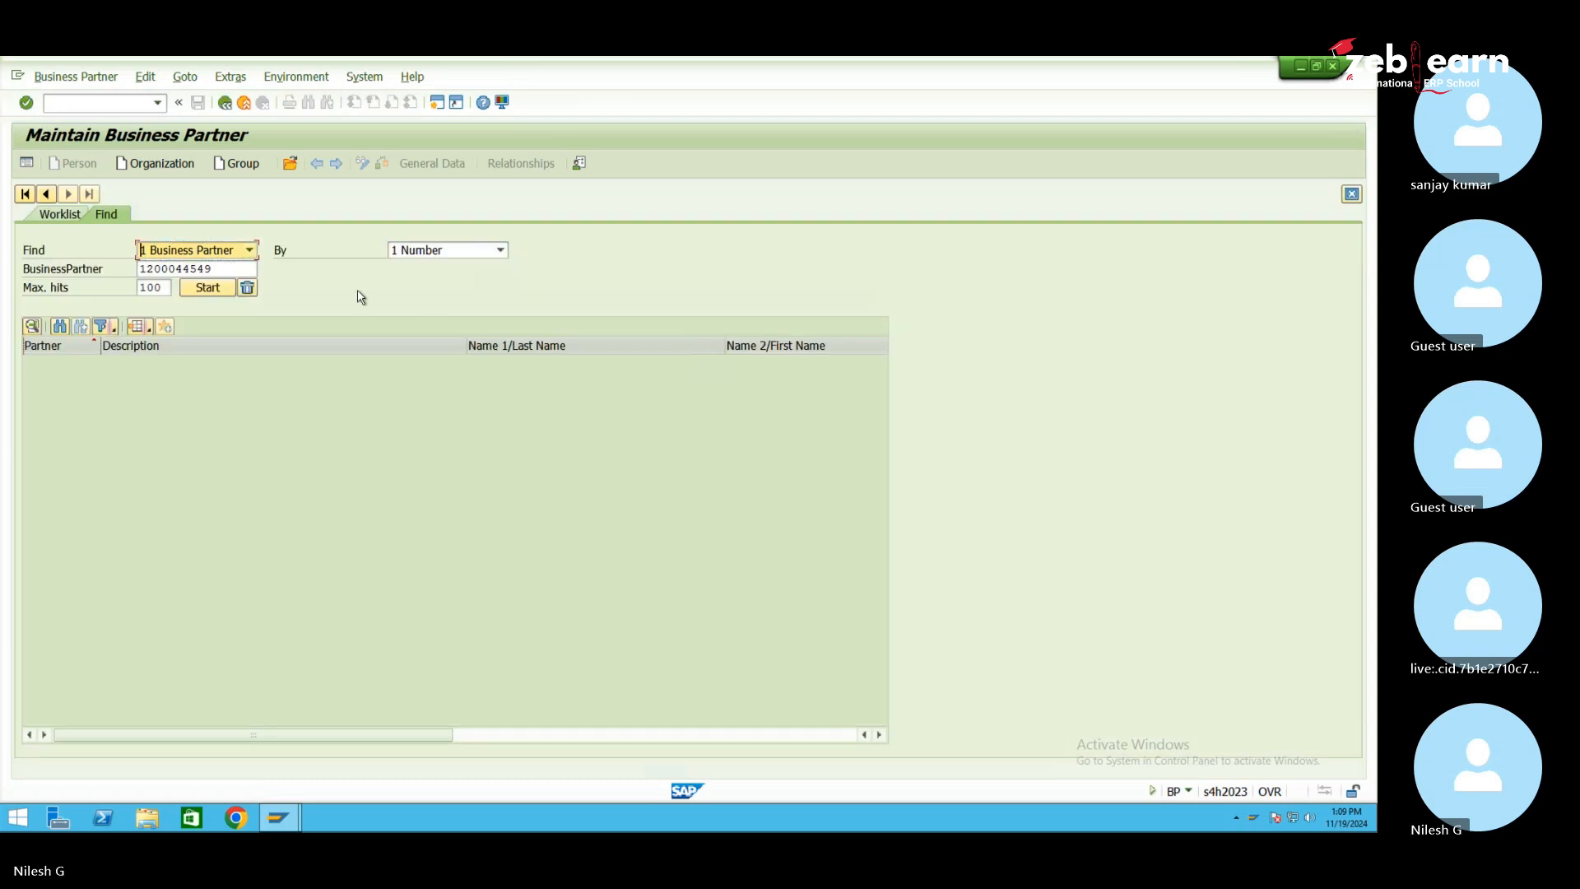
# Start a new organization business partner with grouping MKPL MK Plant as Vendor BPG
pyautogui.click(181, 164)
pyautogui.click(514, 198)
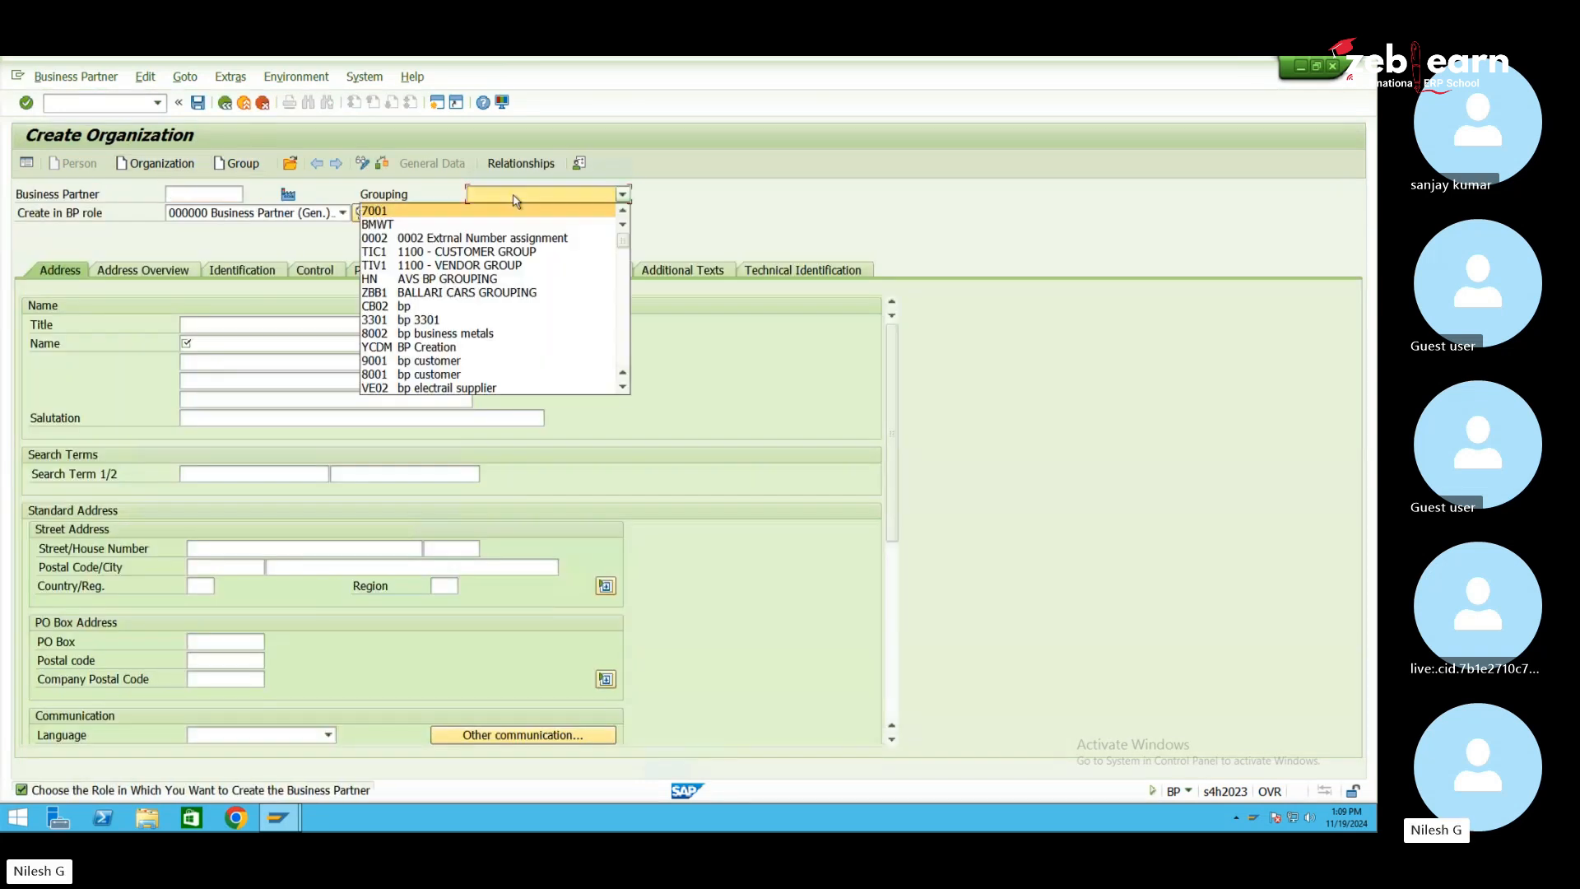
pyautogui.scroll(-5, 513, 312)
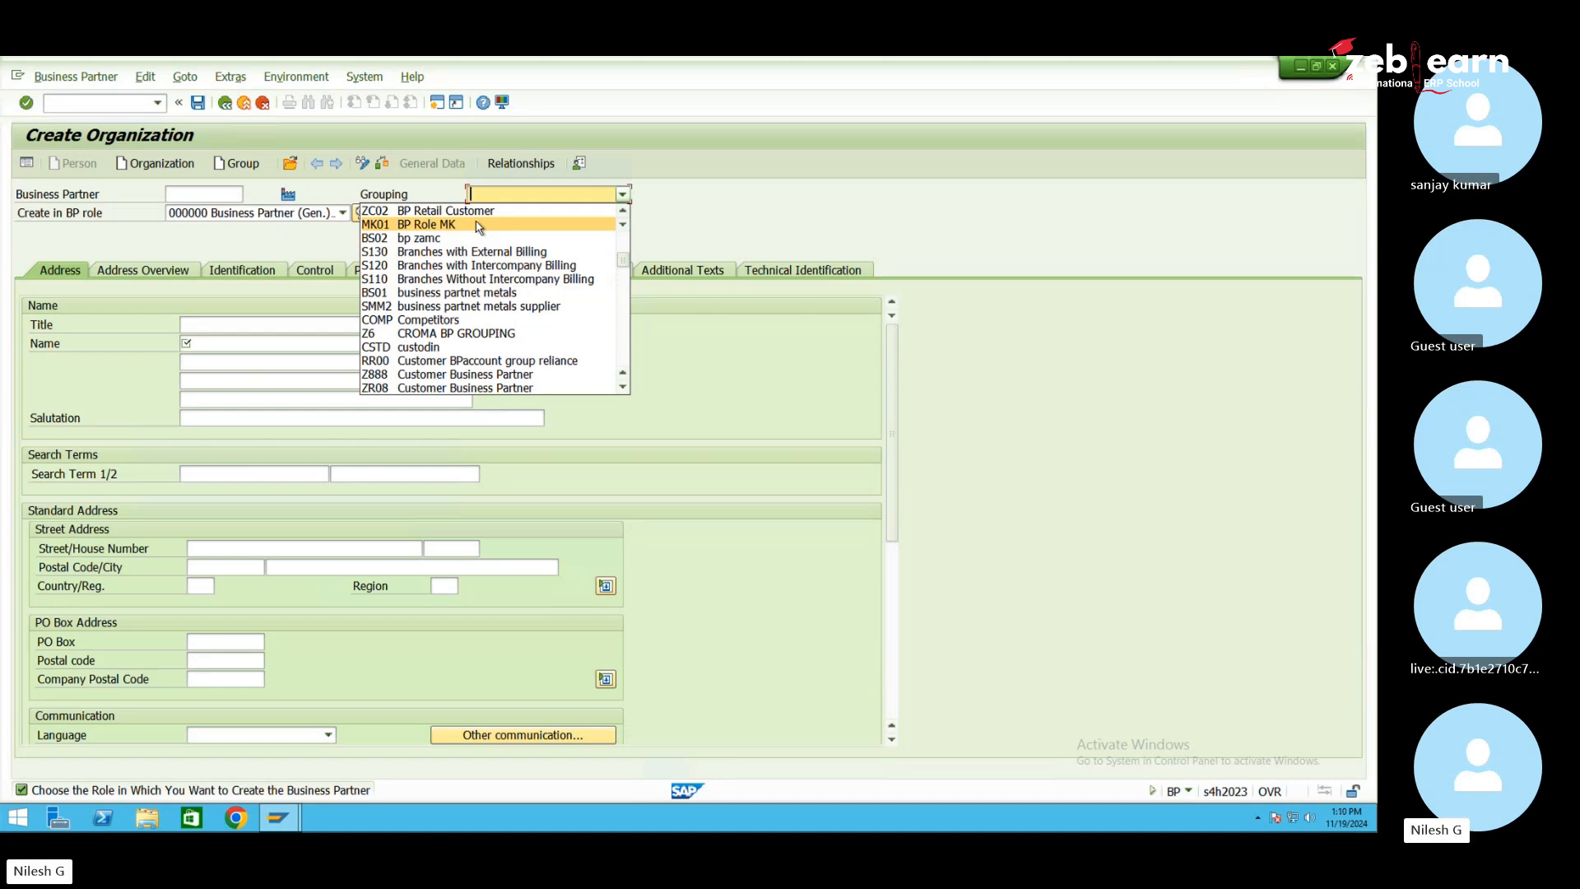
pyautogui.scroll(-1, 463, 247)
pyautogui.scroll(5, 484, 349)
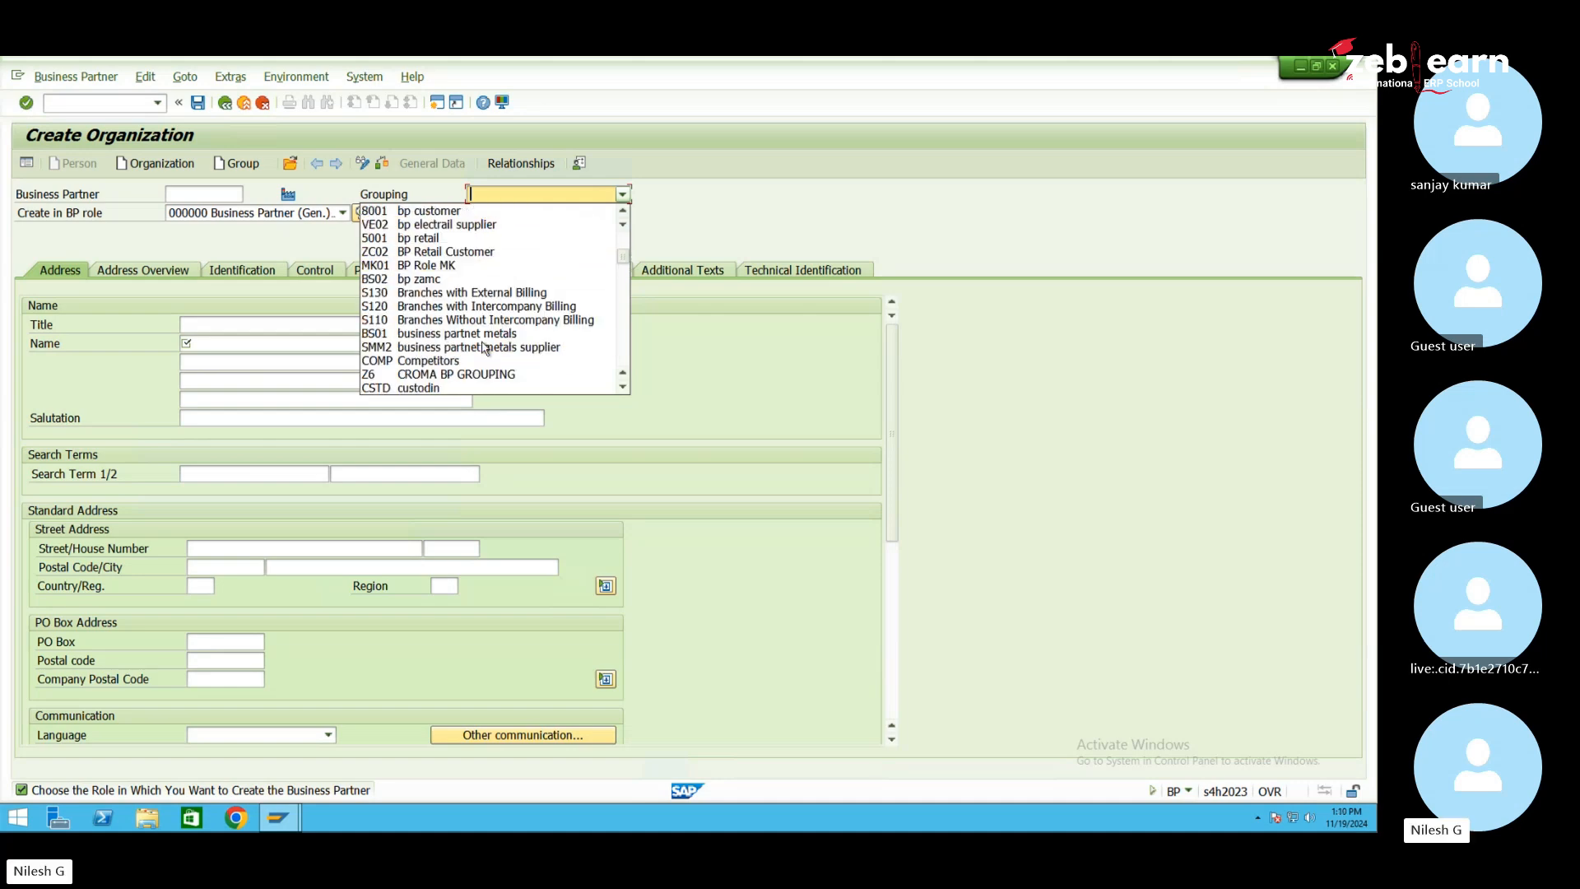
pyautogui.scroll(-10, 484, 349)
pyautogui.scroll(-15, 484, 348)
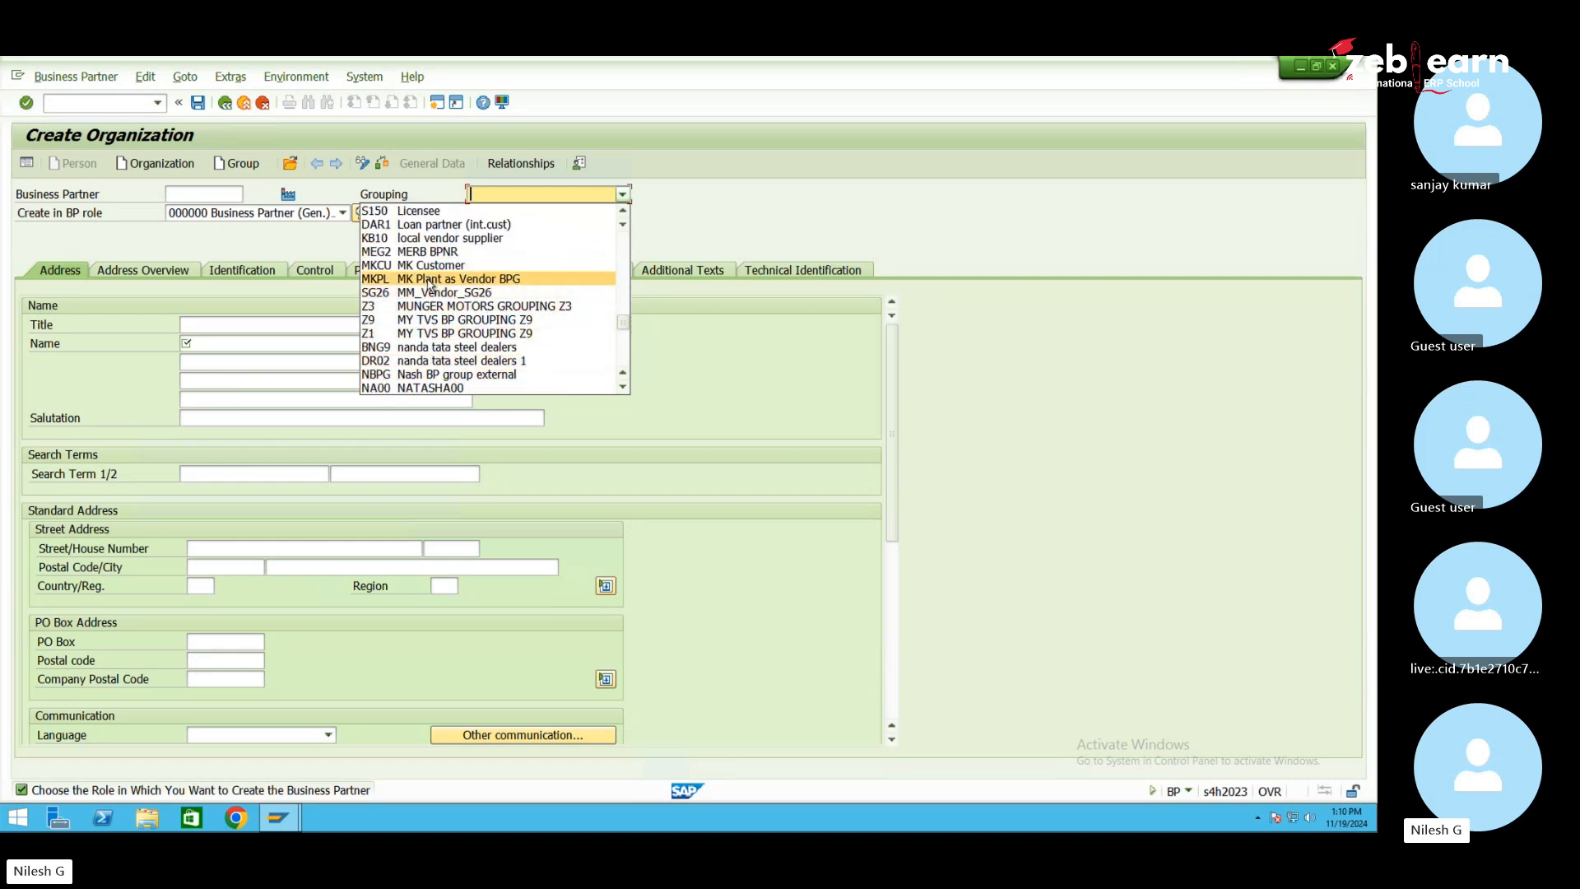
pyautogui.click(405, 281)
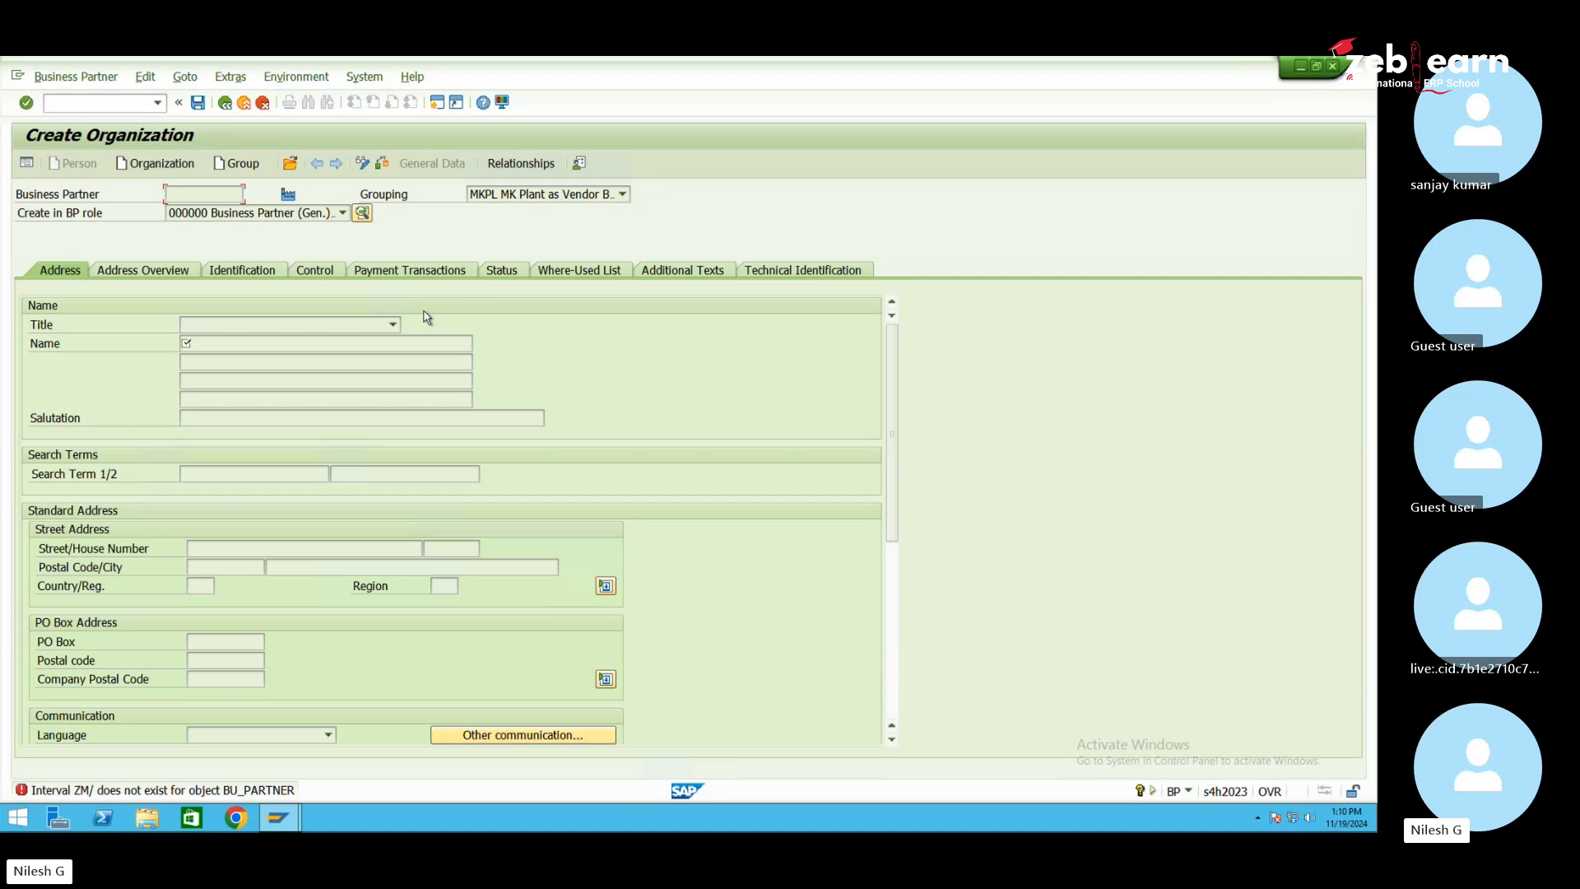
# Open the ZM/ interval error's Performance Assistant help, copy its heading, and bring up Chrome
pyautogui.doubleClick(226, 792)
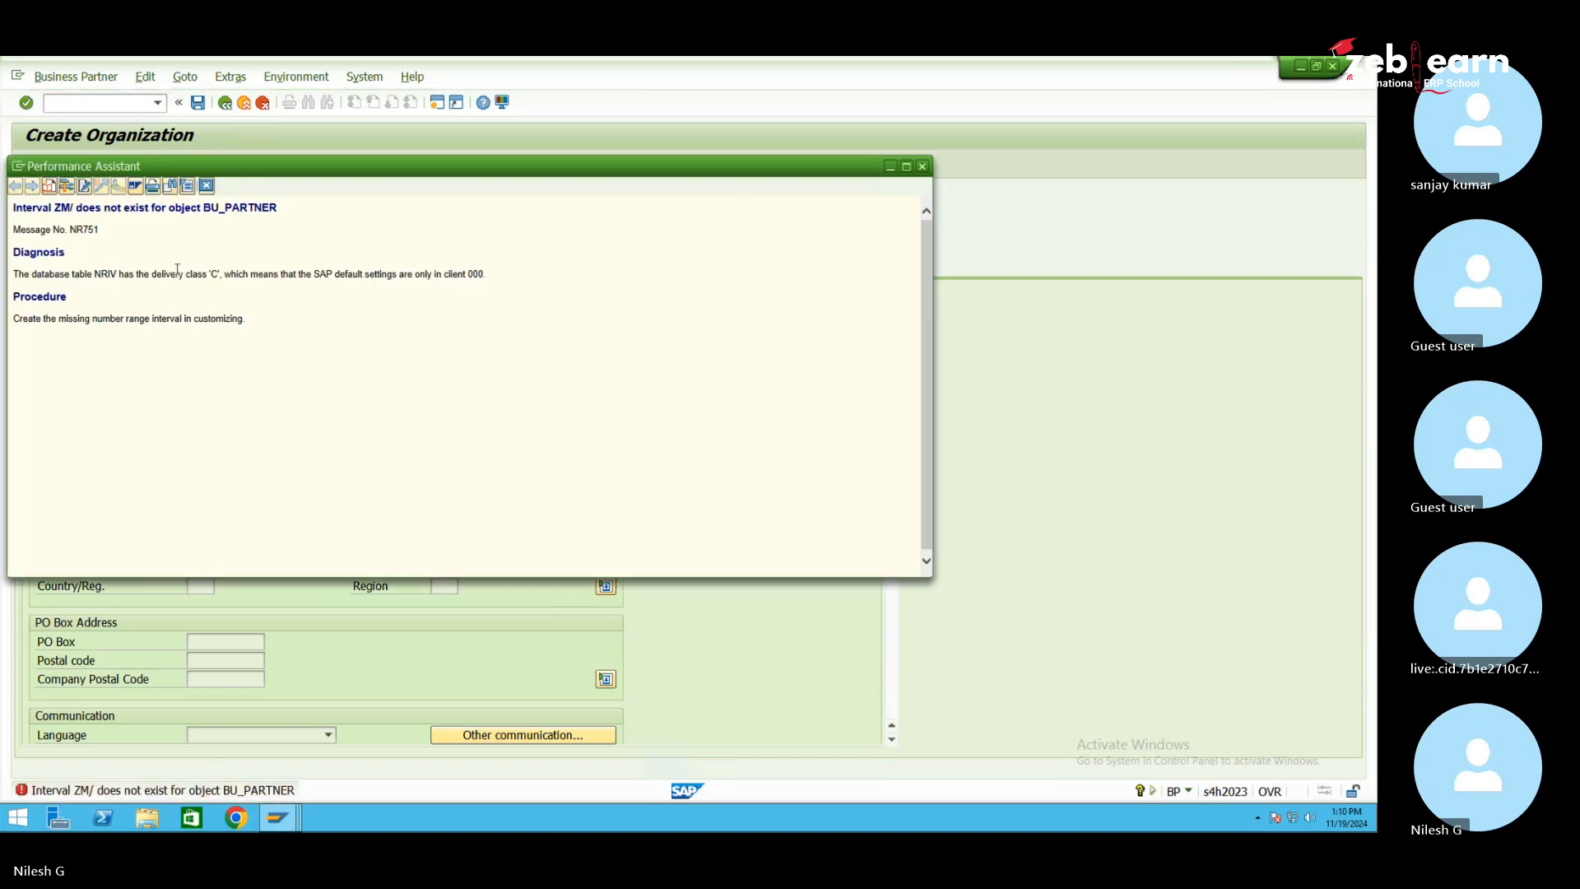
pyautogui.moveTo(246, 320); pyautogui.dragTo(7, 325)
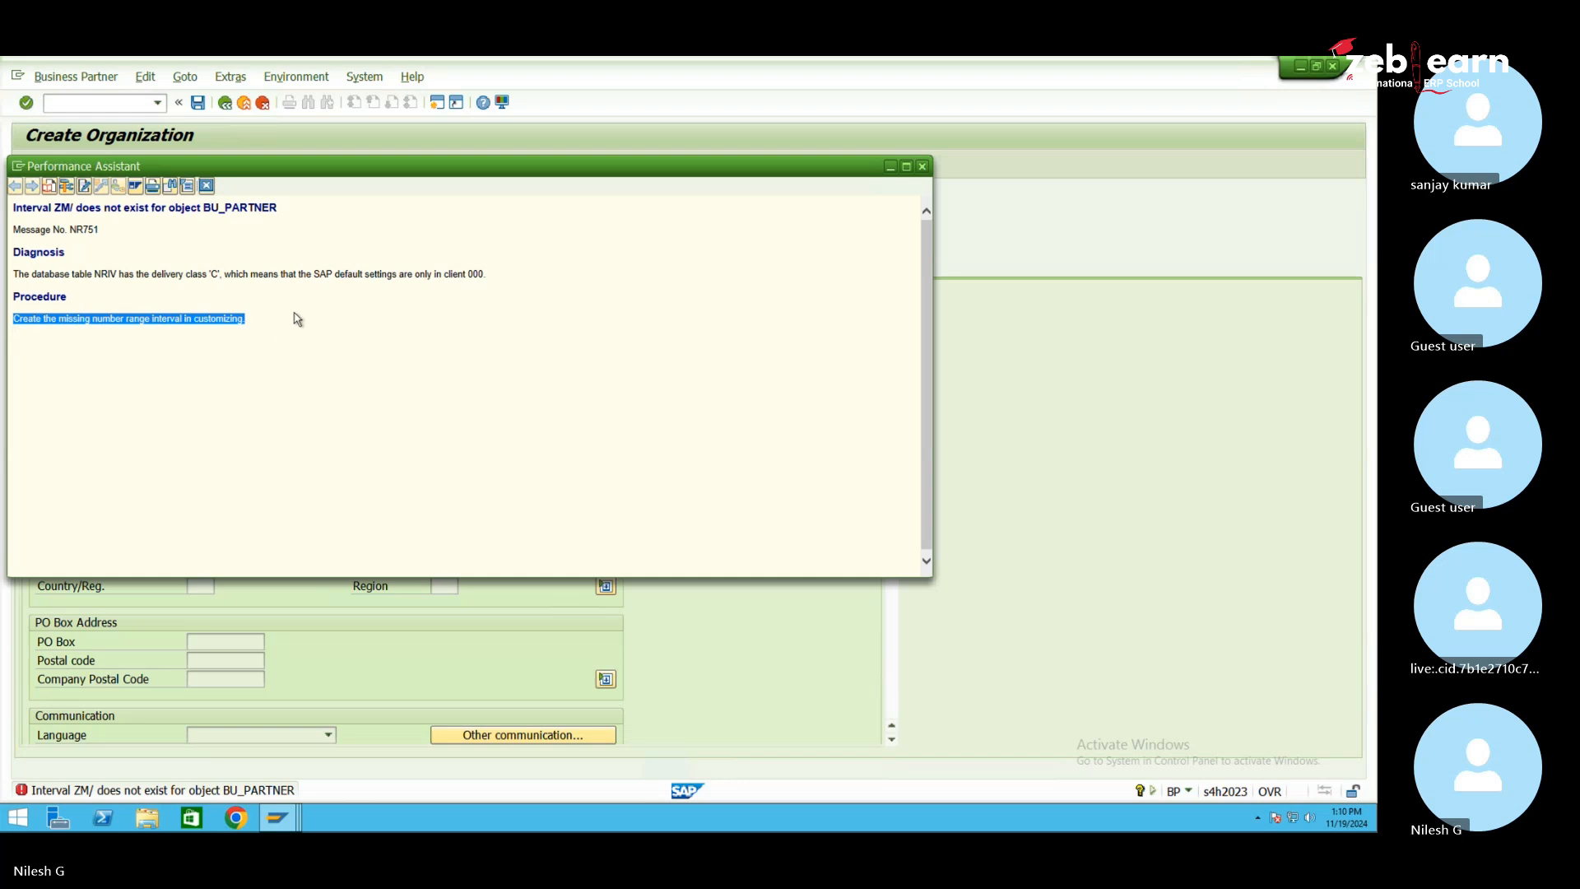
pyautogui.moveTo(290, 209); pyautogui.dragTo(29, 220)
pyautogui.hotkey('ctrl', 'c')
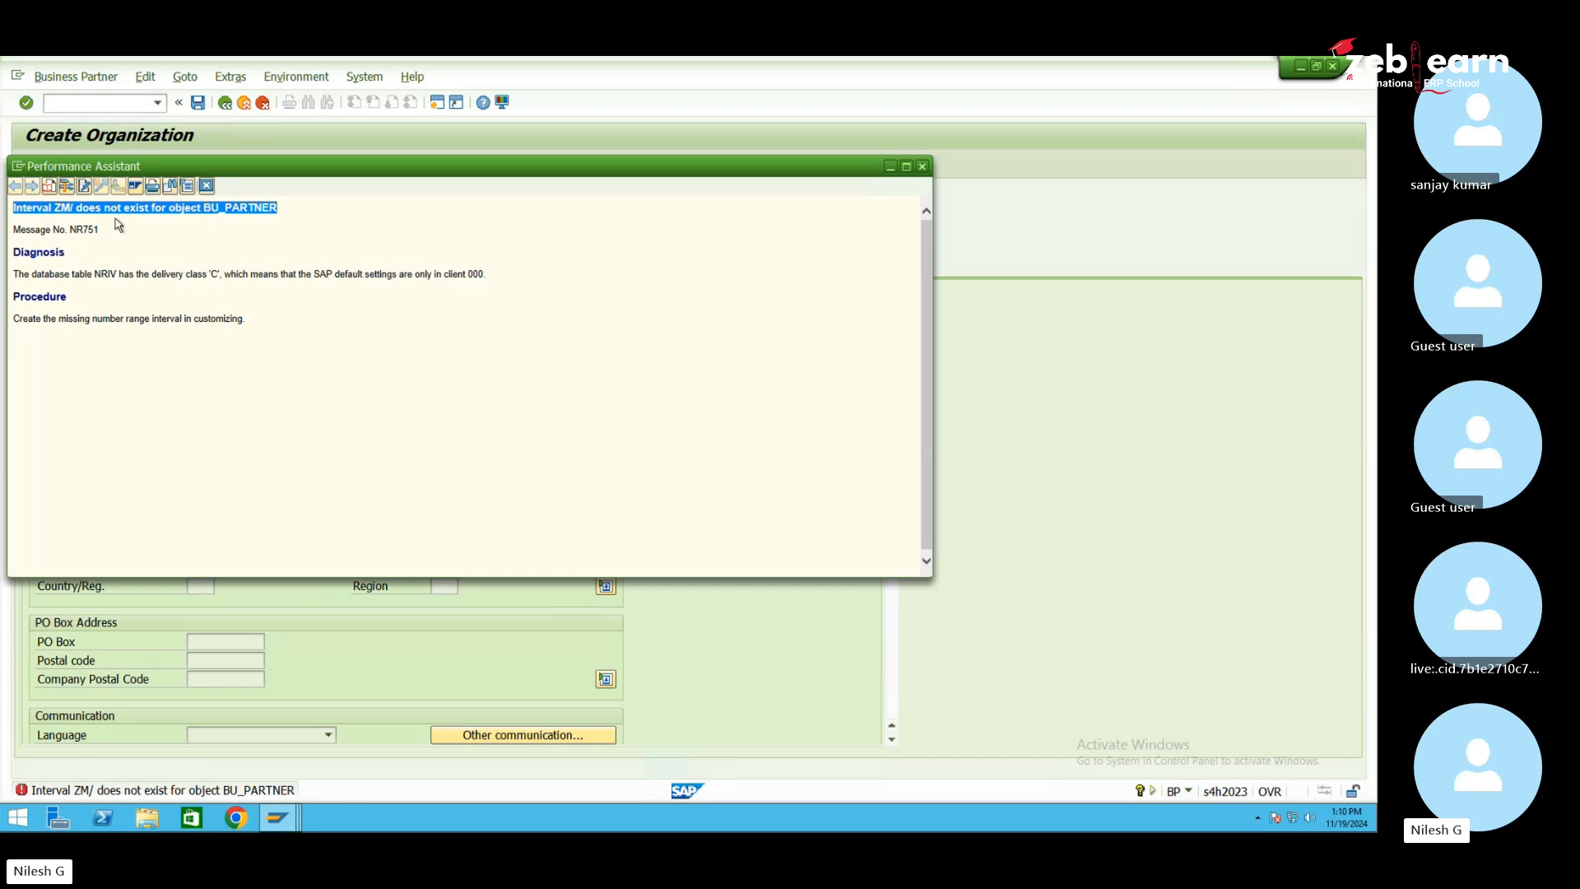
pyautogui.click(236, 817)
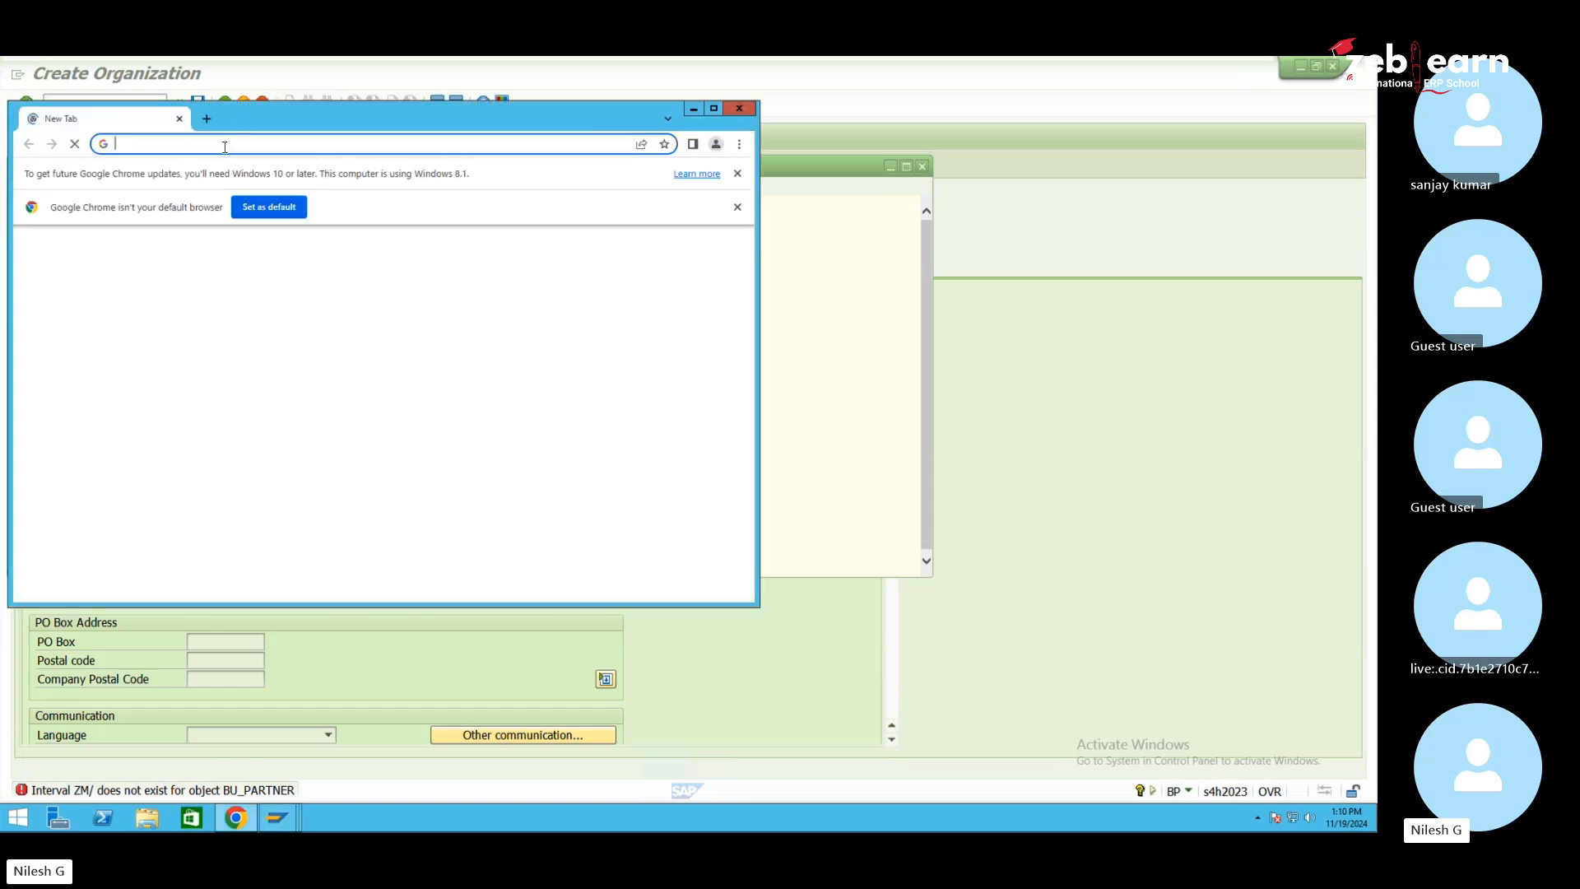
# Google the copied error text and review SAP knowledge base article 2856993
pyautogui.click(318, 452)
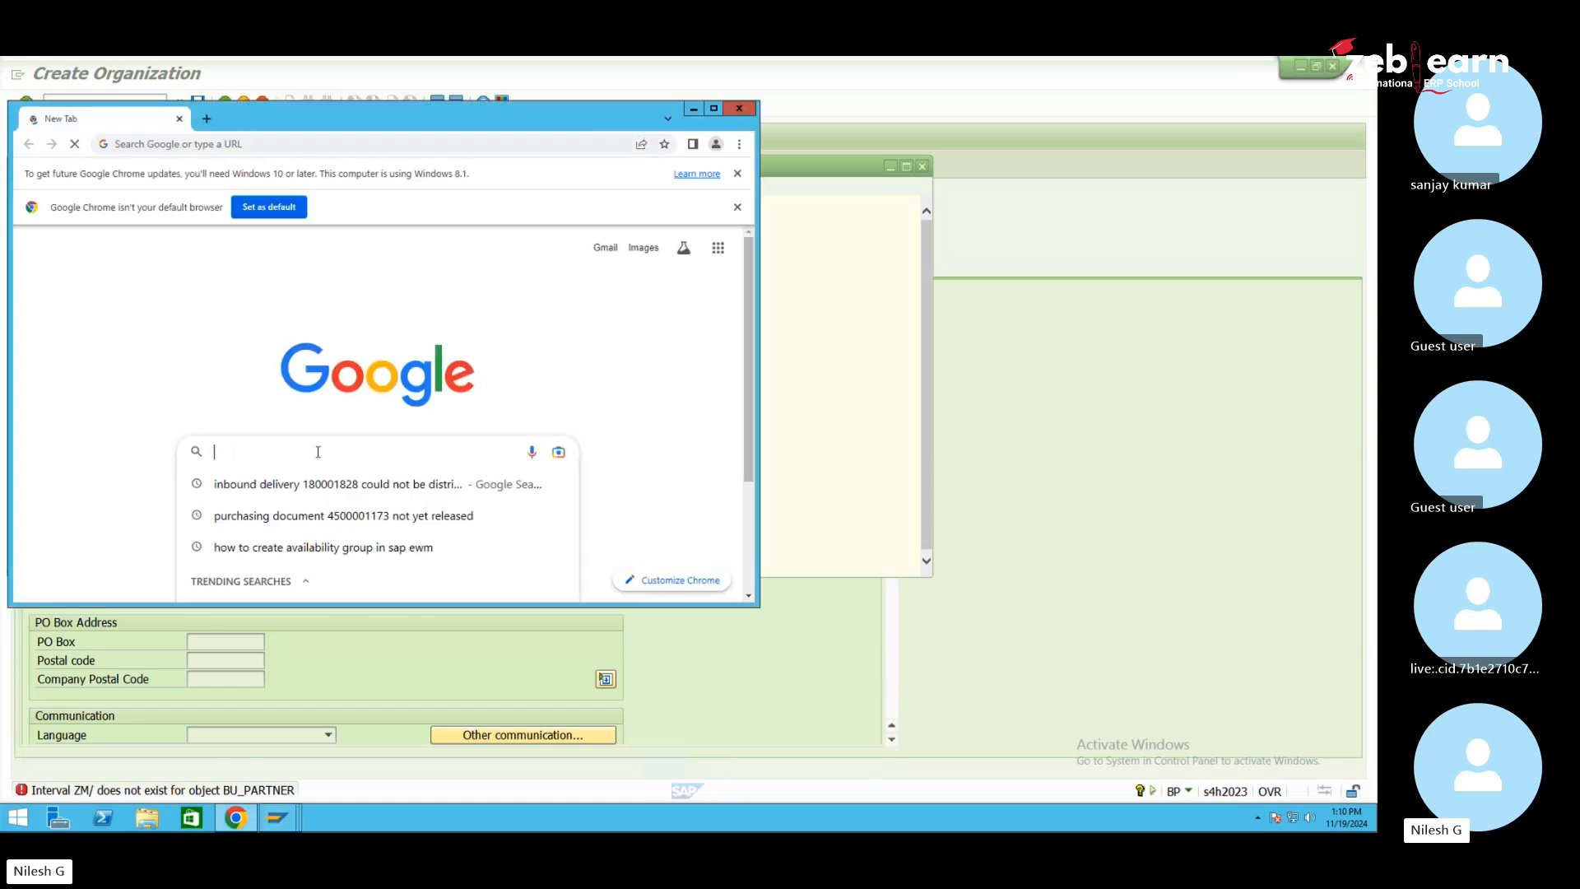
pyautogui.hotkey('ctrl', 'v')
pyautogui.press('Return')
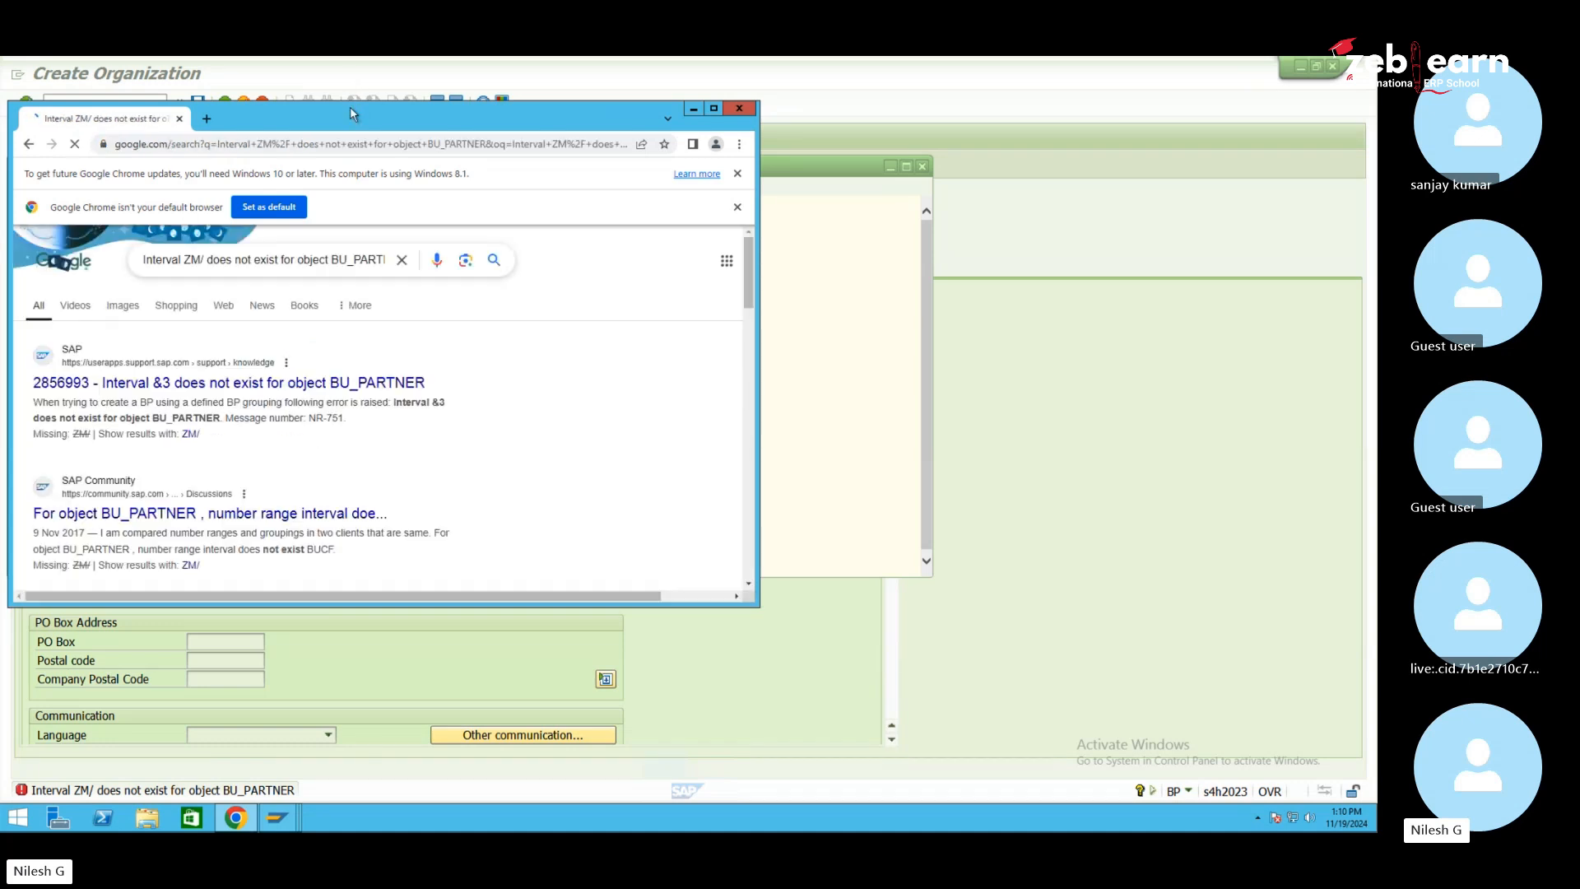
pyautogui.moveTo(289, 109); pyautogui.dragTo(573, 148)
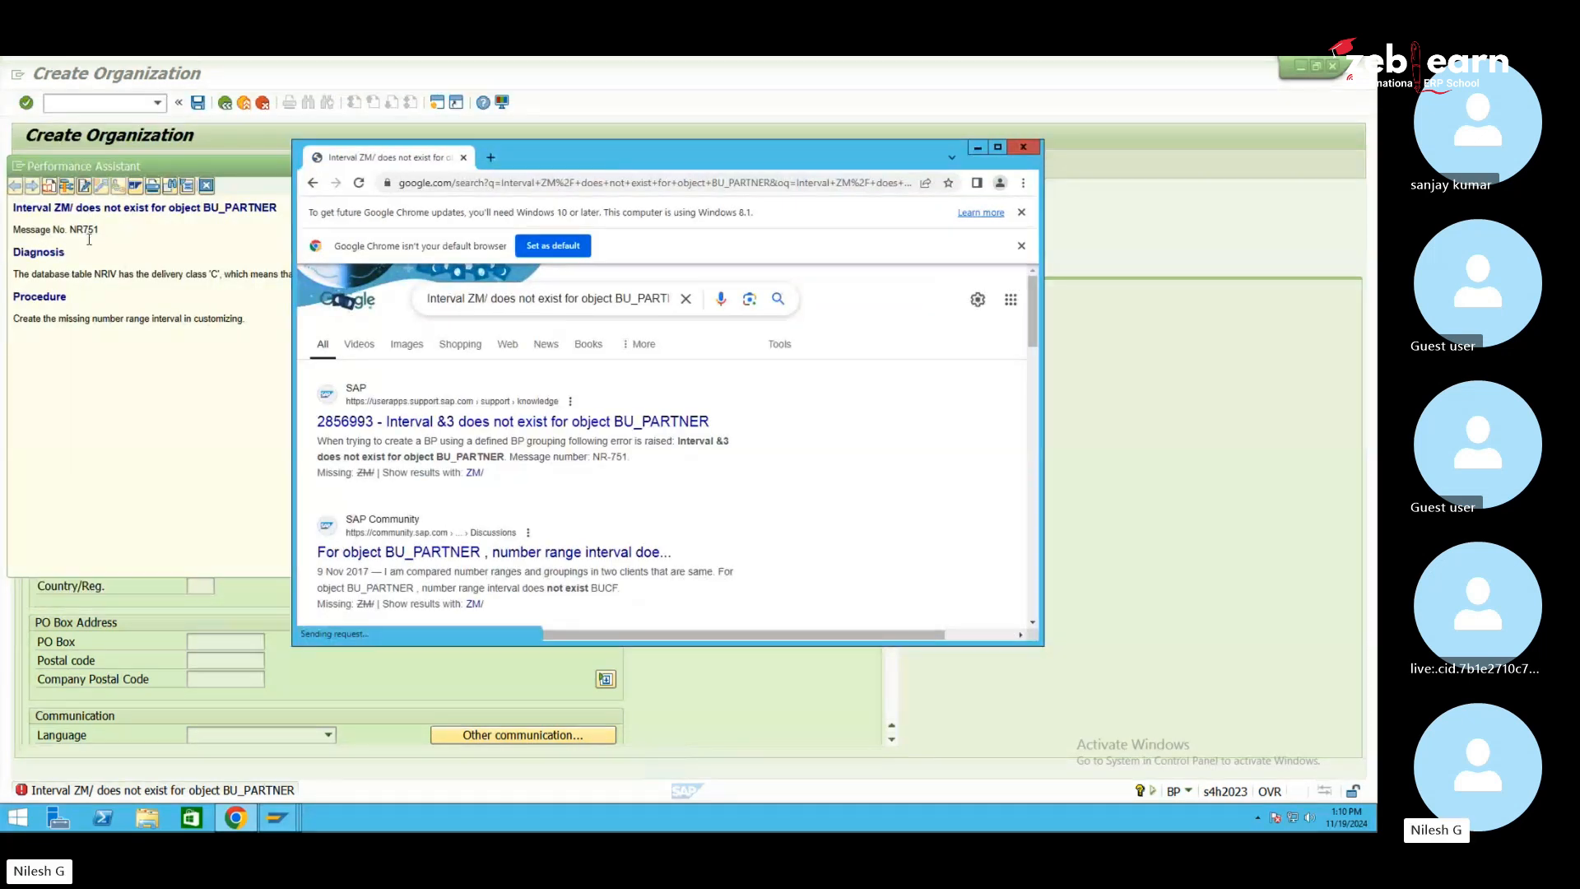
pyautogui.click(494, 423)
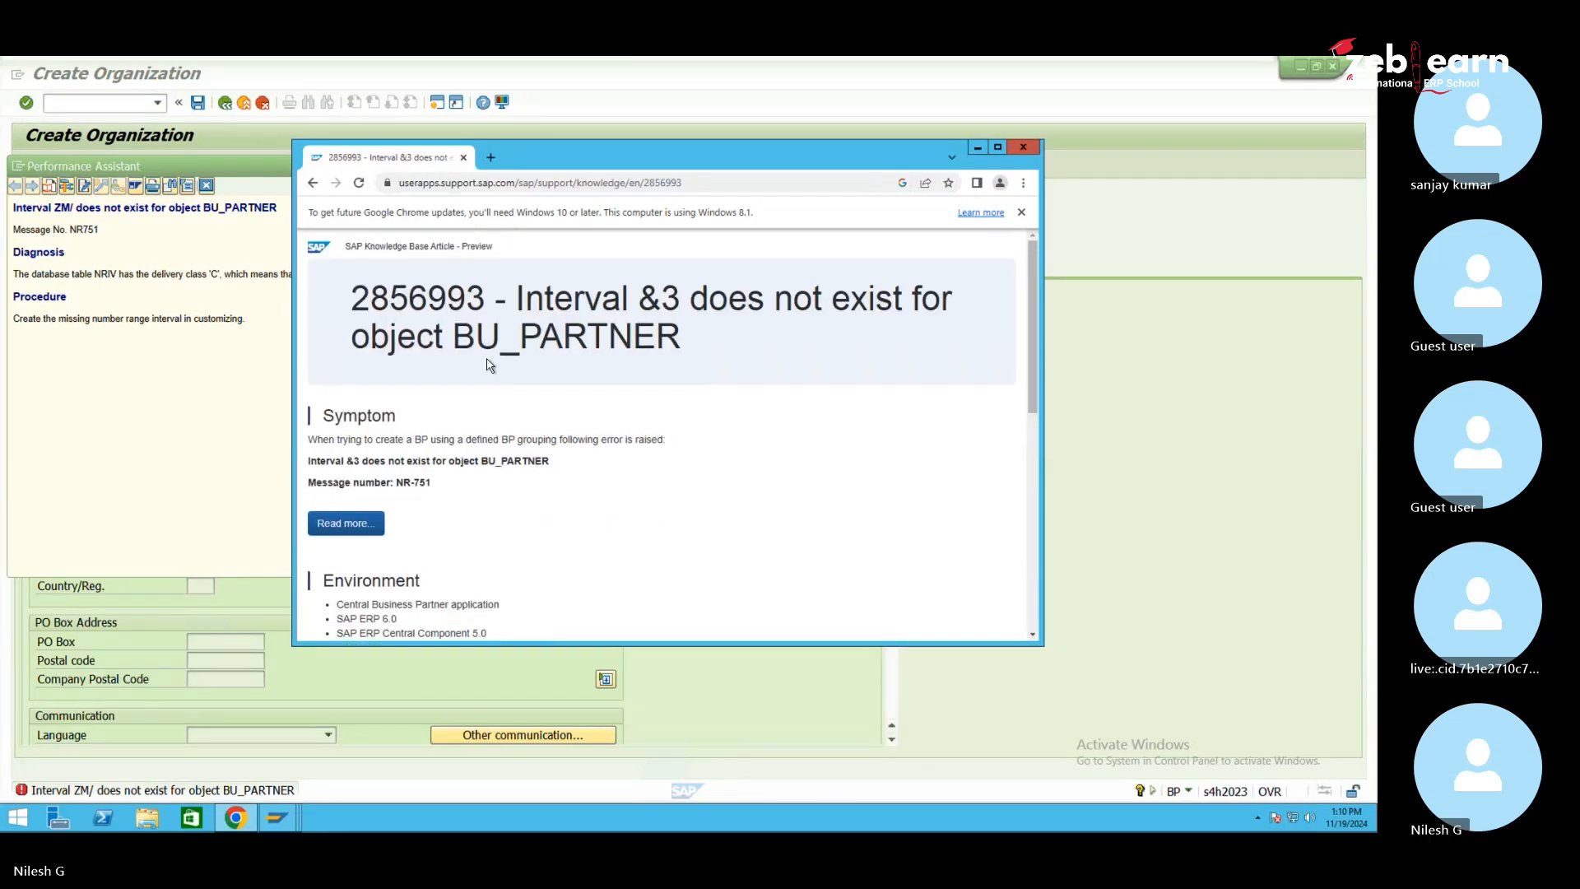
pyautogui.scroll(-3, 439, 503)
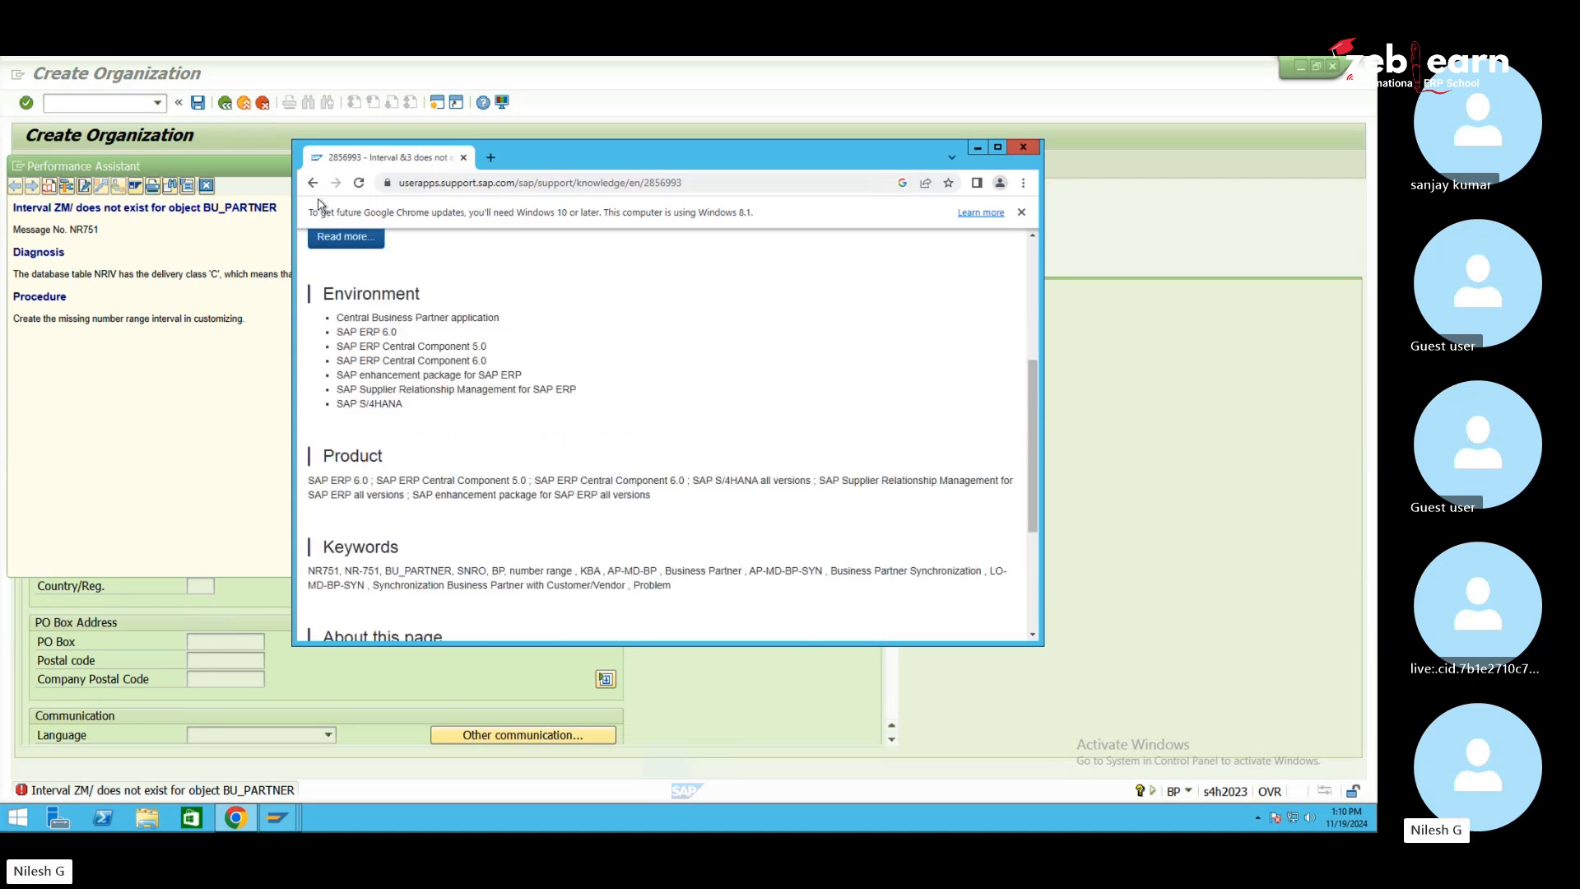
pyautogui.scroll(3, 335, 231)
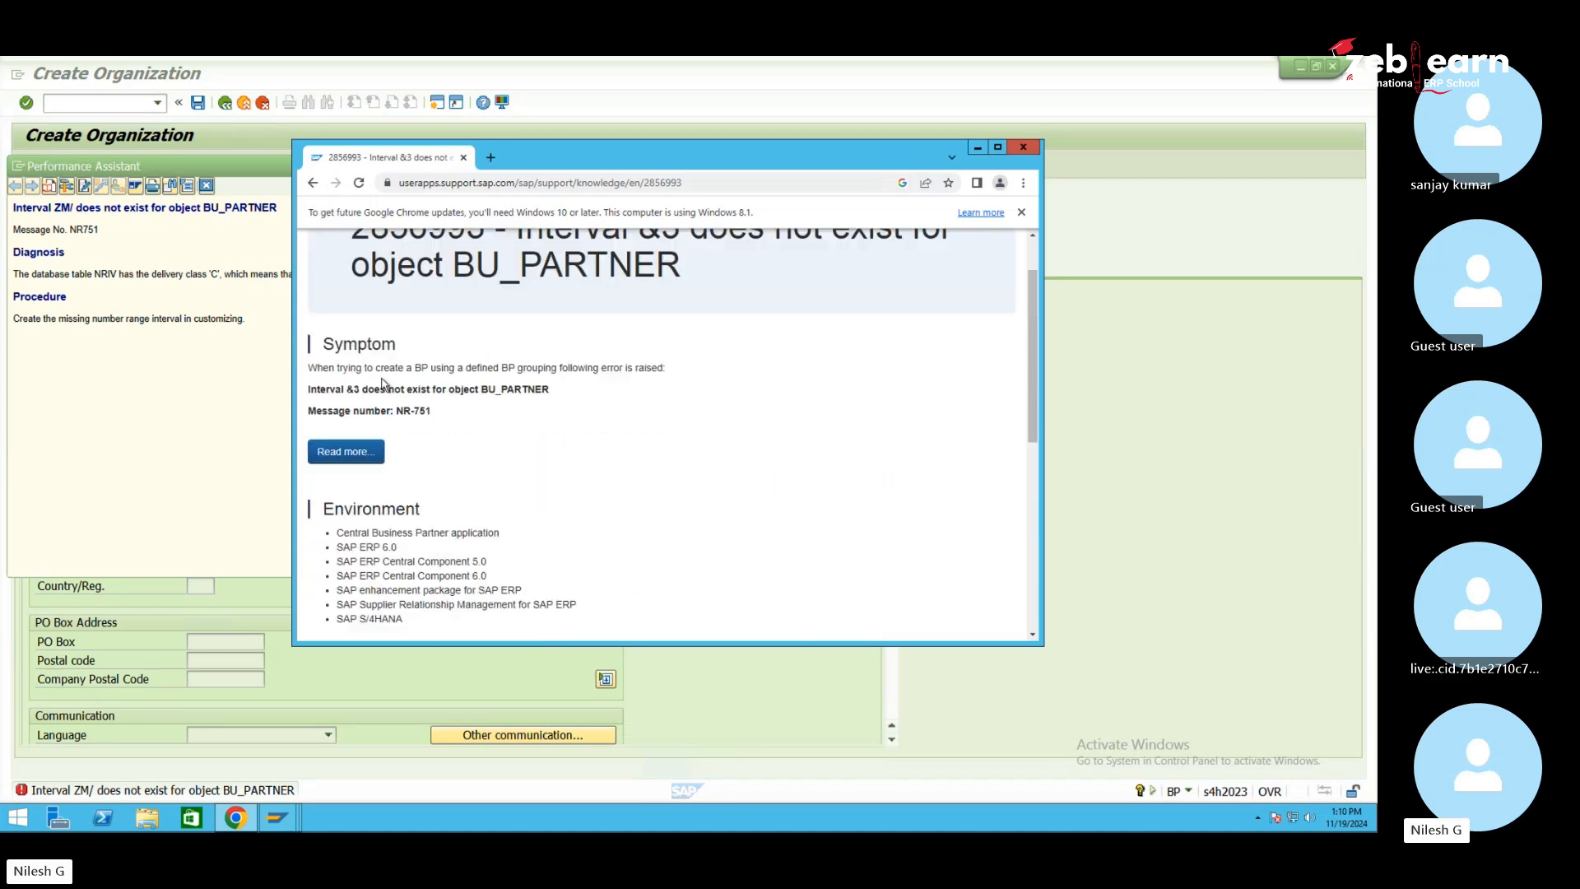
pyautogui.click(313, 183)
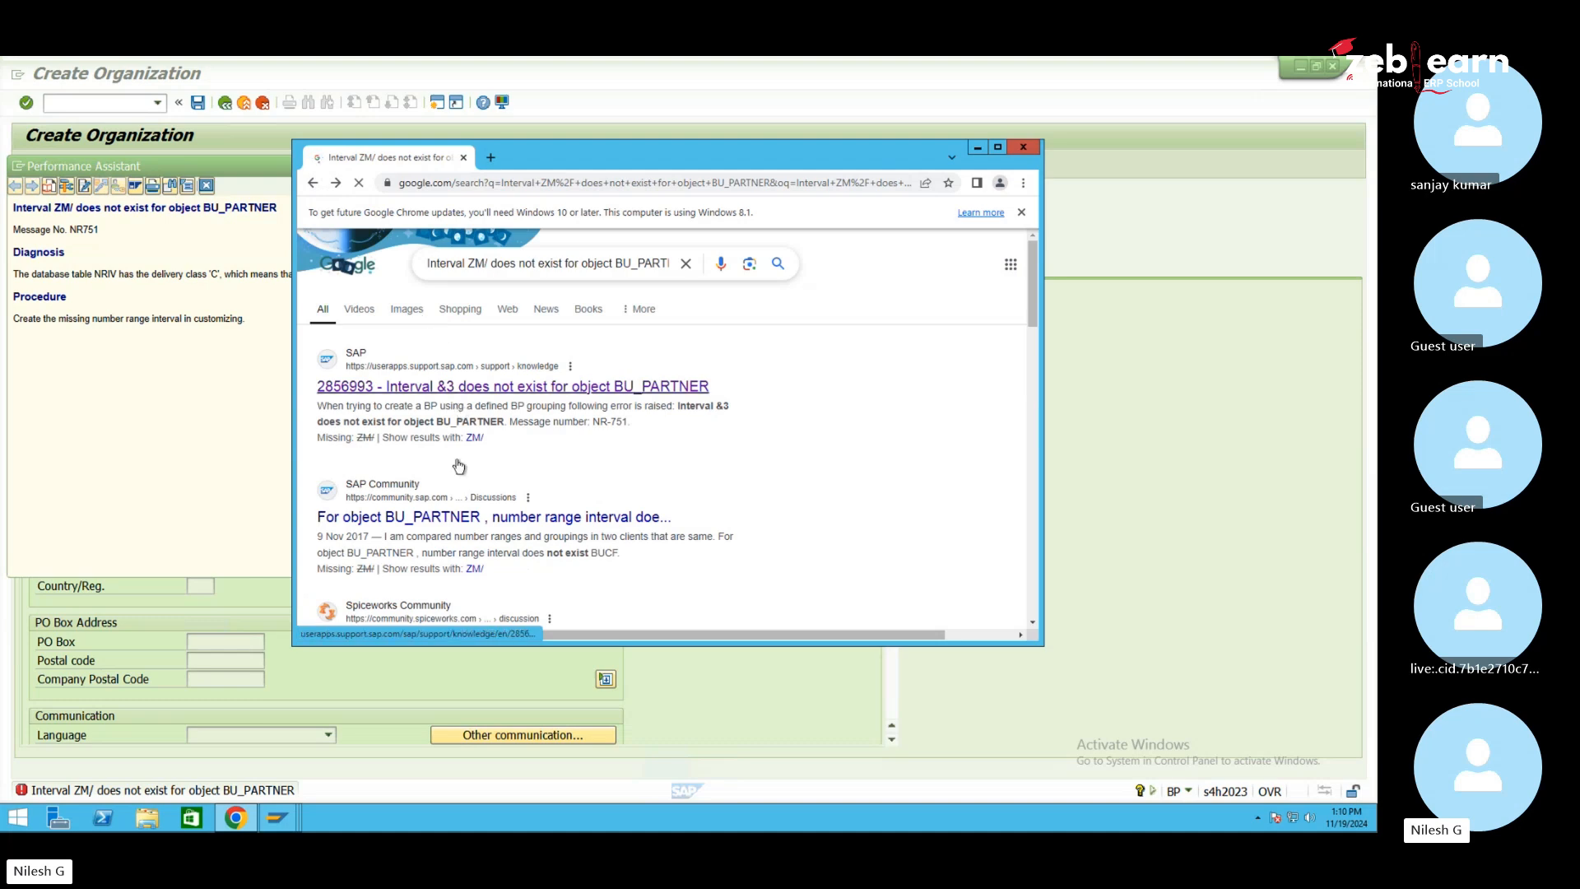
# Read the SAP Community post on the BU_PARTNER interval error citing transaction BUCF
pyautogui.middleClick(478, 517)
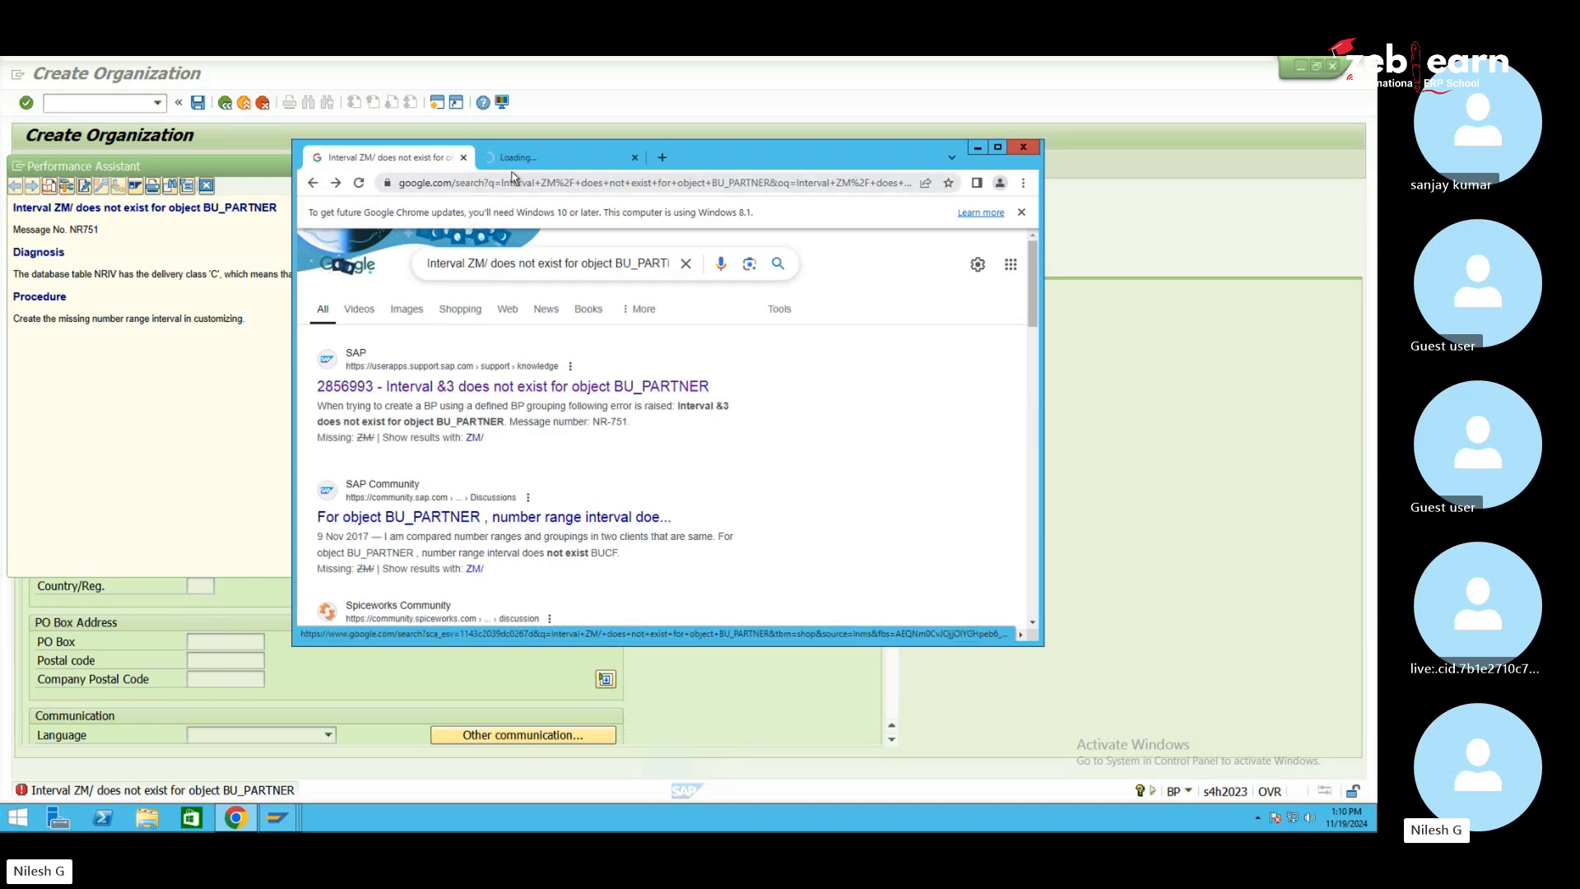
pyautogui.click(522, 165)
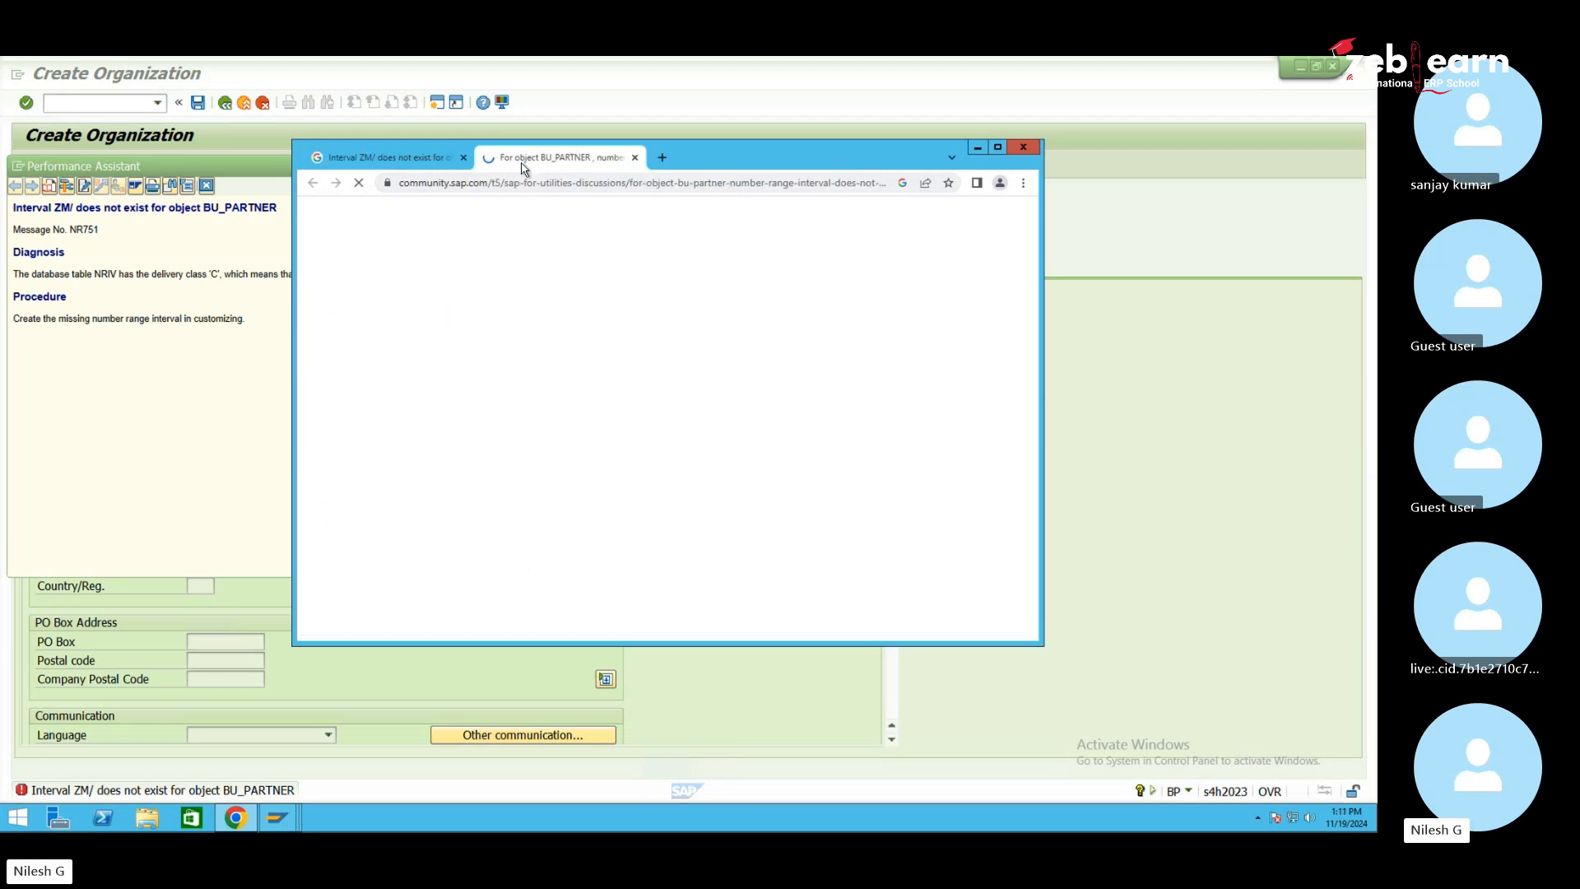
pyautogui.scroll(-8, 560, 537)
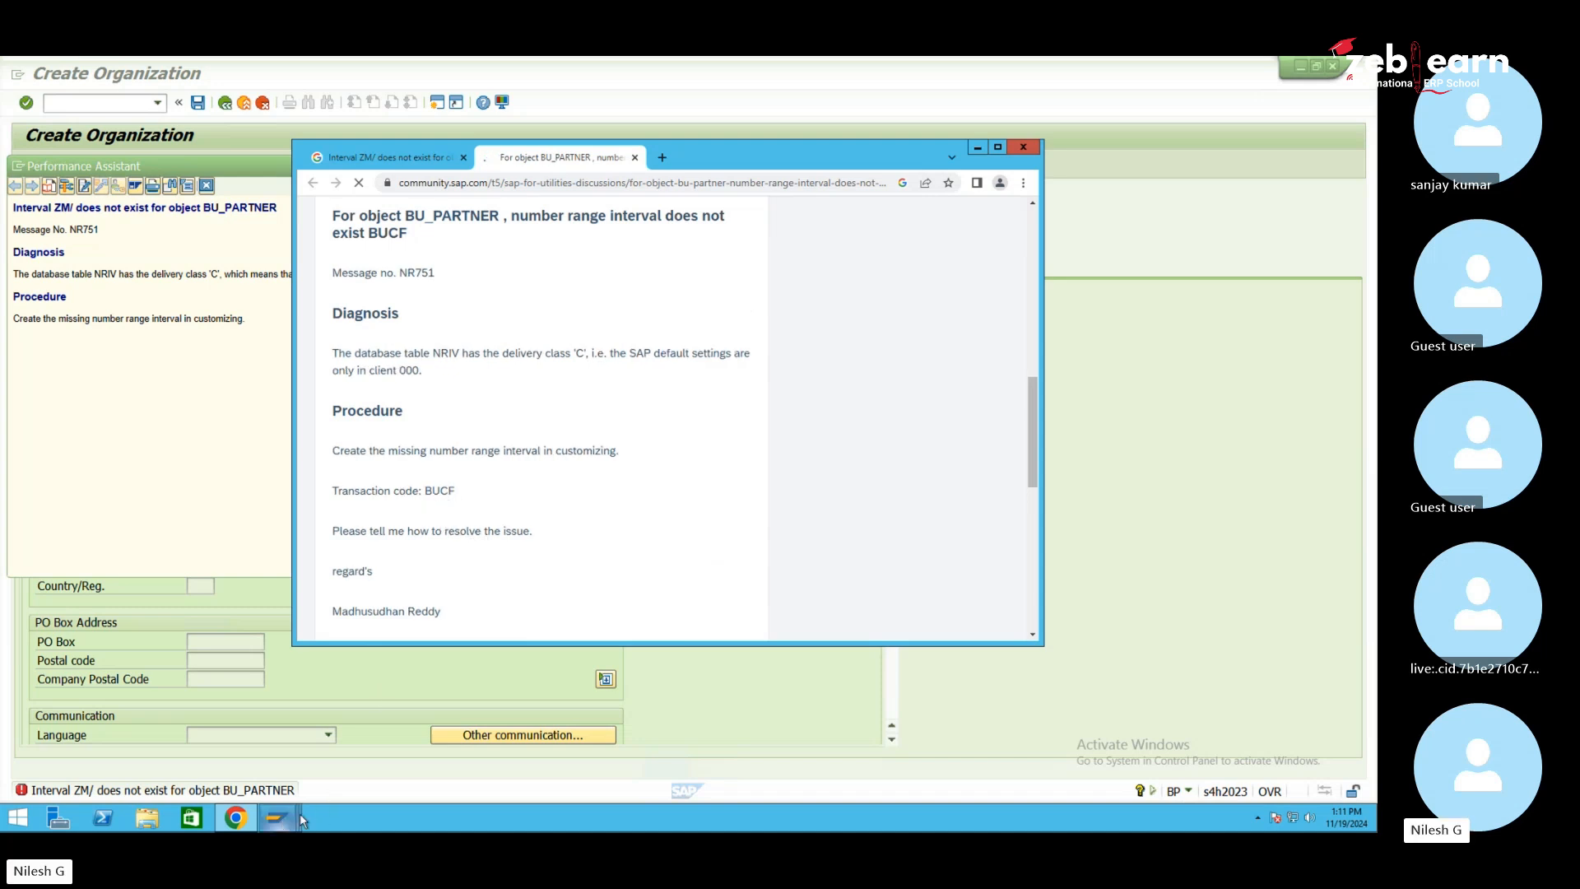
pyautogui.moveTo(300, 814)
pyautogui.click(398, 765)
# Close the error explanation window and try transaction /obucf from Create Organization
pyautogui.click(18, 167)
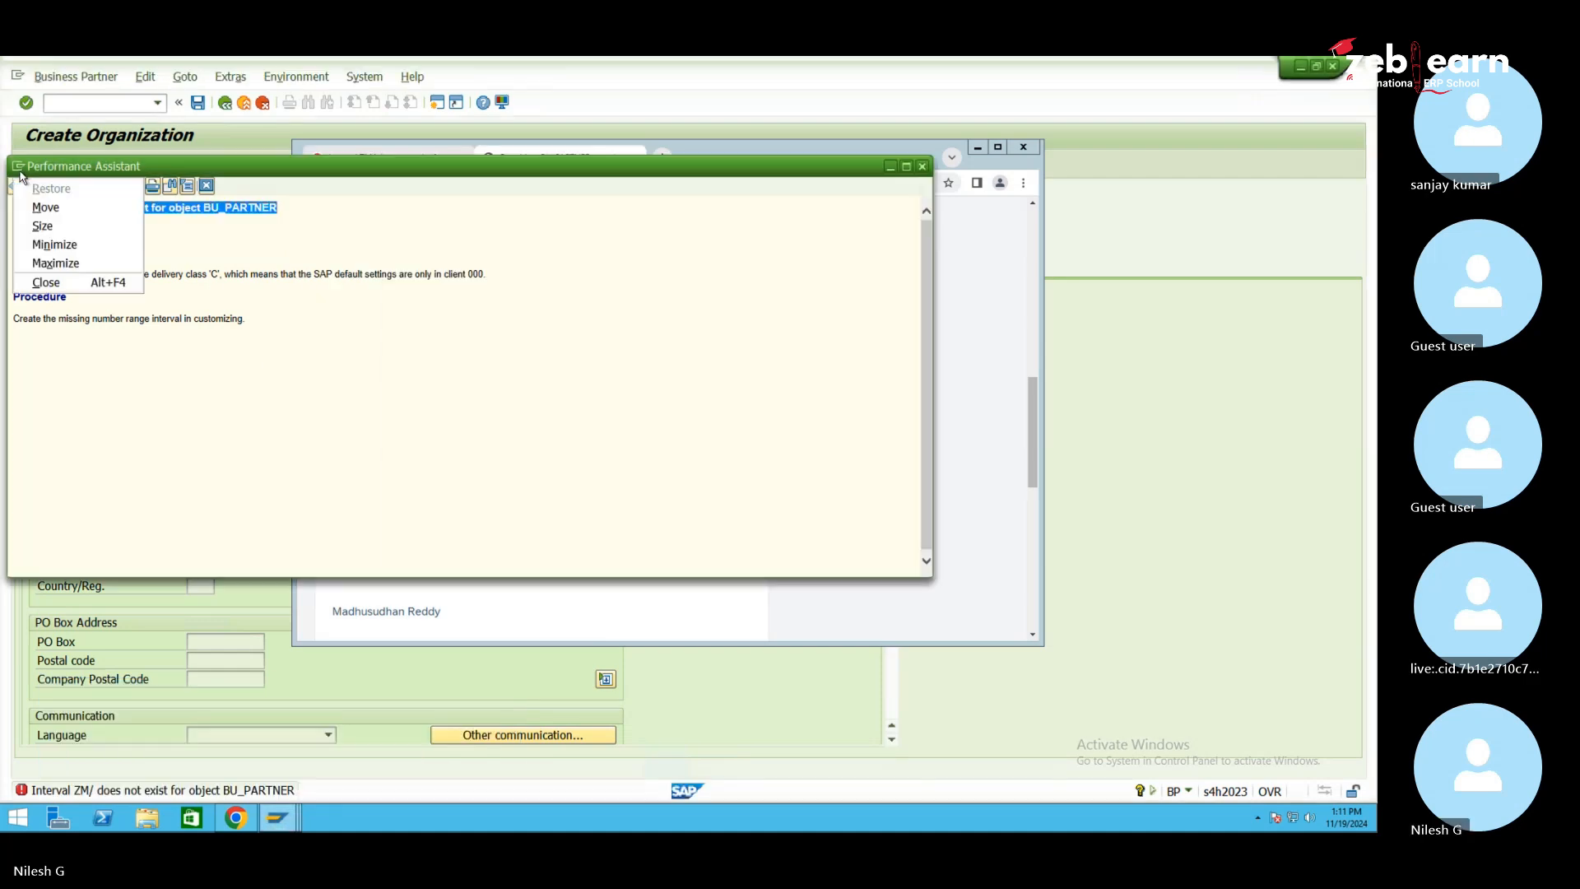
pyautogui.click(345, 284)
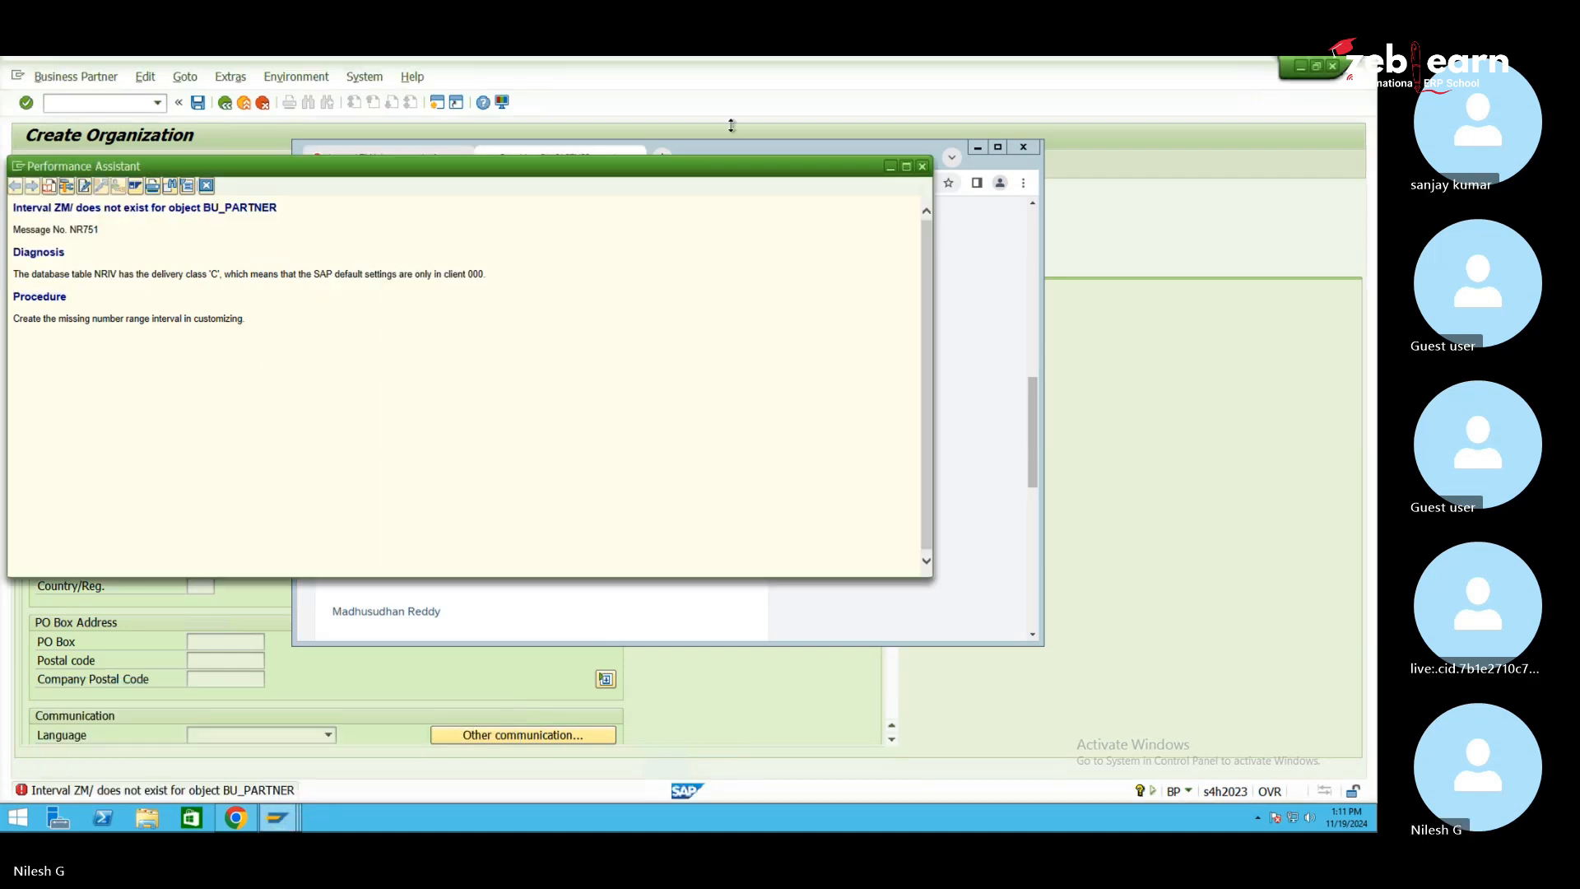
pyautogui.click(923, 167)
pyautogui.click(73, 99)
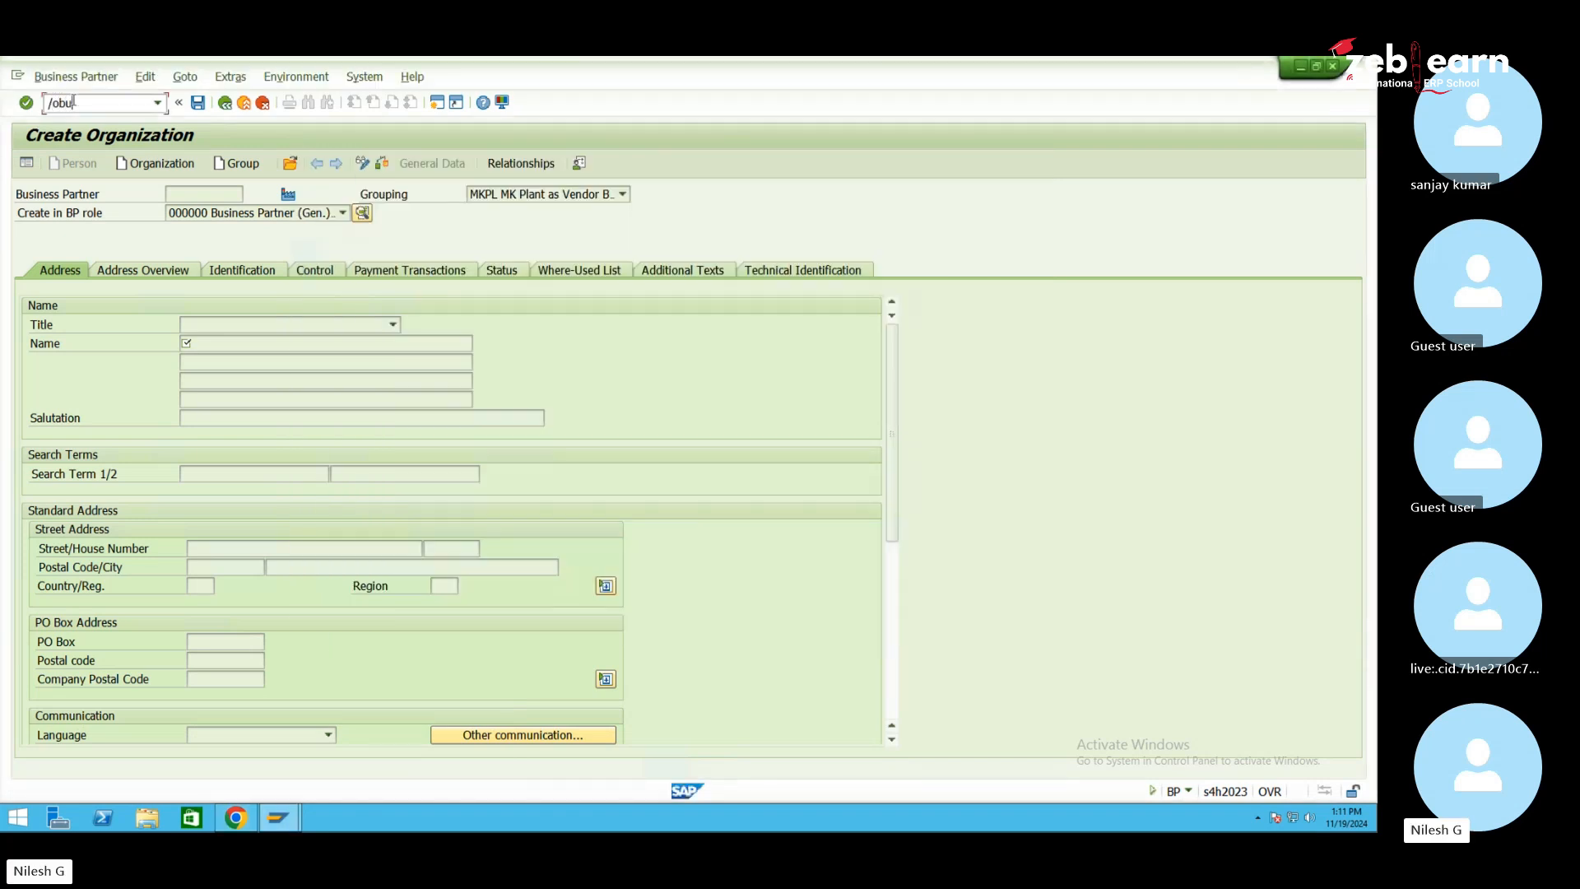
pyautogui.write('/obucf')
pyautogui.press('Return')
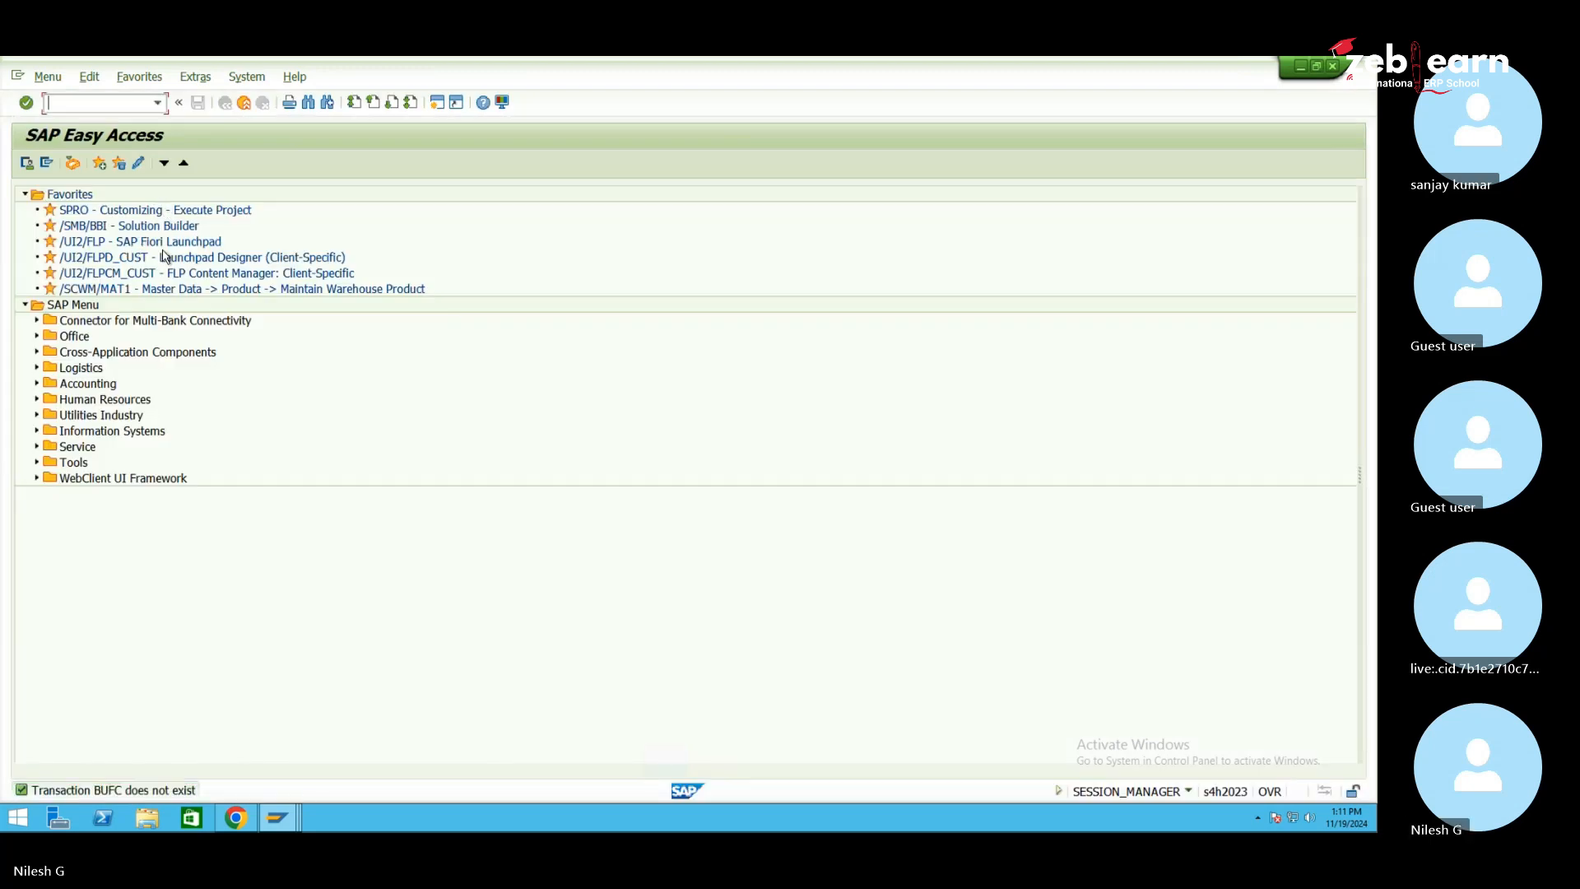
# Run transaction BUCF and open the BU_PARTNER number range intervals for editing
pyautogui.click(251, 821)
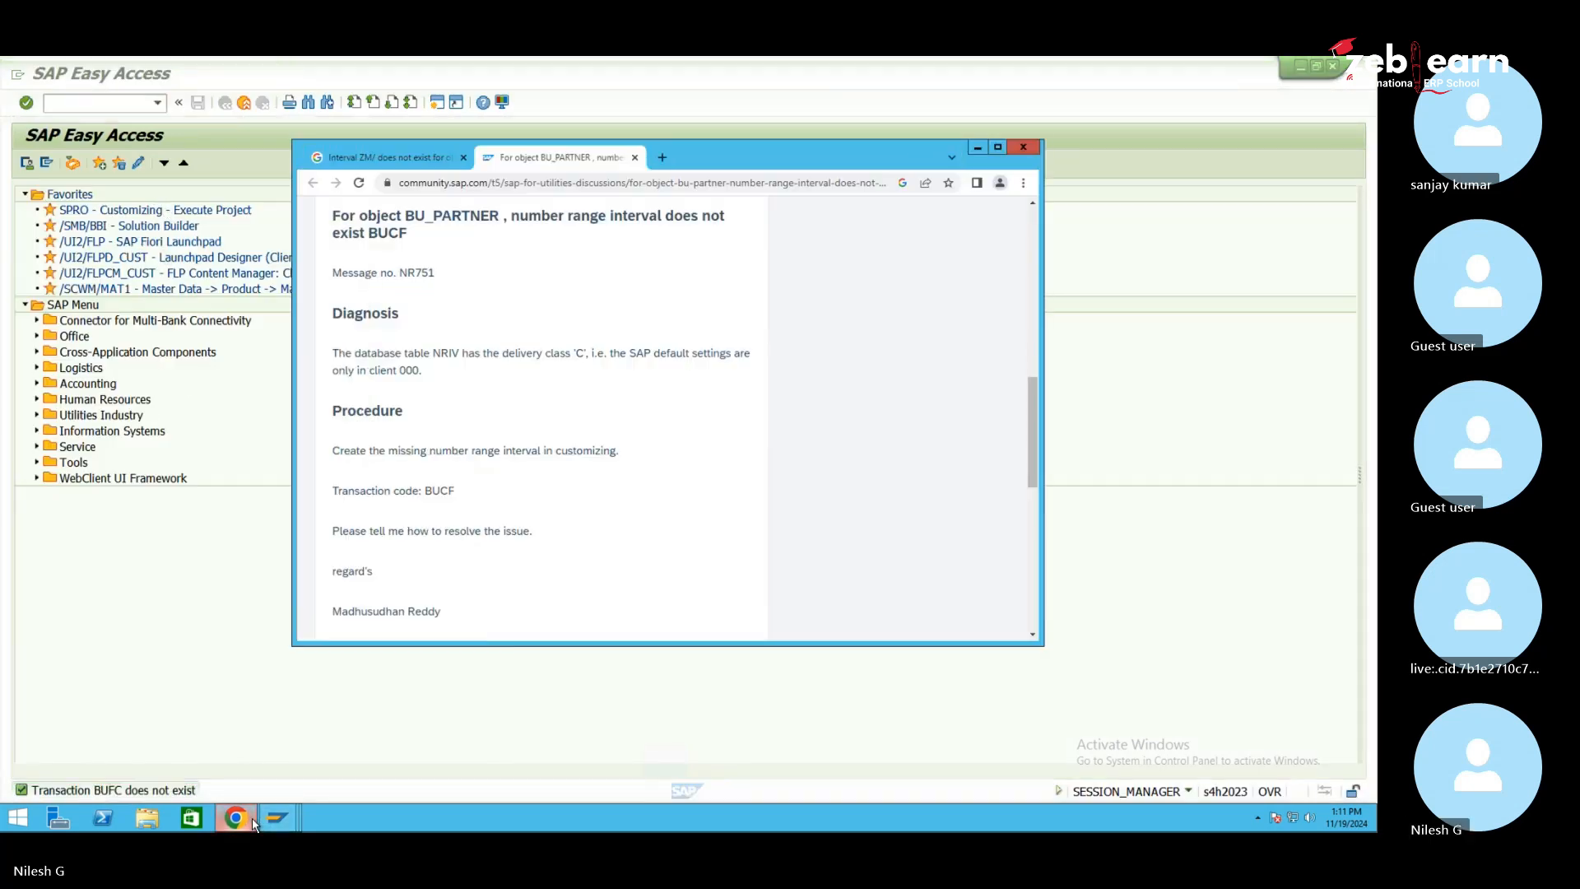
pyautogui.click(194, 663)
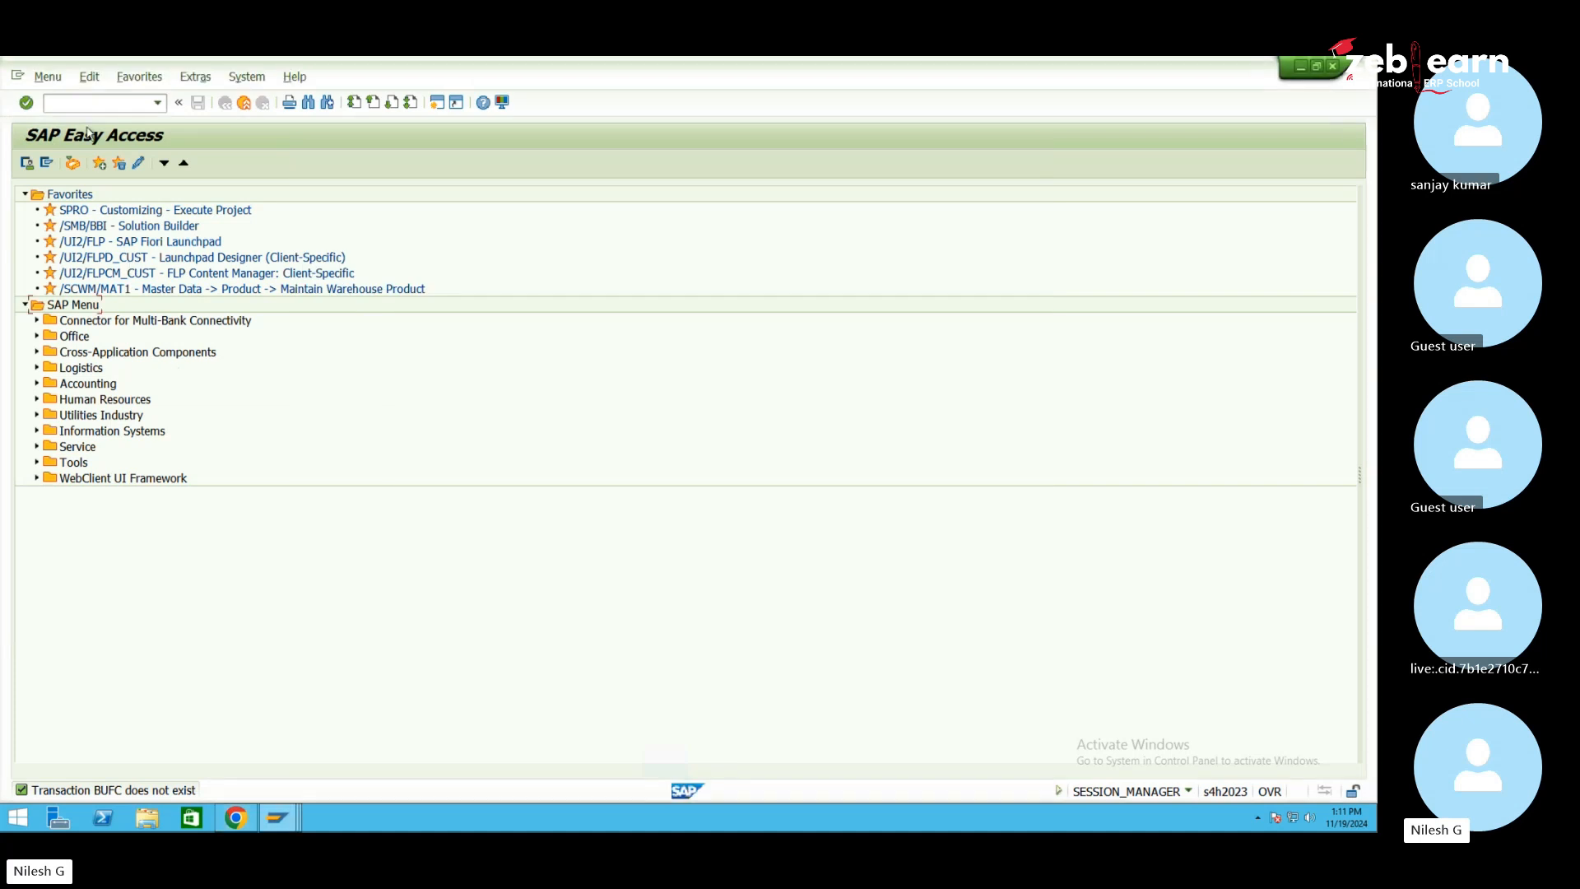
pyautogui.write('bucf')
pyautogui.press('Return')
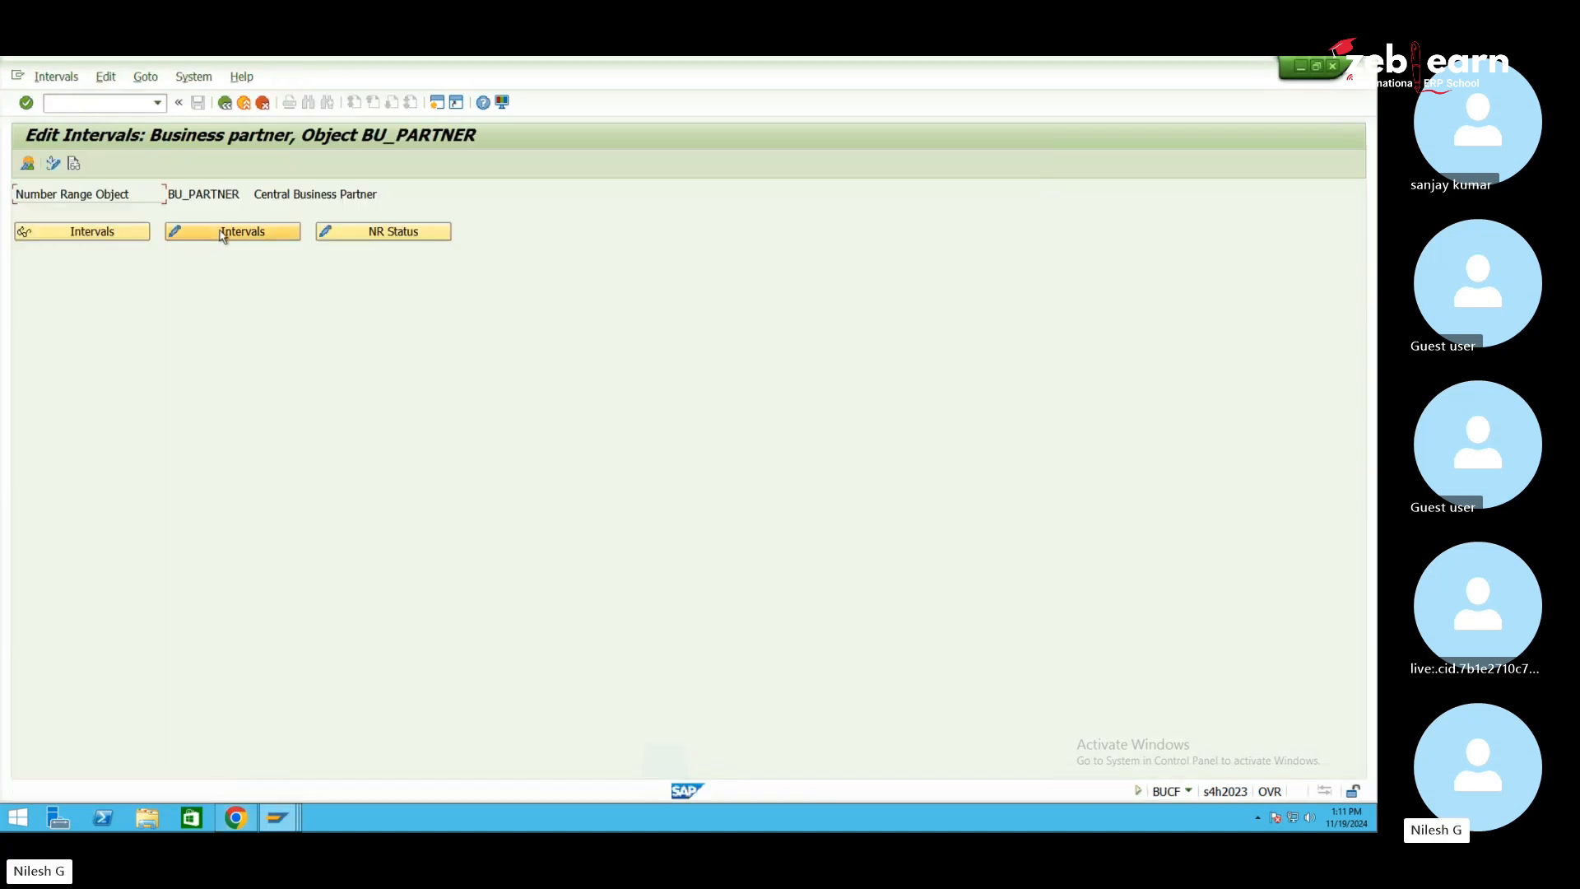
pyautogui.click(222, 234)
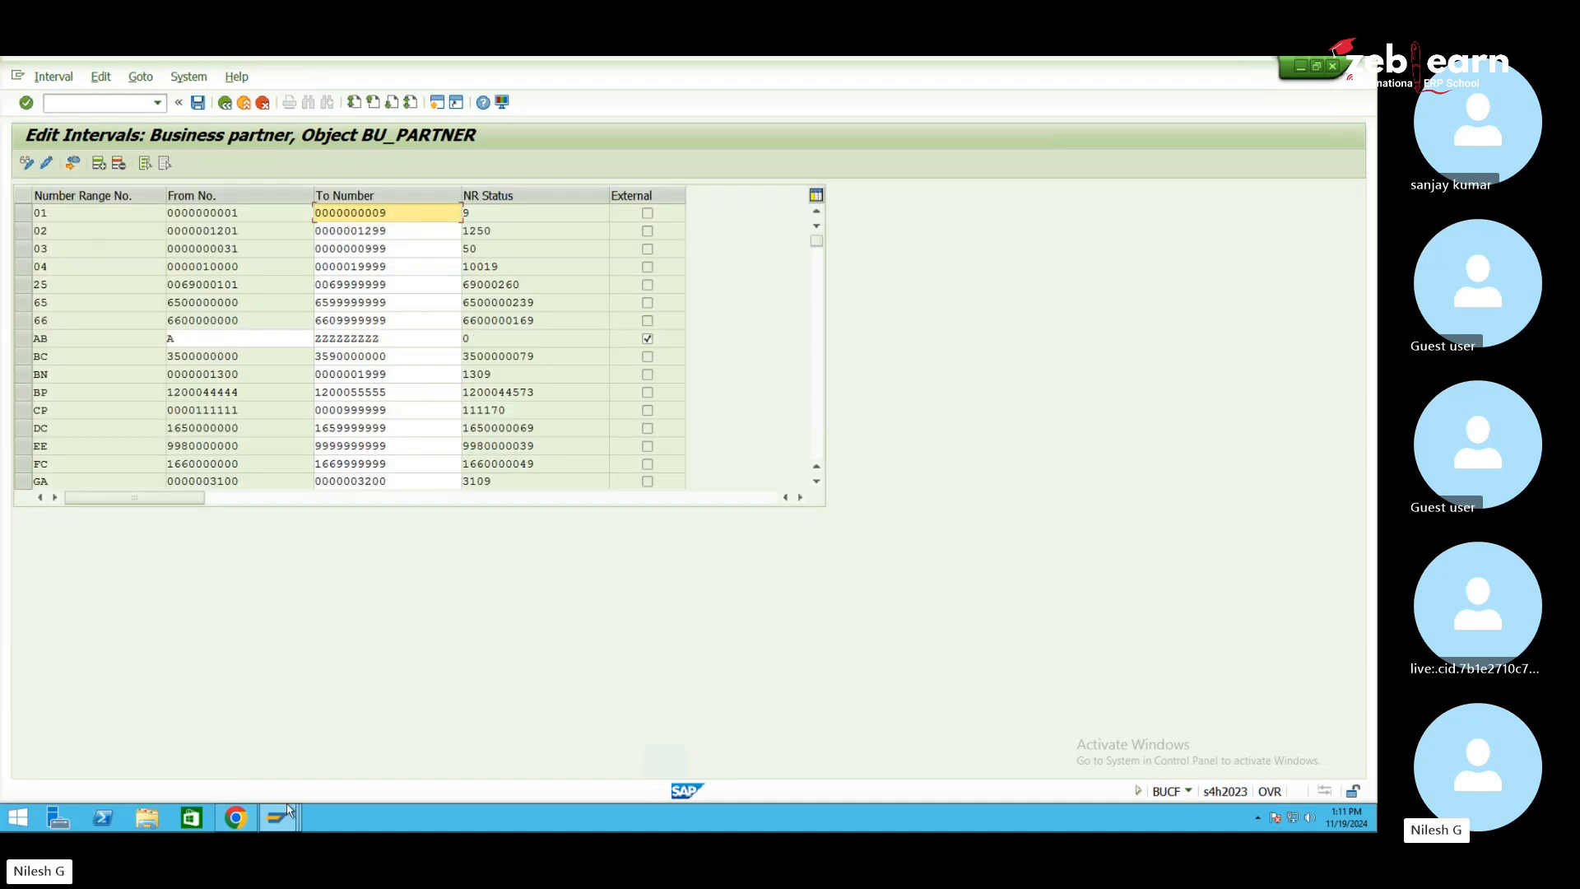
# Back on Create Organization, set the title to 0003 Company
pyautogui.moveTo(293, 819)
pyautogui.click(264, 752)
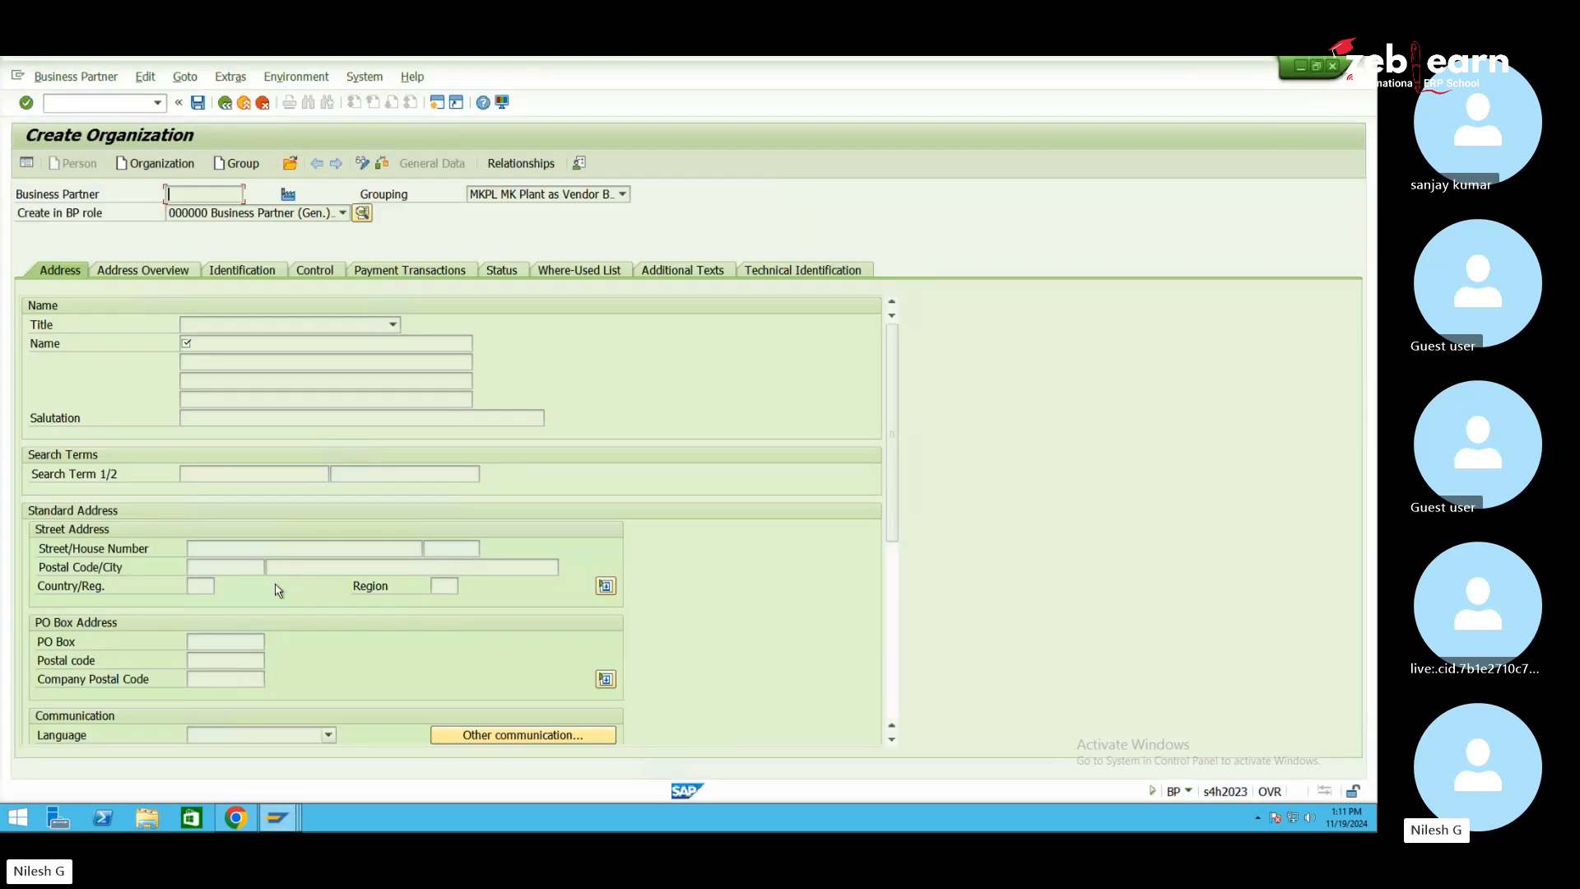
pyautogui.press('Return')
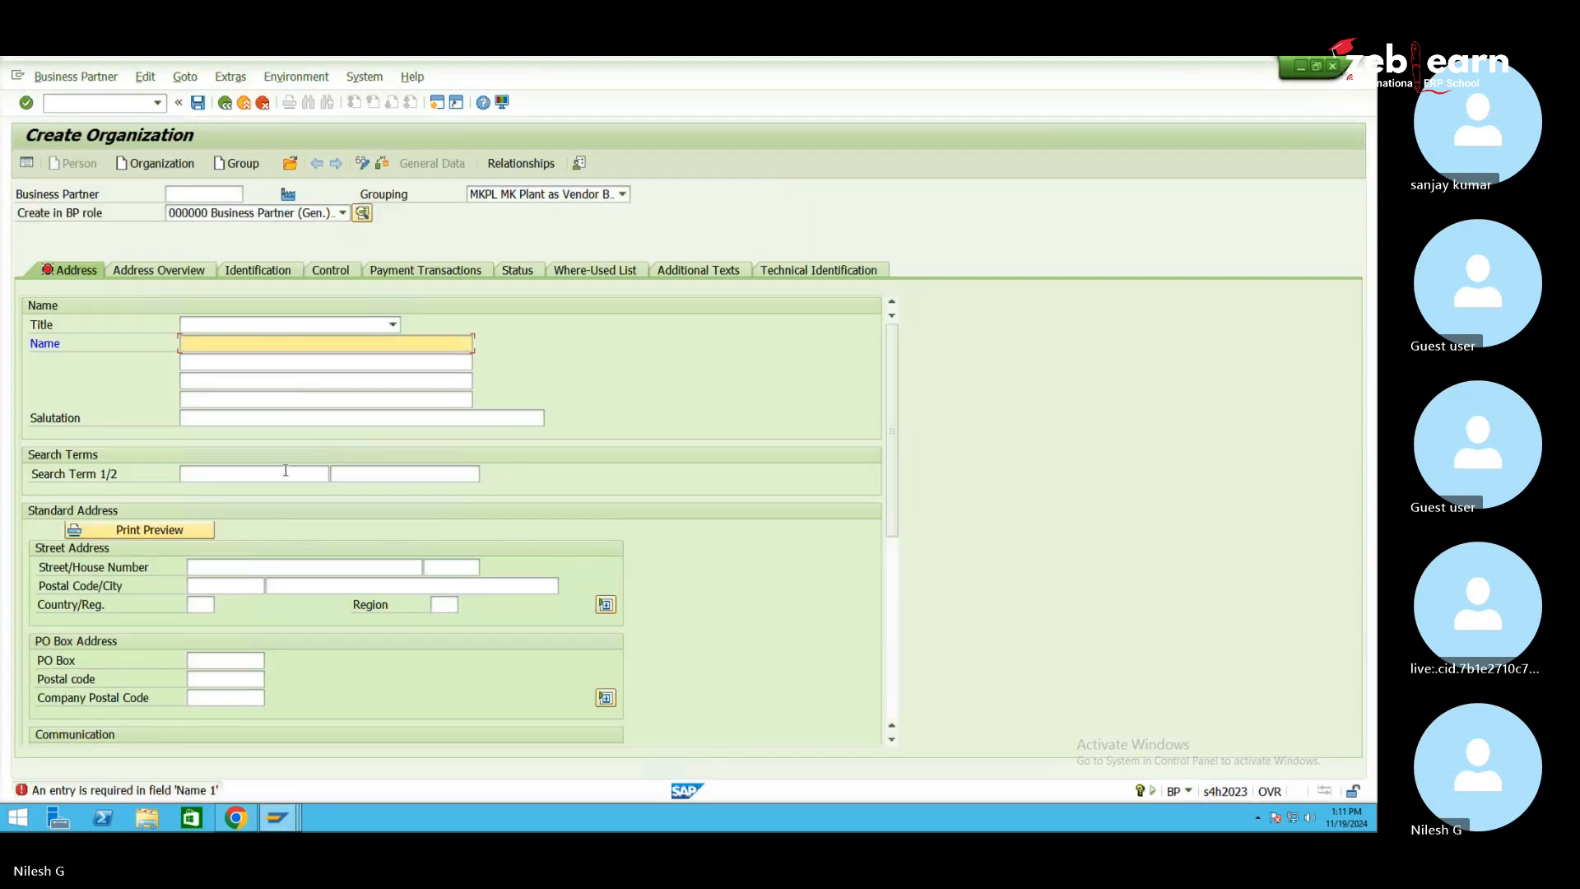
pyautogui.click(335, 326)
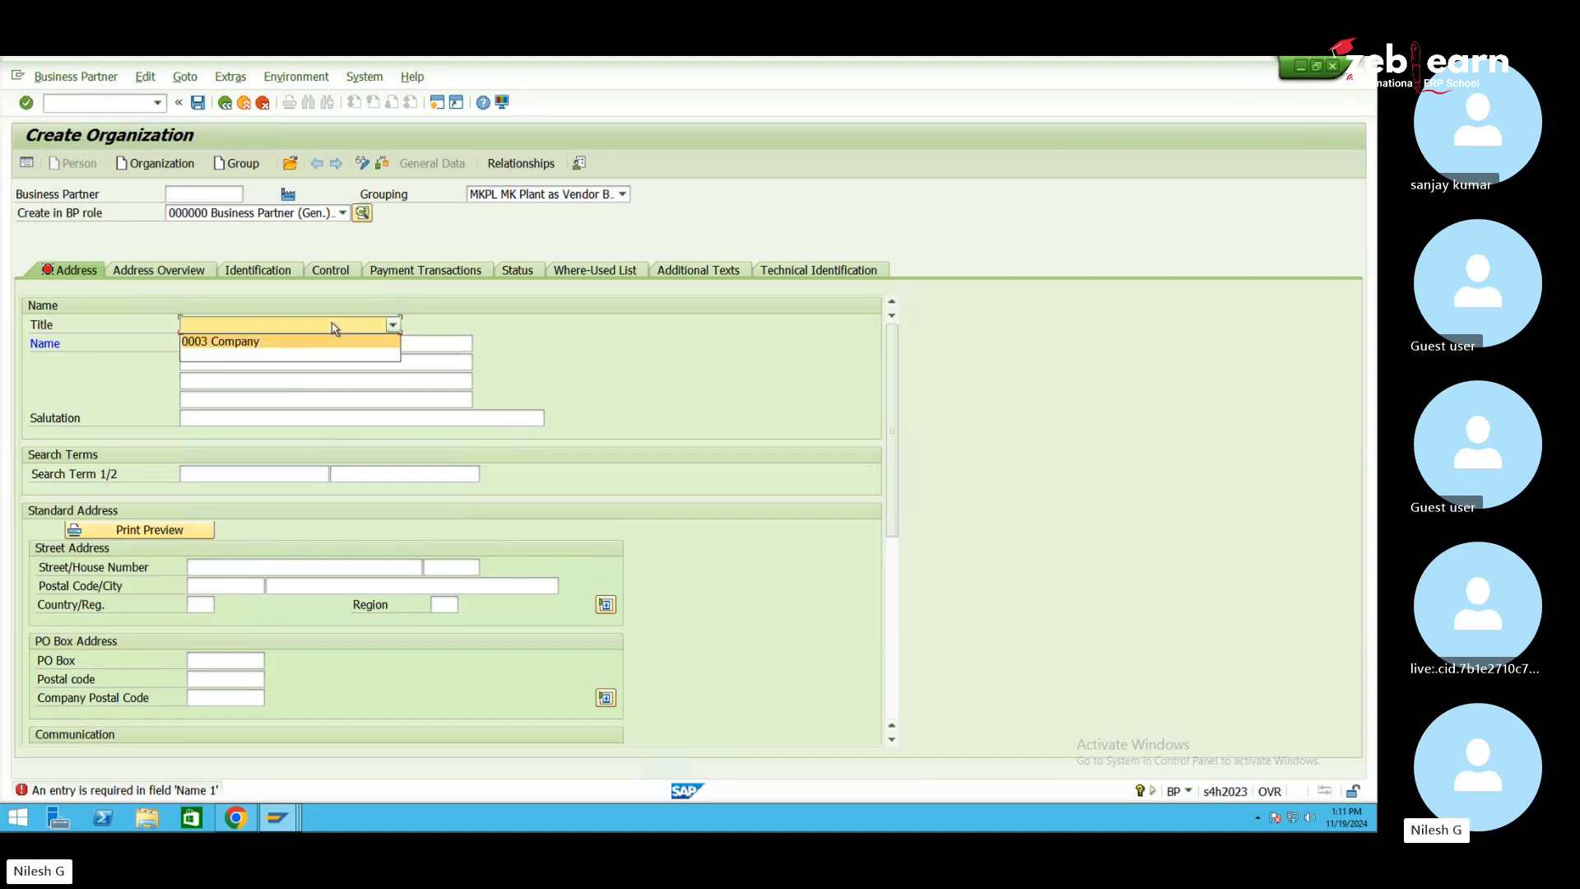
pyautogui.click(286, 341)
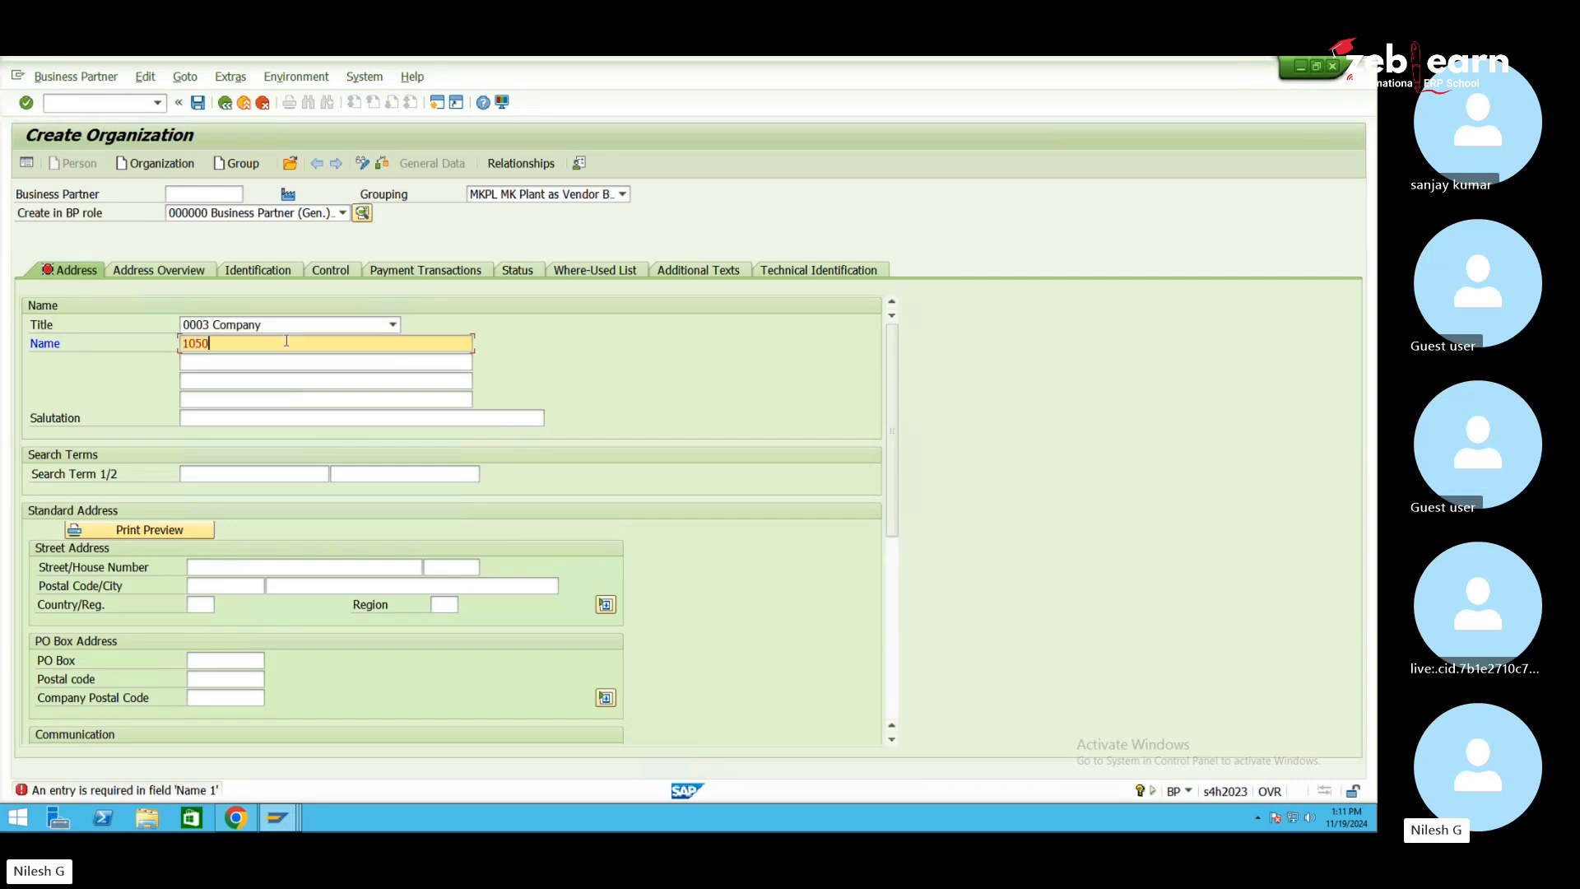
# Enter name and search term 1050 and address test1 10, 1234567 test, country IN
pyautogui.click(211, 474)
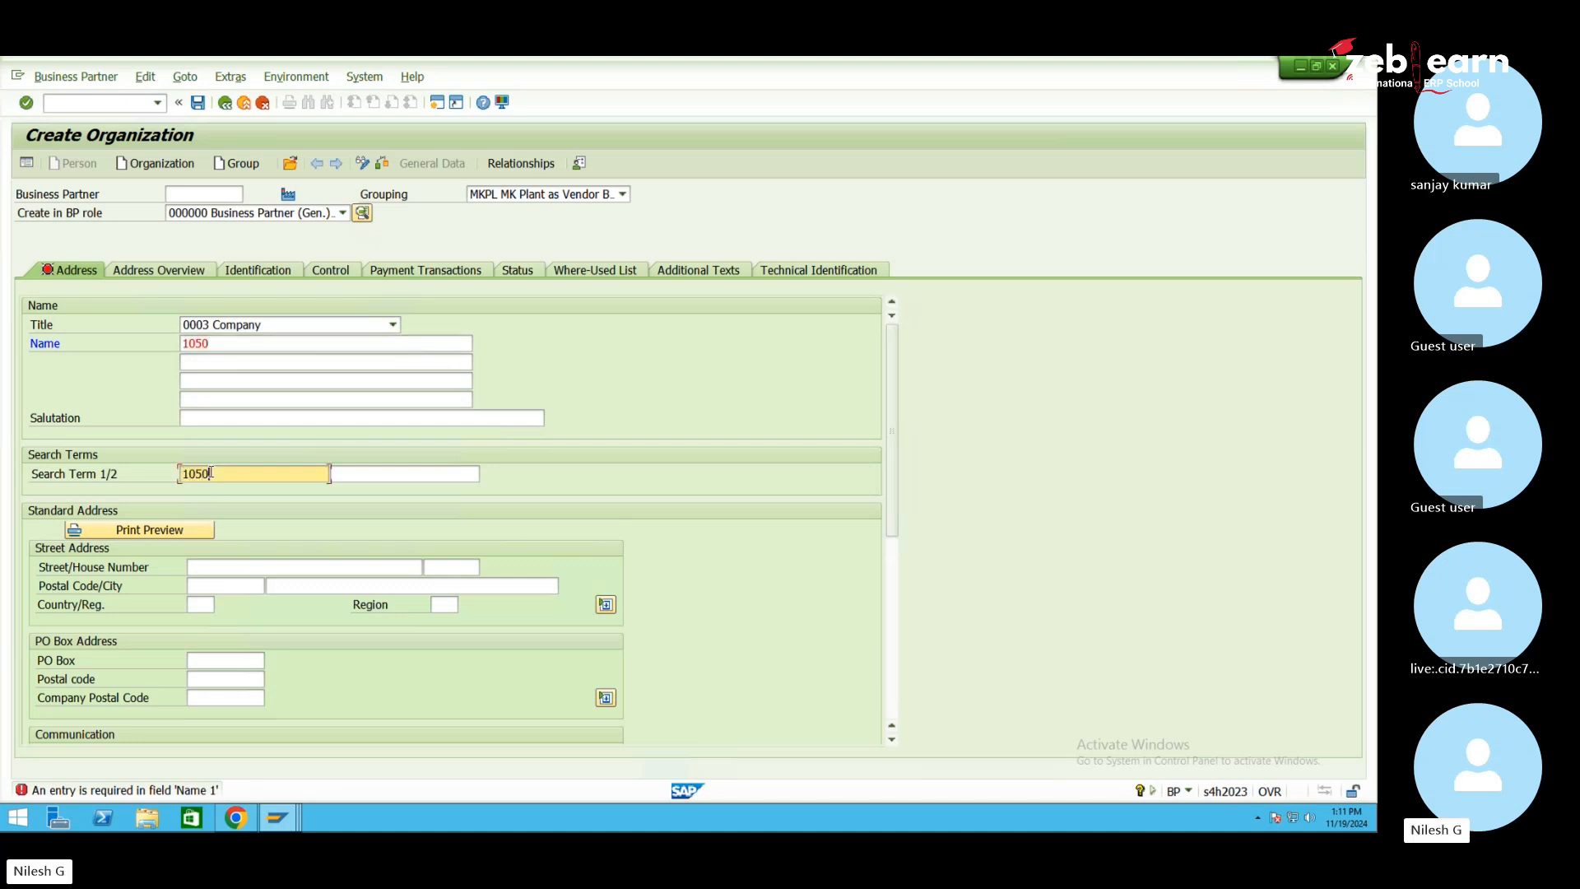
pyautogui.click(203, 567)
pyautogui.write('t')
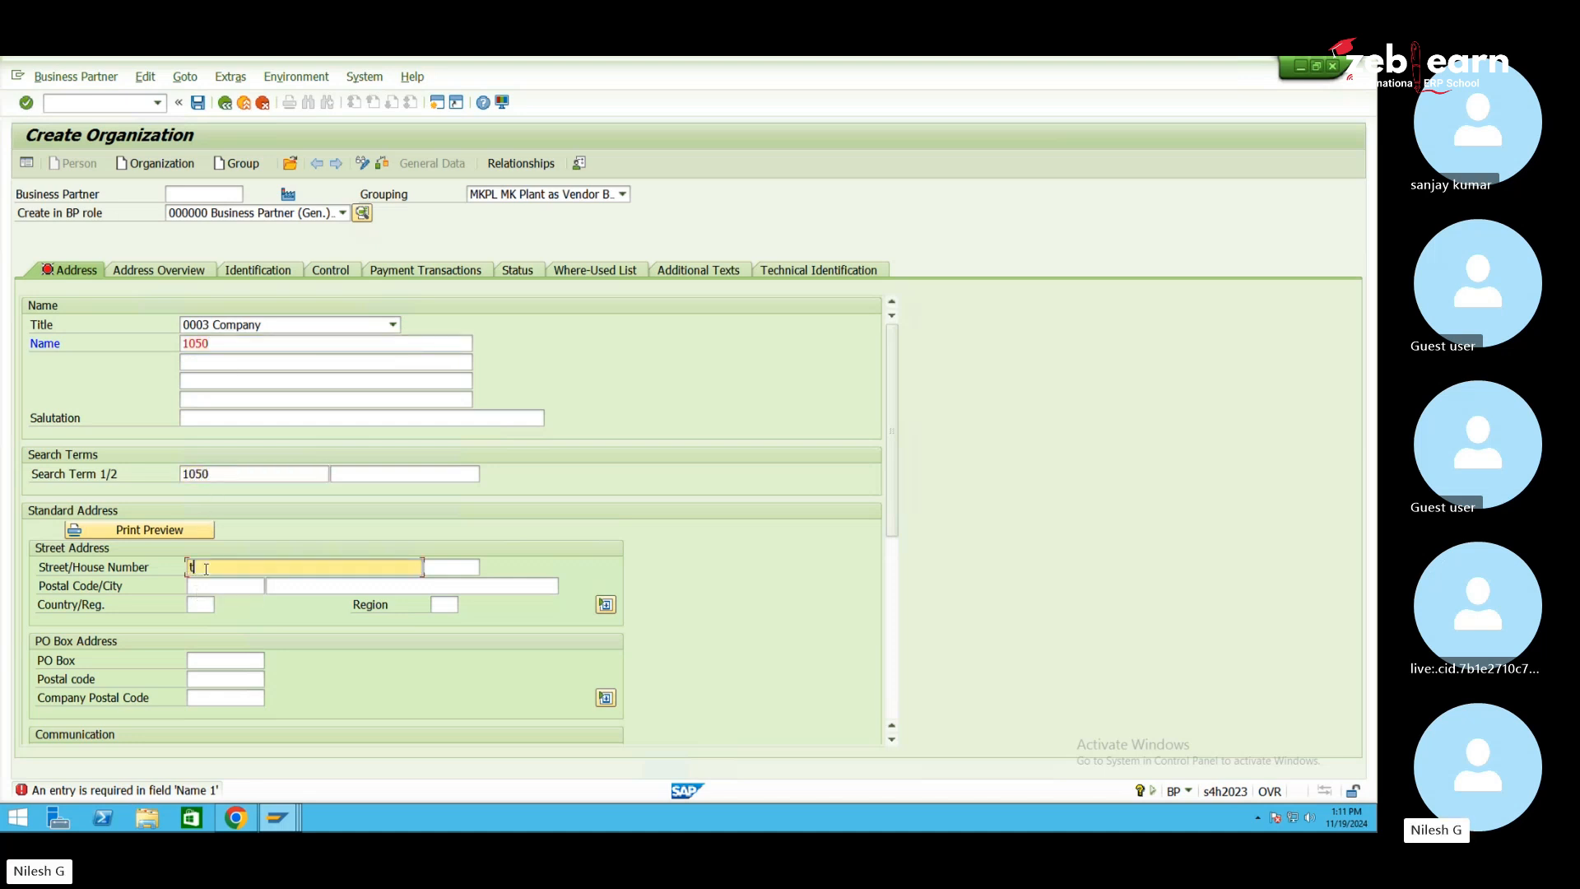
pyautogui.write('est1')
pyautogui.press('Tab')
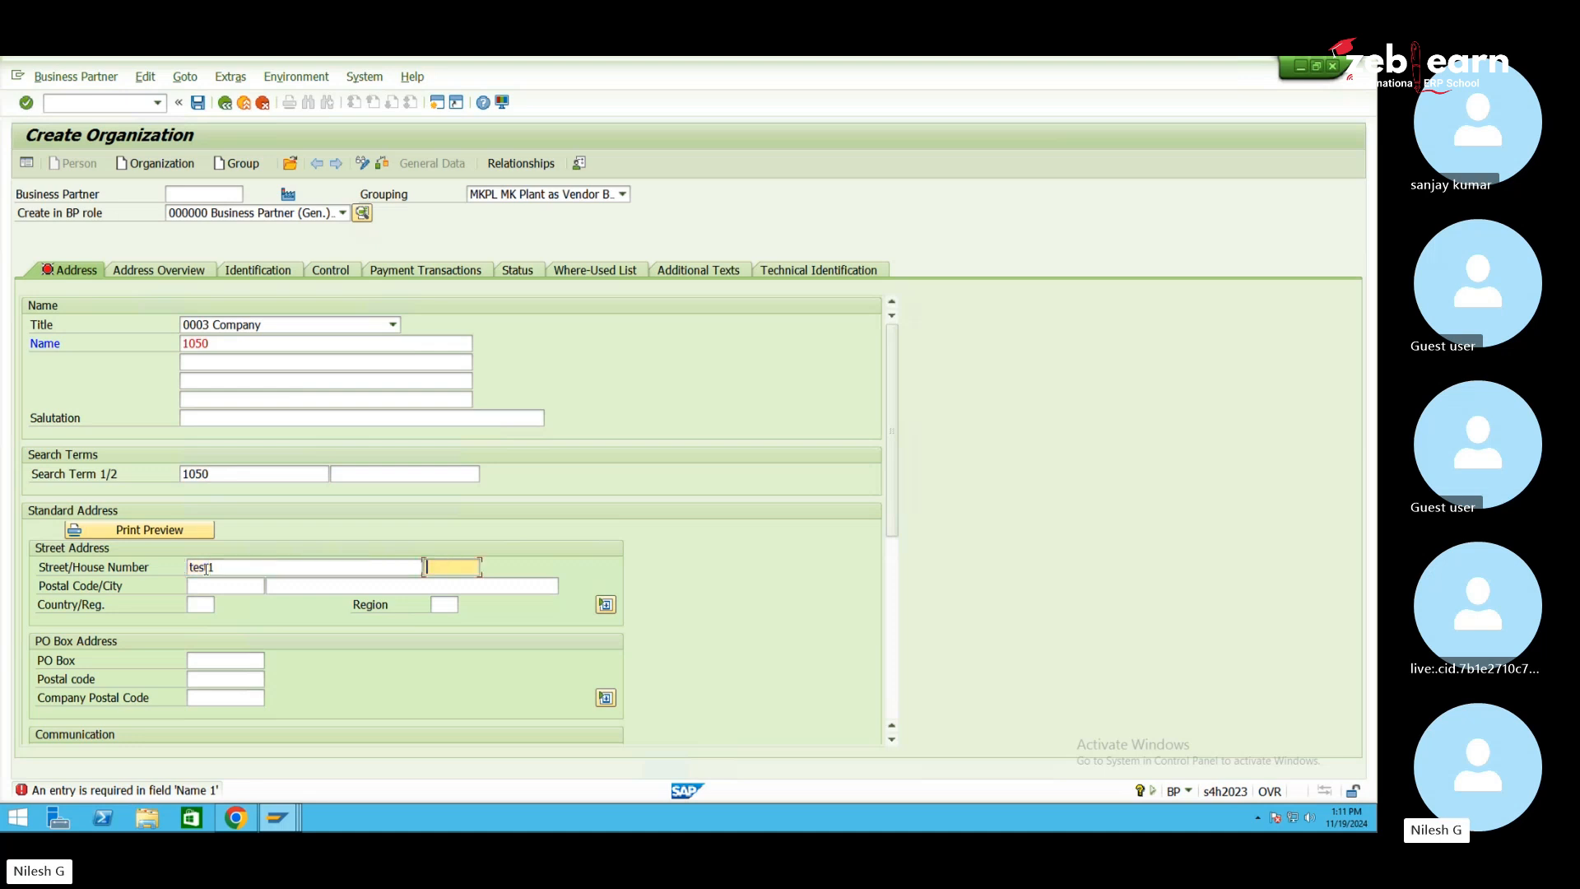
pyautogui.press('Tab')
pyautogui.write('1')
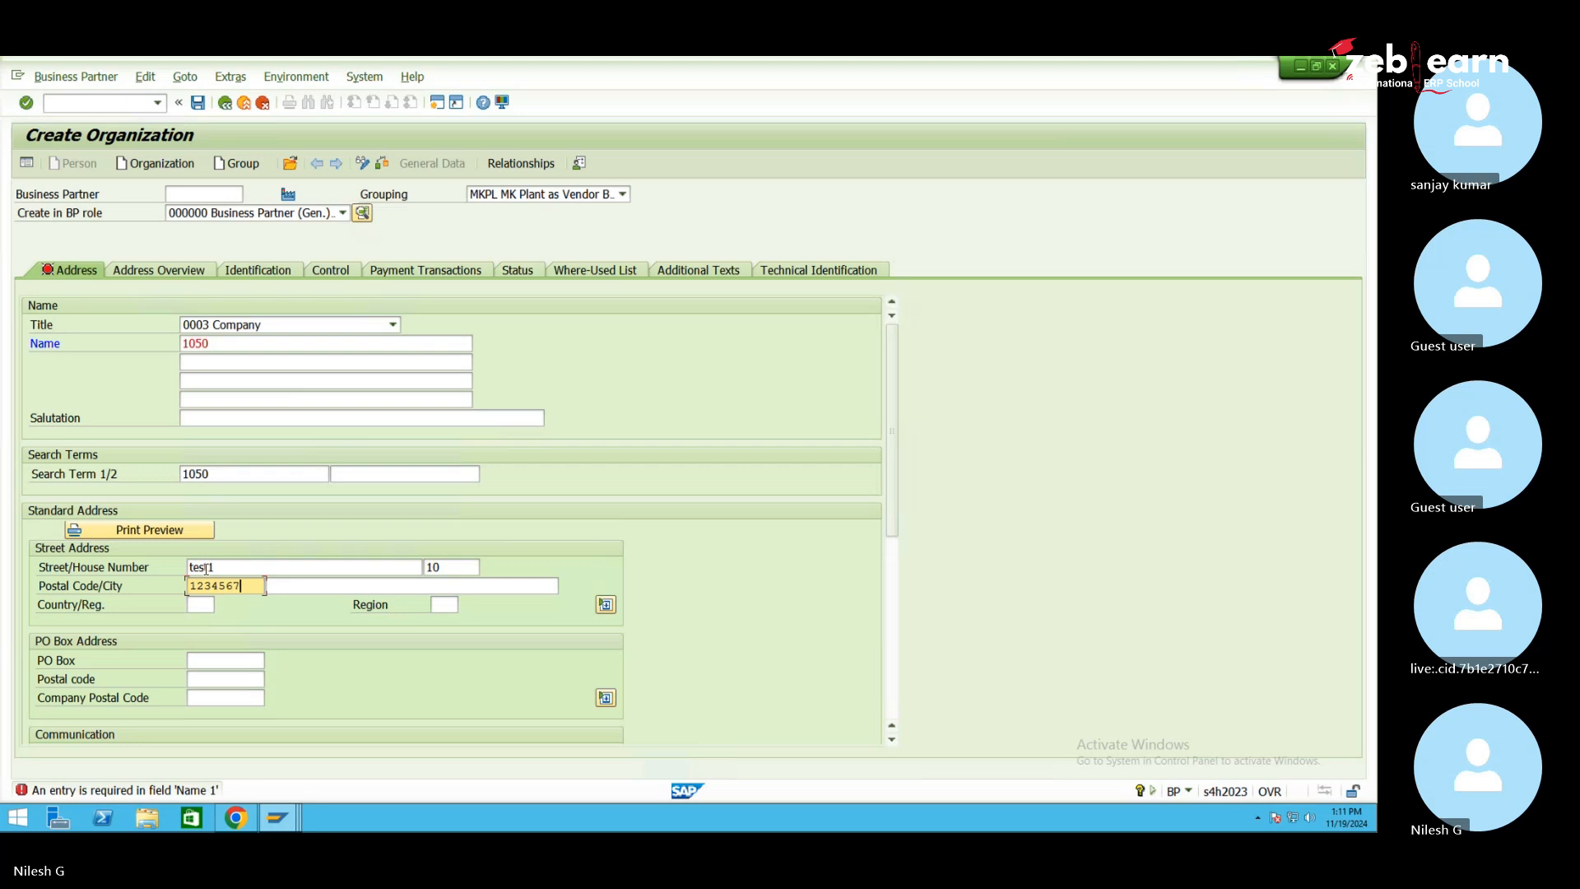
pyautogui.press('Tab')
pyautogui.write('test')
pyautogui.press('Tab')
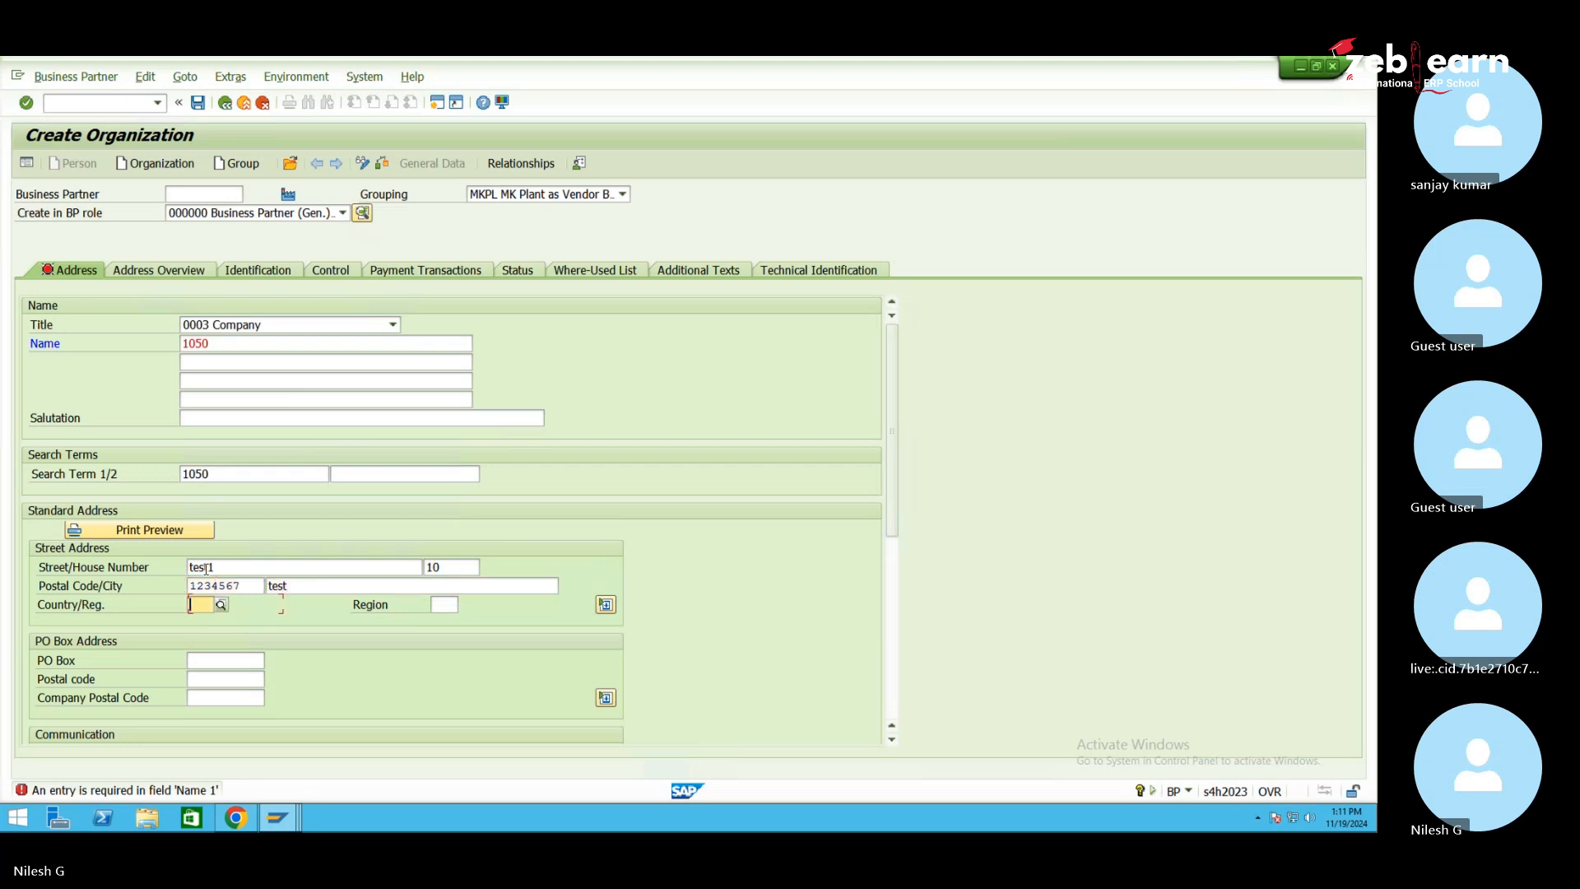
pyautogui.write('in')
pyautogui.press('Return')
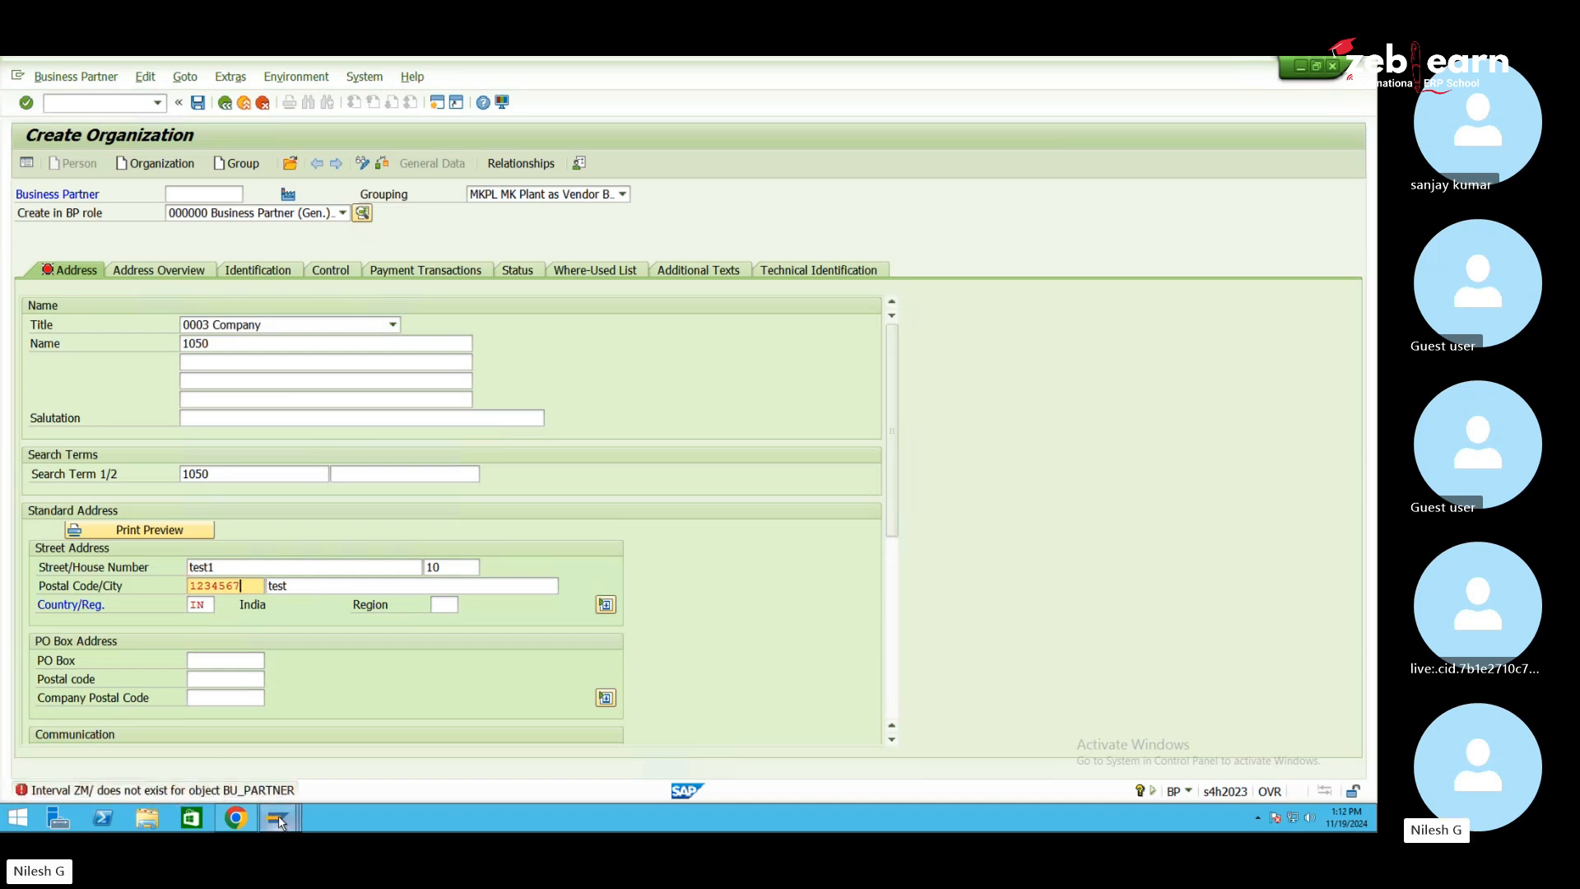
# Insert two blank rows at the top of the BU_PARTNER Edit Intervals table
pyautogui.moveTo(278, 818)
pyautogui.click(408, 740)
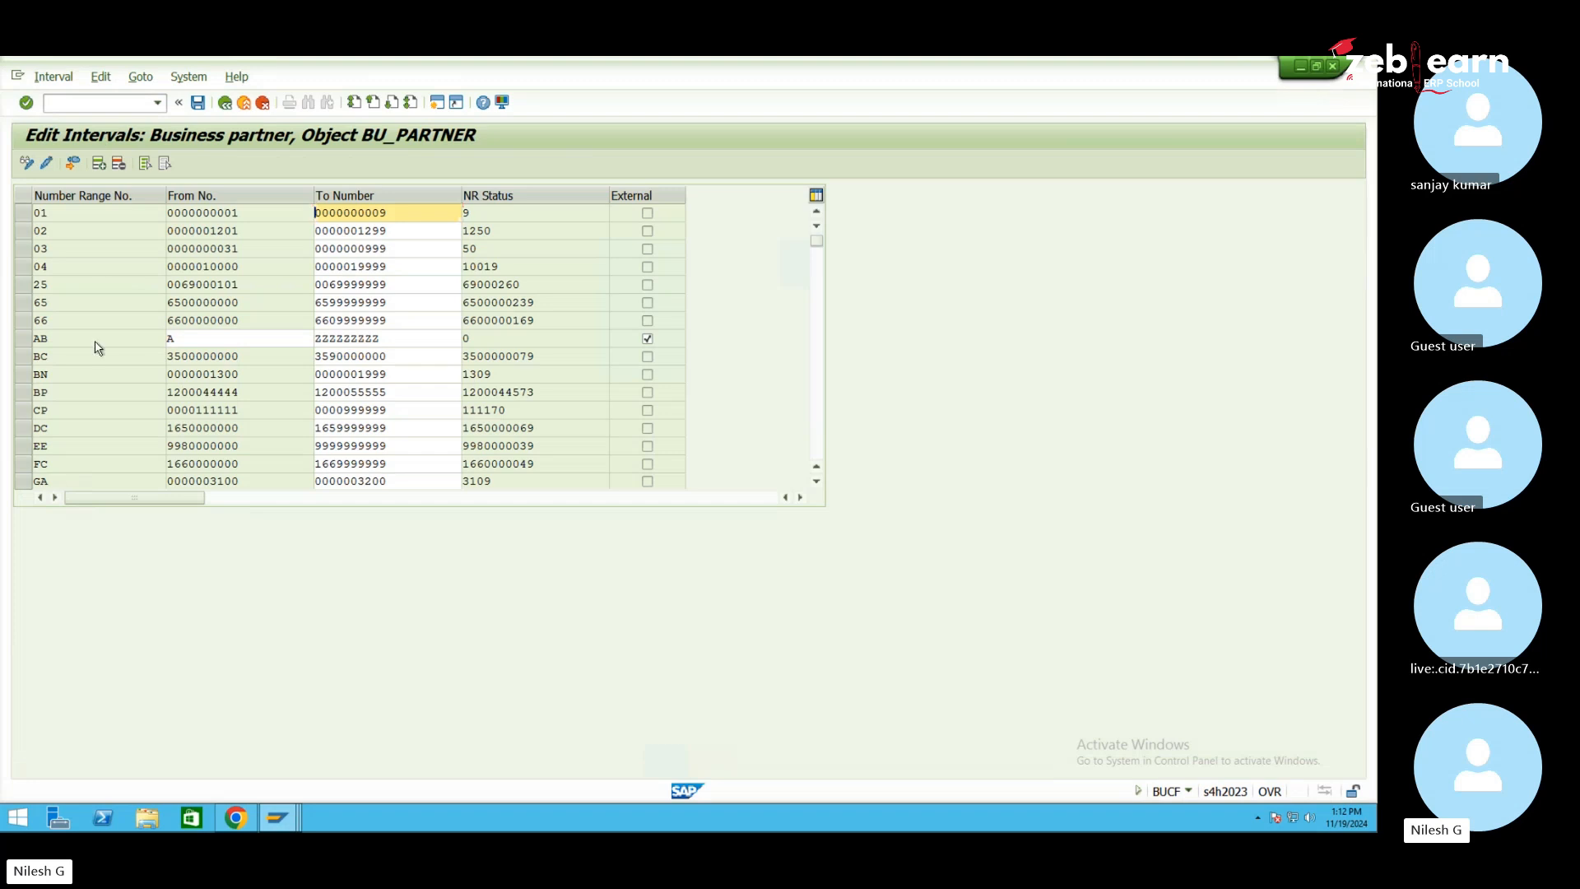
pyautogui.scroll(-3, 98, 348)
pyautogui.click(99, 167)
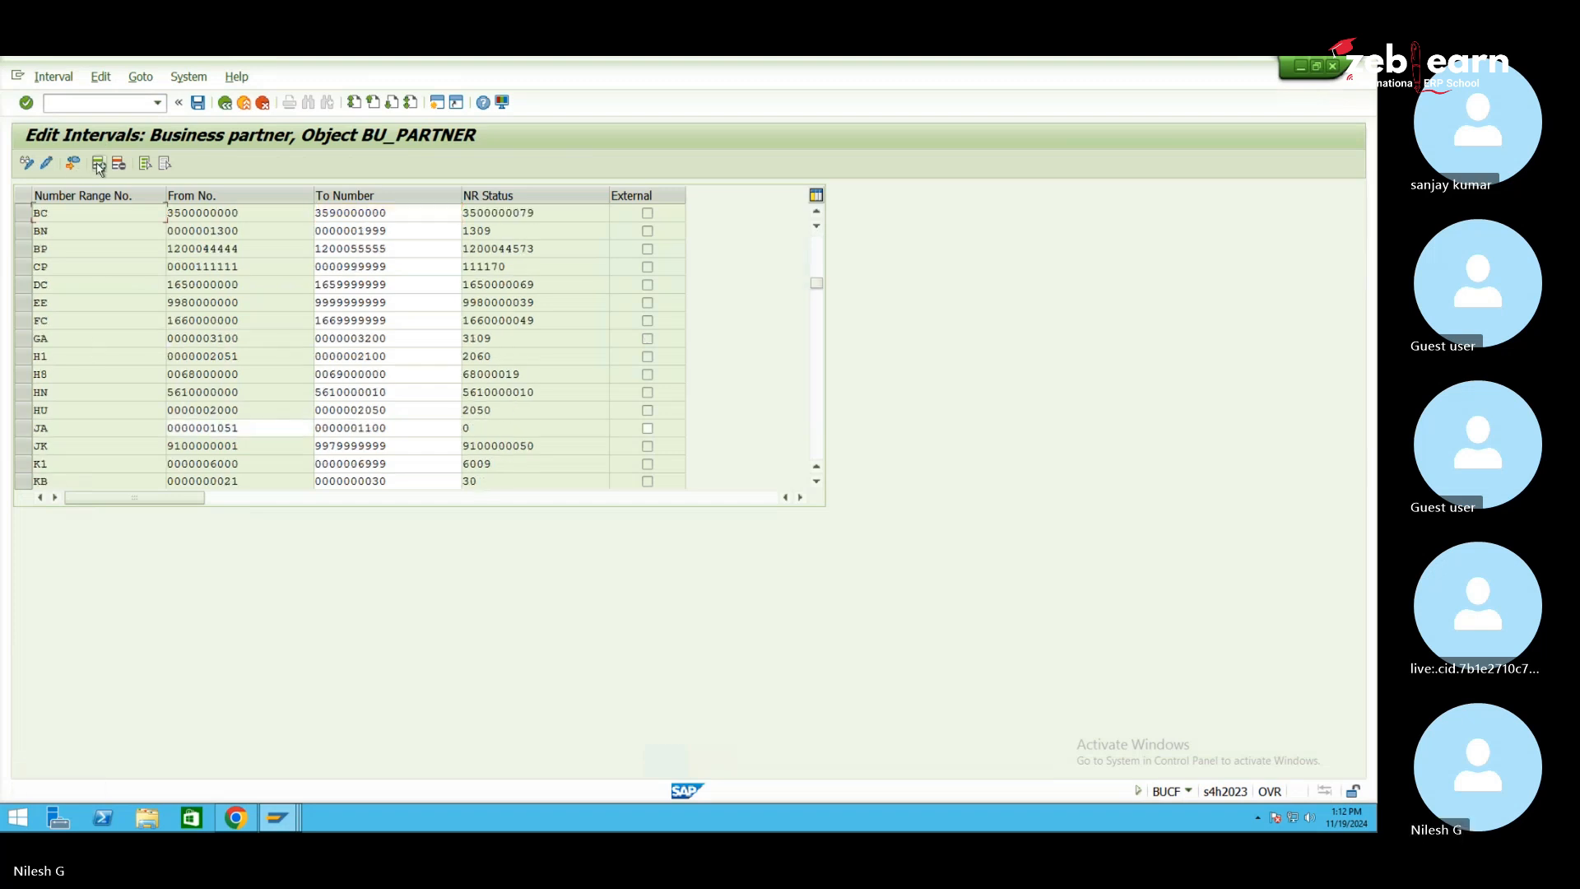
pyautogui.scroll(-10, 134, 335)
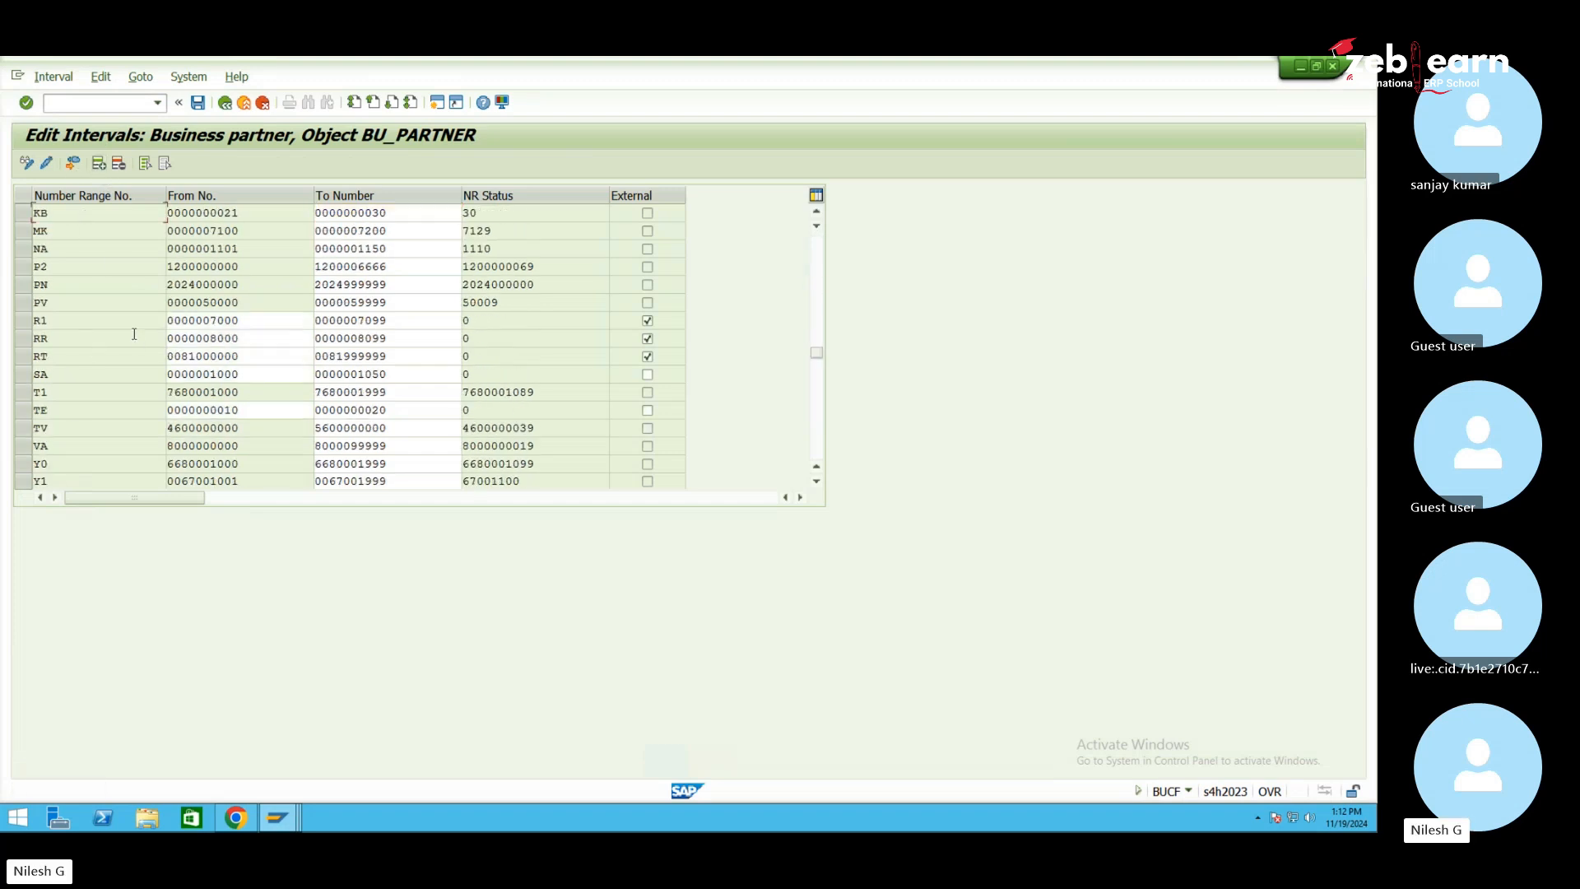
pyautogui.scroll(2, 129, 341)
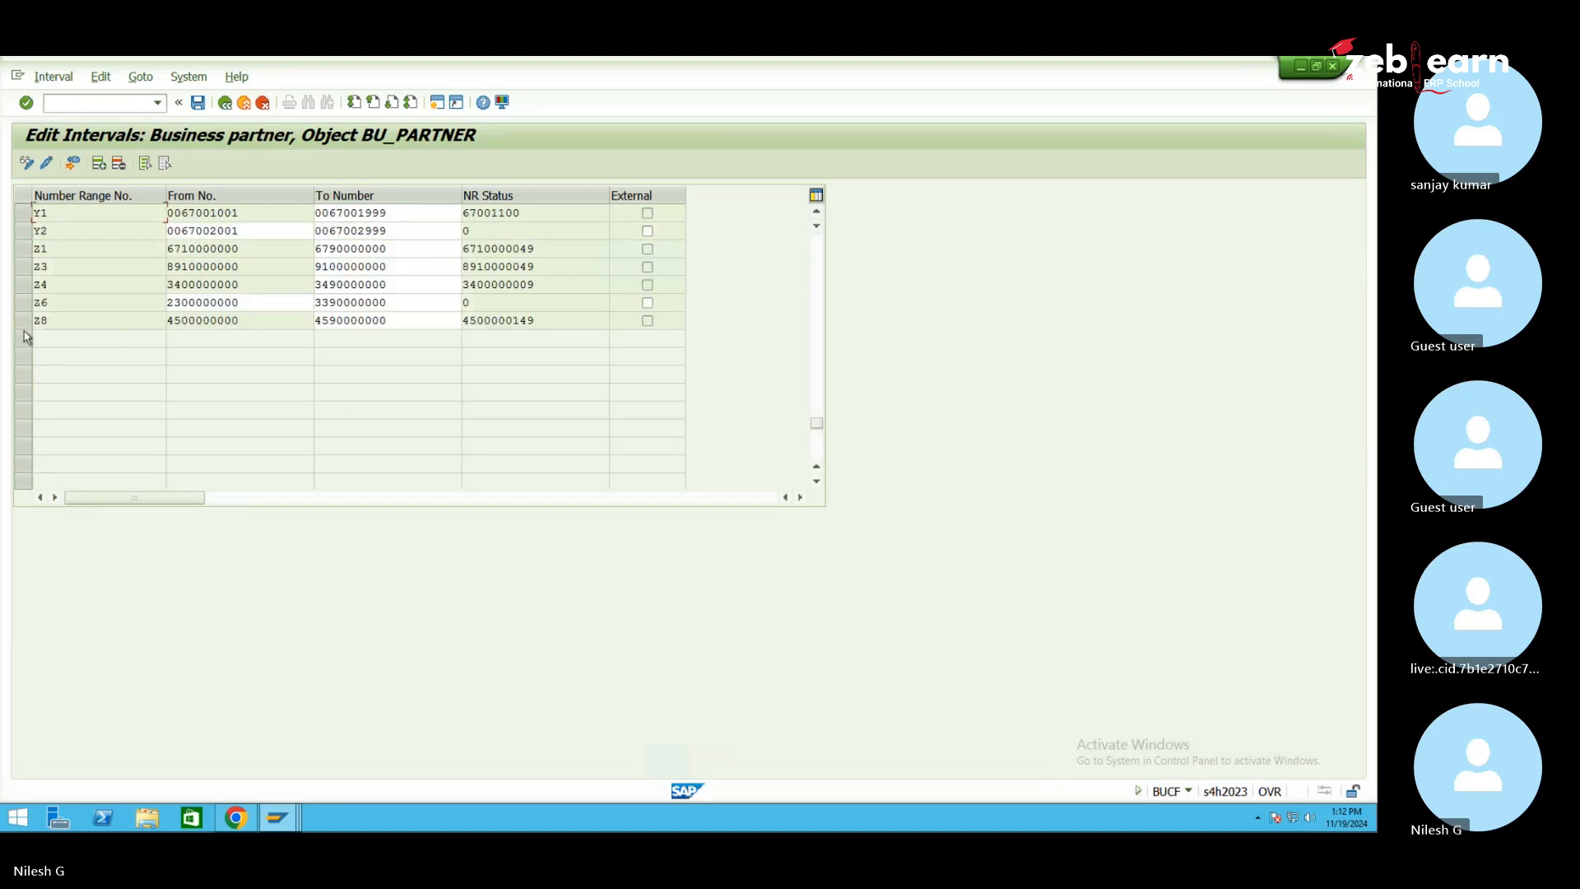
pyautogui.click(100, 164)
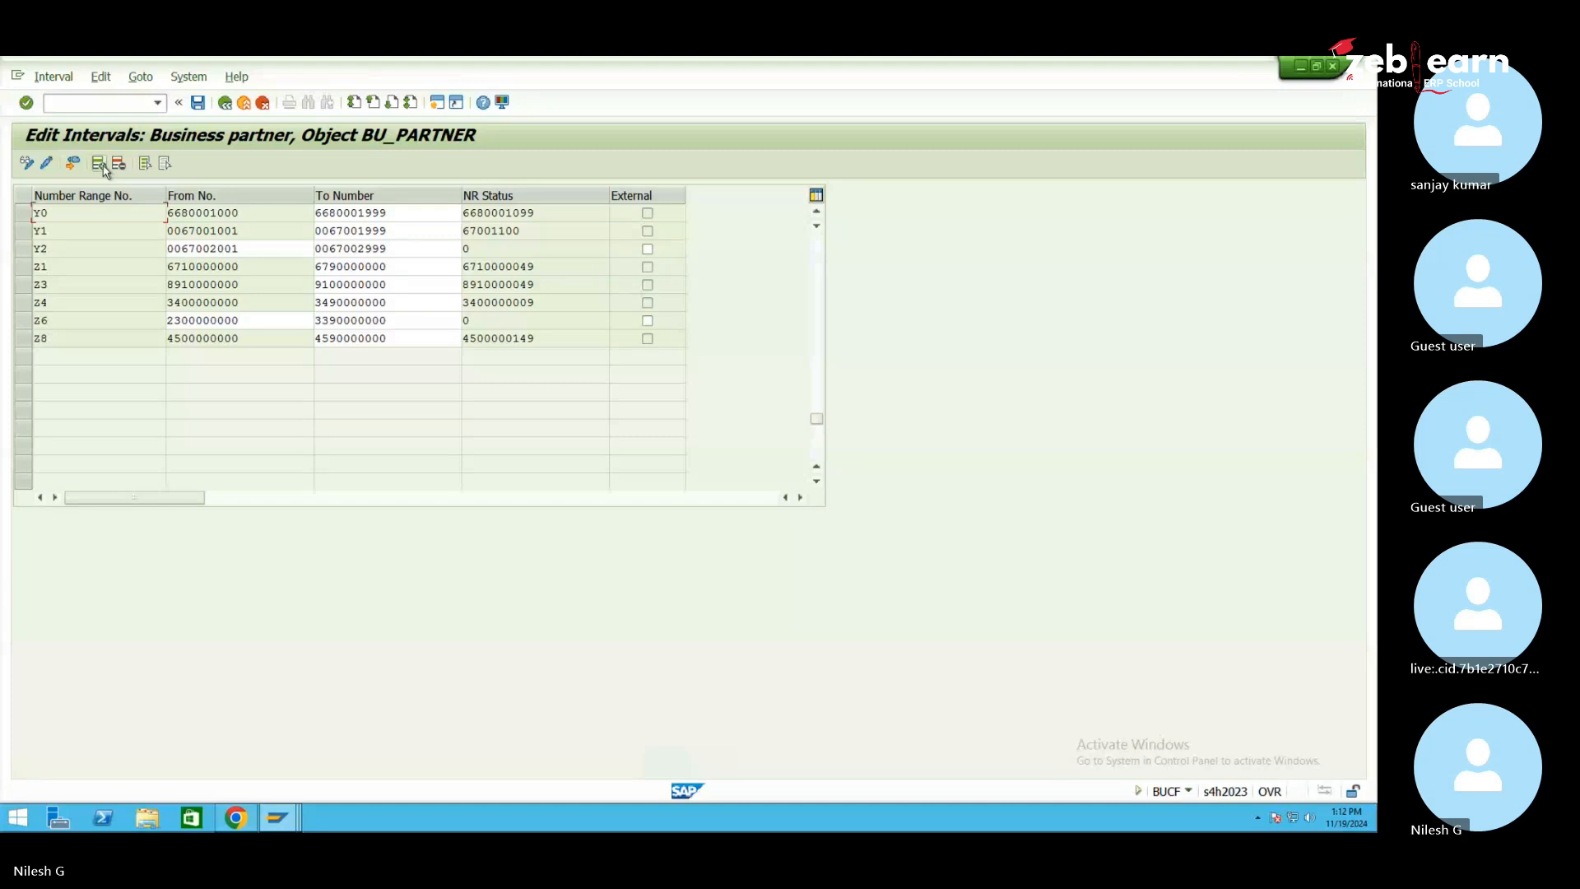
pyautogui.scroll(10, 127, 341)
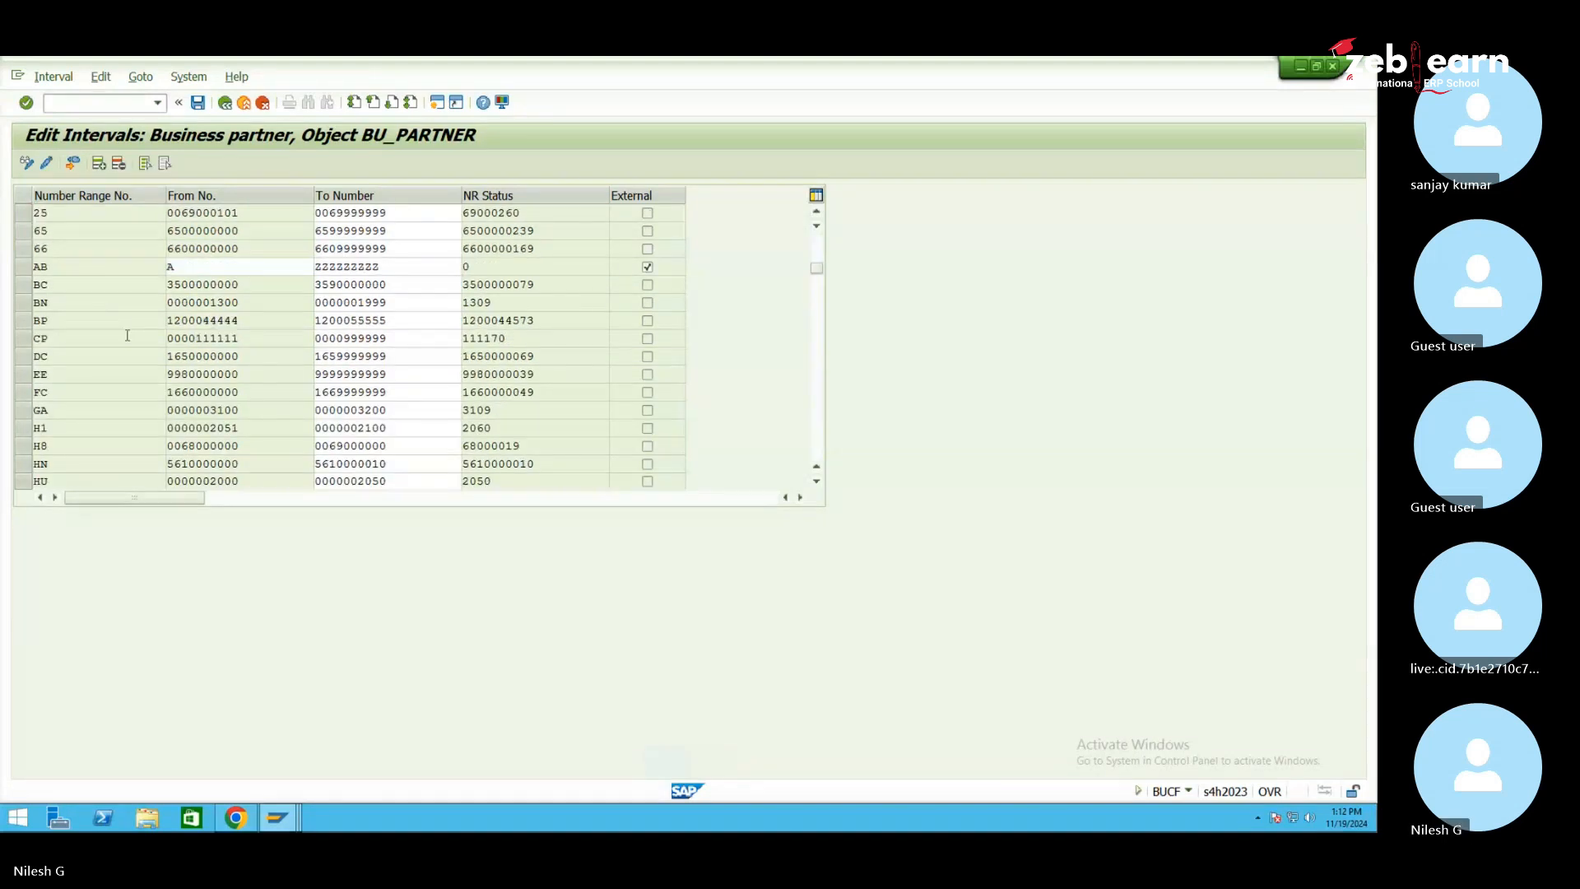
pyautogui.scroll(2, 126, 335)
# Delete the extra blank row, add interval ZM from AA to DDD, and save
pyautogui.click(23, 232)
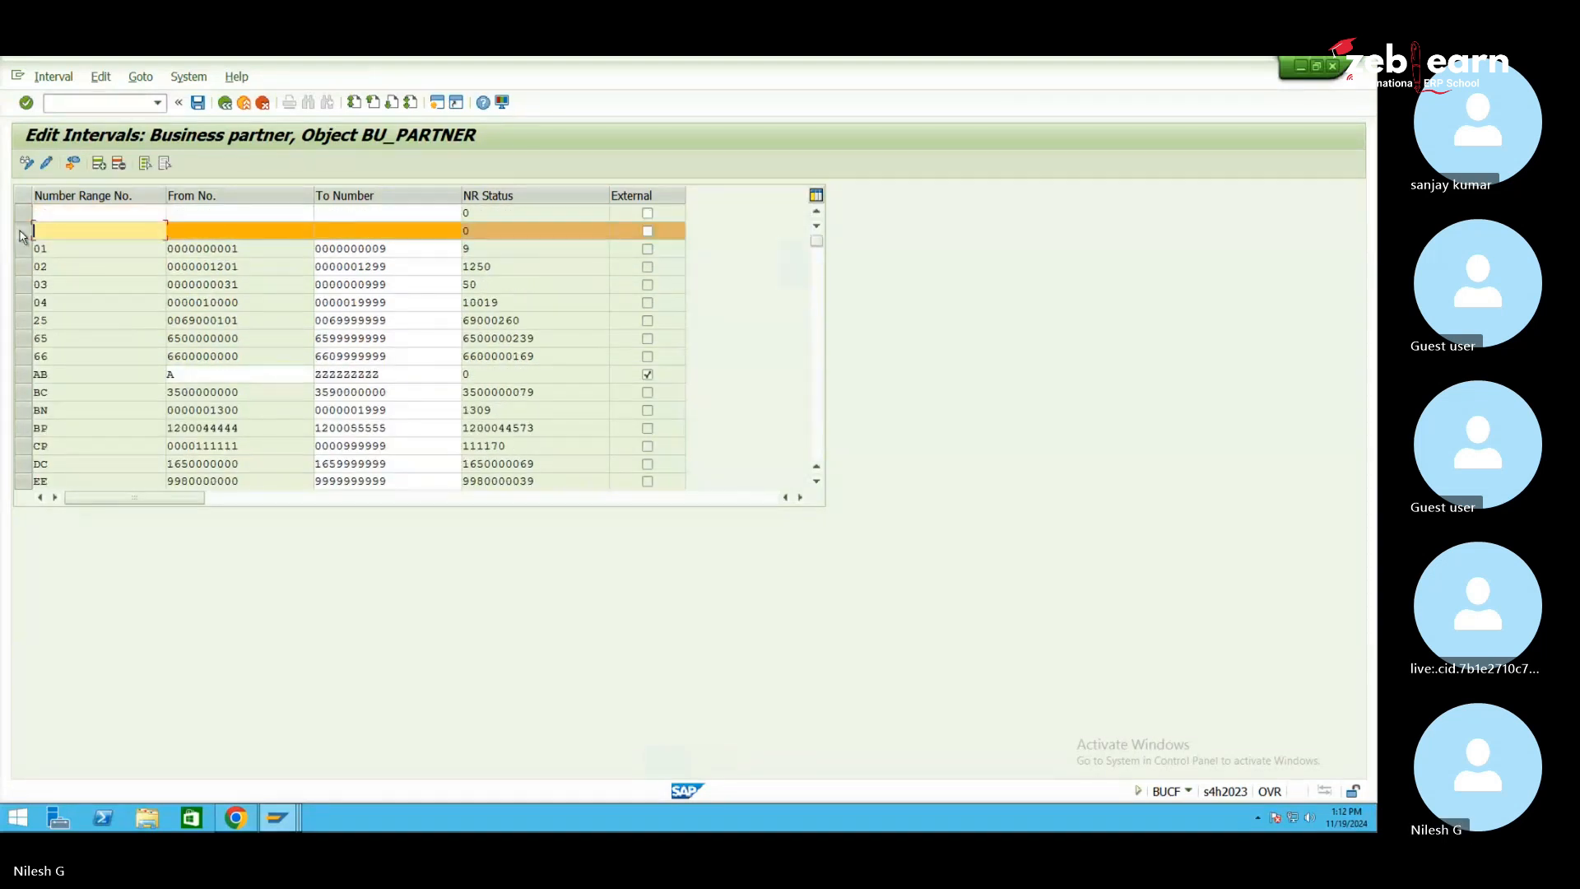
pyautogui.click(117, 163)
pyautogui.click(67, 208)
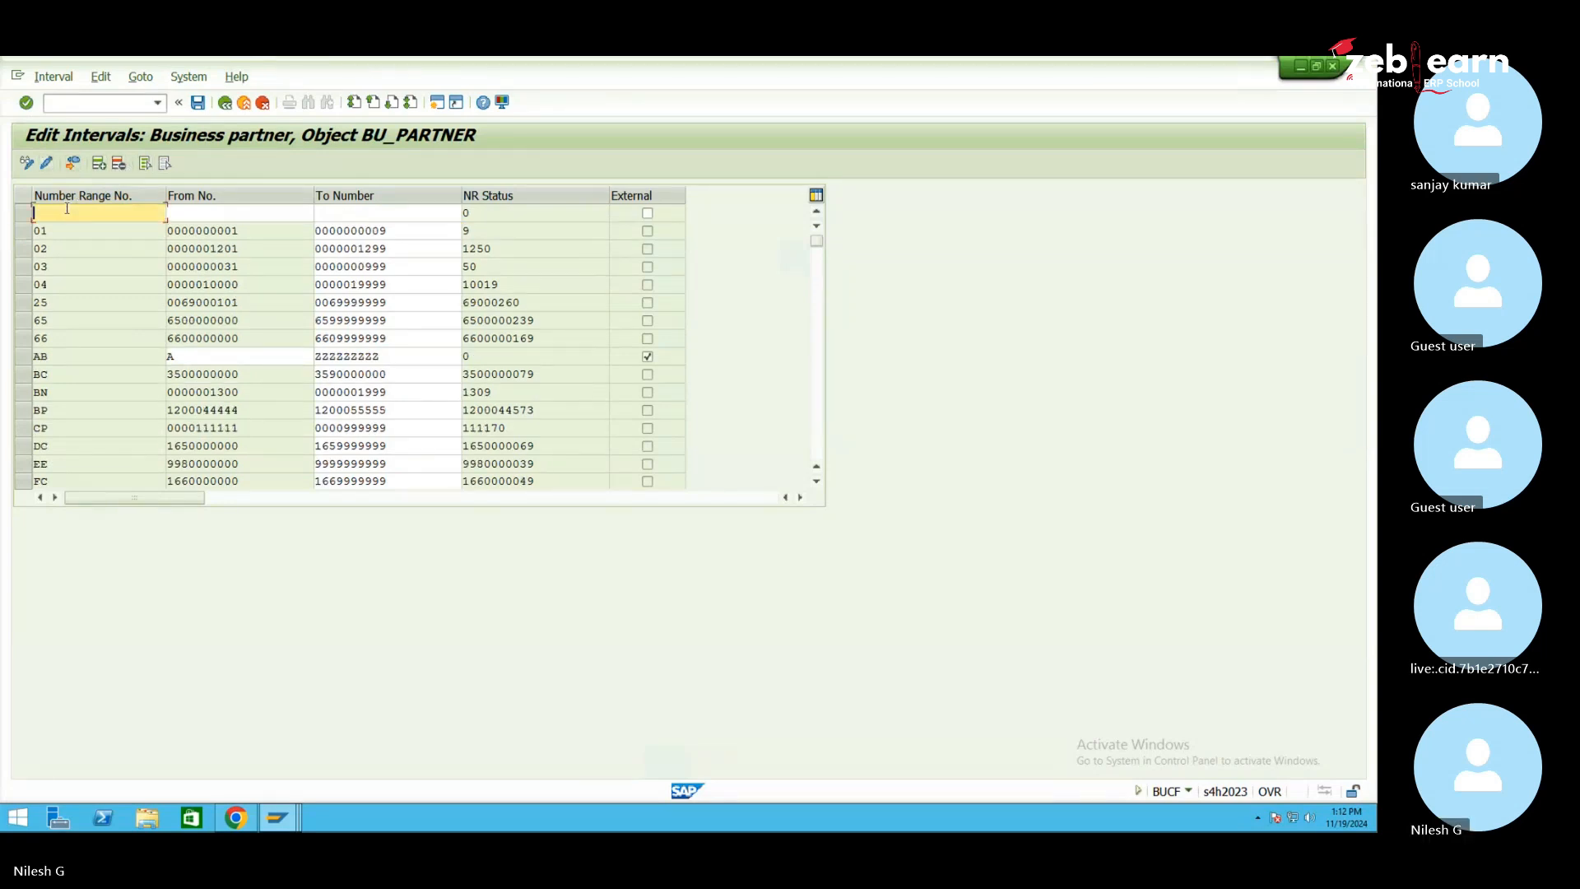
pyautogui.write('ZM')
pyautogui.press('Tab')
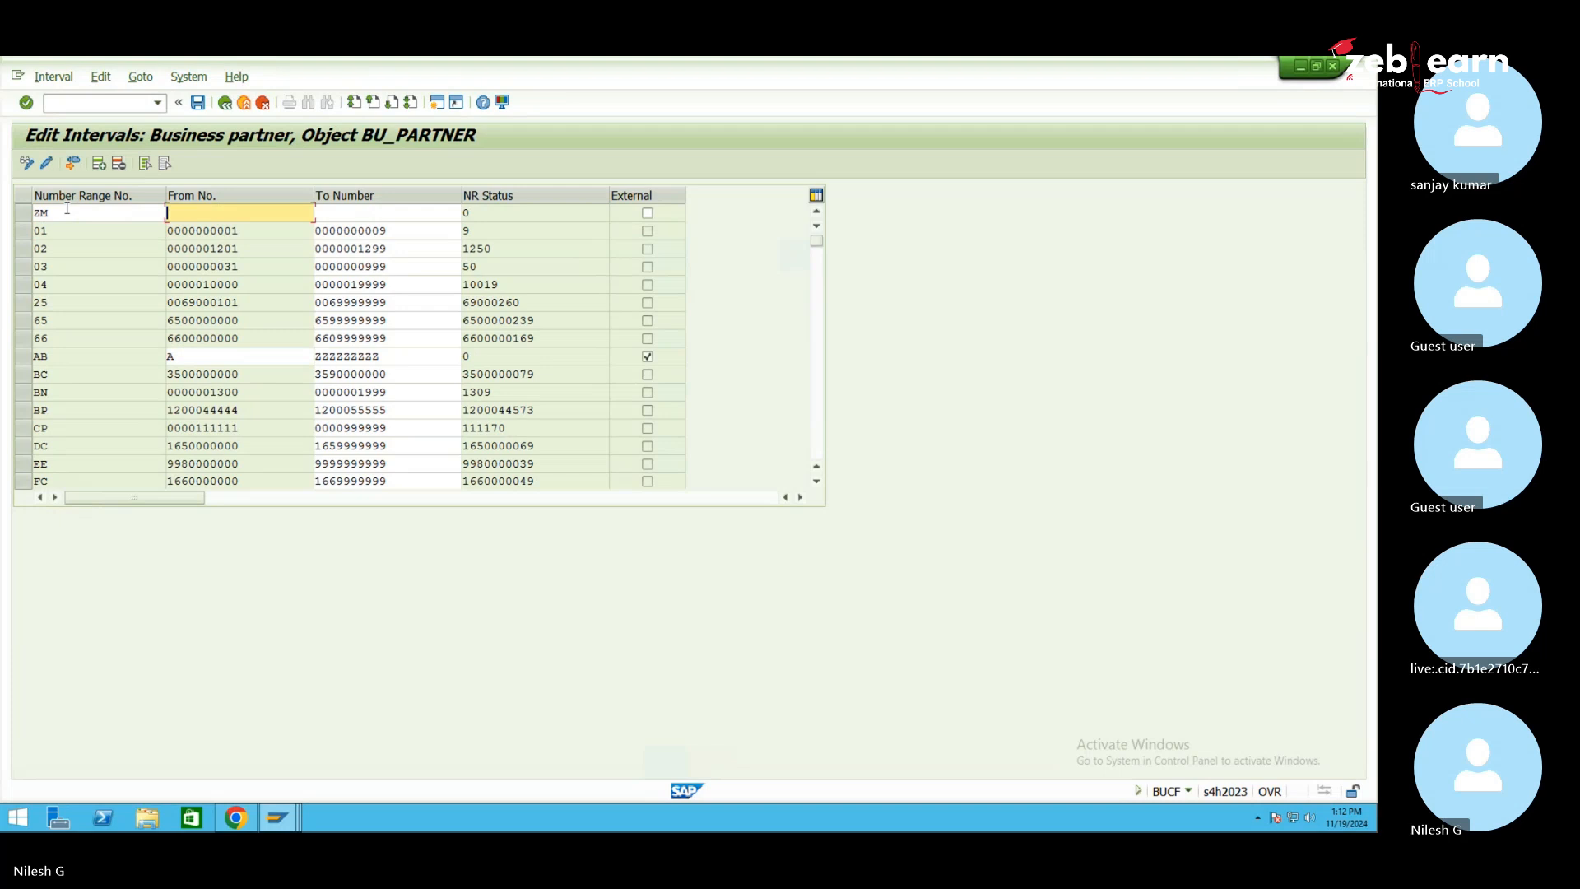
pyautogui.press('Tab')
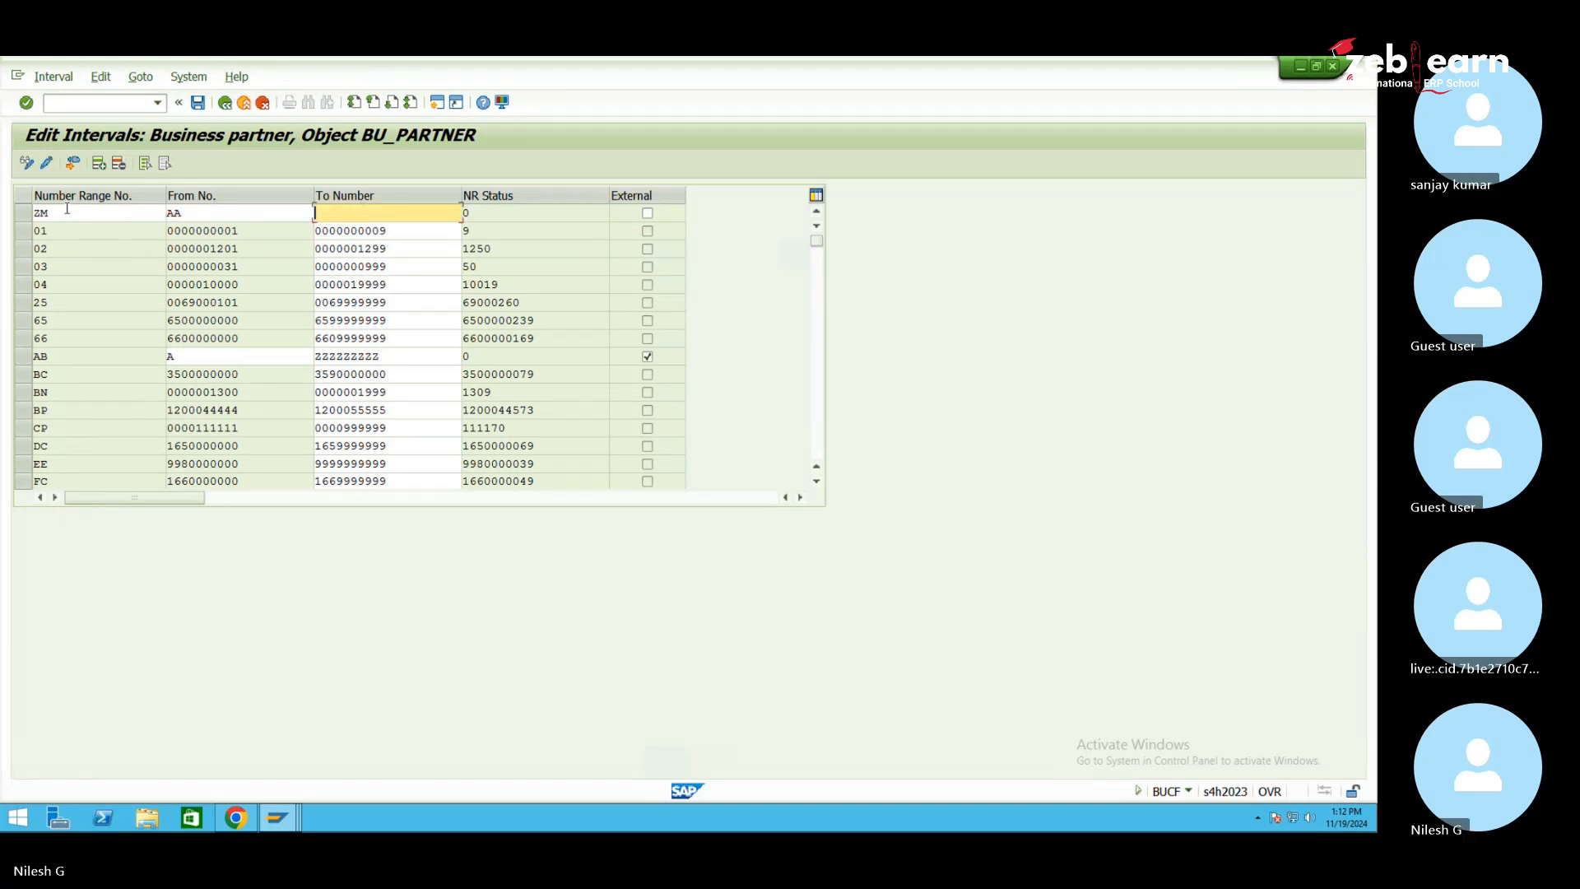
pyautogui.press('Return')
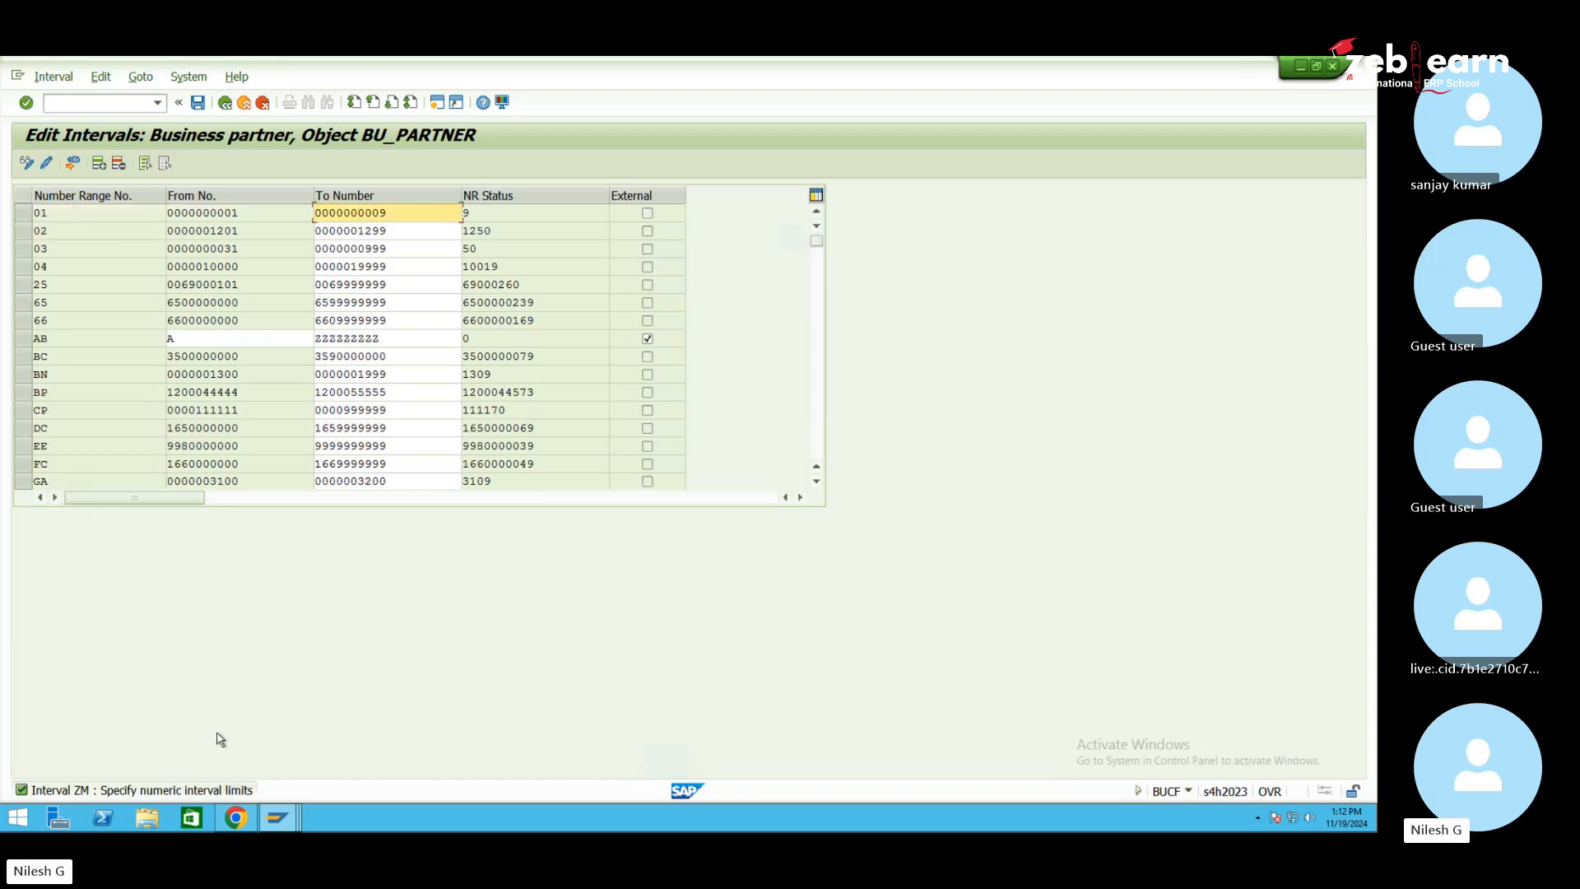
pyautogui.scroll(-10, 131, 412)
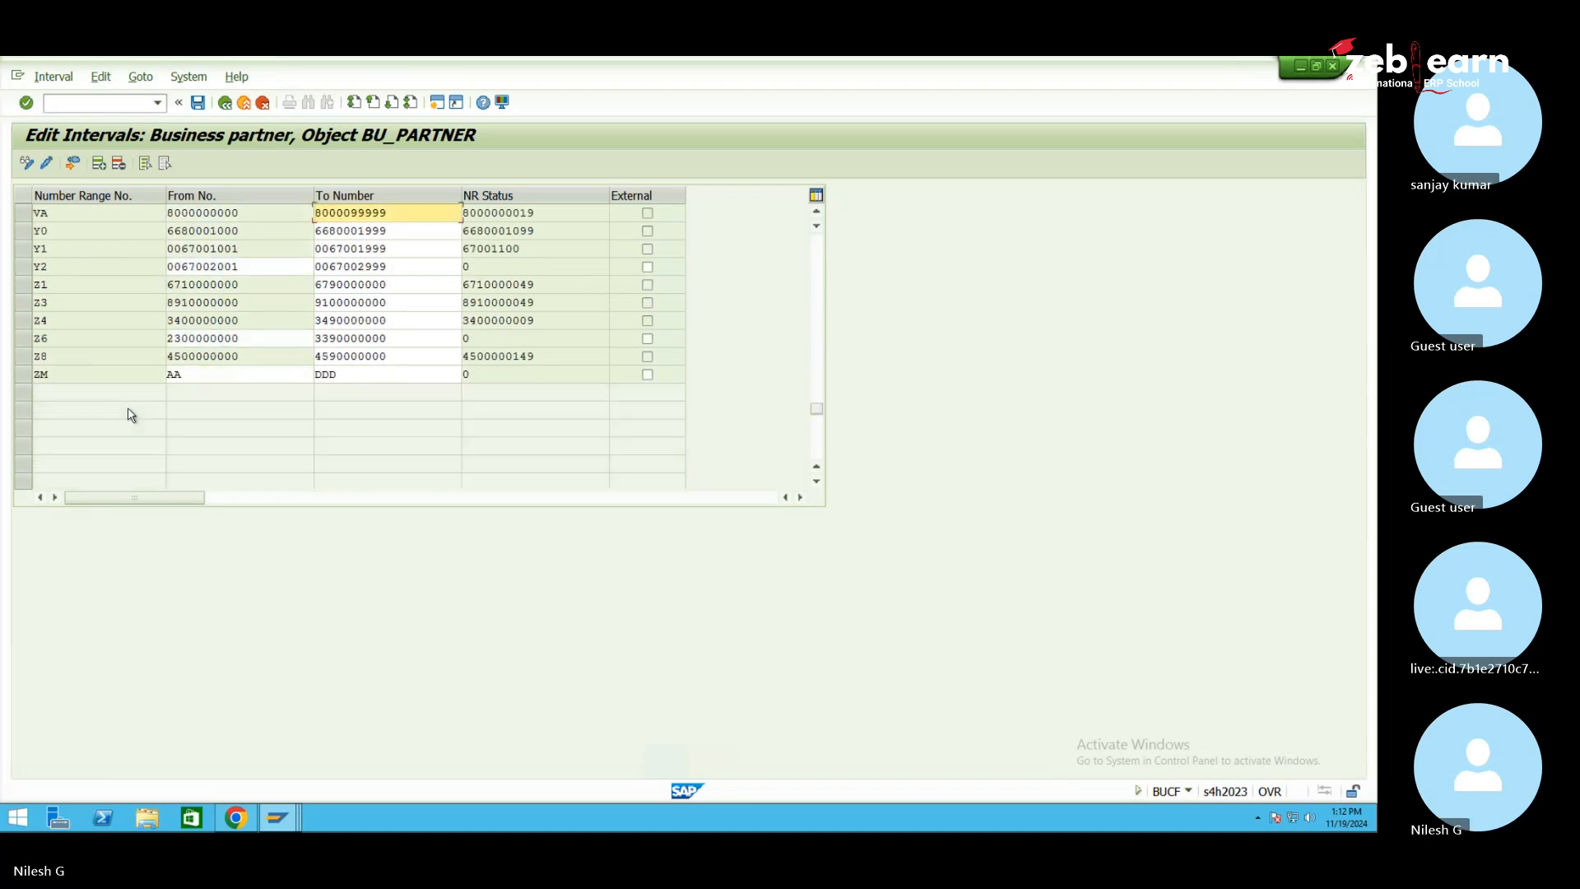
pyautogui.click(198, 102)
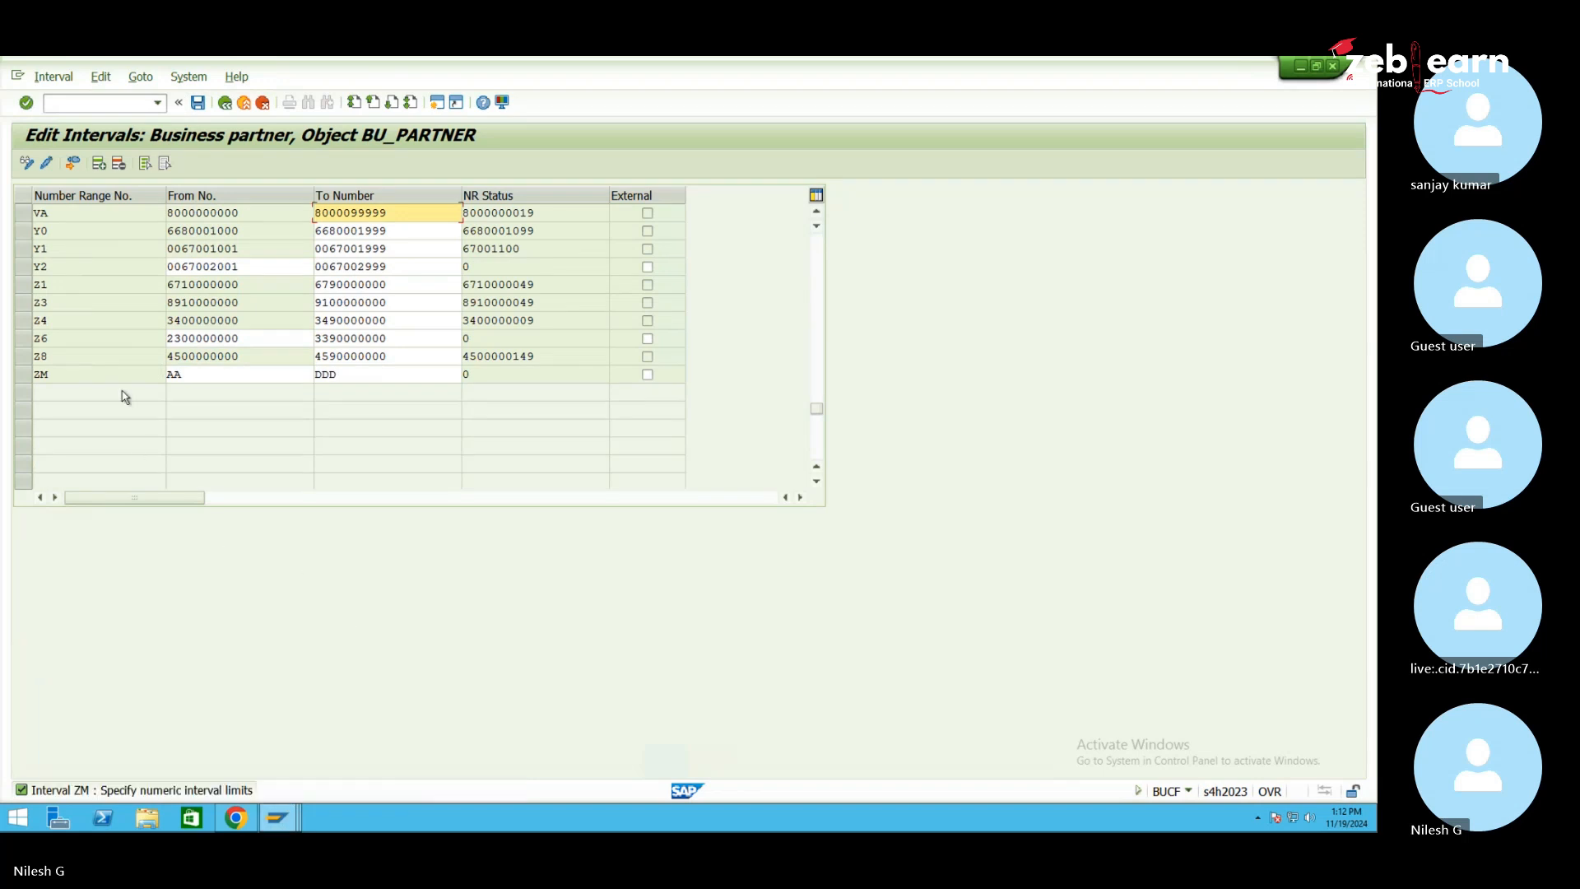
# Run /nbp from the Create Organization window and start a new organization partner
pyautogui.click(292, 753)
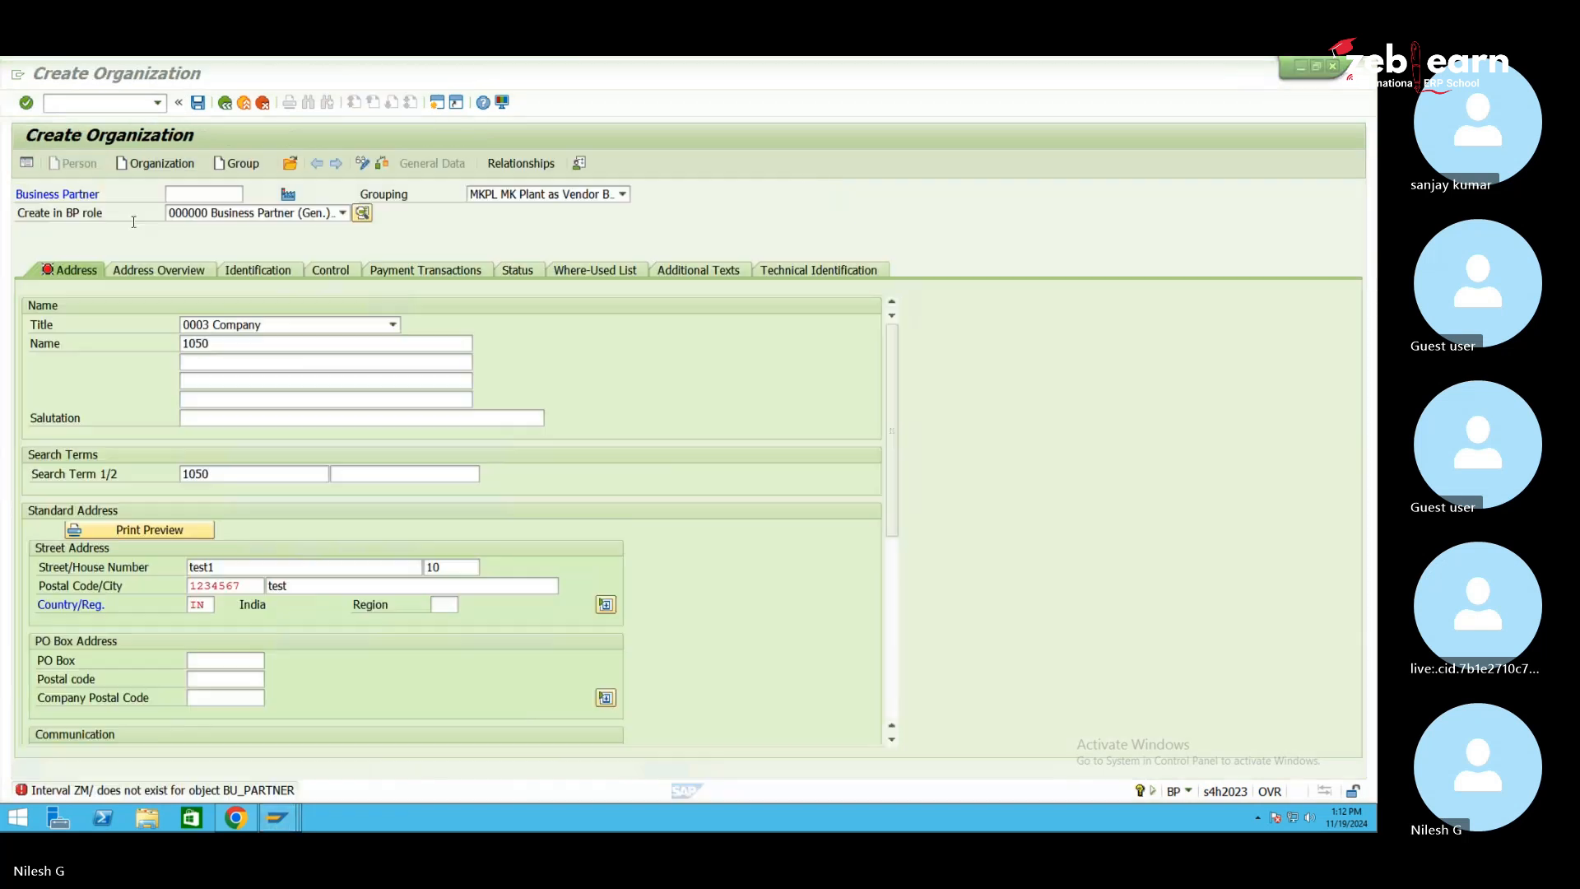
pyautogui.click(118, 104)
pyautogui.write('/nb')
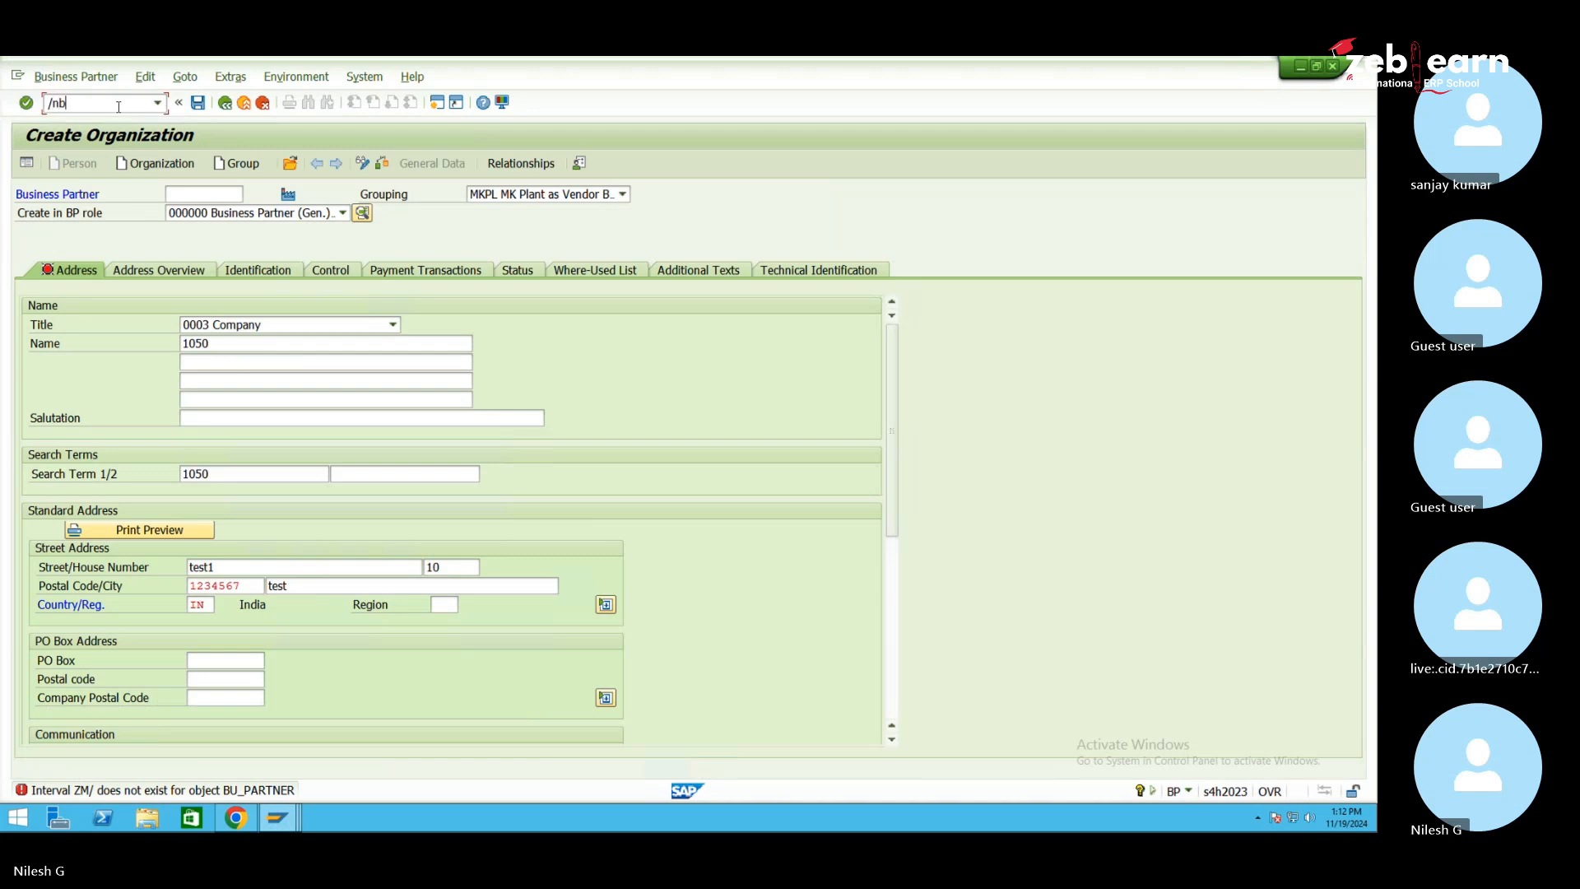
pyautogui.write('p')
pyautogui.press('Return')
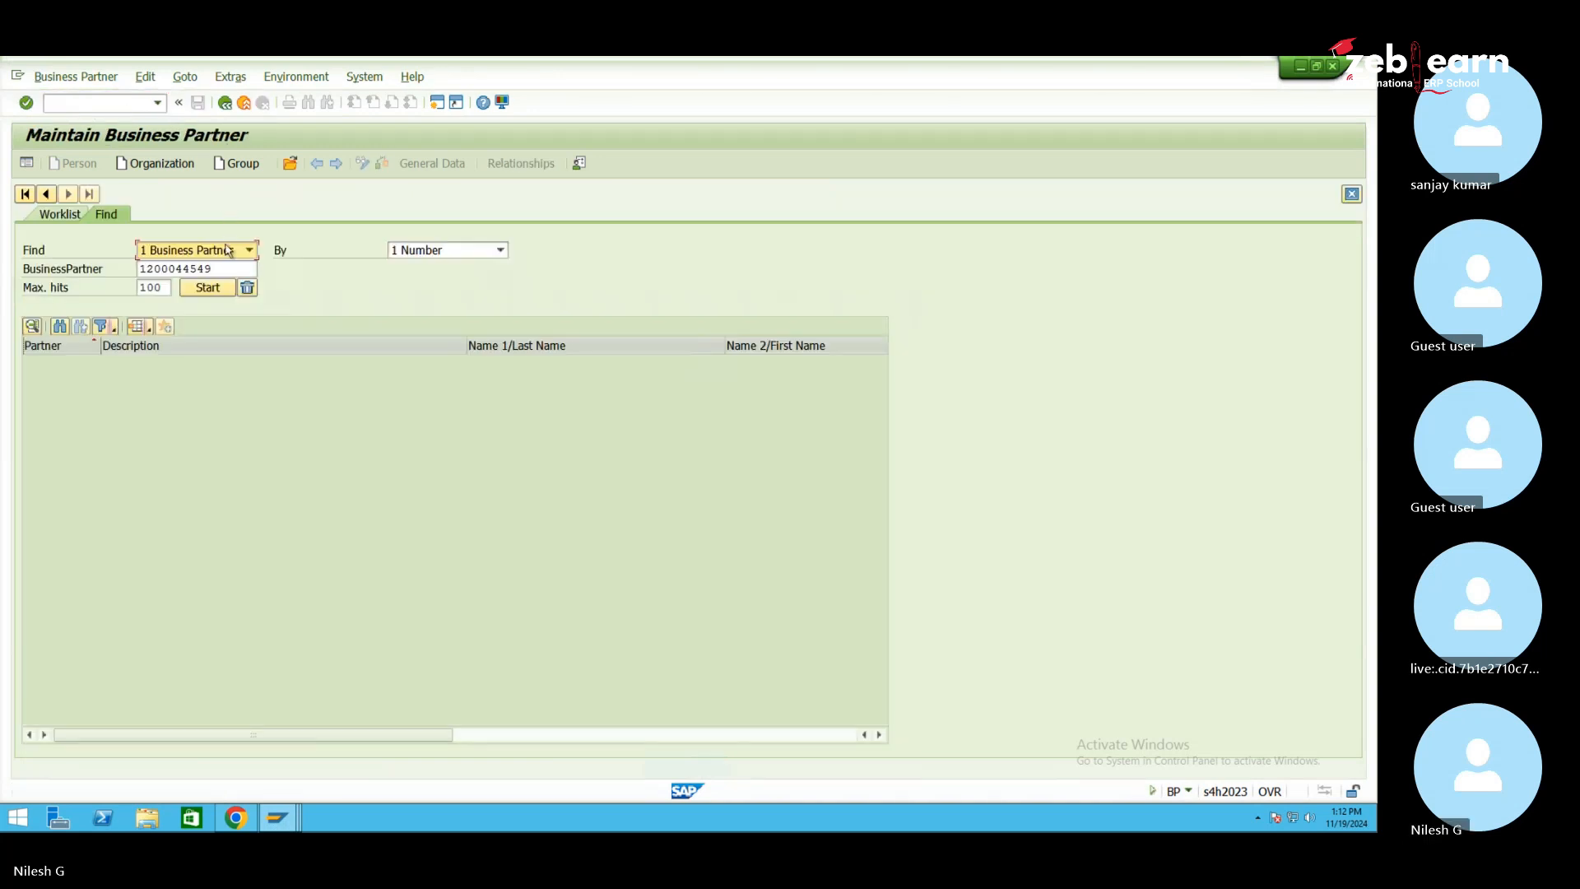
pyautogui.click(162, 163)
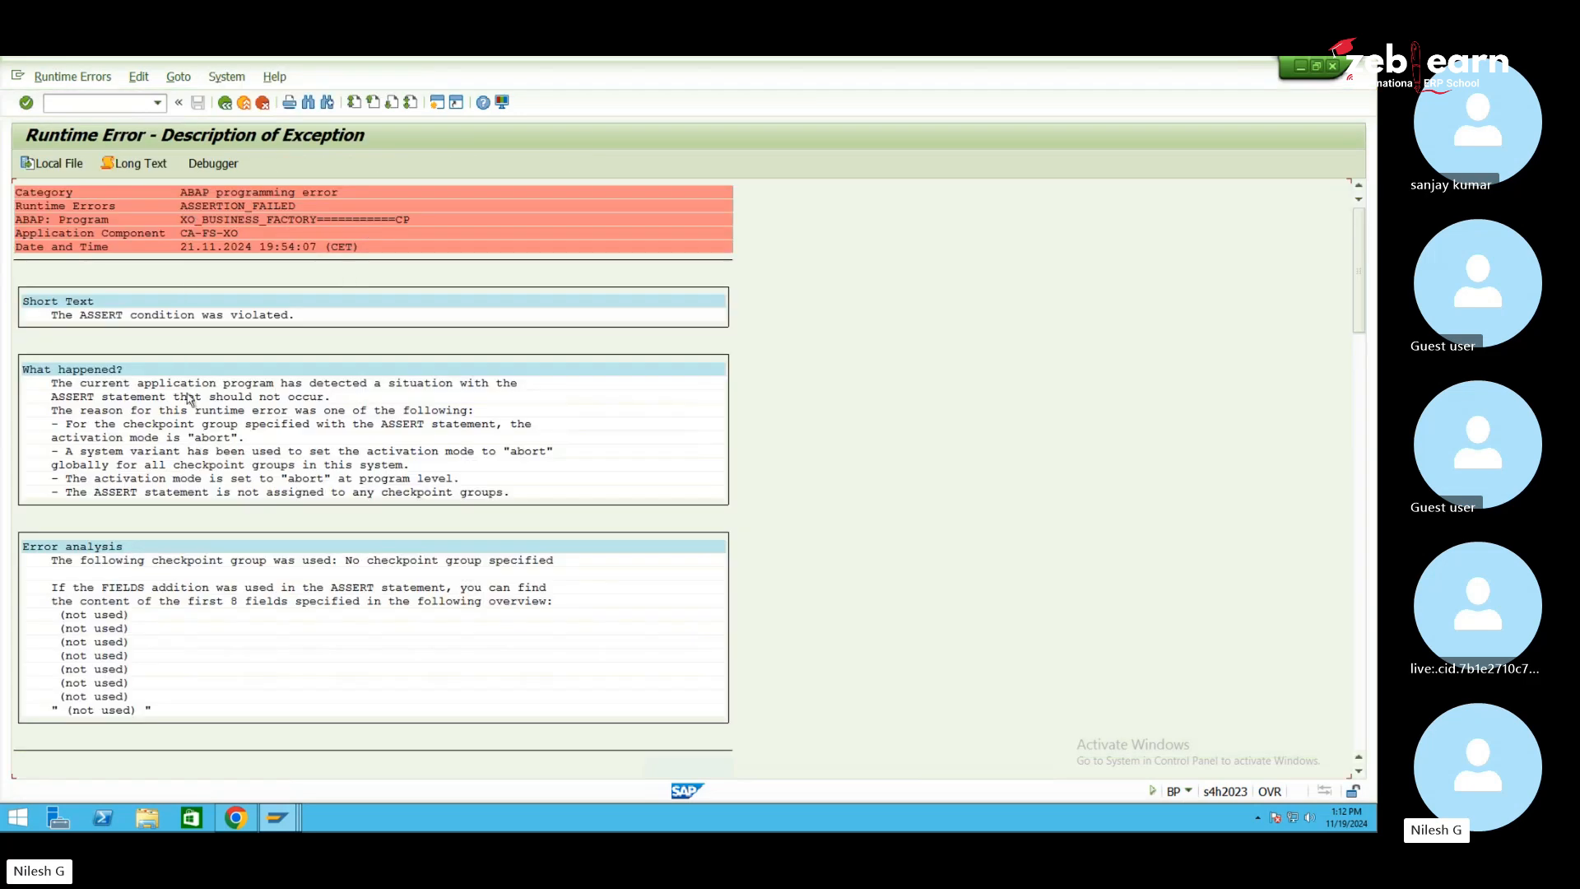
# Rerun /nbp after the runtime dump and clear the BusinessPartner field
pyautogui.click(97, 105)
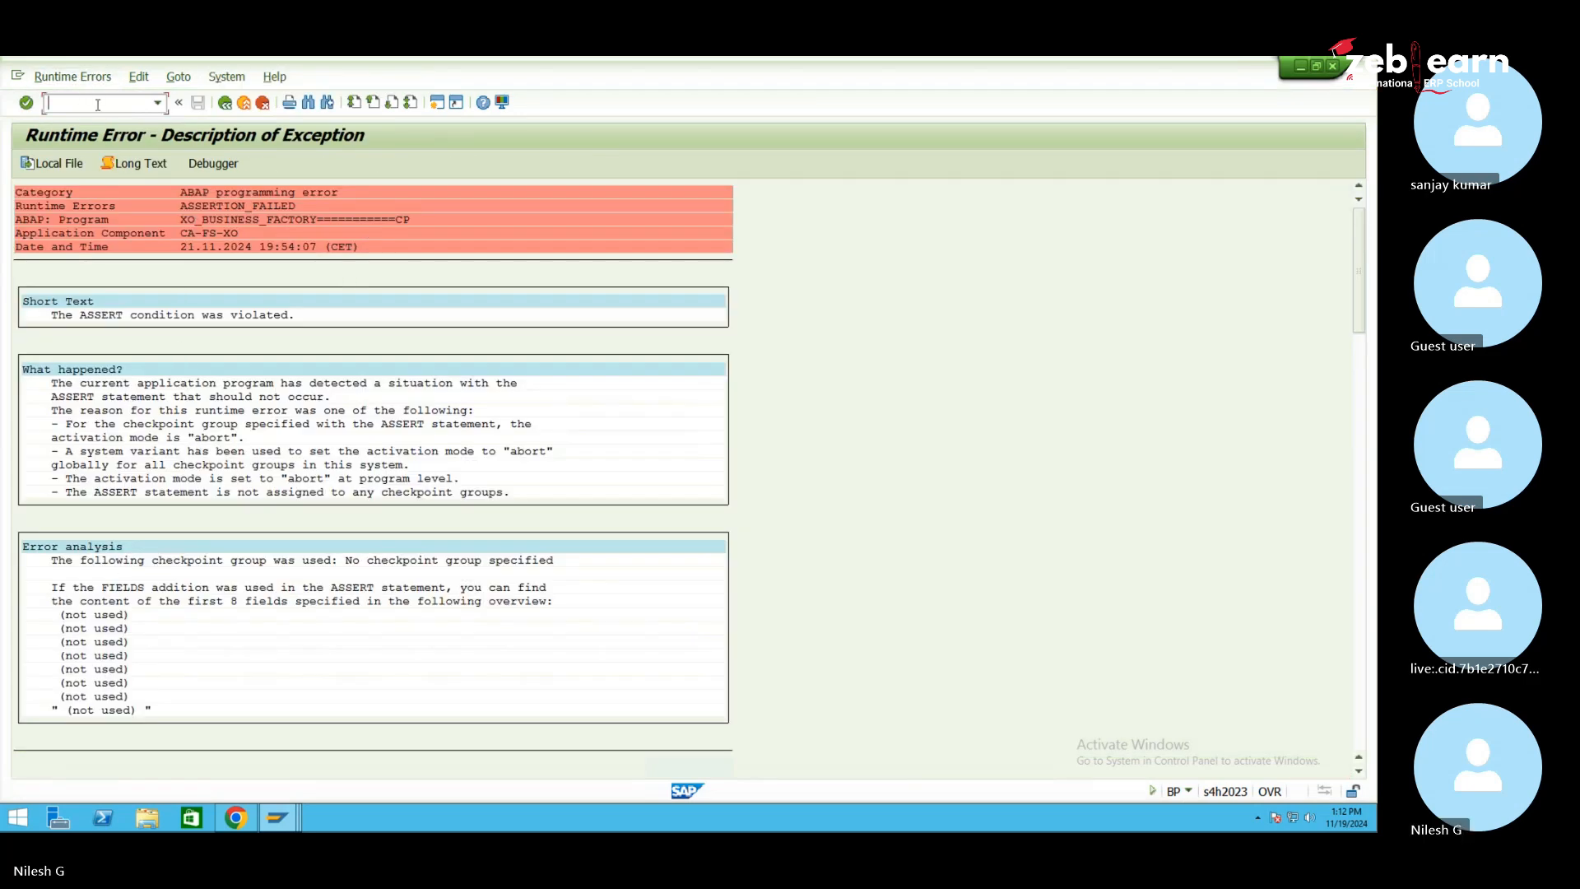
pyautogui.write('/')
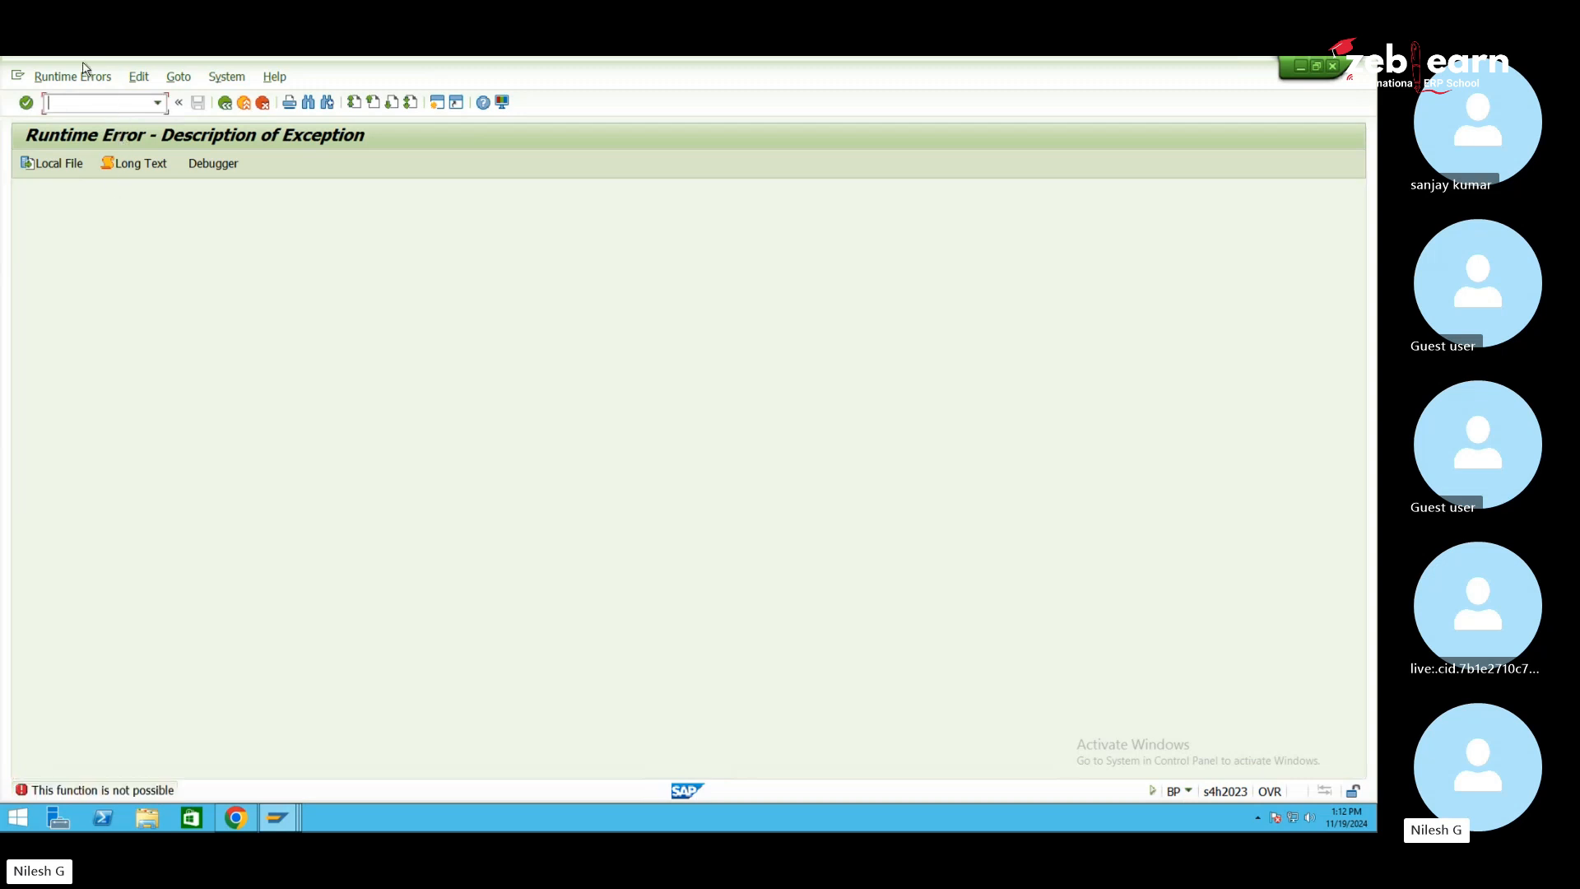
pyautogui.write('nbp')
pyautogui.press('Return')
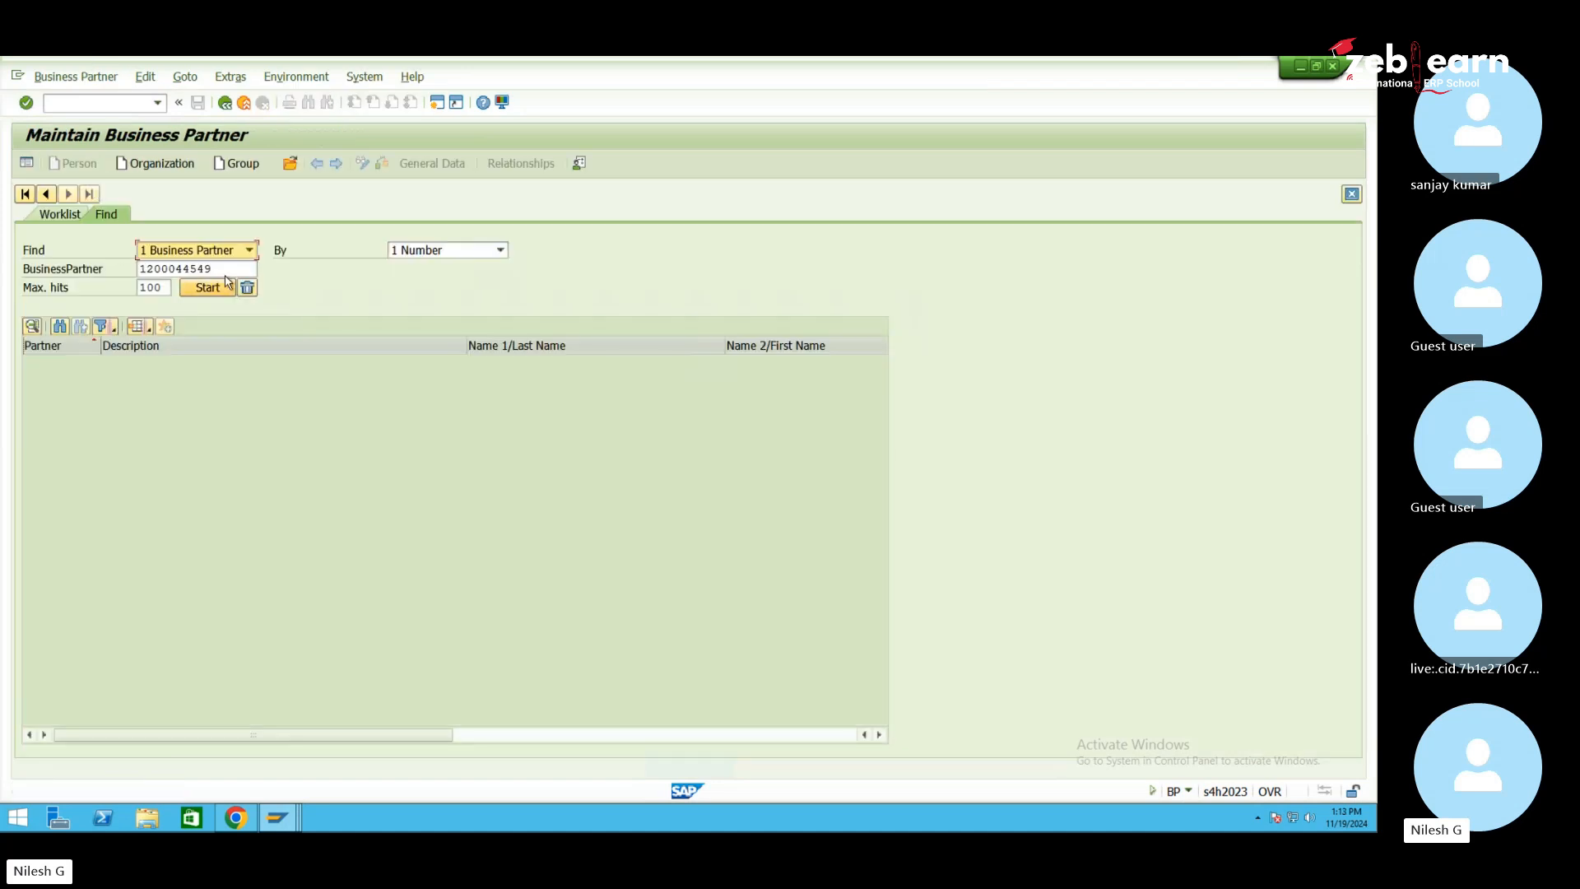
pyautogui.press('Tab')
pyautogui.press('Tab')
pyautogui.press('Delete')
pyautogui.press('Delete')
pyautogui.press('Delete')
pyautogui.press('Delete')
pyautogui.press('Delete')
pyautogui.press('Delete')
pyautogui.press('Delete')
pyautogui.press('Delete')
pyautogui.press('Delete')
pyautogui.press('Delete')
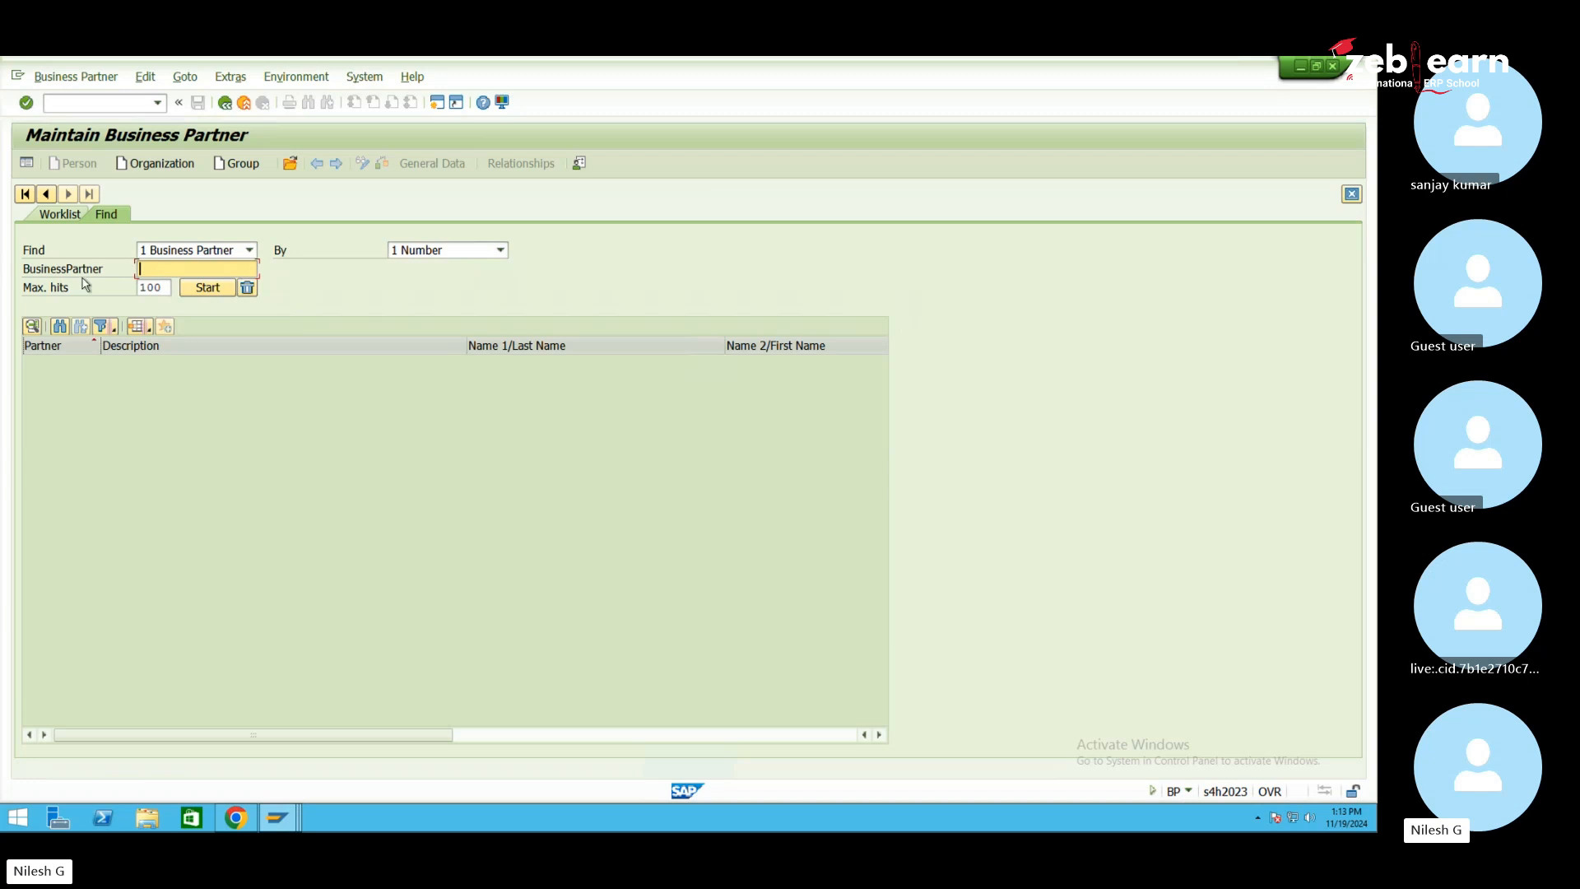
# Search business partners and open 17100002, Domestic US Customer 2, from the results
pyautogui.click(206, 293)
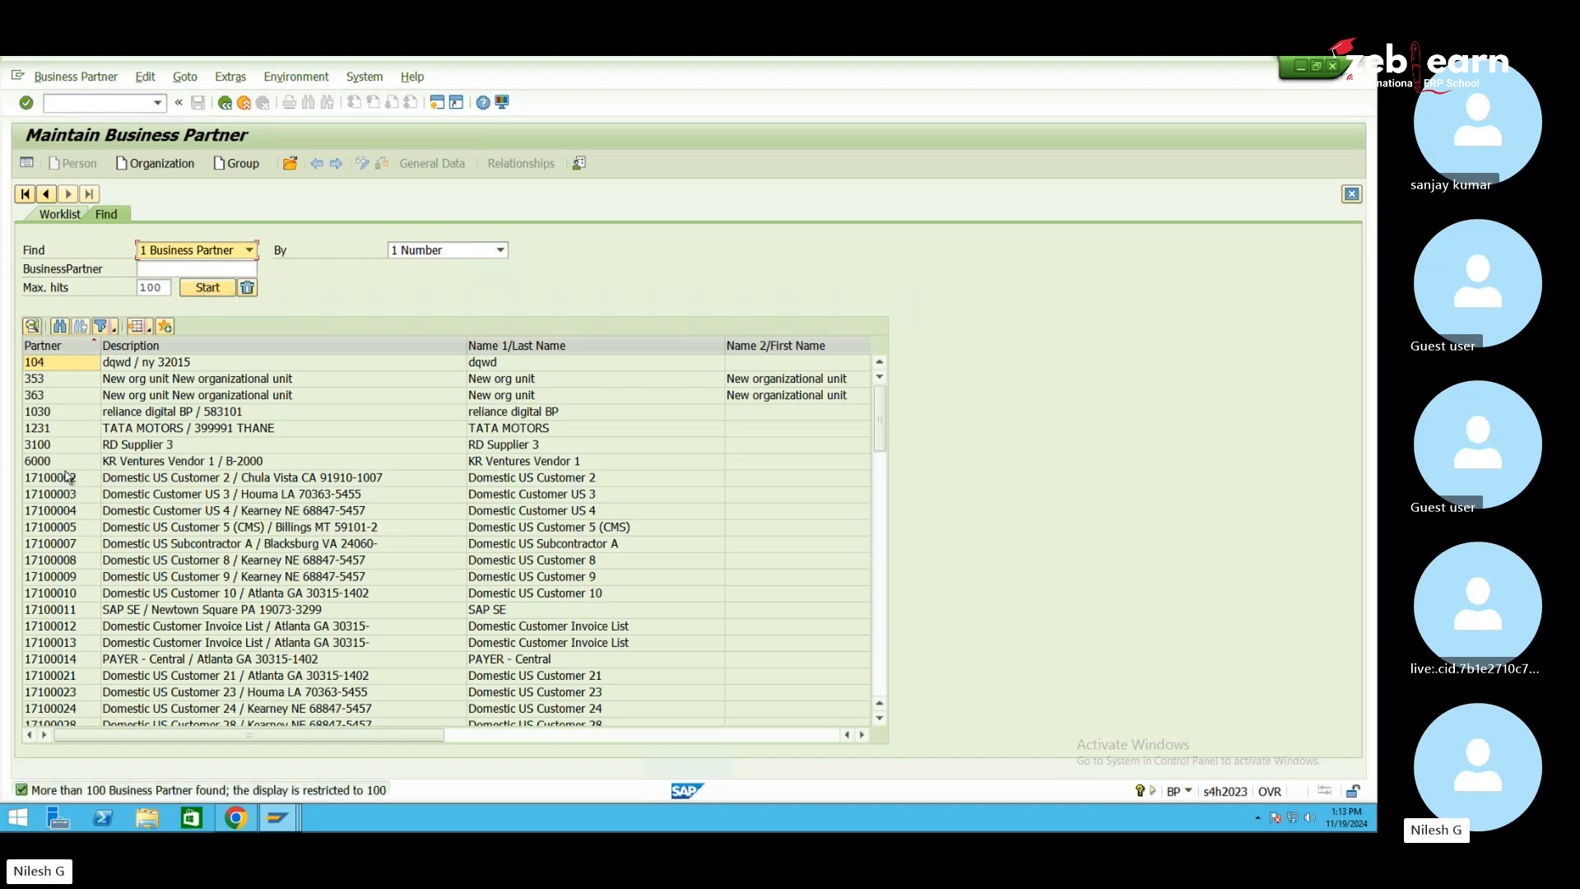
pyautogui.click(62, 480)
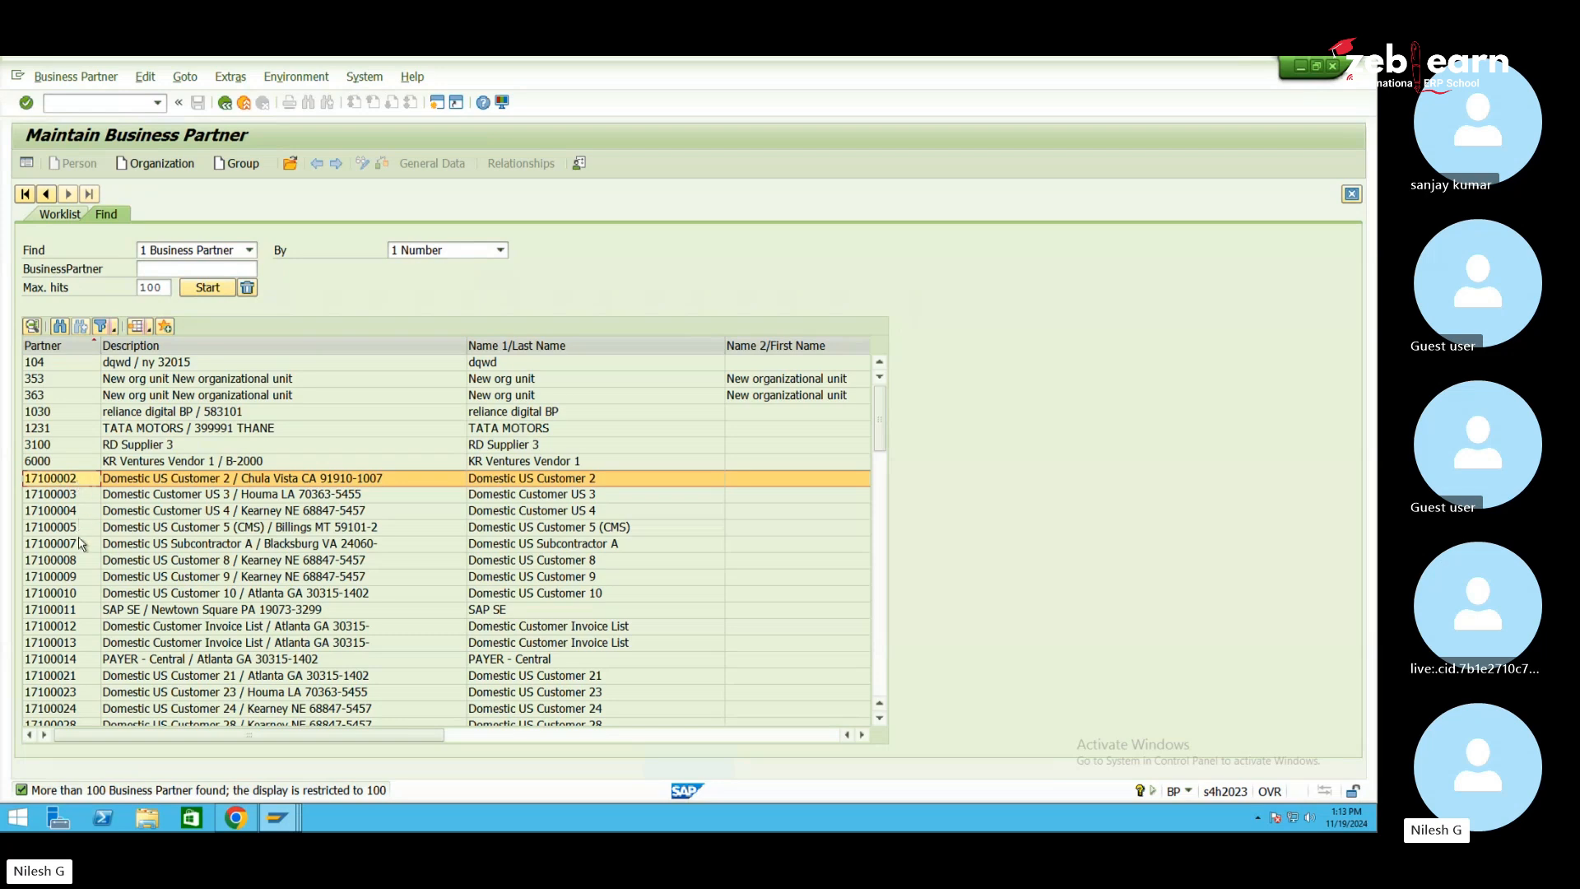
pyautogui.scroll(-15, 91, 559)
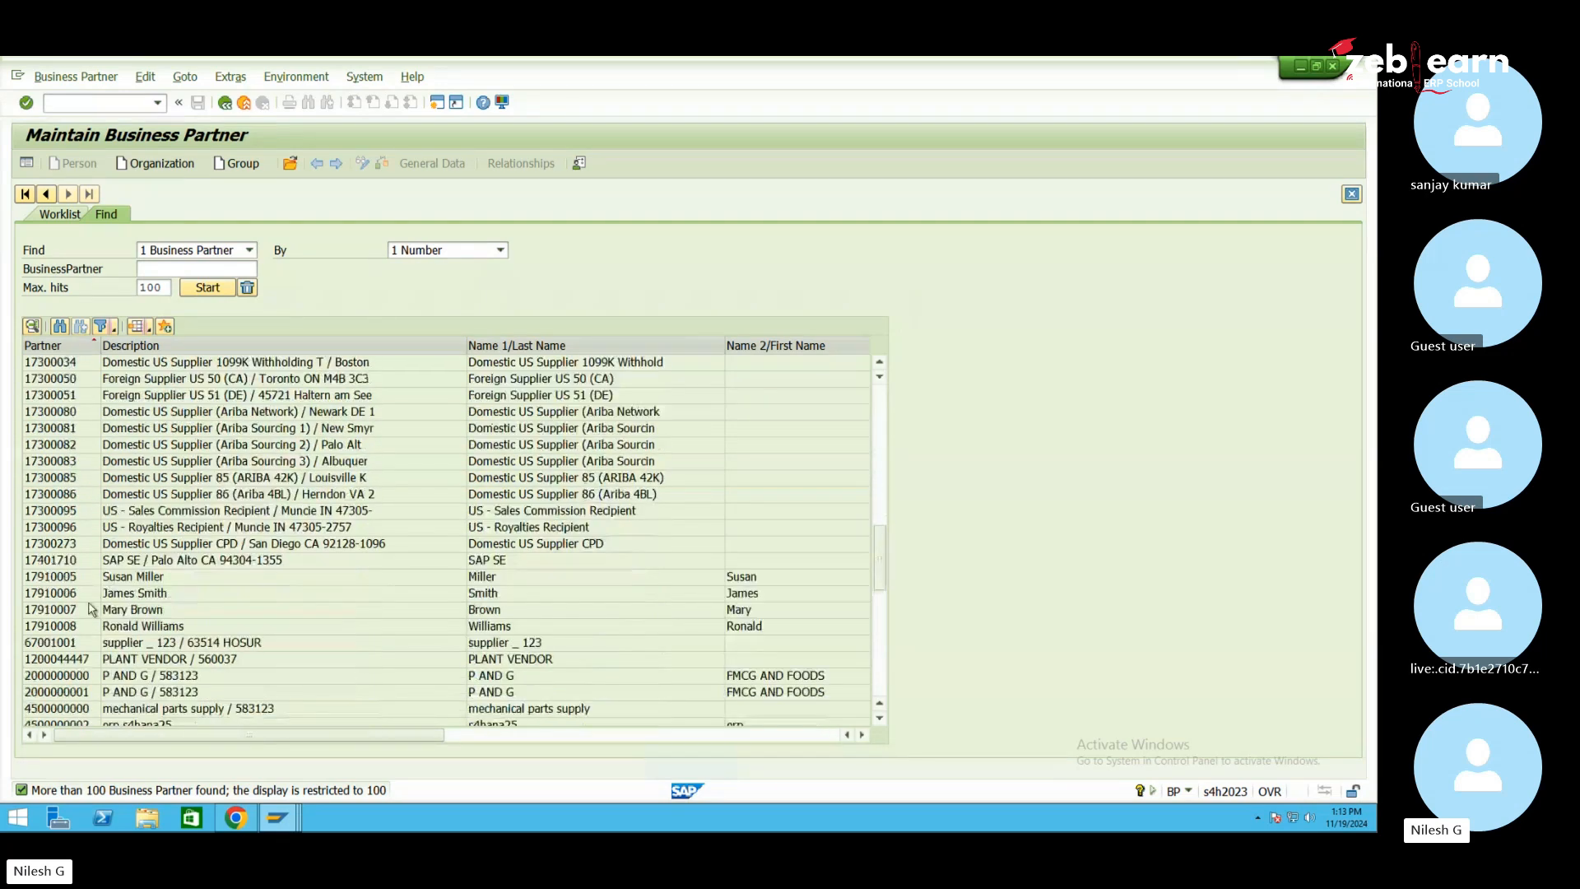
pyautogui.scroll(5, 107, 568)
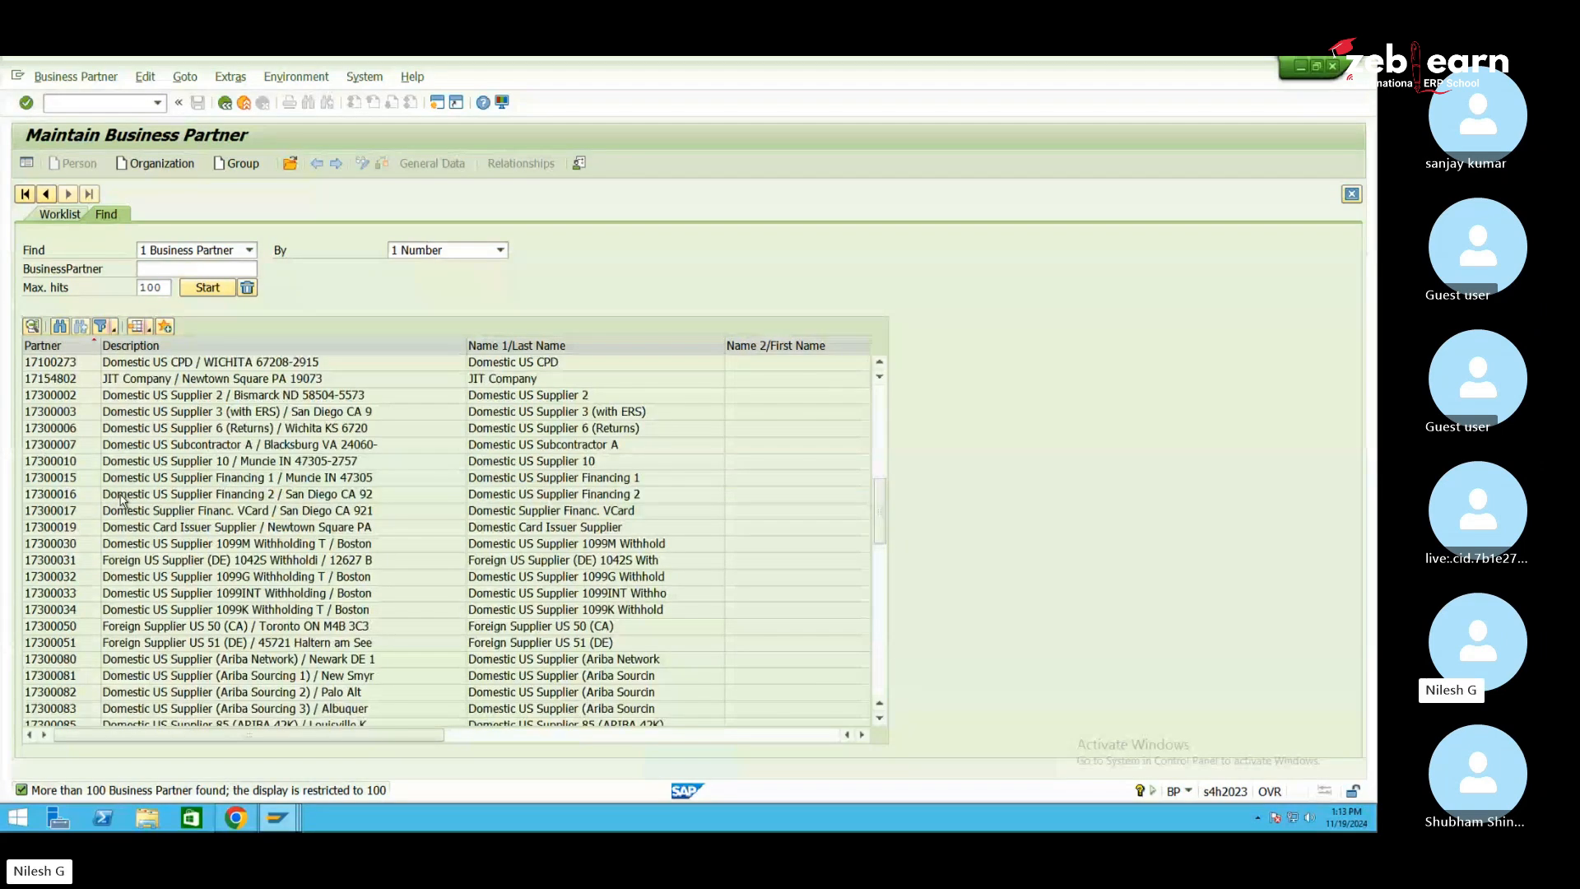
pyautogui.scroll(3, 126, 502)
pyautogui.scroll(2, 164, 493)
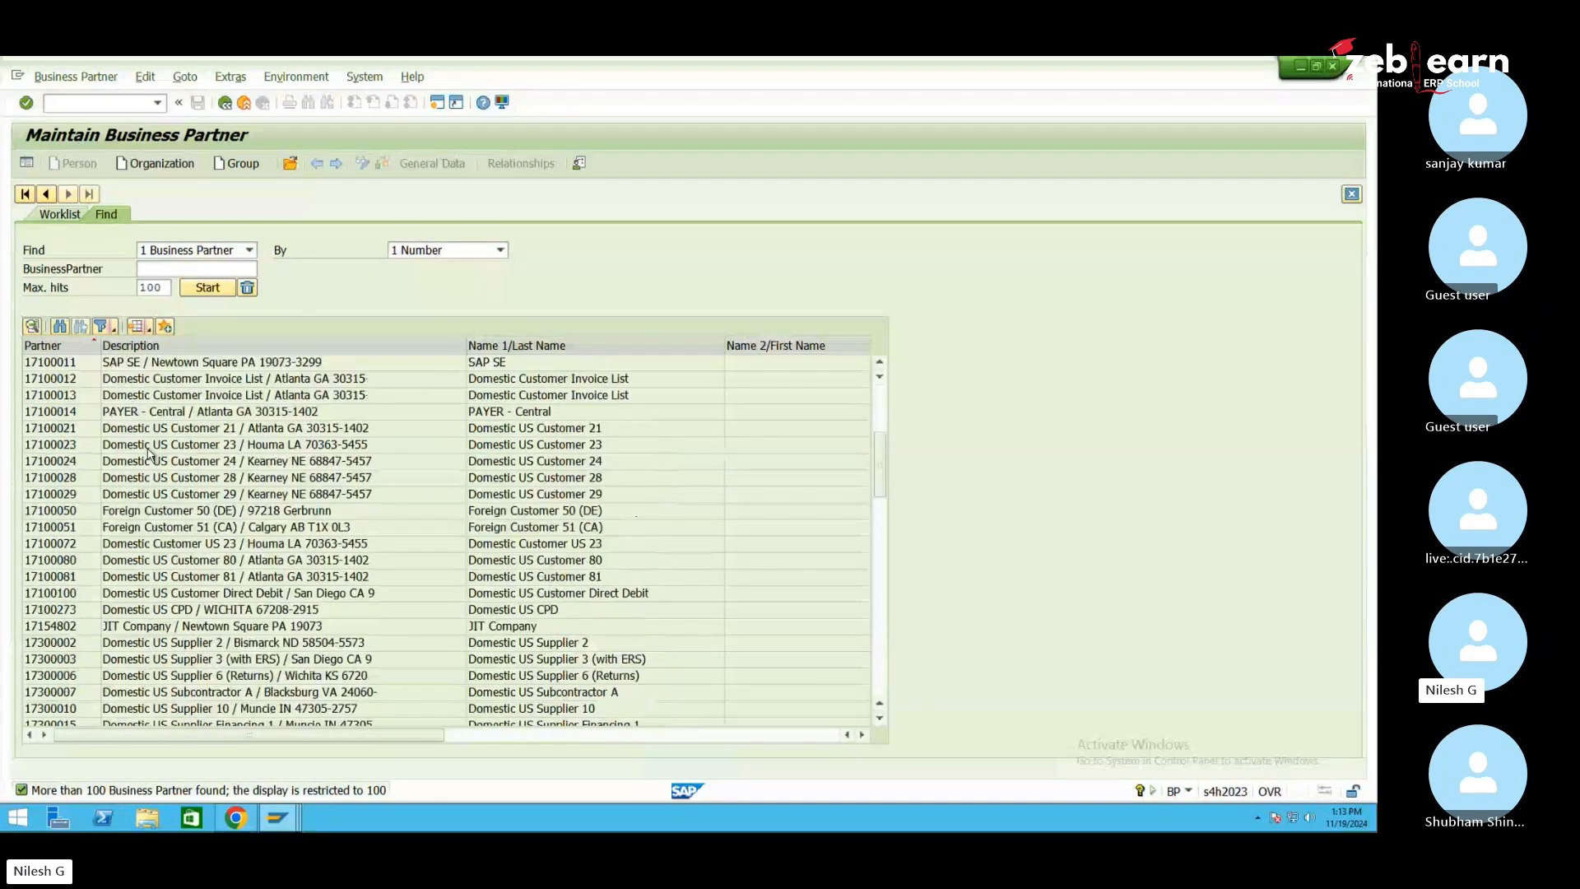
pyautogui.scroll(3, 149, 451)
pyautogui.click(72, 381)
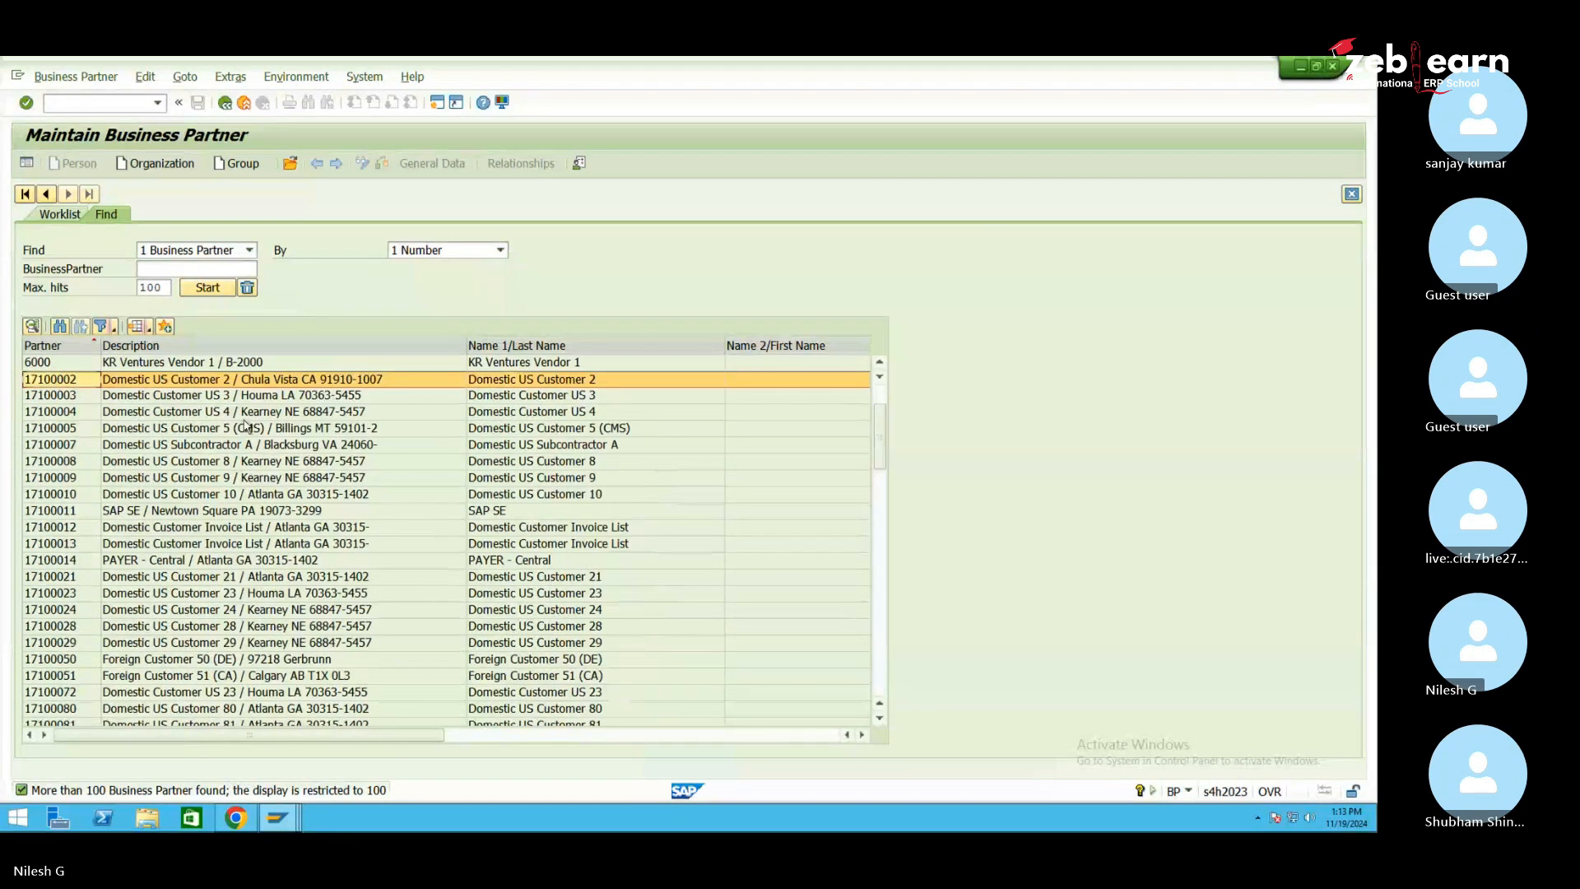
pyautogui.doubleClick(73, 383)
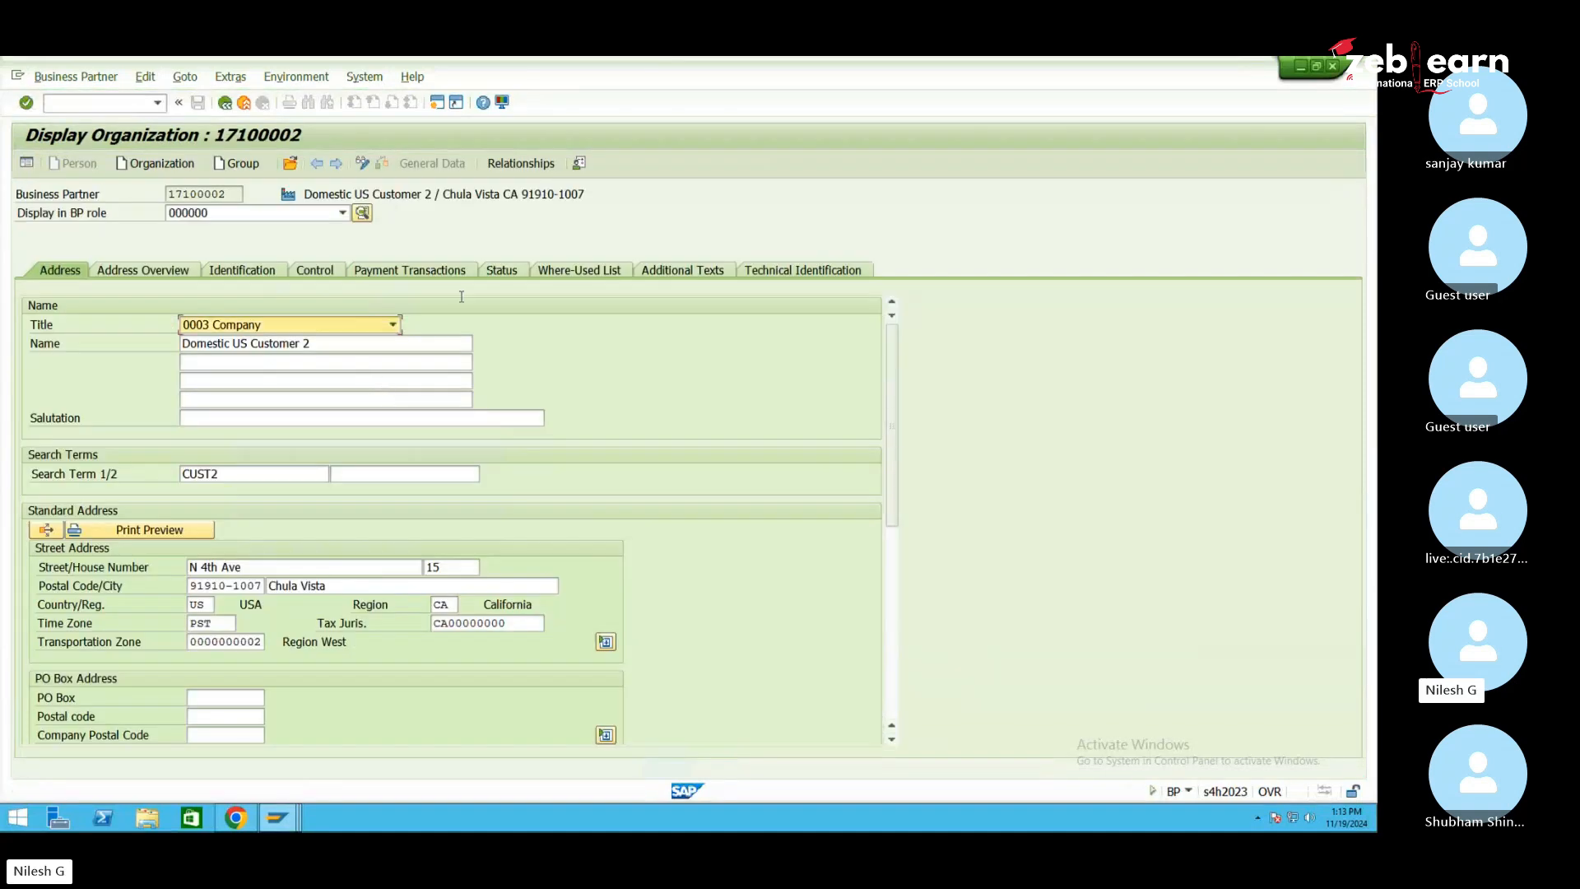
# Switch partner 17100002 to change mode and add the FLVN00 vendor (finance) role
pyautogui.click(304, 213)
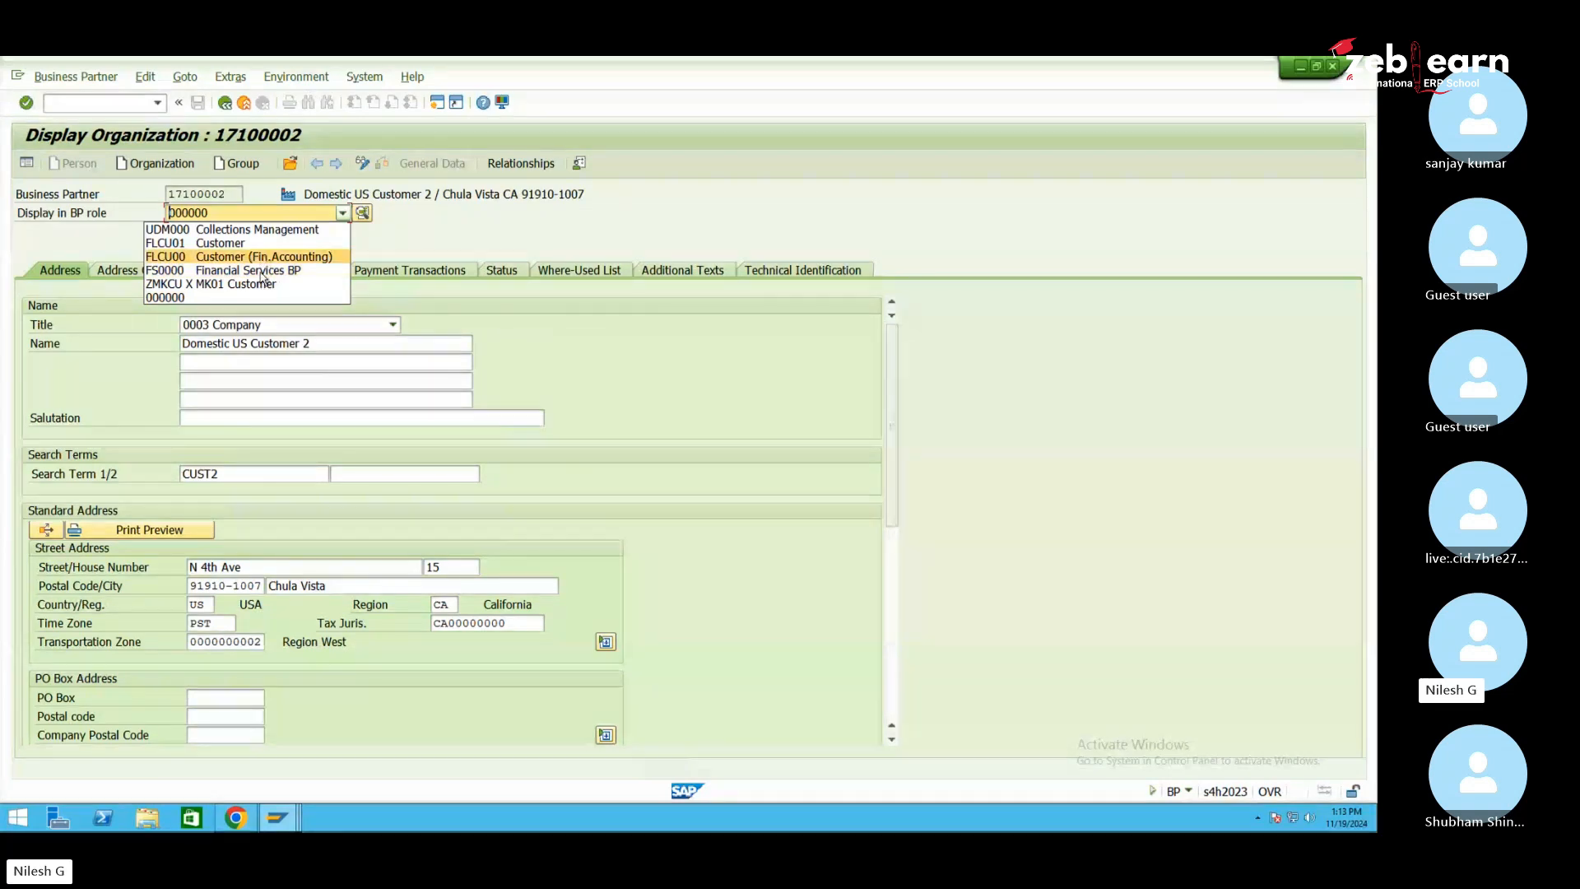
pyautogui.click(444, 244)
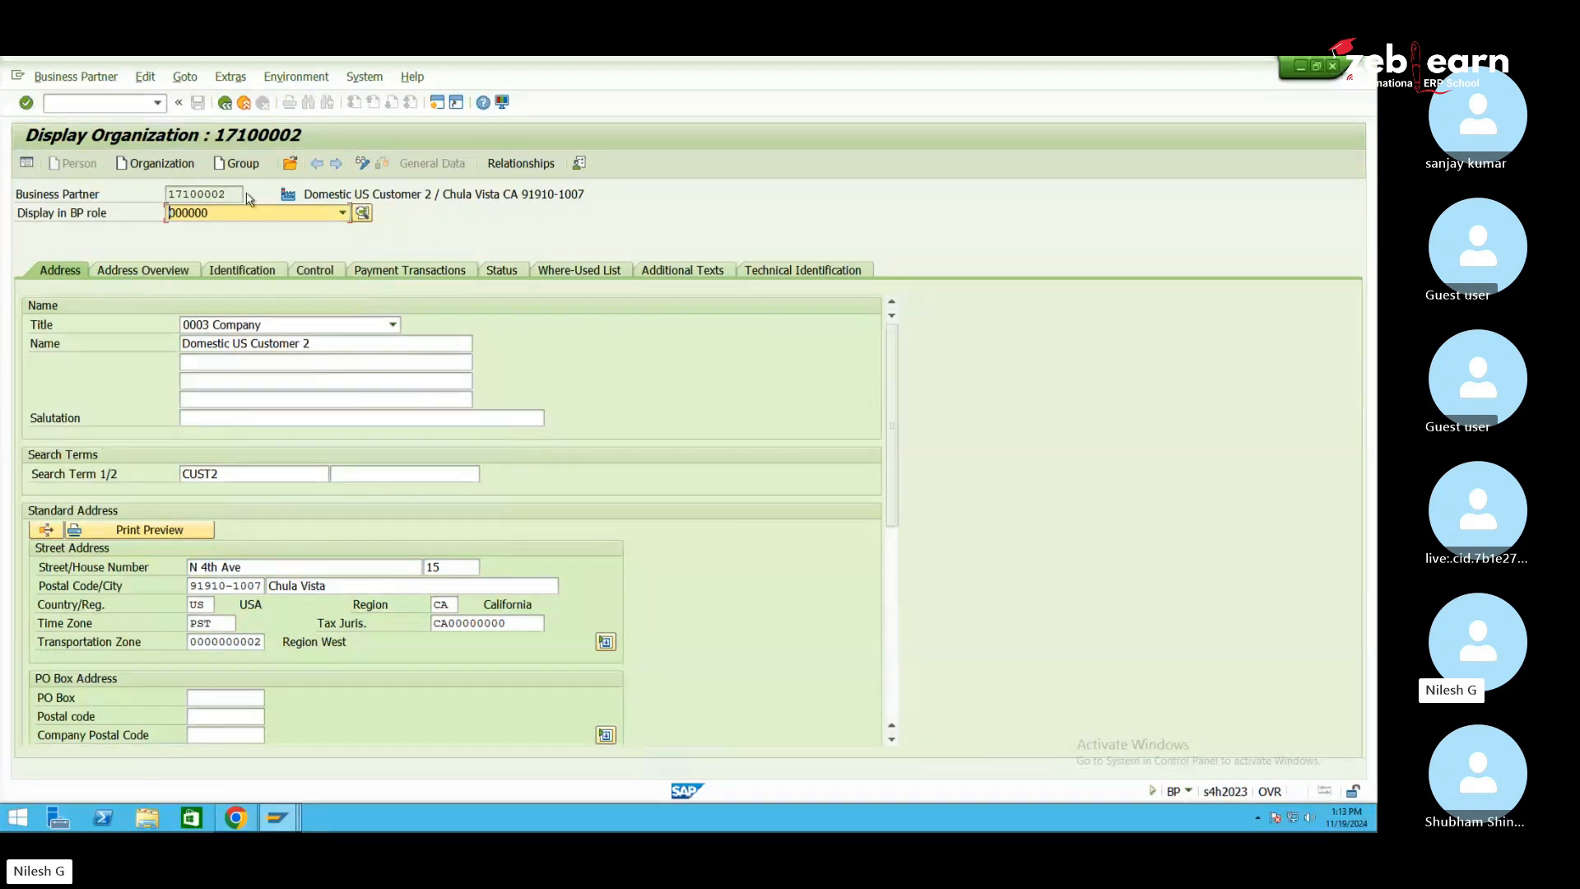
pyautogui.click(367, 169)
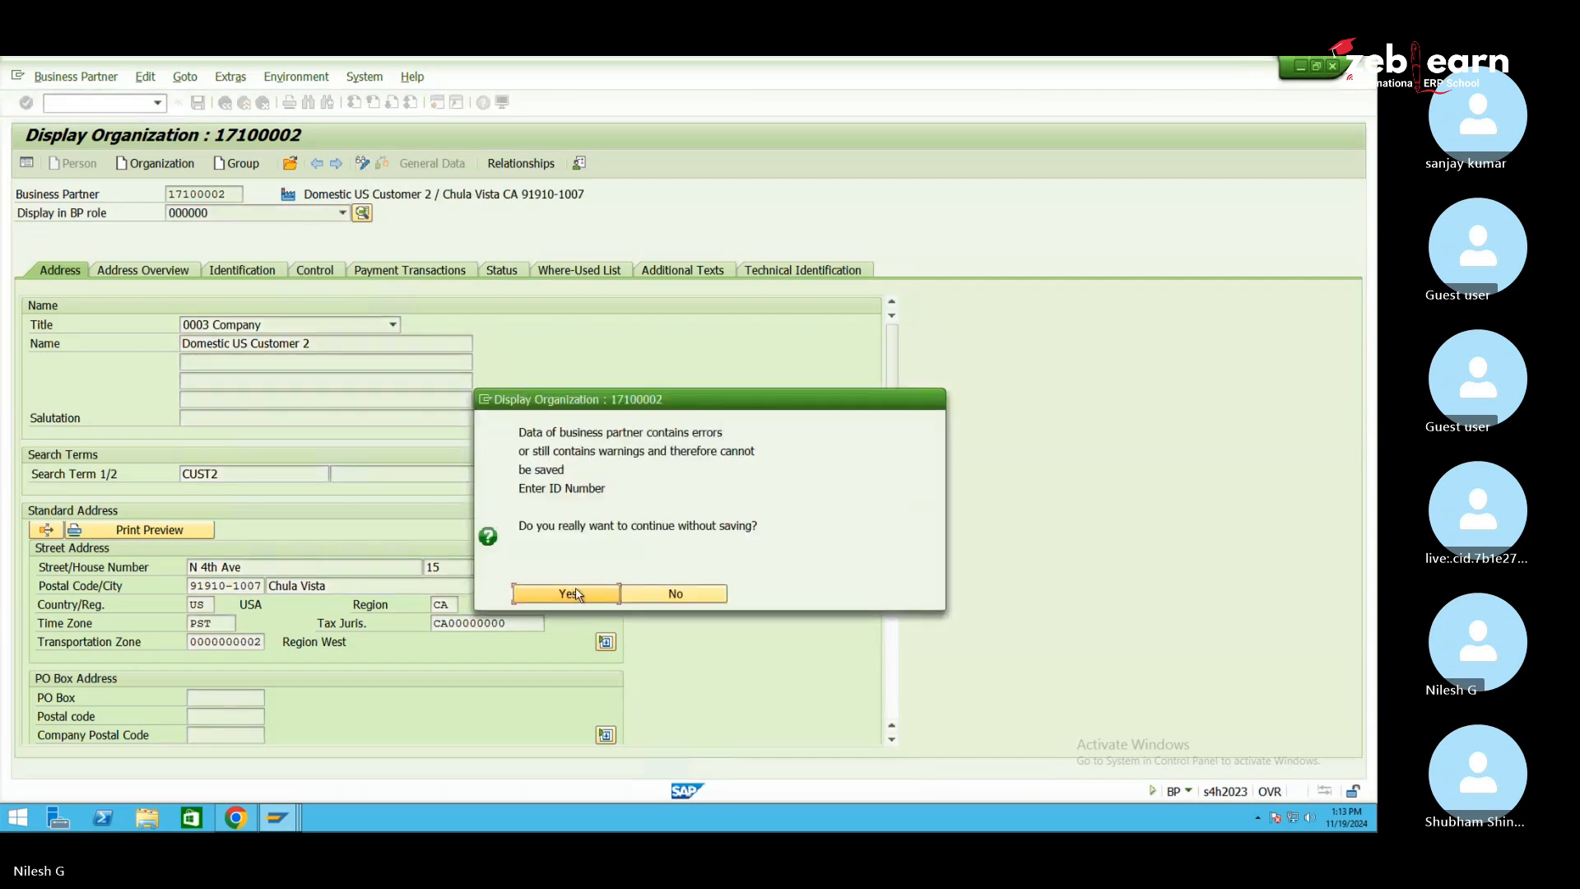
pyautogui.click(568, 593)
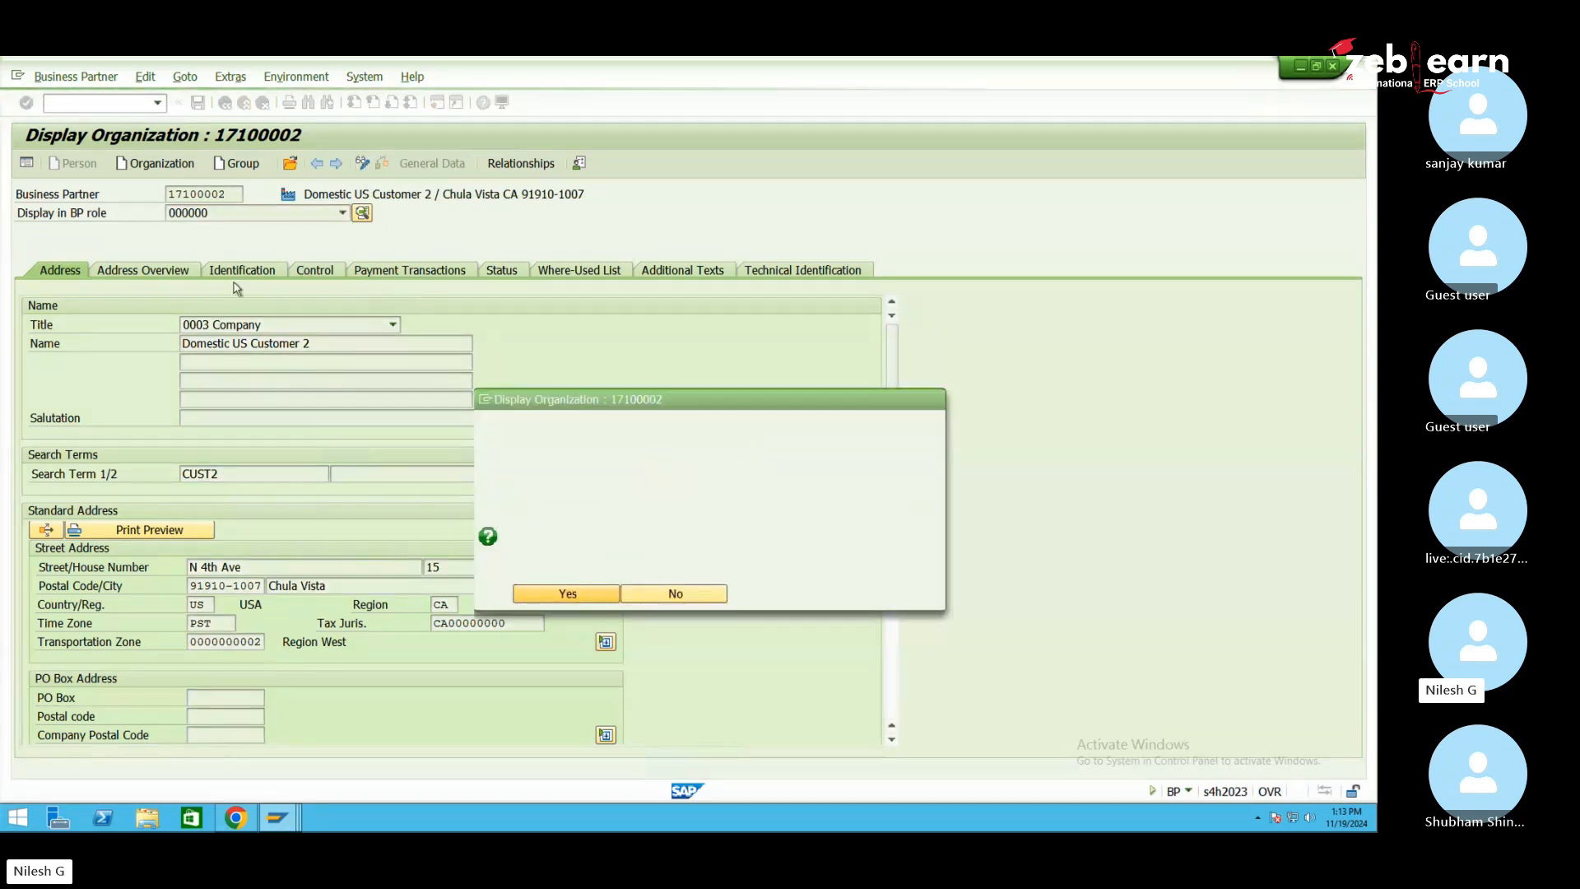
pyautogui.click(280, 216)
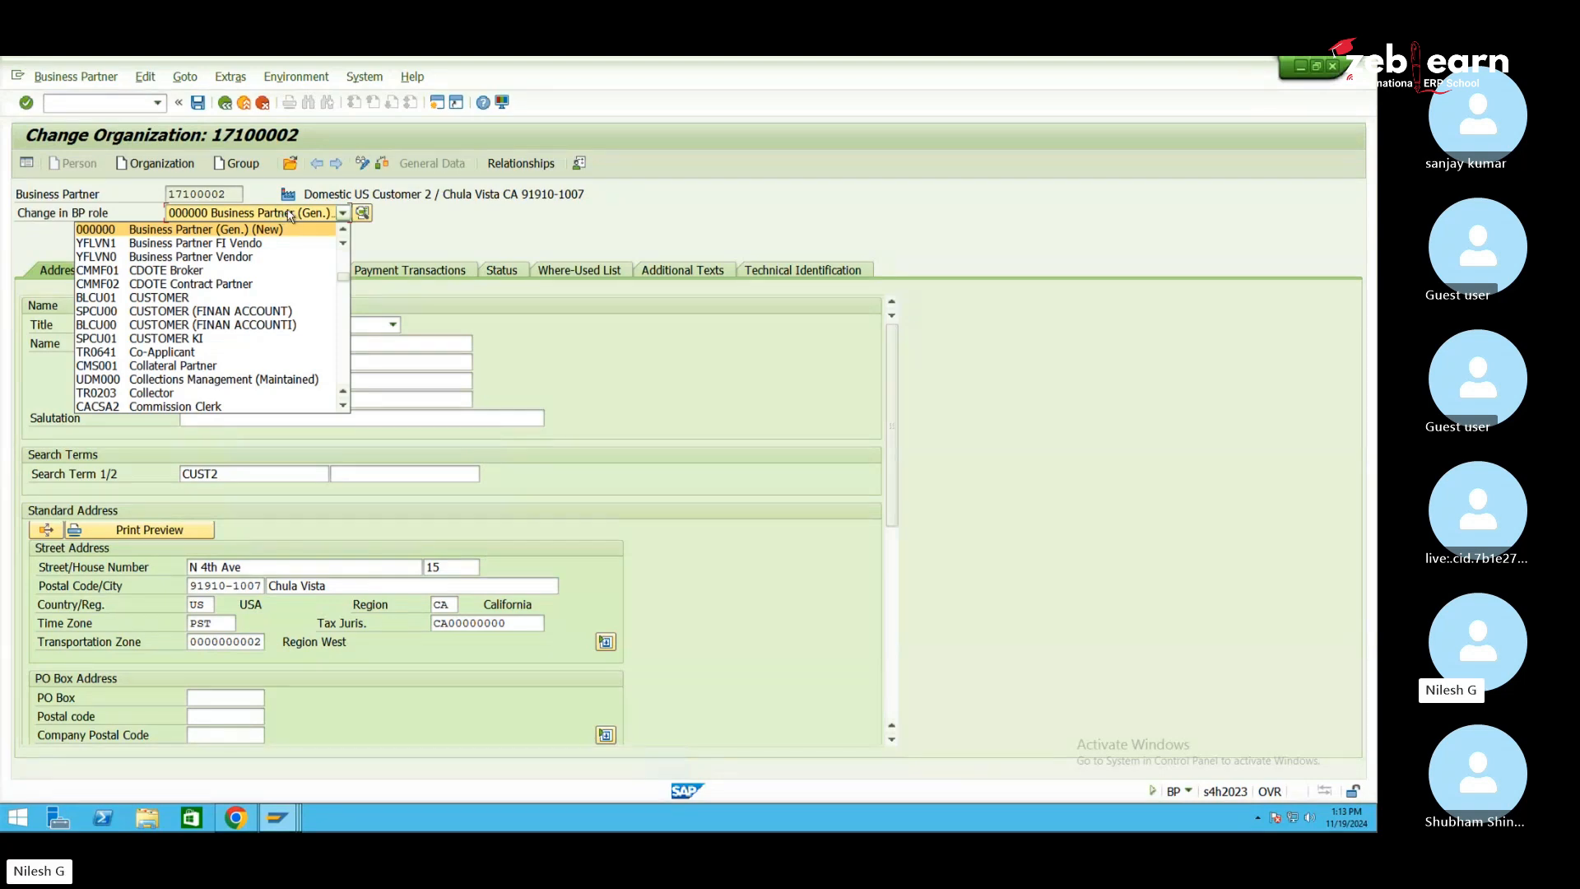
pyautogui.press('f')
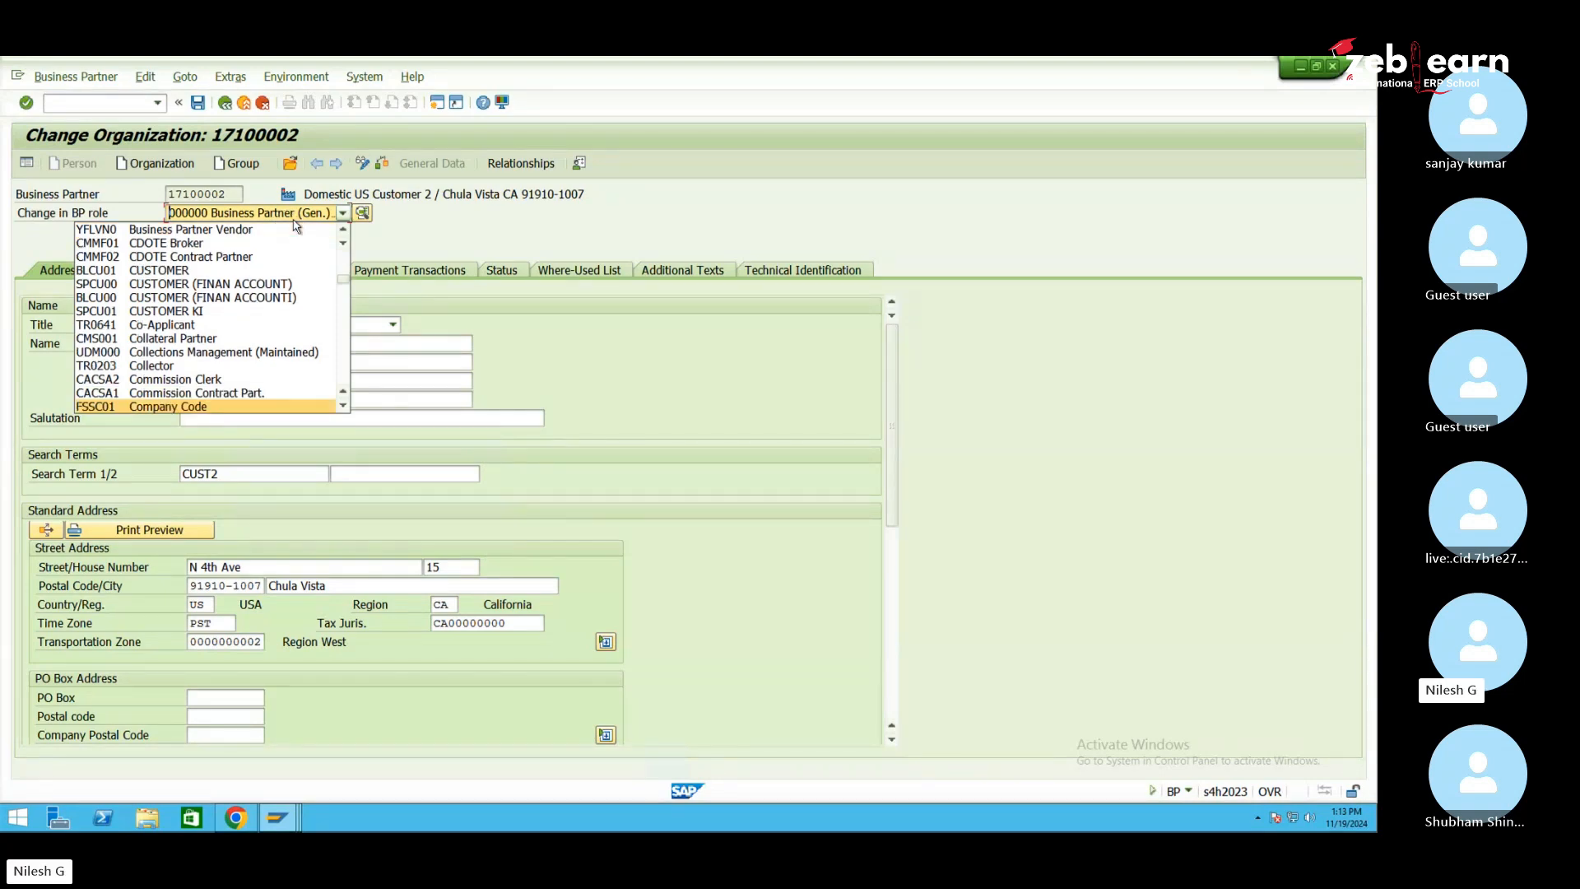
pyautogui.press('f')
pyautogui.press('f')
pyautogui.press('f')
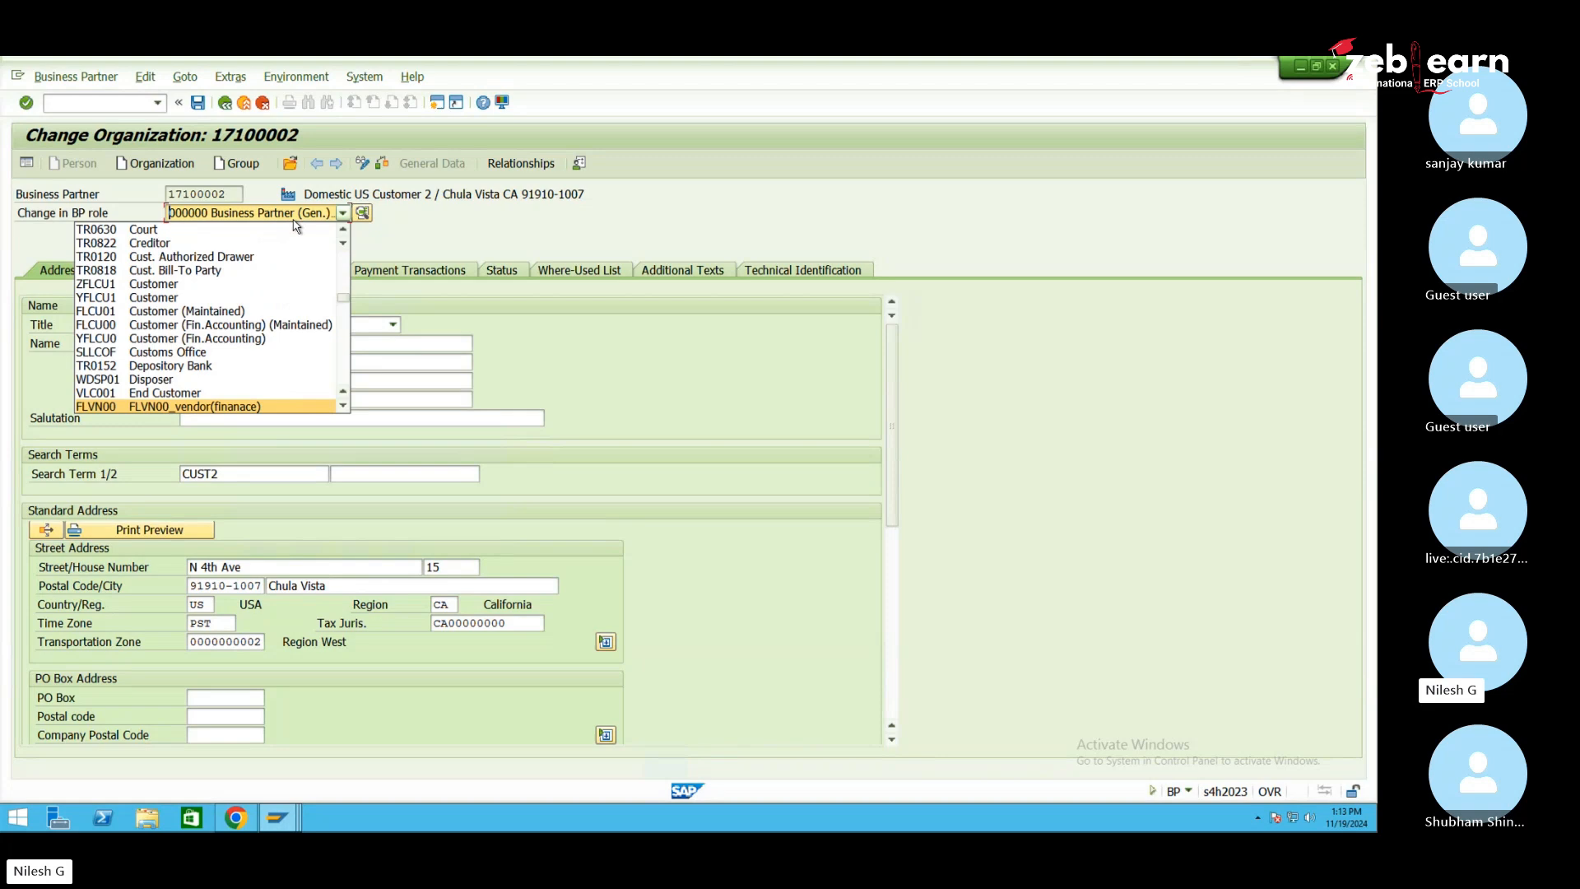
pyautogui.press('Return')
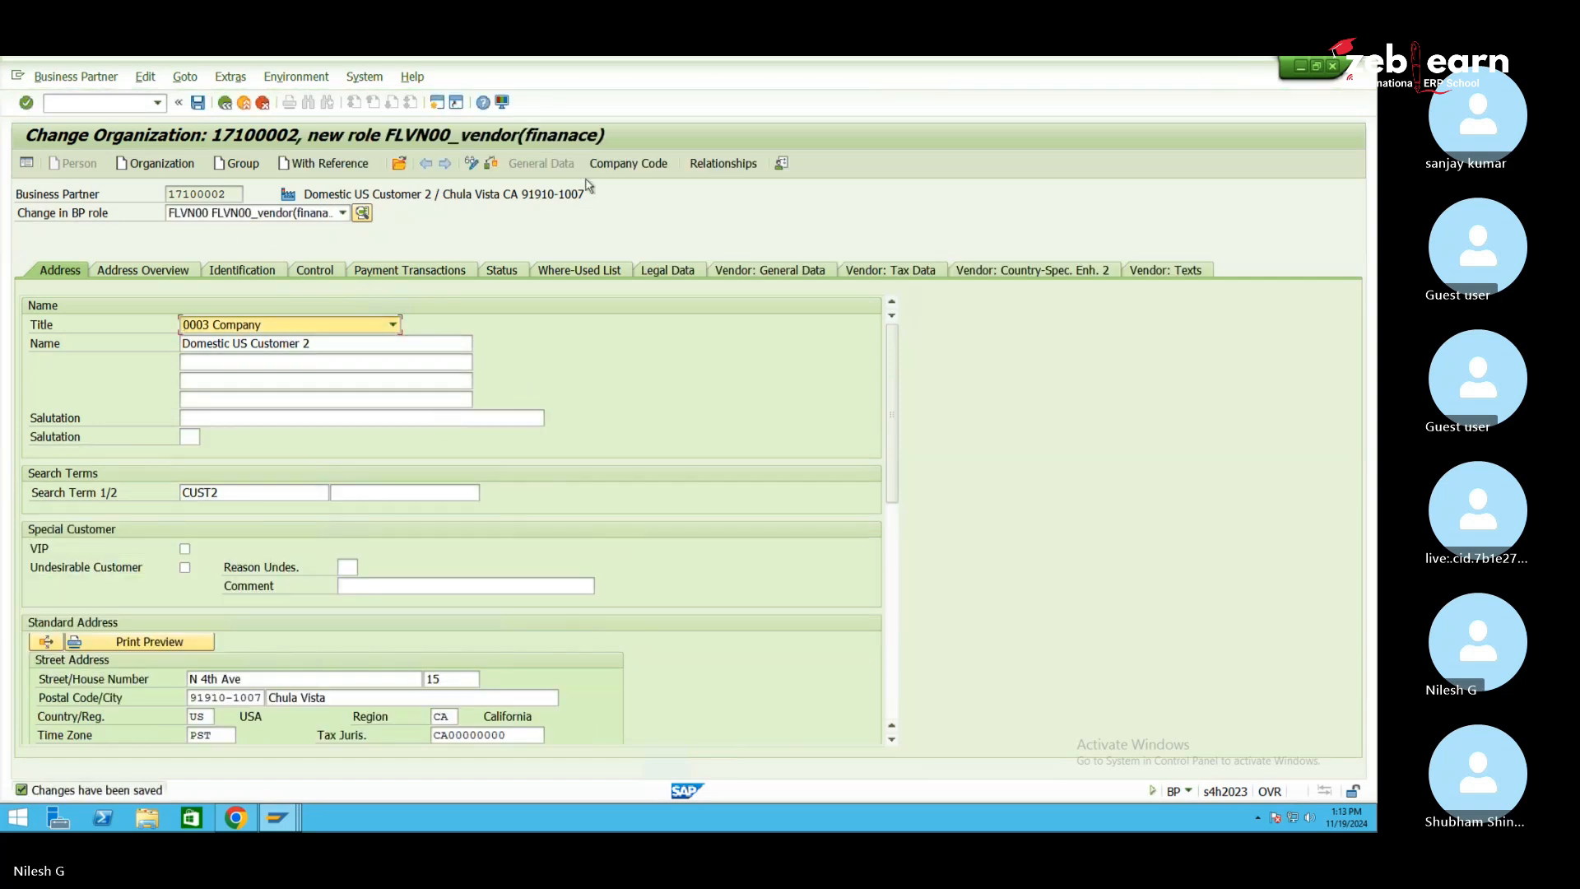
# Give the vendor role company code MK01 with reconciliation account 160000 and save it
pyautogui.click(633, 169)
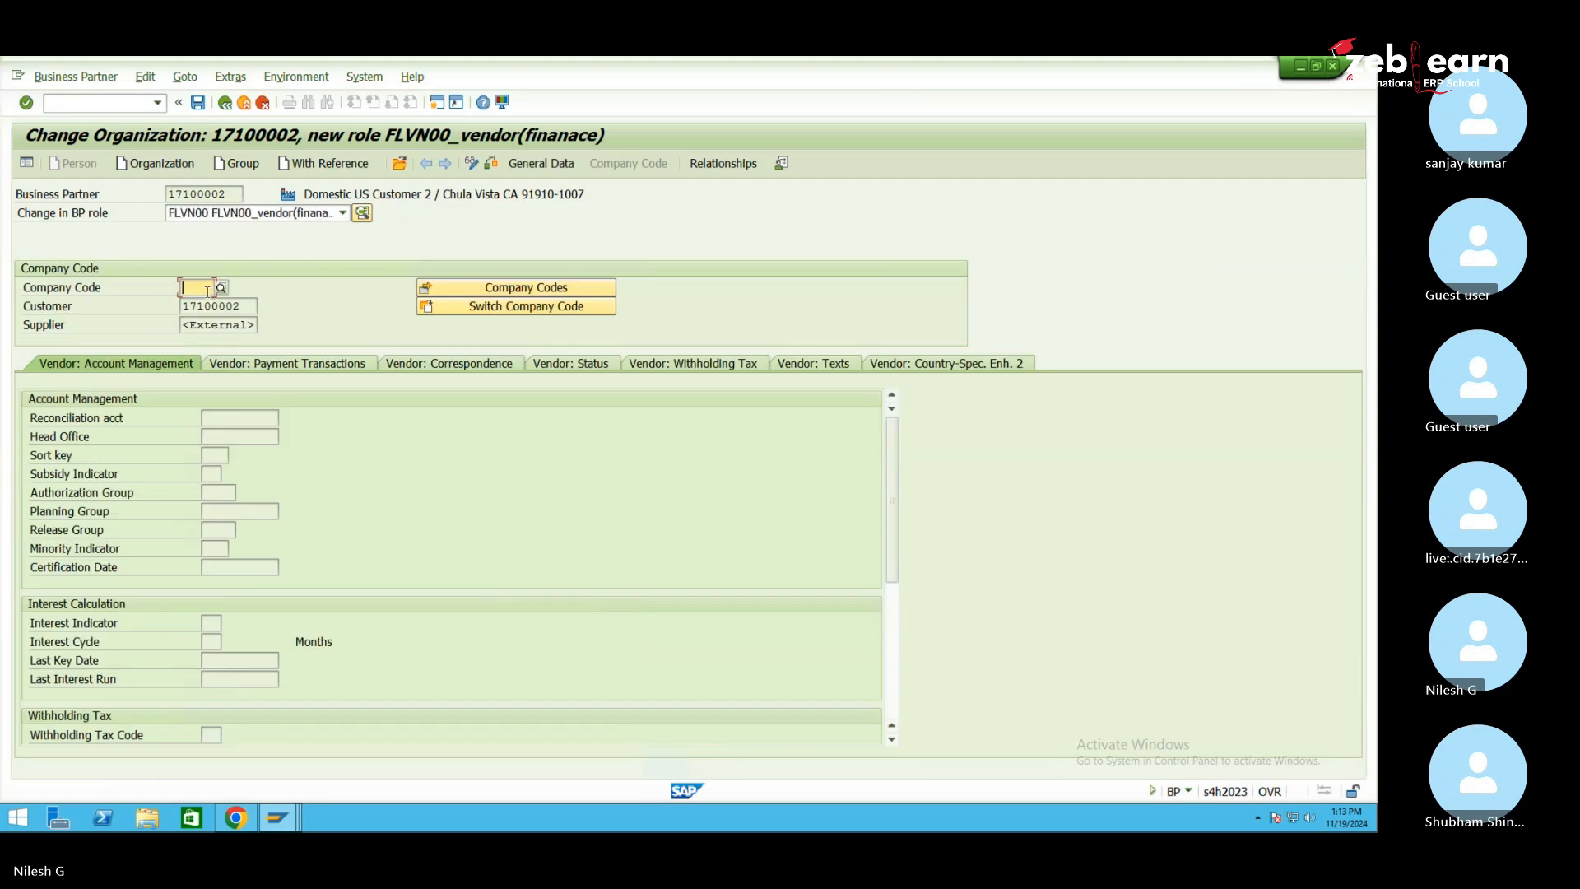
pyautogui.click(200, 288)
pyautogui.press('BackSpace')
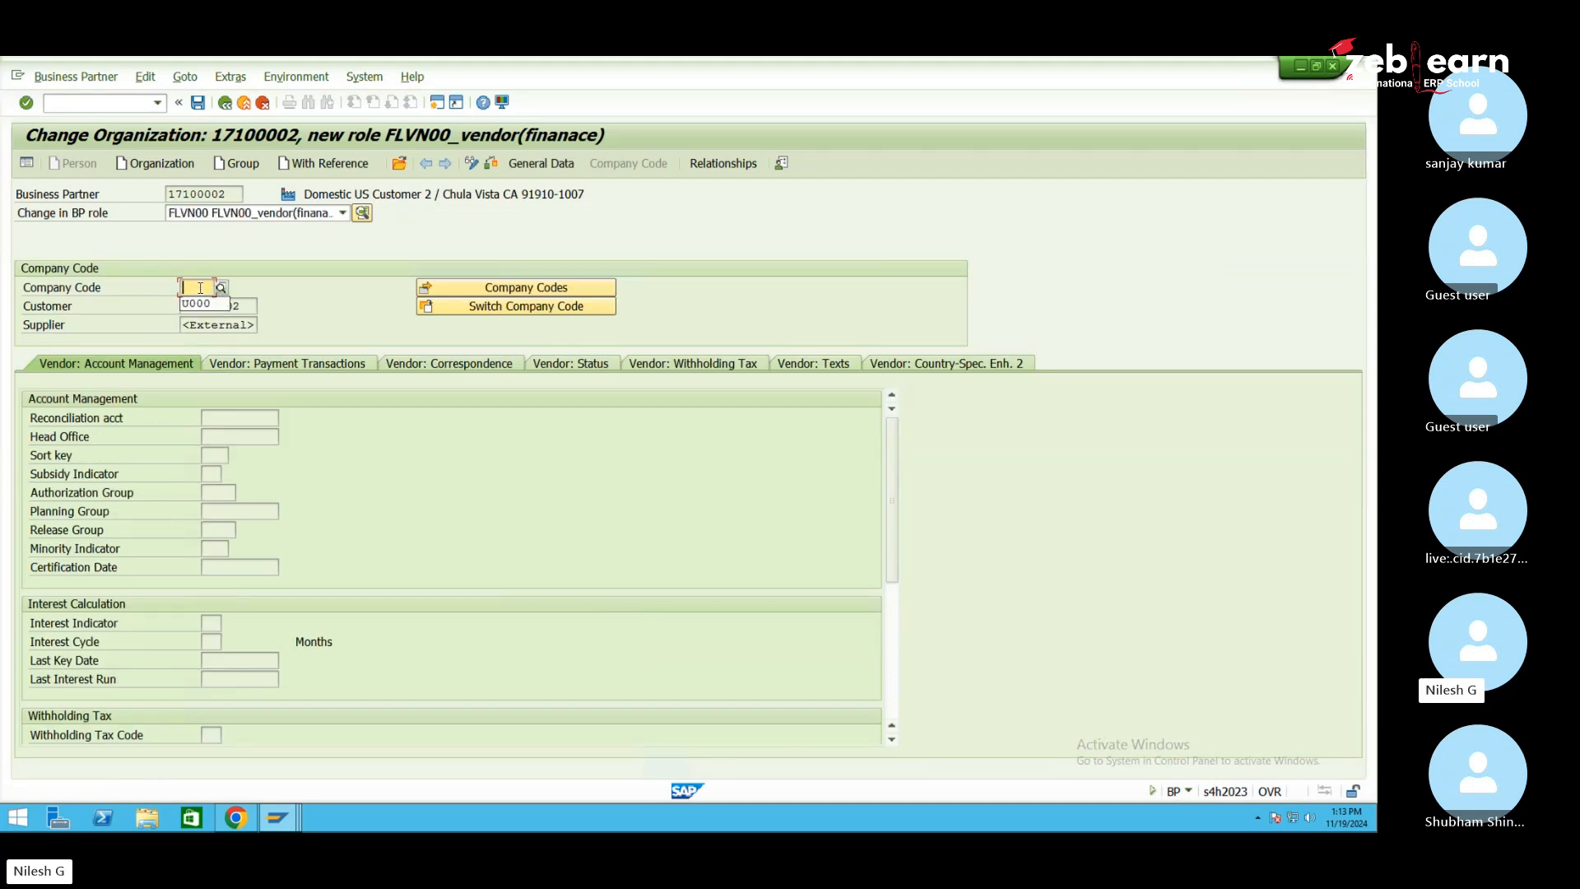
pyautogui.write('mk')
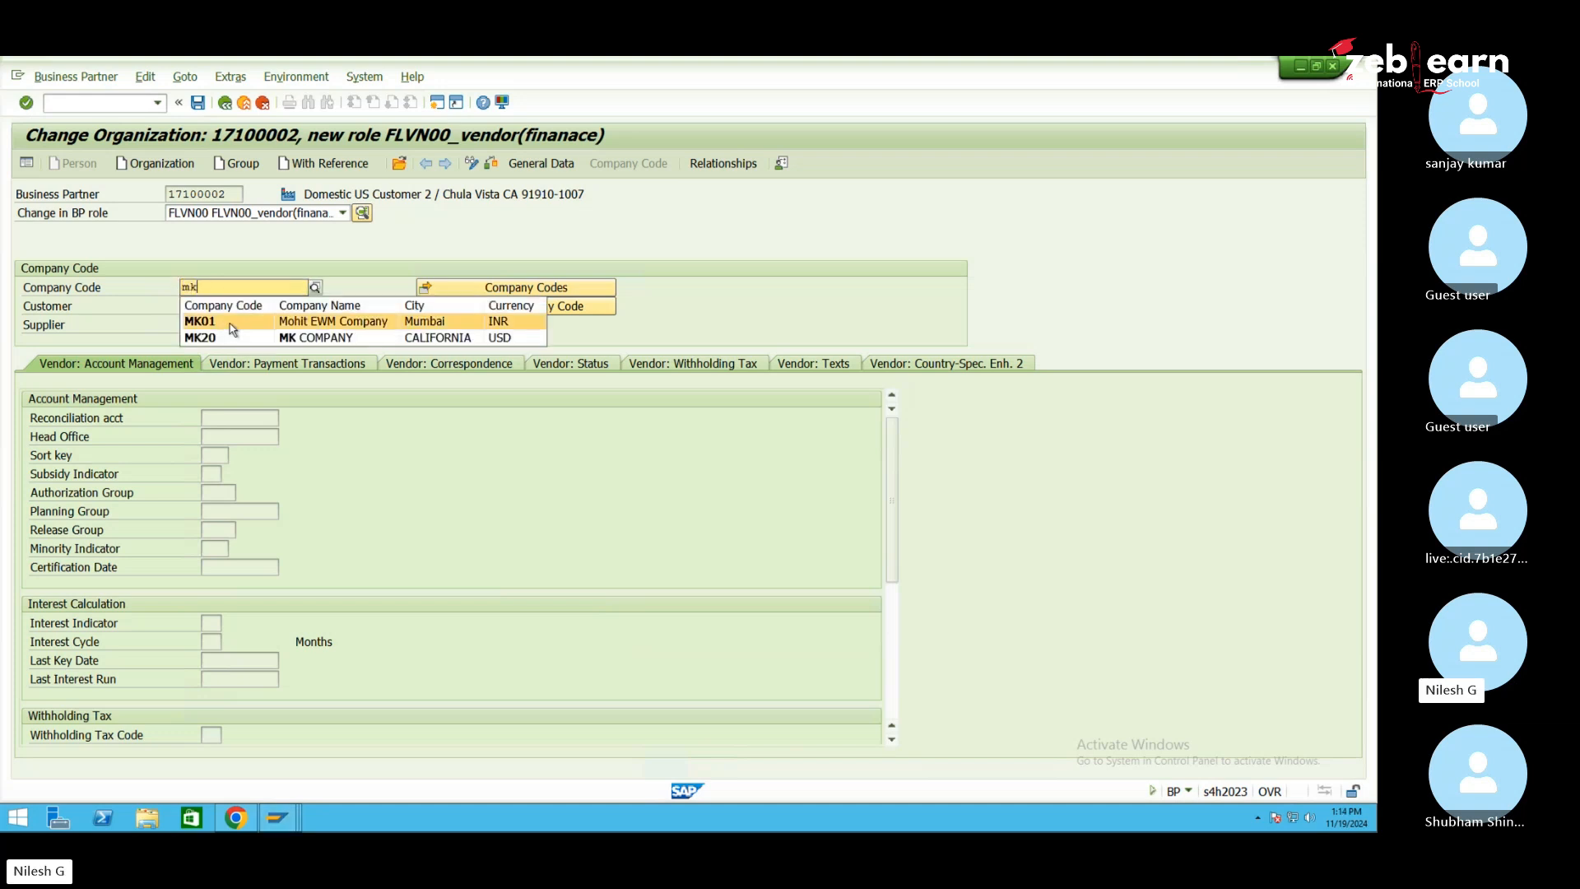
pyautogui.click(255, 325)
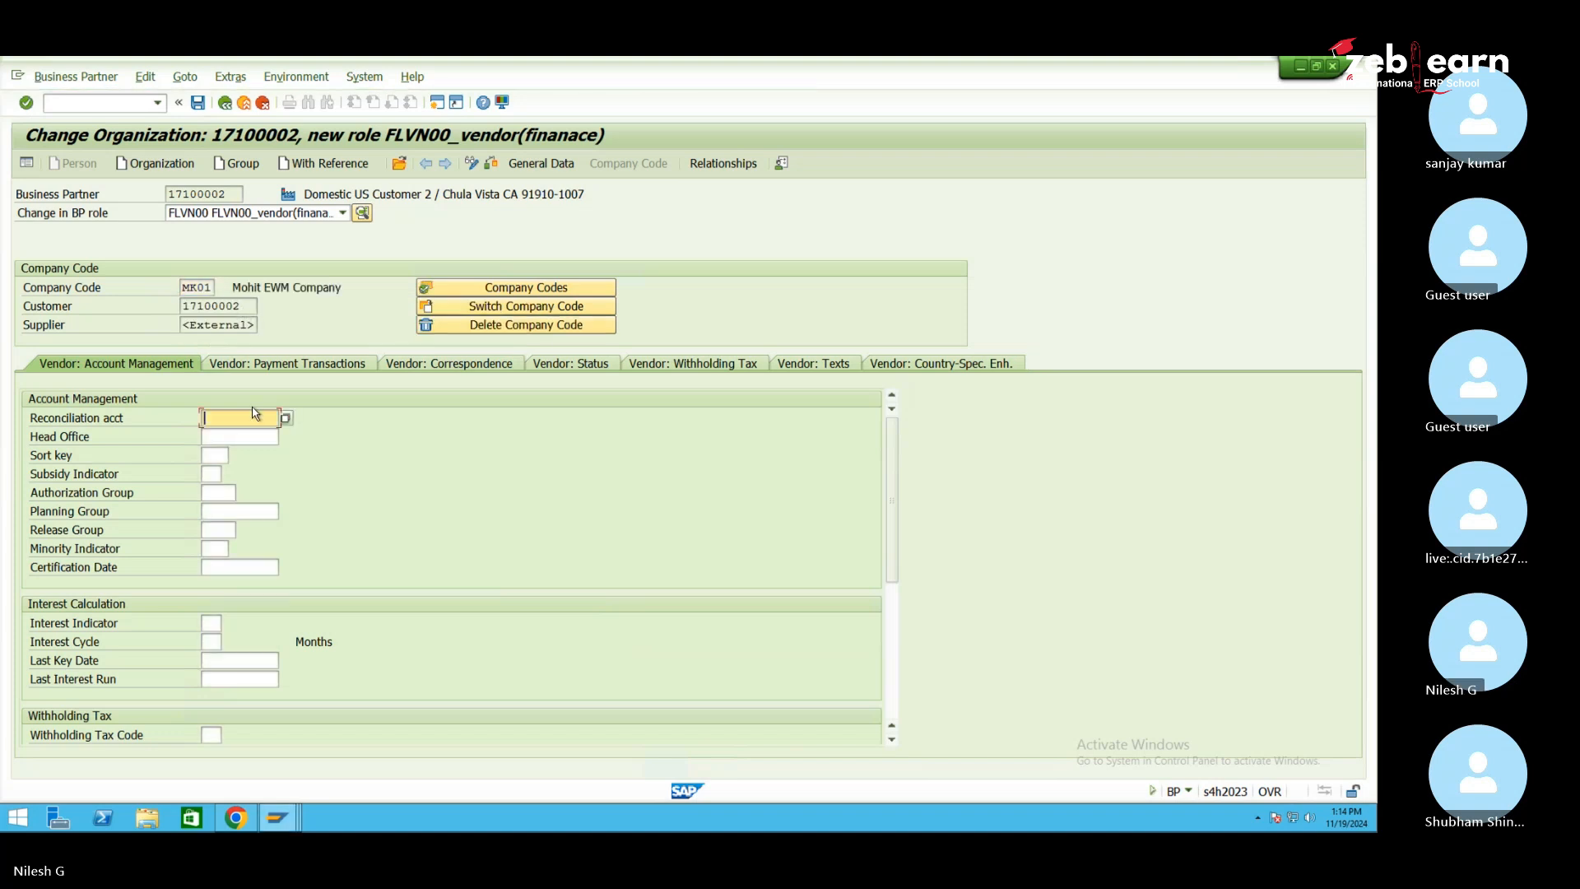
pyautogui.click(250, 435)
pyautogui.press('Return')
pyautogui.moveTo(239, 194); pyautogui.dragTo(167, 194)
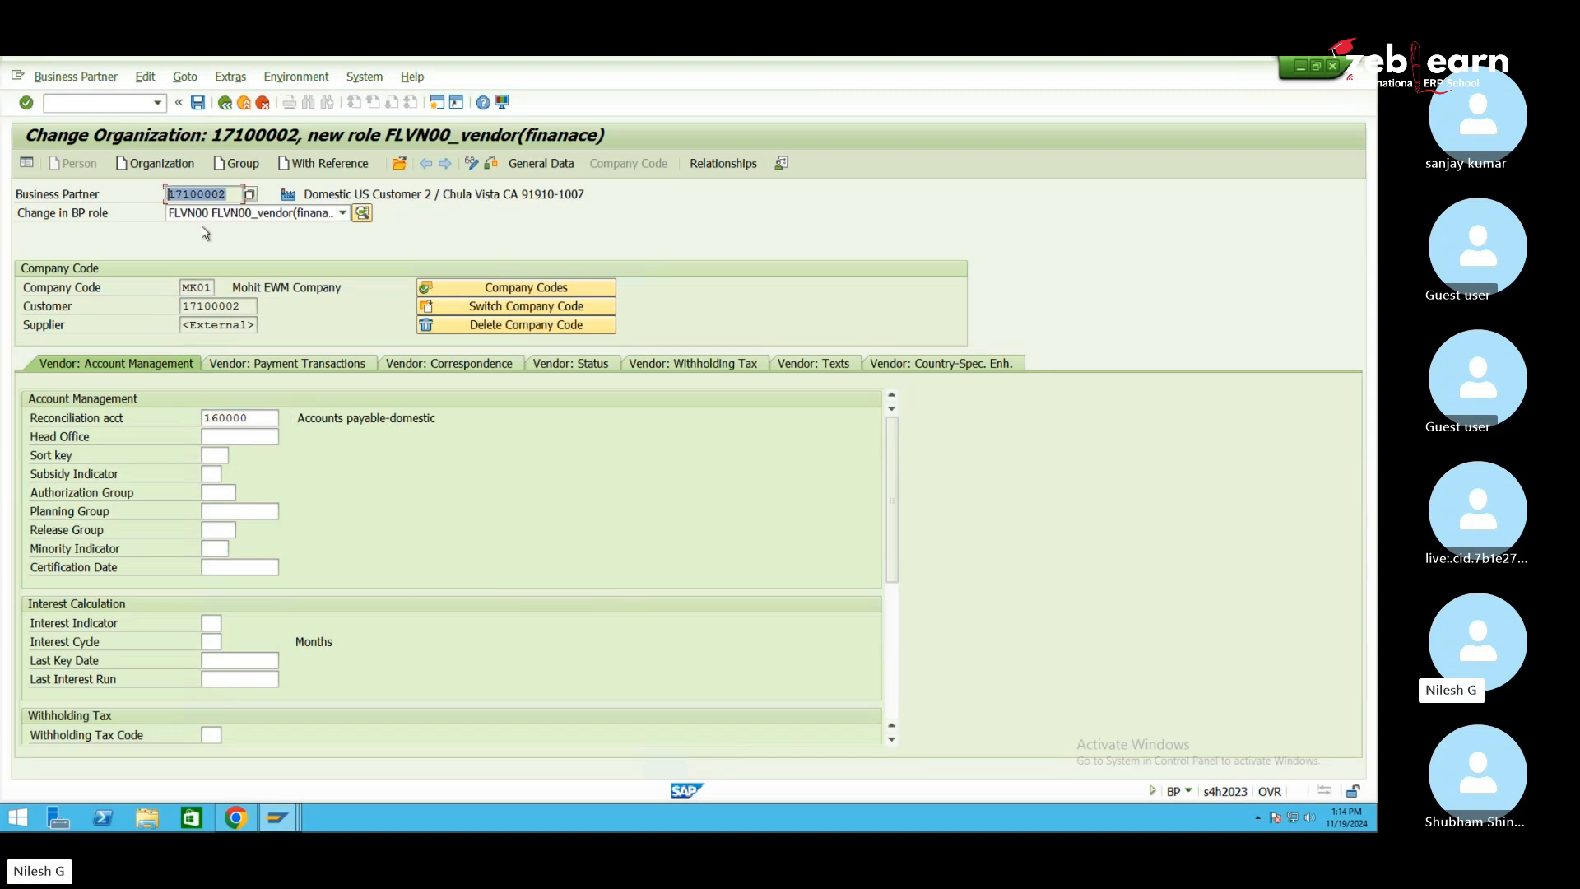
pyautogui.click(200, 106)
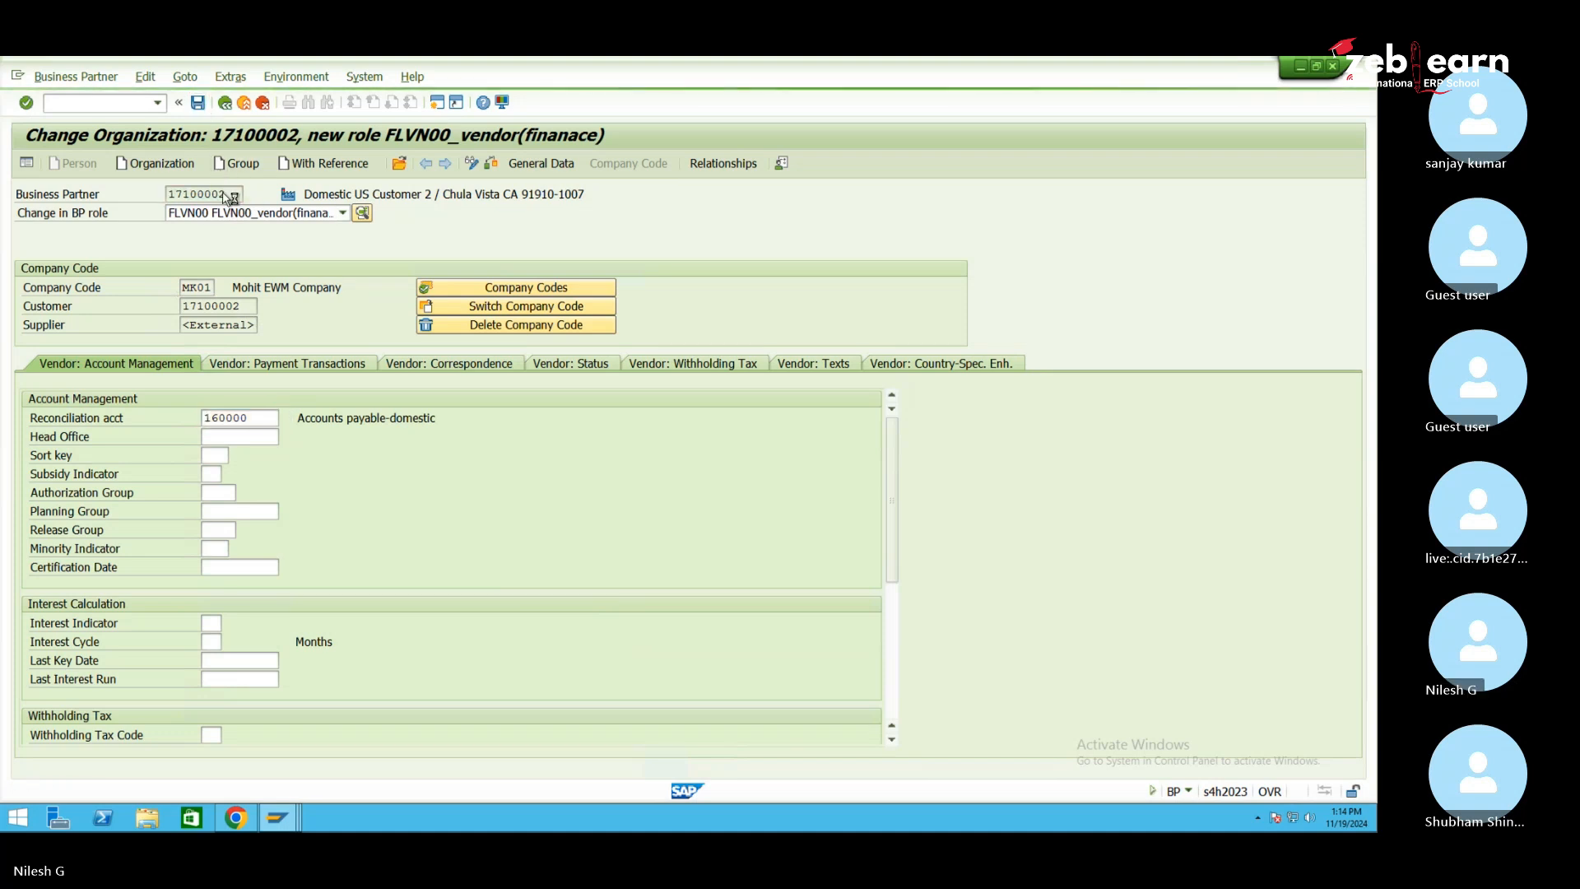
# Return to partner 17100002's general data
pyautogui.moveTo(228, 195); pyautogui.dragTo(169, 194)
pyautogui.click(153, 194)
pyautogui.click(168, 194)
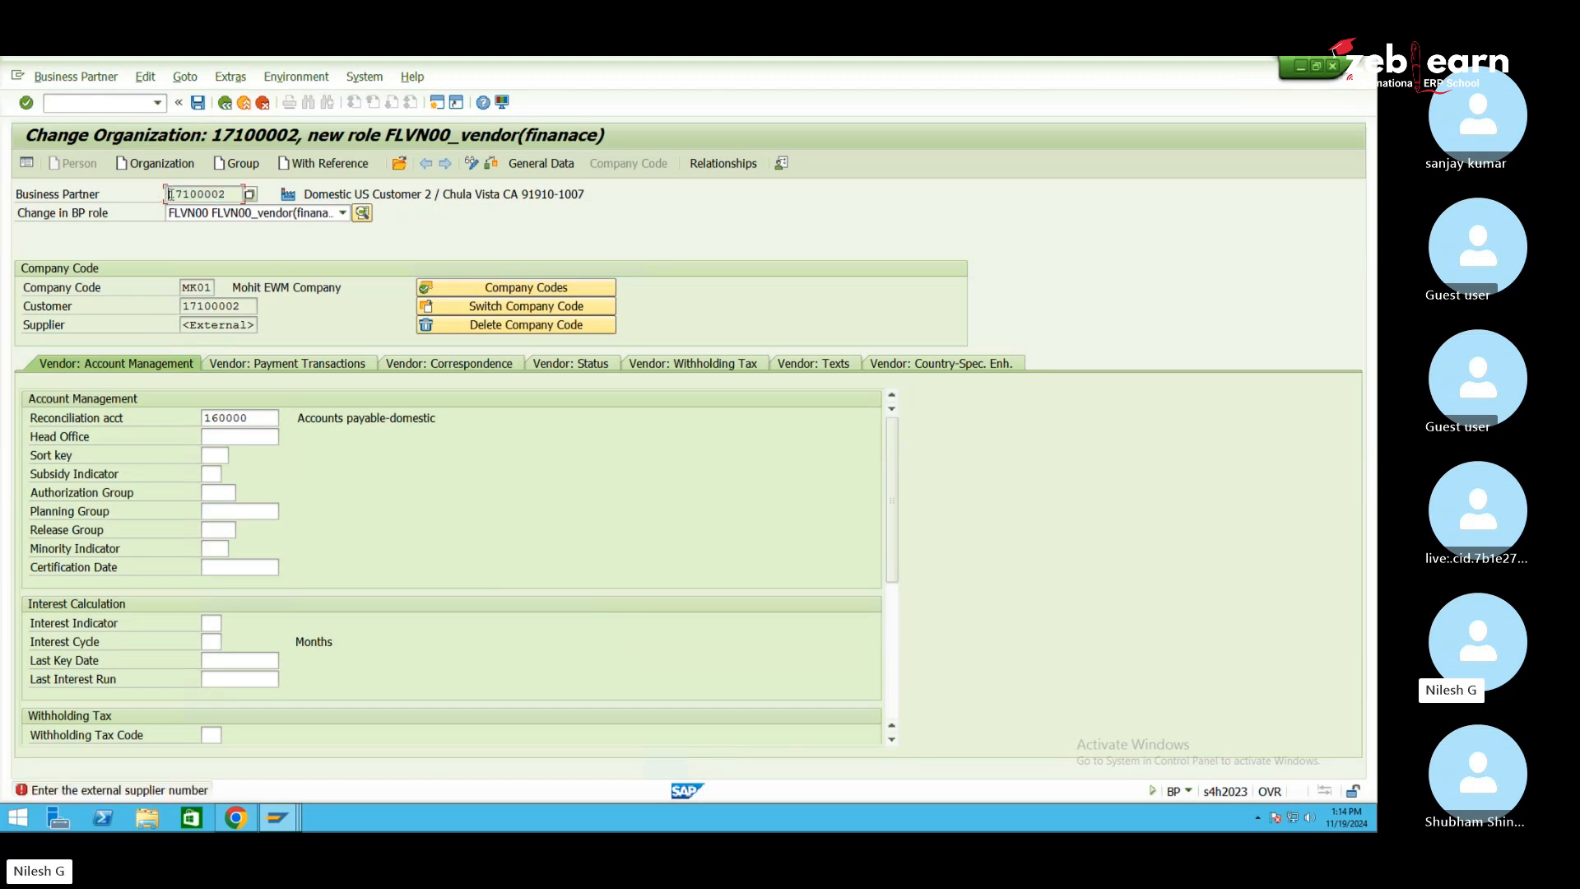
pyautogui.click(520, 164)
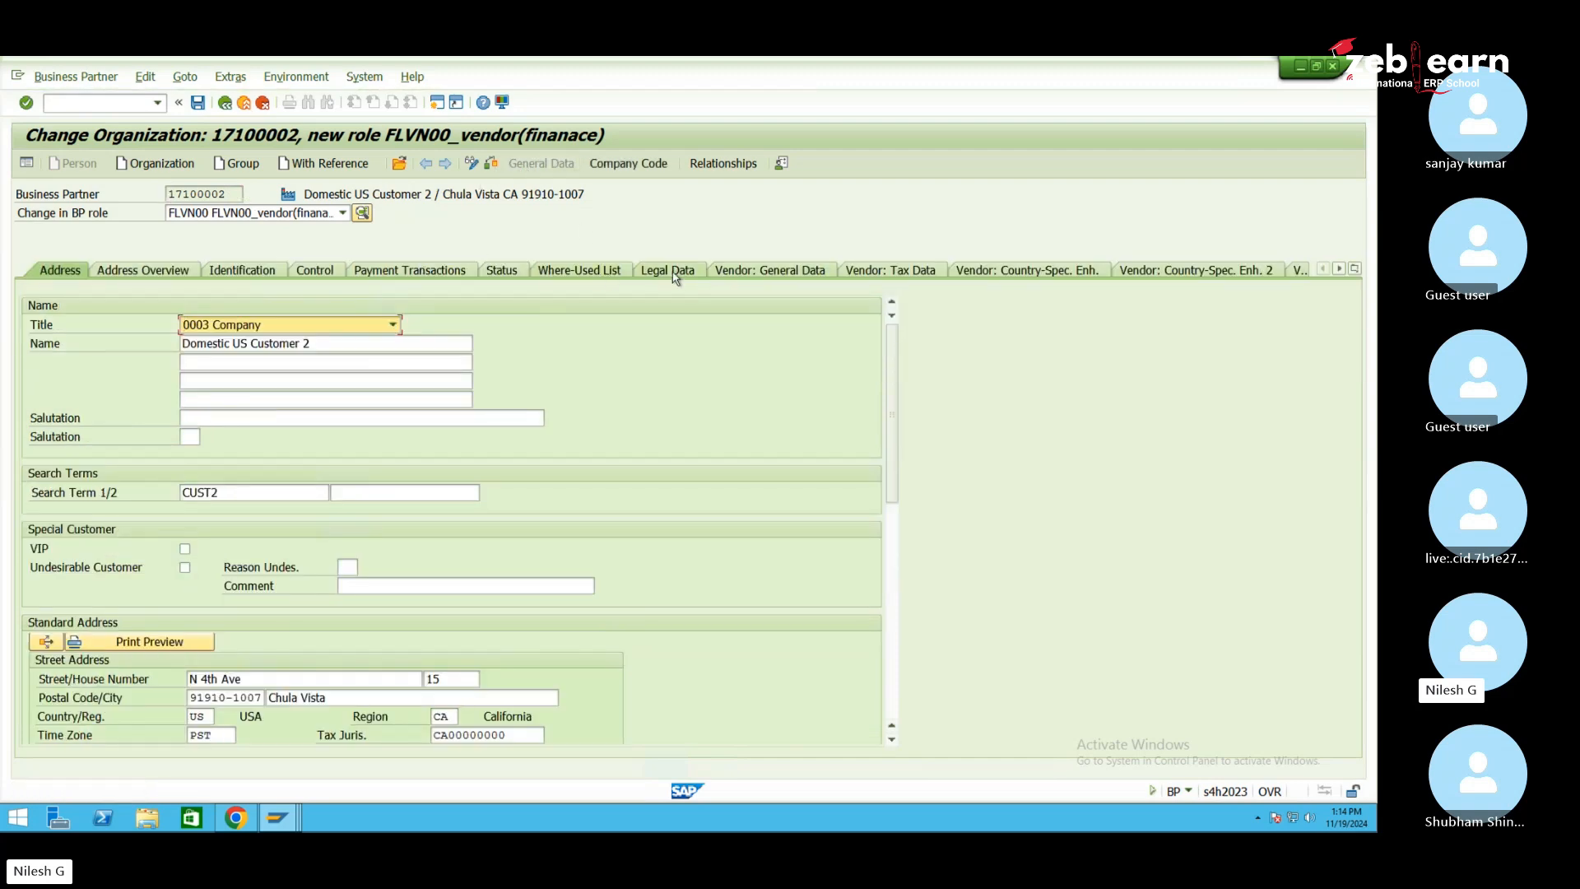
# Enter external vendor number T1 on the Vendor: General Data tab and save
pyautogui.click(782, 271)
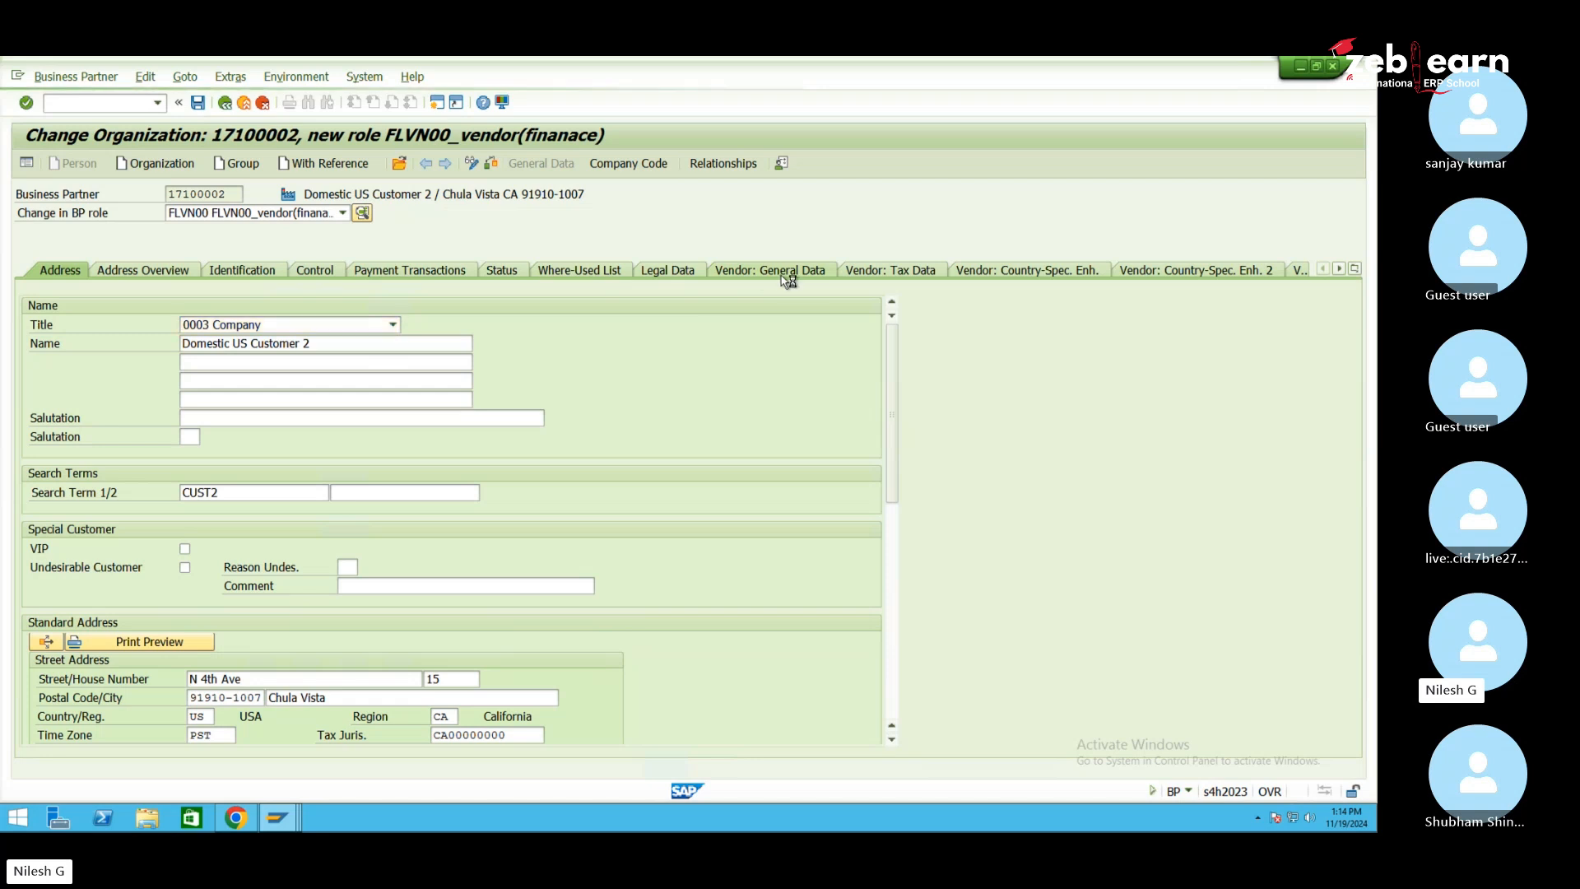
pyautogui.click(237, 380)
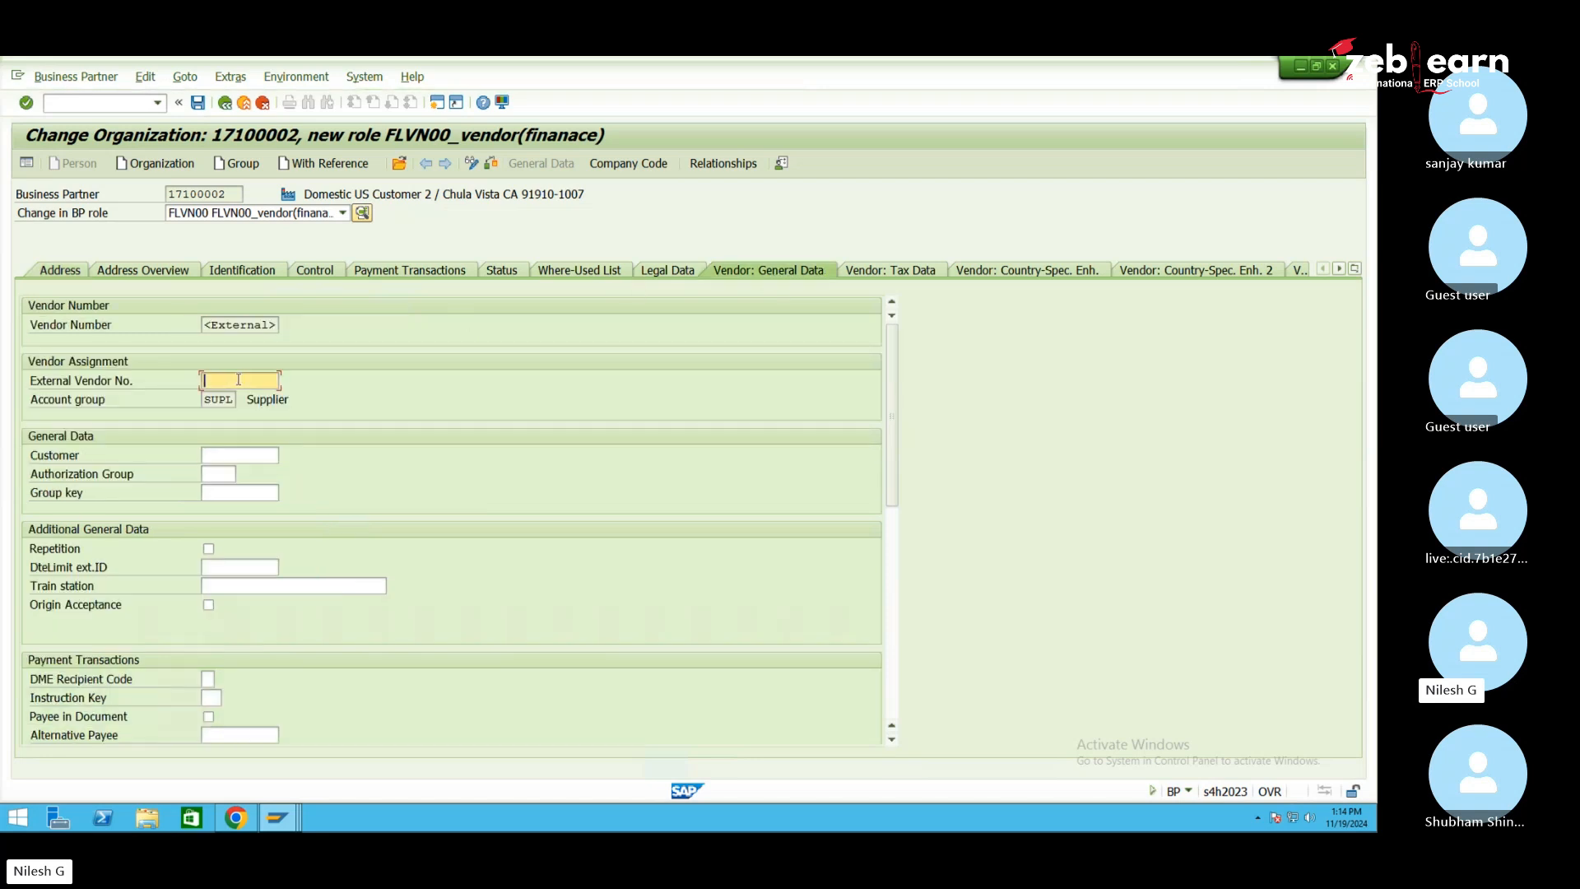
pyautogui.write('T')
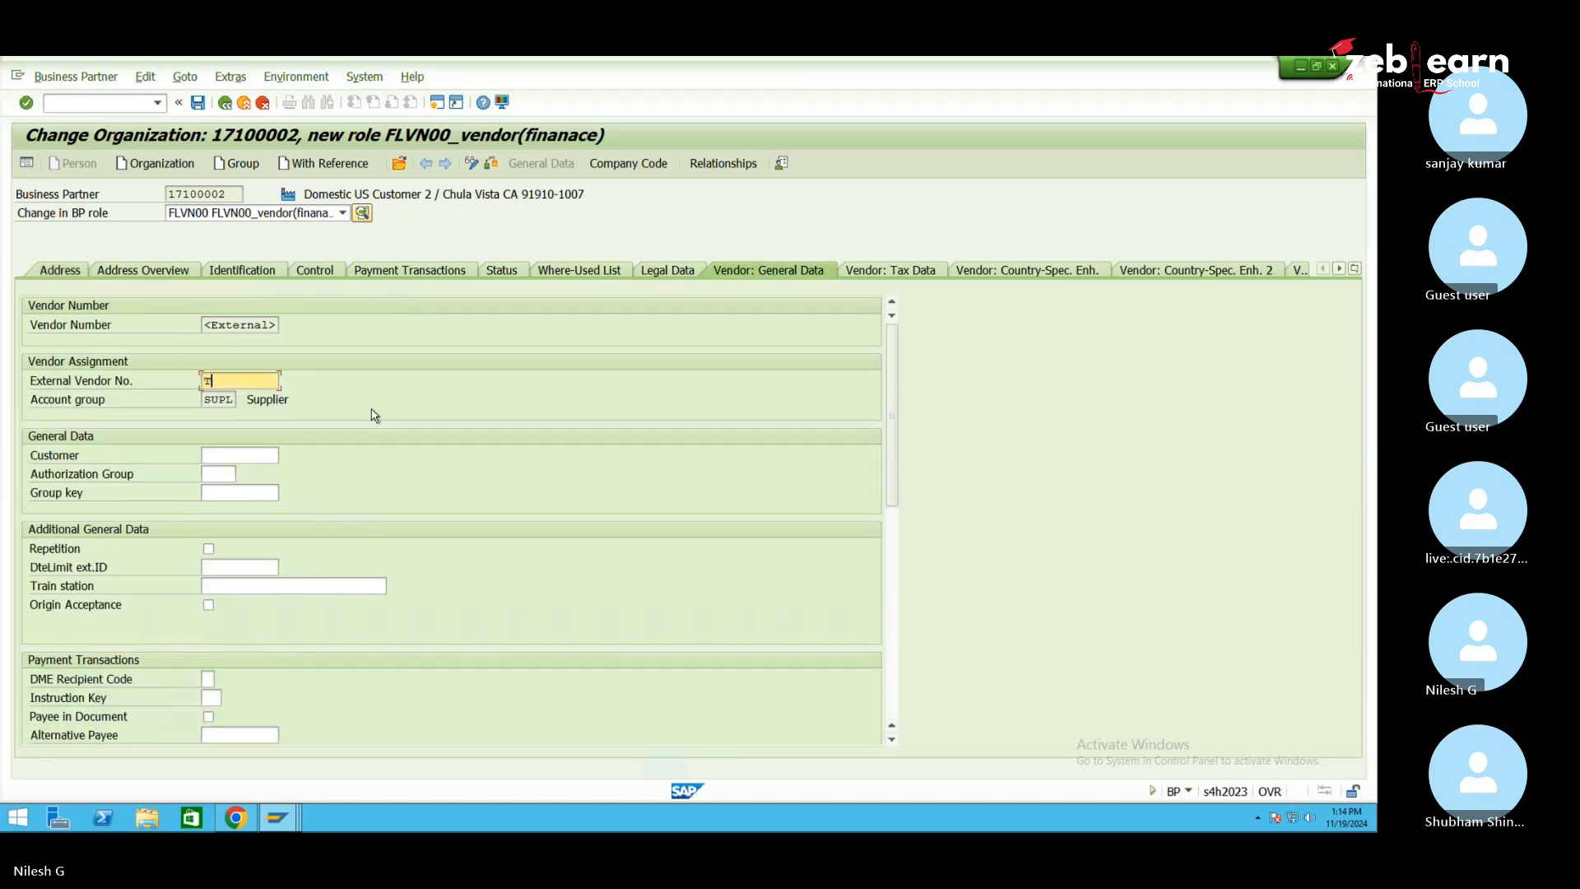
pyautogui.write('1')
pyautogui.press('Return')
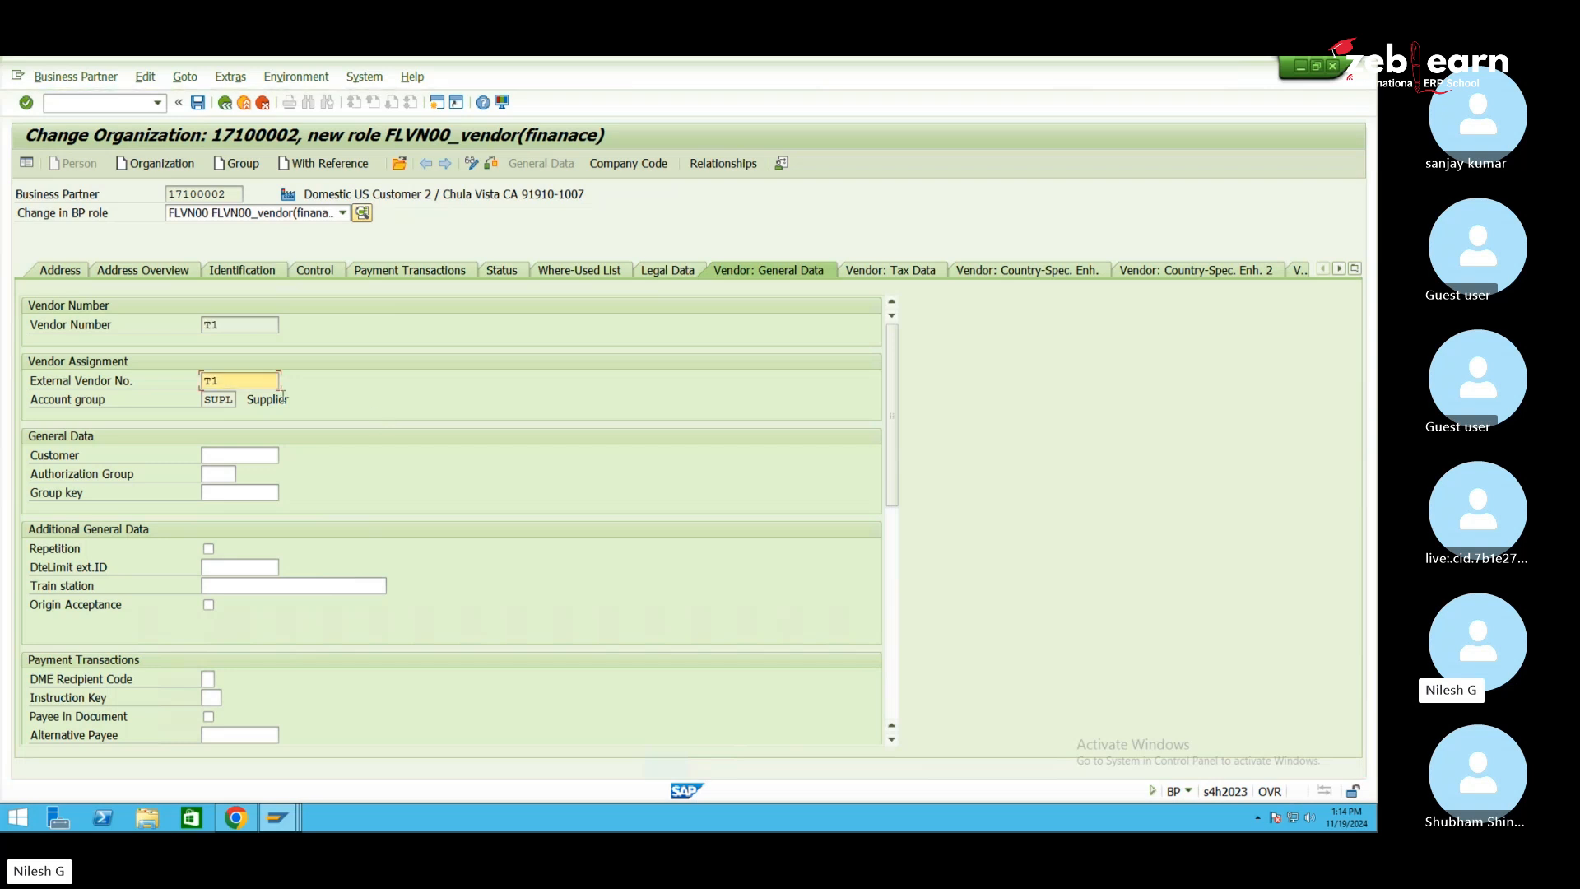
pyautogui.moveTo(230, 195); pyautogui.dragTo(166, 194)
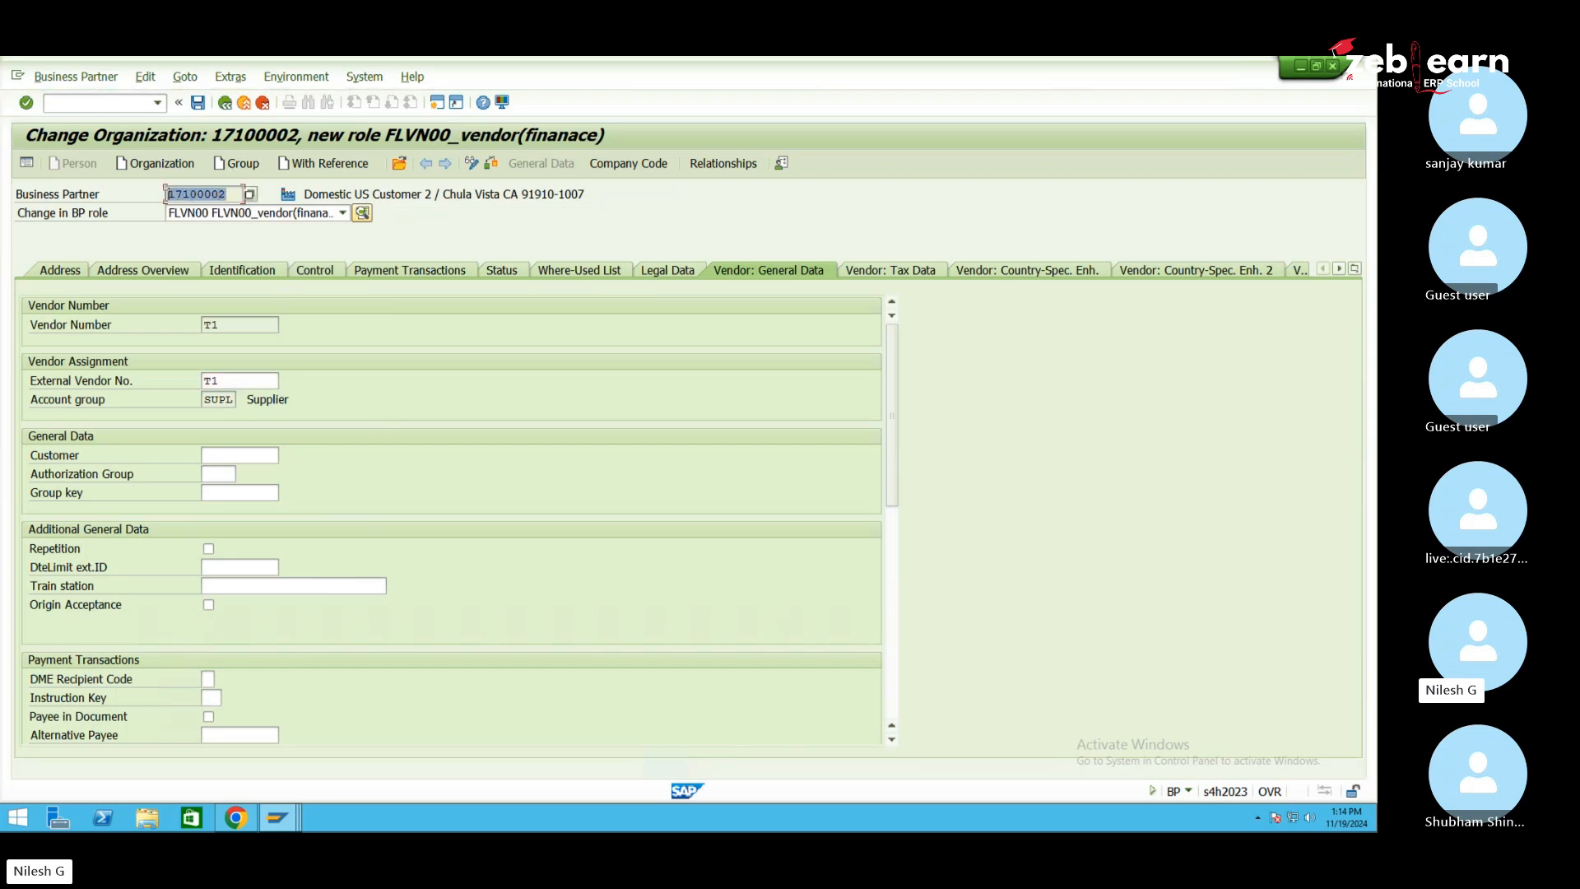
pyautogui.click(202, 107)
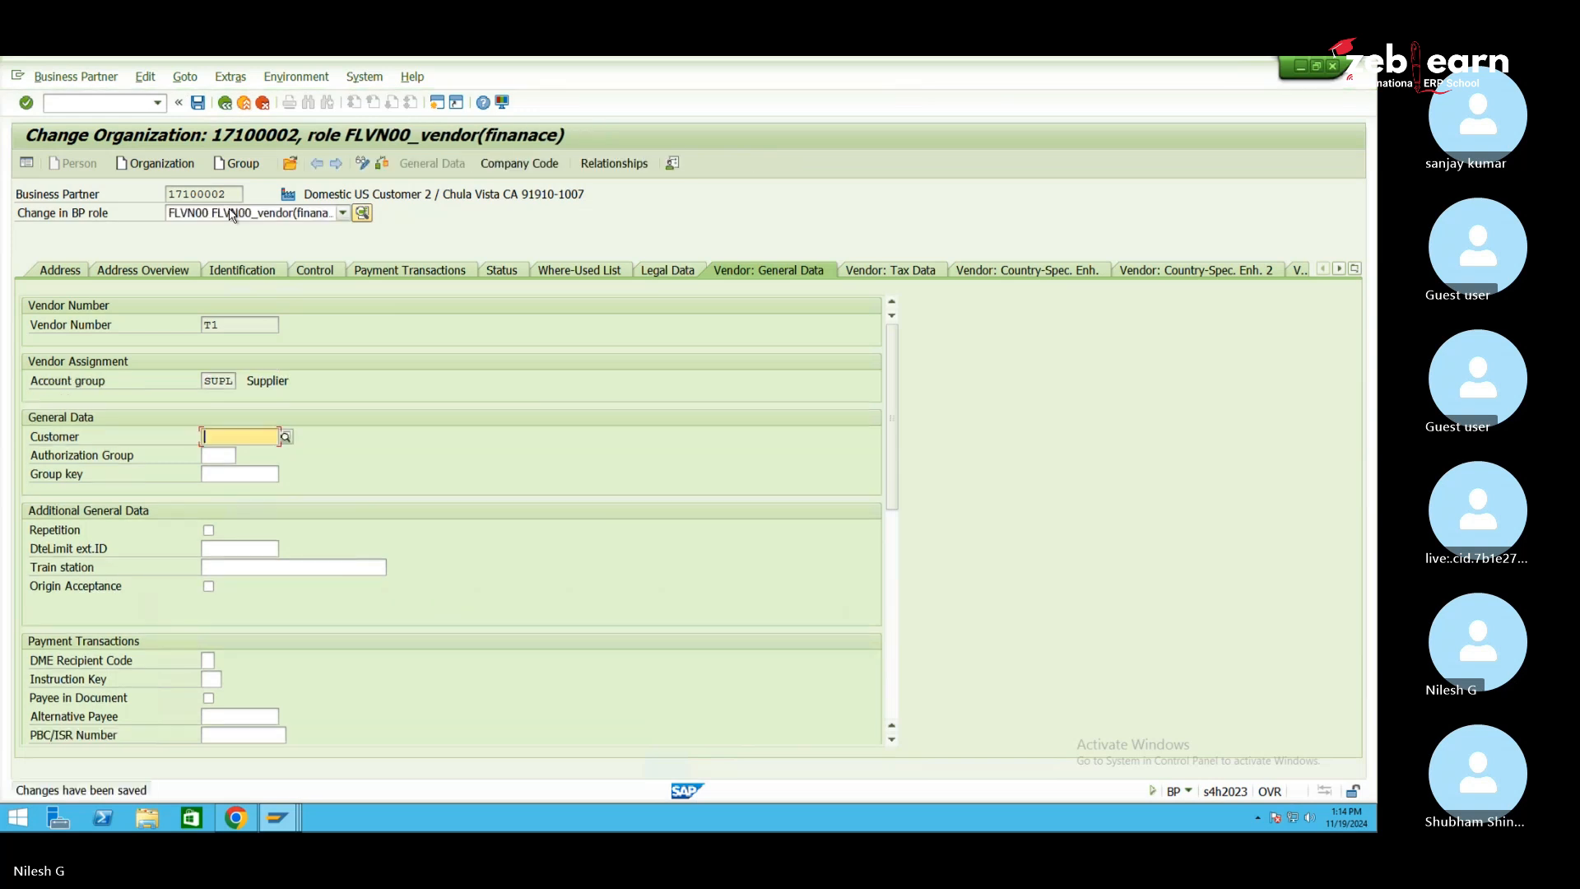
# Switch to the FLVN01 vendor purchase role and enter plant 1050, Mohit EWM Plant
pyautogui.click(298, 214)
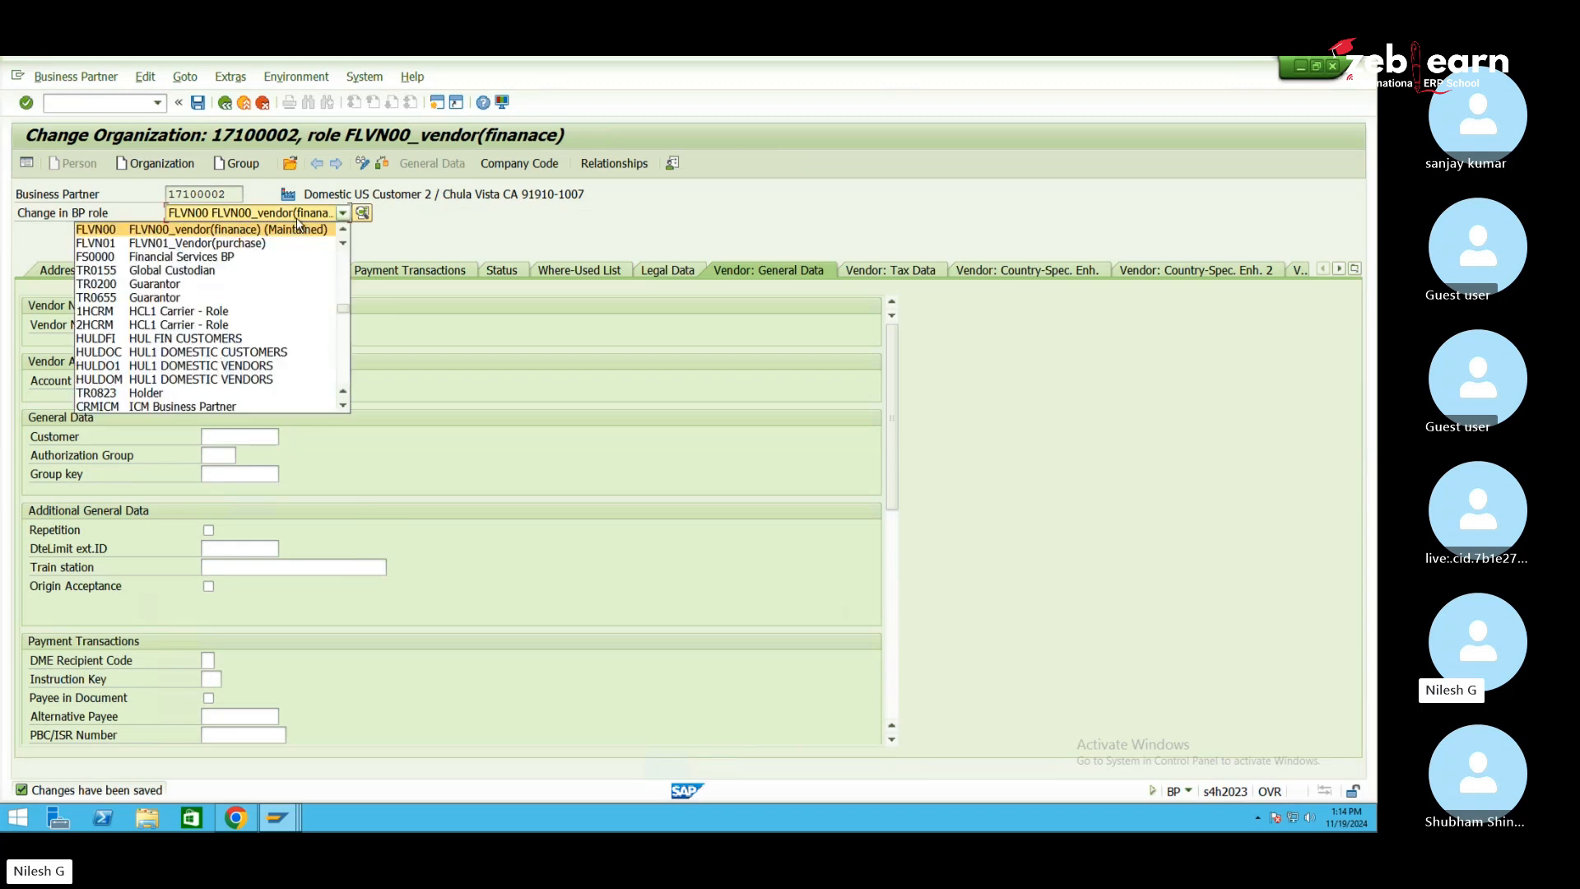
pyautogui.click(154, 245)
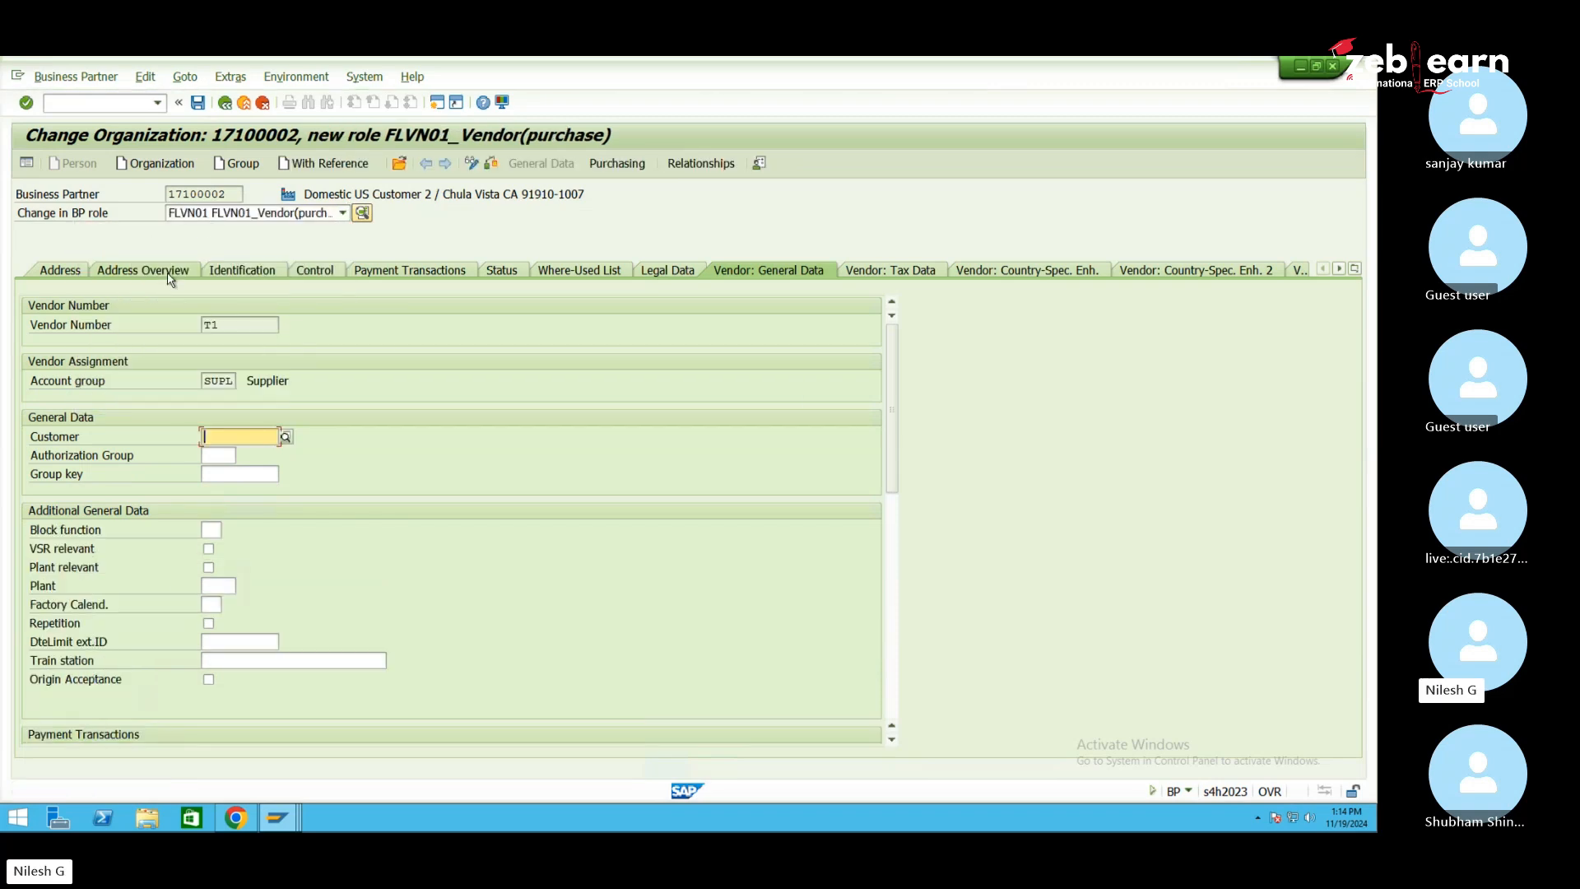
pyautogui.click(222, 585)
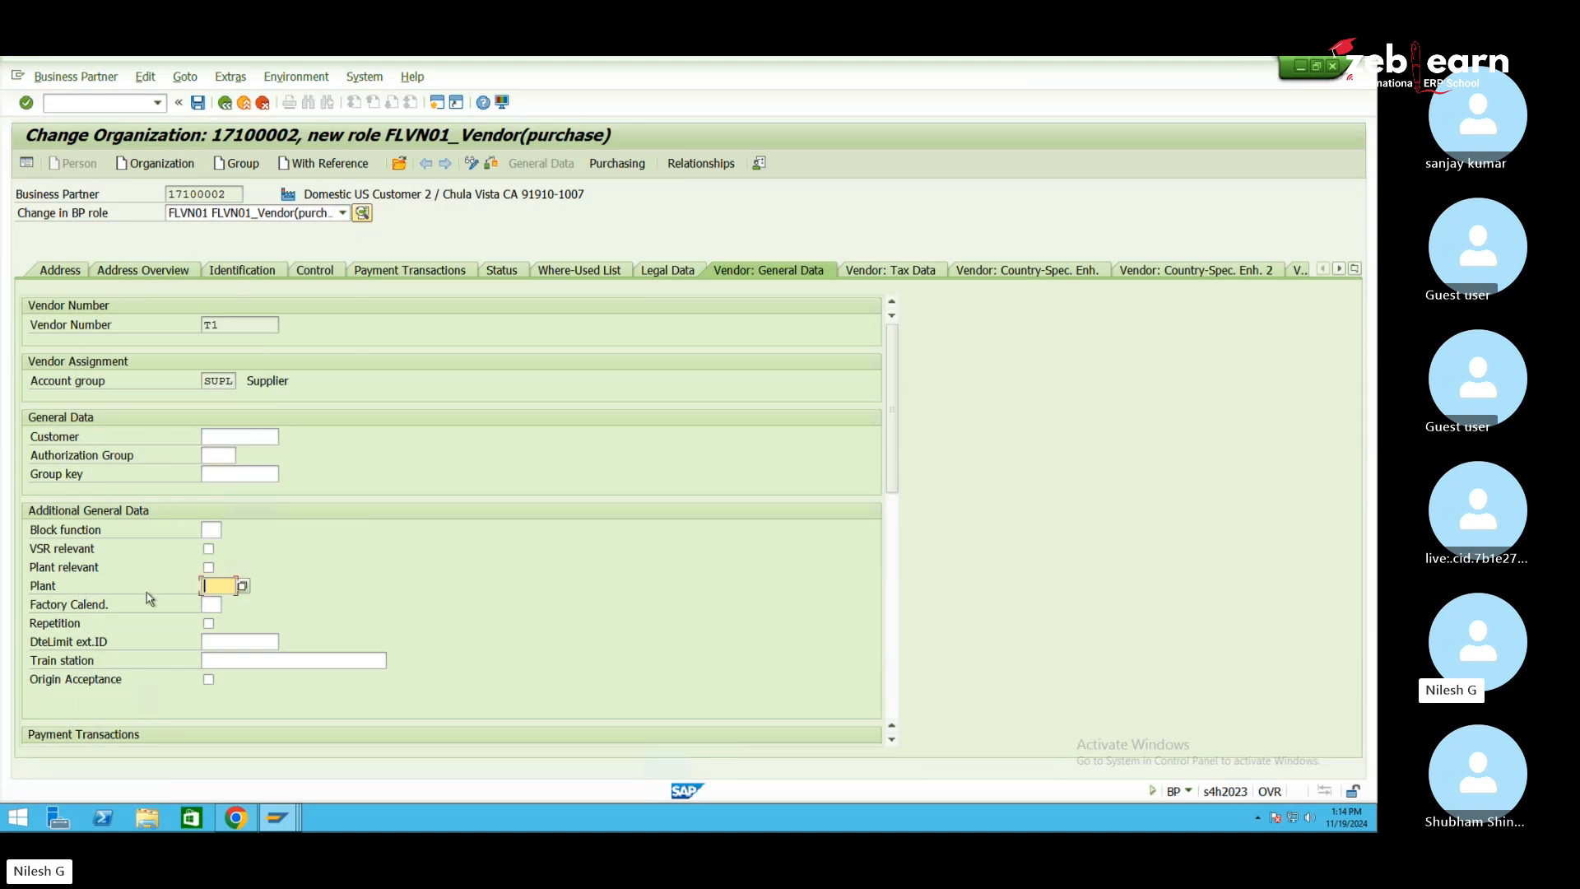
pyautogui.click(242, 586)
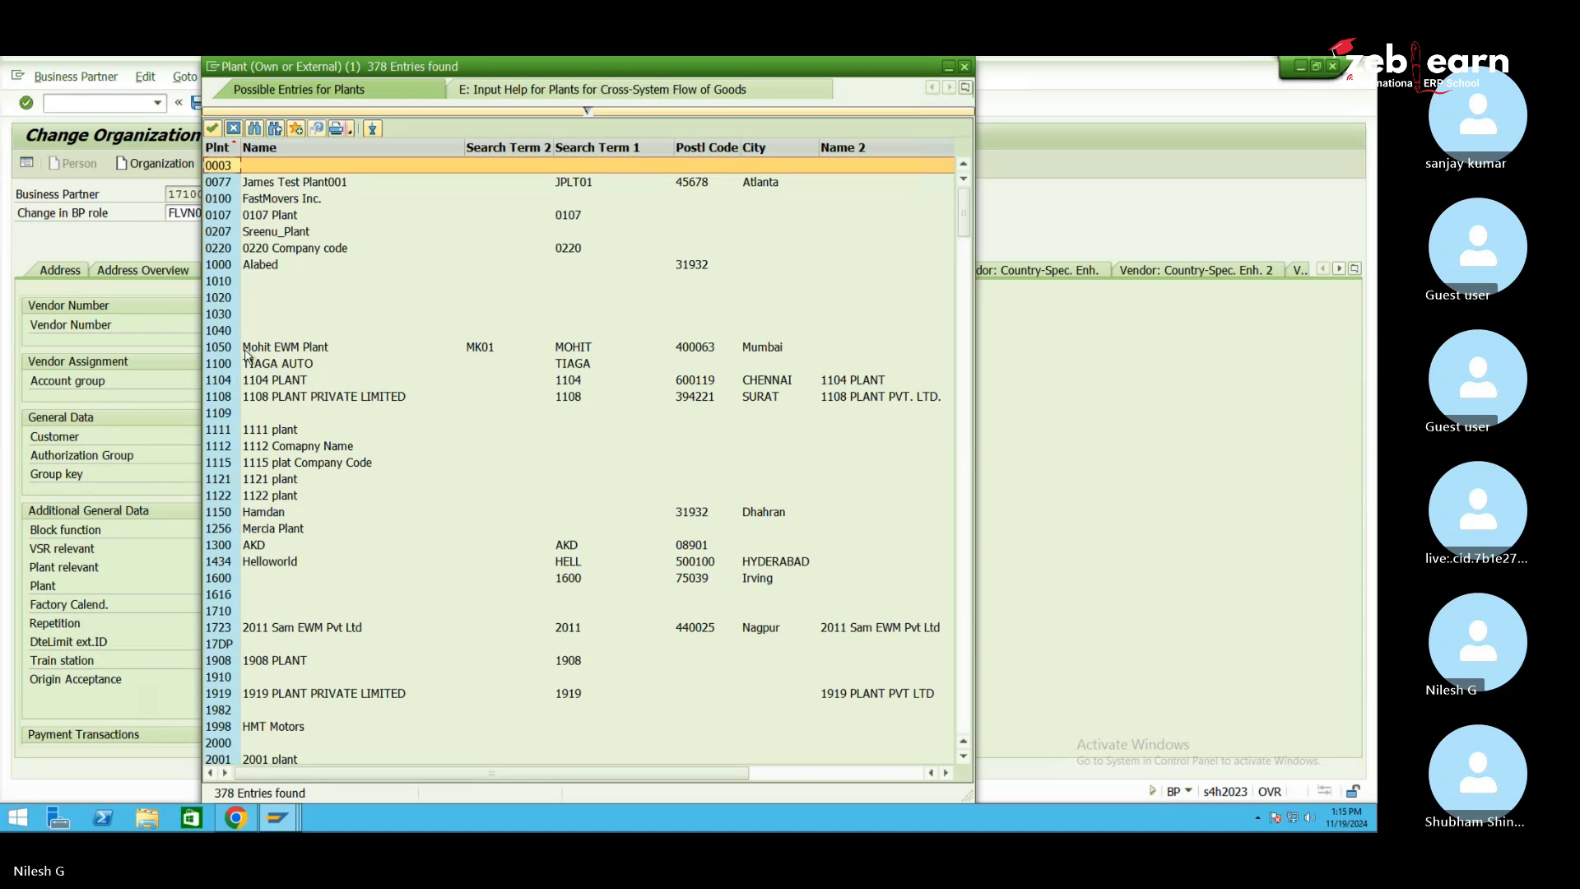
pyautogui.click(265, 352)
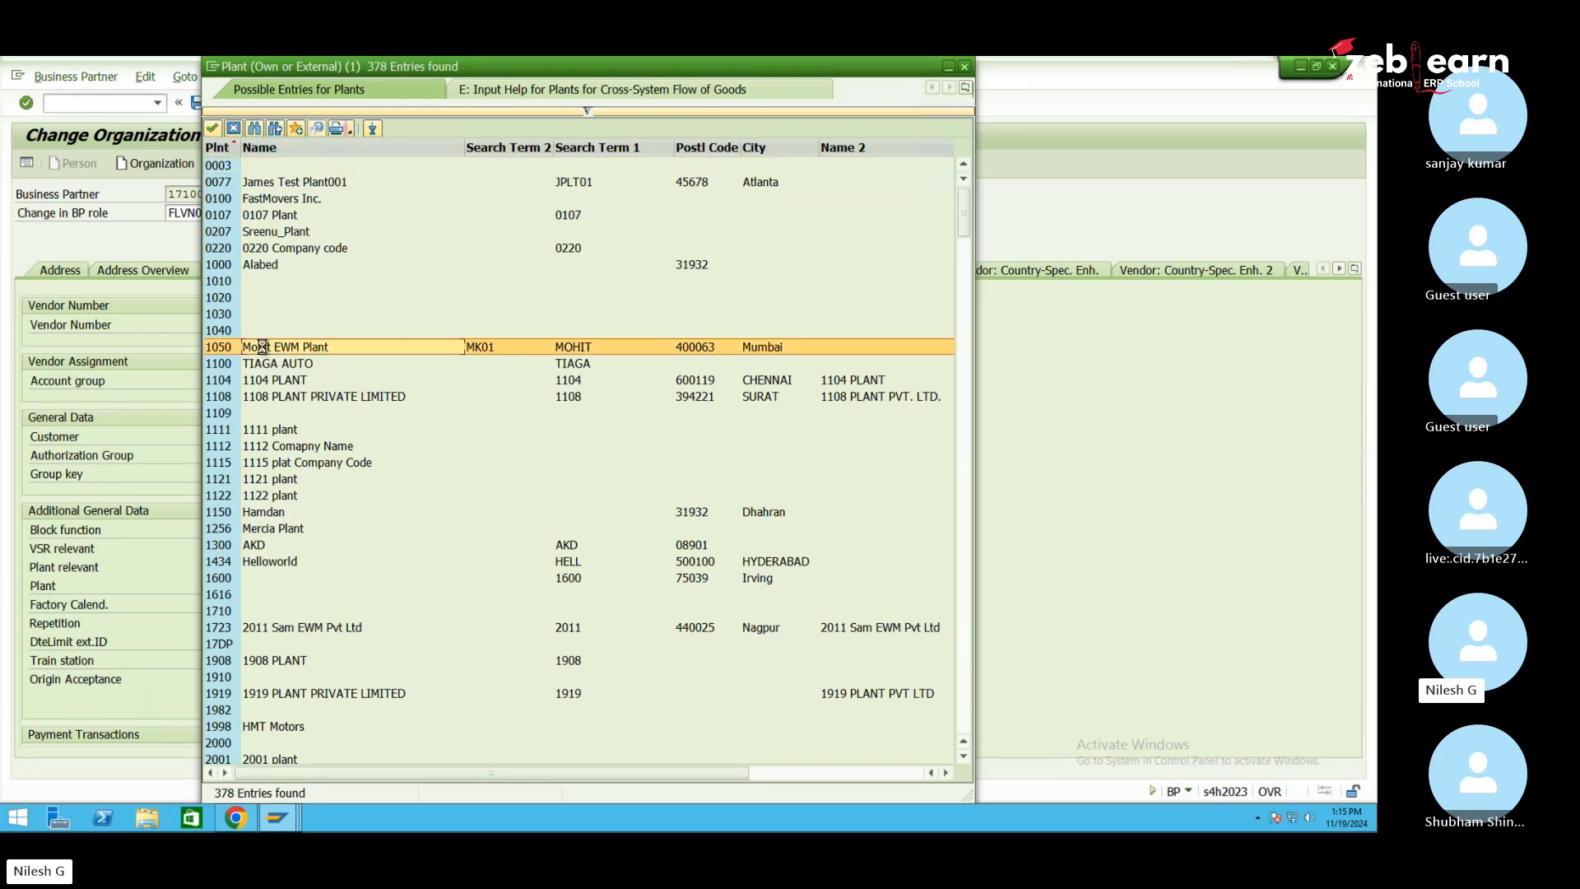
pyautogui.doubleClick(264, 355)
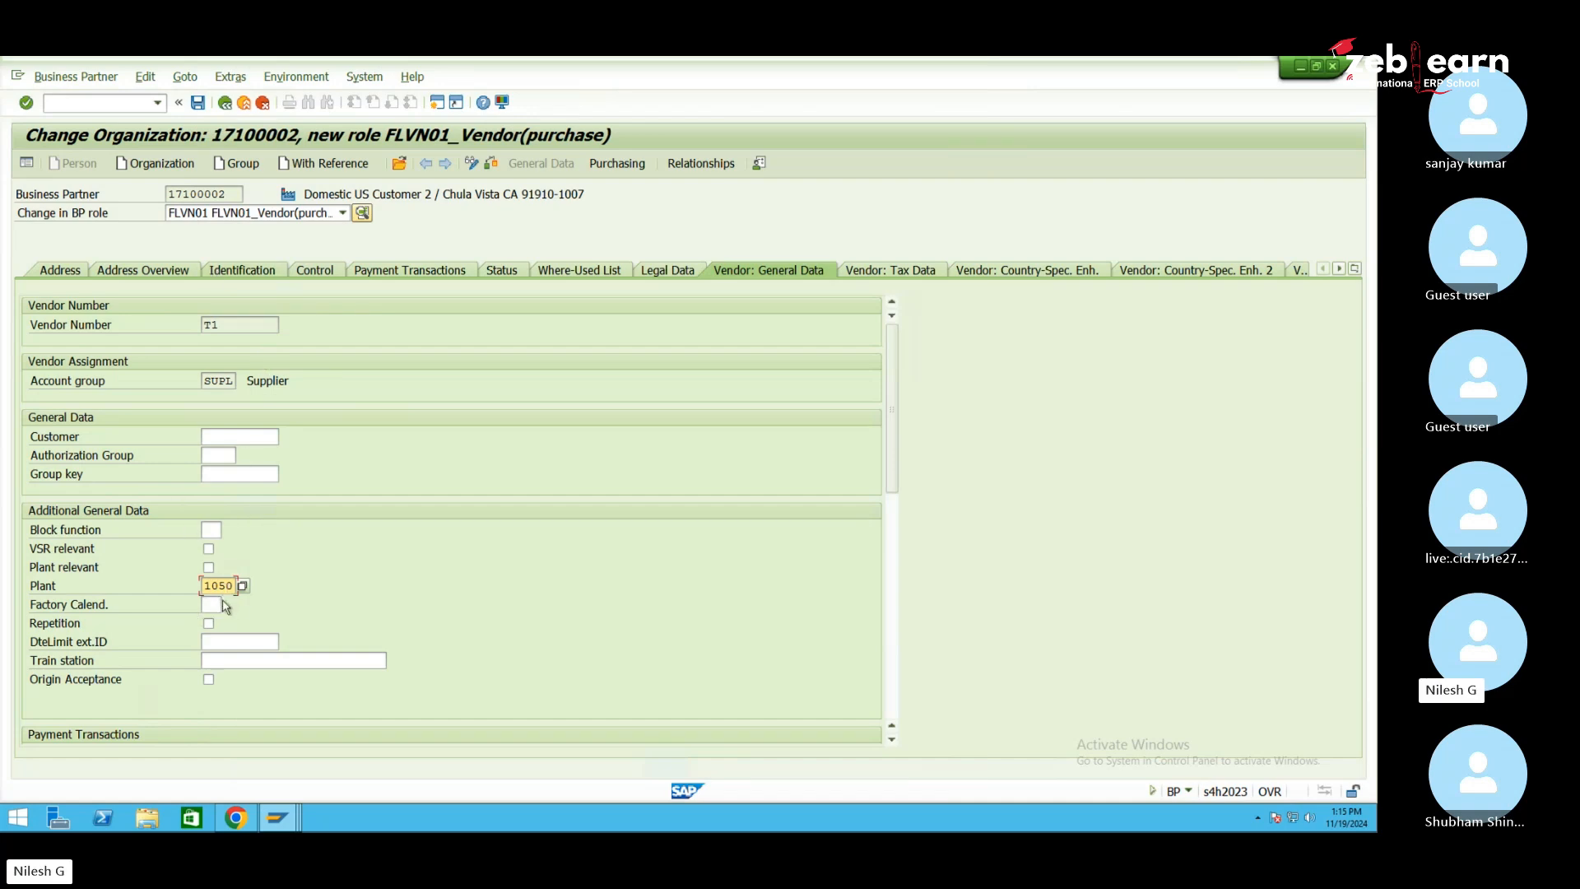
pyautogui.press('Return')
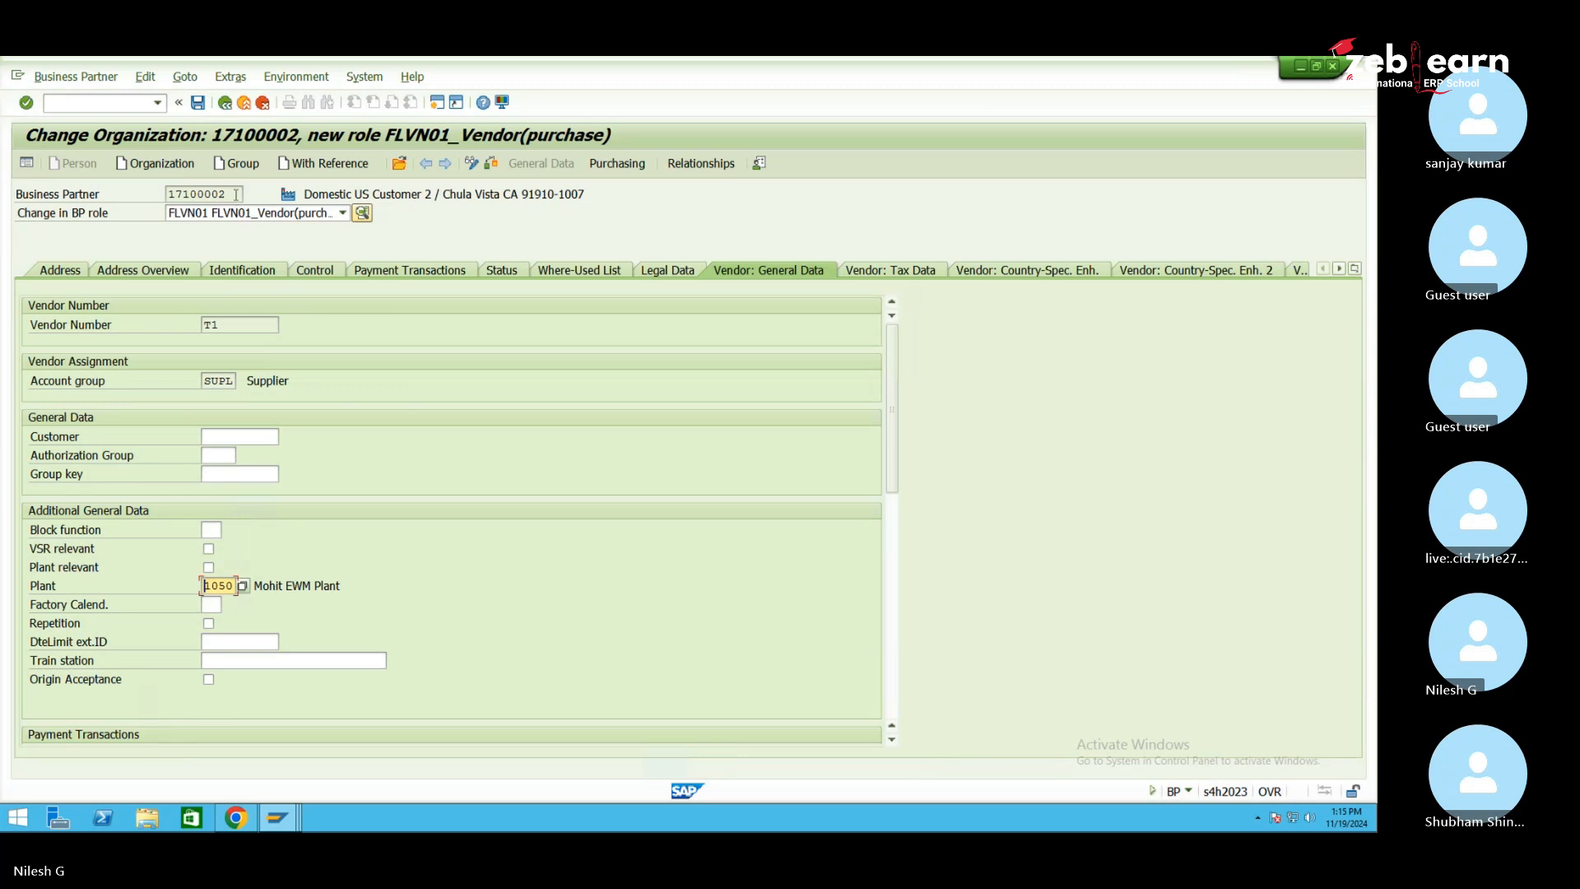
# Save partner 17100002's FLVN01 role changes with plant 1050
pyautogui.click(198, 104)
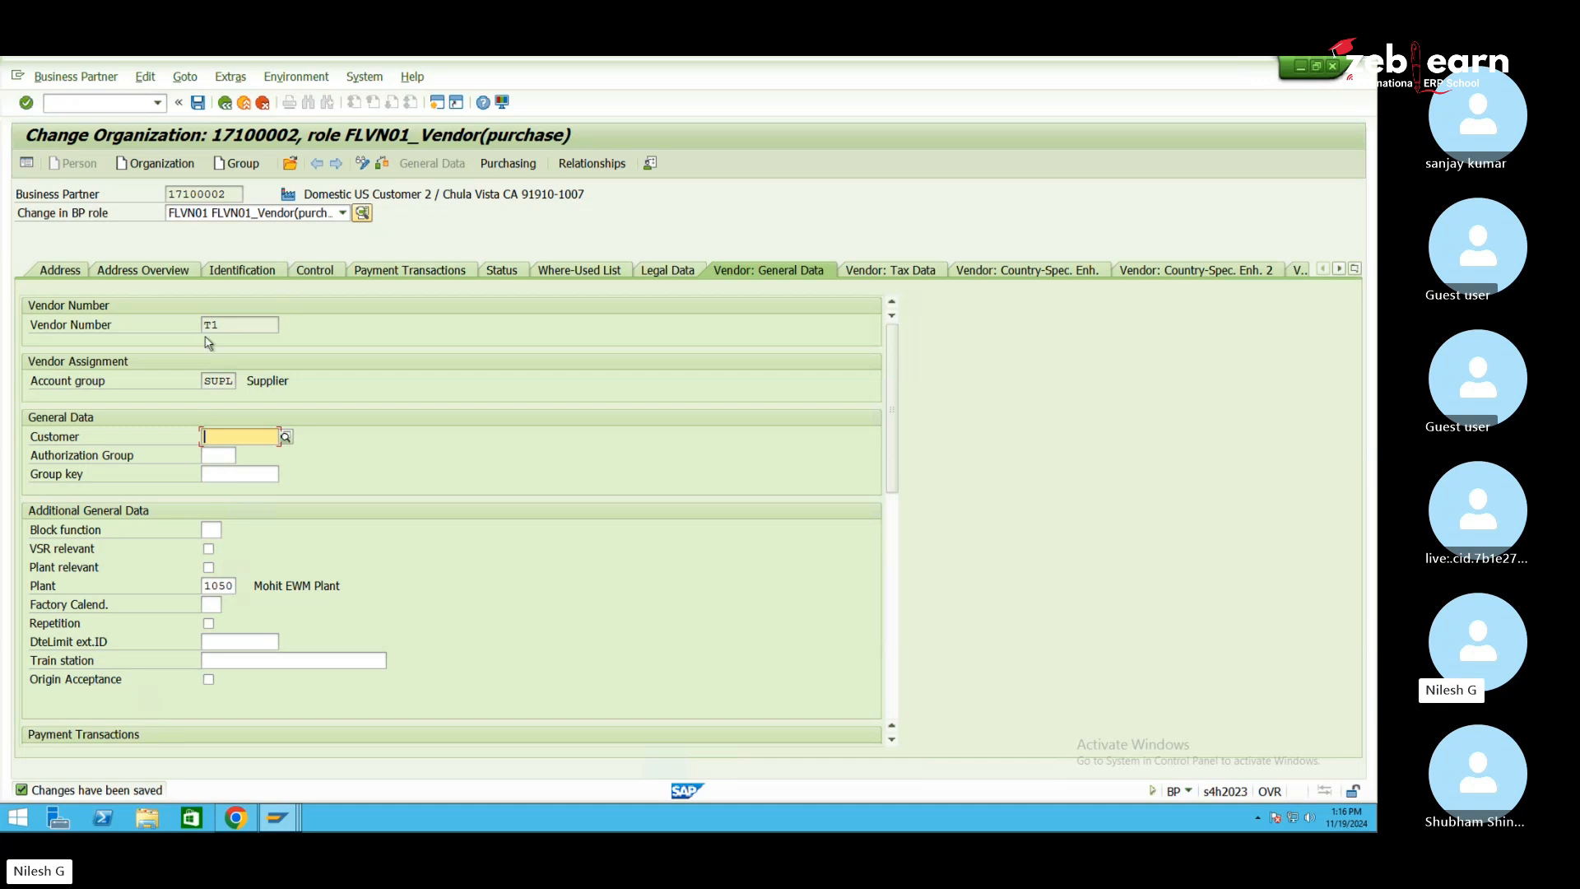
# Start MM01 via /nmm with material 1050-mat and industry M Mechanical engineering
pyautogui.click(116, 107)
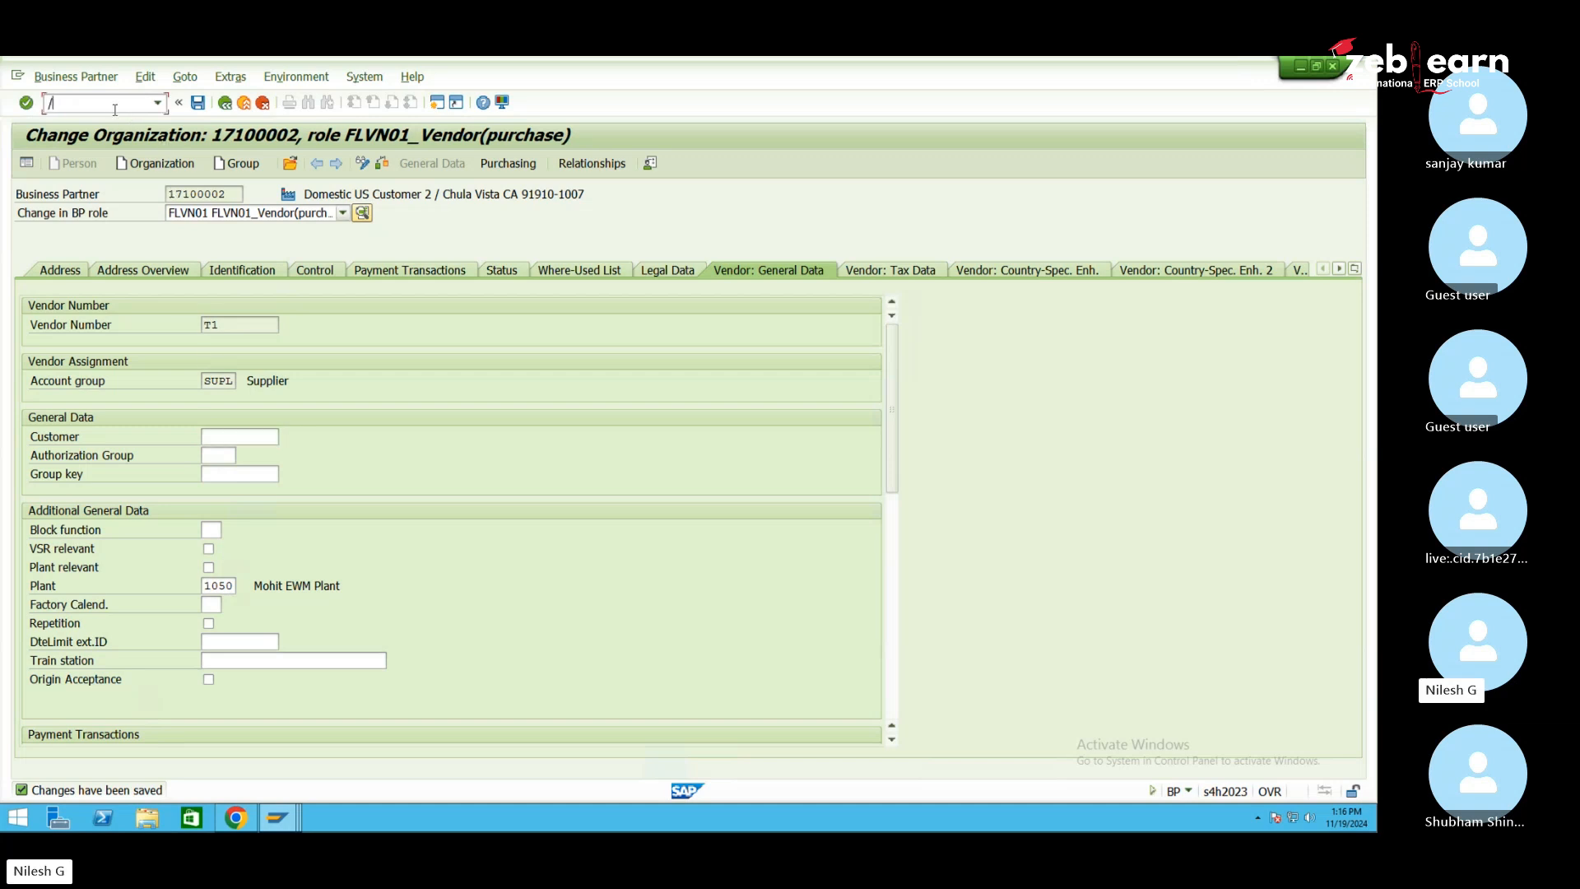
pyautogui.write('/nmm01')
pyautogui.press('Return')
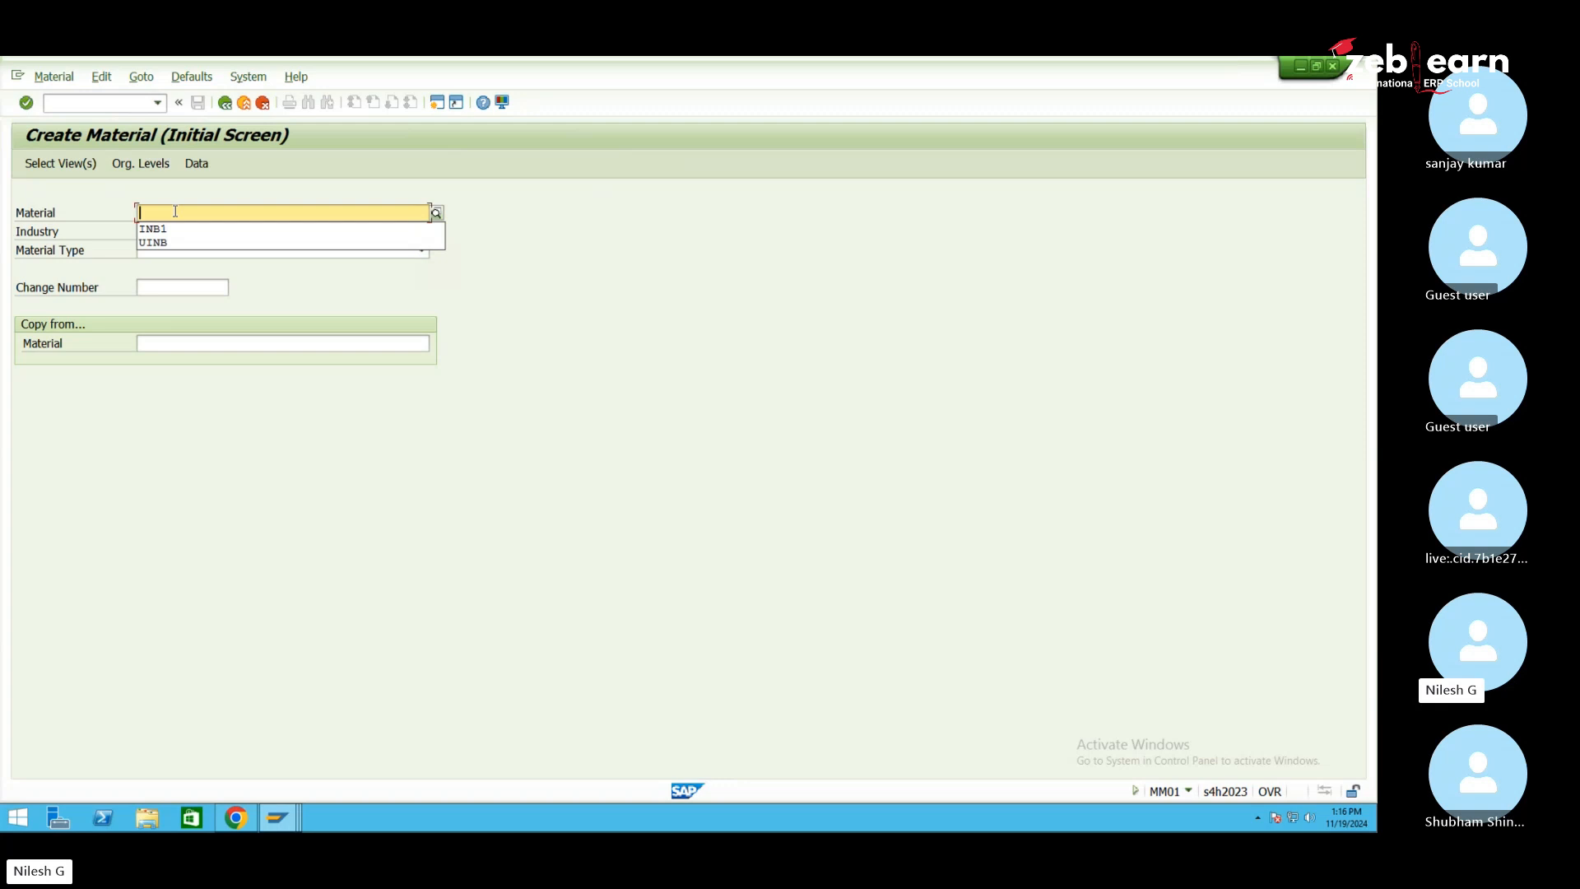
pyautogui.write('1050-')
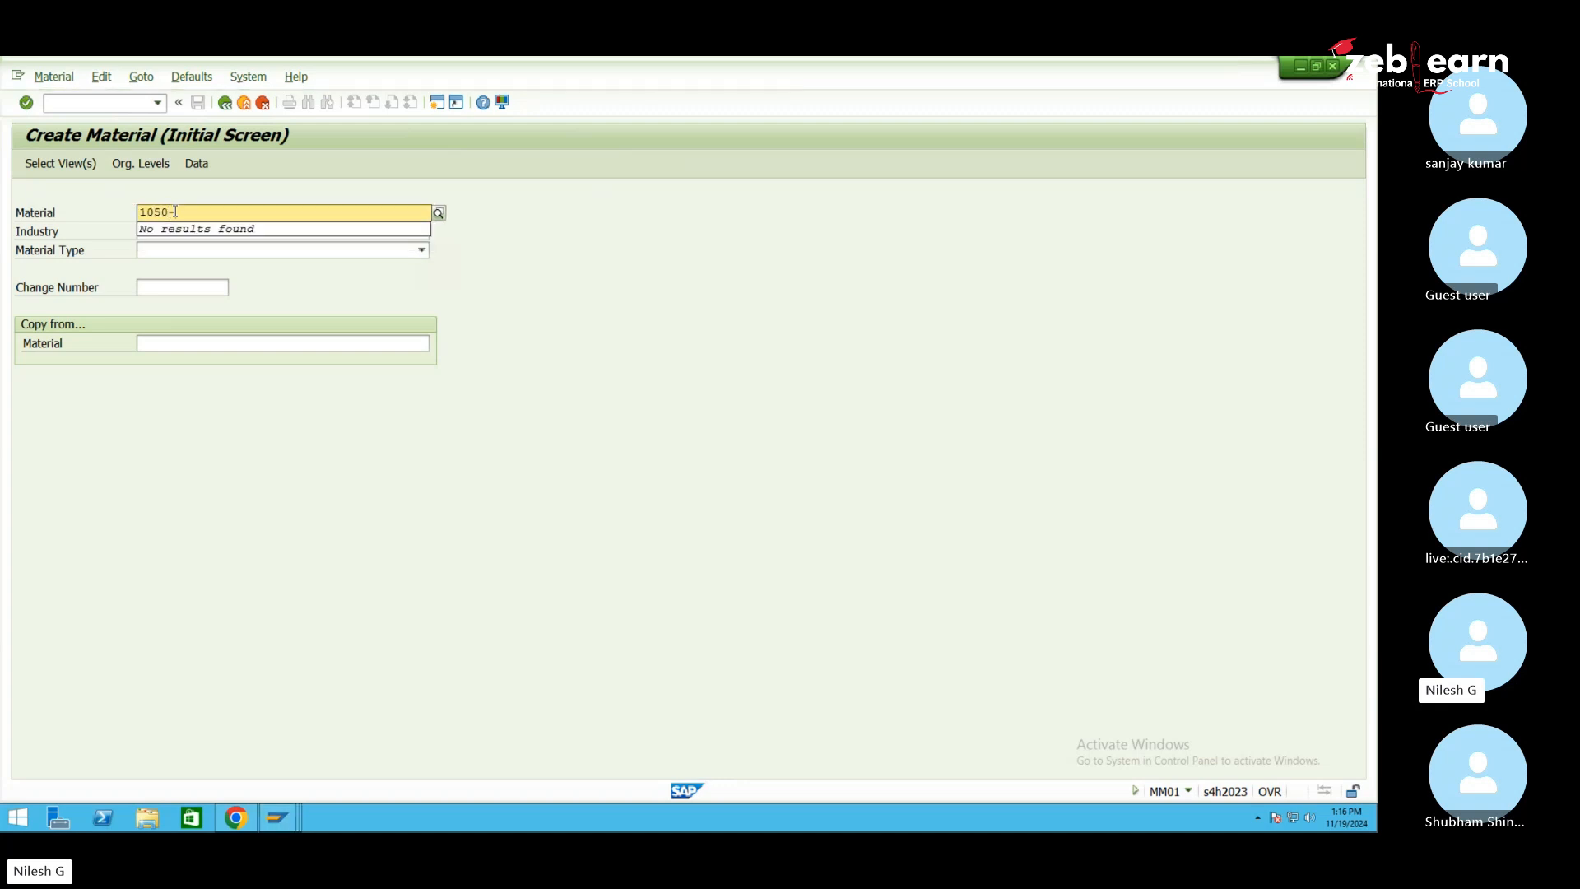
pyautogui.write('mat1')
pyautogui.press('Tab')
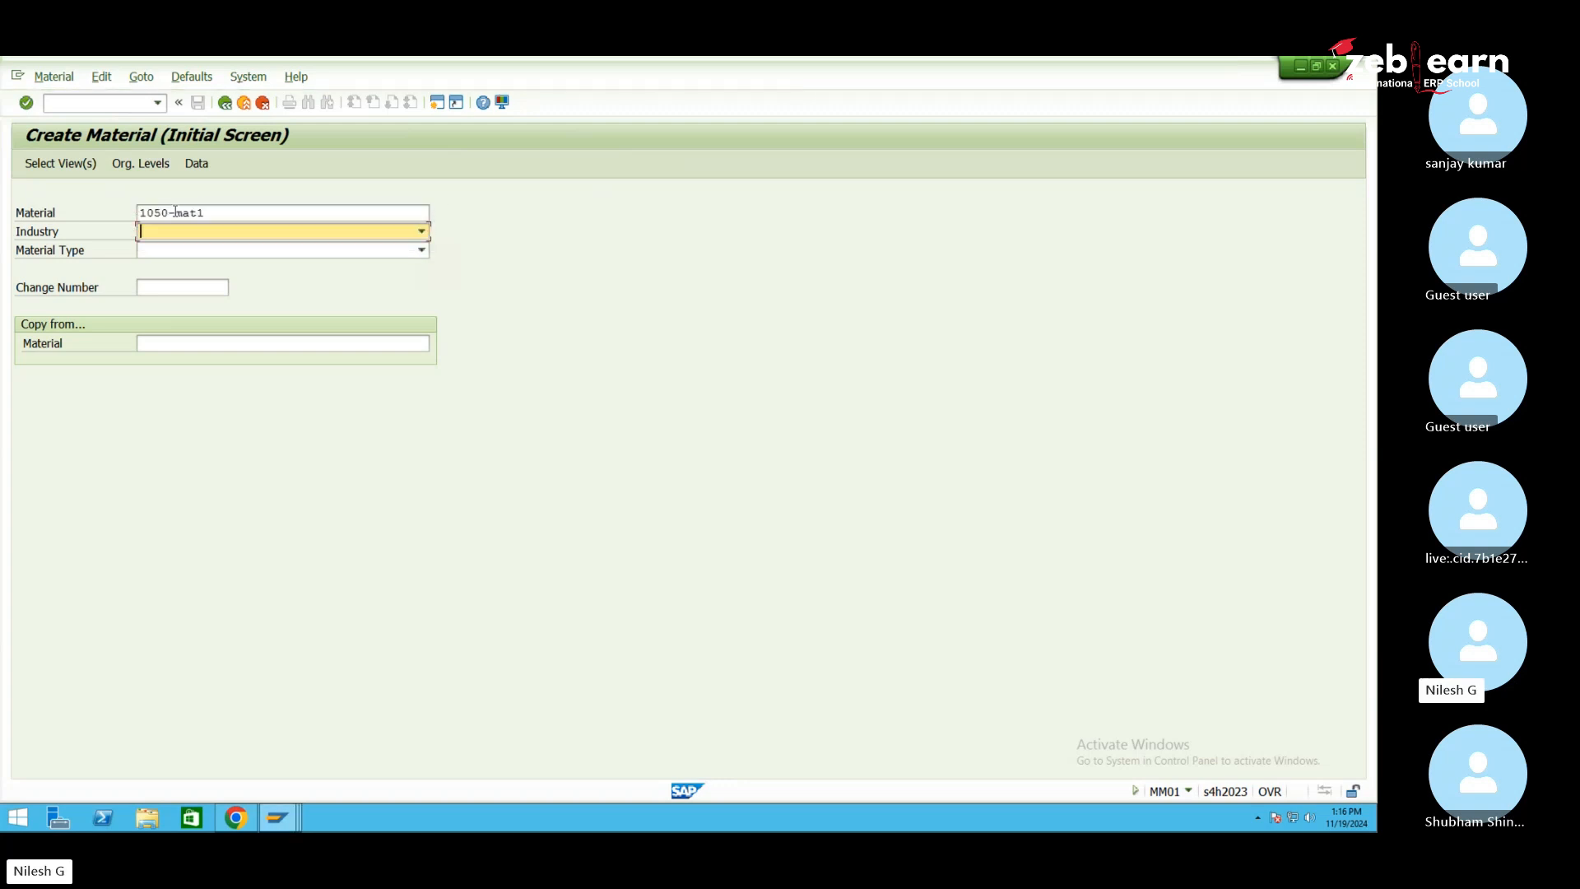
pyautogui.write('M Mechanical engineering')
pyautogui.press('Tab')
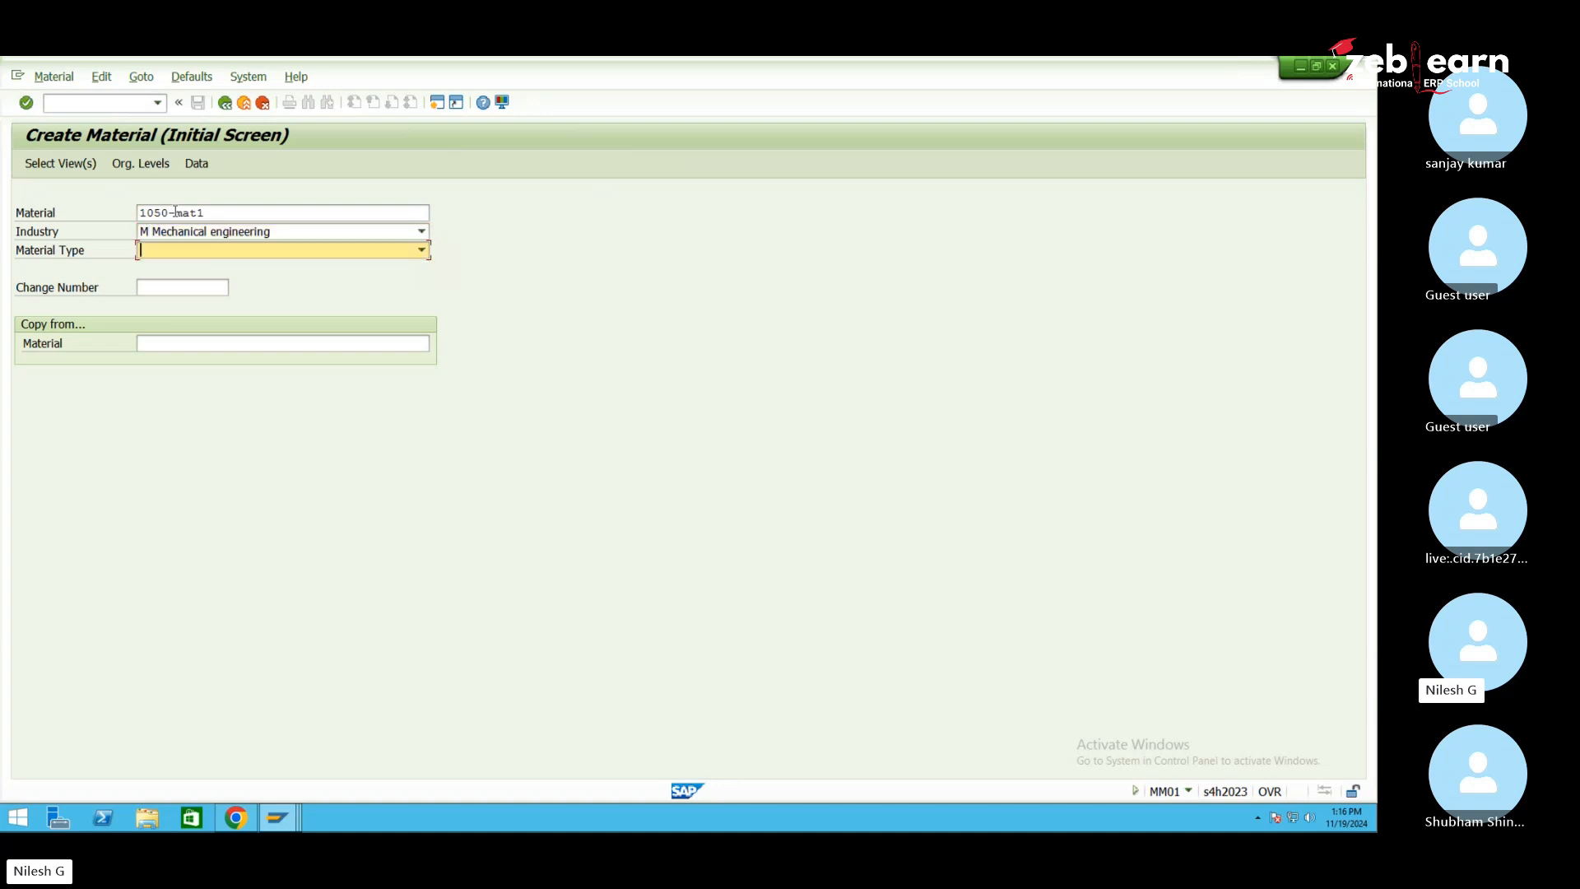
# Set material type ZROH Jeep_Raw_Mat_Type and clear the rejected material number
pyautogui.click(212, 250)
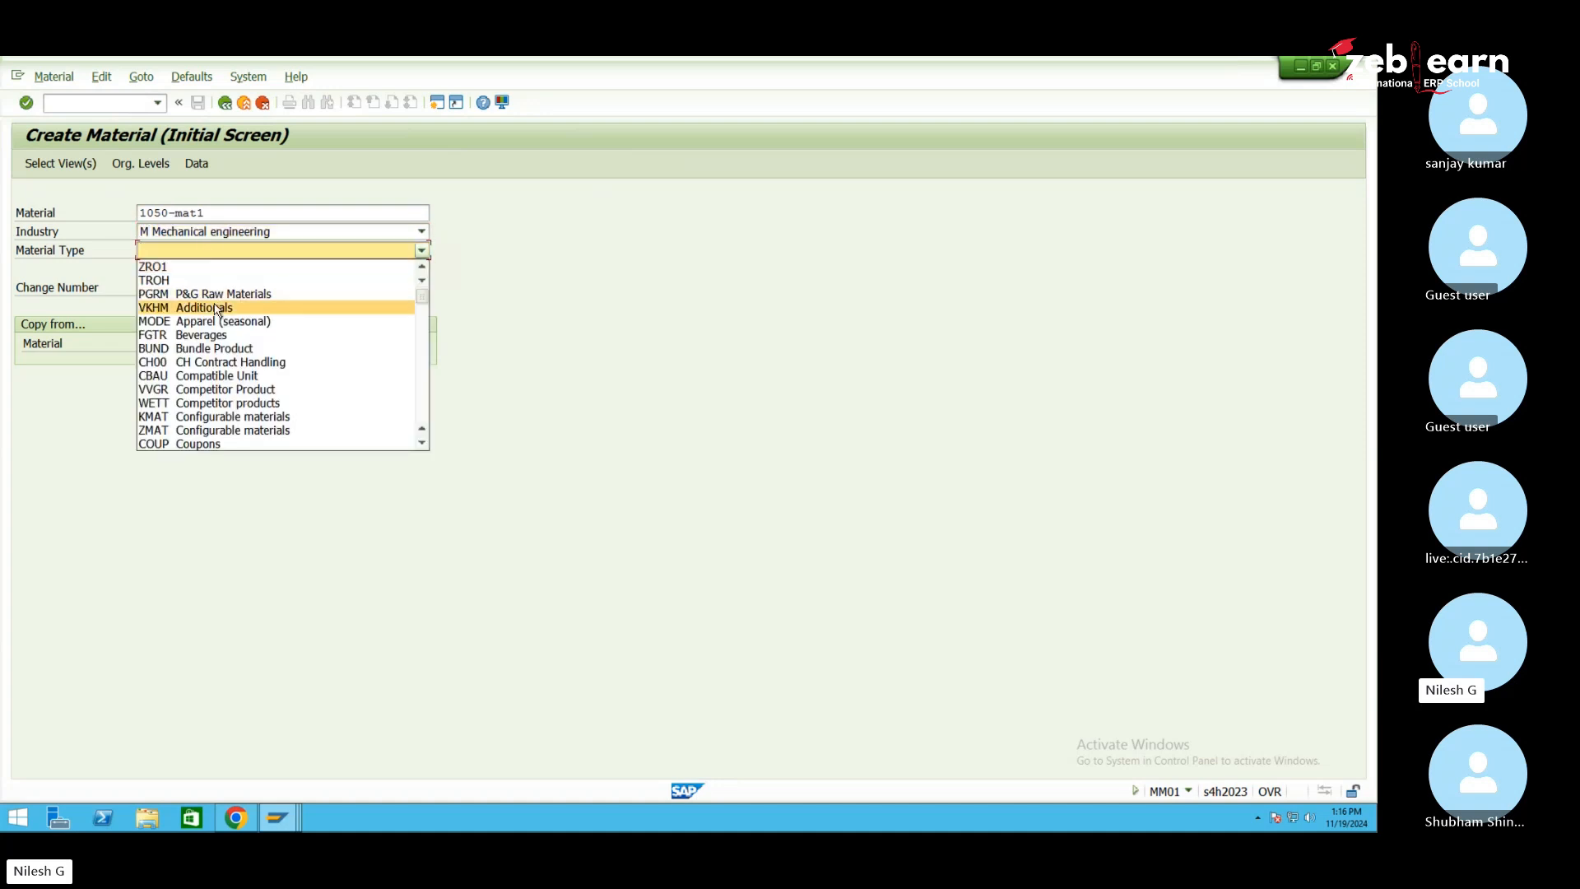
pyautogui.scroll(-6, 216, 309)
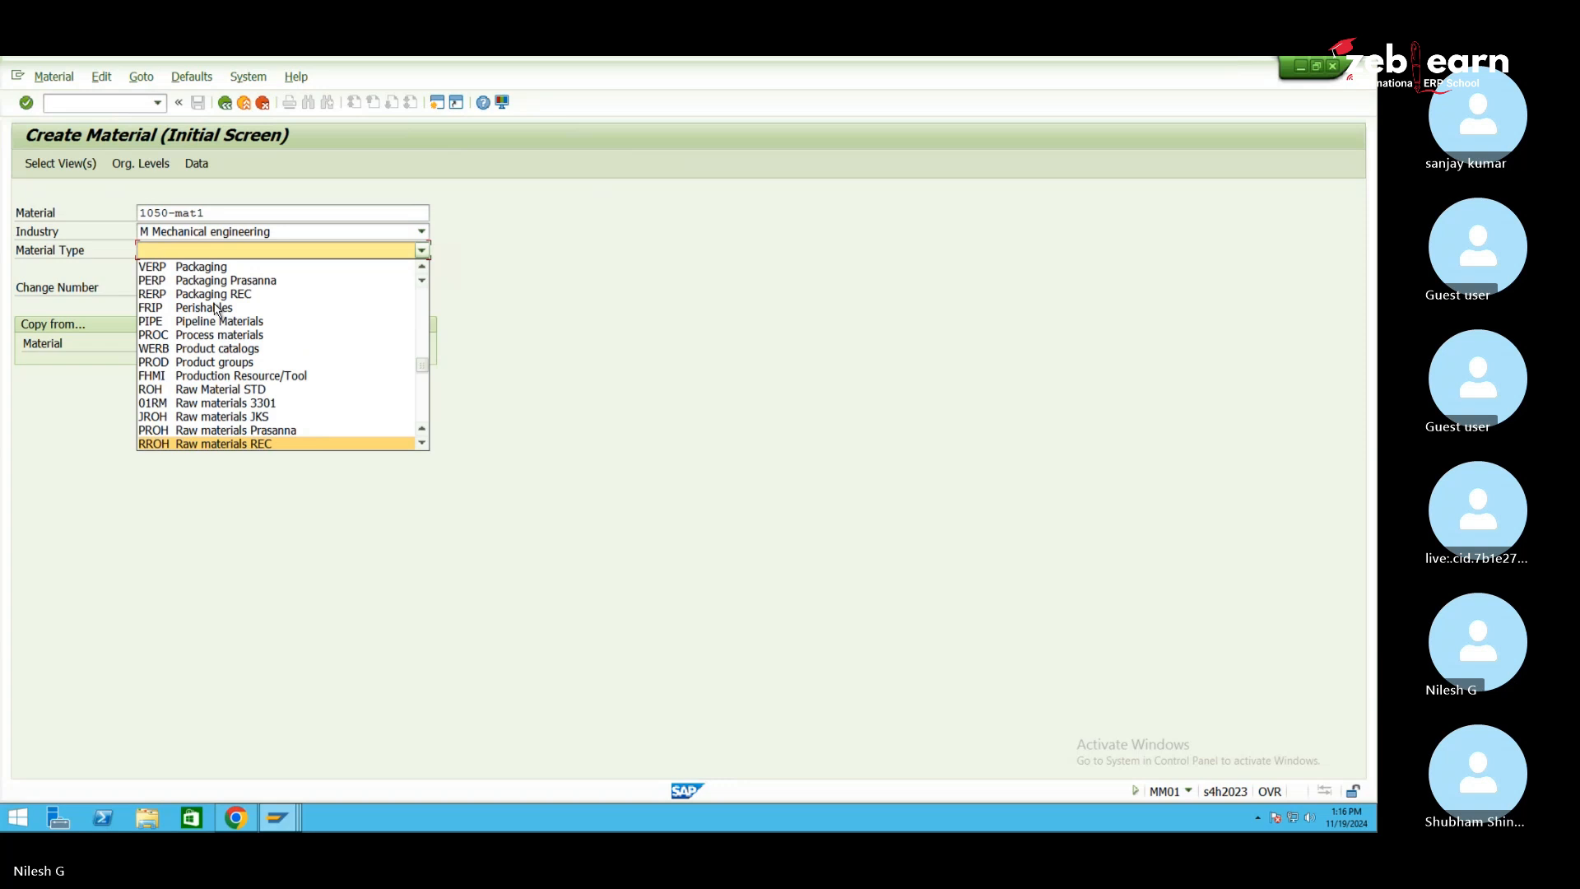
pyautogui.scroll(-4, 216, 310)
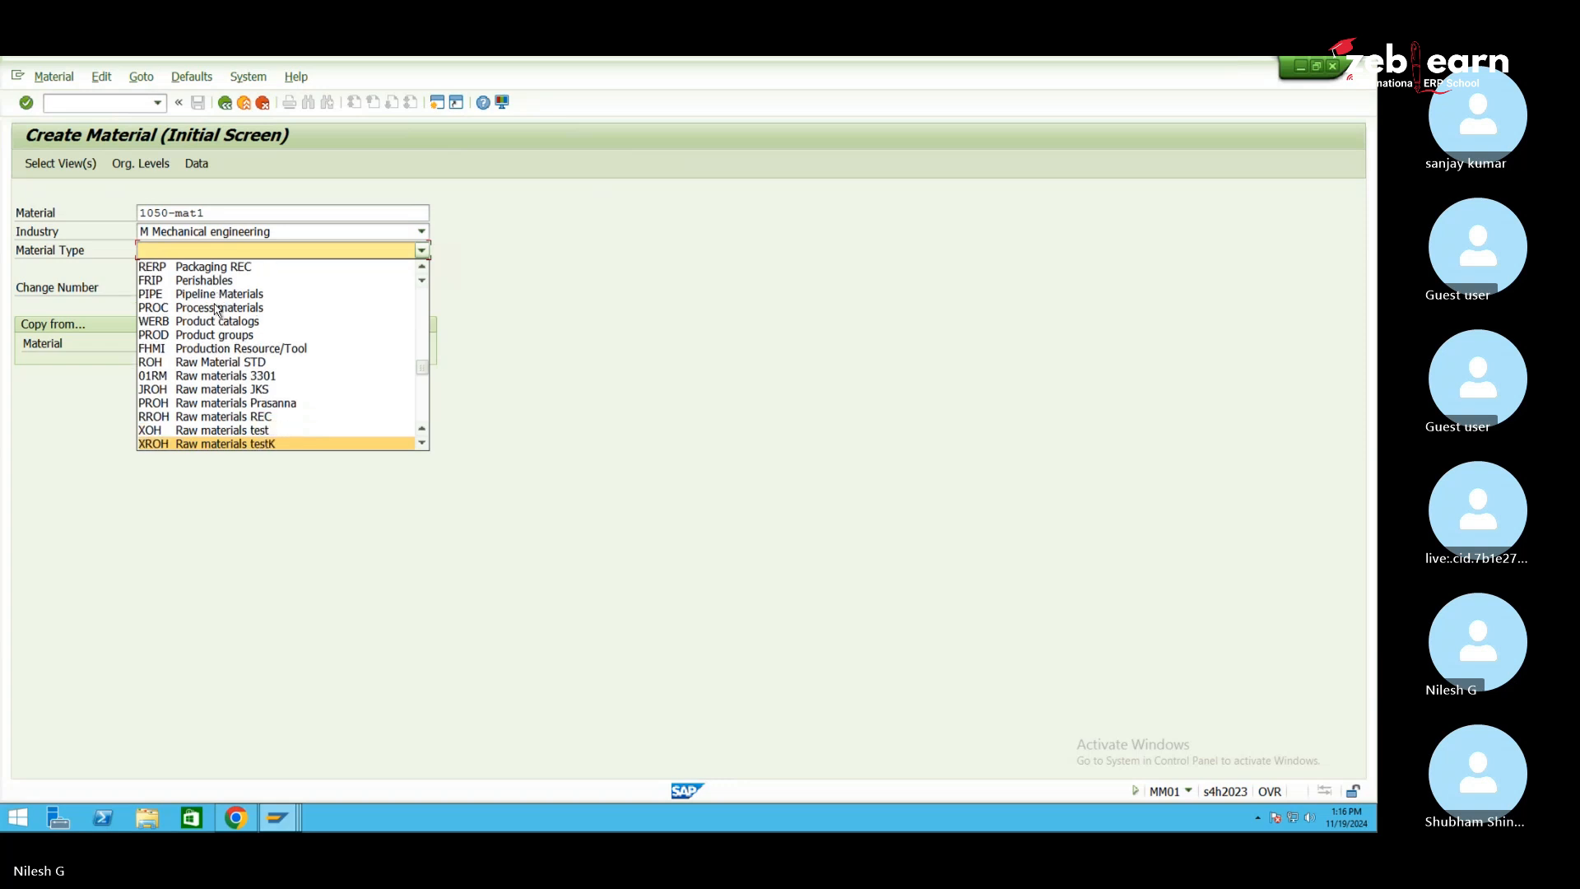
pyautogui.scroll(-2, 216, 310)
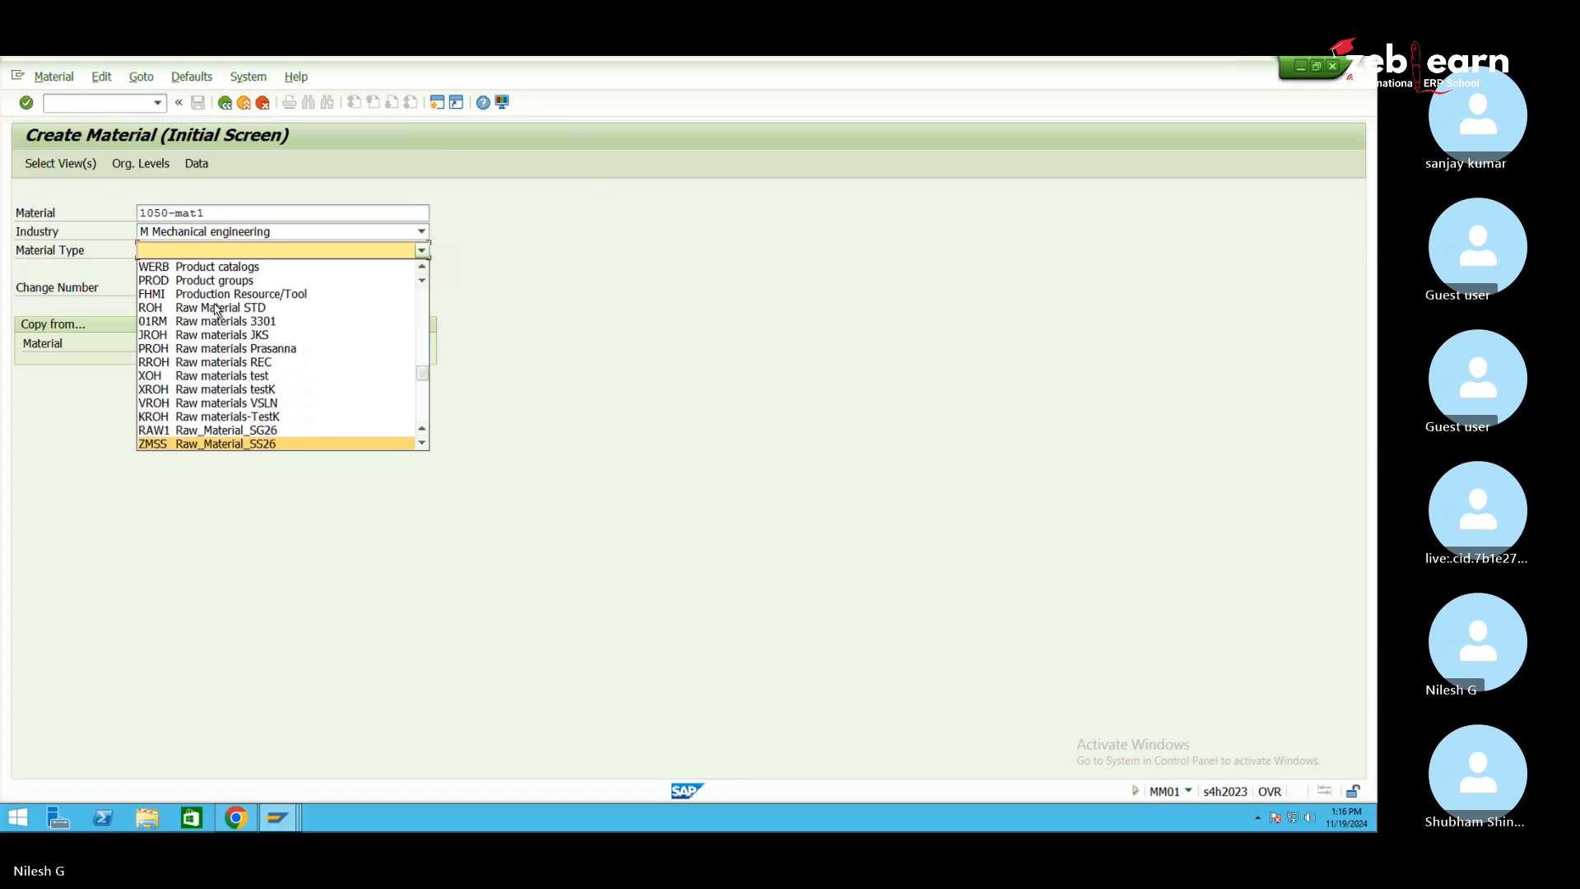
pyautogui.scroll(-2, 216, 310)
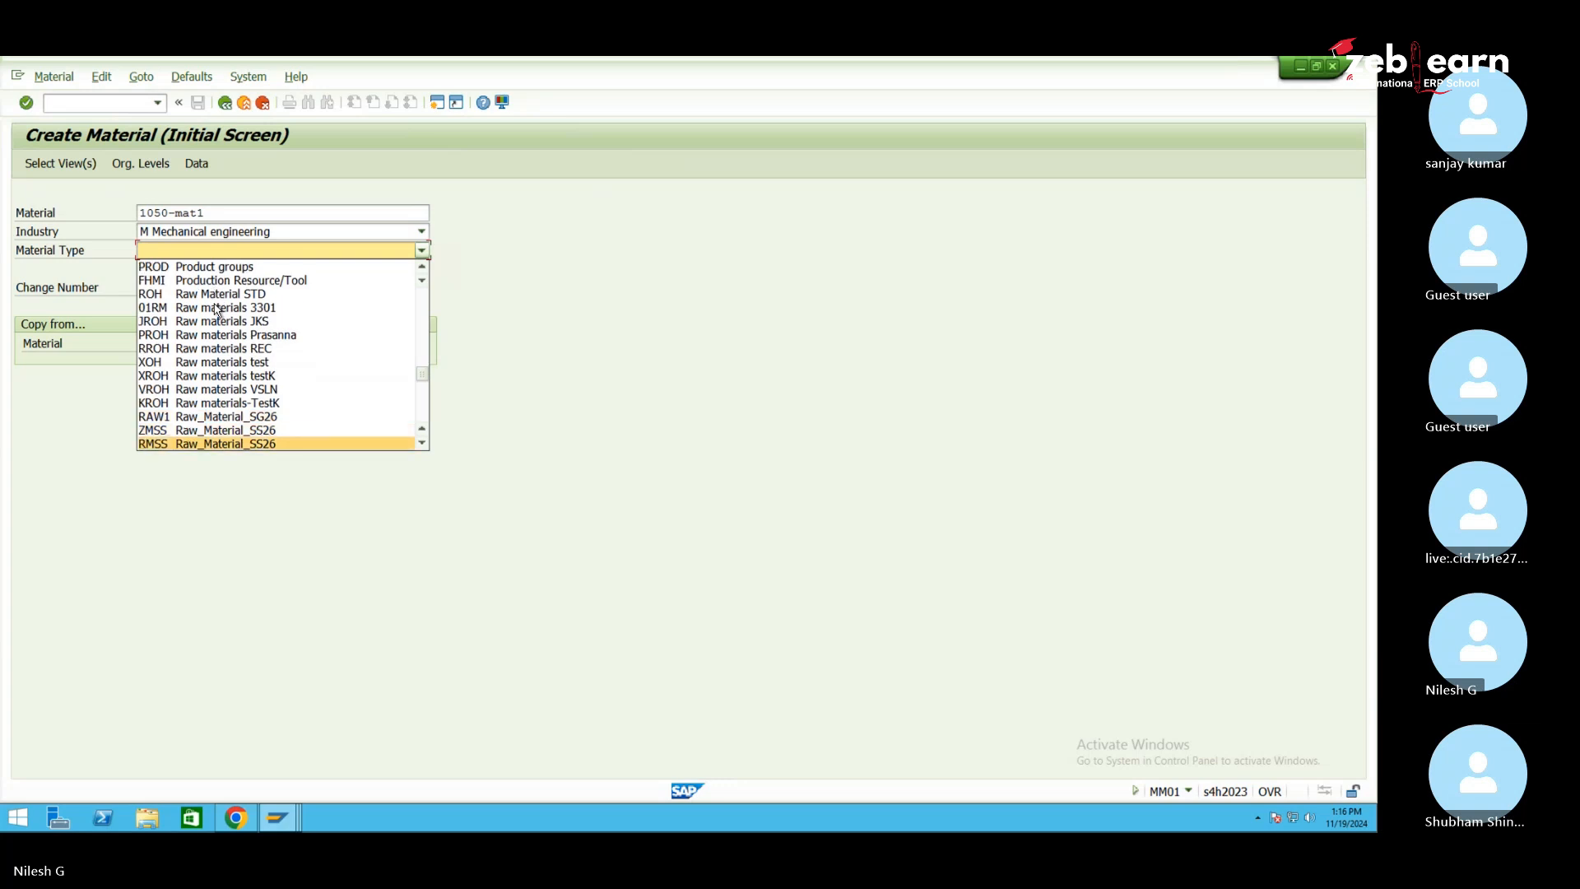
pyautogui.scroll(-1, 216, 309)
pyautogui.scroll(4, 216, 309)
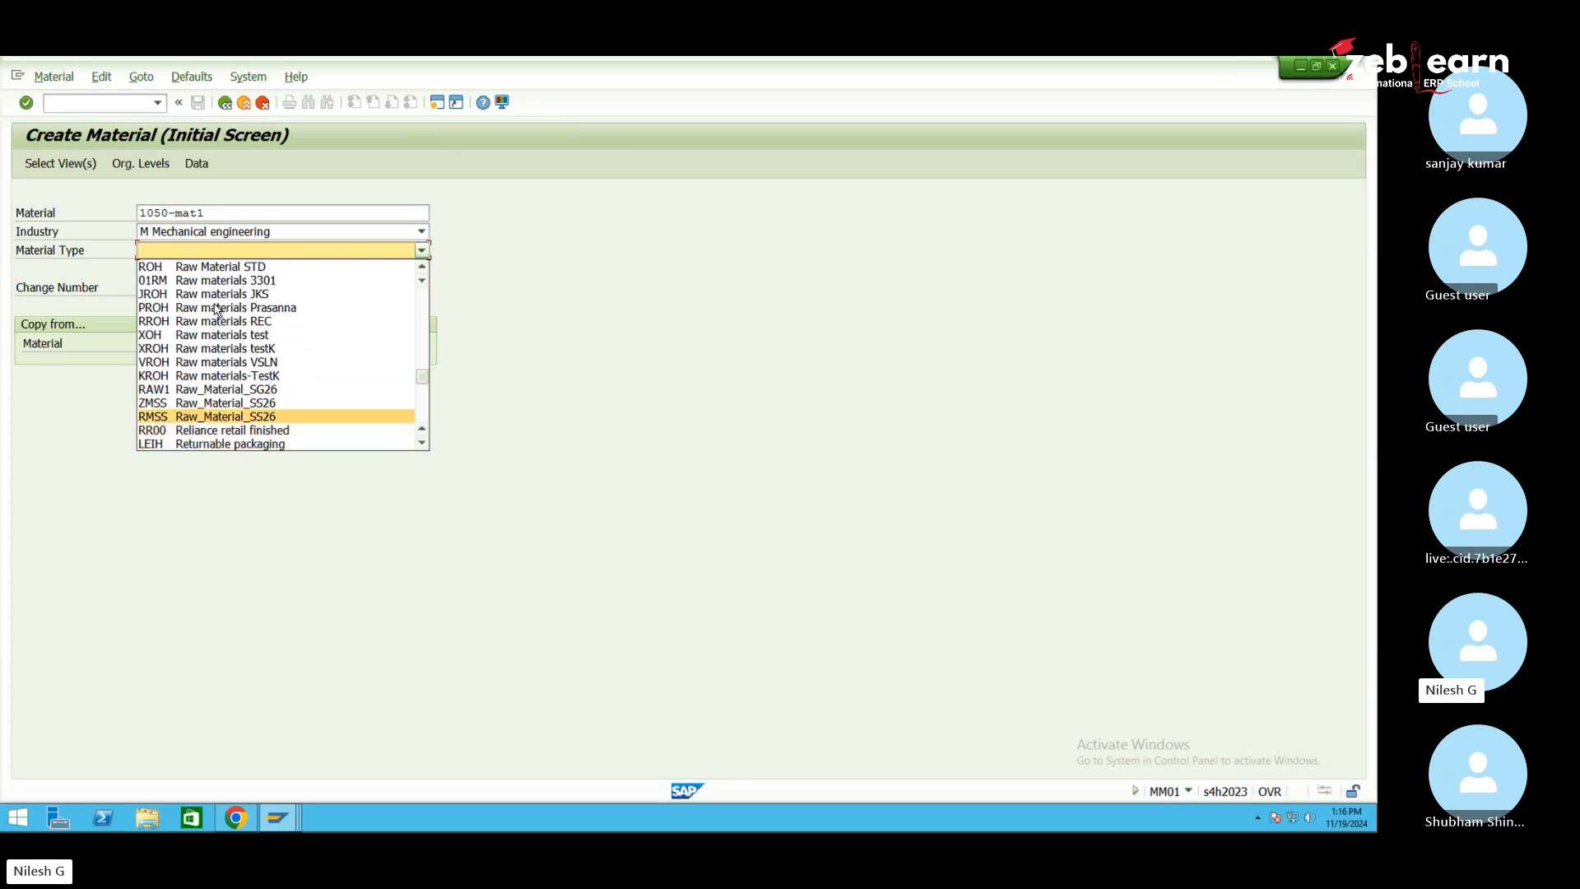
pyautogui.press('Return')
pyautogui.press('Return')
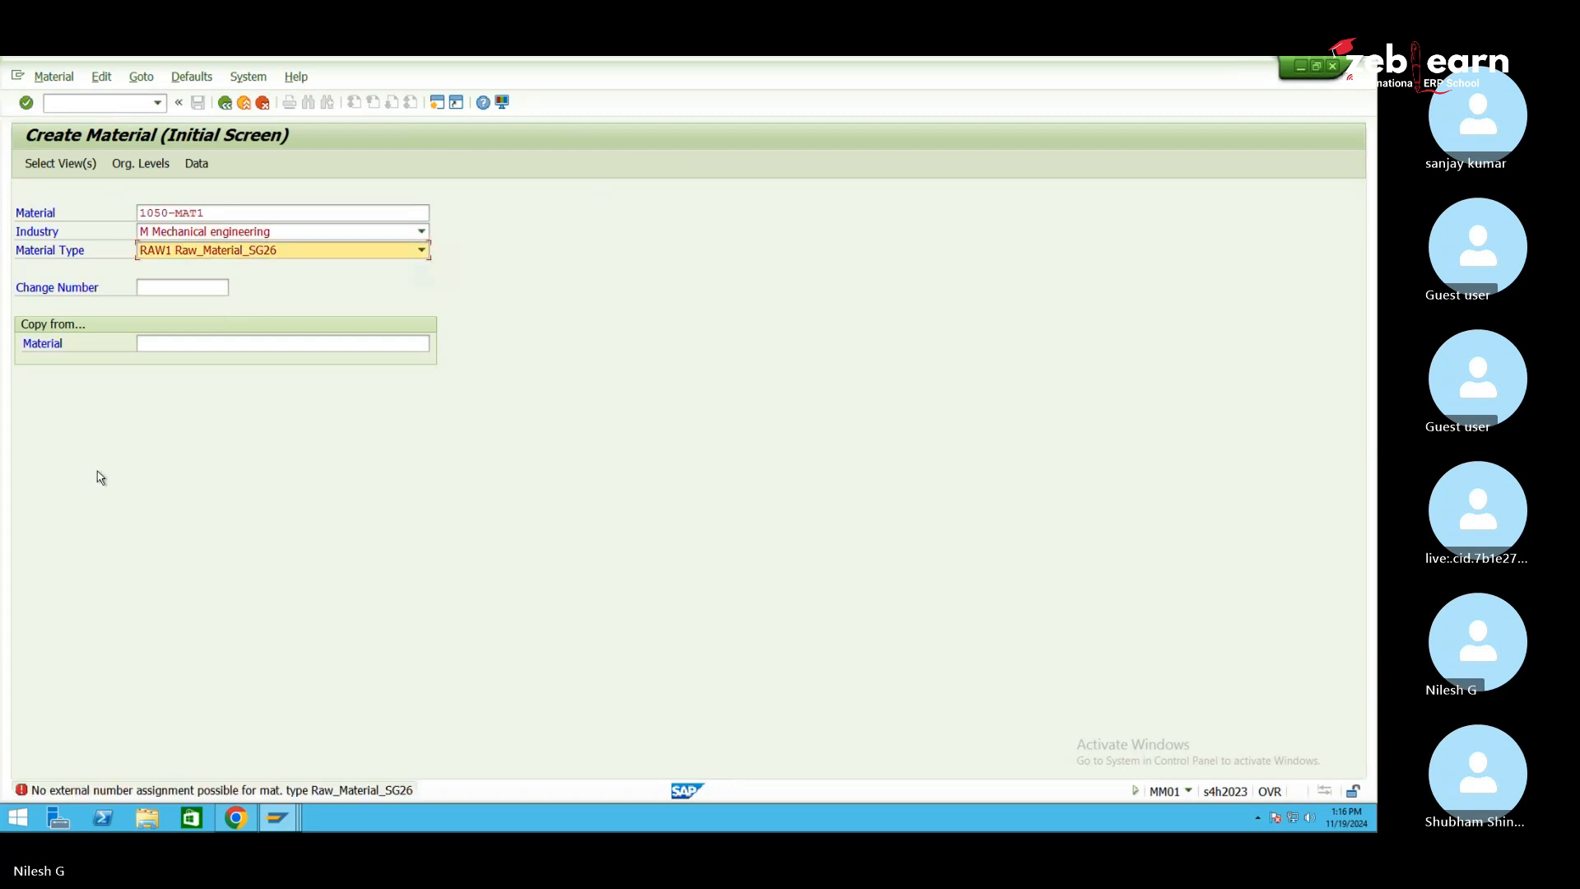
pyautogui.click(229, 257)
pyautogui.press('r')
pyautogui.press('r')
pyautogui.press('r')
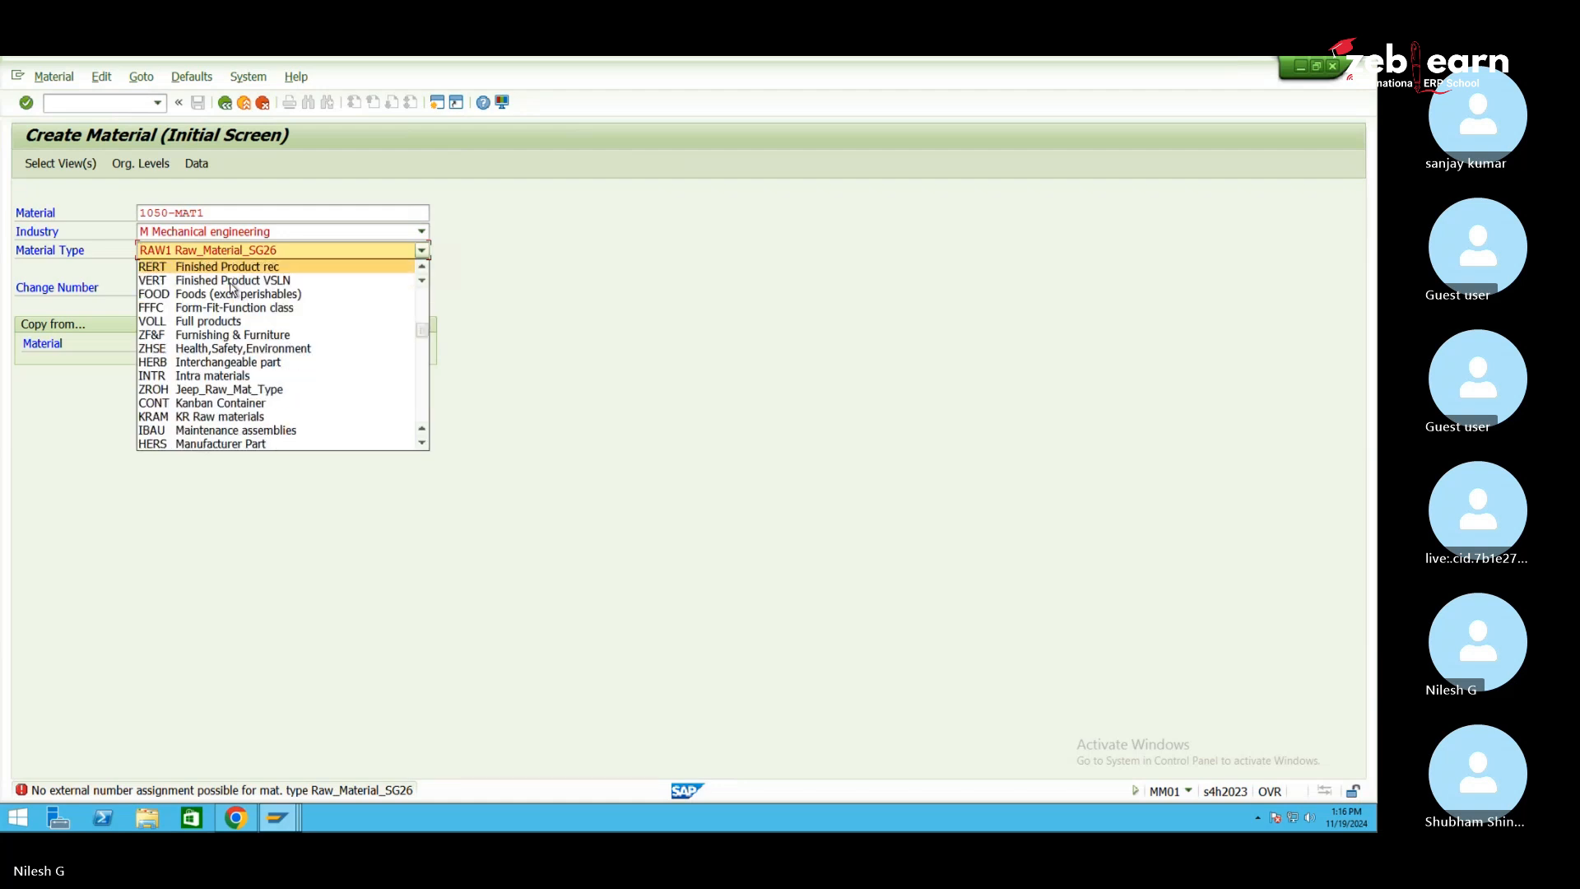
pyautogui.scroll(-8, 238, 356)
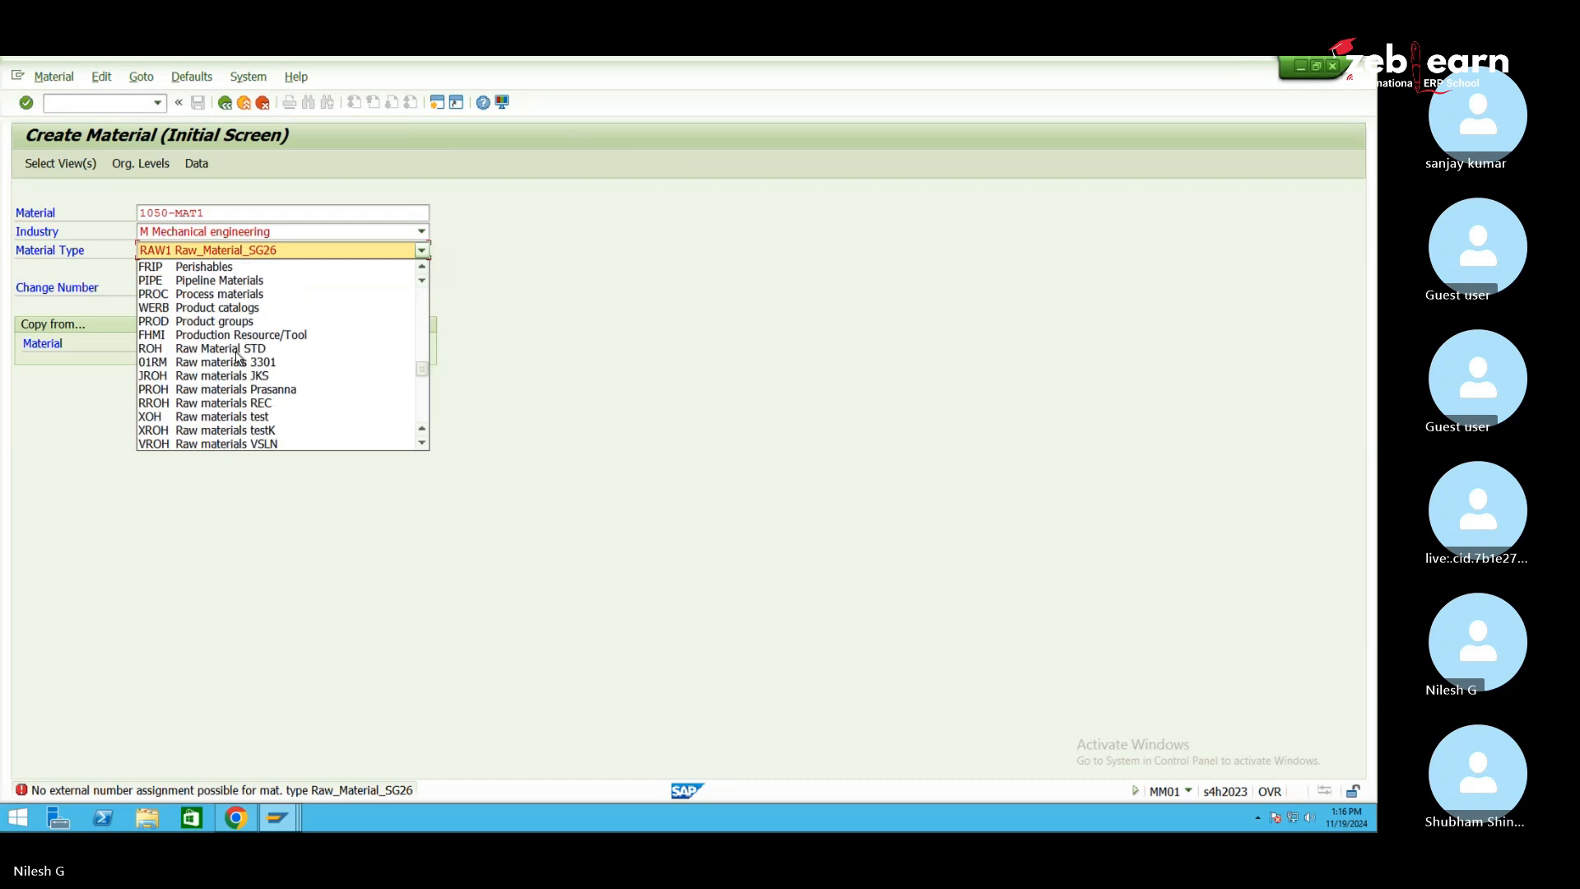
pyautogui.scroll(5, 237, 356)
pyautogui.scroll(-6, 238, 357)
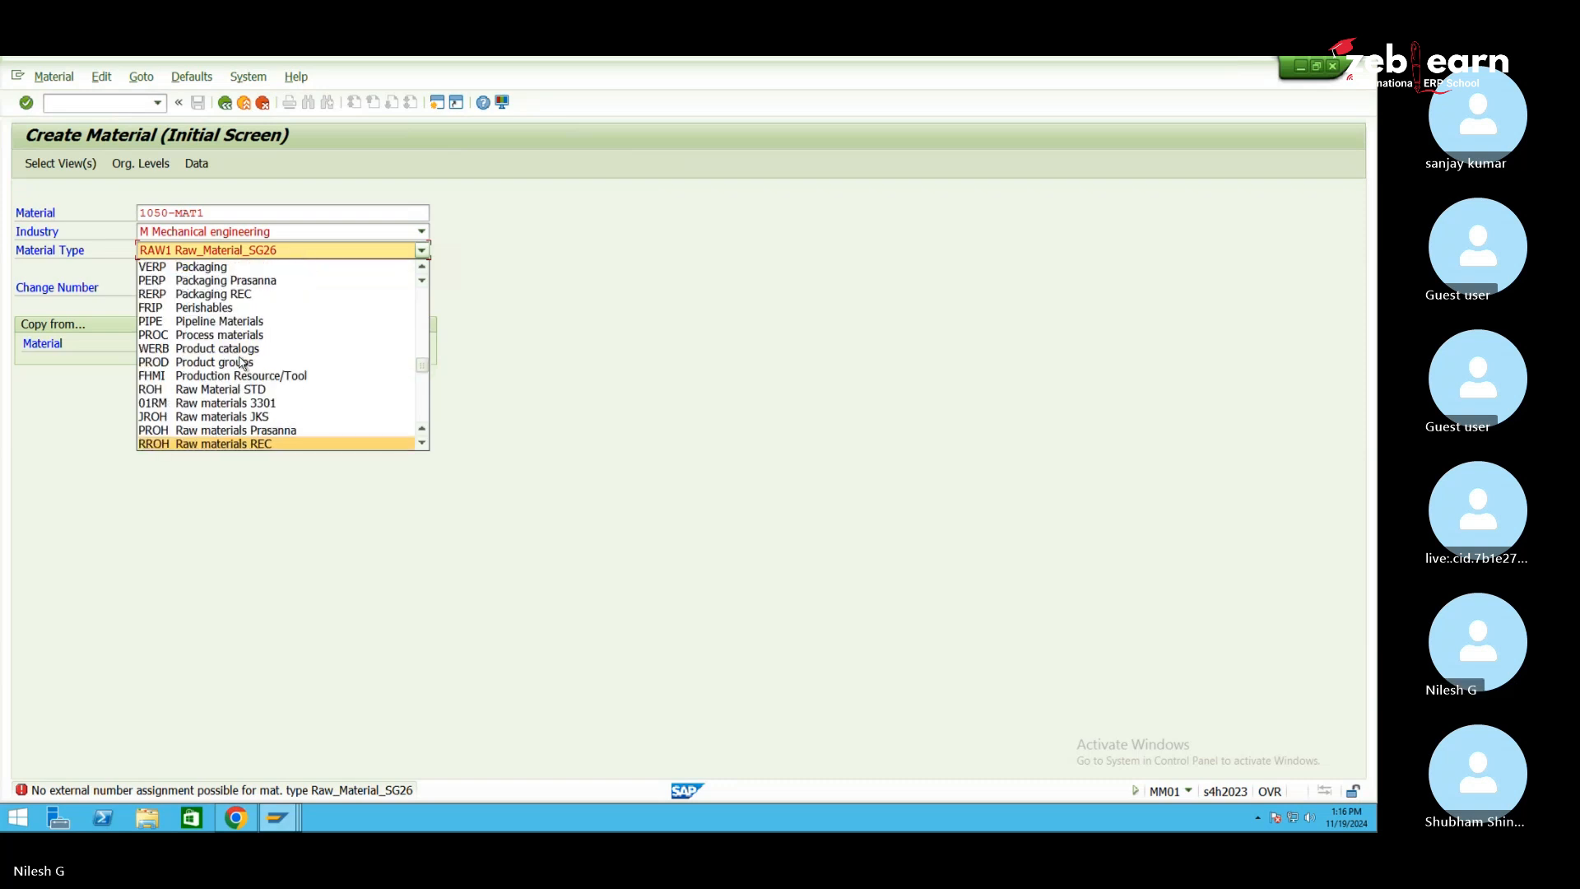
pyautogui.press('r')
pyautogui.press('r')
pyautogui.press('r')
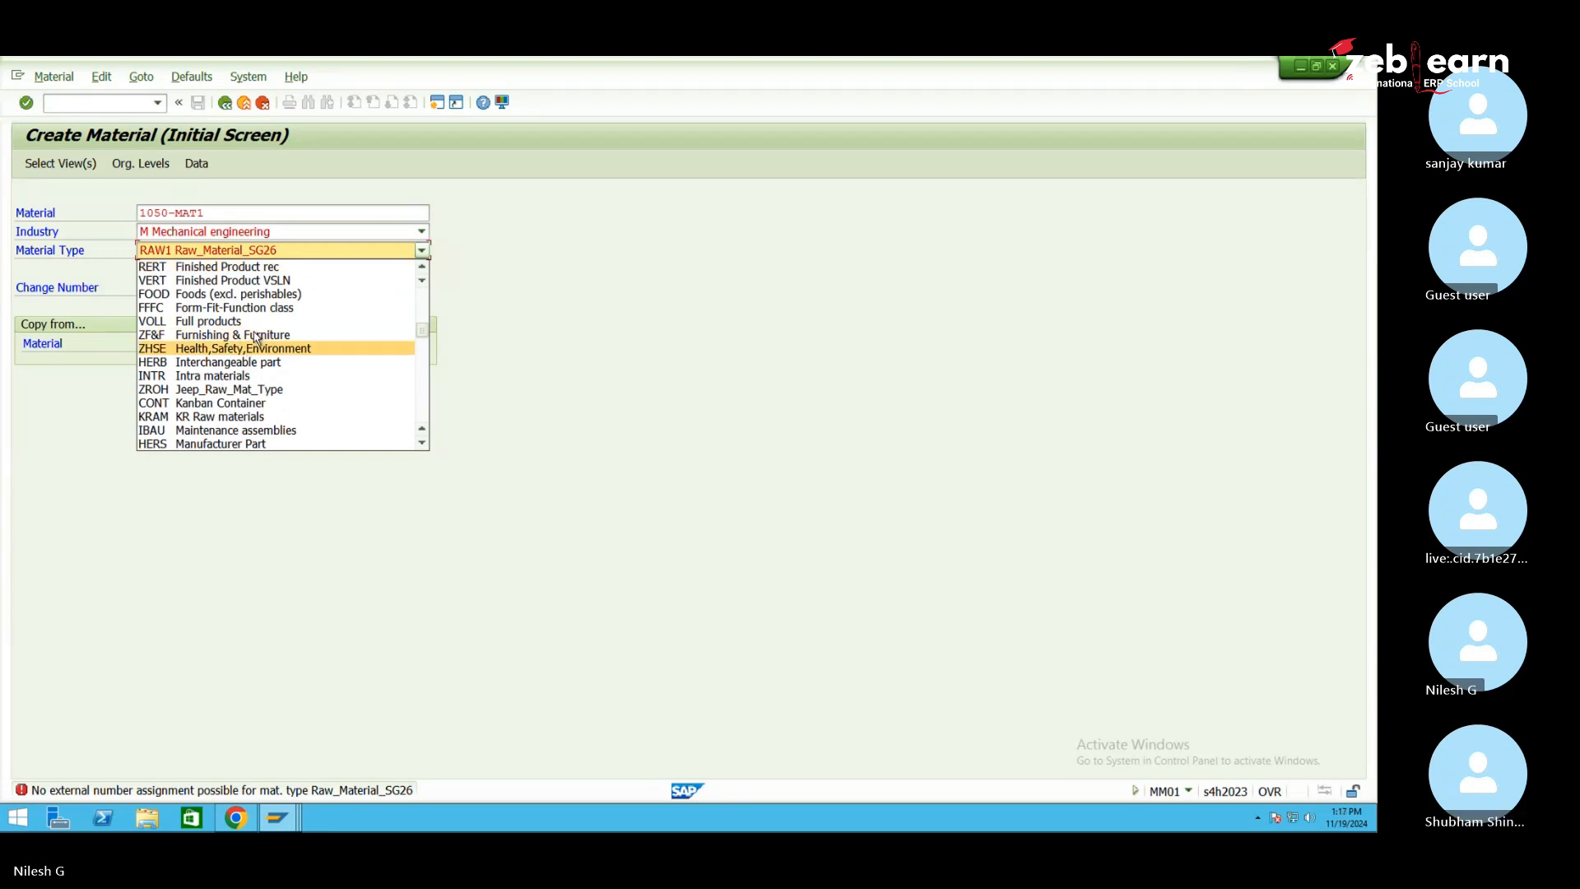
pyautogui.click(230, 391)
pyautogui.press('Return')
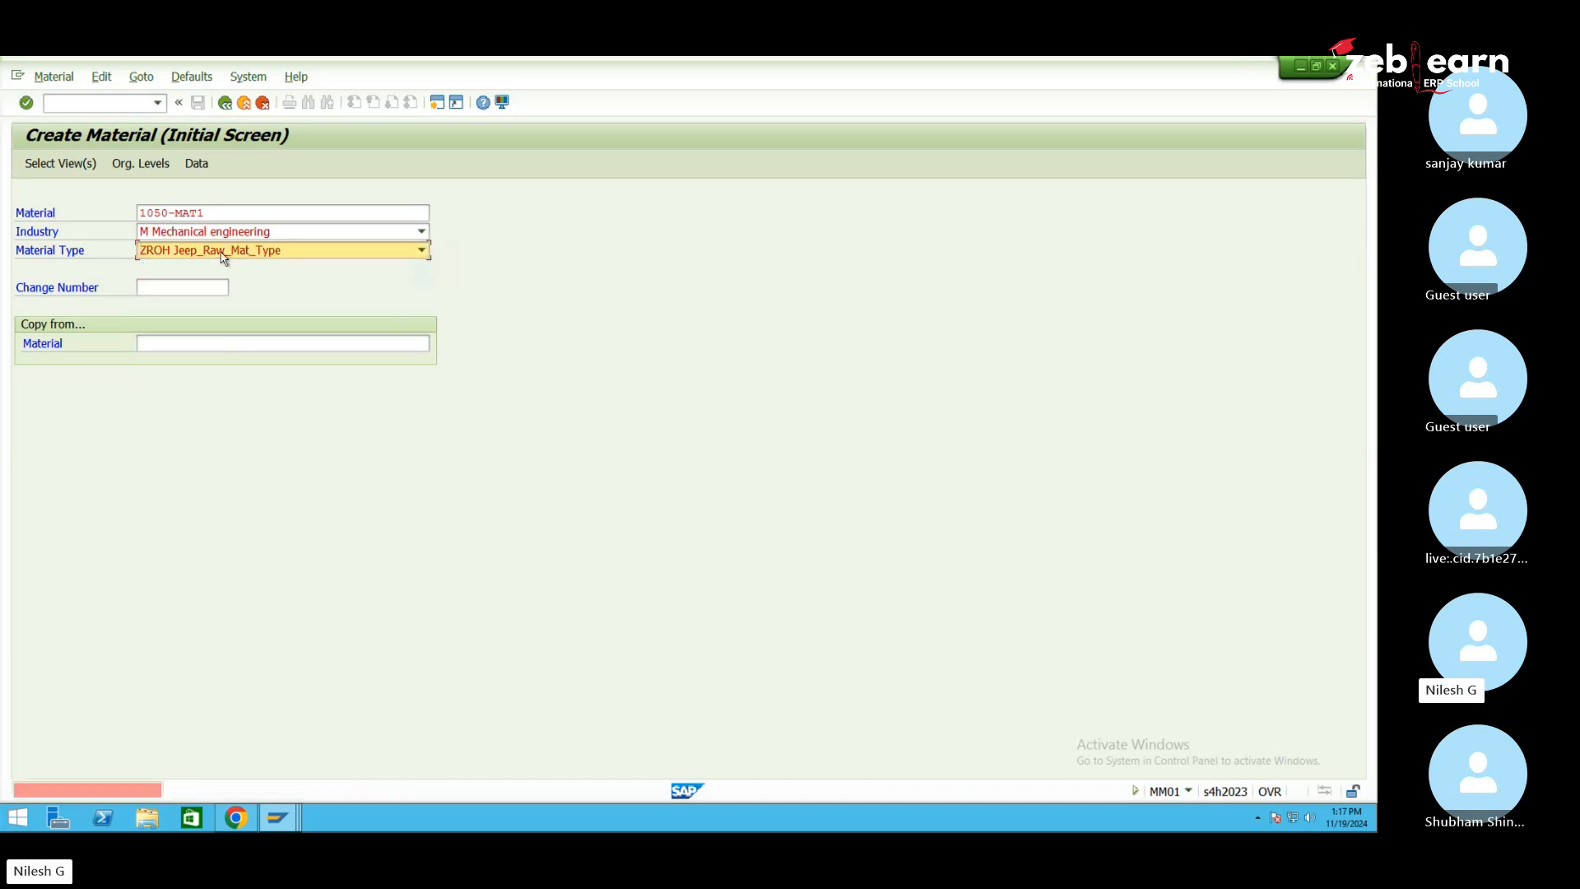
pyautogui.click(212, 213)
pyautogui.press('BackSpace')
pyautogui.press('BackSpace')
pyautogui.press('BackSpace')
pyautogui.press('BackSpace')
pyautogui.press('BackSpace')
pyautogui.press('BackSpace')
pyautogui.press('BackSpace')
pyautogui.press('BackSpace')
pyautogui.press('BackSpace')
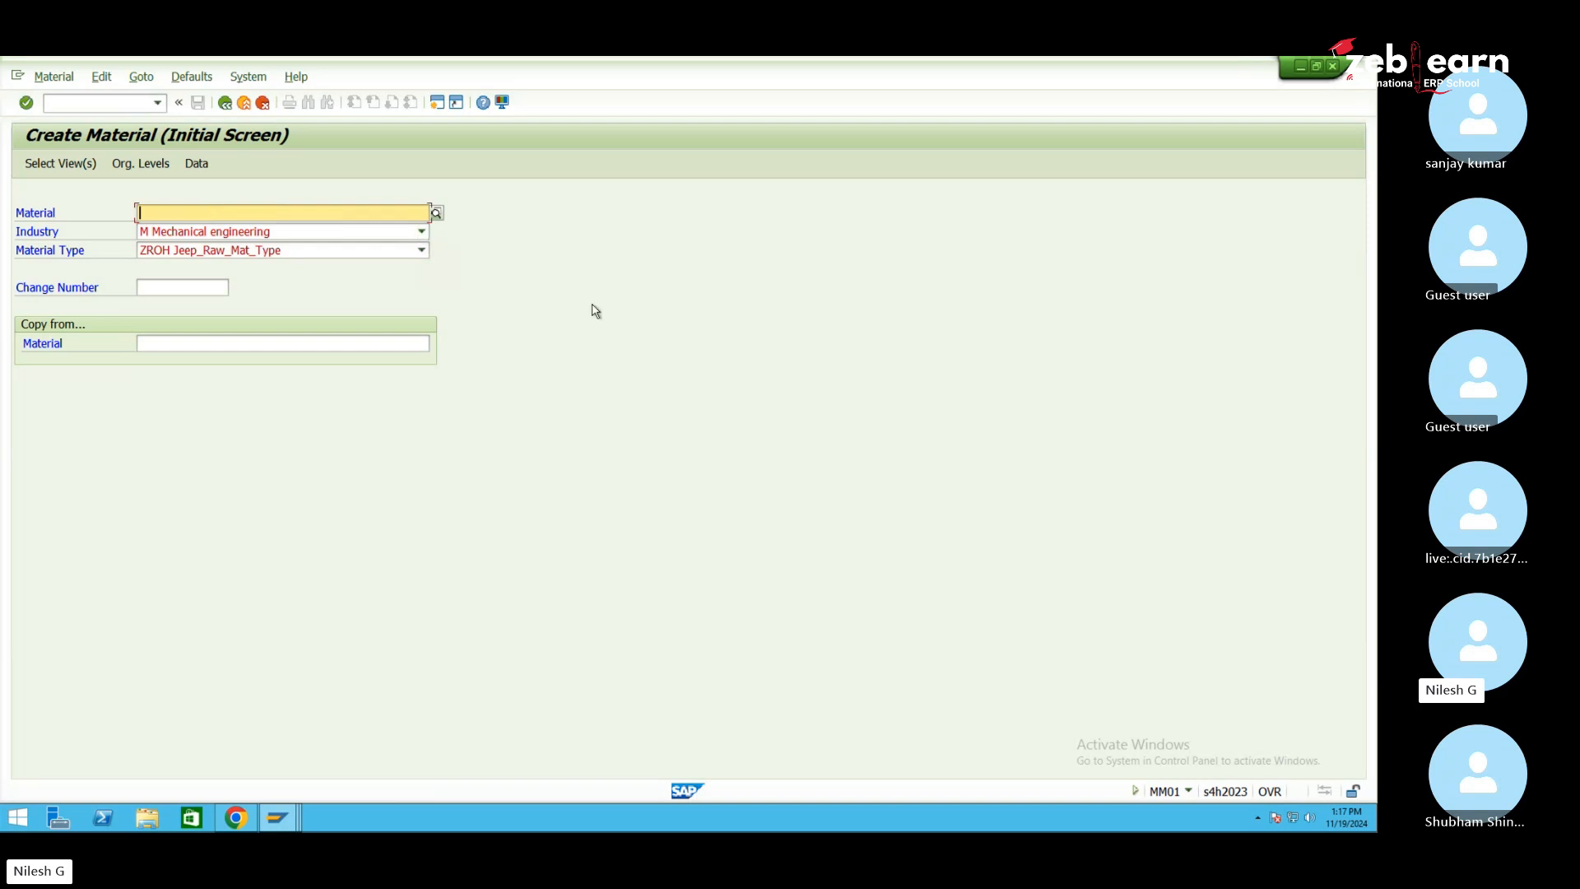
# In the view selection, deselect the Warehouse Management 1 and 2 views
pyautogui.press('Return')
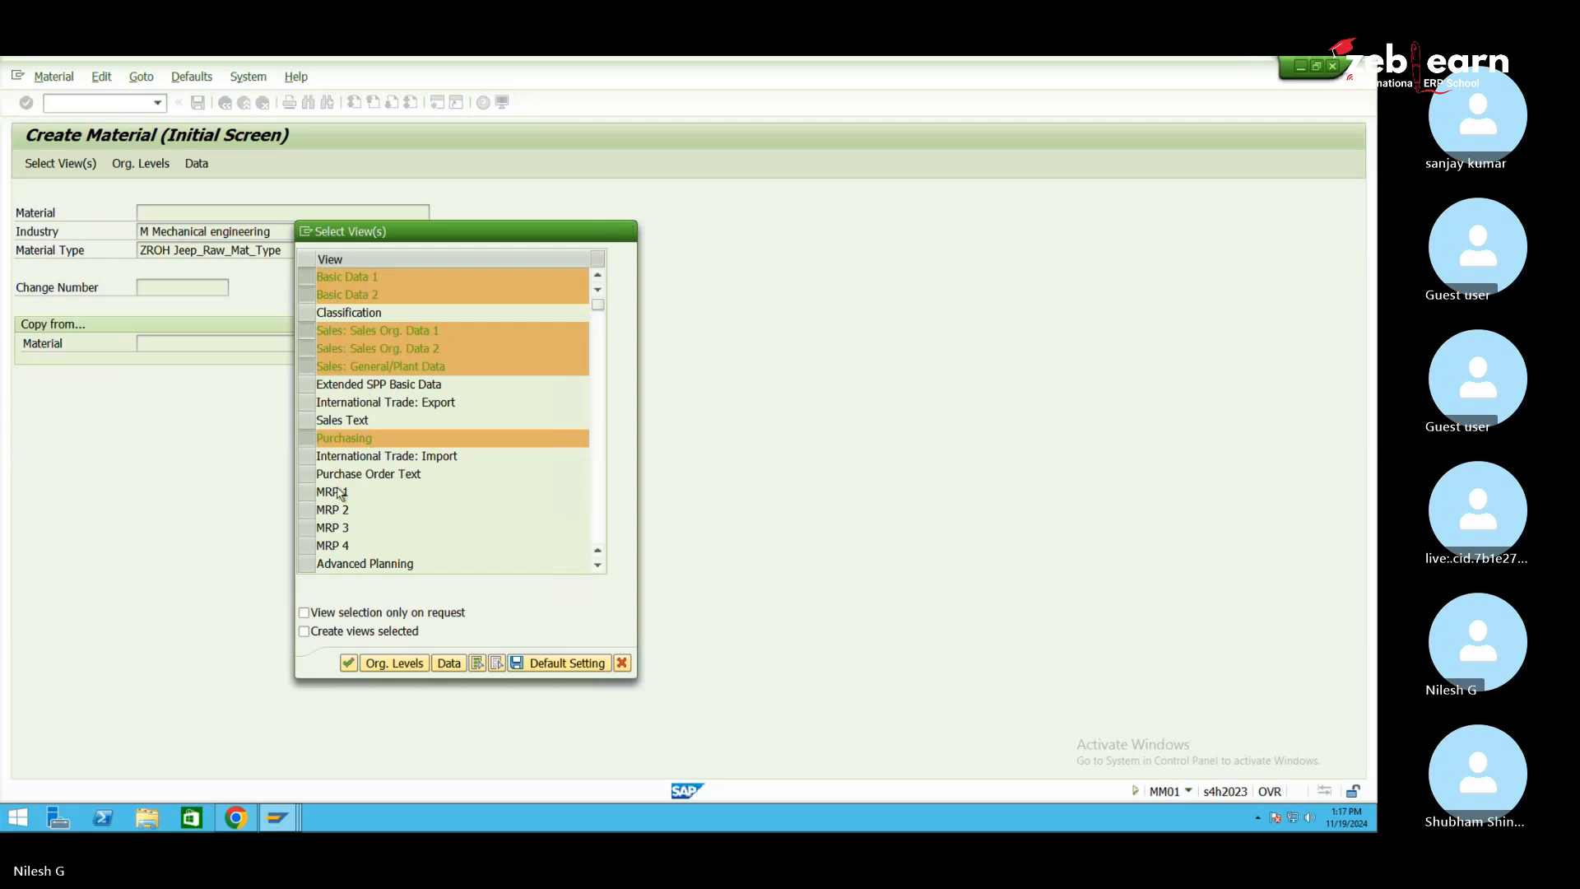
pyautogui.scroll(-1, 511, 380)
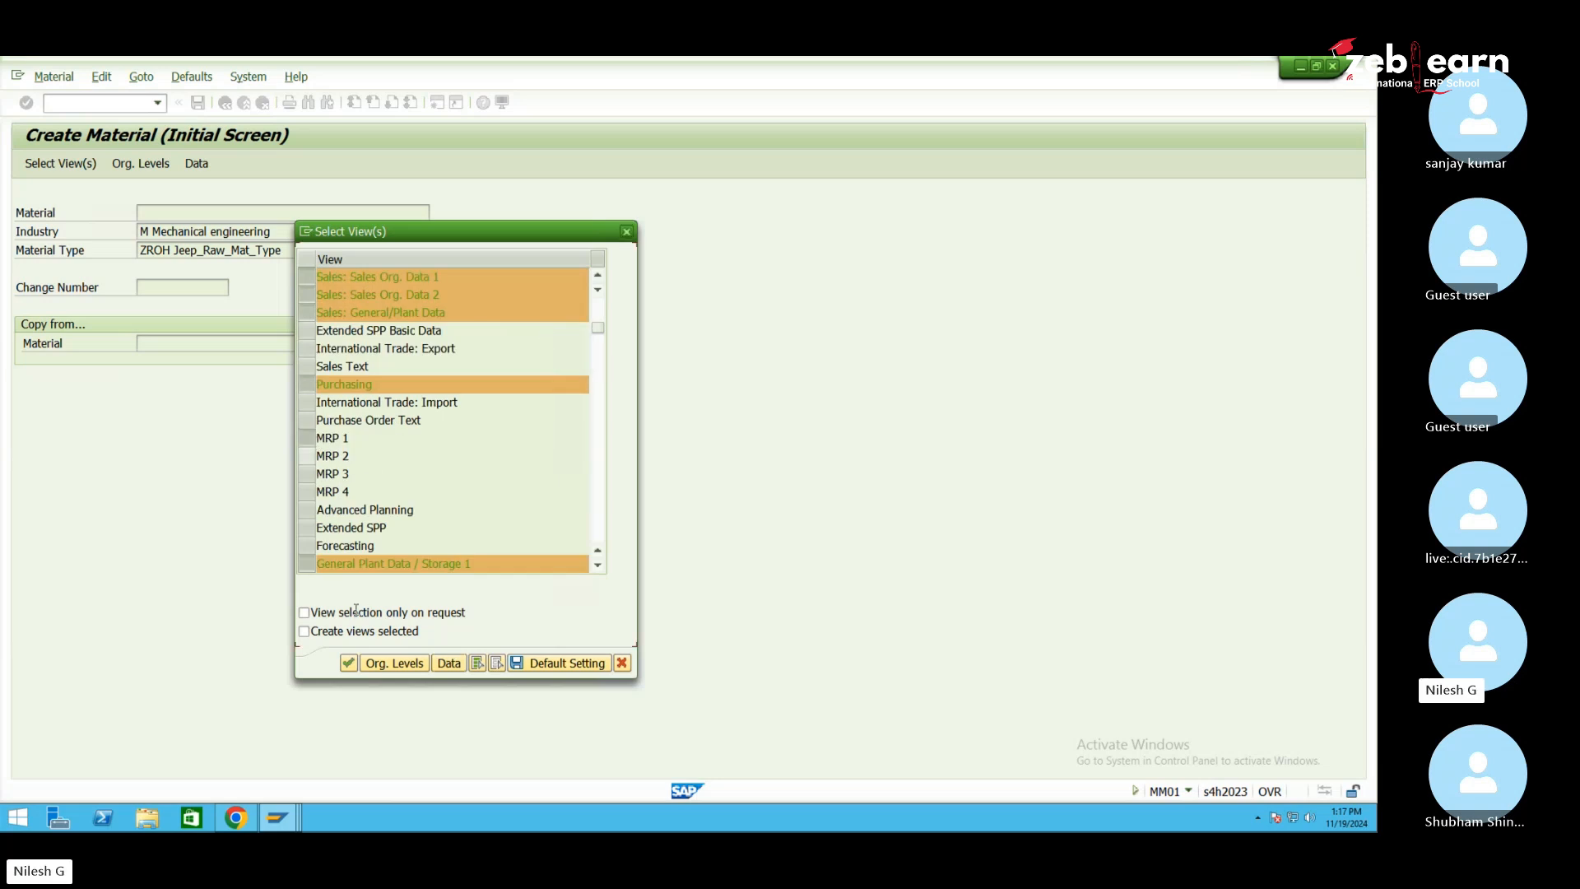
pyautogui.scroll(1, 378, 539)
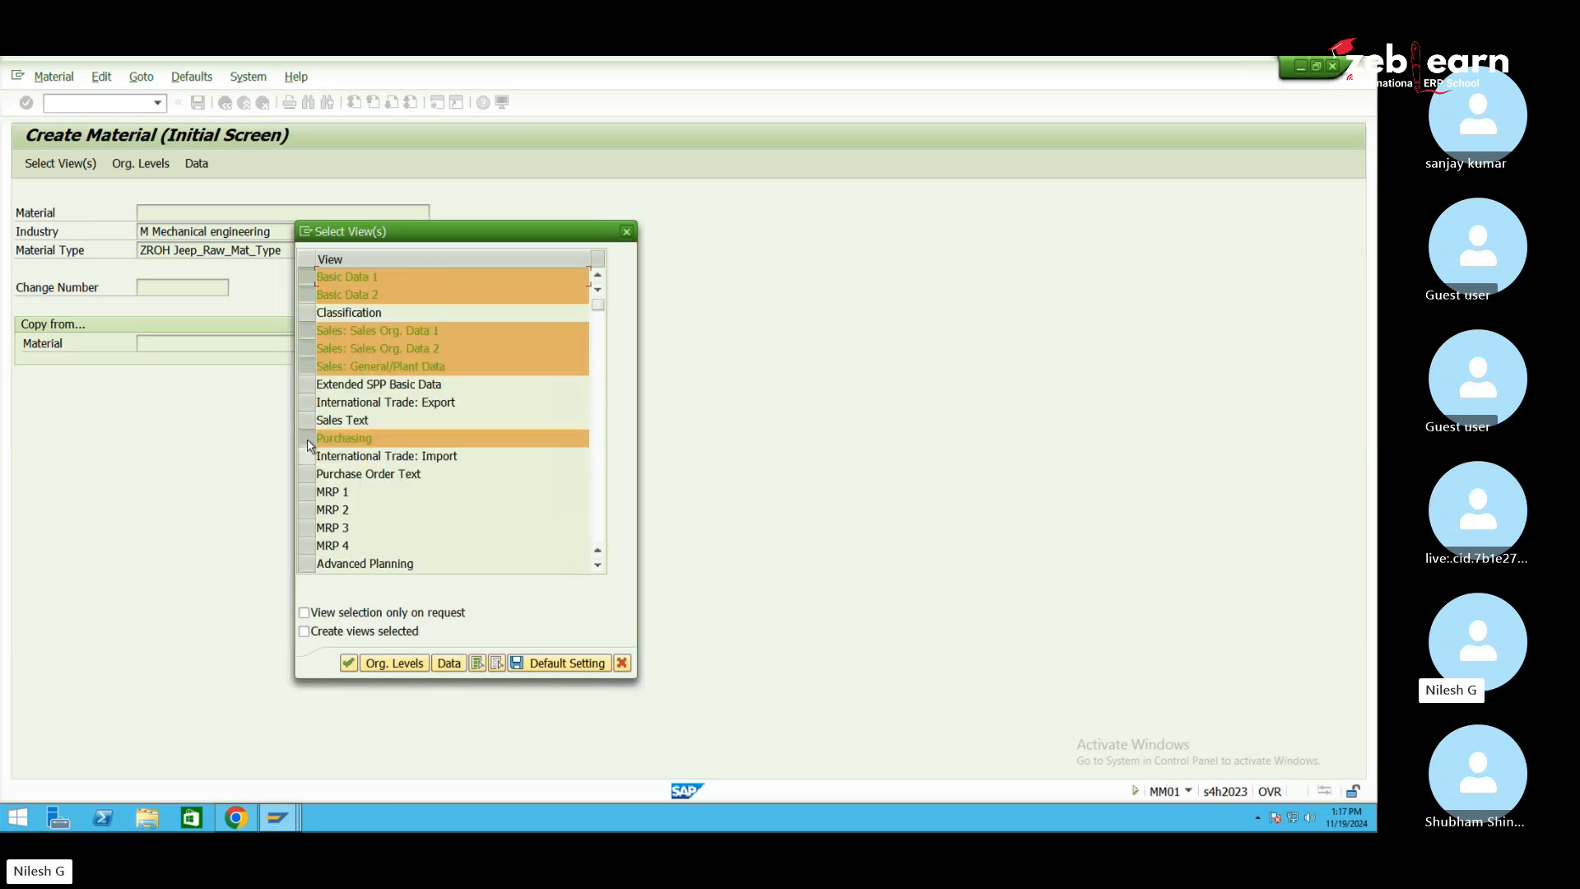
pyautogui.moveTo(599, 307); pyautogui.dragTo(601, 345)
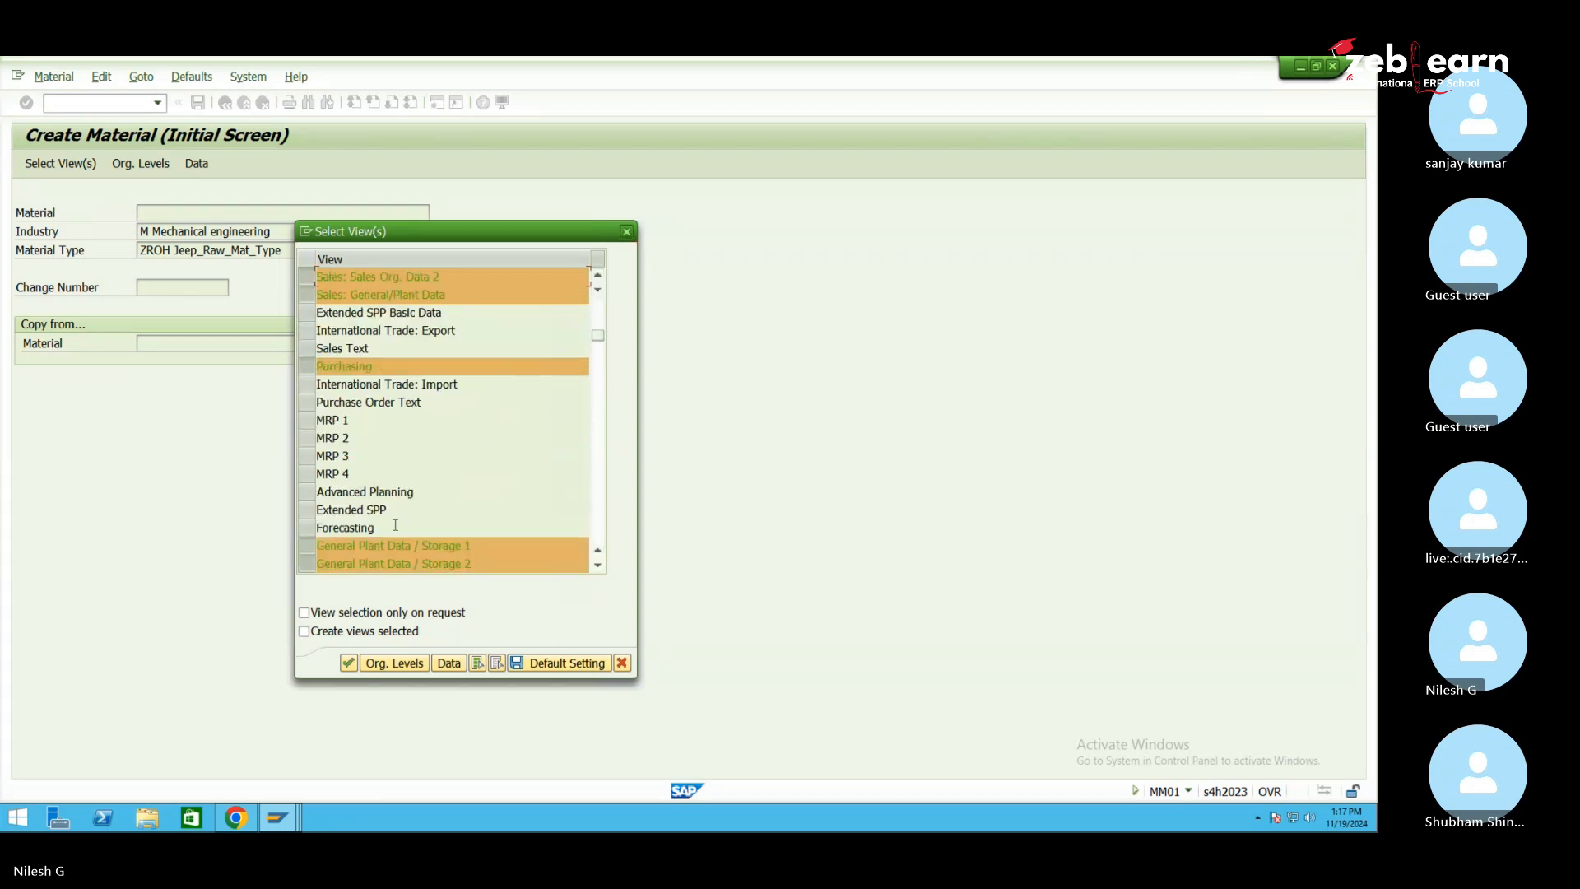
pyautogui.click(307, 546)
pyautogui.click(308, 545)
pyautogui.click(599, 565)
pyautogui.click(599, 566)
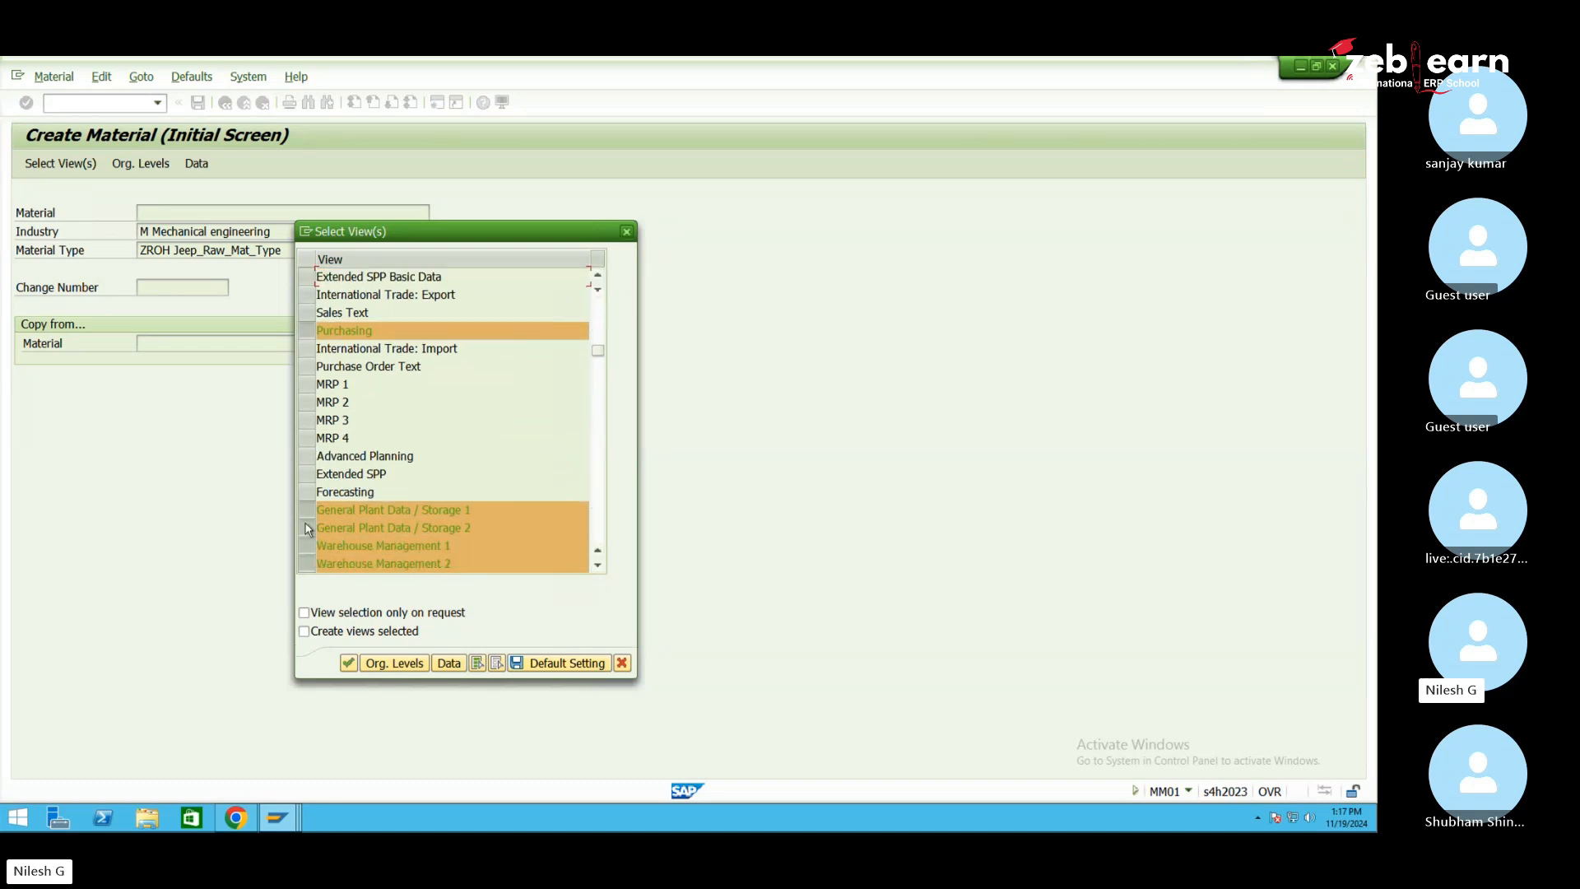
pyautogui.click(307, 515)
pyautogui.click(307, 528)
pyautogui.click(314, 545)
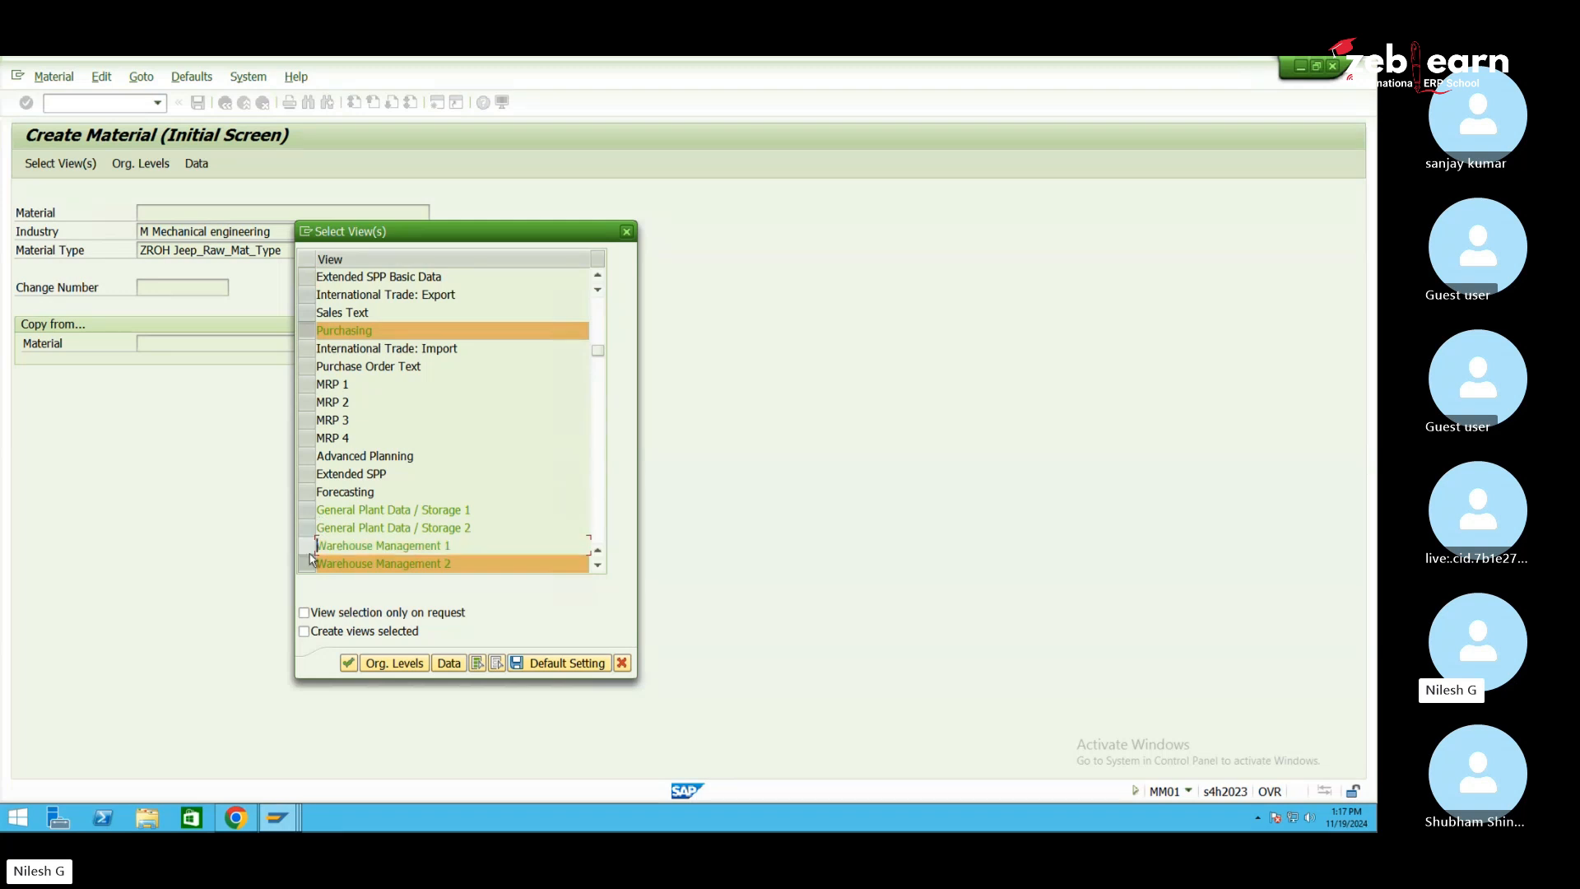
pyautogui.click(315, 545)
pyautogui.click(315, 545)
pyautogui.click(311, 564)
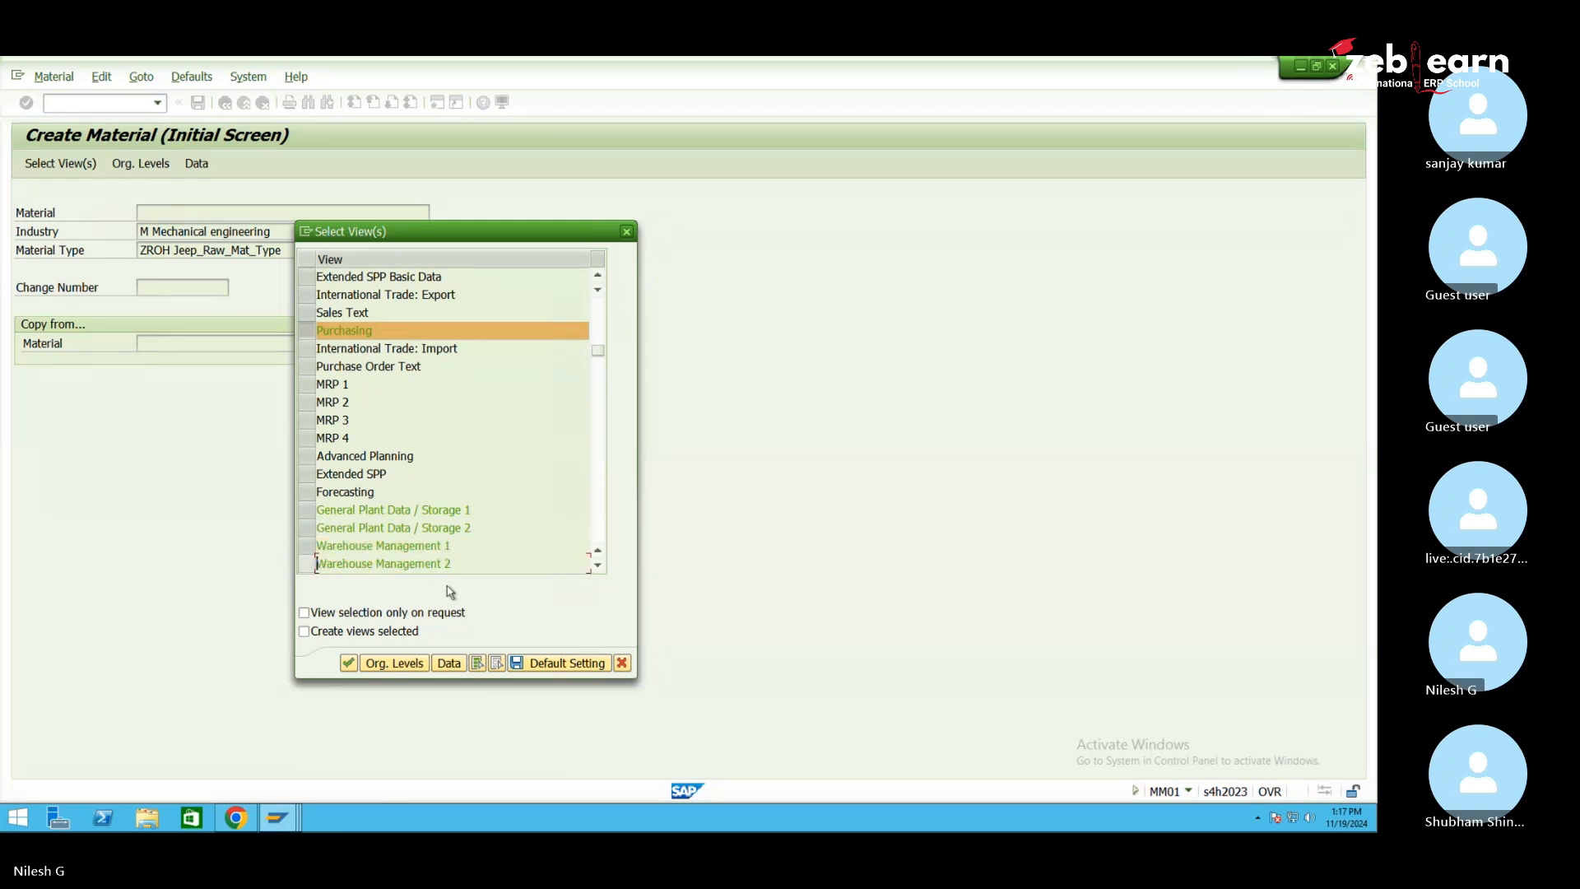
# Also exclude Accounting 2, WM Execution and WM Packaging, then confirm the chosen views
pyautogui.click(598, 565)
pyautogui.click(598, 565)
pyautogui.click(599, 566)
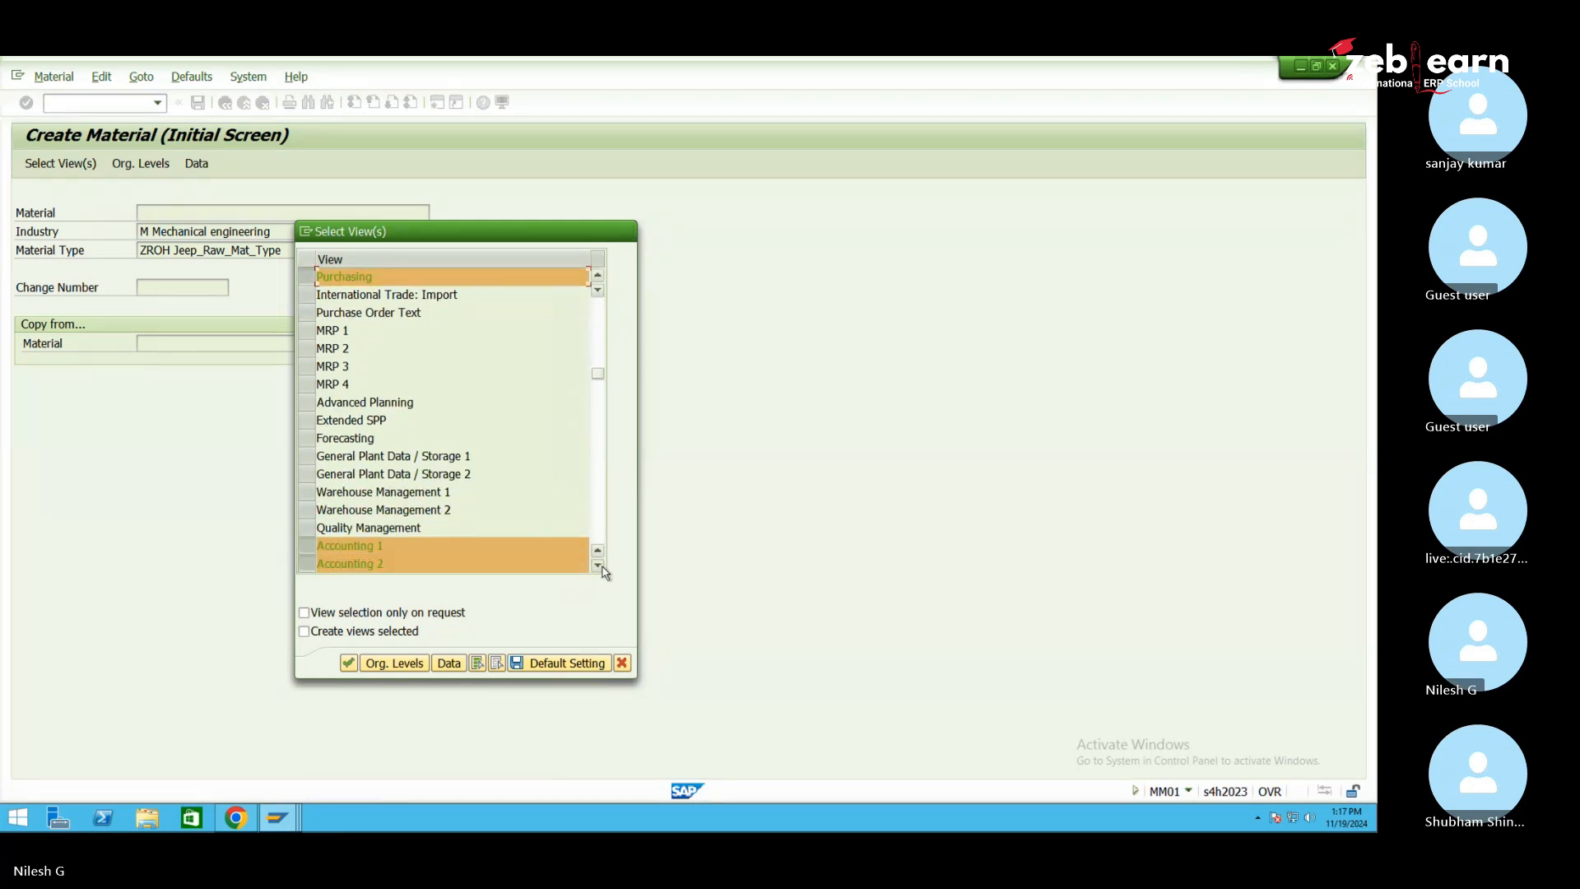
pyautogui.click(598, 566)
pyautogui.click(598, 565)
pyautogui.click(599, 565)
pyautogui.click(598, 566)
pyautogui.click(598, 566)
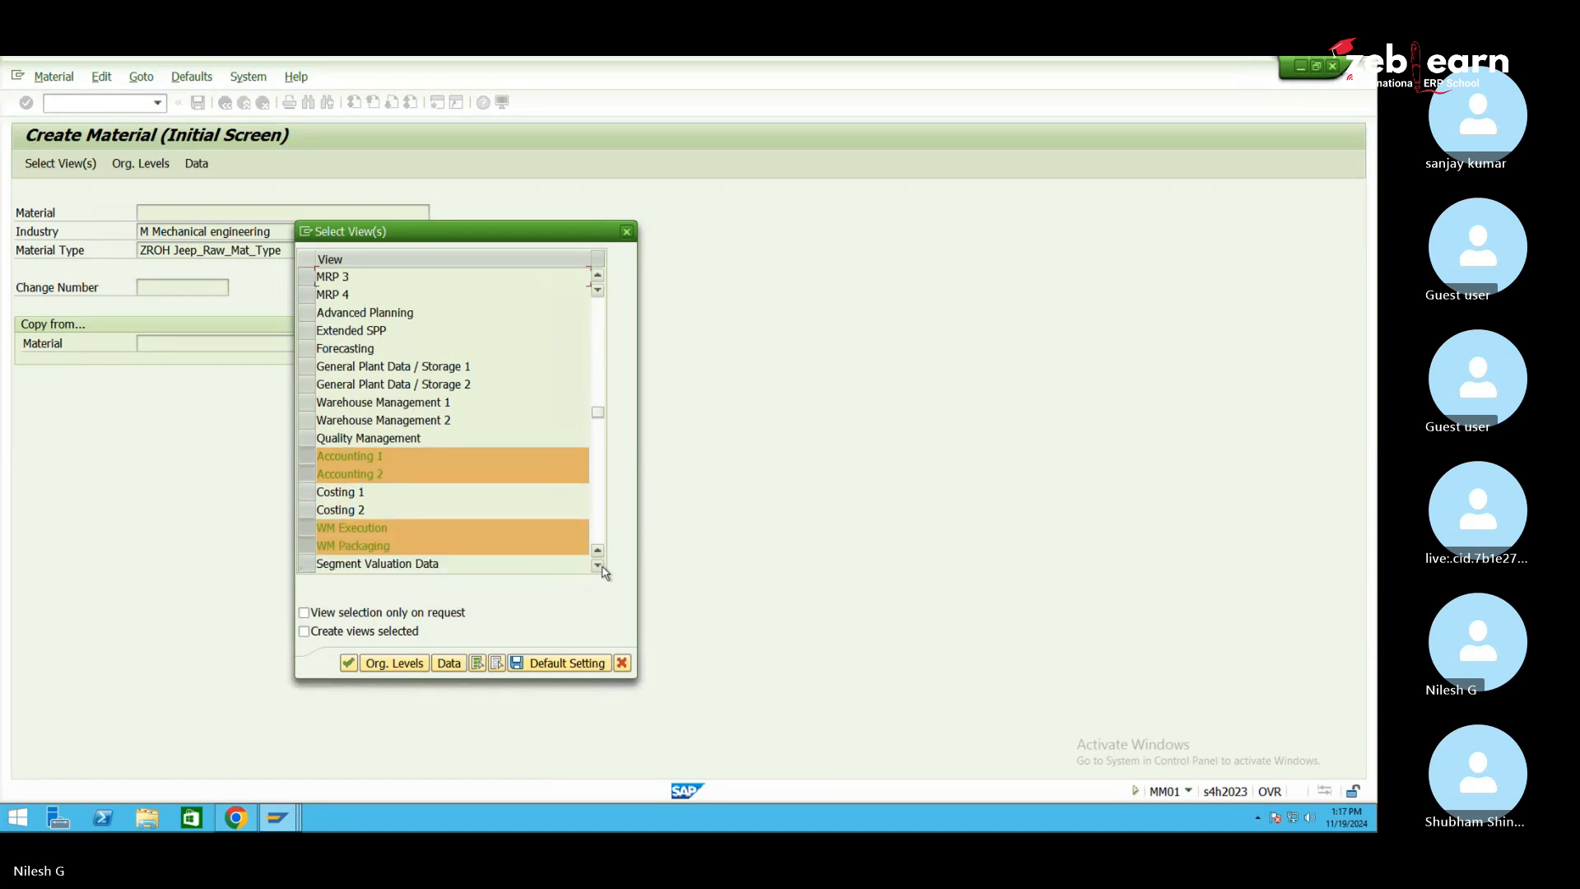
pyautogui.click(312, 474)
pyautogui.click(306, 527)
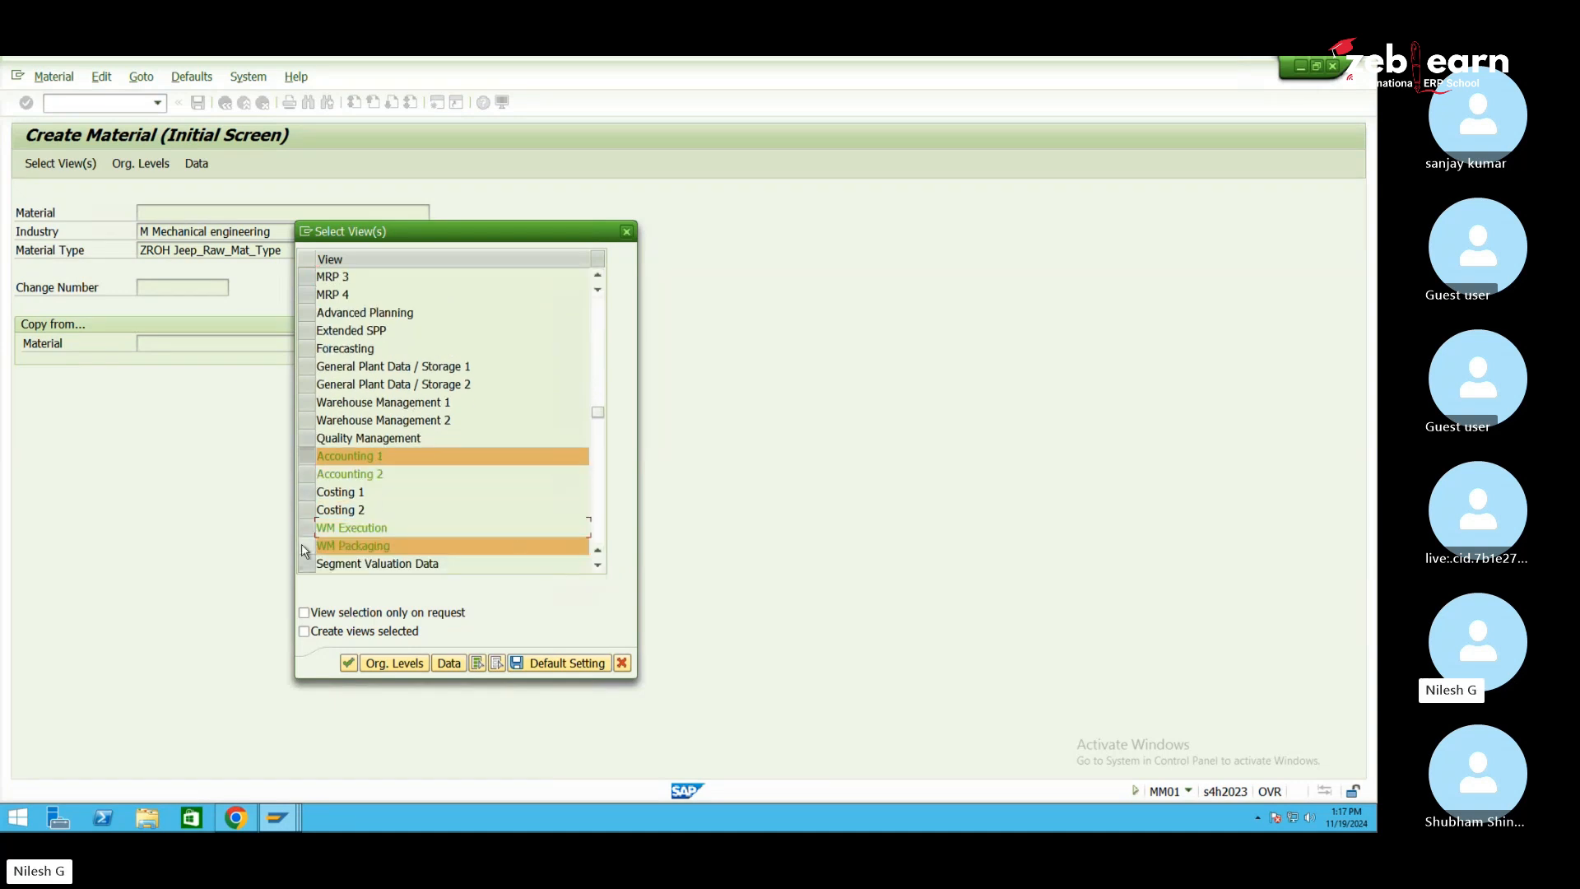
pyautogui.click(306, 546)
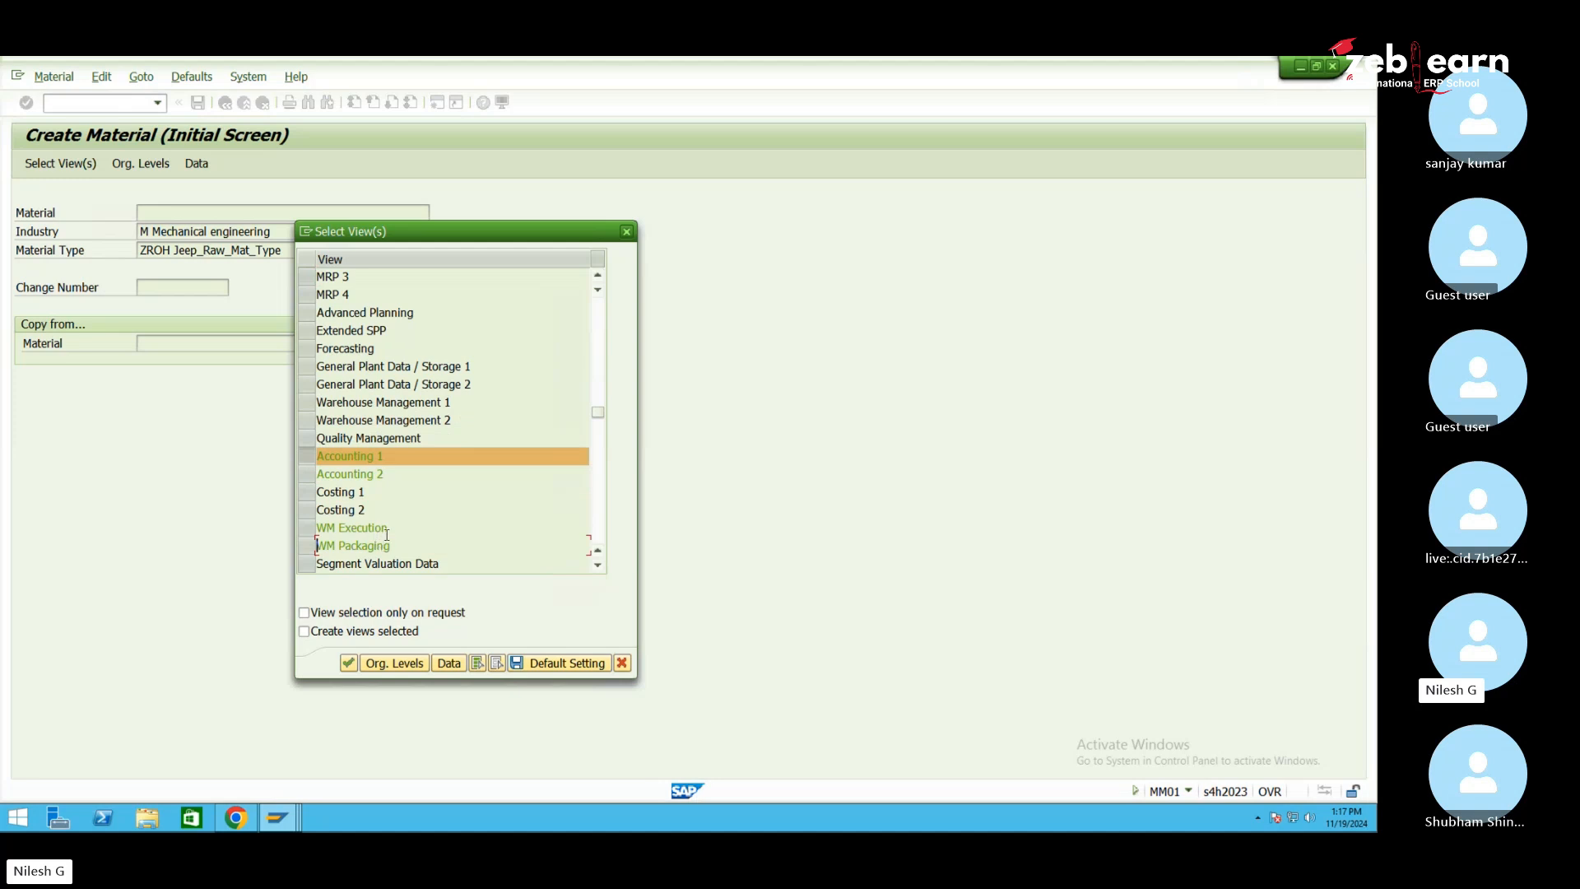
pyautogui.click(367, 664)
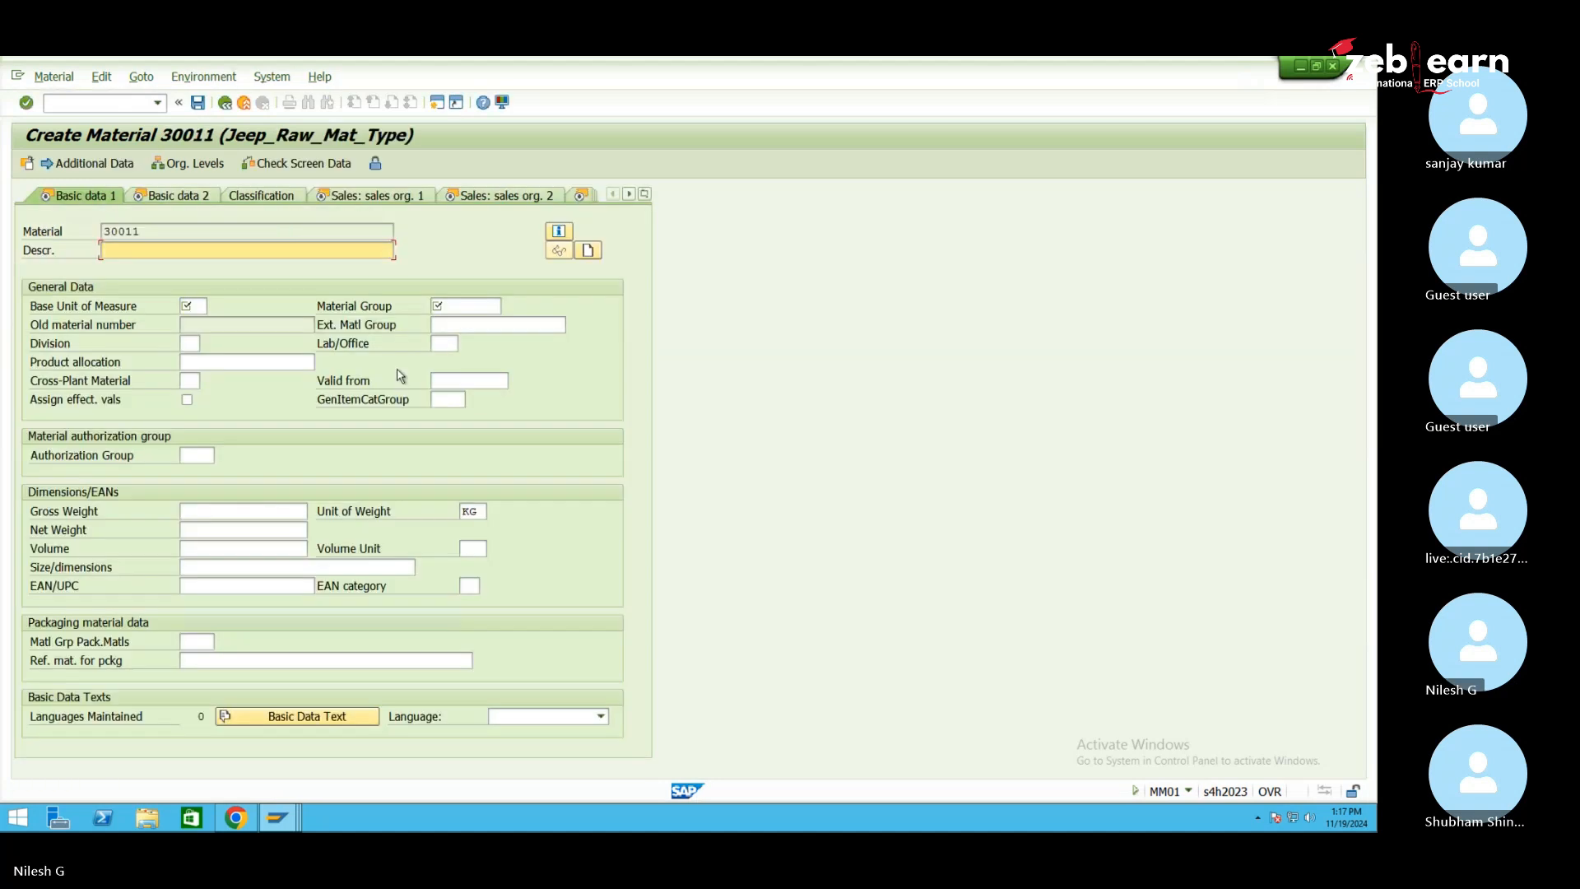
# Enter material description 1050- mat1 and base unit of measure EA
pyautogui.moveTo(169, 235); pyautogui.dragTo(102, 231)
pyautogui.click(140, 251)
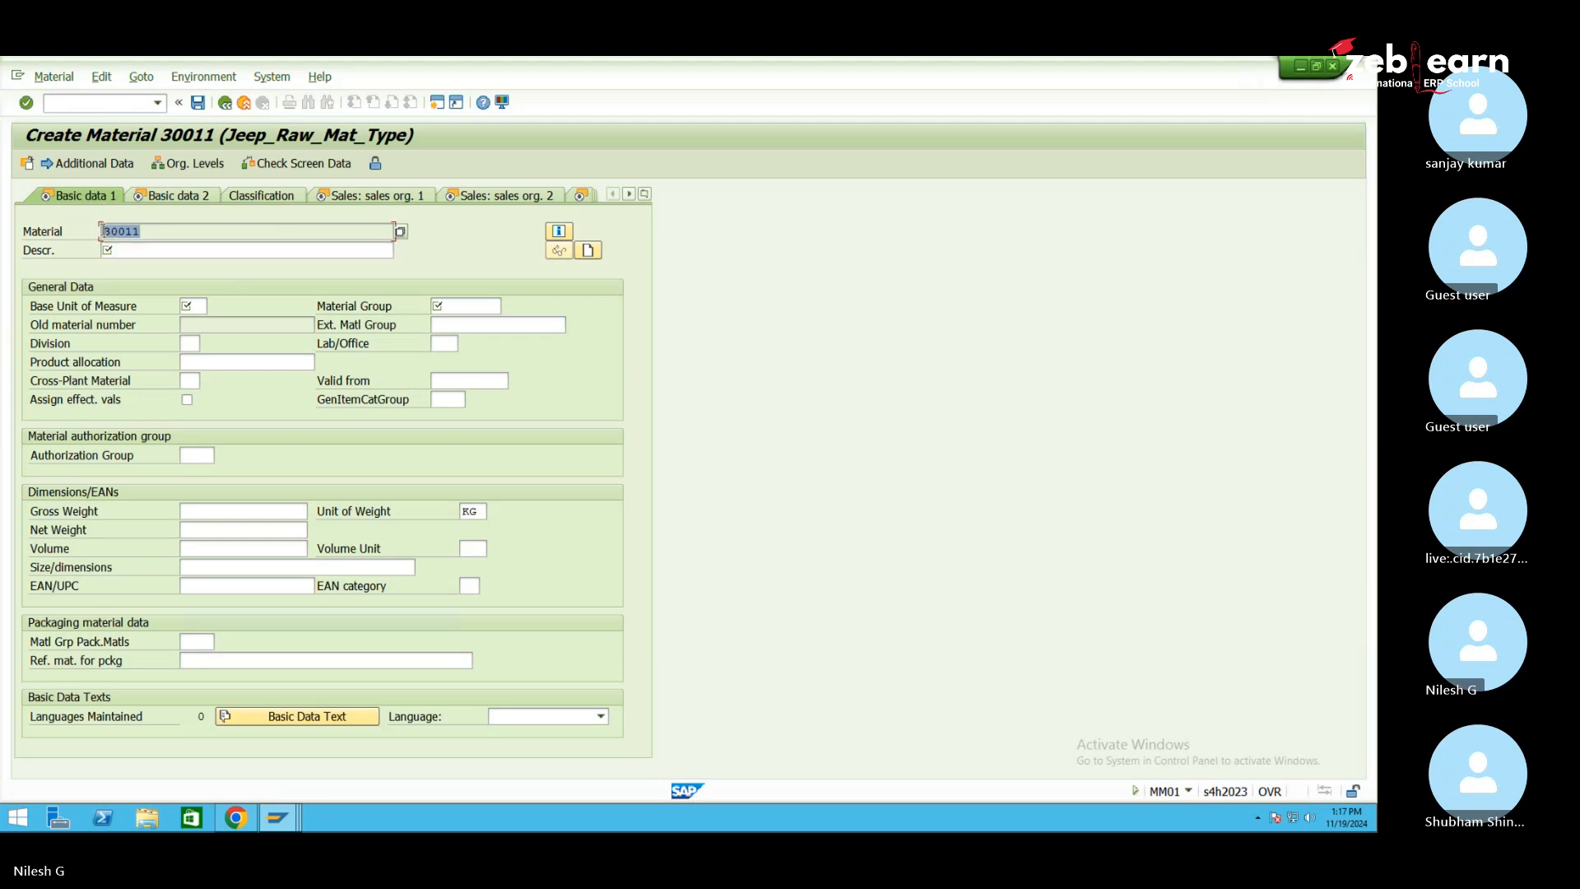
pyautogui.click(132, 252)
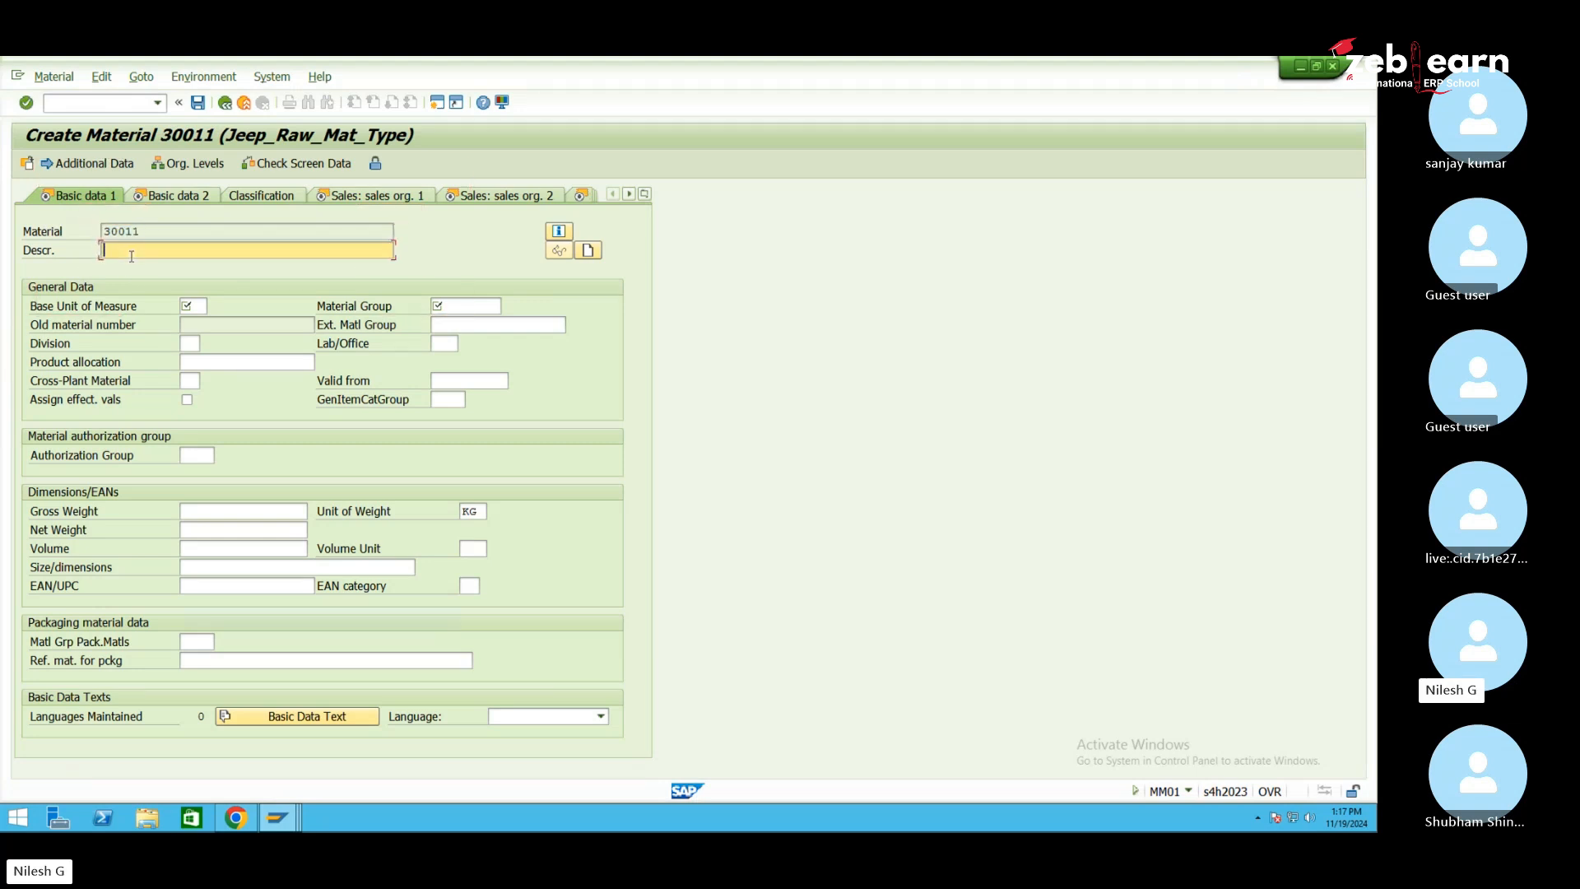
pyautogui.write('1050 mat1')
pyautogui.click(199, 308)
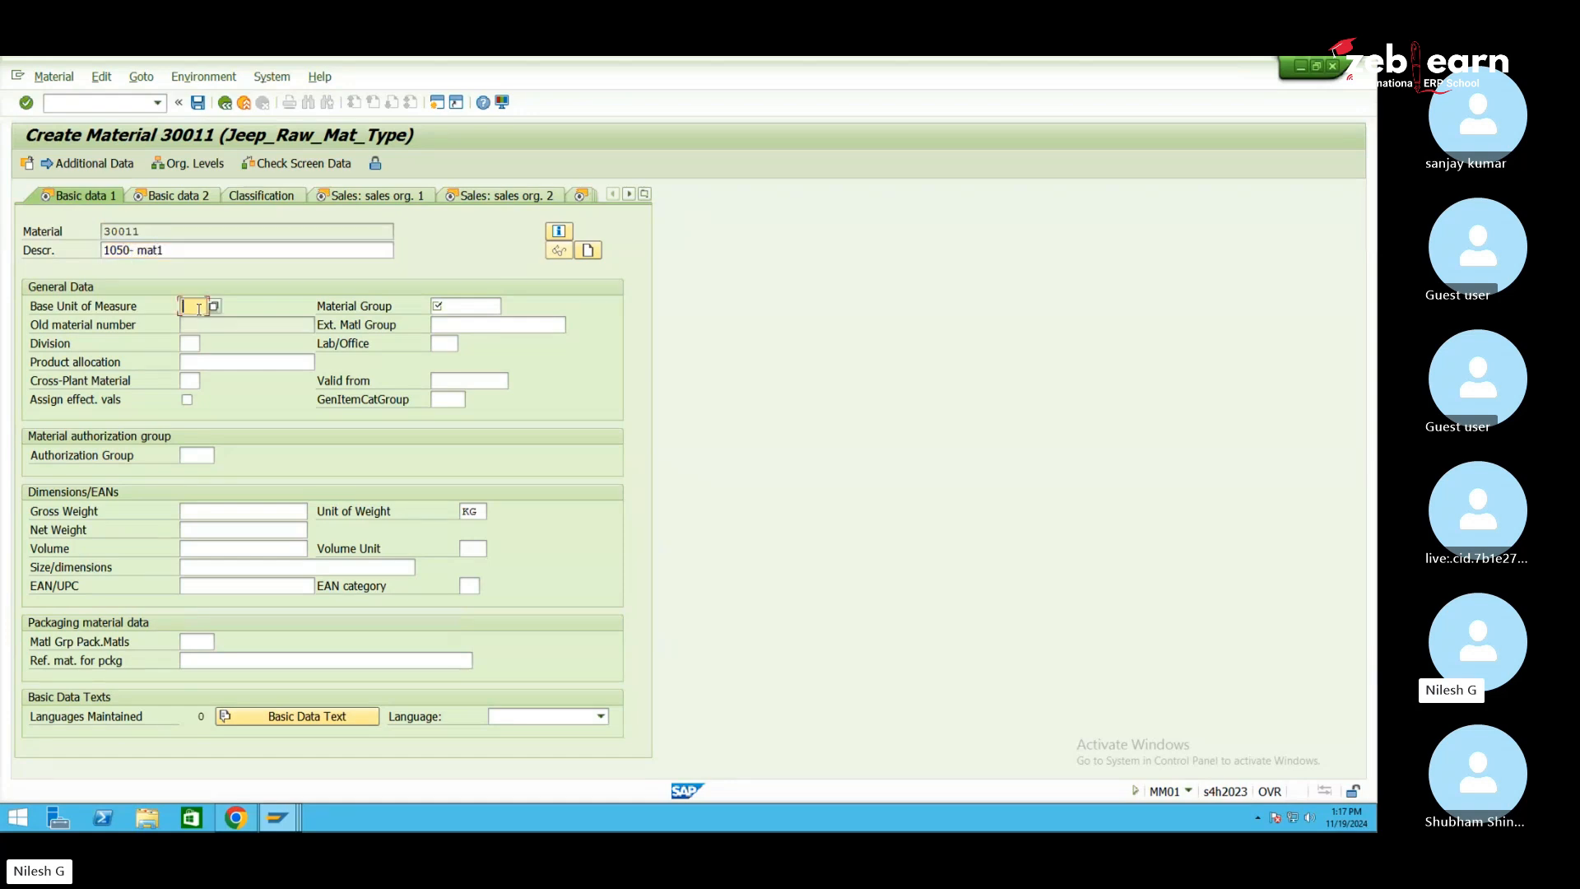
pyautogui.click(458, 307)
pyautogui.click(194, 308)
pyautogui.write('EA')
# Set material group 0001, checking its help text and value list
pyautogui.click(441, 307)
pyautogui.write('0001')
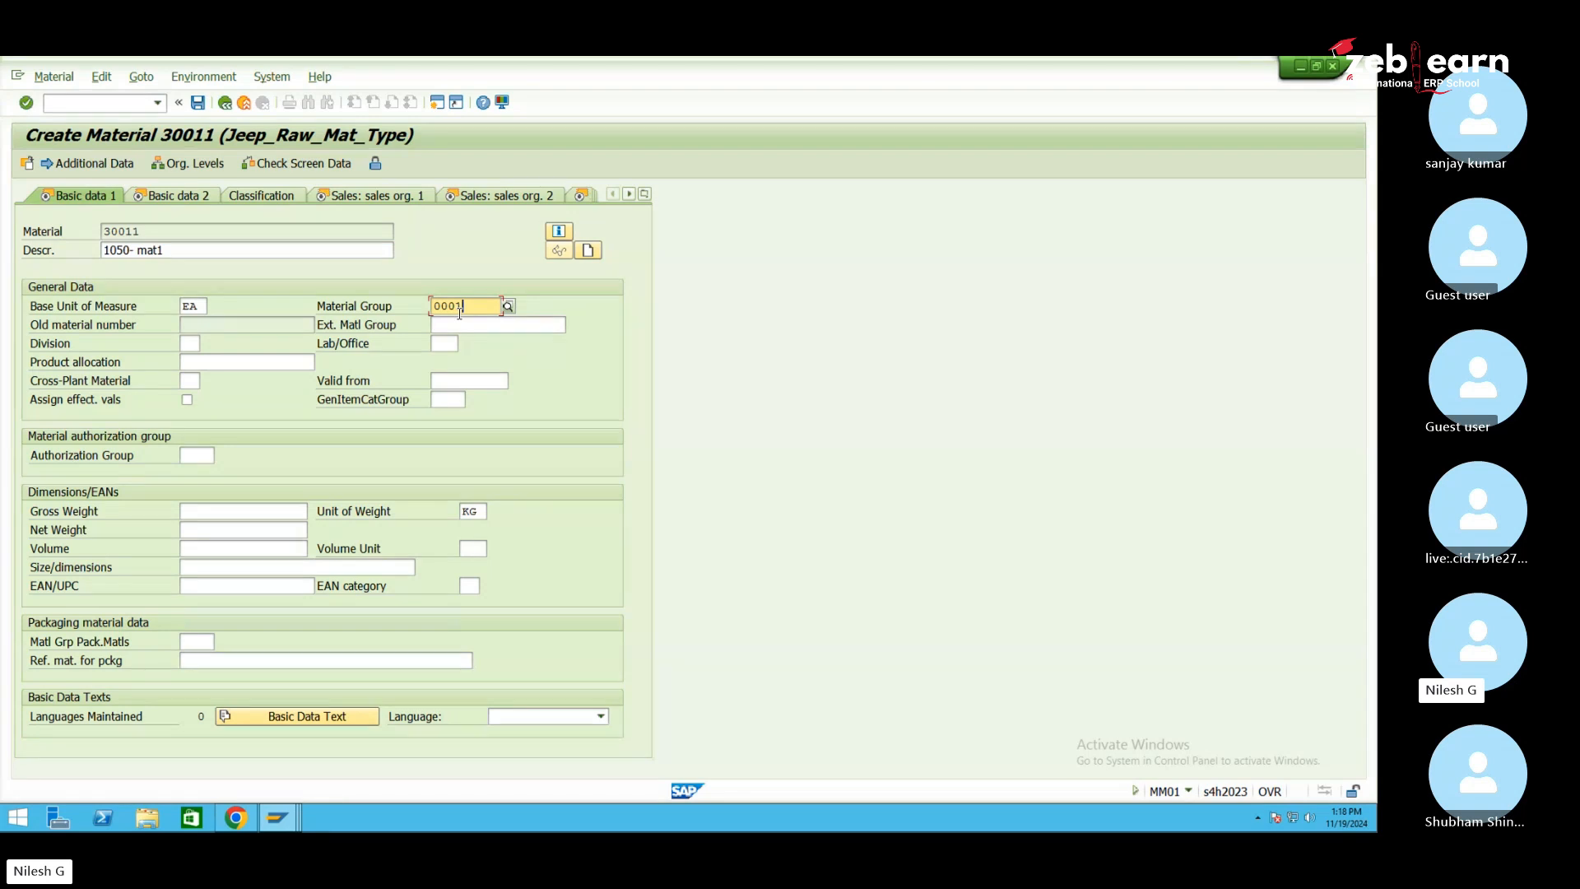
pyautogui.press('F1')
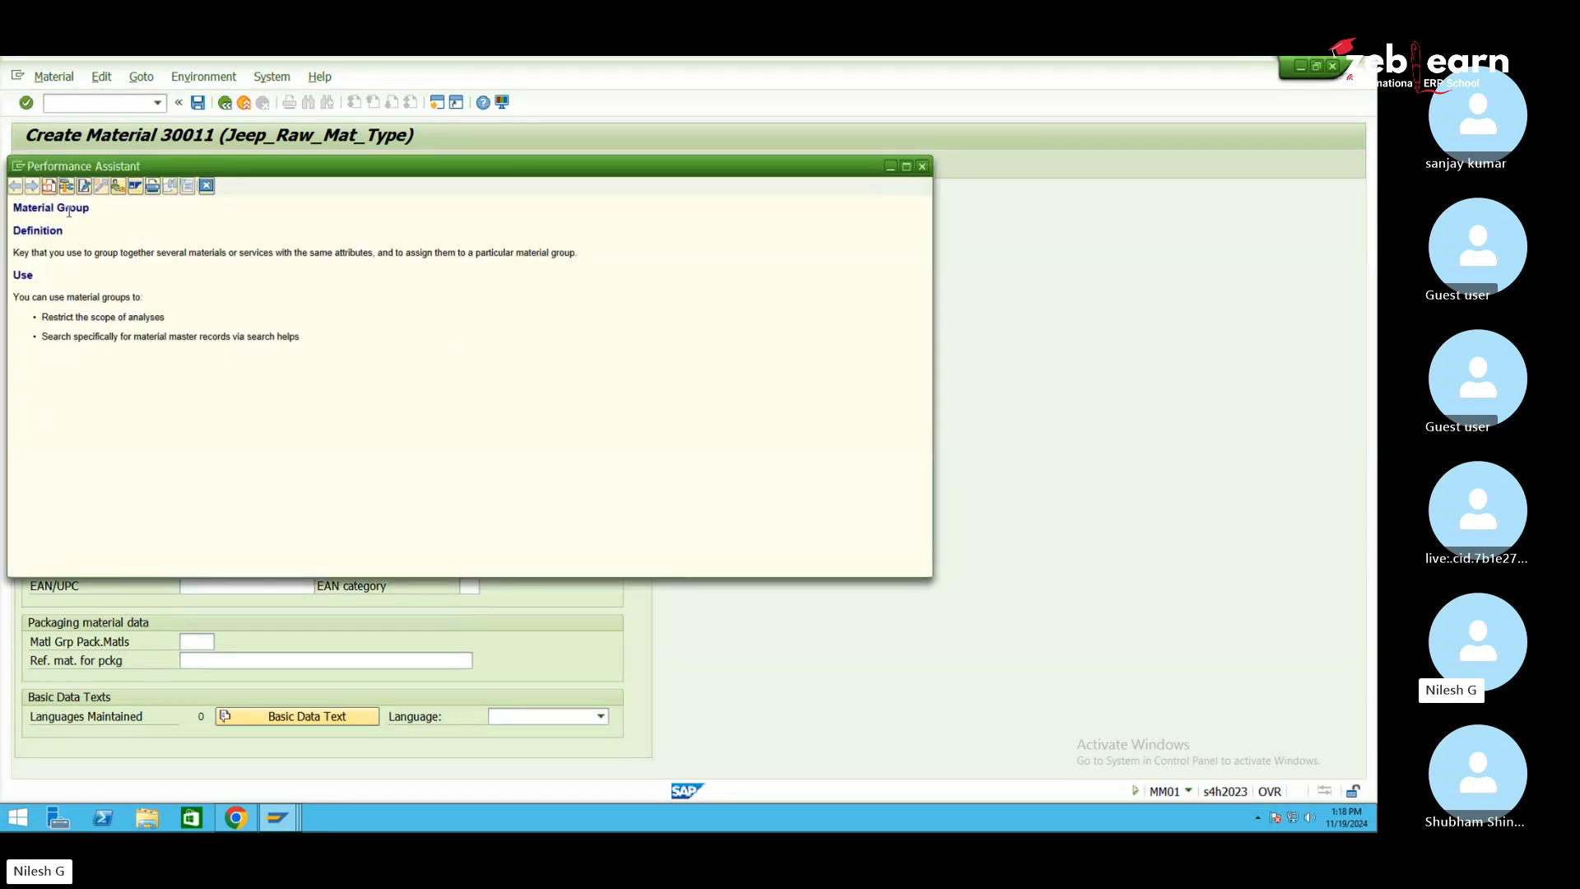
pyautogui.press('Escape')
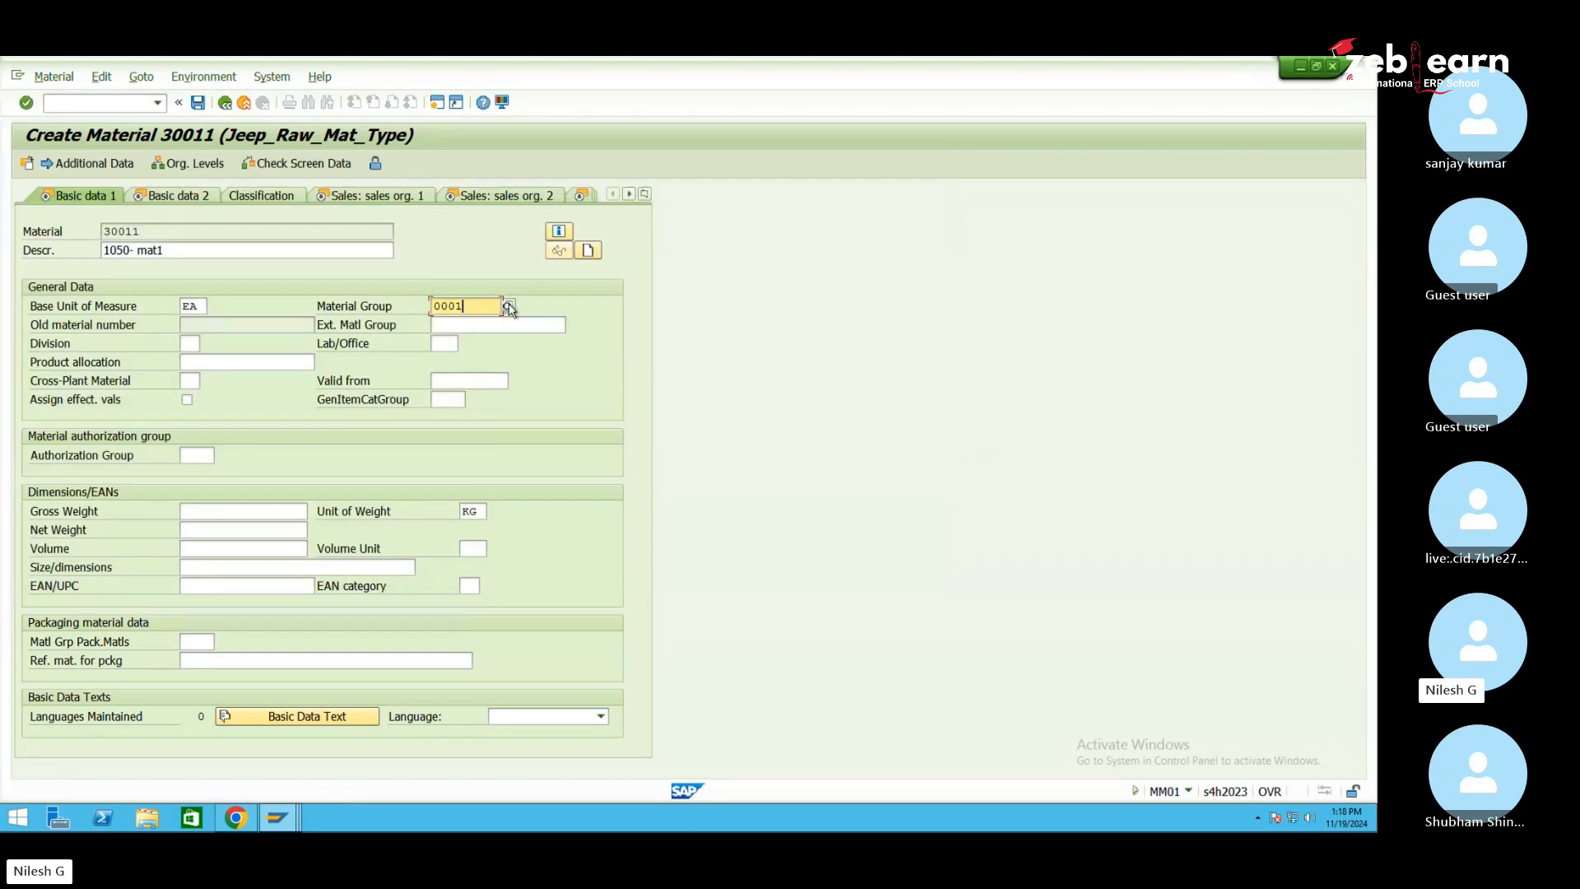
pyautogui.click(510, 306)
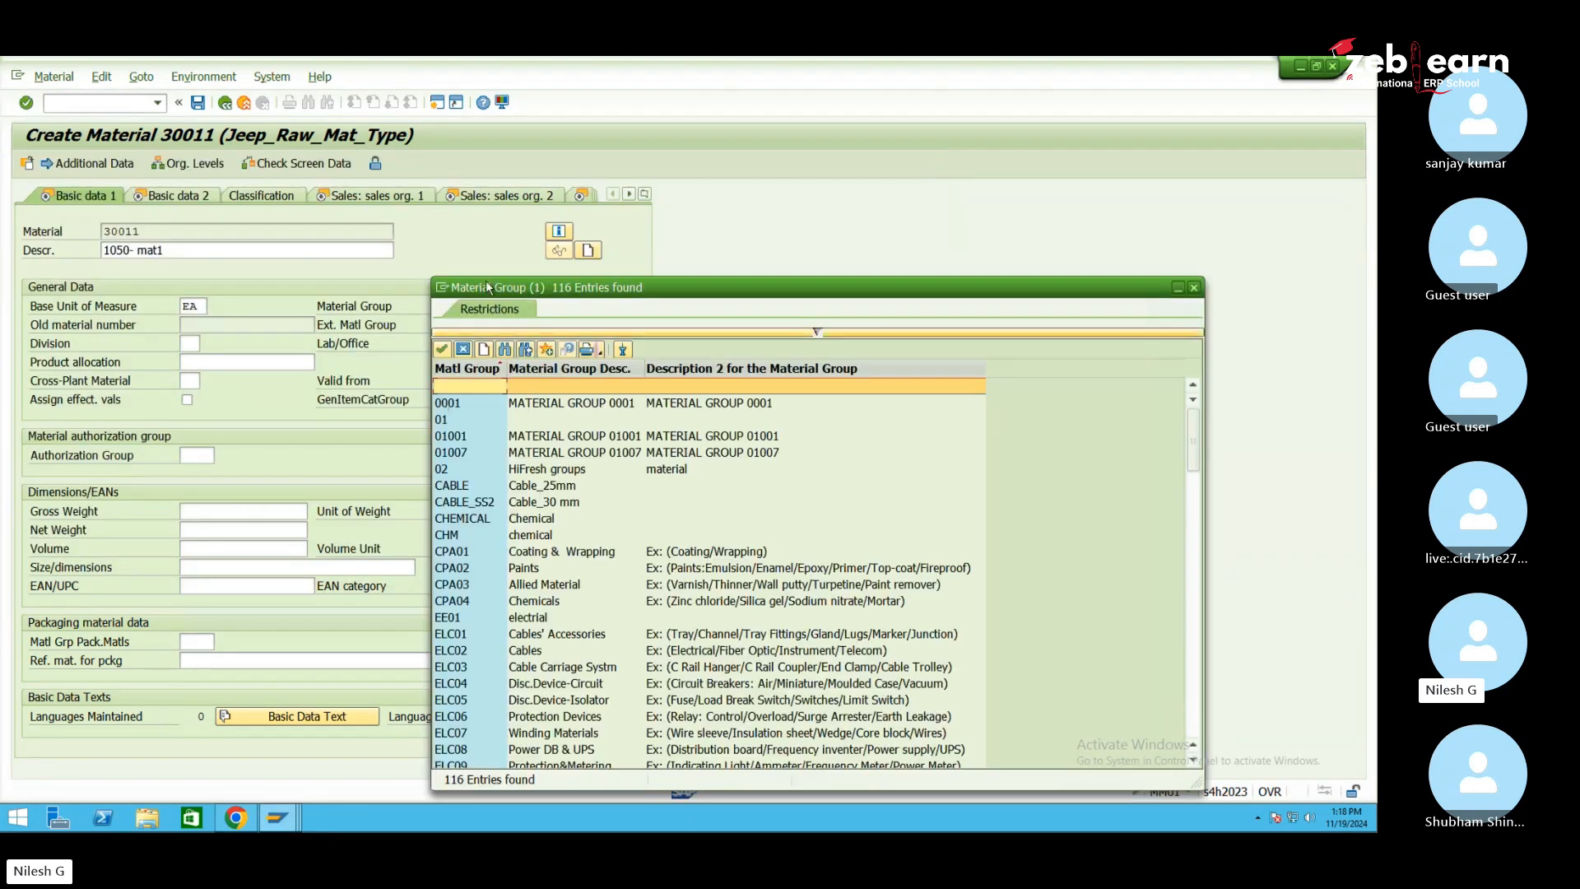
pyautogui.moveTo(488, 287); pyautogui.dragTo(610, 279)
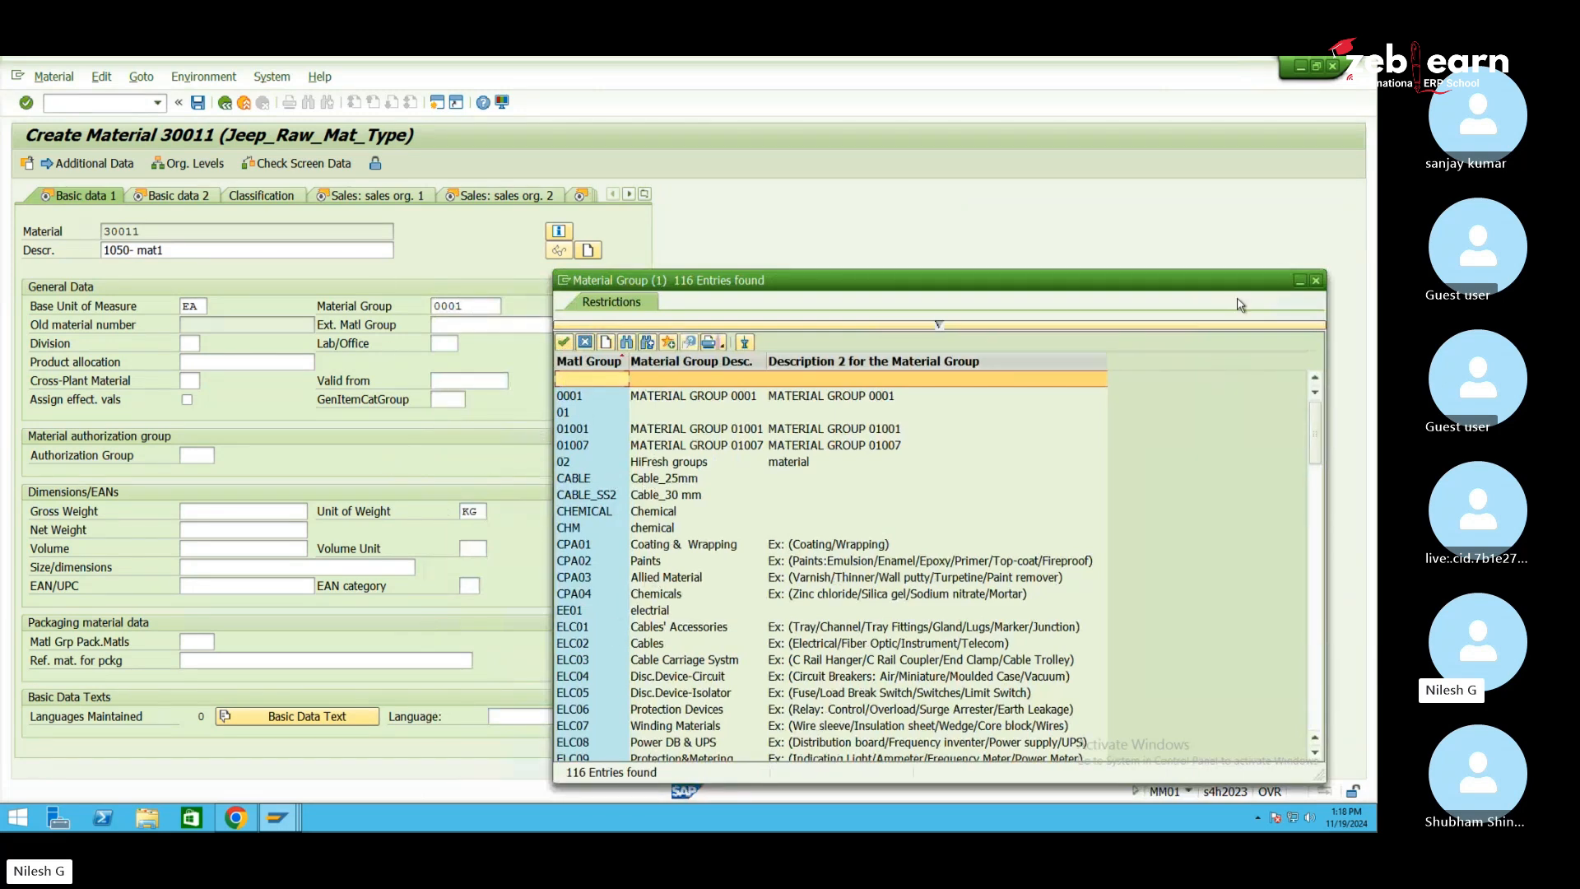
pyautogui.click(1316, 280)
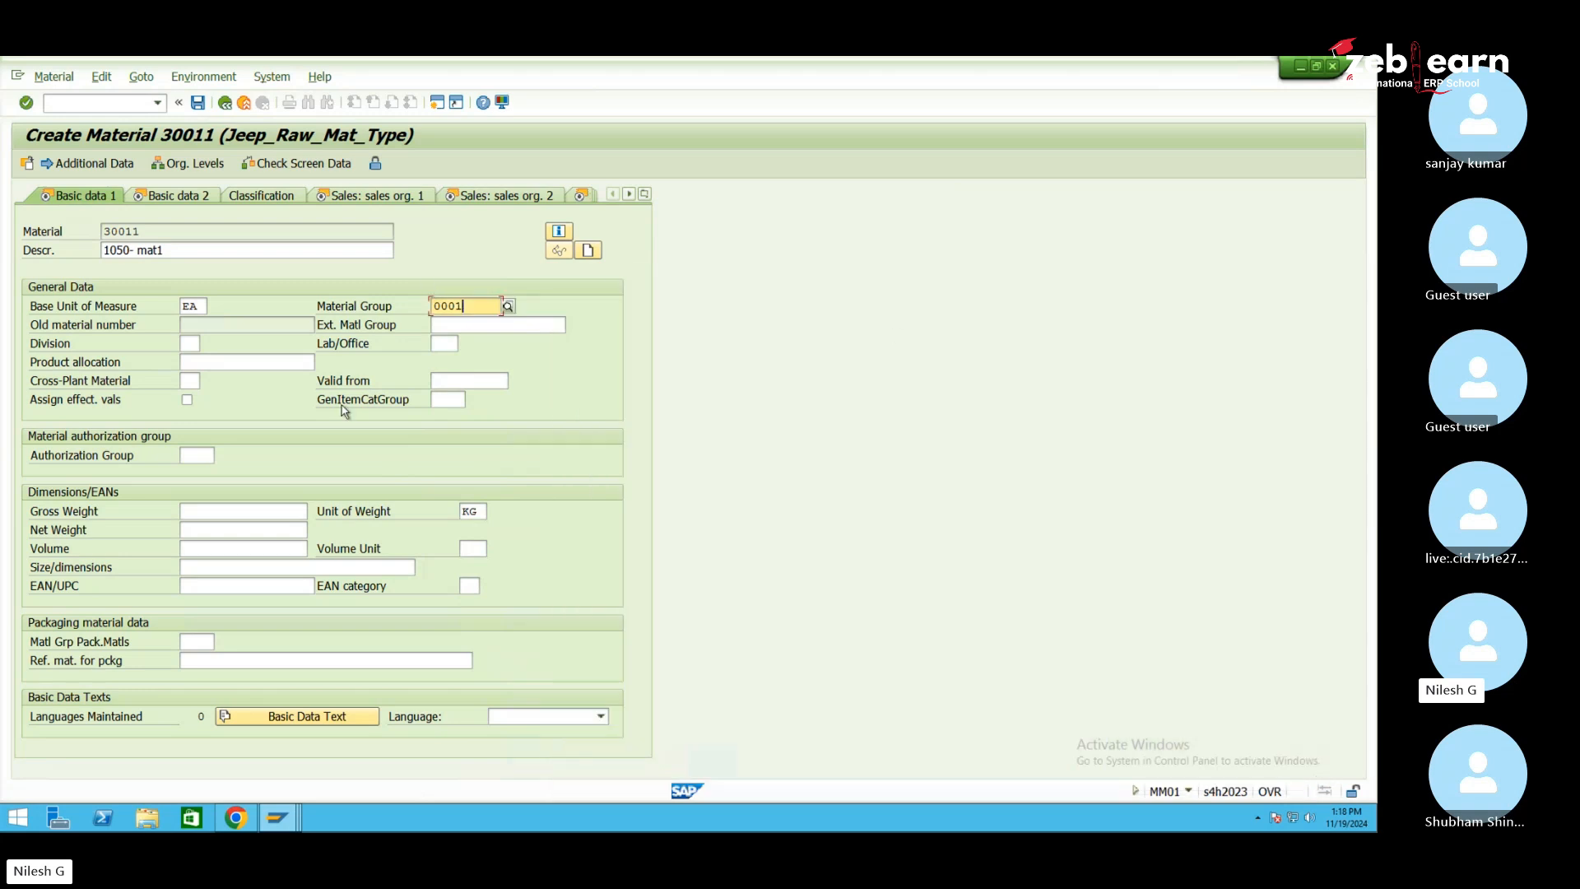
# Enter gross weight 5 and advance to the Sales: sales org. 1 view
pyautogui.click(224, 515)
pyautogui.write('5')
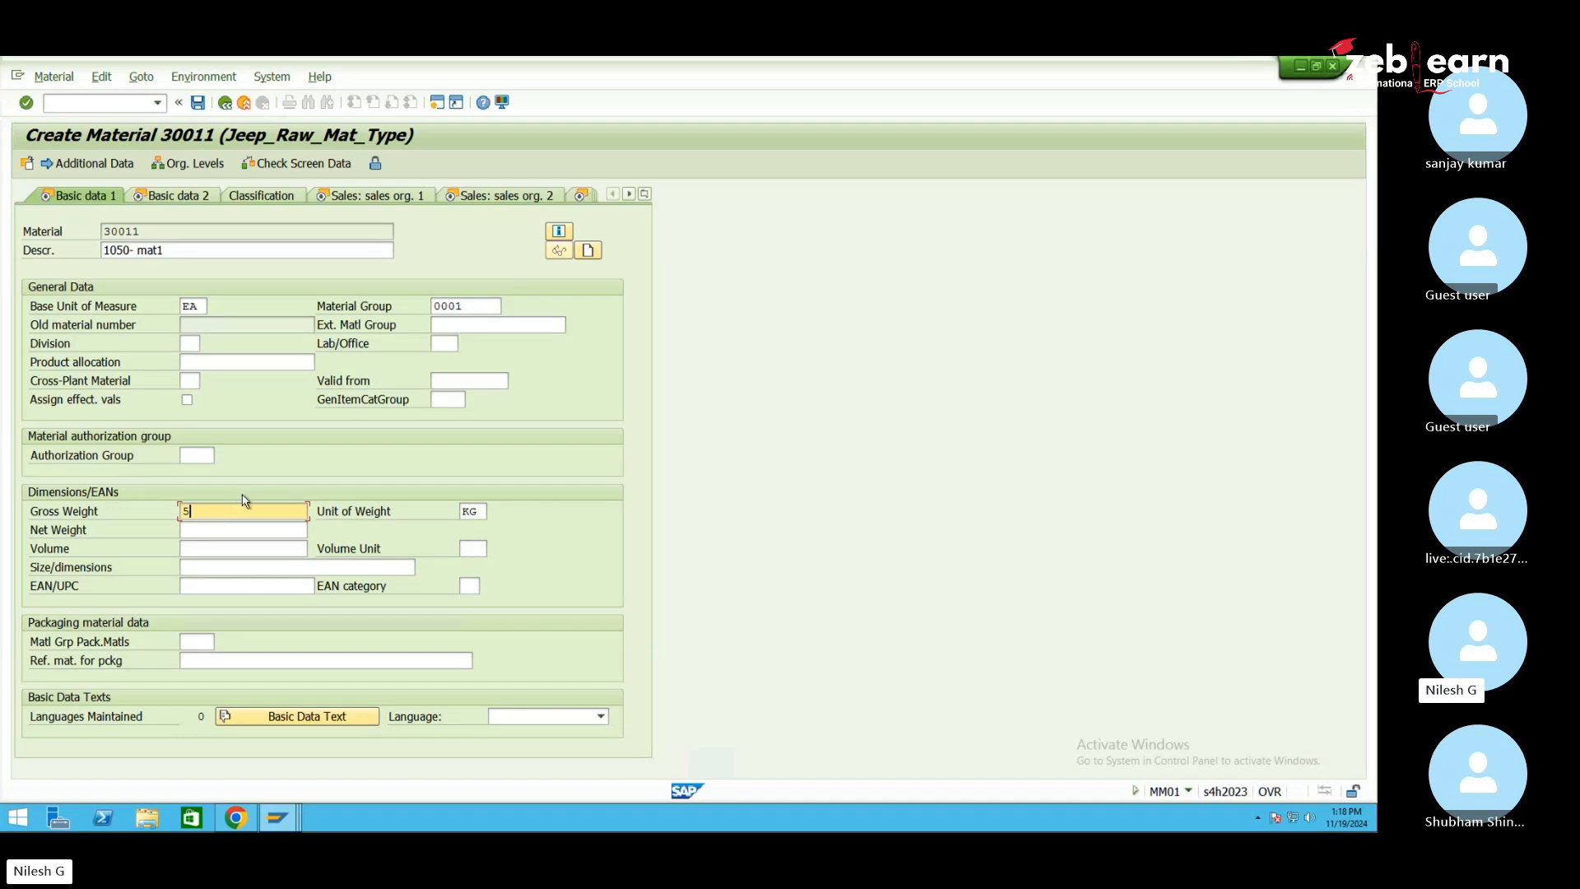
pyautogui.press('Return')
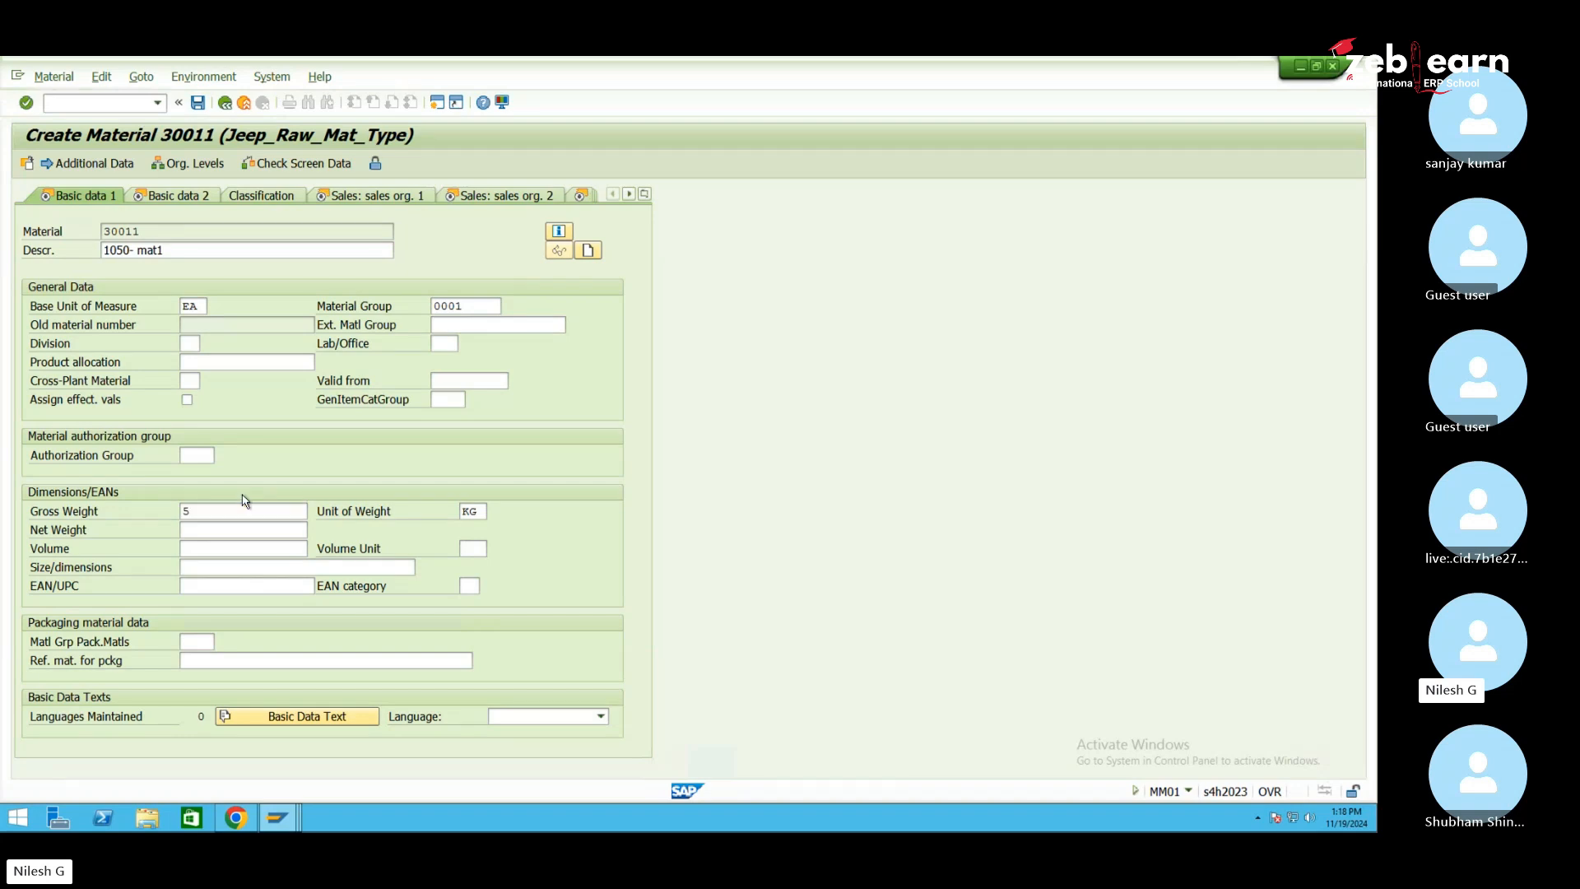
pyautogui.press('Return')
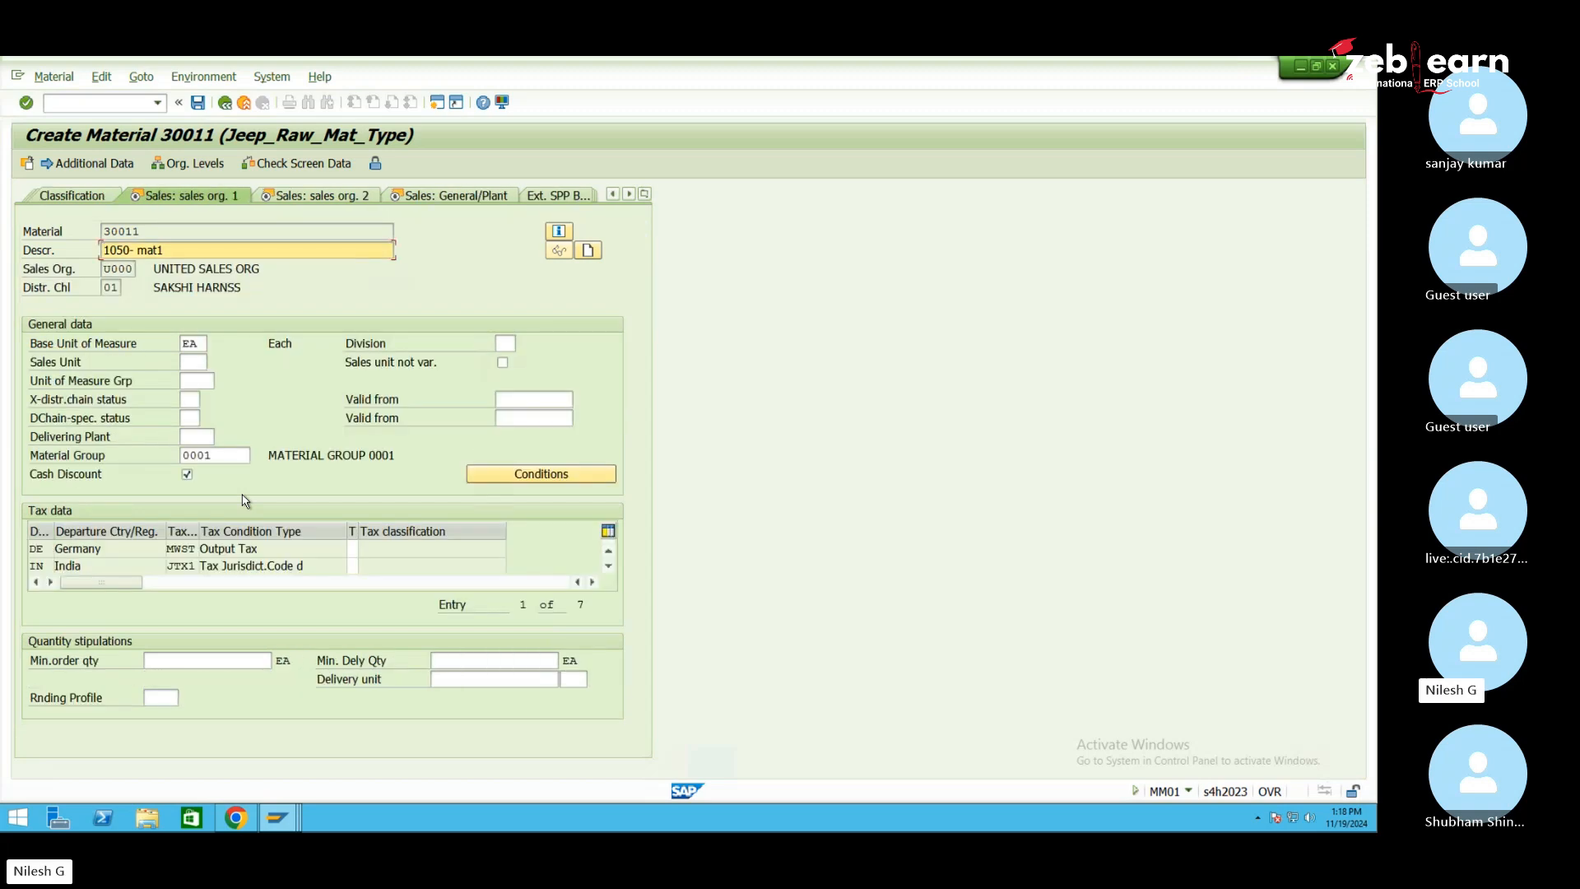
# Set every tax classification row to 0
pyautogui.press('Return')
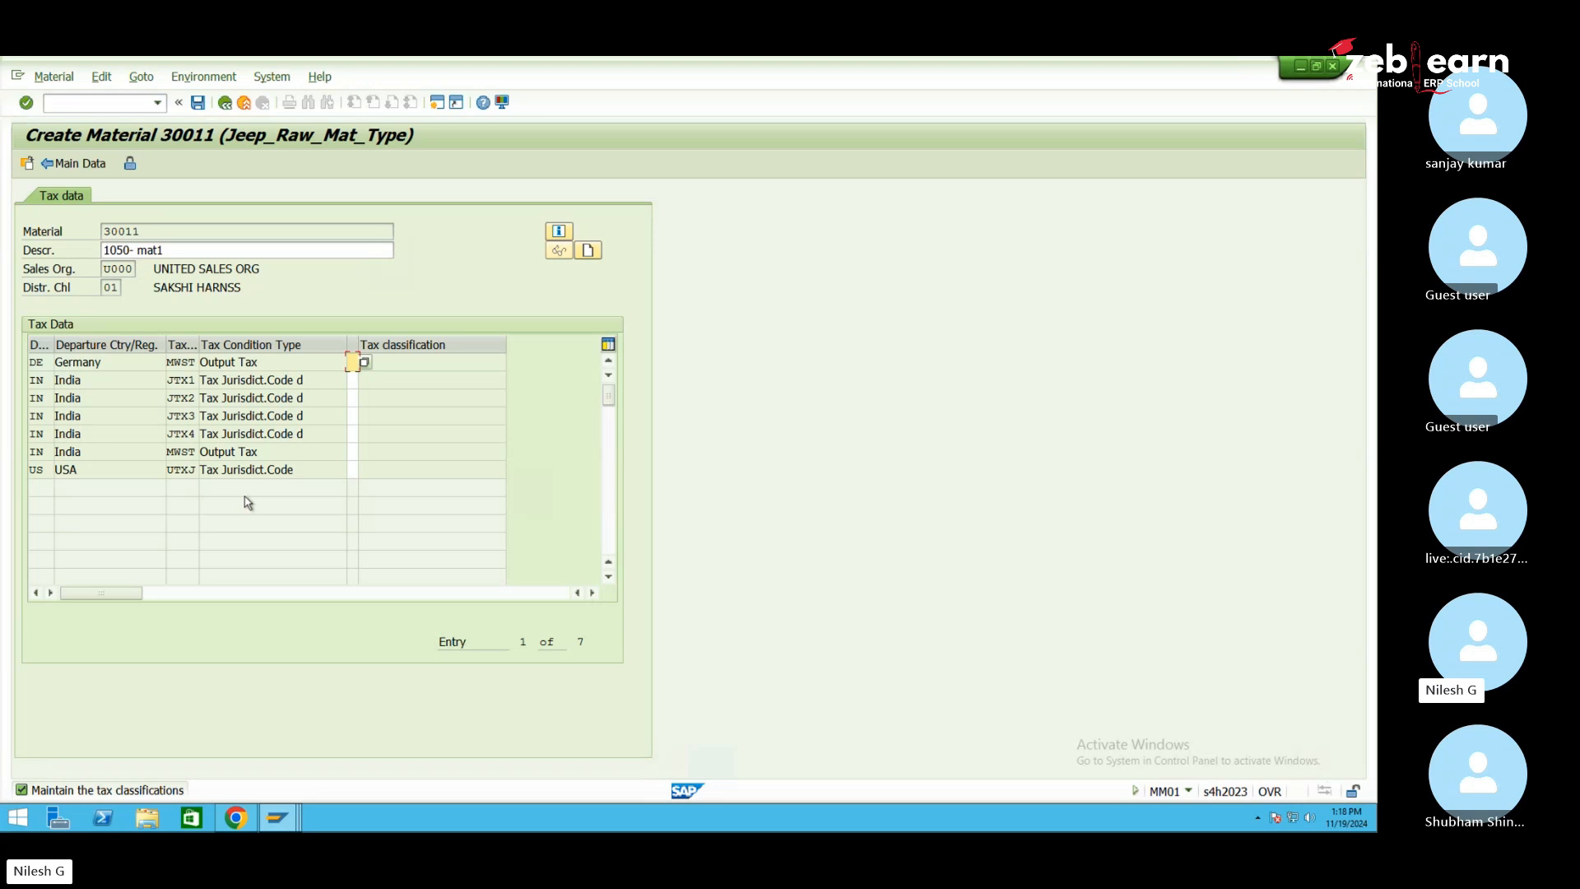
pyautogui.press('0')
pyautogui.press('Down')
pyautogui.press('0')
pyautogui.press('Down')
pyautogui.press('0')
pyautogui.press('Down')
pyautogui.press('0')
pyautogui.press('Down')
pyautogui.press('0')
pyautogui.press('Down')
pyautogui.press('0')
pyautogui.press('Down')
pyautogui.write('0')
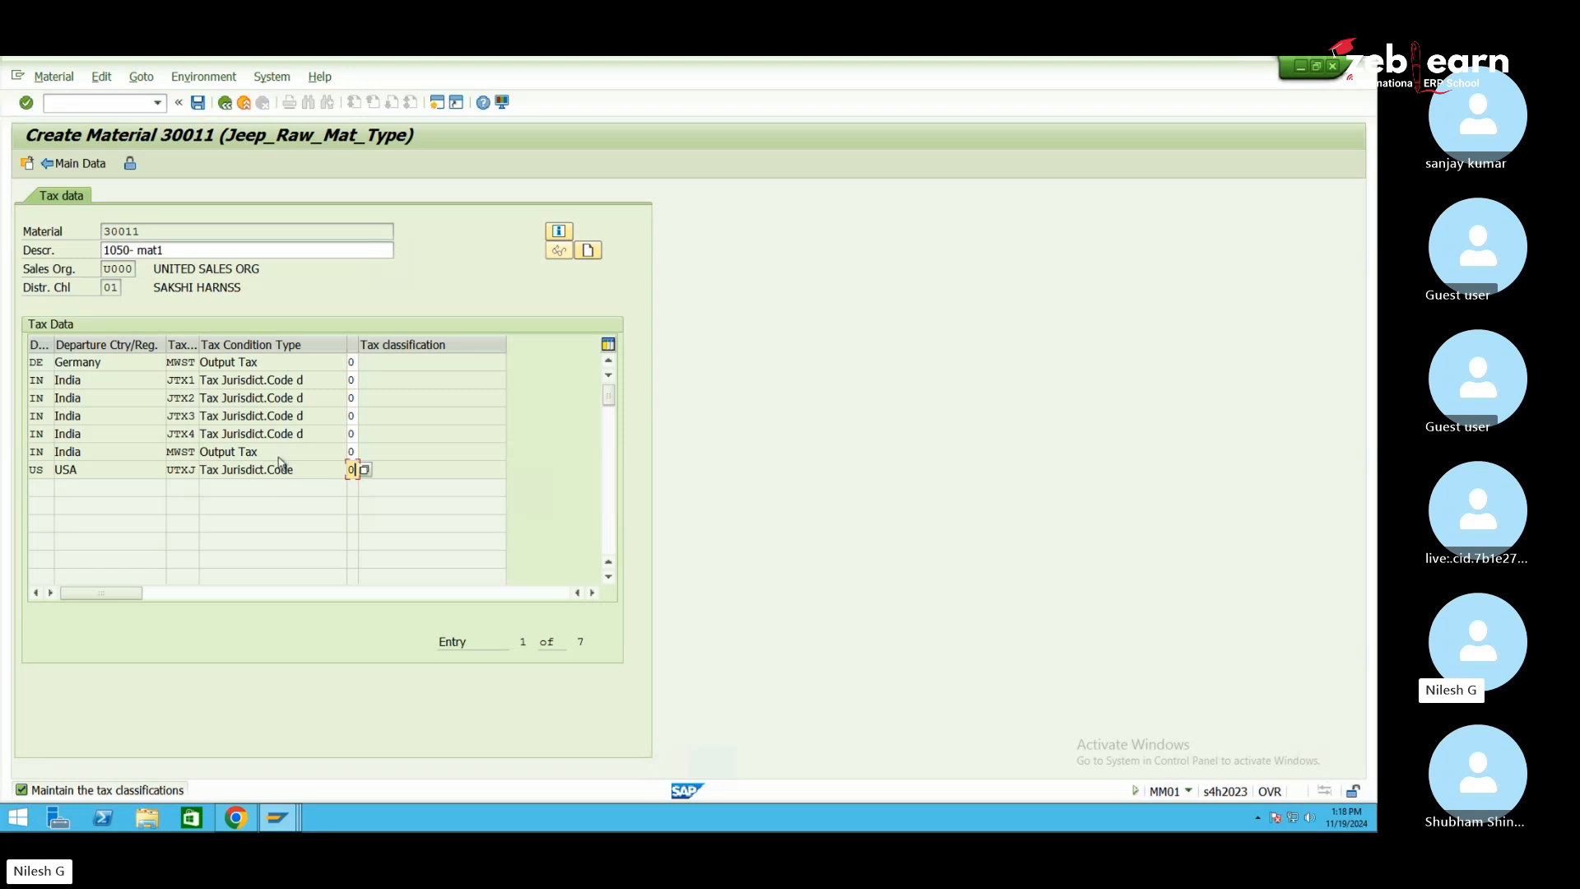
pyautogui.press('Return')
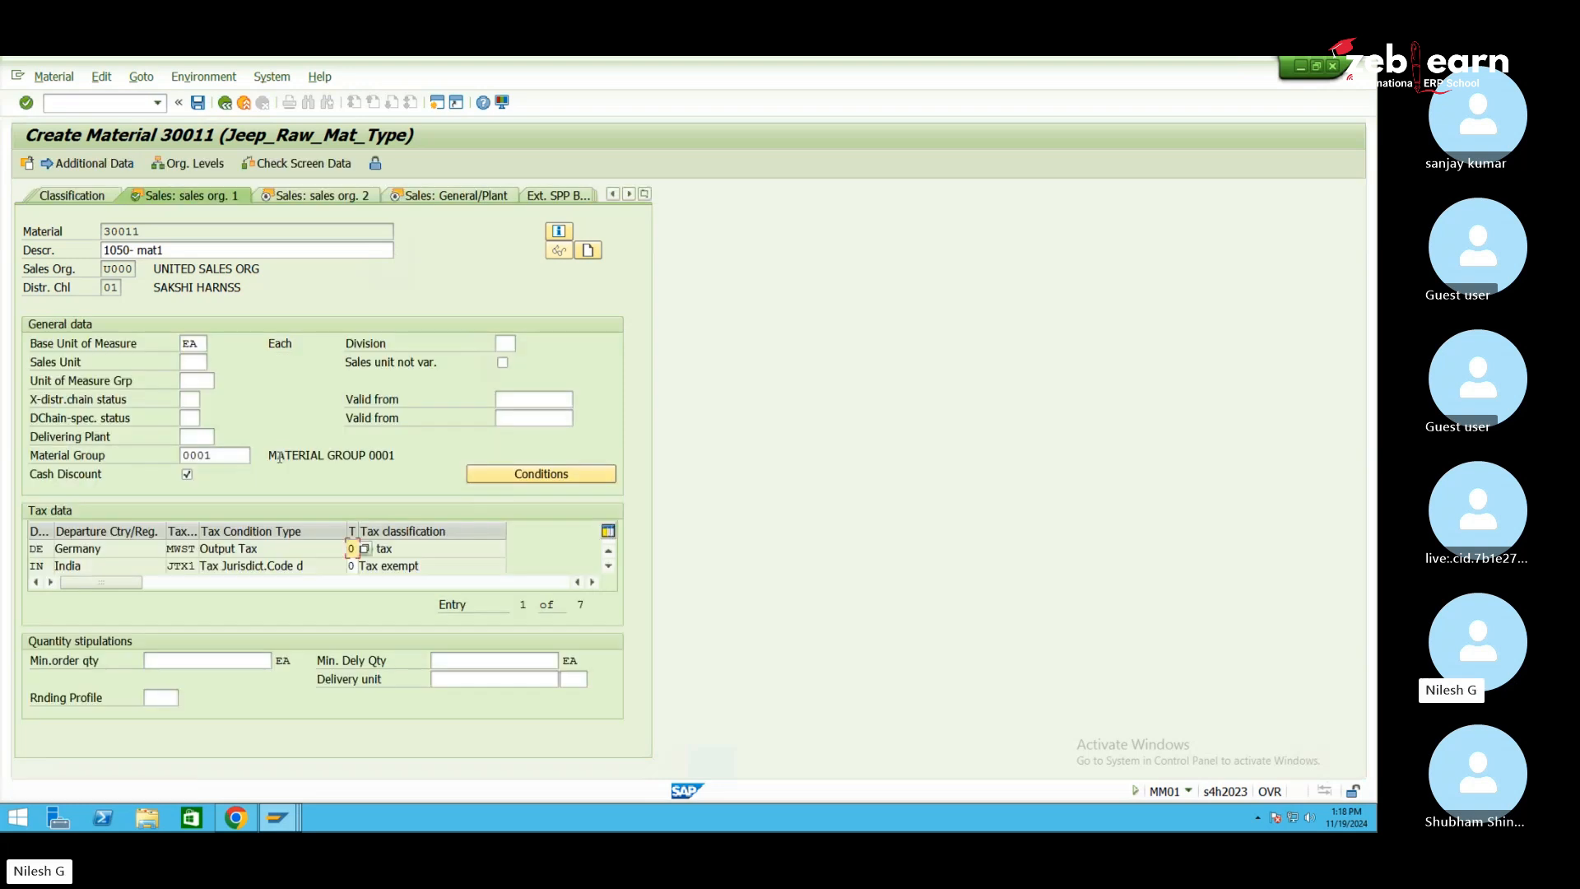
# Set item category group NORM and availability check 01, advancing to Purchasing
pyautogui.press('Return')
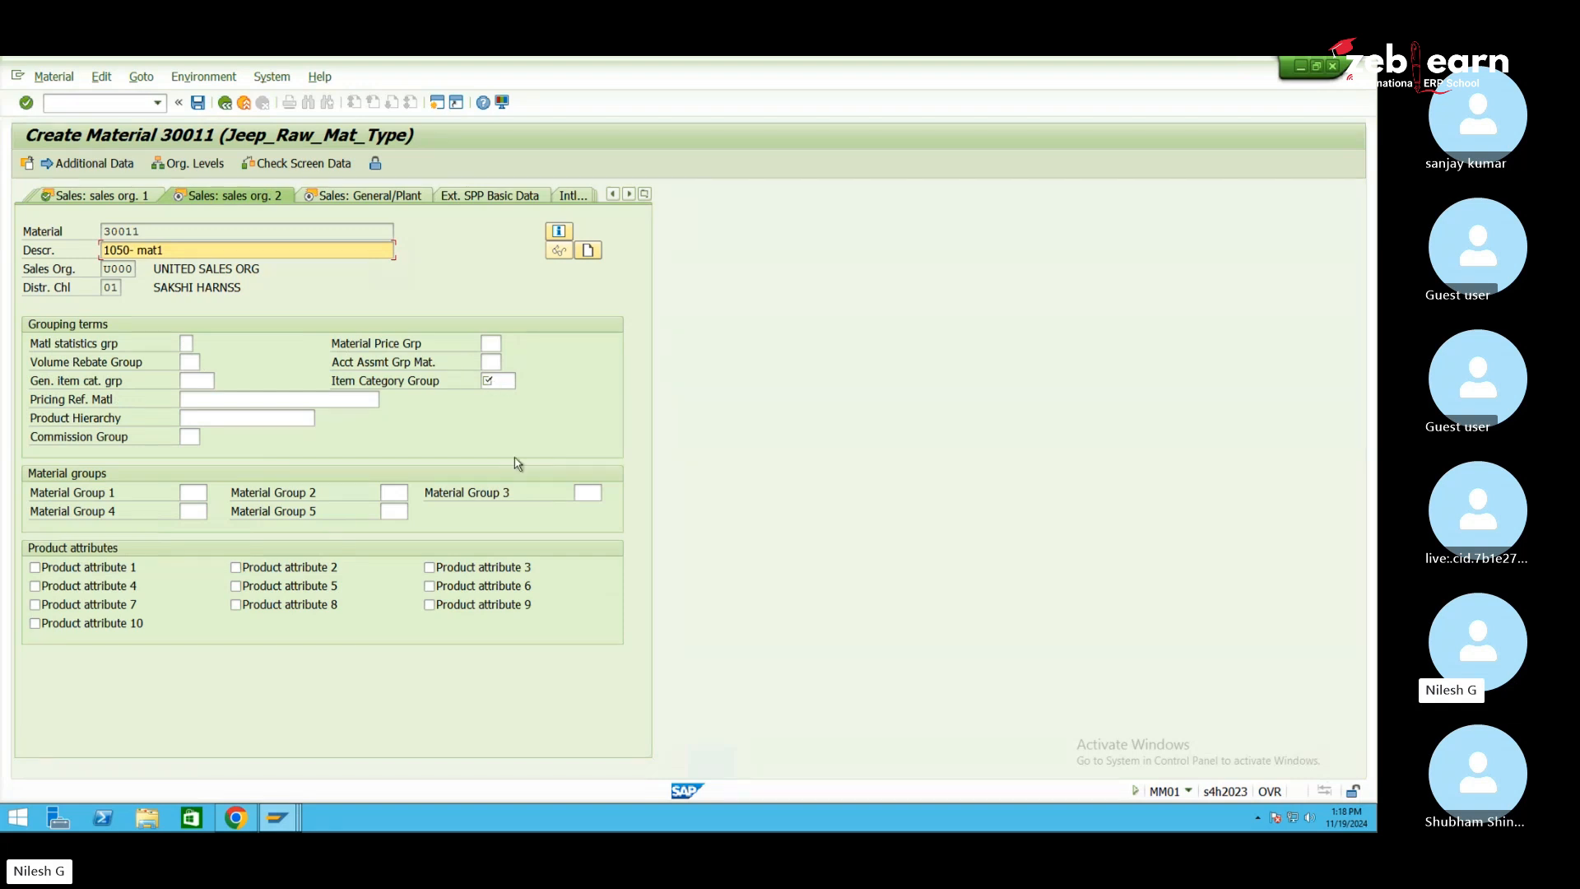
pyautogui.press('Return')
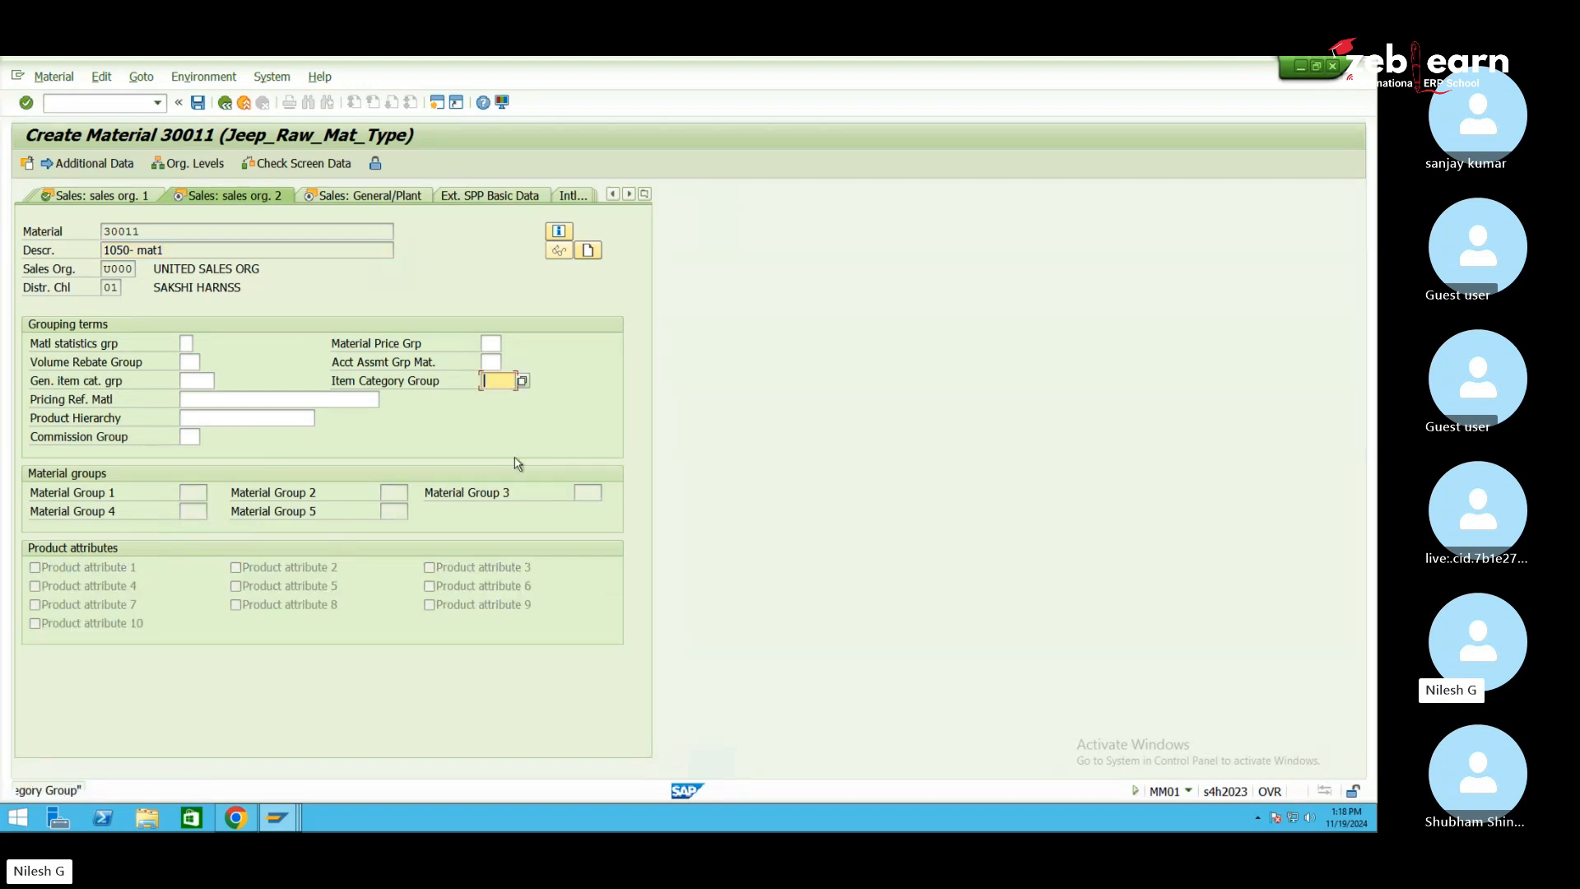
pyautogui.press('Return')
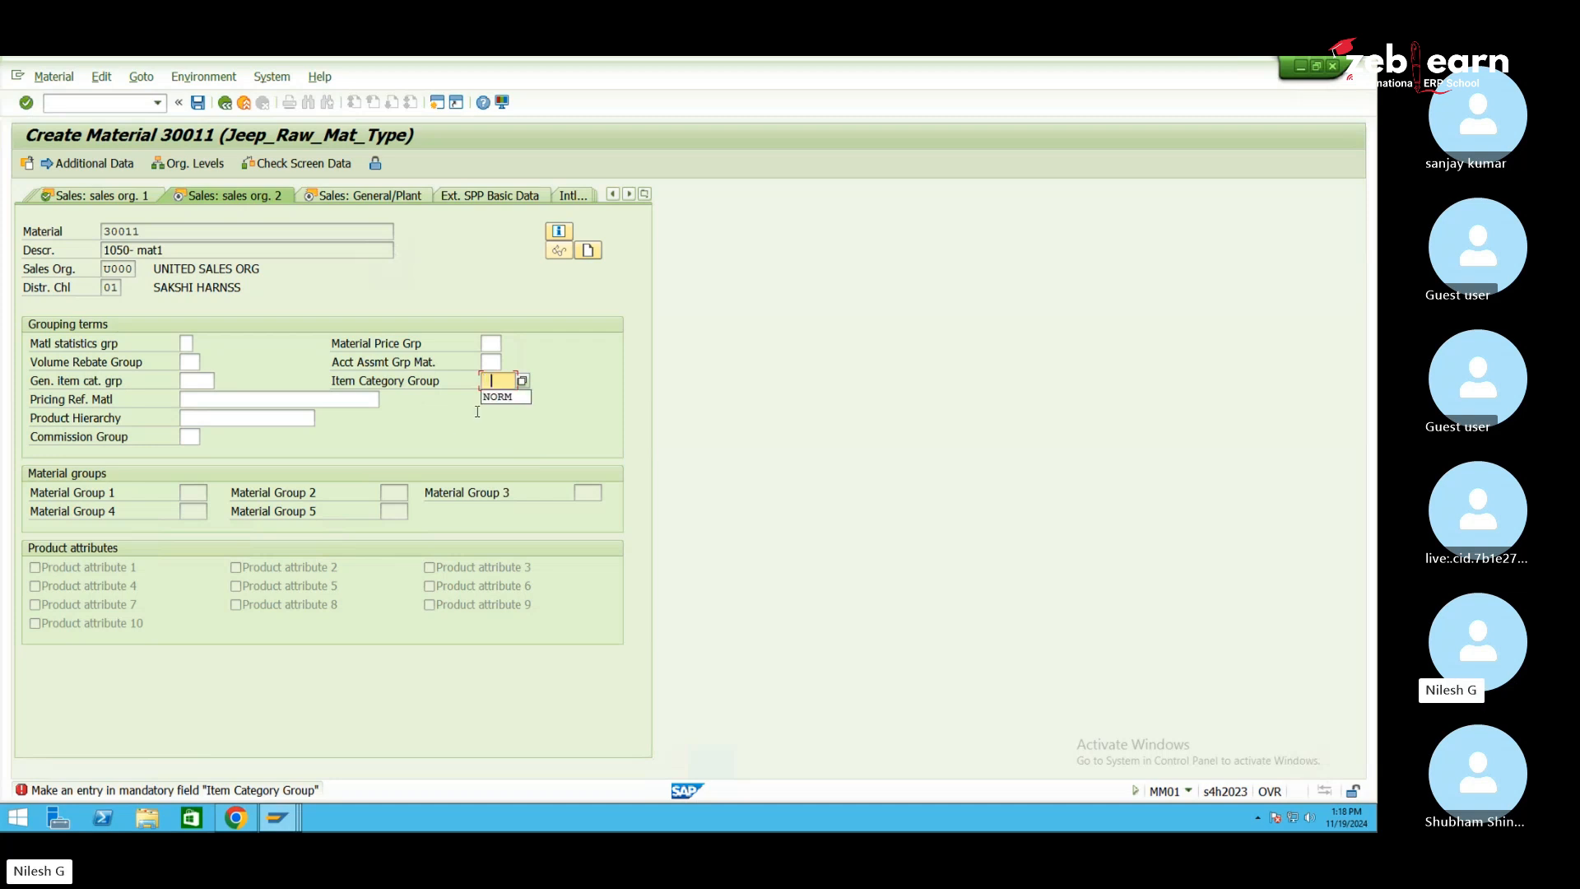
pyautogui.click(499, 396)
pyautogui.press('Return')
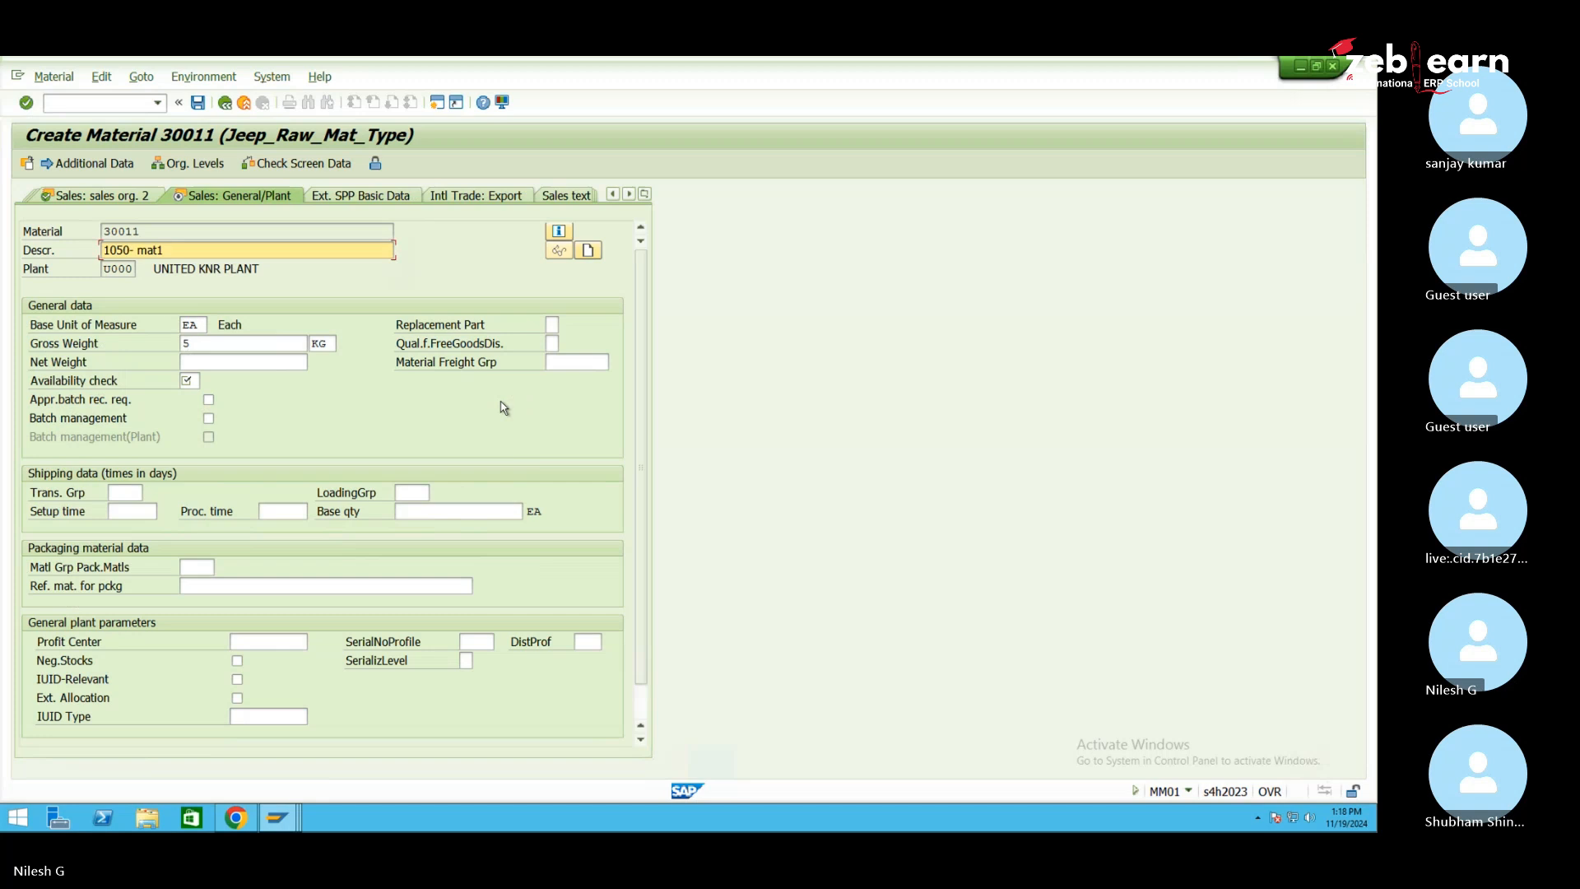
pyautogui.click(188, 380)
pyautogui.write('01')
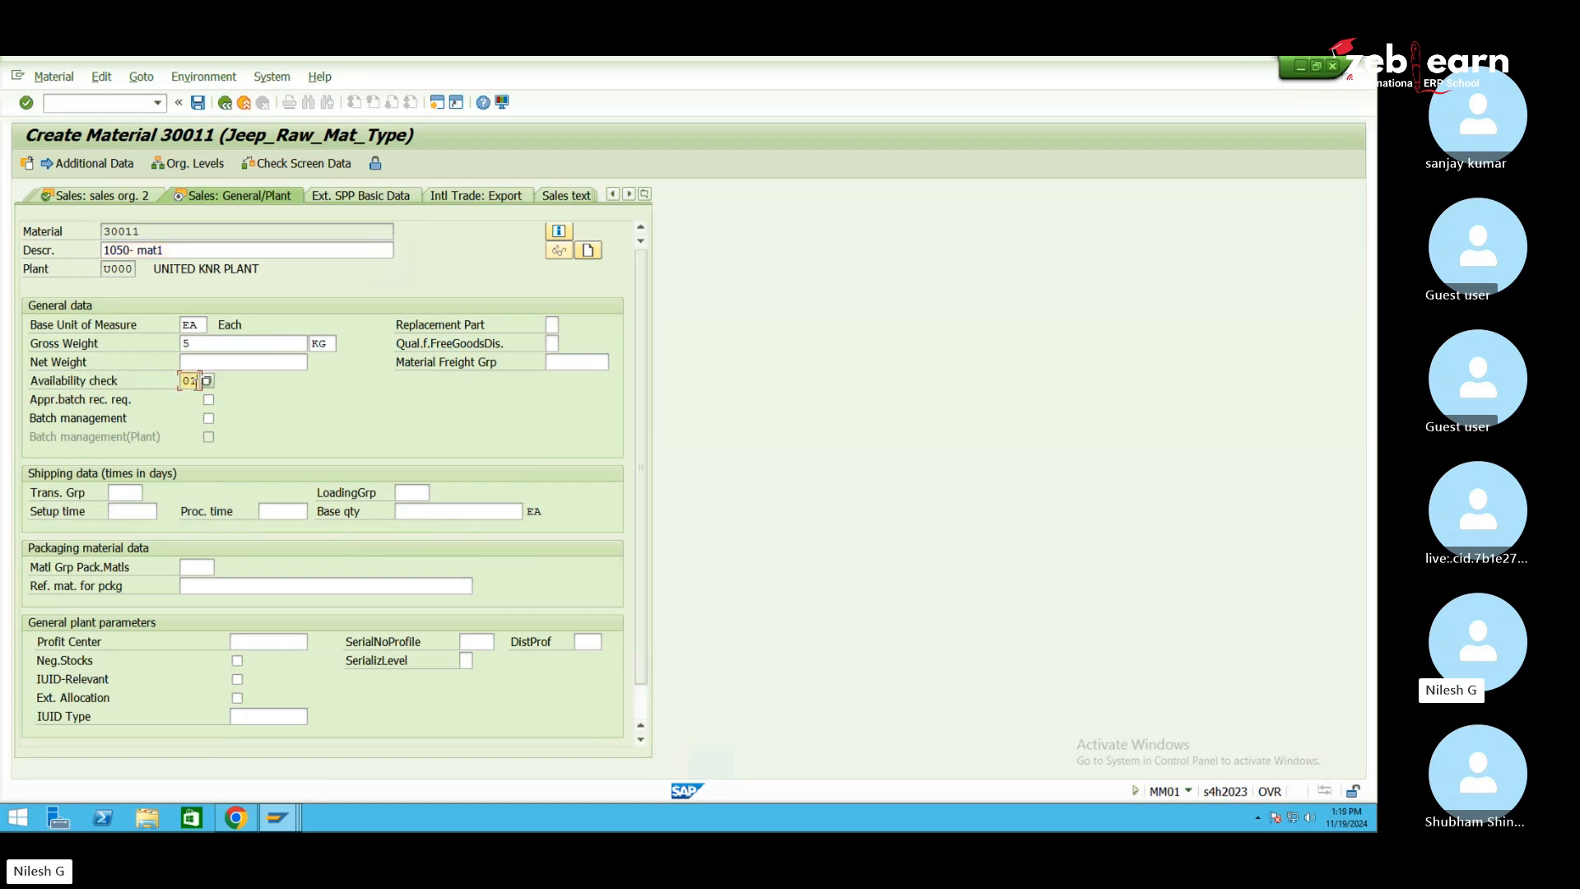
pyautogui.press('Return')
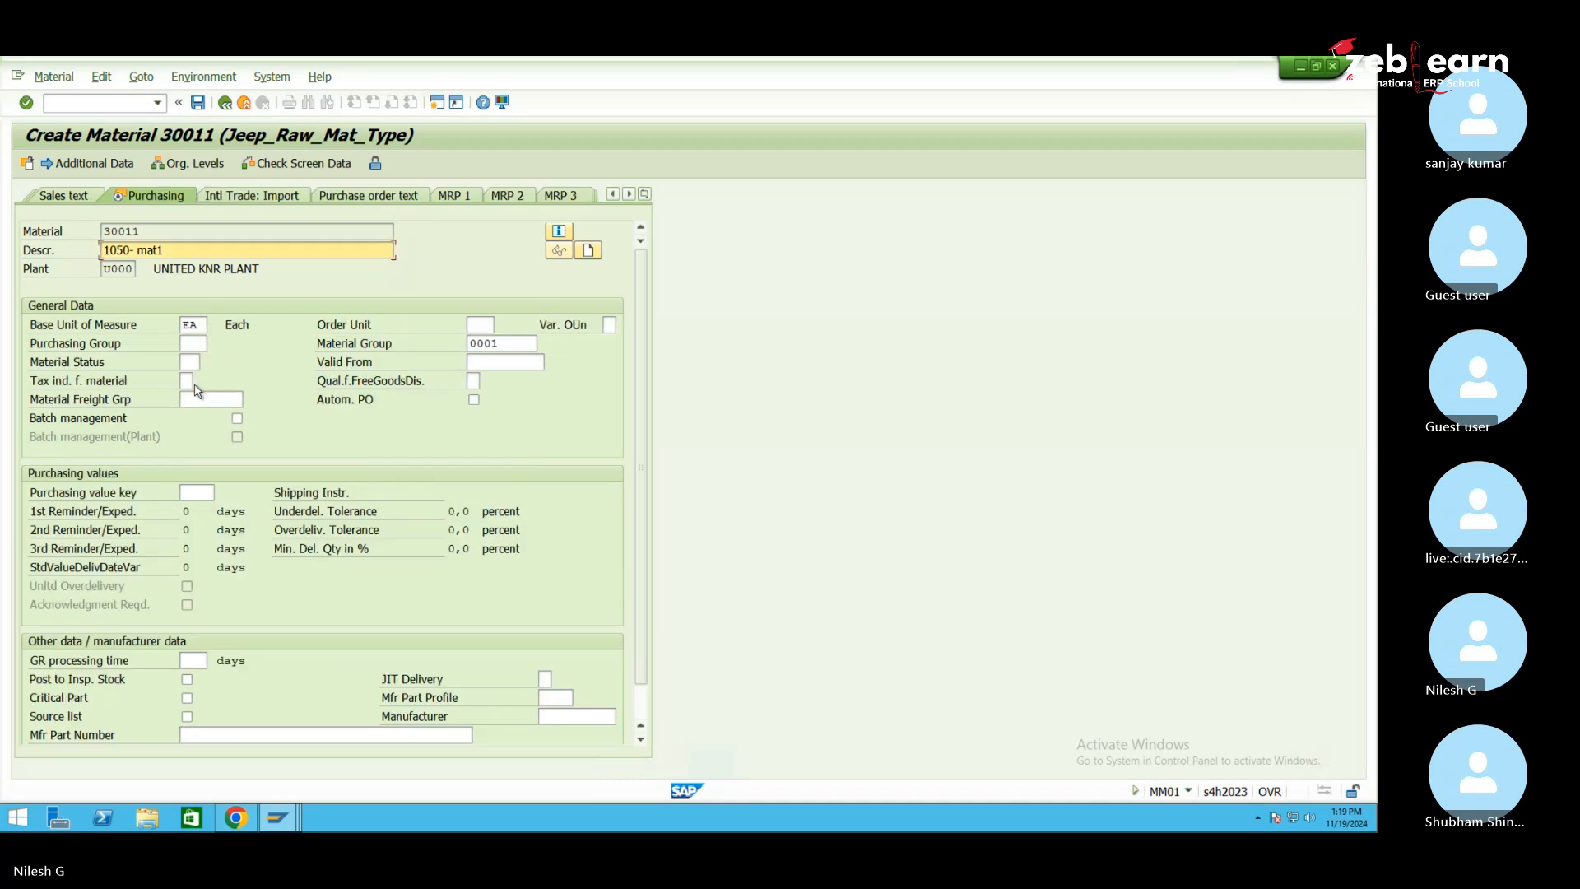
# On Accounting 1, choose valuation class 3000 Raw Materials
pyautogui.press('Return')
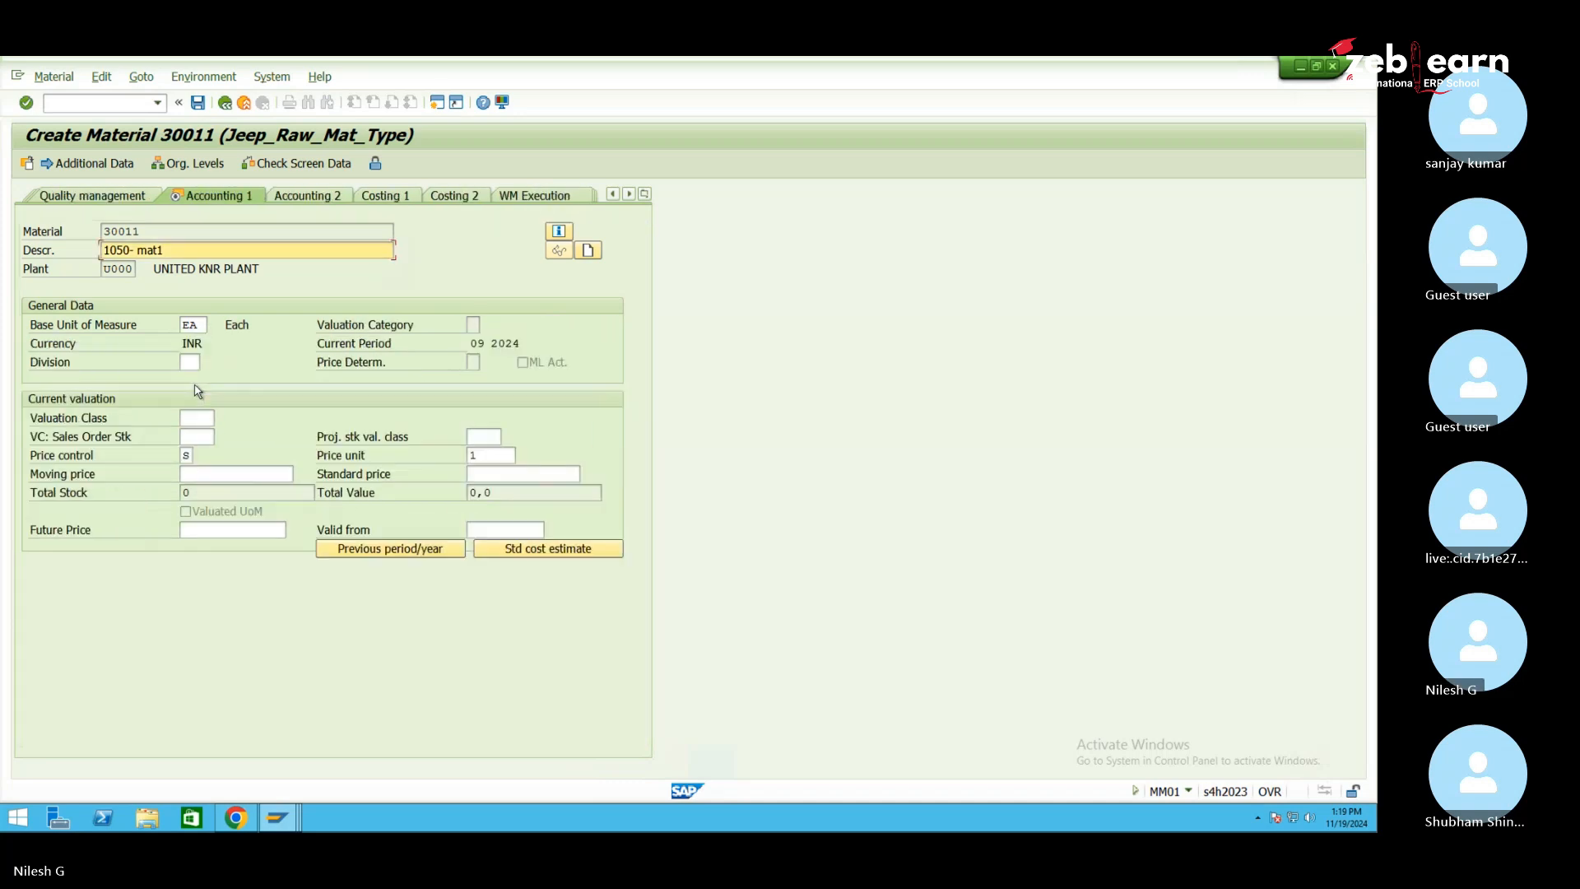
pyautogui.click(205, 418)
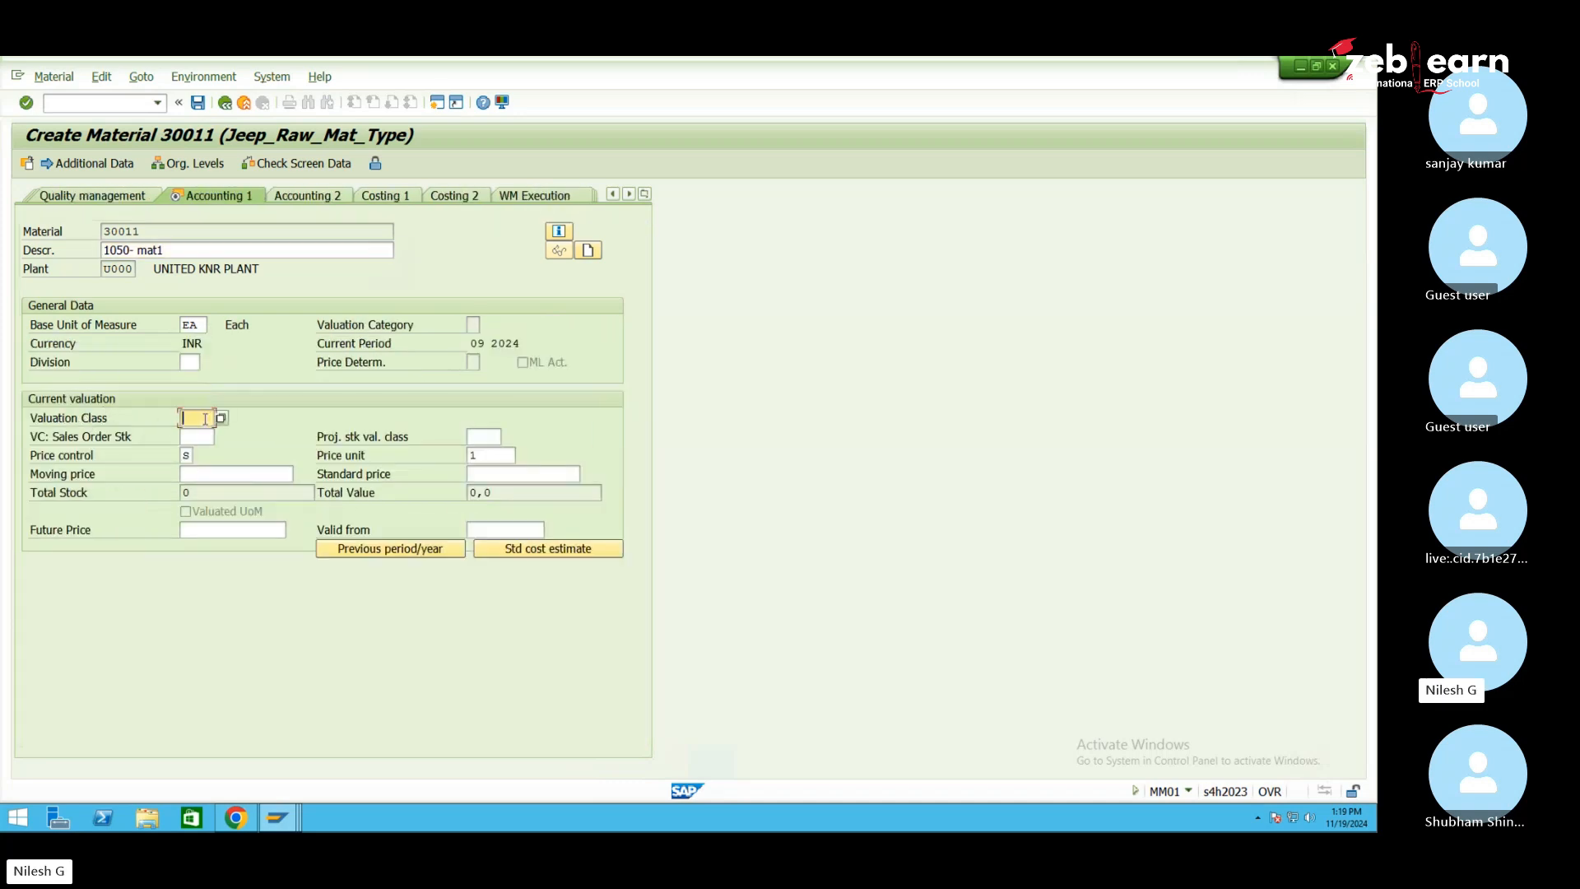
pyautogui.click(221, 418)
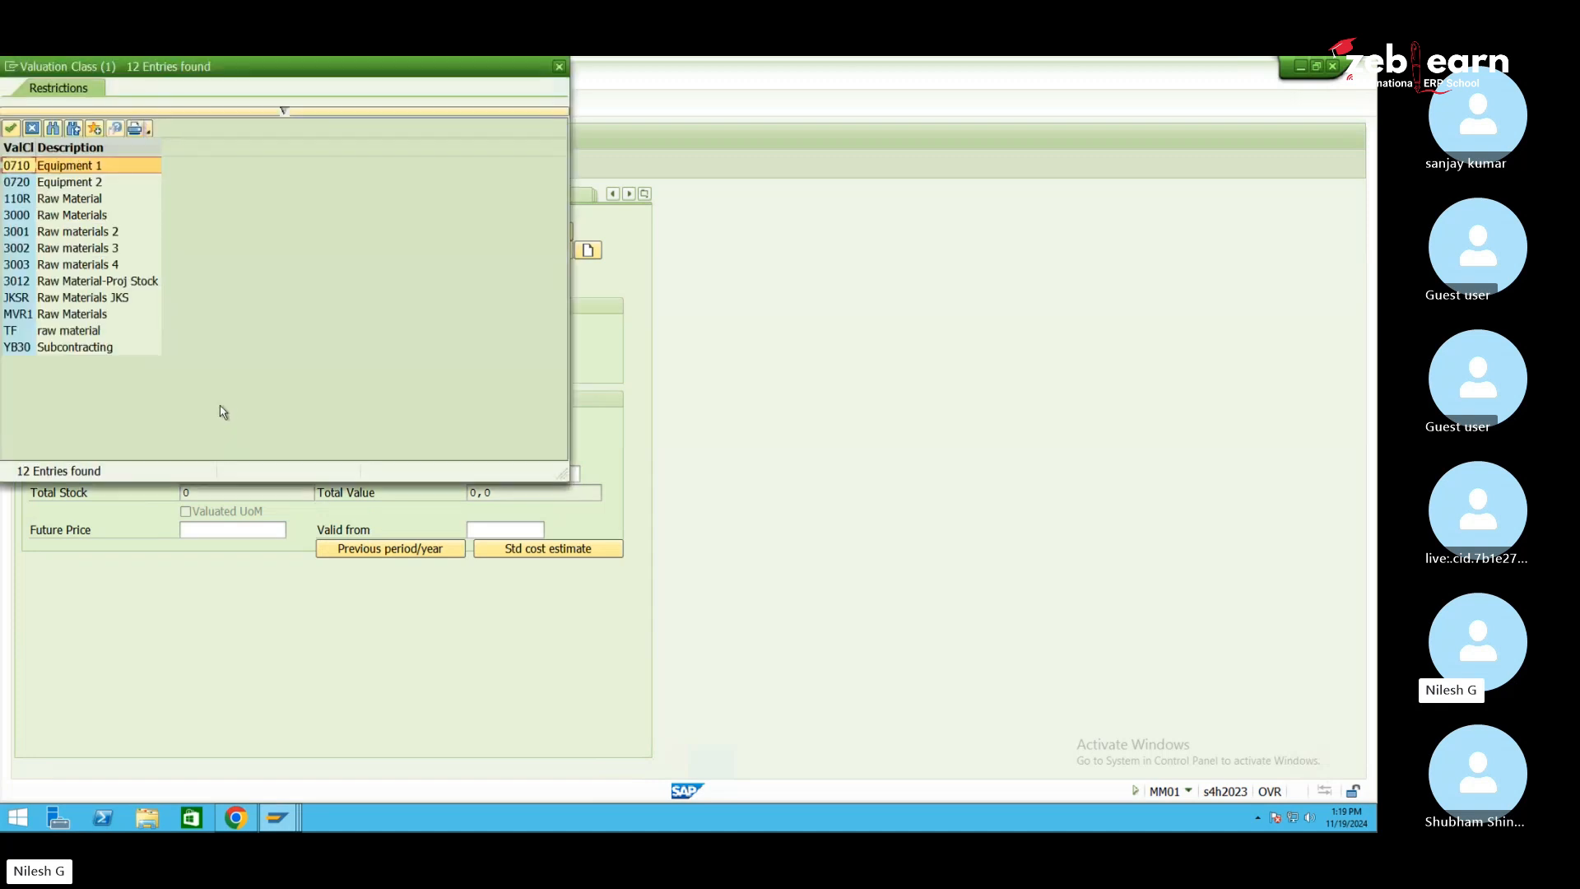
pyautogui.doubleClick(59, 217)
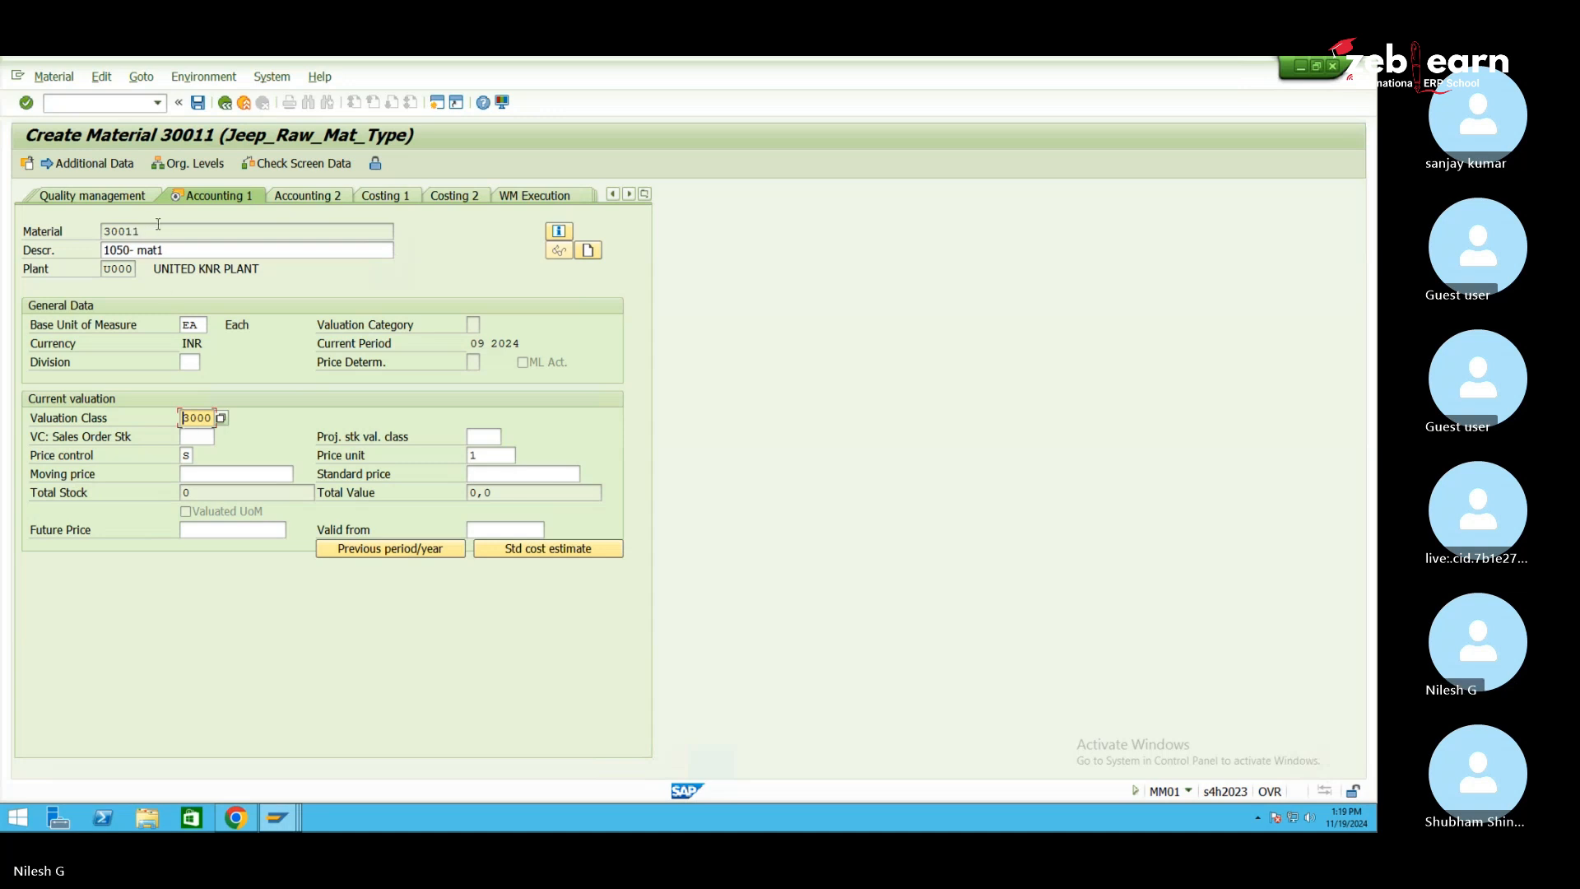
# Save material 30011, accepting the standard price warning
pyautogui.moveTo(148, 228); pyautogui.dragTo(100, 231)
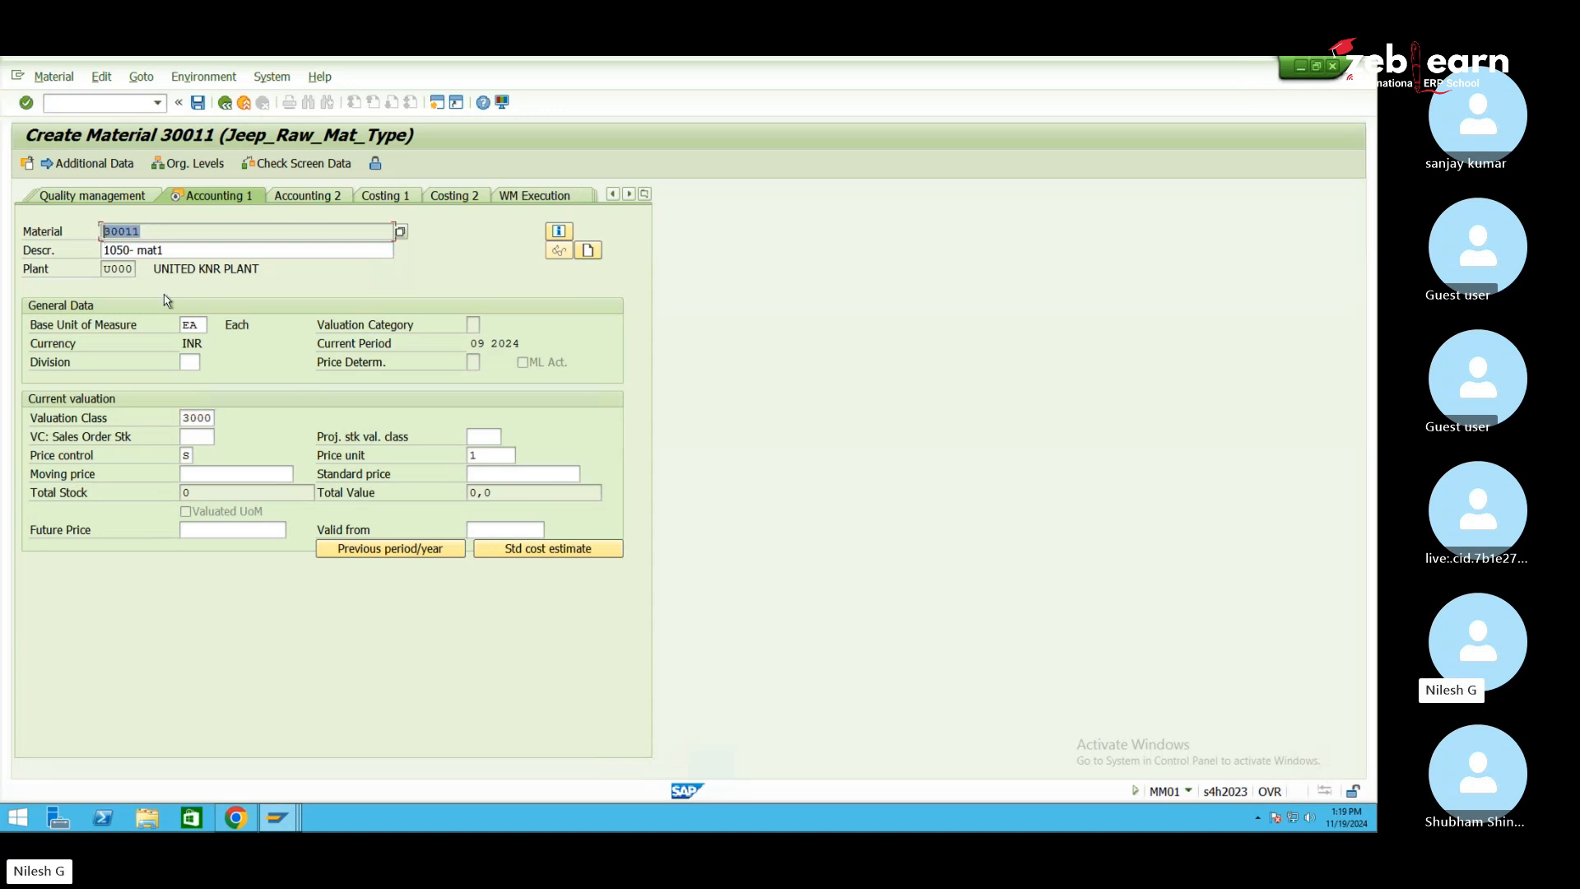
pyautogui.click(197, 104)
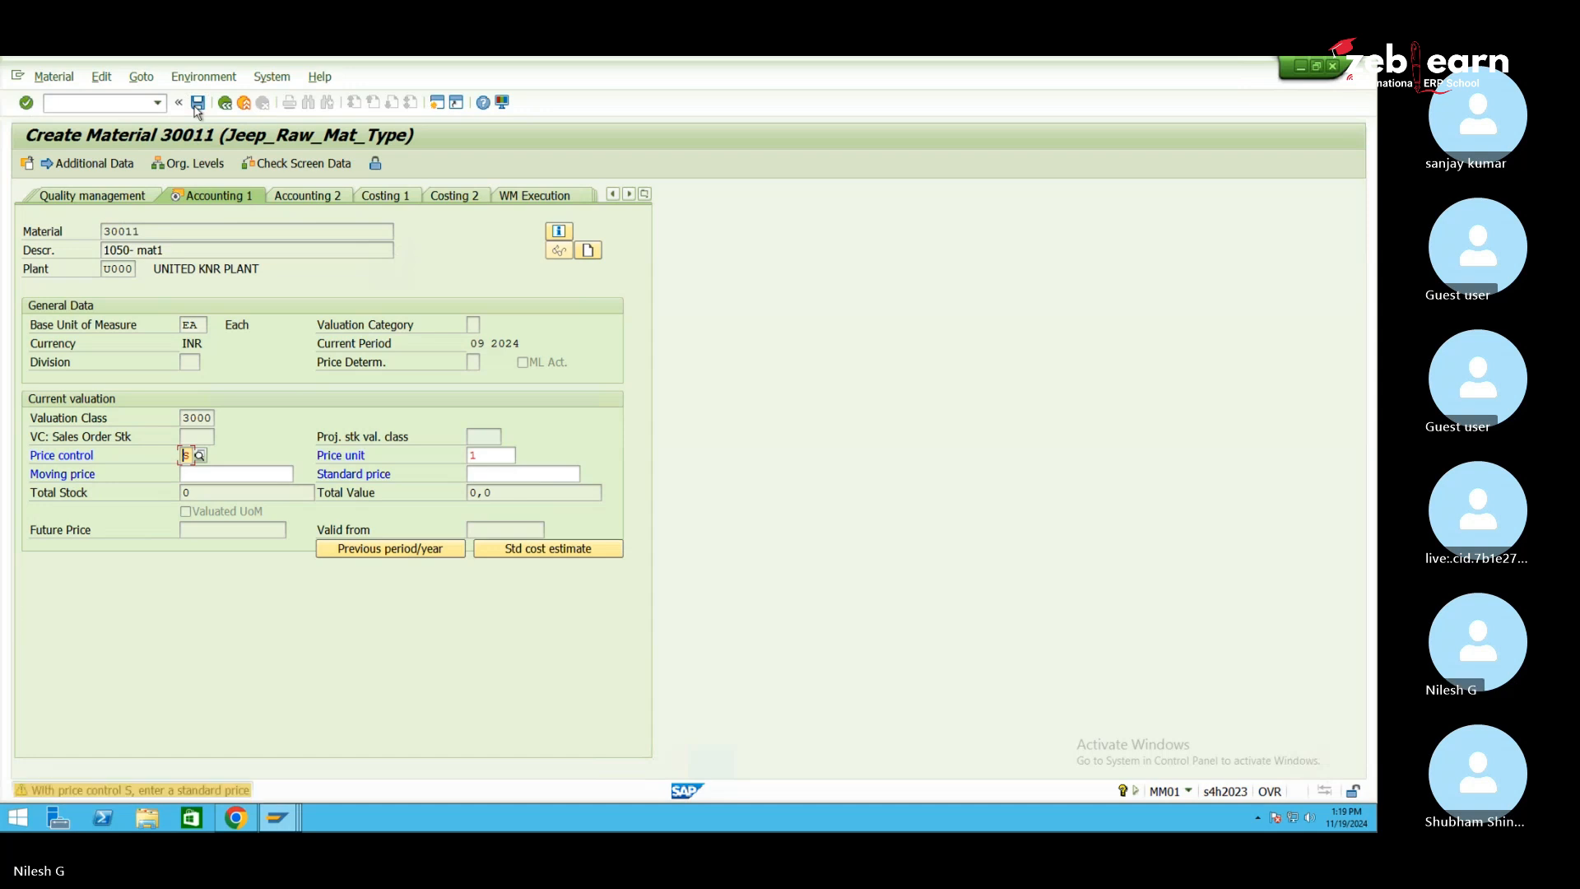
pyautogui.click(197, 105)
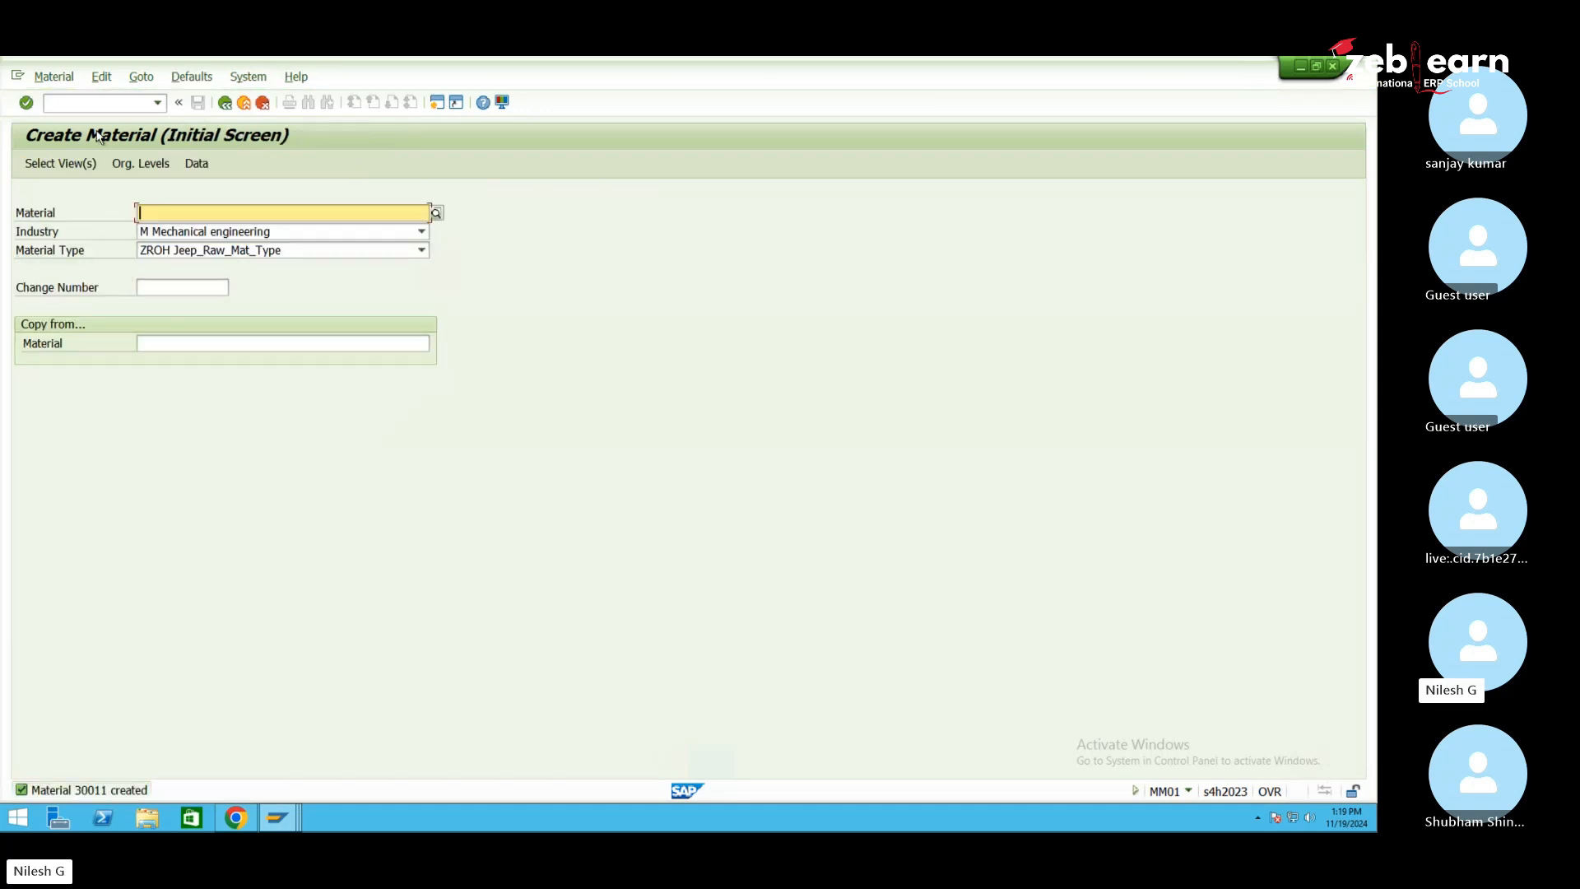
# Run /nCKMSTART for plant 1050 with background processing and test run turned off
pyautogui.click(99, 103)
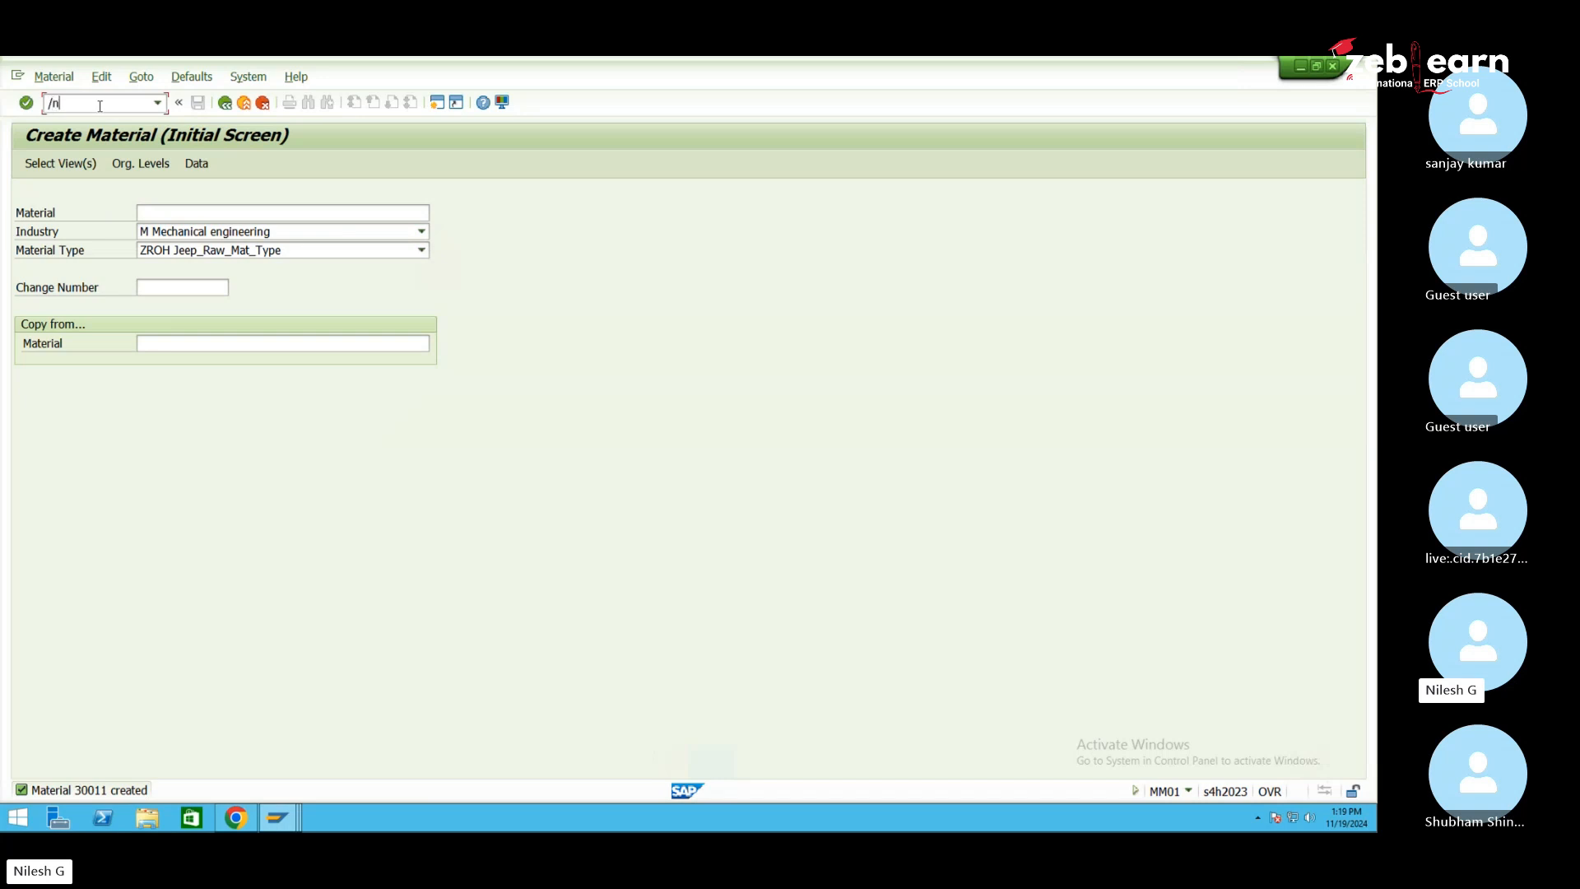
pyautogui.write('/nckmstart')
pyautogui.press('Return')
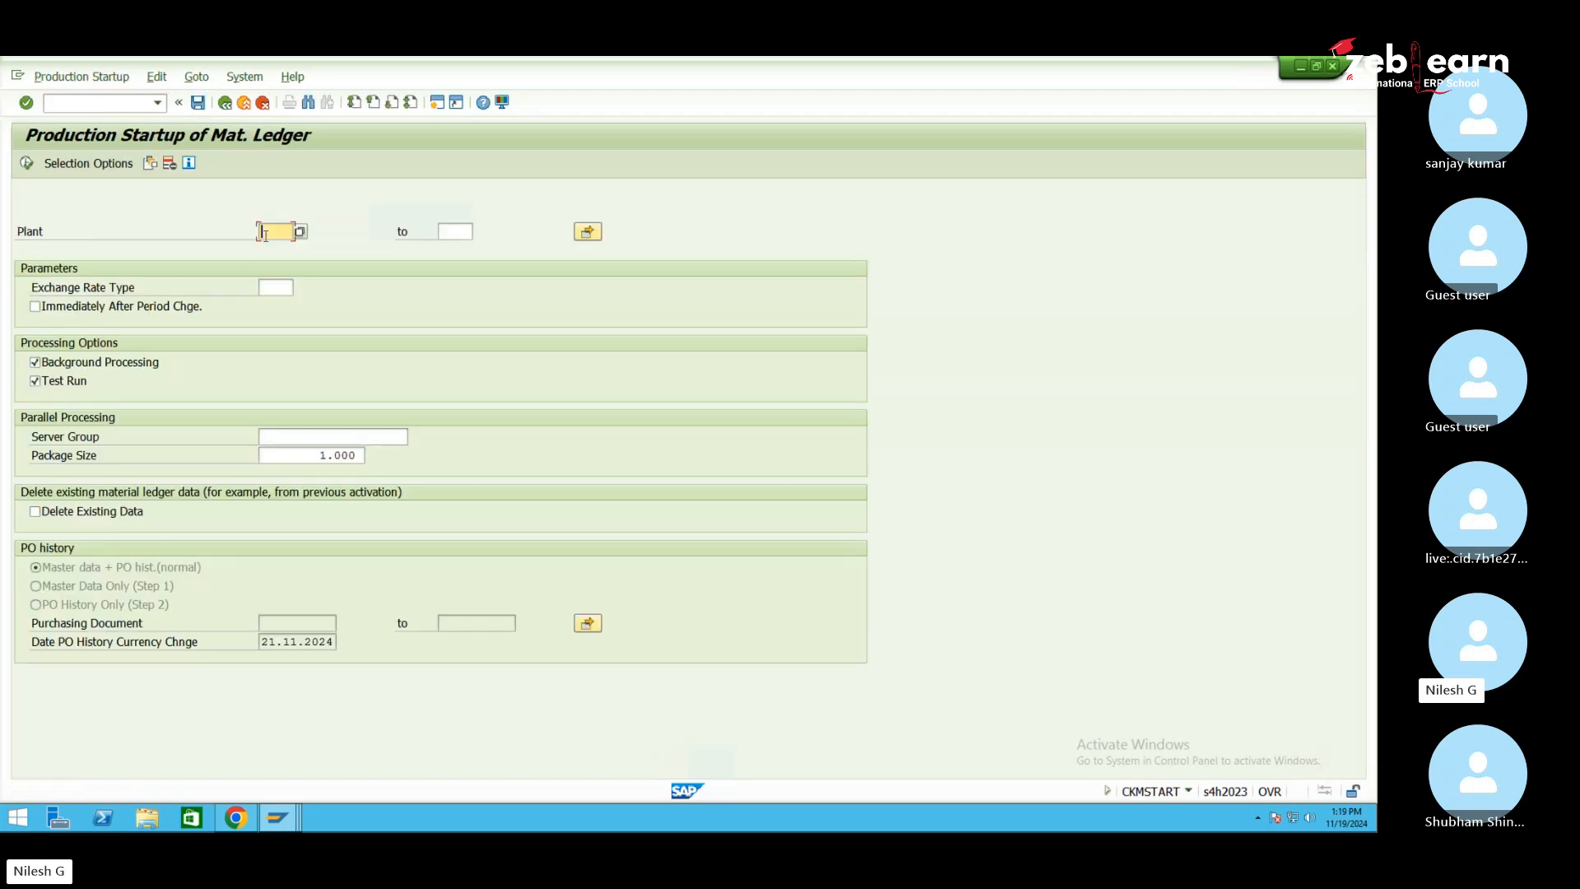
pyautogui.write('1-5')
pyautogui.press('BackSpace')
pyautogui.press('BackSpace')
pyautogui.press('BackSpace')
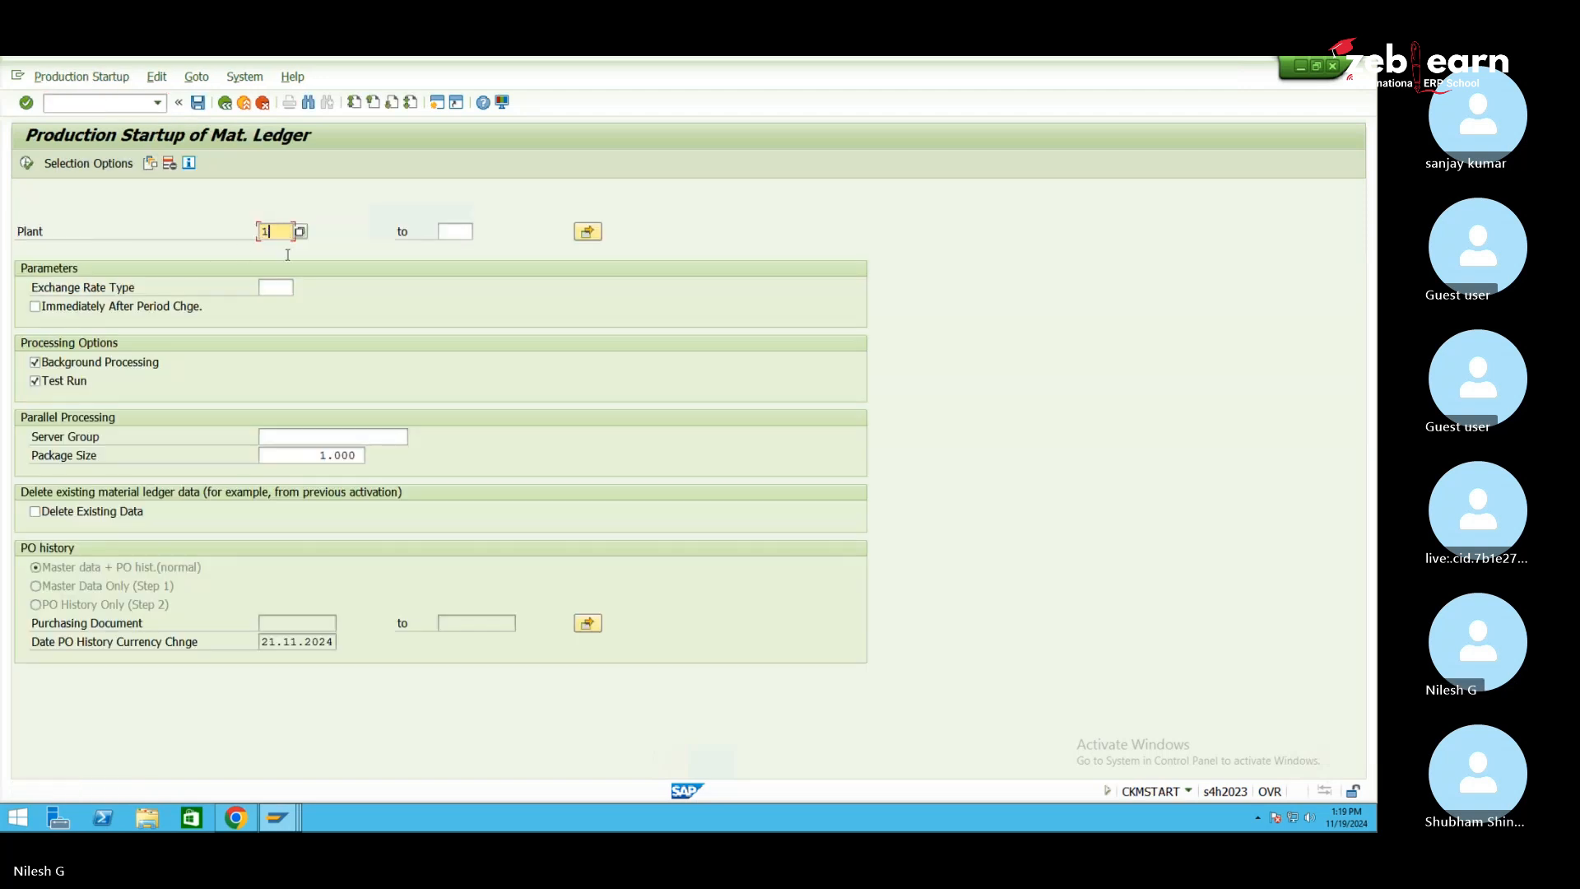
pyautogui.write('050')
pyautogui.click(88, 363)
pyautogui.click(52, 380)
pyautogui.click(31, 165)
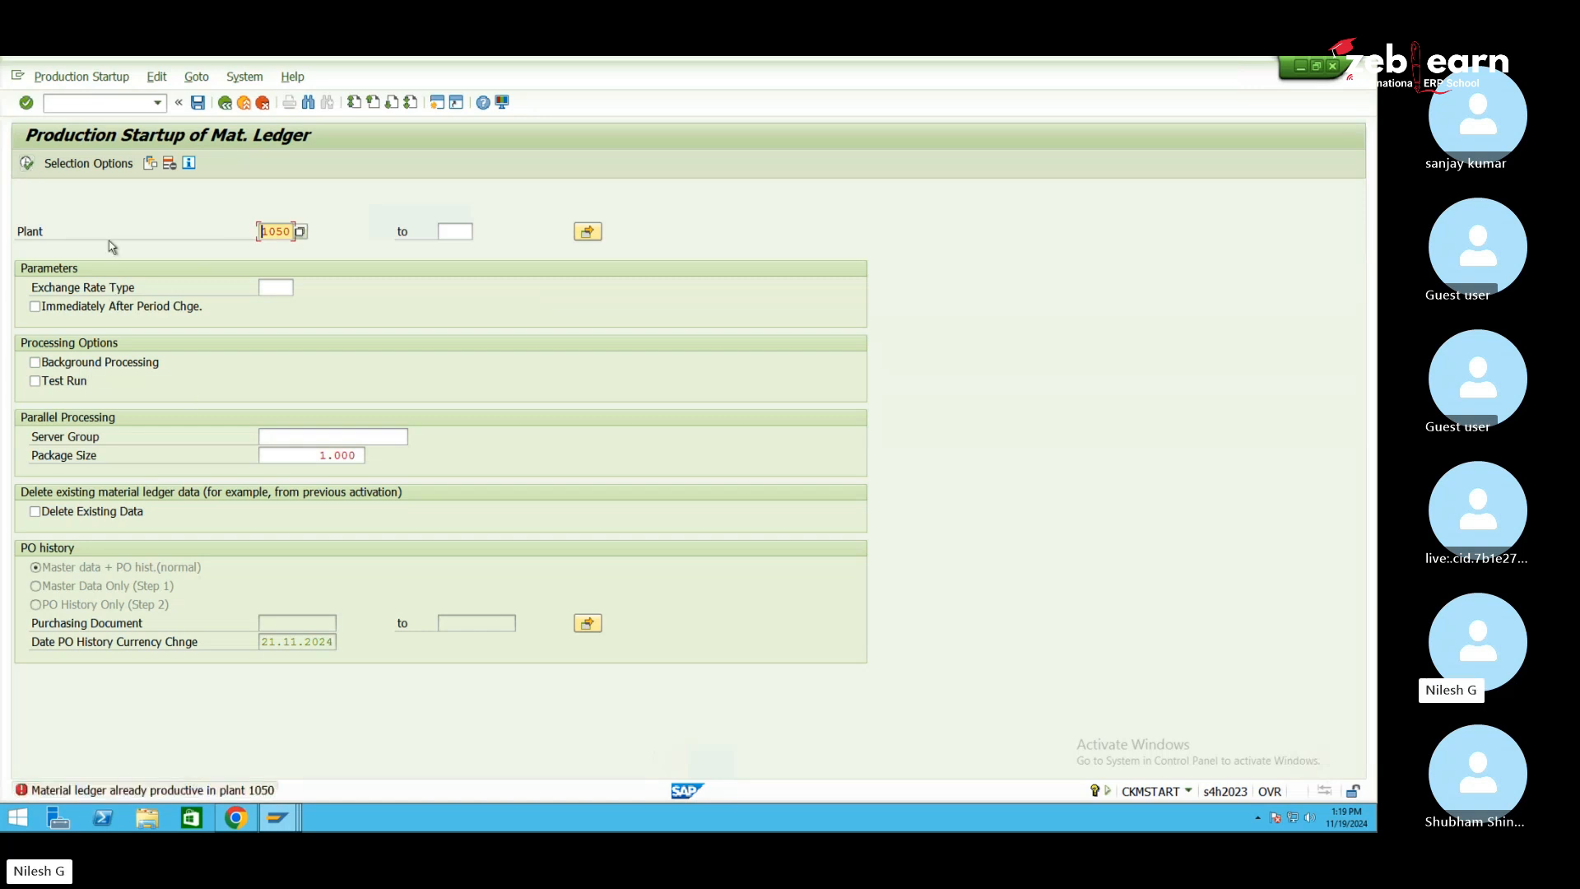
# Return to the SAP Easy Access menu with /n
pyautogui.click(108, 101)
pyautogui.write('/n')
pyautogui.press('Return')
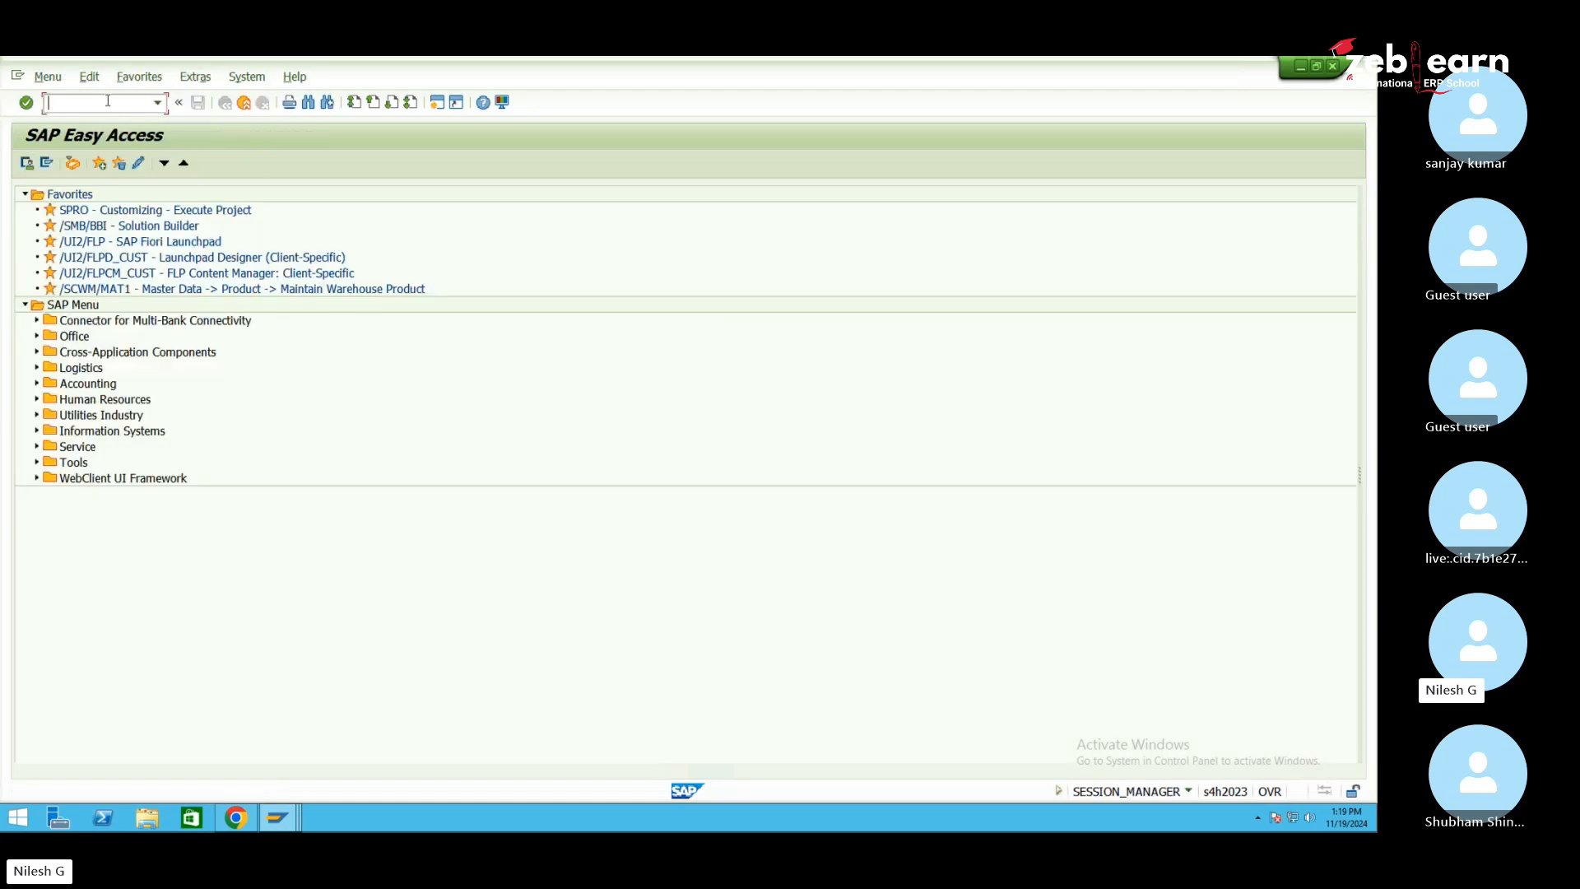
# Open Maintain Warehouse Product (/SCWM/MAT1) from the /SCWM/MON menu under Master Data > Product
pyautogui.write('/n/scwm')
pyautogui.write('/mon')
pyautogui.press('Return')
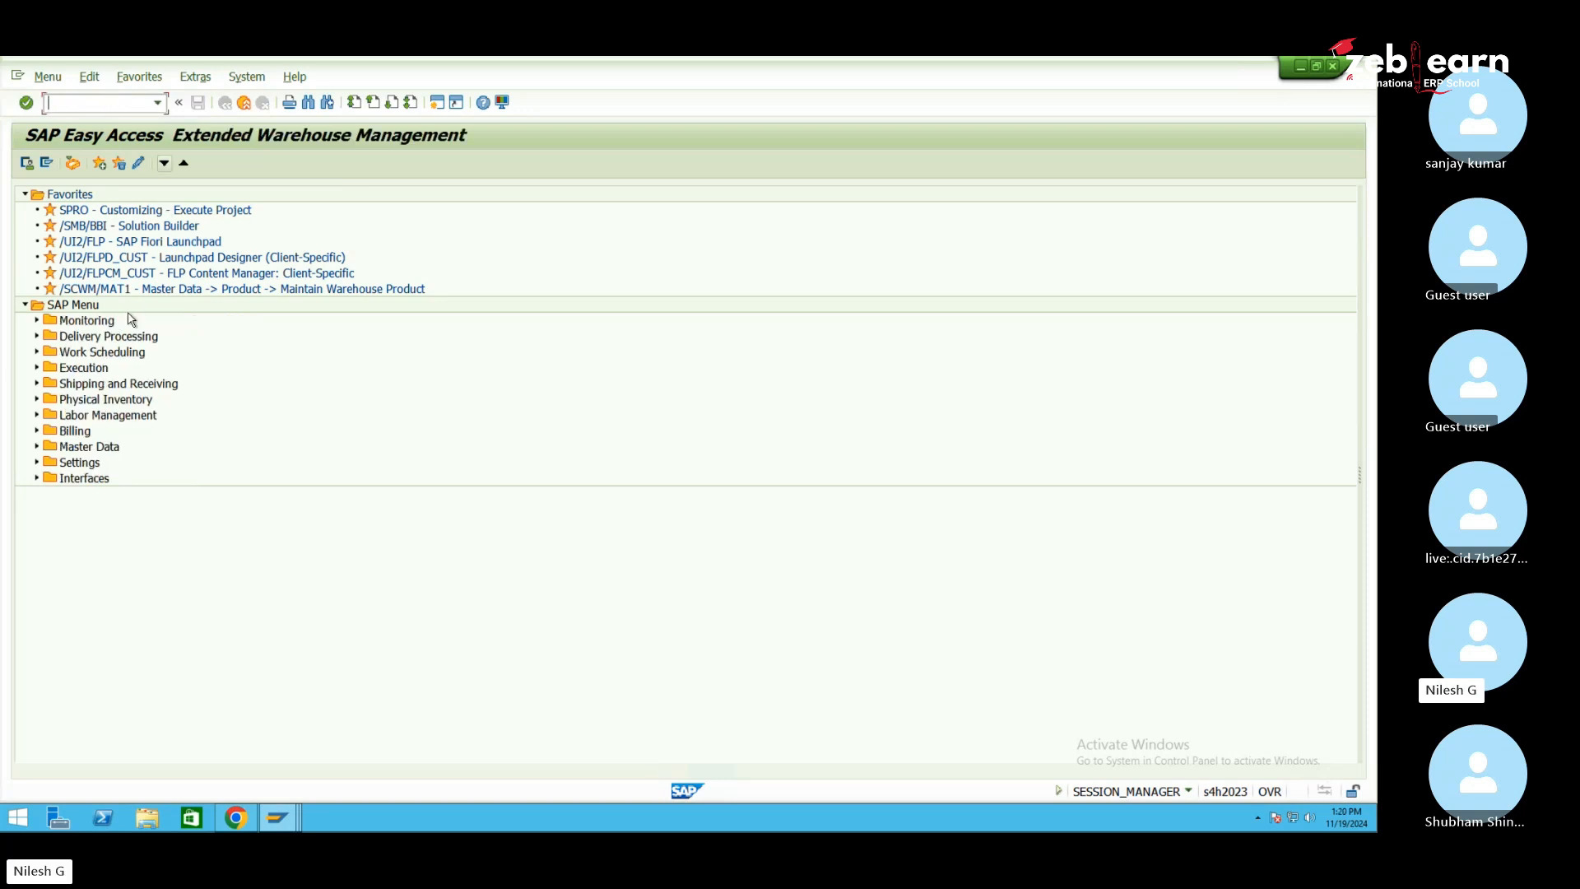
pyautogui.click(81, 449)
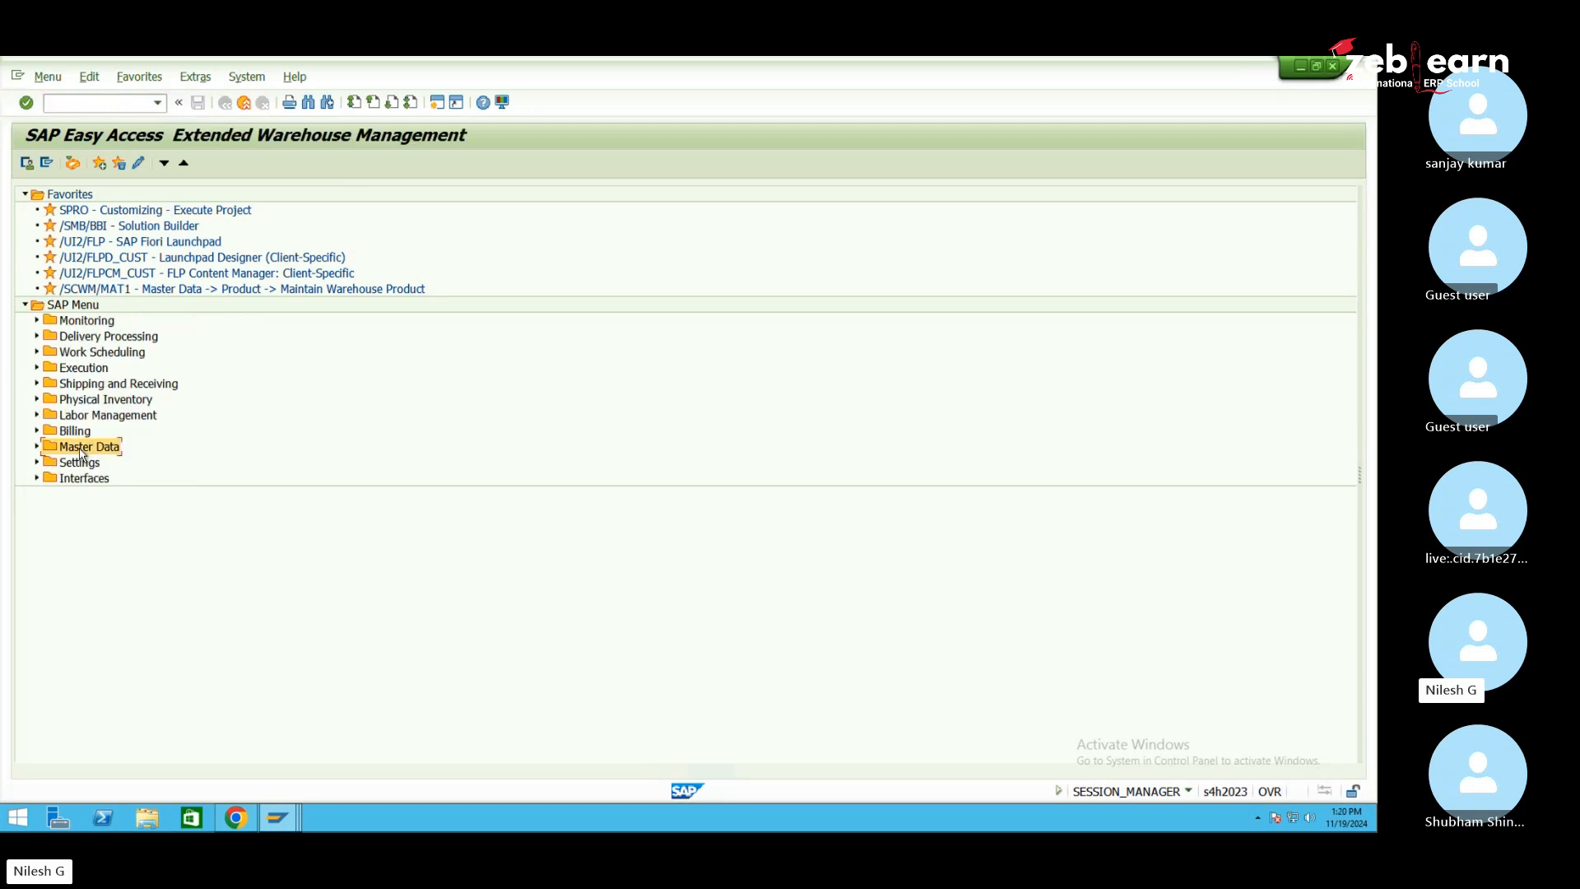
pyautogui.click(36, 449)
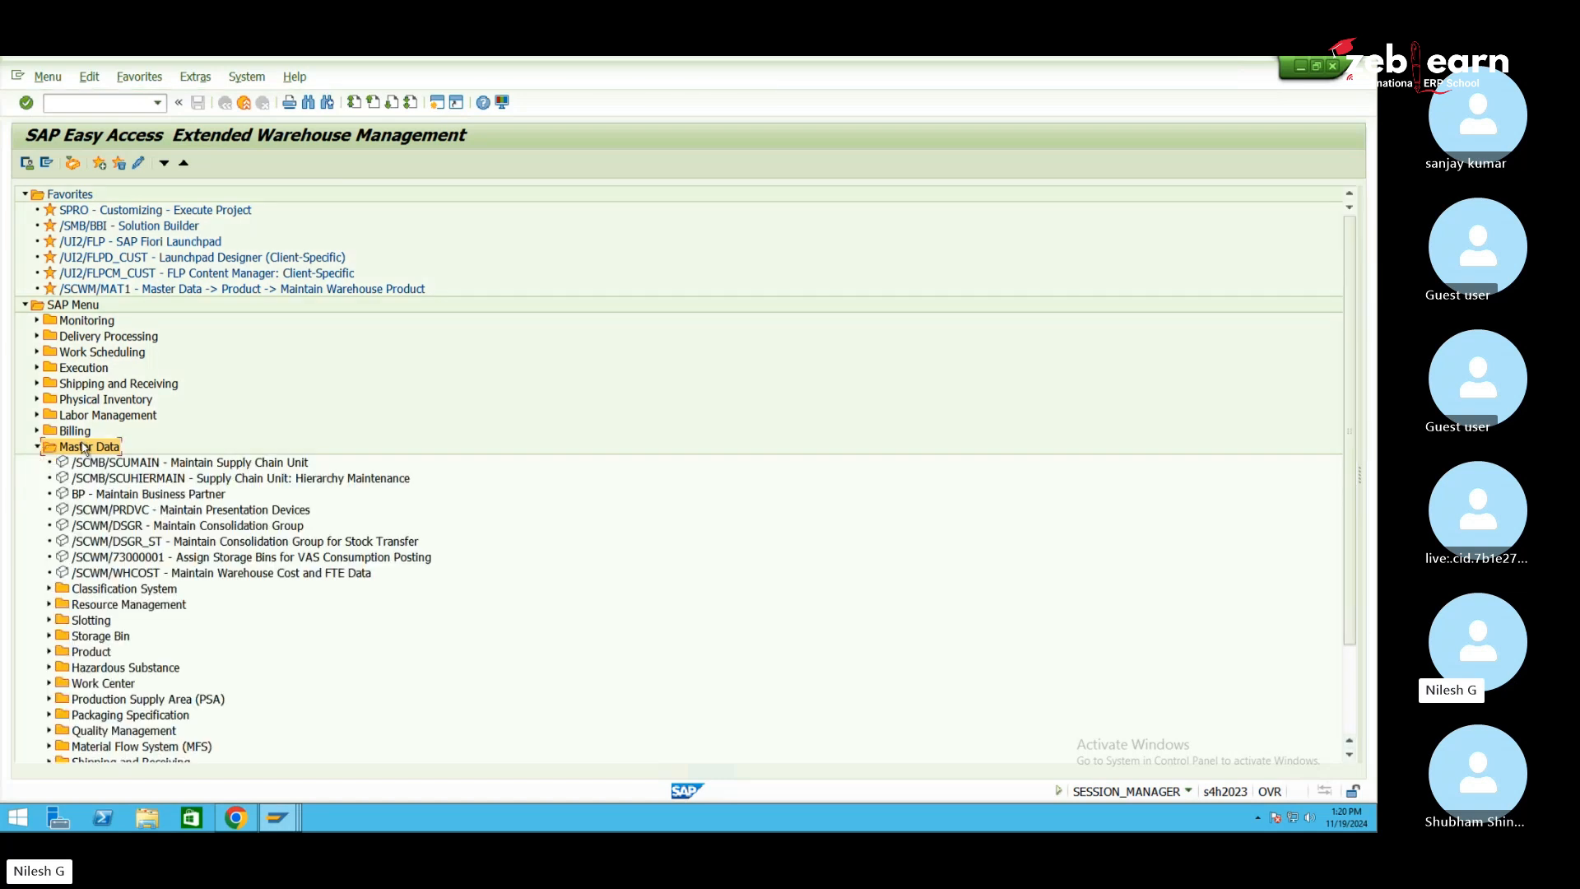
pyautogui.click(103, 653)
pyautogui.click(50, 654)
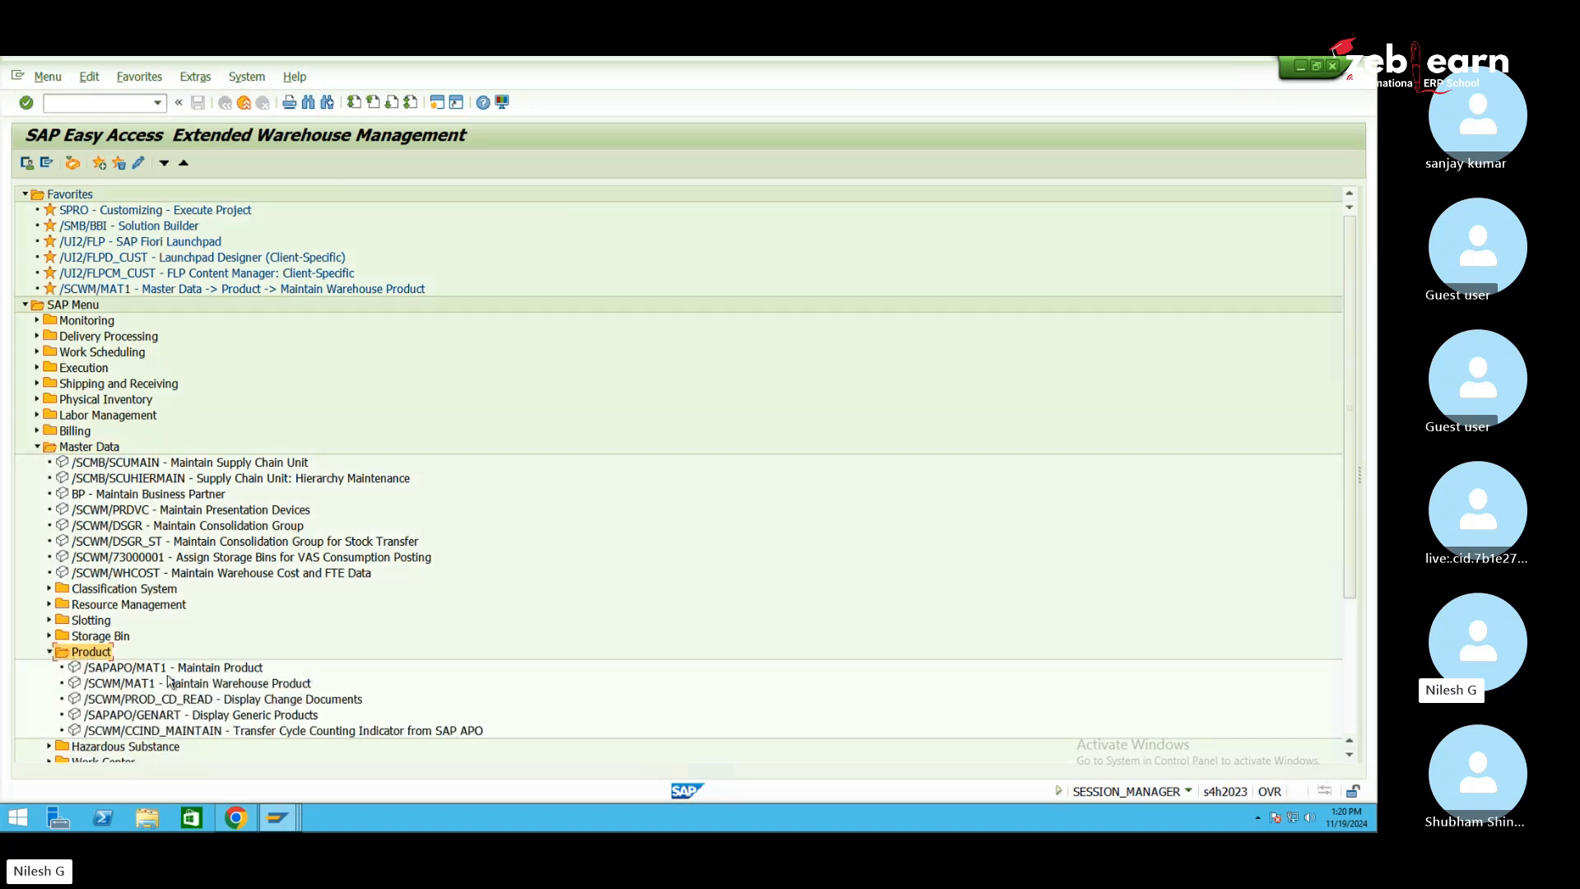
pyautogui.click(201, 685)
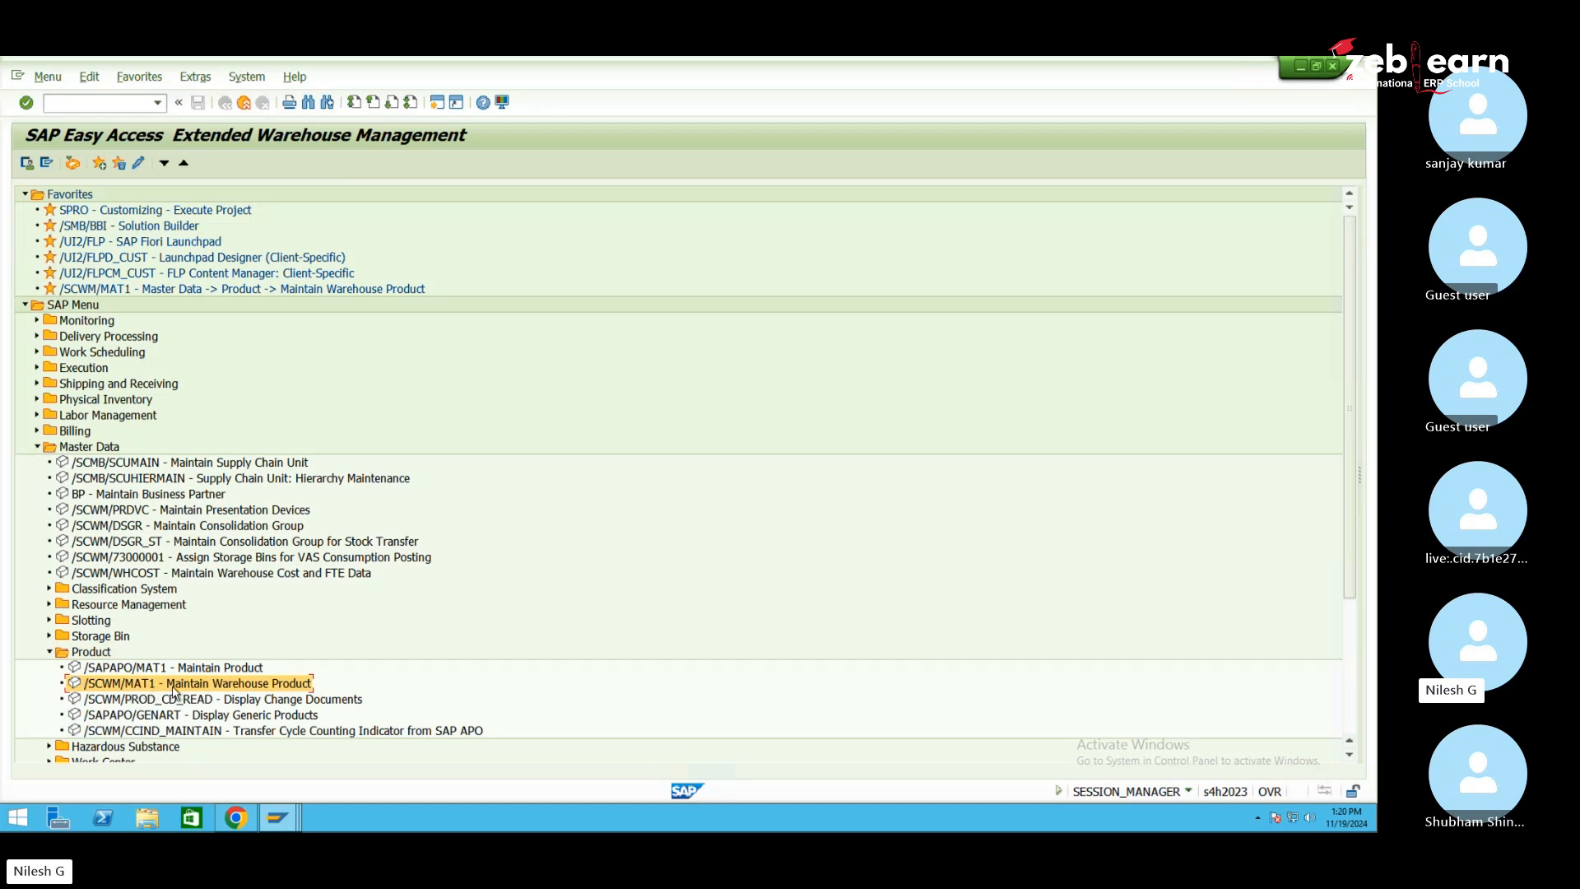
pyautogui.doubleClick(174, 692)
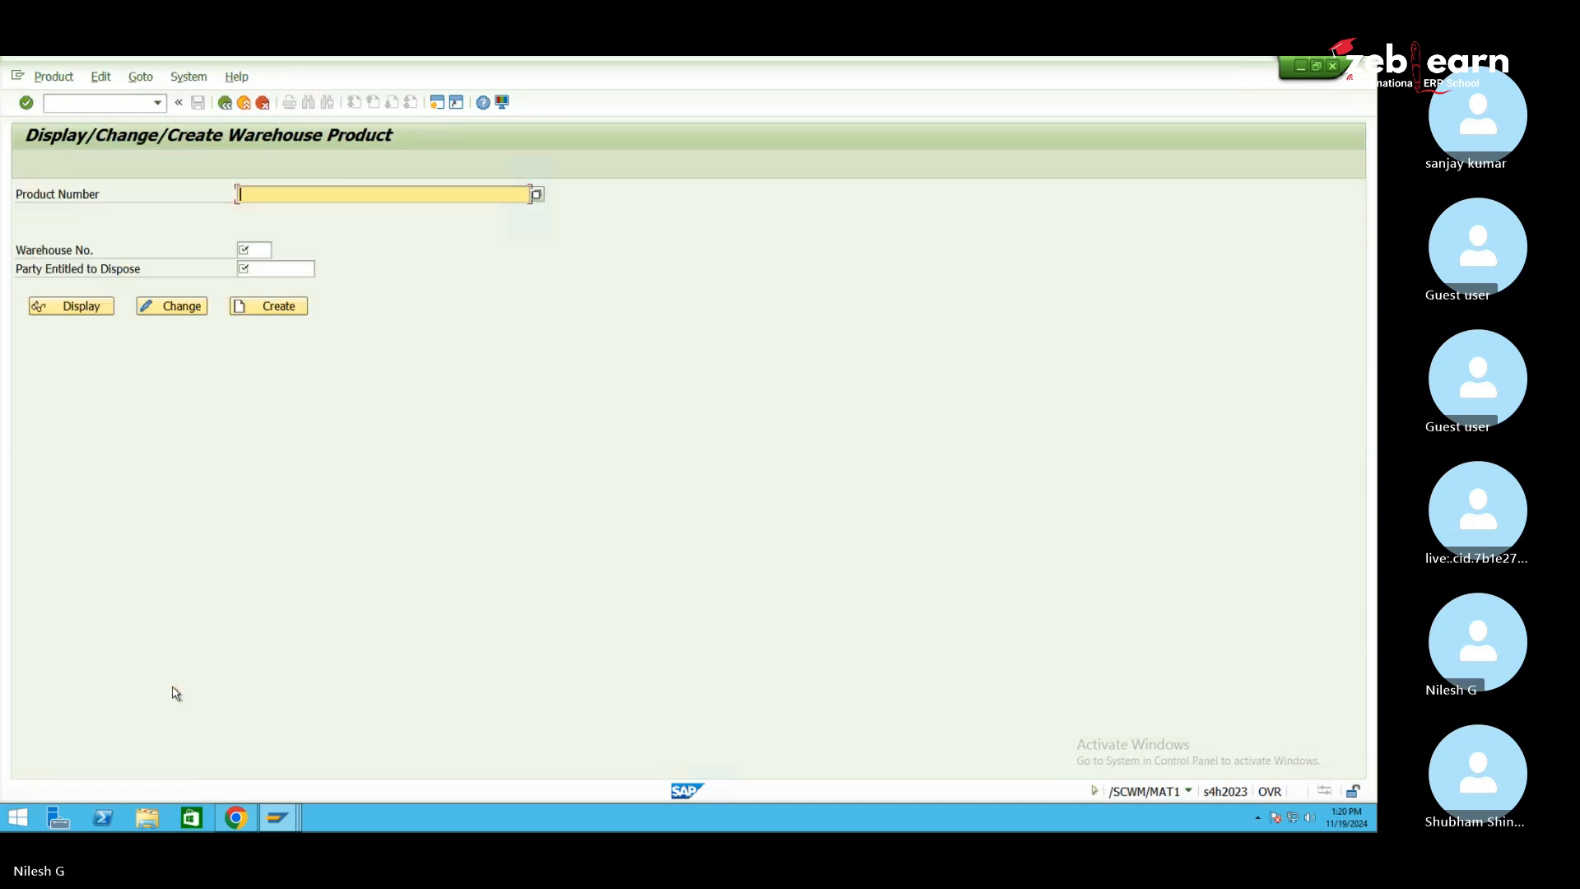
# Copy material number 30011 from the MM02 screen and paste it into Product Number
pyautogui.rightClick(279, 202)
pyautogui.click(275, 198)
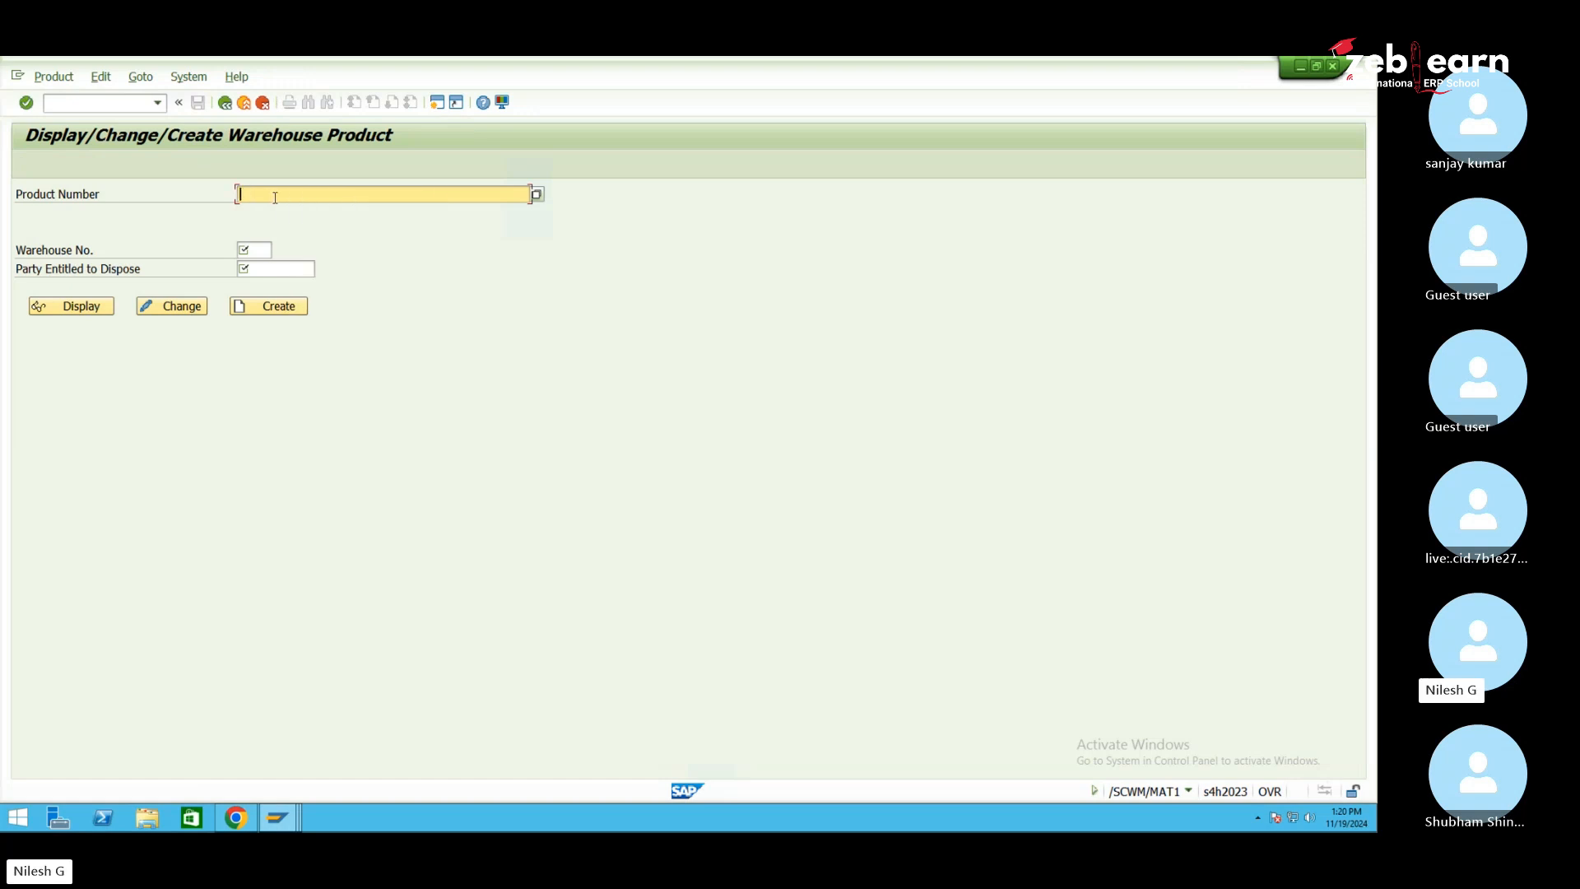
pyautogui.write('17100002')
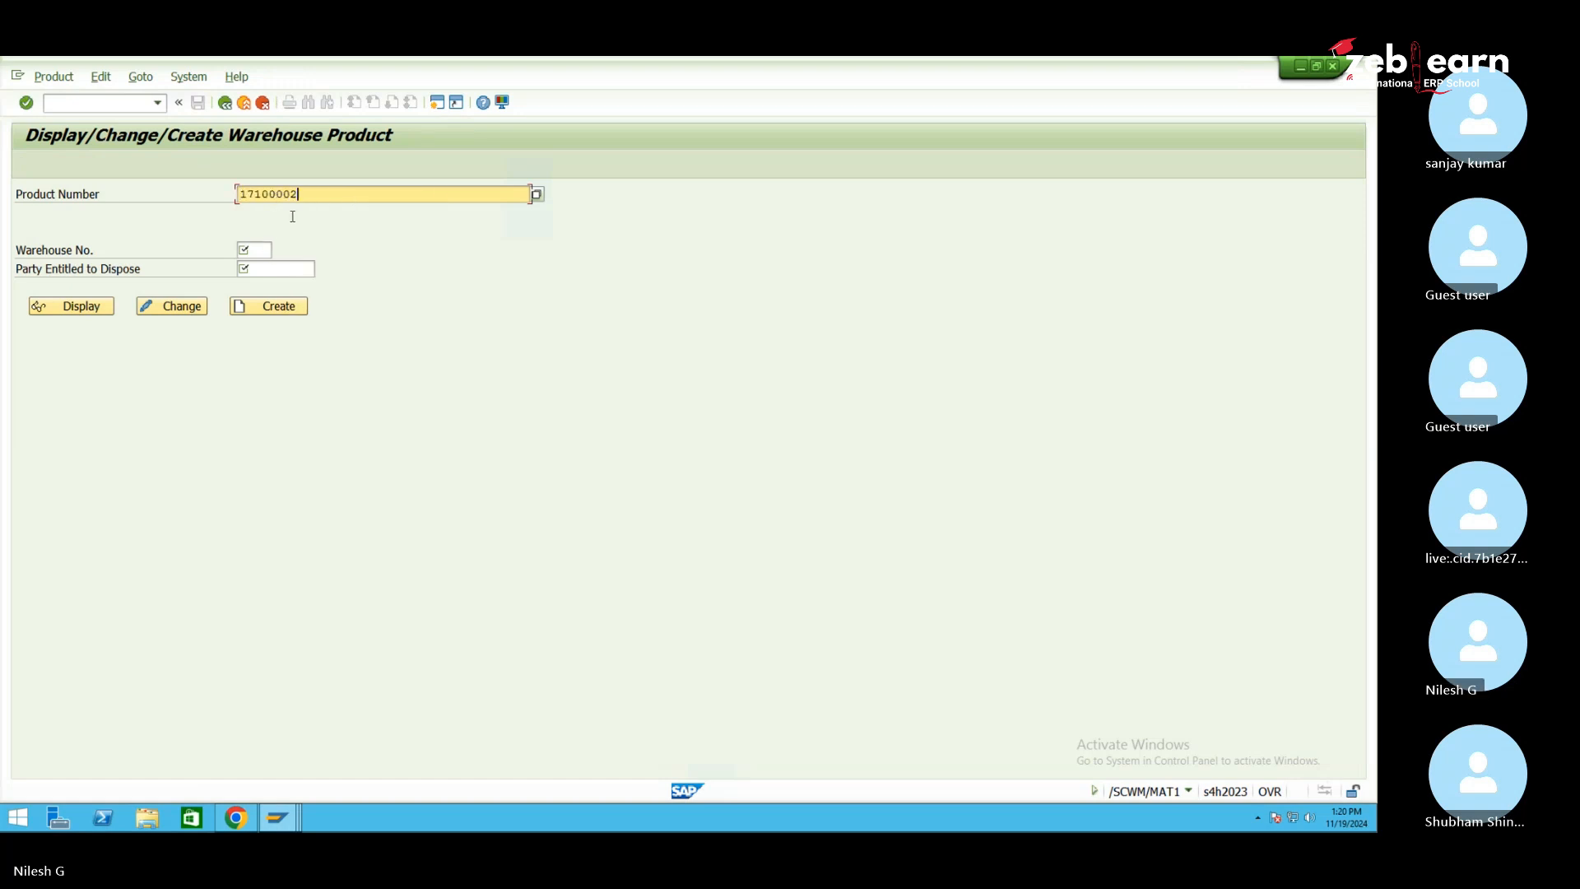
pyautogui.press('BackSpace')
pyautogui.press('BackSpace')
pyautogui.press('BackSpace')
pyautogui.press('BackSpace')
pyautogui.press('BackSpace')
pyautogui.press('BackSpace')
pyautogui.press('BackSpace')
pyautogui.click(279, 817)
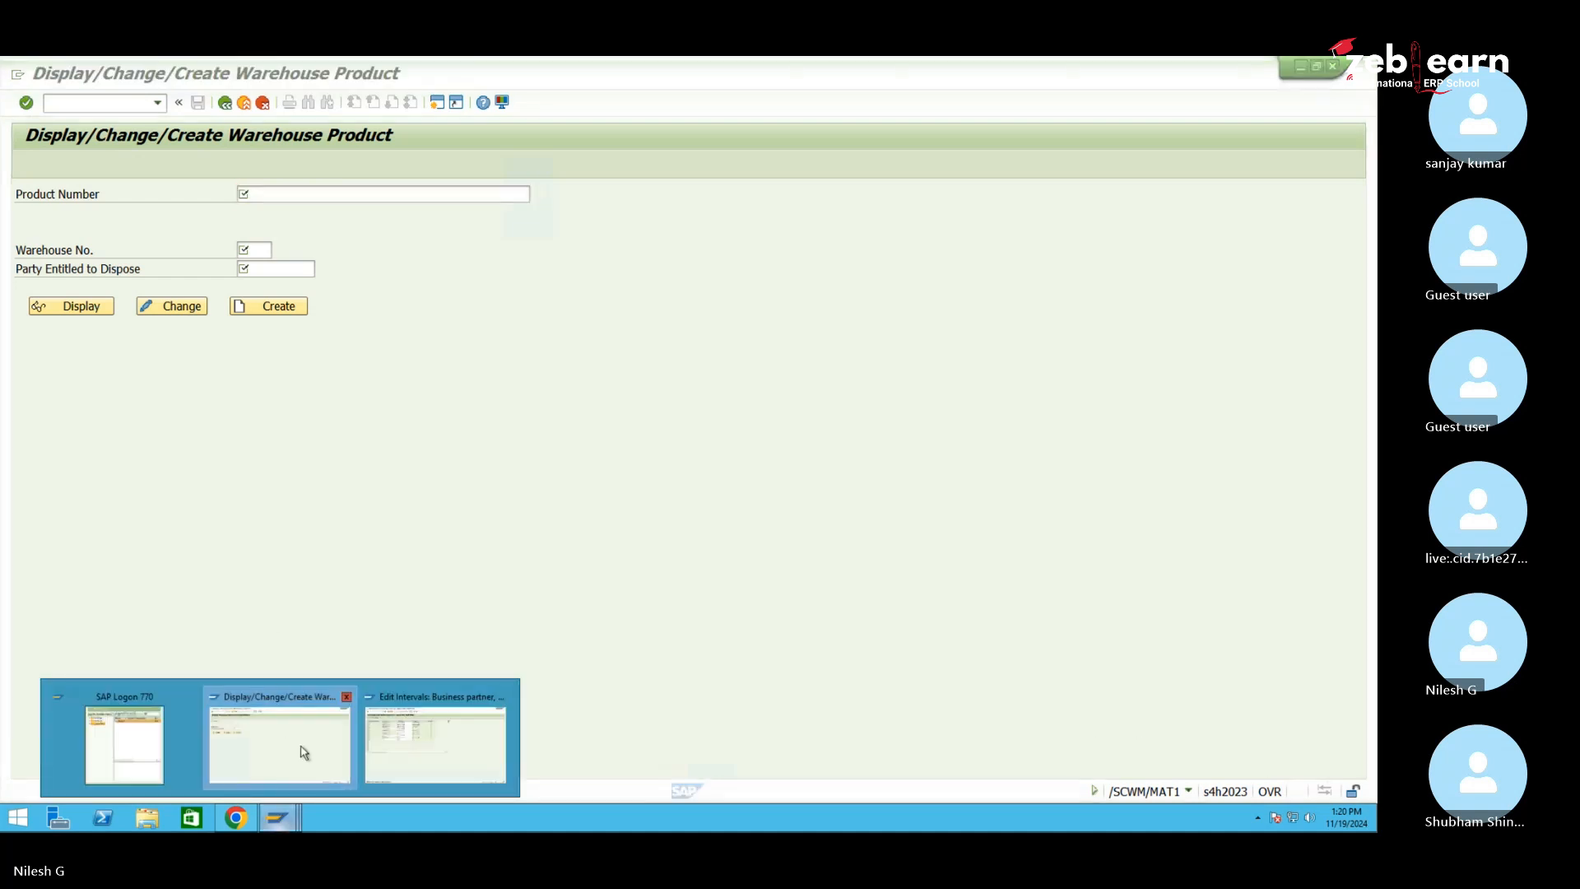
pyautogui.click(356, 716)
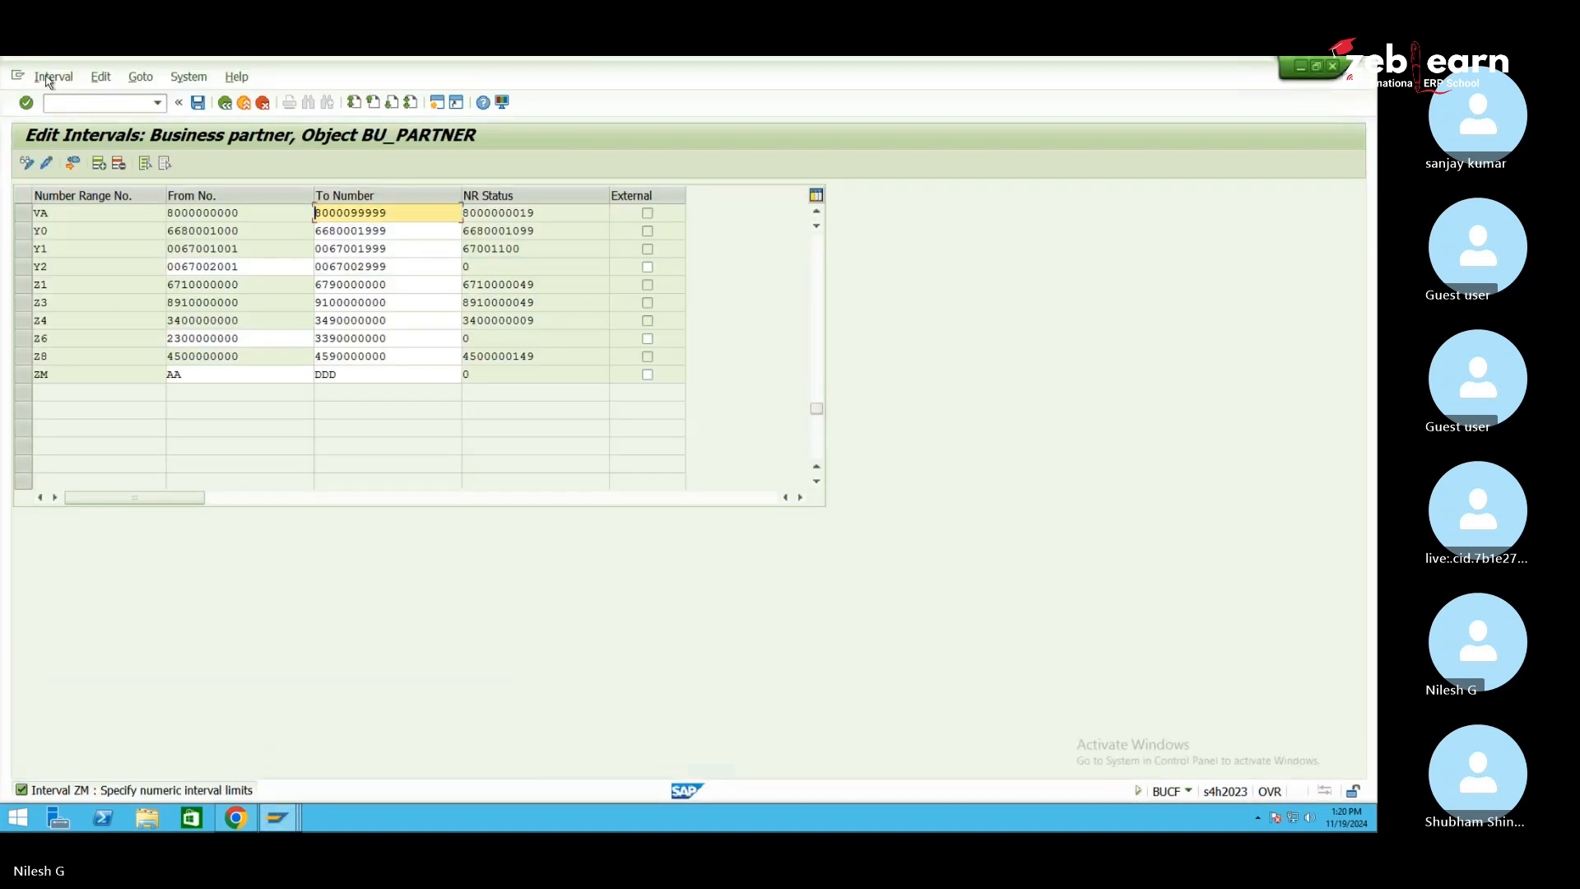
pyautogui.click(76, 106)
pyautogui.write('/nmm02')
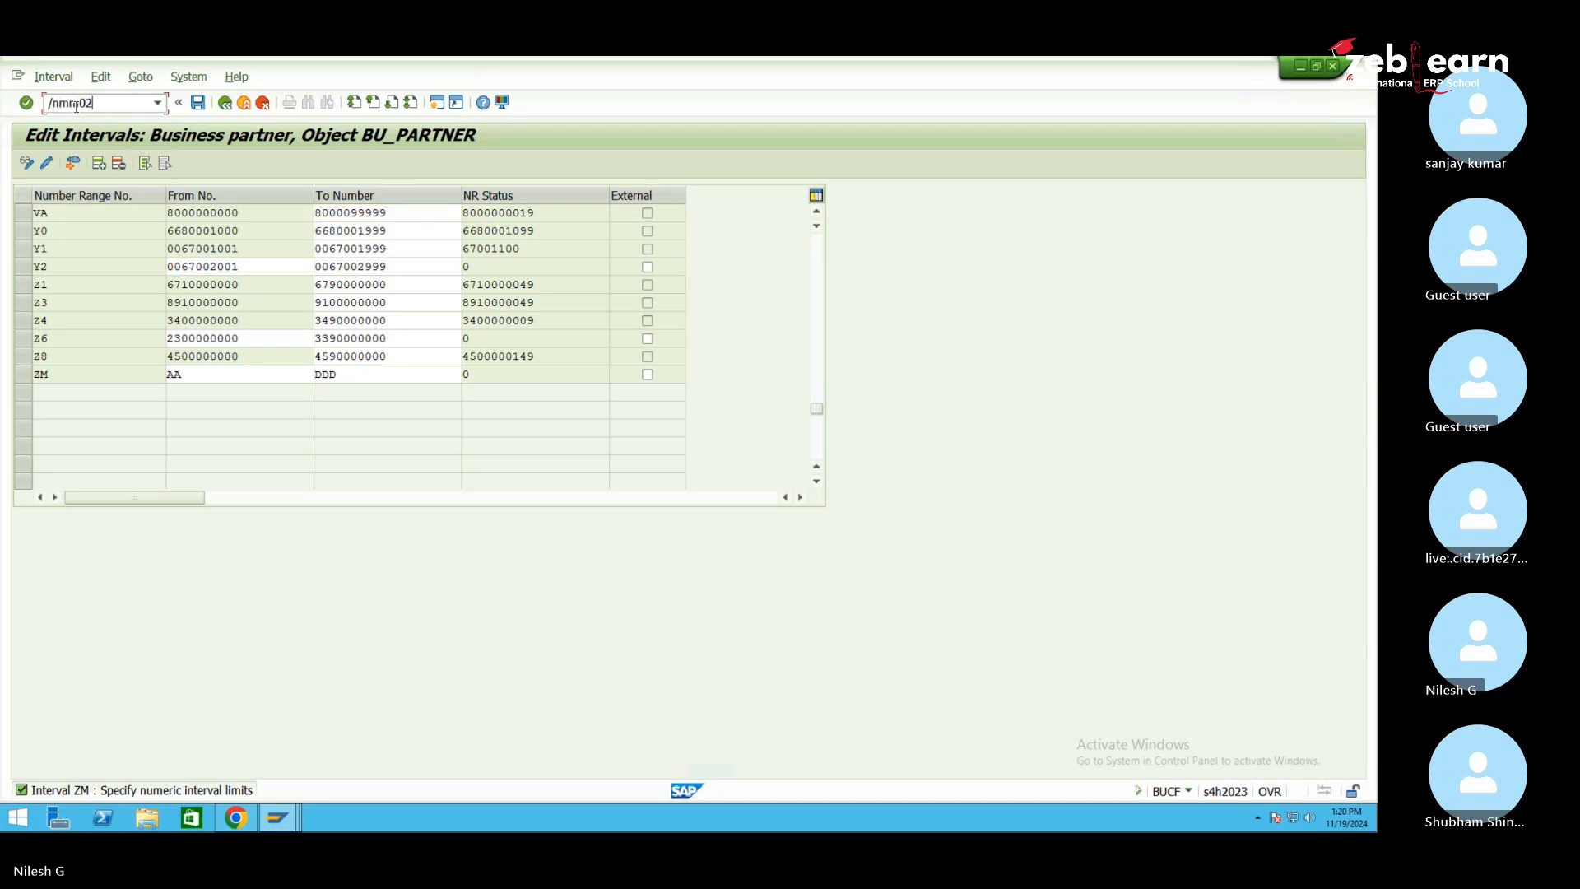
pyautogui.press('Return')
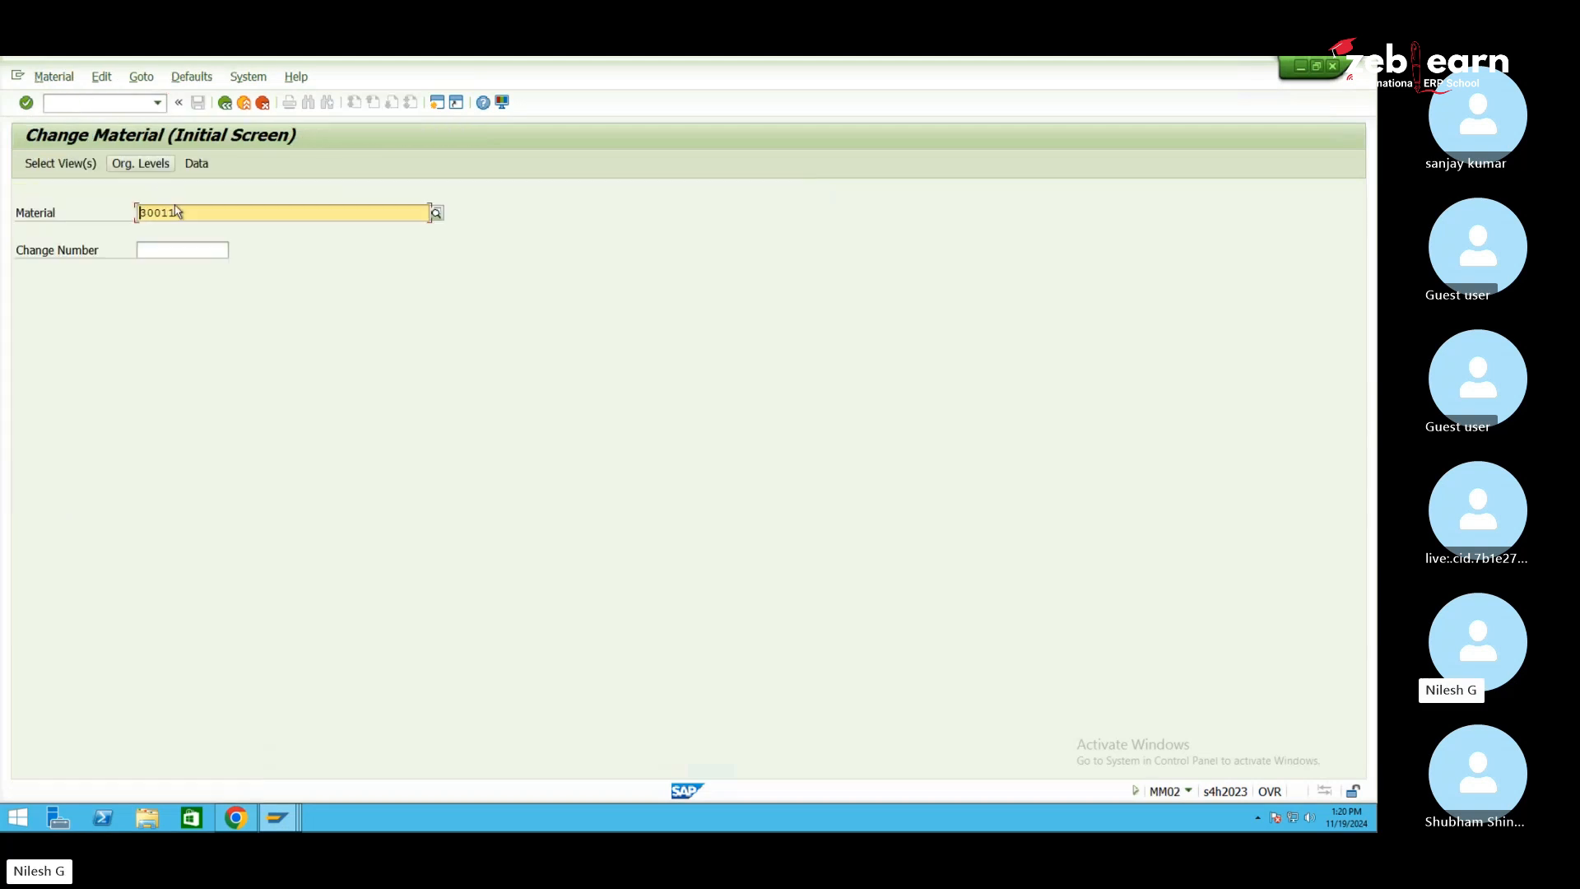
pyautogui.moveTo(179, 212); pyautogui.dragTo(133, 211)
pyautogui.hotkey('ctrl', 'c')
pyautogui.click(278, 818)
pyautogui.click(299, 749)
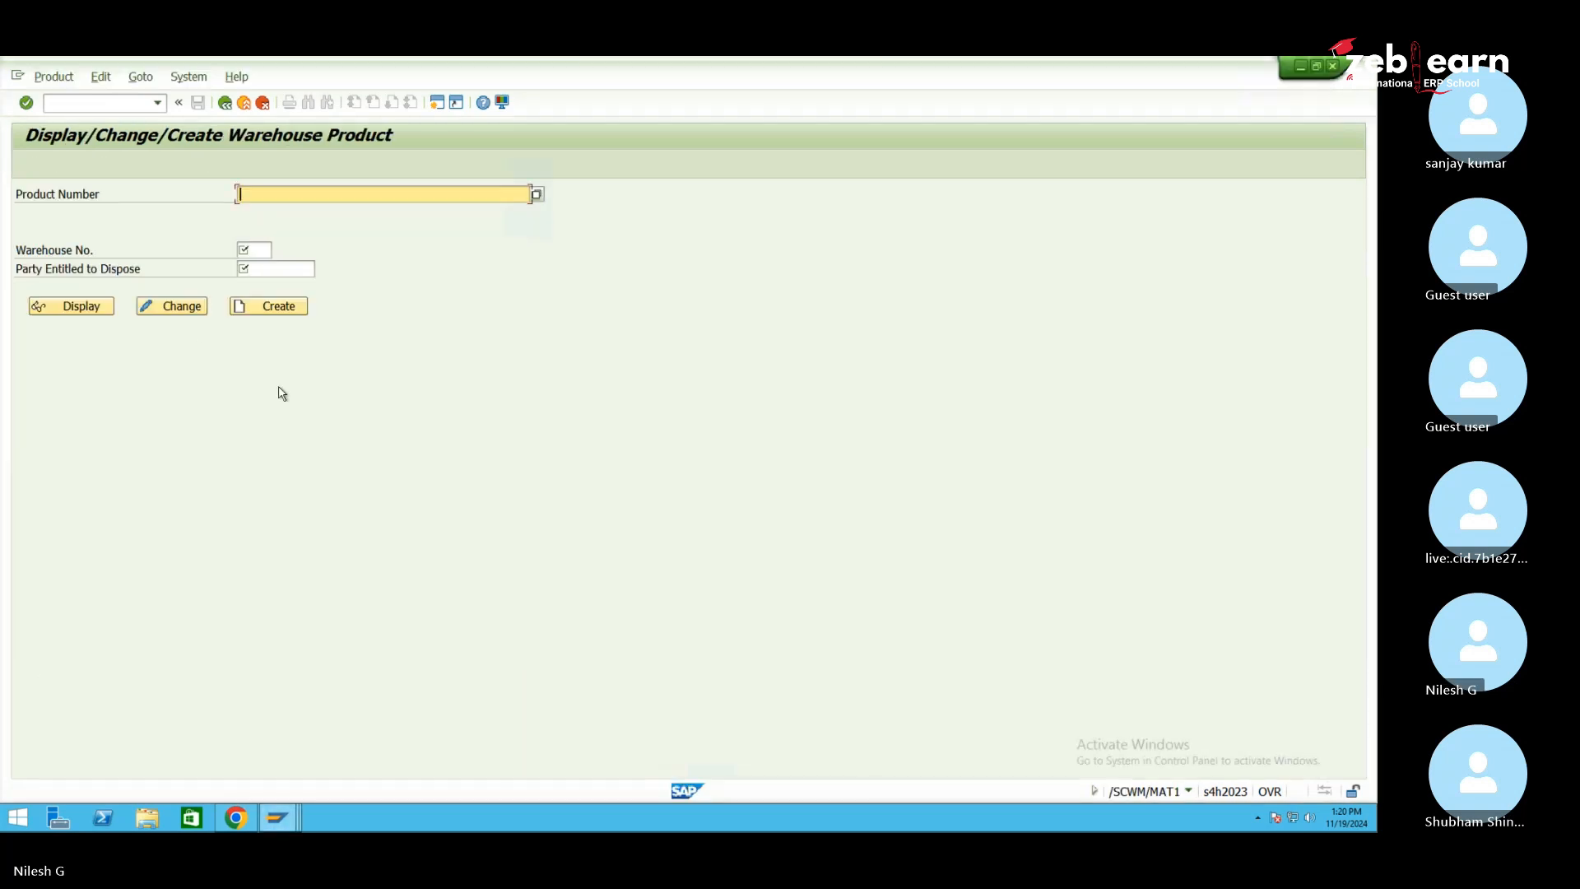
pyautogui.hotkey('ctrl', 'v')
# Choose warehouse 1060 Central Warehouse and pick its only Party Entitled to Dispose
pyautogui.click(269, 248)
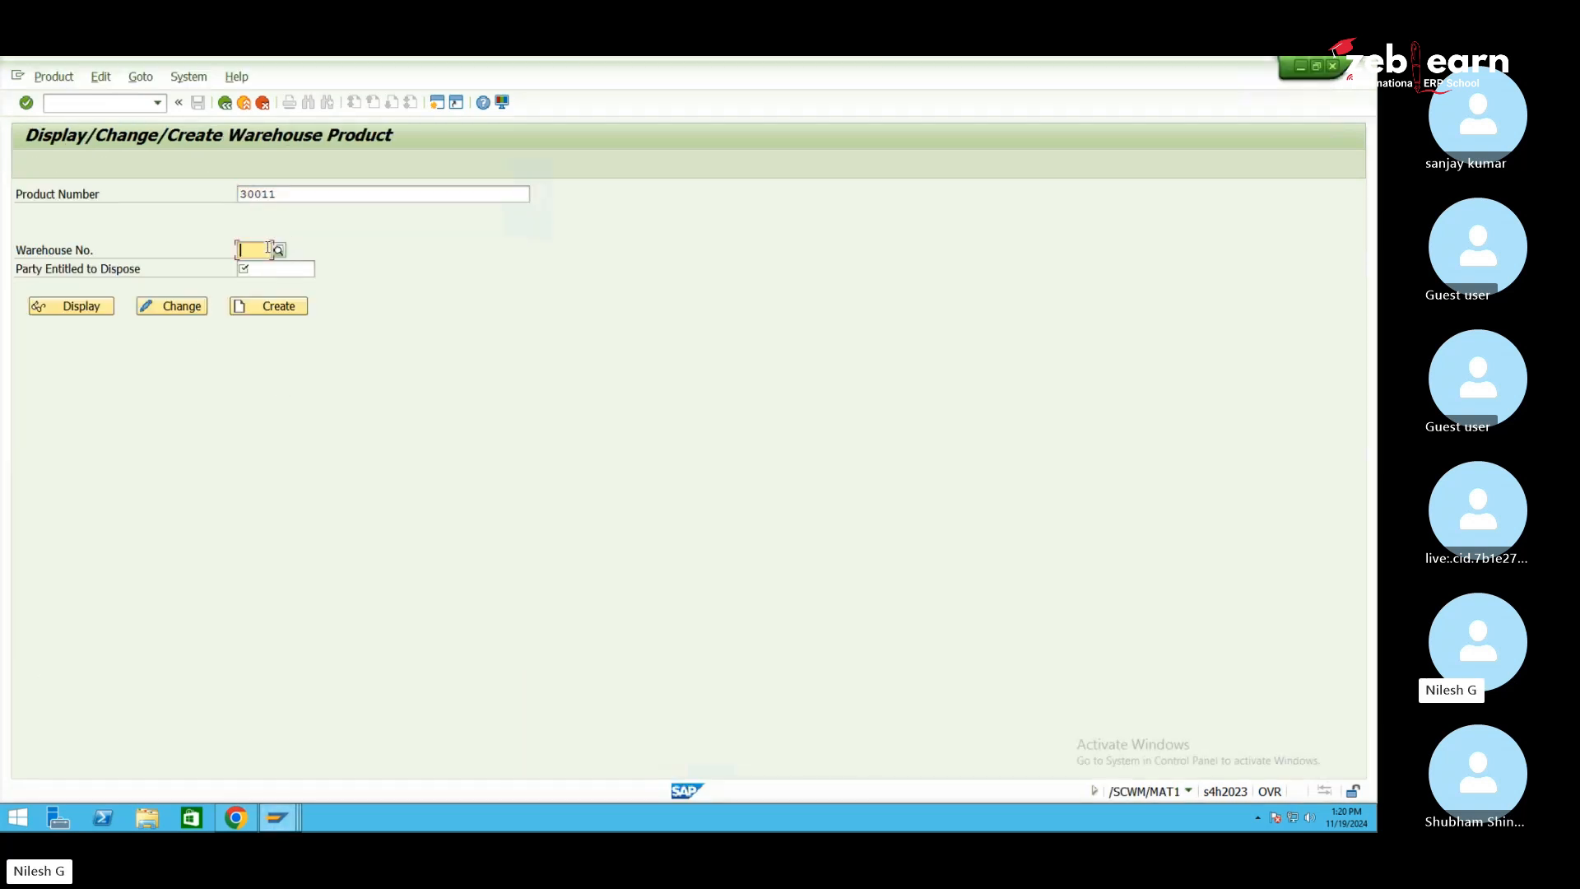
pyautogui.write('1')
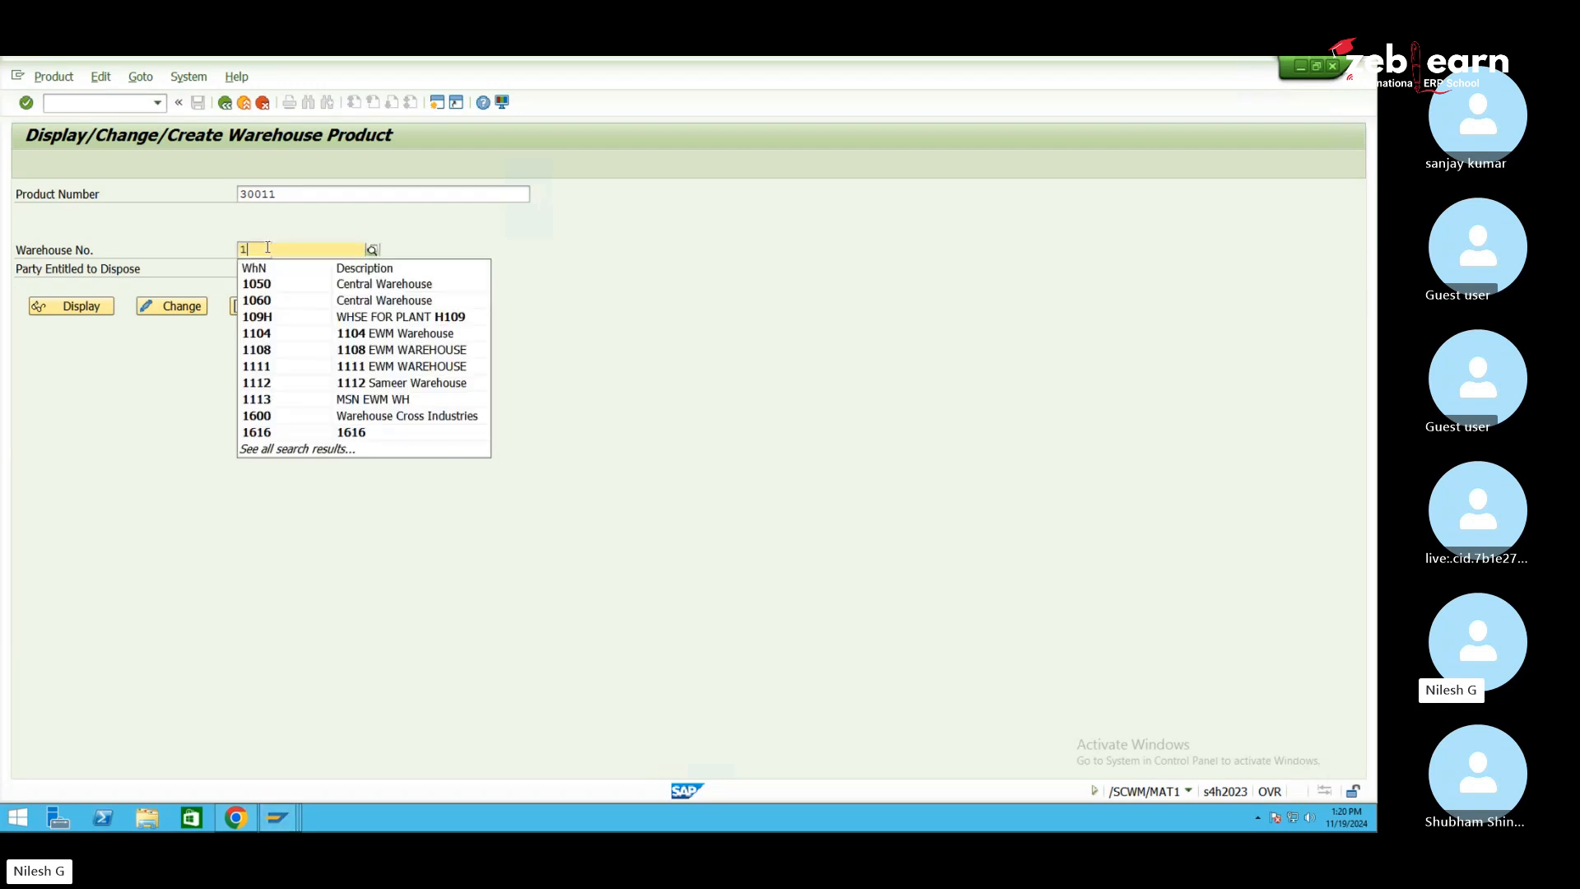
pyautogui.click(343, 301)
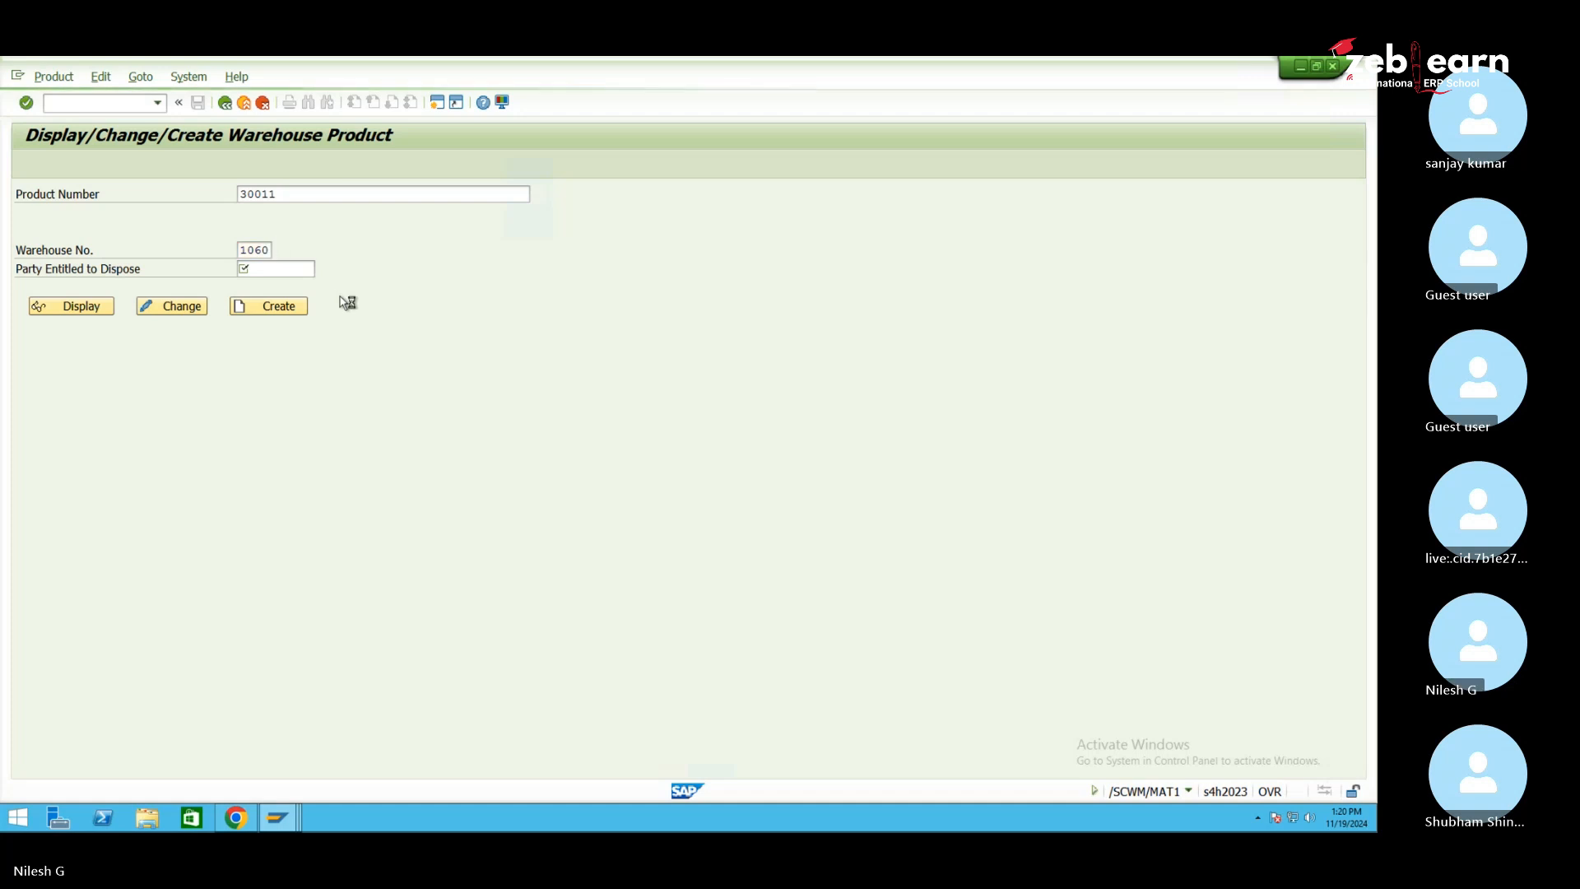
pyautogui.press('Return')
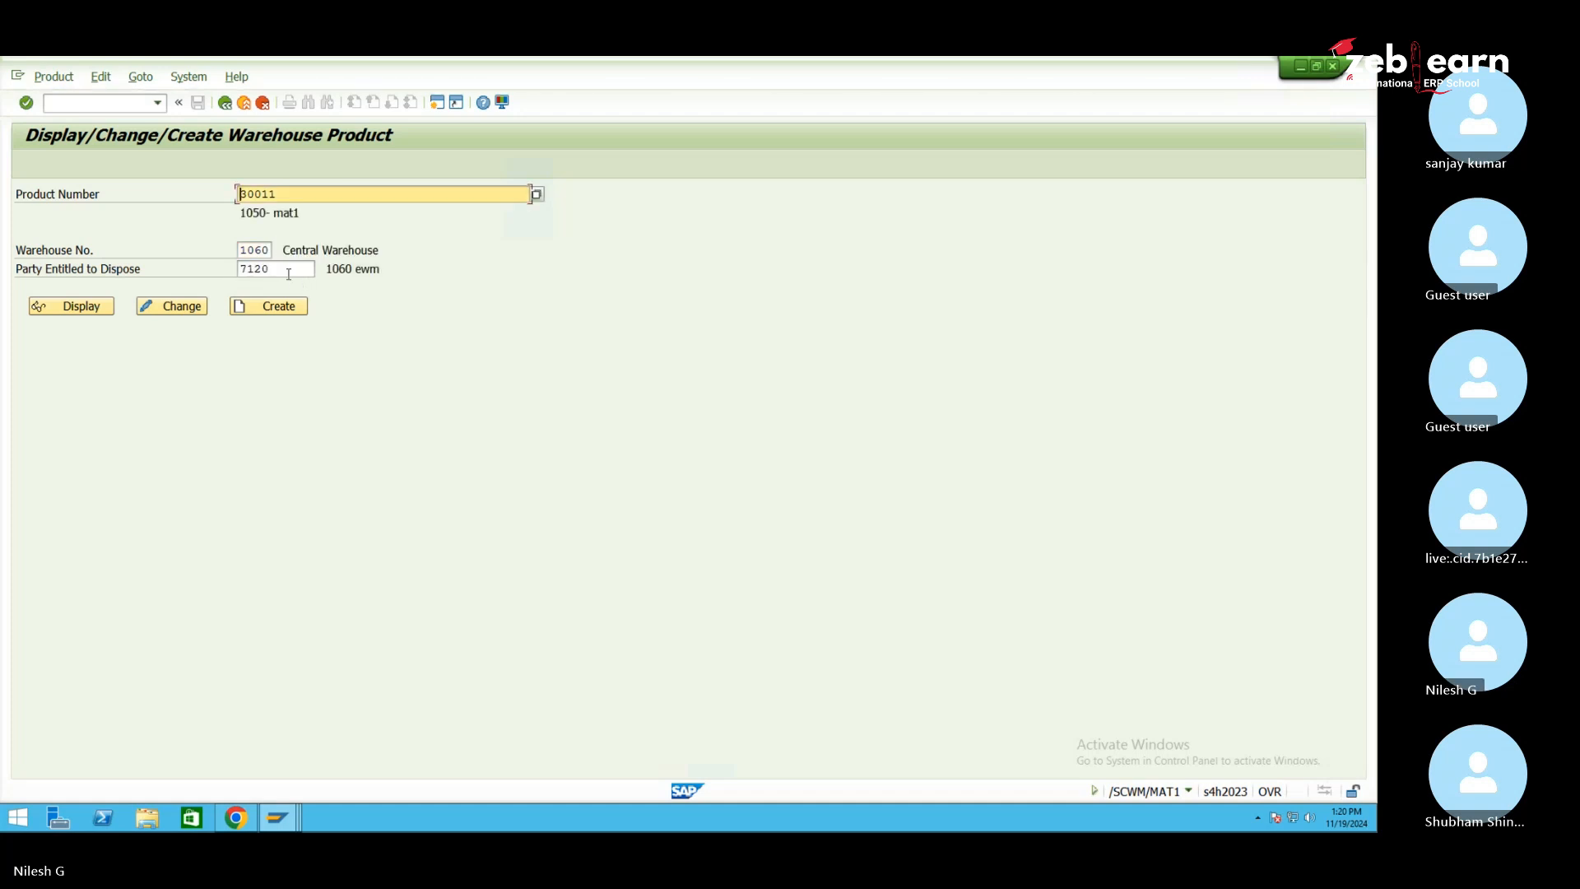
pyautogui.click(272, 307)
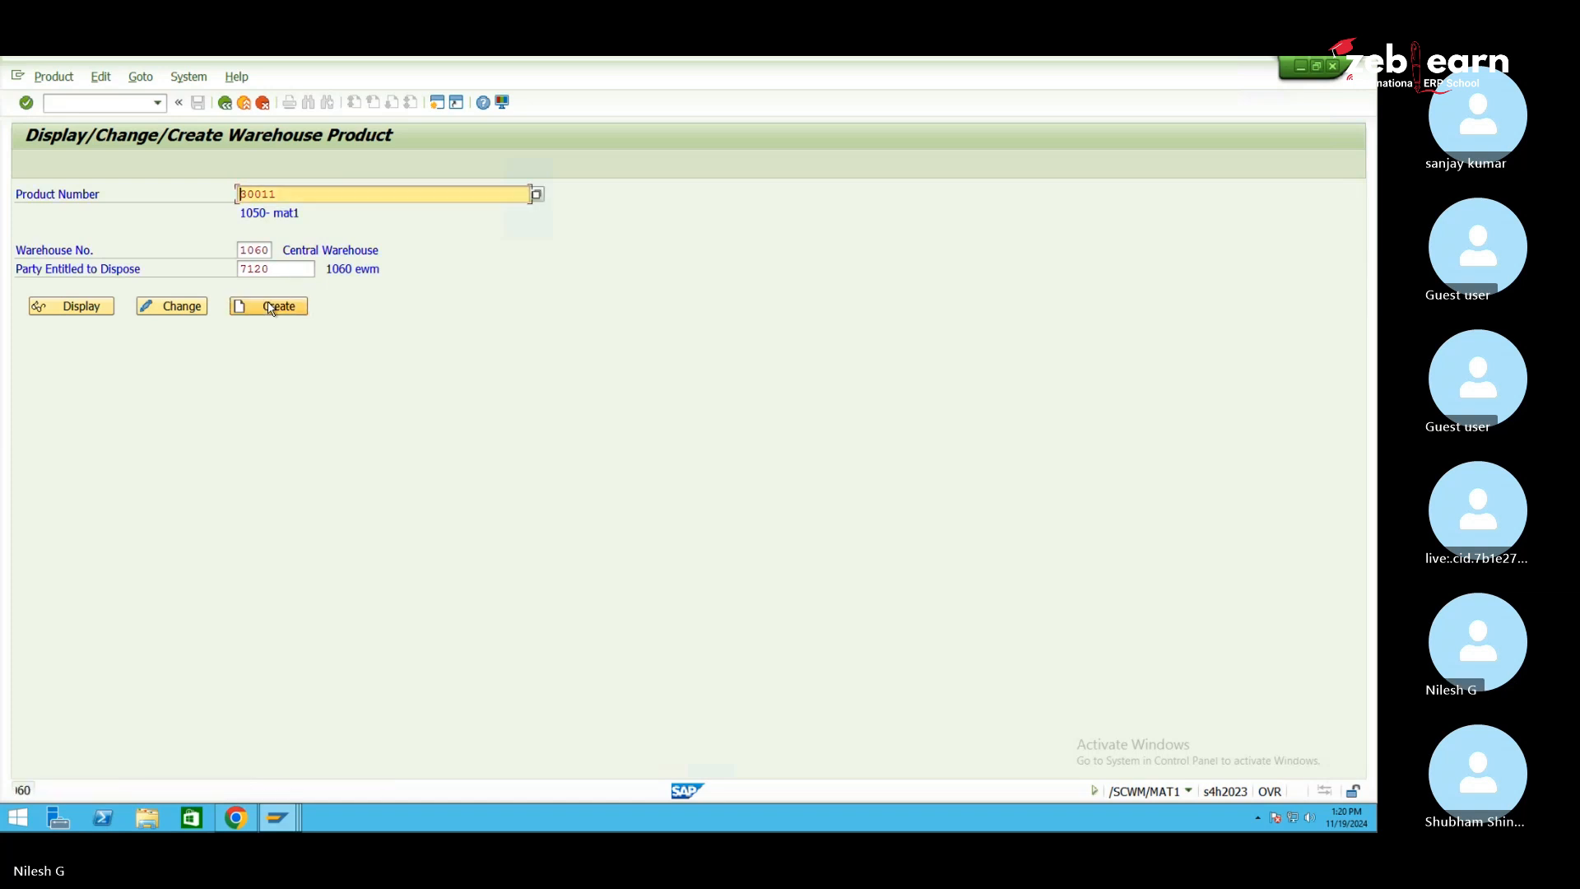
pyautogui.click(322, 270)
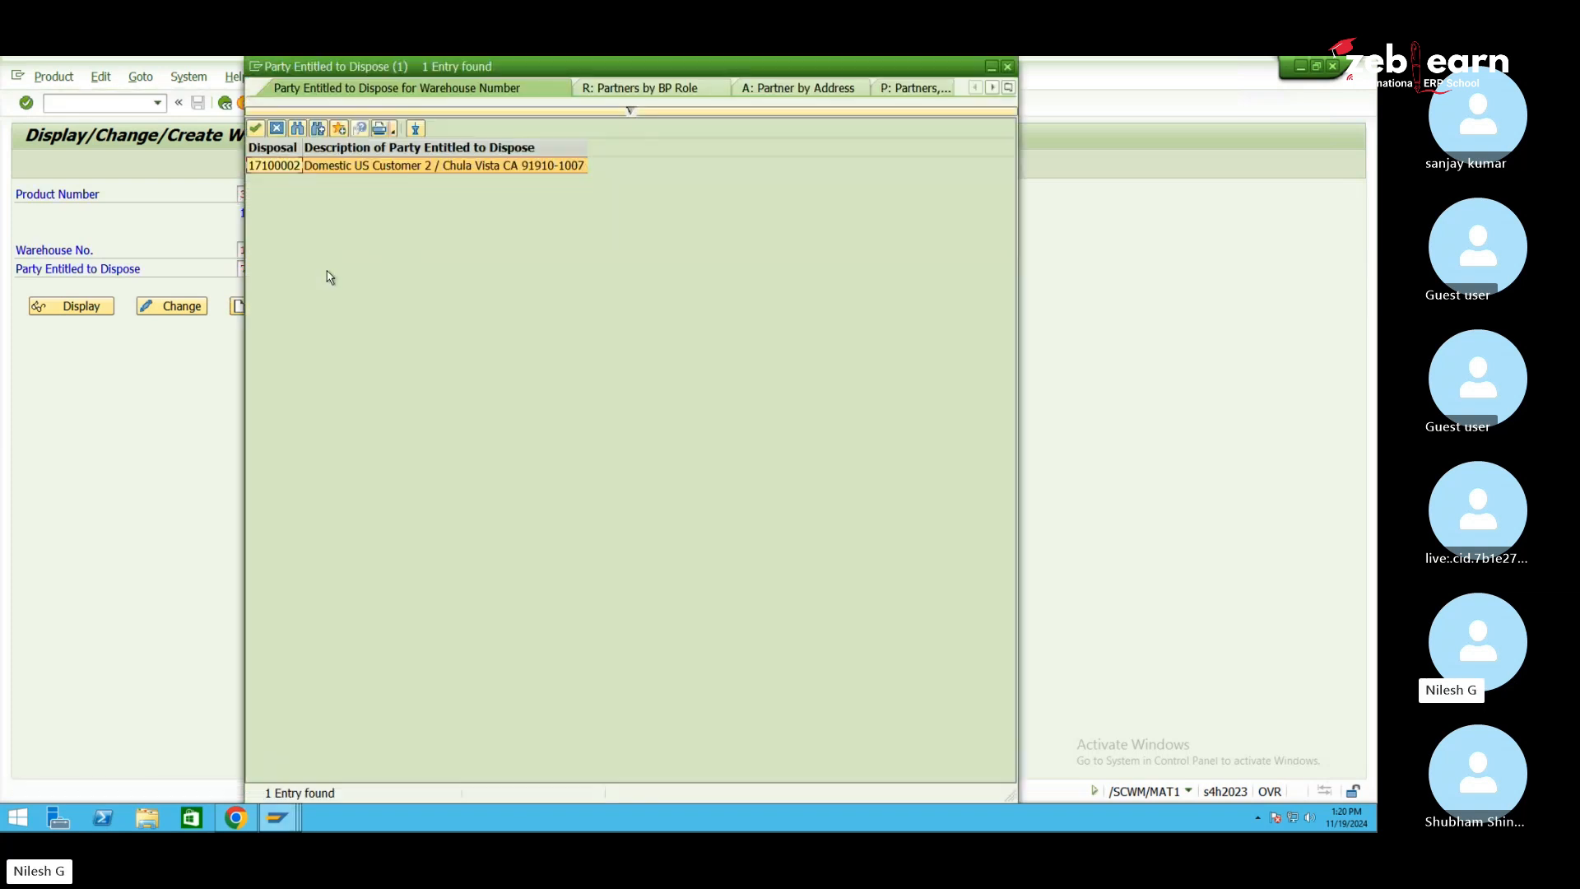
pyautogui.doubleClick(280, 165)
# Create warehouse product 30011, then review its Units of Measure, GTINs/EANs, Classification and Properties data
pyautogui.click(274, 308)
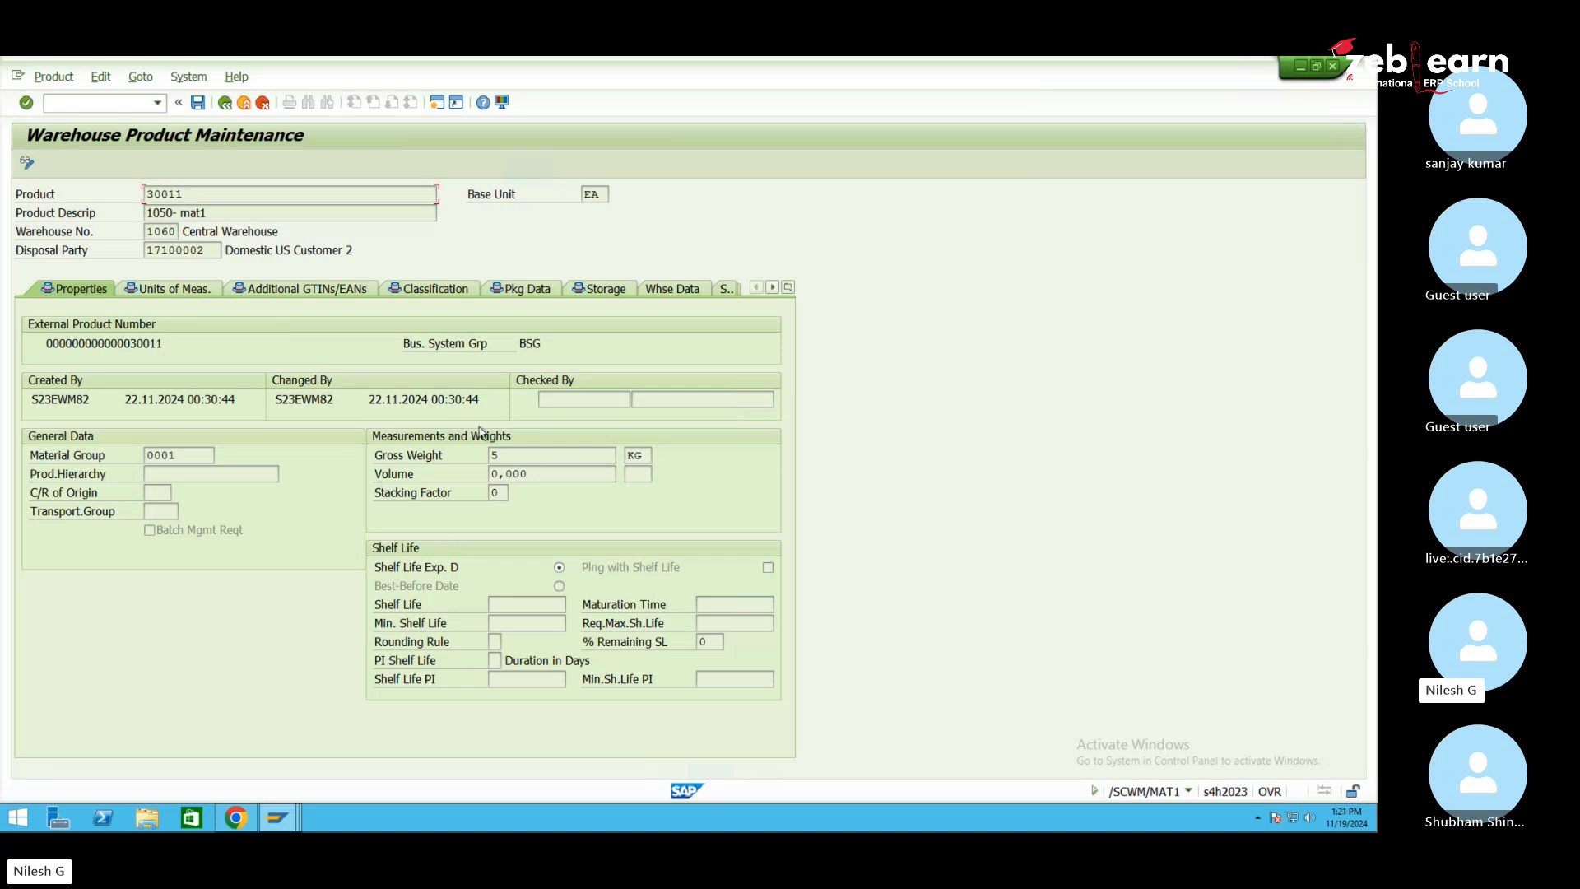
pyautogui.click(772, 288)
pyautogui.click(772, 287)
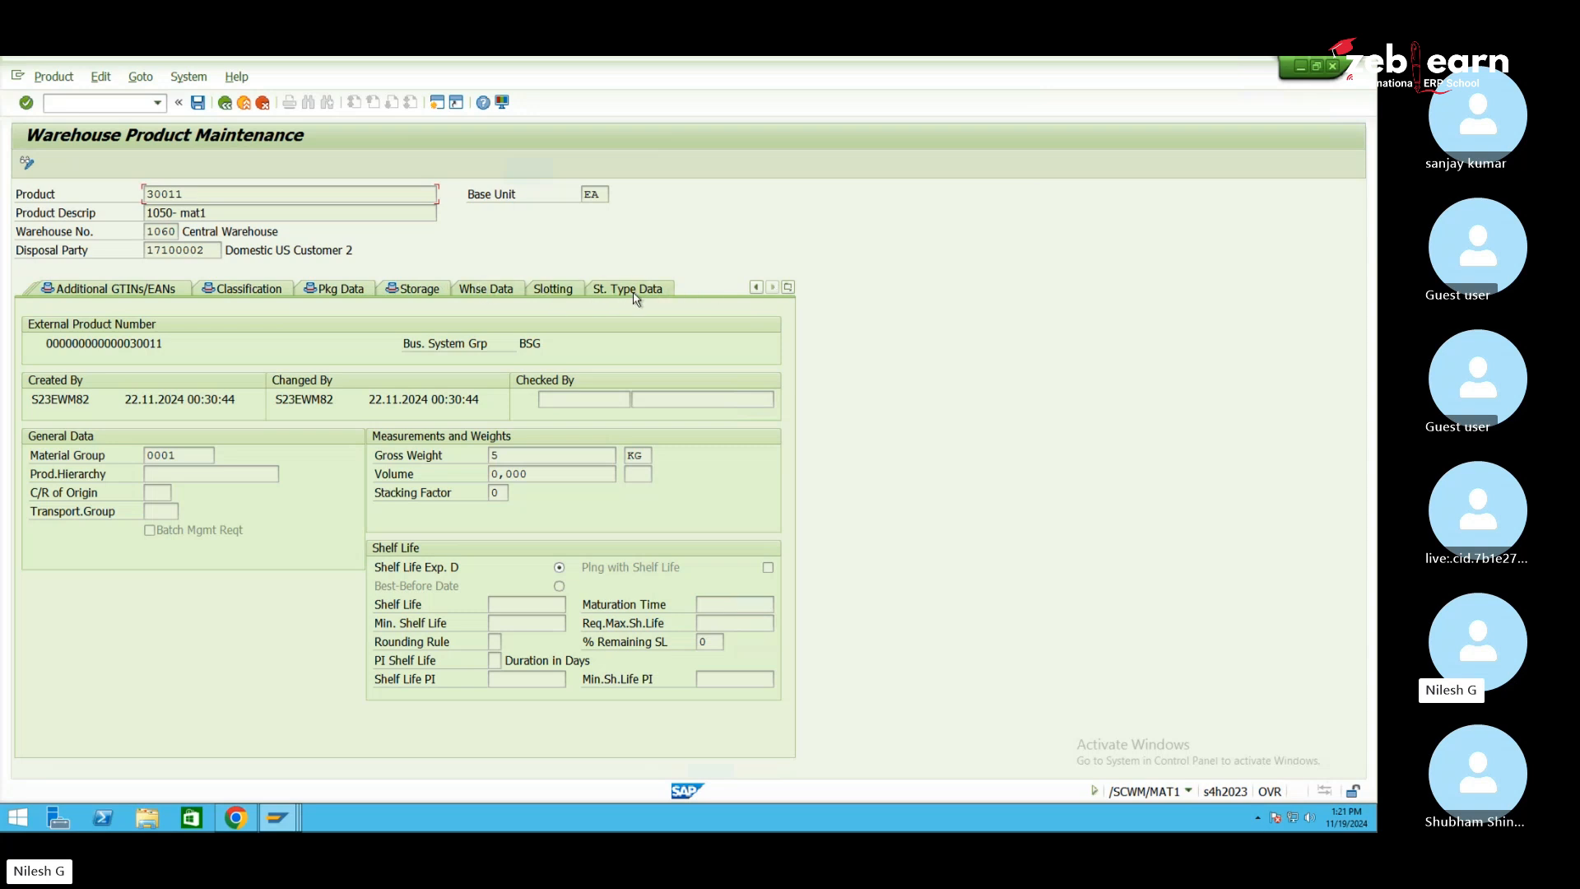
pyautogui.click(754, 294)
pyautogui.click(754, 294)
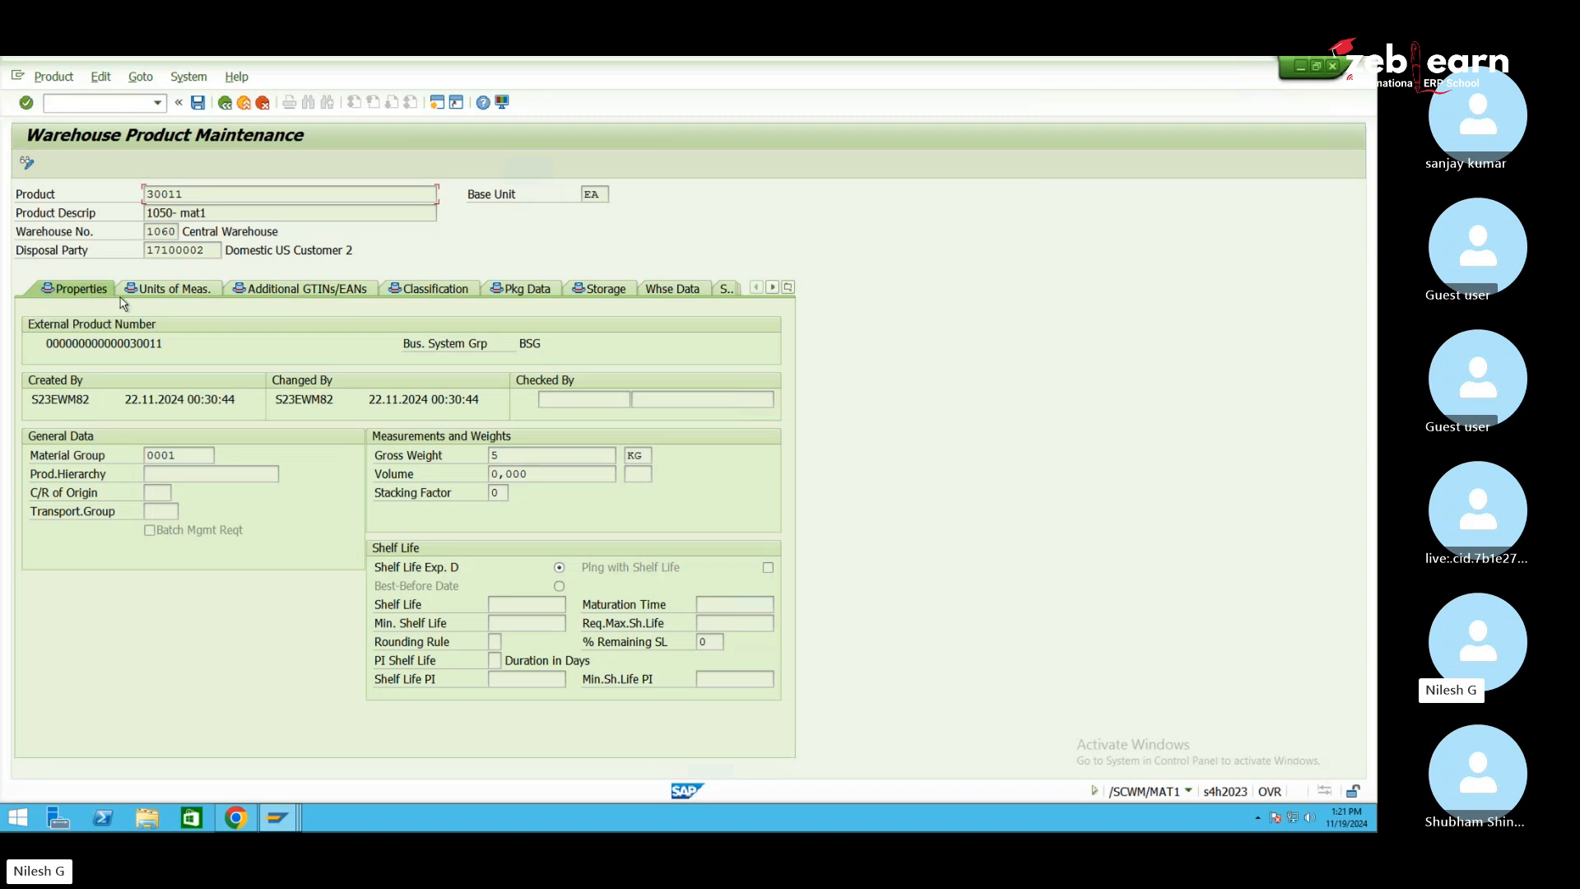
pyautogui.click(152, 290)
pyautogui.click(290, 290)
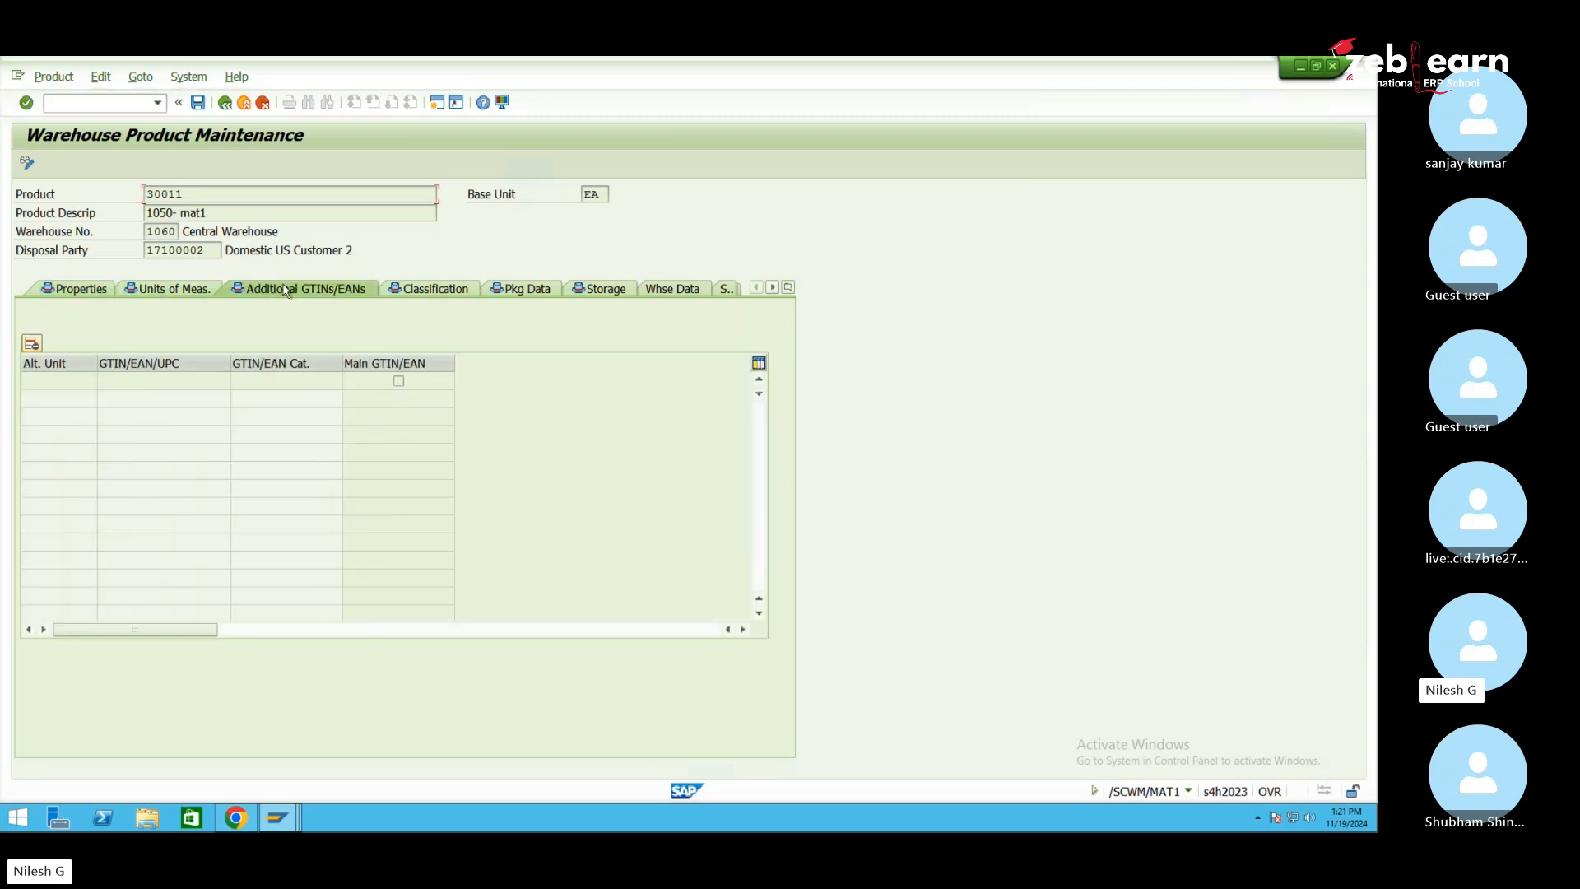
pyautogui.click(428, 291)
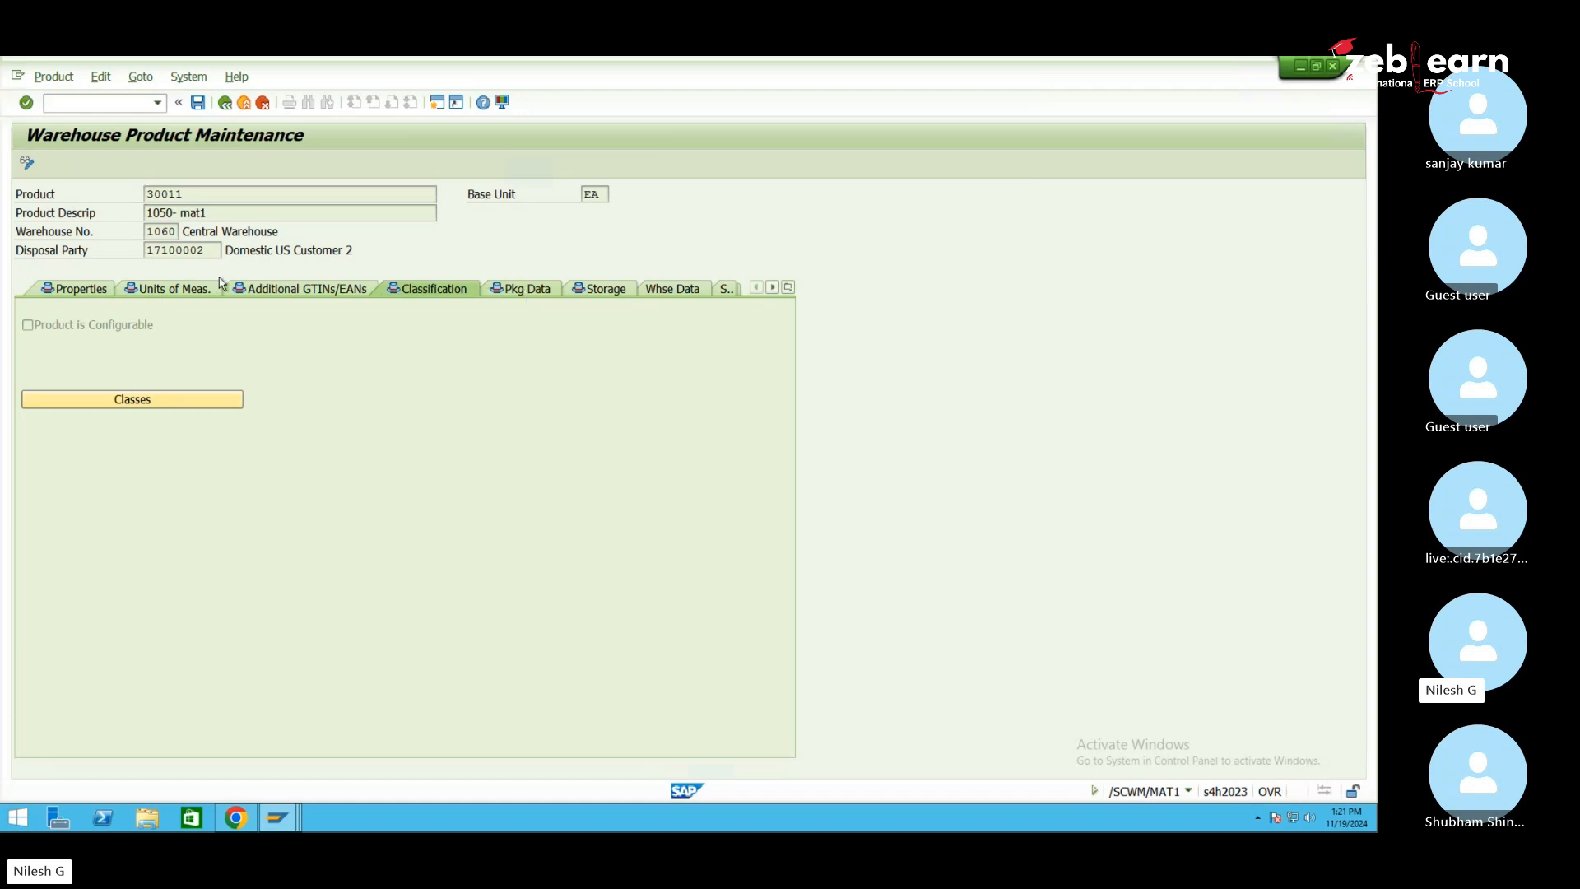
pyautogui.click(81, 291)
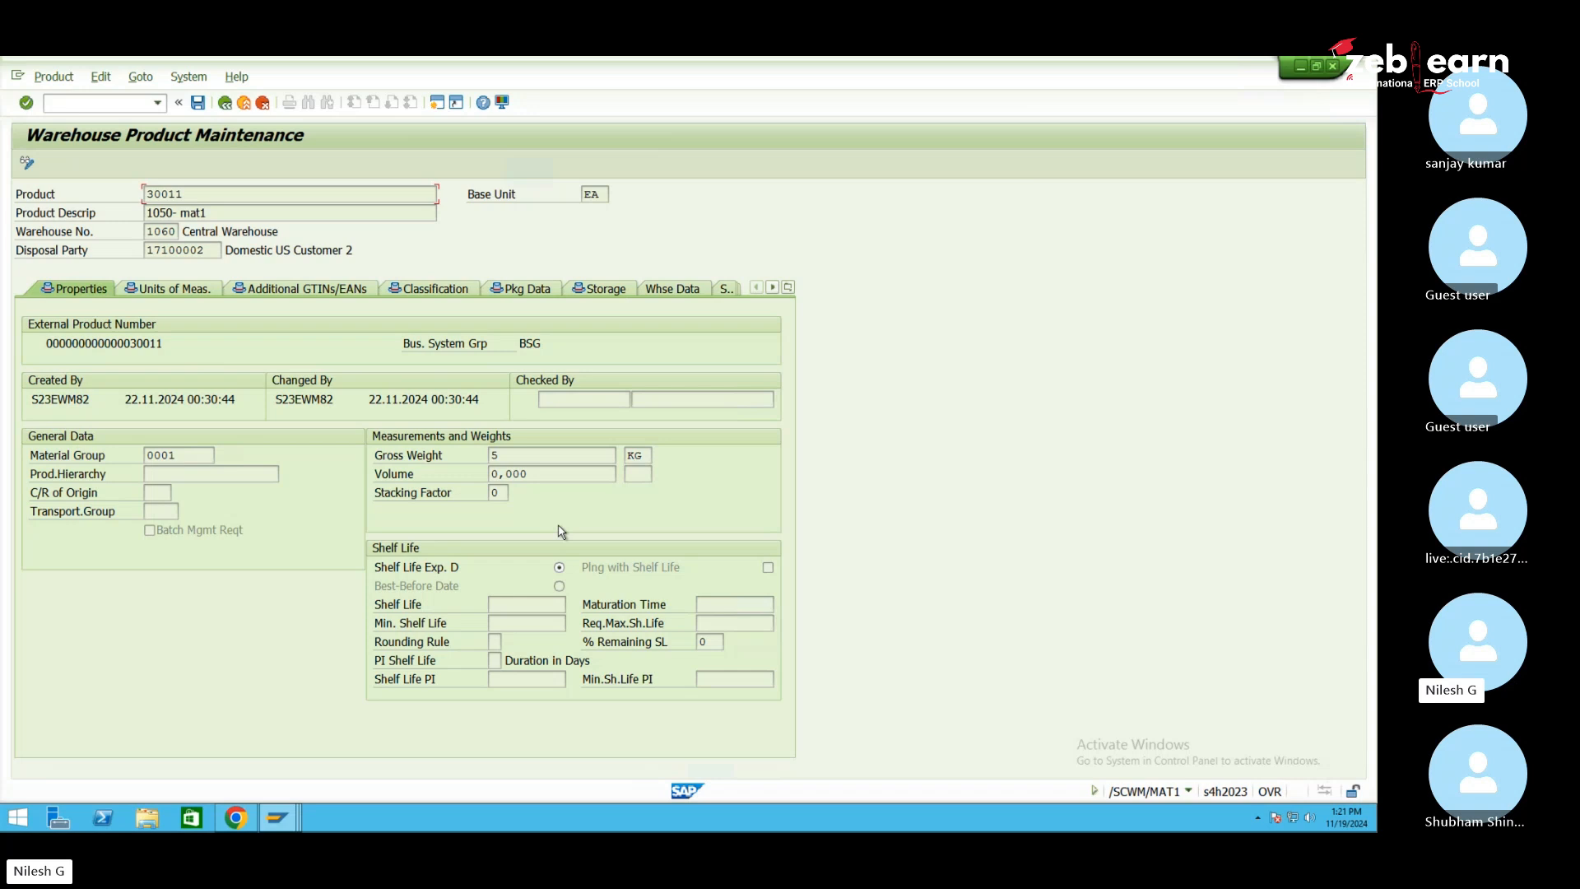
pyautogui.click(157, 104)
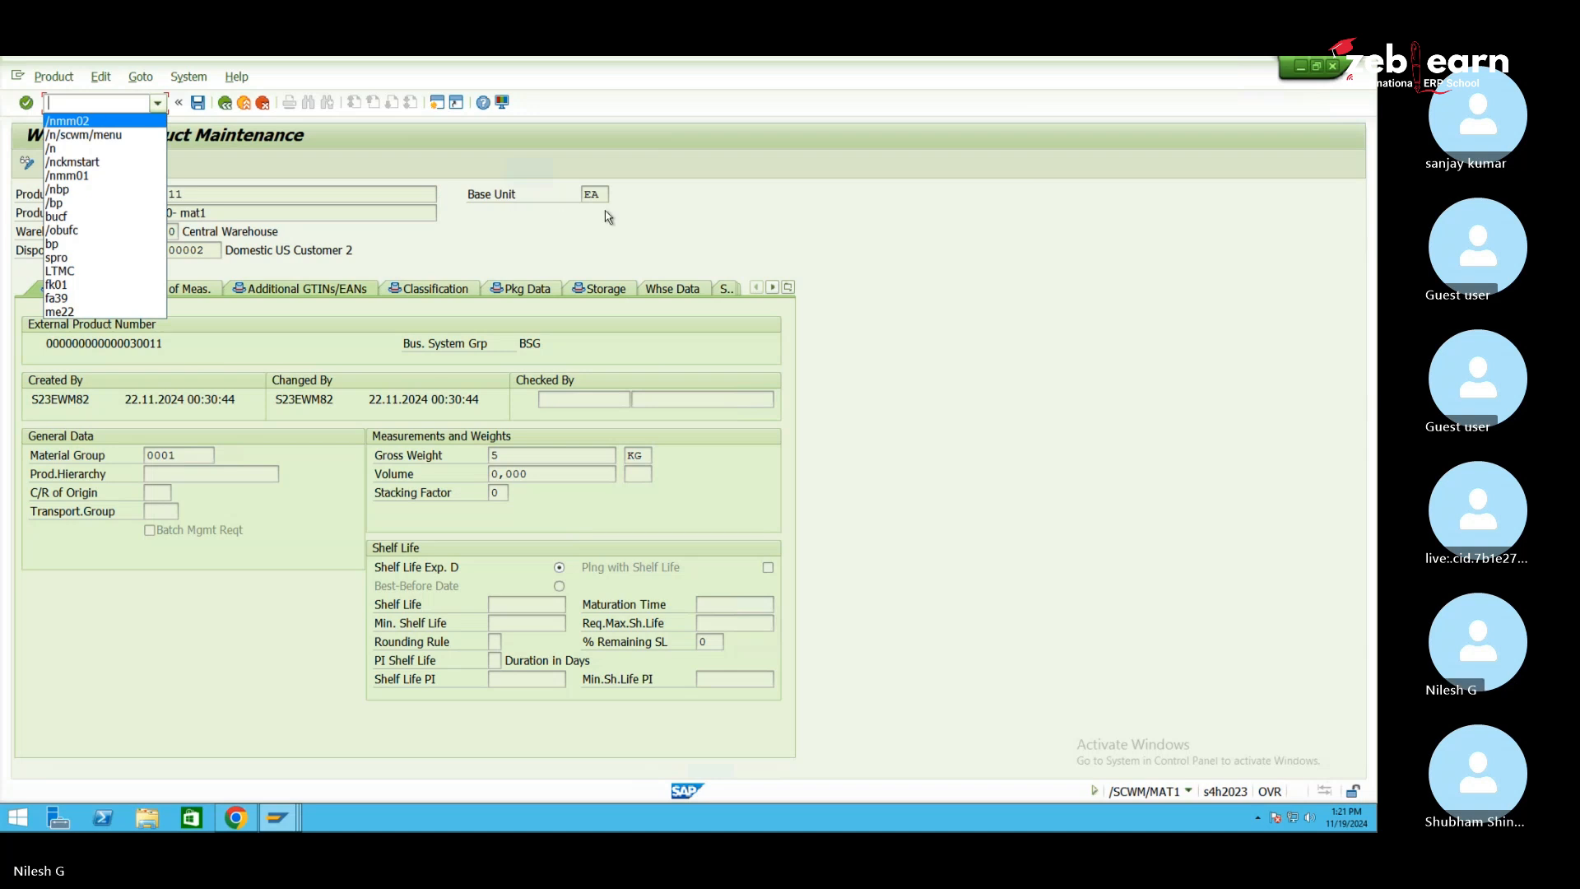
# Review the Whse Data, Slotting and St. Type Data tabs of product 30011
pyautogui.click(642, 235)
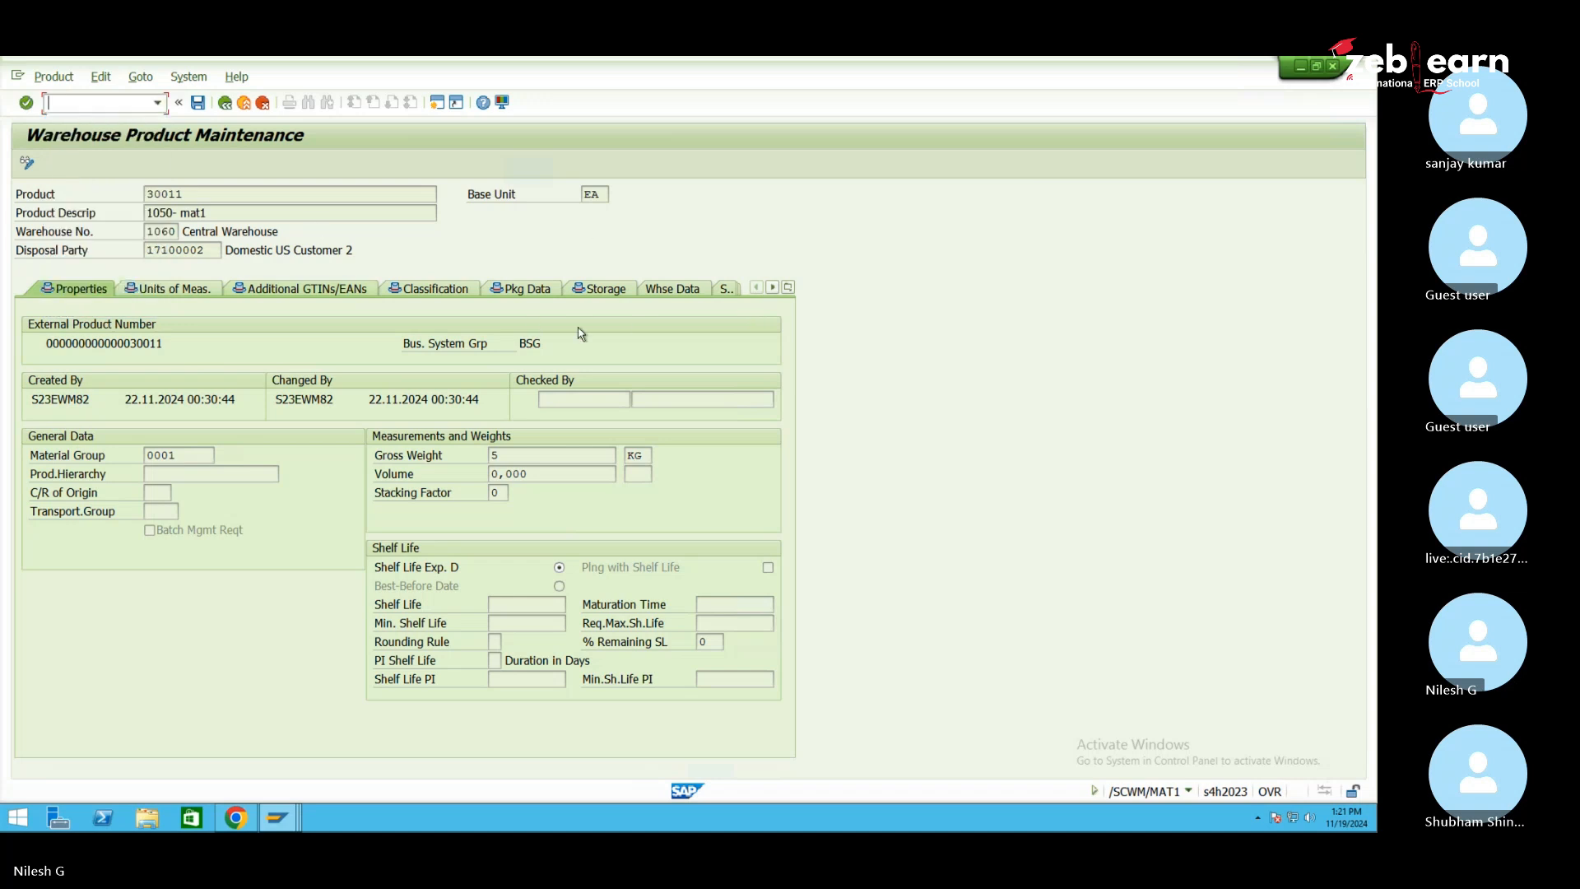
pyautogui.click(670, 290)
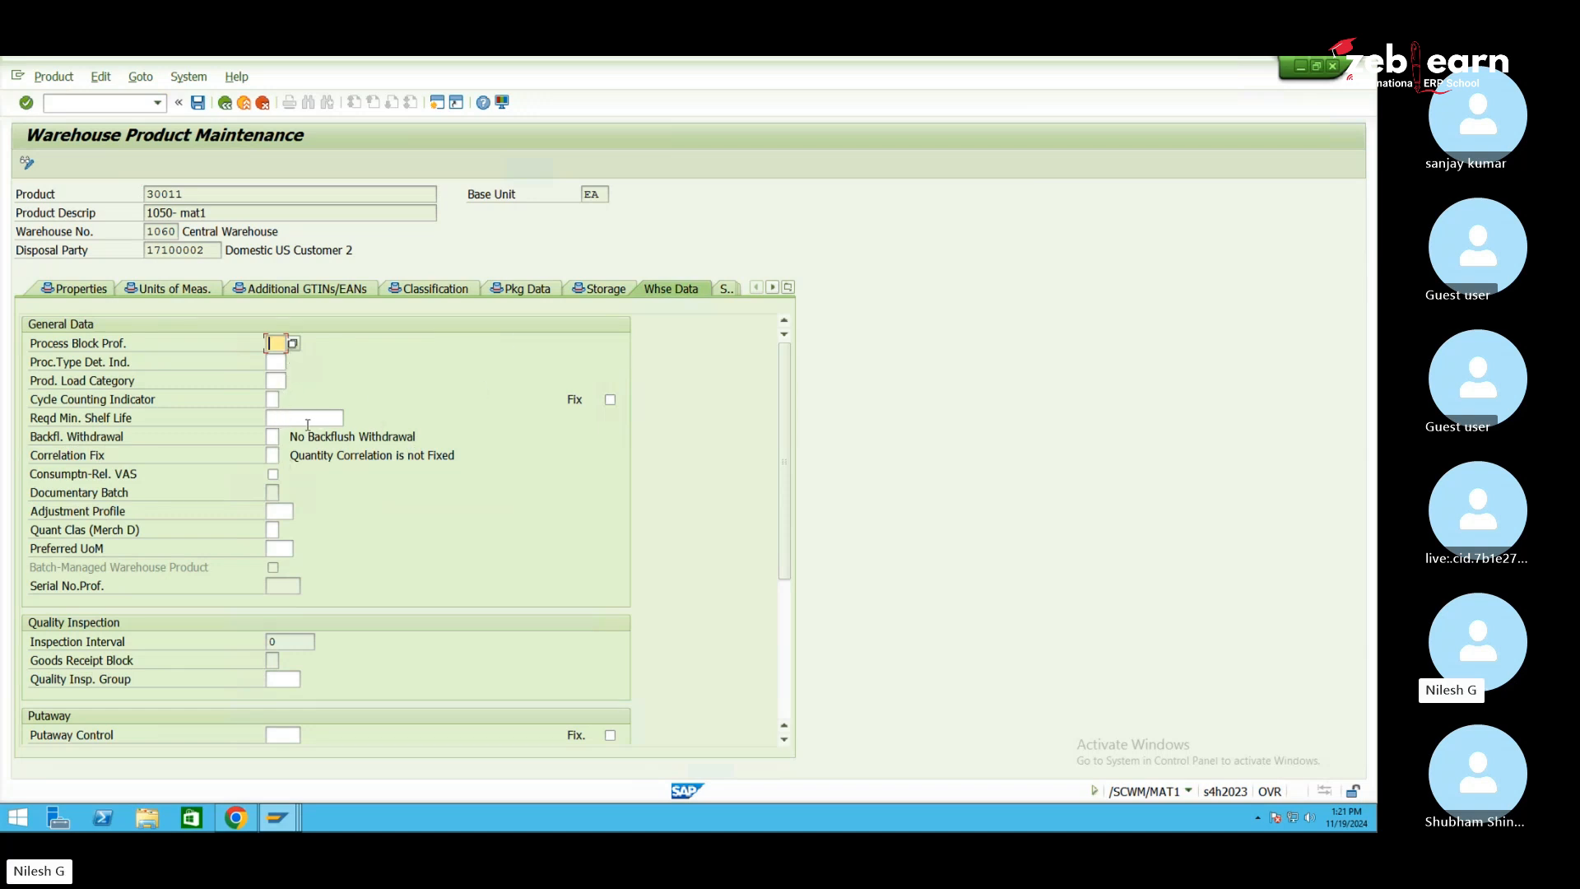
pyautogui.click(772, 287)
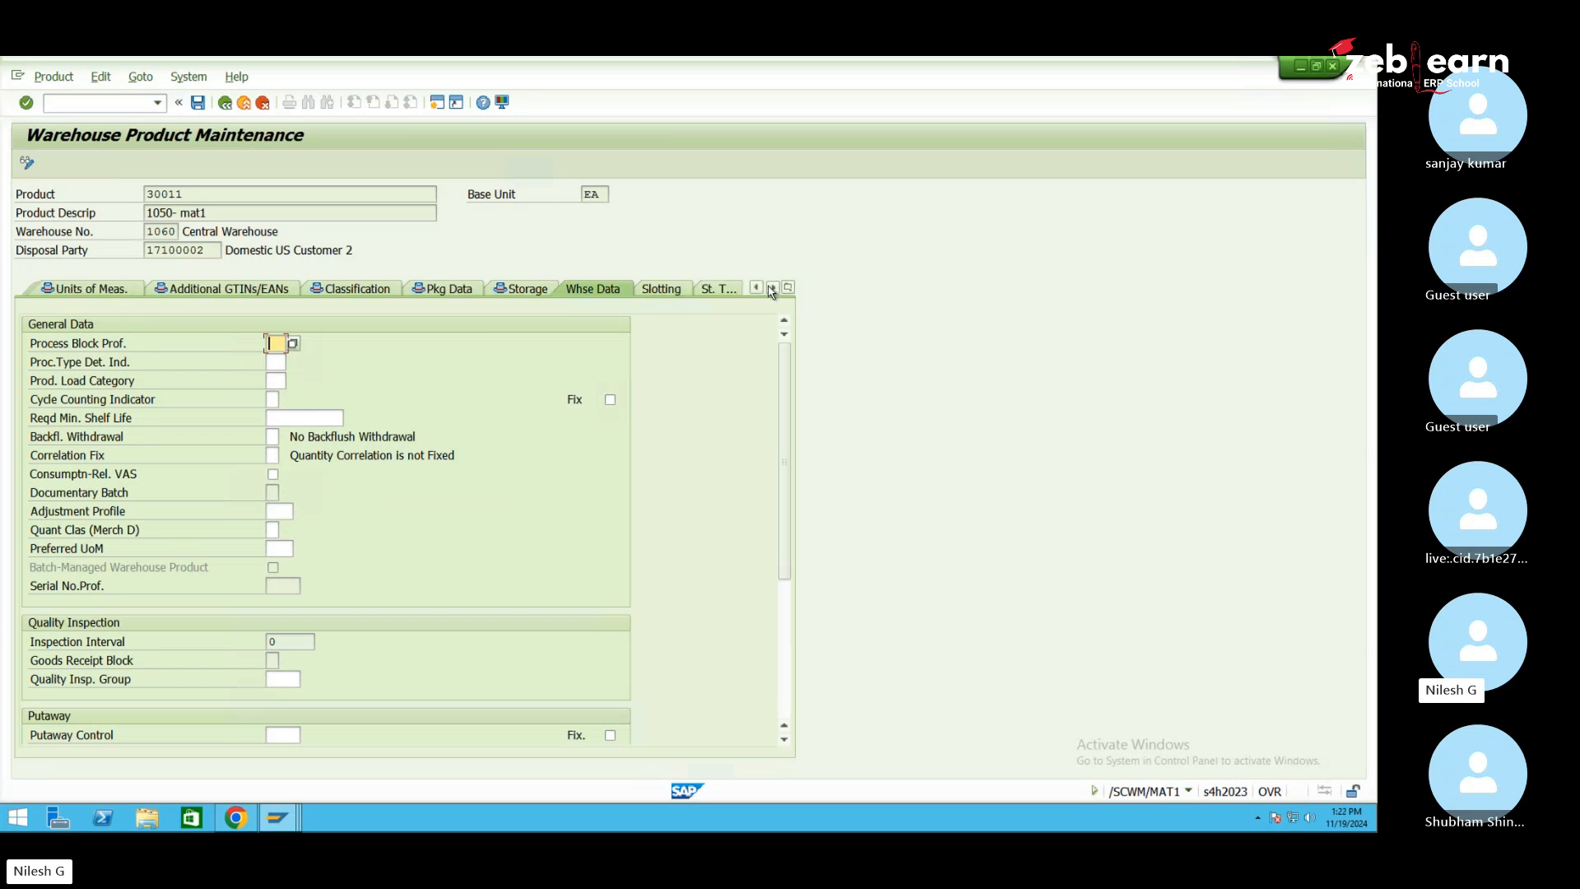
pyautogui.click(662, 290)
pyautogui.click(718, 289)
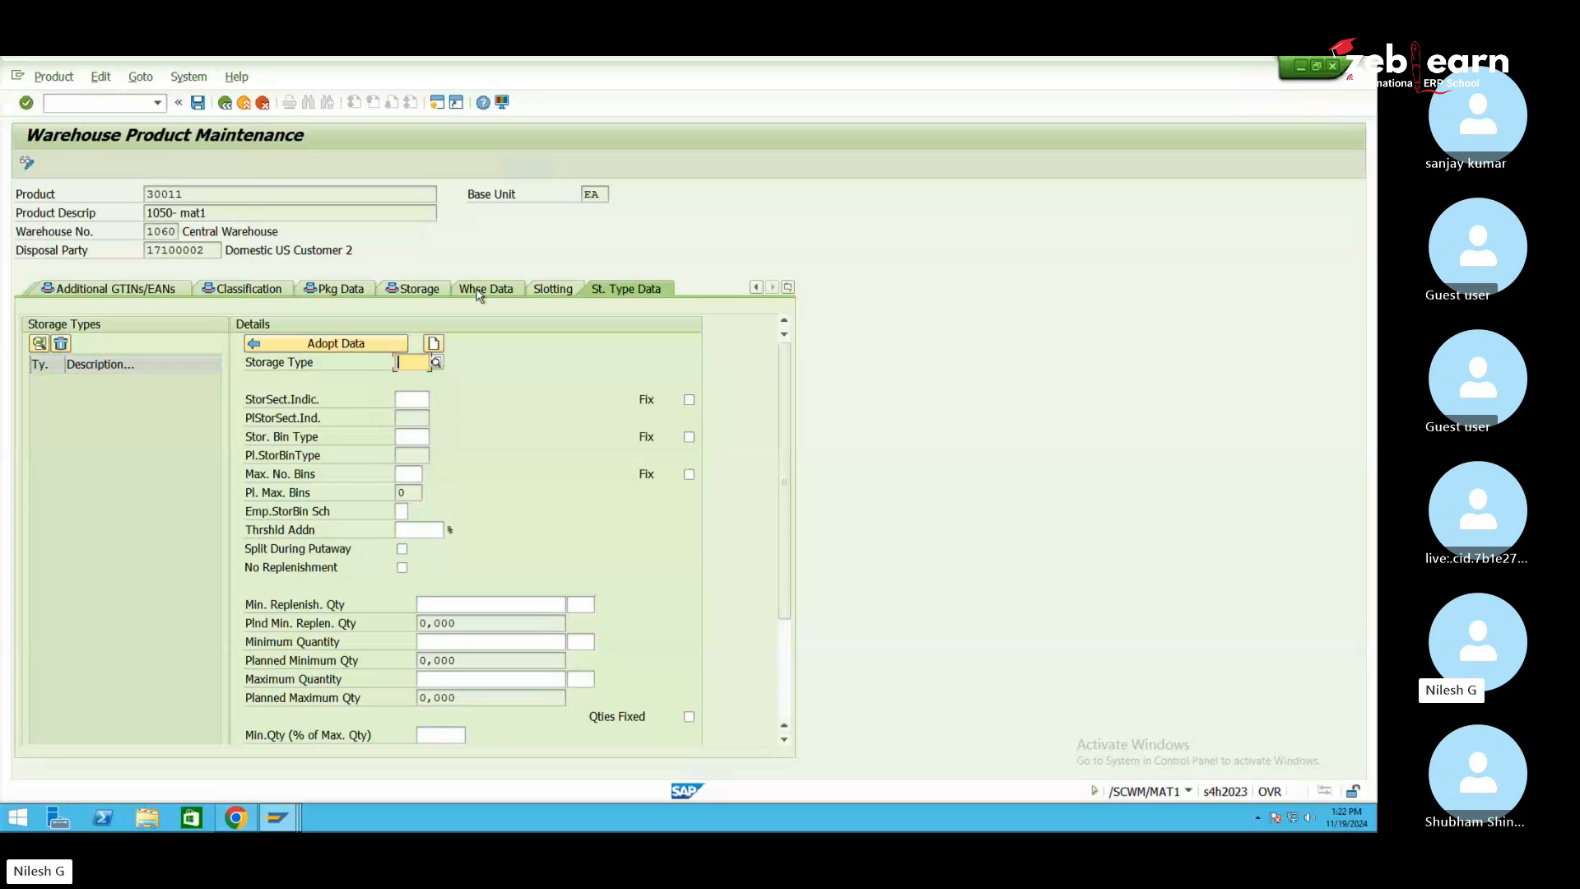
pyautogui.click(479, 293)
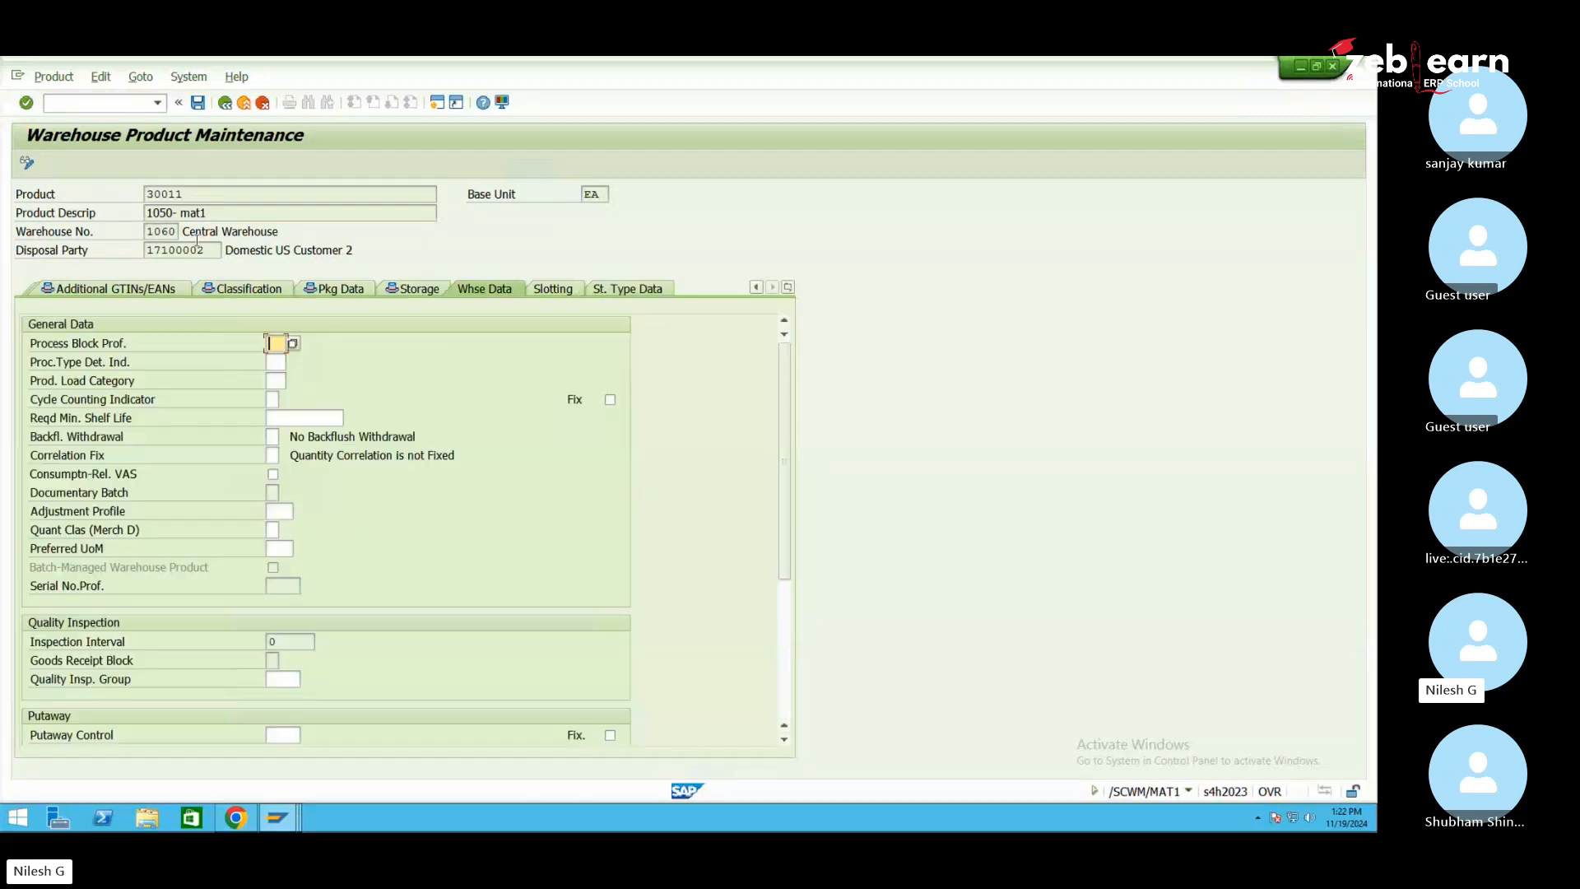
# Save warehouse product 30011 for warehouse 1060
pyautogui.click(198, 105)
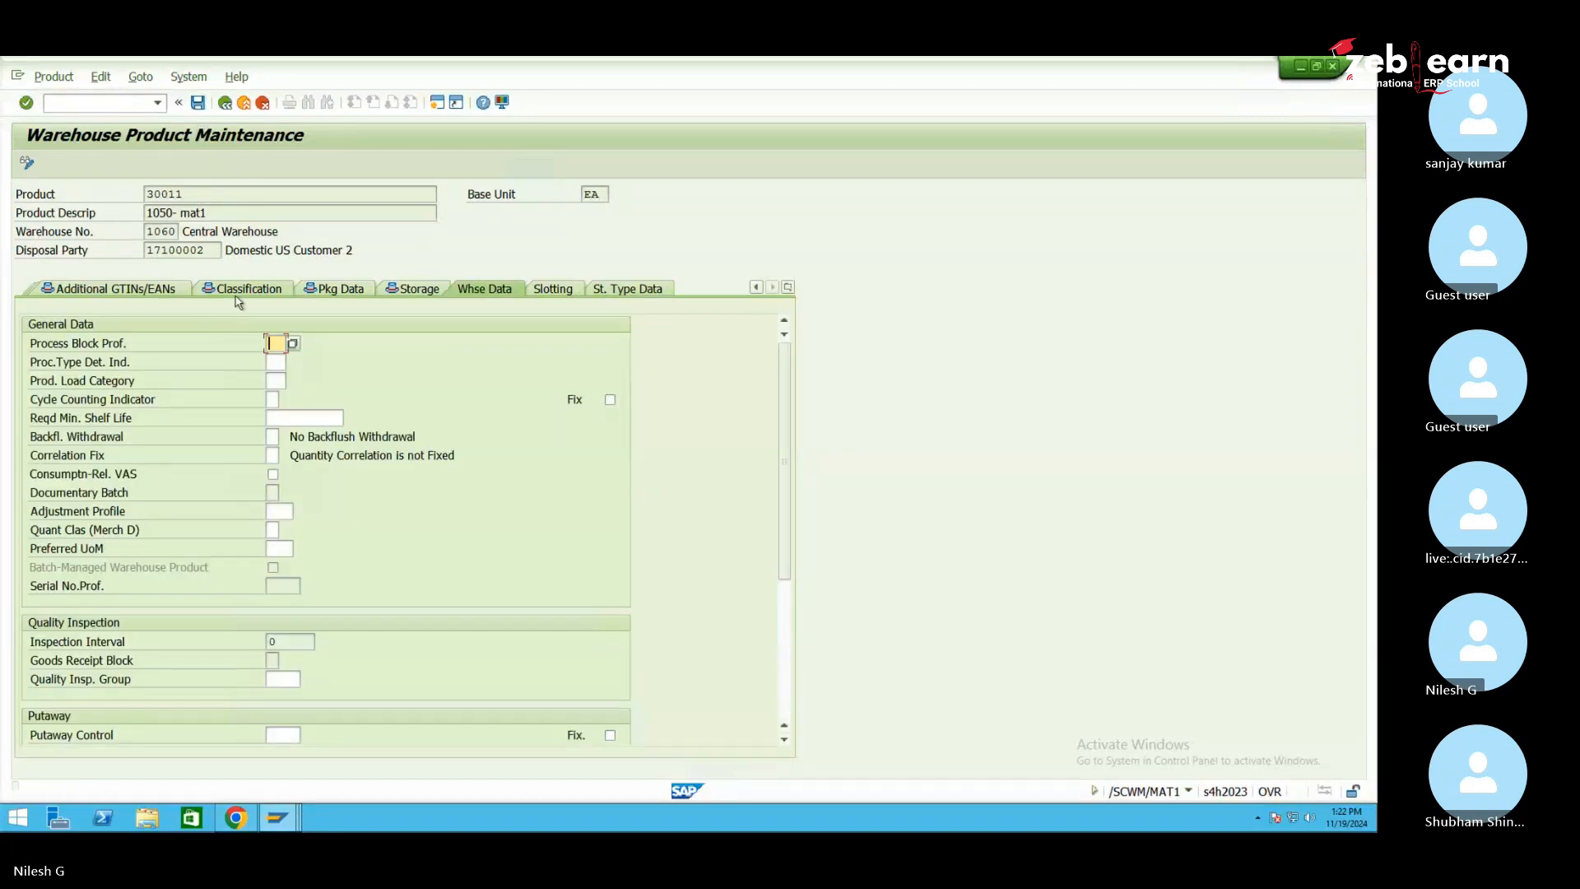
pyautogui.click(756, 288)
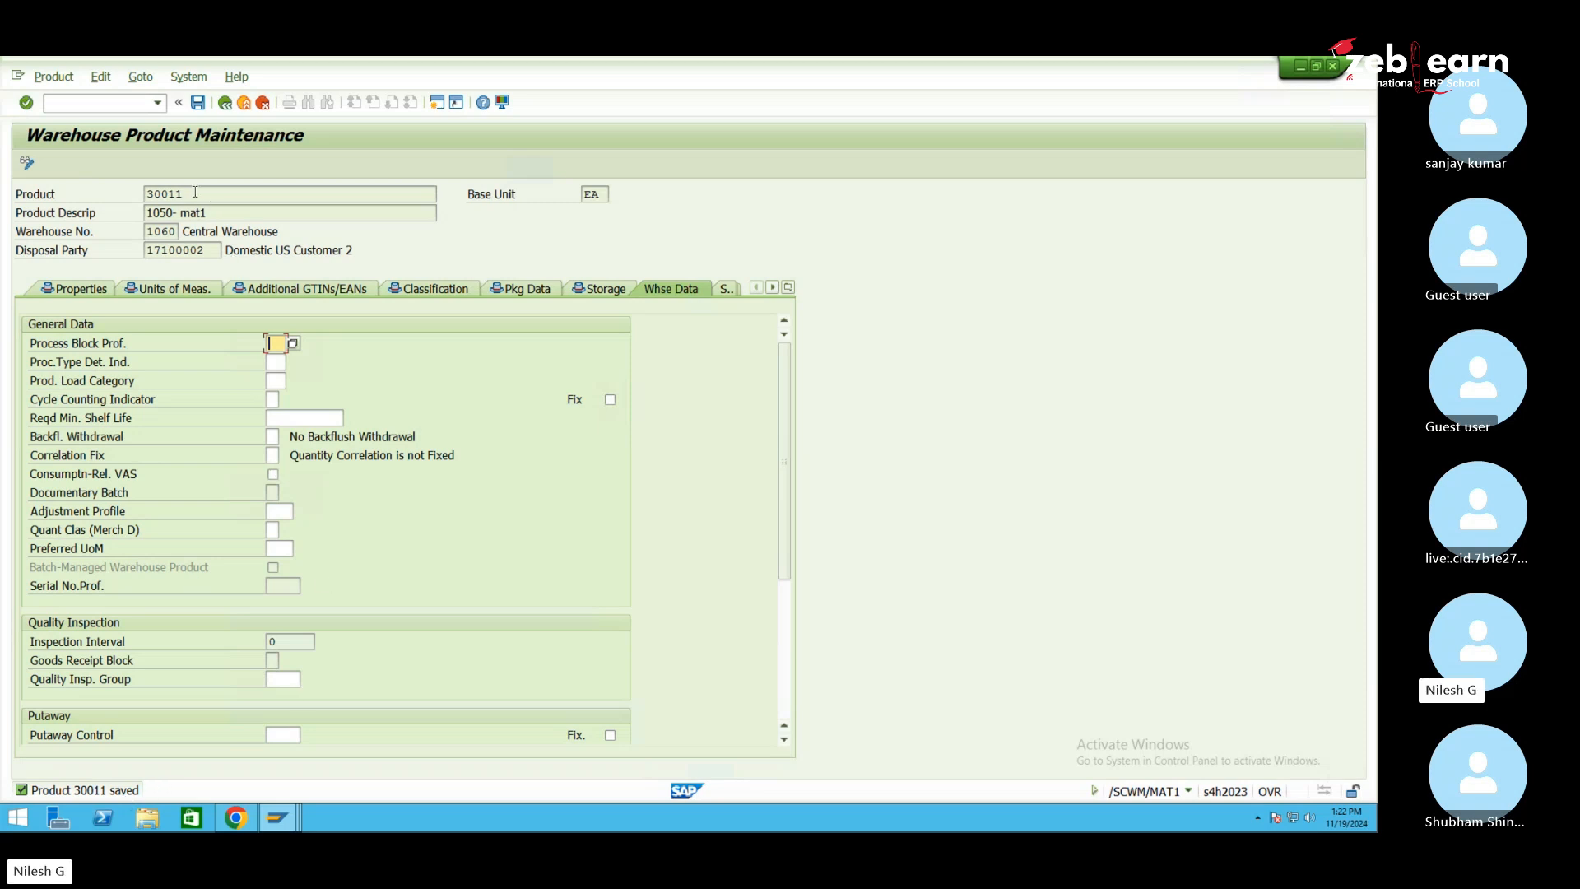
pyautogui.moveTo(192, 196); pyautogui.dragTo(144, 193)
# Replace the product number with 30012, then cancel and accept losing the unsaved data
pyautogui.click(225, 102)
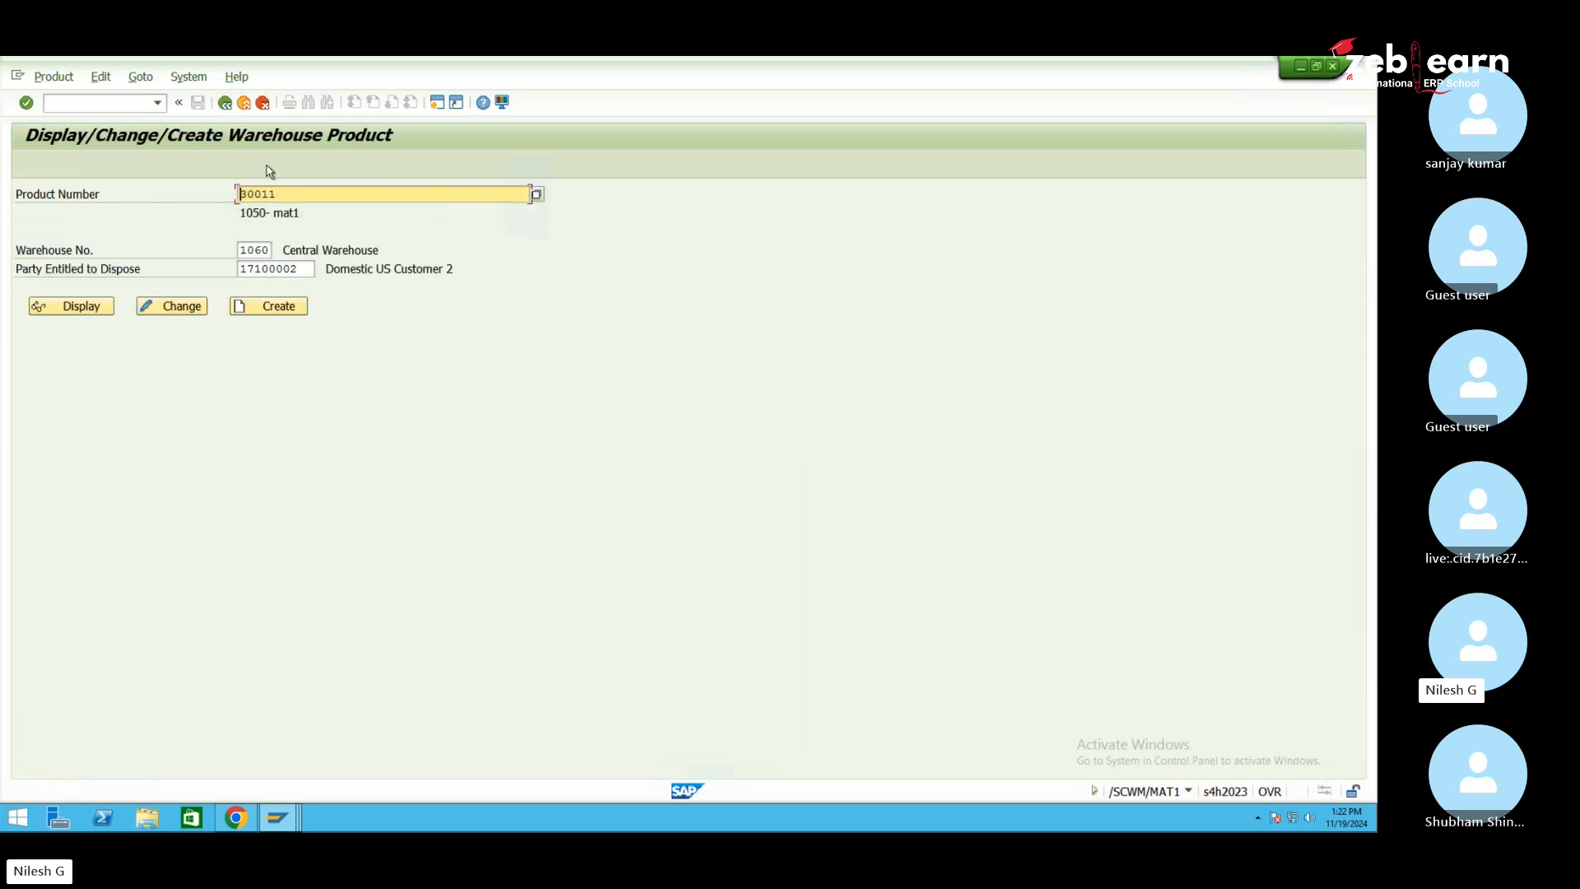
pyautogui.doubleClick(305, 194)
pyautogui.write('30012')
pyautogui.click(263, 104)
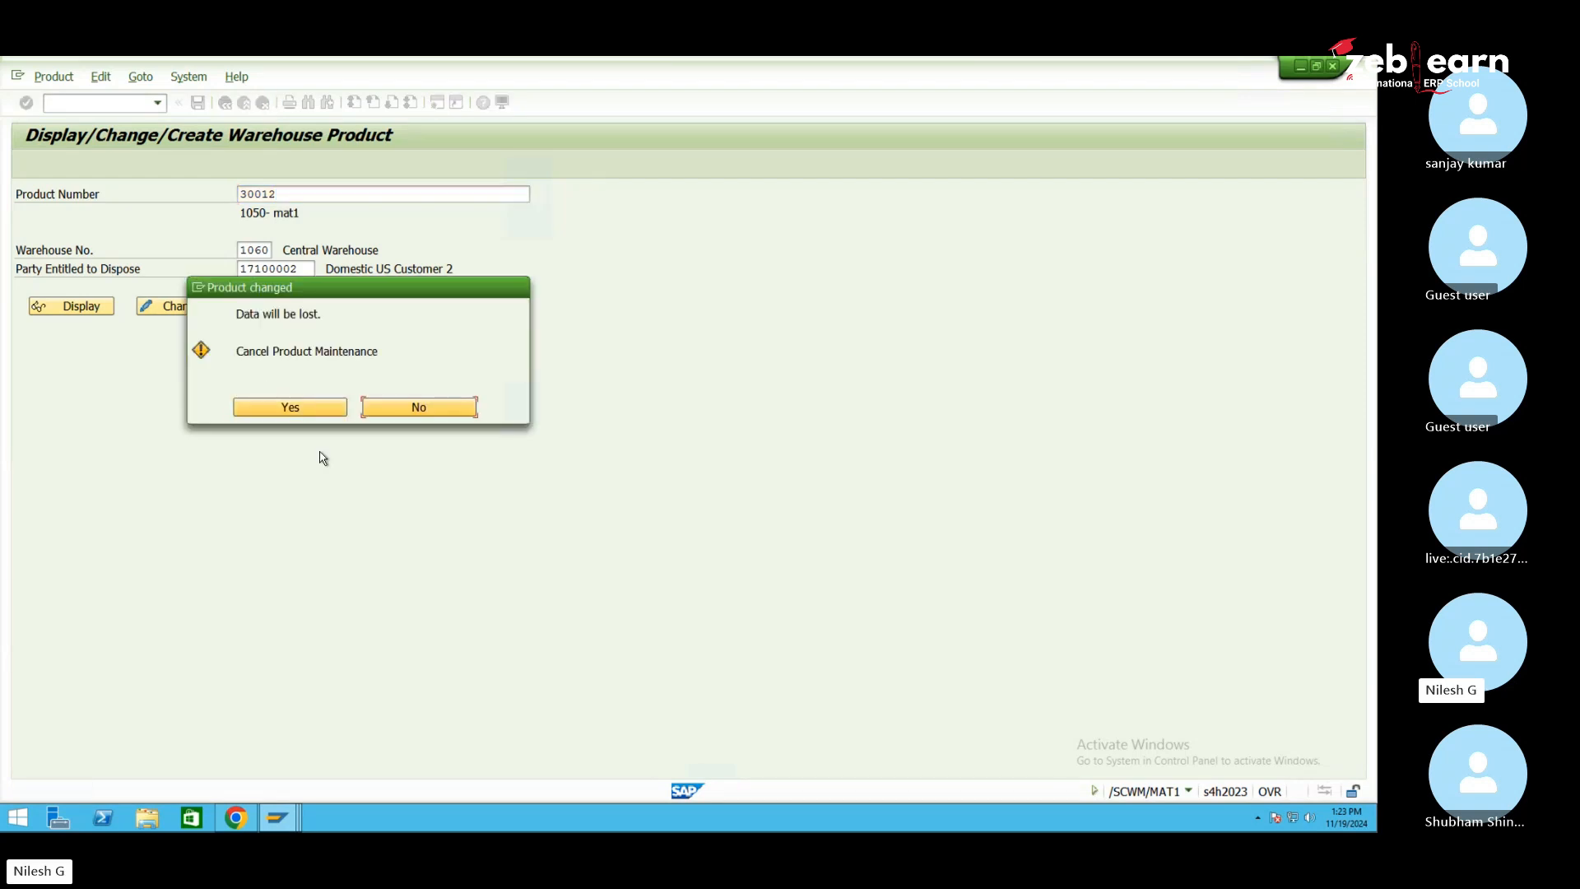
pyautogui.click(293, 408)
# Start creating a new material with 30011 as the Copy from Material
pyautogui.moveTo(287, 817)
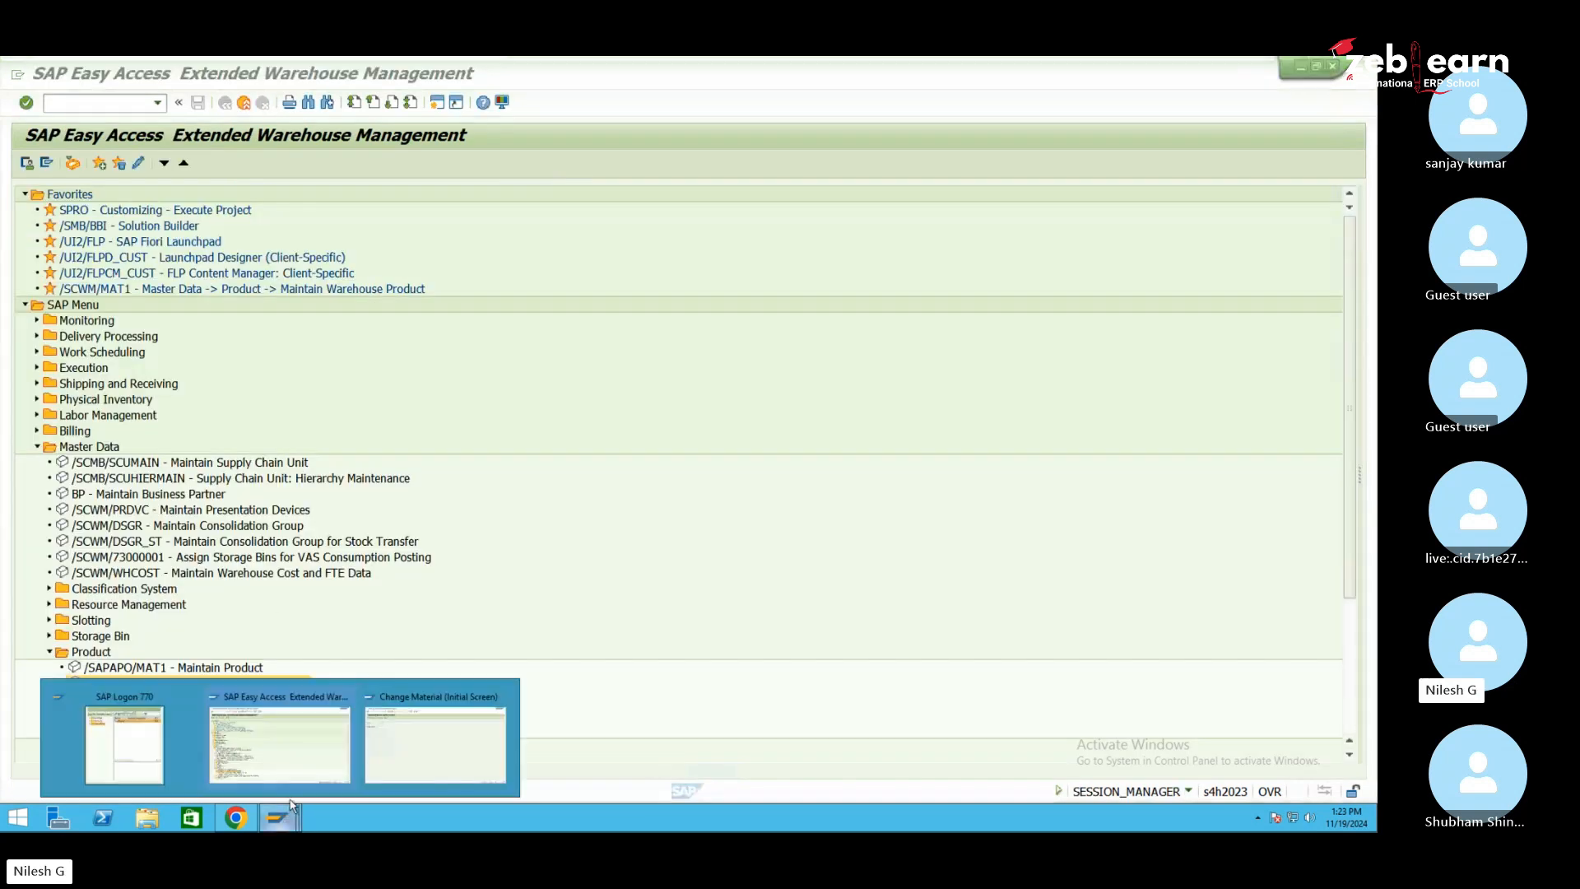
pyautogui.click(395, 763)
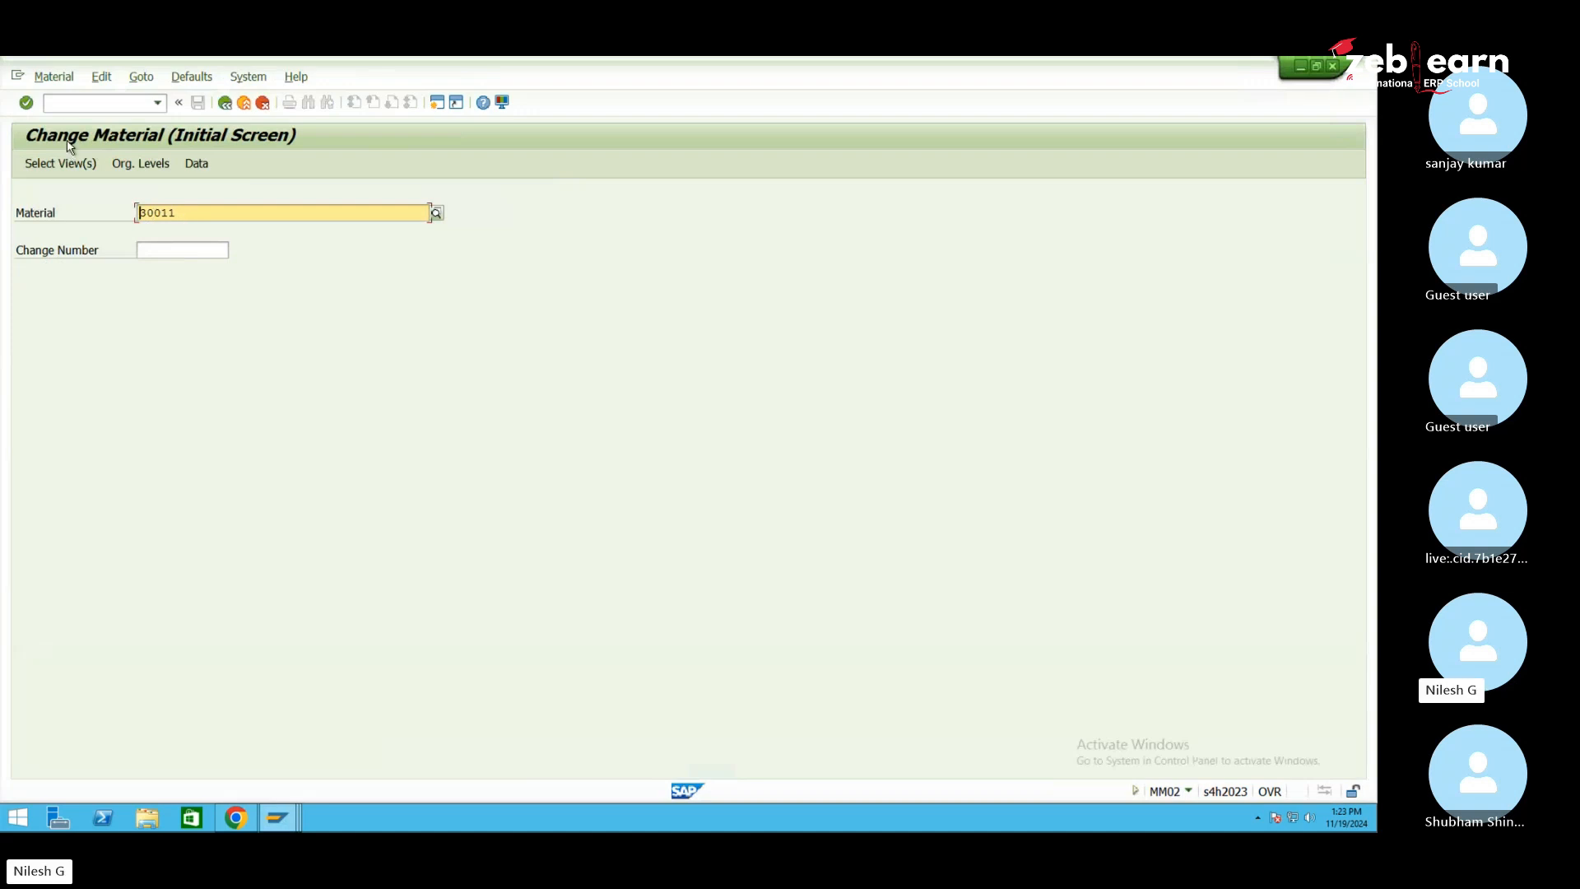
pyautogui.click(84, 105)
pyautogui.write('/nmm02')
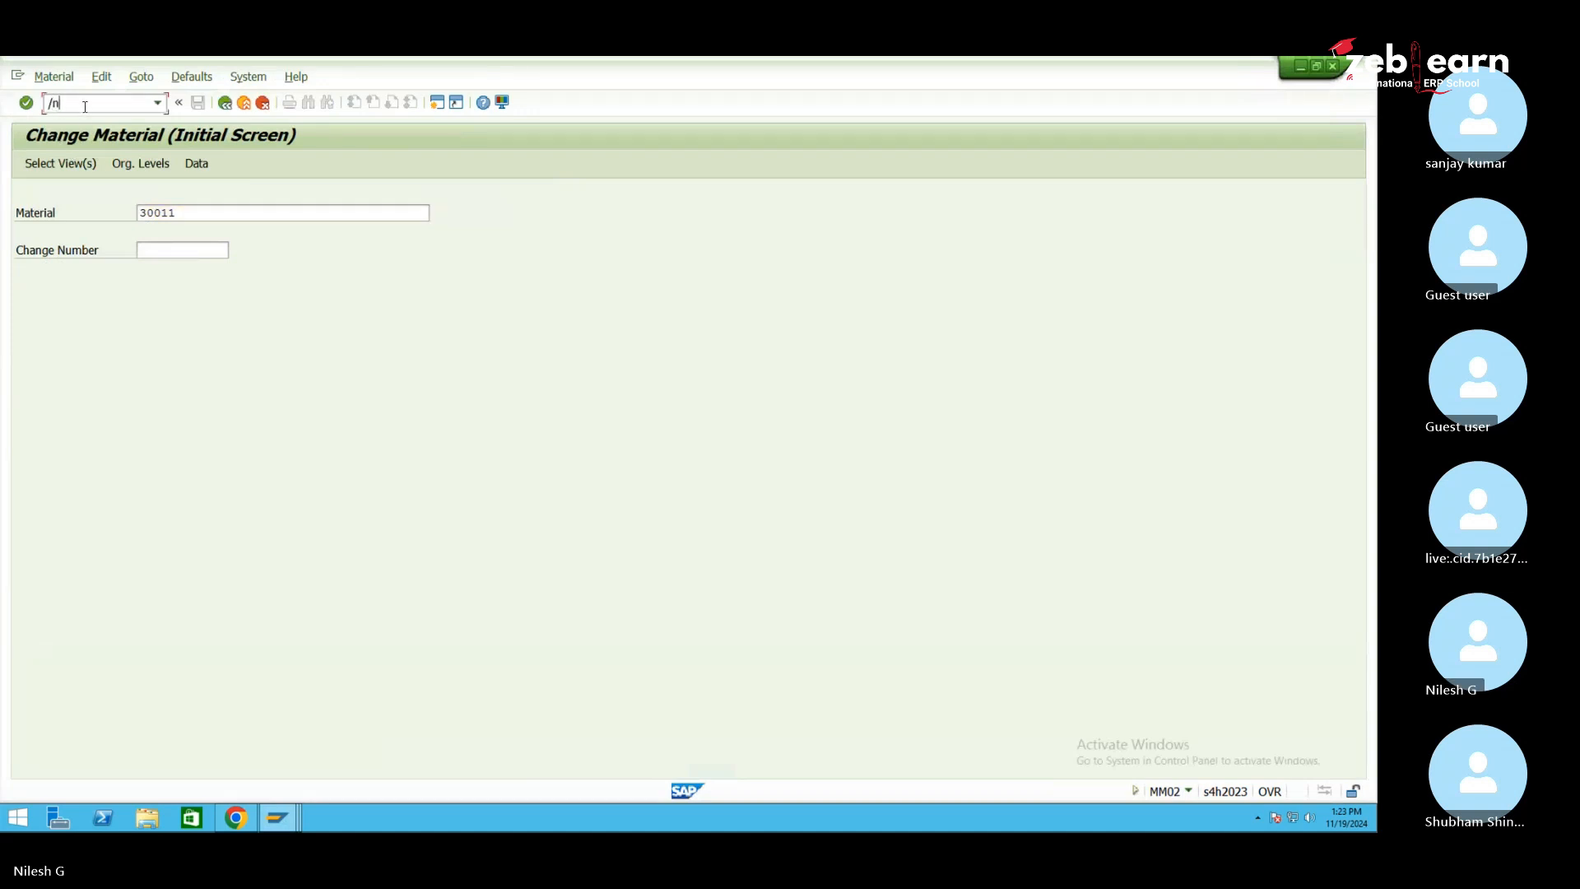
pyautogui.press('Return')
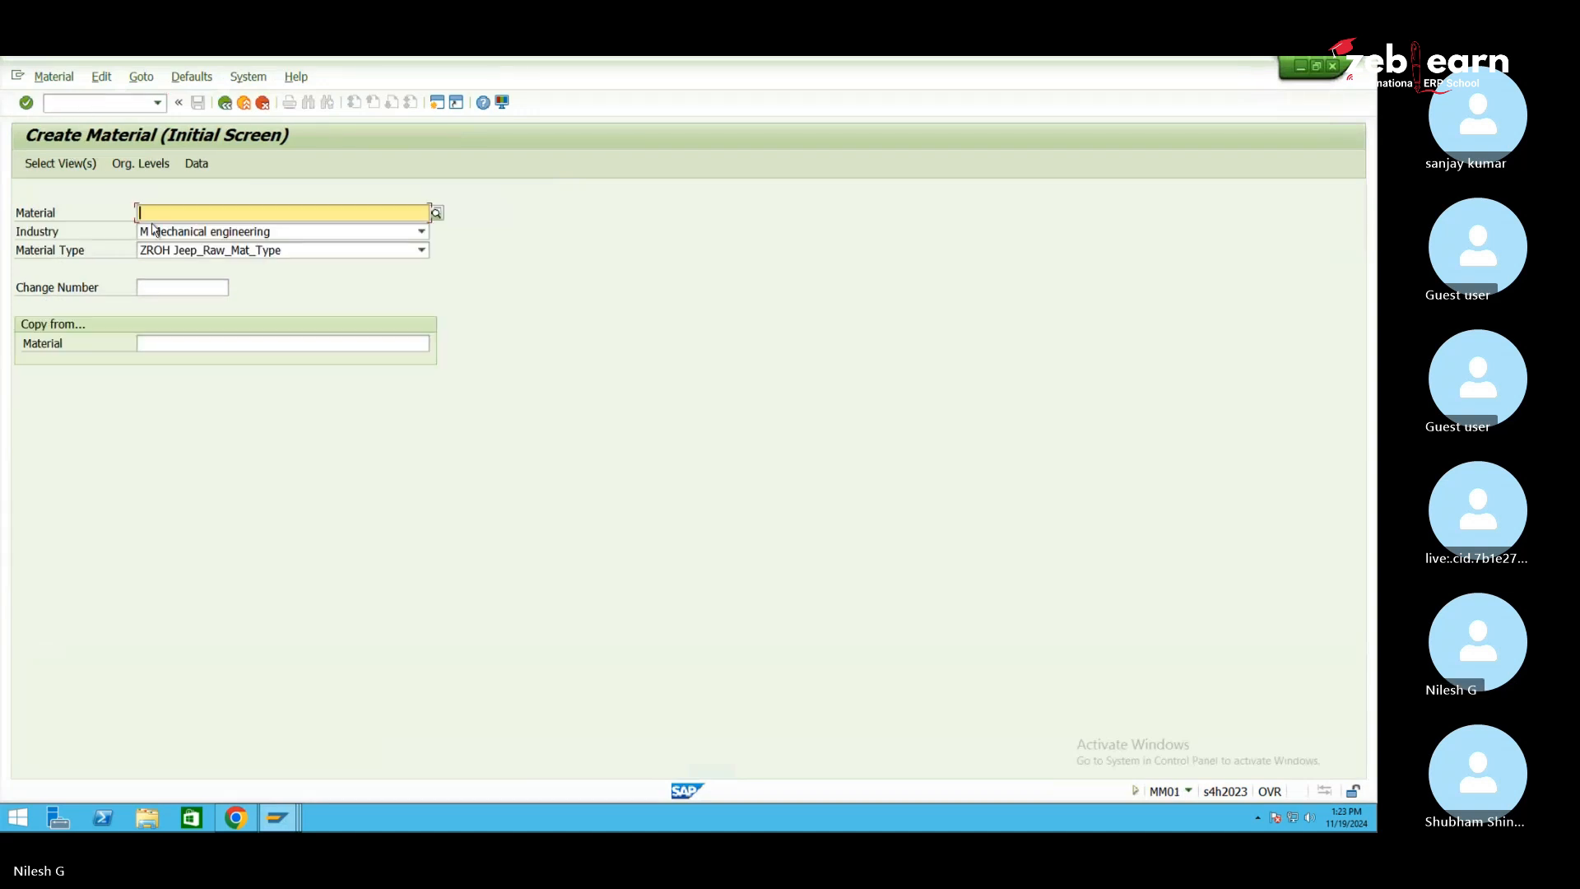
pyautogui.click(188, 344)
pyautogui.write('30011')
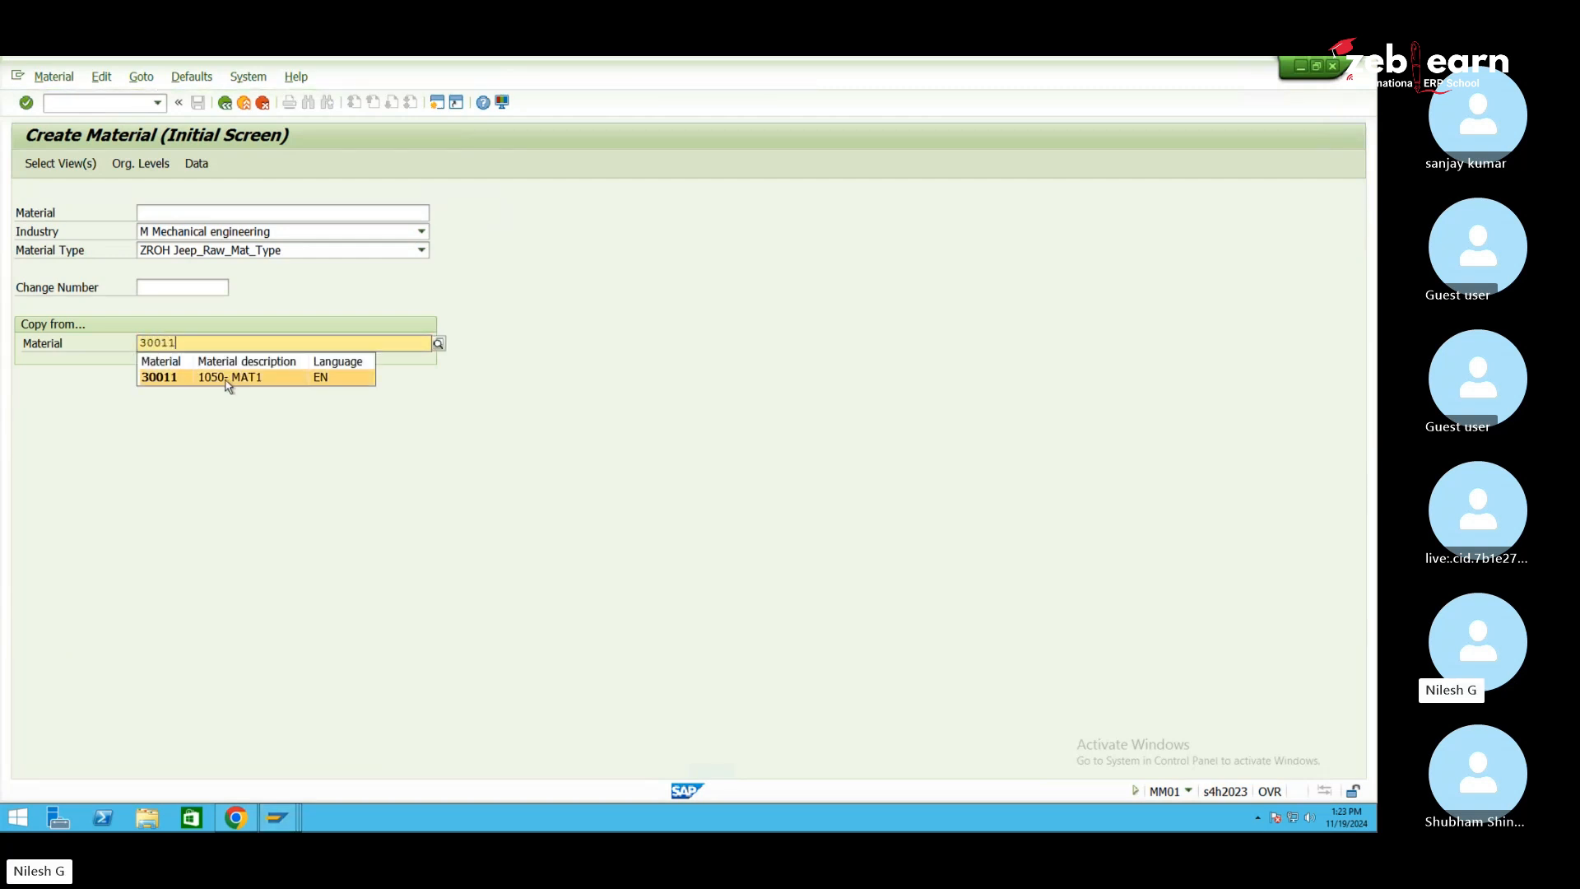
pyautogui.click(242, 380)
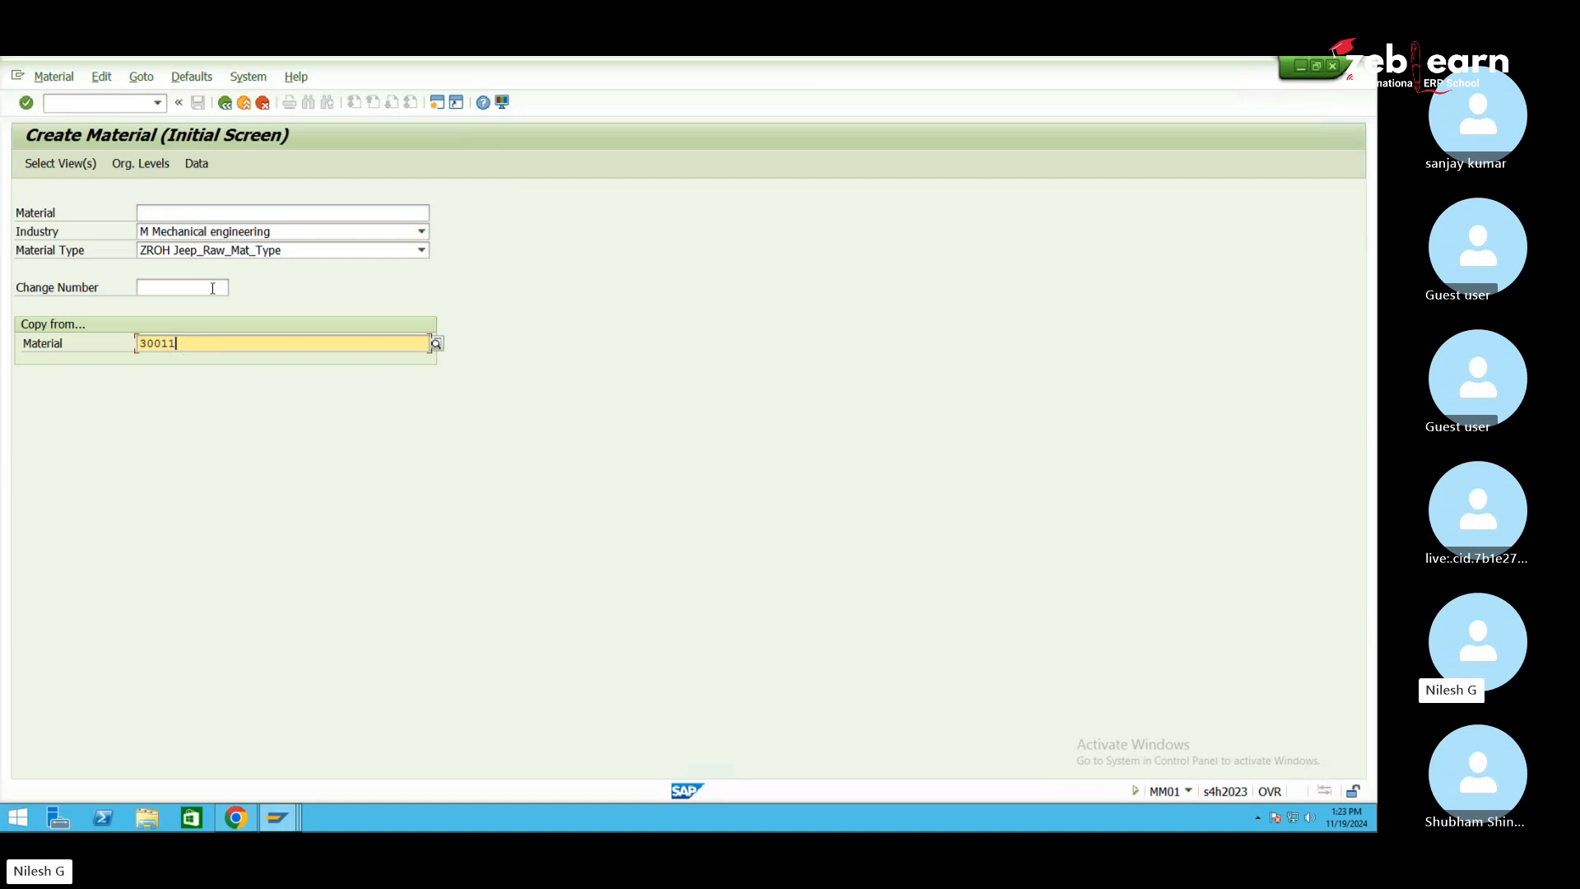
pyautogui.press('Return')
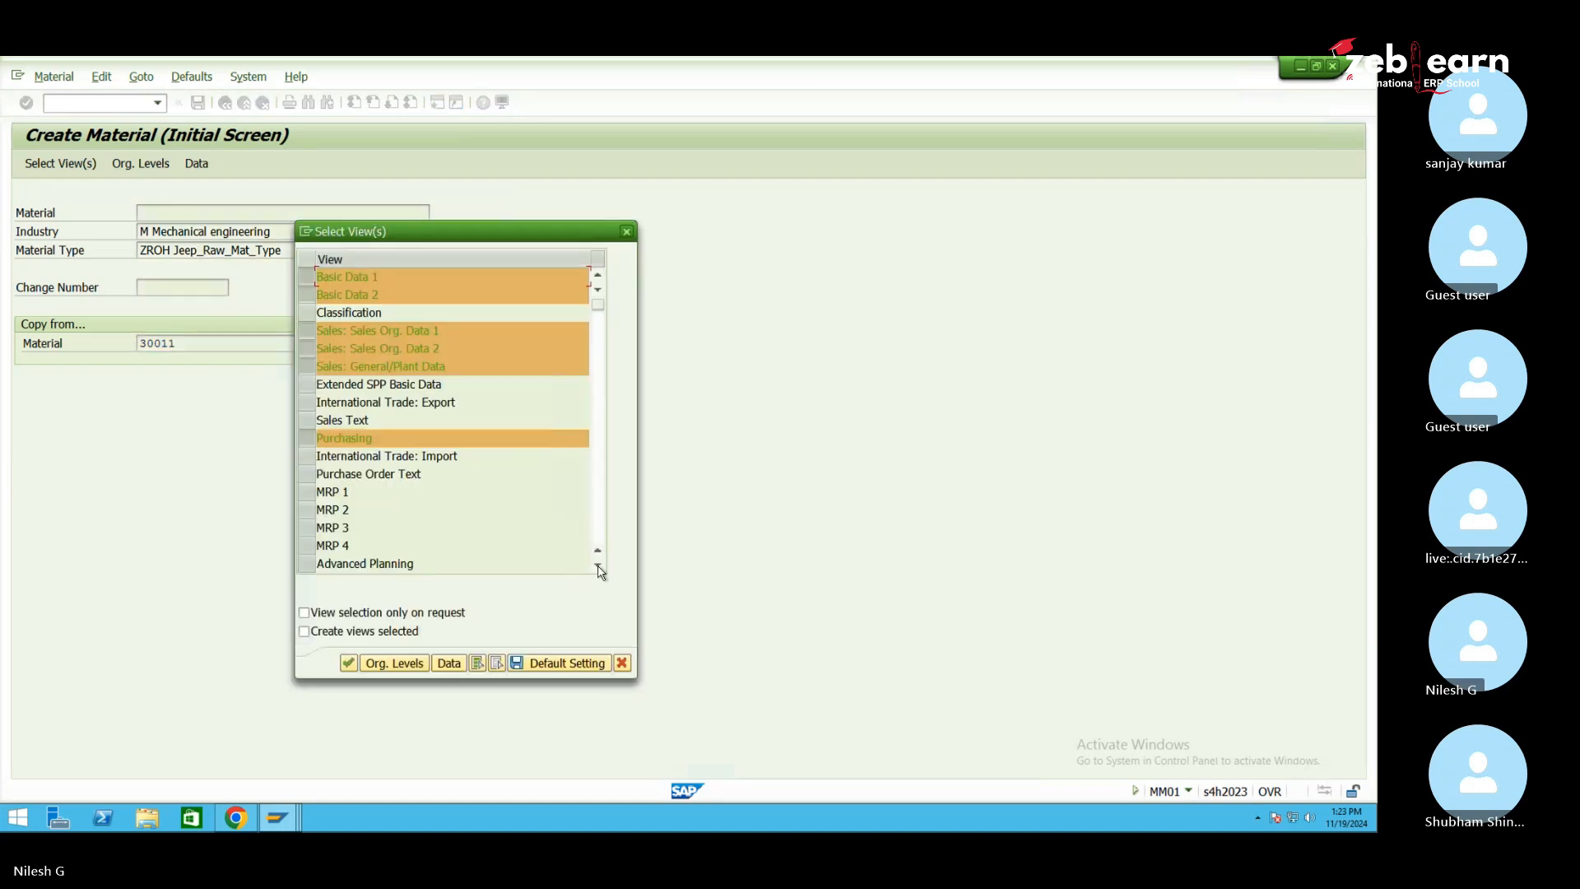
# Exclude the Storage 1/2, Warehouse Management 1/2, Accounting 2, WM Execution and WM Packaging views, then confirm
pyautogui.scroll(-4, 599, 568)
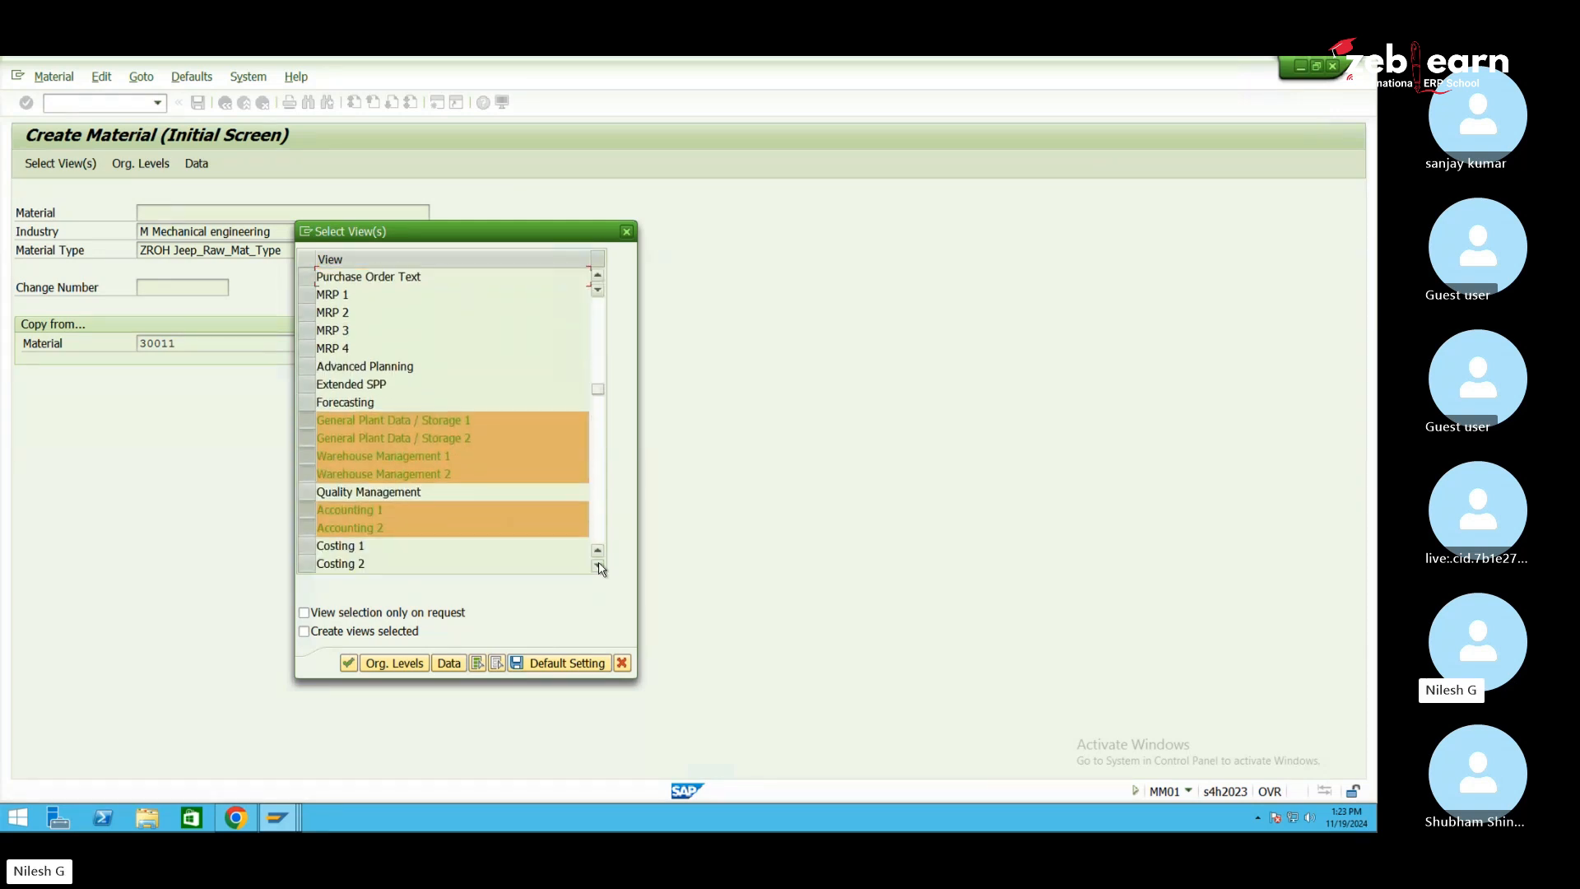
pyautogui.scroll(-2, 598, 568)
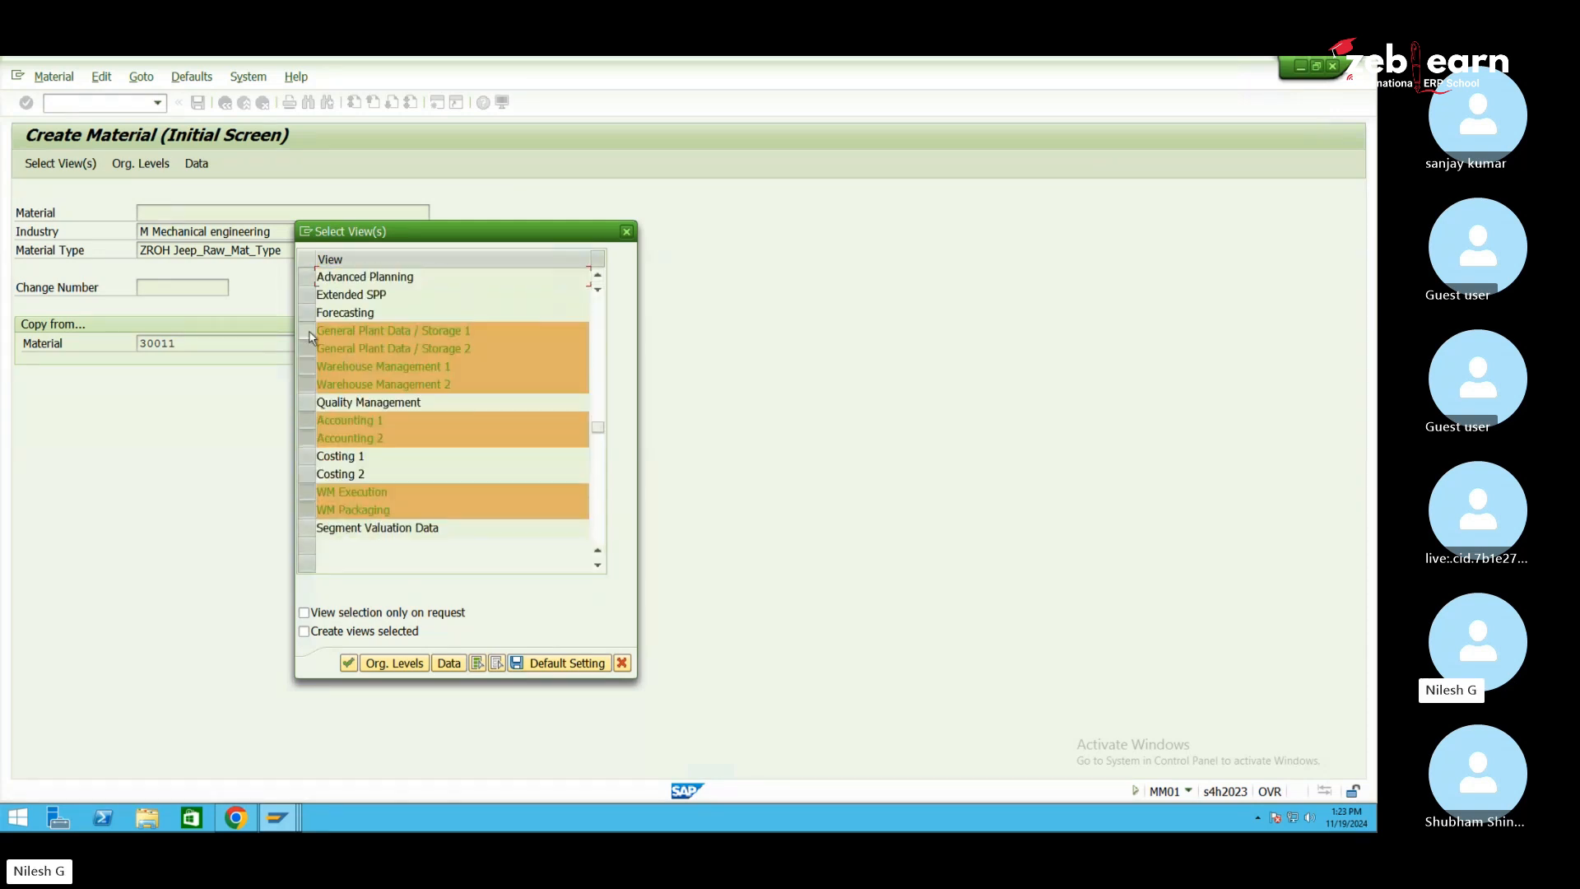
pyautogui.click(307, 330)
pyautogui.click(307, 348)
pyautogui.click(309, 366)
pyautogui.click(309, 384)
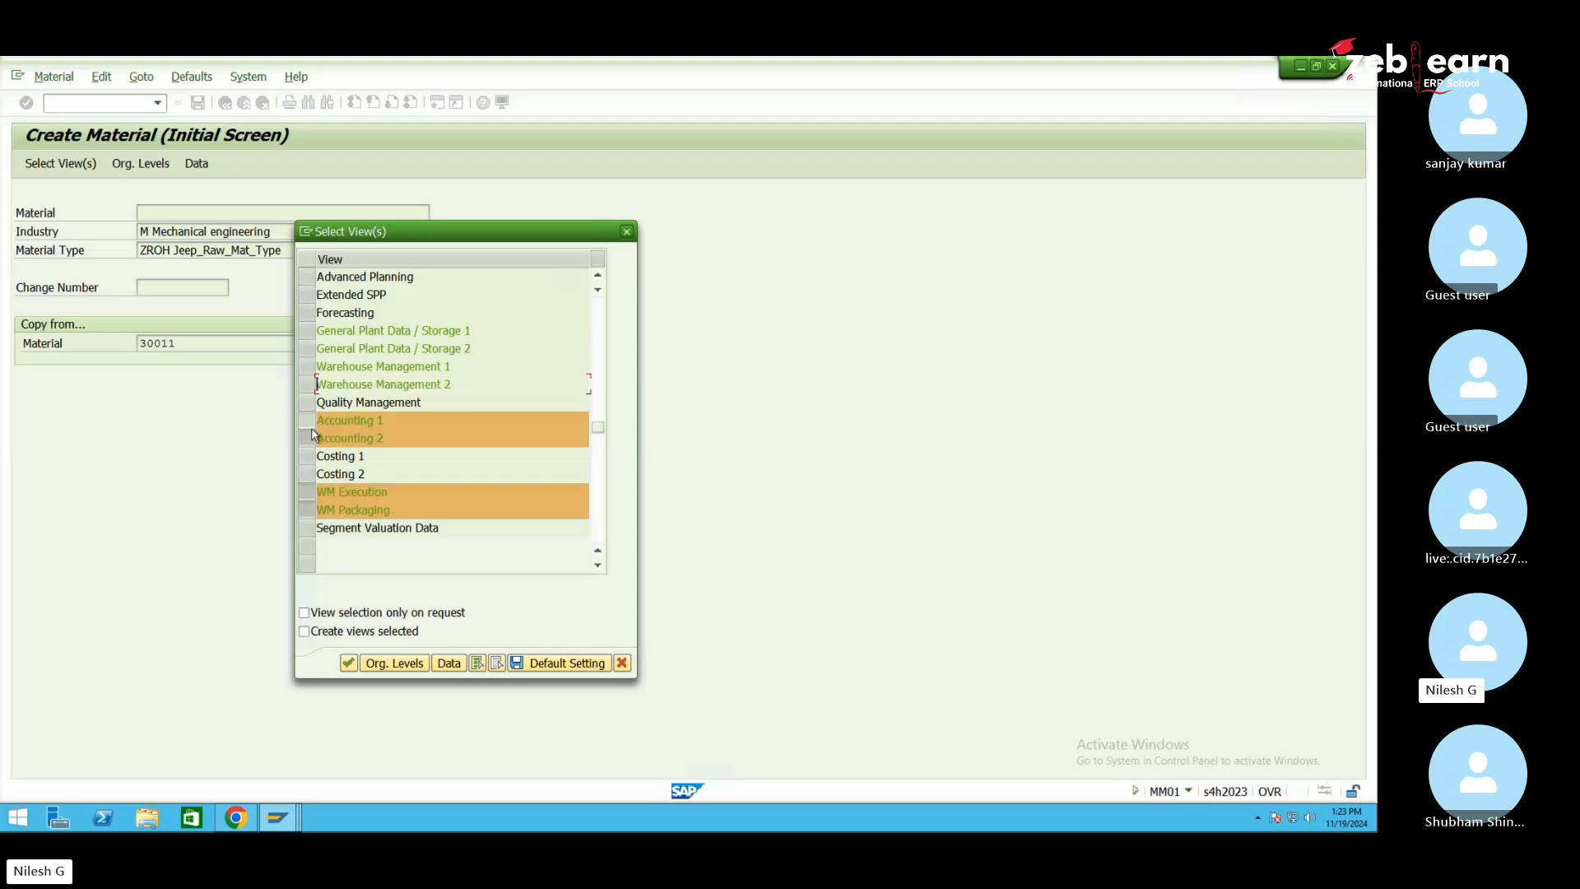
pyautogui.click(310, 422)
pyautogui.click(309, 438)
pyautogui.click(310, 419)
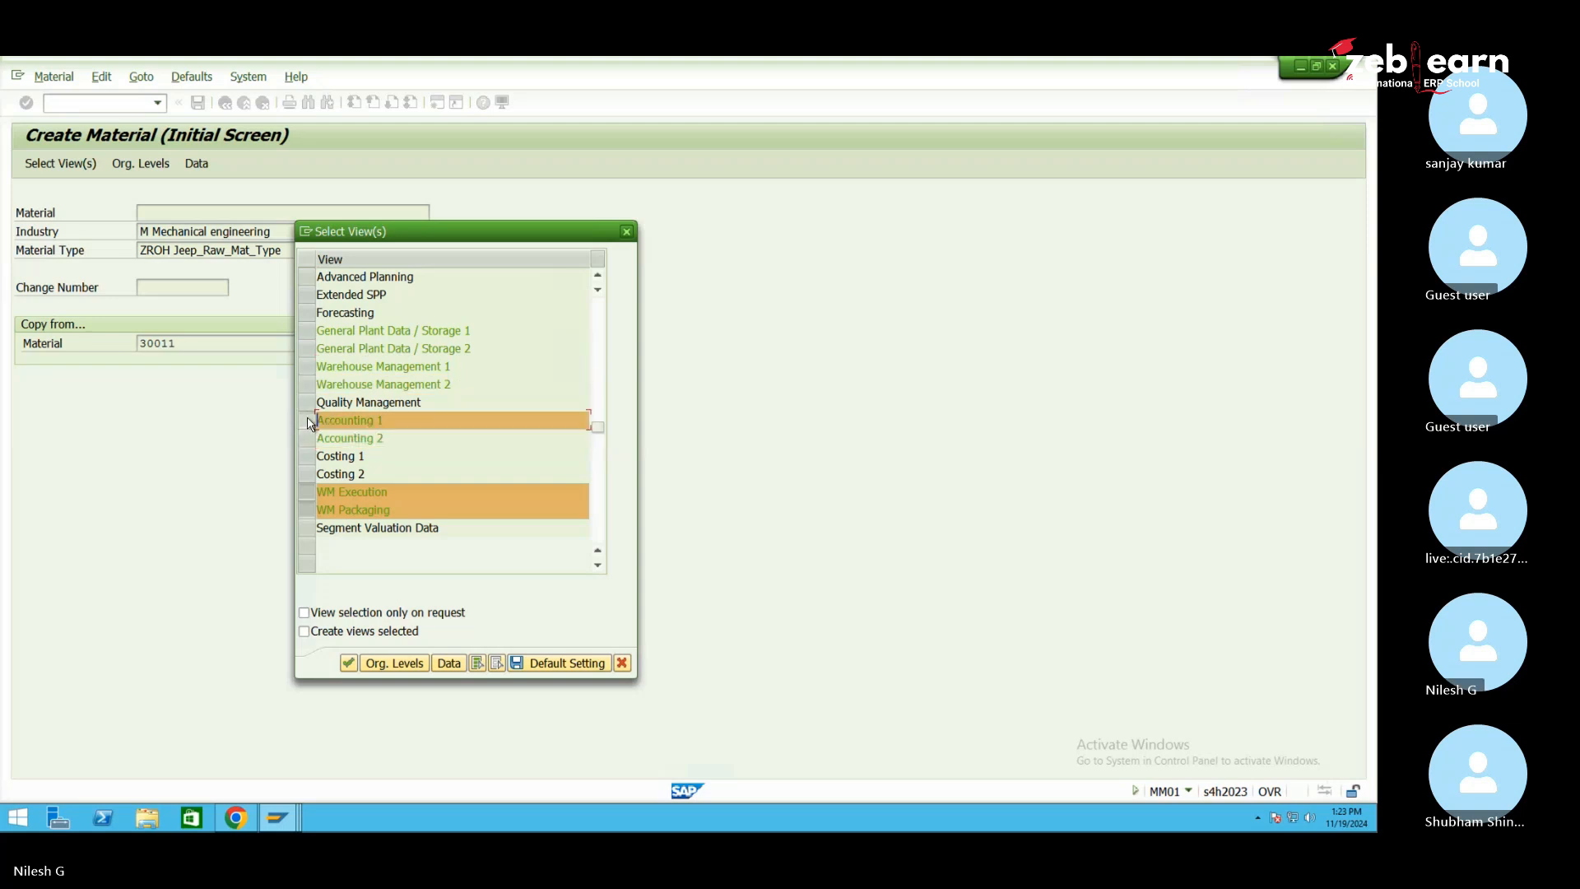
pyautogui.click(310, 491)
pyautogui.click(309, 509)
pyautogui.click(348, 662)
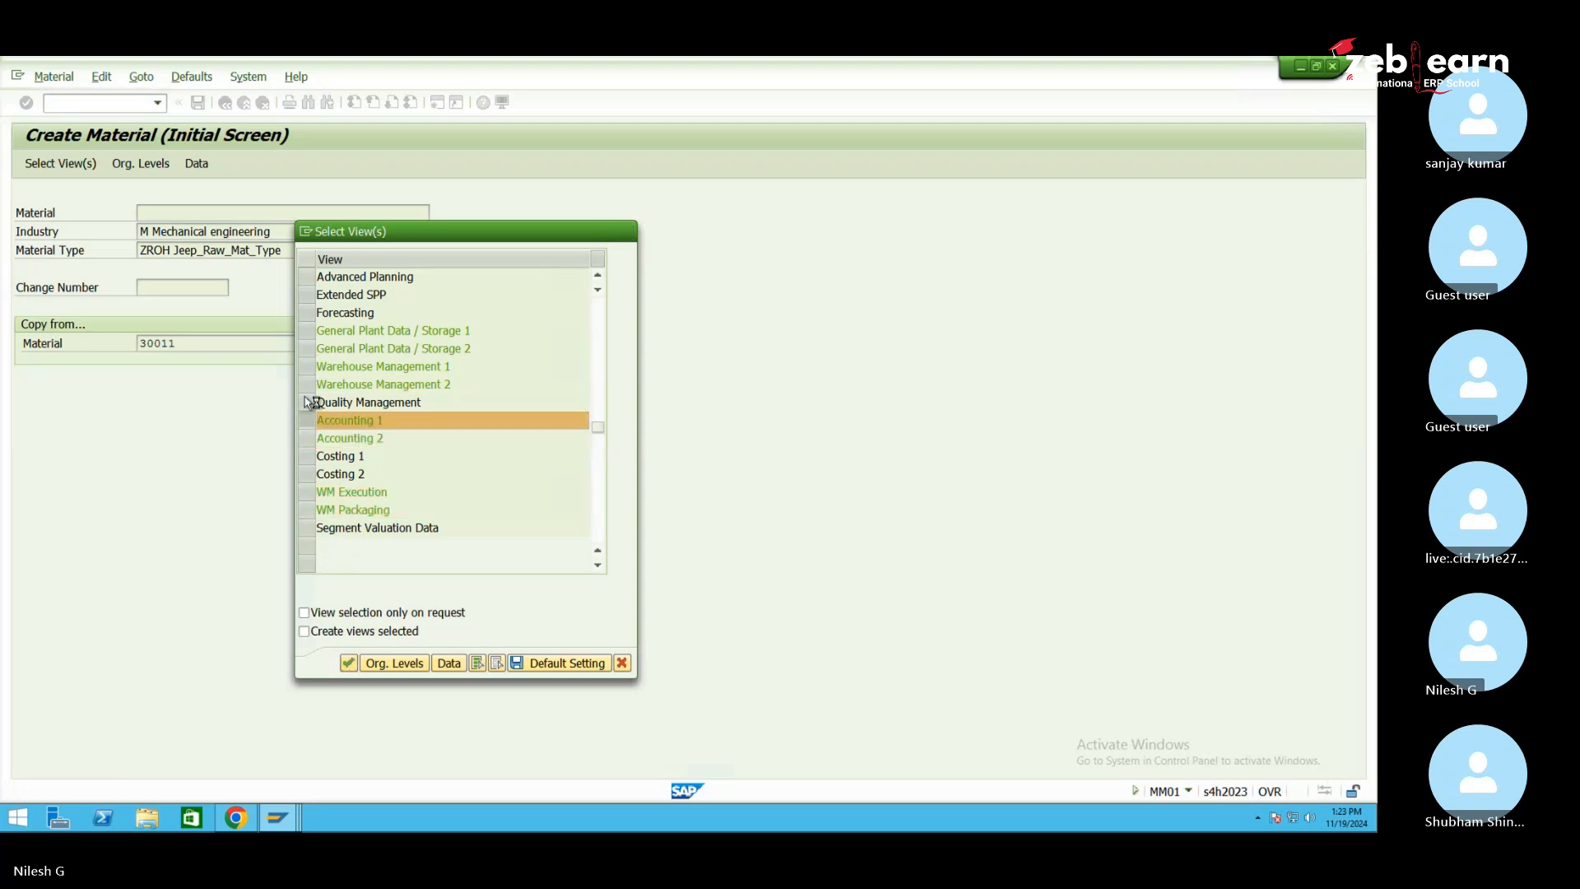
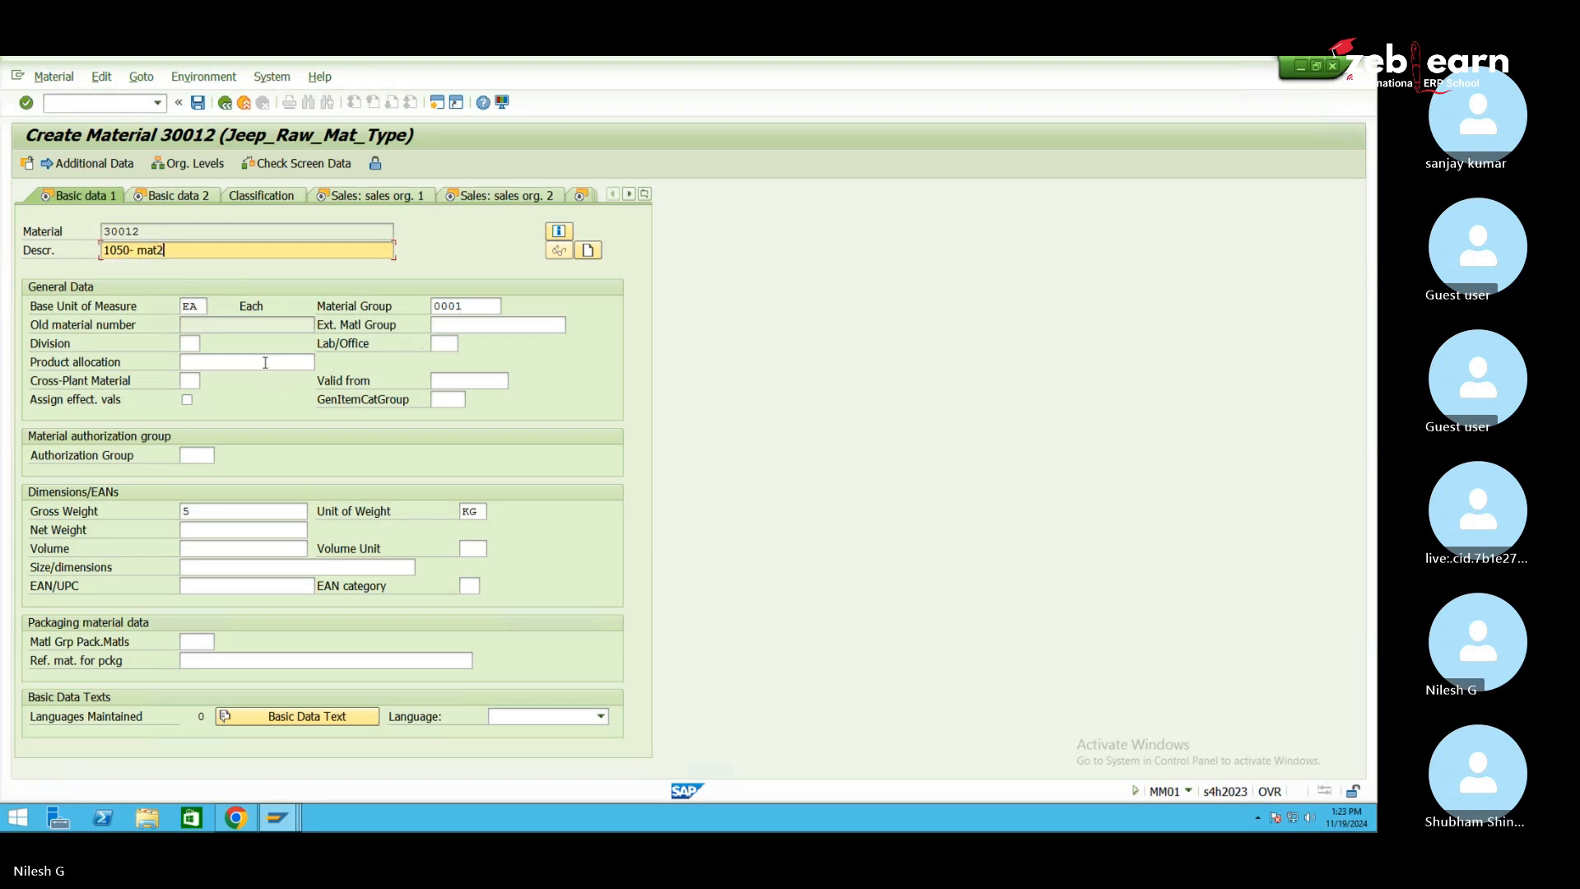
# Set all tax classifications of material 30012 to 0
pyautogui.click(265, 362)
pyautogui.press('Return')
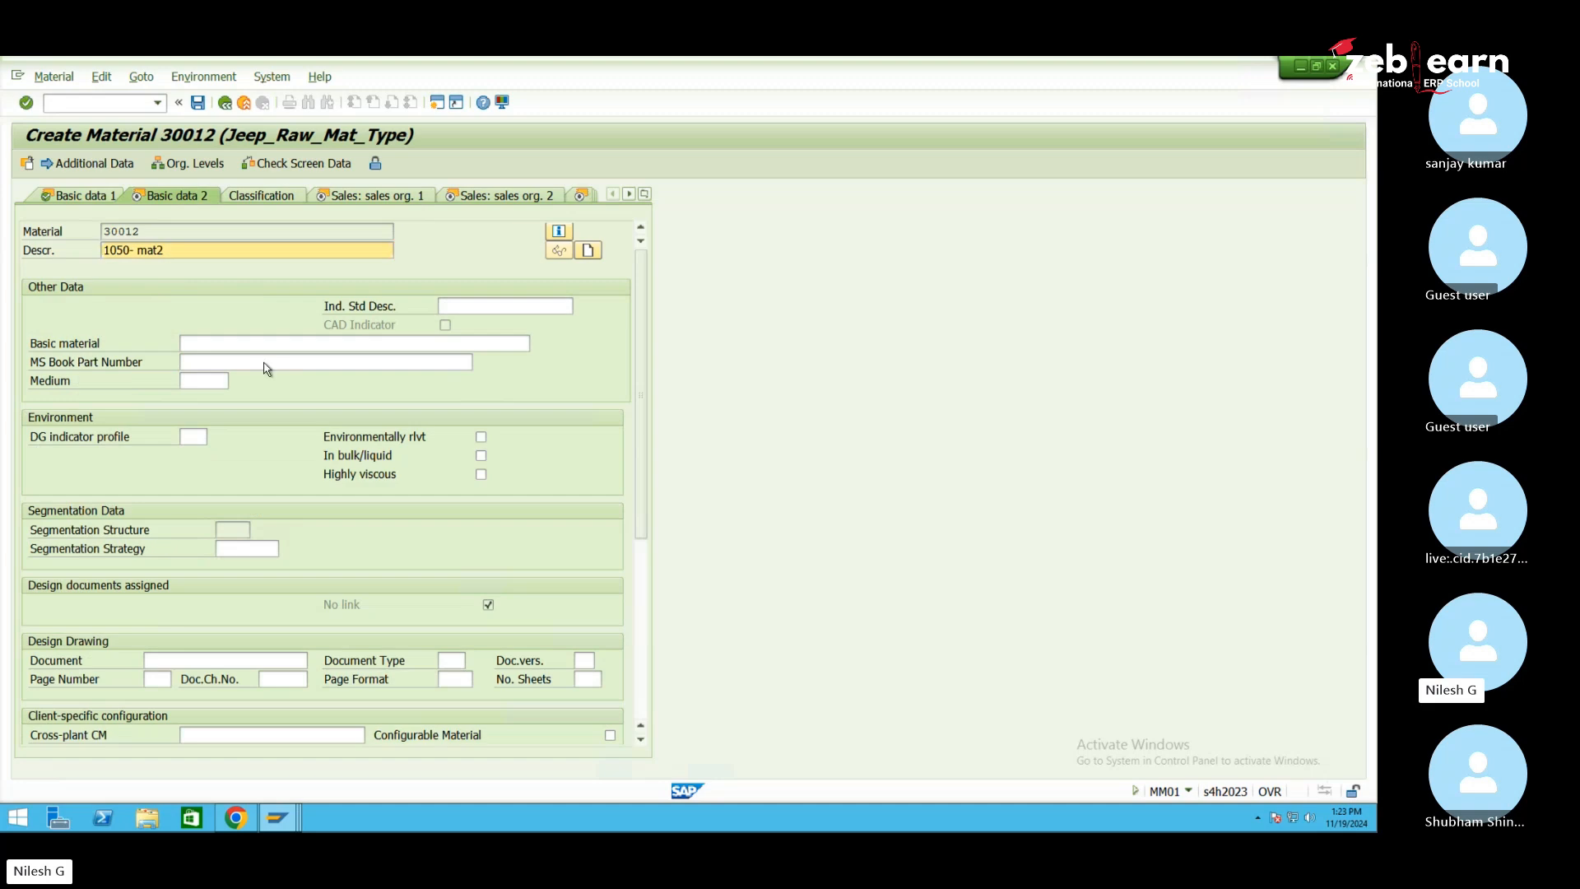
pyautogui.press('Return')
pyautogui.press('Return')
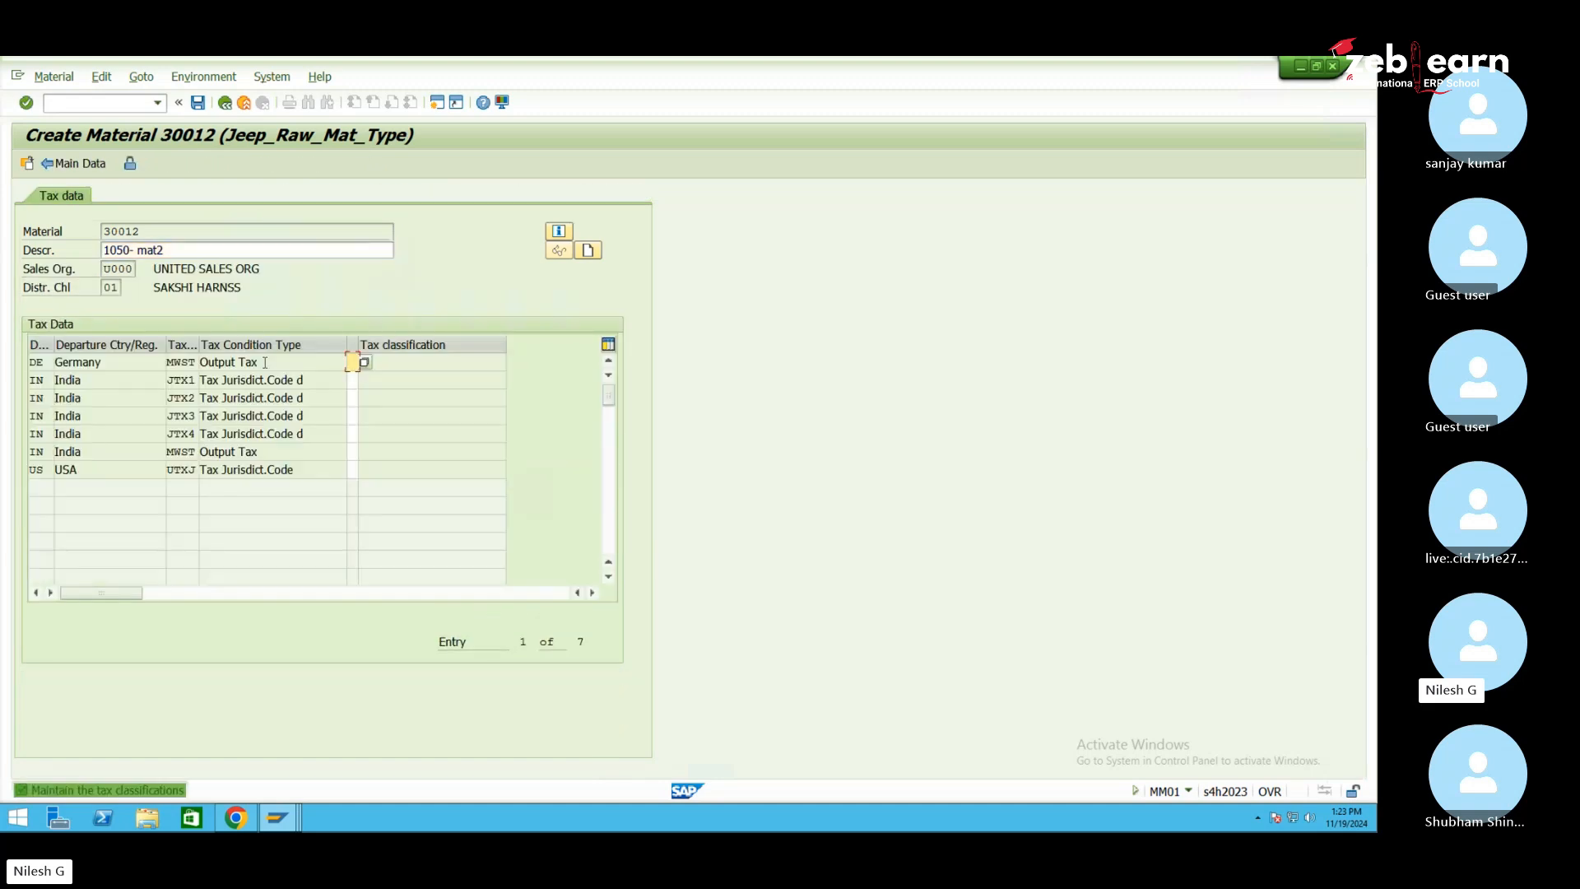
pyautogui.write('0000000')
pyautogui.press('Return')
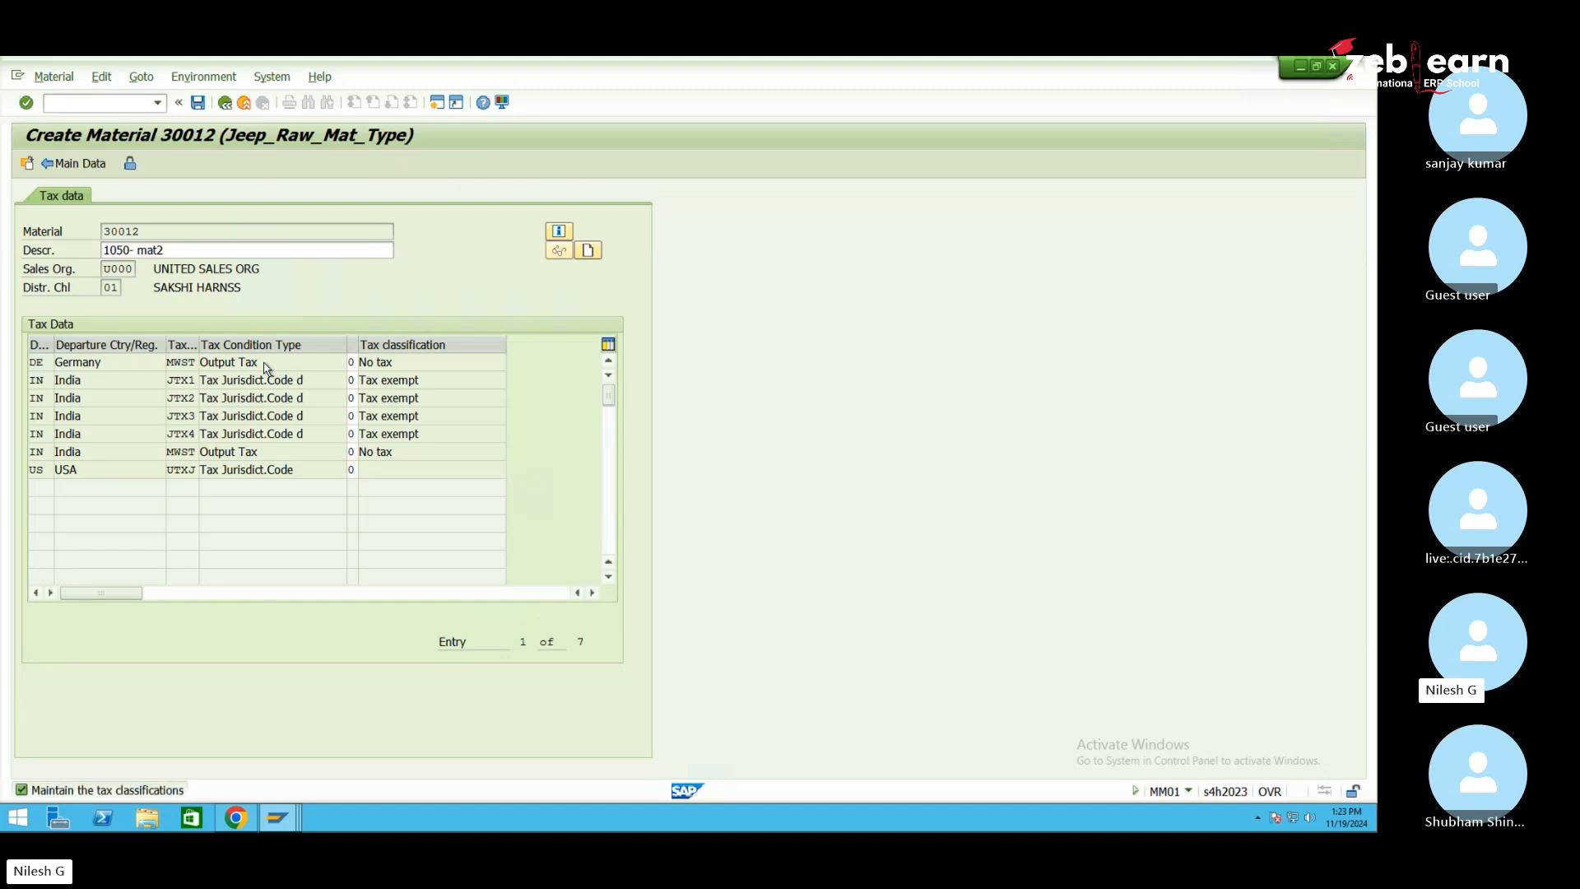
pyautogui.press('Return')
pyautogui.press('Return')
pyautogui.press('Return')
pyautogui.press('Return')
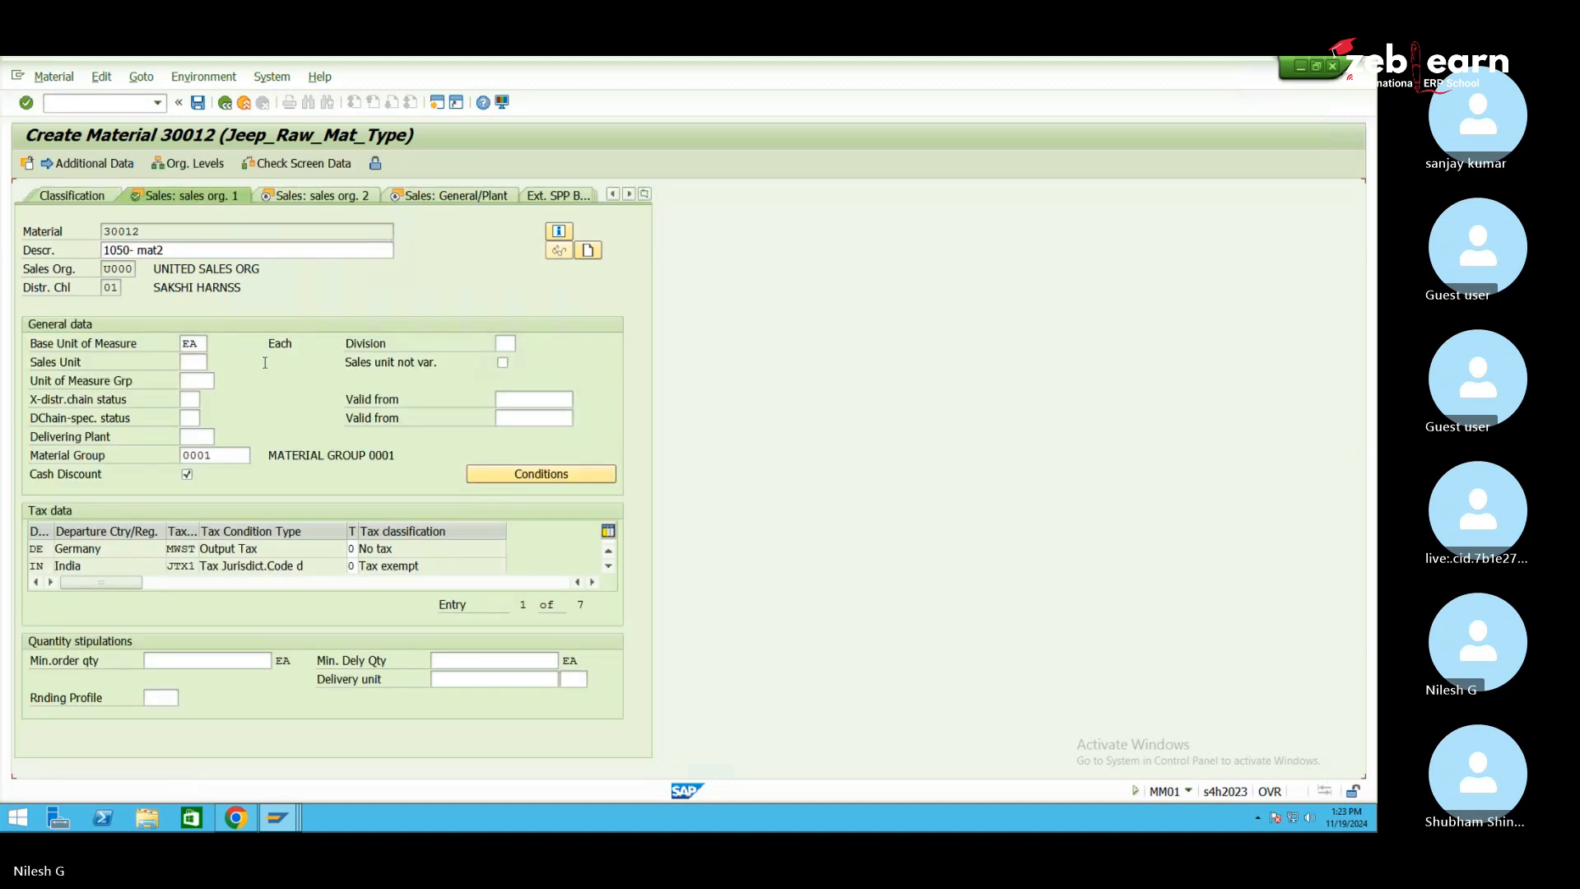
# Set item category group NORM and availability check 01, then enter /nmm01
pyautogui.write('NORM')
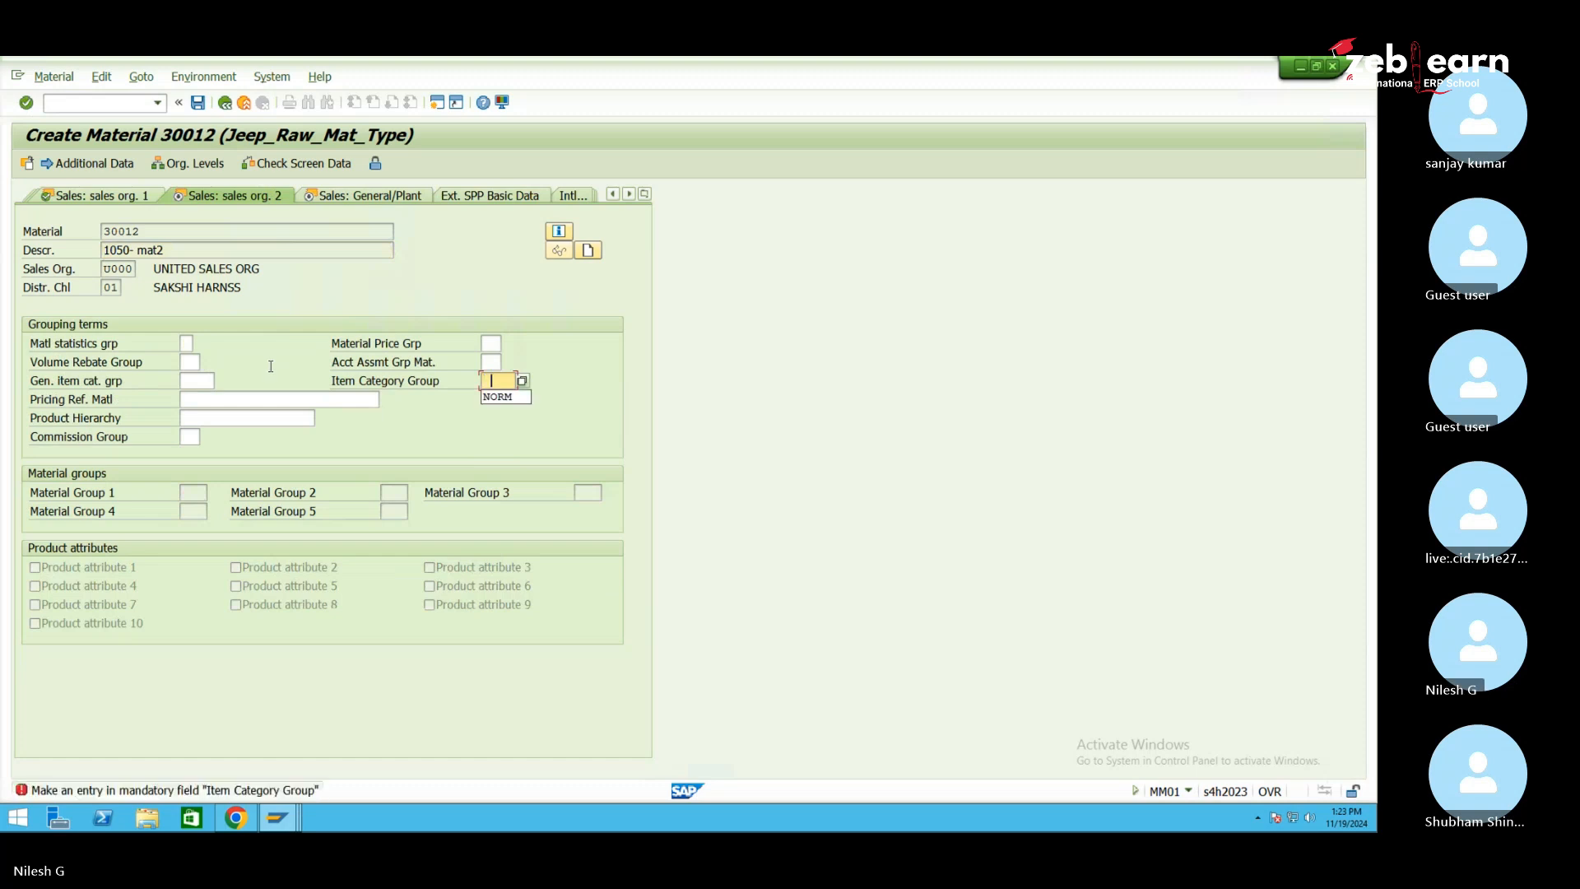
pyautogui.press('Return')
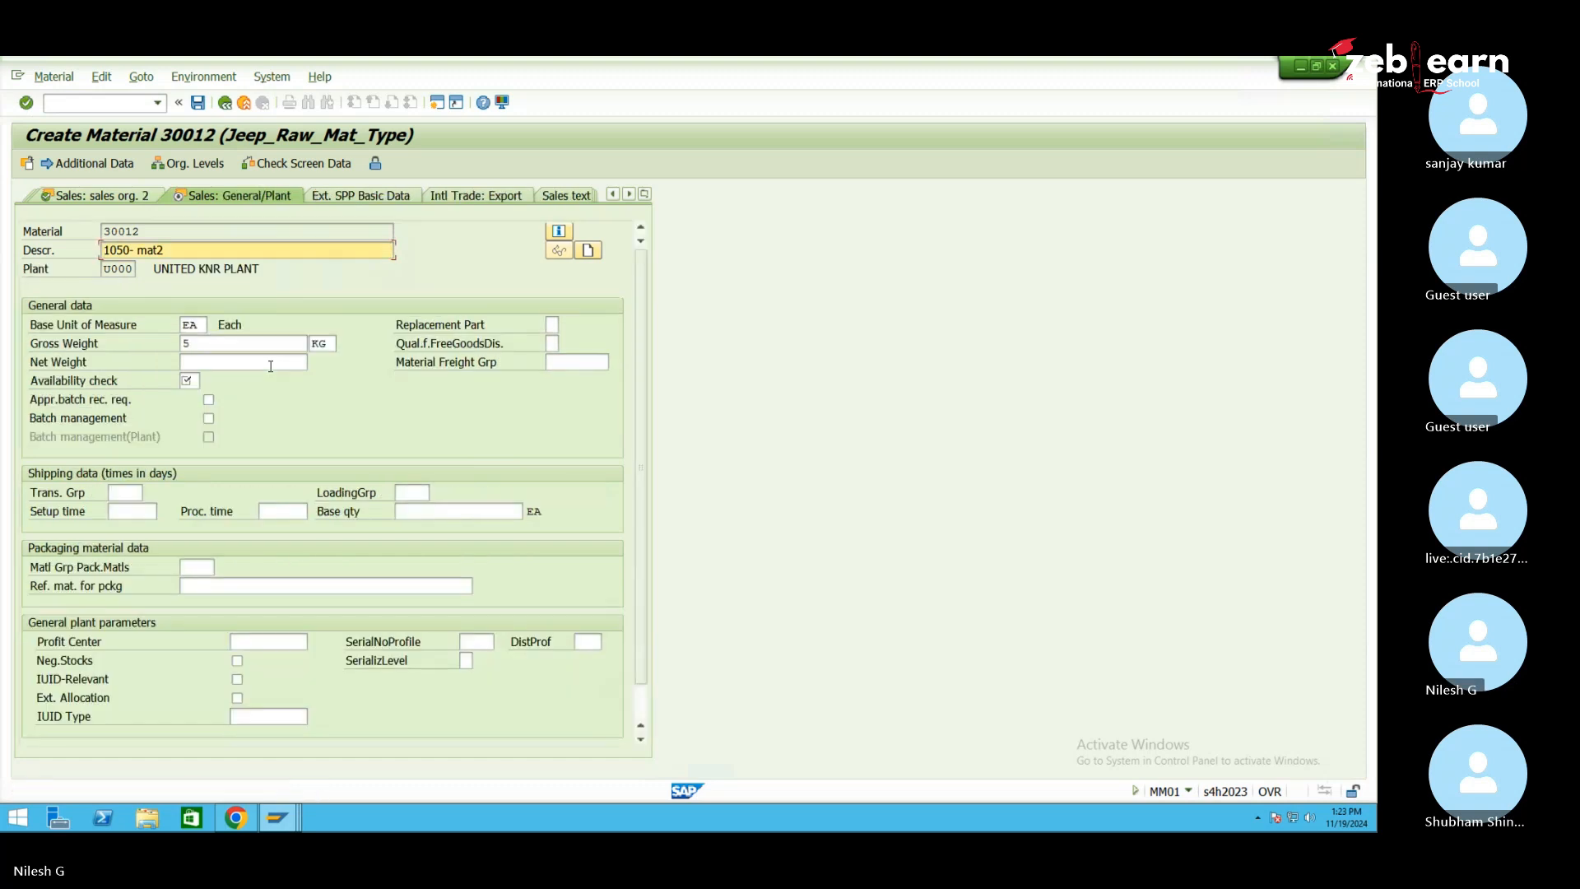
pyautogui.click(196, 383)
pyautogui.write('01')
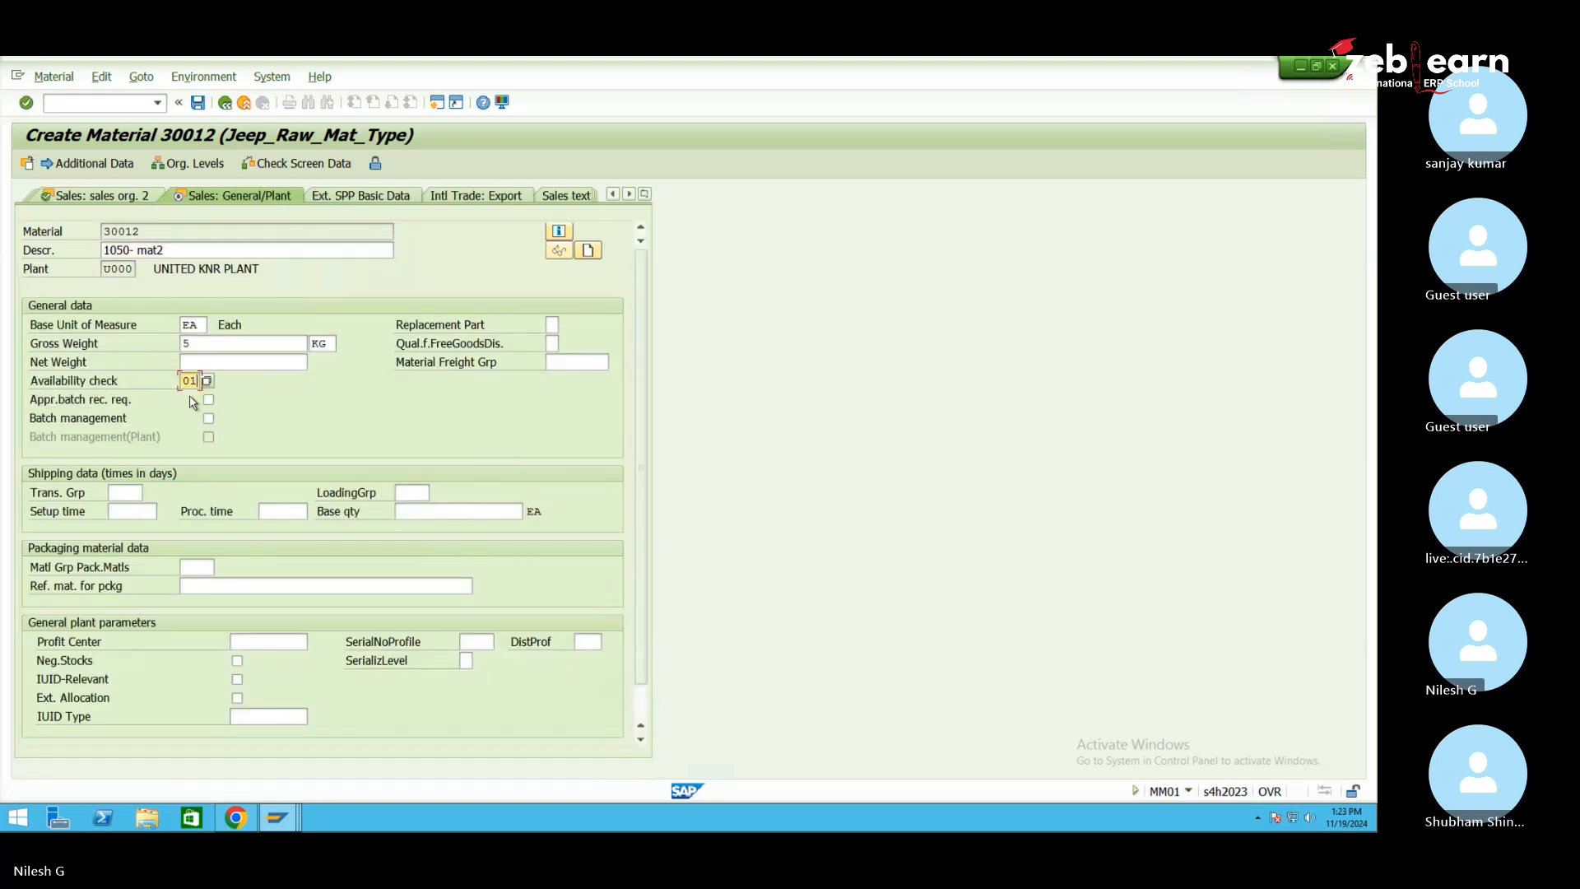
pyautogui.press('Return')
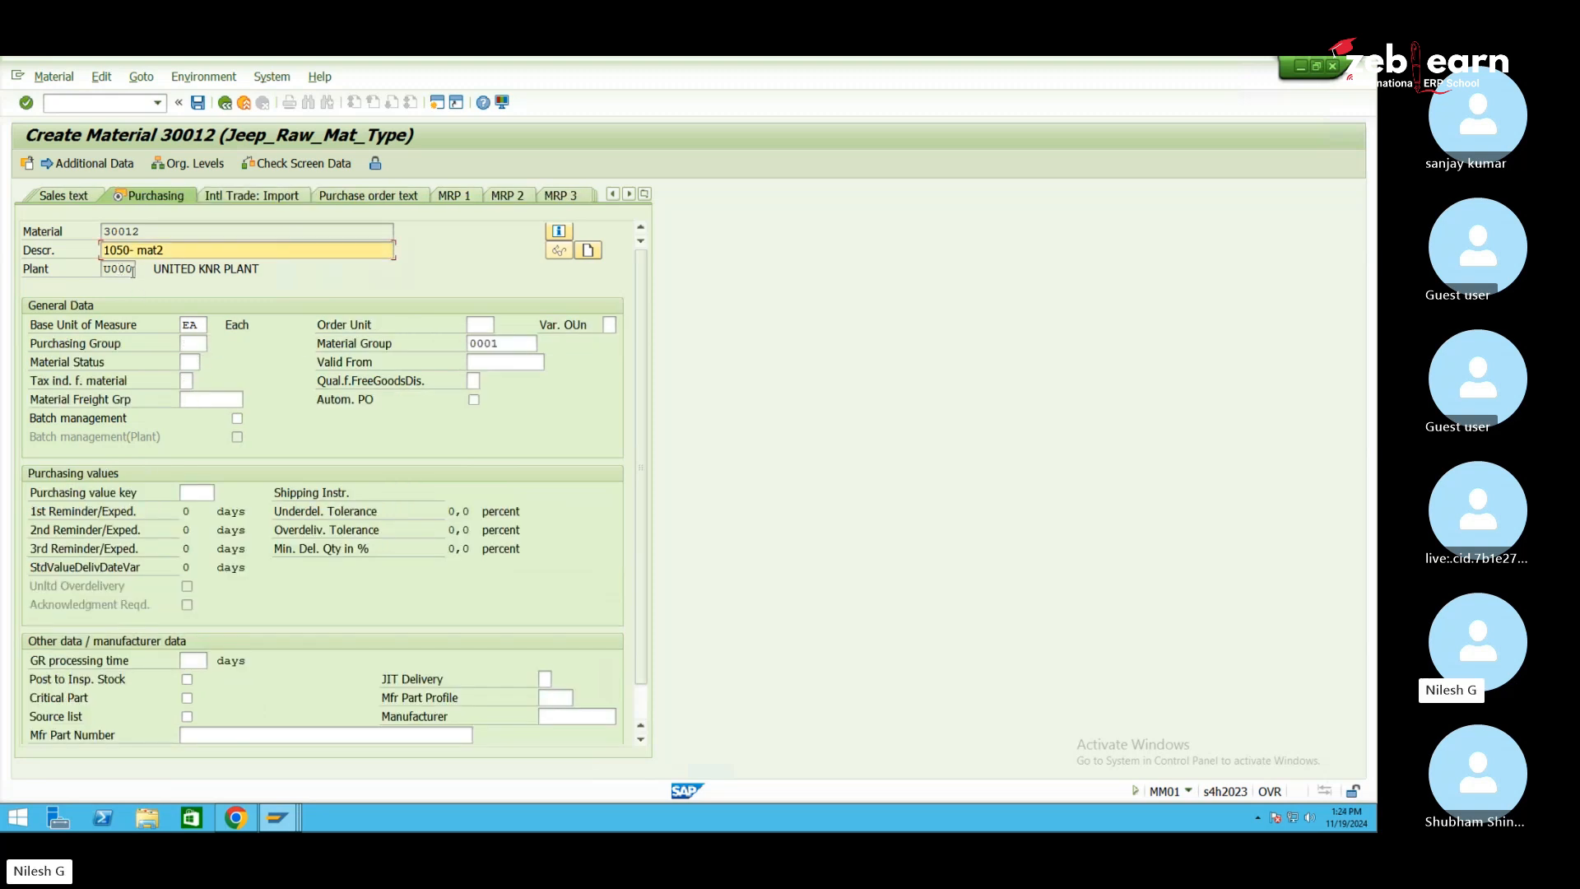
pyautogui.click(48, 272)
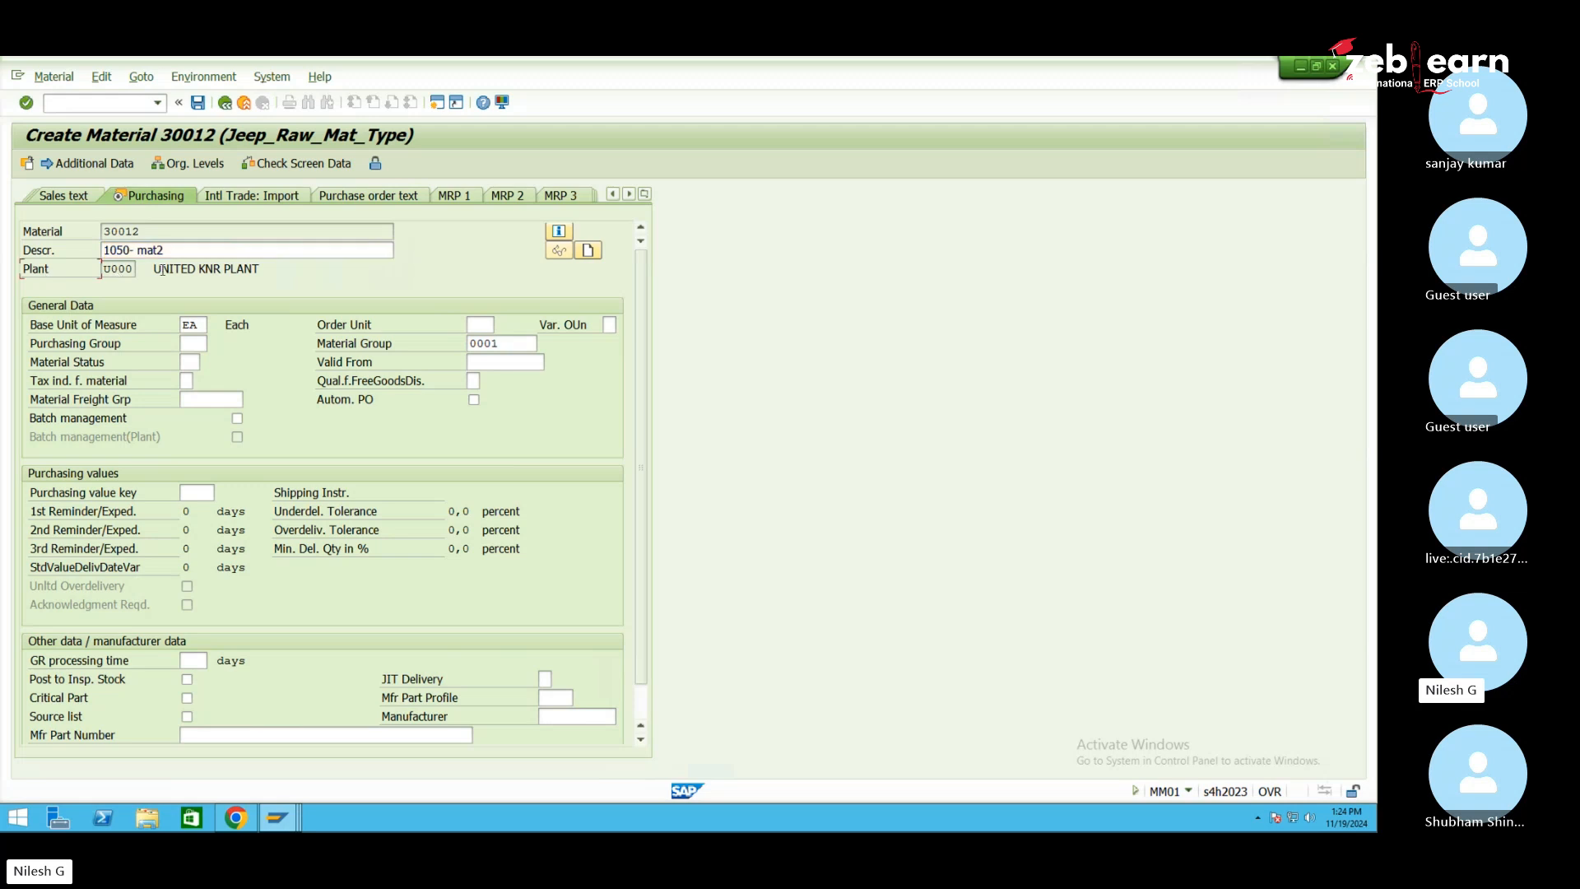
pyautogui.click(114, 100)
pyautogui.write('/nmm01')
# Start a new material via MM01 and bring up the view selection list
pyautogui.press('Return')
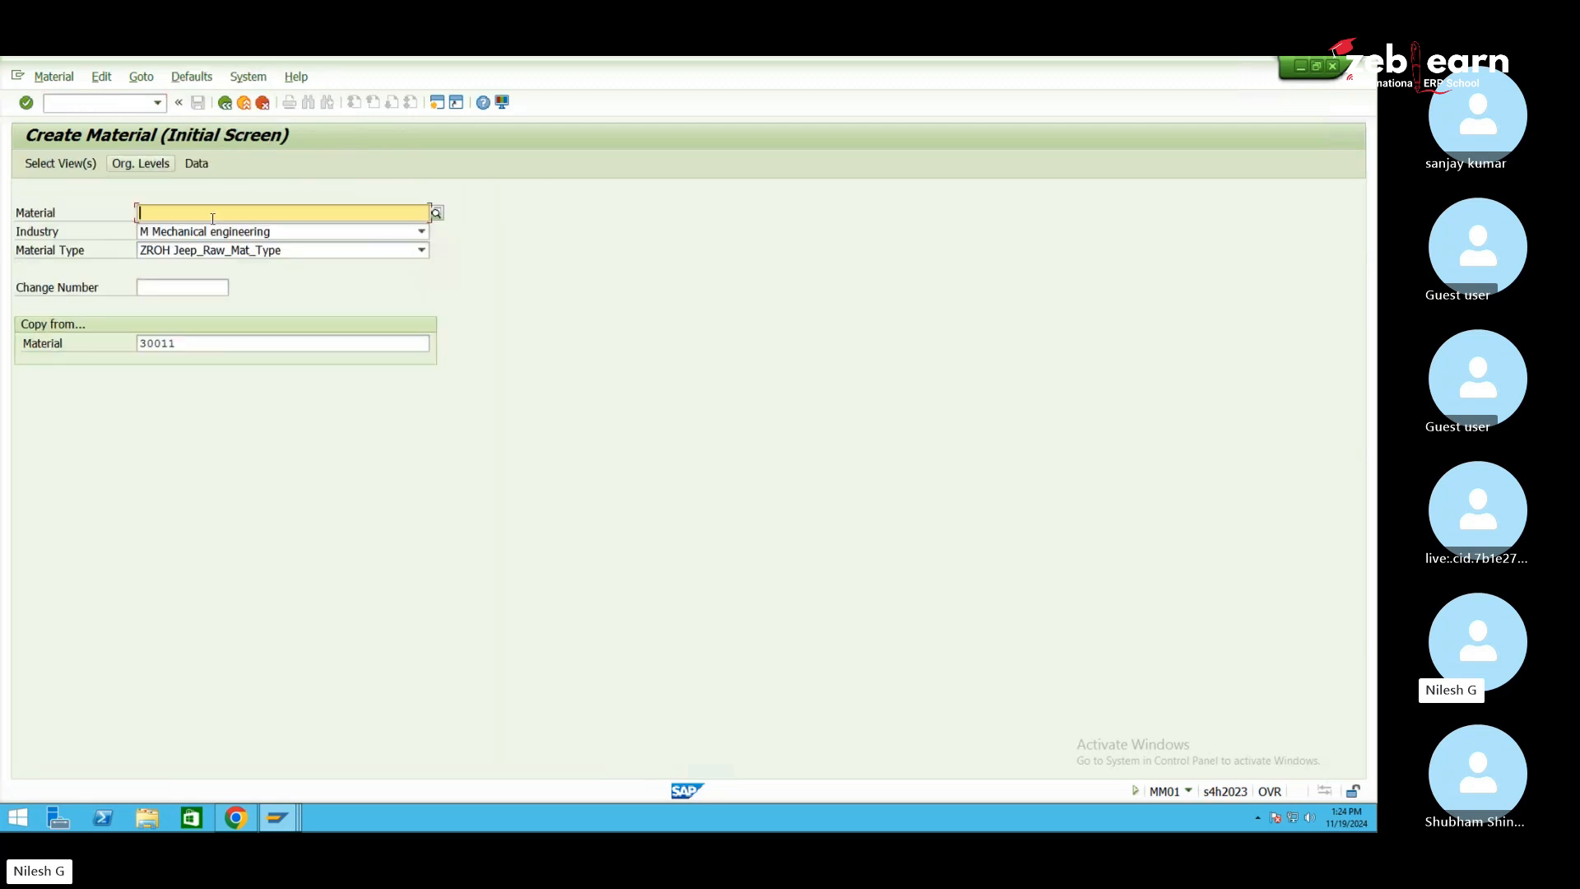
pyautogui.press('Return')
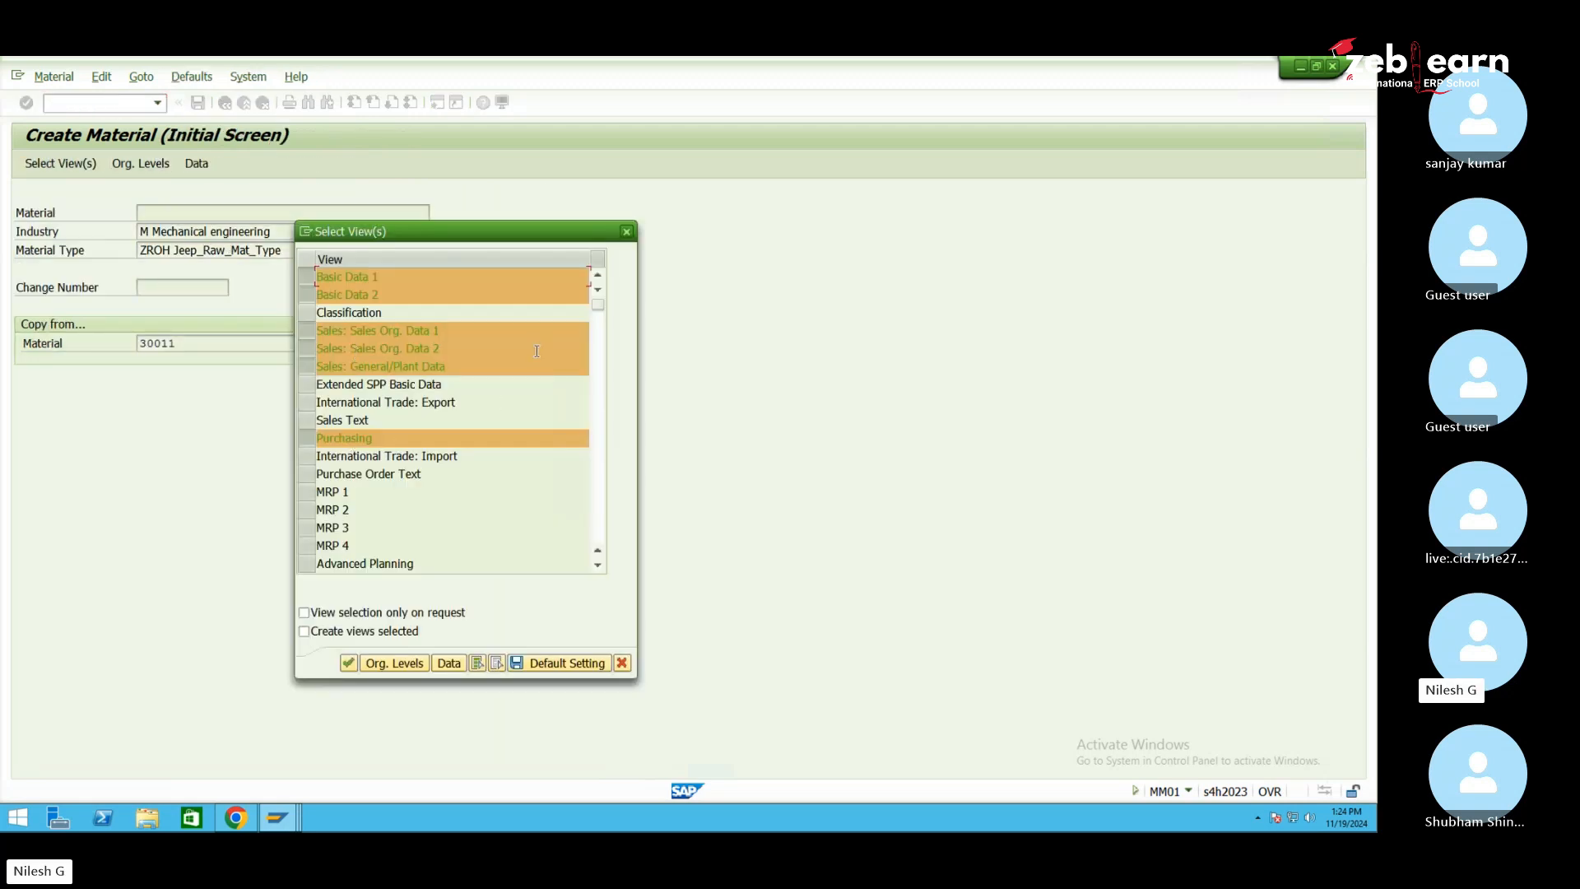
pyautogui.click(598, 565)
pyautogui.click(597, 564)
pyautogui.click(597, 565)
pyautogui.click(597, 565)
pyautogui.click(598, 565)
pyautogui.click(597, 565)
pyautogui.click(597, 565)
pyautogui.click(597, 564)
pyautogui.click(598, 564)
pyautogui.click(597, 564)
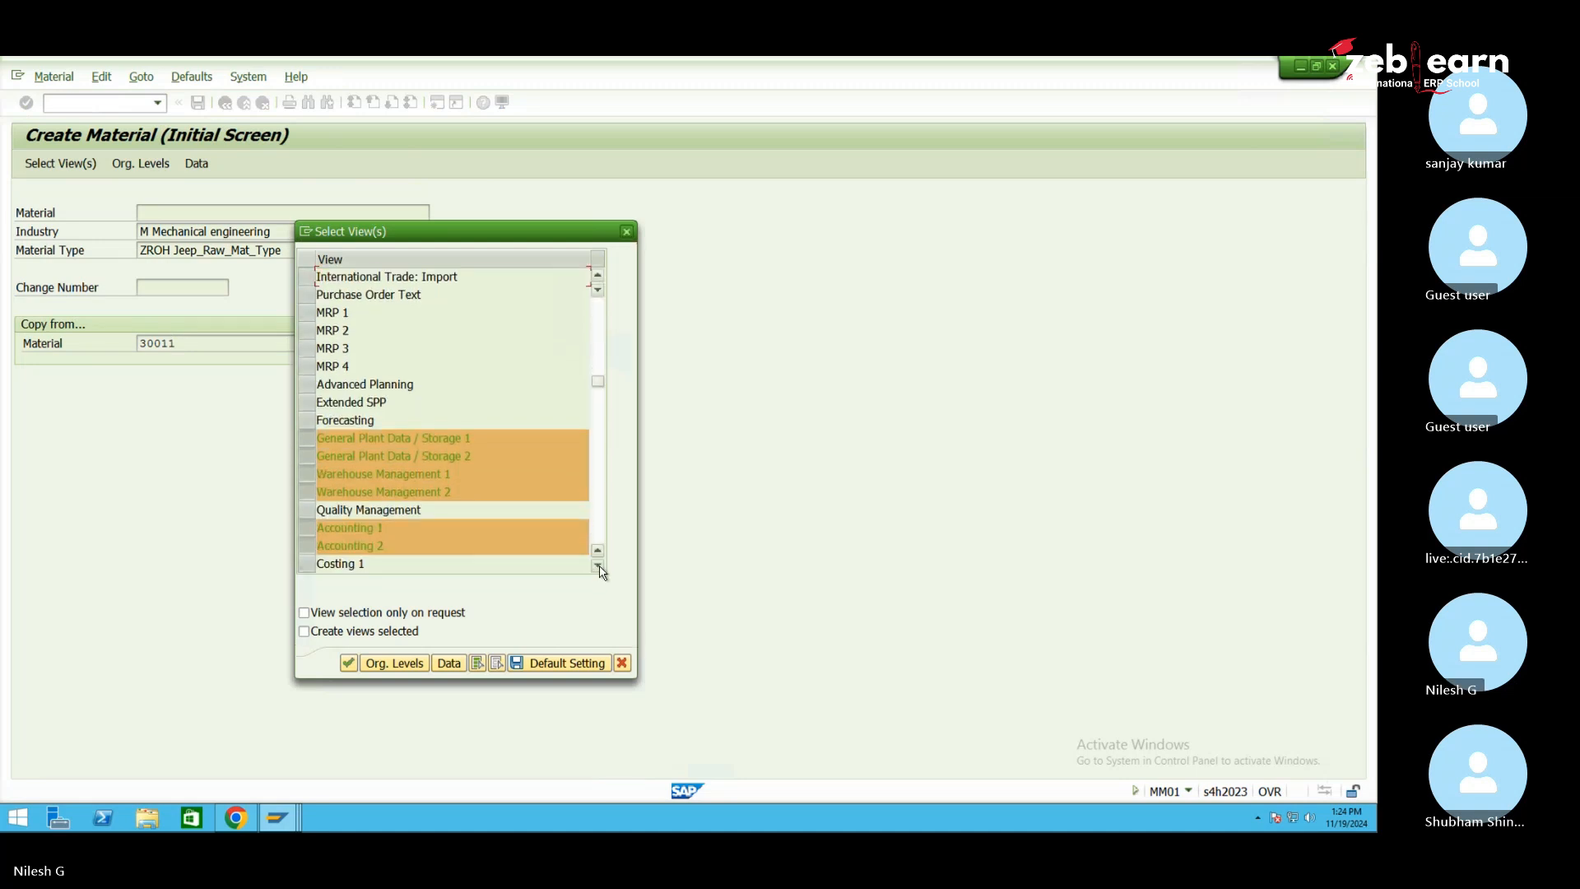
pyautogui.click(598, 564)
pyautogui.click(598, 565)
pyautogui.click(598, 564)
pyautogui.click(597, 564)
pyautogui.click(597, 565)
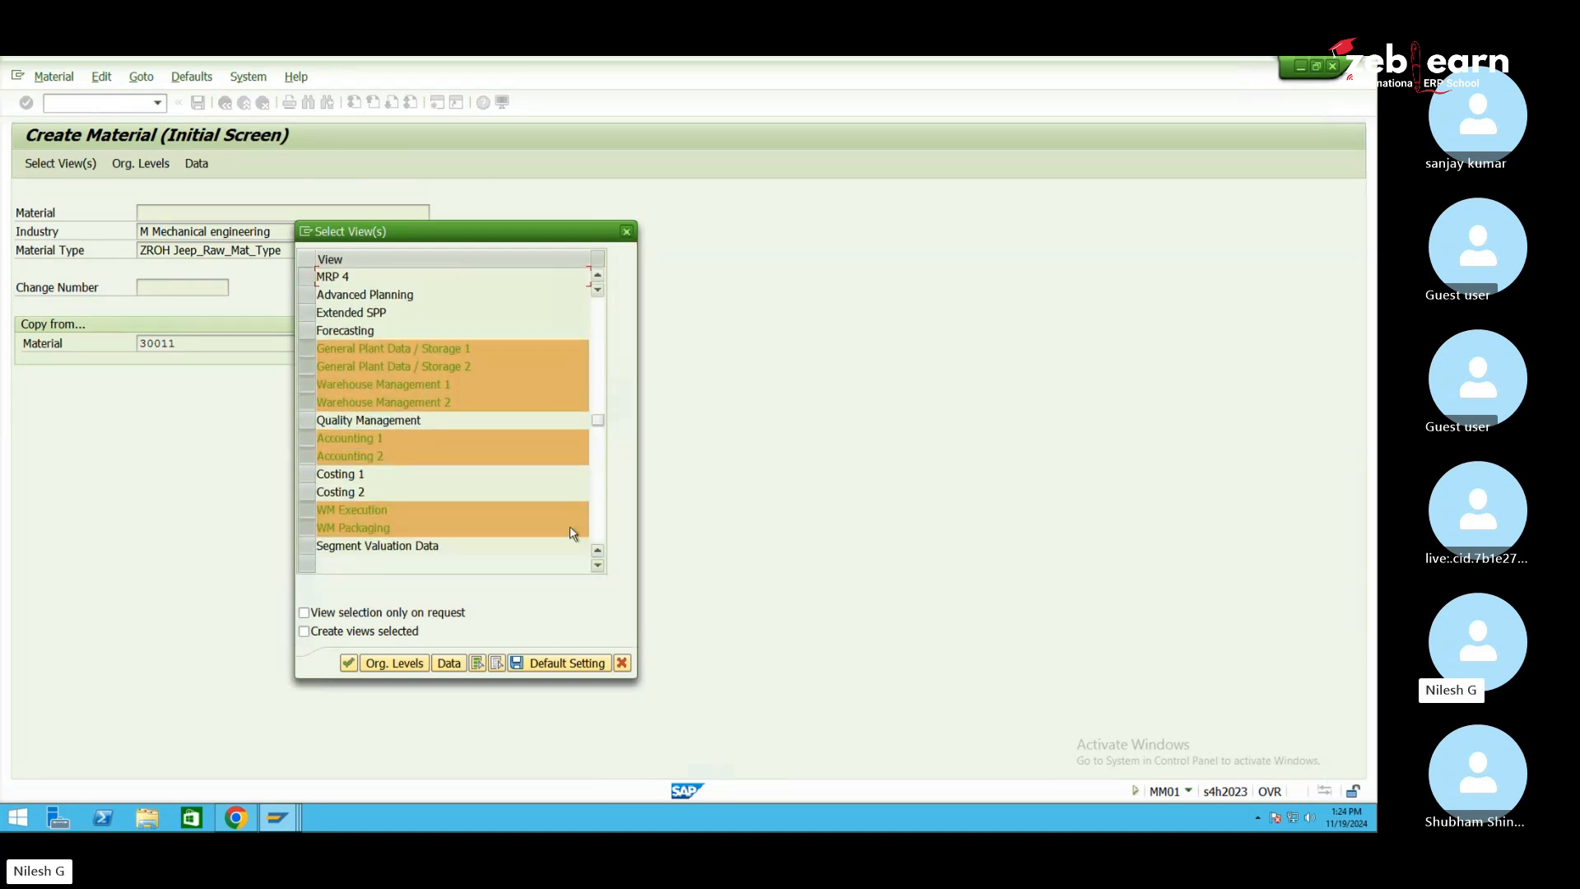
# Deselect Storage 1/2, Warehouse Management 1, Accounting 2 and WM Execution views
pyautogui.click(307, 348)
pyautogui.click(307, 366)
pyautogui.click(307, 384)
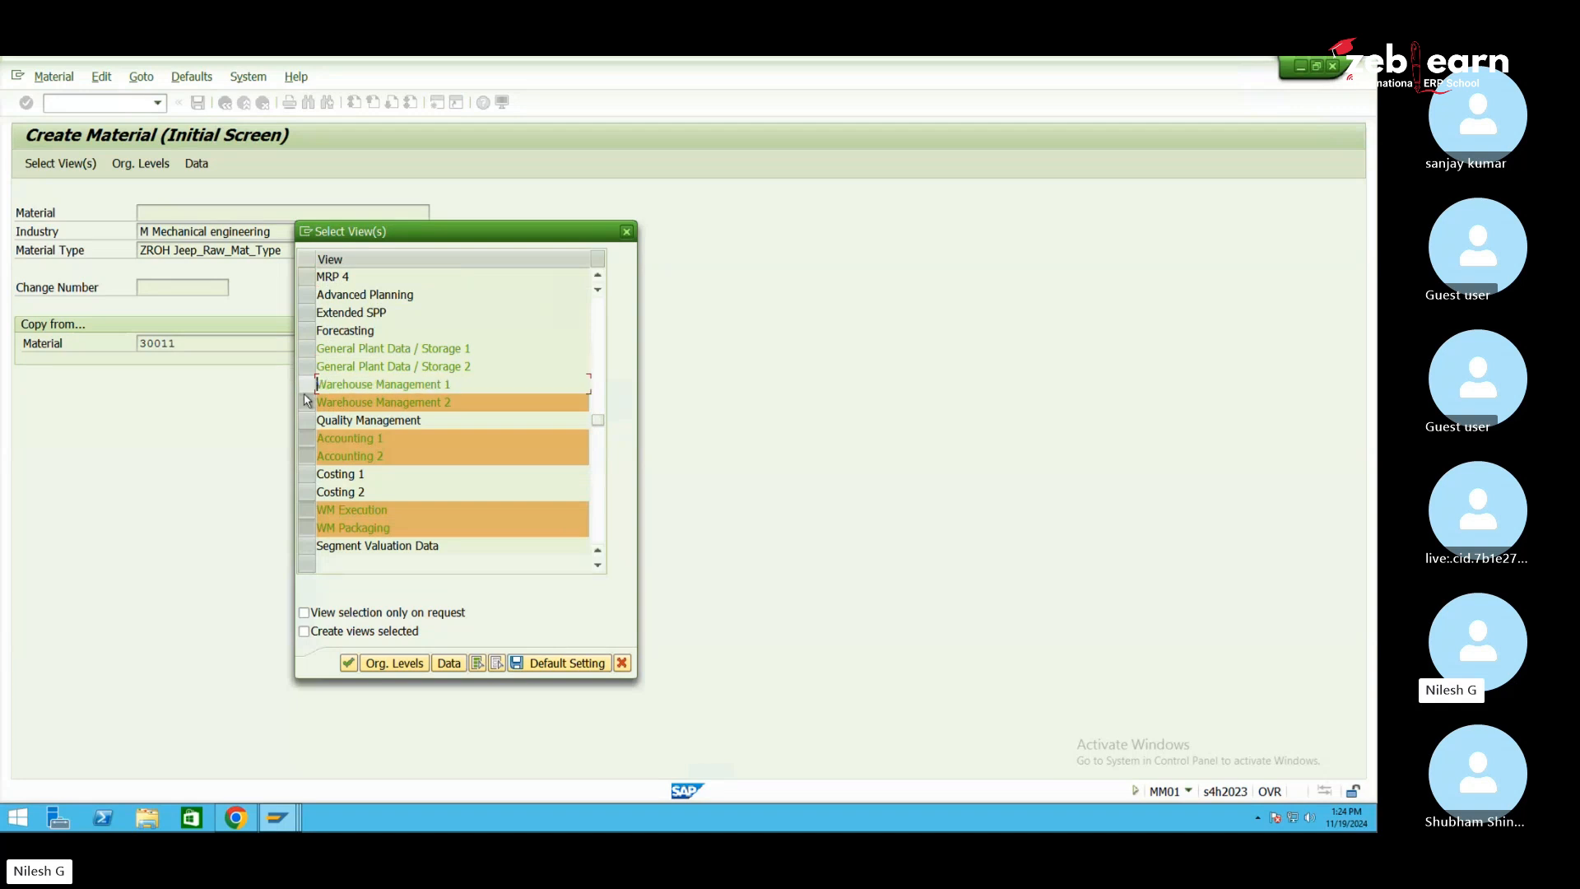
pyautogui.click(308, 456)
pyautogui.click(310, 510)
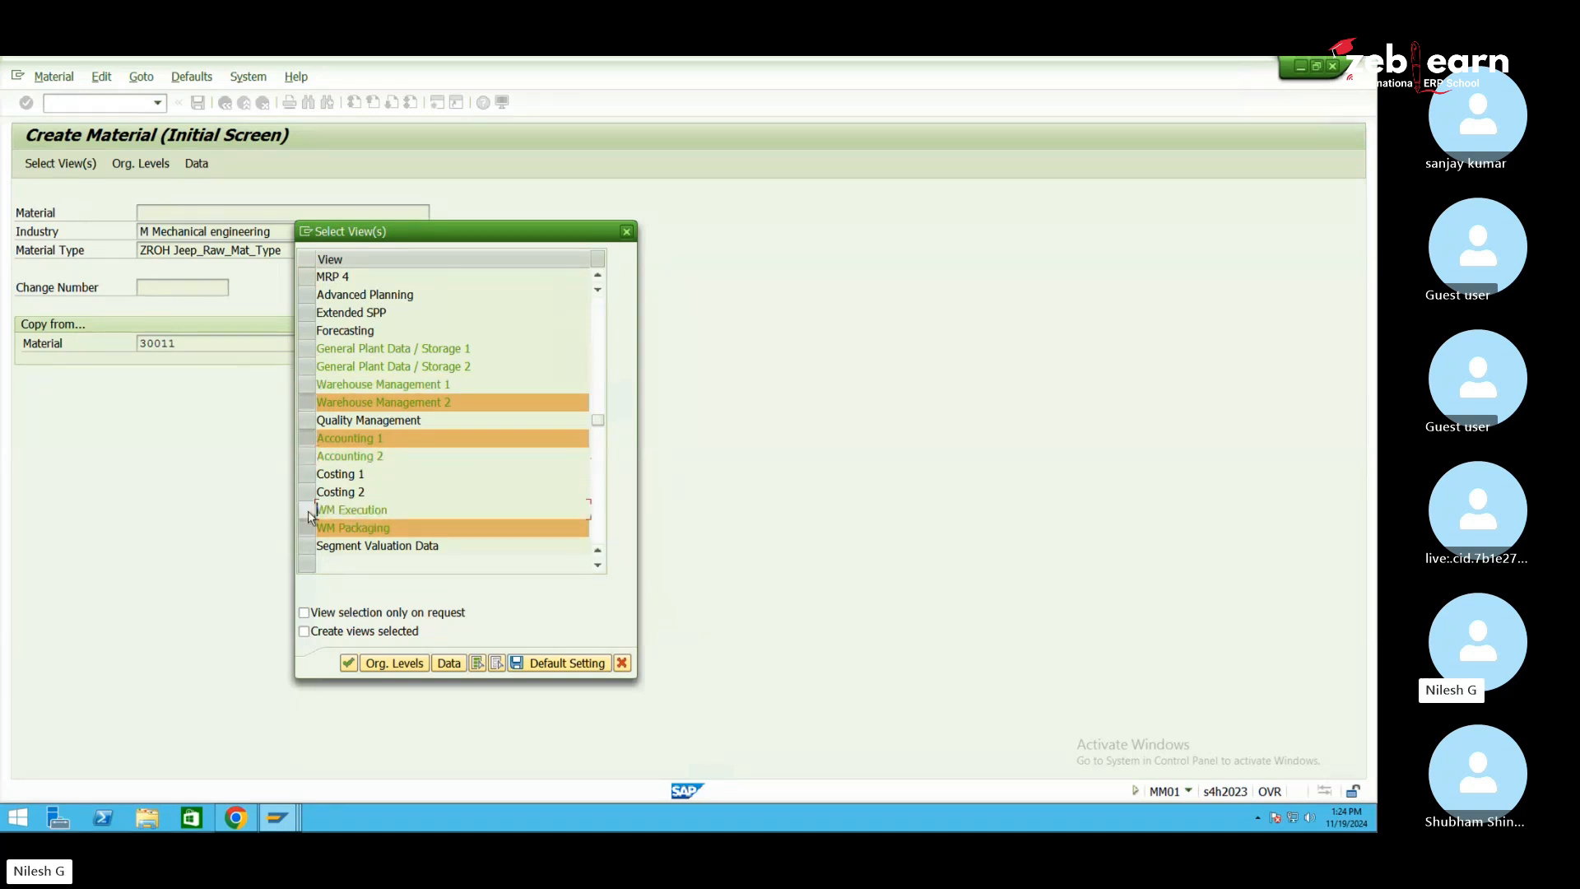
pyautogui.click(394, 664)
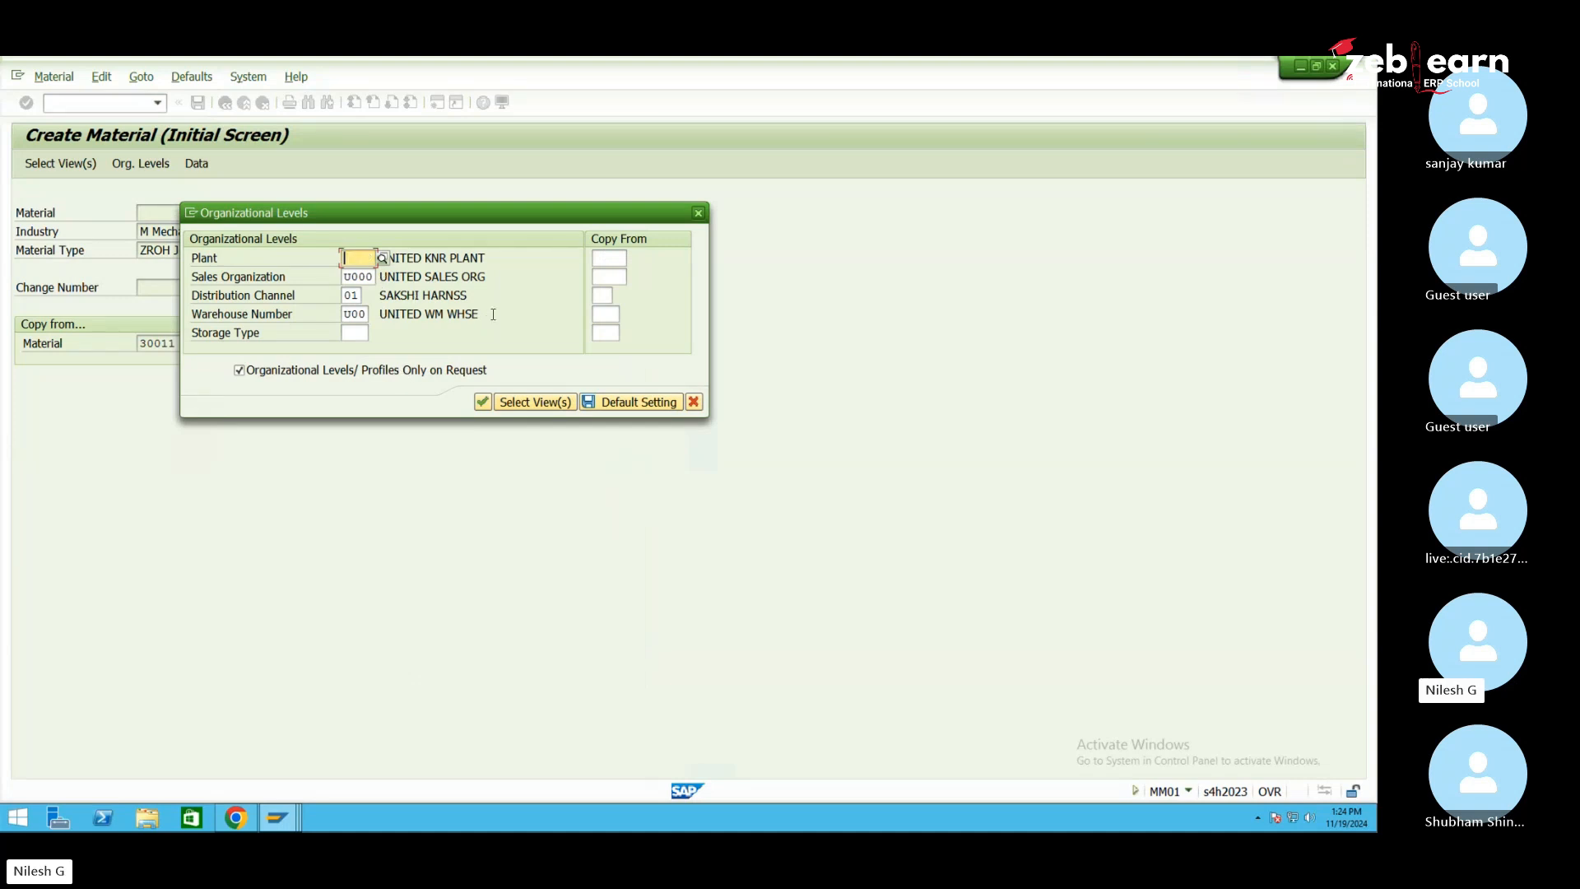
# Enter plant 1050 and sales organization 105S, then close the Organizational Levels prompt
pyautogui.write('1050')
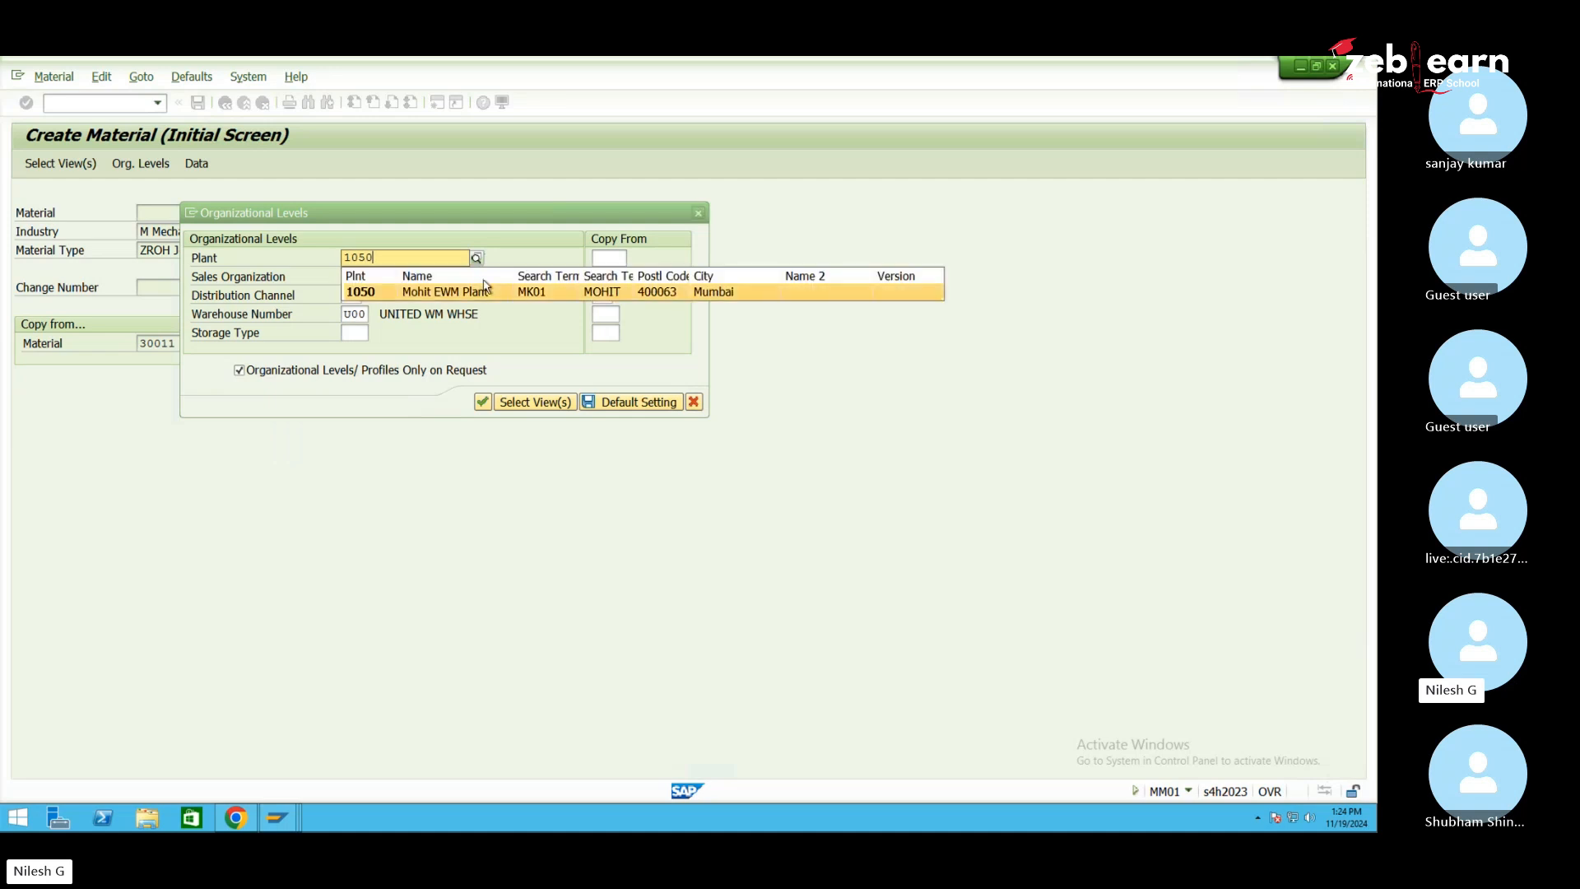
pyautogui.press('Return')
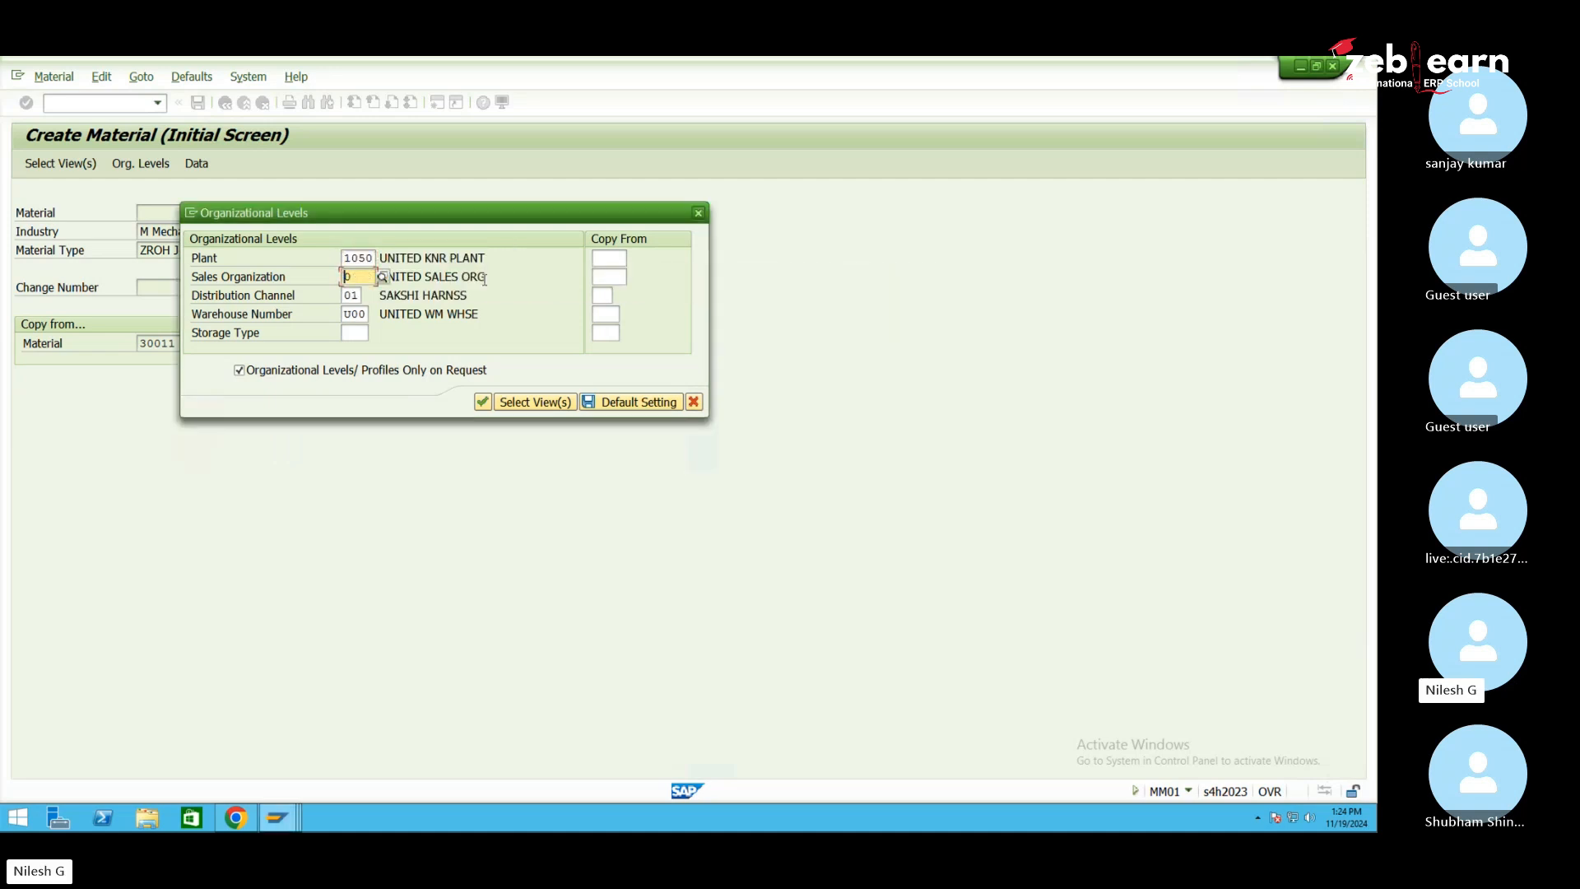
pyautogui.write('105s')
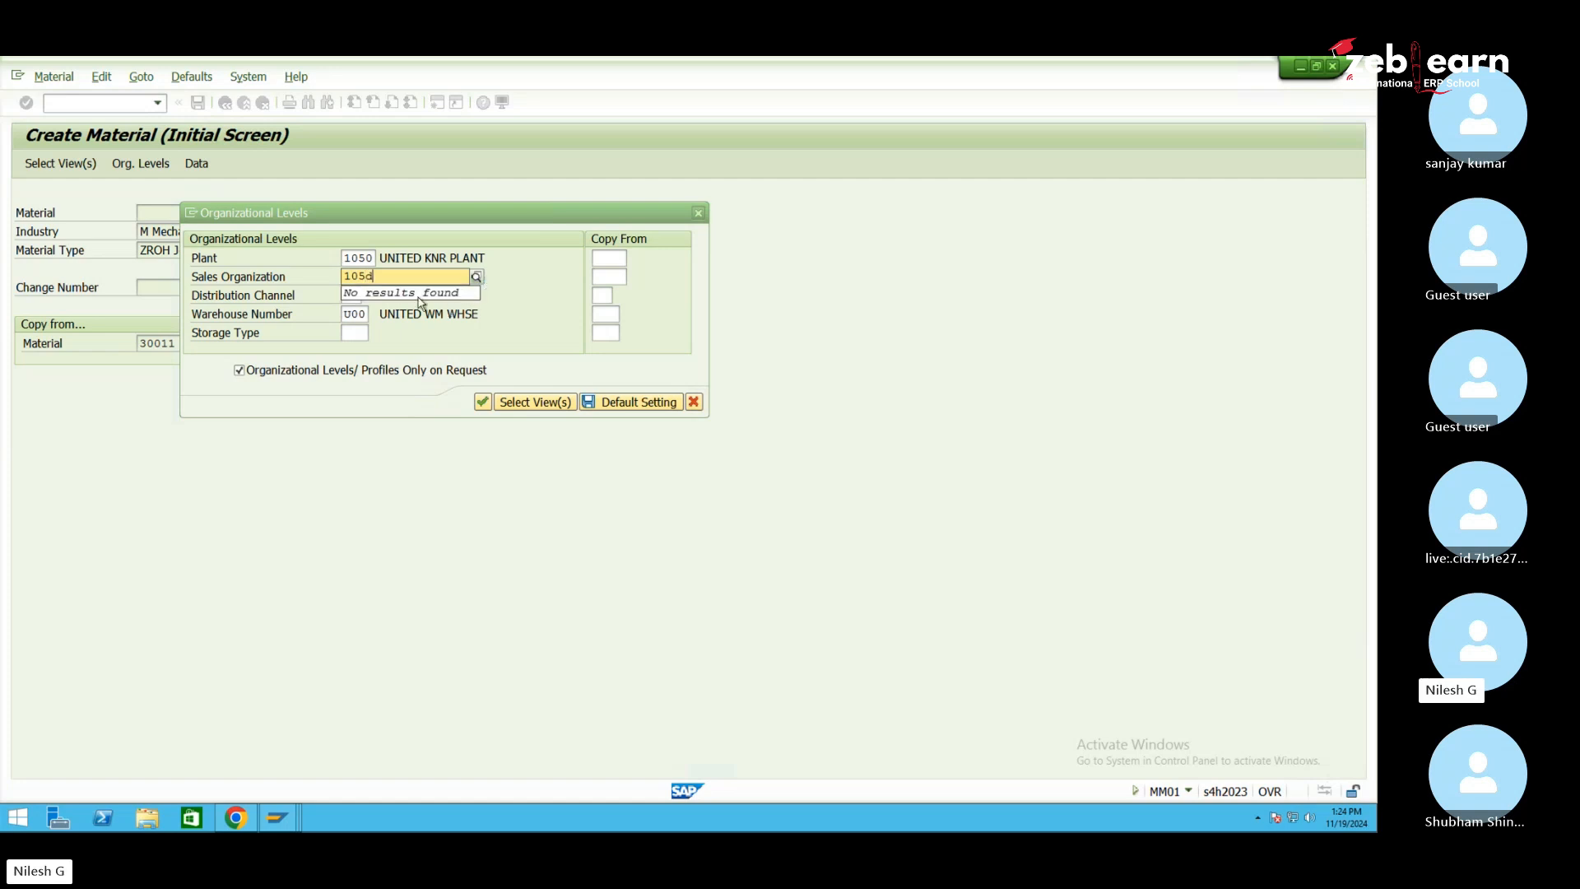
pyautogui.press('Return')
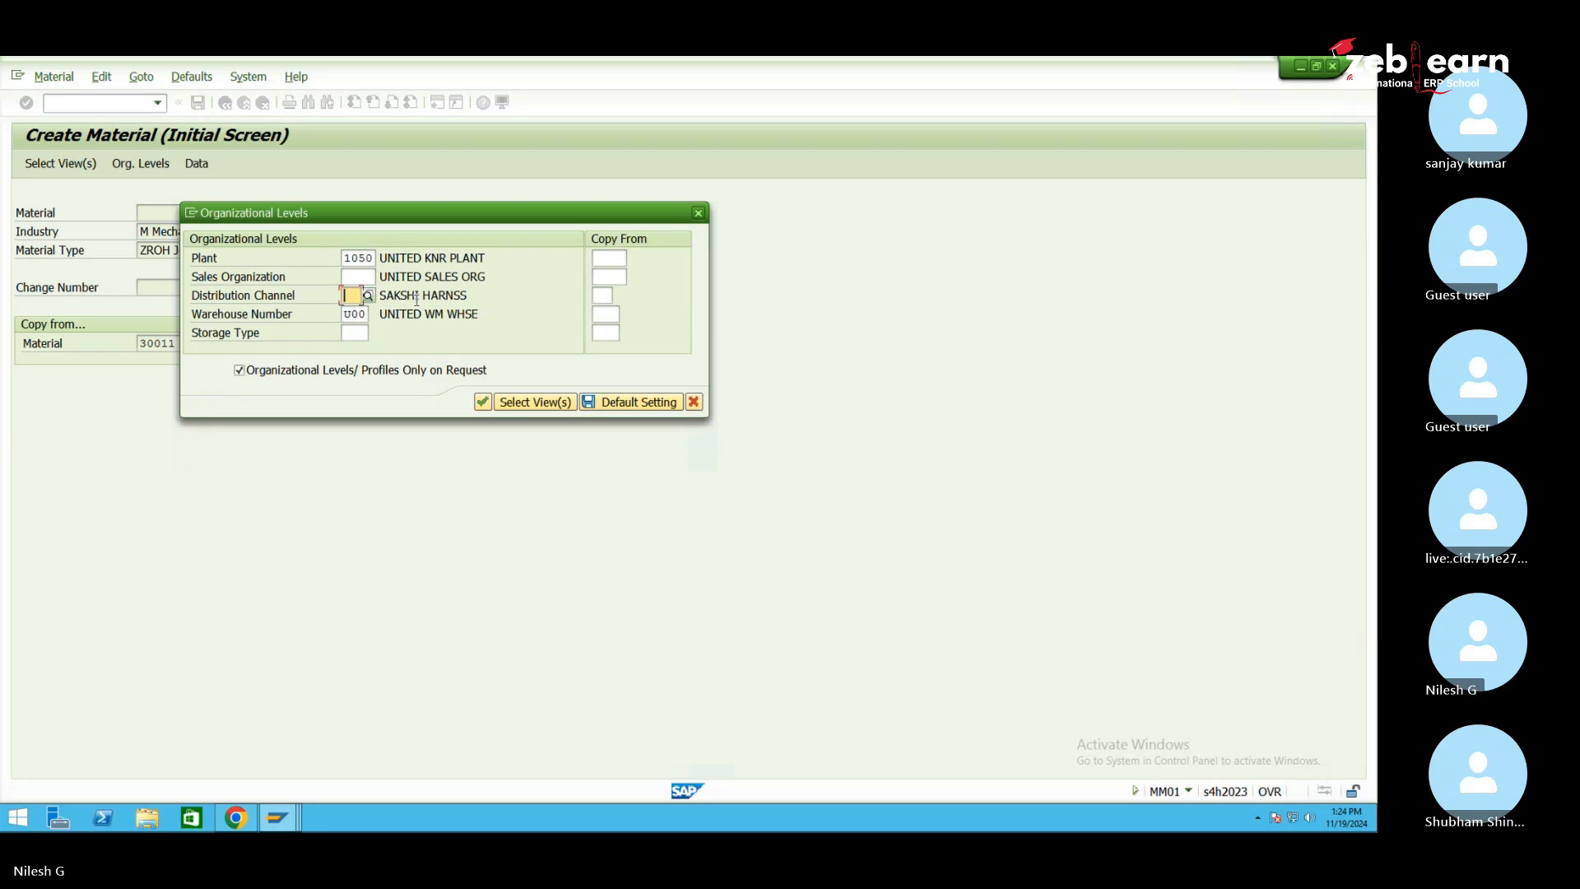
pyautogui.click(359, 278)
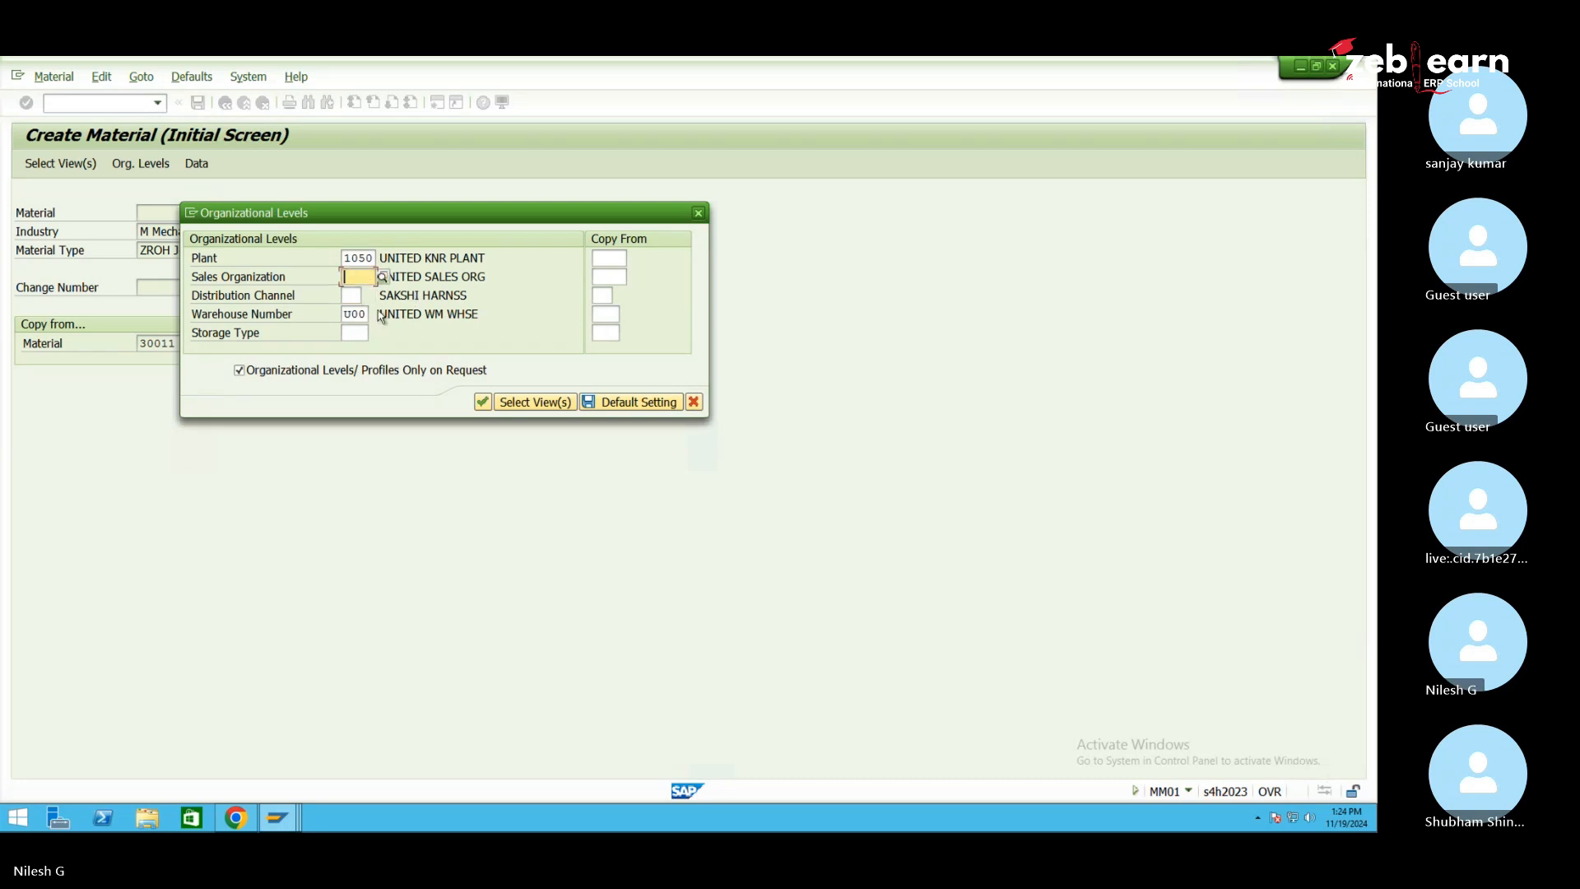
pyautogui.click(698, 213)
# Reopen the view list and add the MRP 1 and MRP 2 views
pyautogui.press('Return')
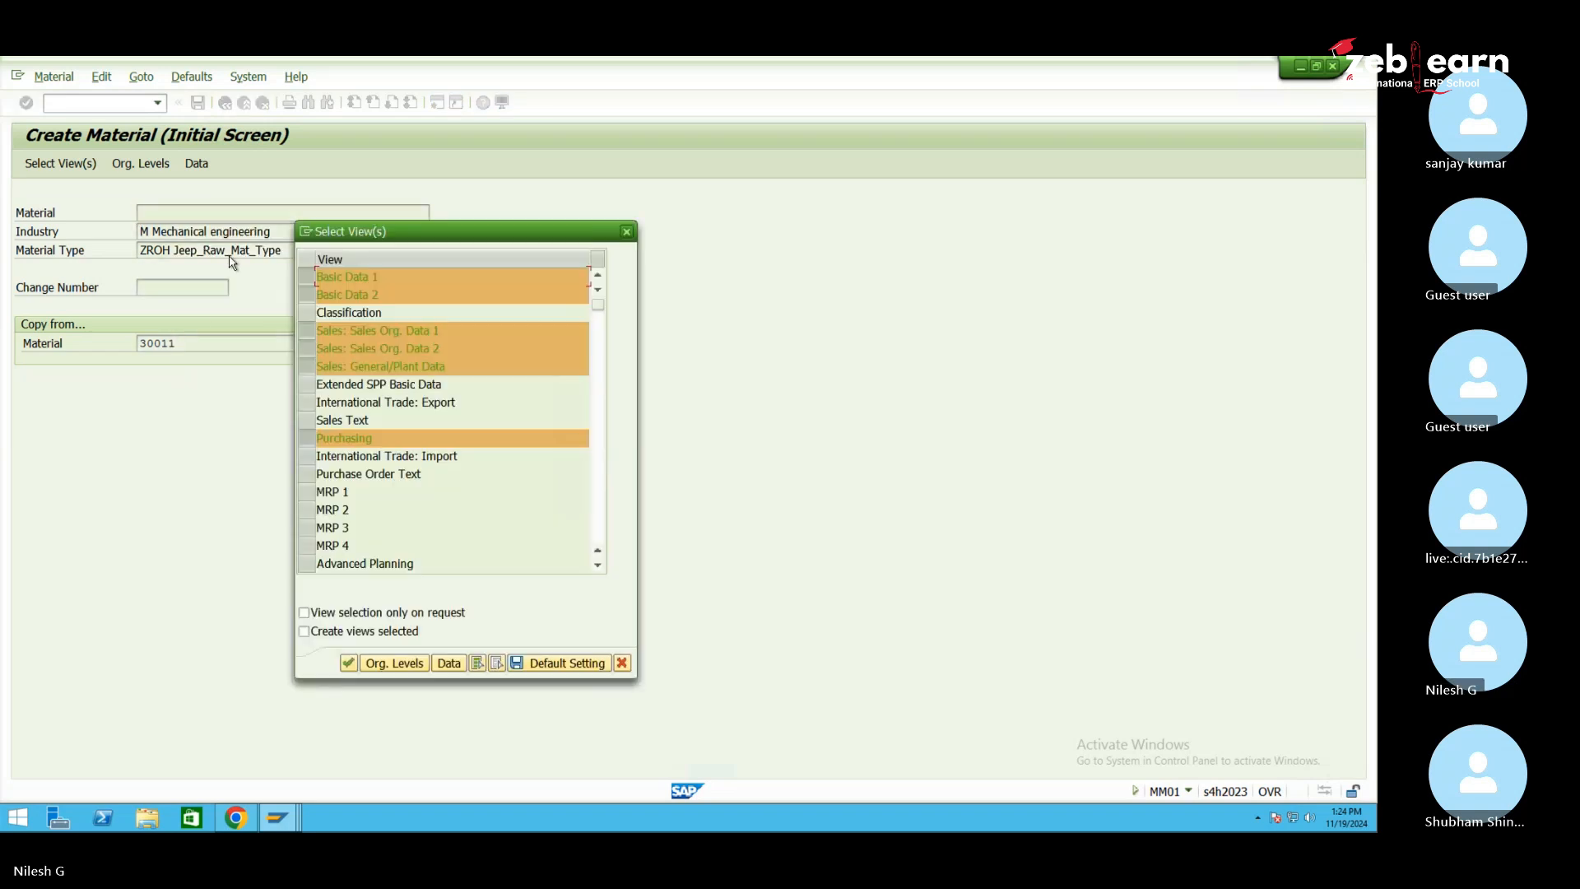
pyautogui.click(308, 494)
pyautogui.scroll(-9, 598, 566)
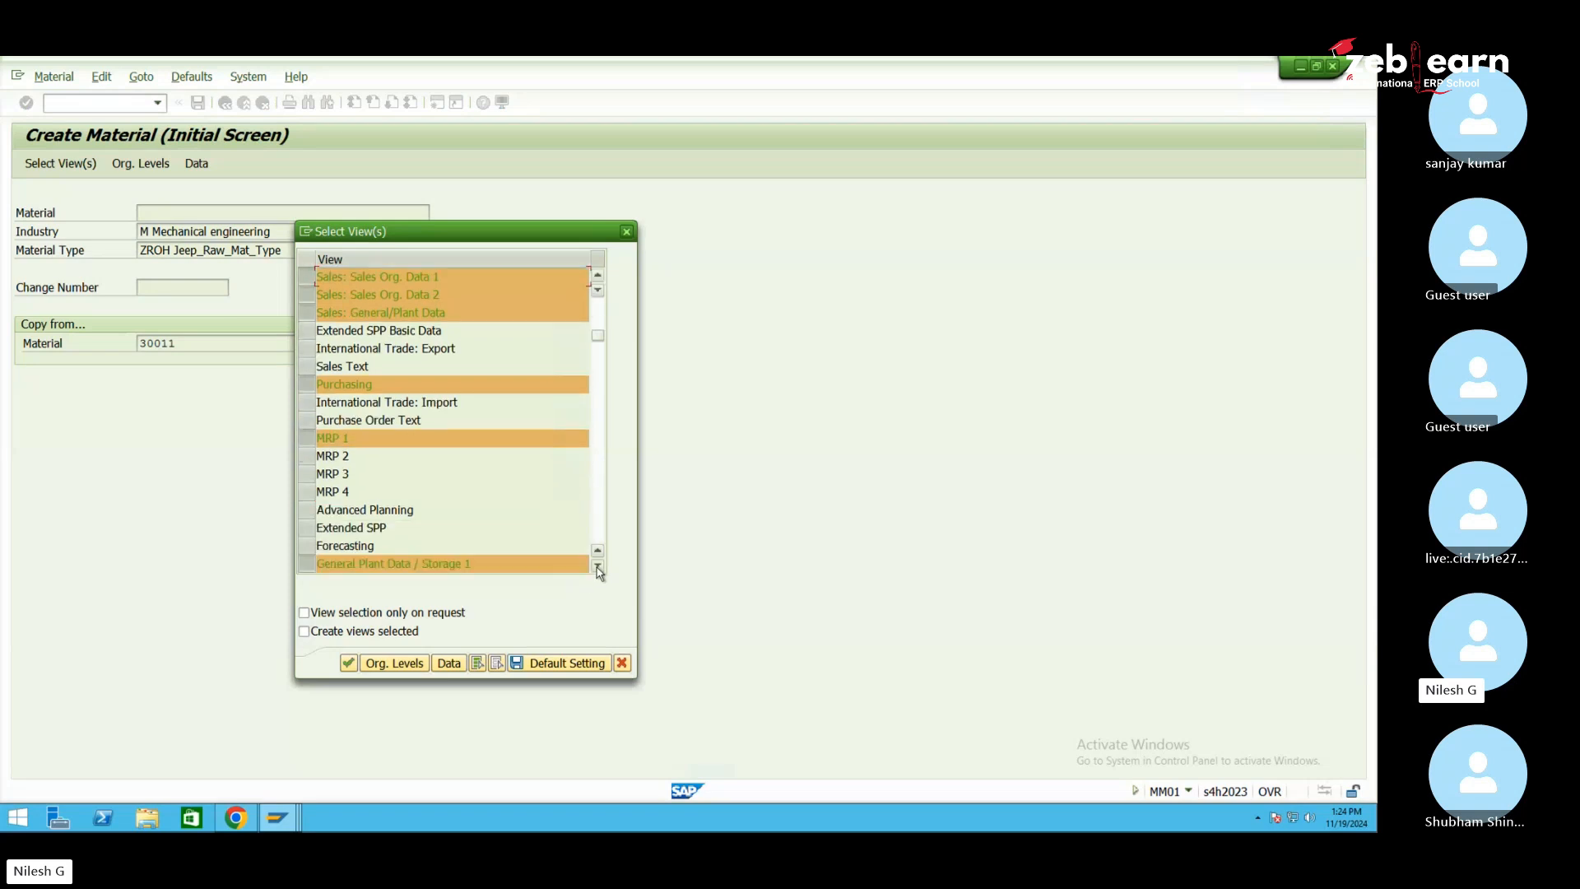
pyautogui.scroll(-1, 530, 501)
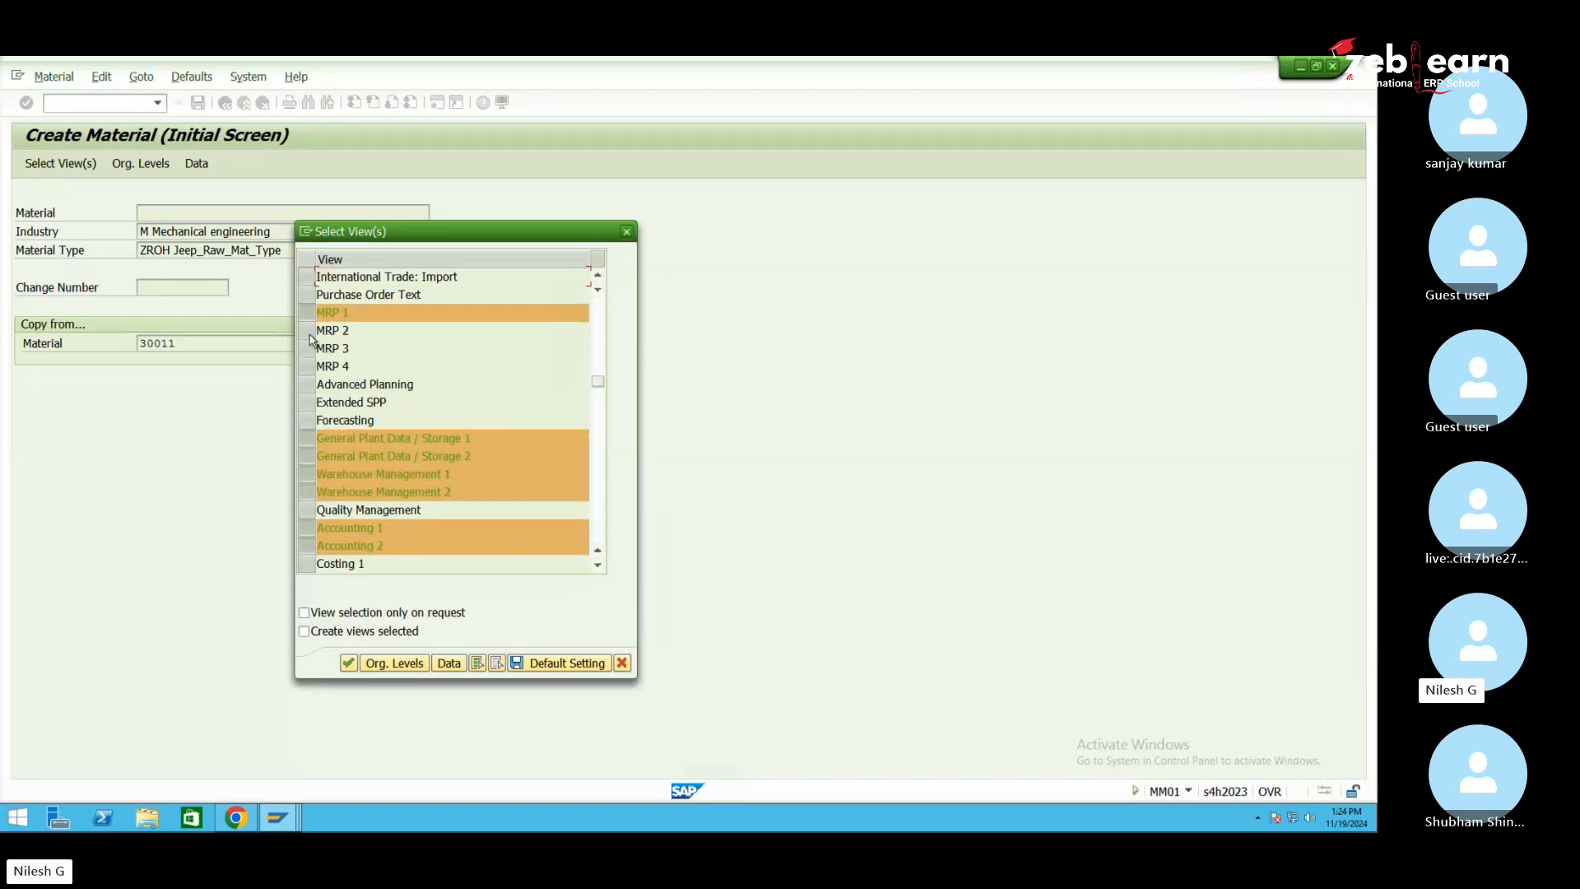
pyautogui.click(307, 330)
# Deselect Storage 1/2, Warehouse Management 1/2, Accounting 2, WM Execution and WM Packaging views
pyautogui.click(307, 438)
pyautogui.click(308, 458)
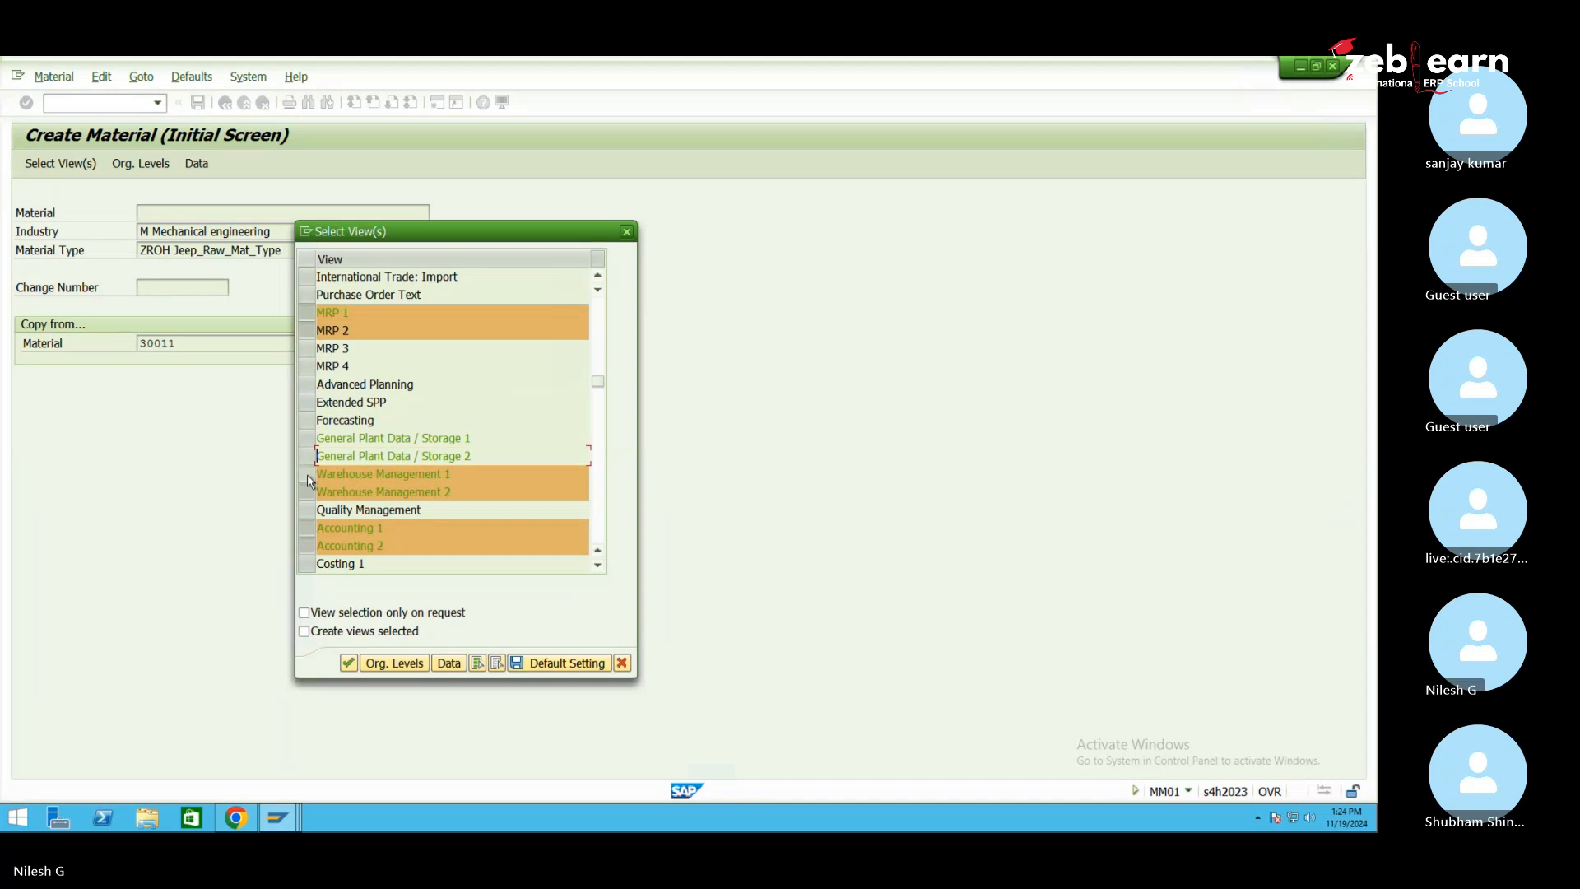
pyautogui.click(307, 474)
pyautogui.click(308, 492)
pyautogui.click(308, 546)
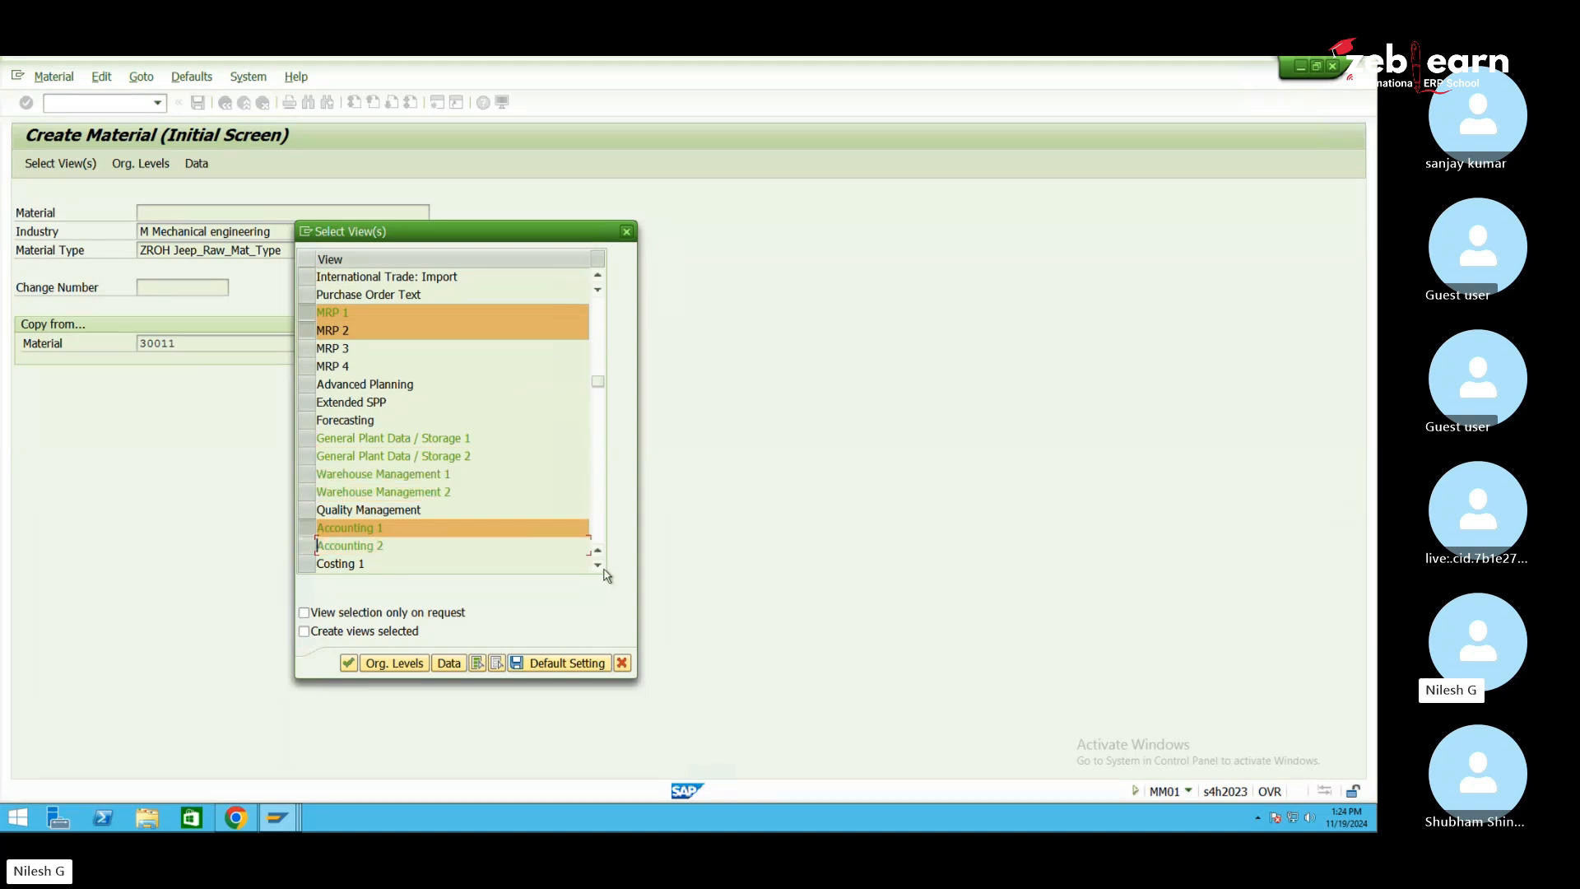
pyautogui.scroll(-7, 600, 566)
pyautogui.scroll(-2, 599, 568)
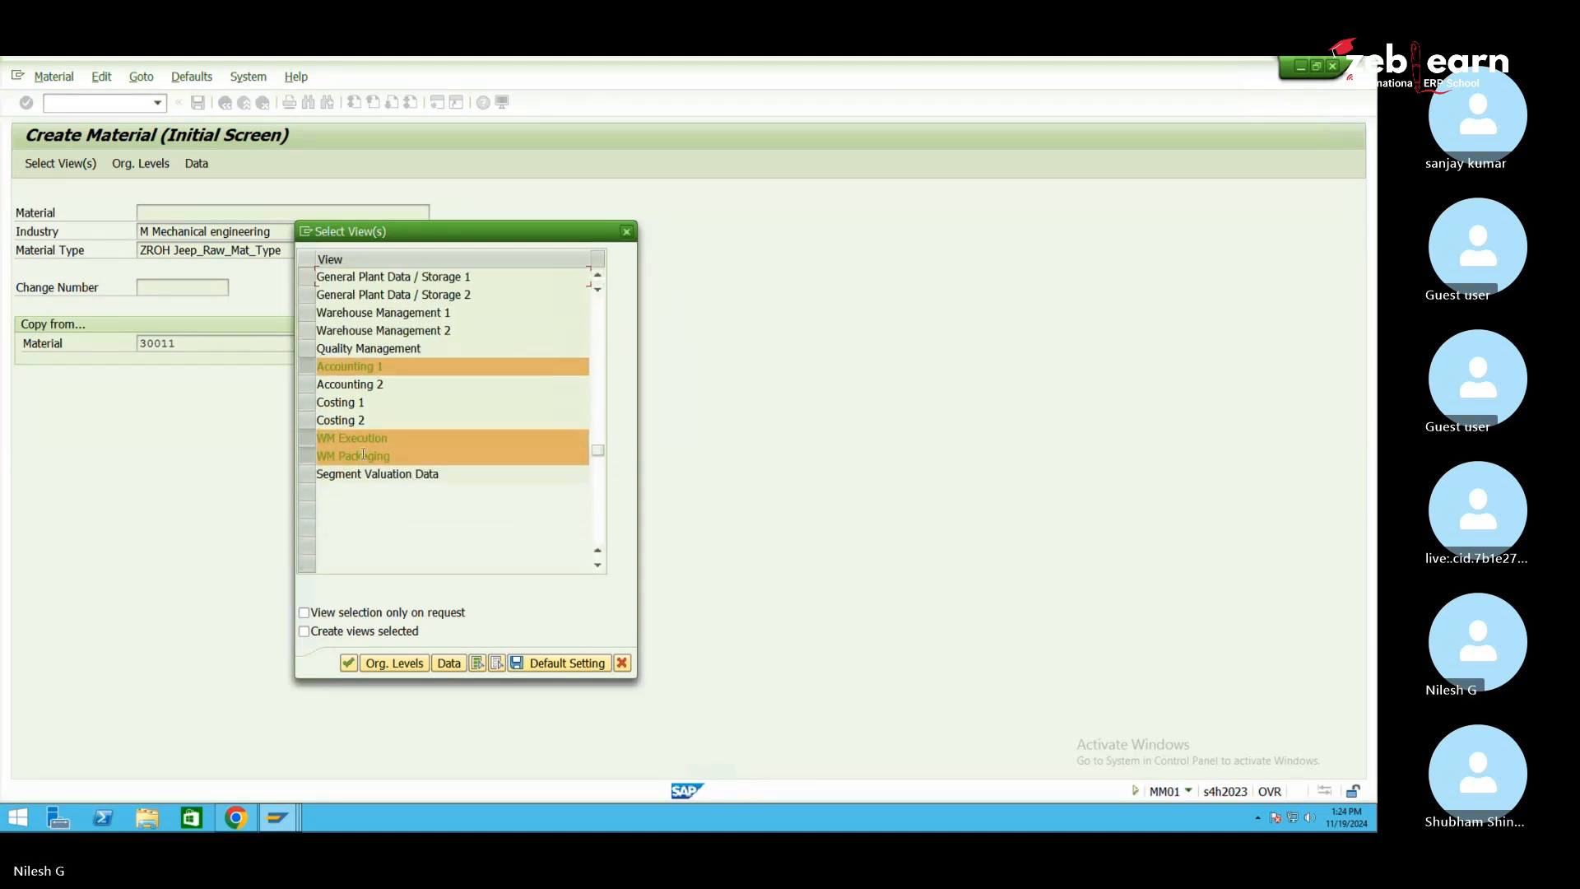
pyautogui.click(307, 437)
pyautogui.click(308, 456)
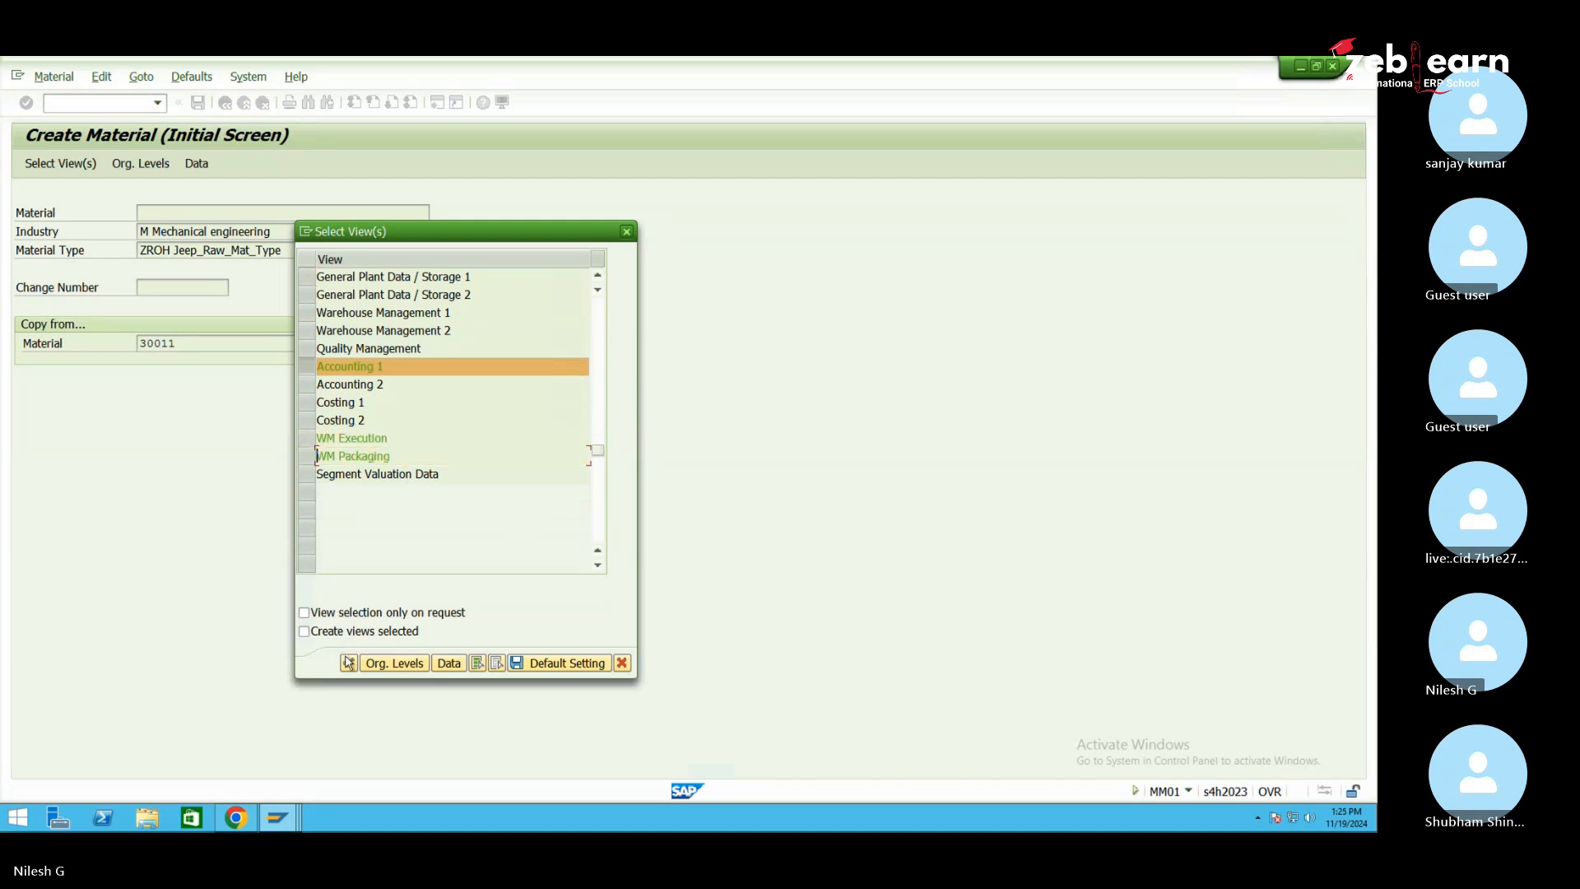
pyautogui.click(399, 664)
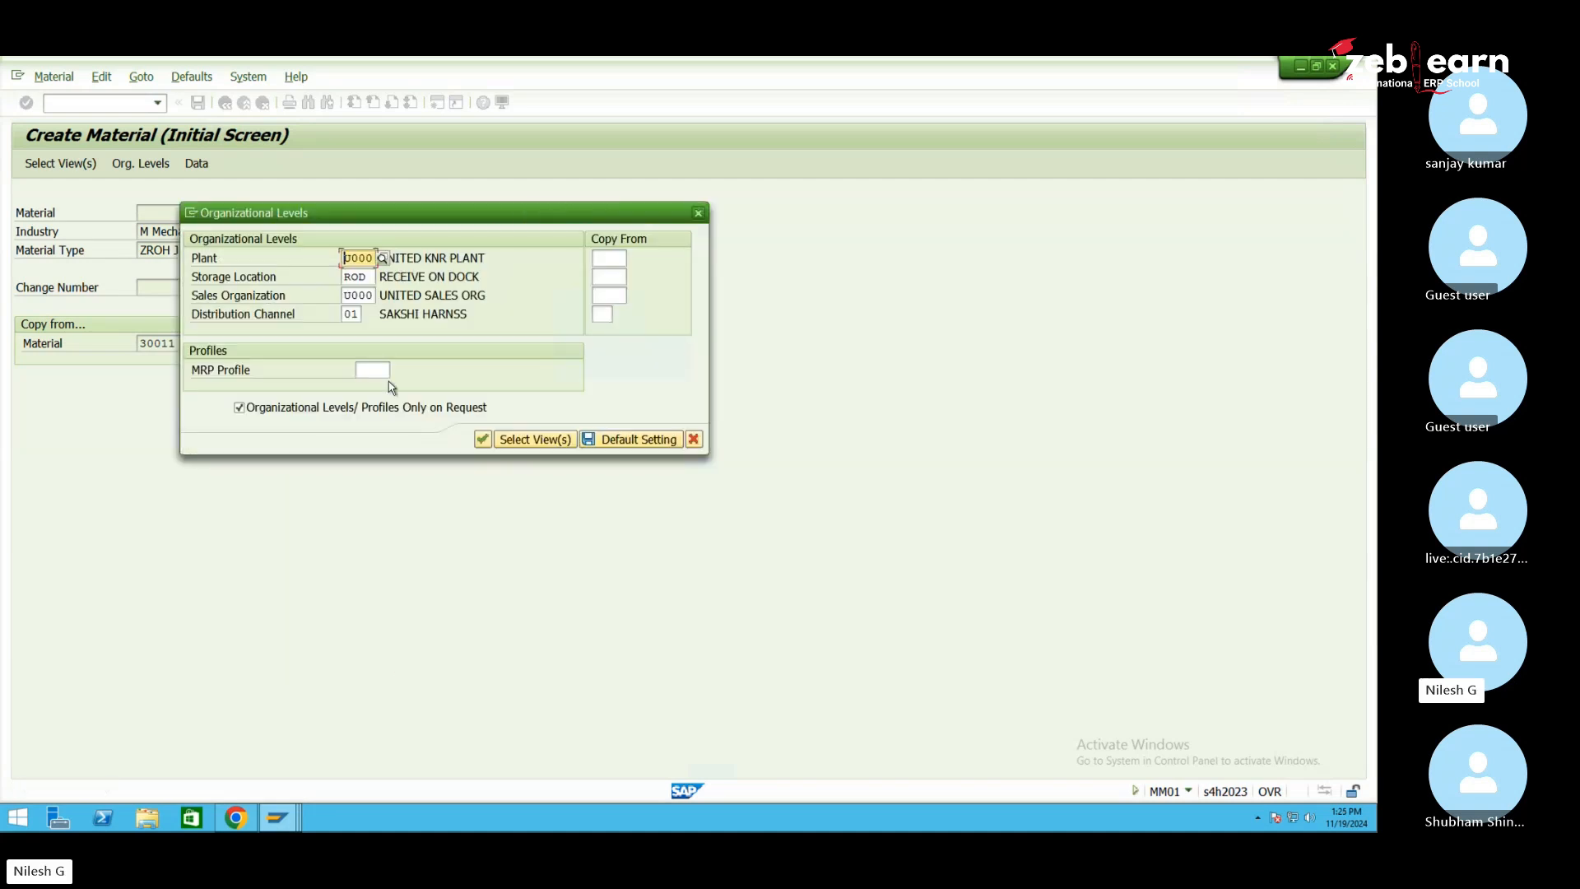
# Enter plant 1050 and storage location 105D
pyautogui.write('1050')
pyautogui.click(376, 276)
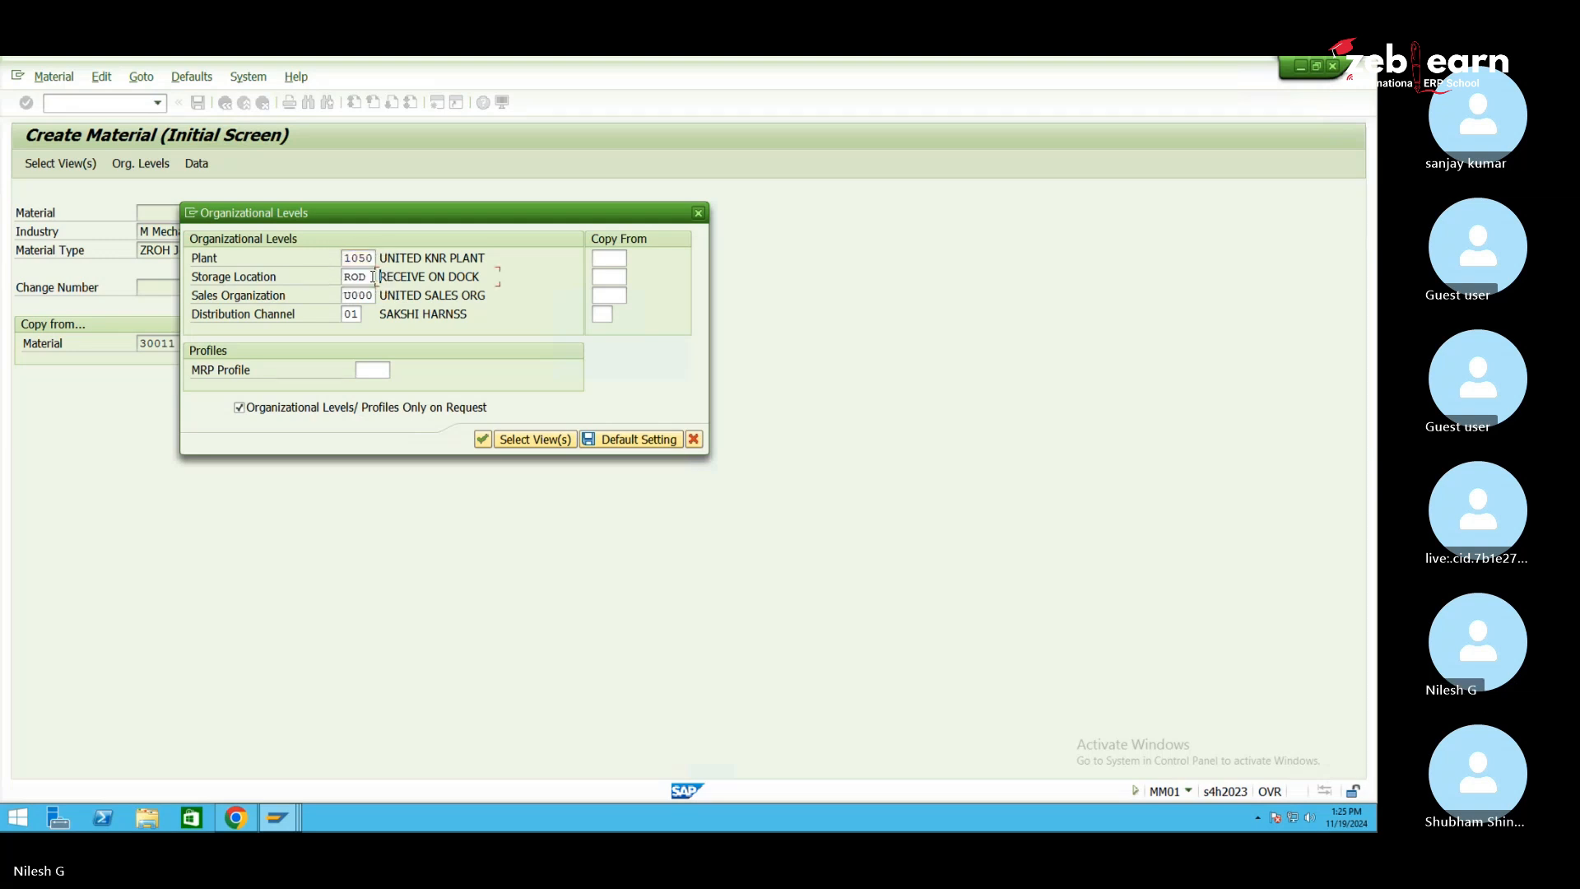
pyautogui.write('105d')
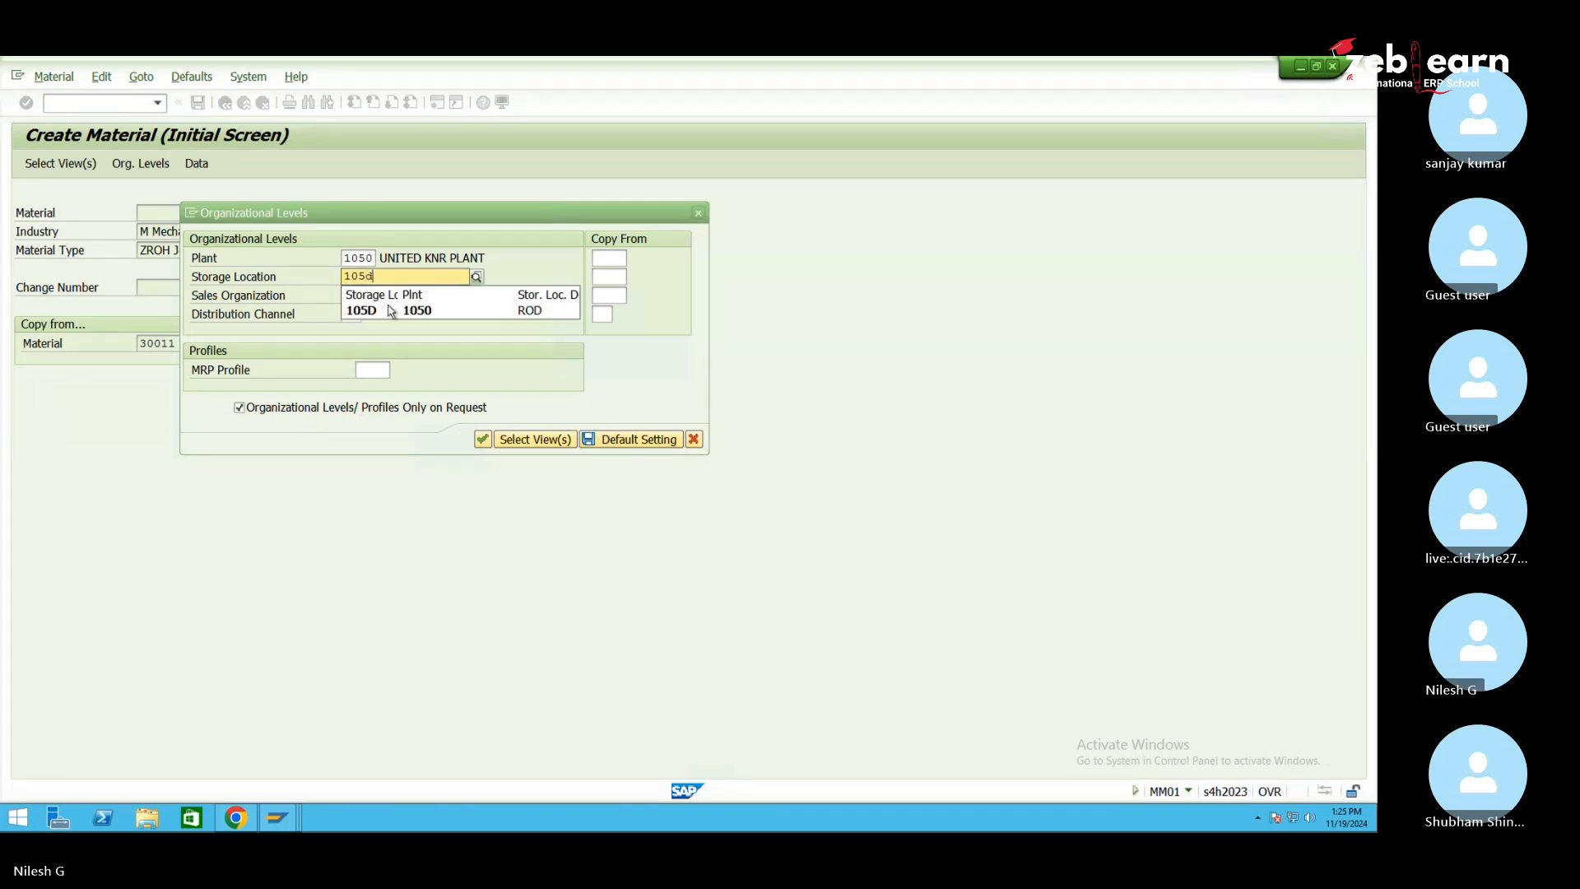
pyautogui.click(390, 311)
pyautogui.click(368, 296)
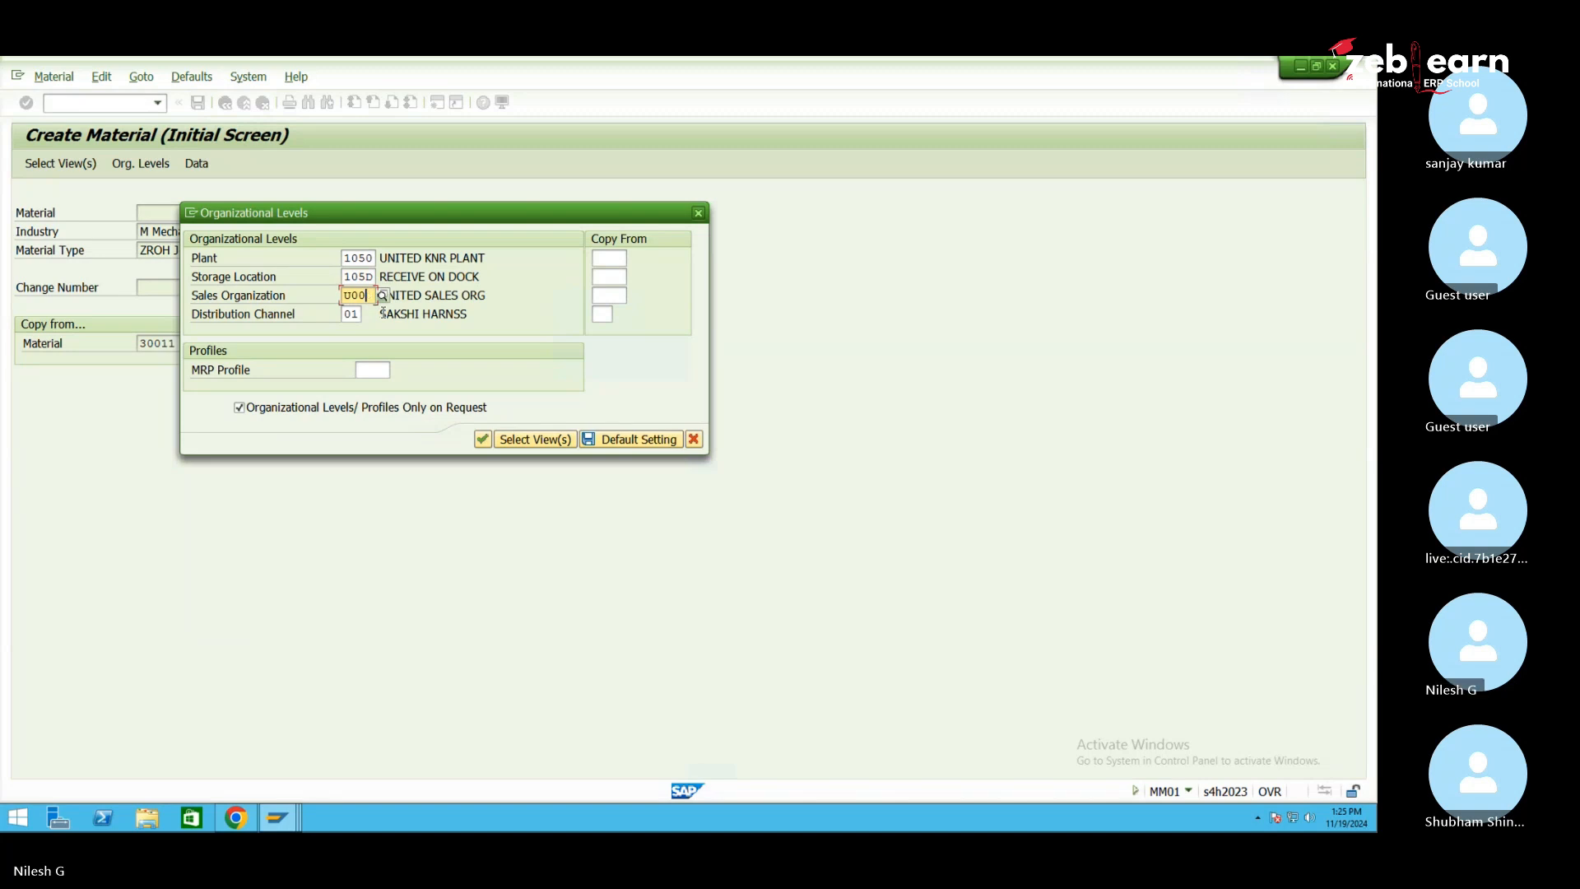
# Set sales organization MK01 and distribution channel MK, saving them as default settings
pyautogui.press('BackSpace')
pyautogui.press('BackSpace')
pyautogui.press('BackSpace')
pyautogui.press('BackSpace')
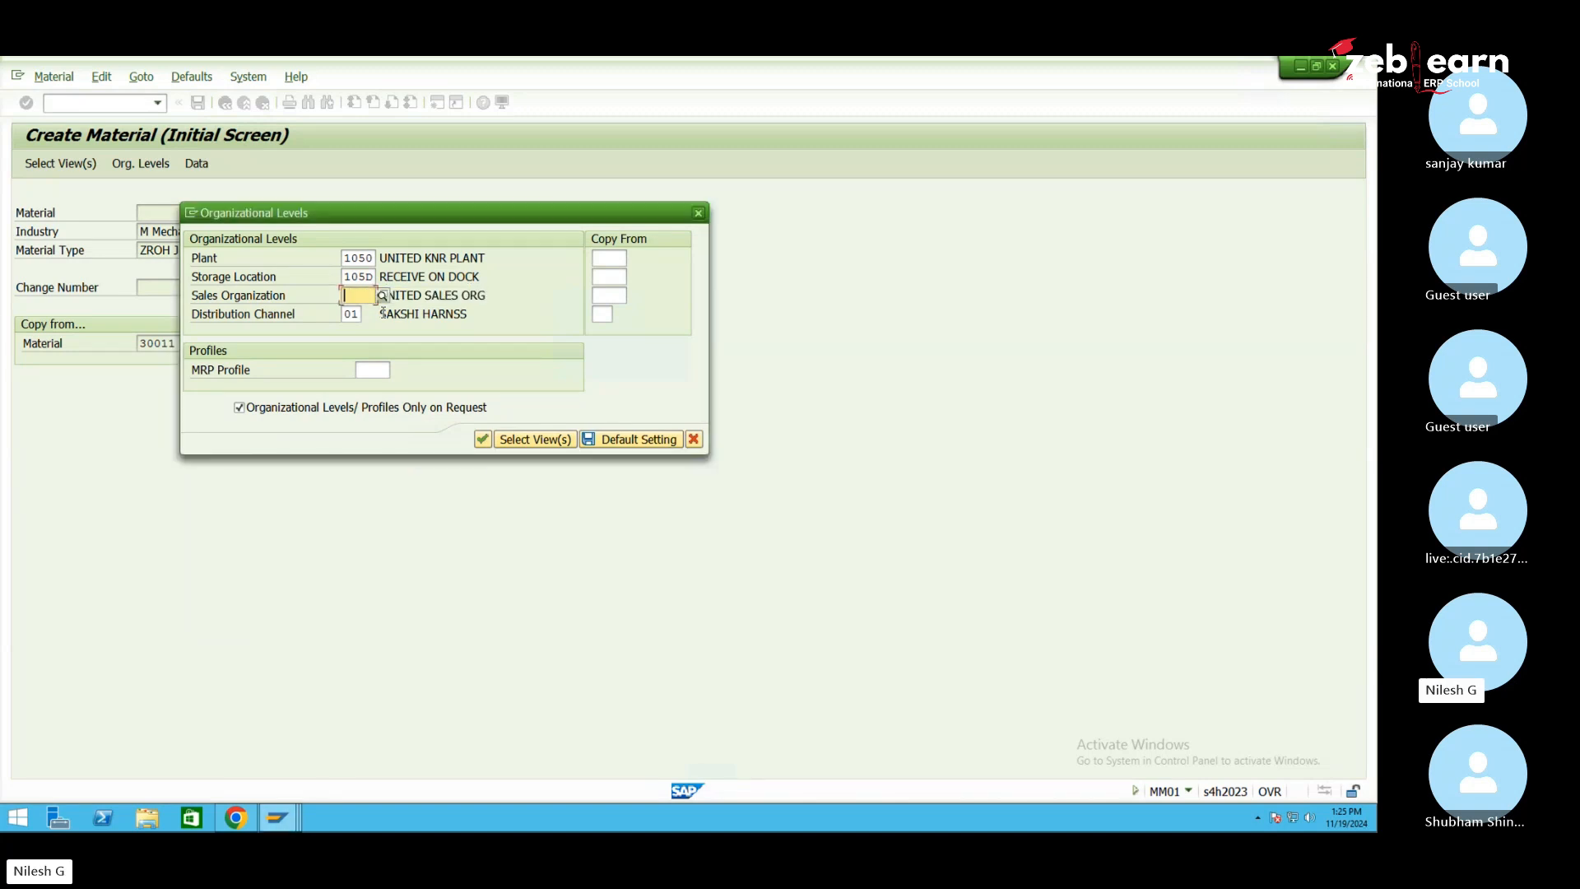
pyautogui.write('m')
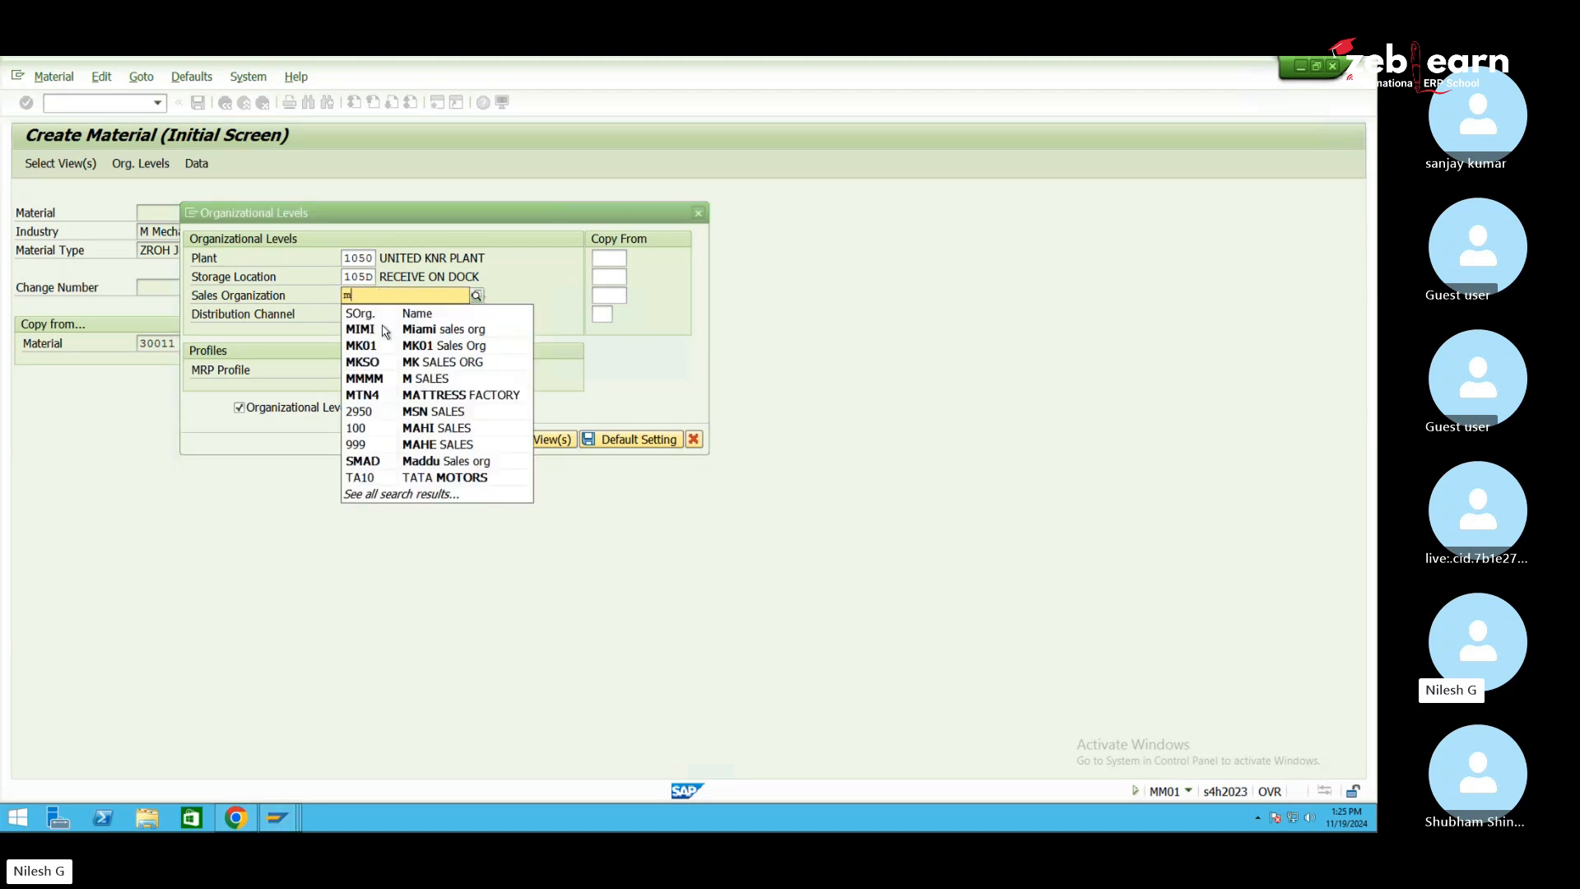
pyautogui.click(399, 348)
pyautogui.press('Tab')
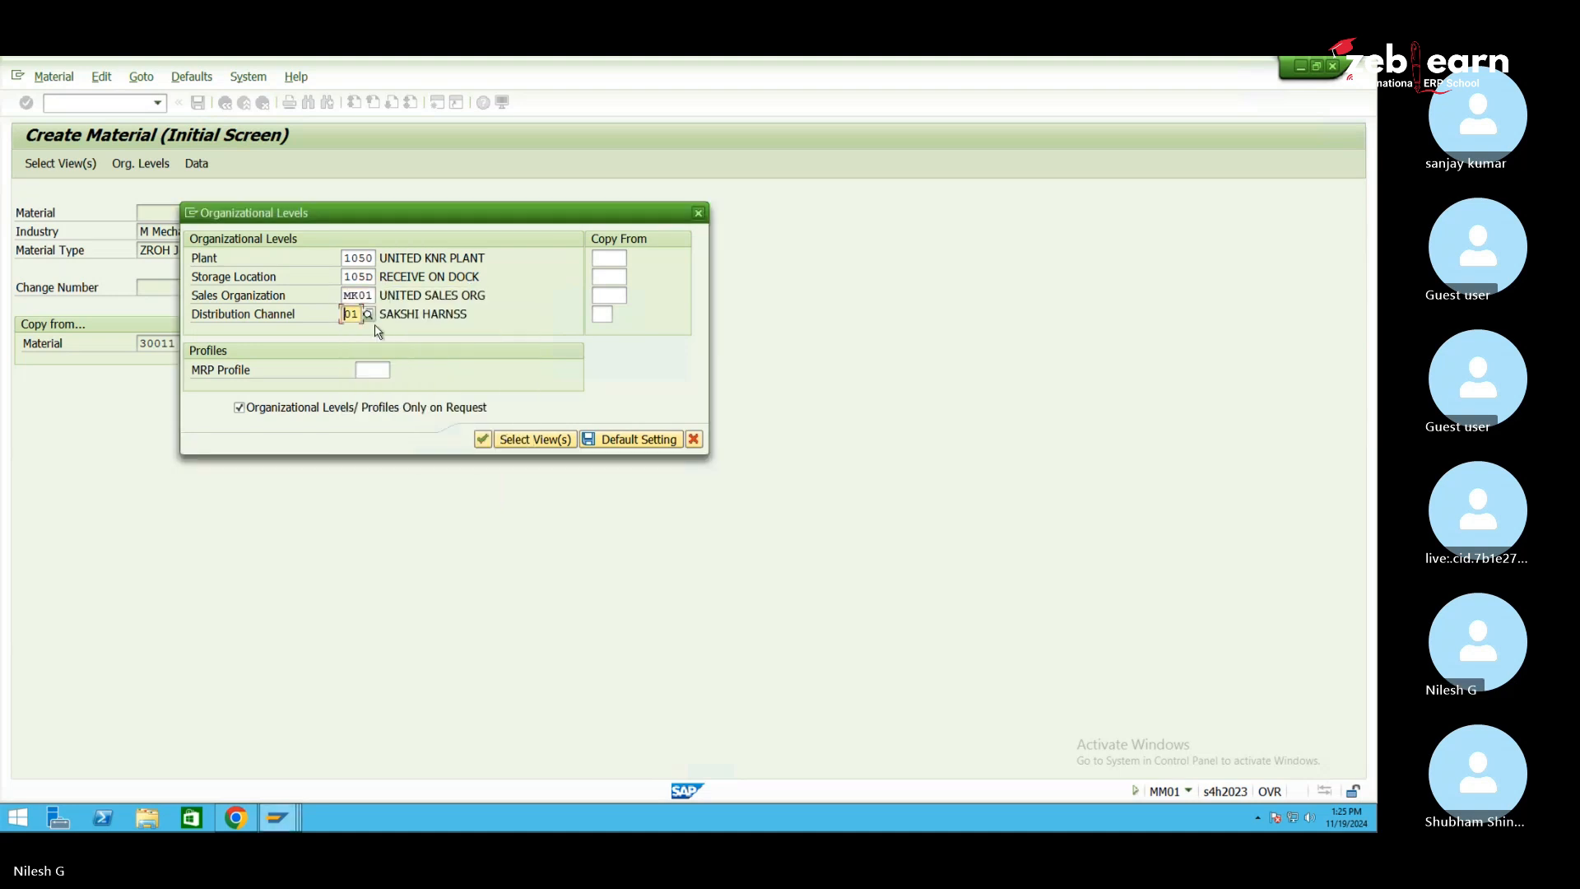
pyautogui.write('m')
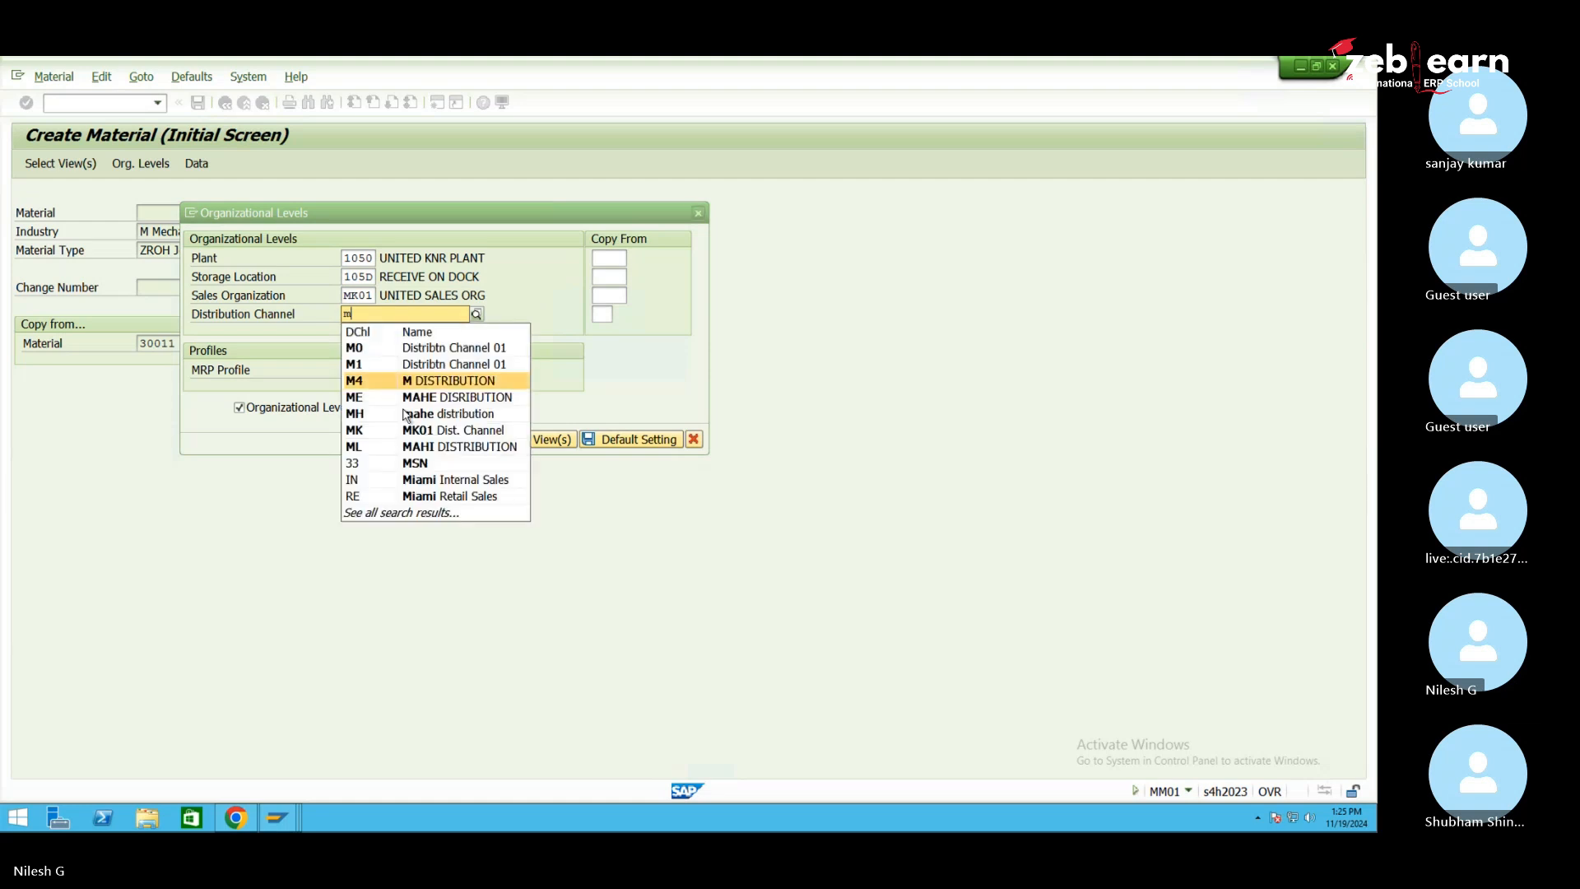
pyautogui.click(446, 431)
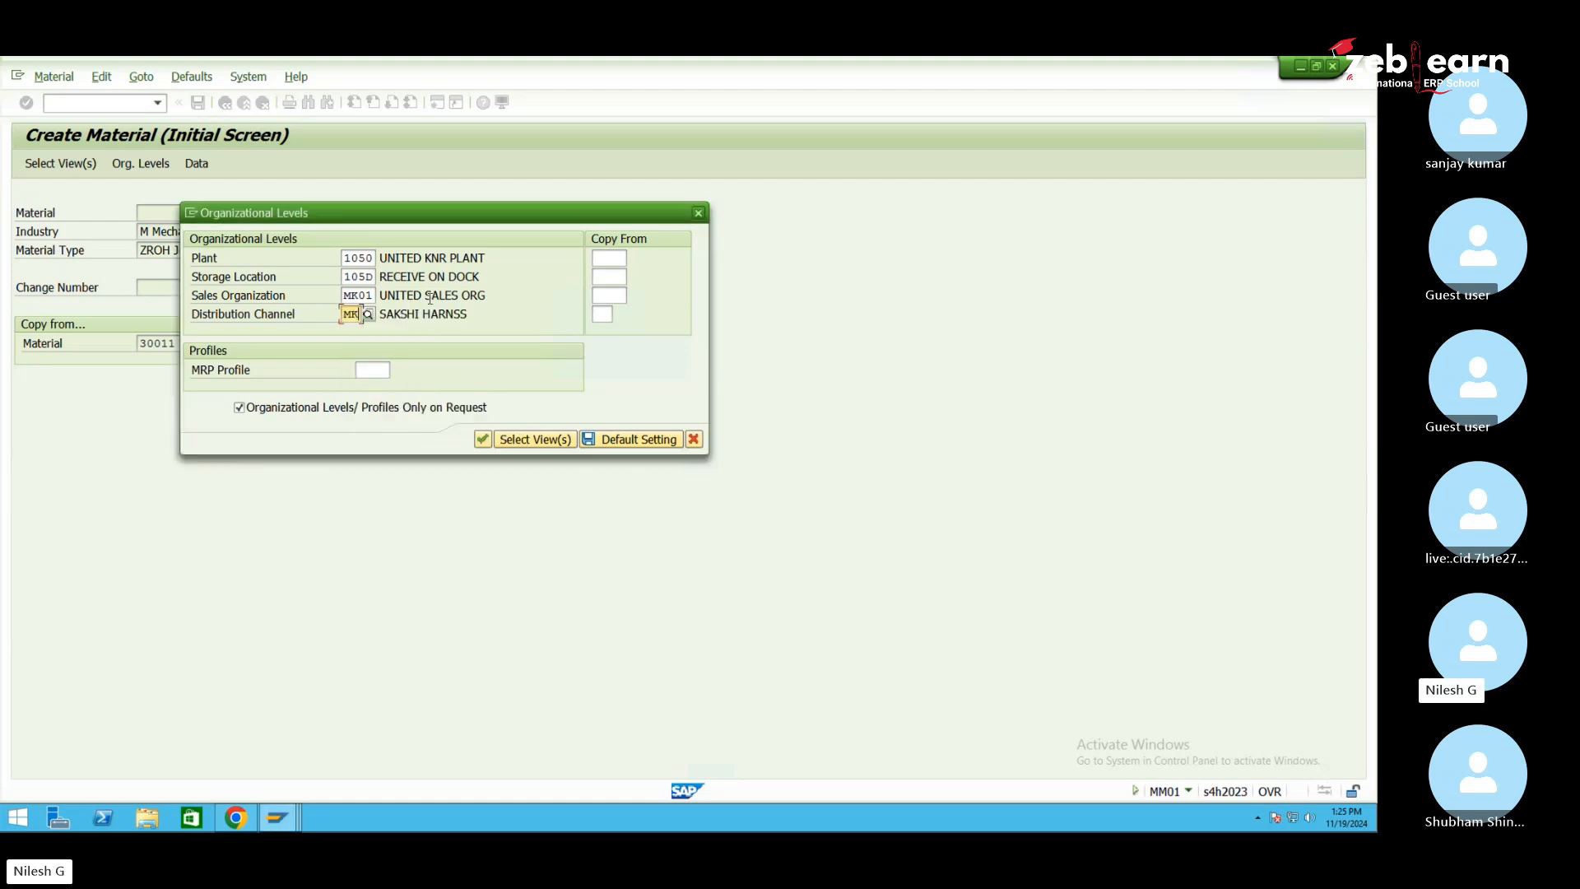
pyautogui.click(637, 442)
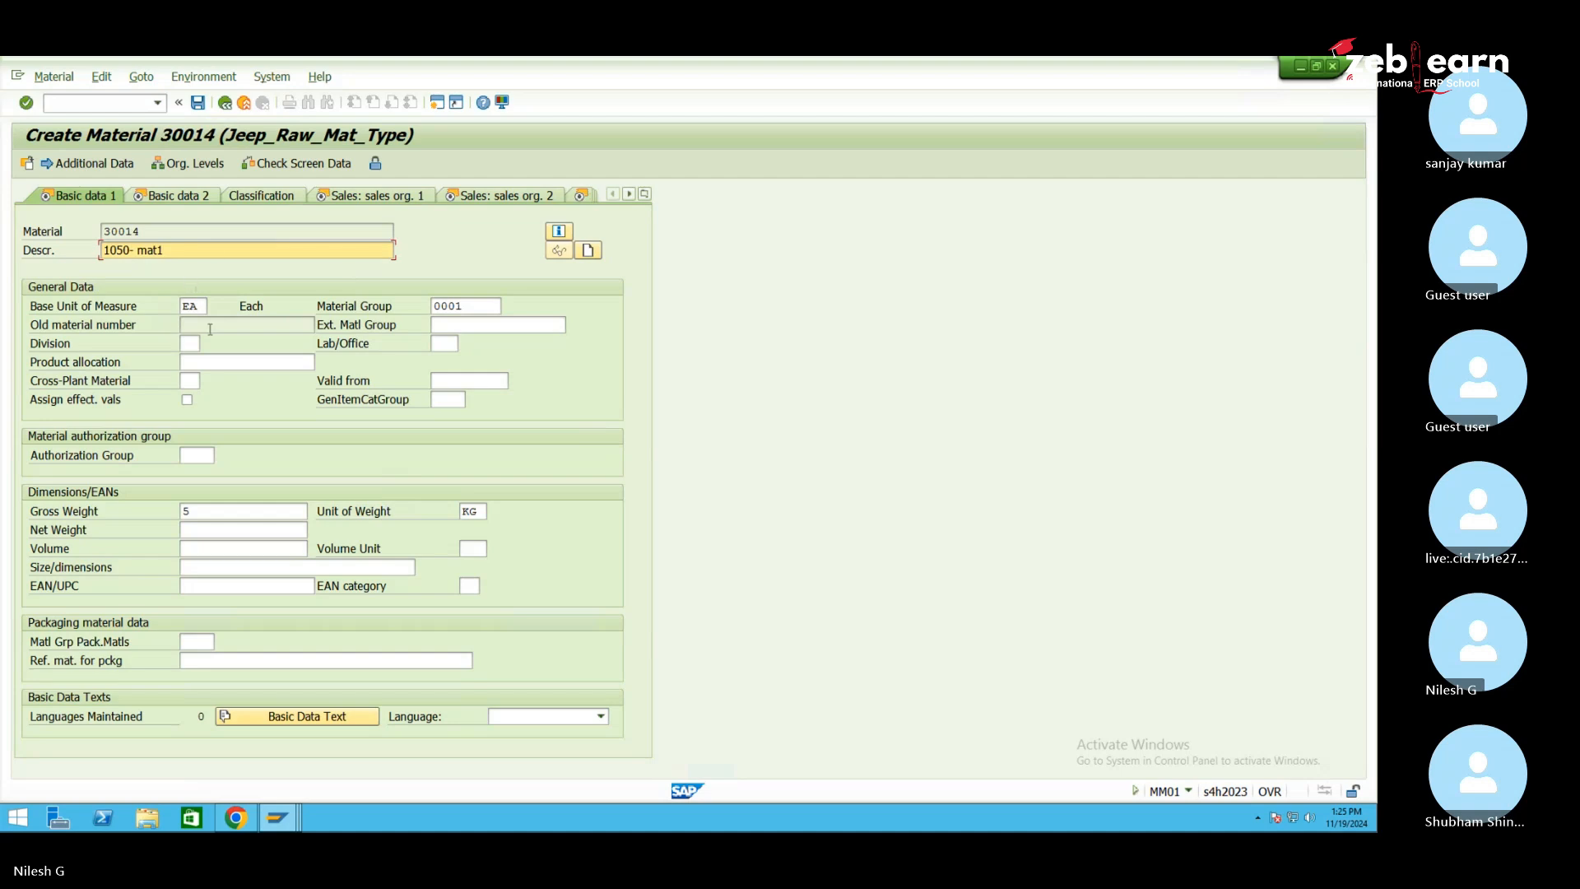
# Set all tax classifications of material 30014 to 0 (exempt)
pyautogui.press('Return')
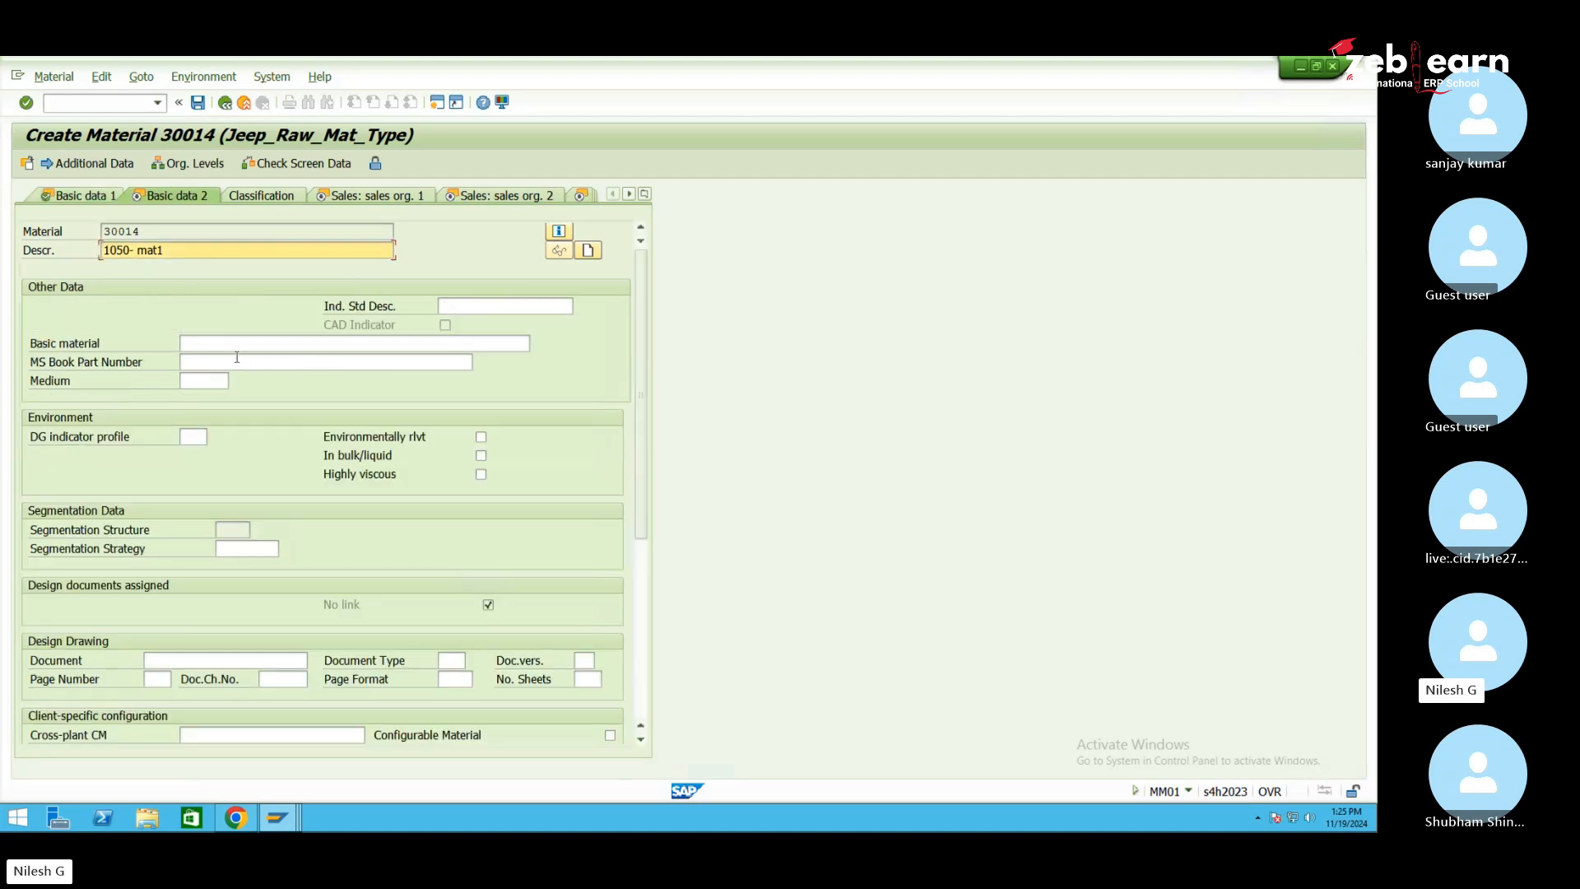
pyautogui.press('Return')
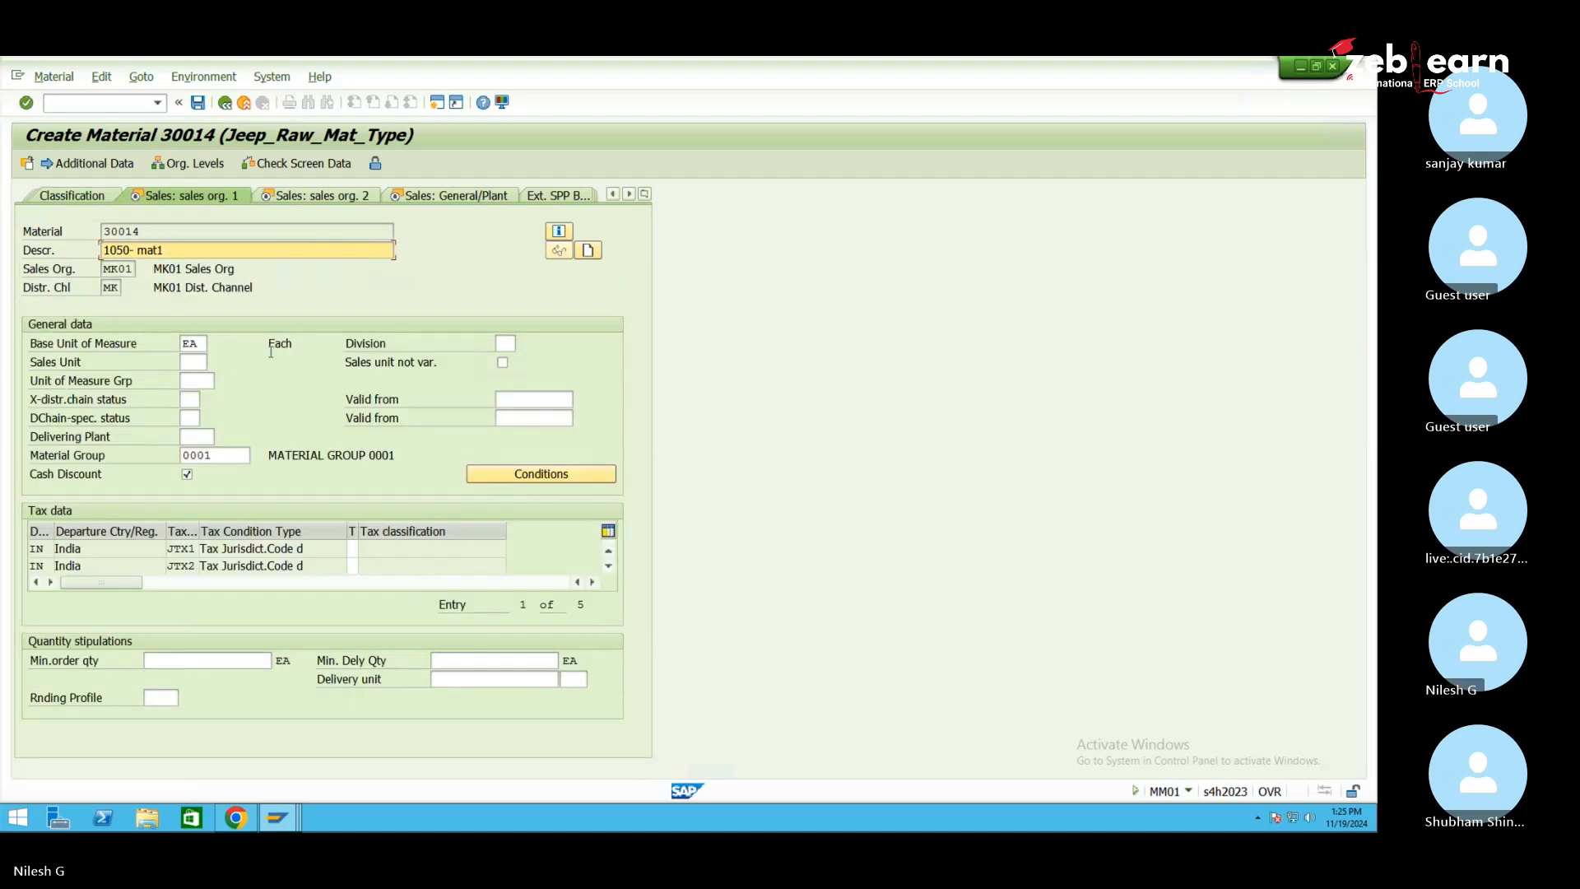
pyautogui.press('Return')
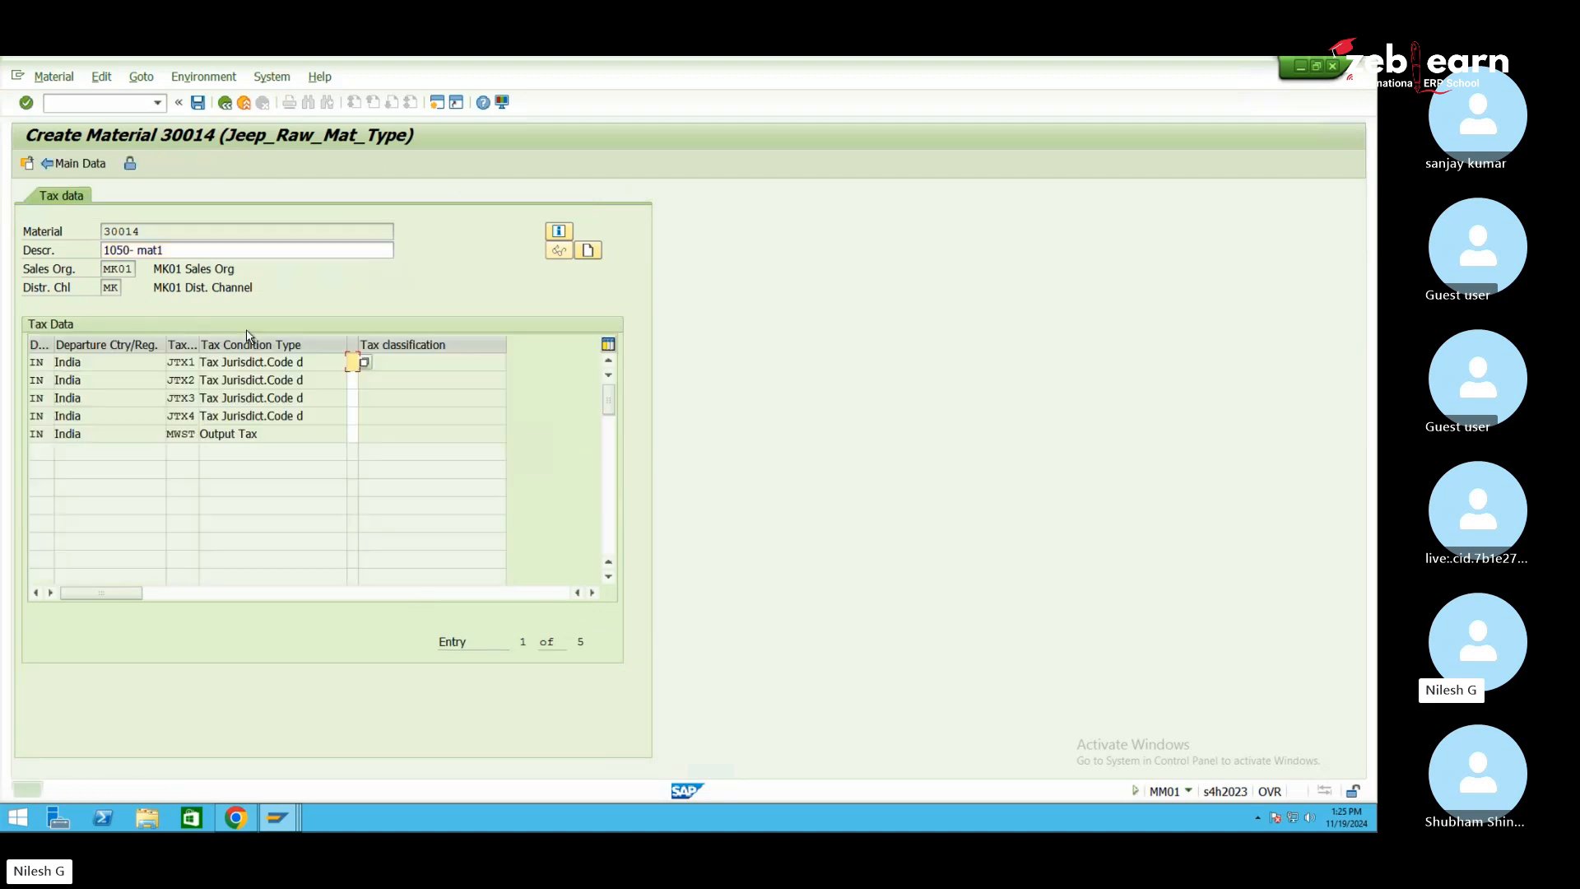
pyautogui.write('00000')
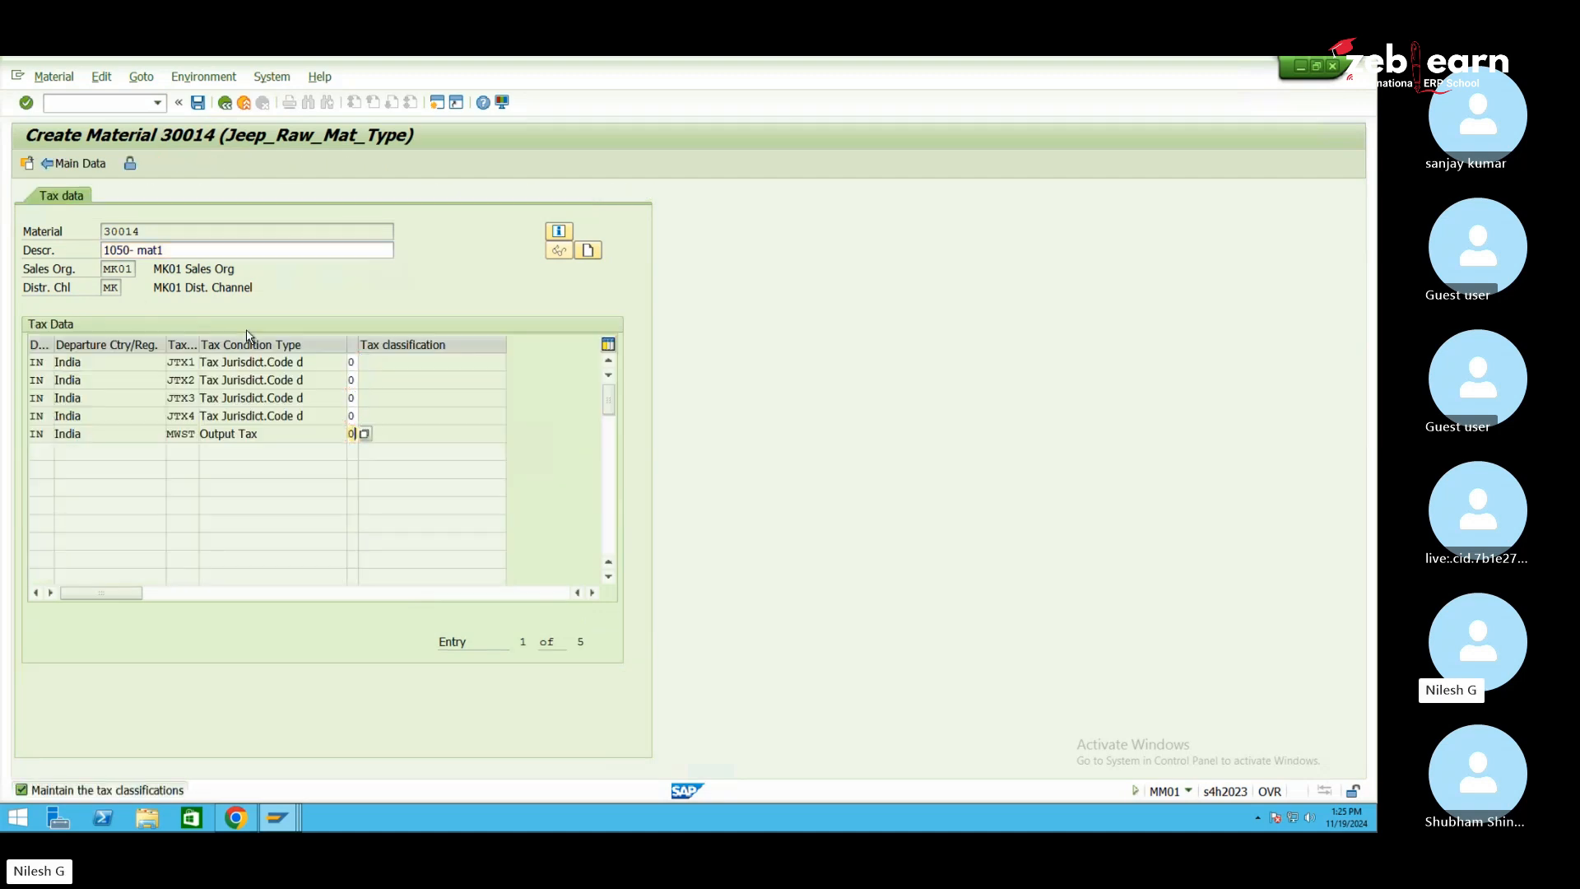
pyautogui.press('Return')
pyautogui.press('Return')
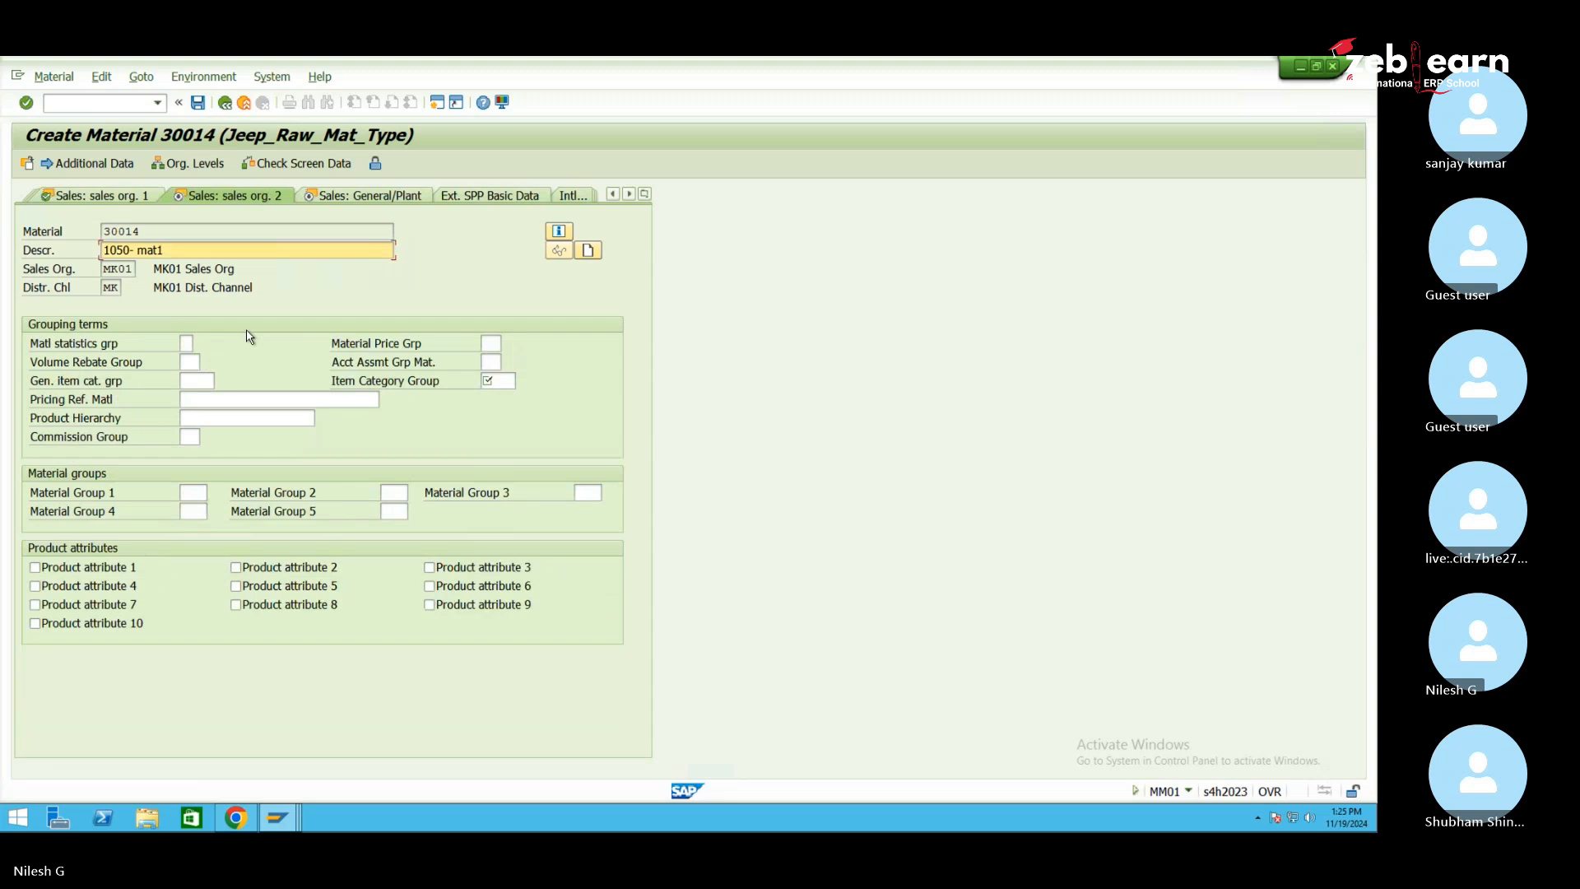
# Set item category group NORM and availability check 01
pyautogui.click(492, 380)
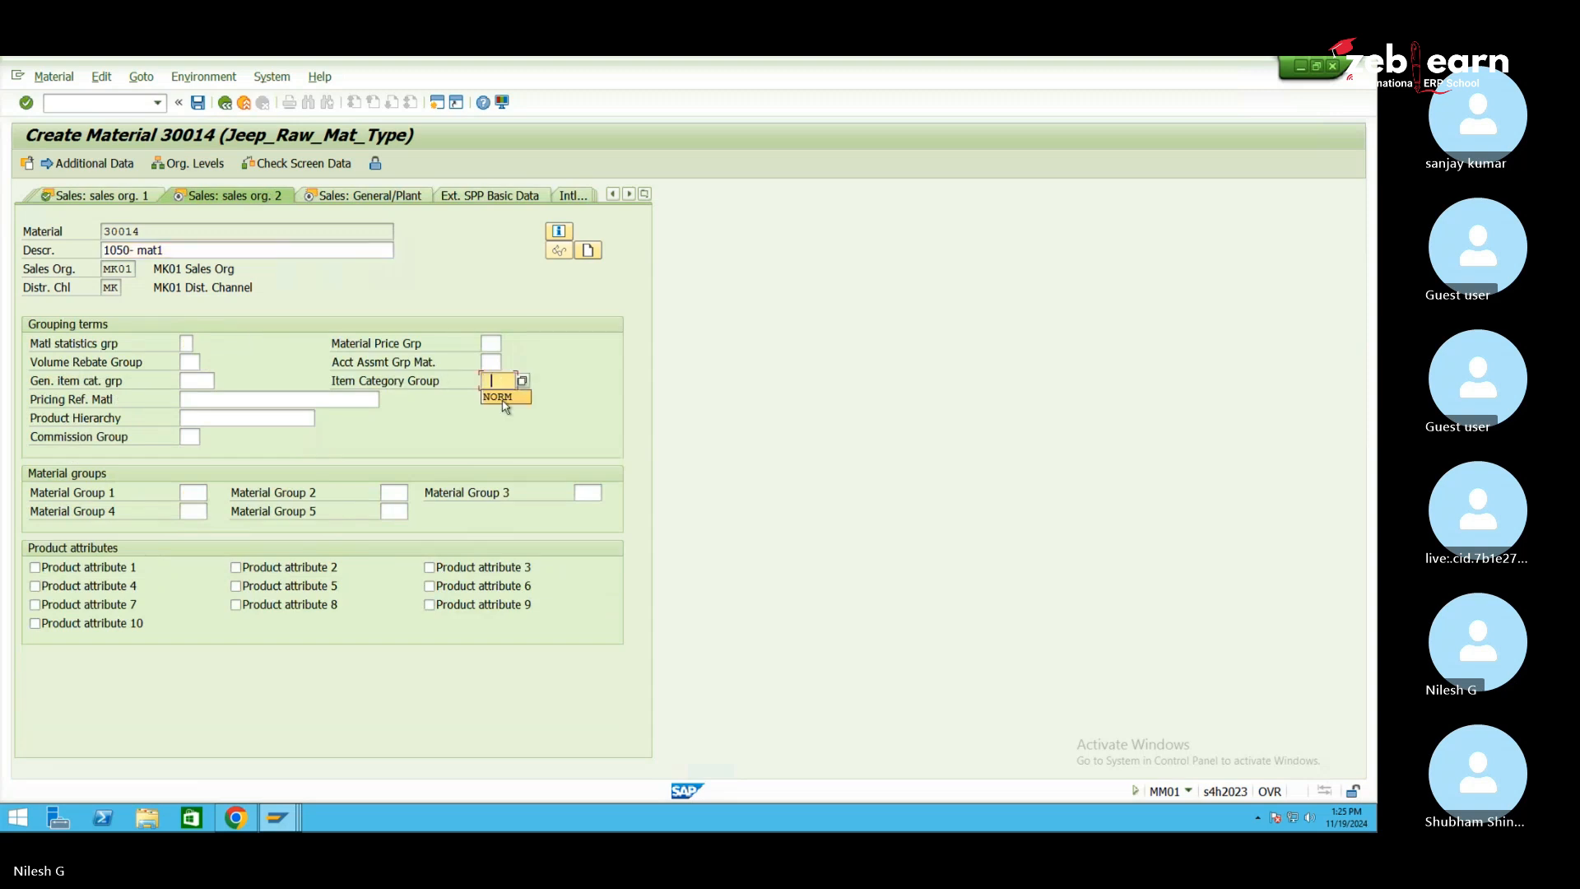
pyautogui.click(503, 399)
pyautogui.press('Return')
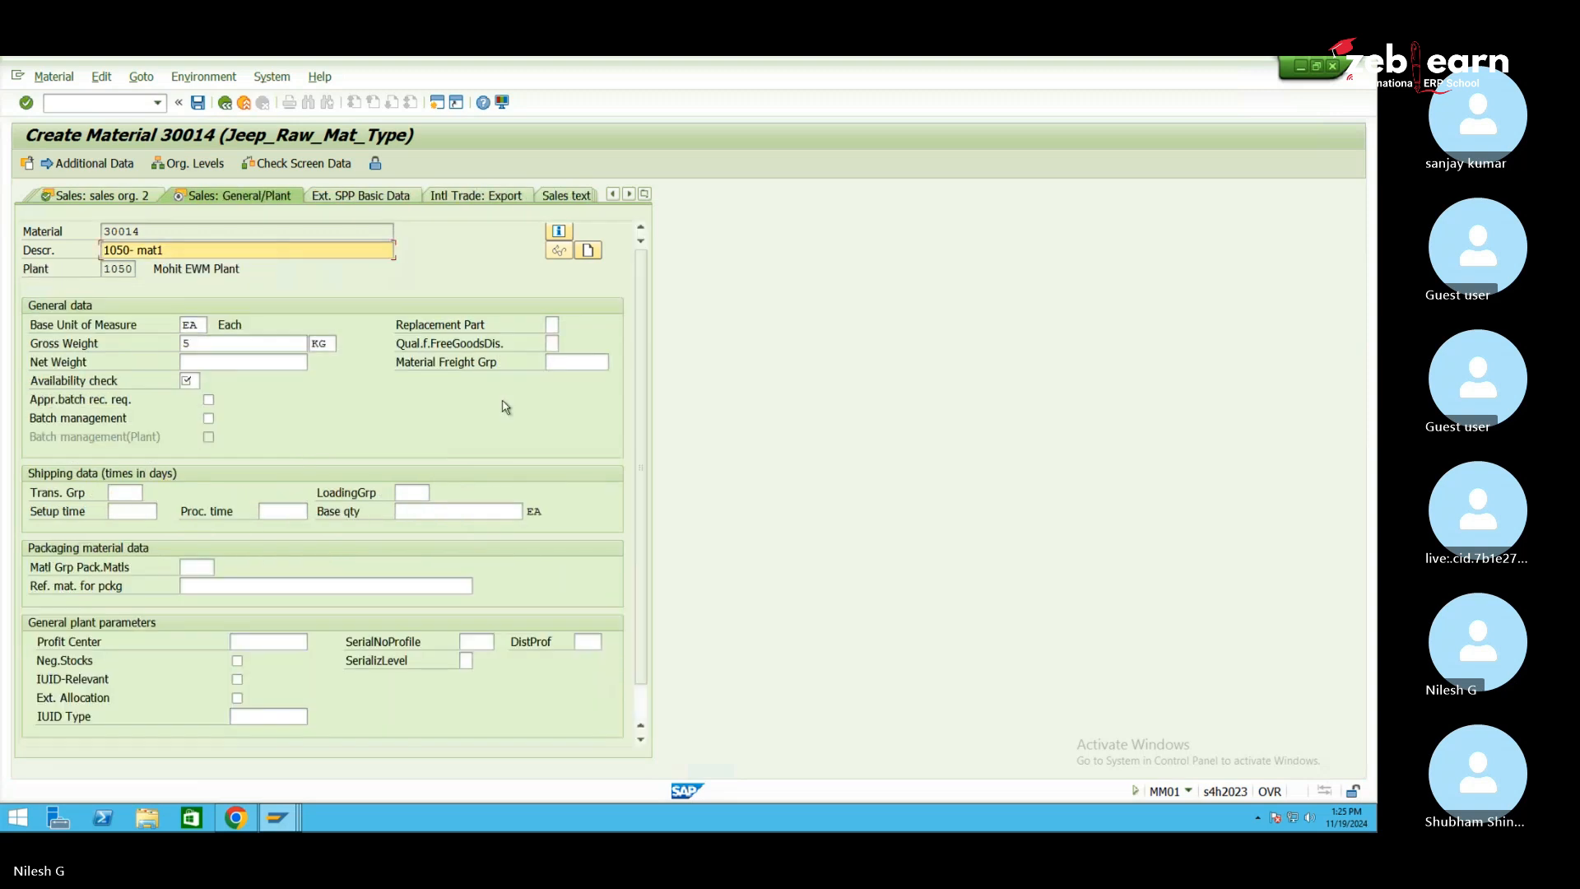
pyautogui.click(191, 380)
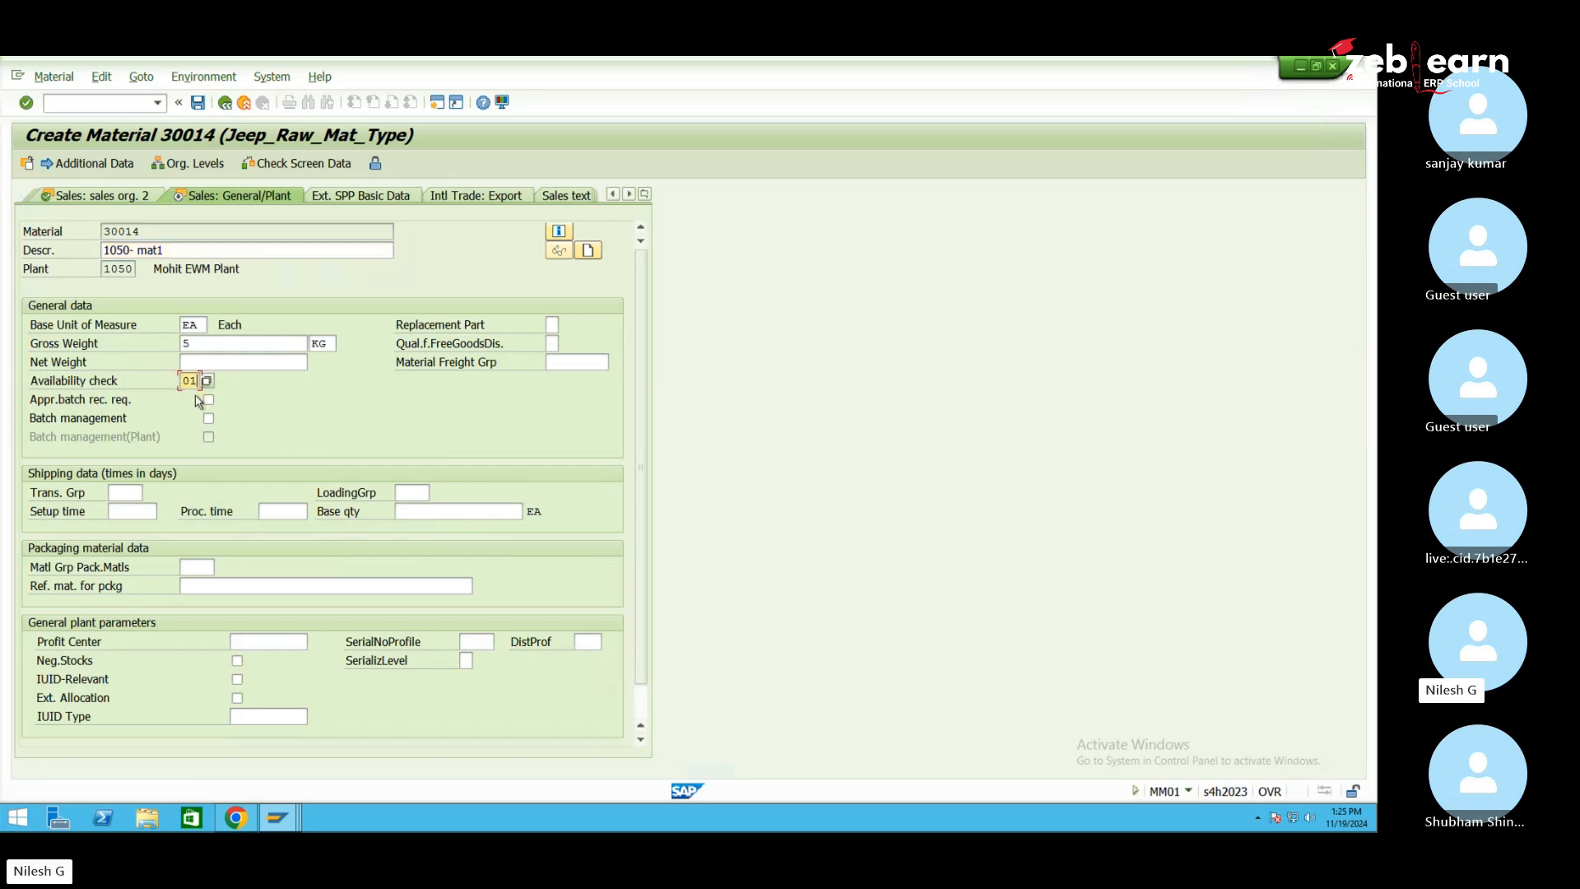
pyautogui.click(196, 396)
pyautogui.press('Return')
pyautogui.press('Return')
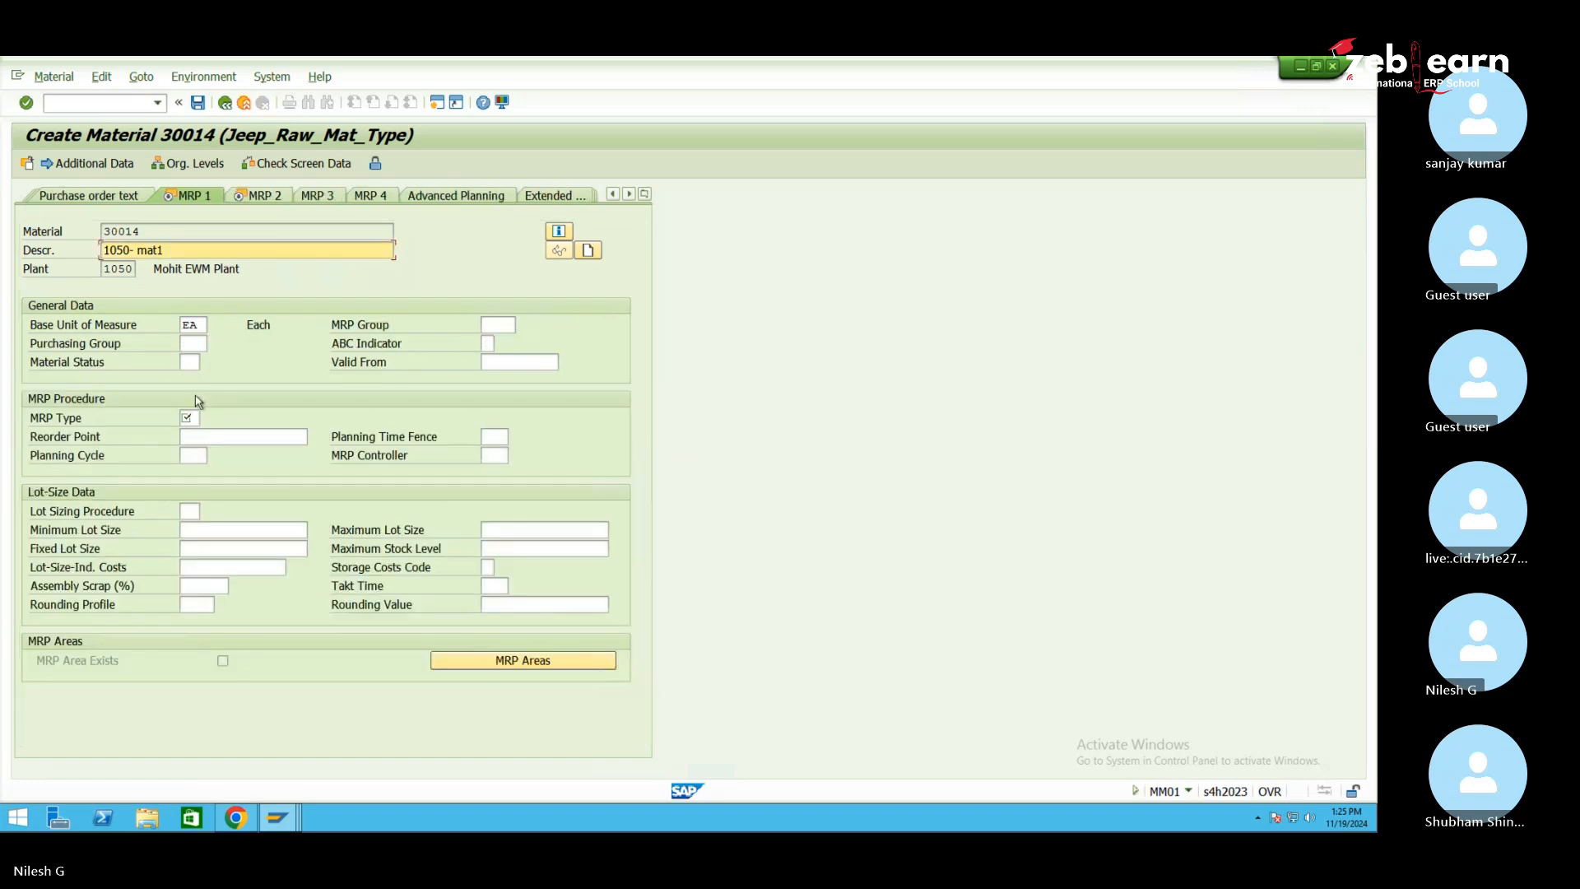
# Set MRP type ND and valuation class 3000, then save the material
pyautogui.click(190, 417)
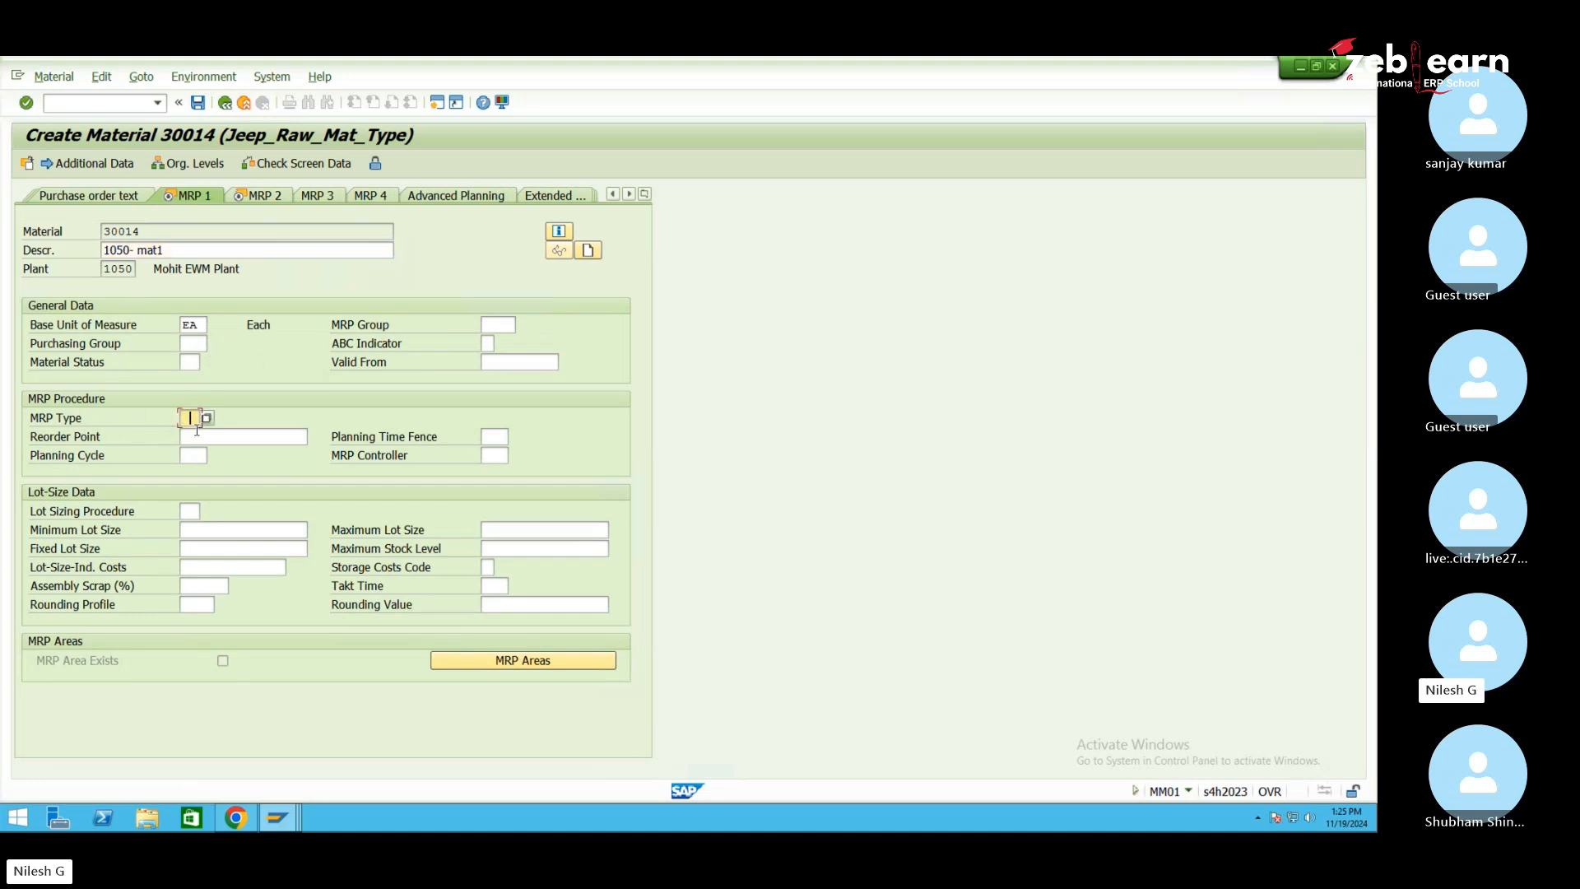
pyautogui.write('nd')
pyautogui.press('Return')
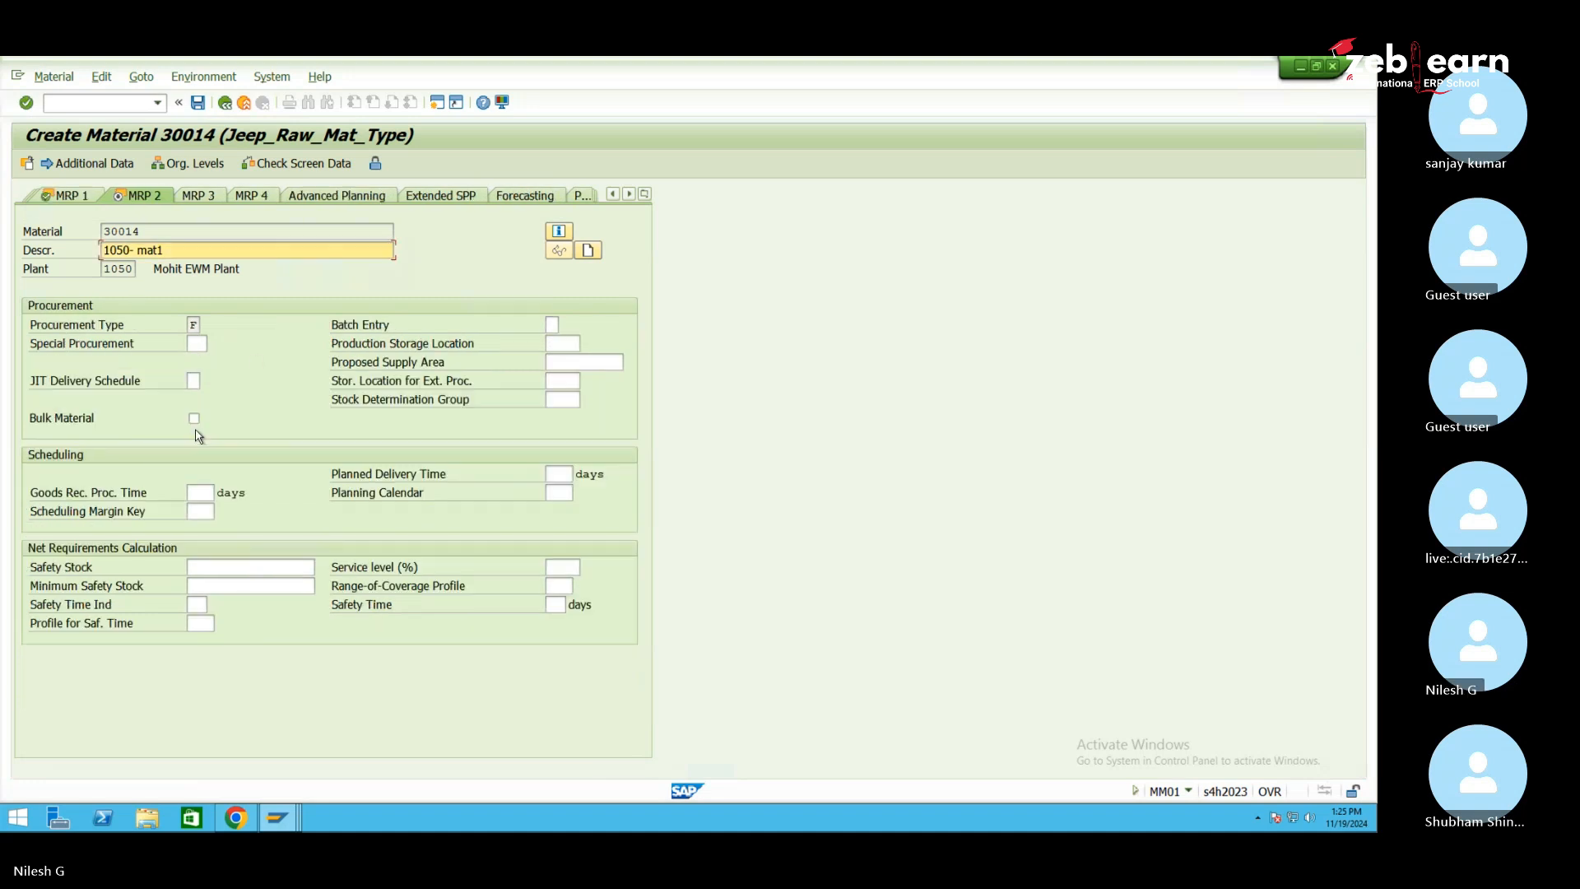
pyautogui.press('Return')
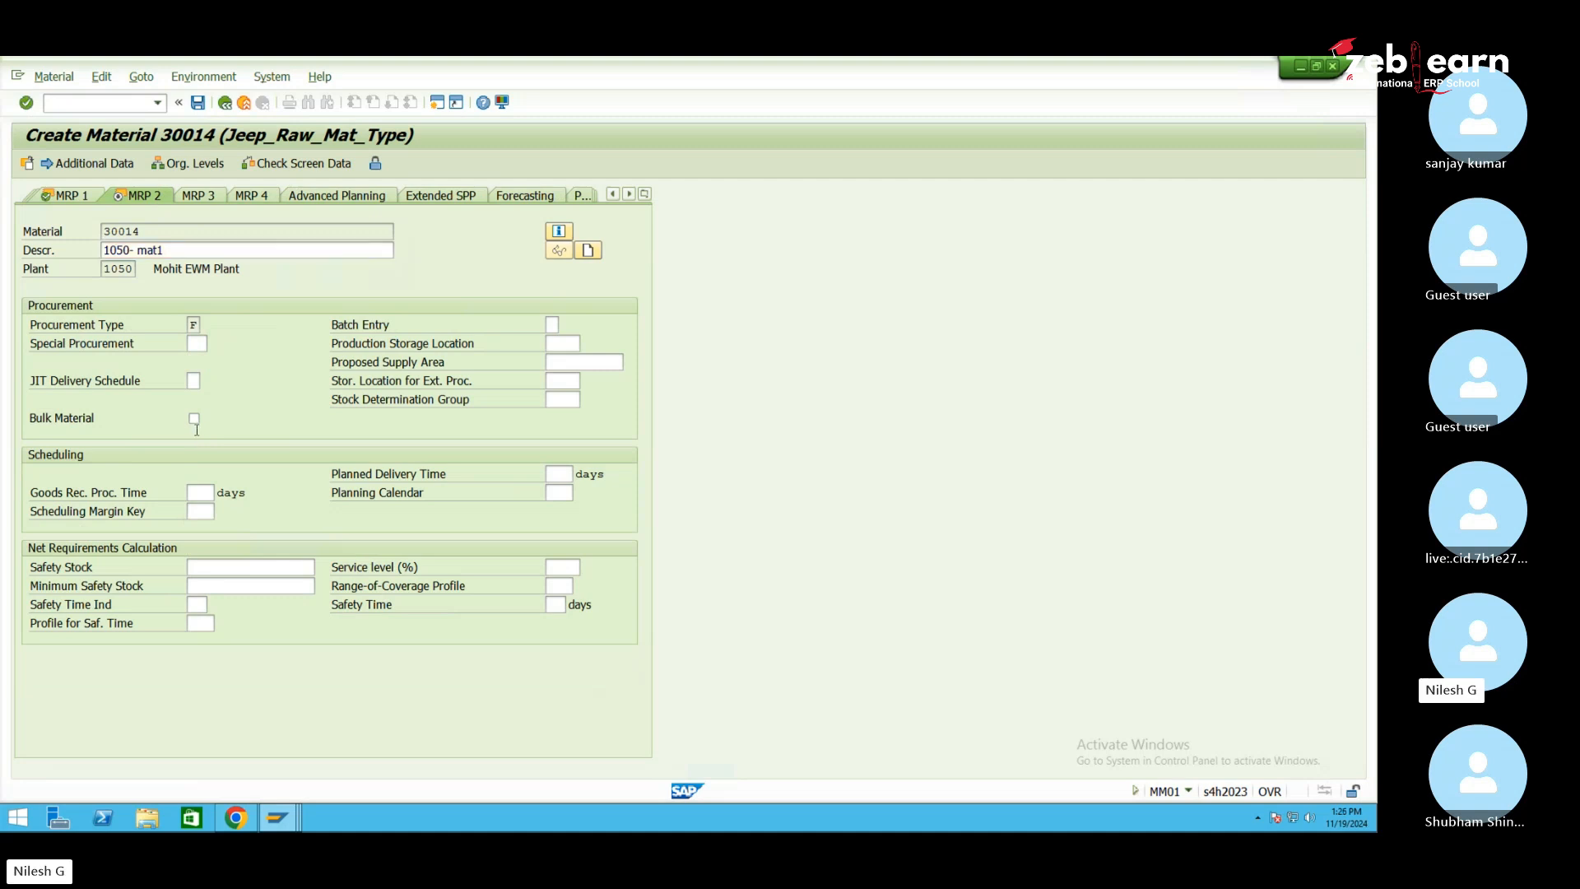
pyautogui.click(196, 421)
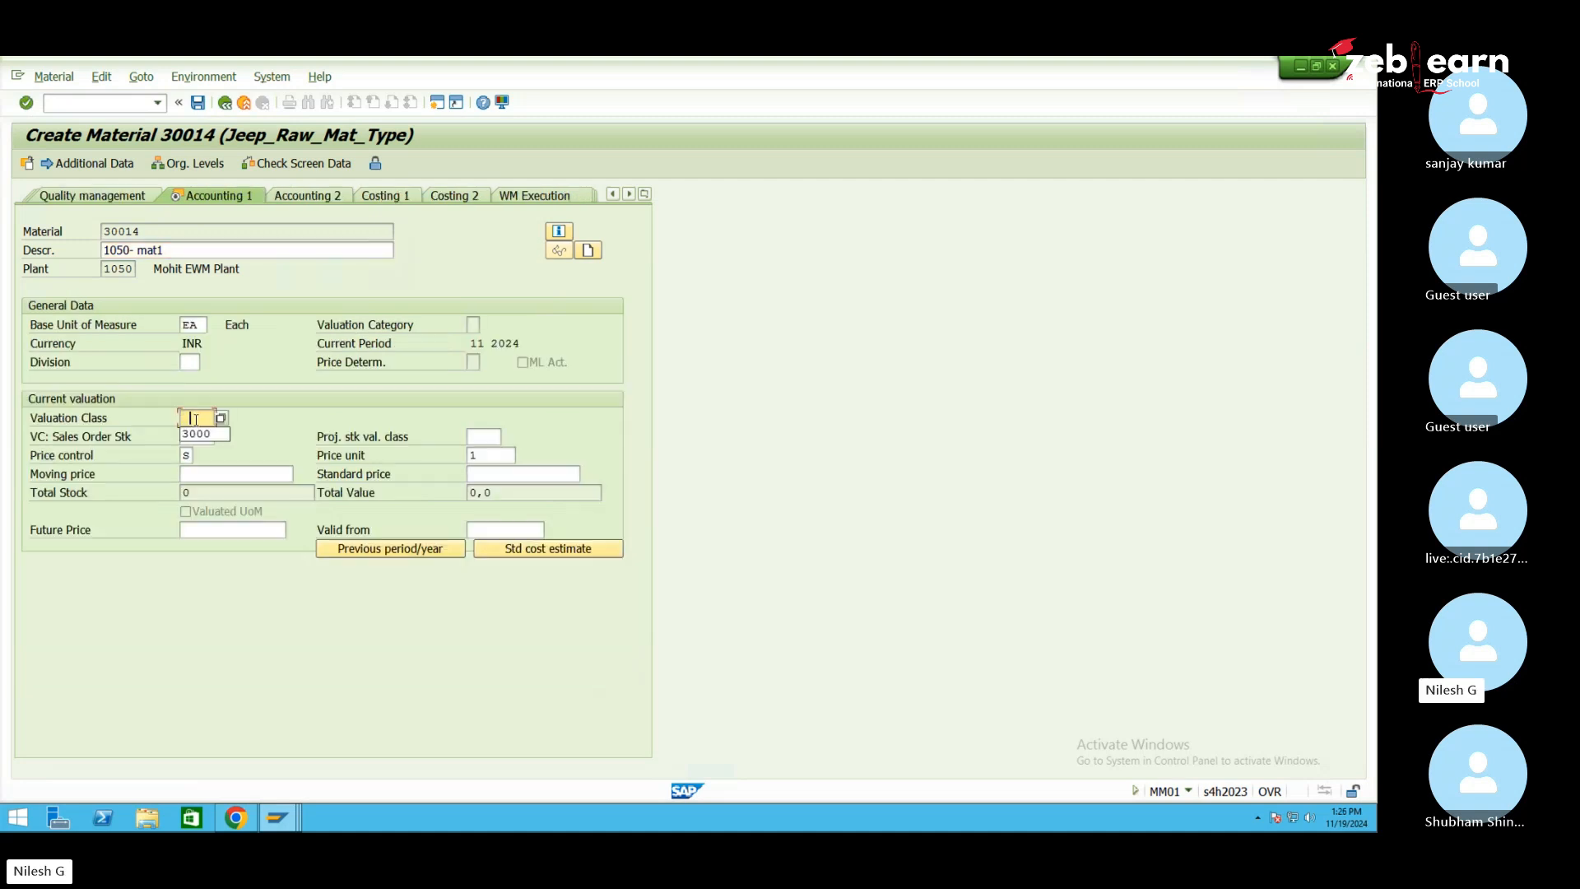
pyautogui.click(201, 432)
pyautogui.press('Return')
pyautogui.press('Return')
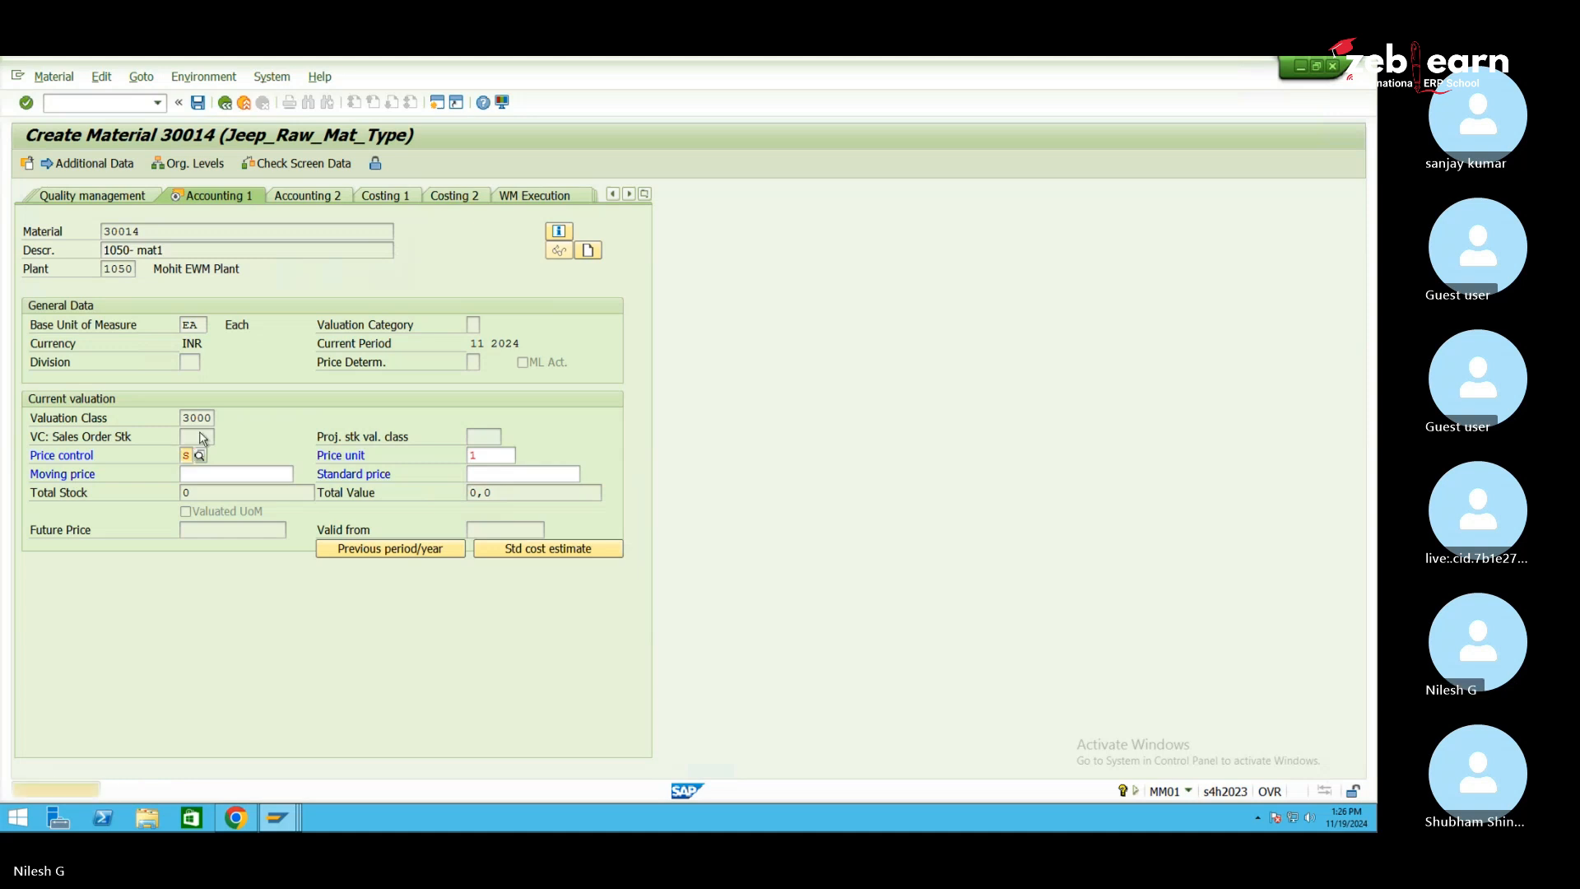
pyautogui.click(250, 408)
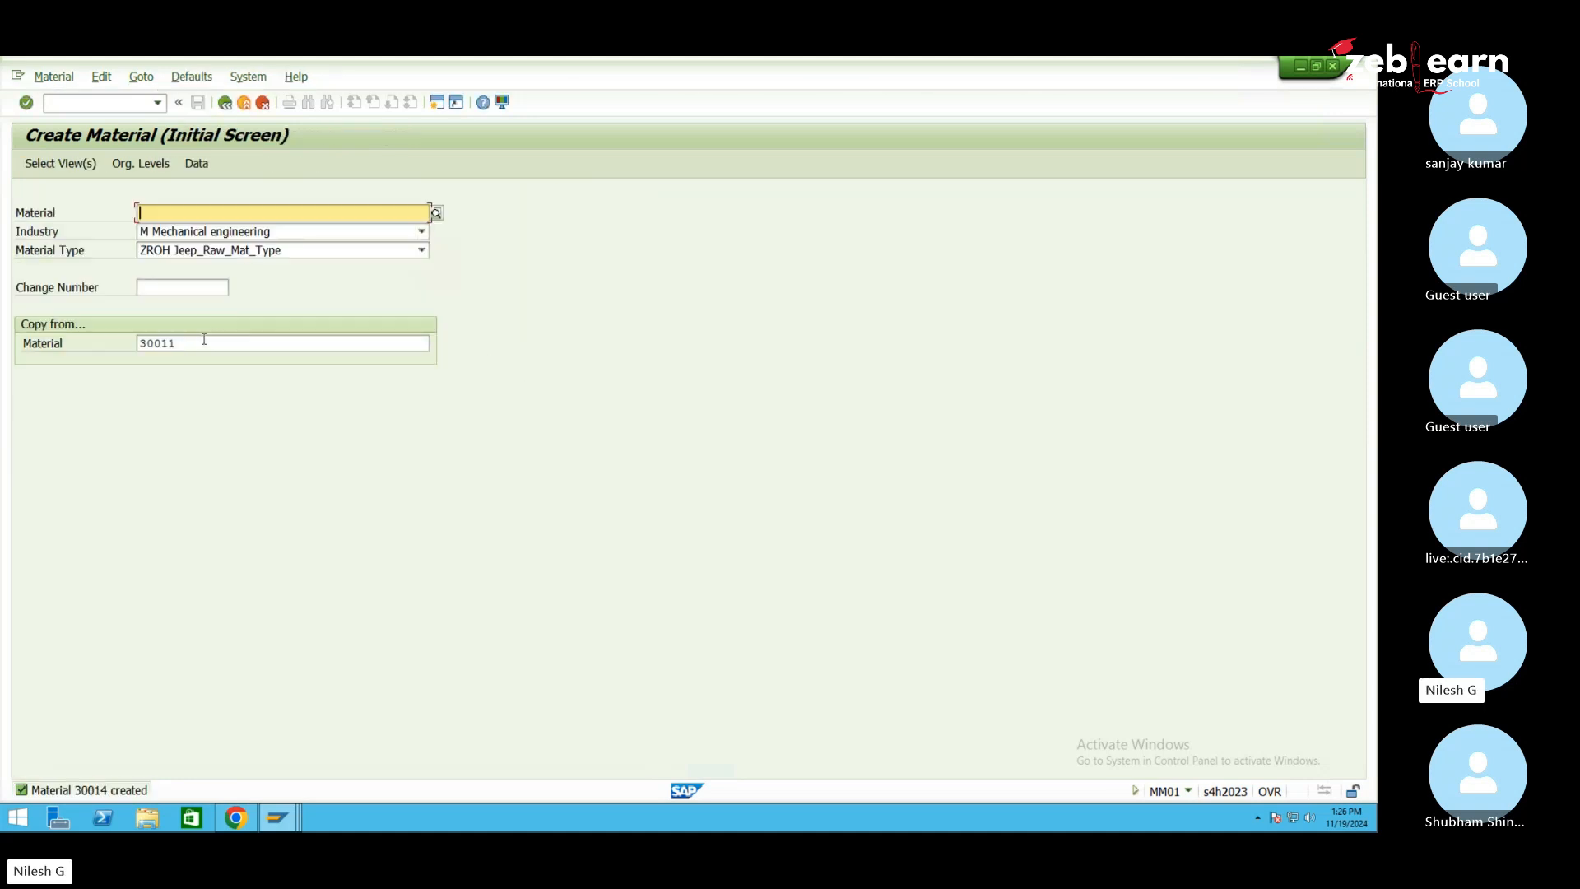
# Start another material copied from the reference material and continue to view selection
pyautogui.click(204, 340)
pyautogui.click(182, 213)
pyautogui.write('3')
pyautogui.press('BackSpace')
pyautogui.press('Return')
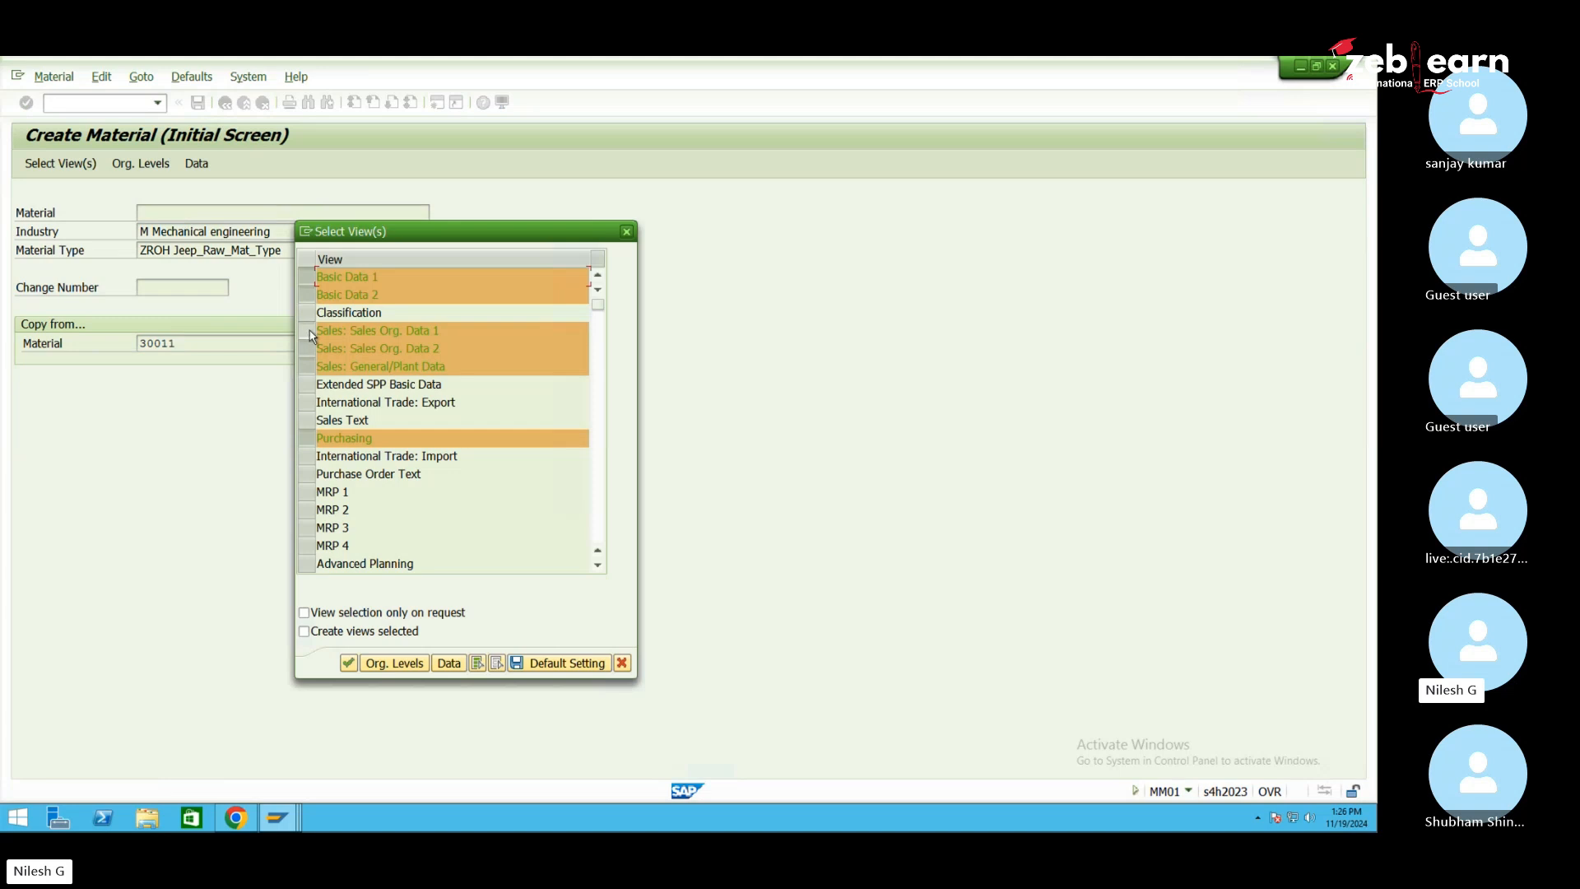
# Add the MRP 1 view to the selected views
pyautogui.click(306, 491)
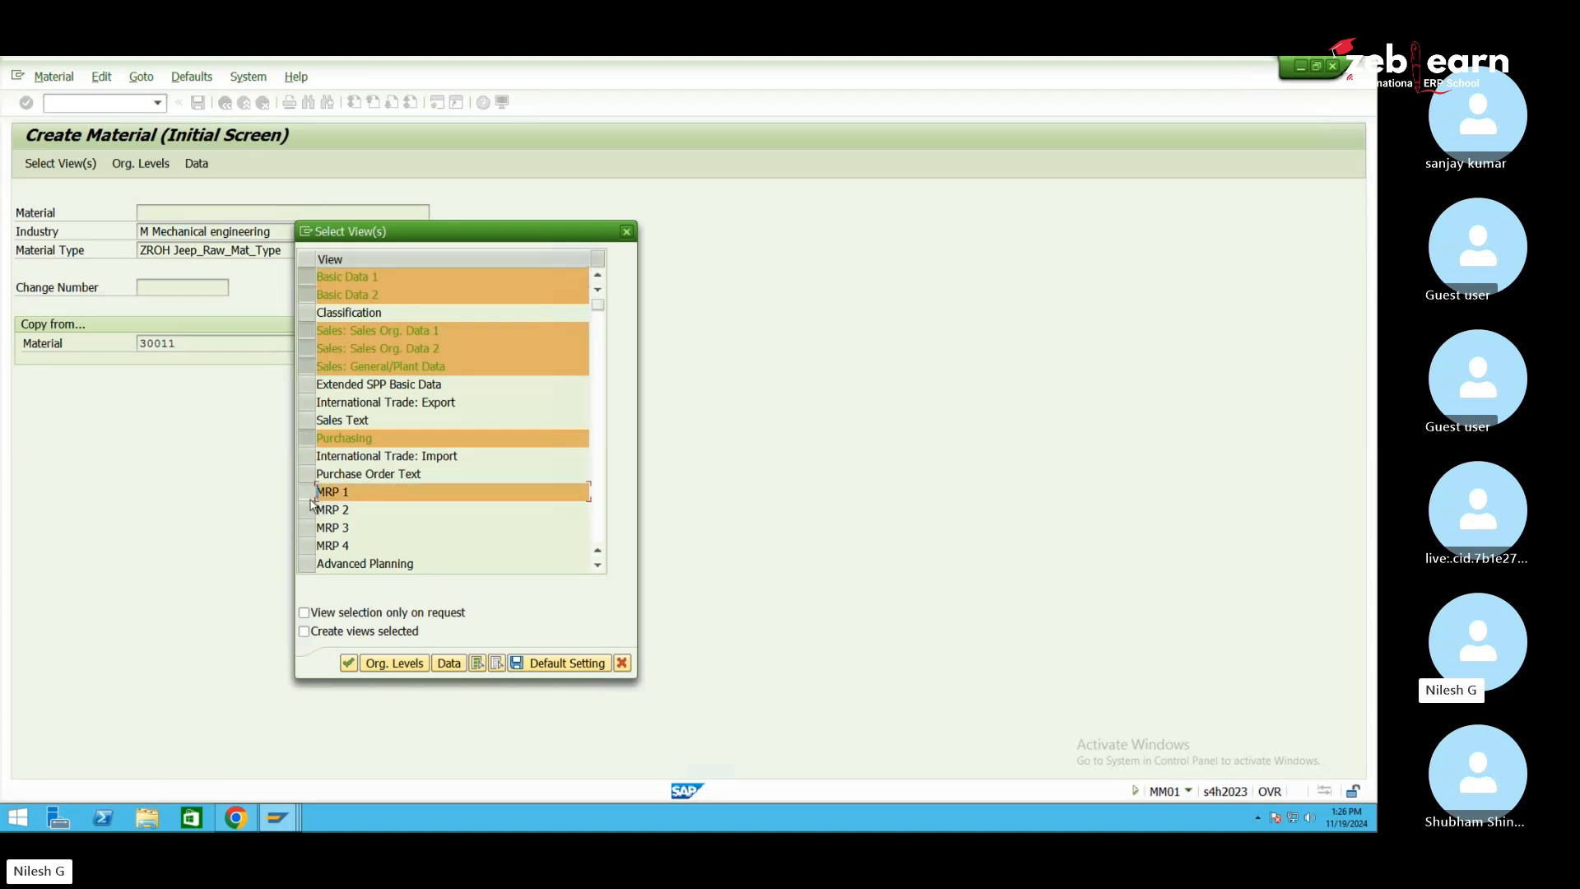
pyautogui.click(598, 565)
pyautogui.click(602, 569)
pyautogui.click(601, 569)
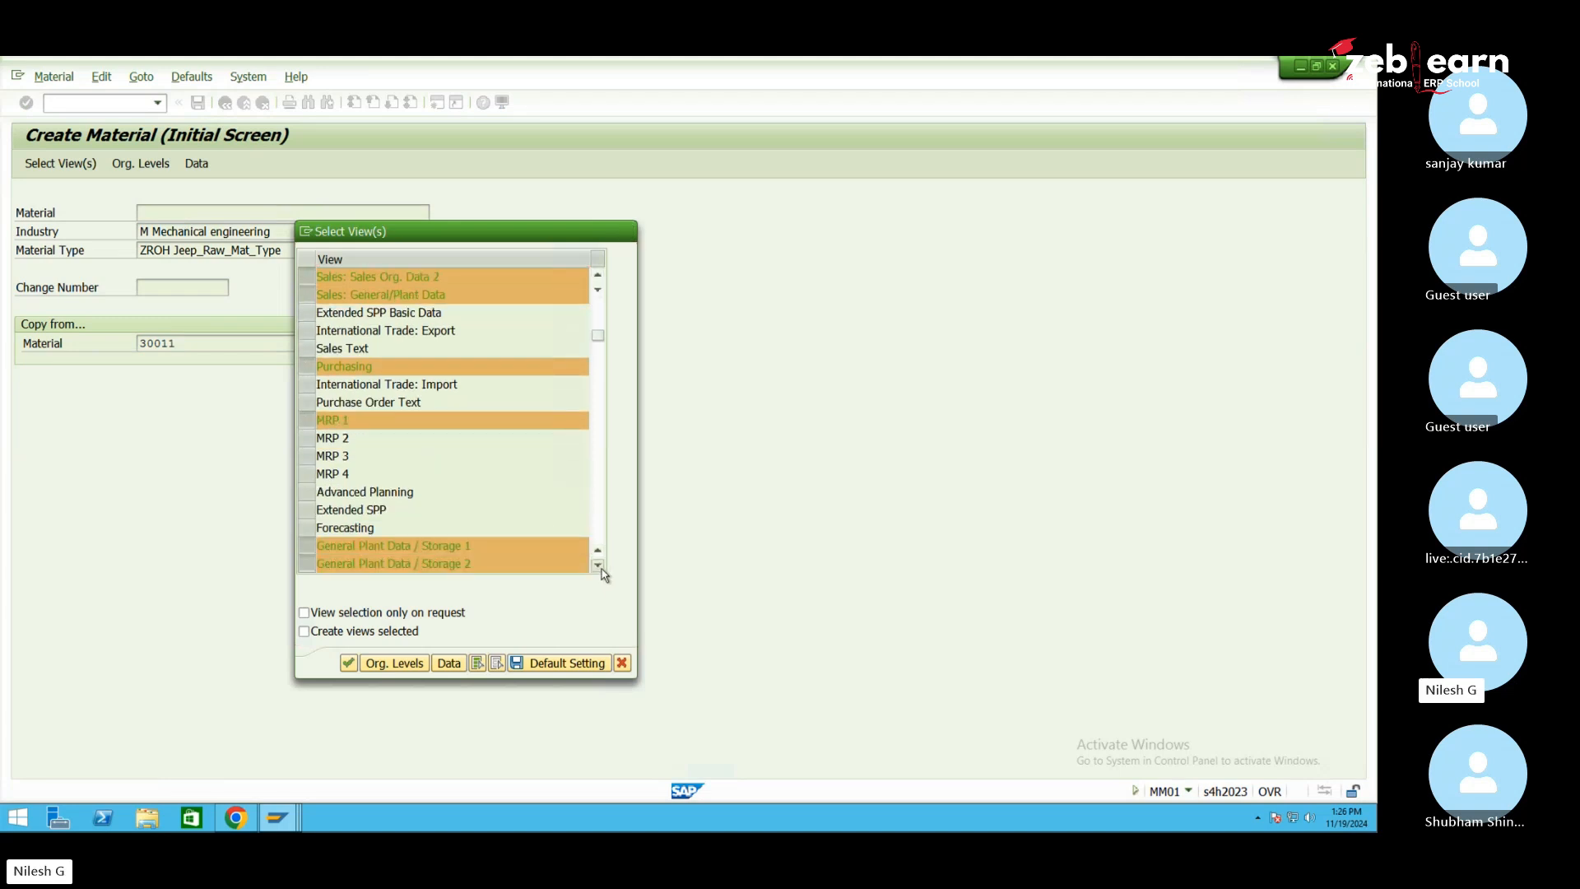
pyautogui.click(601, 568)
pyautogui.click(602, 569)
pyautogui.click(602, 568)
pyautogui.click(601, 568)
pyautogui.click(602, 569)
pyautogui.click(601, 569)
pyautogui.click(602, 569)
pyautogui.click(602, 569)
pyautogui.click(602, 569)
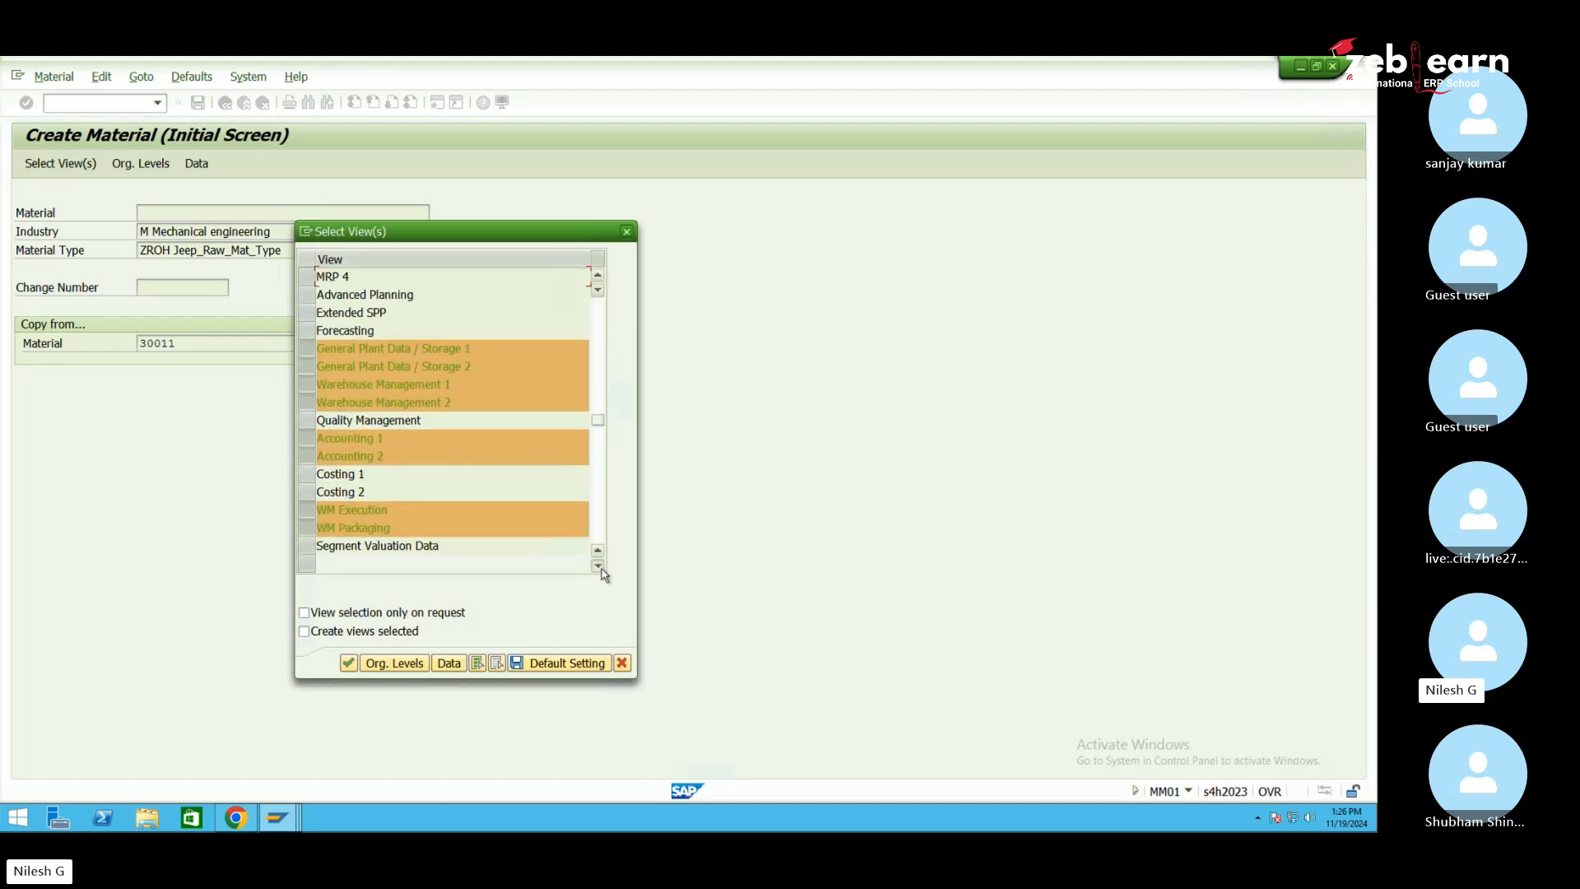
pyautogui.click(602, 568)
pyautogui.click(601, 569)
pyautogui.click(601, 568)
pyautogui.click(601, 569)
# Deselect storage, warehouse management, Accounting 2, WM Execution and WM Packaging views and accept org levels
pyautogui.click(306, 277)
pyautogui.click(306, 295)
pyautogui.click(306, 313)
pyautogui.click(306, 332)
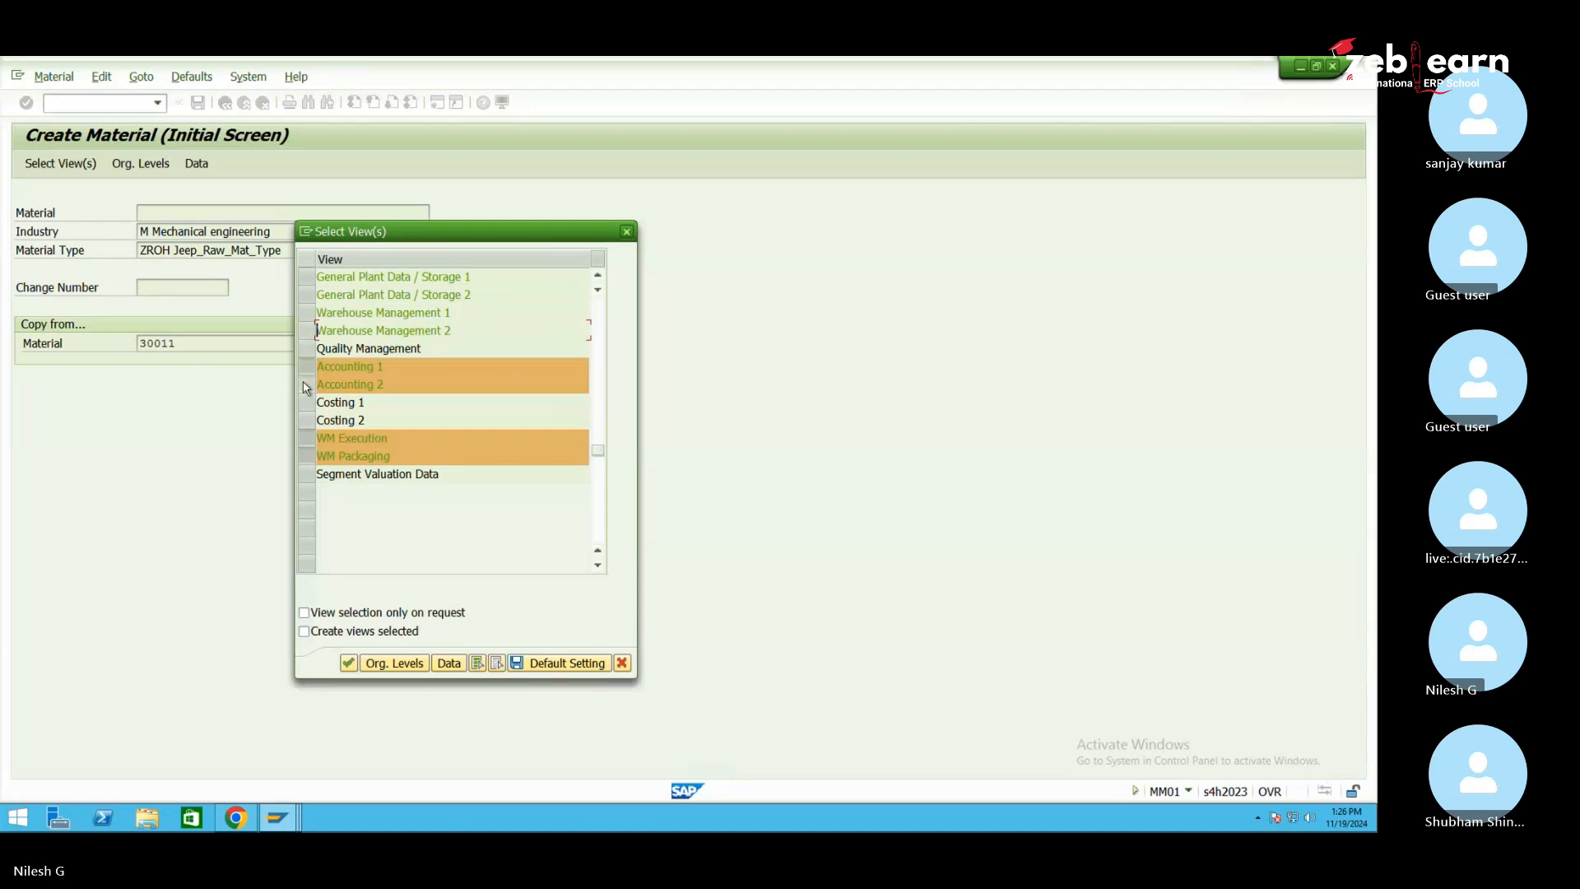
pyautogui.click(306, 385)
pyautogui.click(306, 438)
pyautogui.click(306, 457)
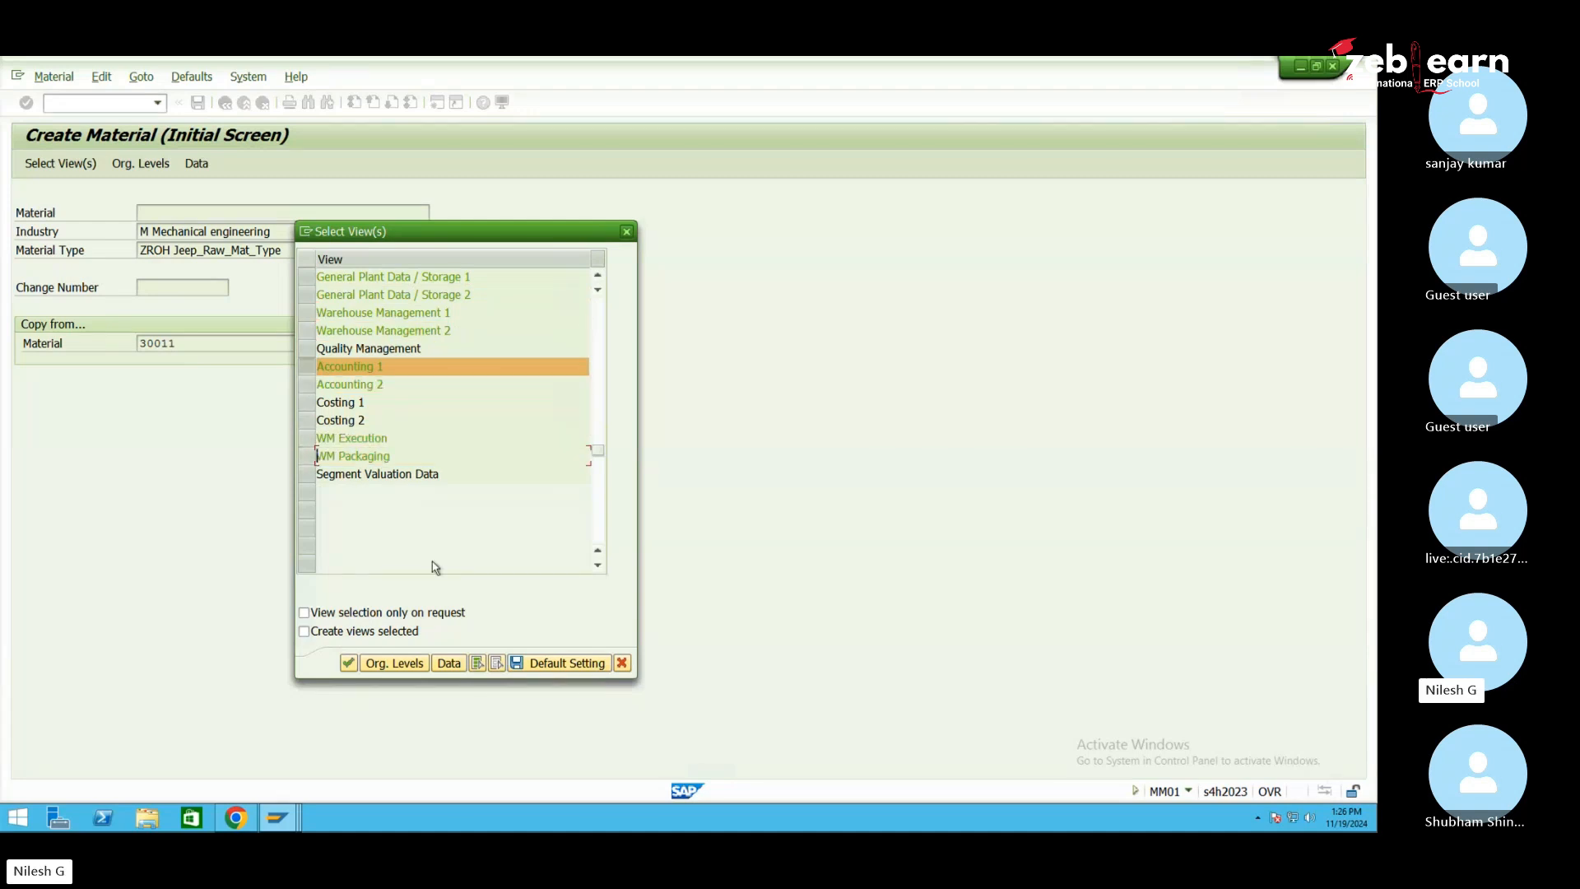
pyautogui.click(419, 661)
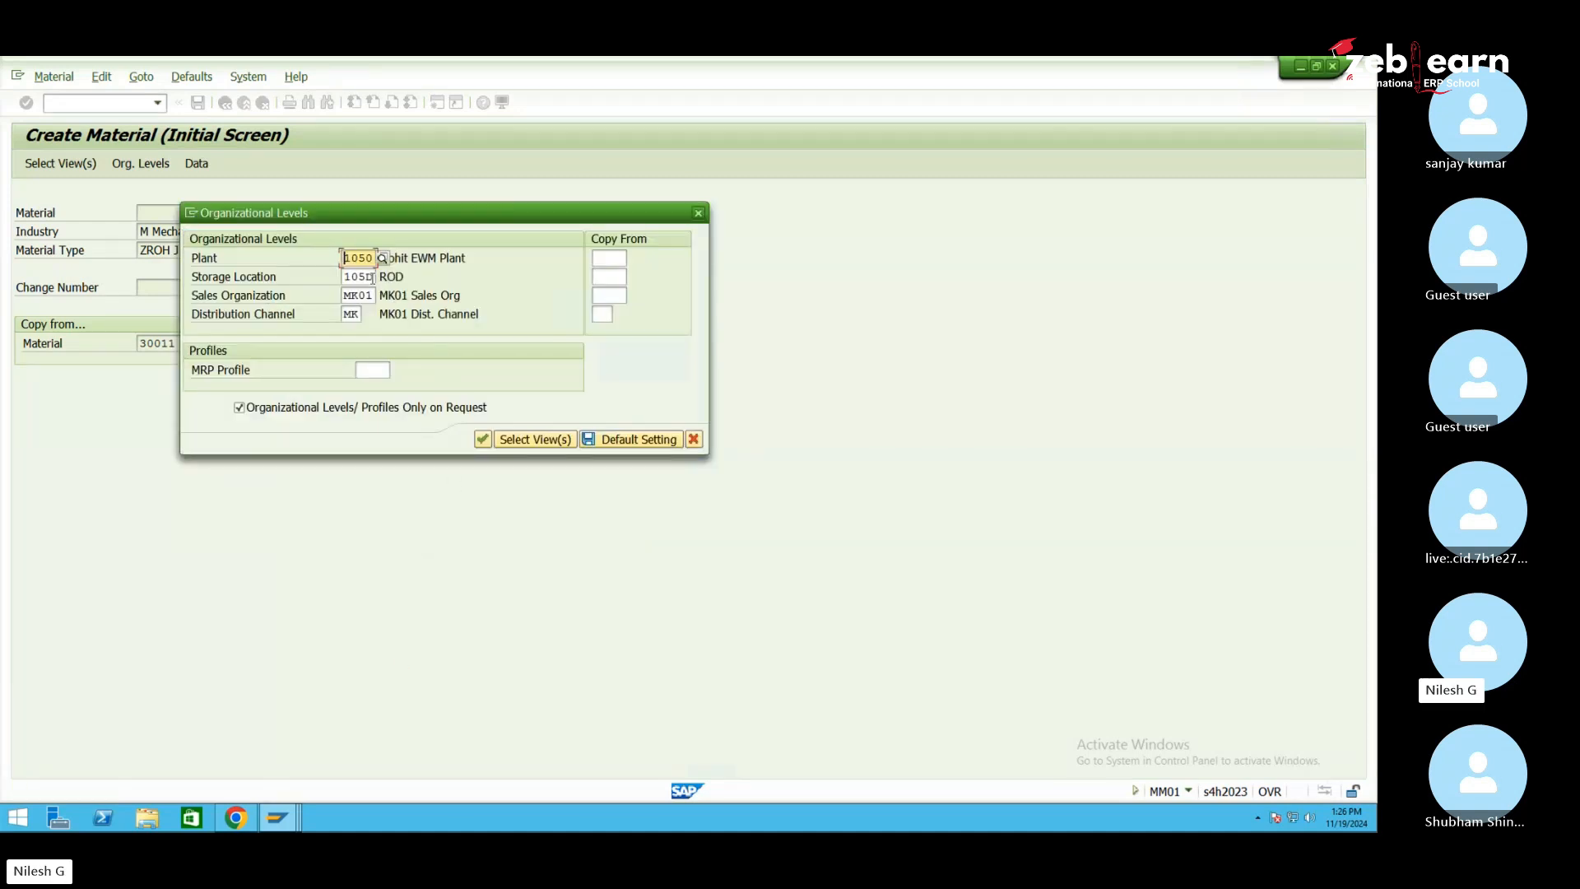
pyautogui.click(483, 439)
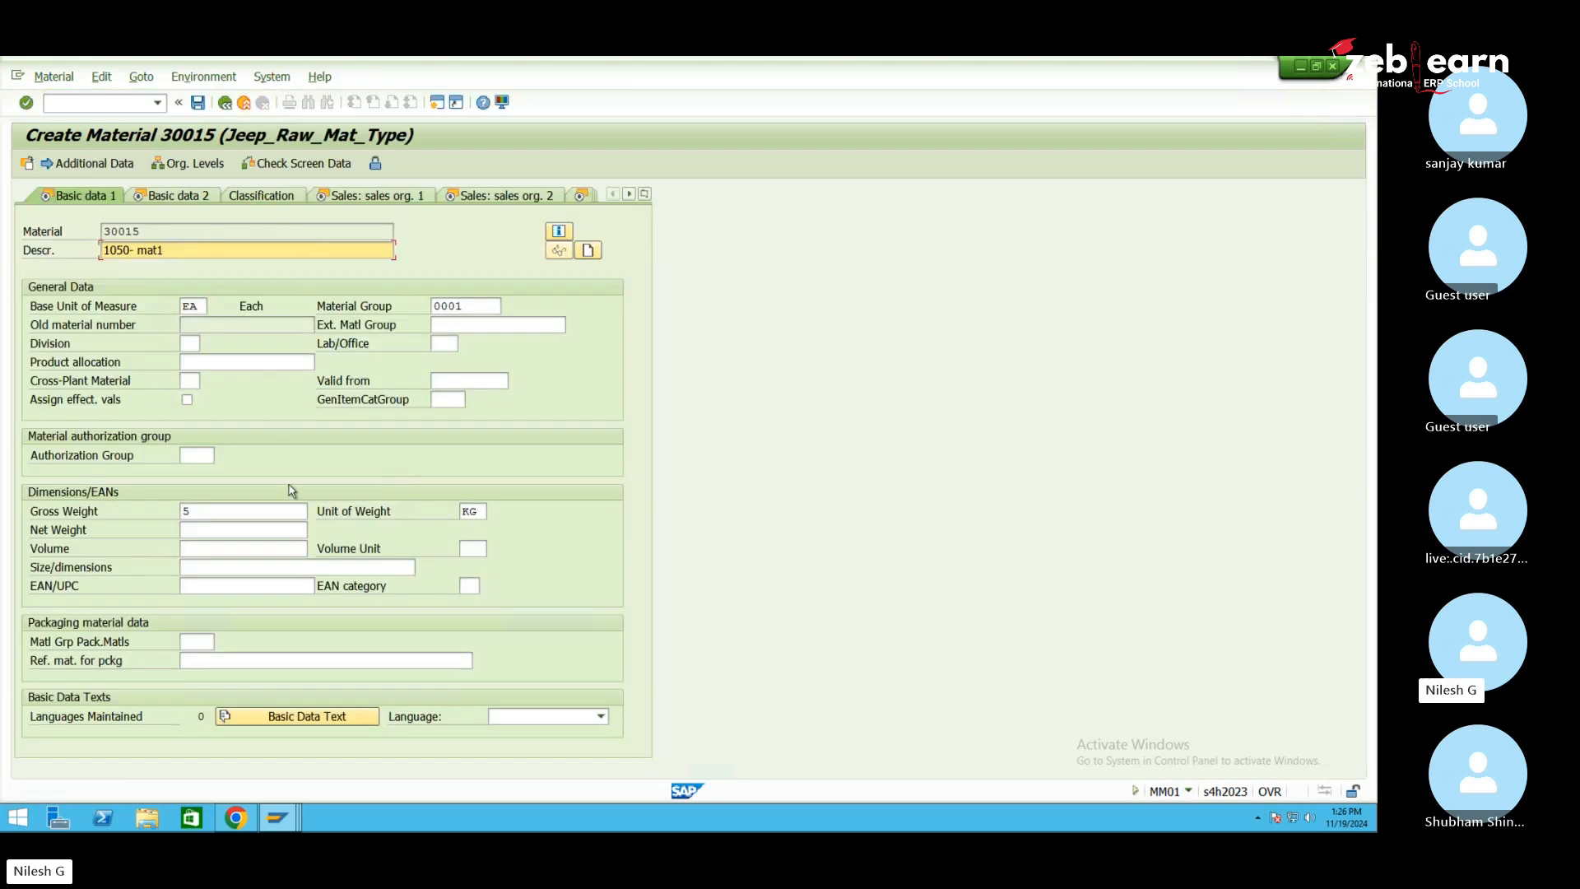
# Set all four tax classifications of material 30015 to 0
pyautogui.press('Return')
pyautogui.press('Return')
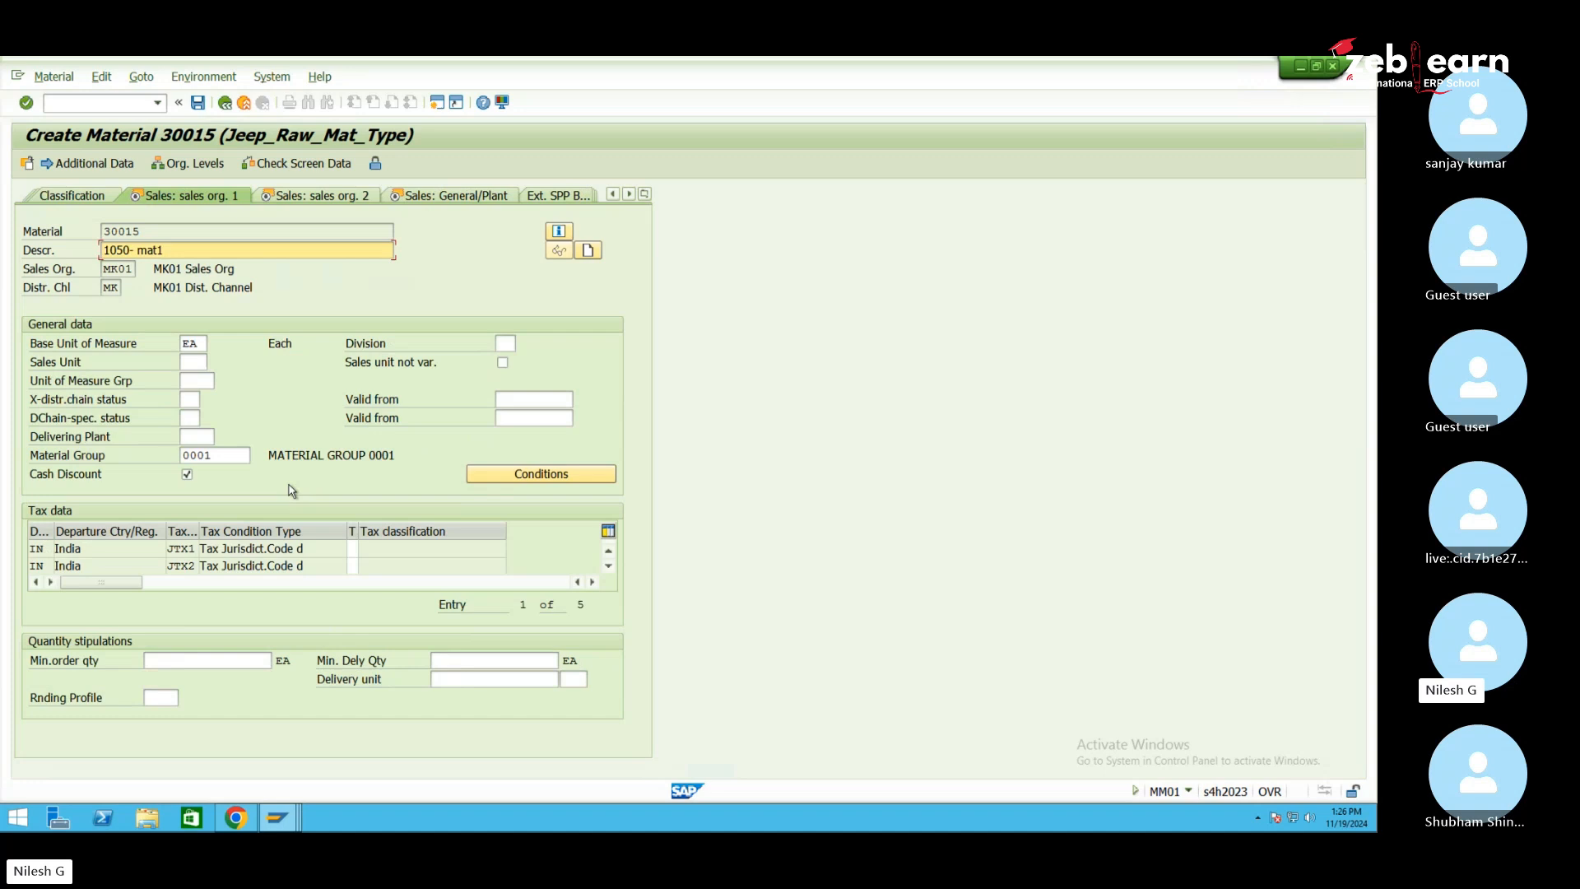
pyautogui.press('Return')
pyautogui.write('0')
pyautogui.press('Tab')
pyautogui.write('0')
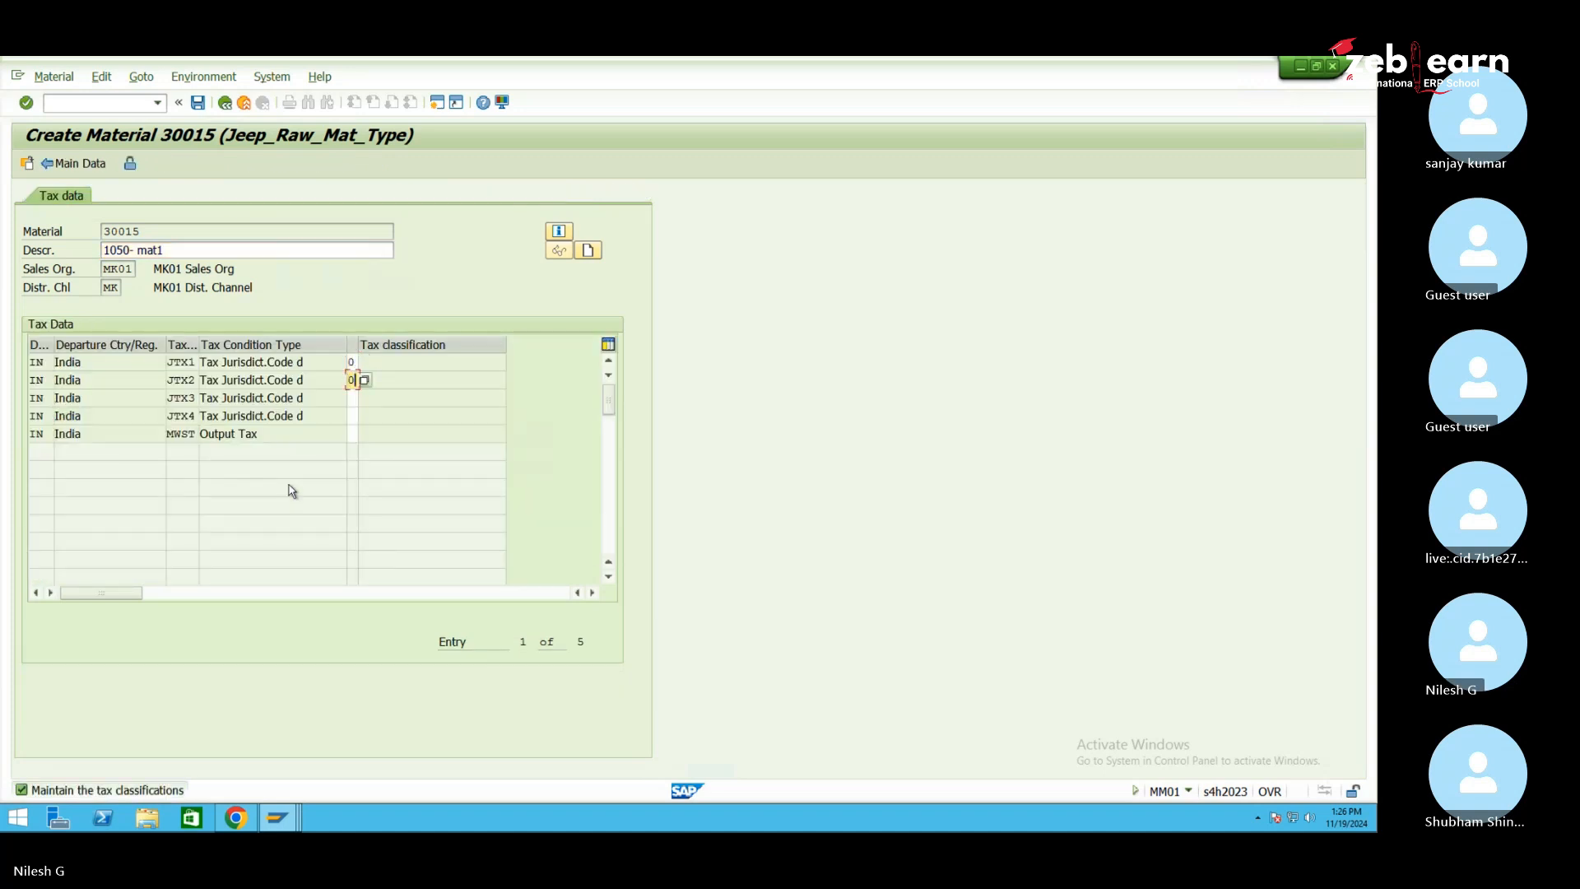
pyautogui.press('Tab')
pyautogui.write('0')
pyautogui.press('Tab')
pyautogui.write('0')
pyautogui.press('Tab')
pyautogui.write('0')
pyautogui.press('Return')
# Set the availability check to 02 in the Sales: General/Plant view
pyautogui.press('Return')
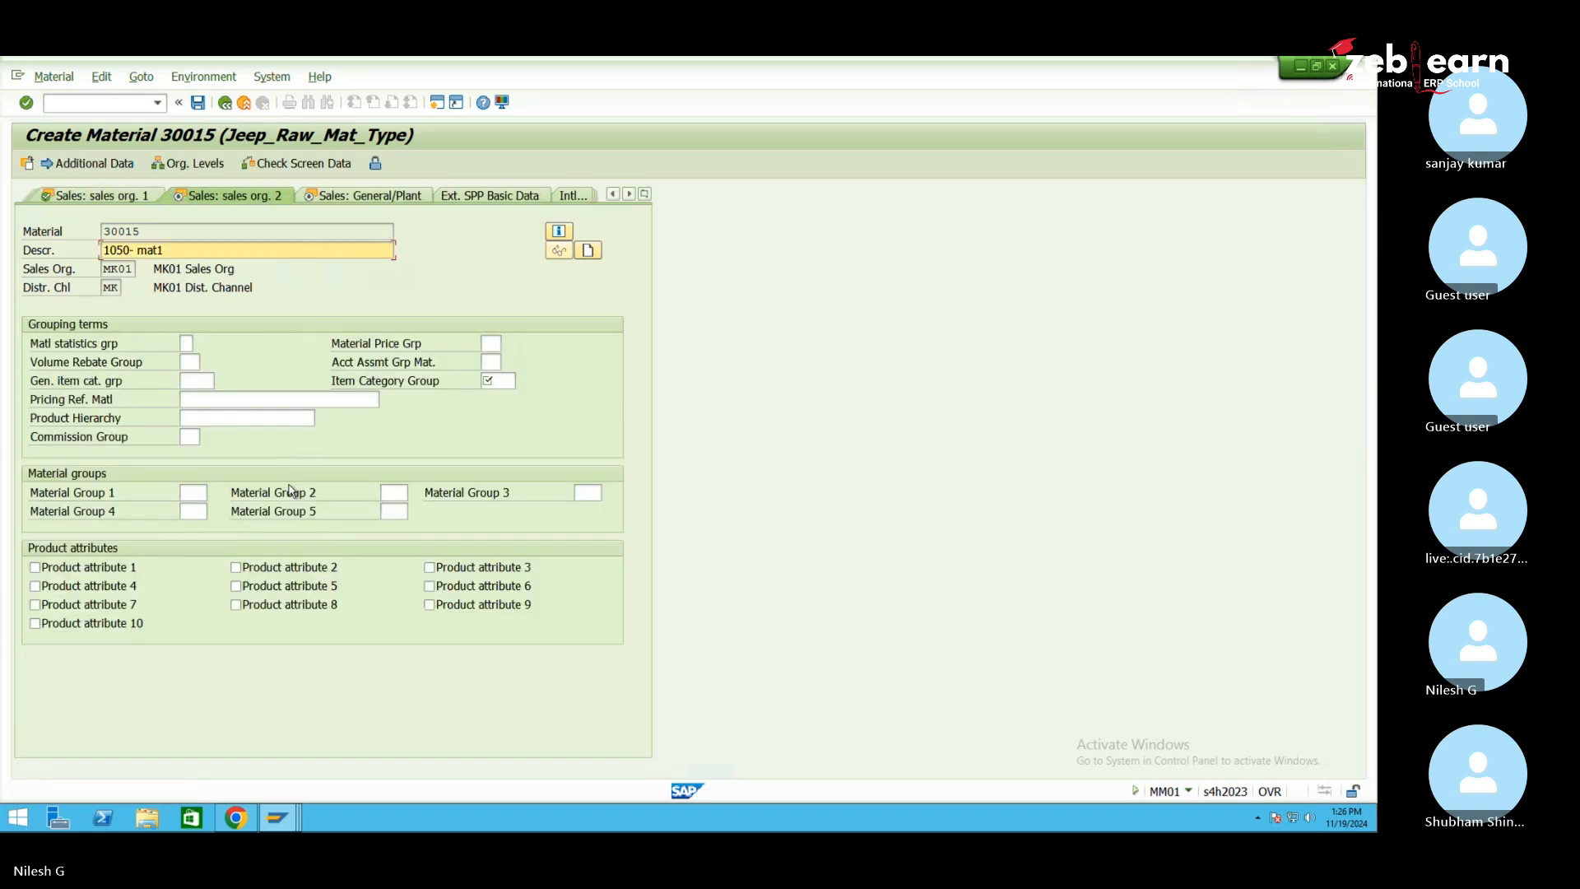
pyautogui.press('Return')
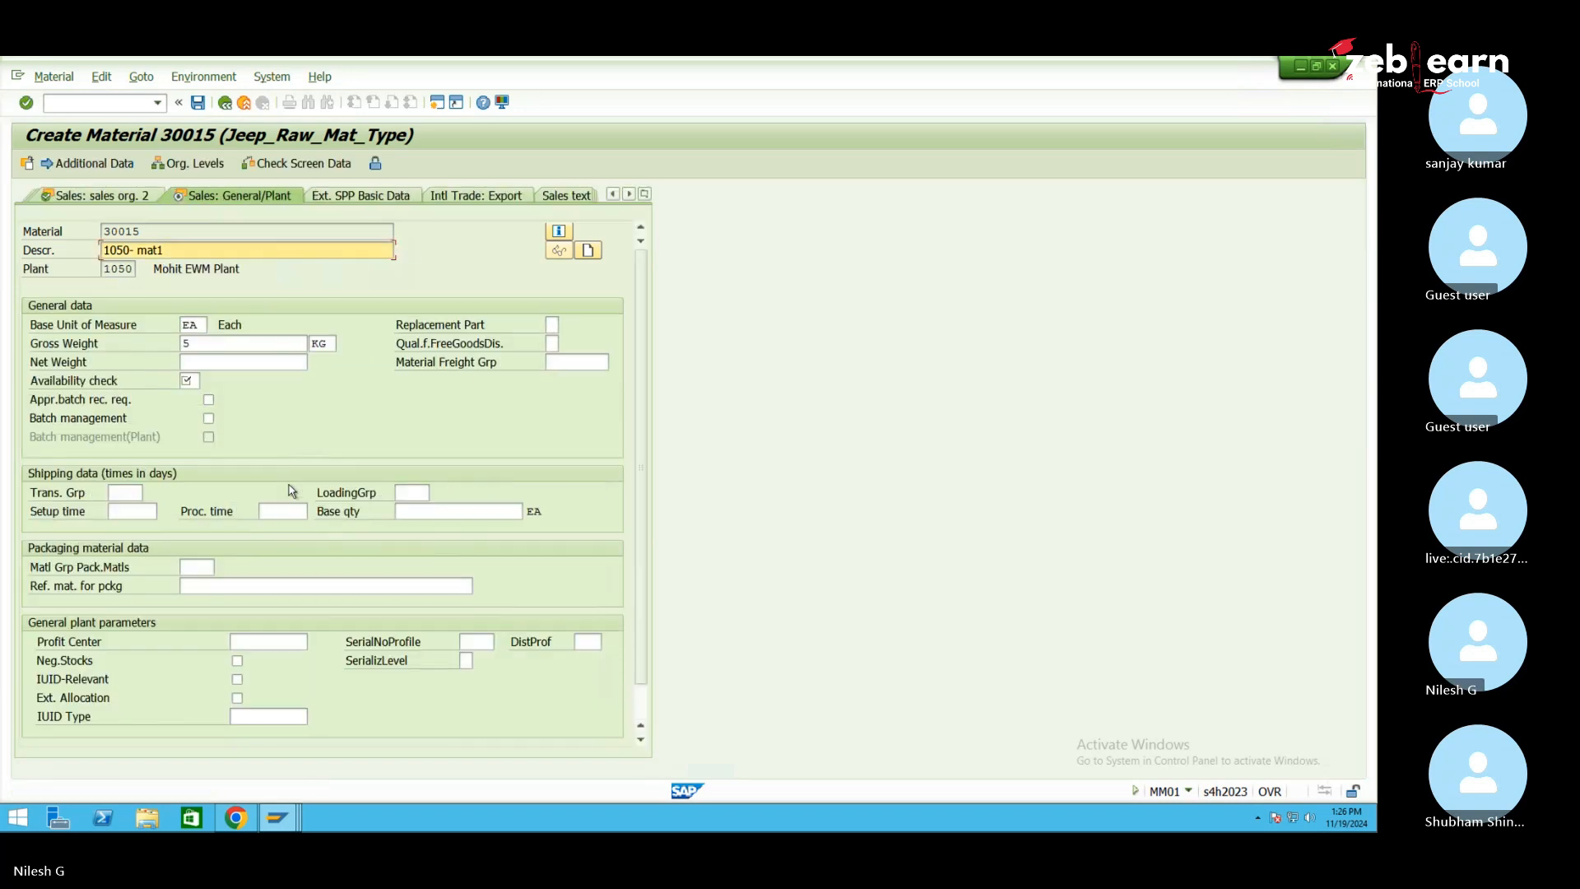
pyautogui.press('Return')
pyautogui.write('02')
pyautogui.press('Return')
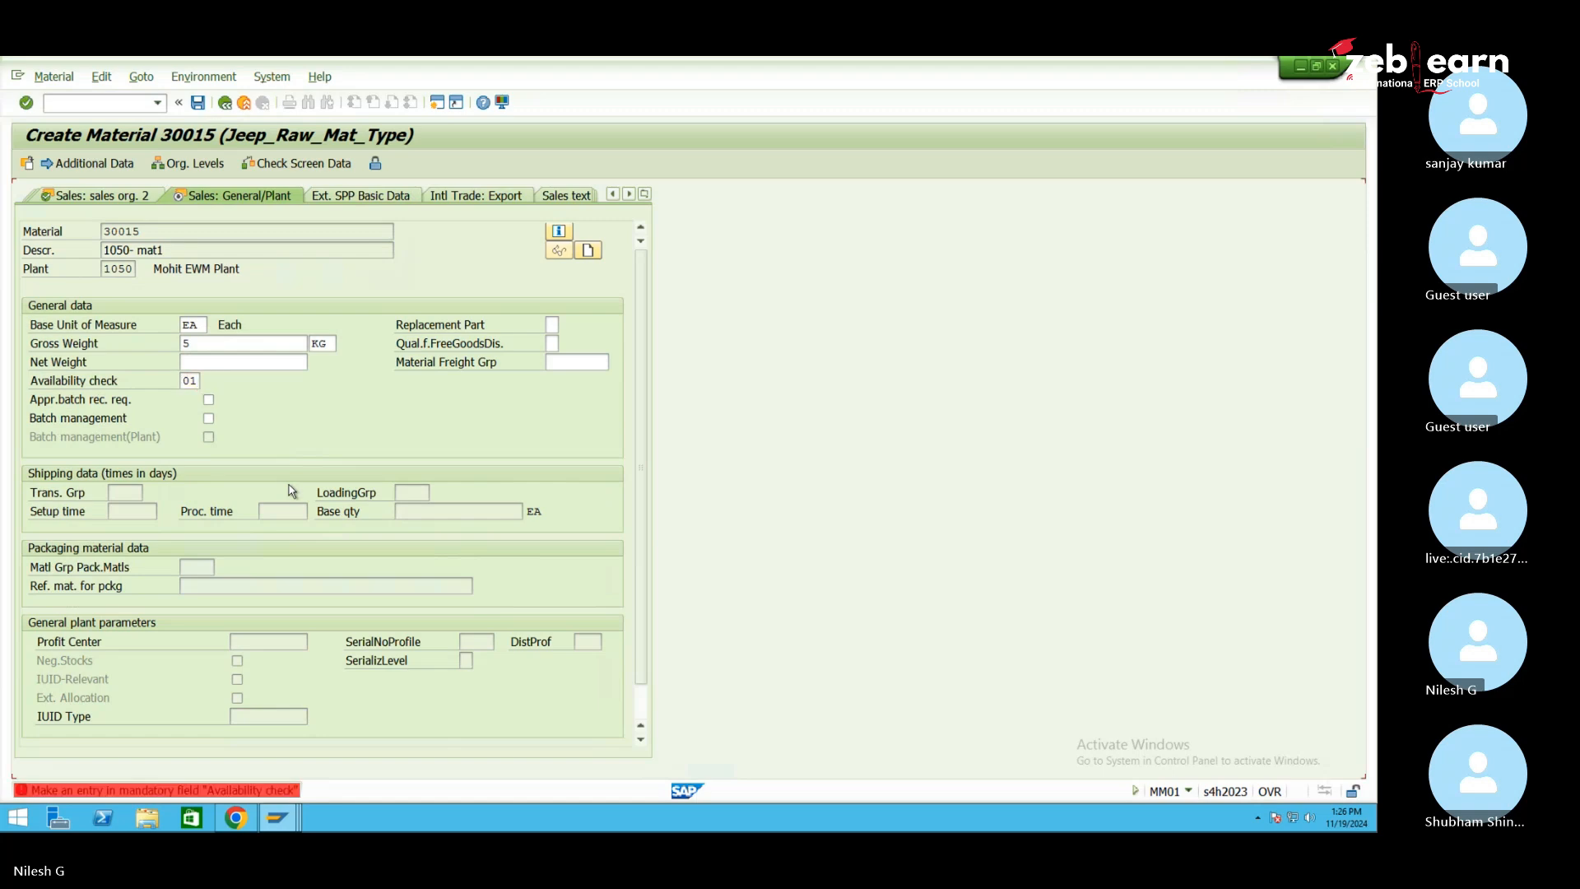
# Set MRP type ND and valuation class 3000, then save the material
pyautogui.press('Return')
pyautogui.press('Return')
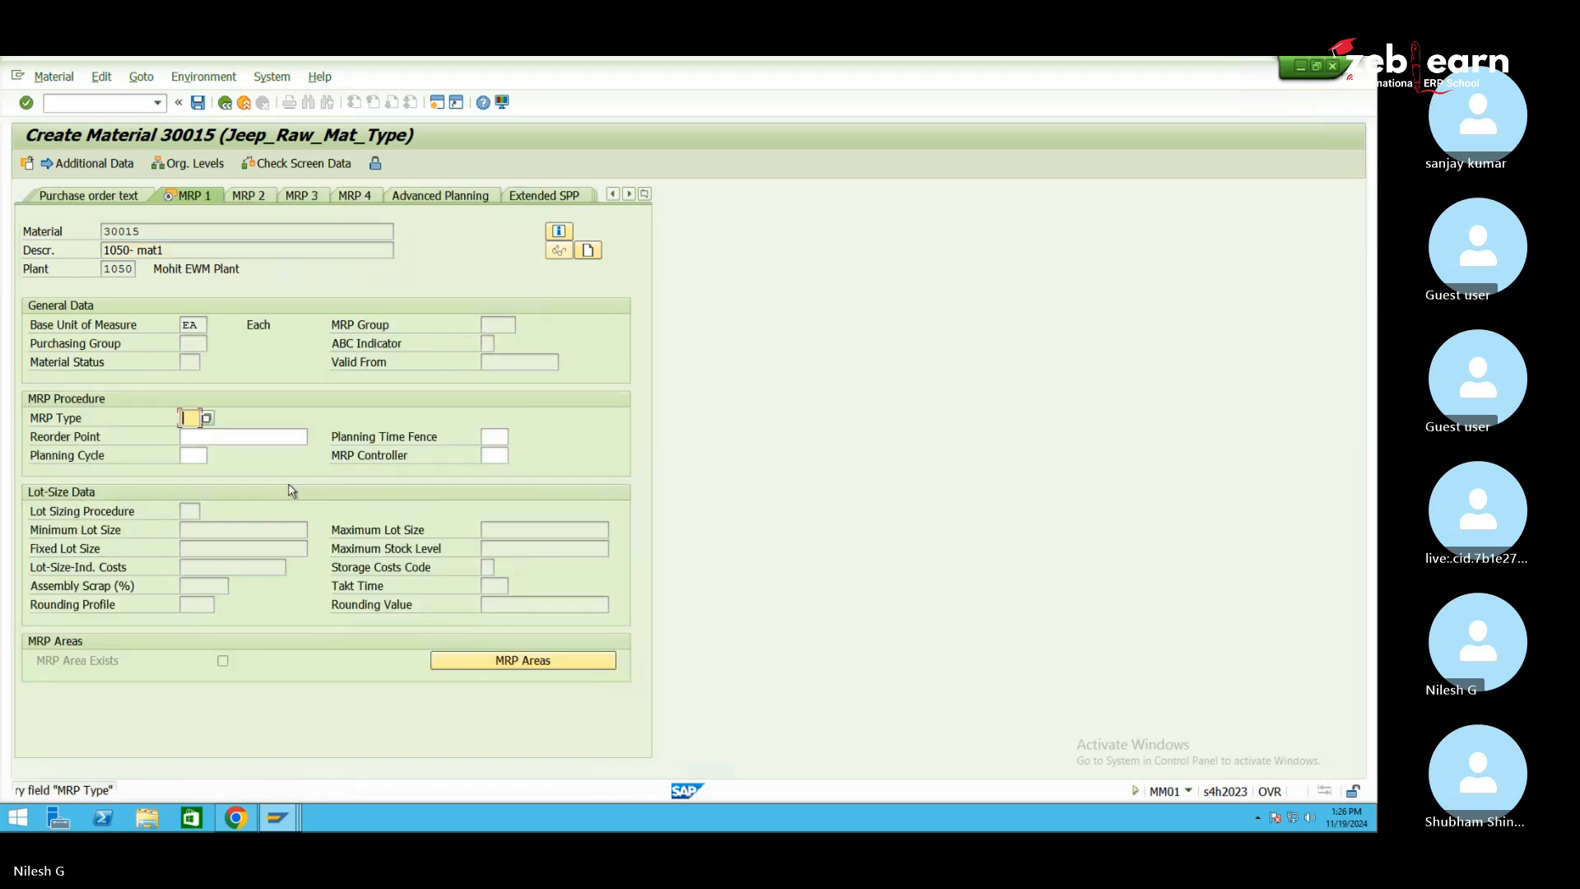
pyautogui.write('nd')
pyautogui.press('Return')
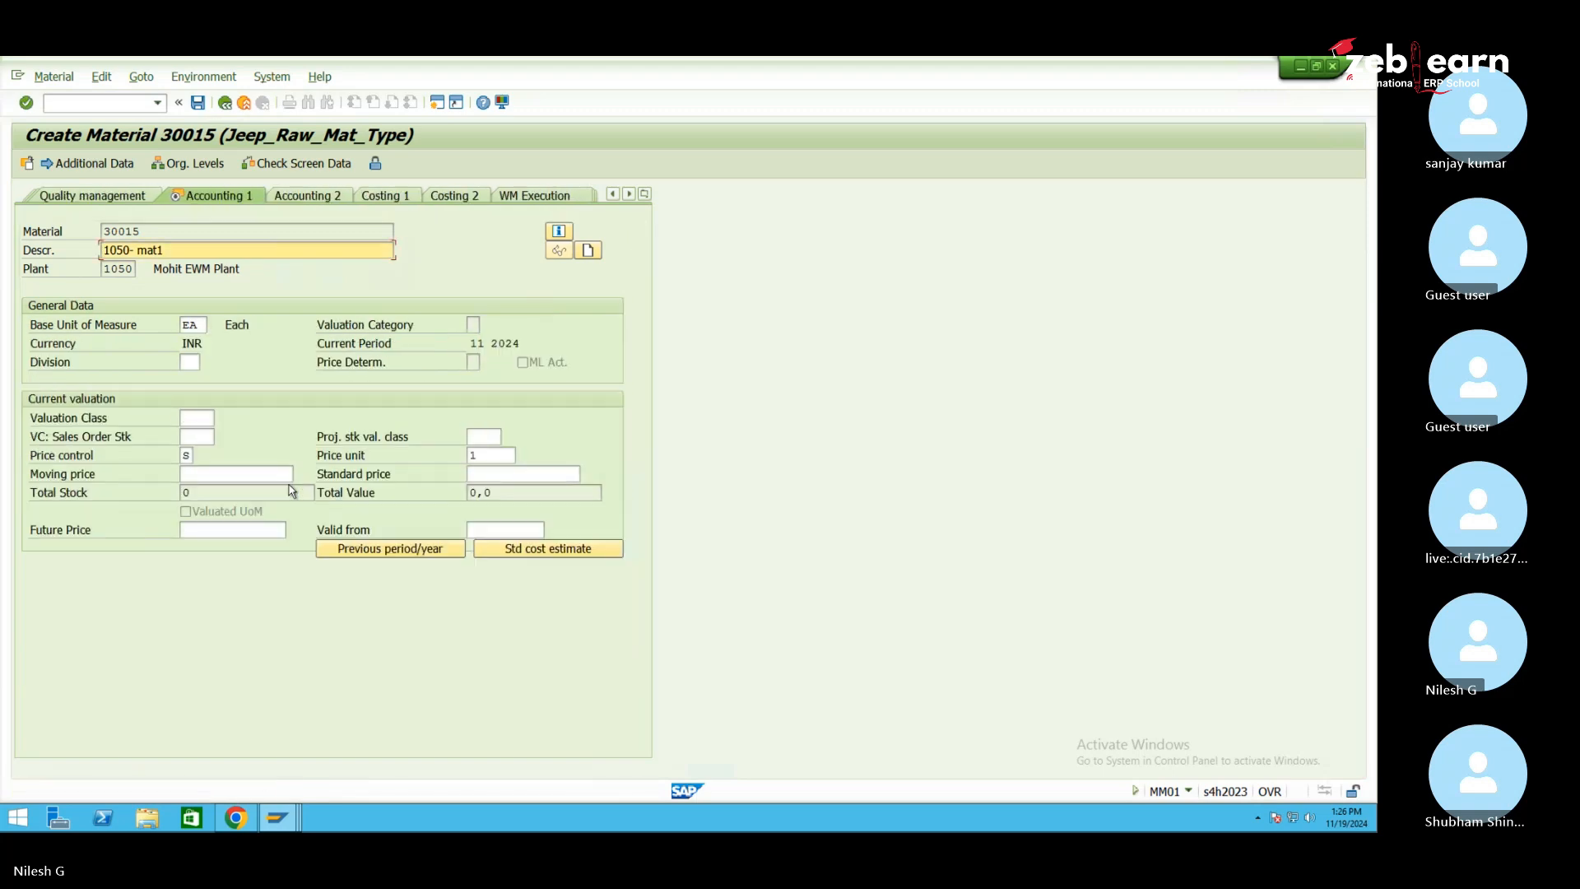
pyautogui.click(196, 418)
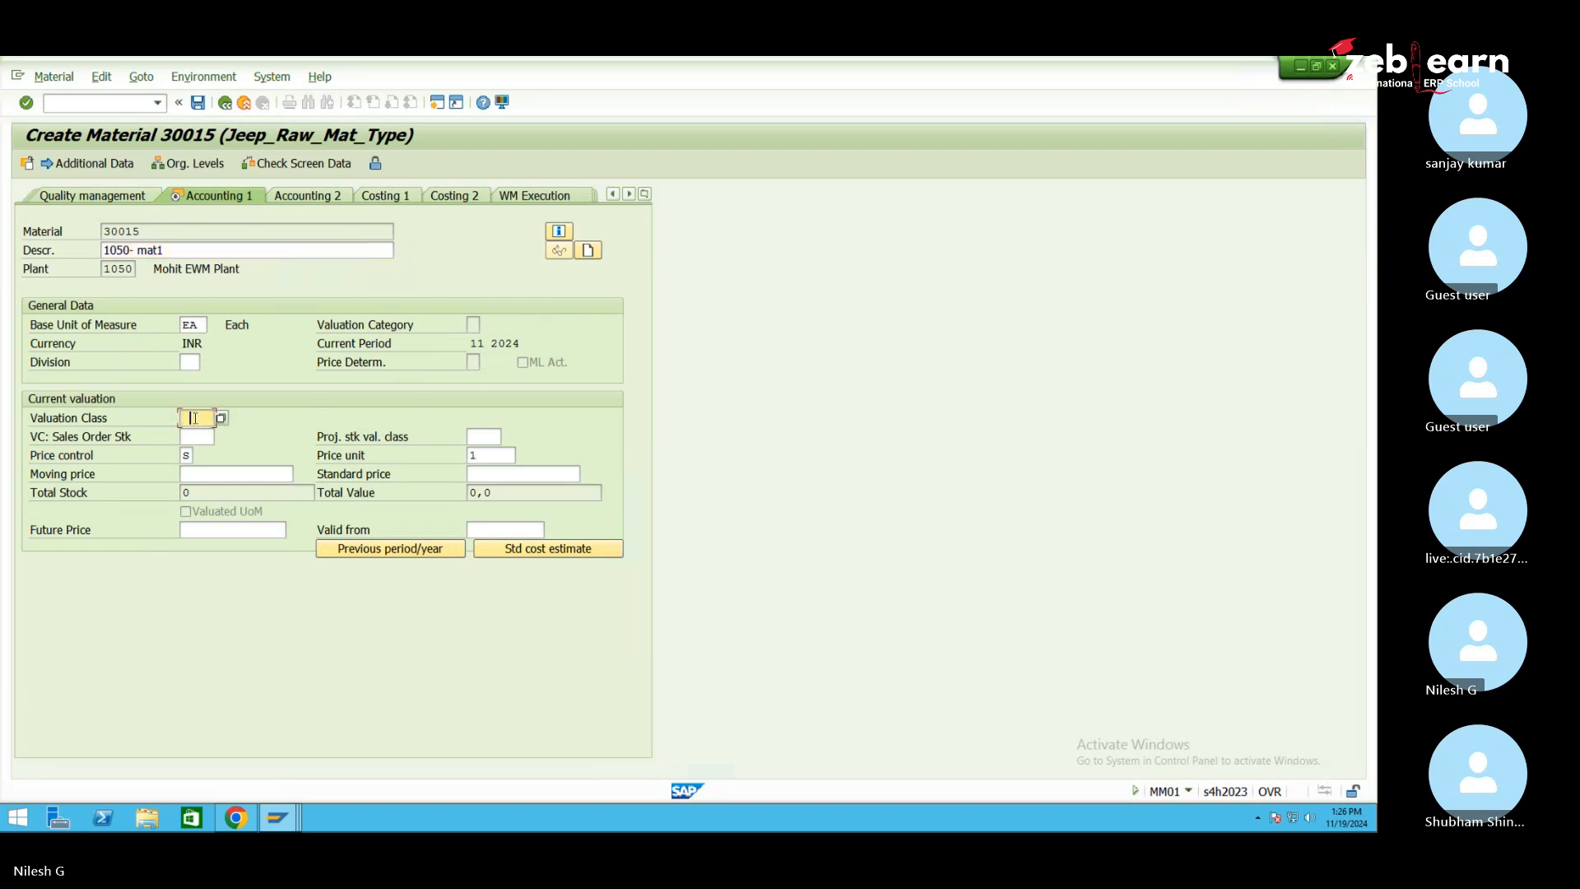
pyautogui.write('3')
pyautogui.click(196, 436)
pyautogui.press('Return')
pyautogui.press('Return')
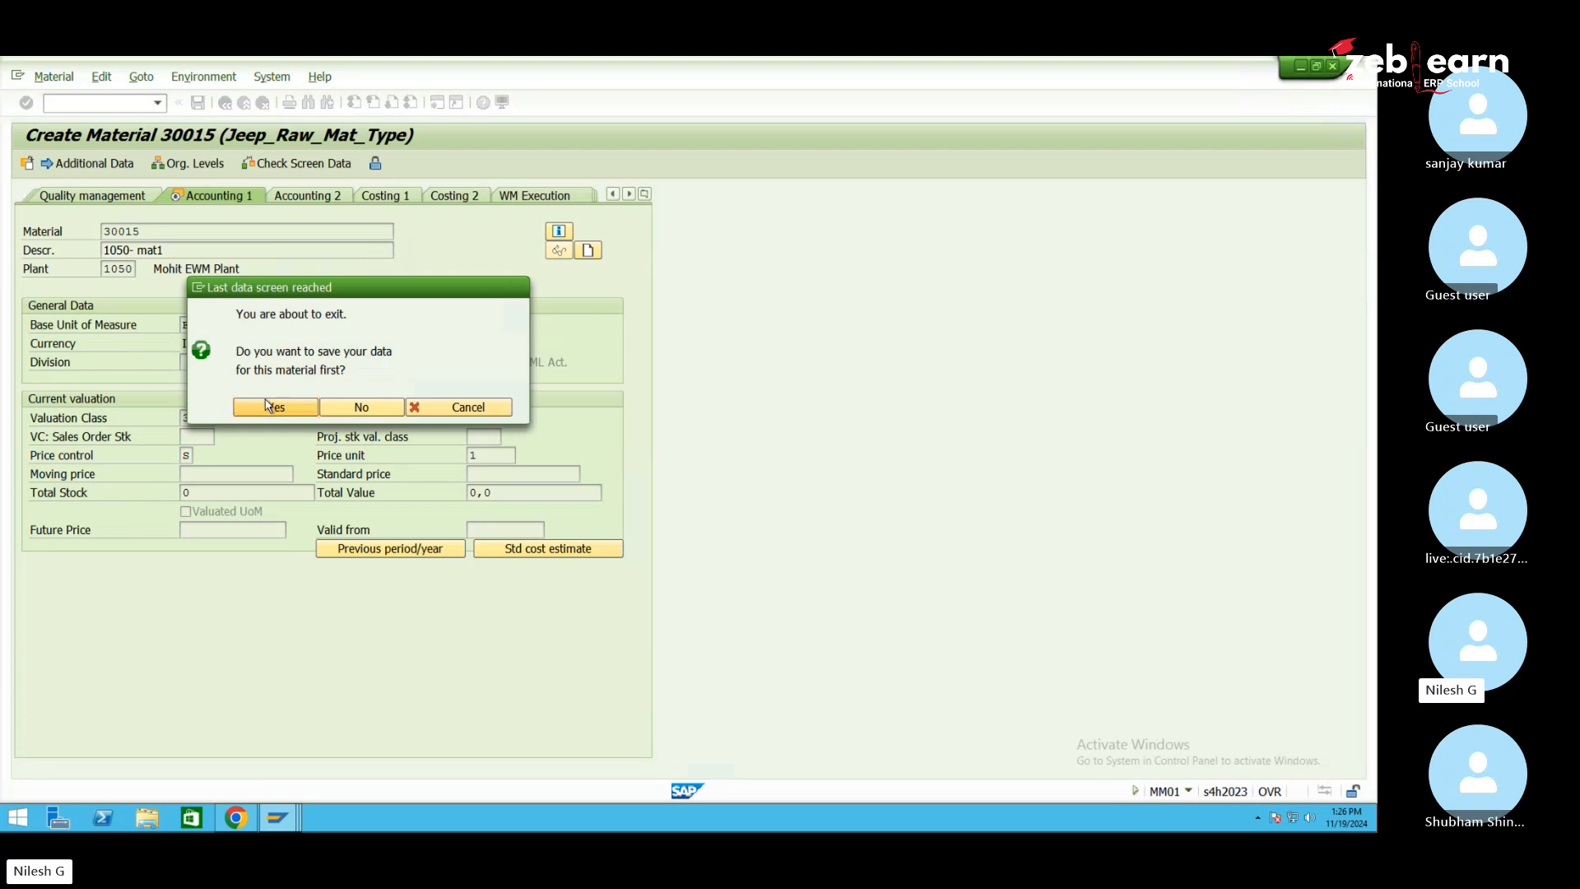
pyautogui.click(255, 407)
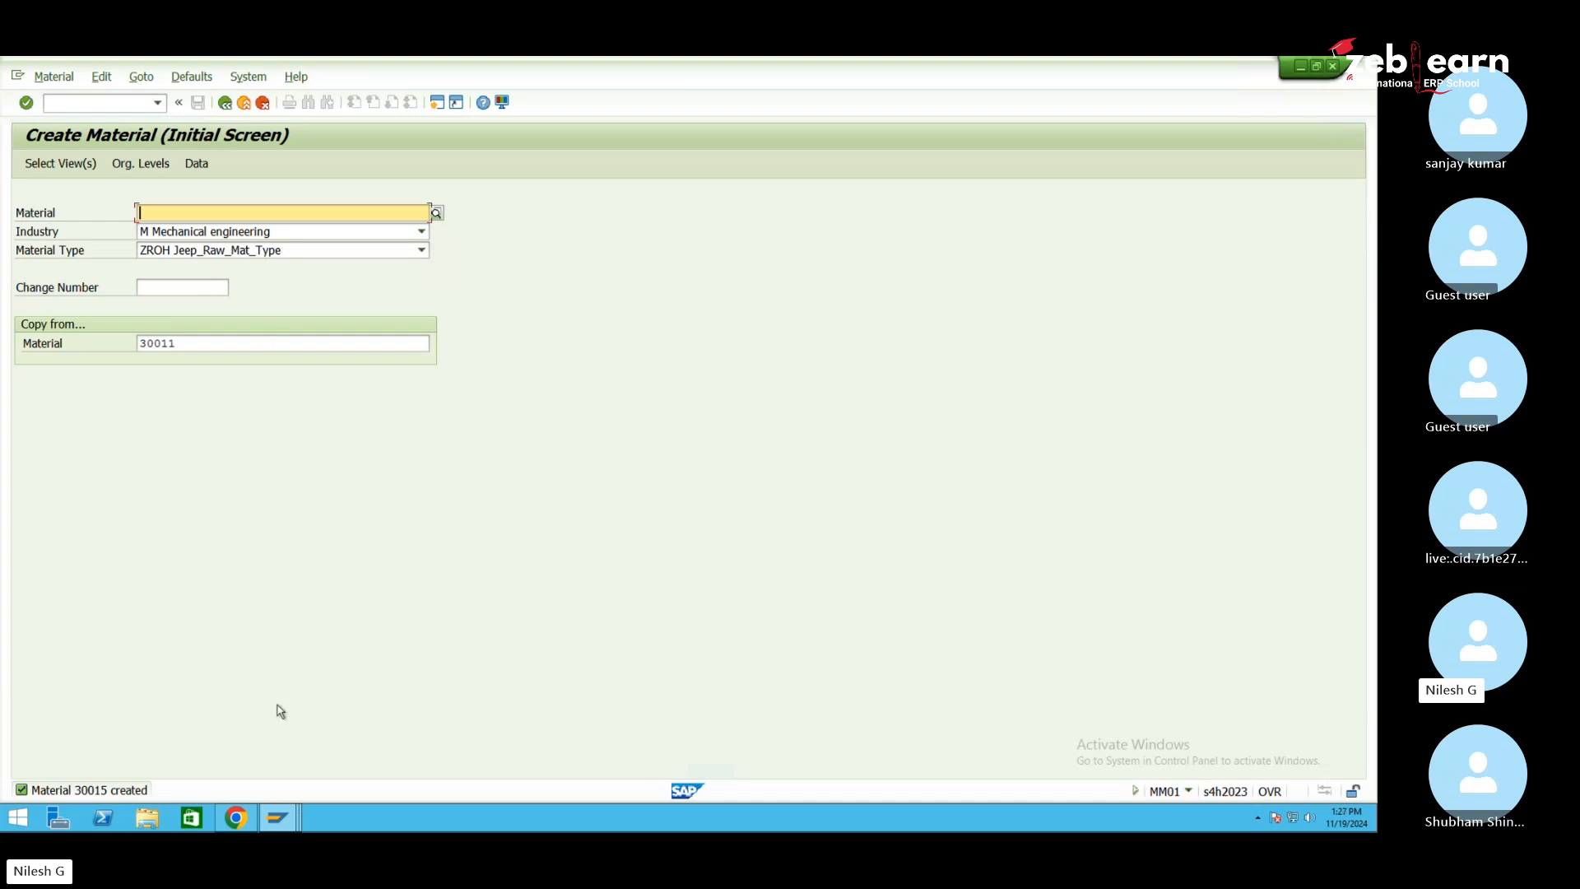
# Launch /SCWM/MON Warehouse Management Monitor from the Monitoring folder in SAP Easy Access
pyautogui.moveTo(280, 819)
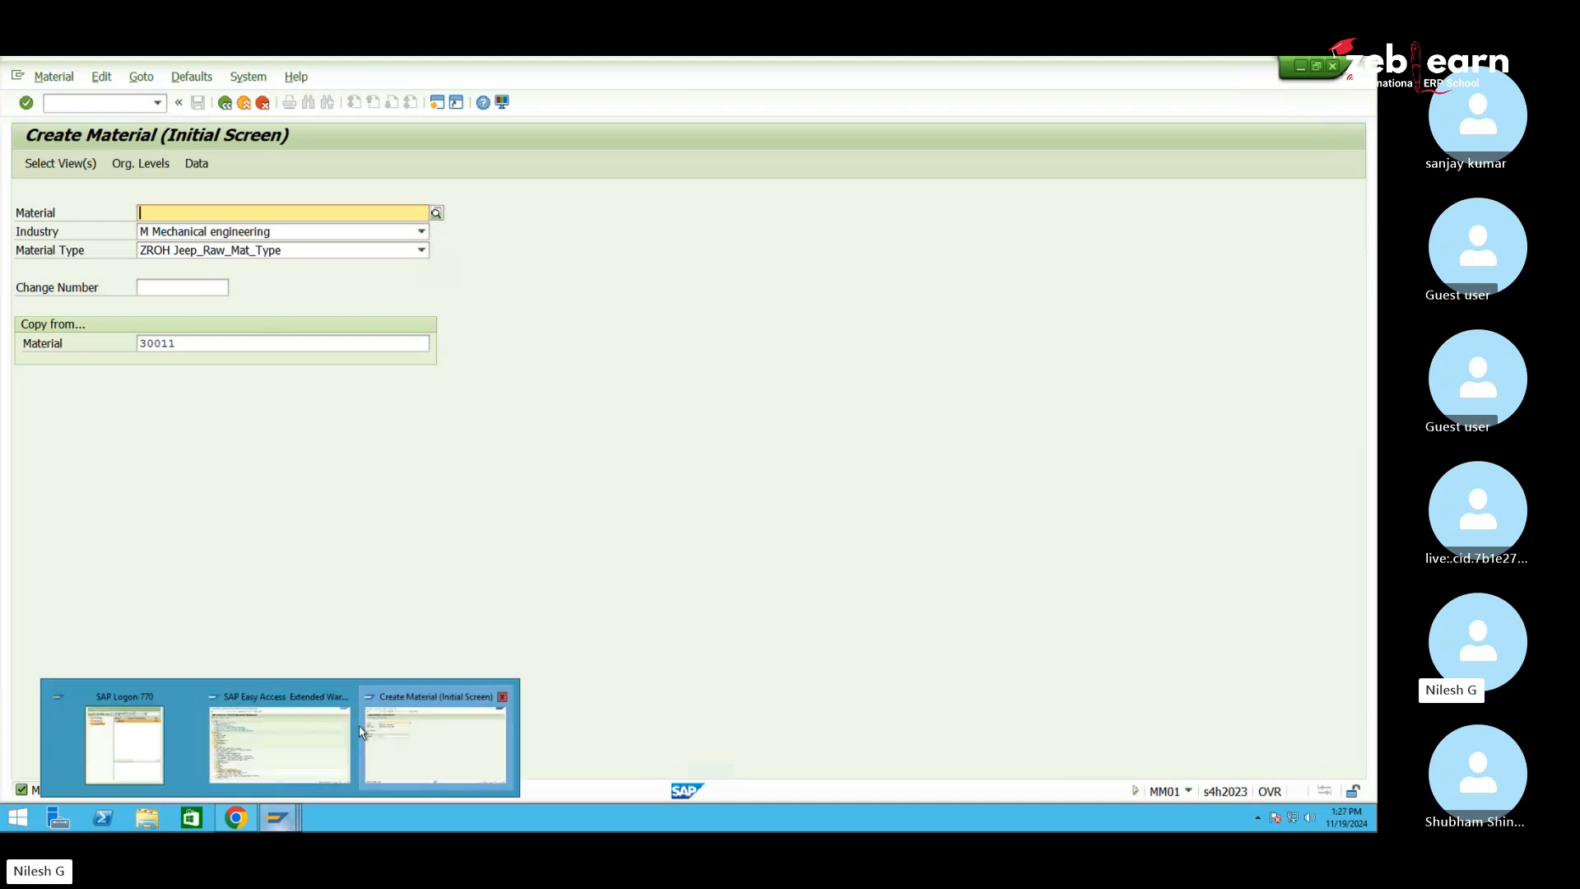
pyautogui.click(306, 734)
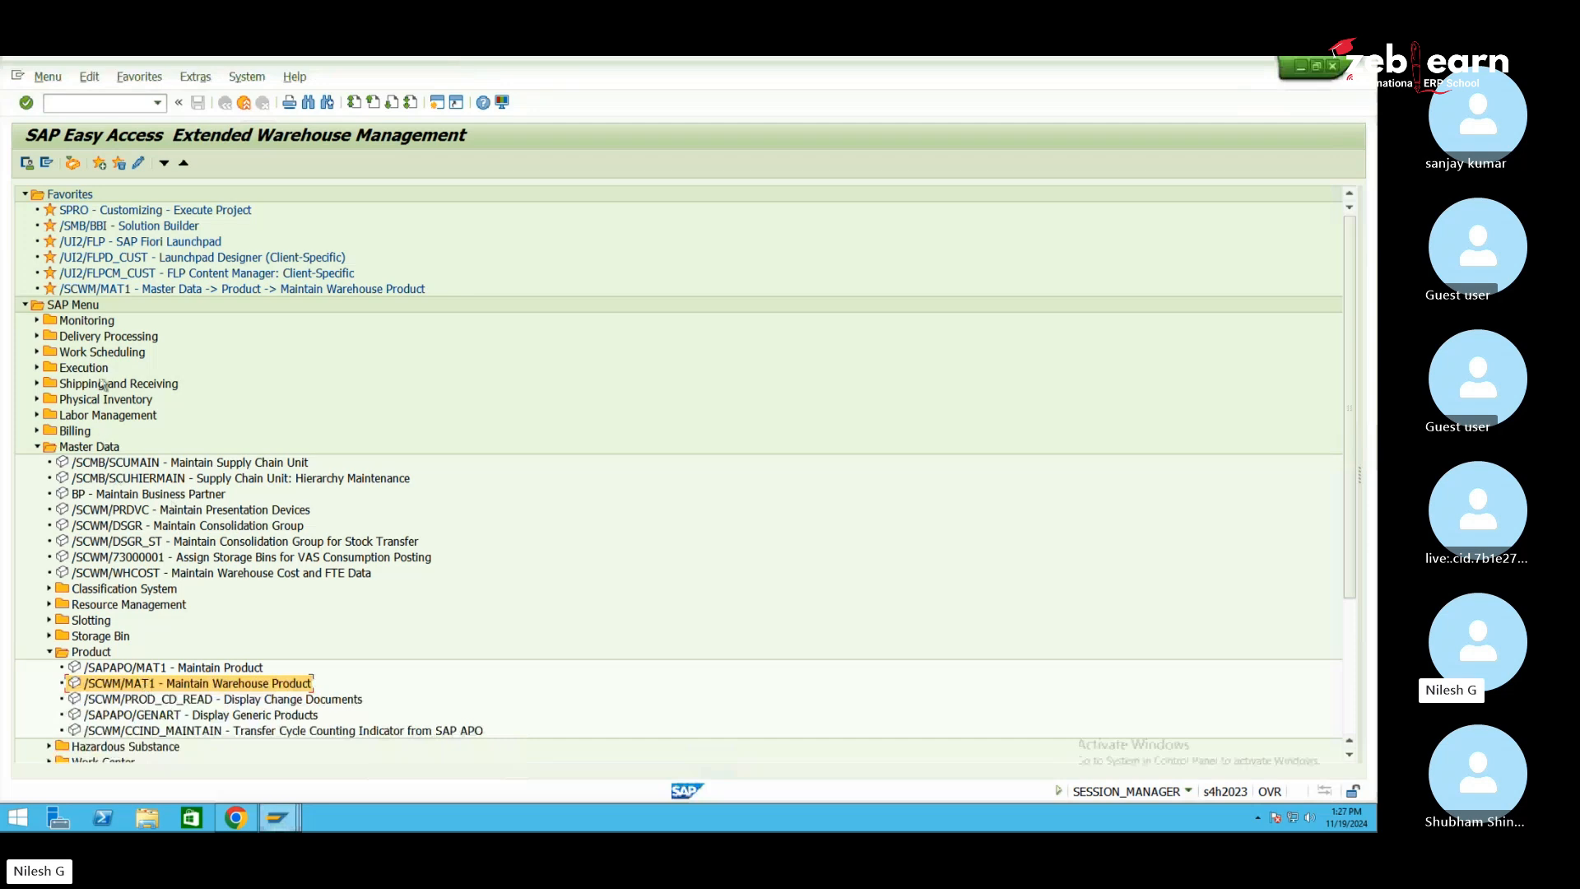
pyautogui.click(36, 321)
pyautogui.click(151, 338)
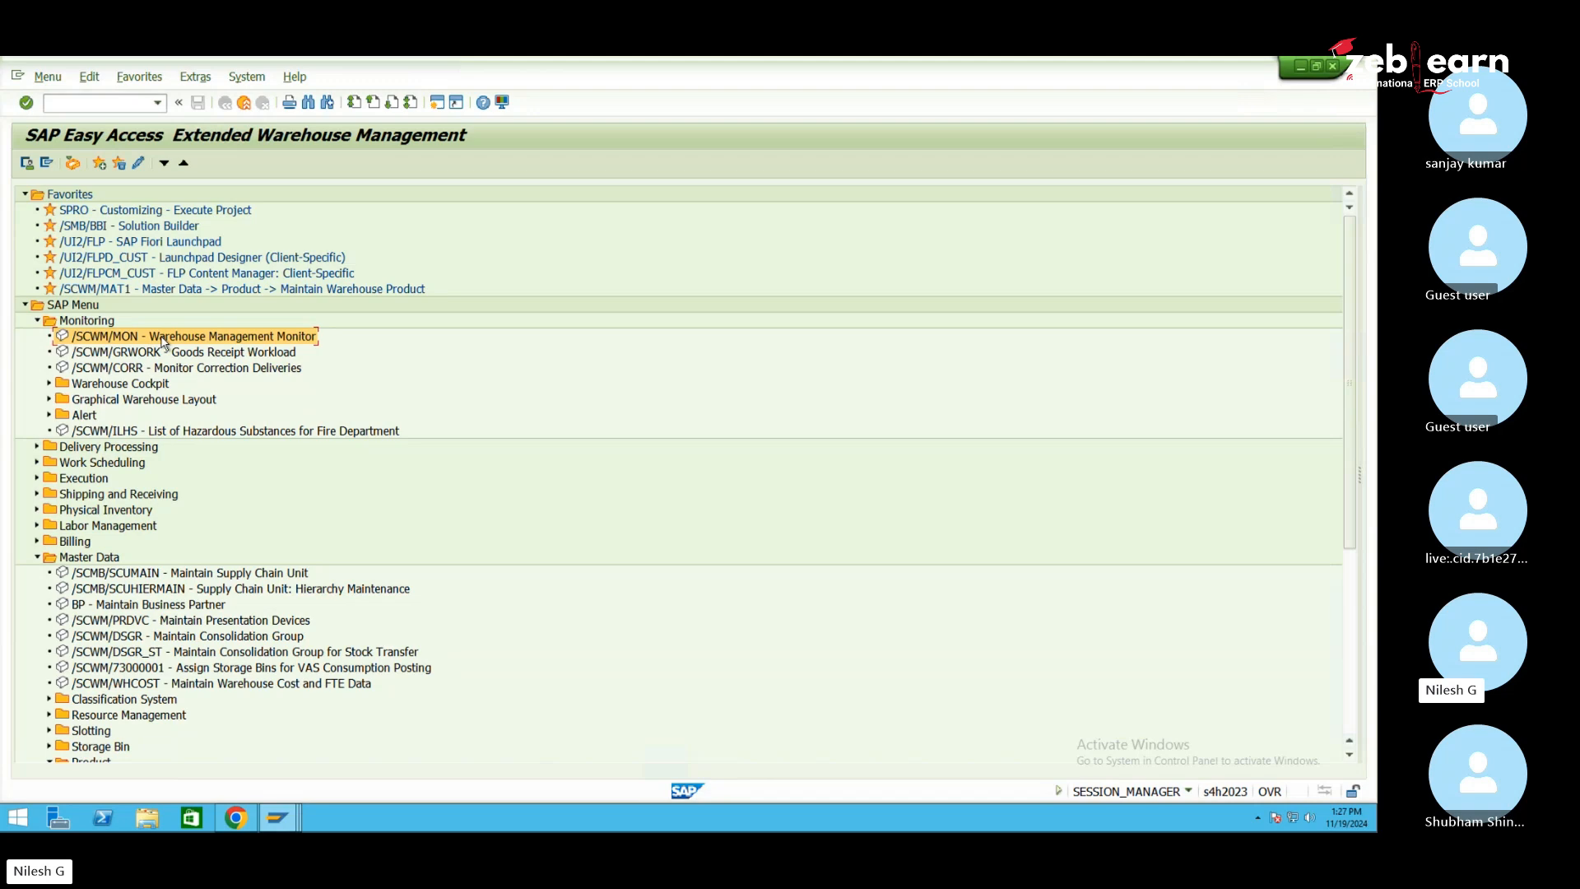
pyautogui.doubleClick(162, 342)
pyautogui.moveTo(280, 364); pyautogui.dragTo(383, 364)
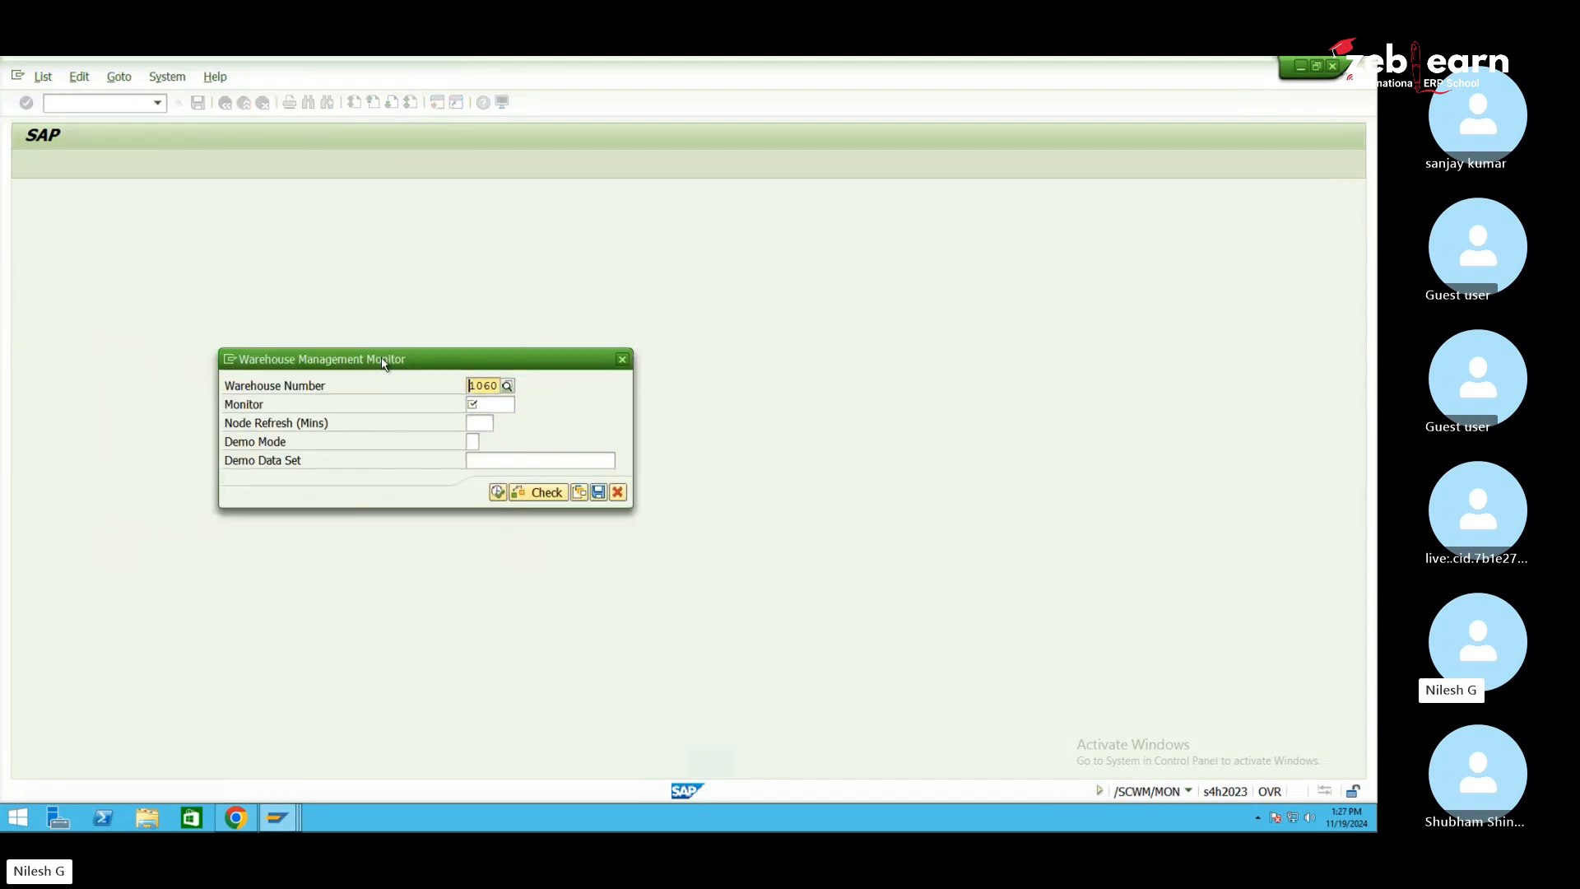
# Run the SAP monitor for warehouse 1060
pyautogui.click(488, 404)
pyautogui.write('sap')
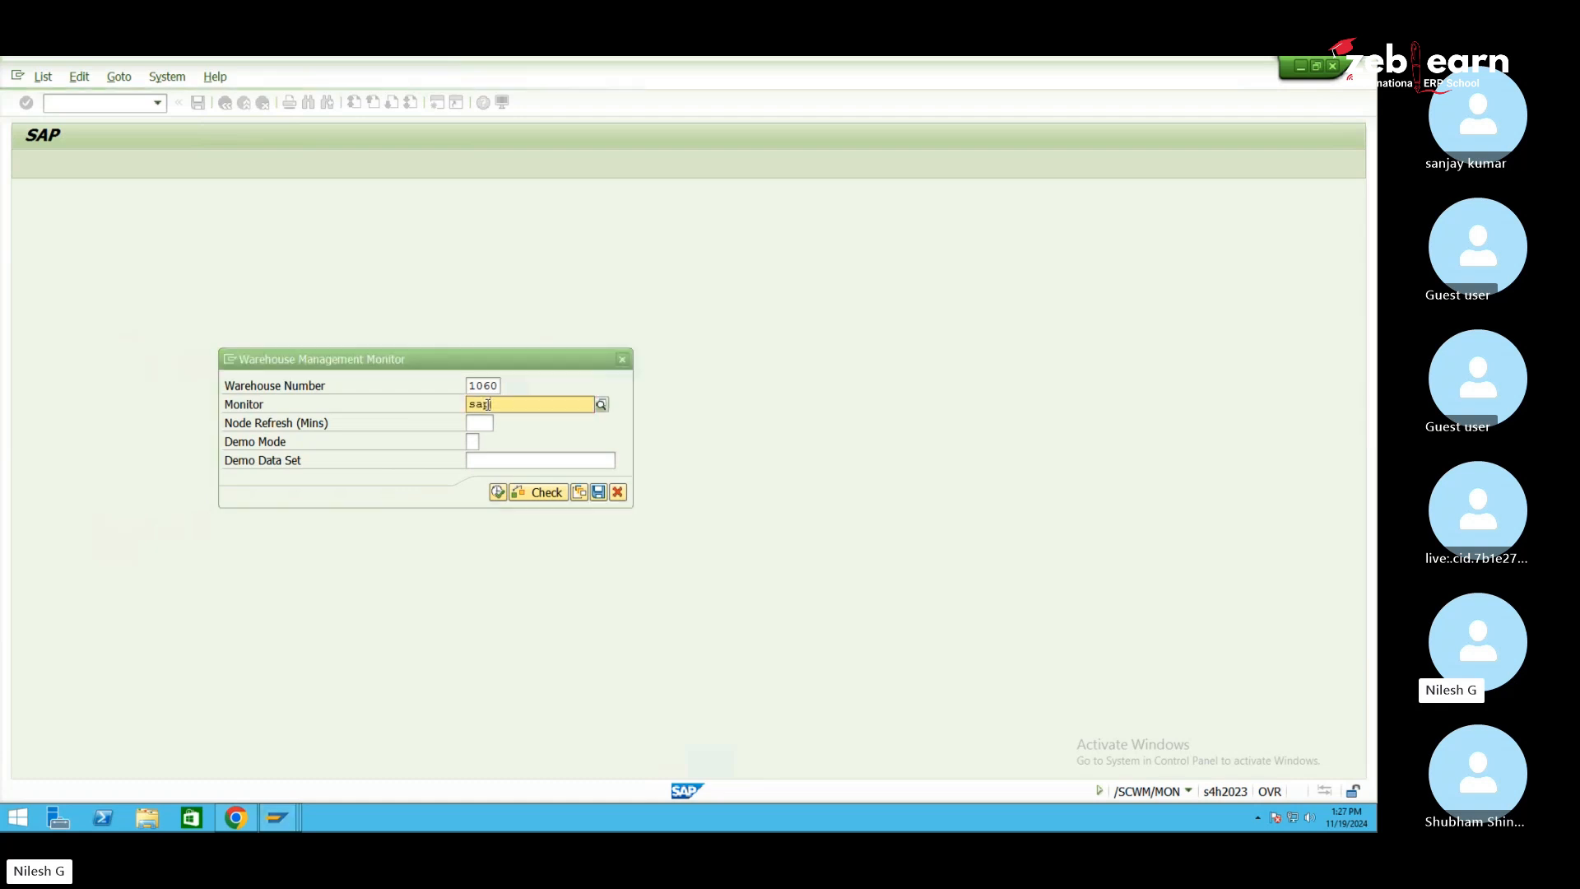
pyautogui.click(494, 438)
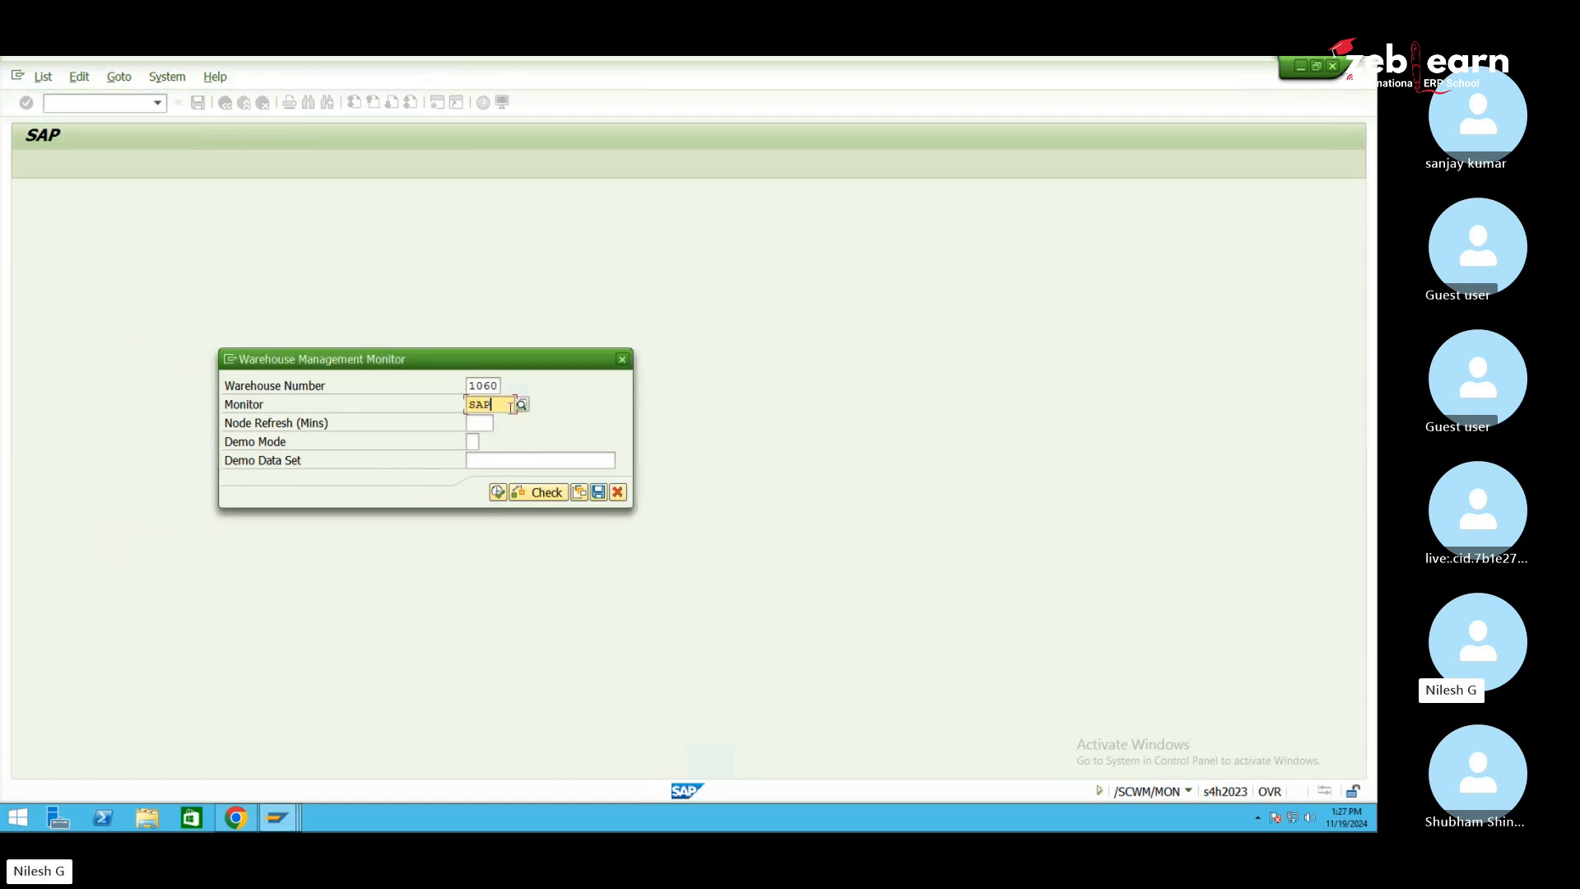
pyautogui.click(498, 493)
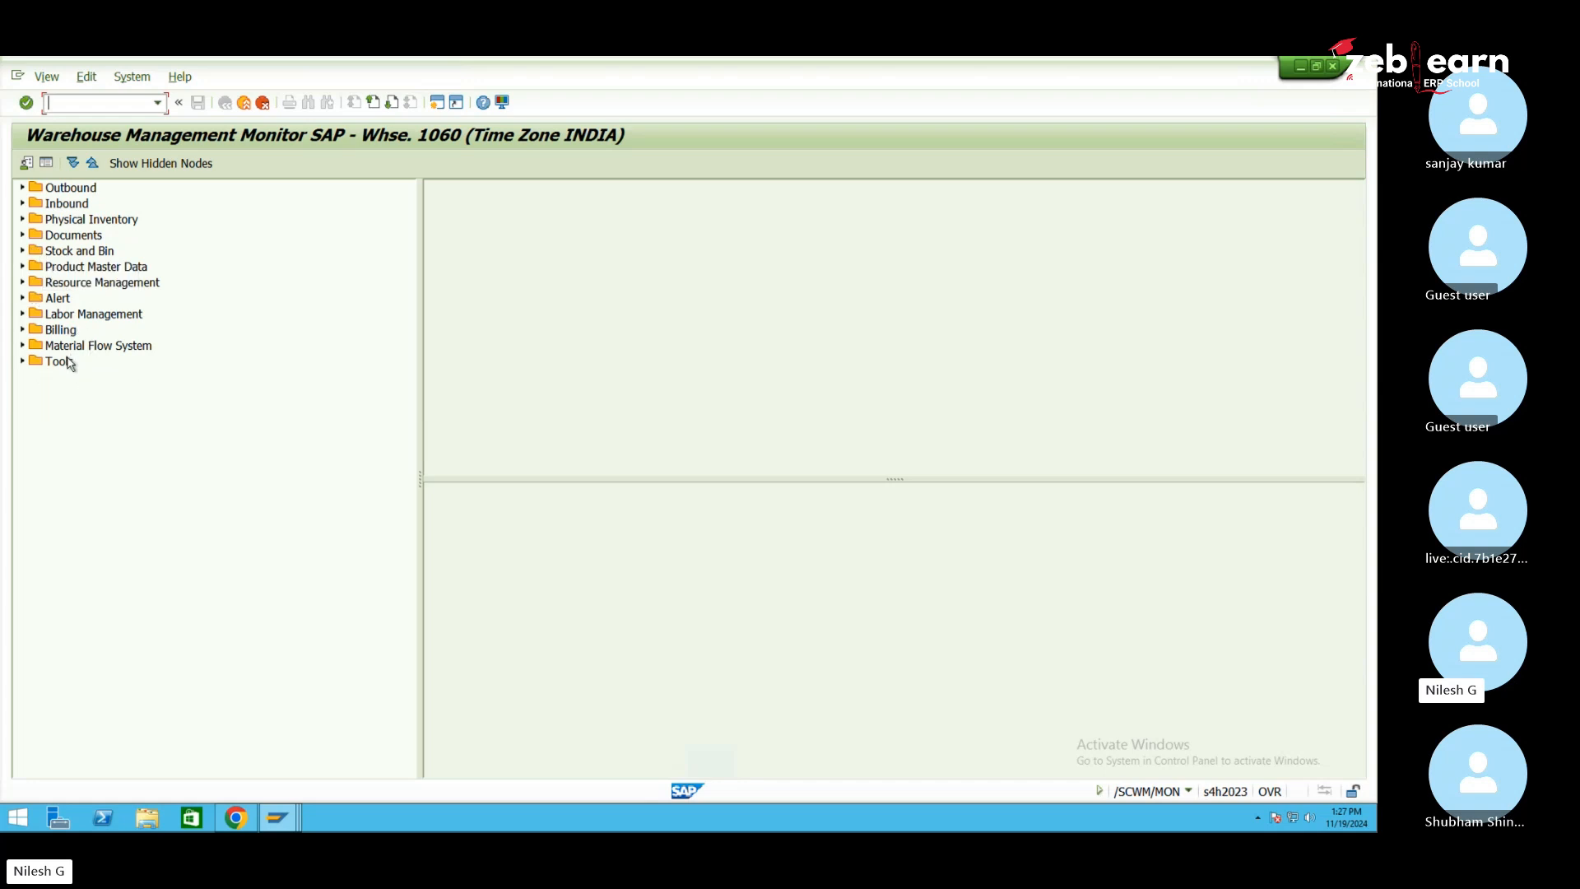
# Expand the Product Master Data node in the monitor tree
pyautogui.click(22, 362)
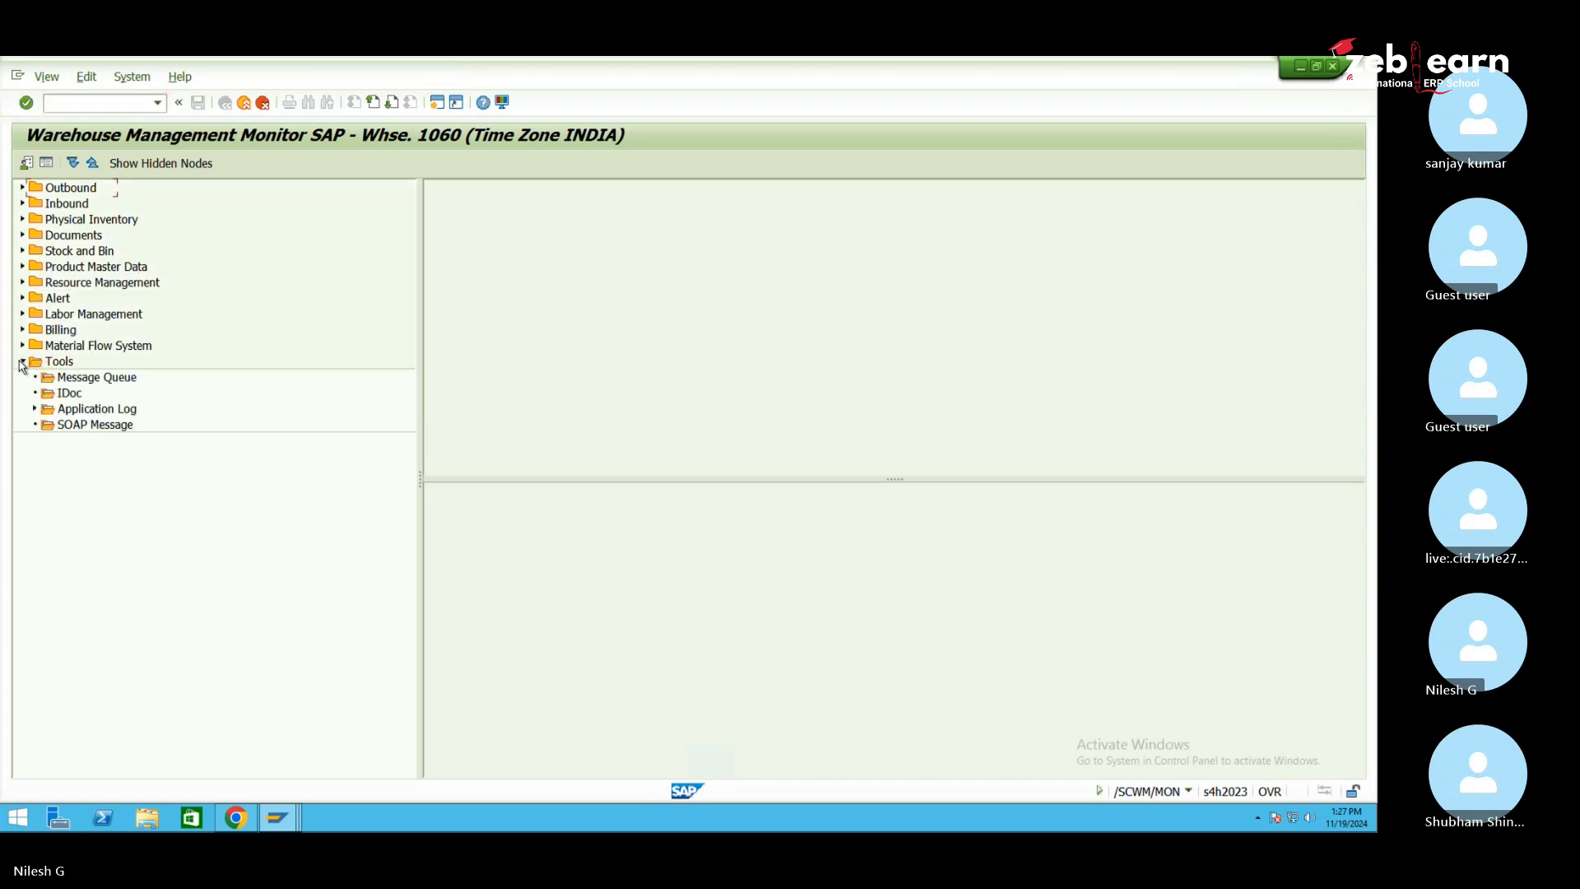
pyautogui.click(23, 362)
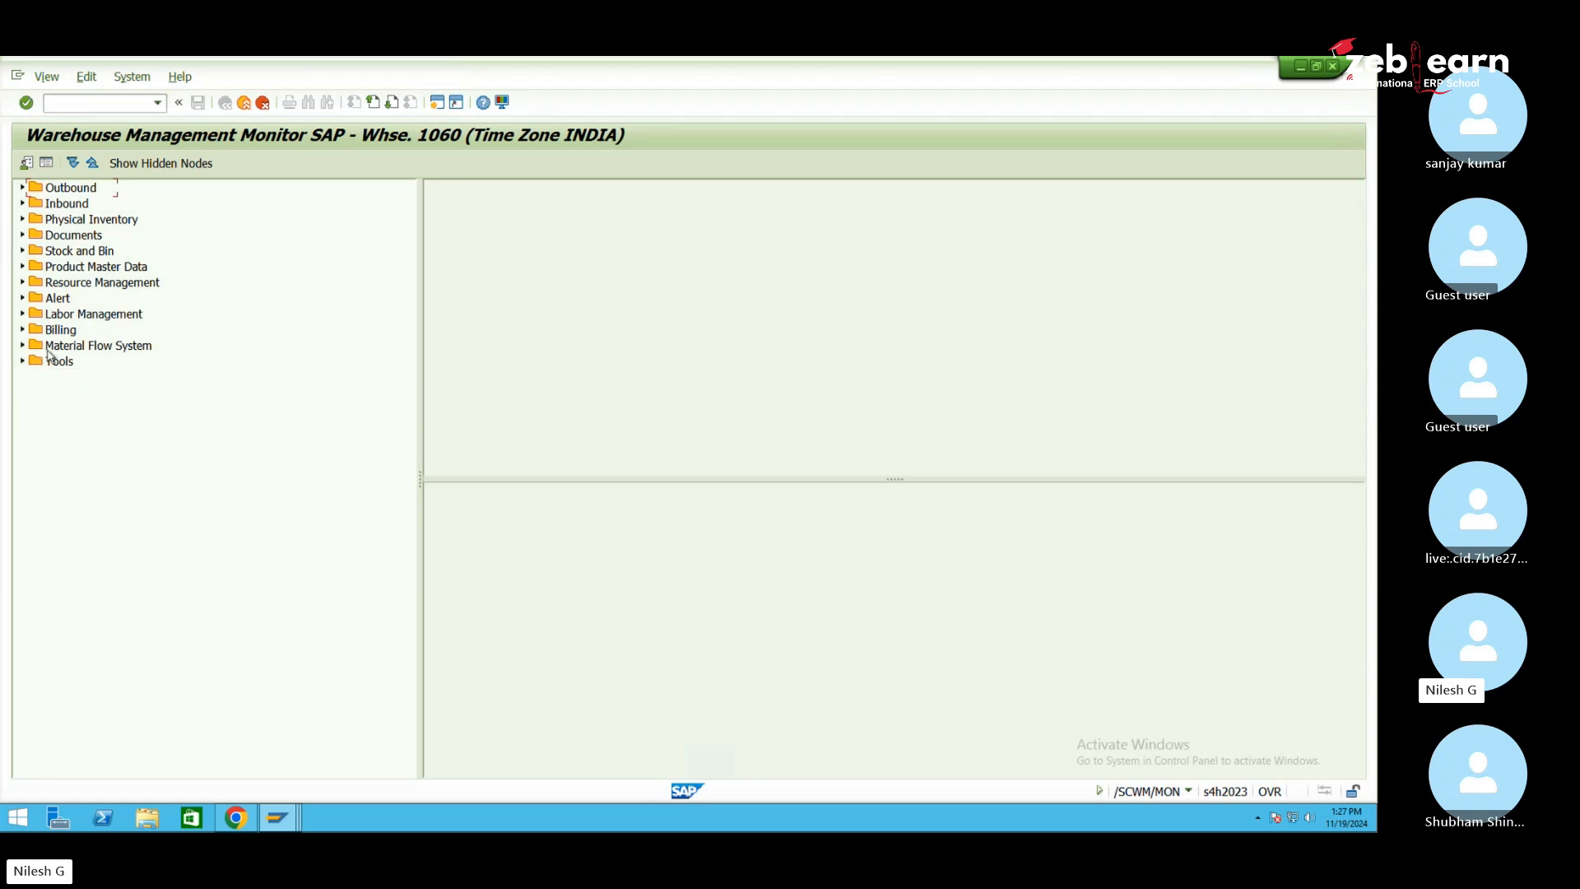
pyautogui.click(110, 271)
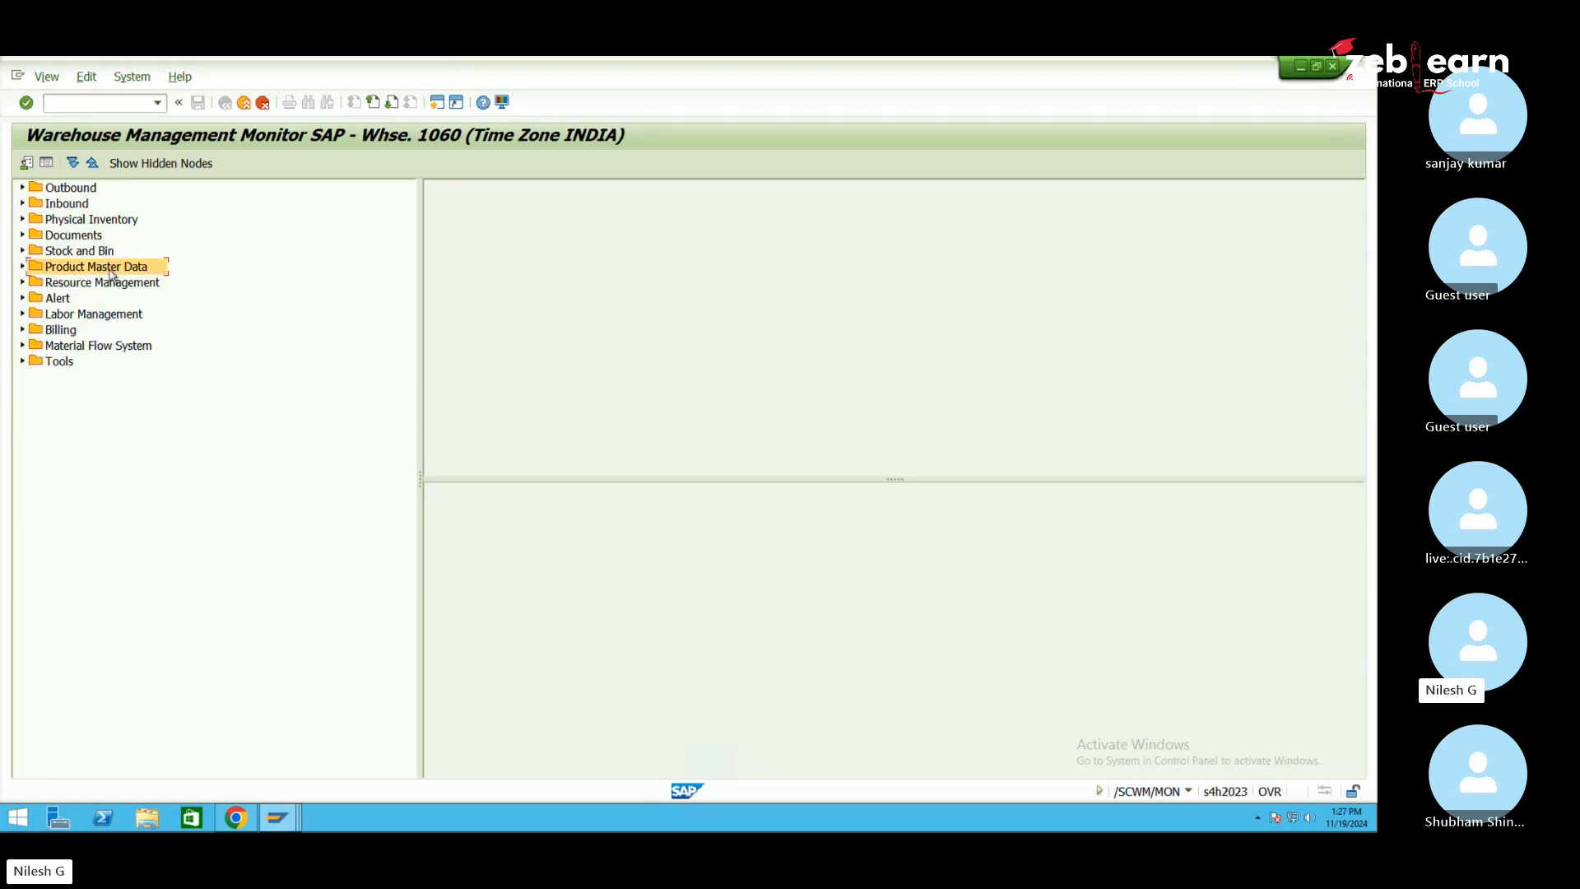
pyautogui.click(23, 267)
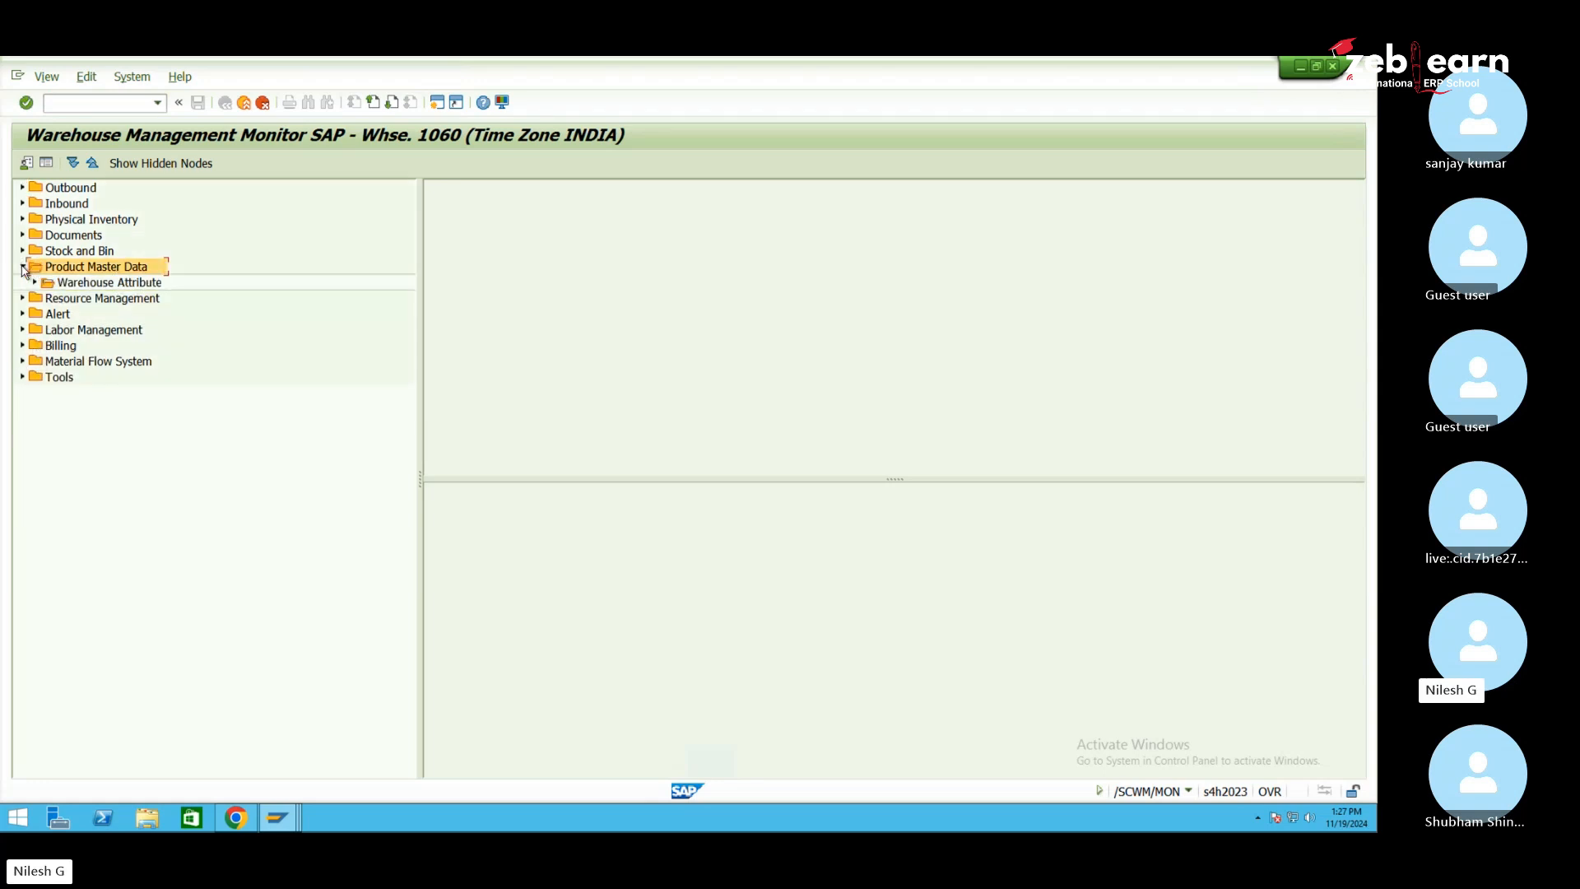
# Run the warehouse attribute selection without criteria, confirming the warning
pyautogui.doubleClick(124, 284)
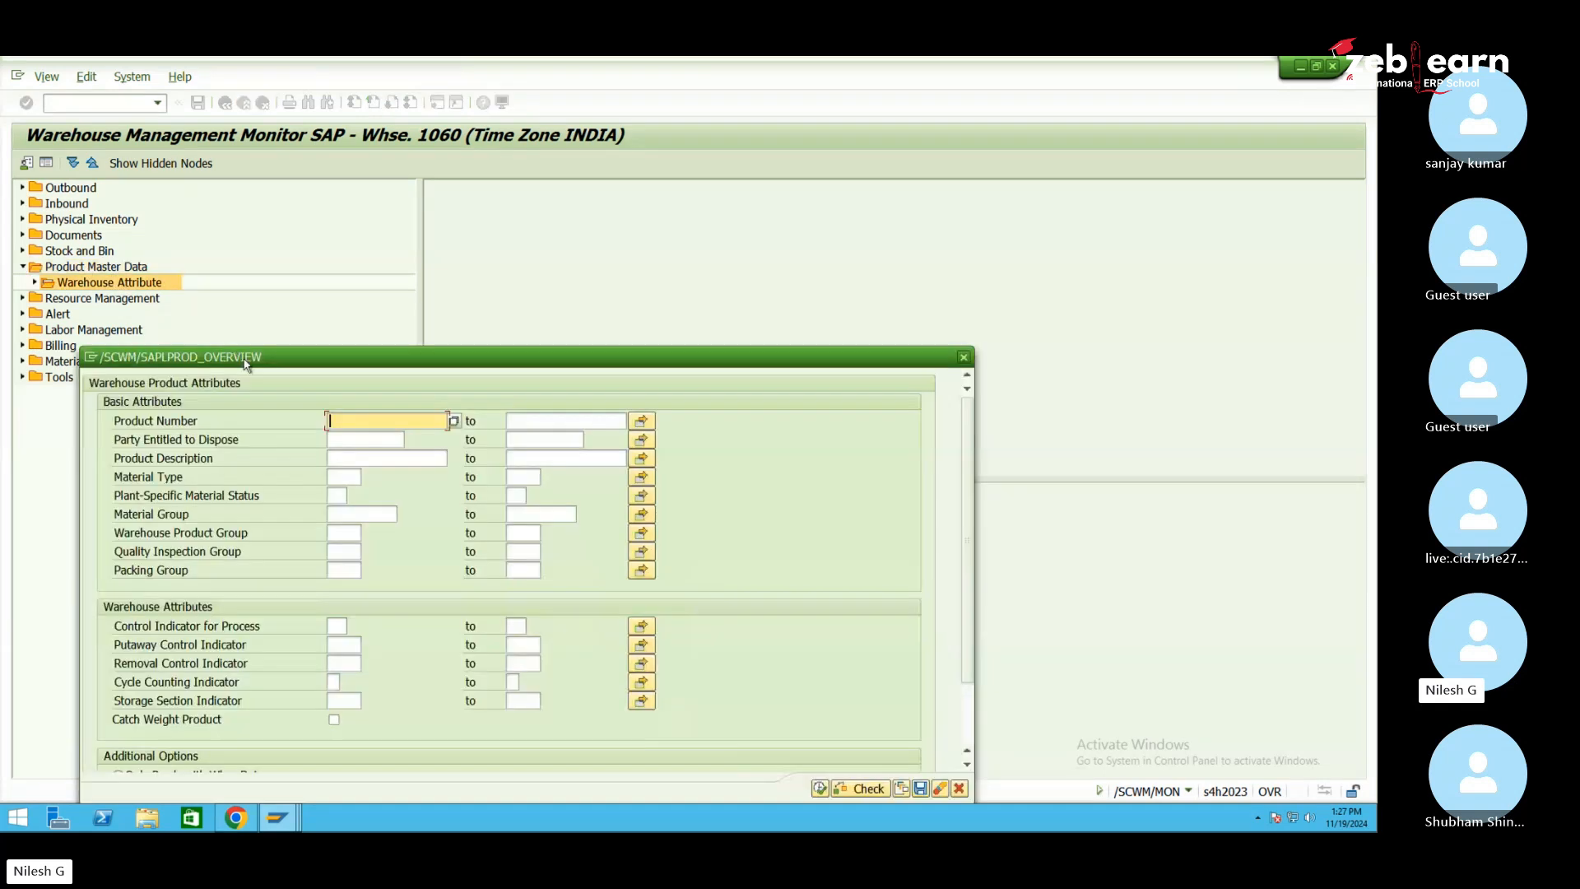
pyautogui.moveTo(255, 363); pyautogui.dragTo(376, 270)
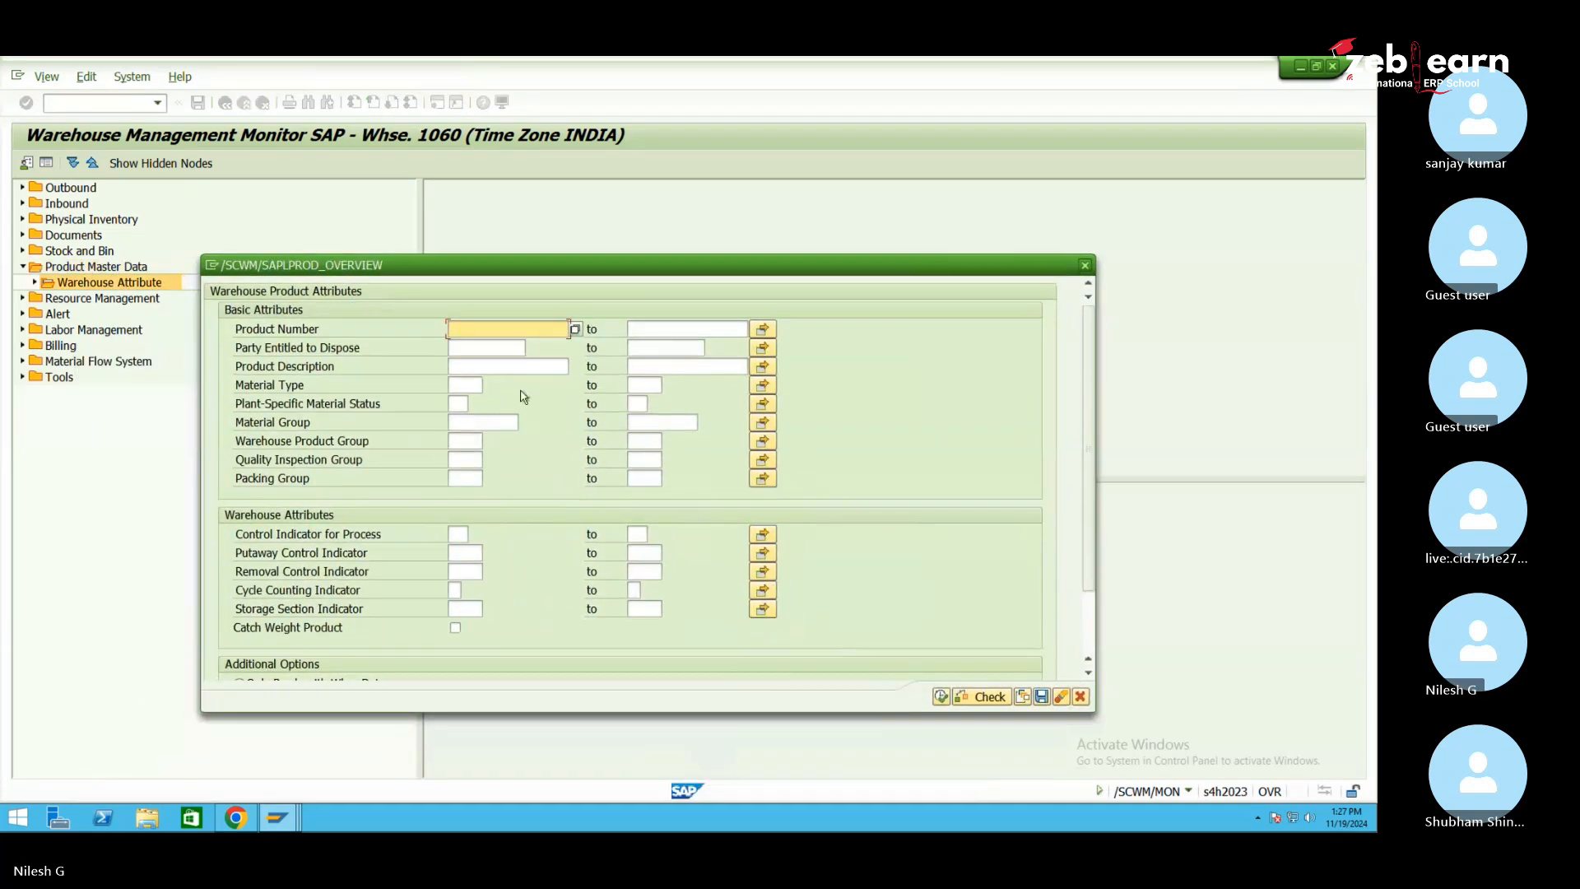
pyautogui.scroll(-3, 483, 448)
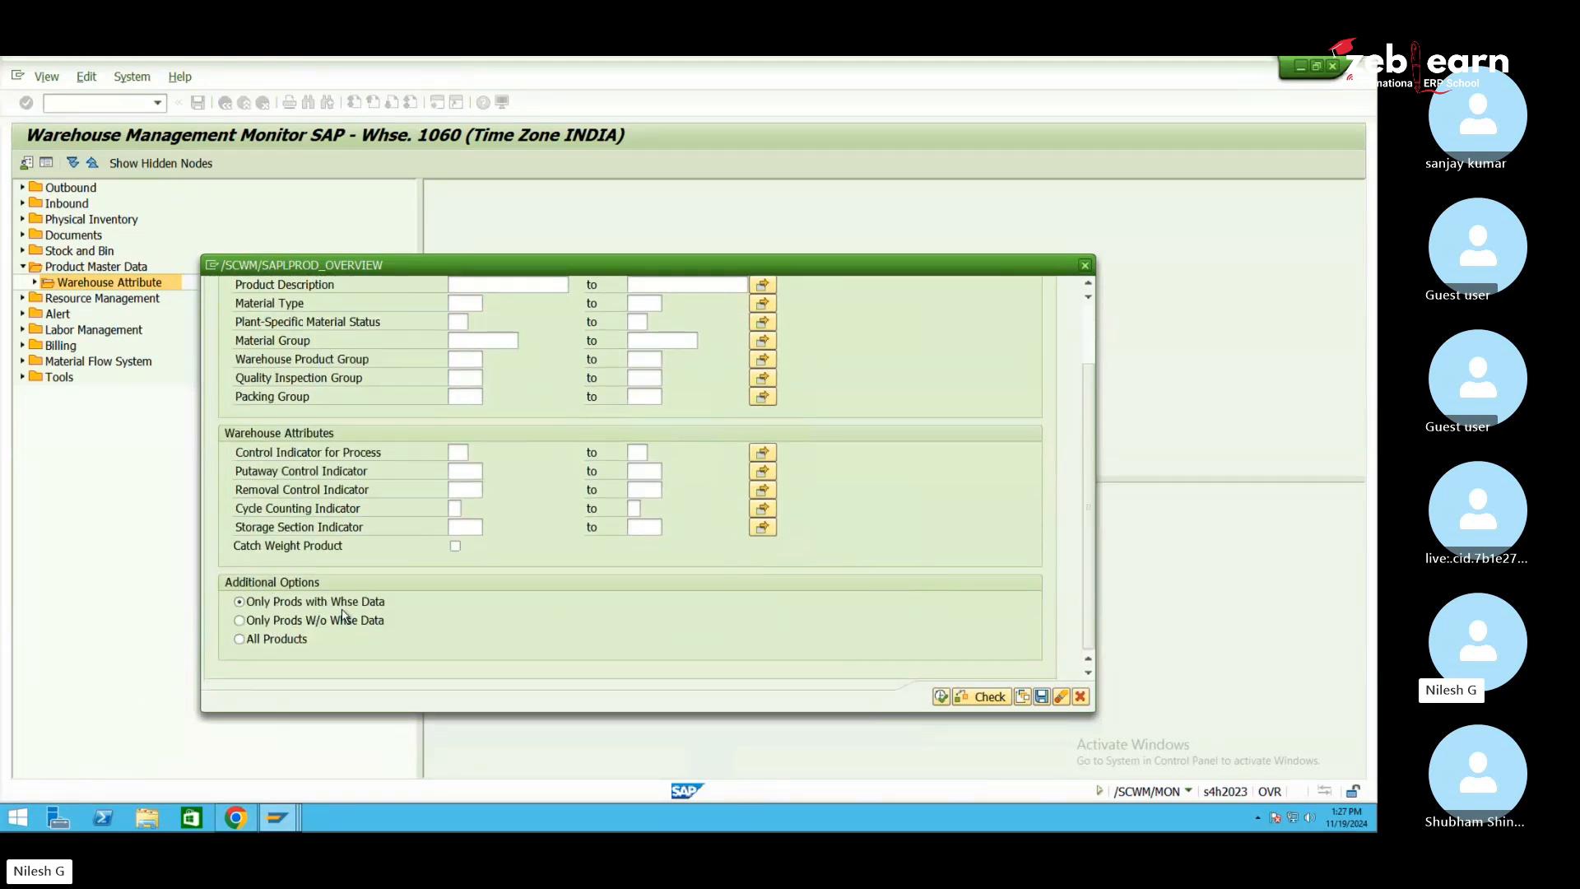
pyautogui.click(941, 696)
pyautogui.click(298, 408)
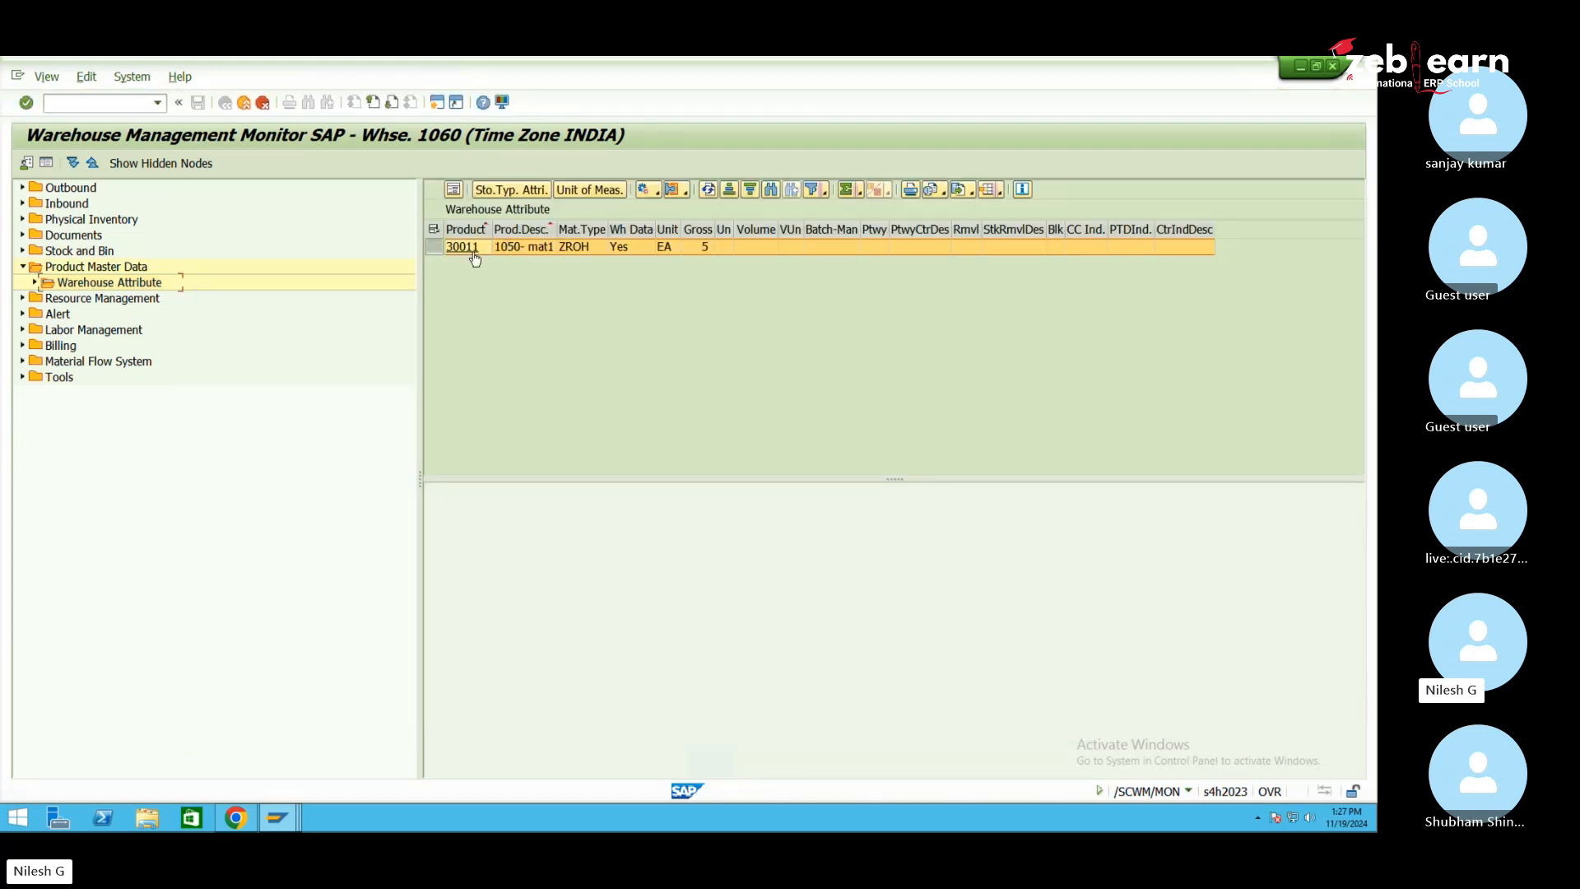
# Rerun the unrestricted selection, then reopen the warehouse attribute selection criteria
pyautogui.doubleClick(165, 282)
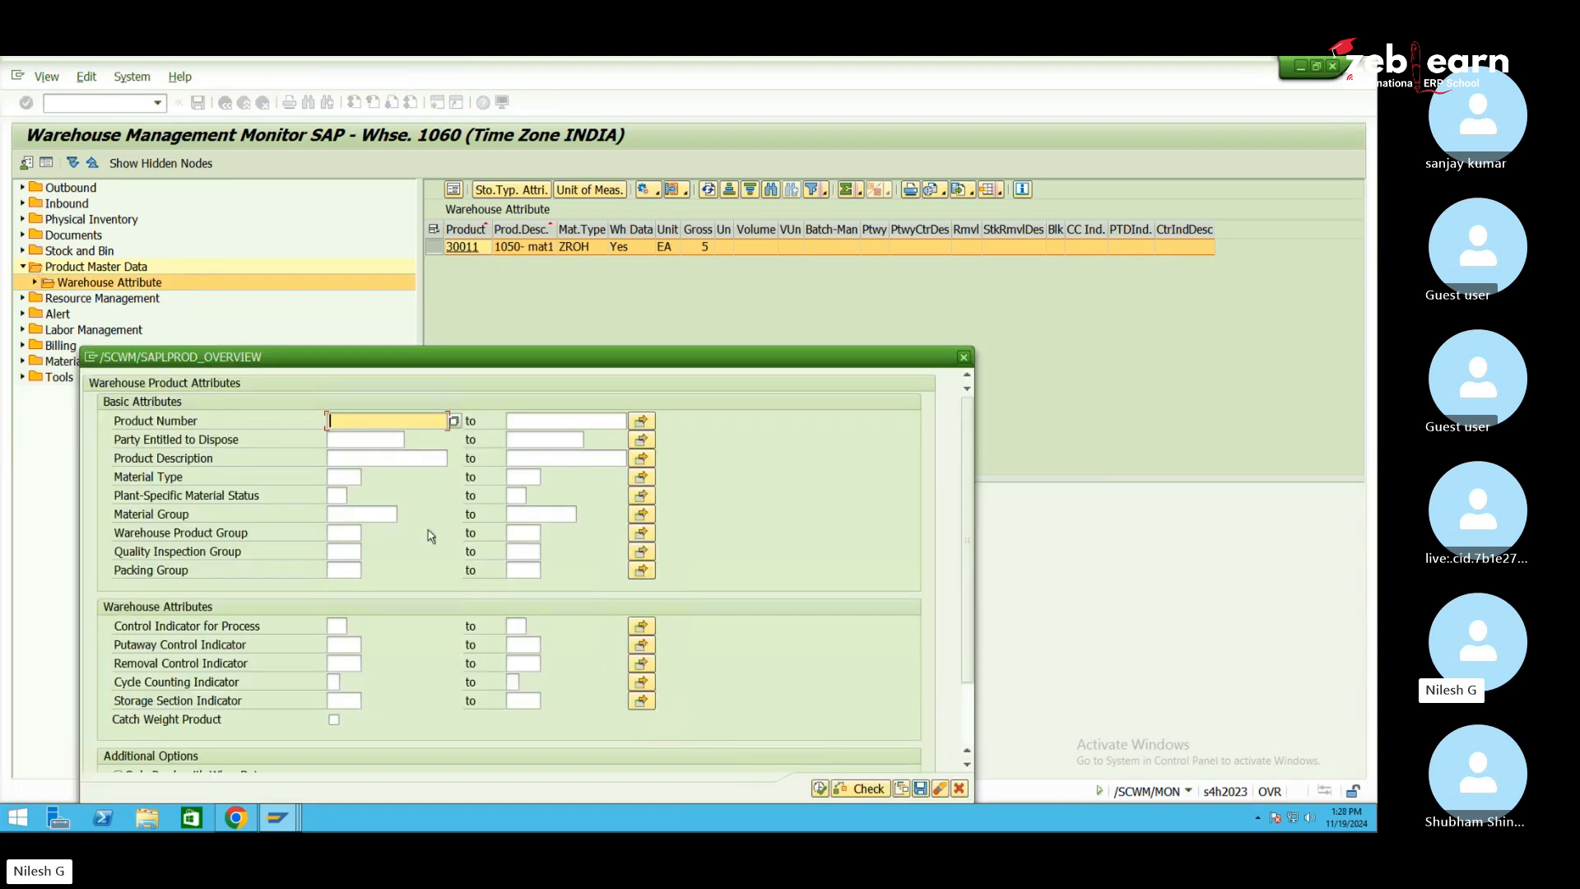
pyautogui.scroll(-3, 428, 535)
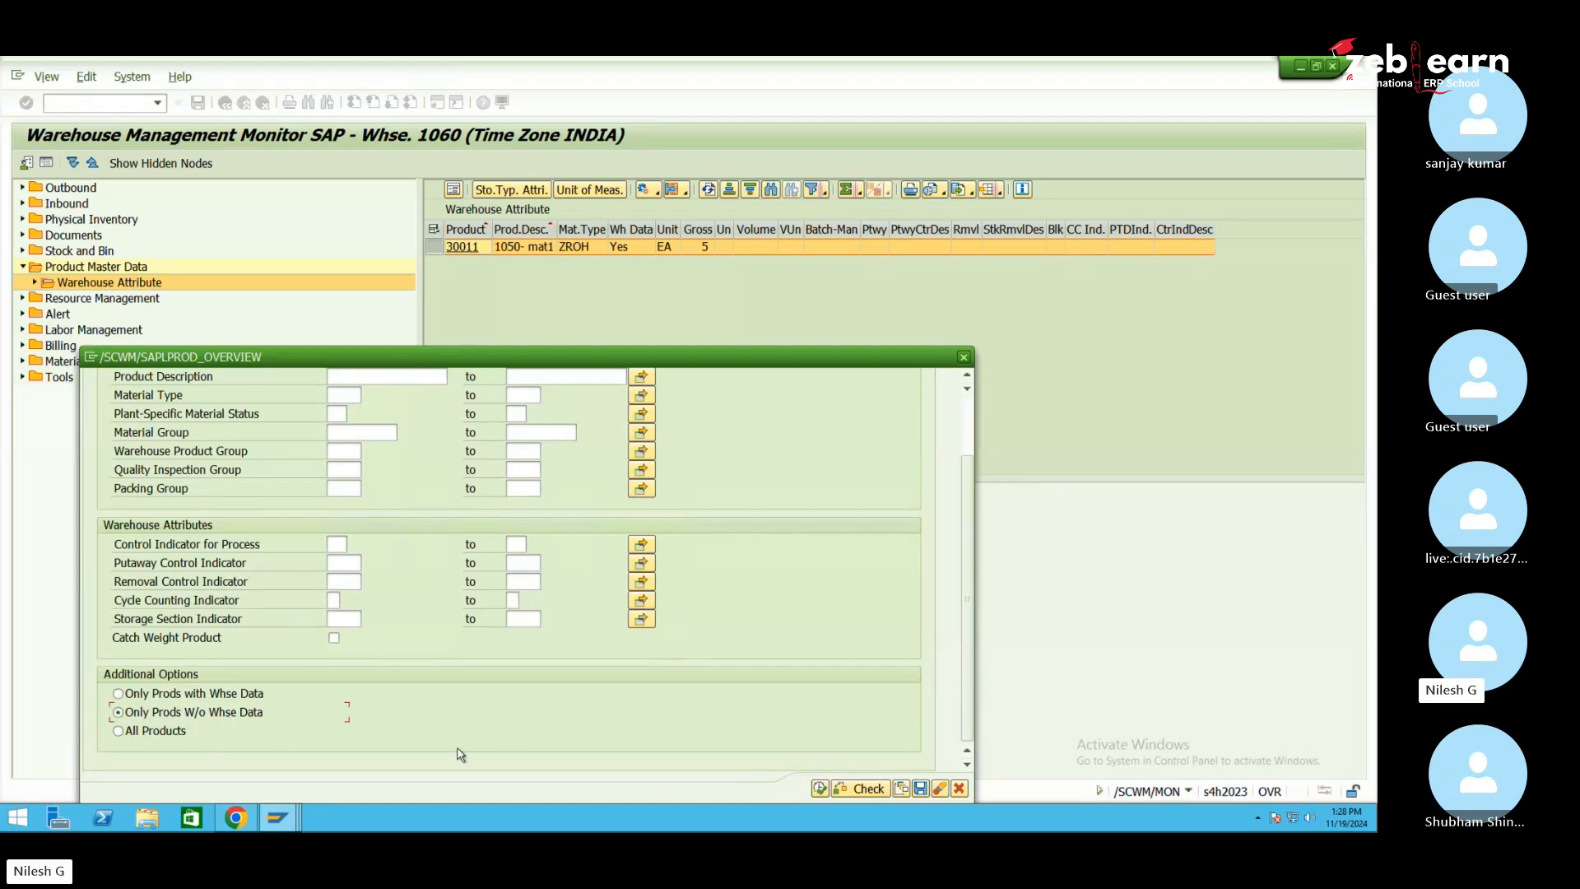
pyautogui.click(821, 788)
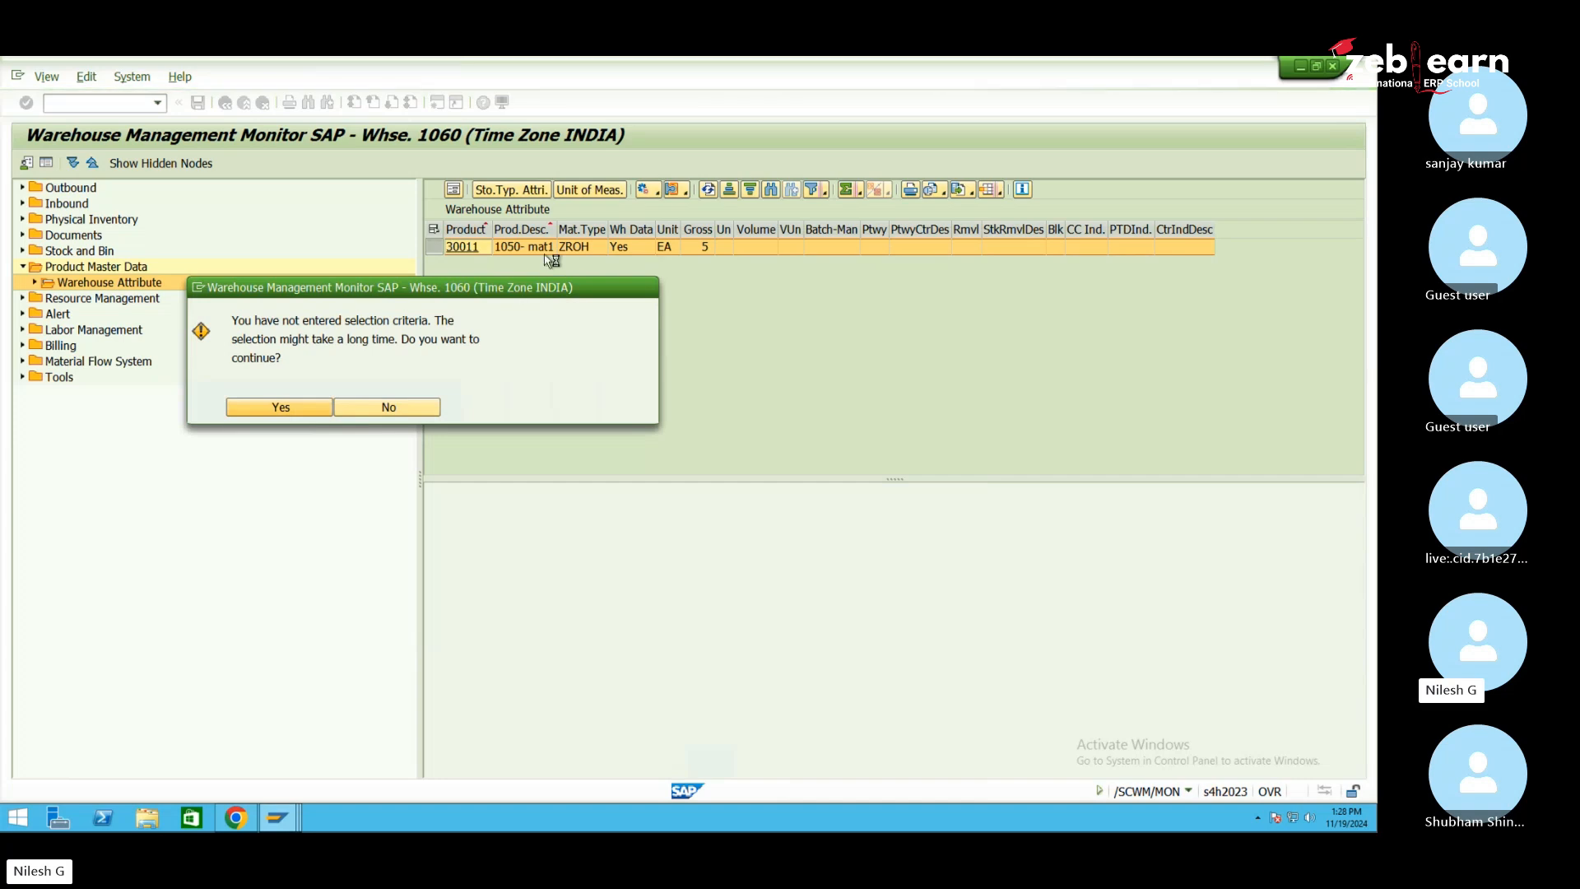
pyautogui.press('Return')
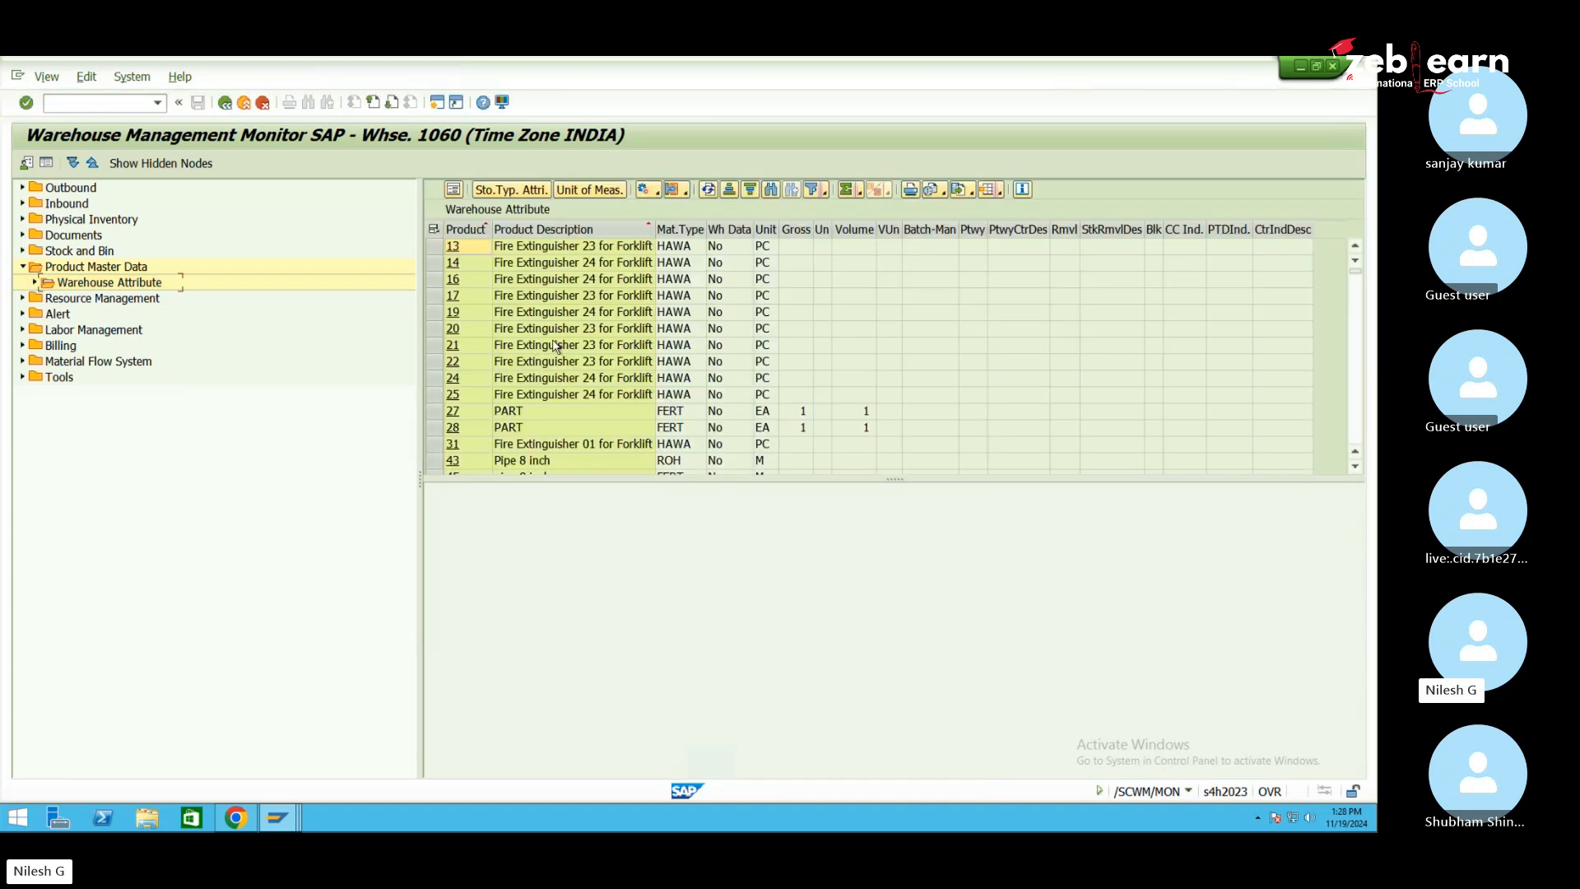
pyautogui.scroll(-10, 541, 366)
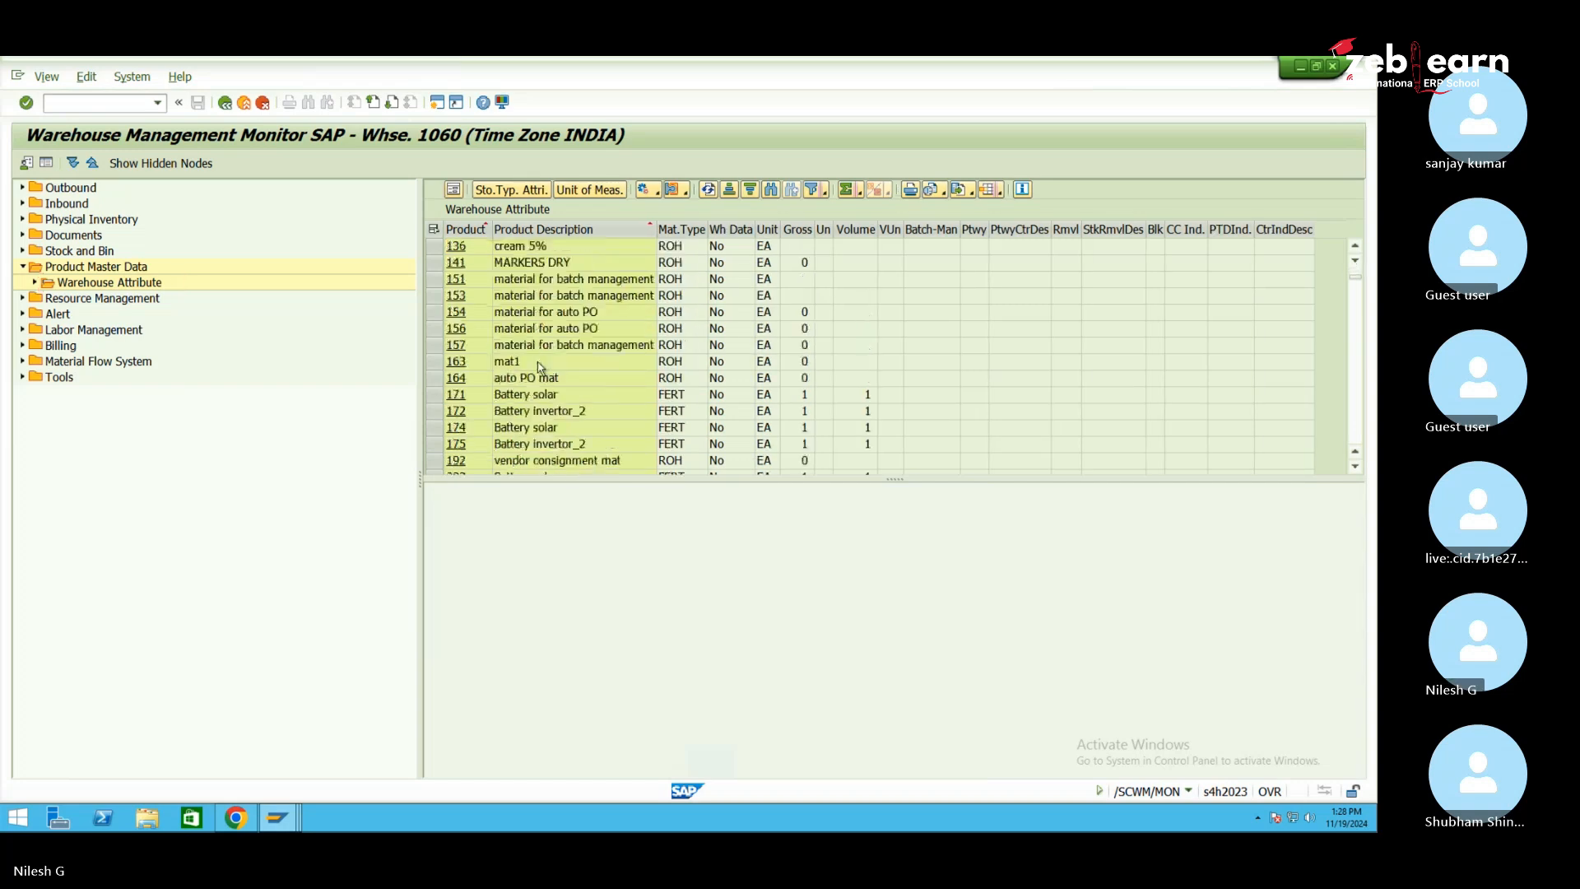
pyautogui.scroll(-15, 541, 367)
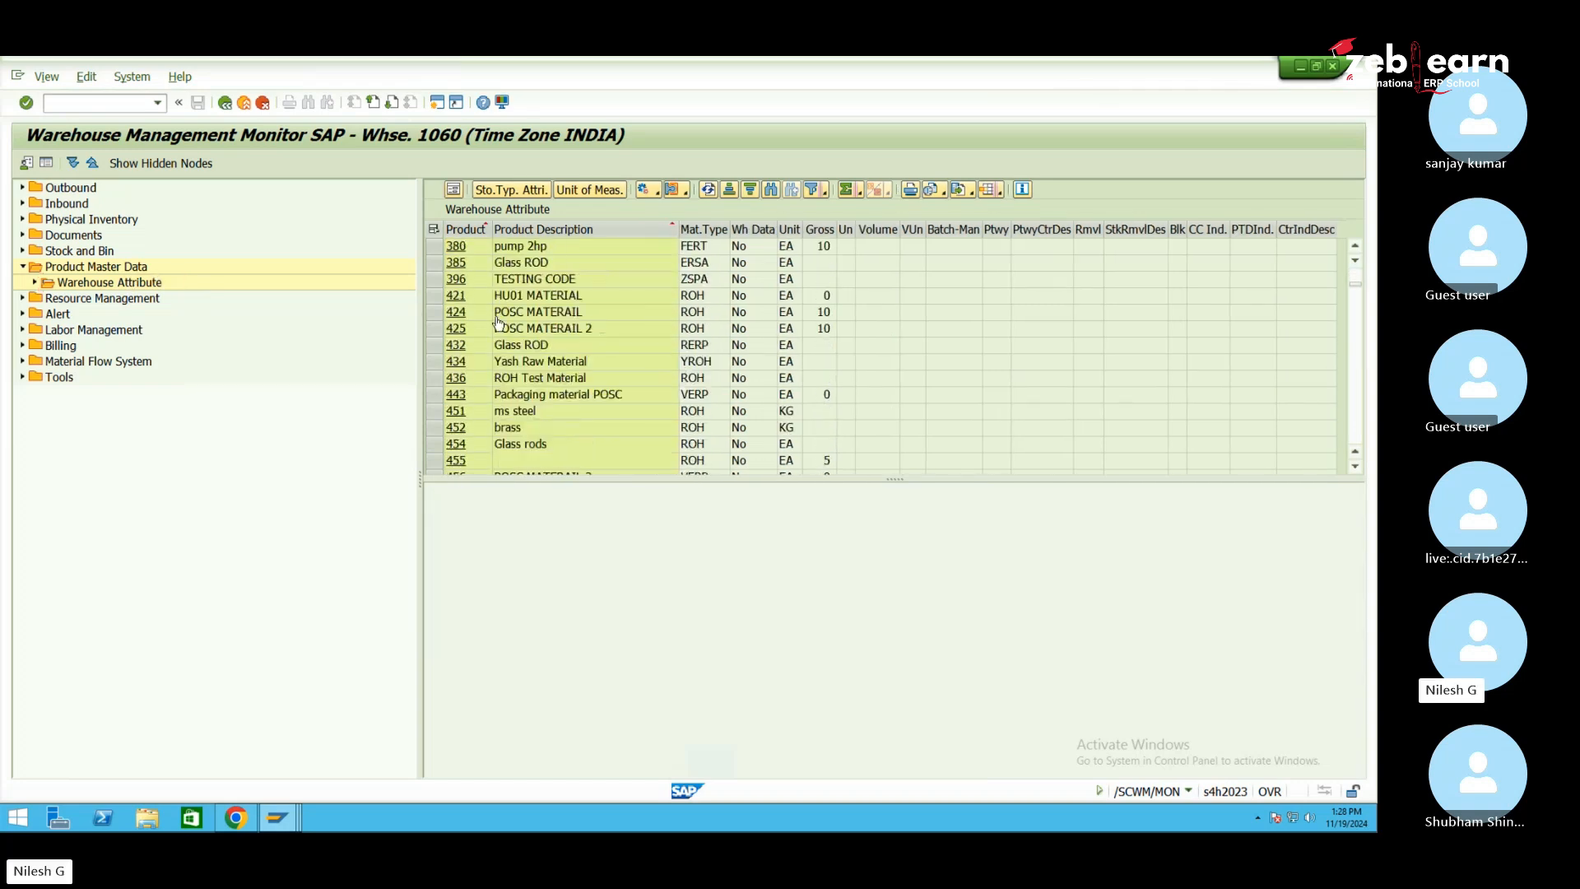
pyautogui.doubleClick(148, 285)
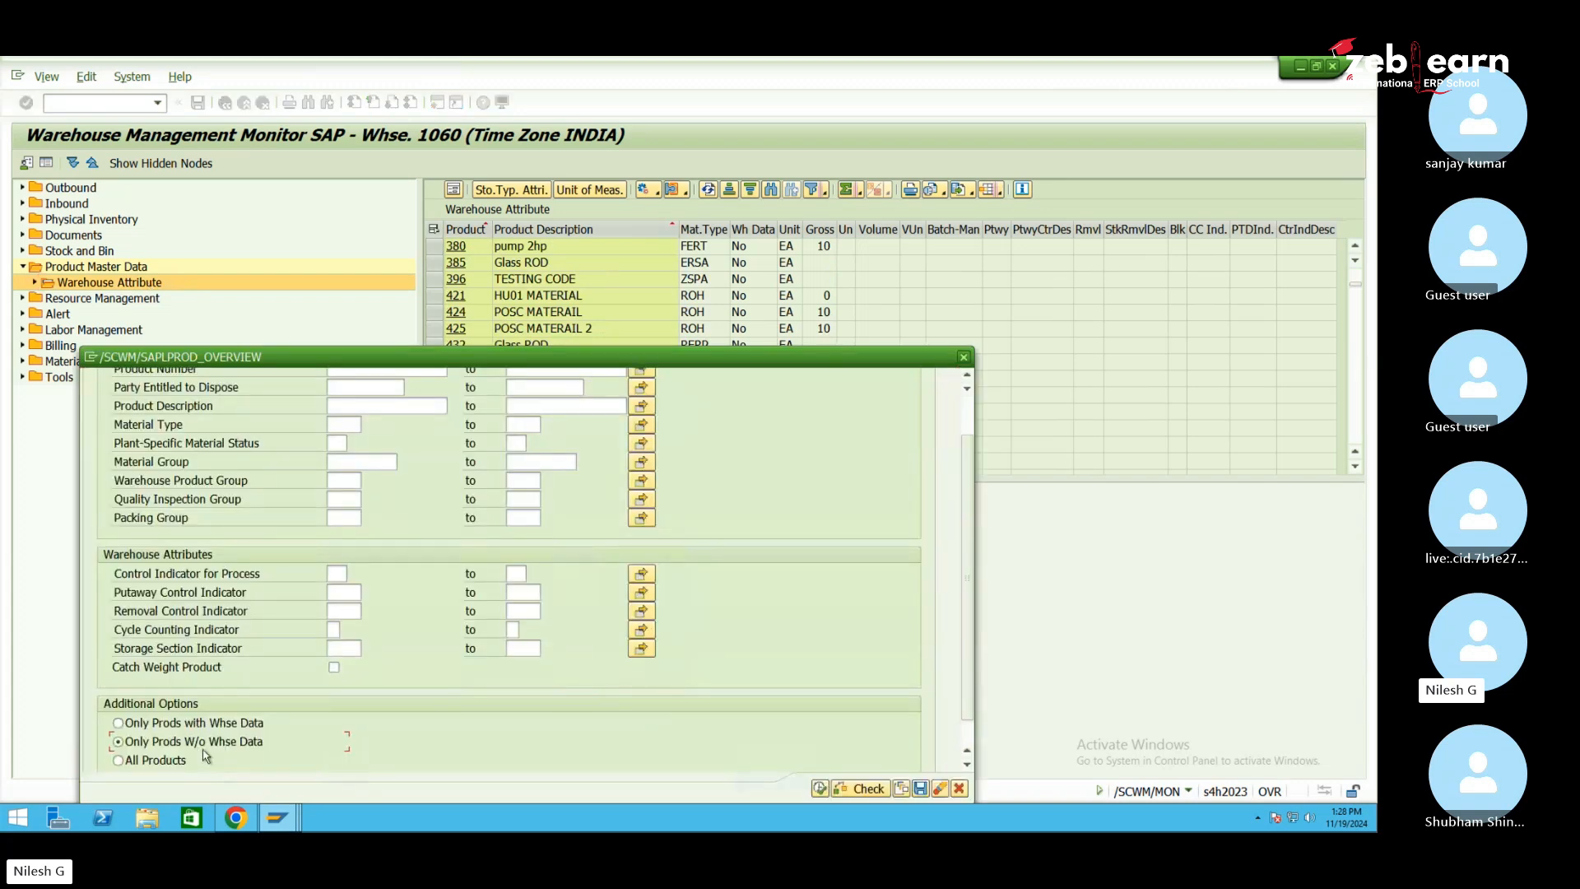
# Enter 1 as the lower product number and clear the upper limit
pyautogui.scroll(2, 344, 563)
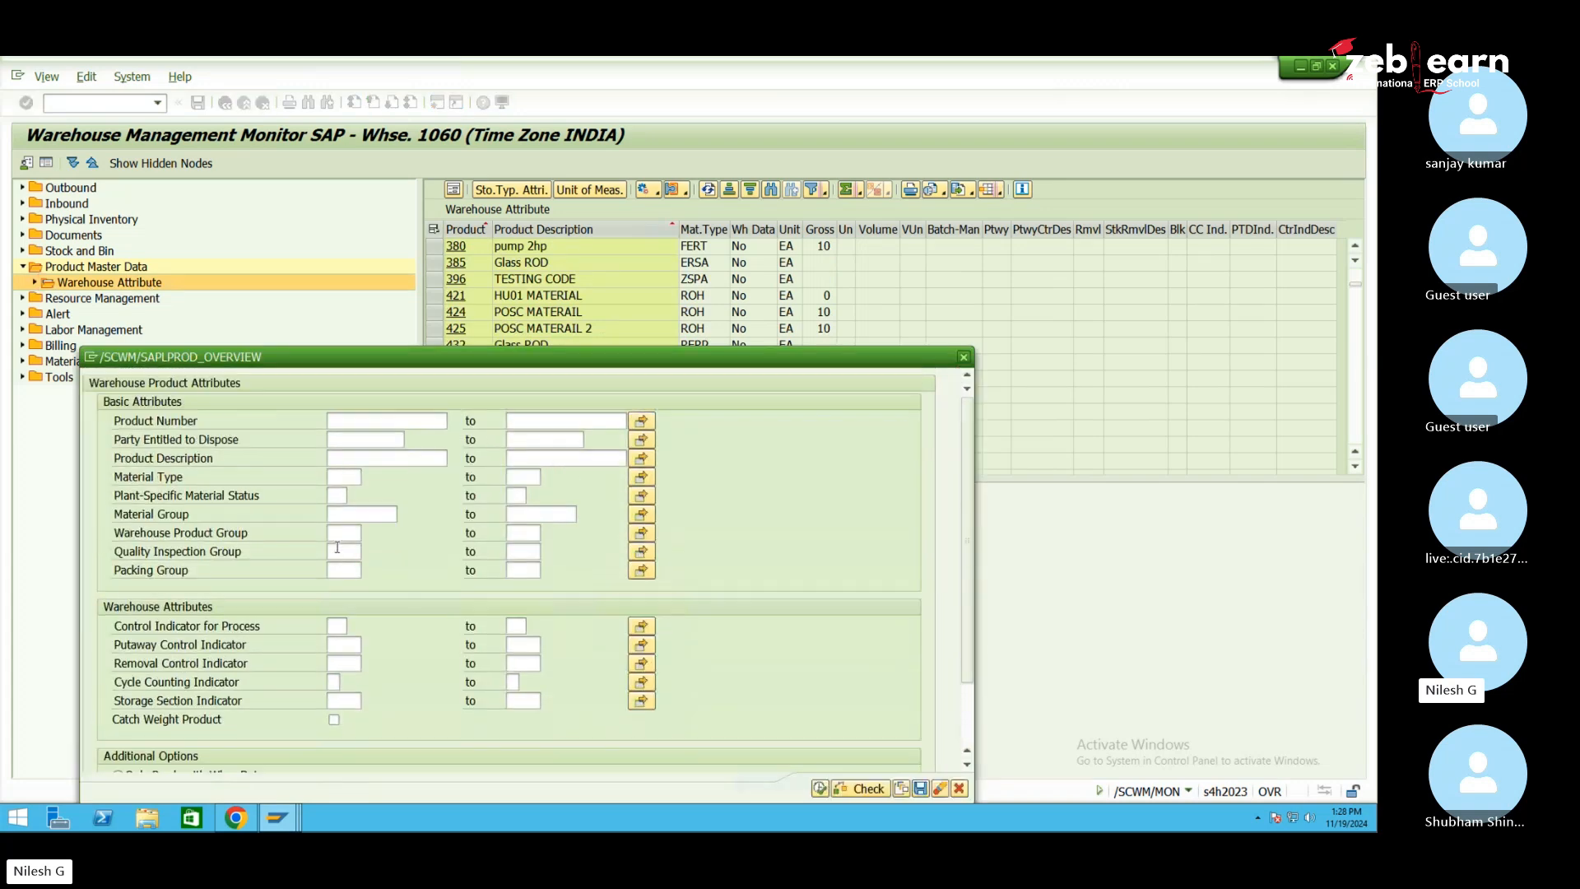
pyautogui.click(346, 421)
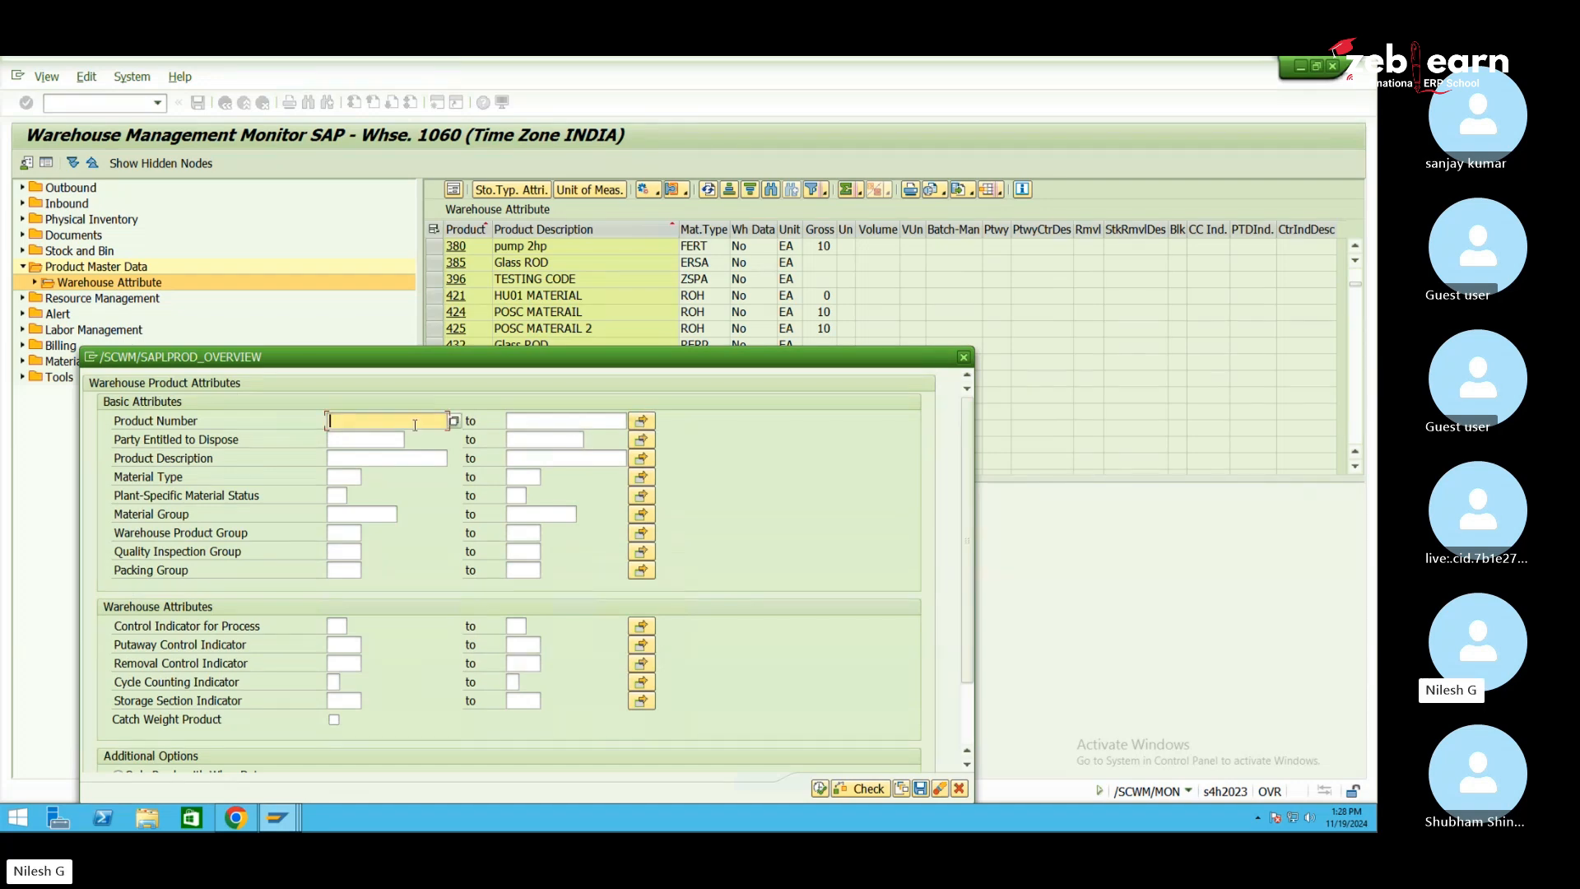
pyautogui.write('1')
pyautogui.press('Tab')
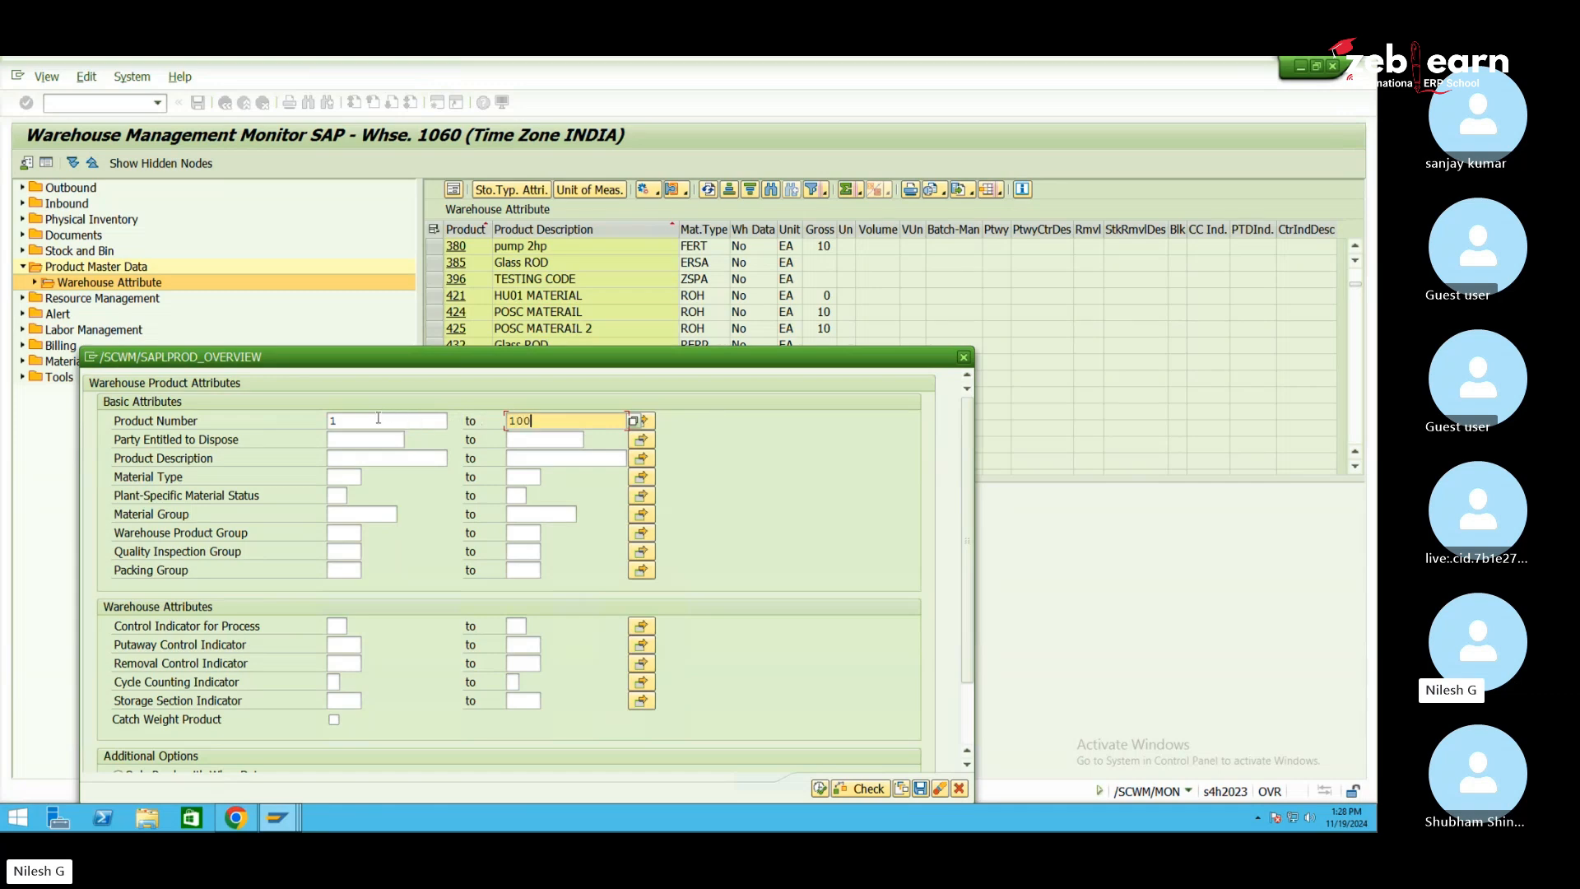
pyautogui.click(379, 419)
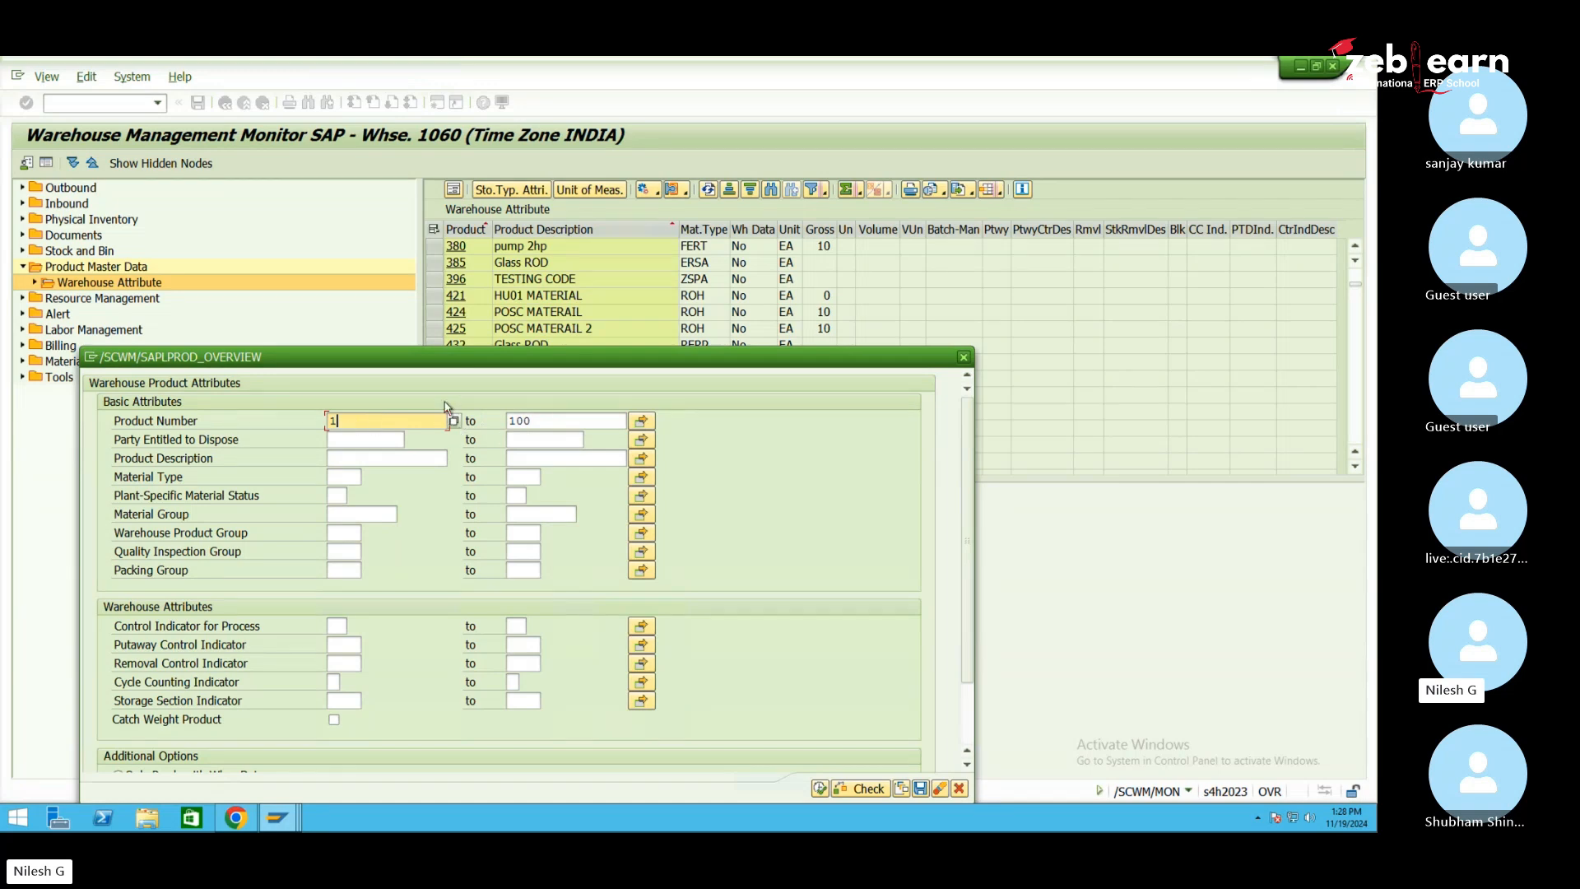
pyautogui.press('Tab')
pyautogui.press('BackSpace')
pyautogui.press('BackSpace')
pyautogui.press('BackSpace')
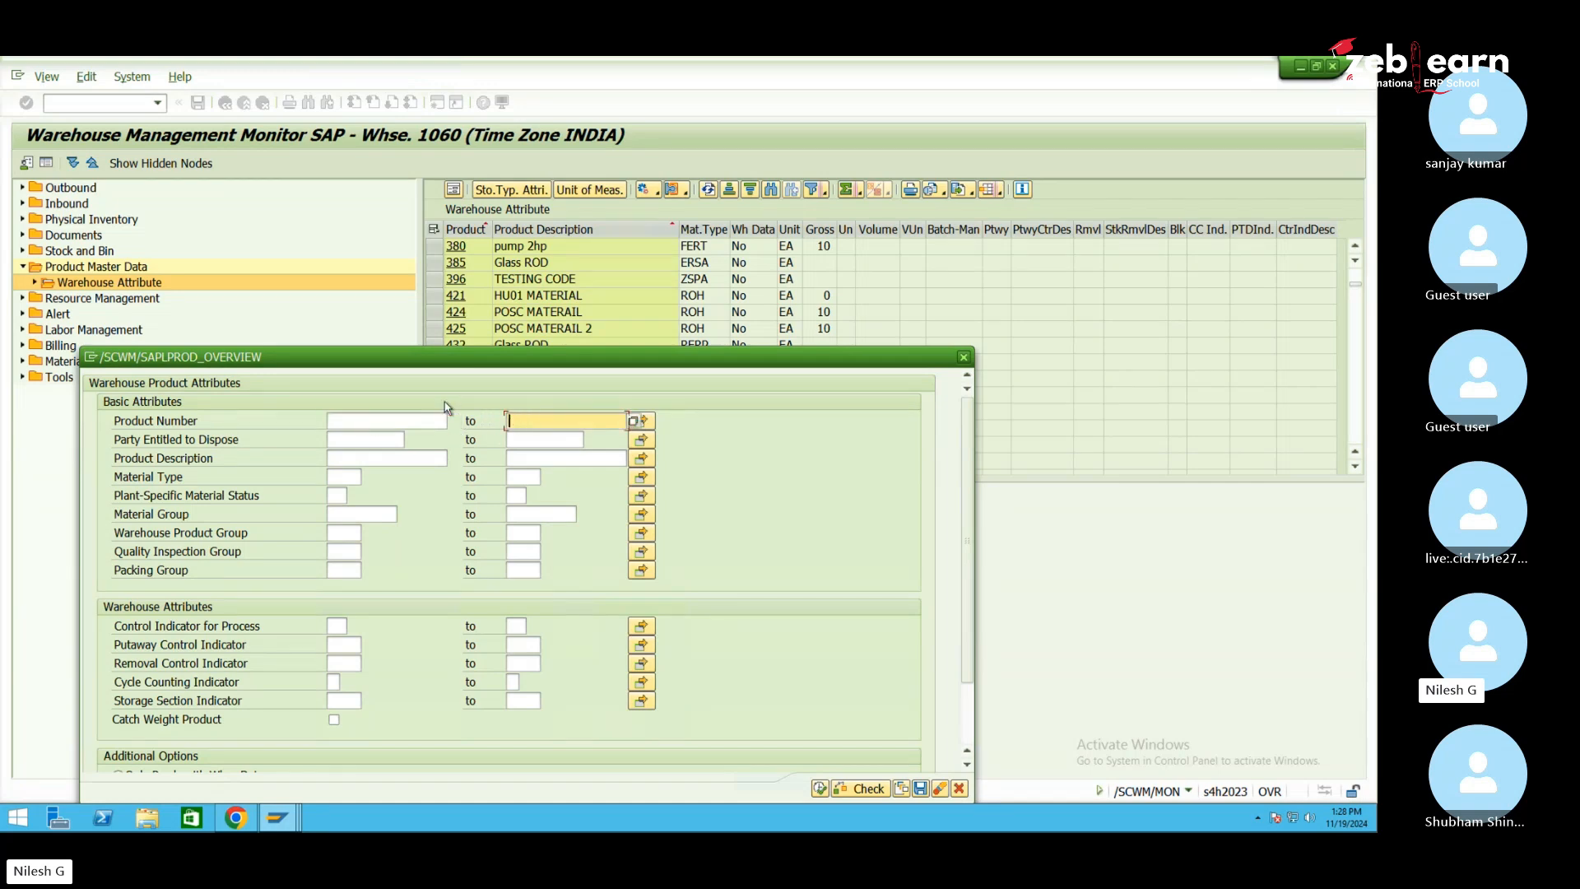
# List products 30015 and 30014 in Multiple Selection, copy them, and run the selection
pyautogui.click(643, 422)
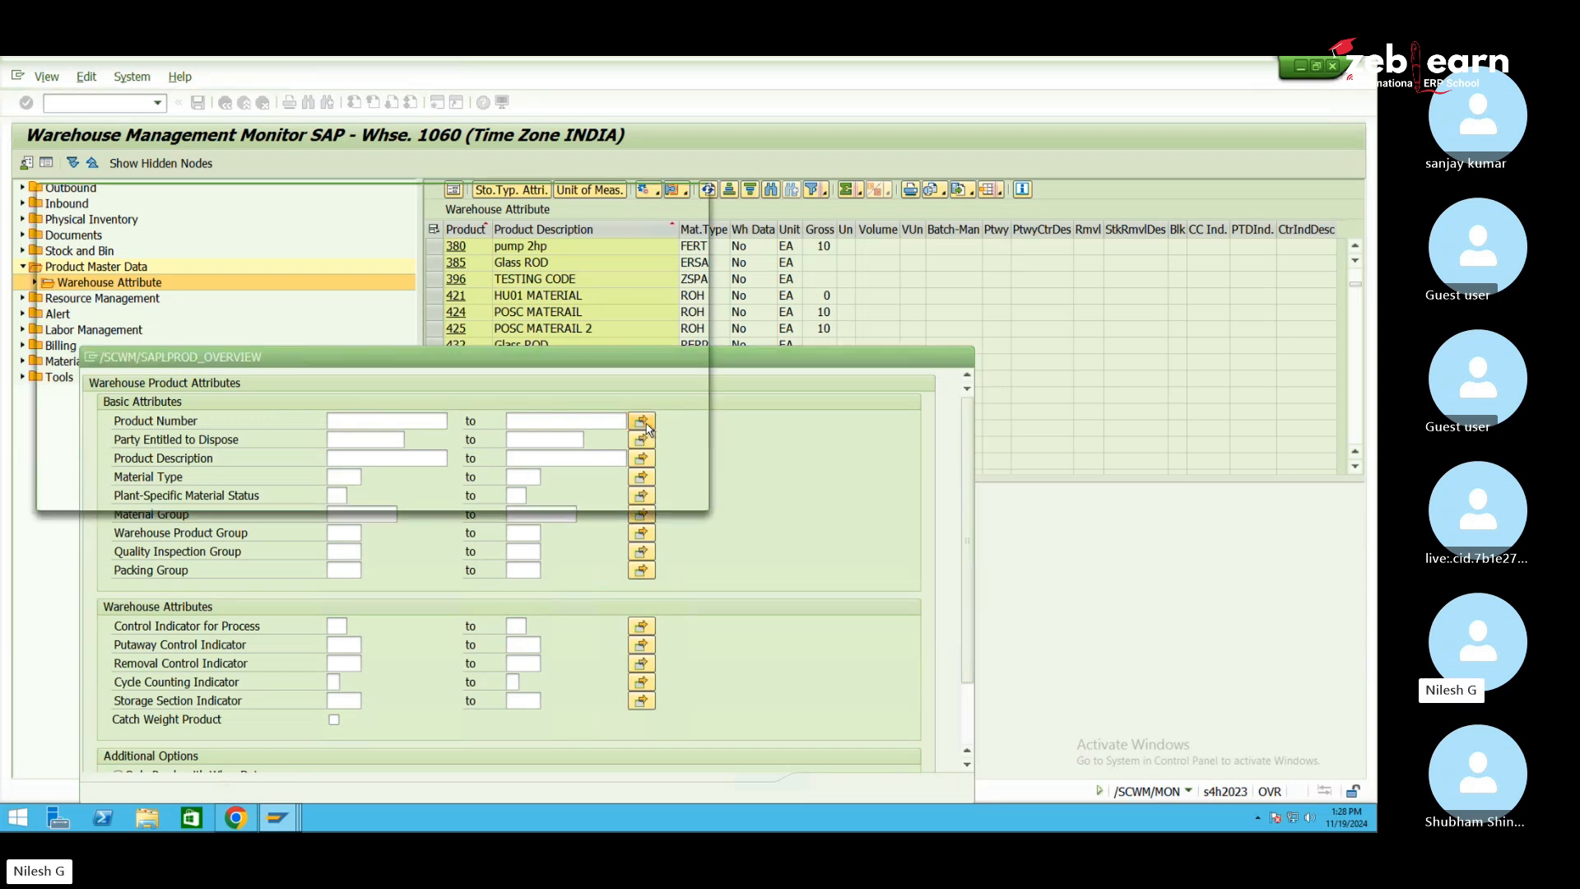
pyautogui.rightClick(183, 304)
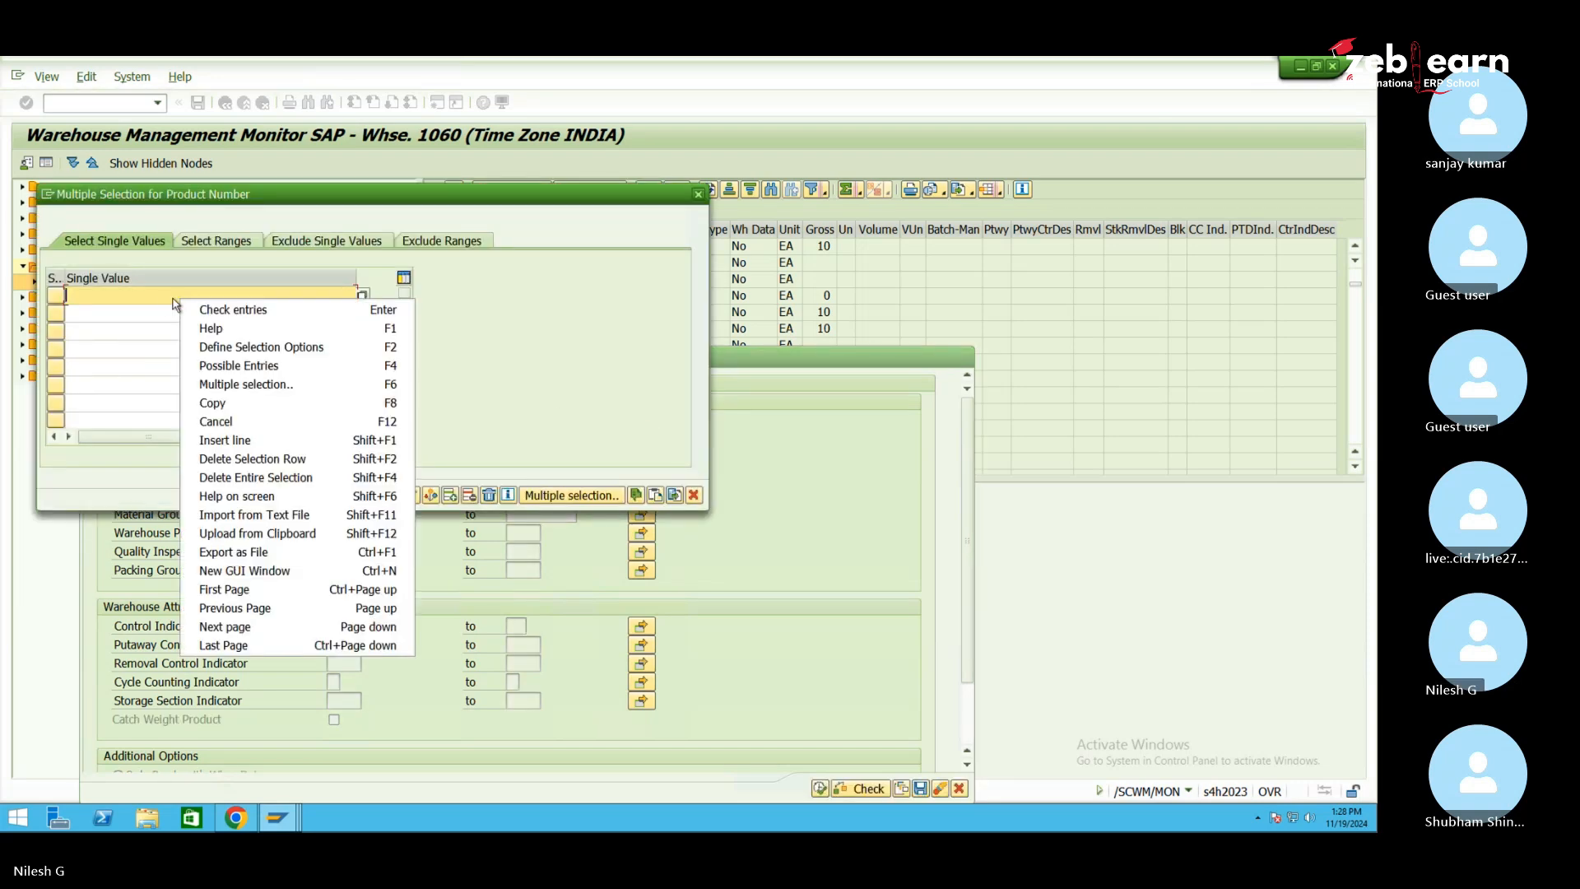
pyautogui.click(164, 297)
pyautogui.write('30011')
pyautogui.click(145, 313)
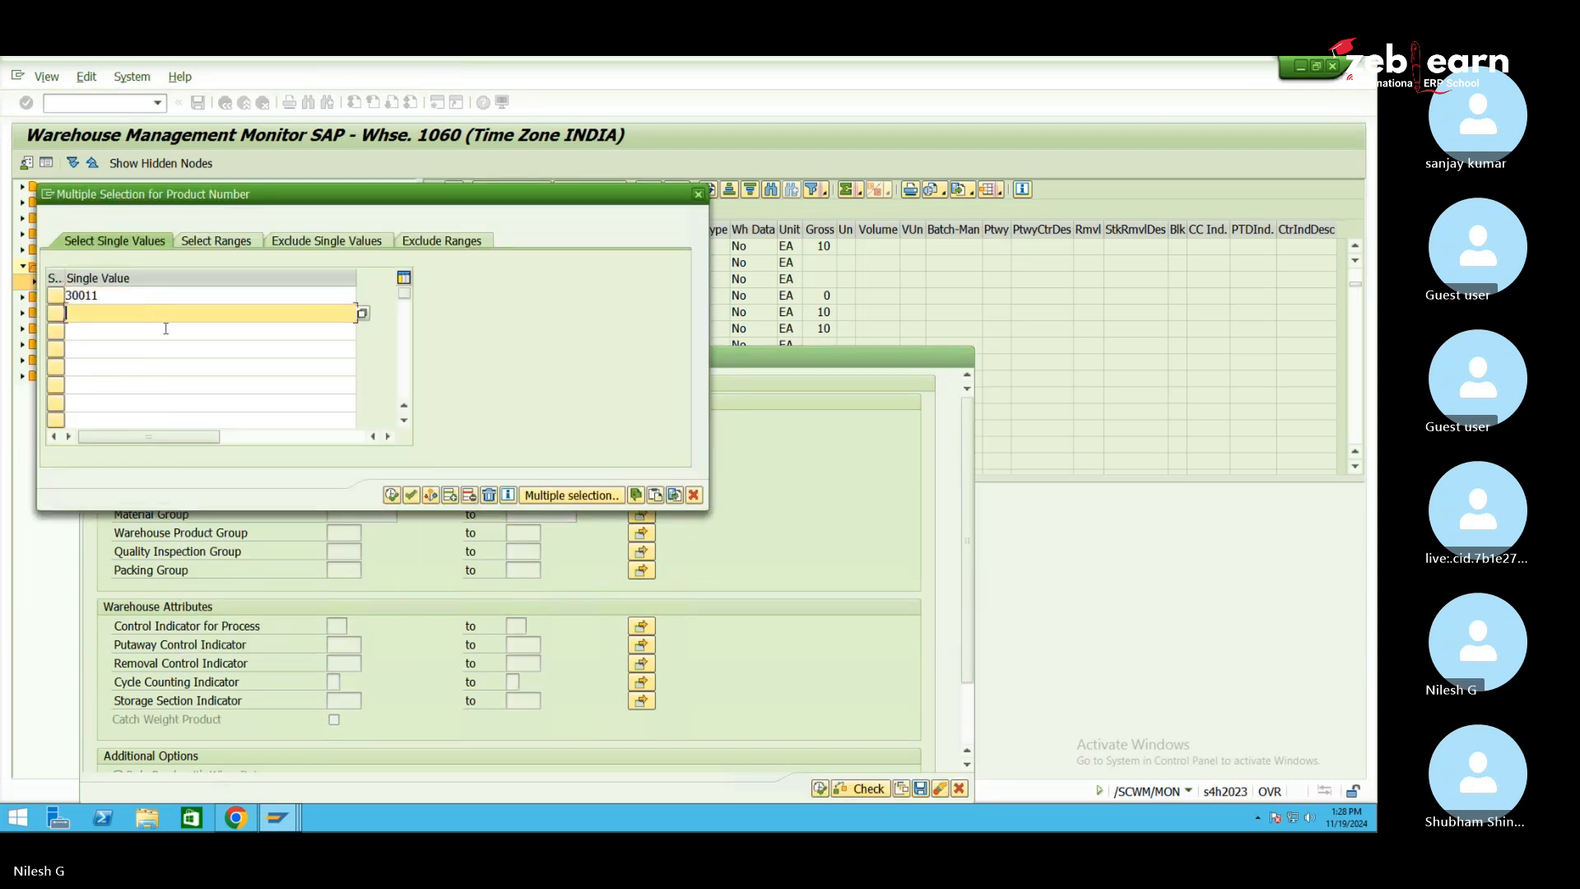
pyautogui.moveTo(280, 819)
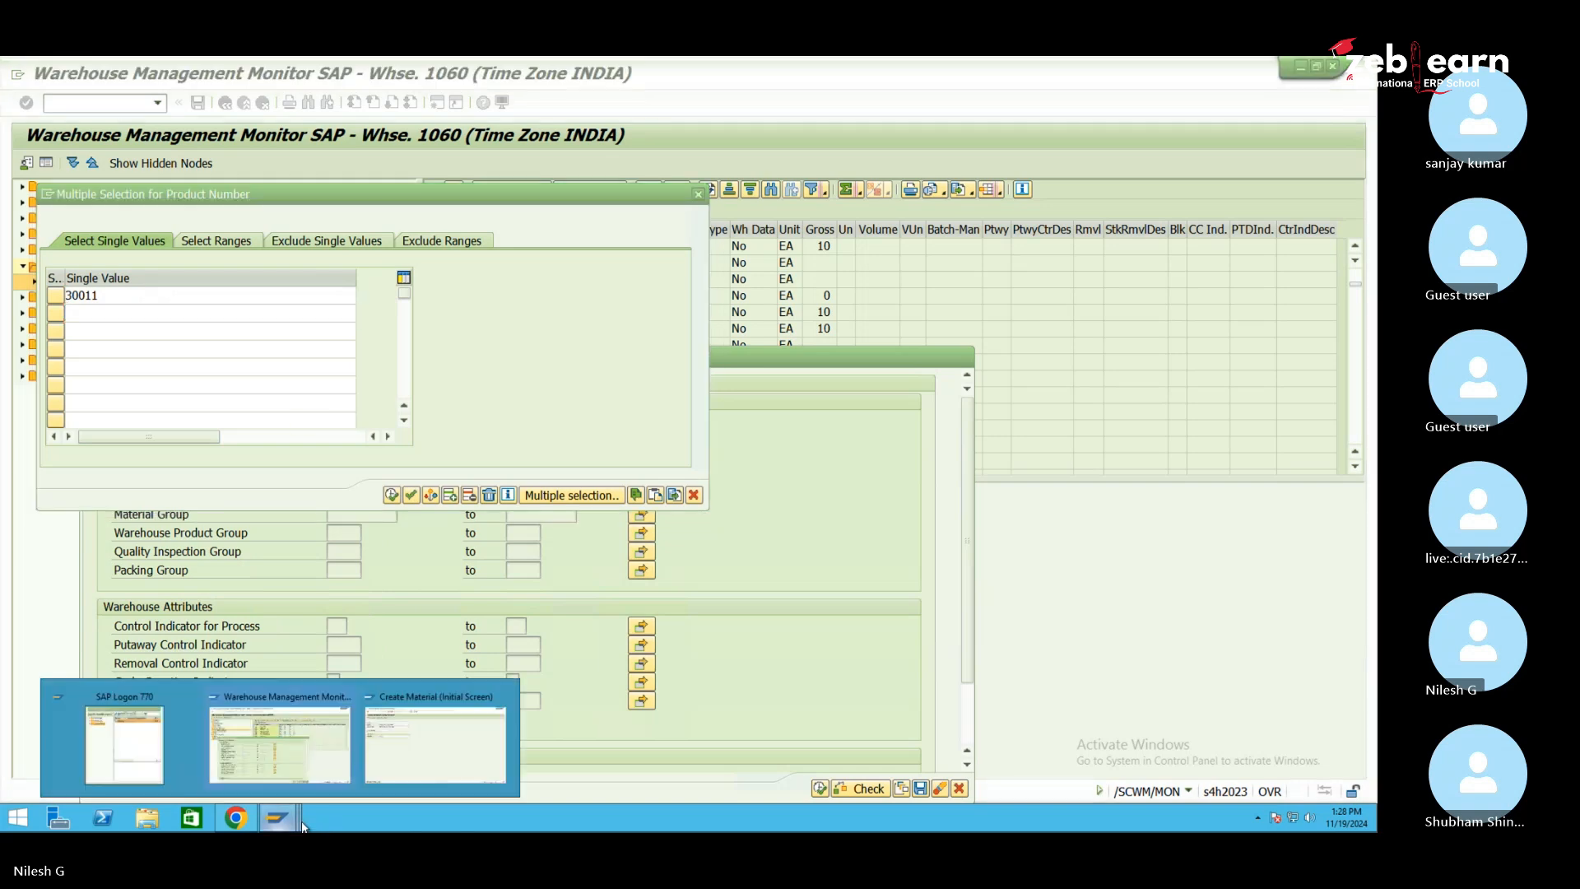
pyautogui.click(409, 766)
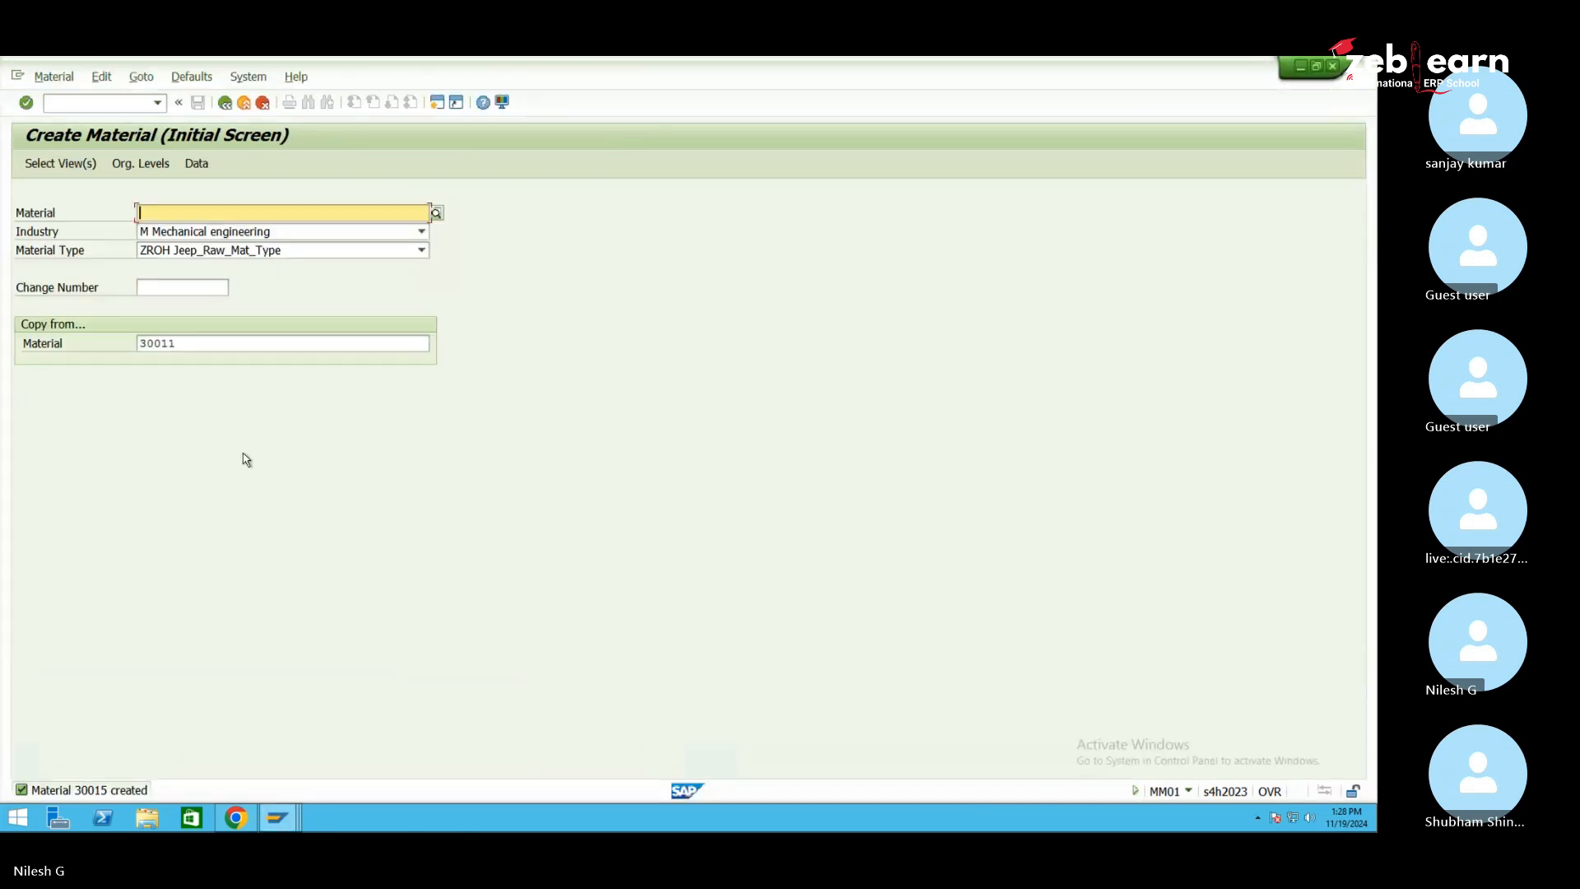
pyautogui.click(280, 820)
pyautogui.click(290, 749)
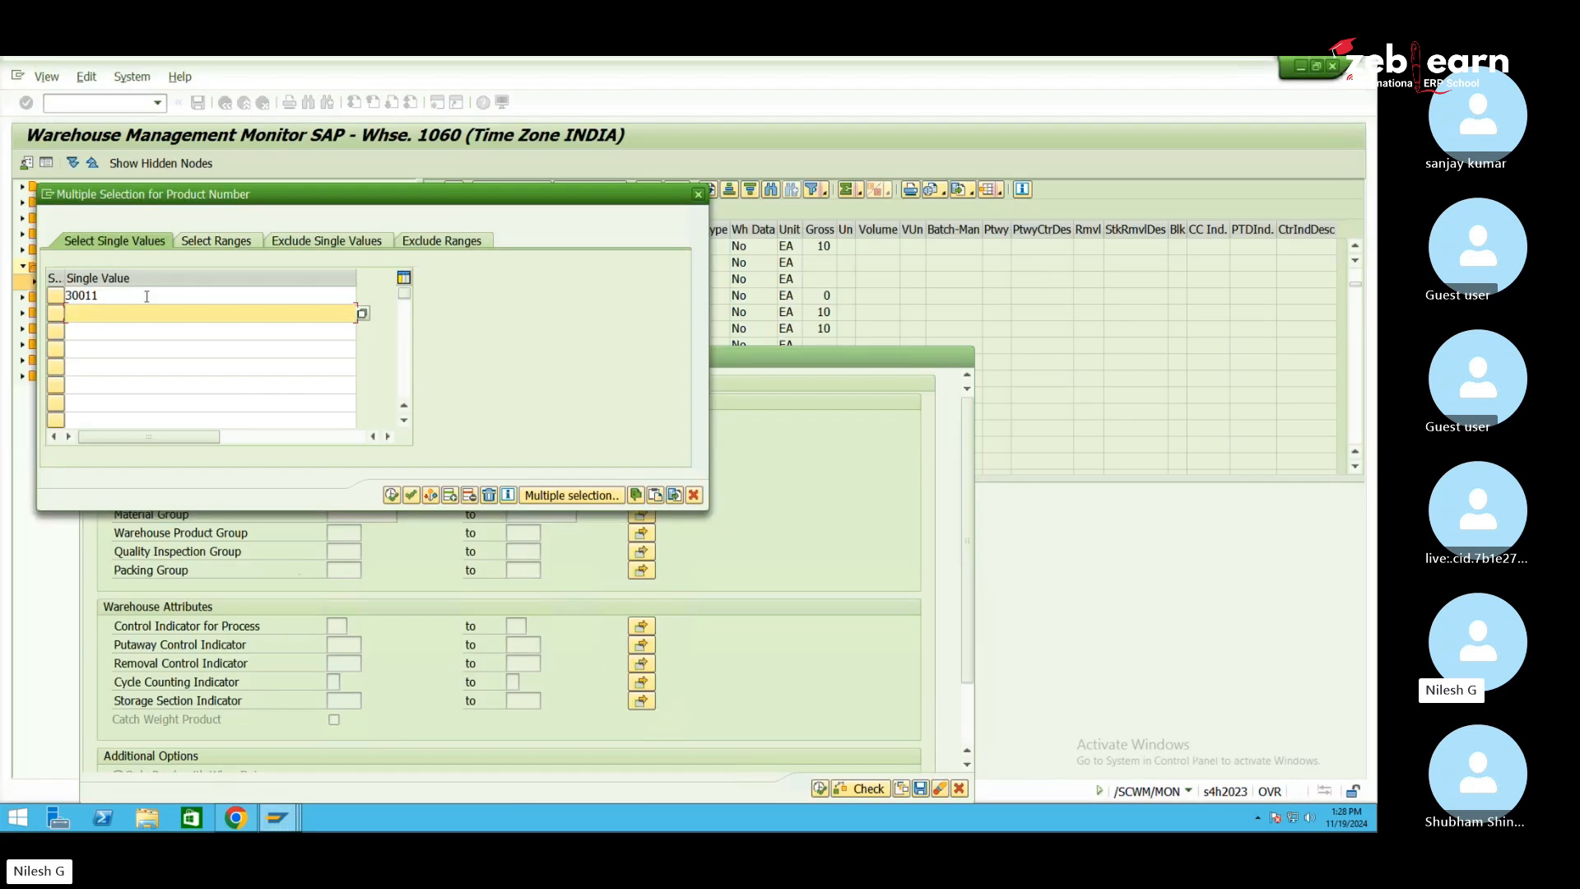
pyautogui.click(87, 316)
pyautogui.click(393, 495)
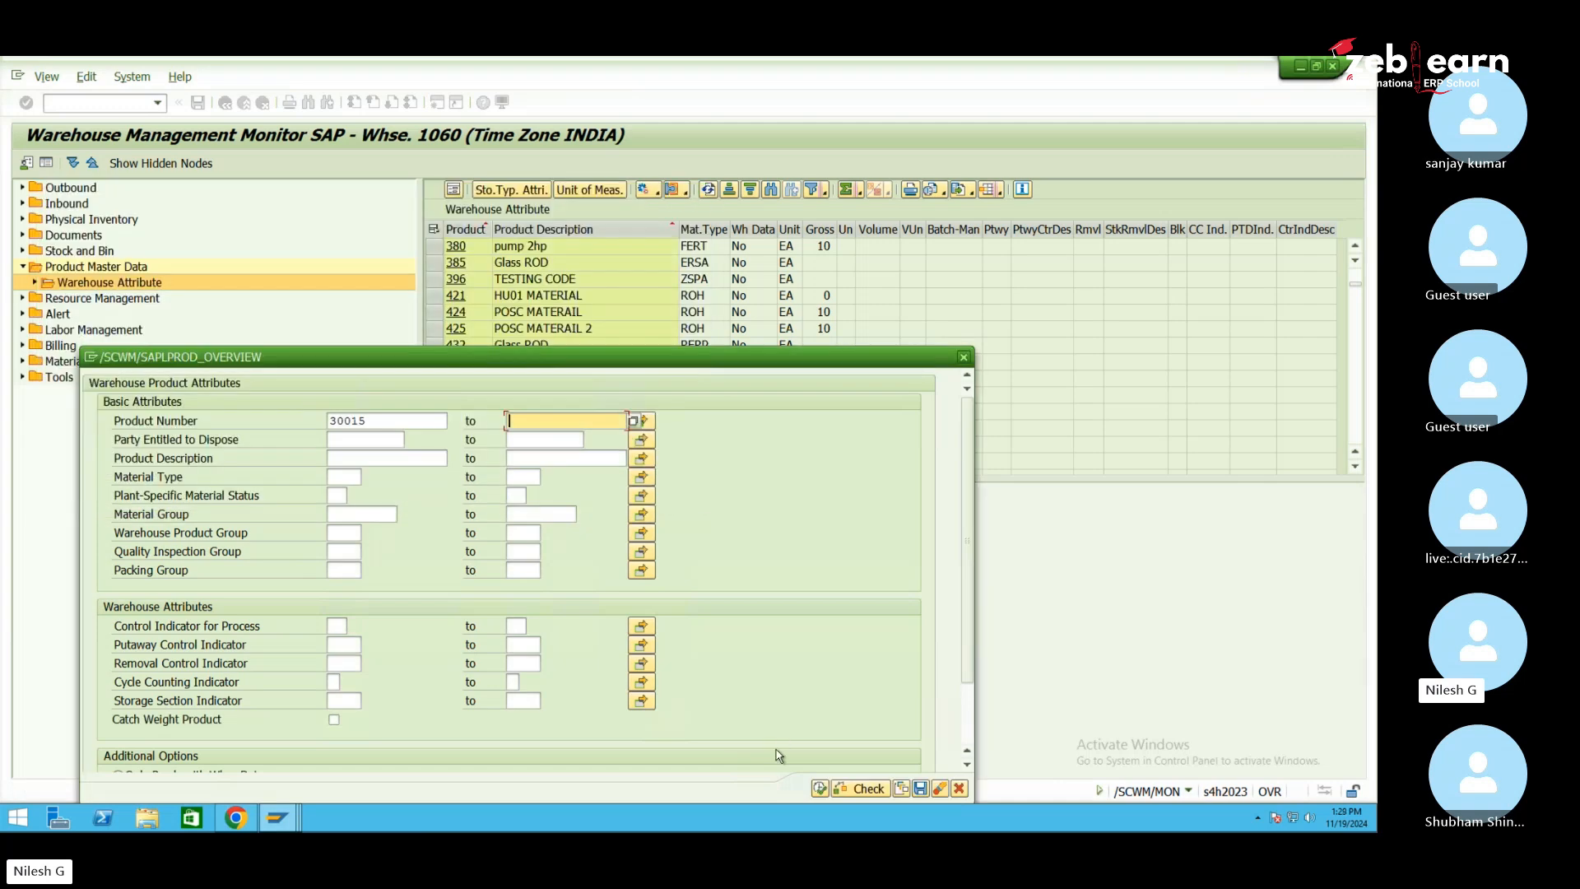
pyautogui.click(819, 789)
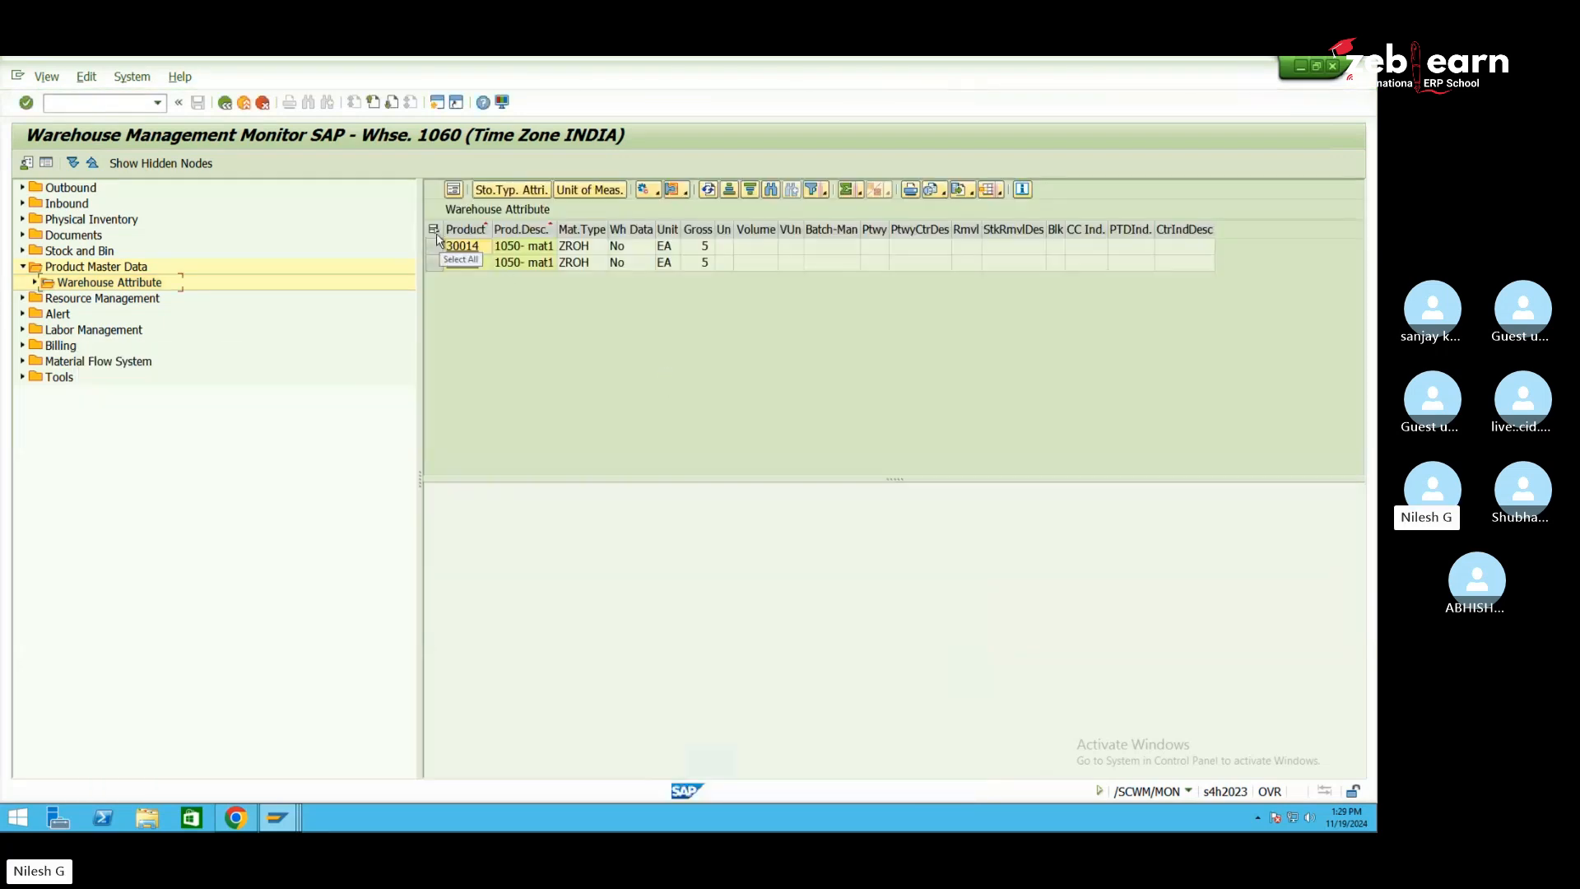
# Mass-create empty warehouse data for products 30014 and 30015, saving unchanged and confirming Continue and Yes
pyautogui.click(435, 232)
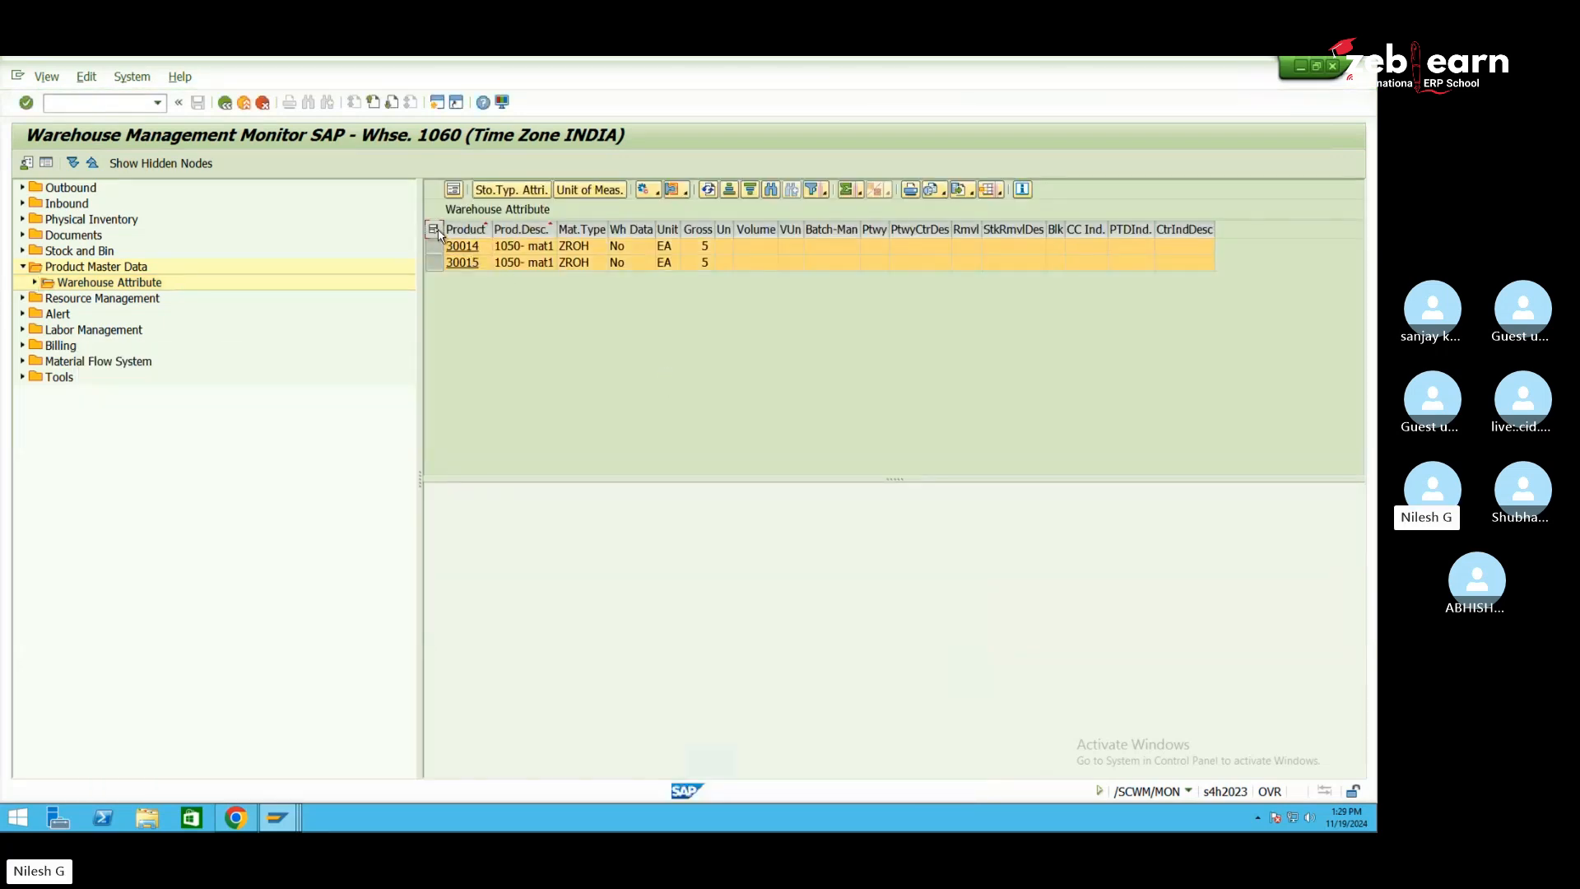
pyautogui.click(659, 192)
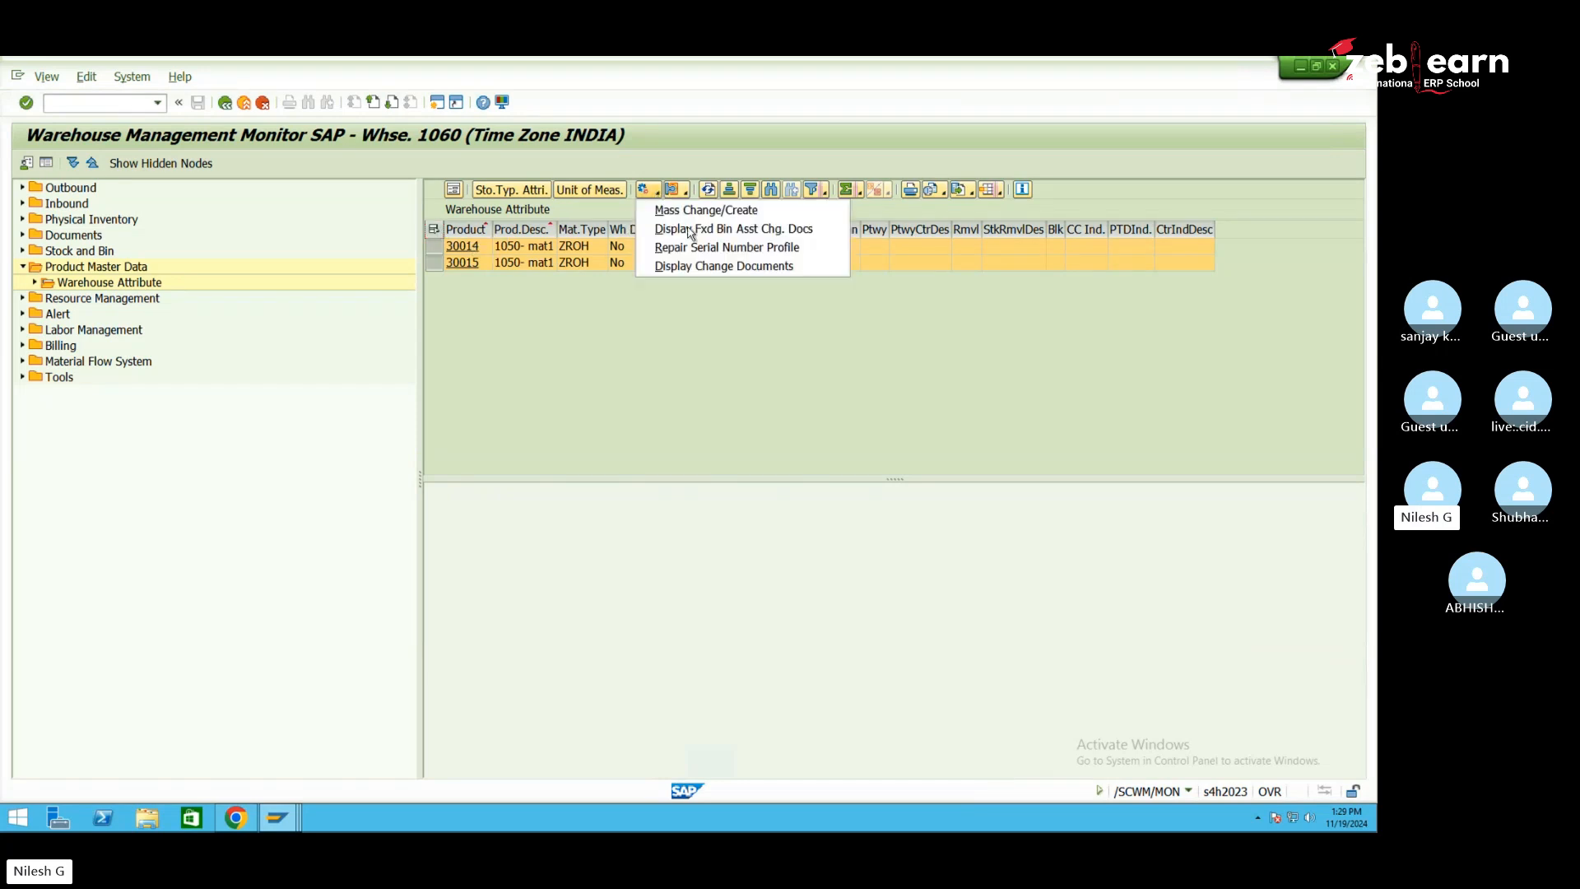
pyautogui.click(735, 212)
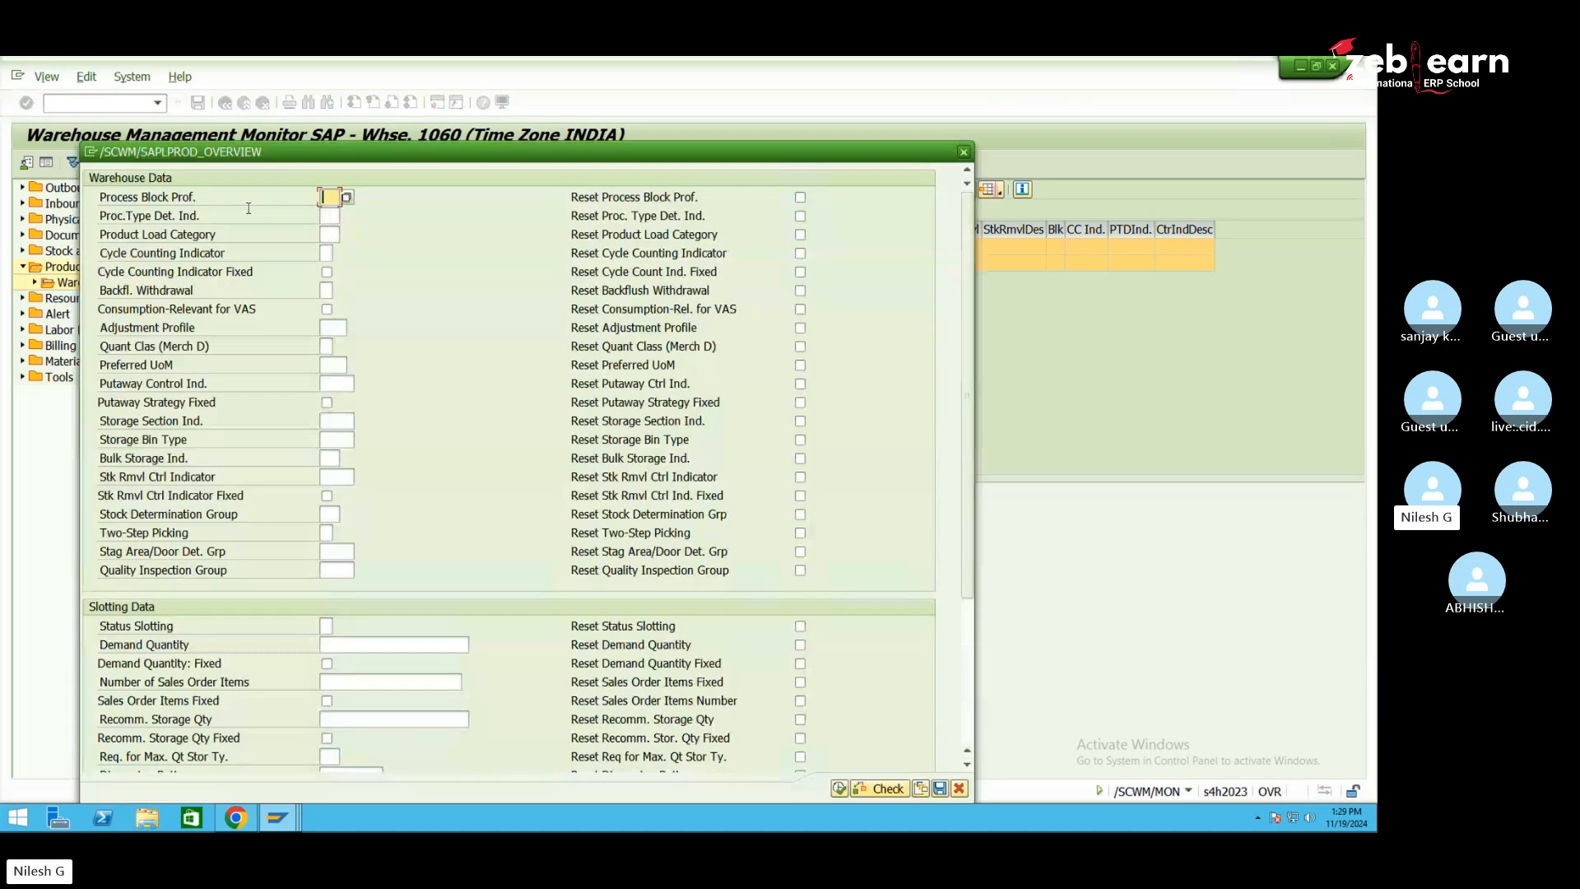
pyautogui.moveTo(328, 156); pyautogui.dragTo(353, 122)
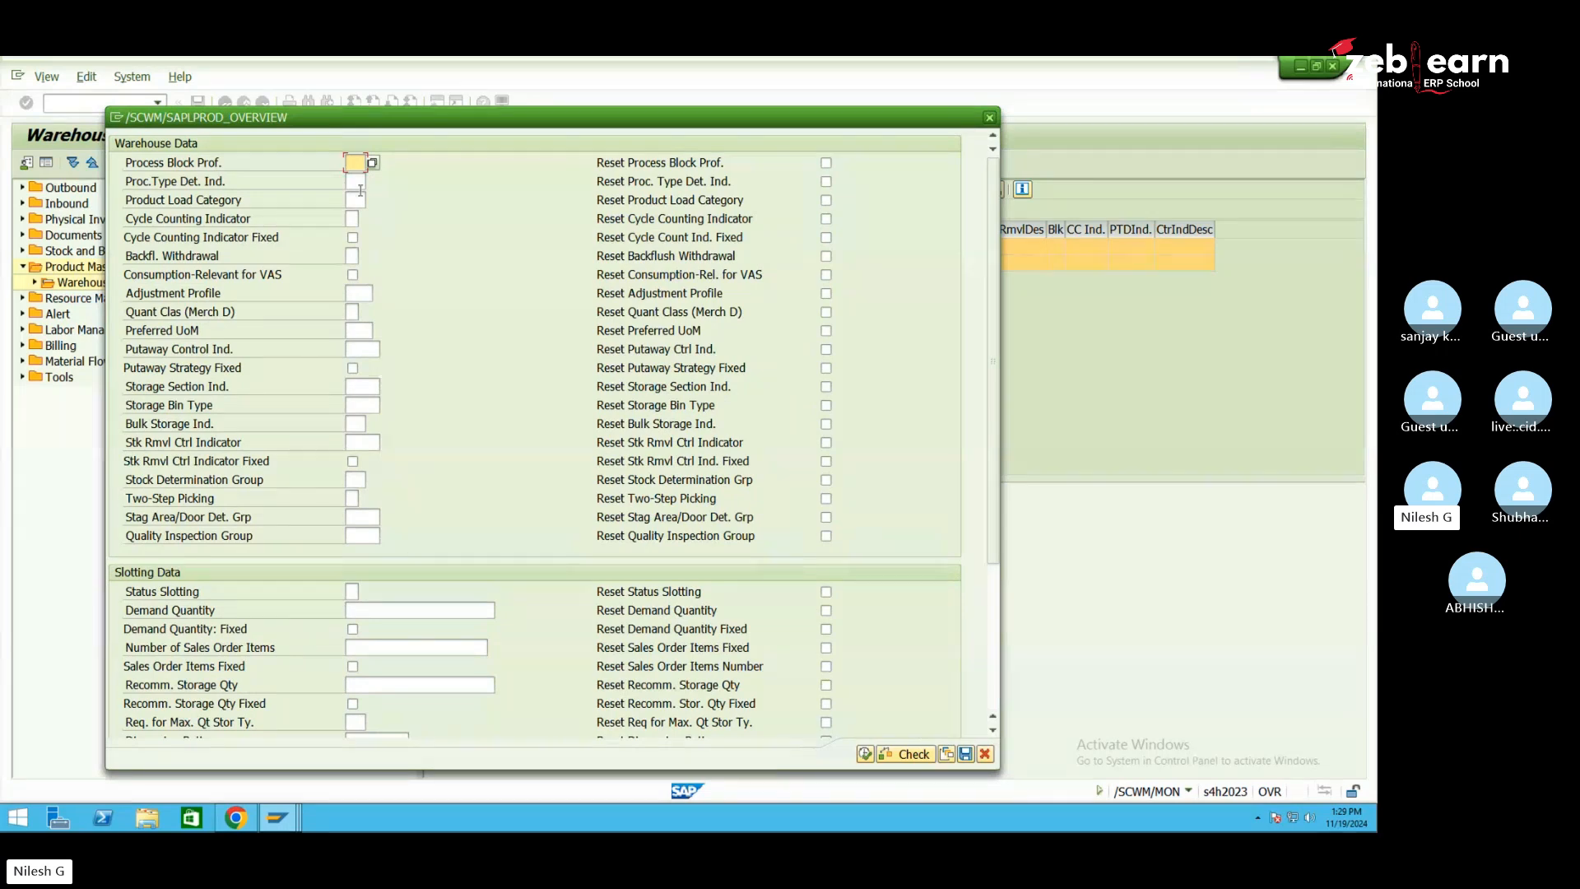
pyautogui.click(866, 756)
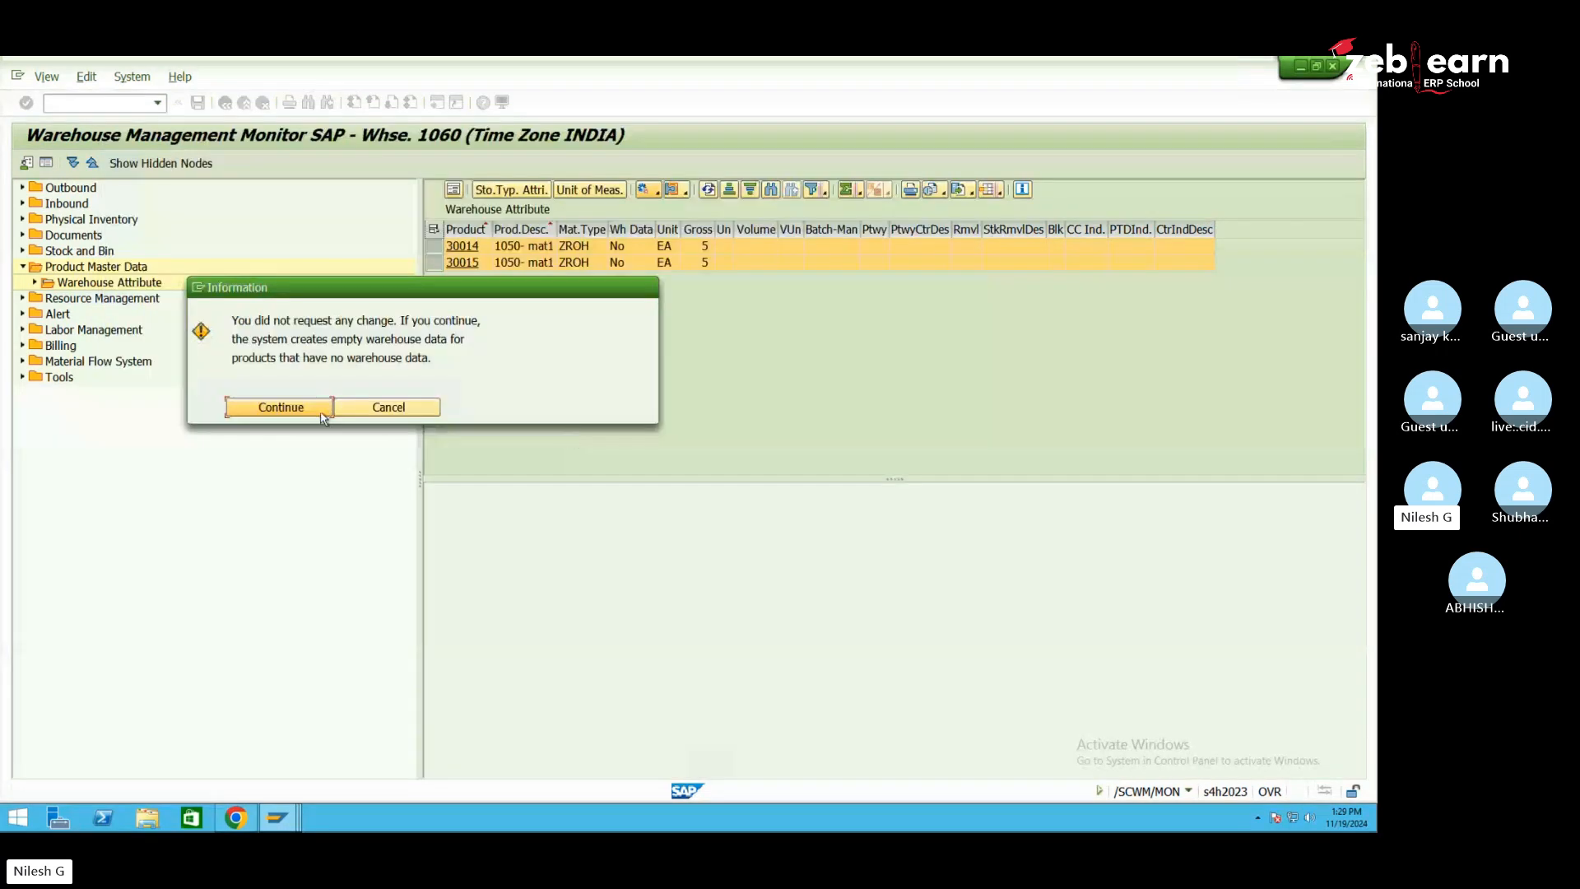
pyautogui.click(283, 413)
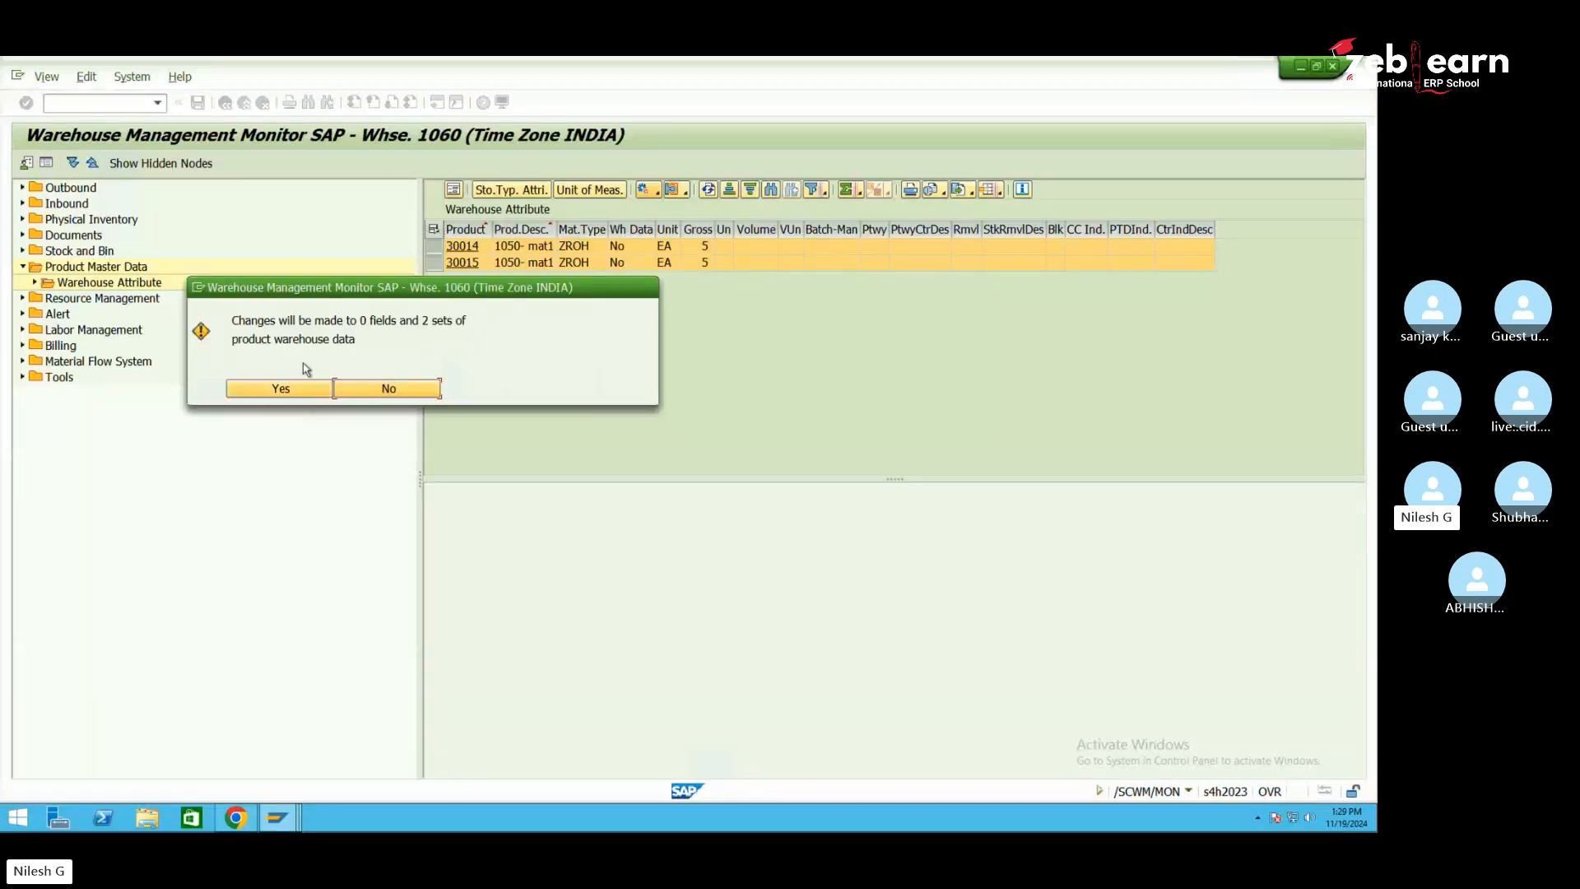
pyautogui.click(282, 388)
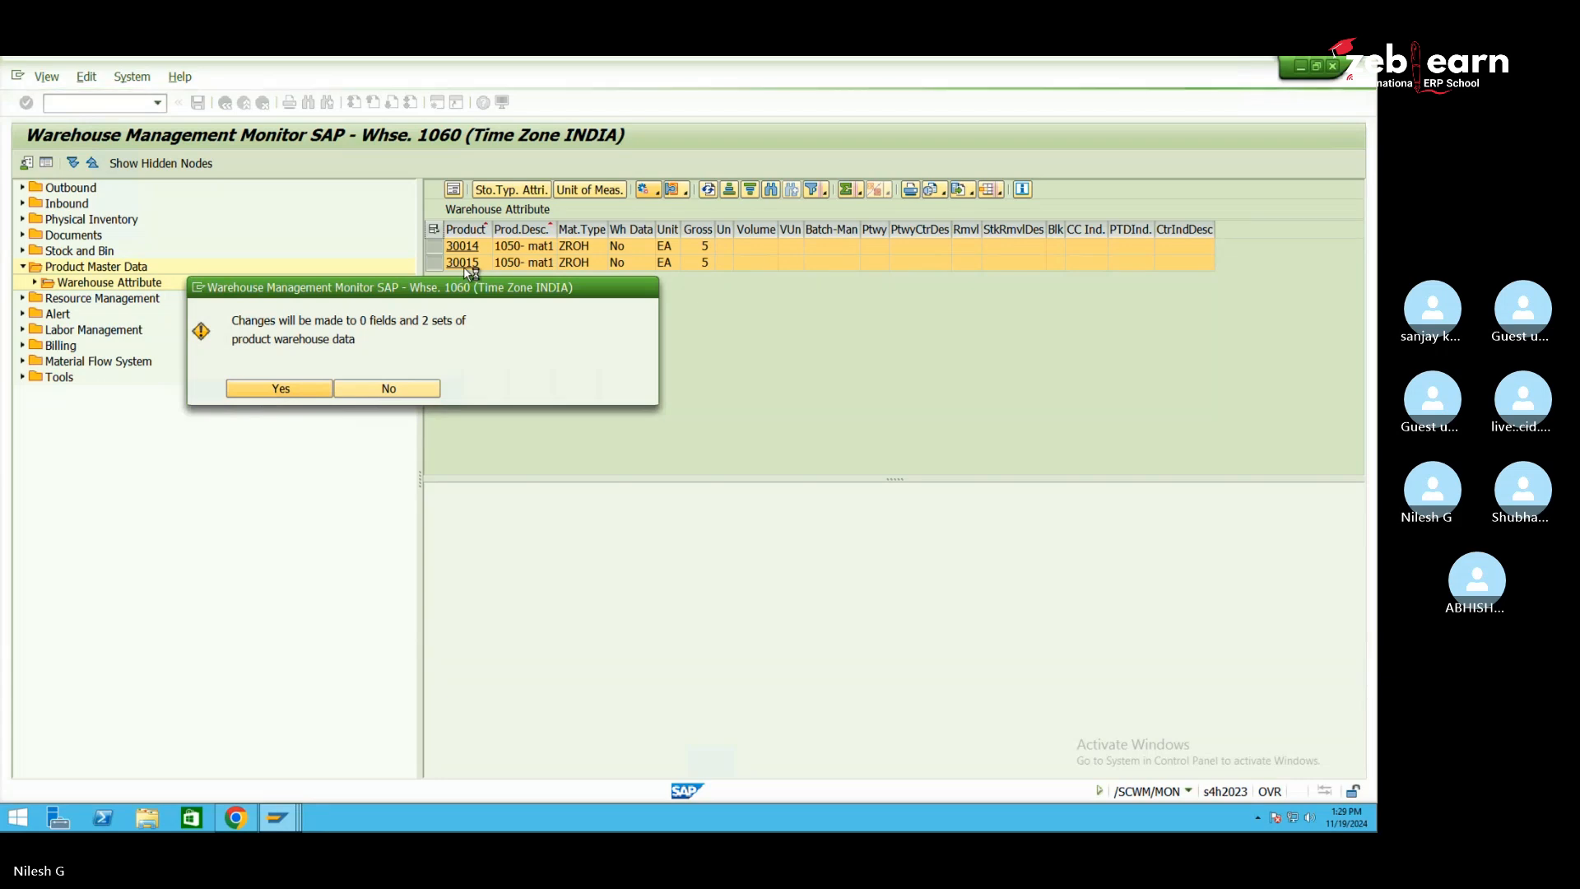
pyautogui.press('Return')
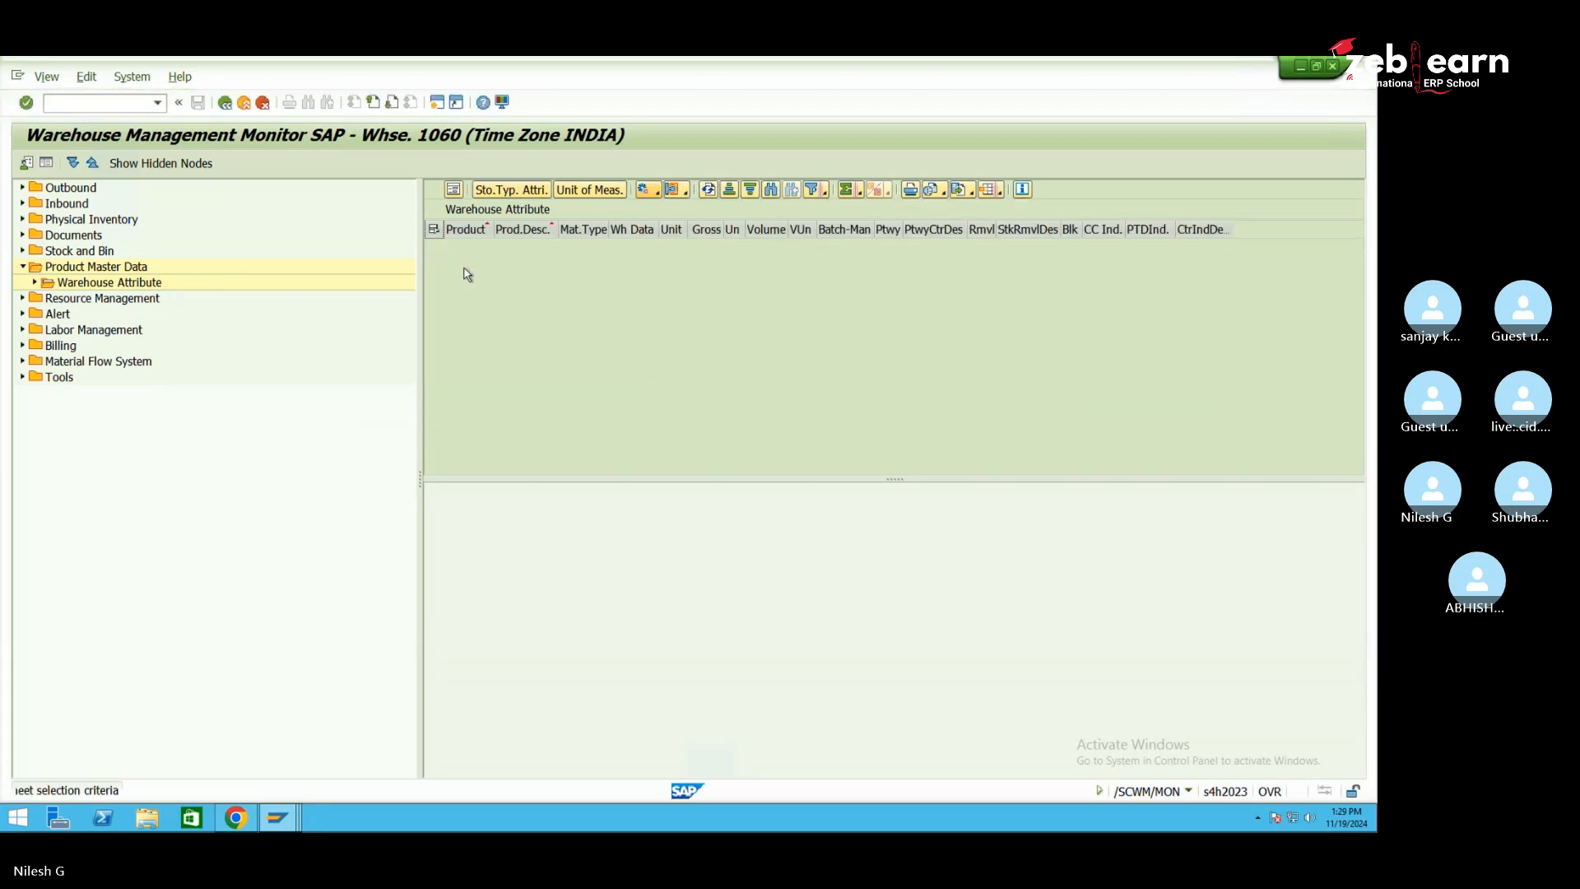
# Remove 30015 and 30014 from the product filter and rerun the selection, accepting the warning
pyautogui.doubleClick(113, 285)
pyautogui.moveTo(298, 368); pyautogui.dragTo(329, 310)
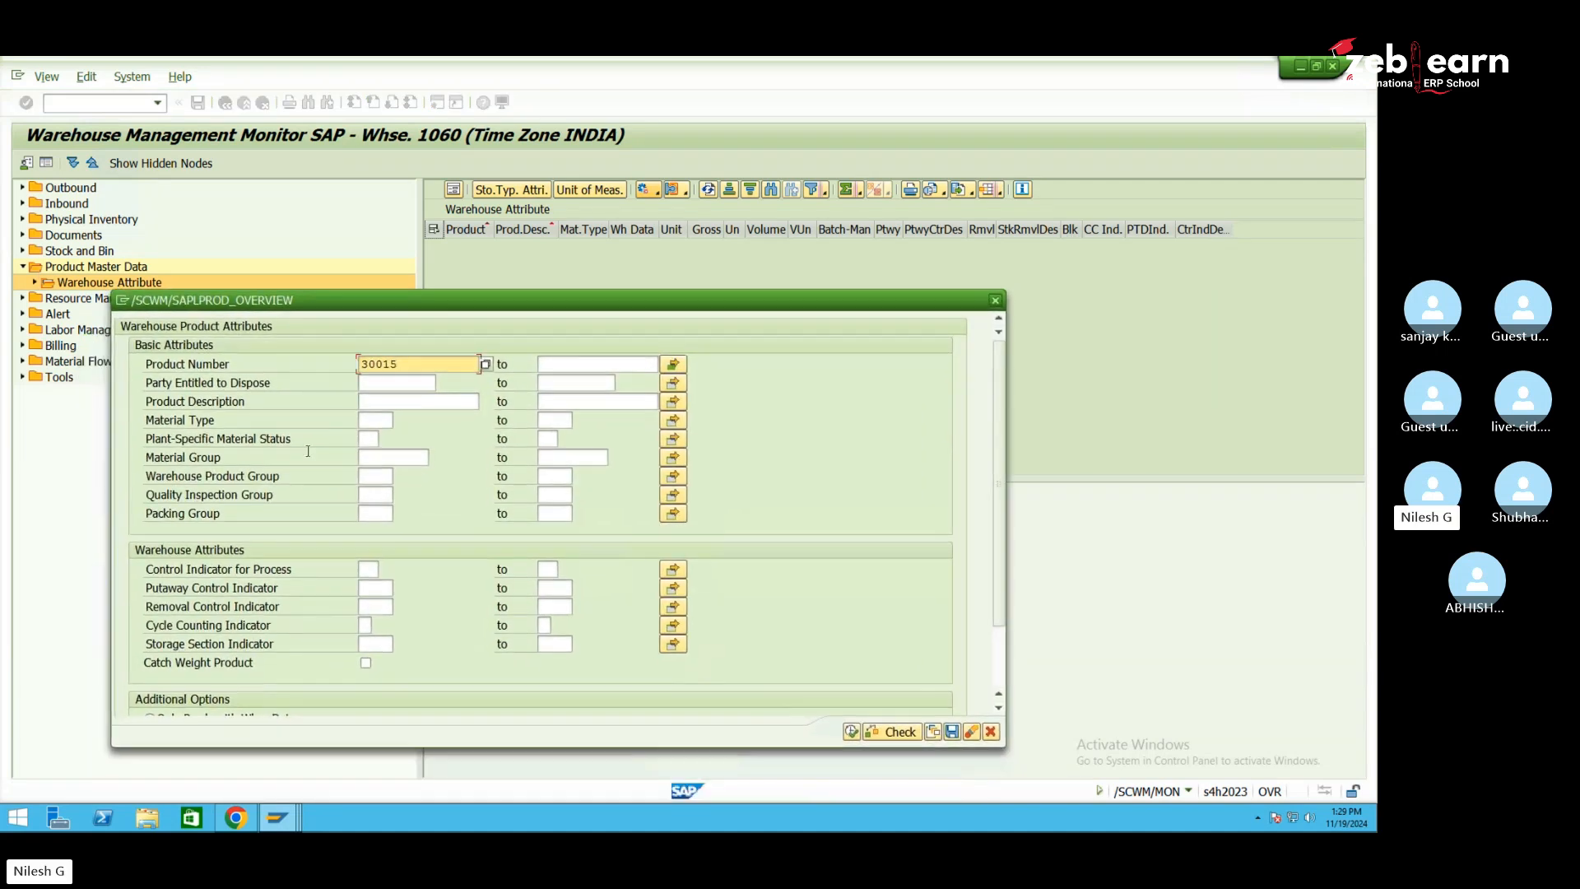
pyautogui.scroll(-3, 247, 617)
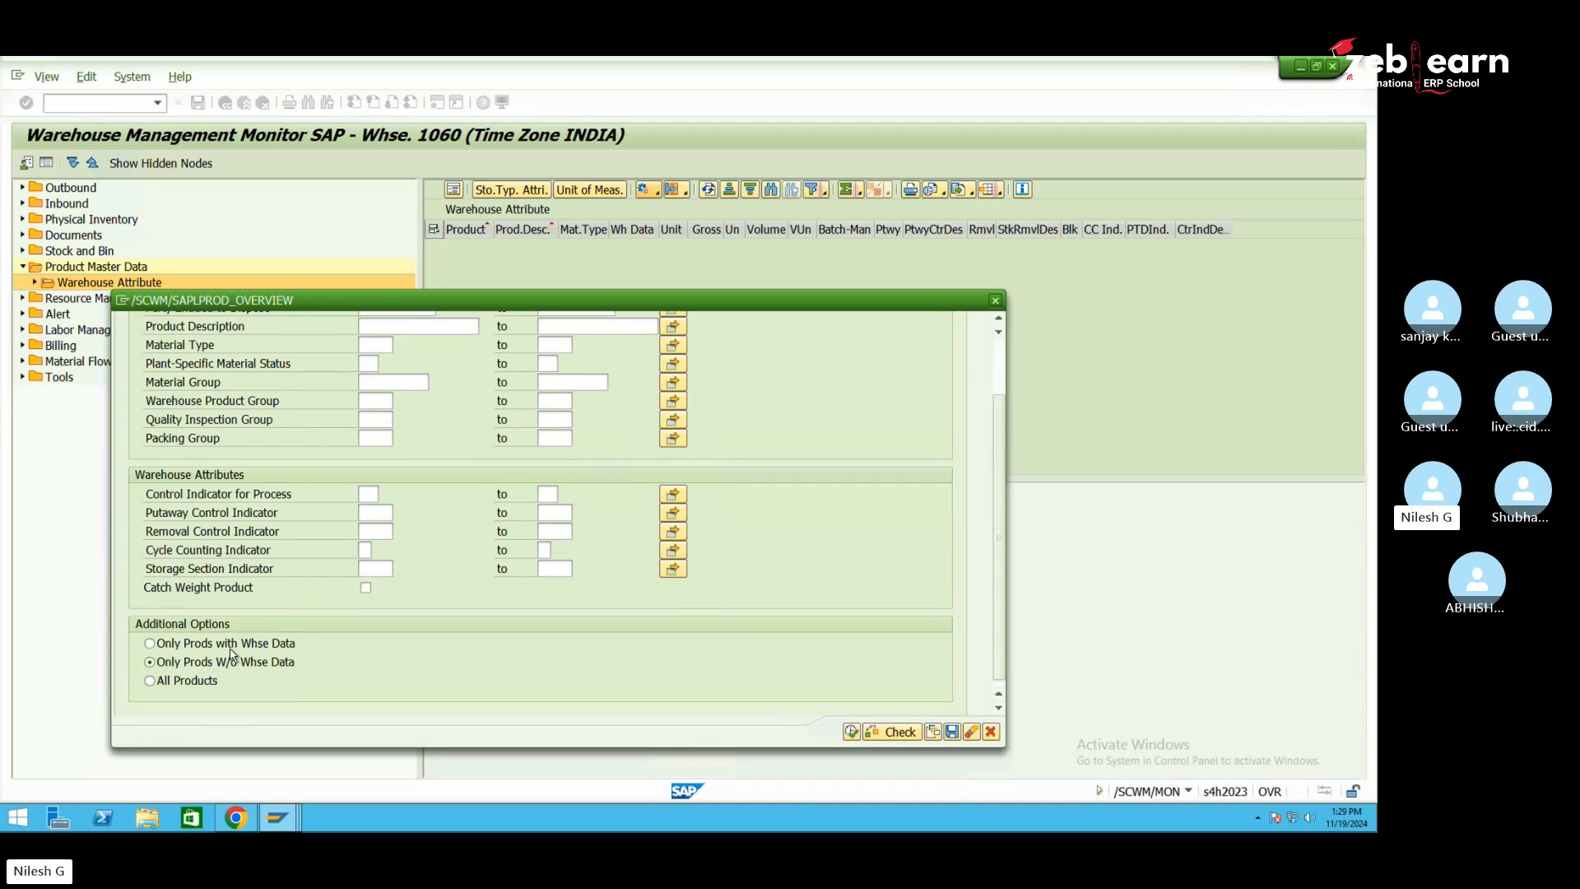
pyautogui.scroll(3, 401, 552)
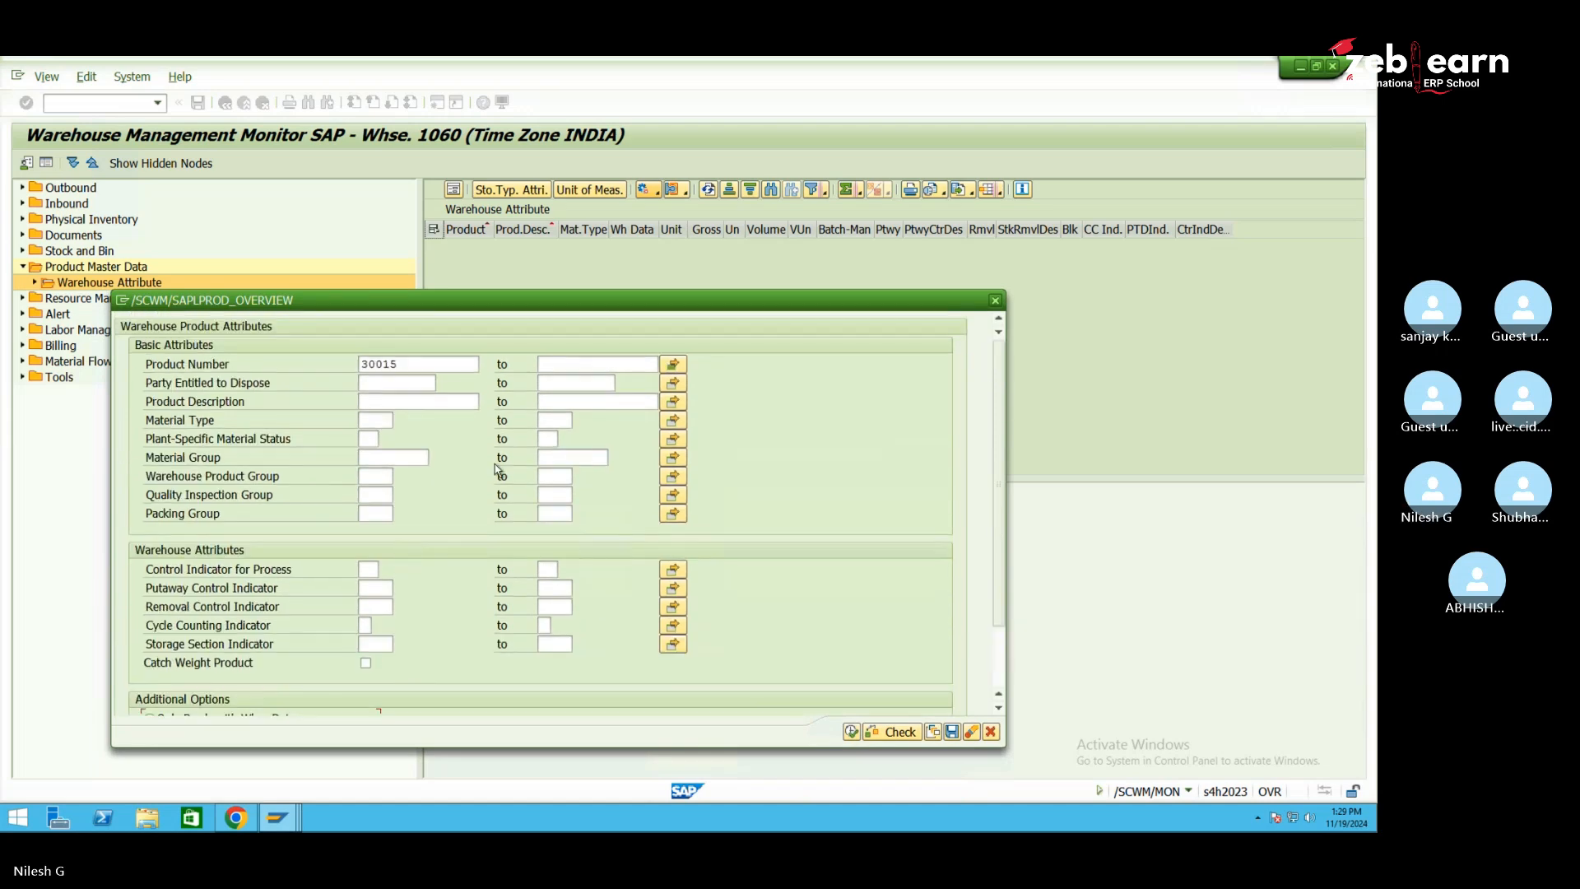
pyautogui.click(672, 367)
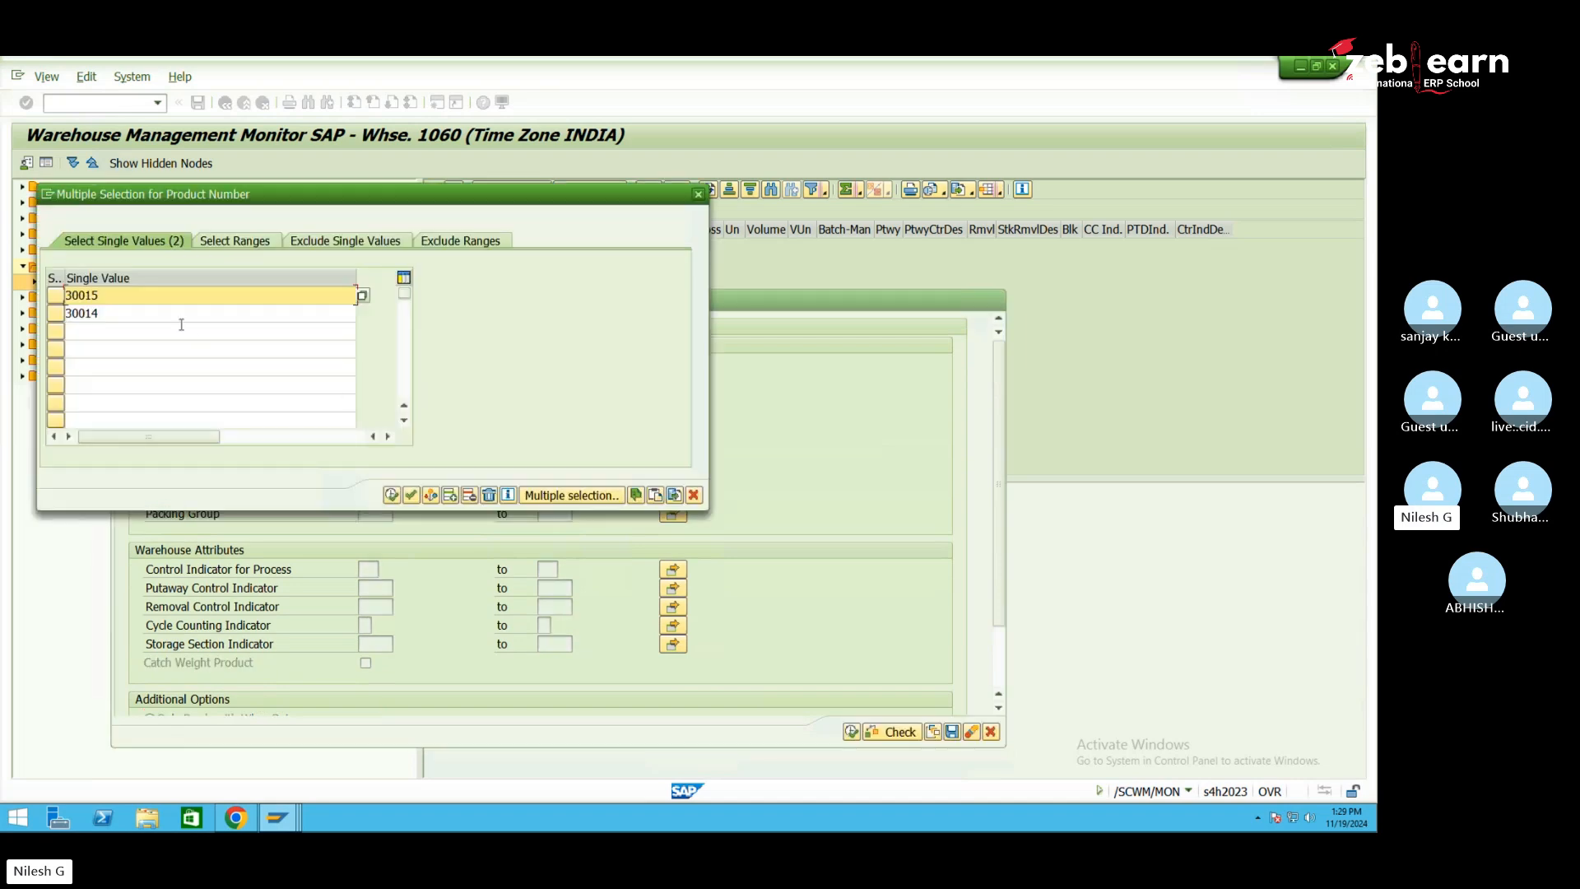
pyautogui.click(489, 494)
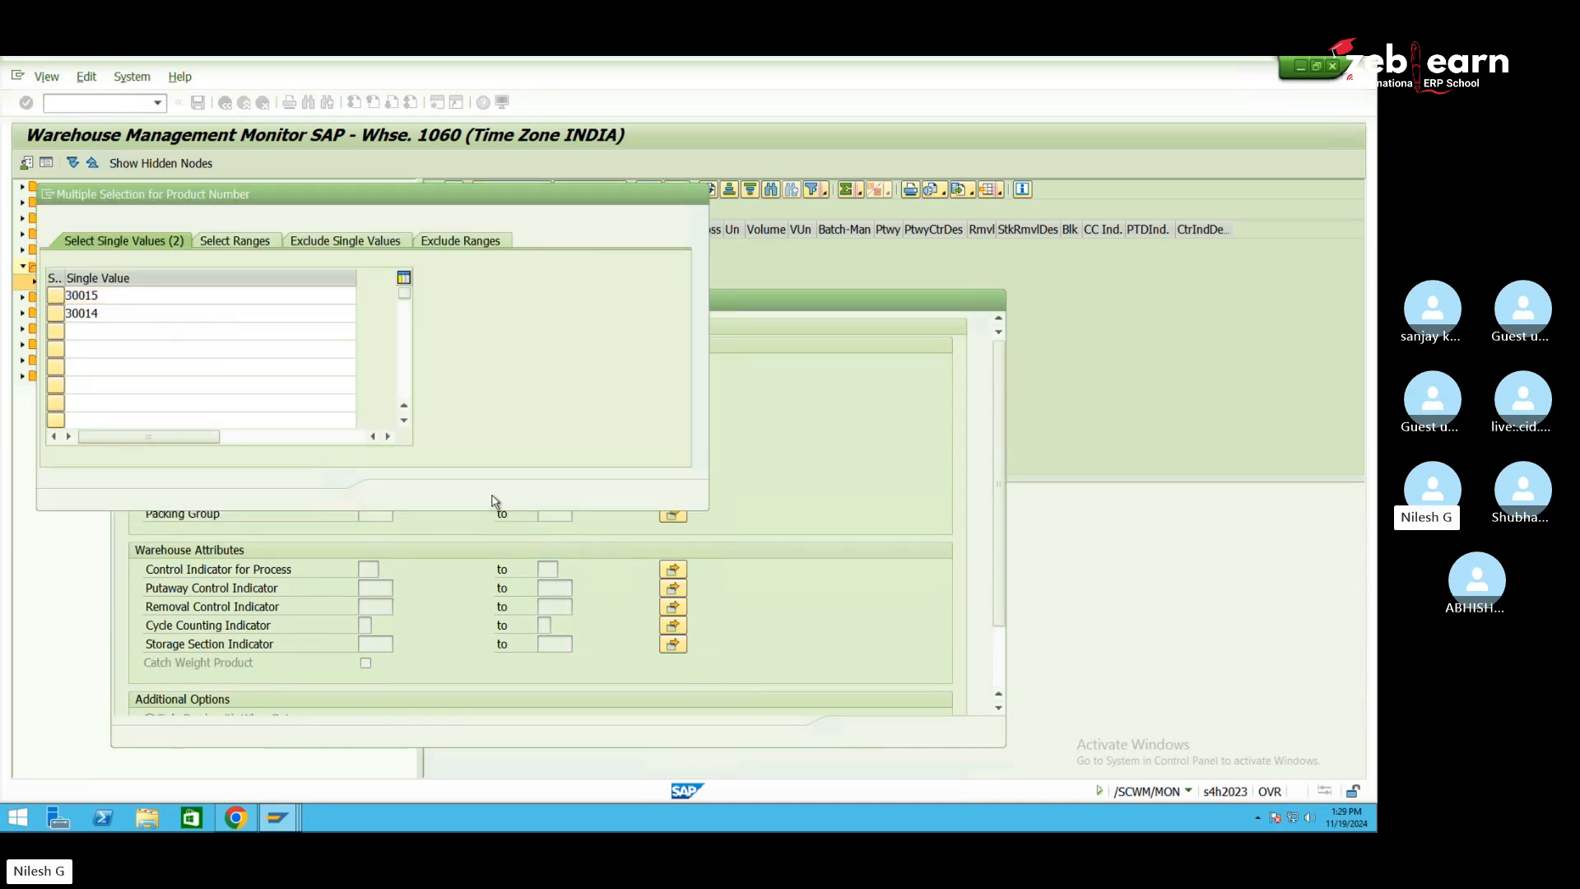
pyautogui.click(391, 495)
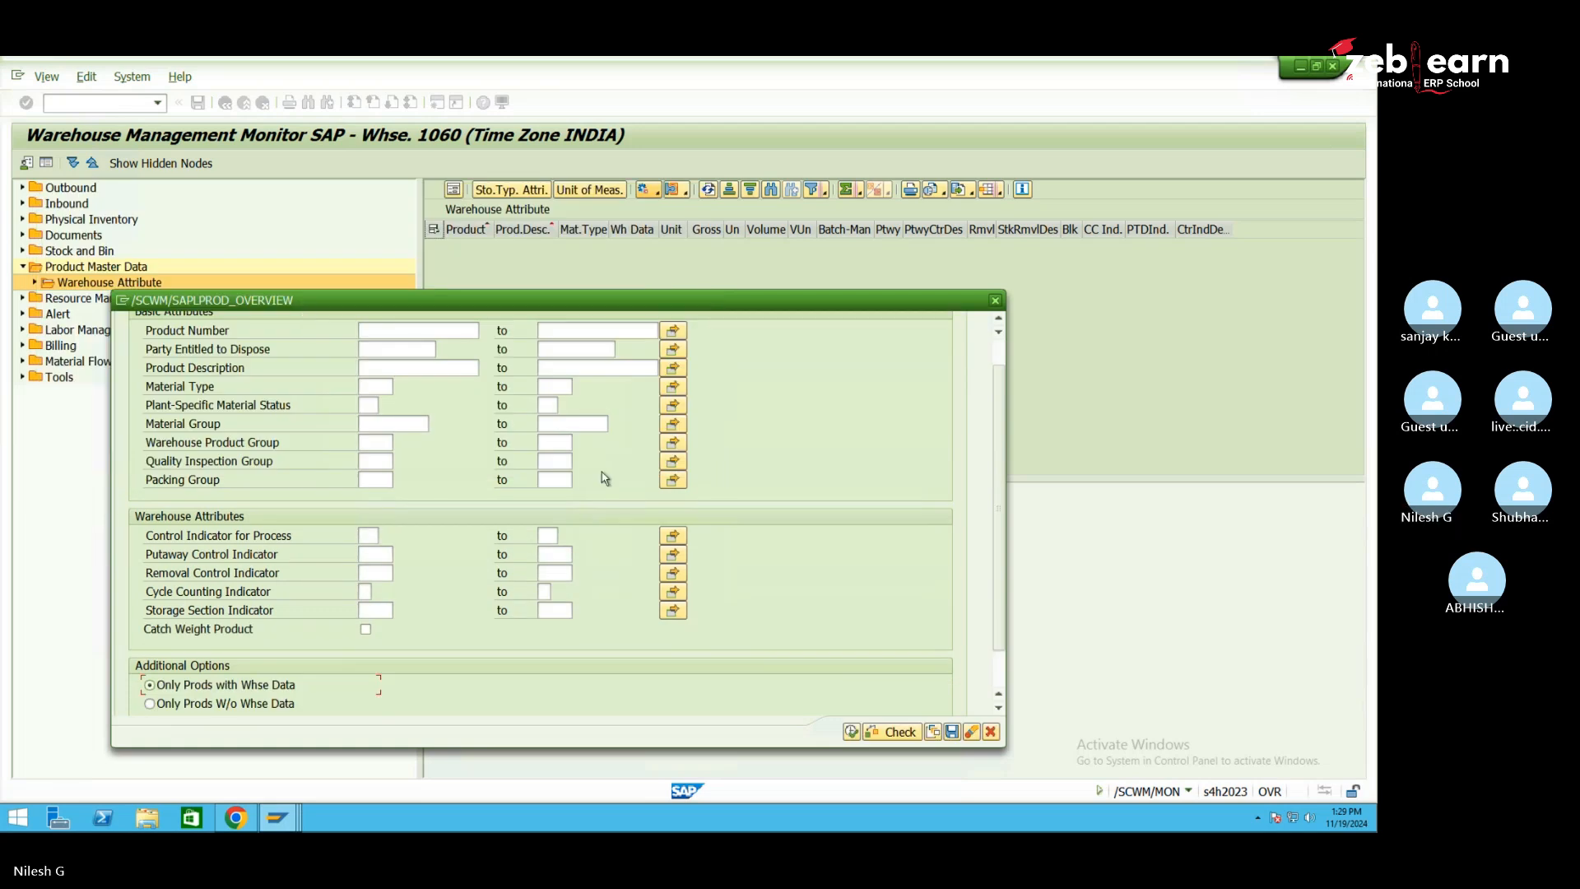
pyautogui.click(852, 732)
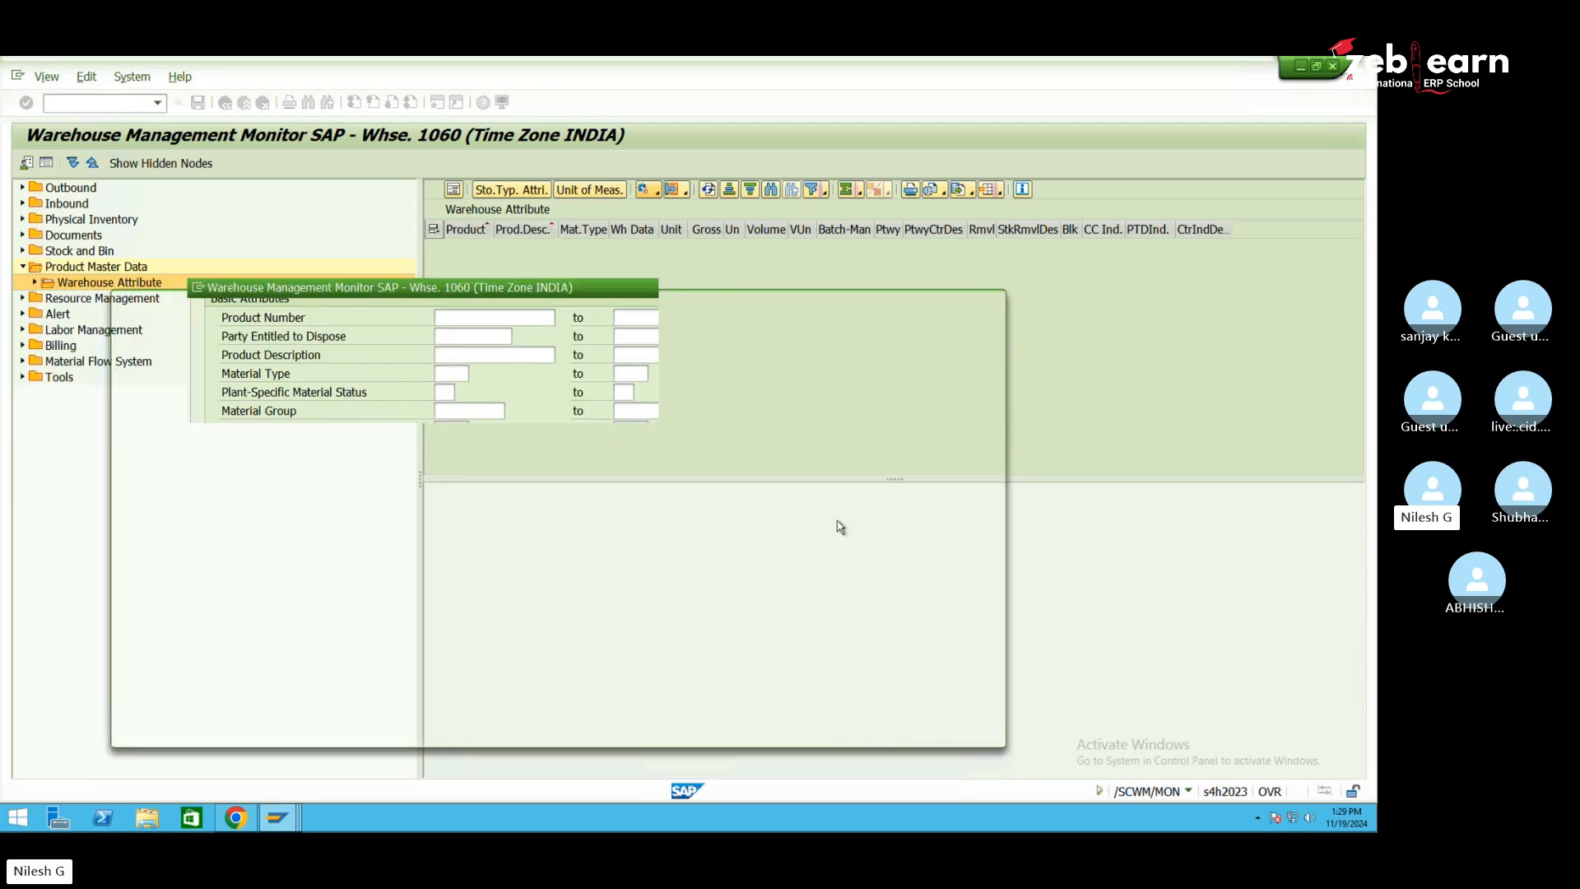
pyautogui.click(310, 407)
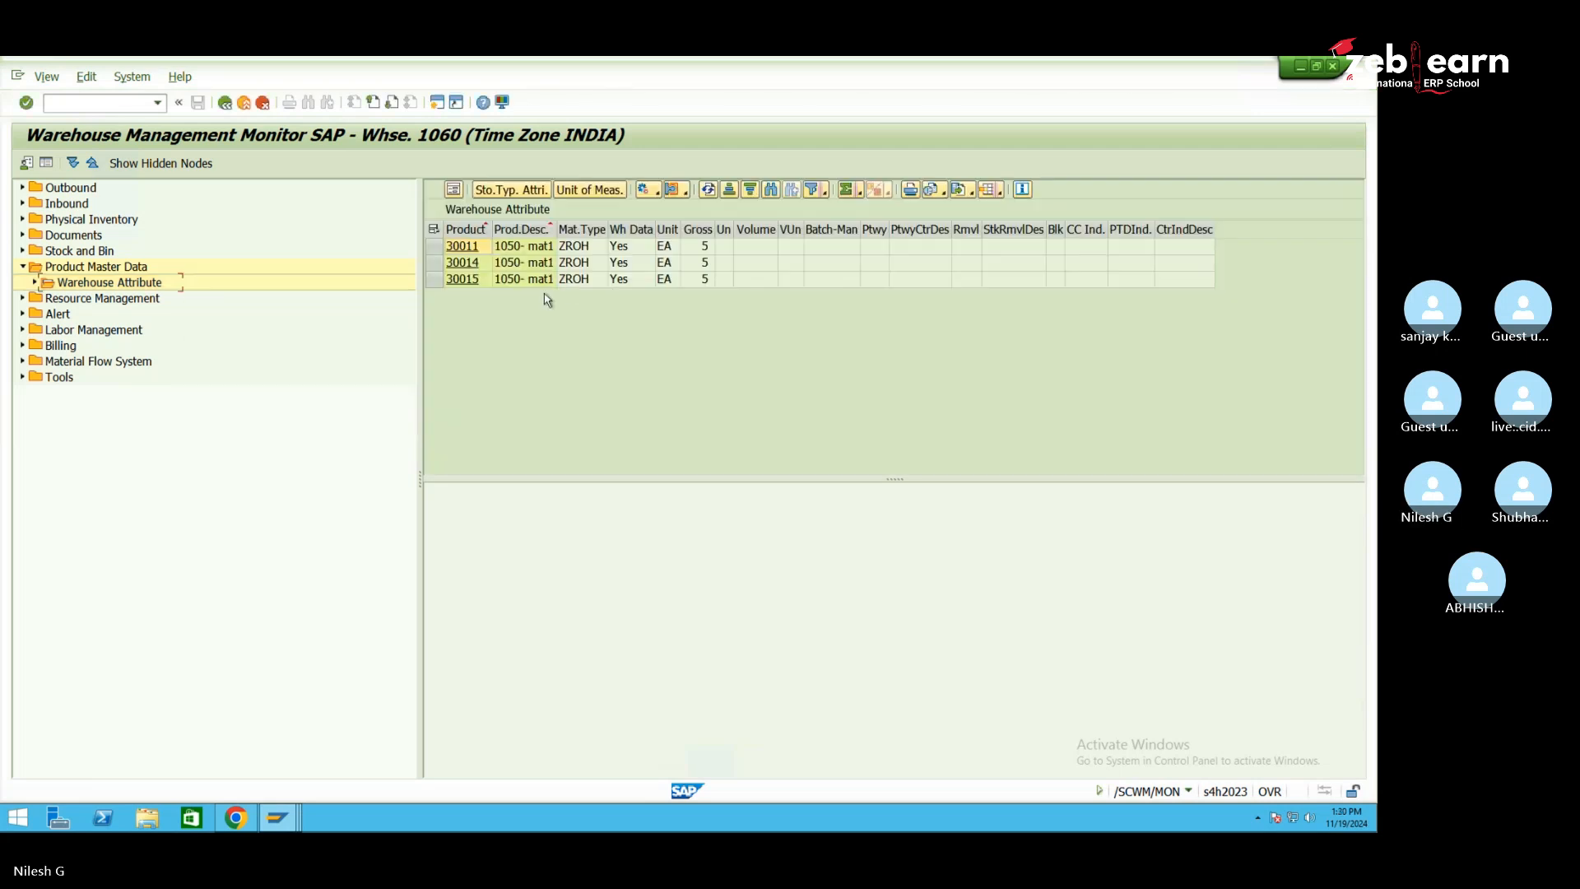
# Select and deselect rows 30014 and 30015, then open product 30014's maintenance in warehouse 1060
pyautogui.moveTo(434, 262); pyautogui.dragTo(433, 282)
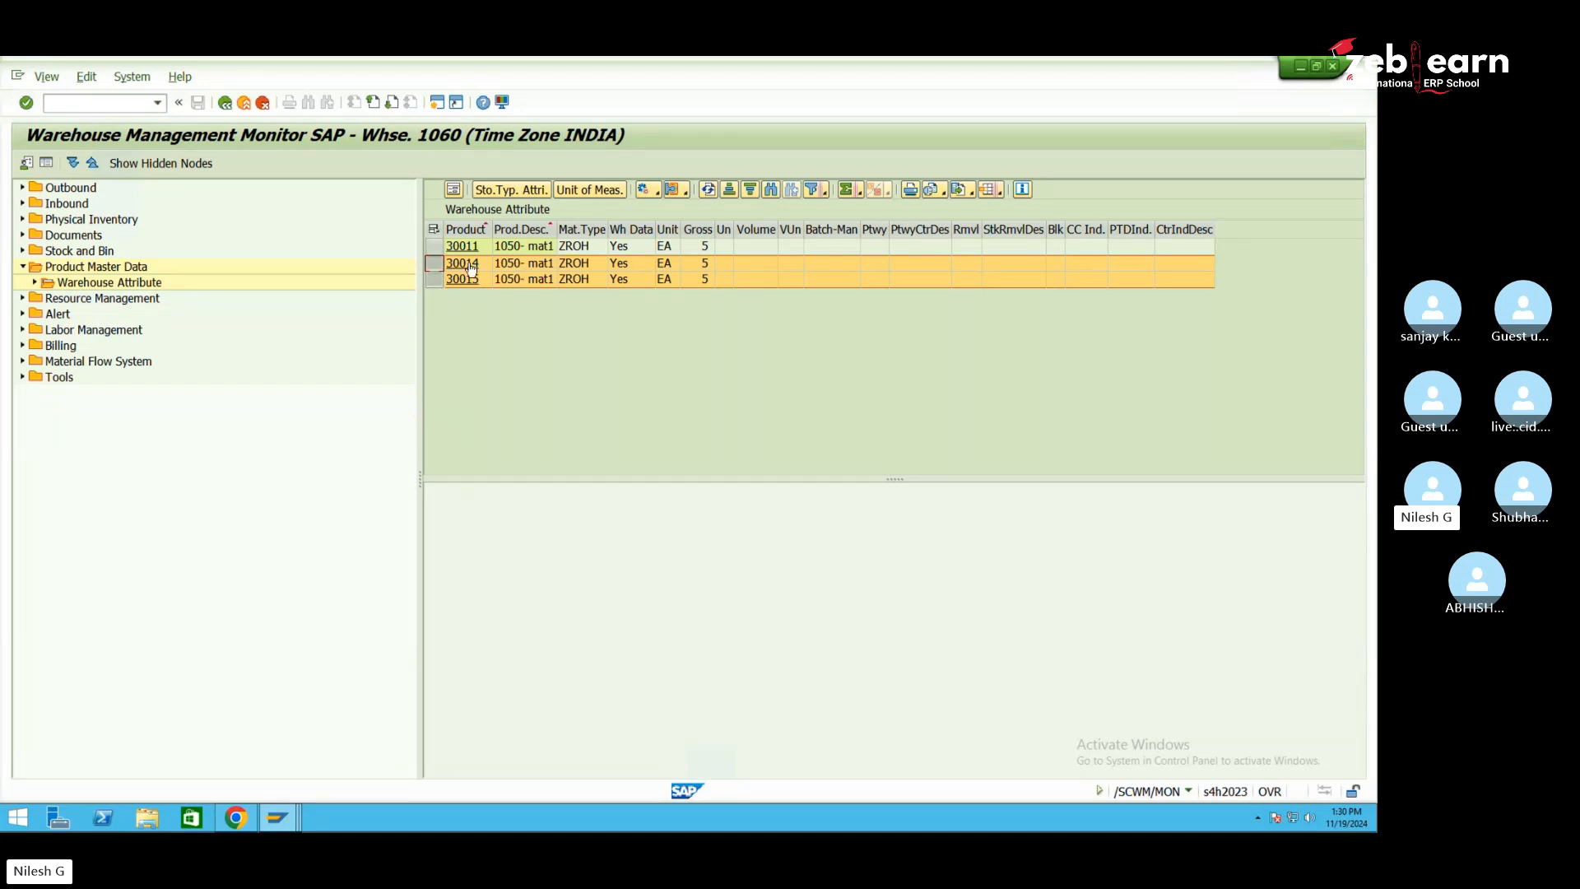
pyautogui.click(470, 267)
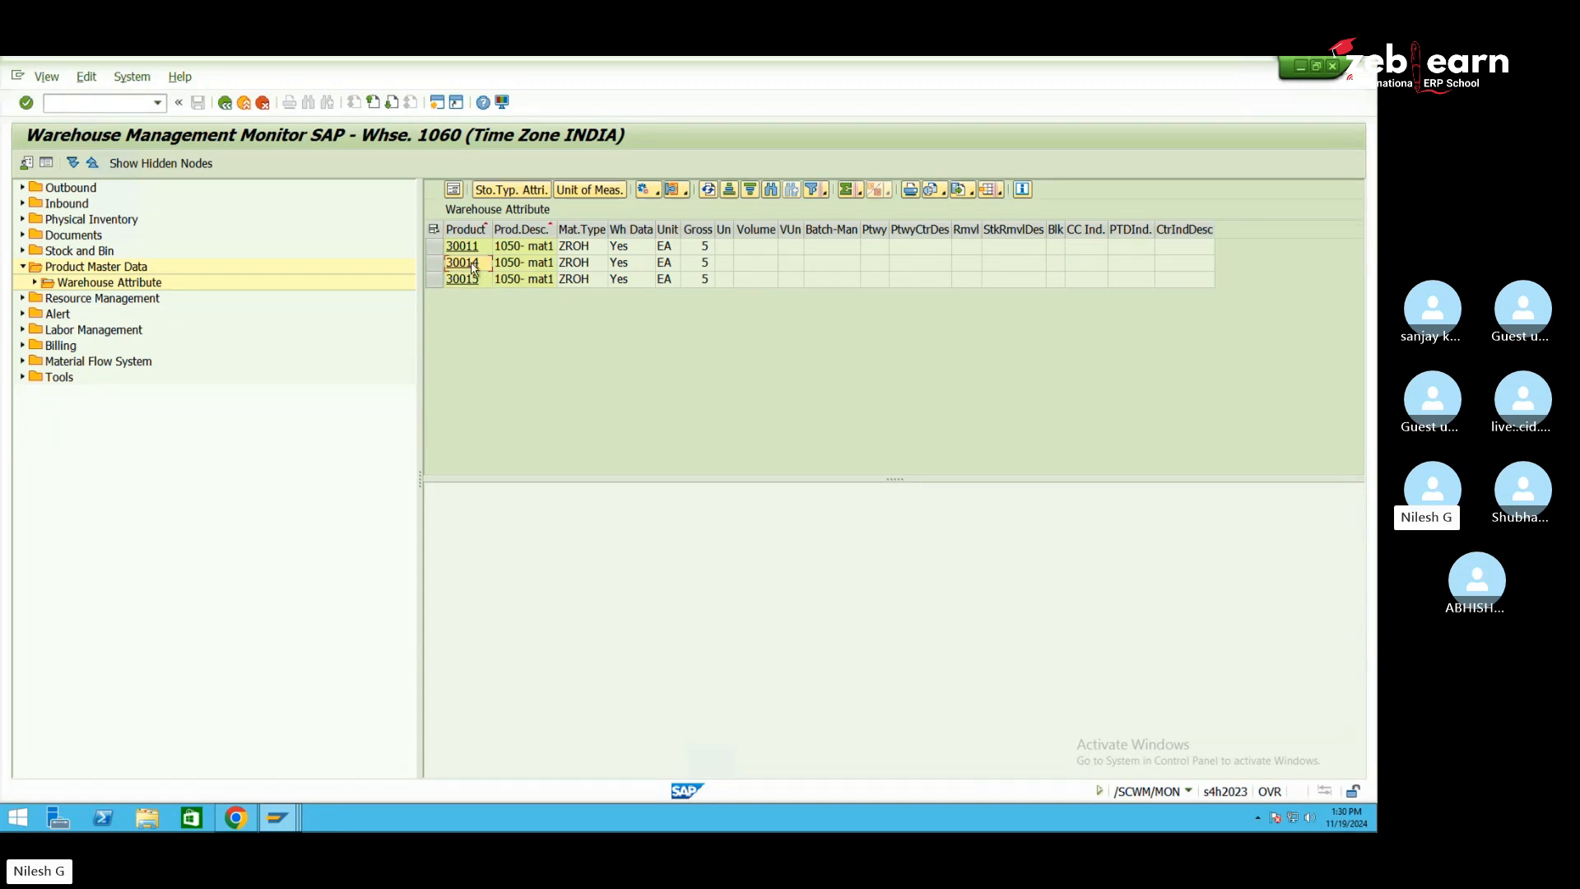
pyautogui.click(473, 268)
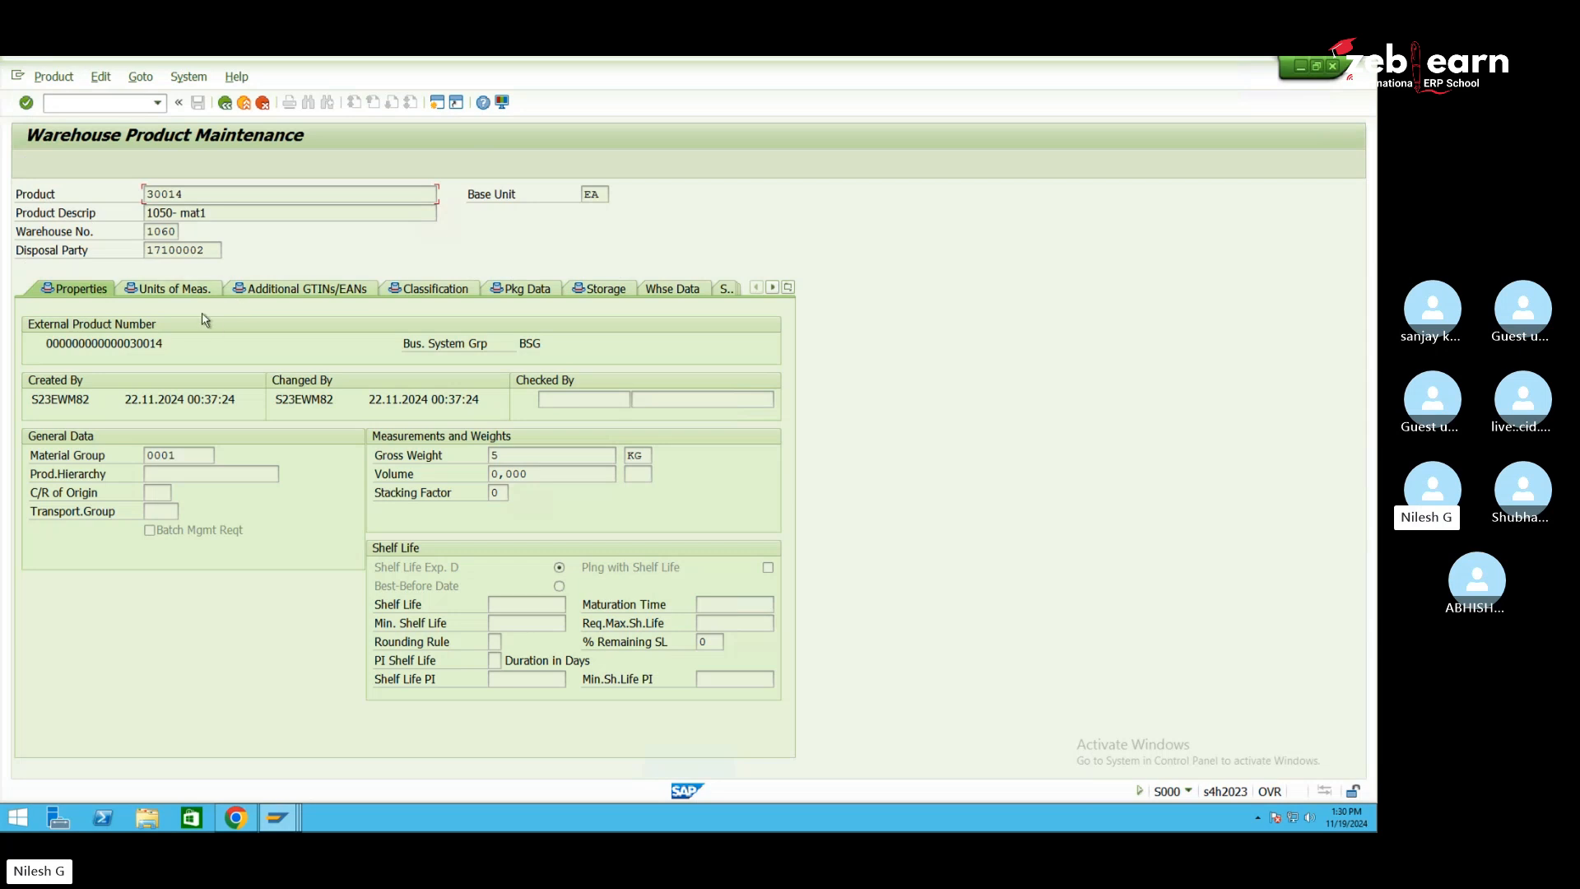
# Go back to the monitor and start transaction /n/scwm/mat1
pyautogui.doubleClick(199, 195)
pyautogui.click(42, 163)
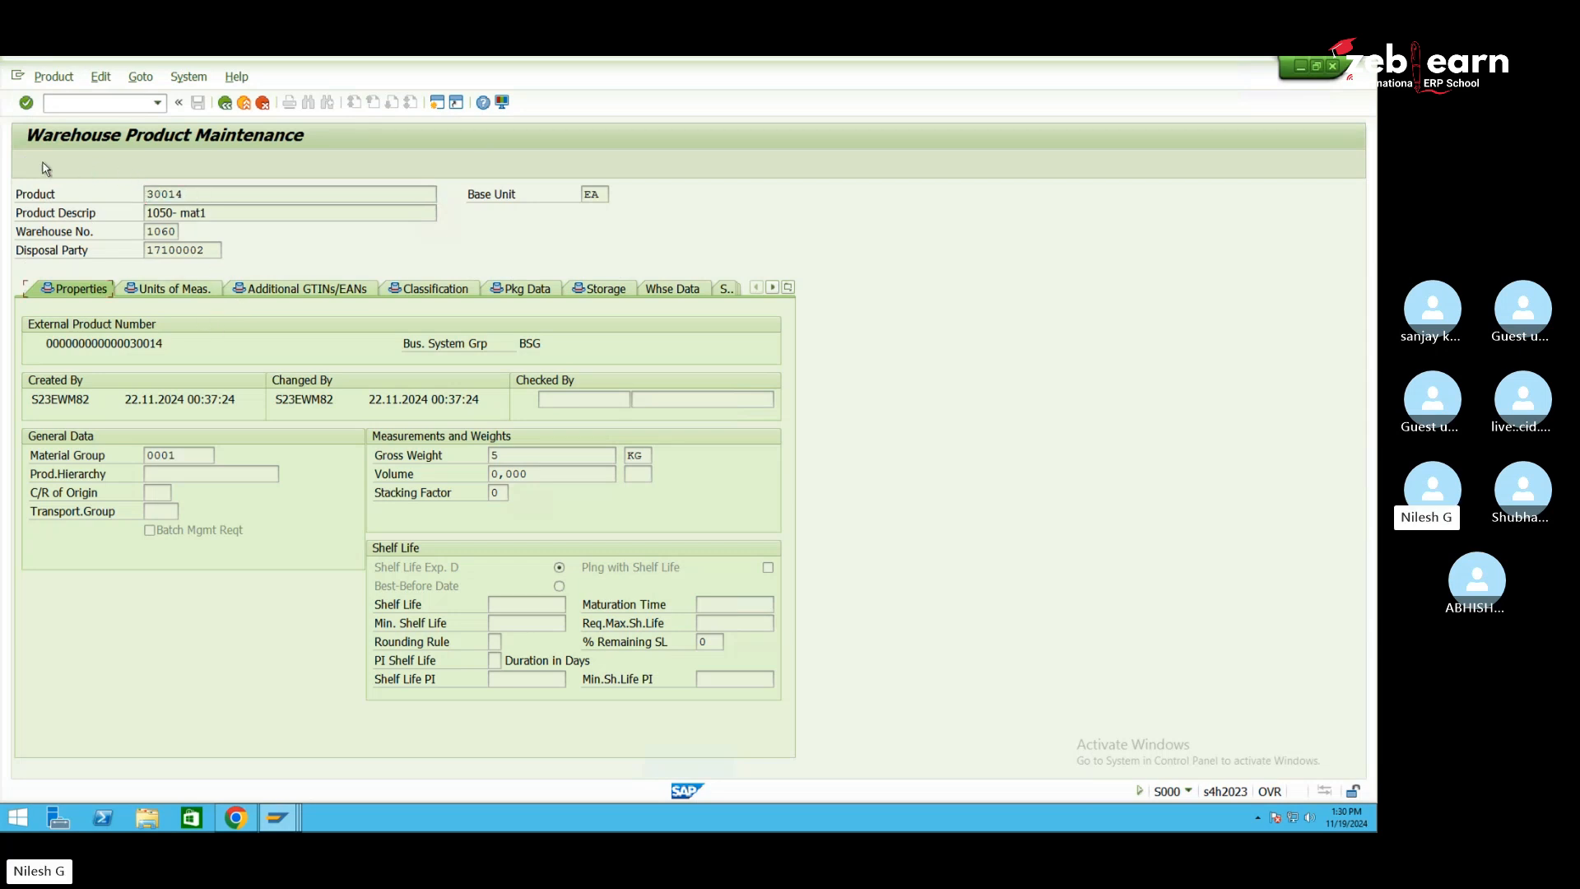
pyautogui.click(224, 103)
pyautogui.click(156, 102)
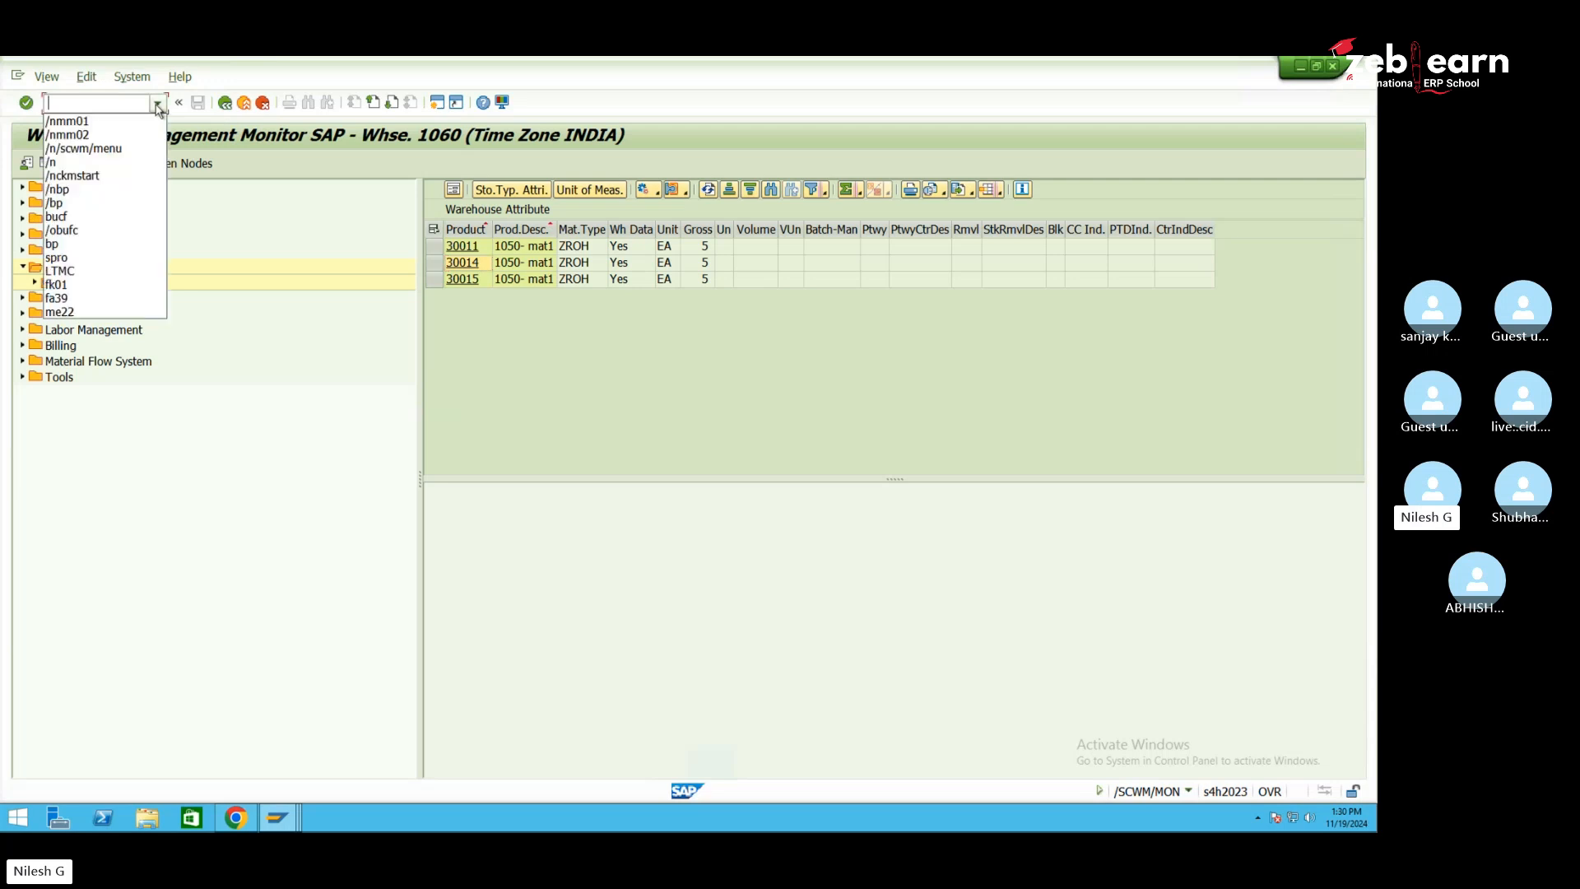
pyautogui.click(129, 148)
pyautogui.press('BackSpace')
pyautogui.press('BackSpace')
pyautogui.press('BackSpace')
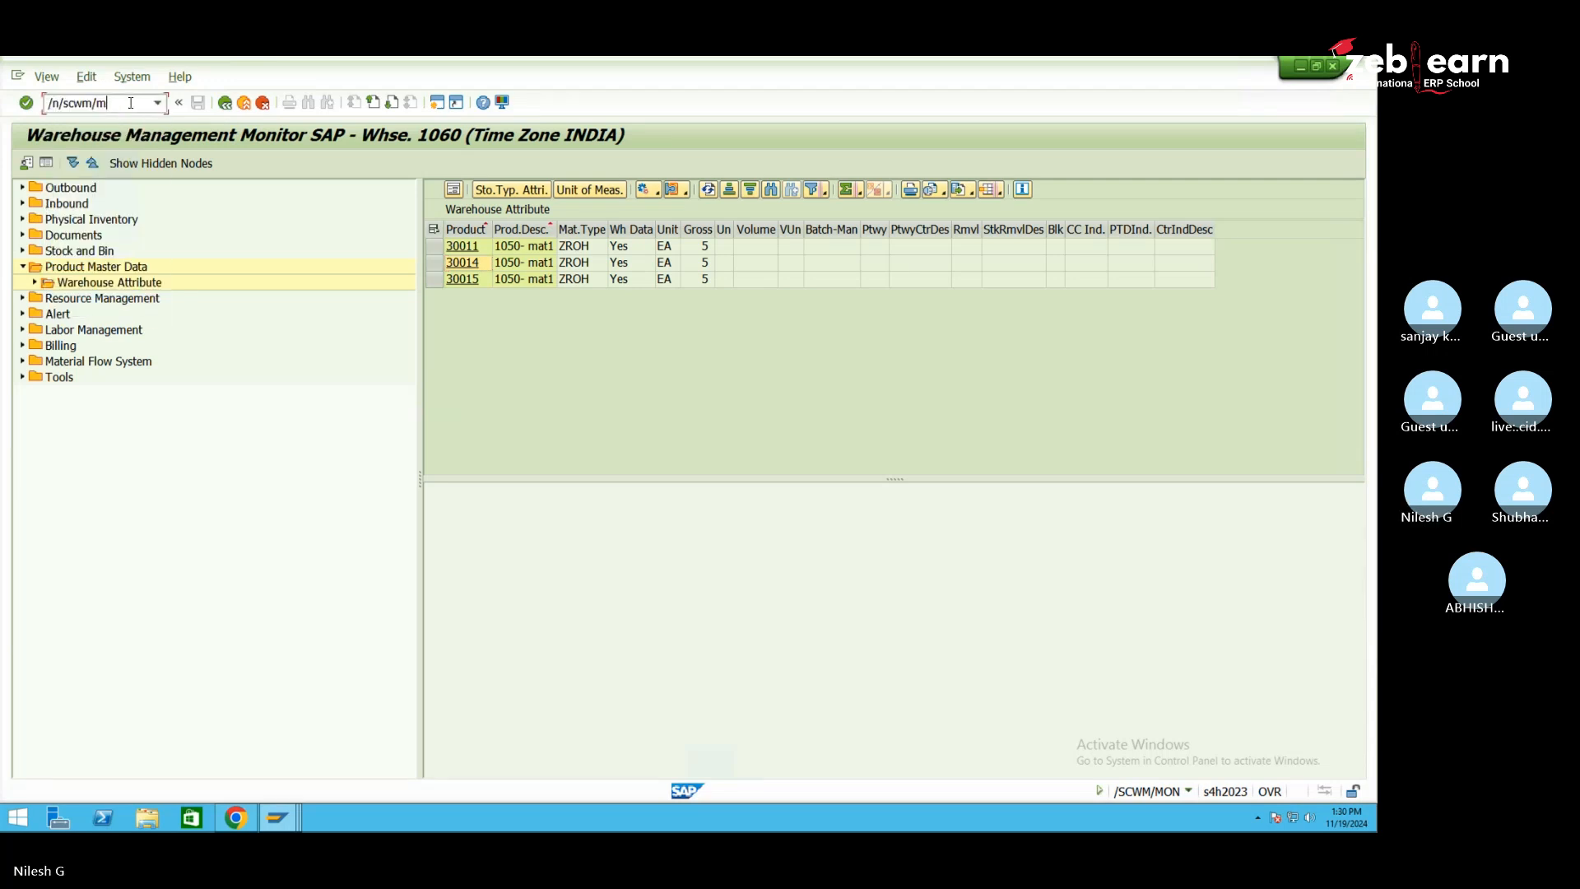
pyautogui.write('at1')
pyautogui.press('Return')
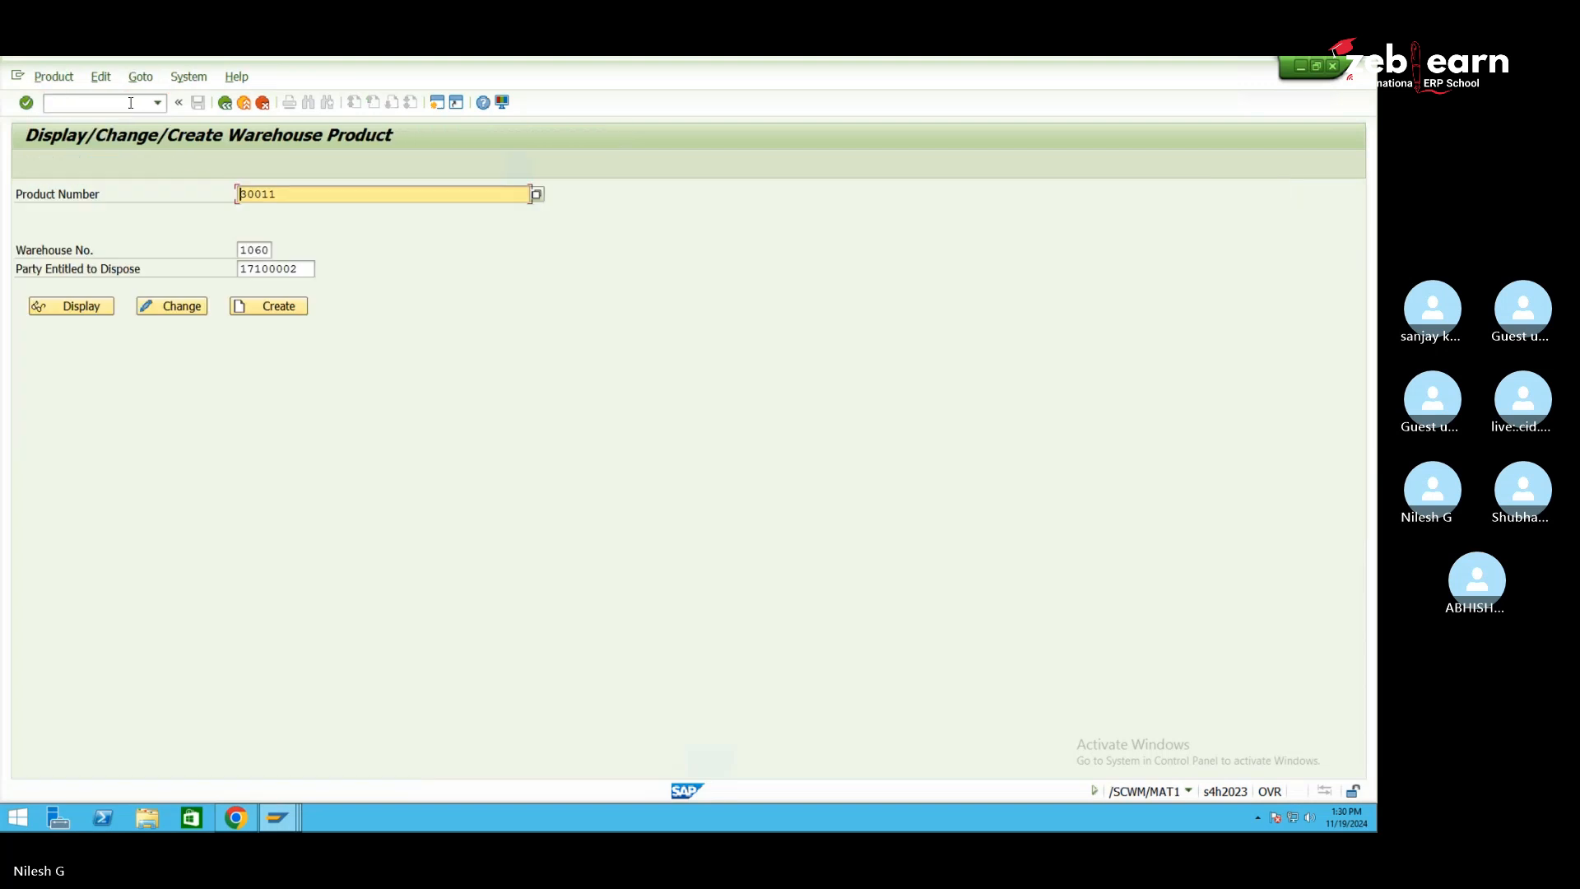
# Change the product number from 30011 to 30014 and open it for changing
pyautogui.rightClick(296, 191)
pyautogui.click(292, 192)
pyautogui.press('BackSpace')
pyautogui.write('4')
pyautogui.click(169, 314)
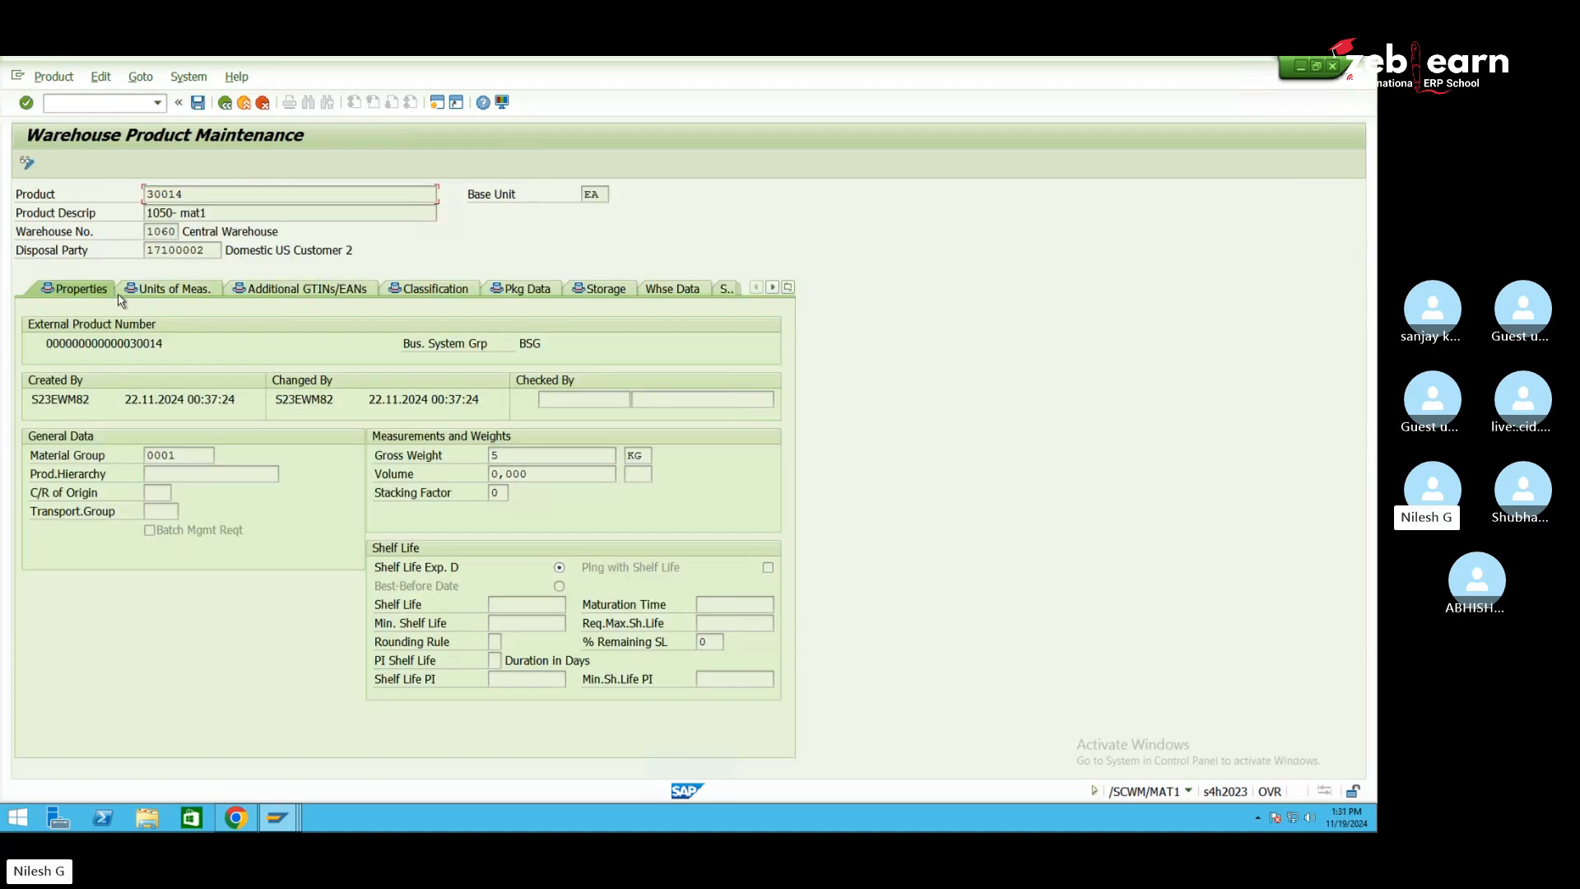
# Review the Whse Data and Properties tabs, checking gross weight 5 KG for 30014
pyautogui.click(526, 456)
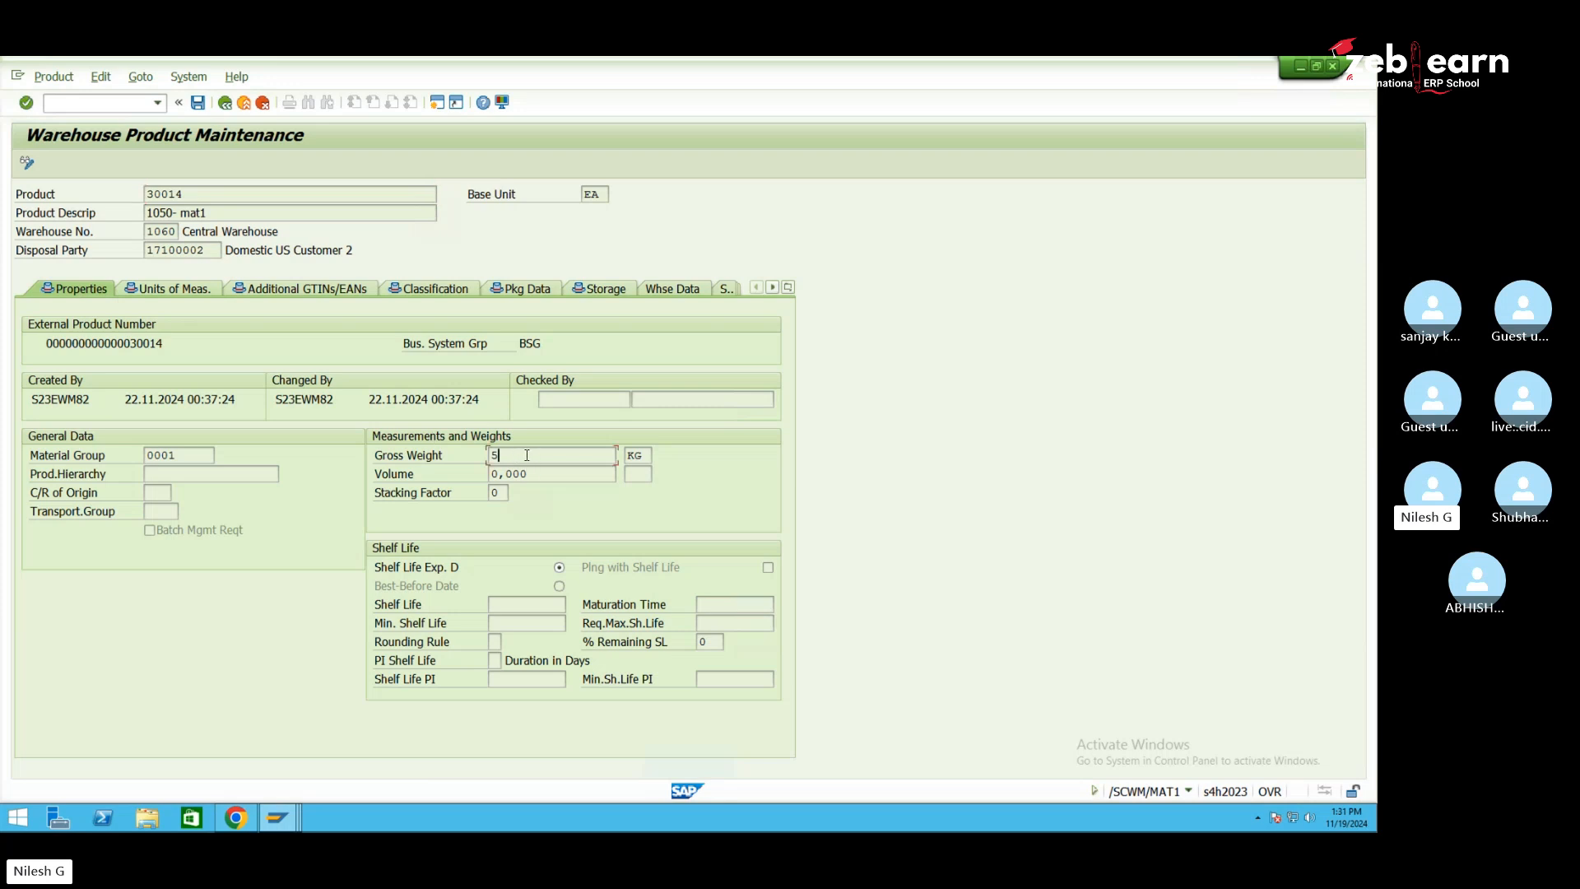
pyautogui.click(669, 290)
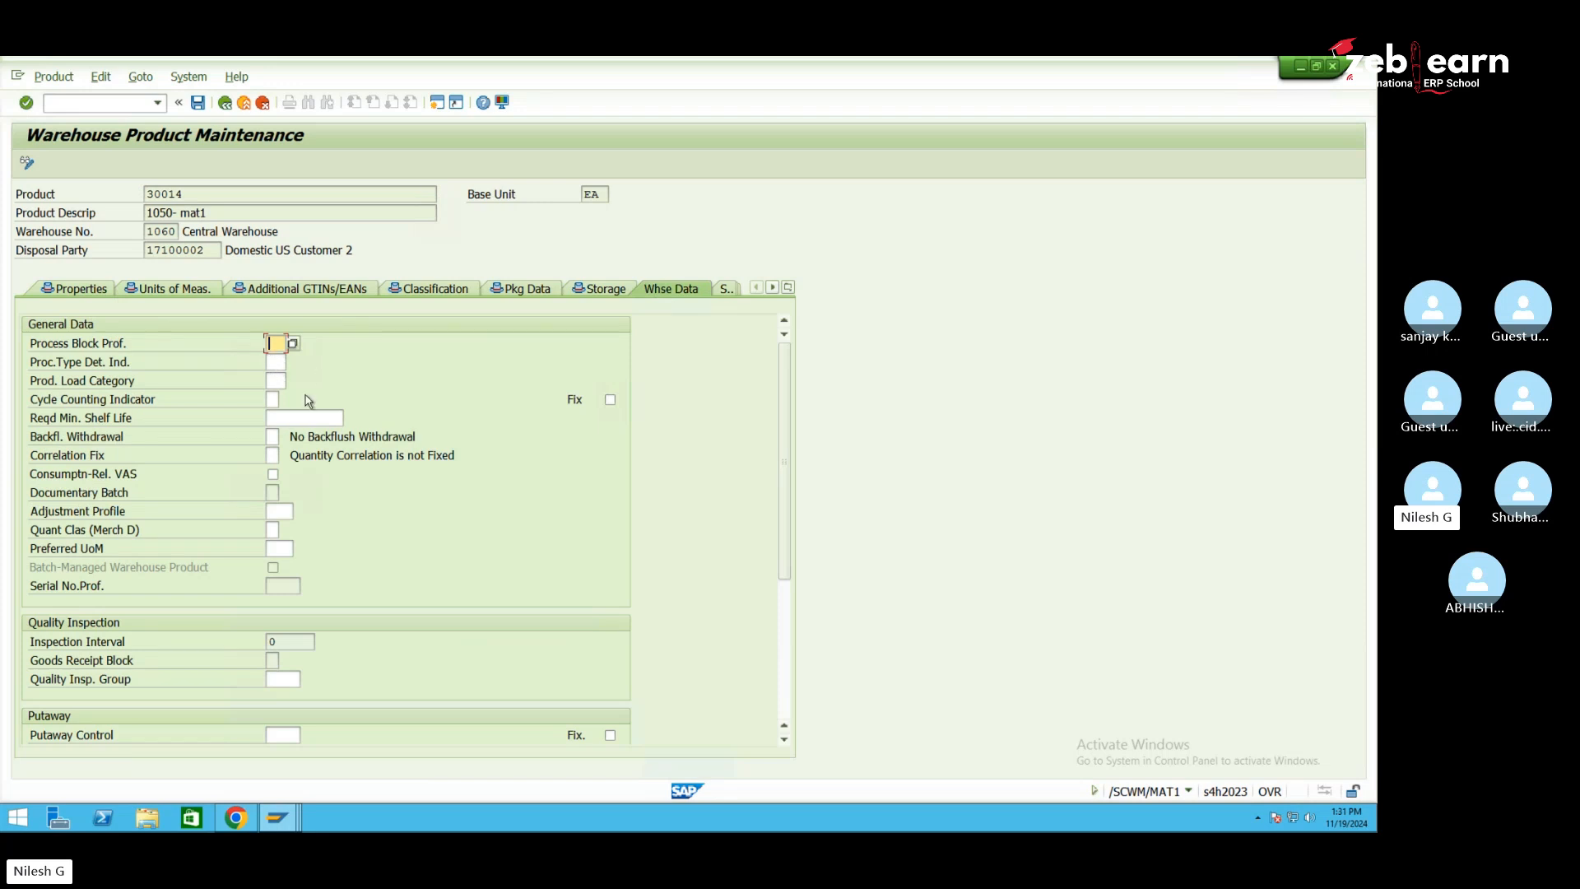
pyautogui.click(78, 290)
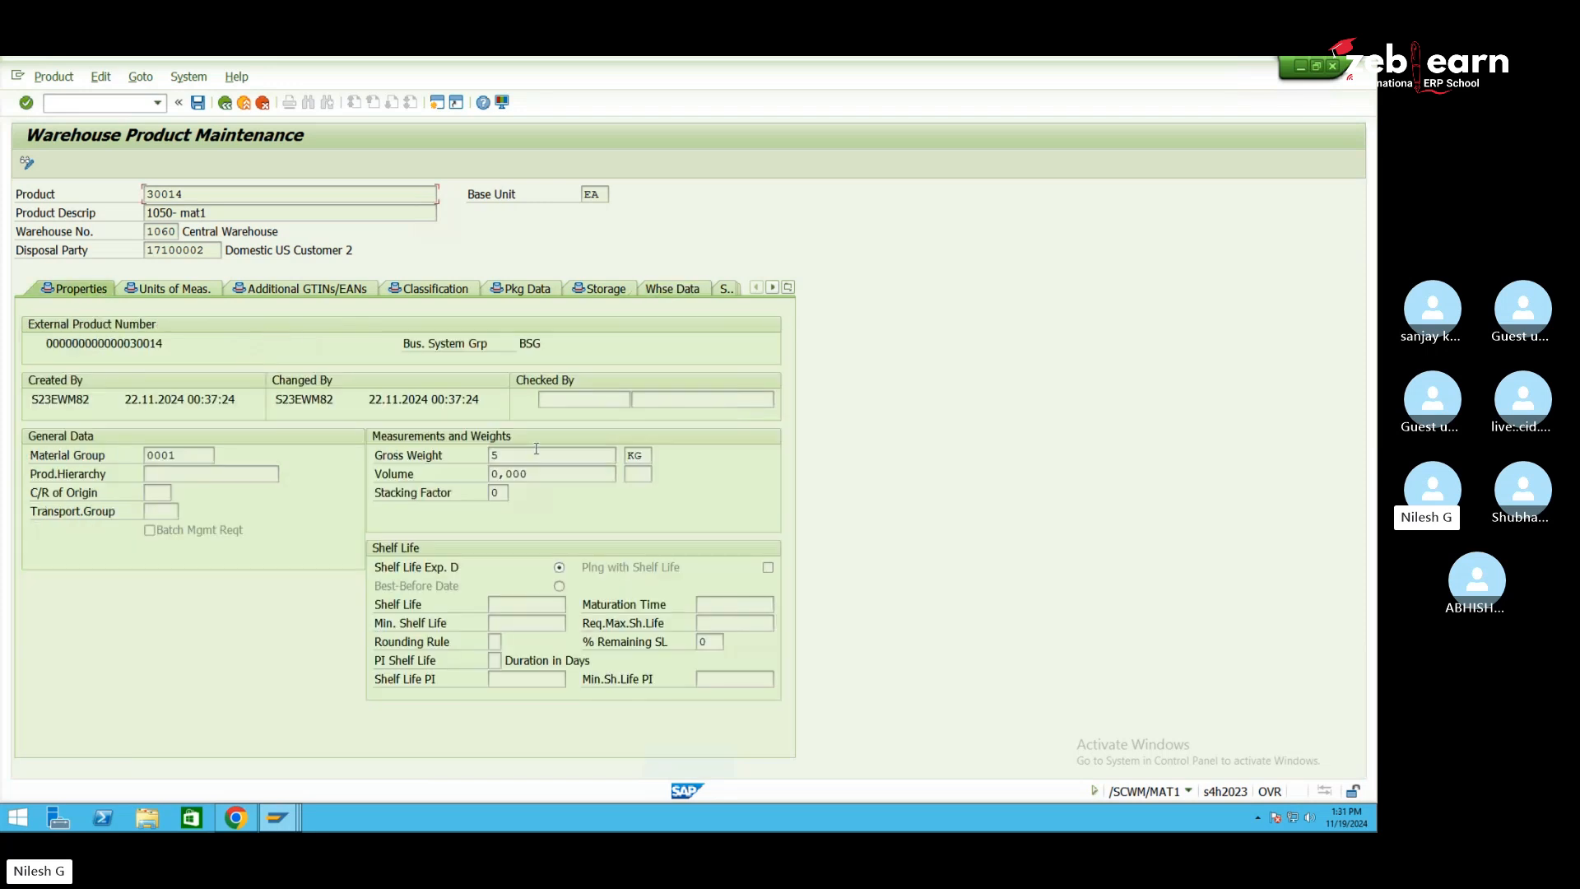
pyautogui.doubleClick(494, 455)
pyautogui.doubleClick(141, 195)
pyautogui.click(278, 817)
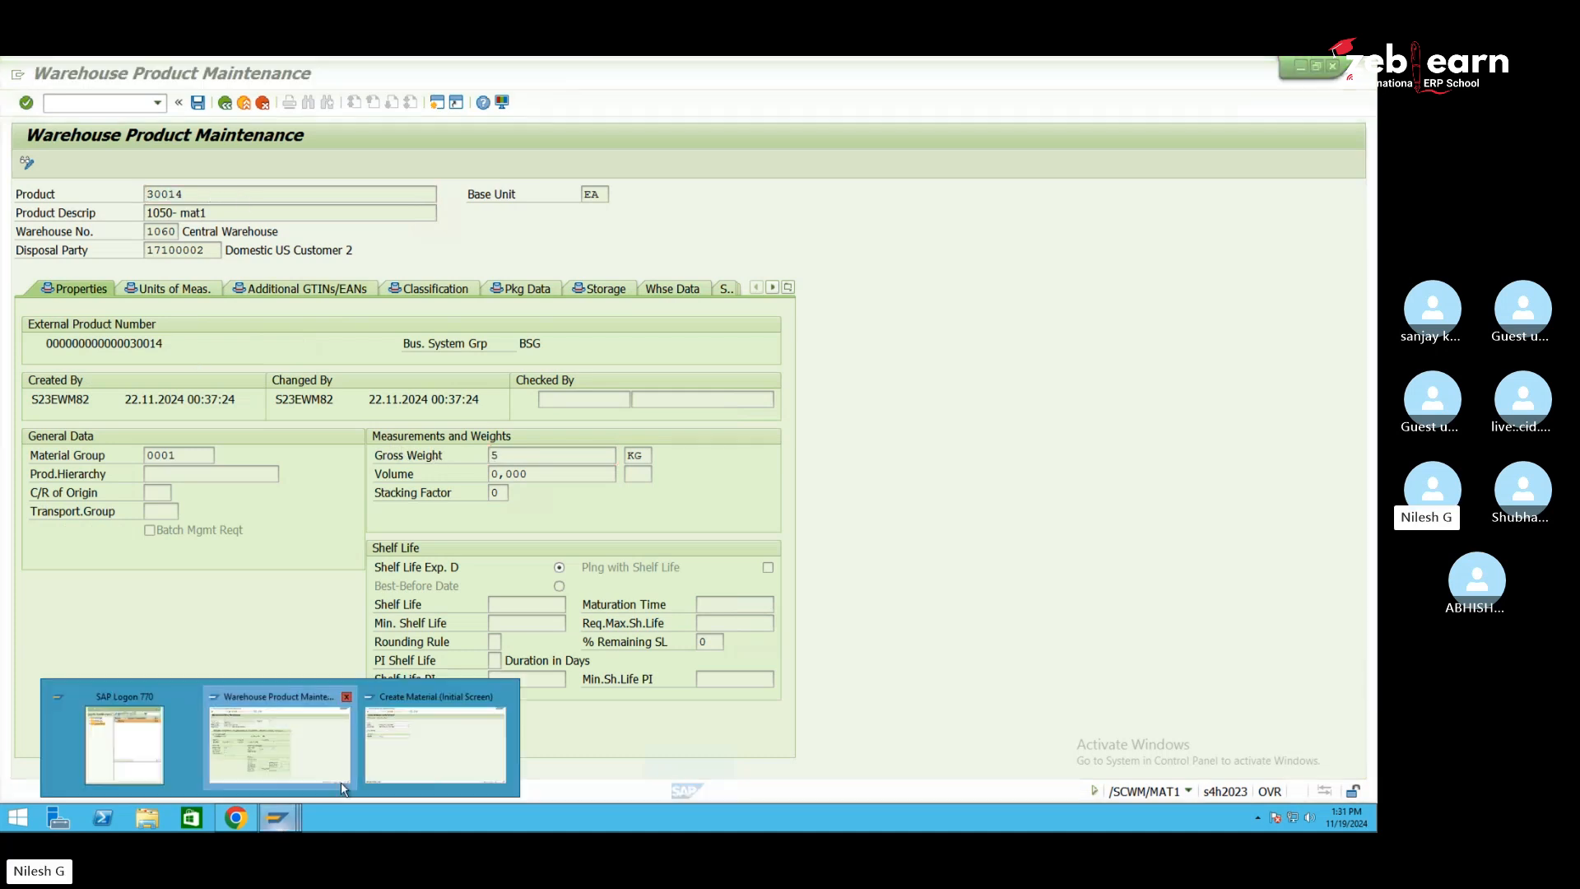
# Bring the Create Material window, reporting material 30015 created, to the front
pyautogui.click(393, 770)
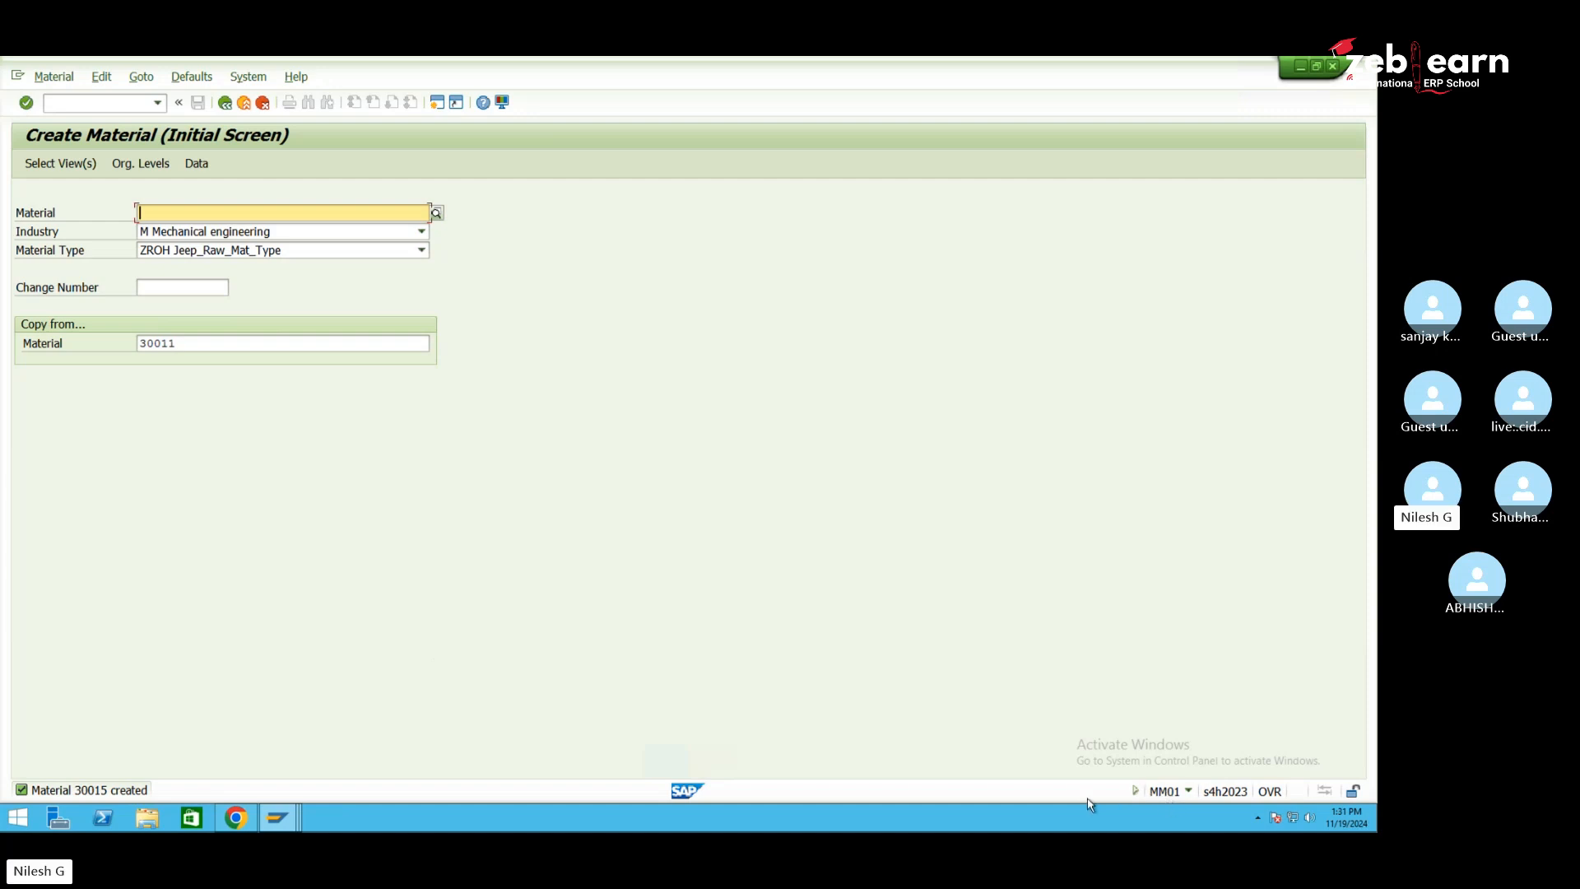
# Start Material > Change > Immediately for material 30014
pyautogui.click(54, 77)
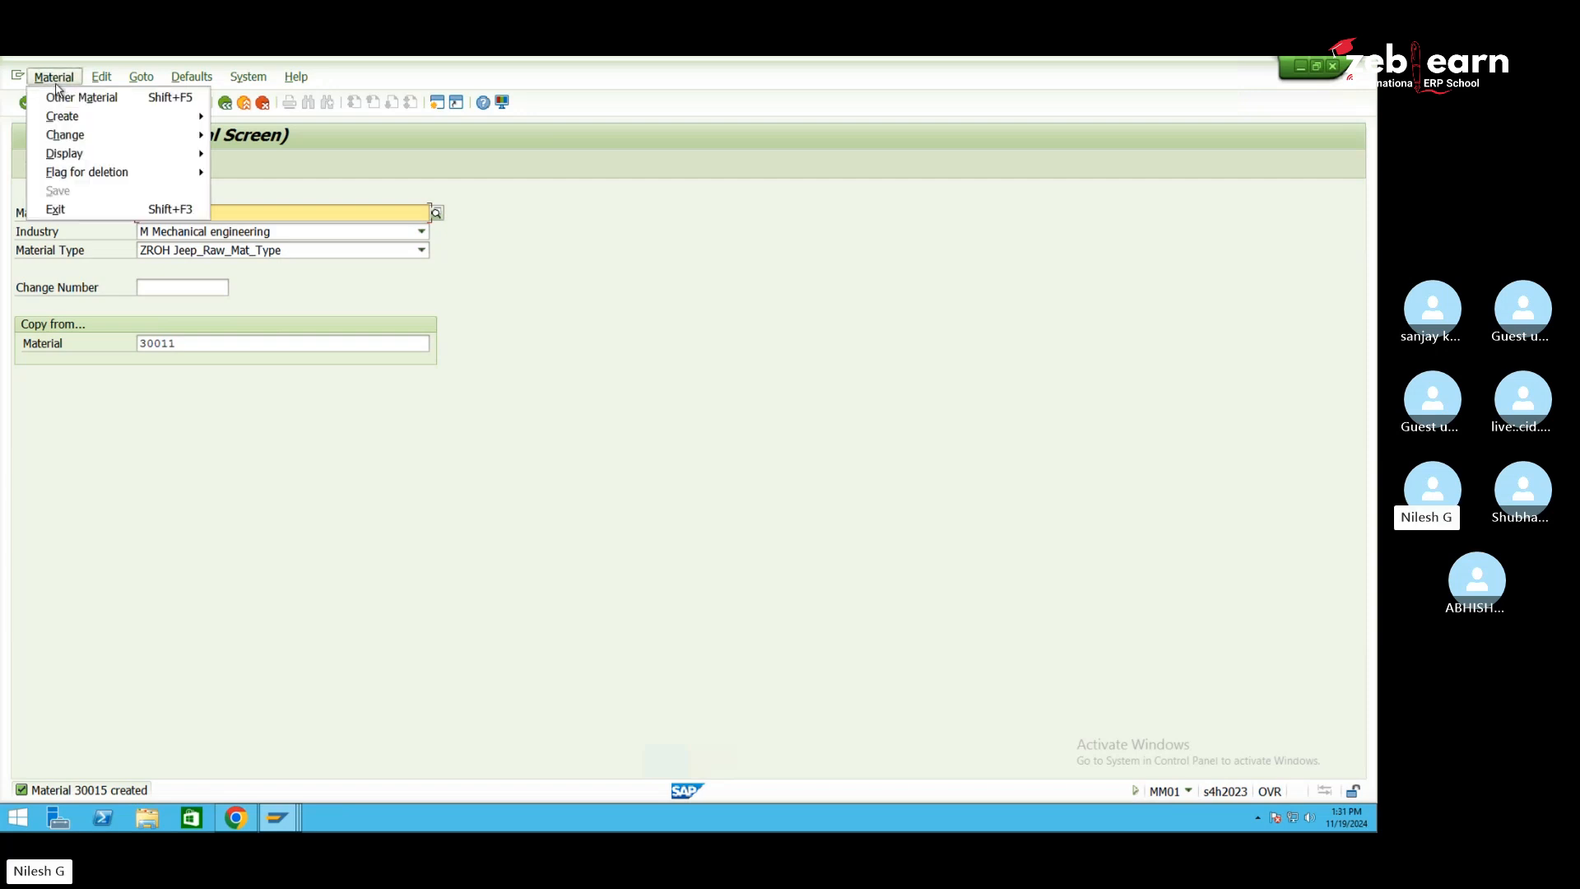
pyautogui.moveTo(82, 133)
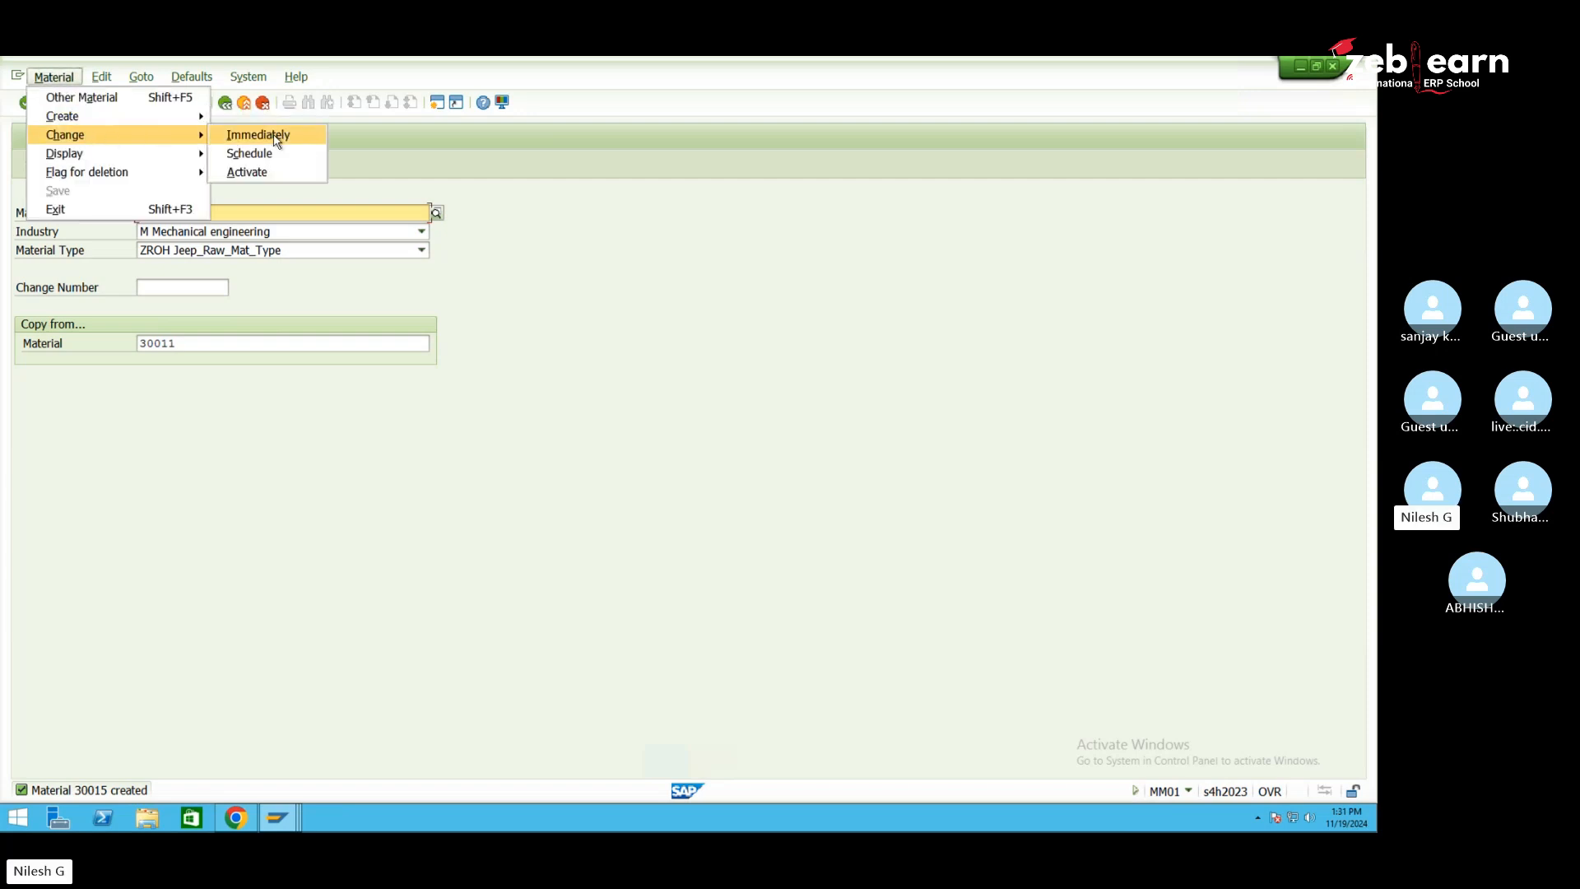
pyautogui.click(275, 137)
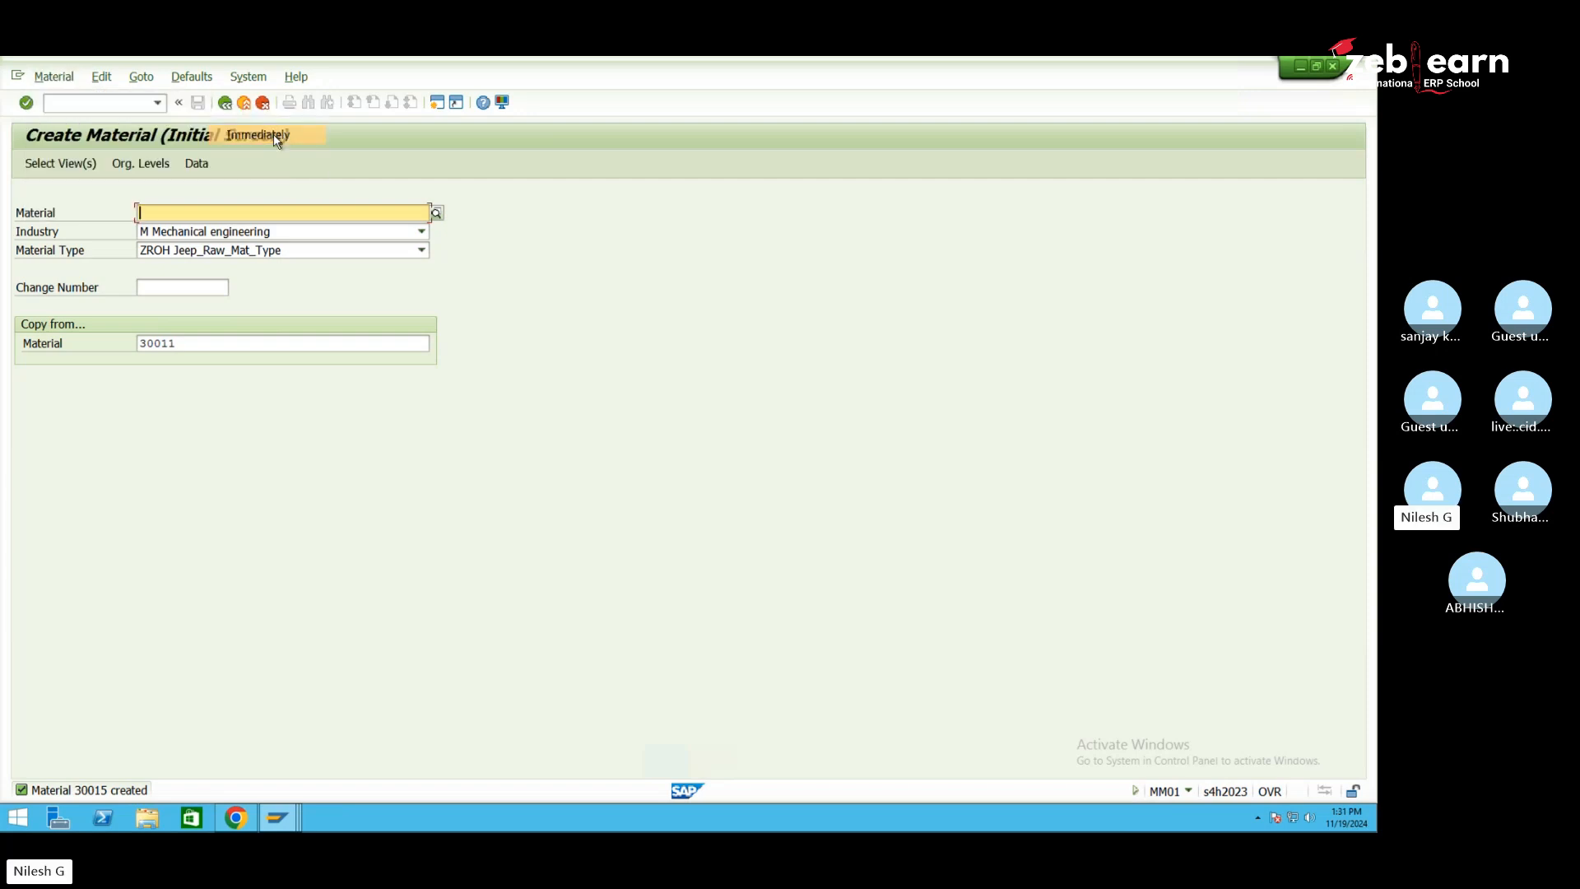
pyautogui.click(214, 211)
pyautogui.press('BackSpace')
pyautogui.write('4')
pyautogui.press('Return')
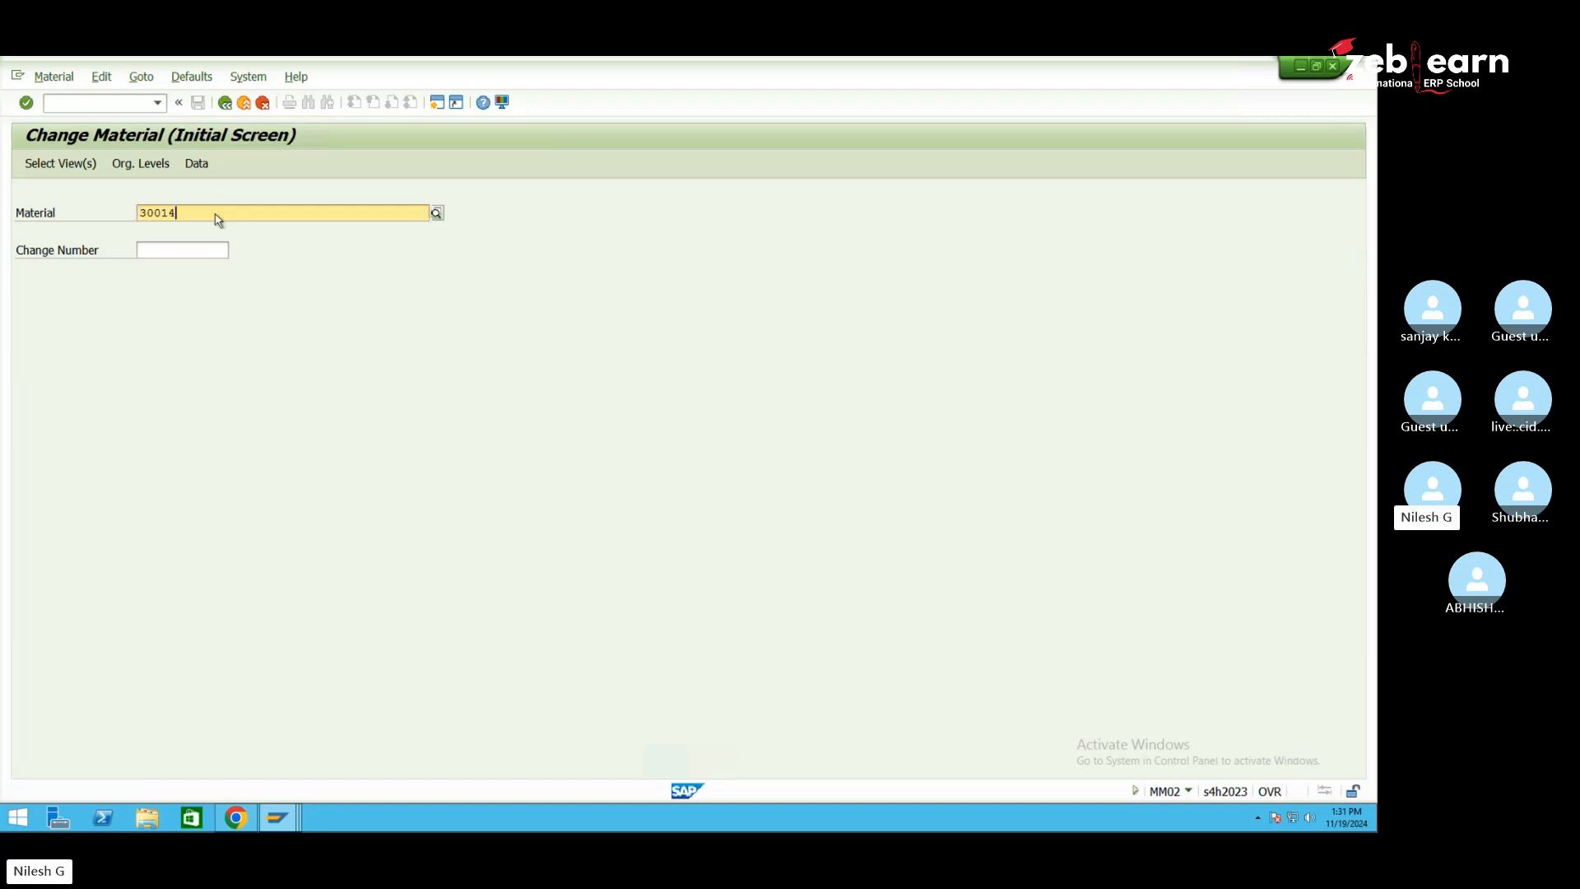
# Leave warehouse product 30014 maintenance to release its lock, then return to Change Material
pyautogui.click(277, 817)
pyautogui.click(302, 755)
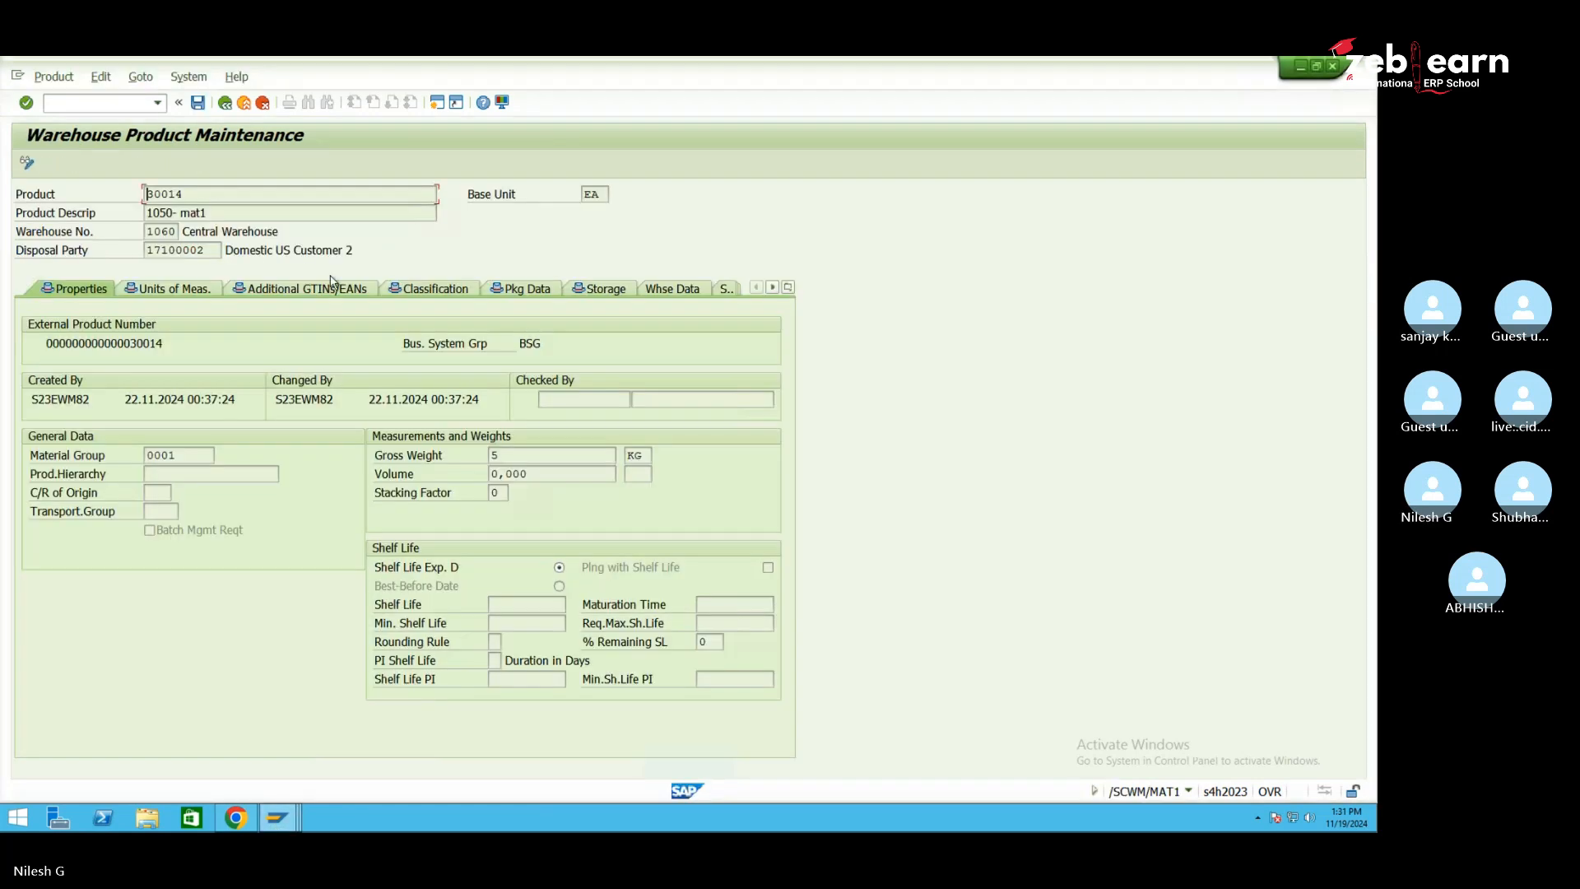
pyautogui.click(224, 104)
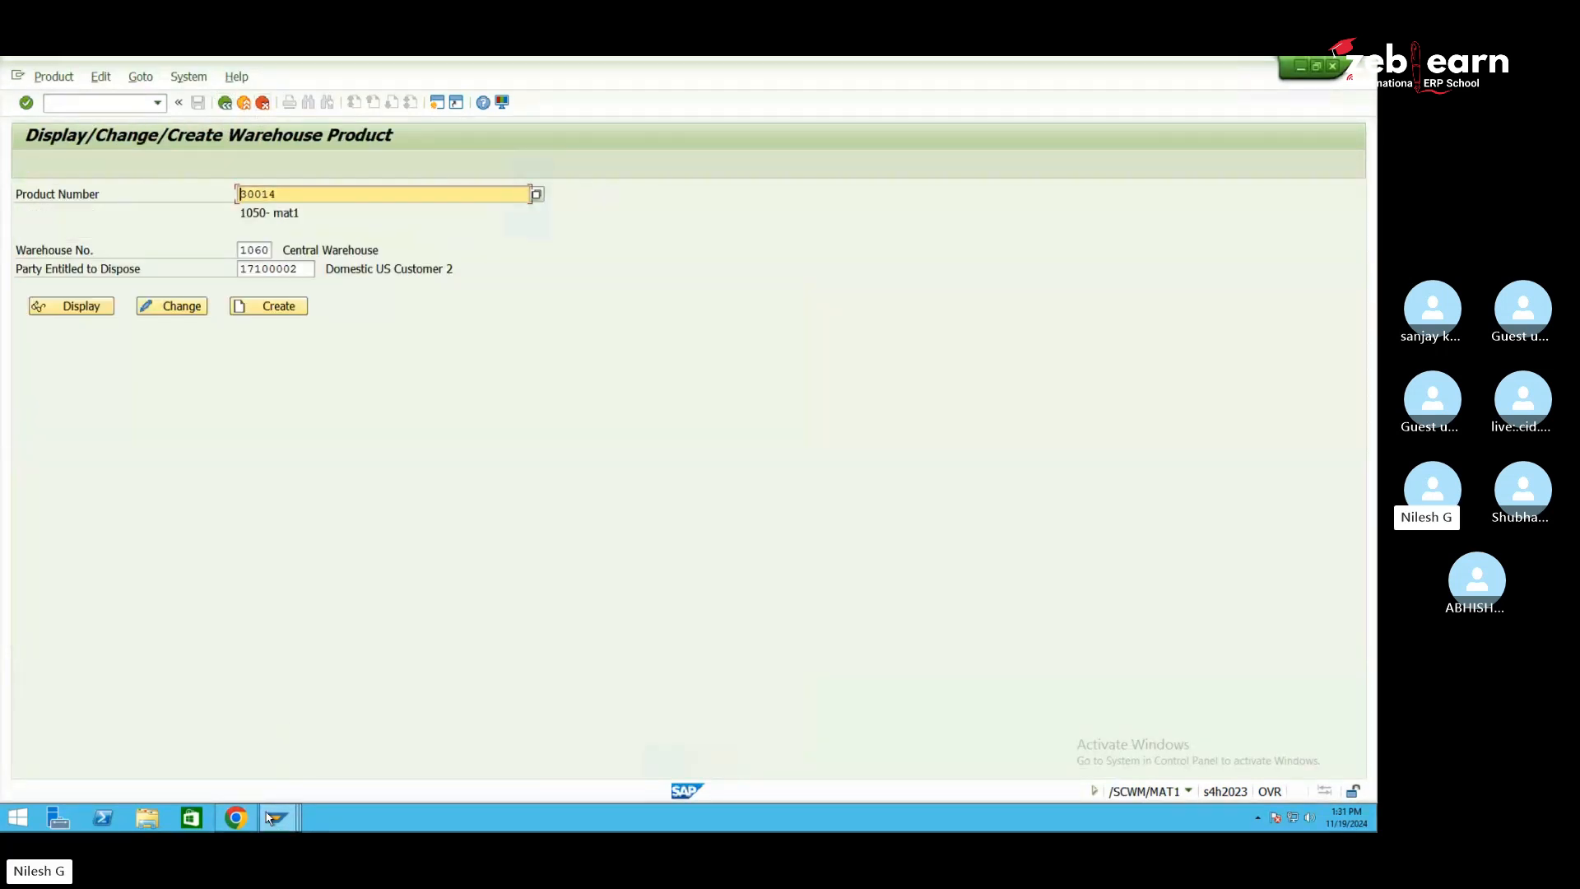
pyautogui.click(278, 818)
pyautogui.click(414, 757)
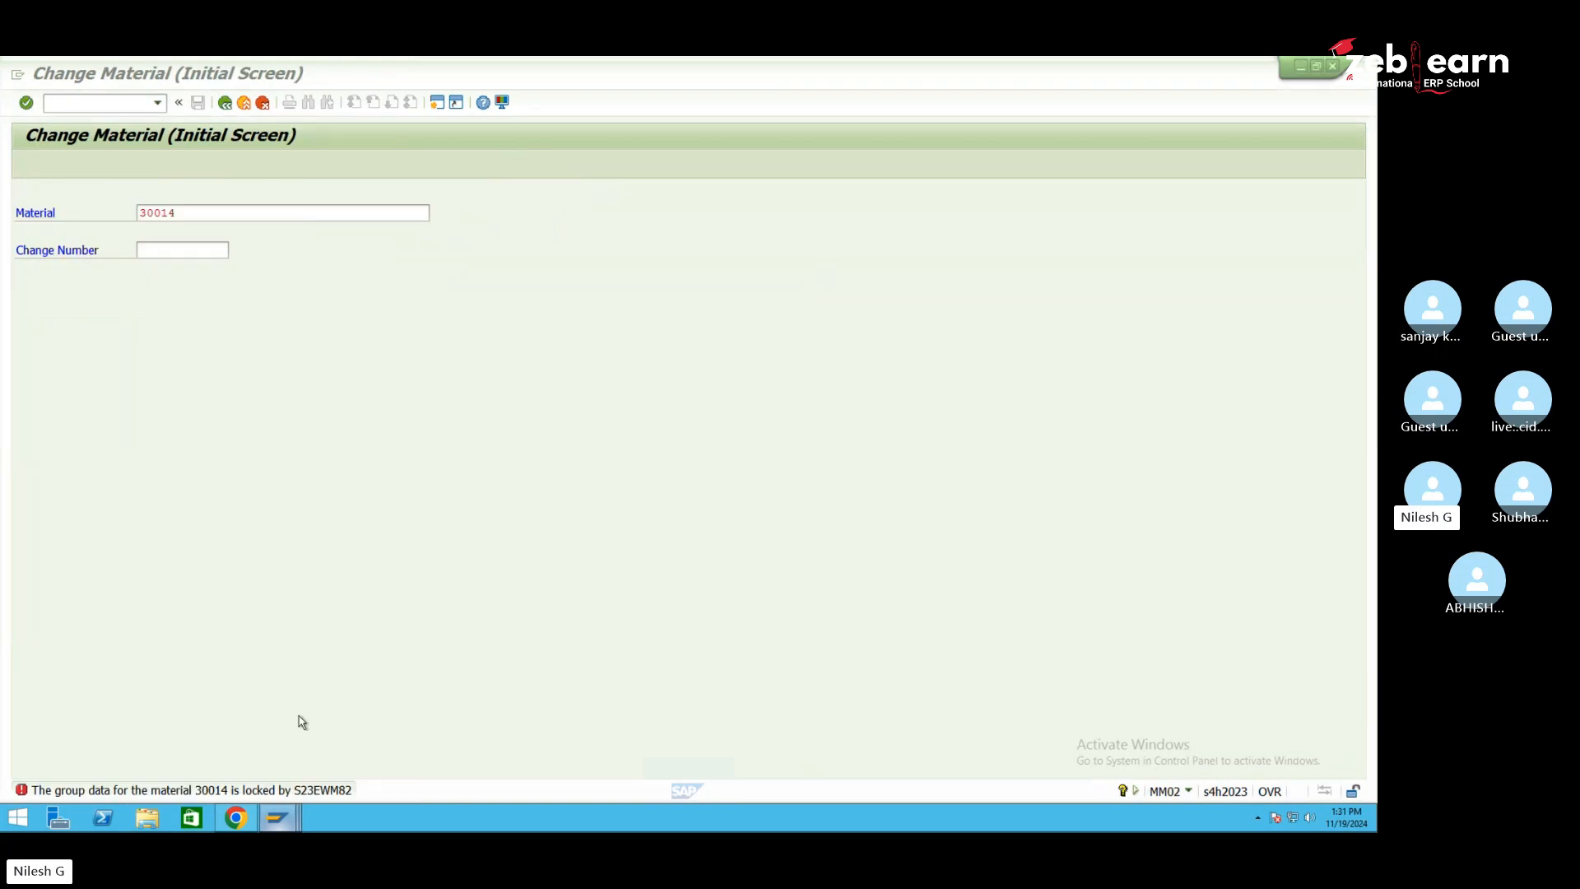
pyautogui.moveTo(278, 817)
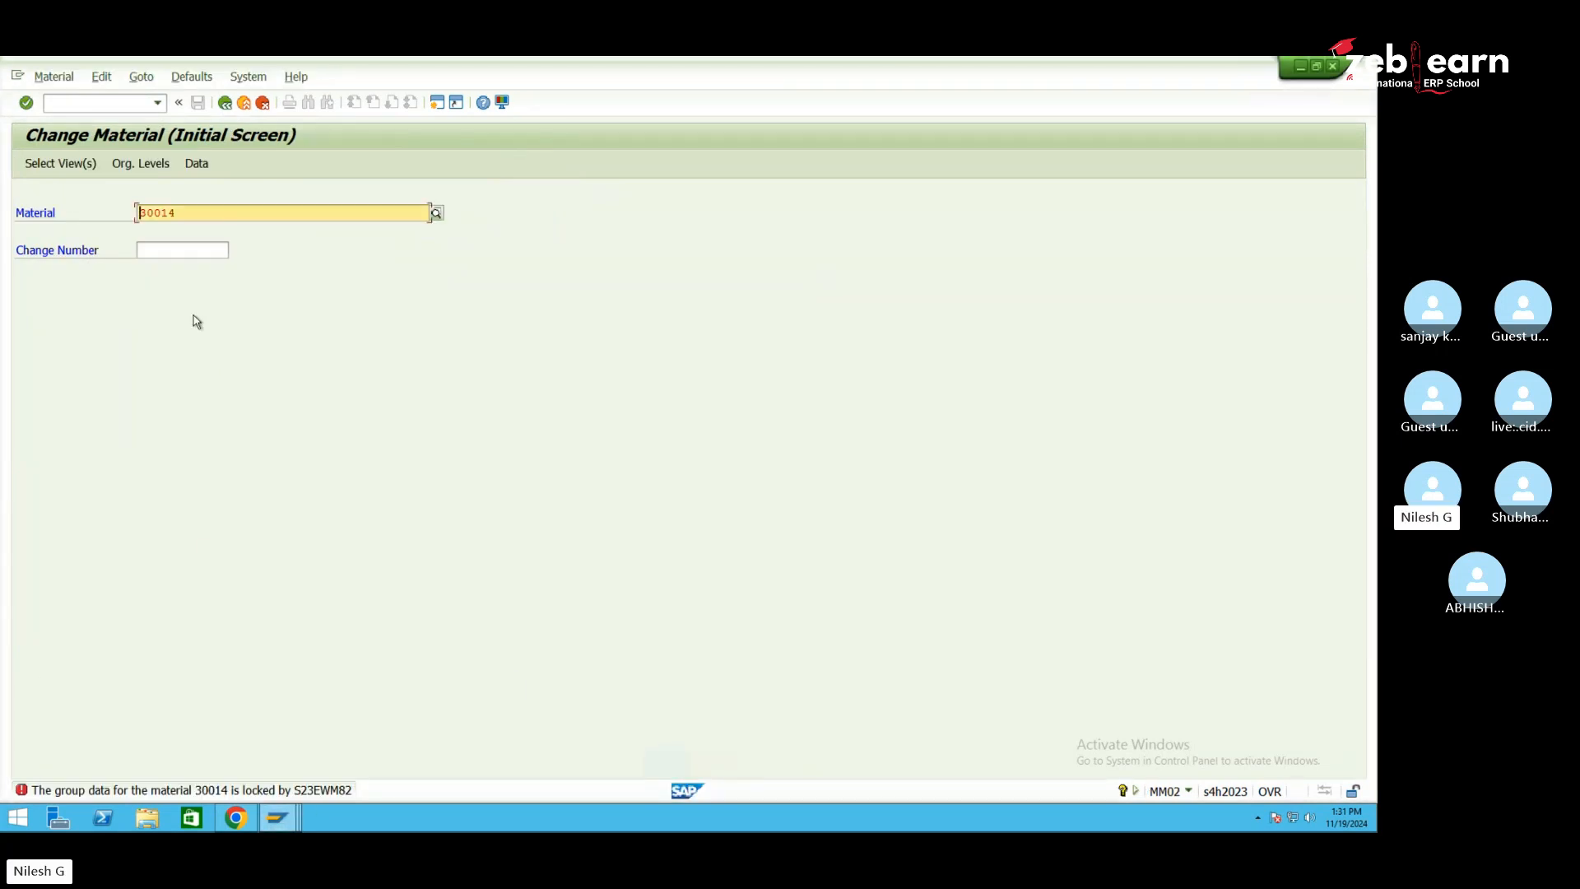
# Set material 30014's gross weight to 10 in the Basic Data 1 view and save
pyautogui.press('Return')
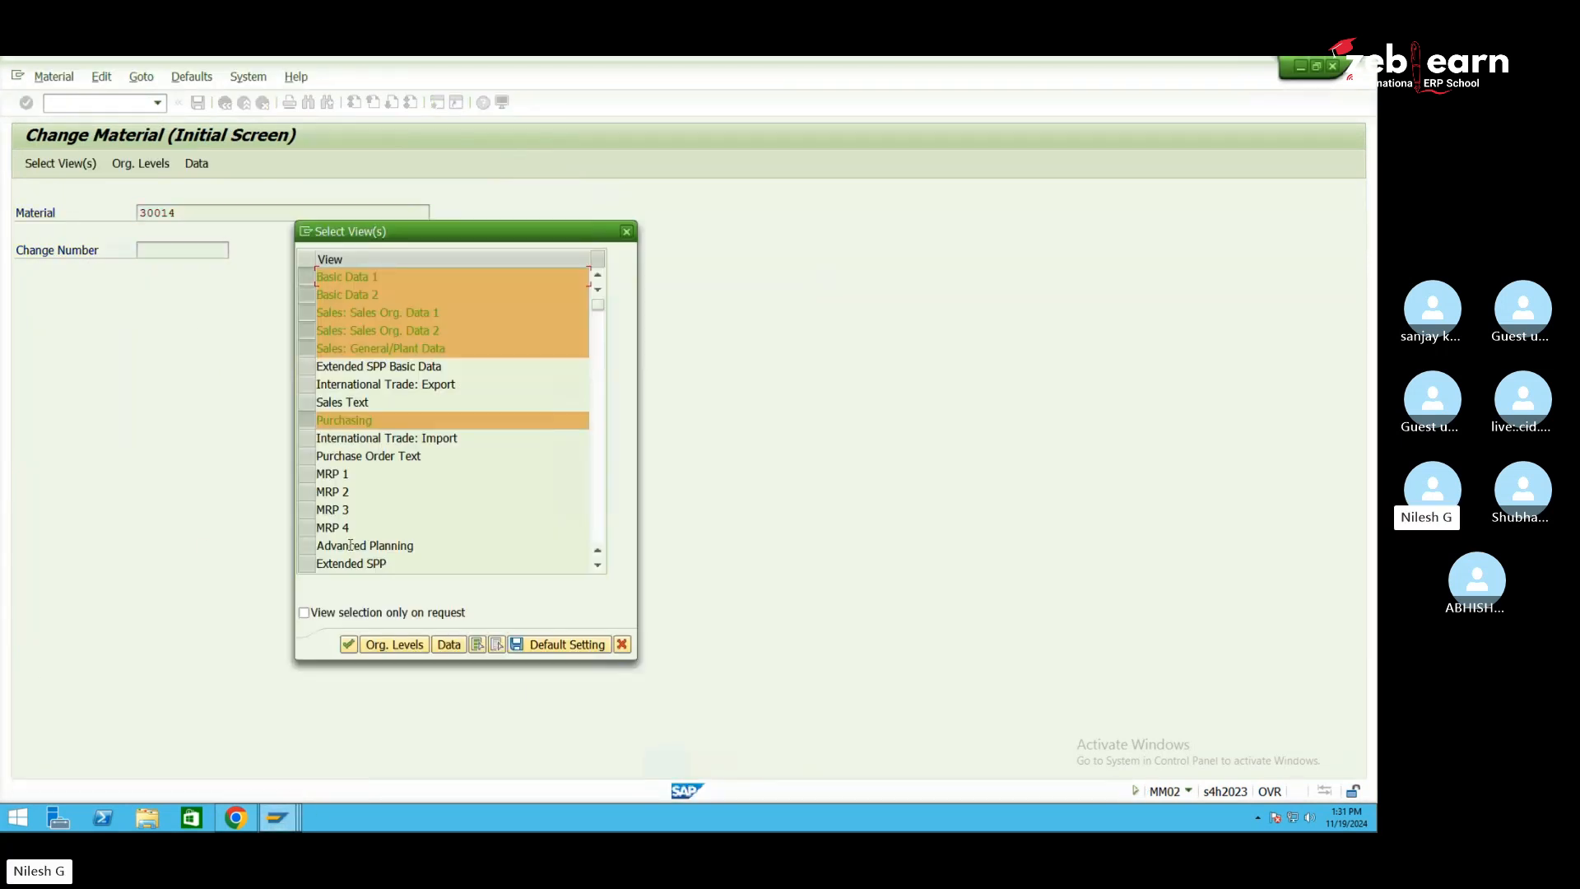
pyautogui.click(497, 645)
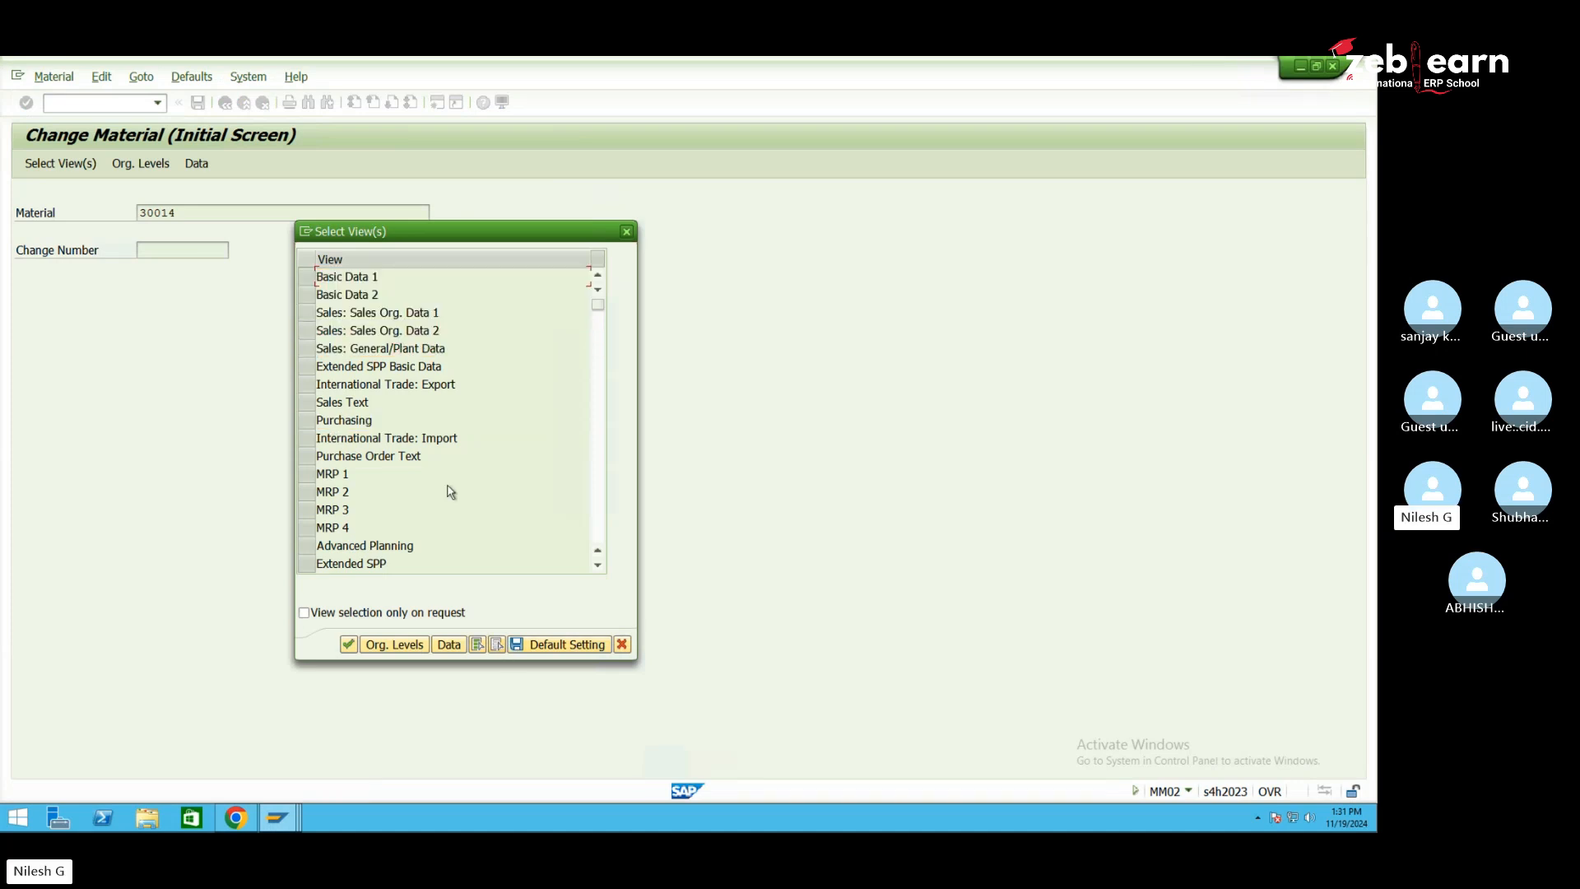
pyautogui.click(310, 279)
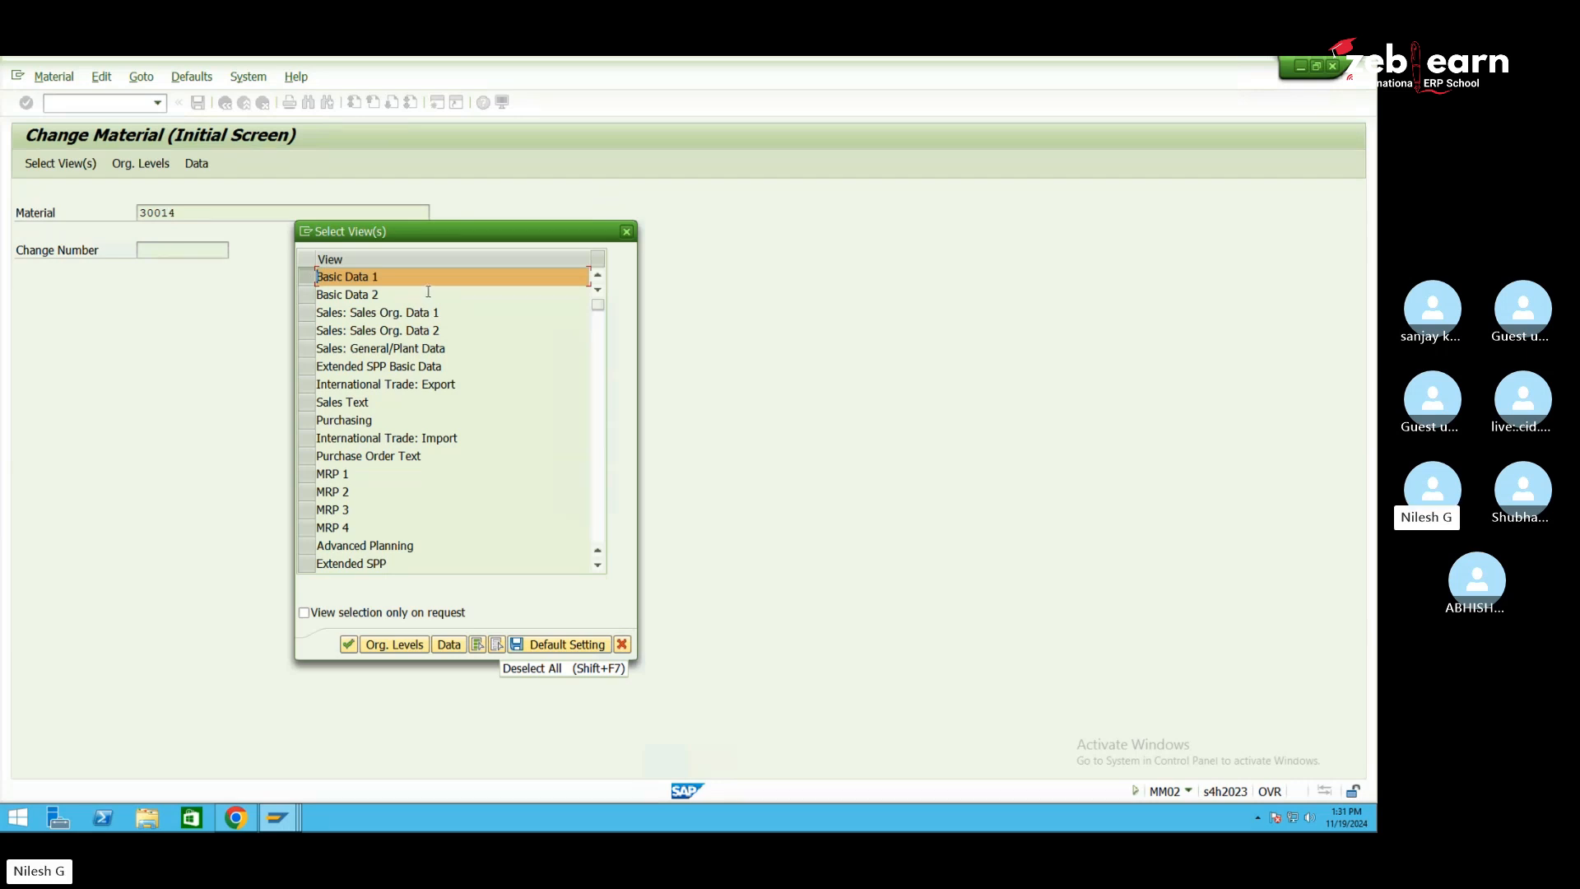
pyautogui.press('Return')
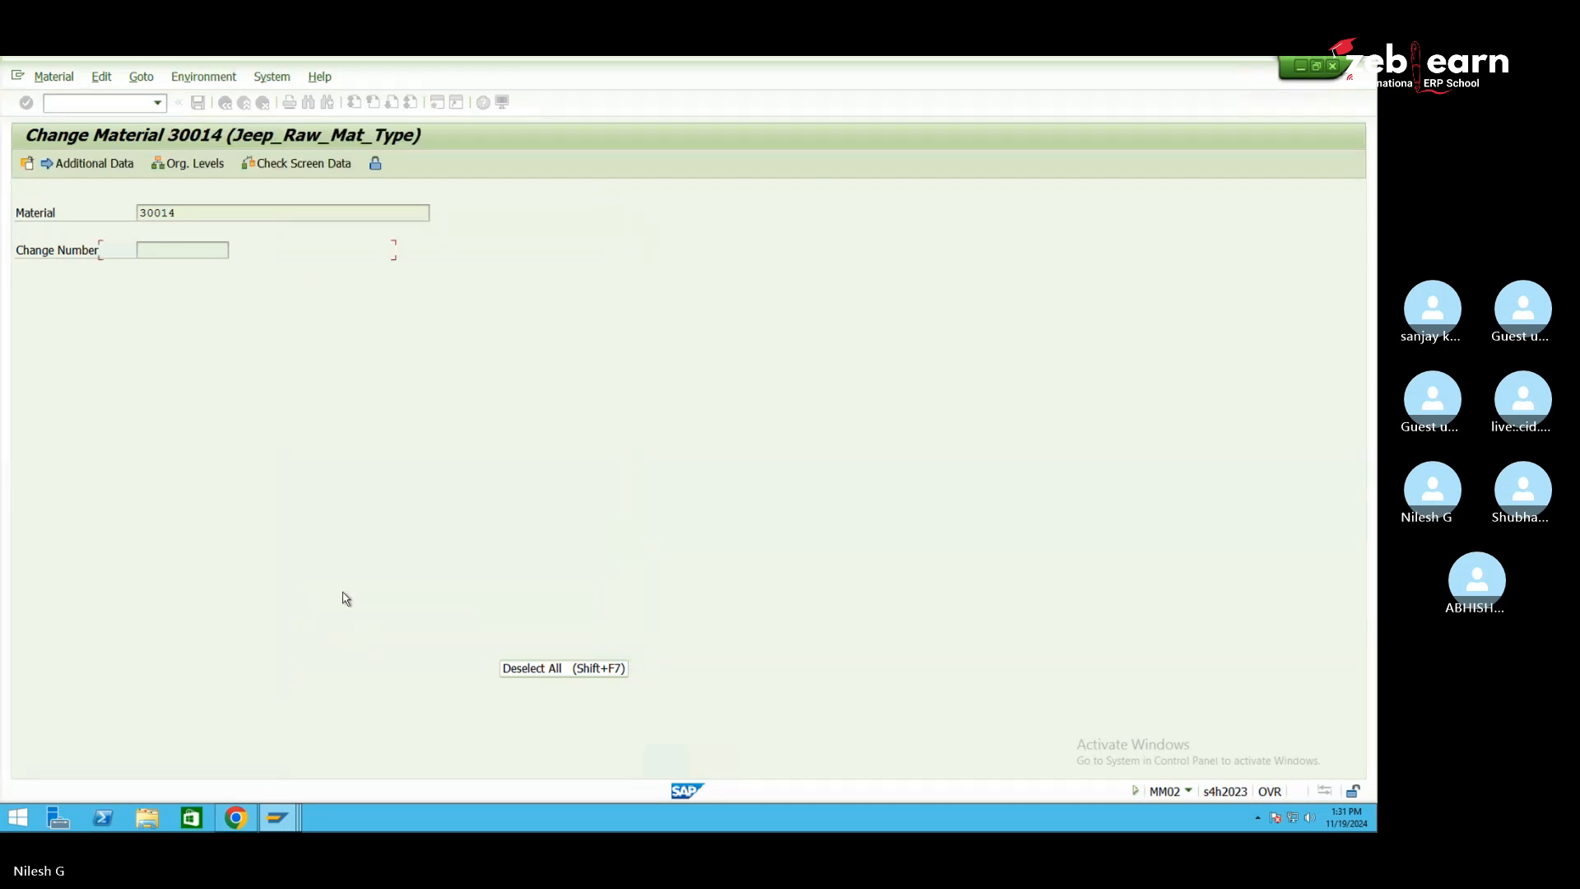
pyautogui.click(214, 510)
pyautogui.press('BackSpace')
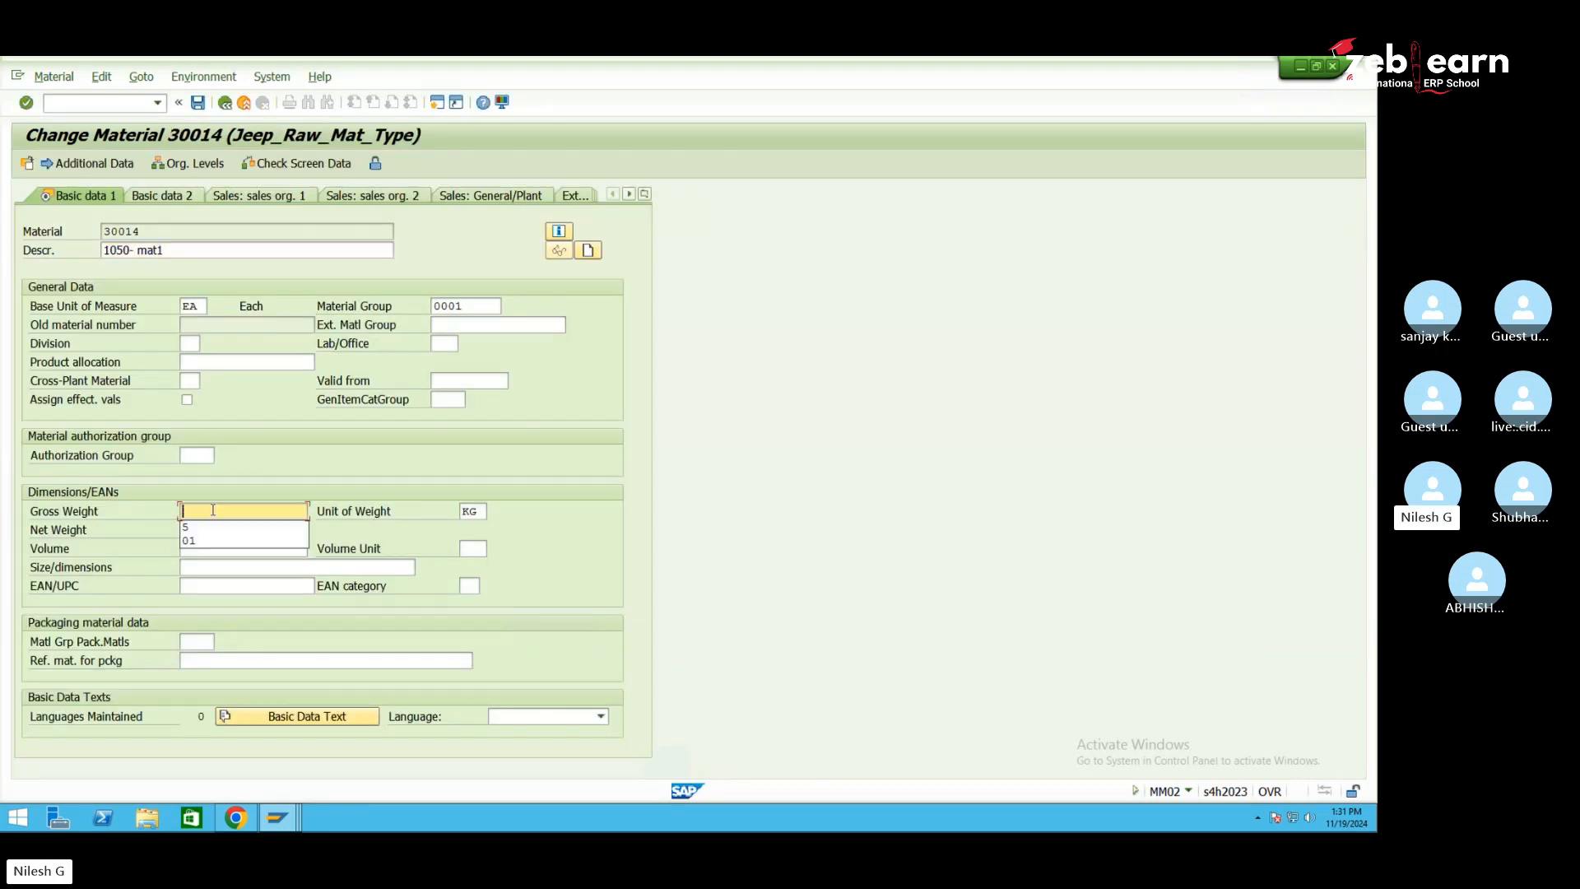
pyautogui.write('10')
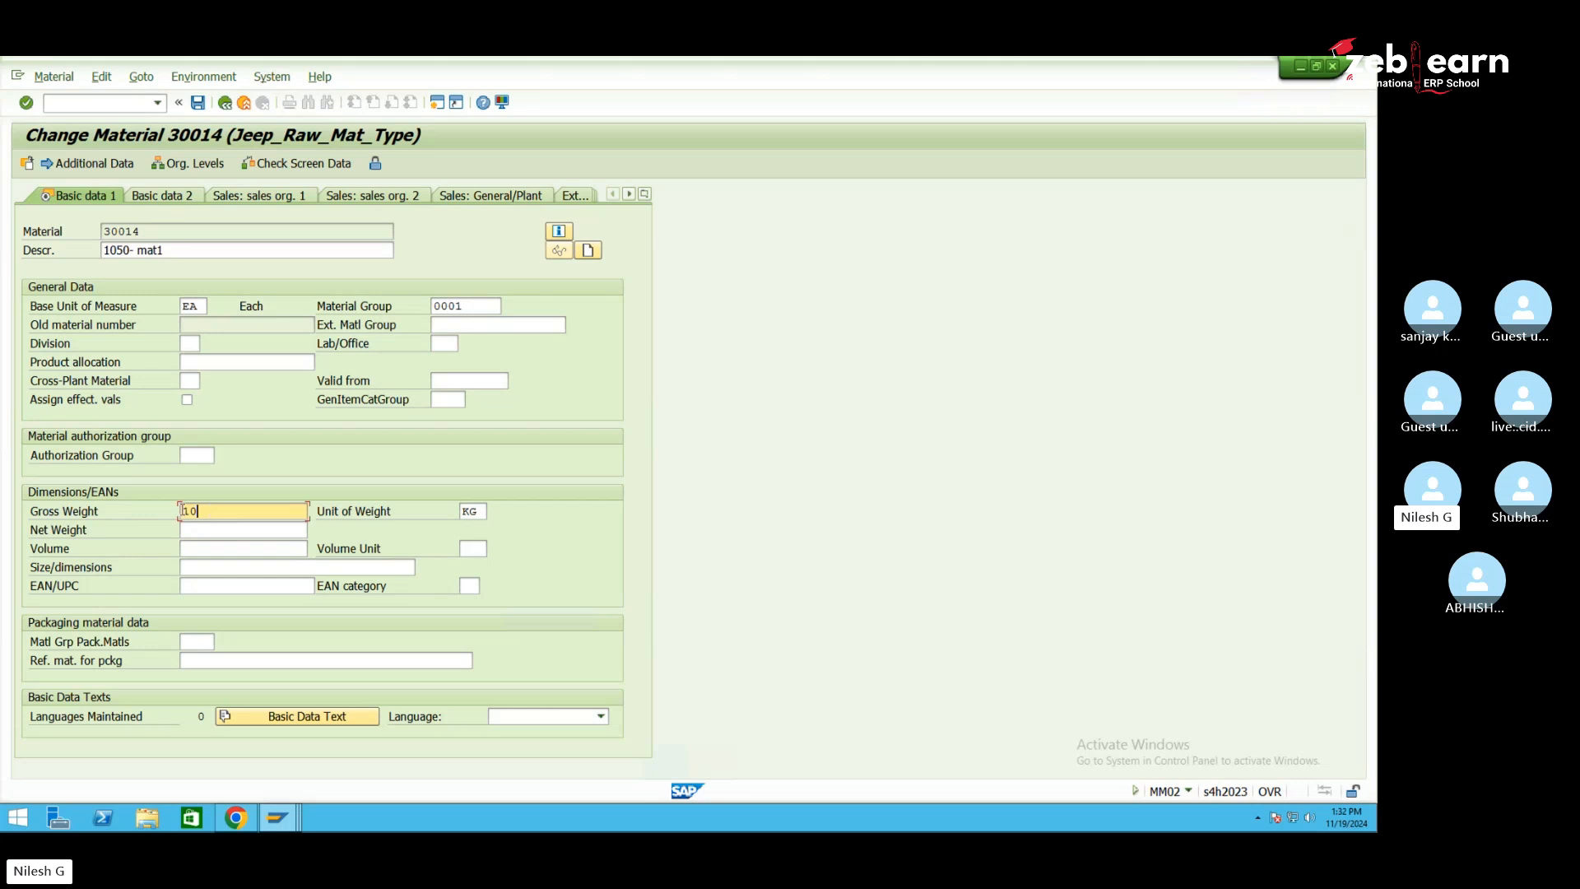
pyautogui.click(198, 103)
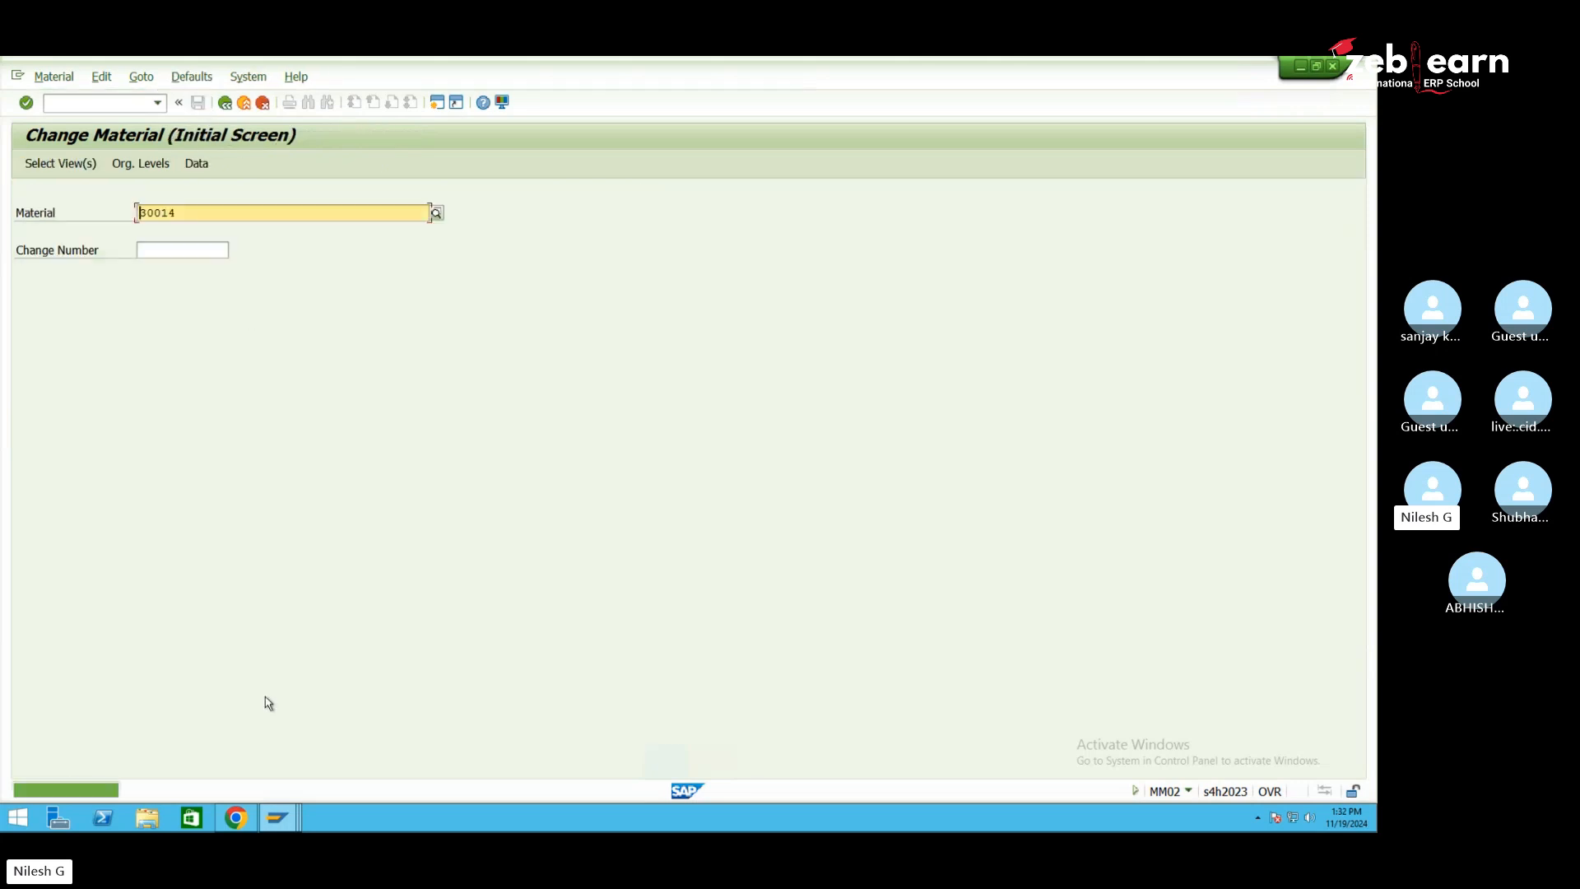
# Open warehouse product 30014 for change and review its Classification, Pkg Data, Storage and Properties tabs
pyautogui.click(284, 815)
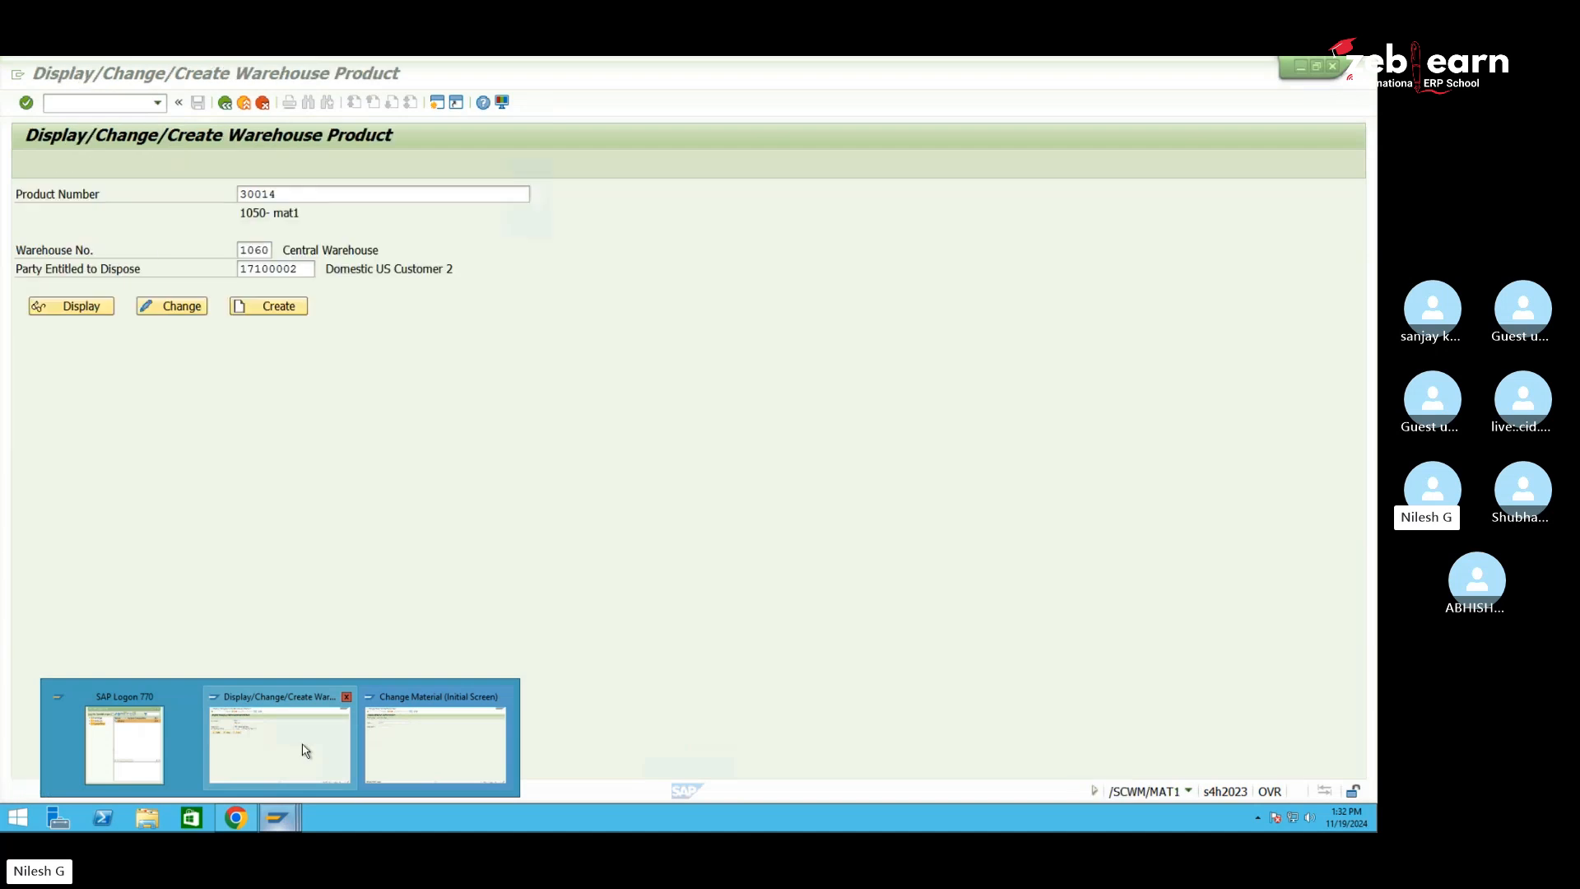
pyautogui.click(302, 750)
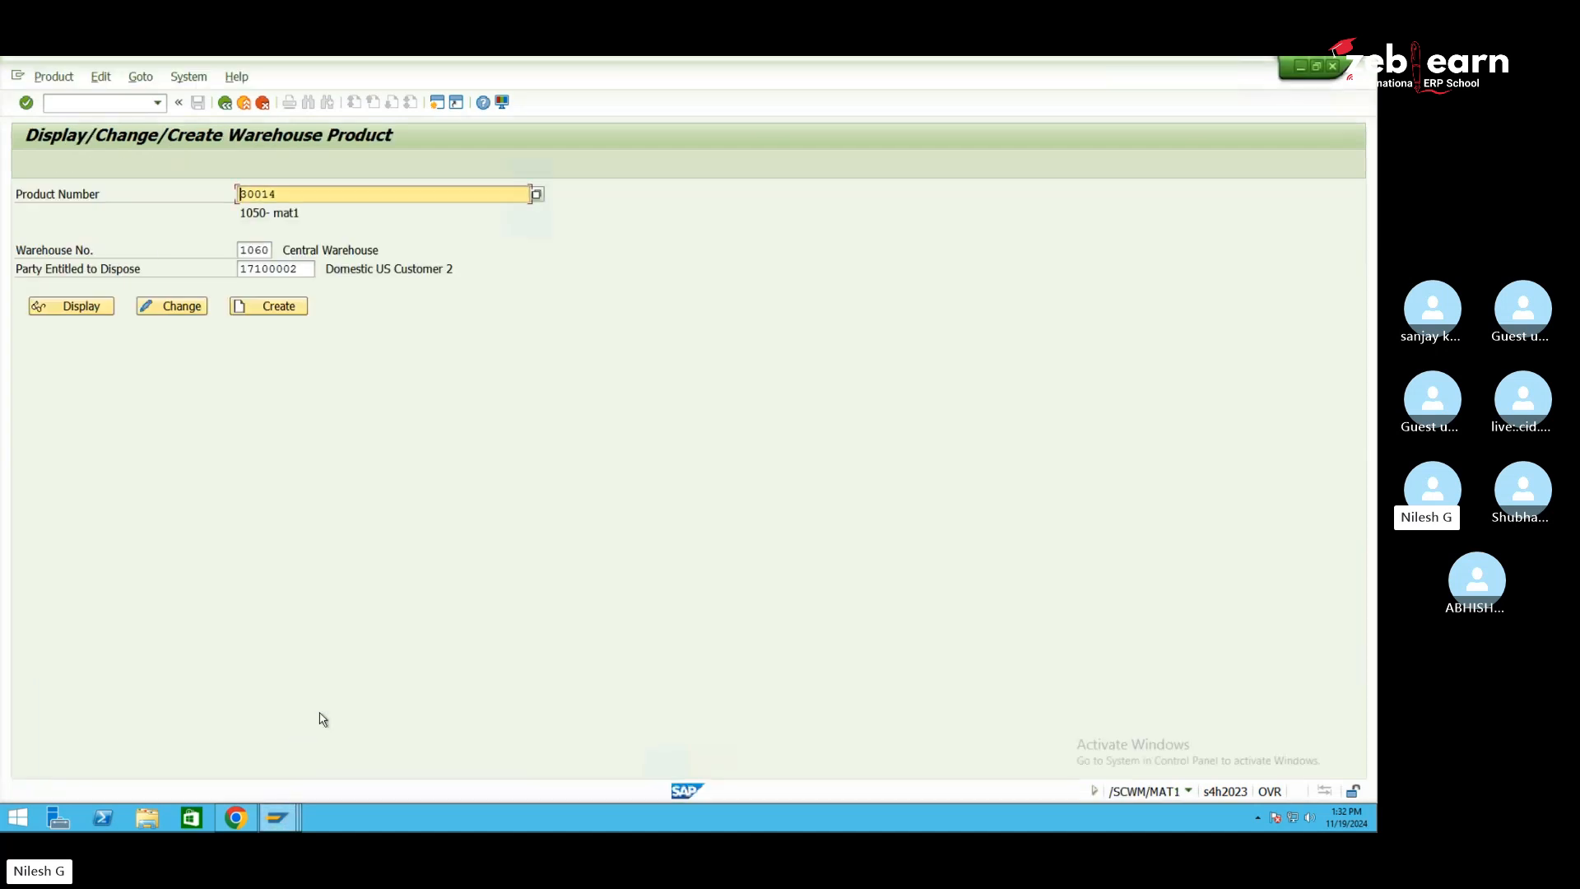
pyautogui.click(176, 307)
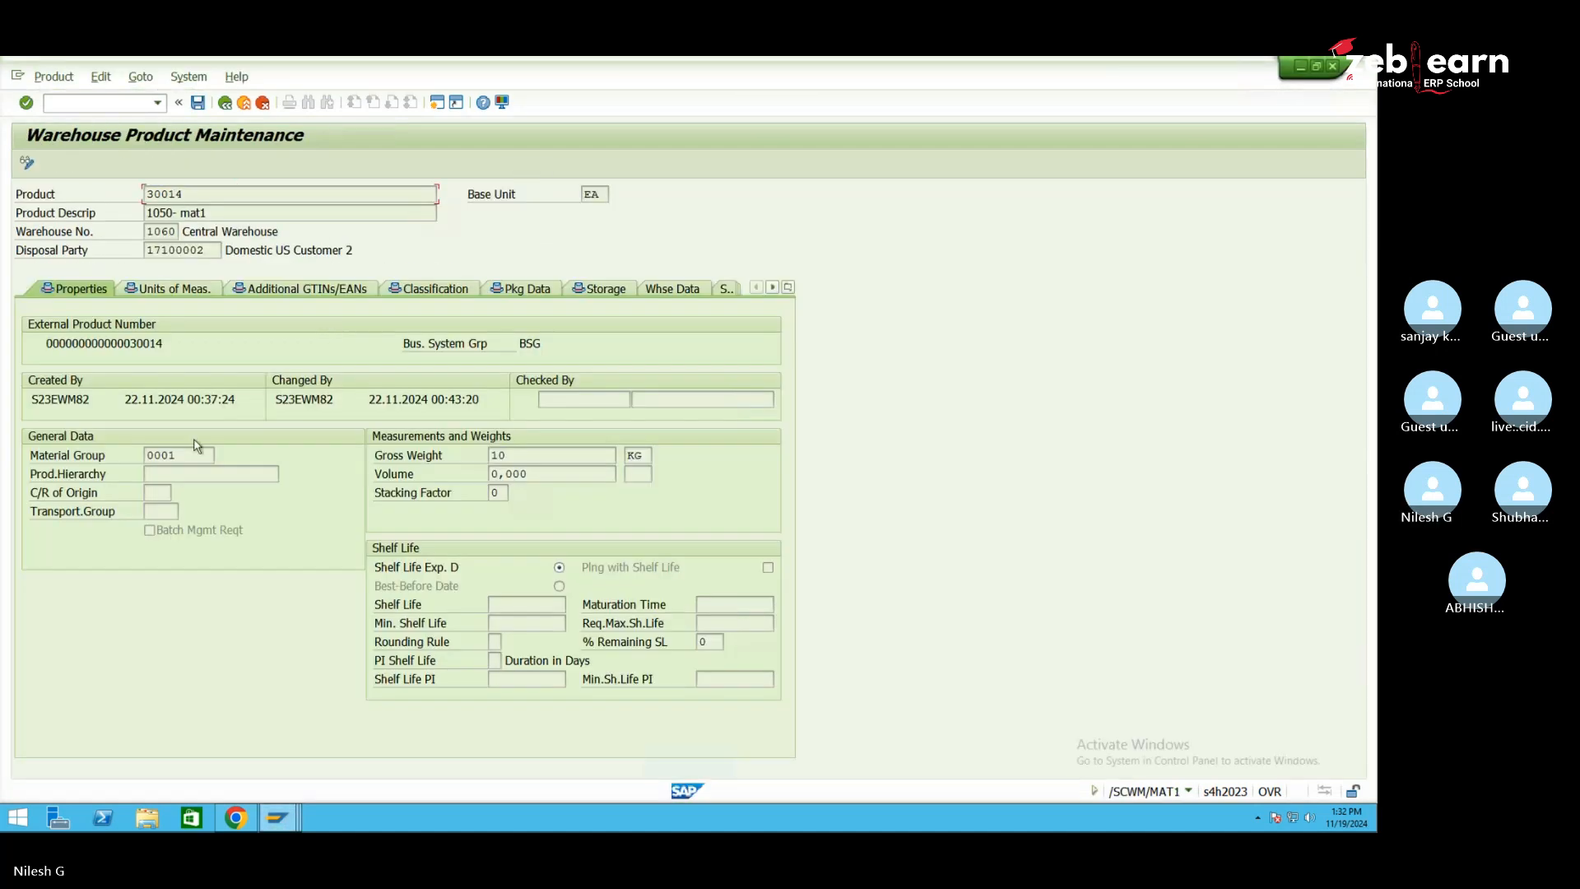
pyautogui.click(546, 457)
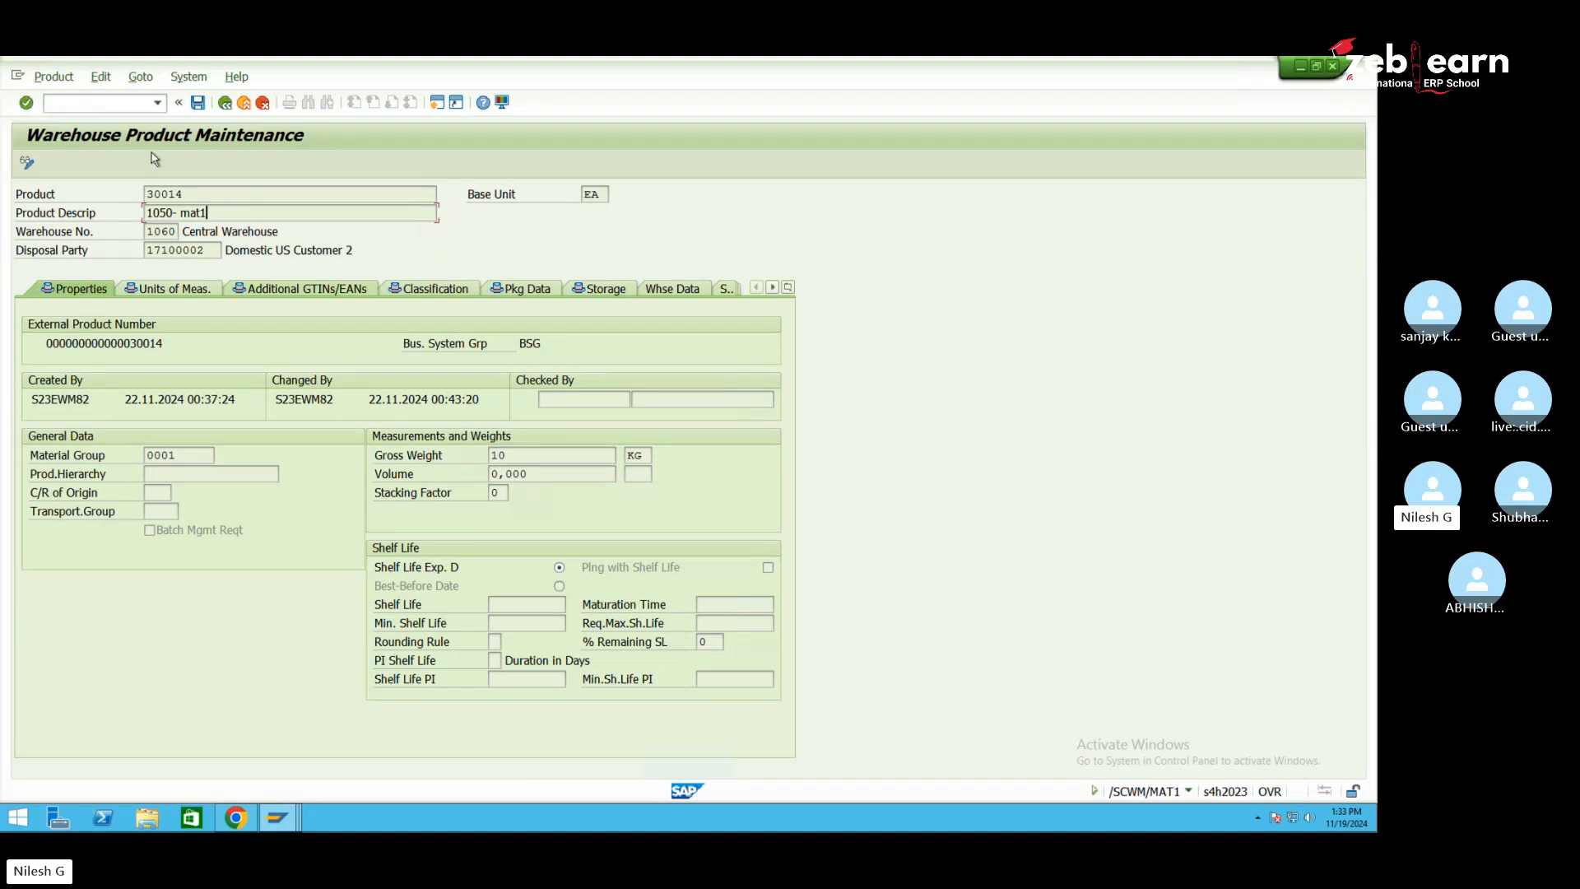
pyautogui.click(428, 296)
pyautogui.click(548, 289)
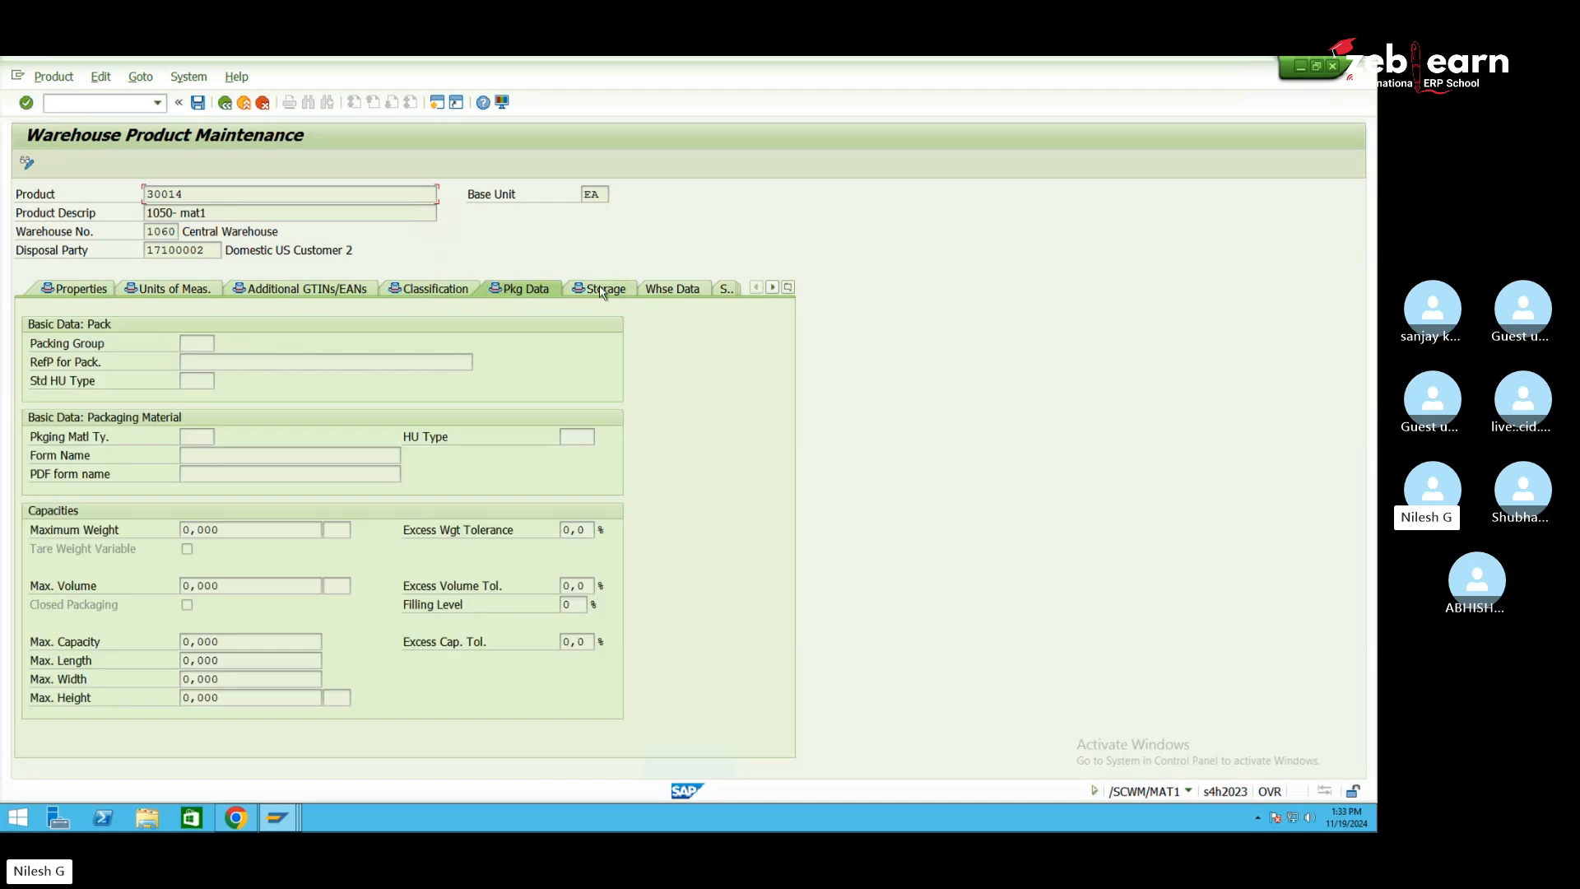
pyautogui.click(599, 290)
pyautogui.click(74, 292)
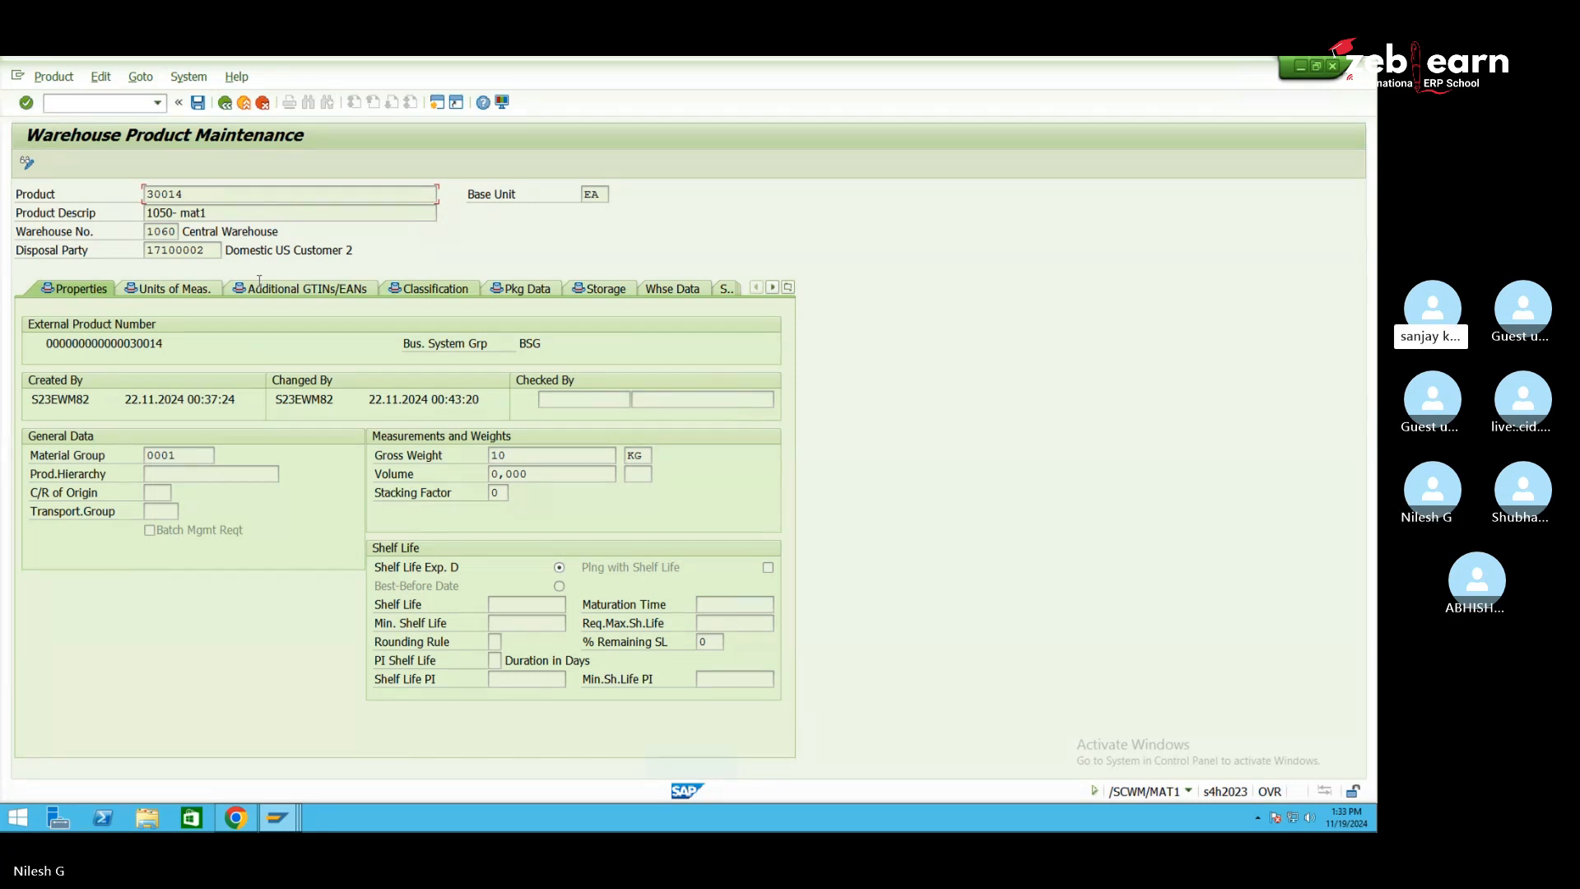
# From the Change Material window, start a new purchase order with /nme21n
pyautogui.moveTo(290, 815)
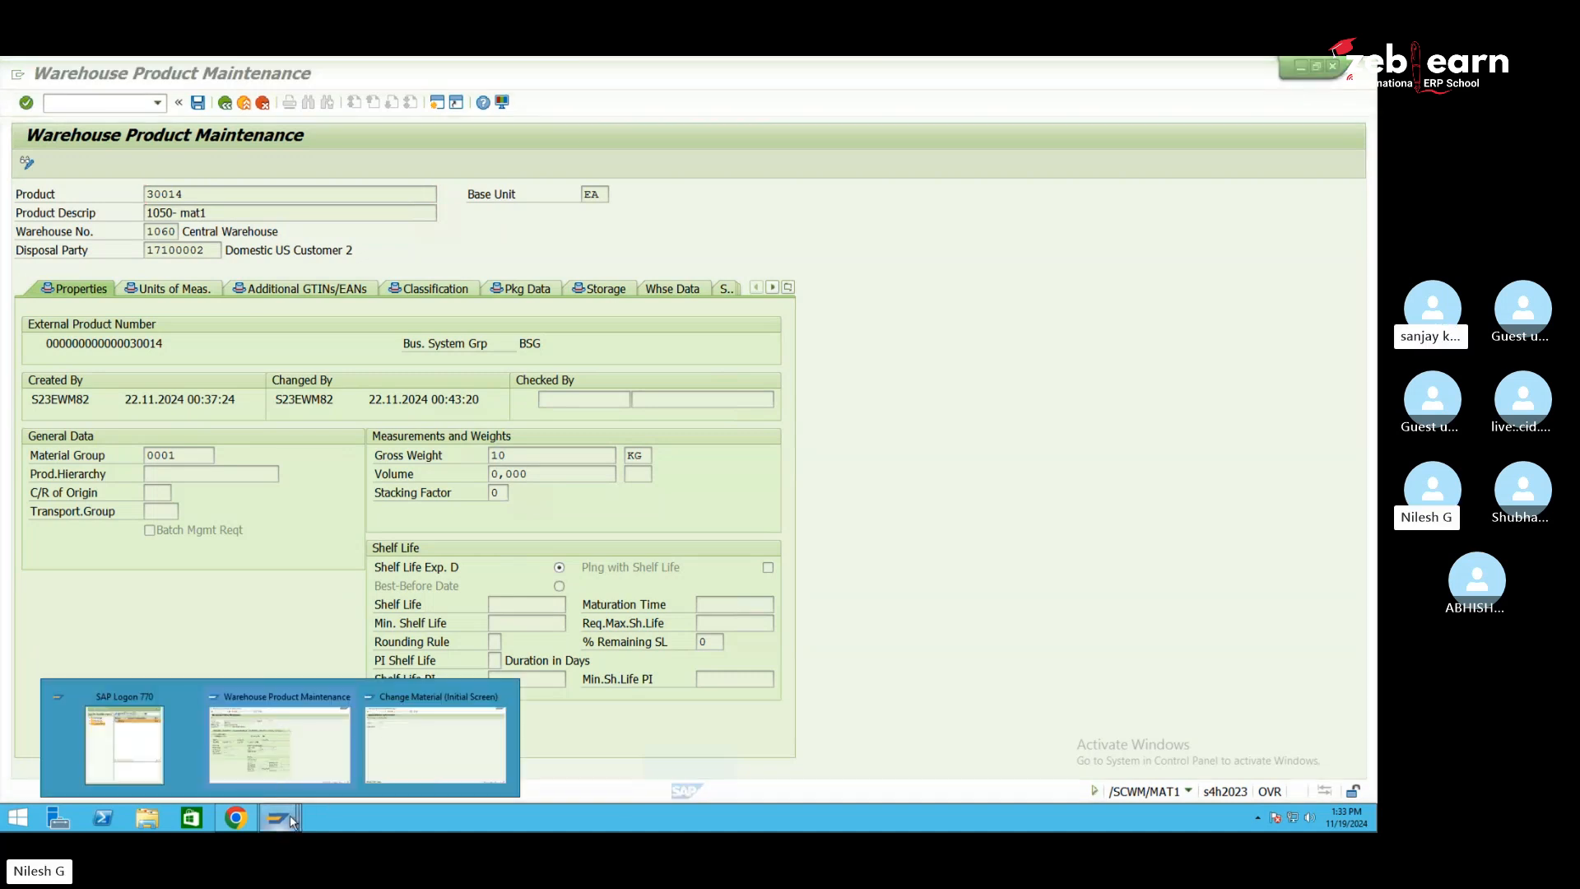
pyautogui.click(435, 741)
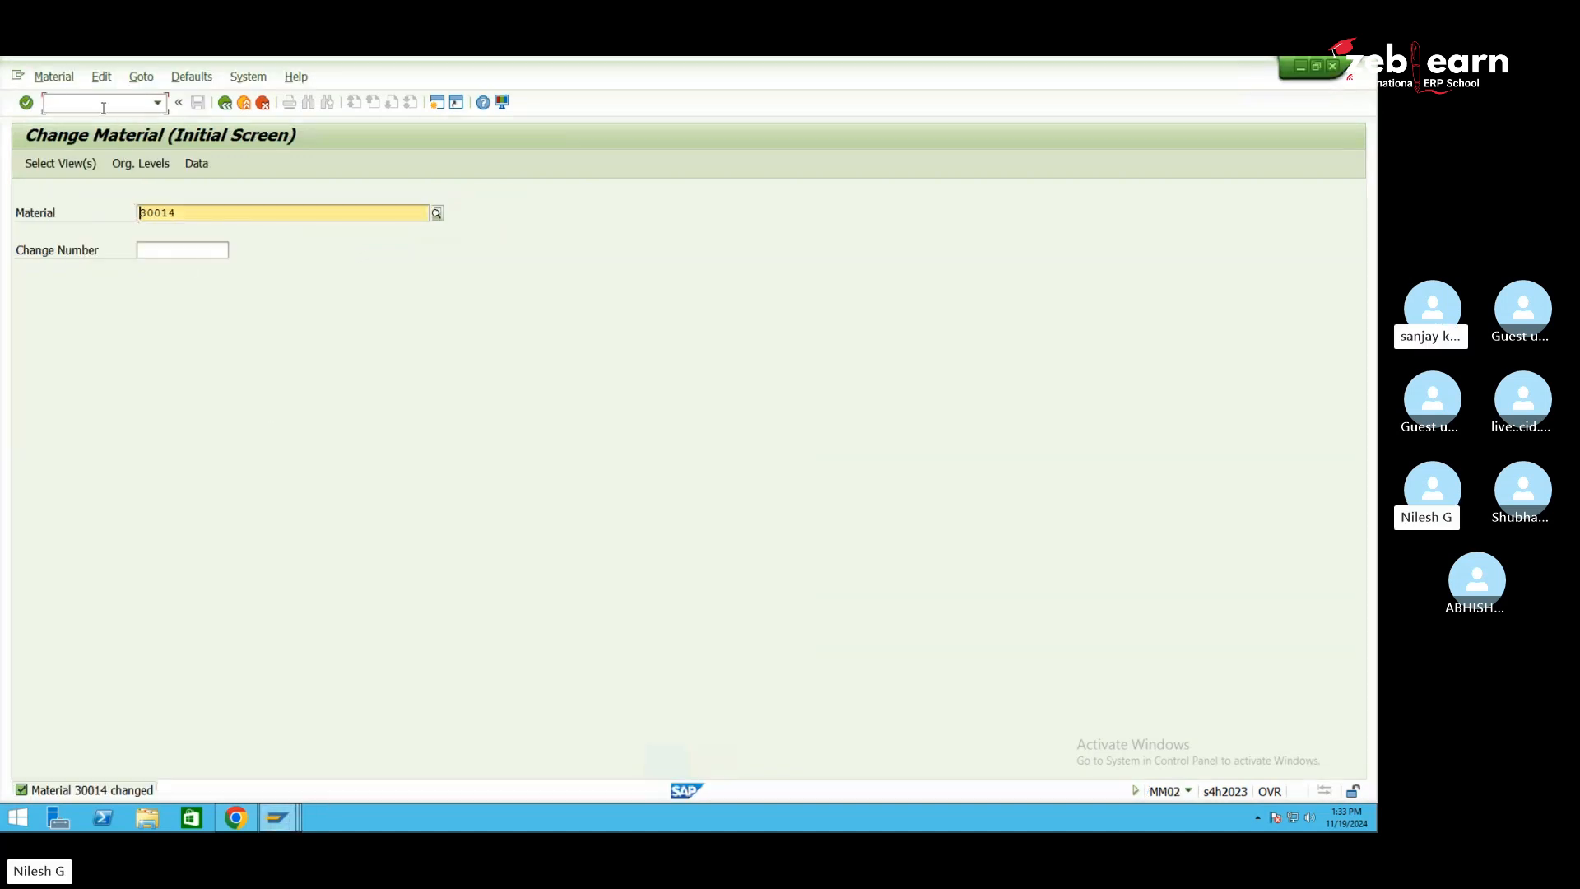
pyautogui.click(104, 108)
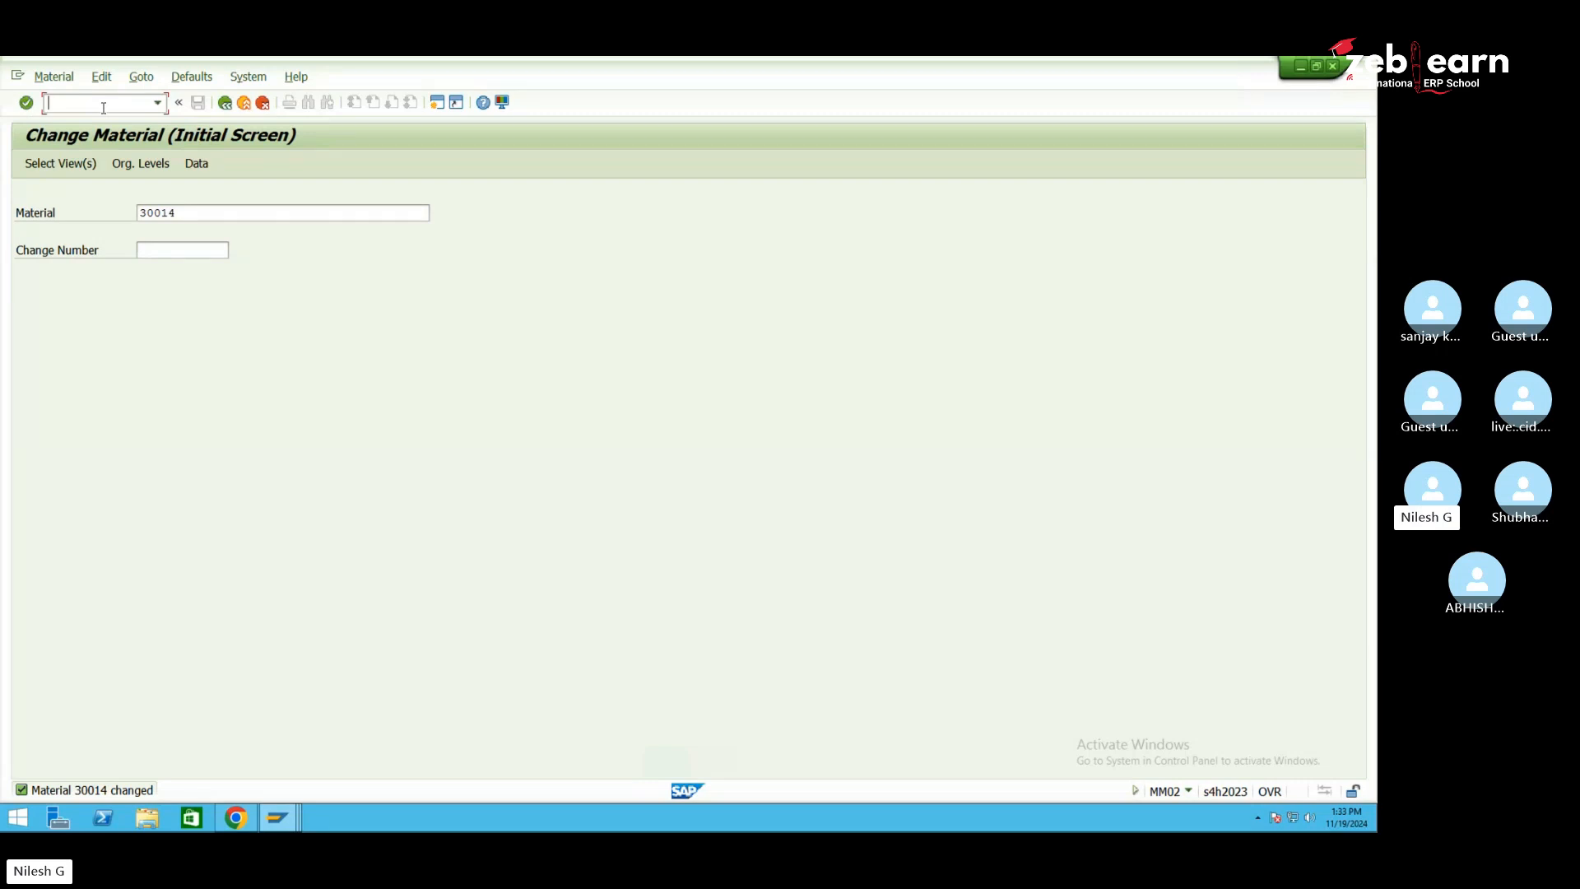
pyautogui.write('/nme21n')
pyautogui.press('Return')
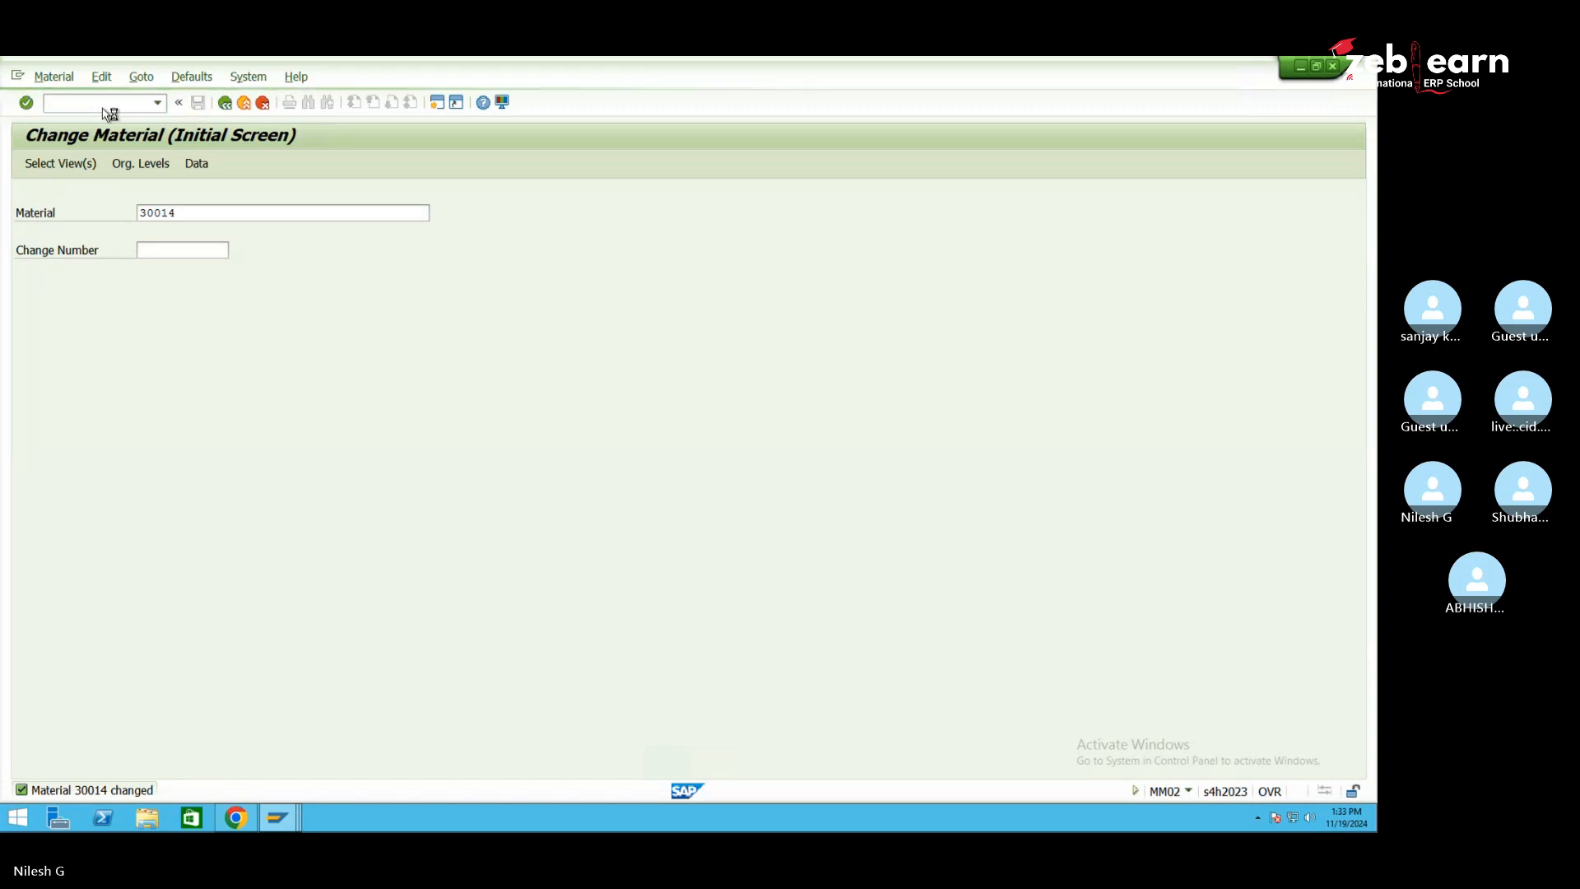
# Set supplier 7100 MK01 Main Vendor, found by searching suppliers of company code MK01
pyautogui.click(445, 192)
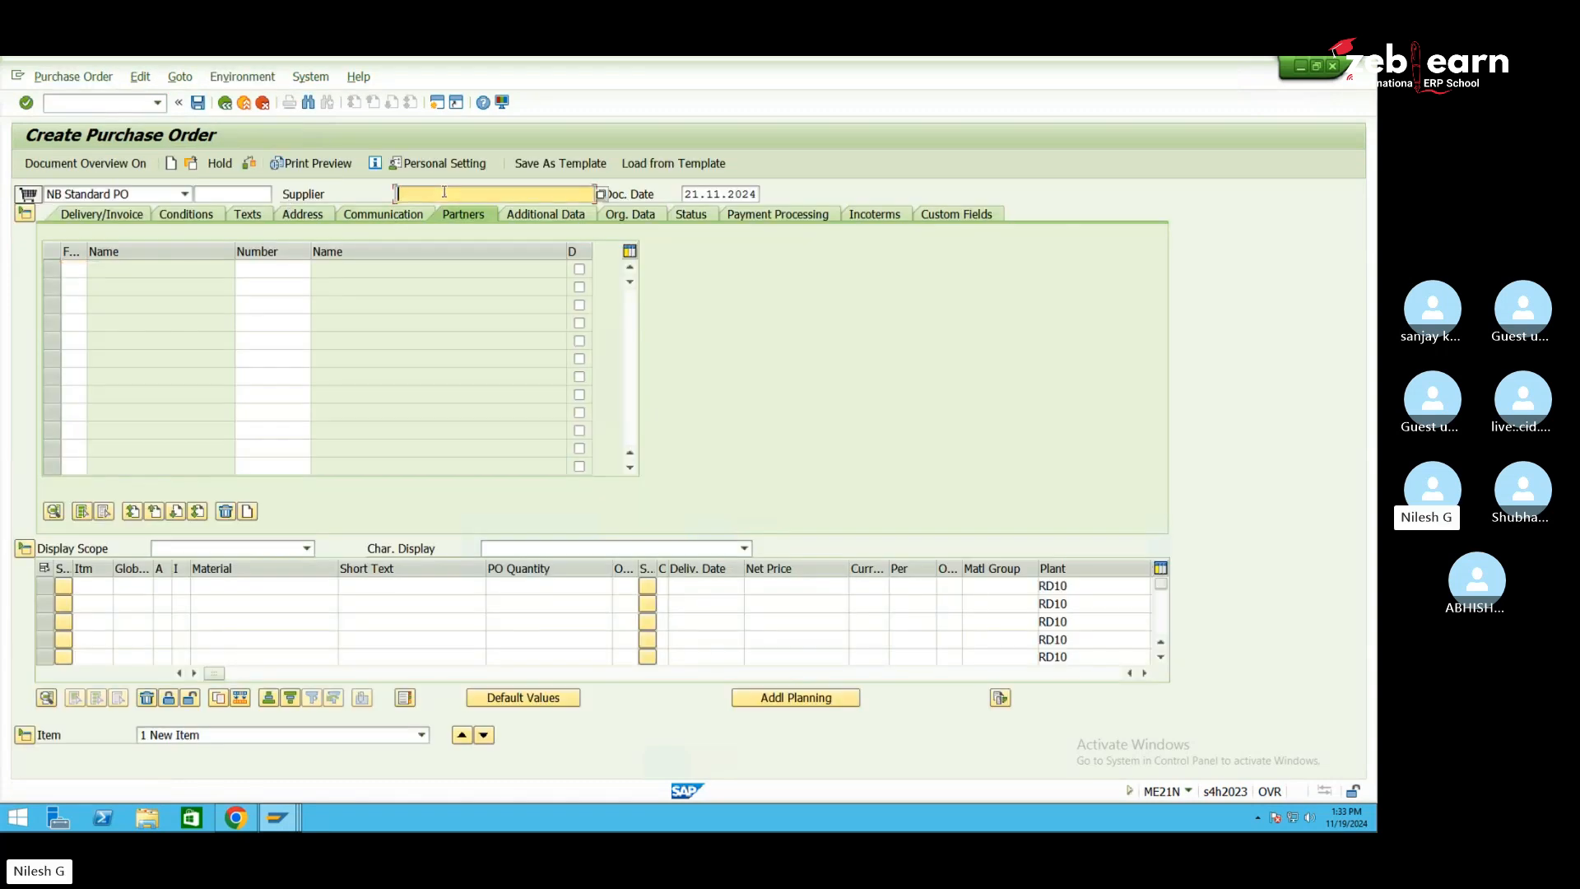
pyautogui.write('m')
pyautogui.click(604, 194)
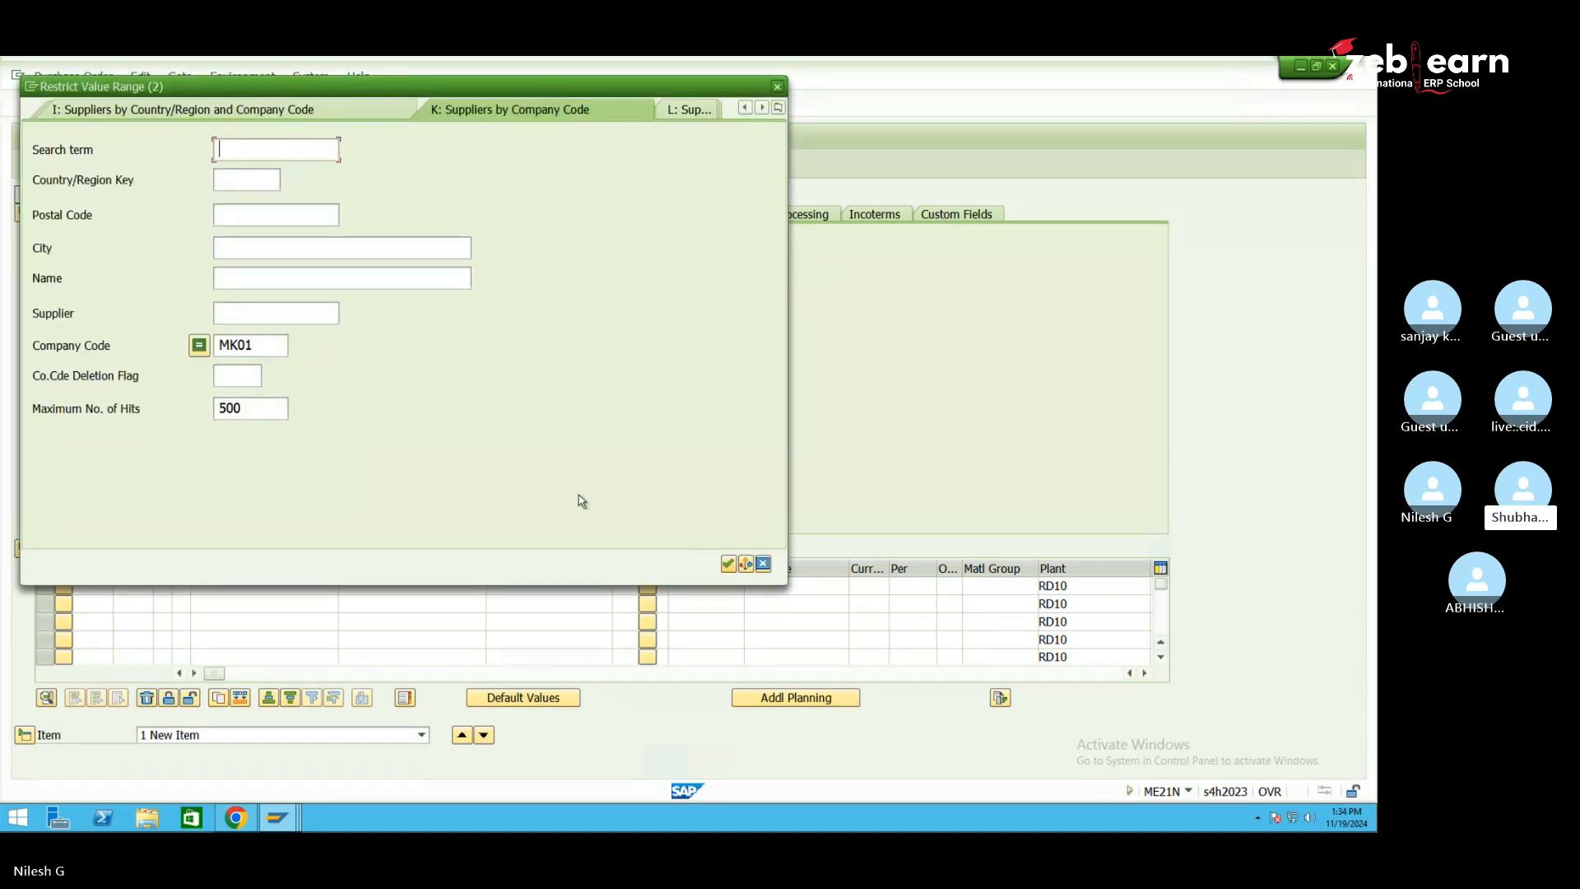
pyautogui.click(731, 565)
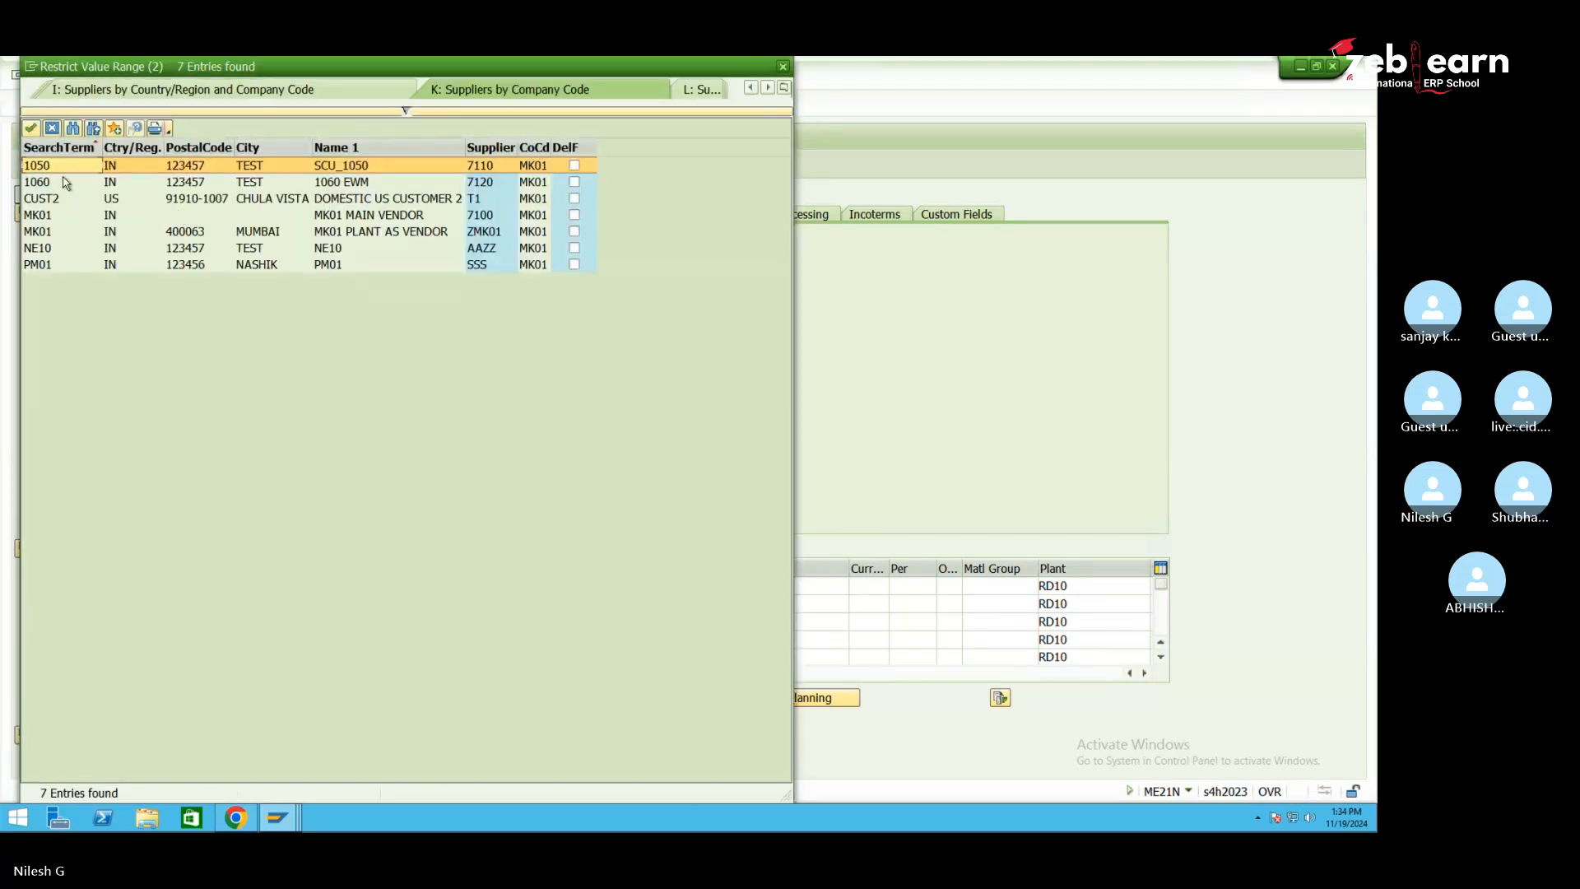
pyautogui.doubleClick(492, 168)
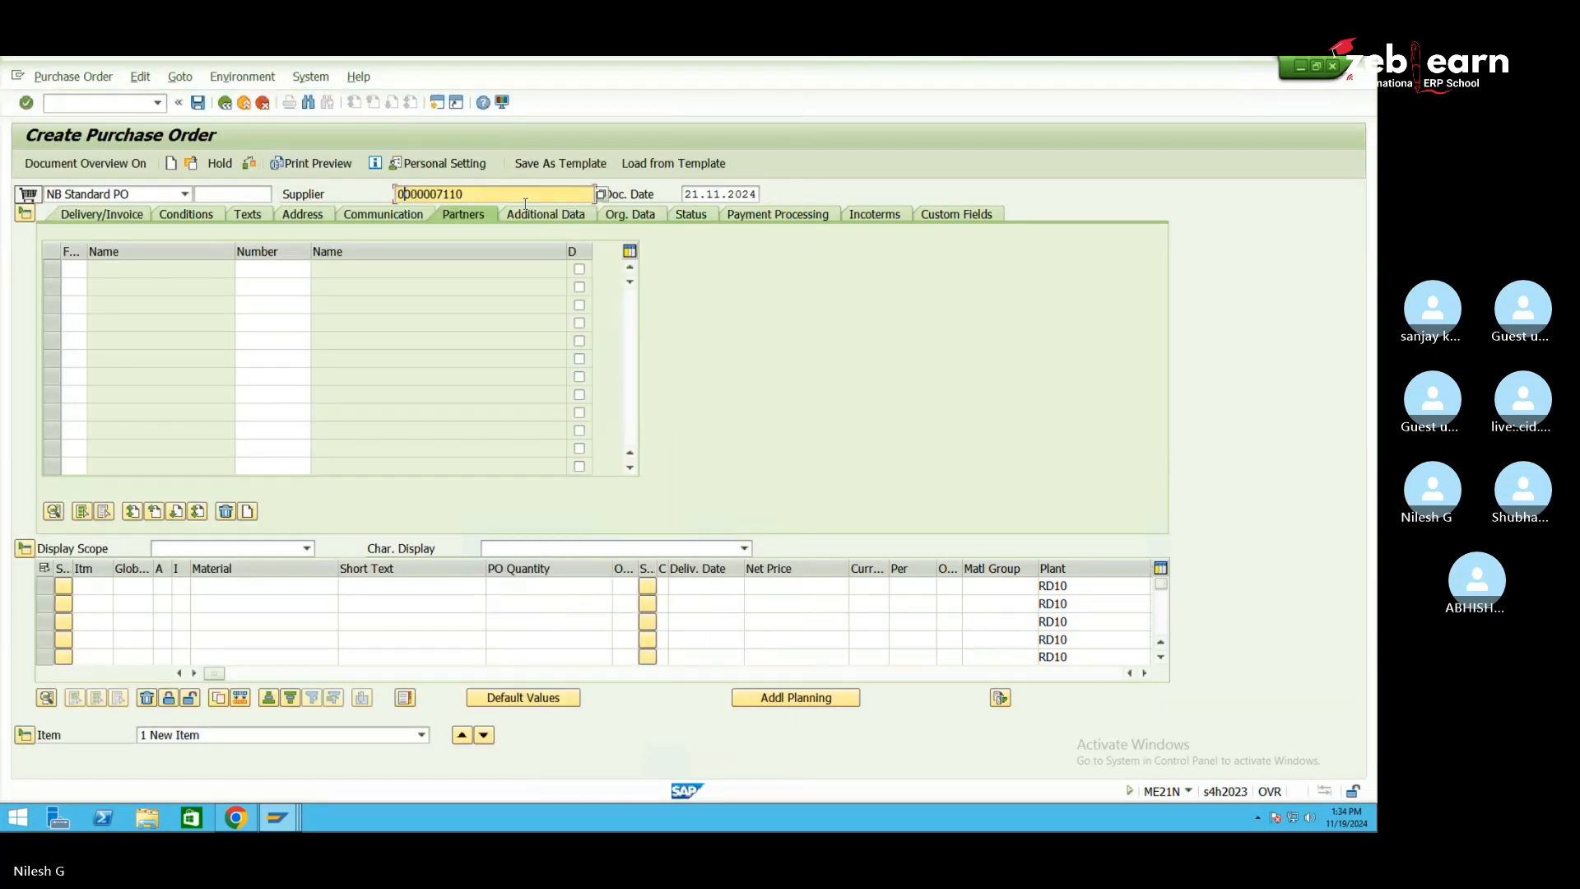
pyautogui.click(601, 195)
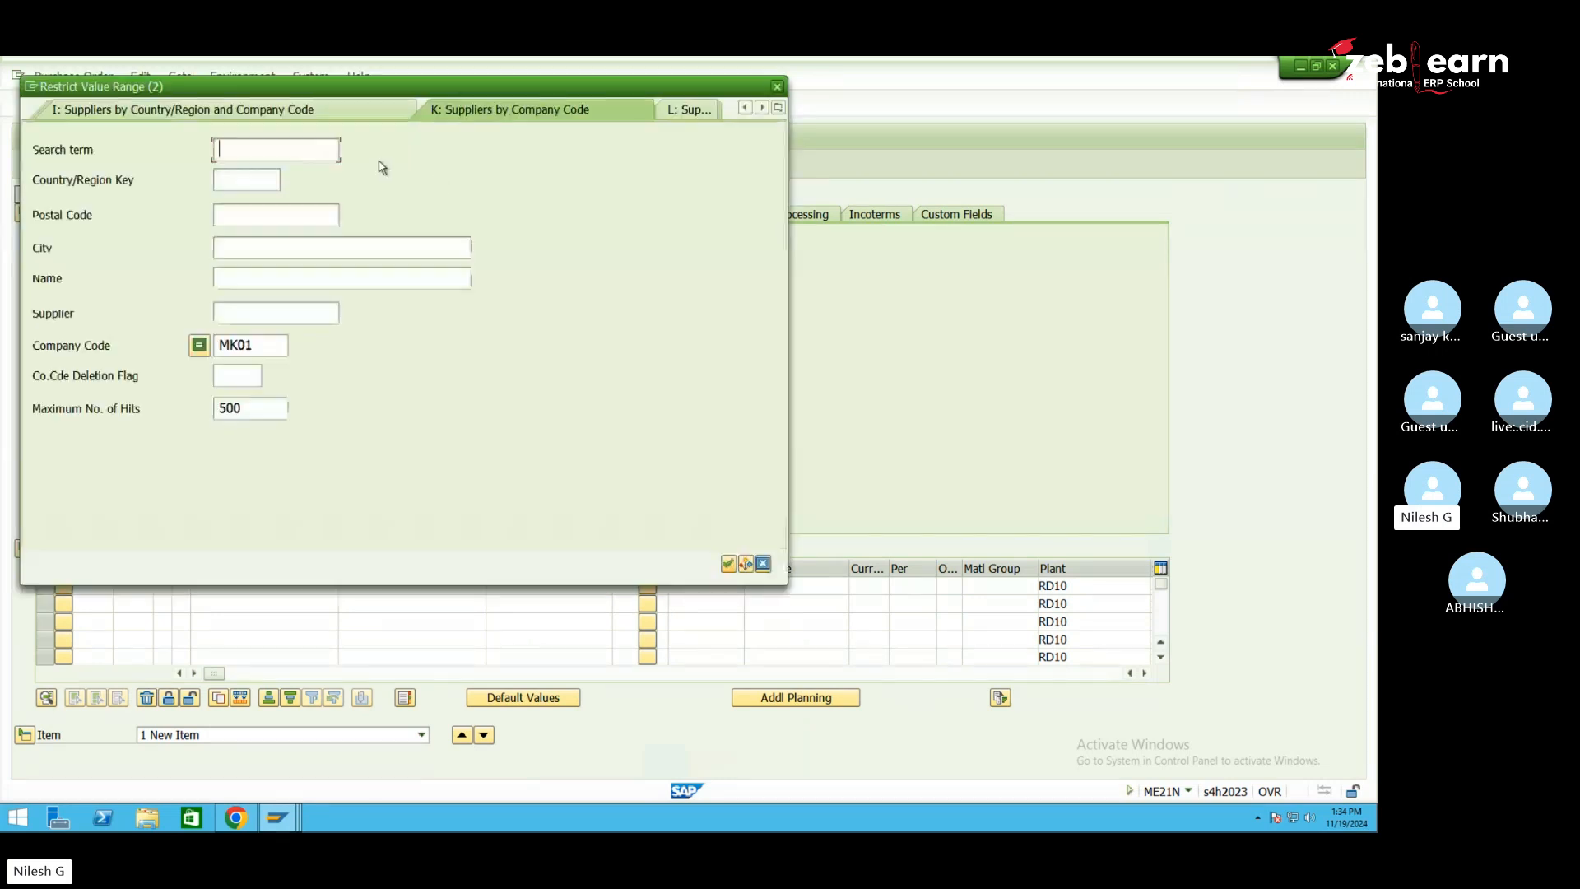
pyautogui.click(728, 564)
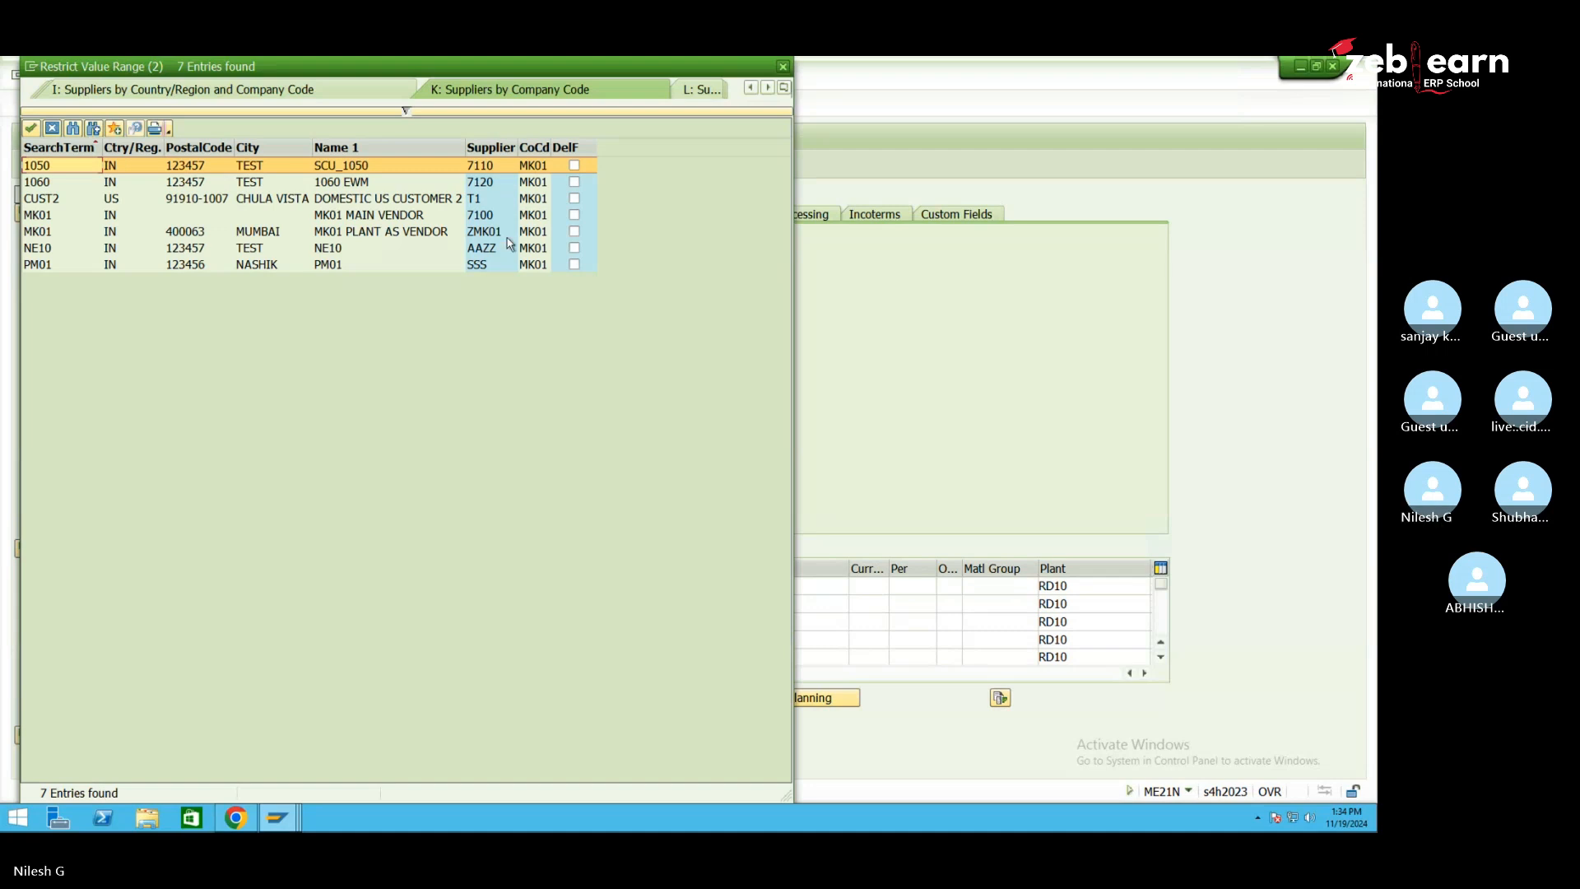
pyautogui.click(492, 216)
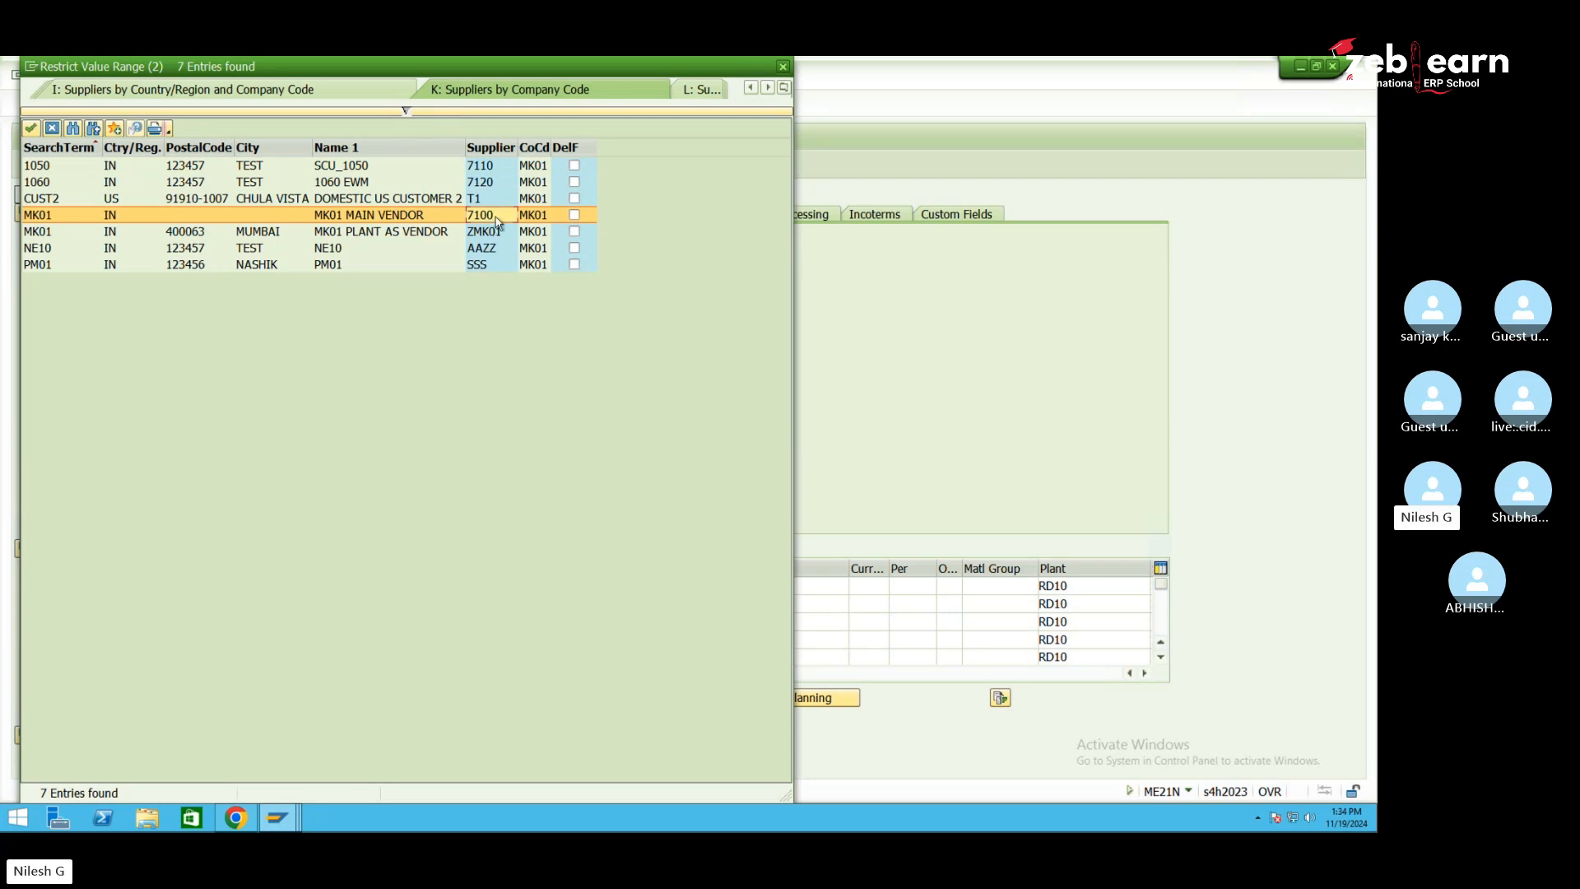
pyautogui.doubleClick(494, 217)
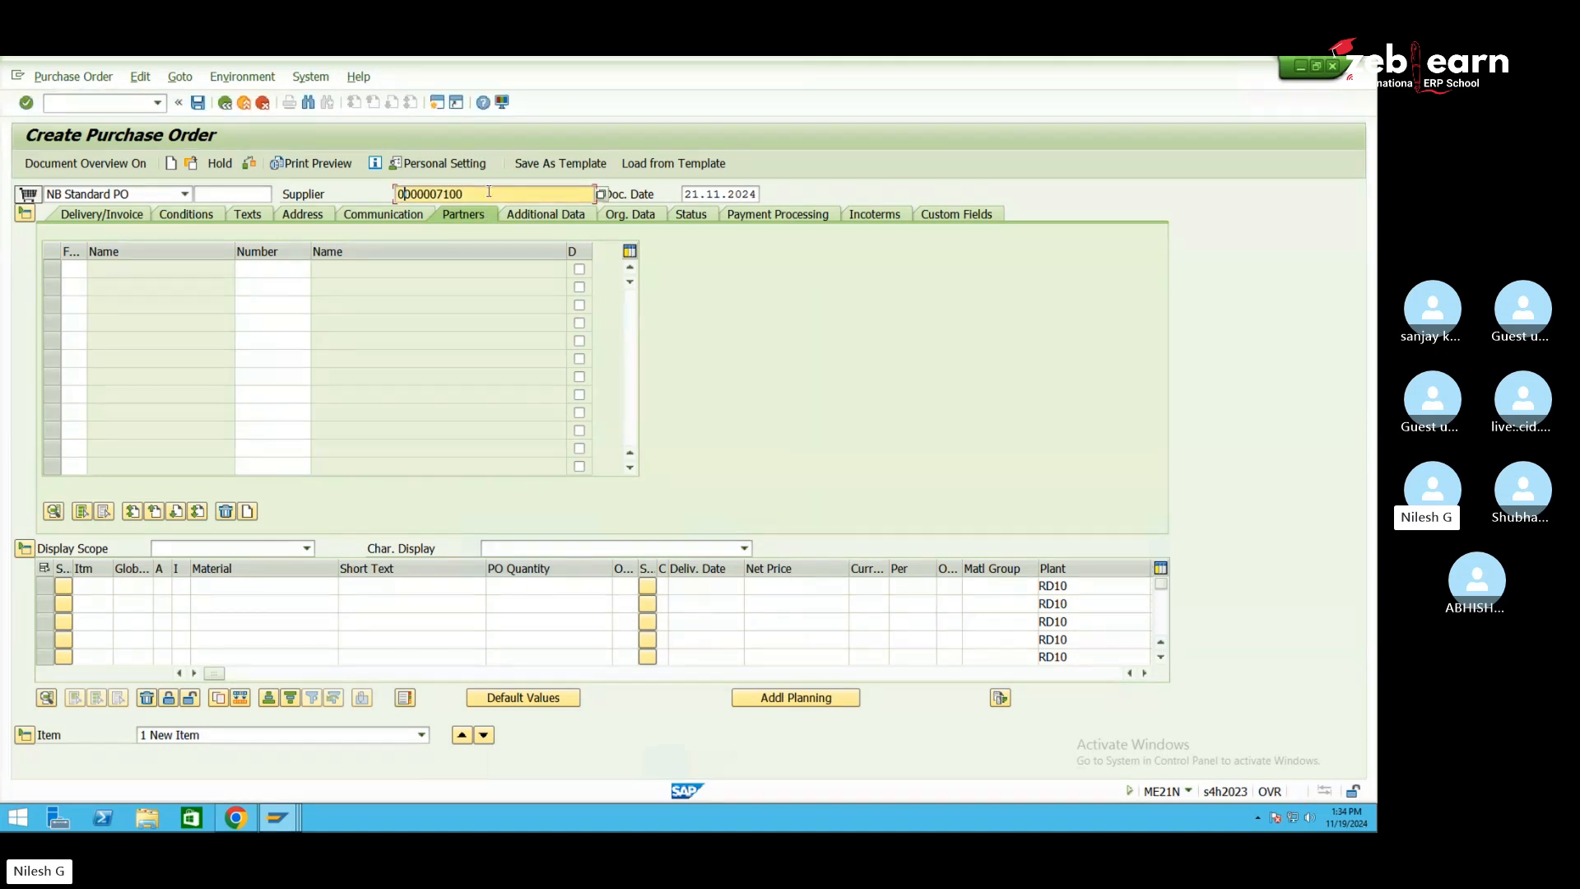
pyautogui.press('Return')
pyautogui.press('Return')
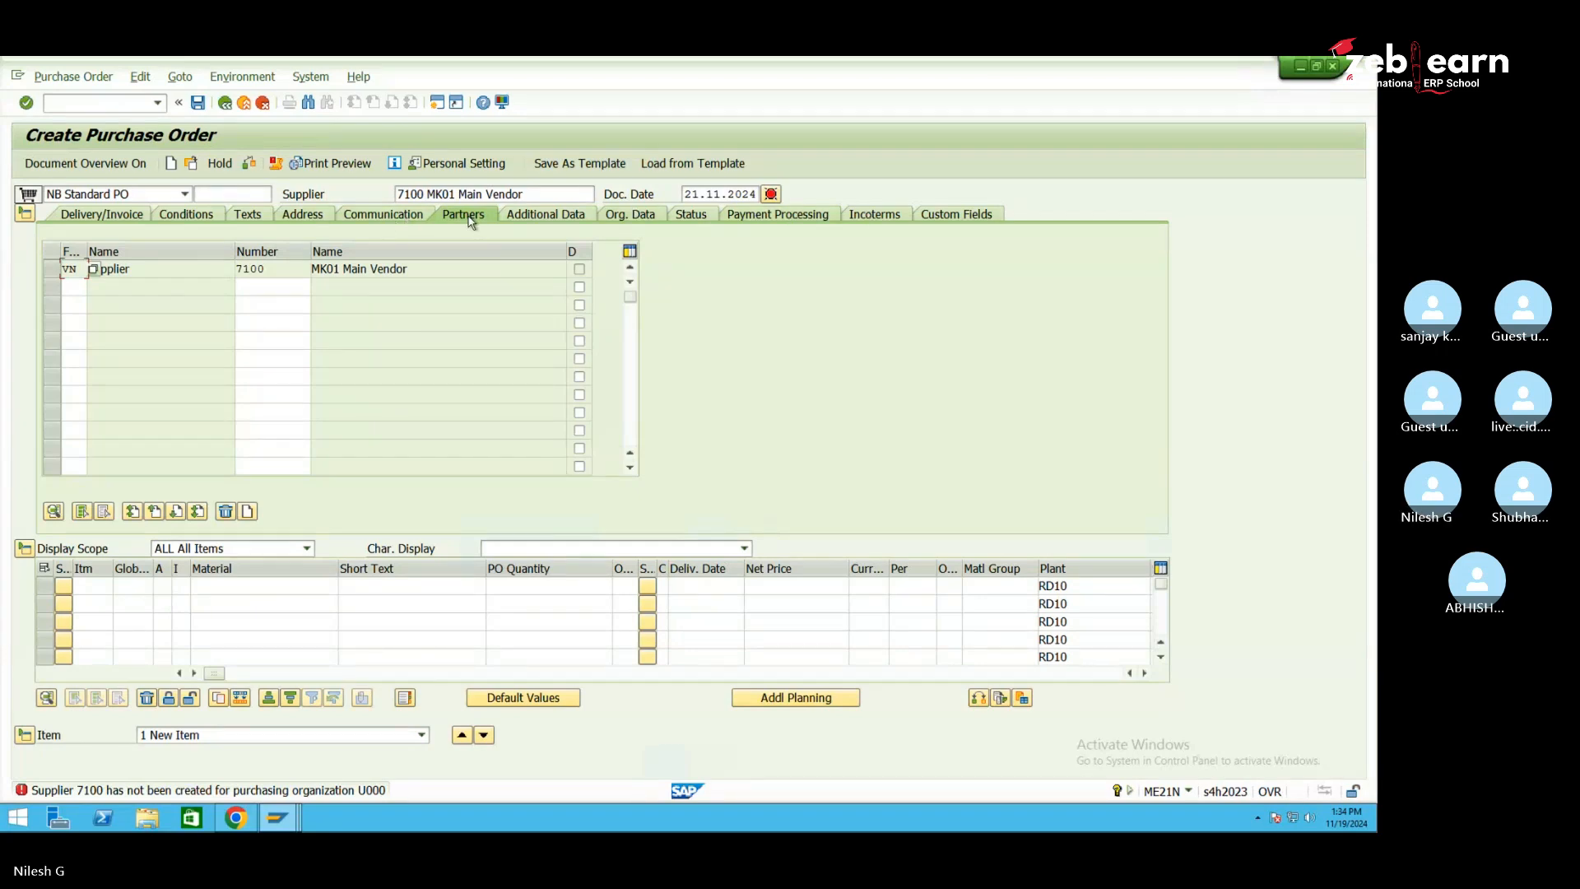
# Enter Org. Data: purchasing org MK01, purchasing group MK1, company code MK01
pyautogui.click(636, 216)
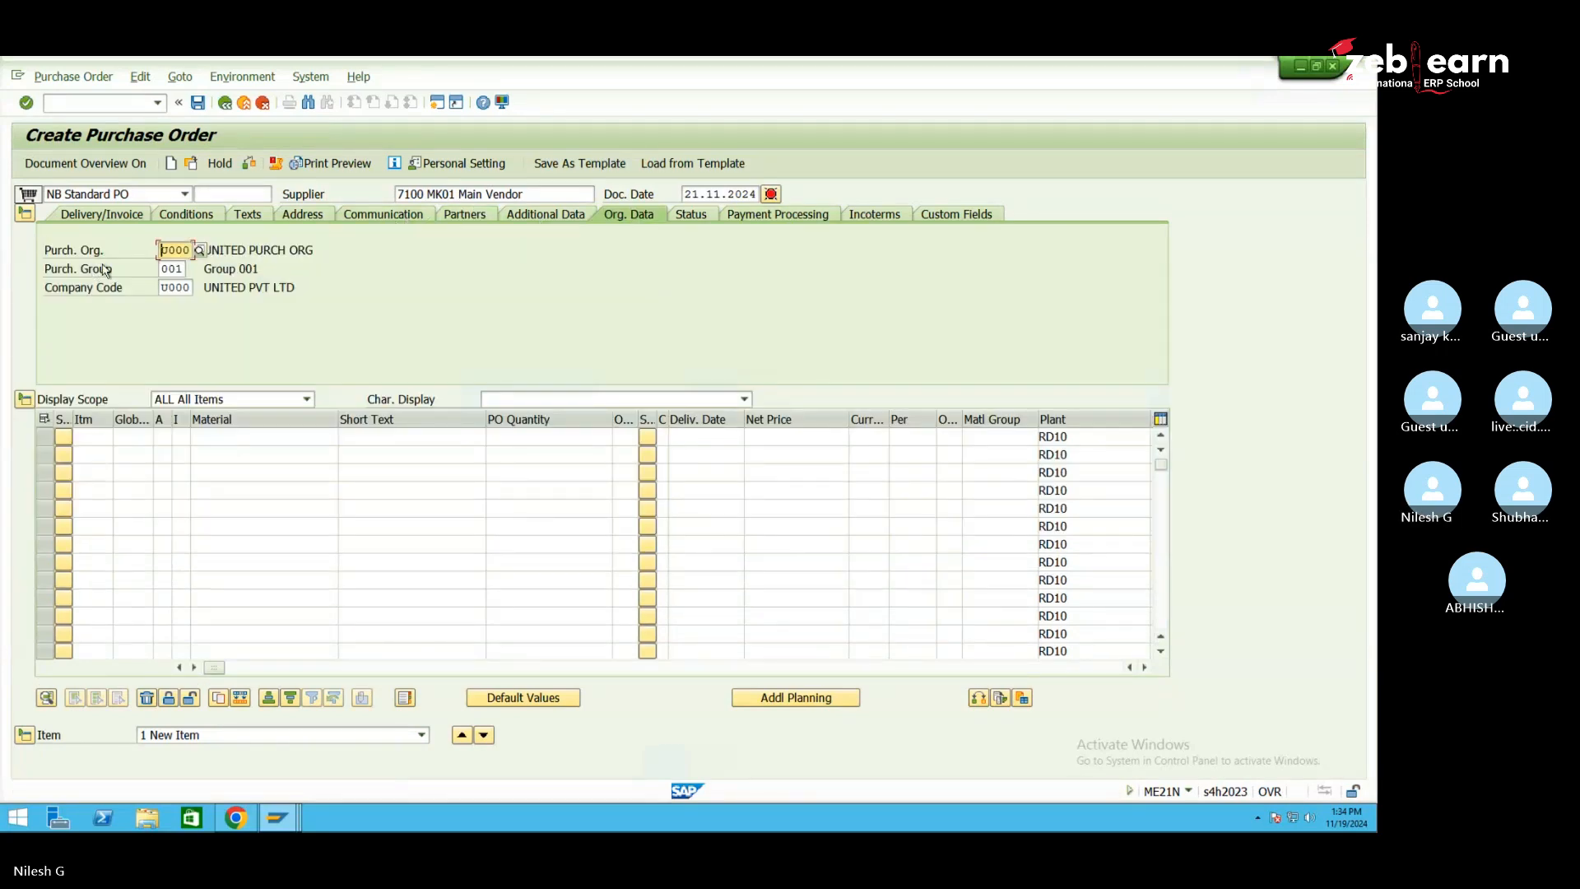
pyautogui.write('mk')
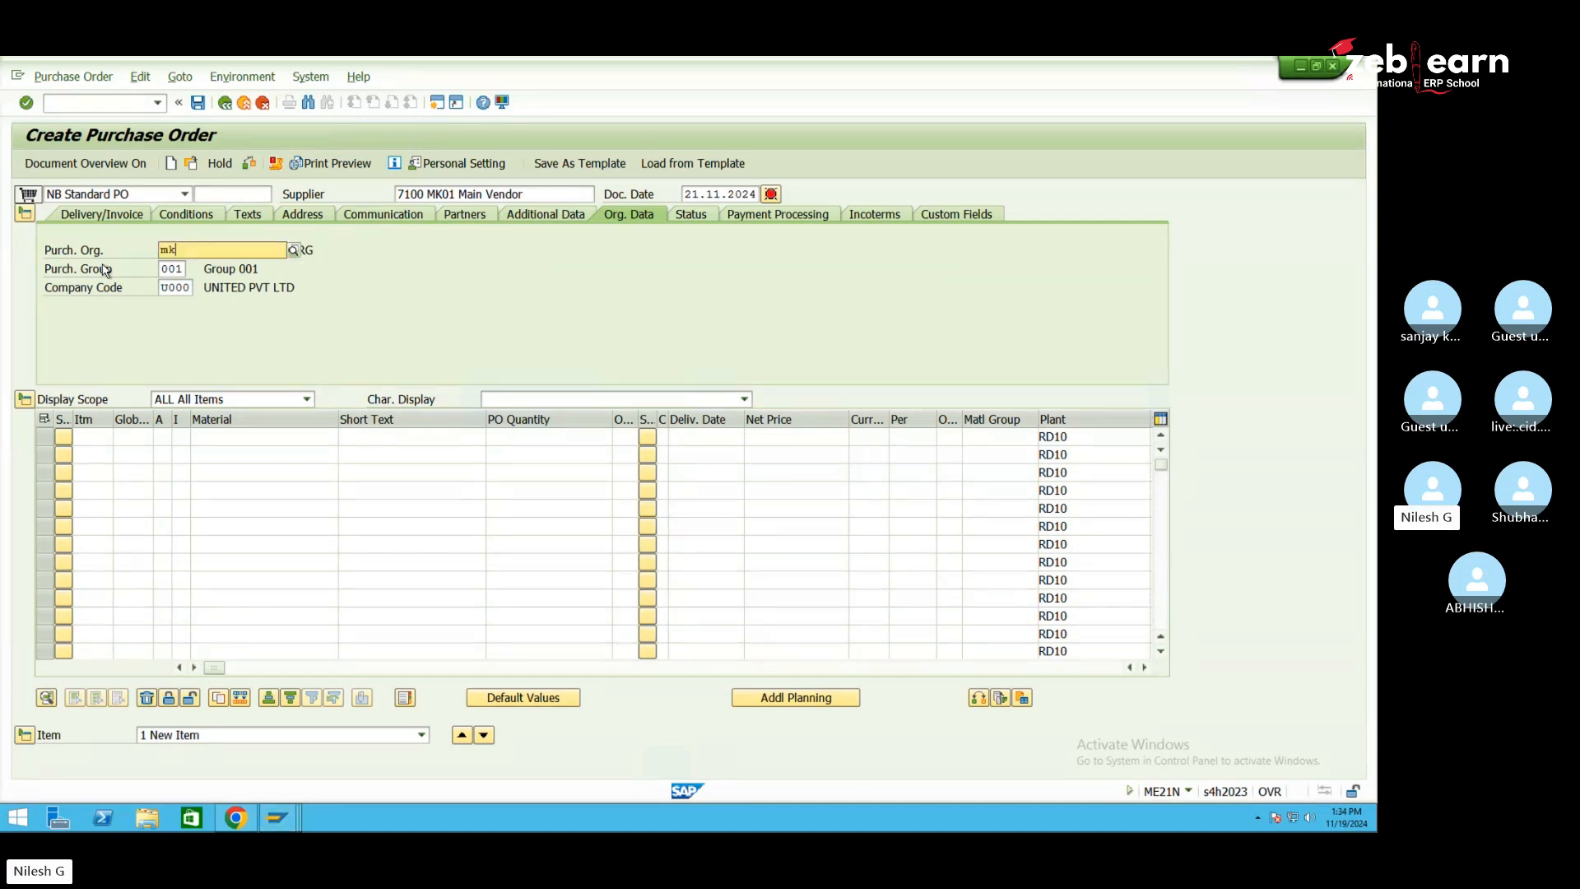
pyautogui.click(209, 285)
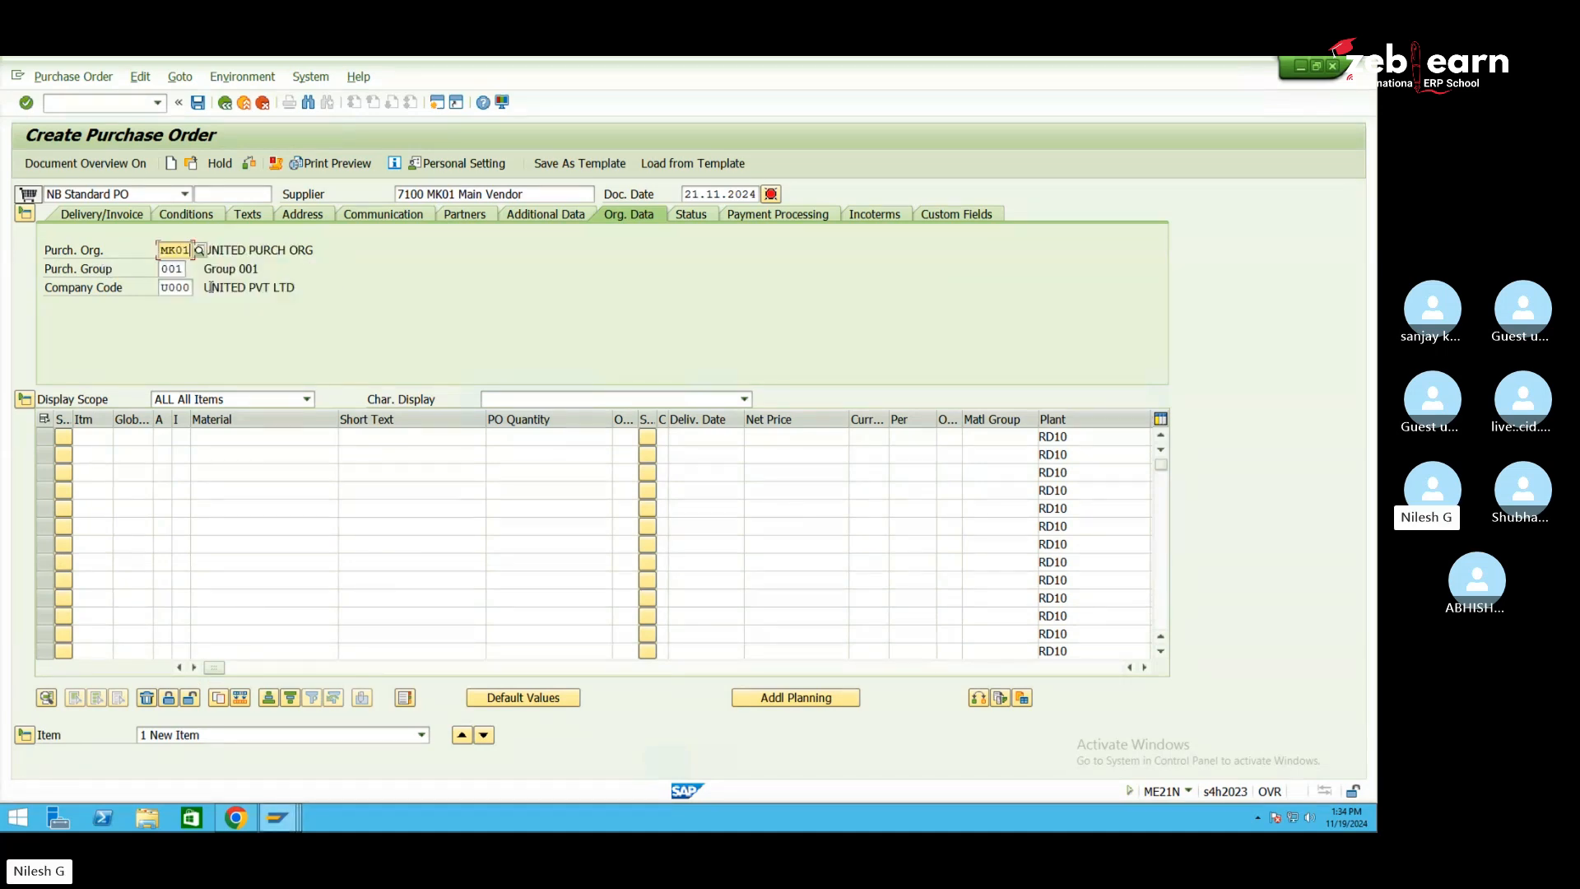
pyautogui.press('Tab')
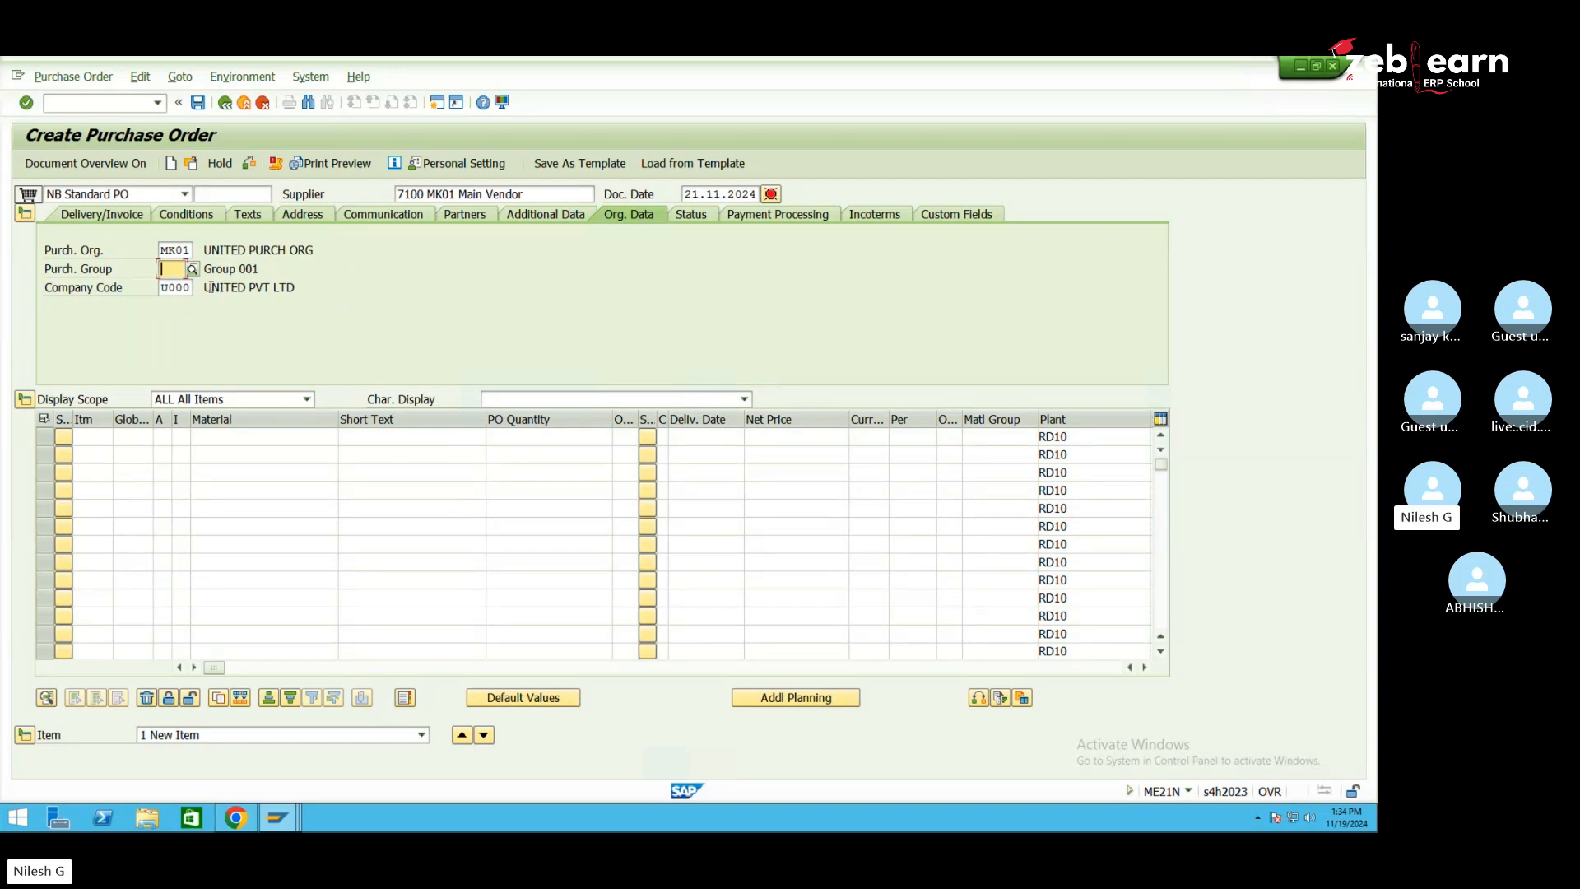
pyautogui.write('mk')
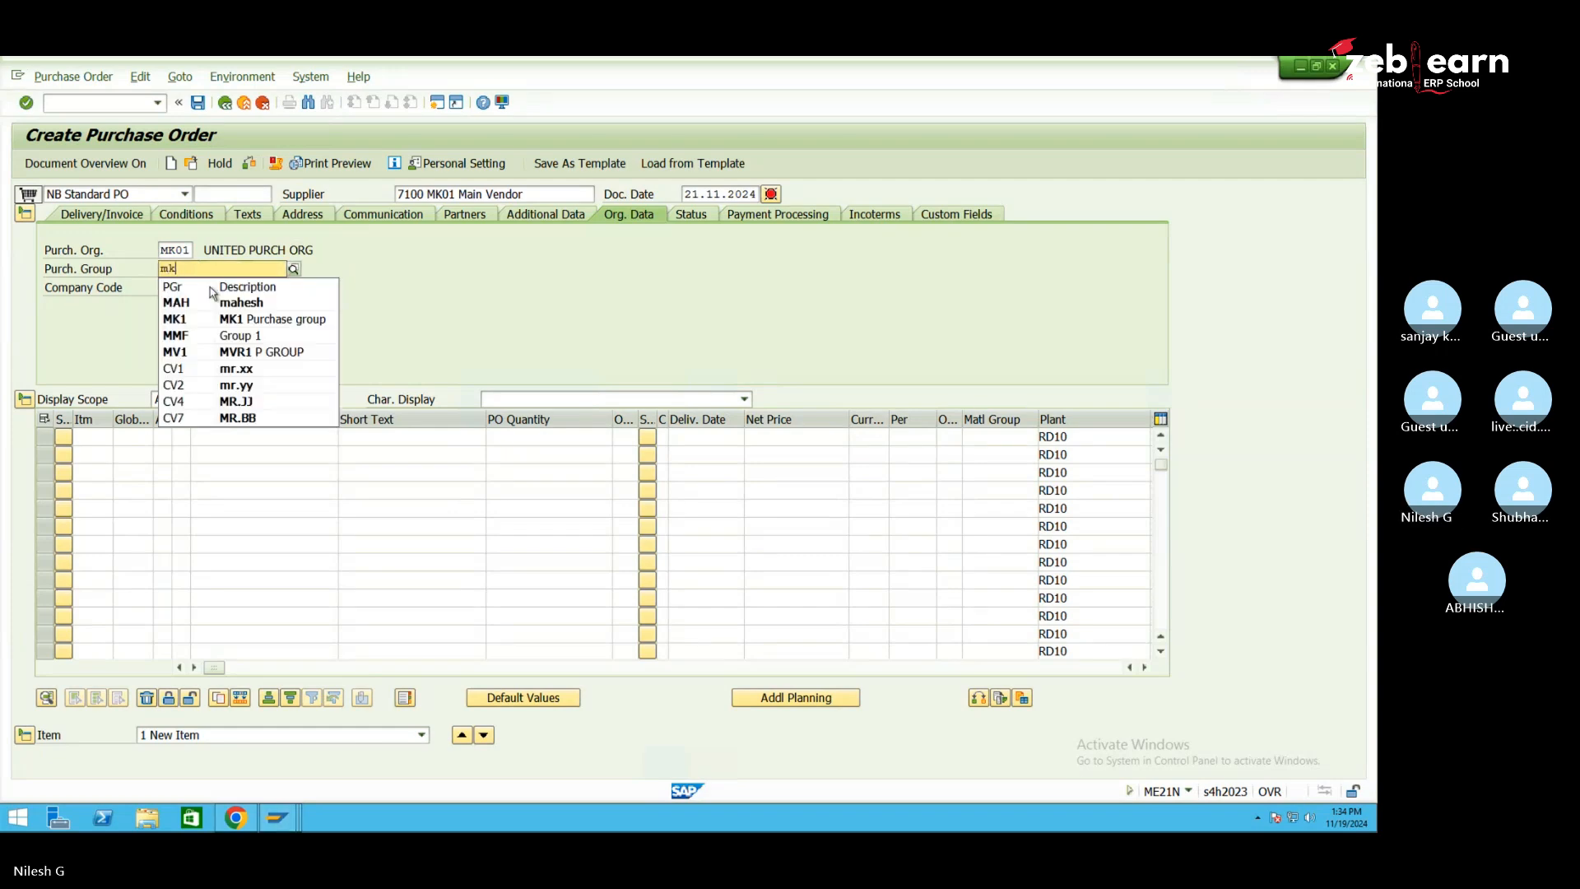
pyautogui.click(207, 303)
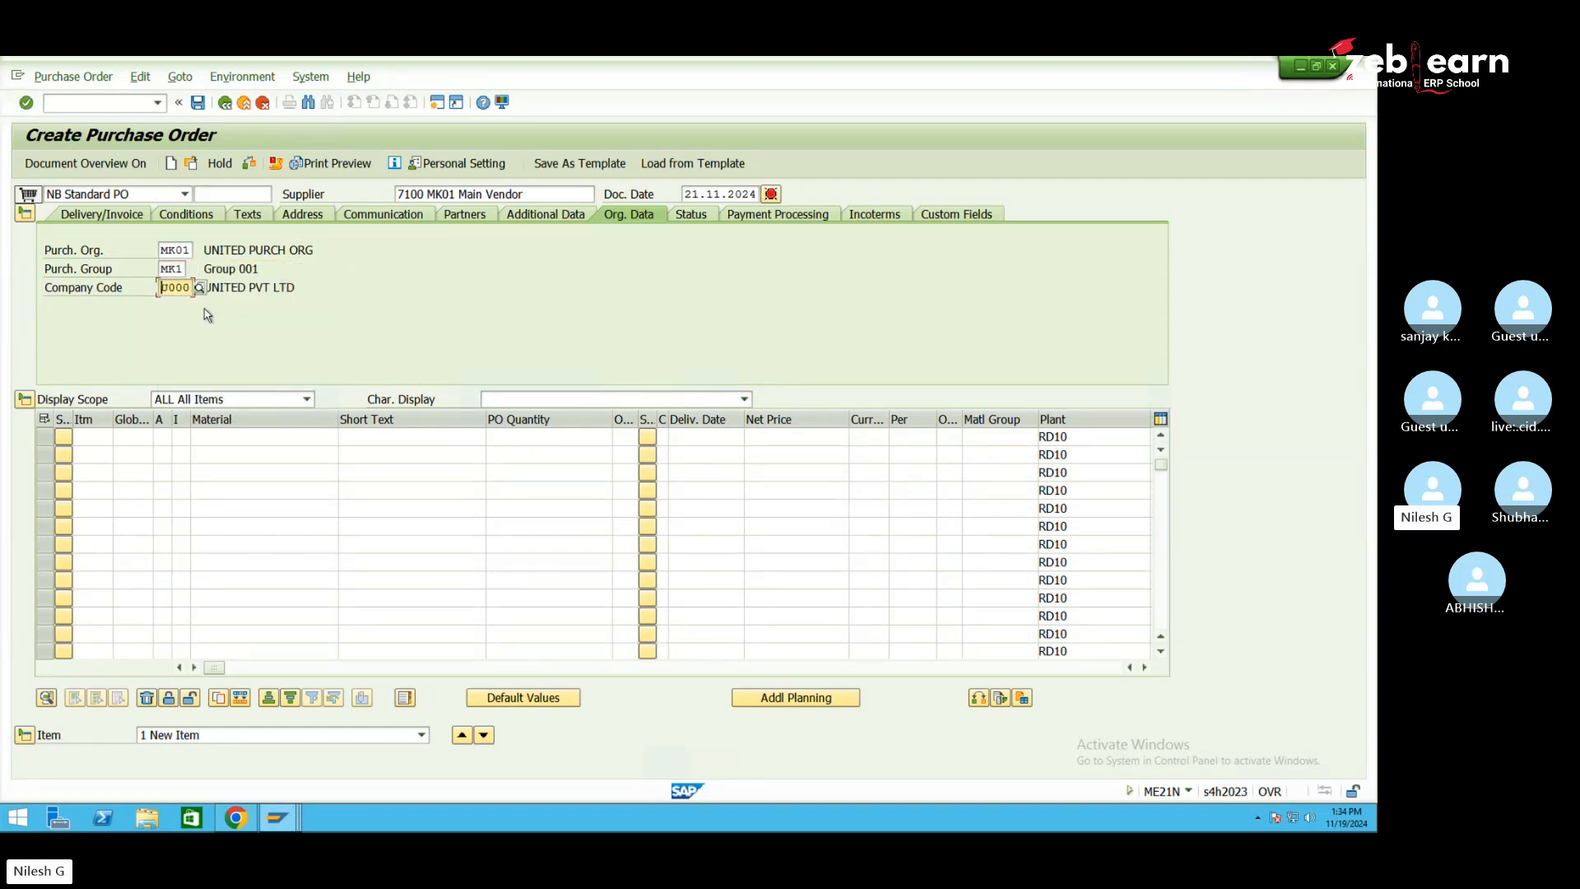
pyautogui.press('Delete')
pyautogui.press('Delete')
pyautogui.write('mk')
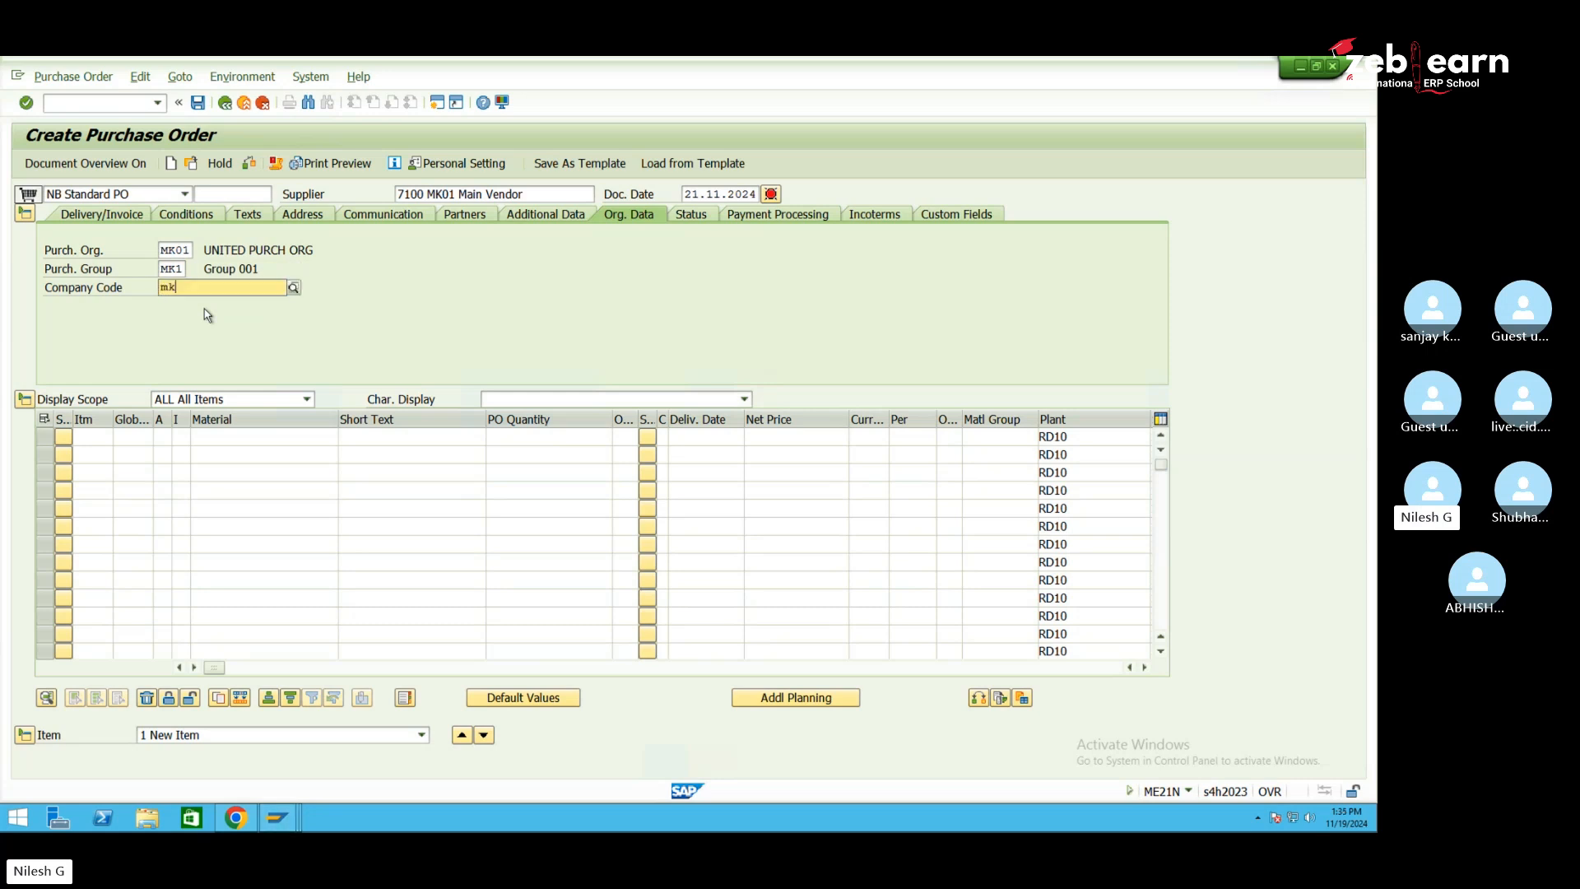
pyautogui.click(208, 323)
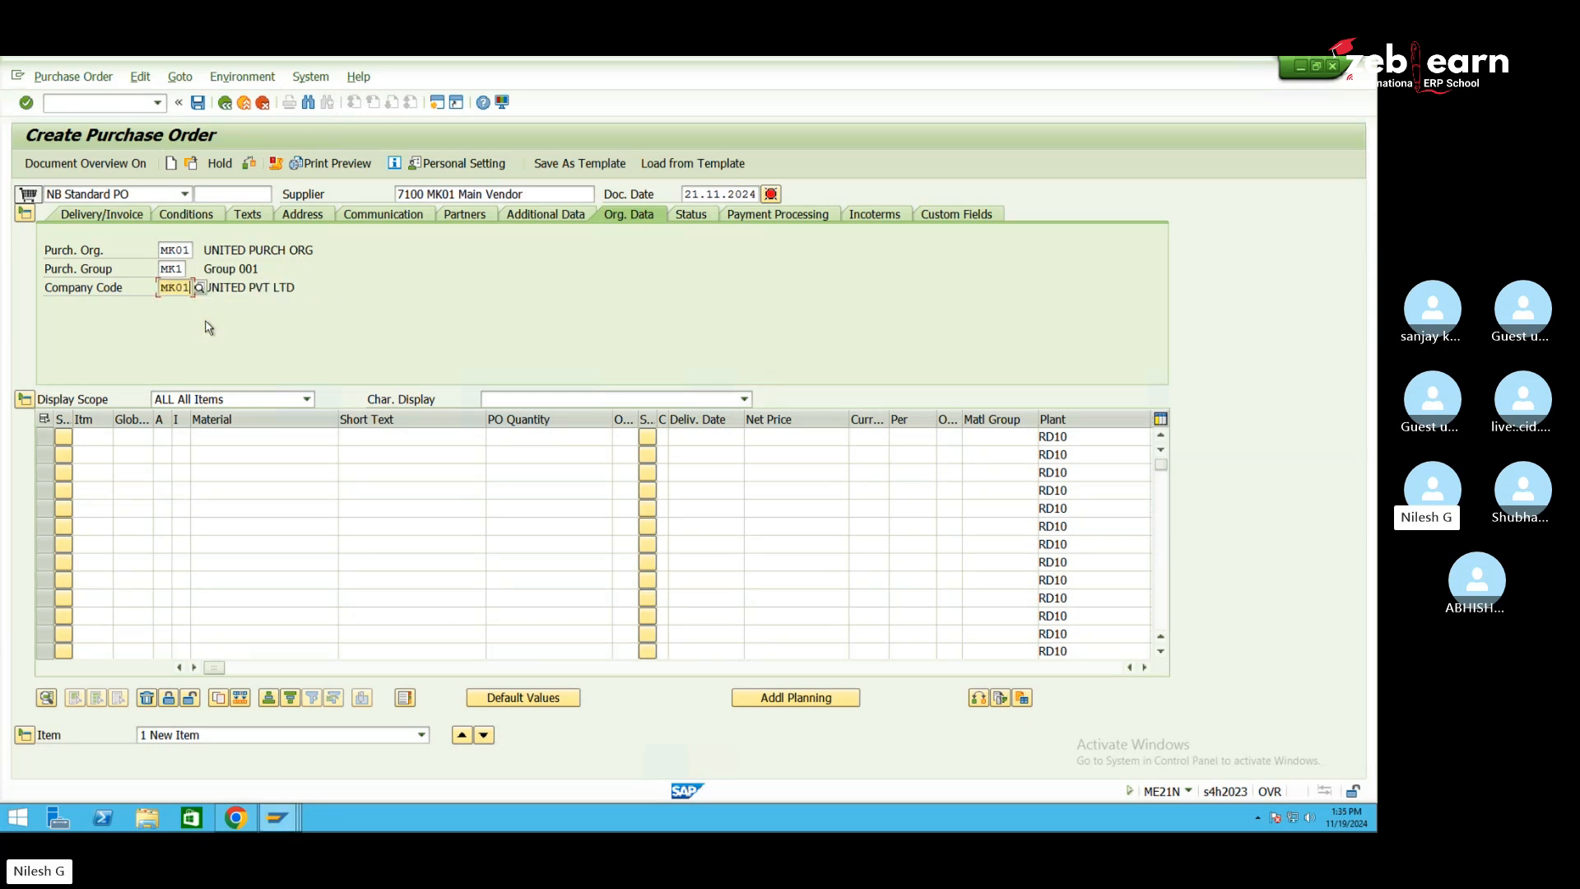
pyautogui.press('Return')
pyautogui.click(232, 437)
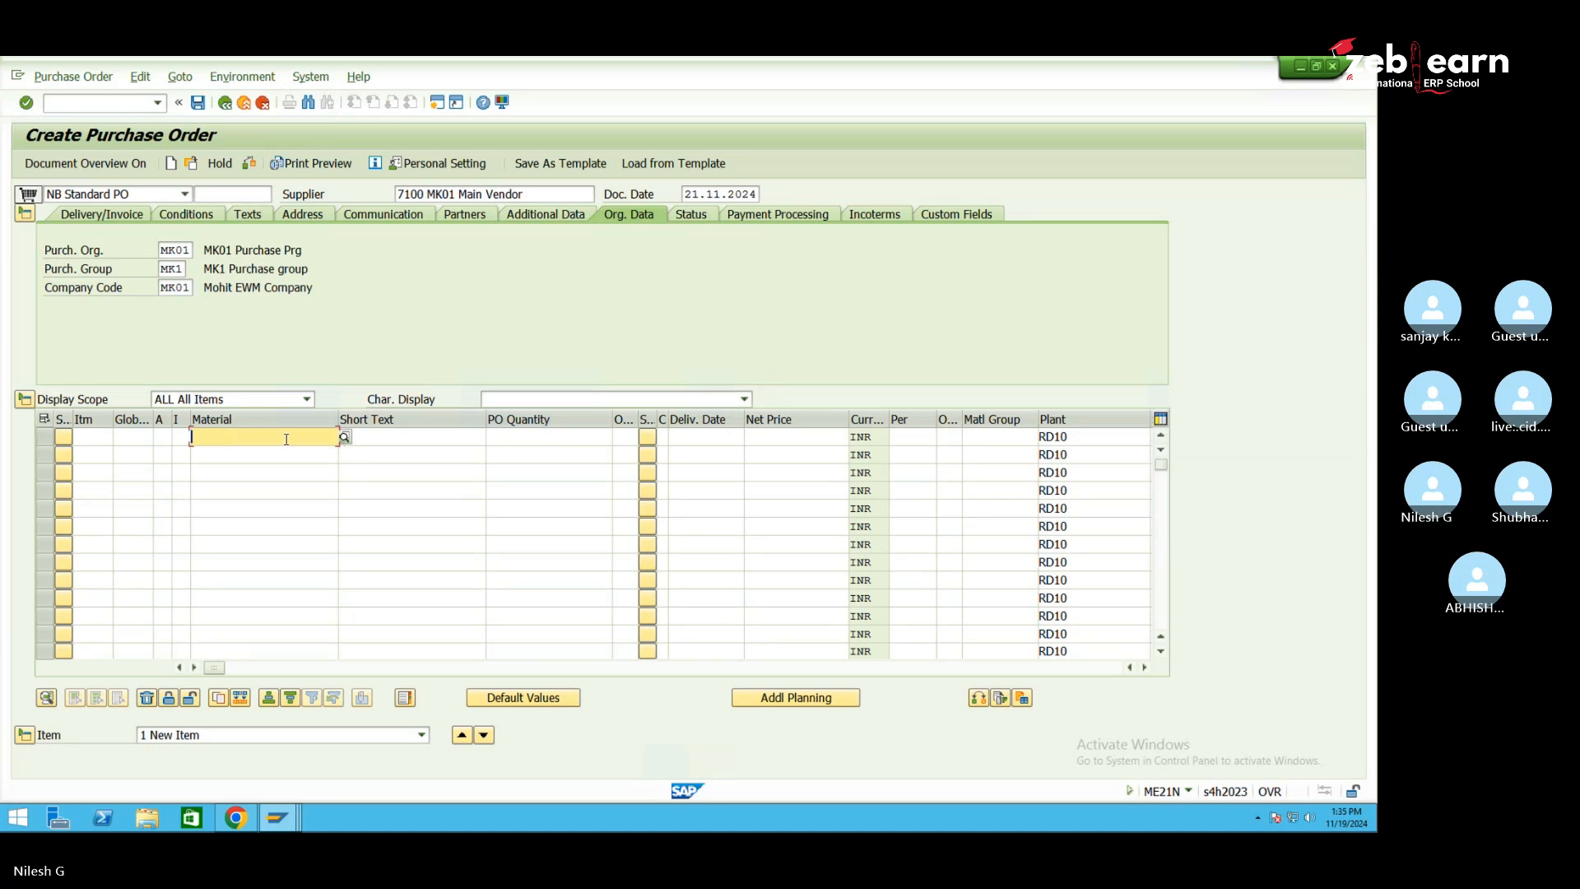
# Add items for materials 30014 and 30015, quantity 100 each, and process them
pyautogui.write('30014')
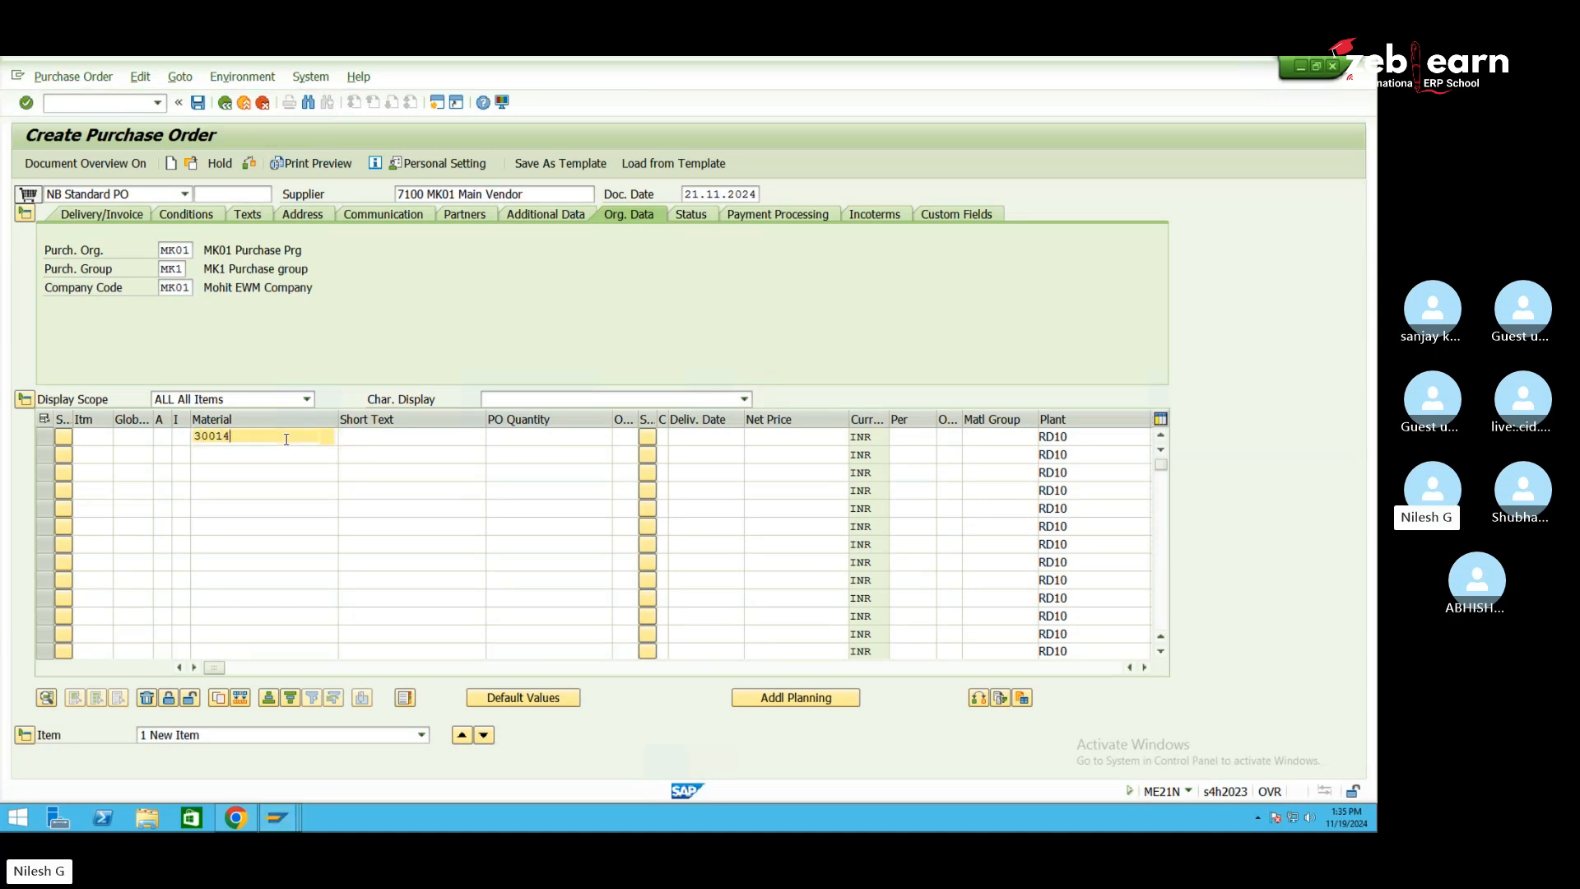
pyautogui.click(288, 472)
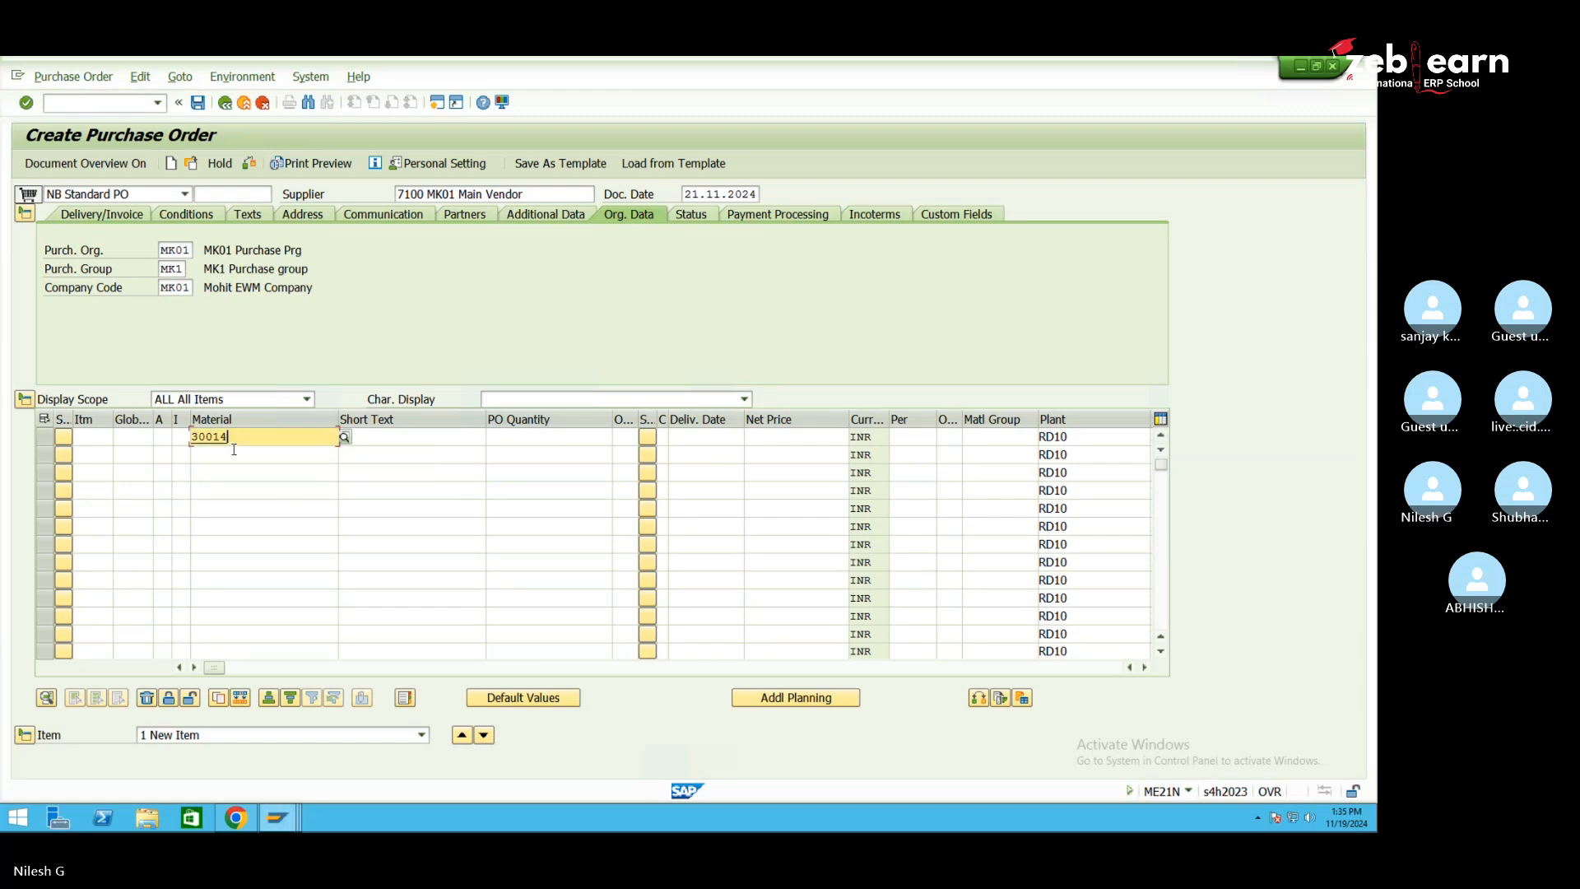
pyautogui.click(230, 453)
pyautogui.write('3001')
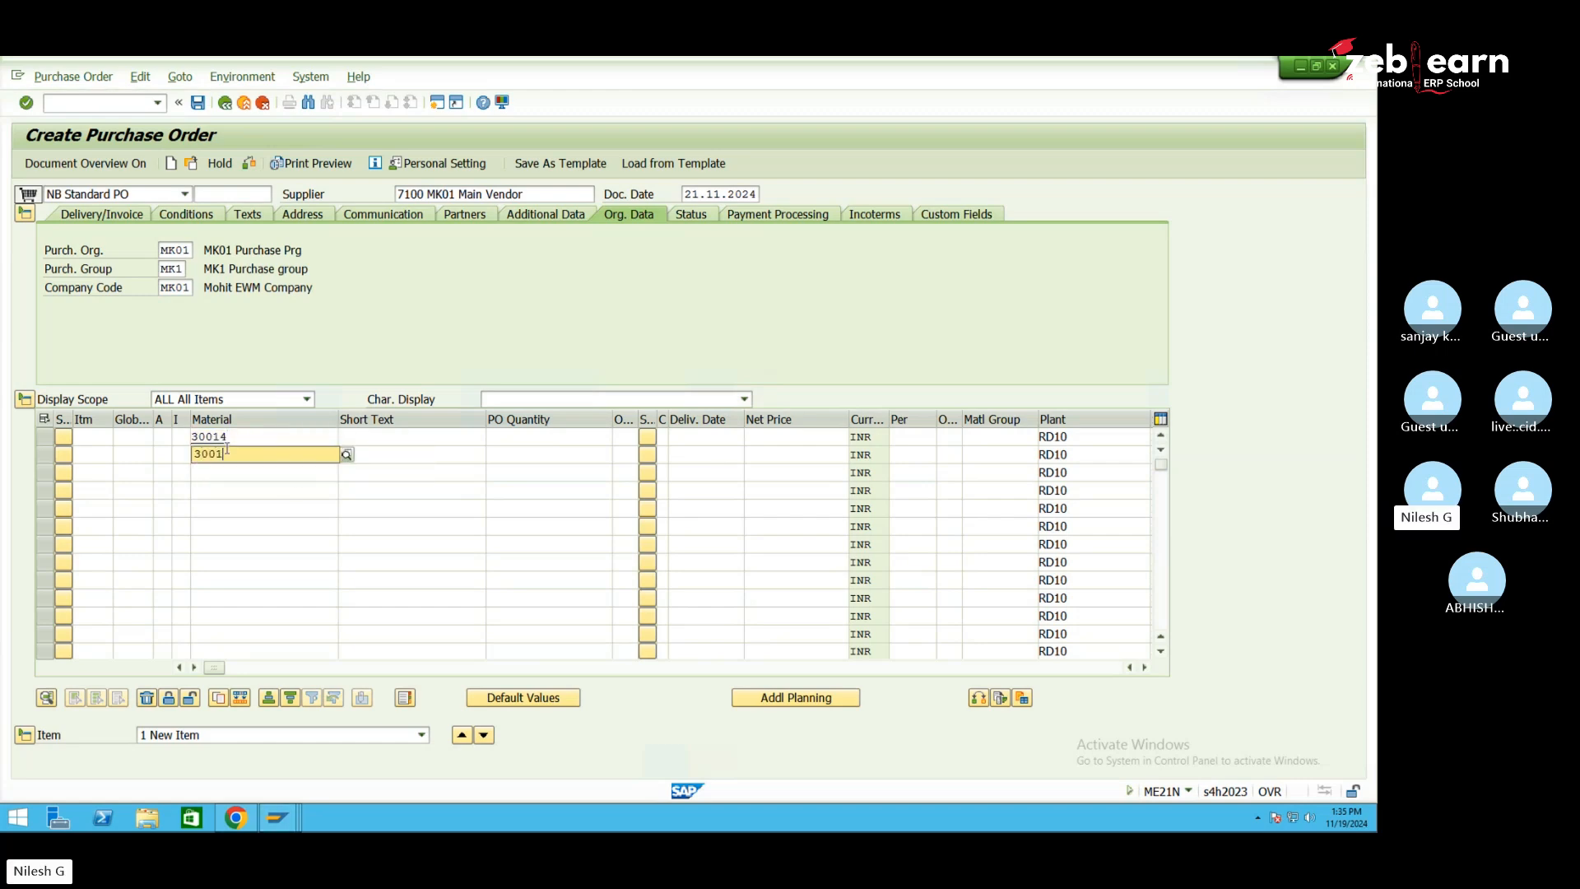
pyautogui.write('5')
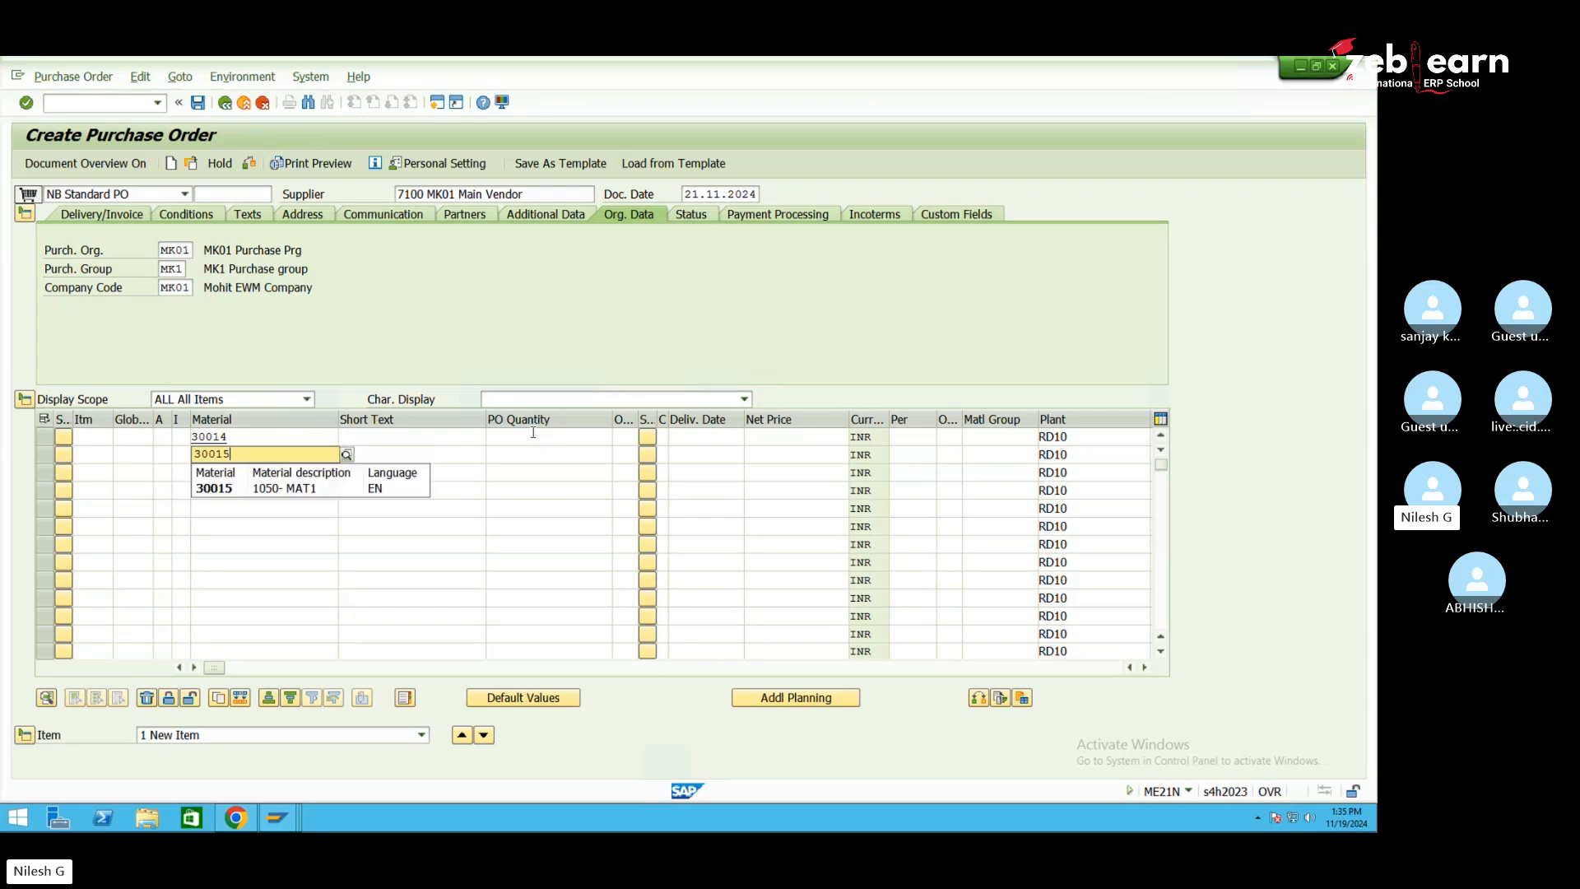
pyautogui.click(548, 441)
pyautogui.write('100')
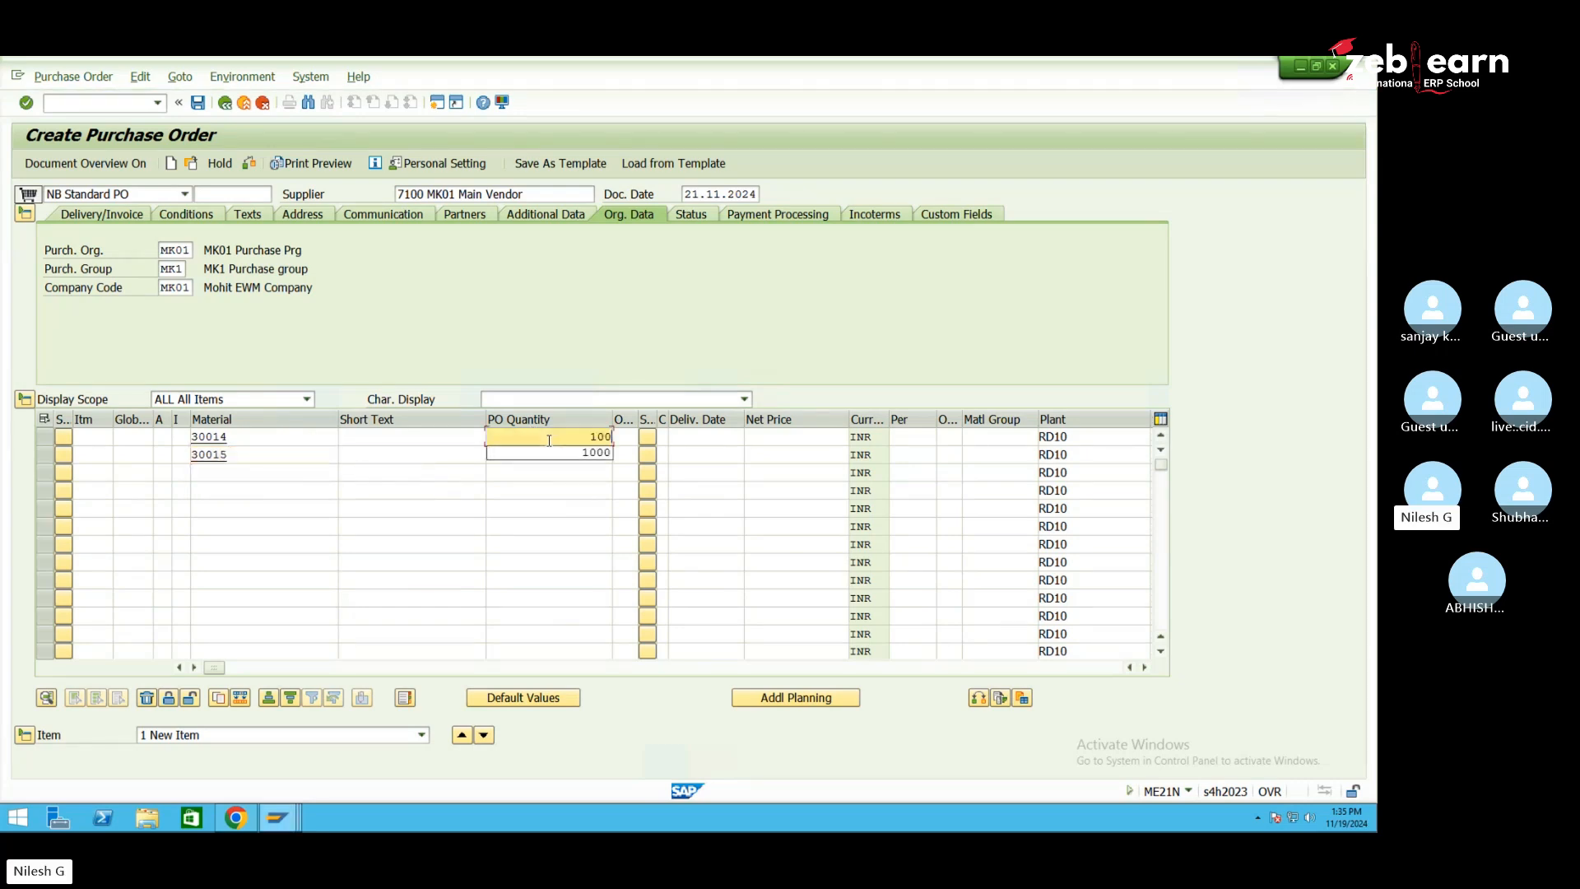
pyautogui.click(549, 441)
pyautogui.click(562, 454)
pyautogui.write('100')
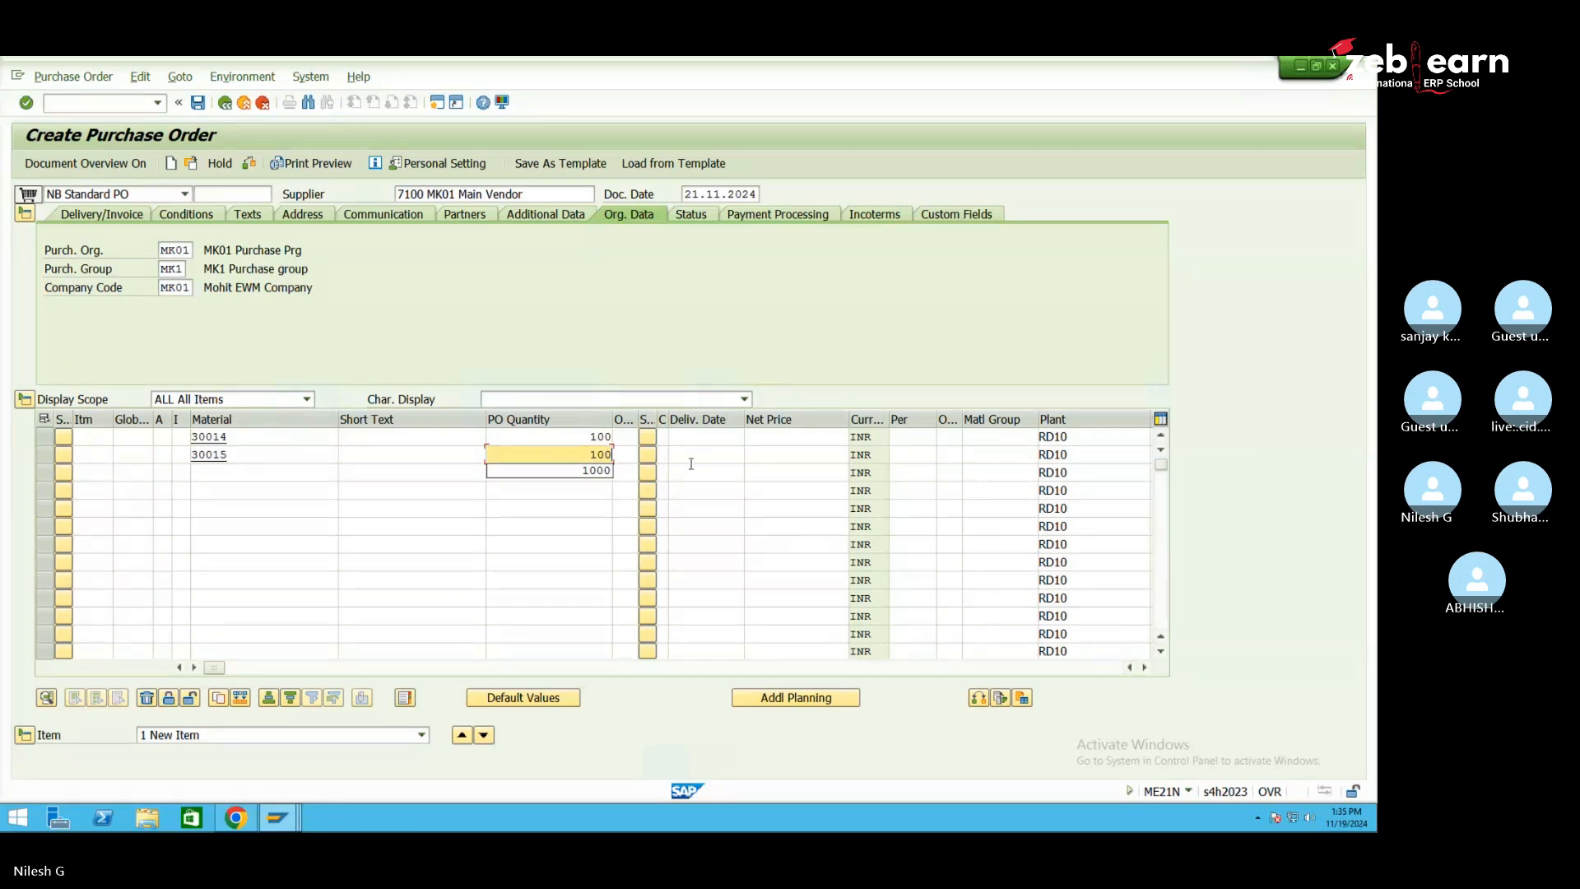
pyautogui.click(782, 437)
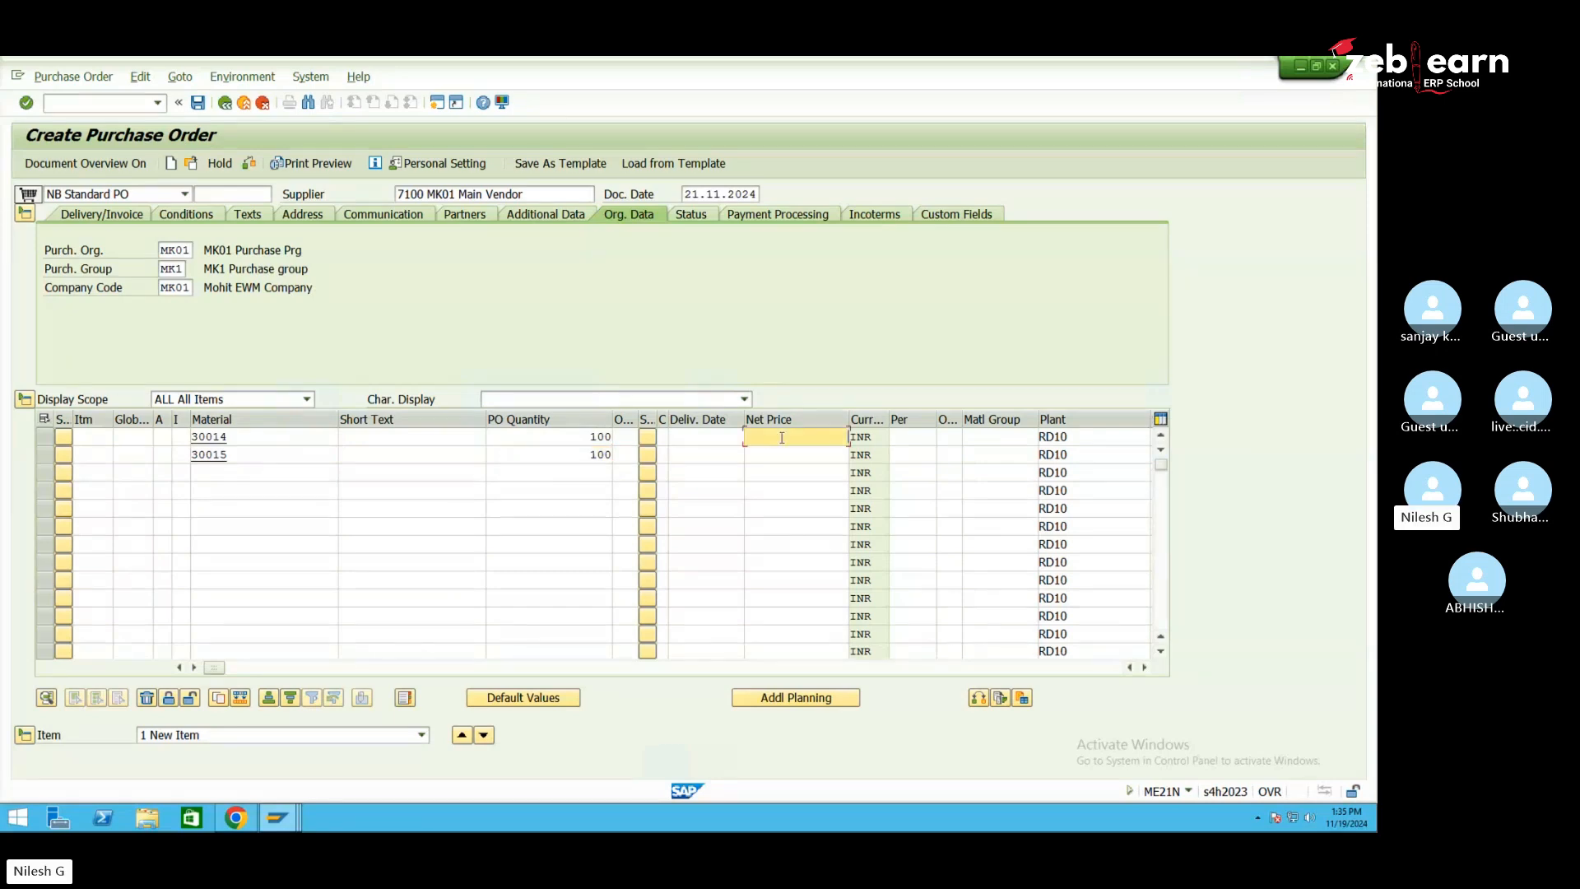
pyautogui.press('Return')
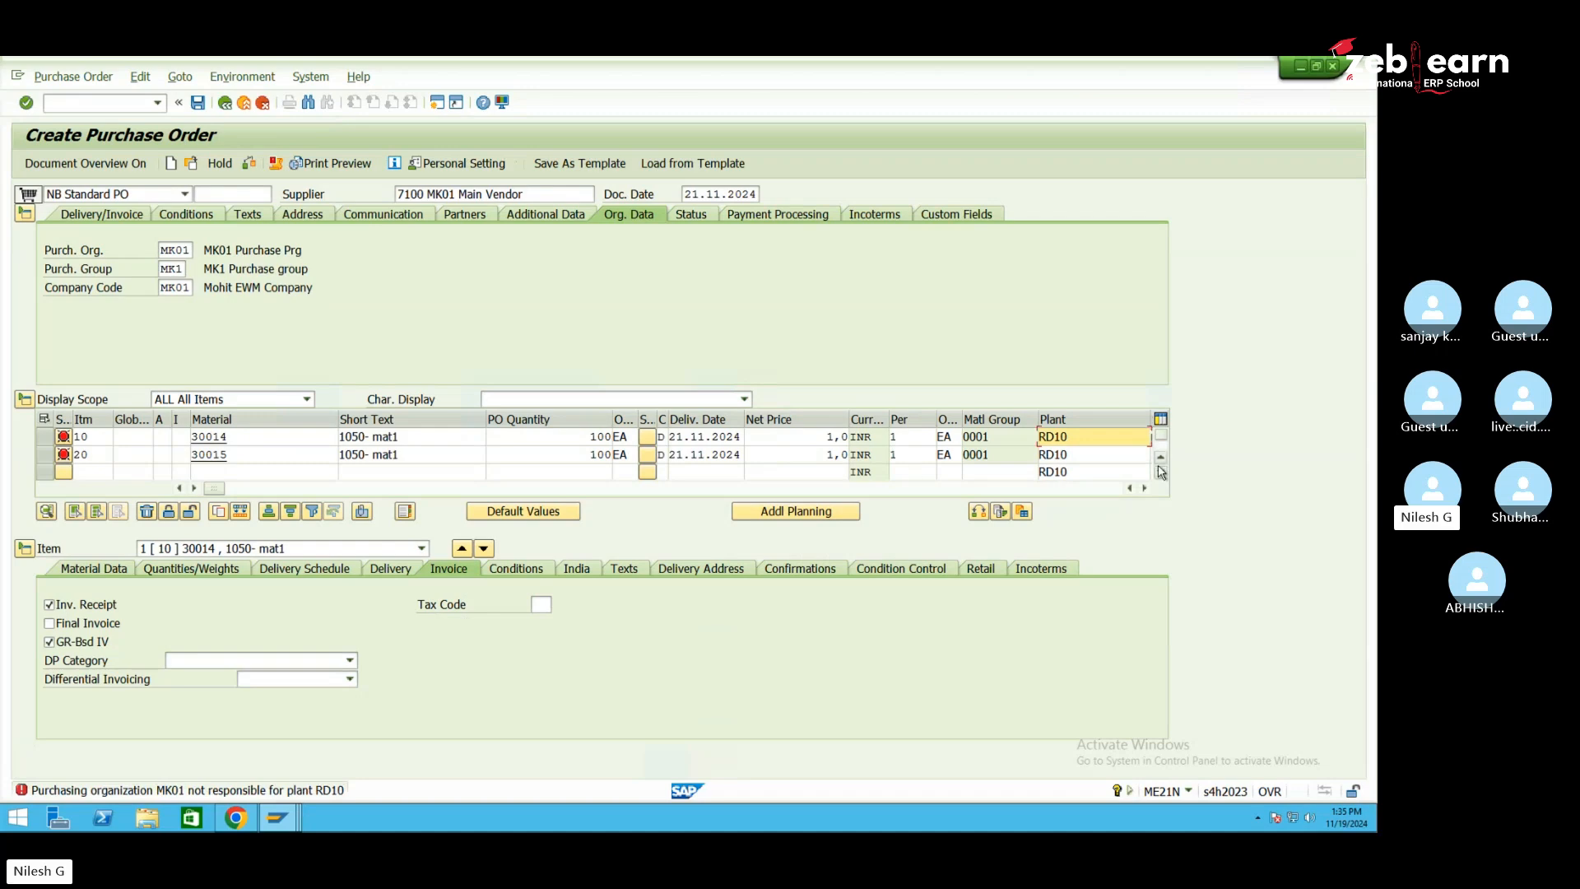
# Change both items' plant from RD10 to 1050
pyautogui.press('BackSpace')
pyautogui.press('BackSpace')
pyautogui.press('BackSpace')
pyautogui.press('BackSpace')
pyautogui.write('1050')
pyautogui.click(1093, 451)
pyautogui.press('BackSpace')
pyautogui.press('BackSpace')
pyautogui.press('BackSpace')
pyautogui.press('BackSpace')
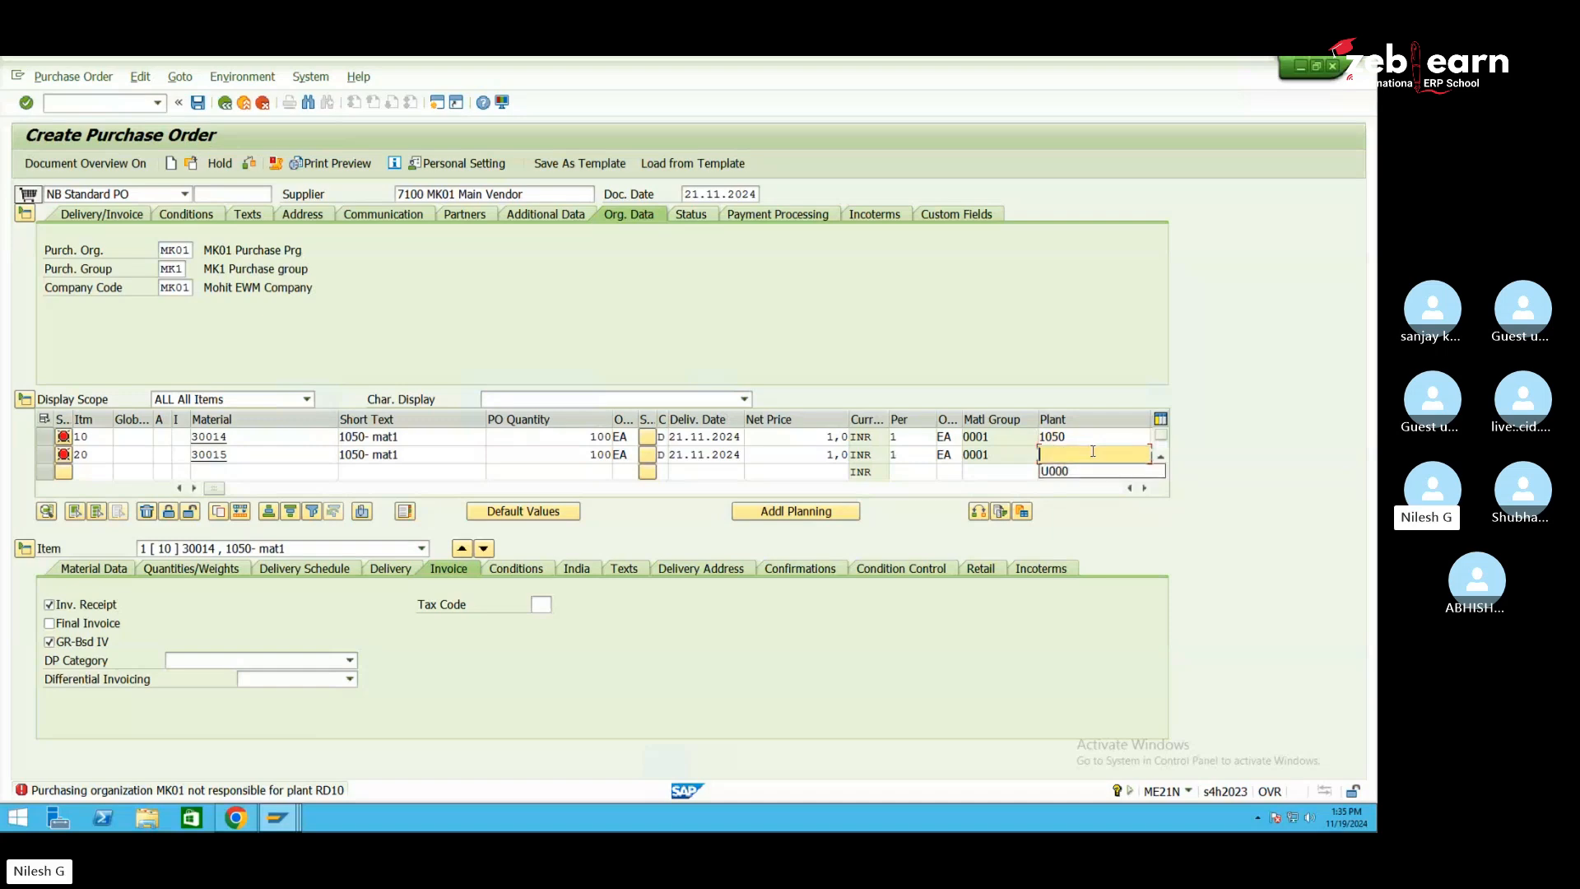
pyautogui.write('1050')
pyautogui.press('Return')
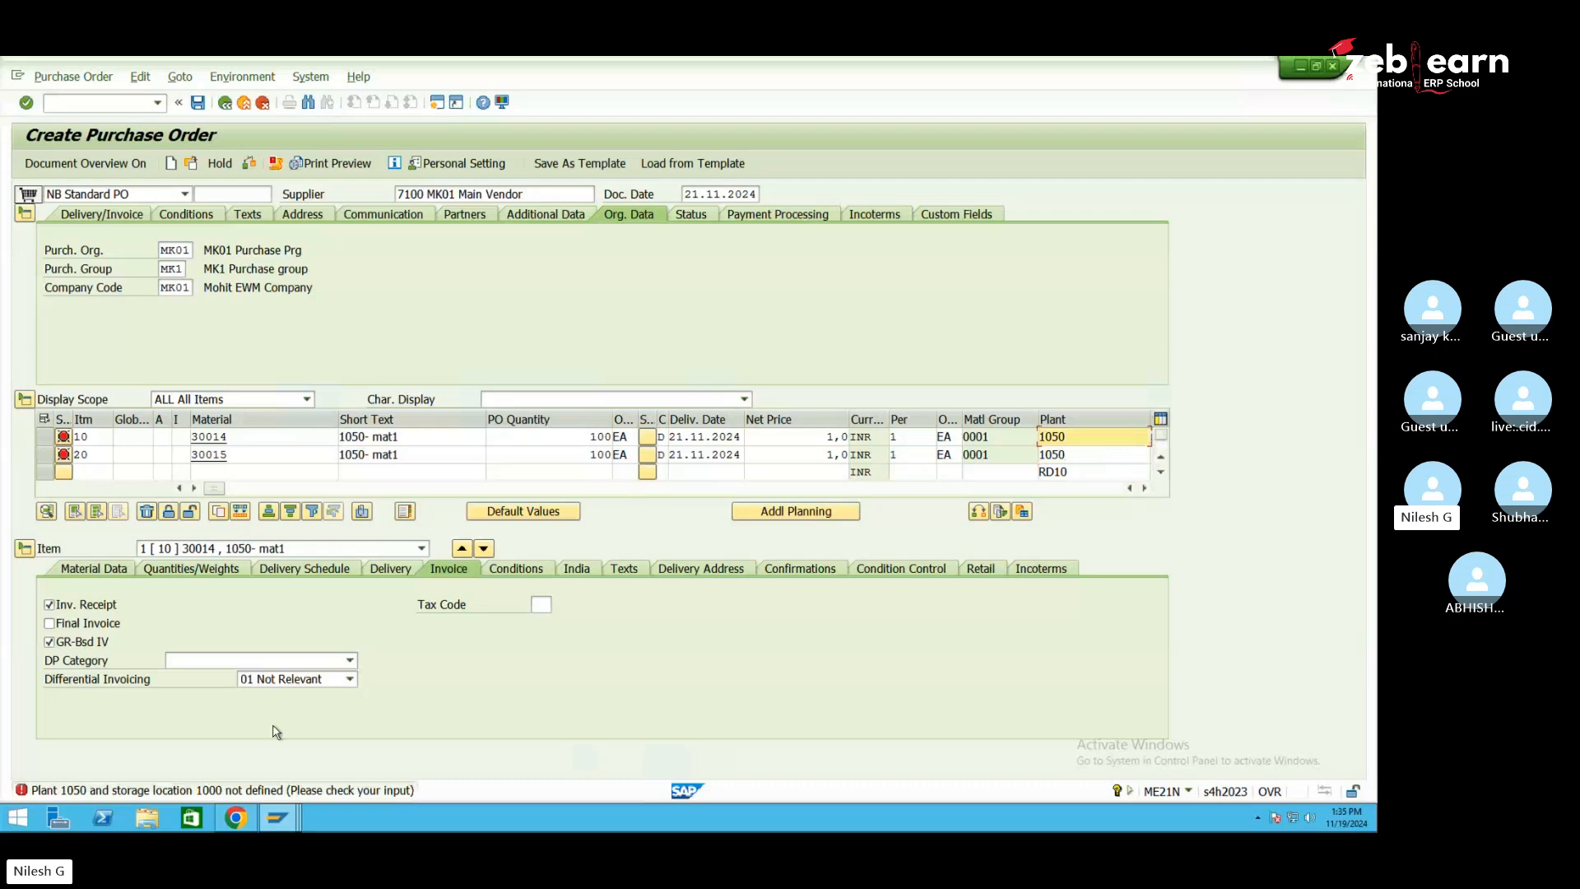
# Set storage location 105D for both items
pyautogui.click(1144, 488)
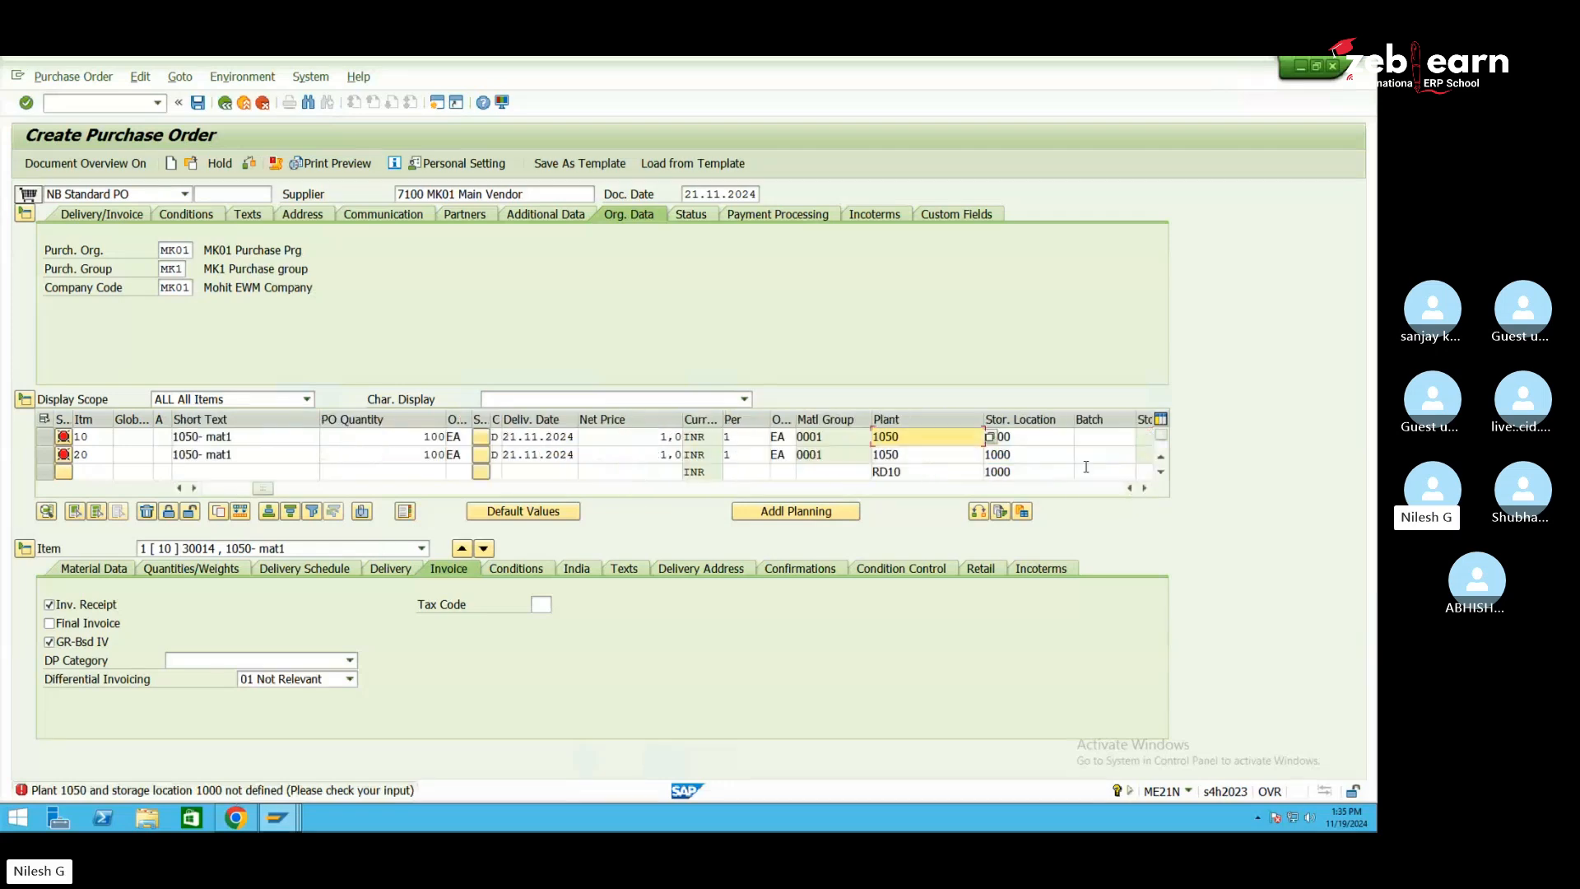
pyautogui.click(1030, 439)
pyautogui.press('BackSpace')
pyautogui.press('BackSpace')
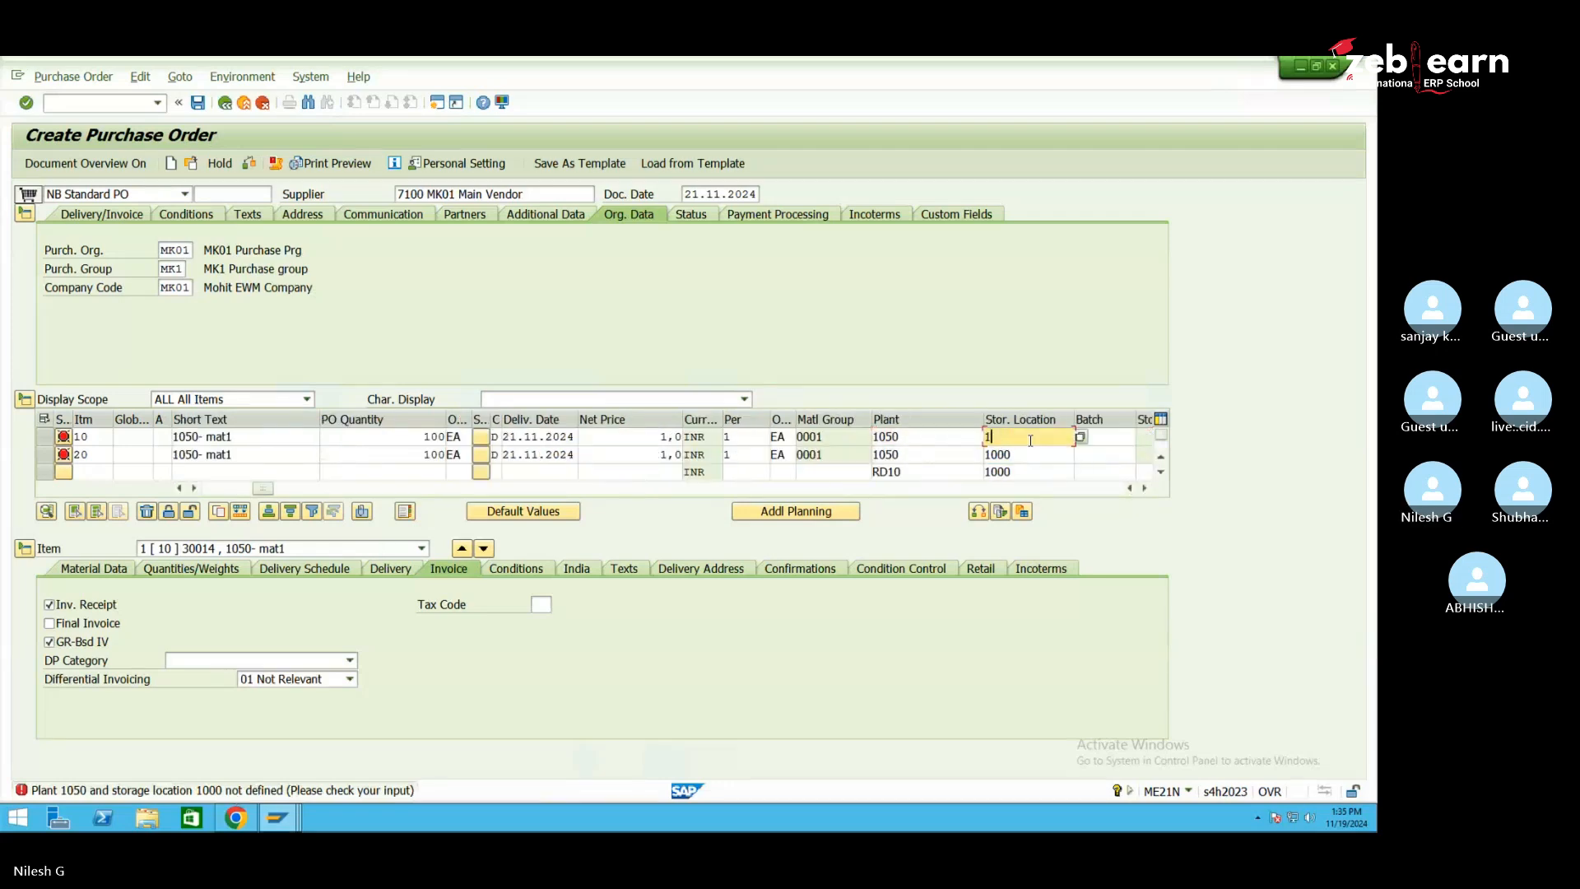
pyautogui.write('5d')
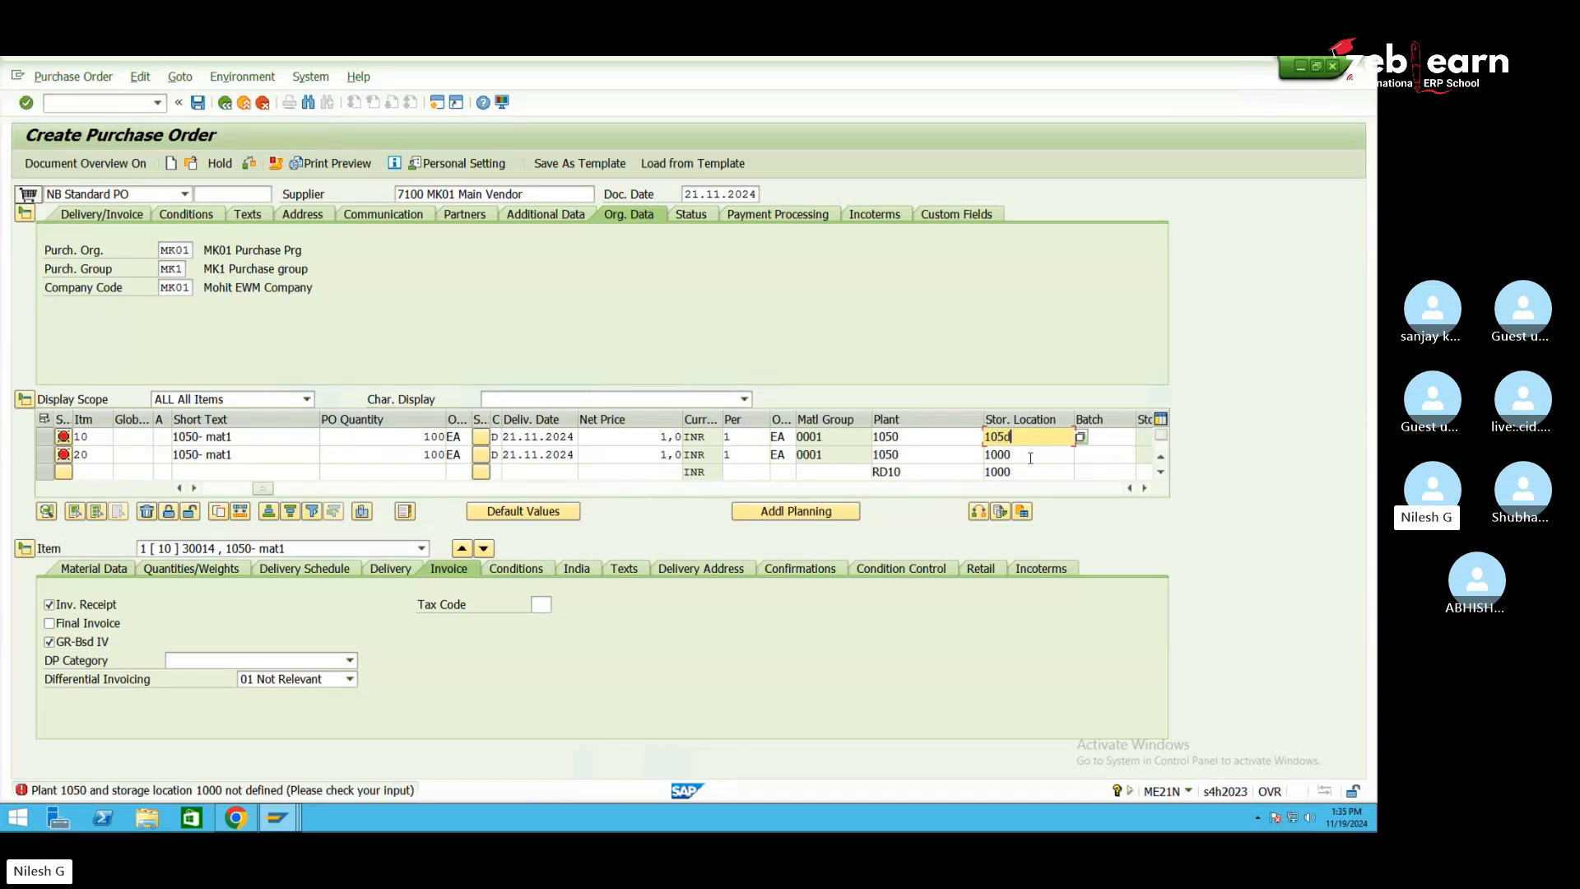
pyautogui.click(1031, 457)
pyautogui.press('BackSpace')
pyautogui.press('BackSpace')
pyautogui.write('d')
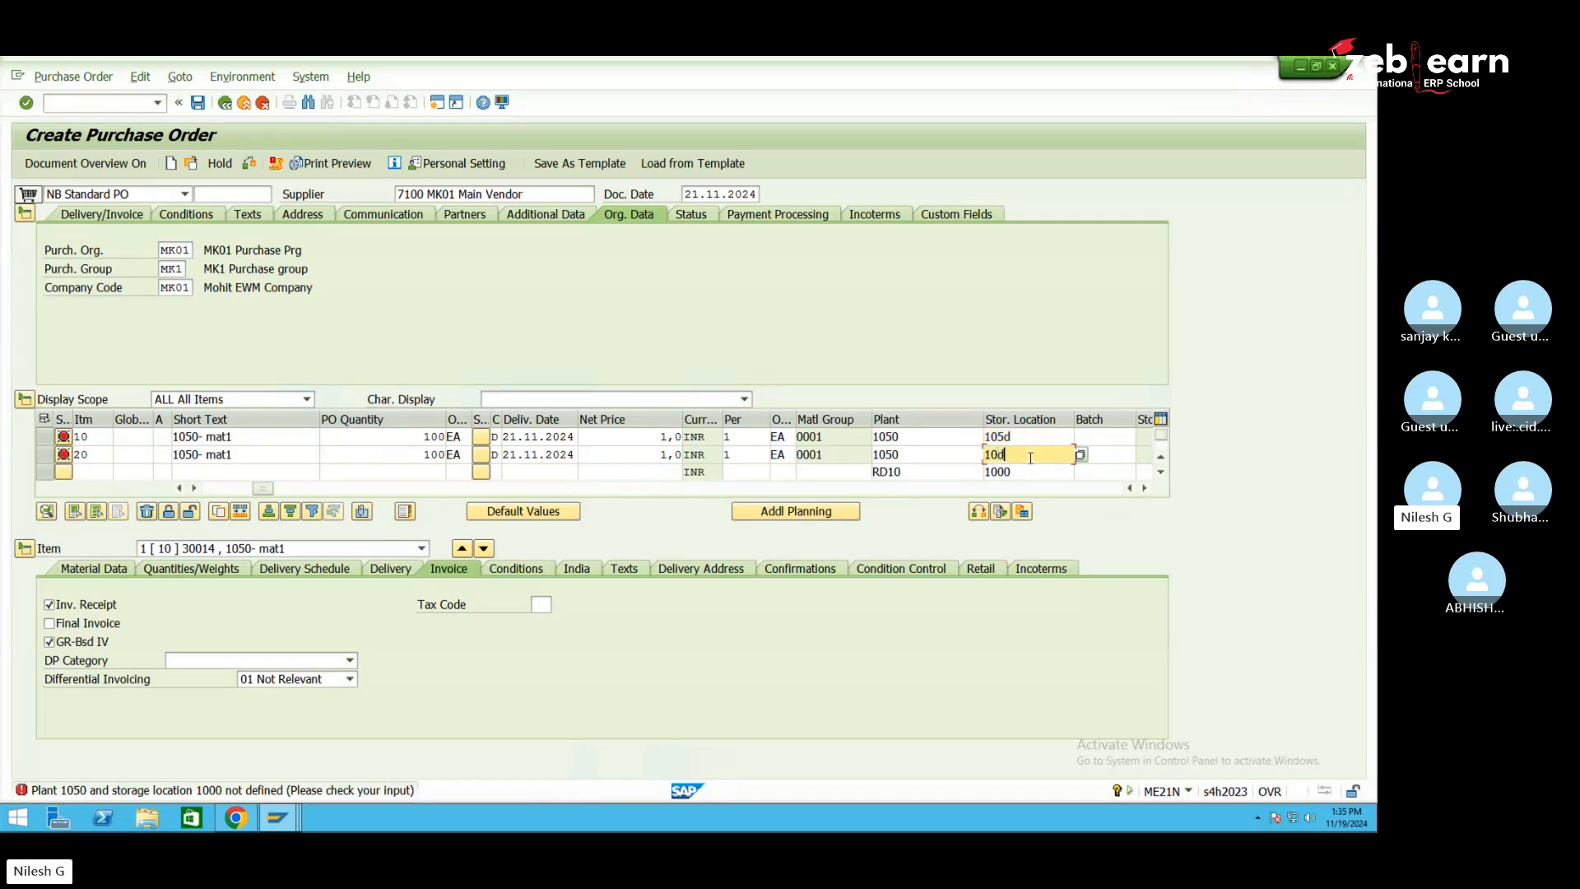
pyautogui.press('BackSpace')
pyautogui.write('5d')
pyautogui.press('Return')
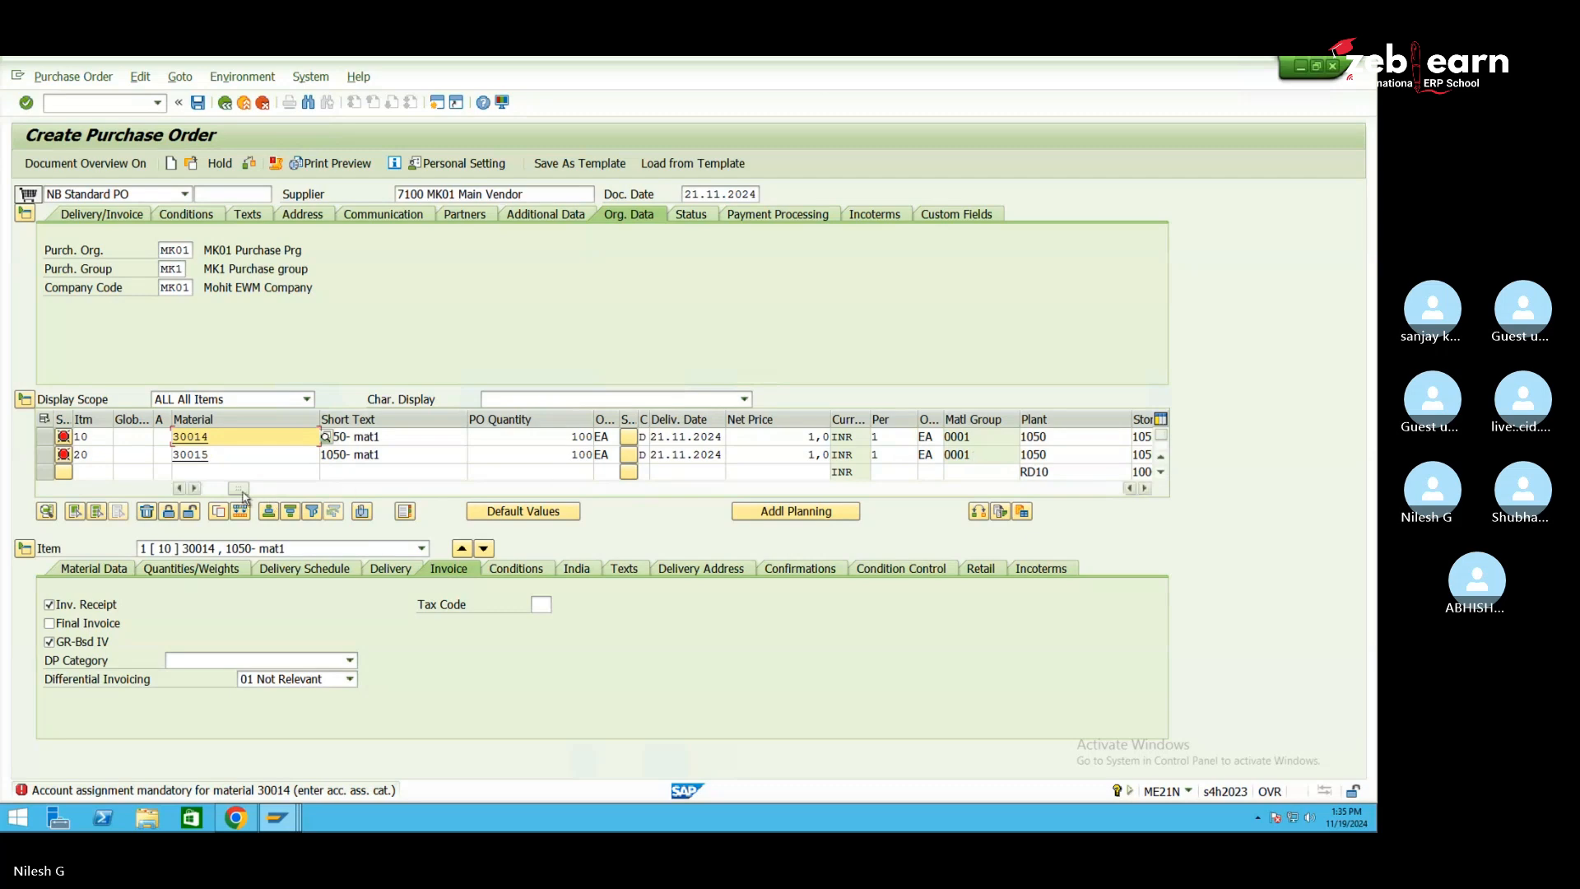
# Change both items' plant to 1060
pyautogui.moveTo(238, 490); pyautogui.dragTo(383, 481)
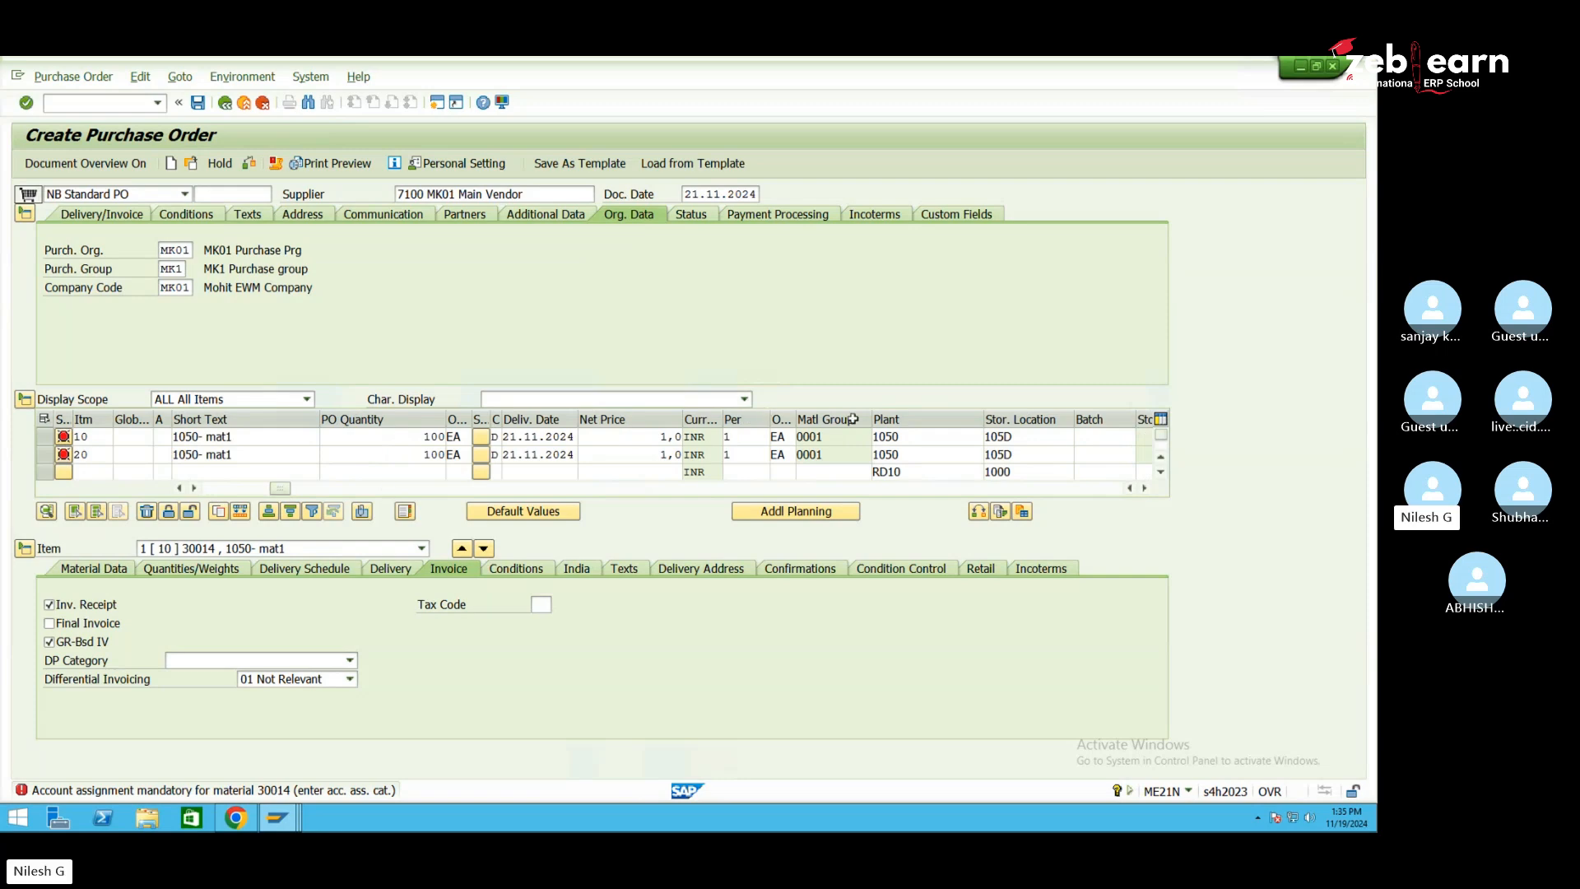
pyautogui.click(920, 438)
pyautogui.press('BackSpace')
pyautogui.press('BackSpace')
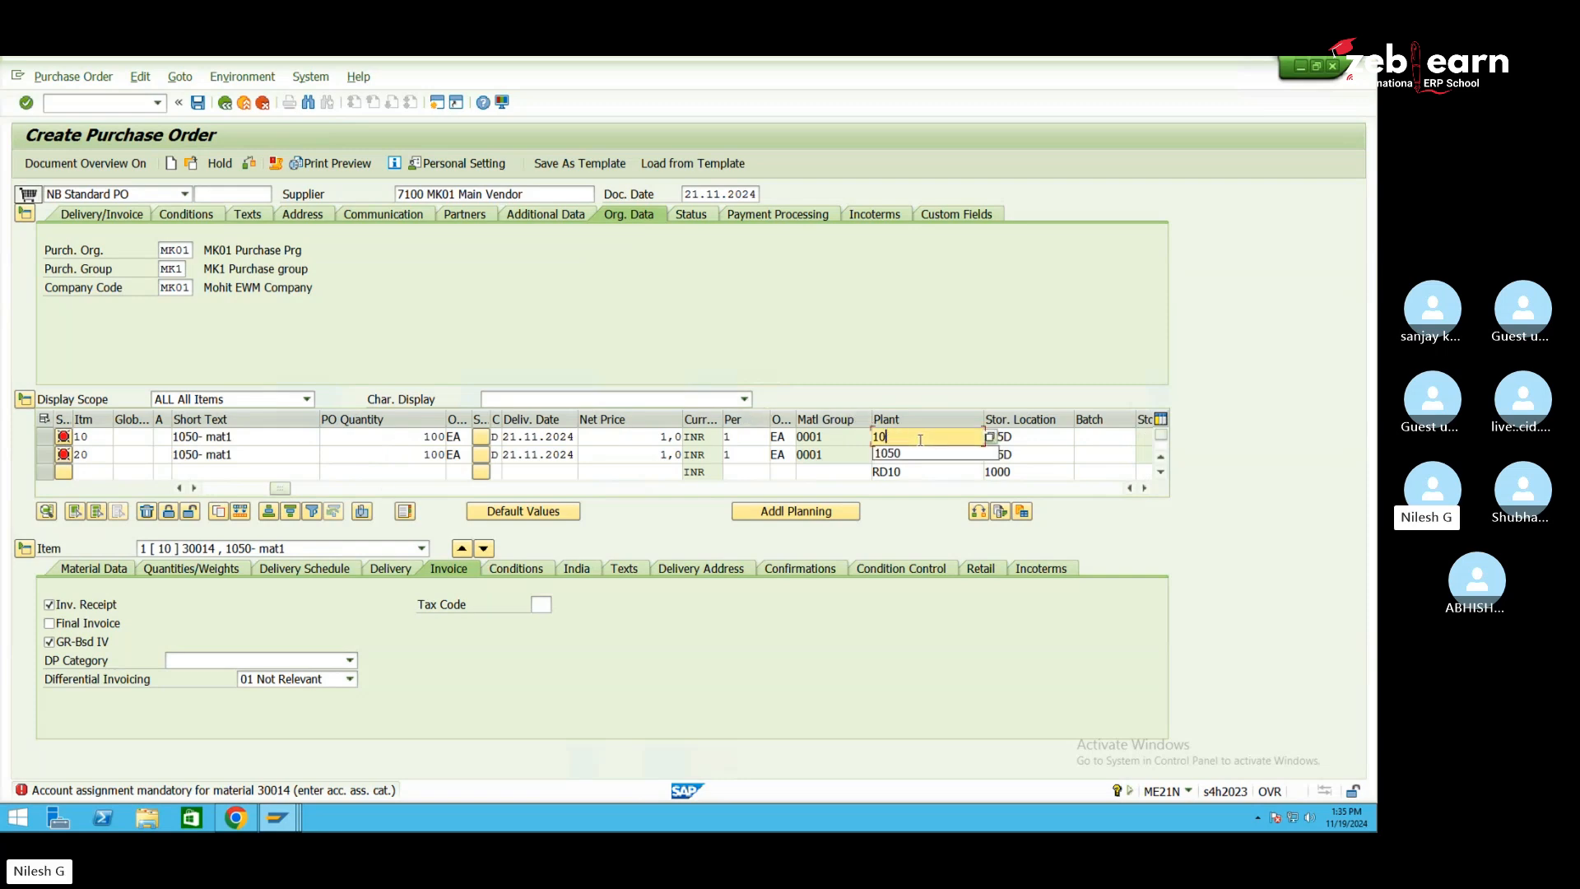
pyautogui.write('60')
pyautogui.click(914, 453)
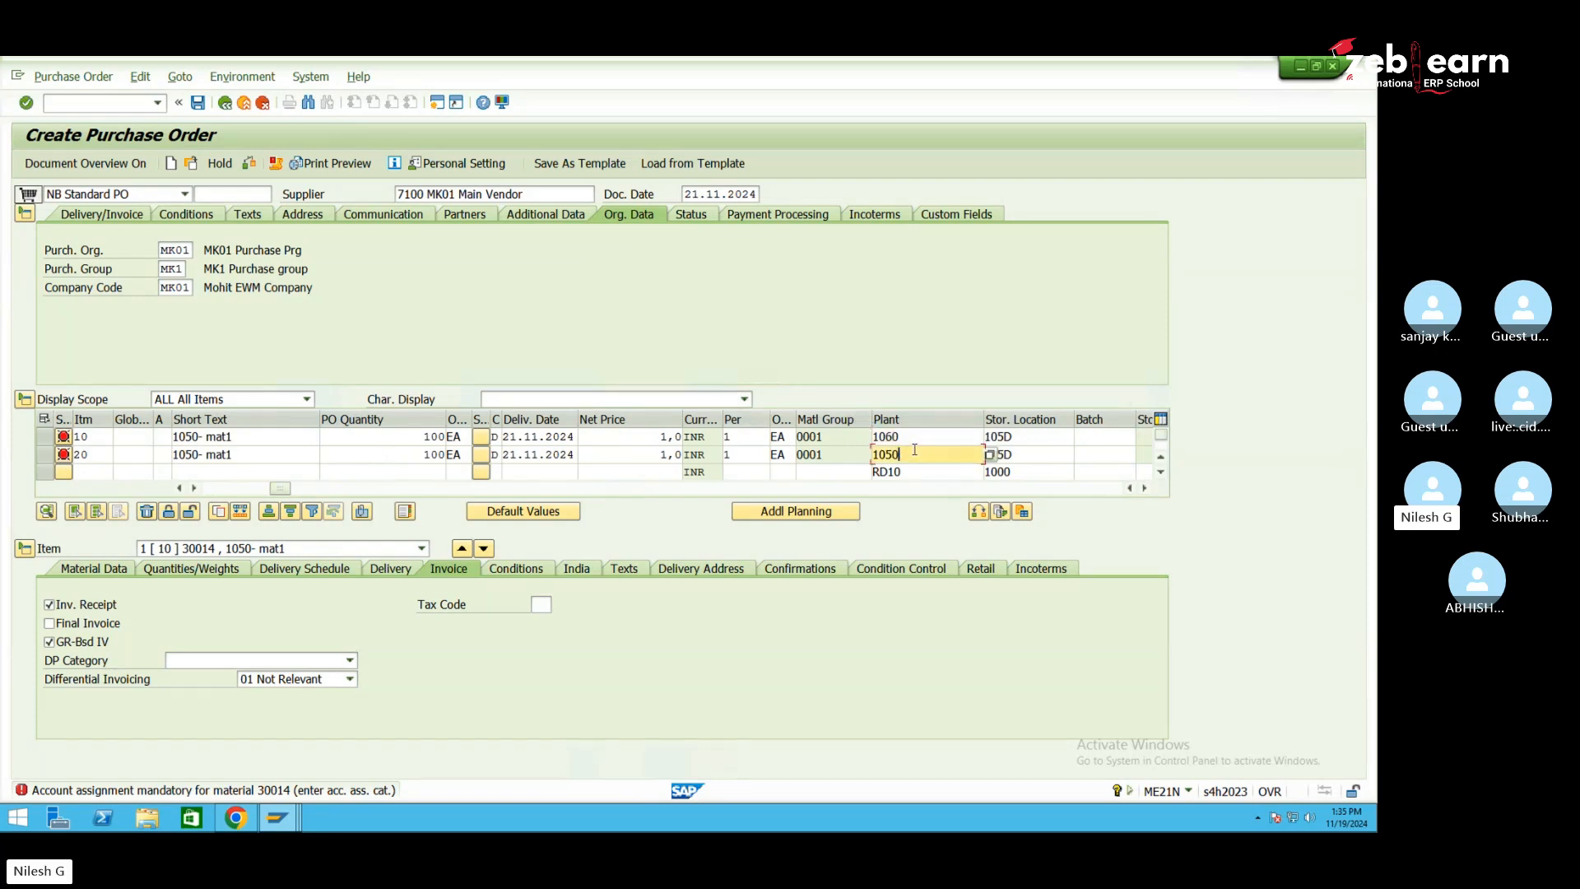
pyautogui.press('BackSpace')
pyautogui.press('BackSpace')
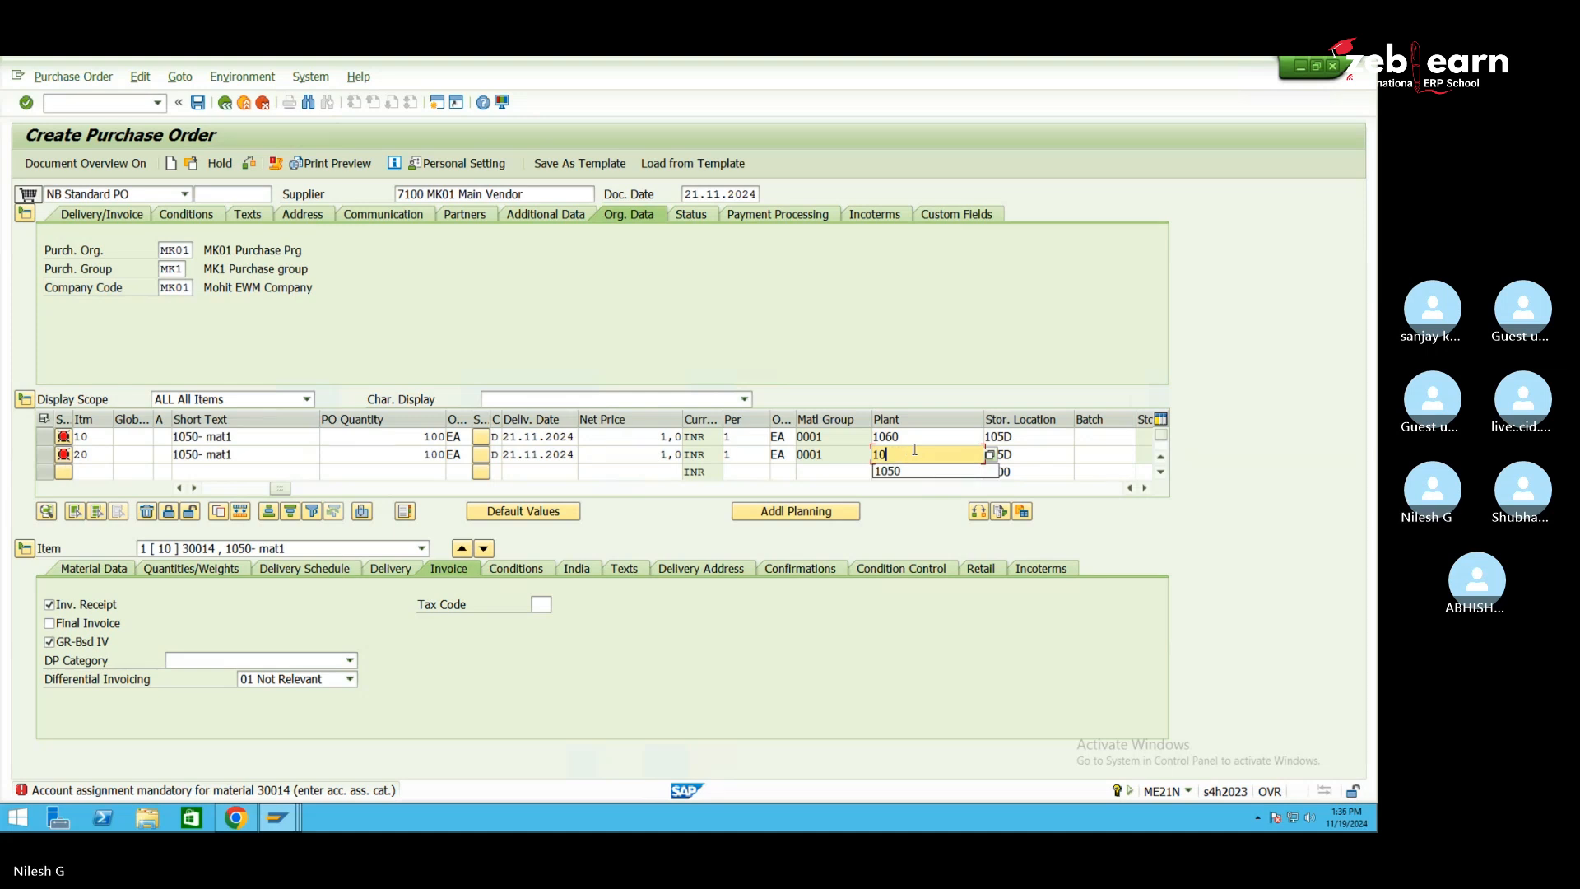
pyautogui.write('60')
# Set both items' storage location to 106 and submit the changes
pyautogui.click(1006, 439)
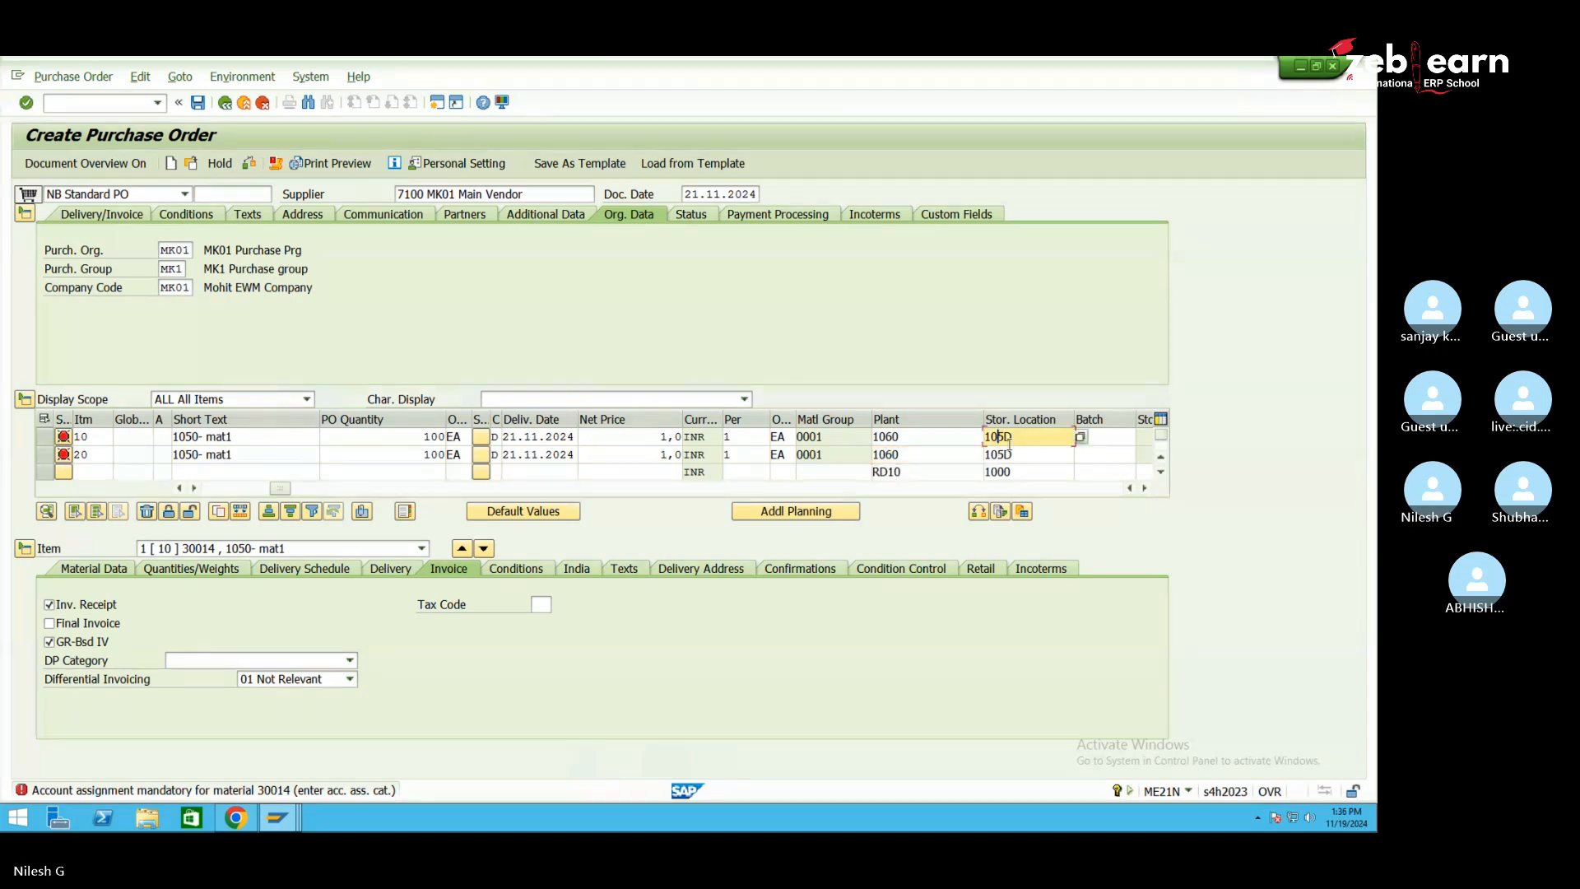
pyautogui.press('Delete')
pyautogui.press('Delete')
pyautogui.write('6')
pyautogui.press('Down')
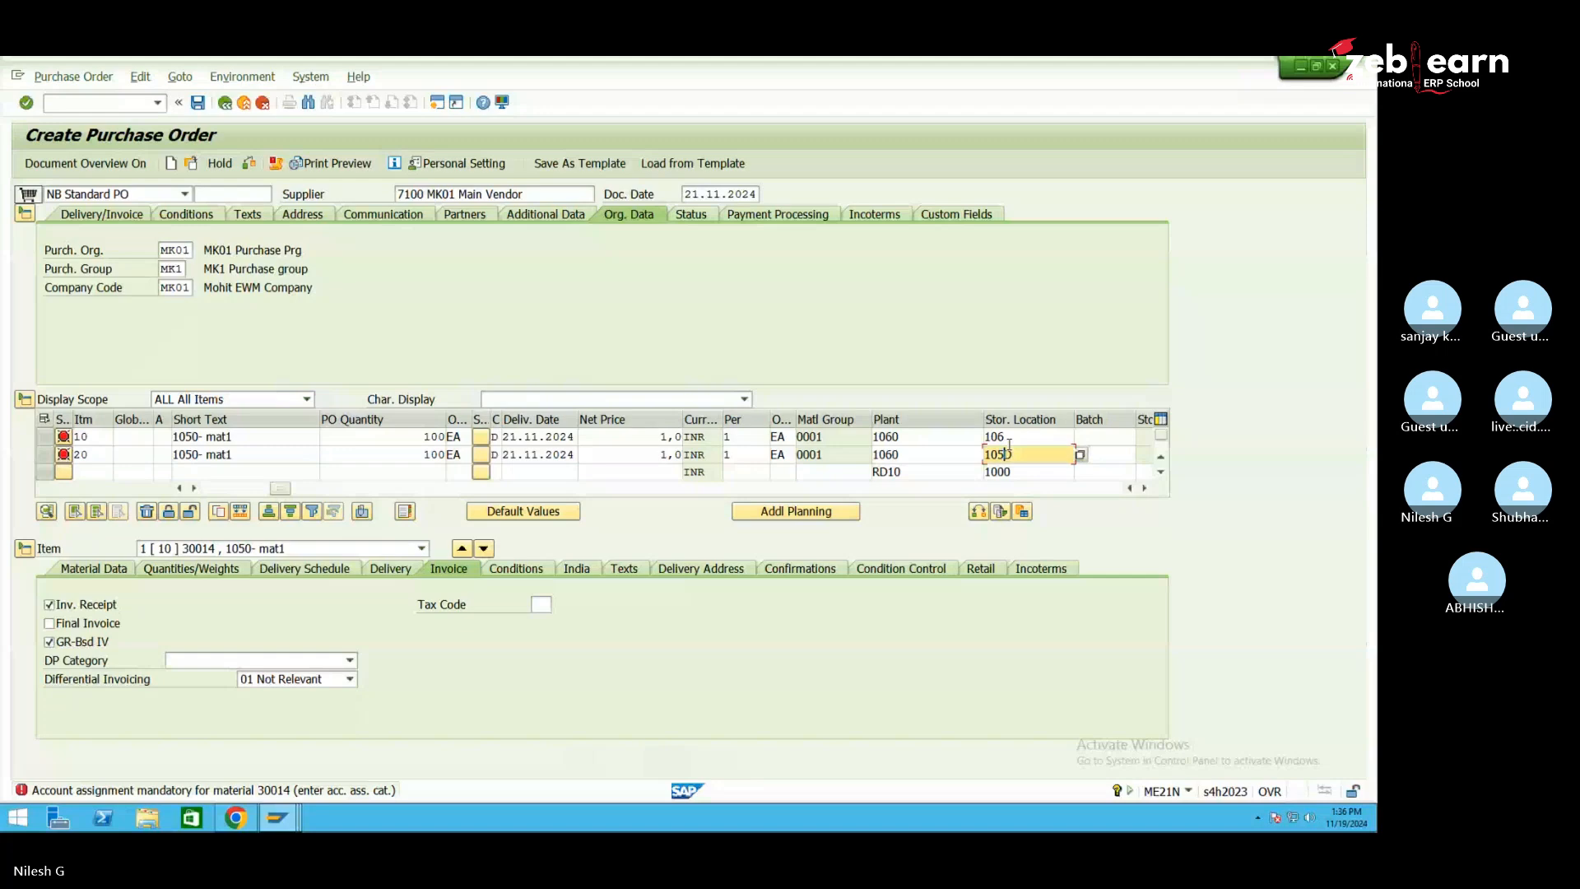
pyautogui.press('Delete')
pyautogui.press('Delete')
pyautogui.write('60')
pyautogui.press('Return')
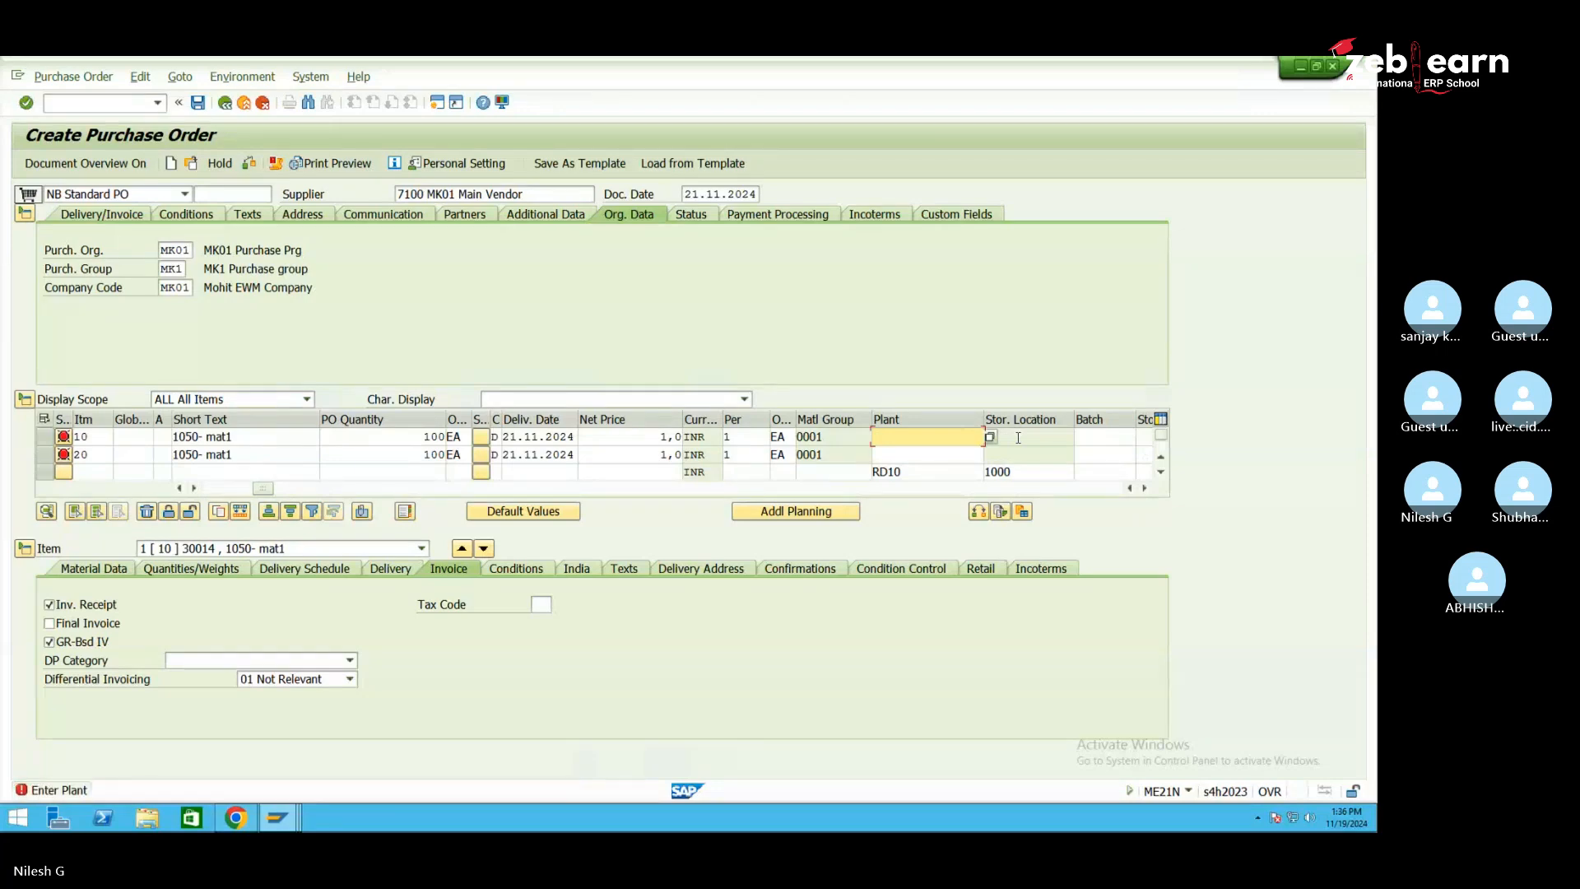
# Apply plant 1060 to the item from the input history
pyautogui.press('space')
pyautogui.press('Down')
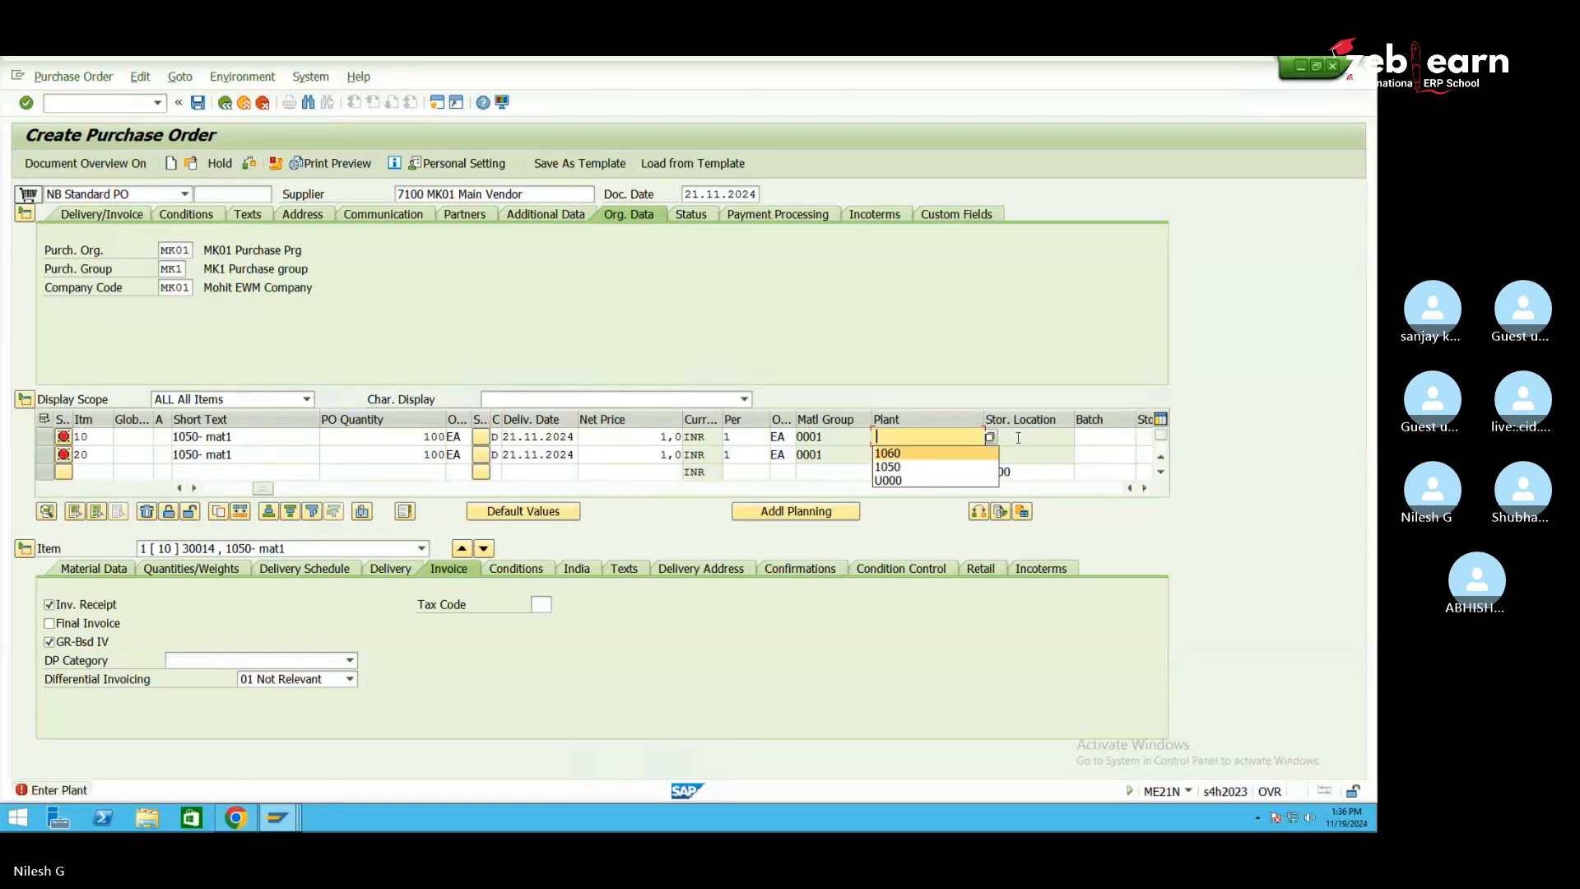
pyautogui.press('Return')
pyautogui.press('Return')
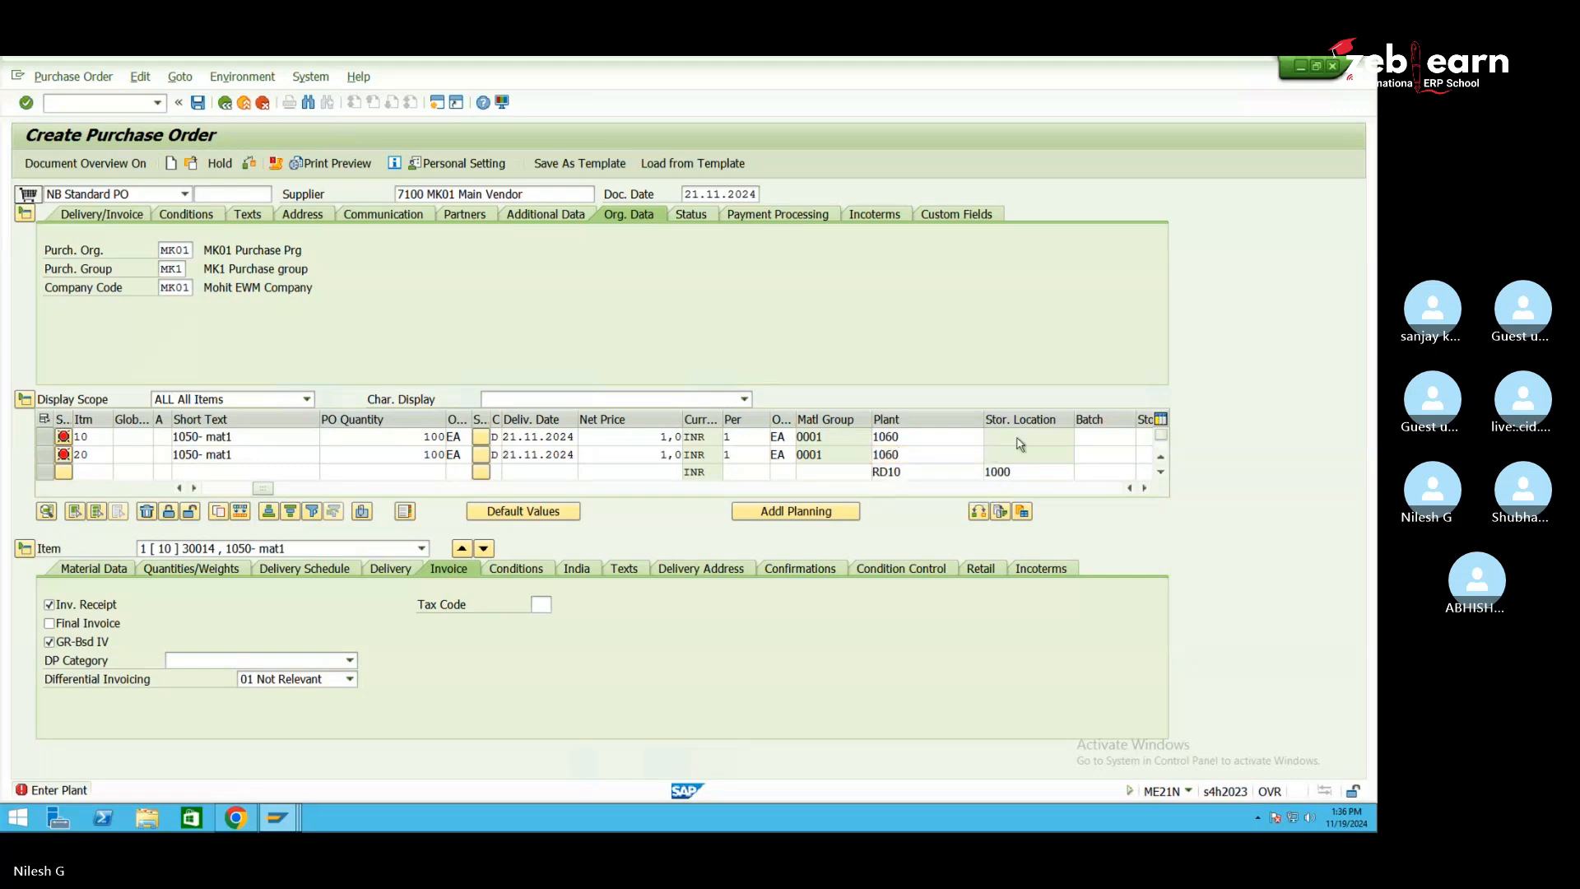
# Check the plant value list, then exit and discard the order without saving
pyautogui.click(921, 435)
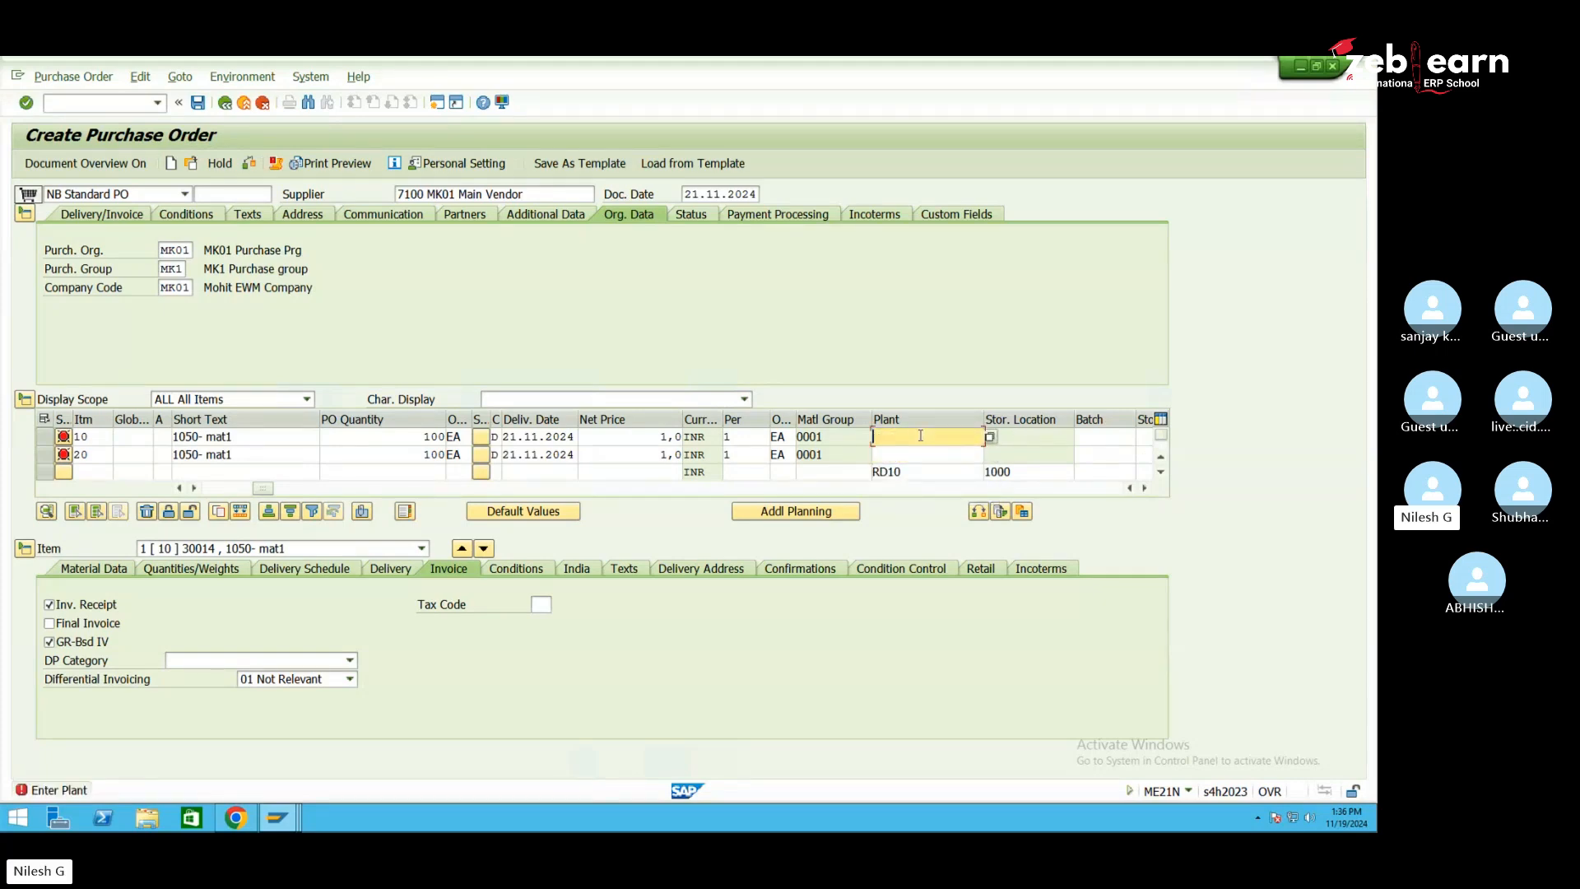
pyautogui.write('1')
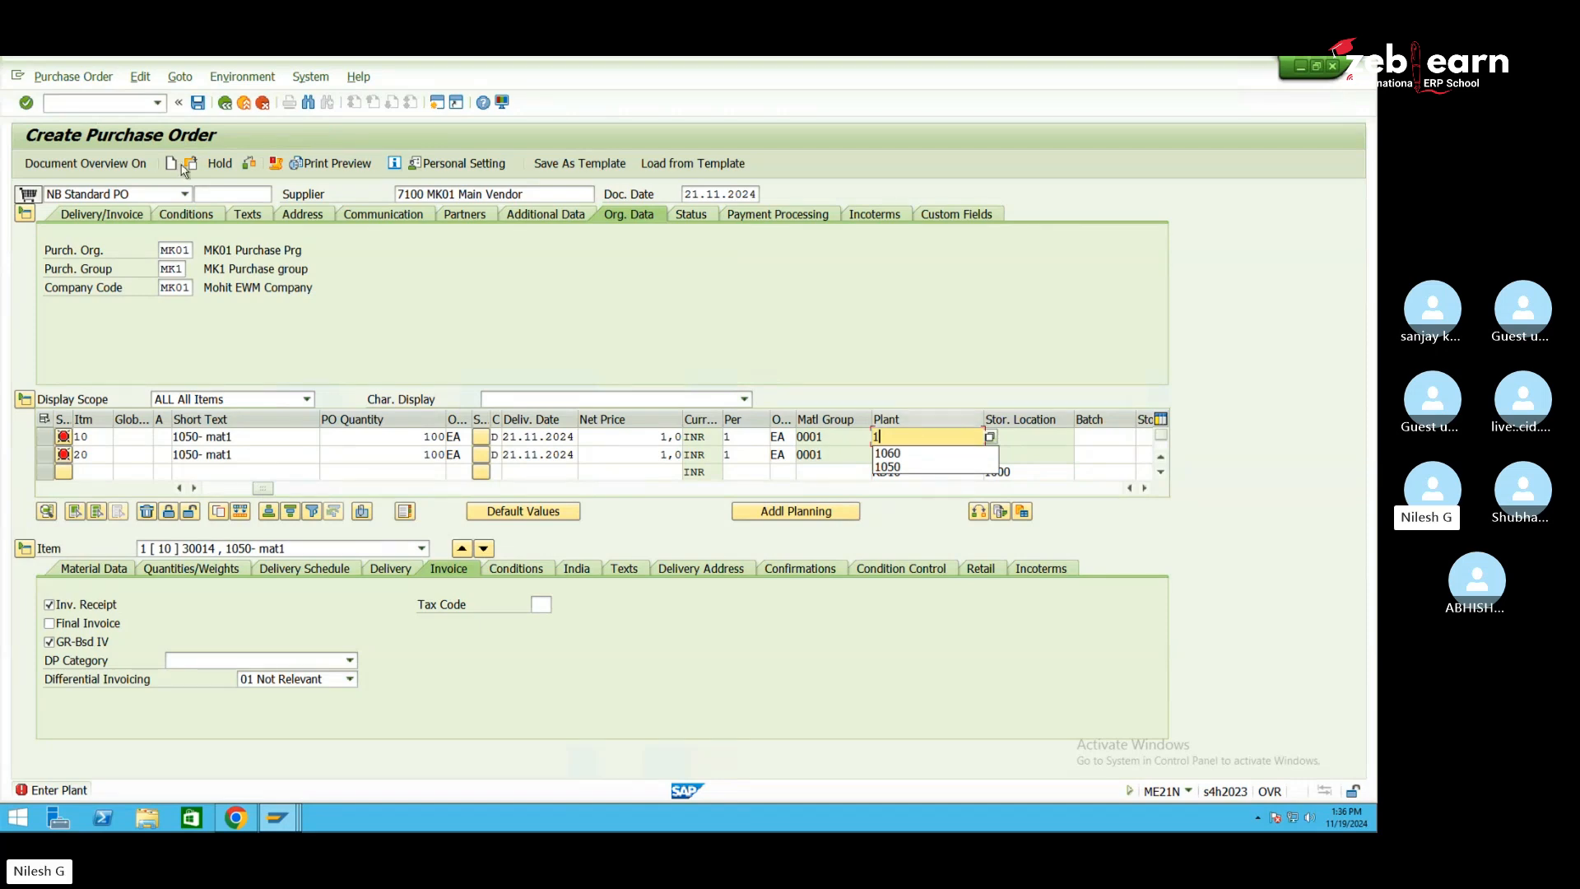
pyautogui.press('F4')
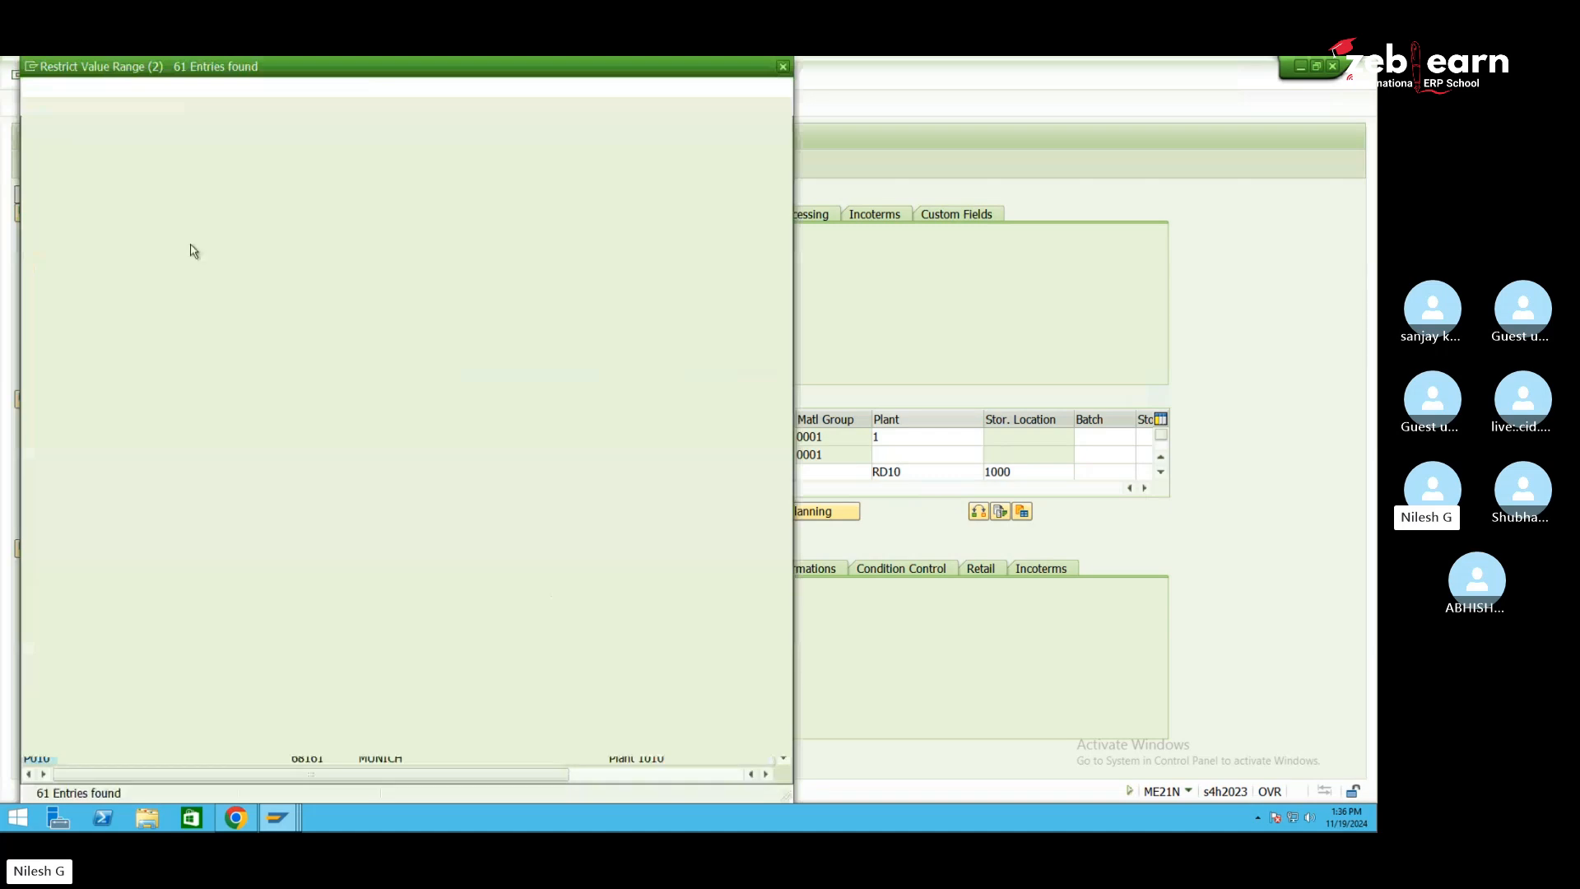
pyautogui.press('Escape')
pyautogui.press('Escape')
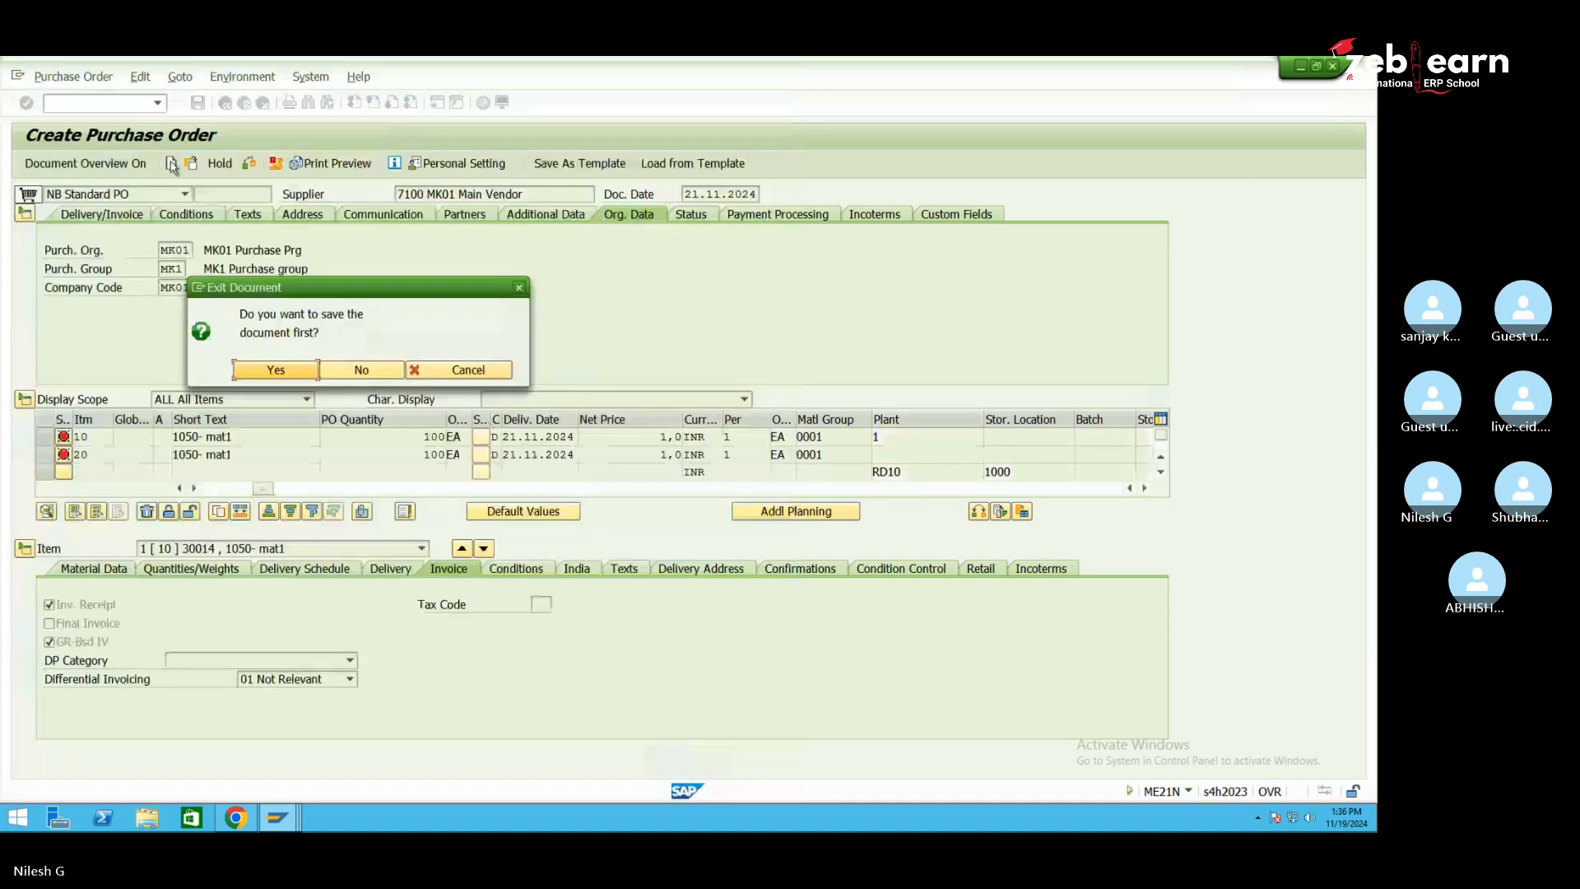
pyautogui.click(346, 369)
# Set supplier 7100, purchasing org MK01, purchasing group MK1 and company code MK01
pyautogui.click(455, 195)
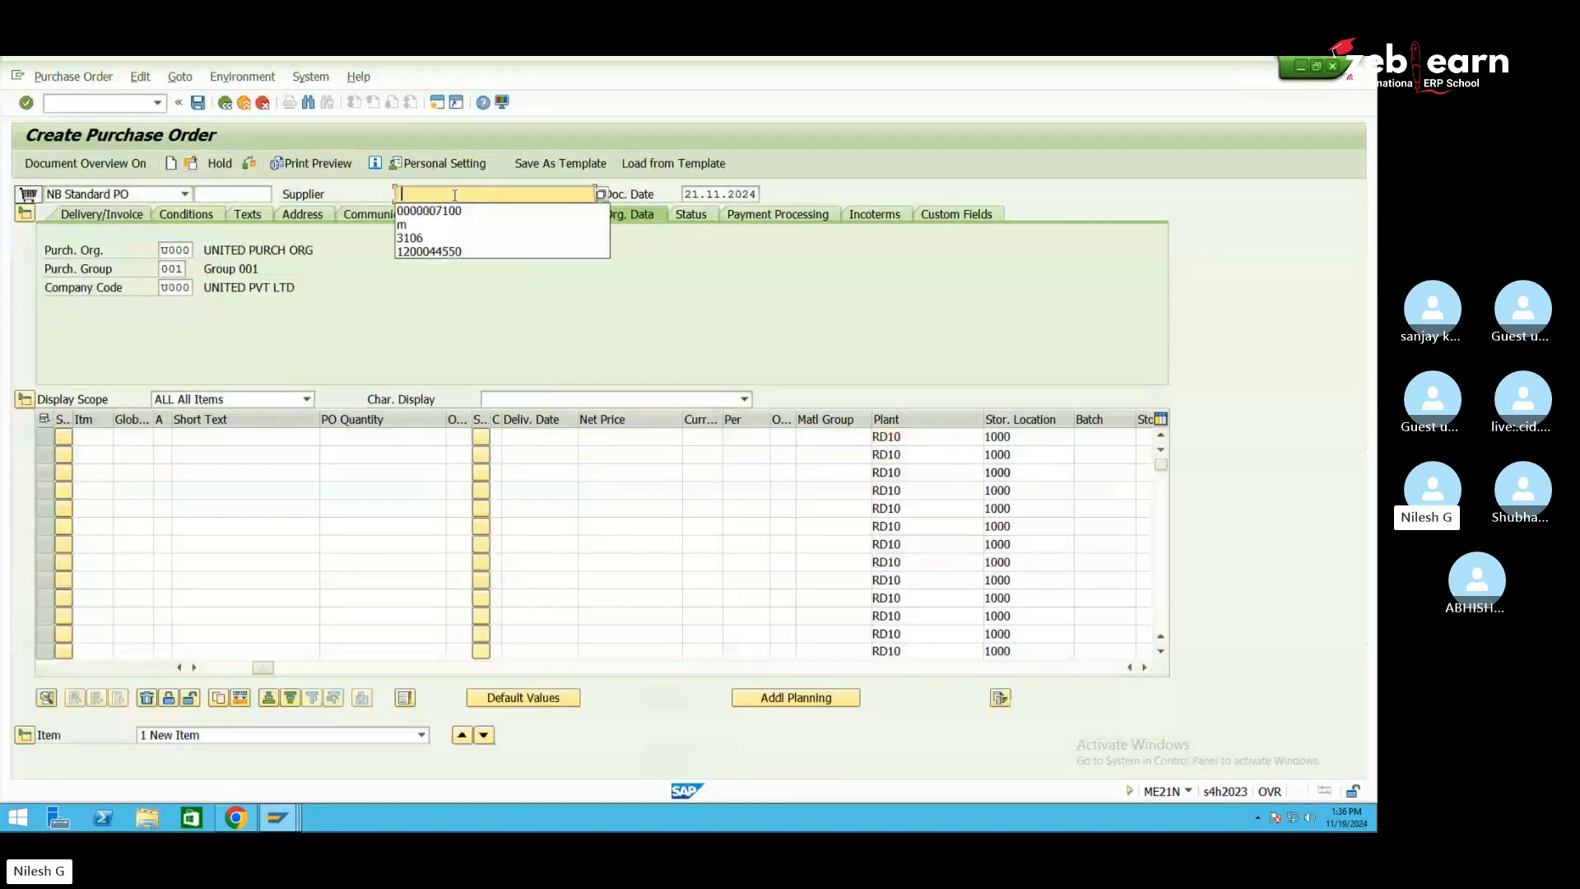
pyautogui.click(440, 212)
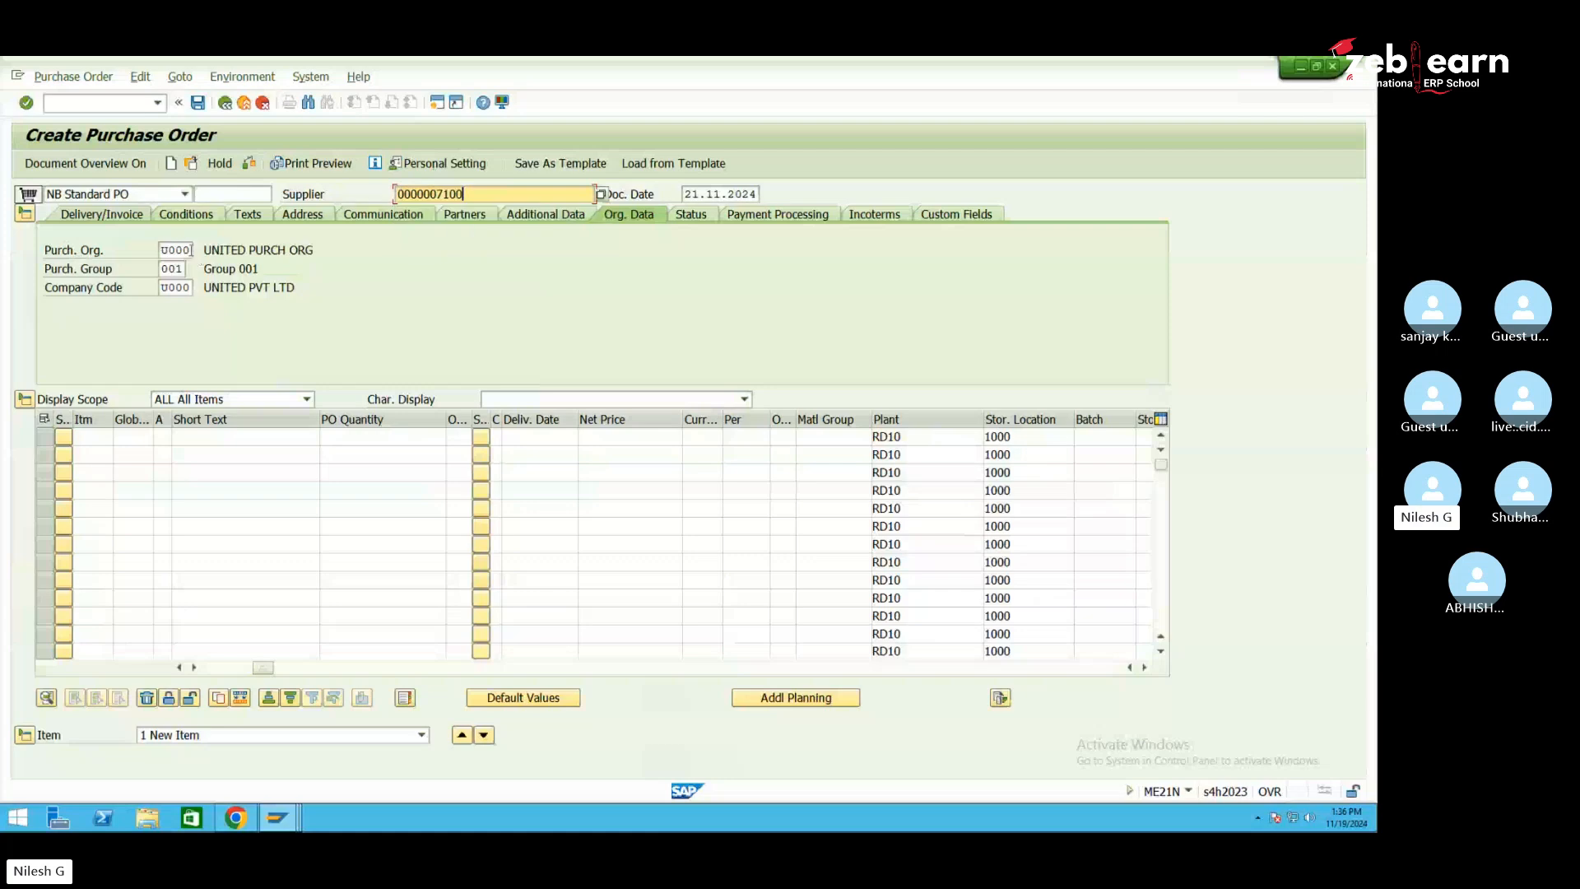
pyautogui.click(187, 250)
pyautogui.press('BackSpace')
pyautogui.press('BackSpace')
pyautogui.press('BackSpace')
pyautogui.press('BackSpace')
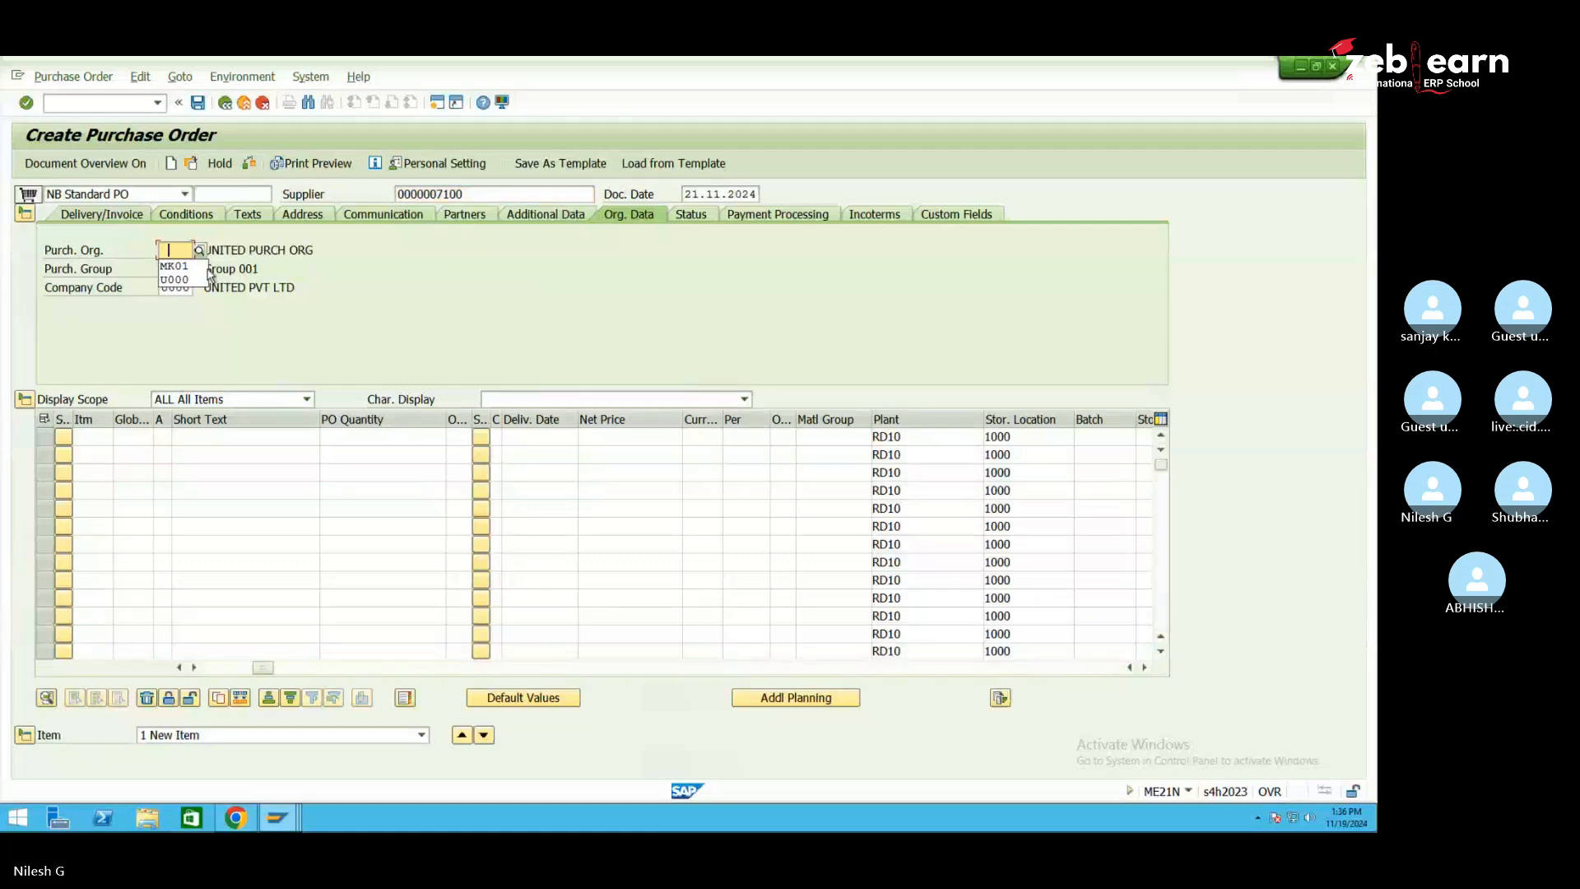
pyautogui.click(204, 268)
pyautogui.press('Return')
pyautogui.click(181, 268)
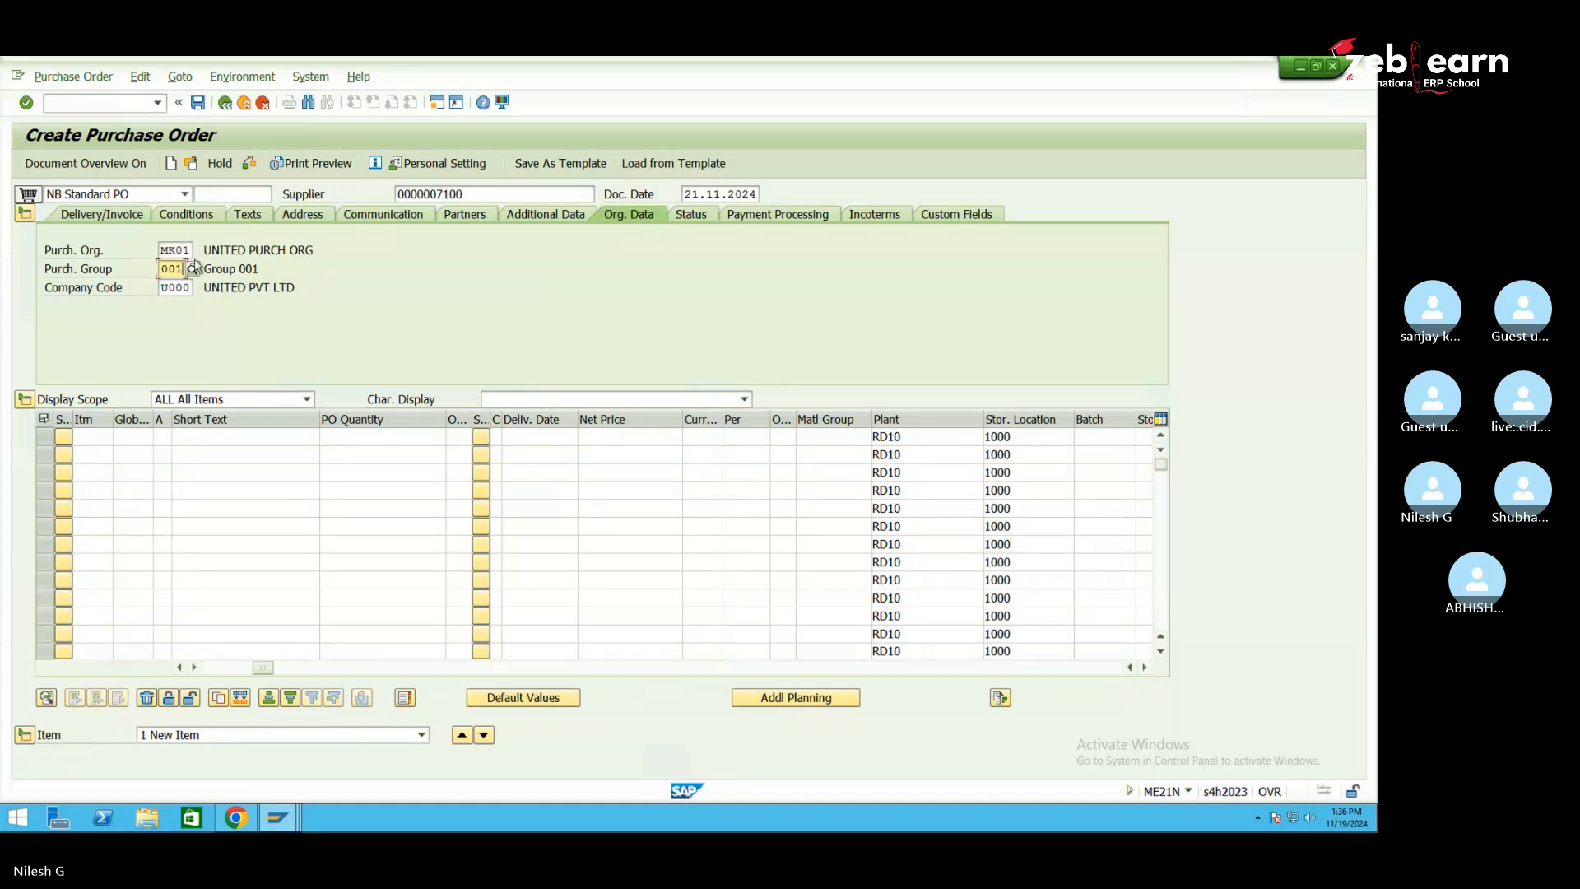
pyautogui.press('BackSpace')
pyautogui.press('BackSpace')
pyautogui.press('BackSpace')
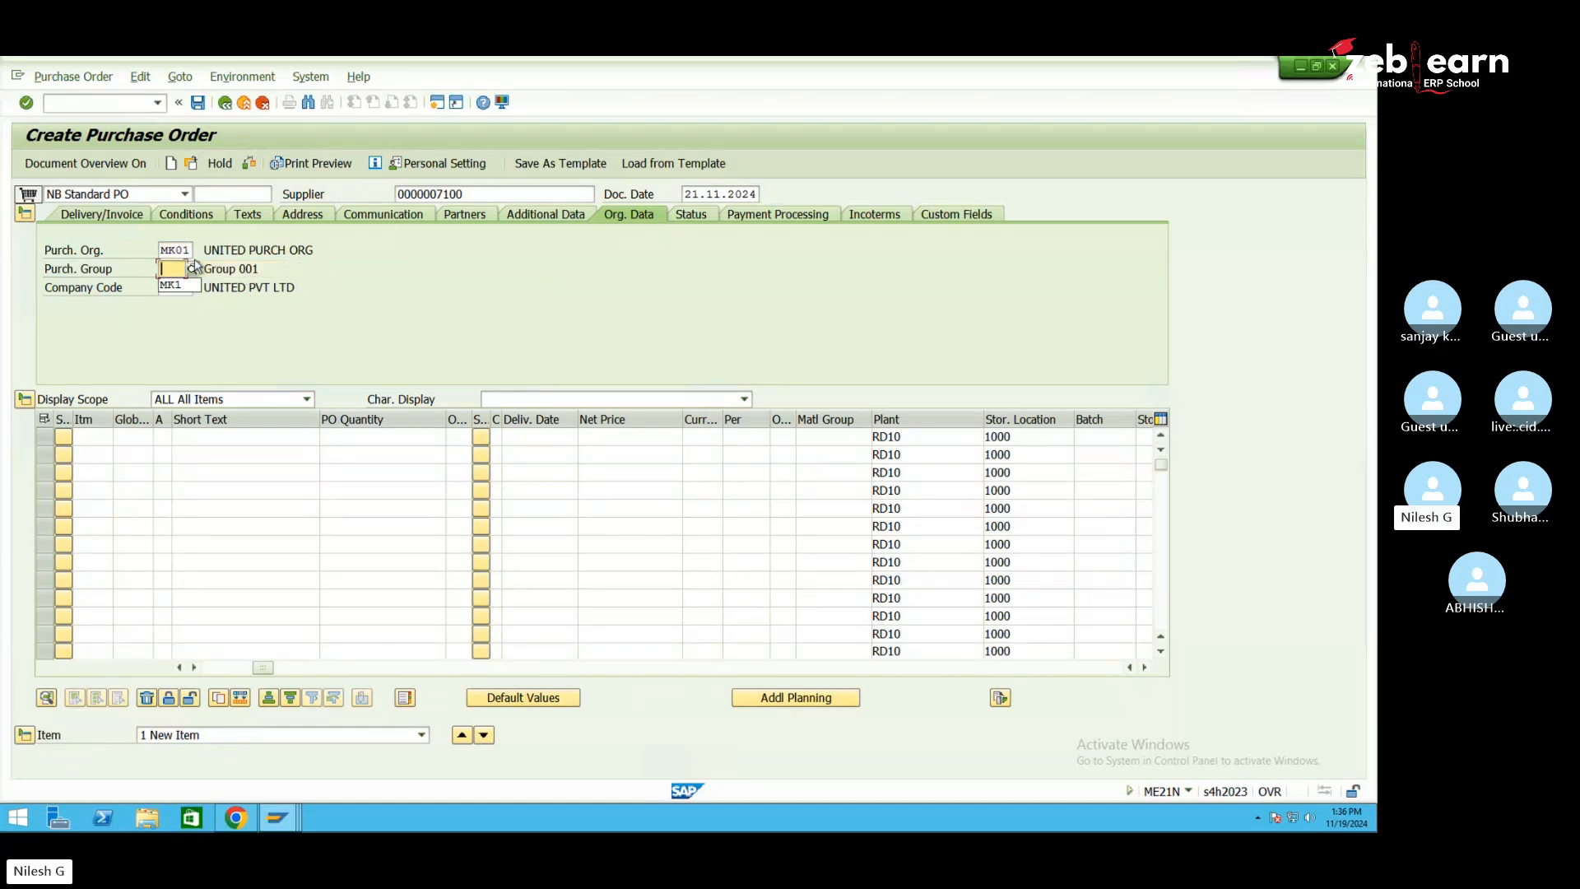
pyautogui.click(181, 288)
pyautogui.click(184, 288)
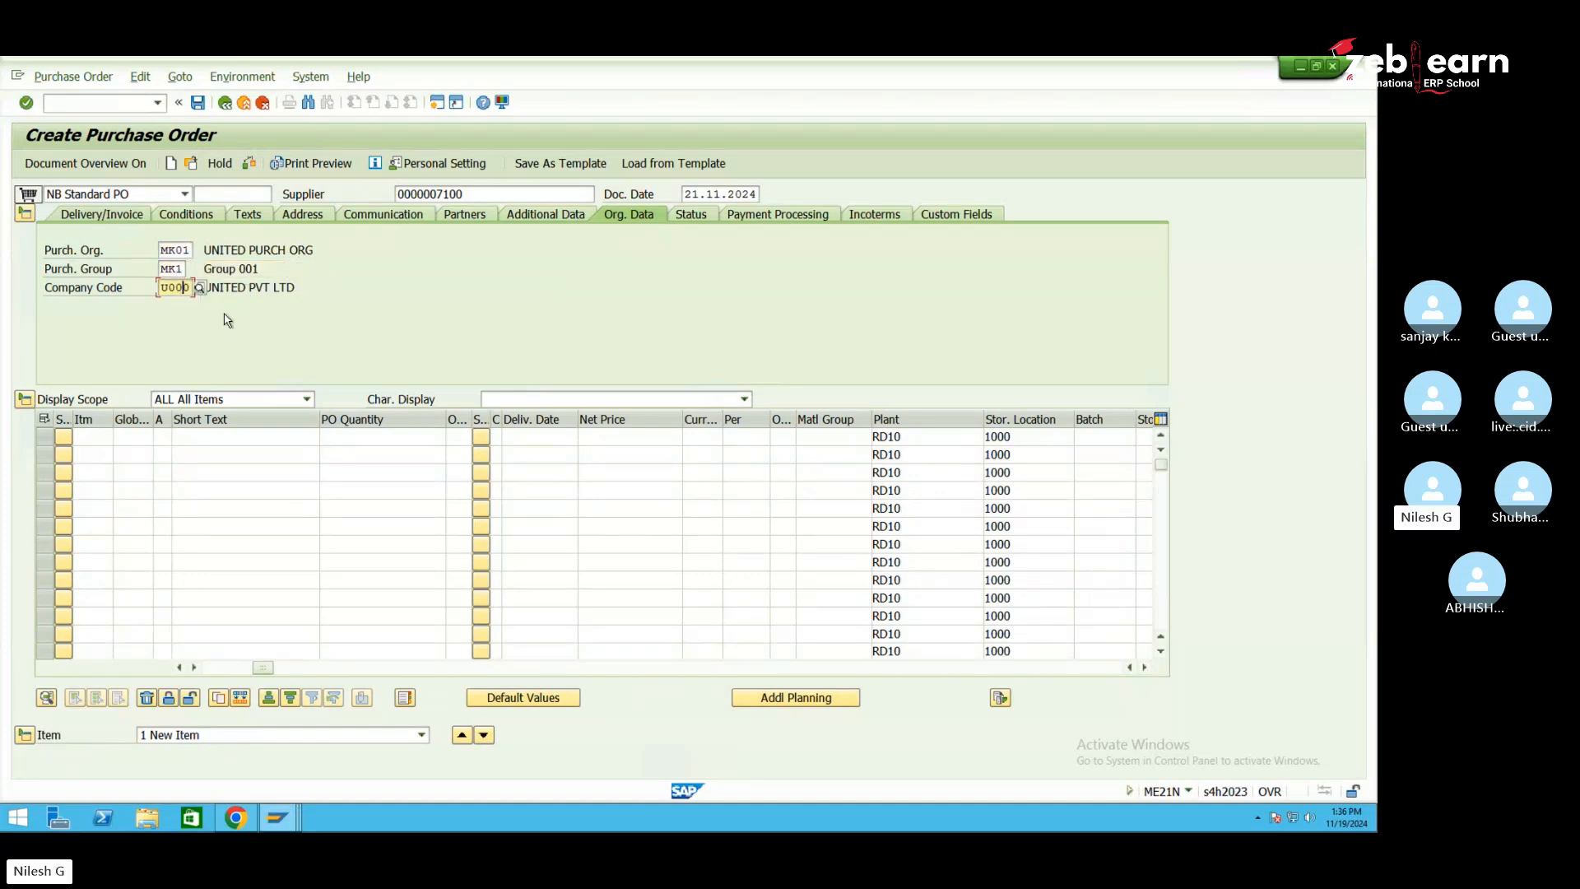
pyautogui.press('BackSpace')
pyautogui.press('BackSpace')
pyautogui.press('BackSpace')
pyautogui.press('BackSpace')
pyautogui.click(182, 303)
# Add item se10-mat1 and change its plant from RD10 to SE10
pyautogui.click(234, 437)
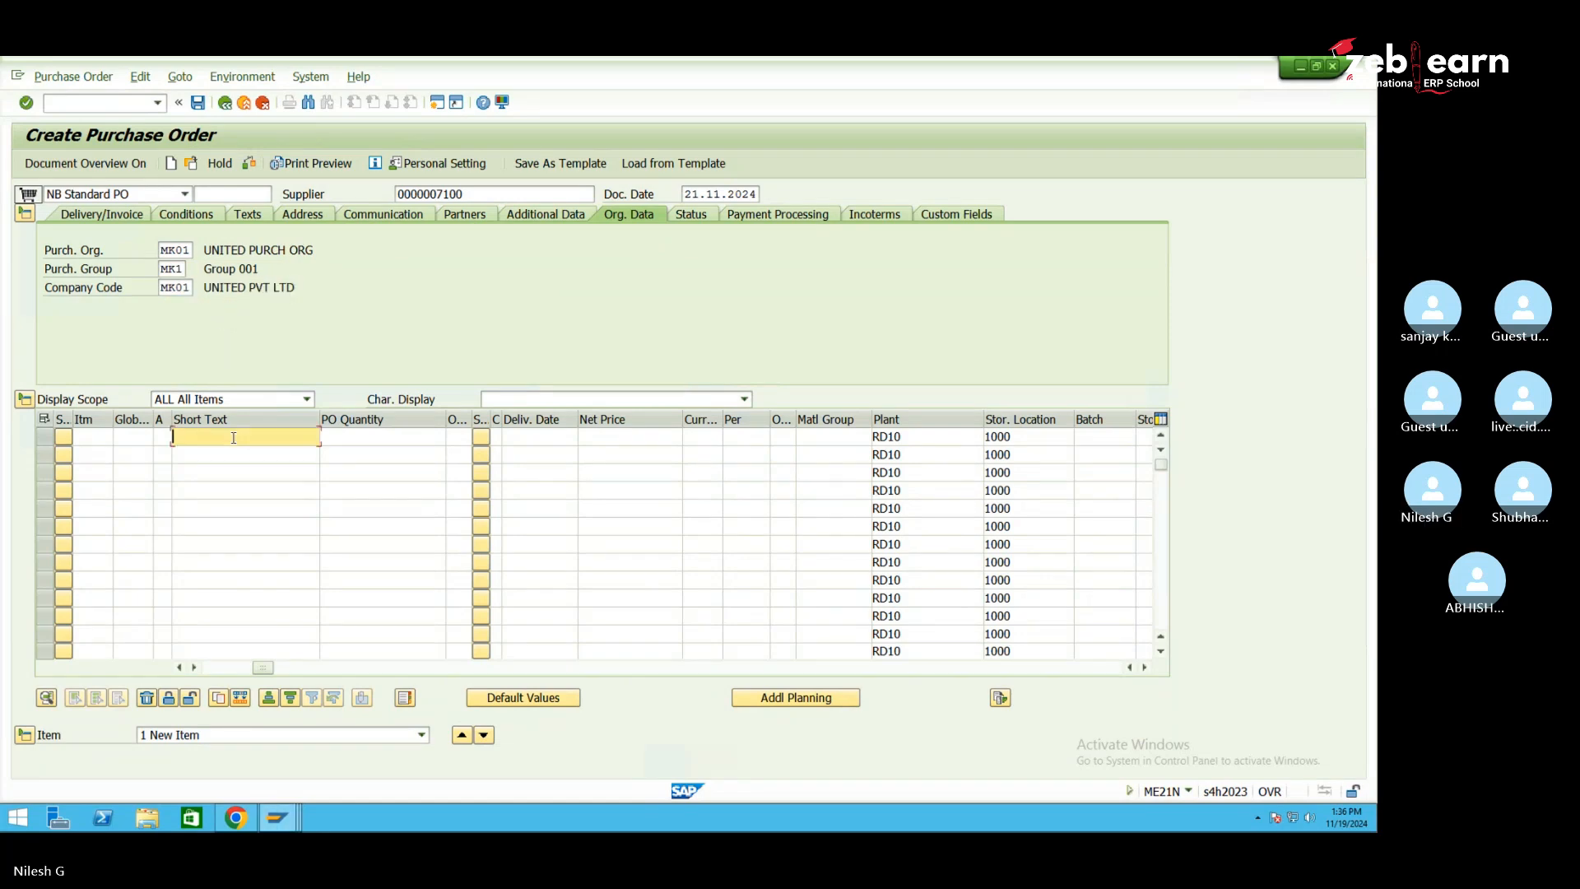
pyautogui.write('se10-mat1')
pyautogui.press('Return')
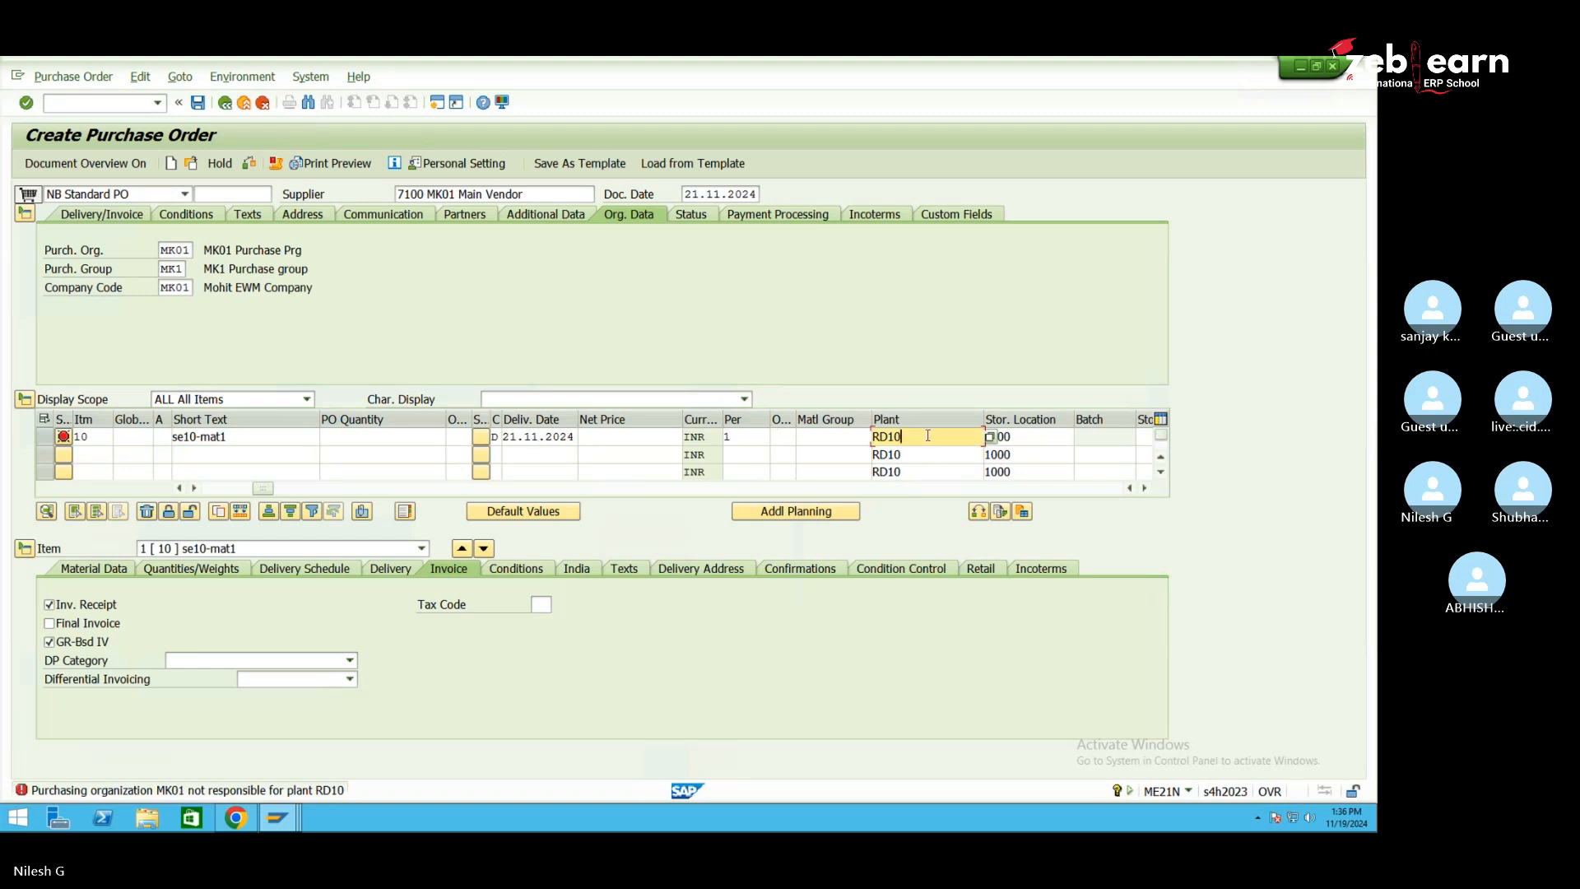
pyautogui.press('BackSpace')
pyautogui.press('BackSpace')
pyautogui.press('BackSpace')
pyautogui.press('BackSpace')
pyautogui.write('se10')
pyautogui.press('Return')
pyautogui.click(1036, 437)
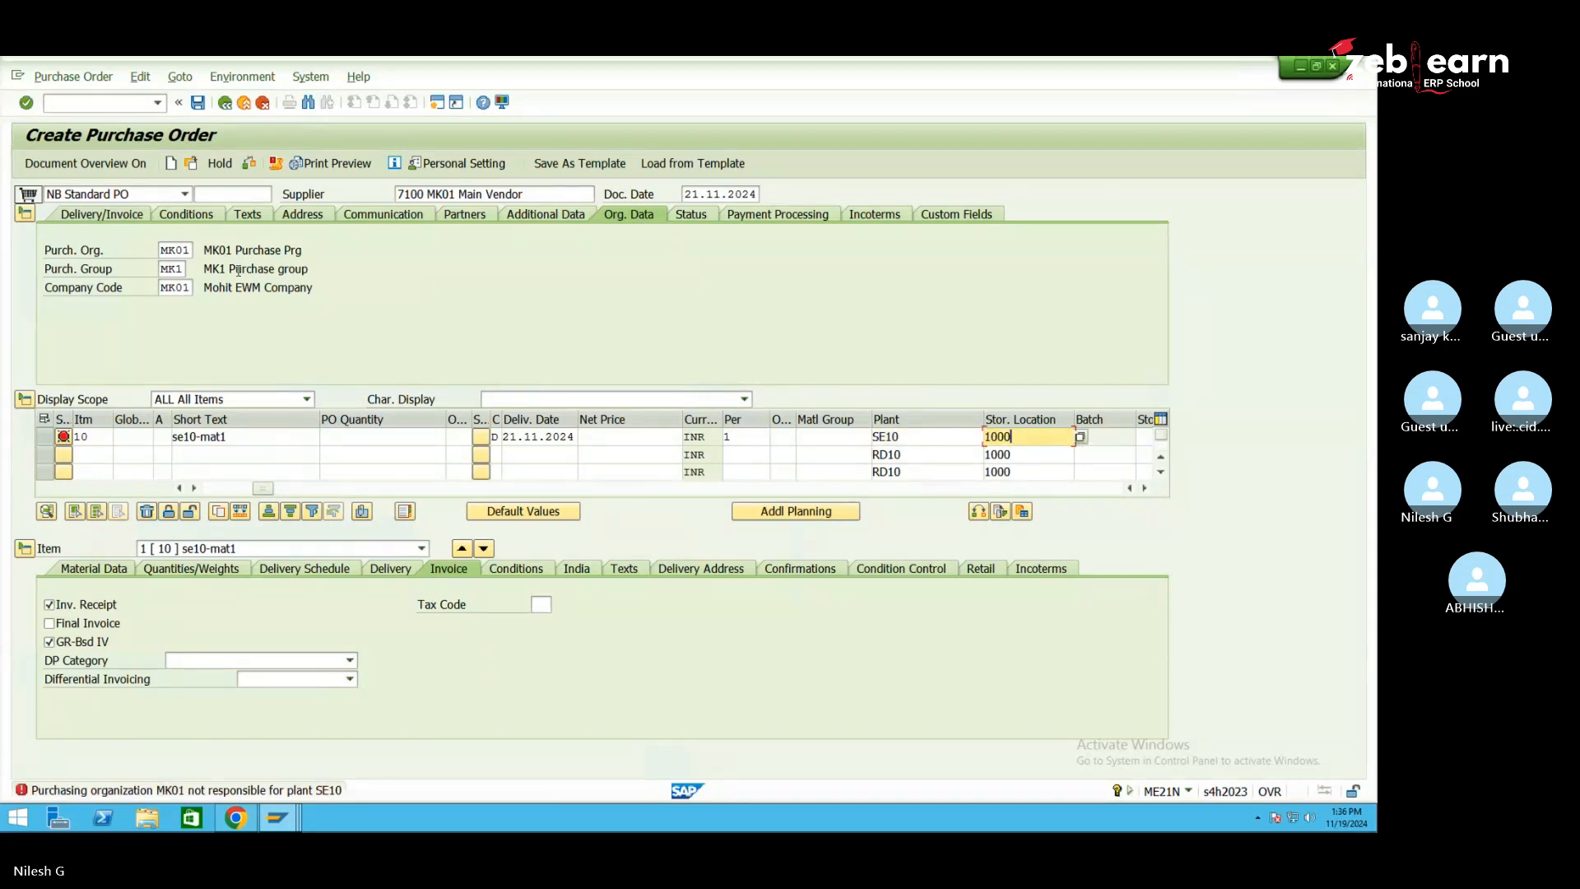
pyautogui.click(192, 250)
# Change the purchasing org to 1000 and re-enter company code MK01
pyautogui.press('BackSpace')
pyautogui.press('BackSpace')
pyautogui.press('BackSpace')
pyautogui.press('BackSpace')
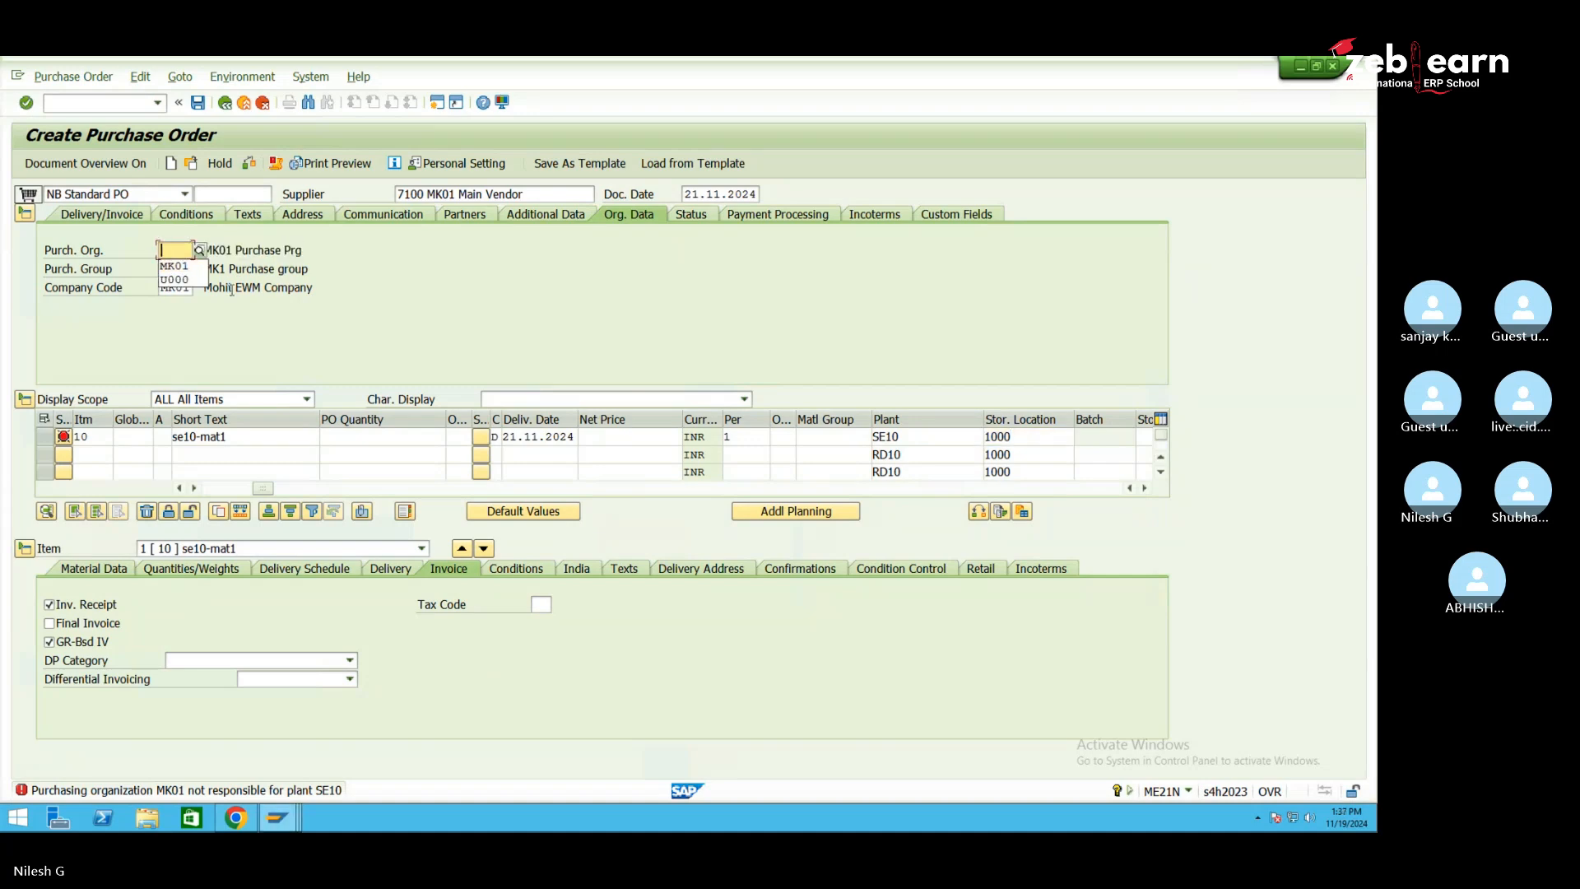
pyautogui.write('1000')
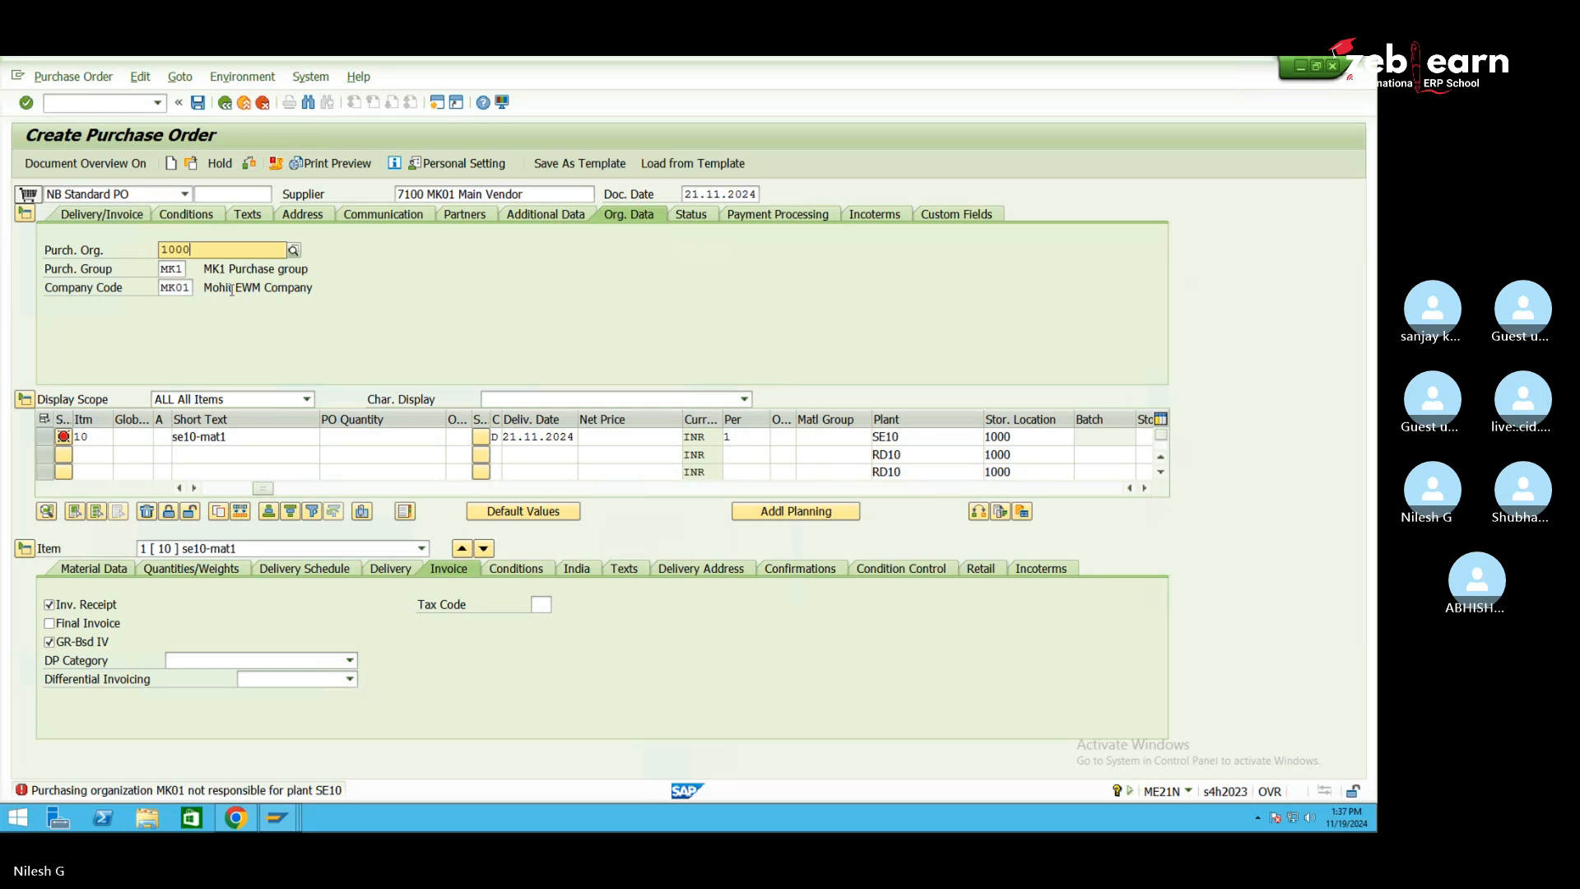
pyautogui.click(236, 283)
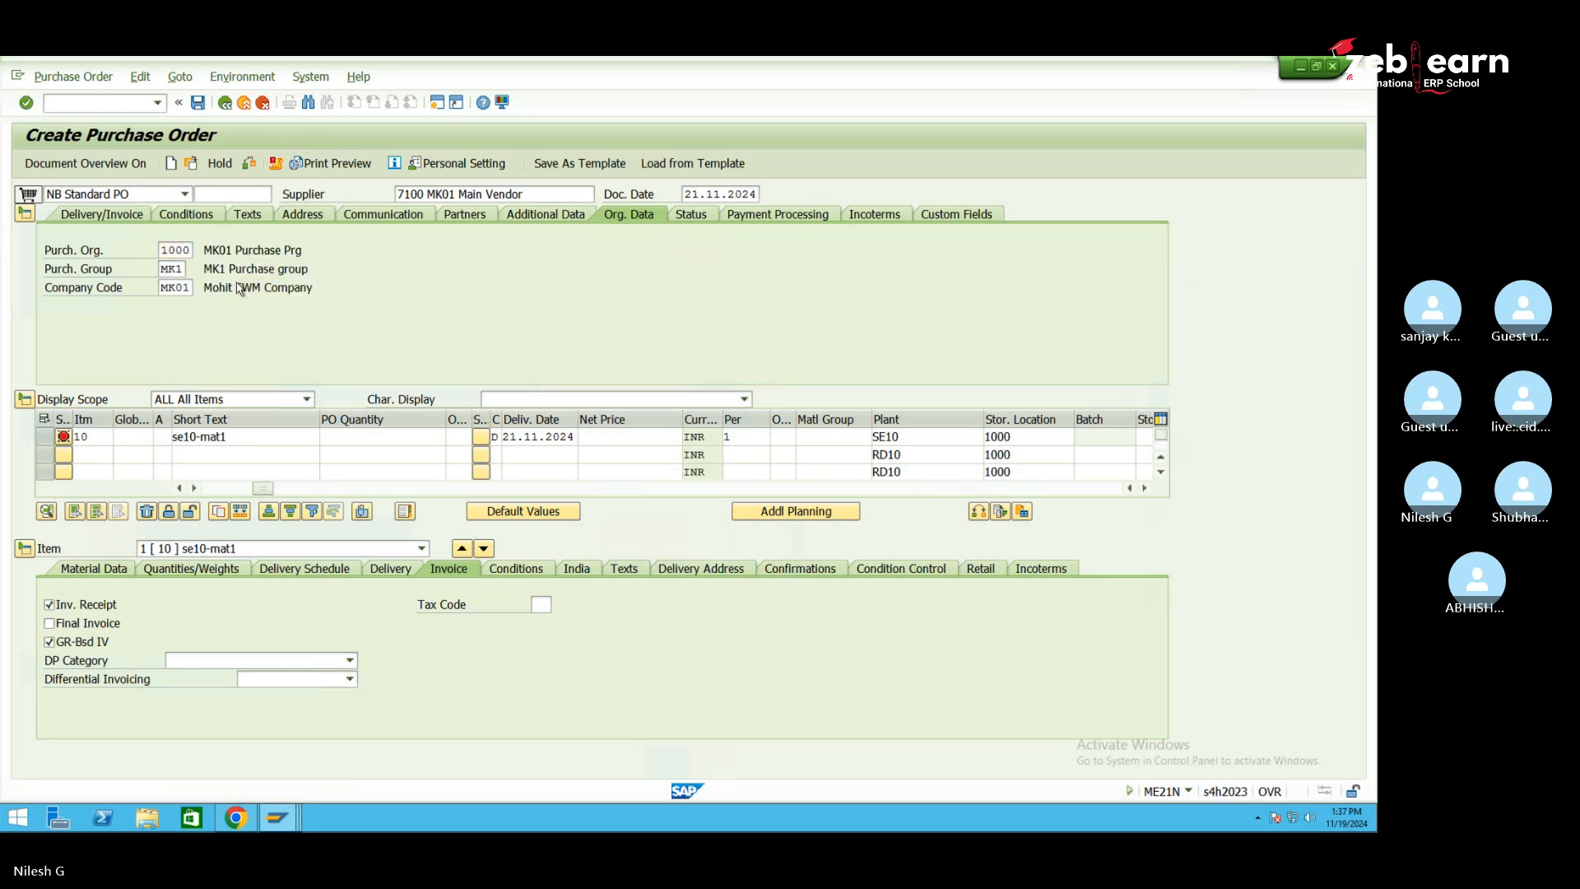
pyautogui.click(191, 287)
pyautogui.press('BackSpace')
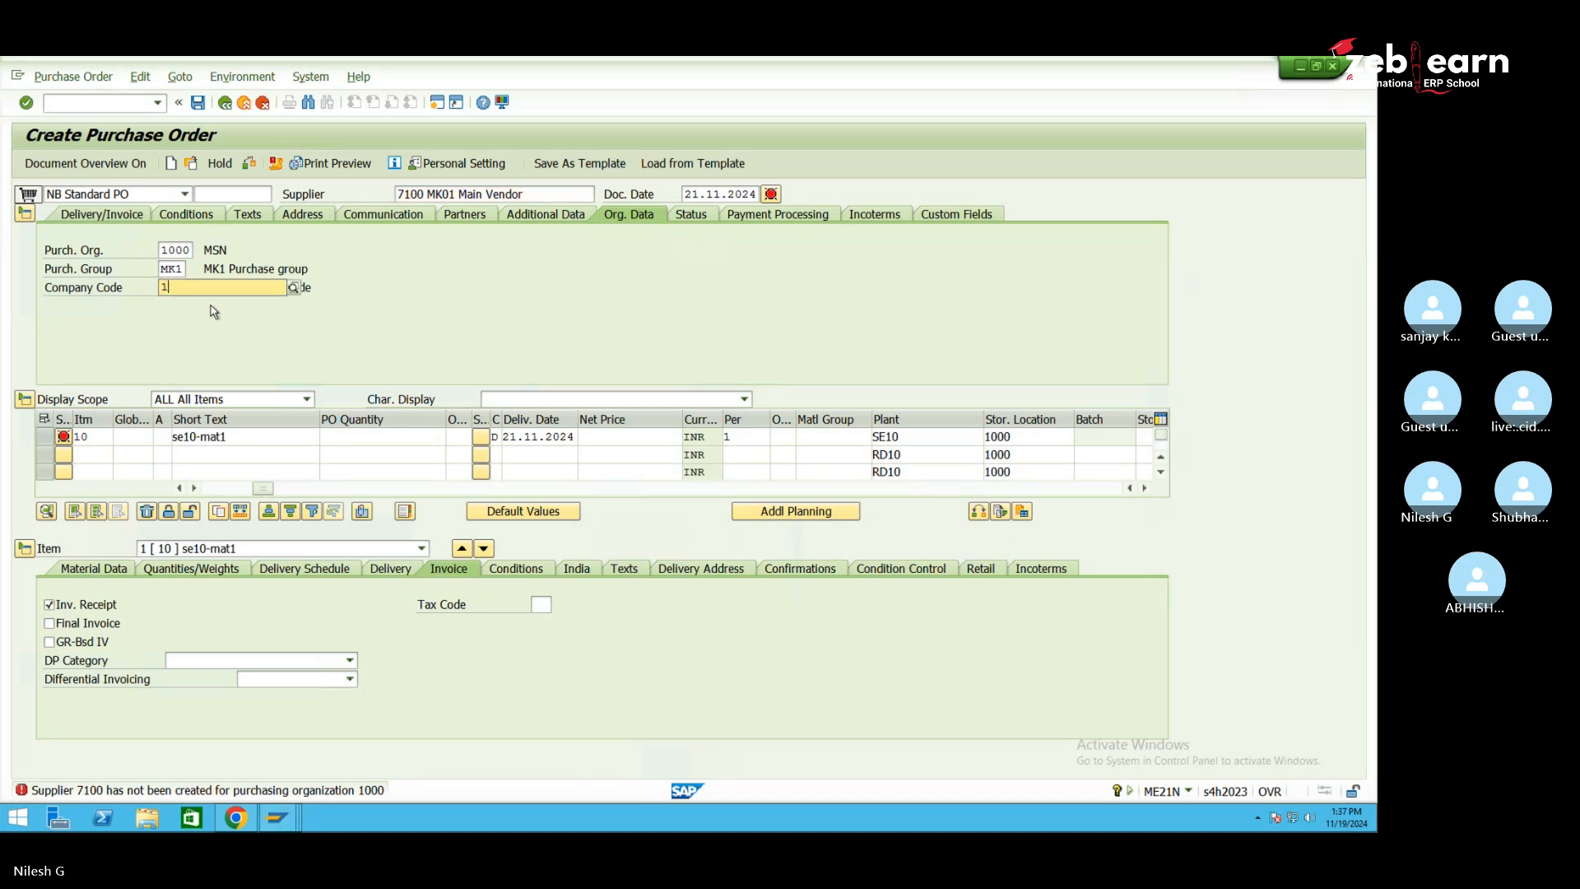
pyautogui.press('BackSpace')
pyautogui.write('MK01')
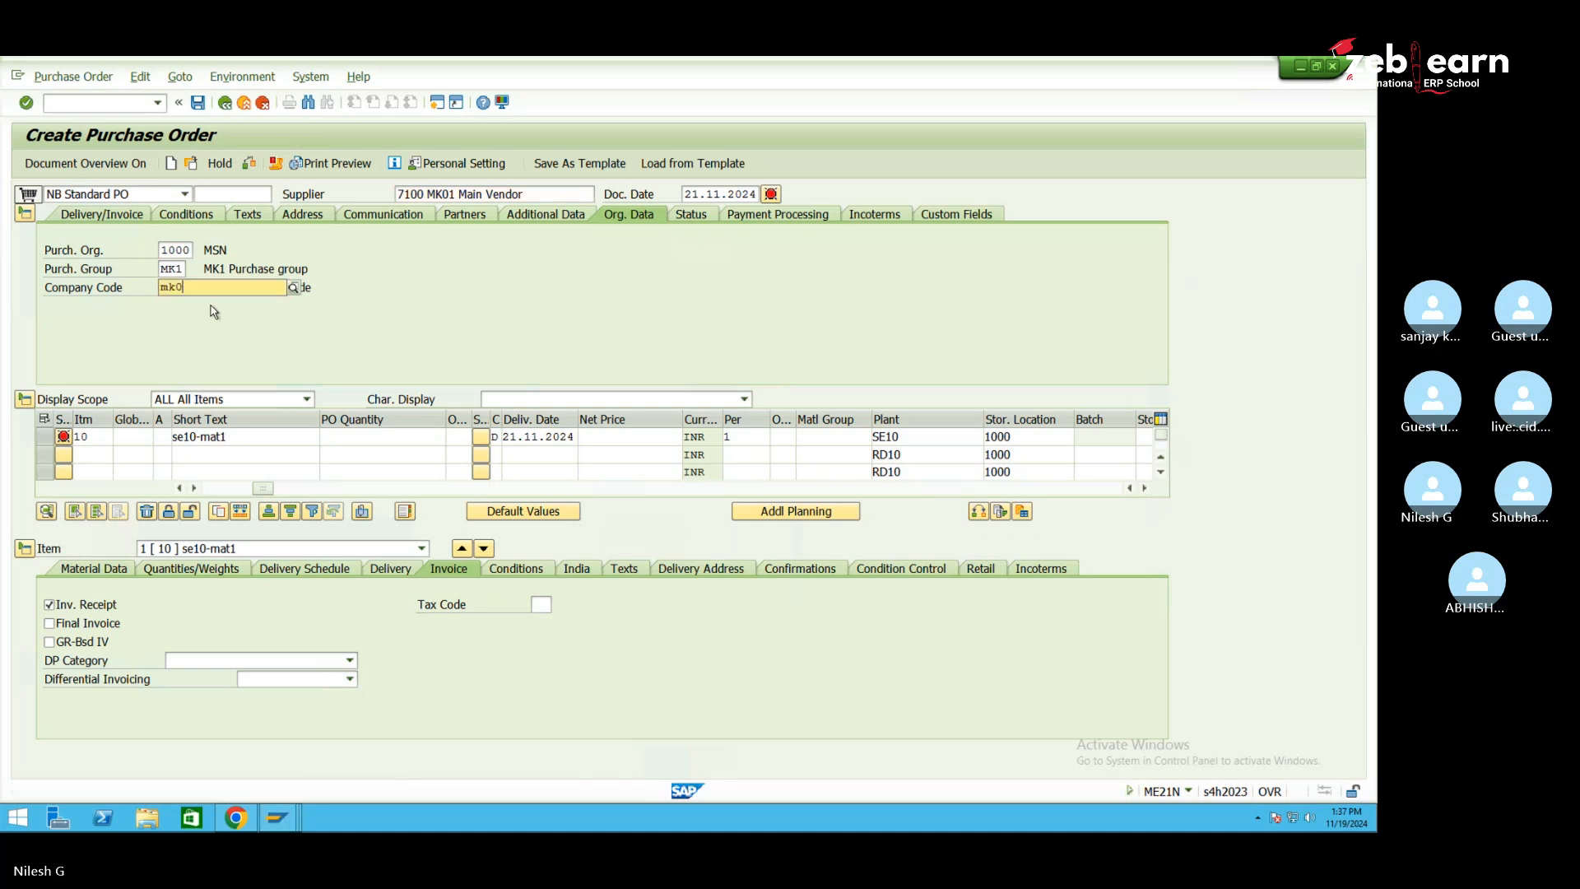
pyautogui.press('Return')
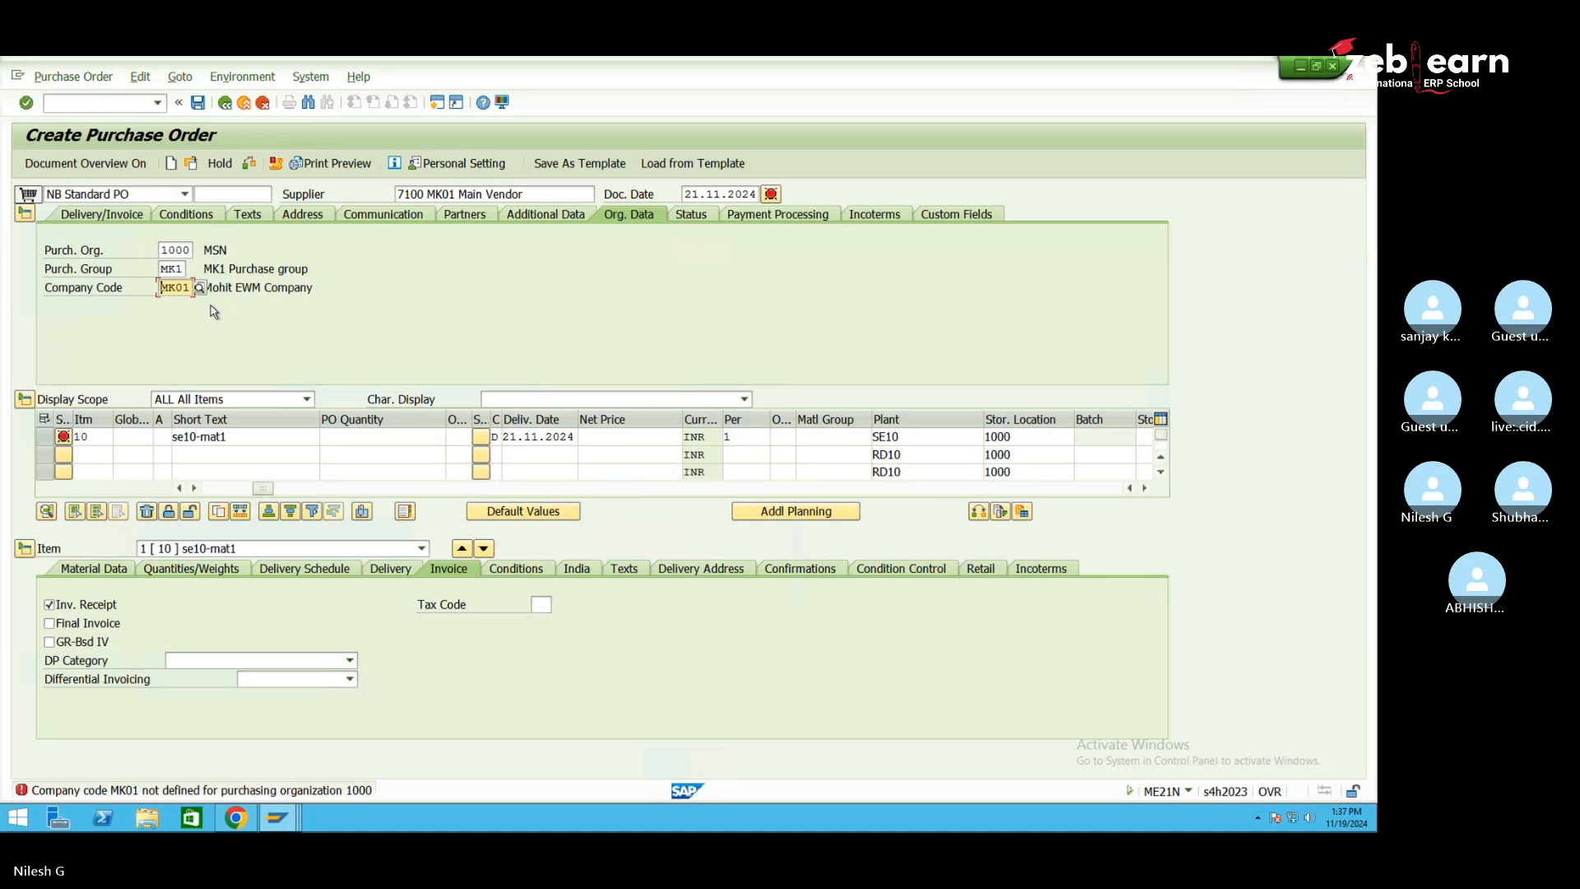
# Change the purchasing organization to 0001
pyautogui.click(185, 251)
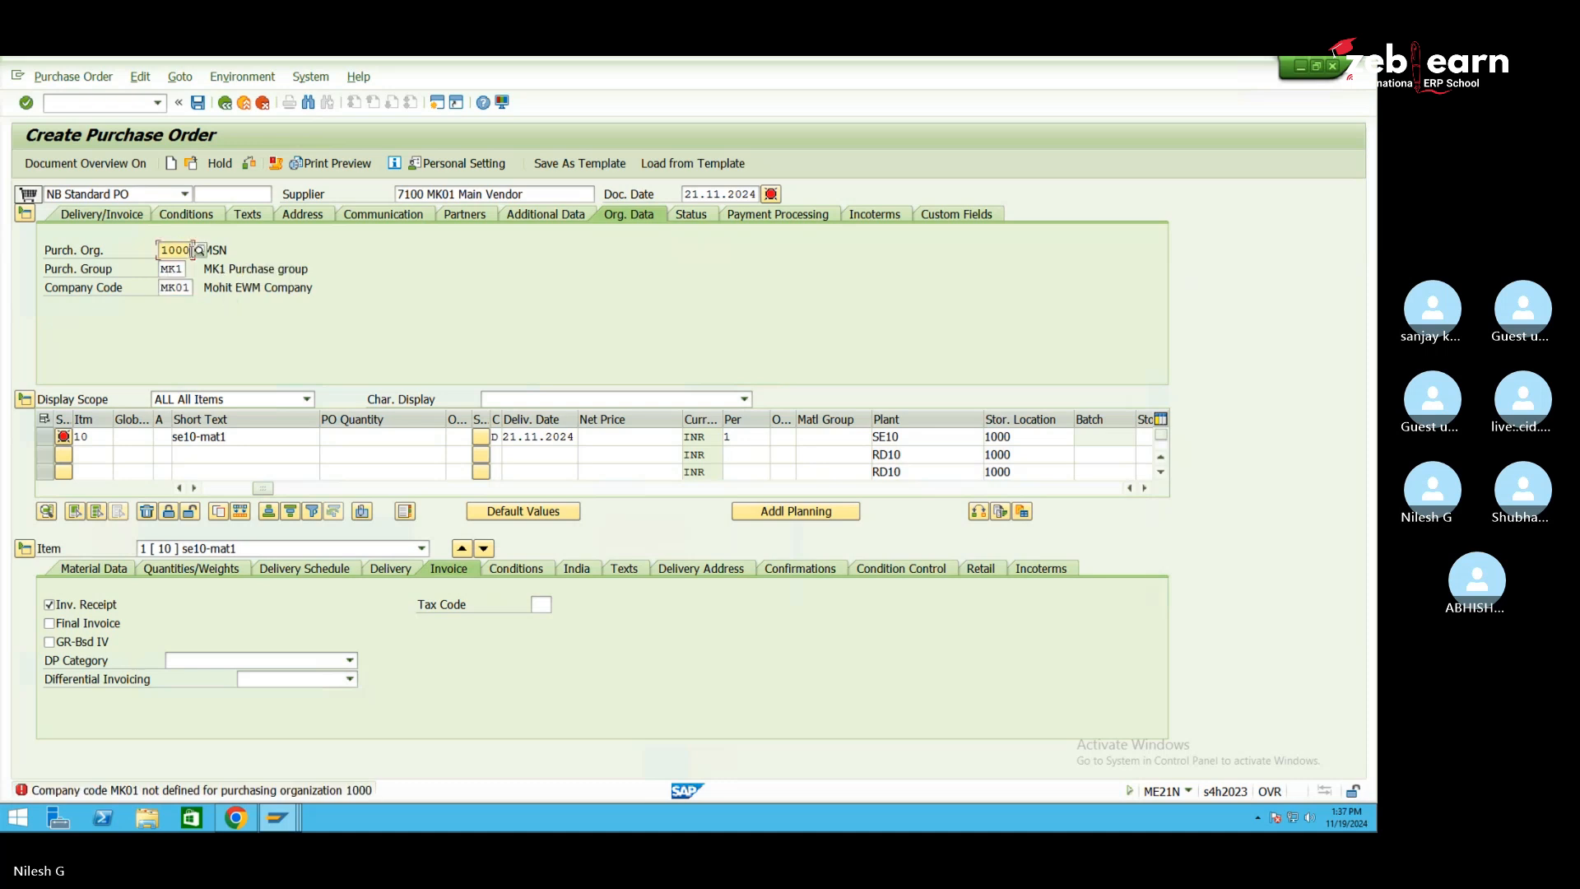
pyautogui.press('BackSpace')
pyautogui.press('BackSpace')
pyautogui.press('BackSpace')
pyautogui.press('BackSpace')
pyautogui.write('001')
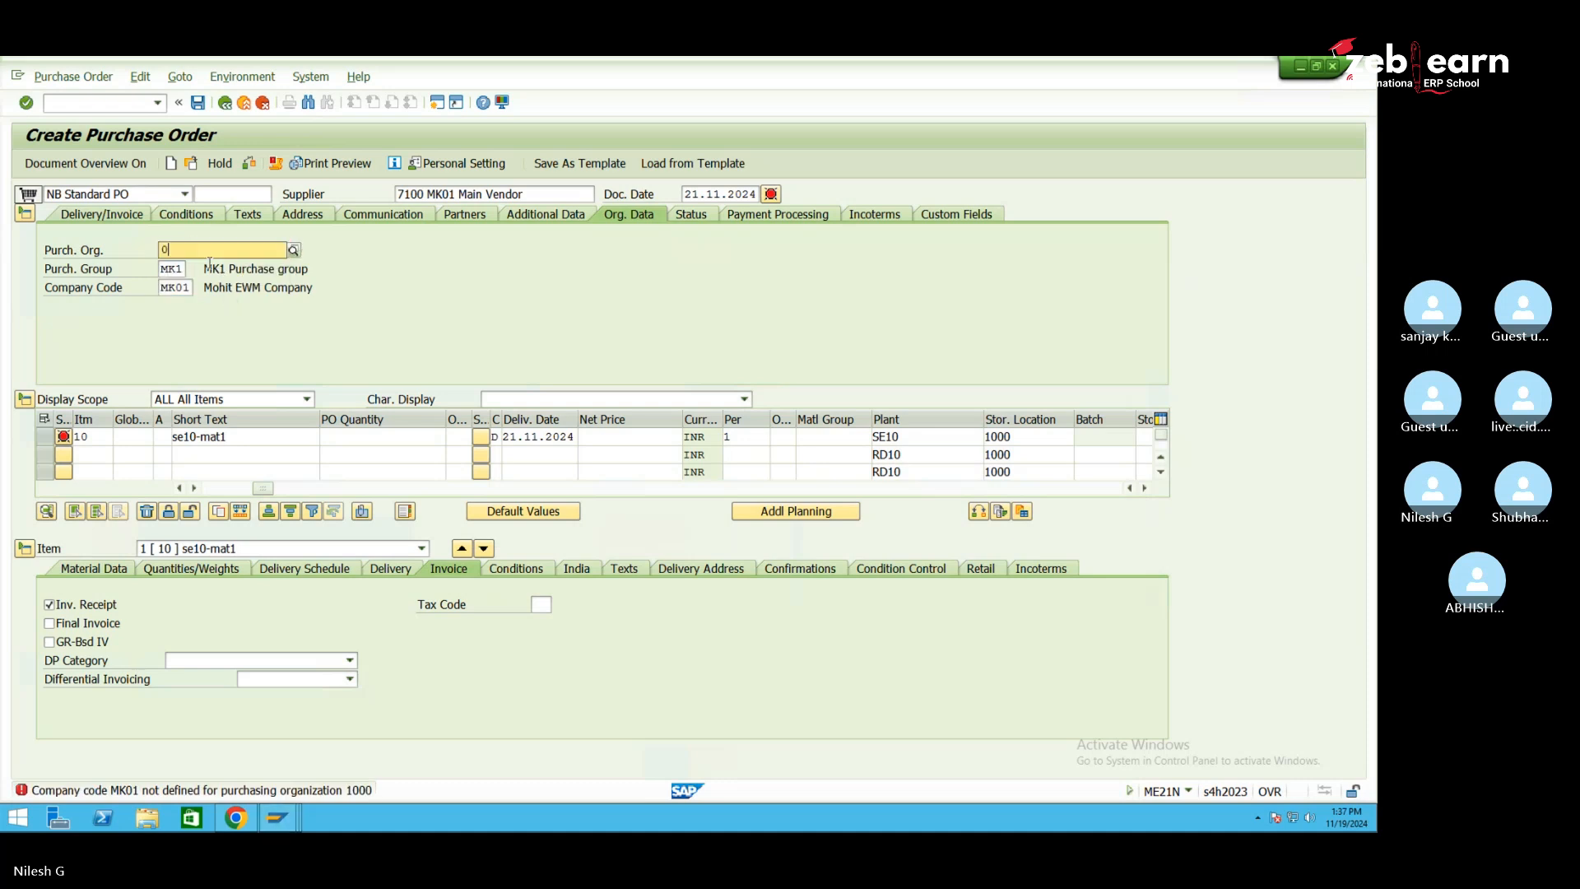
pyautogui.press('Return')
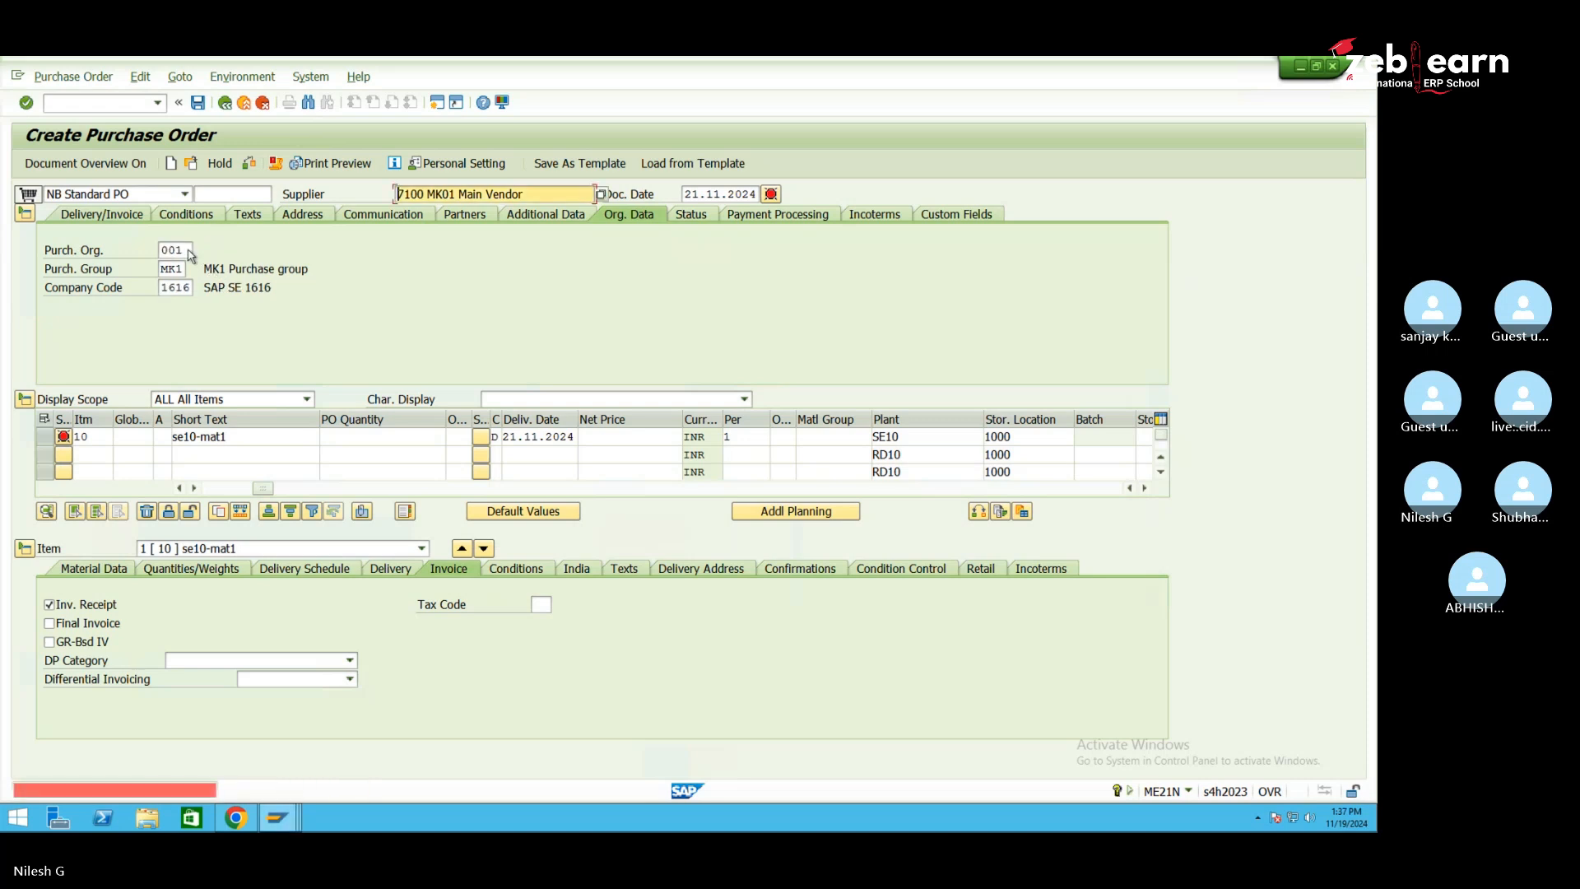
pyautogui.press('BackSpace')
pyautogui.write('01')
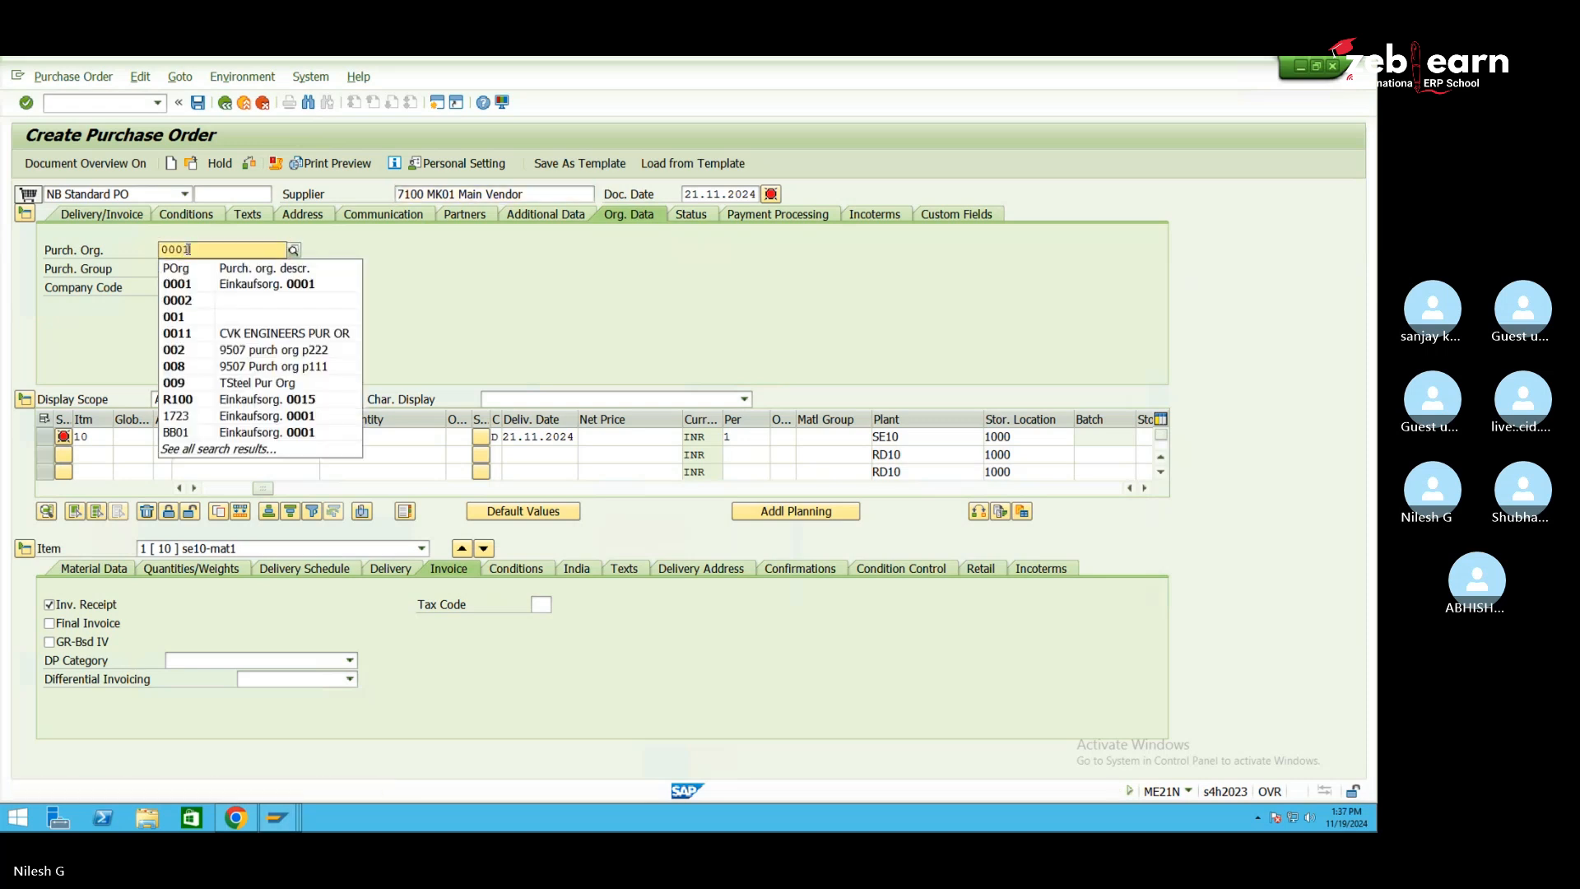
pyautogui.press('Return')
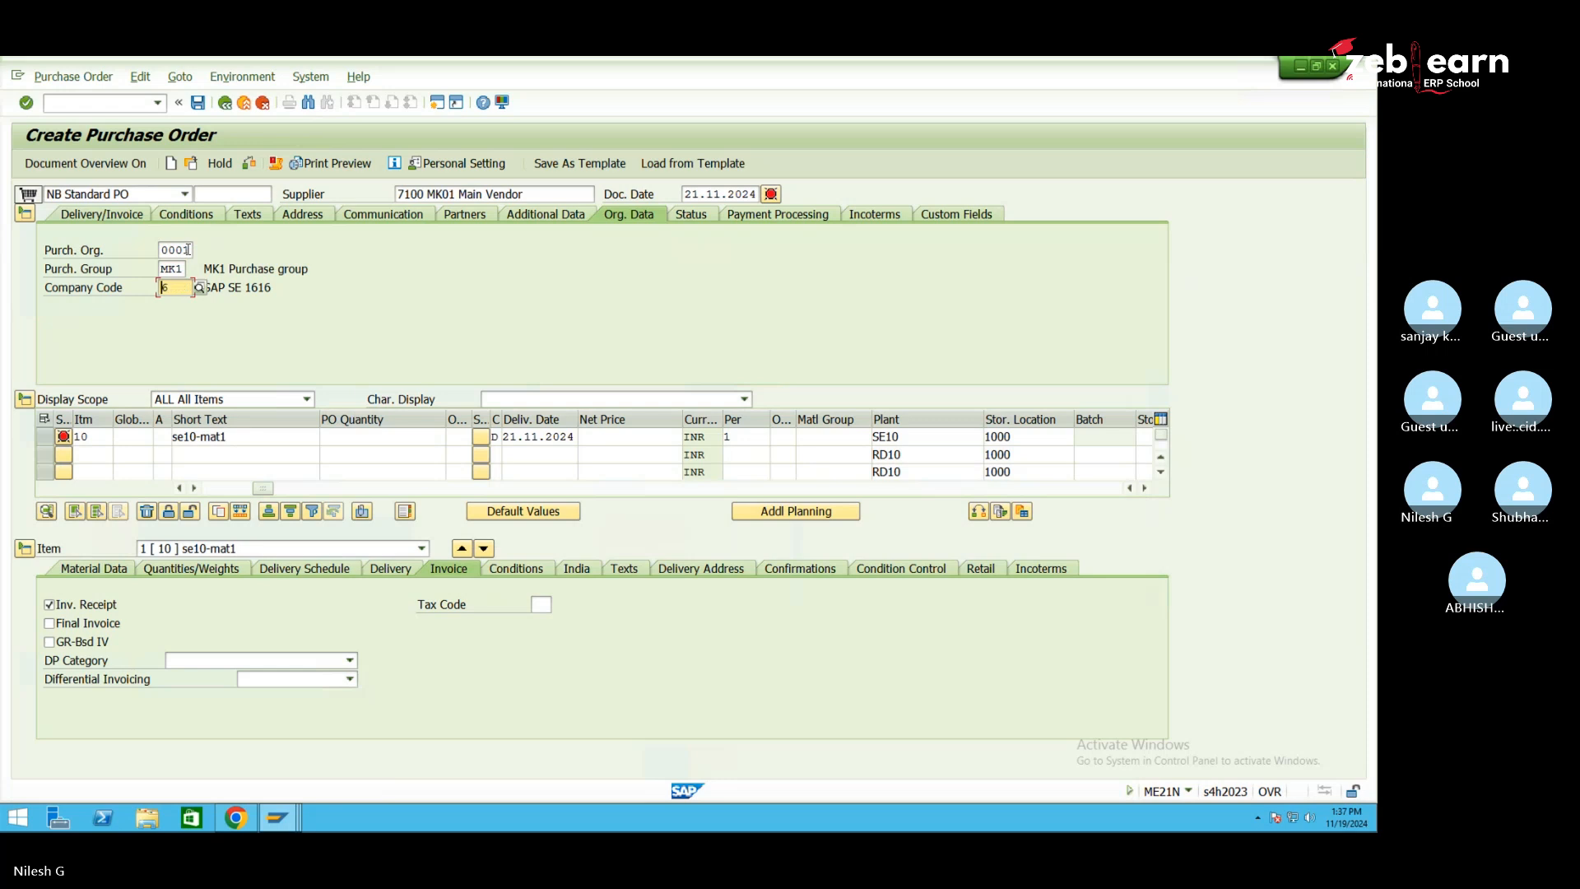
# Open General Table Display (SE16N) in a new session
pyautogui.click(143, 106)
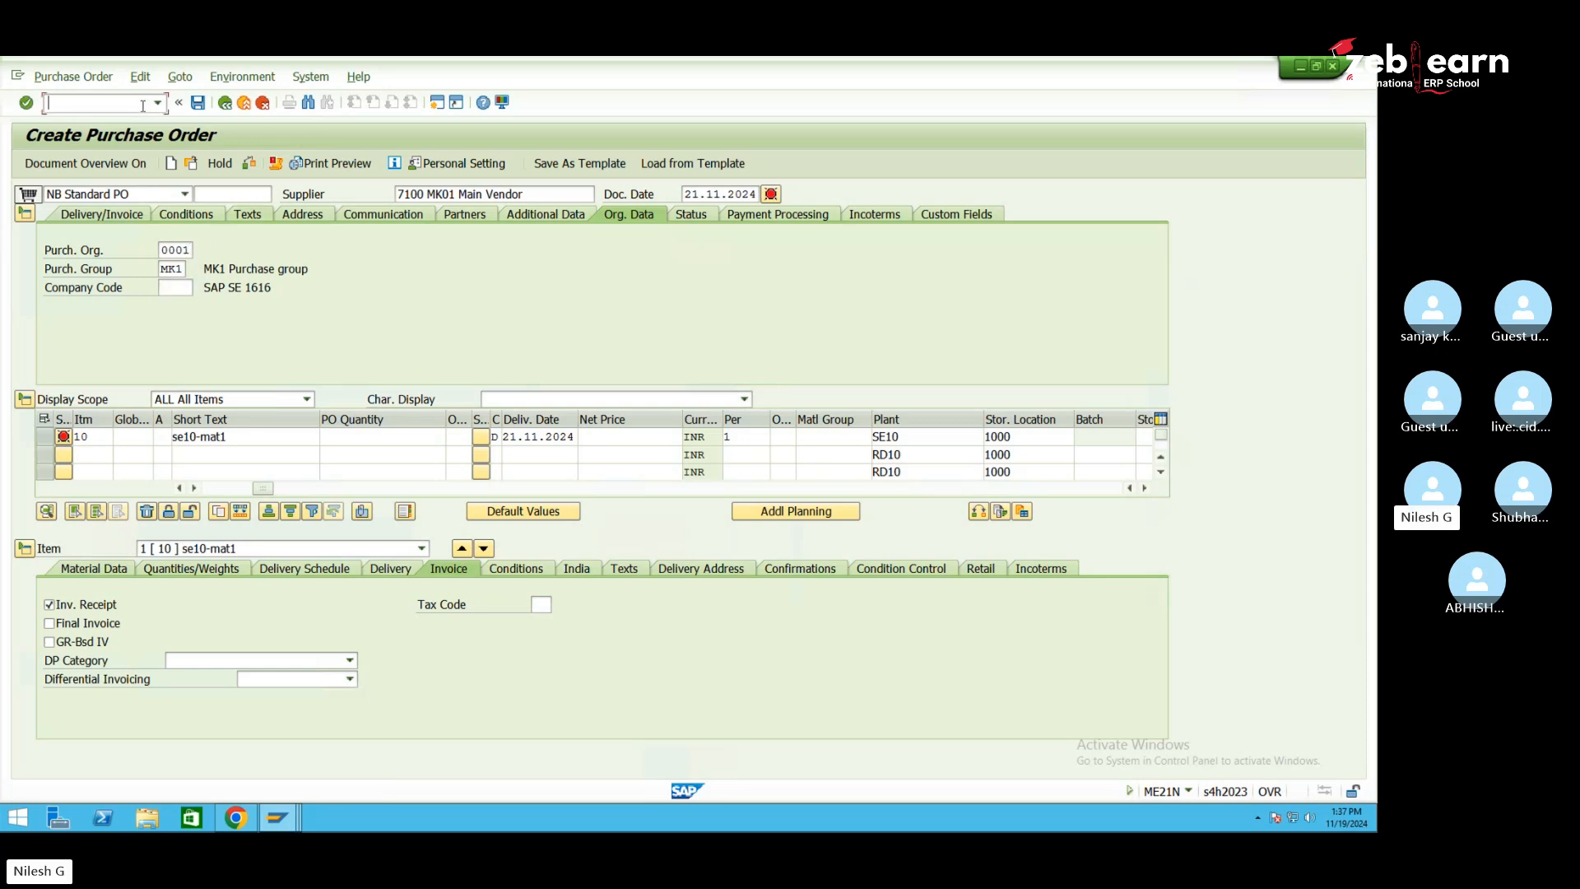
pyautogui.write('/ose')
pyautogui.press('Return')
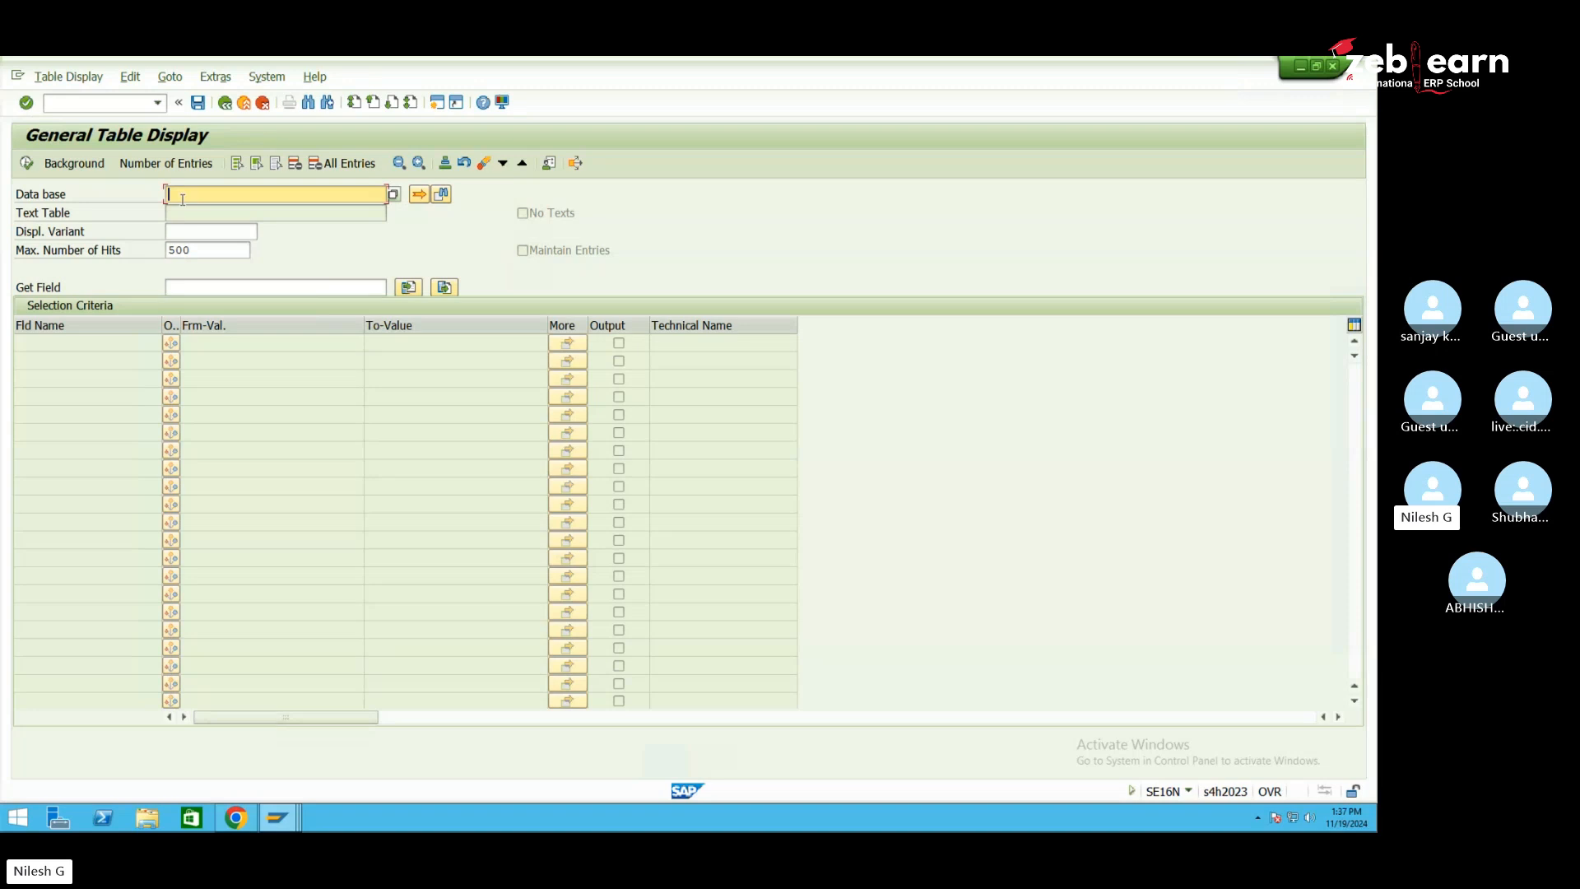
# Look up table EKPO filtered on plant SE10 and select the found order
pyautogui.write('mk')
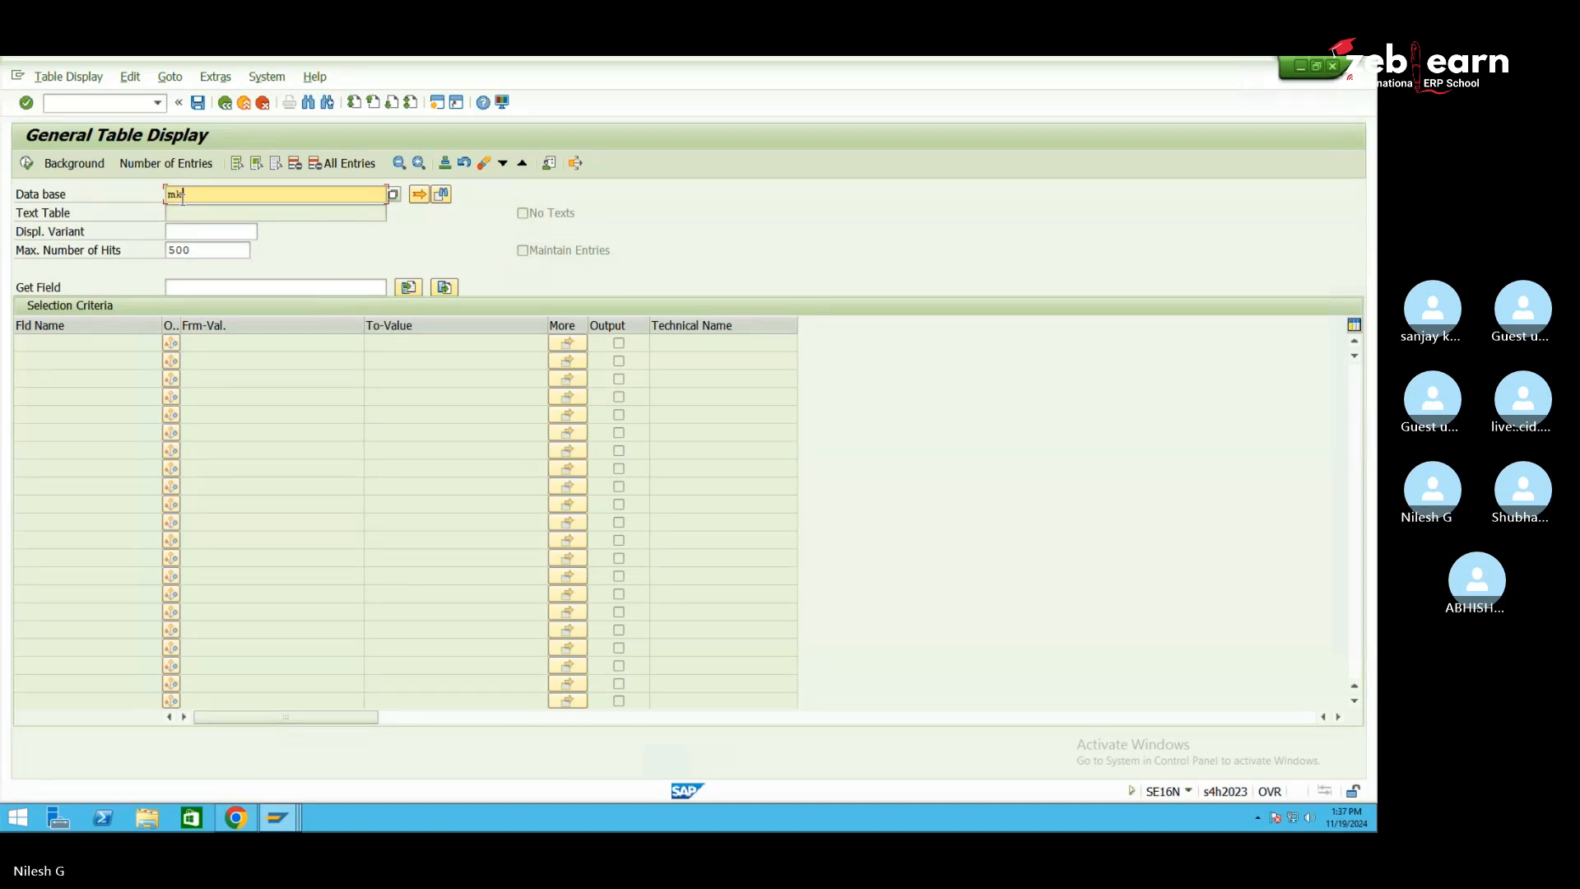
pyautogui.write('ekpo')
pyautogui.press('Return')
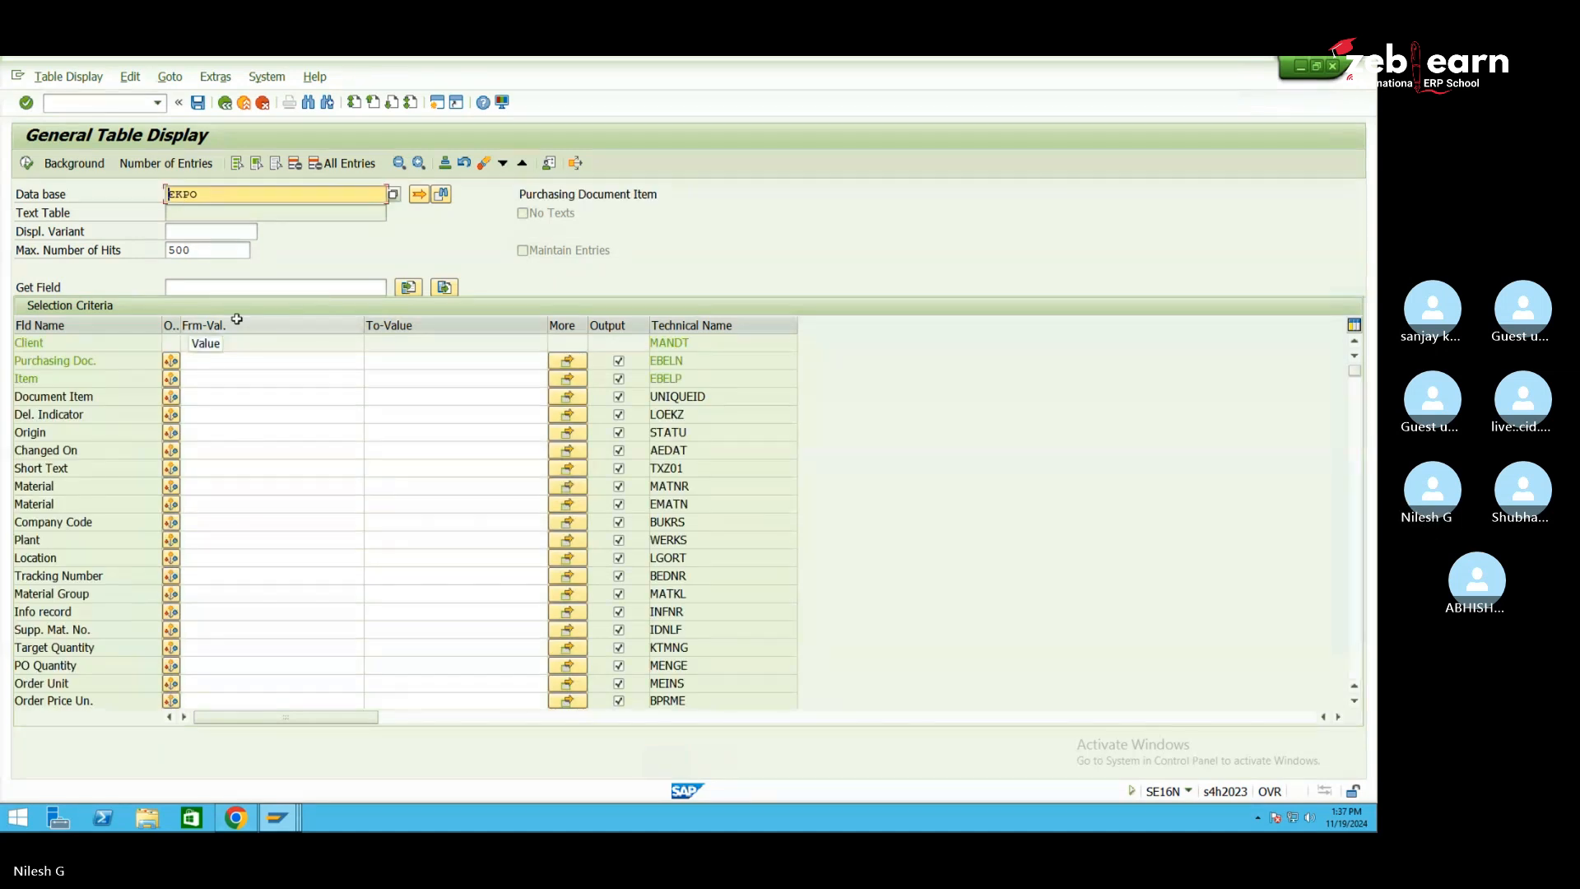
pyautogui.click(219, 540)
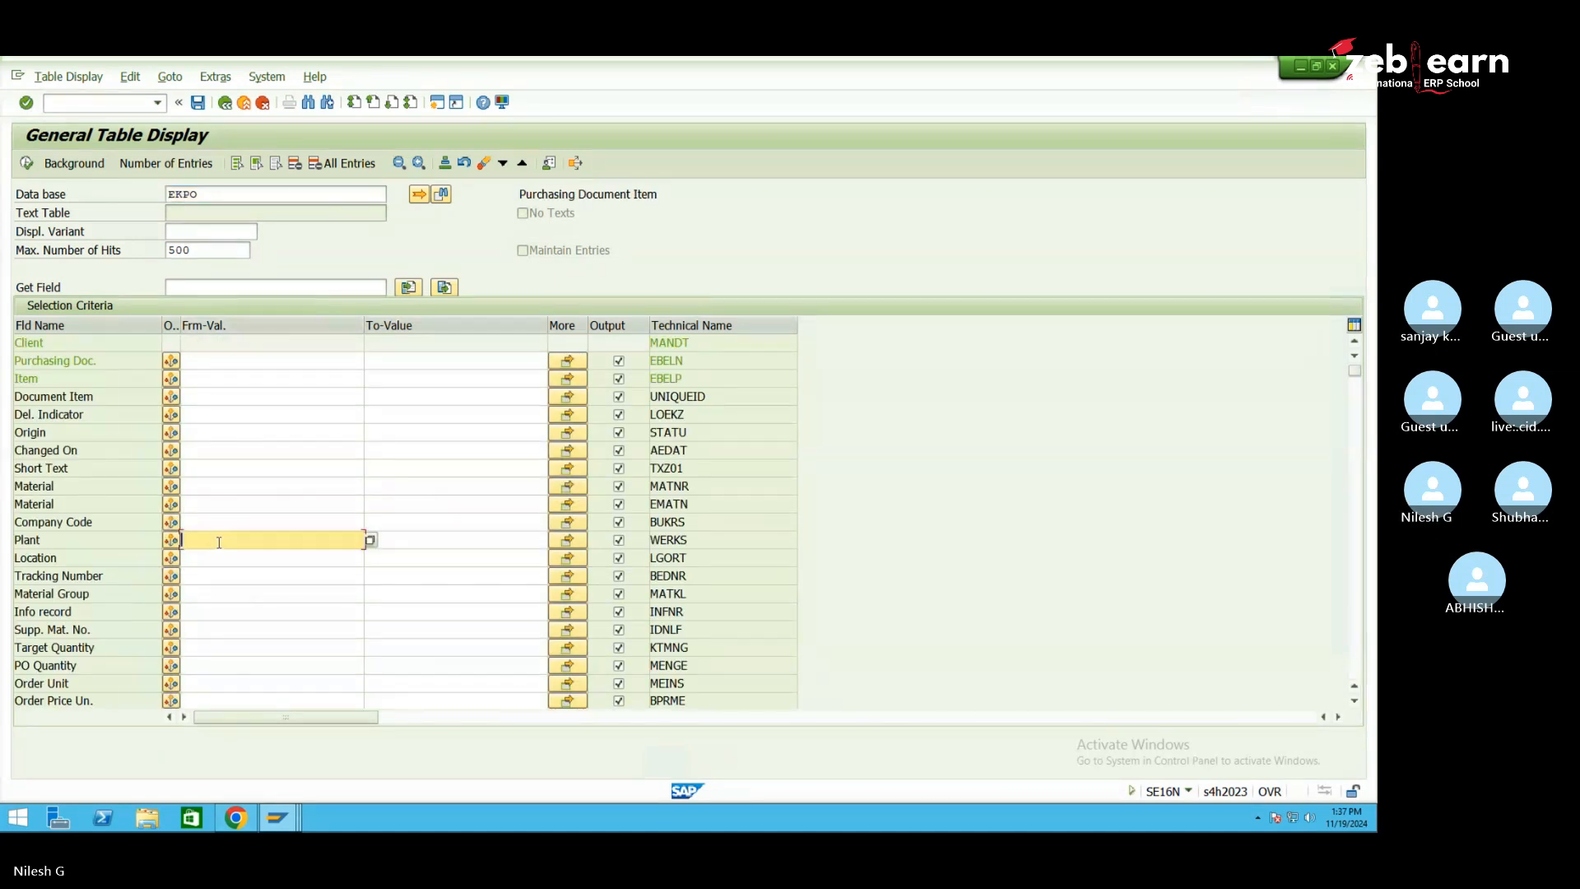
pyautogui.write('se')
pyautogui.press('BackSpace')
pyautogui.write('0')
pyautogui.click(27, 163)
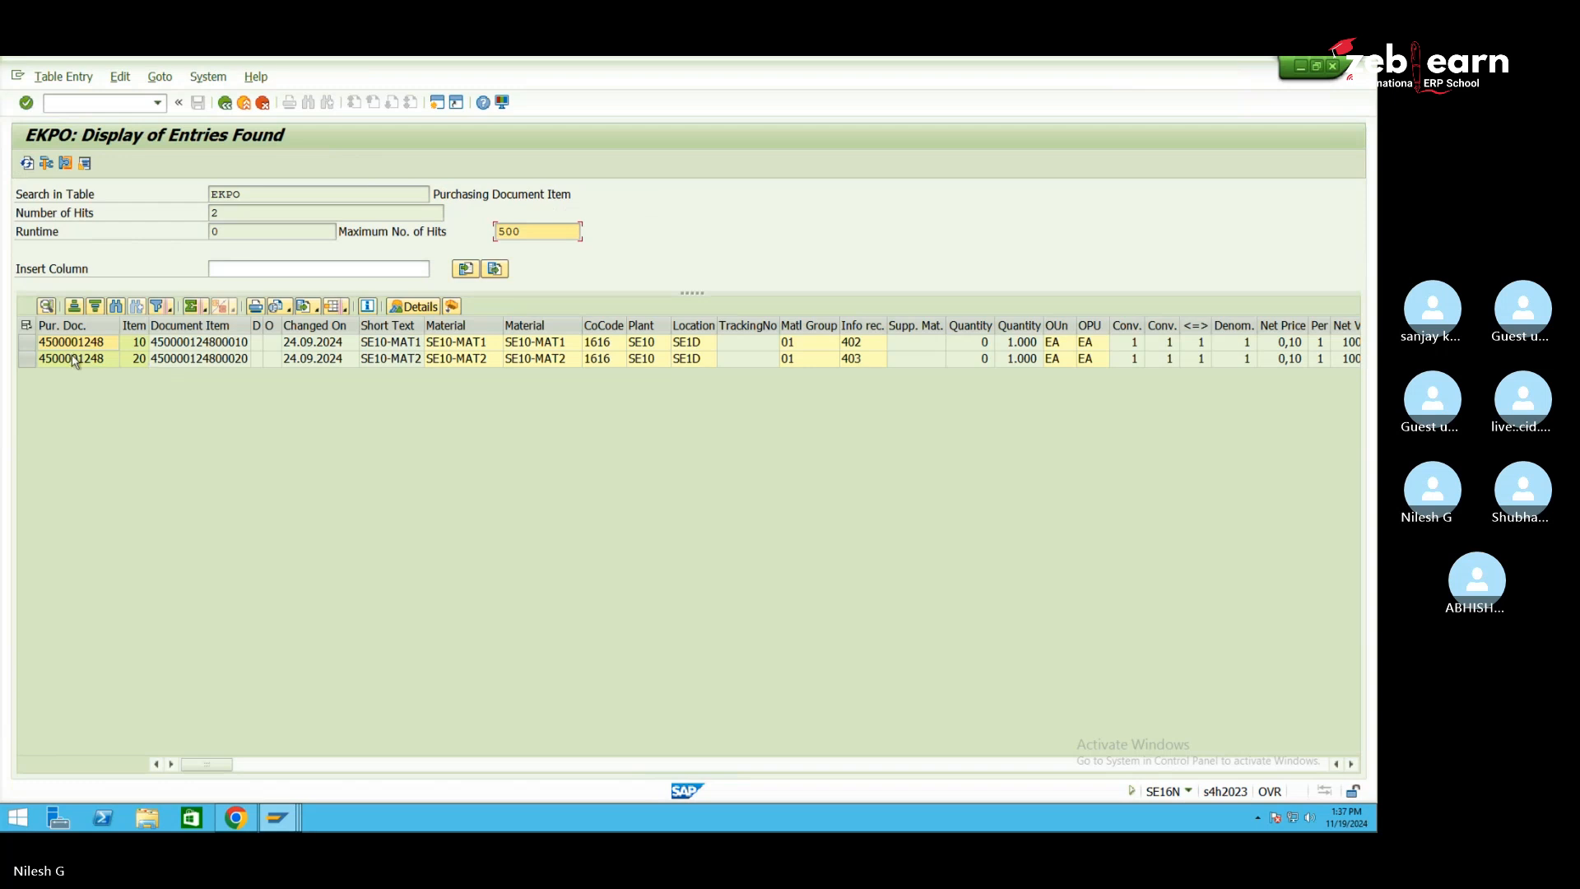
pyautogui.click(71, 358)
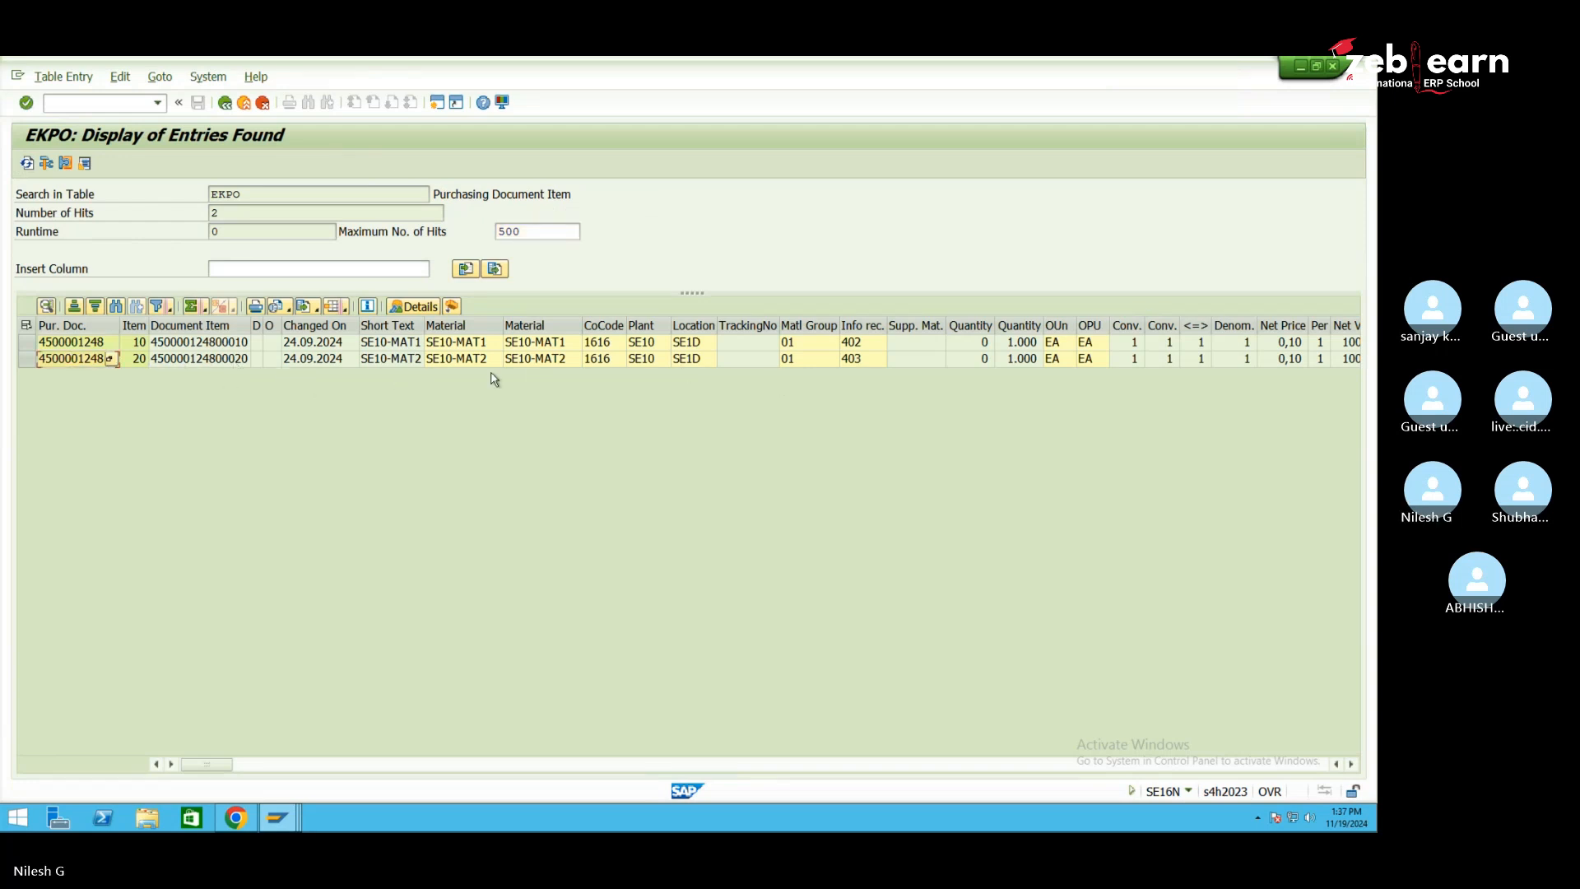
# Open Display Purchase Order with /nme23
pyautogui.click(117, 105)
pyautogui.write('/nme23n')
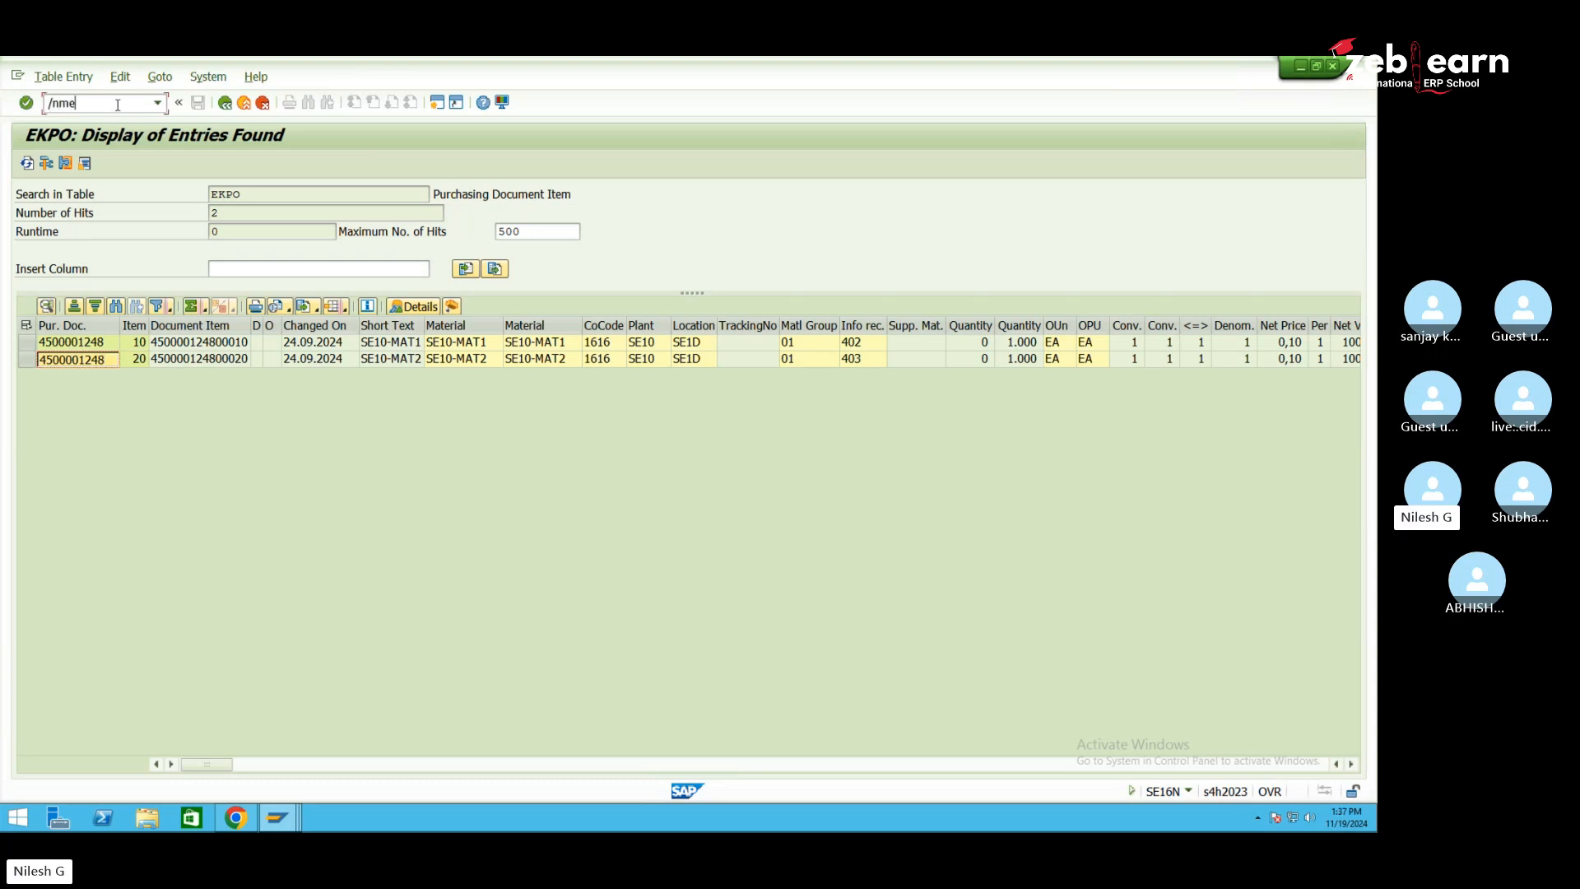
pyautogui.press('Return')
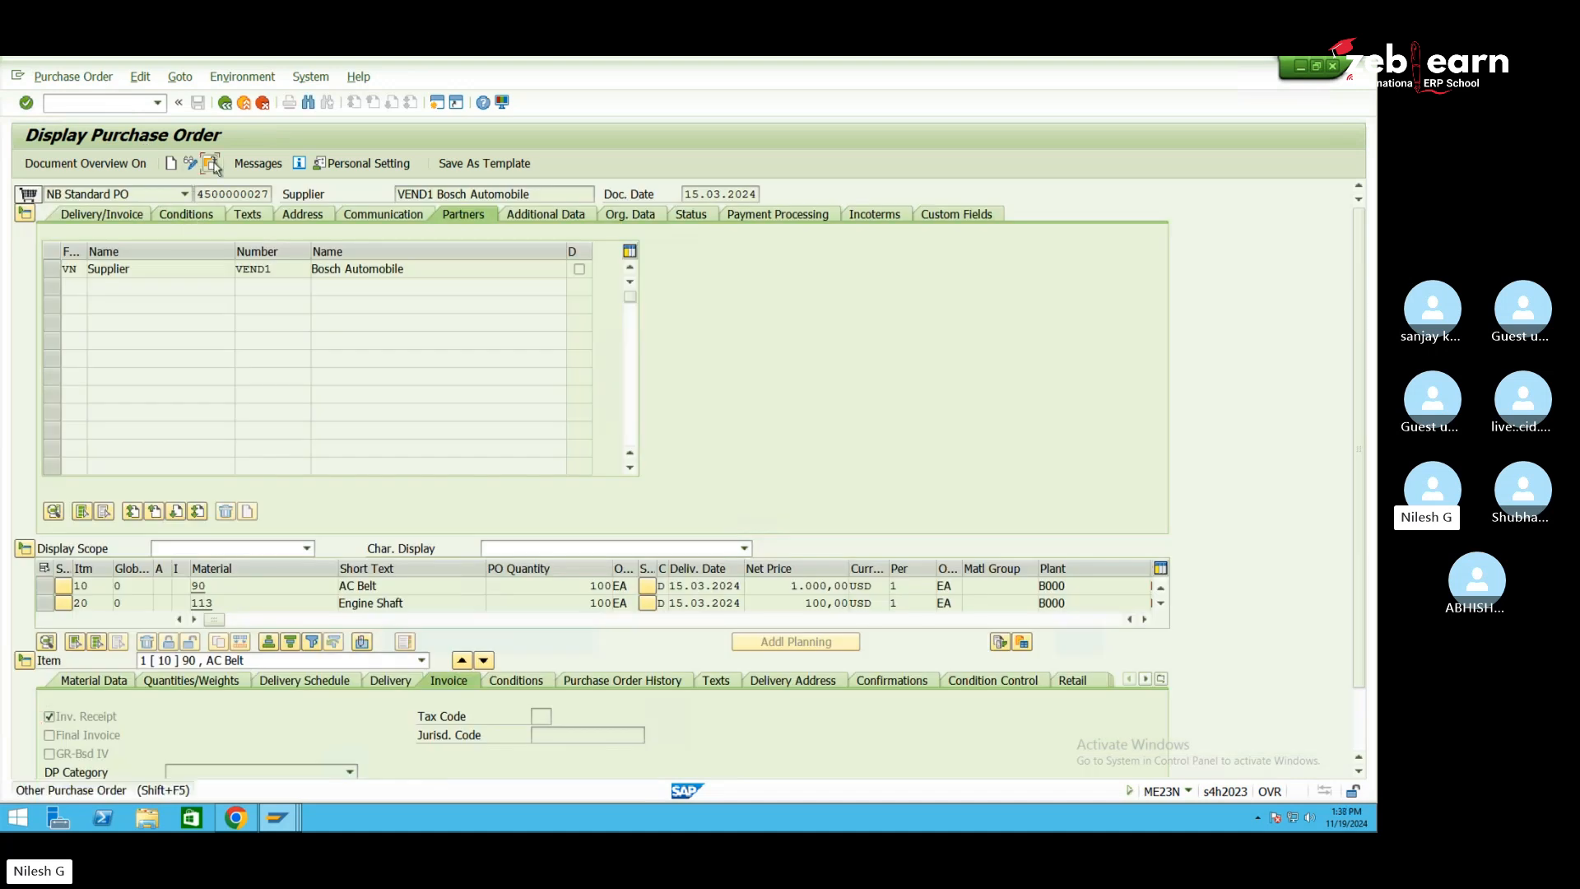
# Display the SE10 reference purchase order found in EKPO
pyautogui.click(209, 162)
pyautogui.rightClick(229, 247)
pyautogui.click(176, 243)
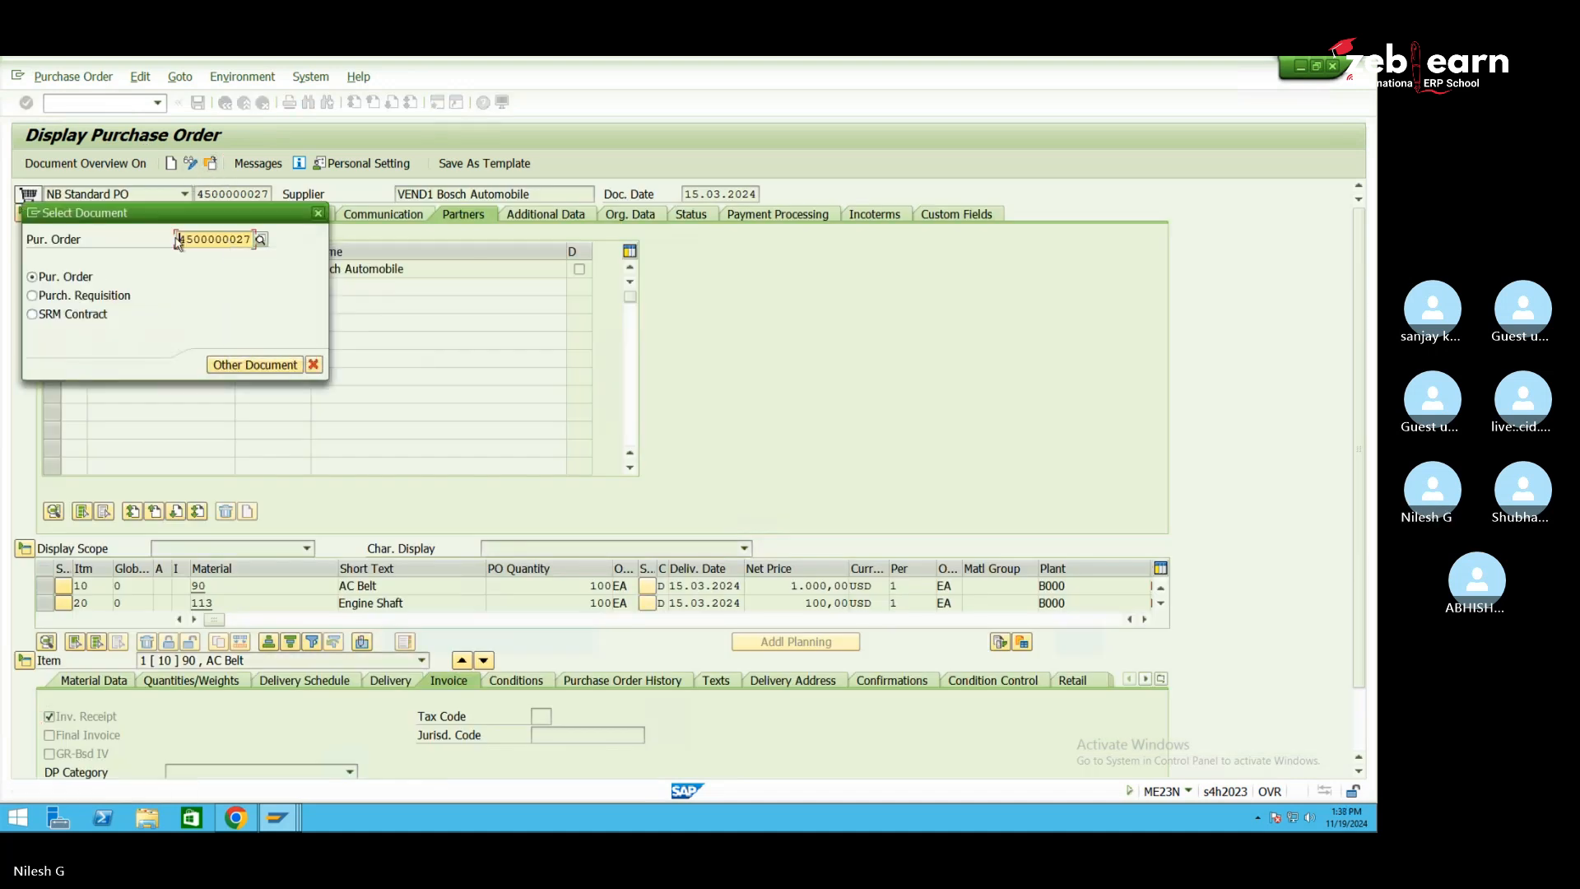
pyautogui.write('4500001248')
pyautogui.press('Return')
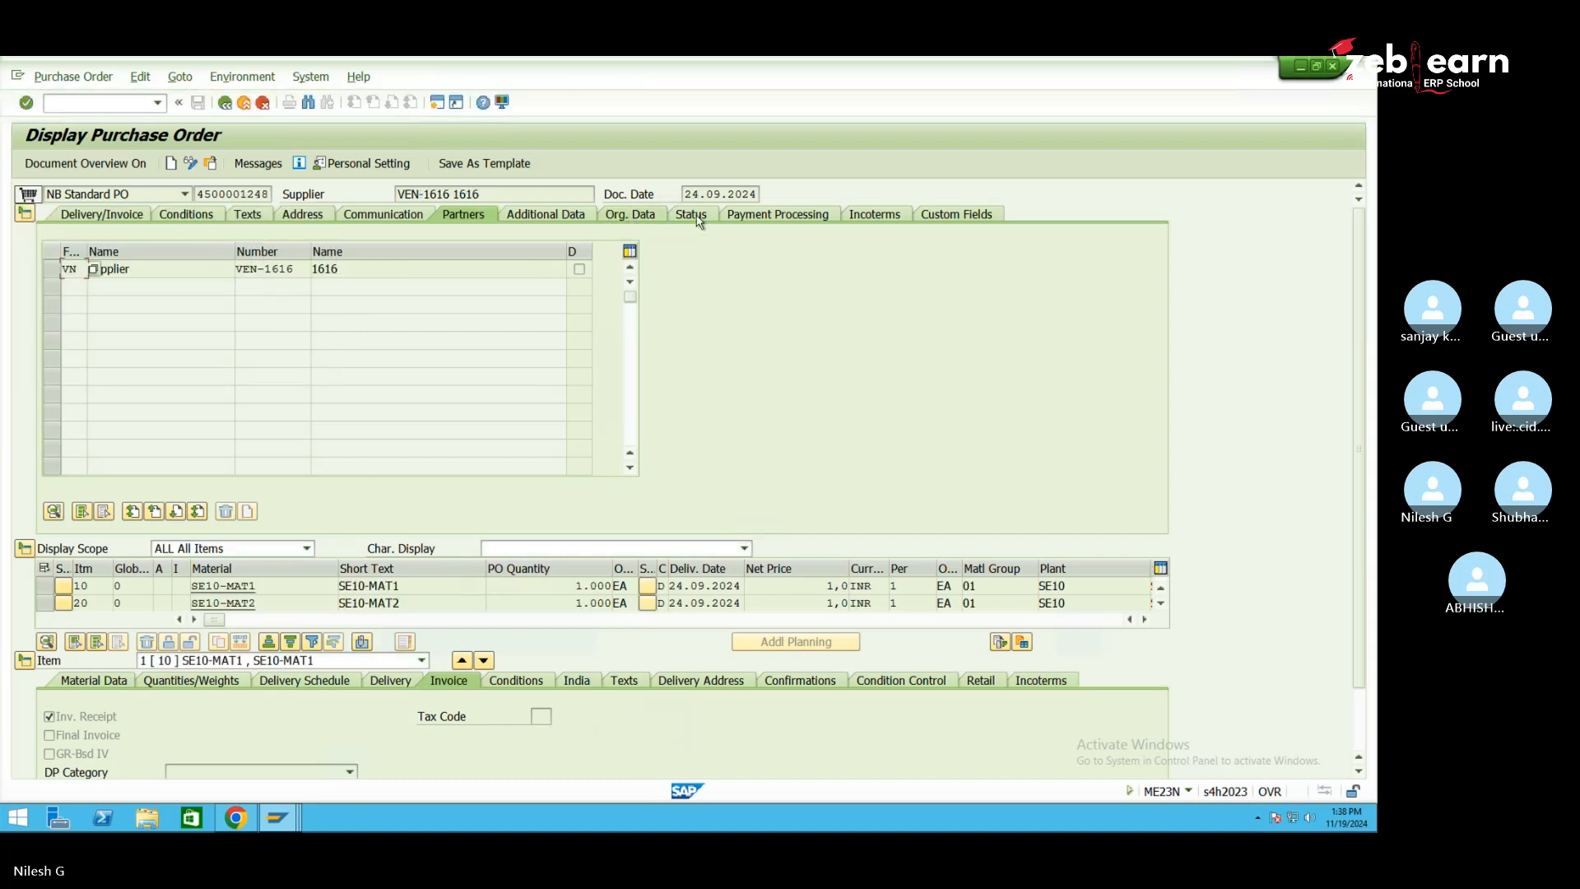
# Check its org data (purchasing org 1616, group 001, company 1616), then return to Create Purchase Order
pyautogui.click(636, 216)
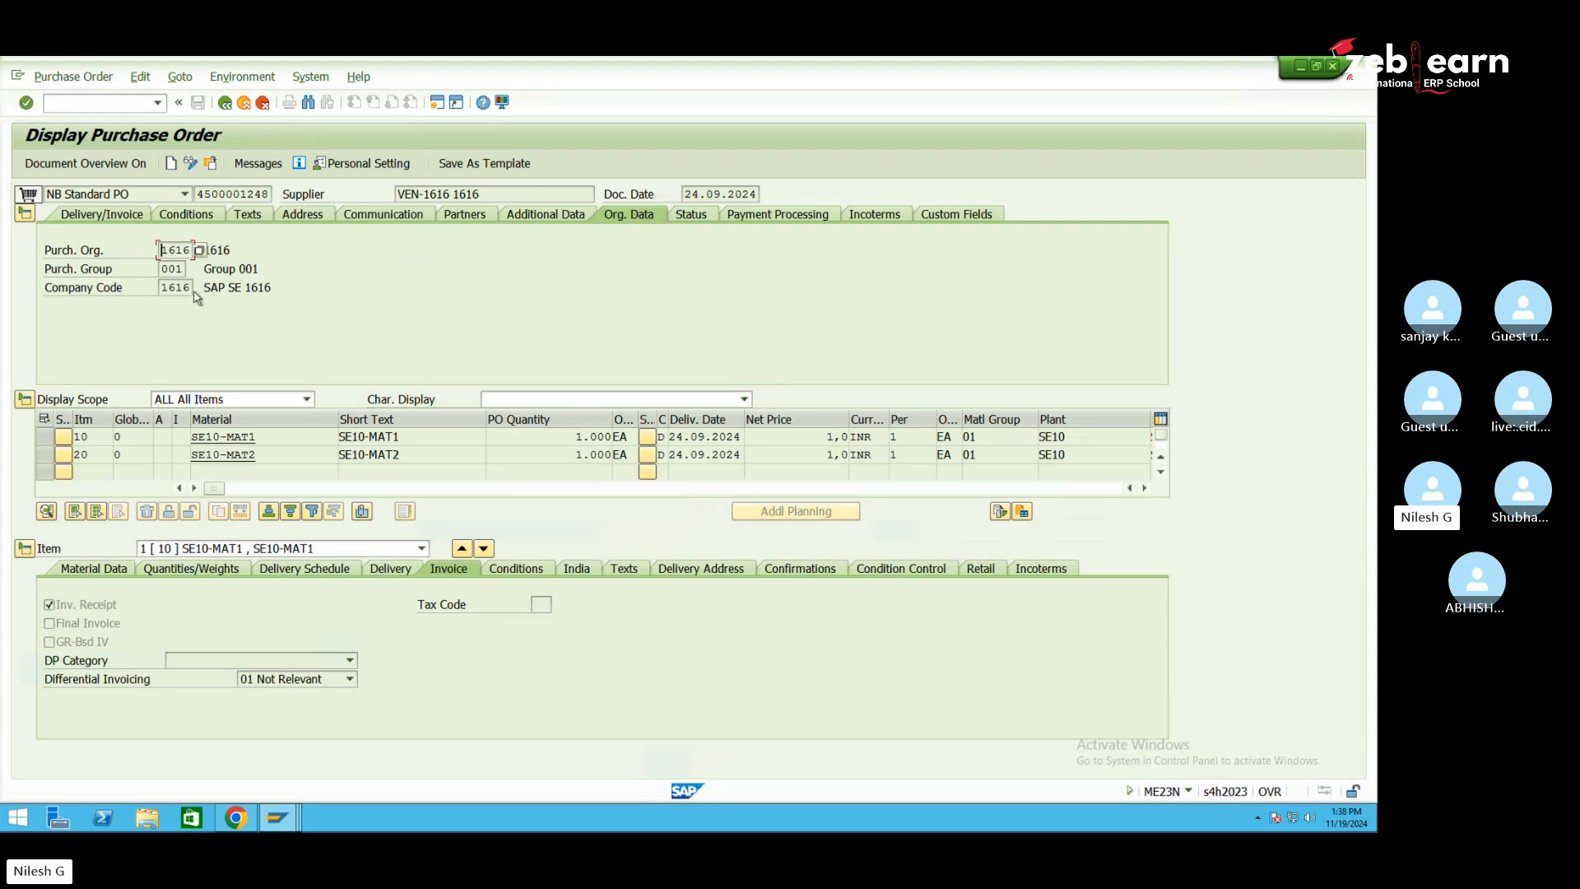
pyautogui.click(401, 436)
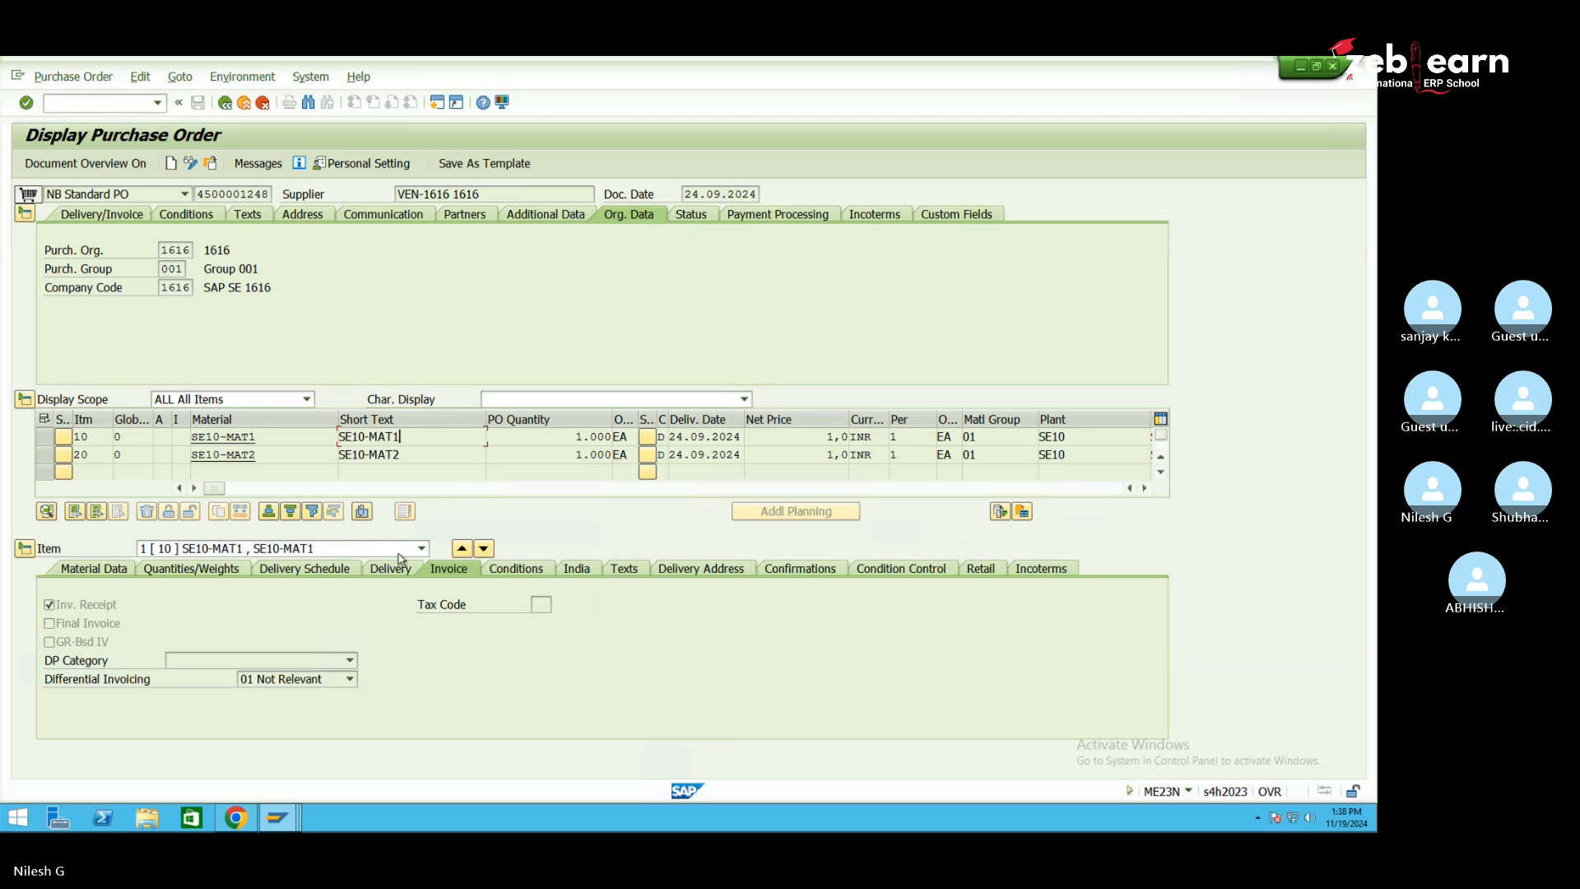
pyautogui.moveTo(279, 823)
pyautogui.click(395, 736)
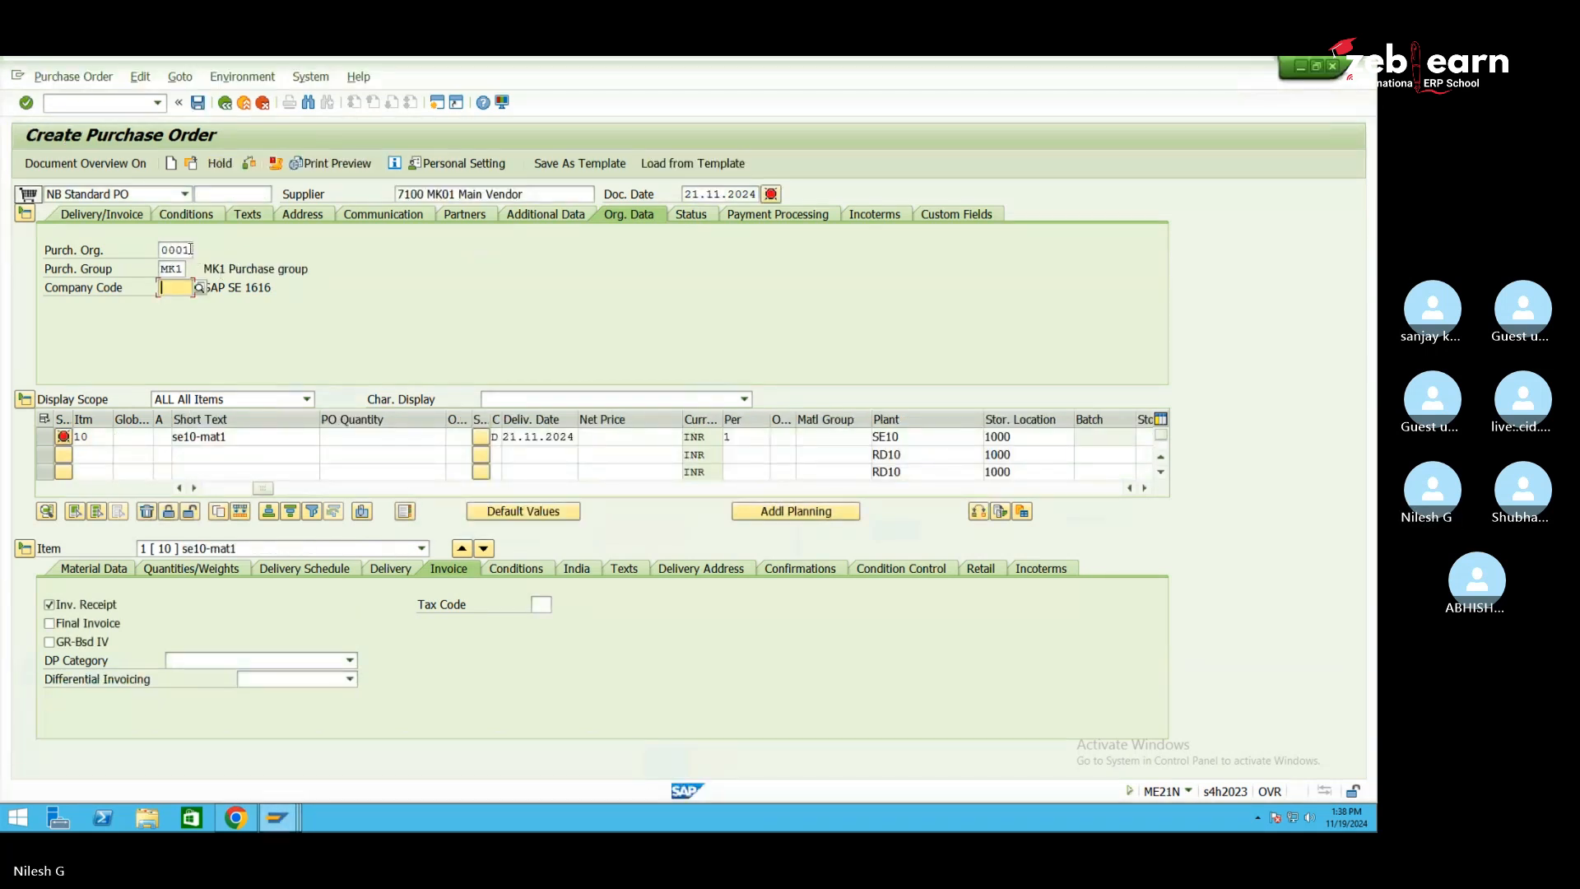
# Set the purchasing organization to 1616 and the purchasing group to 001, replacing MK1
pyautogui.click(190, 248)
pyautogui.press('BackSpace')
pyautogui.press('BackSpace')
pyautogui.write('1616')
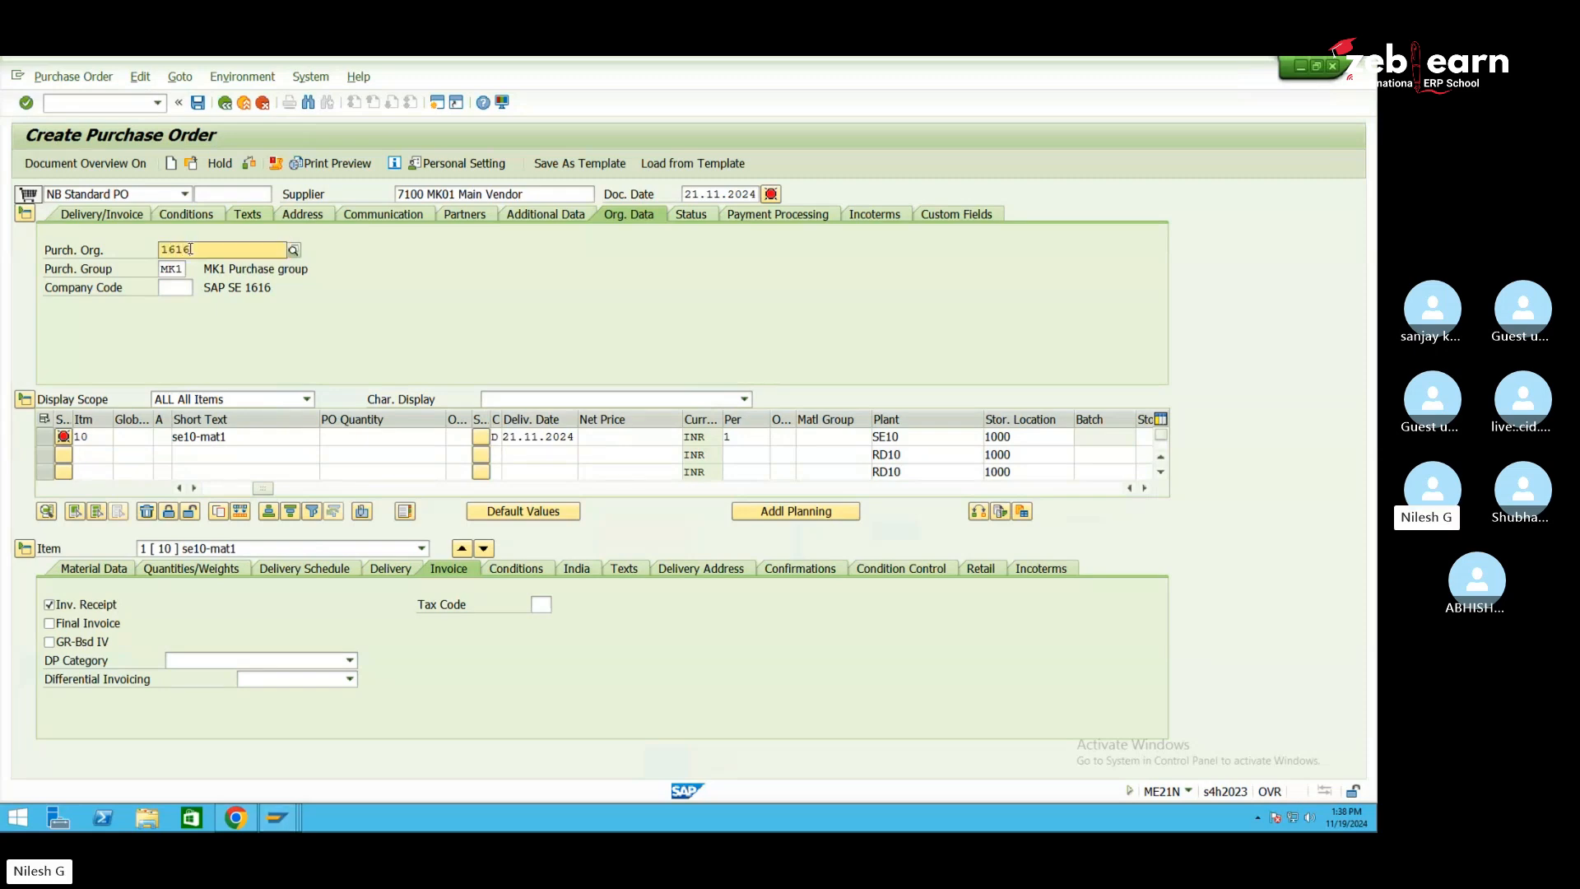
pyautogui.press('Tab')
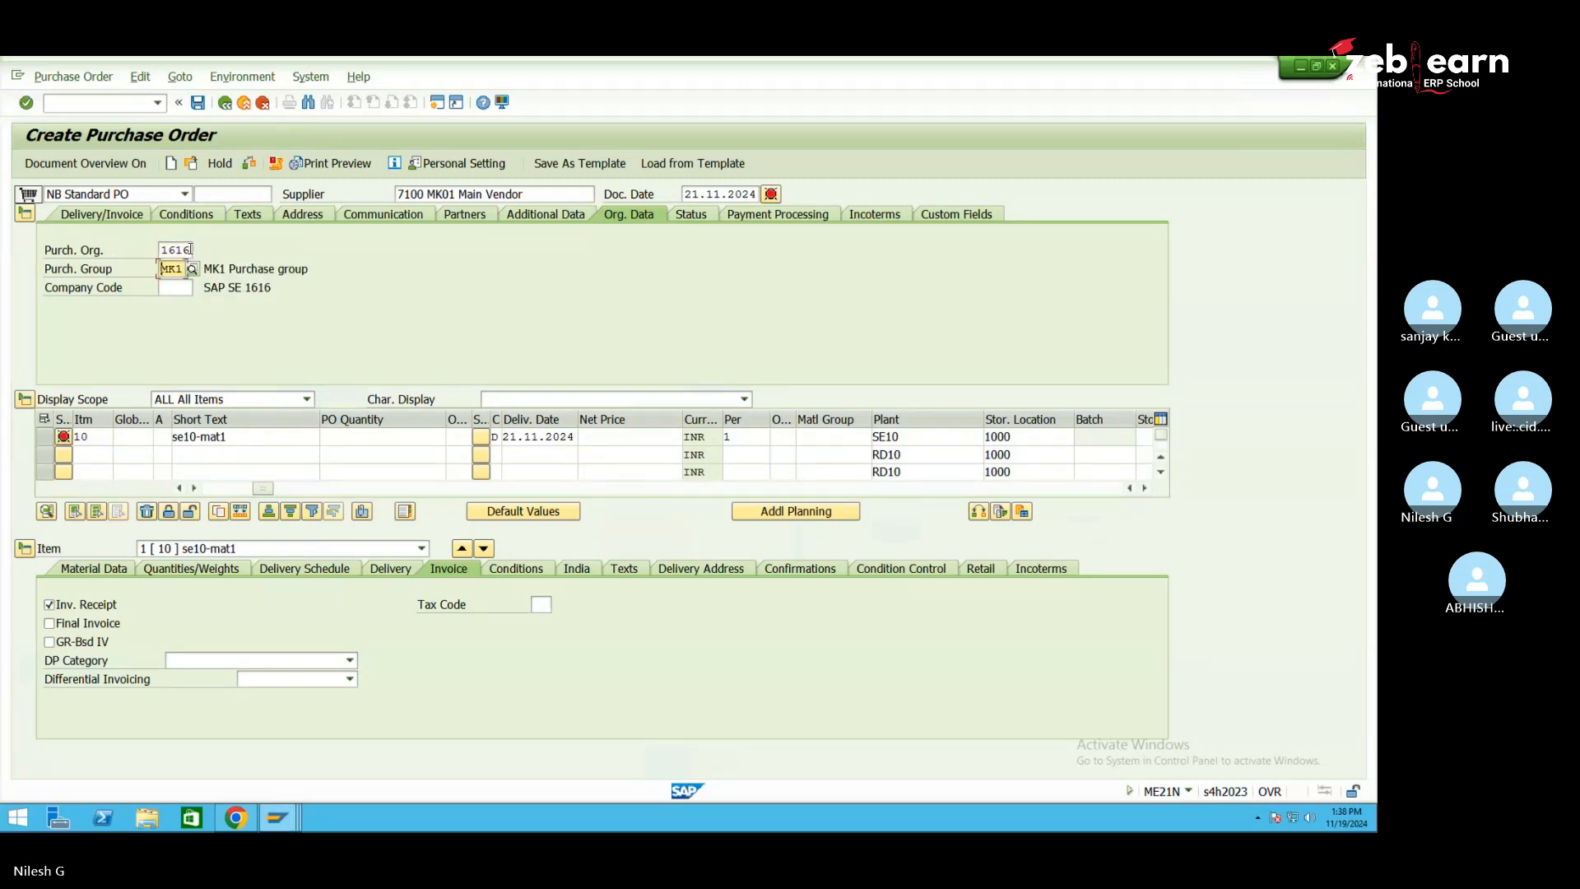
pyautogui.press('BackSpace')
pyautogui.write('001')
pyautogui.press('Return')
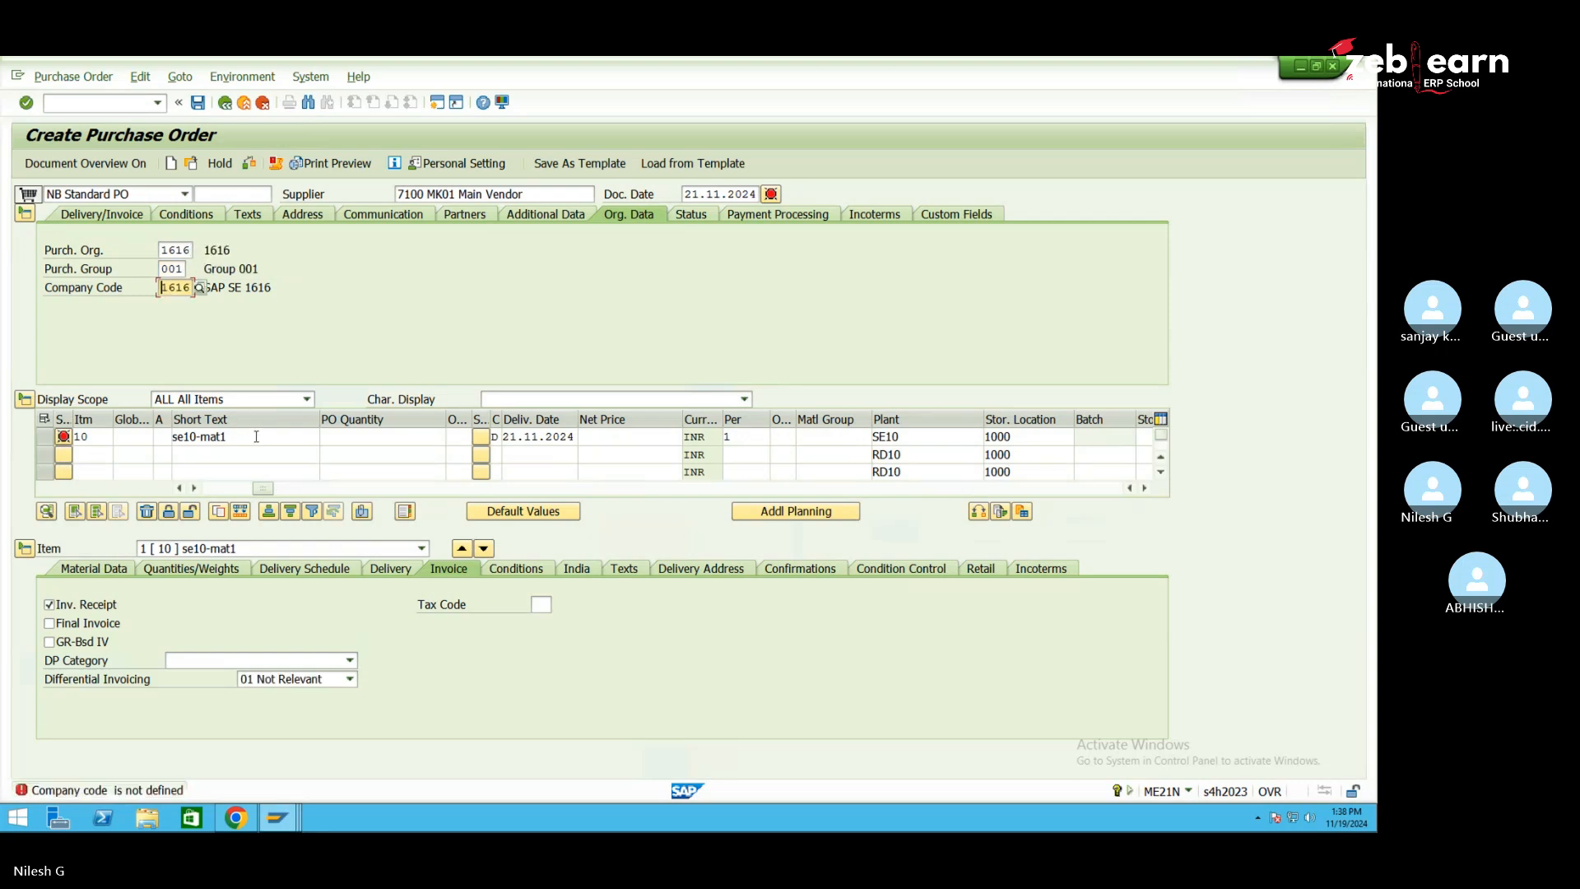
# Replace item 10's storage location 1000 with the new value entered as se10
pyautogui.click(1023, 439)
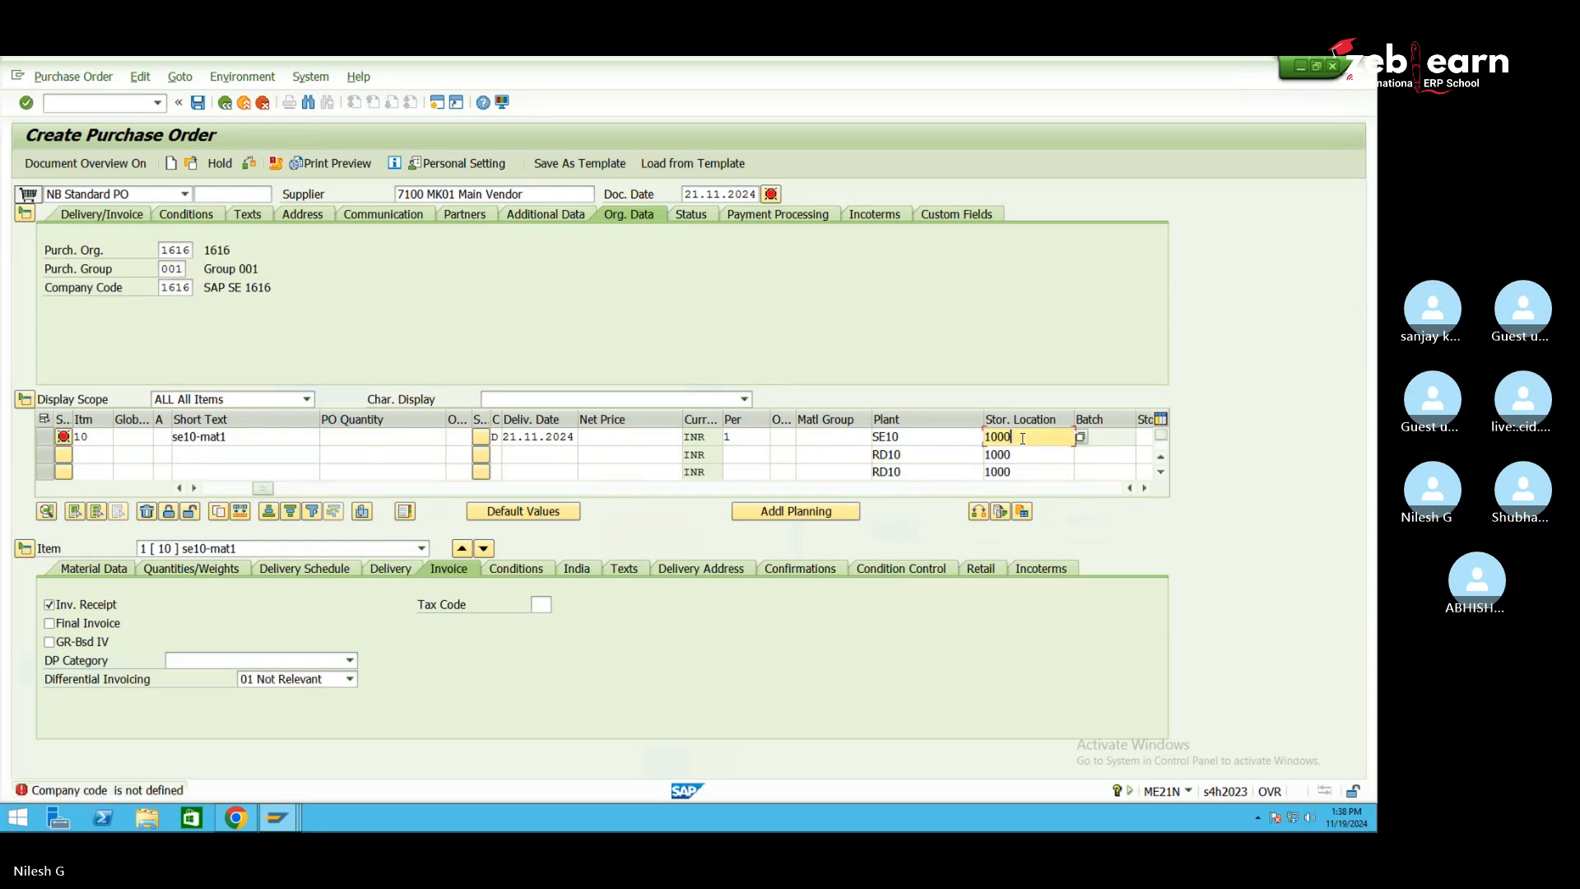
pyautogui.press('BackSpace')
pyautogui.press('BackSpace')
pyautogui.press('BackSpace')
pyautogui.write('se10')
pyautogui.press('Return')
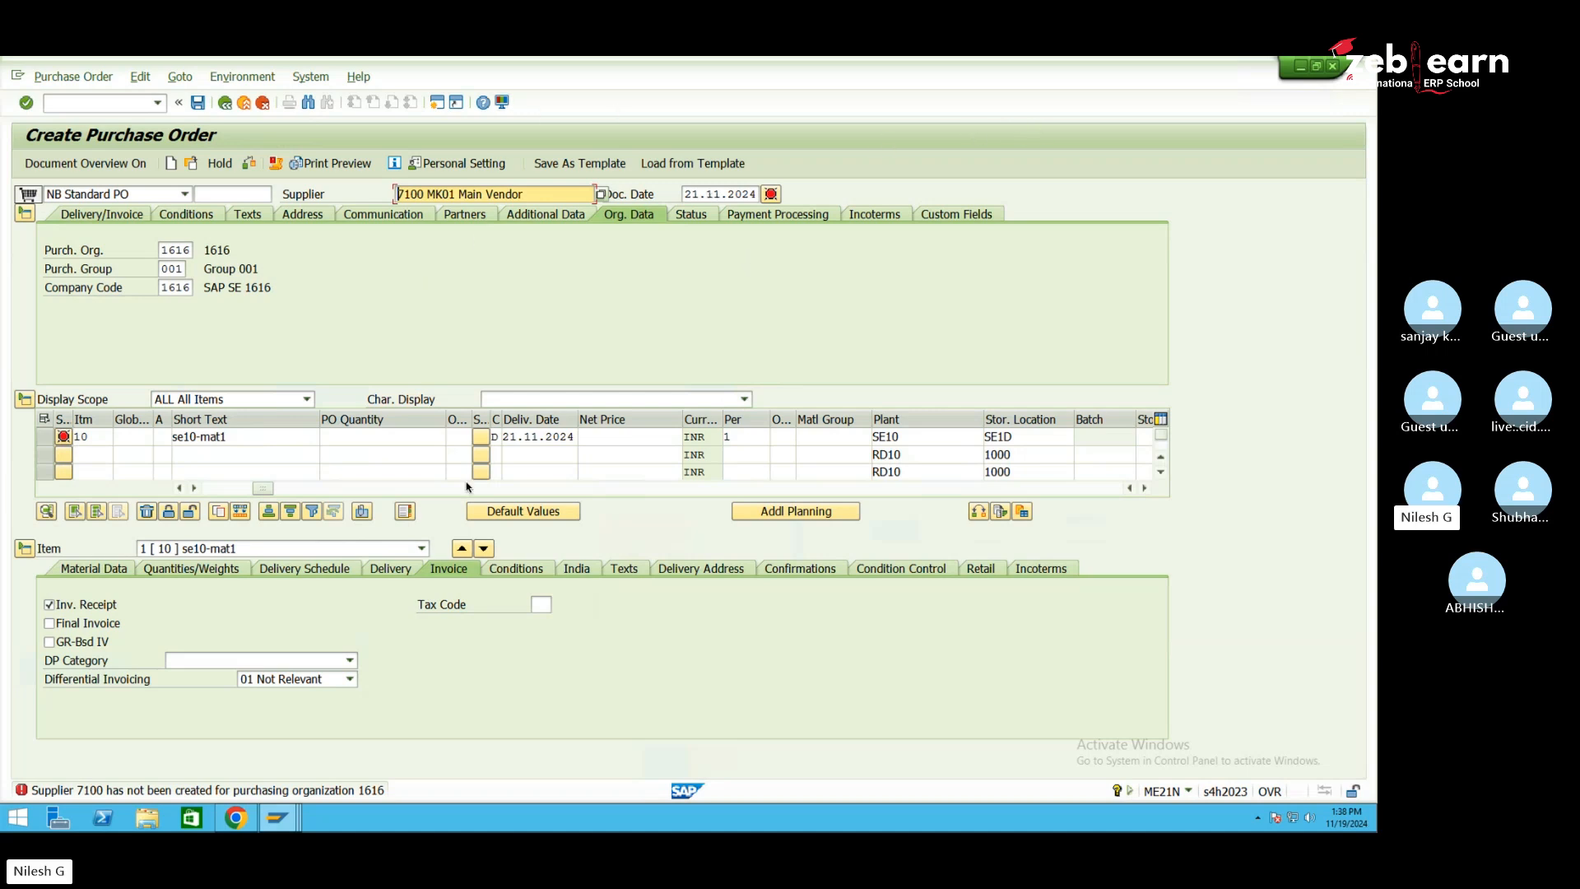
# Look up and select the supplier number in the existing reference purchase order
pyautogui.click(295, 815)
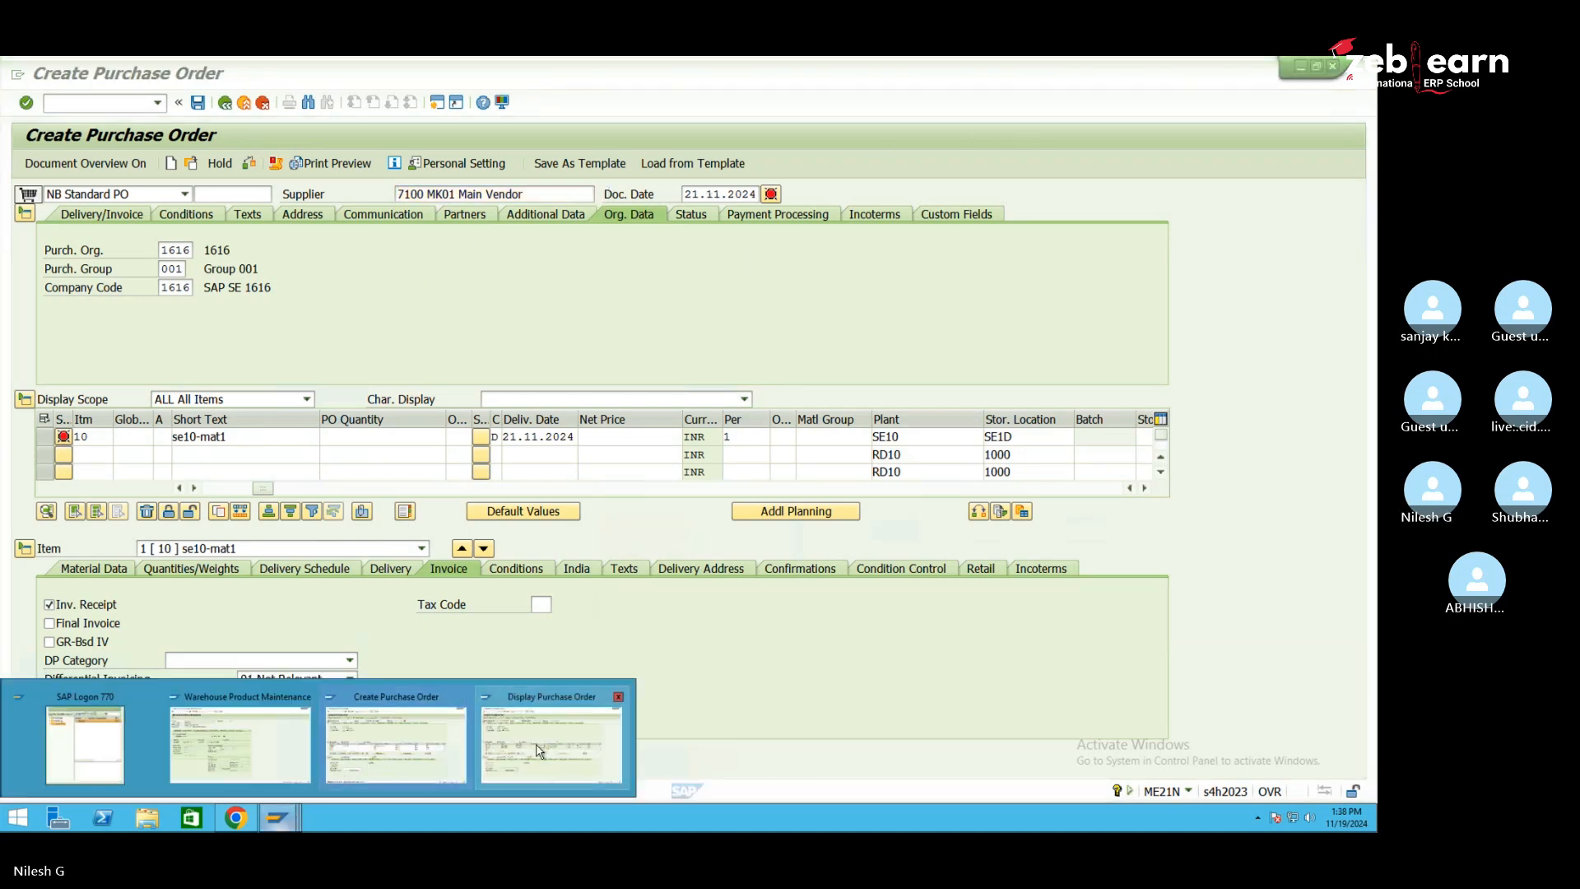
pyautogui.click(551, 743)
pyautogui.moveTo(491, 198); pyautogui.dragTo(451, 198)
pyautogui.click(285, 826)
pyautogui.click(374, 743)
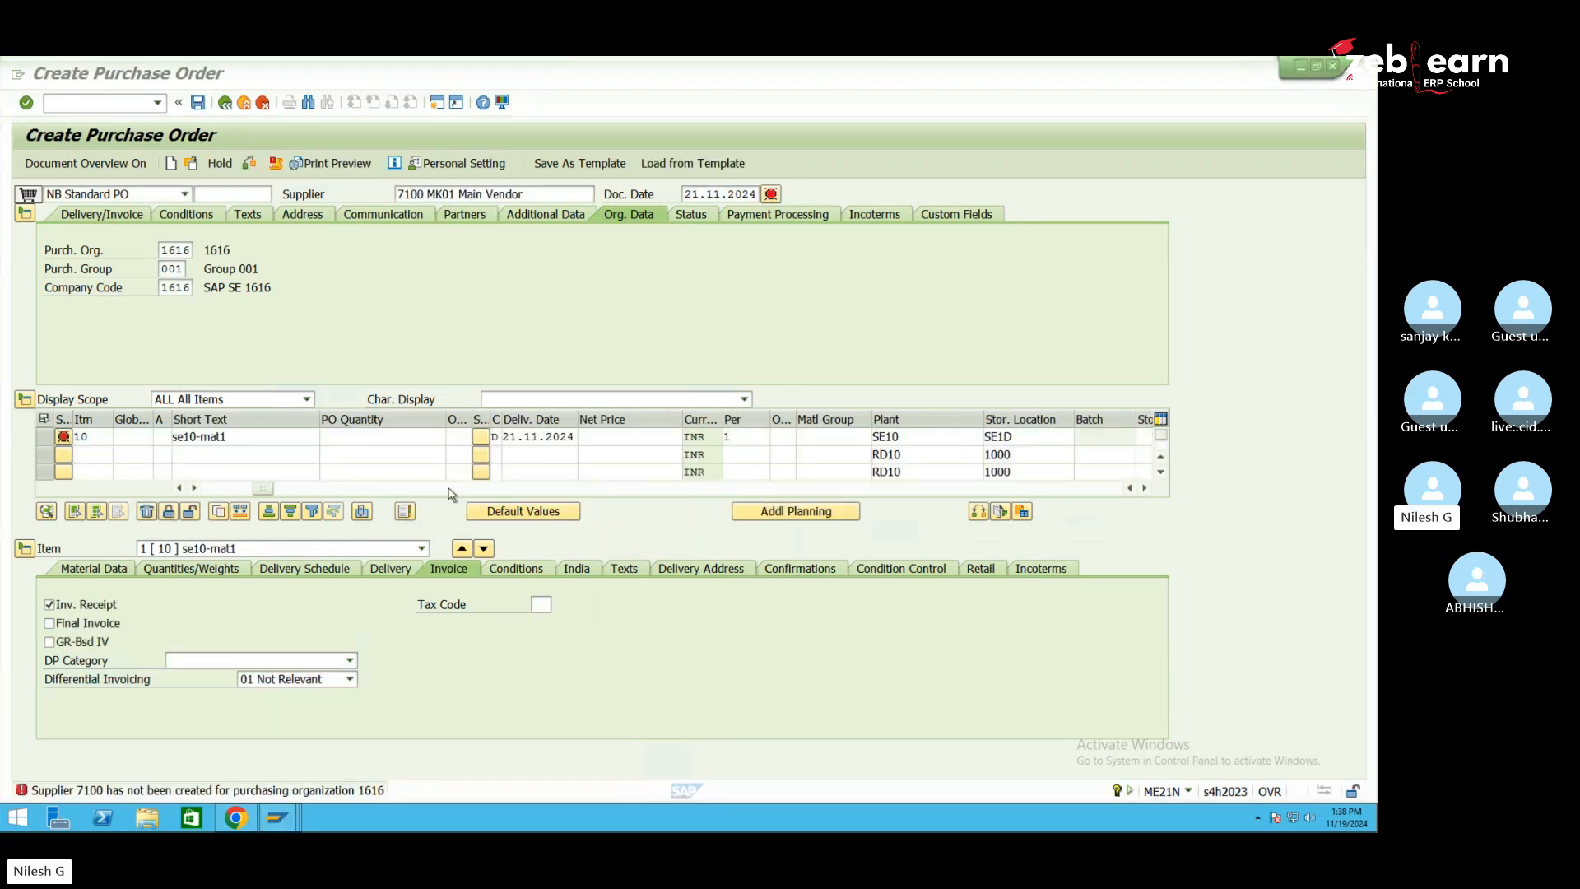
# Replace the invalid supplier 7100 with VEN-1616 and confirm it
pyautogui.press('BackSpace')
pyautogui.press('BackSpace')
pyautogui.press('BackSpace')
pyautogui.press('BackSpace')
pyautogui.press('BackSpace')
pyautogui.press('BackSpace')
pyautogui.press('BackSpace')
pyautogui.press('BackSpace')
pyautogui.press('BackSpace')
pyautogui.press('BackSpace')
pyautogui.press('BackSpace')
pyautogui.press('BackSpace')
pyautogui.press('BackSpace')
pyautogui.press('BackSpace')
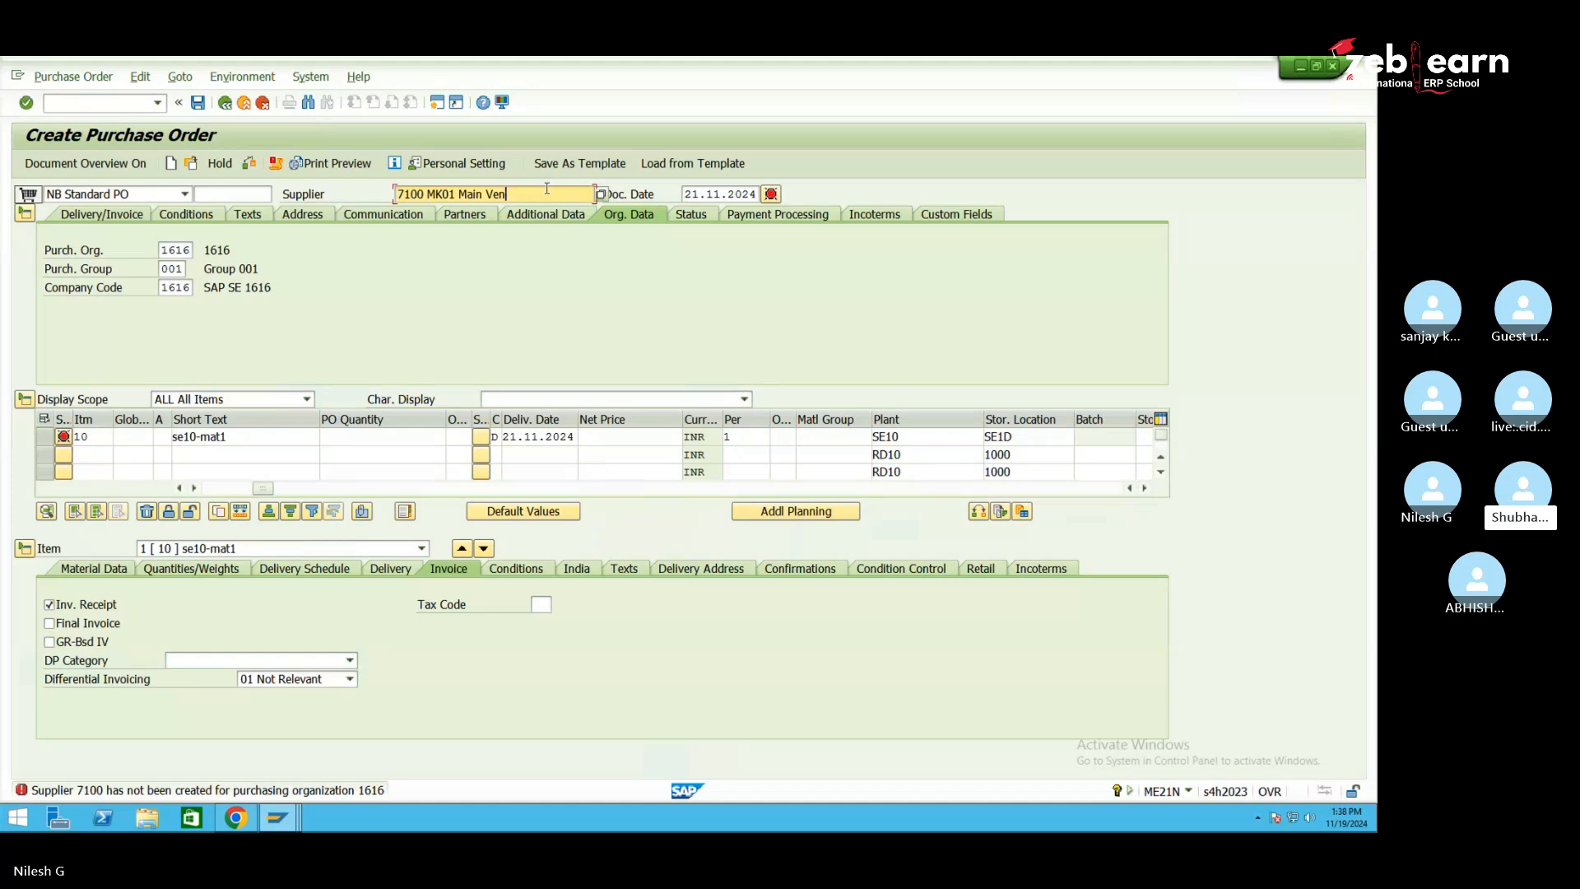
pyautogui.press('BackSpace')
pyautogui.press('BackSpace')
pyautogui.press('BackSpace')
pyautogui.press('BackSpace')
pyautogui.press('BackSpace')
pyautogui.press('BackSpace')
pyautogui.press('BackSpace')
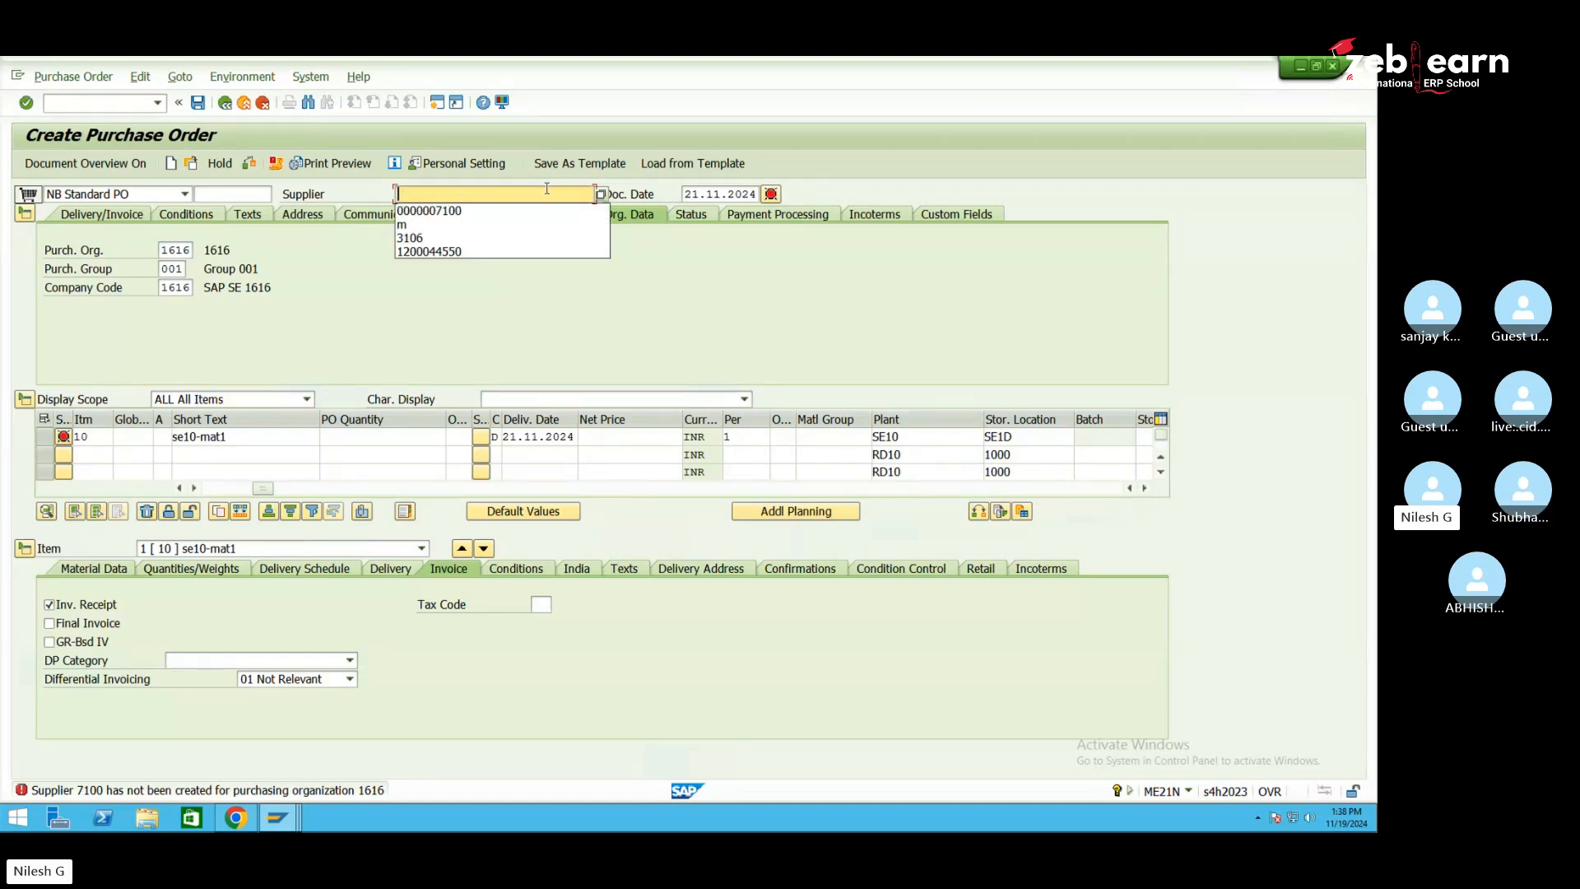
pyautogui.write('151')
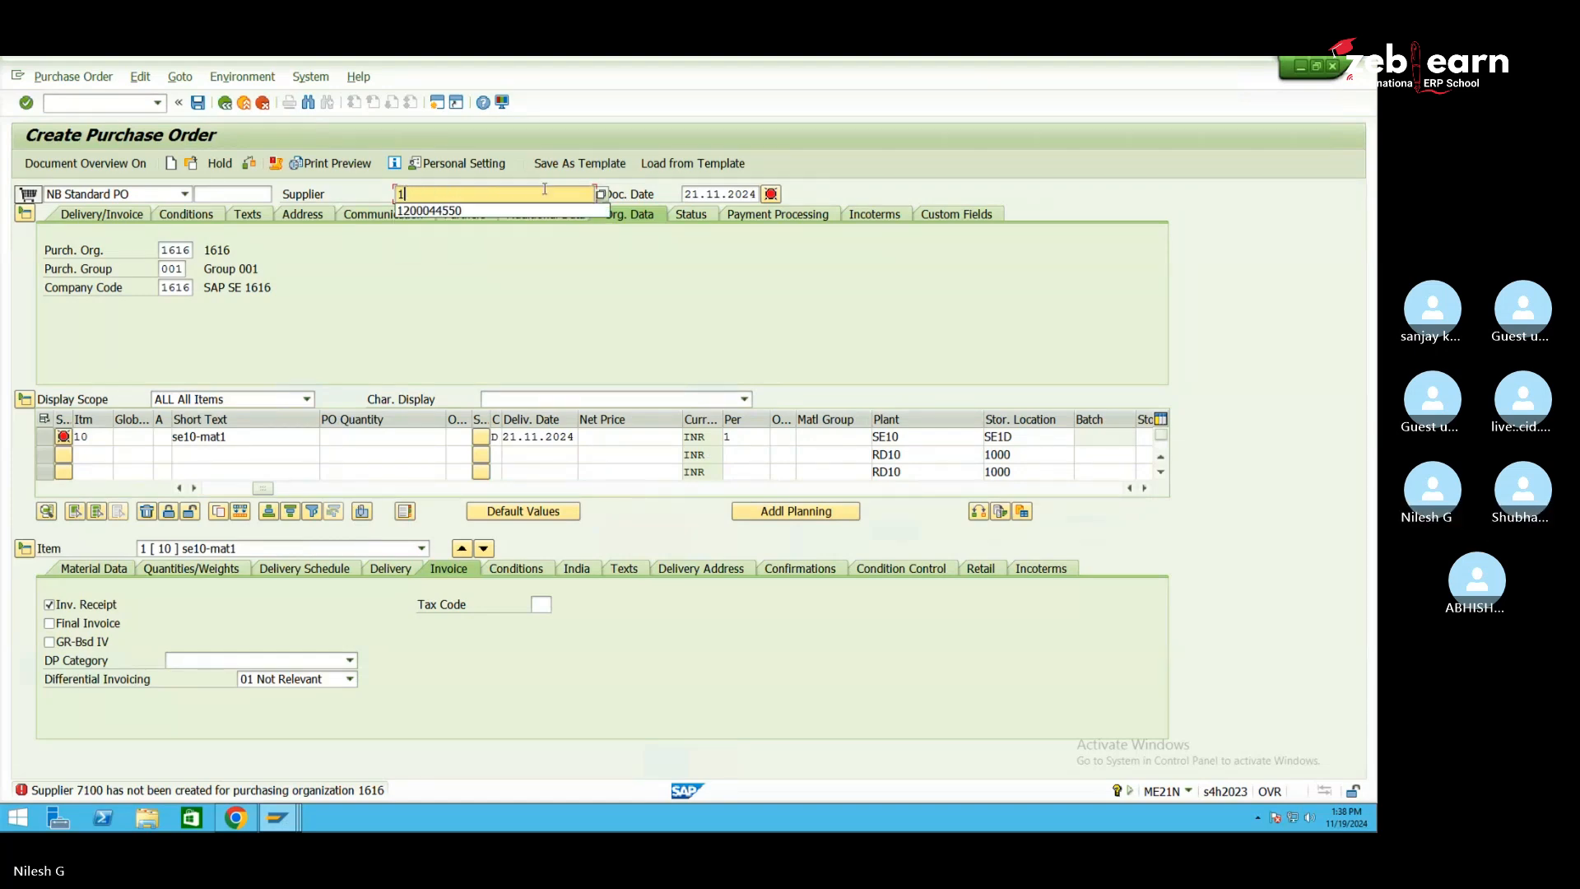
pyautogui.press('Return')
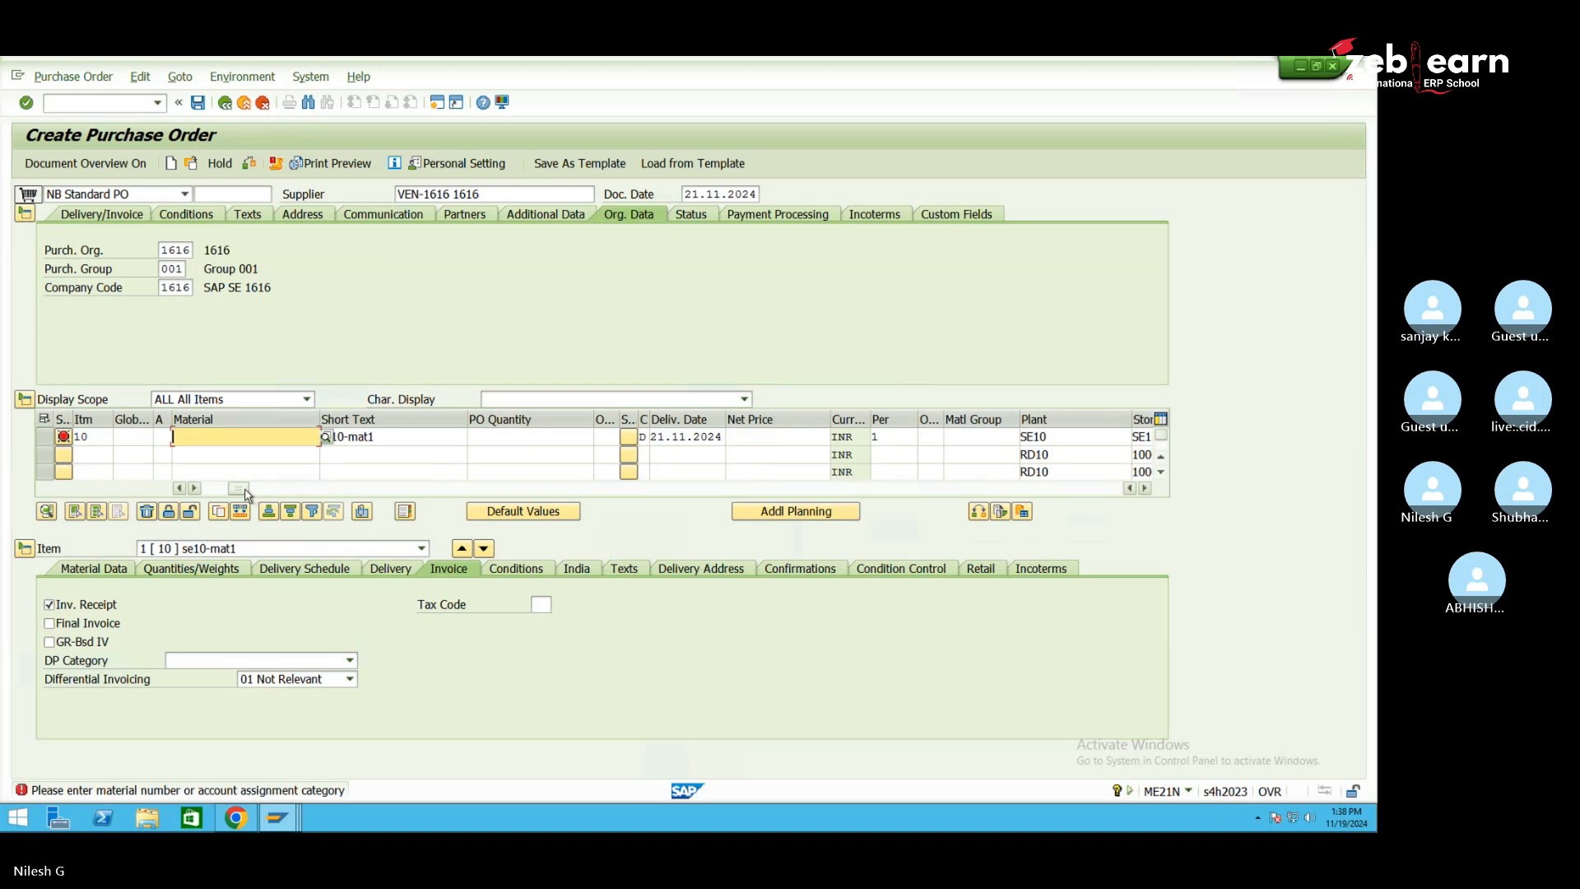
# Enter material se10-mat1 for item 10 and clear its short text
pyautogui.moveTo(247, 491); pyautogui.dragTo(232, 490)
pyautogui.moveTo(413, 440); pyautogui.dragTo(341, 442)
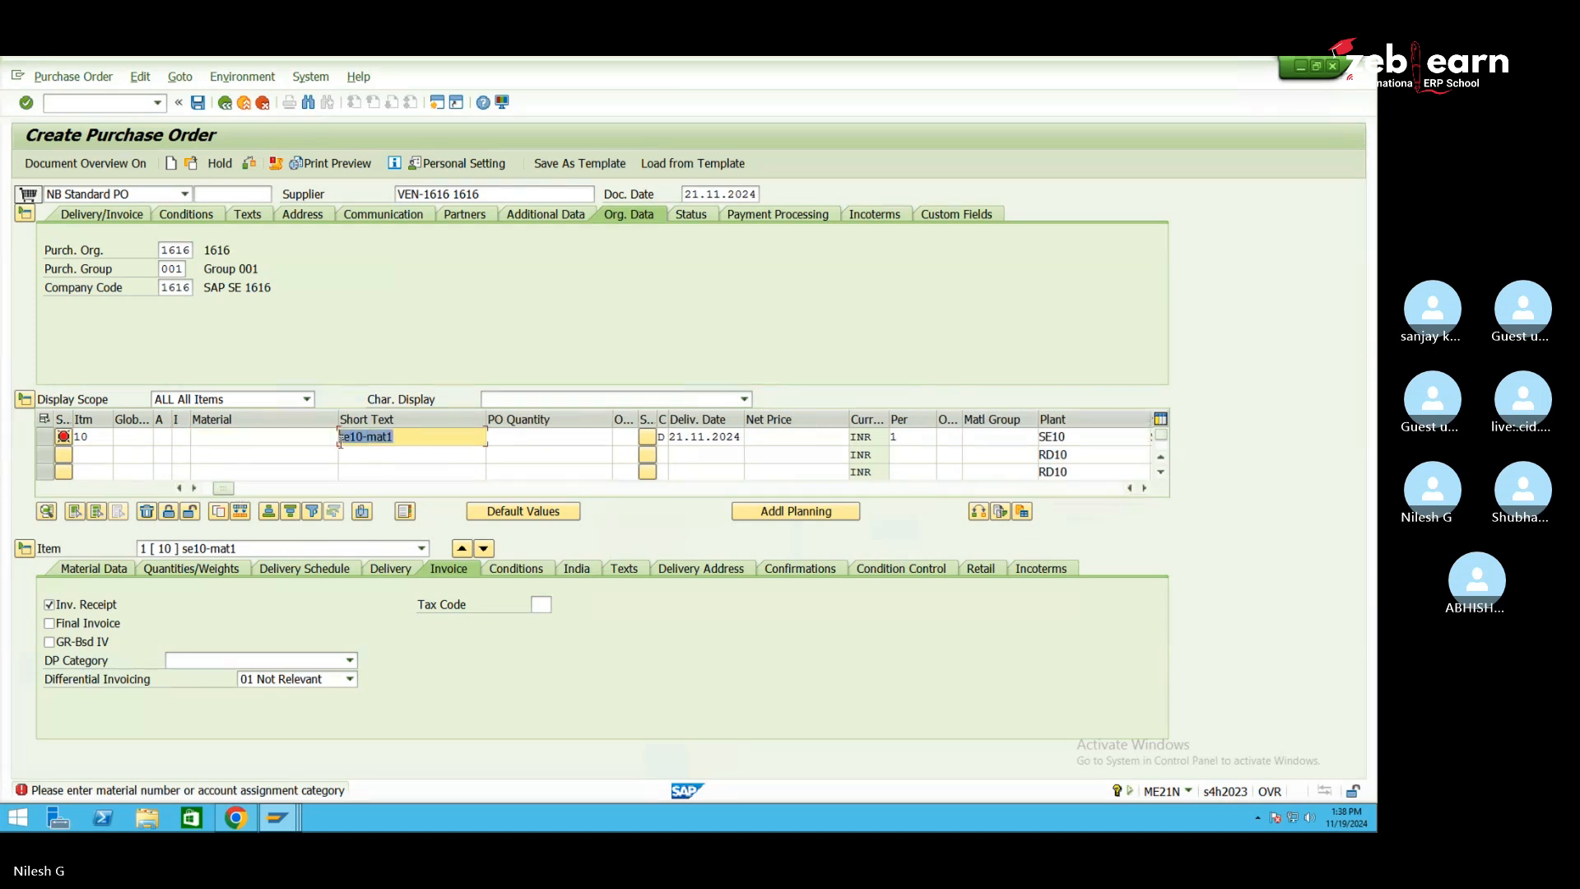
pyautogui.click(296, 441)
pyautogui.write('se10')
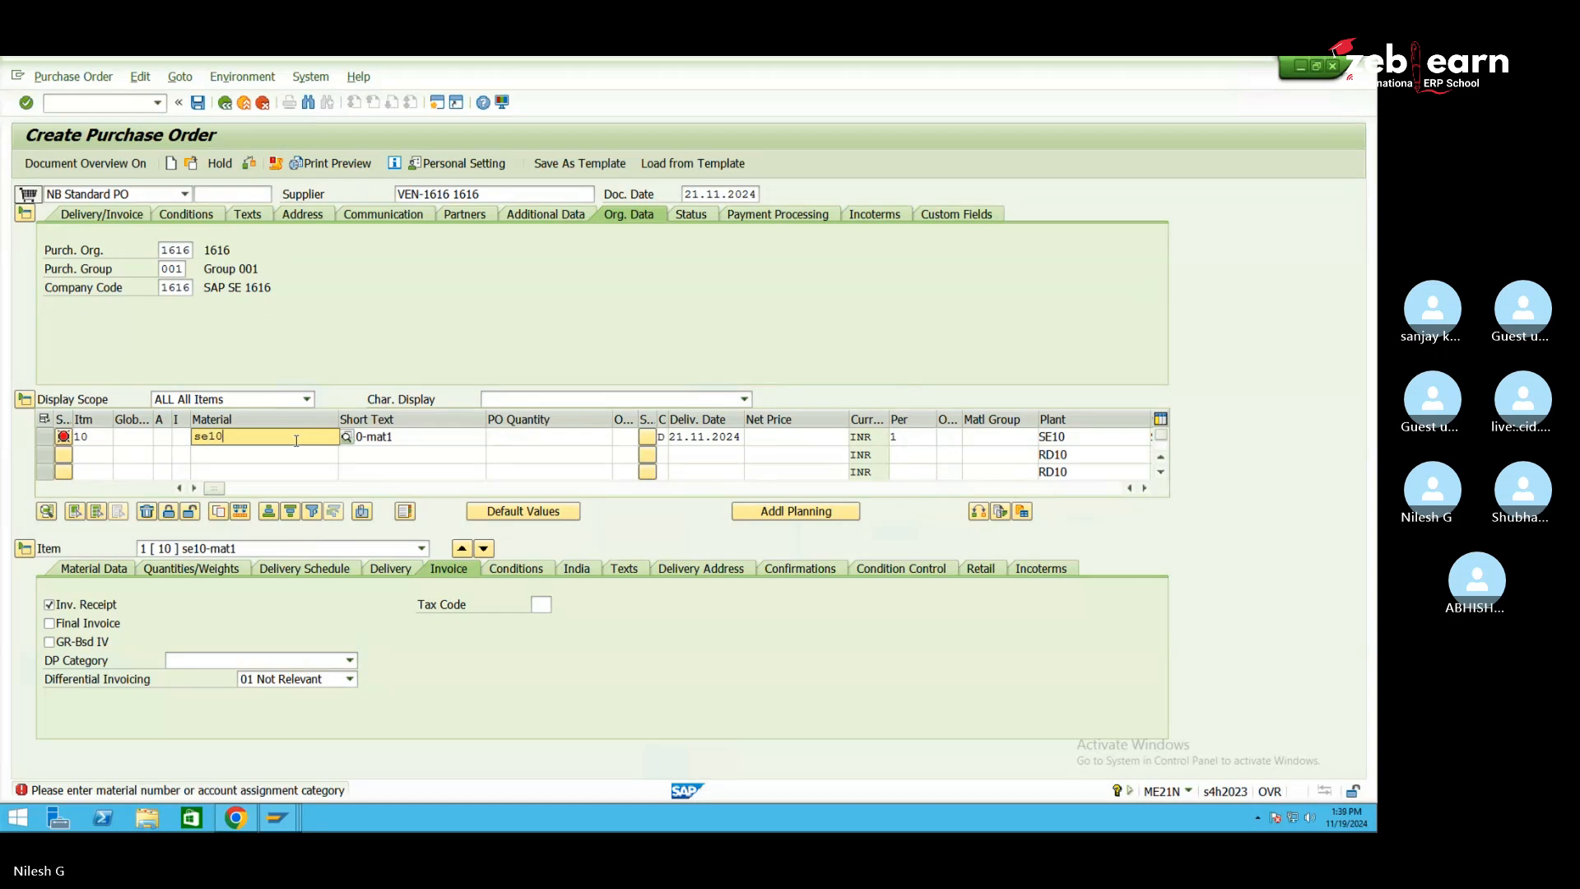
pyautogui.write('-mat1')
pyautogui.press('Tab')
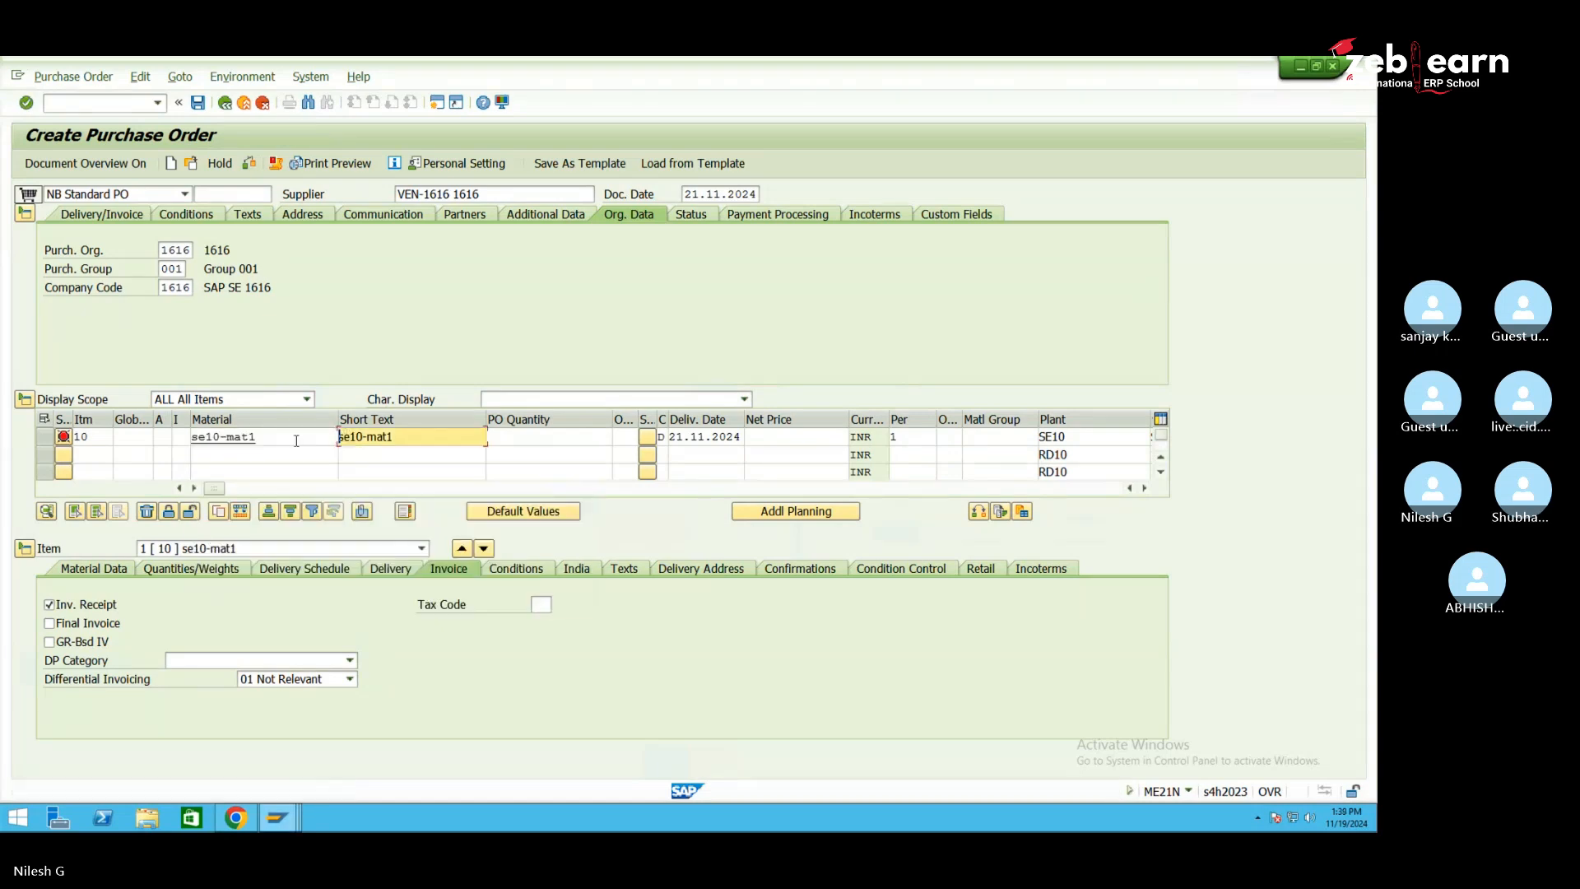
pyautogui.press('Delete')
pyautogui.press('Delete')
pyautogui.press('Delete')
pyautogui.press('Delete')
pyautogui.press('Delete')
pyautogui.press('Delete')
pyautogui.press('Delete')
pyautogui.press('Delete')
pyautogui.press('Delete')
pyautogui.write('1')
pyautogui.press('Return')
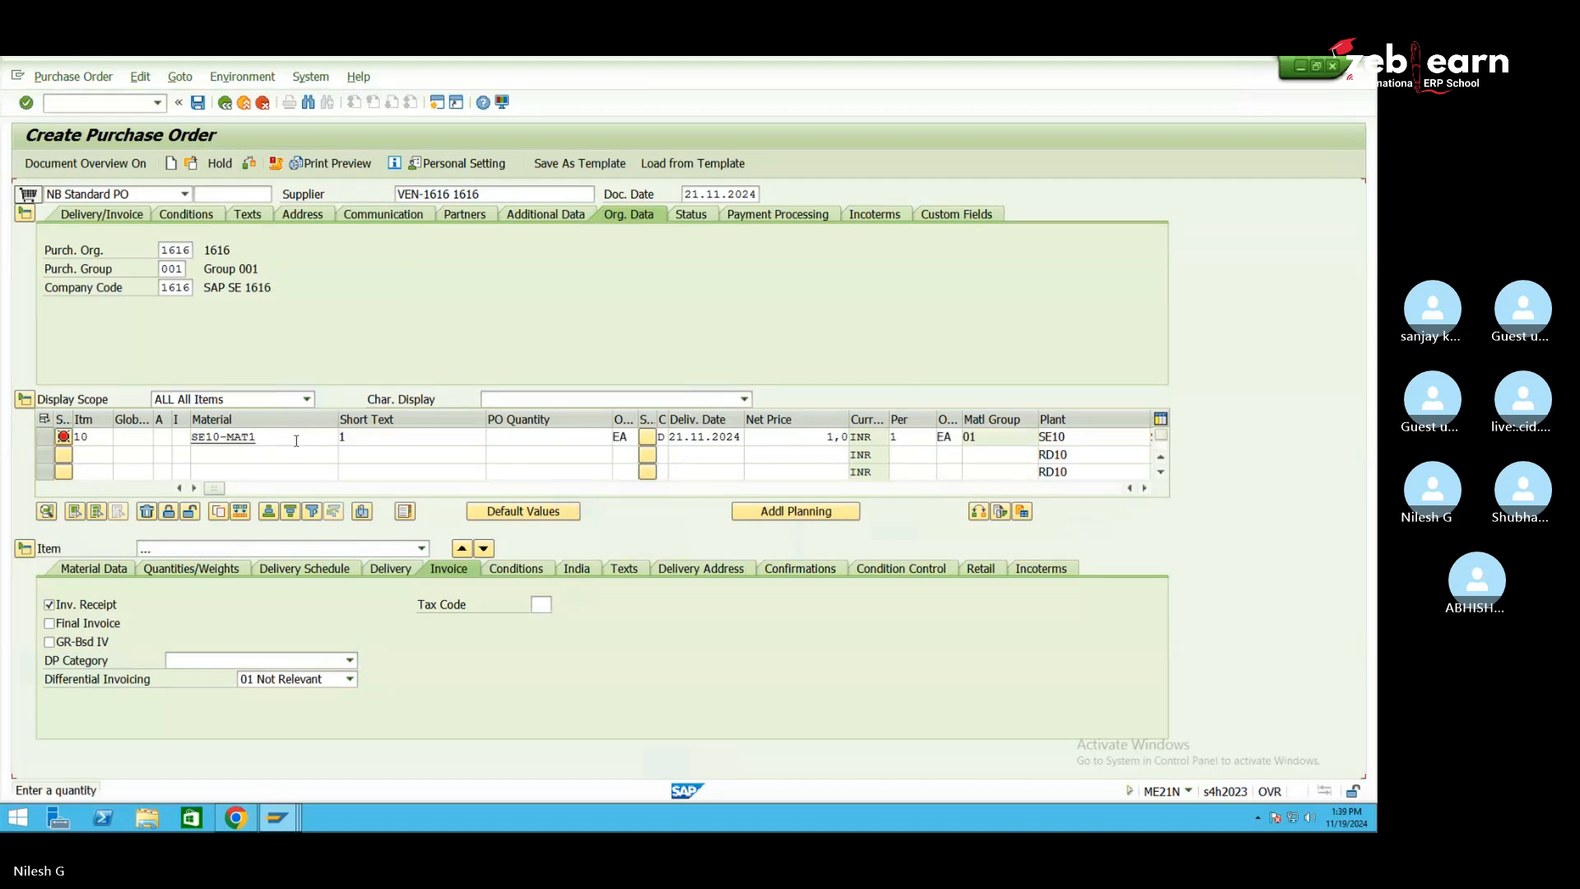
# Set item 10's order quantity to 10
pyautogui.click(348, 439)
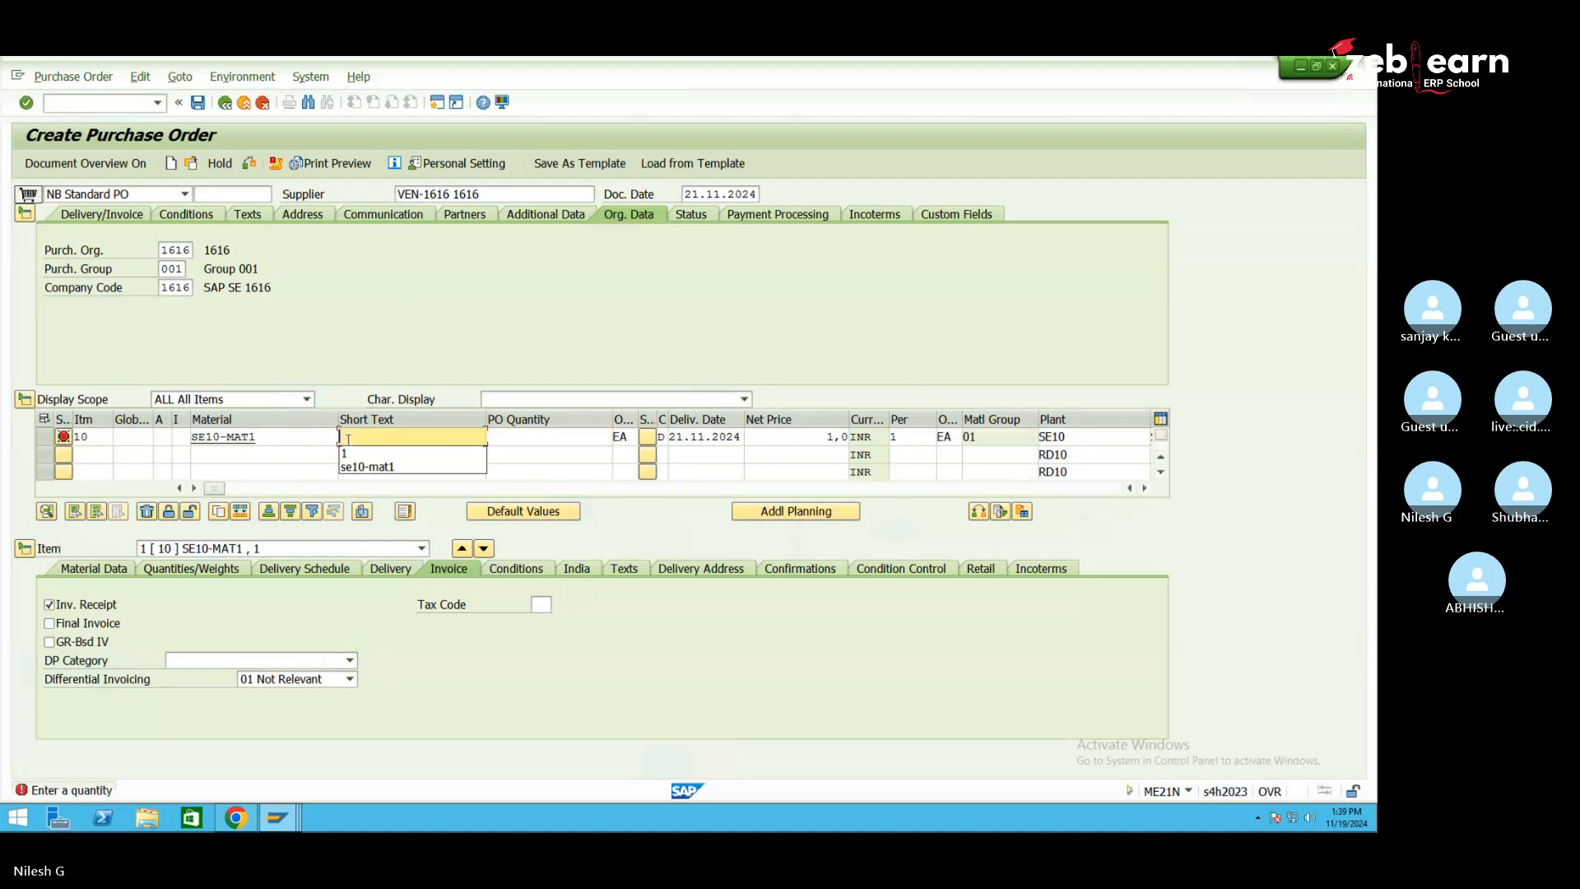
pyautogui.click(523, 439)
pyautogui.write('1')
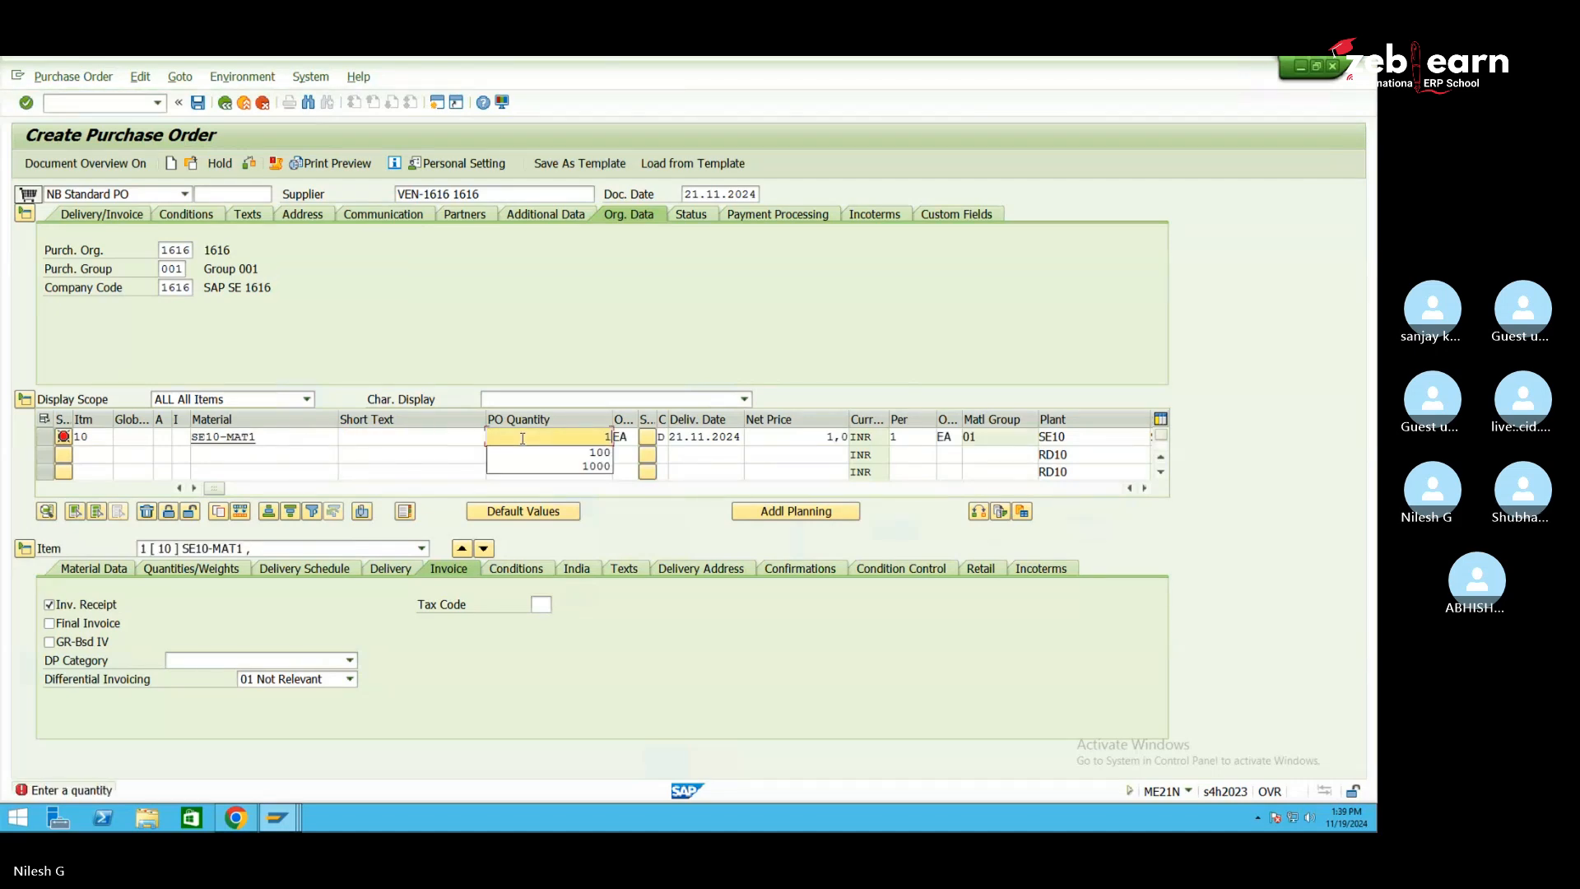
pyautogui.write('0')
pyautogui.press('Return')
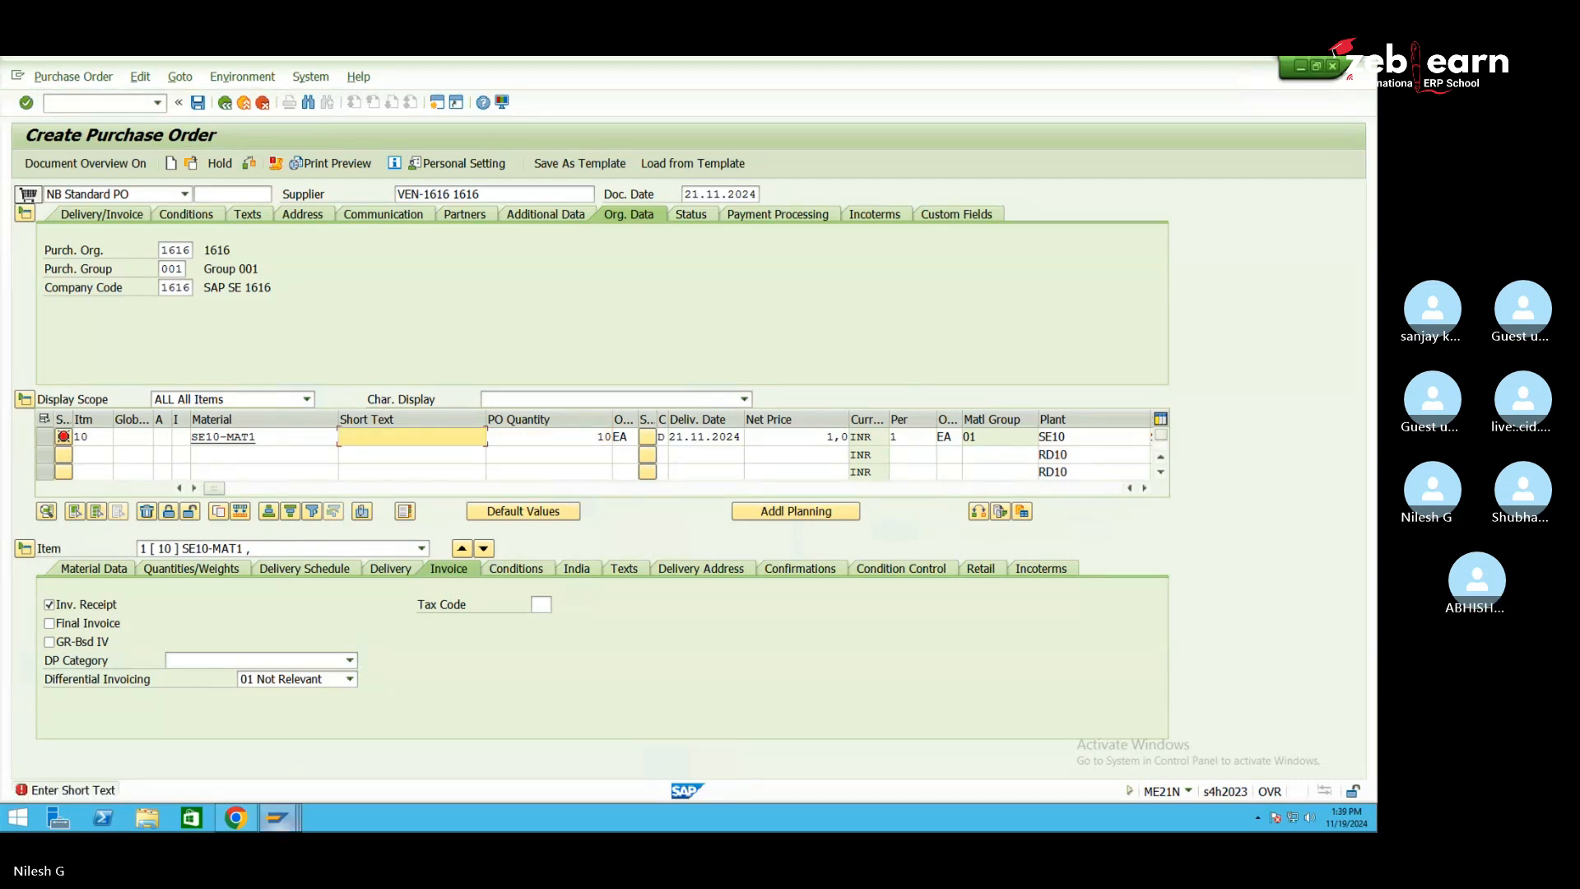
# Copy both SE10 material numbers from the reference purchase order, then clear item 10's material entry
pyautogui.moveTo(277, 817)
pyautogui.click(374, 761)
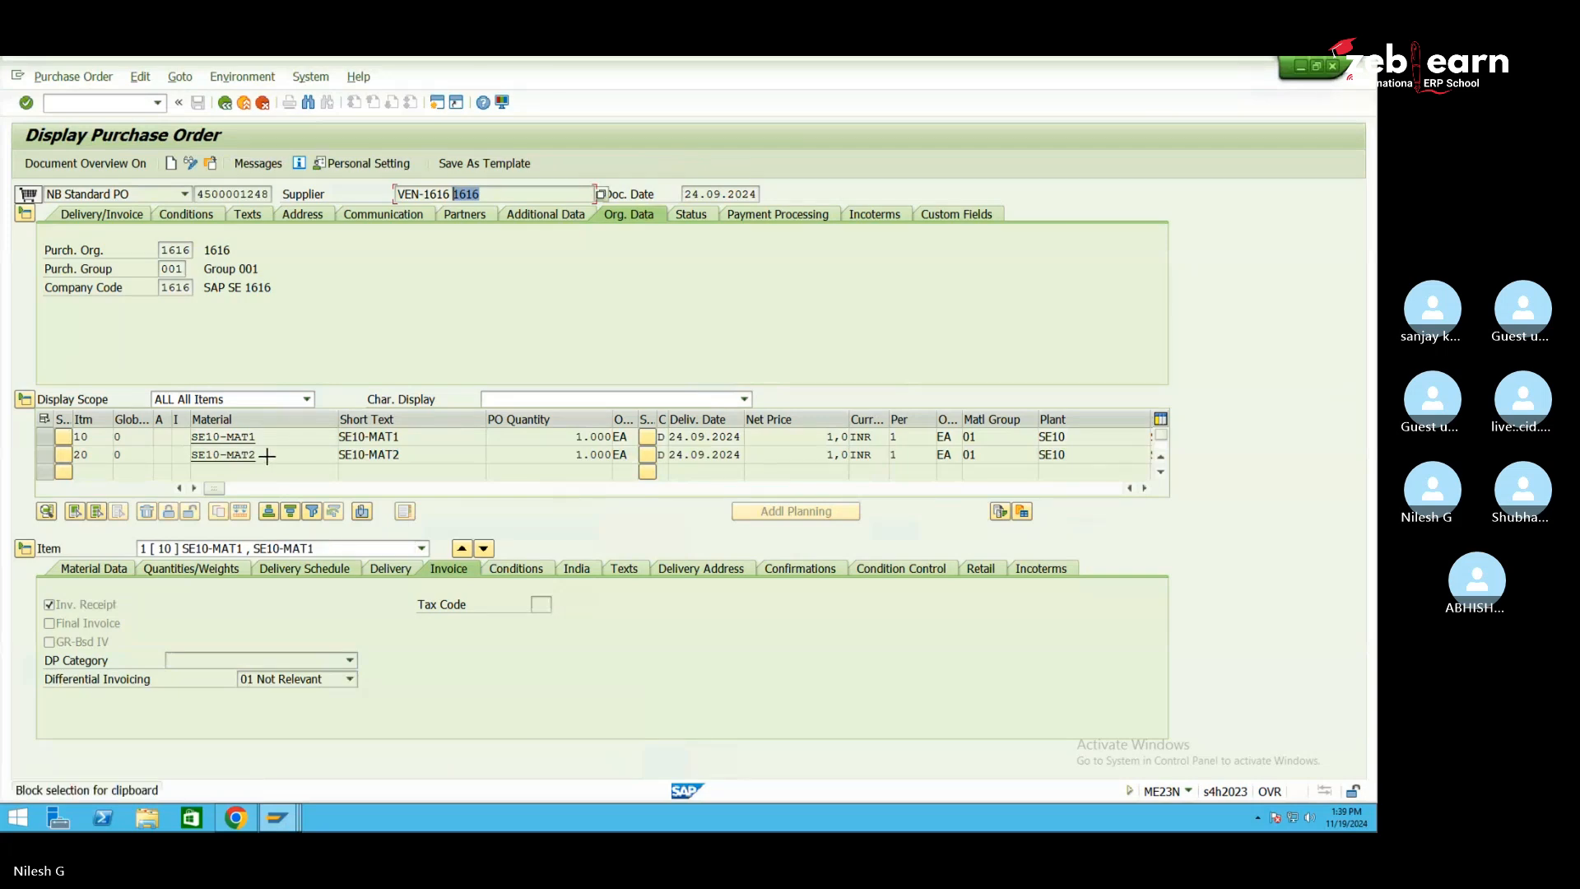
pyautogui.moveTo(266, 457); pyautogui.dragTo(216, 437)
pyautogui.hotkey('ctrl', 'c')
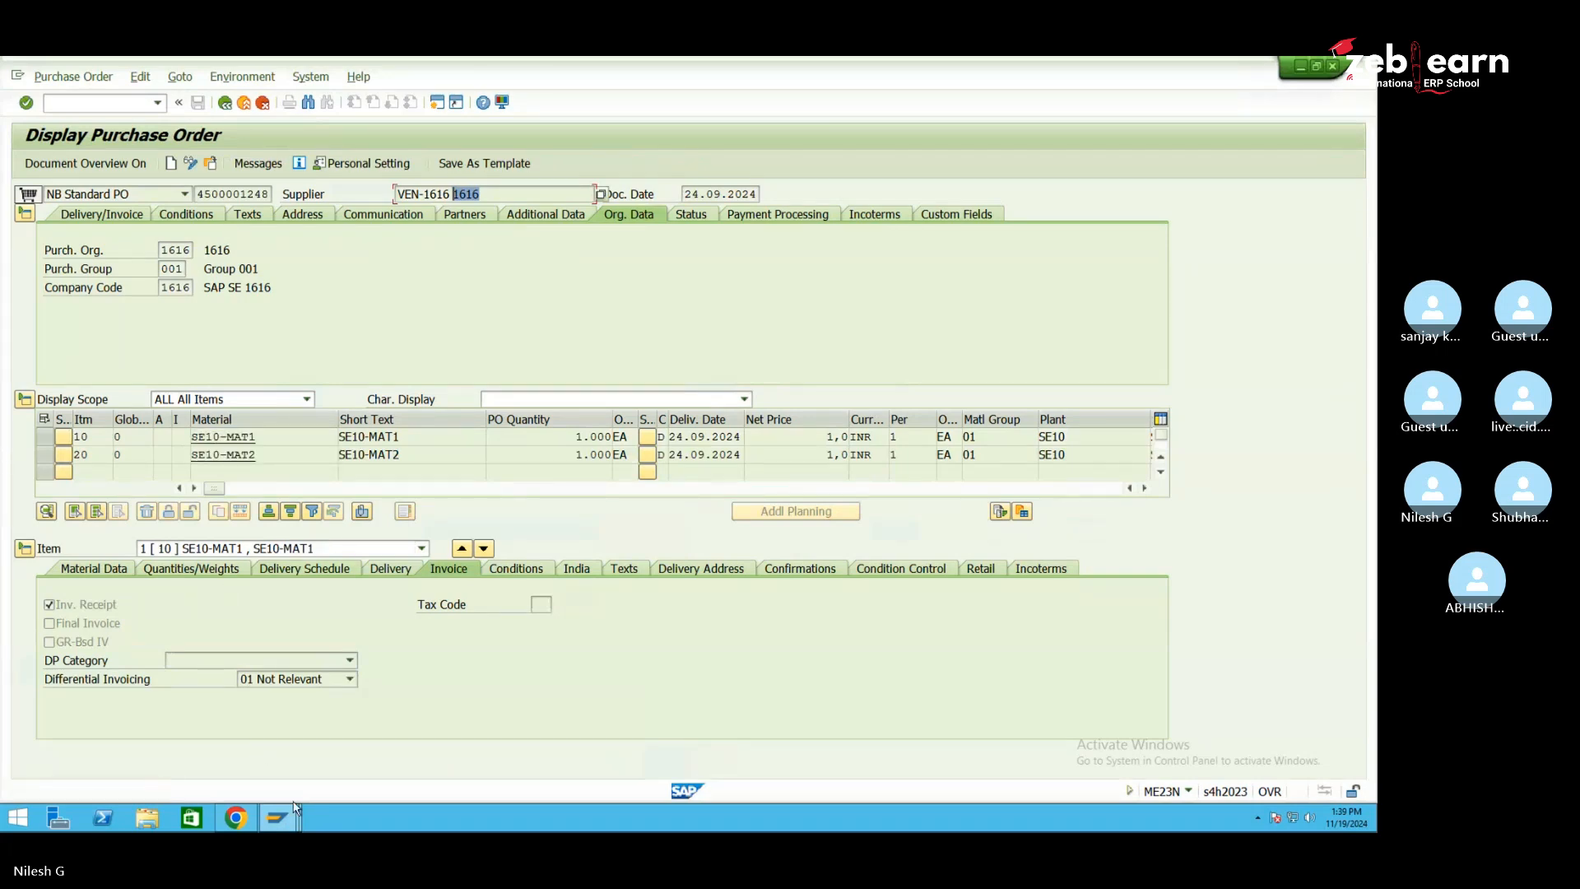
pyautogui.moveTo(298, 810)
pyautogui.click(362, 736)
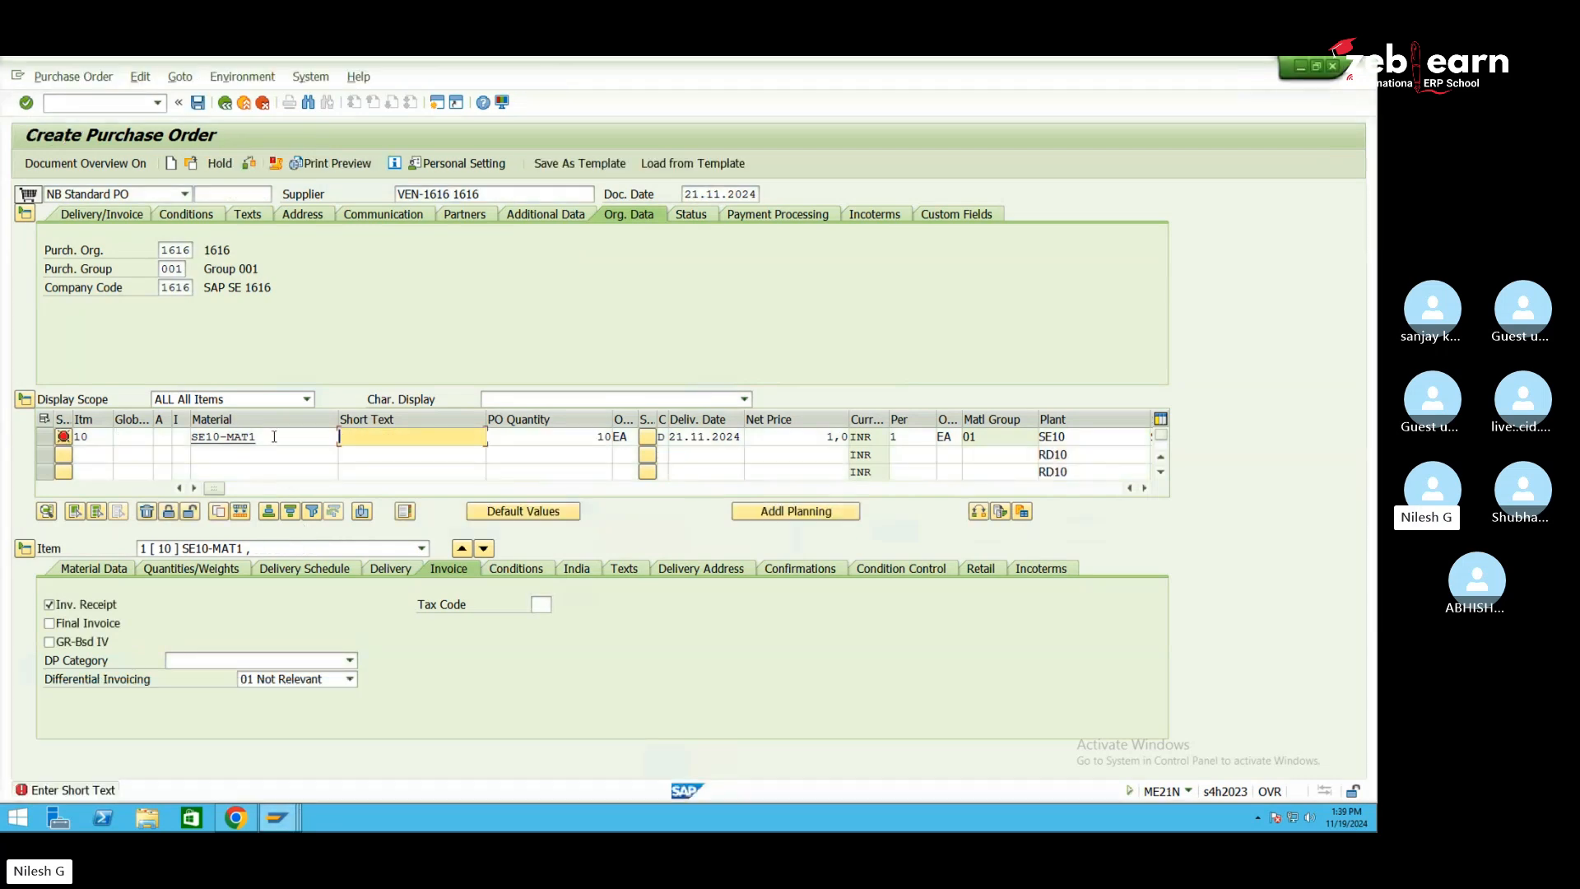
pyautogui.click(274, 437)
pyautogui.press('BackSpace')
pyautogui.press('BackSpace')
pyautogui.press('BackSpace')
pyautogui.press('BackSpace')
pyautogui.press('BackSpace')
pyautogui.press('BackSpace')
pyautogui.press('BackSpace')
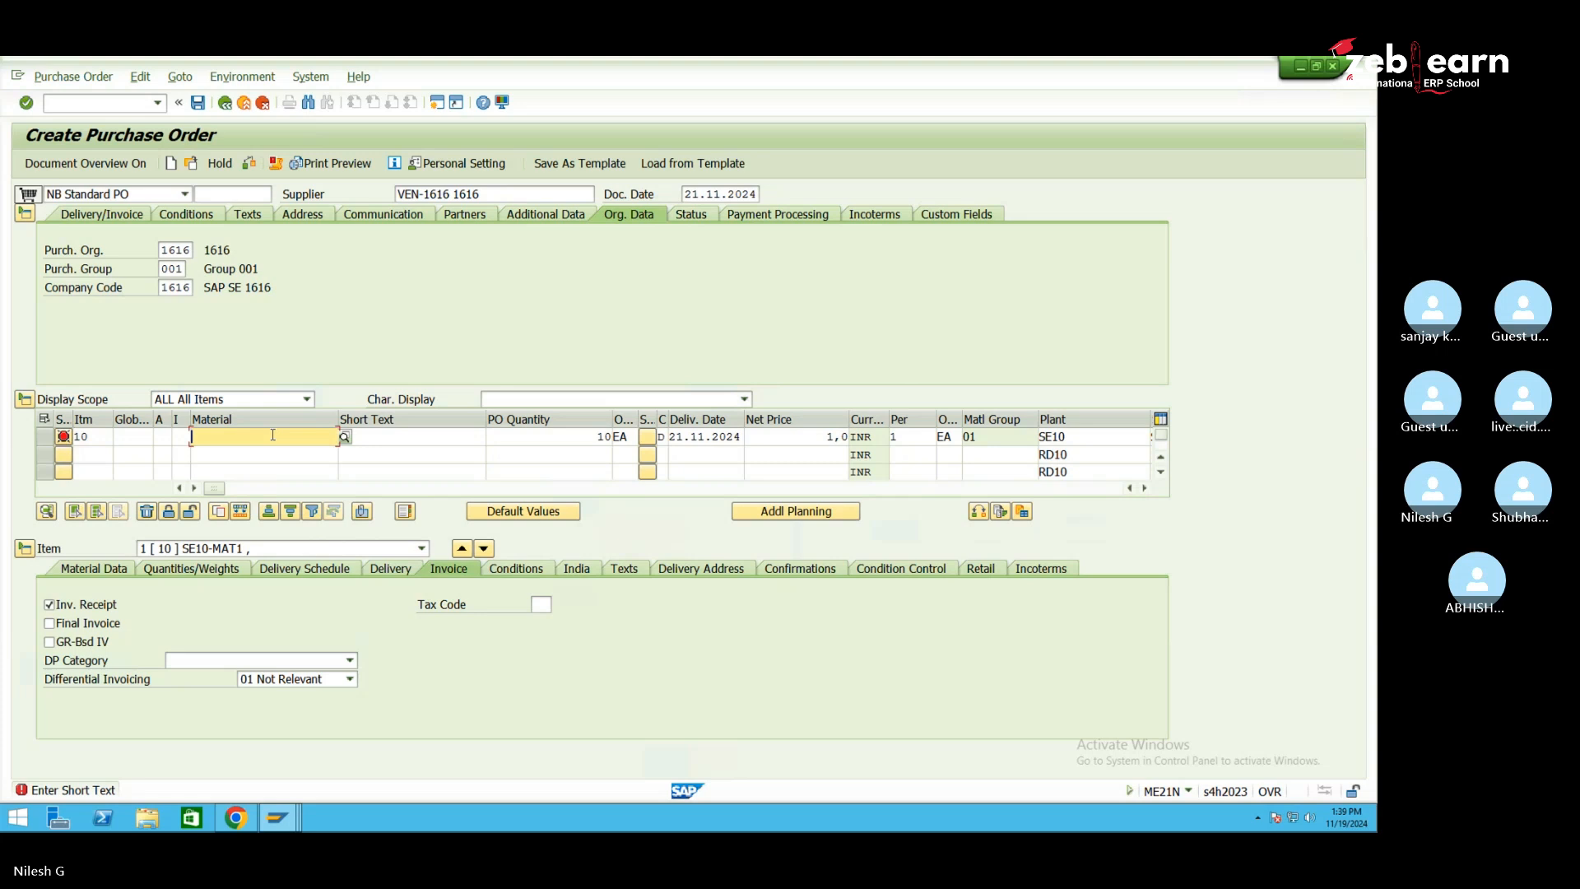
# Paste SE10-MAT1 and SE10-MAT2 into items 10 and 20 and copy the SE10-MAT2 short text into item 10
pyautogui.hotkey('ctrl', 'v')
pyautogui.press('Return')
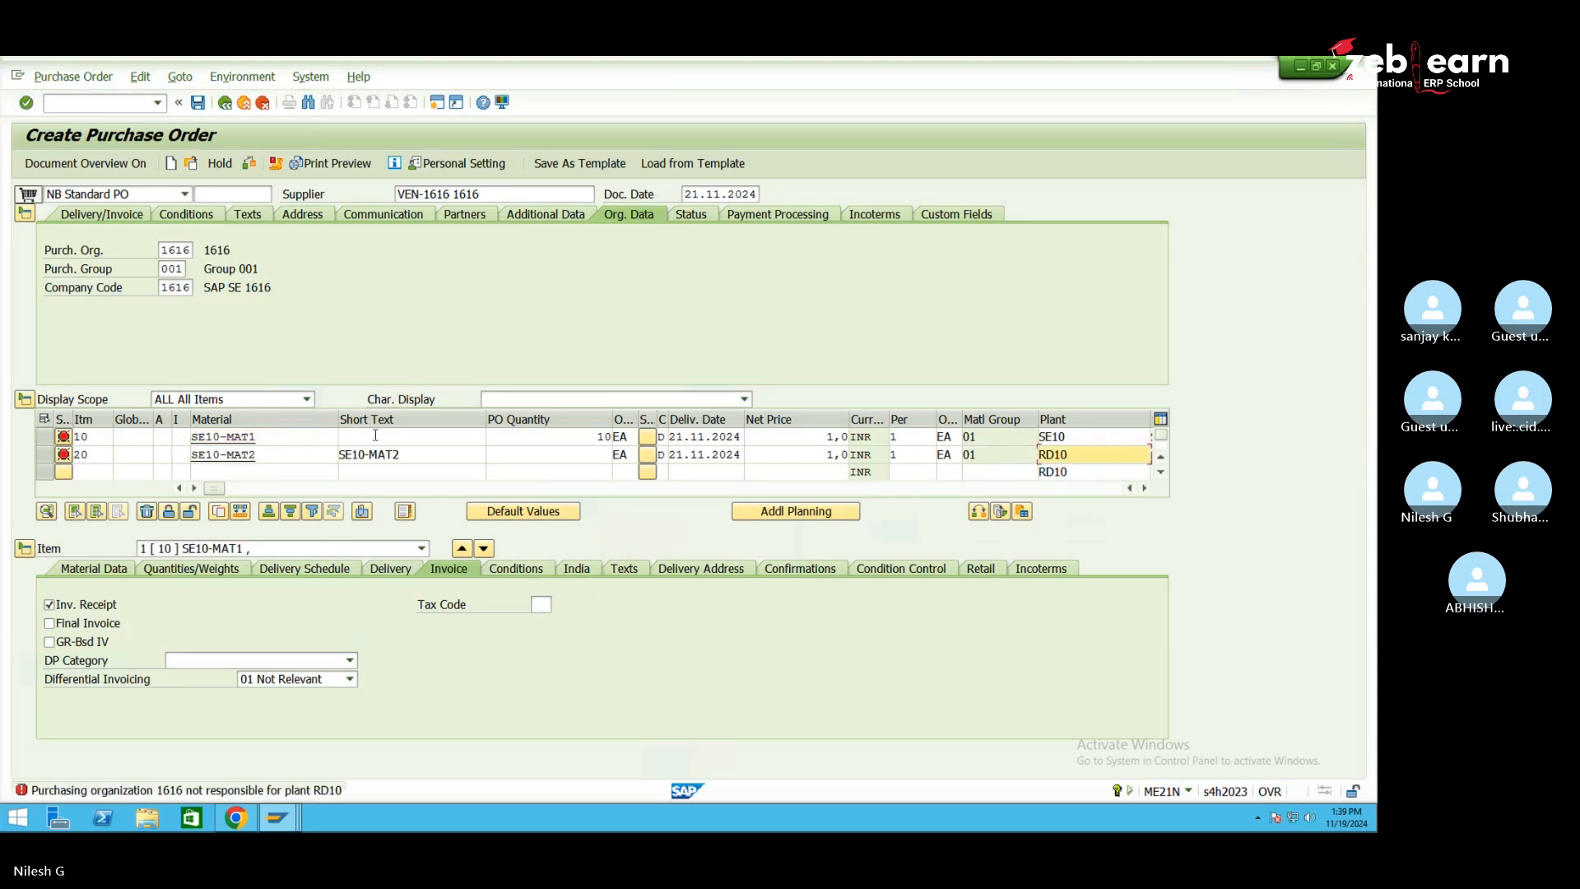
pyautogui.moveTo(405, 455); pyautogui.dragTo(317, 455)
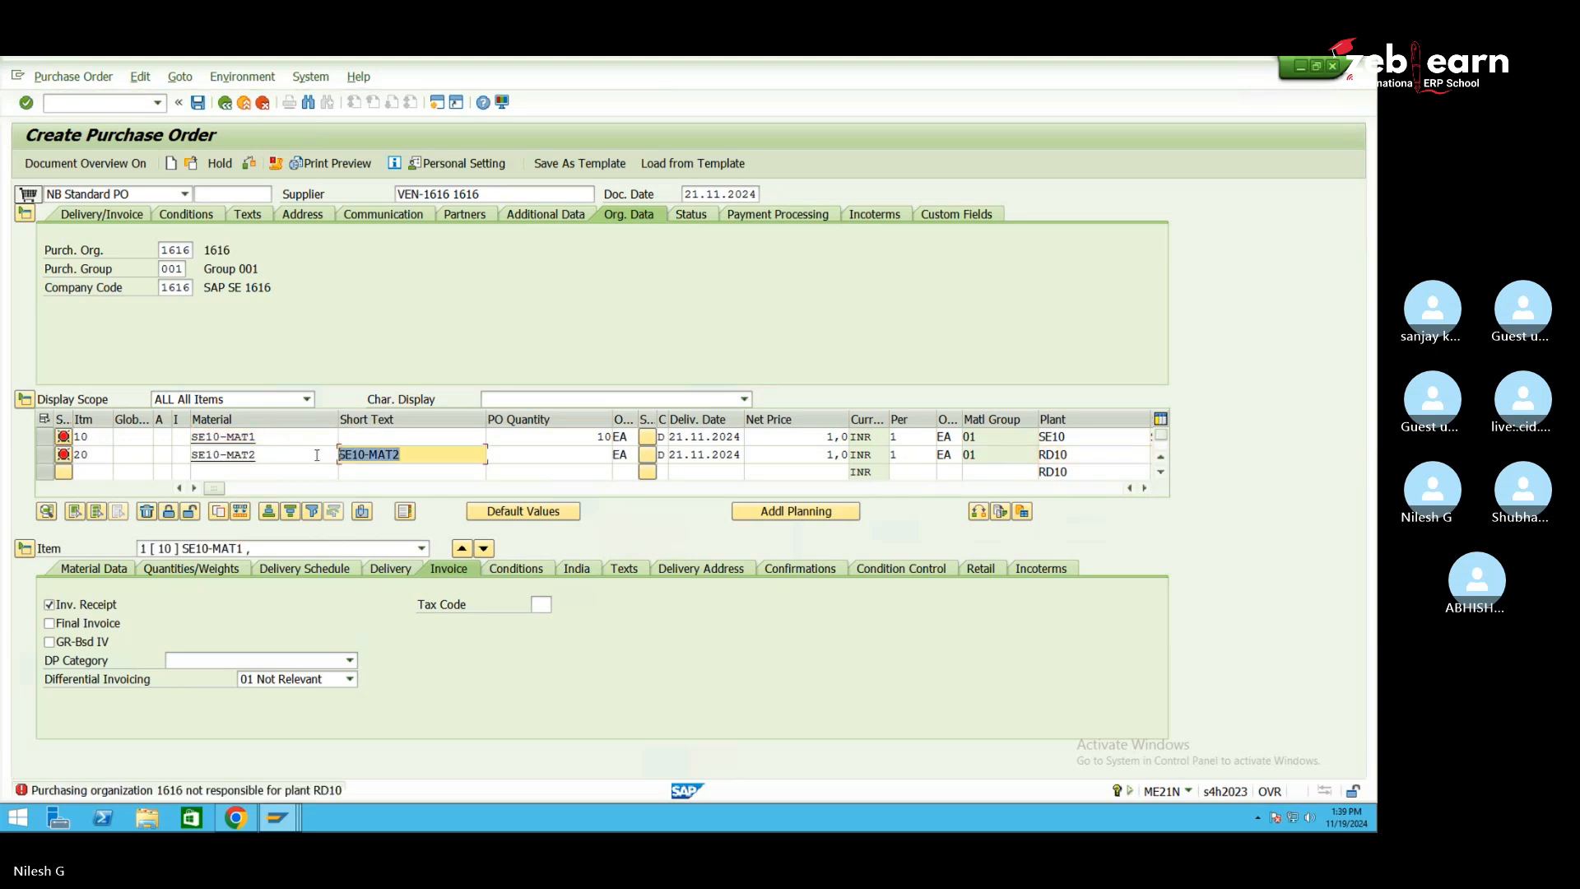
pyautogui.hotkey('ctrl', 'c')
pyautogui.click(359, 437)
pyautogui.hotkey('ctrl', 'v')
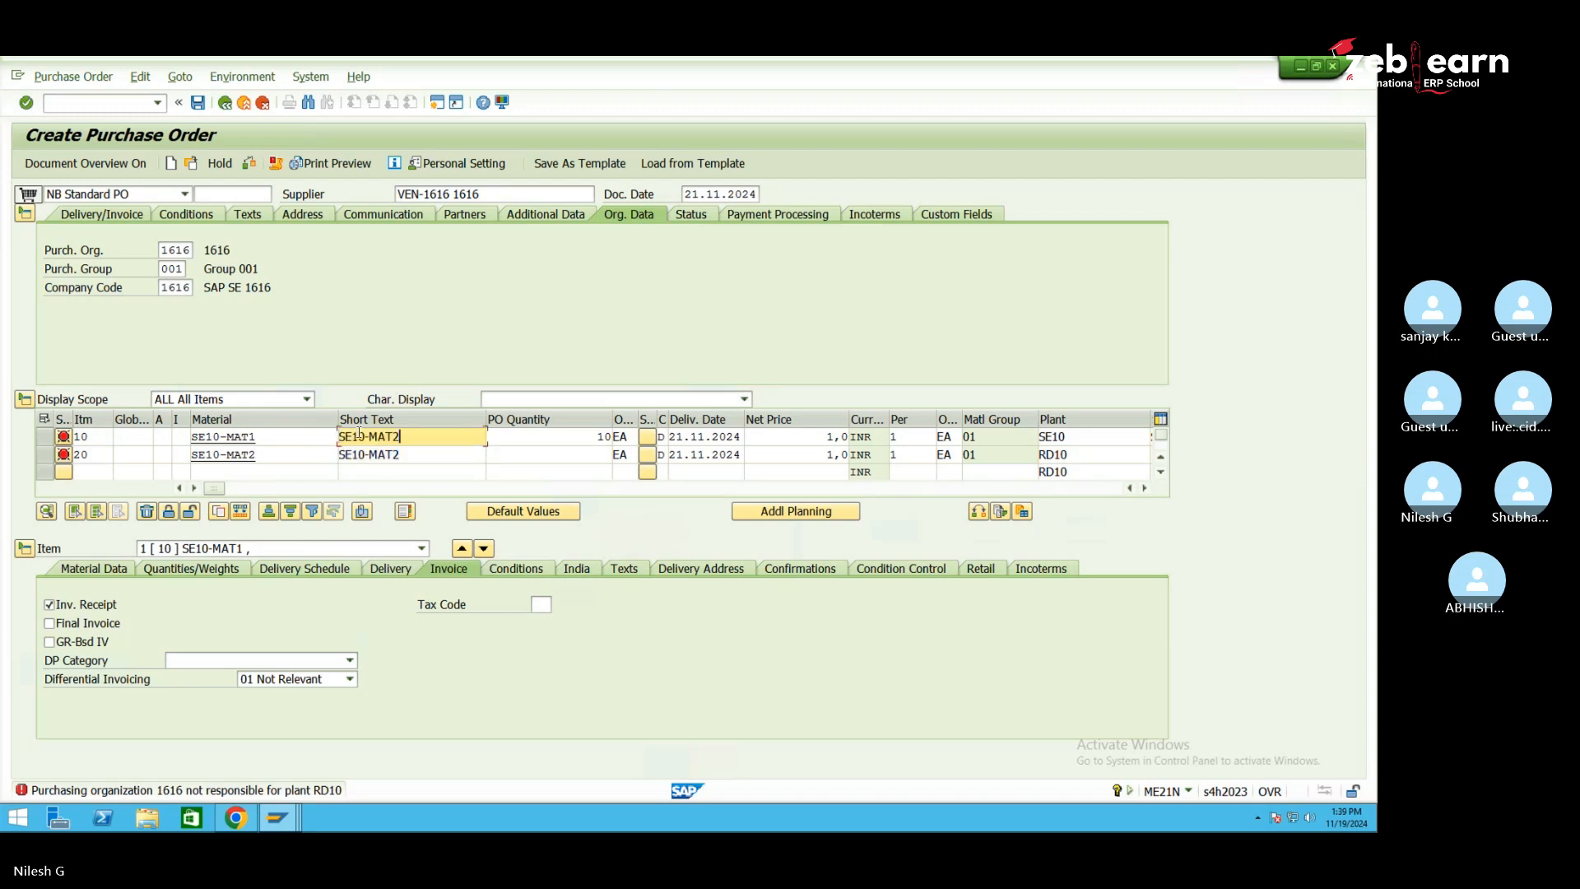
pyautogui.press('Return')
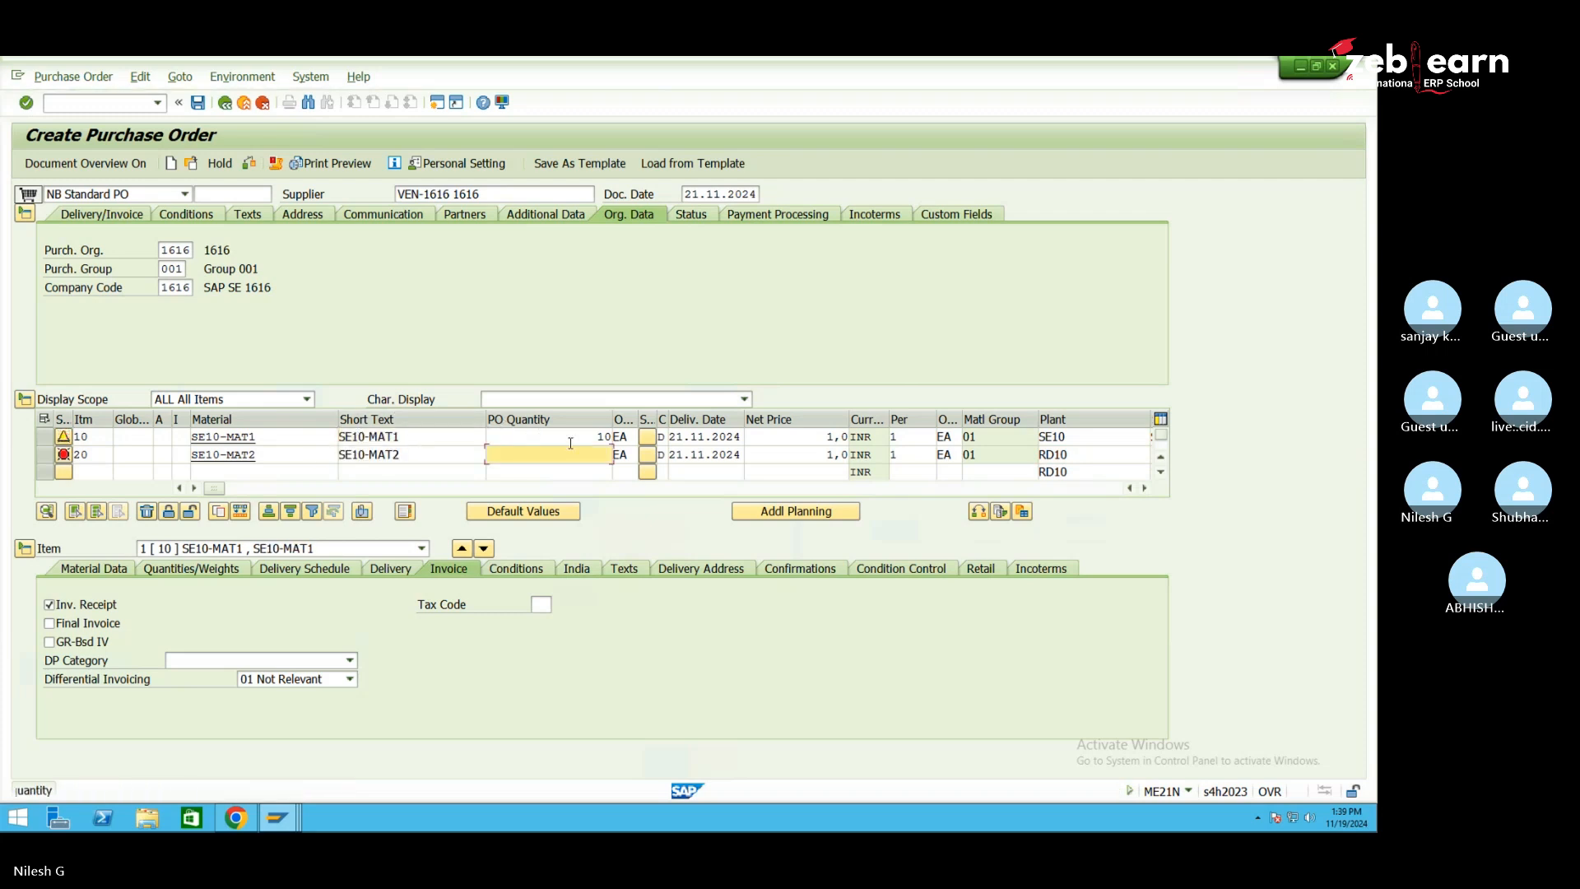
# Give item 20 quantity 10, plant SE10 and storage location SE1D instead of 1000
pyautogui.write('10')
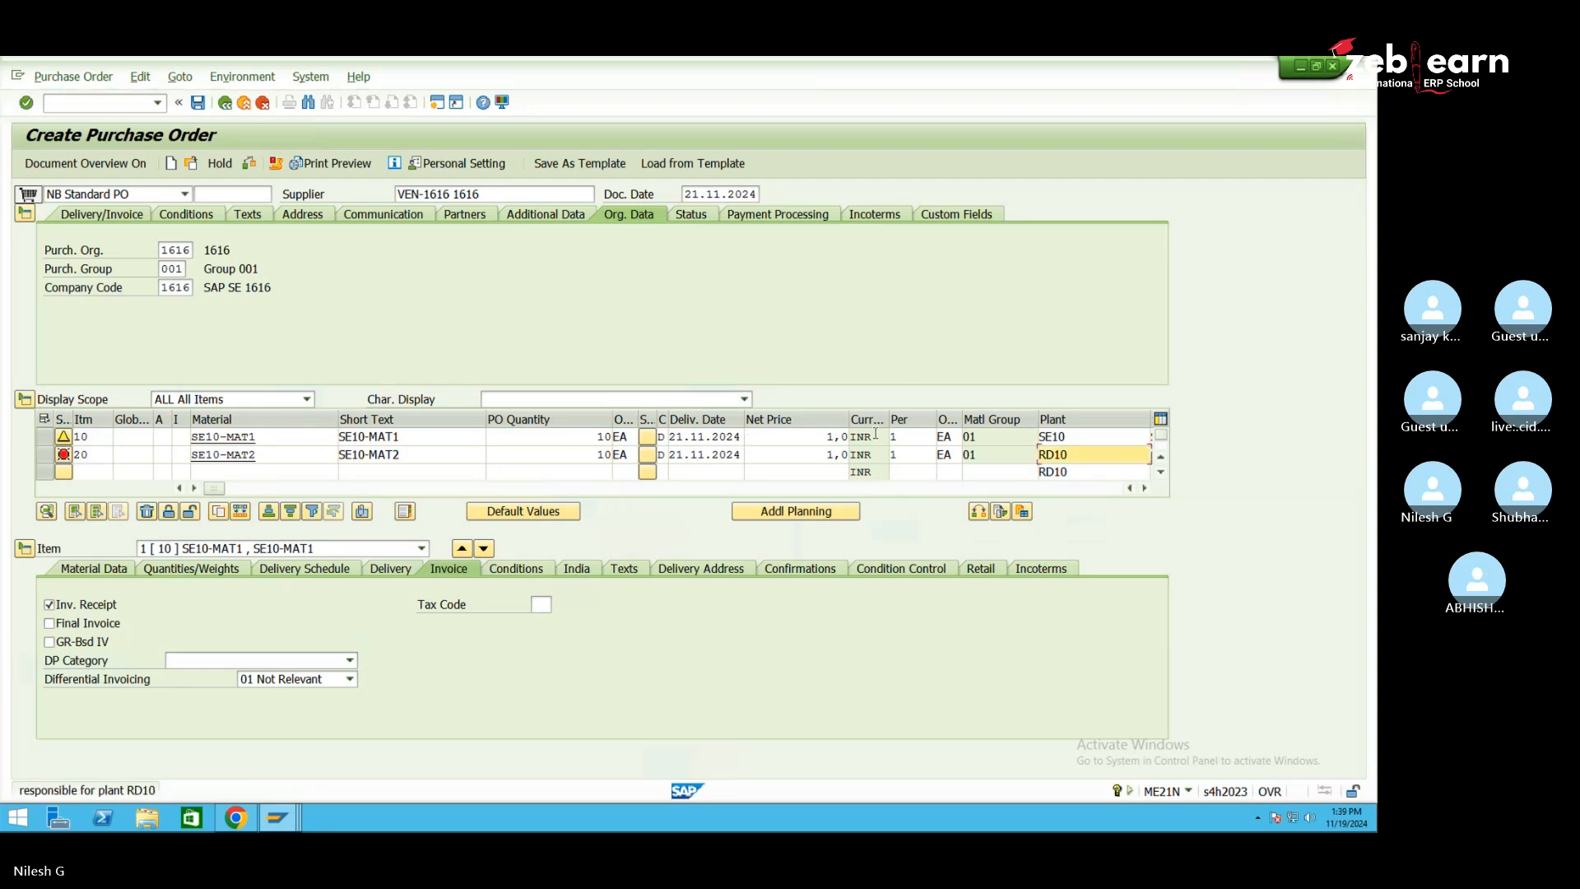
pyautogui.write('se10')
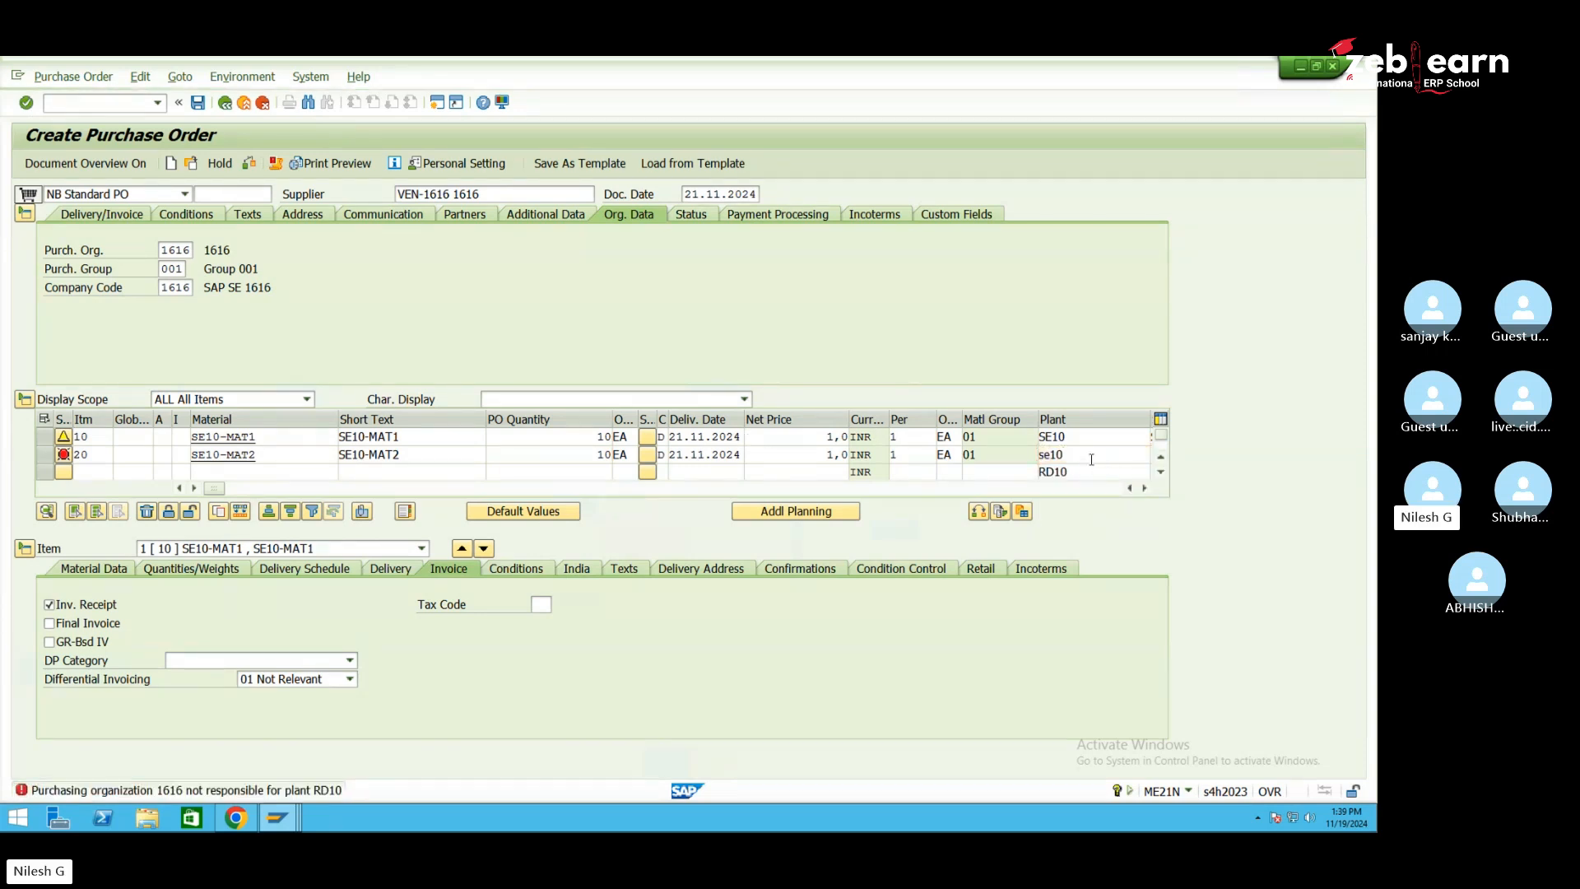
pyautogui.press('Return')
pyautogui.click(1145, 488)
pyautogui.click(1145, 488)
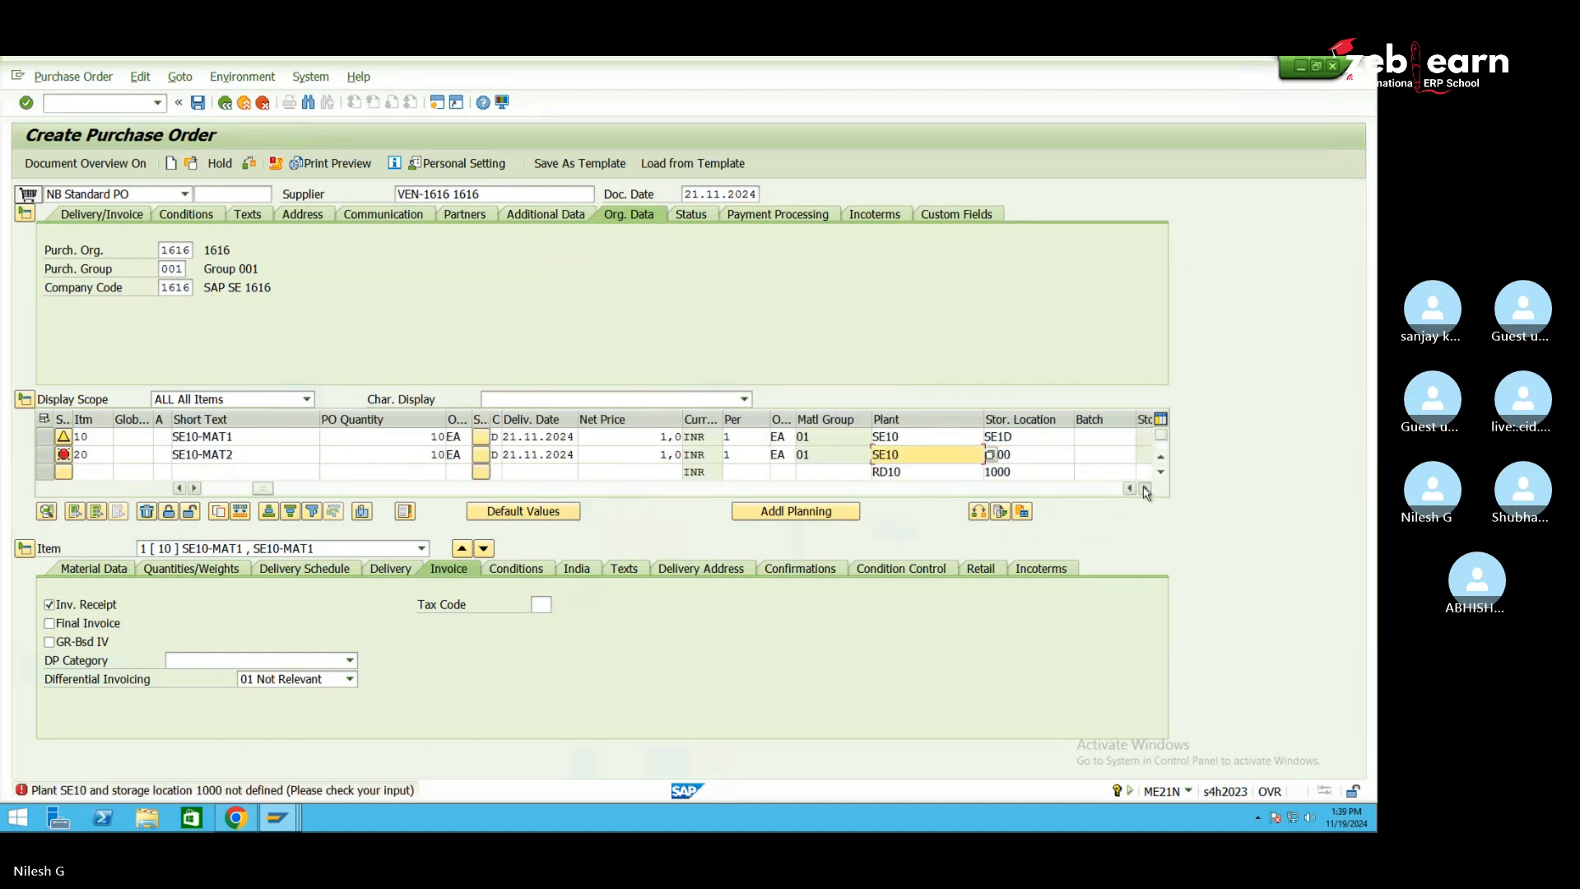
pyautogui.click(1145, 488)
pyautogui.click(890, 455)
pyautogui.press('BackSpace')
pyautogui.press('BackSpace')
pyautogui.press('BackSpace')
pyautogui.press('BackSpace')
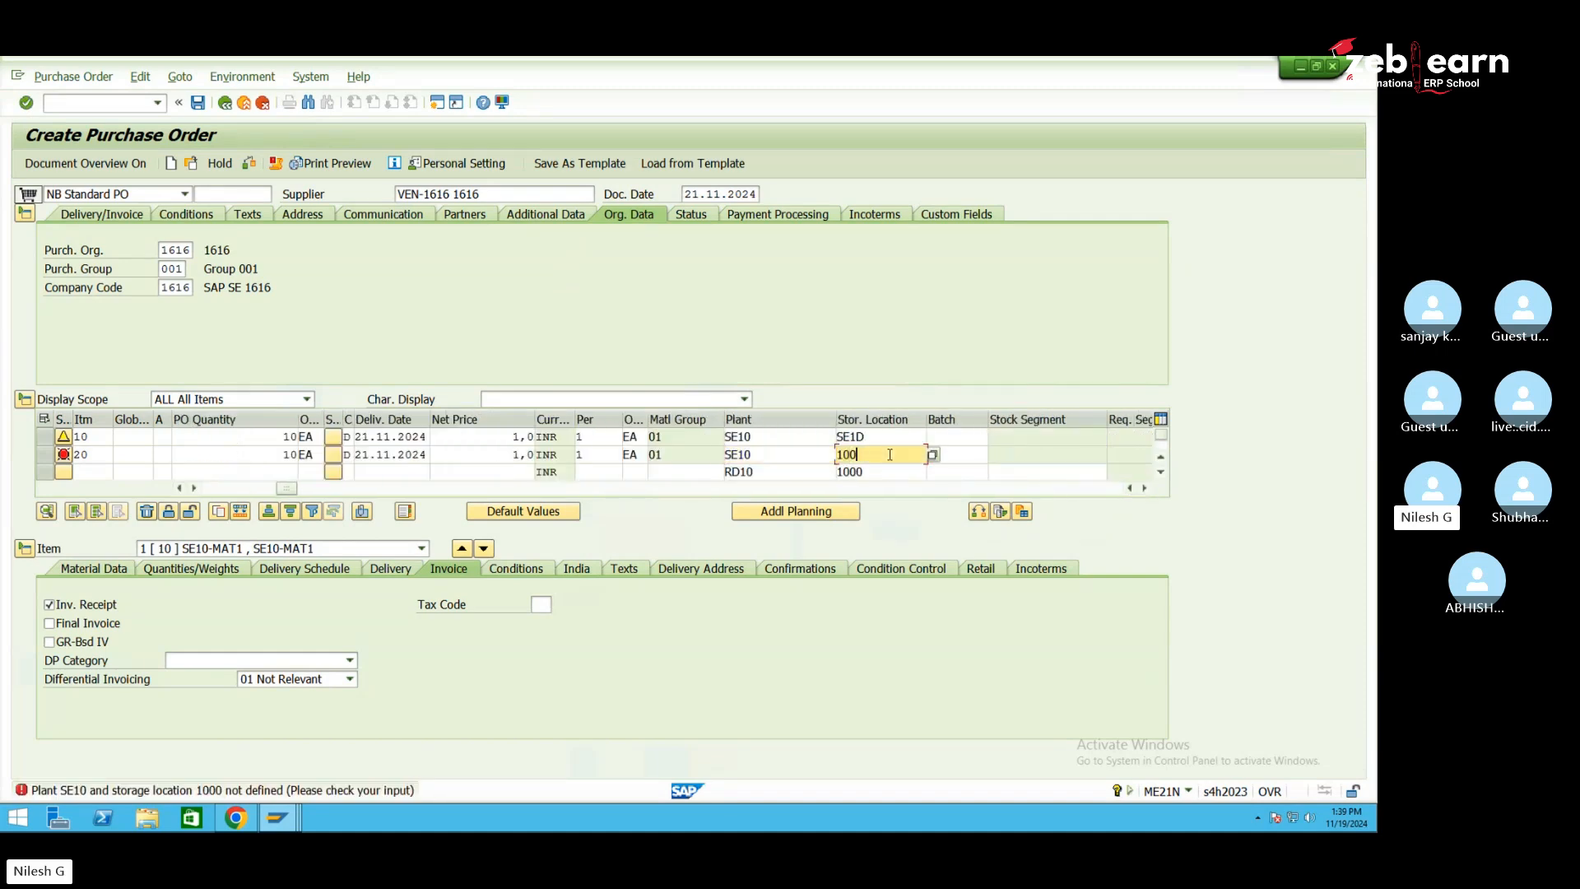
pyautogui.write('se1d')
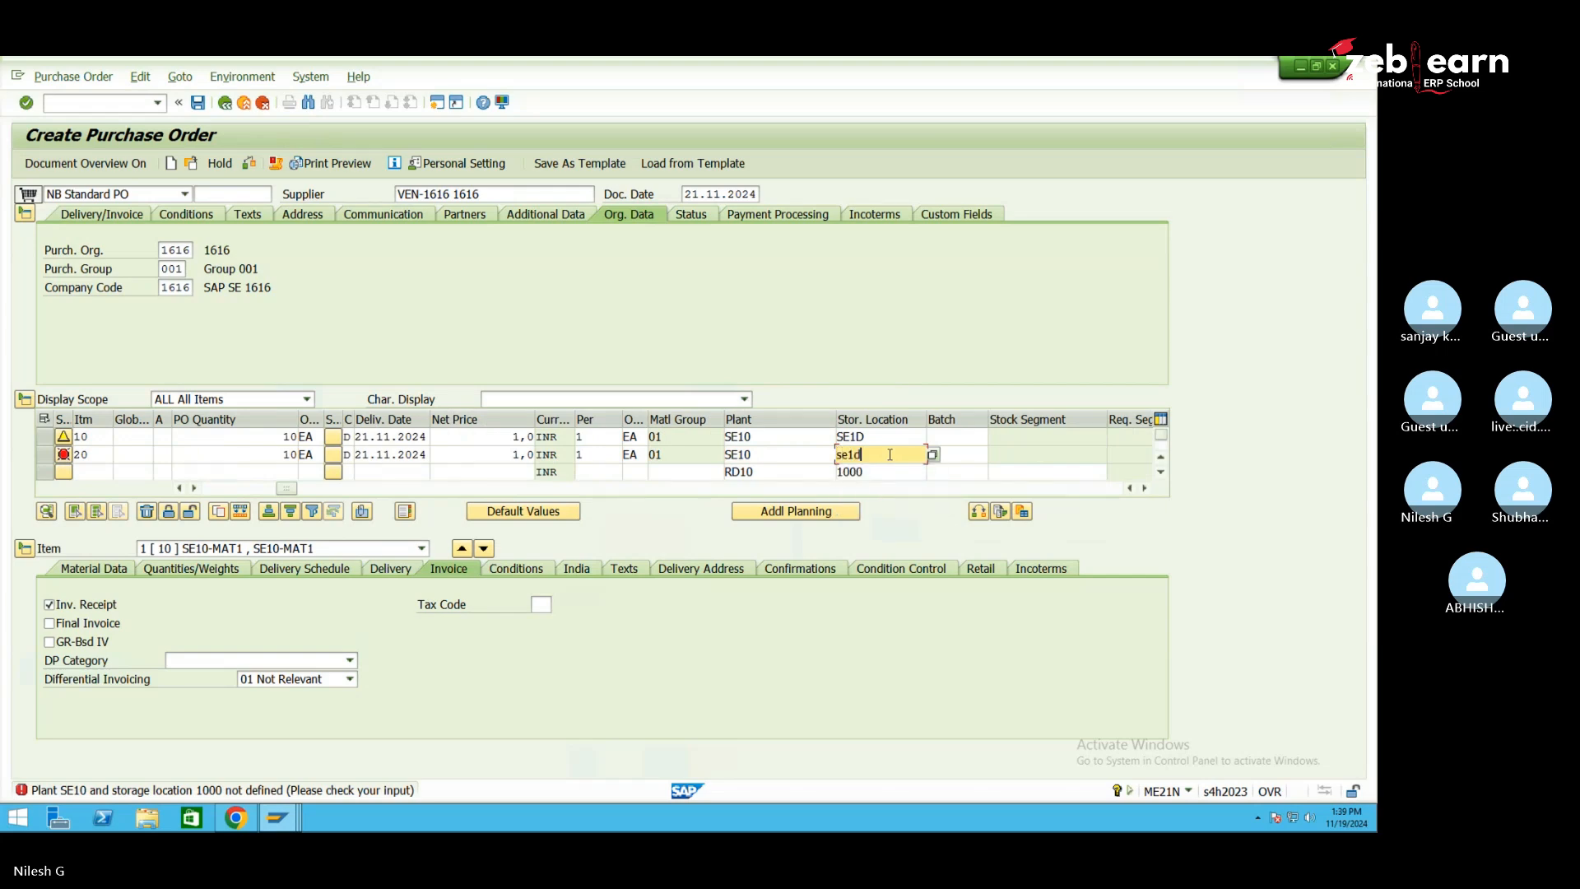
pyautogui.press('Return')
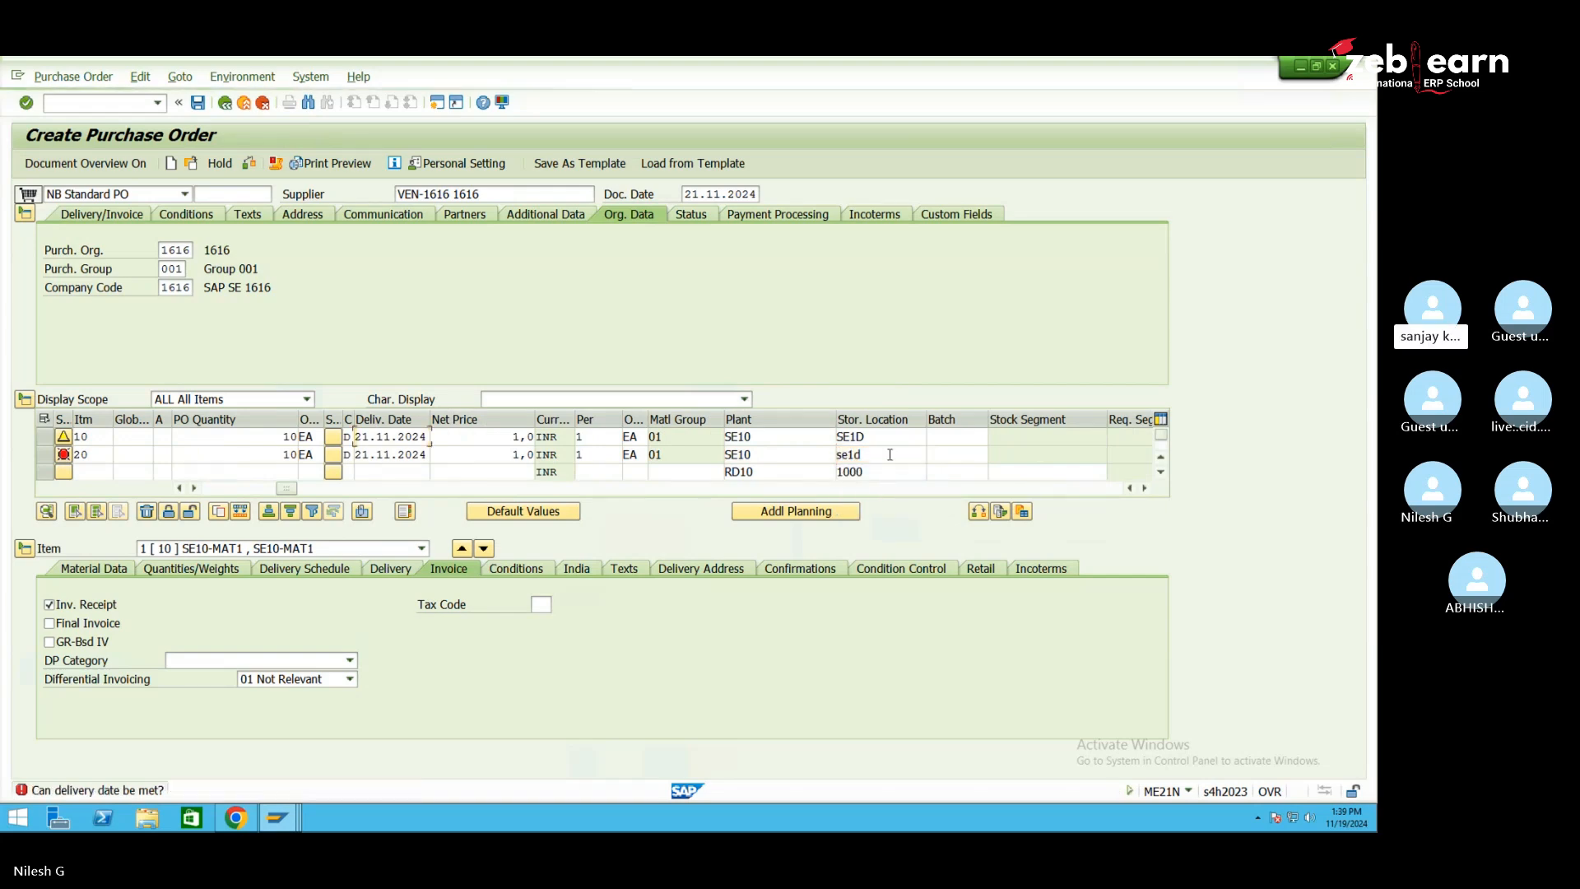
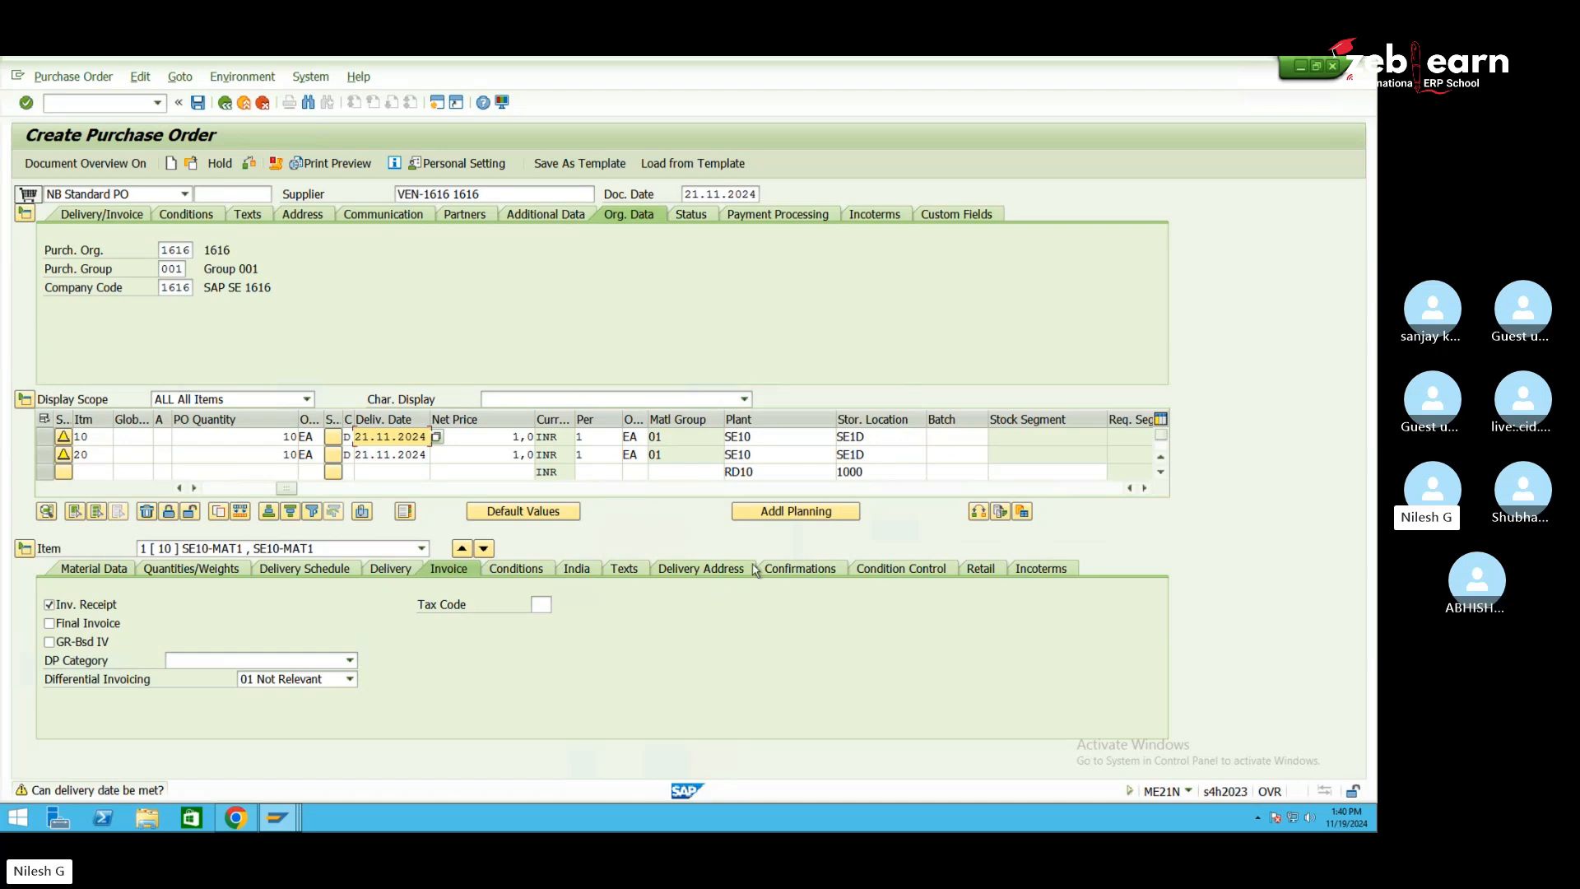
# Set confirmation control 0004 Inbound Delivery for items 10 and 20 and save the purchase order
pyautogui.click(804, 572)
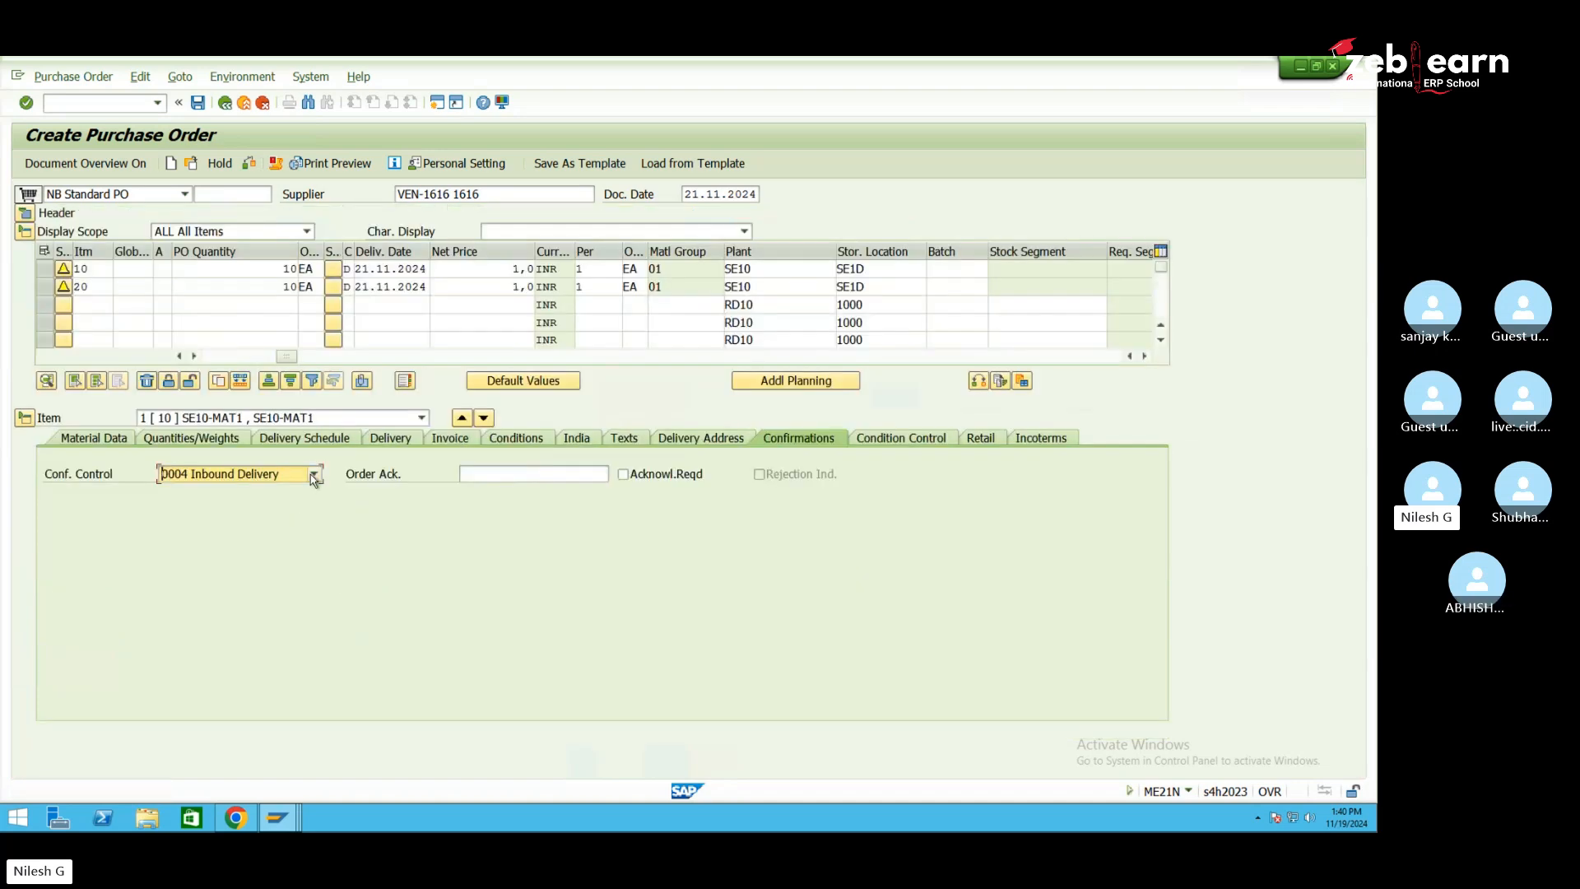
pyautogui.click(229, 477)
pyautogui.click(231, 483)
pyautogui.click(347, 419)
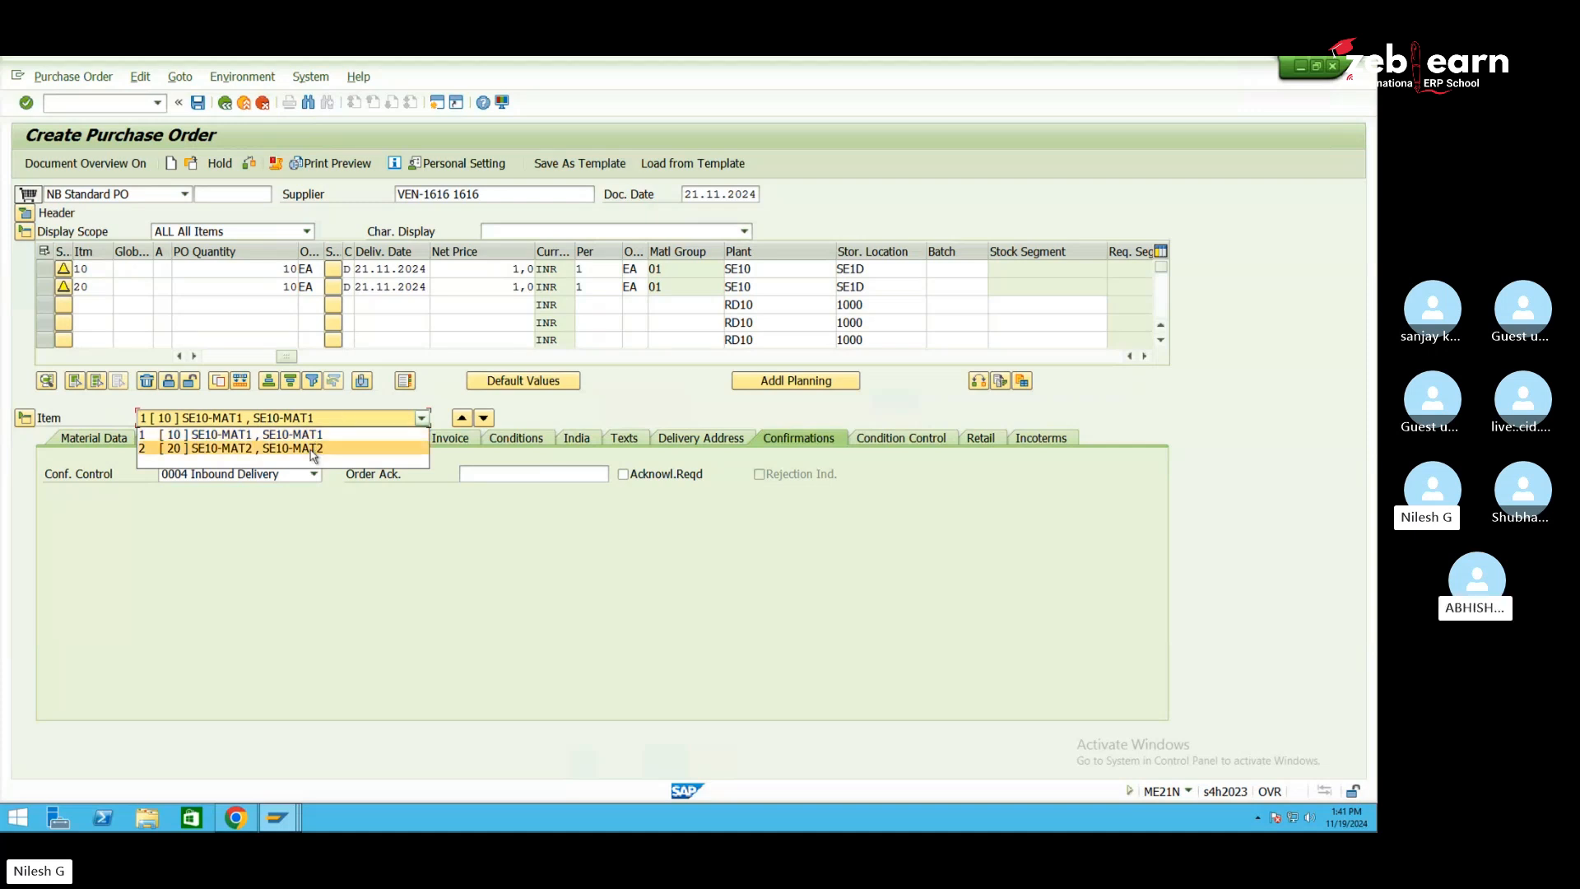
pyautogui.click(319, 445)
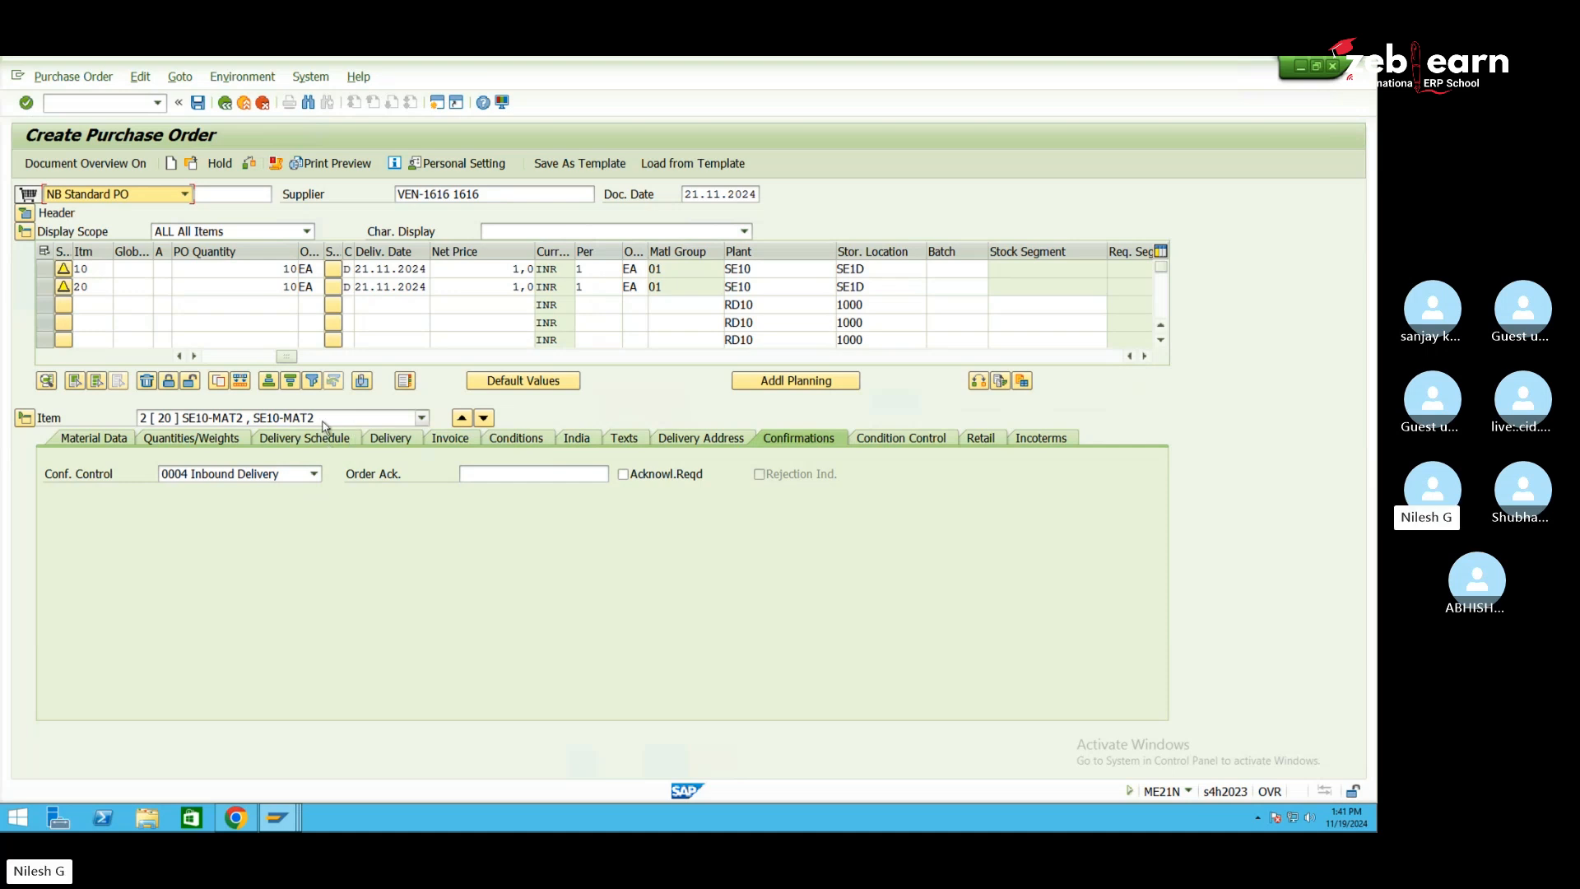
pyautogui.click(203, 107)
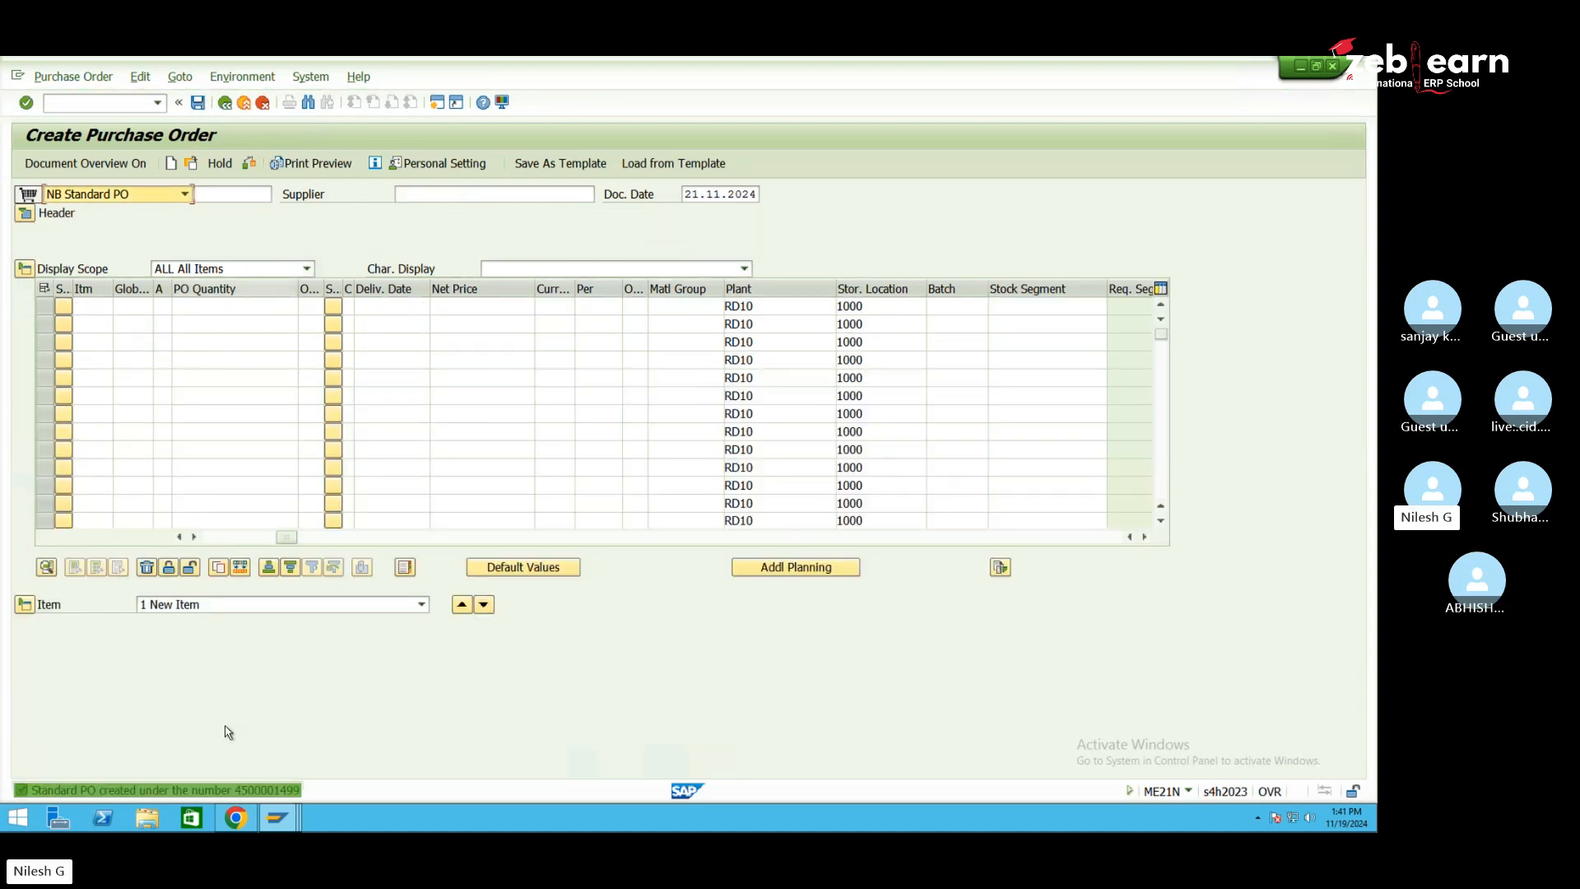
# Copy the new purchase order number and start /nVL31N to create an inbound delivery
pyautogui.click(191, 163)
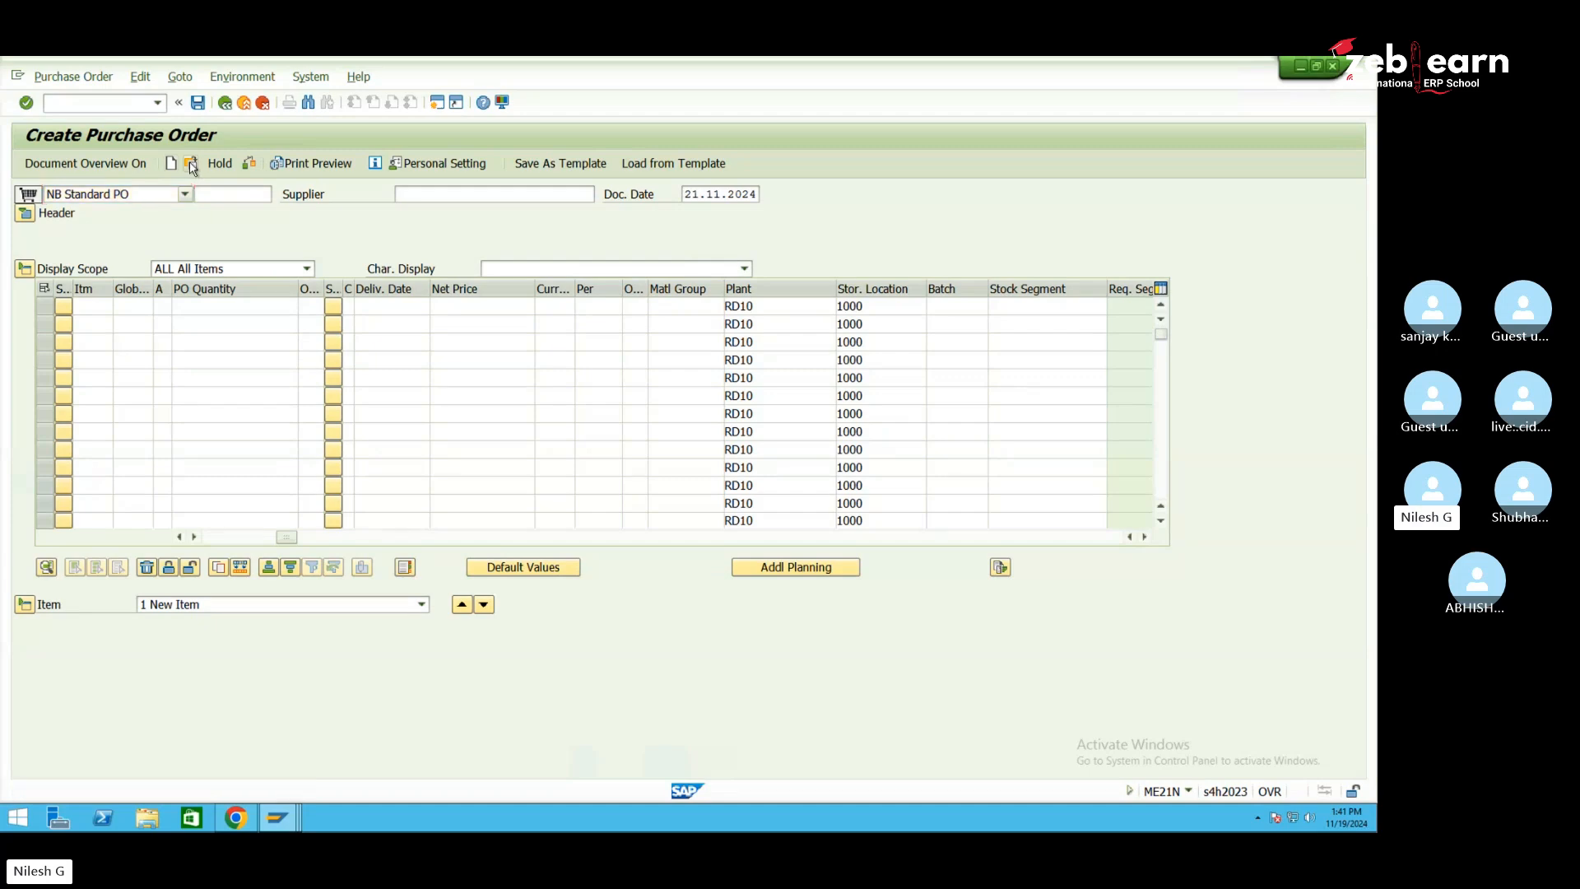
pyautogui.moveTo(178, 241); pyautogui.dragTo(254, 240)
pyautogui.hotkey('ctrl', 'c')
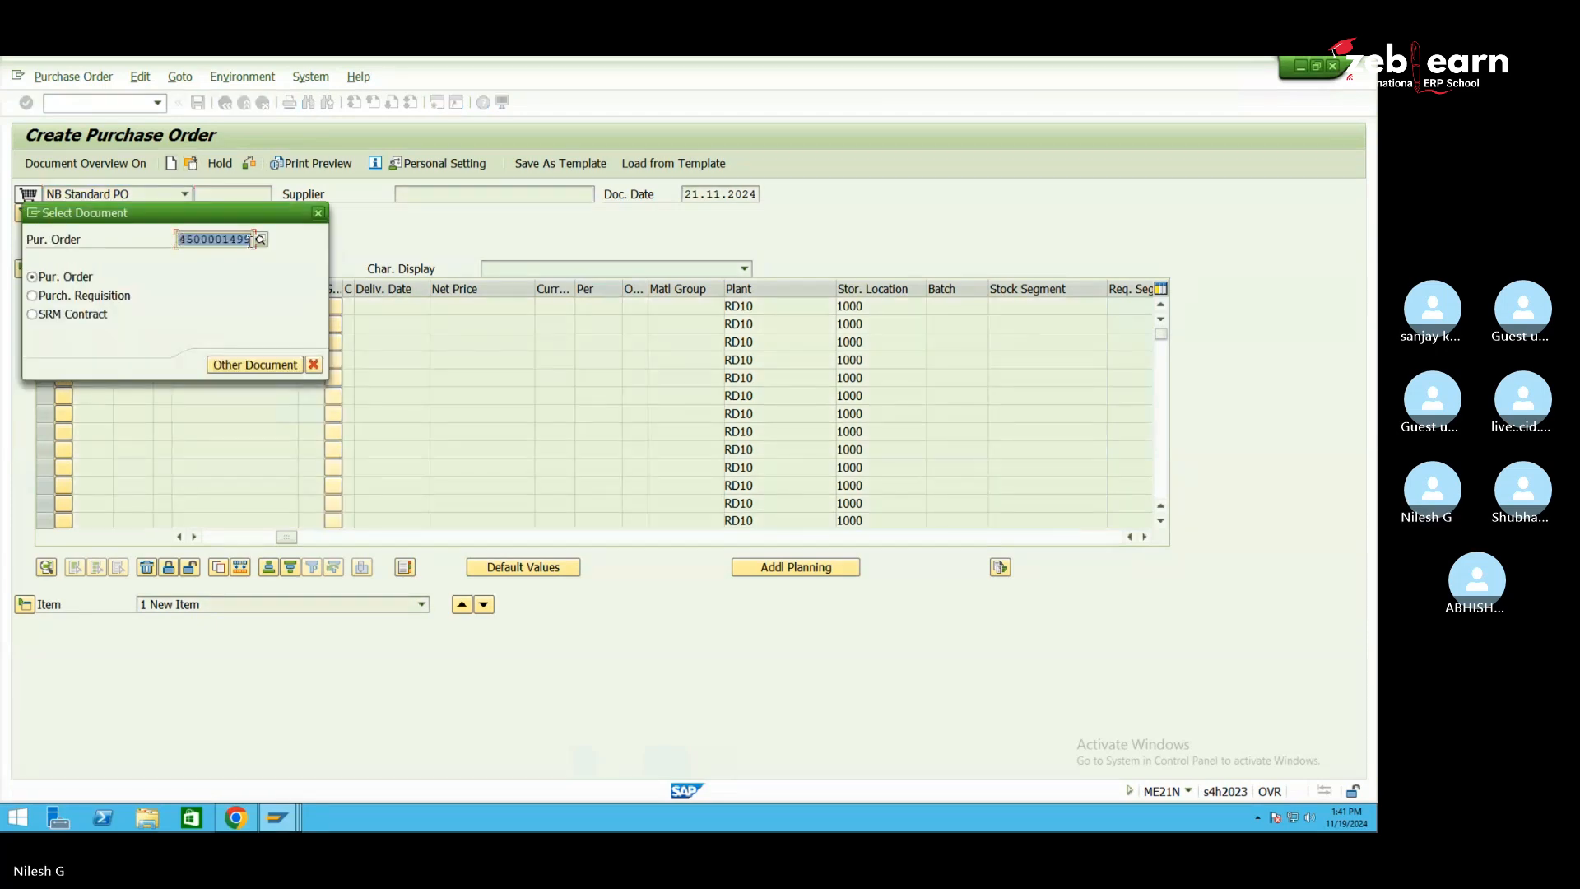
pyautogui.click(253, 239)
pyautogui.click(317, 213)
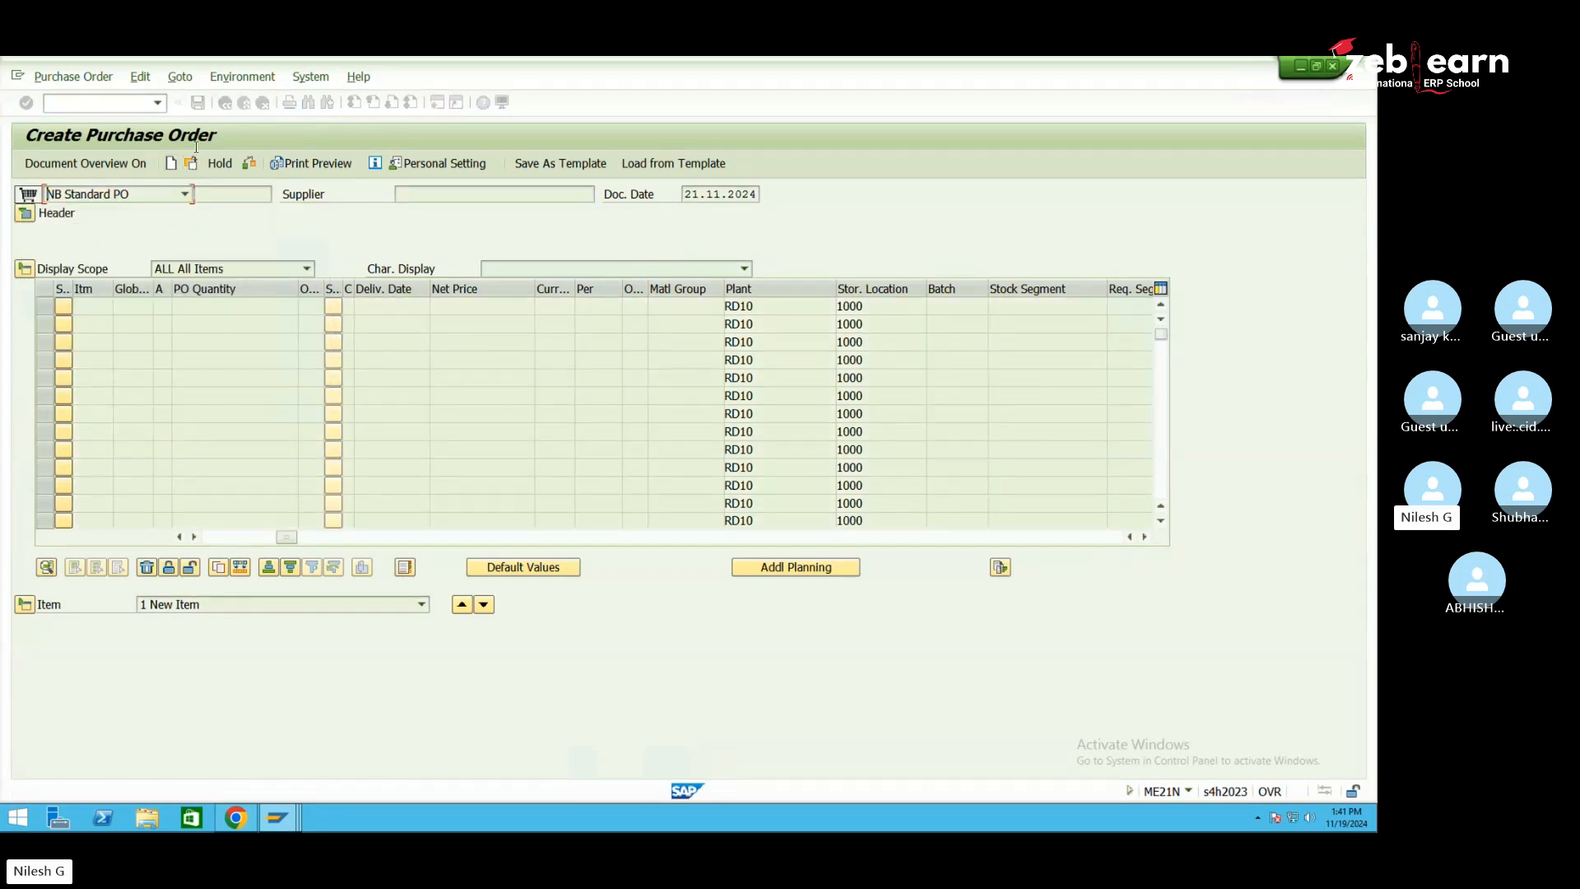
pyautogui.click(120, 105)
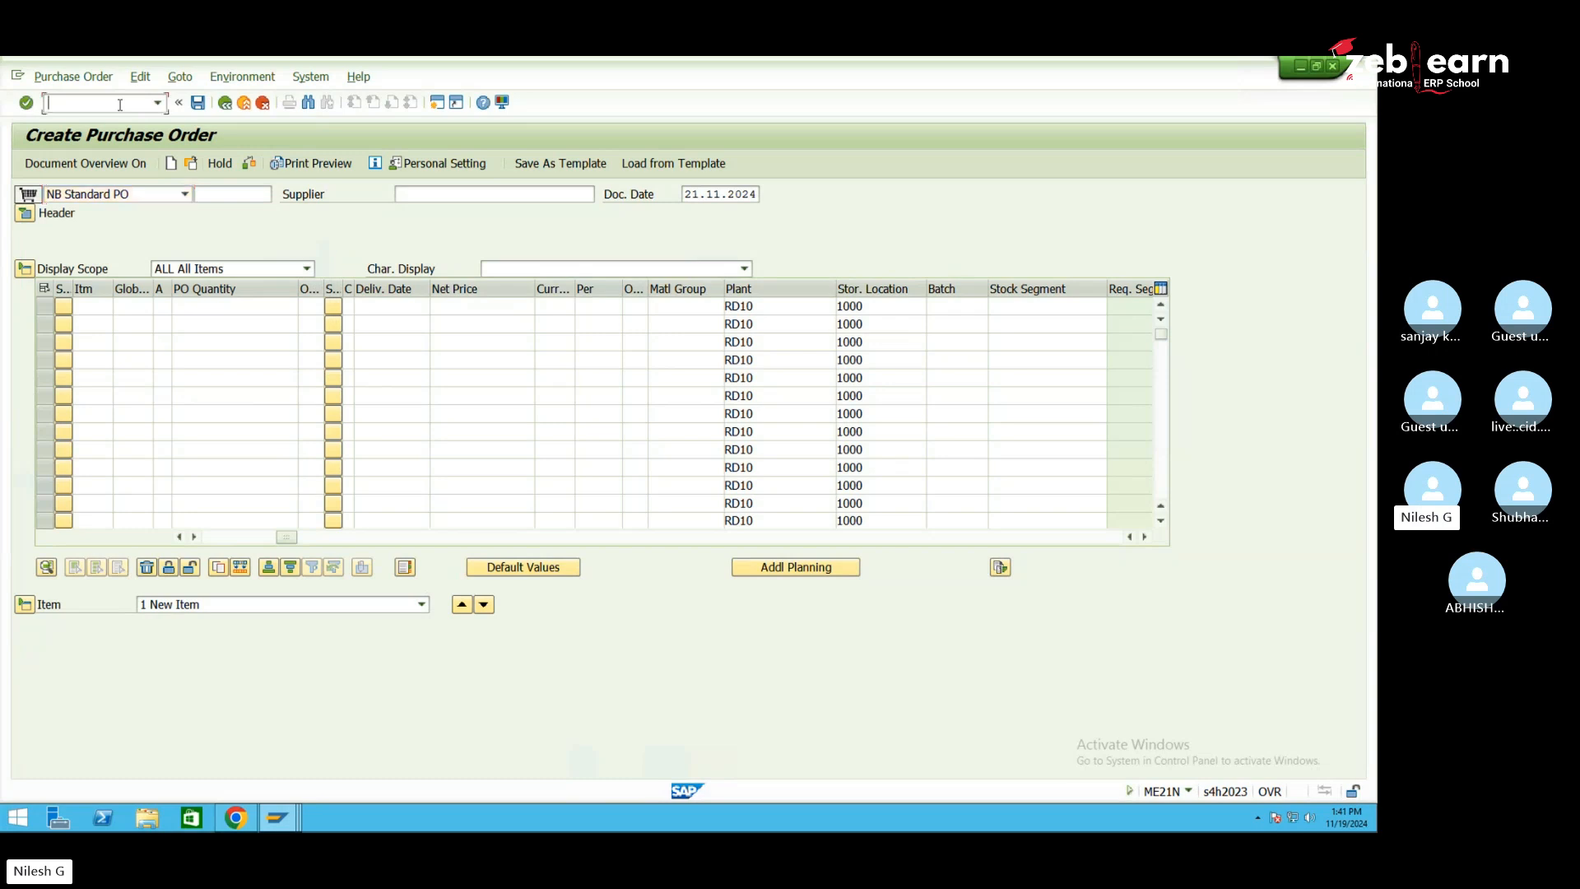
pyautogui.write('/nvl31n')
pyautogui.press('Return')
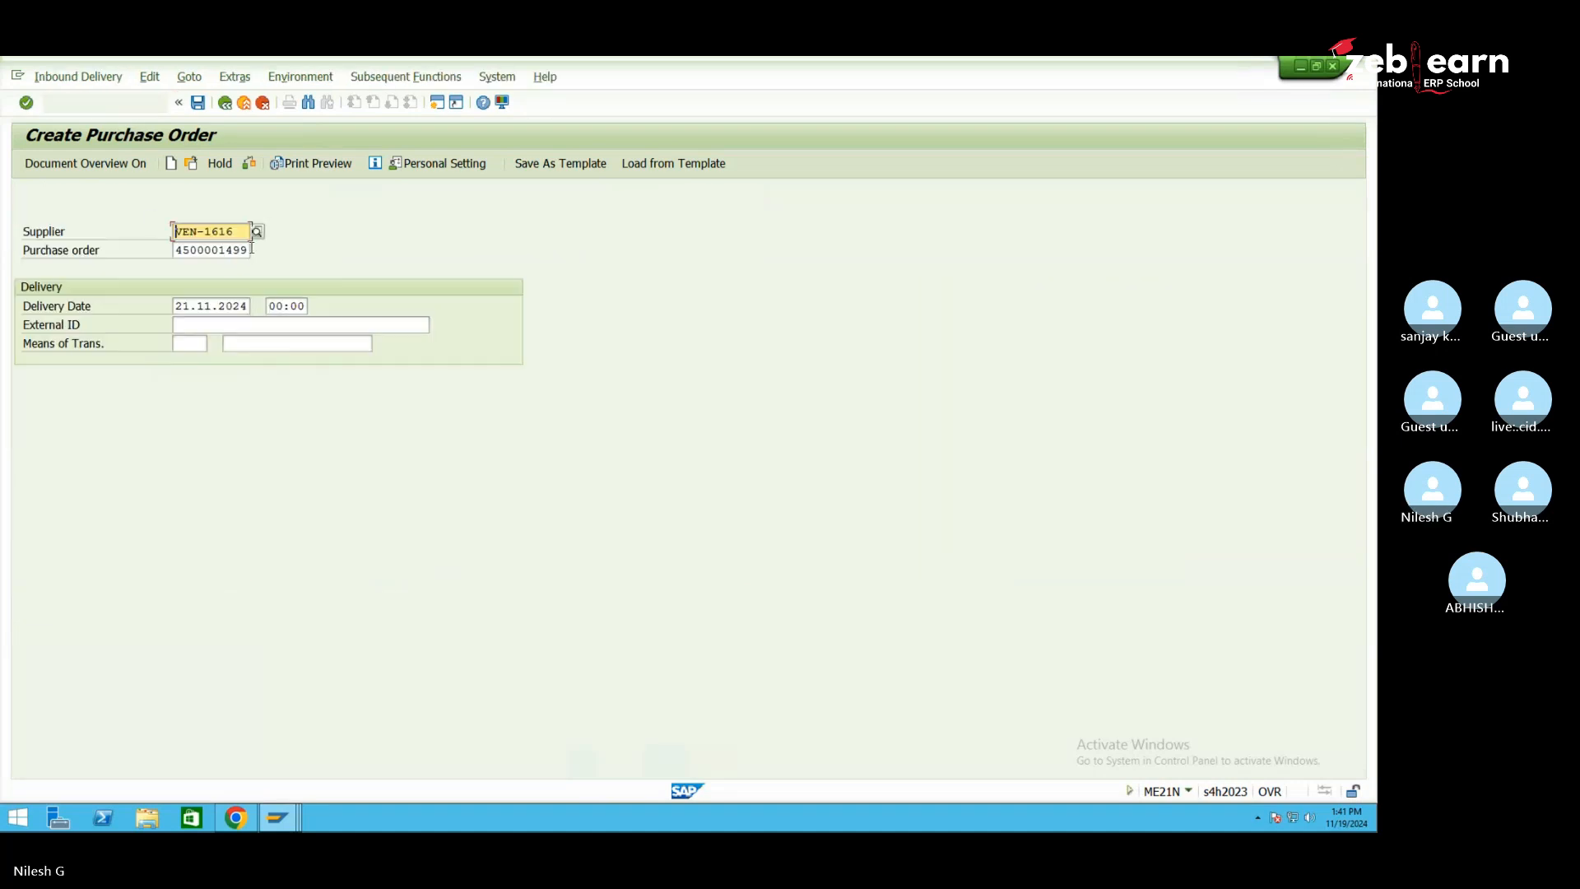
# Enter the PO number with suffix '-2101' as External ID and begin editing item 10's quantity
pyautogui.rightClick(210, 326)
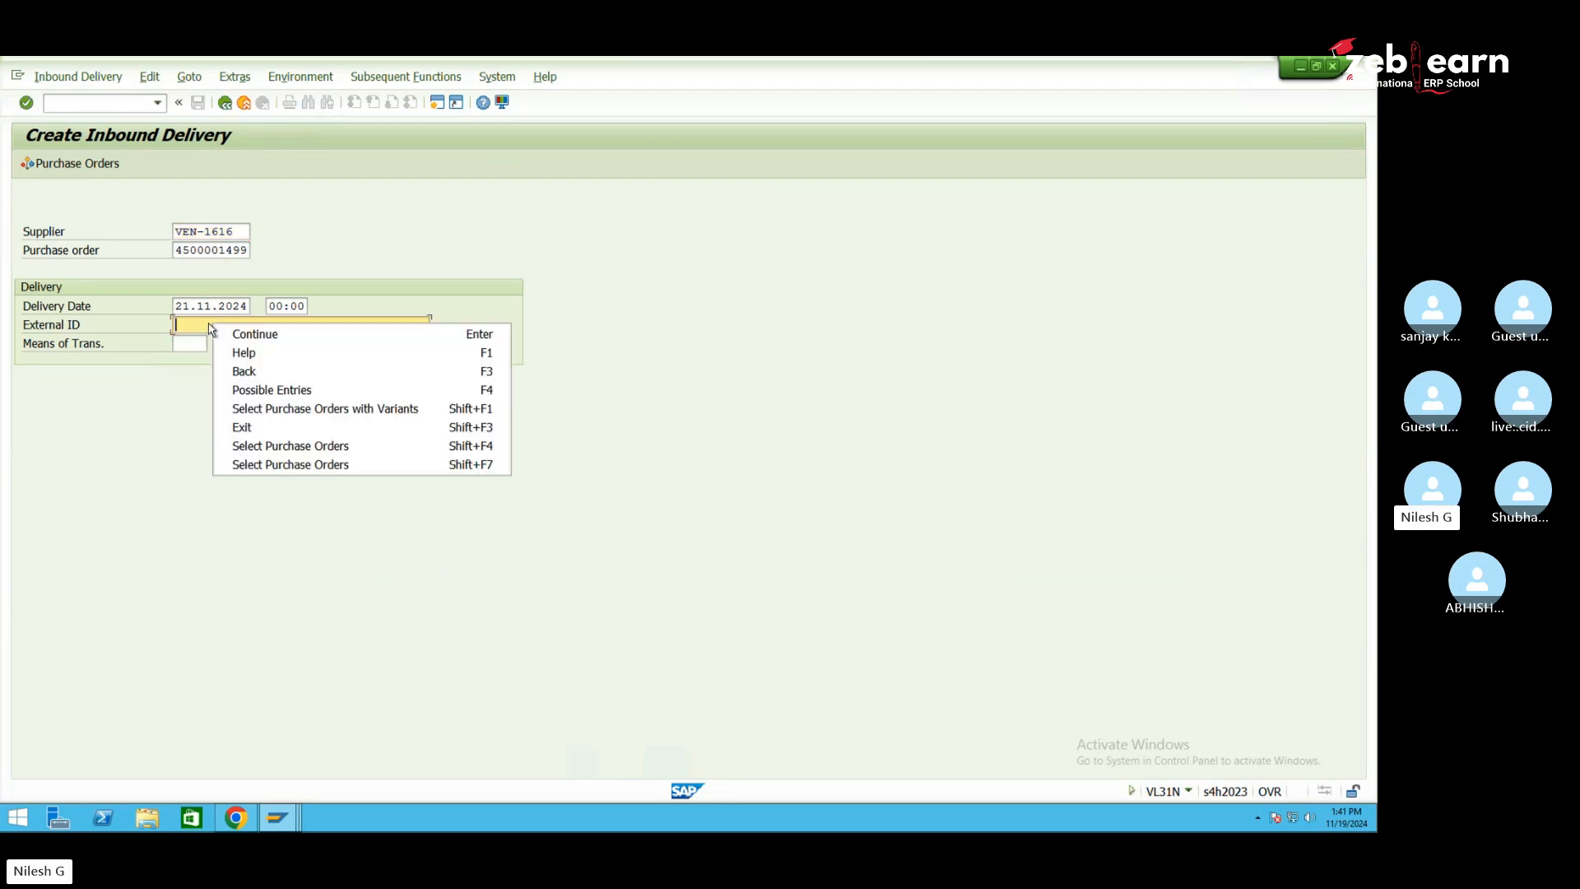
pyautogui.click(176, 325)
pyautogui.hotkey('ctrl', 'v')
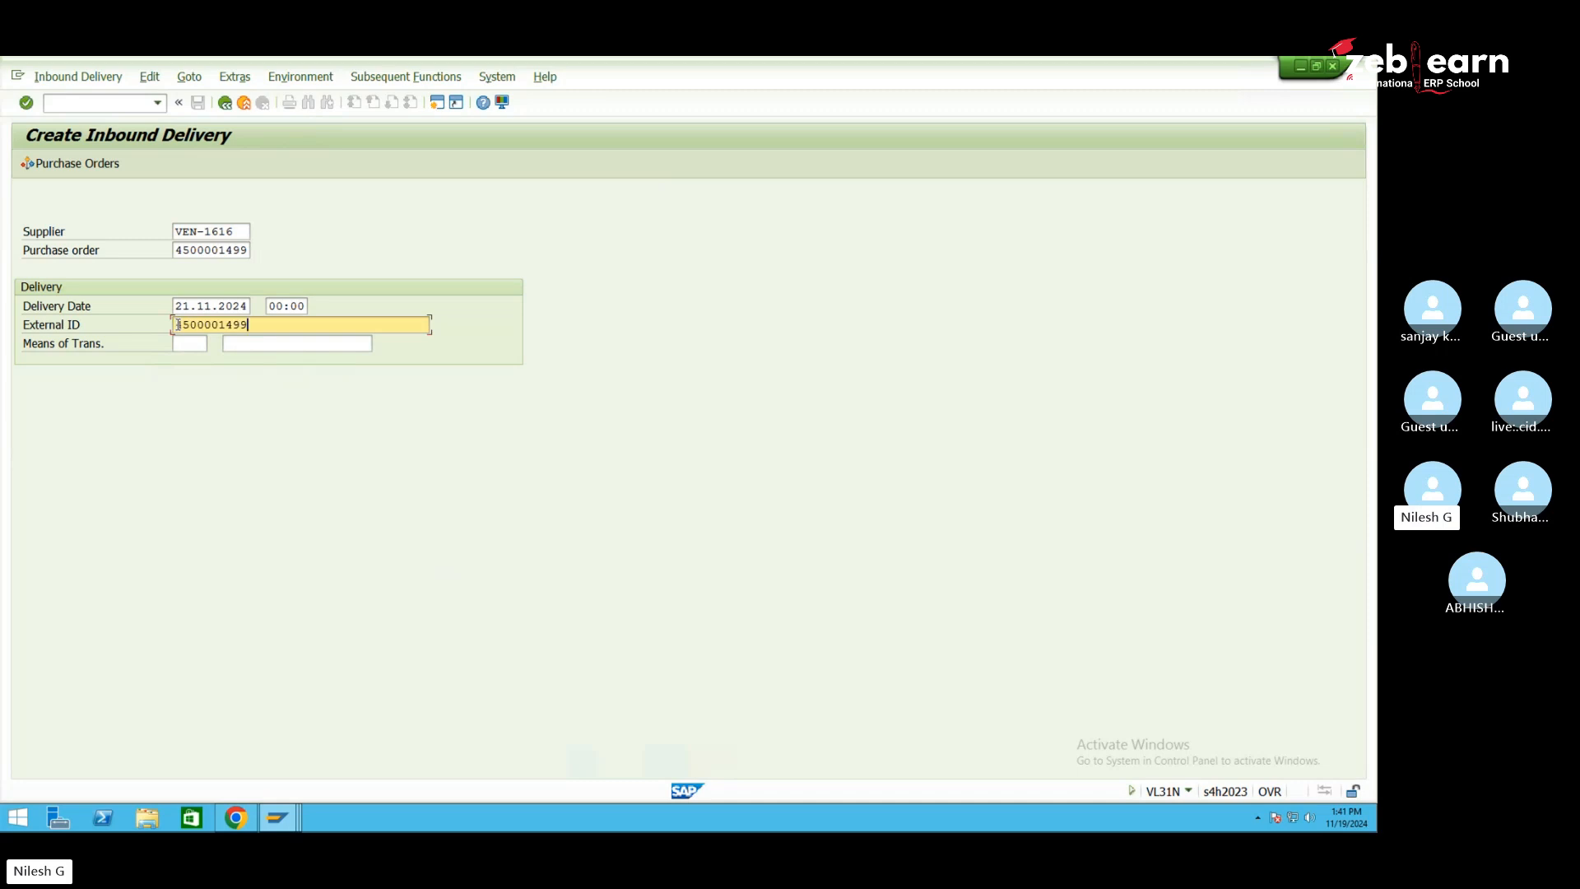
pyautogui.write('-2101')
pyautogui.press('Return')
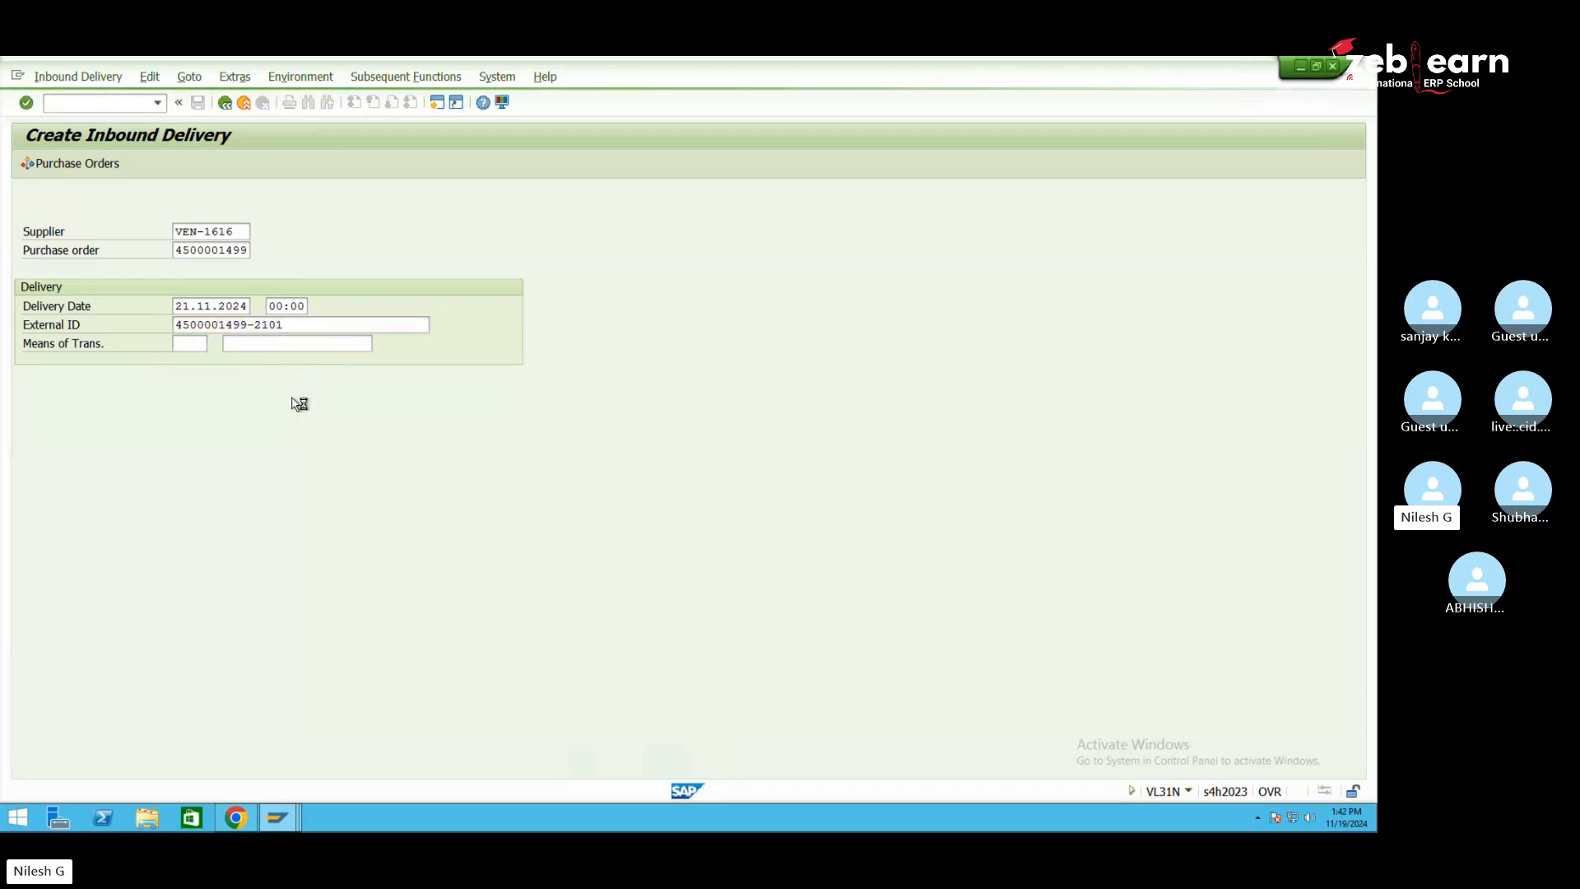
pyautogui.doubleClick(418, 379)
# Set the delivery quantity to 1 for items 10 and 20
pyautogui.write('1')
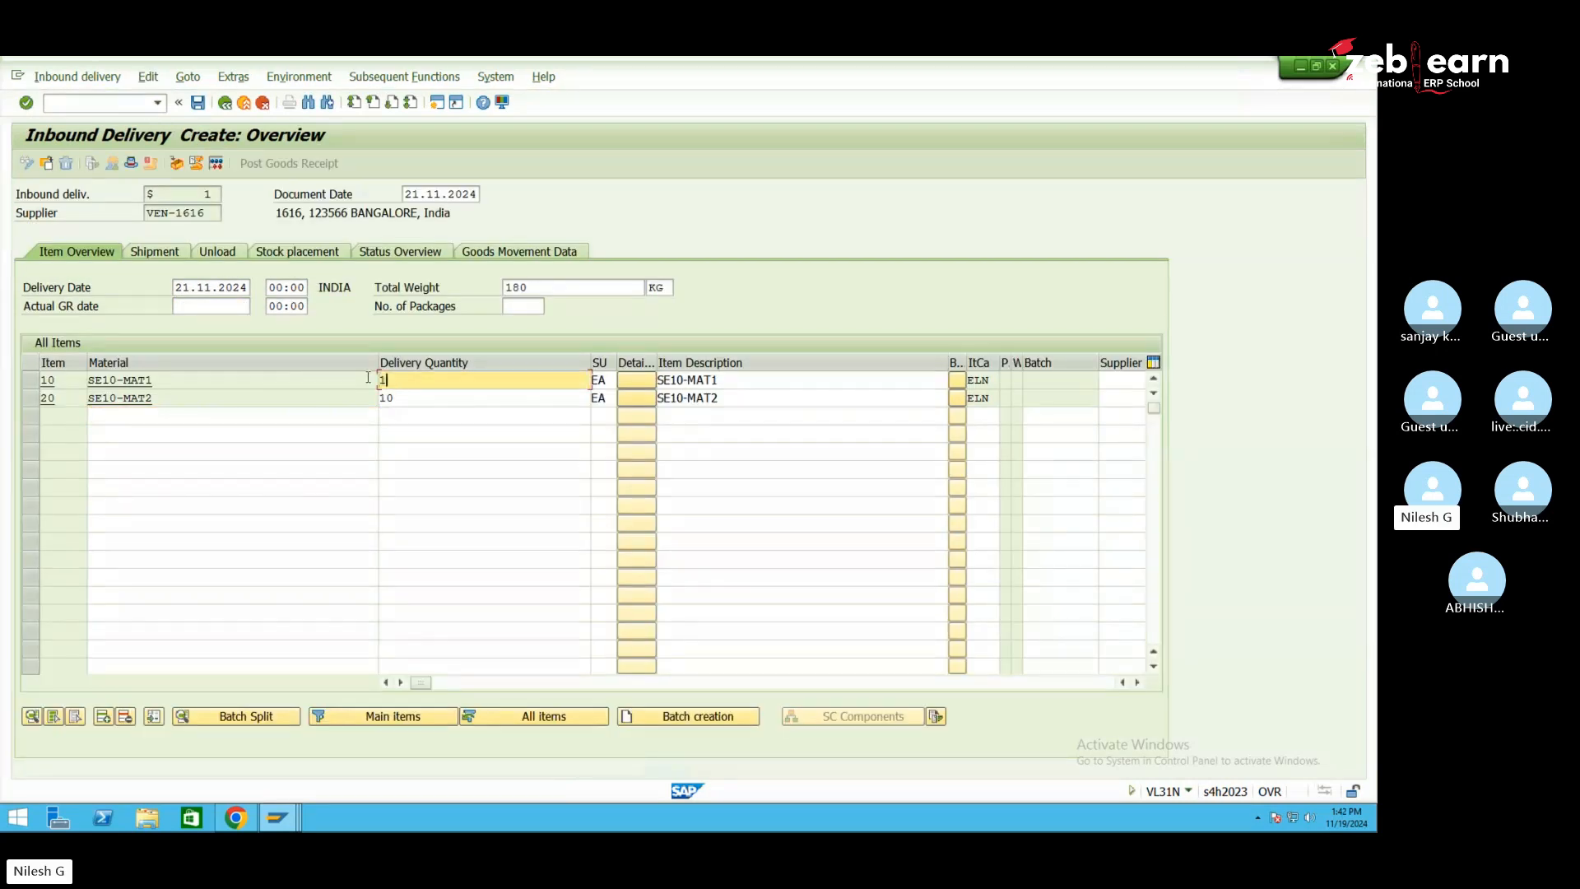
pyautogui.press('Down')
pyautogui.write('1')
pyautogui.click(292, 398)
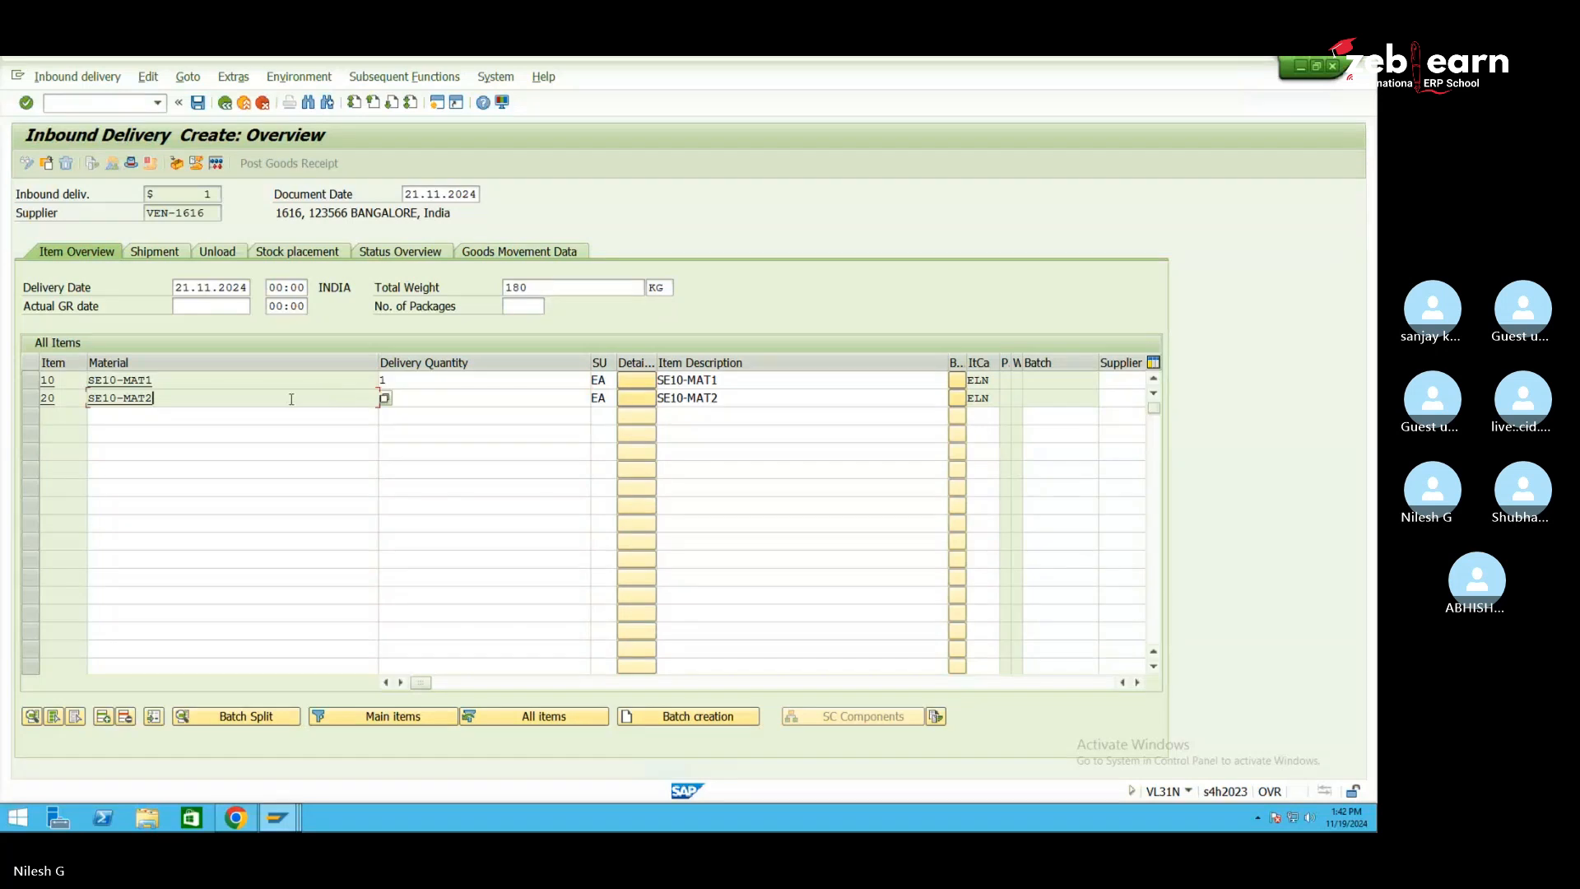
pyautogui.click(496, 400)
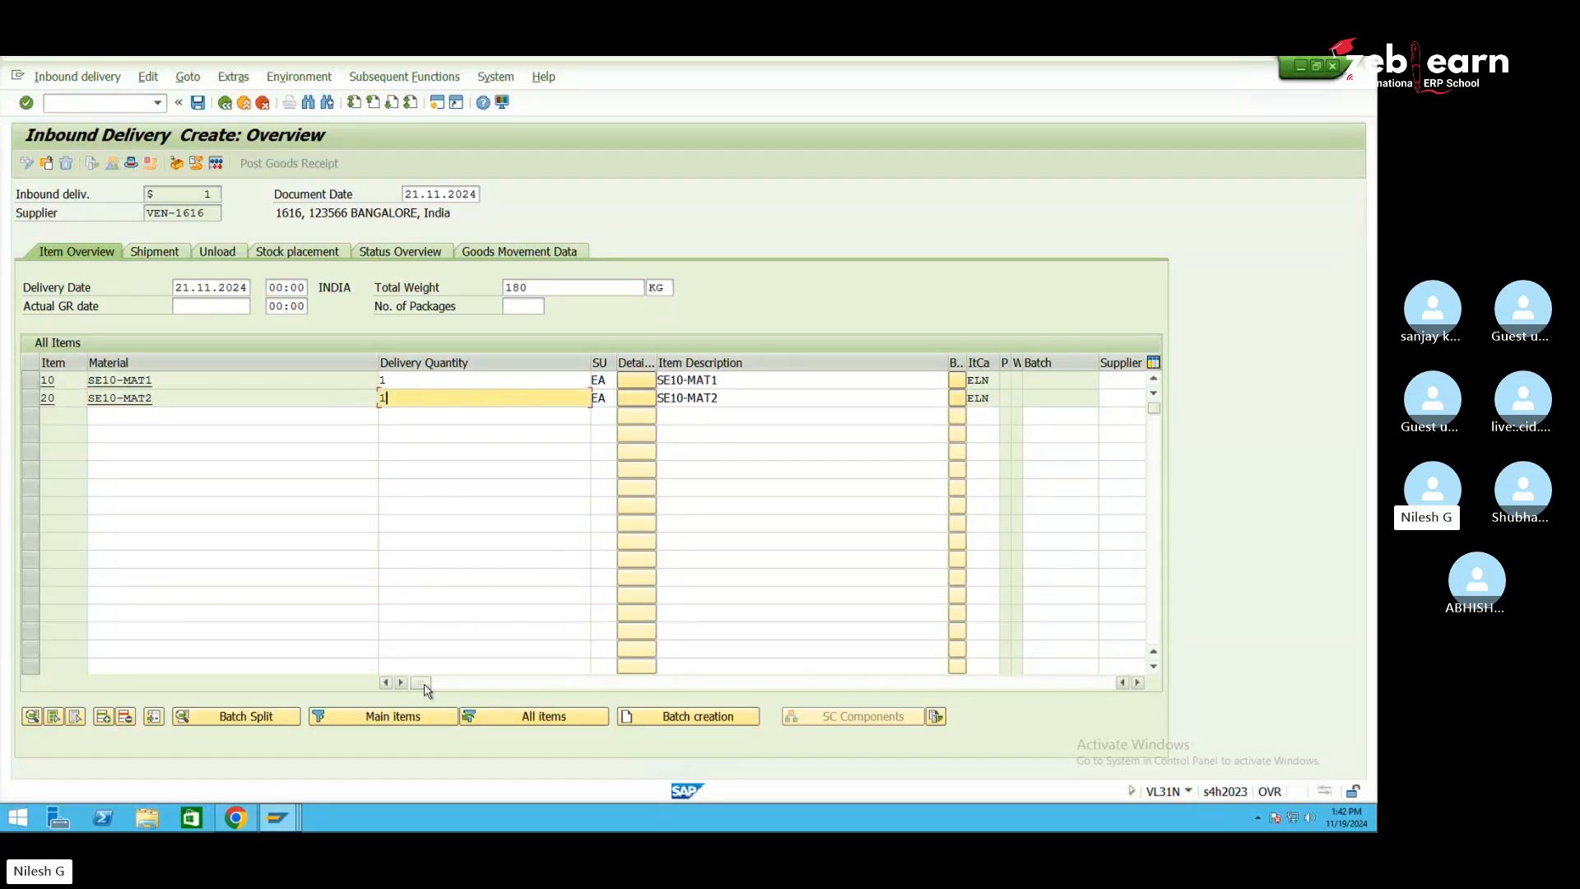
# Save the inbound delivery and open the explanation of its distribution warning
pyautogui.moveTo(422, 683); pyautogui.dragTo(793, 685)
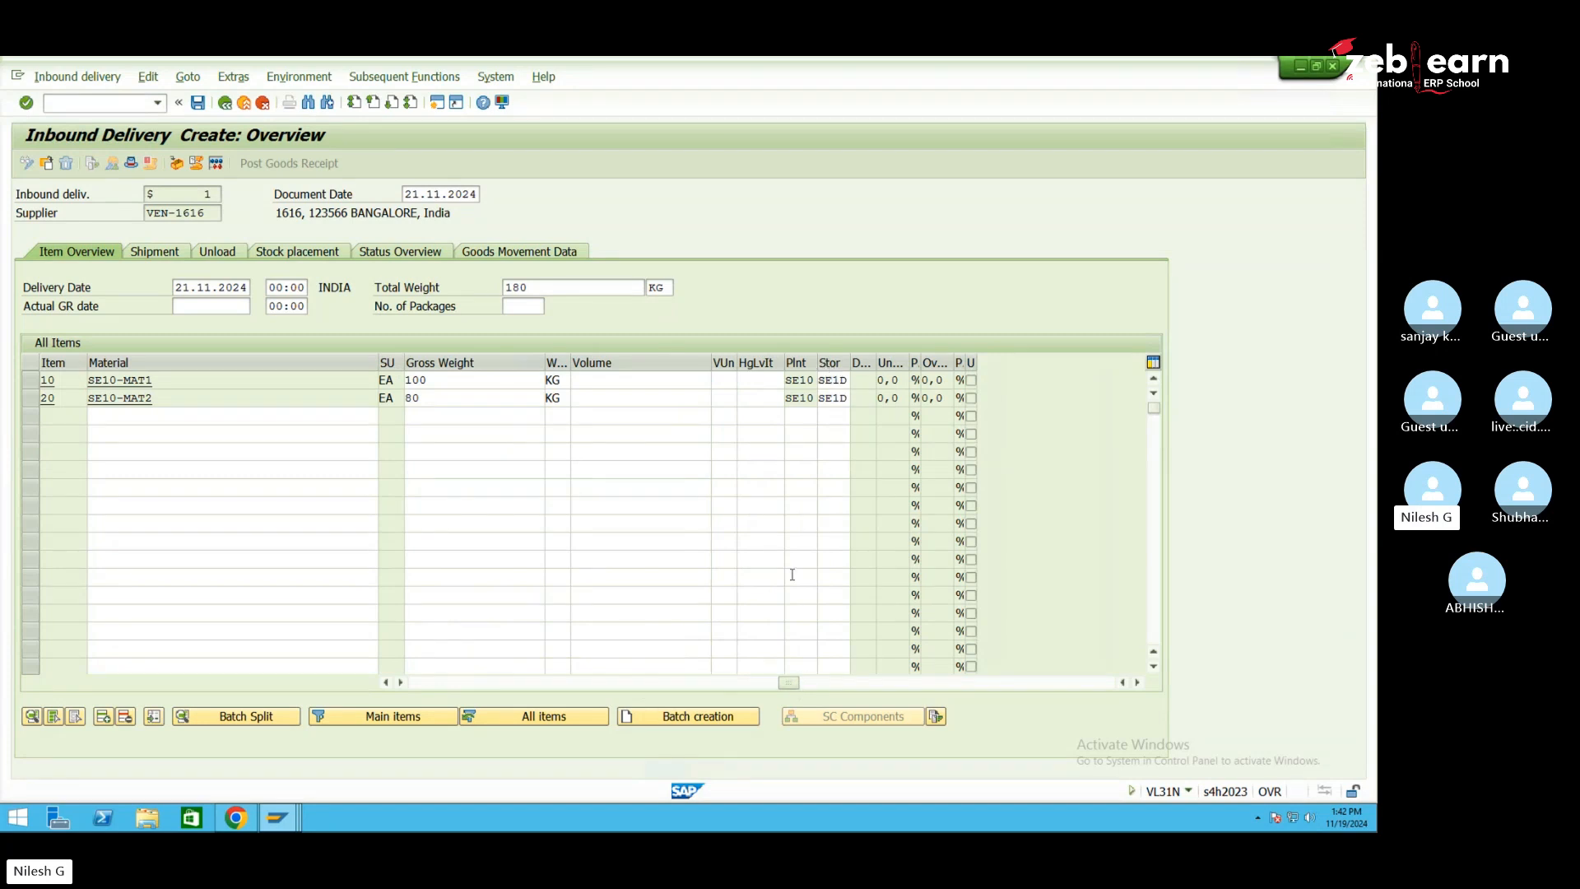
pyautogui.click(766, 683)
pyautogui.click(488, 683)
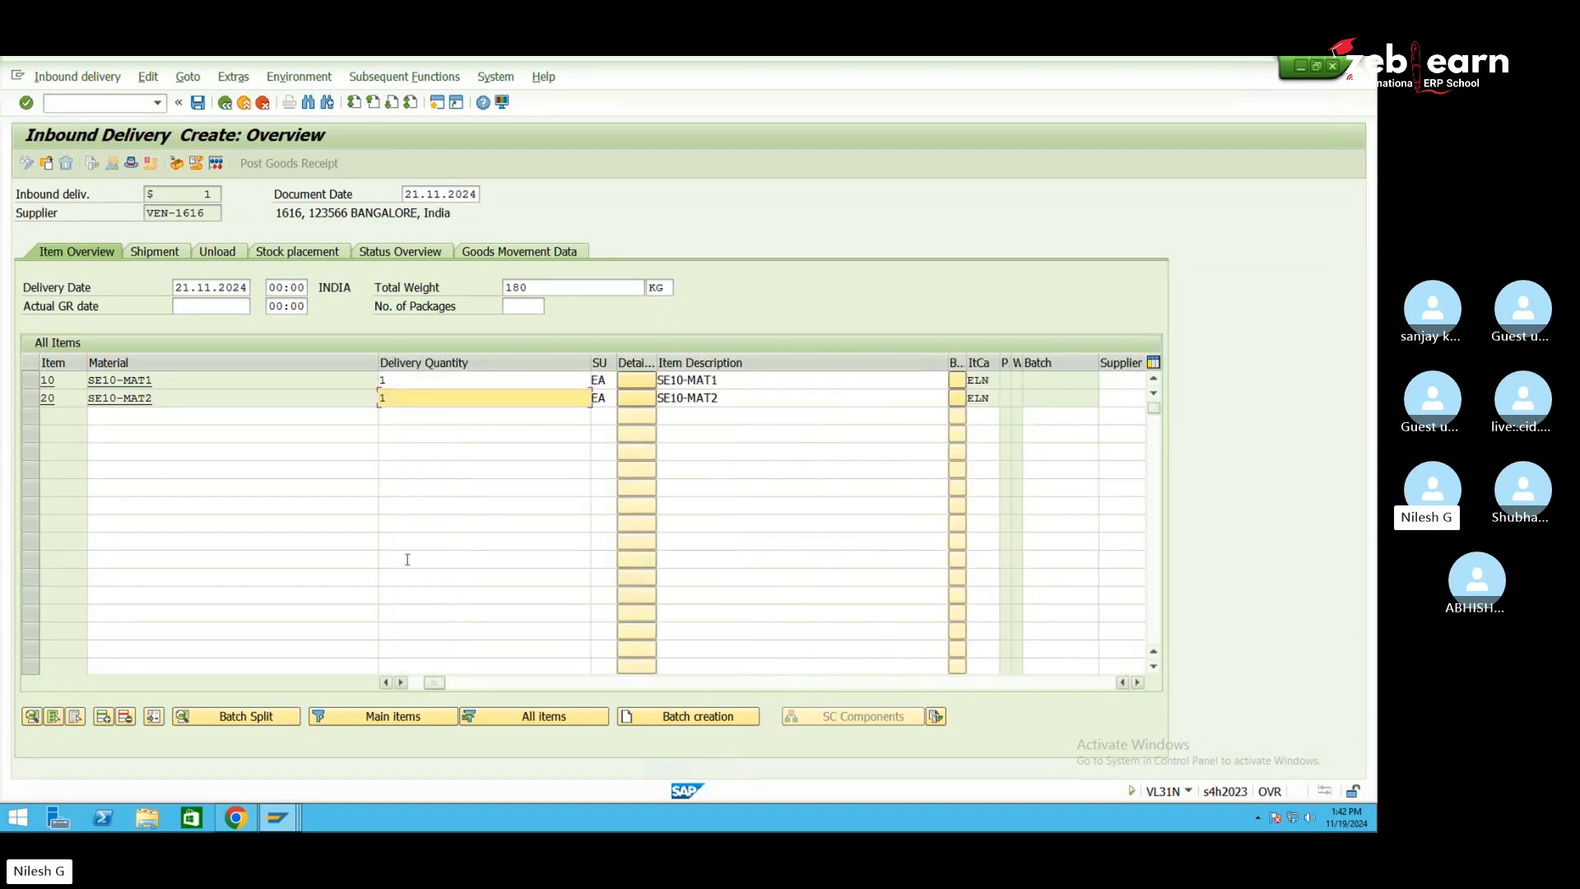
pyautogui.click(204, 104)
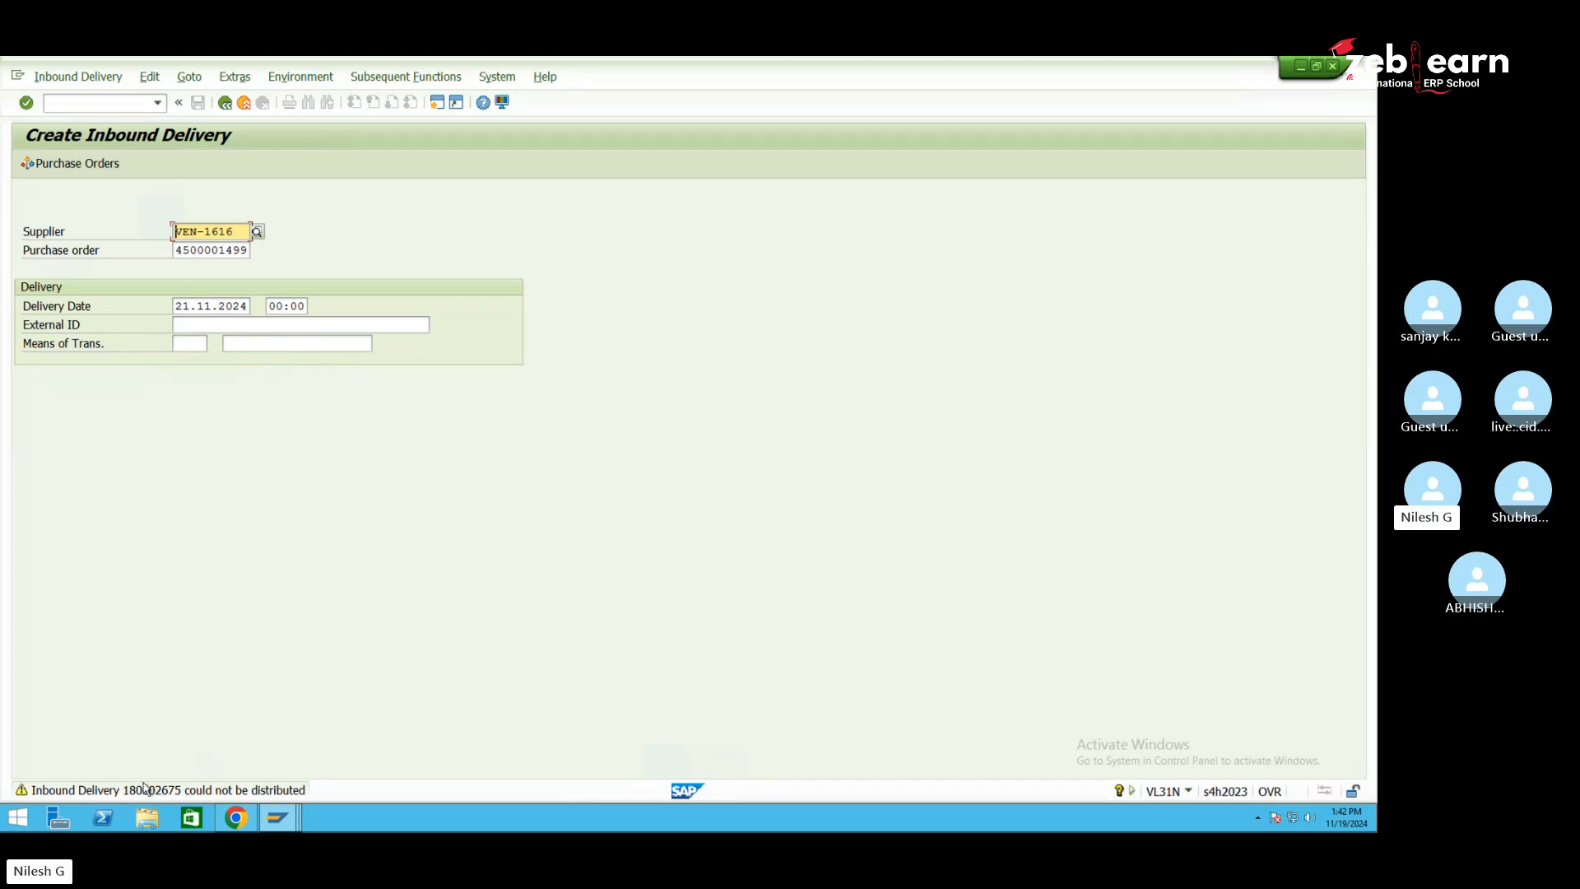
pyautogui.doubleClick(233, 792)
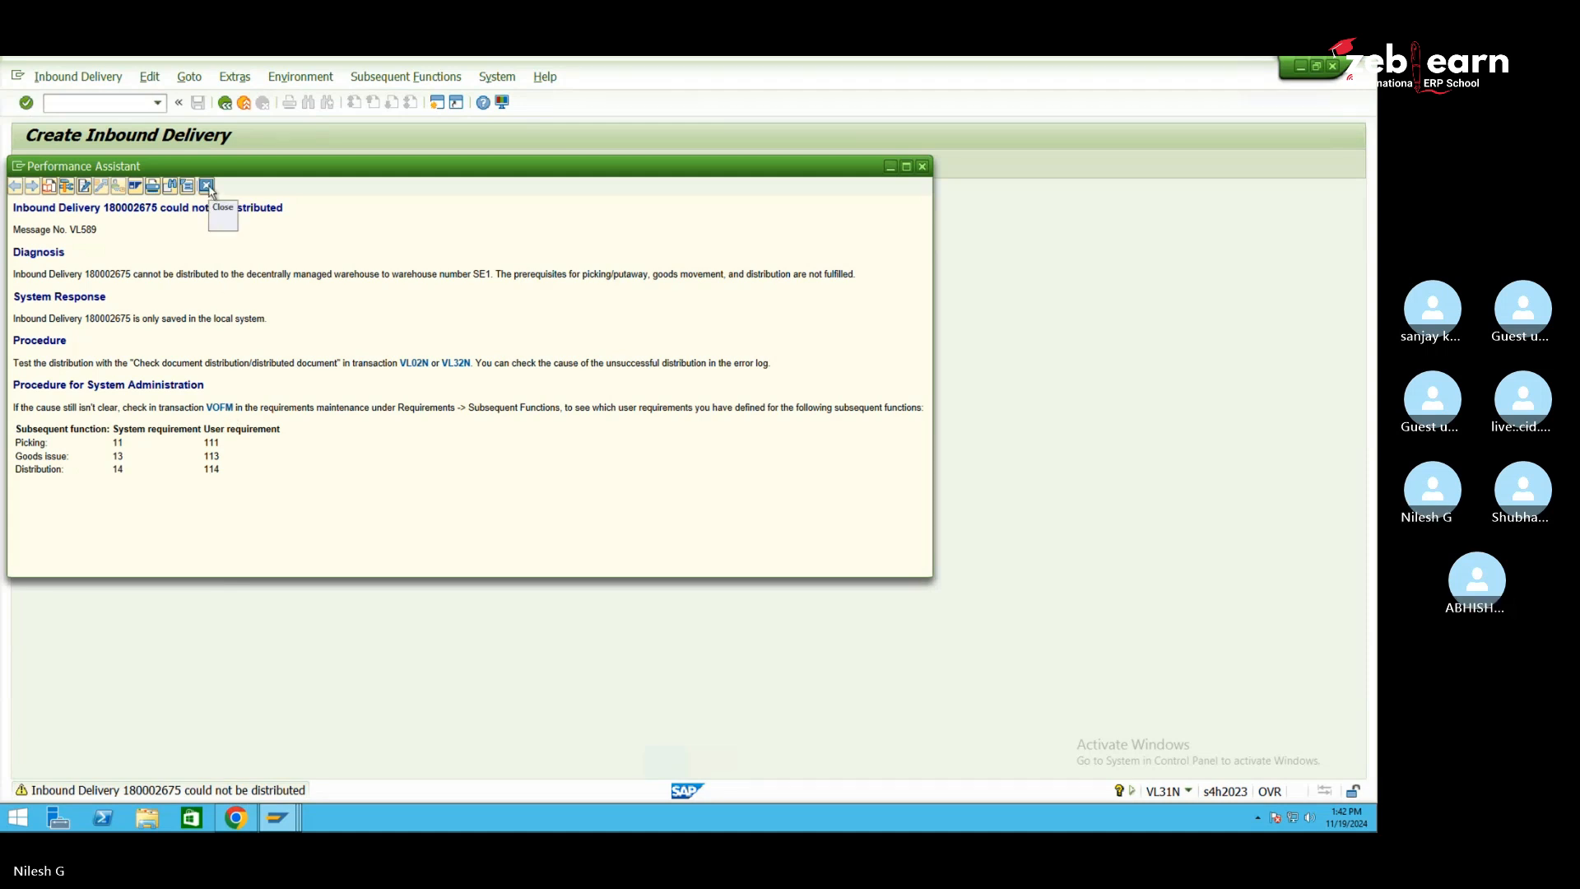
# Close the message explanation and switch to the customizing project window
pyautogui.click(207, 186)
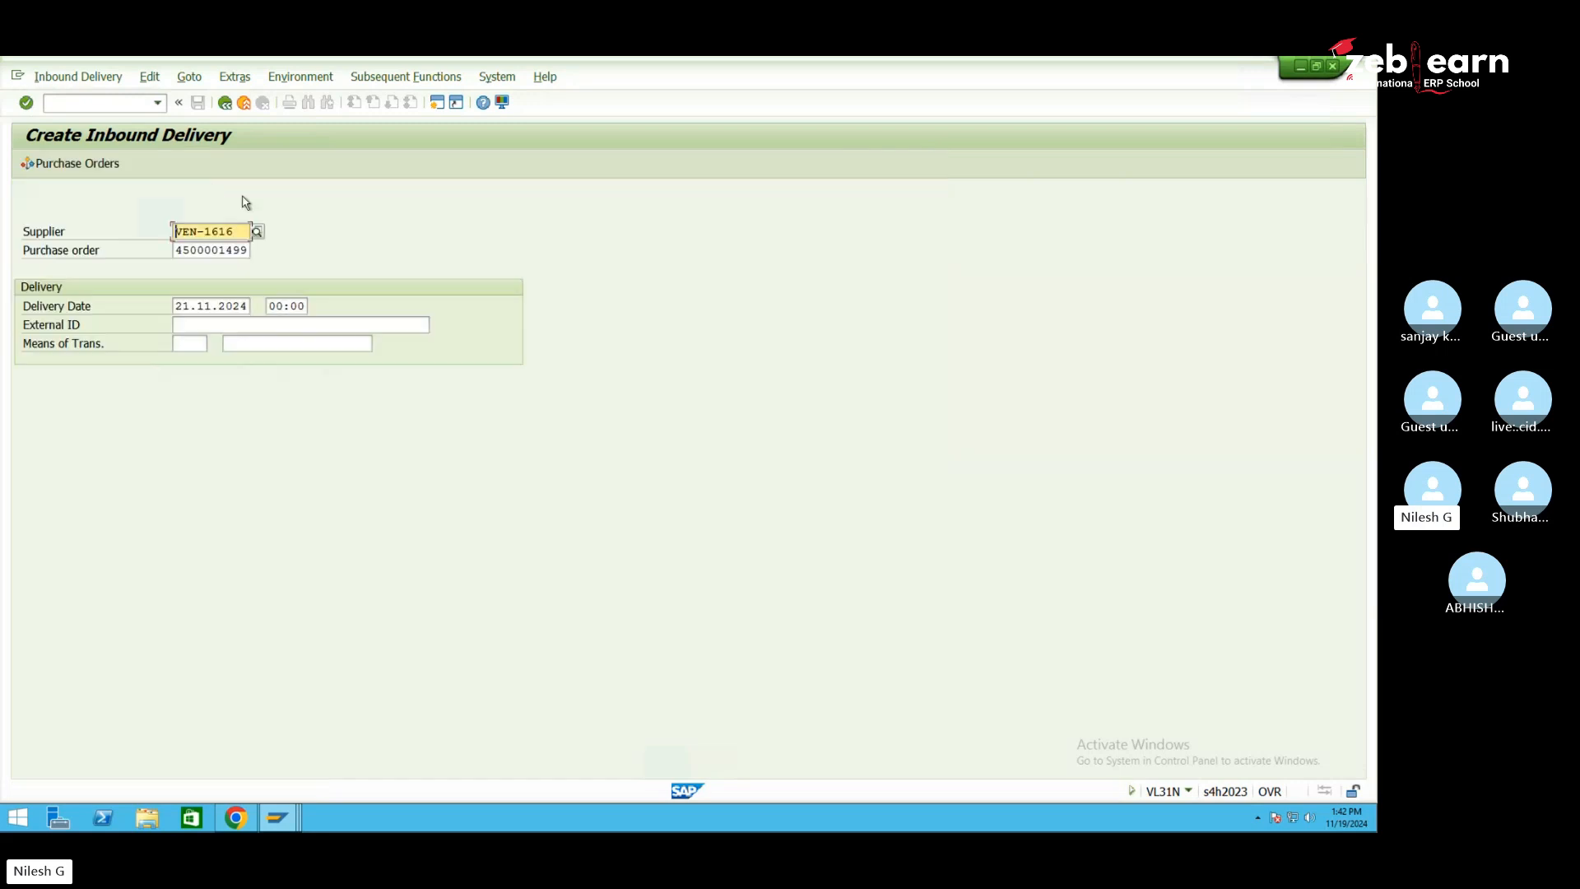
pyautogui.click(119, 107)
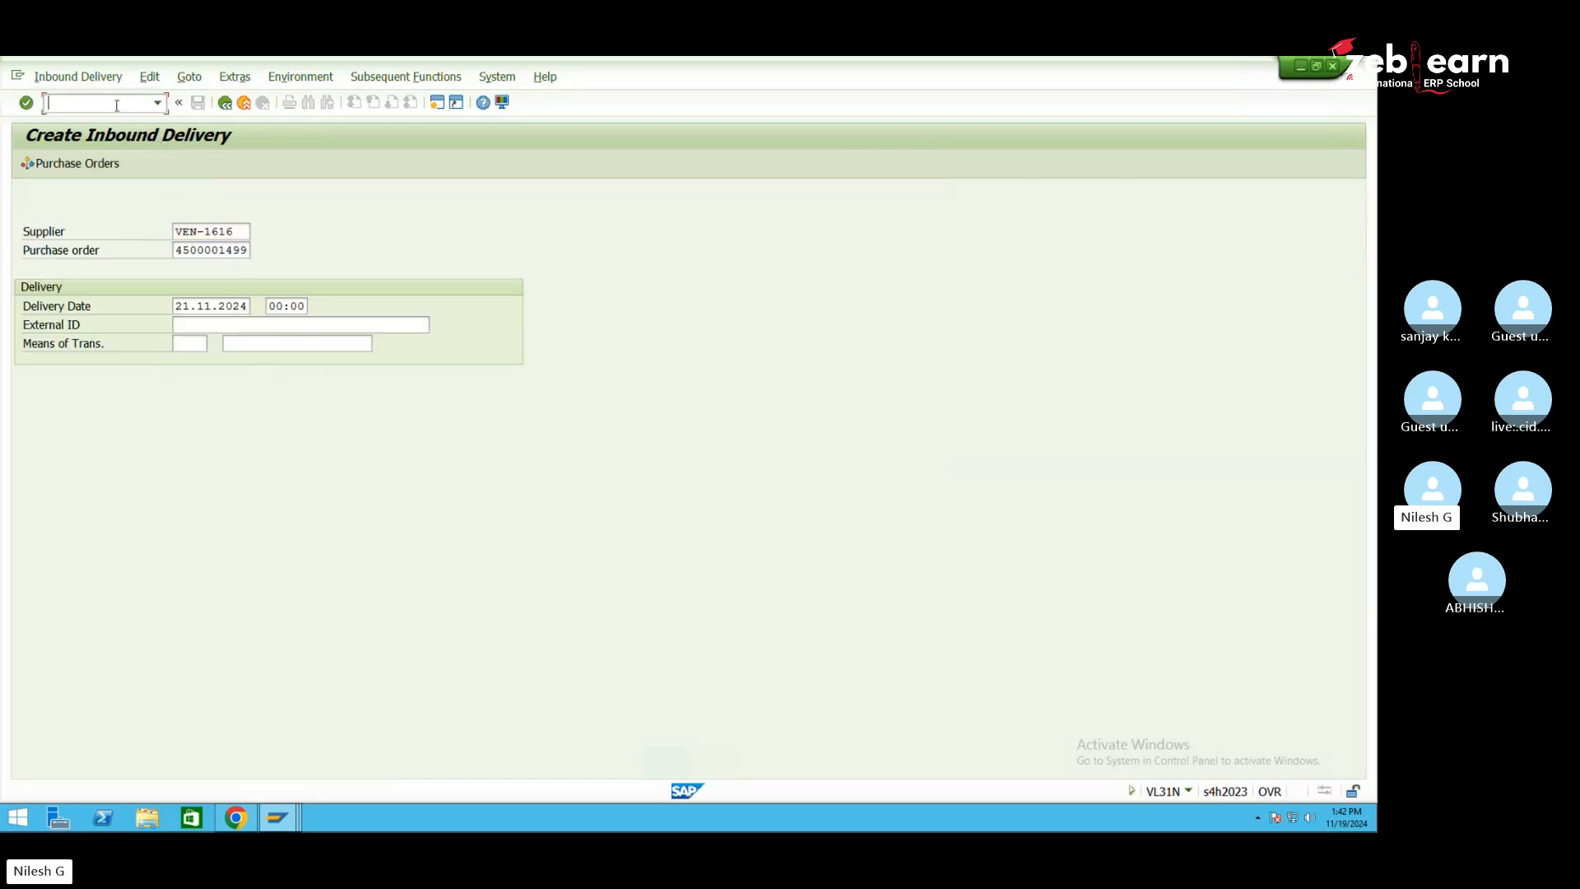
pyautogui.click(287, 828)
pyautogui.click(360, 742)
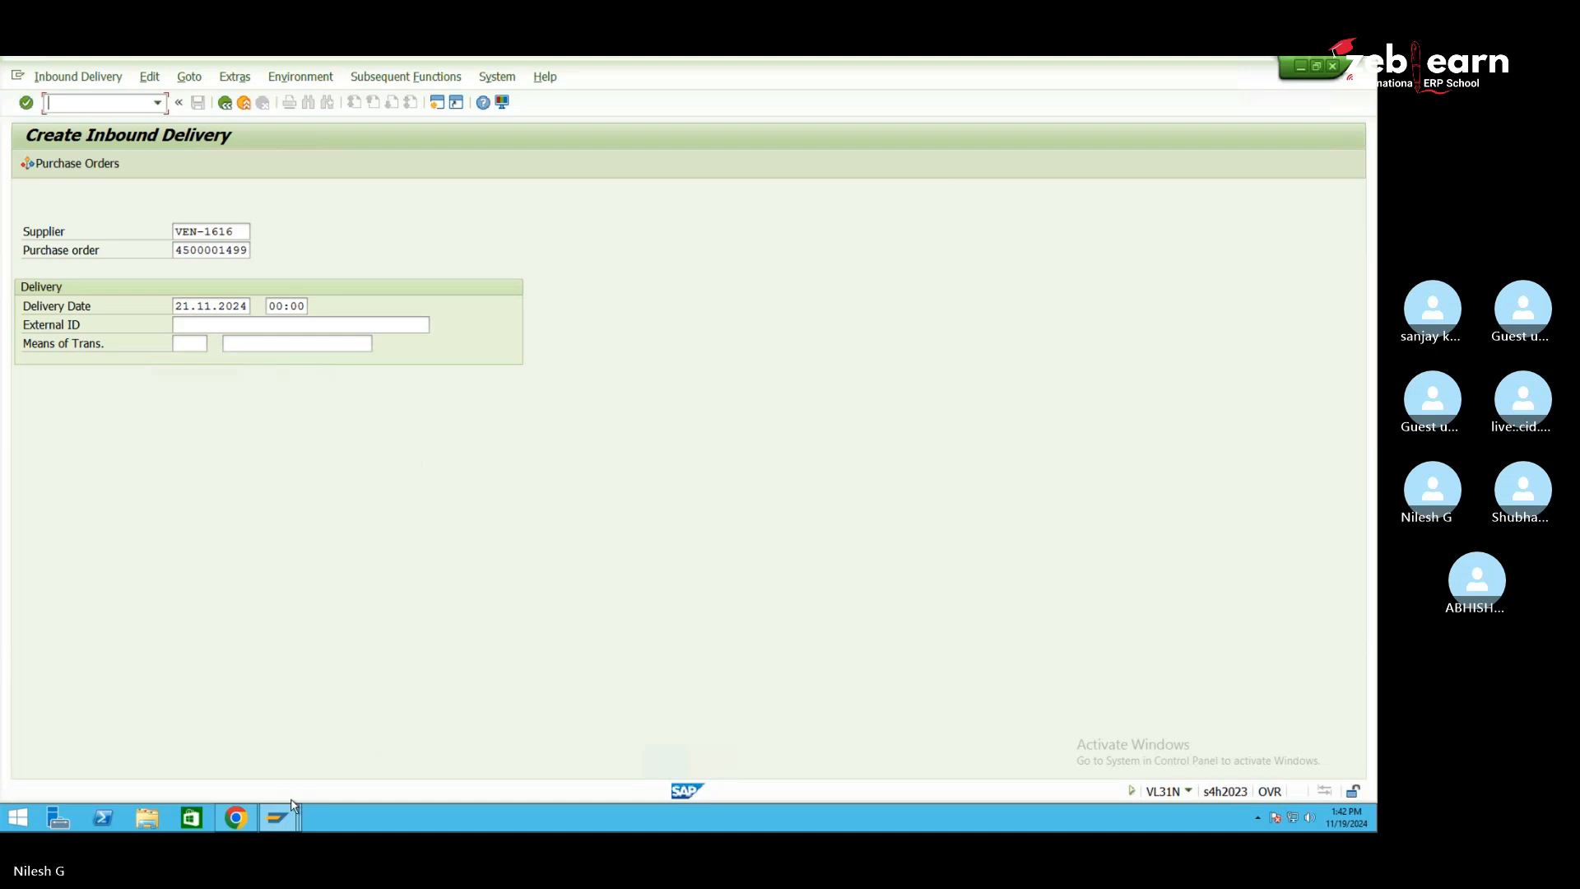
pyautogui.moveTo(278, 817)
pyautogui.click(492, 755)
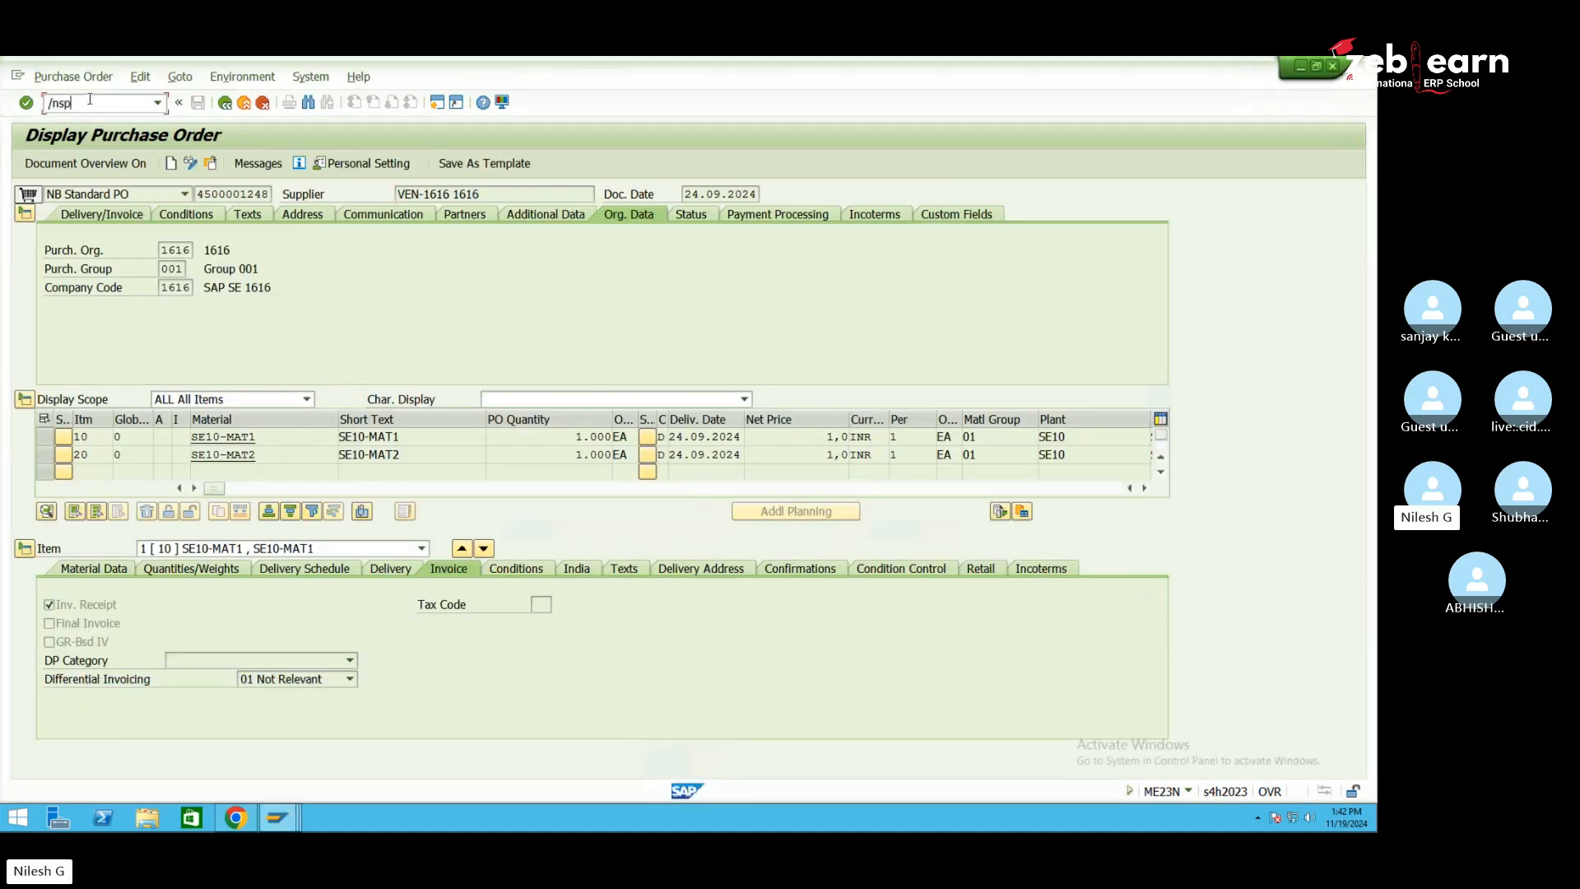
pyautogui.press('Return')
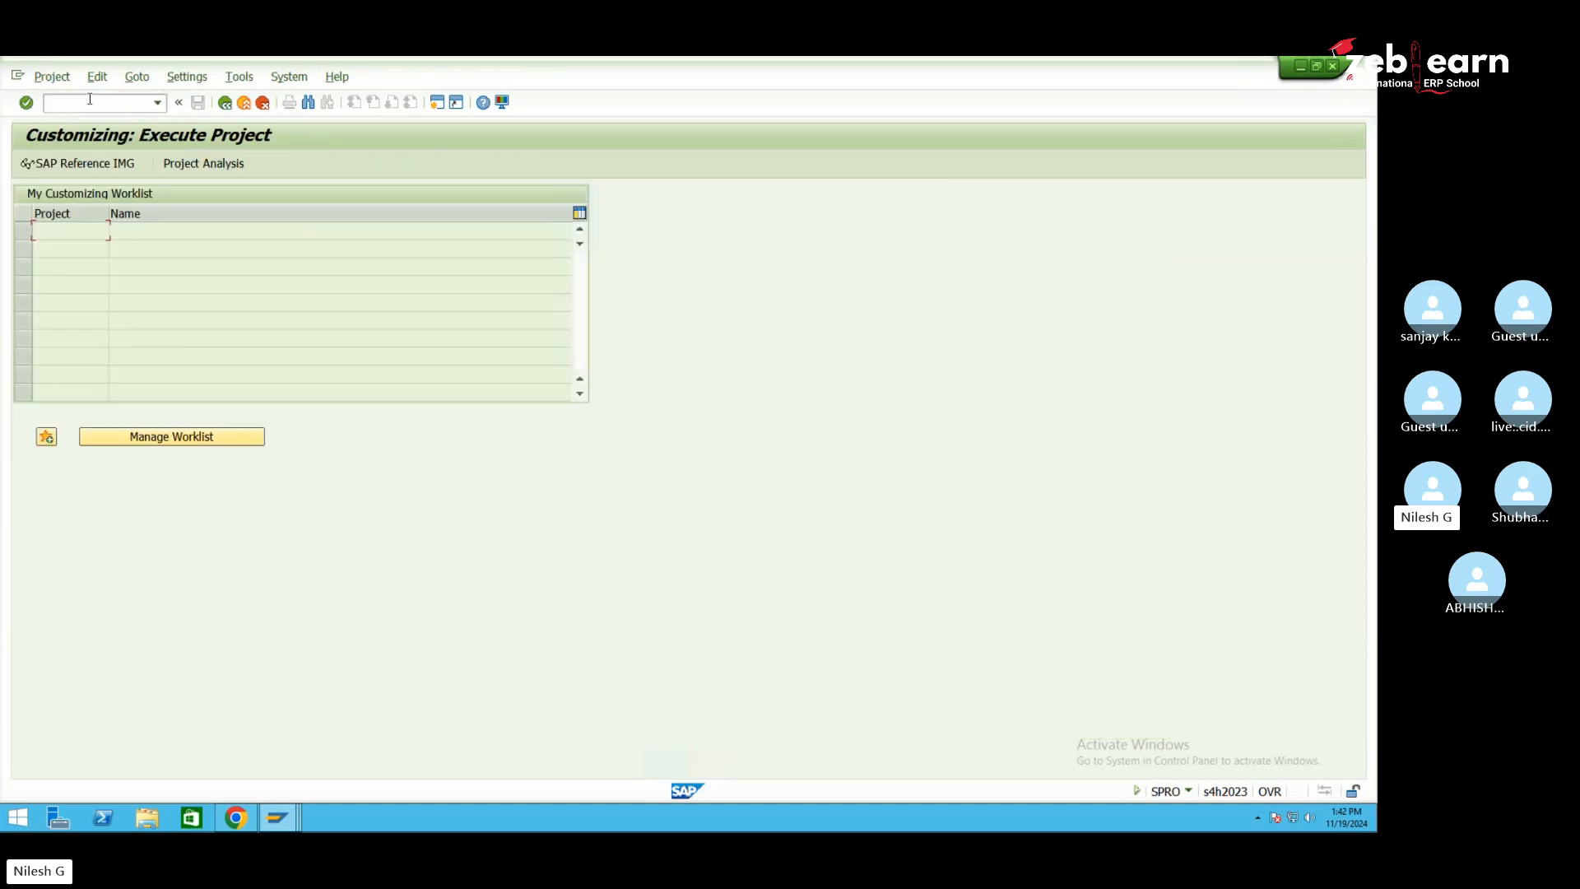
# In the IMG, run Generate Distribution Model for Transaction Data under Basic Settings for EWM Linkage
pyautogui.click(98, 167)
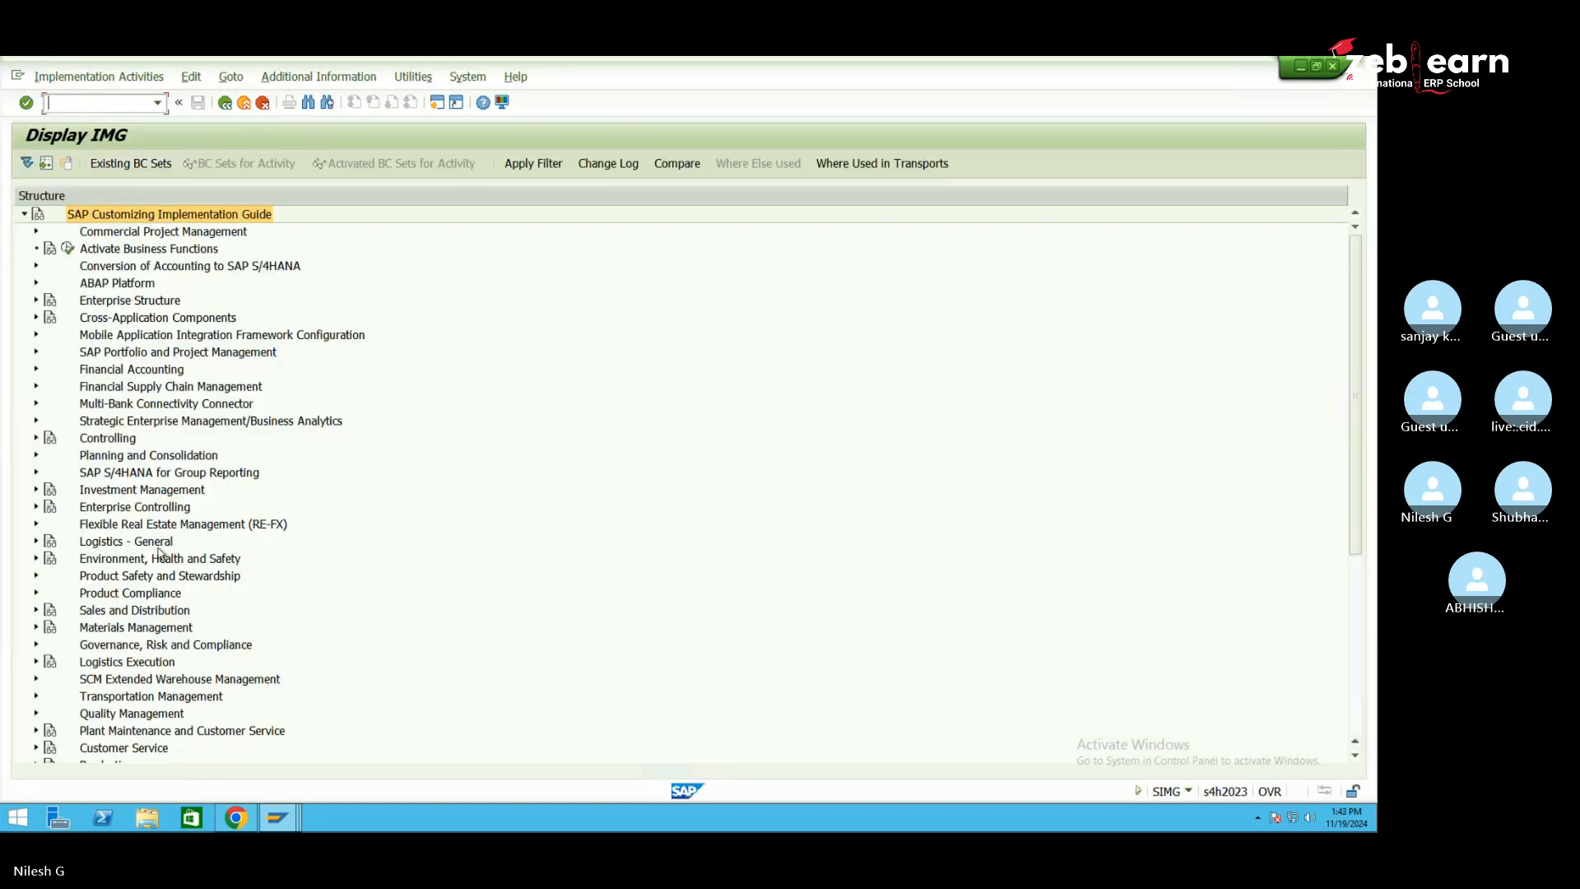
pyautogui.click(128, 683)
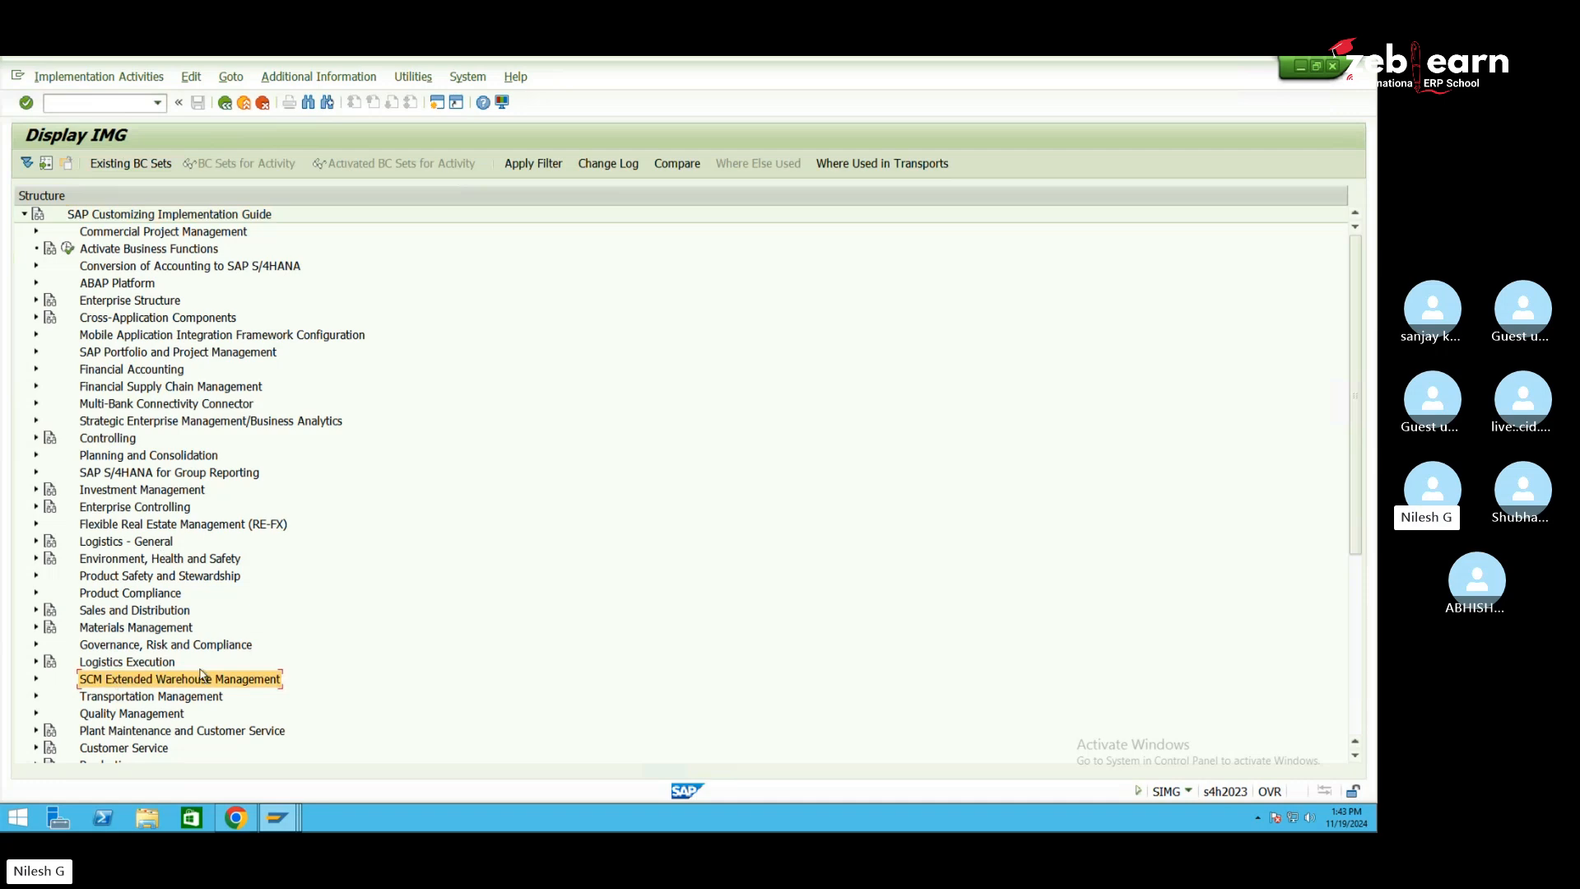
pyautogui.scroll(-6, 202, 675)
pyautogui.scroll(-1, 201, 675)
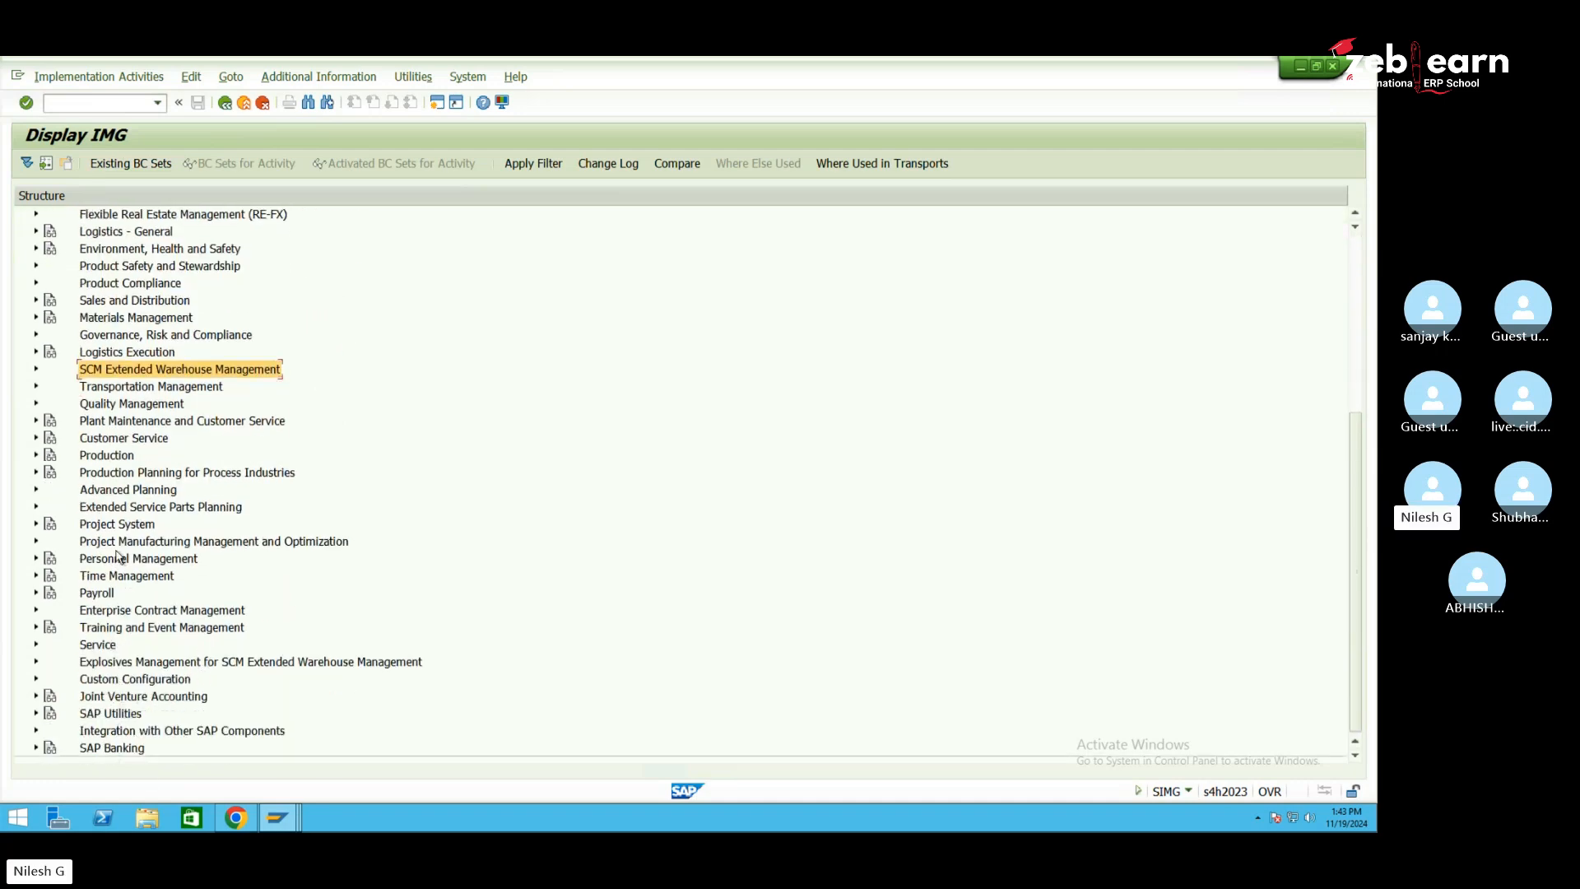
pyautogui.click(139, 734)
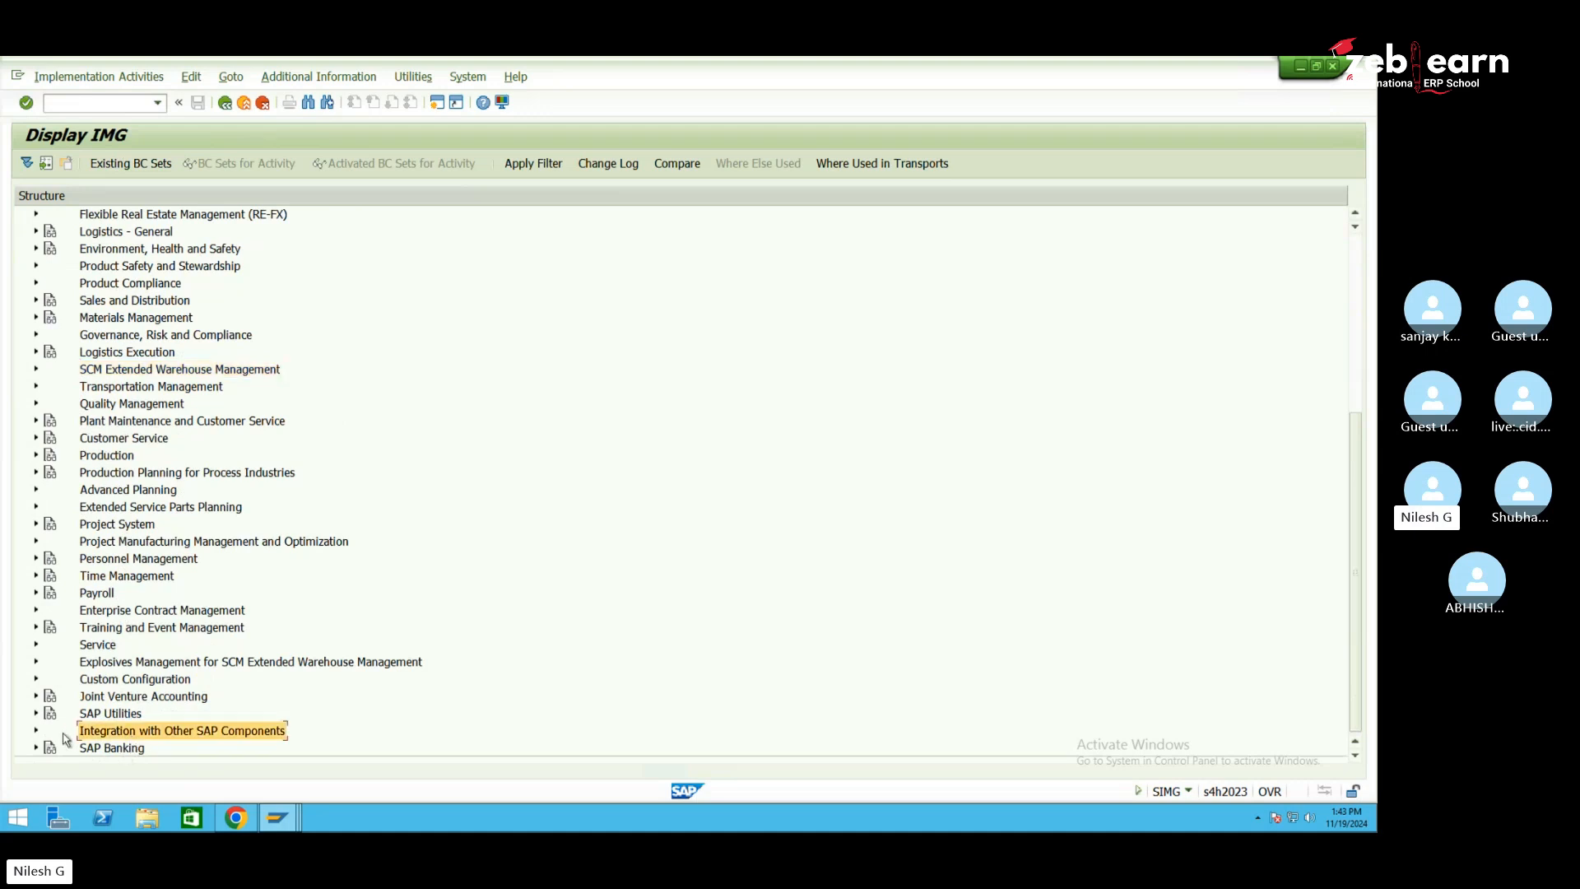
pyautogui.click(37, 731)
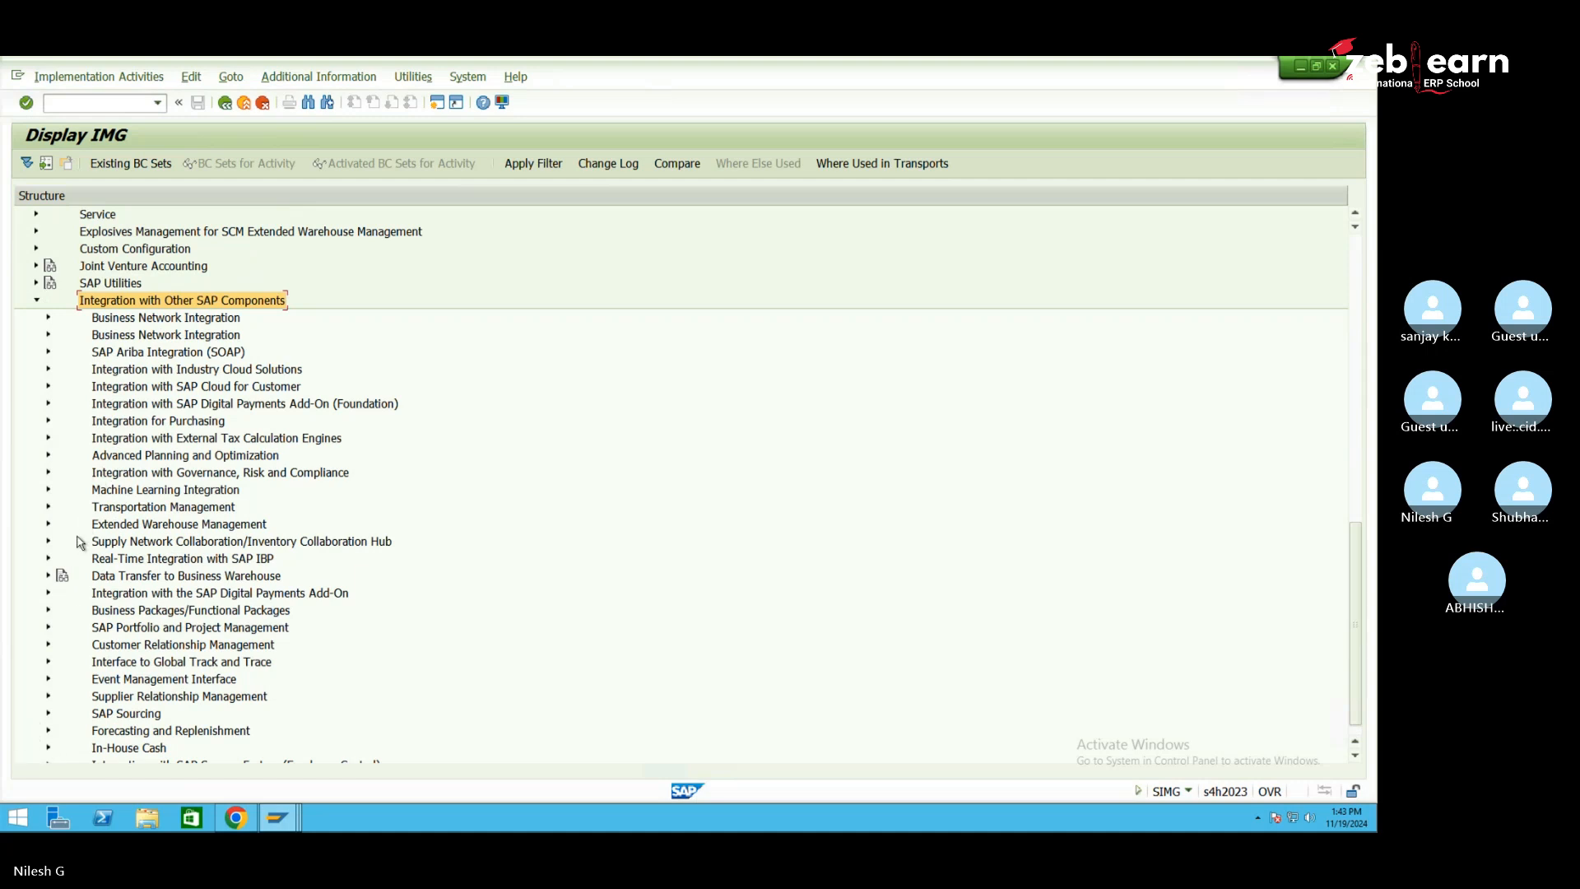
pyautogui.click(45, 525)
pyautogui.click(47, 525)
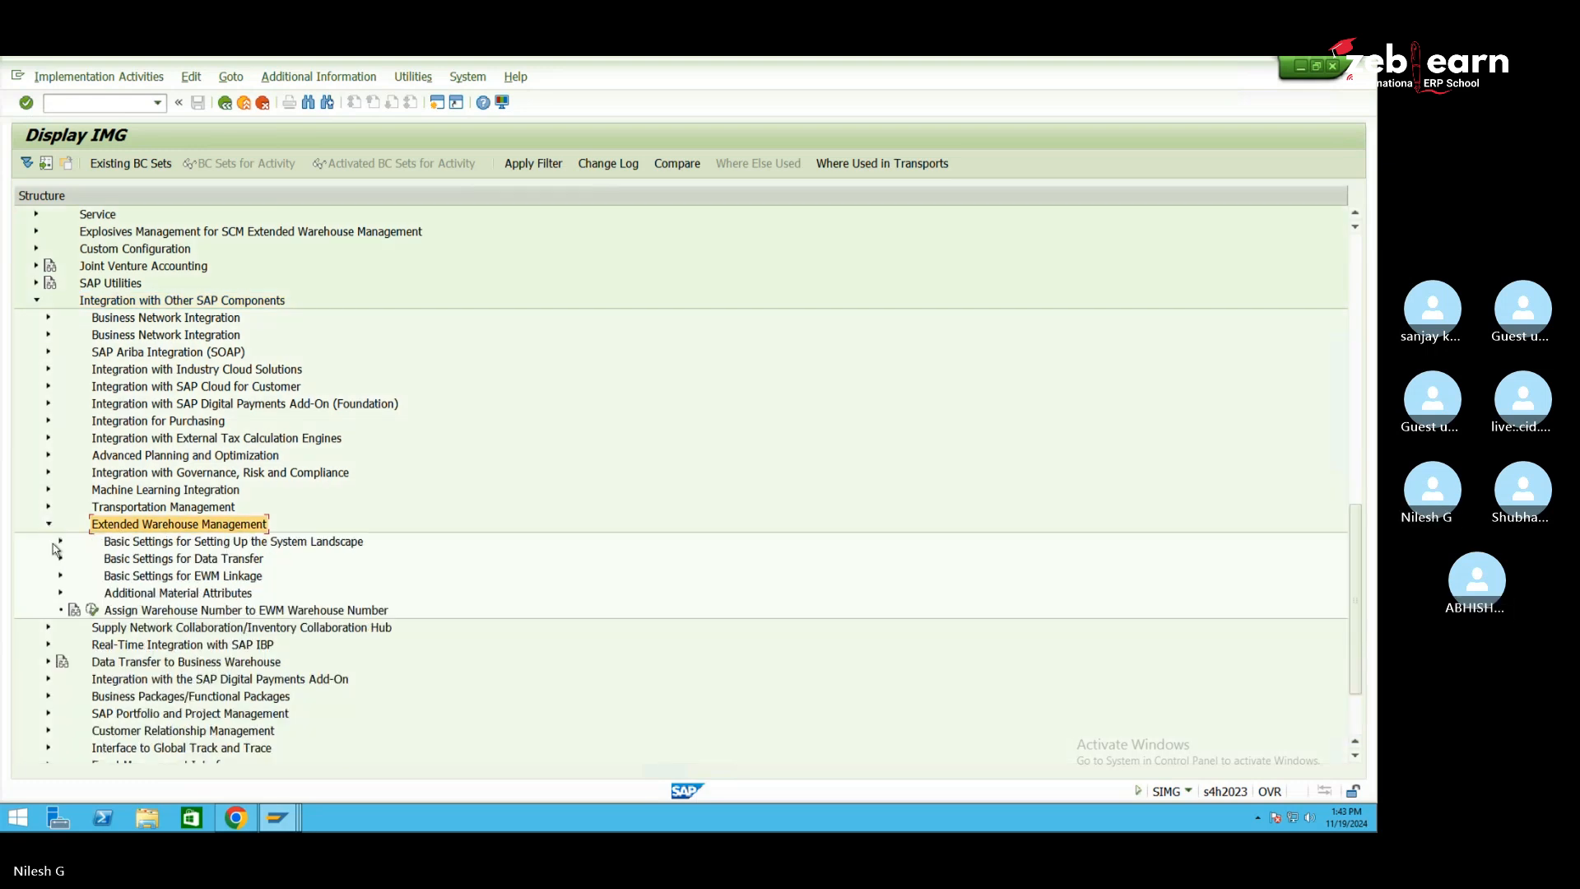
pyautogui.click(61, 577)
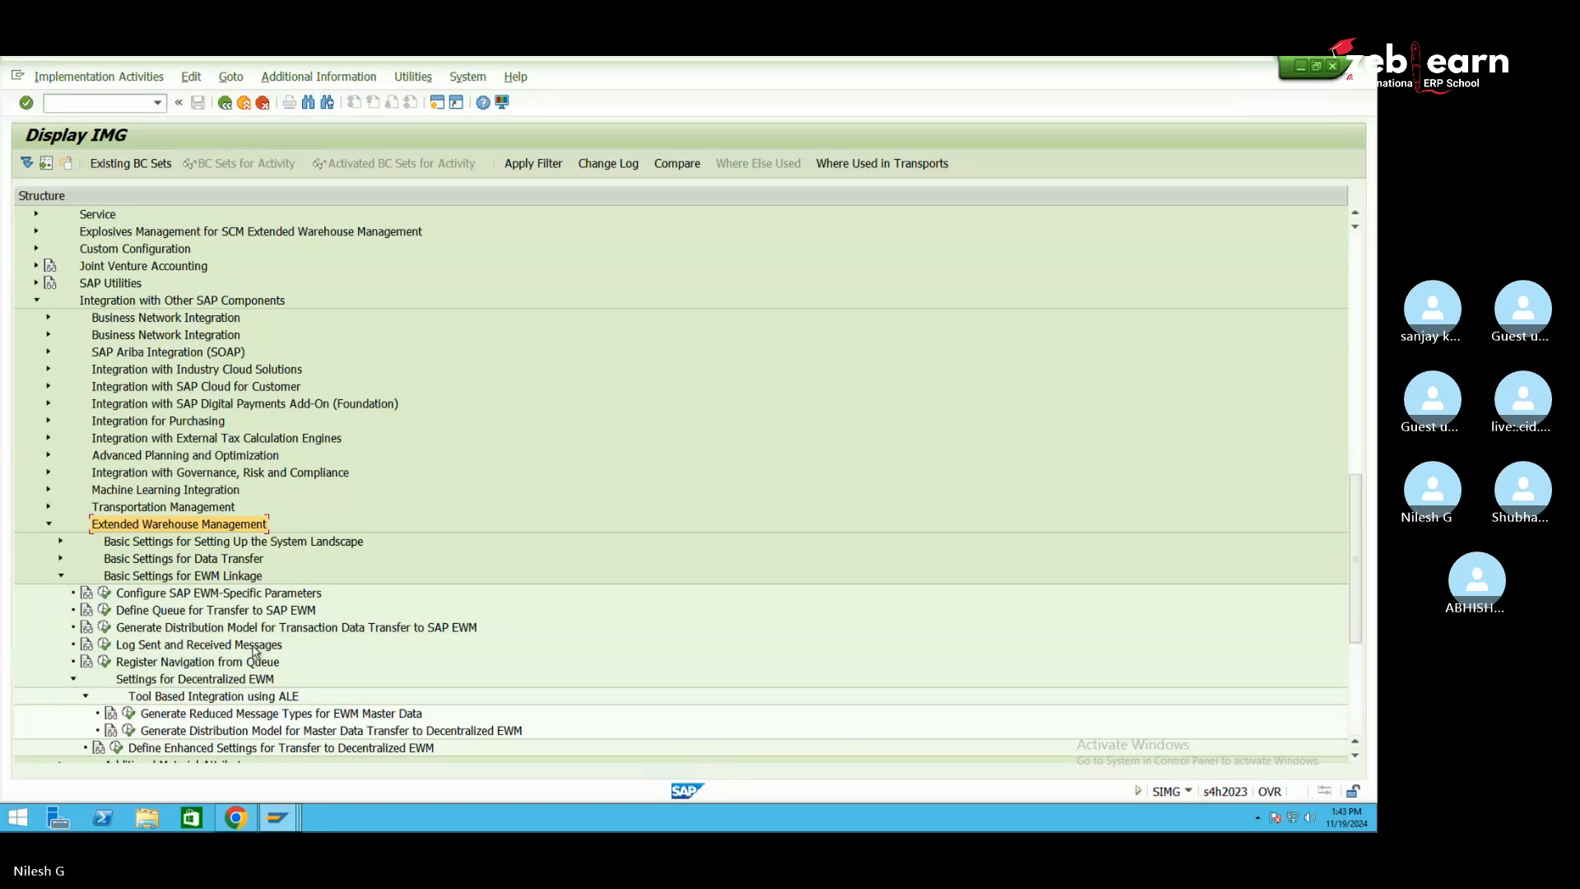
pyautogui.click(380, 631)
pyautogui.click(104, 628)
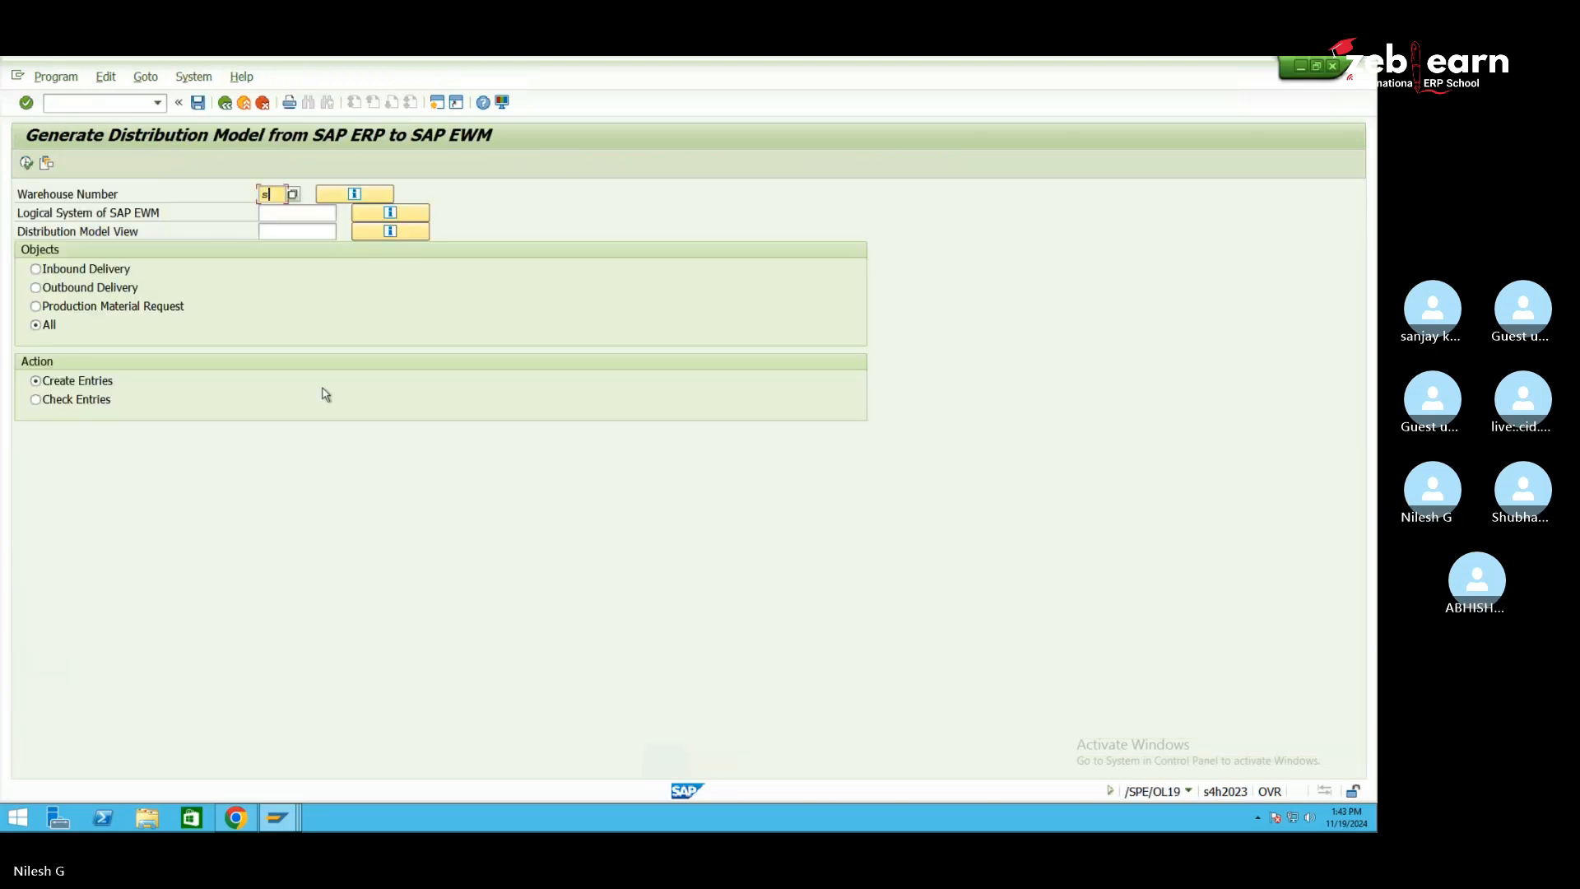
# Pick warehouse SE1 from the warehouse number list
pyautogui.click(293, 195)
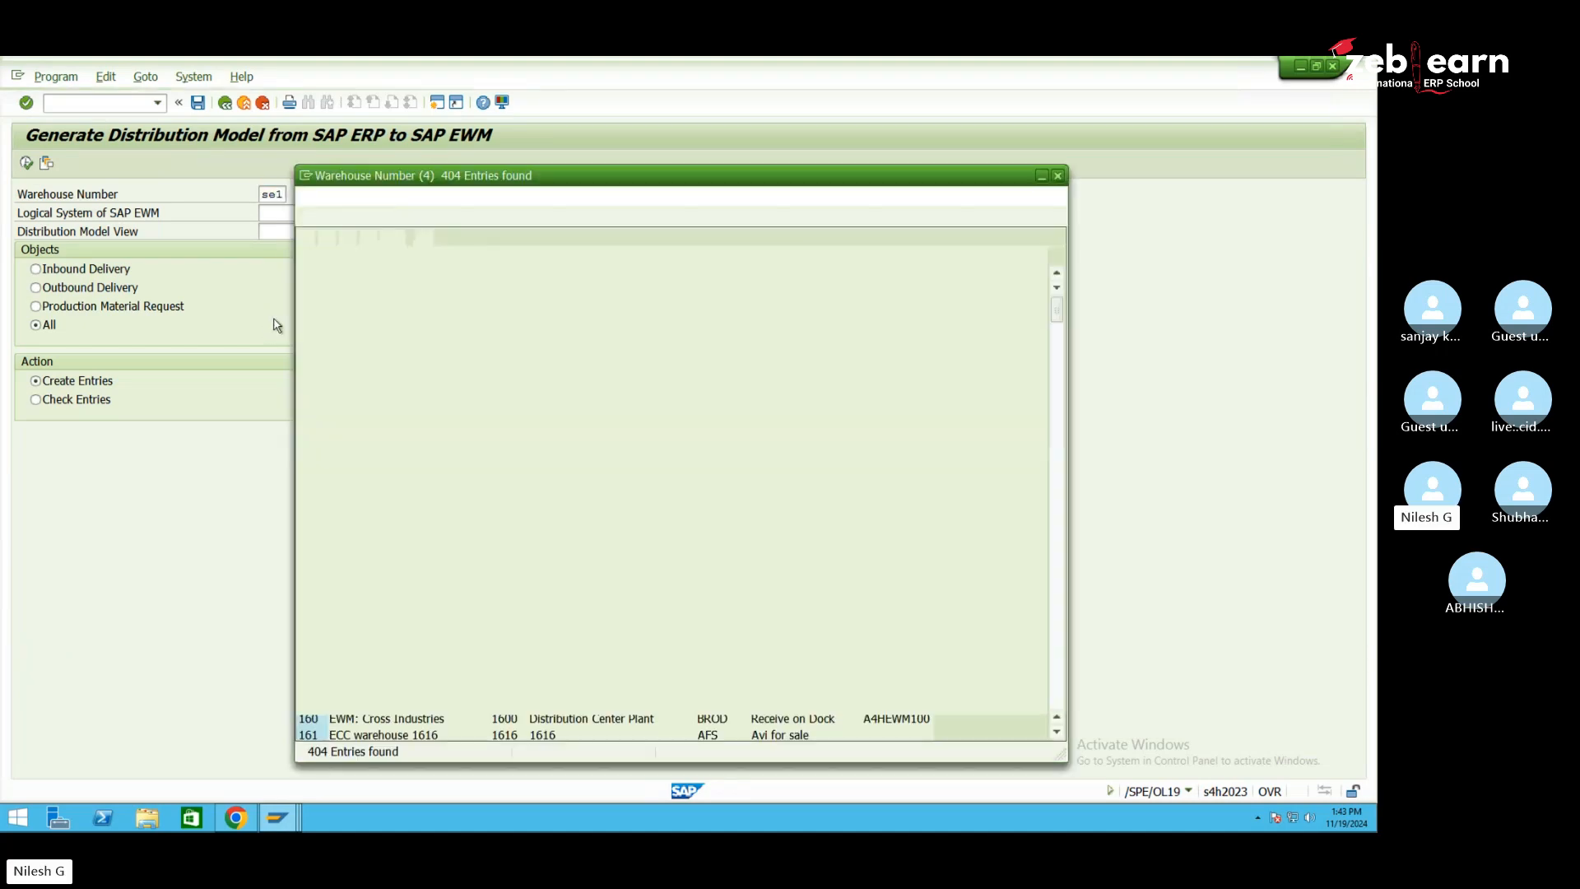
pyautogui.scroll(-18, 367, 591)
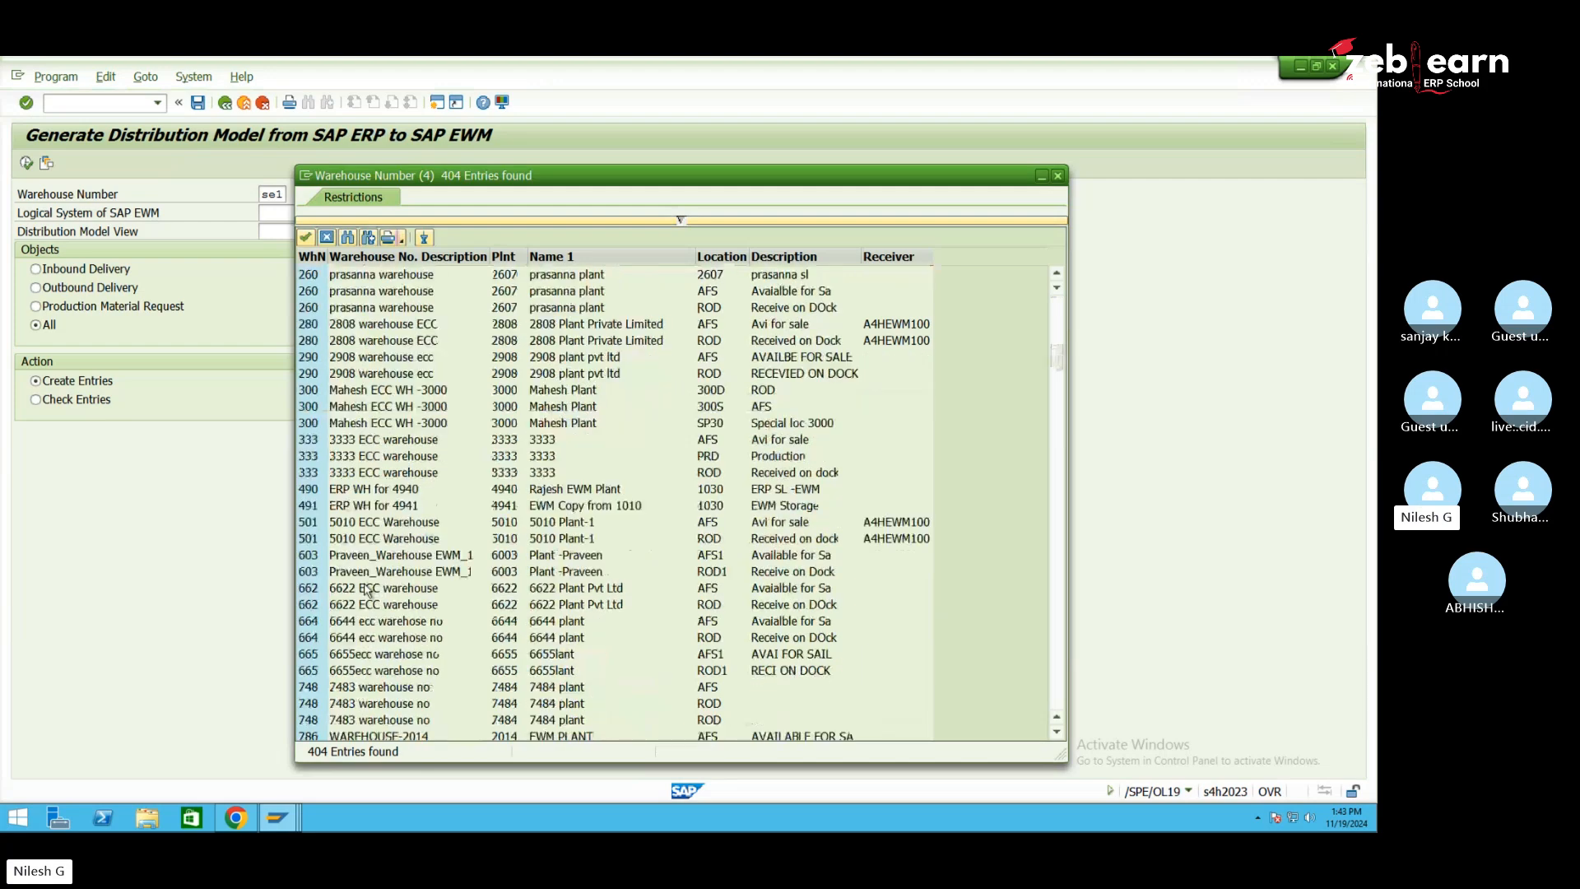
pyautogui.scroll(-20, 367, 591)
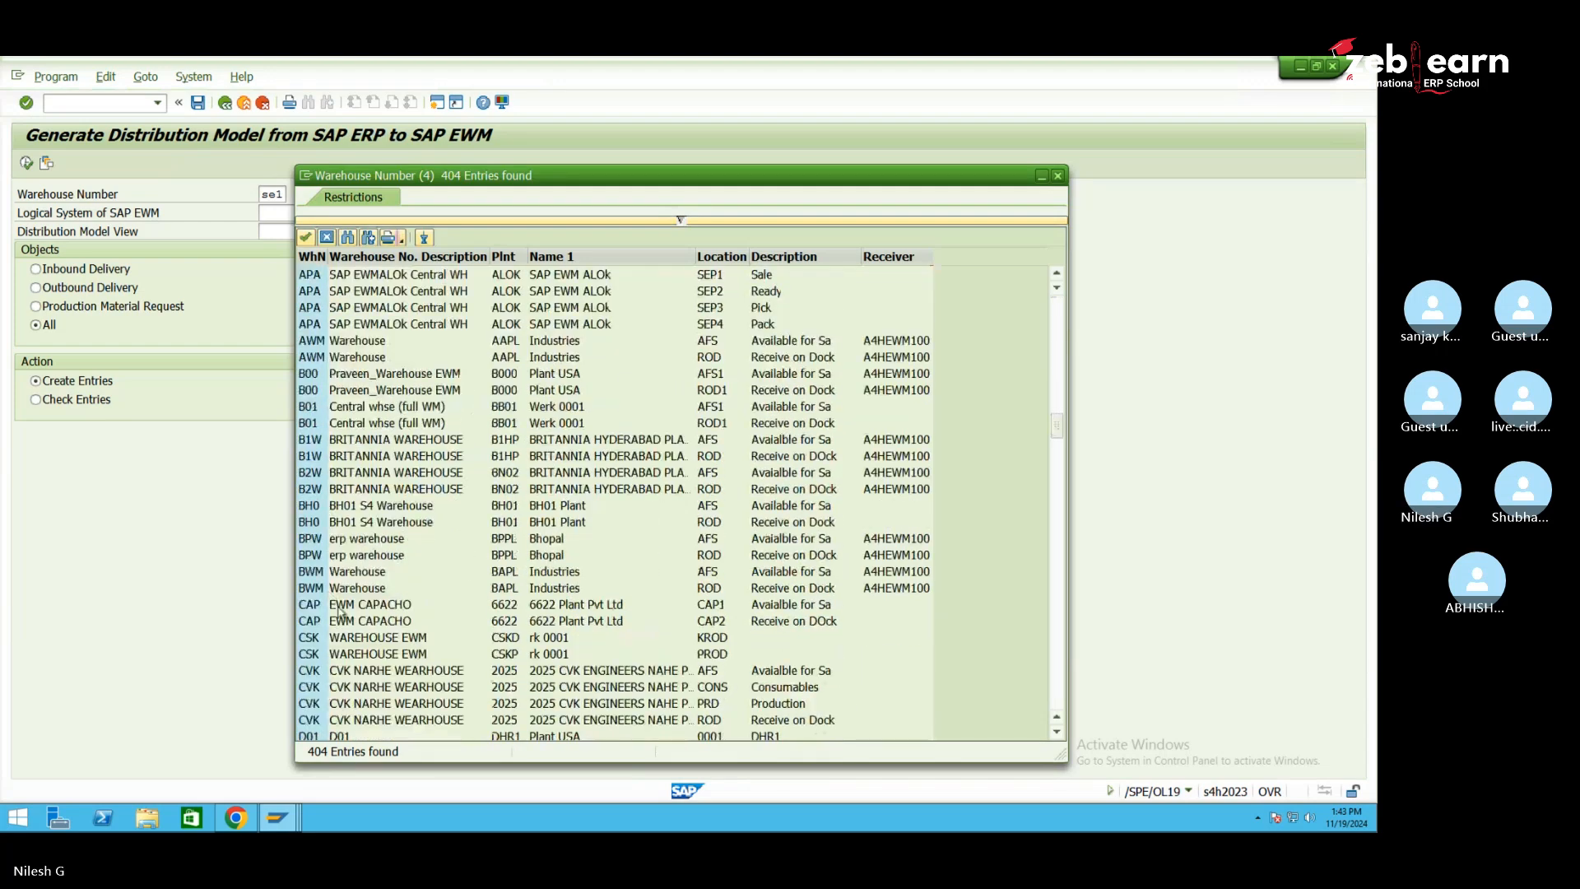
pyautogui.scroll(-15, 341, 612)
pyautogui.scroll(-20, 346, 630)
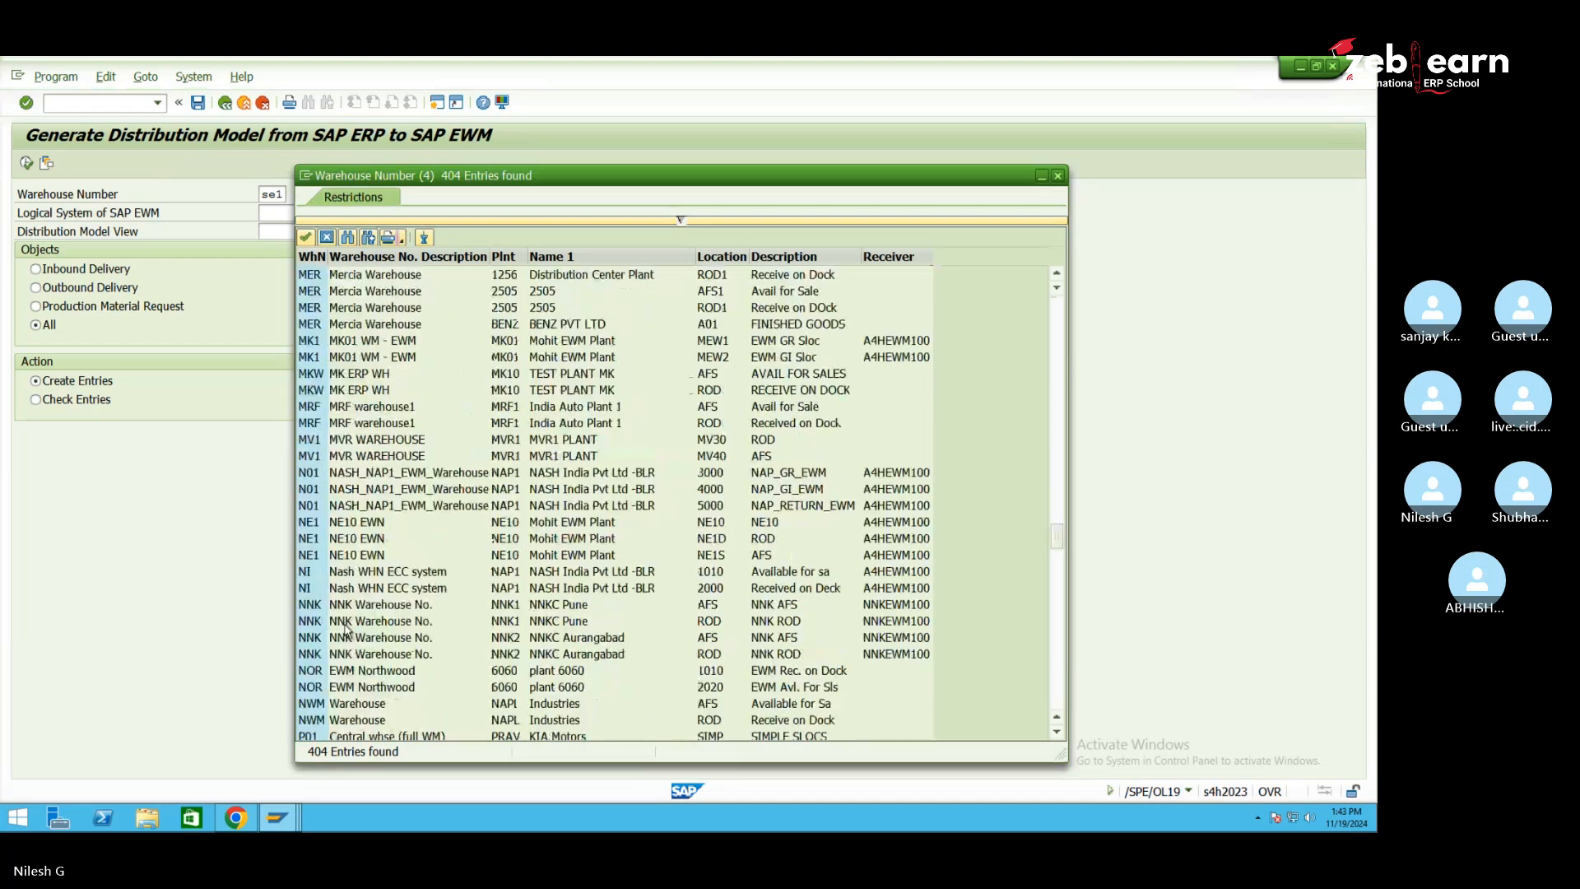
pyautogui.scroll(-20, 344, 629)
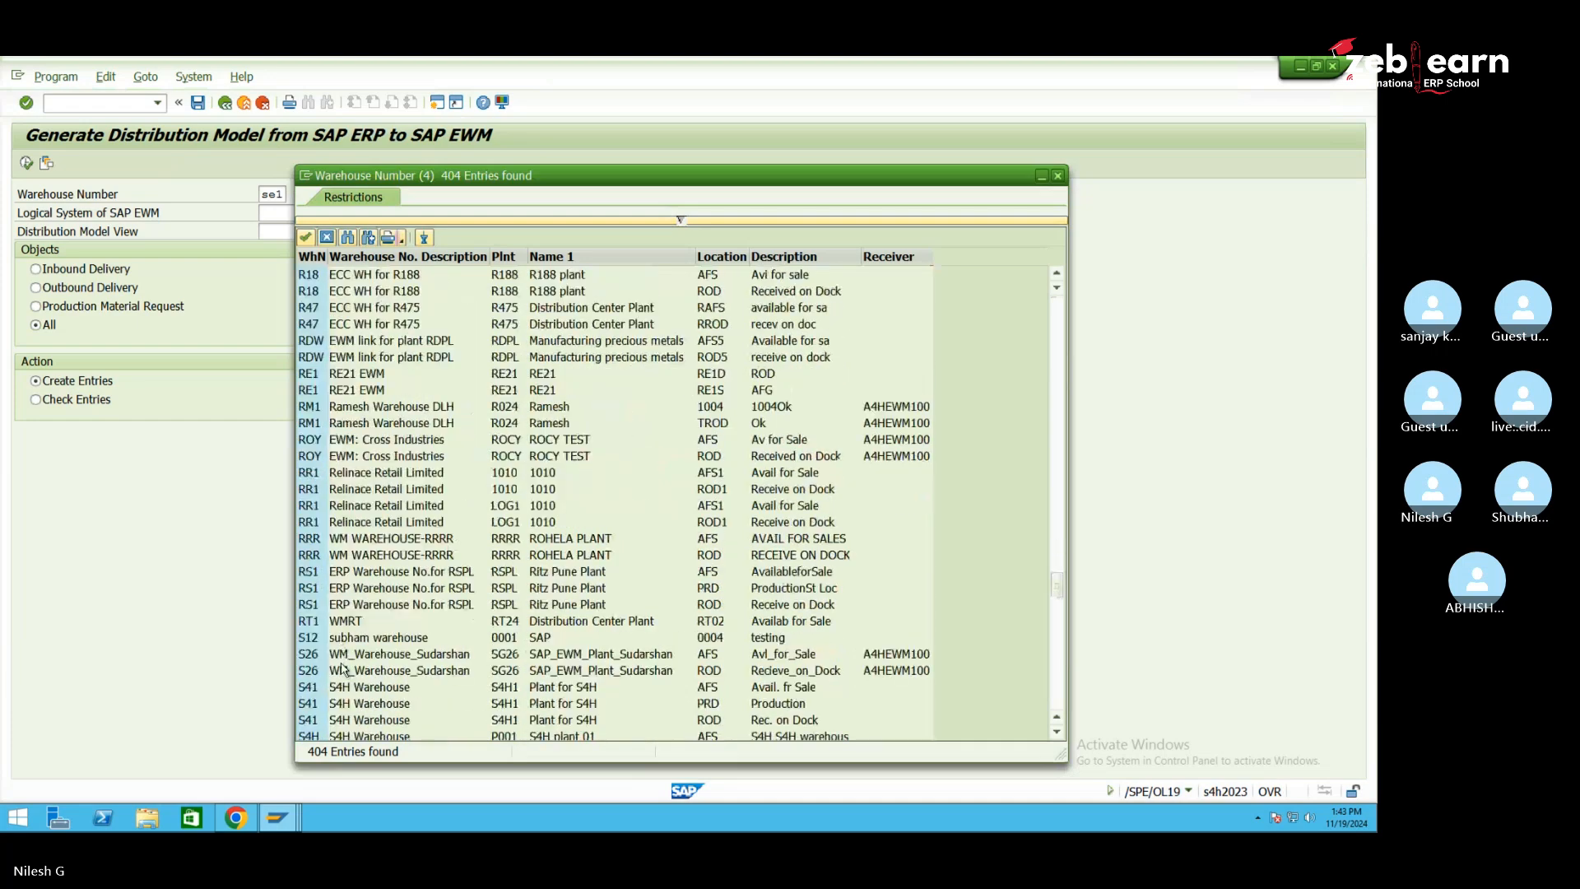
pyautogui.scroll(-2, 342, 658)
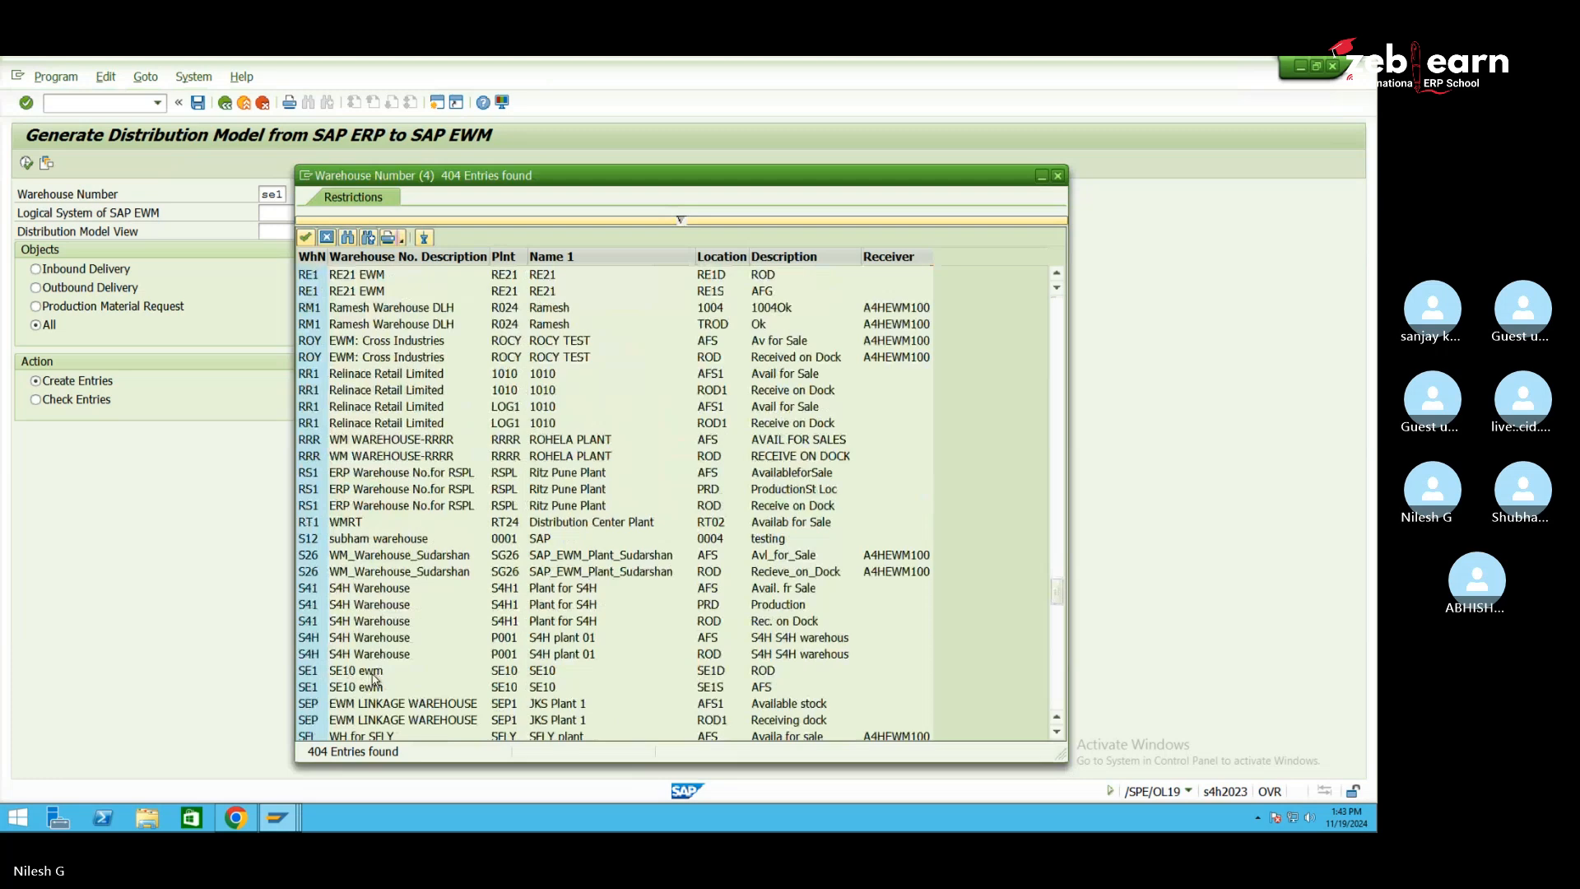
pyautogui.click(373, 673)
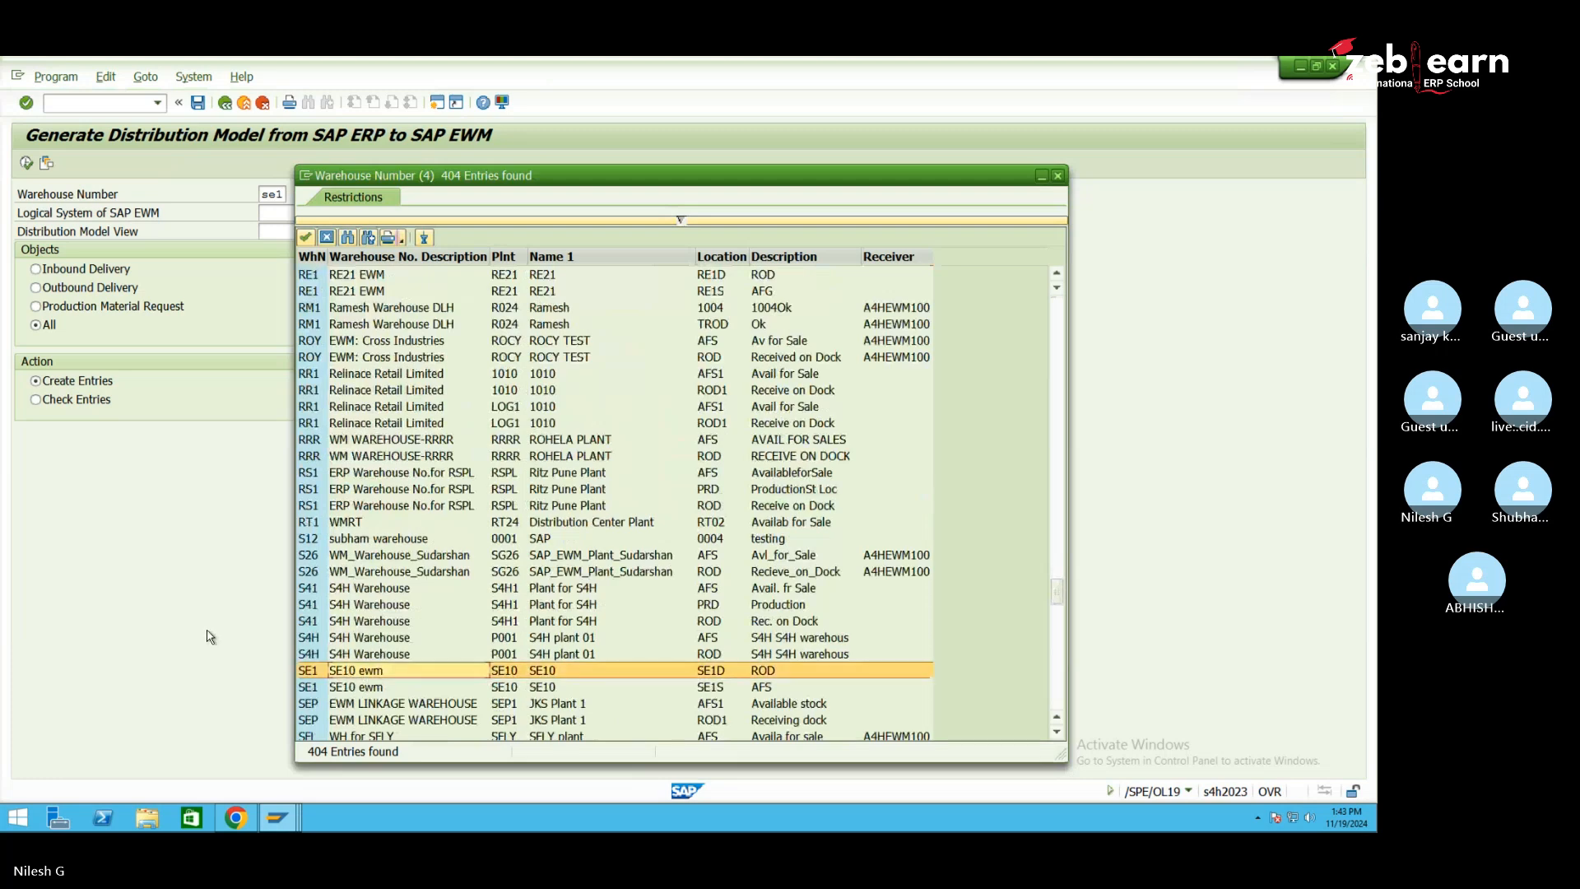
pyautogui.click(305, 237)
# Choose logical system A4HEWM100 and model view EWM, generate the model and close the protocol
pyautogui.click(325, 216)
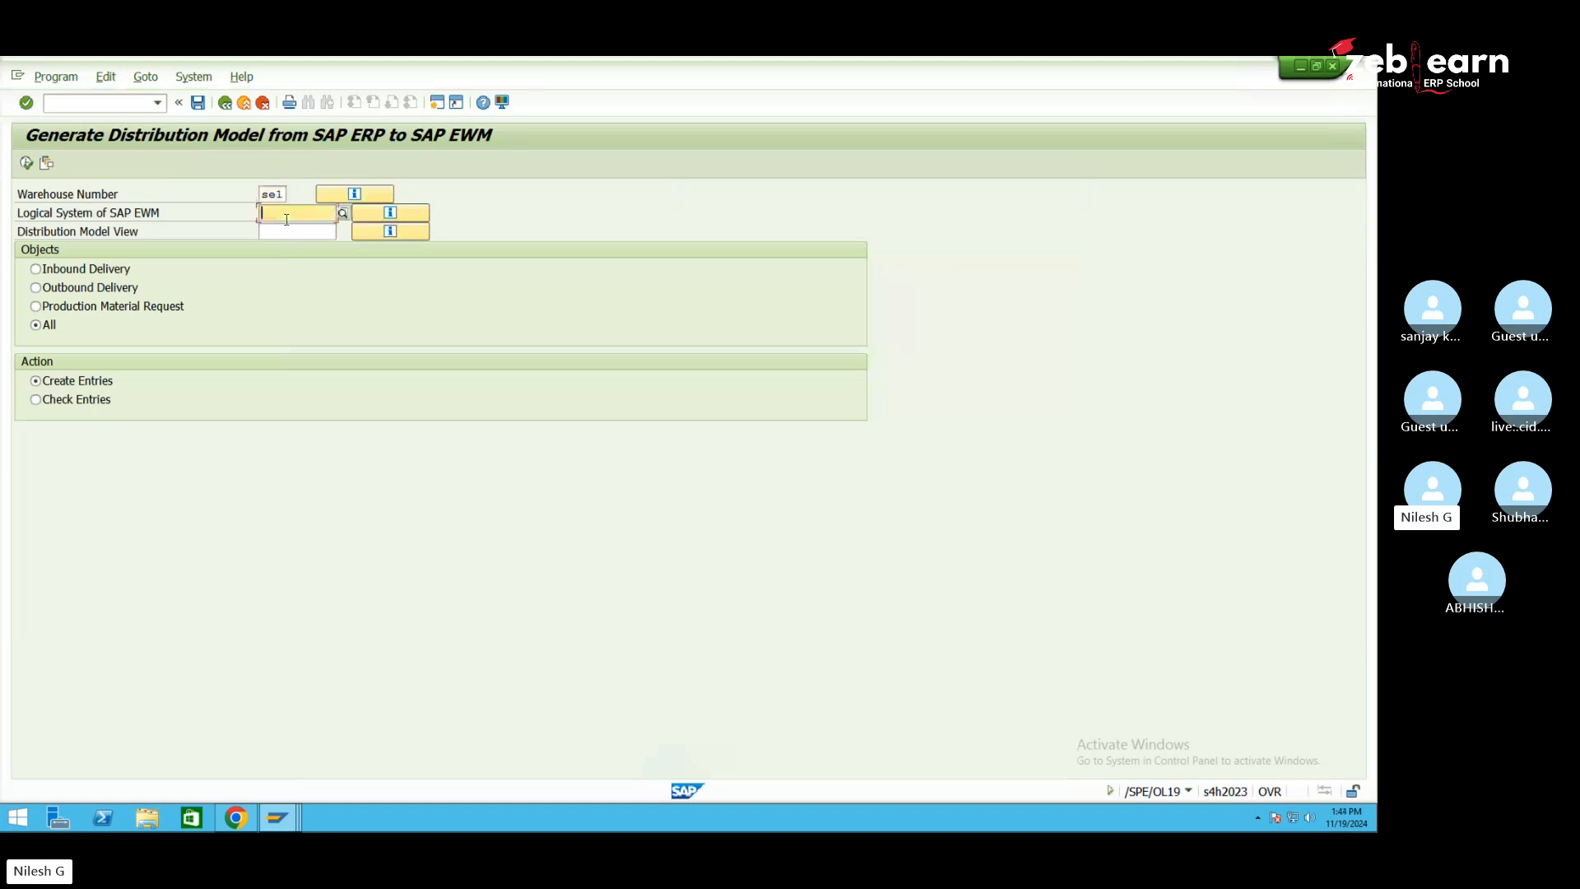
pyautogui.click(344, 213)
pyautogui.click(343, 213)
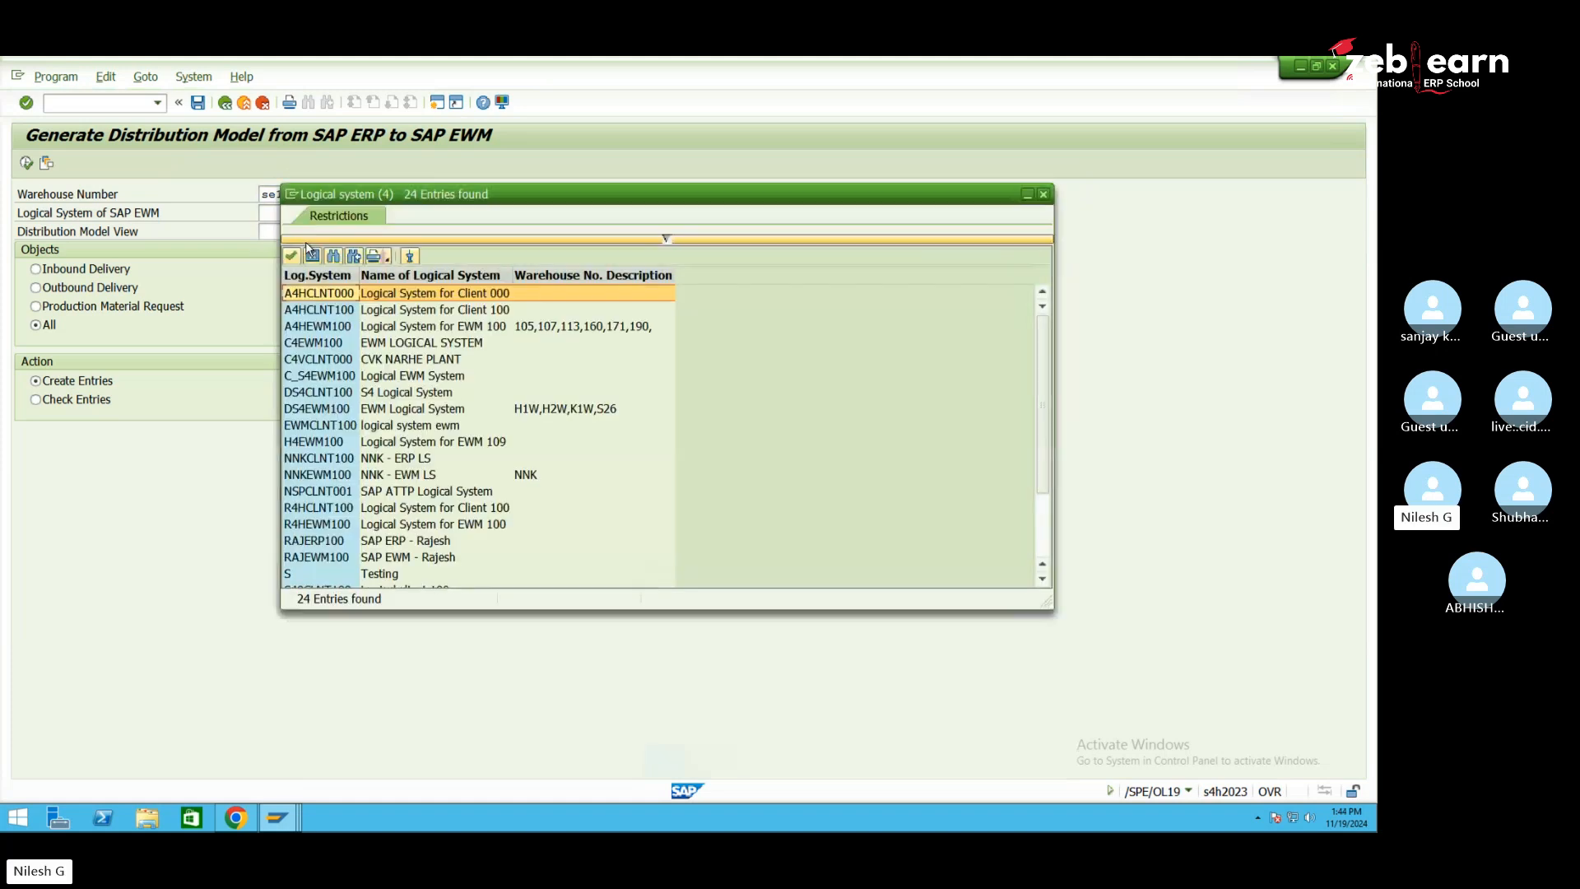
pyautogui.doubleClick(477, 328)
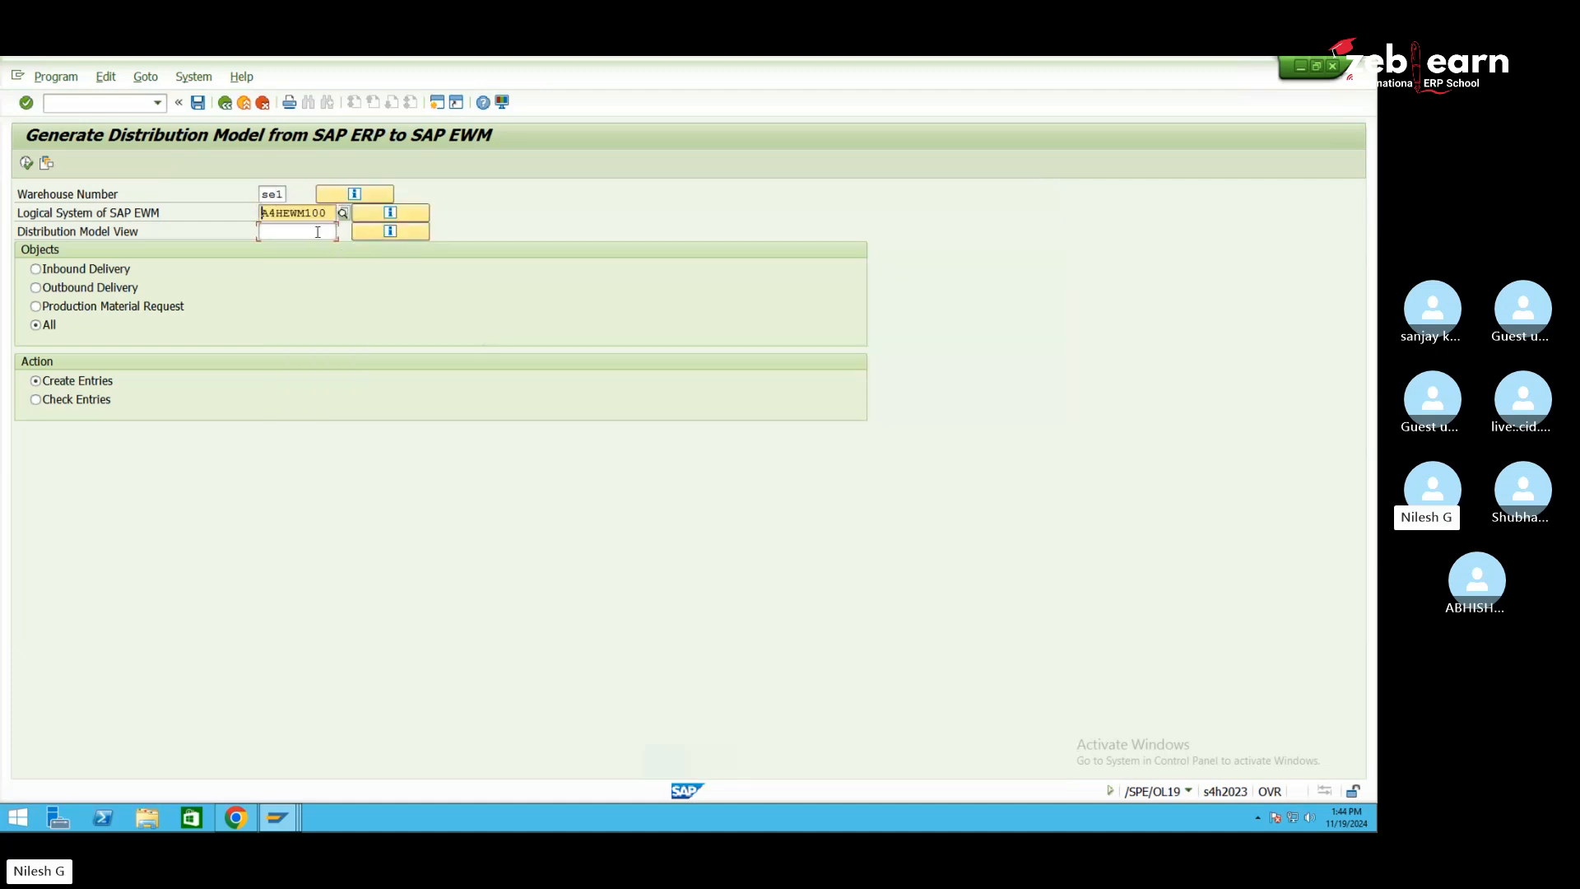
pyautogui.click(317, 232)
pyautogui.click(343, 231)
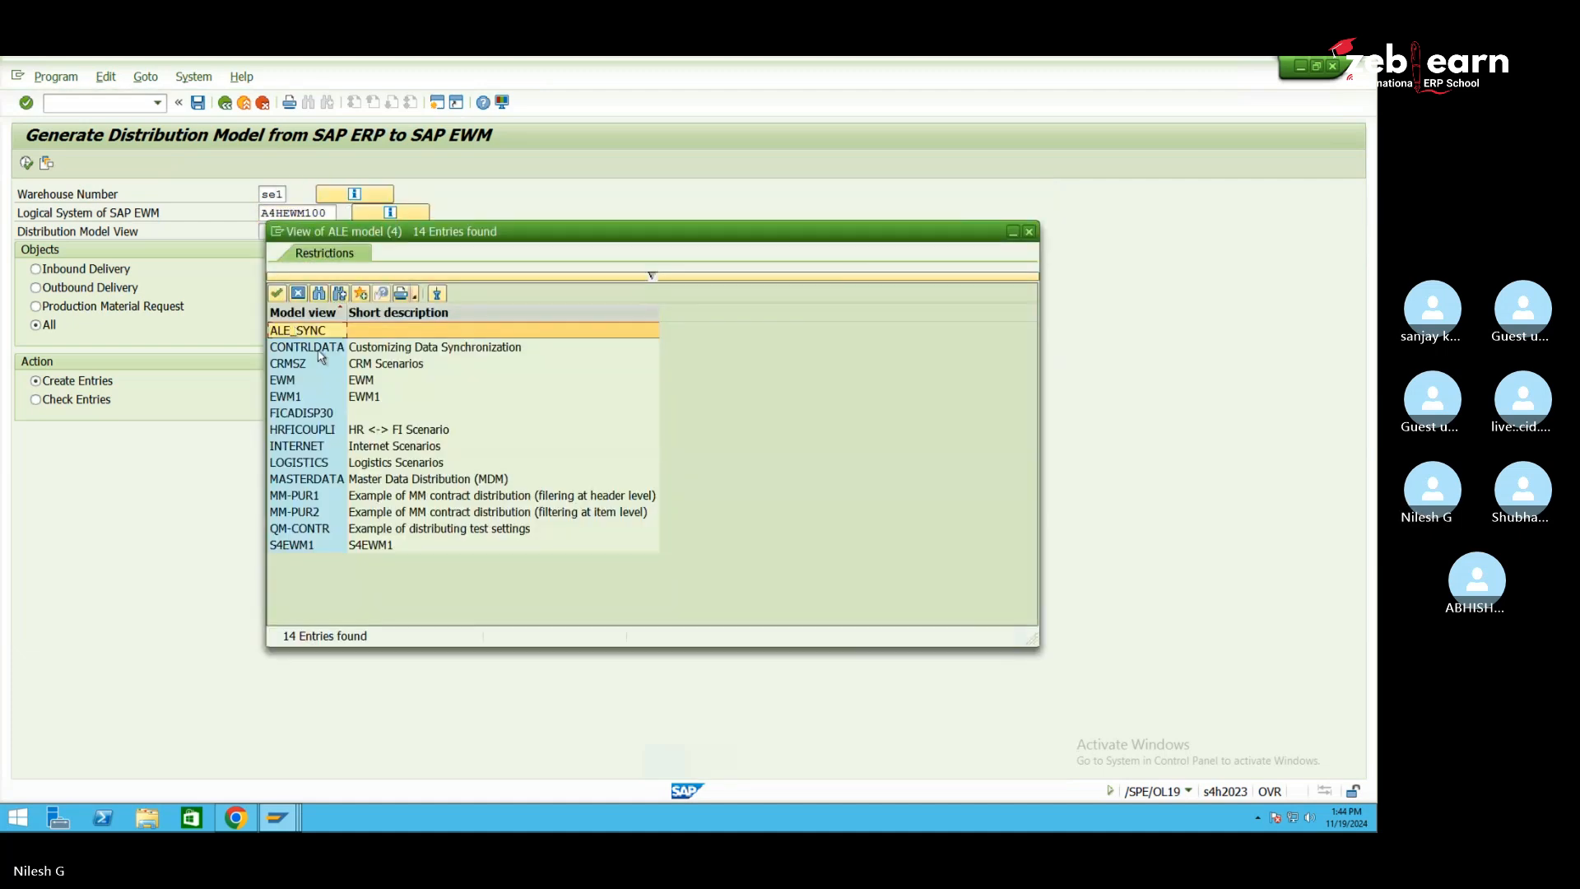
pyautogui.doubleClick(359, 382)
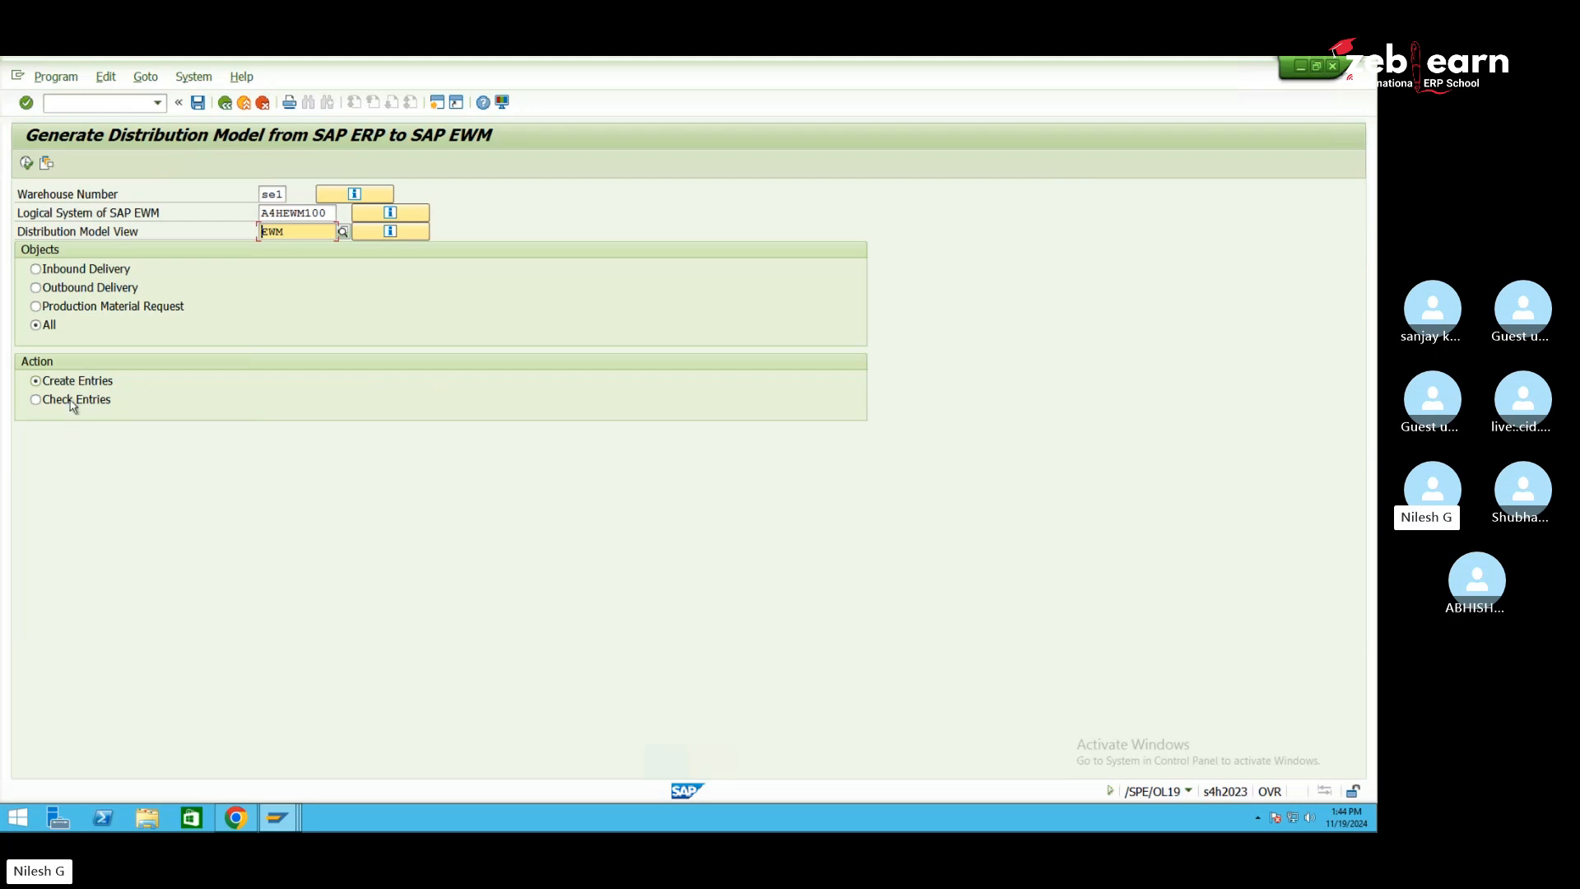
pyautogui.click(27, 163)
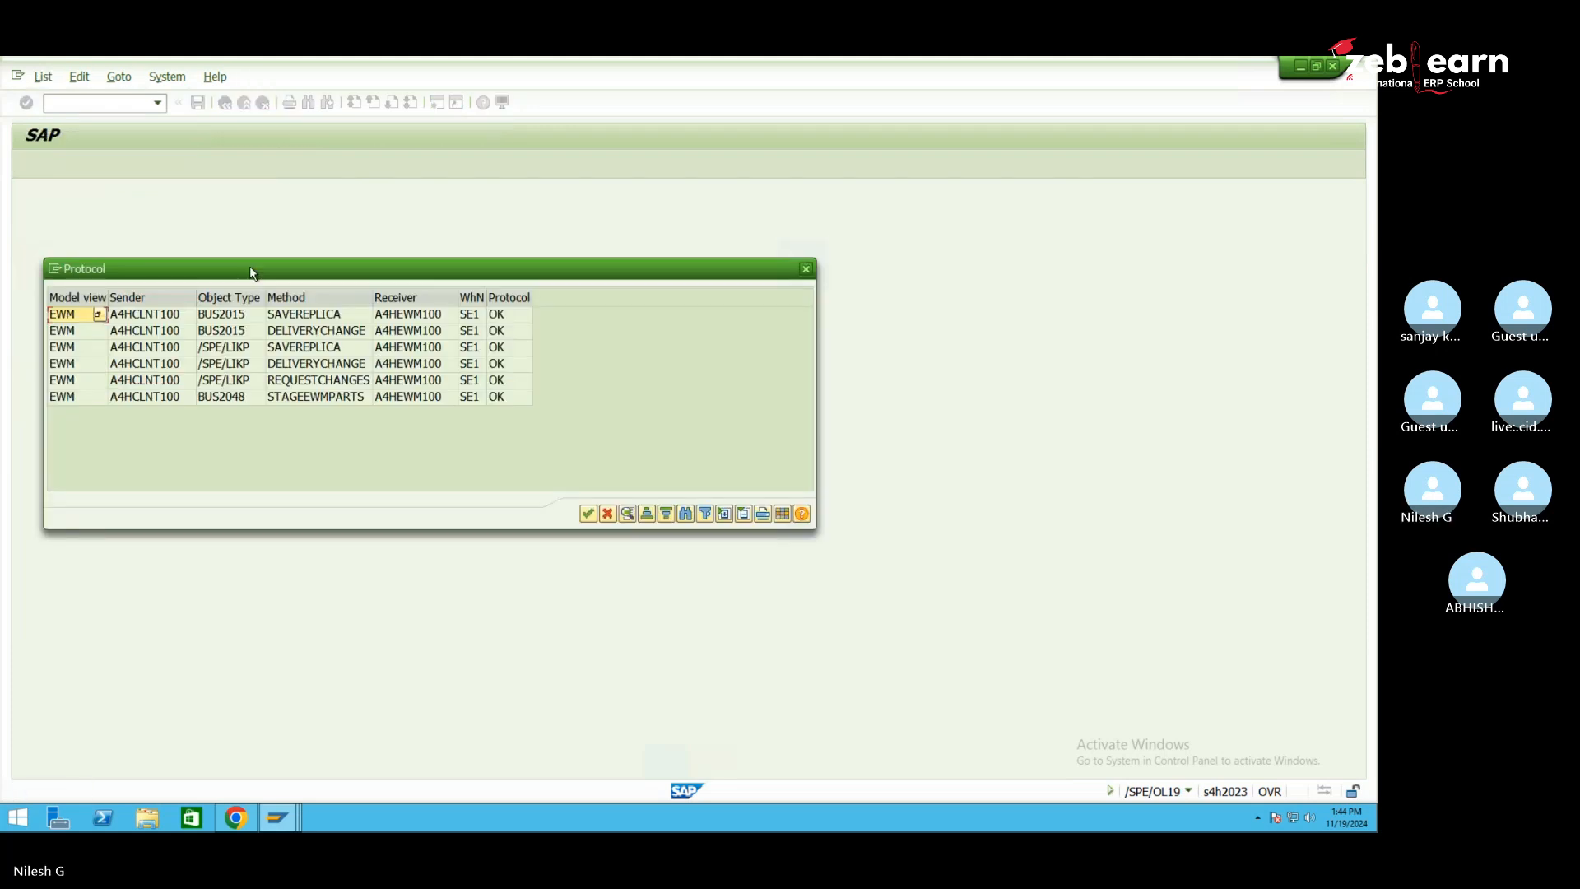
pyautogui.click(806, 268)
# Return to VL31N and re-enter the previous External ID for the purchase order
pyautogui.moveTo(277, 817)
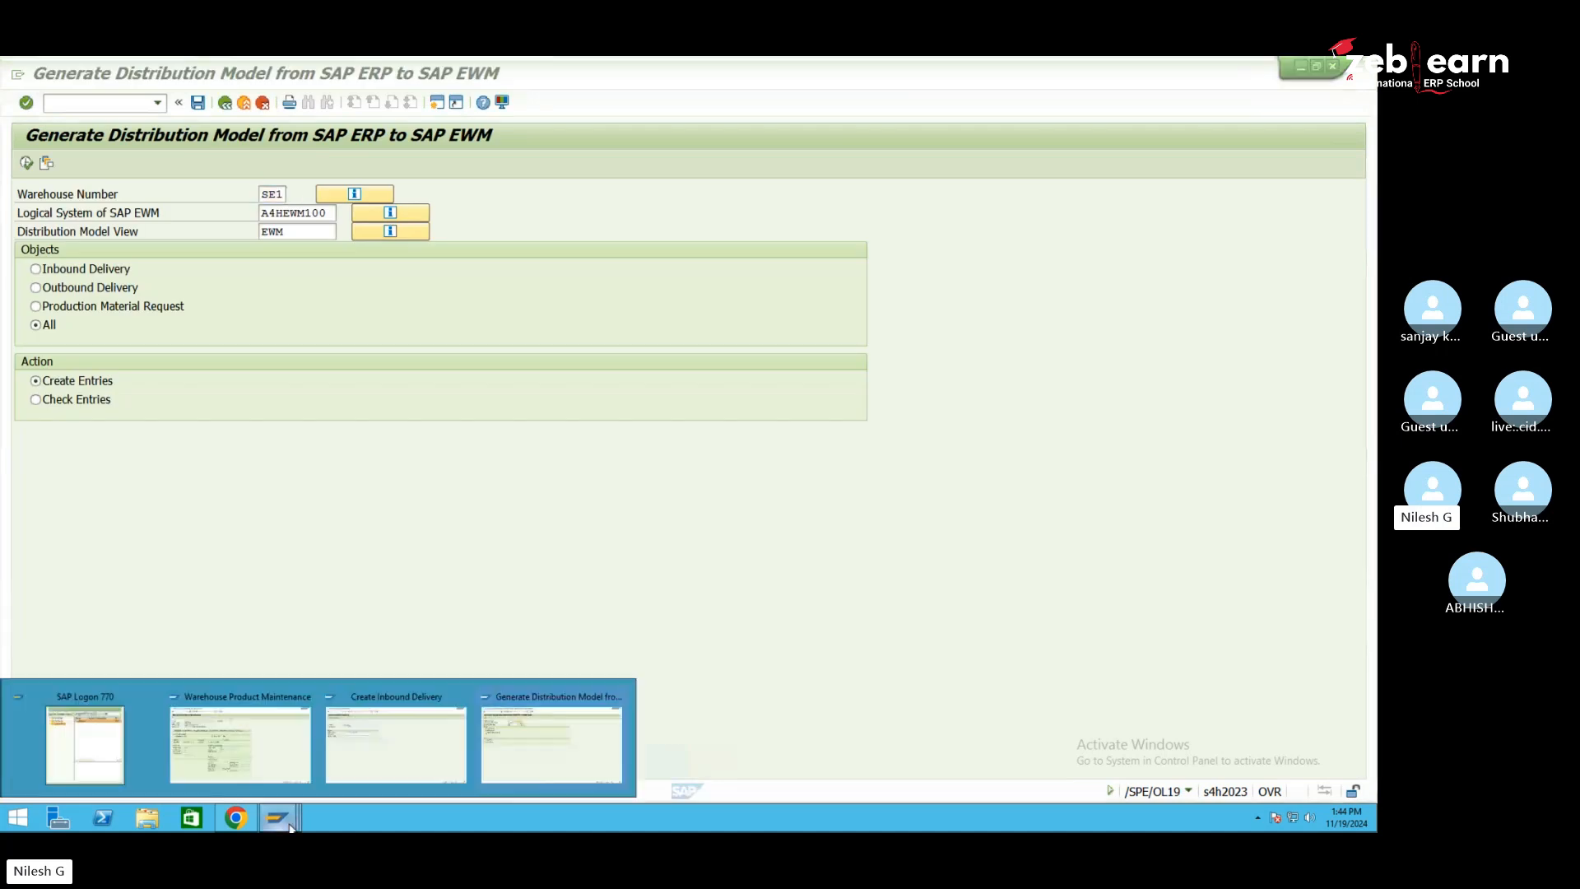
pyautogui.click(370, 767)
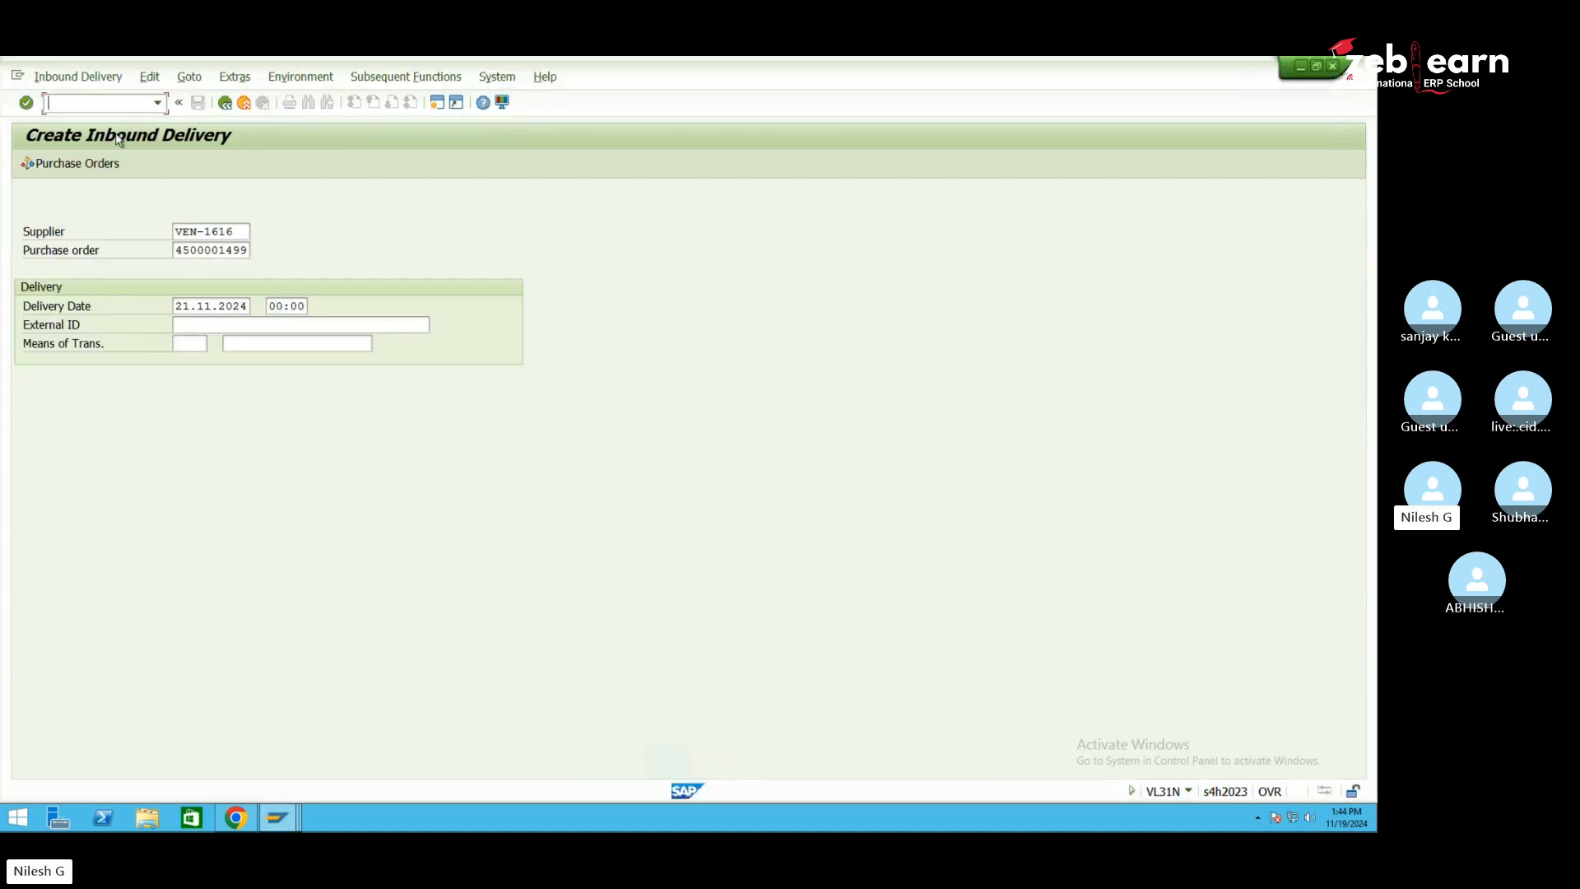
pyautogui.click(212, 323)
pyautogui.write('4')
pyautogui.click(226, 338)
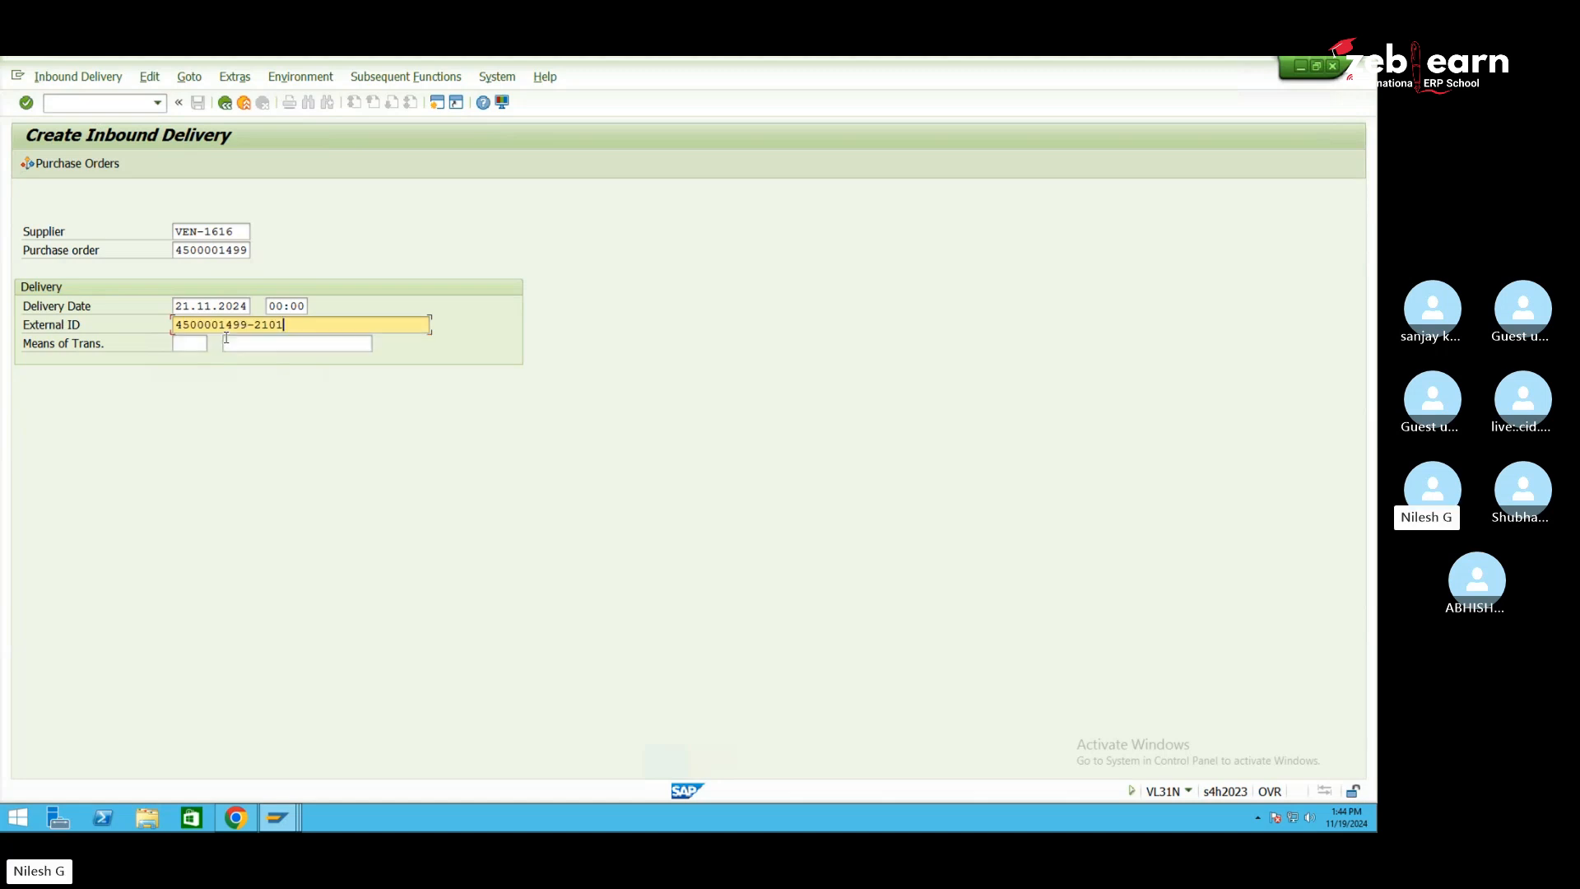
pyautogui.press('Return')
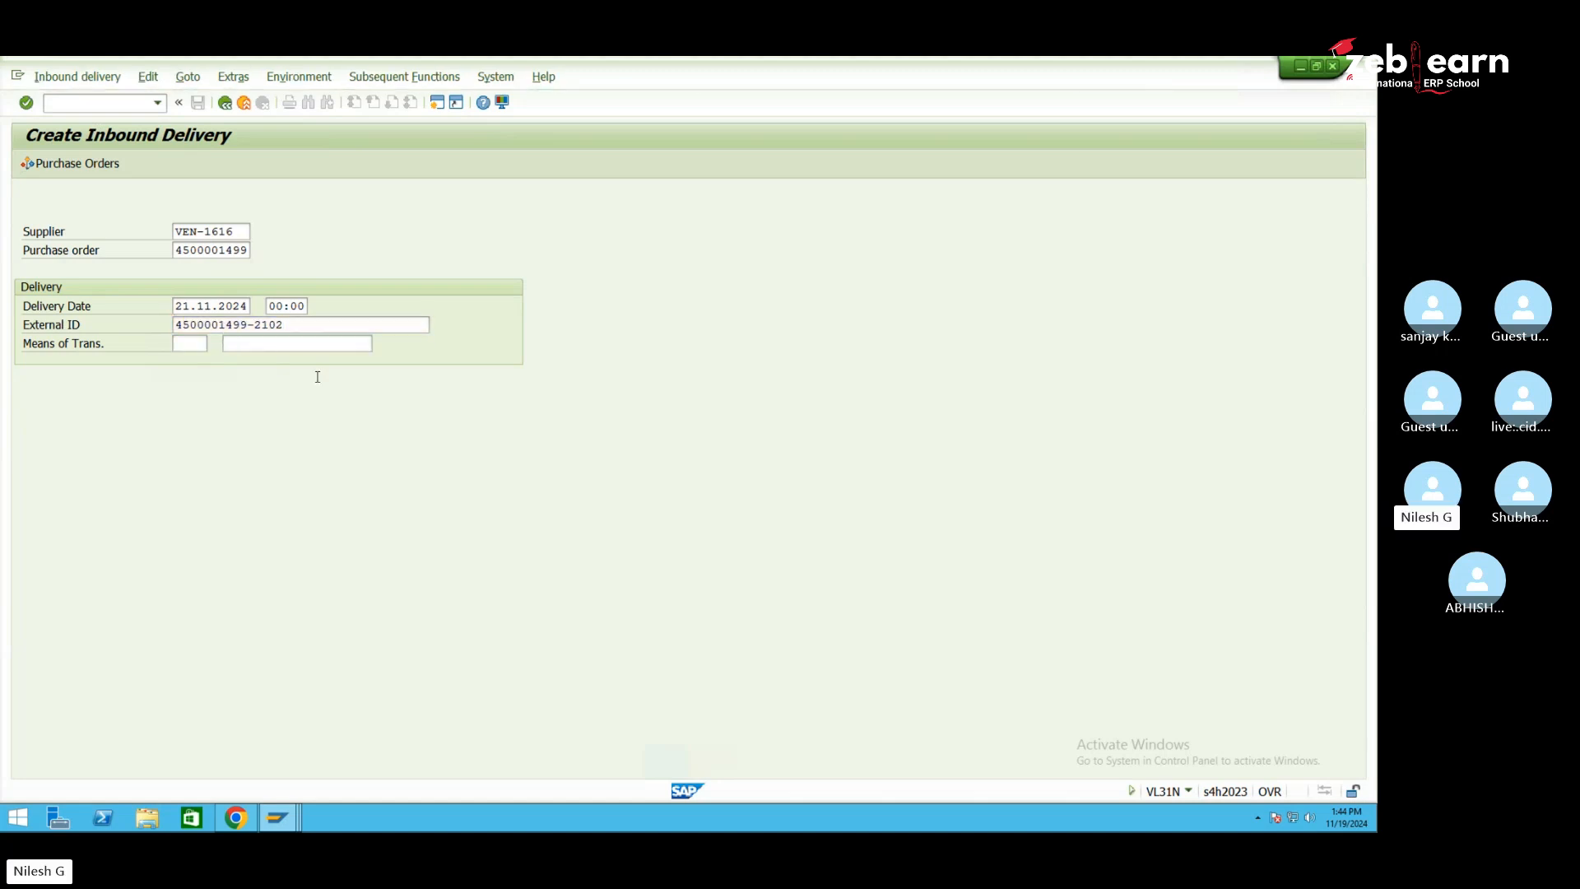
# Set both items' delivery quantity to 1 and save the inbound delivery
pyautogui.write('1')
pyautogui.moveTo(404, 384); pyautogui.dragTo(338, 399)
pyautogui.click(418, 397)
pyautogui.write('1')
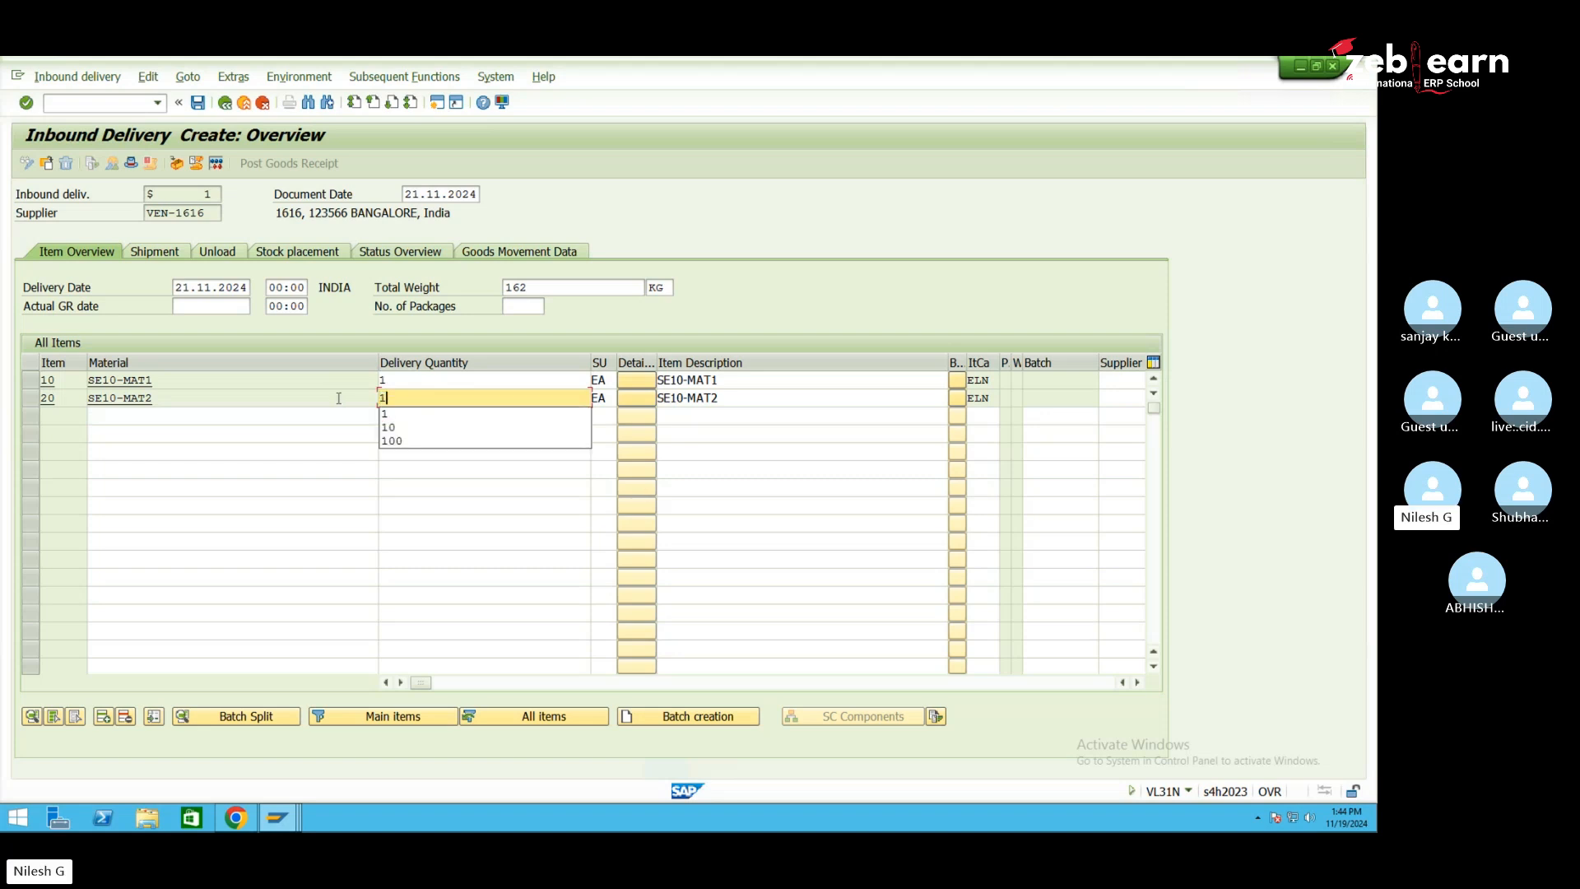
pyautogui.press('Return')
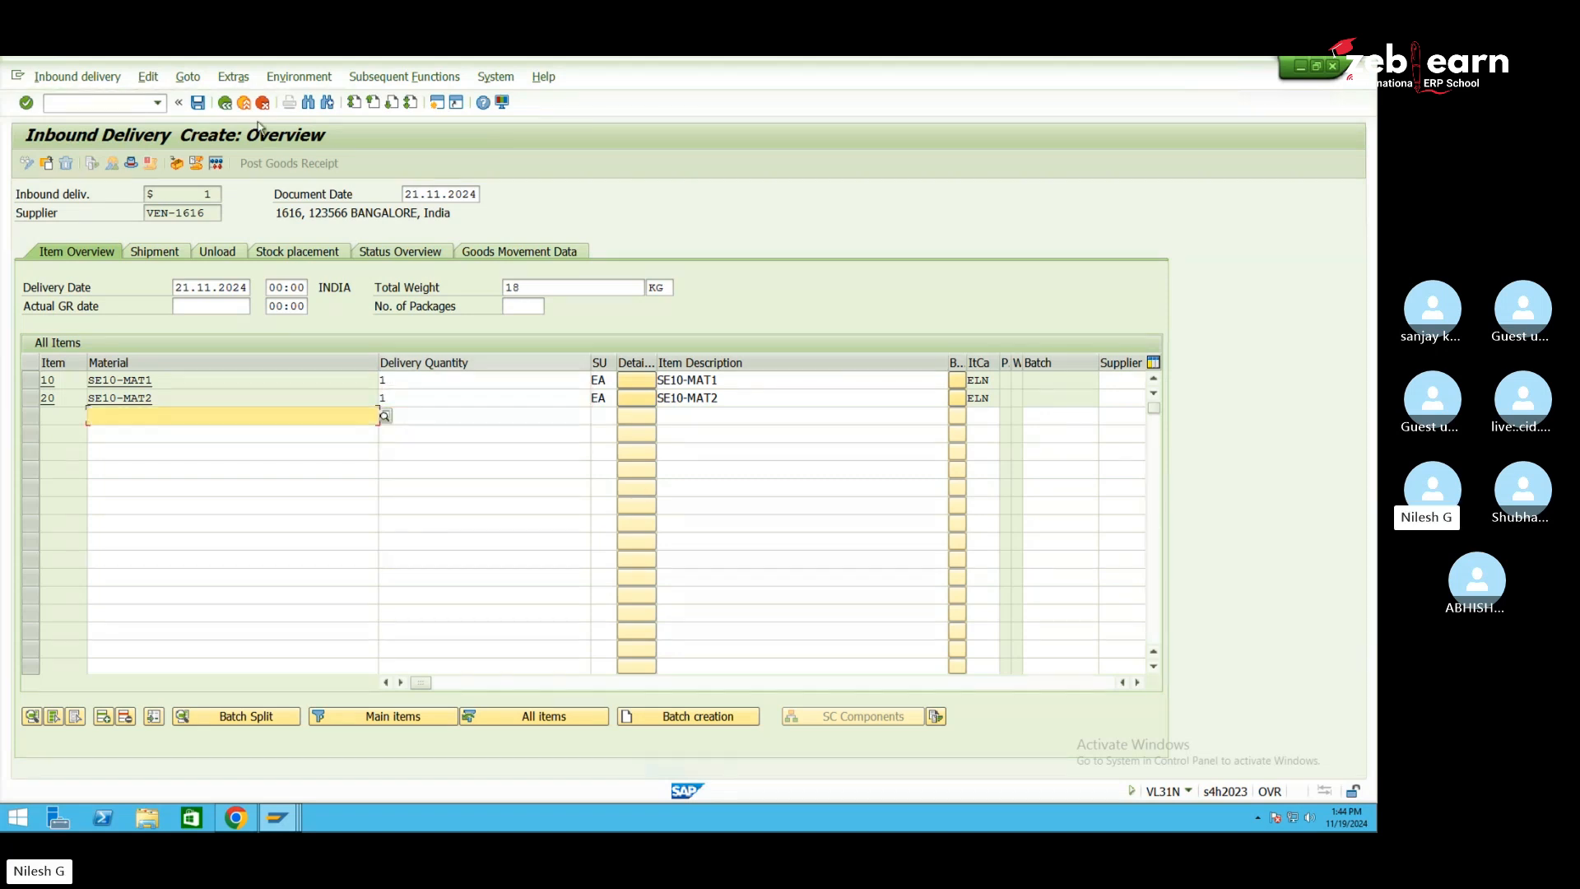
pyautogui.click(197, 102)
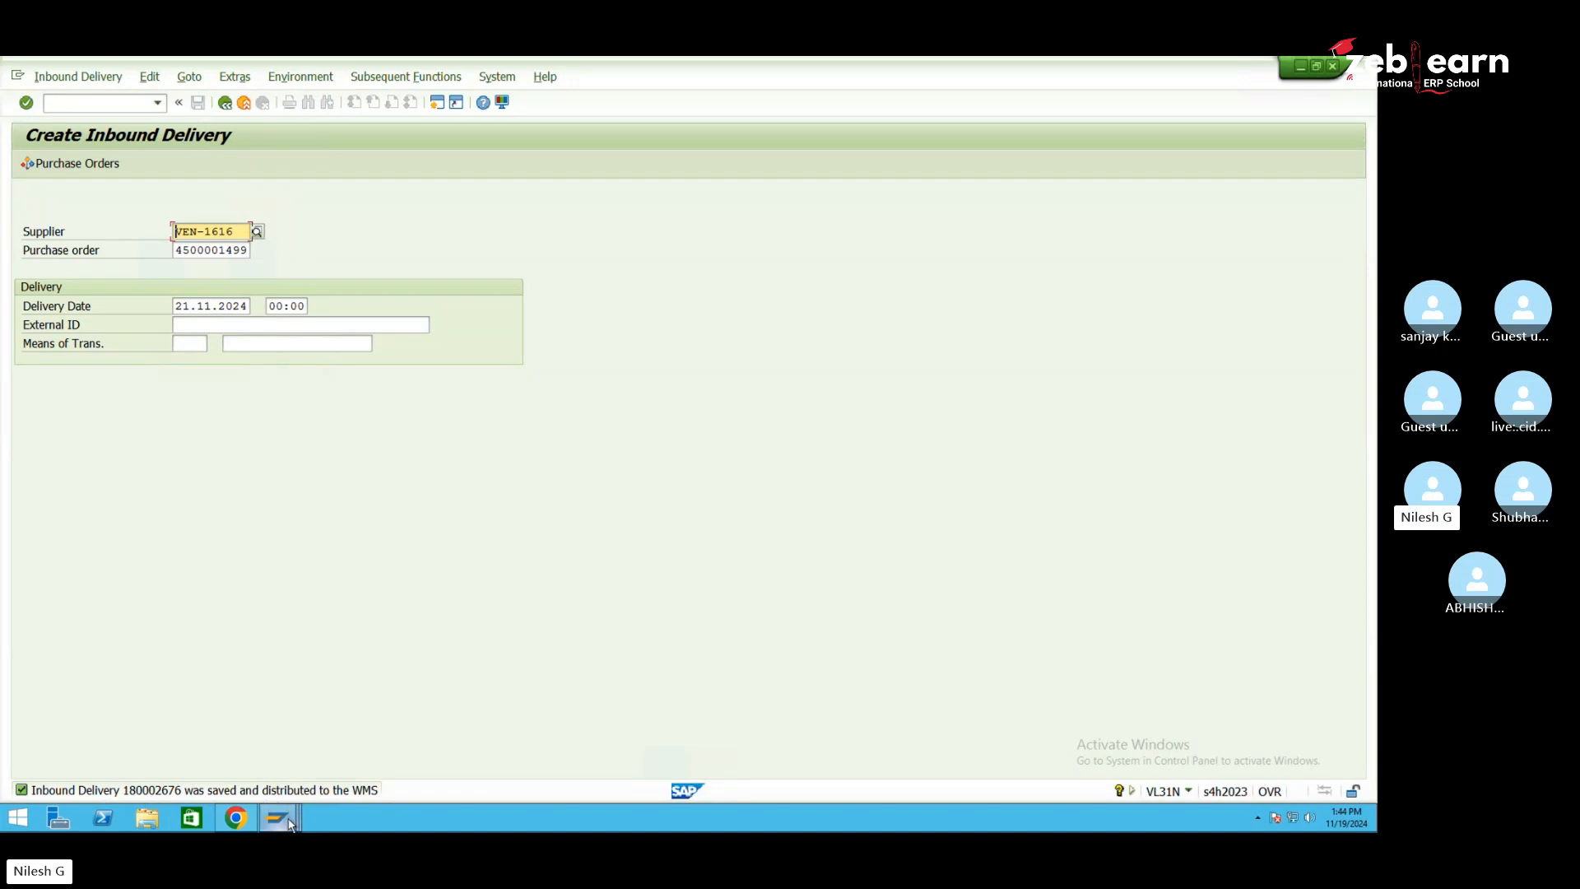
# Leave the warehouse product window, discarding its changes
pyautogui.moveTo(289, 824)
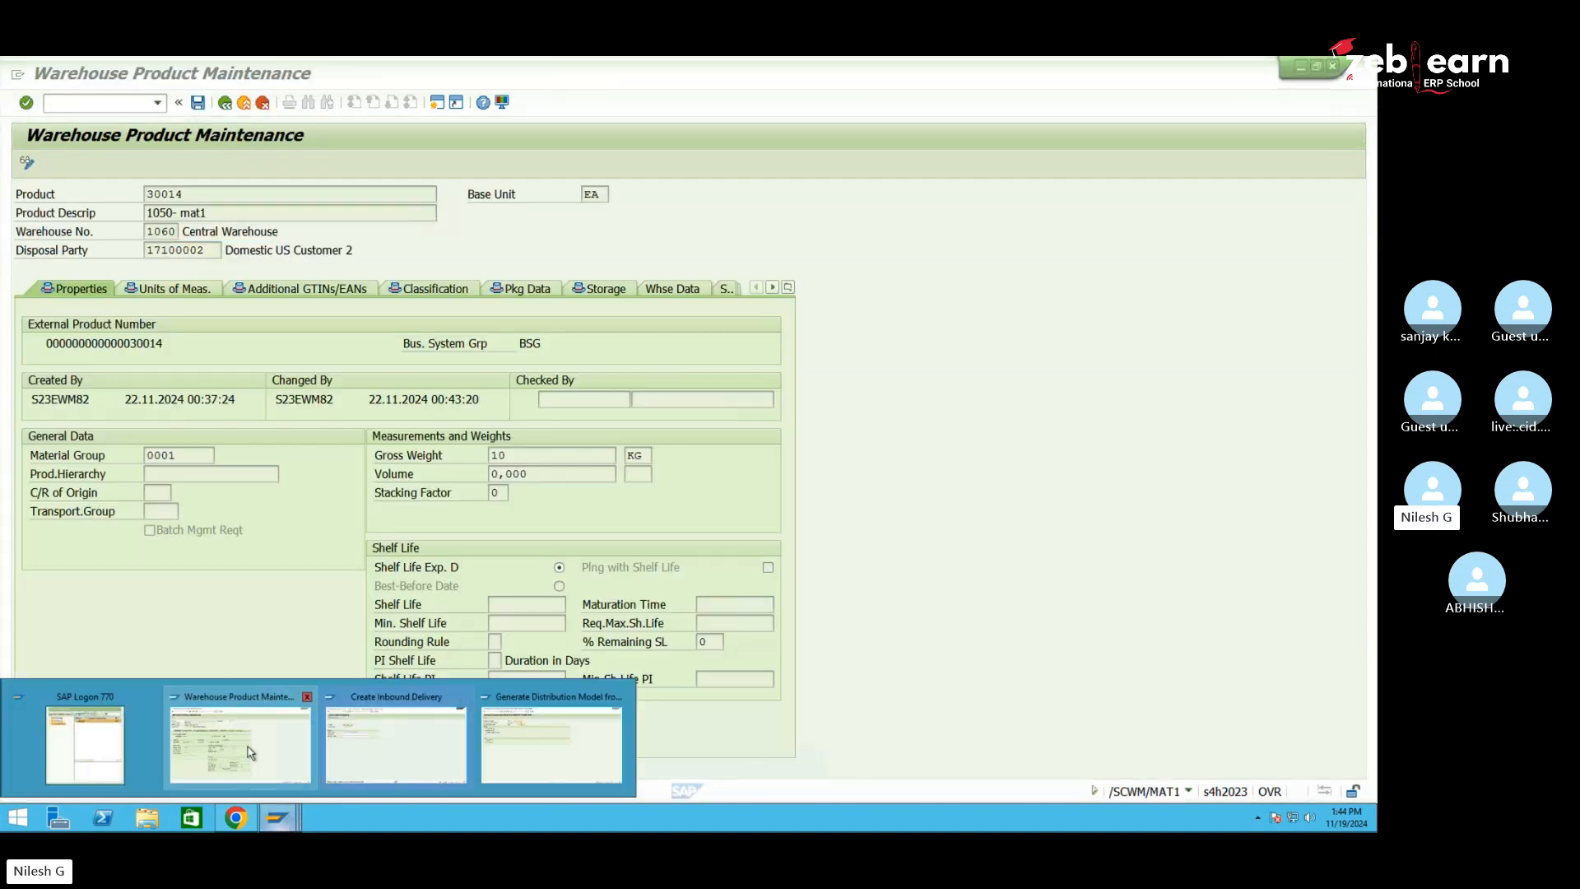
pyautogui.click(251, 752)
pyautogui.click(263, 104)
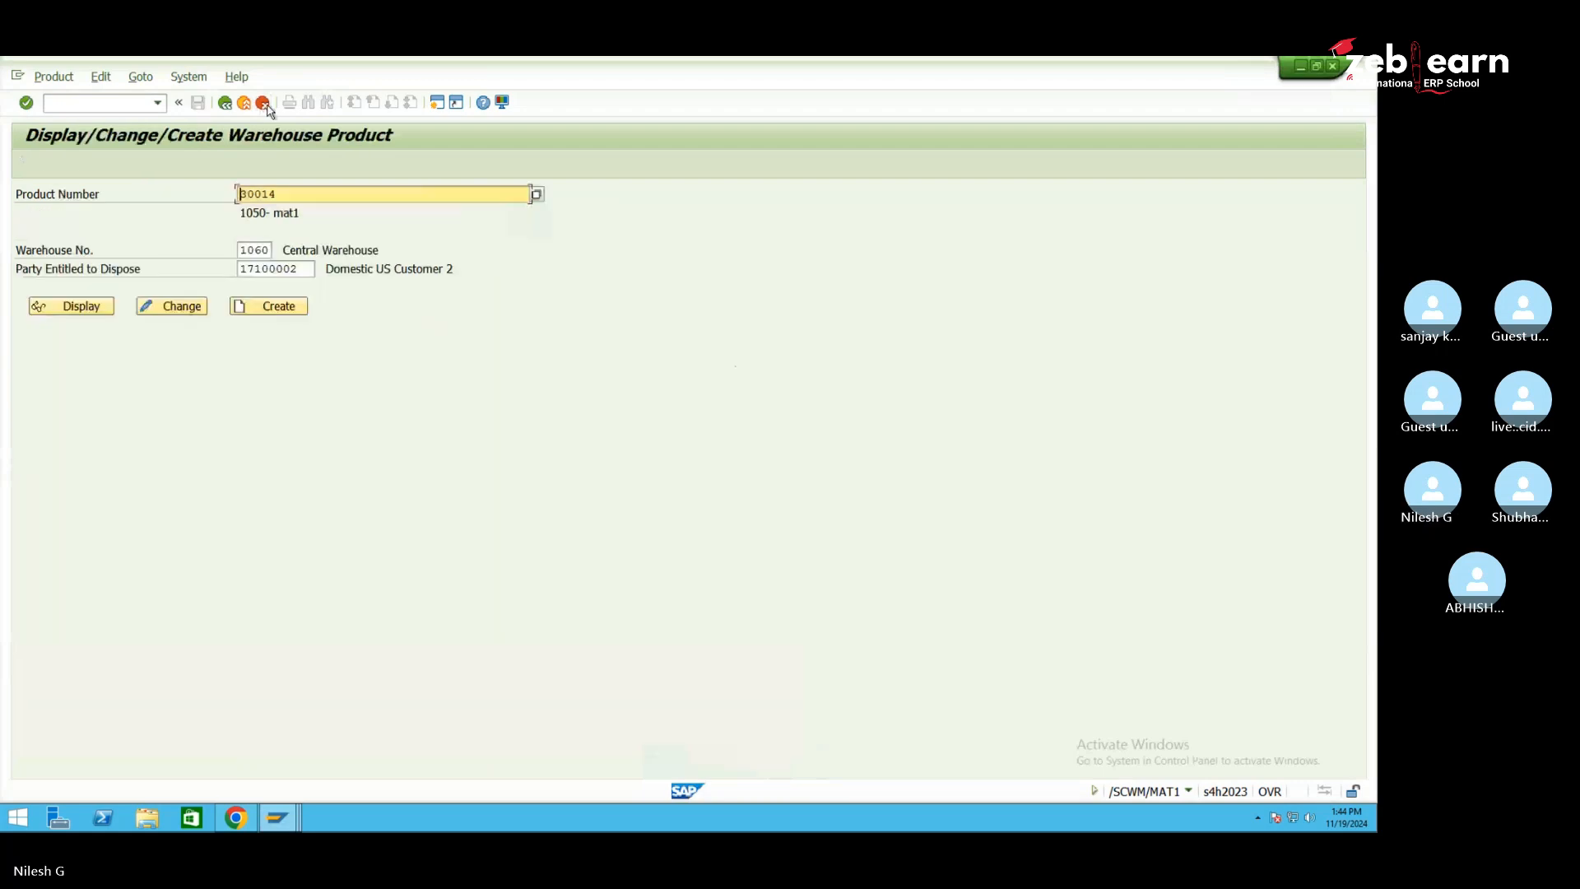
pyautogui.click(296, 409)
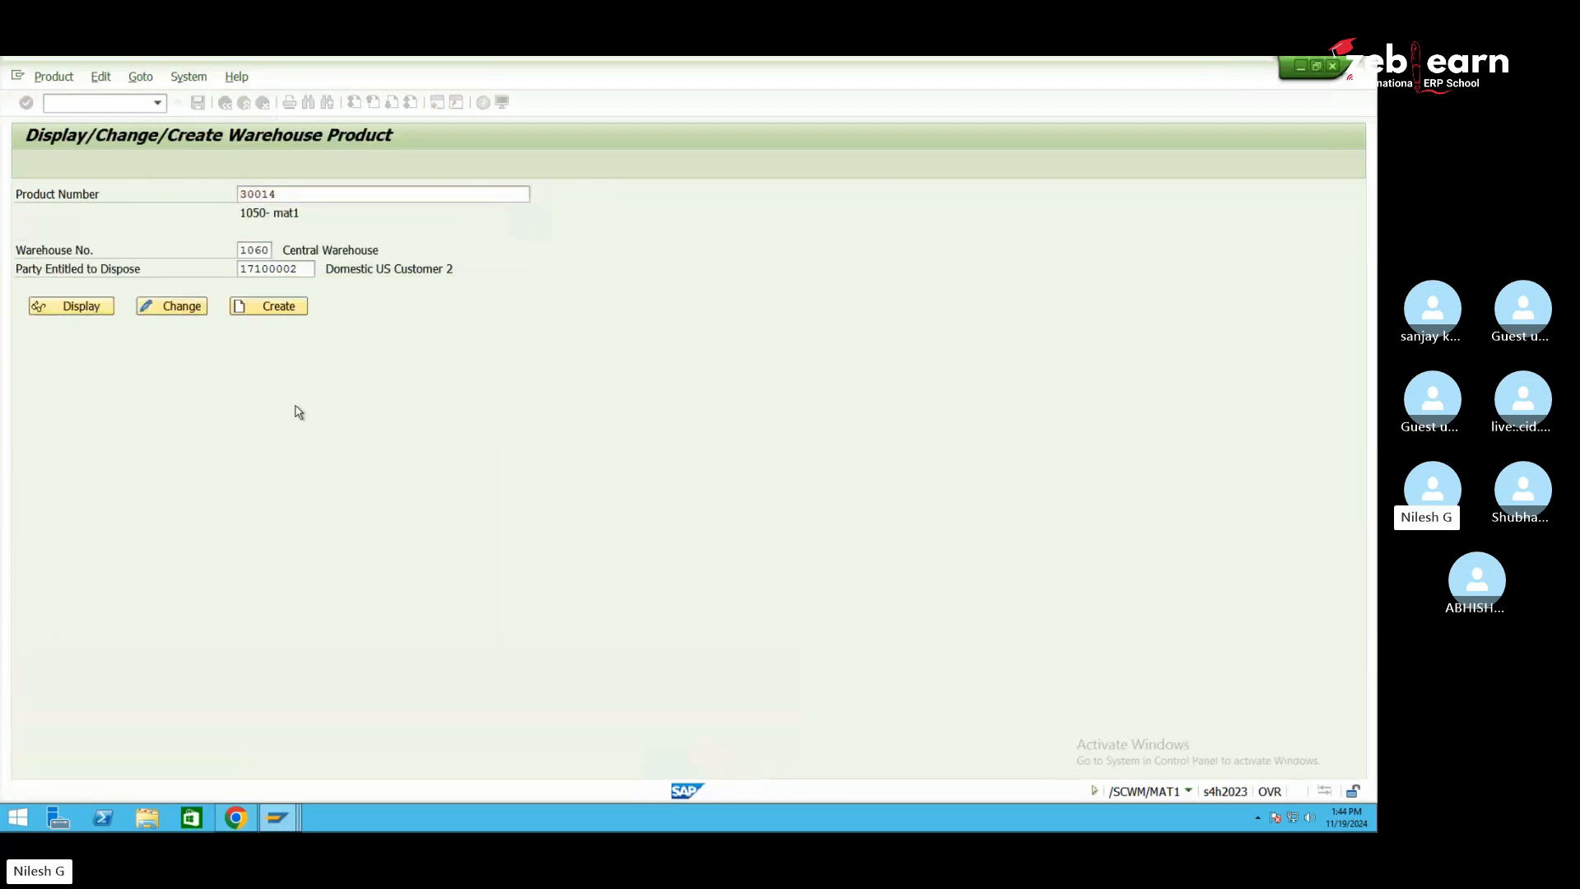
# Launch /SCWM/PRDI Maintain Inbound Delivery from Delivery Processing > Inbound Delivery
pyautogui.click(37, 321)
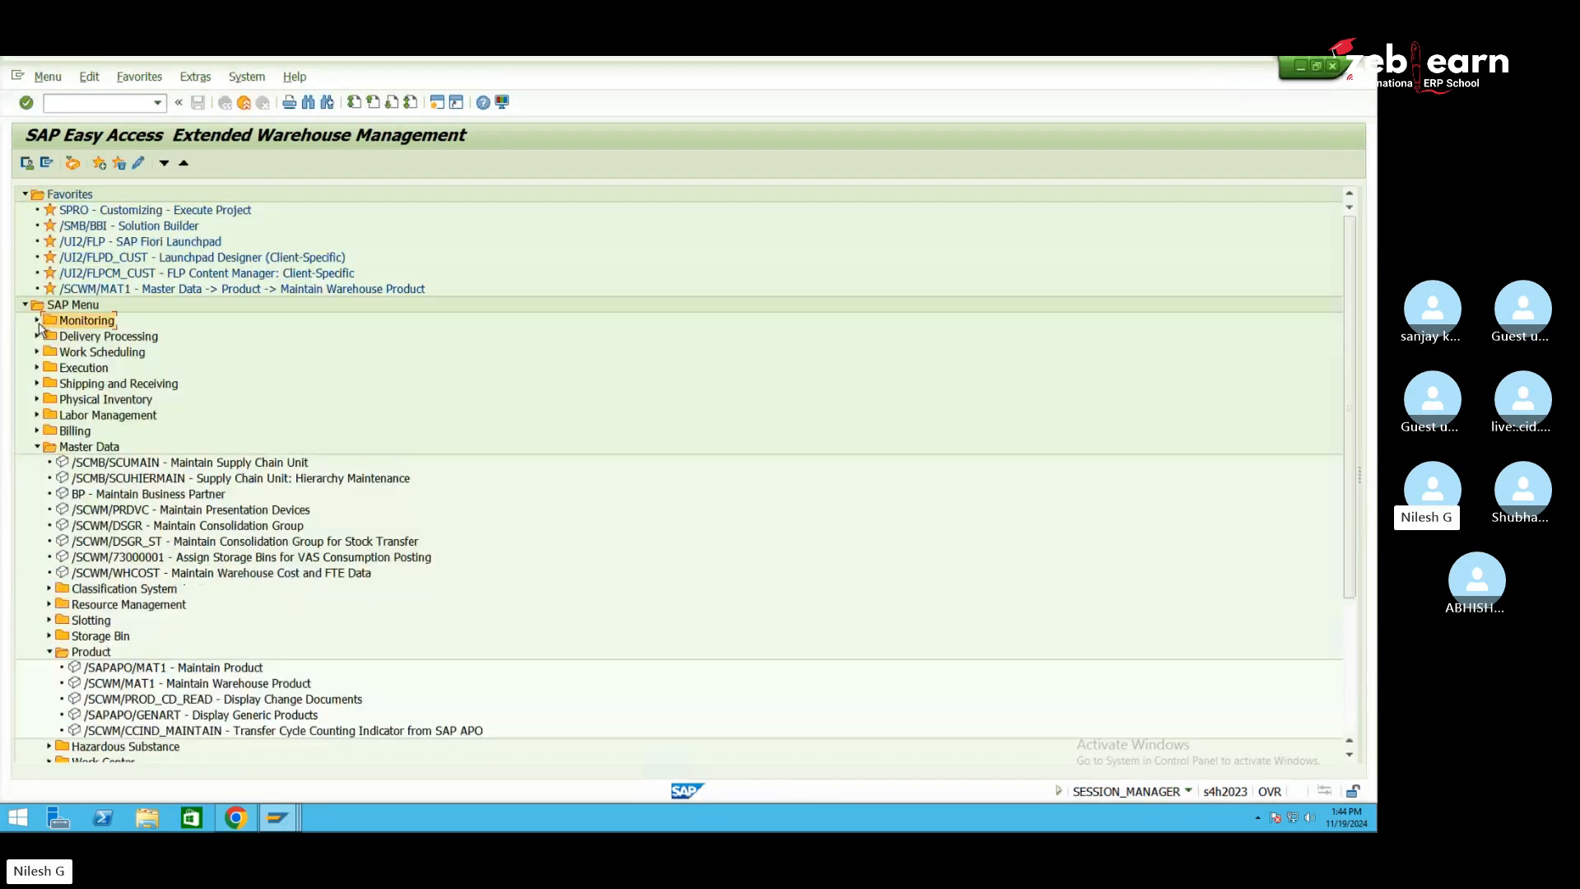
pyautogui.click(36, 446)
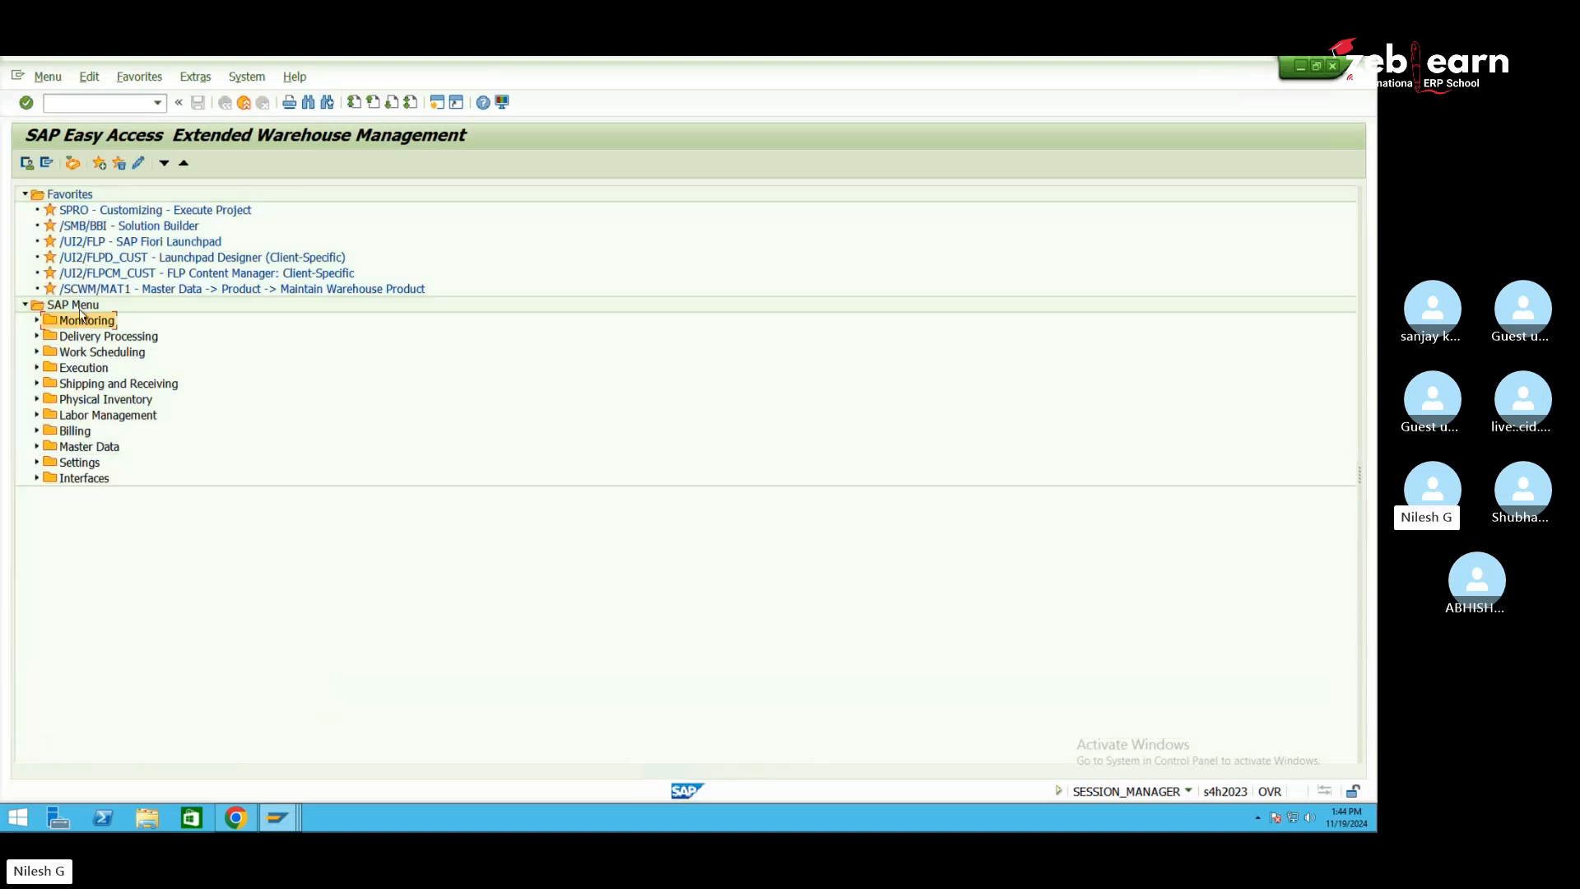
pyautogui.click(153, 336)
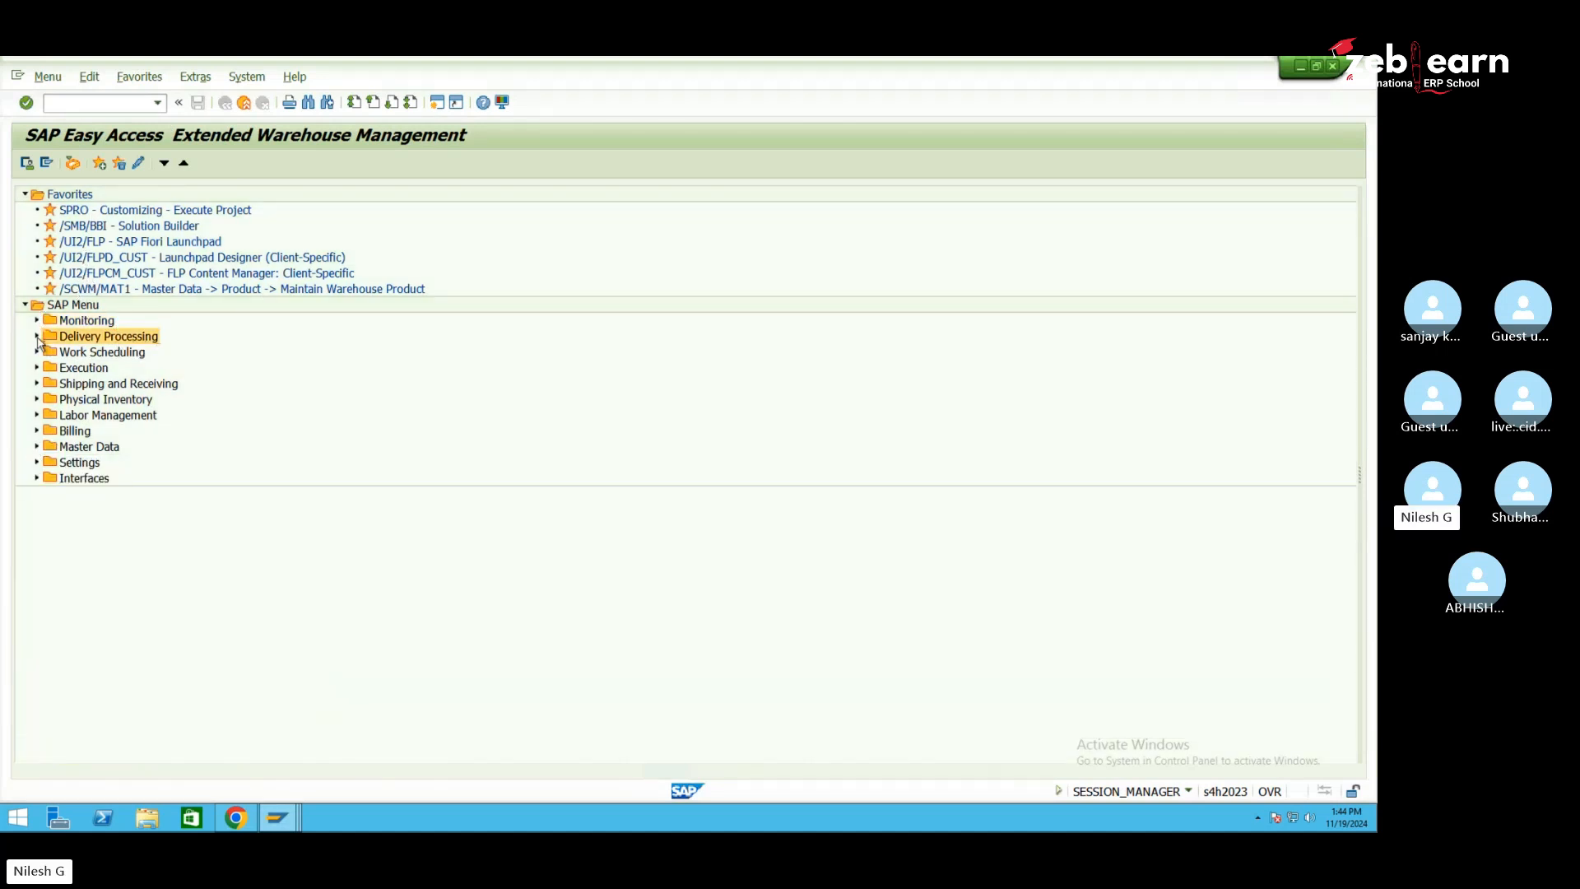
pyautogui.click(37, 336)
pyautogui.click(123, 355)
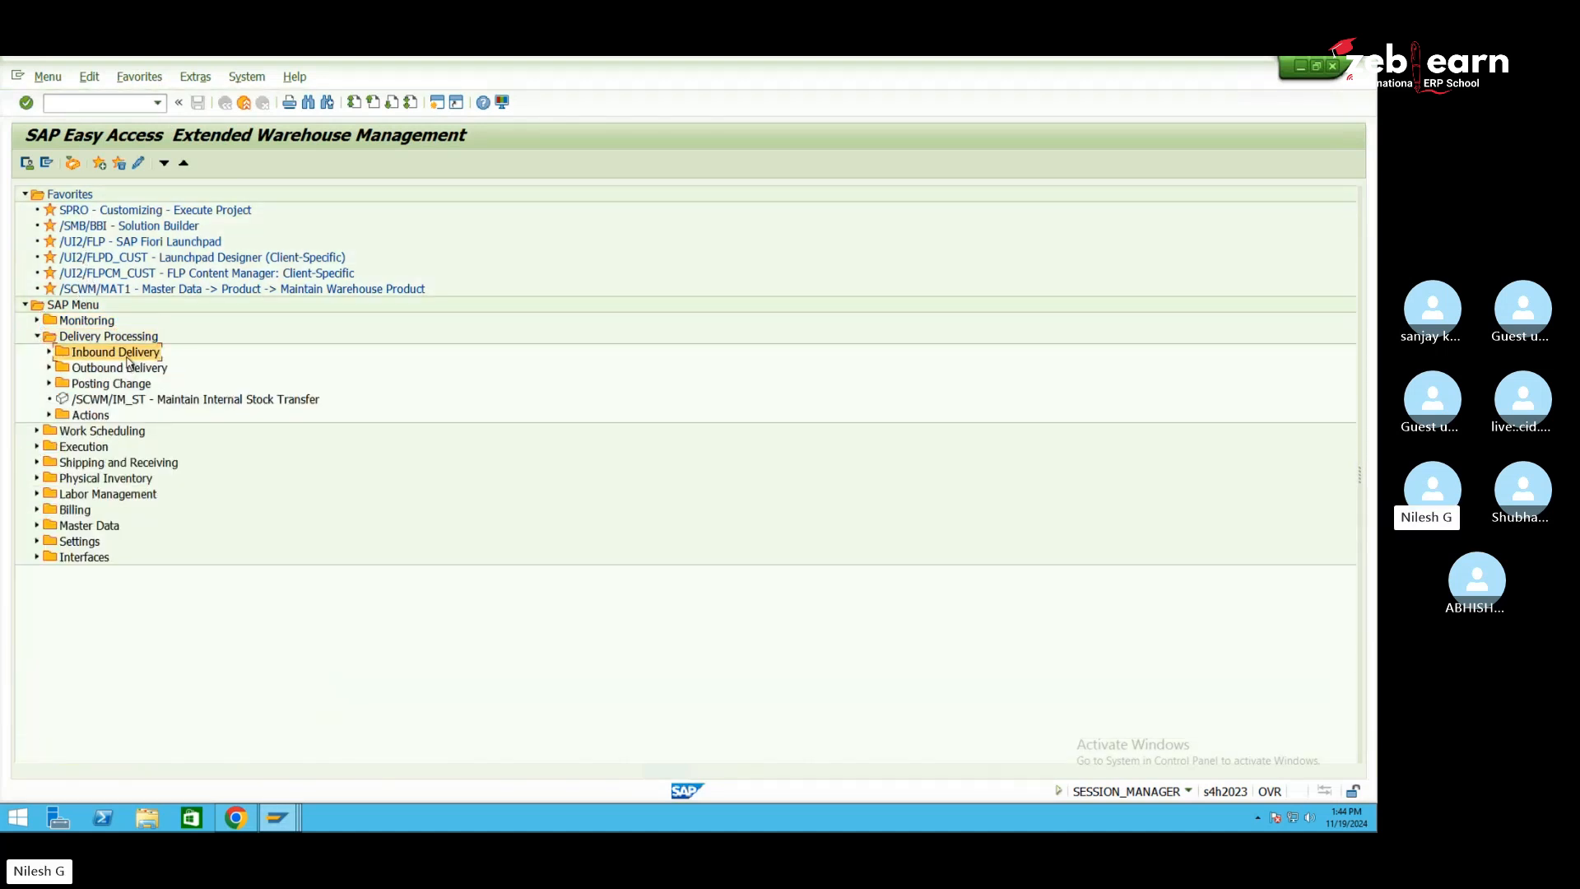
pyautogui.click(50, 352)
pyautogui.click(200, 383)
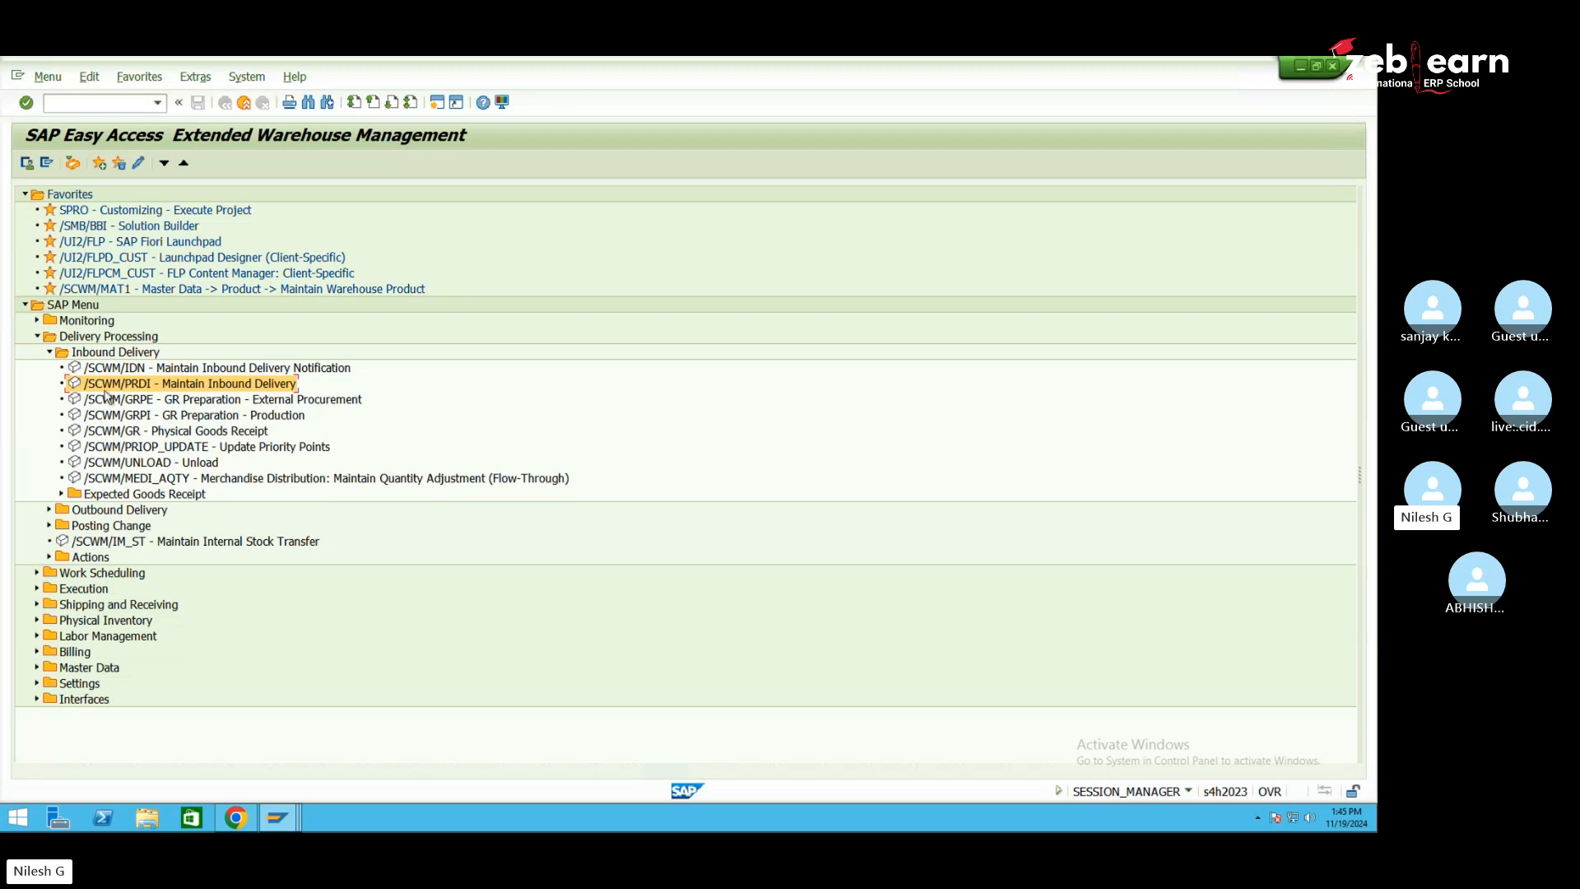
pyautogui.doubleClick(177, 387)
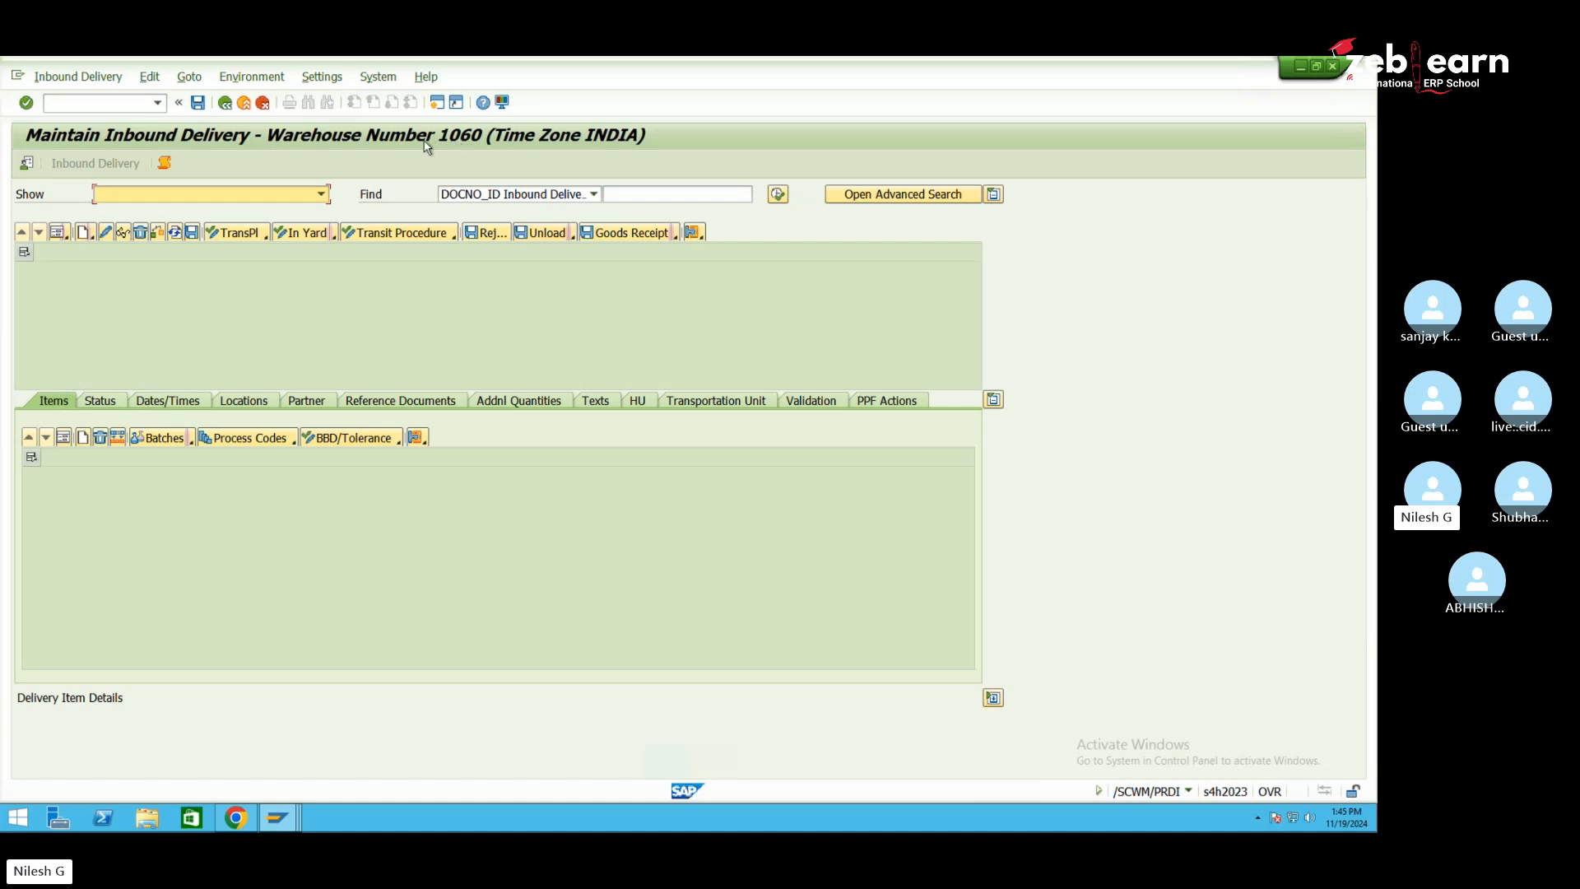
# Set default warehouse SE10 with an empty disposal party
pyautogui.click(28, 164)
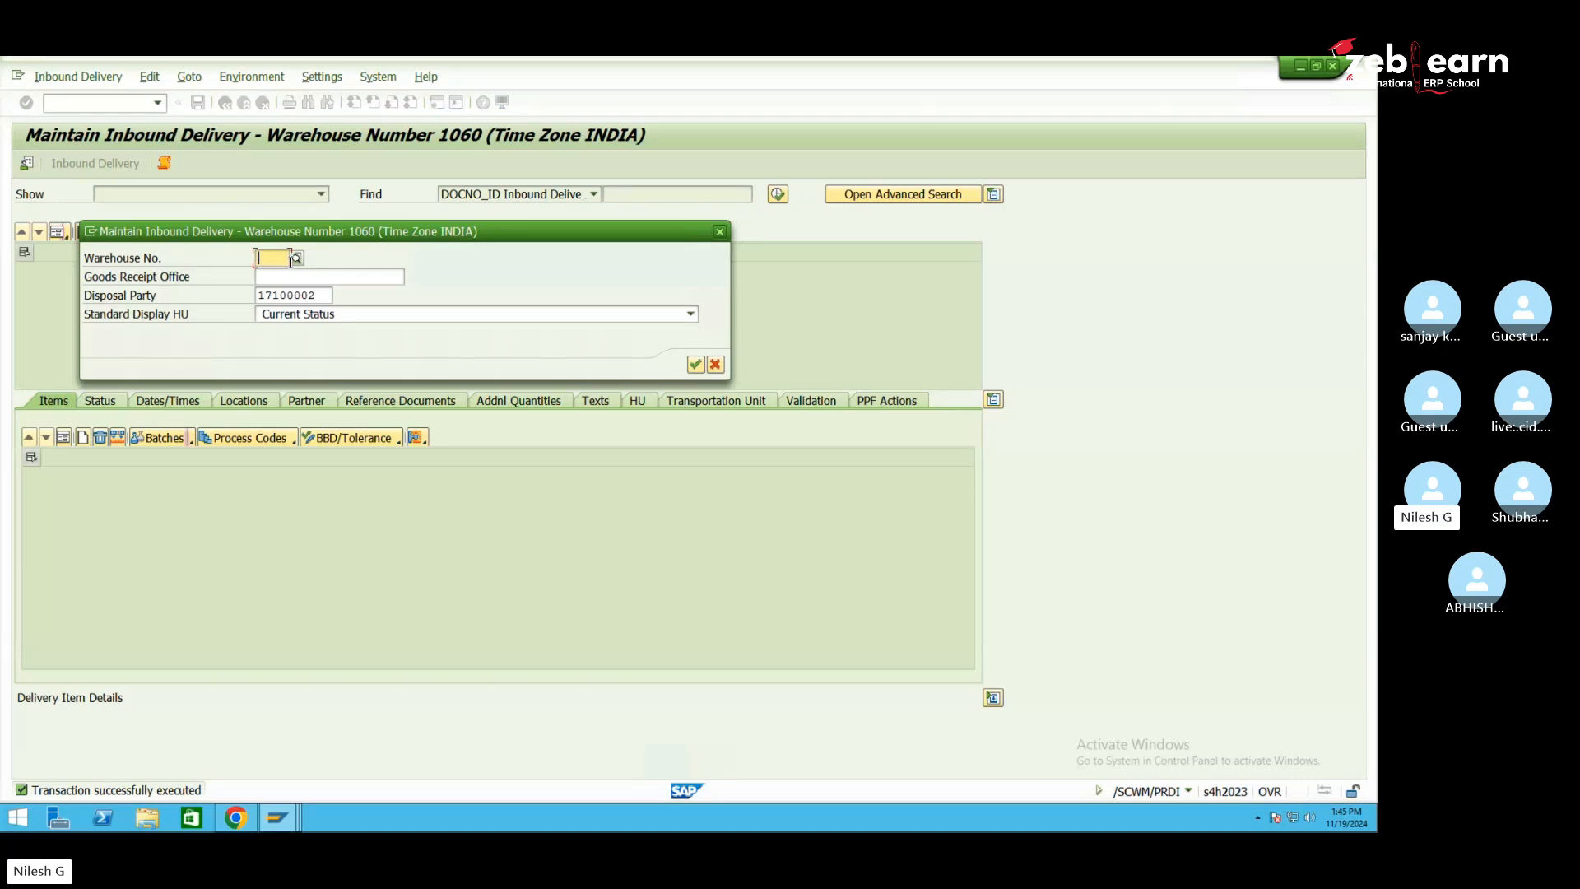
pyautogui.write('se10')
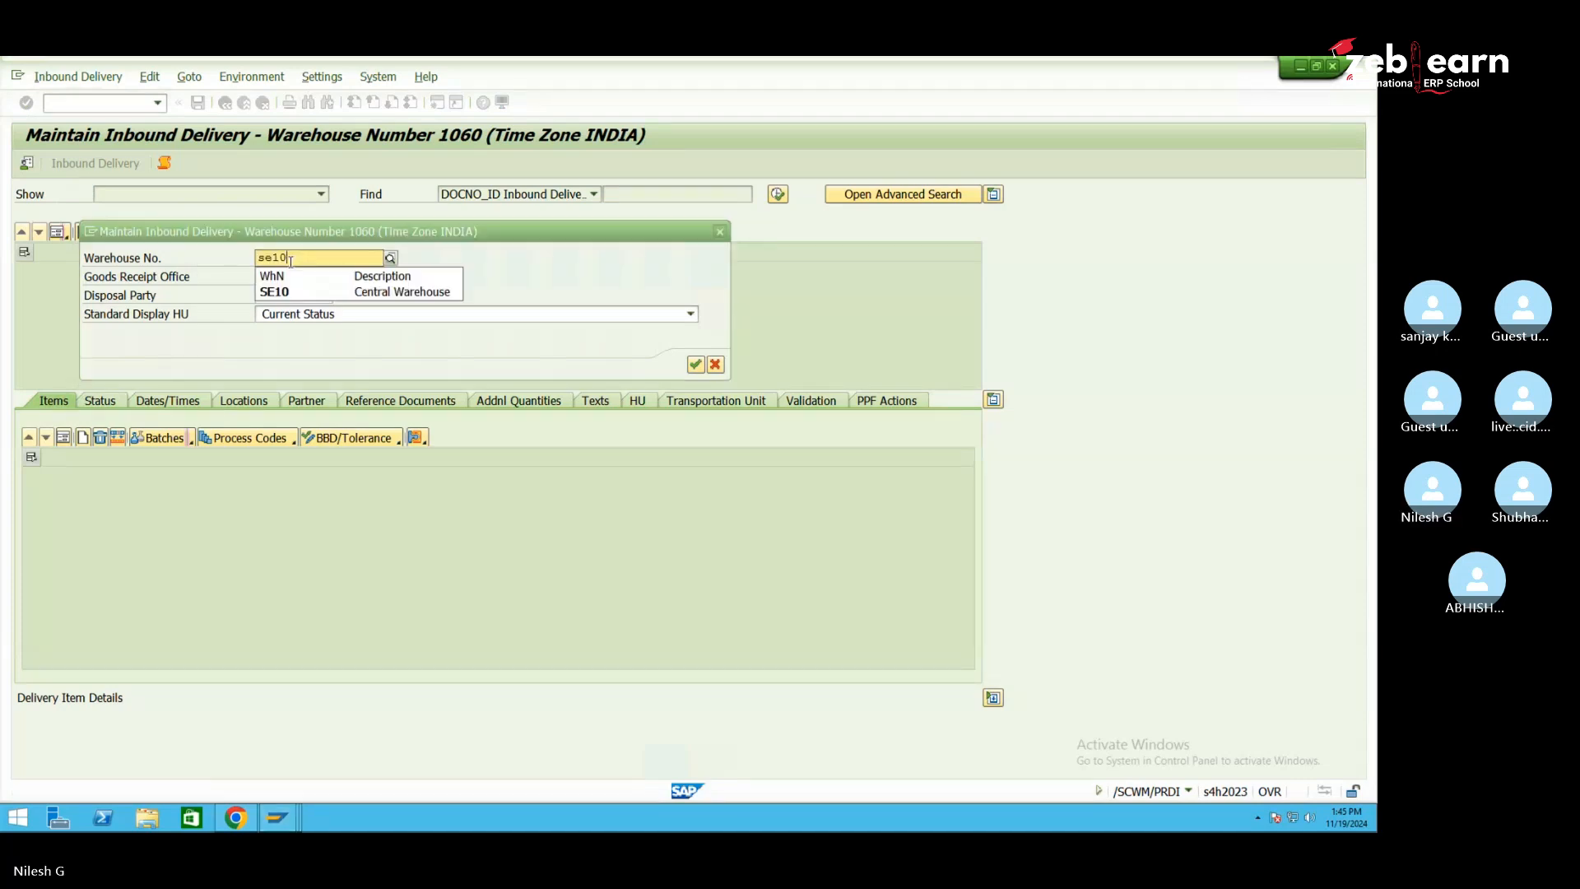
pyautogui.click(325, 293)
pyautogui.click(327, 296)
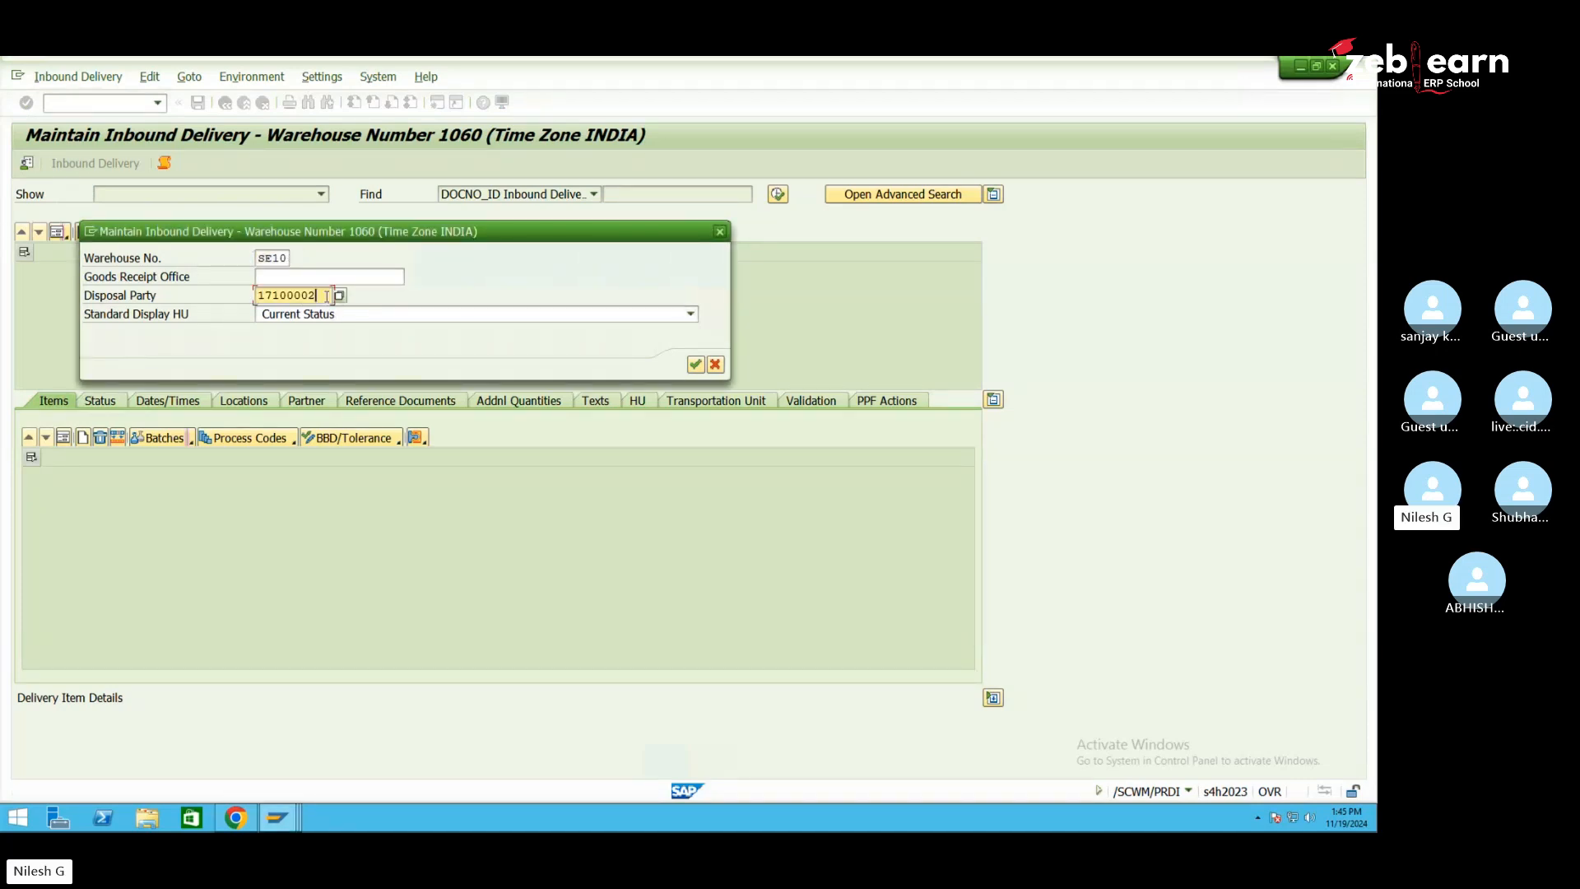
pyautogui.press('BackSpace')
pyautogui.press('BackSpace')
pyautogui.press('BackSpace')
pyautogui.press('BackSpace')
pyautogui.press('BackSpace')
pyautogui.press('BackSpace')
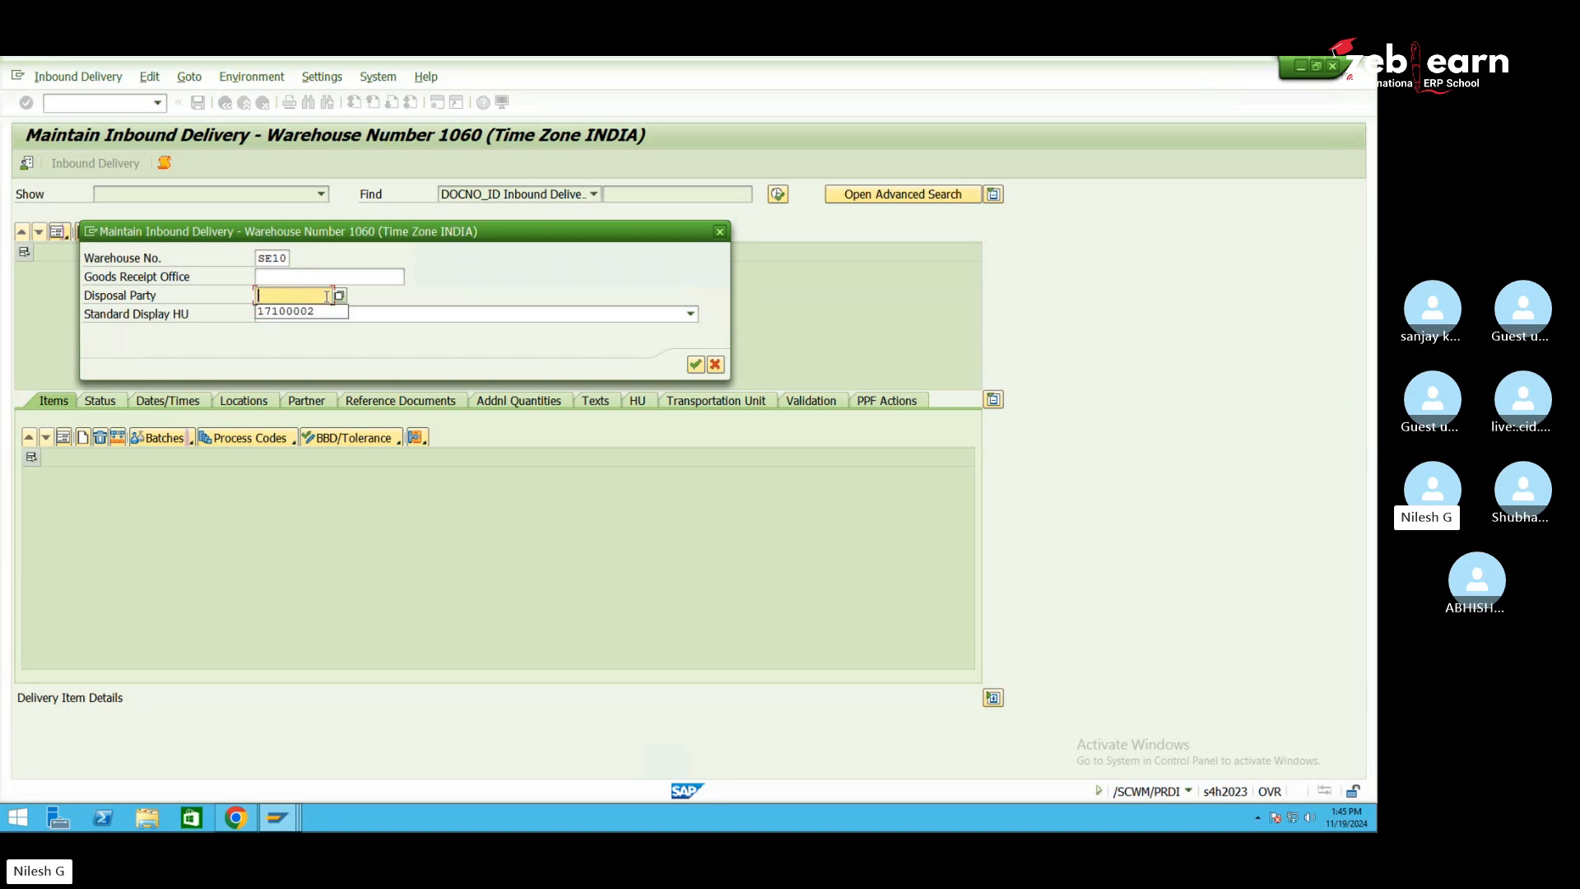
pyautogui.click(695, 364)
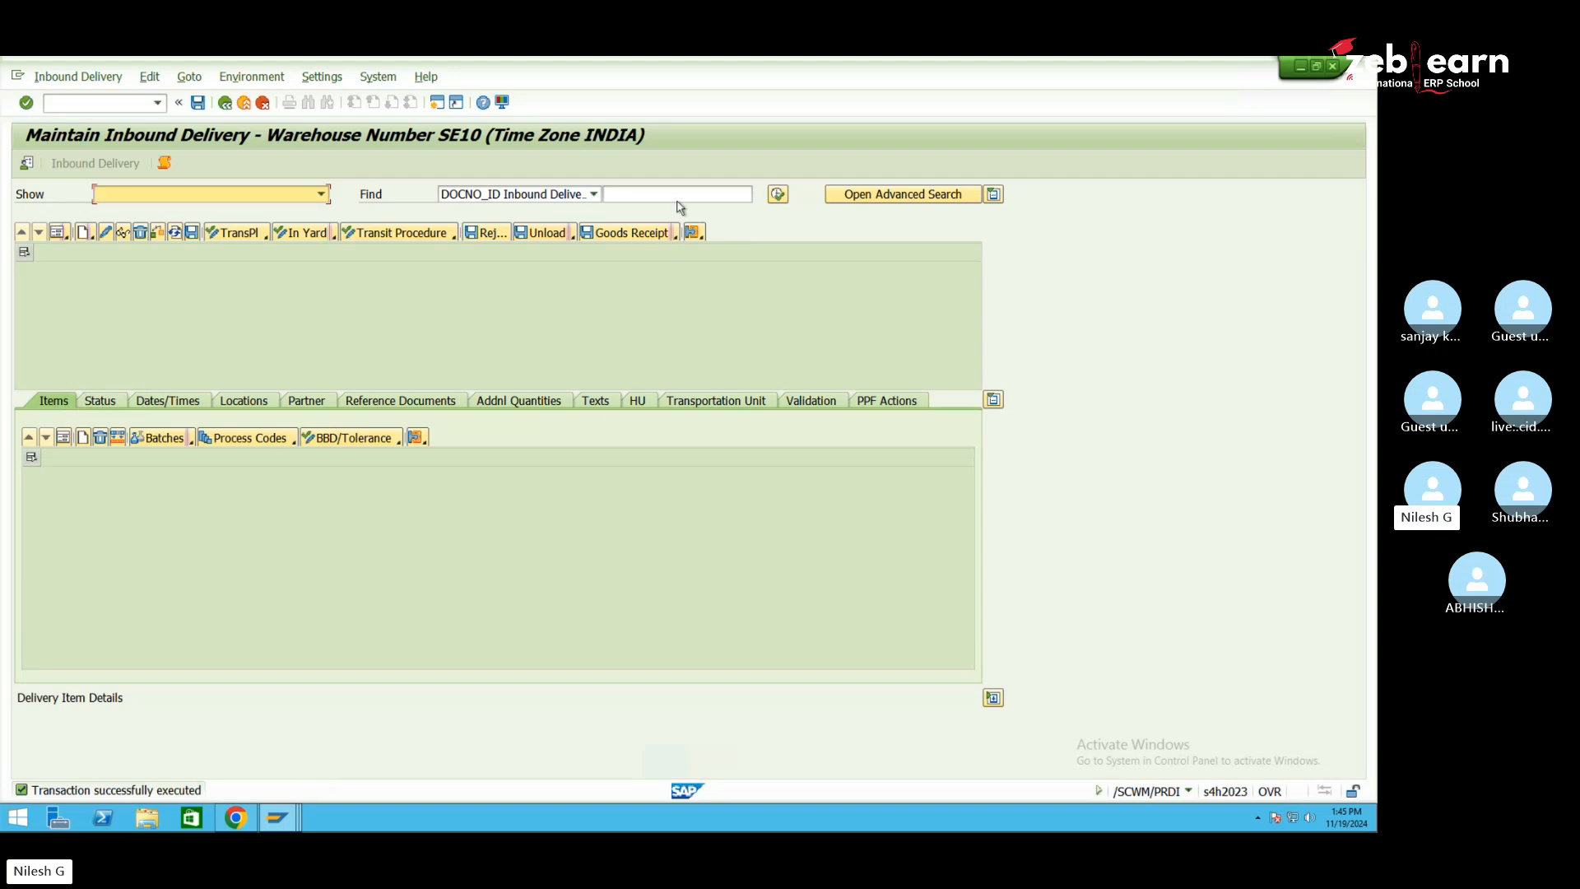
# Copy inbound delivery 180002676 from the display window and search for it in Maintain Inbound Delivery
pyautogui.click(284, 815)
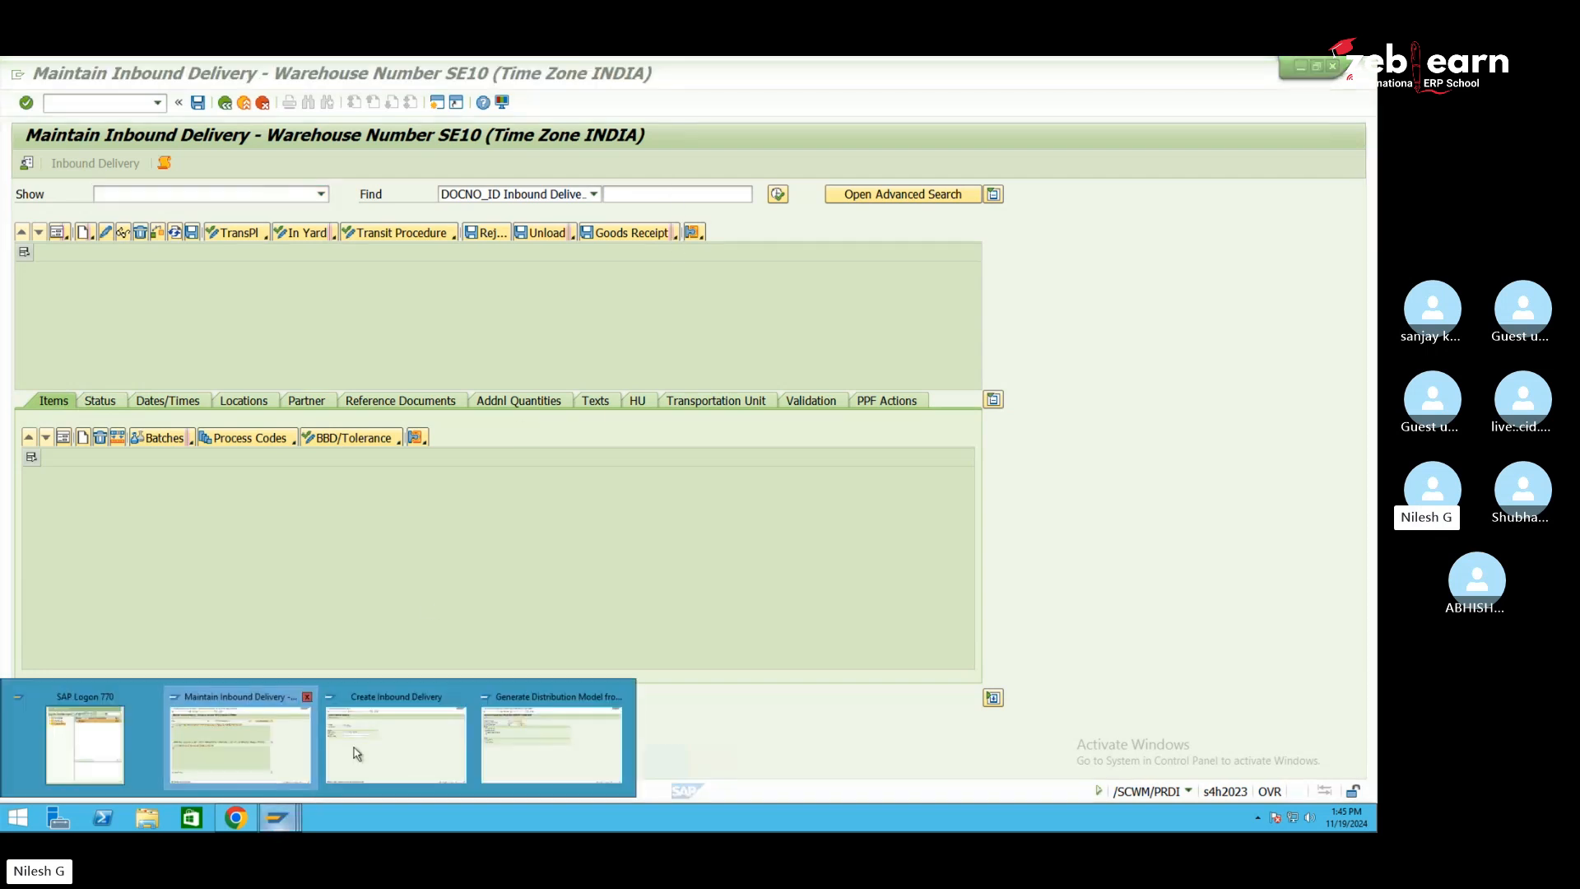
pyautogui.click(381, 744)
pyautogui.click(78, 76)
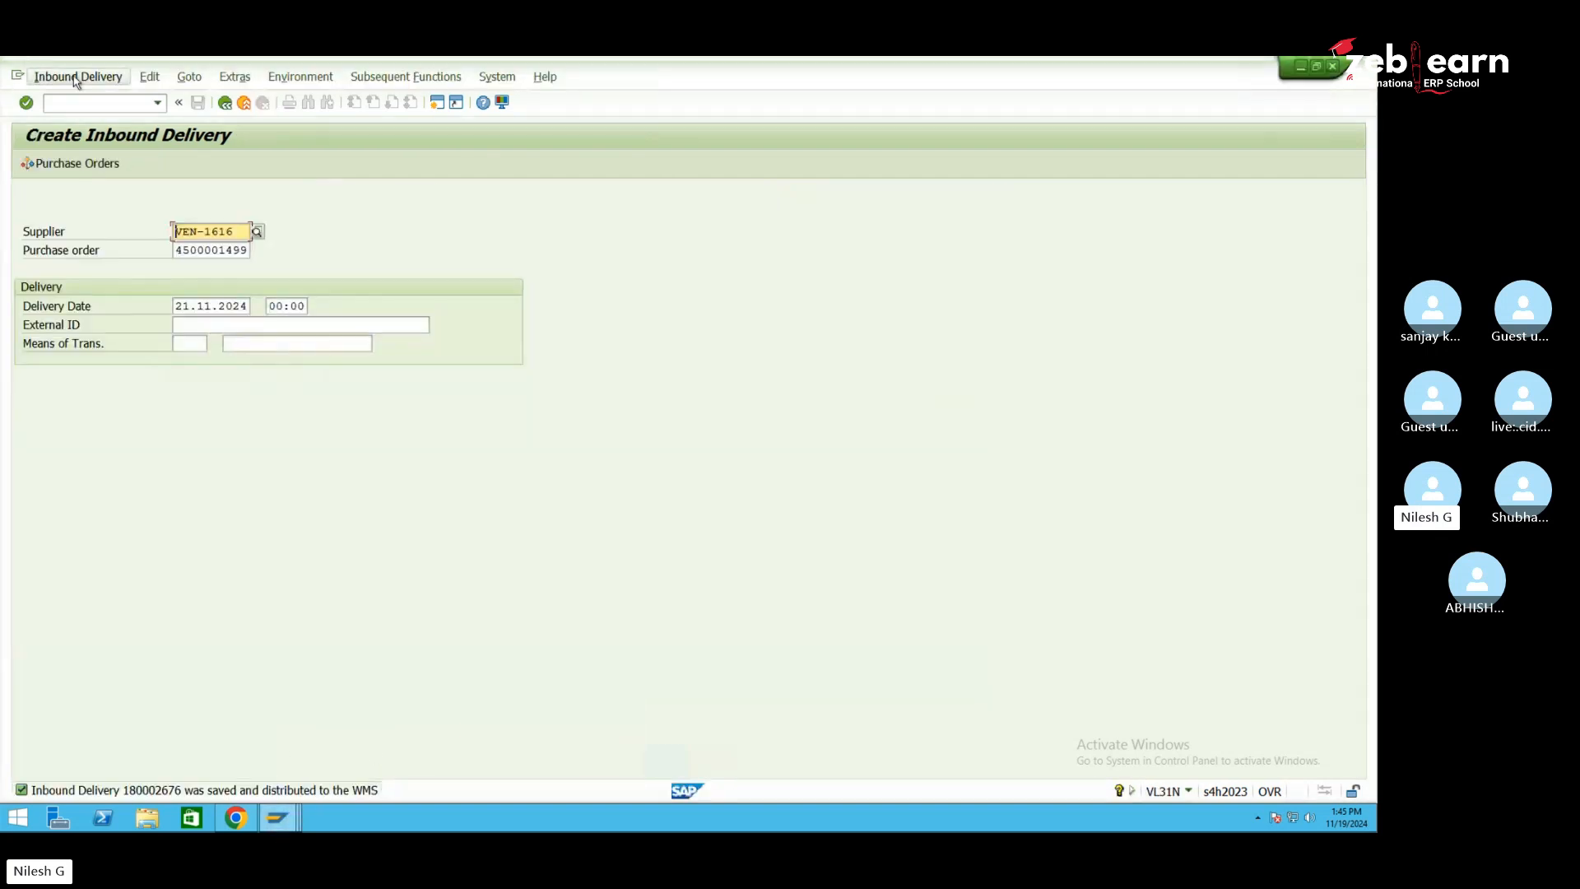
pyautogui.click(82, 153)
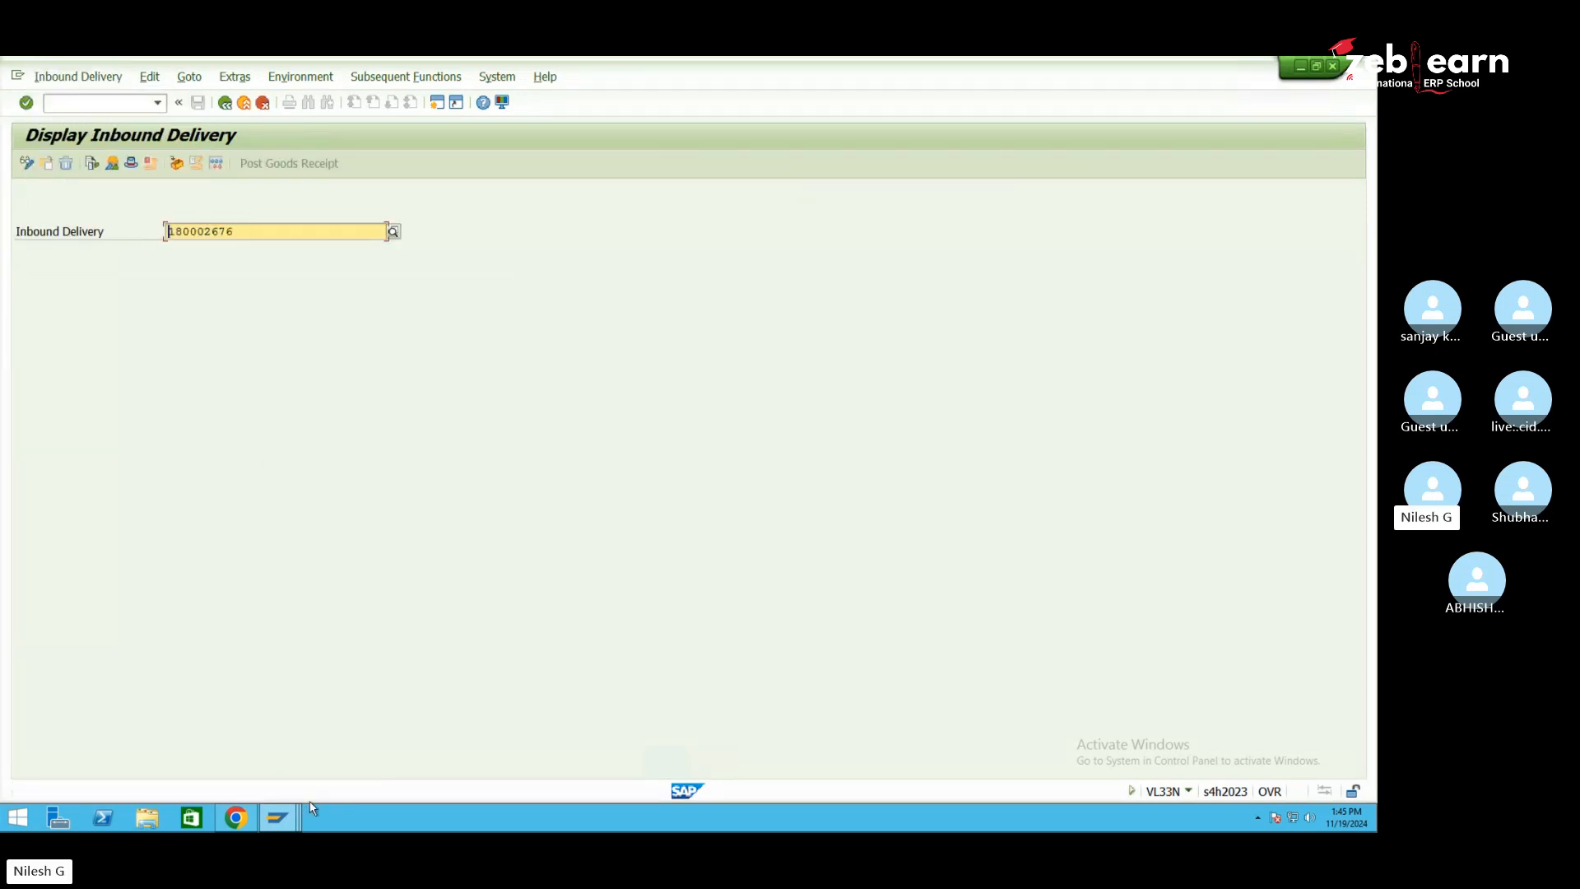
pyautogui.click(278, 818)
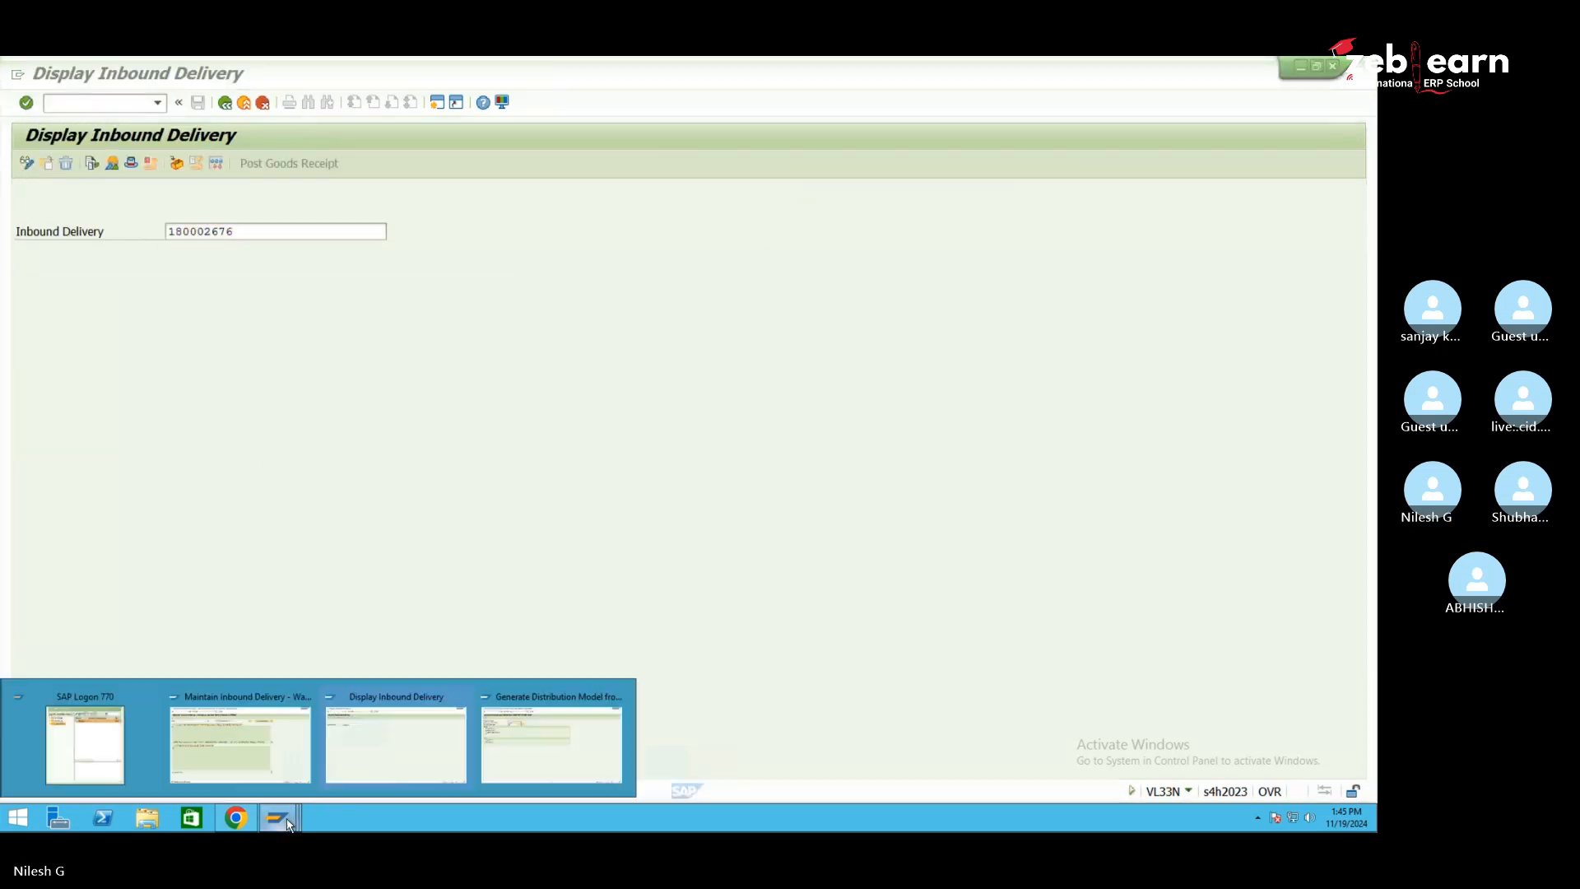
pyautogui.click(285, 752)
pyautogui.click(642, 195)
pyautogui.write('180002676')
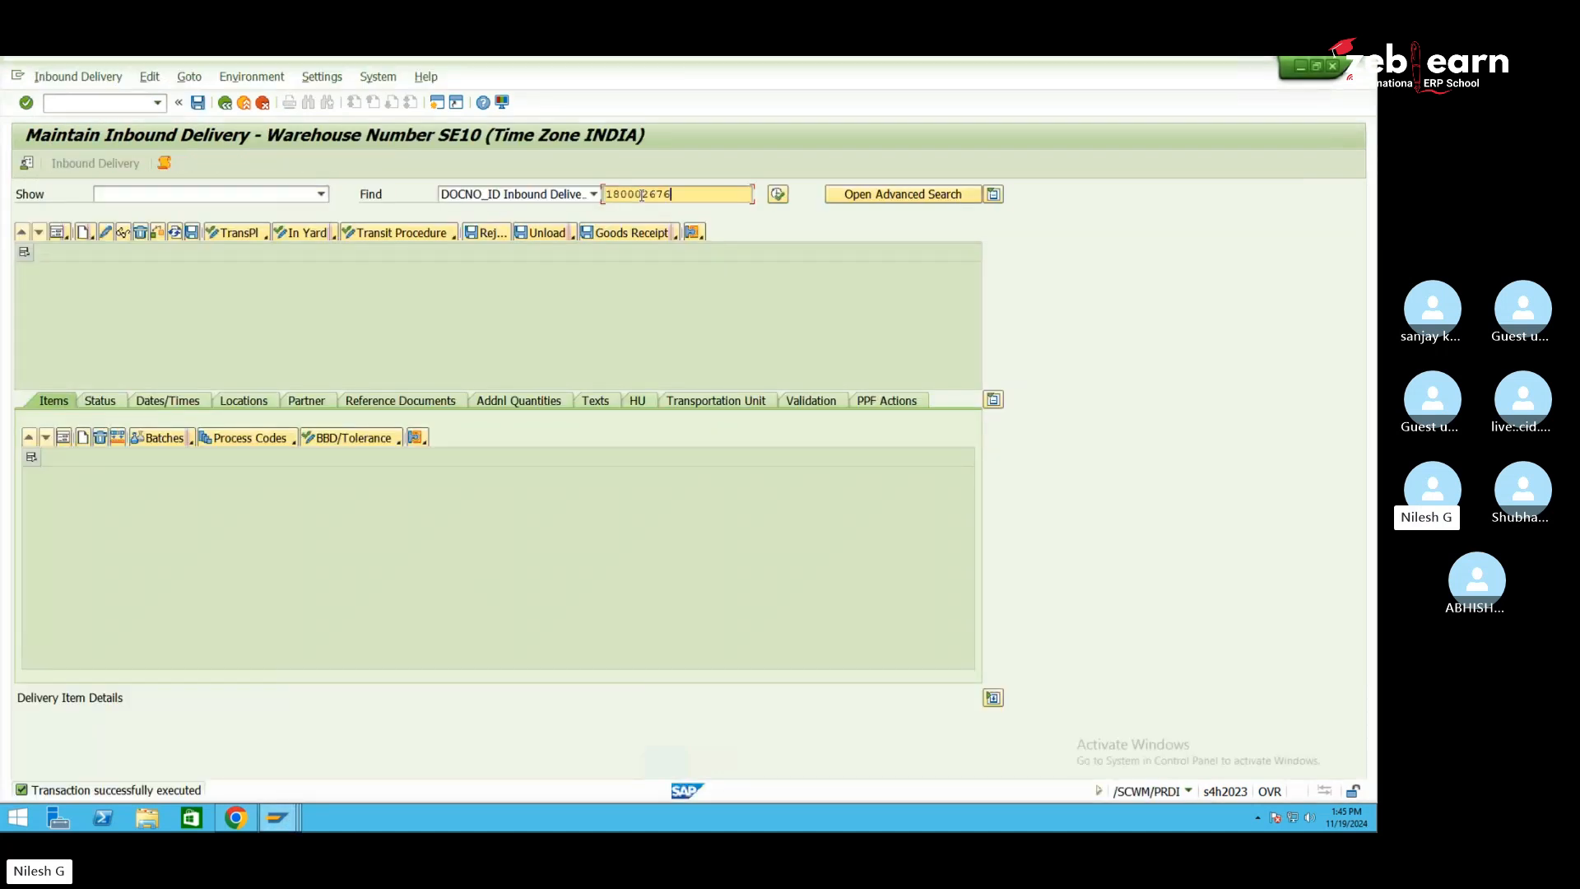
pyautogui.click(778, 194)
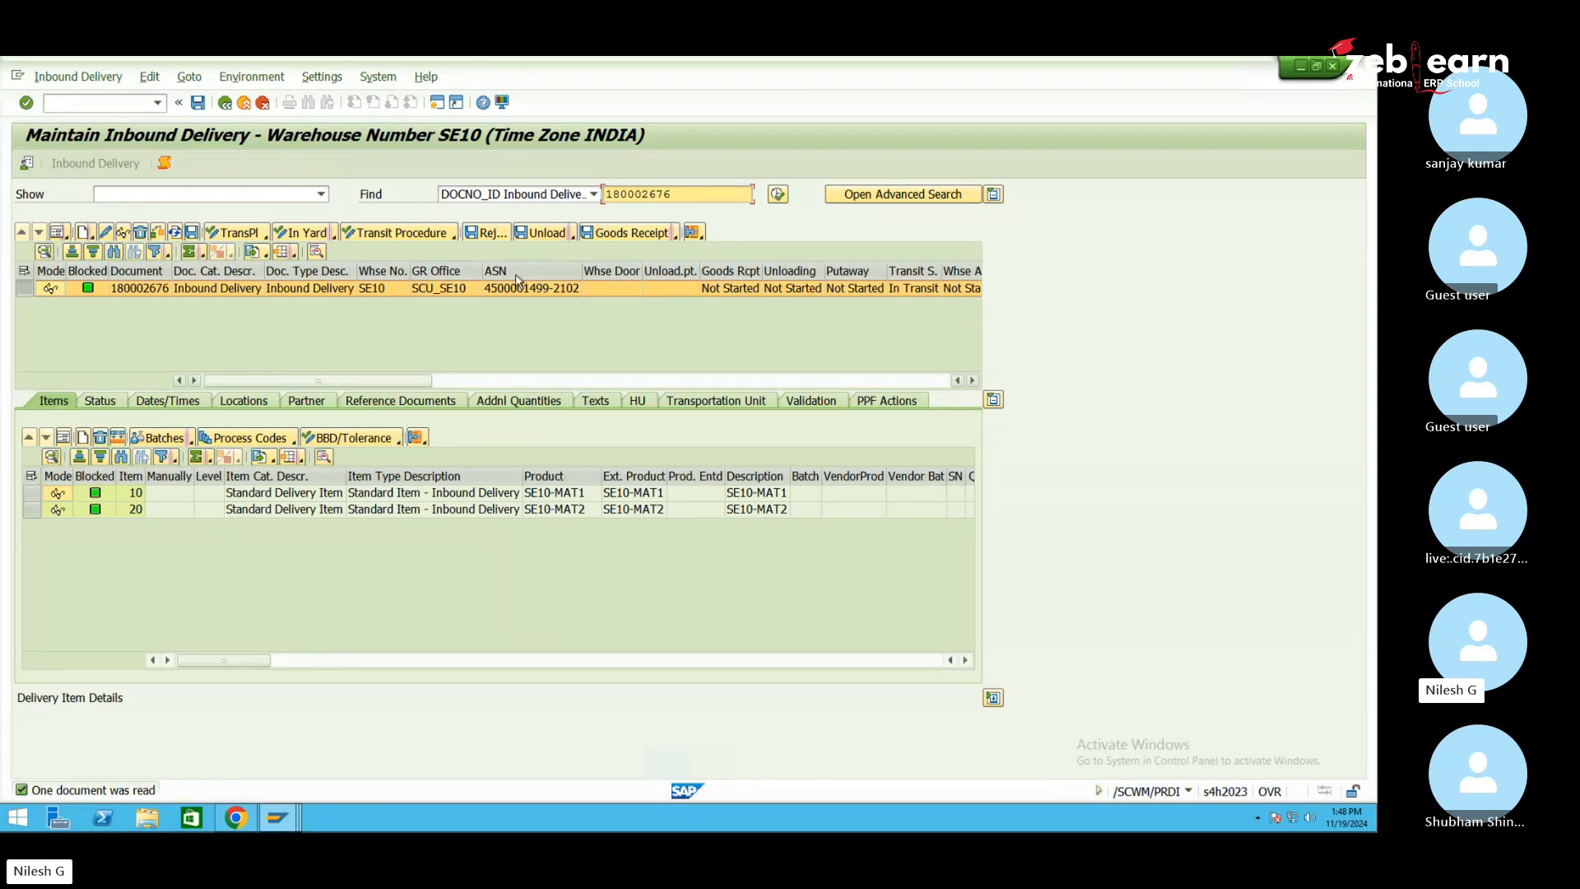
# Bring up the list of open SAP windows to reach Display Inbound Delivery
pyautogui.click(280, 819)
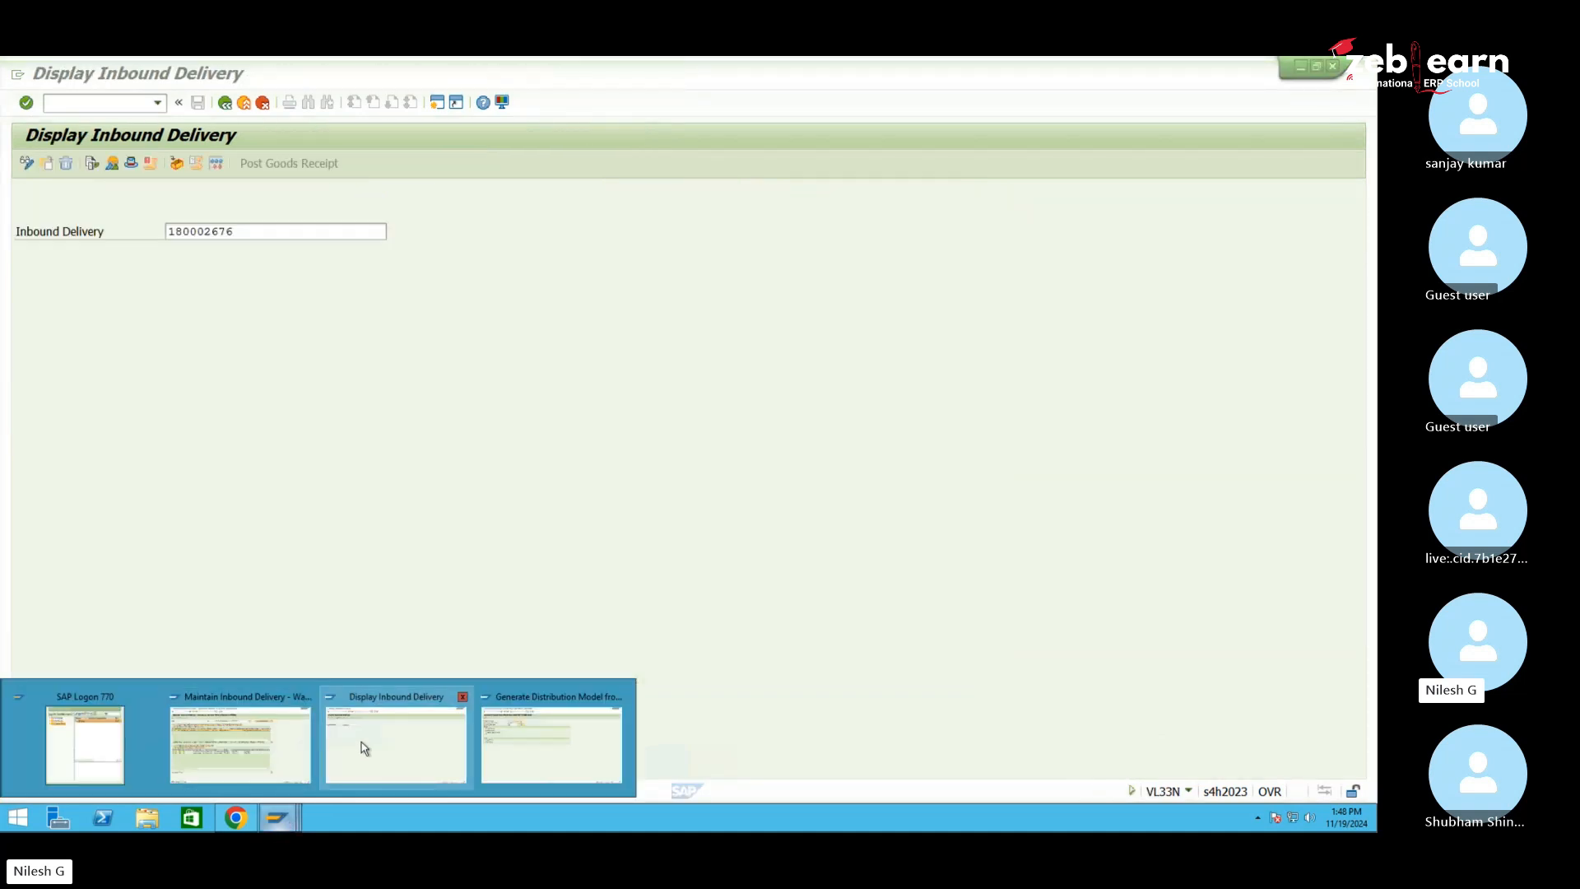
pyautogui.click(363, 748)
pyautogui.click(117, 100)
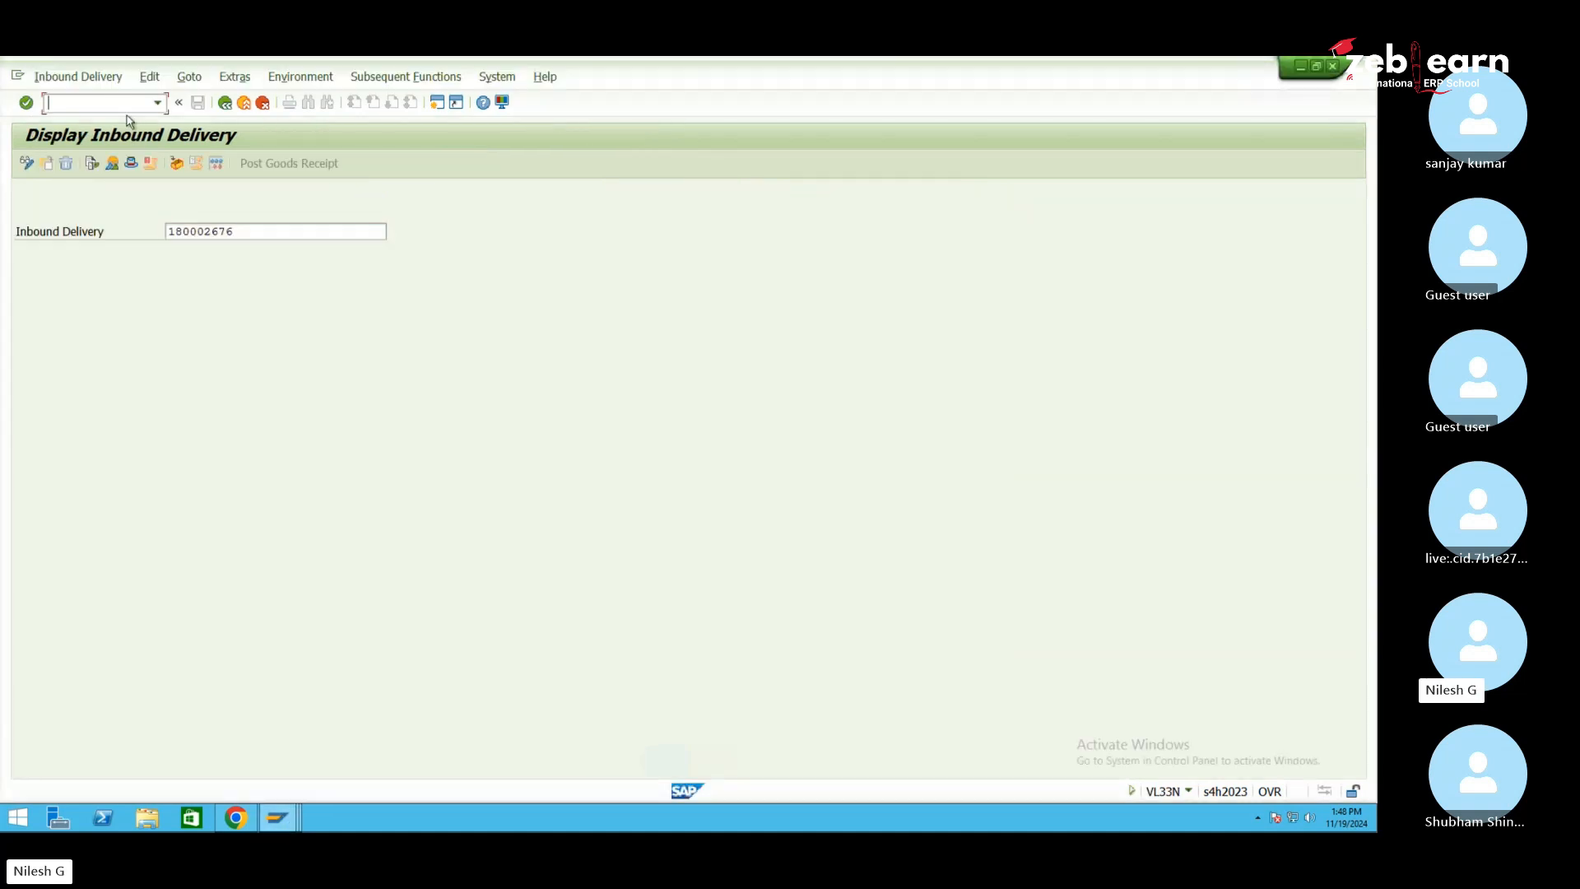
pyautogui.write('/nme23n')
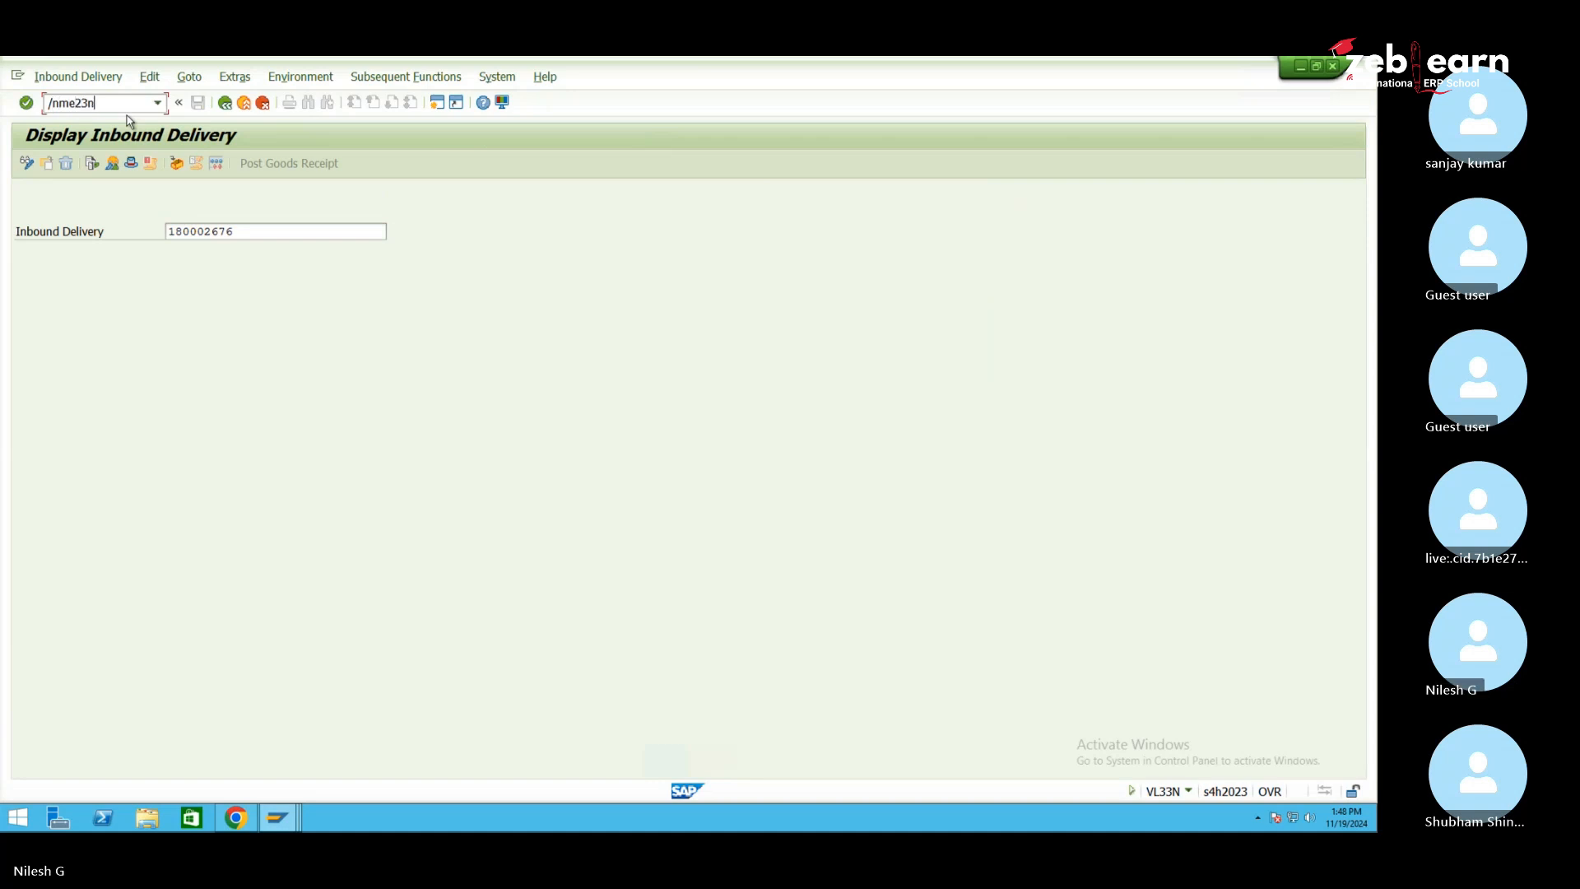
pyautogui.press('Return')
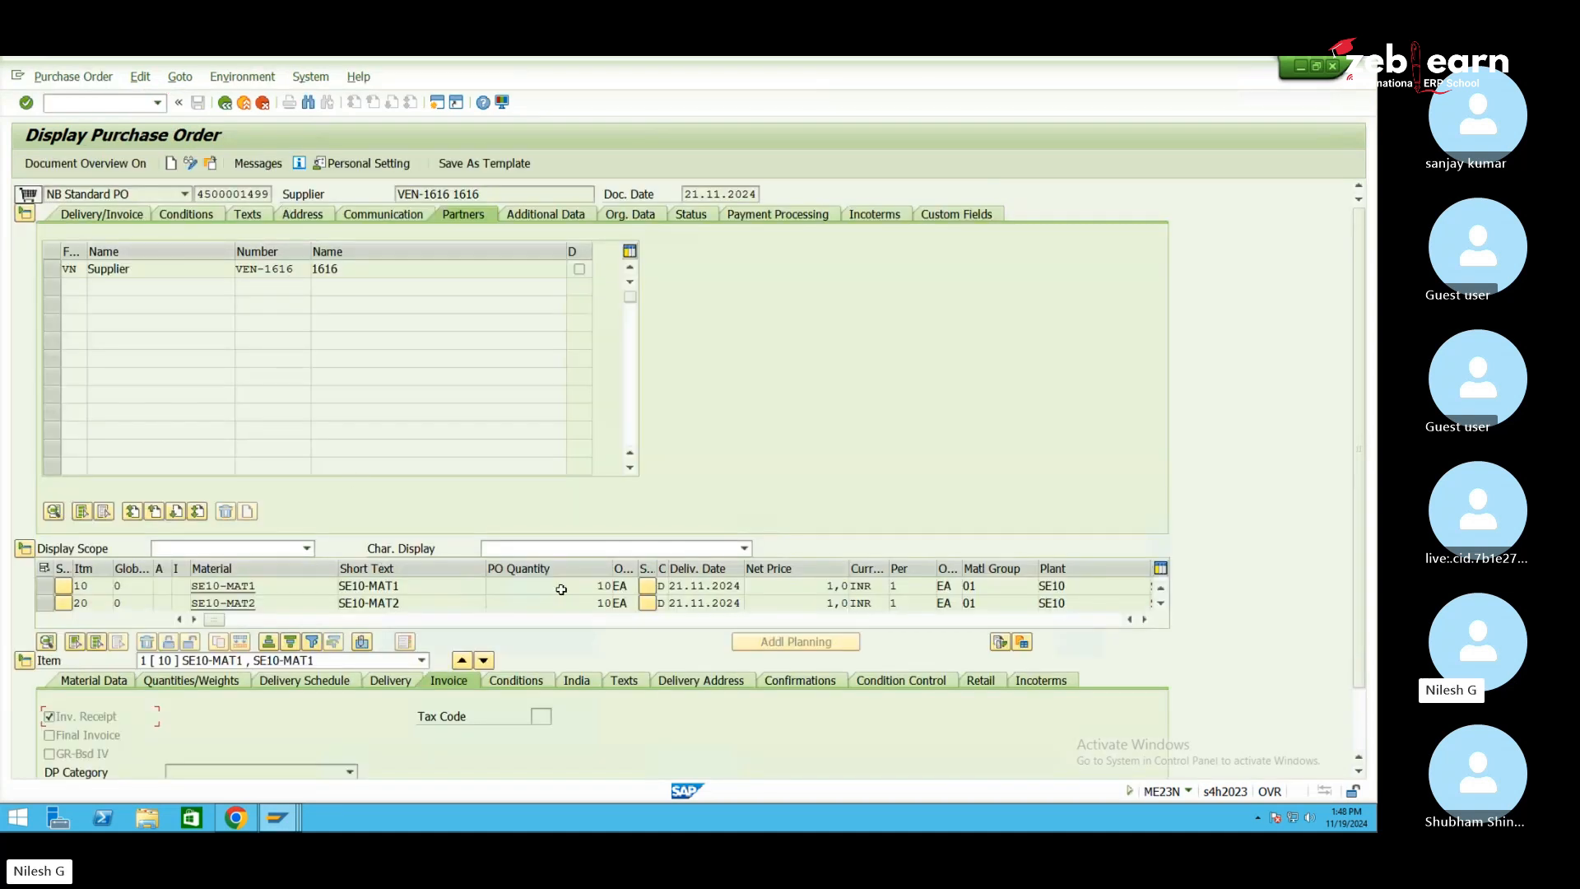
pyautogui.click(25, 660)
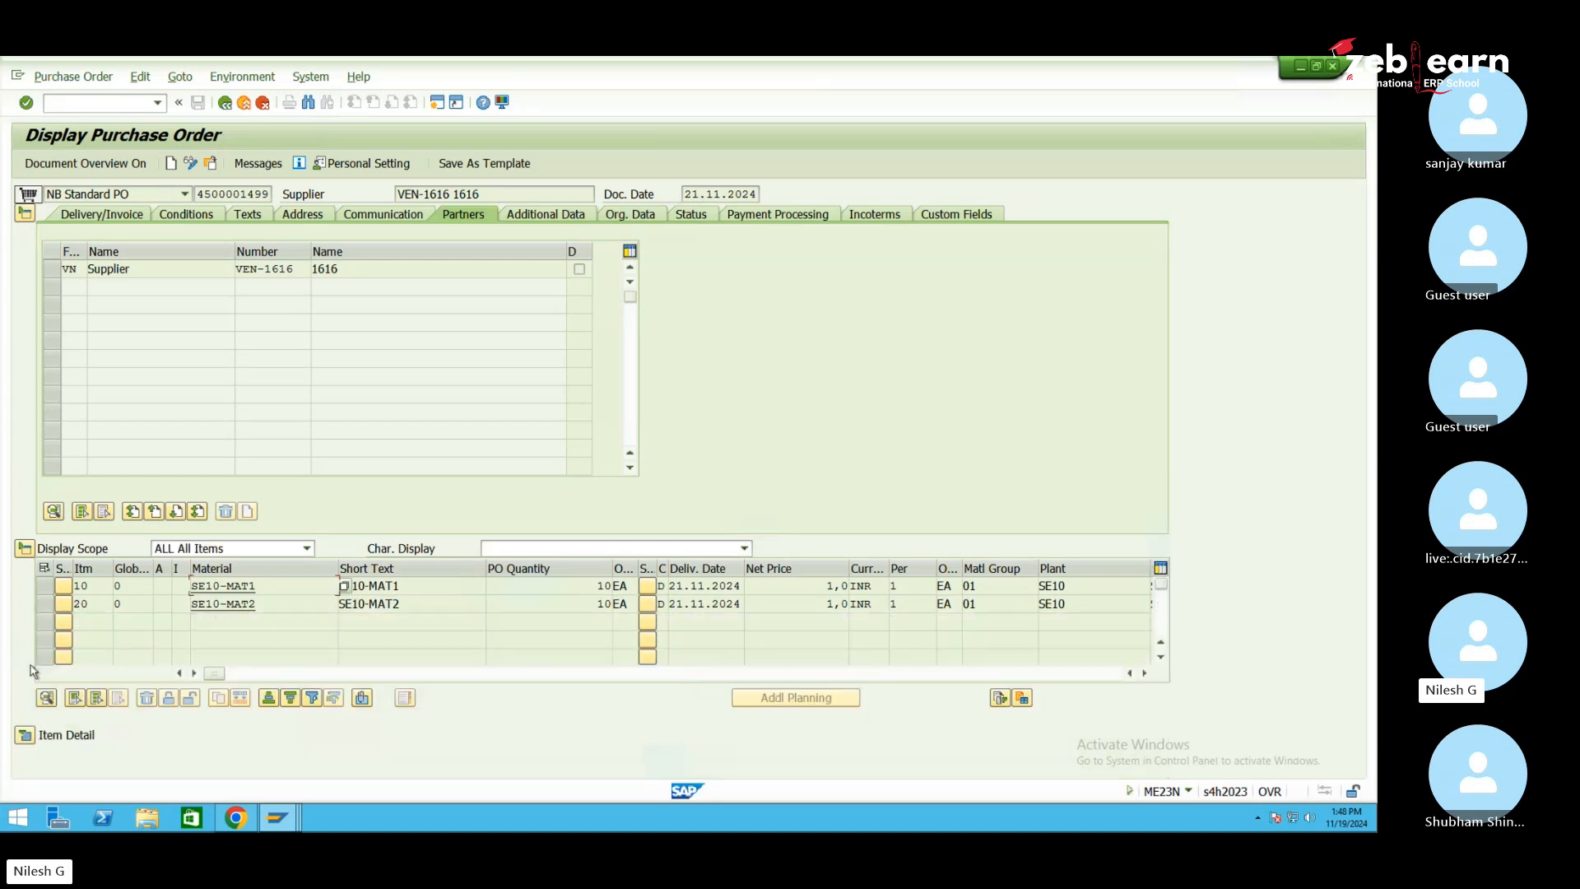
pyautogui.click(25, 214)
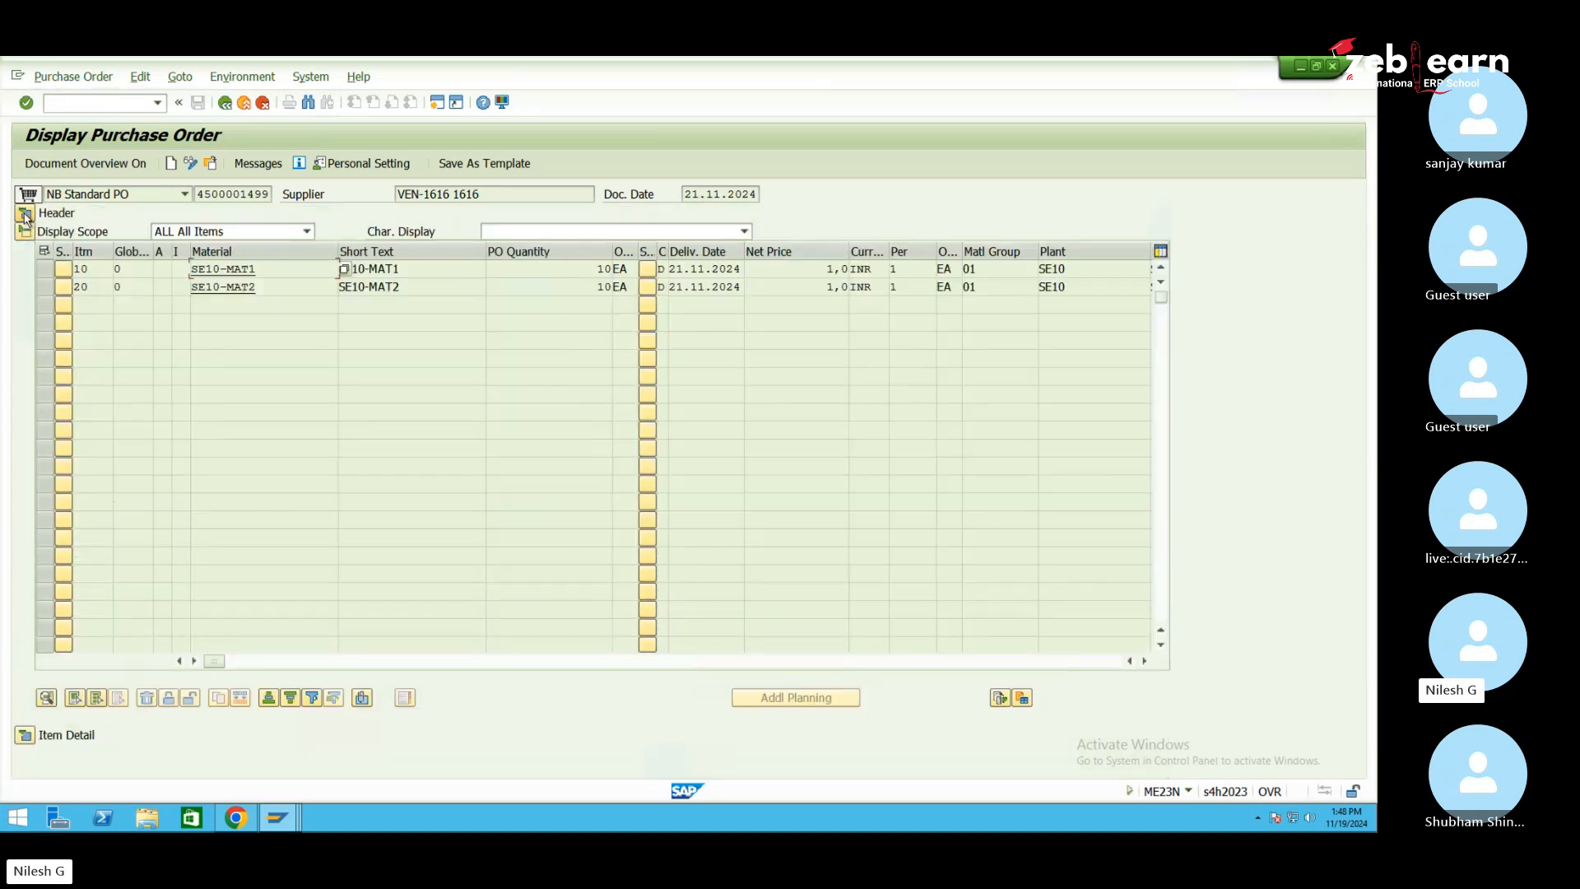
pyautogui.click(25, 735)
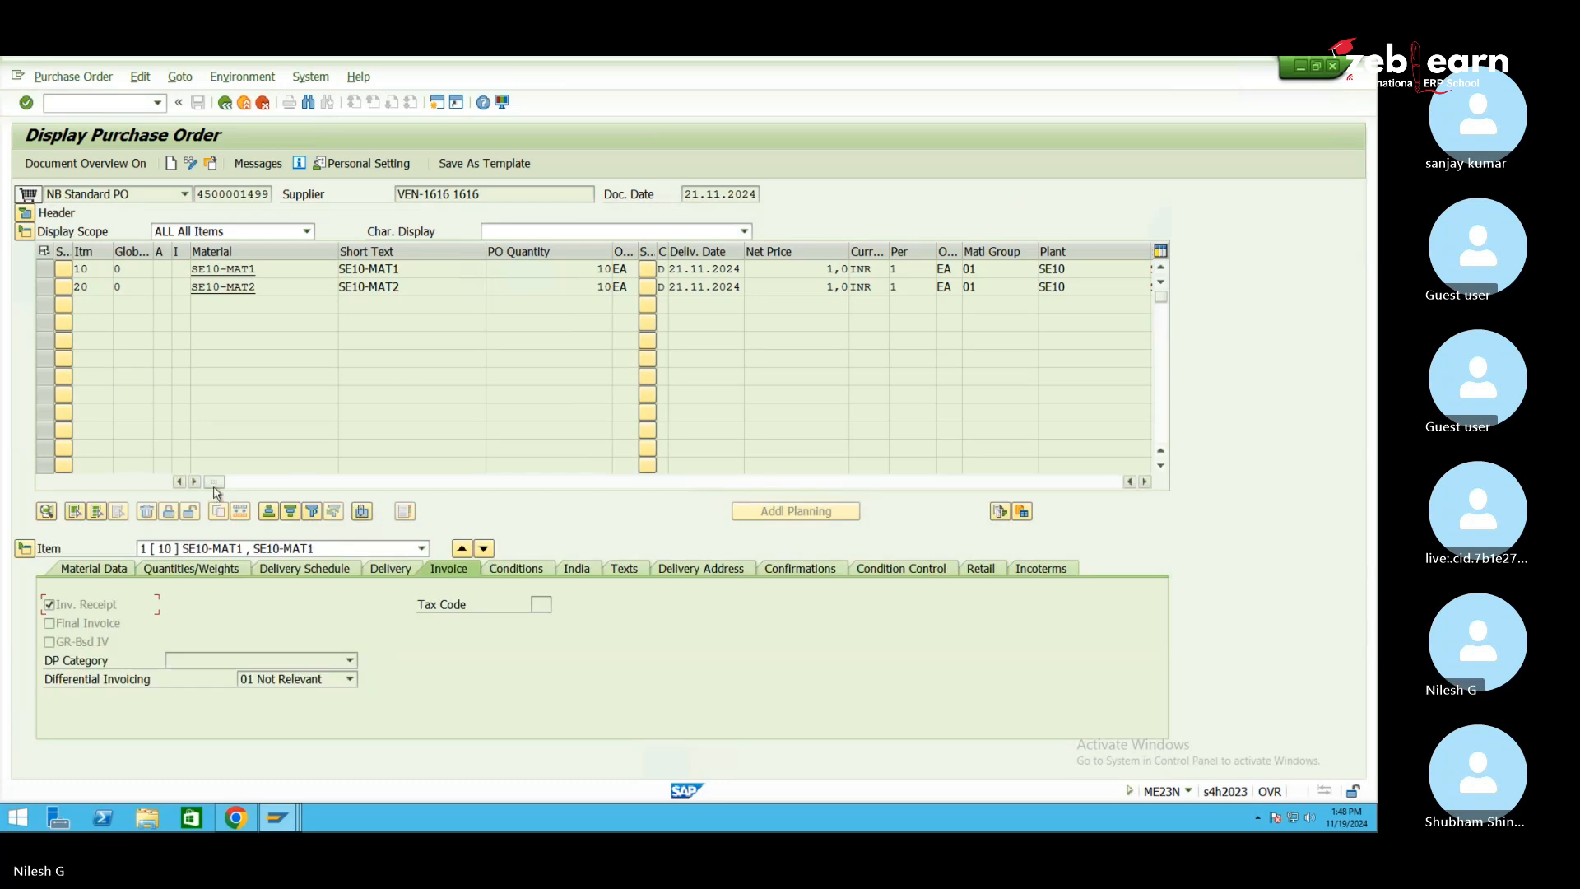
pyautogui.moveTo(215, 482); pyautogui.dragTo(365, 485)
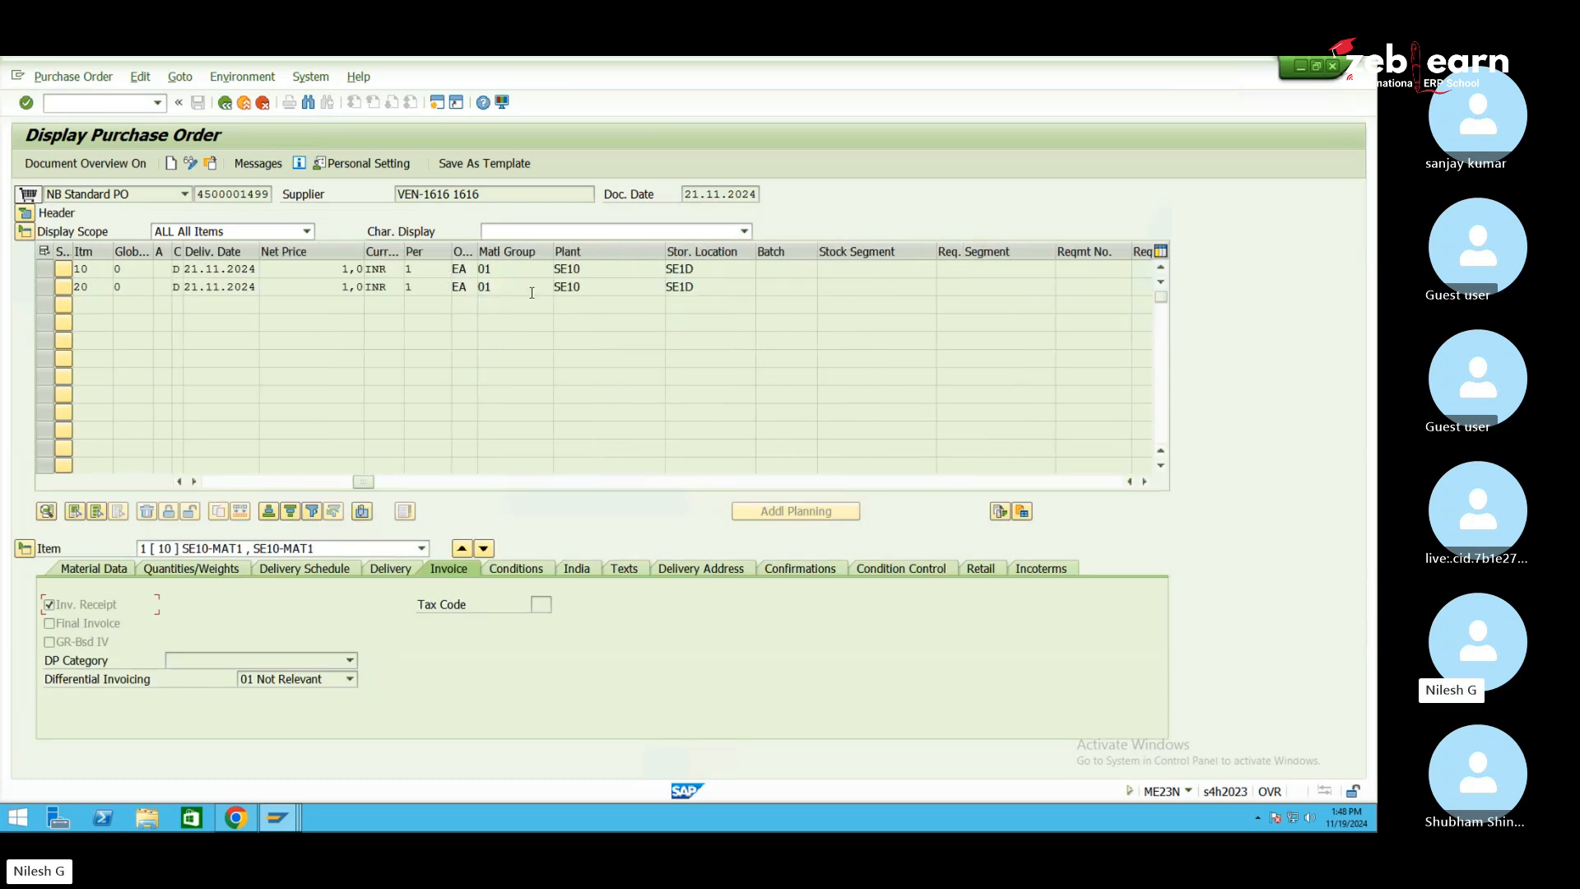
pyautogui.click(613, 271)
pyautogui.click(706, 268)
# Return to the customizing tree and collapse the Integration with Other SAP Components branch
pyautogui.moveTo(276, 827)
pyautogui.click(519, 749)
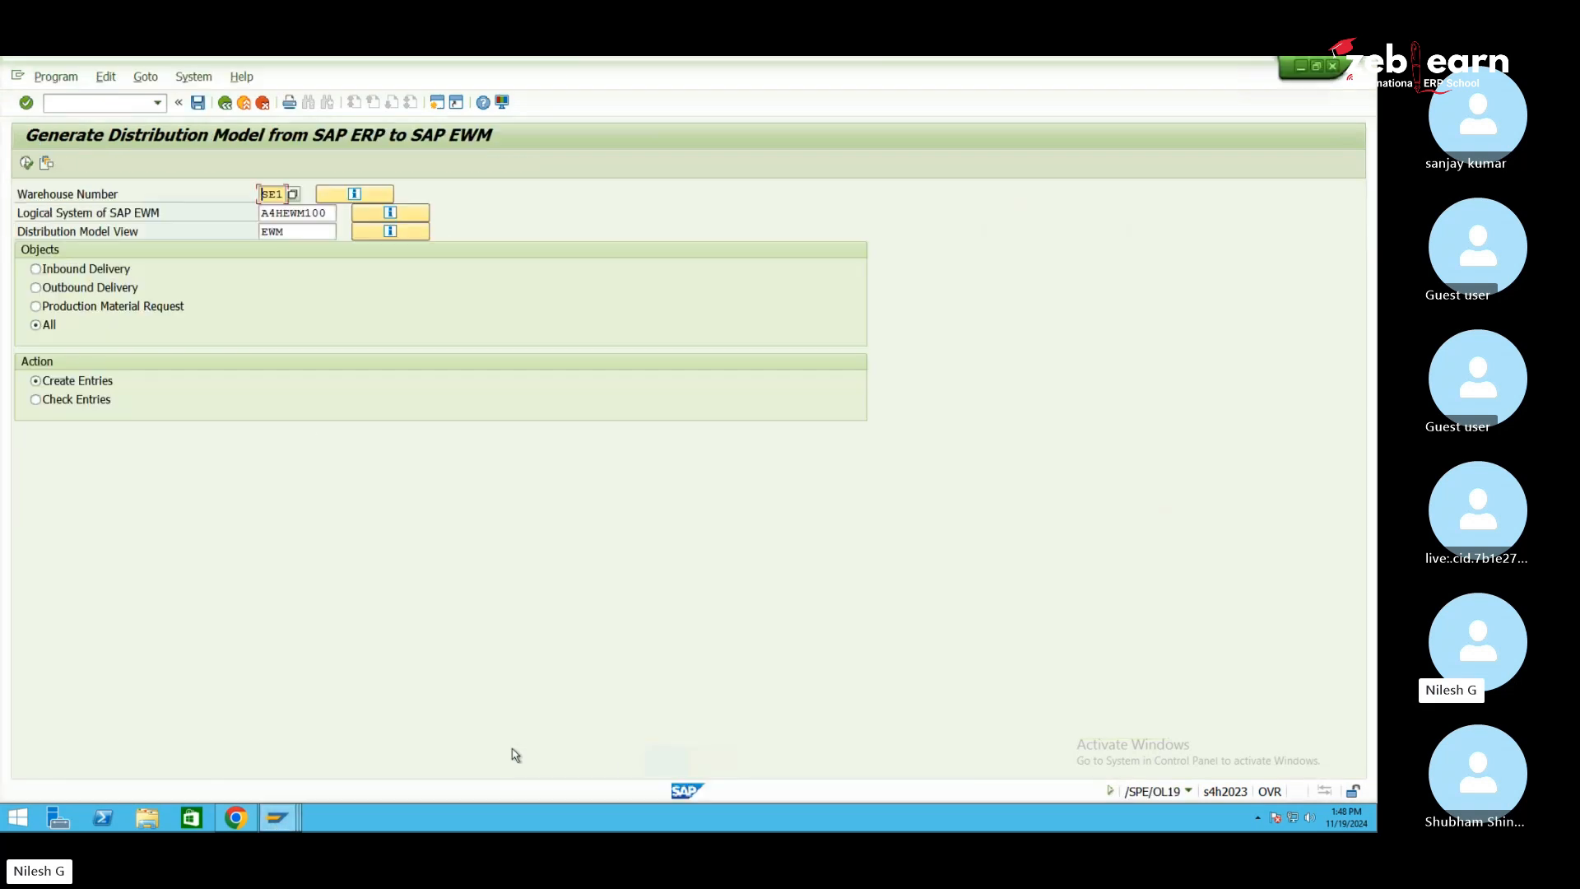
pyautogui.click(225, 103)
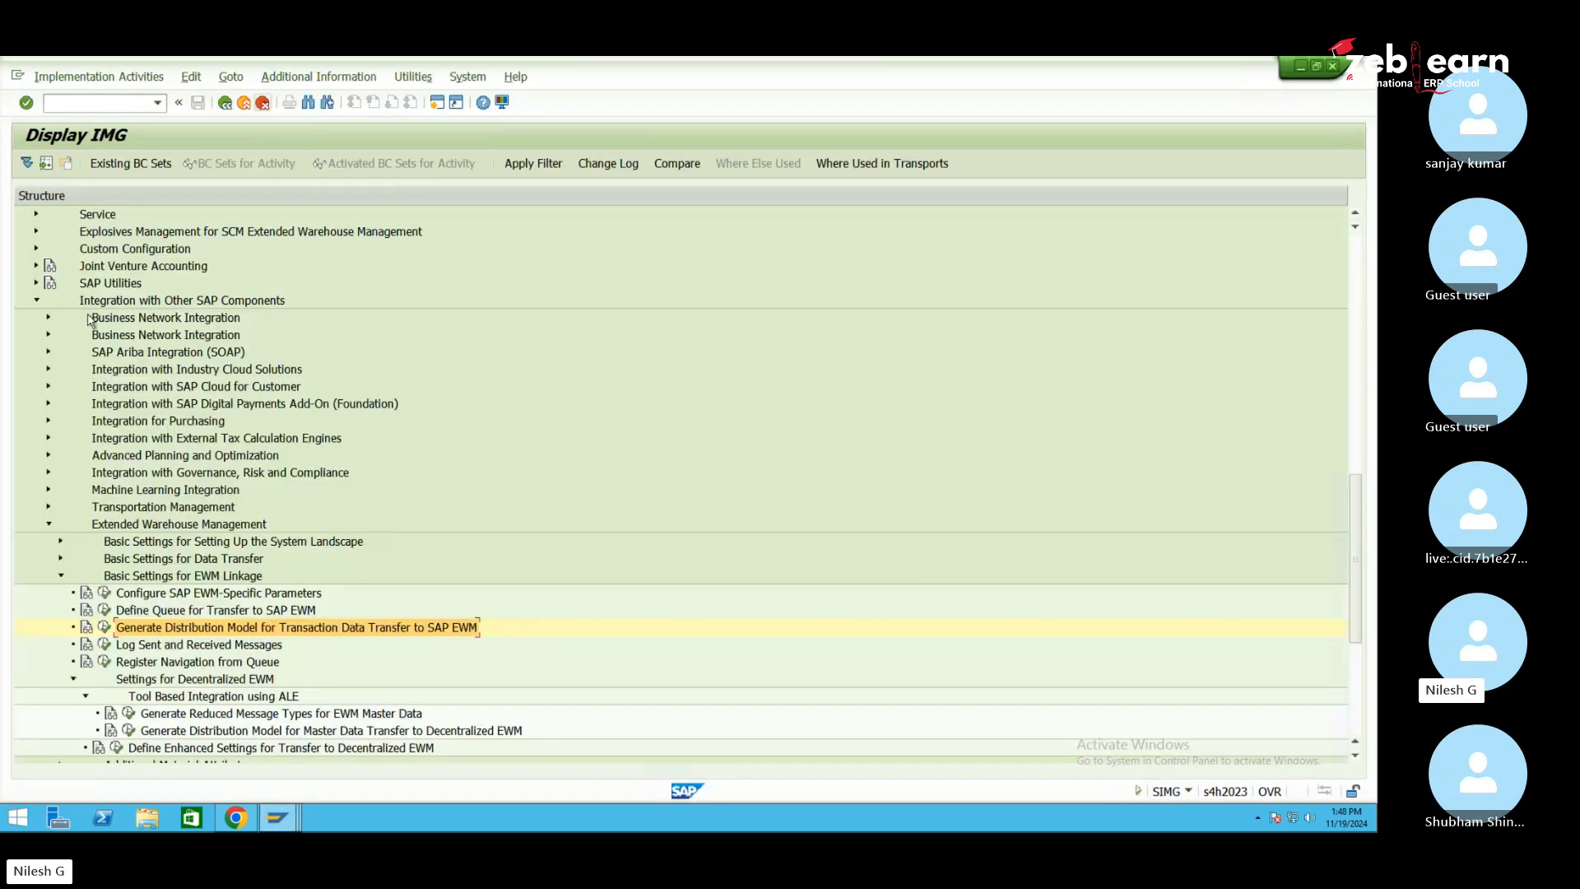
pyautogui.click(36, 302)
pyautogui.scroll(6, 47, 437)
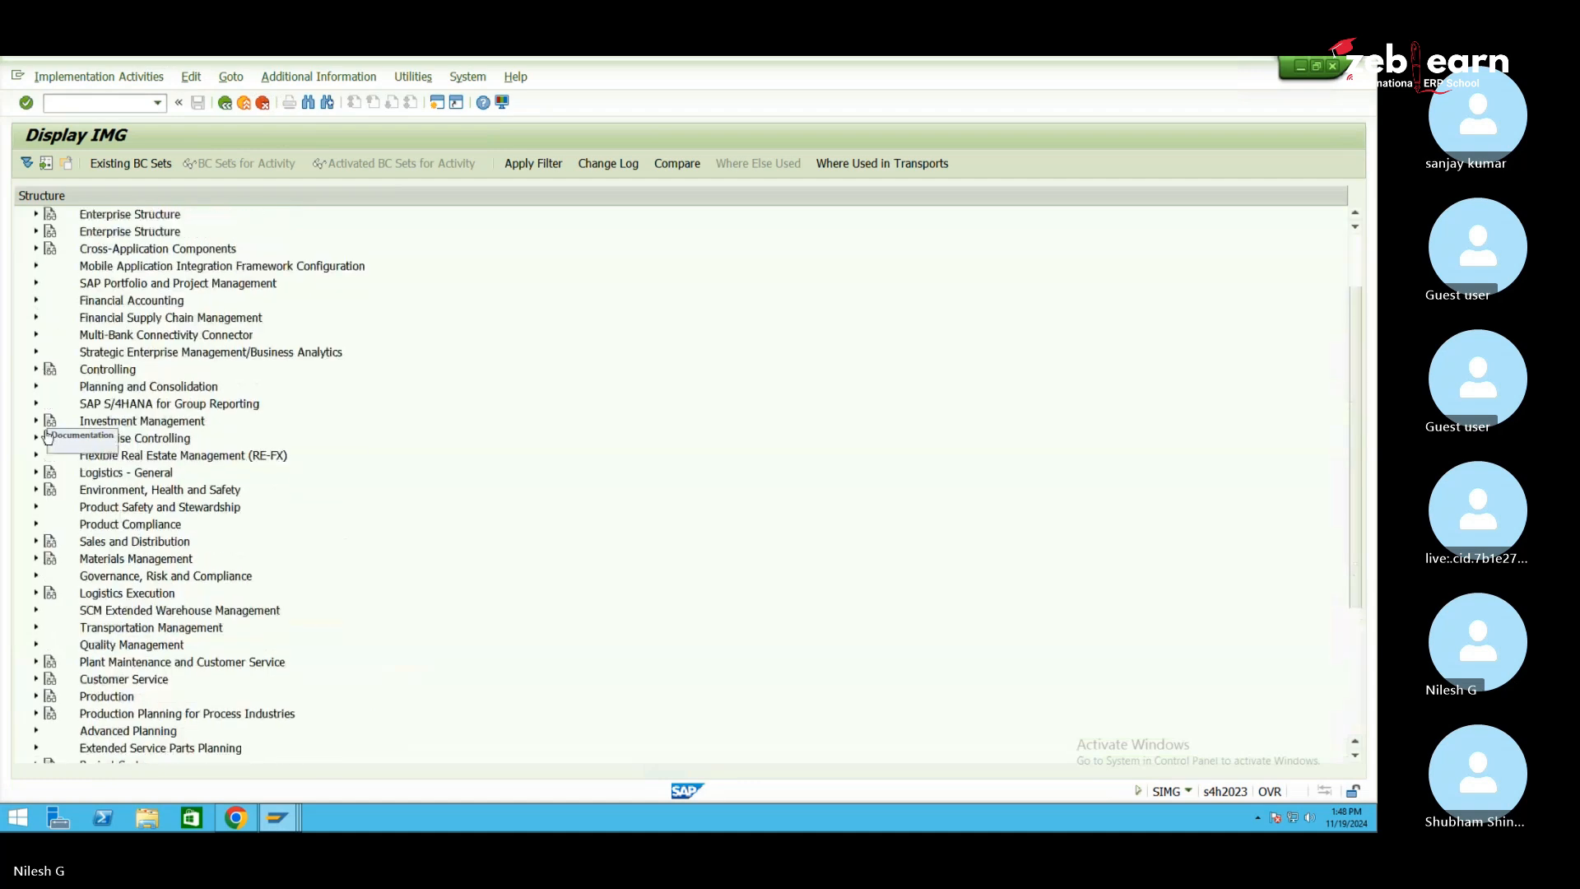
# Expand Enterprise Structure > Assignment > Logistics Execution in the IMG tree
pyautogui.click(125, 301)
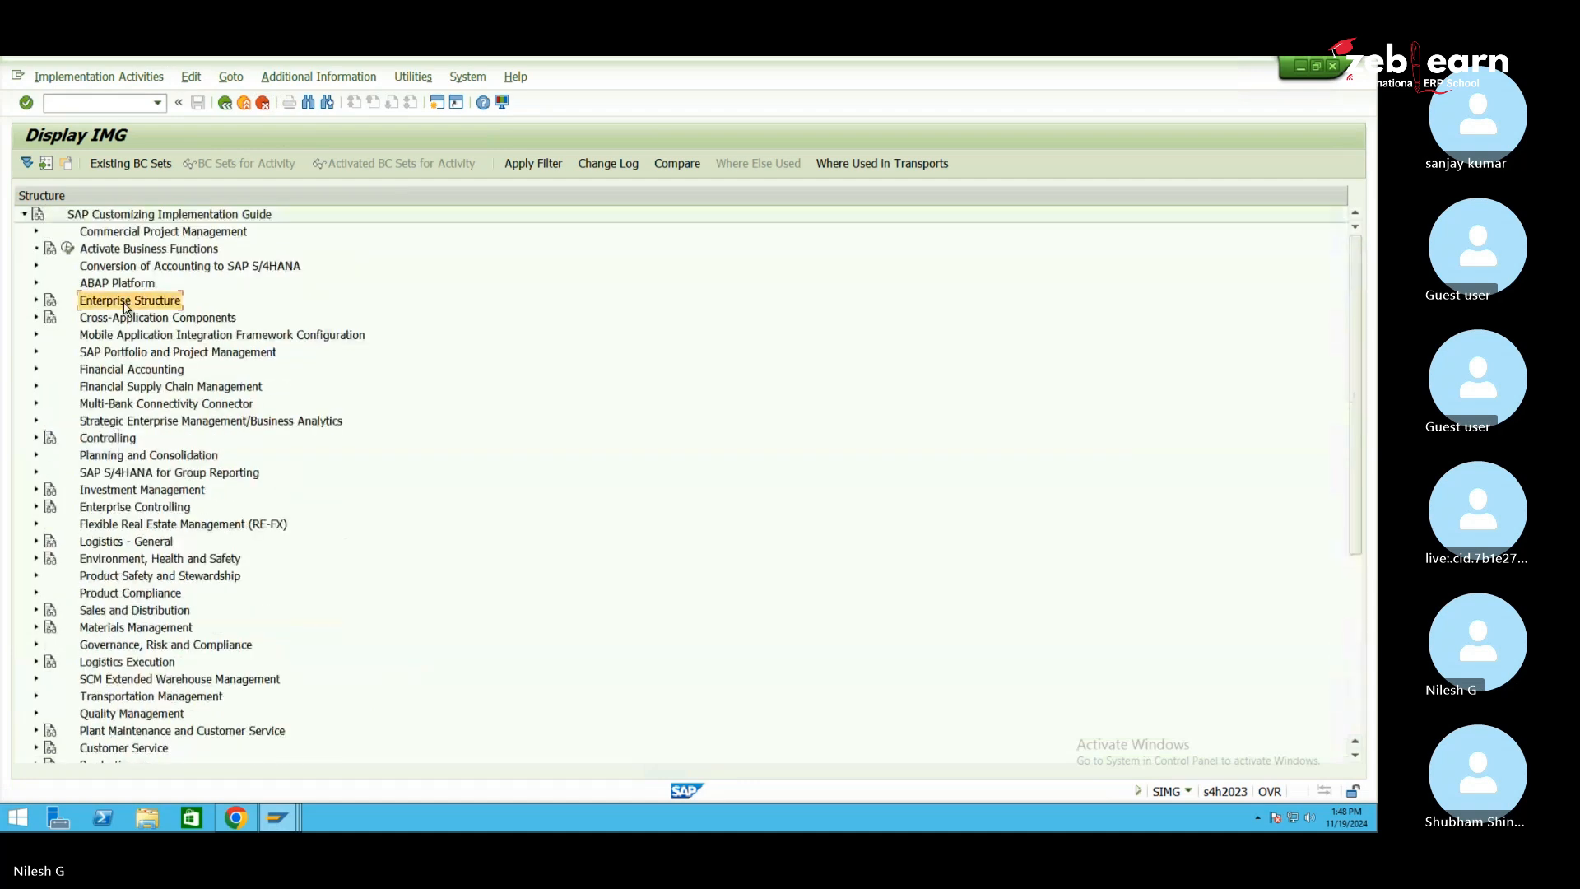
pyautogui.click(36, 301)
pyautogui.click(115, 335)
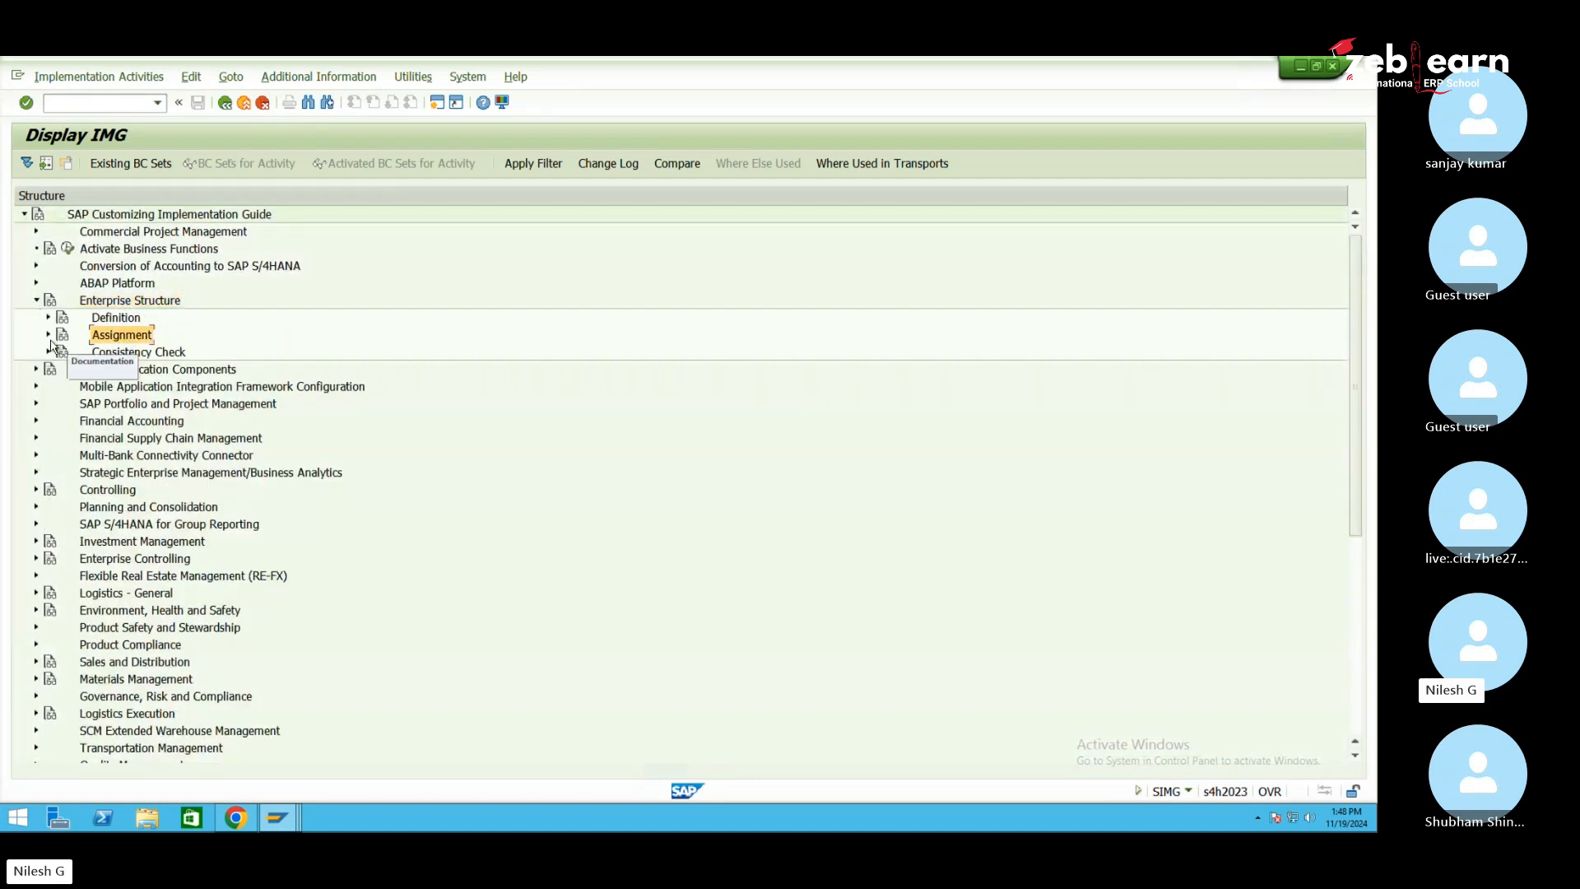
pyautogui.click(49, 335)
pyautogui.click(151, 440)
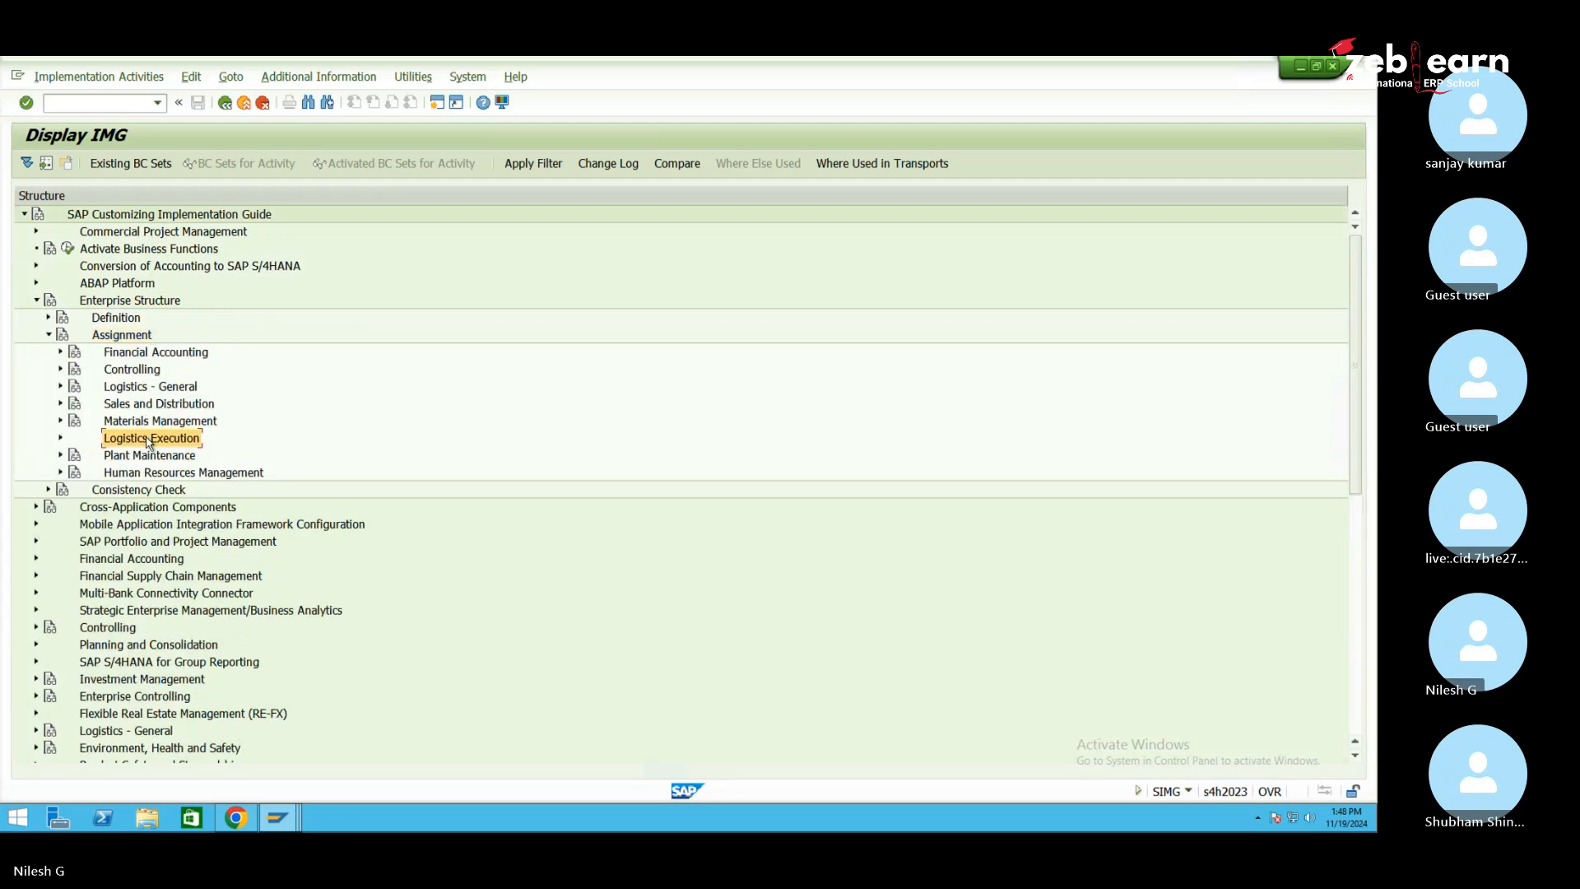
pyautogui.click(62, 439)
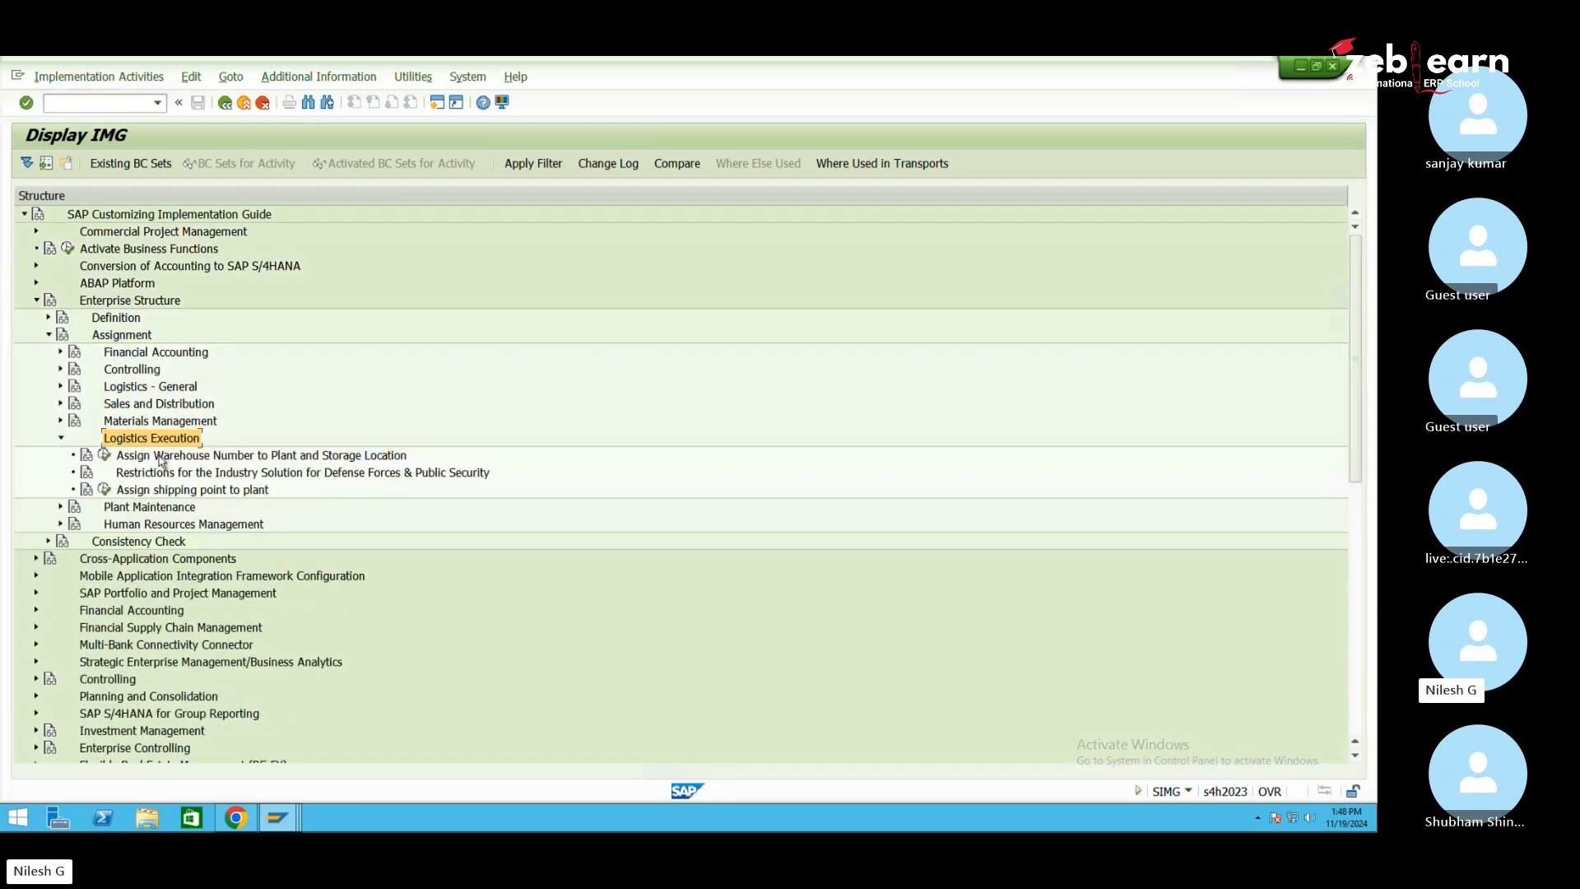
pyautogui.click(165, 457)
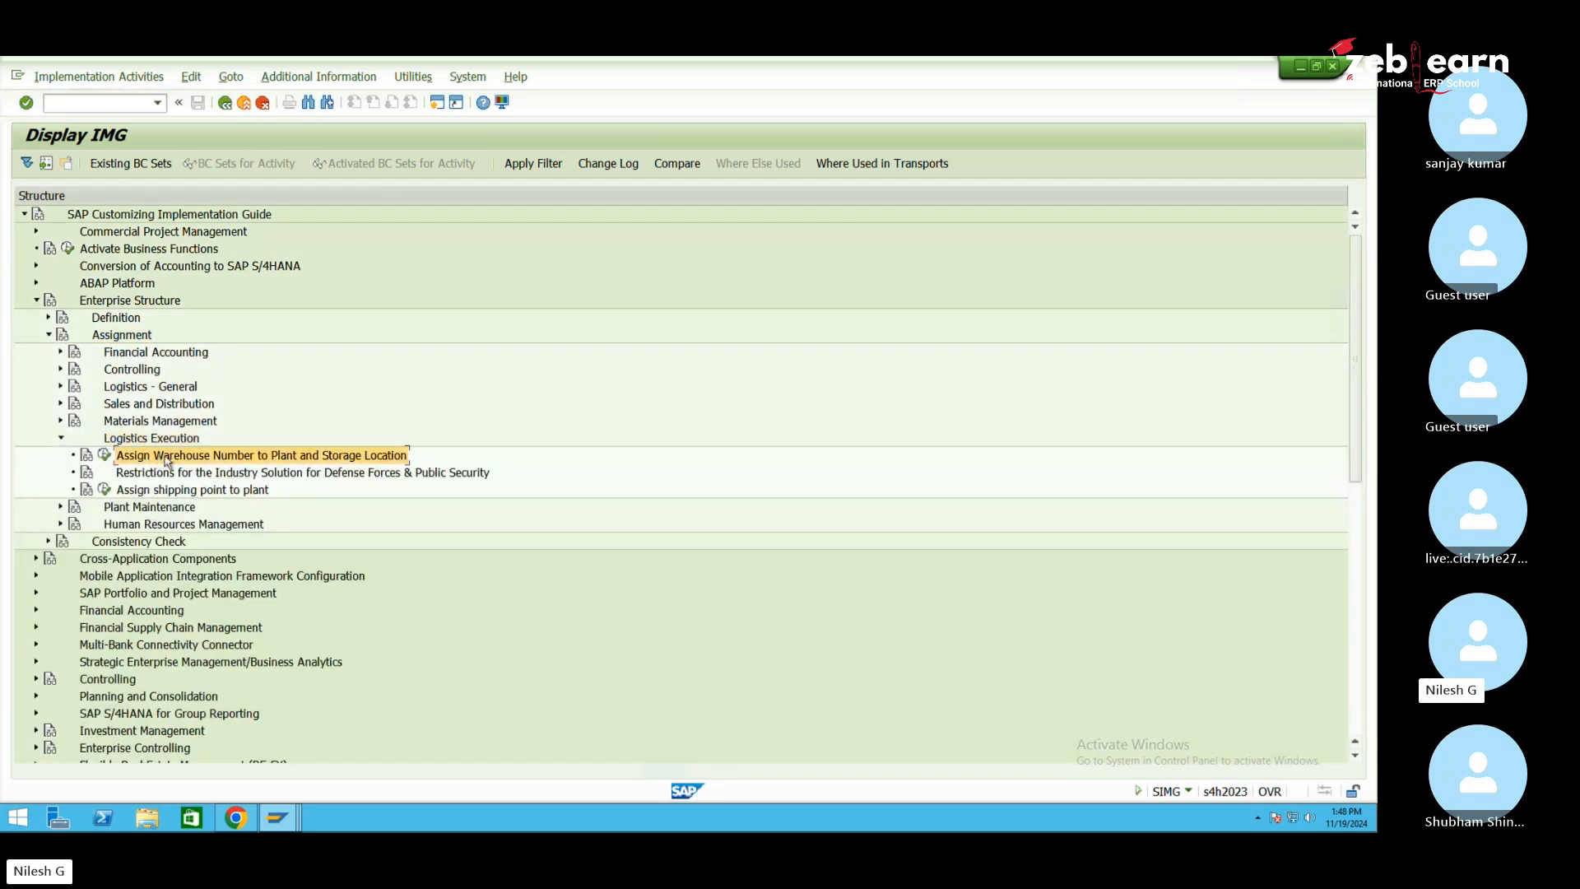
pyautogui.click(104, 456)
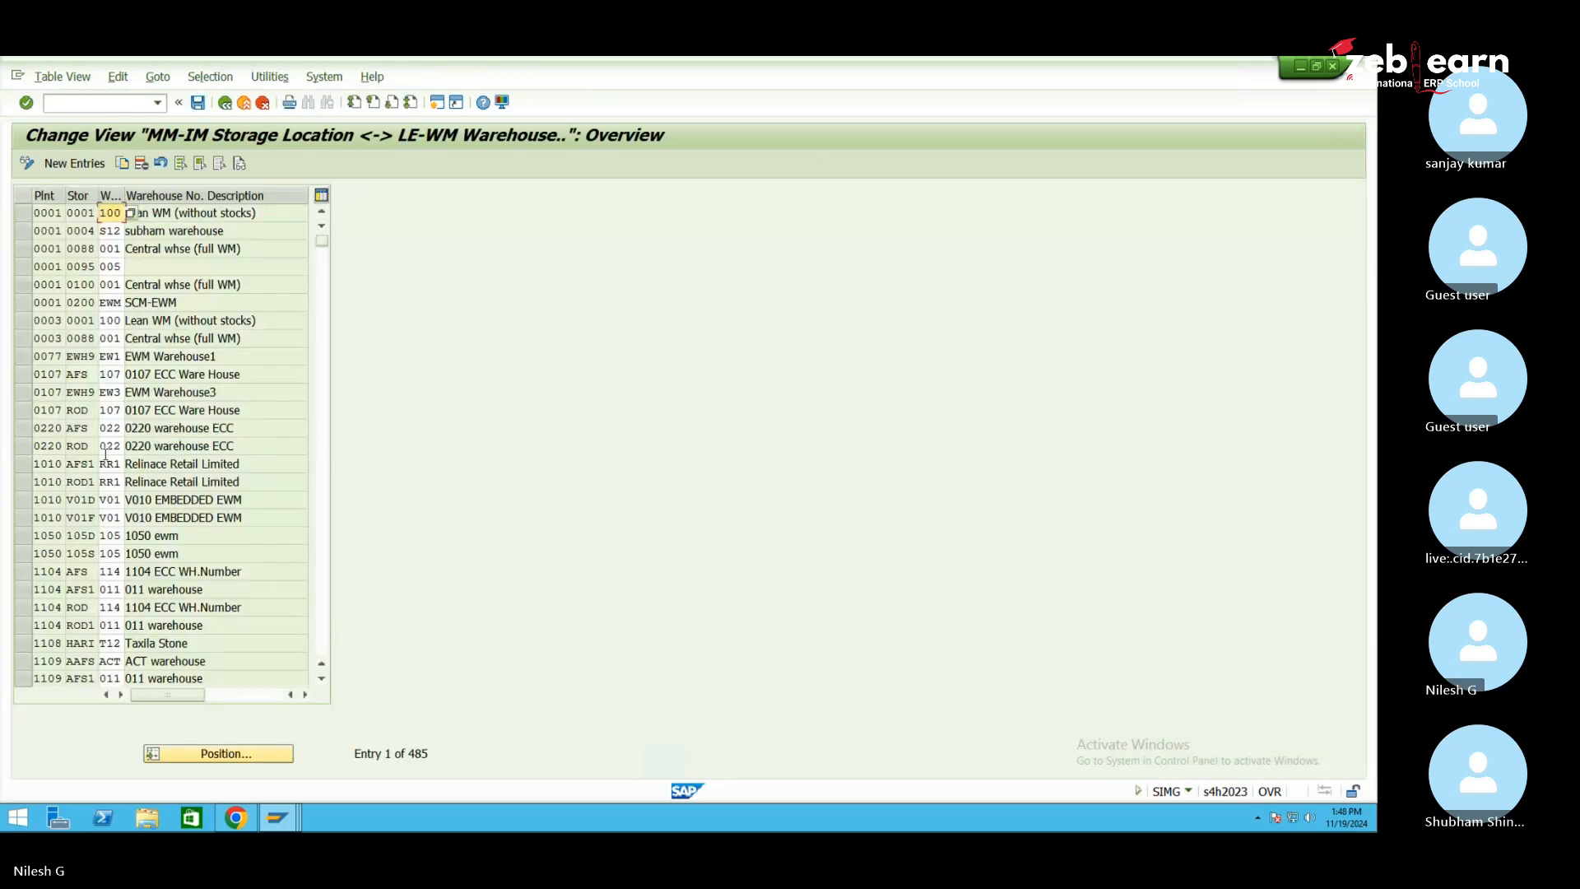
pyautogui.click(215, 751)
pyautogui.write('se1')
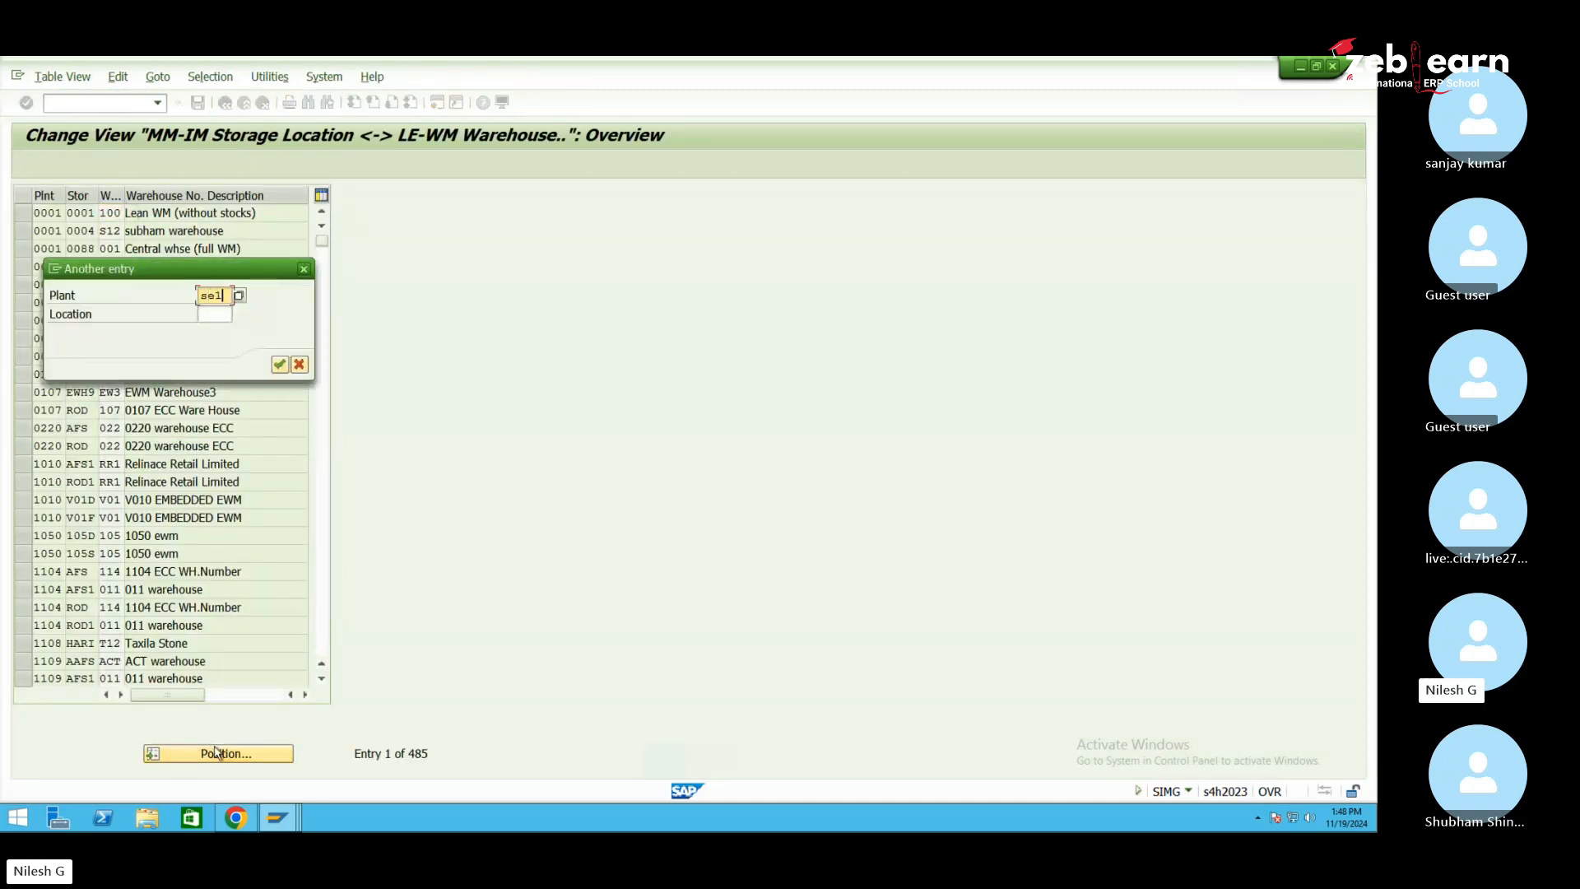
pyautogui.write('0')
pyautogui.press('Return')
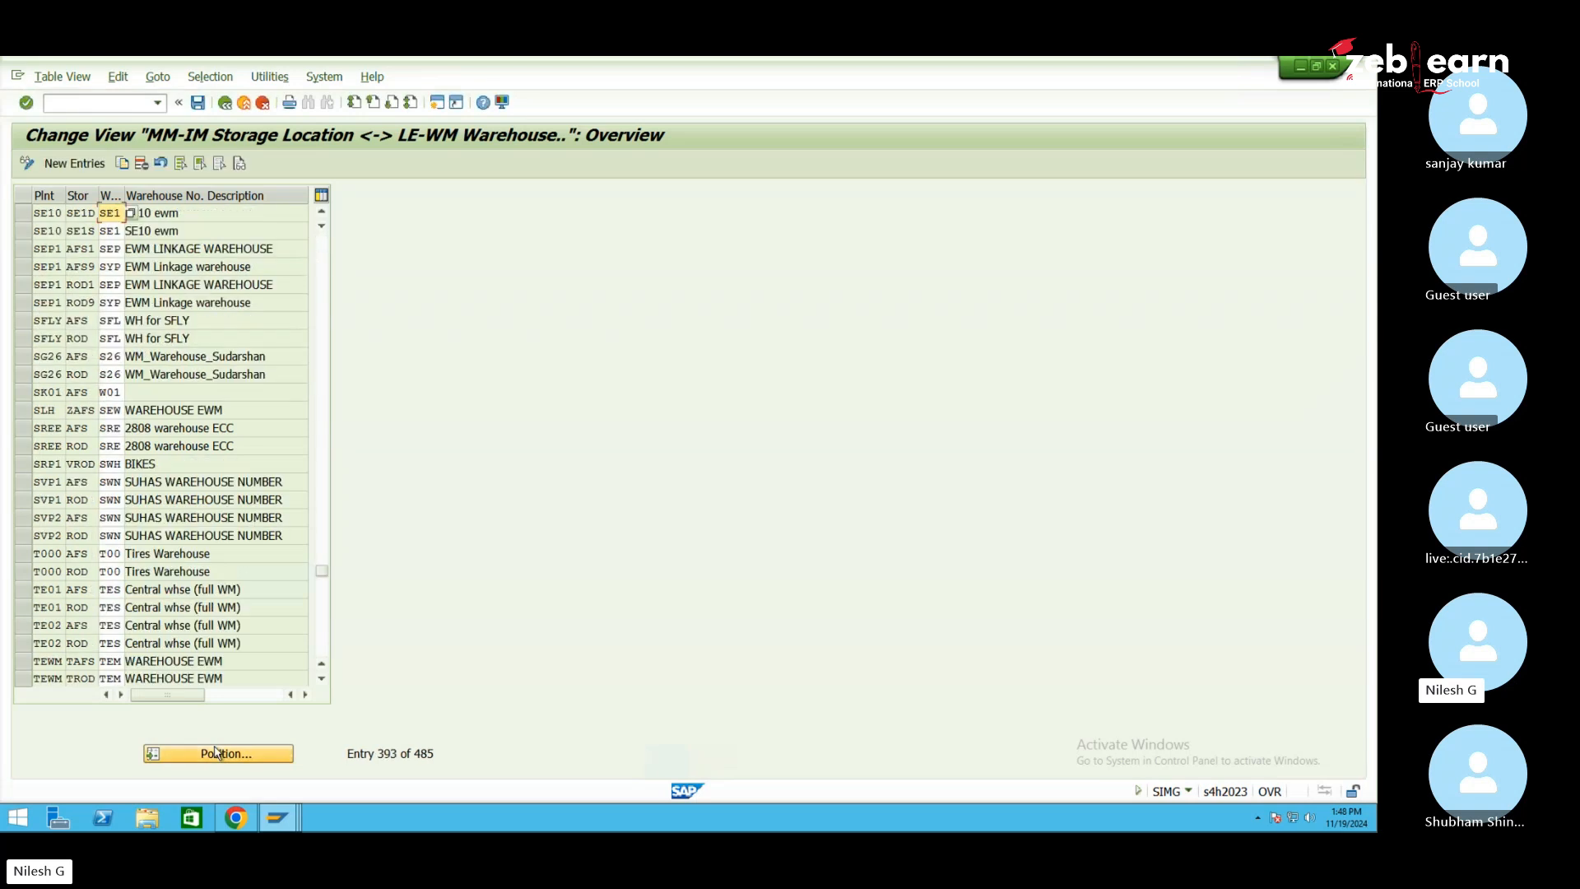
pyautogui.click(23, 214)
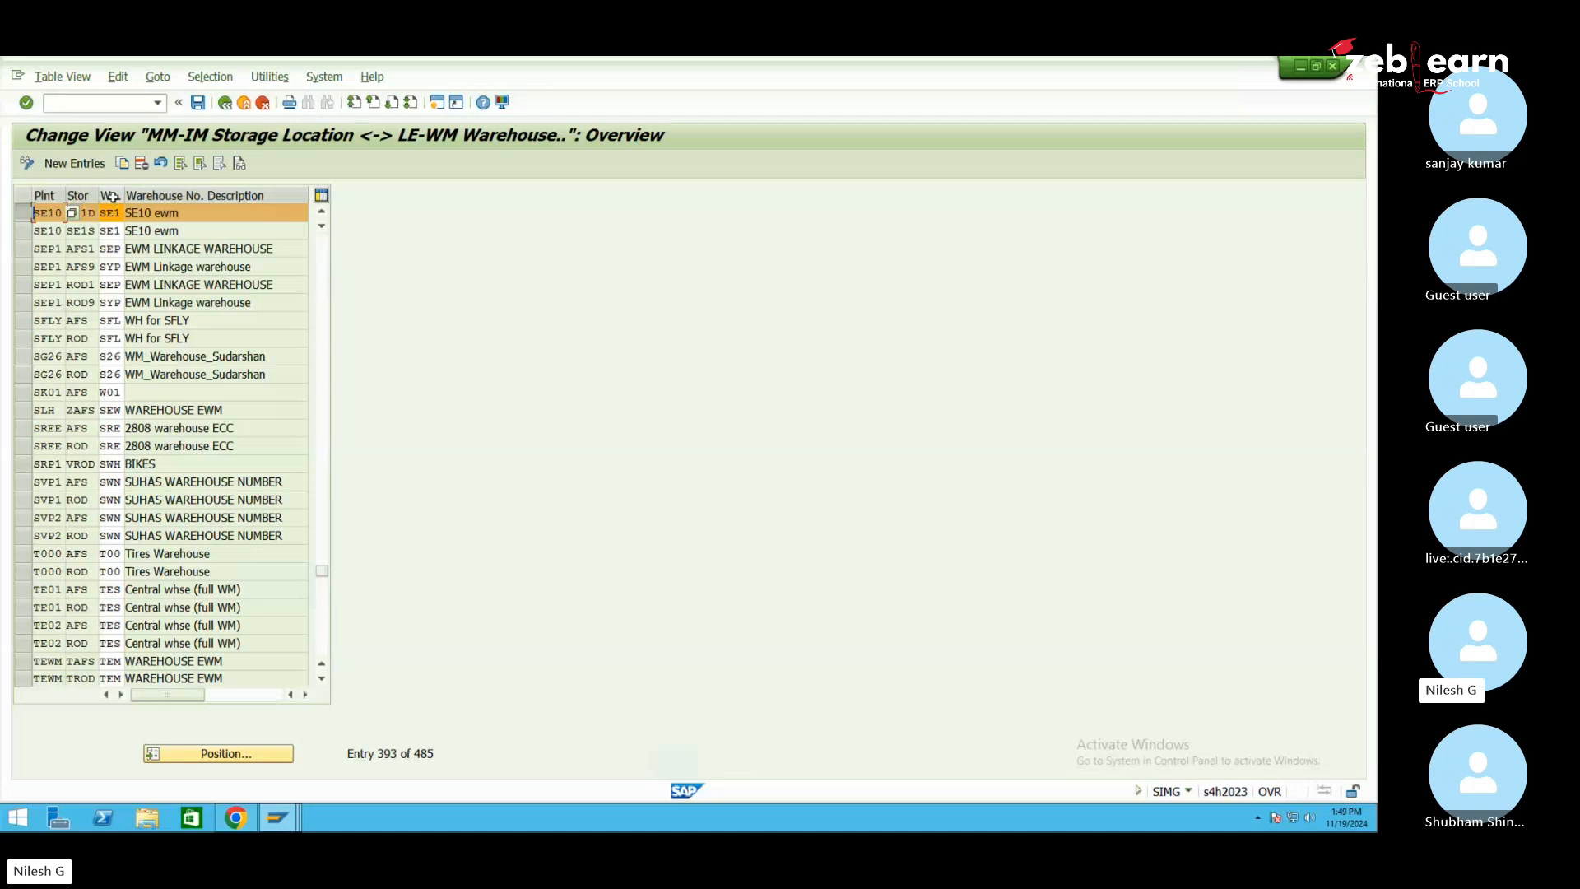
pyautogui.click(173, 211)
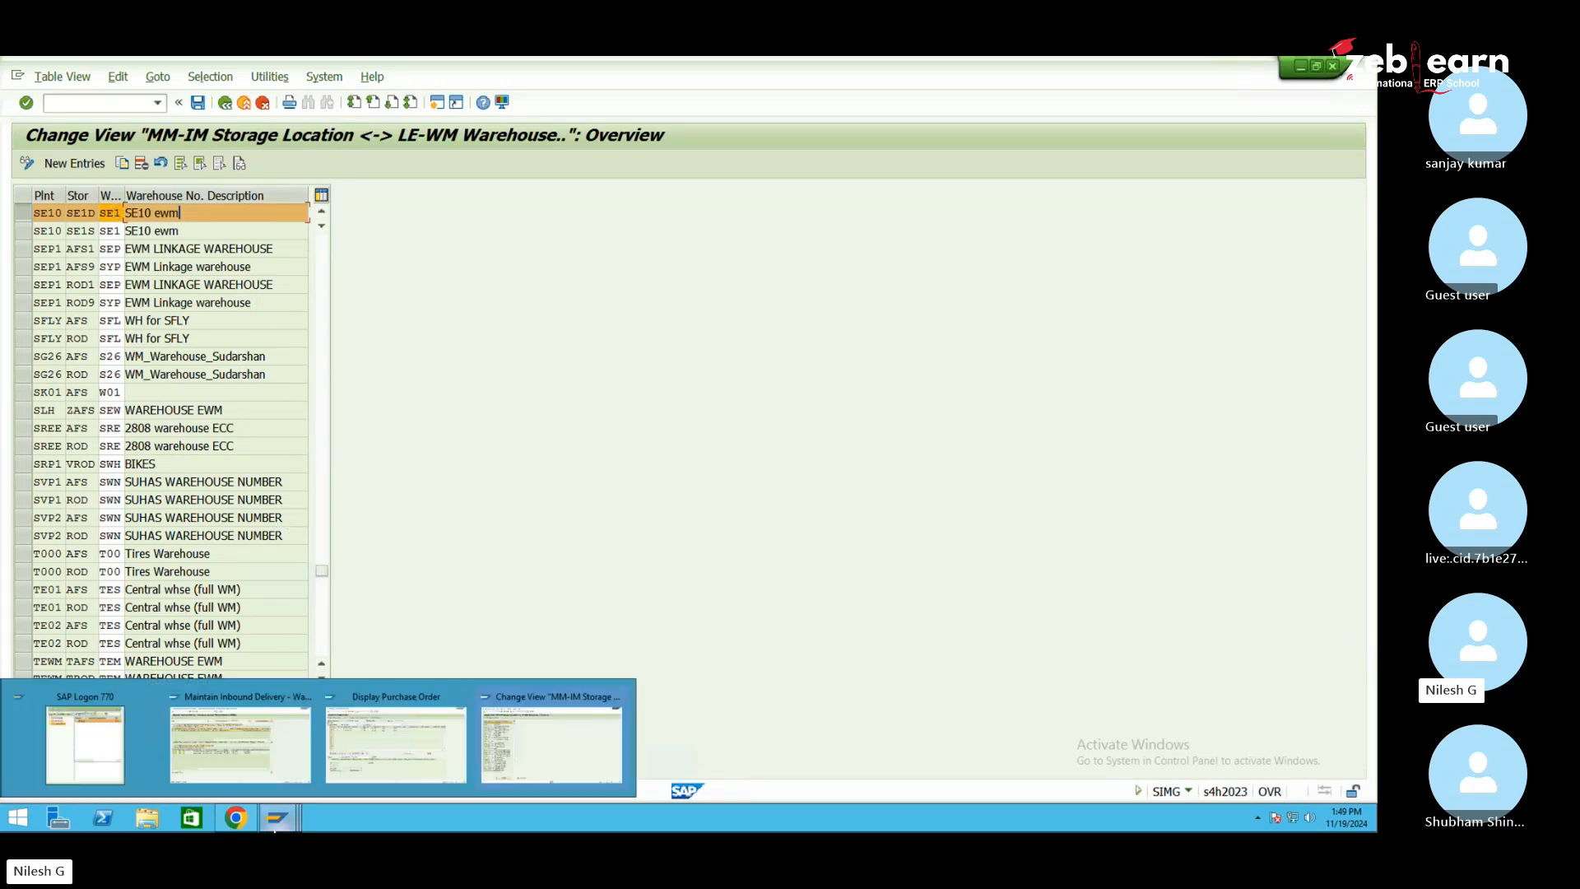
pyautogui.click(225, 105)
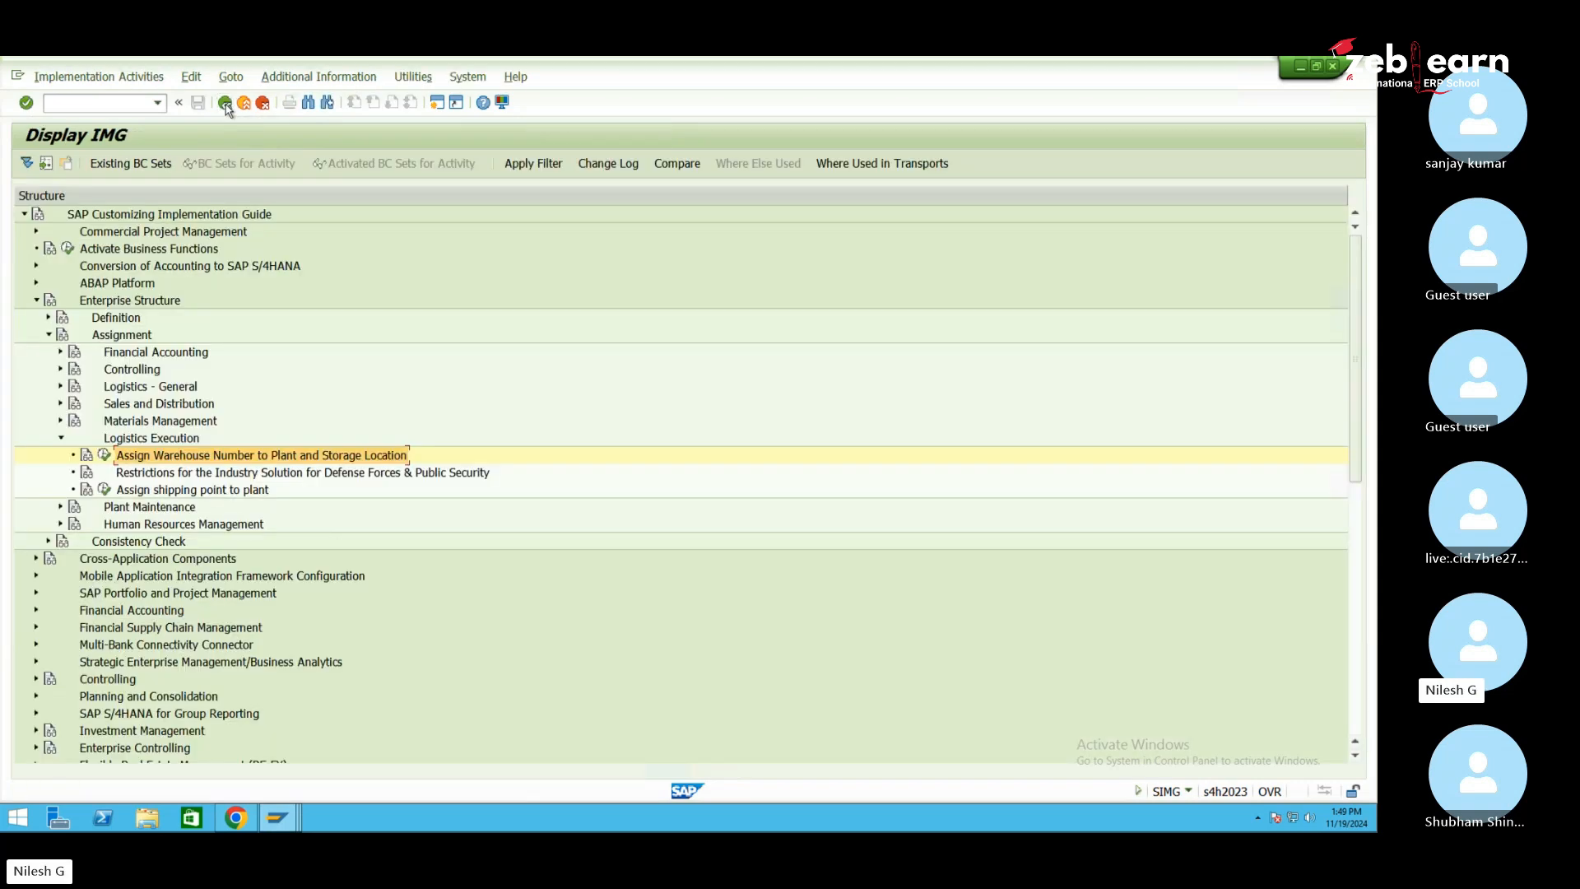
# Collapse Enterprise Structure and run Configure SAP EWM-Specific Parameters under Basic Settings for EWM Linkage
pyautogui.click(36, 300)
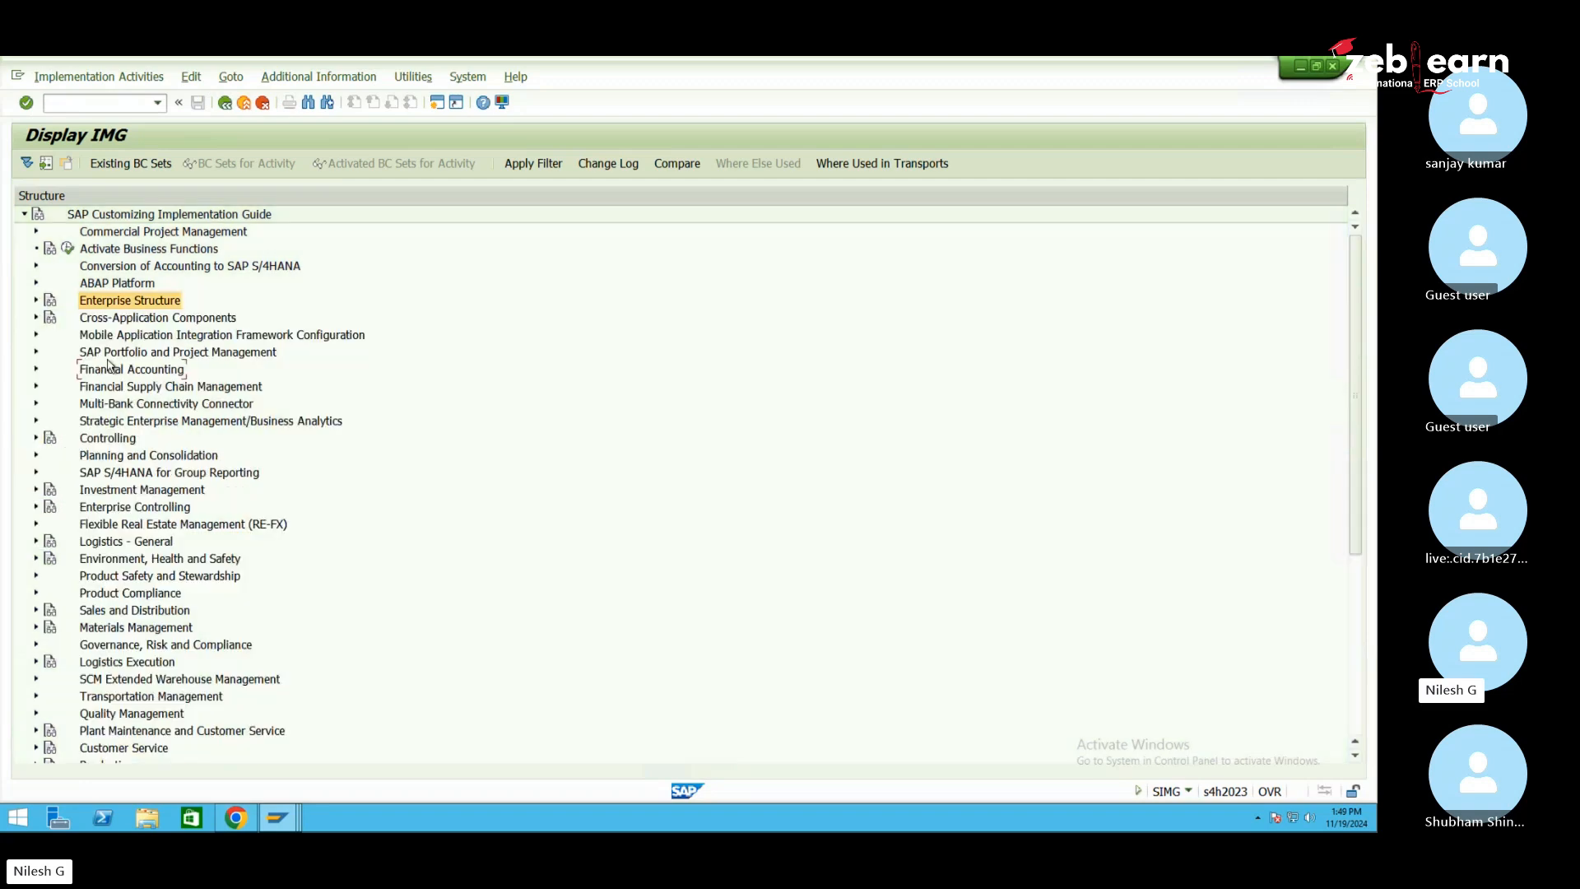
pyautogui.scroll(-6, 110, 365)
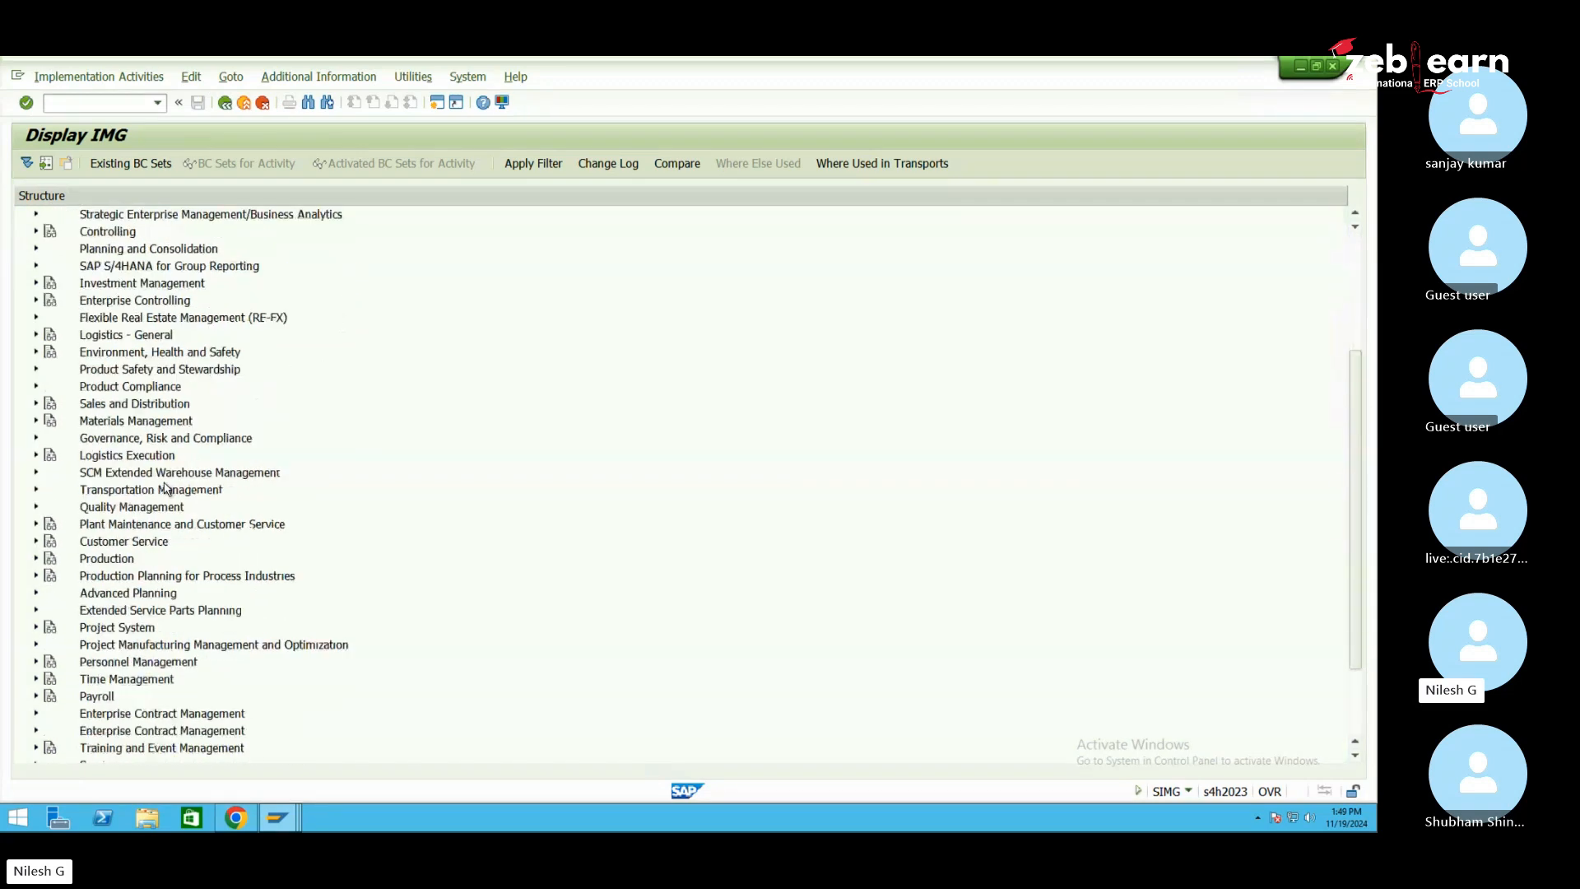
pyautogui.scroll(-1, 167, 489)
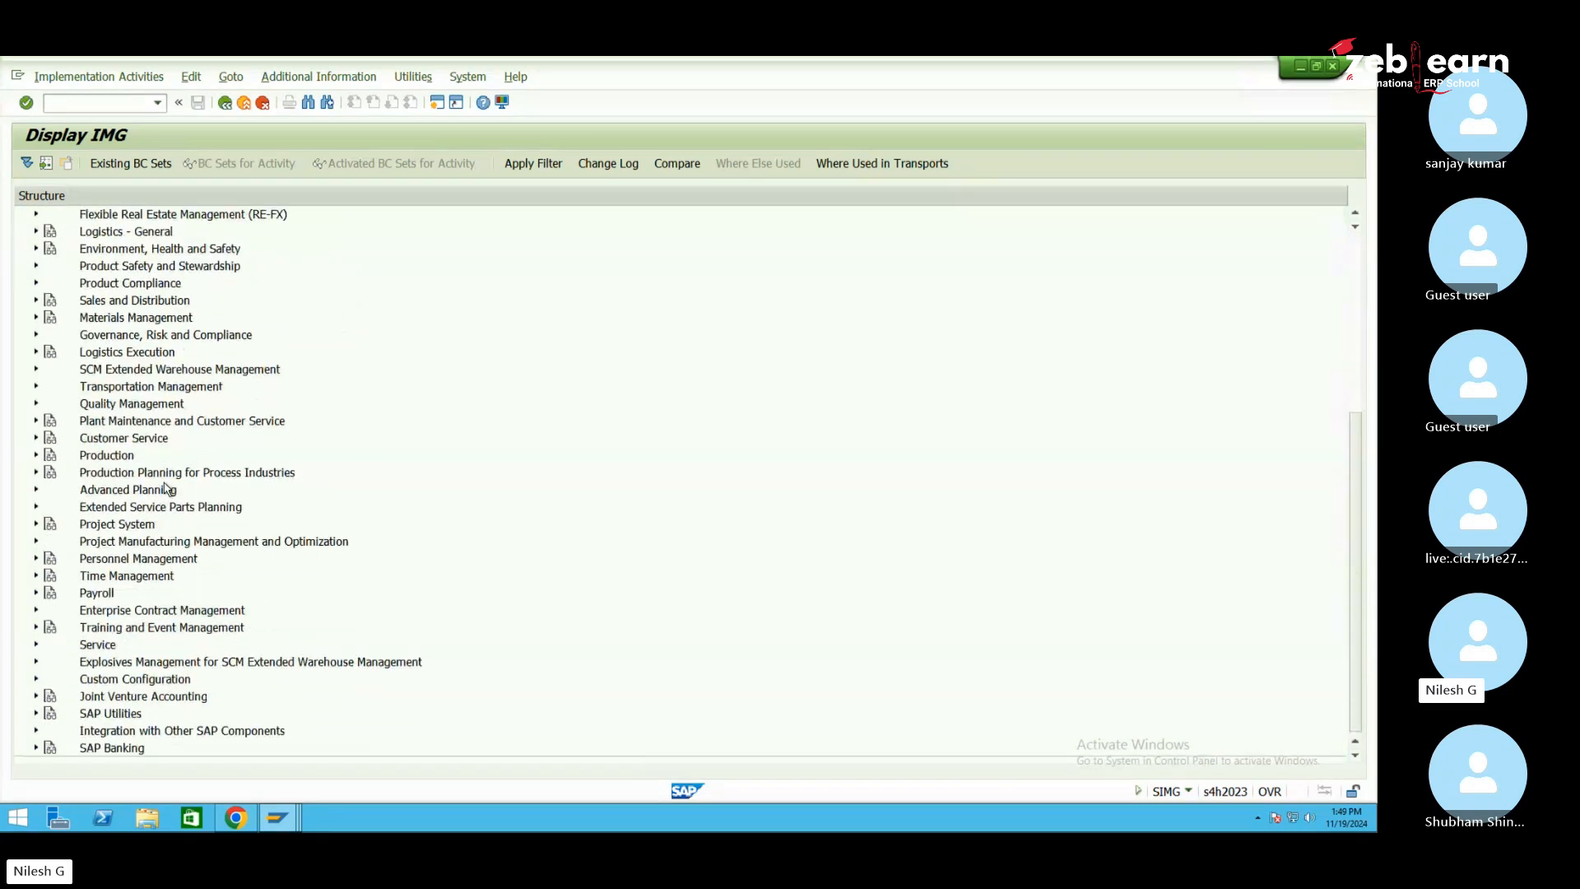
pyautogui.click(159, 732)
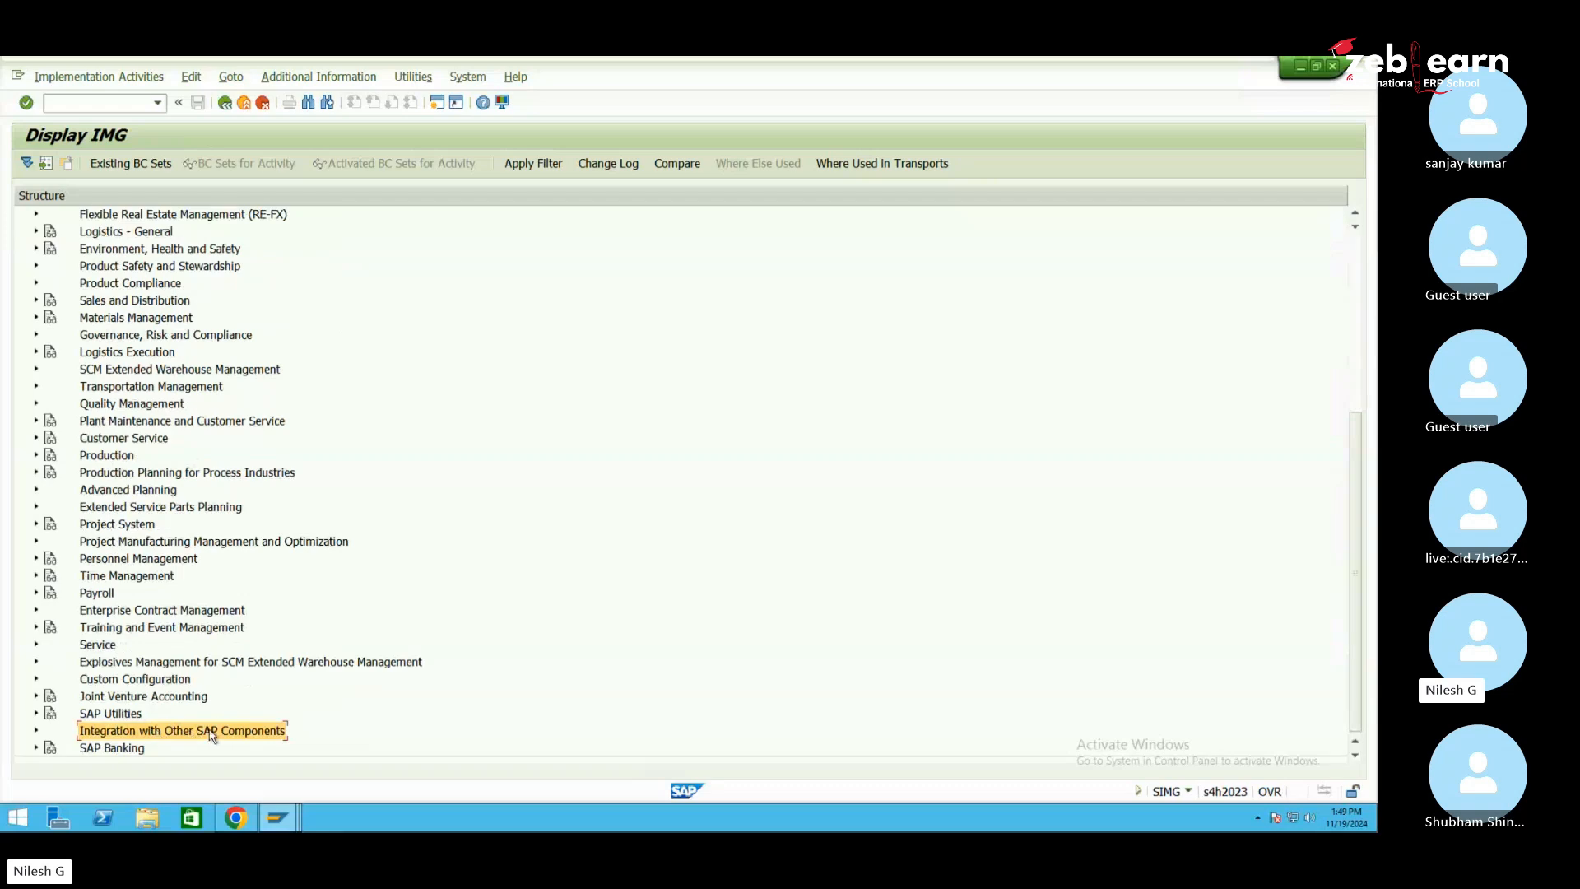
pyautogui.click(37, 732)
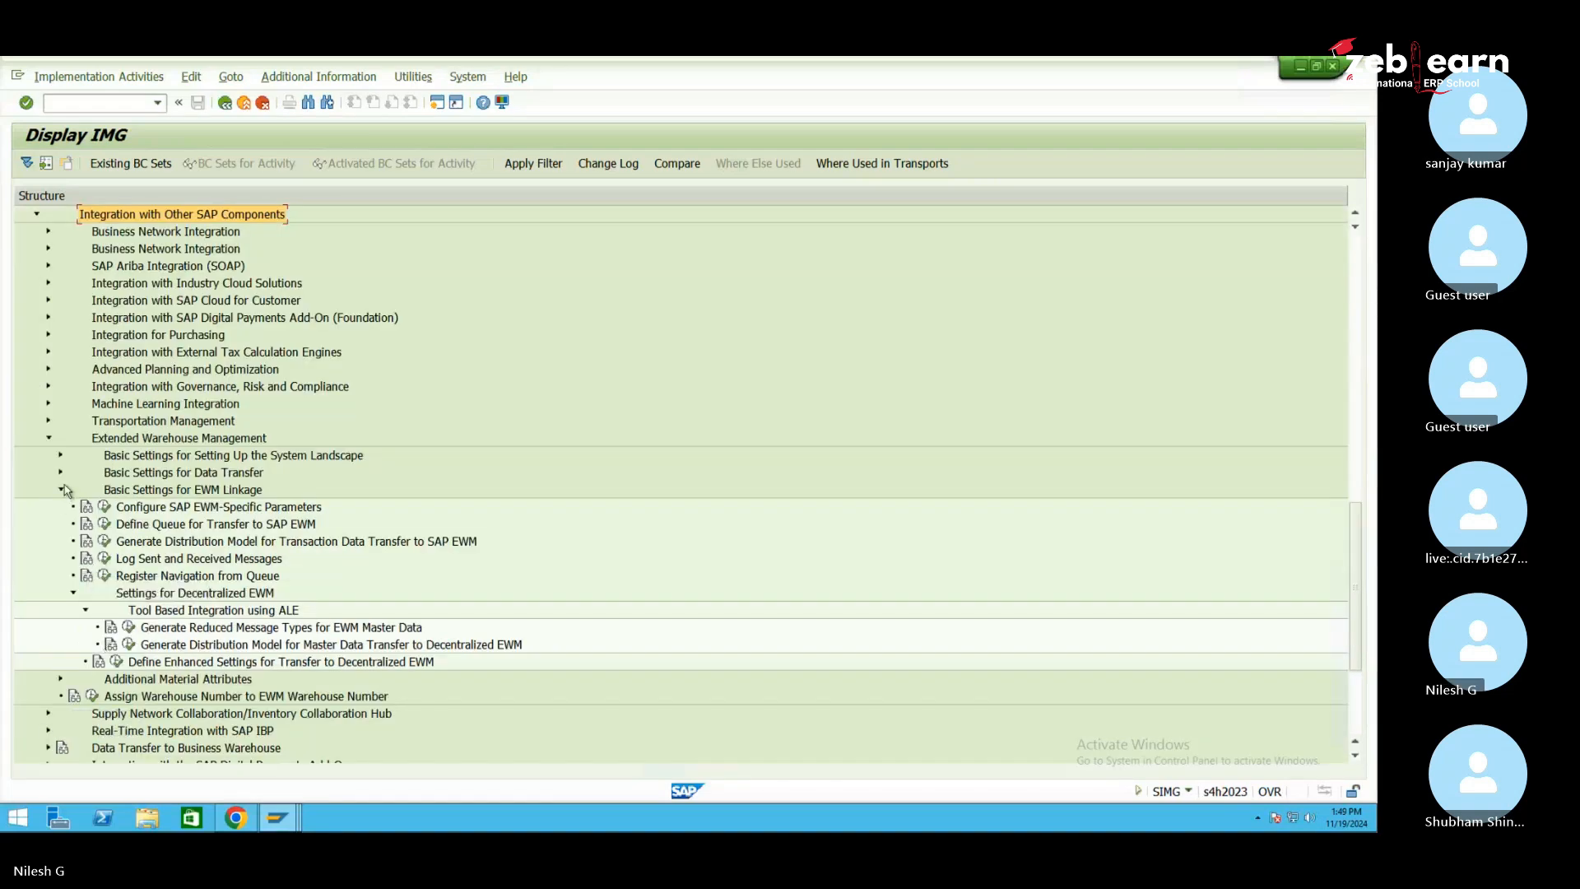
pyautogui.click(138, 442)
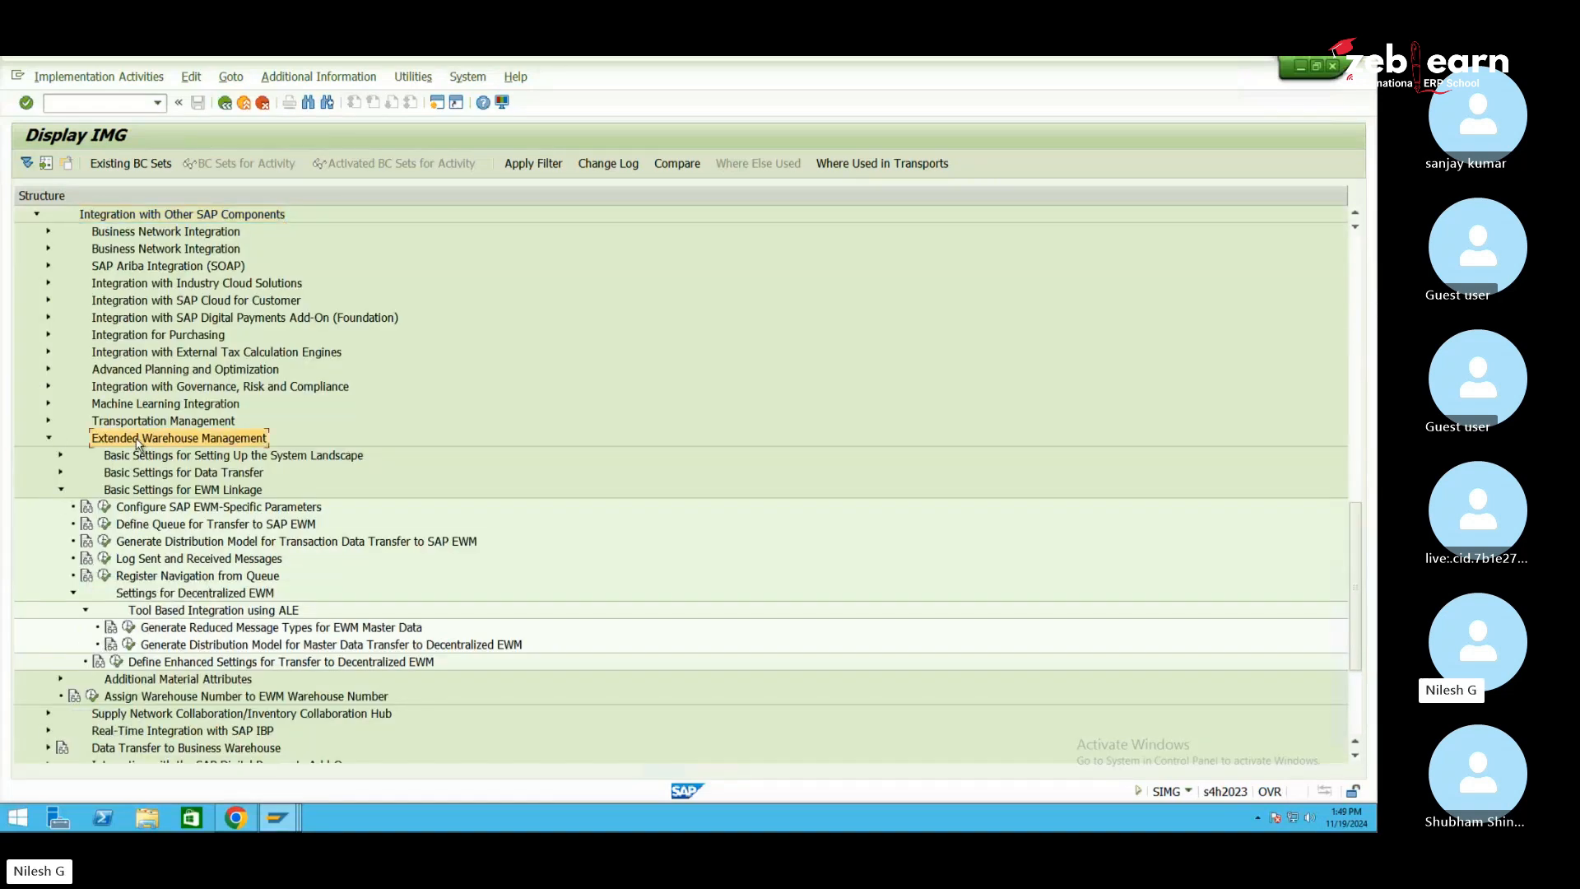
pyautogui.click(168, 492)
pyautogui.click(206, 510)
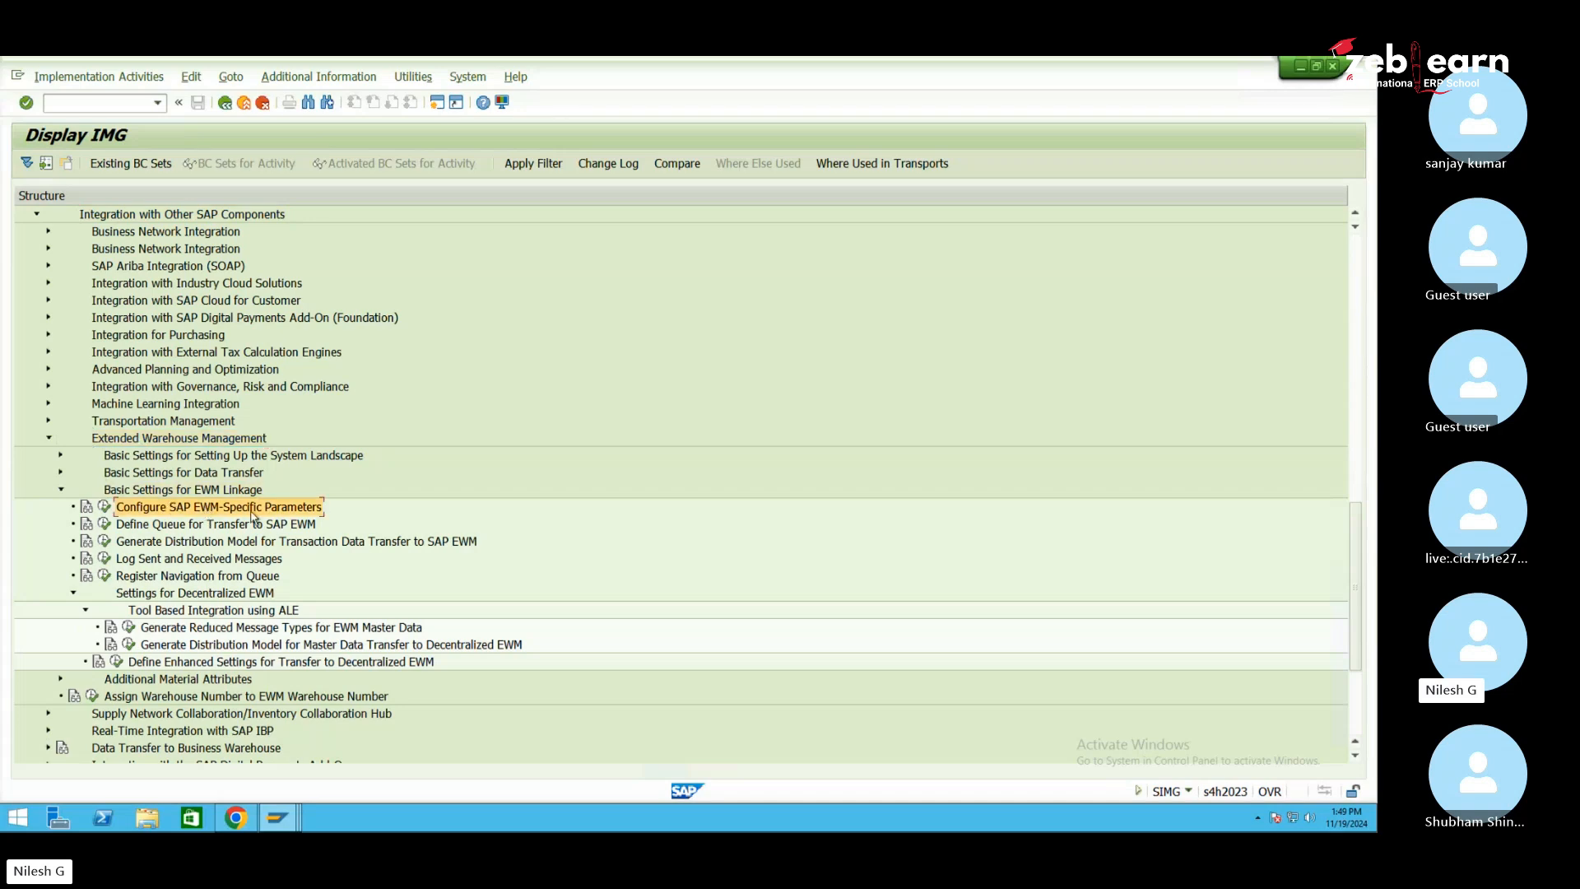
pyautogui.click(105, 507)
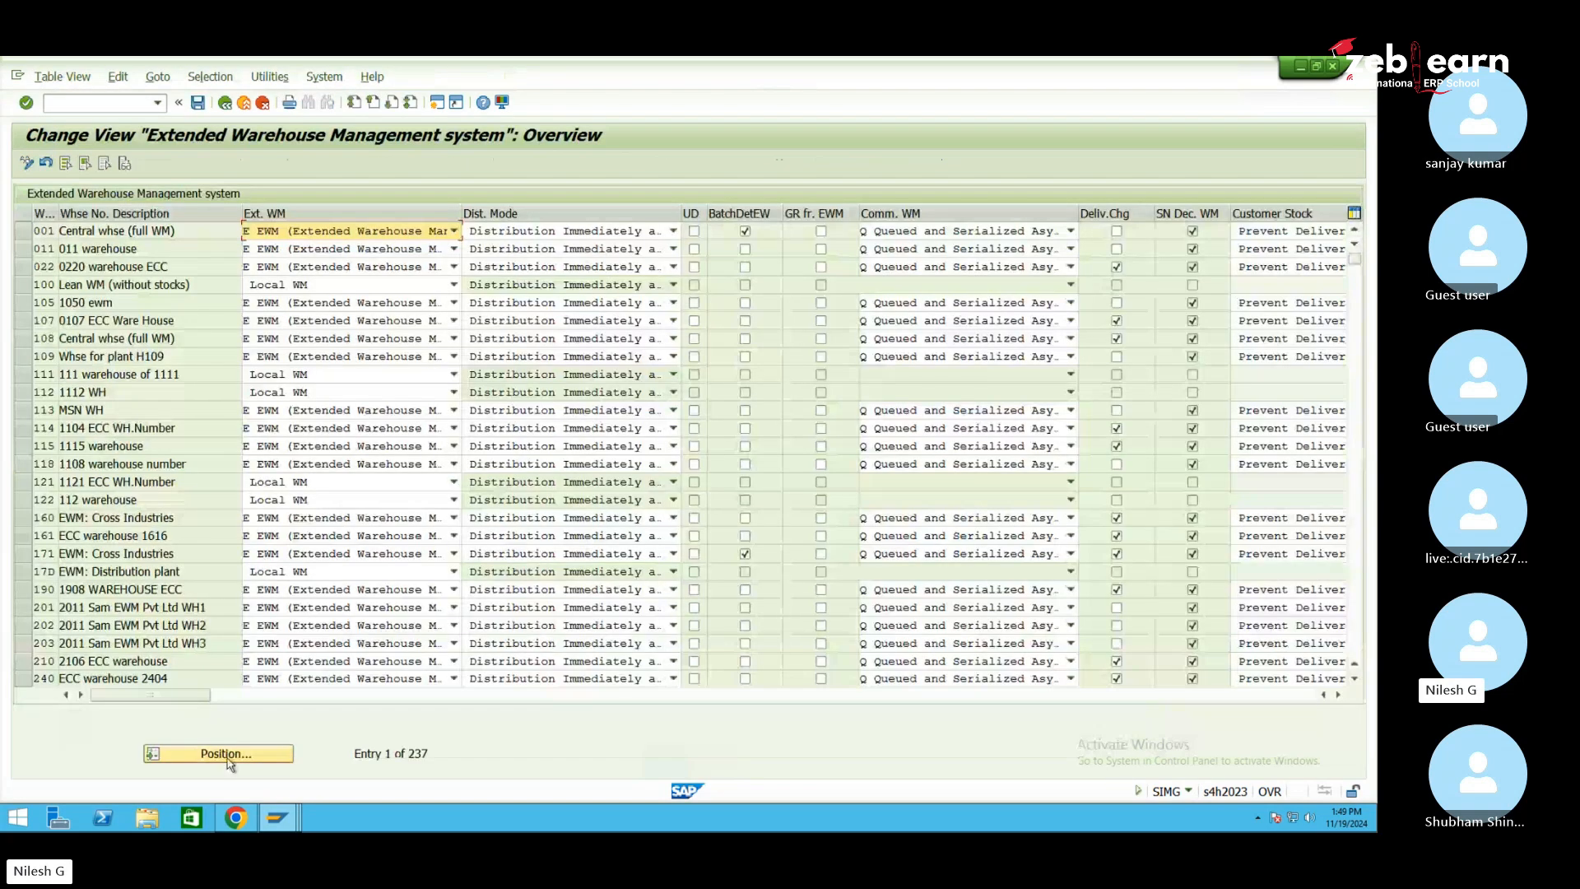
# Position the EWM parameters table on warehouse SE1, check its Ext. WM setting, then go back
pyautogui.click(228, 755)
pyautogui.write('SE1')
pyautogui.press('Return')
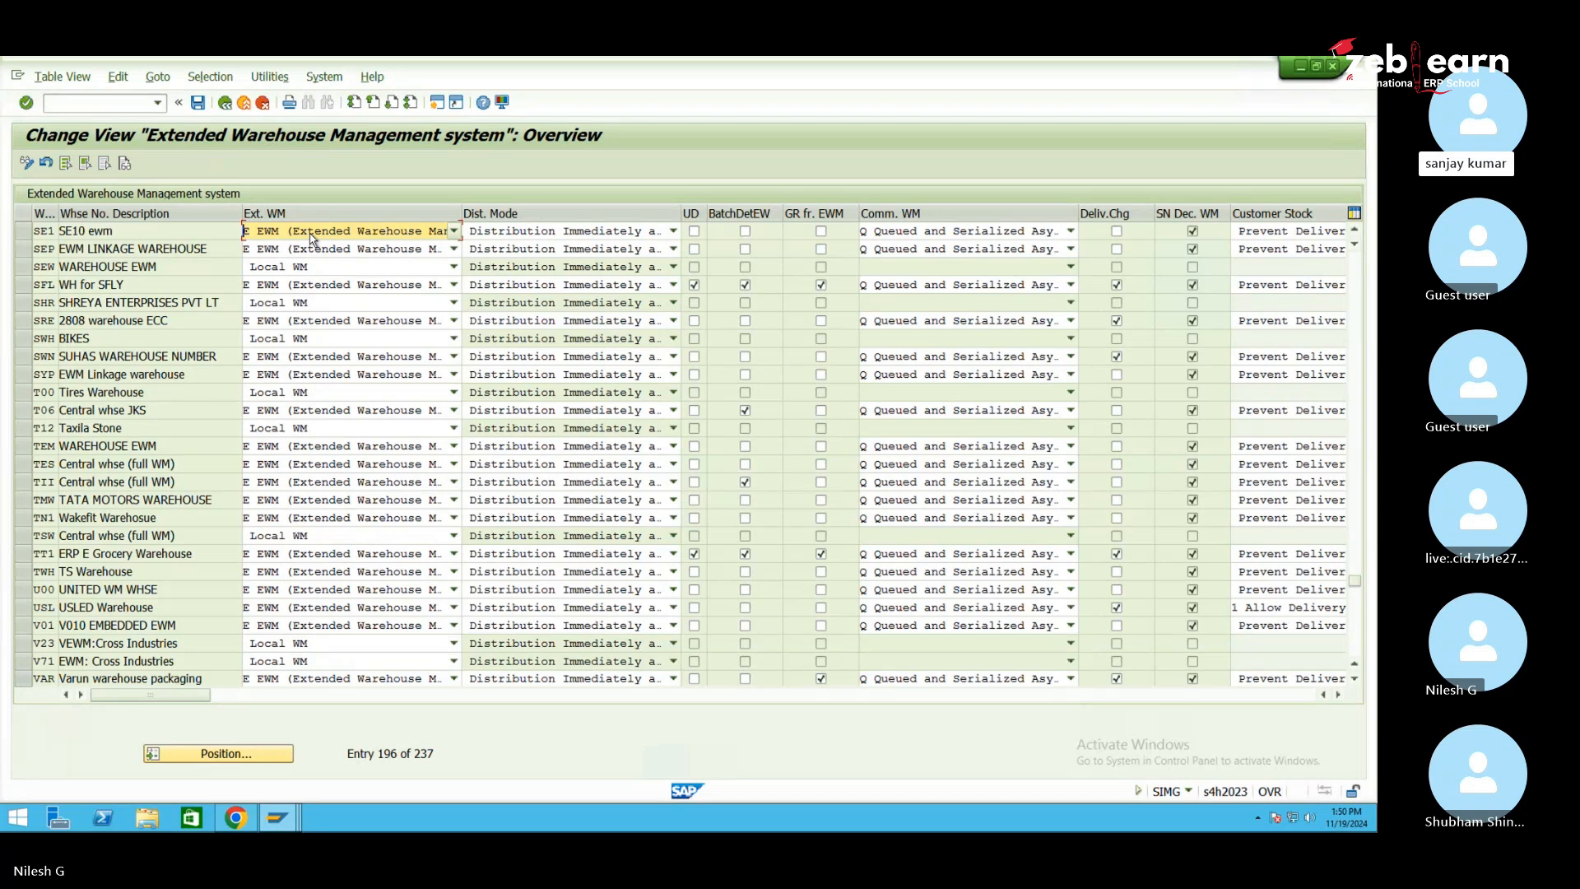
pyautogui.click(225, 102)
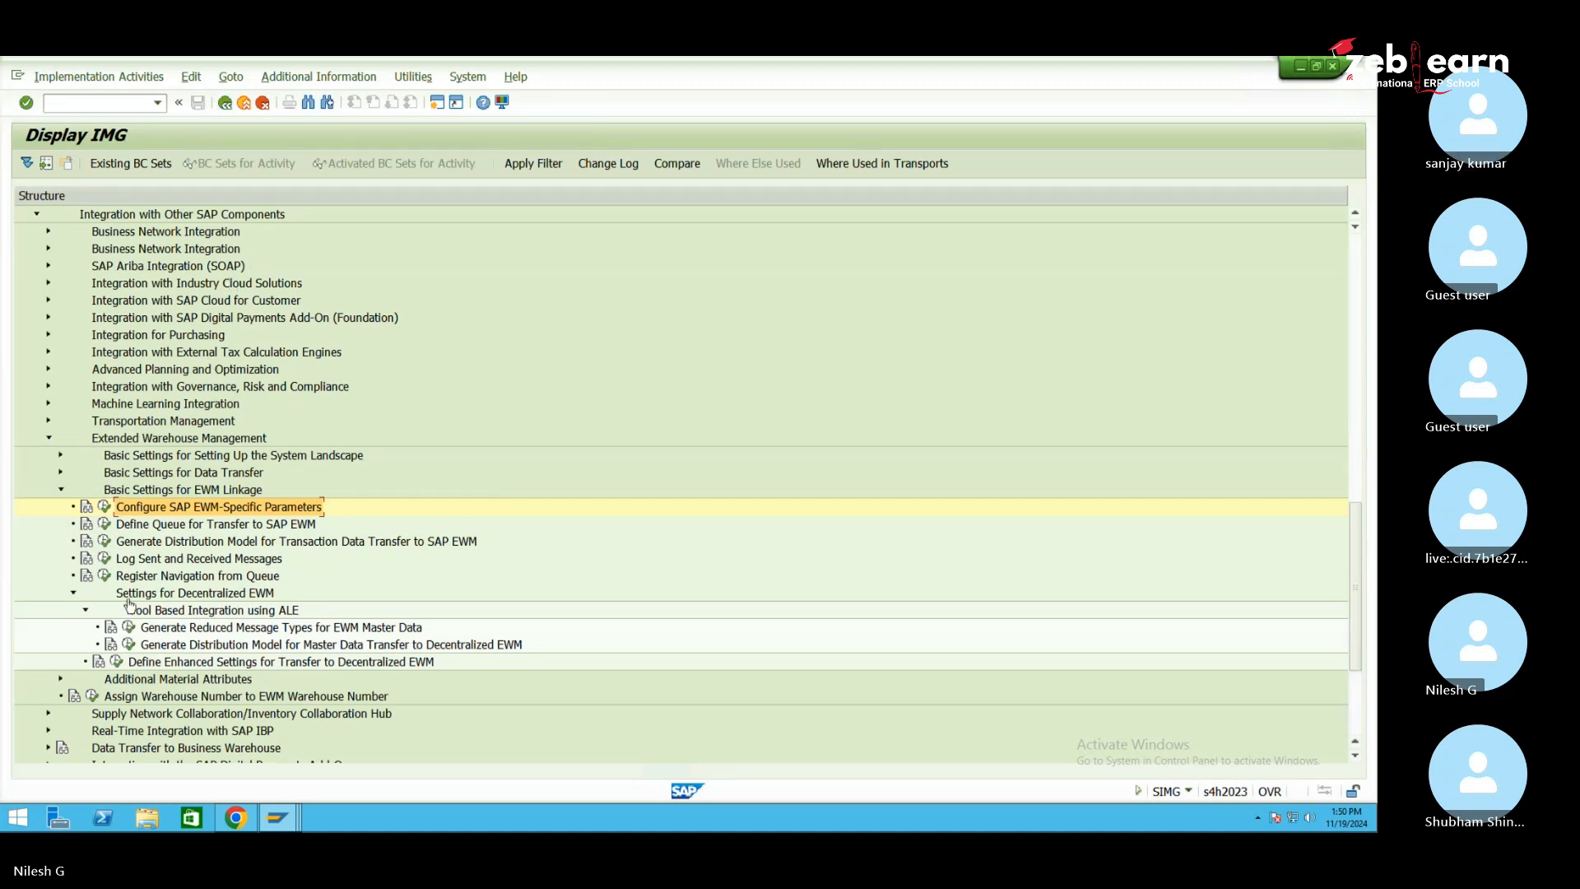
# Return to the customizing tree window, collapse Extended Warehouse Management and scroll to the top
pyautogui.click(279, 819)
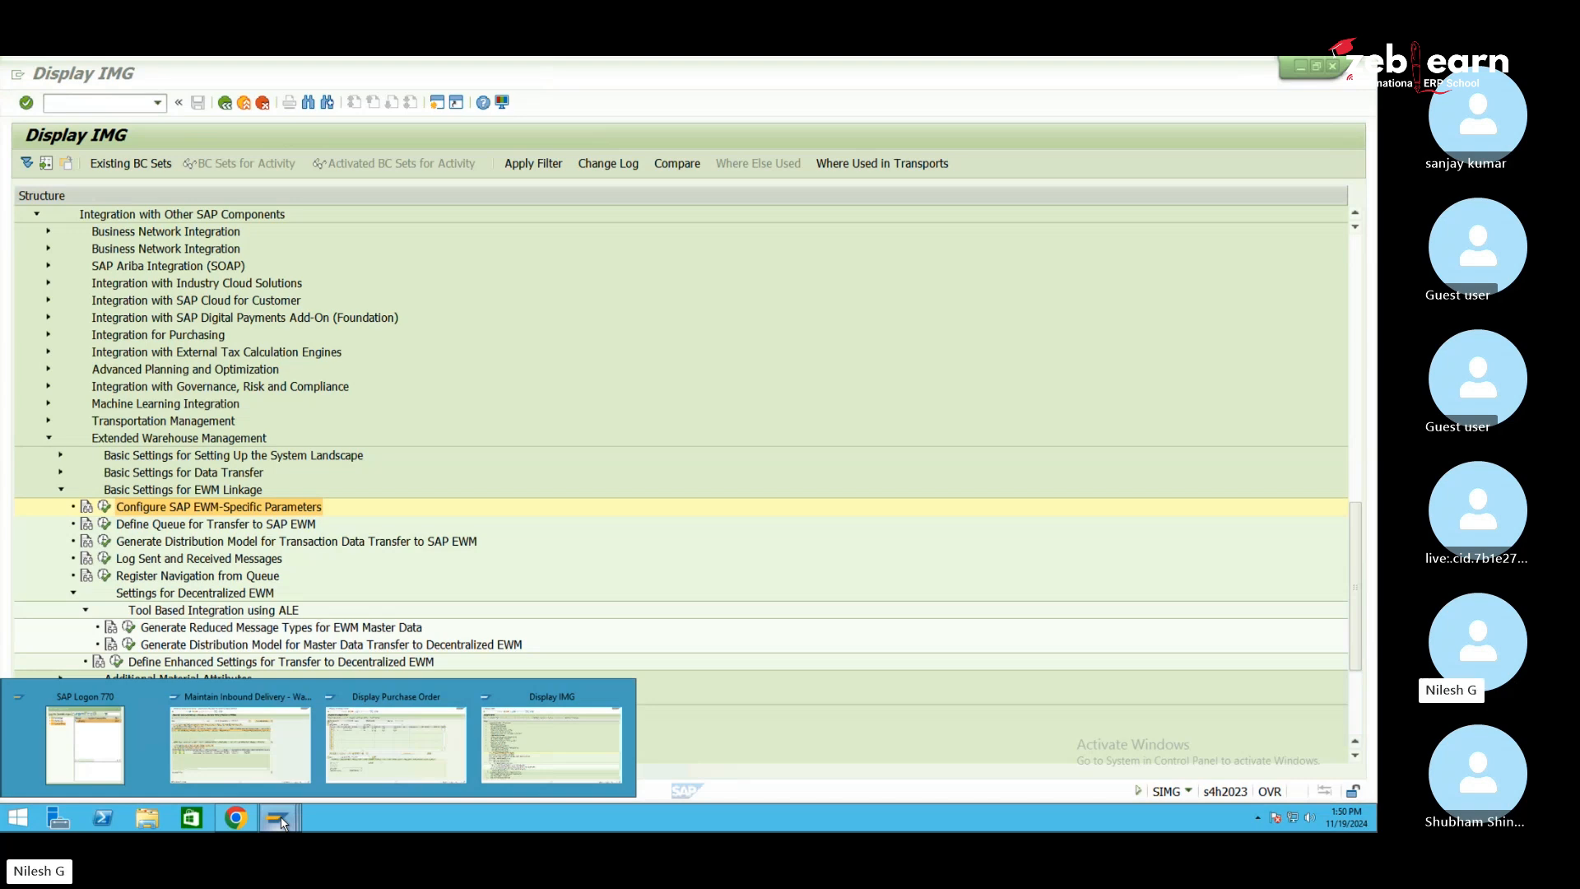
pyautogui.moveTo(404, 750)
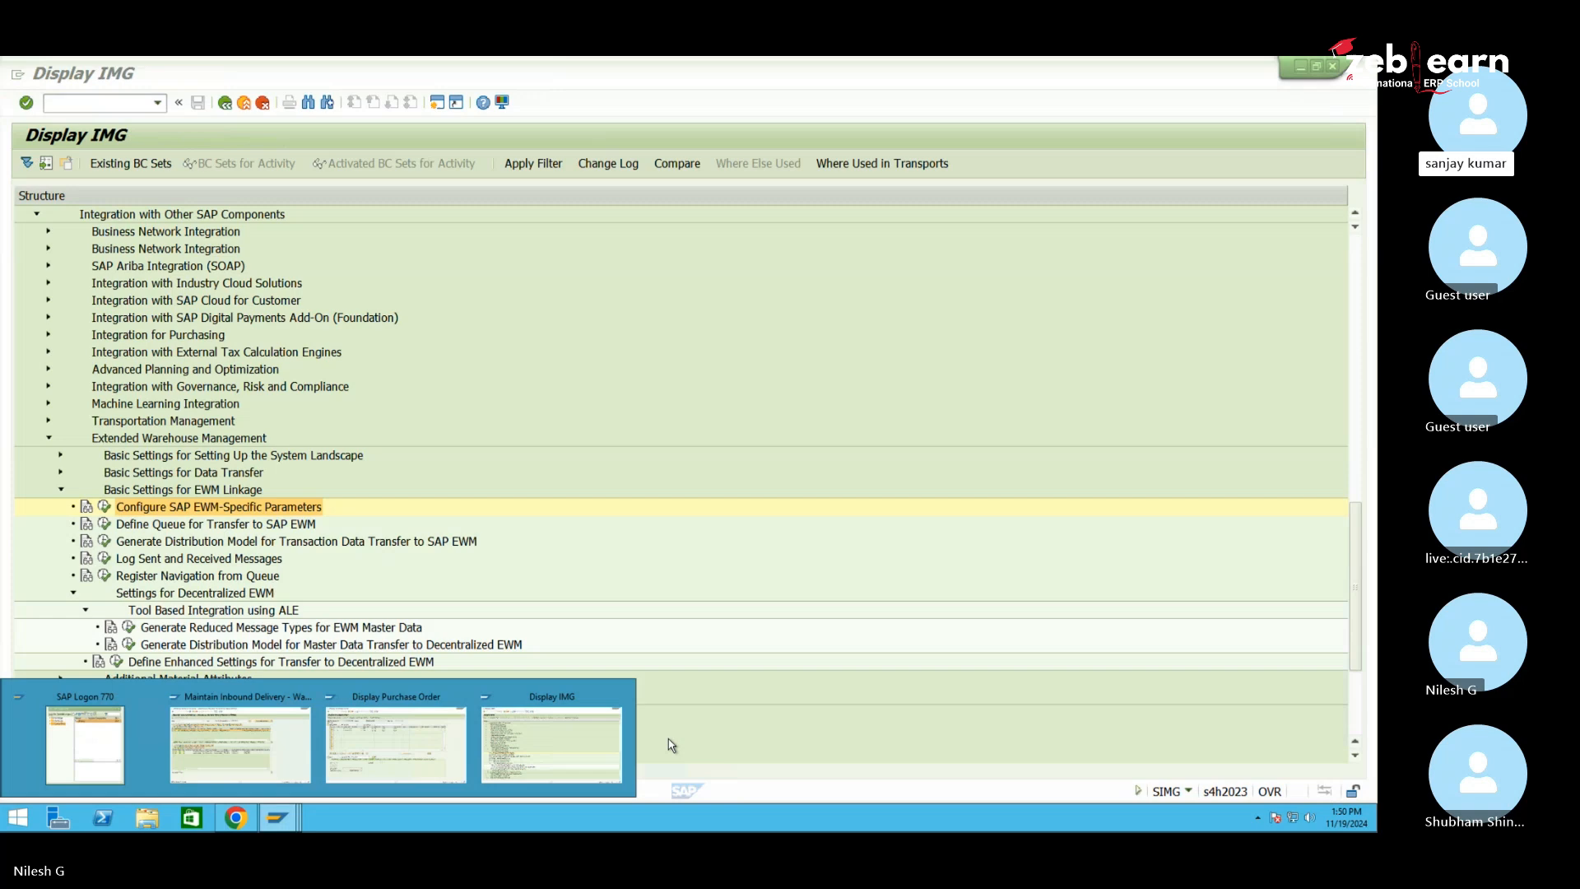
pyautogui.click(572, 740)
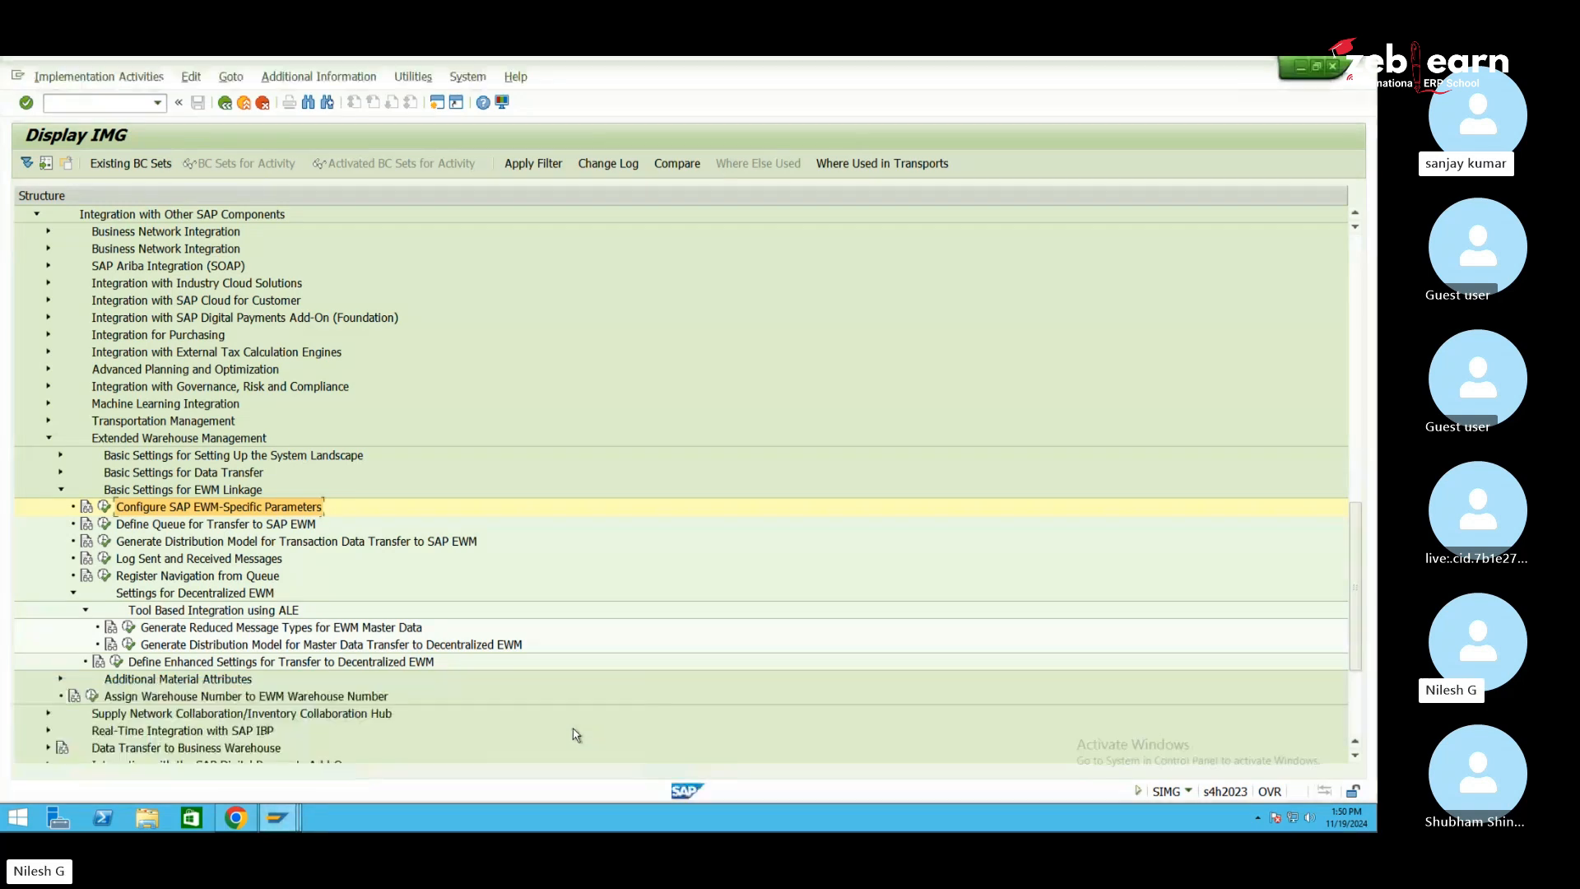
pyautogui.click(50, 440)
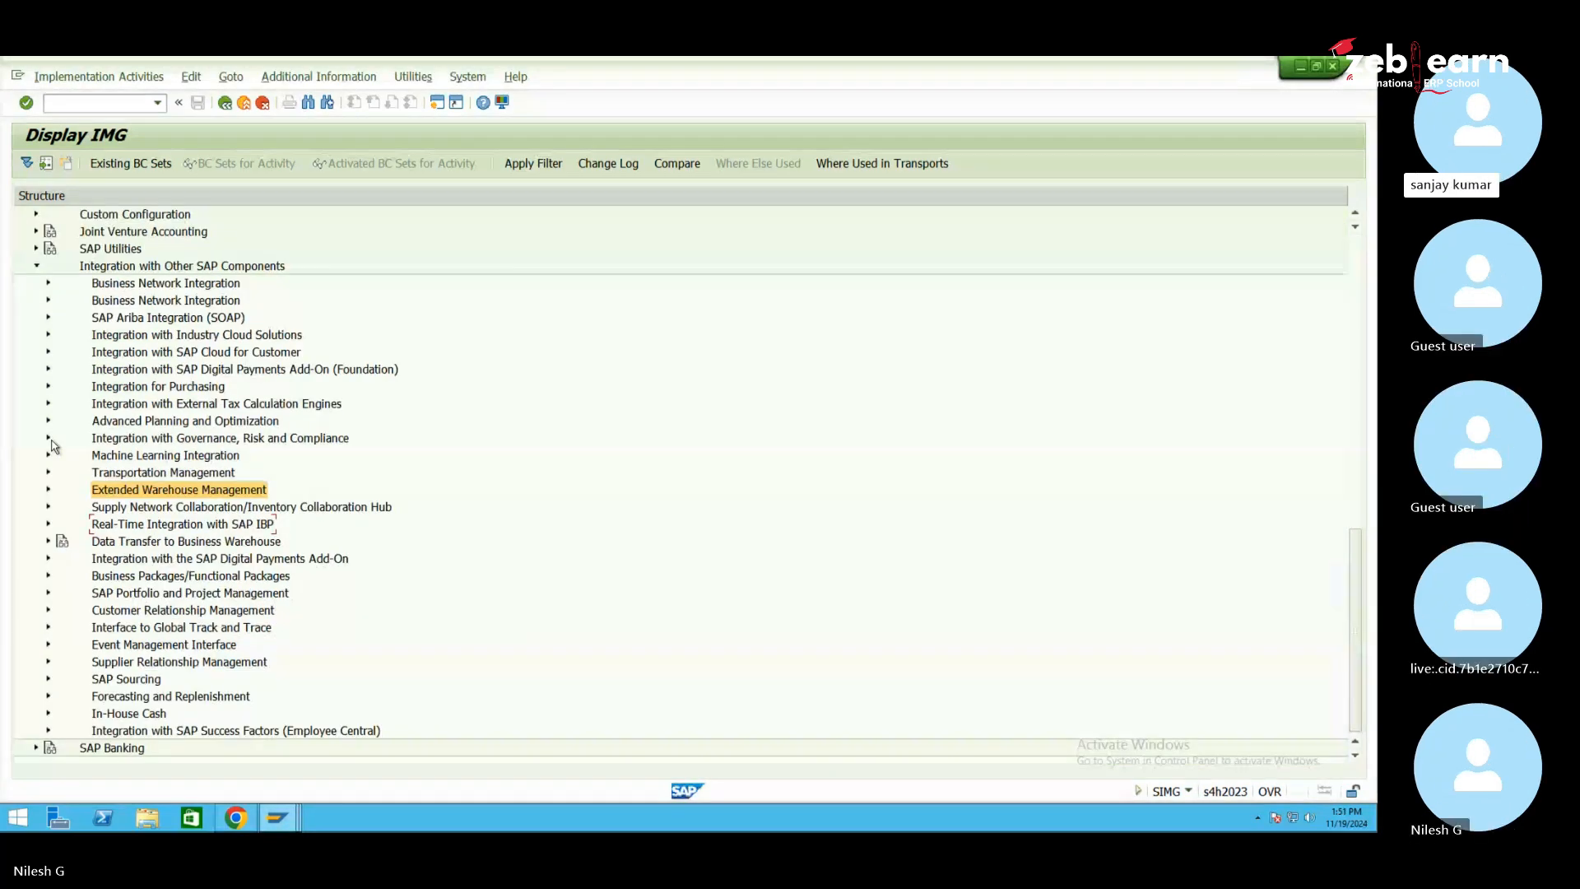
pyautogui.scroll(12, 52, 445)
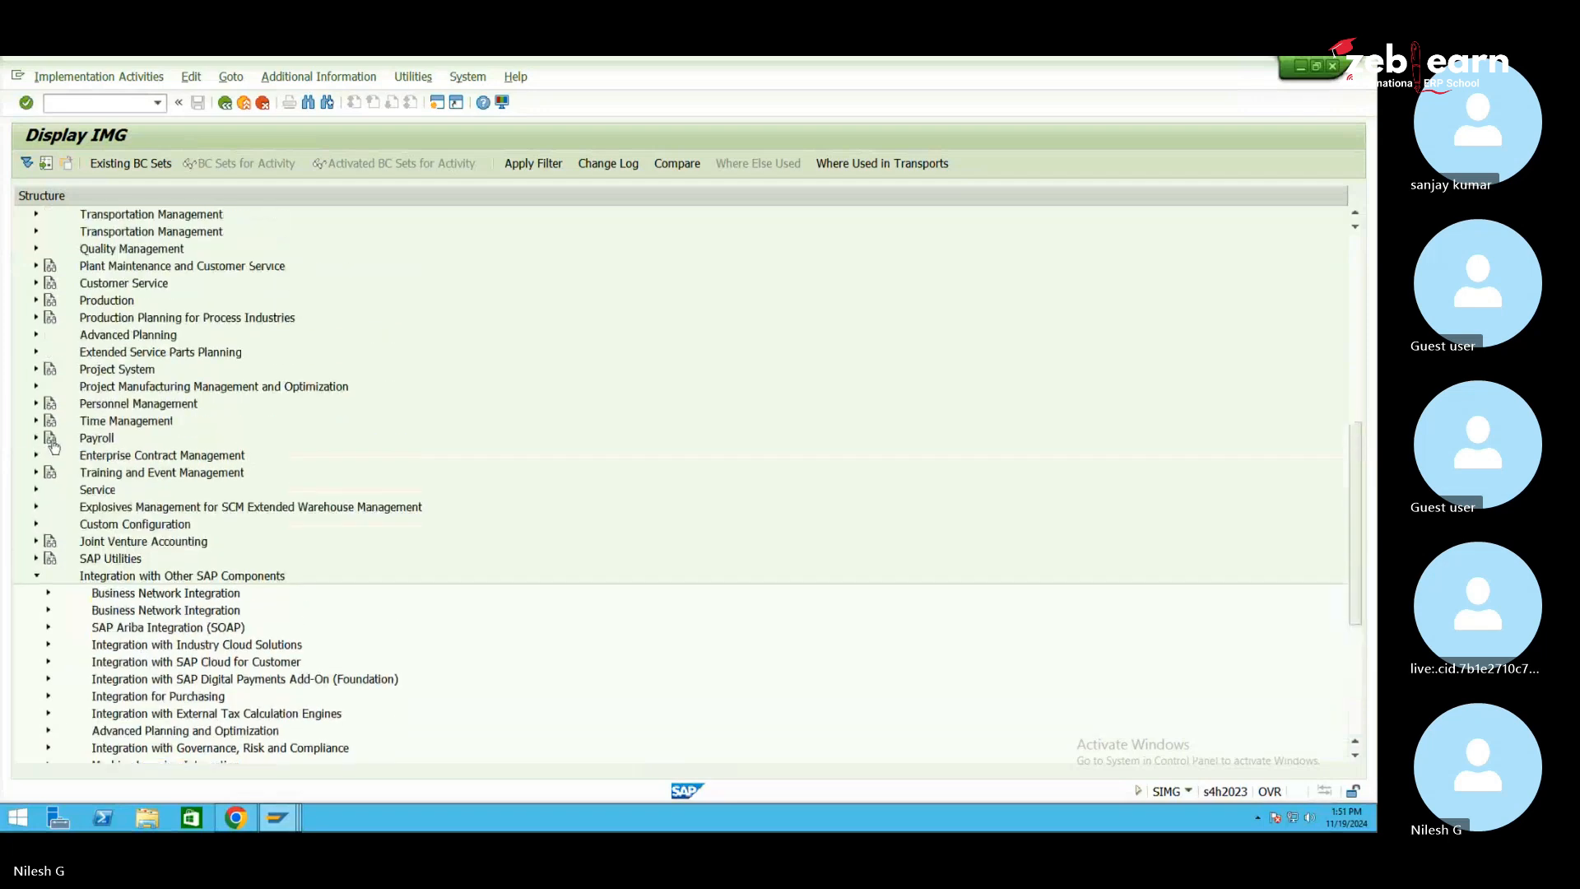
pyautogui.scroll(3, 60, 443)
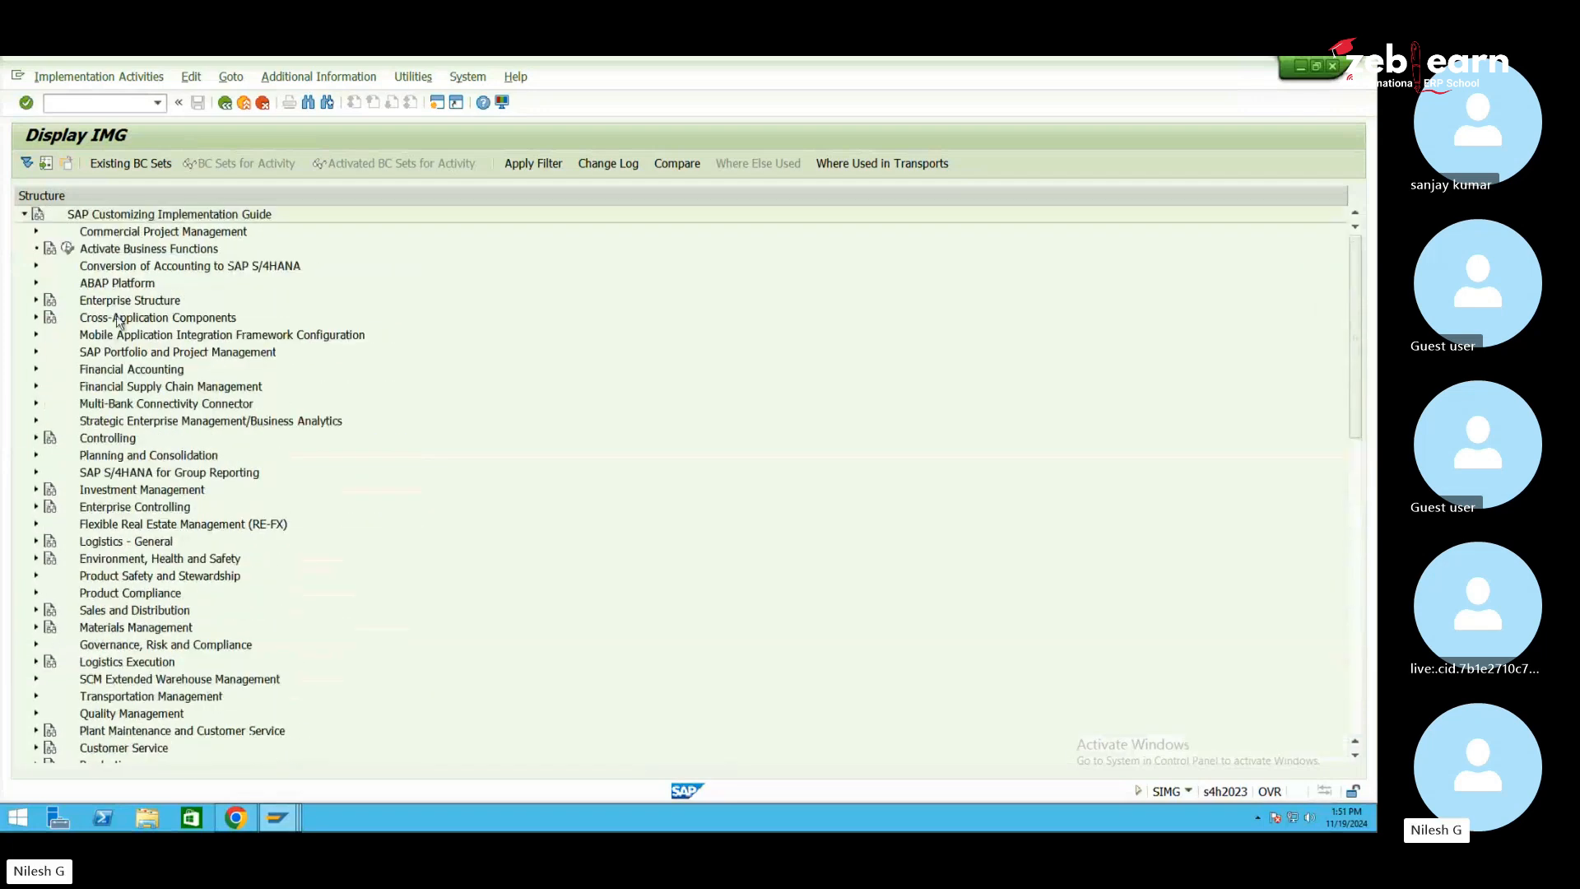
# Check the warehouse-to-storage-location assignment under Enterprise Structure > Assignment > Logistics Execution, then collapse Enterprise Structure
pyautogui.click(122, 301)
pyautogui.click(36, 301)
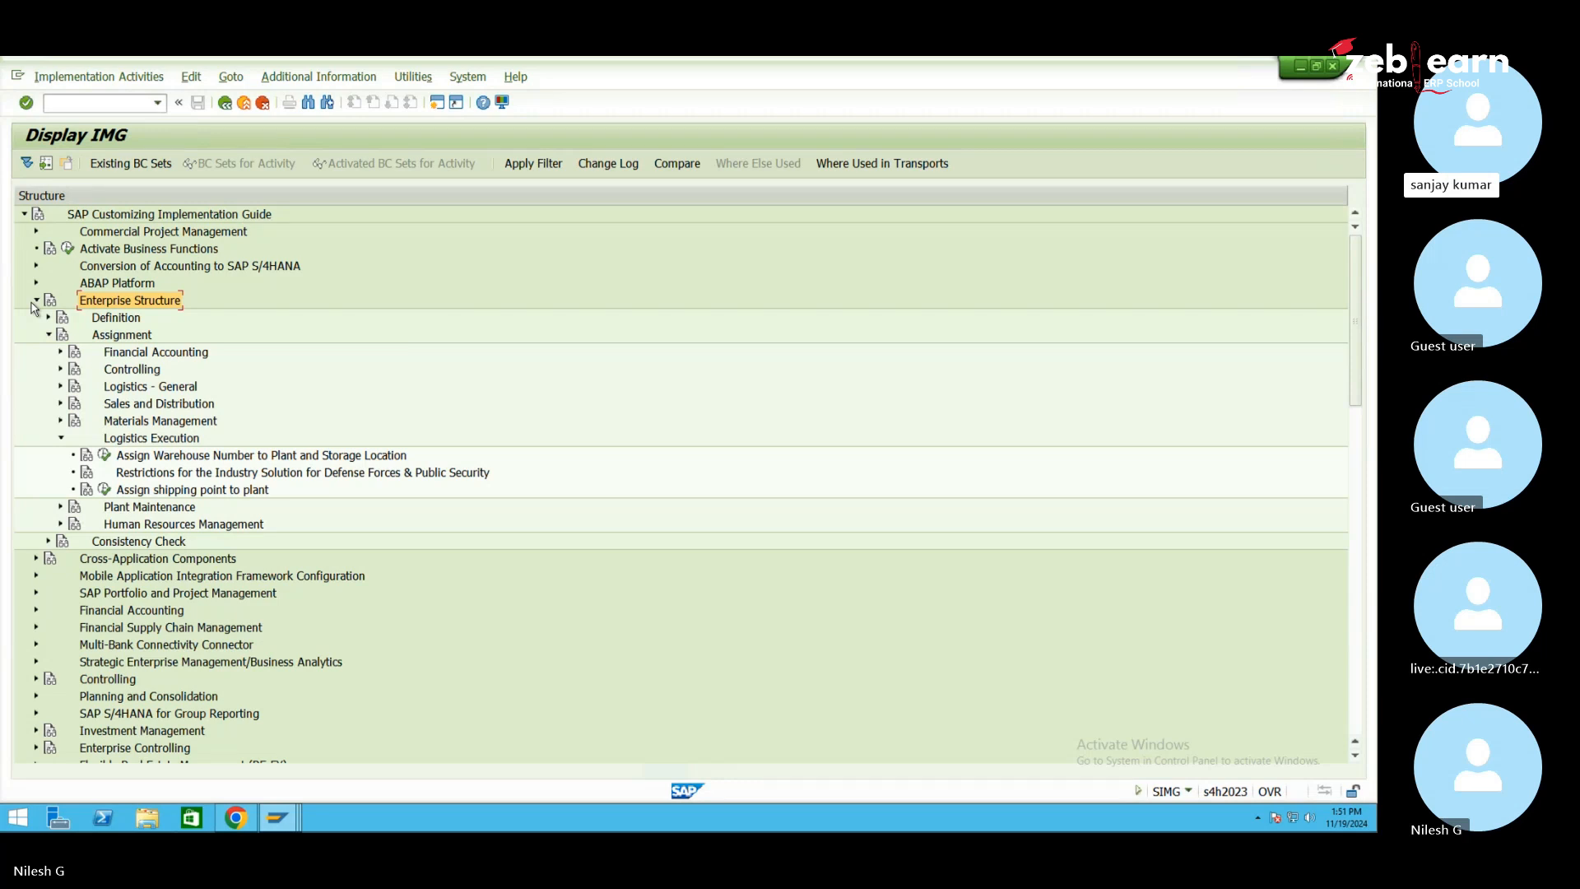
pyautogui.click(125, 337)
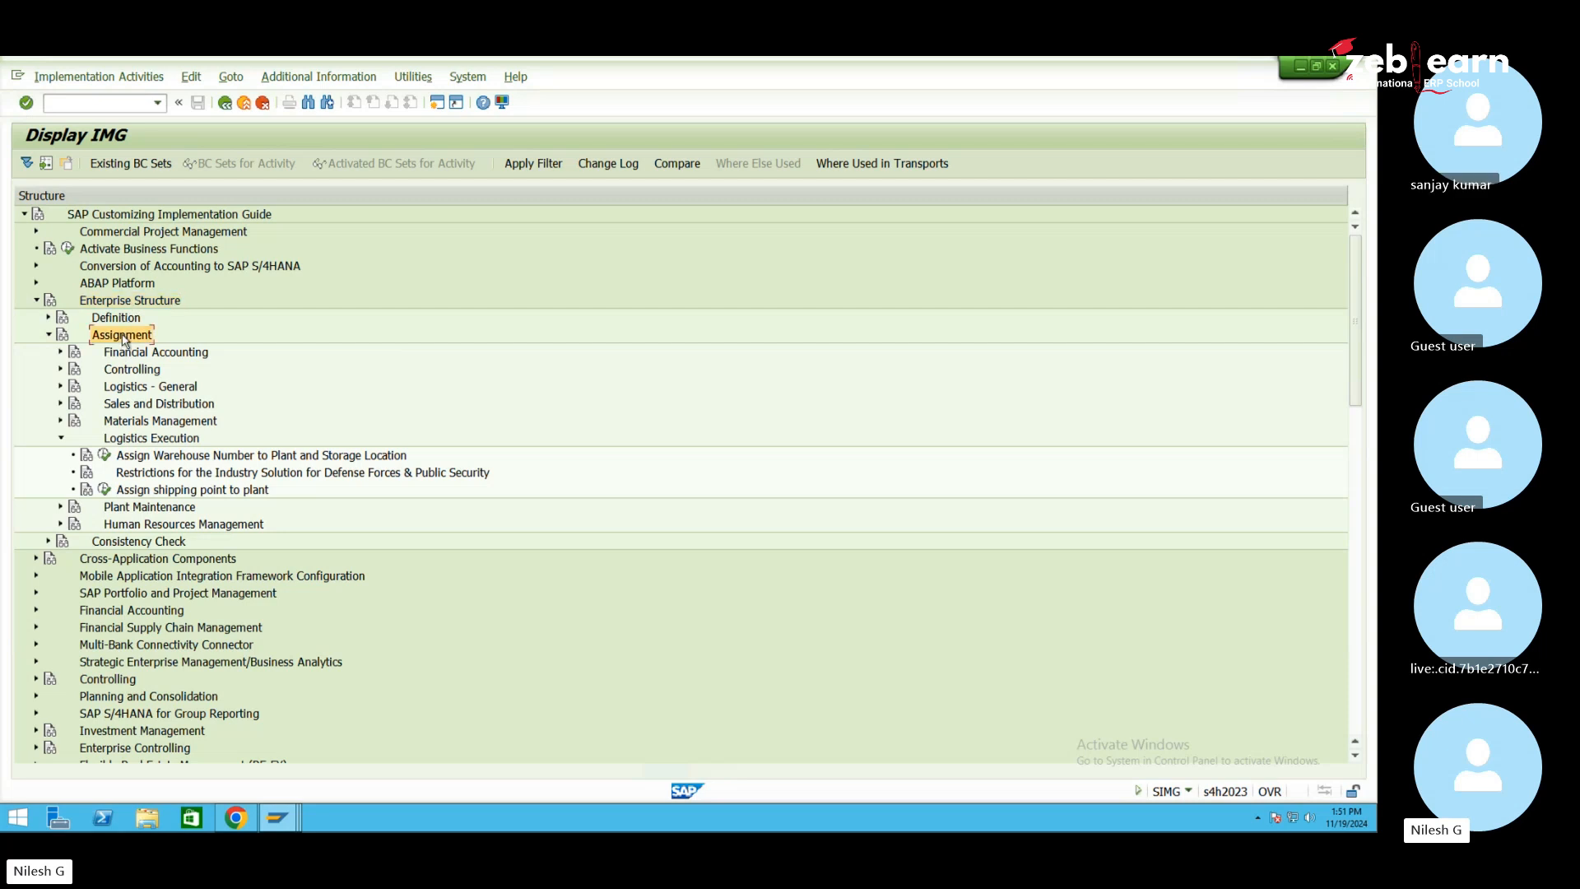
pyautogui.click(161, 440)
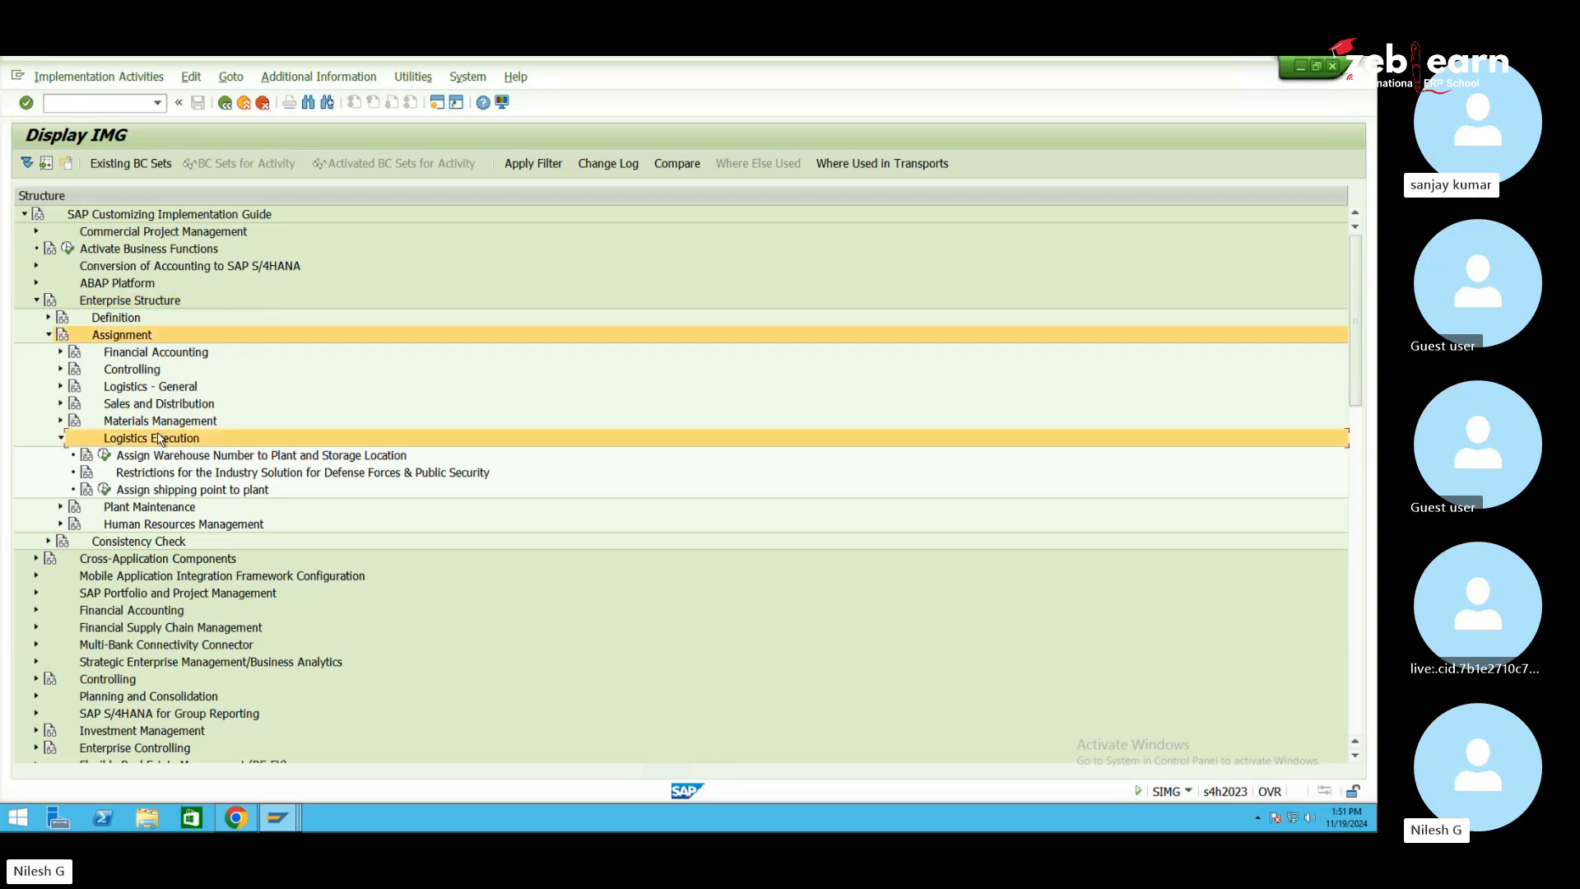
pyautogui.click(178, 458)
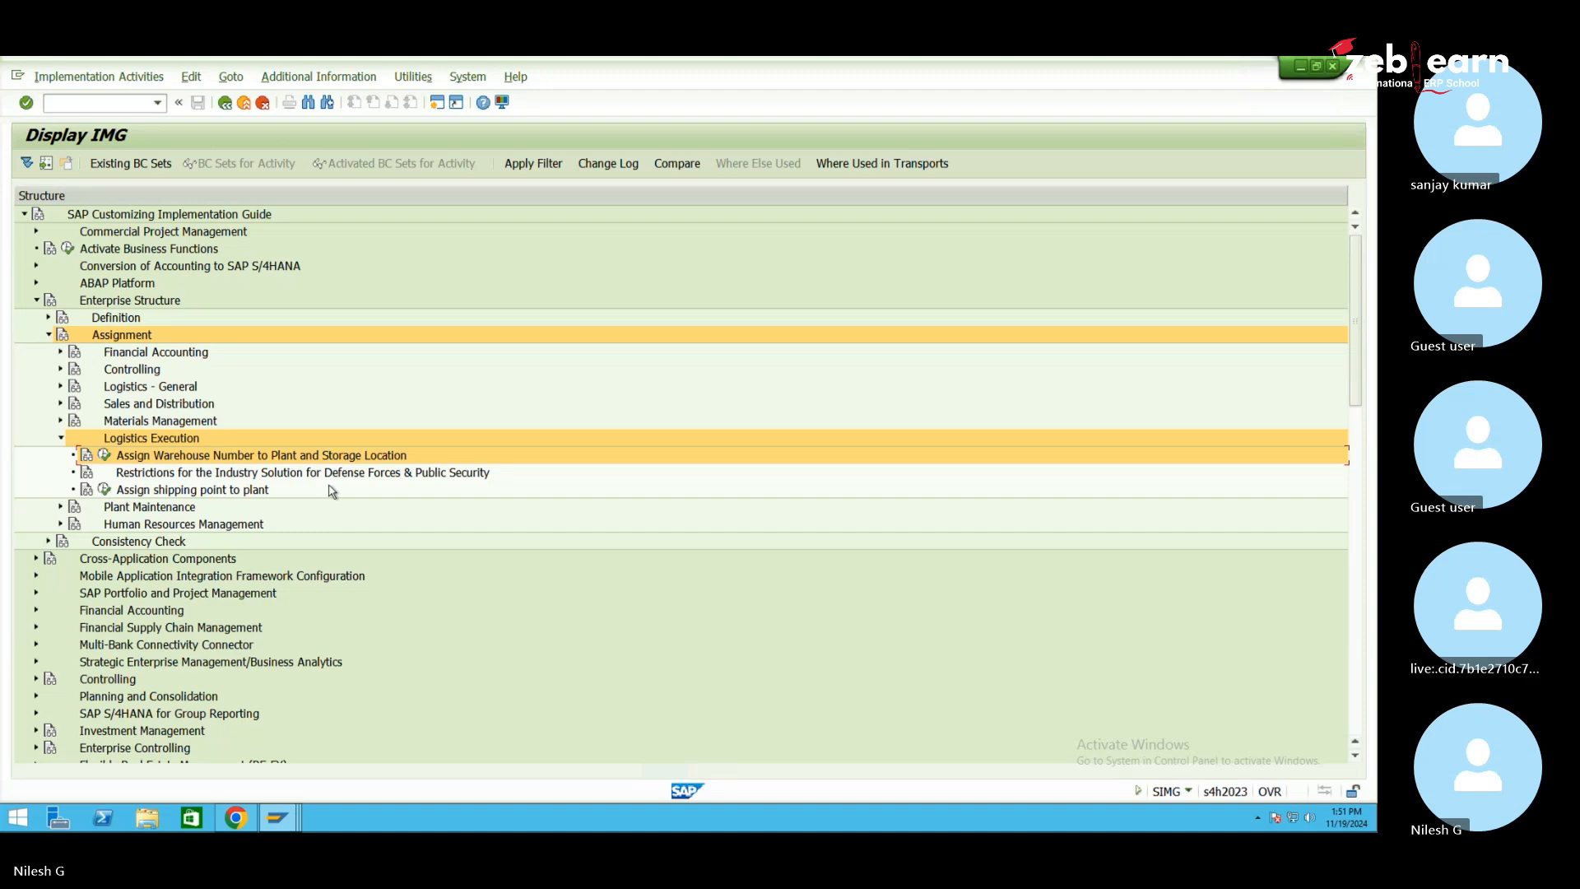
pyautogui.click(37, 301)
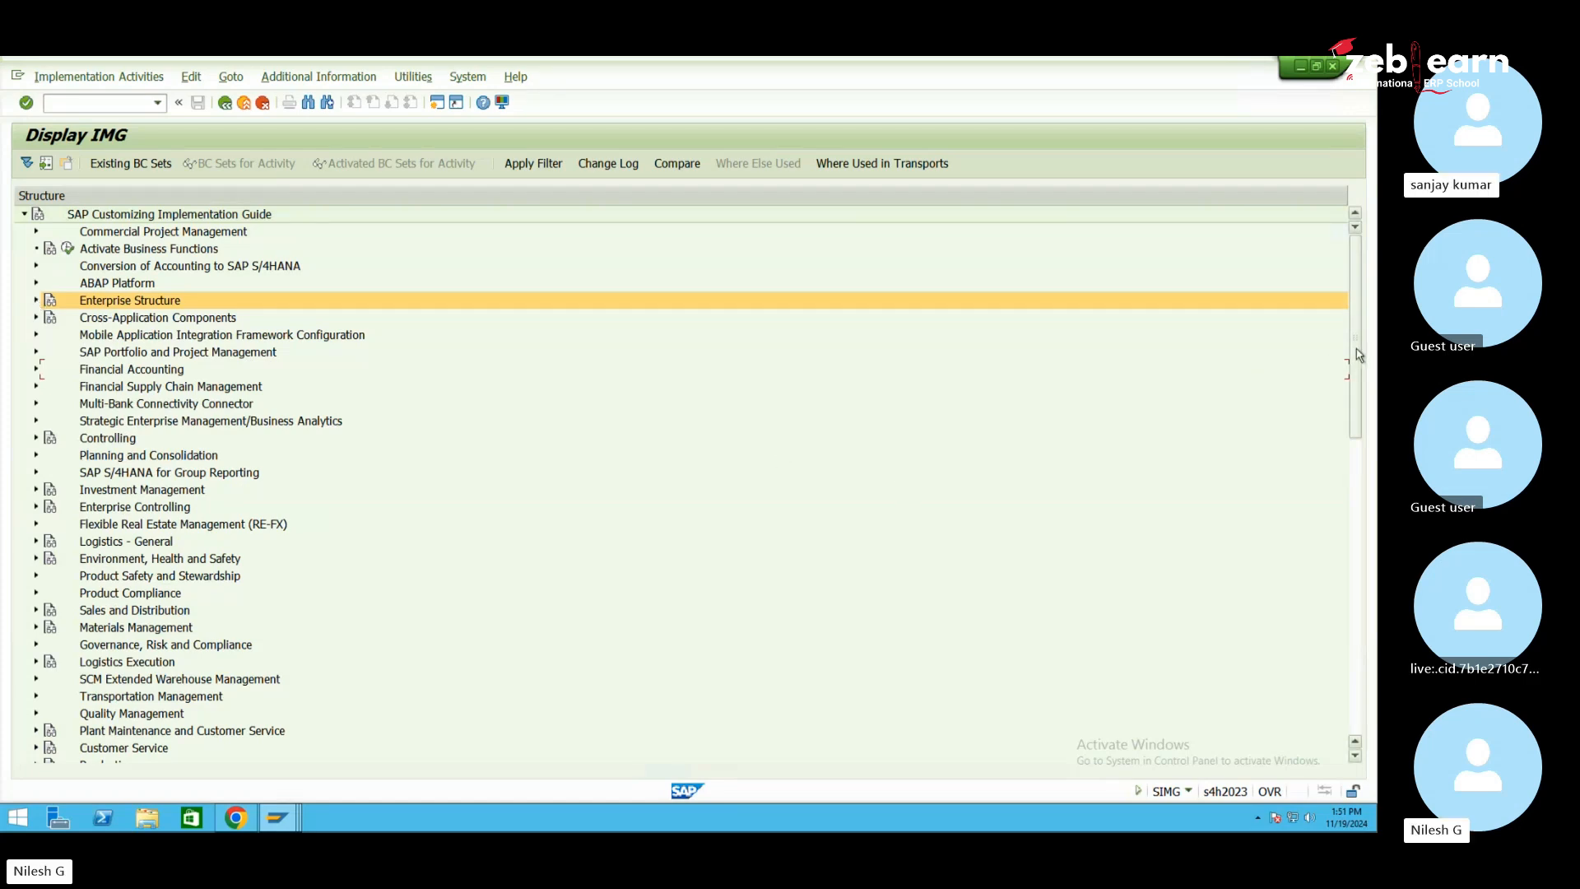
# Expand the Extended Warehouse Management integration settings
pyautogui.moveTo(1356, 350); pyautogui.dragTo(1357, 657)
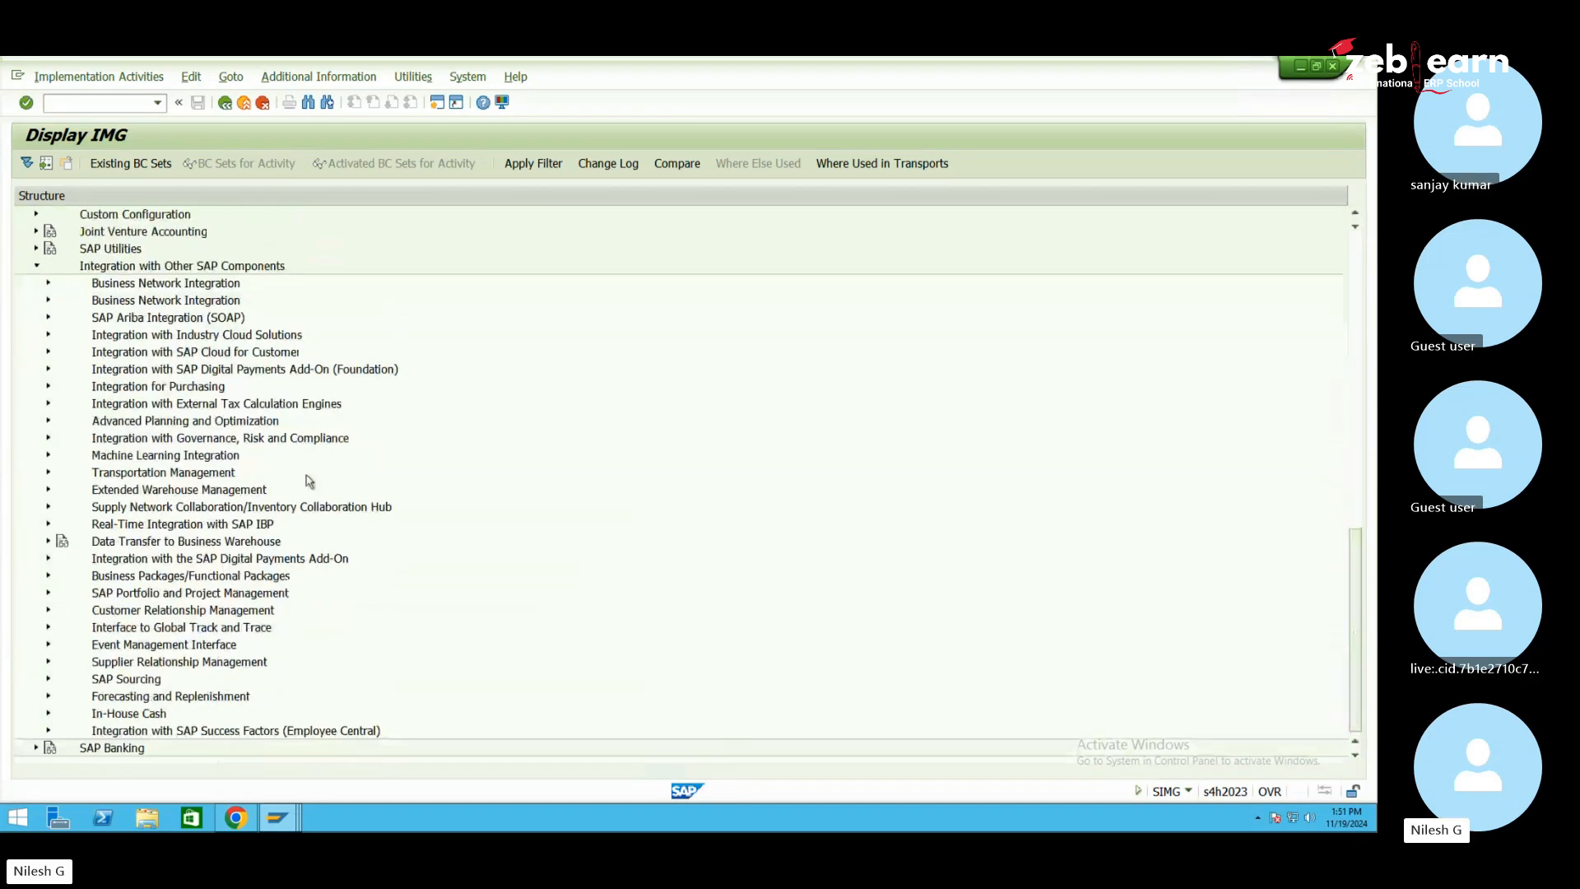
pyautogui.click(153, 489)
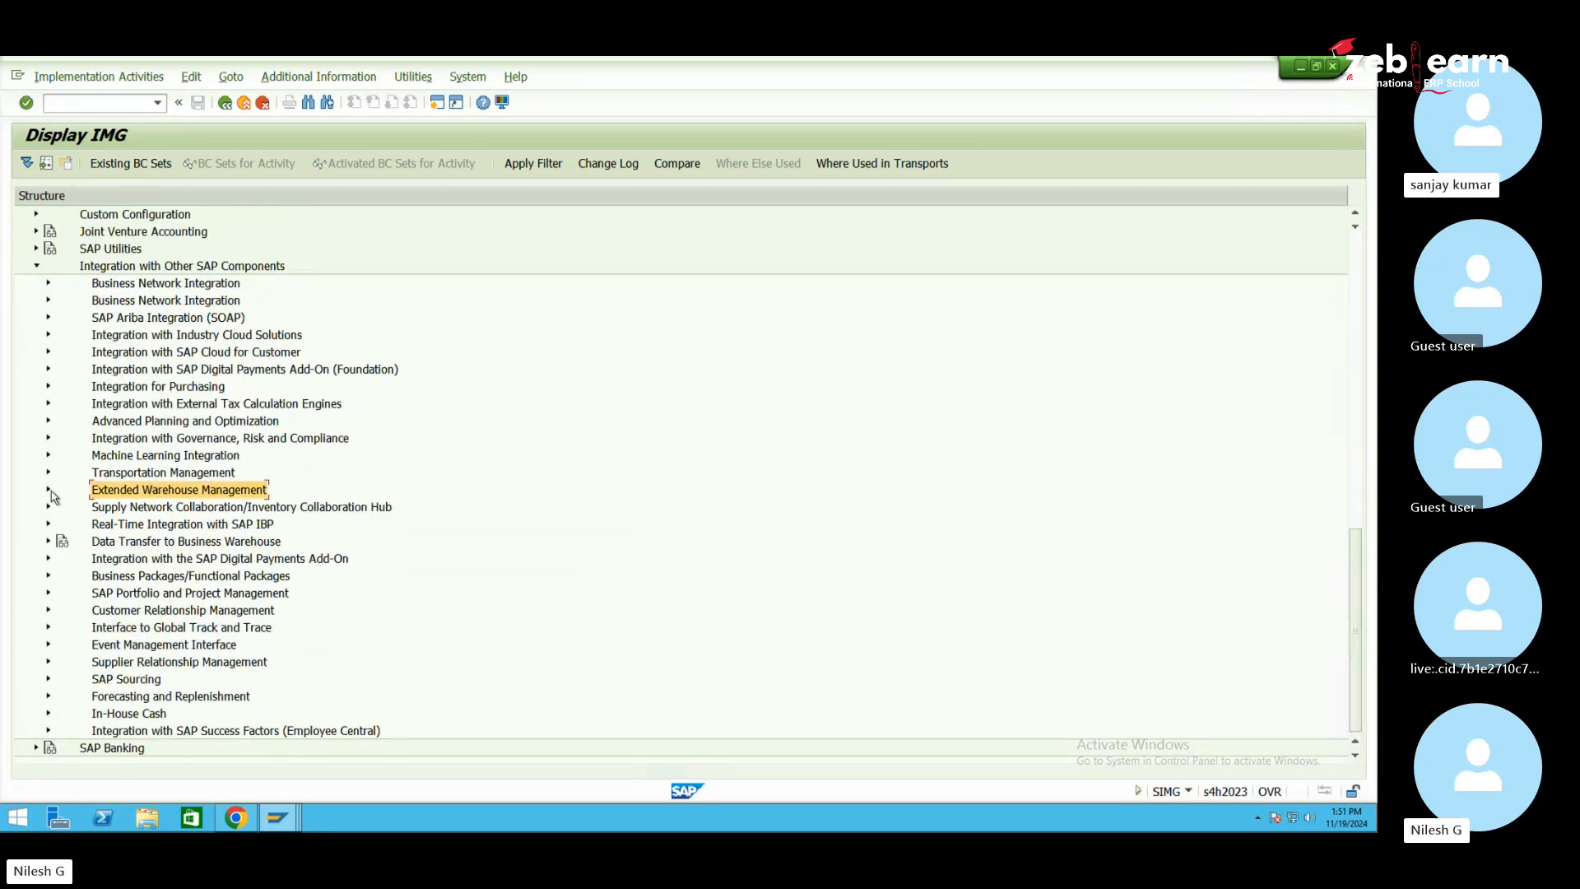
pyautogui.click(48, 490)
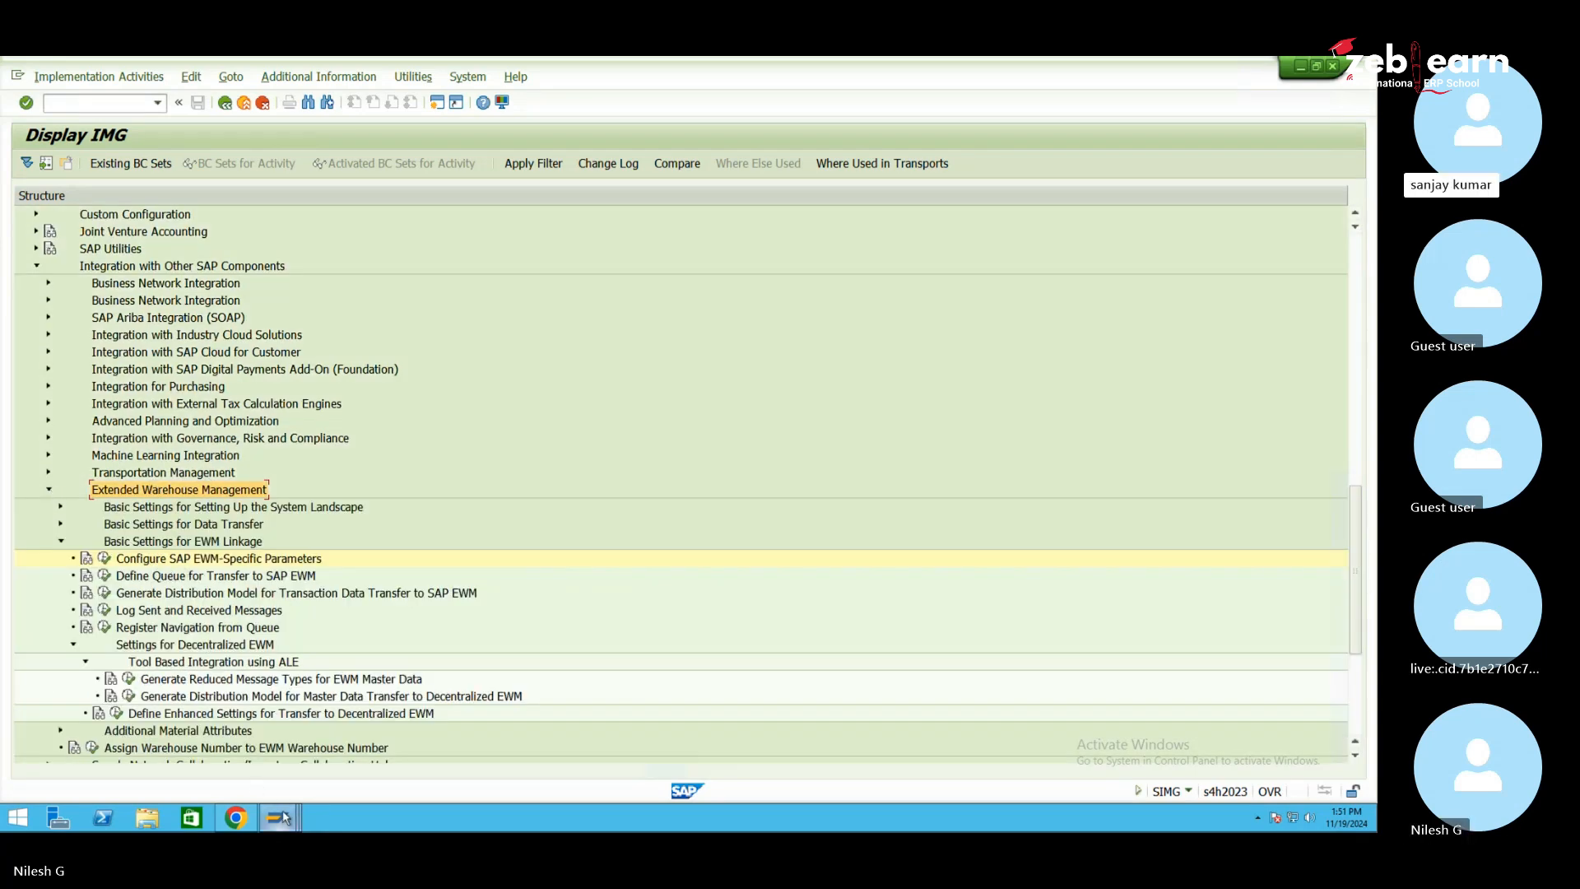
# Look at the Maintain Inbound Delivery window, then return to the IMG structure window
pyautogui.moveTo(282, 817)
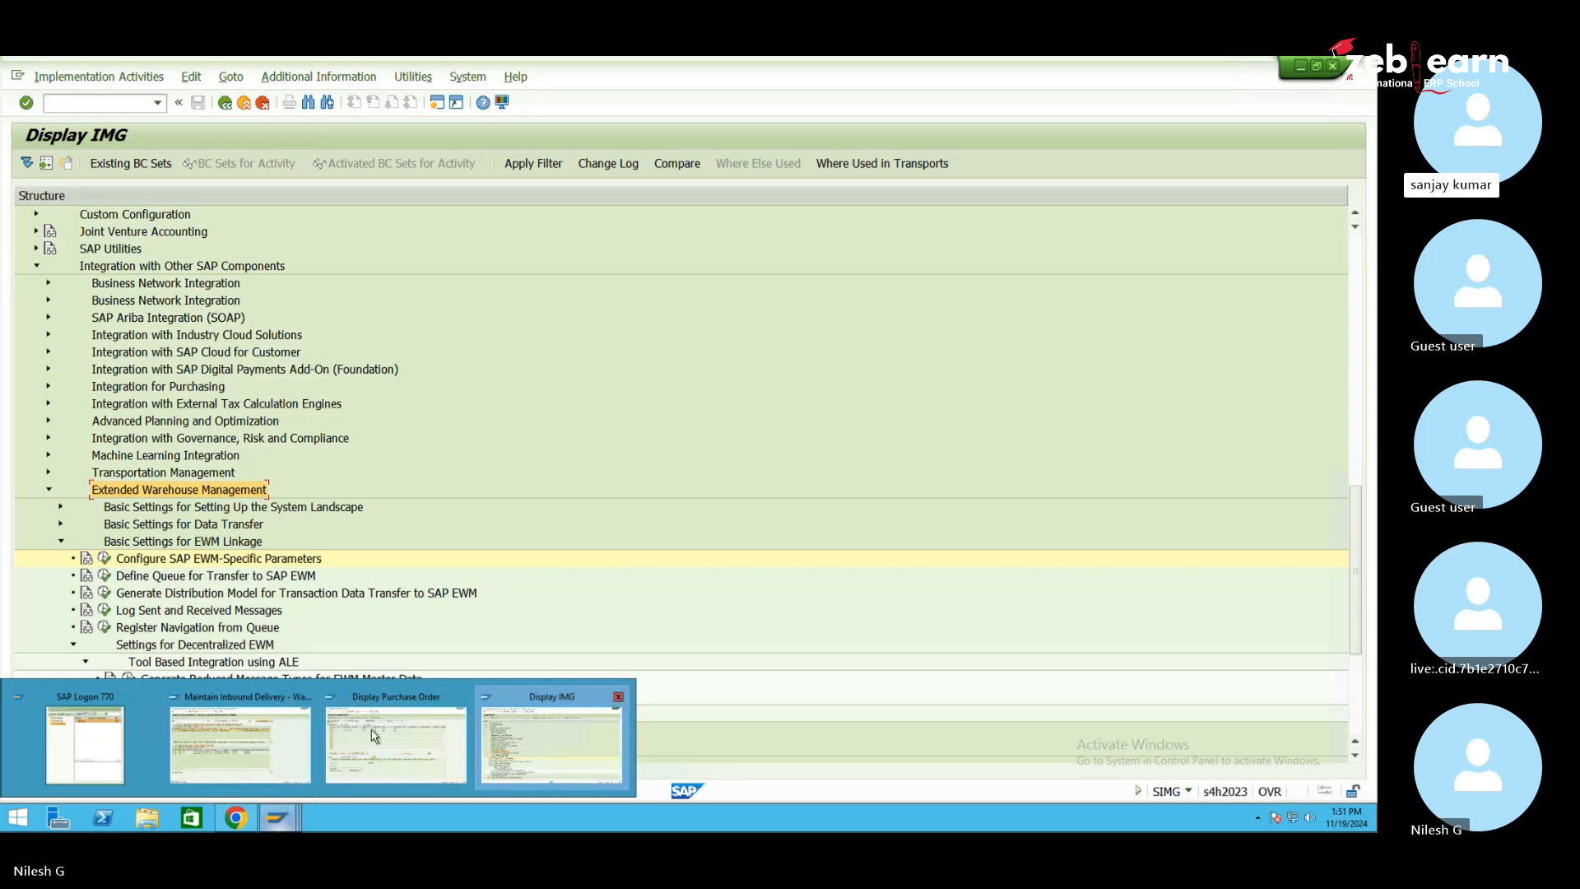
pyautogui.click(267, 739)
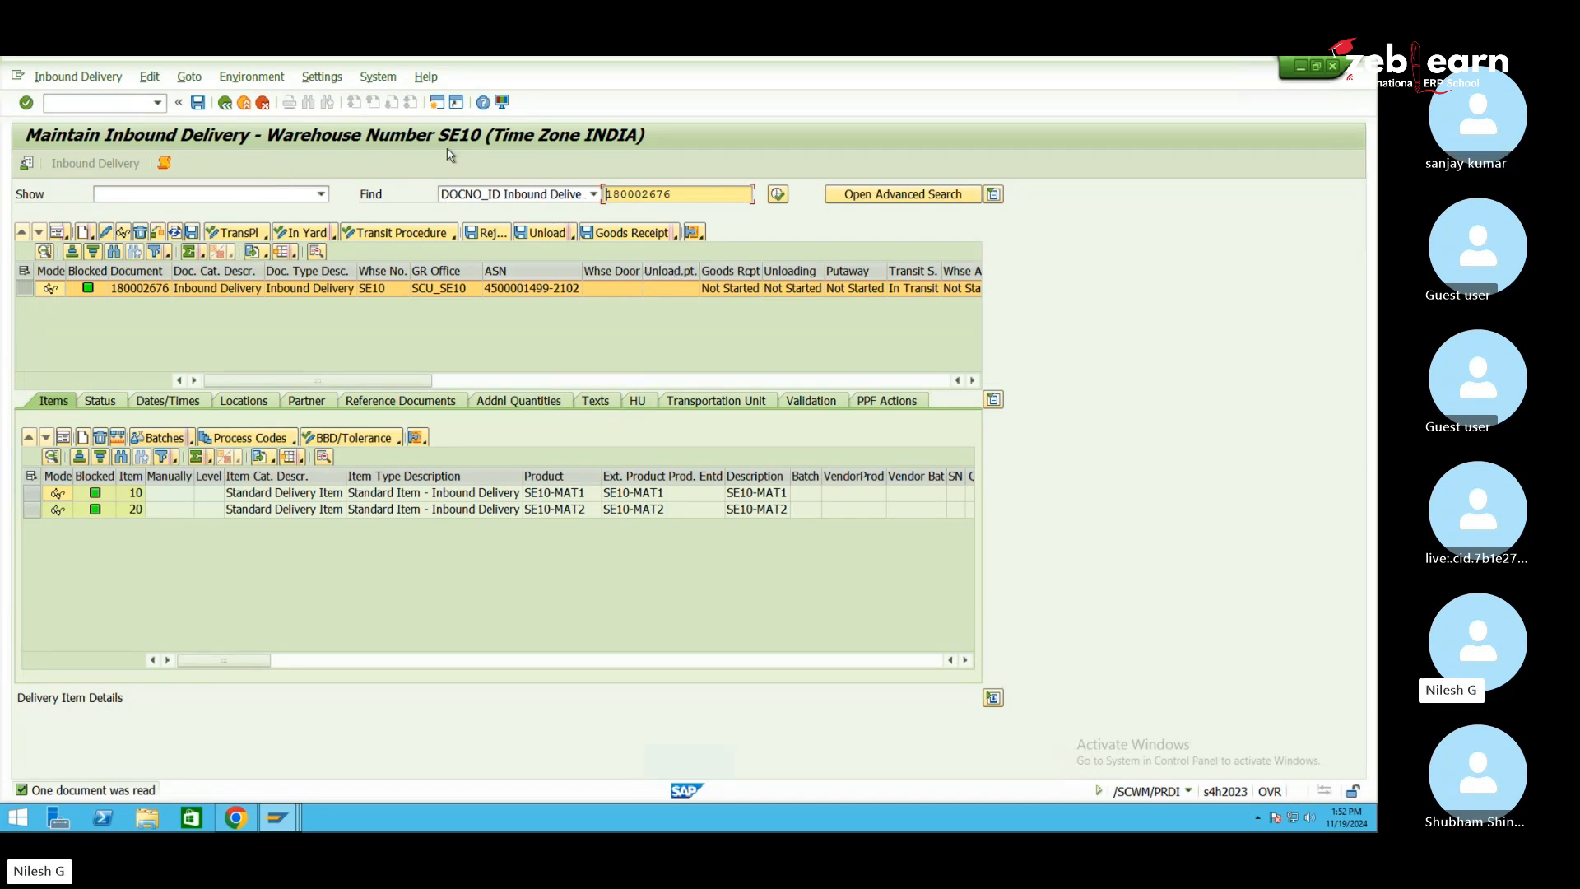
pyautogui.click(279, 817)
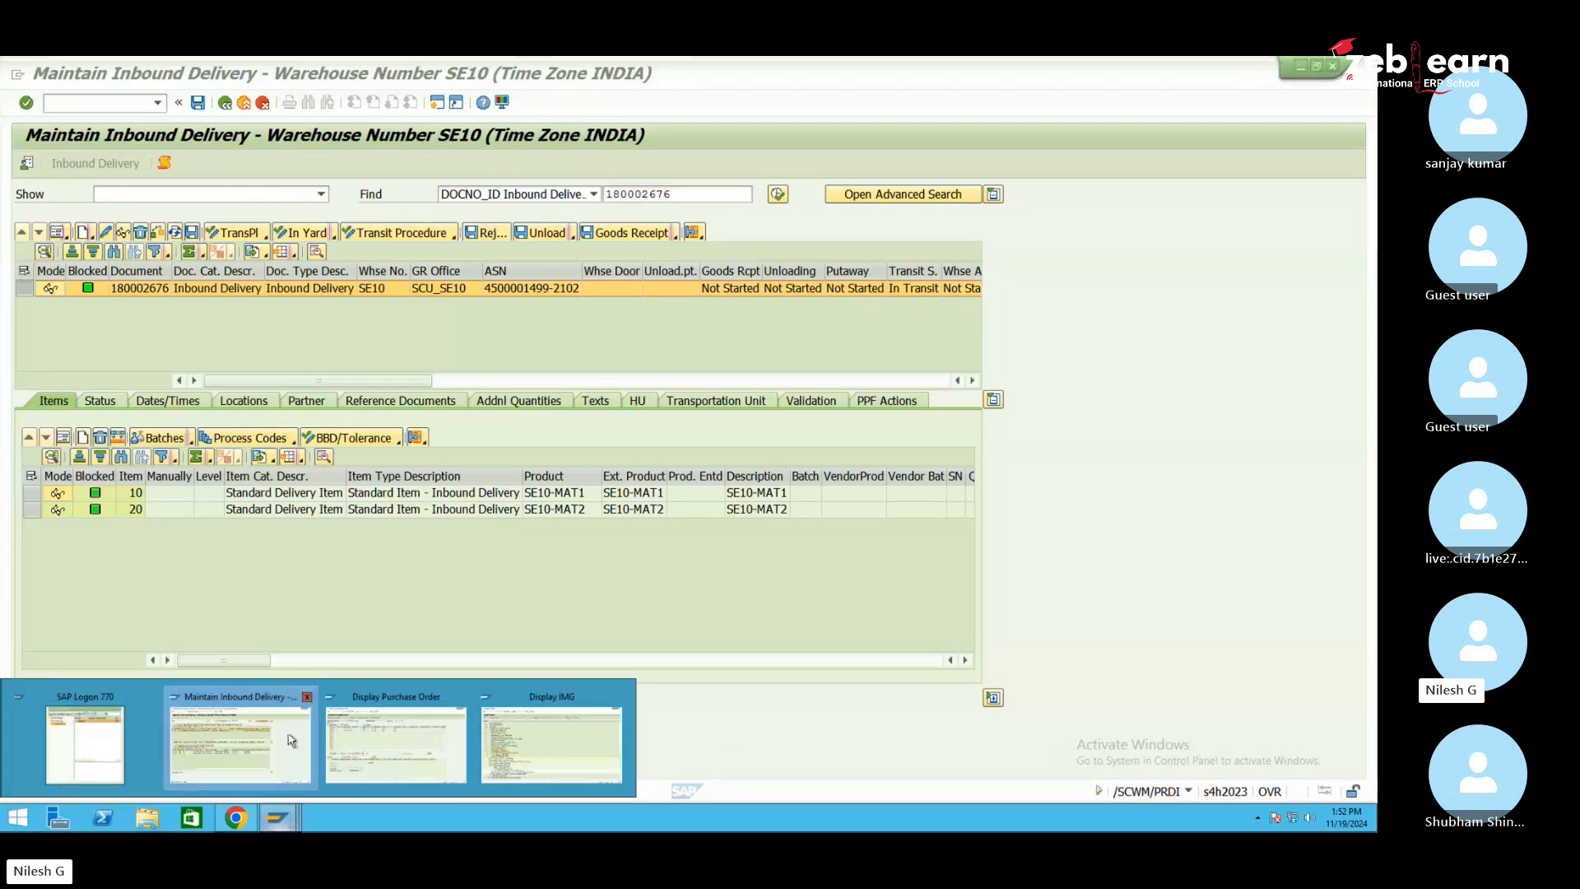
pyautogui.click(551, 741)
# Collapse Integration with Other SAP Components and expand SCM Extended Warehouse Management > Extended Warehouse Management
pyautogui.click(36, 267)
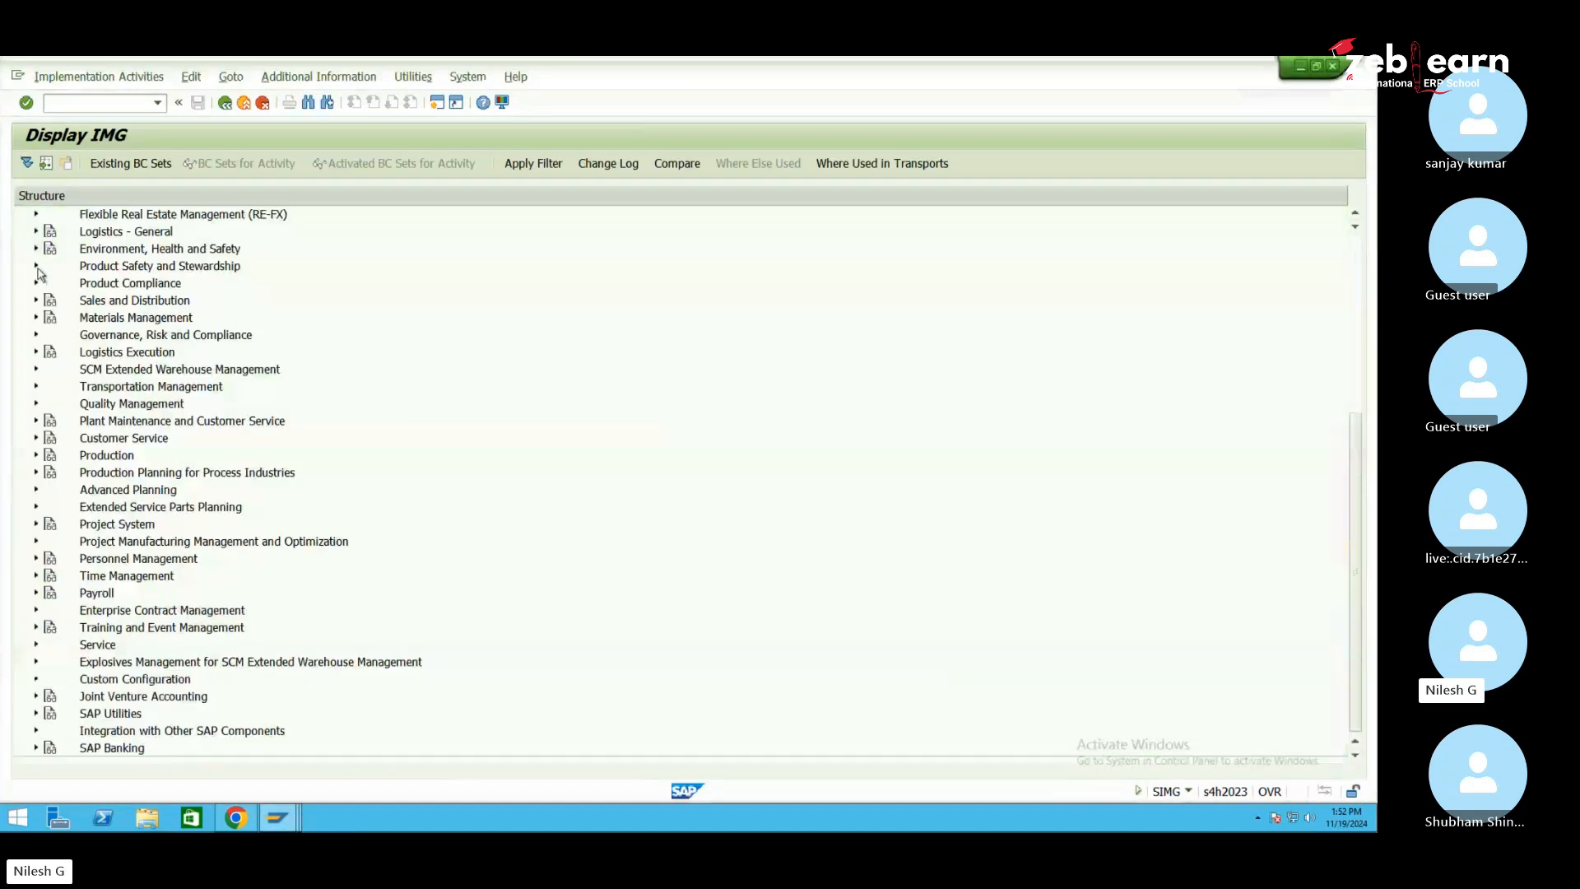
pyautogui.scroll(2, 95, 431)
pyautogui.scroll(-1, 194, 477)
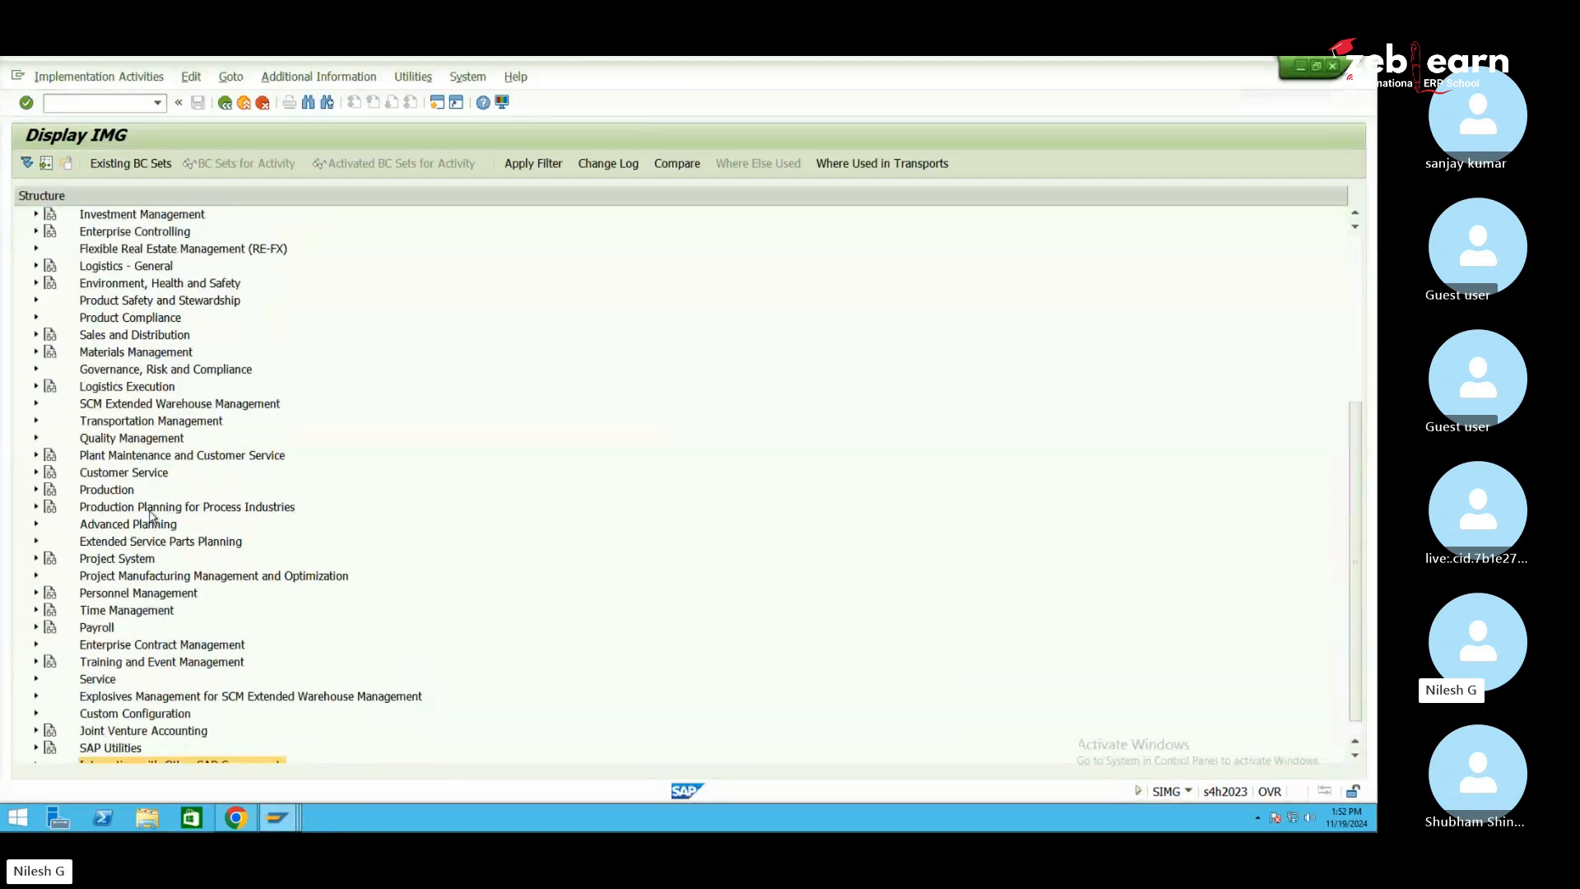
pyautogui.moveTo(288, 829)
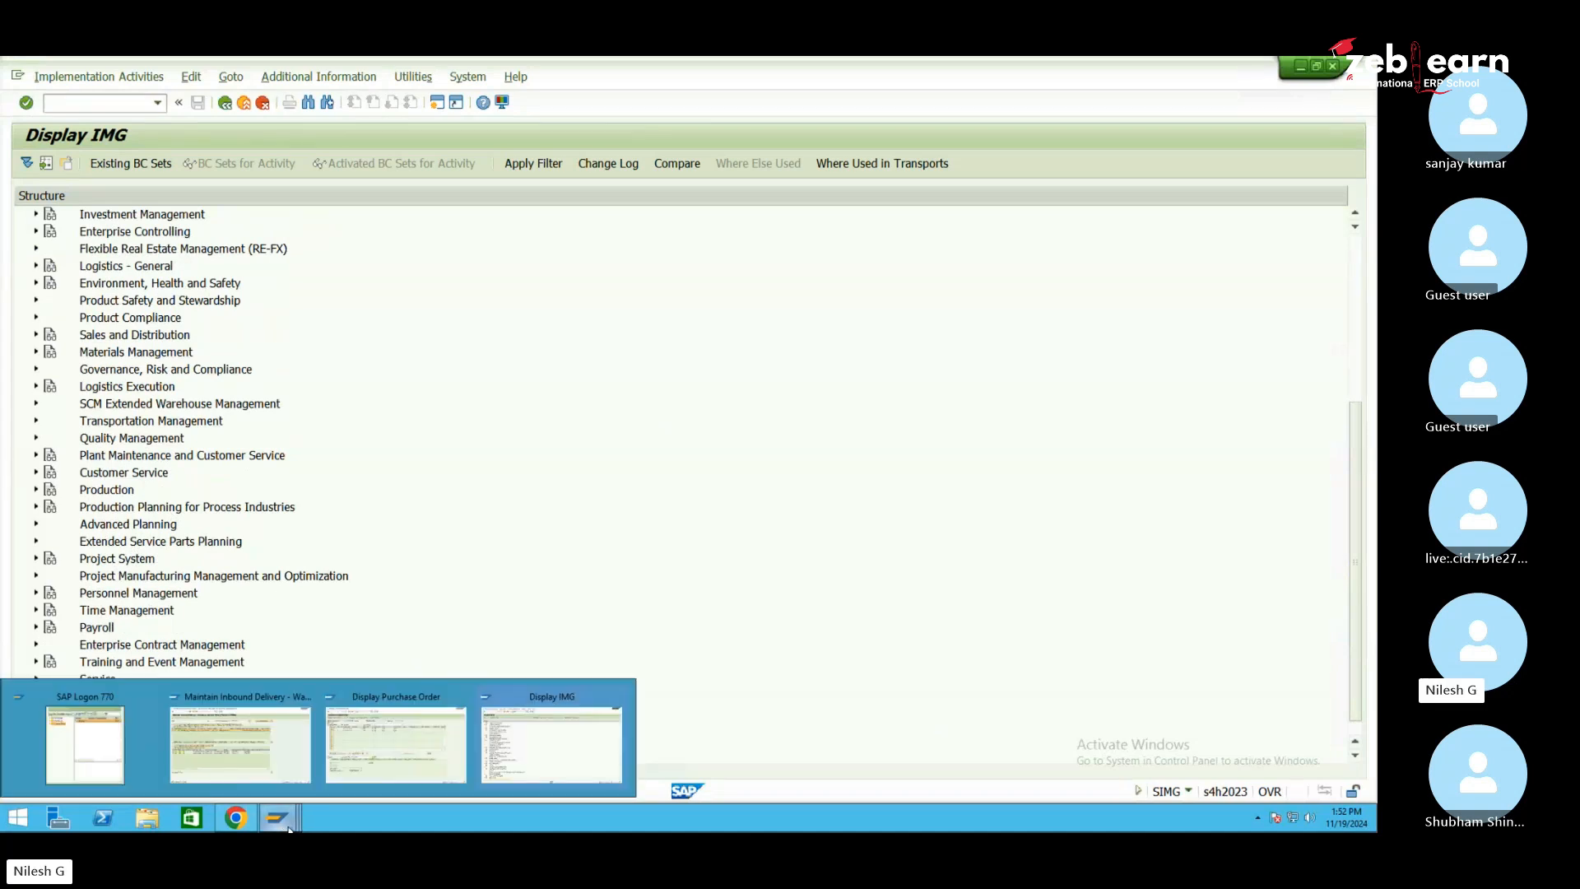
pyautogui.click(160, 405)
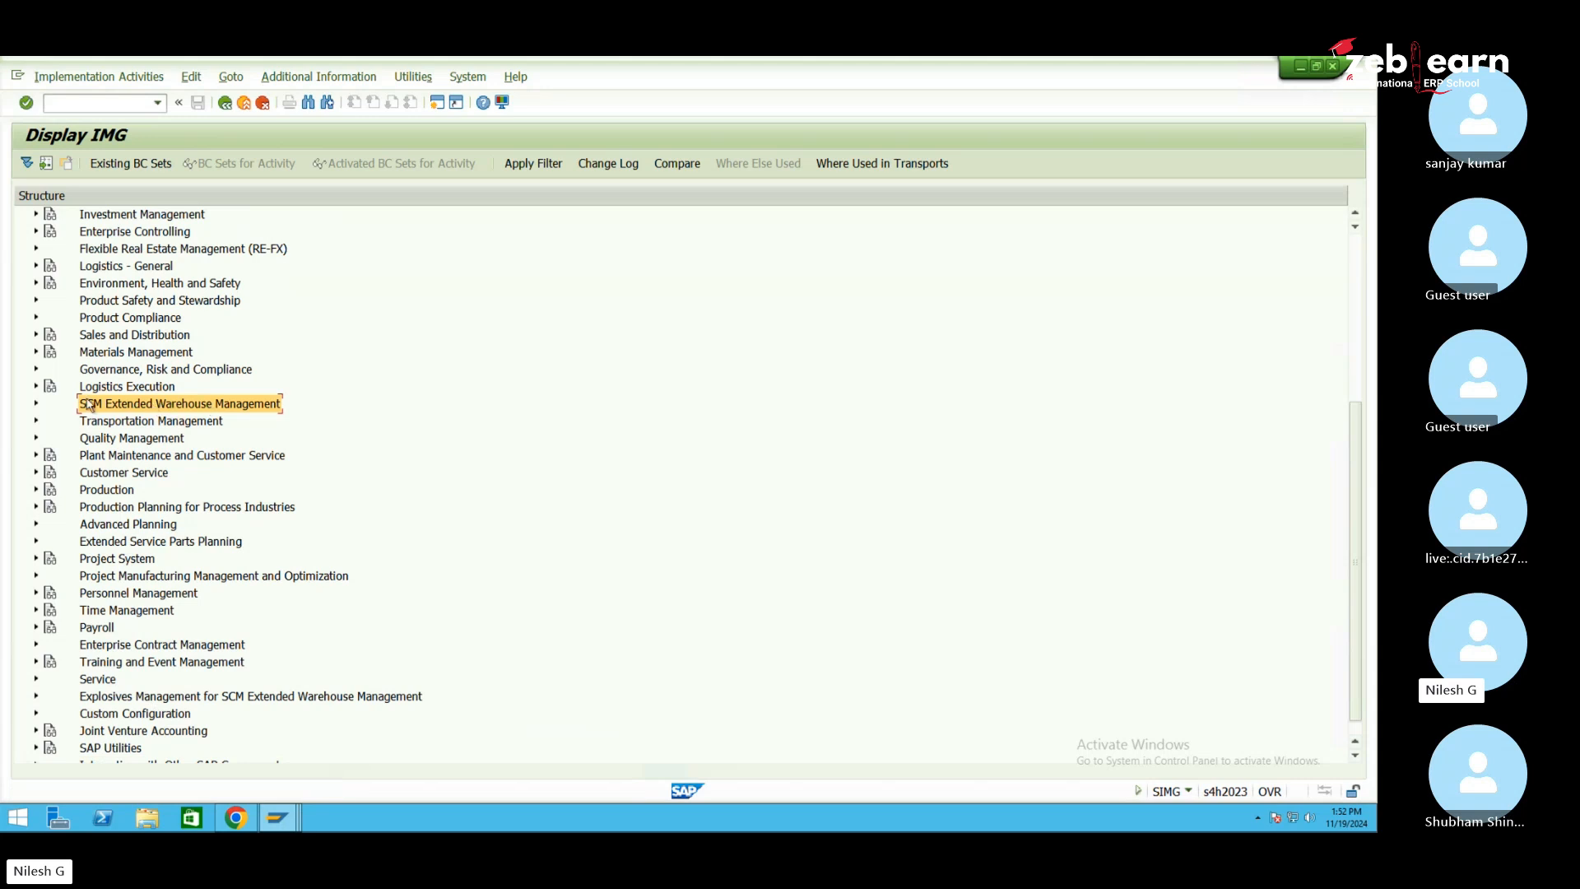
pyautogui.click(37, 404)
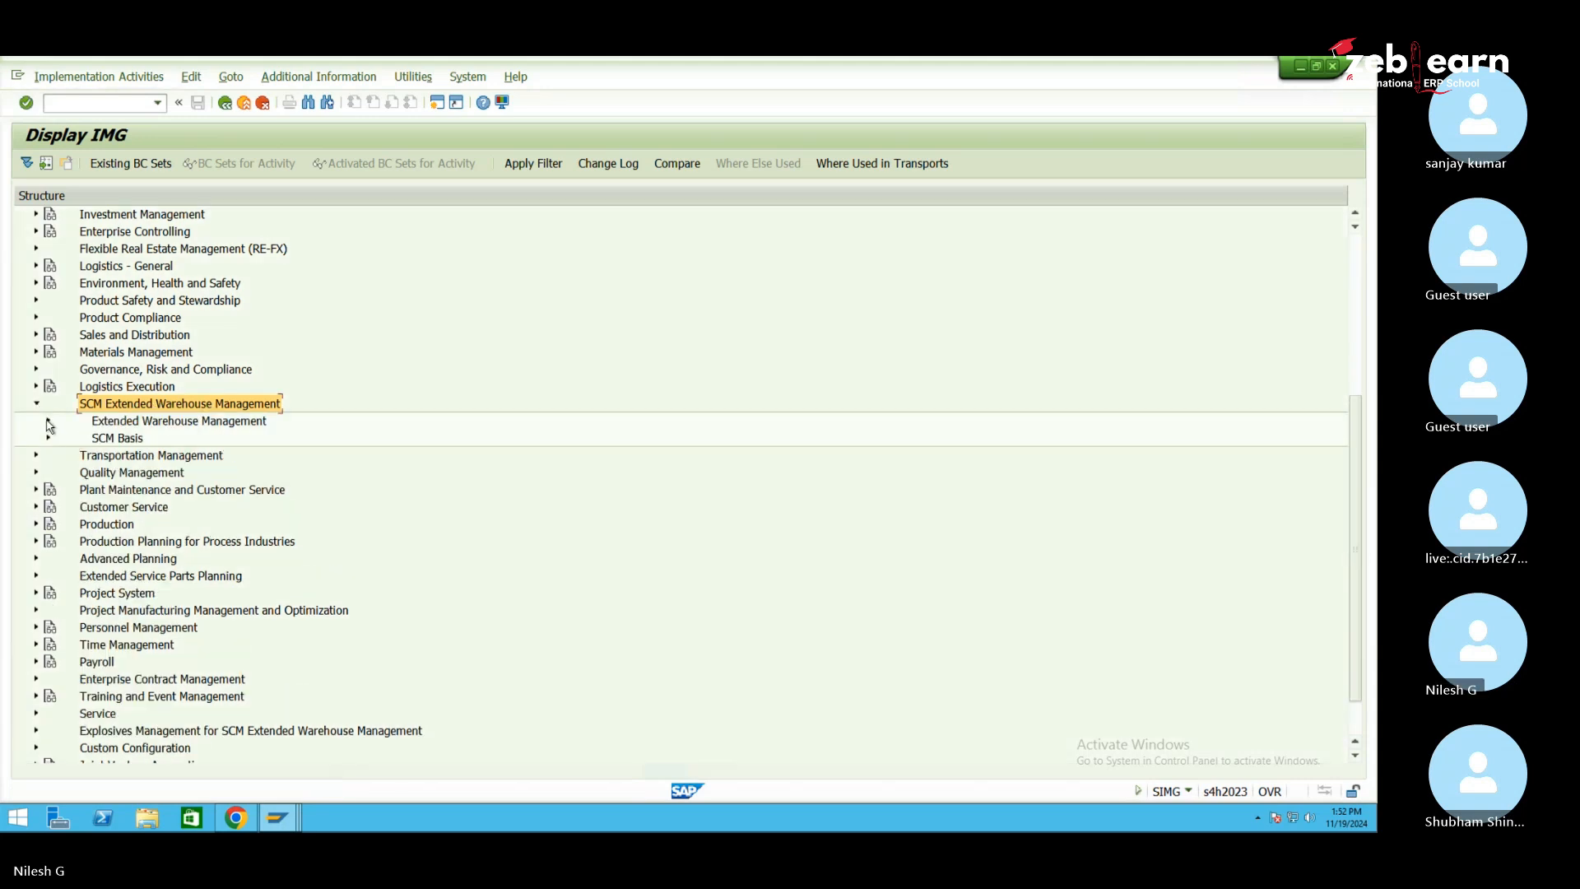
pyautogui.click(49, 421)
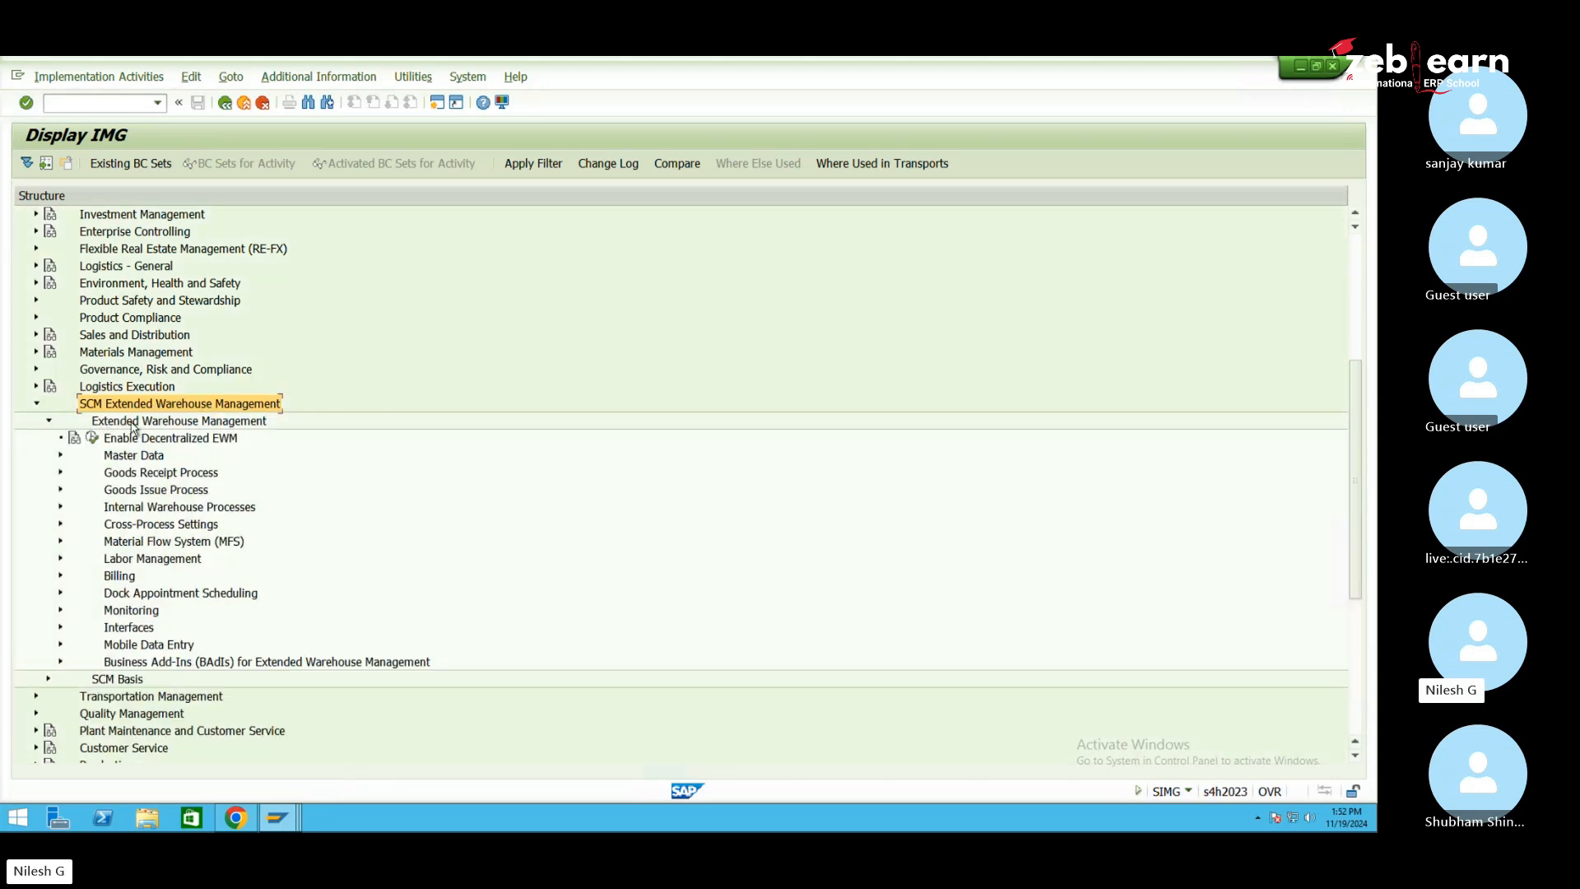
# Run Assign Warehouse Numbers from Logistics Execution under Interfaces > ERP Integration > General Settings
pyautogui.click(129, 630)
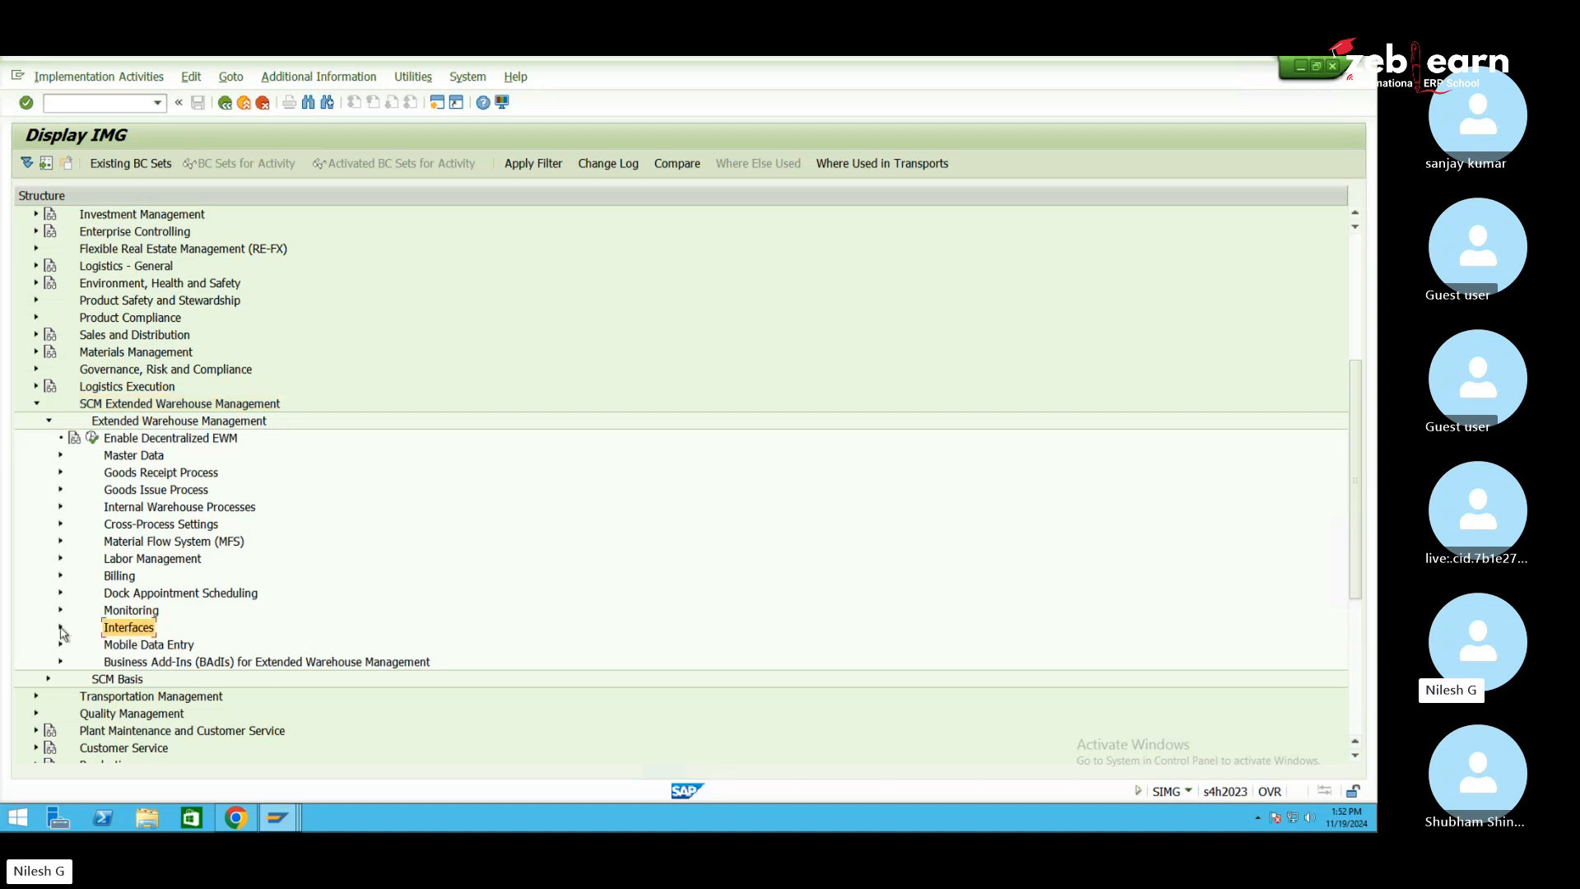
pyautogui.click(60, 628)
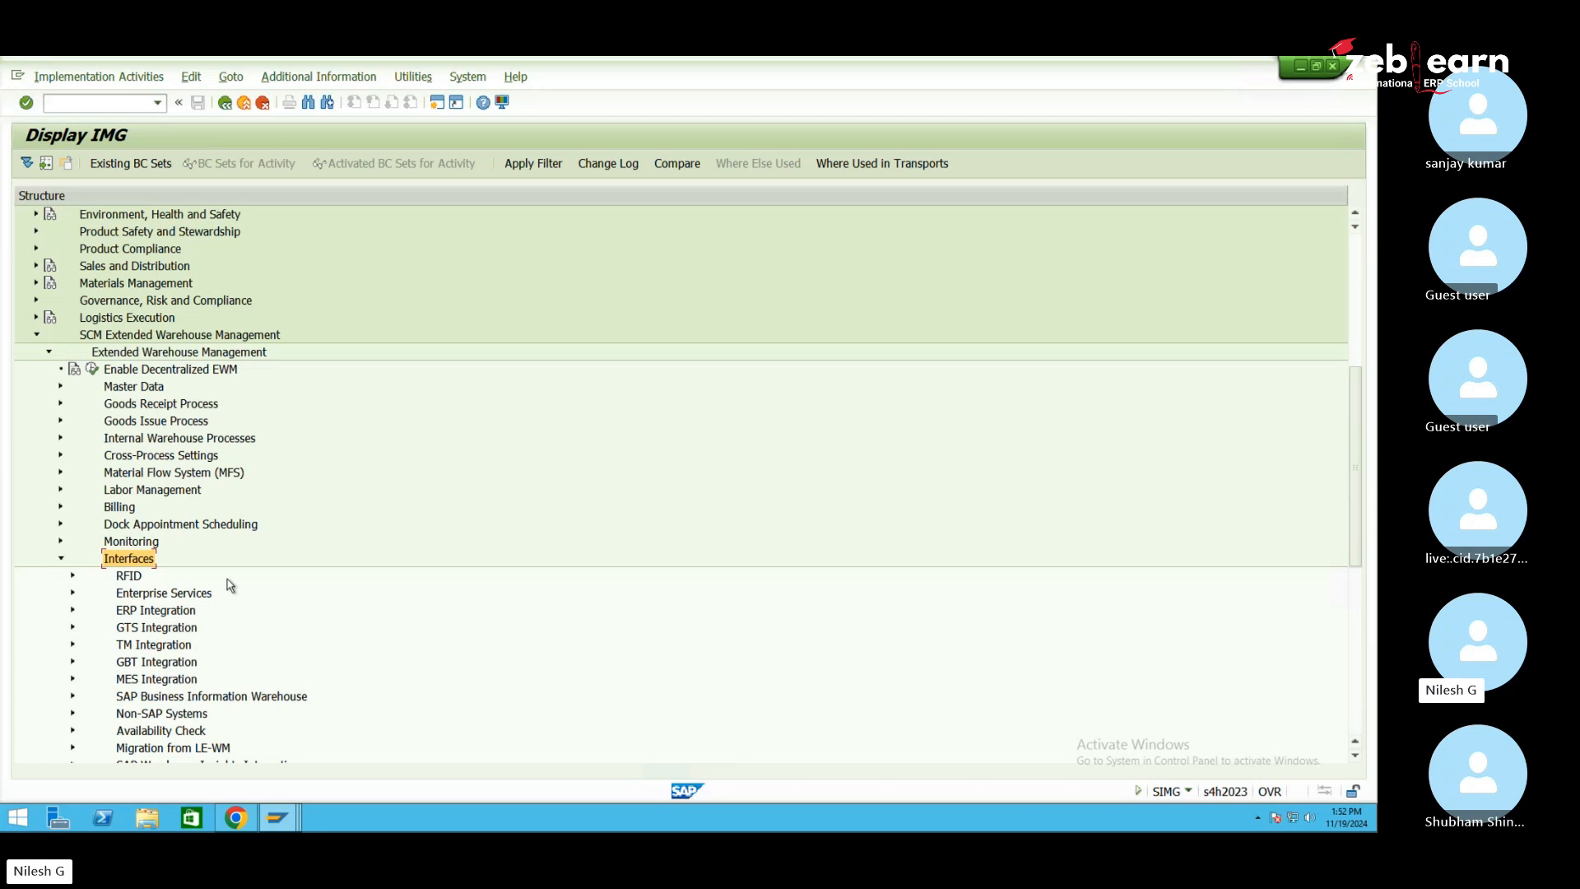
pyautogui.click(158, 614)
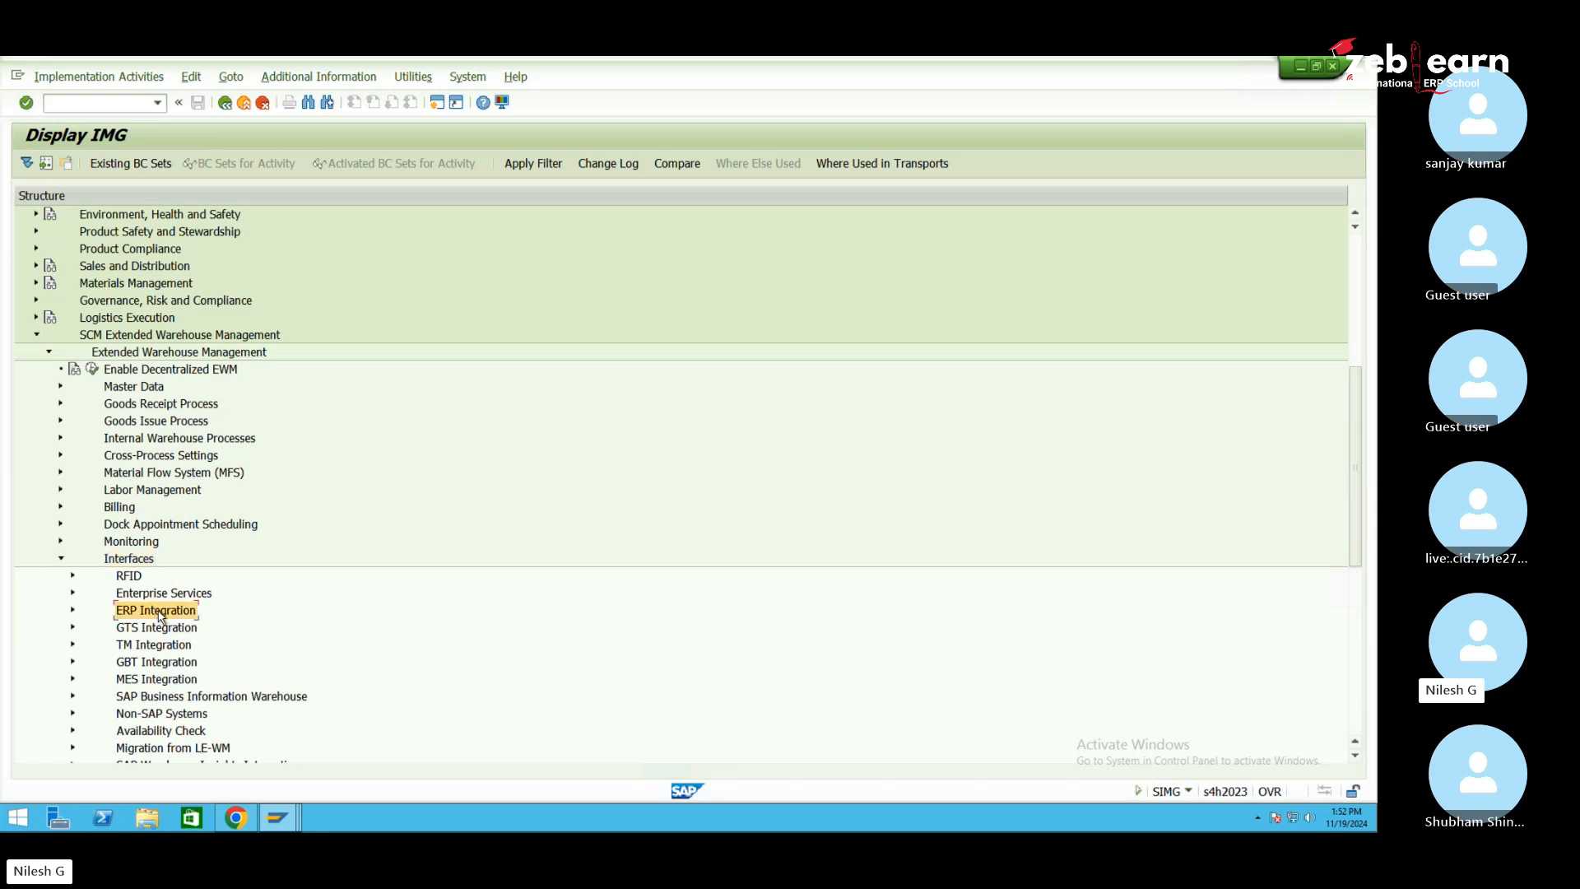
pyautogui.click(73, 610)
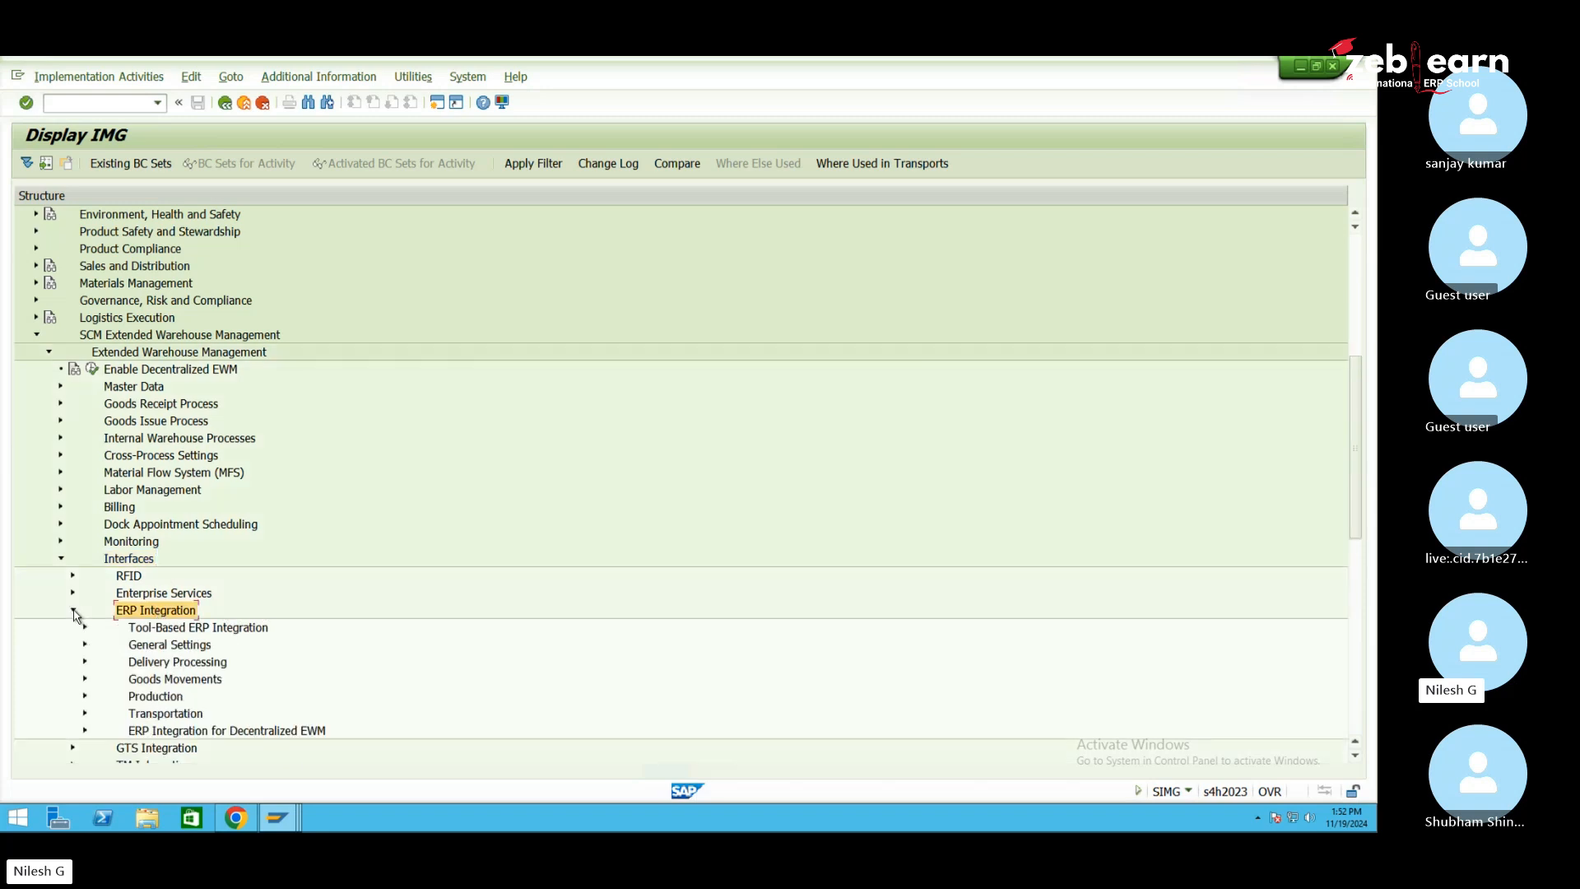
pyautogui.click(175, 646)
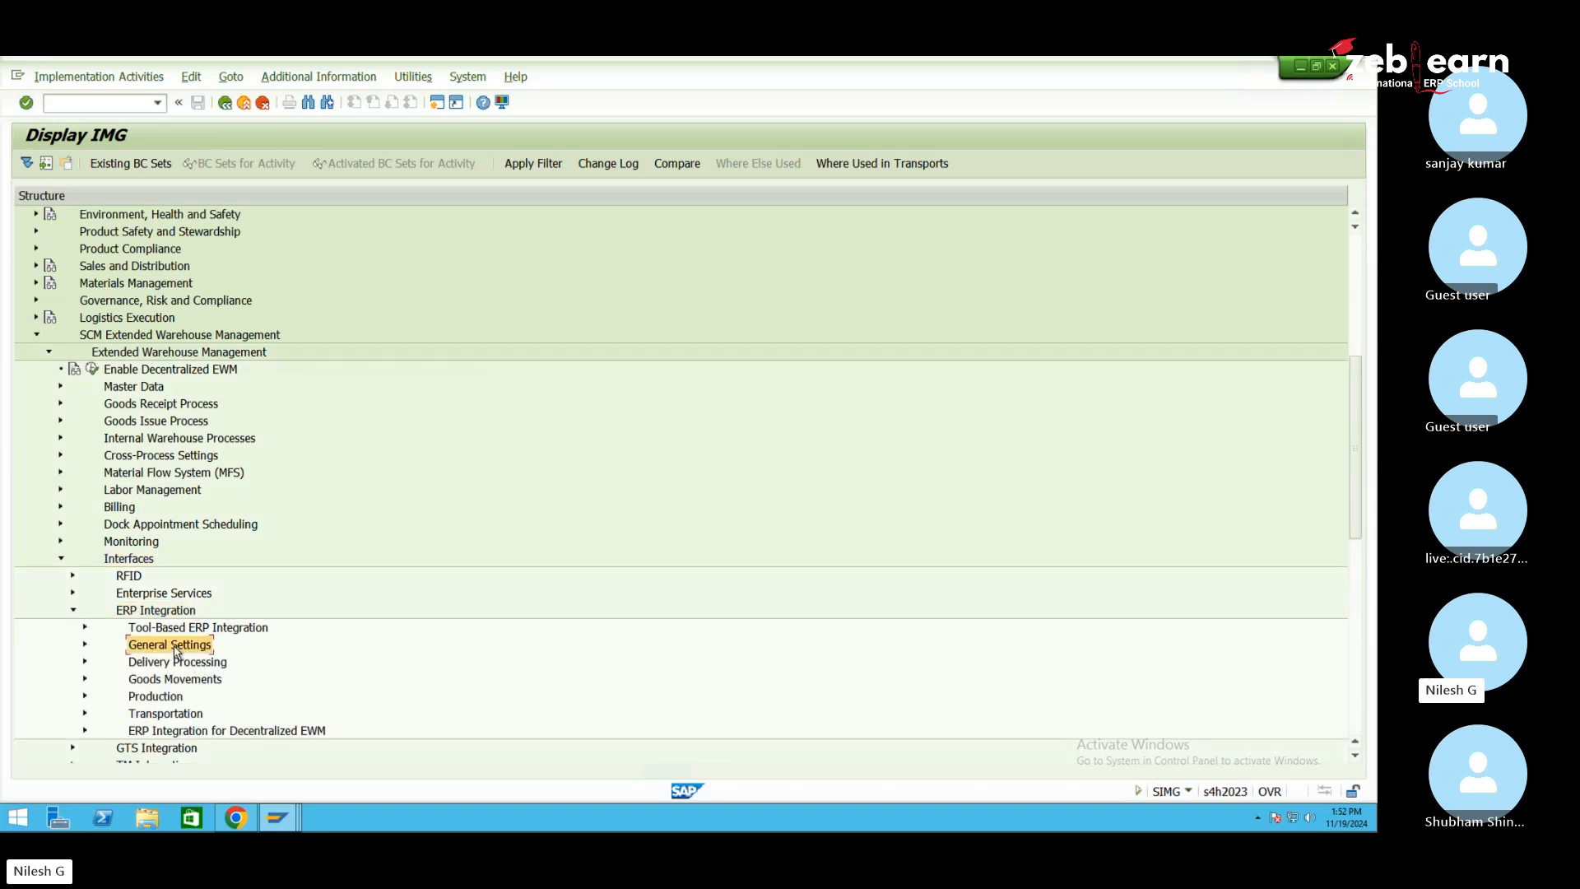
pyautogui.click(86, 646)
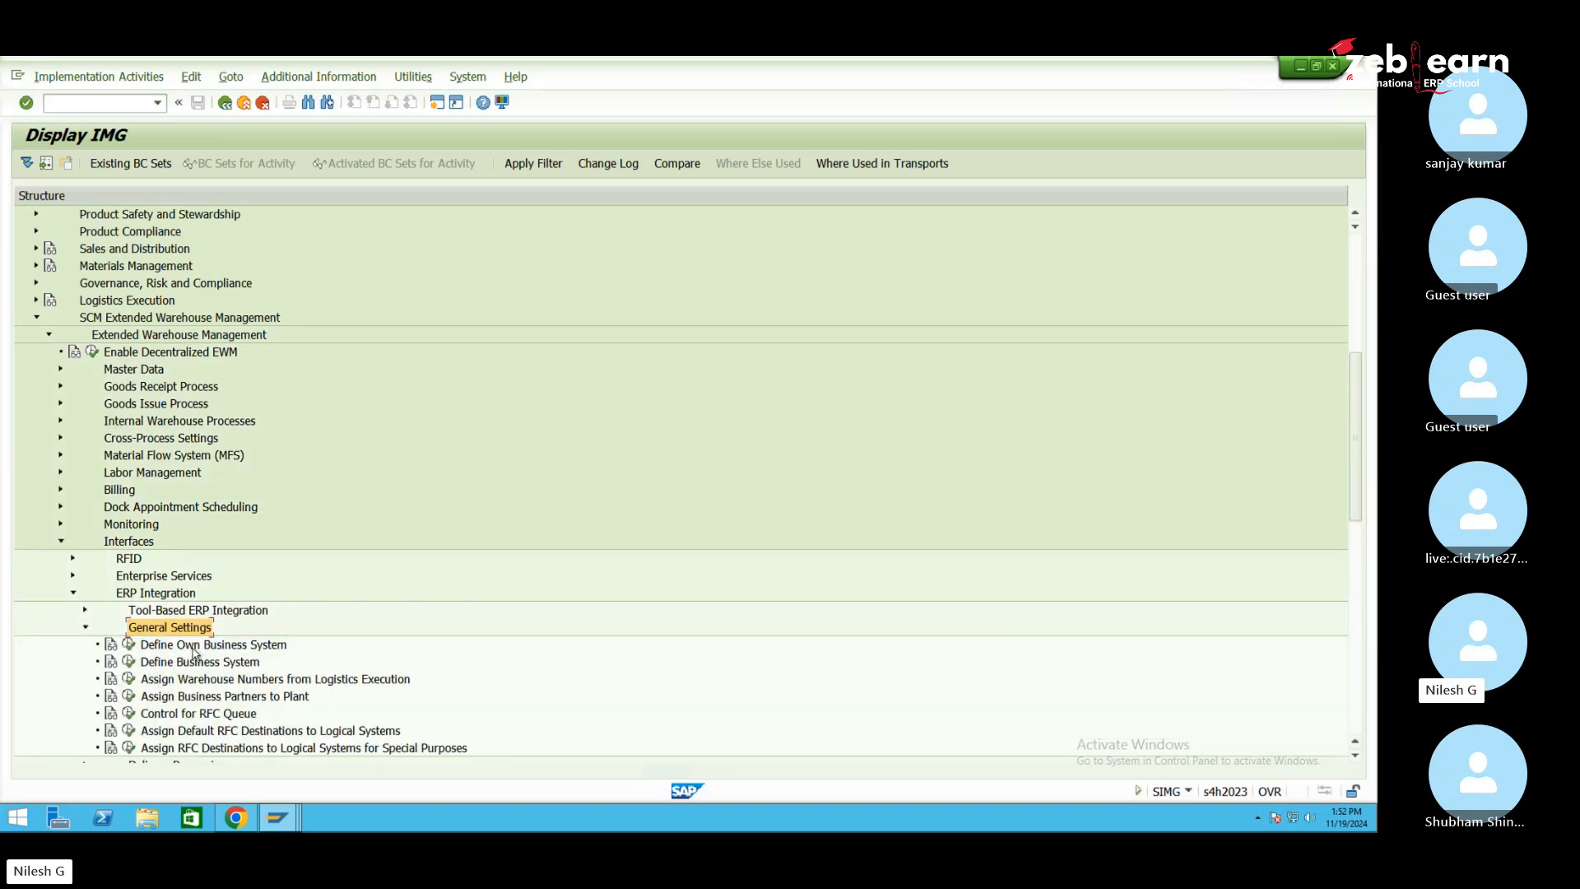
pyautogui.click(207, 680)
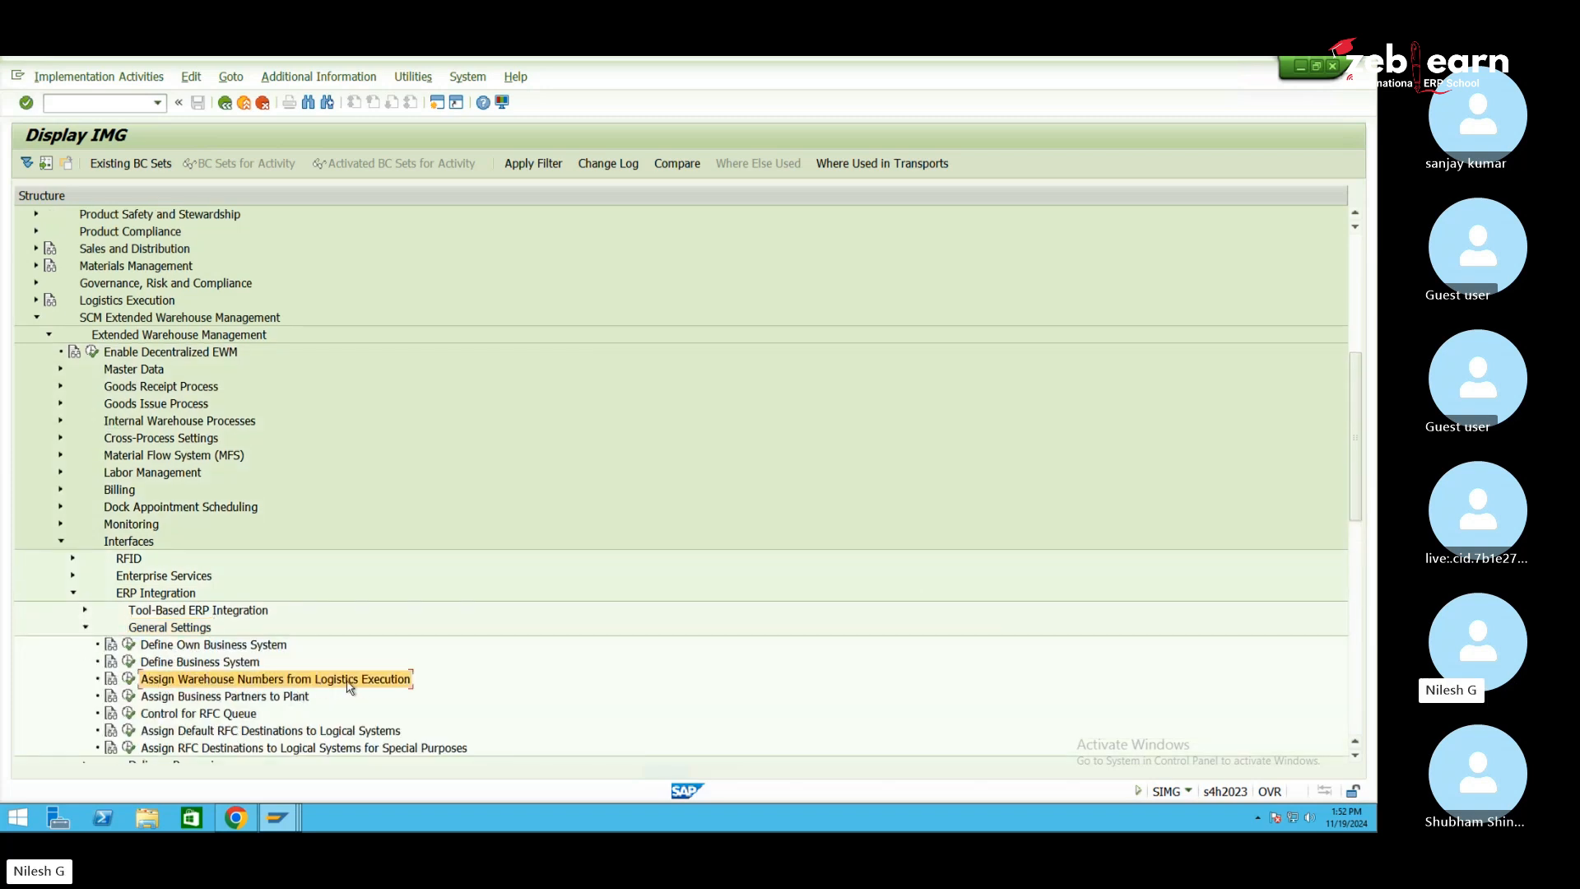
pyautogui.click(129, 678)
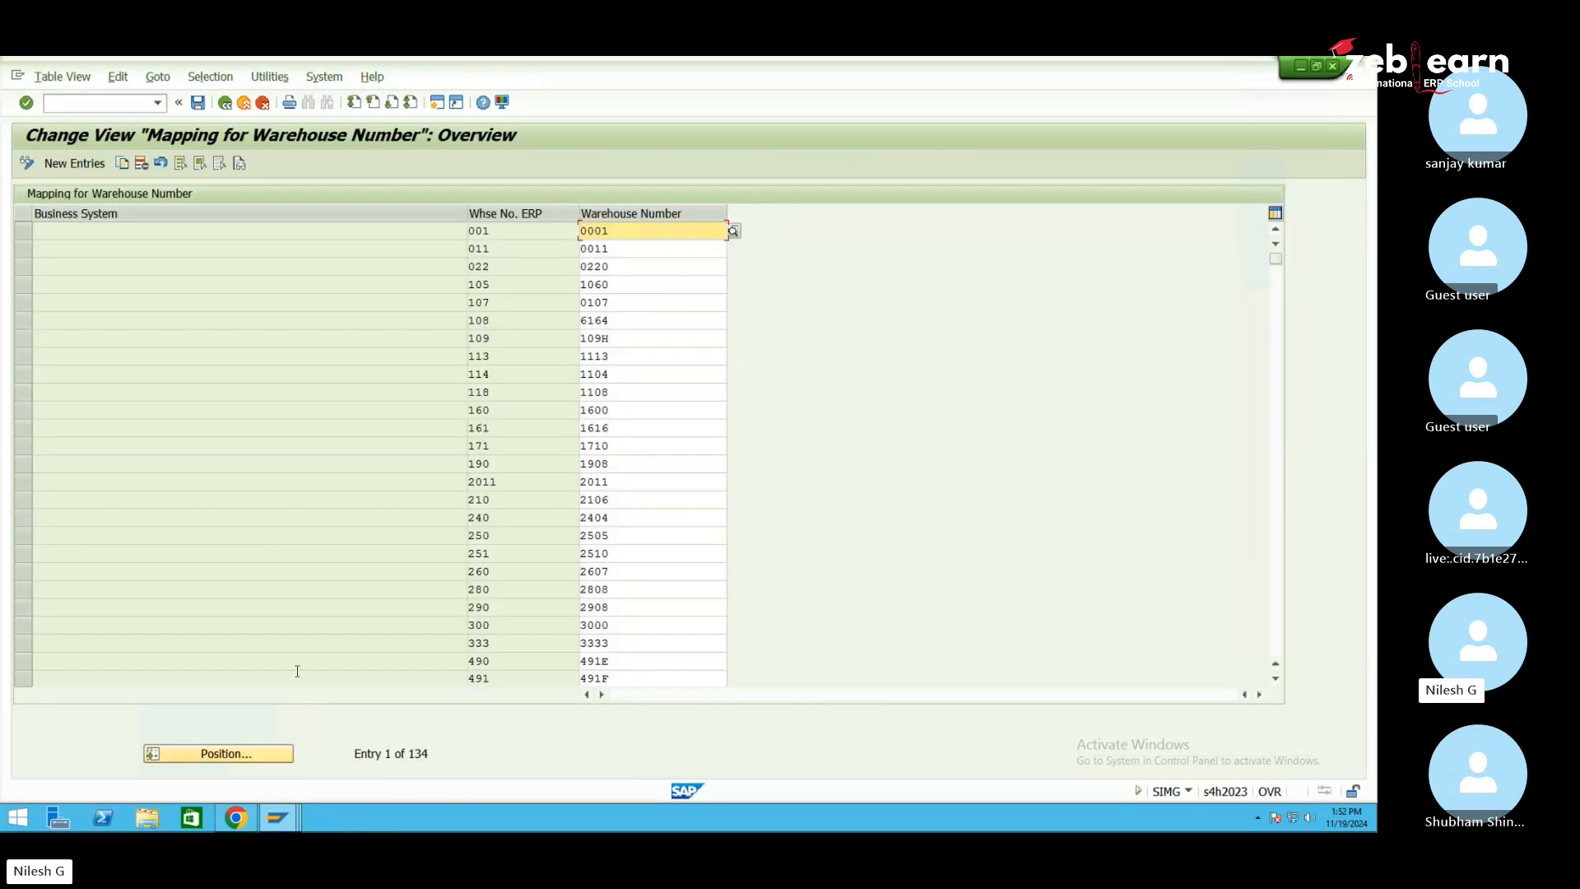
# Jump the warehouse mapping table to entry 1500 after first trying 1050
pyautogui.click(220, 754)
pyautogui.write('10')
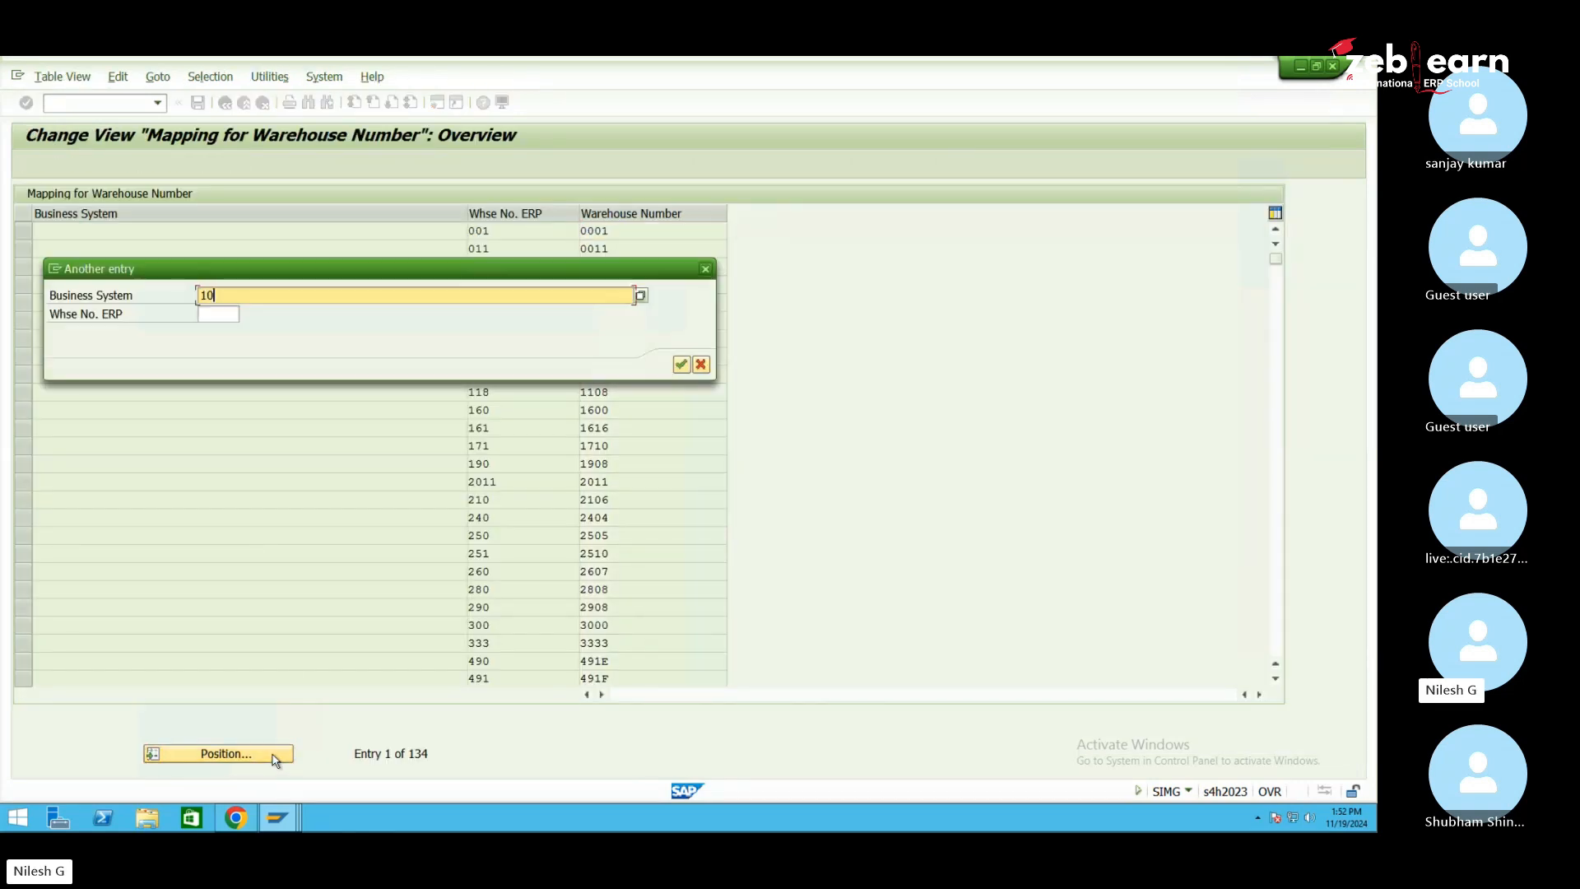
pyautogui.write('50')
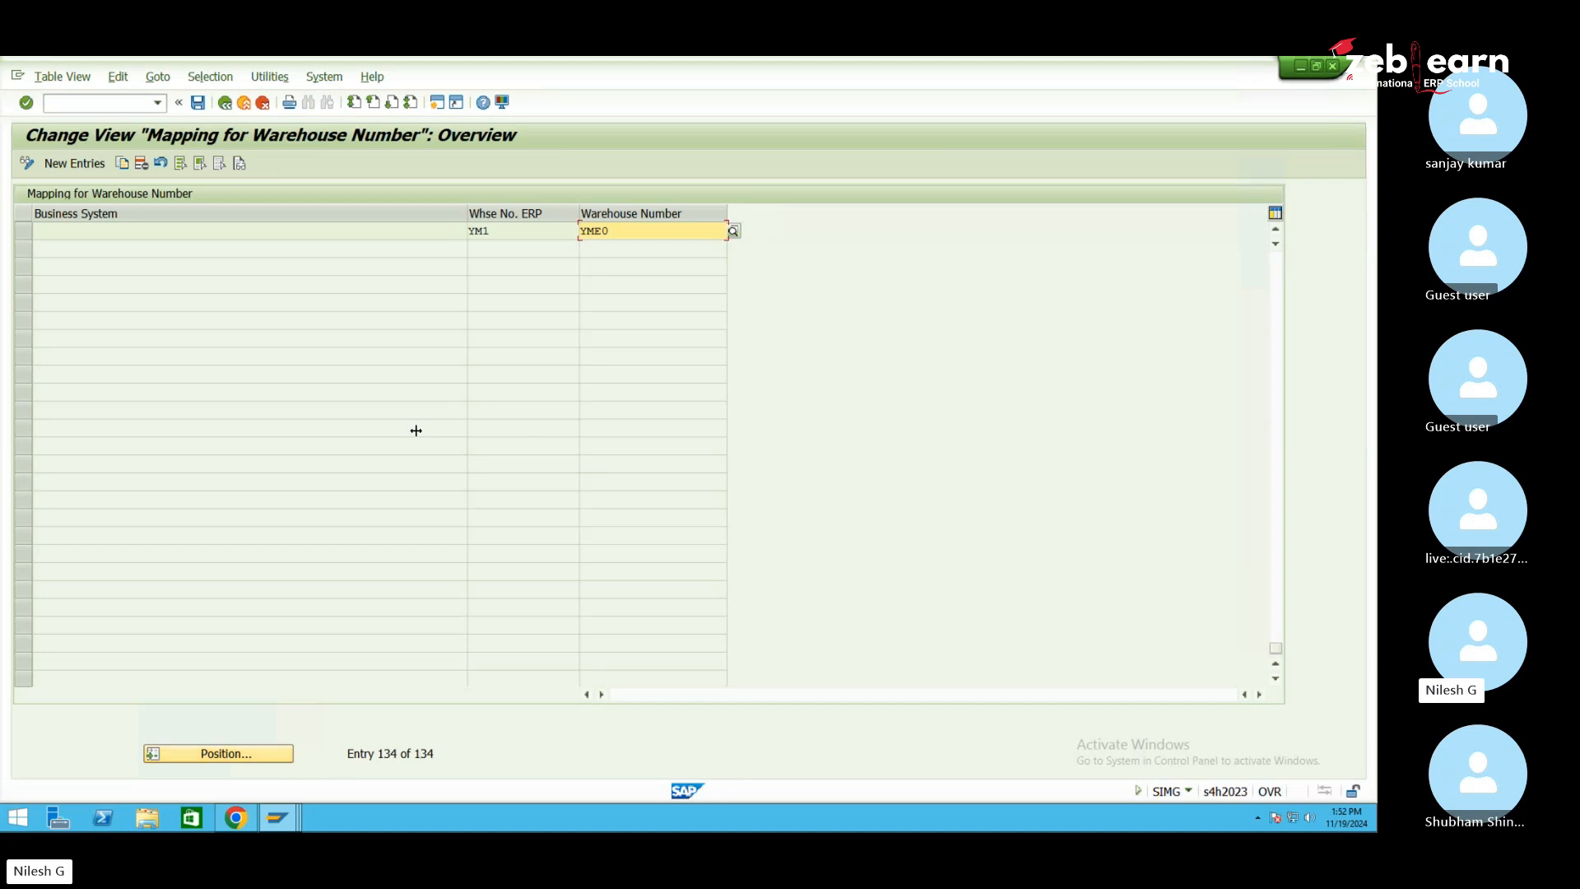
pyautogui.click(255, 754)
pyautogui.write('1500')
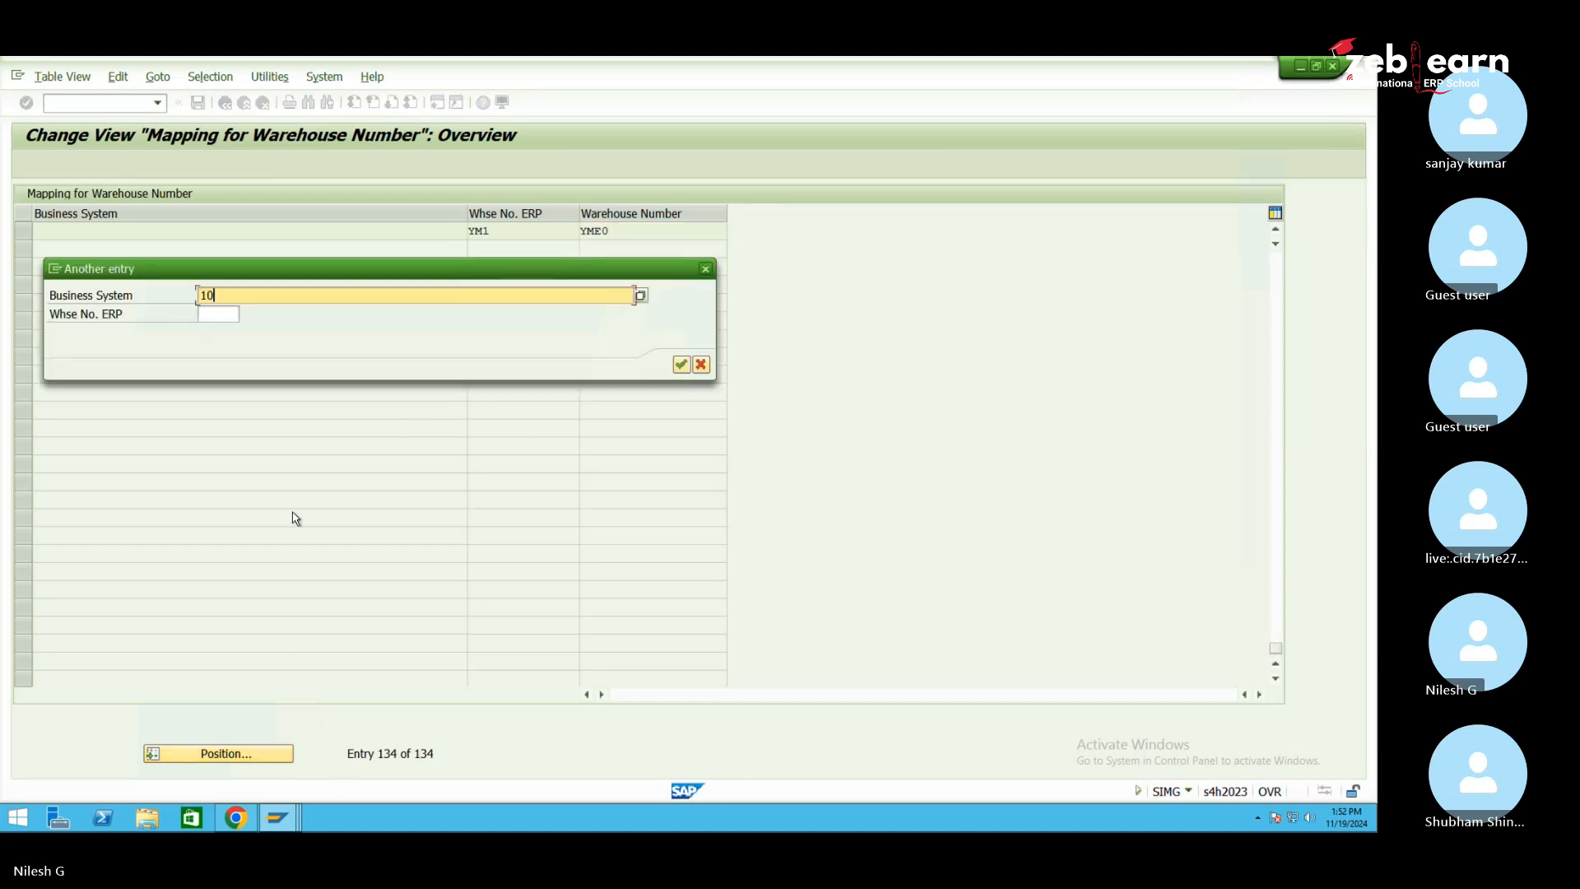
pyautogui.press('Return')
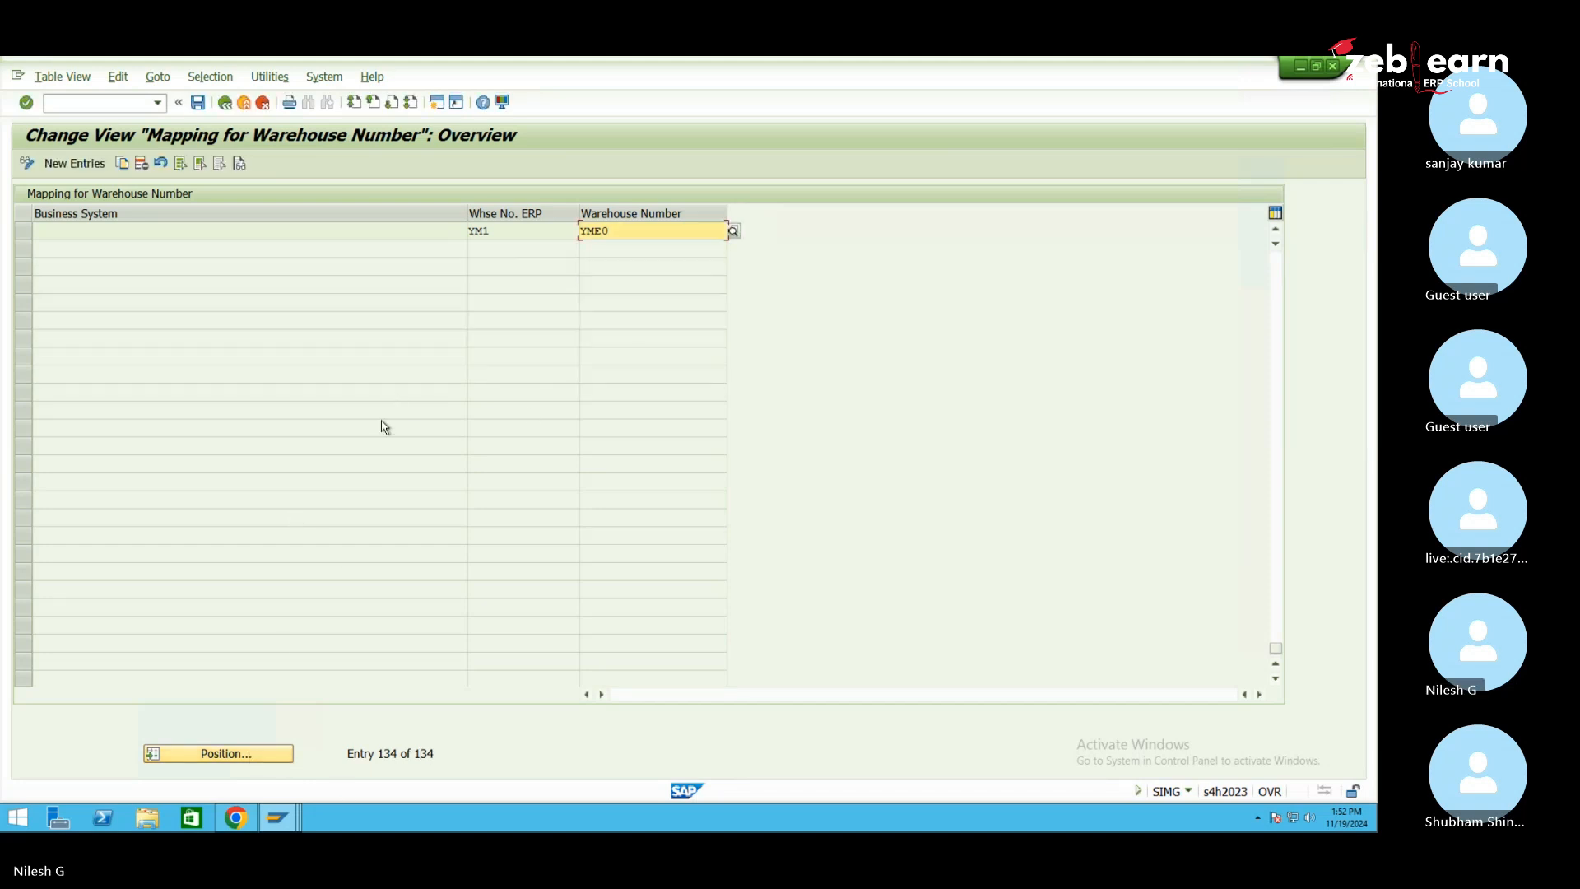
# Check the row mapping ERP warehouse 105 to EWM warehouse 1060, then scroll down toward SE1
pyautogui.scroll(15, 384, 426)
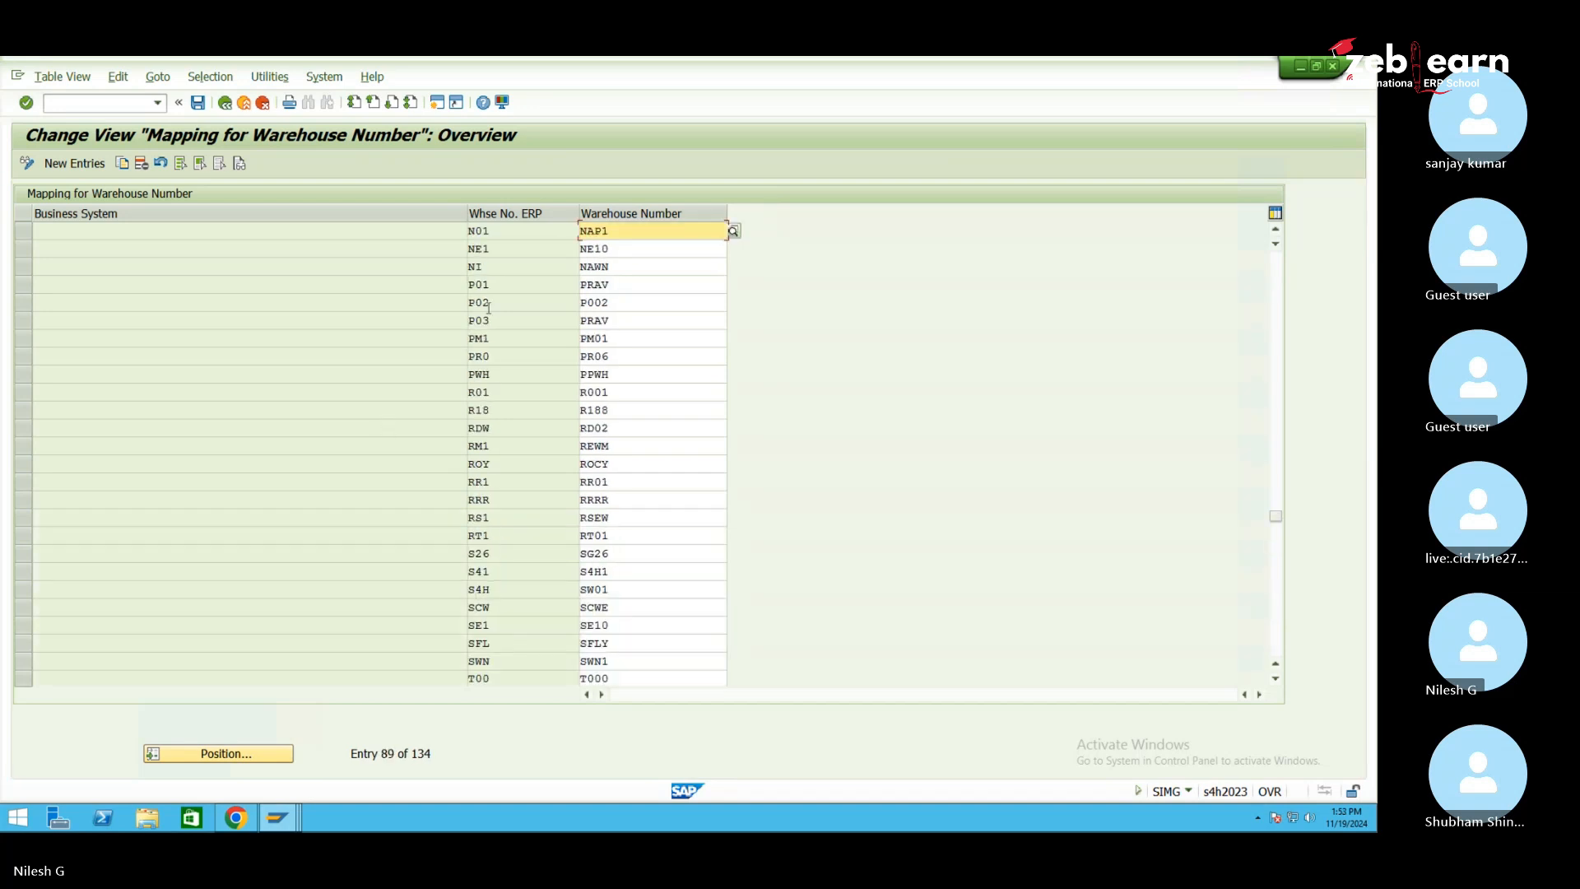
pyautogui.scroll(9, 494, 317)
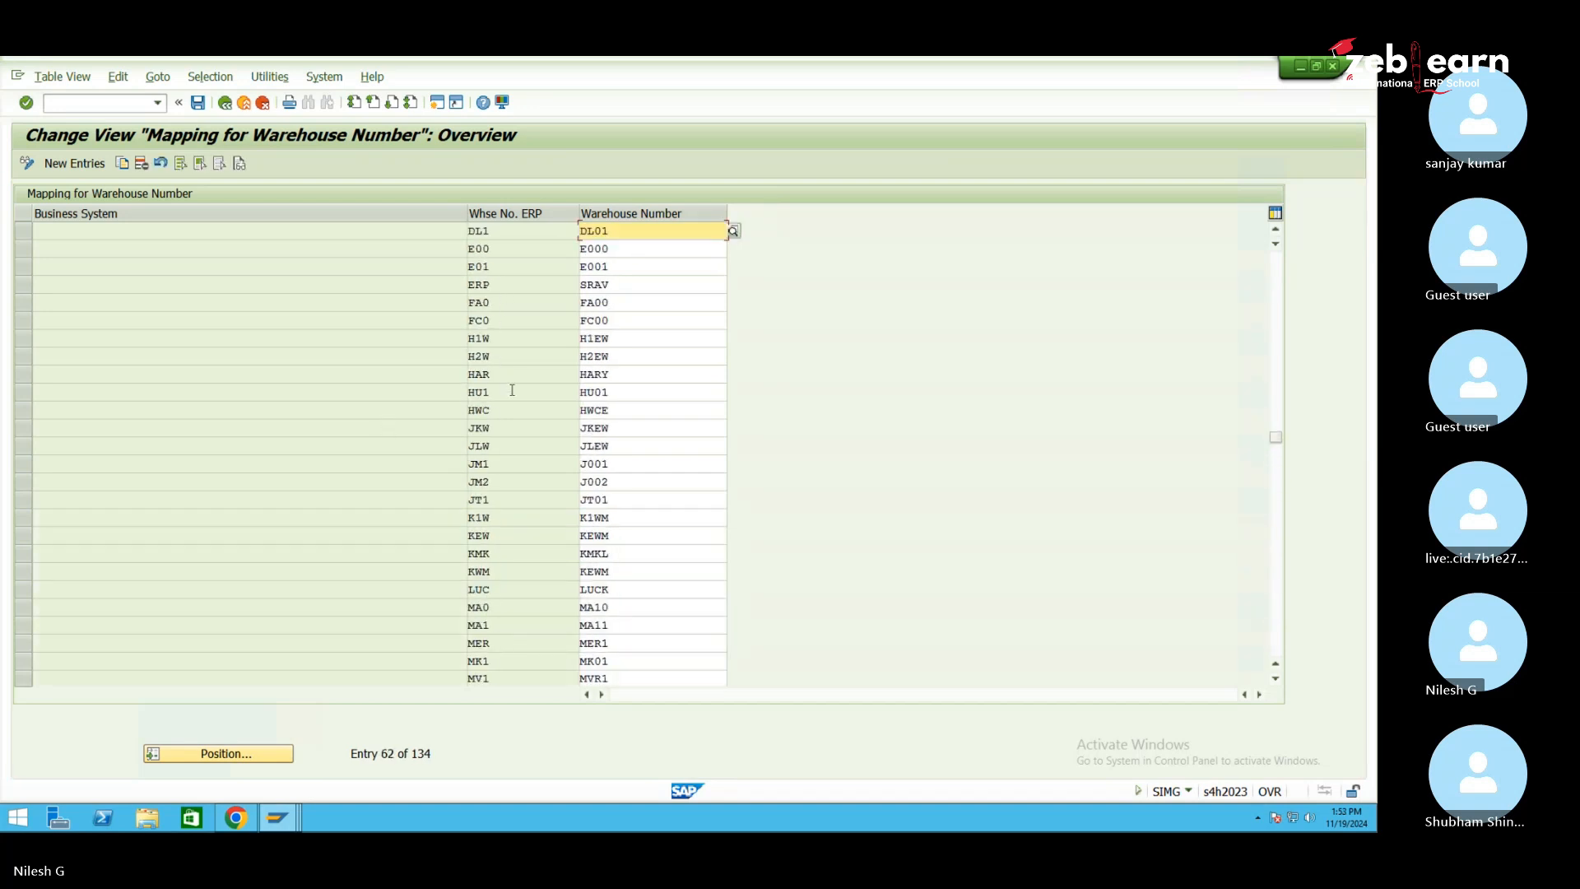
pyautogui.scroll(14, 512, 389)
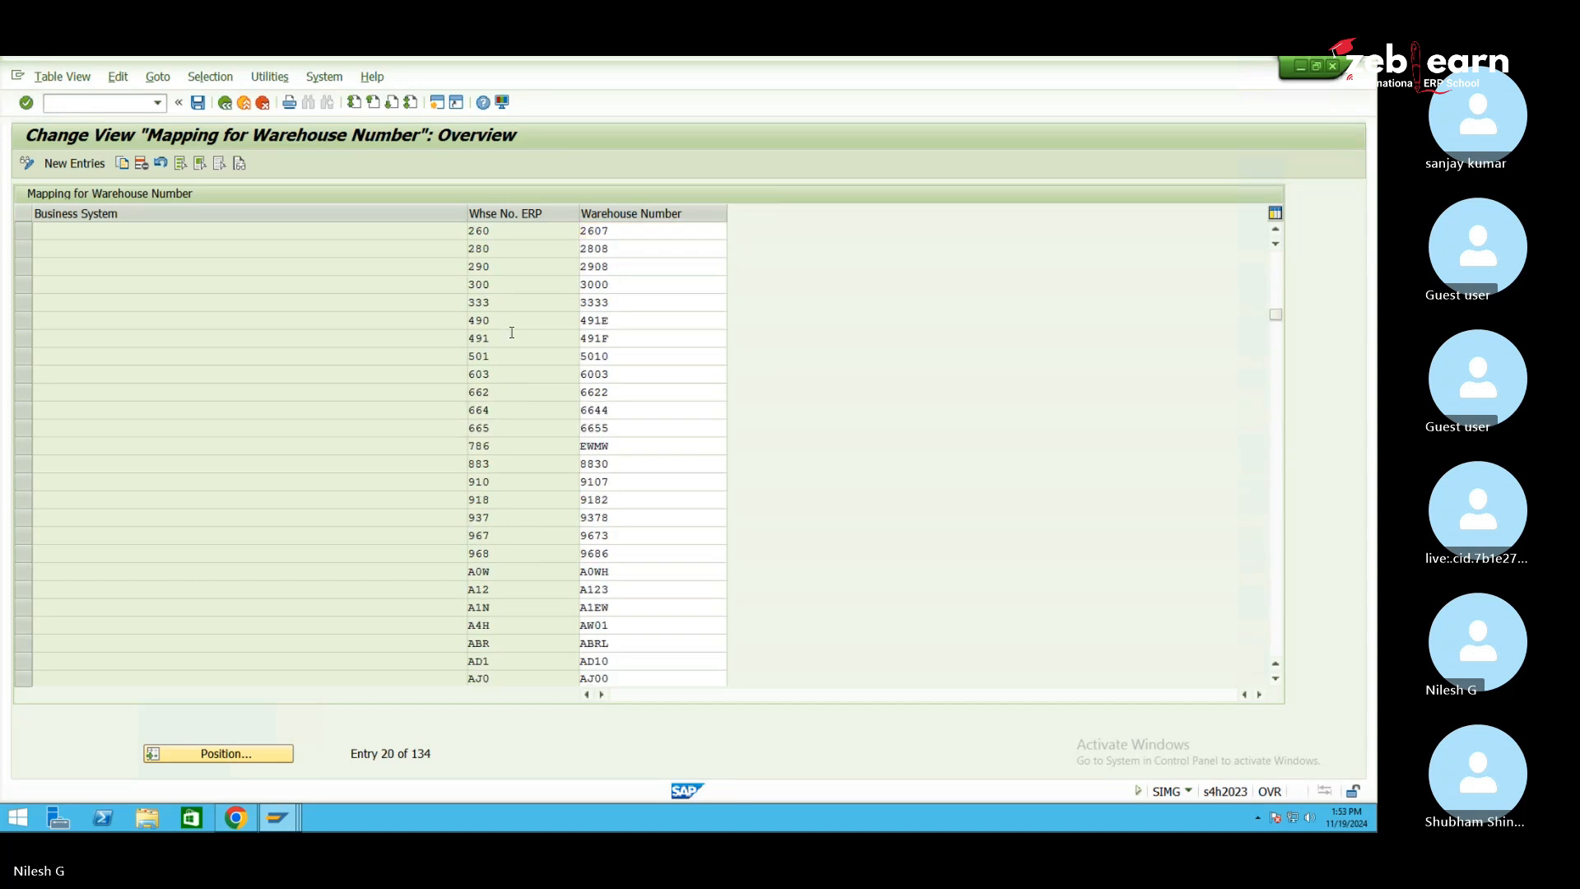
pyautogui.scroll(3, 512, 332)
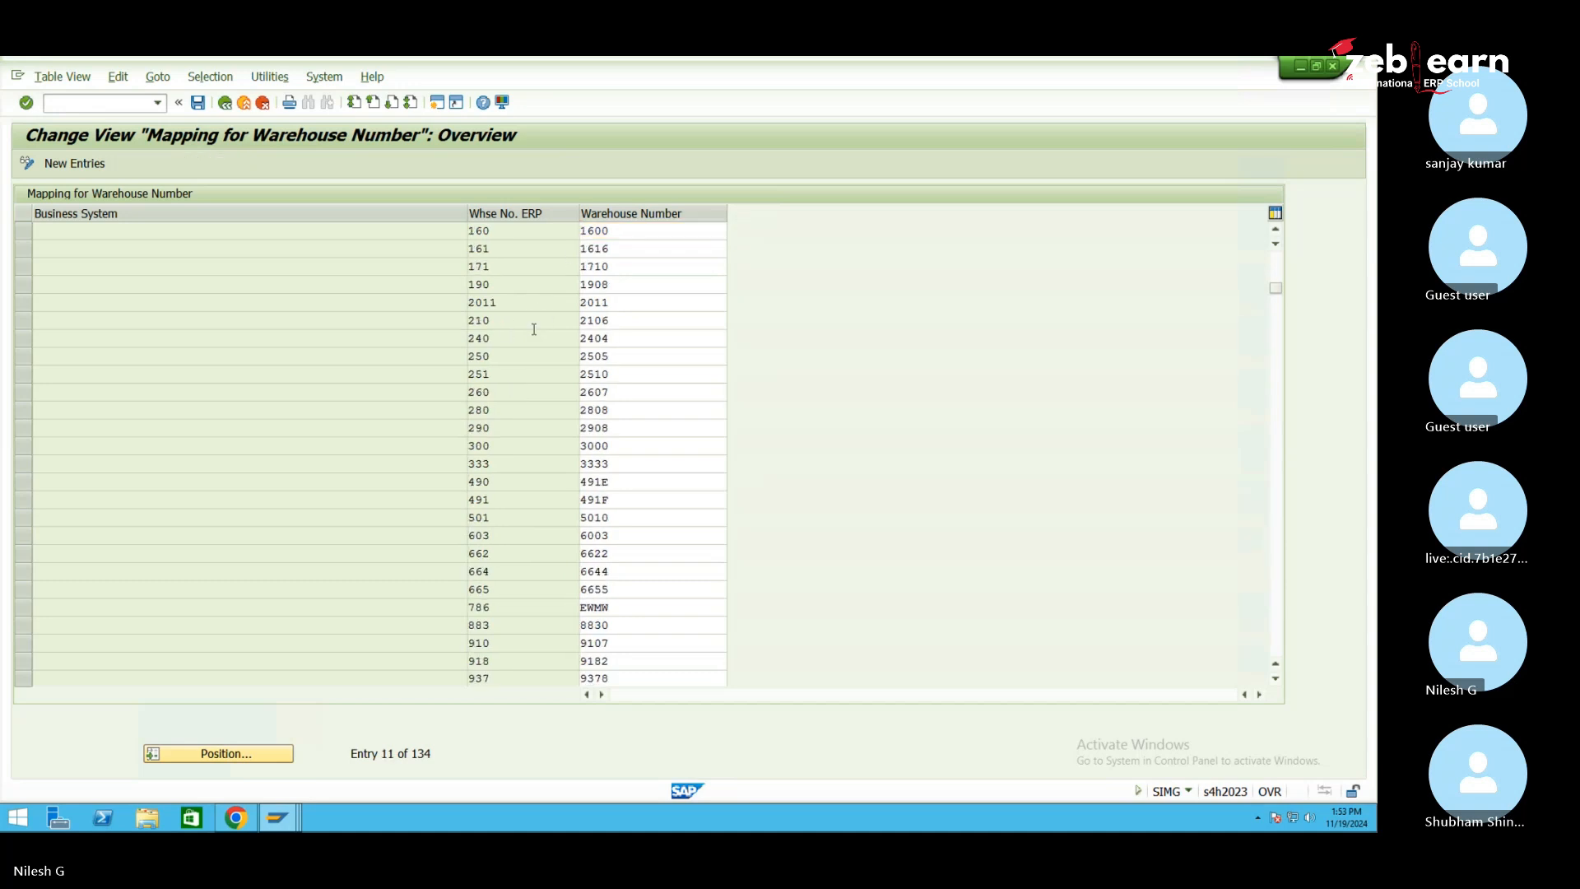
pyautogui.scroll(2, 539, 310)
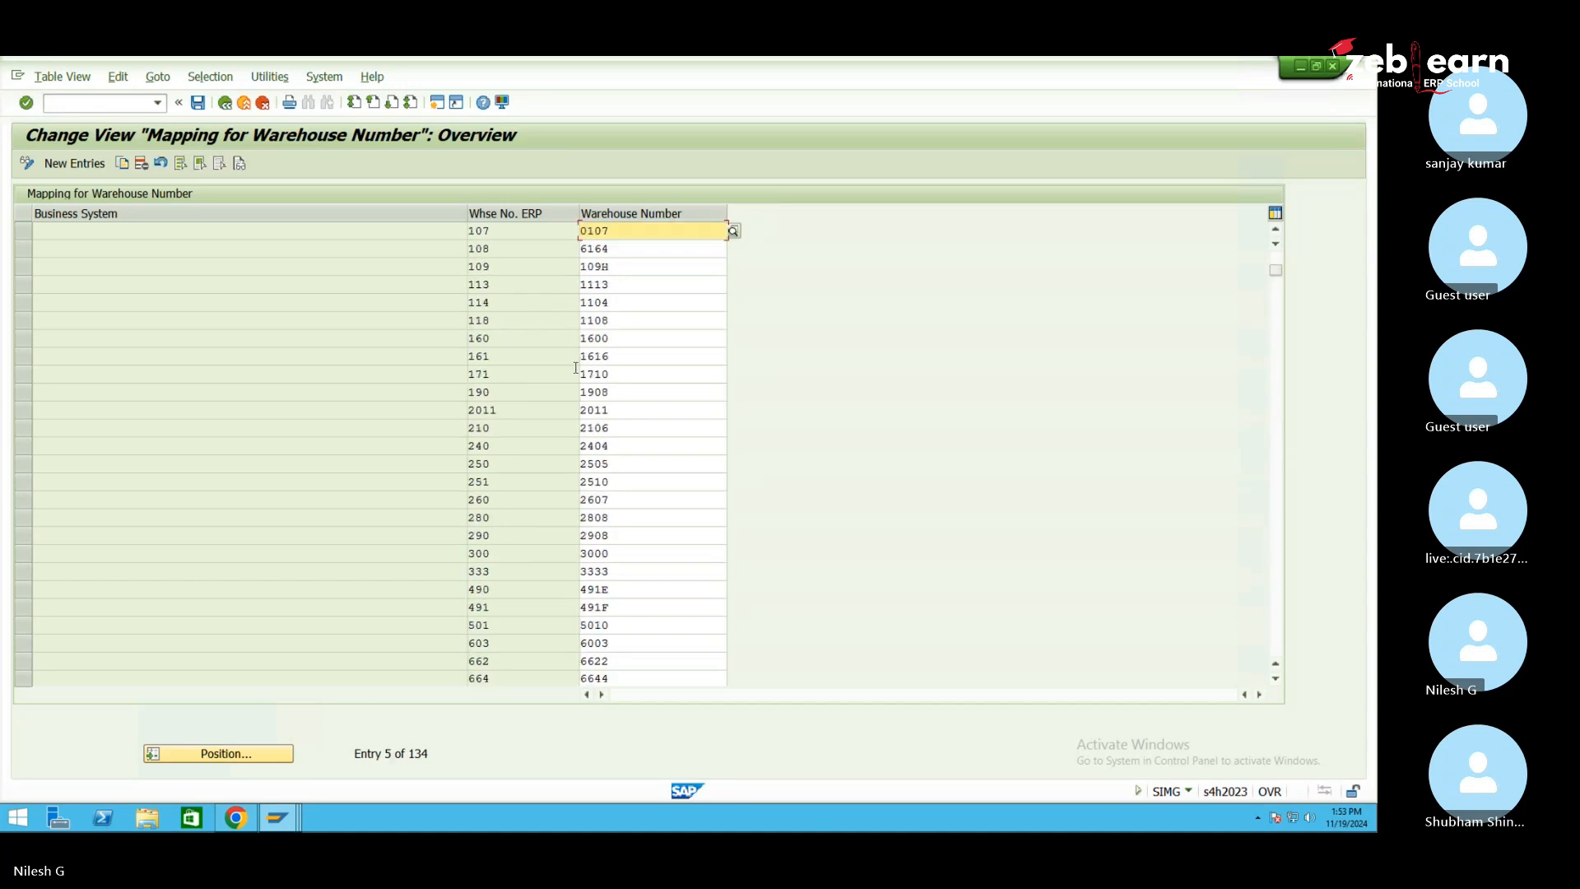
pyautogui.scroll(1, 566, 334)
pyautogui.scroll(1, 566, 334)
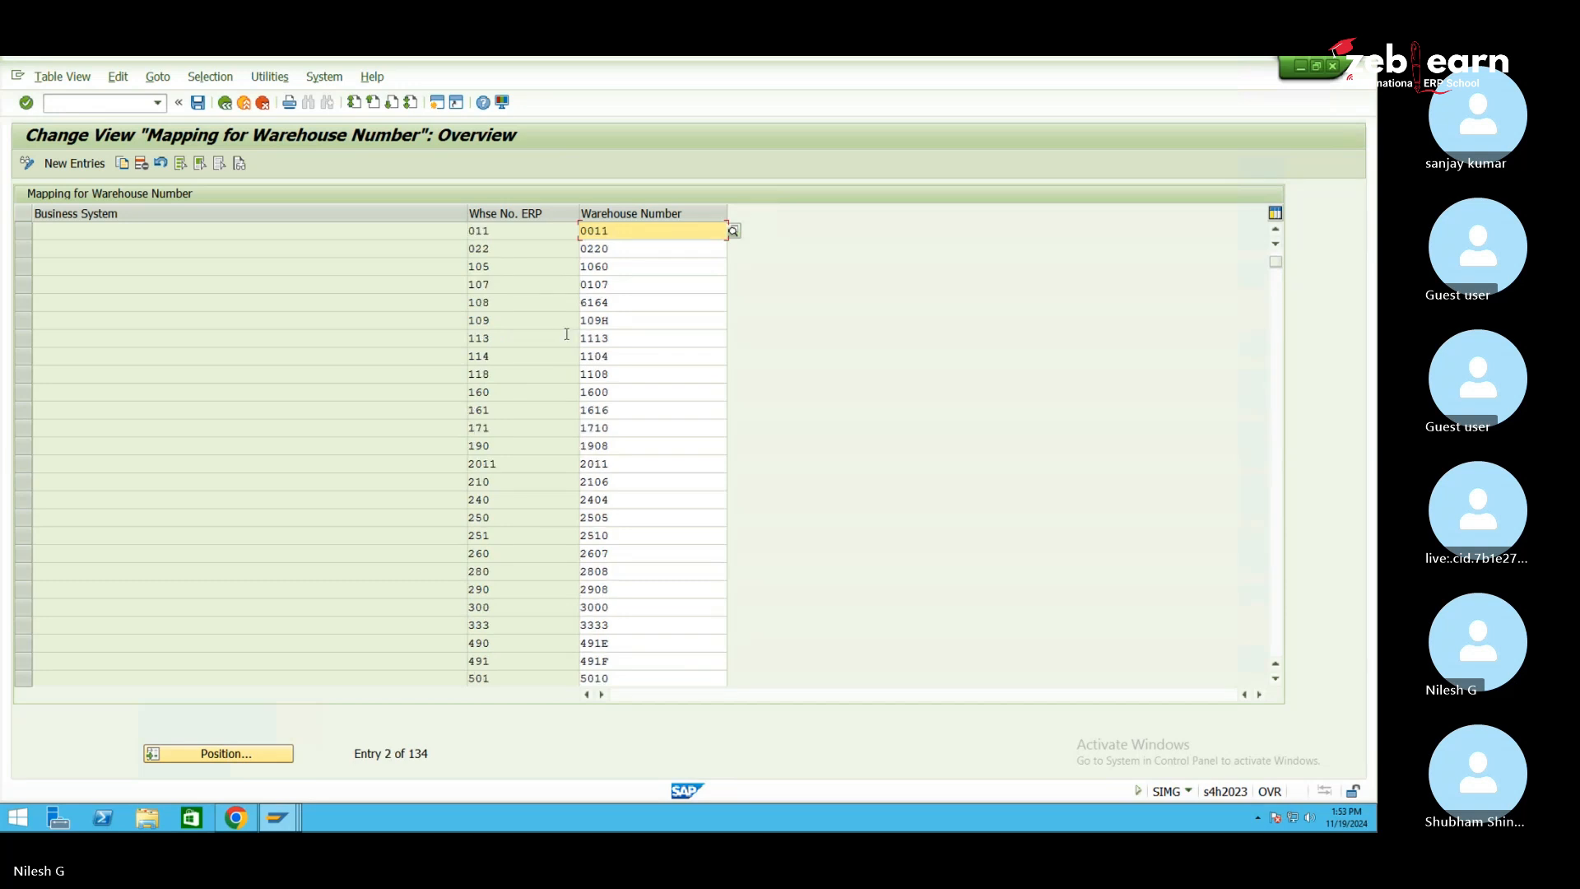
pyautogui.scroll(1, 550, 334)
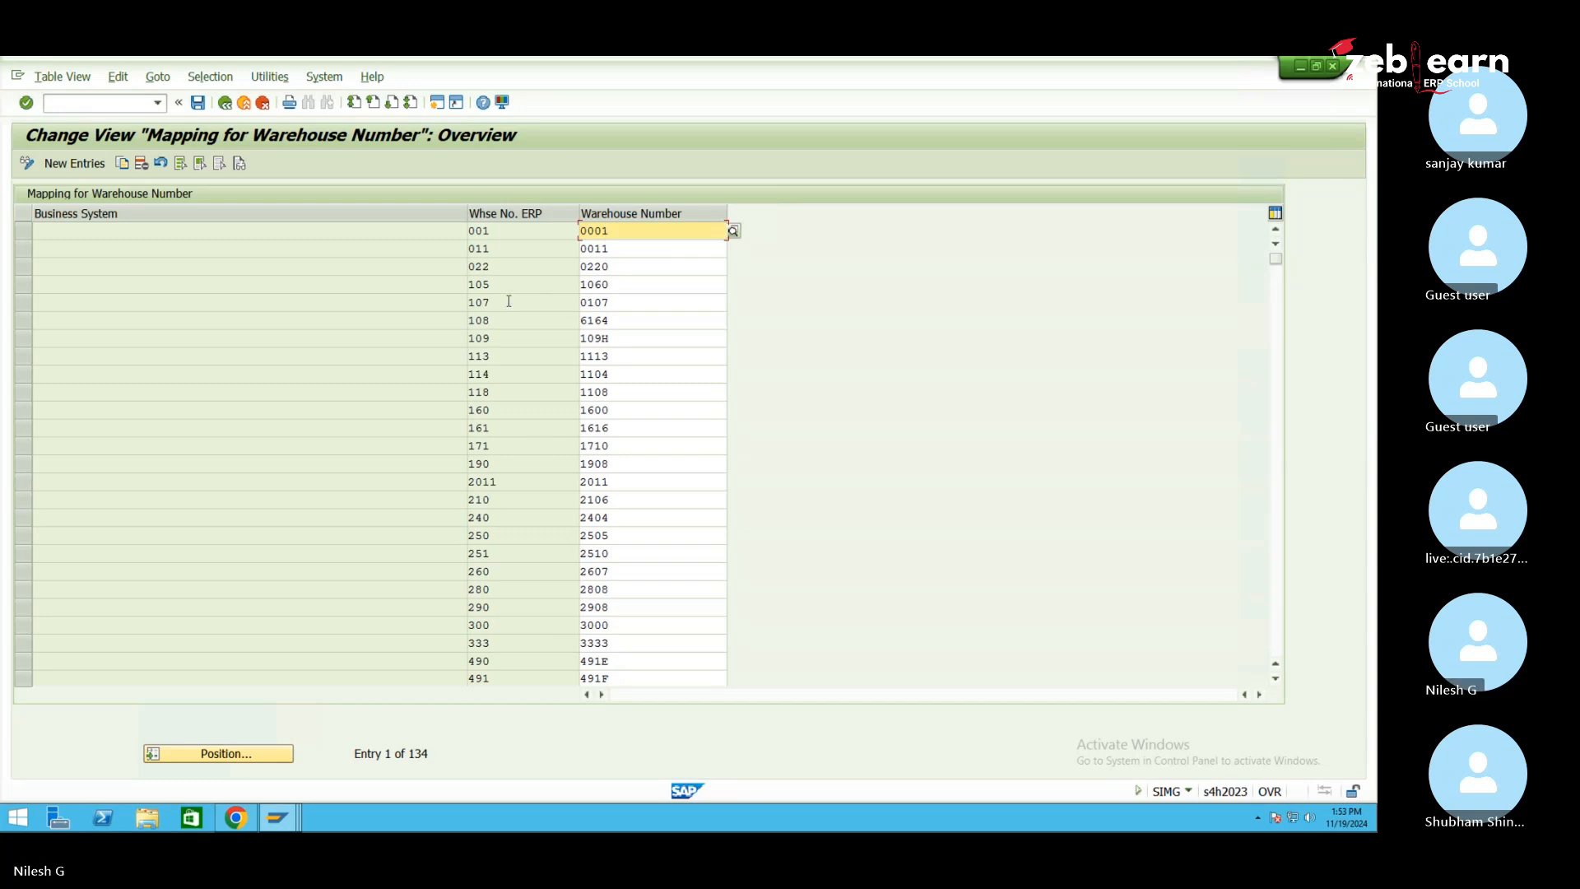
pyautogui.click(511, 286)
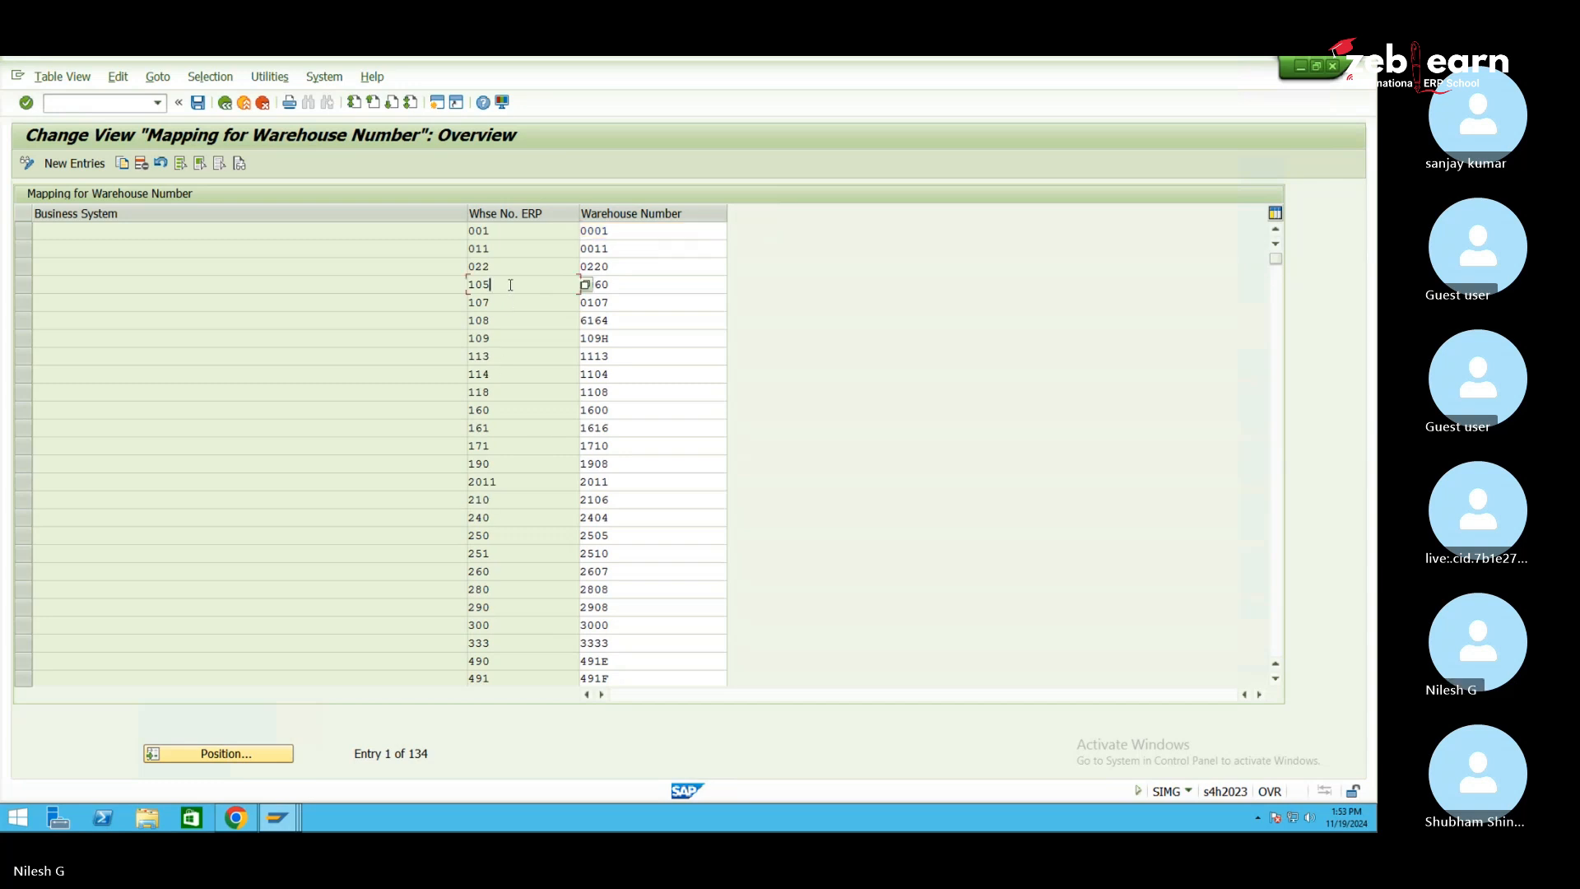
pyautogui.click(602, 285)
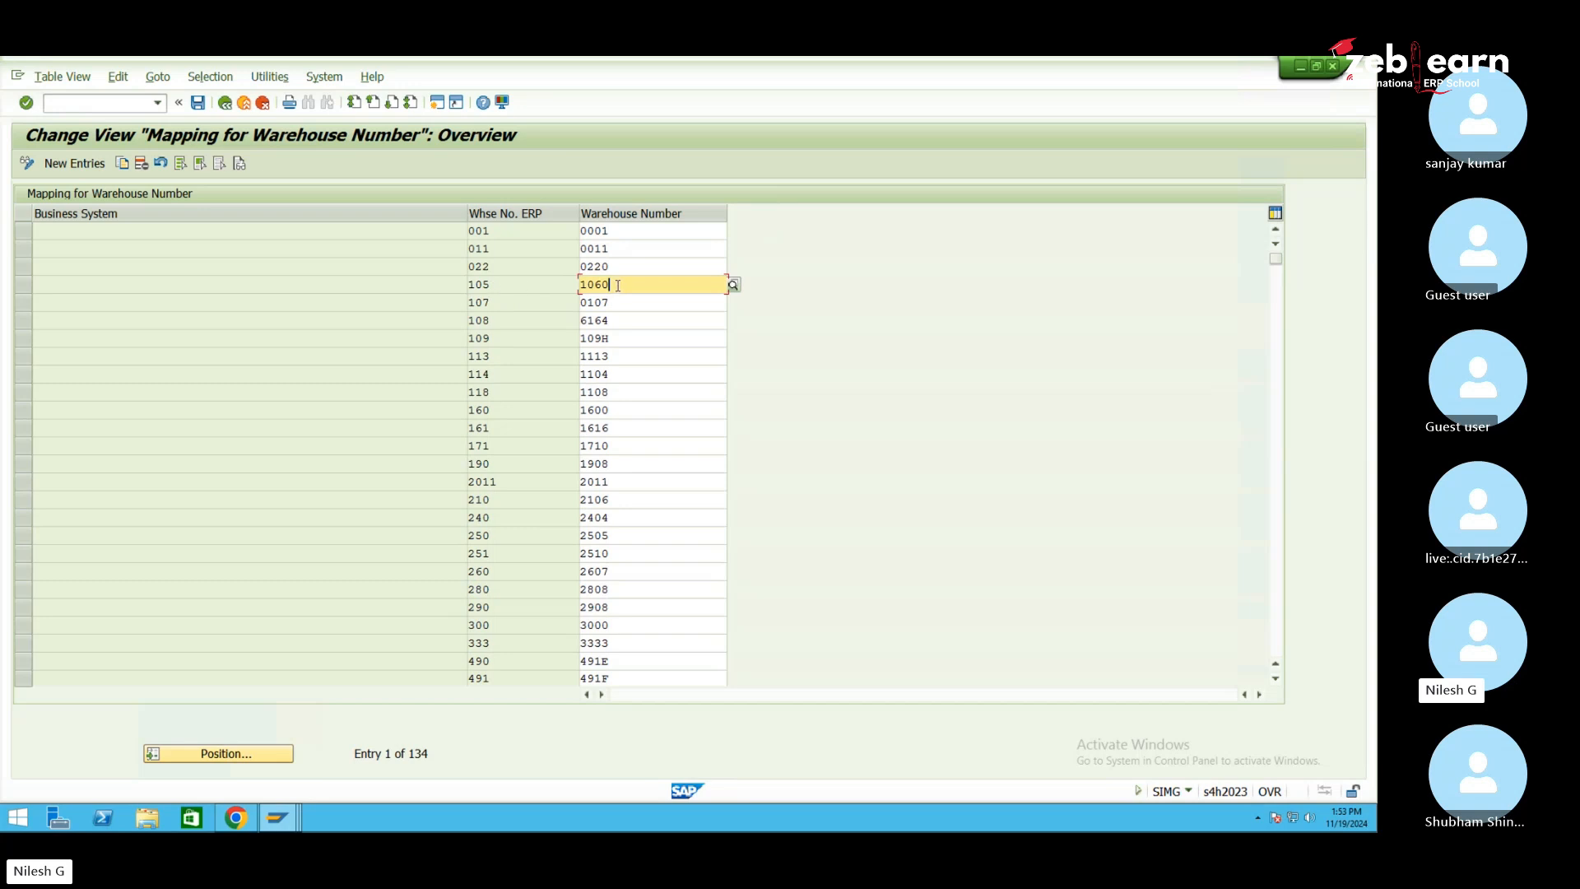
pyautogui.scroll(-6, 436, 594)
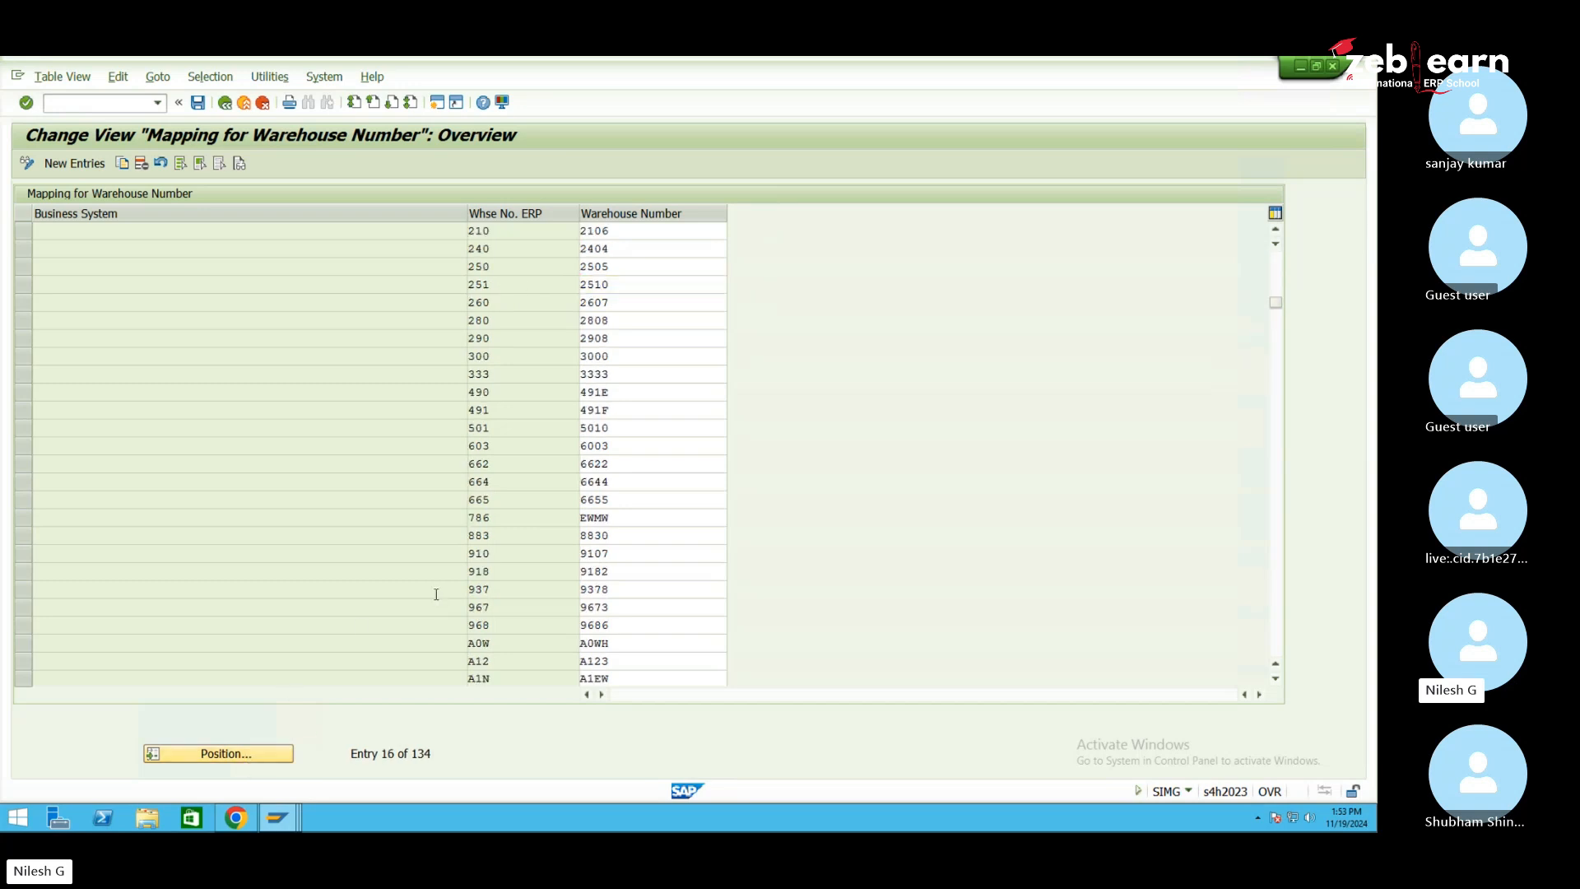
pyautogui.scroll(-17, 437, 596)
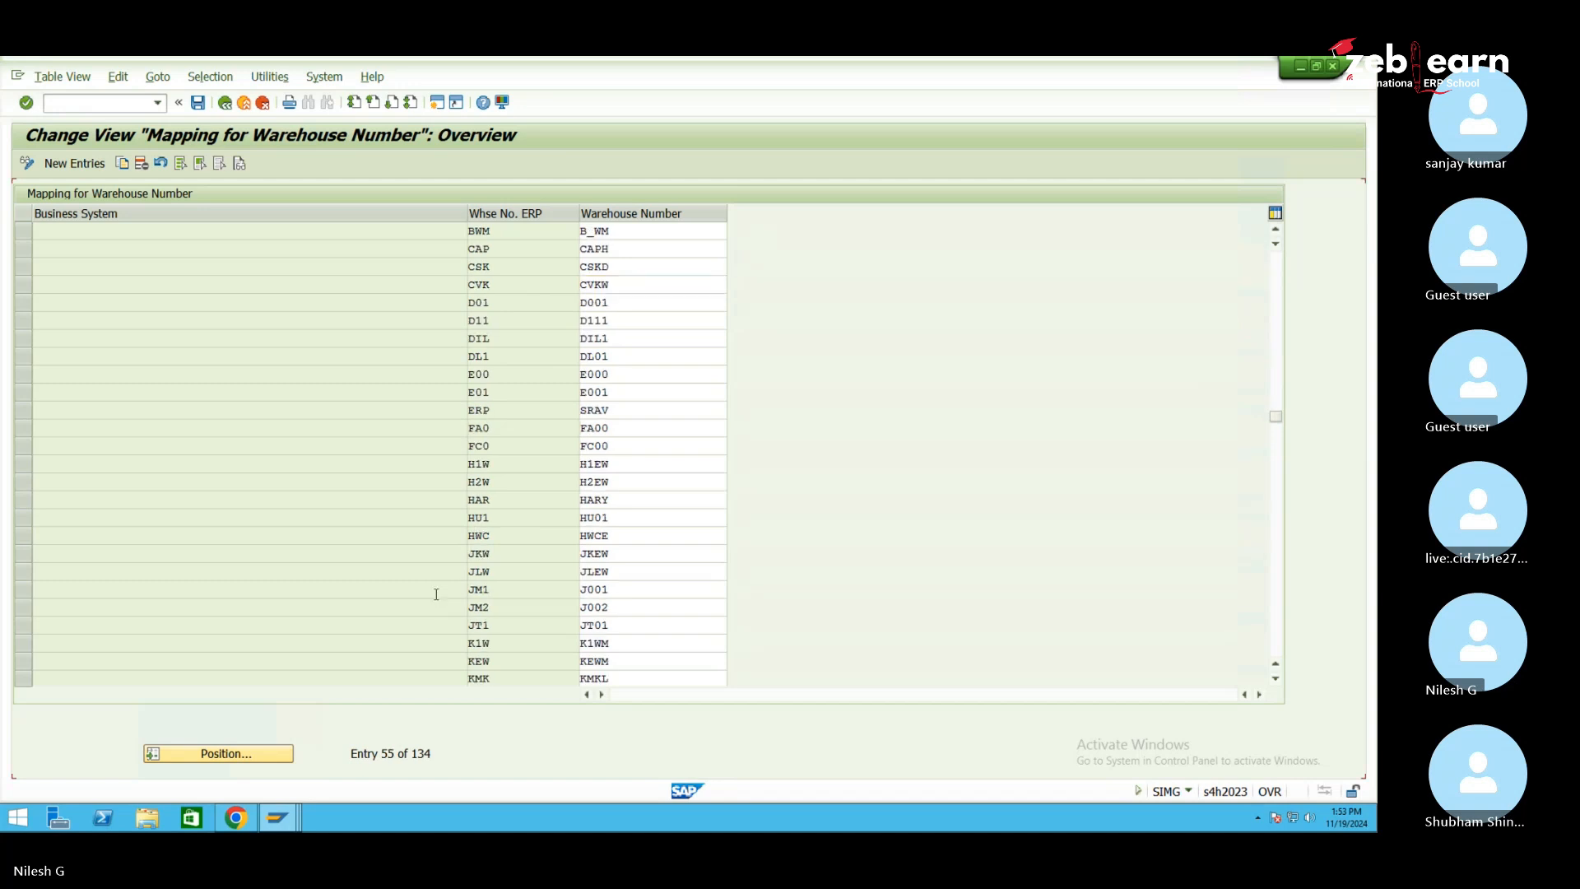
pyautogui.scroll(-6, 507, 596)
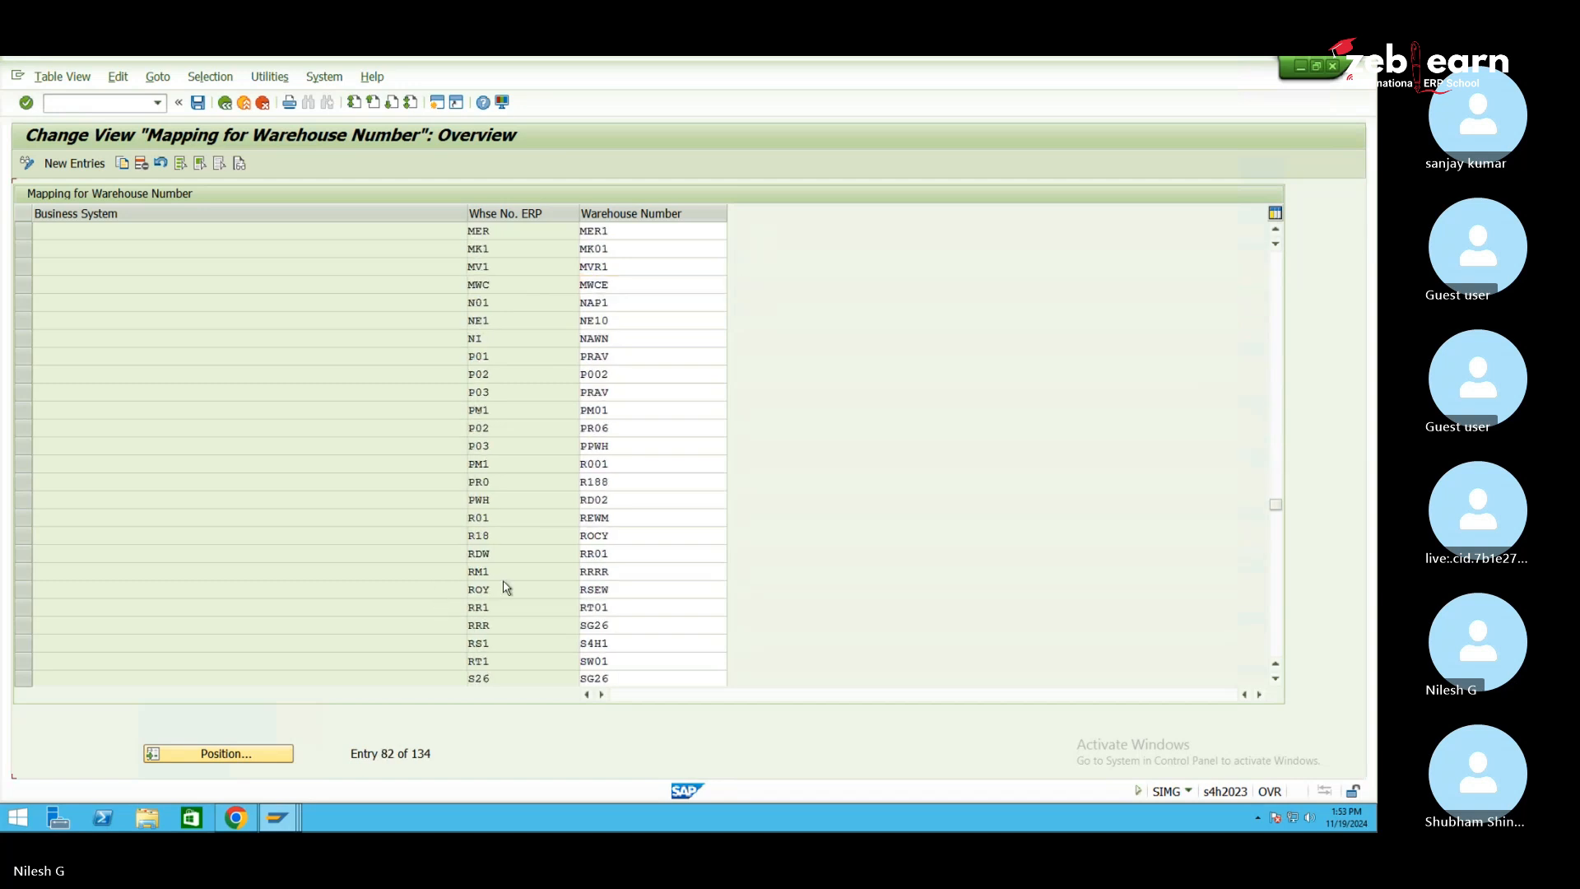
# Inspect the SE1 row's business system and SE10 warehouse number, then leave the mapping view
pyautogui.click(505, 643)
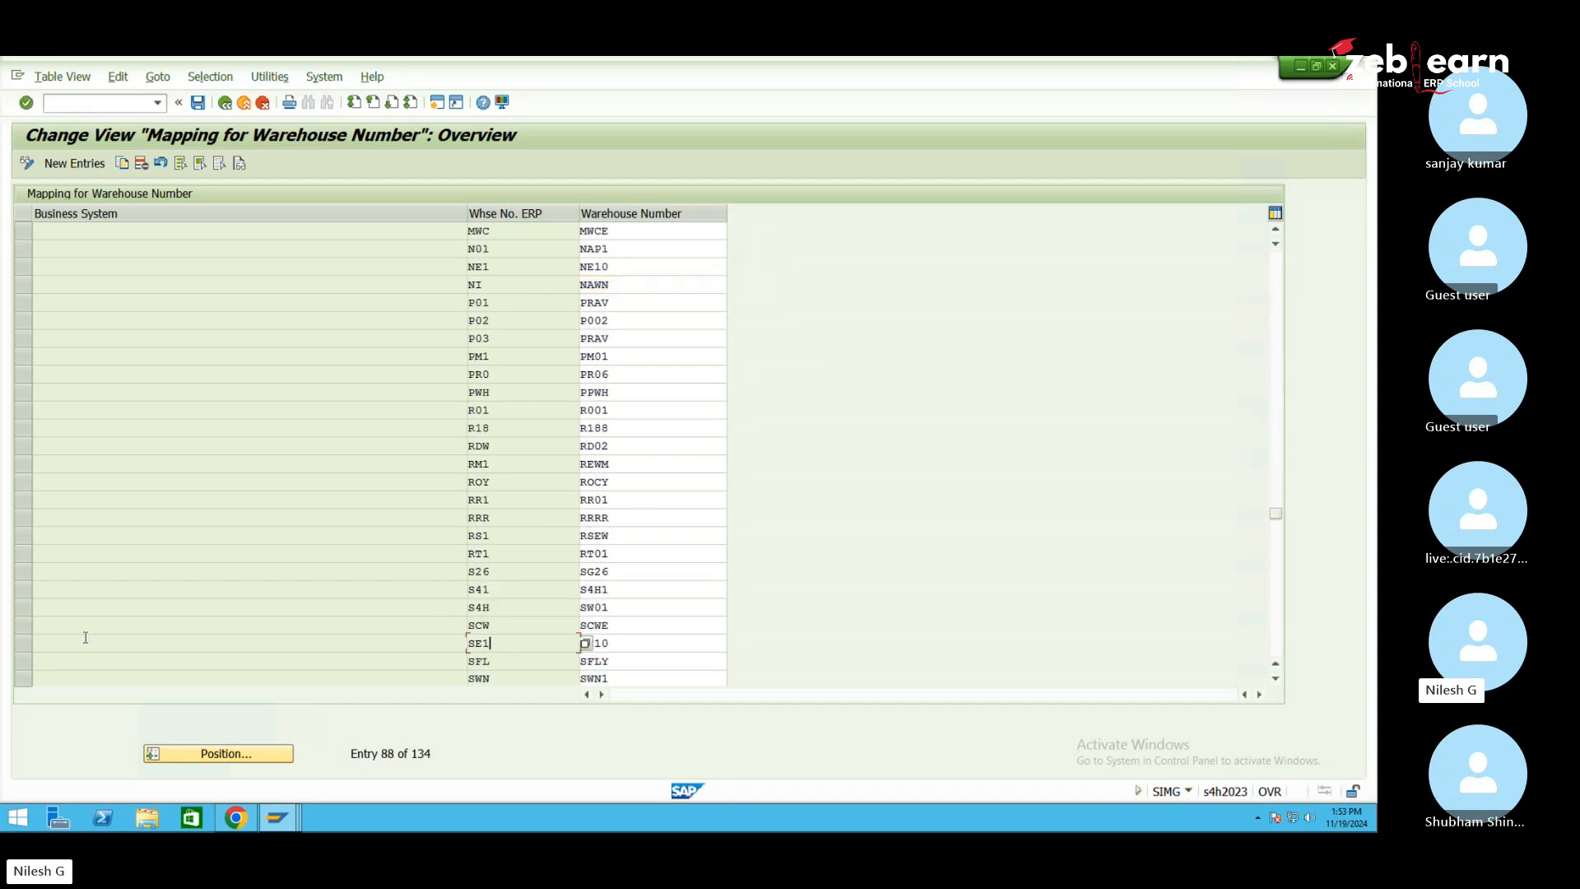
pyautogui.click(32, 643)
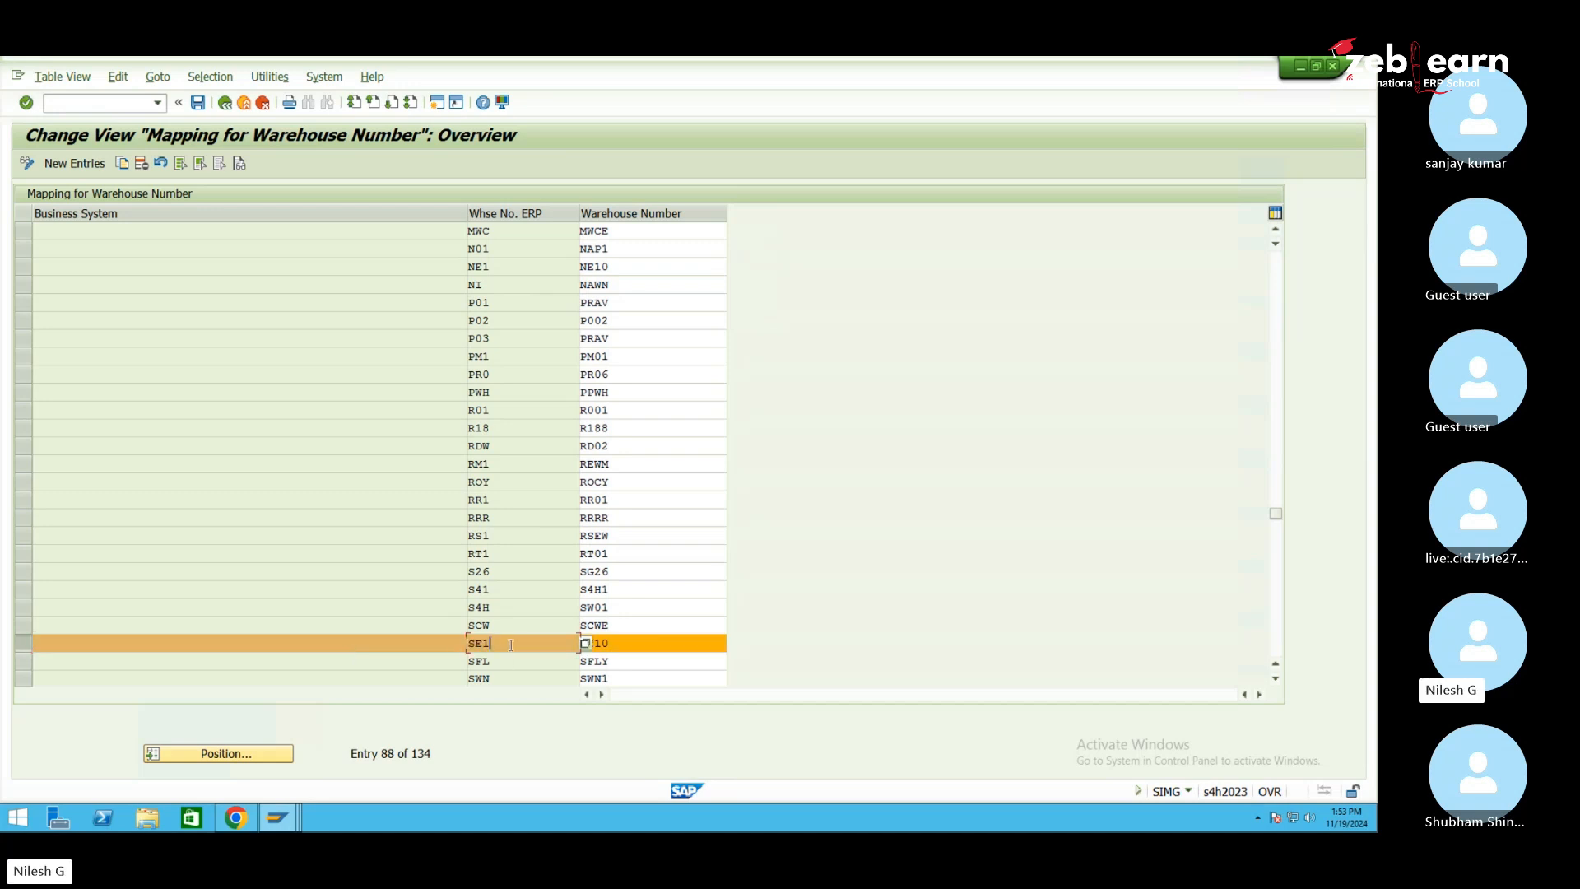
pyautogui.click(452, 643)
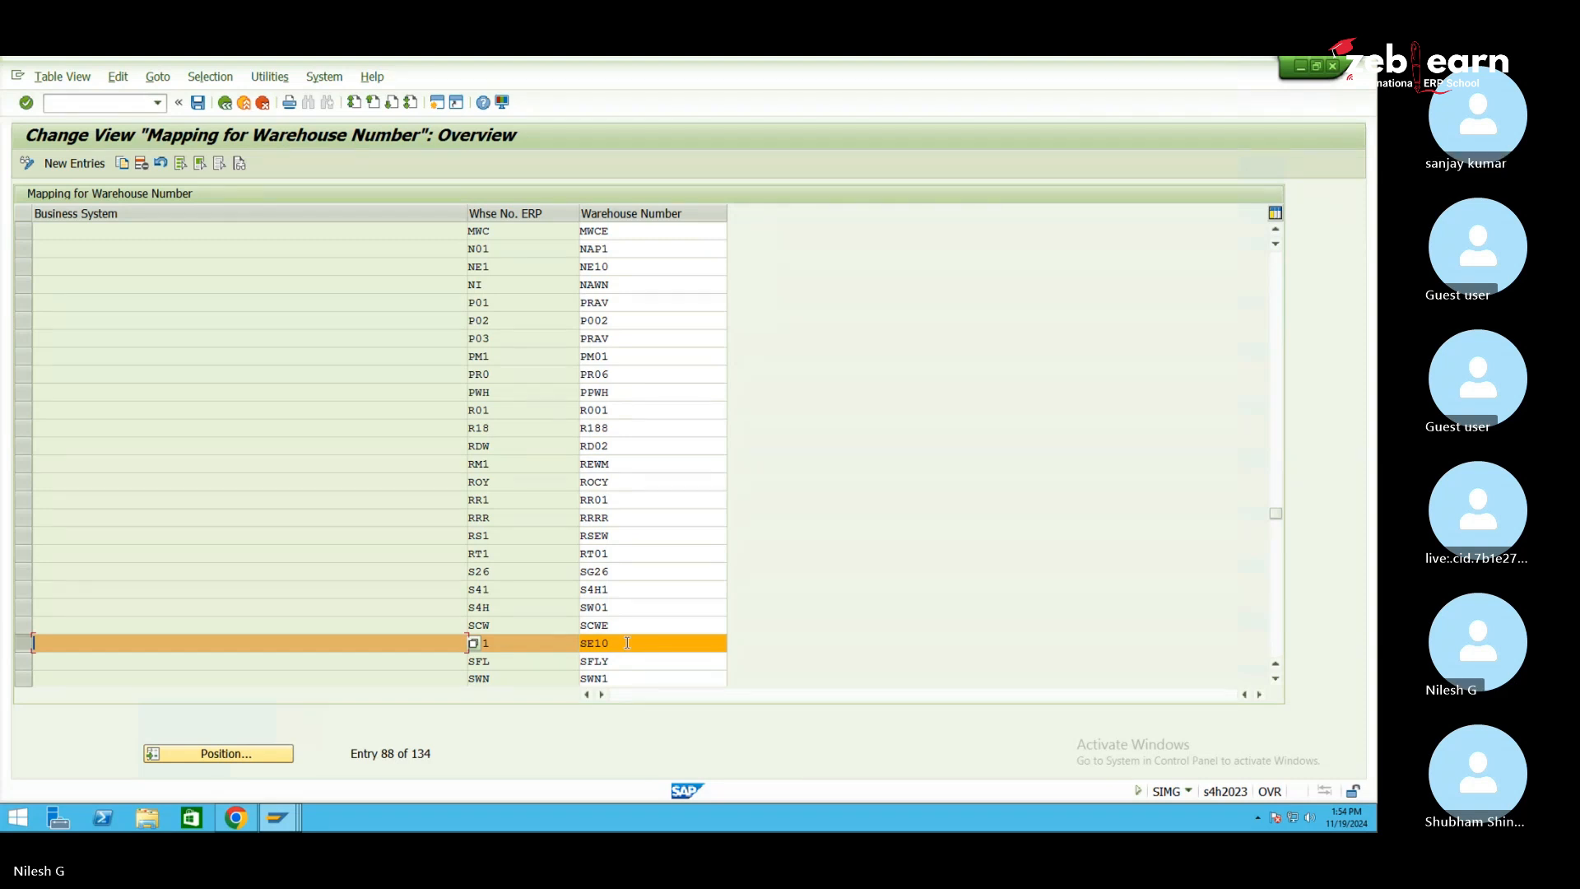
pyautogui.click(627, 643)
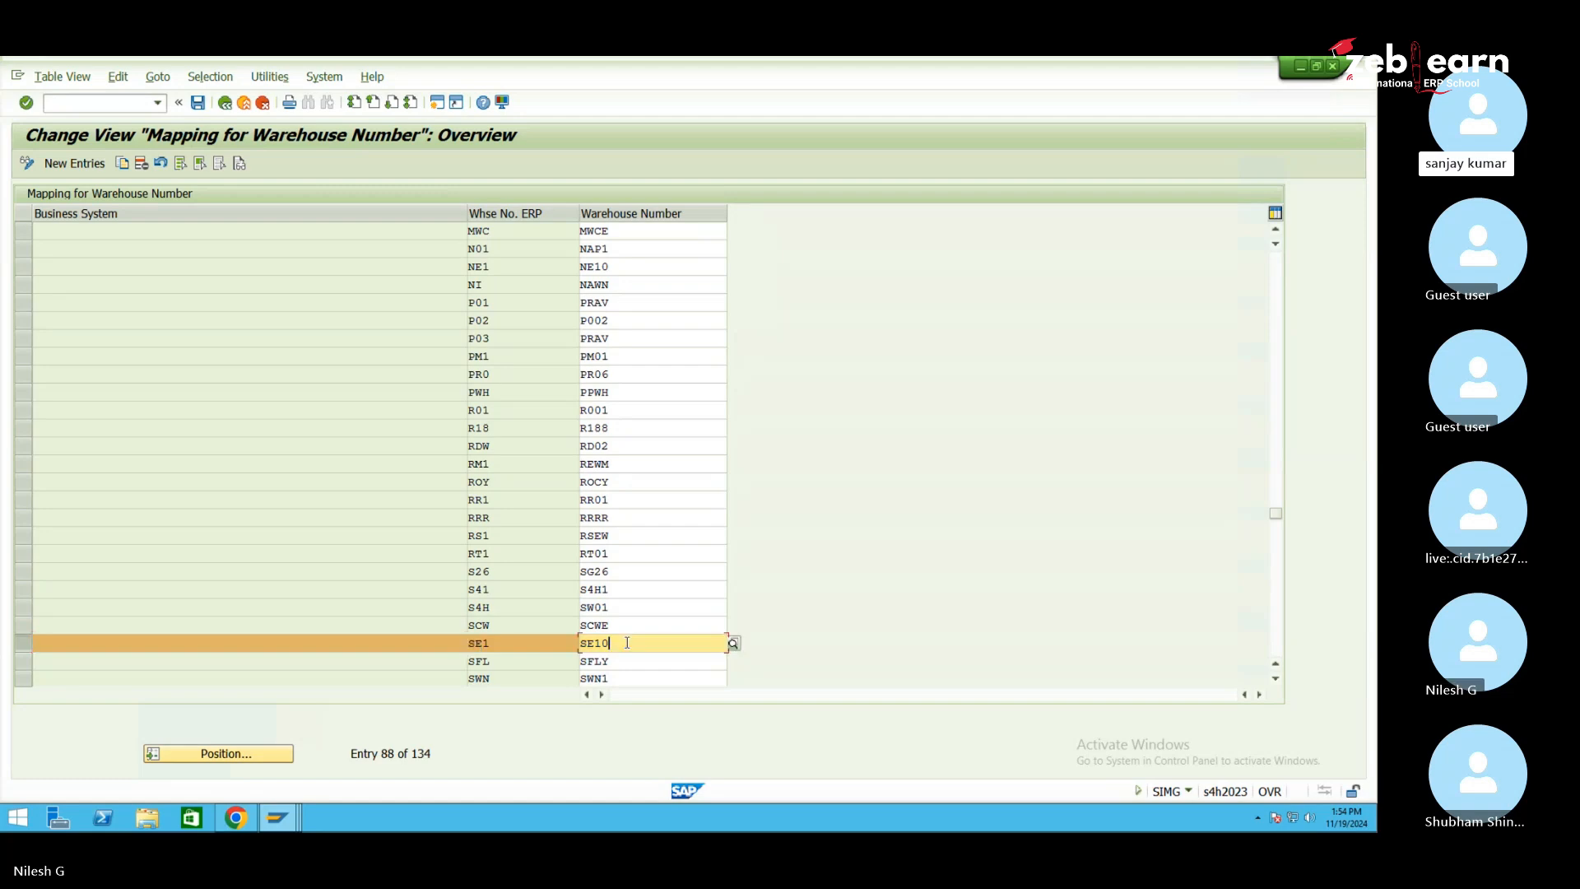
pyautogui.click(228, 105)
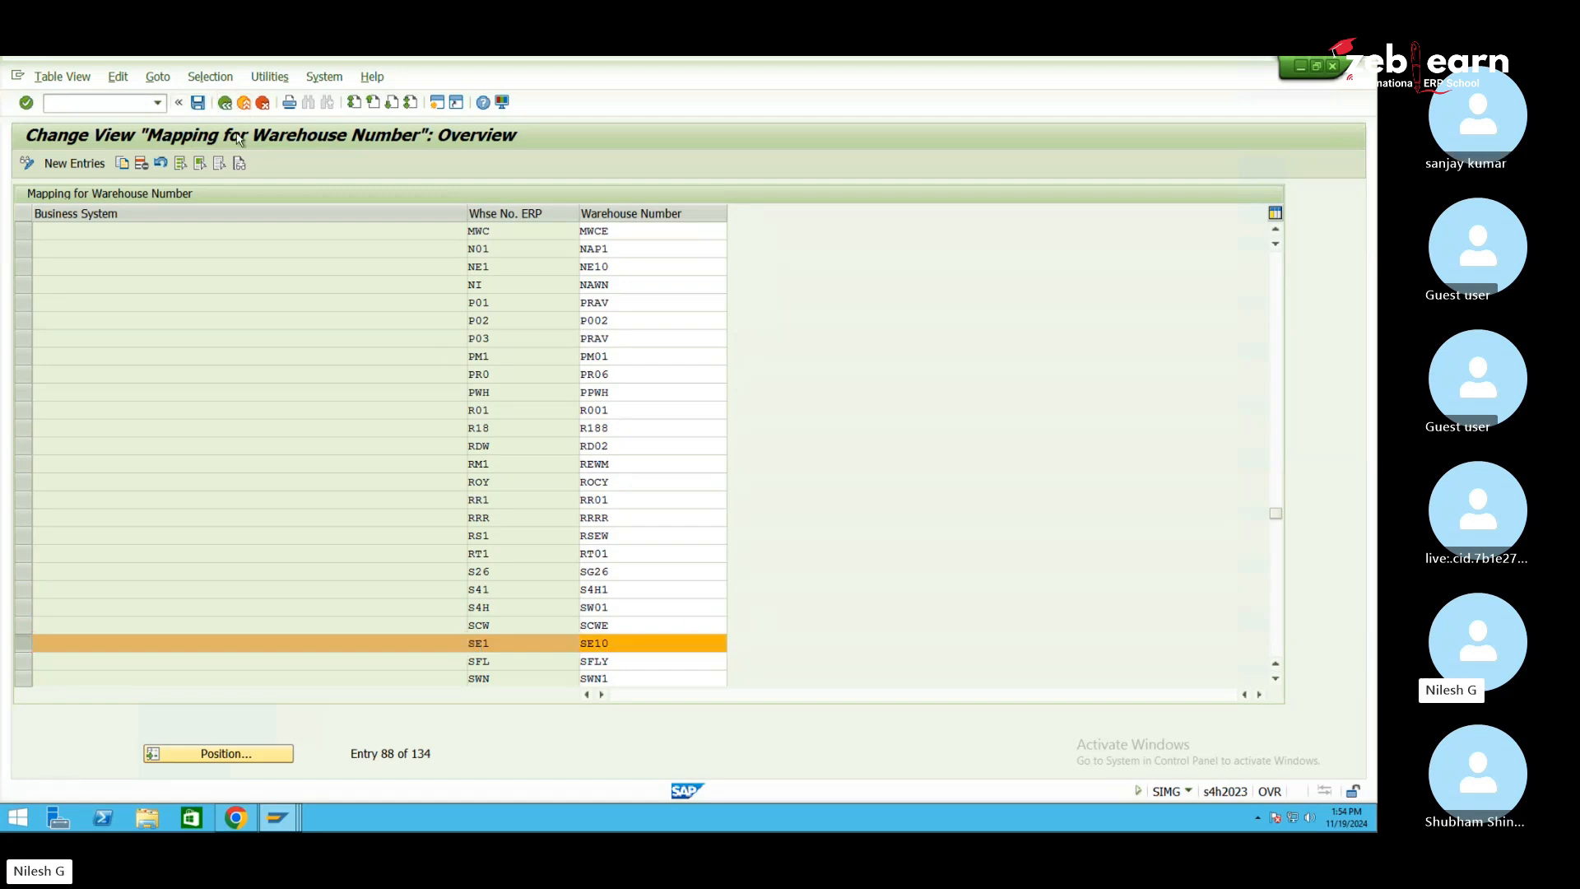
pyautogui.click(280, 821)
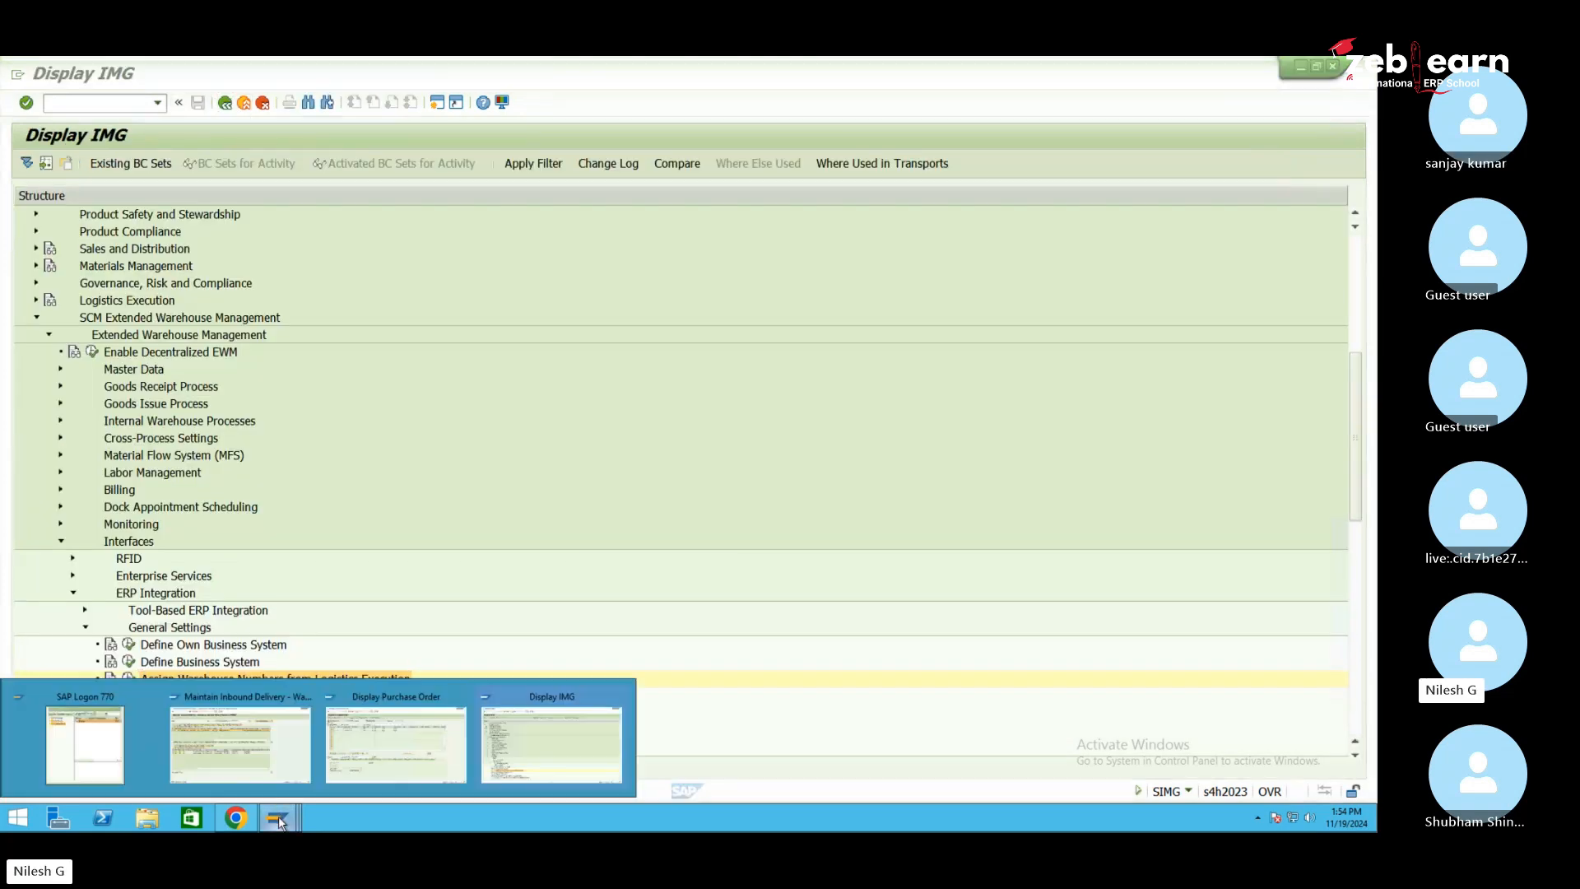
# Pick up delivery number 180002676 from the Maintain Inbound Delivery window
pyautogui.click(241, 741)
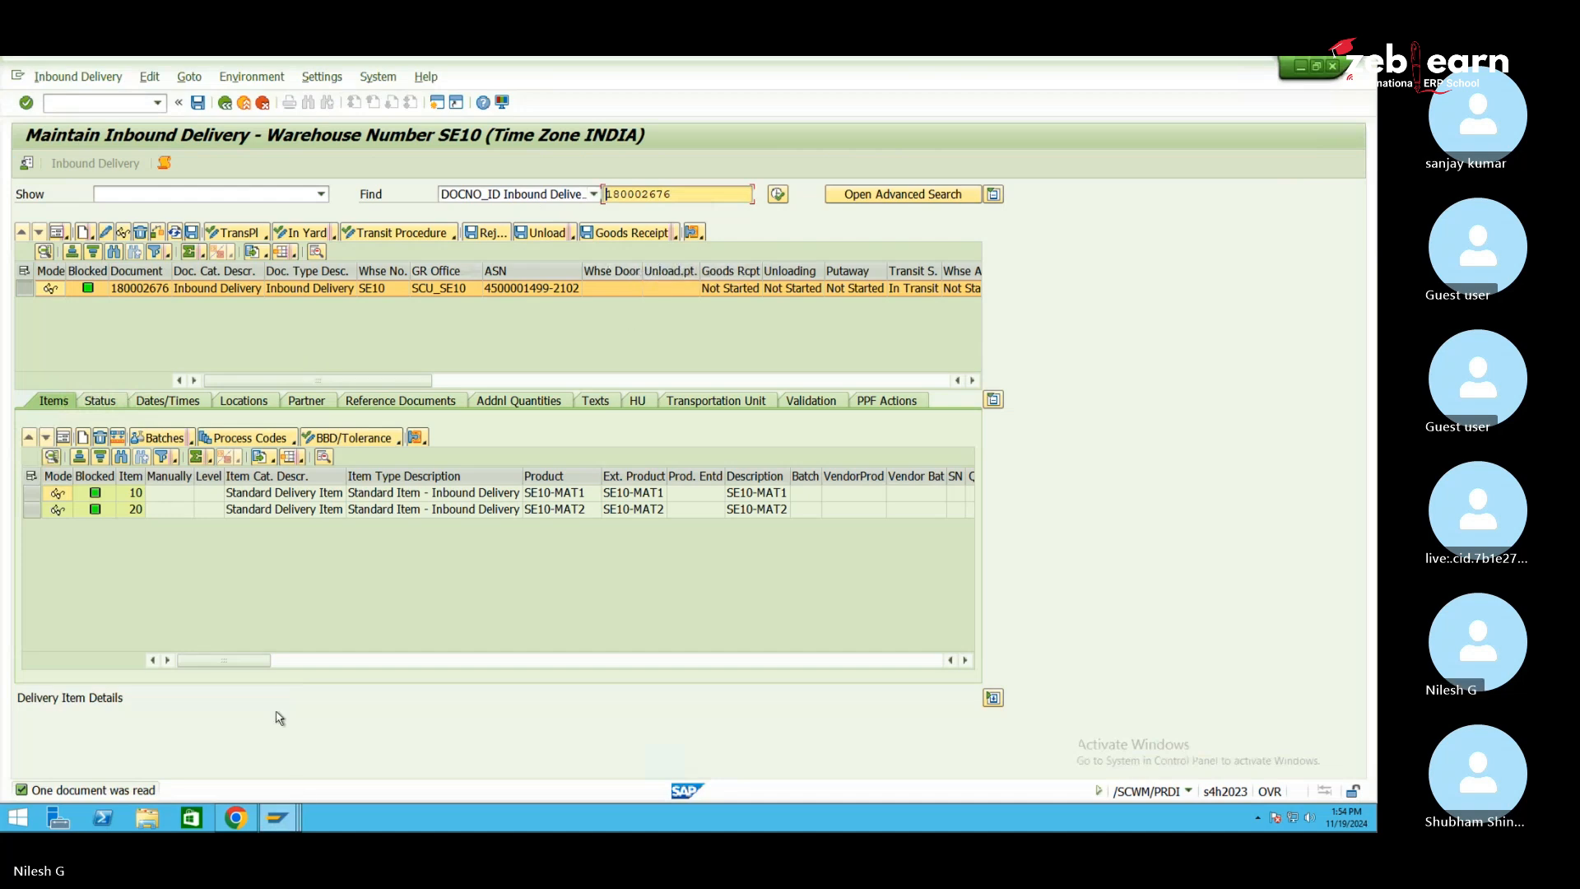
pyautogui.click(282, 819)
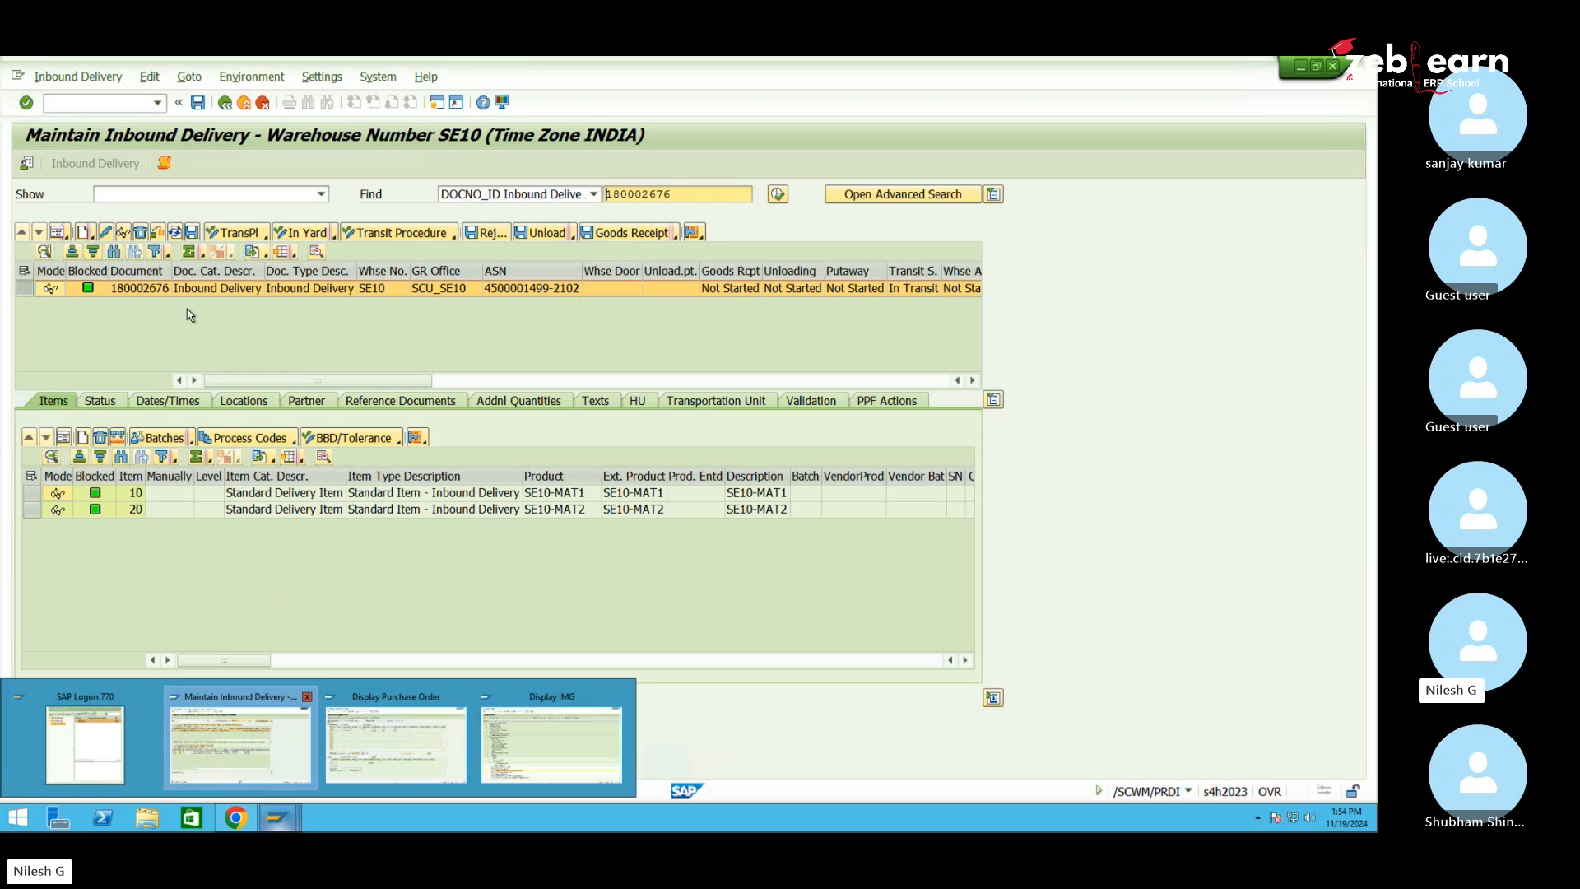
pyautogui.click(150, 290)
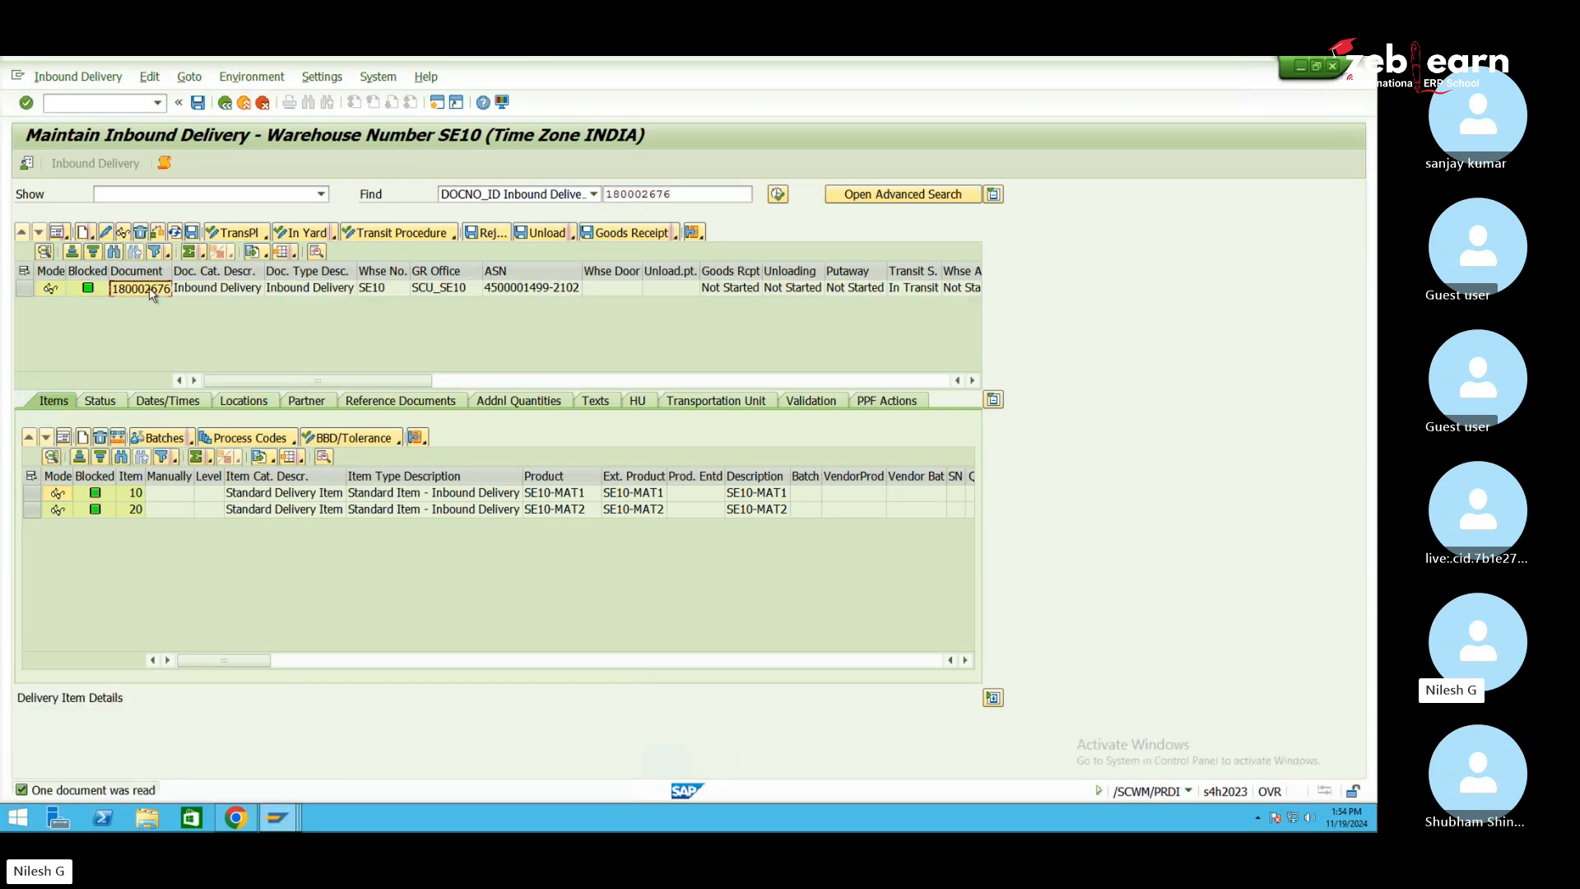
# In the Display Purchase Order window, start transaction /nvl32n
pyautogui.click(292, 820)
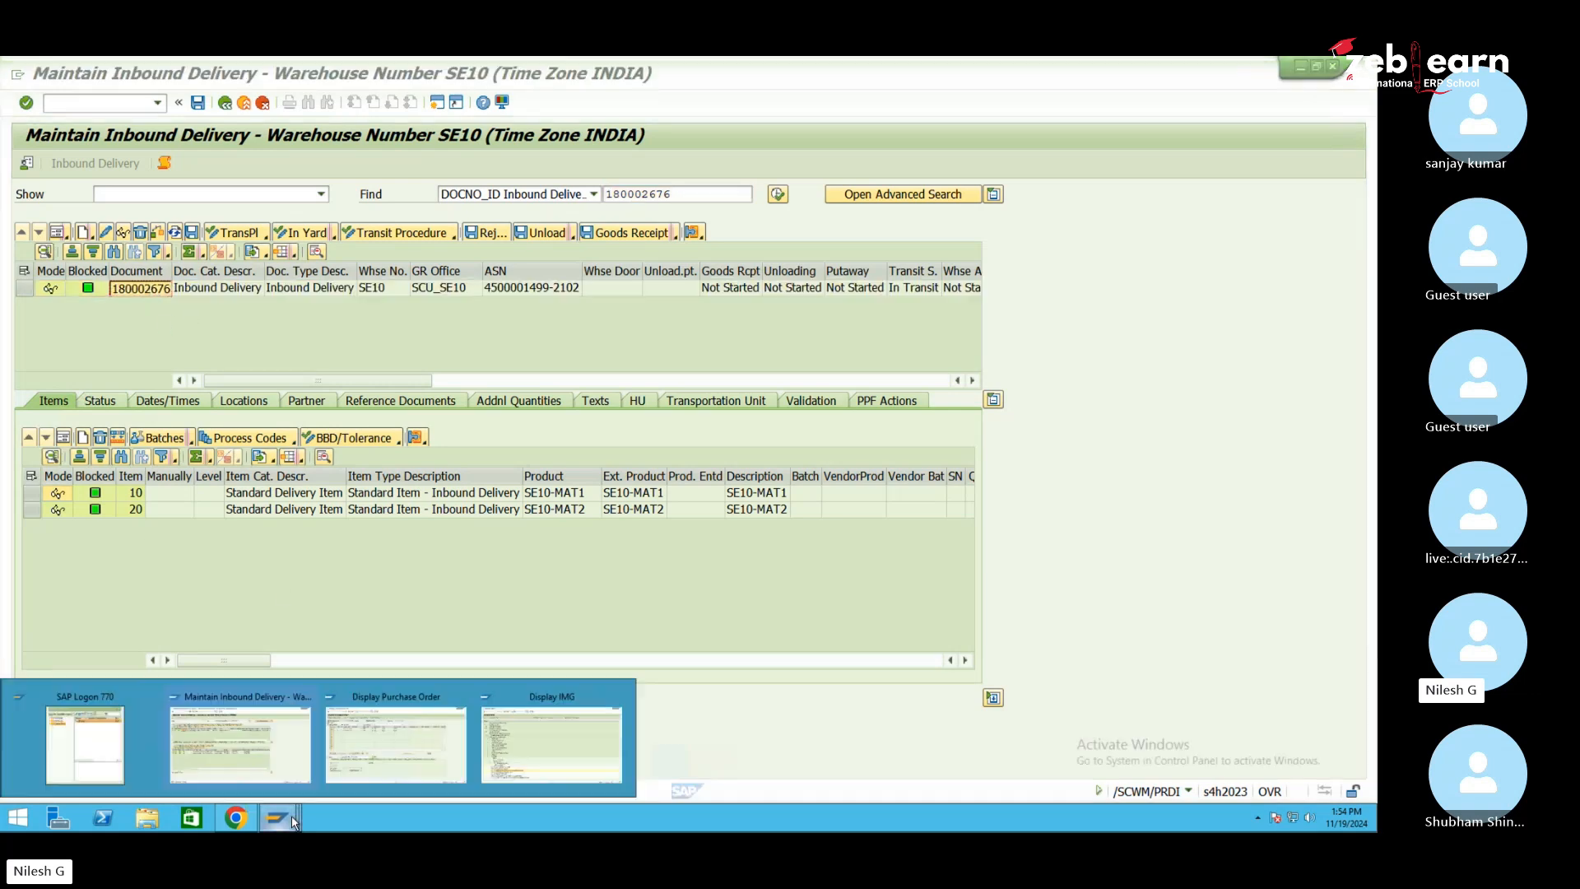
pyautogui.click(375, 744)
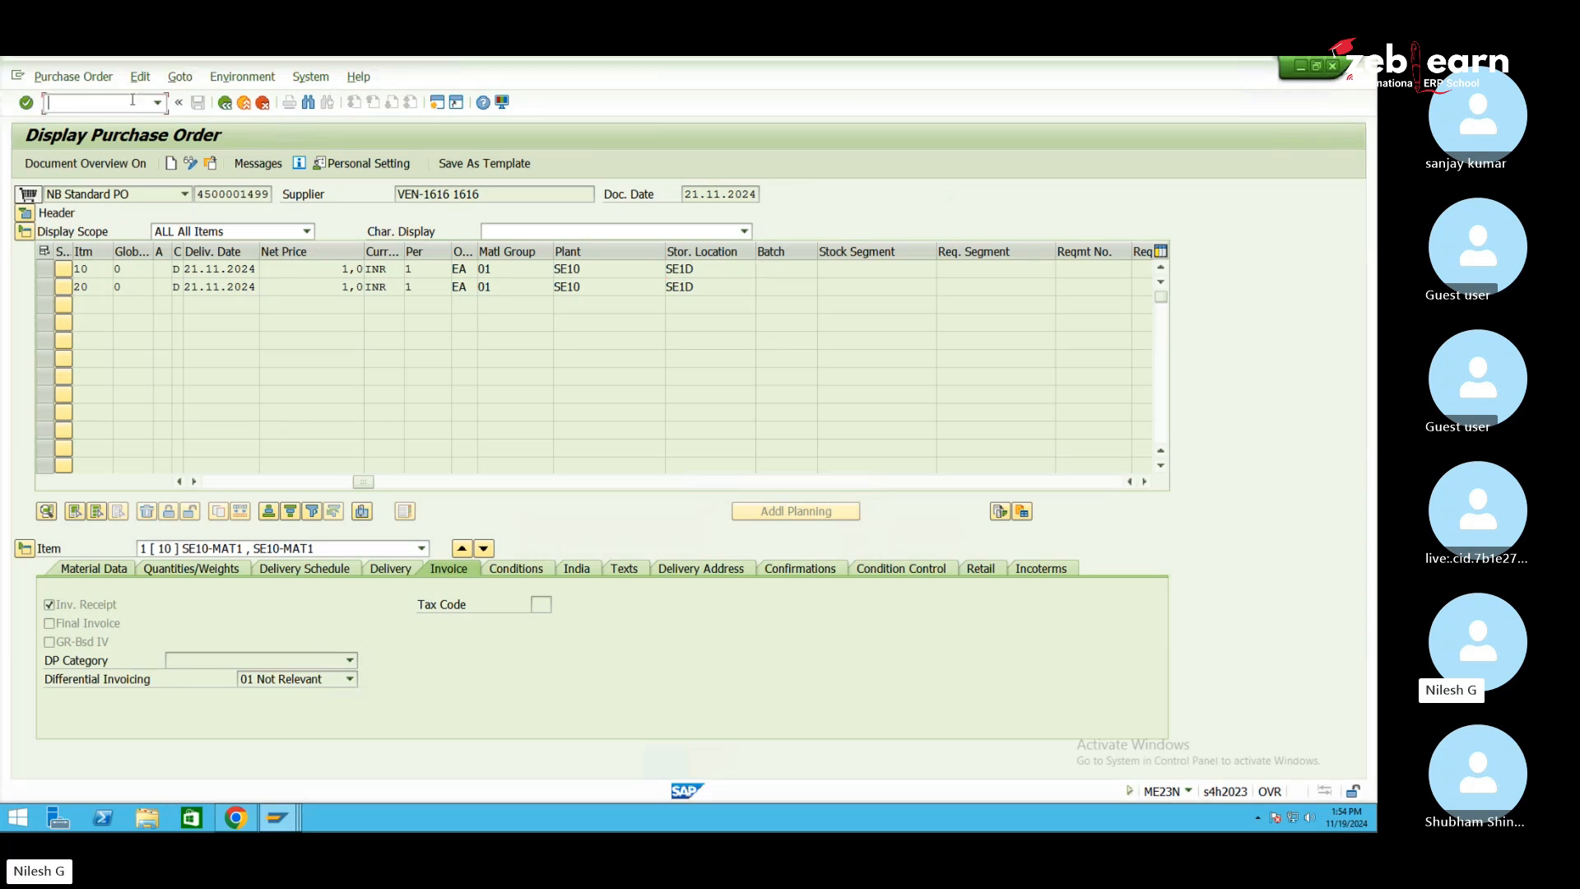
pyautogui.write('/nvl32n')
pyautogui.press('Return')
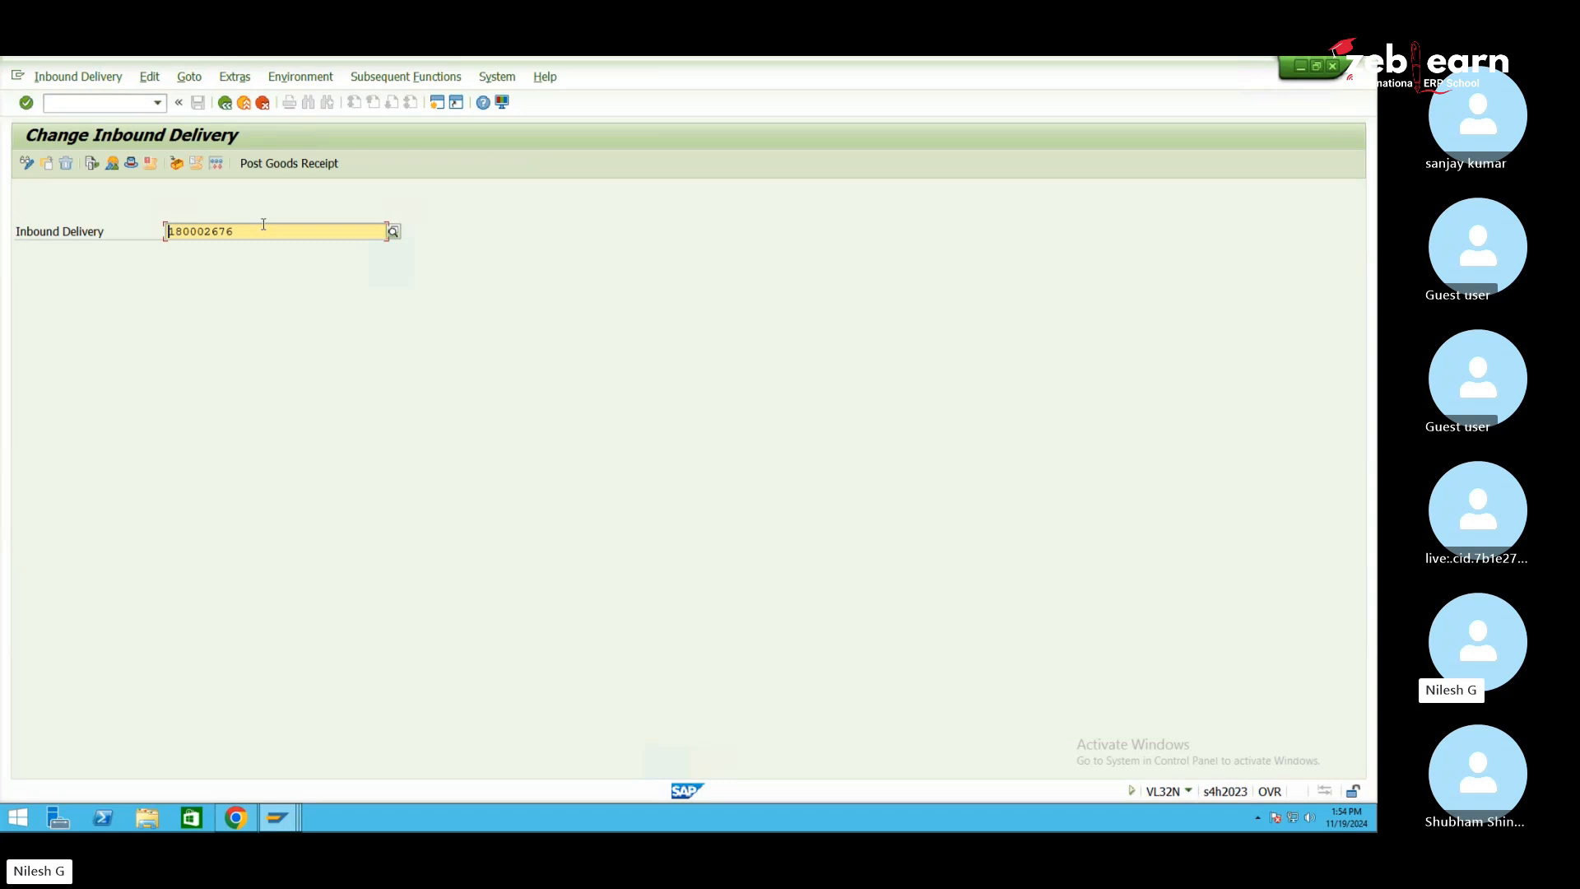
# Replace the prefilled delivery with 180002676 and open its inbound delivery overview
pyautogui.press('Delete')
pyautogui.press('Delete')
pyautogui.press('Delete')
pyautogui.press('Delete')
pyautogui.press('Delete')
pyautogui.press('Delete')
pyautogui.press('Delete')
pyautogui.press('Delete')
pyautogui.write('180002676')
pyautogui.press('Return')
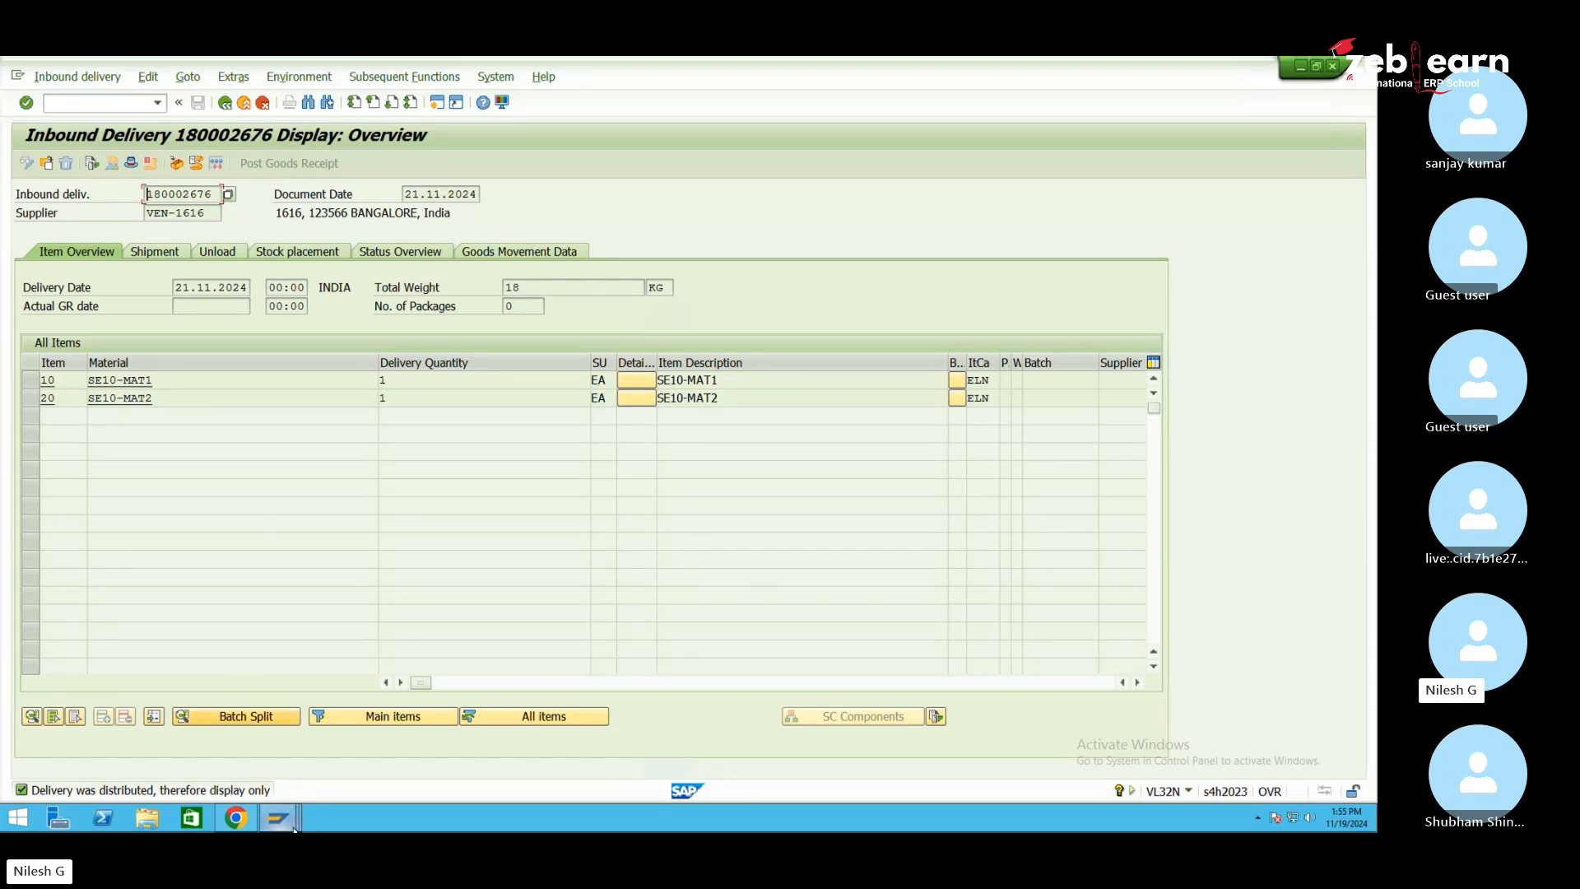
# Post goods receipt for inbound delivery 180002676 in /SCWM/PRDI
pyautogui.moveTo(292, 827)
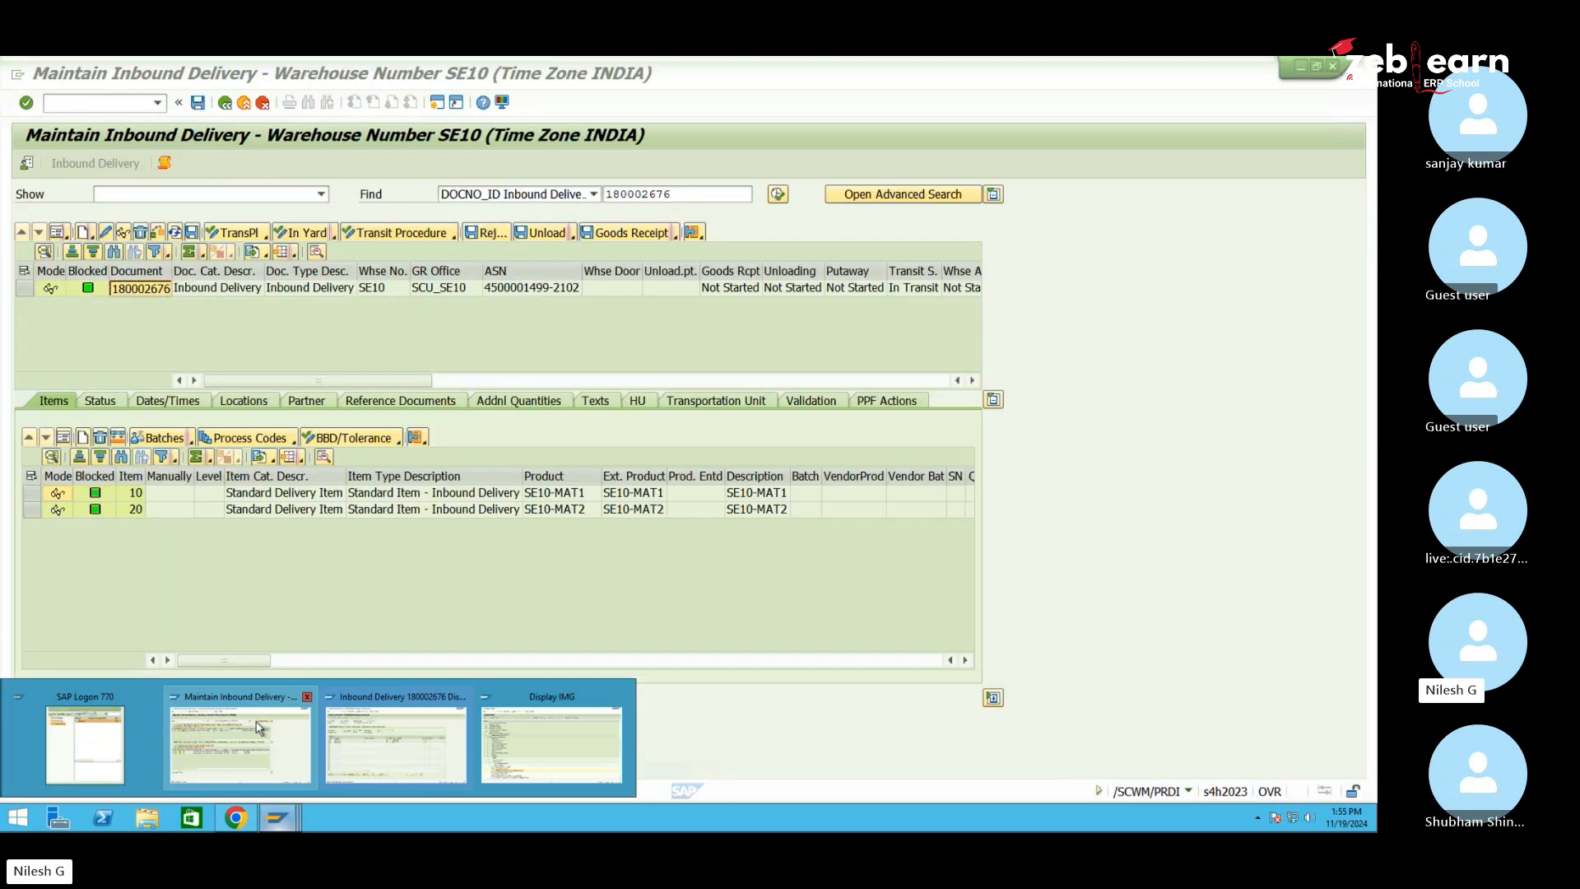
pyautogui.click(259, 728)
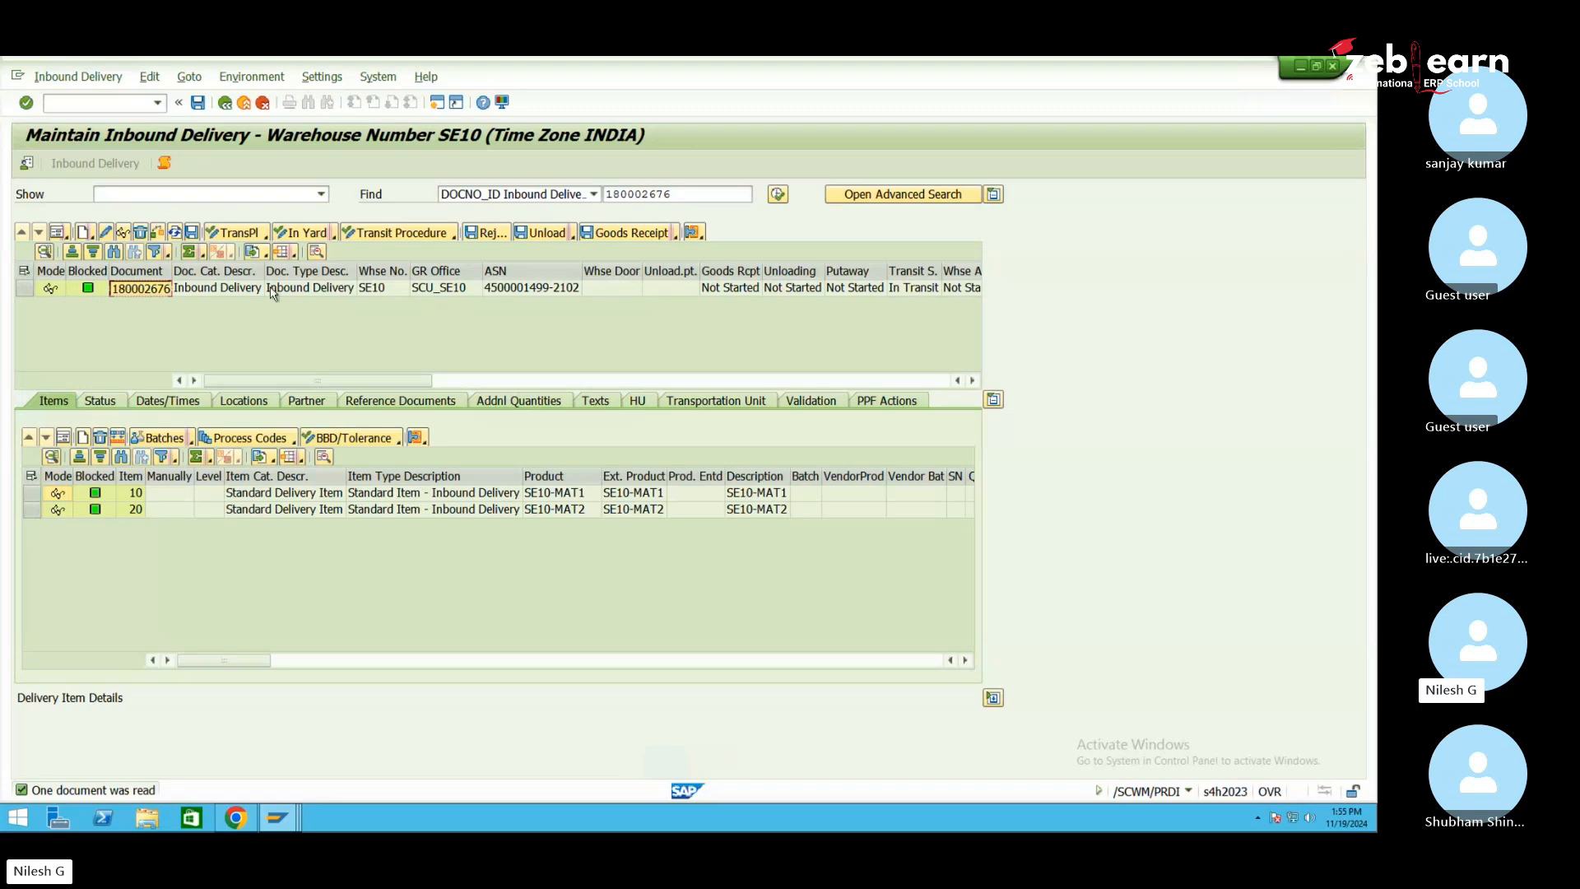
pyautogui.click(24, 288)
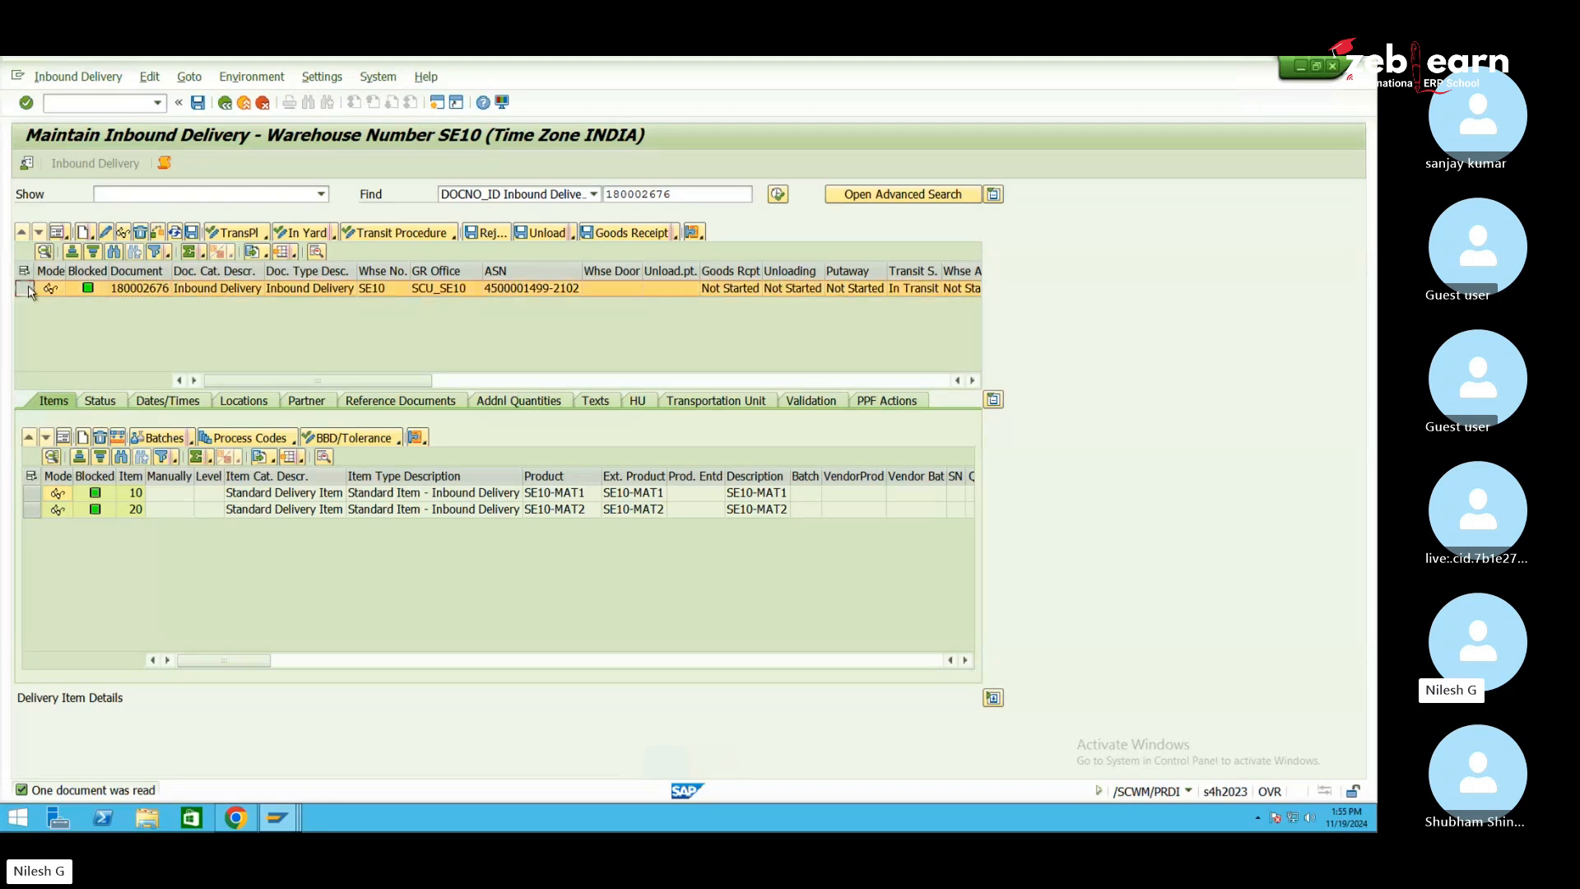
pyautogui.click(629, 237)
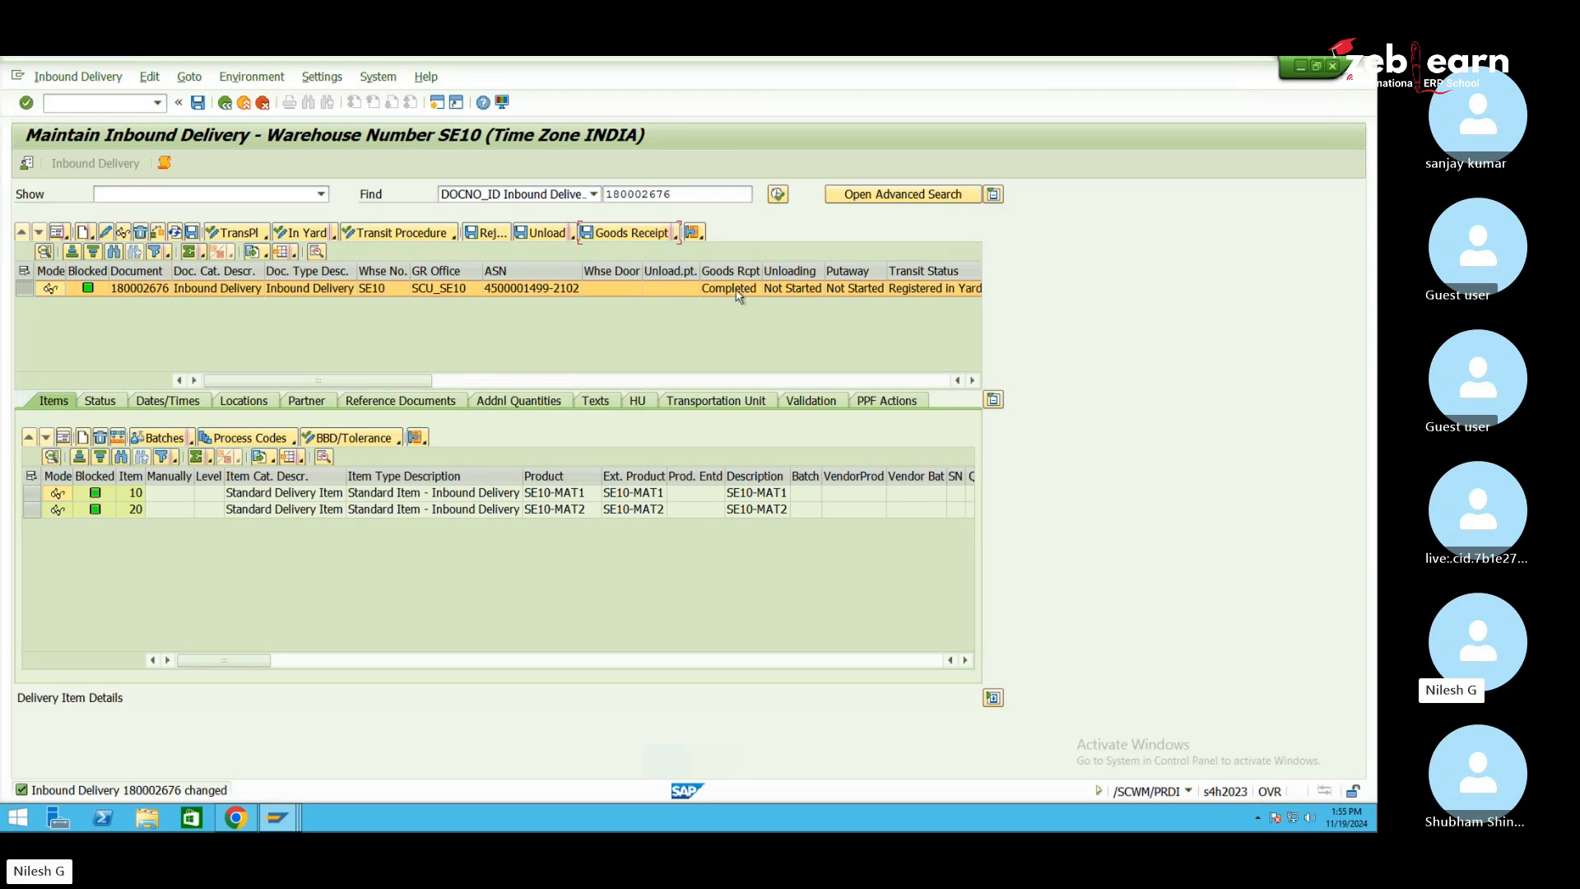
pyautogui.click(278, 817)
# Repeatedly check delivery 180002676's document flow in VL33N; GR still shows Open
pyautogui.click(389, 752)
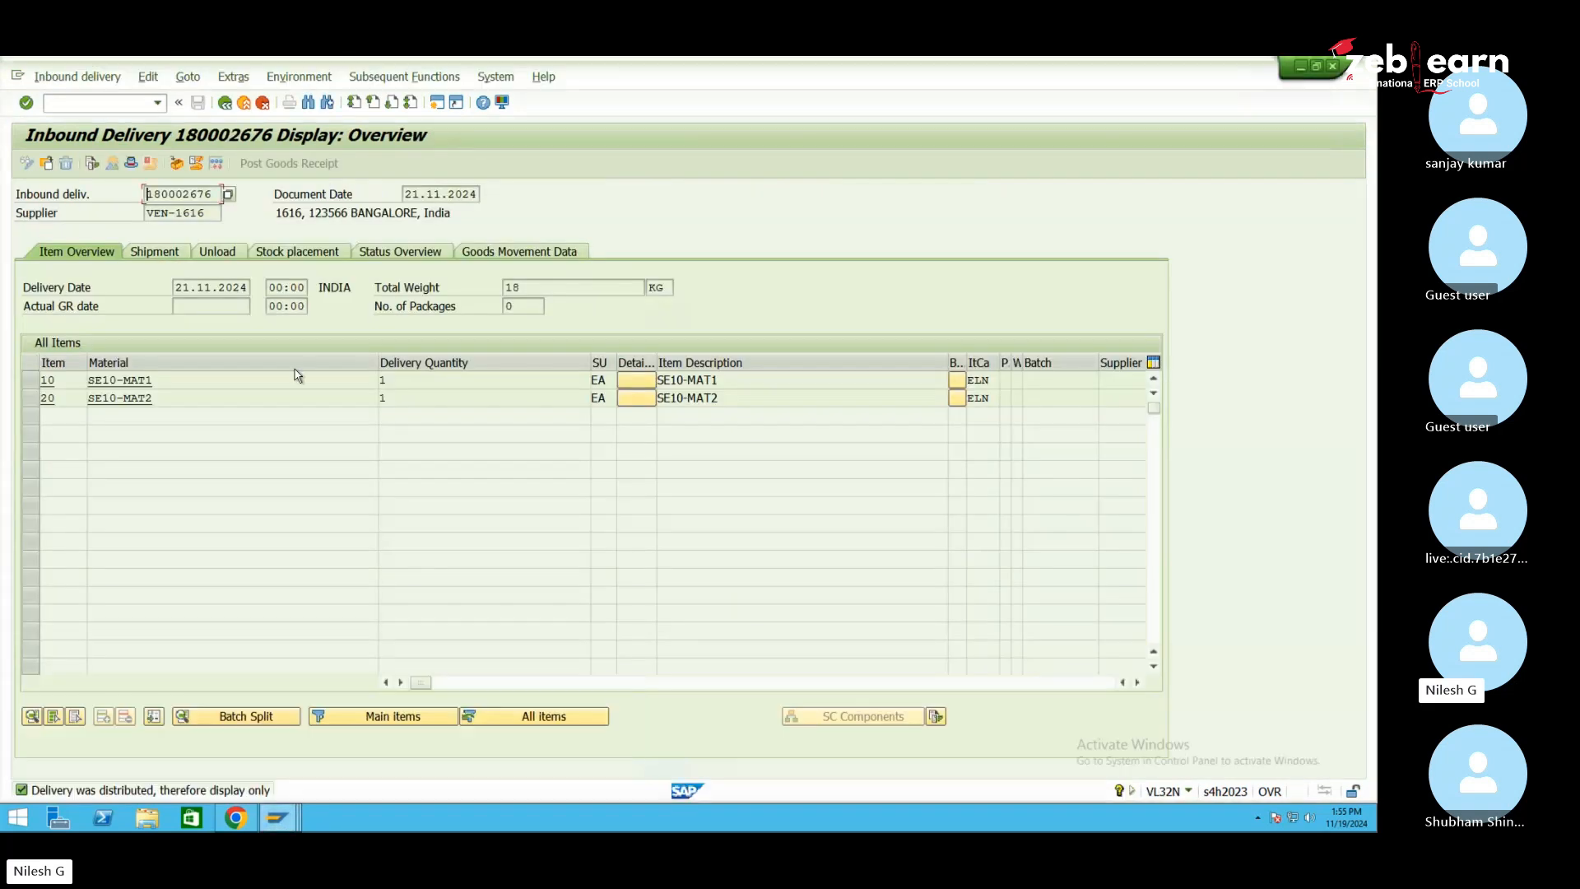
pyautogui.click(224, 102)
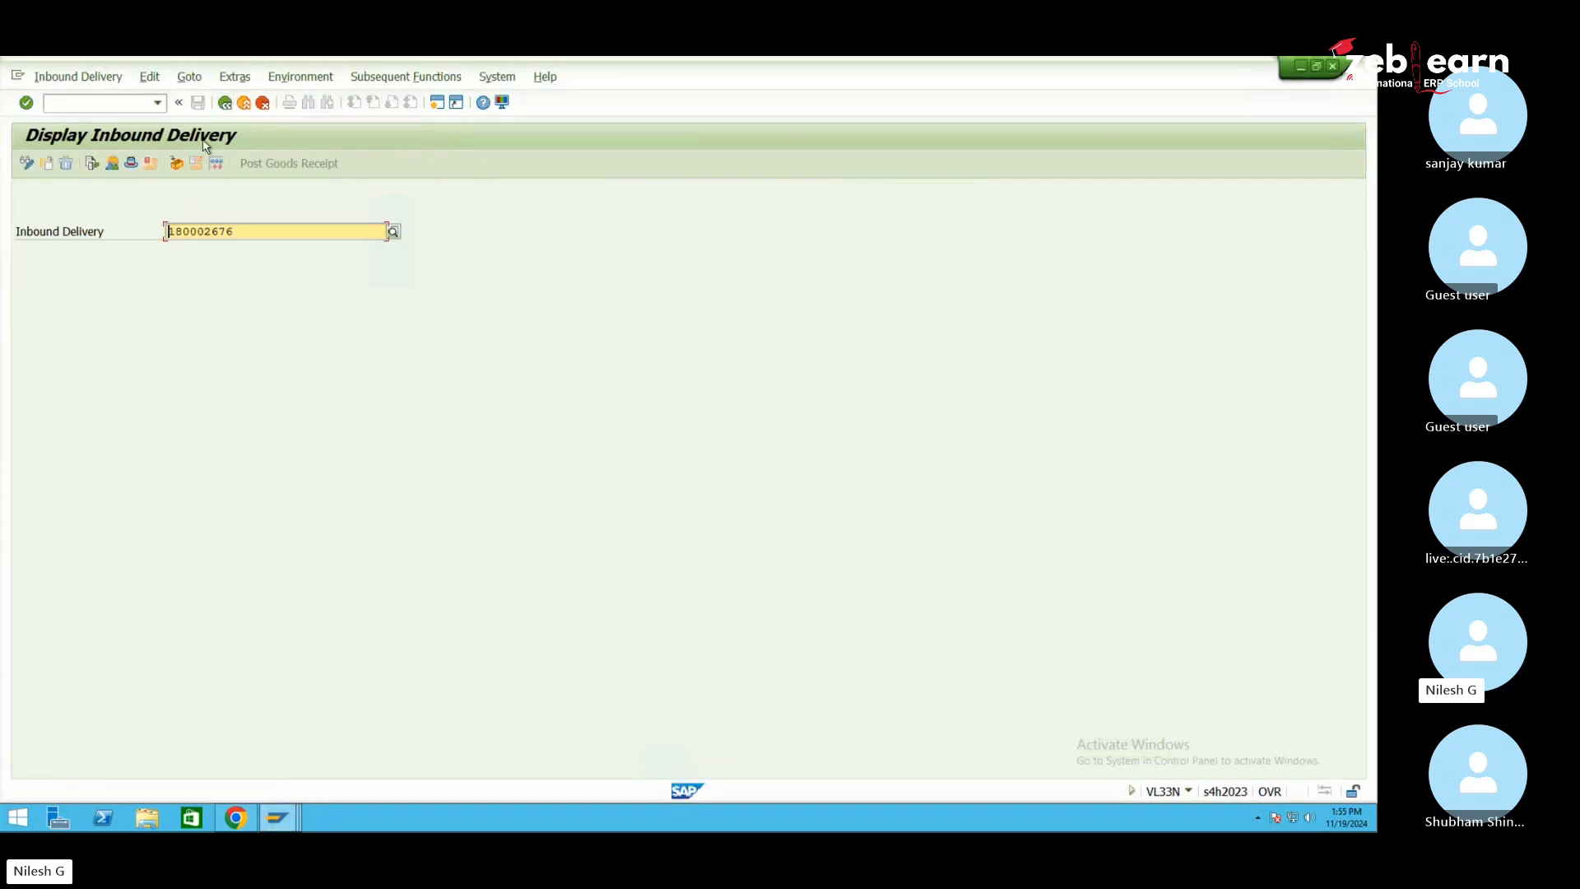
pyautogui.click(91, 164)
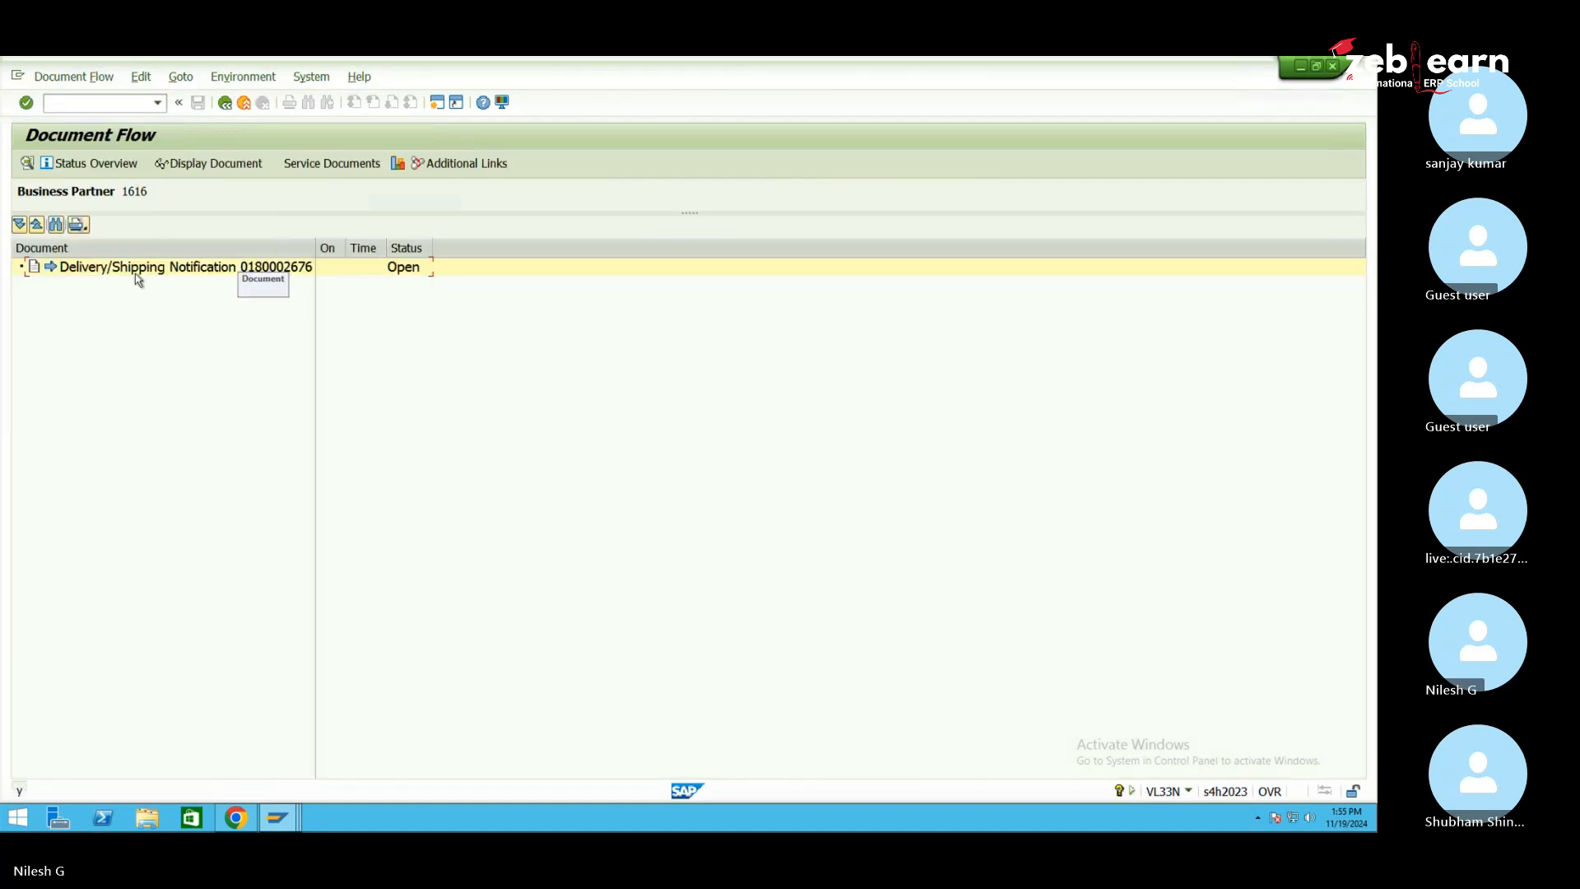
pyautogui.click(224, 103)
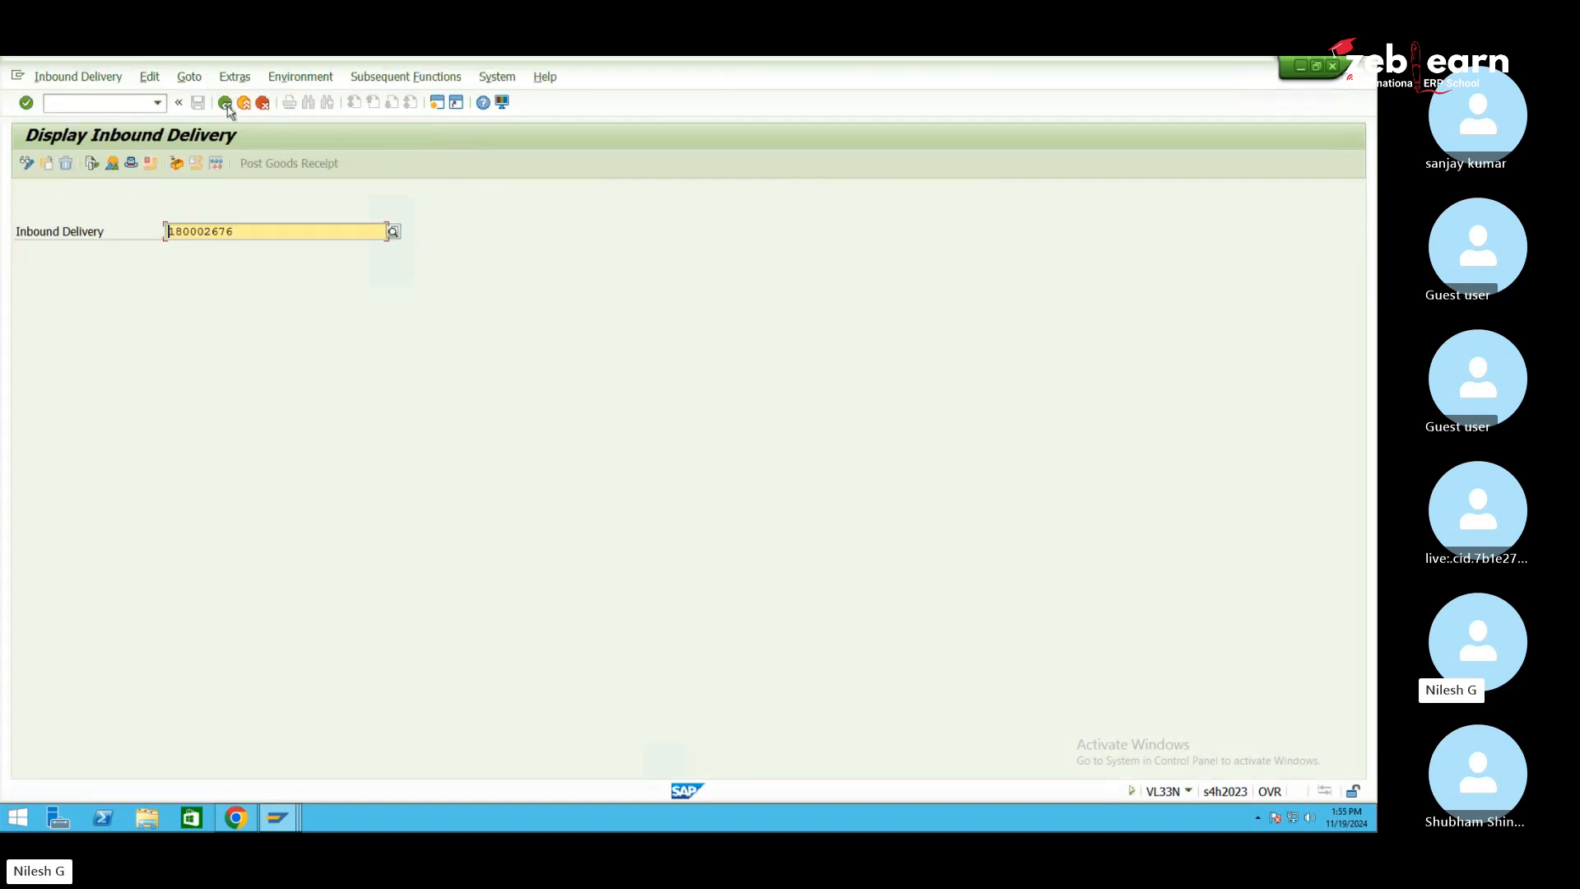
pyautogui.click(92, 164)
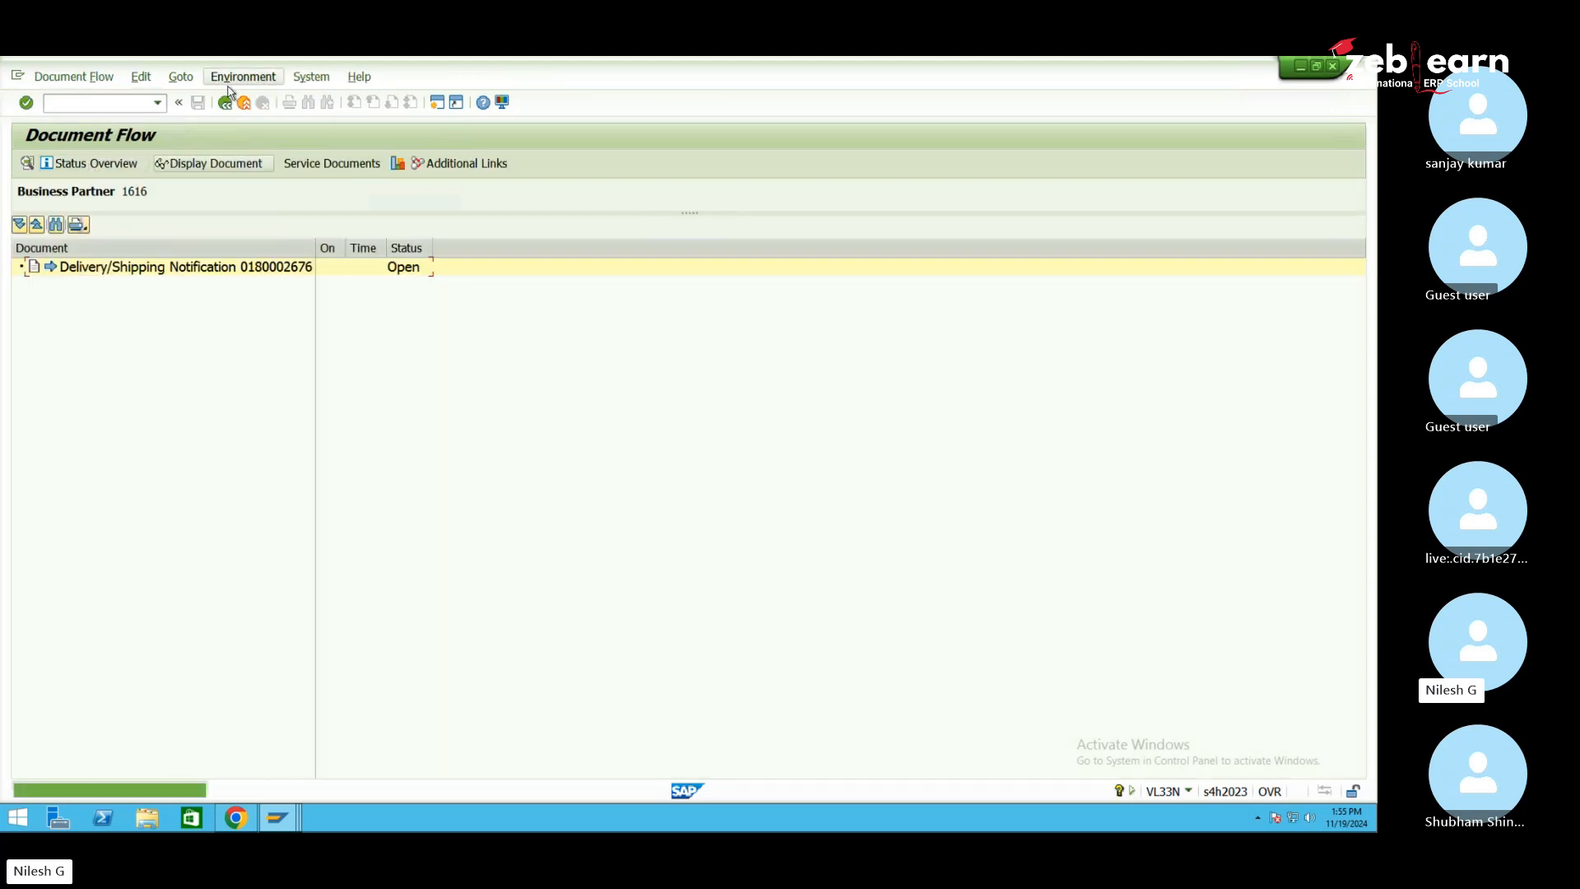
pyautogui.click(224, 104)
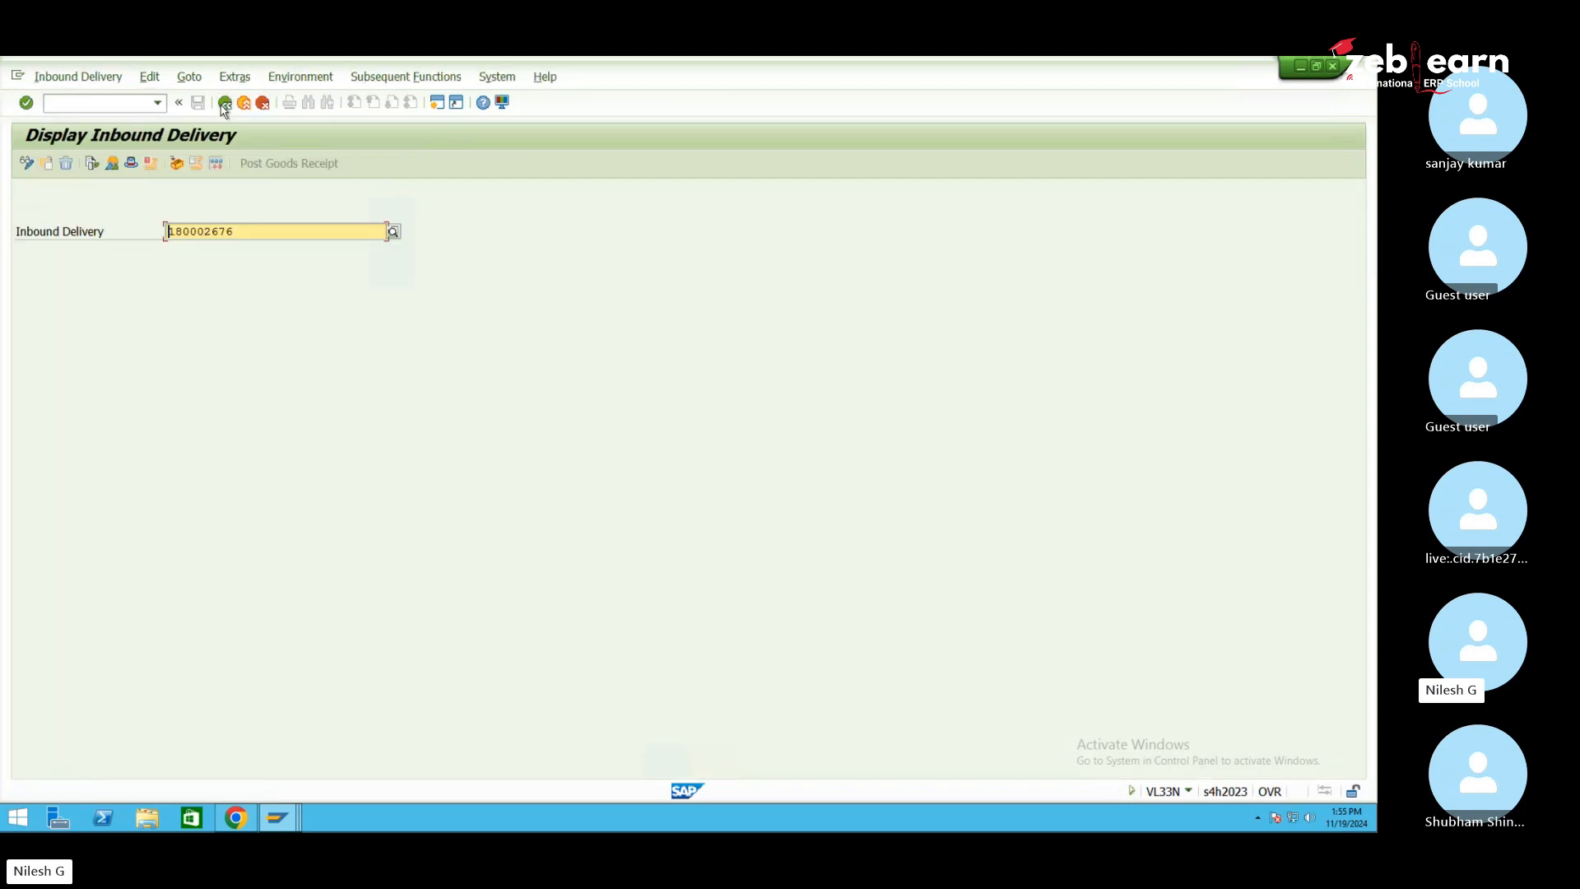
pyautogui.click(90, 163)
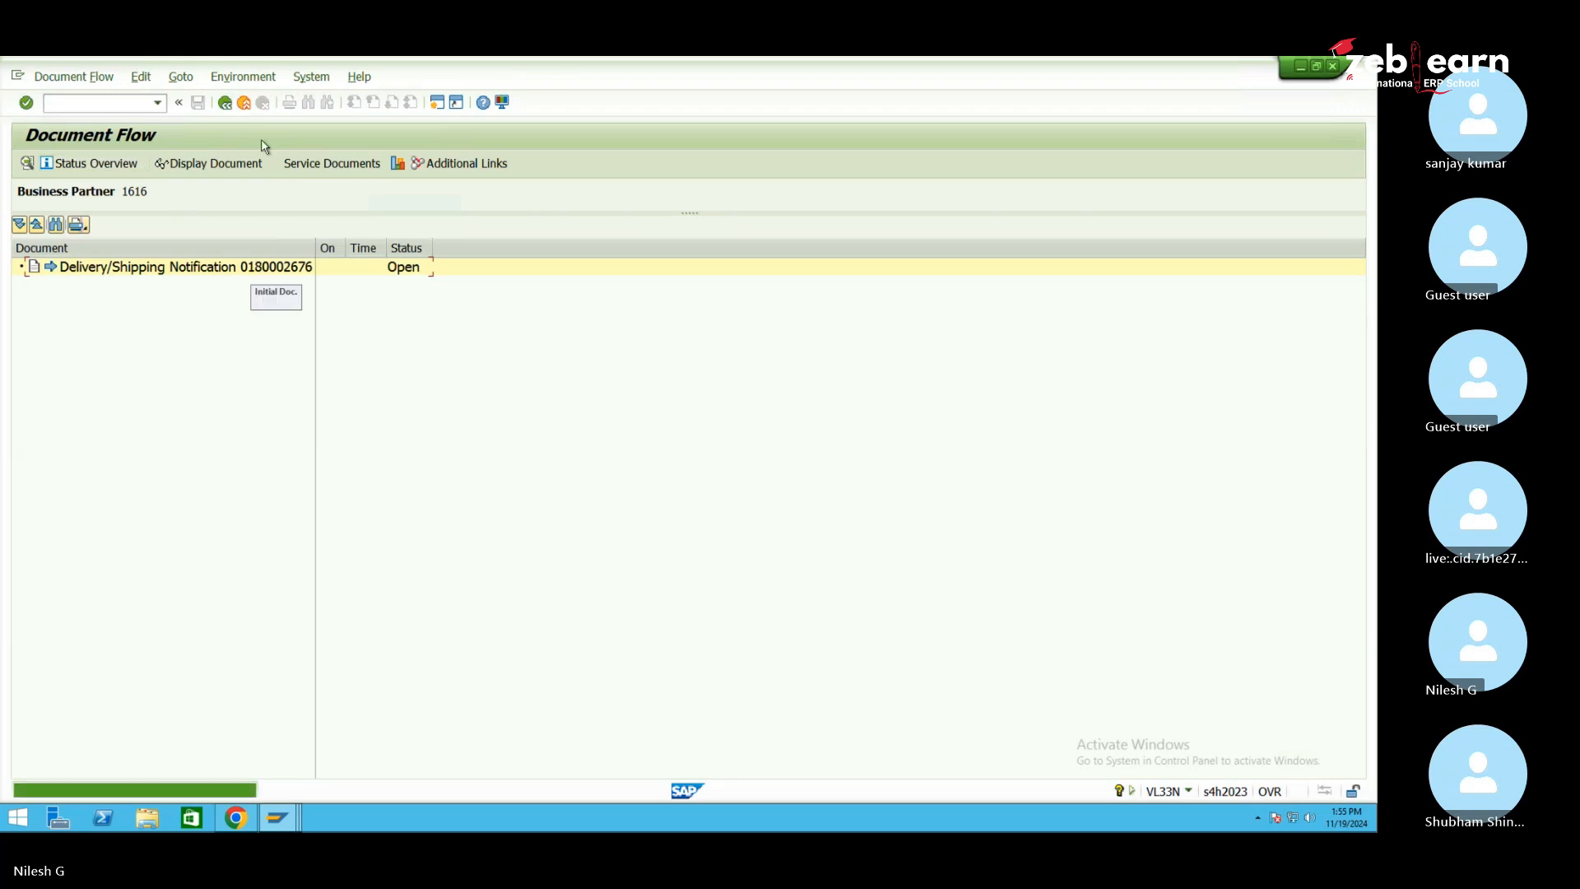
pyautogui.click(225, 104)
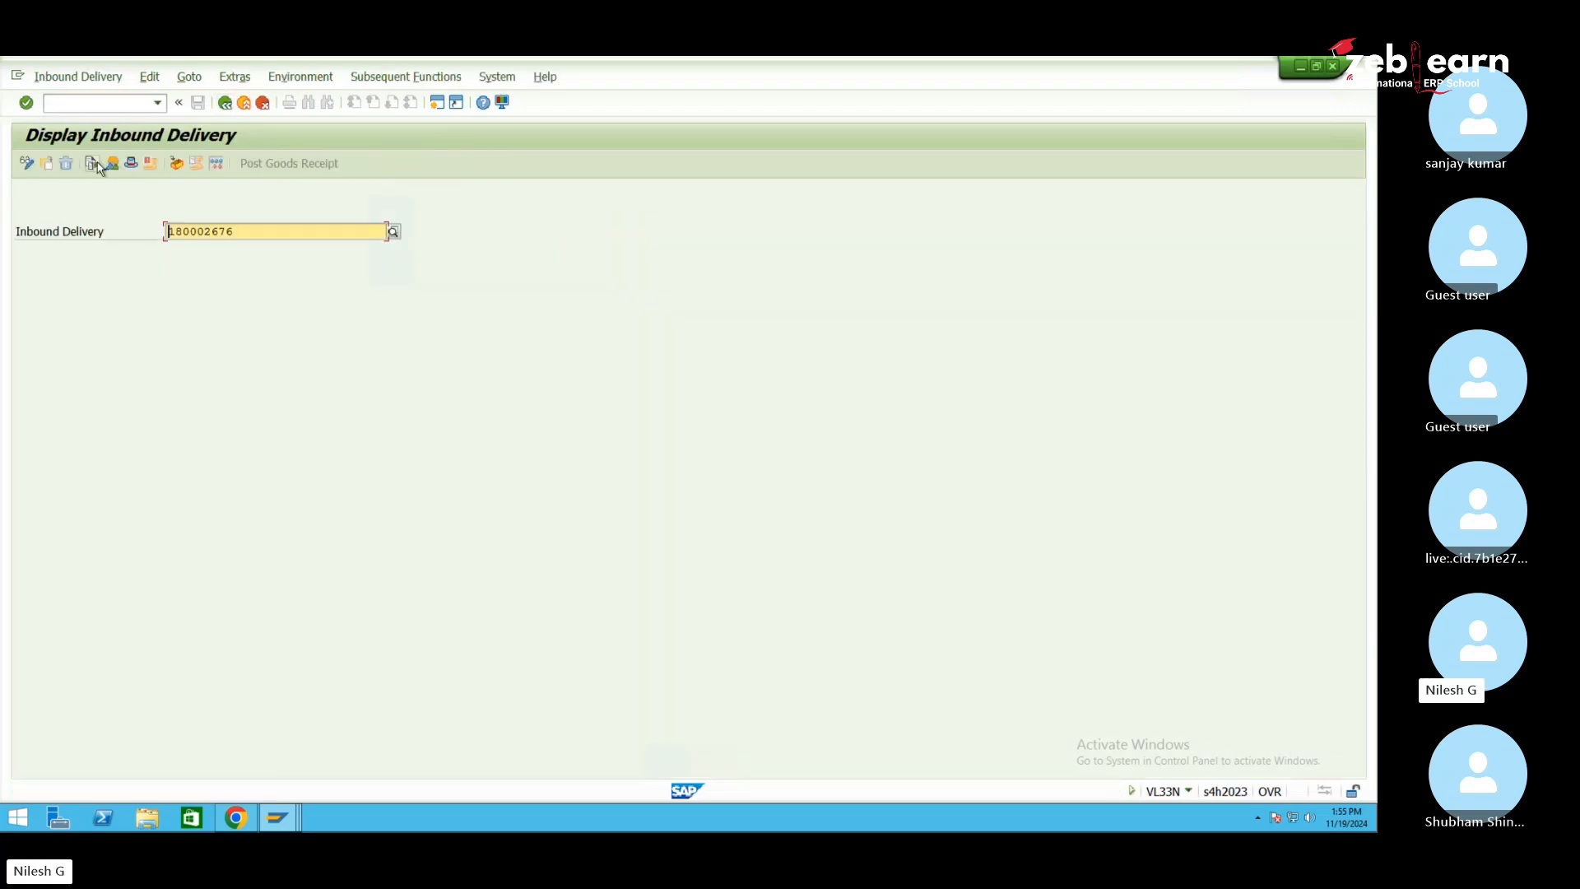
pyautogui.click(91, 163)
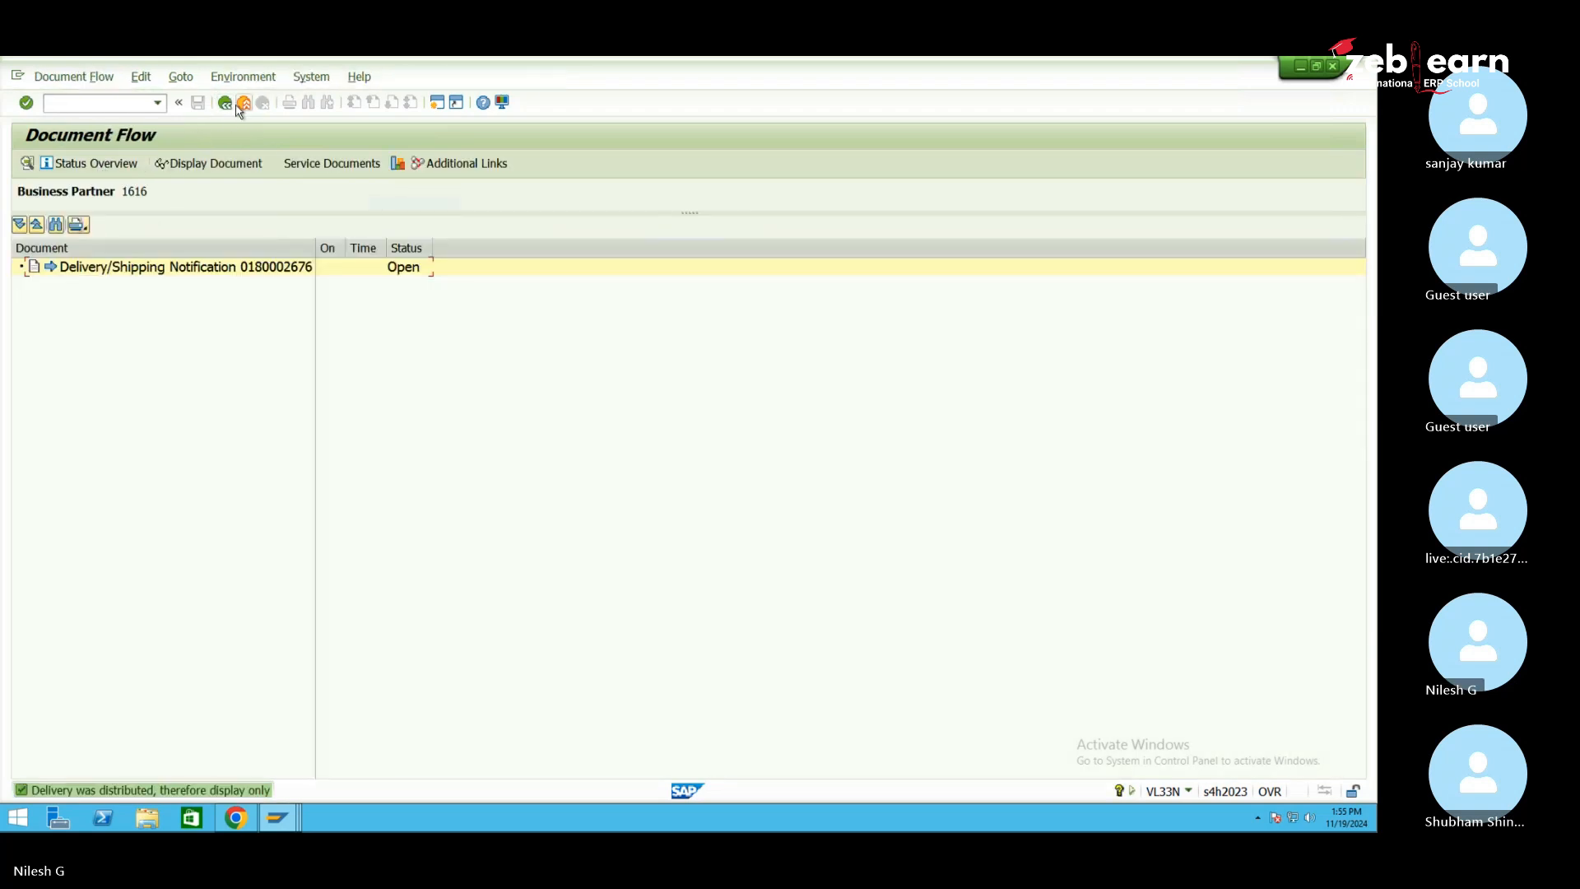
pyautogui.click(225, 103)
pyautogui.click(90, 163)
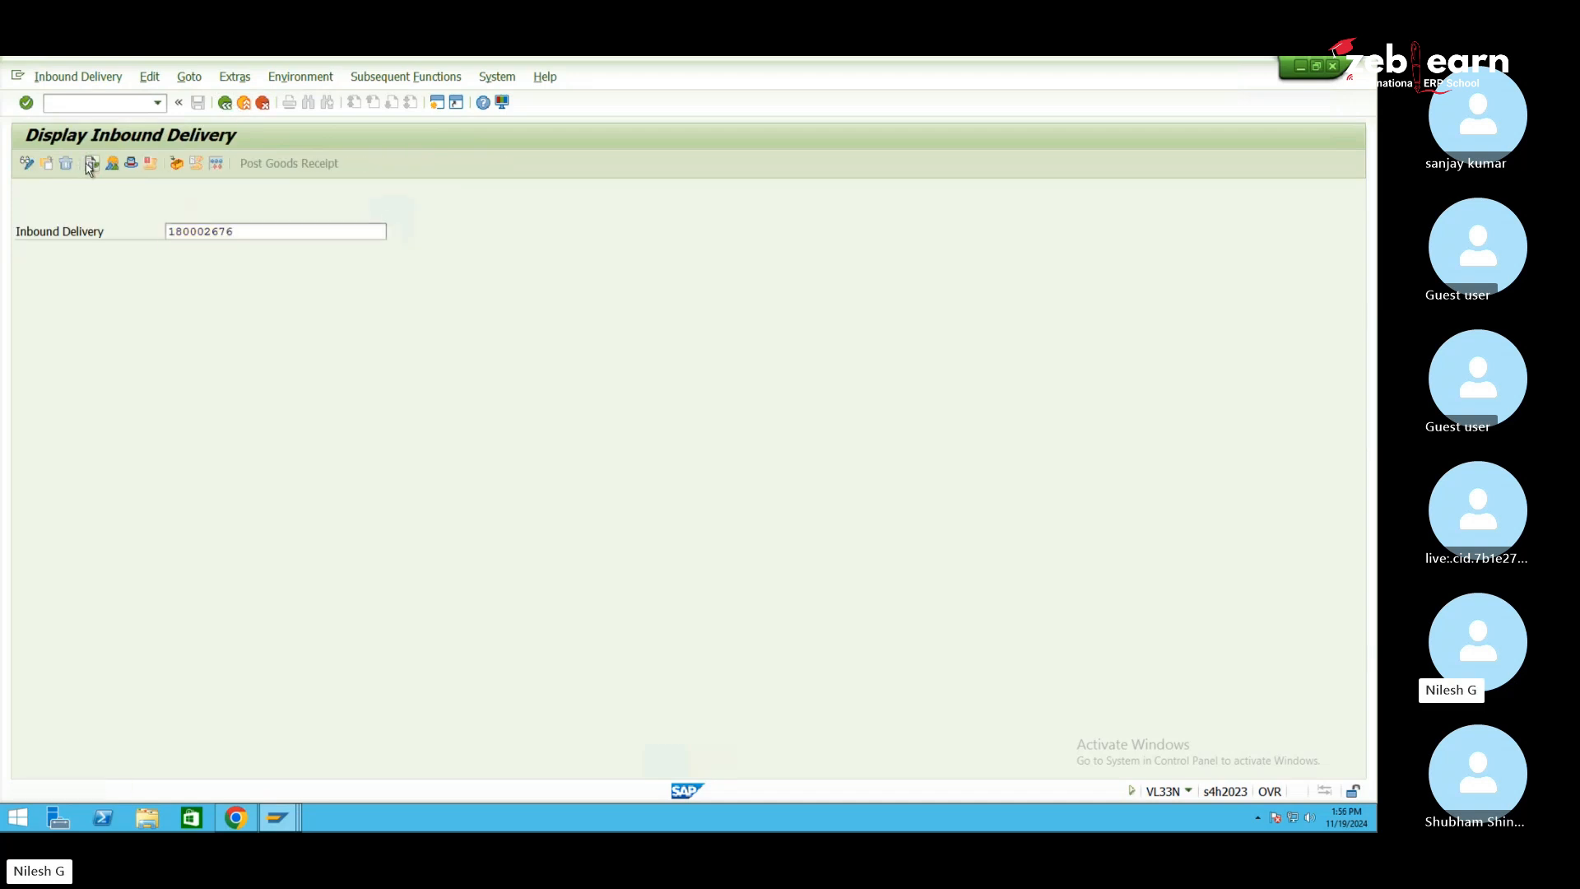
pyautogui.click(225, 103)
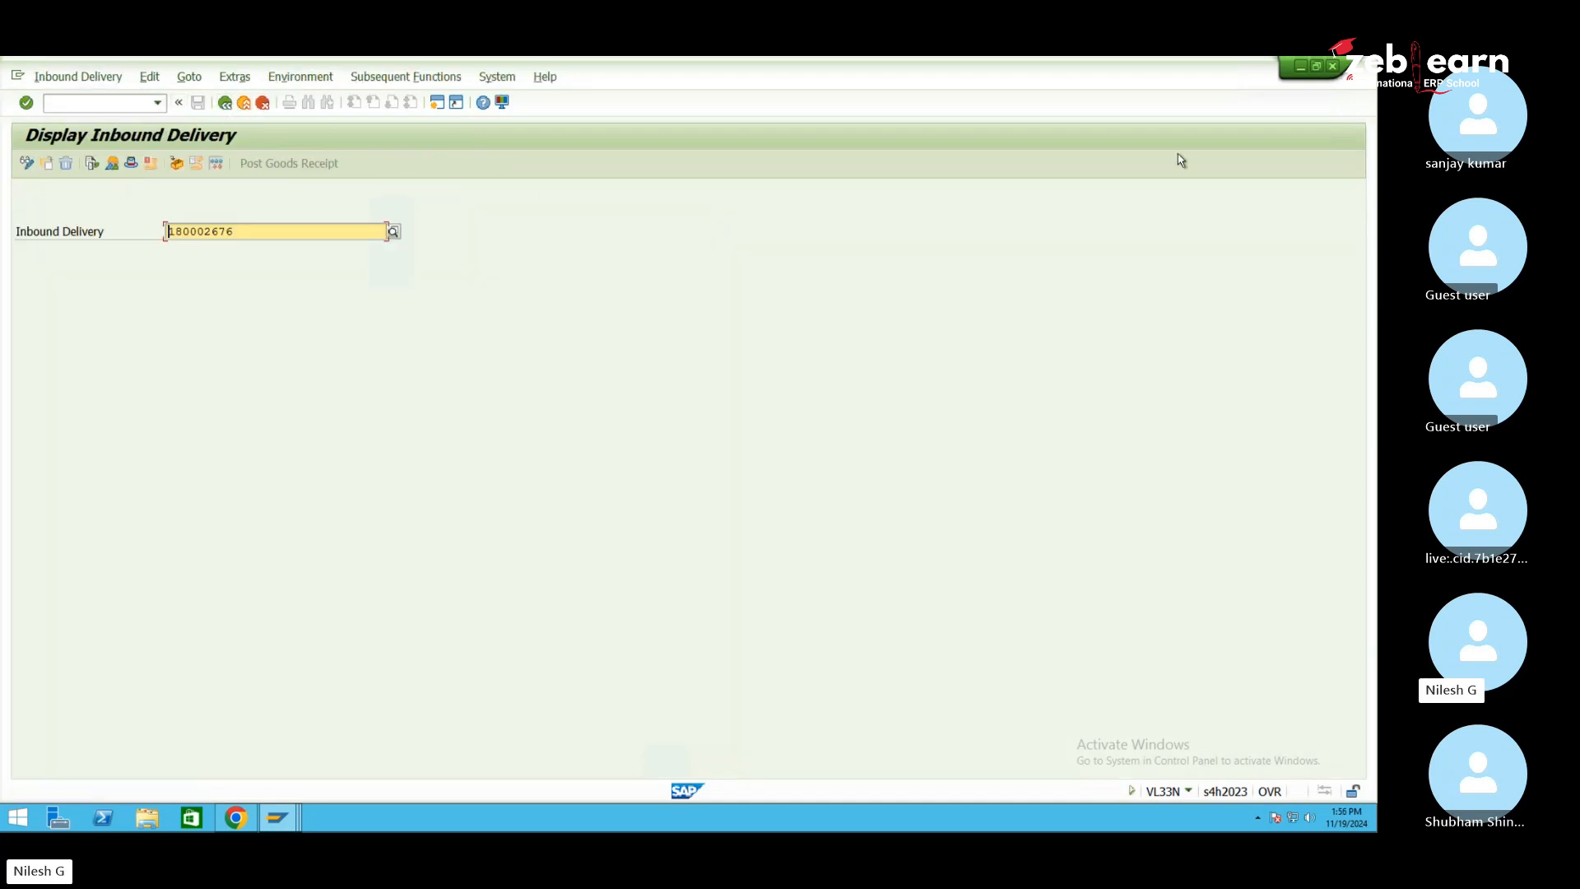
pyautogui.click(1299, 69)
# Minimise SAP and the browser, then create a new Microsoft Office Excel Worksheet on the desktop
pyautogui.click(1301, 69)
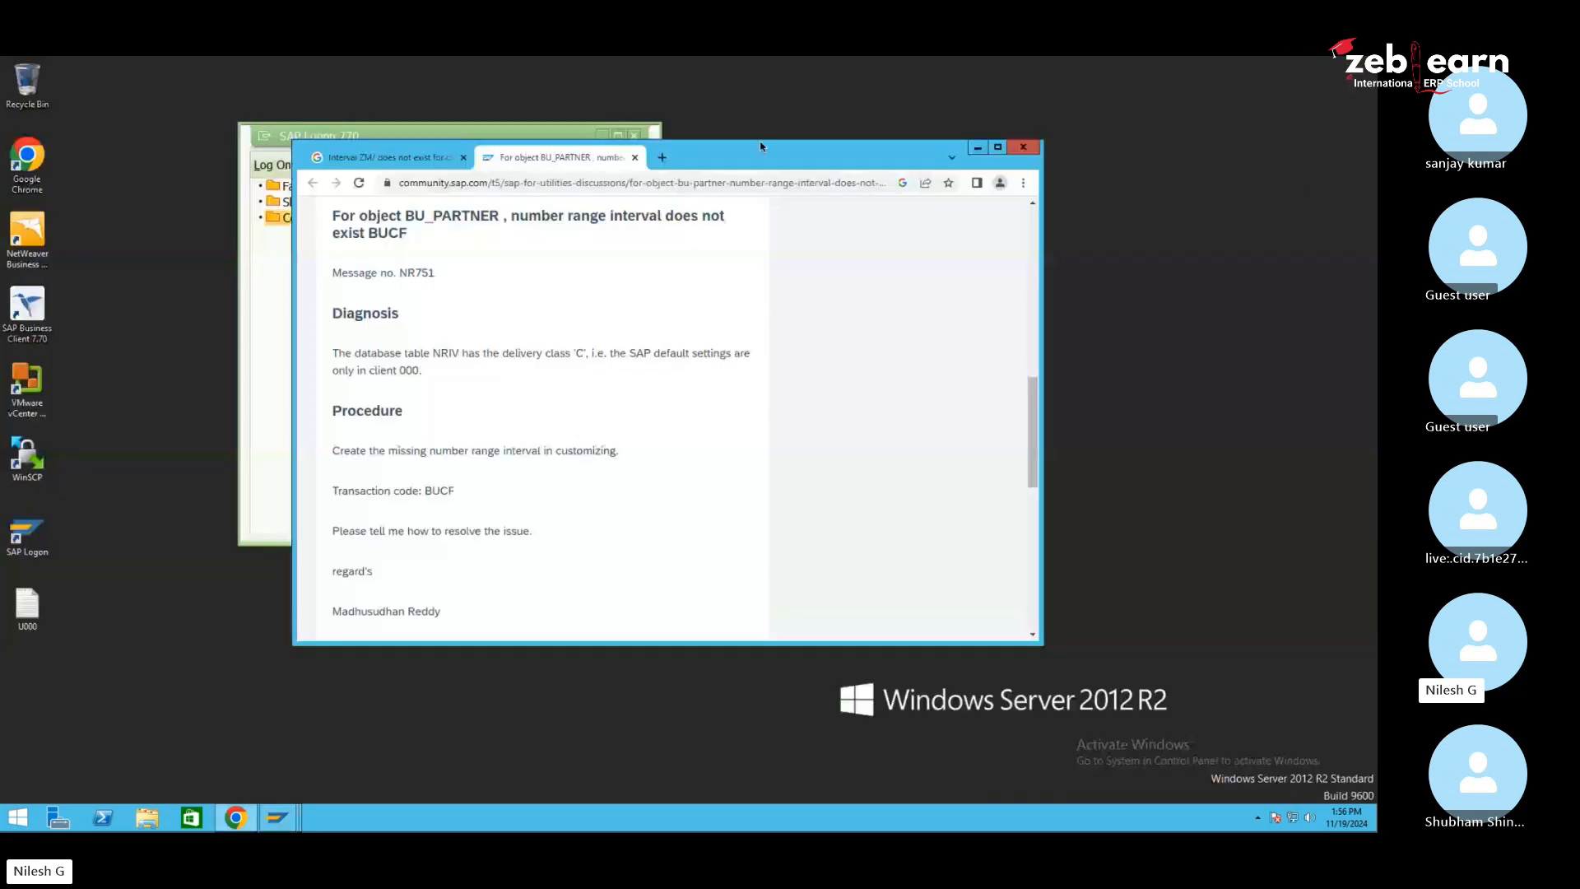
pyautogui.click(974, 150)
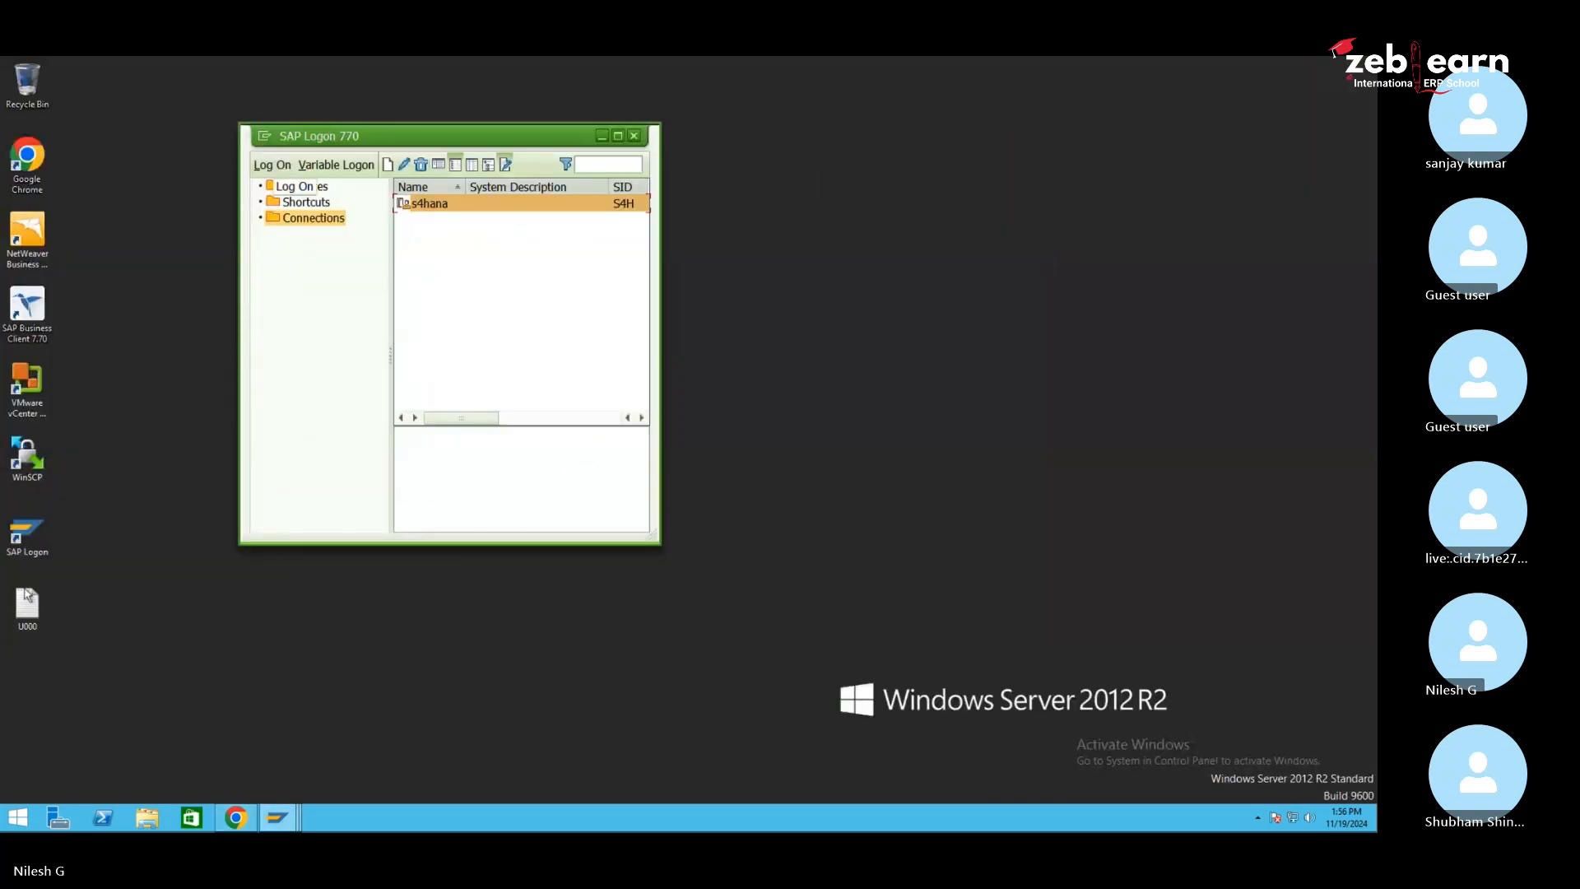
pyautogui.rightClick(115, 400)
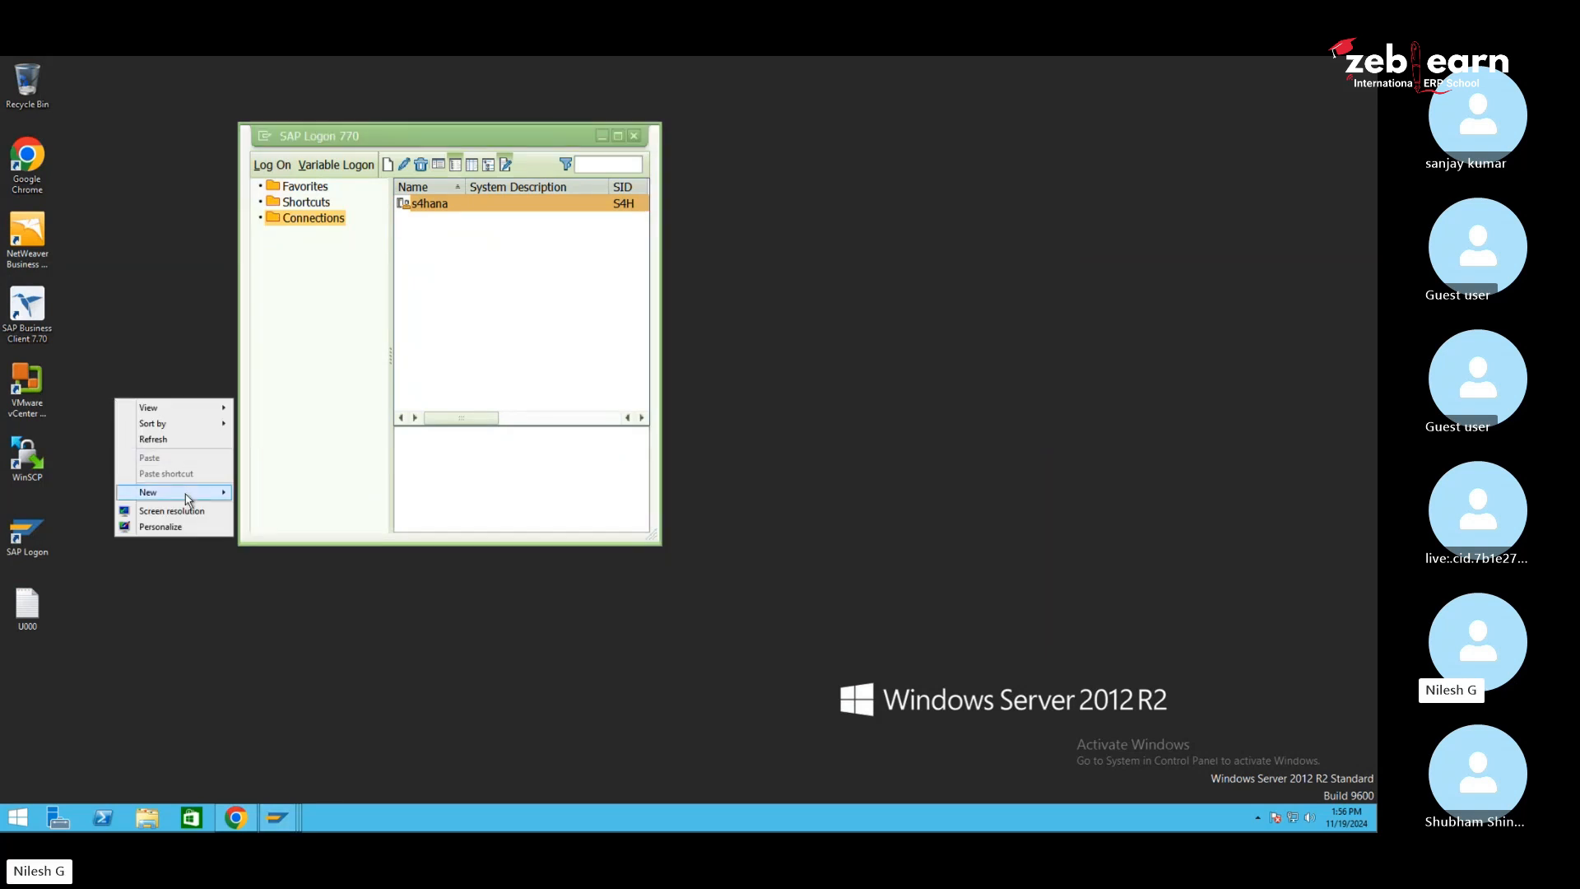
pyautogui.moveTo(189, 494)
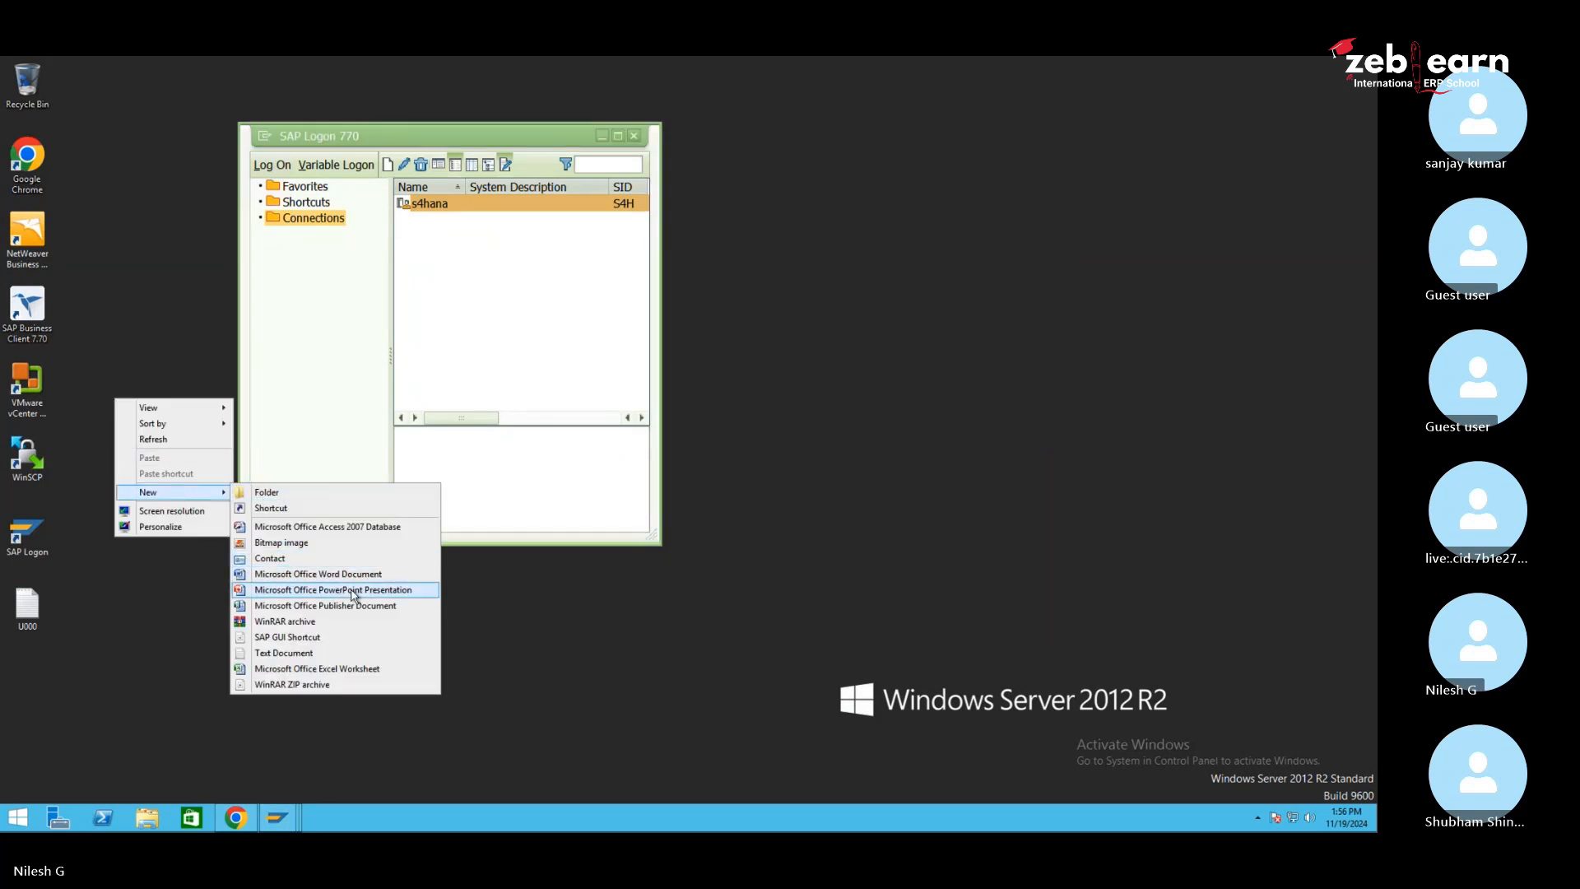
pyautogui.click(344, 668)
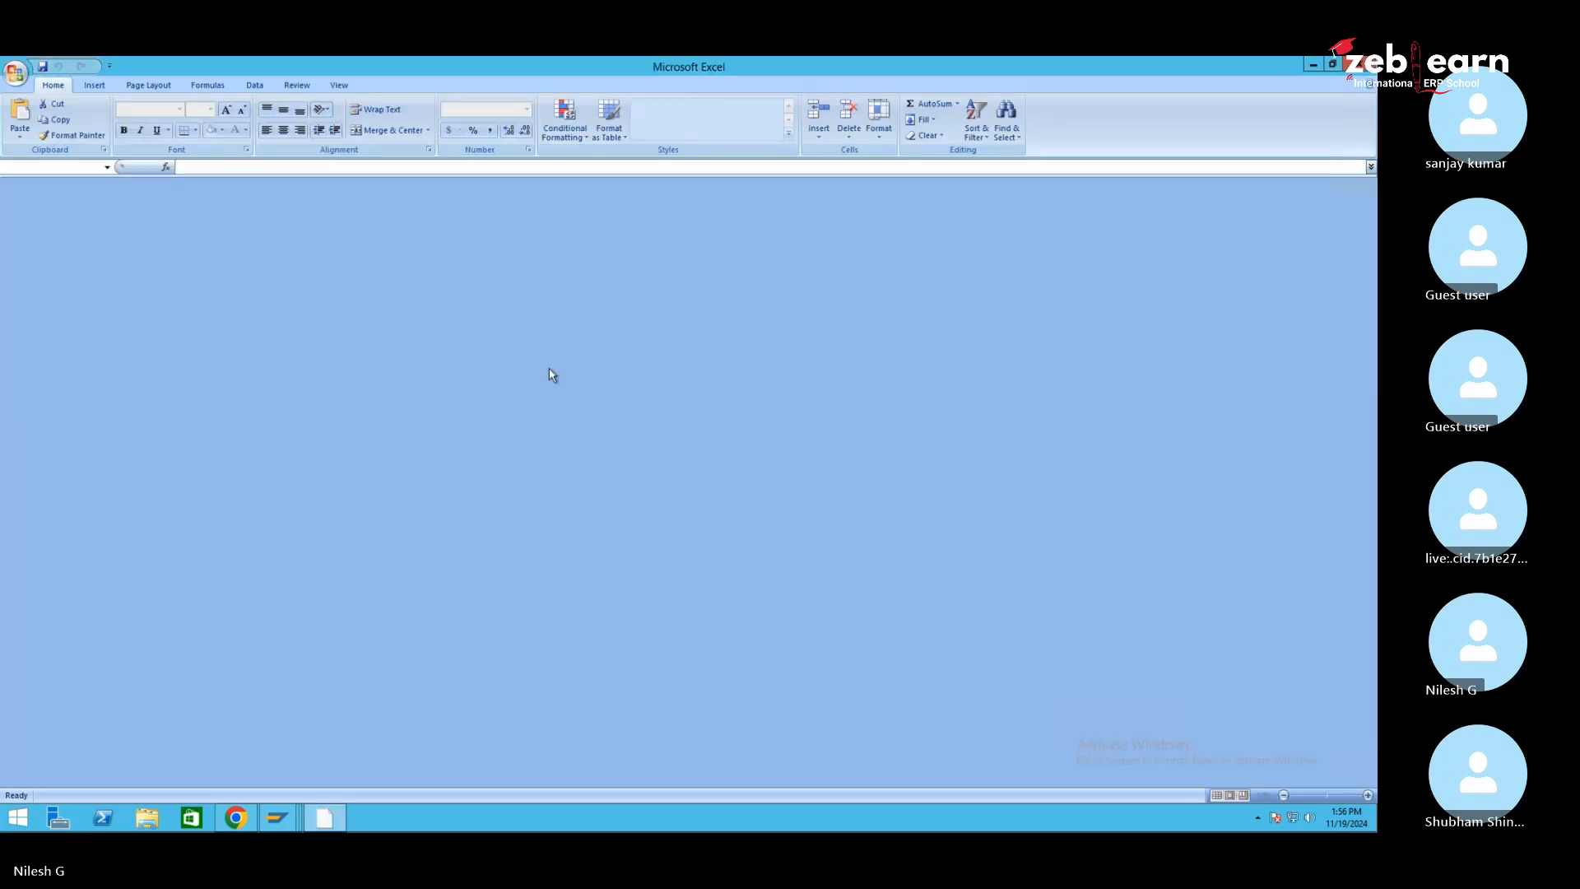
# Start Excel and draw a tall rectangle over columns G–K
pyautogui.click(768, 457)
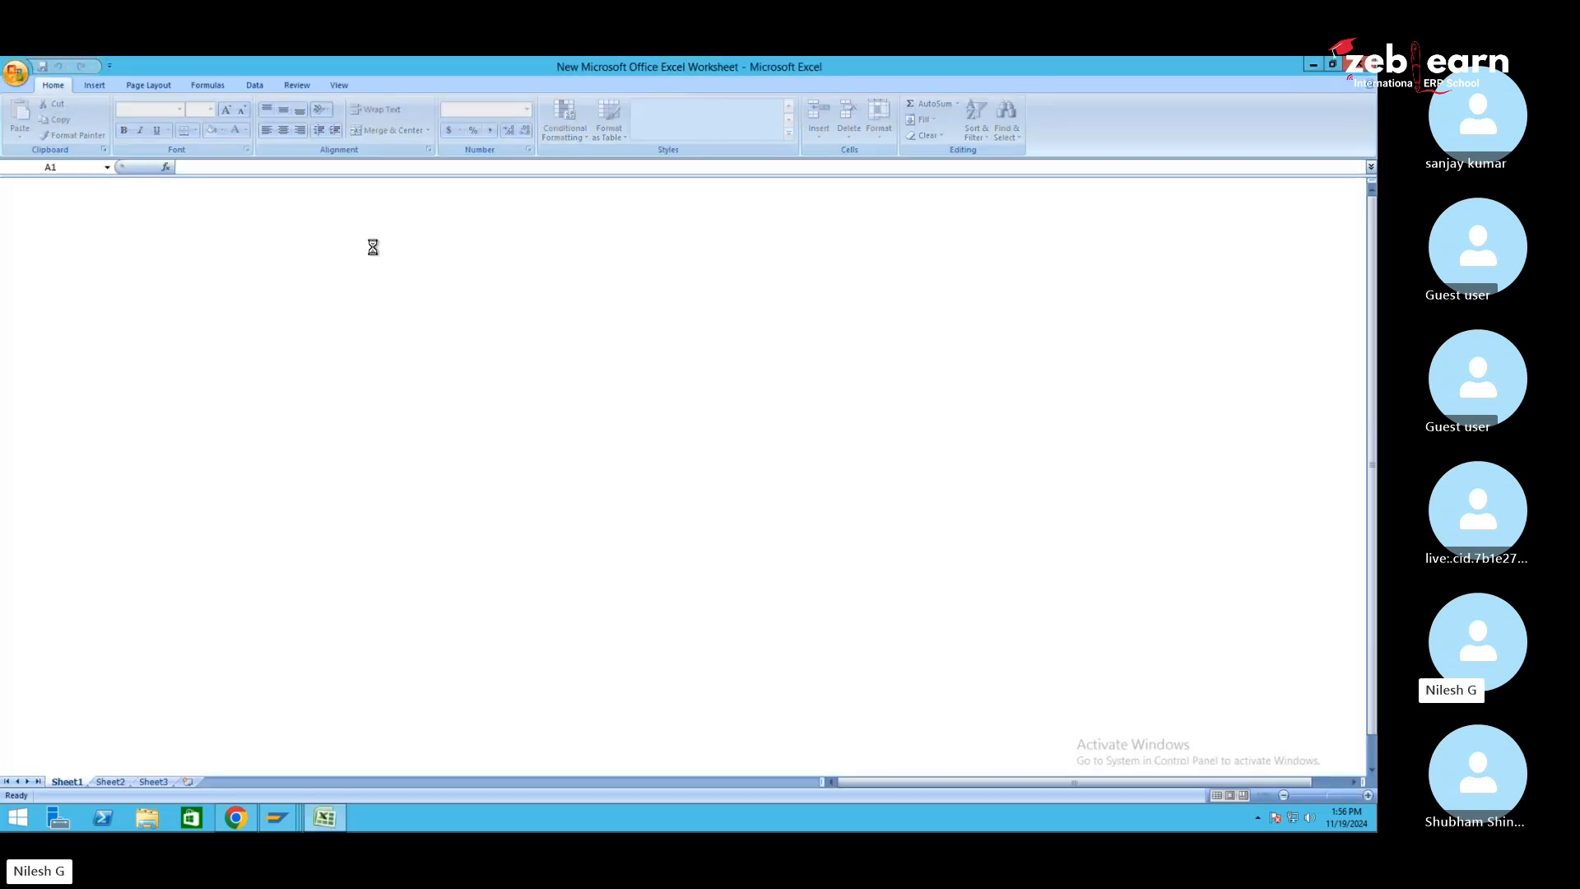
pyautogui.click(92, 85)
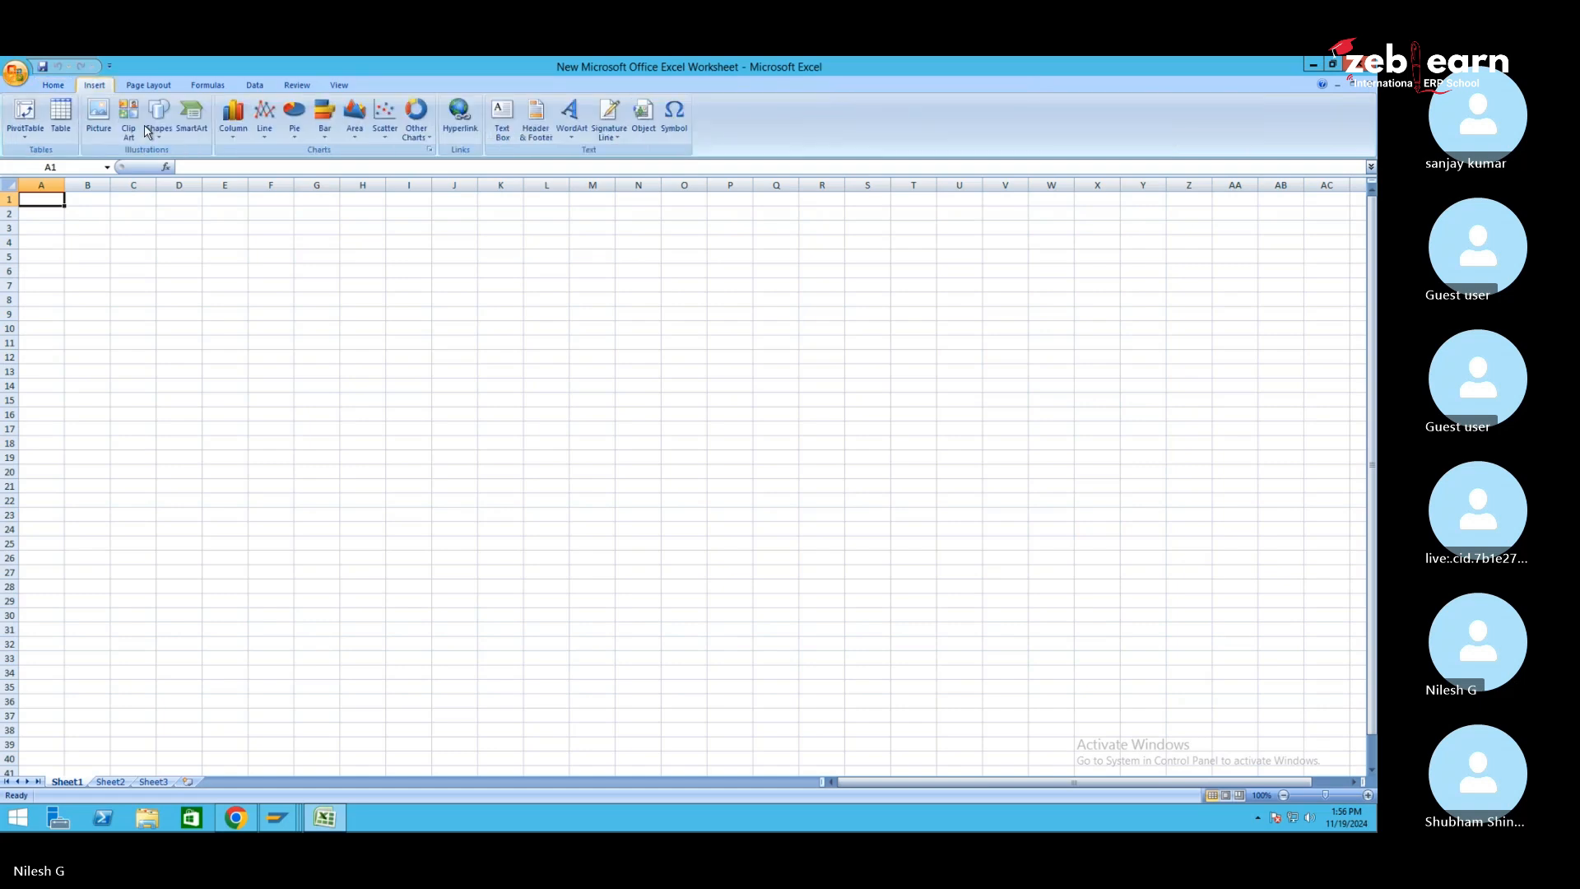
pyautogui.click(158, 115)
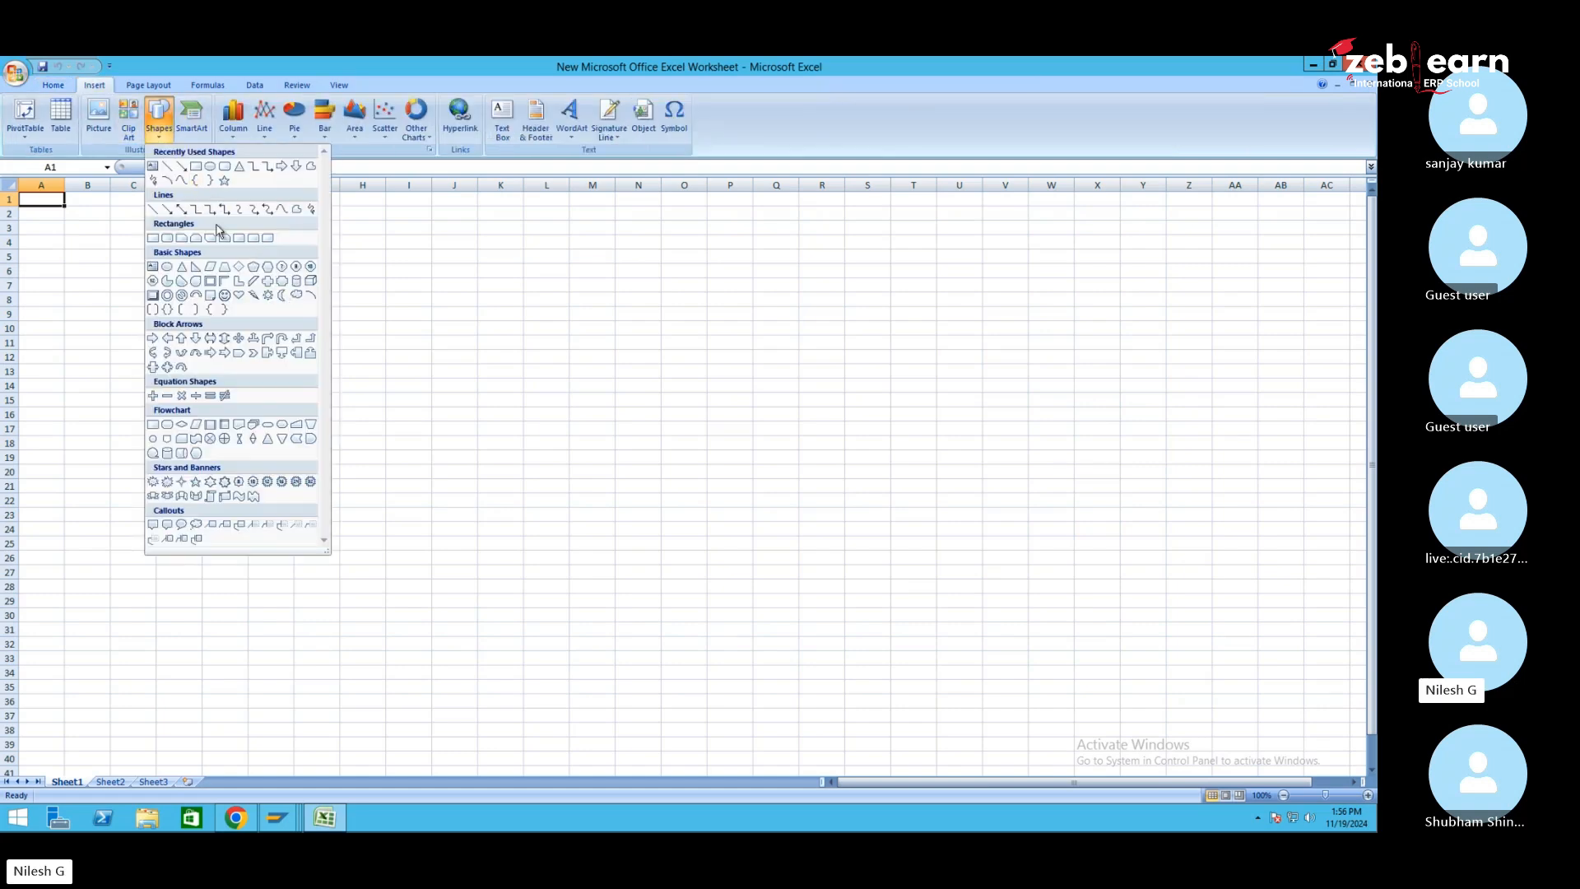
pyautogui.click(195, 166)
pyautogui.moveTo(321, 307)
pyautogui.mouseDown()
pyautogui.moveTo(441, 575)
pyautogui.moveTo(526, 628)
pyautogui.moveTo(505, 642)
pyautogui.mouseUp()
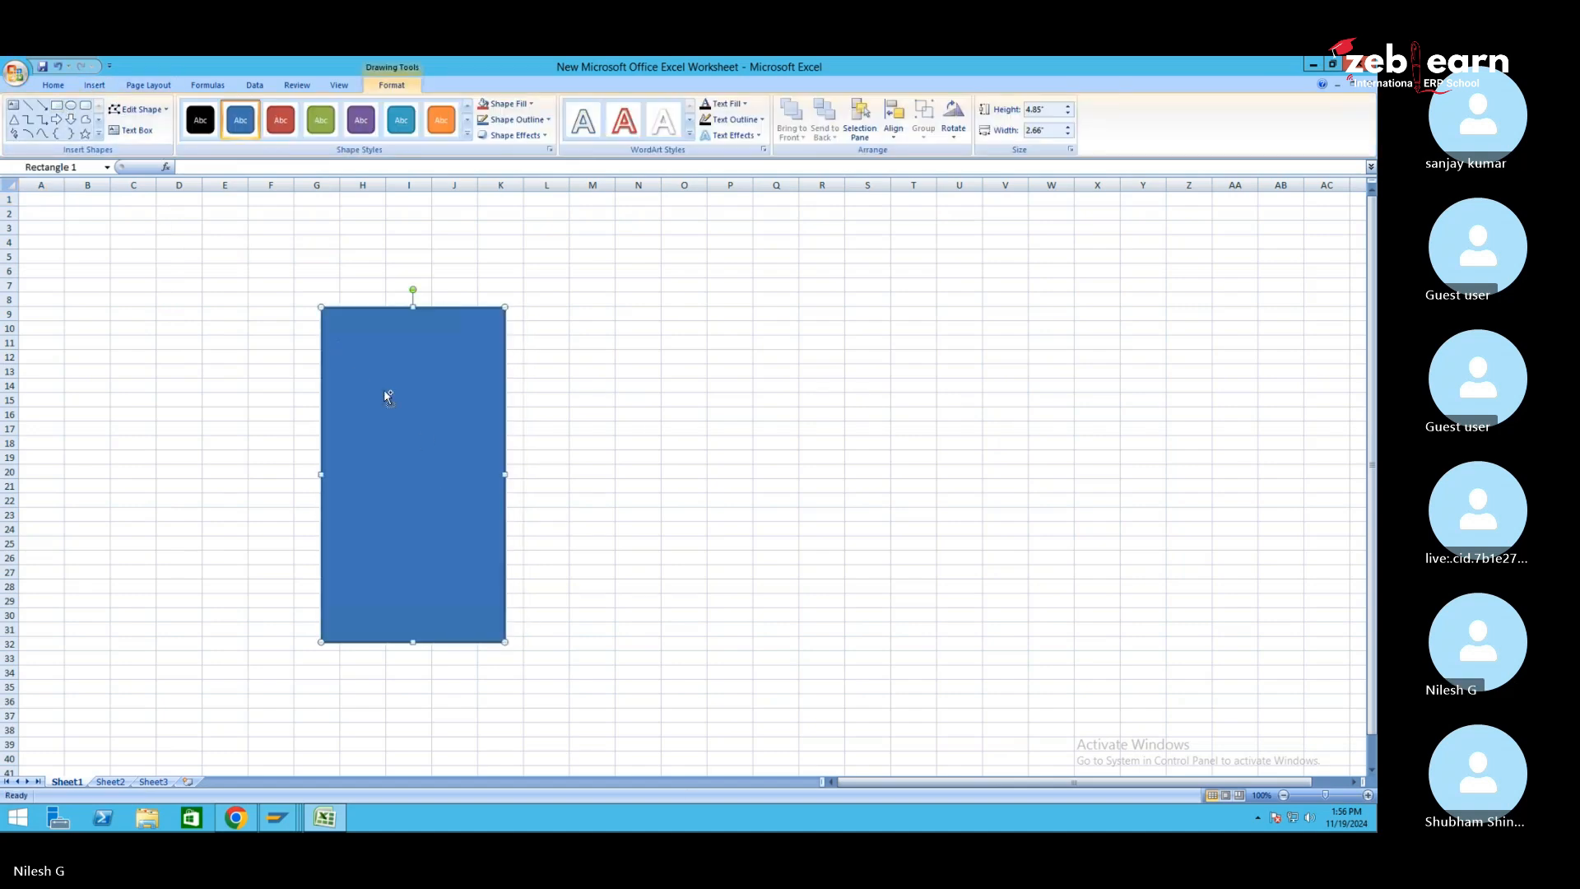
# Duplicate the rectangle over columns Q–U and label the boxes MM,SD,FI and EWM
pyautogui.hotkey('ctrl', 'd')
pyautogui.moveTo(431, 425); pyautogui.dragTo(924, 430)
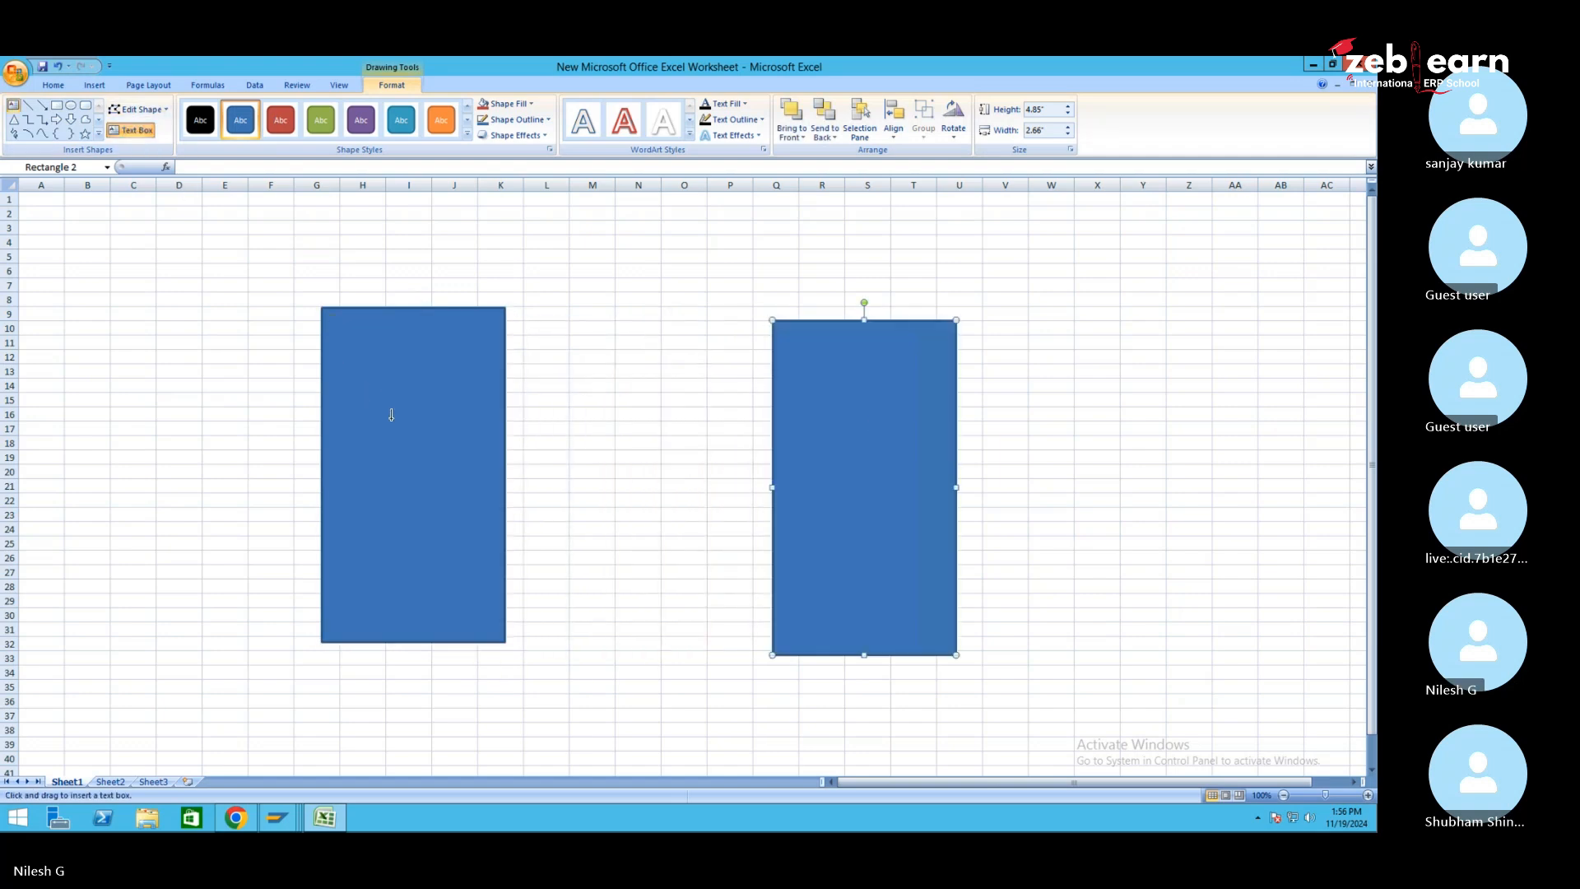
pyautogui.click(455, 450)
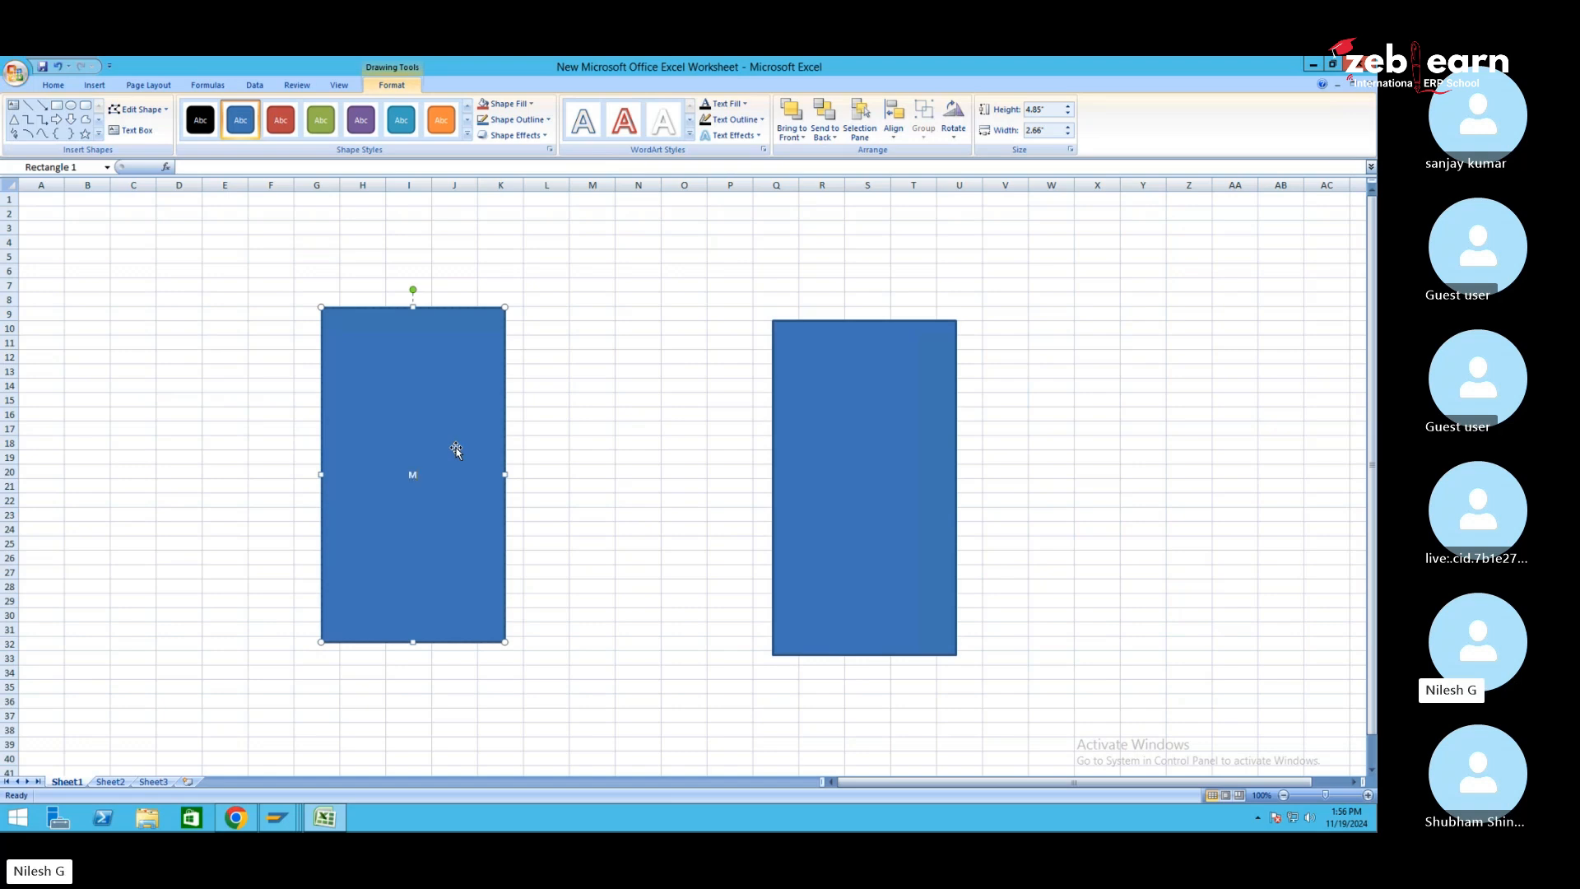
pyautogui.write('MM,SD,FI')
pyautogui.click(861, 490)
pyautogui.write('EWM')
pyautogui.moveTo(894, 414); pyautogui.dragTo(901, 397)
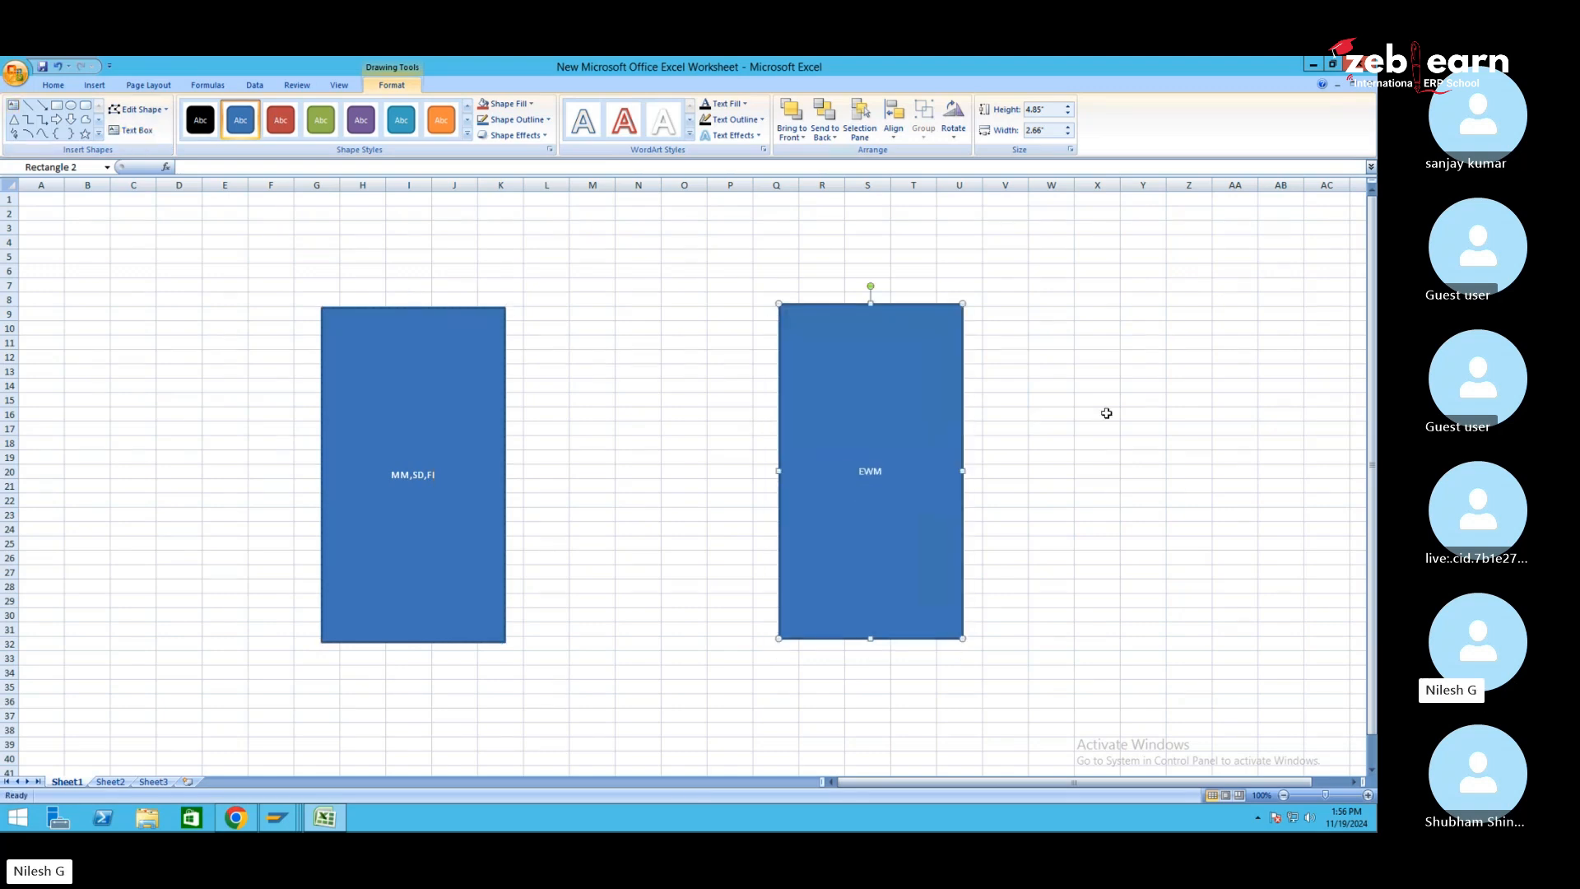
# Draw a two-headed arrow between the two rectangles
pyautogui.click(99, 120)
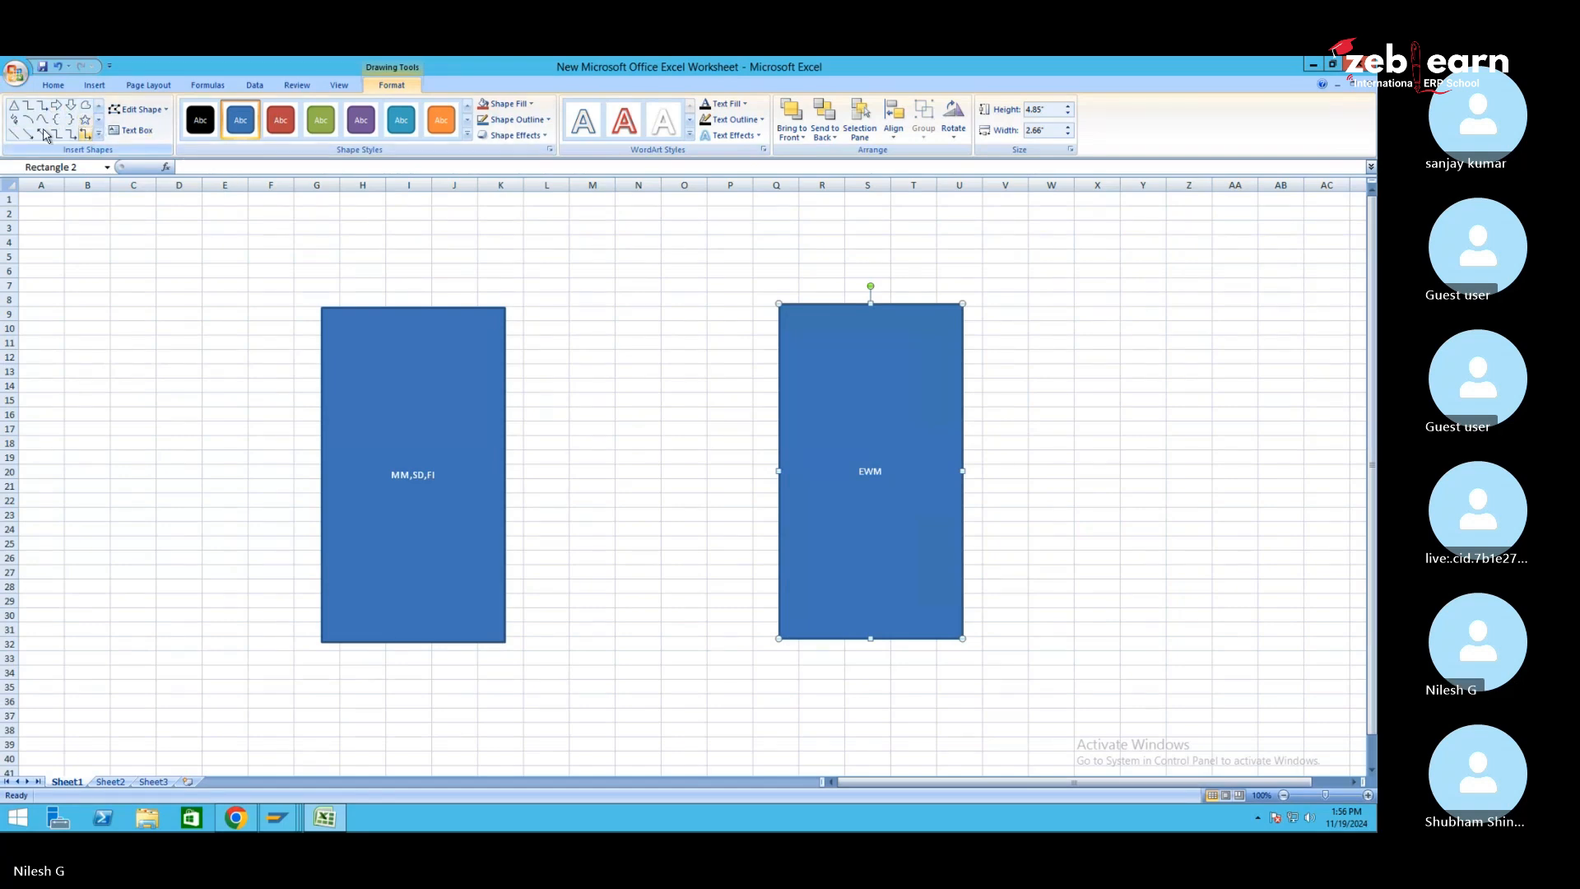
pyautogui.click(41, 135)
pyautogui.moveTo(539, 428); pyautogui.dragTo(749, 424)
pyautogui.click(723, 497)
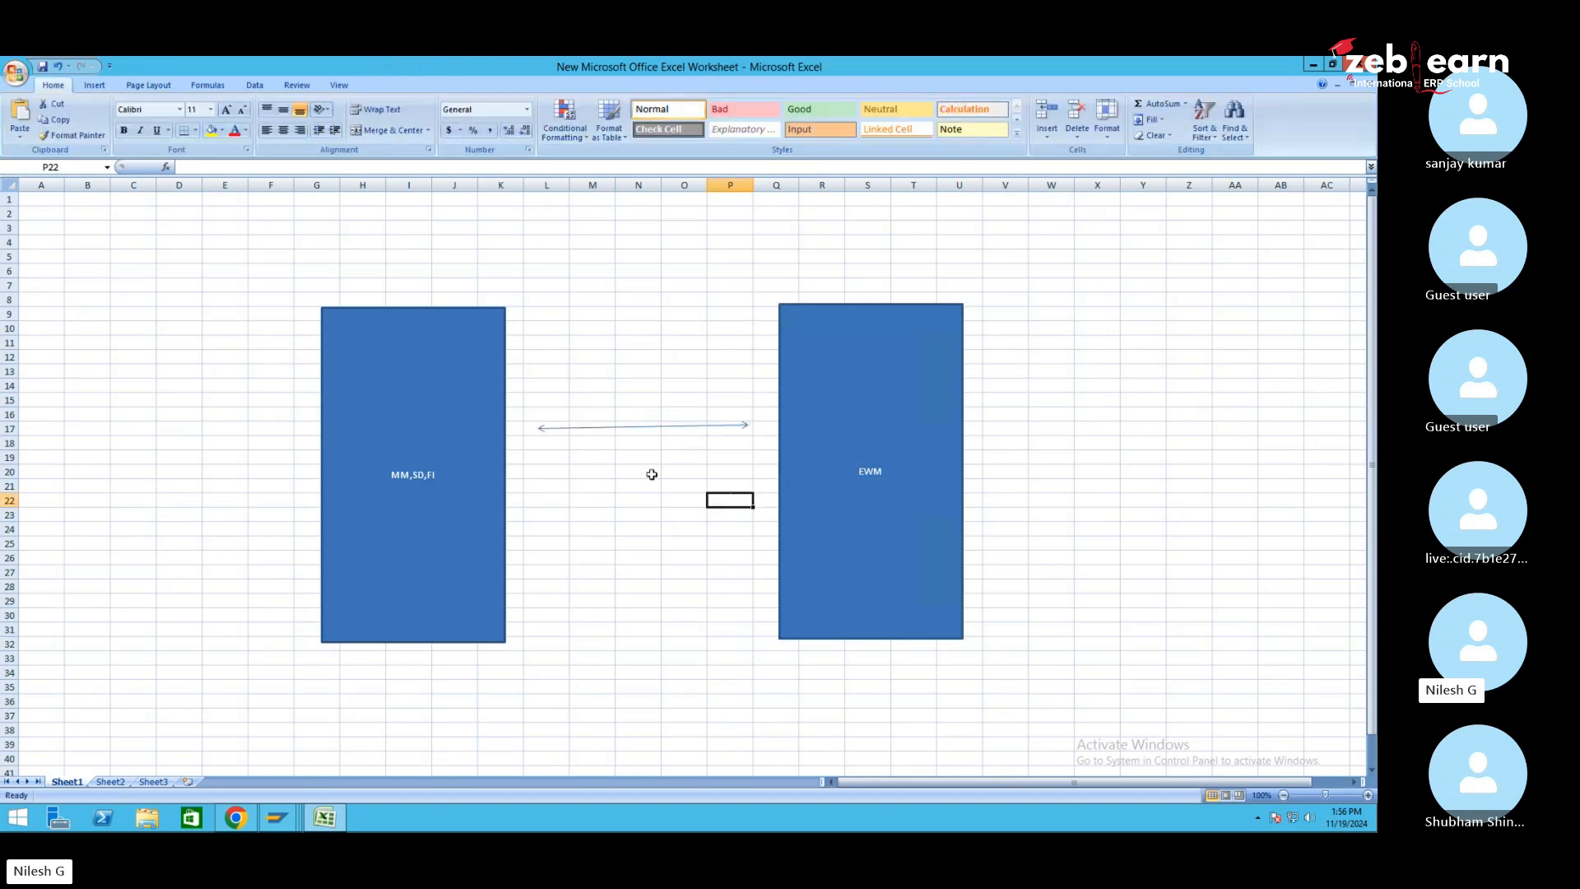
# Add a small cube shape between the rectangles
pyautogui.click(94, 84)
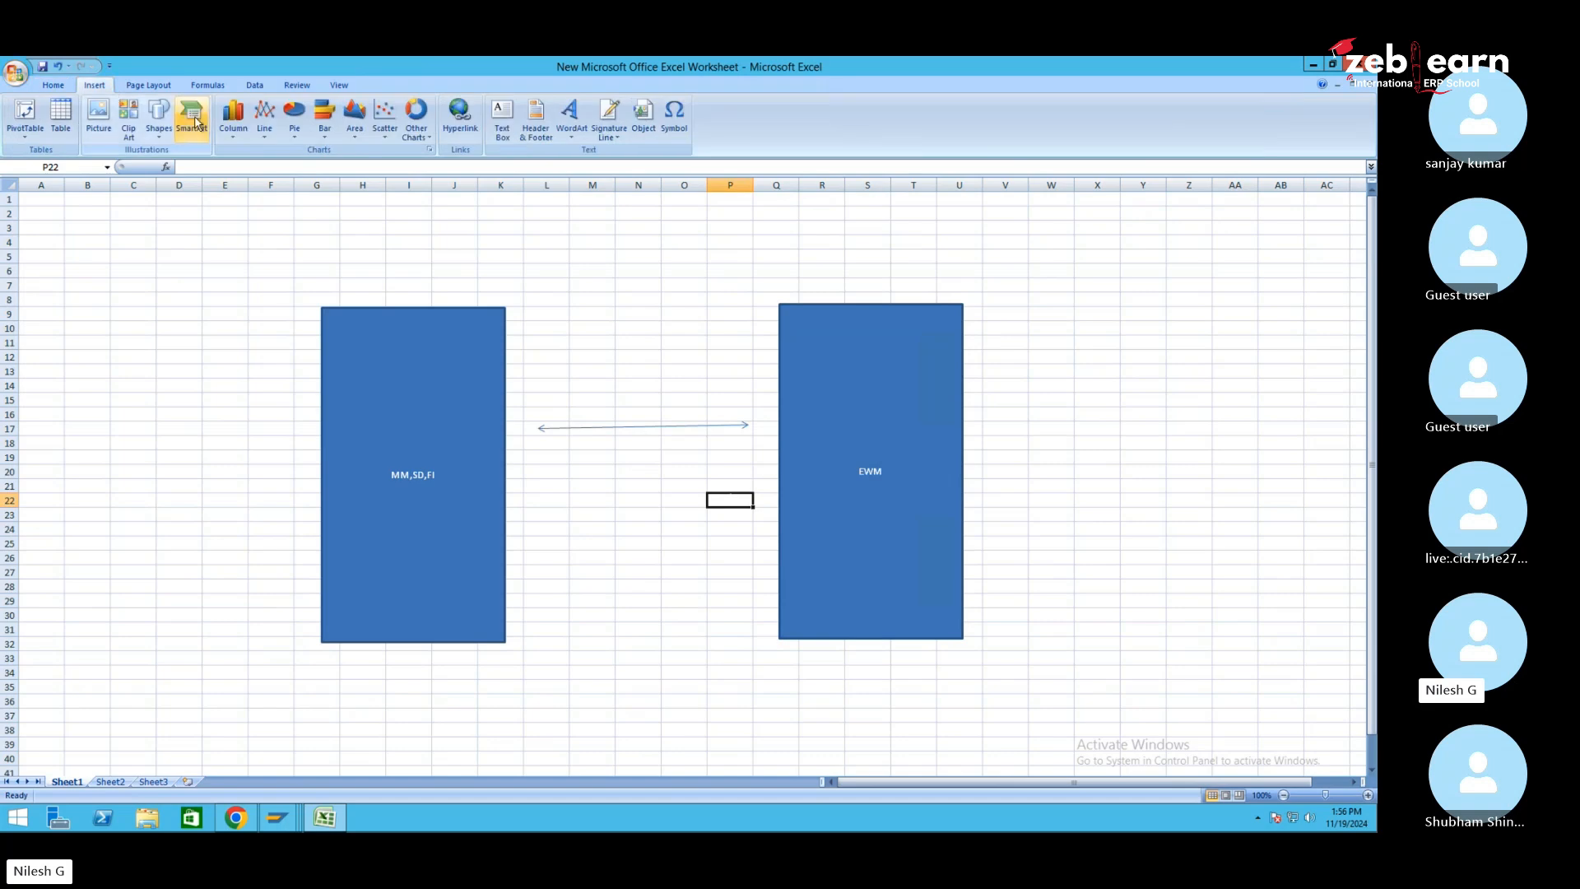
pyautogui.click(158, 124)
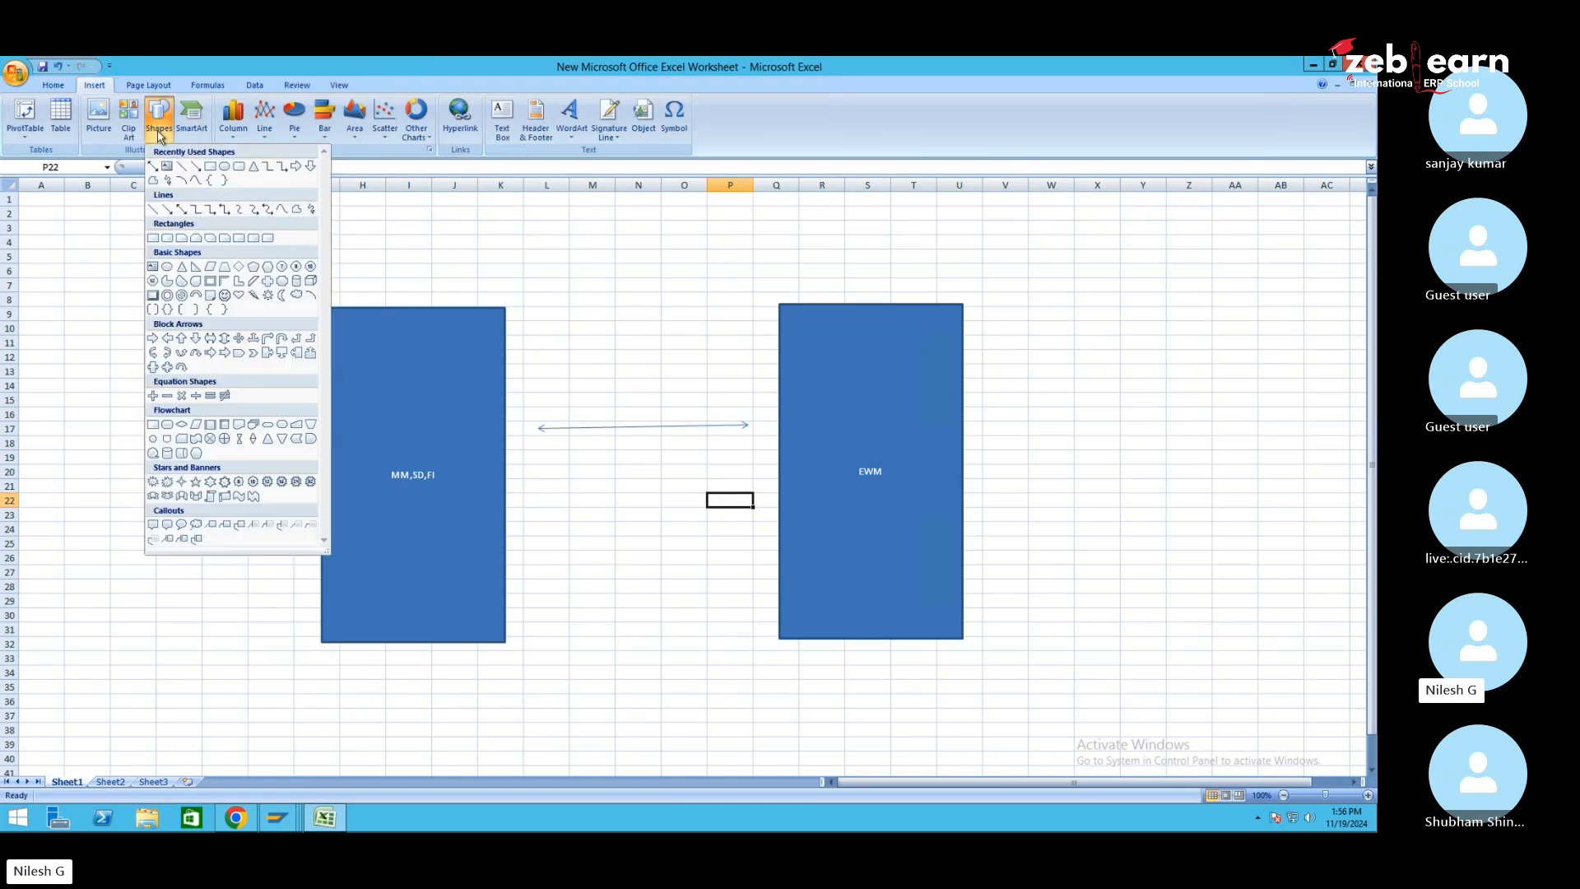
pyautogui.click(310, 280)
pyautogui.moveTo(459, 264)
pyautogui.mouseDown()
pyautogui.moveTo(566, 355)
pyautogui.moveTo(543, 368)
pyautogui.moveTo(739, 368)
pyautogui.mouseUp()
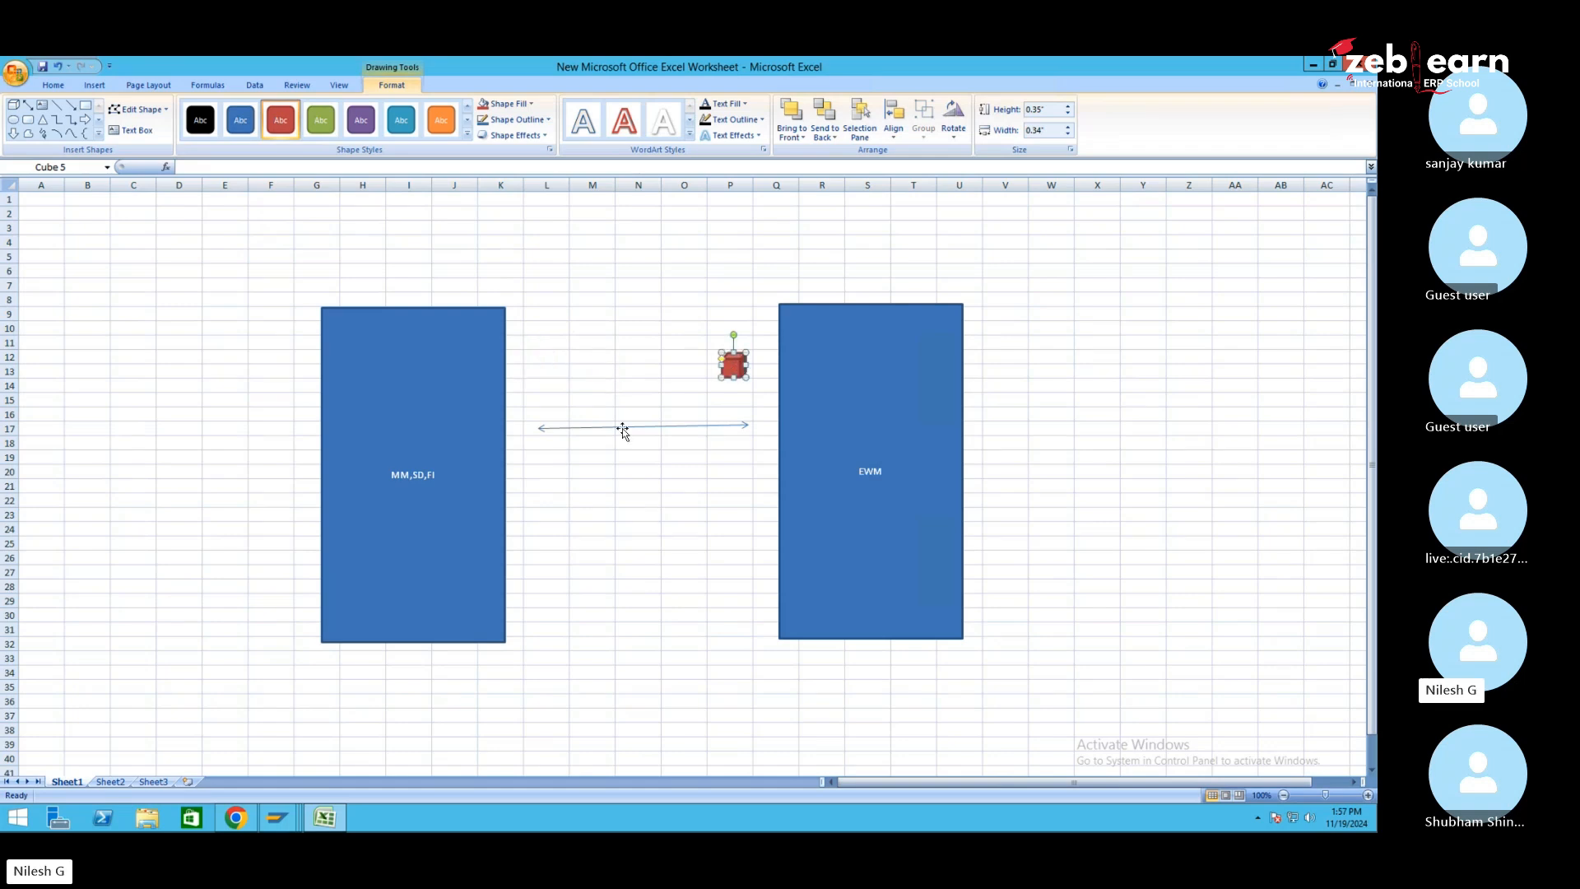
# Label cells L19 'A', P19 'B' and N20 'A=B'
pyautogui.click(528, 458)
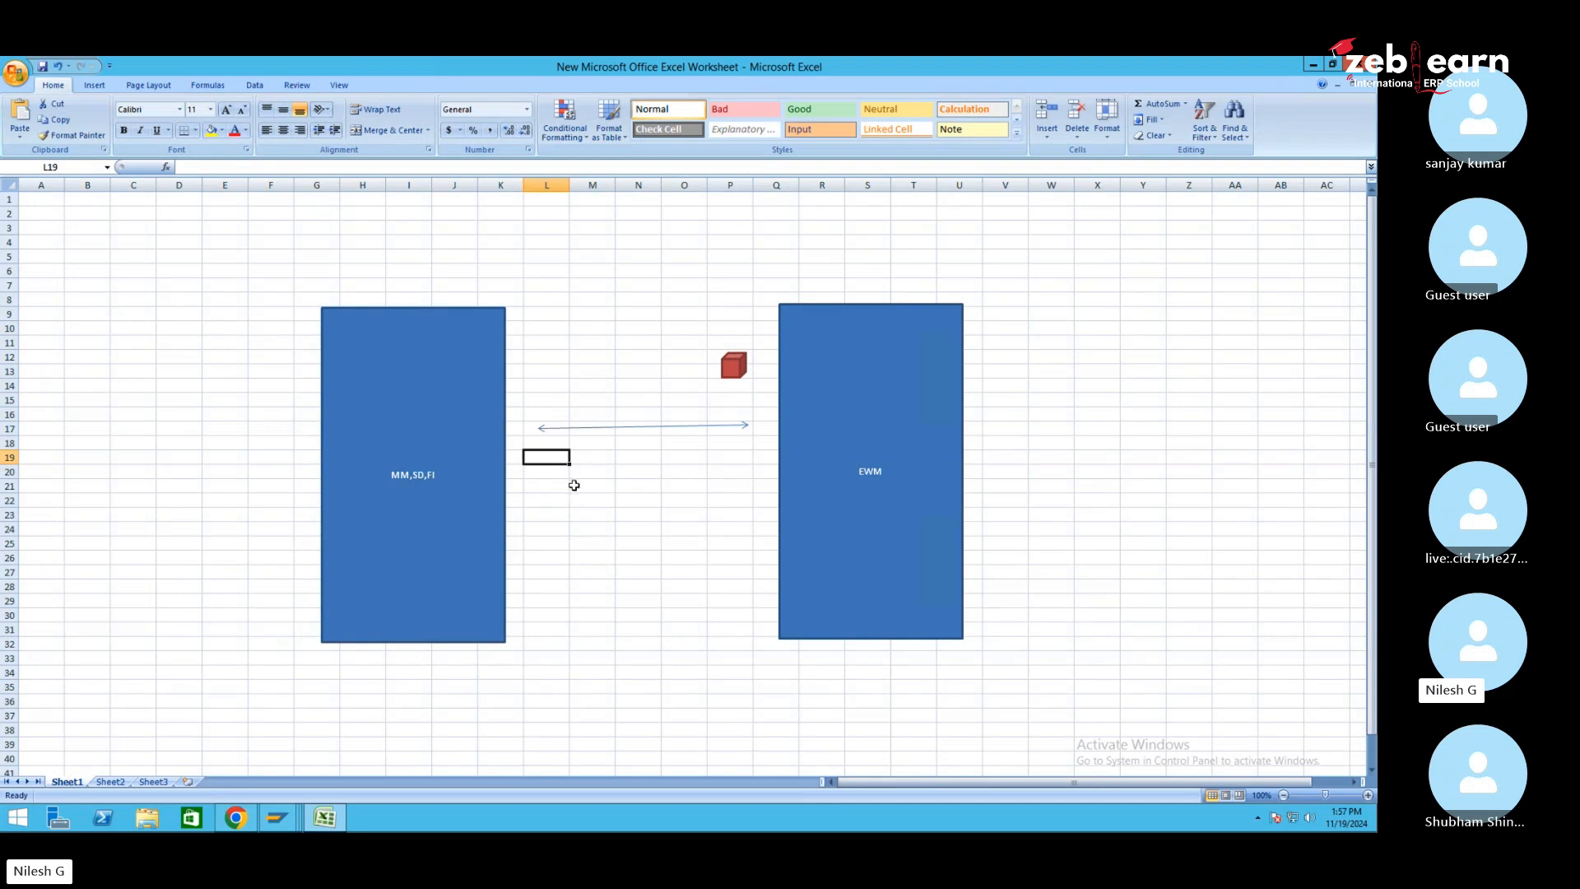
pyautogui.write('A')
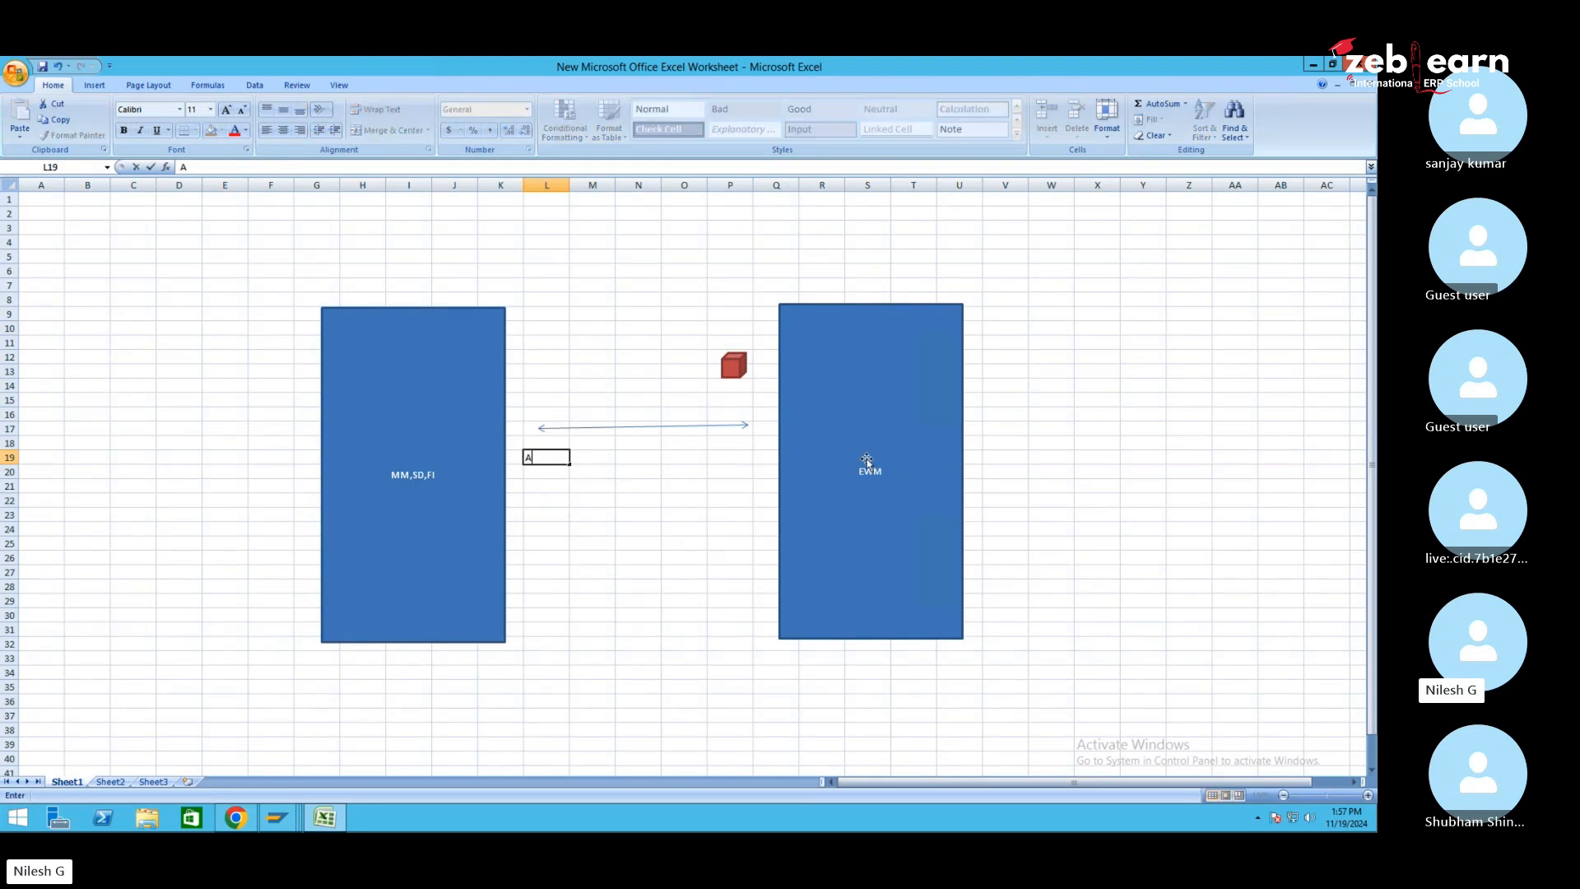
pyautogui.click(724, 454)
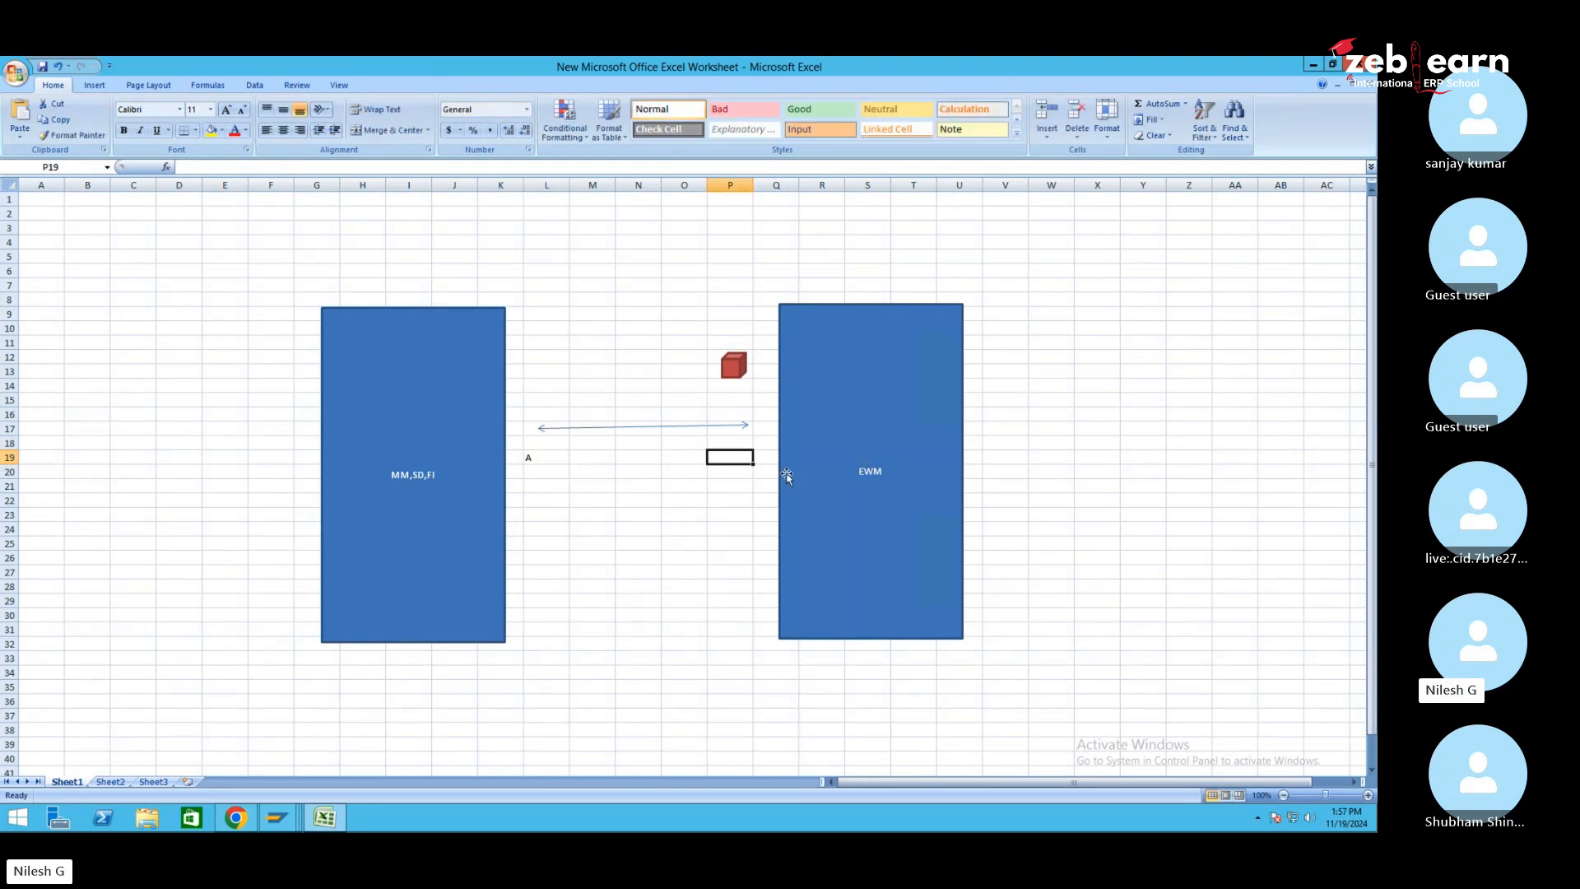
pyautogui.write('B')
pyautogui.click(632, 471)
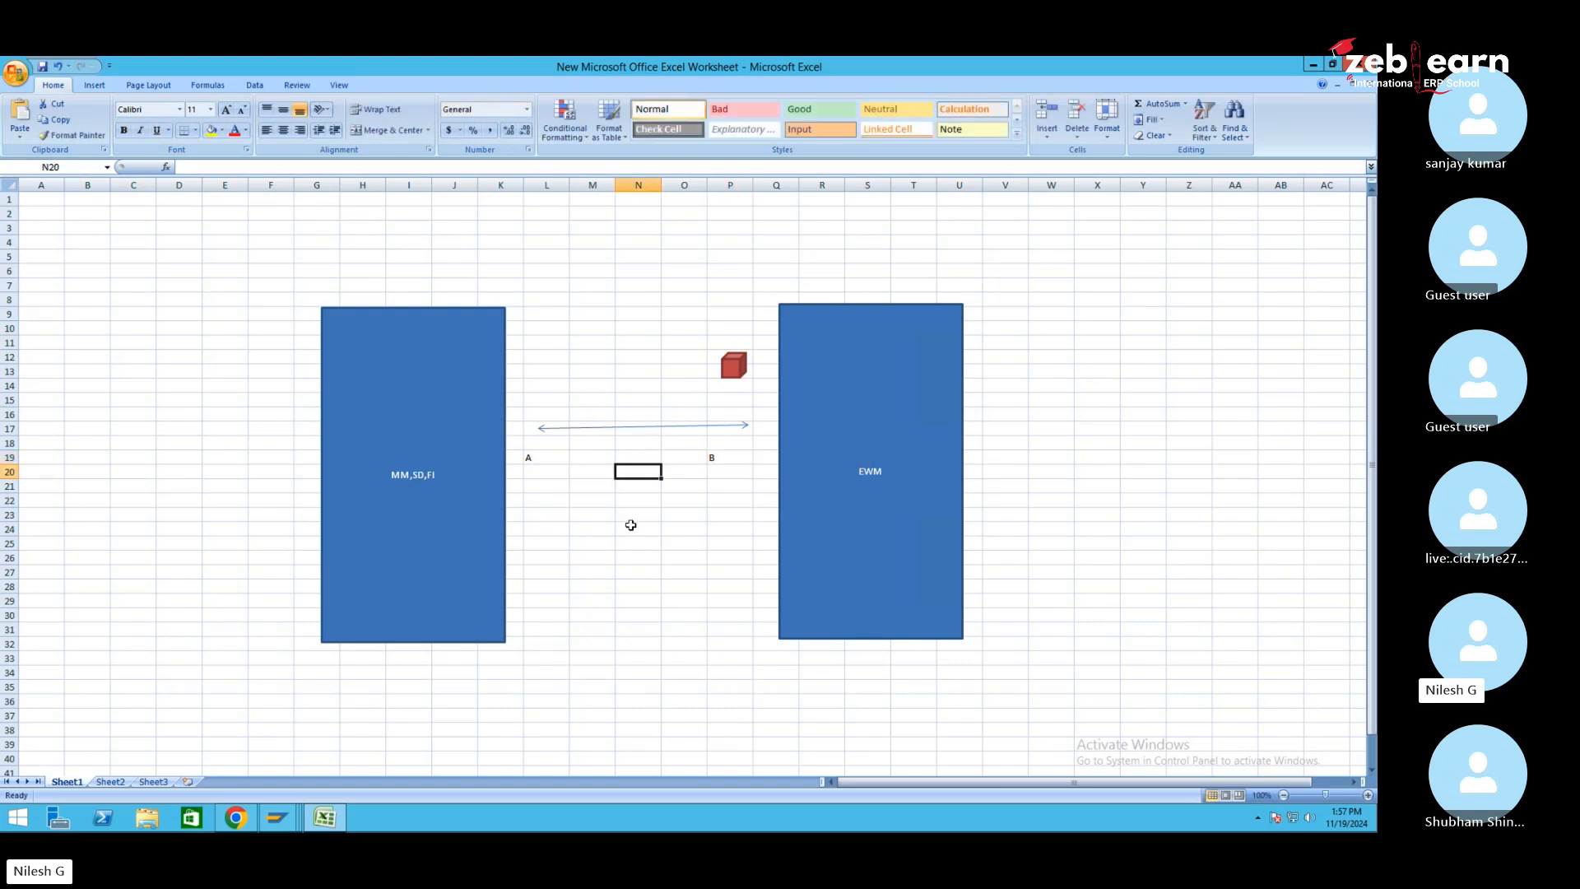
pyautogui.write('A=')
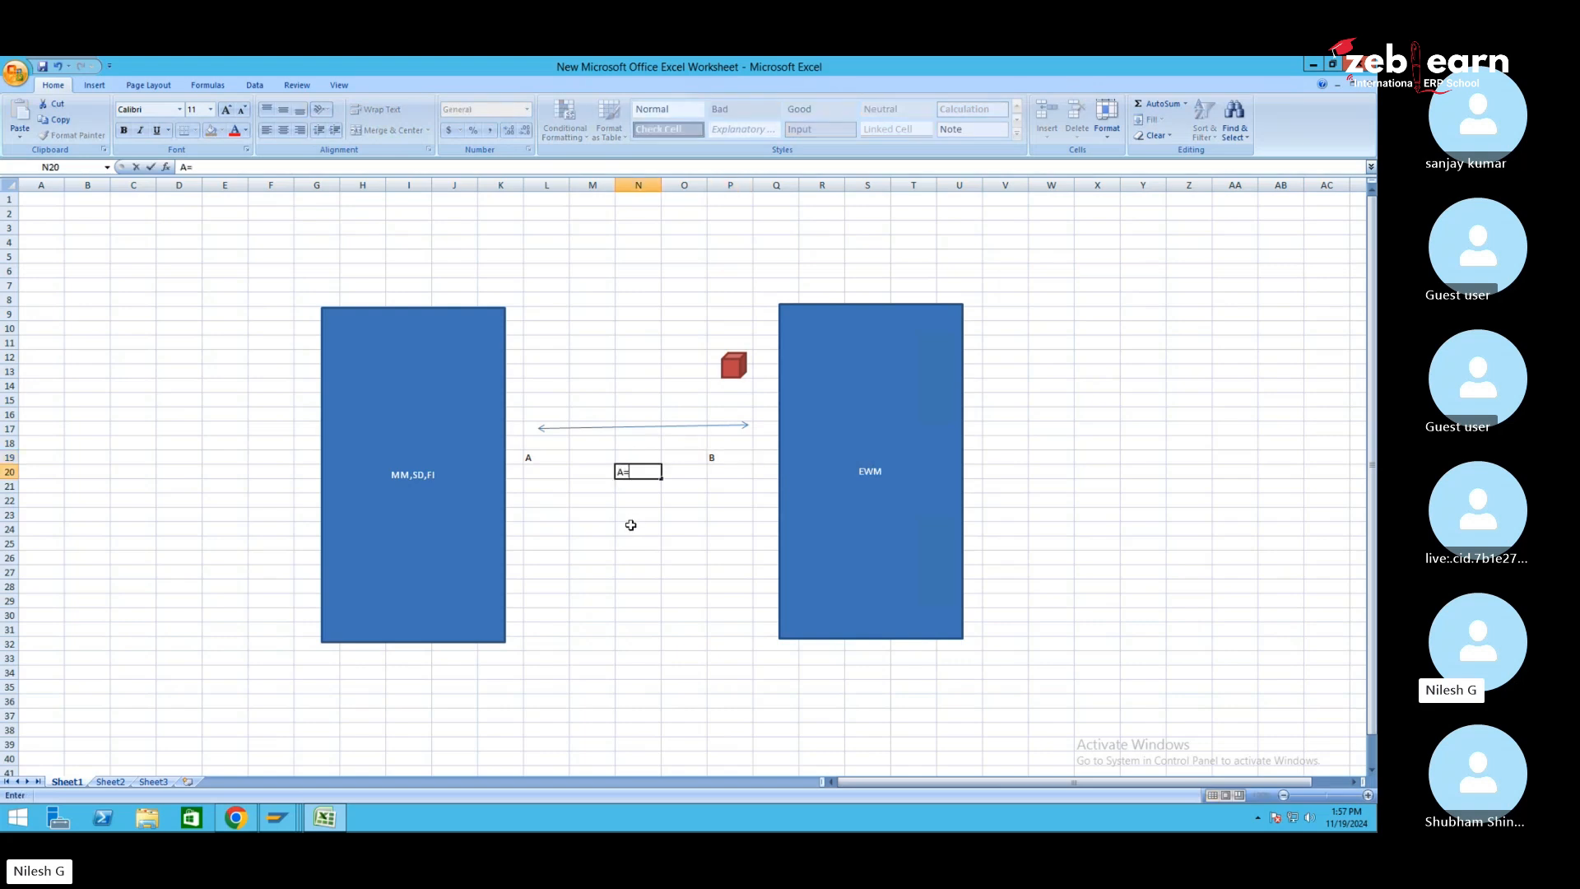
pyautogui.write('B')
pyautogui.click(631, 526)
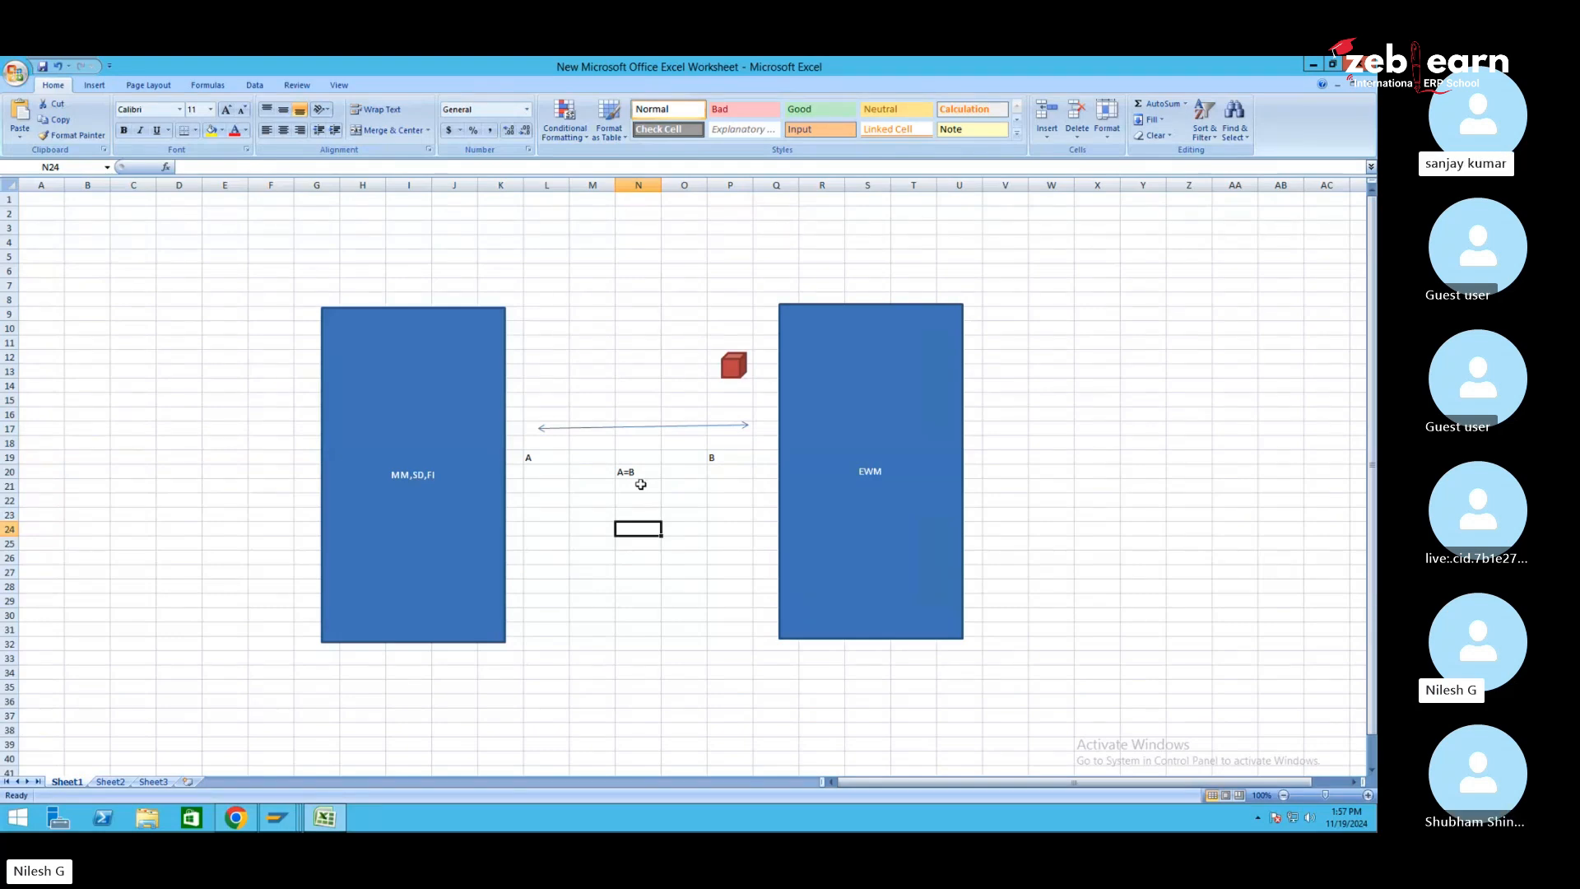
# Enter 'D' in P21, 'X' in L21 and 'D=X' in N21
pyautogui.click(732, 486)
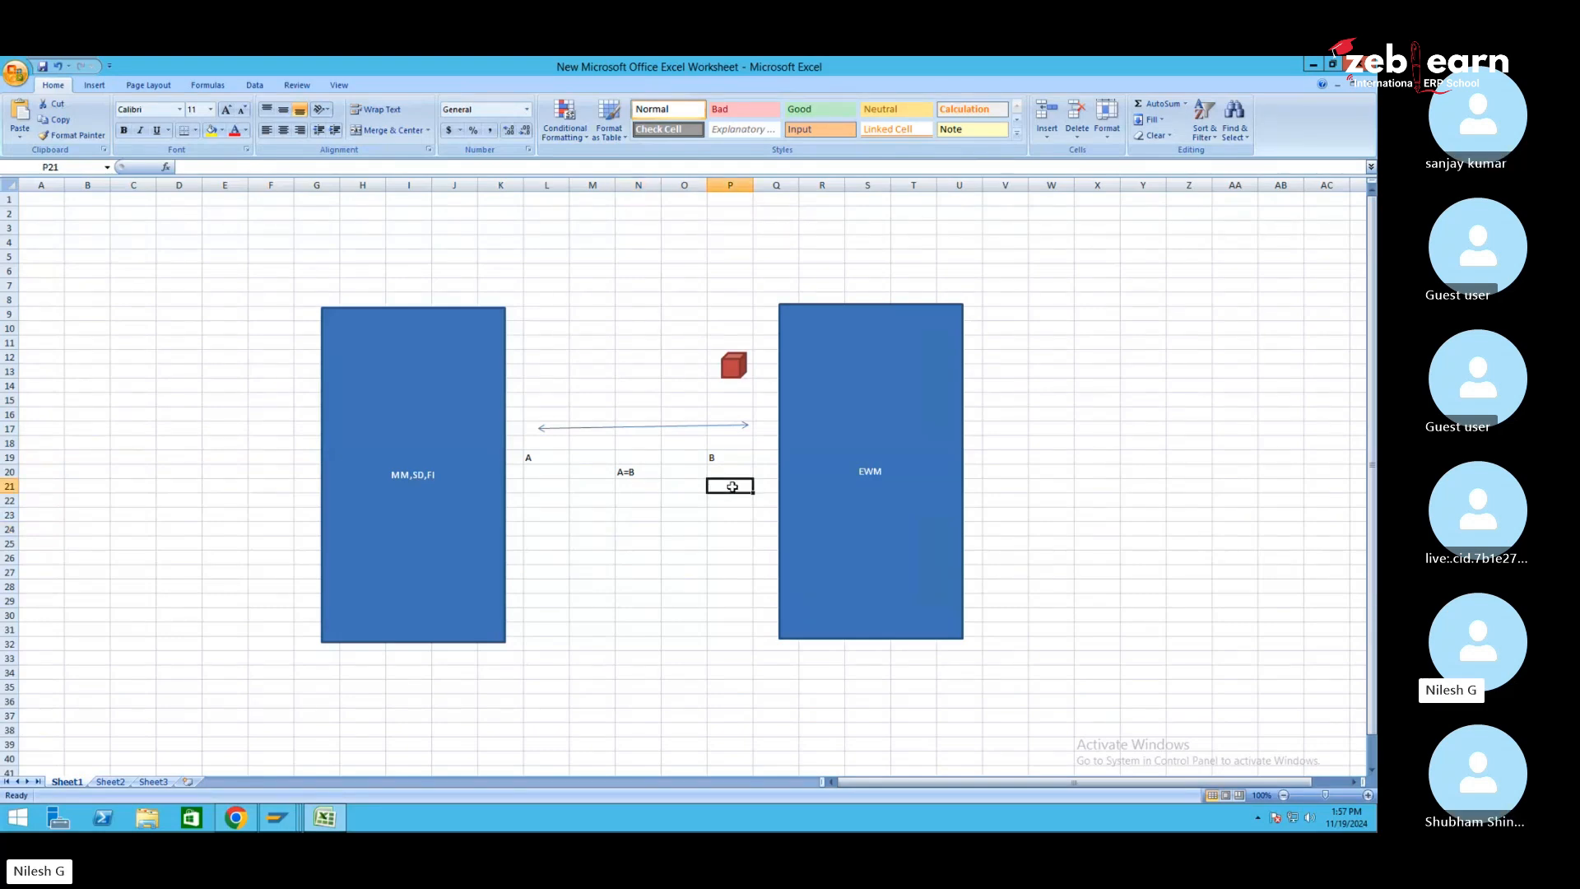
pyautogui.write('D')
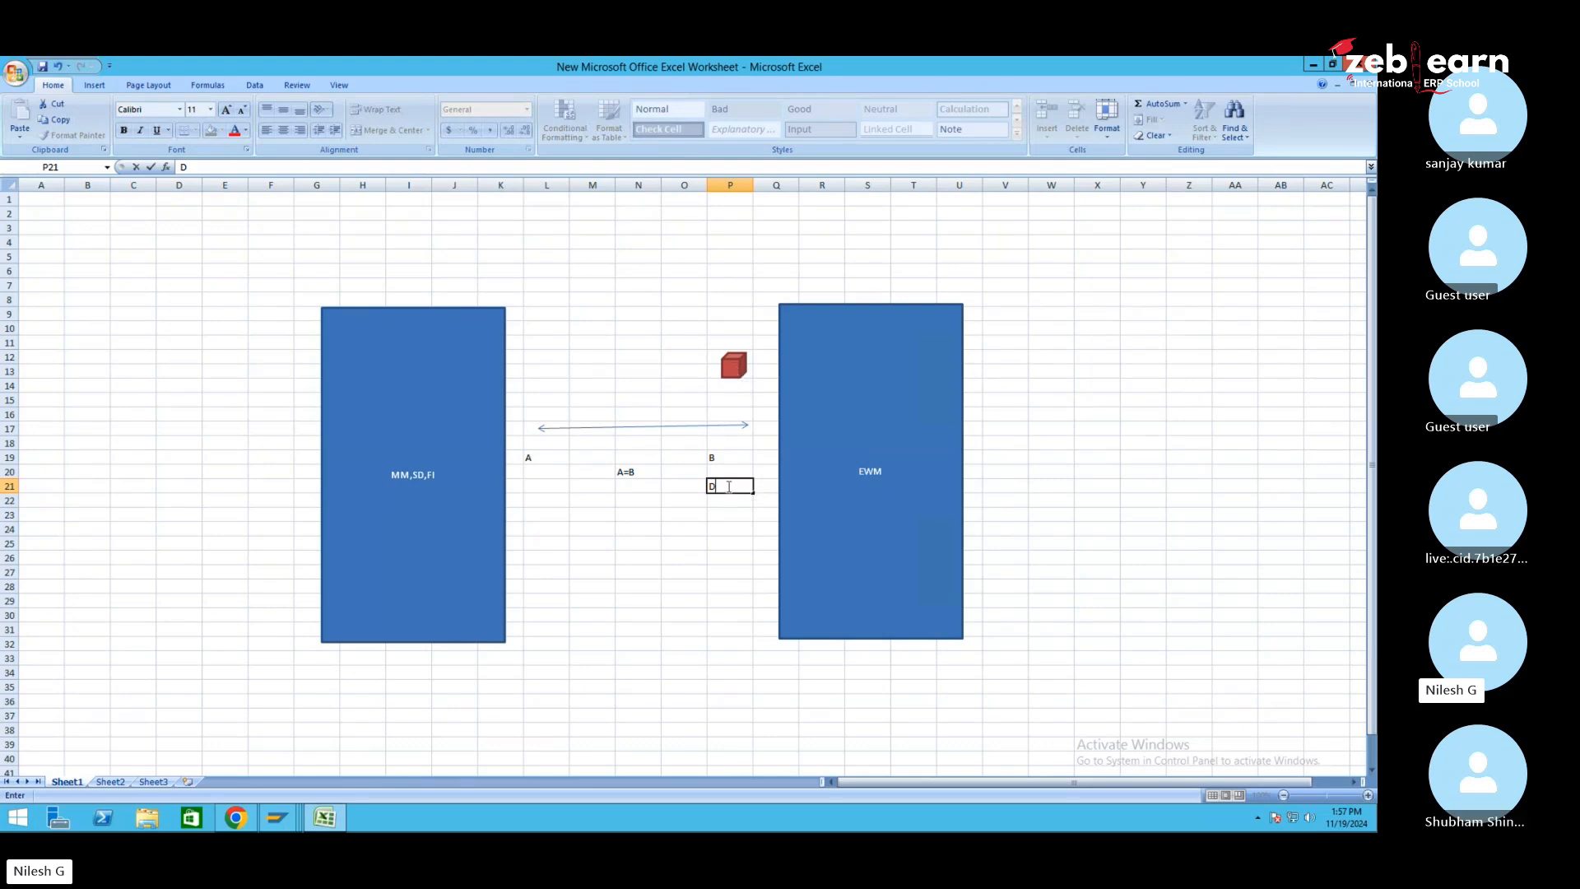
pyautogui.click(543, 489)
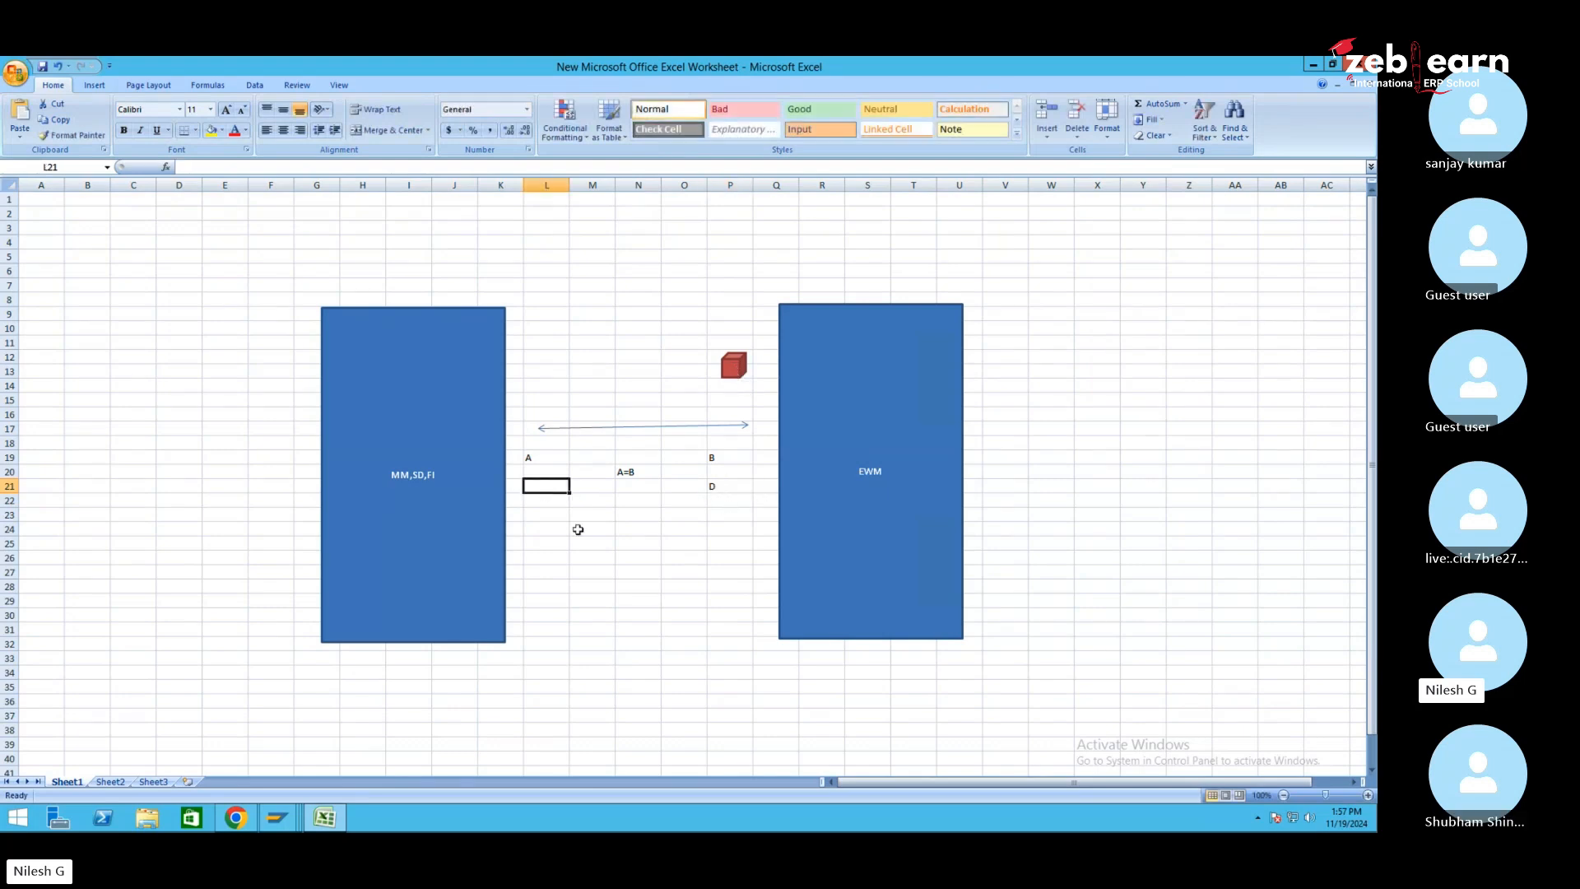
pyautogui.write('X')
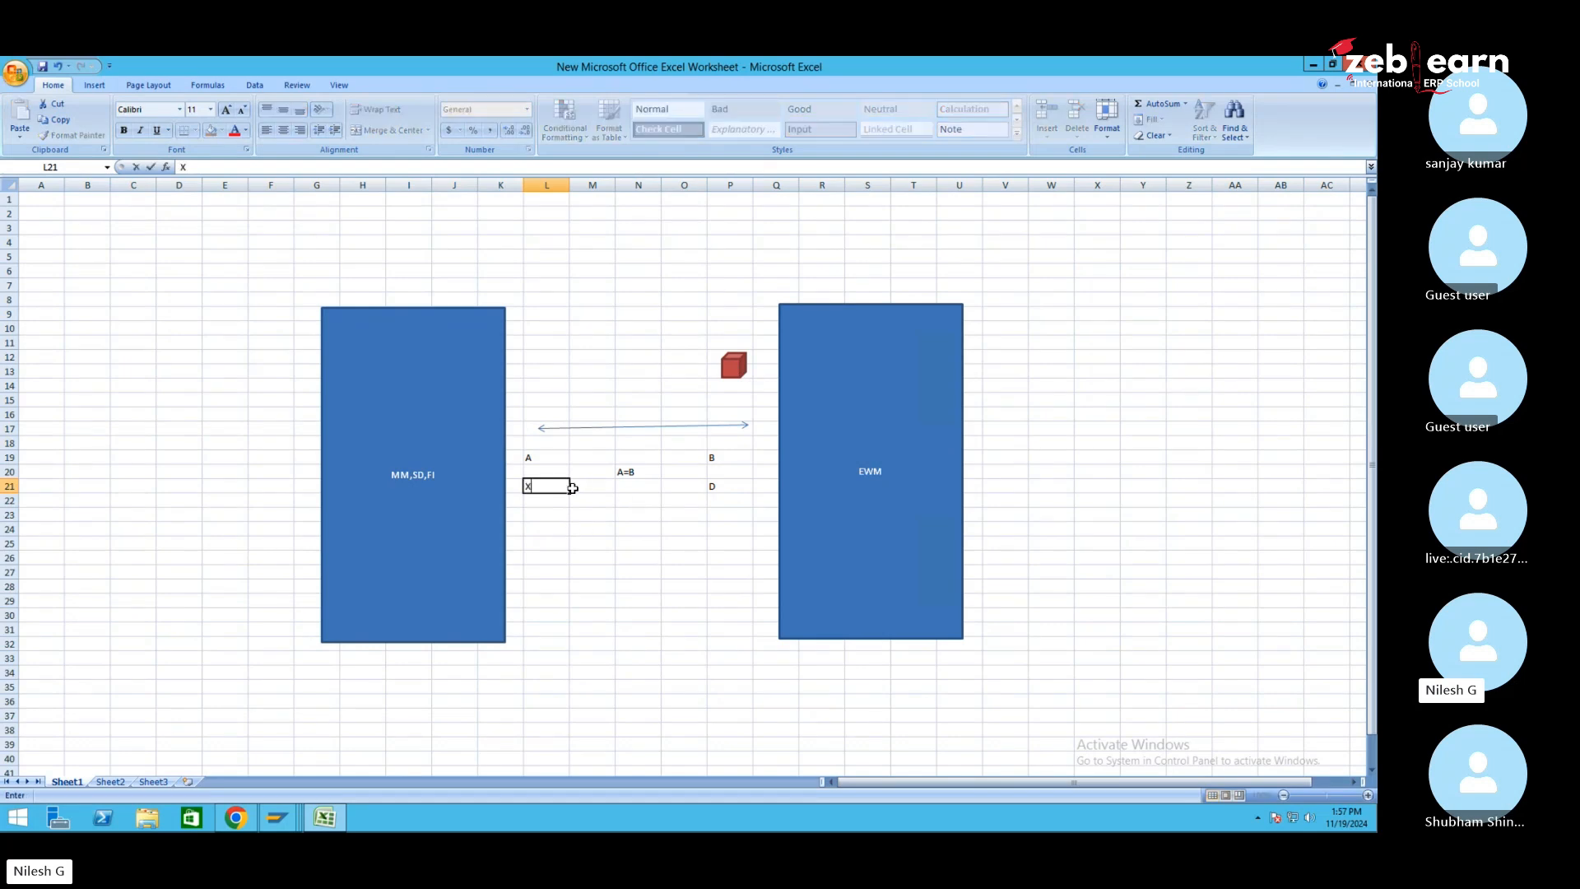
pyautogui.click(637, 487)
pyautogui.write('D')
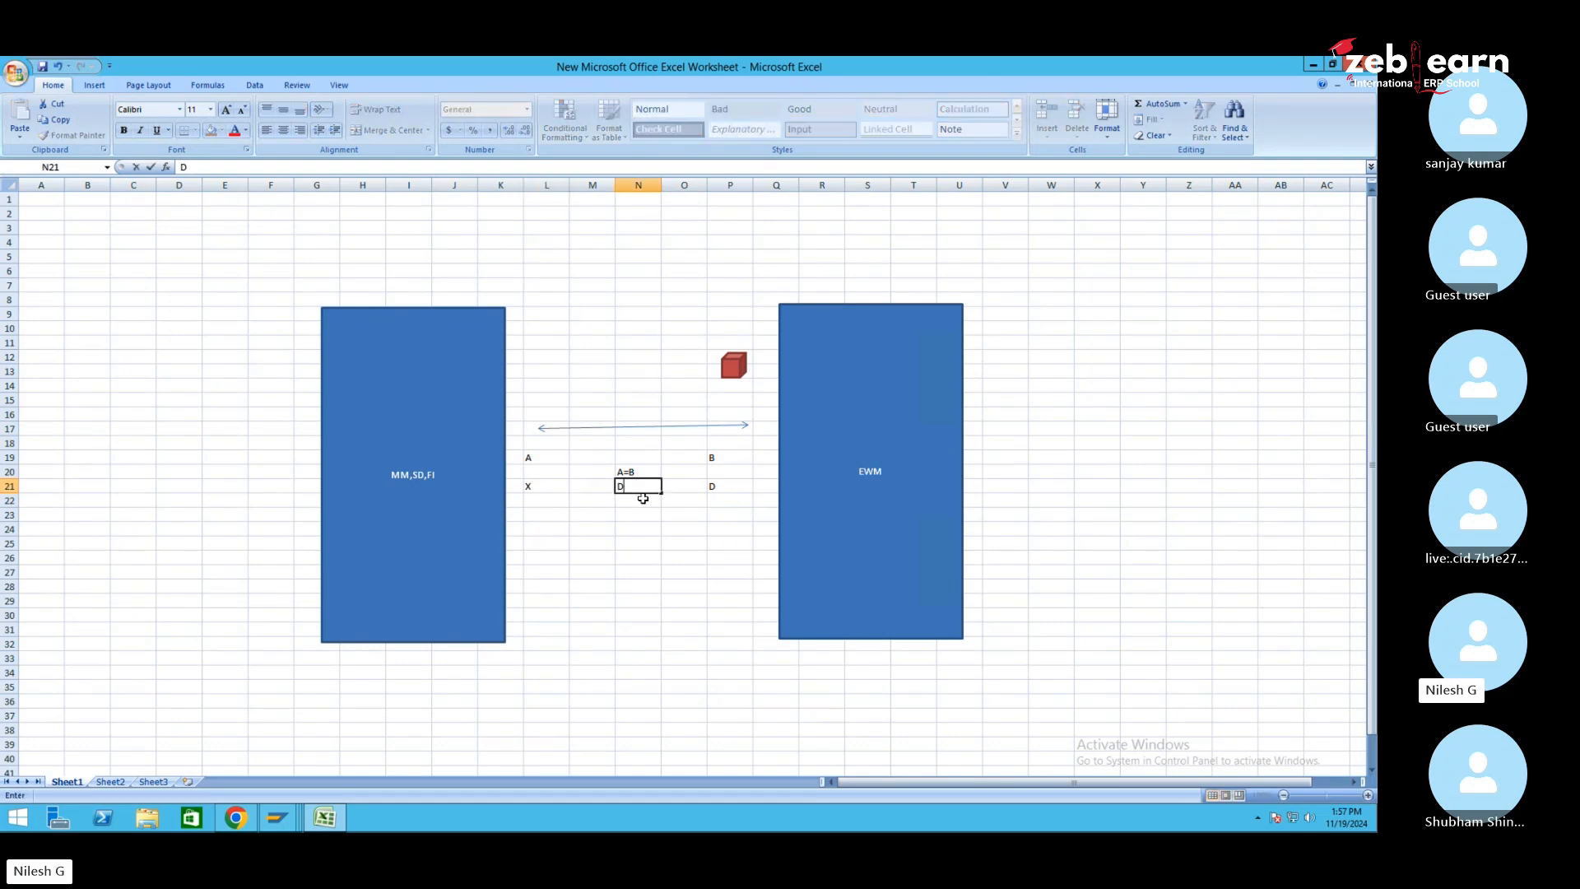
pyautogui.write('=X')
# Move the red cube above column N and reselect the two rectangles
pyautogui.moveTo(733, 366); pyautogui.dragTo(536, 378)
pyautogui.click(423, 414)
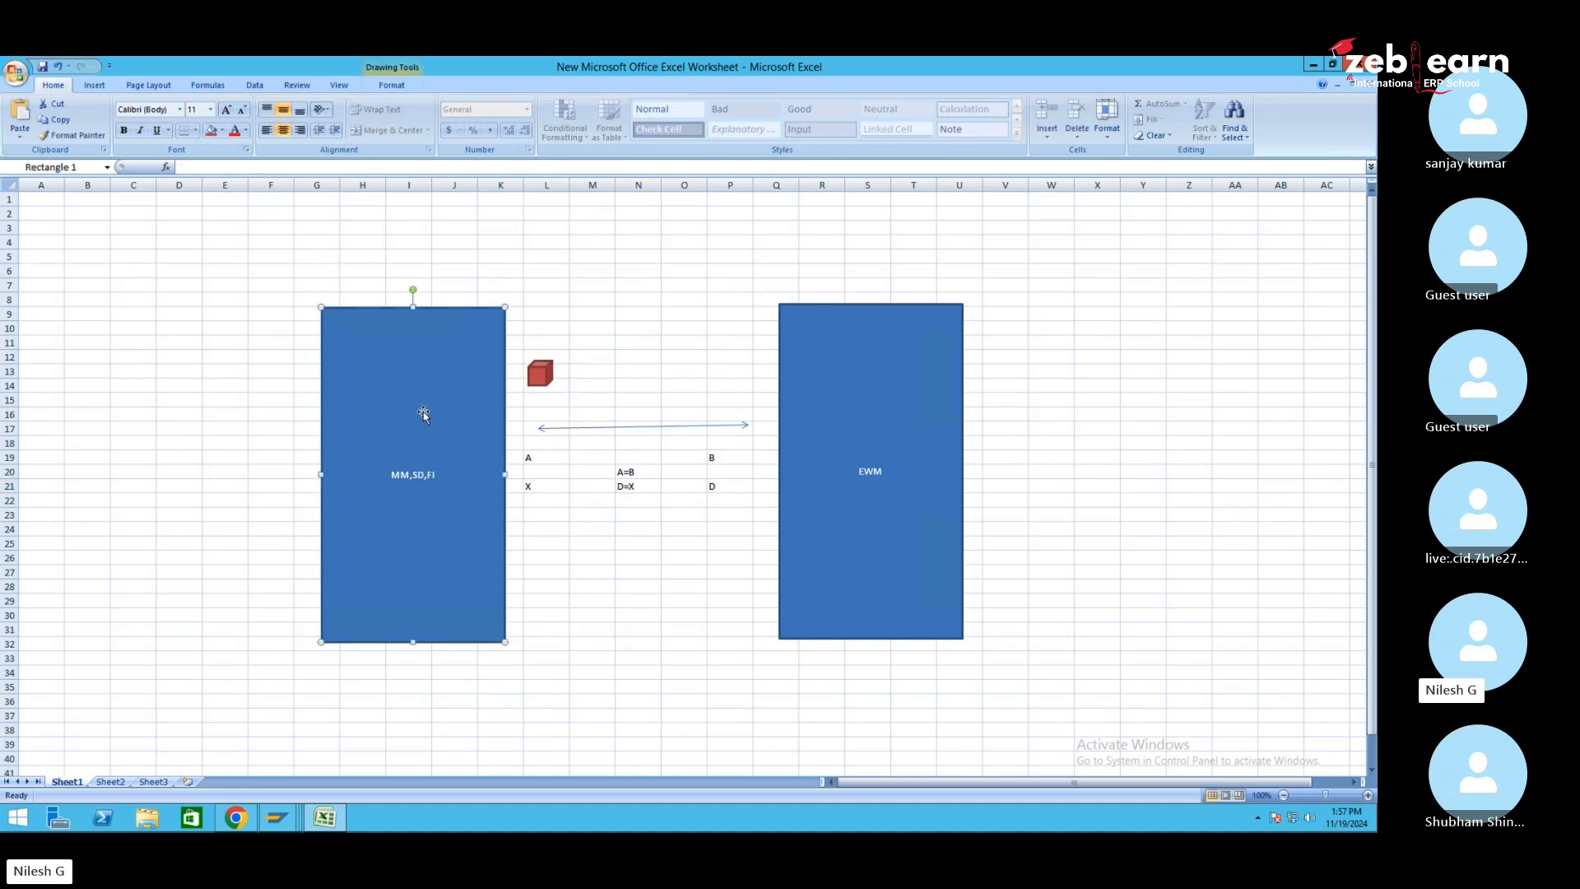
pyautogui.click(543, 490)
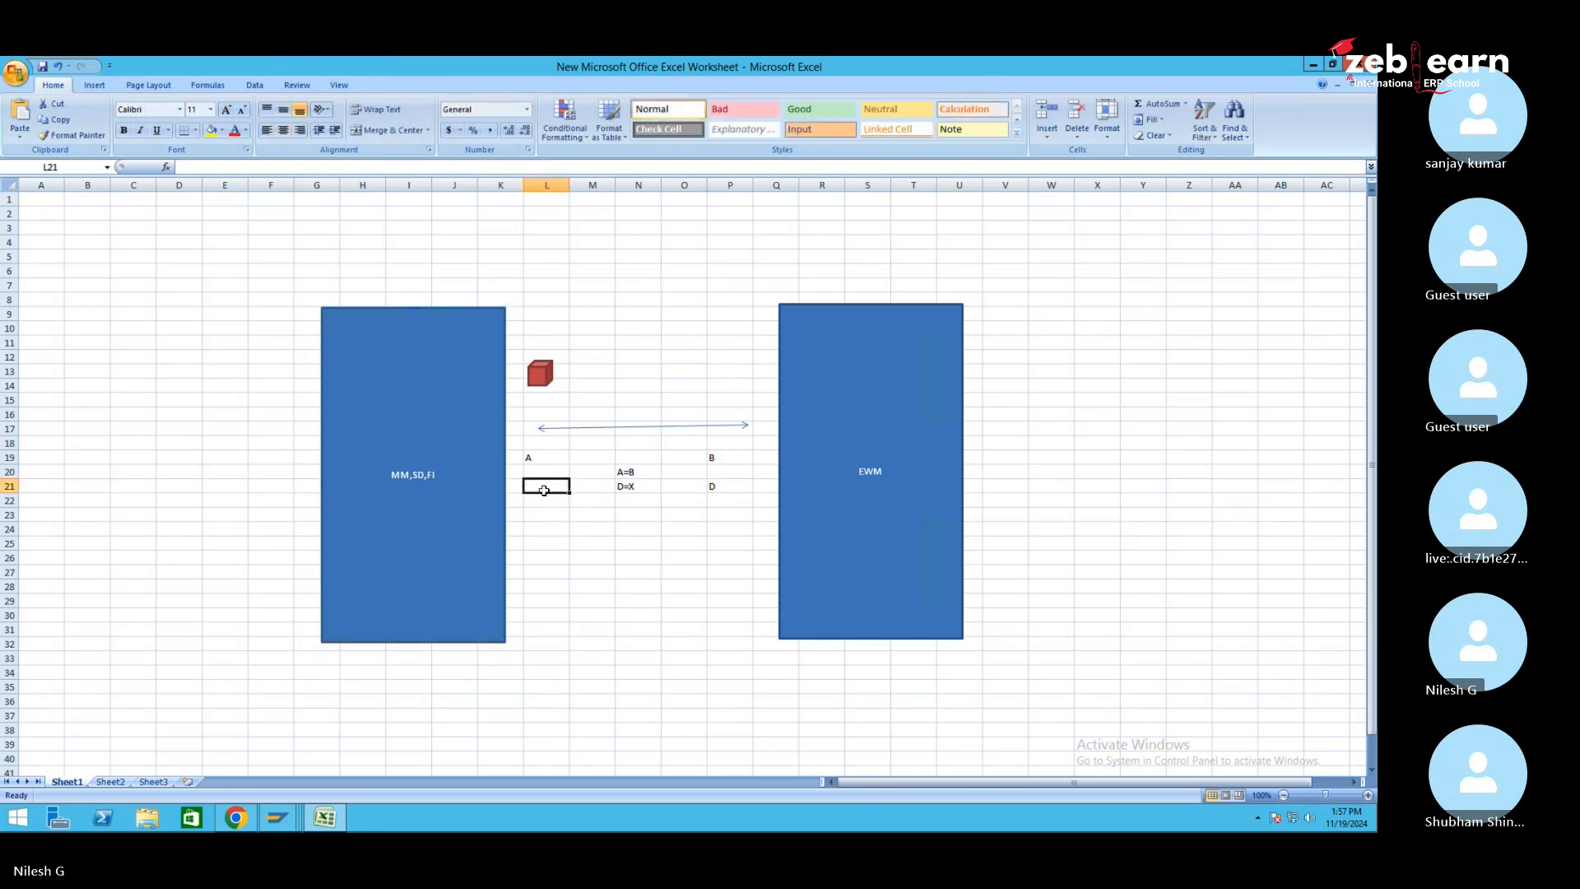
pyautogui.moveTo(545, 378); pyautogui.dragTo(648, 378)
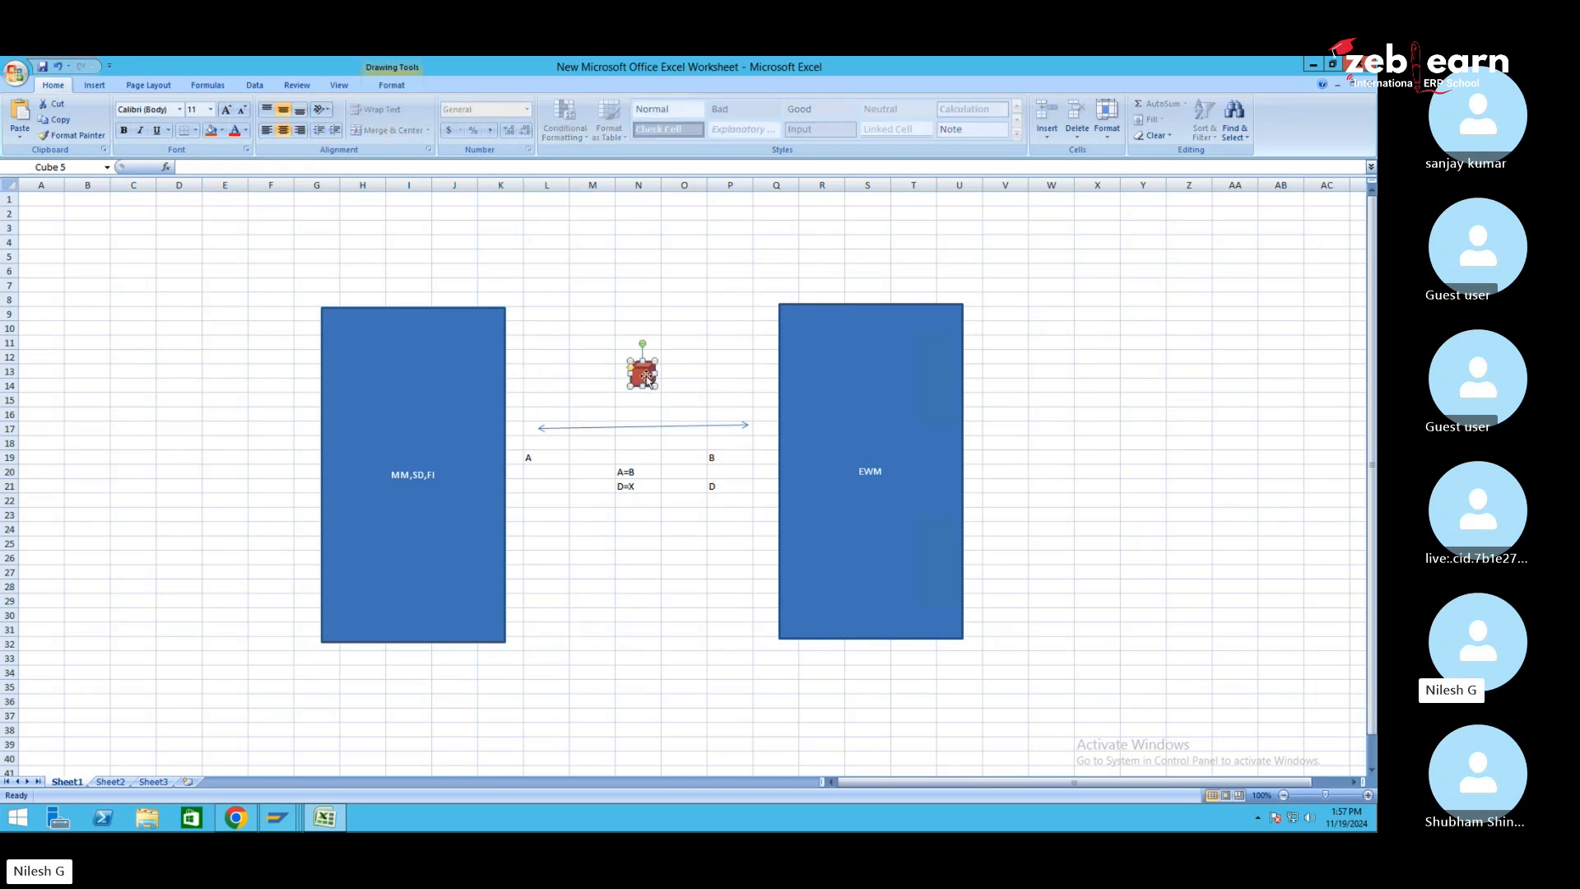
pyautogui.moveTo(302, 255); pyautogui.dragTo(963, 689)
pyautogui.click(1097, 600)
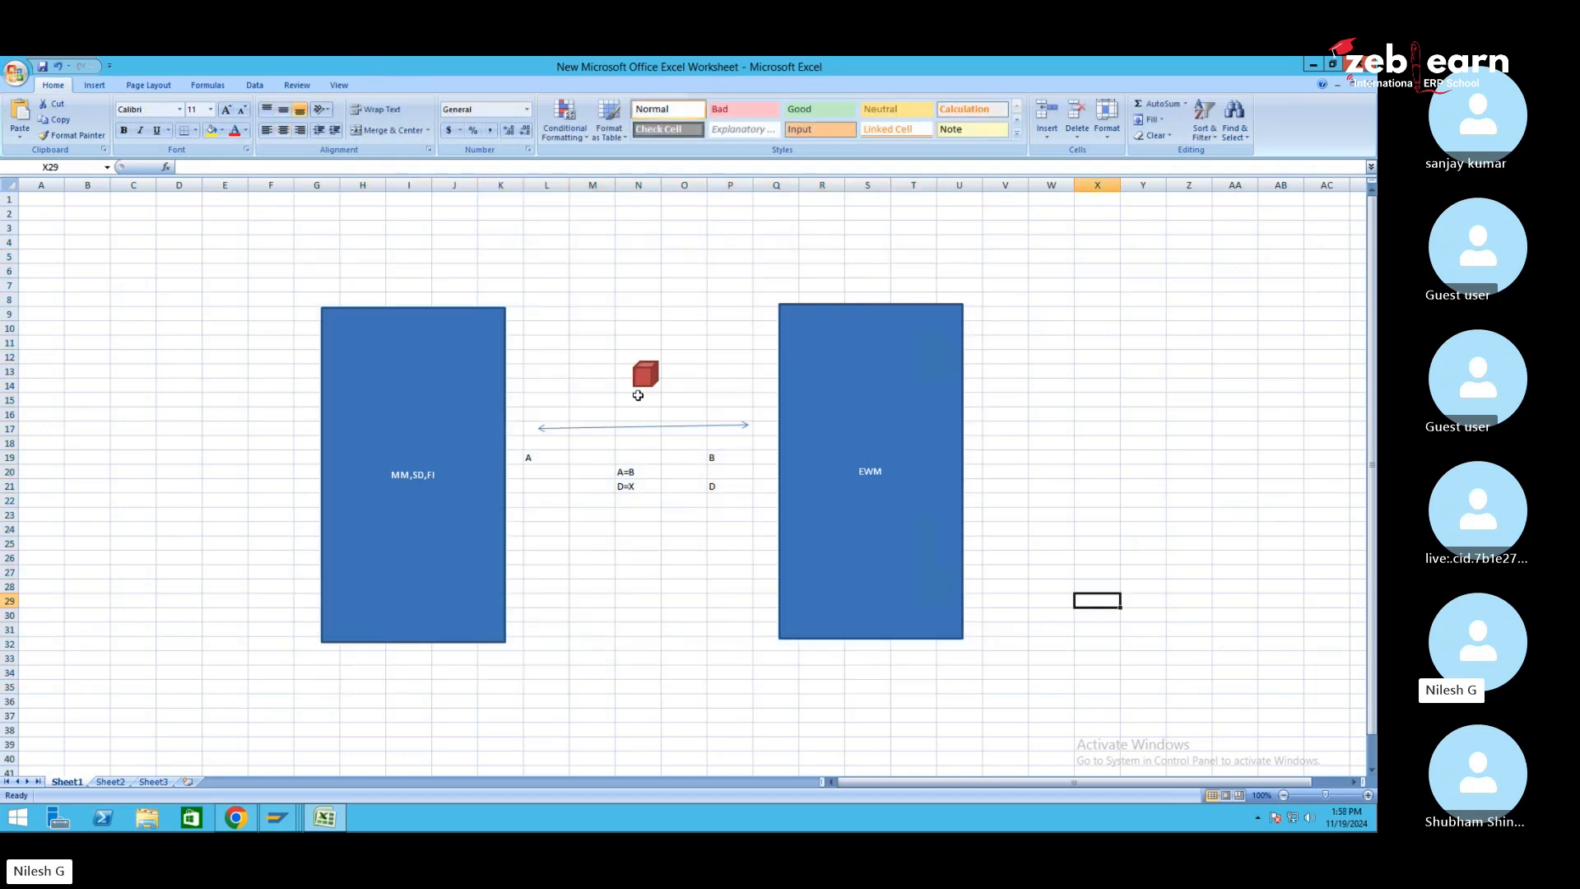
pyautogui.click(433, 405)
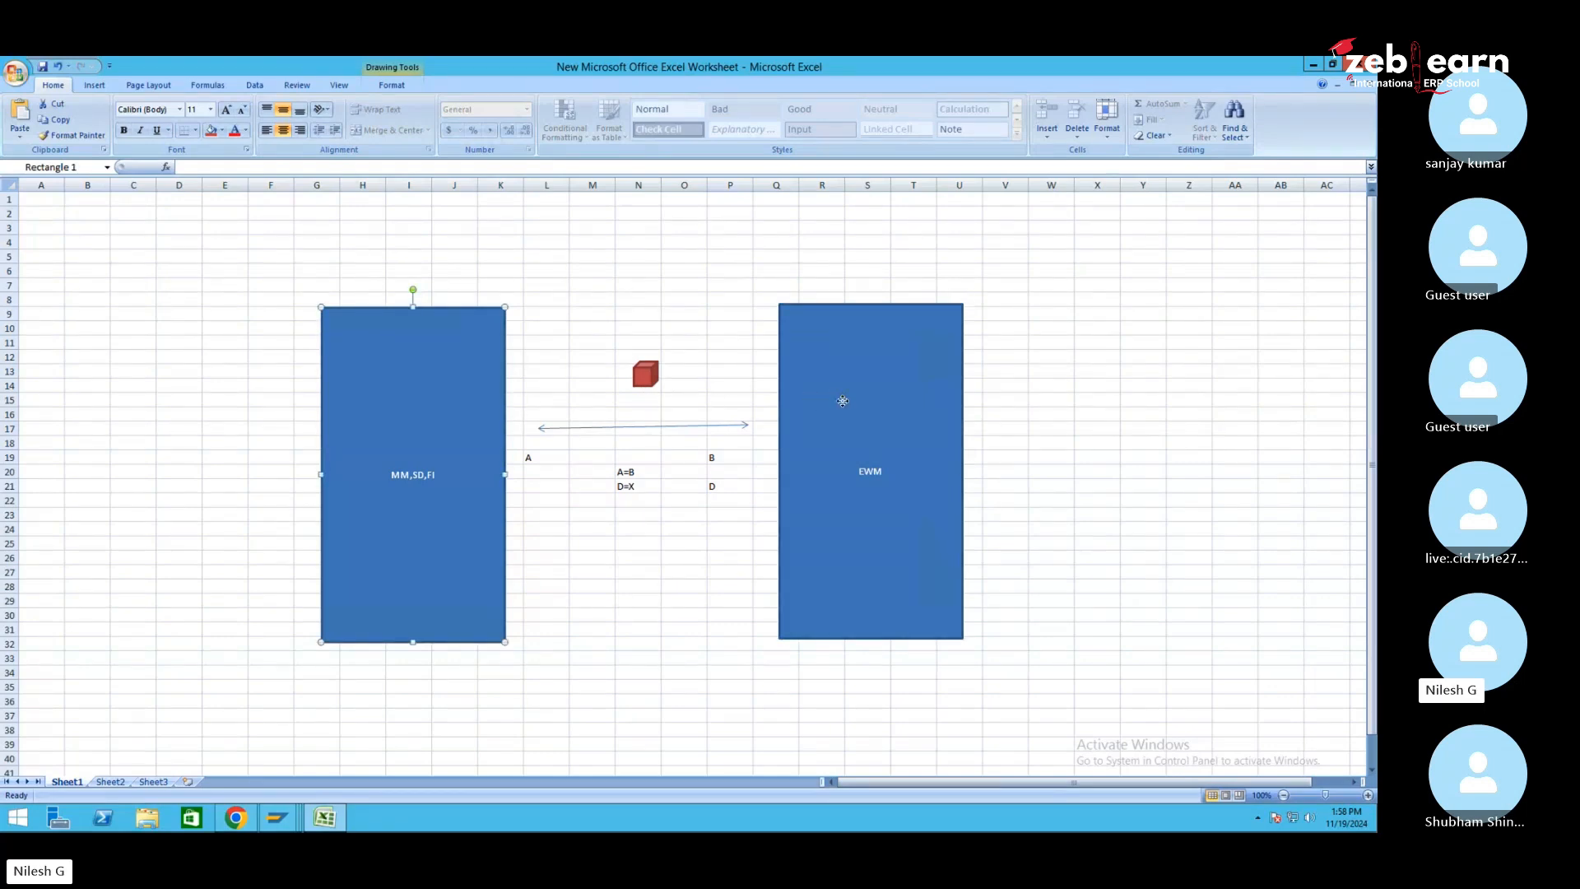
pyautogui.click(843, 402)
# Switch from Excel to the Display Inbound Delivery session in SAP
pyautogui.click(406, 416)
pyautogui.click(278, 817)
pyautogui.click(275, 753)
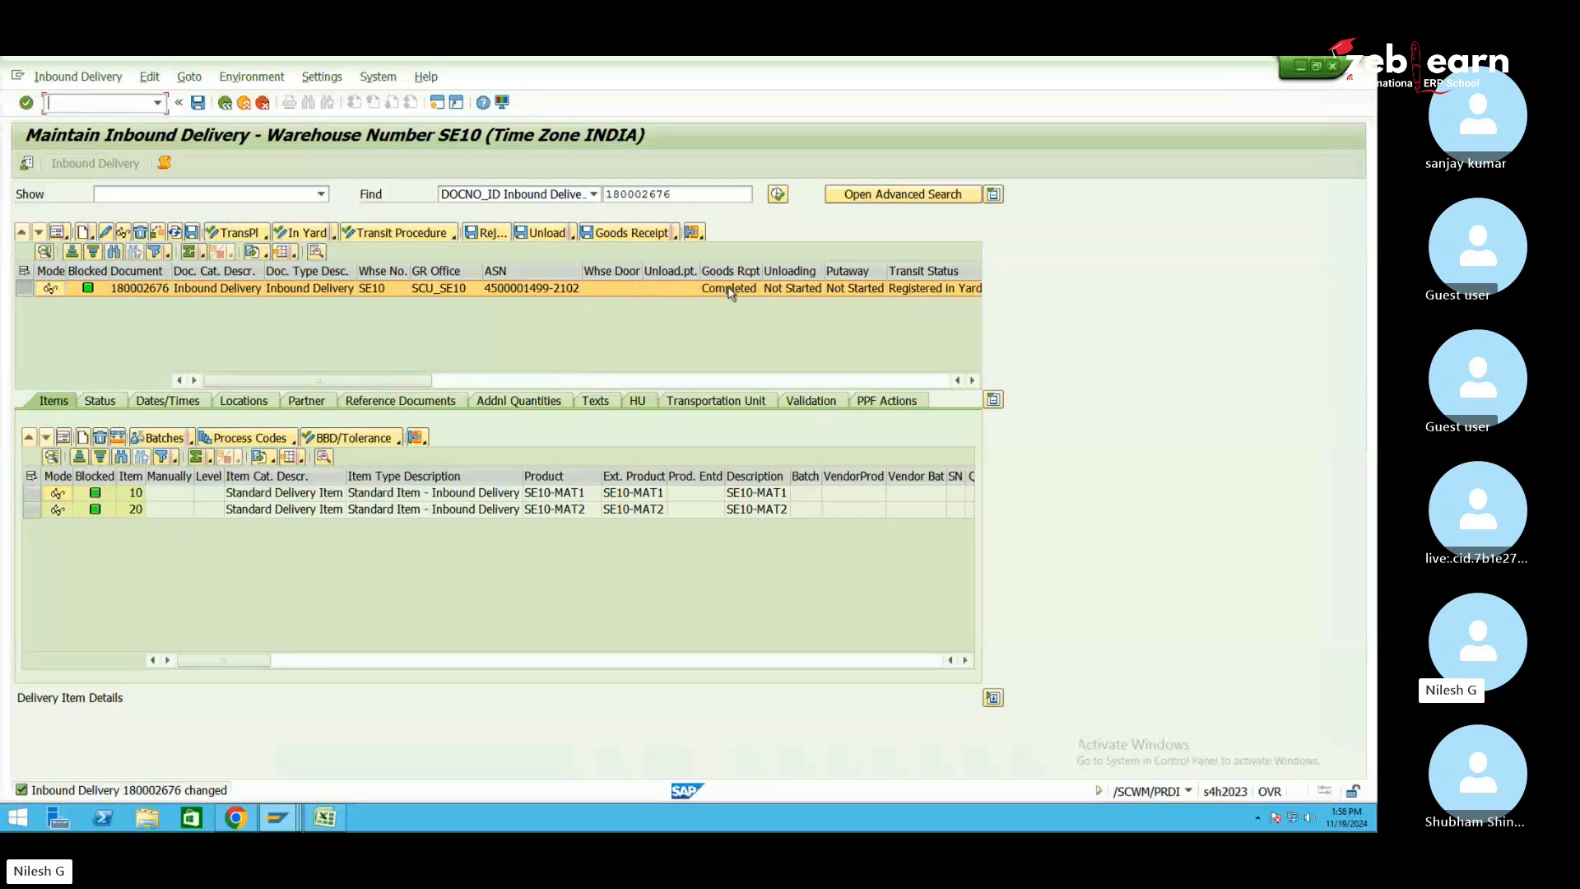
pyautogui.click(297, 817)
pyautogui.click(366, 759)
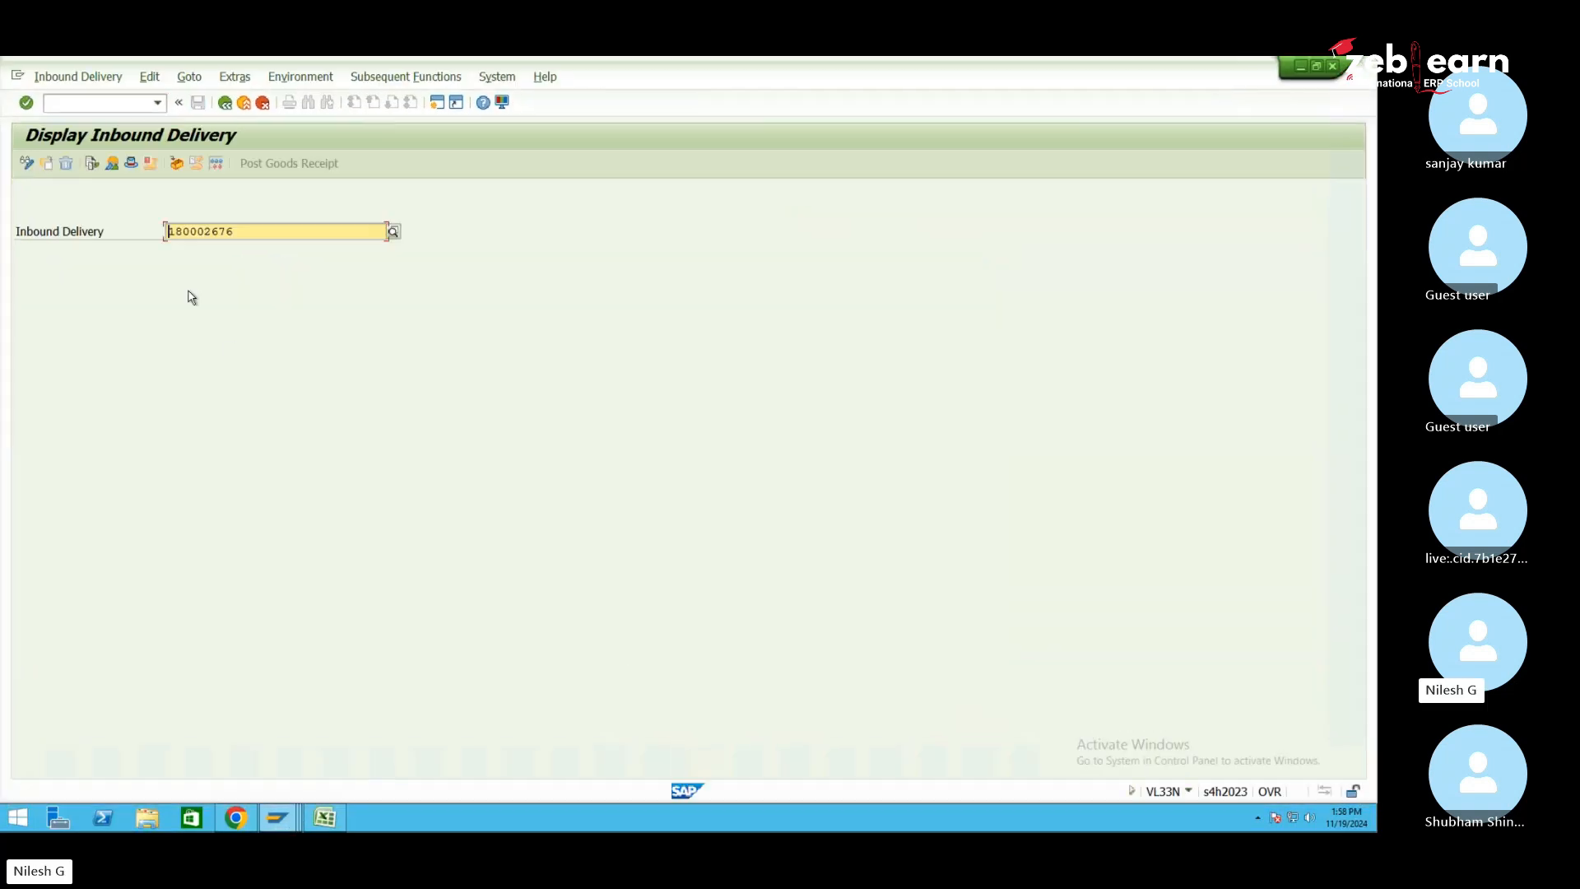
# Review delivery 180002676's document flow, still Open, and return to the delivery display
pyautogui.click(91, 163)
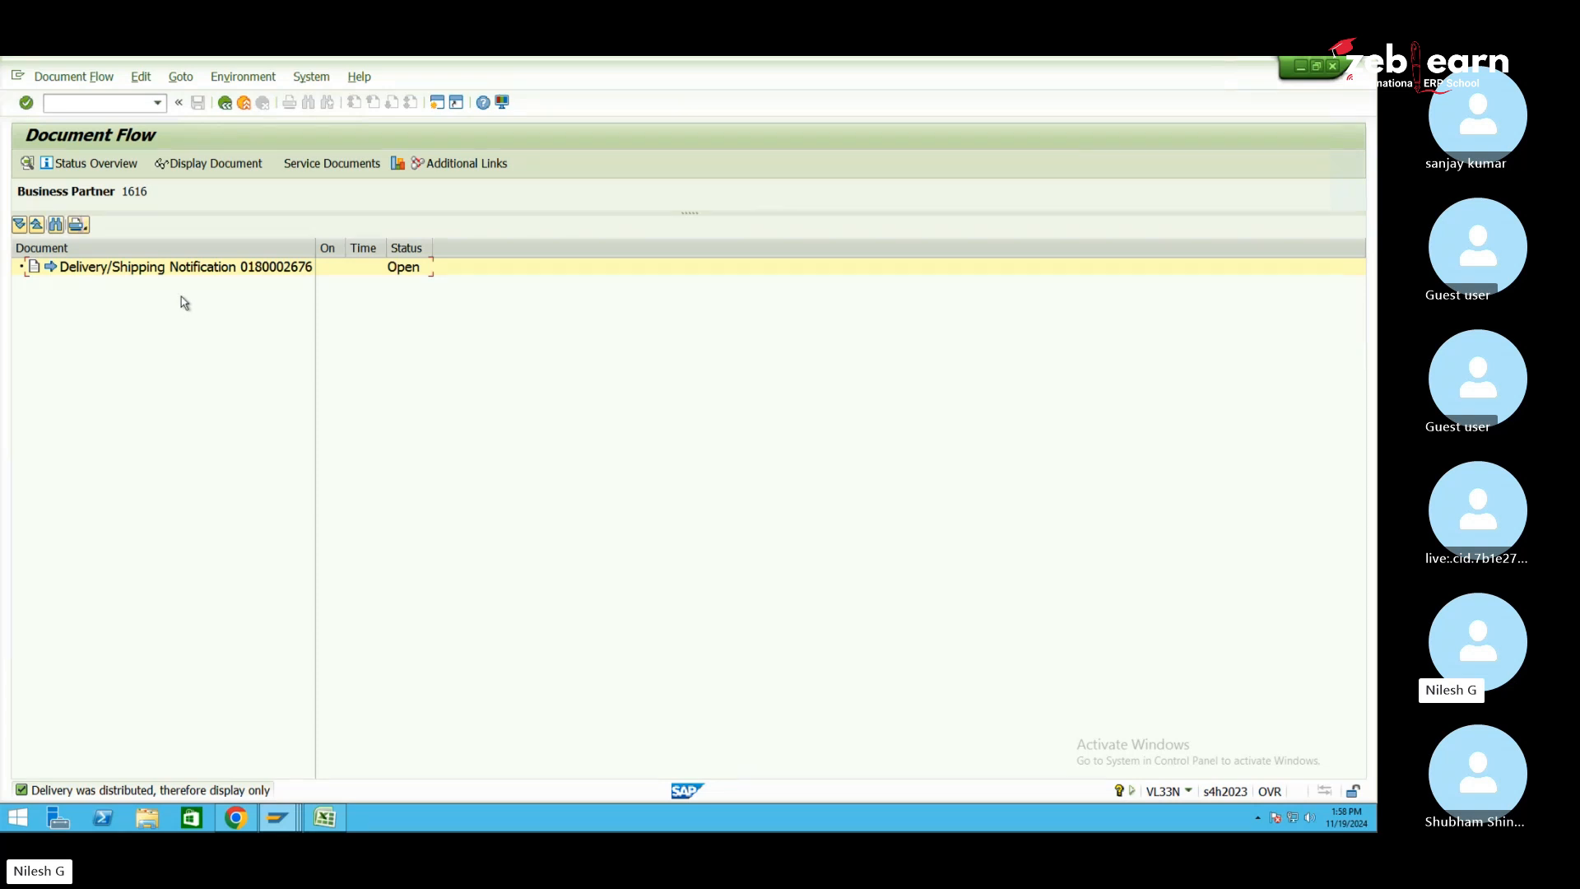
pyautogui.click(225, 103)
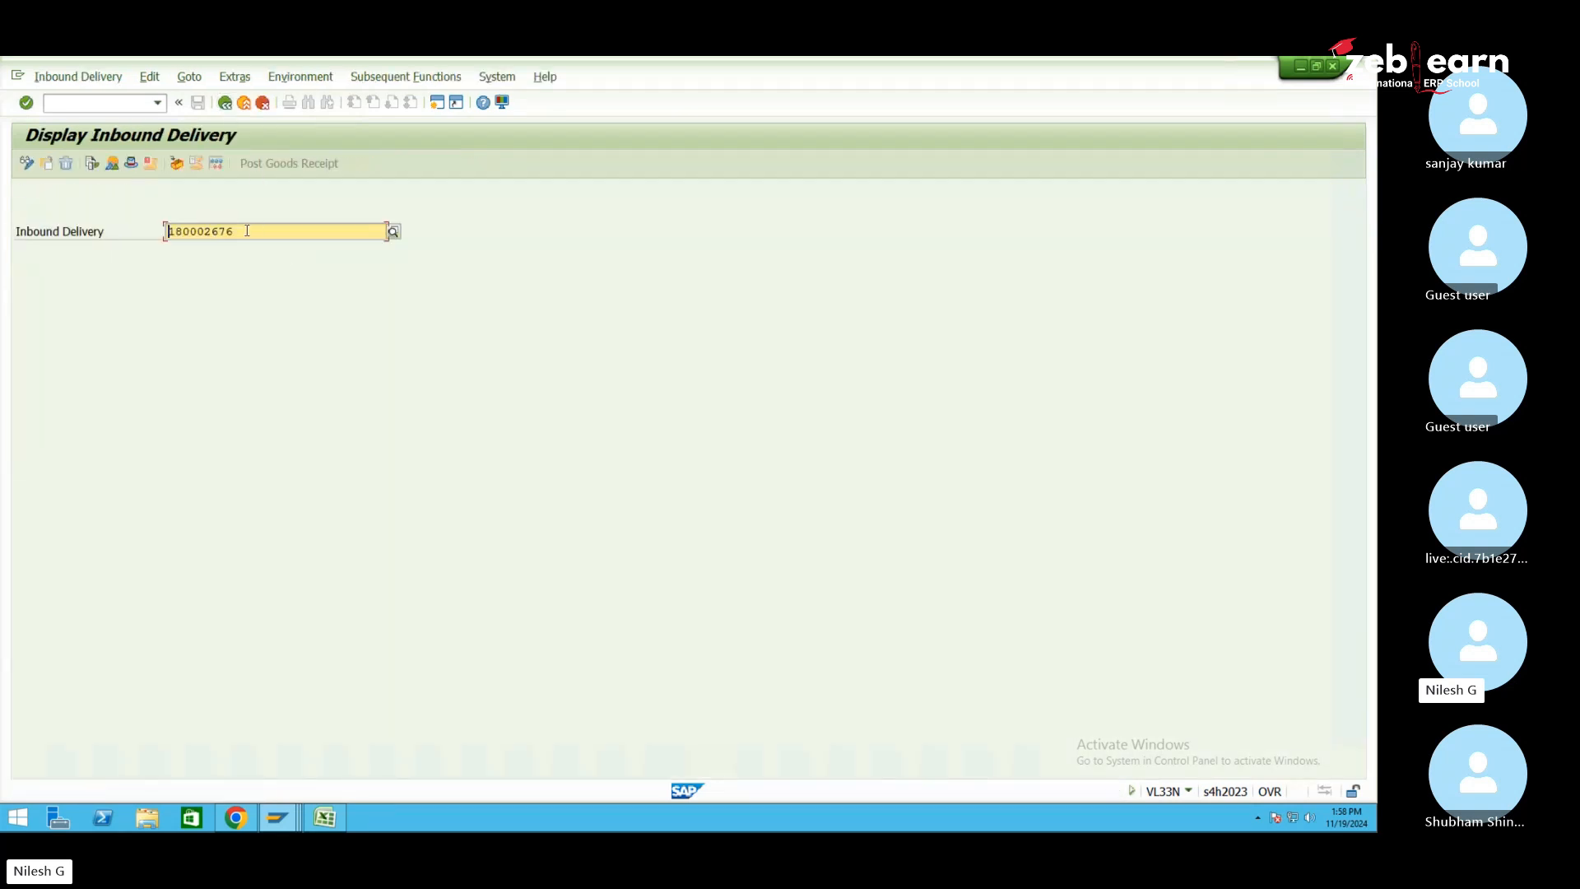
pyautogui.moveTo(247, 232); pyautogui.dragTo(156, 232)
pyautogui.hotkey('ctrl', 'c')
pyautogui.click(260, 251)
pyautogui.click(103, 105)
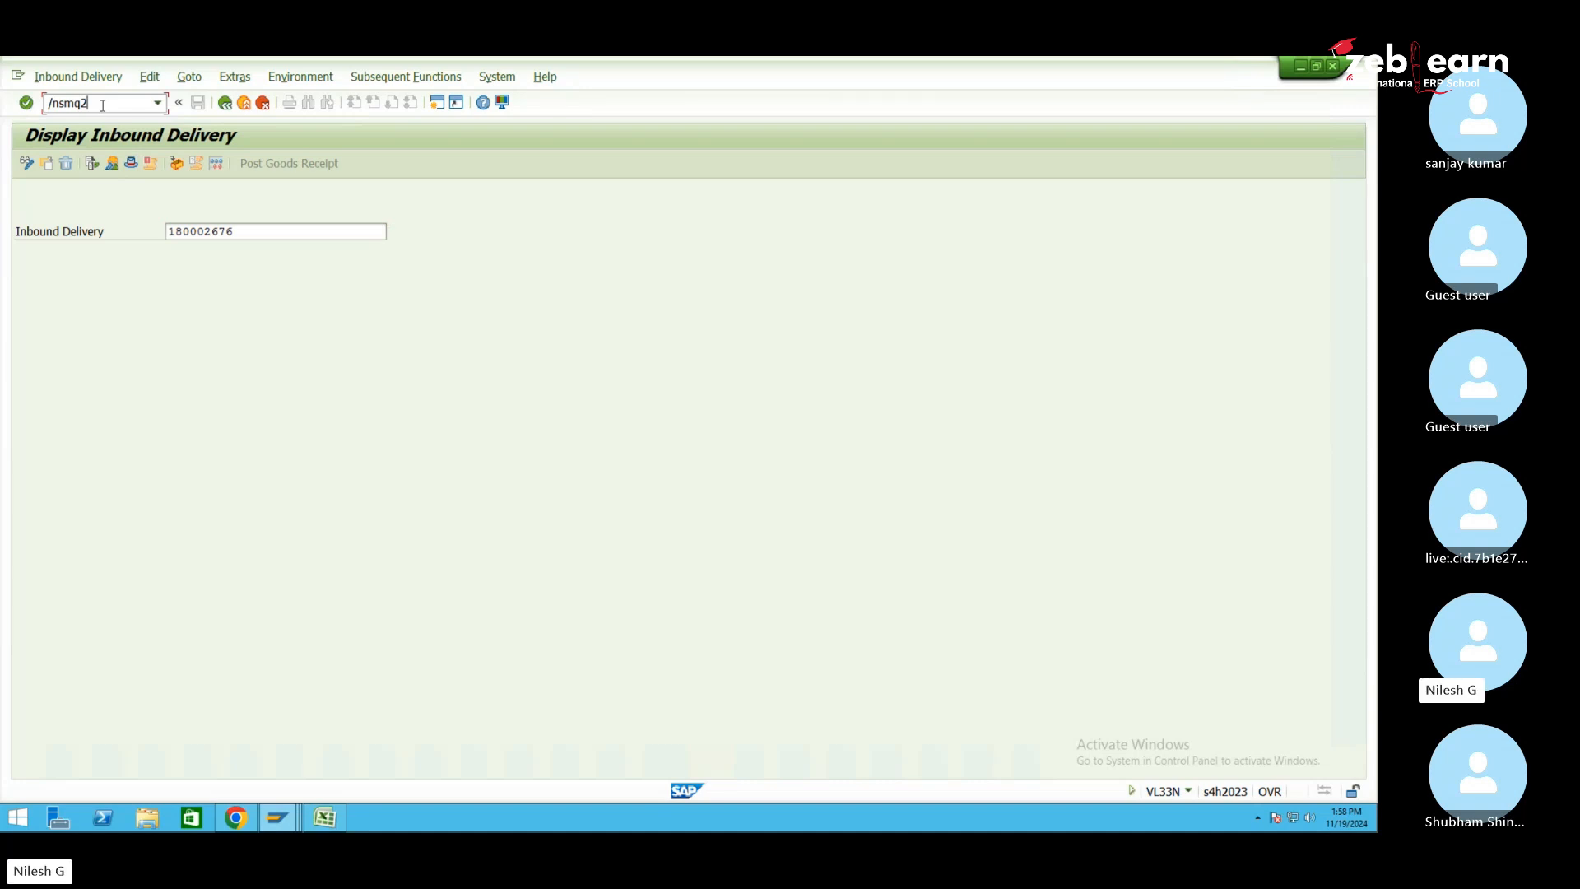
pyautogui.press('Return')
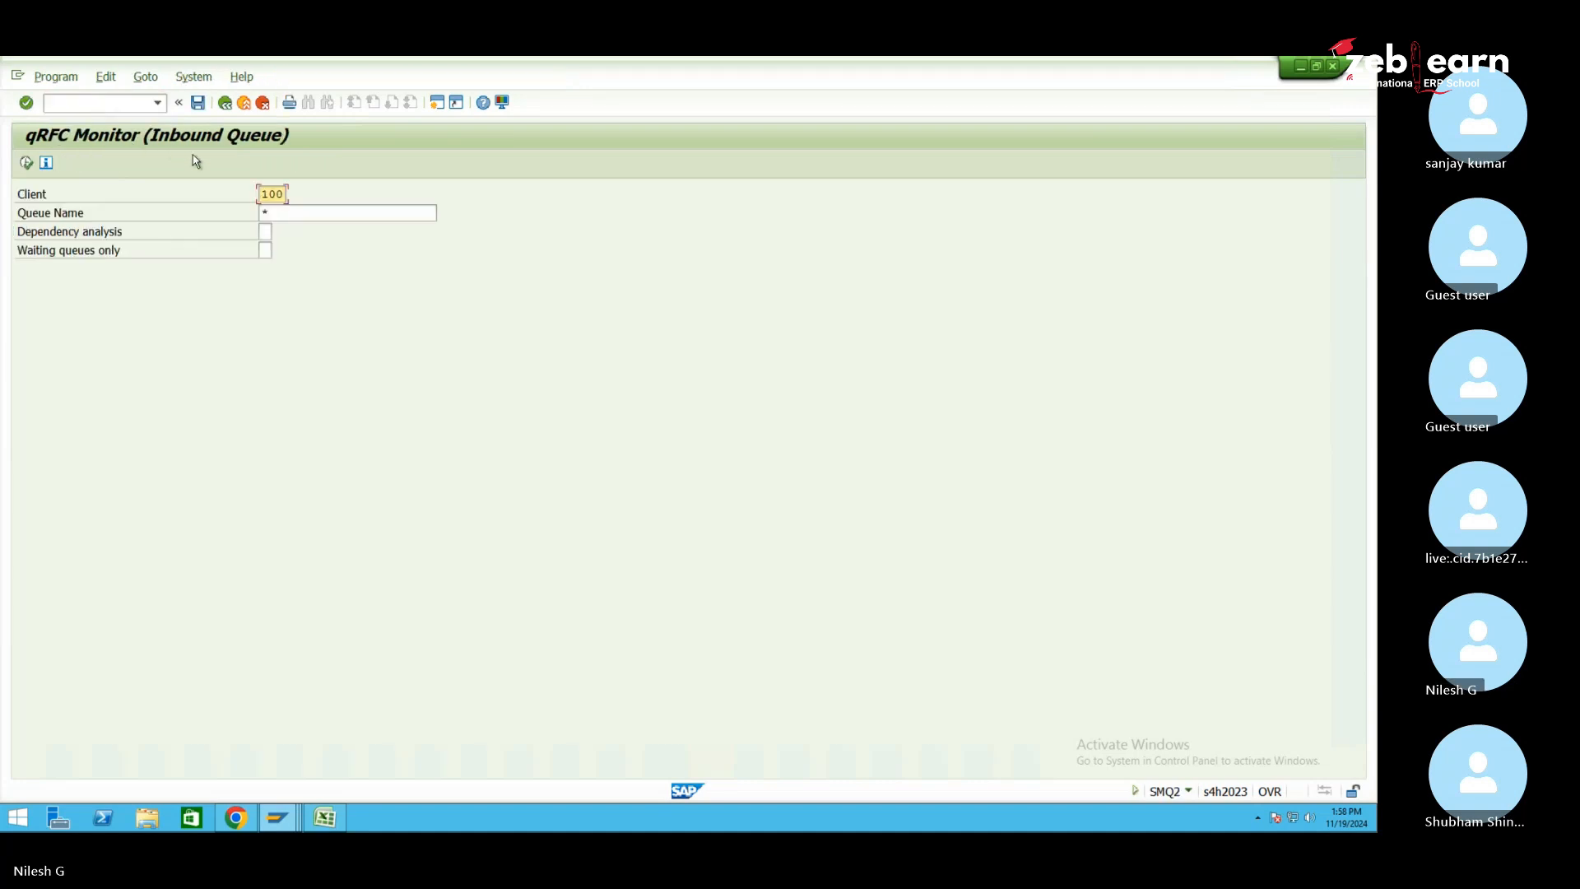
pyautogui.click(27, 163)
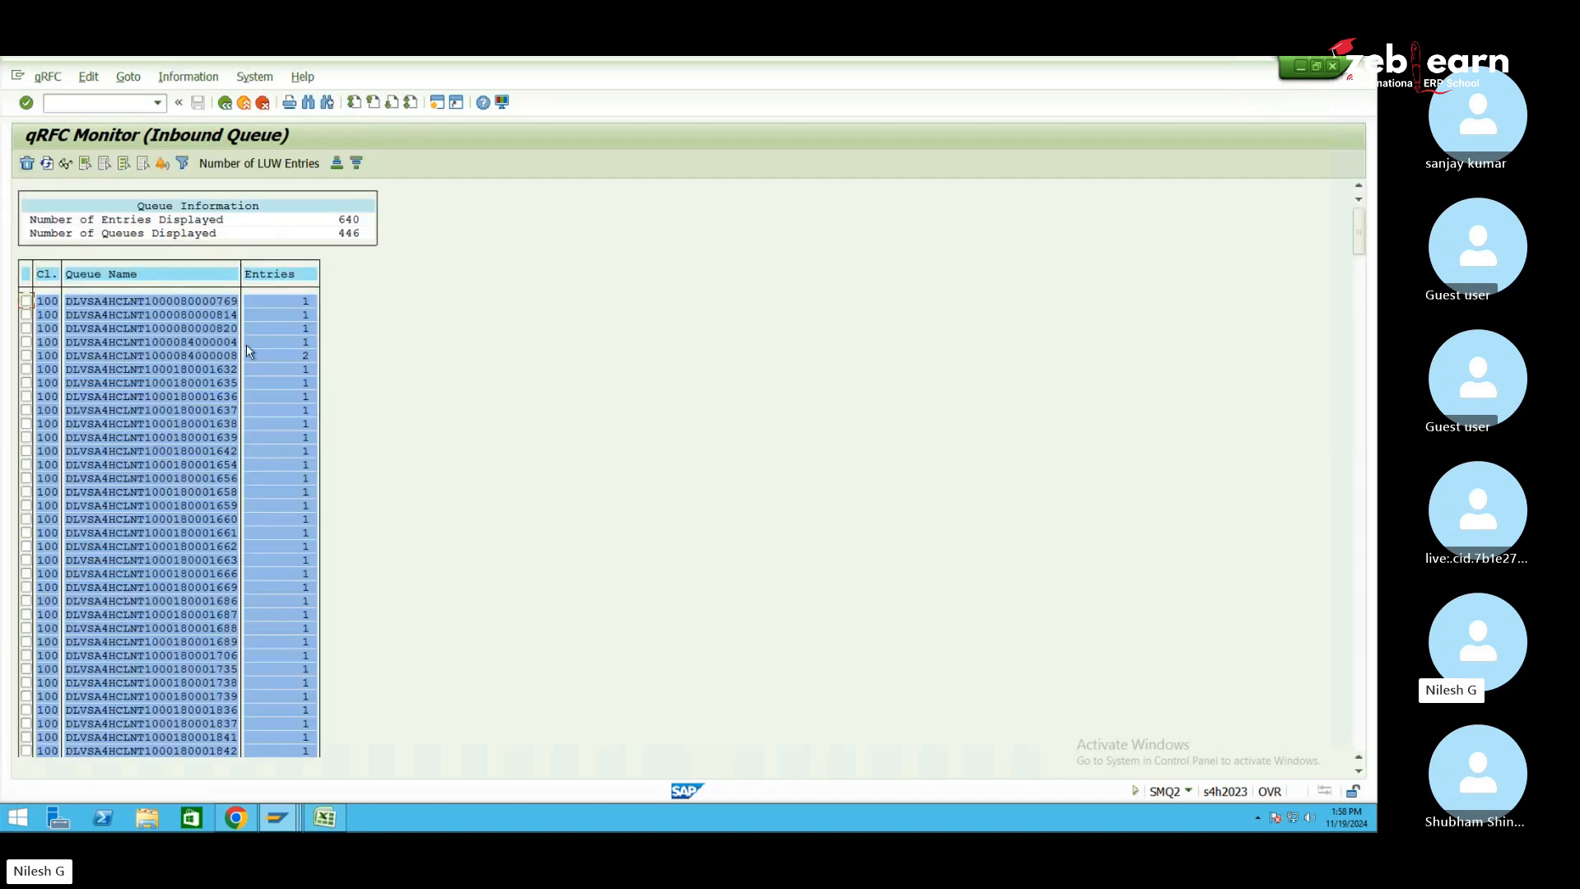
pyautogui.hotkey('ctrl', 'f')
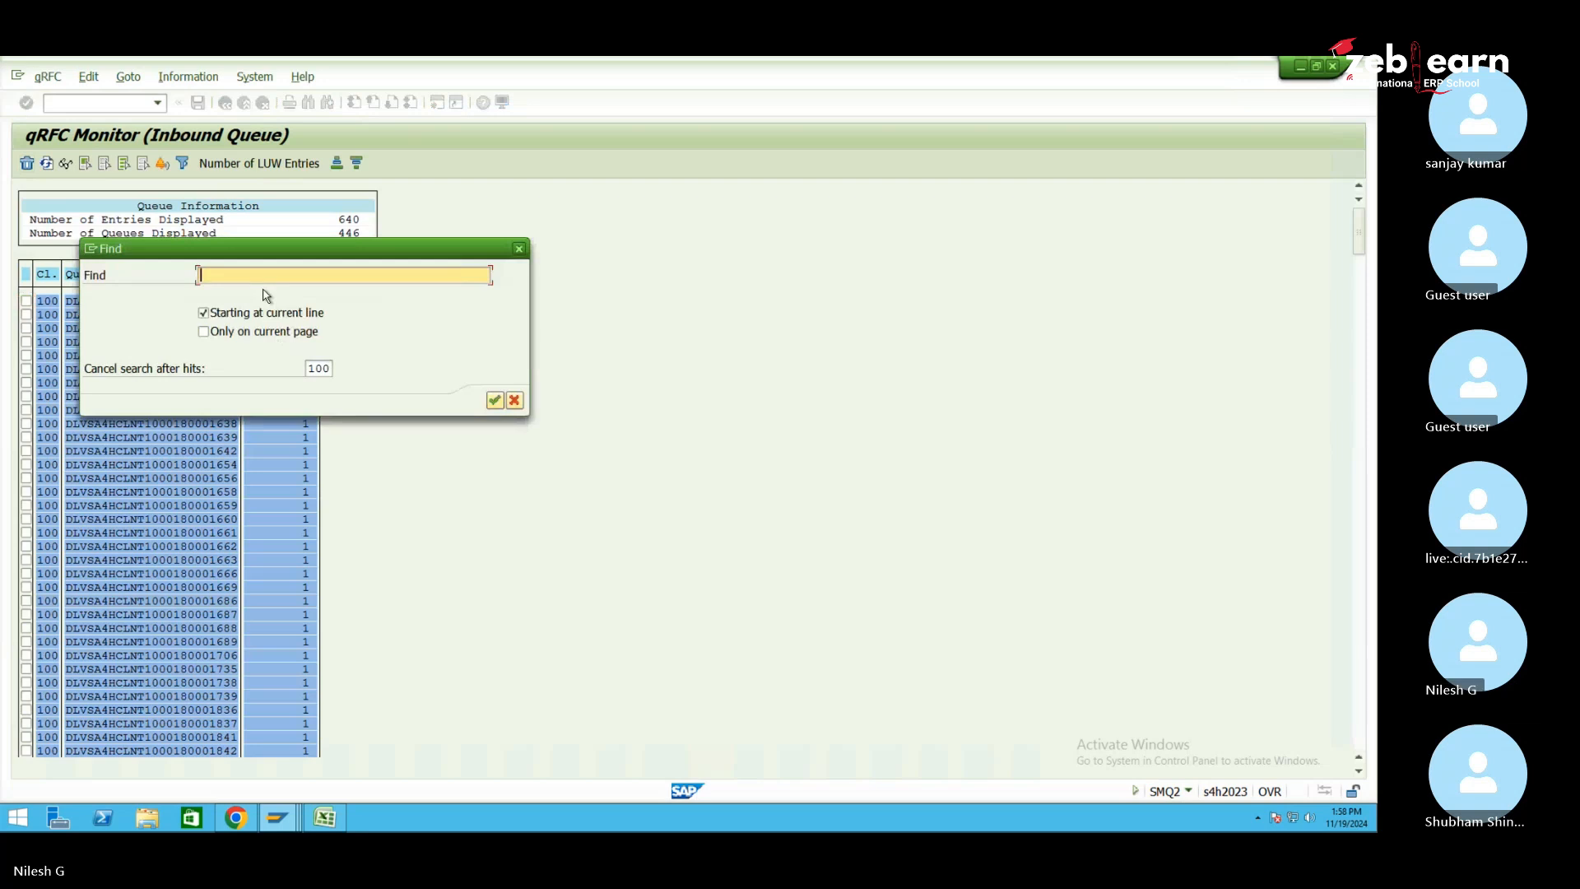
pyautogui.hotkey('ctrl', 'v')
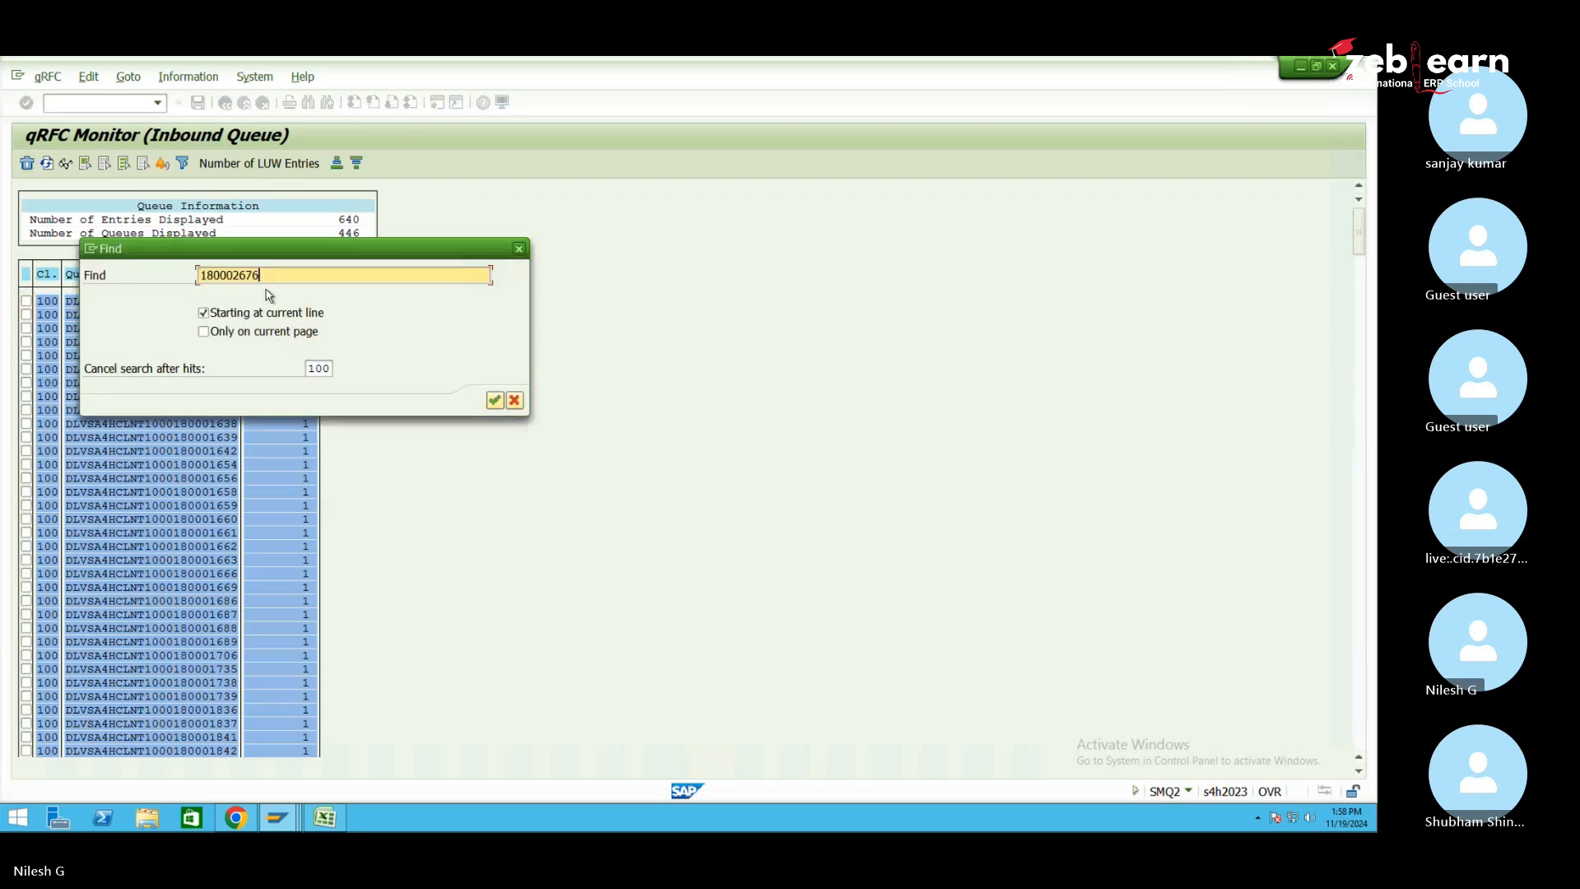
pyautogui.click(494, 401)
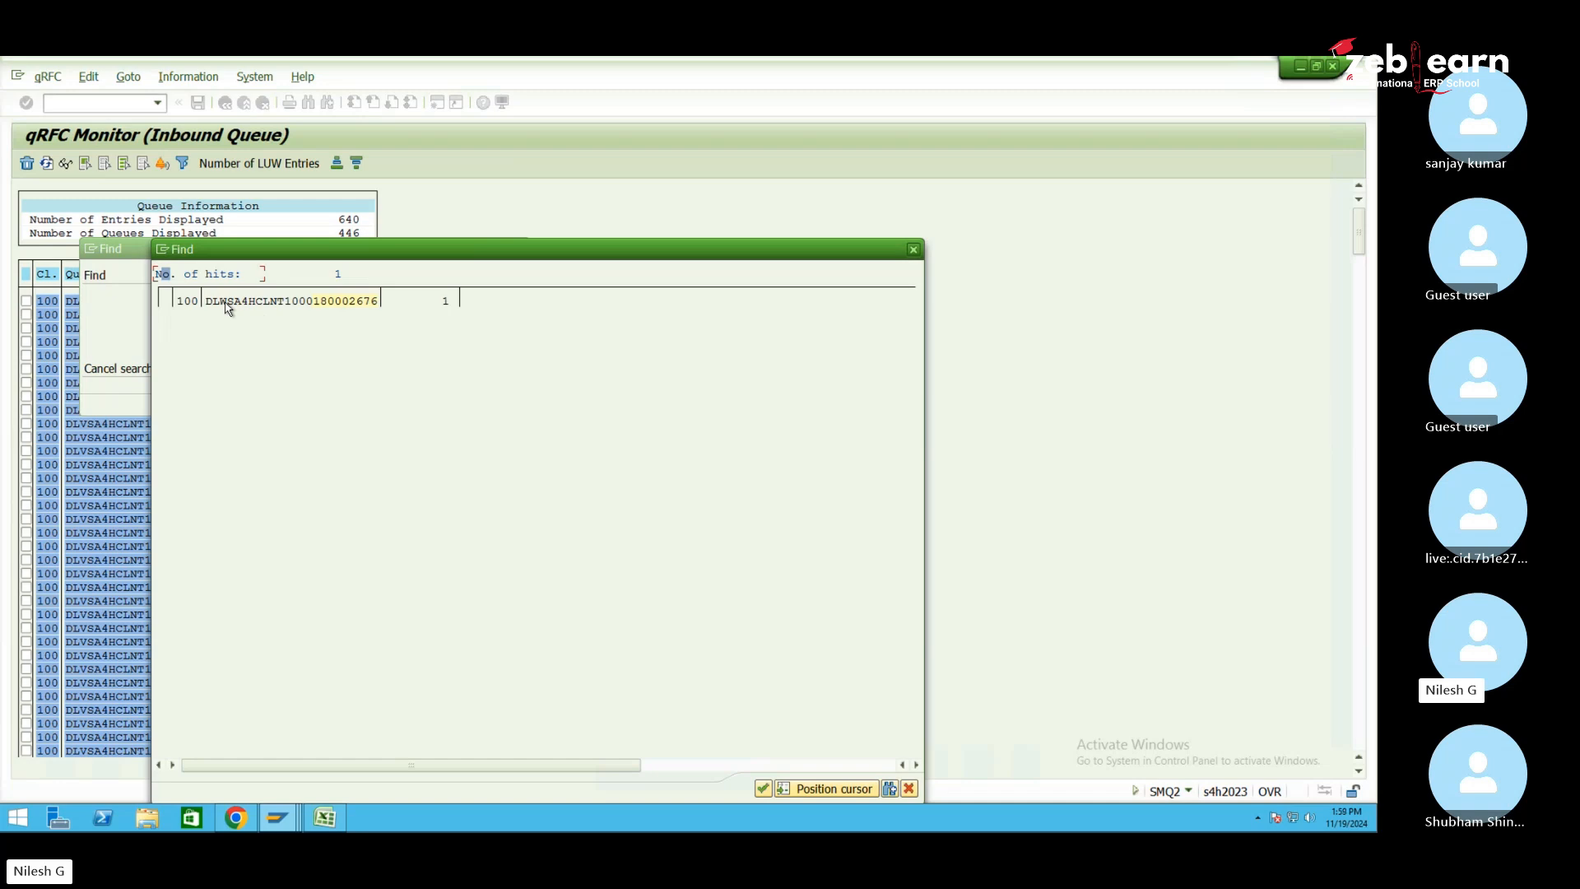
pyautogui.click(350, 306)
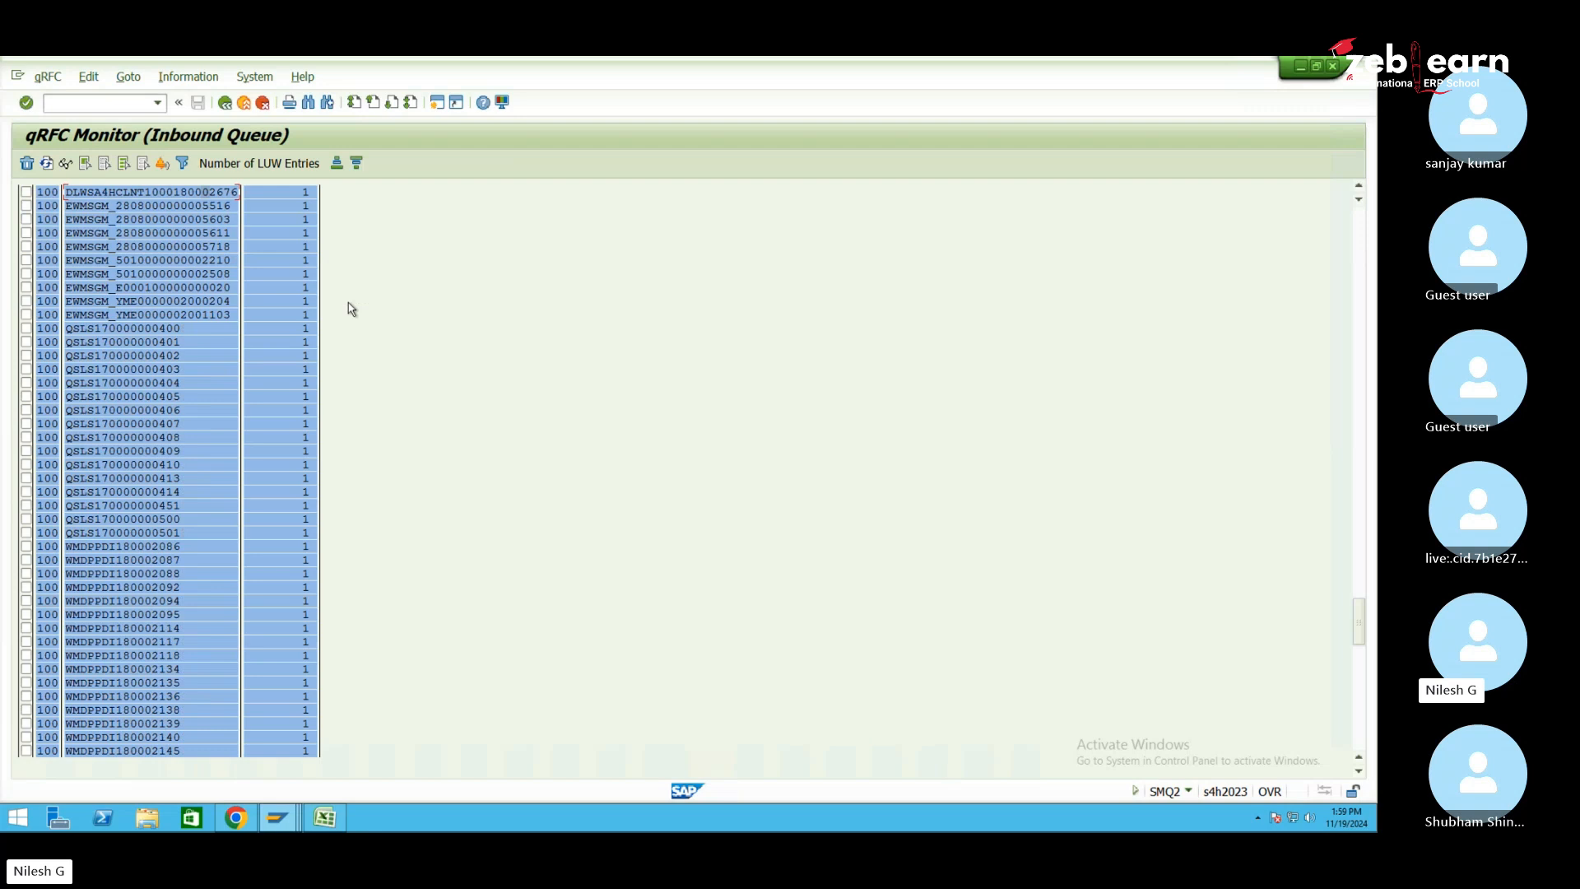
pyautogui.doubleClick(211, 194)
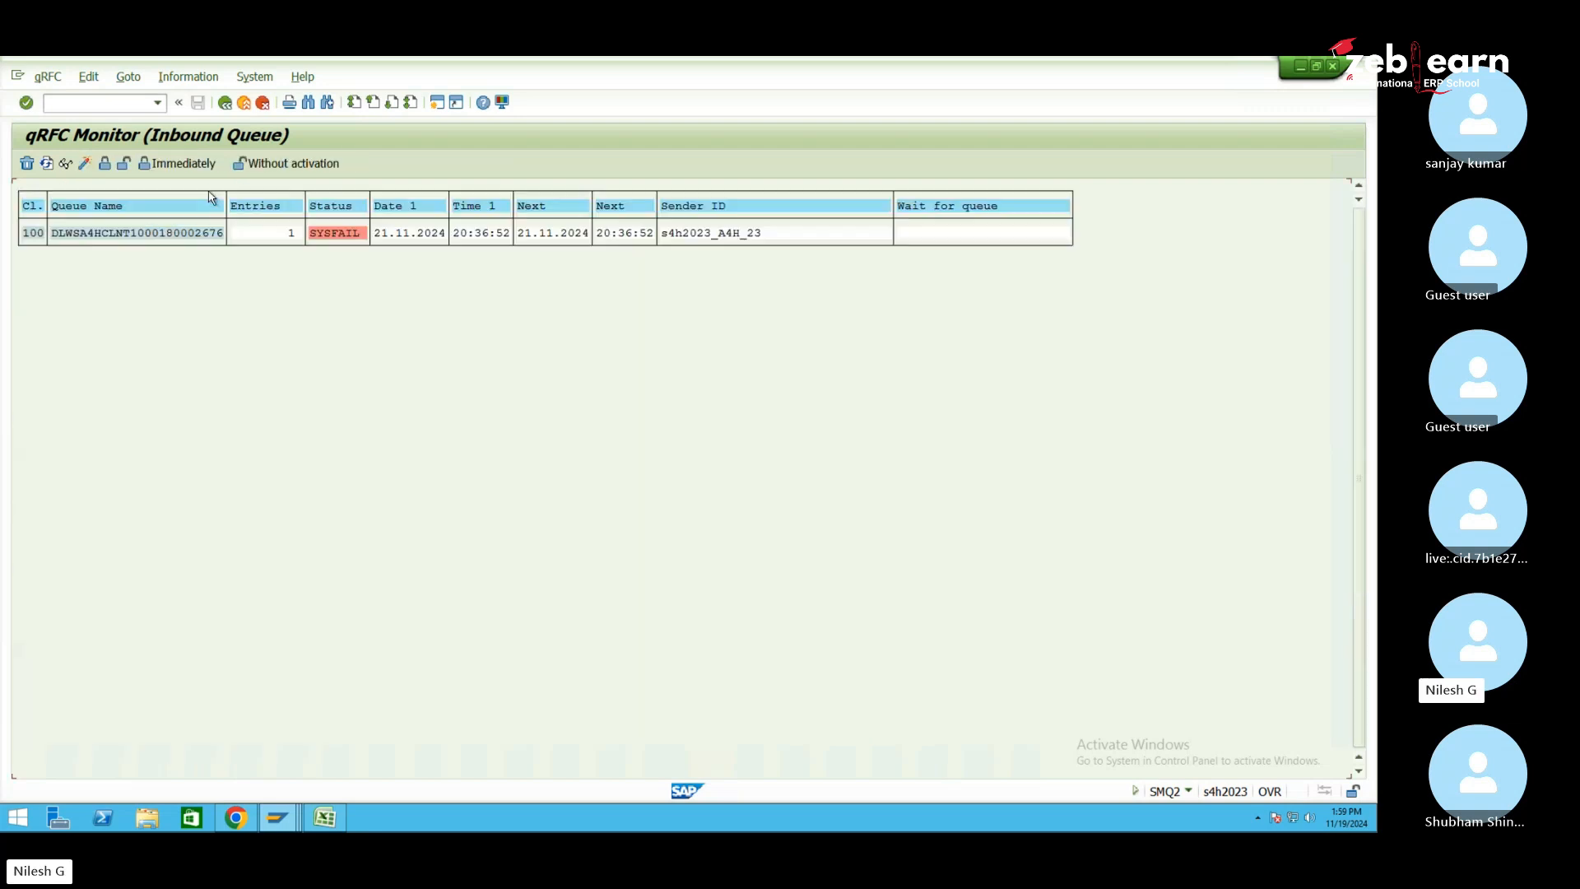
pyautogui.doubleClick(339, 235)
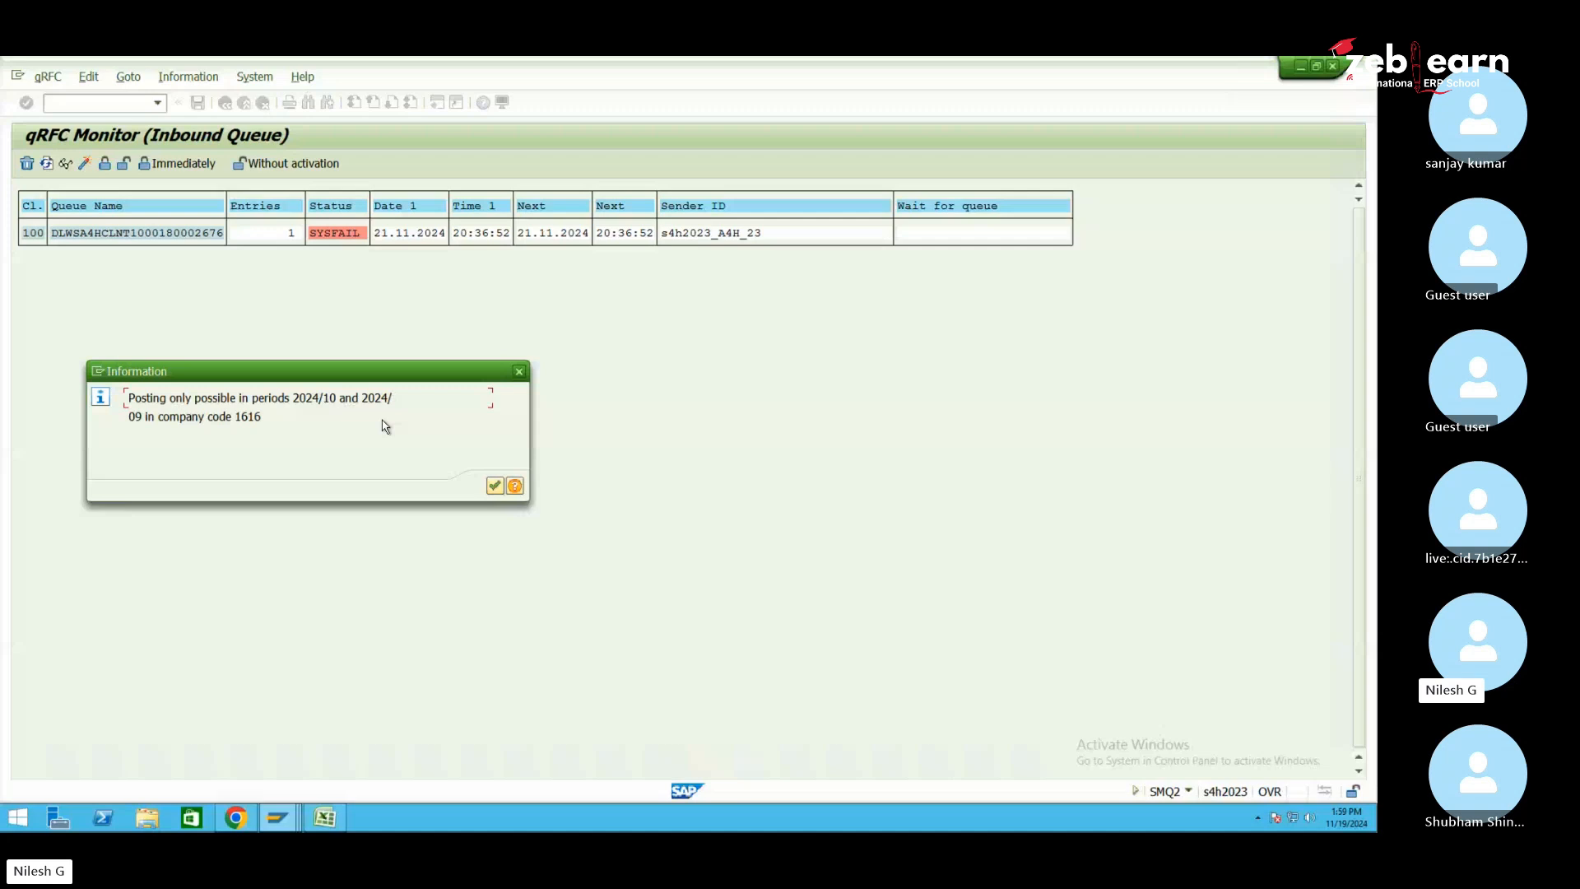
# Display the MMRV previous-period posting settings for company code 1616
pyautogui.click(98, 372)
pyautogui.click(169, 430)
pyautogui.write('mm')
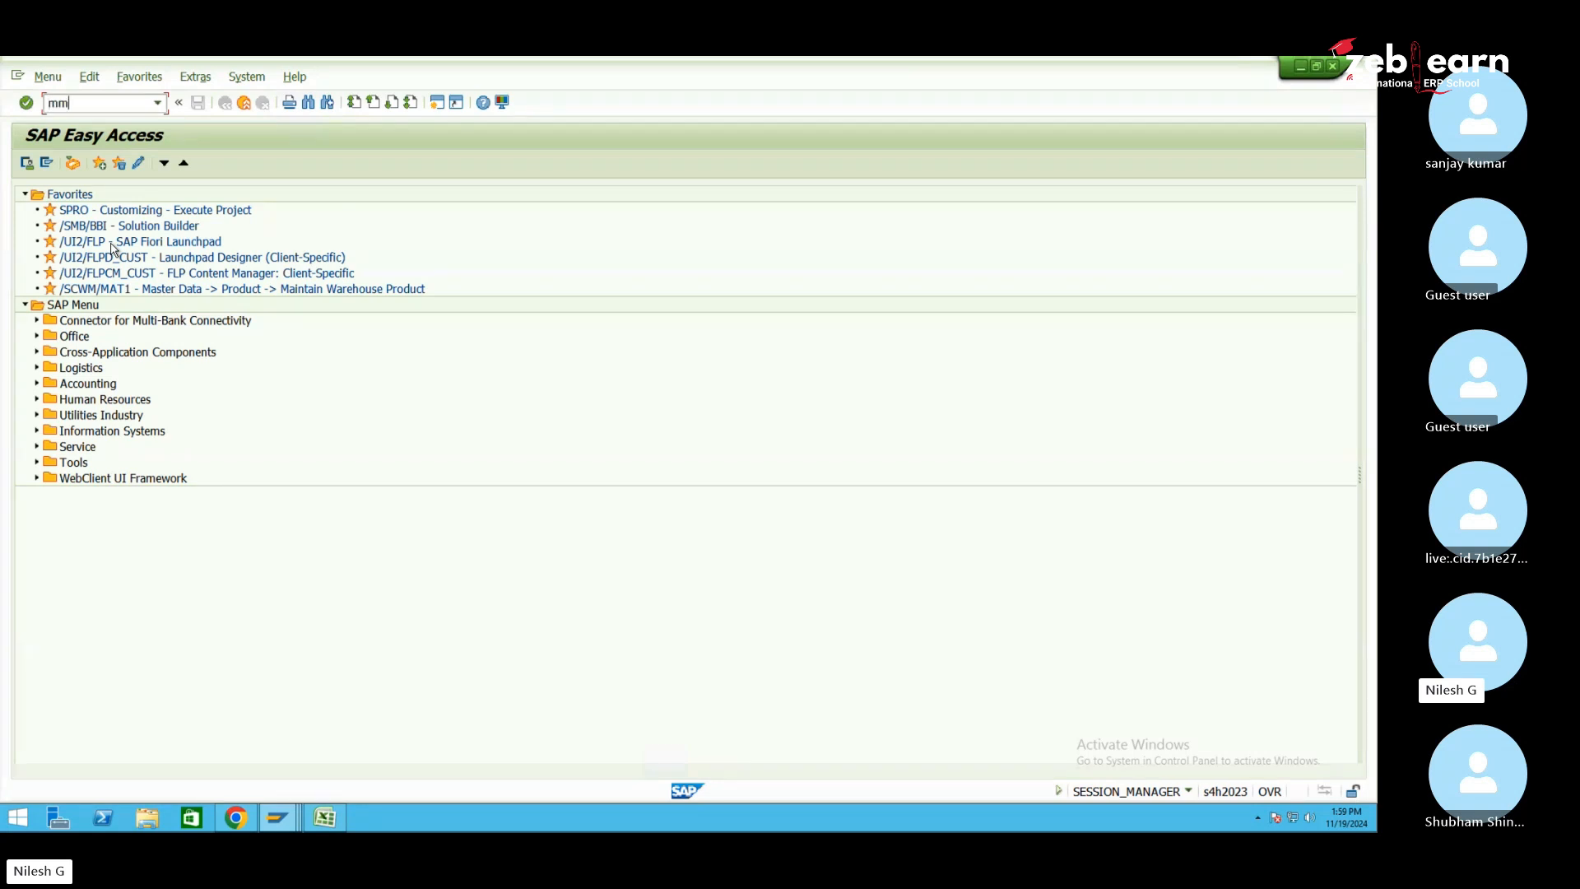
pyautogui.write('rv')
pyautogui.press('Return')
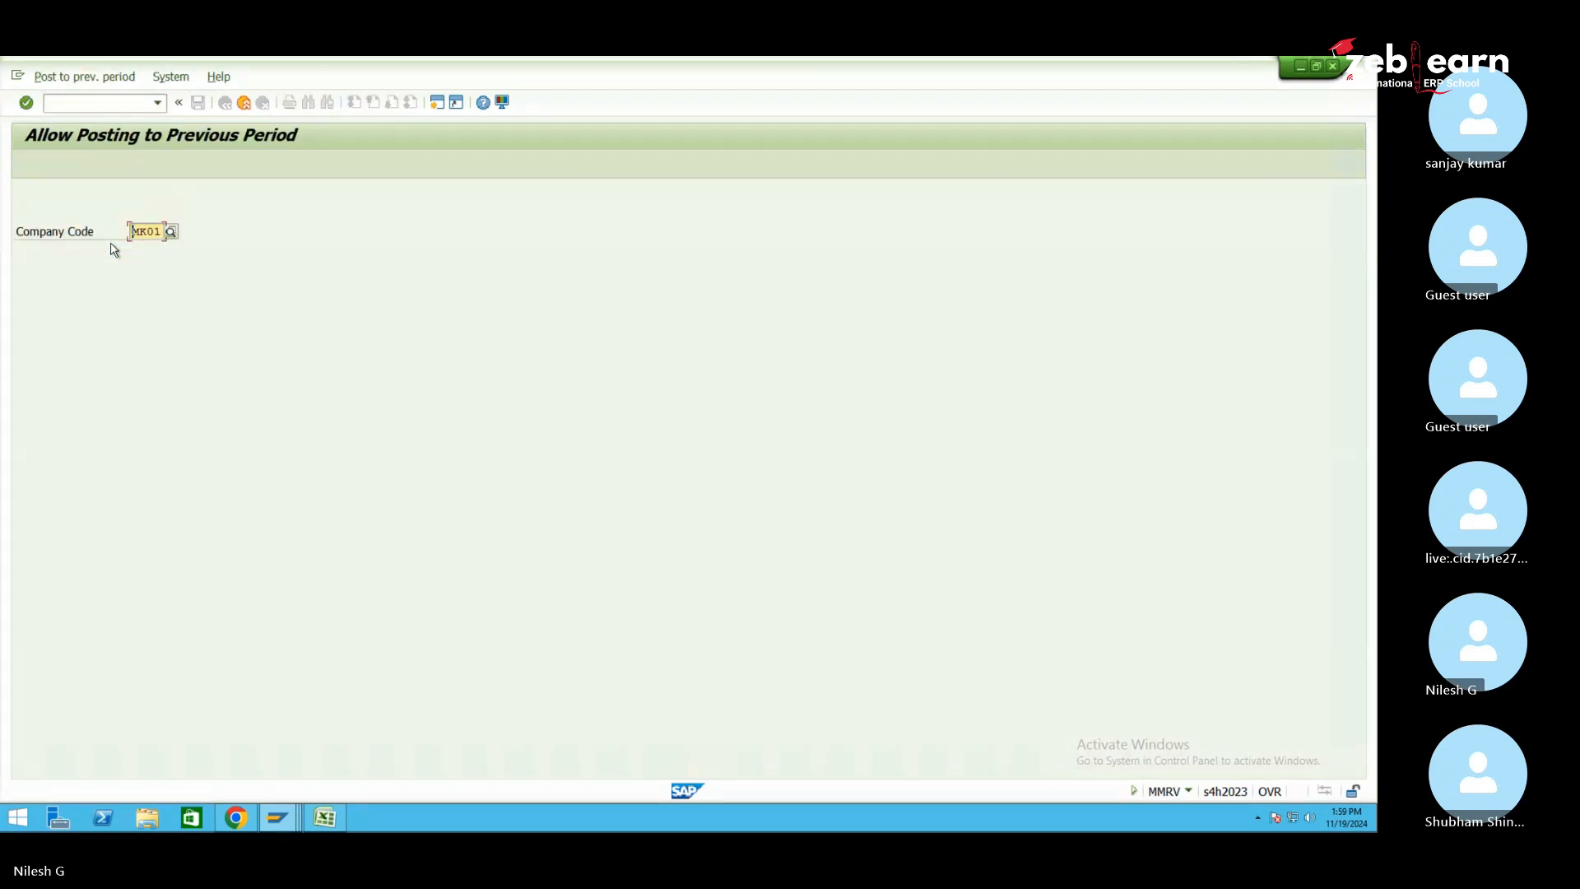
pyautogui.write('1616')
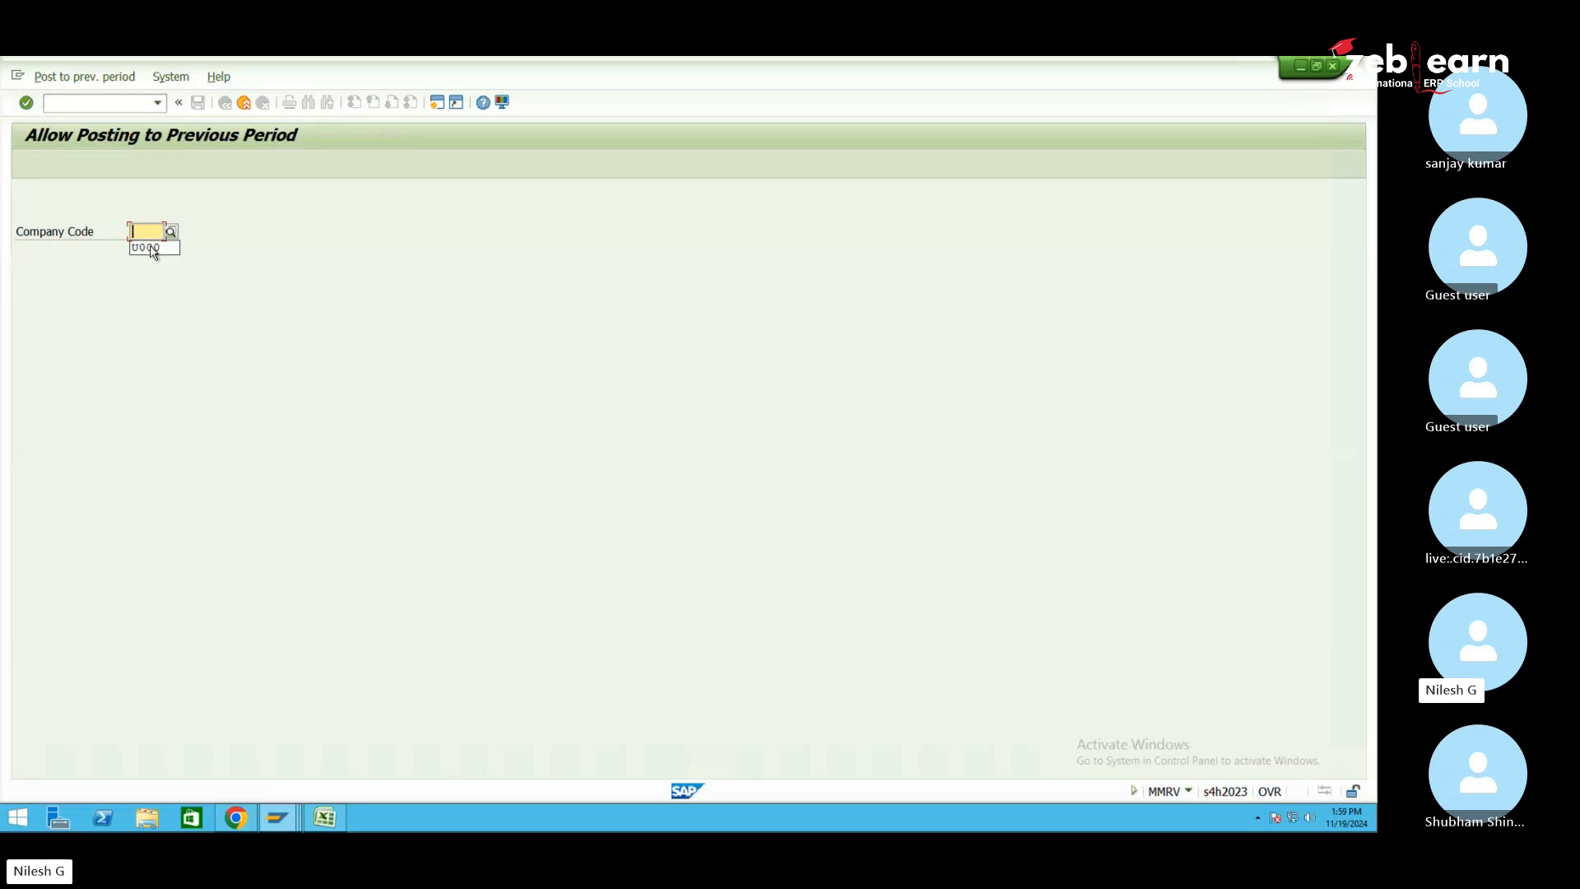
pyautogui.press('Return')
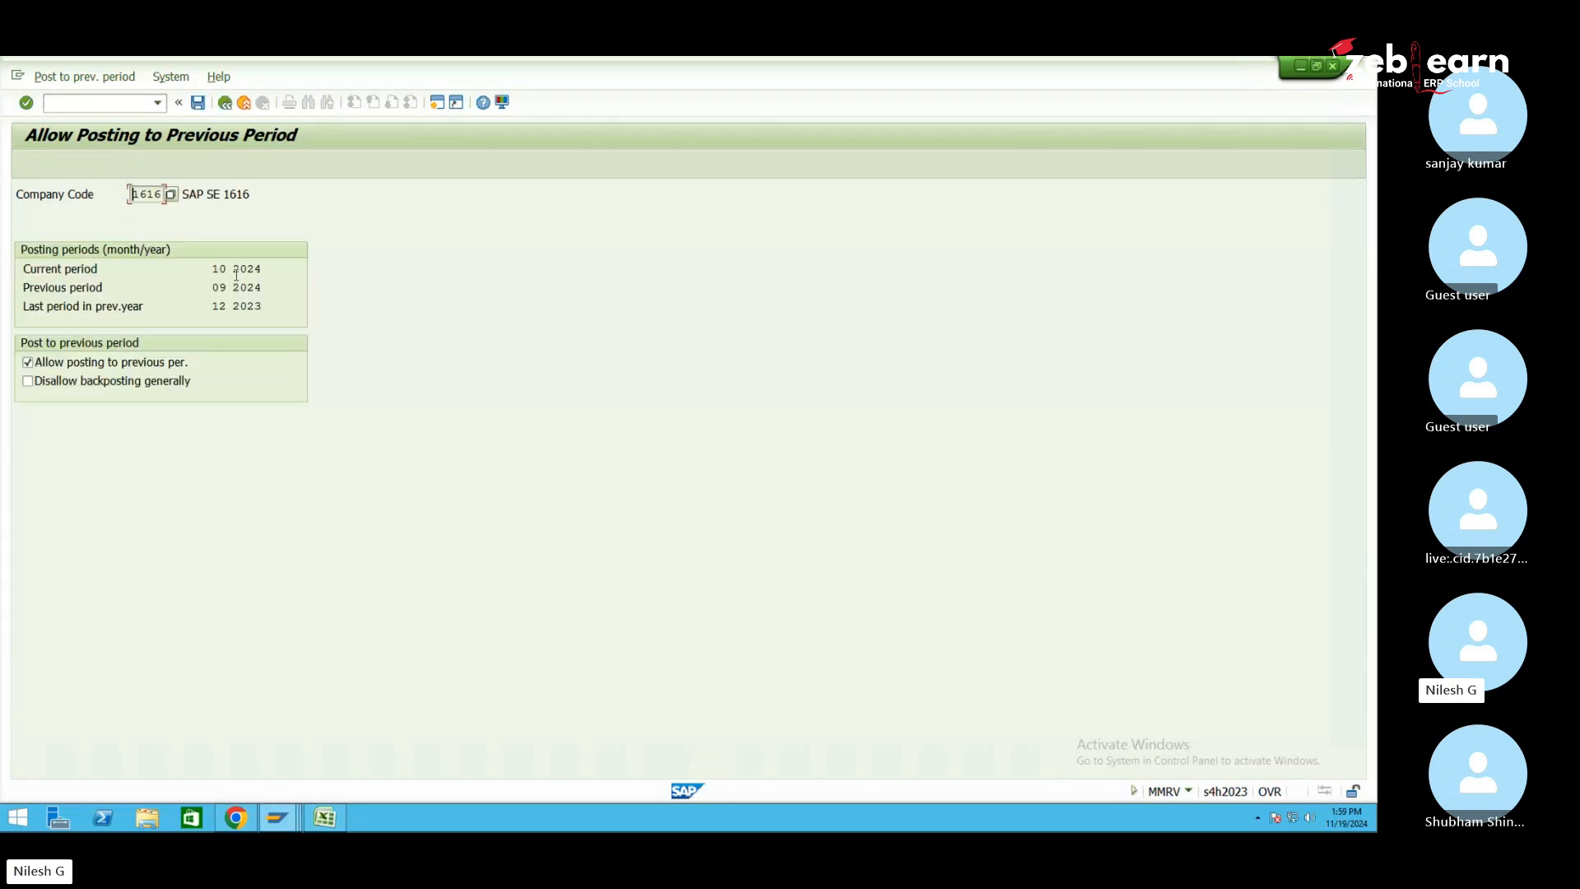
# Close material periods for company code 1616 to period 11 2024 with MMPV
pyautogui.click(90, 100)
pyautogui.write('/nmmpv')
pyautogui.press('Return')
pyautogui.write('1616')
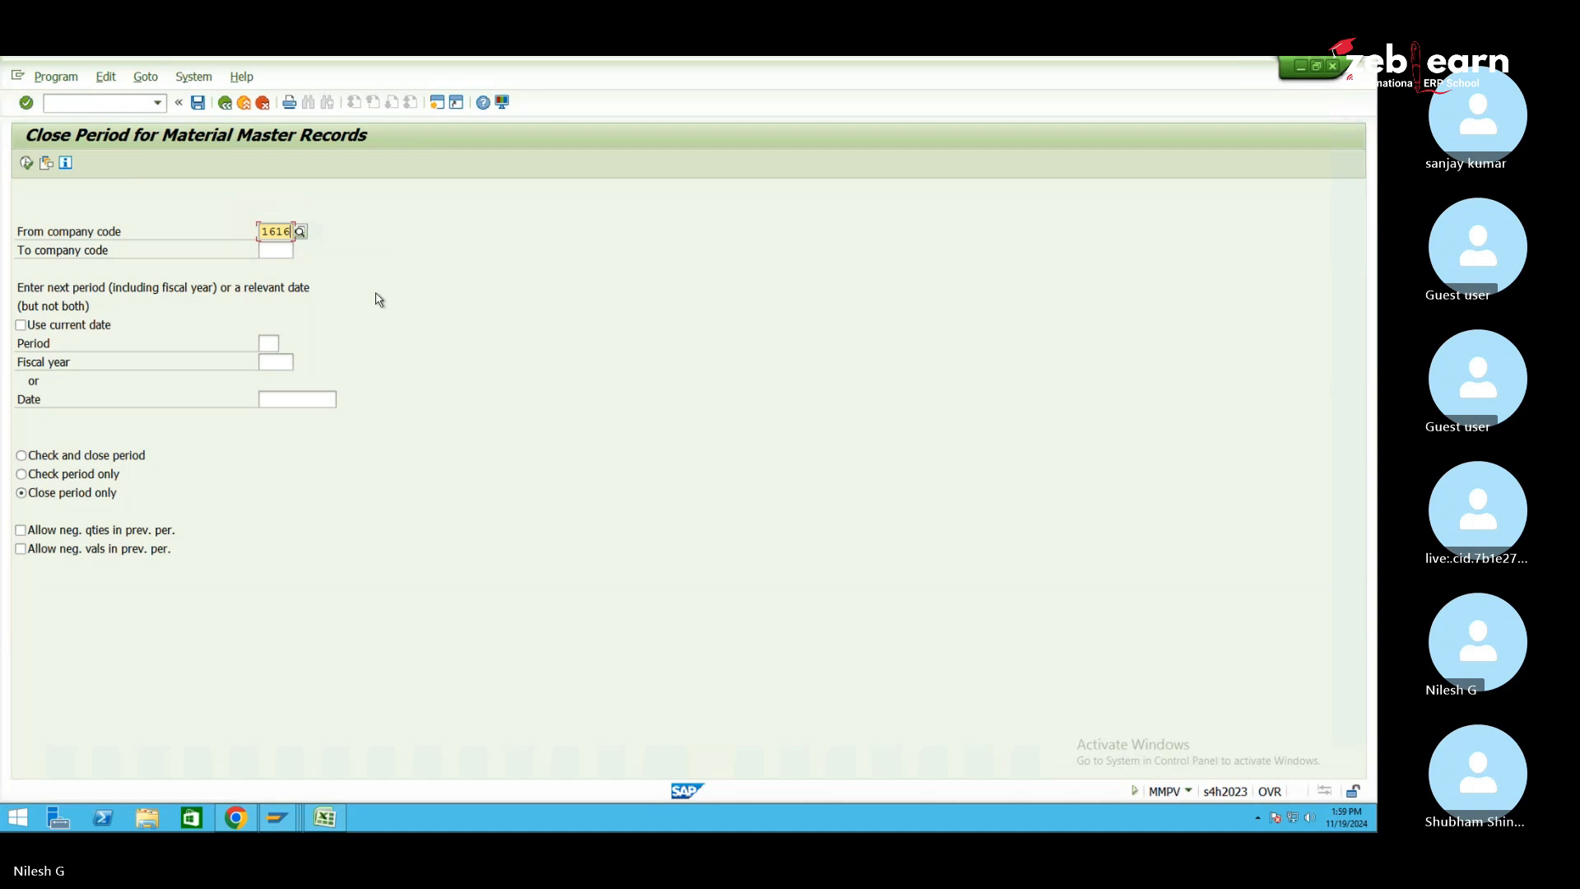
pyautogui.press('Tab')
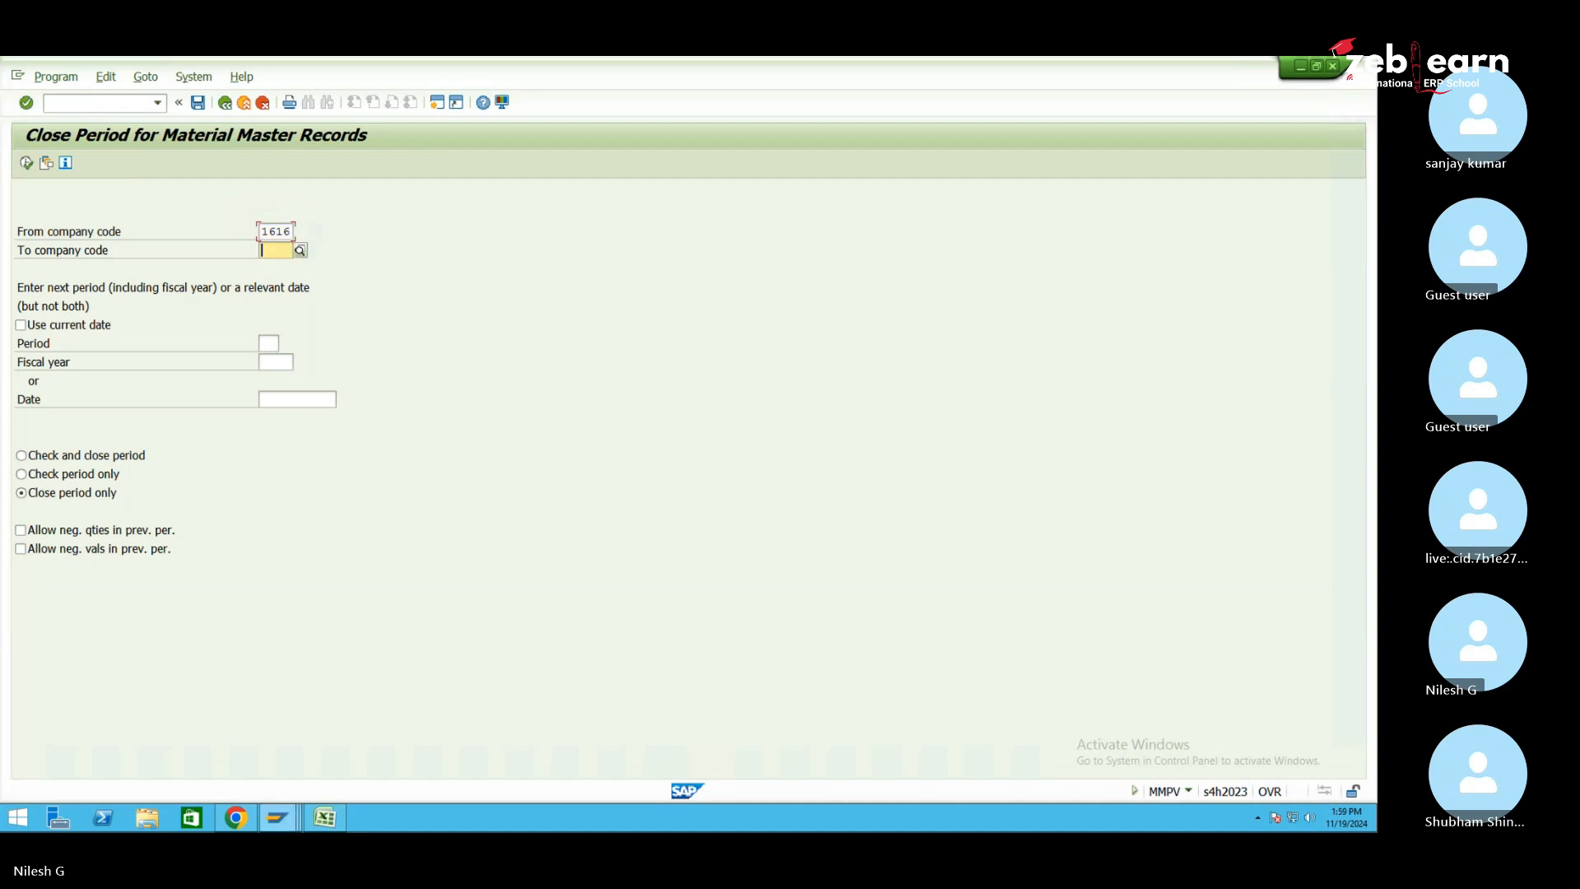
pyautogui.click(264, 346)
pyautogui.write('11')
pyautogui.click(275, 362)
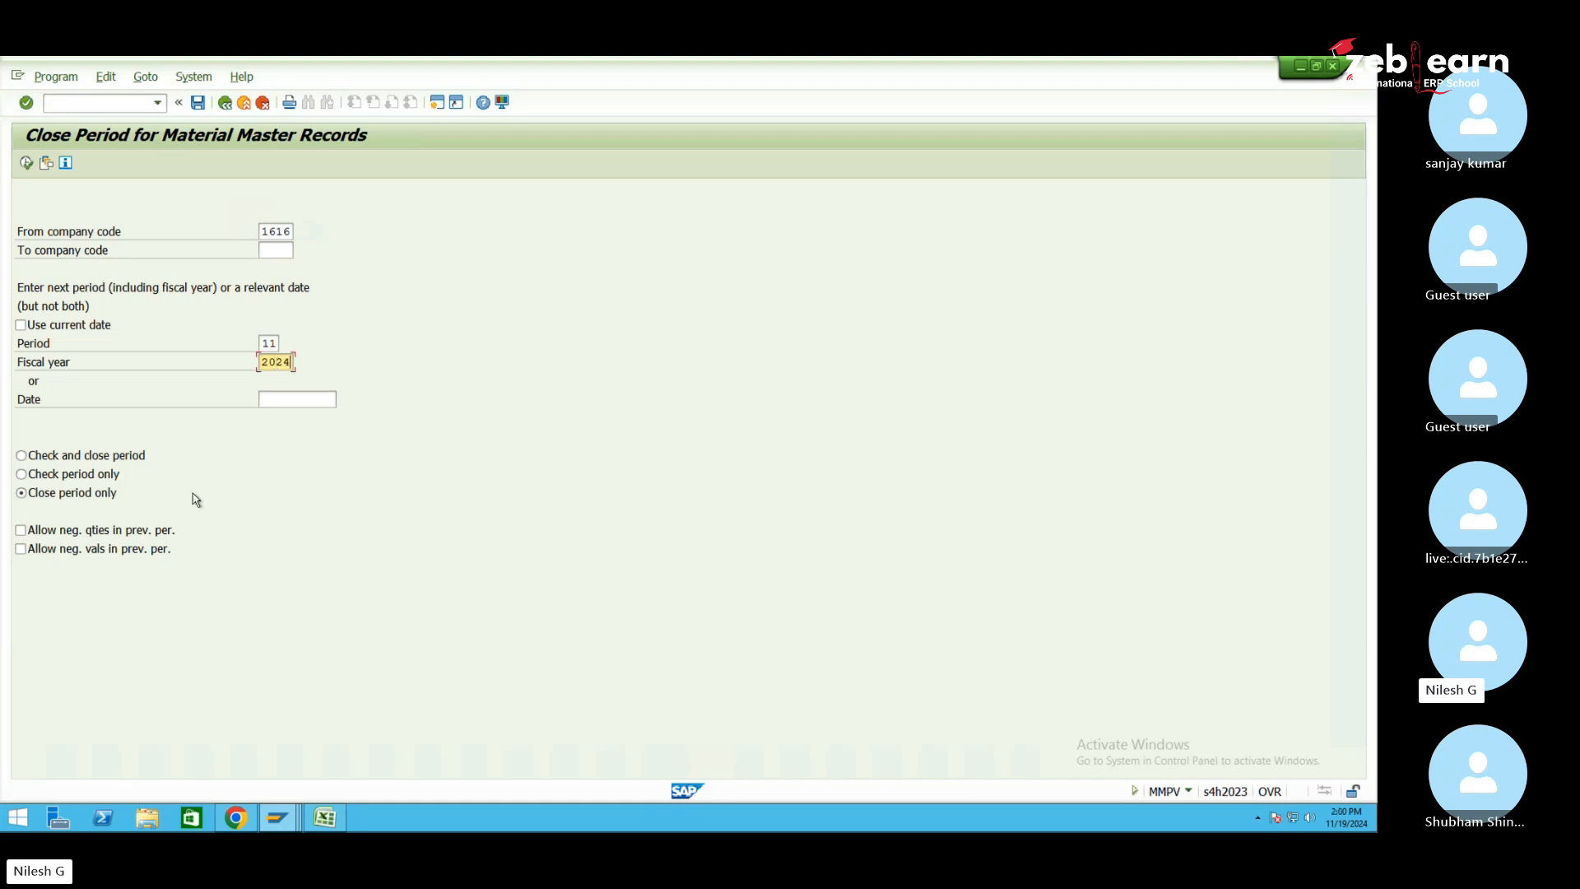
pyautogui.write('2024')
pyautogui.click(27, 164)
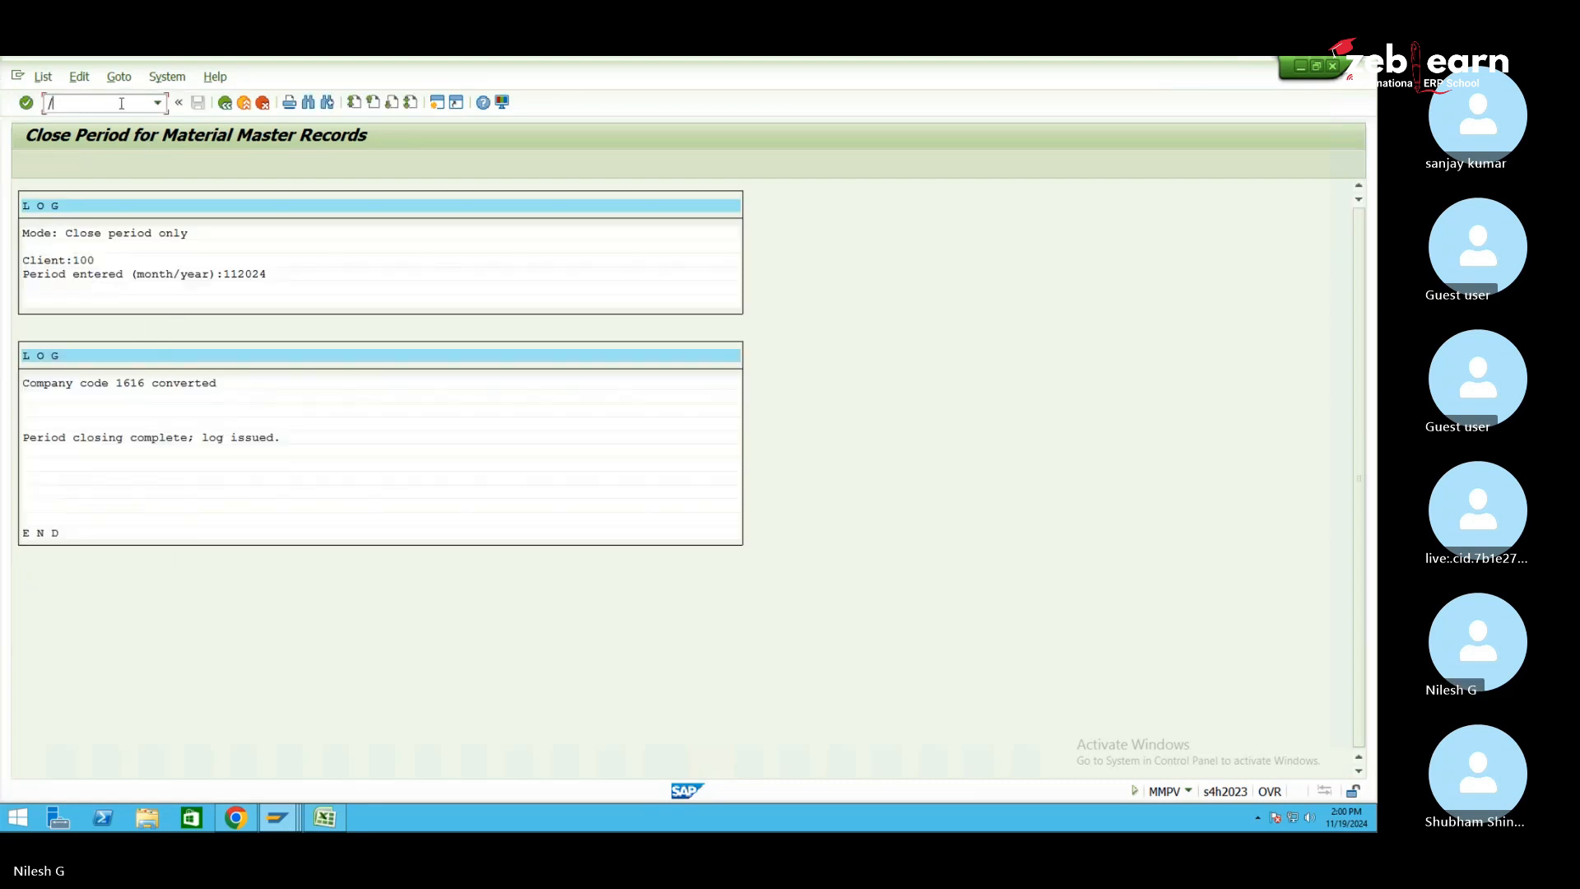
pyautogui.write('/nmmrv')
pyautogui.press('Return')
pyautogui.press('Return')
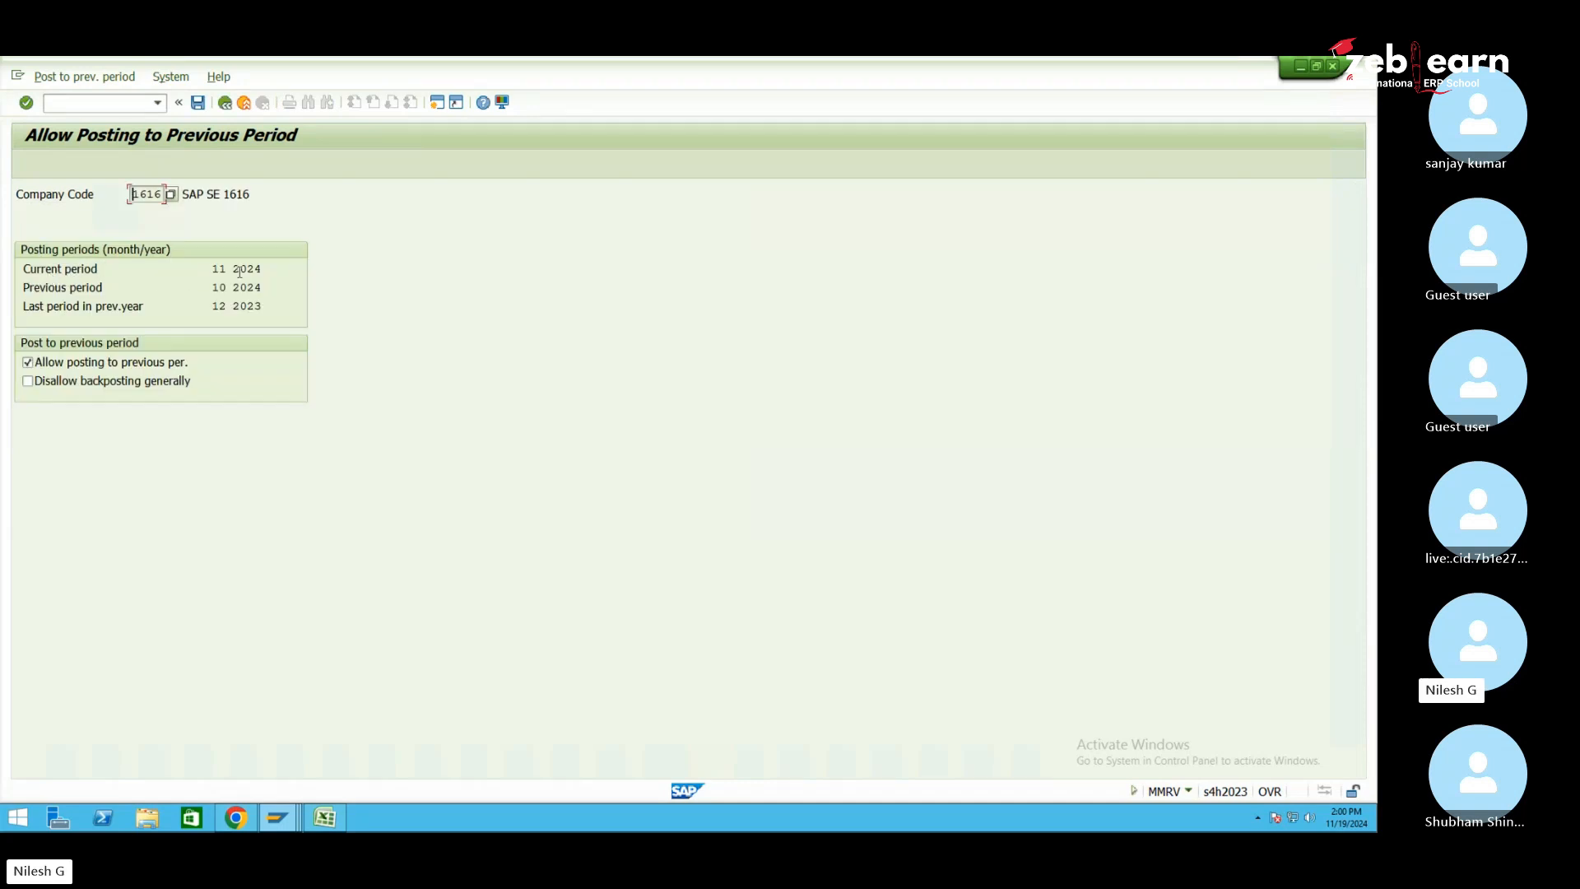
# Reprocess the failed SYSFAIL queue entry in the qRFC inbound monitor
pyautogui.moveTo(279, 814)
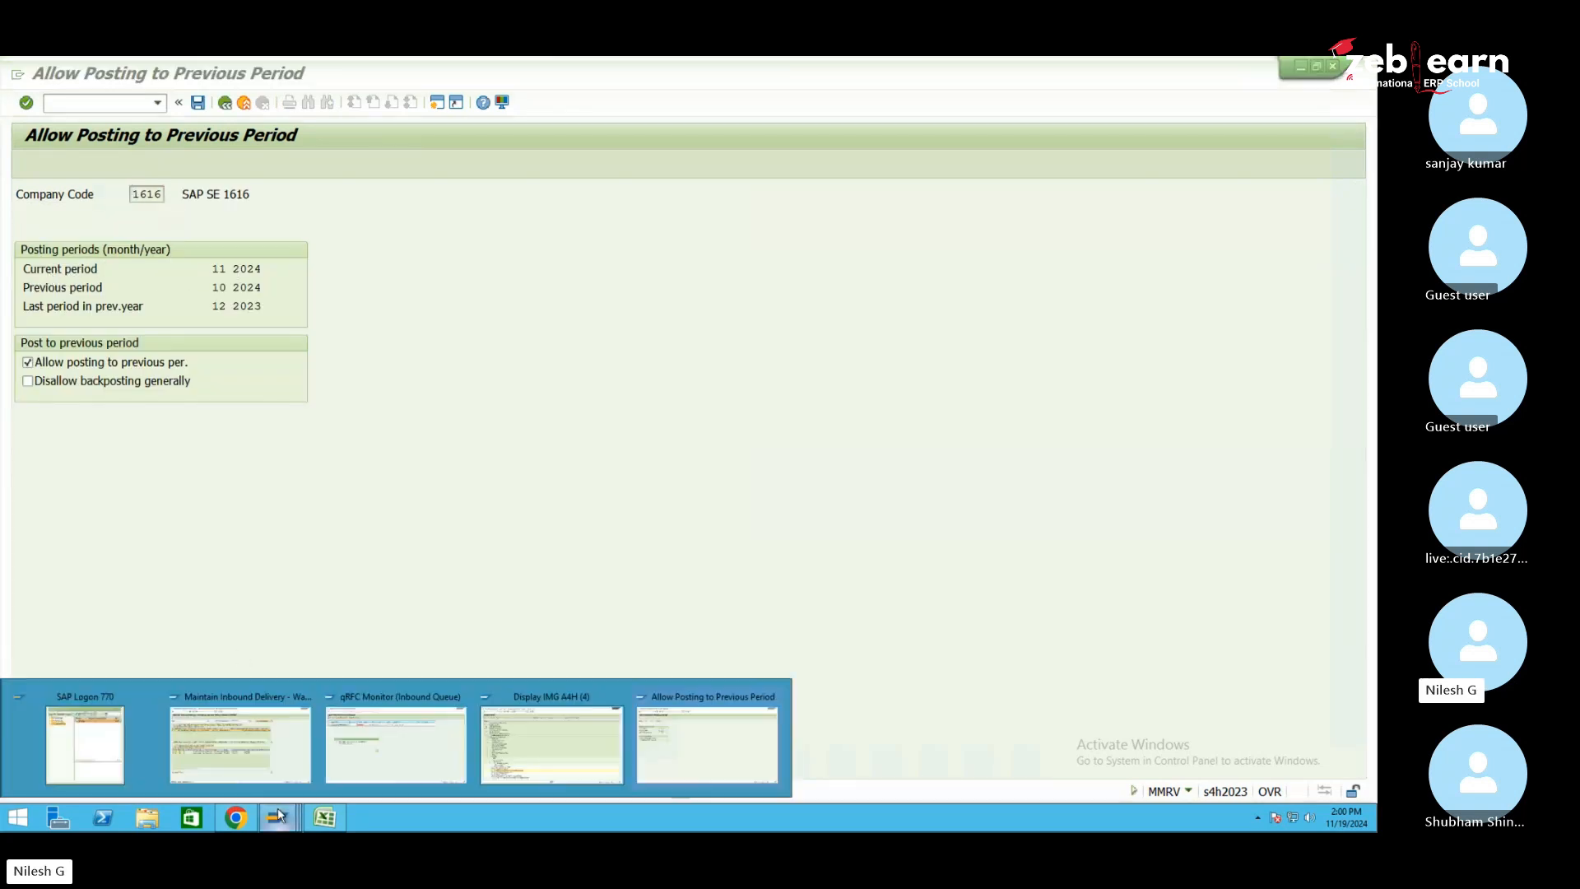
pyautogui.click(375, 749)
pyautogui.click(519, 371)
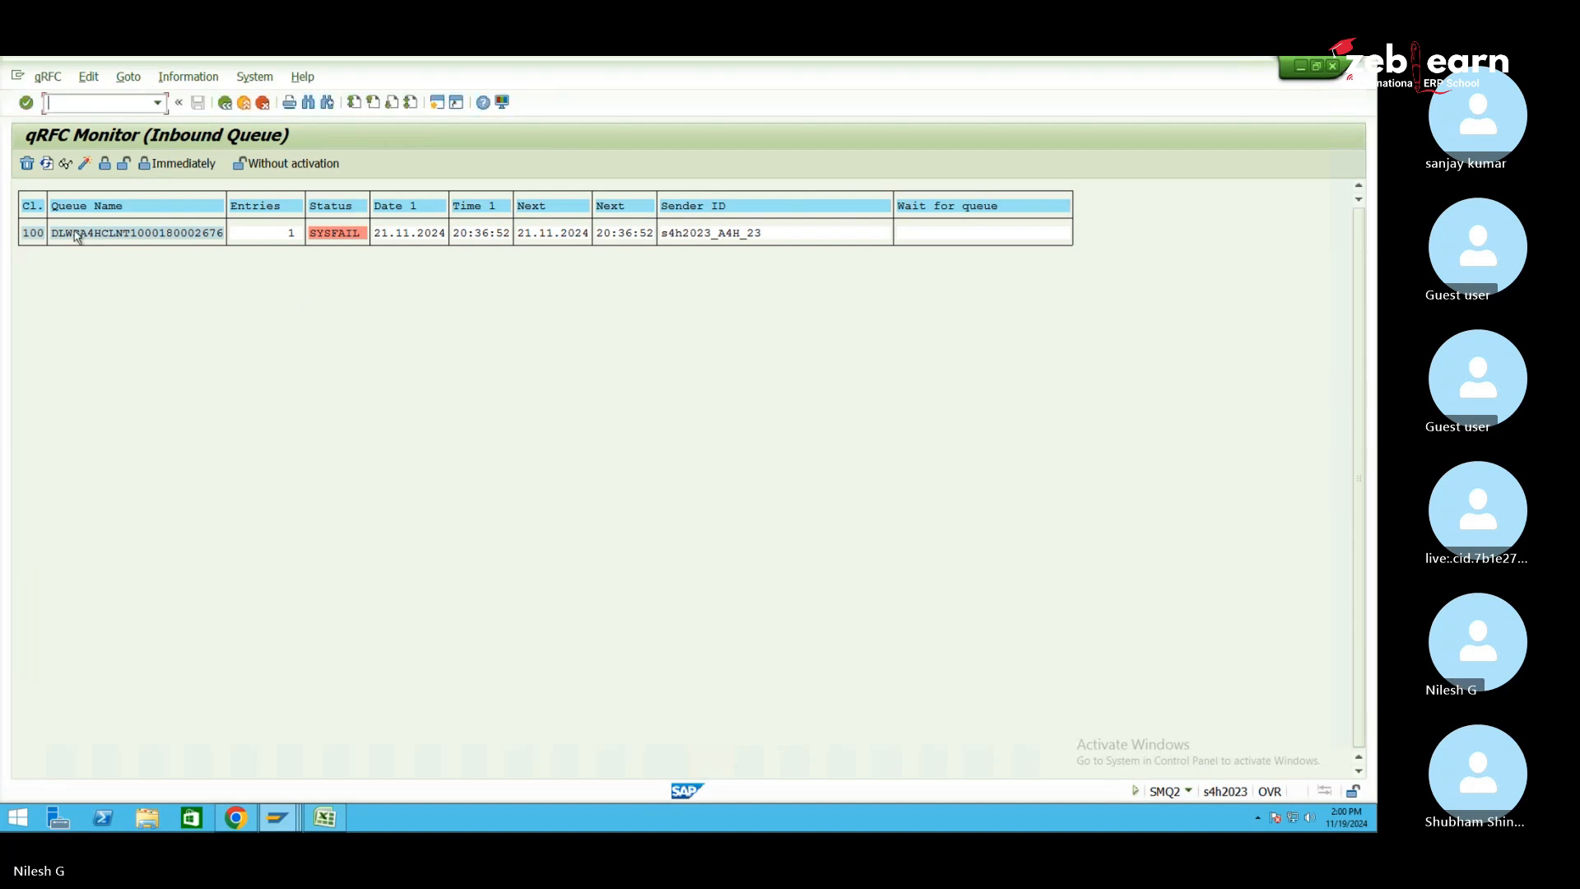
pyautogui.doubleClick(146, 237)
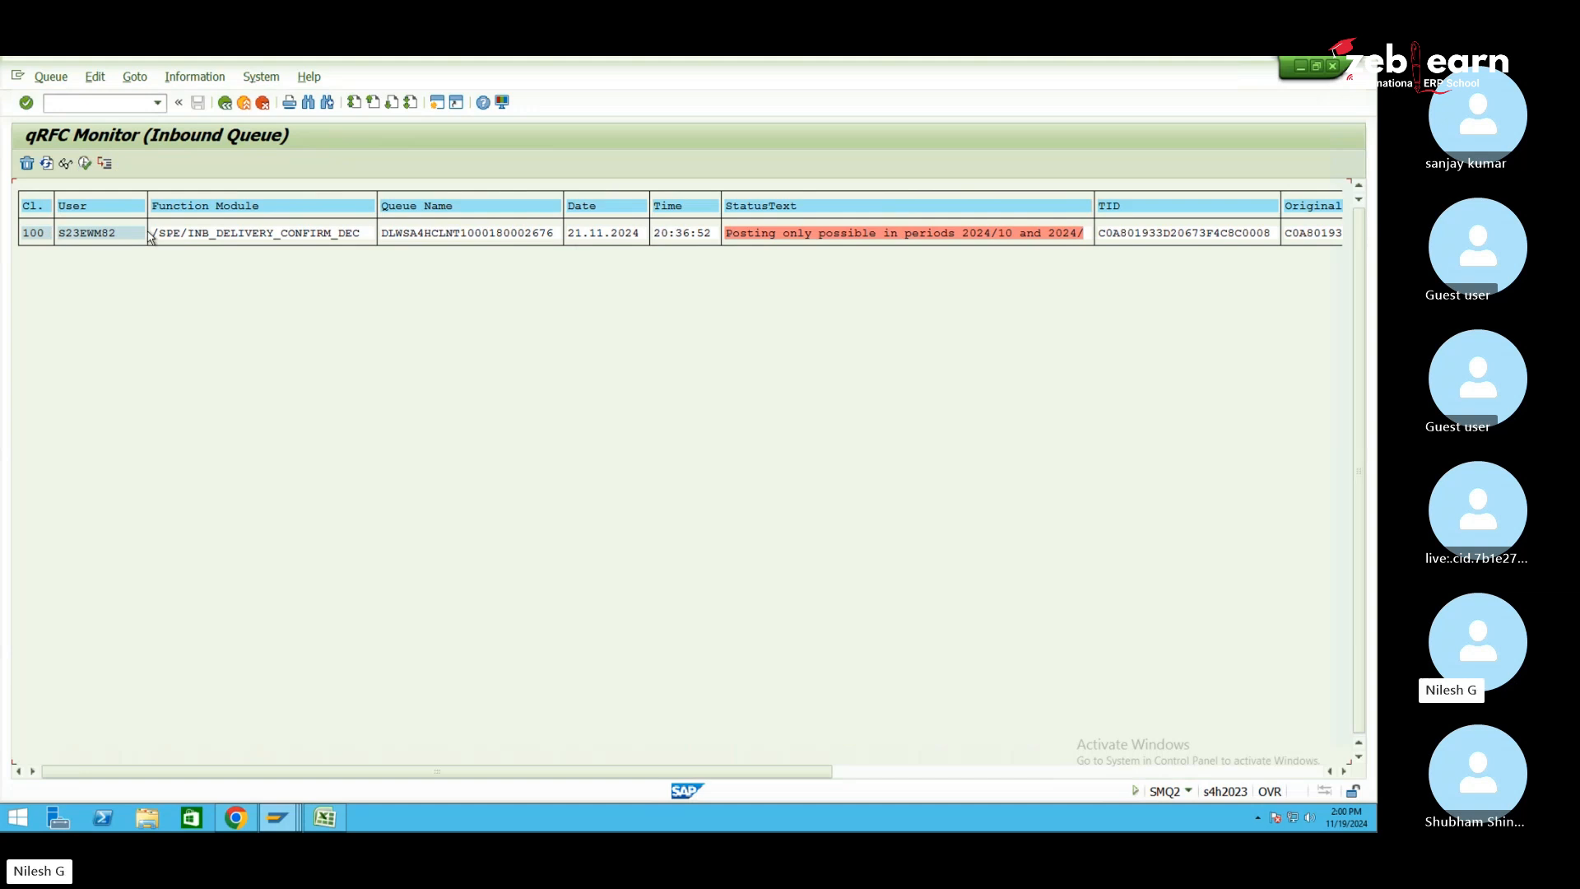
pyautogui.click(206, 234)
pyautogui.click(235, 235)
pyautogui.click(86, 164)
# View the entry's error log, led by a universal journal ledger customizing error
pyautogui.doubleClick(966, 237)
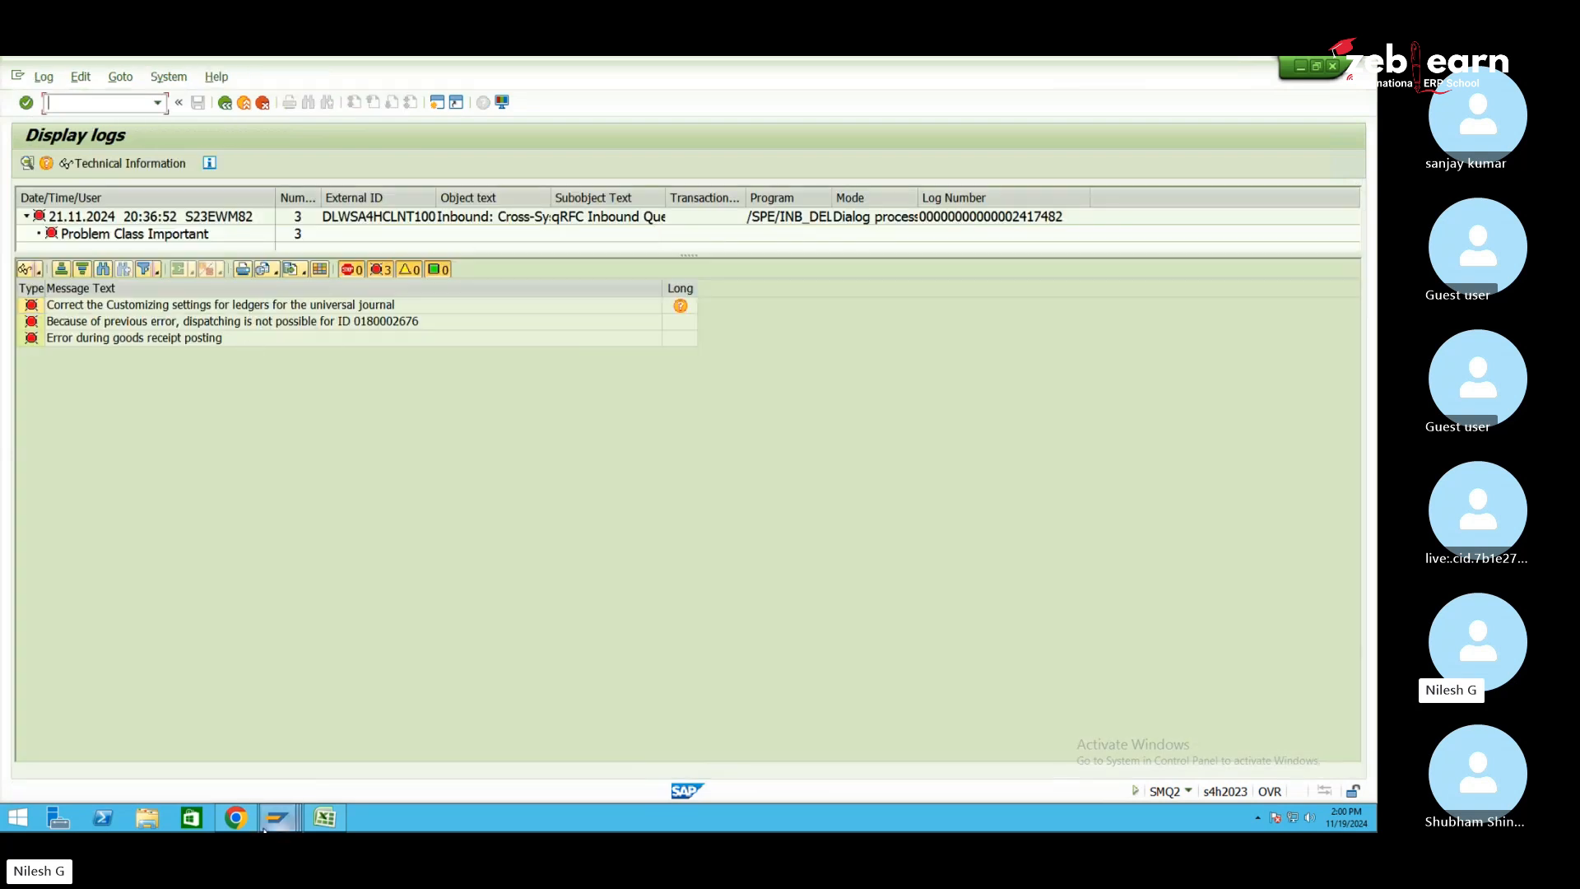
pyautogui.moveTo(264, 827)
pyautogui.click(520, 750)
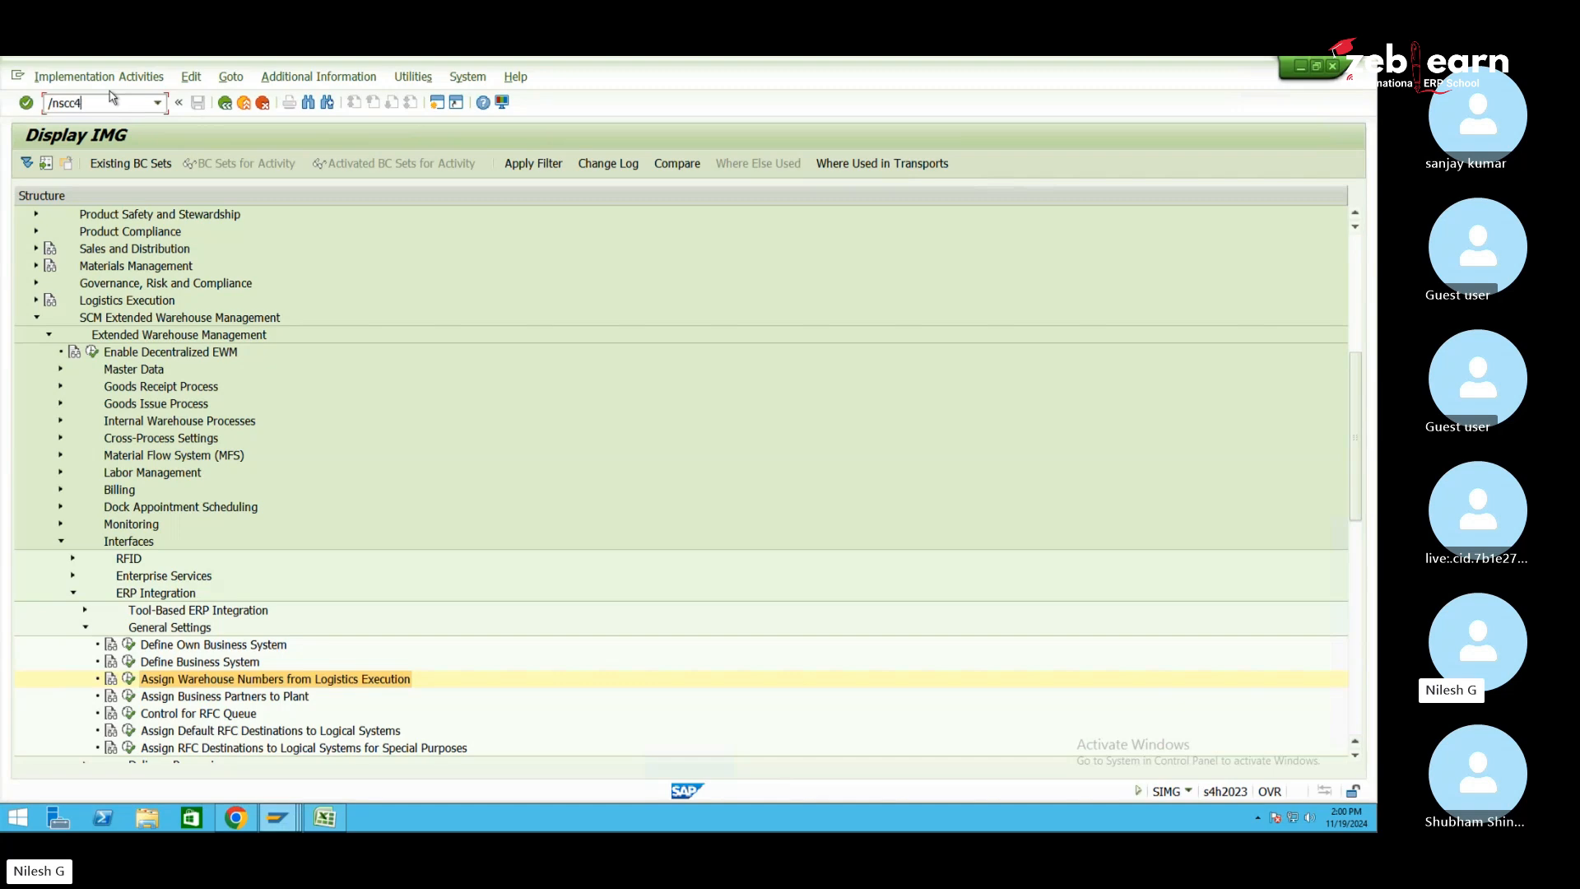
# Change client 100's standard currency from USD to EUR in SCC4 and save
pyautogui.press('Return')
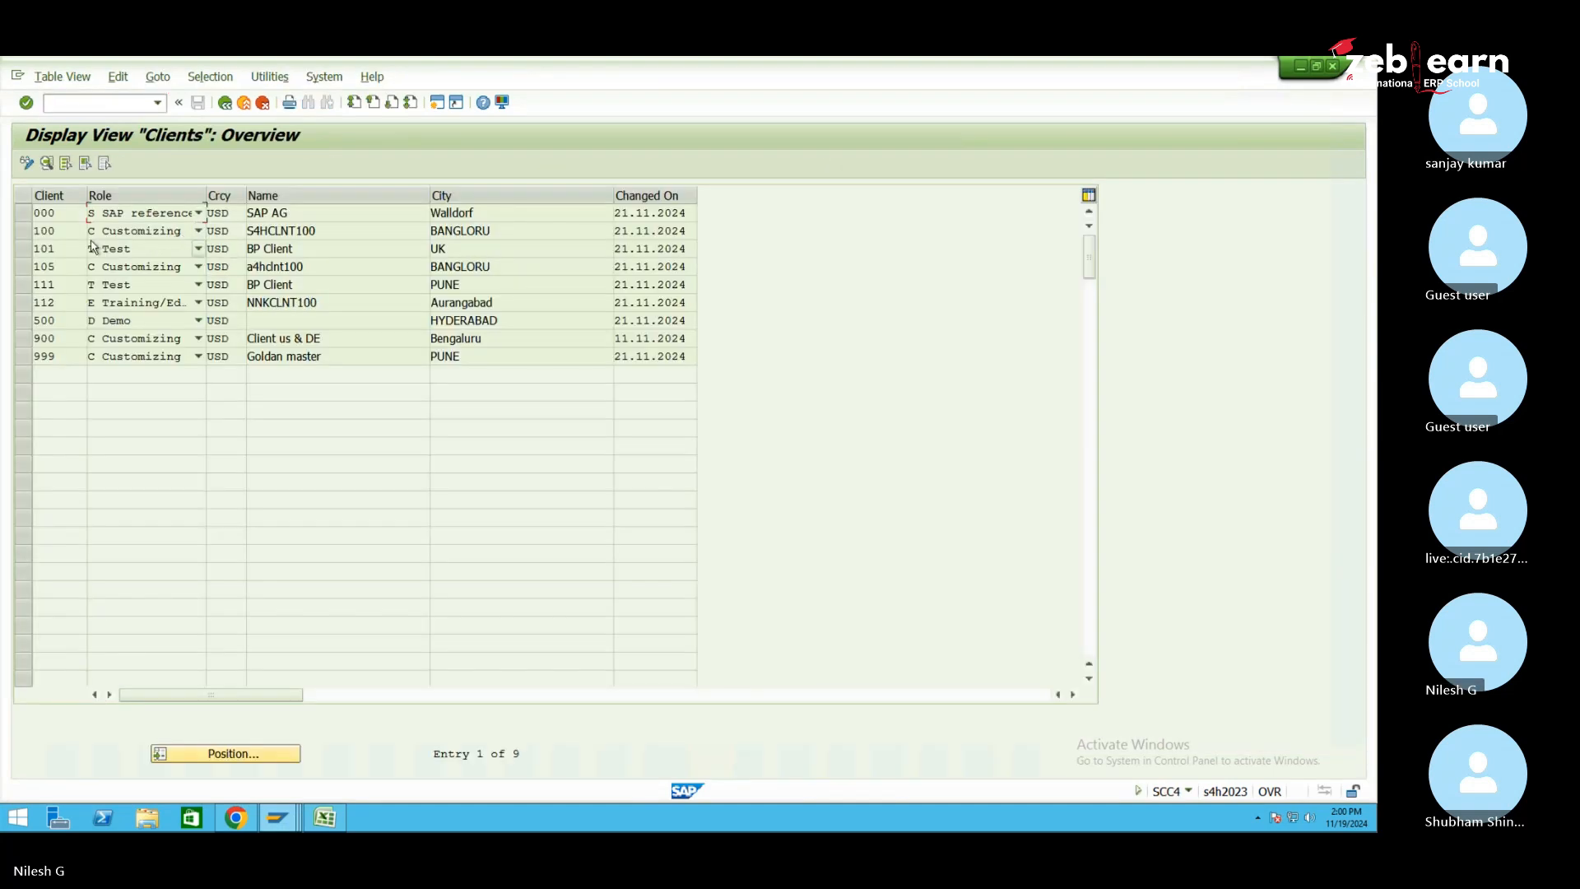
pyautogui.doubleClick(71, 232)
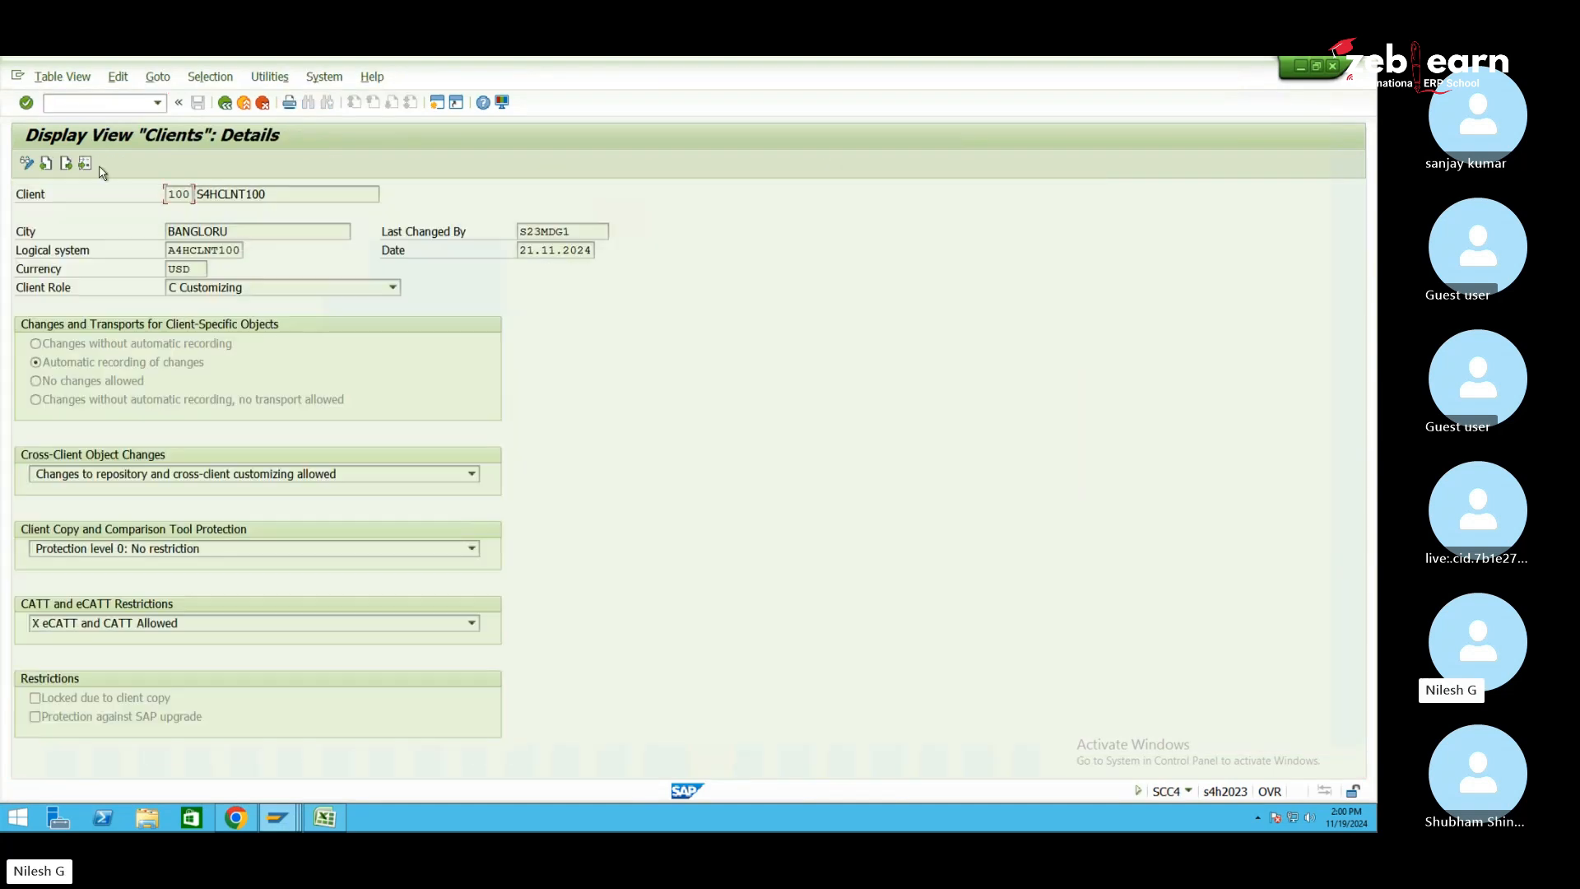
pyautogui.click(27, 163)
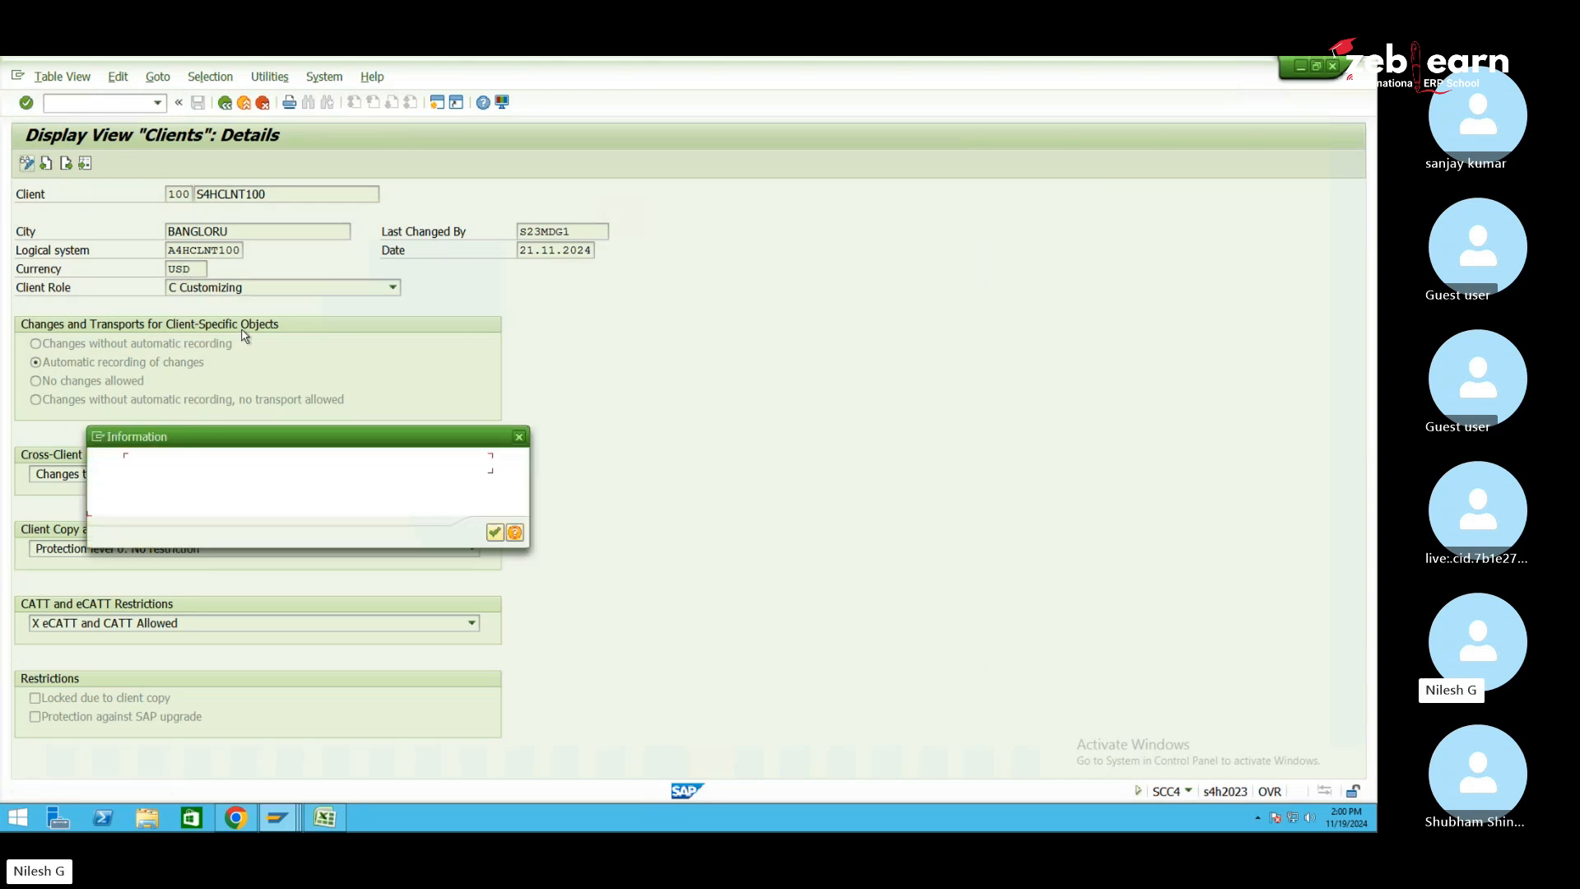
pyautogui.press('Return')
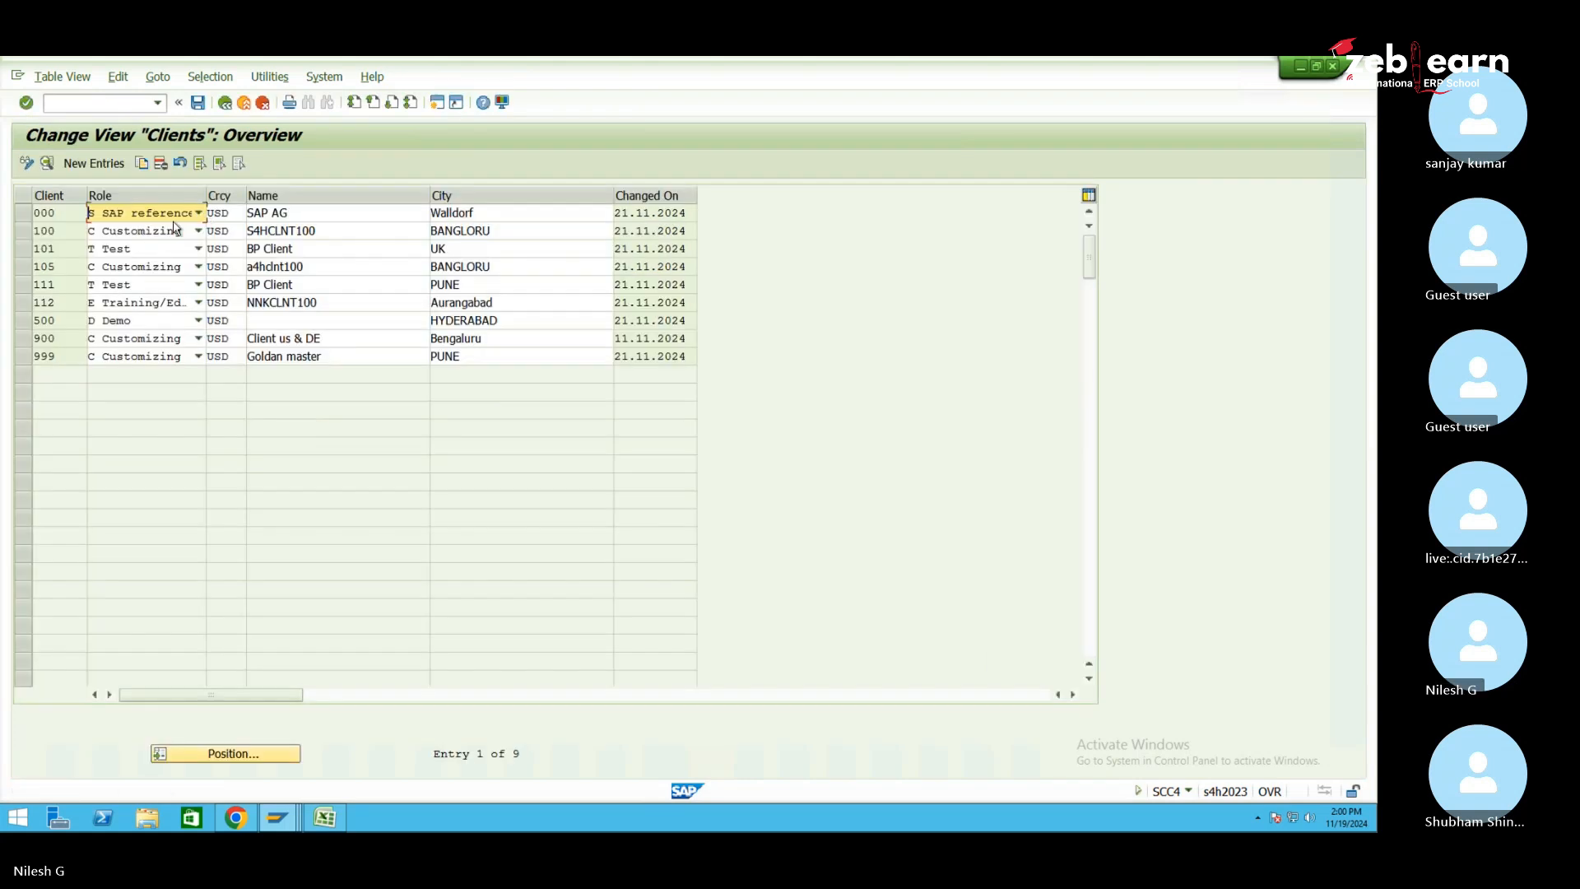
pyautogui.doubleClick(65, 228)
pyautogui.click(200, 266)
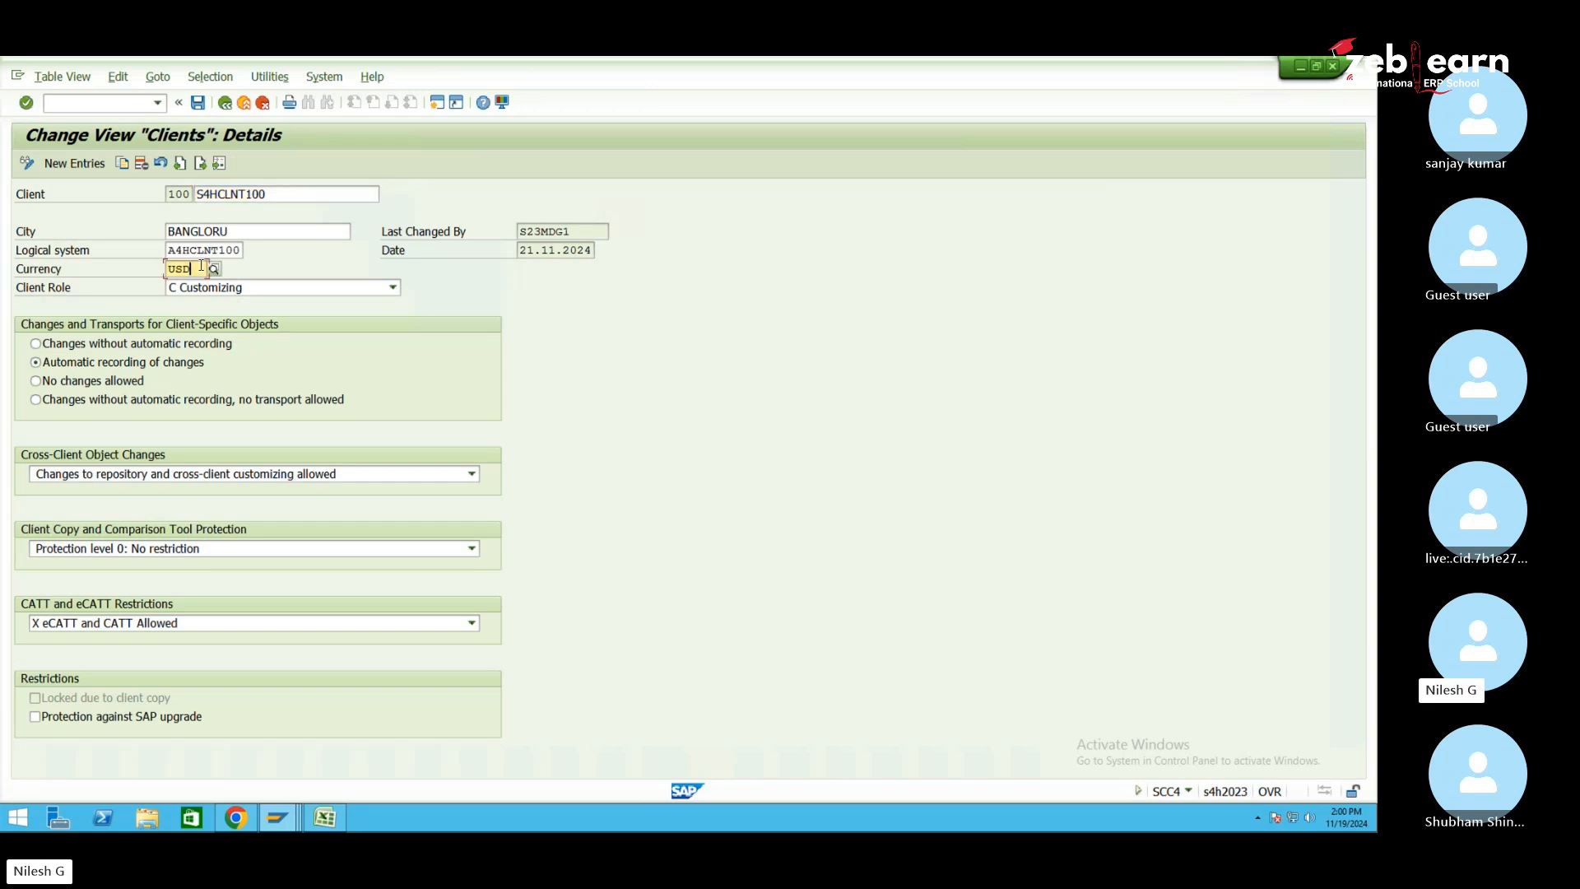
pyautogui.press('BackSpace')
pyautogui.press('BackSpace')
pyautogui.press('BackSpace')
pyautogui.write('EUR')
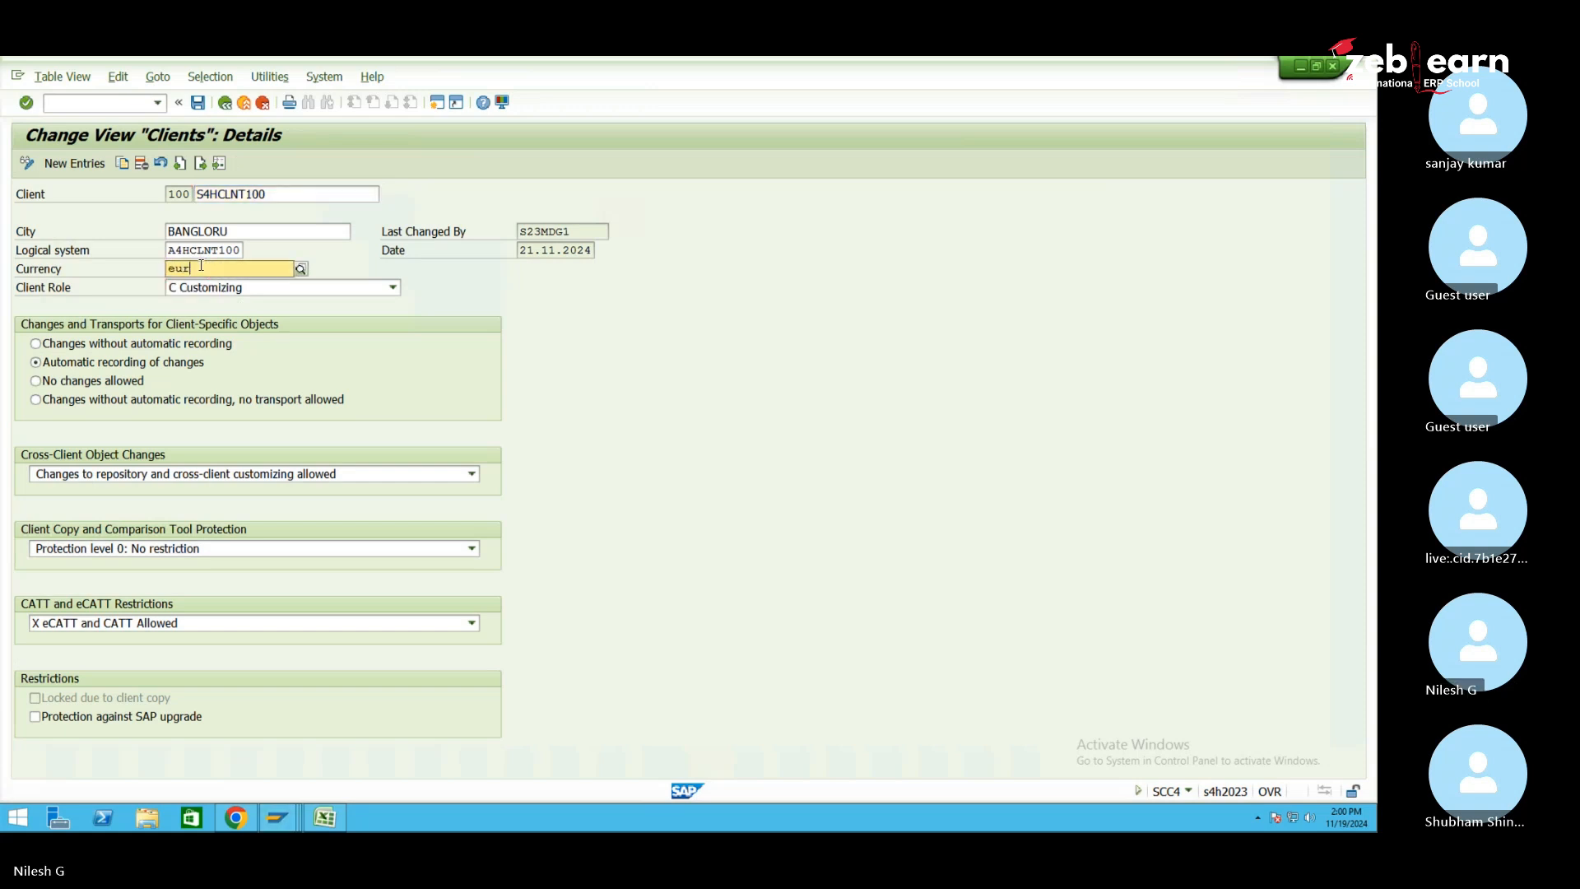
pyautogui.press('Return')
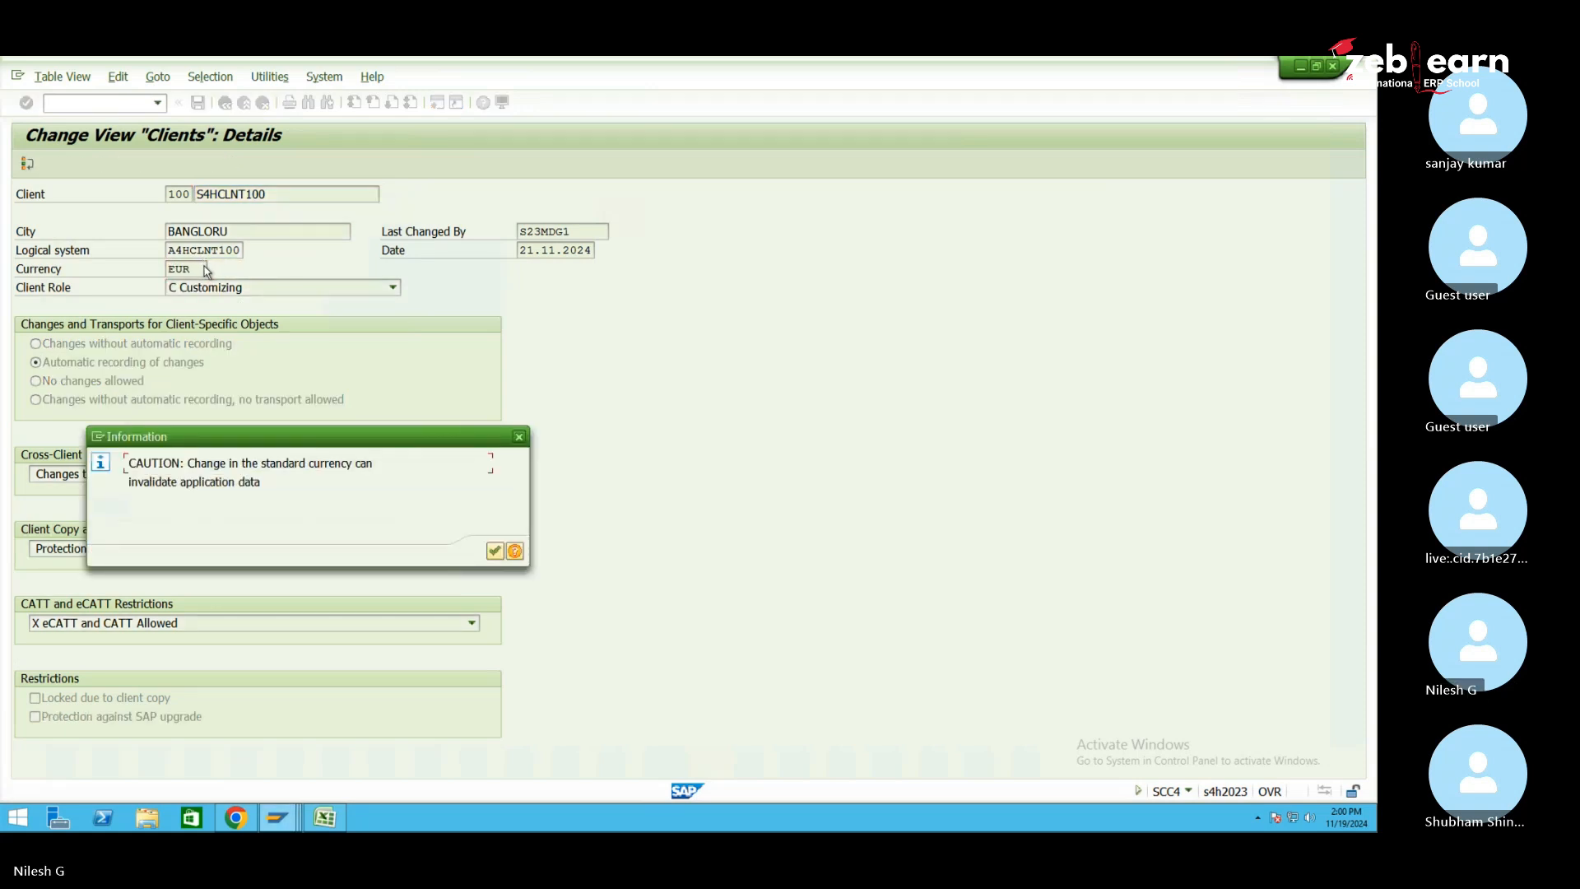
pyautogui.press('Return')
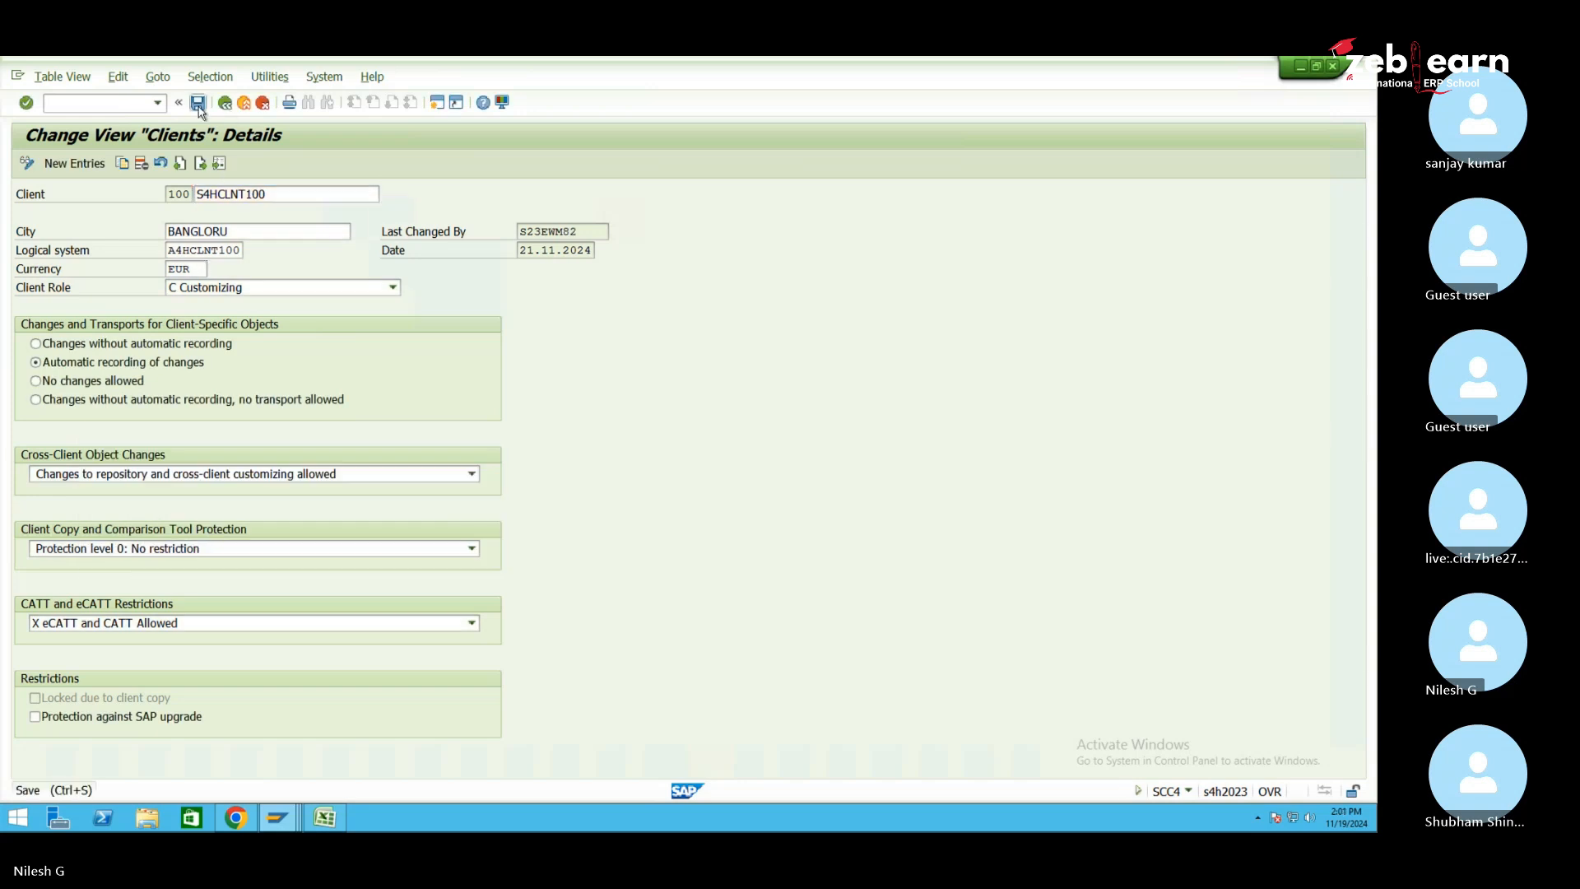
pyautogui.click(199, 104)
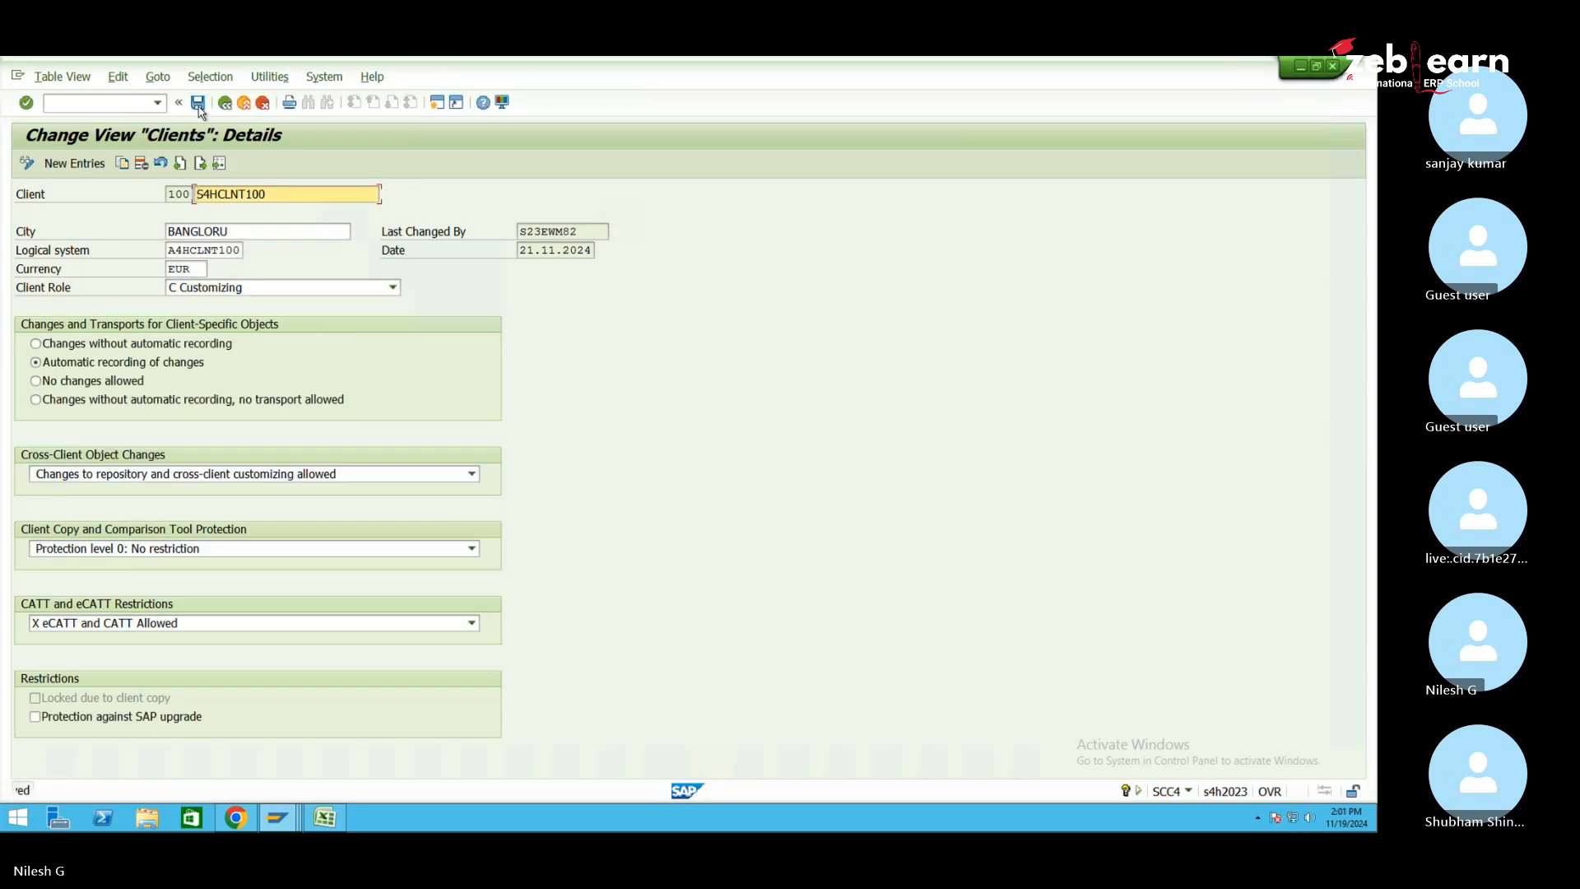
pyautogui.click(289, 818)
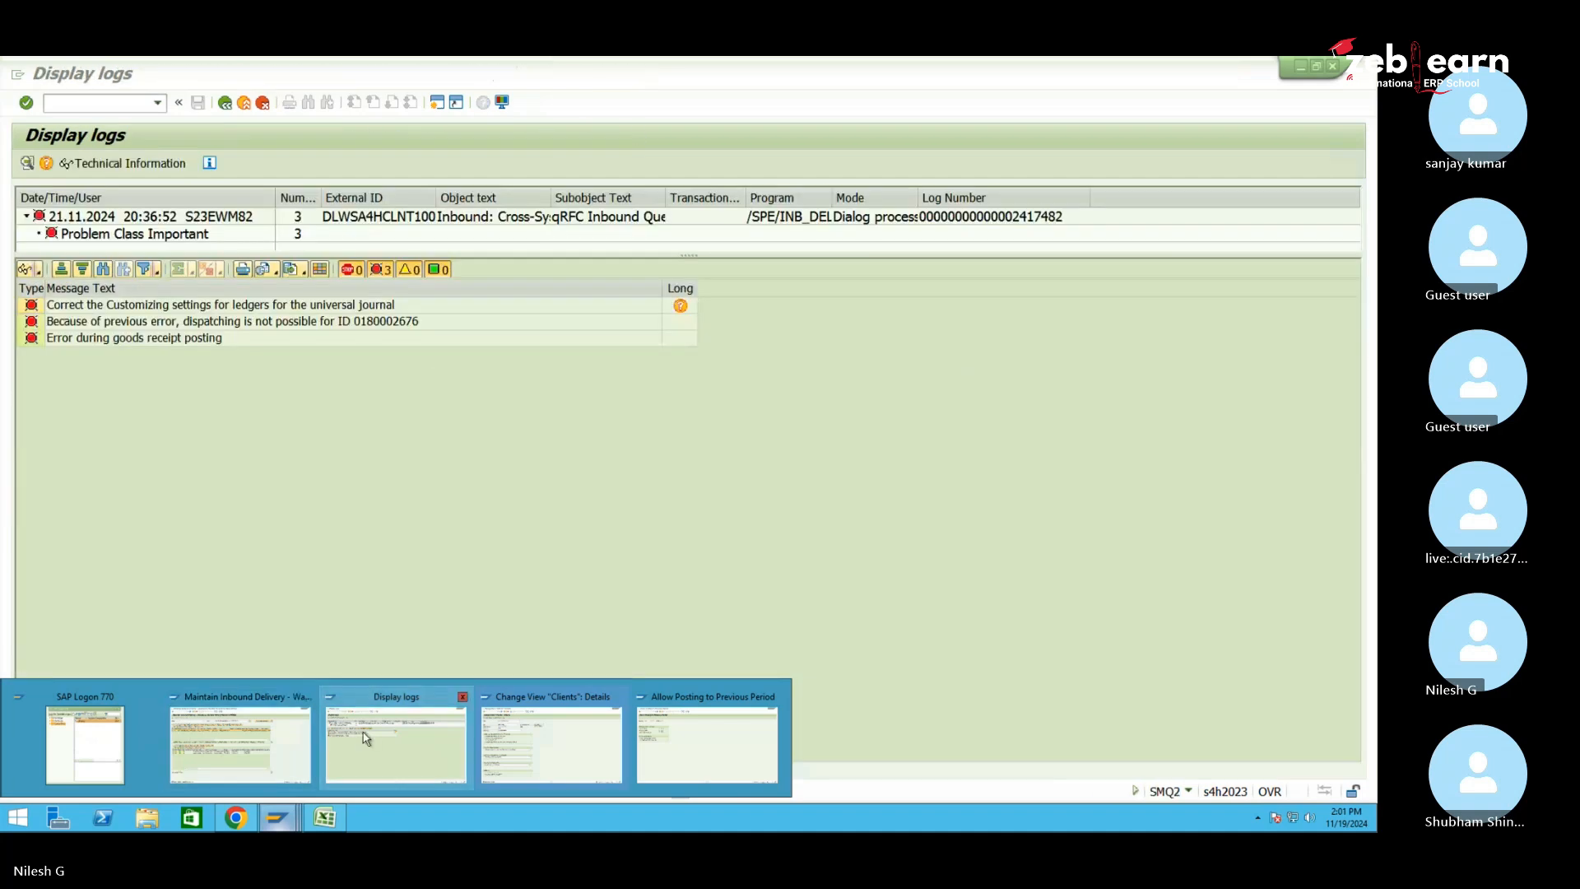
# Back in the qRFC Monitor, select the failed inbound queue entry and execute its LUW again
pyautogui.click(387, 745)
pyautogui.click(225, 104)
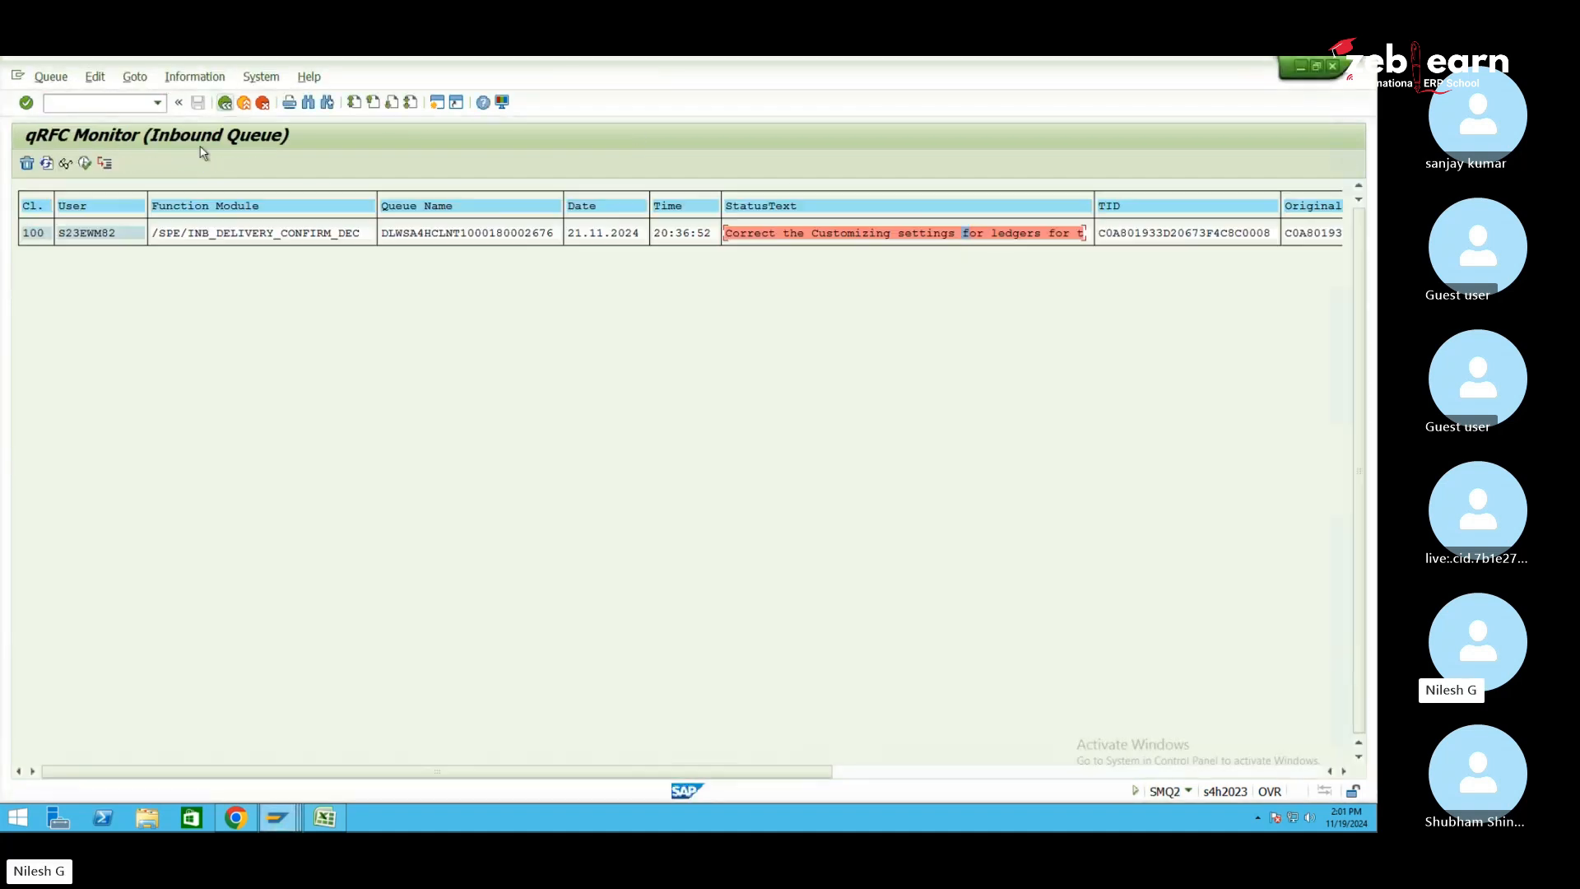
pyautogui.click(193, 233)
pyautogui.click(84, 164)
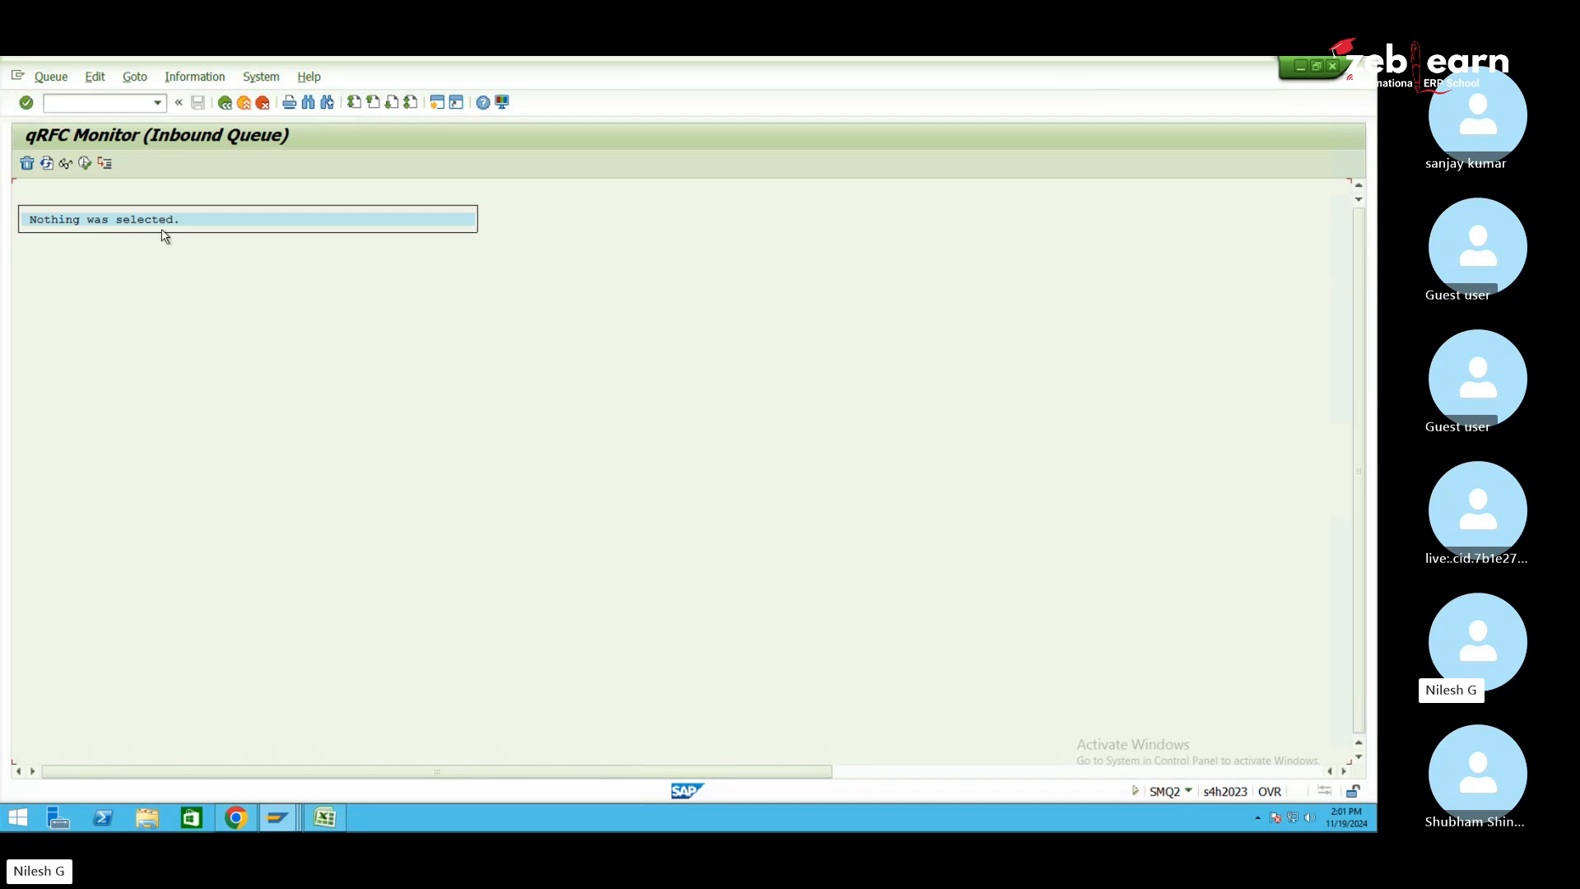
pyautogui.click(284, 823)
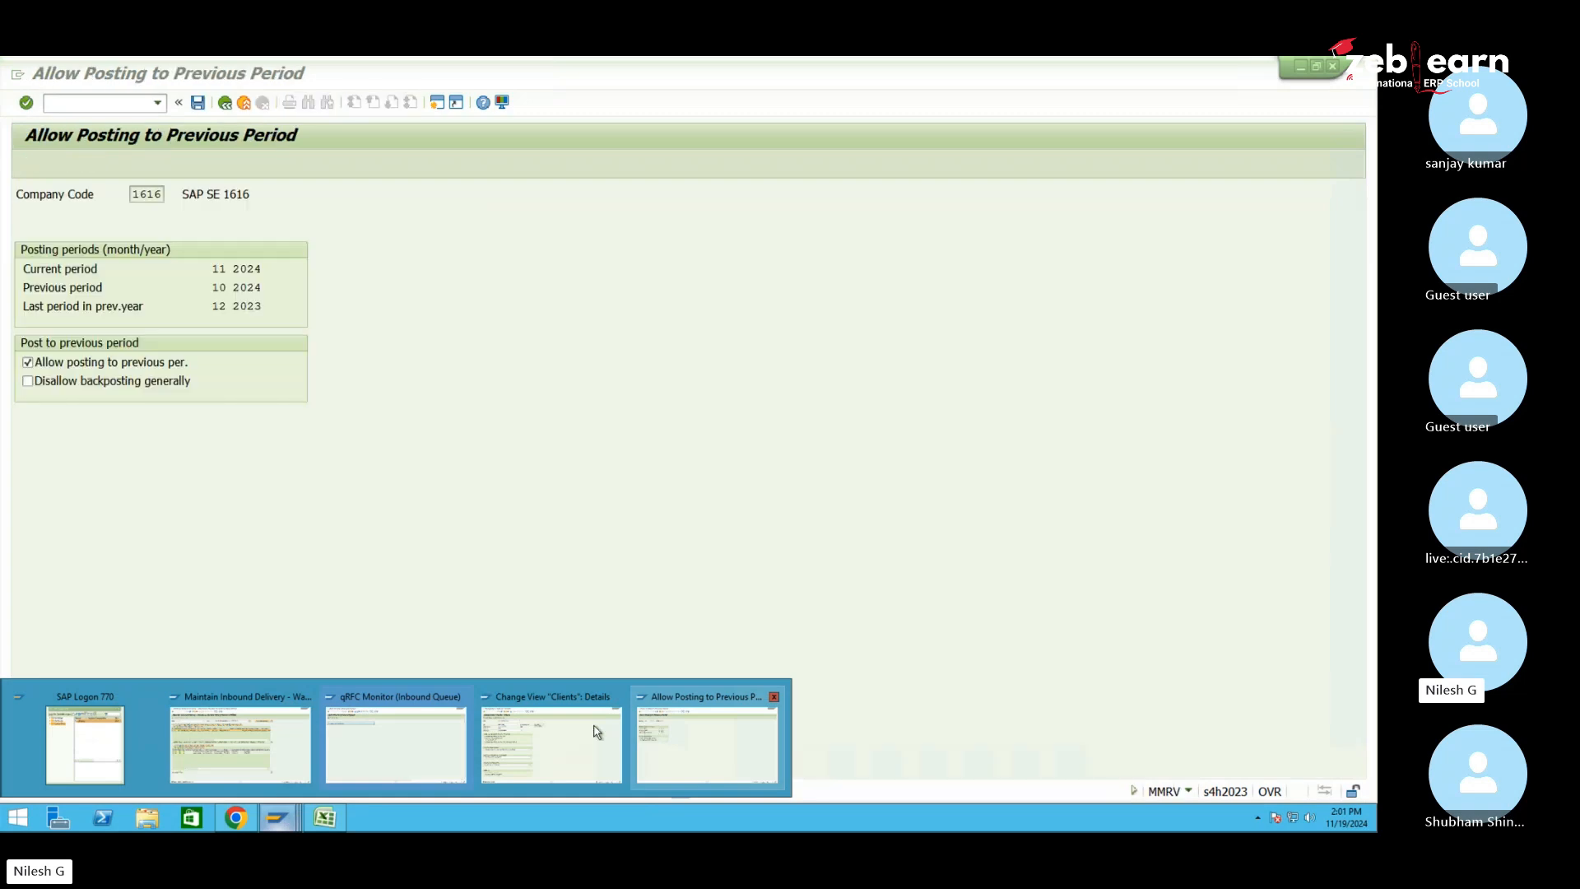
pyautogui.click(658, 728)
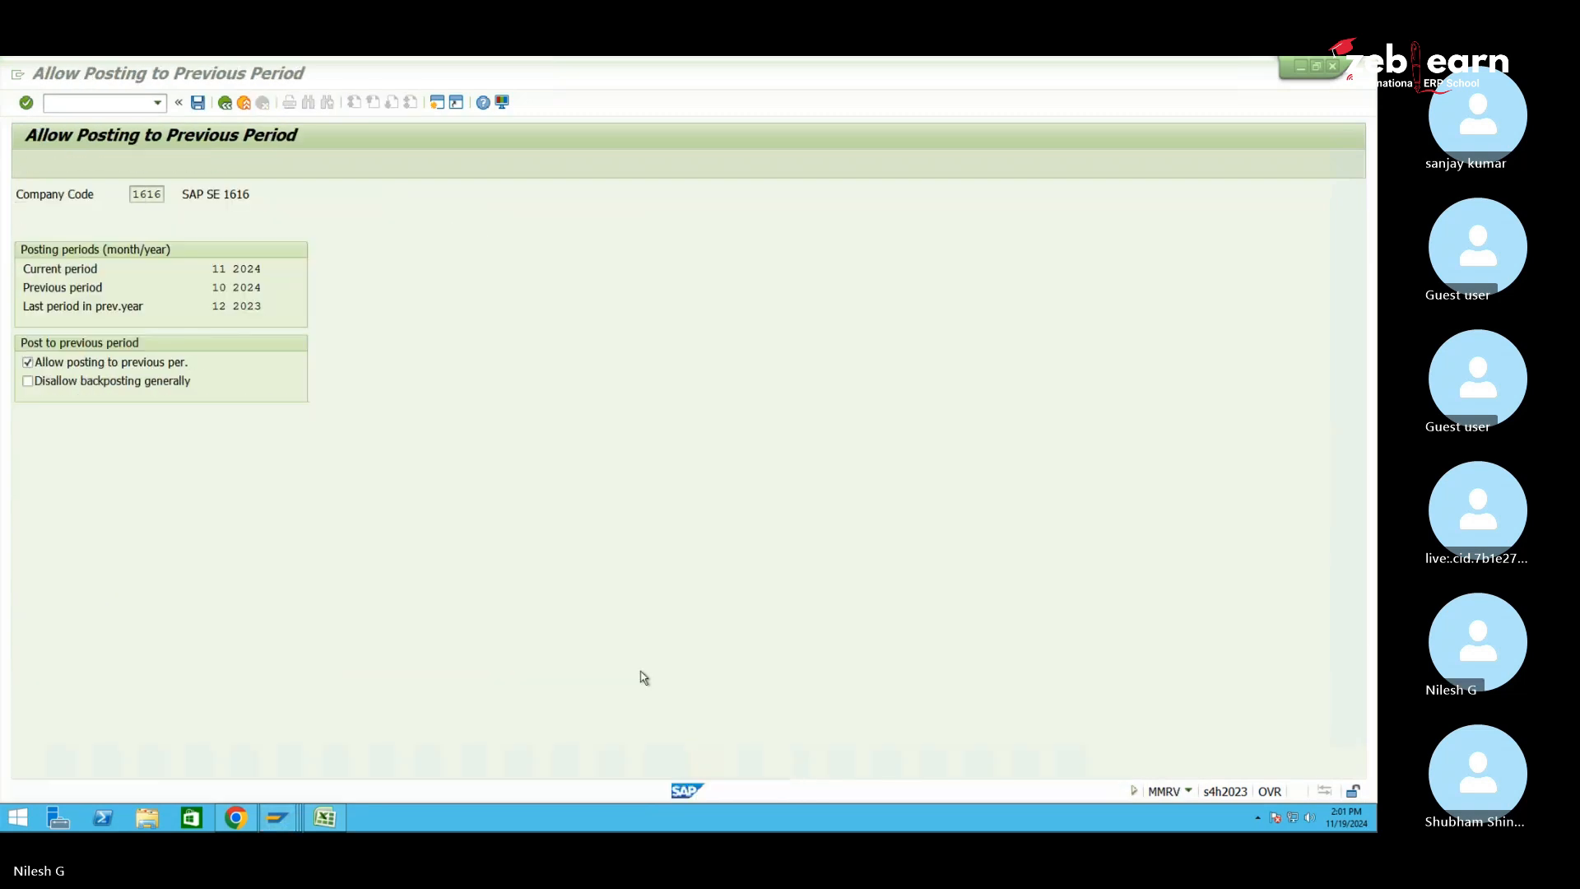
pyautogui.click(112, 112)
pyautogui.write('/nvl33n')
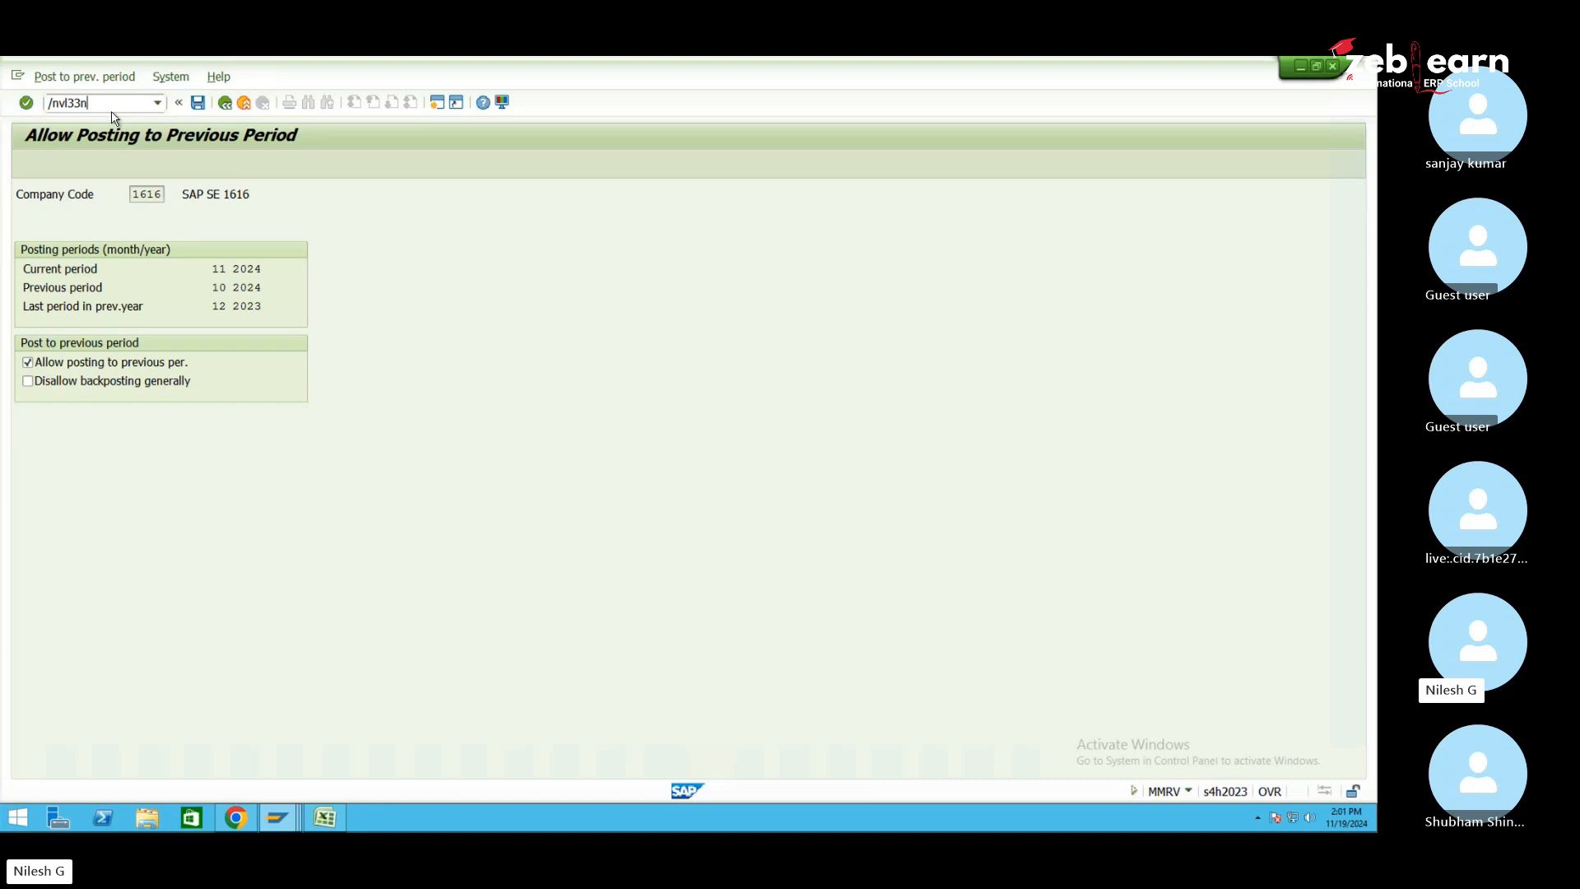
pyautogui.press('Return')
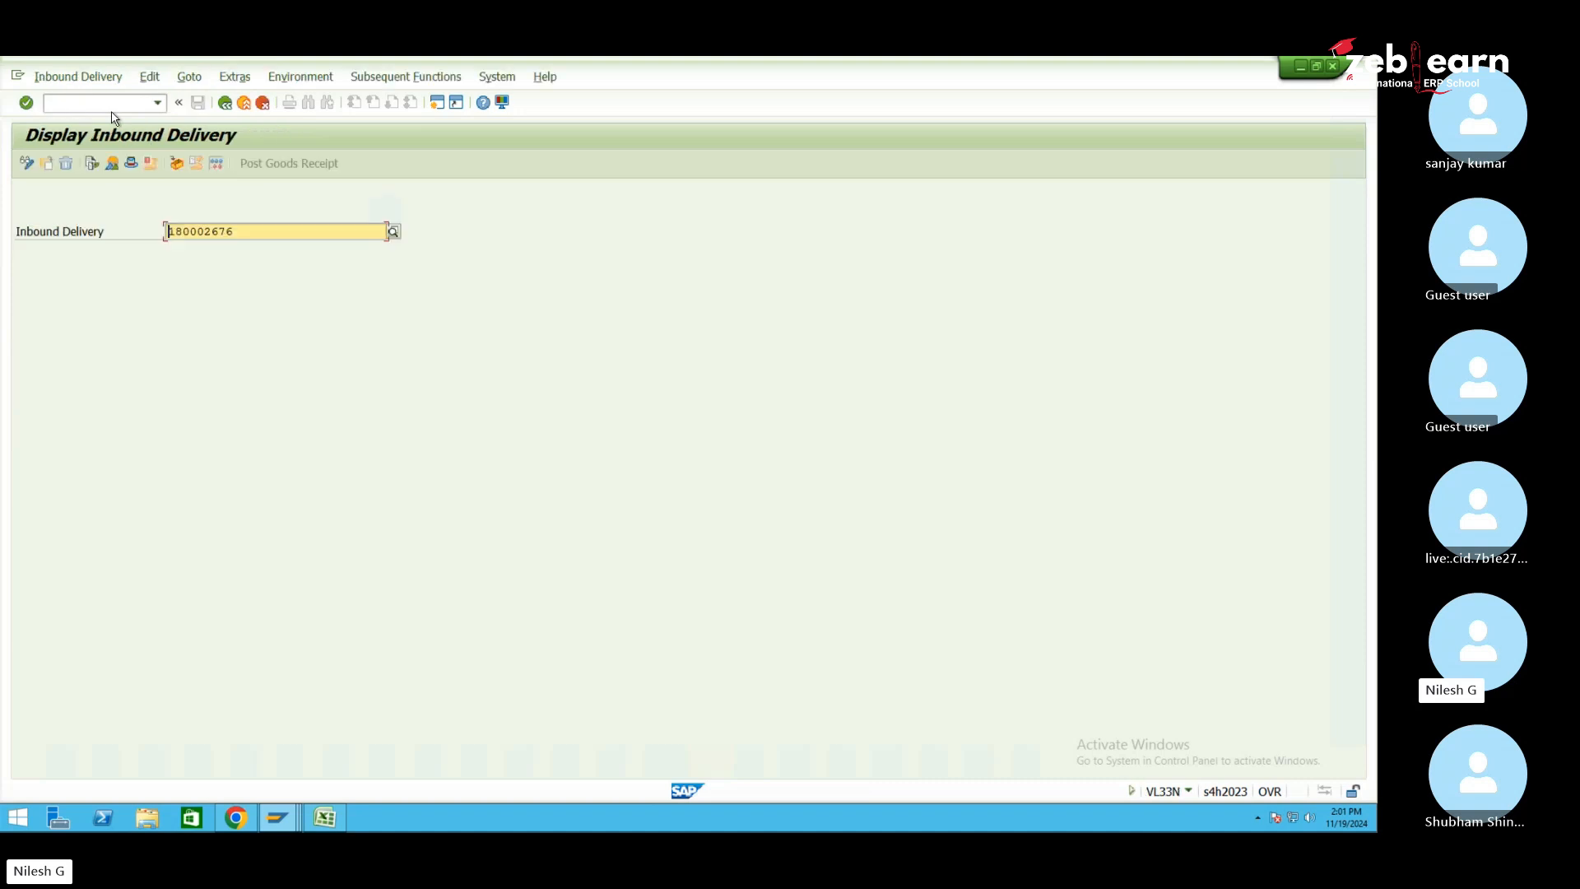
pyautogui.click(93, 164)
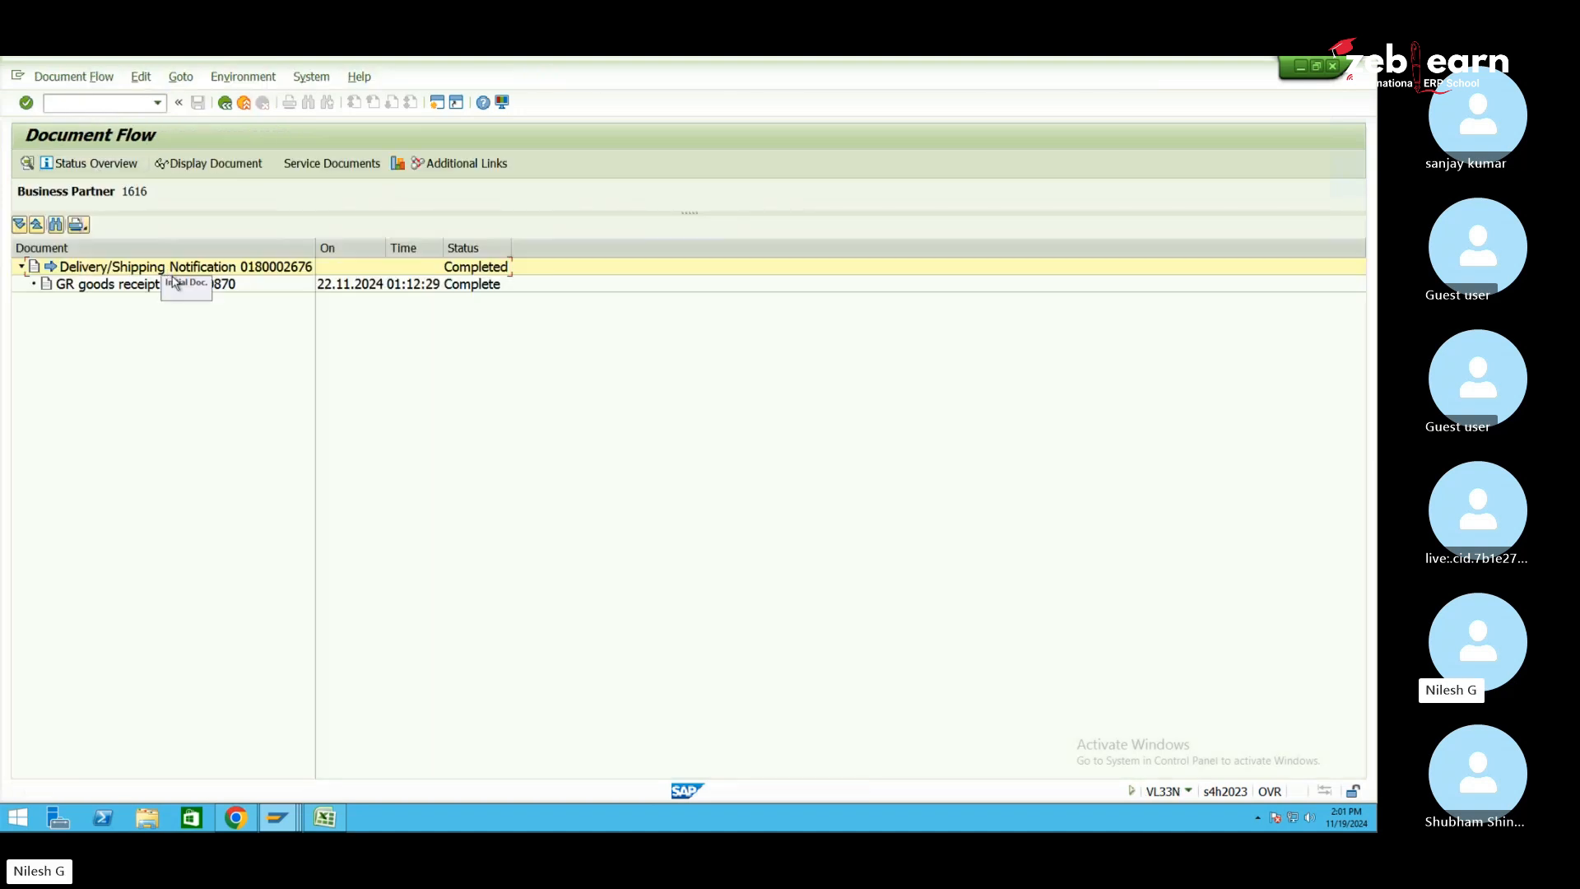
pyautogui.click(177, 286)
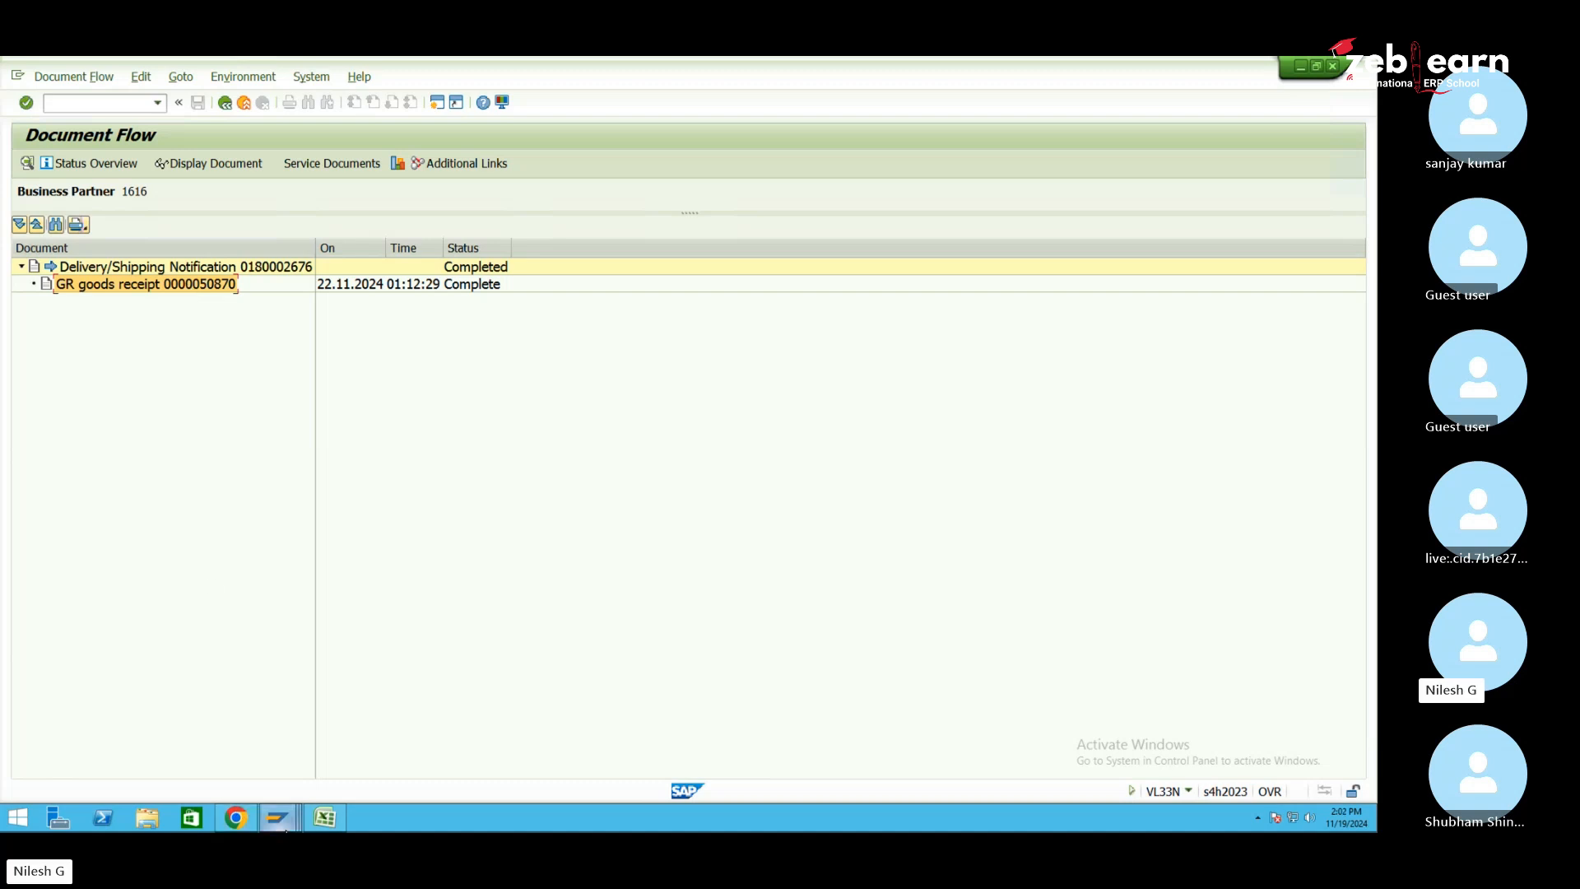
# Bring forward the Maintain Inbound Delivery window for SE10, where delivery 180002676's goods receipt shows Completed
pyautogui.moveTo(277, 817)
pyautogui.click(240, 741)
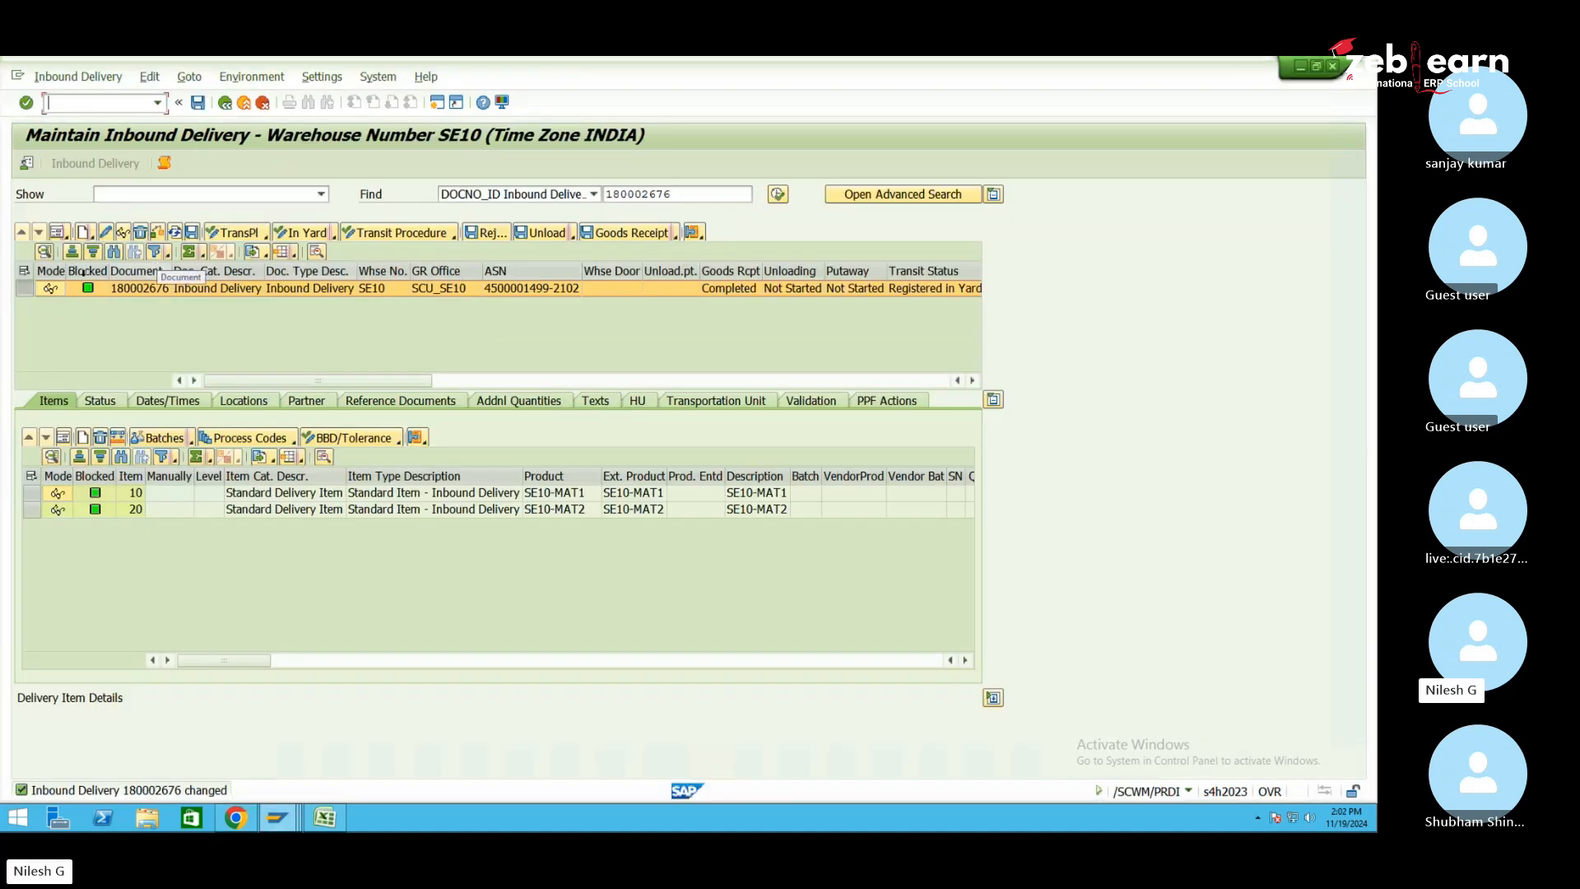
# Reverse the goods receipt of delivery 180002676
pyautogui.click(675, 236)
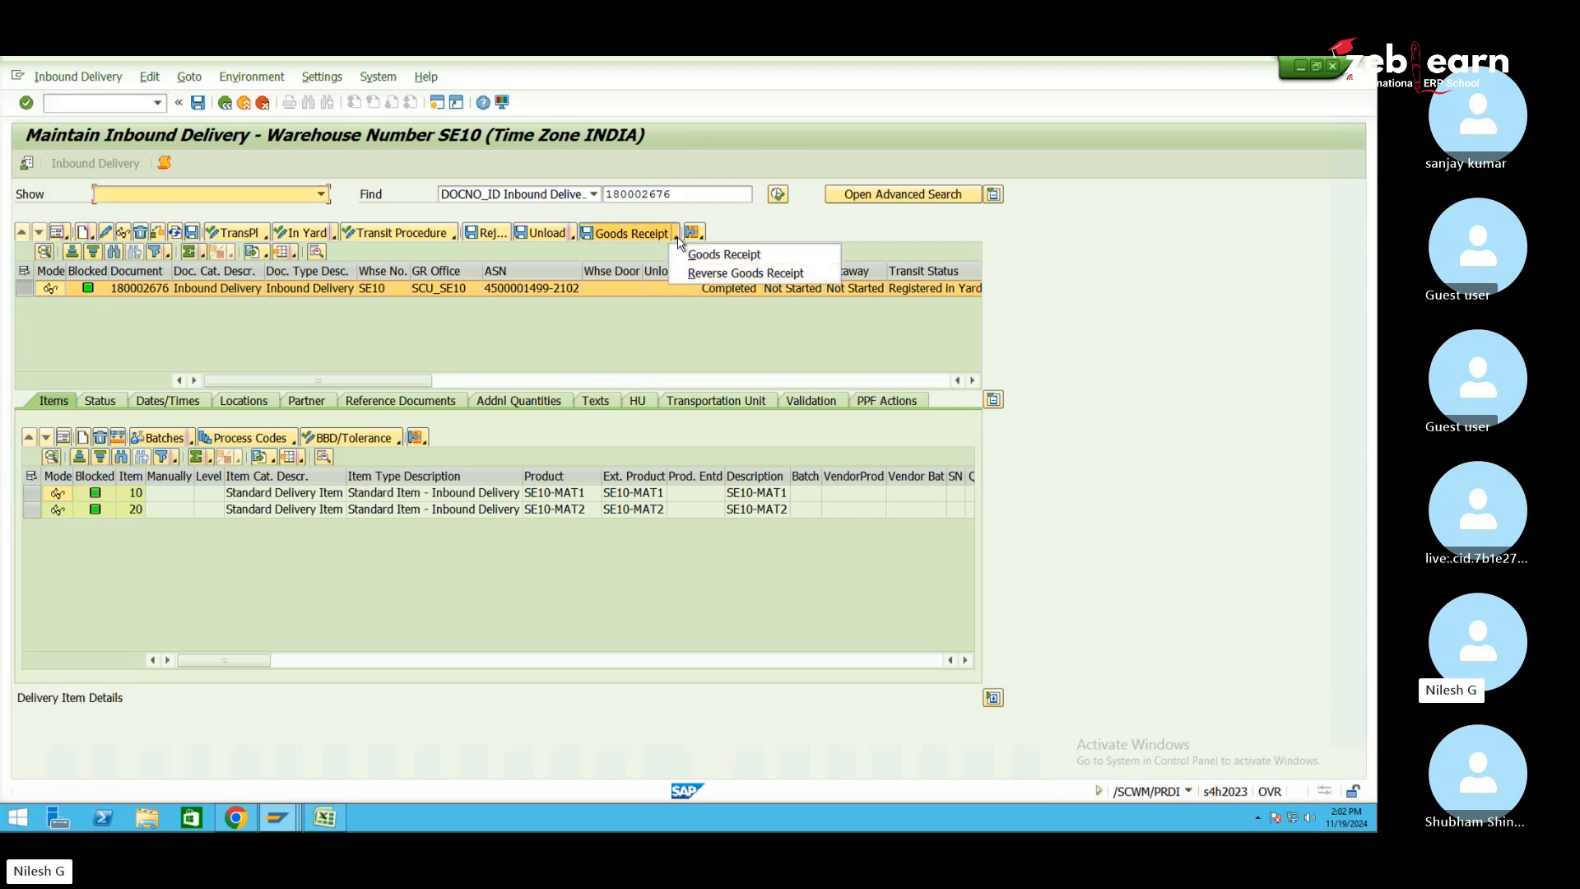
pyautogui.click(677, 238)
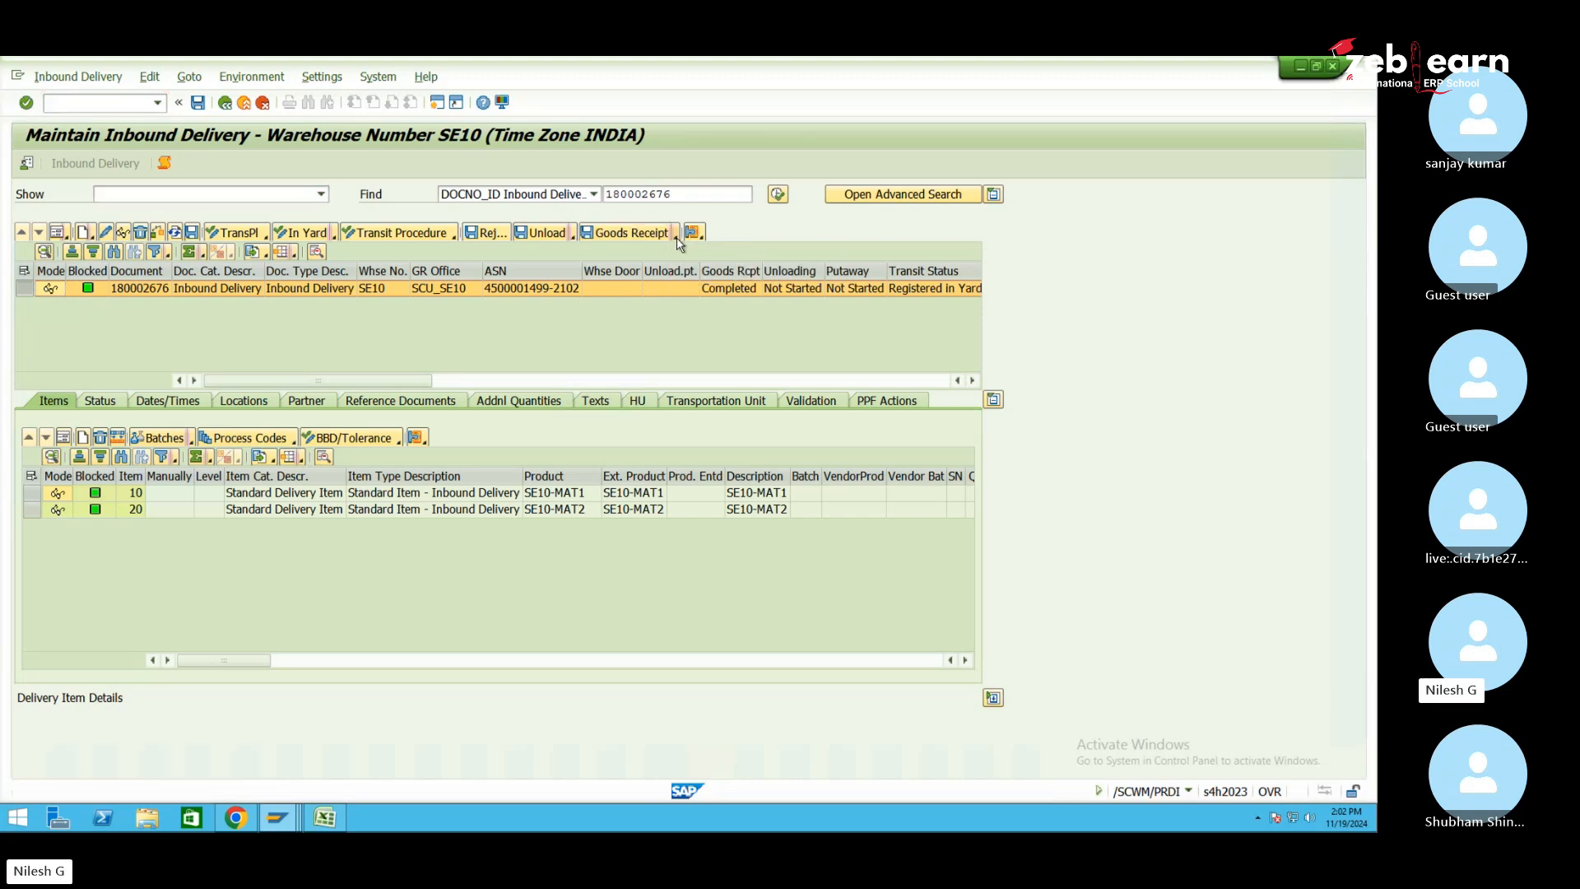
pyautogui.click(676, 237)
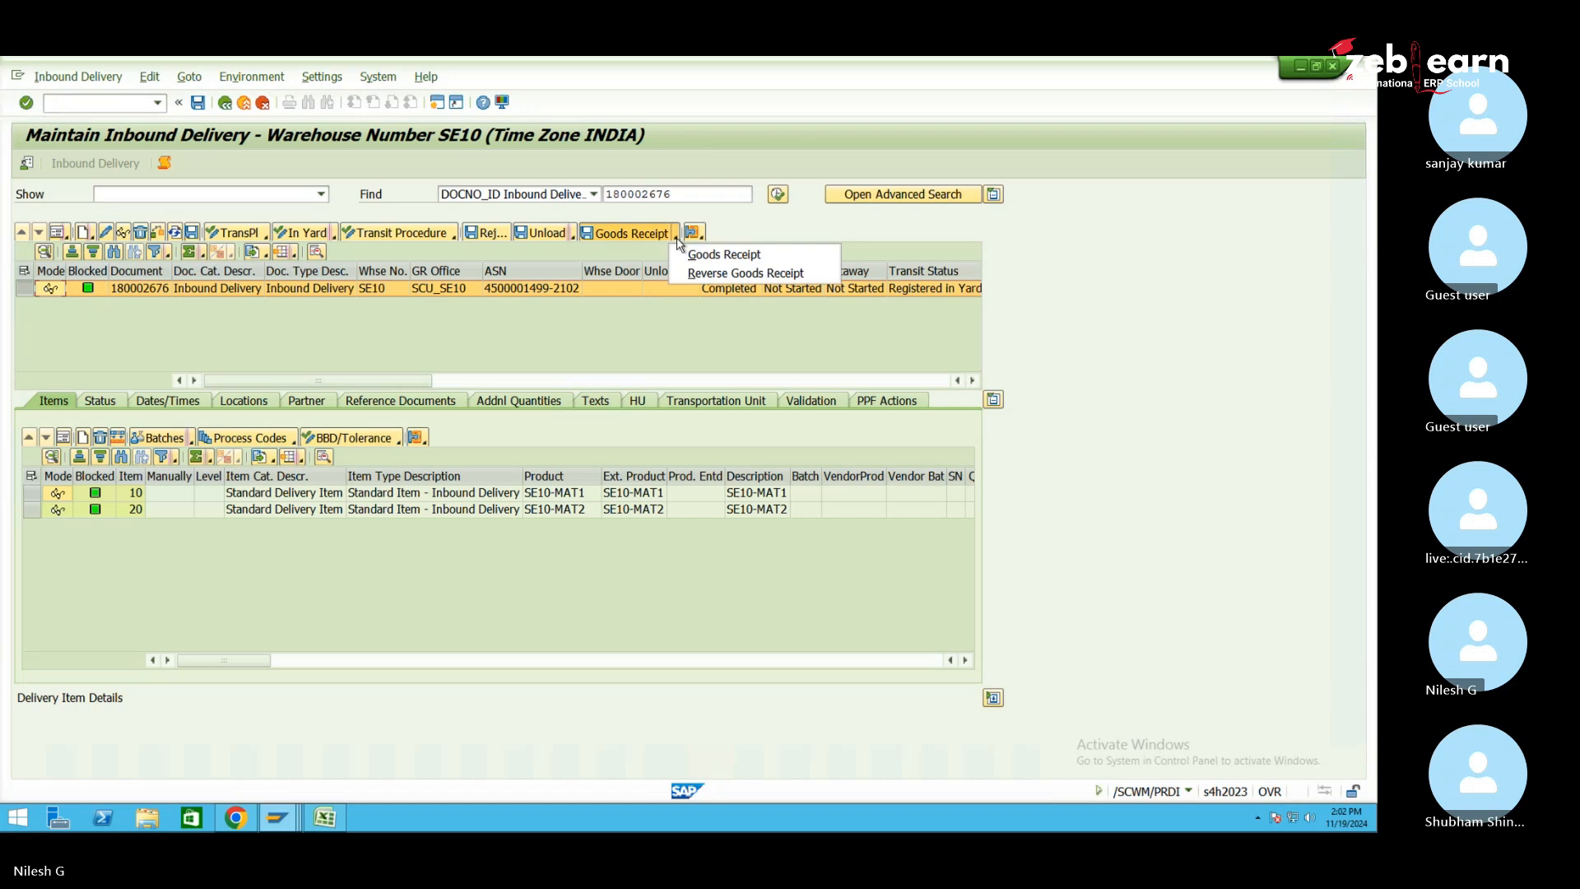
pyautogui.click(776, 274)
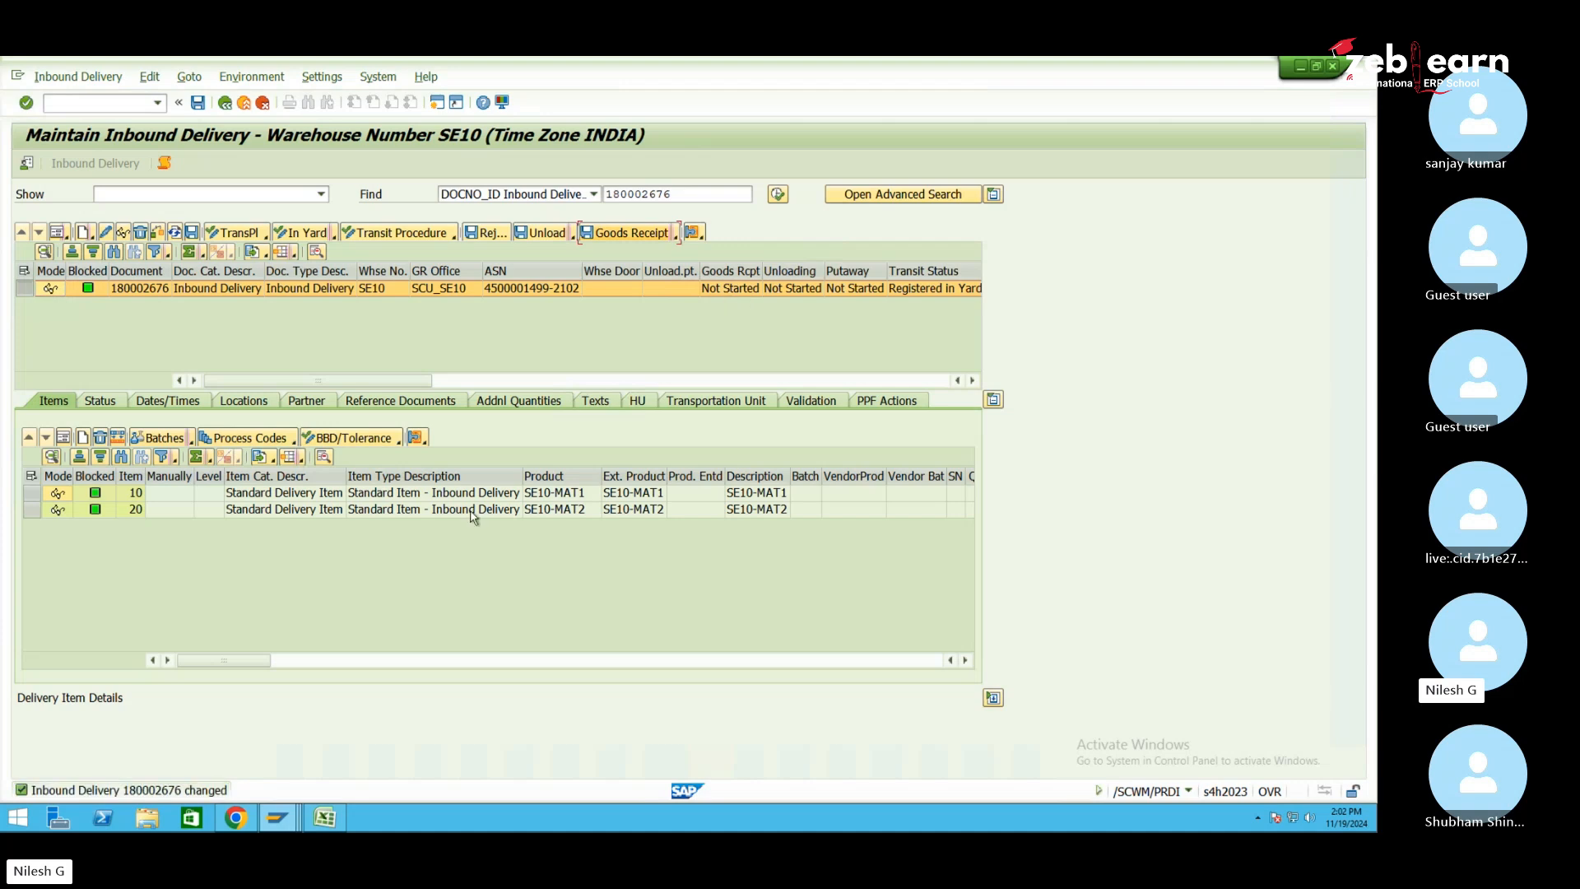
pyautogui.click(277, 817)
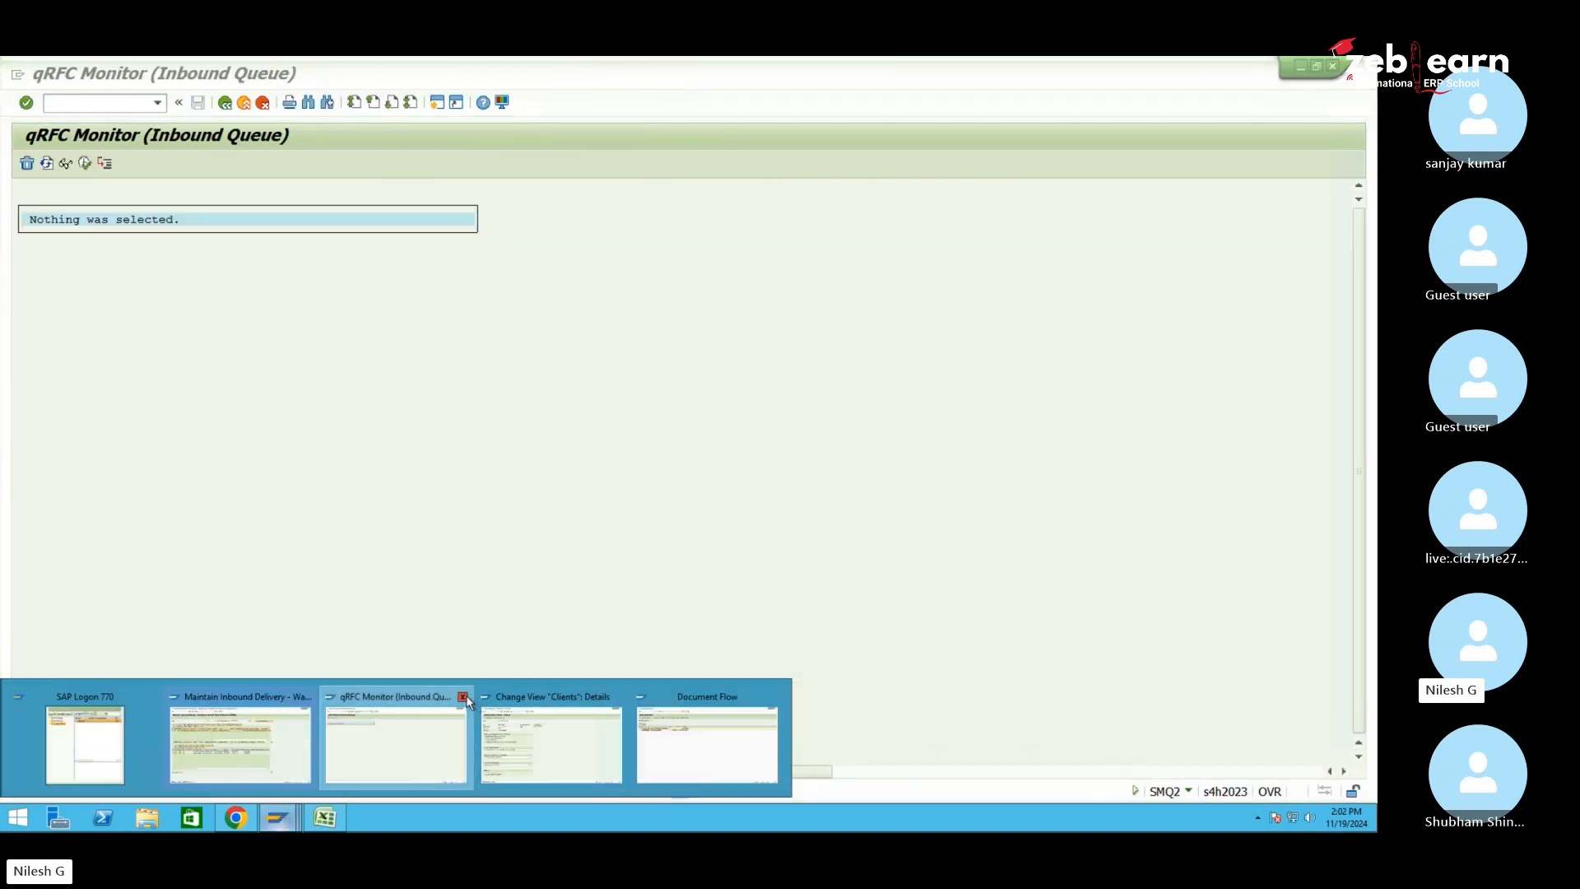
pyautogui.click(461, 696)
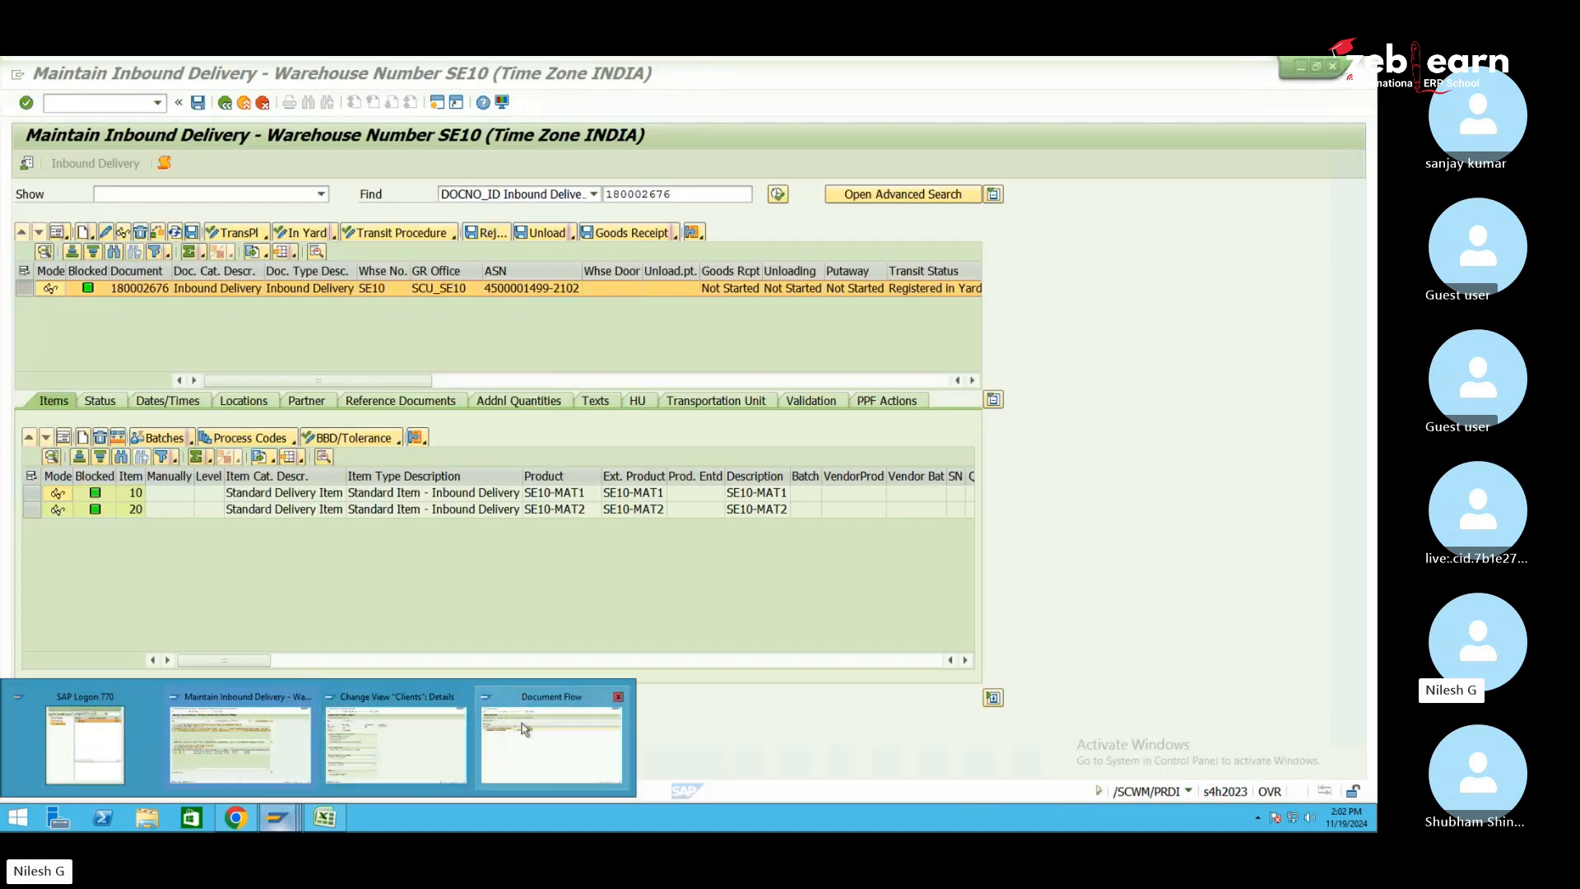
pyautogui.click(525, 727)
pyautogui.click(225, 102)
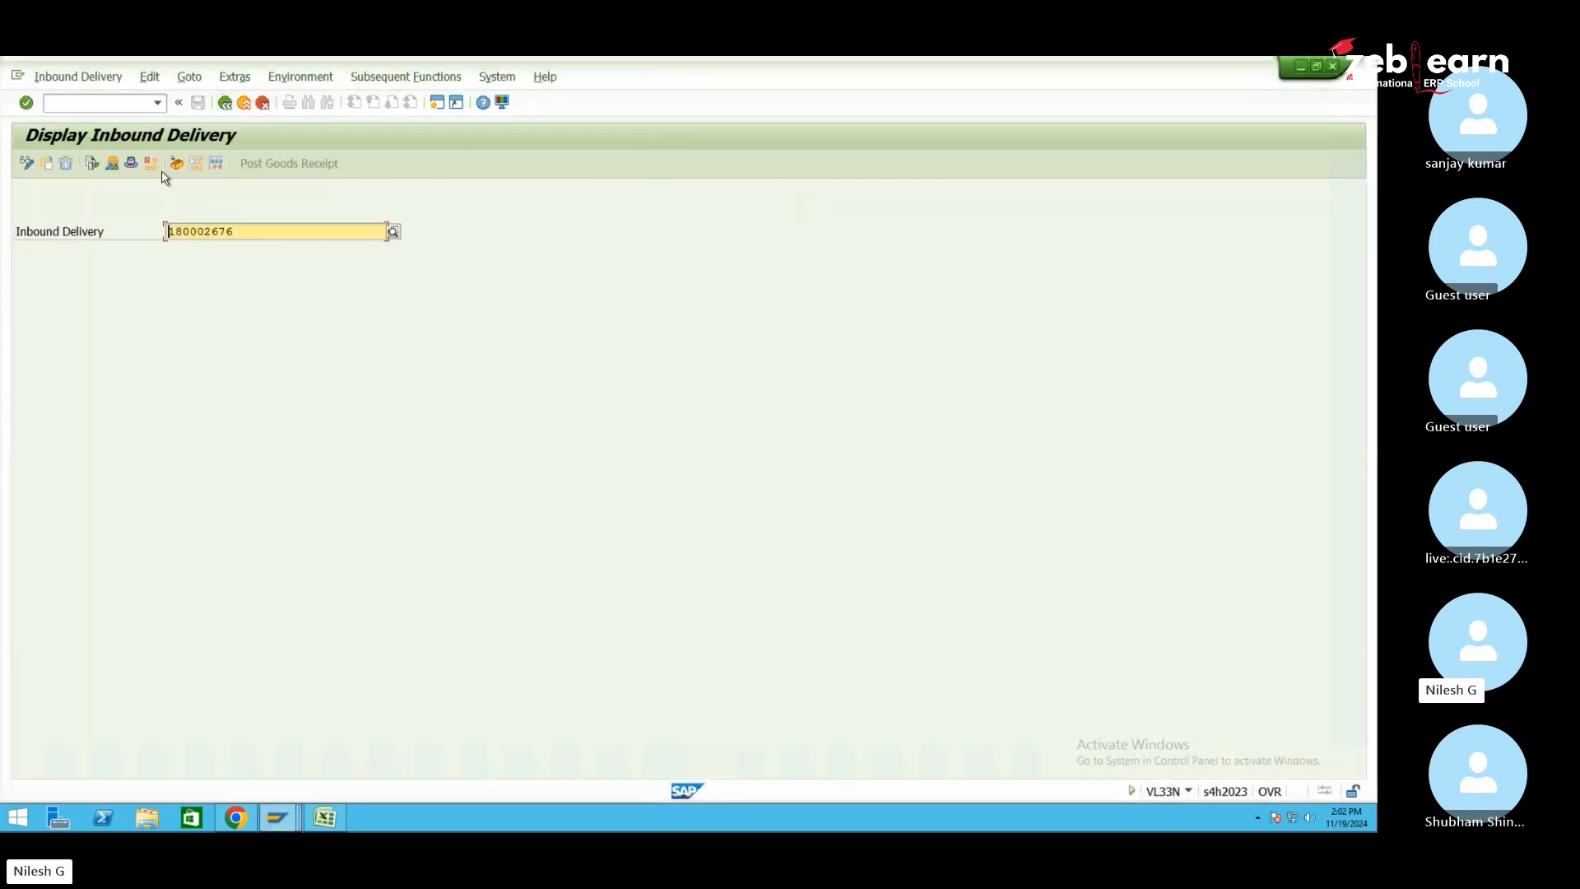
pyautogui.click(92, 164)
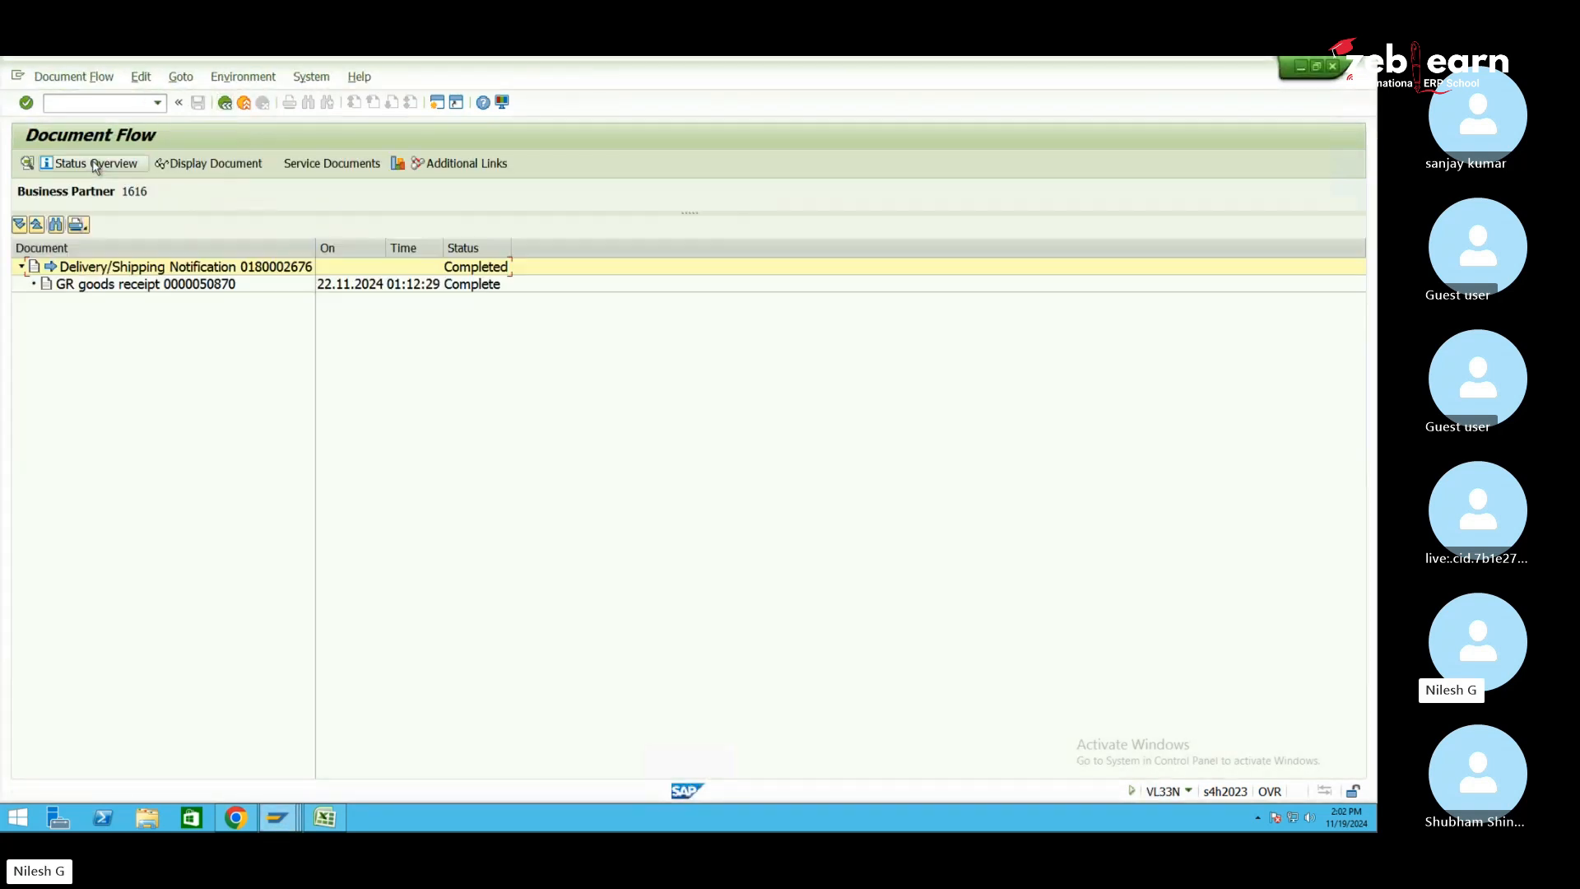
pyautogui.click(225, 102)
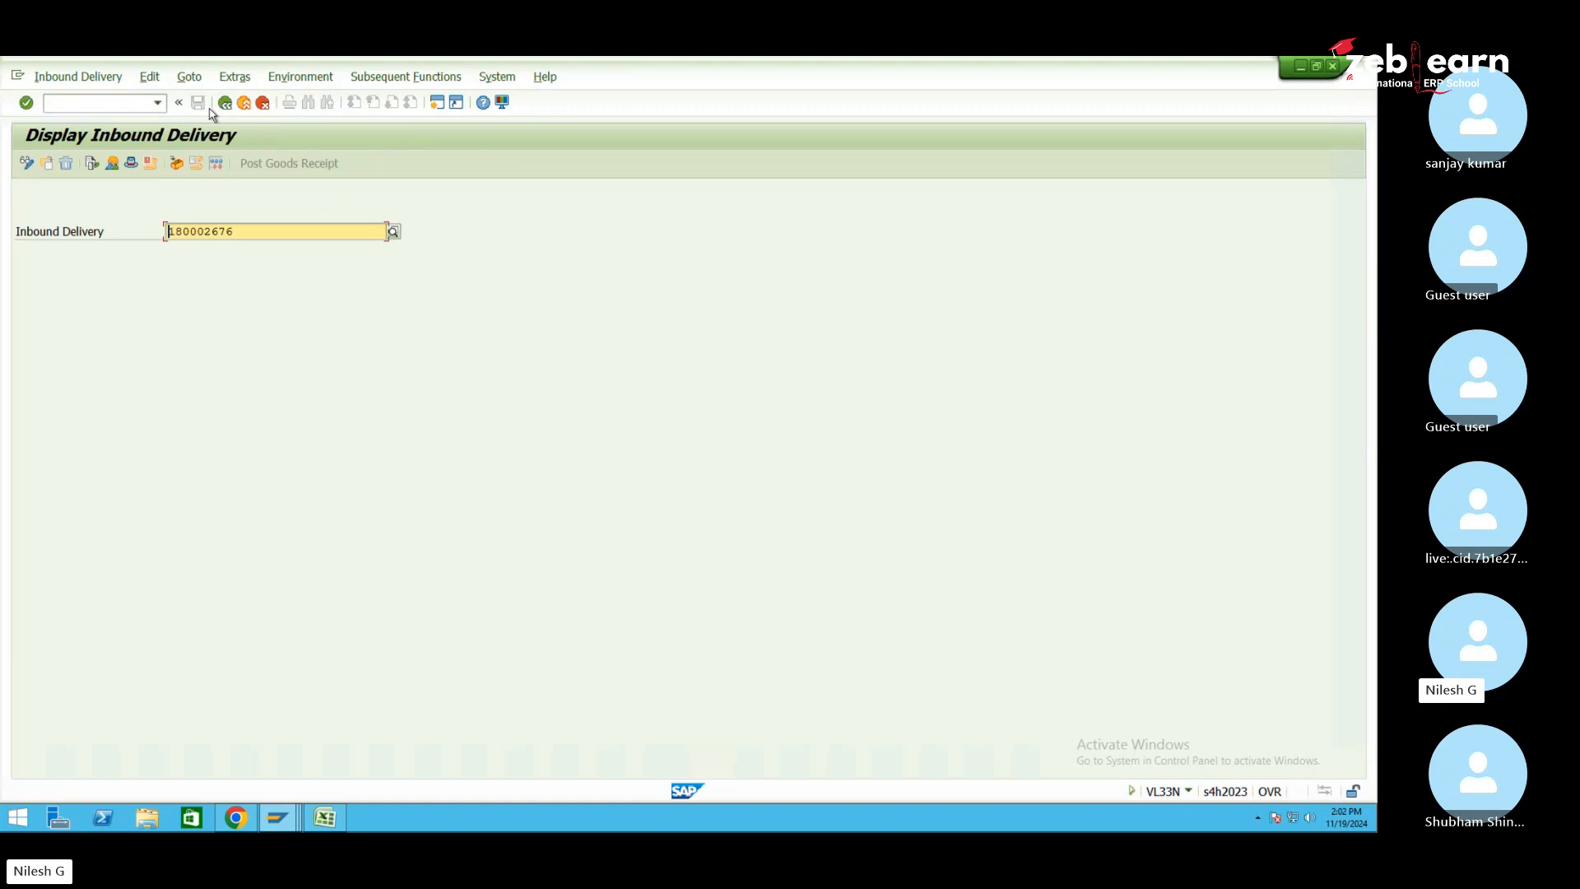
pyautogui.click(92, 164)
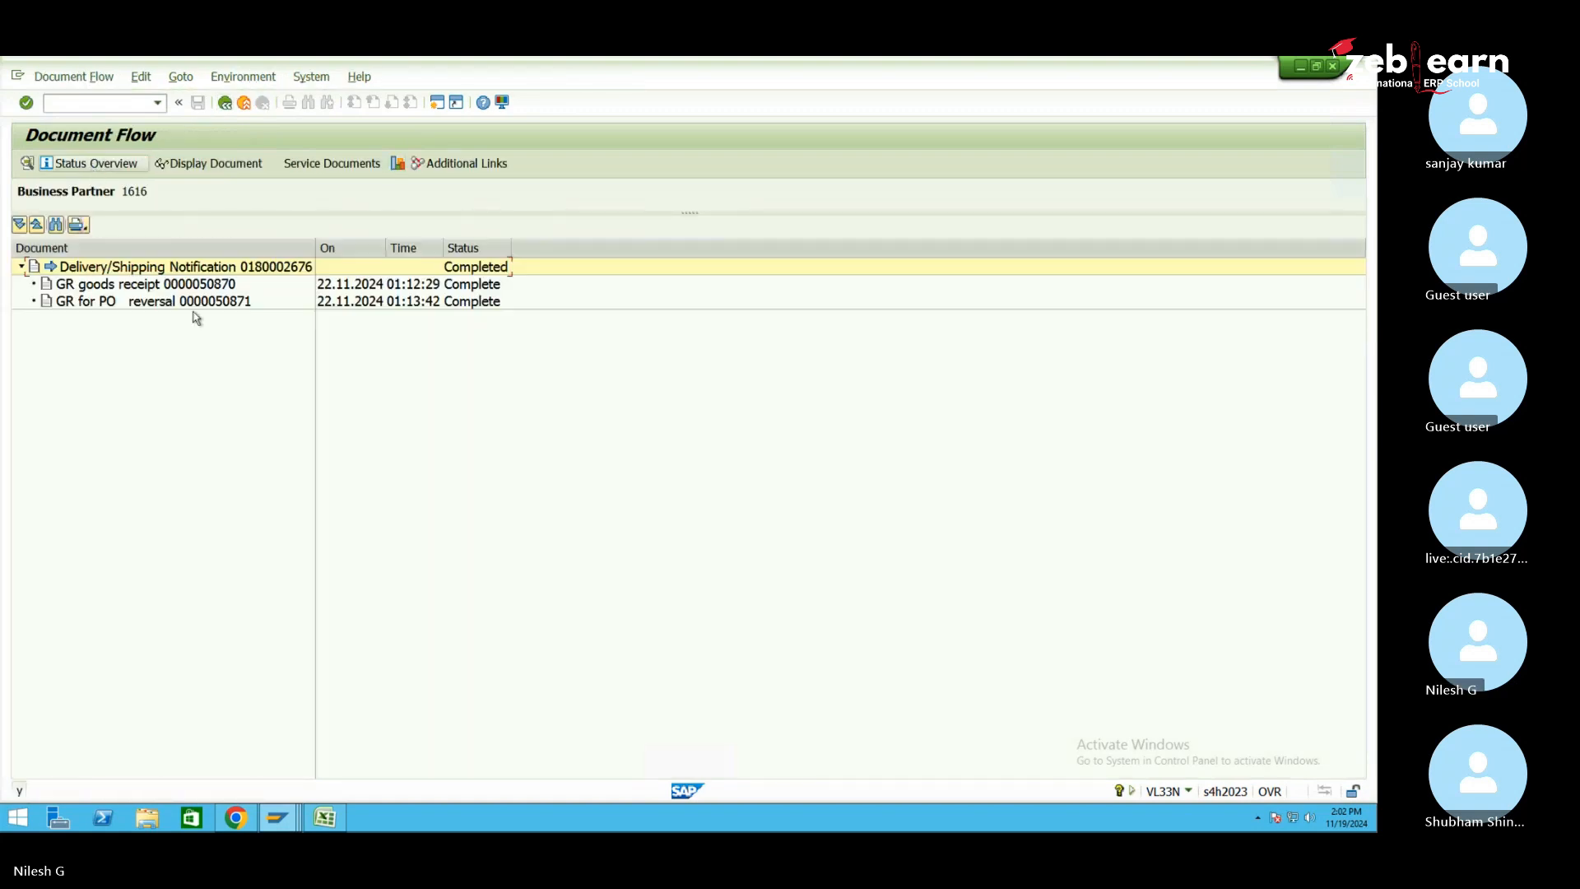
pyautogui.click(204, 303)
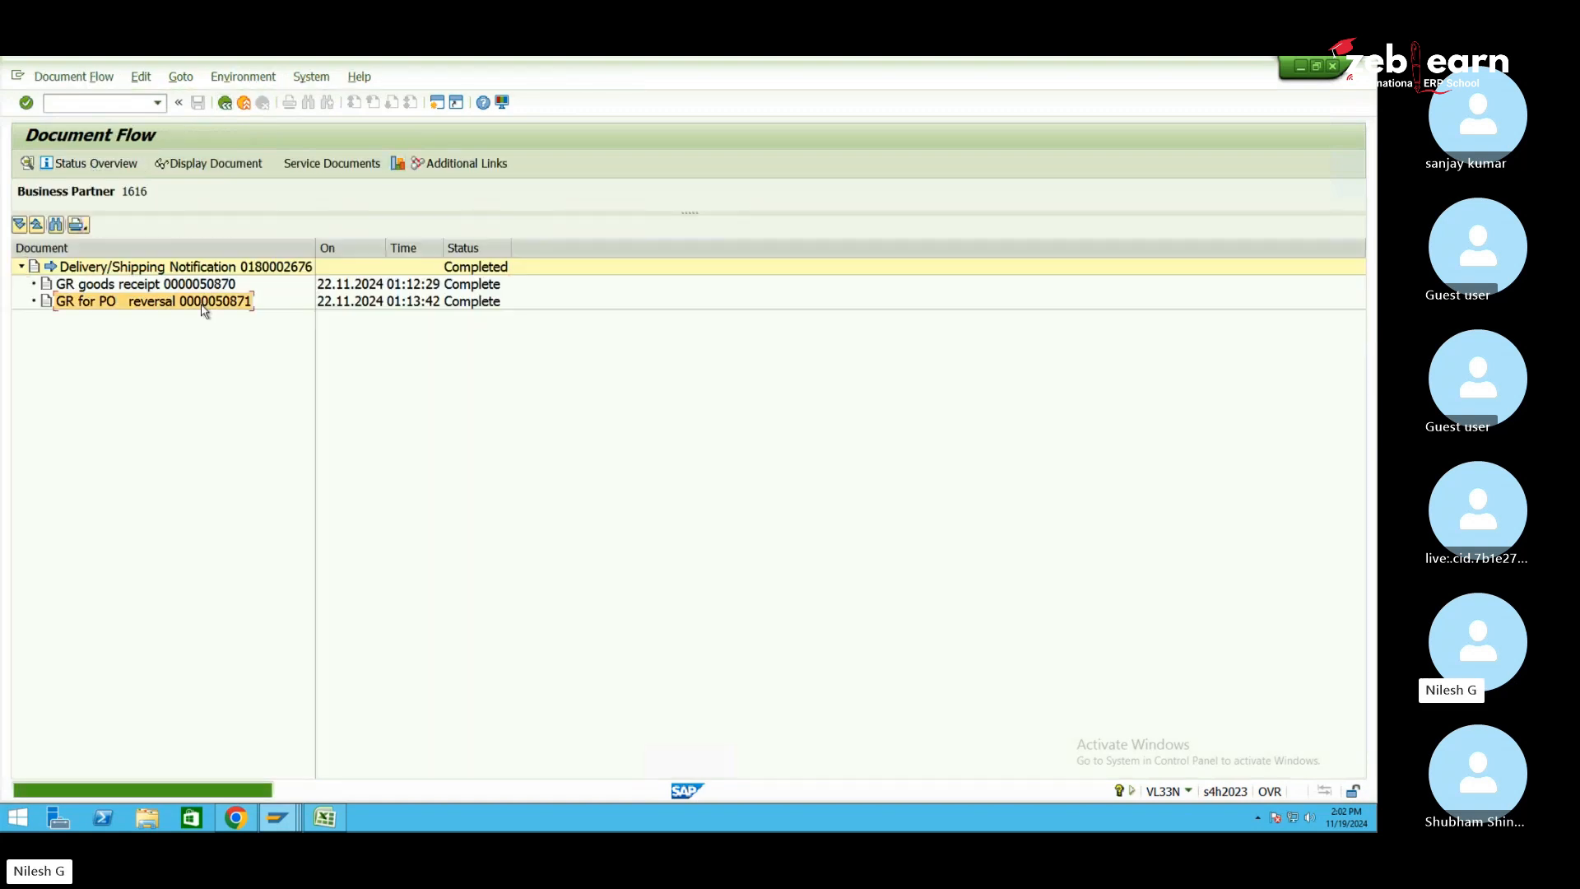
pyautogui.click(198, 287)
pyautogui.click(199, 303)
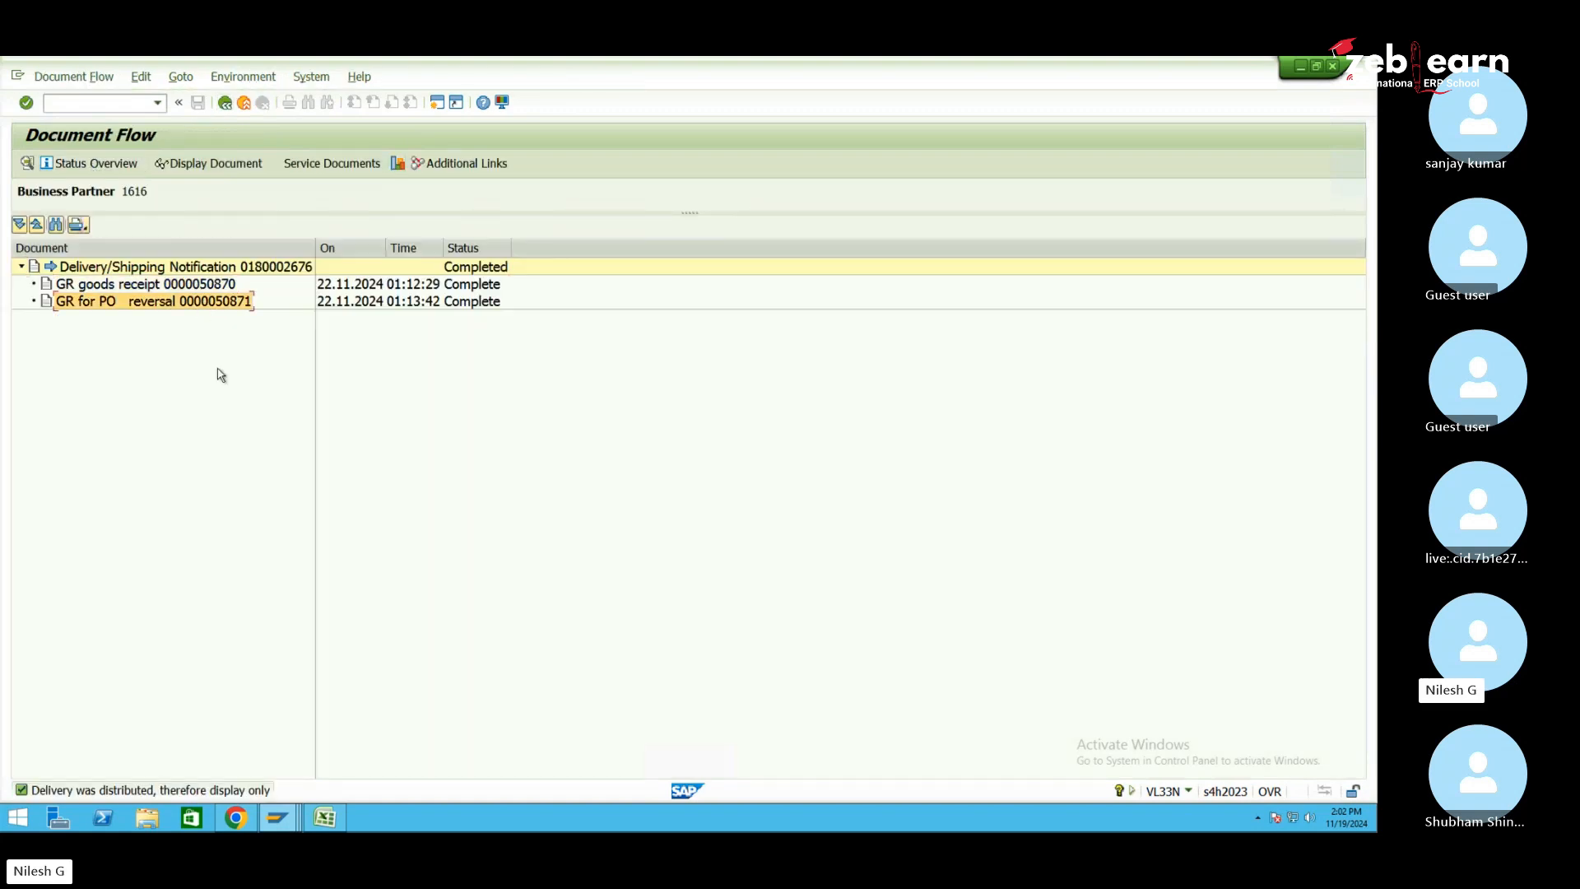
# Post the goods receipt for delivery 180002676 again in Maintain Inbound Delivery
pyautogui.moveTo(282, 828)
pyautogui.click(284, 735)
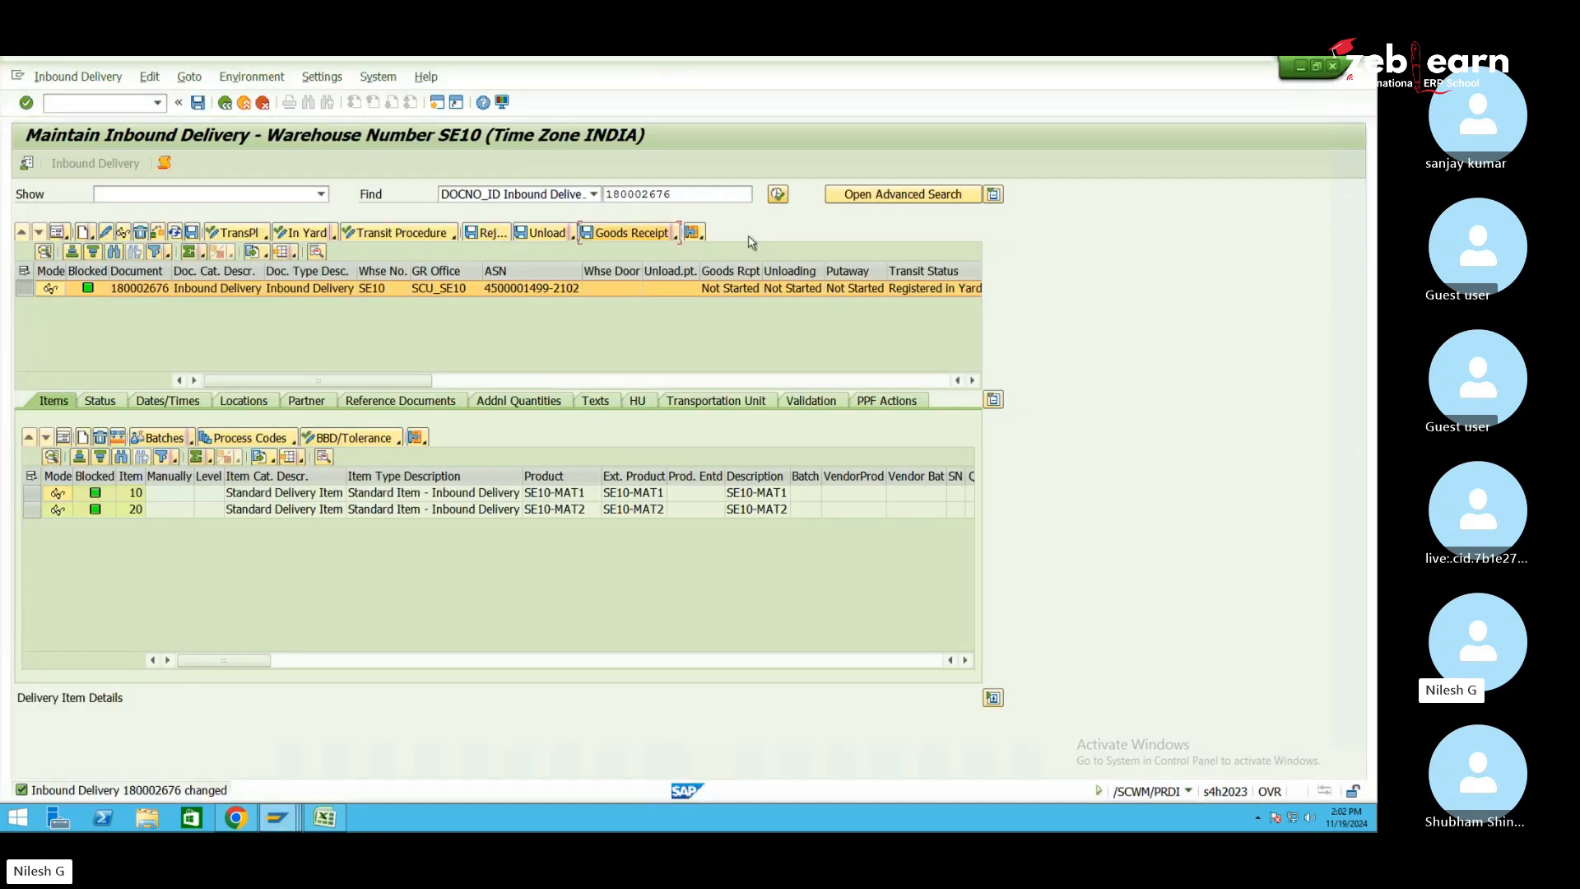
pyautogui.click(613, 236)
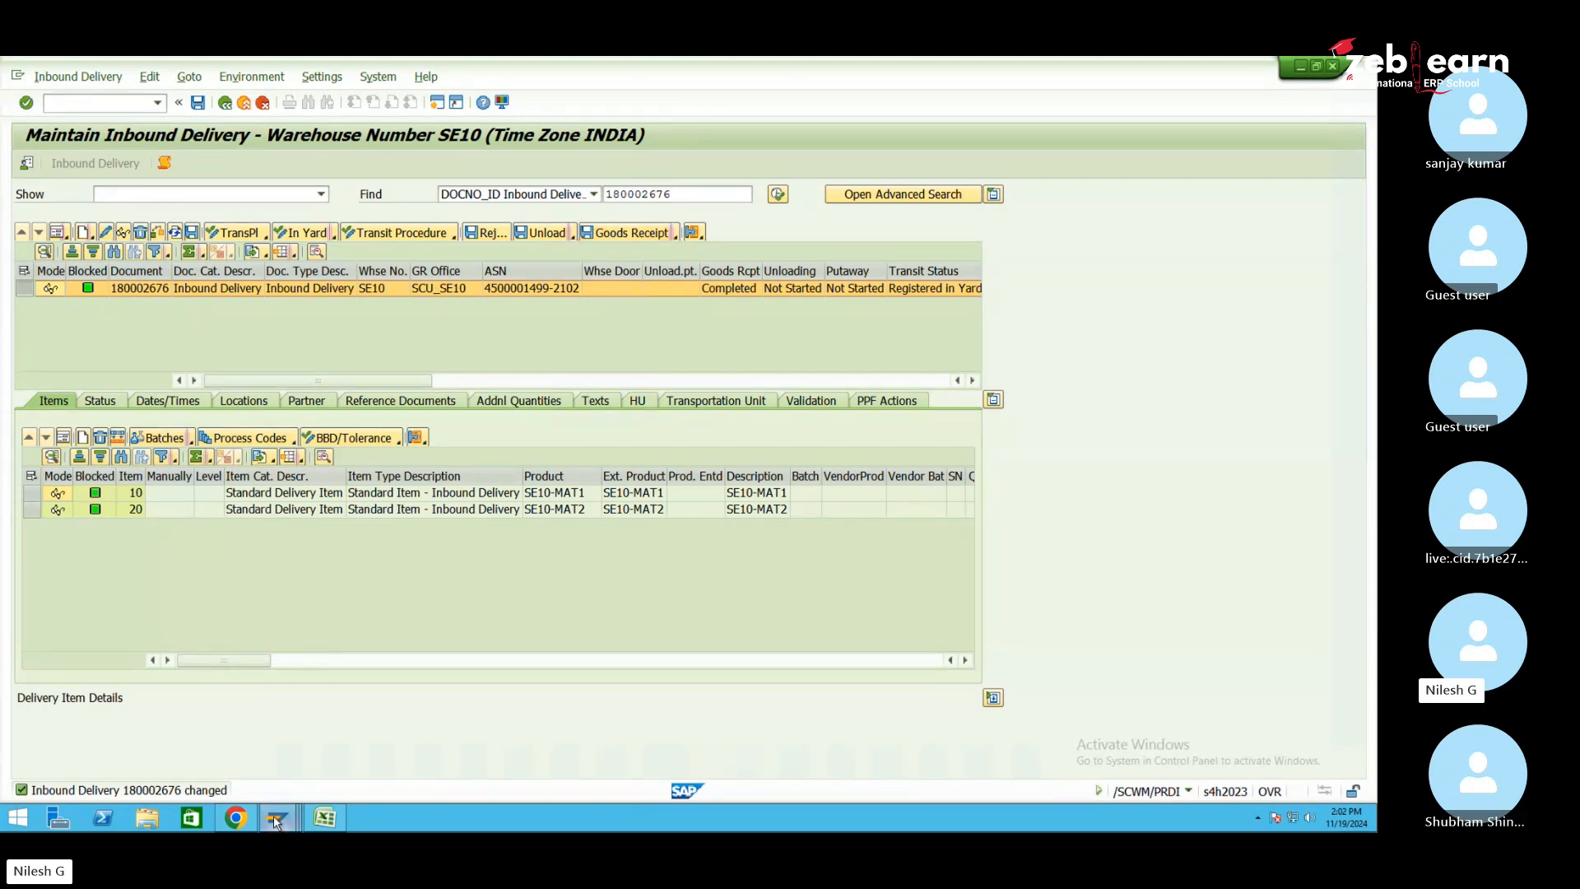
pyautogui.moveTo(277, 817)
pyautogui.click(202, 167)
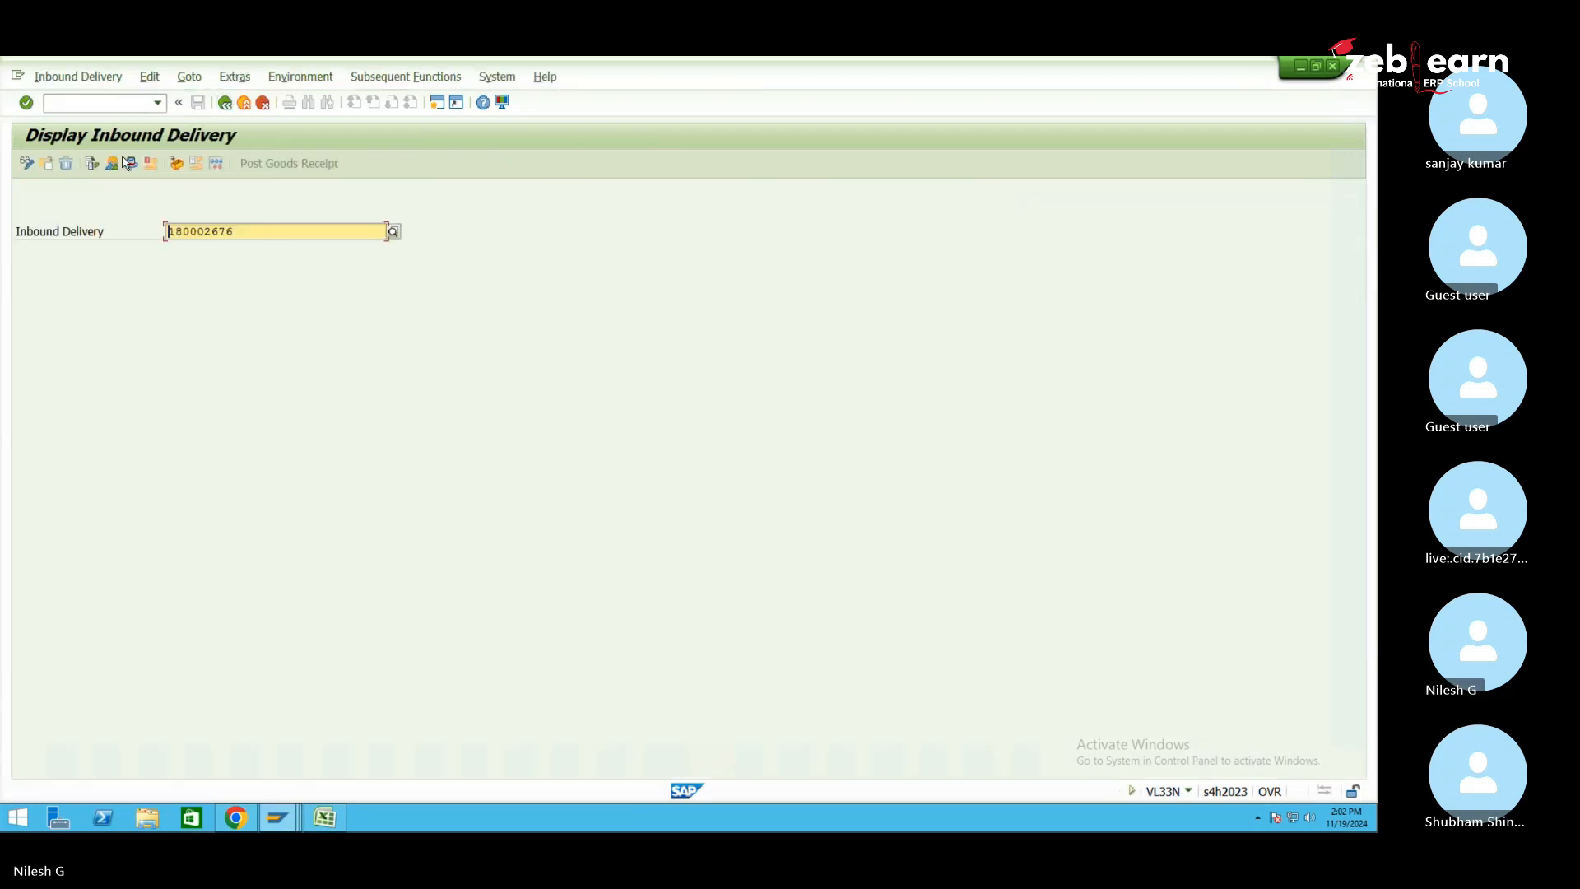
pyautogui.click(79, 76)
pyautogui.click(63, 116)
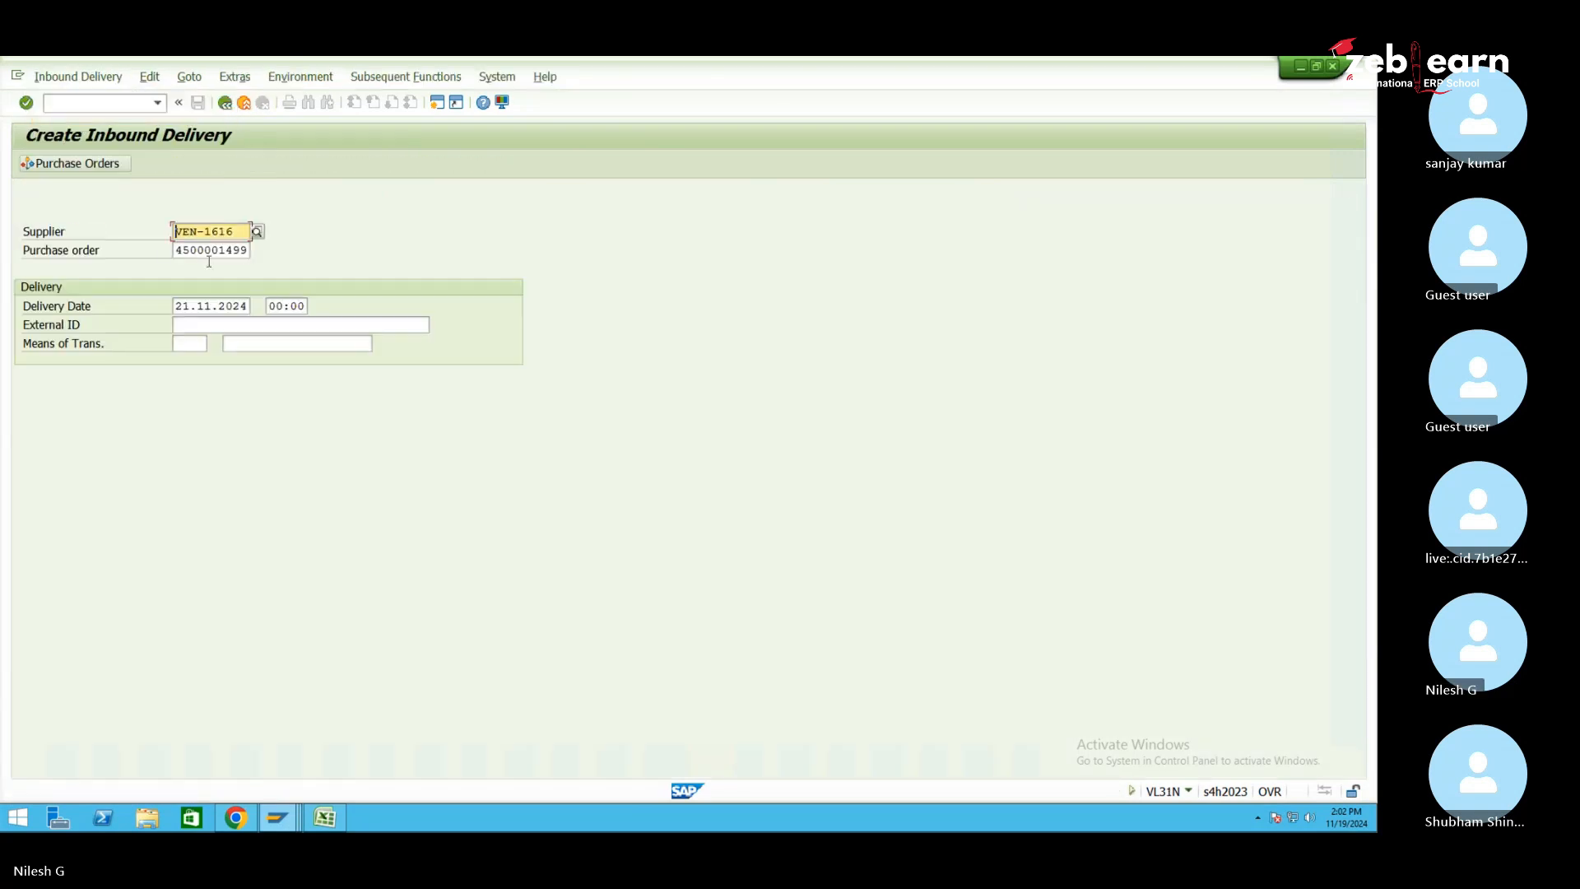
pyautogui.click(255, 324)
pyautogui.click(265, 343)
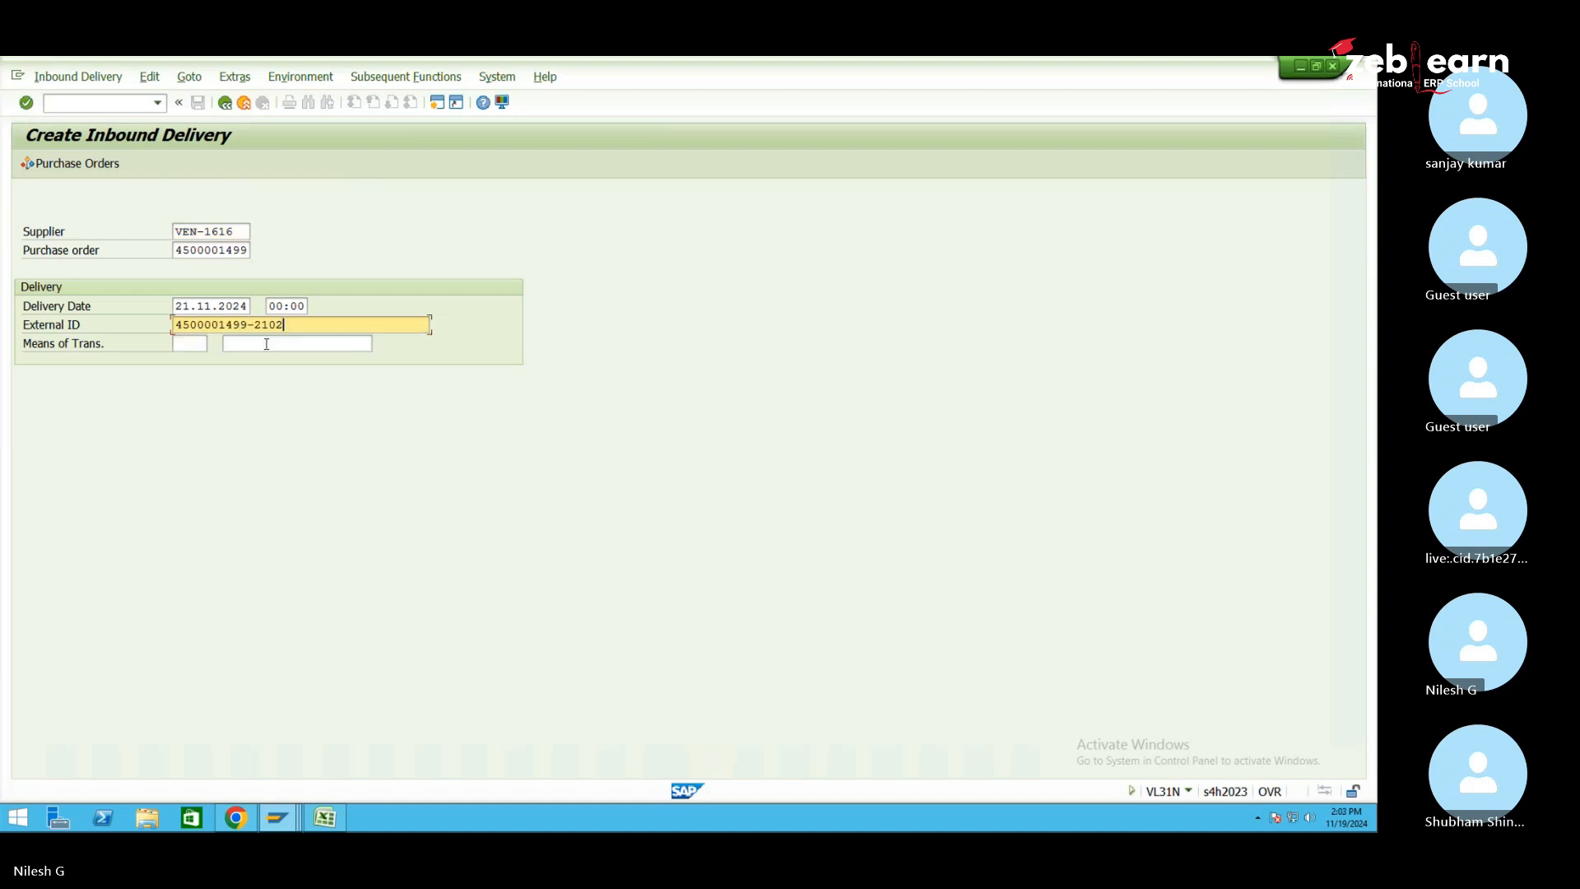
pyautogui.press('BackSpace')
pyautogui.write('3')
pyautogui.press('Return')
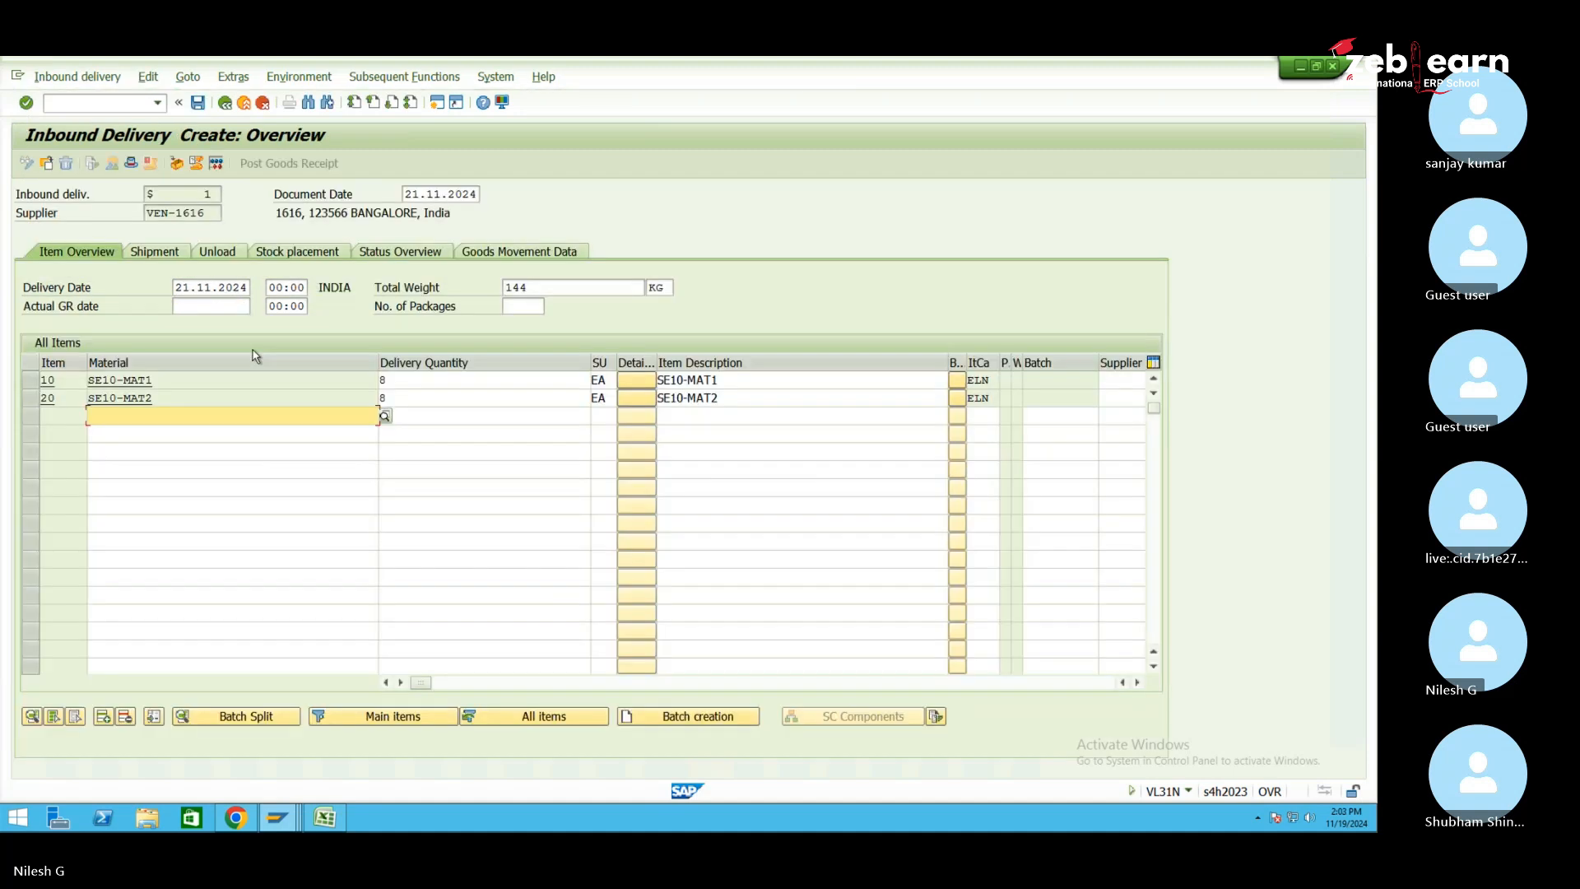
# Set delivery quantity 3 EA on items 10 and 20 and save it as delivery 180002677
pyautogui.click(402, 380)
pyautogui.press('BackSpace')
pyautogui.write('3')
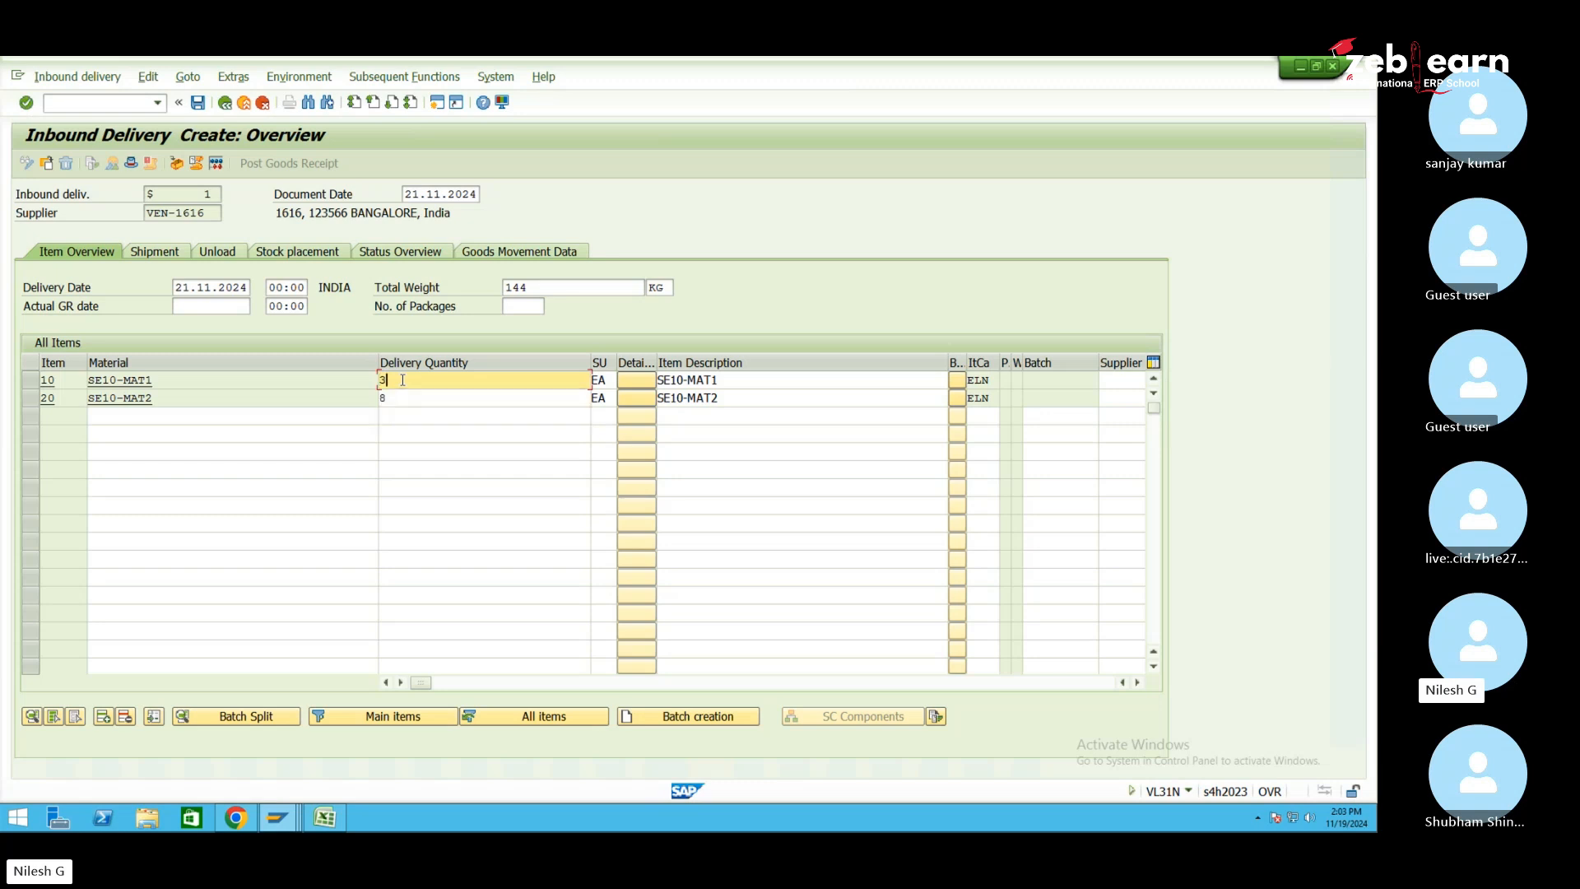
pyautogui.click(404, 397)
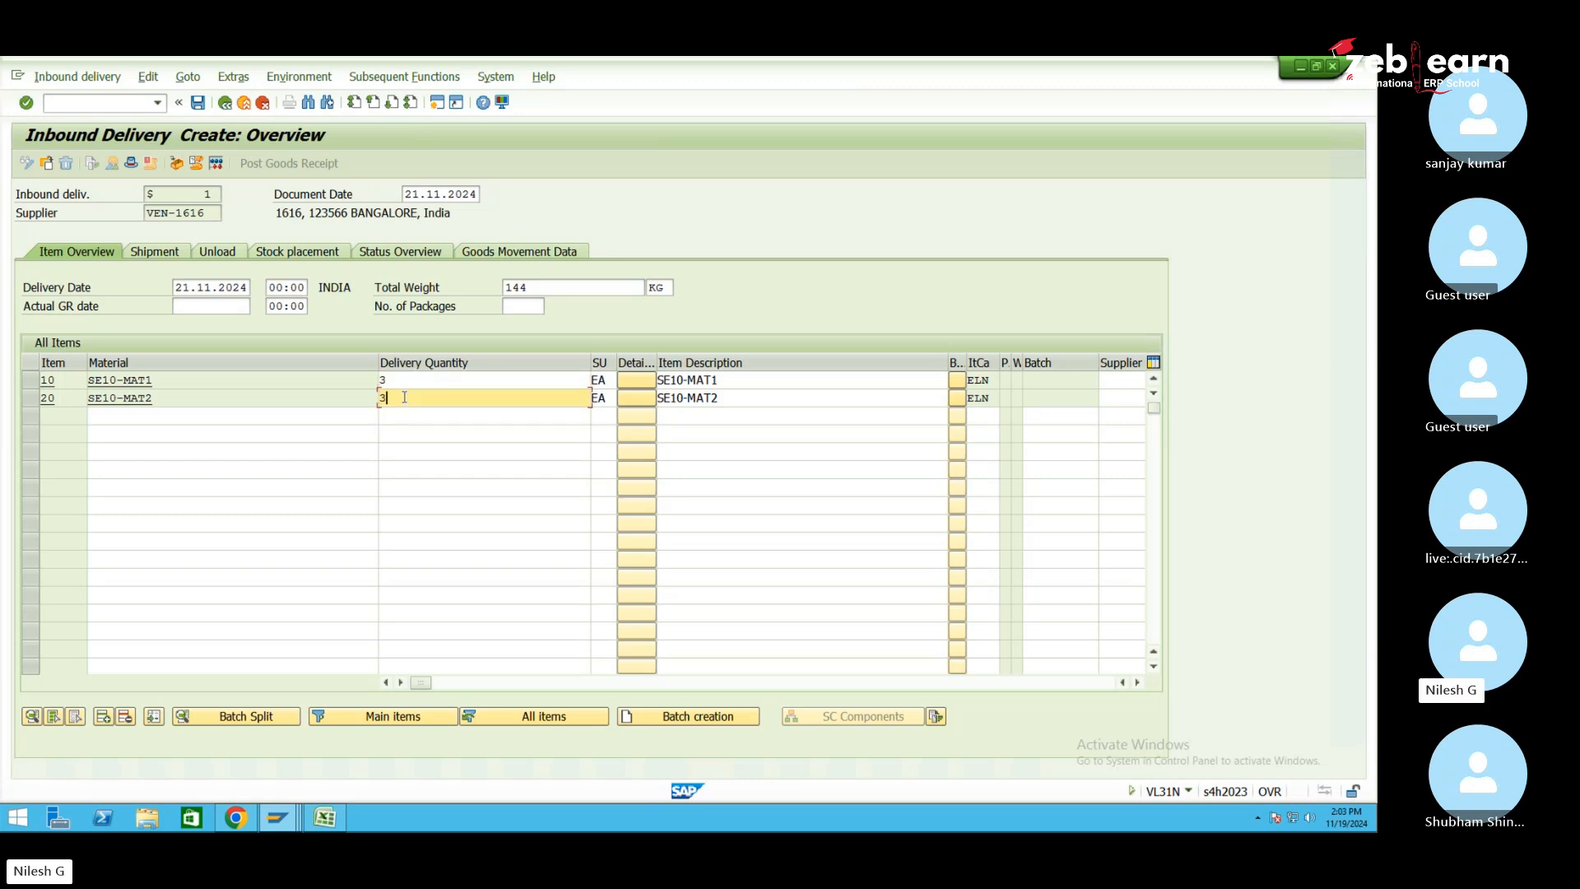
pyautogui.write('3')
pyautogui.click(198, 103)
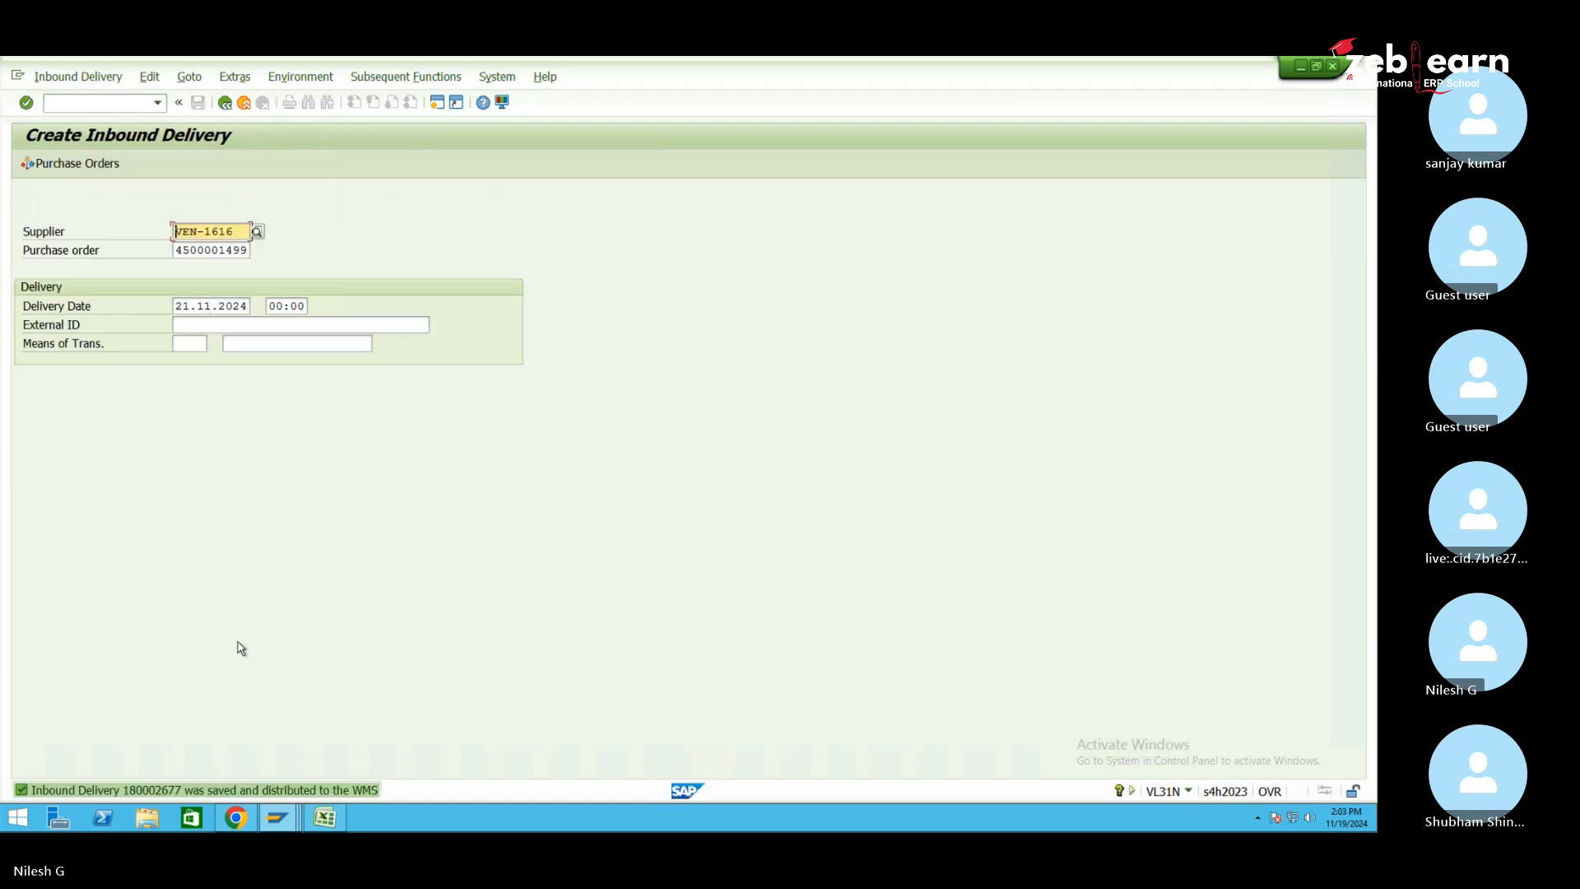
pyautogui.click(278, 818)
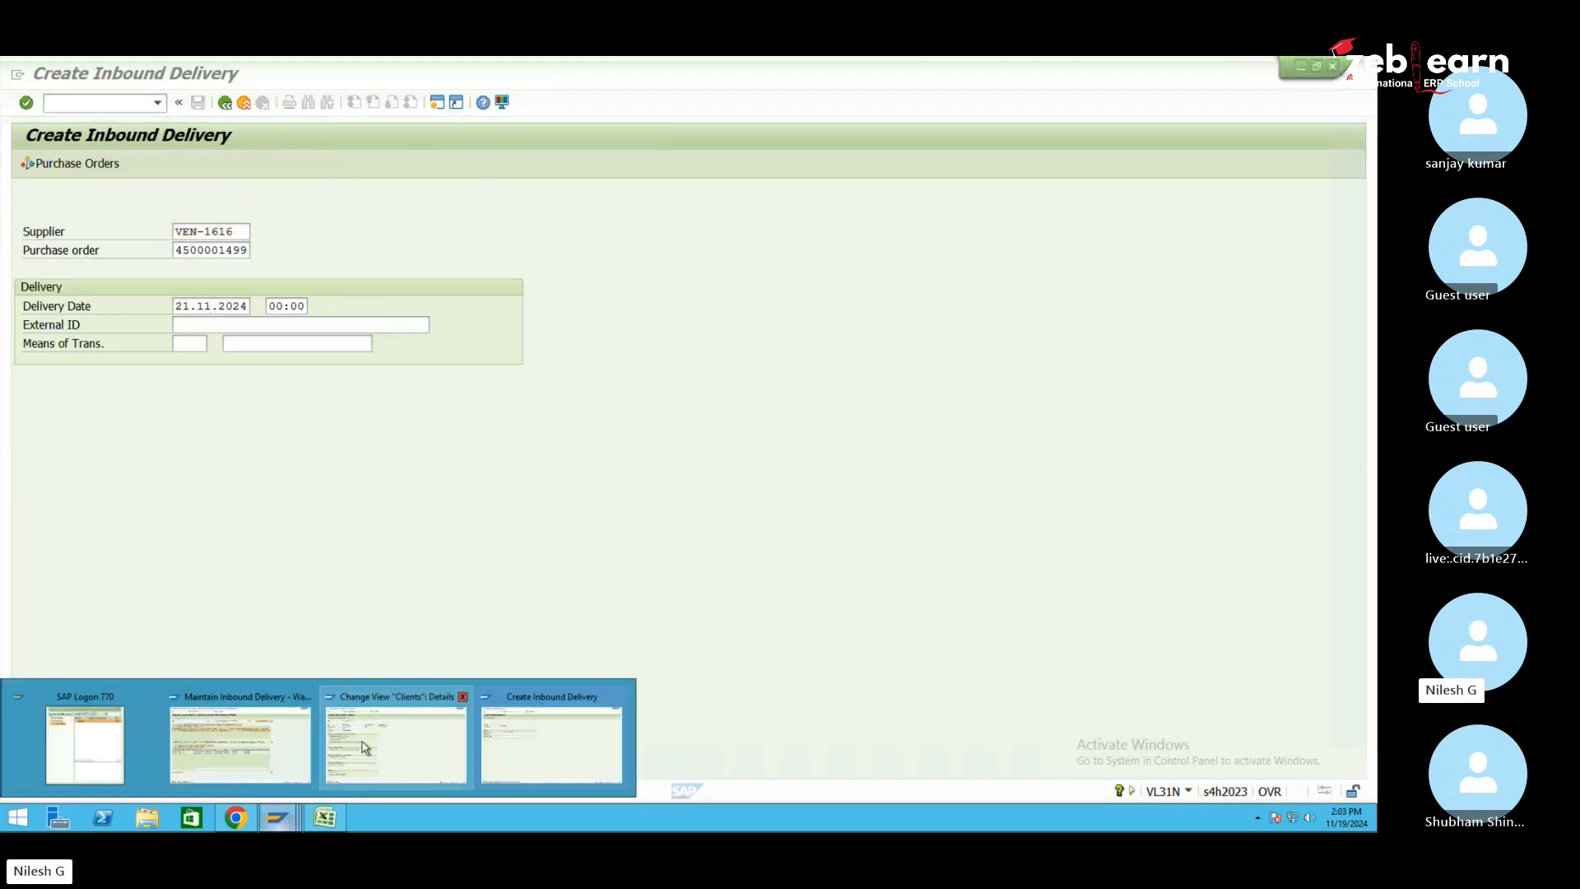
pyautogui.click(241, 744)
# Search the EWM delivery list unfiltered and open delivery 180002677 to list SE10-MAT1 and SE10-MAT2
pyautogui.click(674, 195)
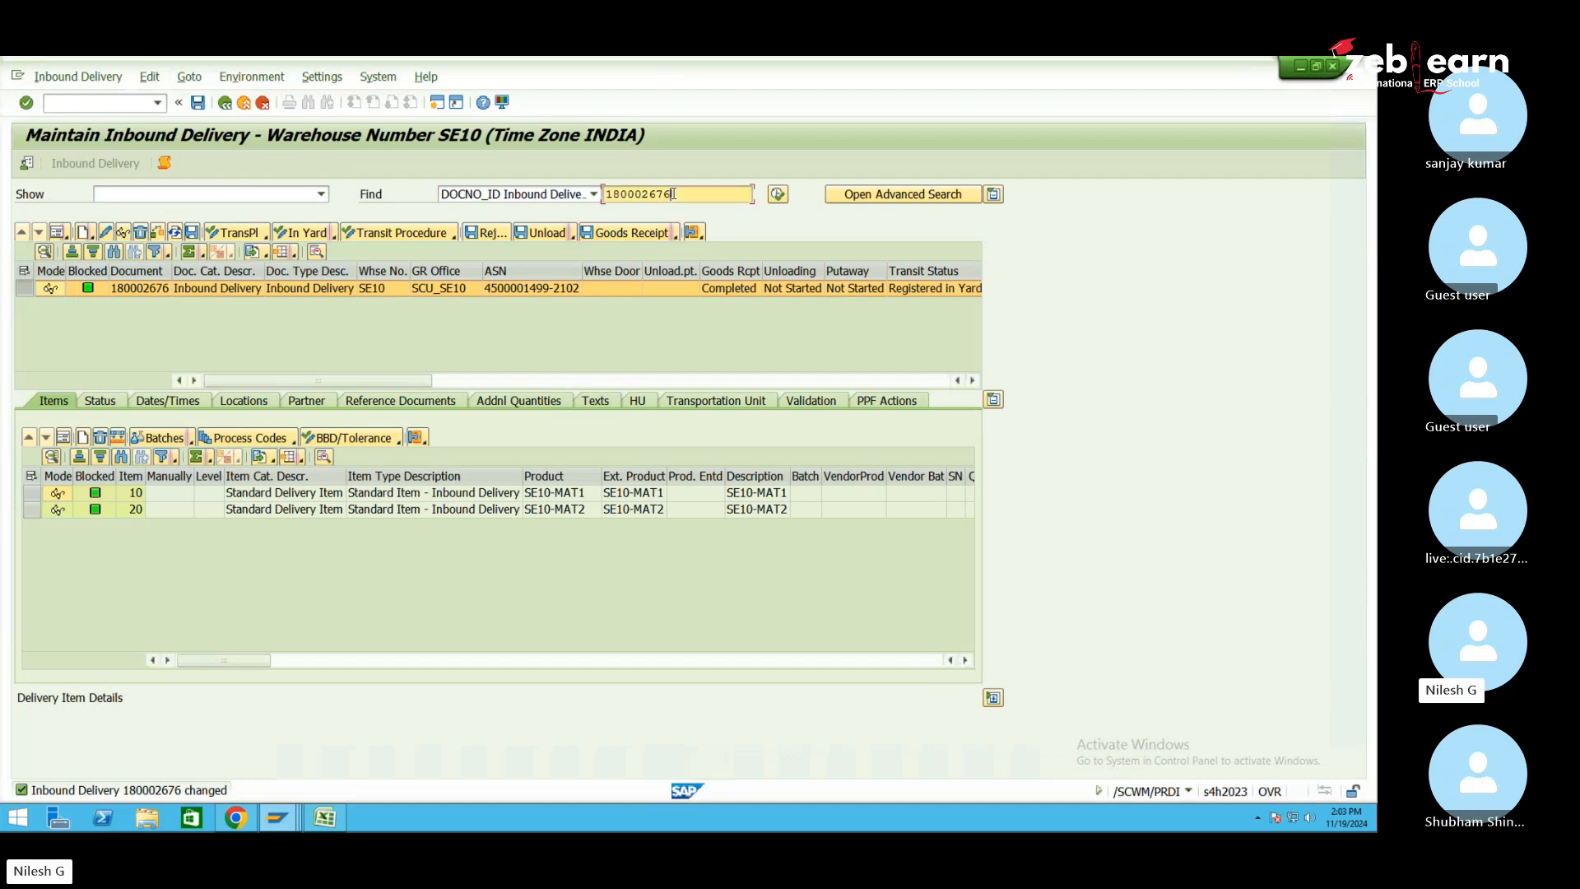
pyautogui.press('BackSpace')
pyautogui.write('7')
pyautogui.click(778, 195)
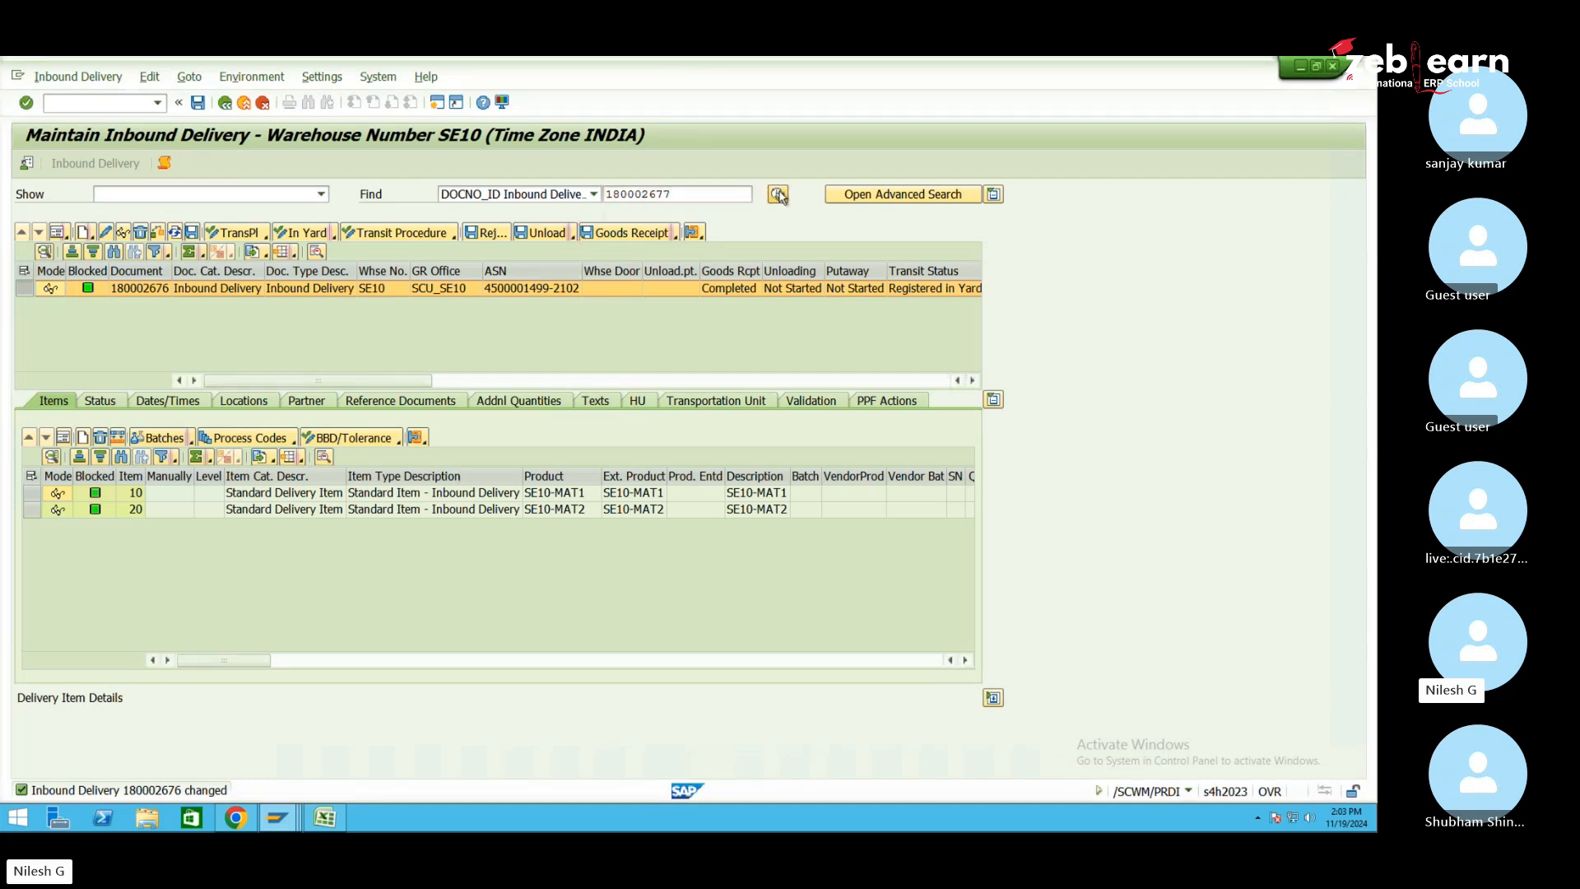
pyautogui.doubleClick(726, 192)
pyautogui.press('BackSpace')
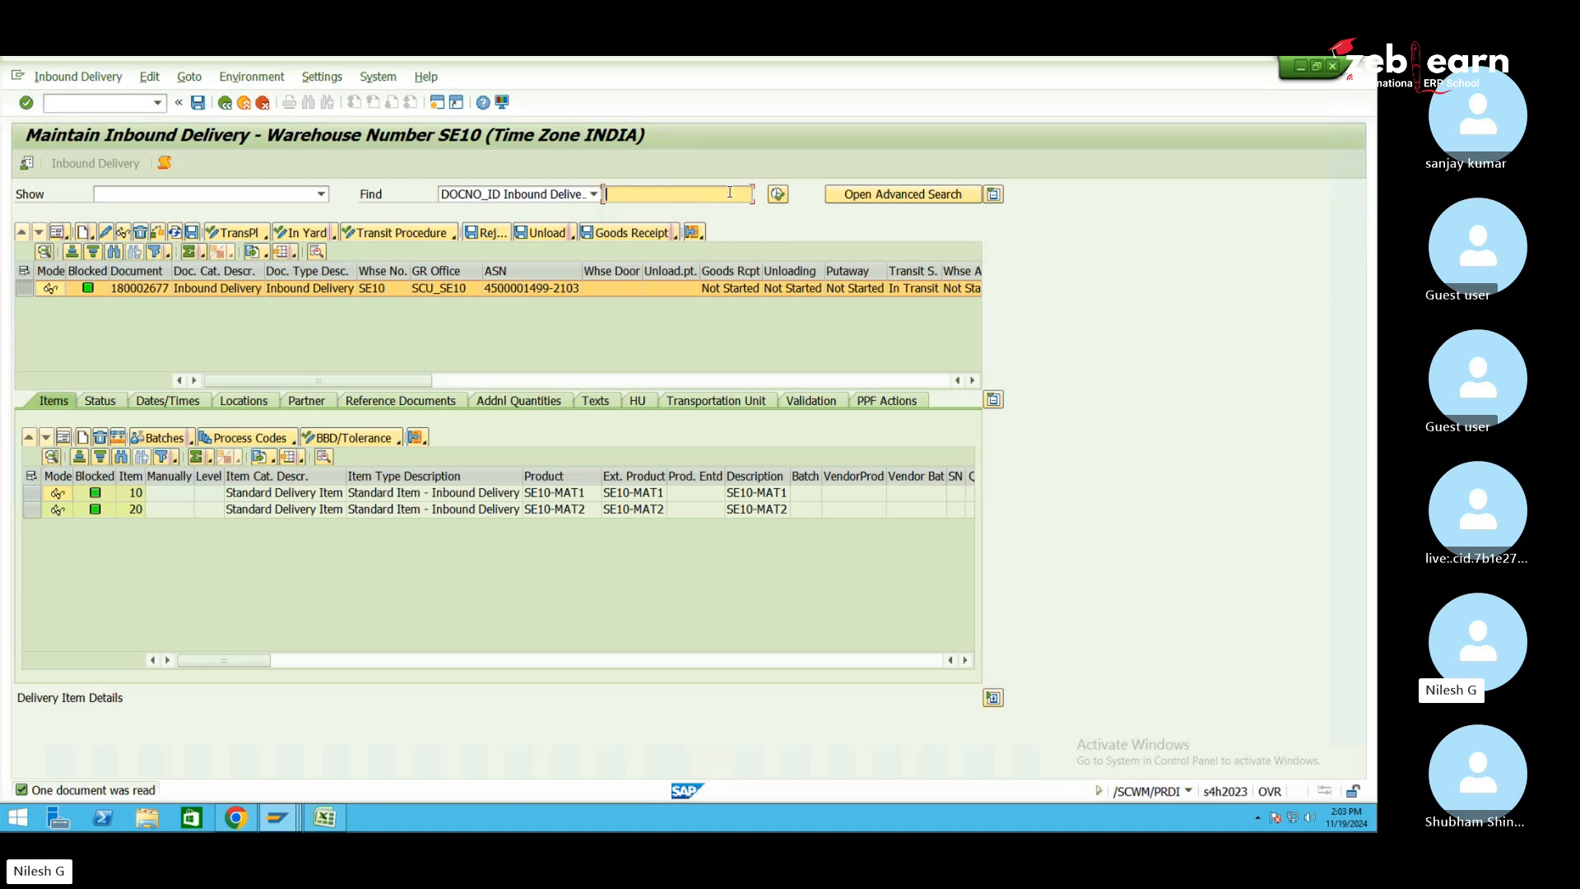
pyautogui.click(778, 194)
pyautogui.click(306, 387)
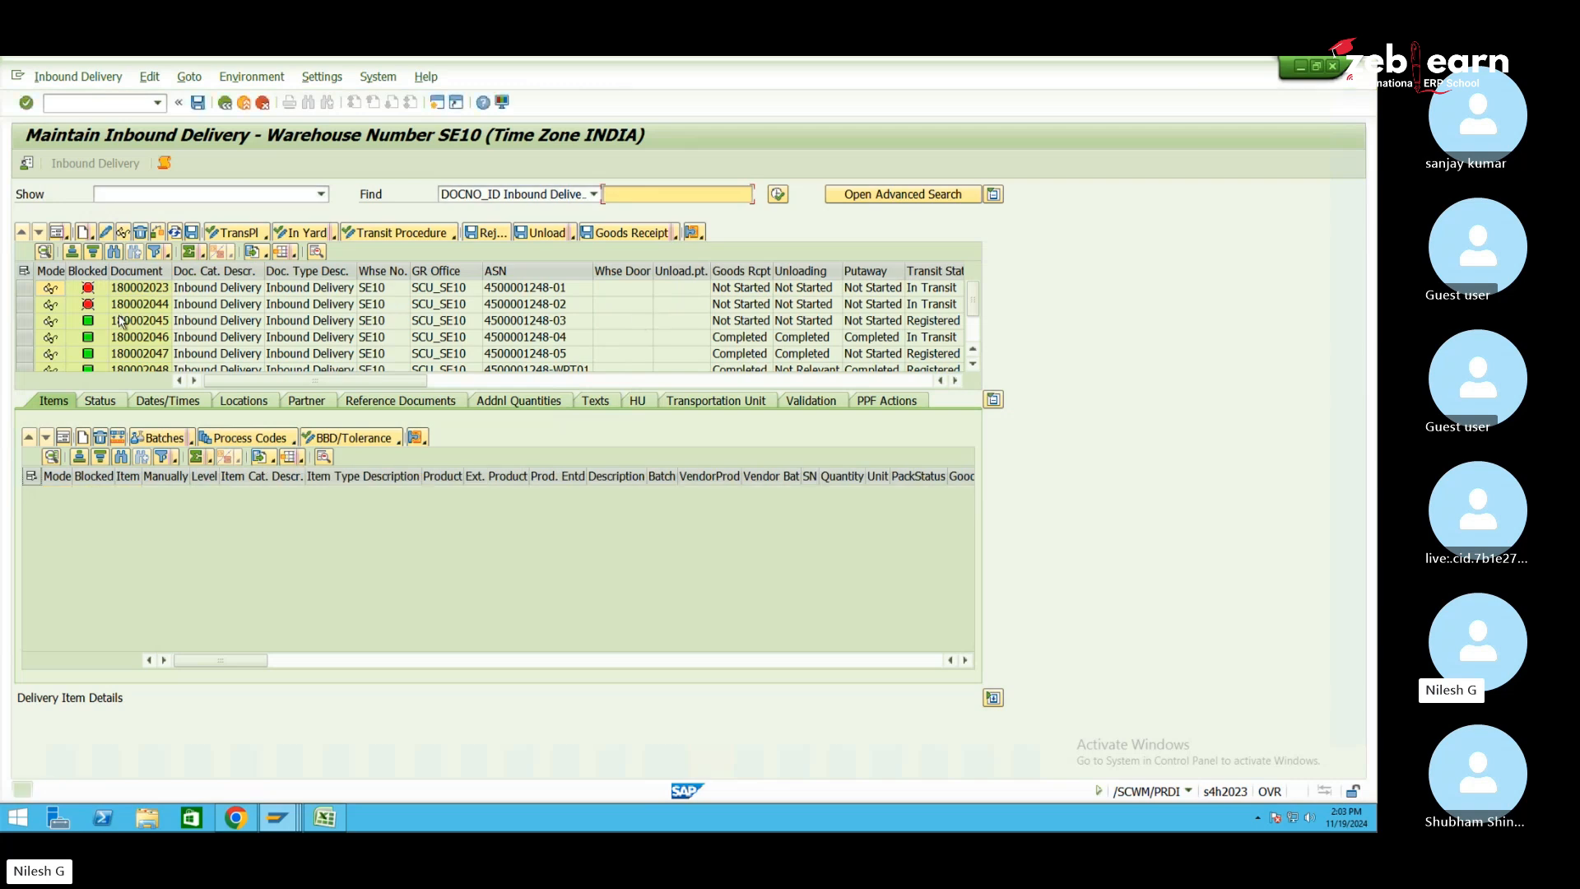
pyautogui.scroll(-1, 529, 325)
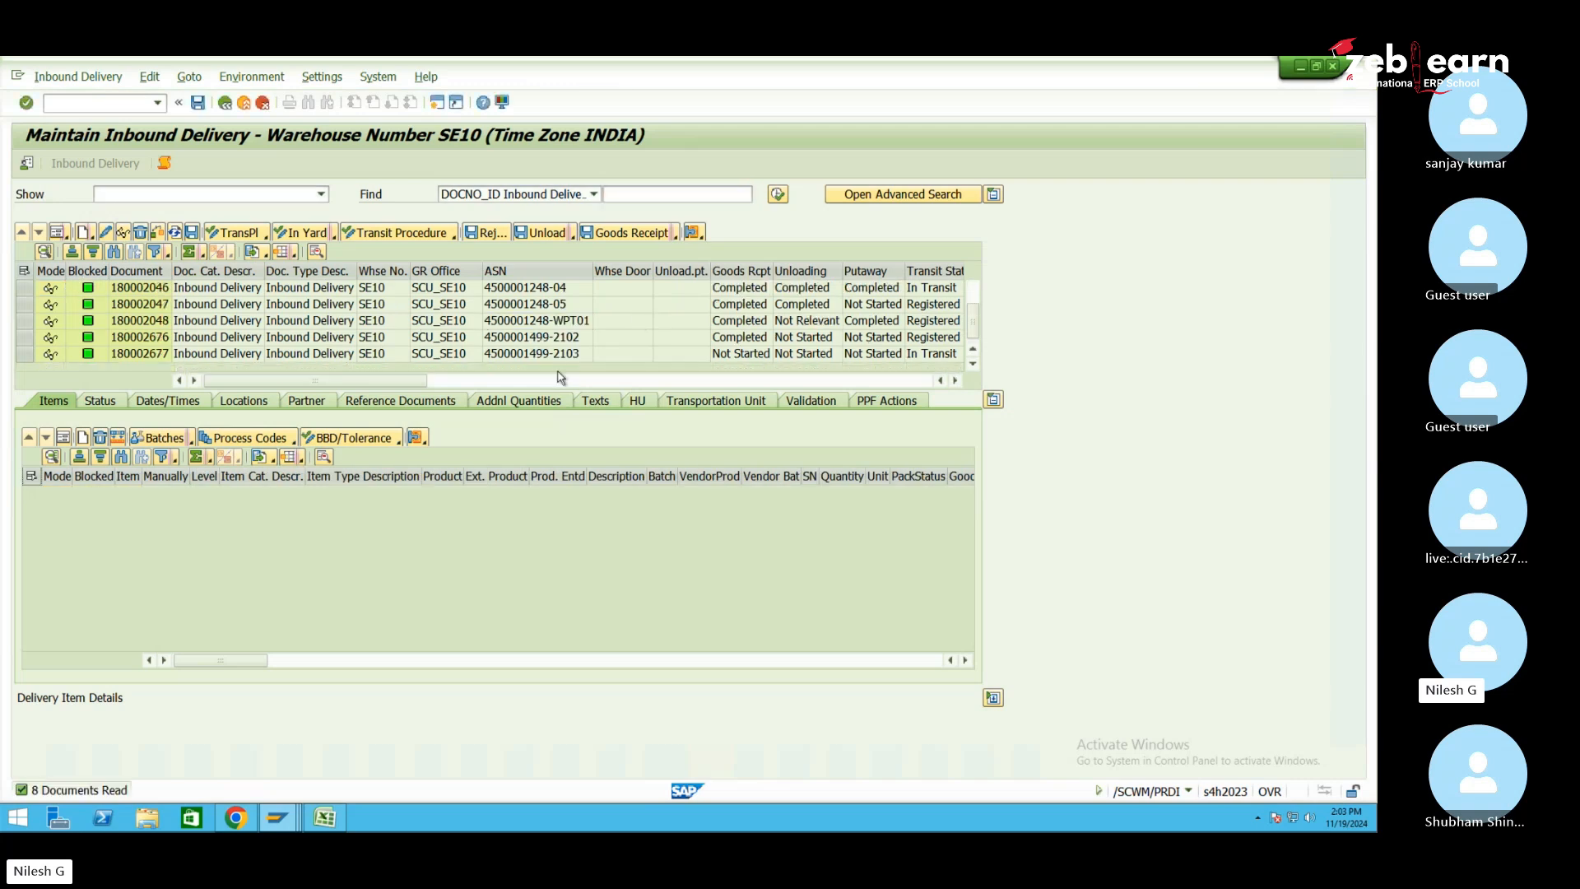
pyautogui.click(157, 355)
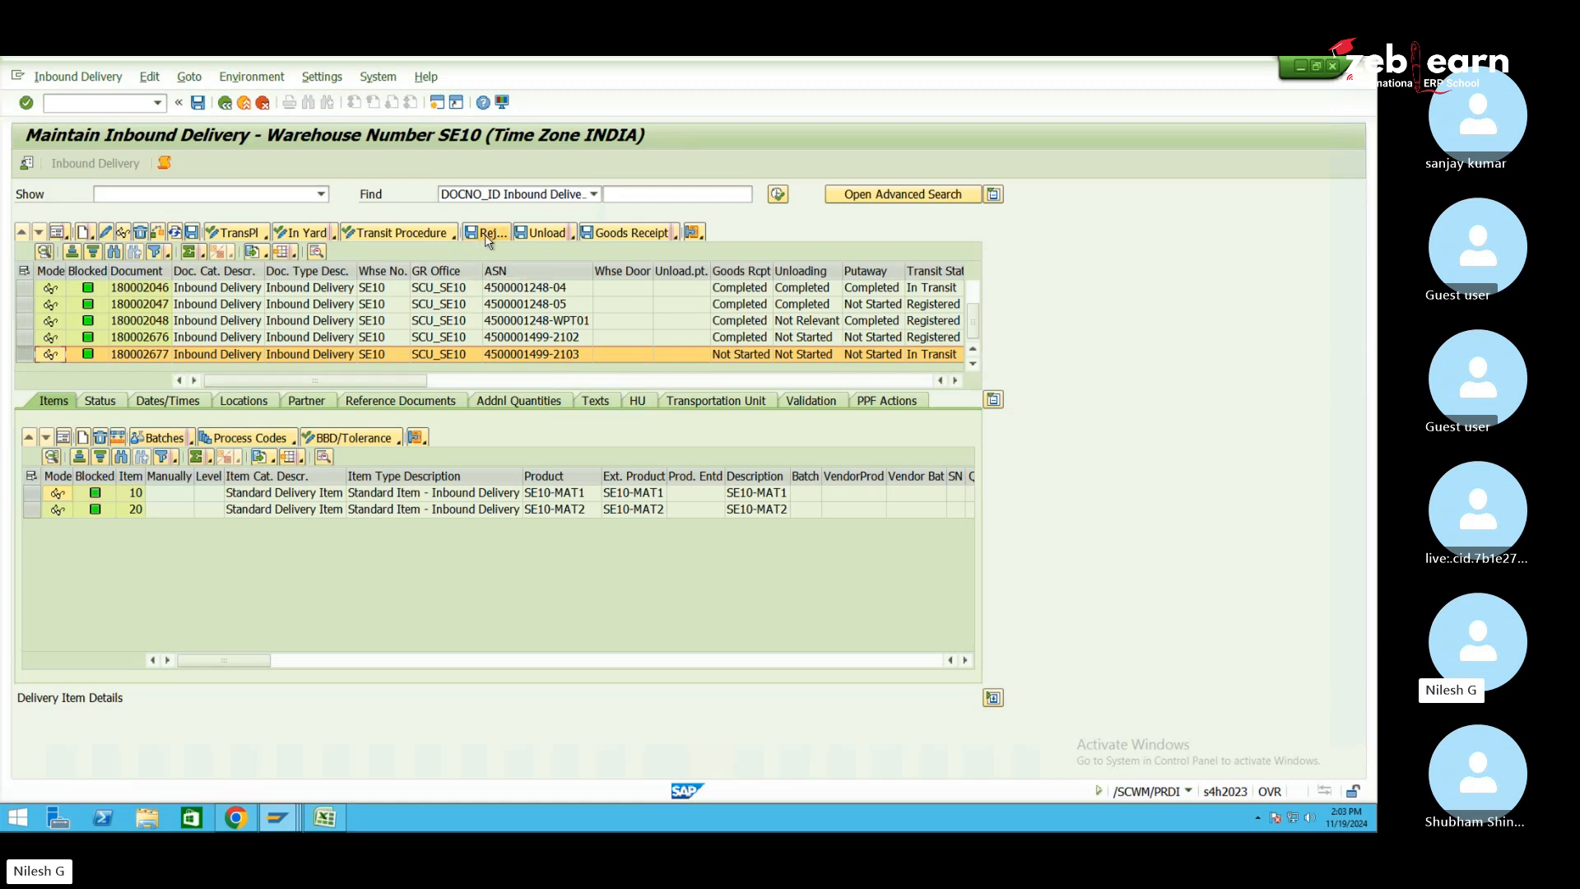
# View item 10 of delivery 180002677 in Form View and reject the delivery's open quantity
pyautogui.click(38, 493)
pyautogui.click(36, 493)
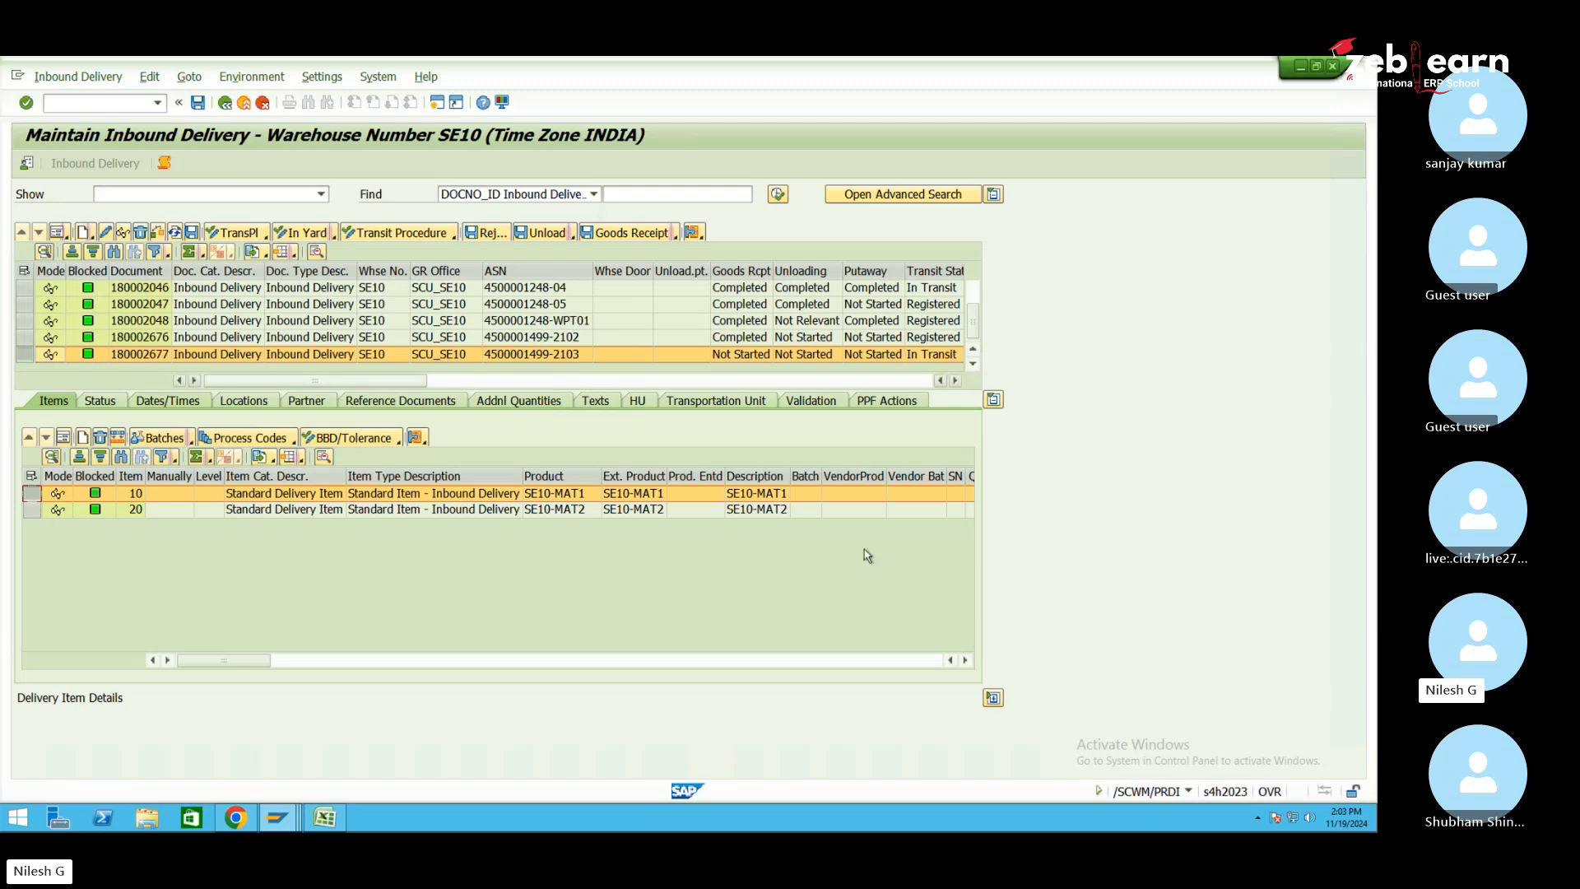
pyautogui.click(63, 438)
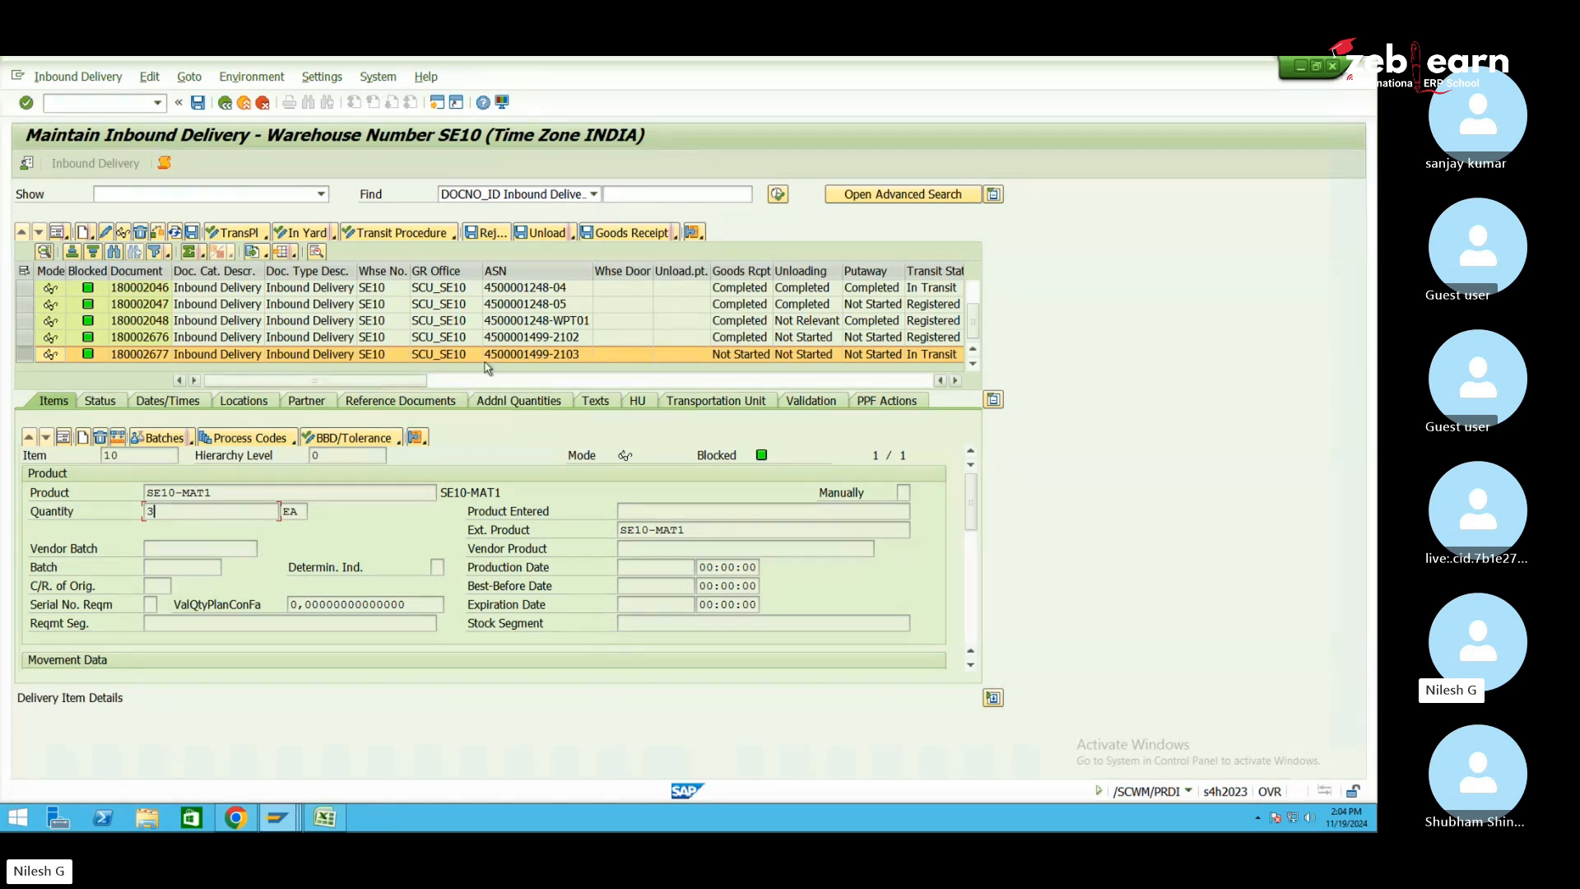
pyautogui.click(488, 235)
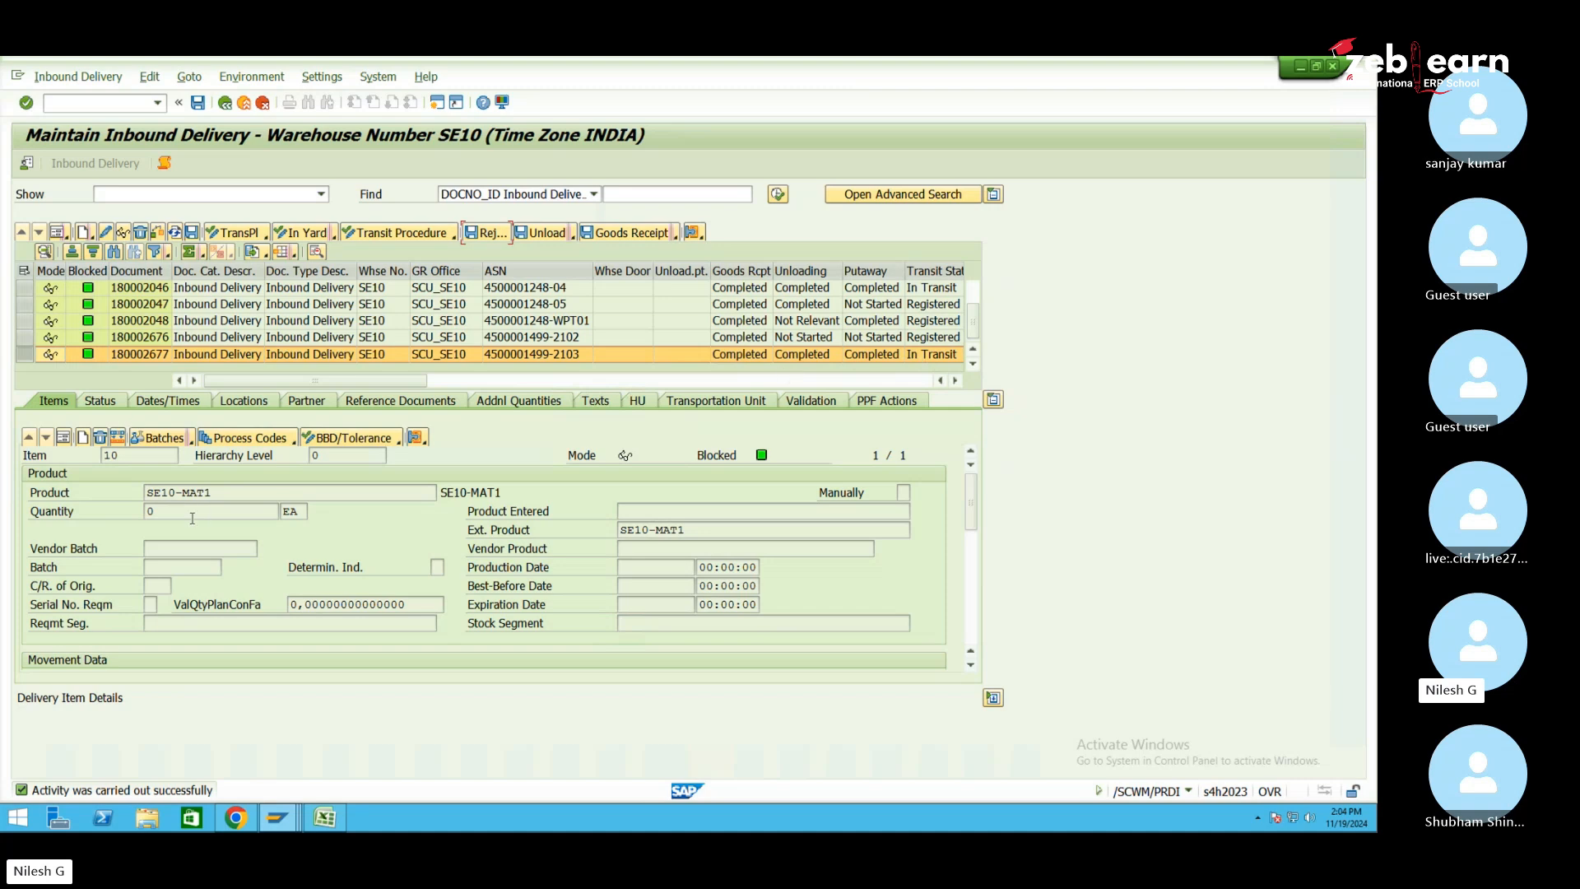
pyautogui.click(277, 817)
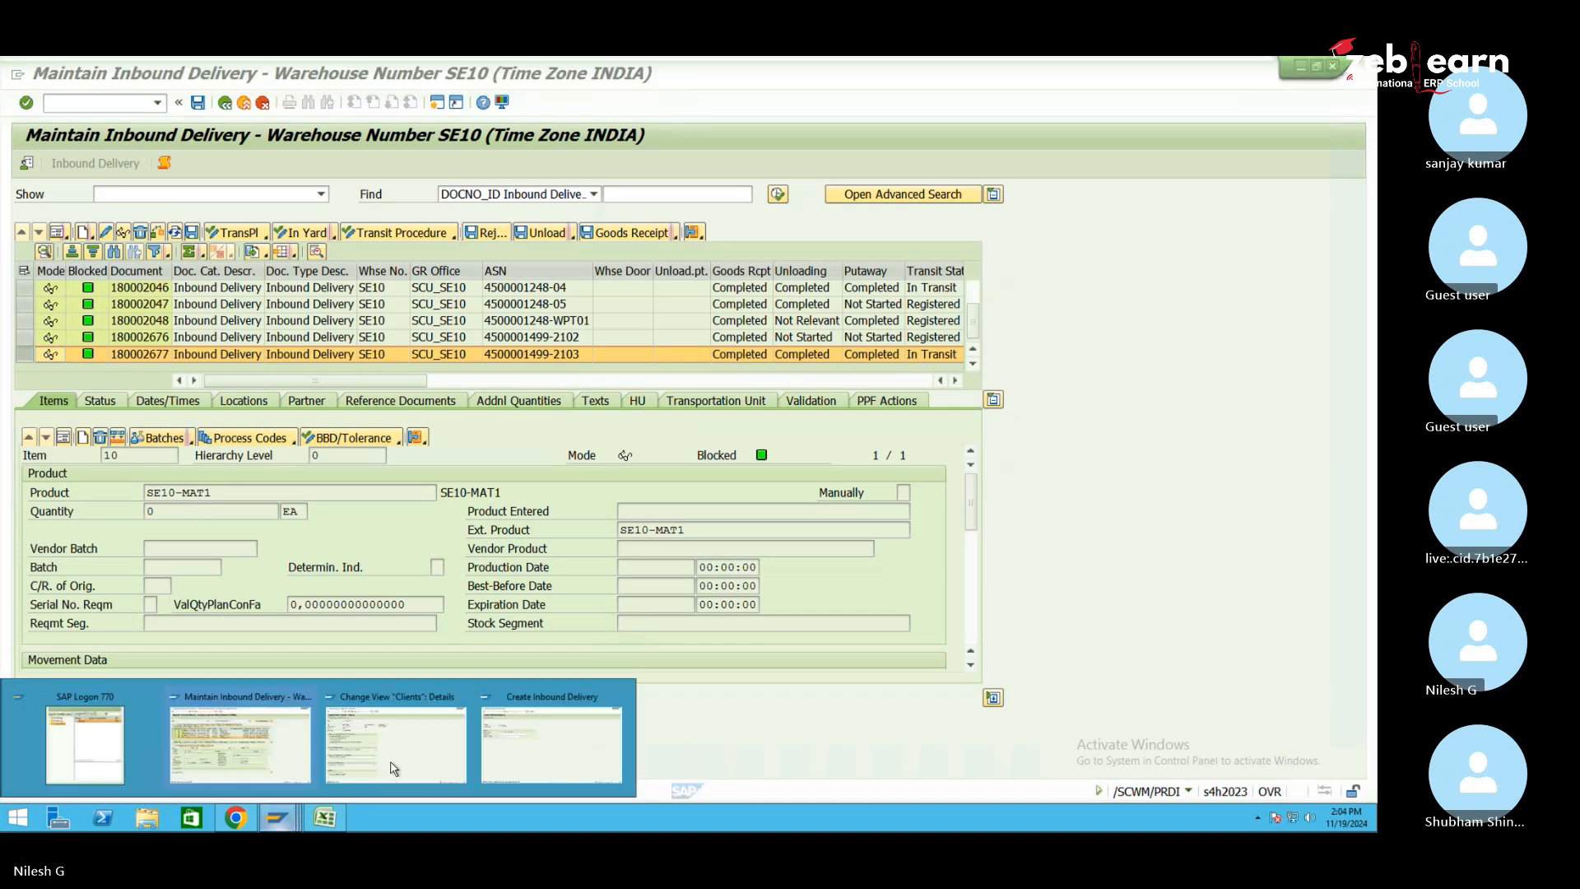
# Open delivery 180002677 in Change Inbound Delivery, confirm both items at quantity 0, and go back
pyautogui.click(521, 749)
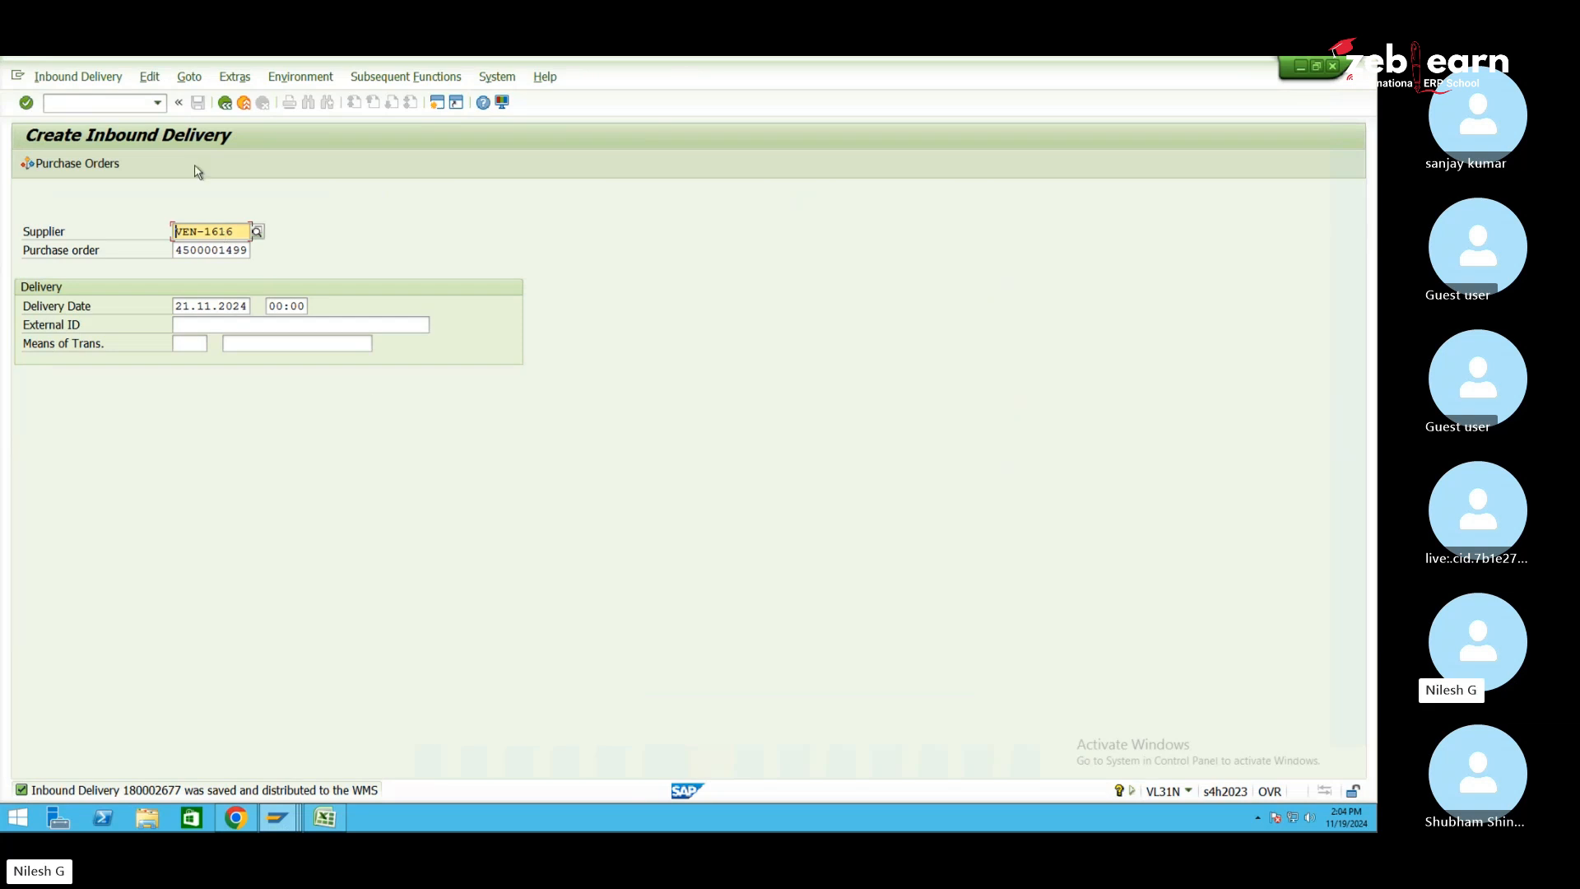
pyautogui.click(79, 77)
pyautogui.click(92, 132)
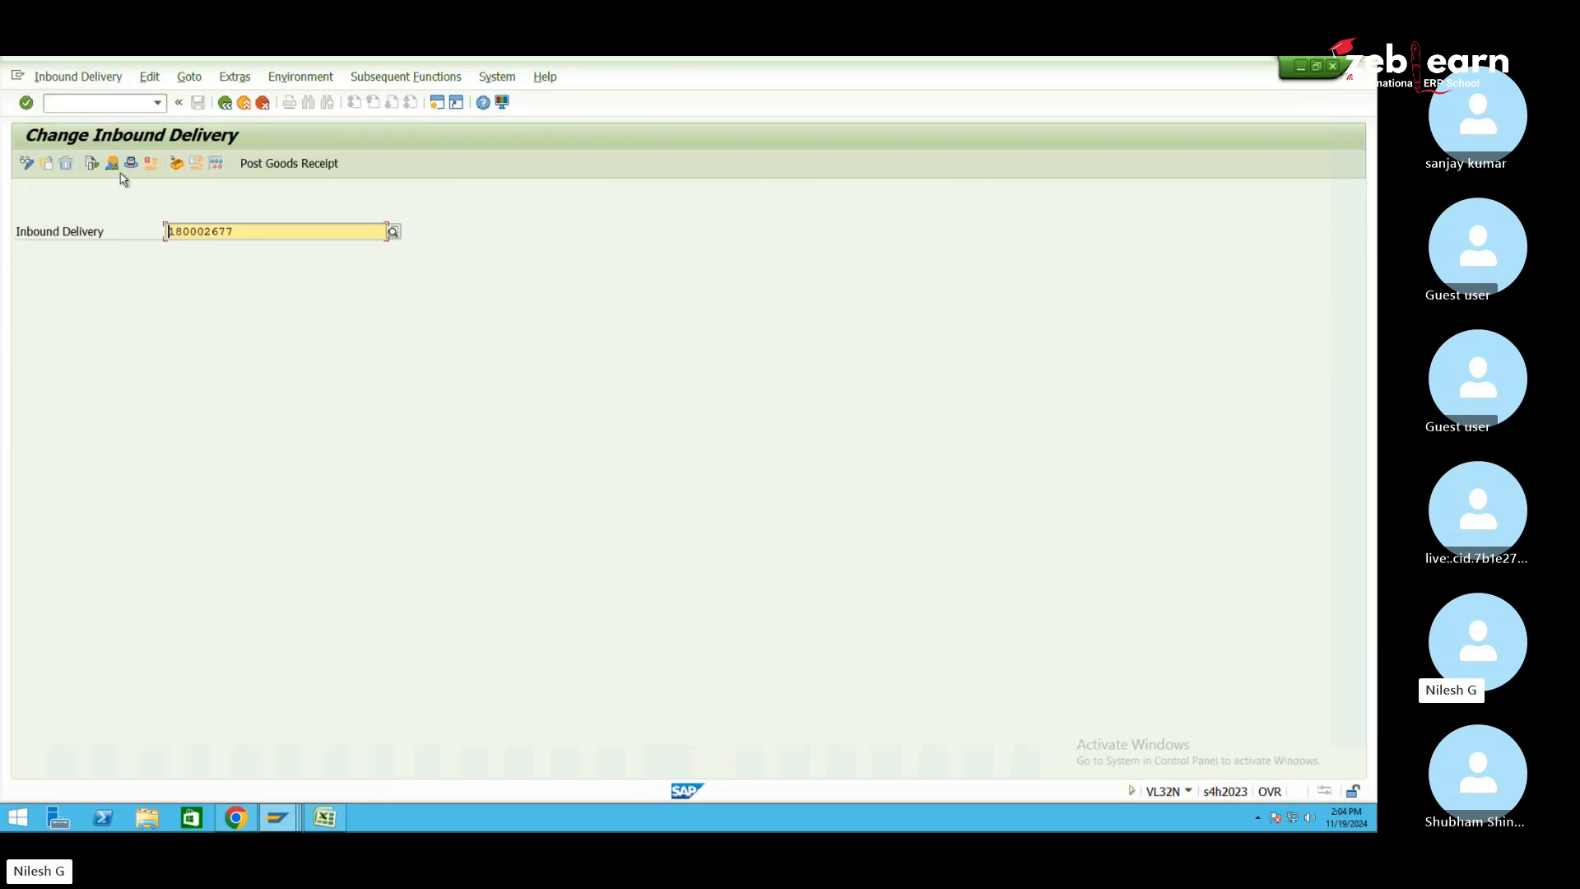
pyautogui.press('Return')
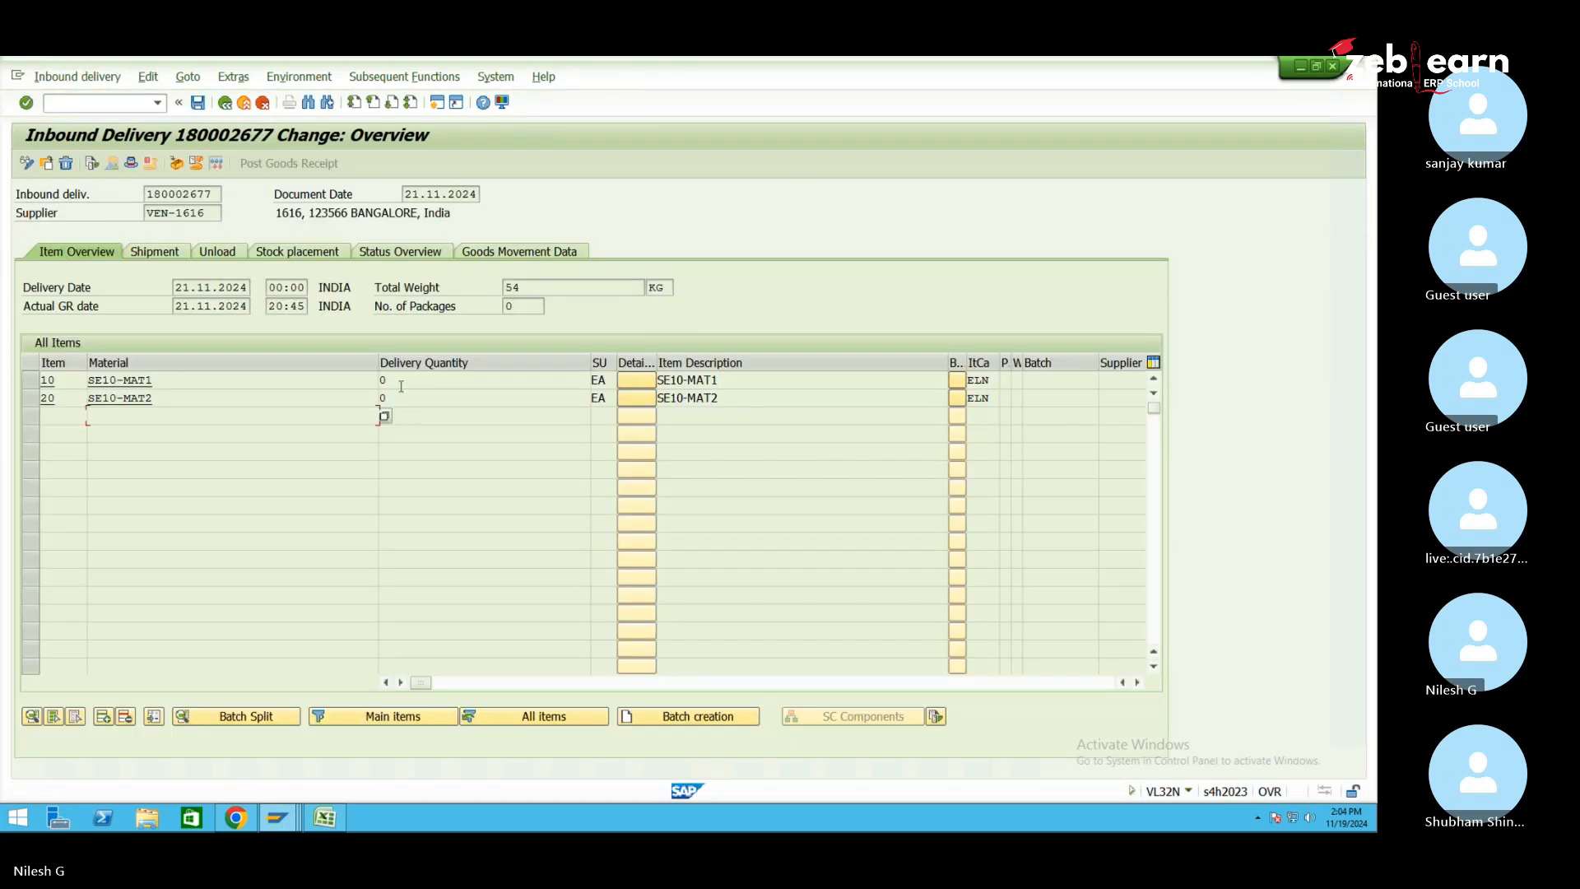
pyautogui.click(404, 379)
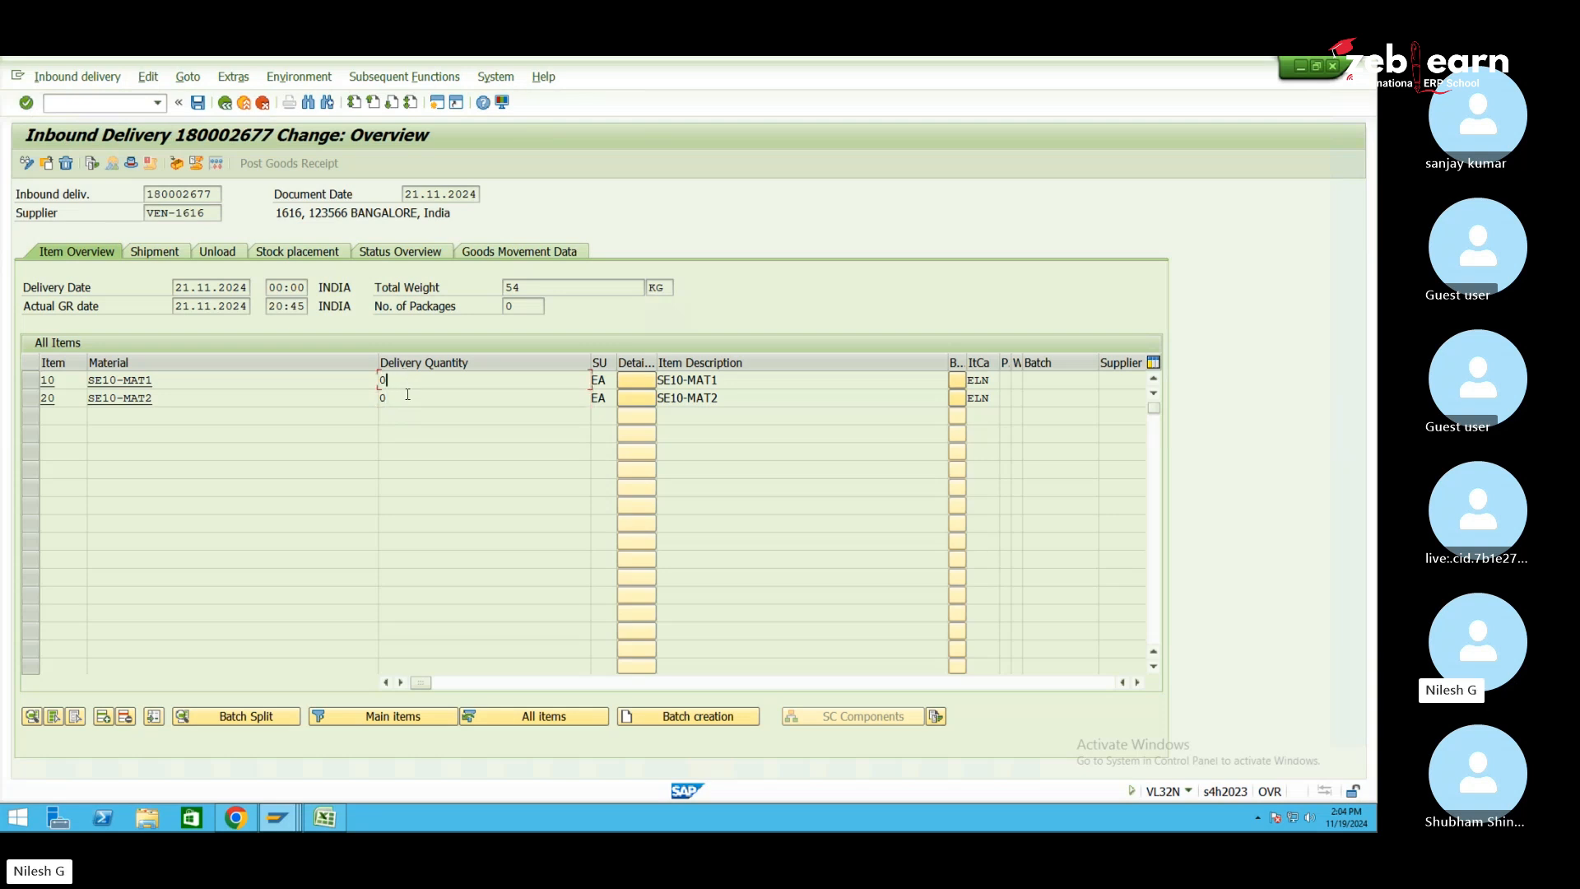
pyautogui.click(225, 102)
pyautogui.click(77, 76)
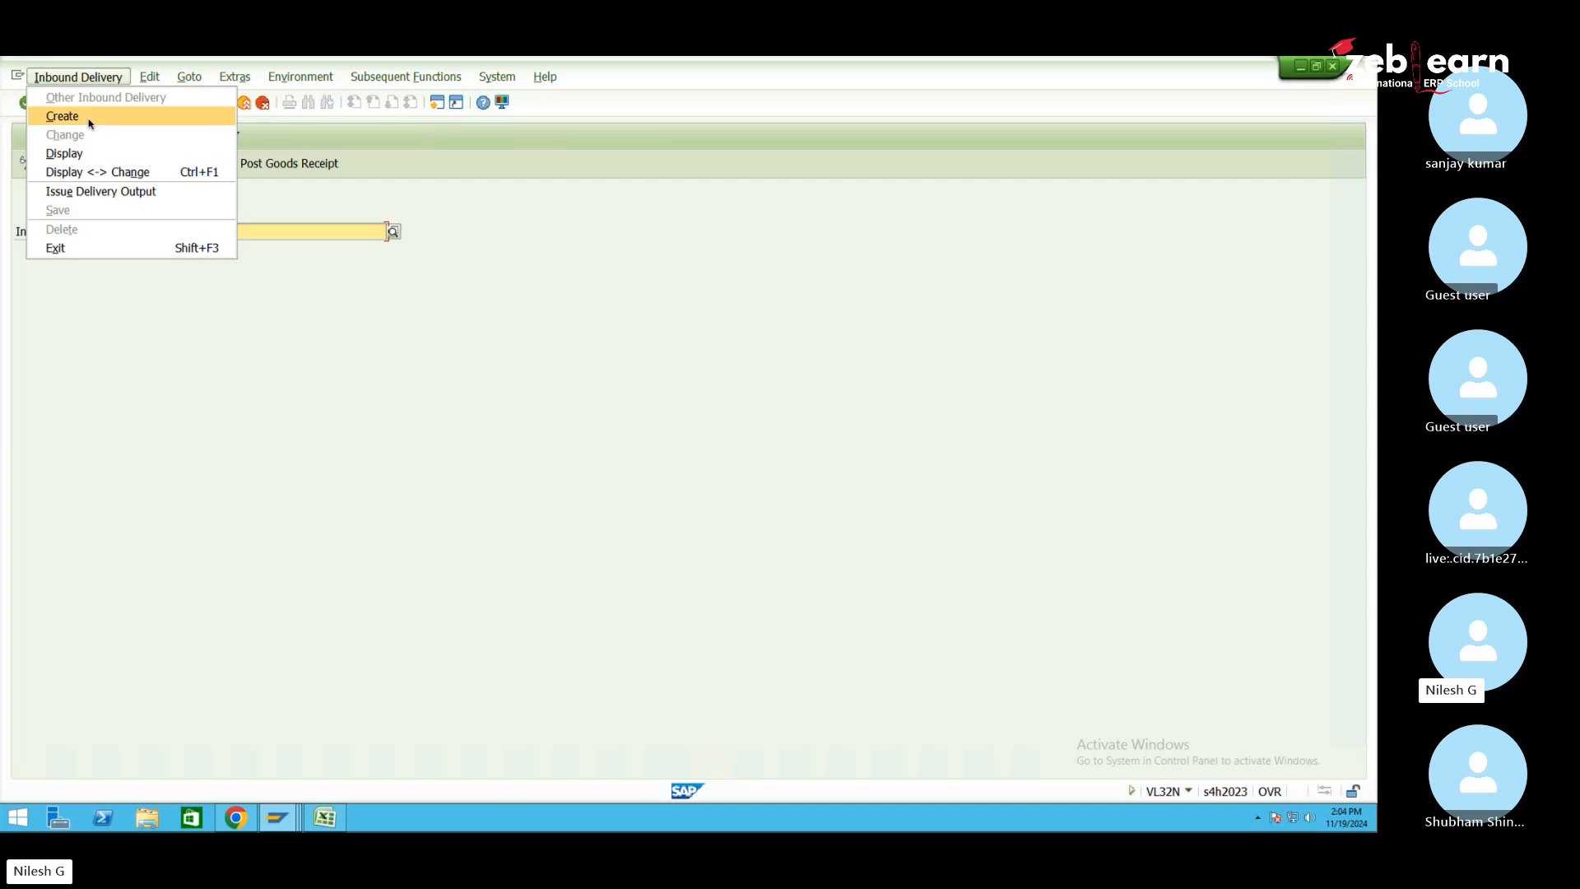
pyautogui.click(90, 121)
pyautogui.click(272, 324)
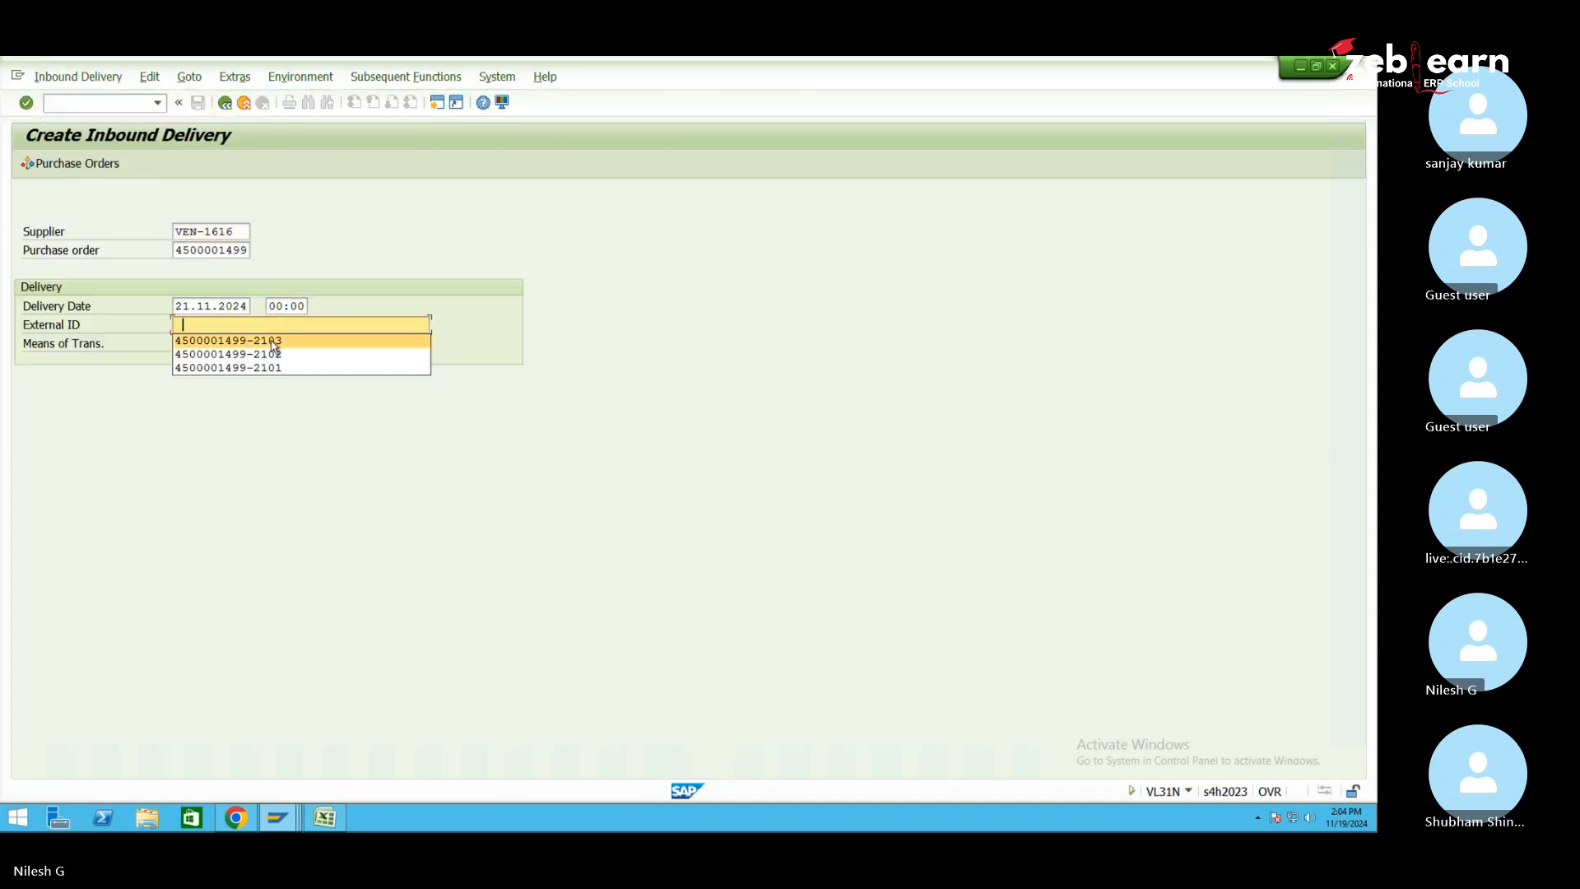
pyautogui.click(271, 341)
pyautogui.press('Return')
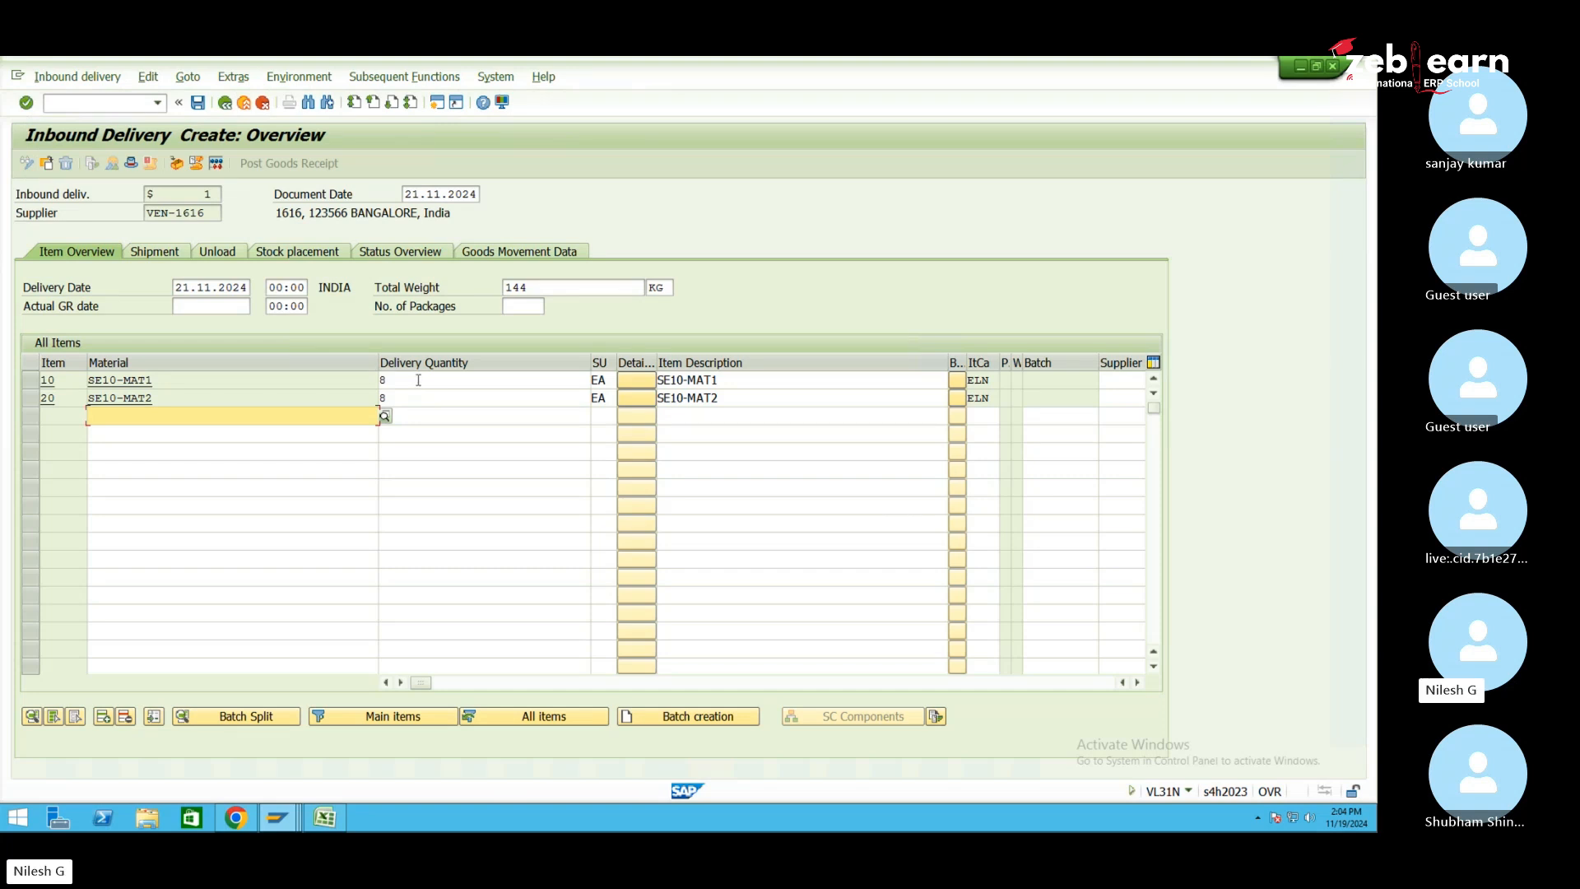
pyautogui.moveTo(277, 817)
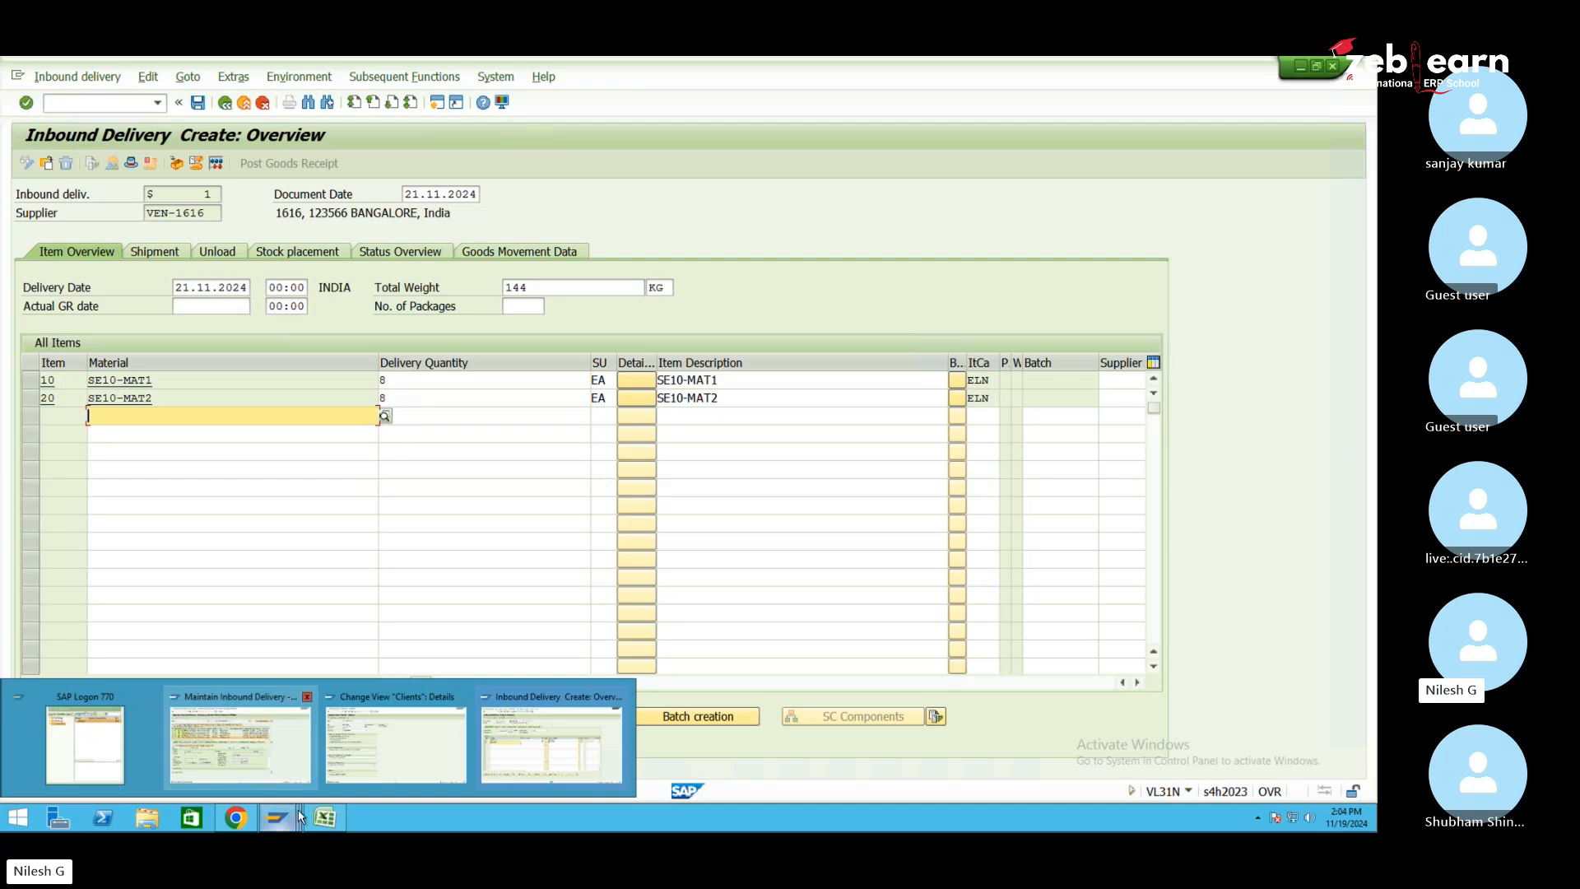
pyautogui.click(288, 782)
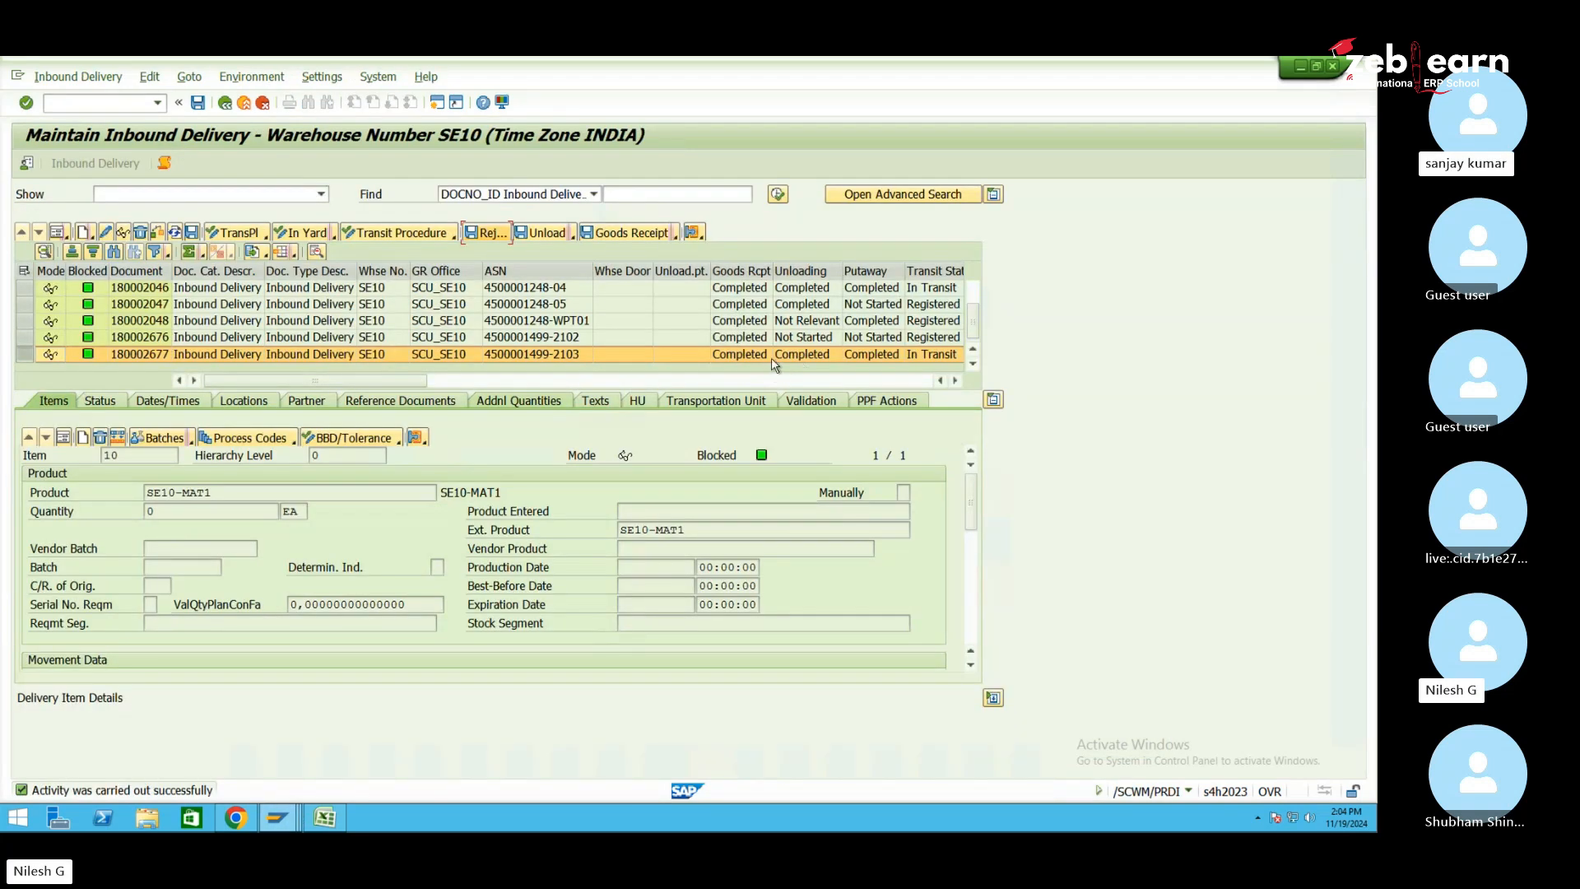
# Attempt goods receipt for delivery 180002677 and dismiss the no-quantity-available message log
pyautogui.click(632, 233)
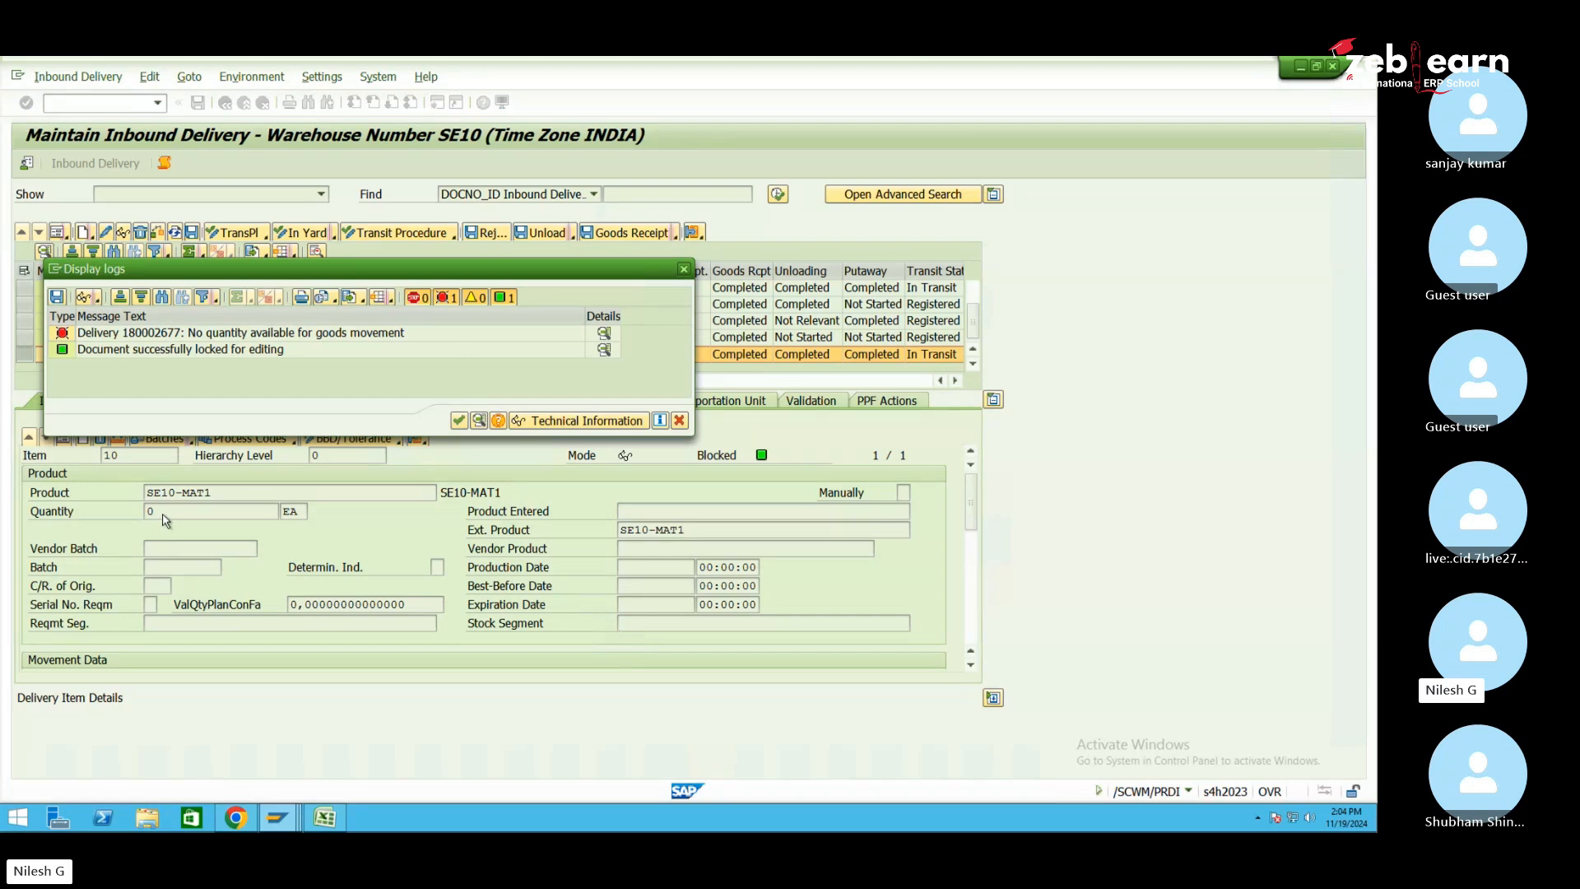
pyautogui.click(683, 269)
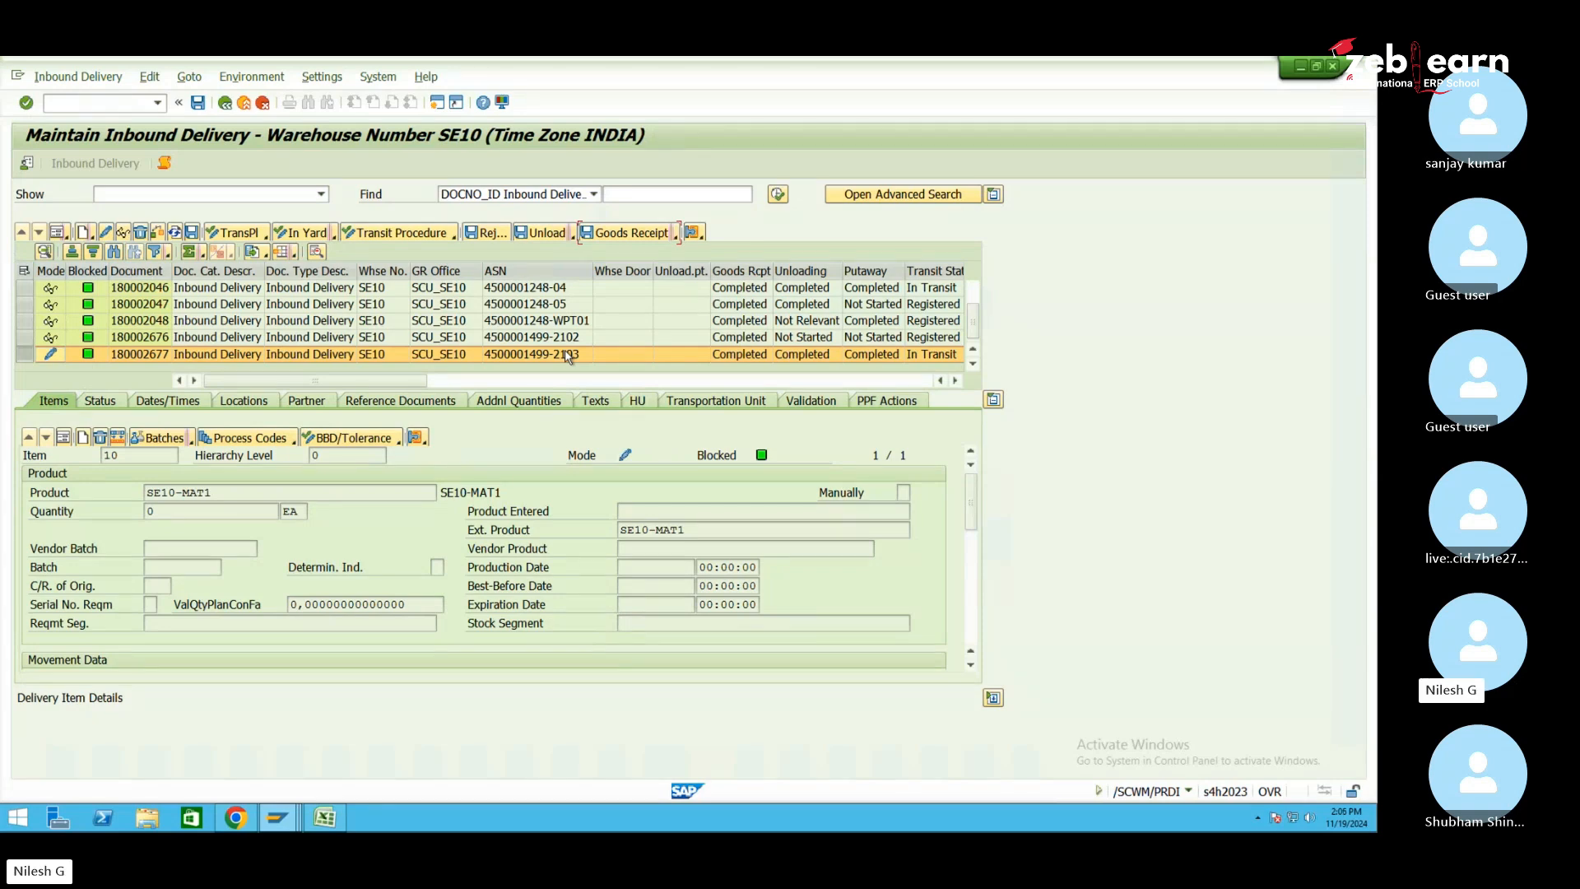
# Delete item 20 (SE10-MAT2) from the new delivery, set item 10 to 5 EA, and save
pyautogui.click(278, 817)
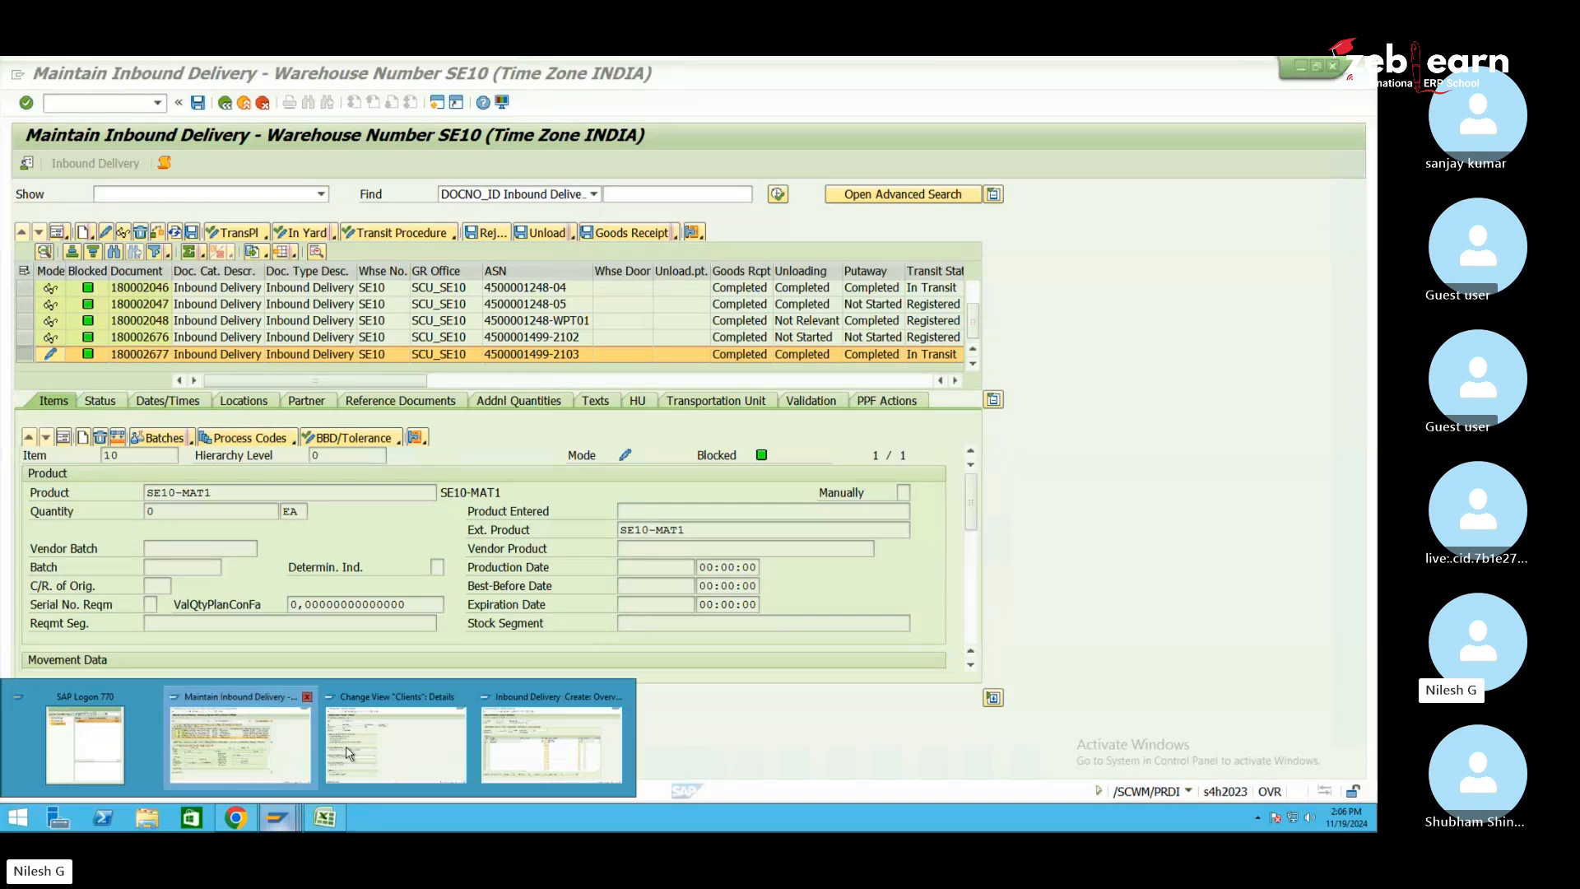
pyautogui.click(566, 745)
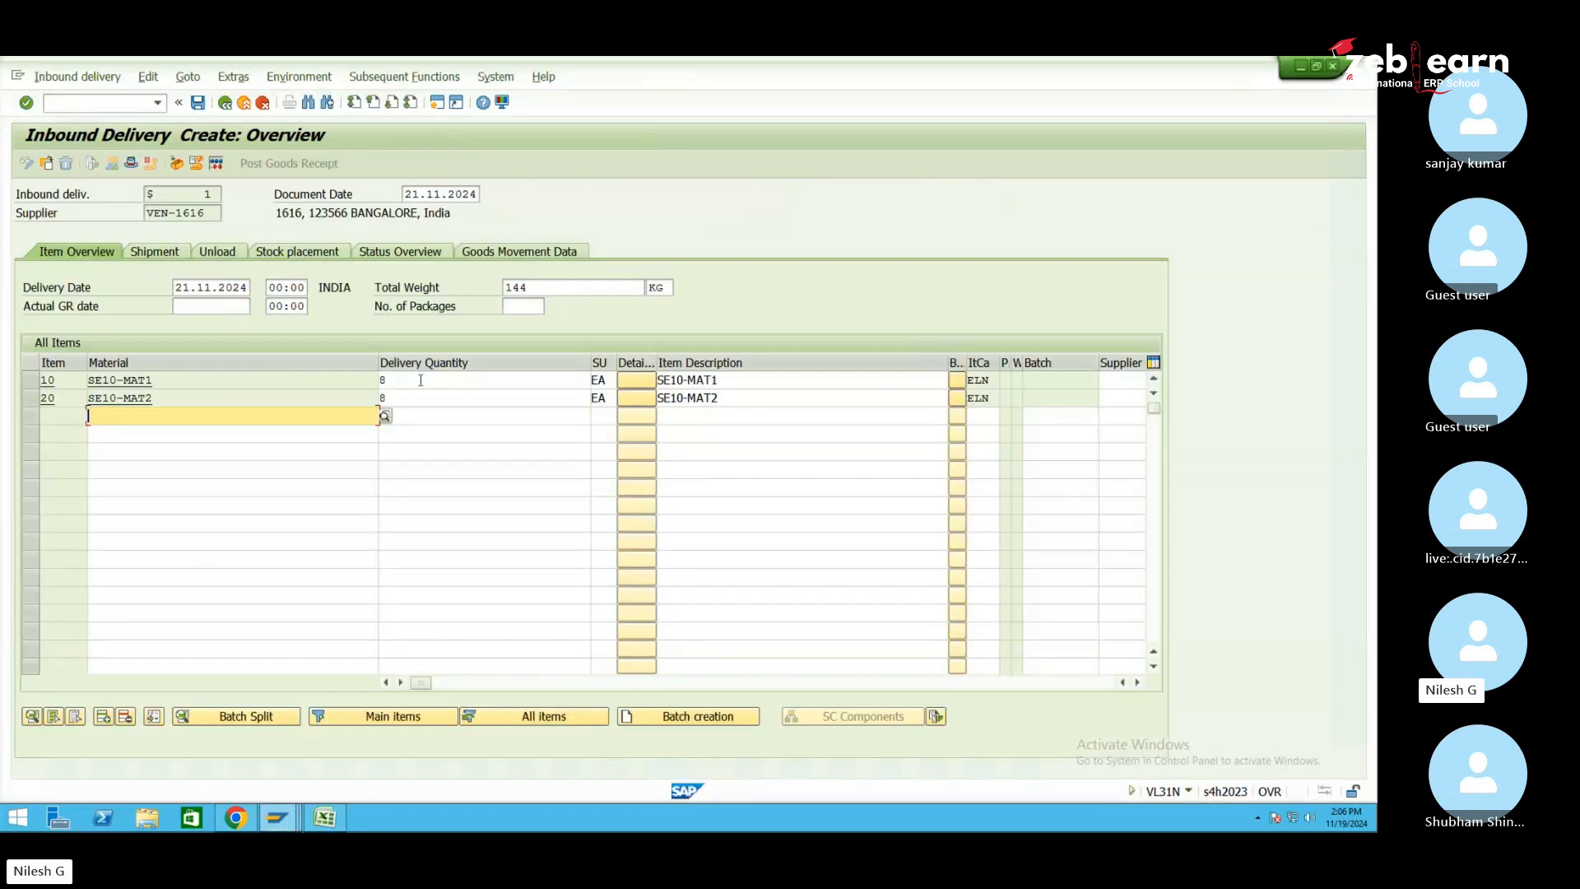
pyautogui.click(31, 400)
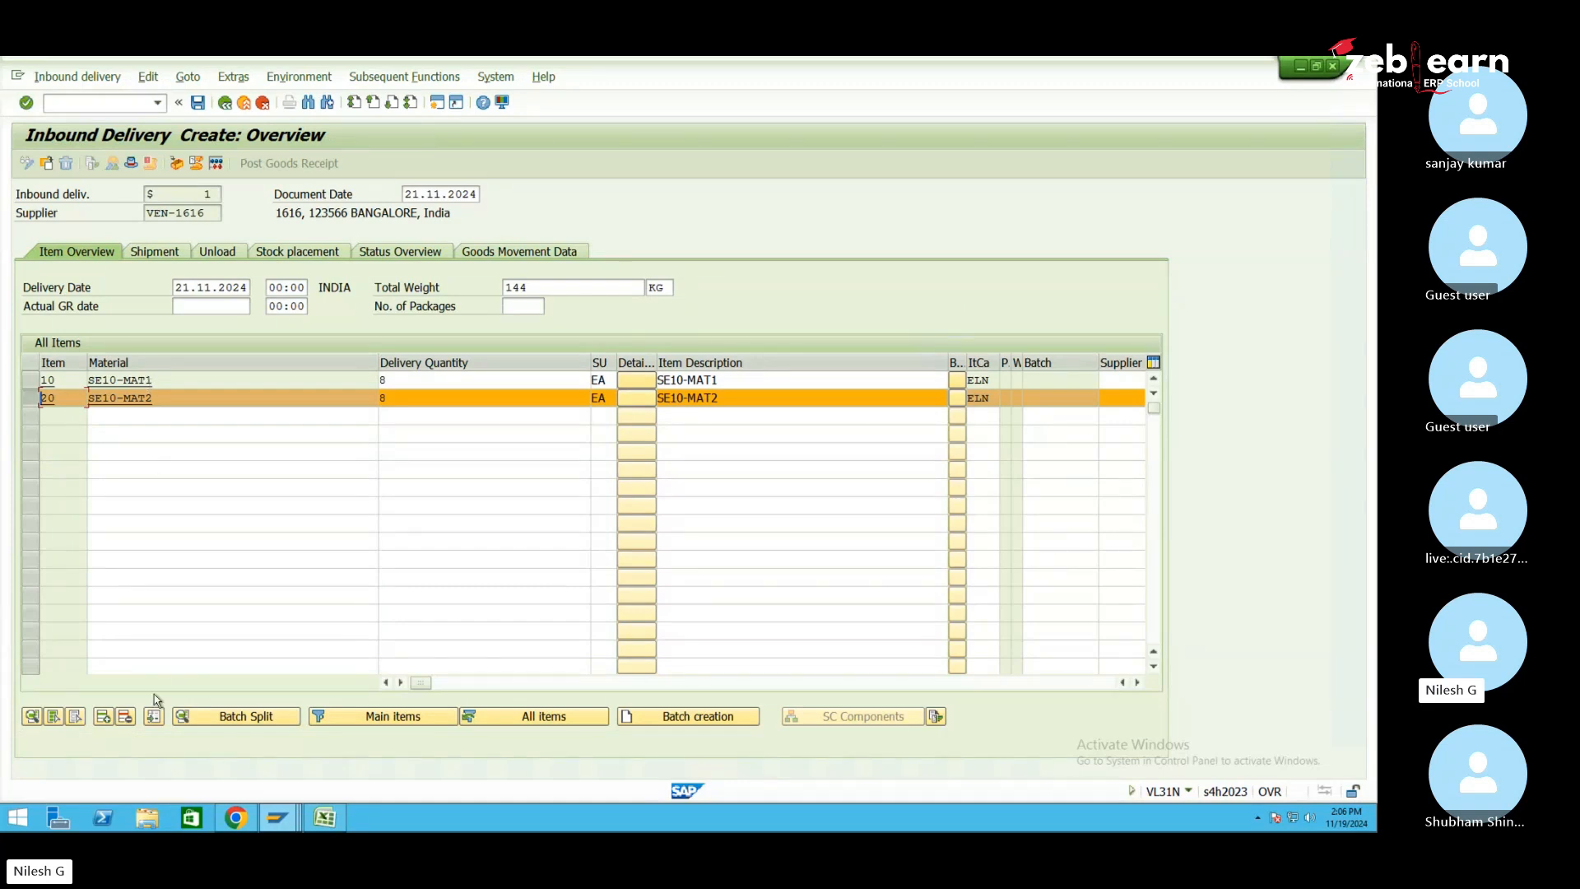
pyautogui.click(126, 716)
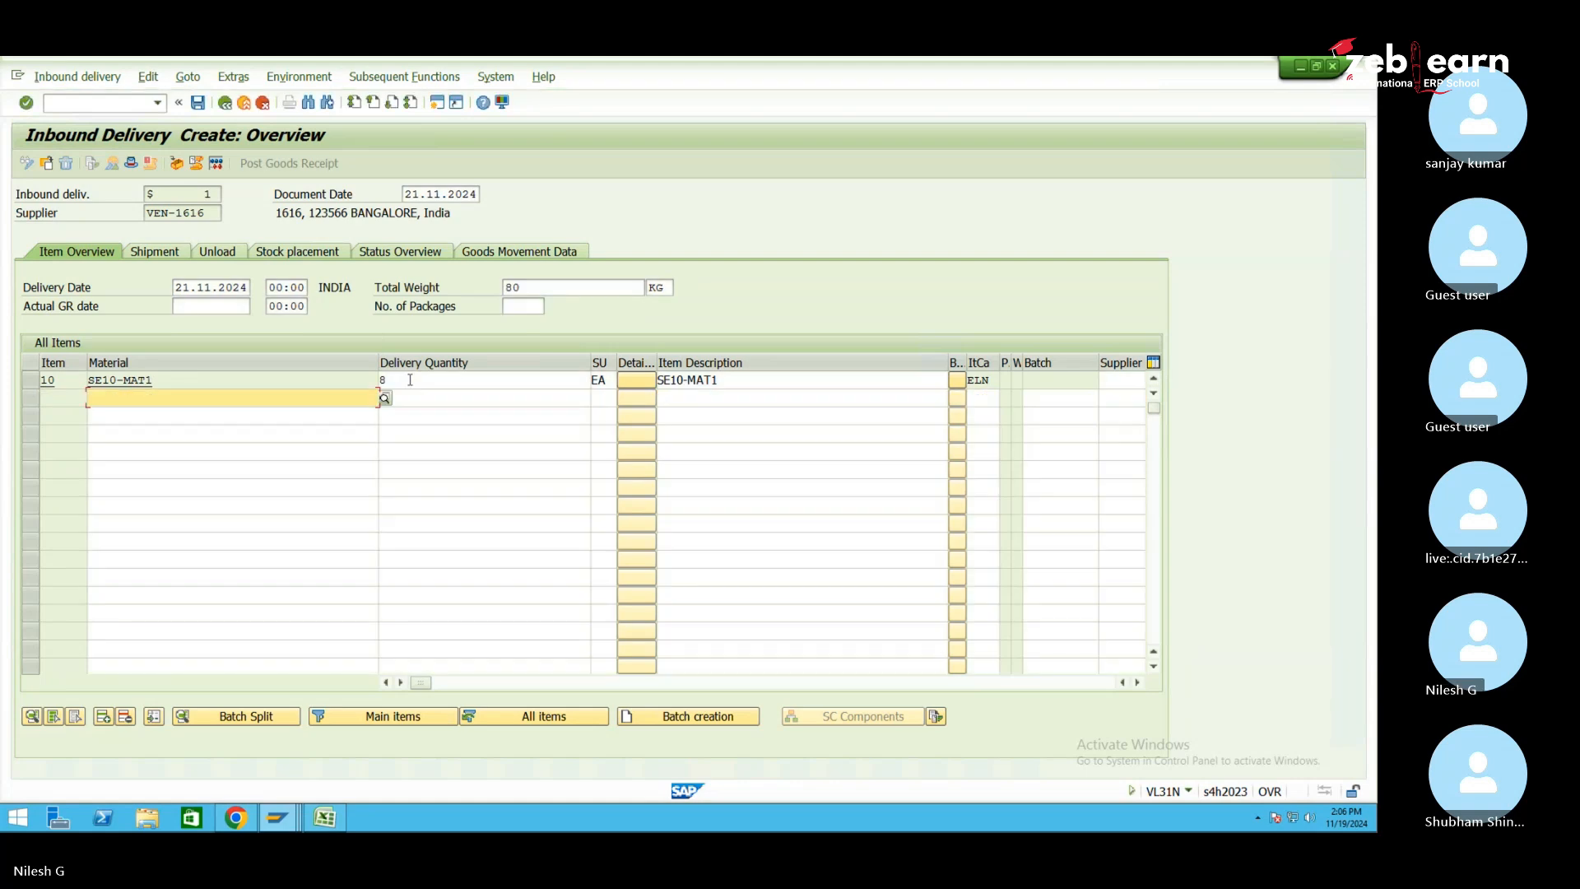
pyautogui.write('5')
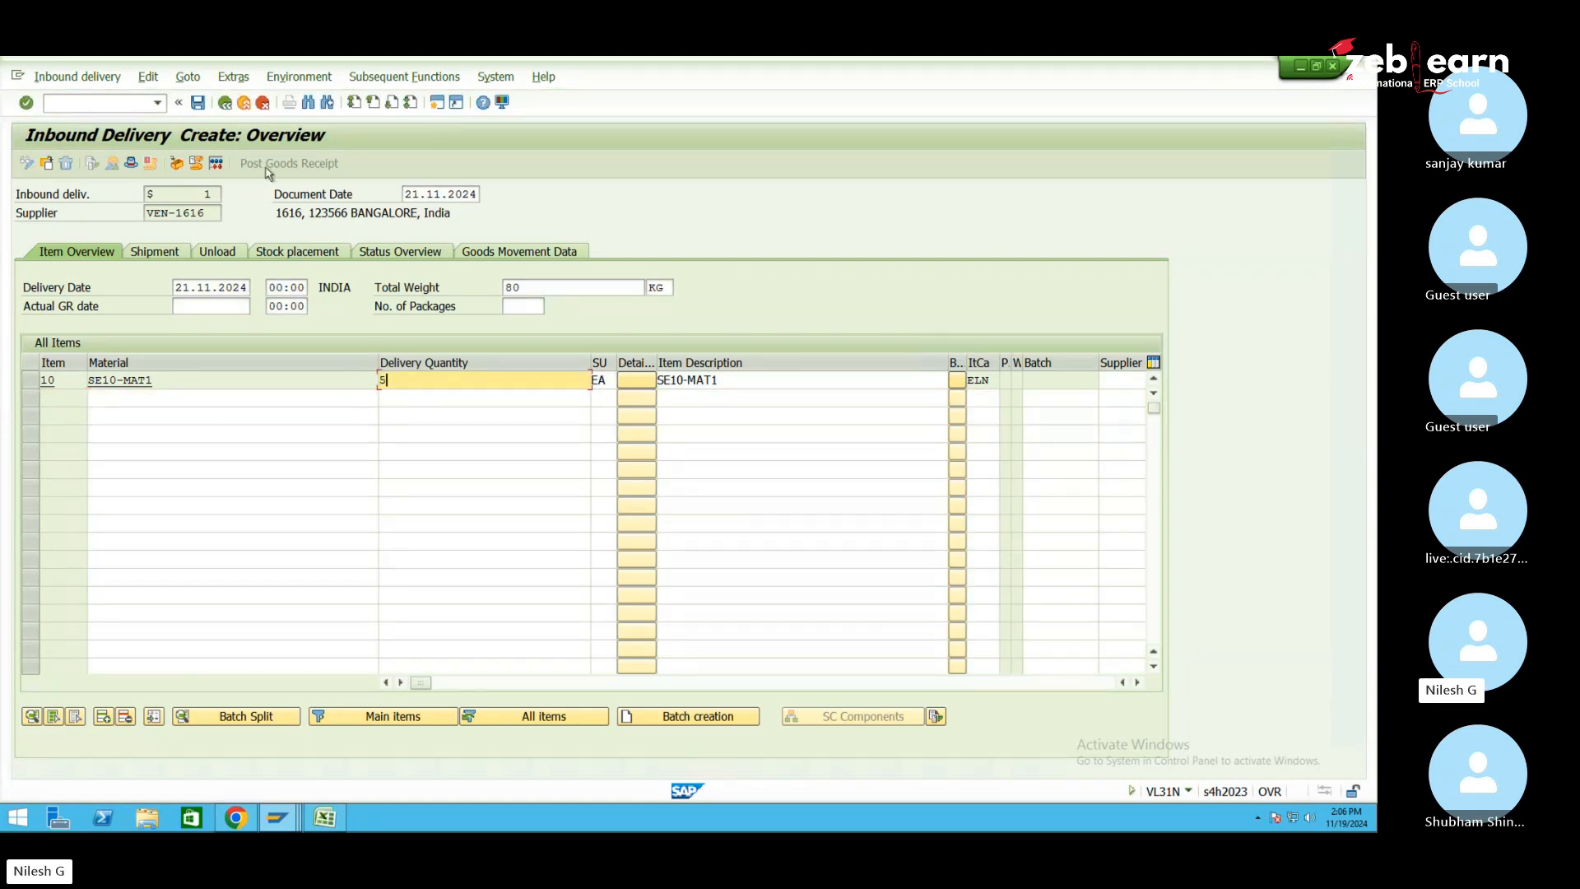
pyautogui.click(199, 104)
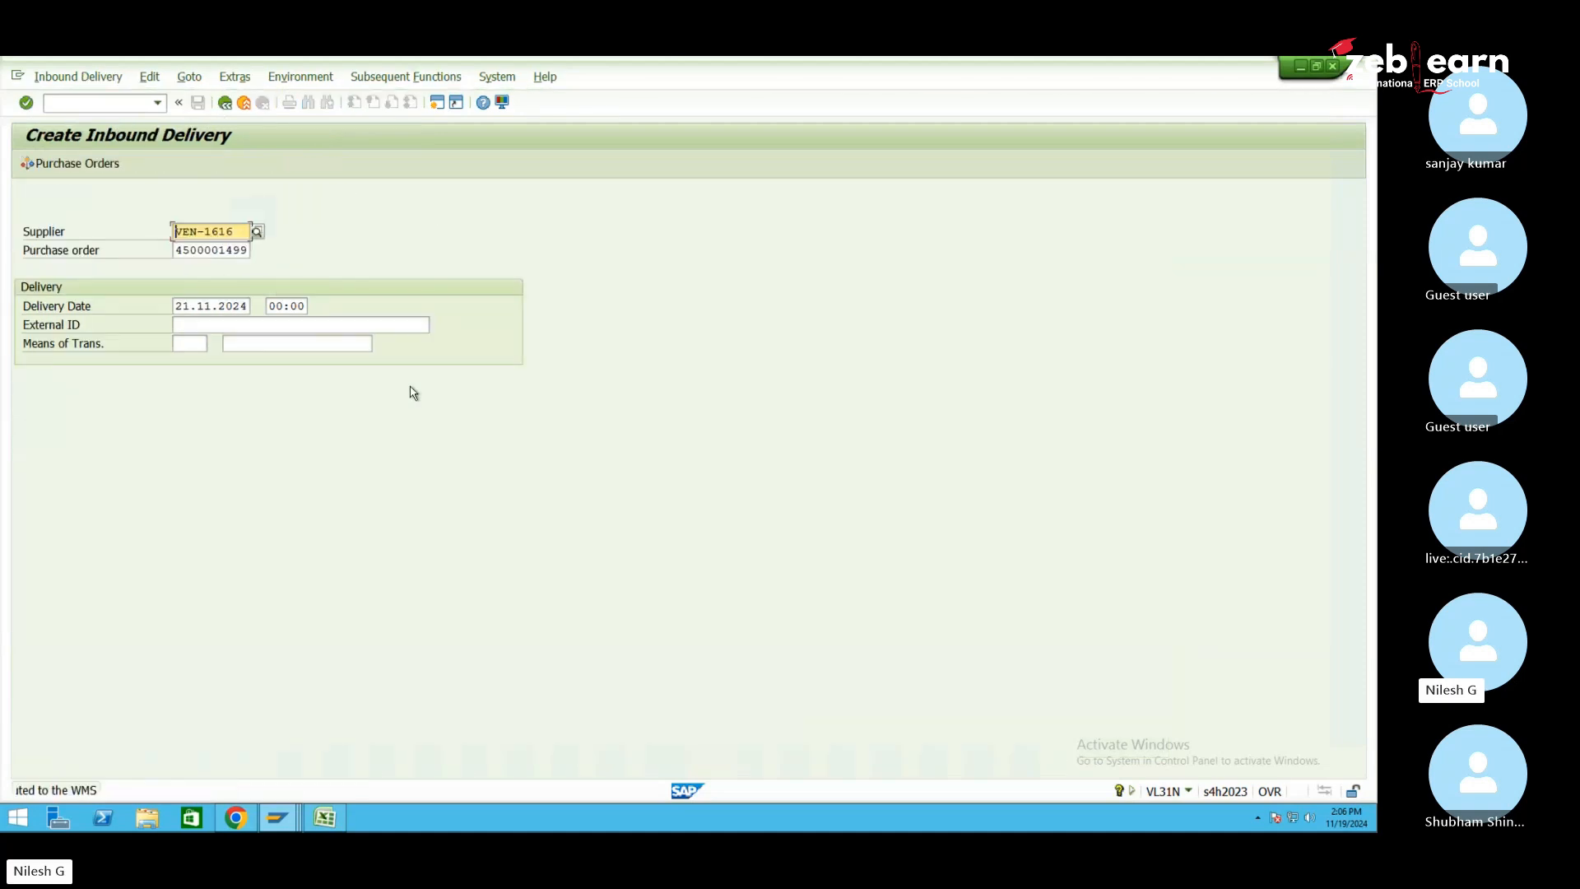
pyautogui.click(278, 817)
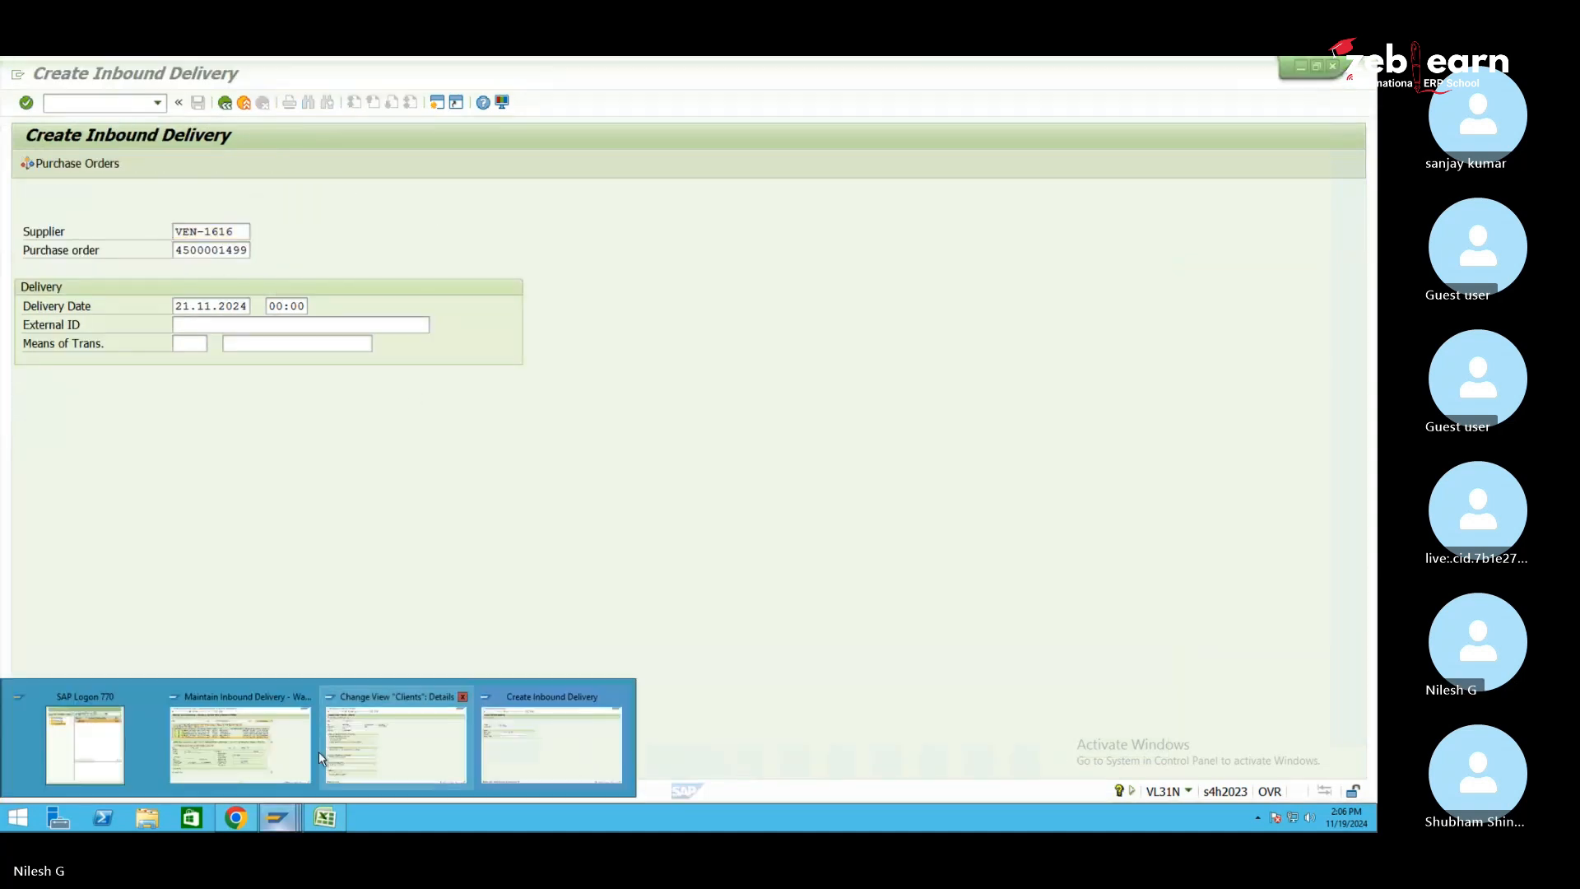
pyautogui.click(239, 737)
# Find delivery 180002678 in the EWM monitor and verify item 10 is SE10-MAT1 at 5 EA
pyautogui.click(648, 193)
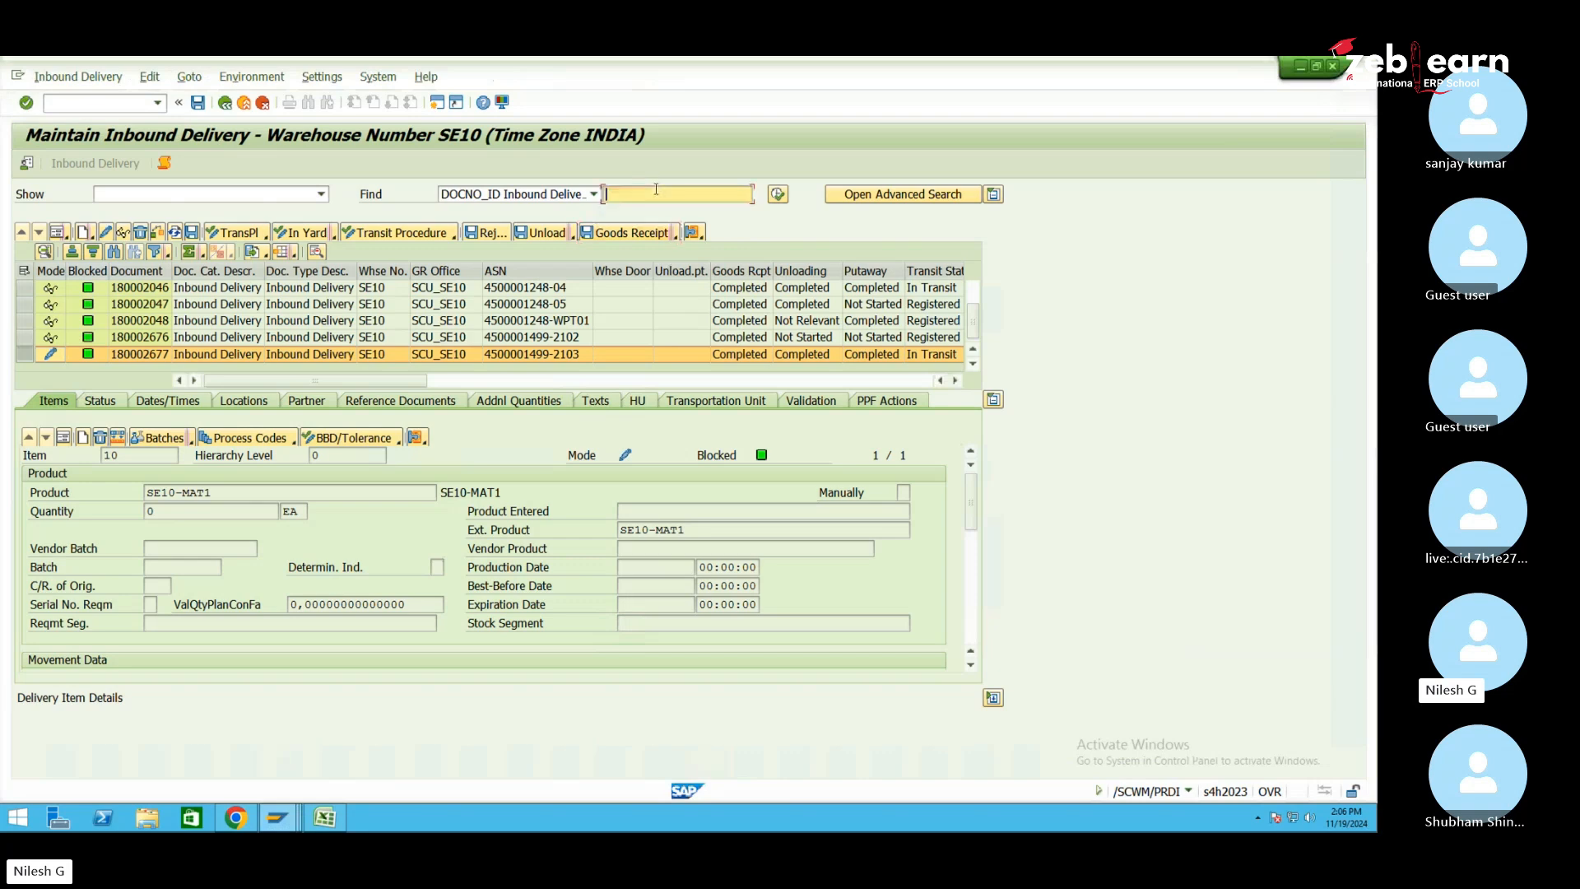
pyautogui.click(650, 212)
pyautogui.press('BackSpace')
pyautogui.write('80002678')
pyautogui.click(778, 195)
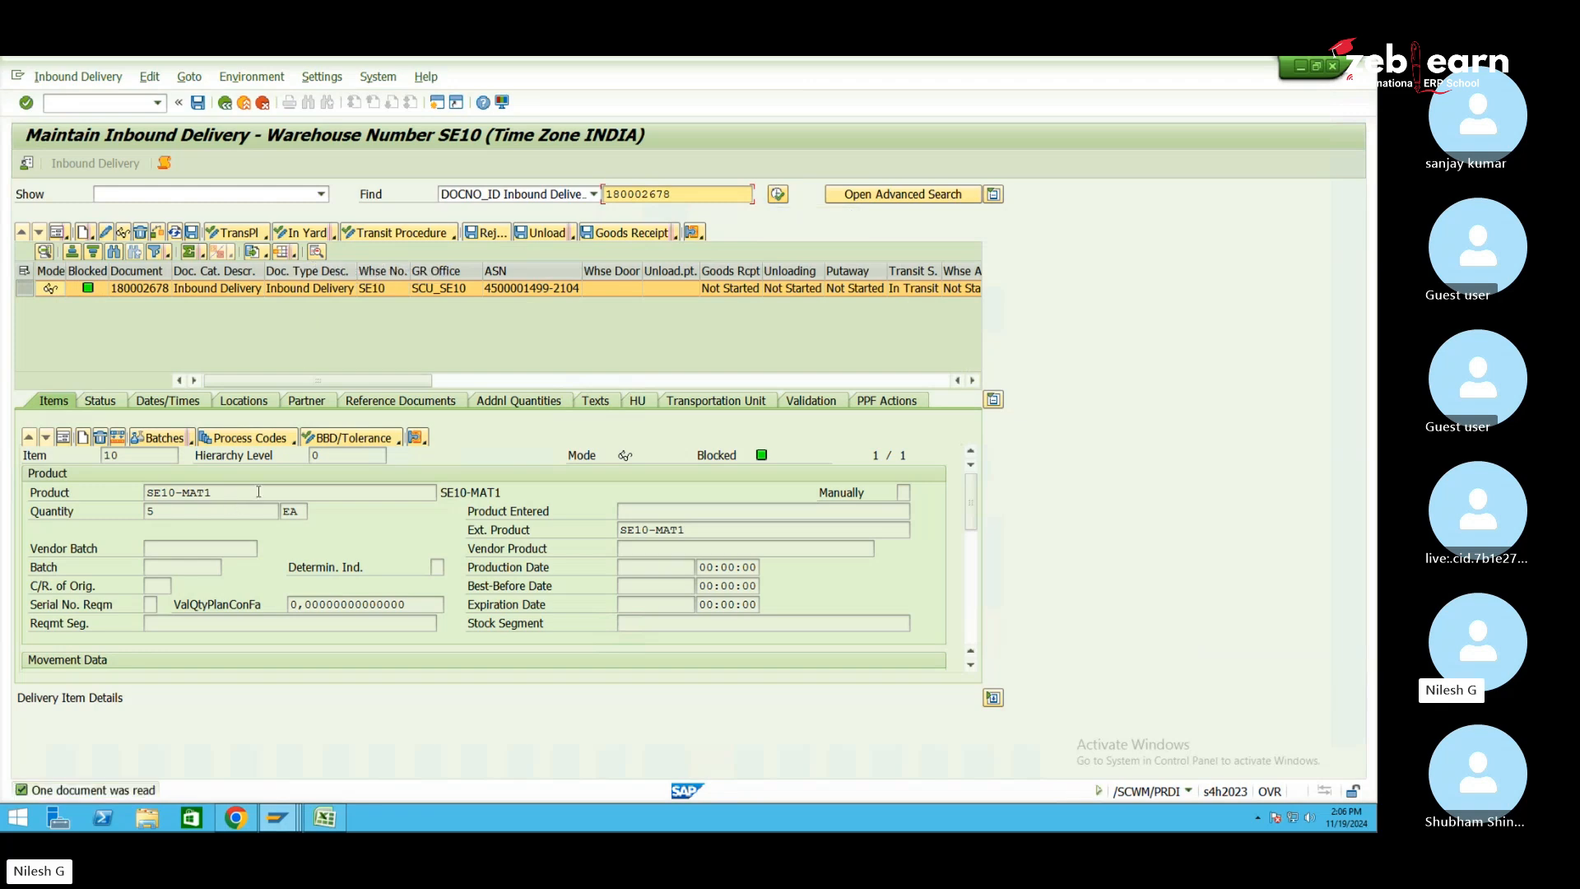
pyautogui.click(205, 509)
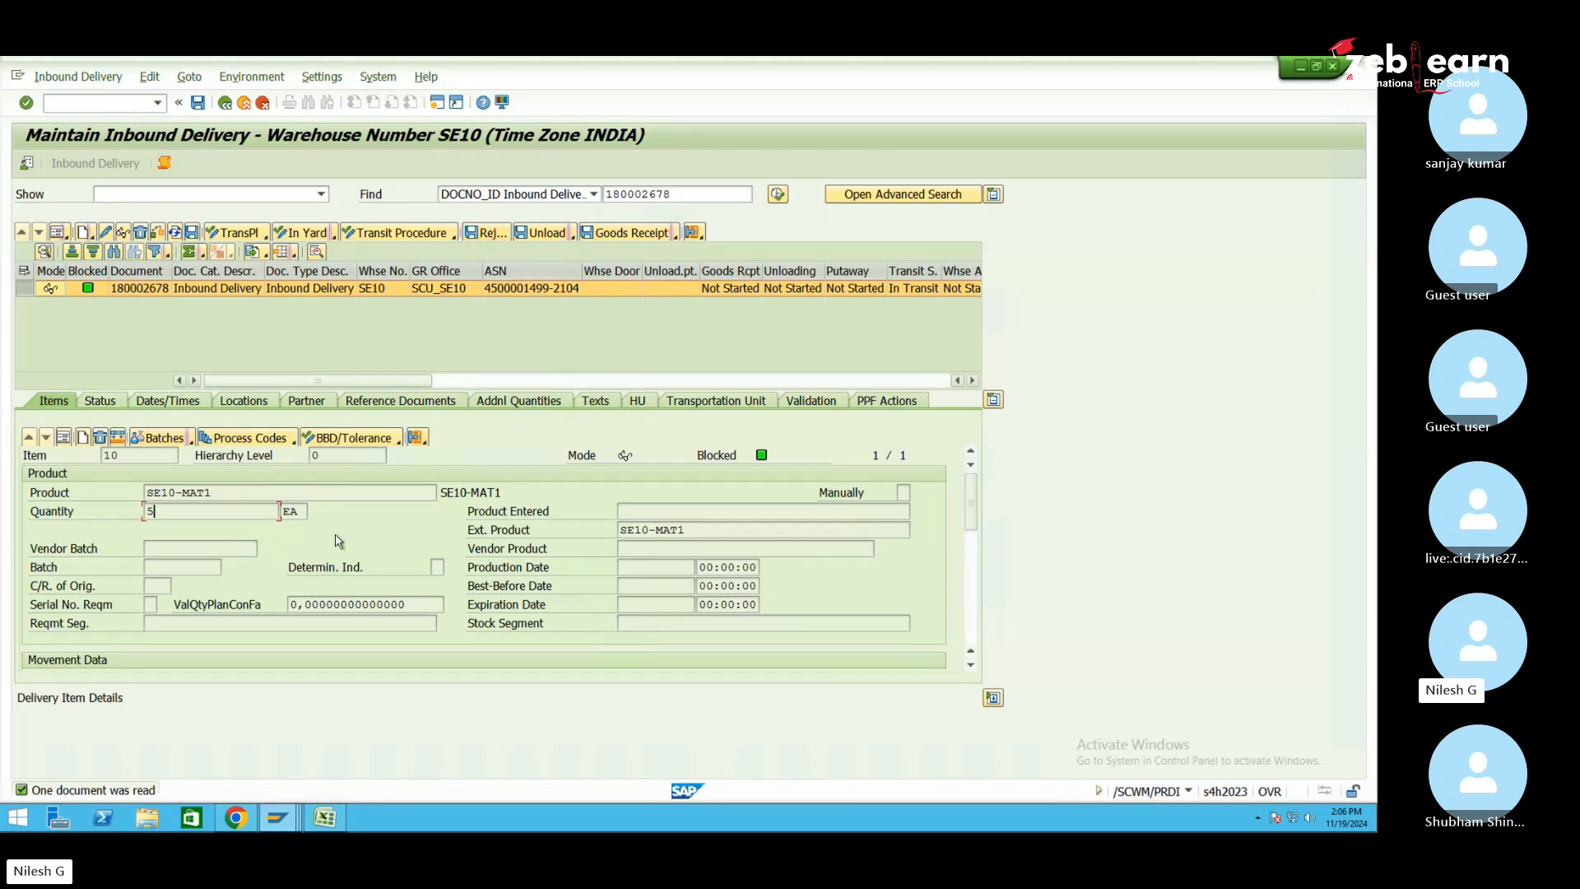
pyautogui.click(221, 492)
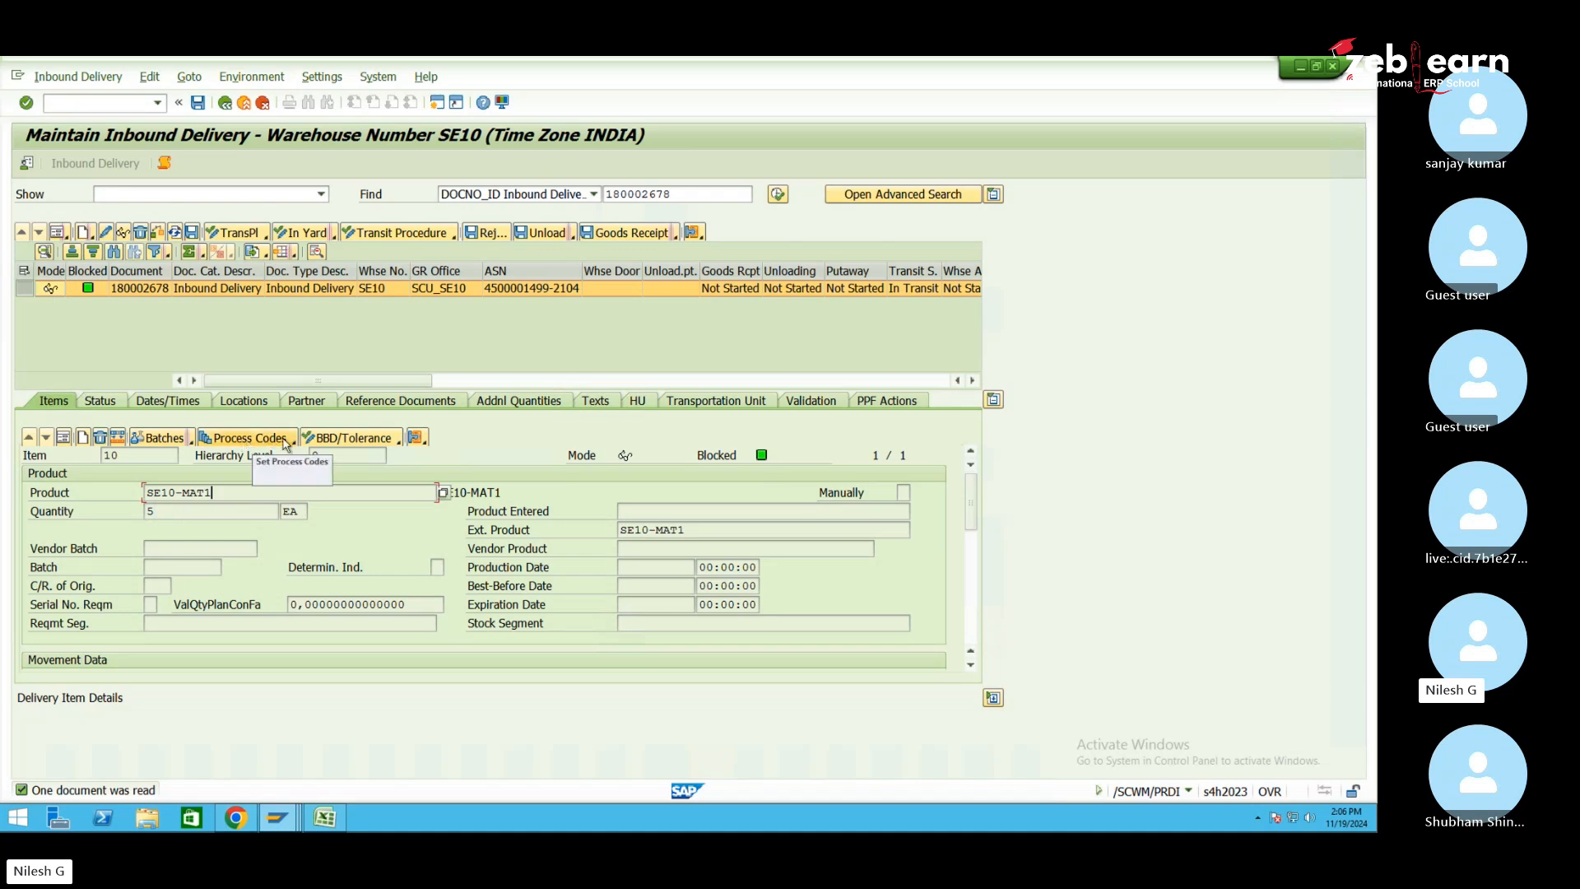
# Show the items as a list and pick process code I002 with quantity adjustment for item 10
pyautogui.click(245, 440)
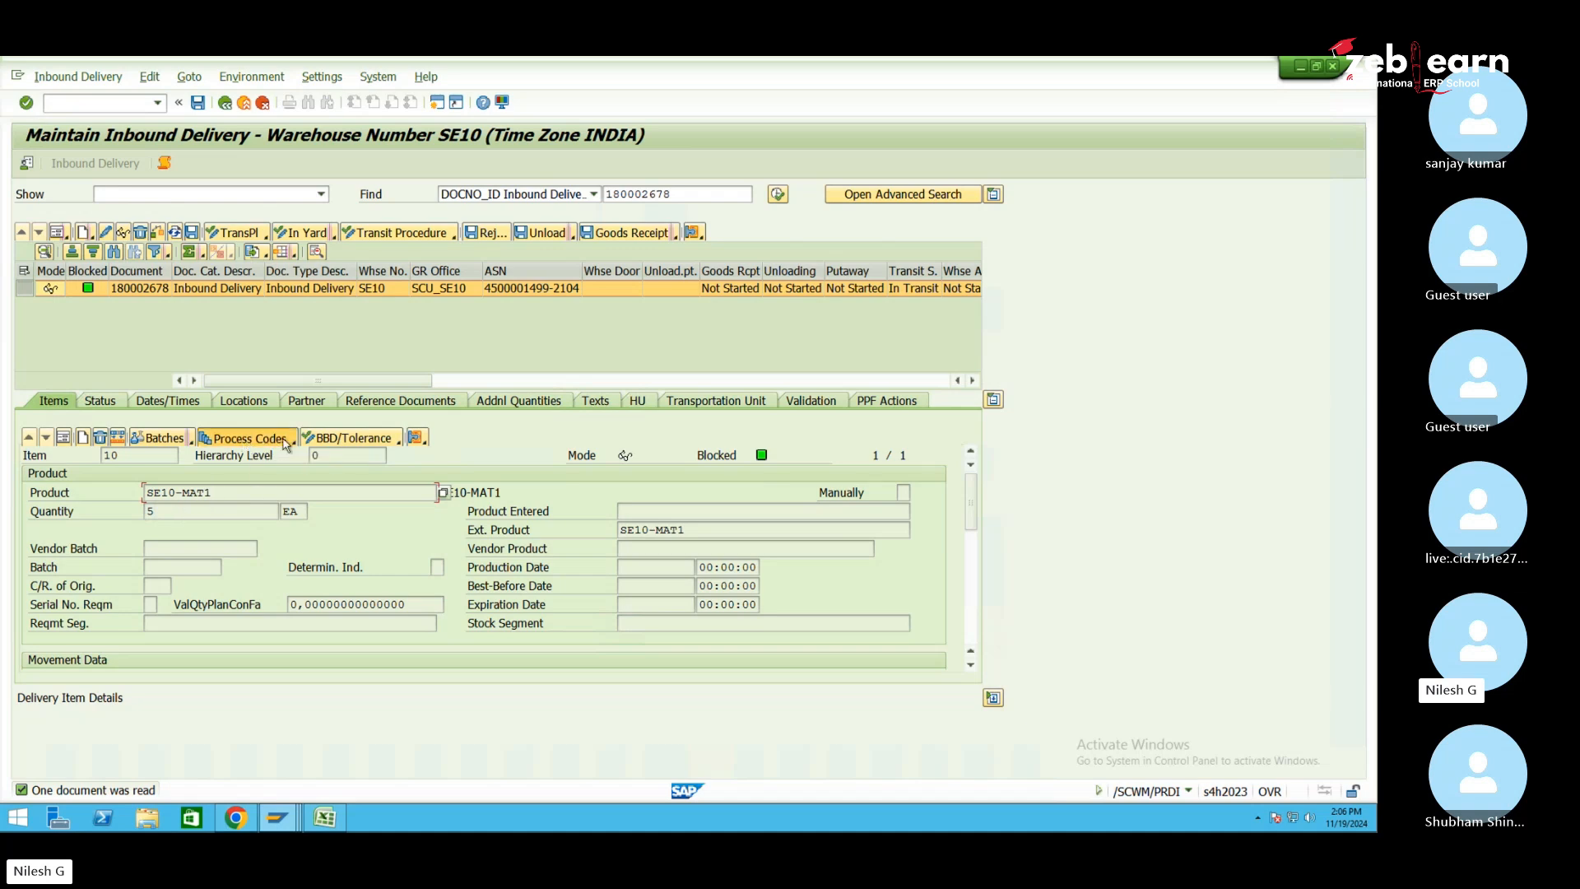
pyautogui.click(65, 443)
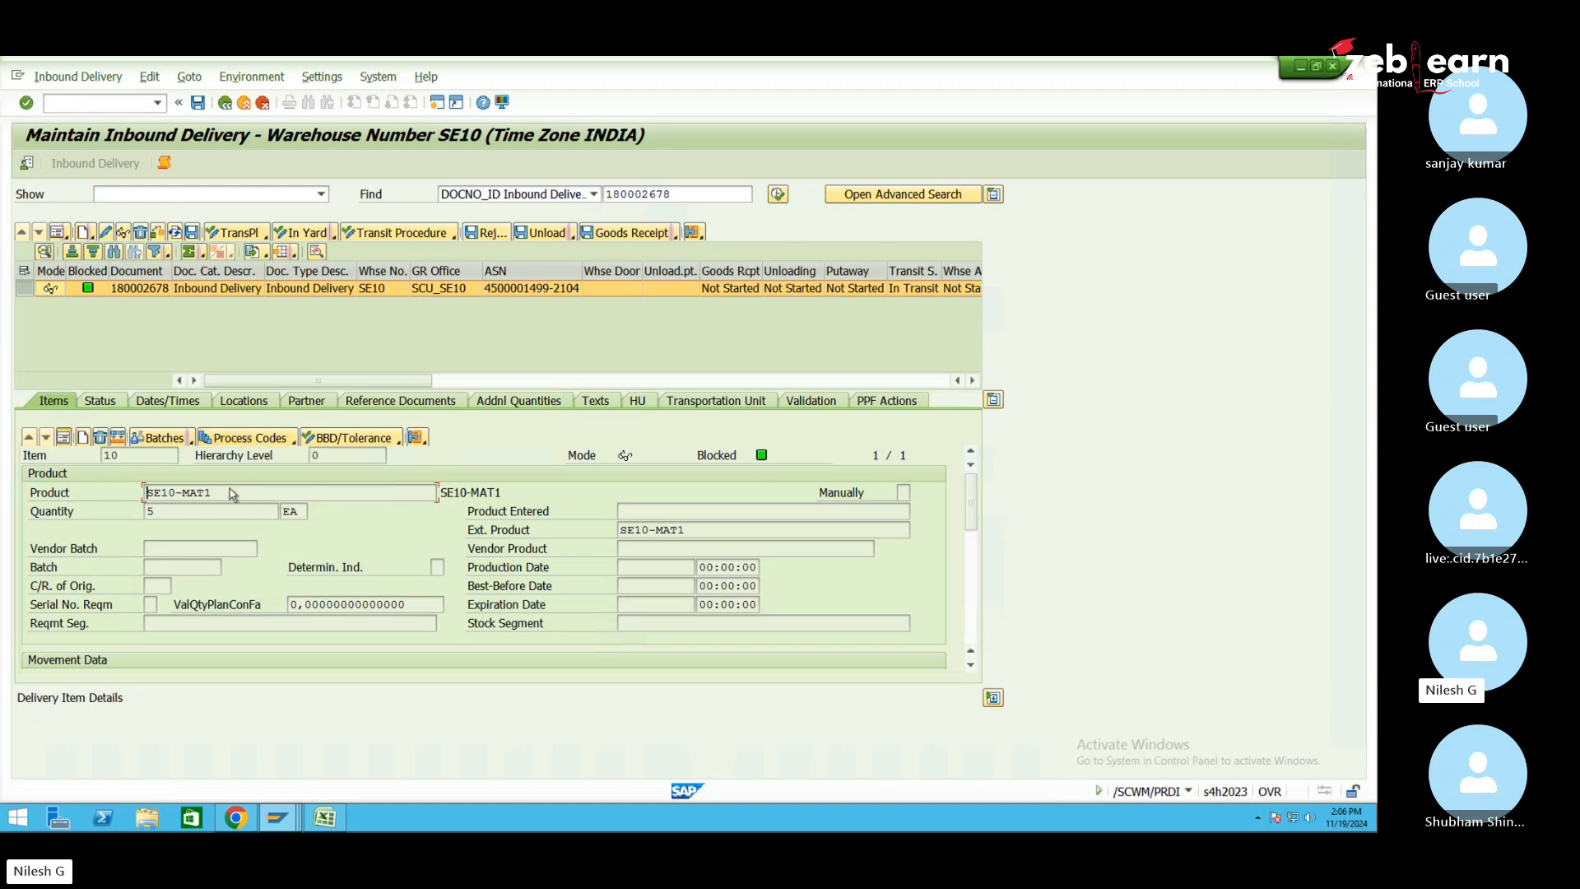
pyautogui.click(65, 442)
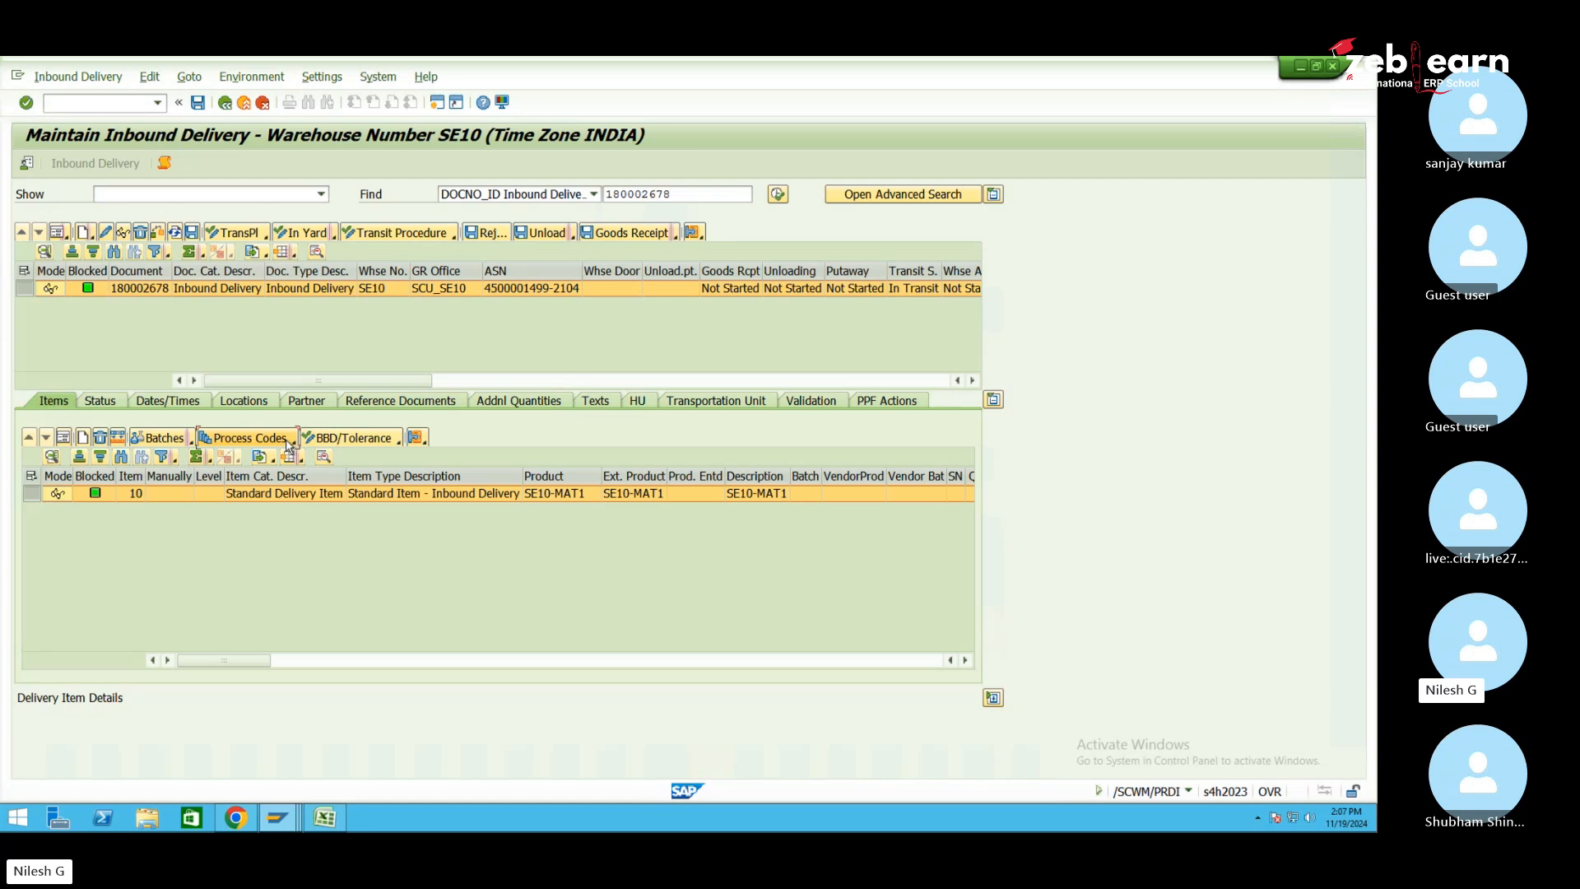
pyautogui.click(290, 442)
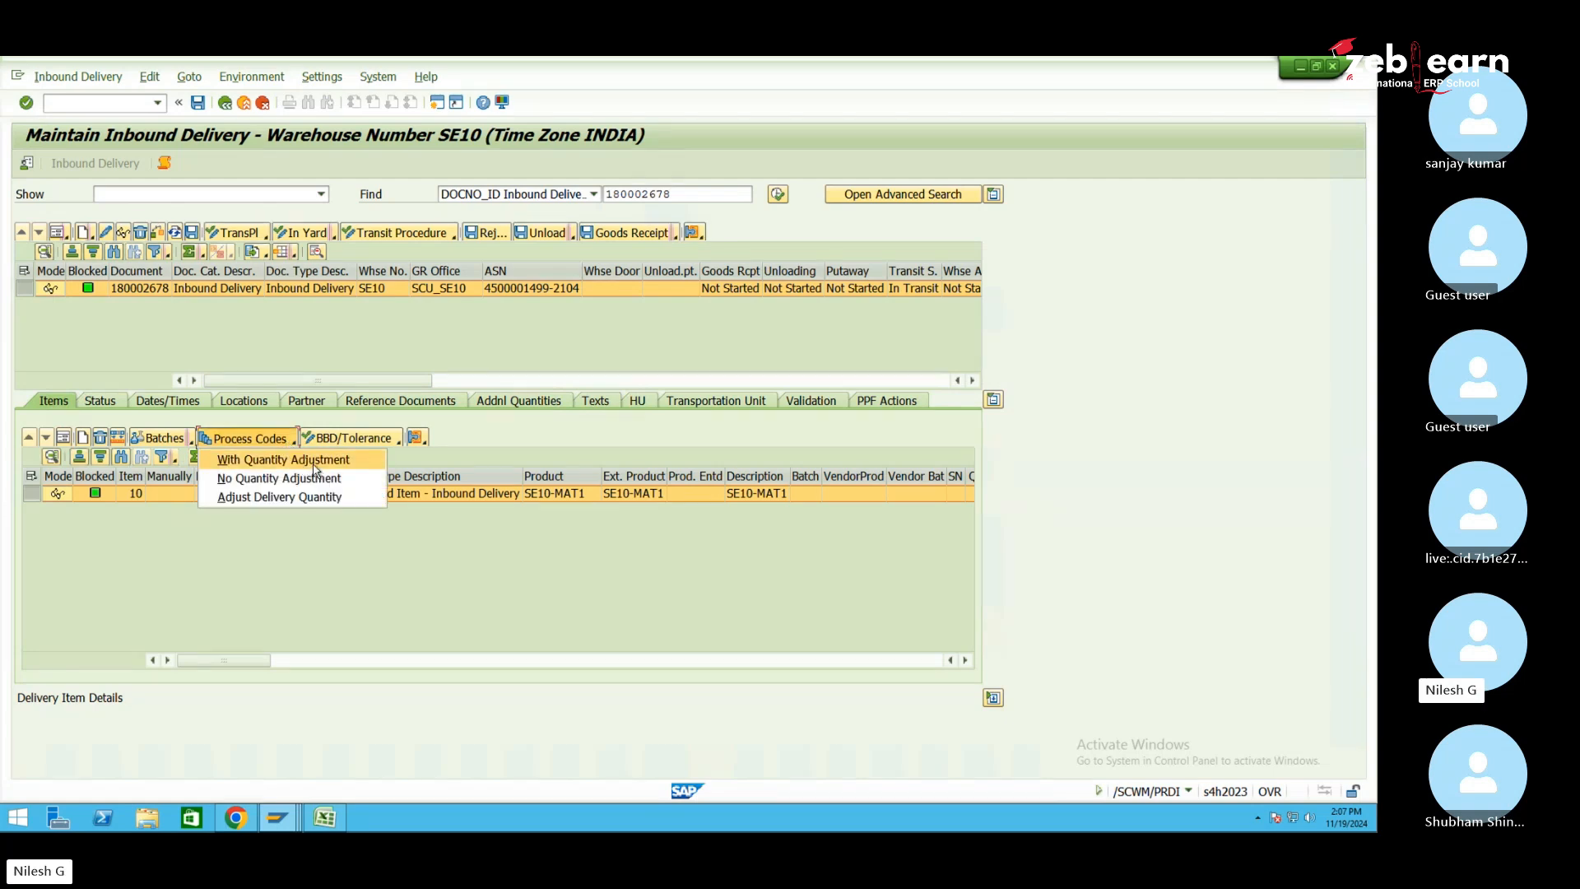
pyautogui.click(298, 465)
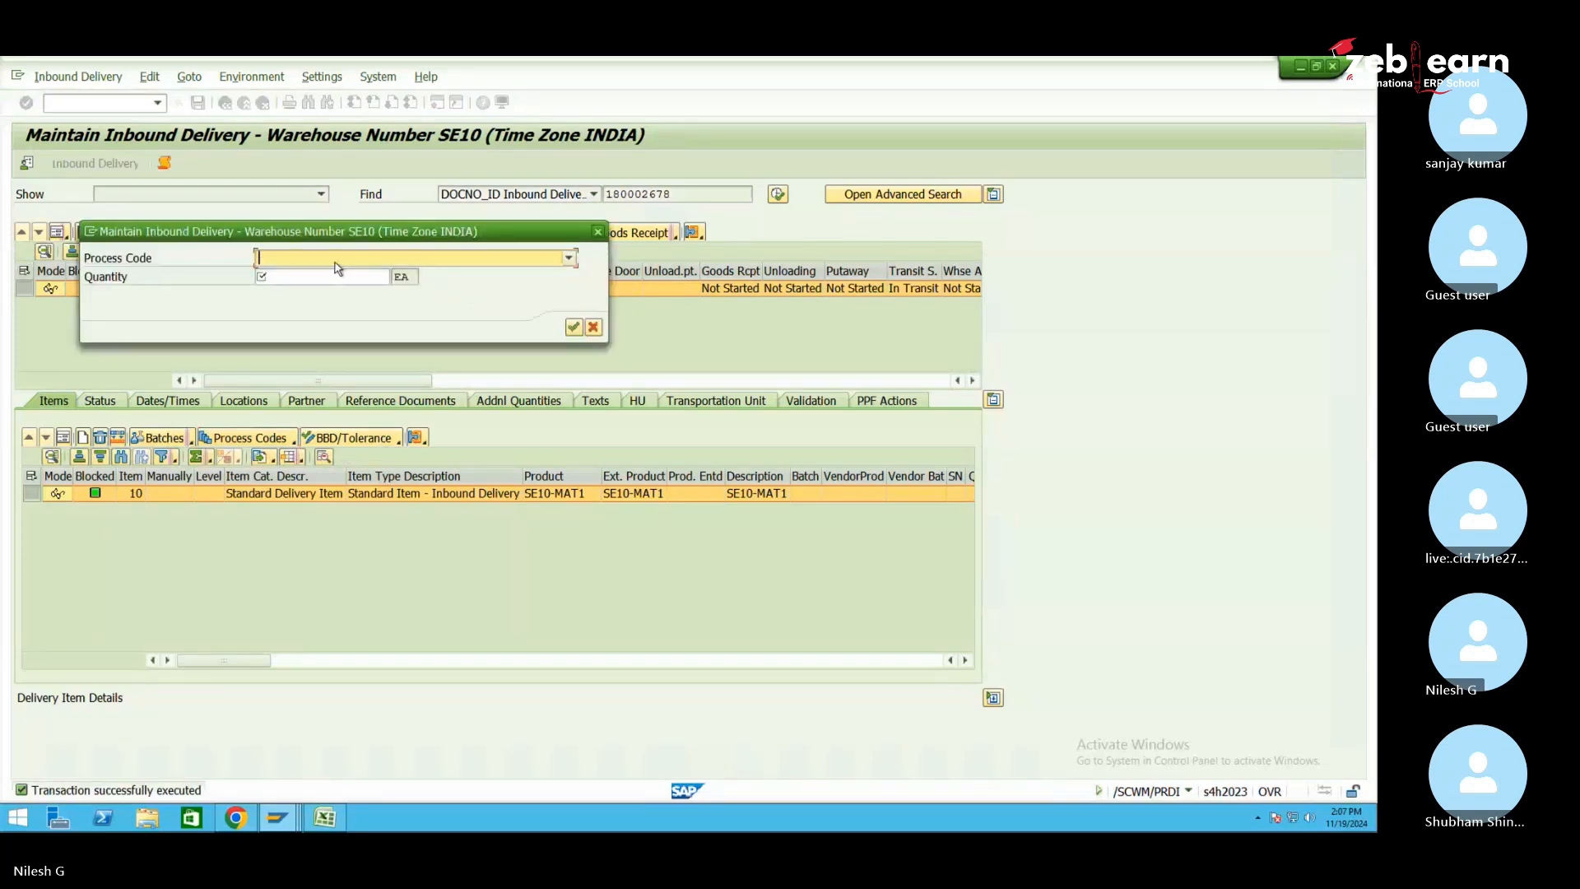
pyautogui.click(303, 262)
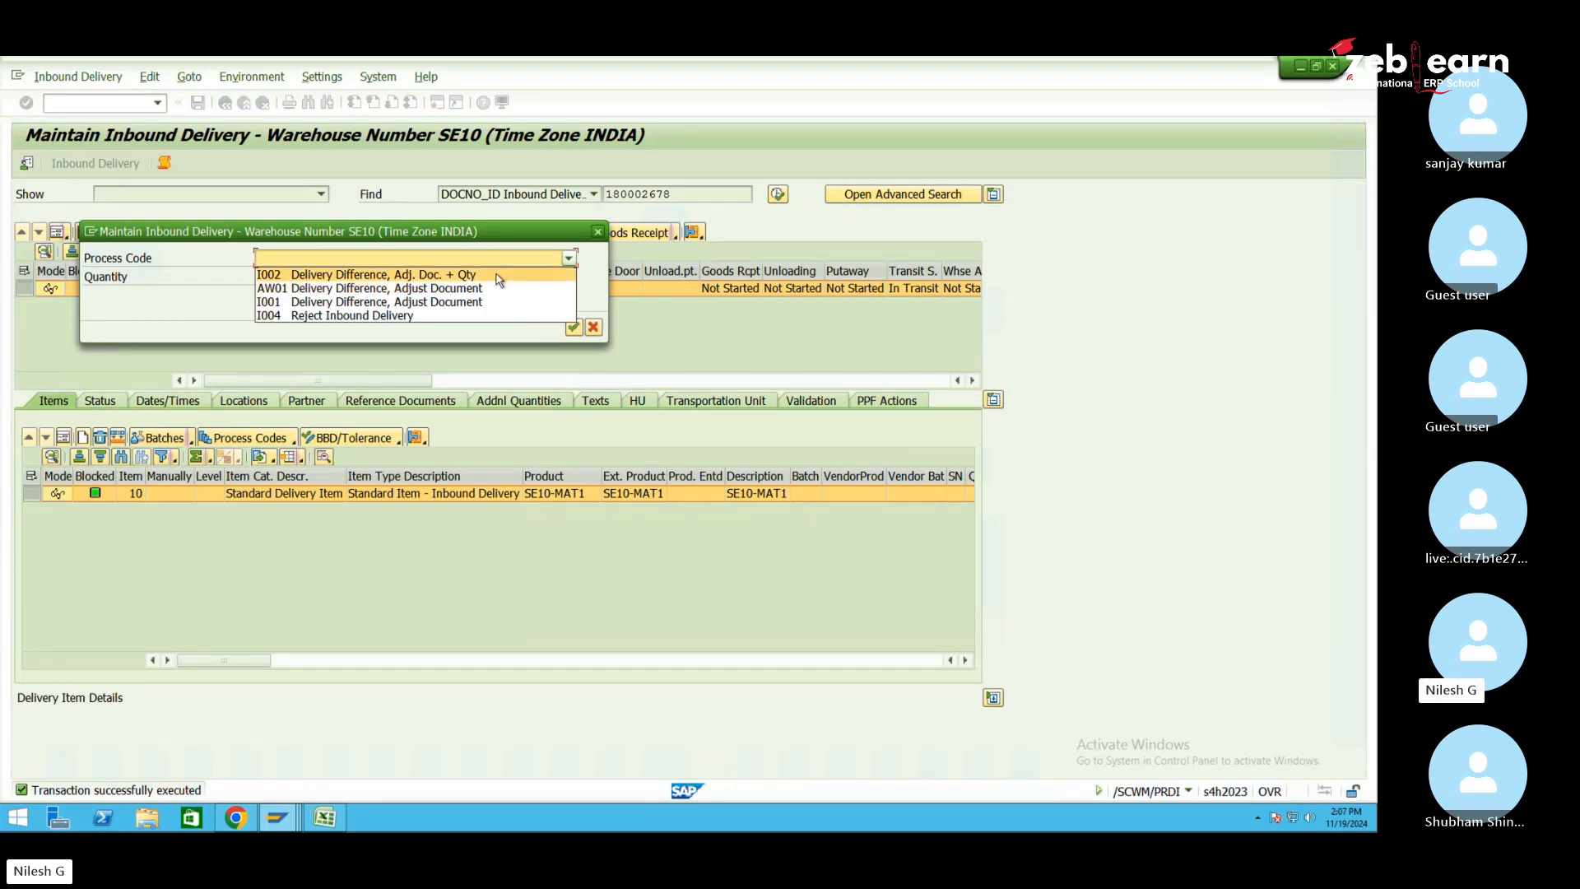
pyautogui.click(375, 275)
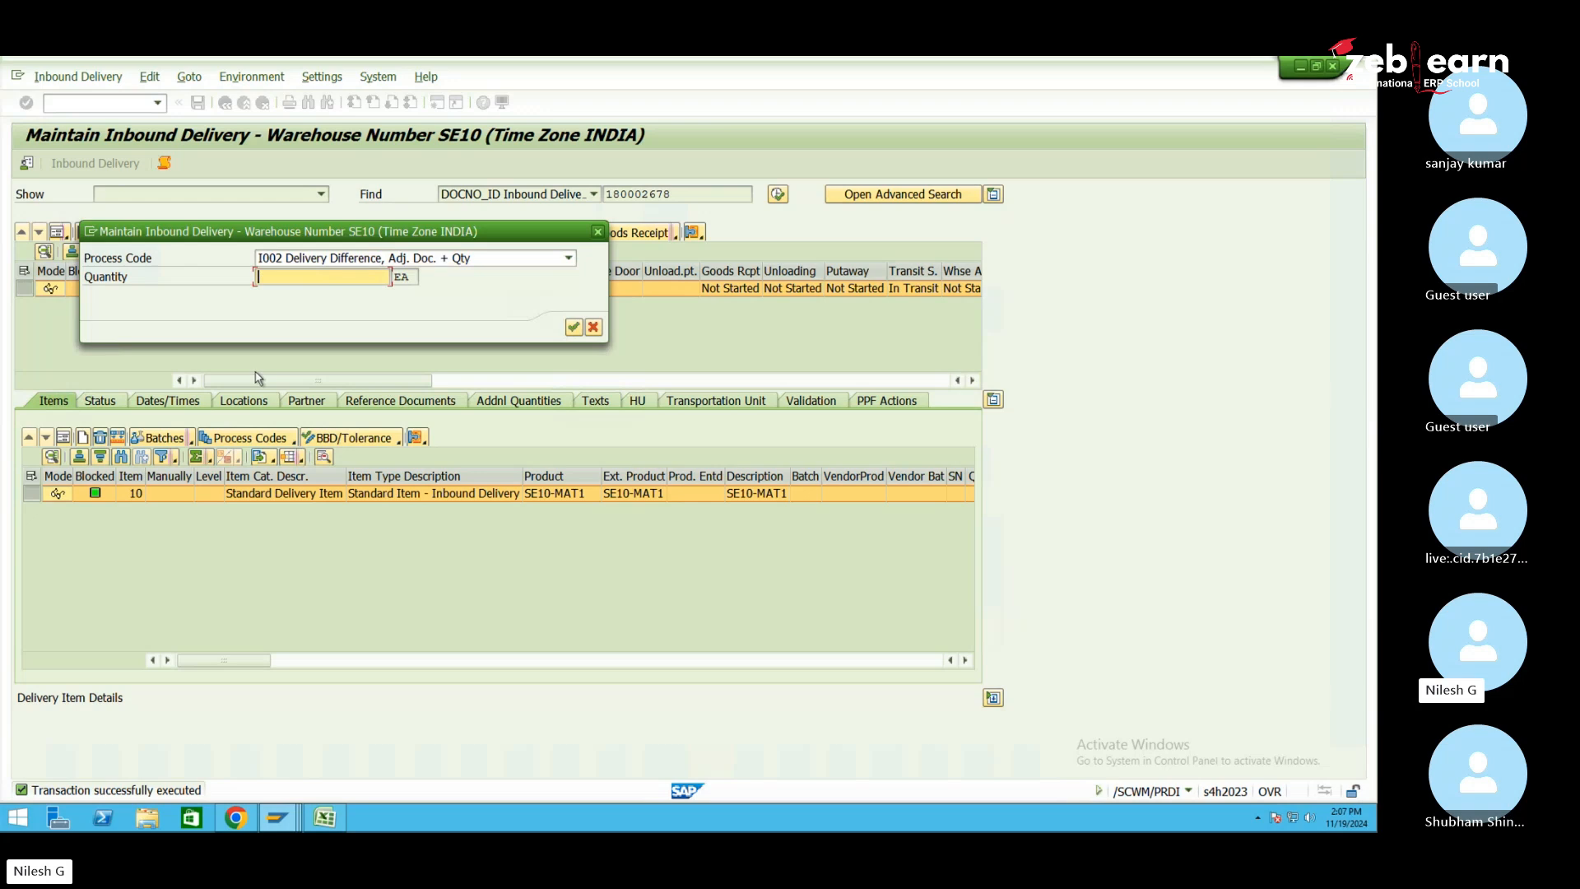
# Enter a difference quantity of -2, confirm it, and view item 10 details now at 3 EA
pyautogui.write('5')
pyautogui.press('BackSpace')
pyautogui.write('3')
pyautogui.press('BackSpace')
pyautogui.write('2')
pyautogui.doubleClick(261, 278)
pyautogui.click(265, 278)
pyautogui.press('BackSpace')
pyautogui.write('-2')
pyautogui.click(574, 327)
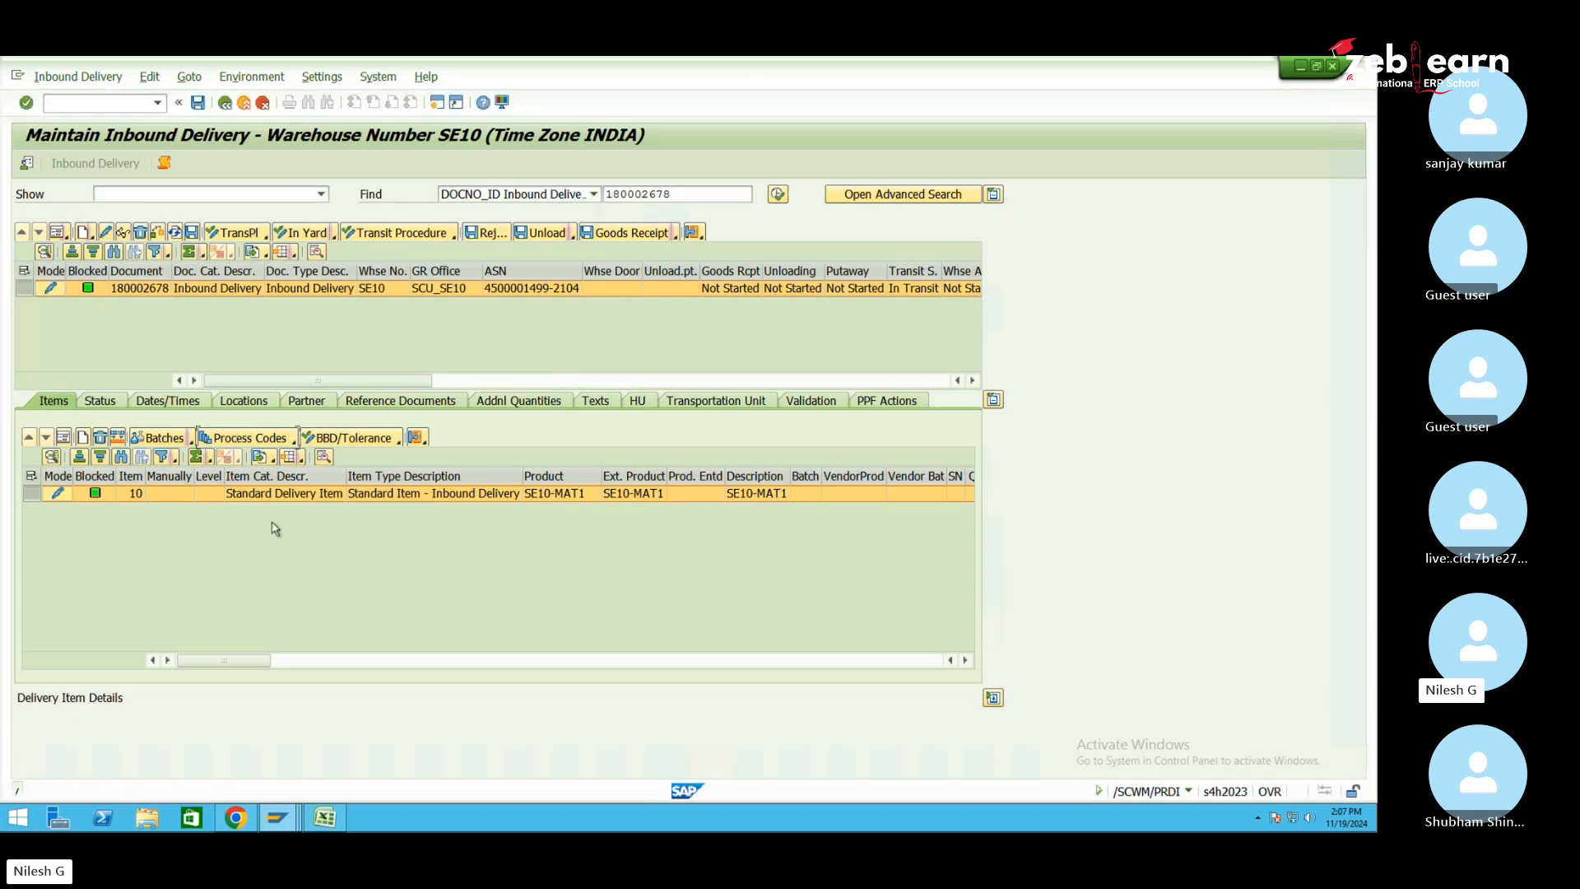
pyautogui.click(66, 441)
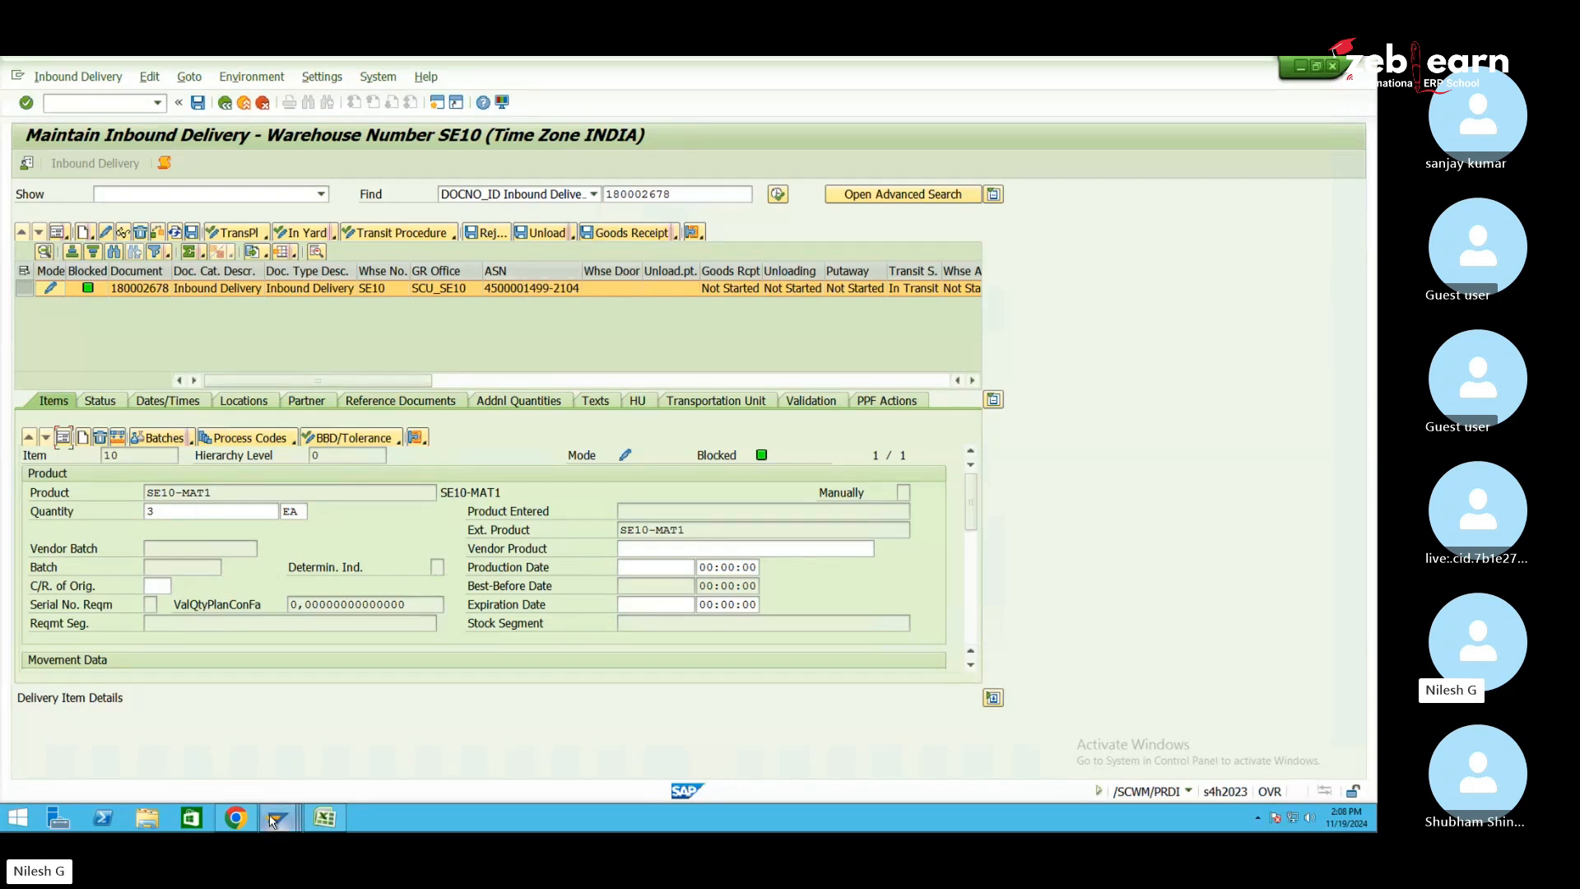
# Load inbound delivery 180002678 in change mode in the delivery transaction window
pyautogui.moveTo(274, 821)
pyautogui.click(511, 749)
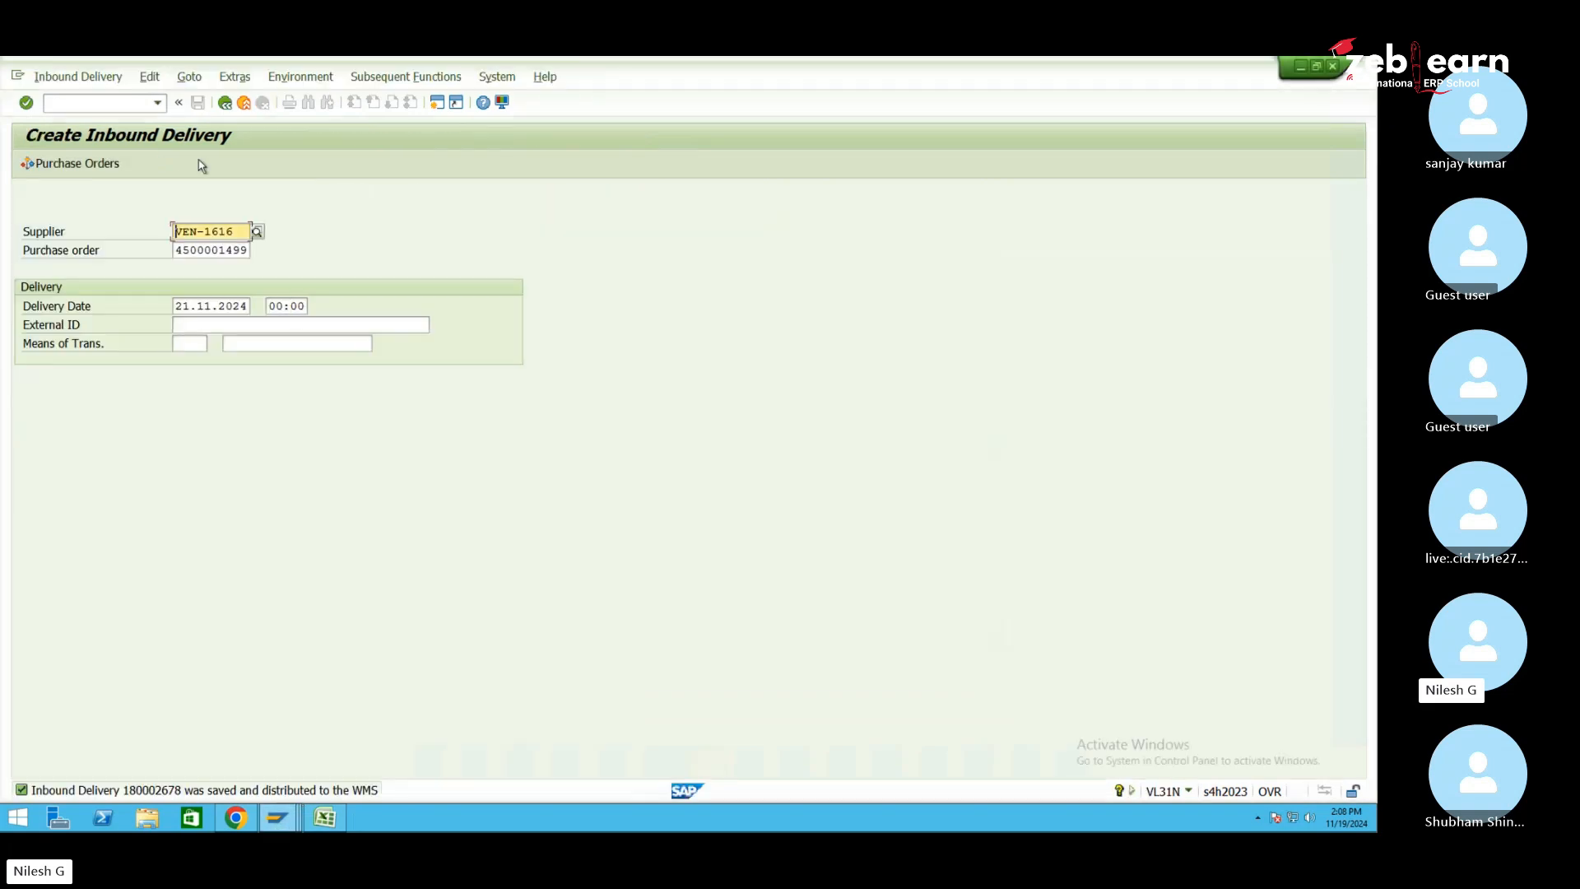
pyautogui.click(86, 80)
pyautogui.click(82, 135)
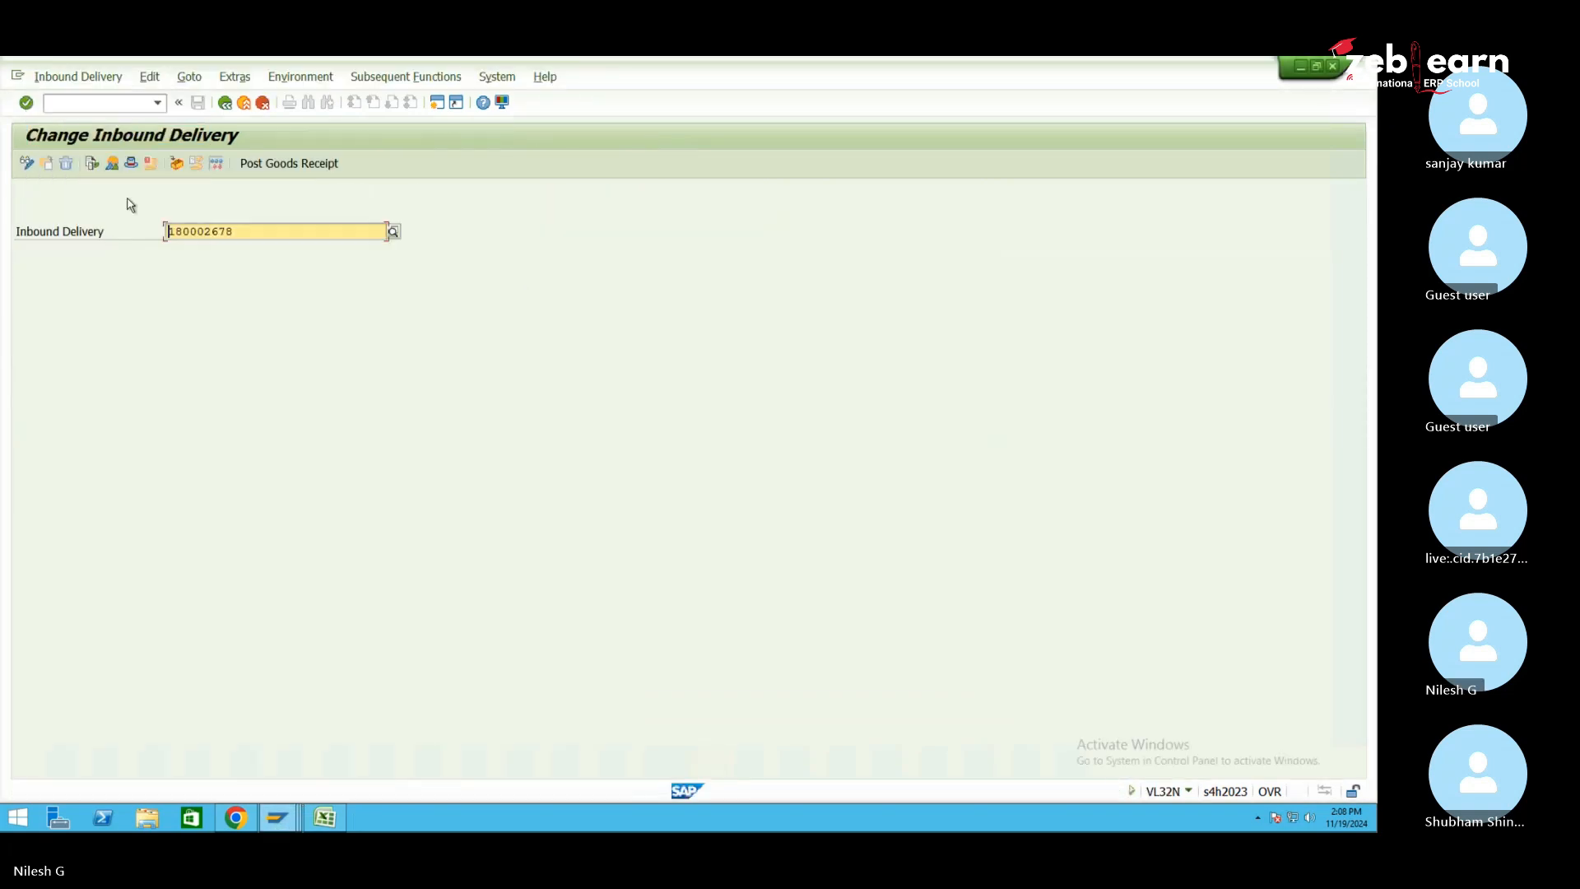
pyautogui.press('Return')
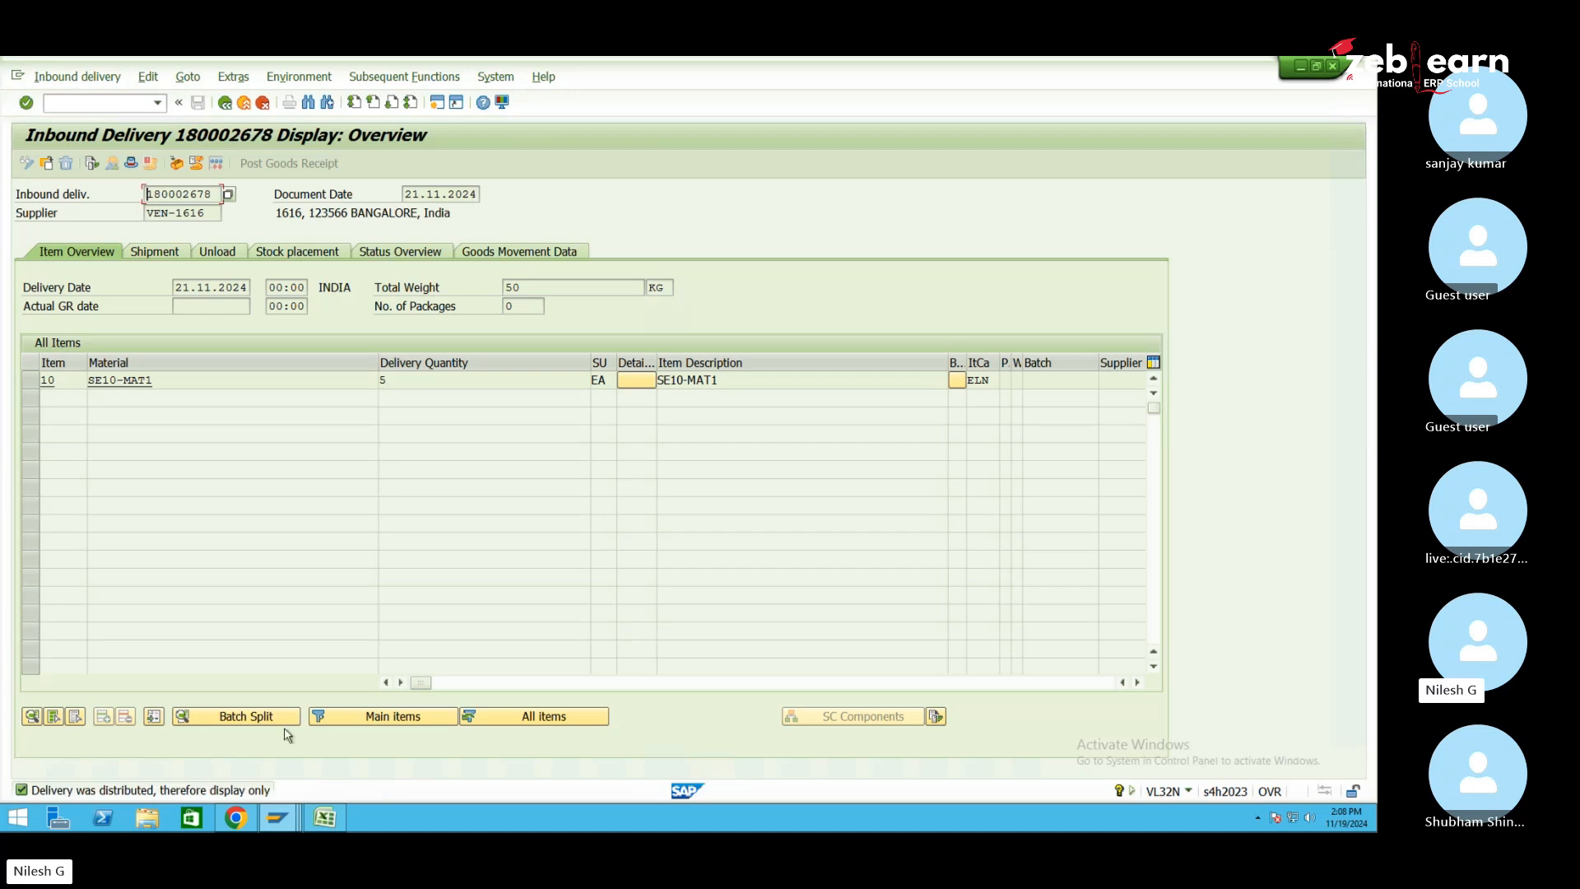
# Post goods receipt for 180002678 in warehouse maintenance, then return to the initial display screen
pyautogui.moveTo(282, 817)
pyautogui.click(293, 765)
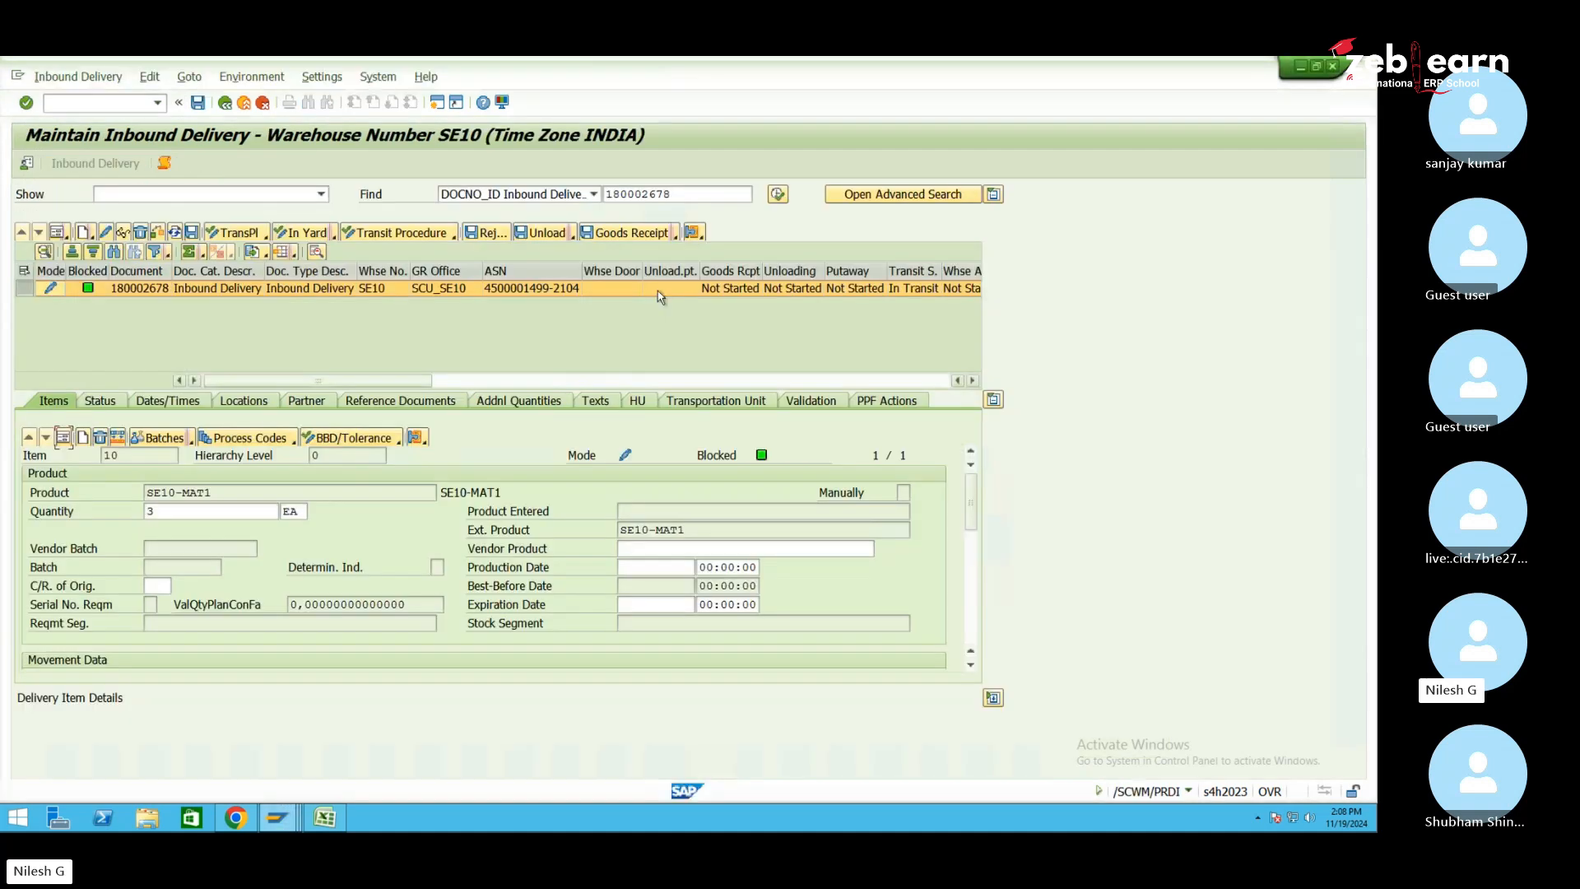
pyautogui.click(629, 238)
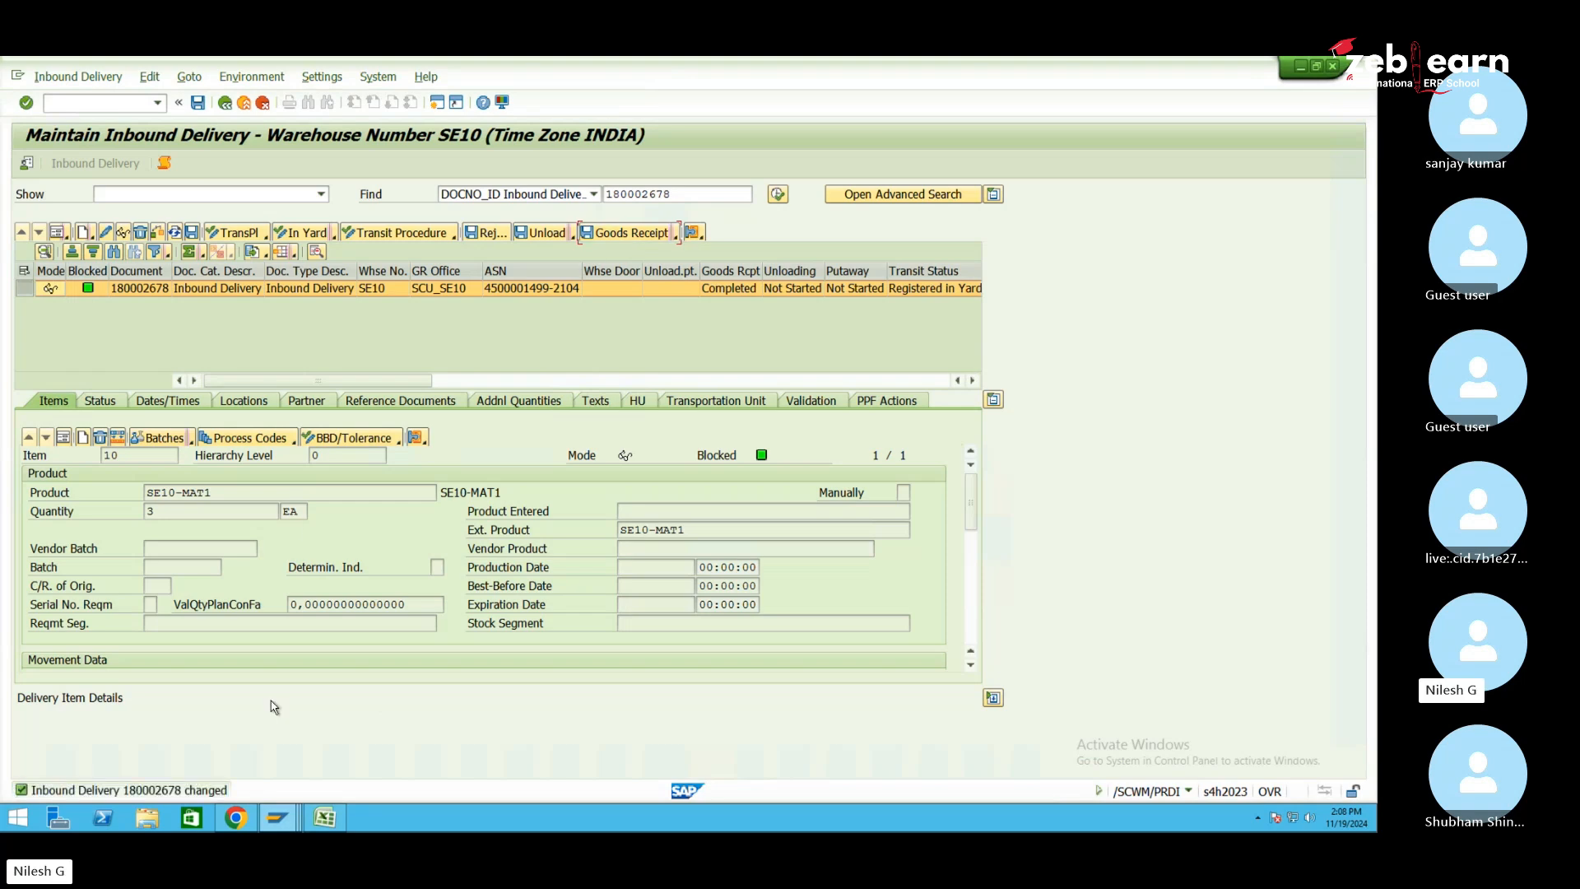
pyautogui.moveTo(280, 814)
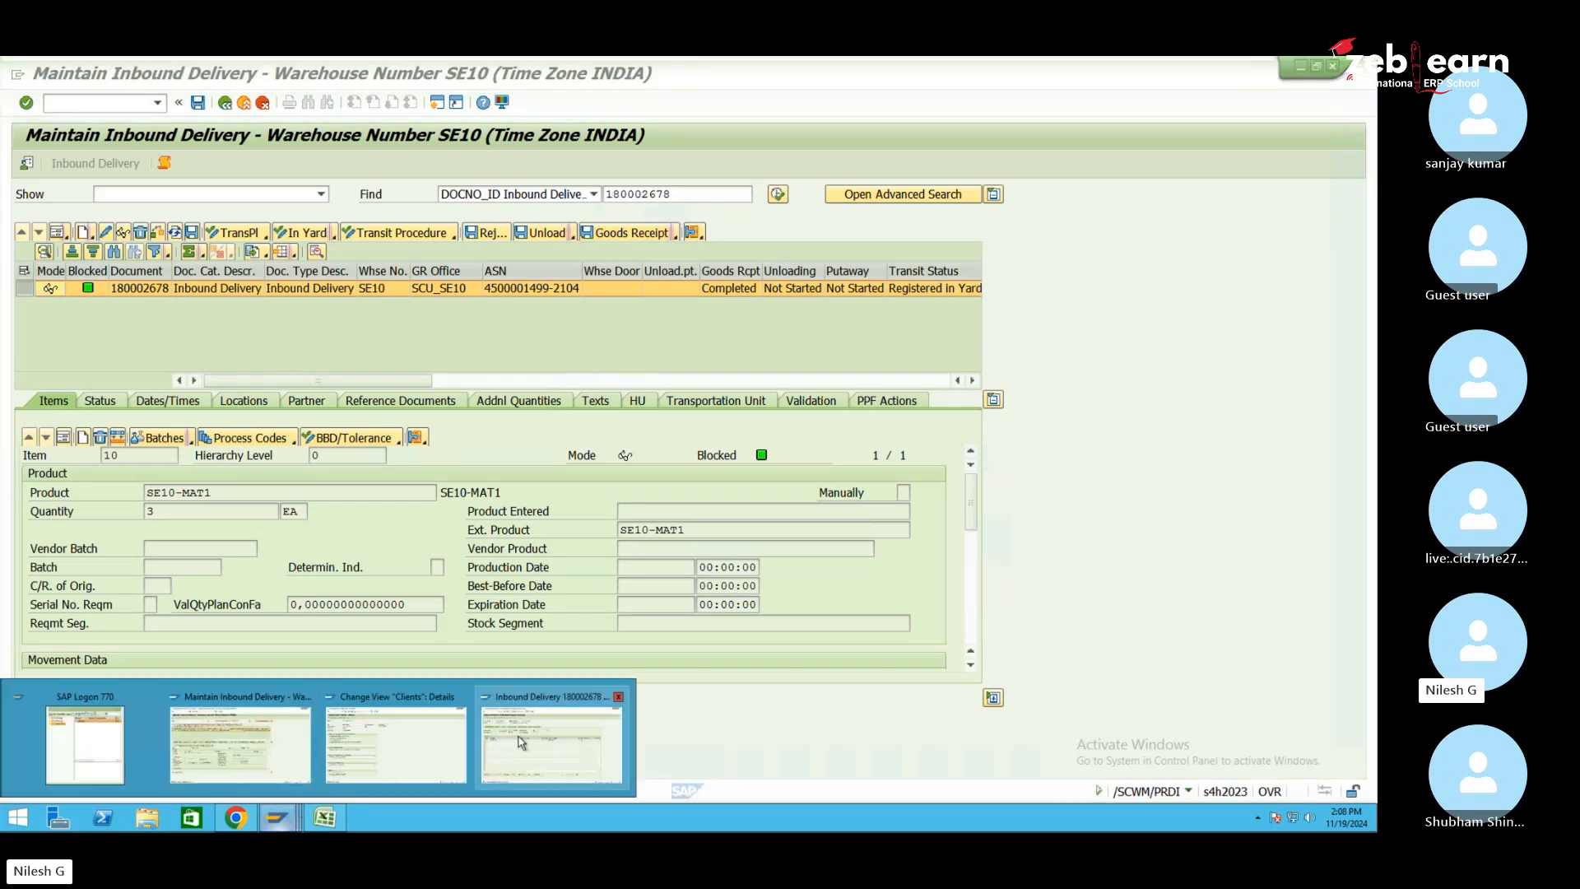
pyautogui.click(552, 737)
pyautogui.click(225, 102)
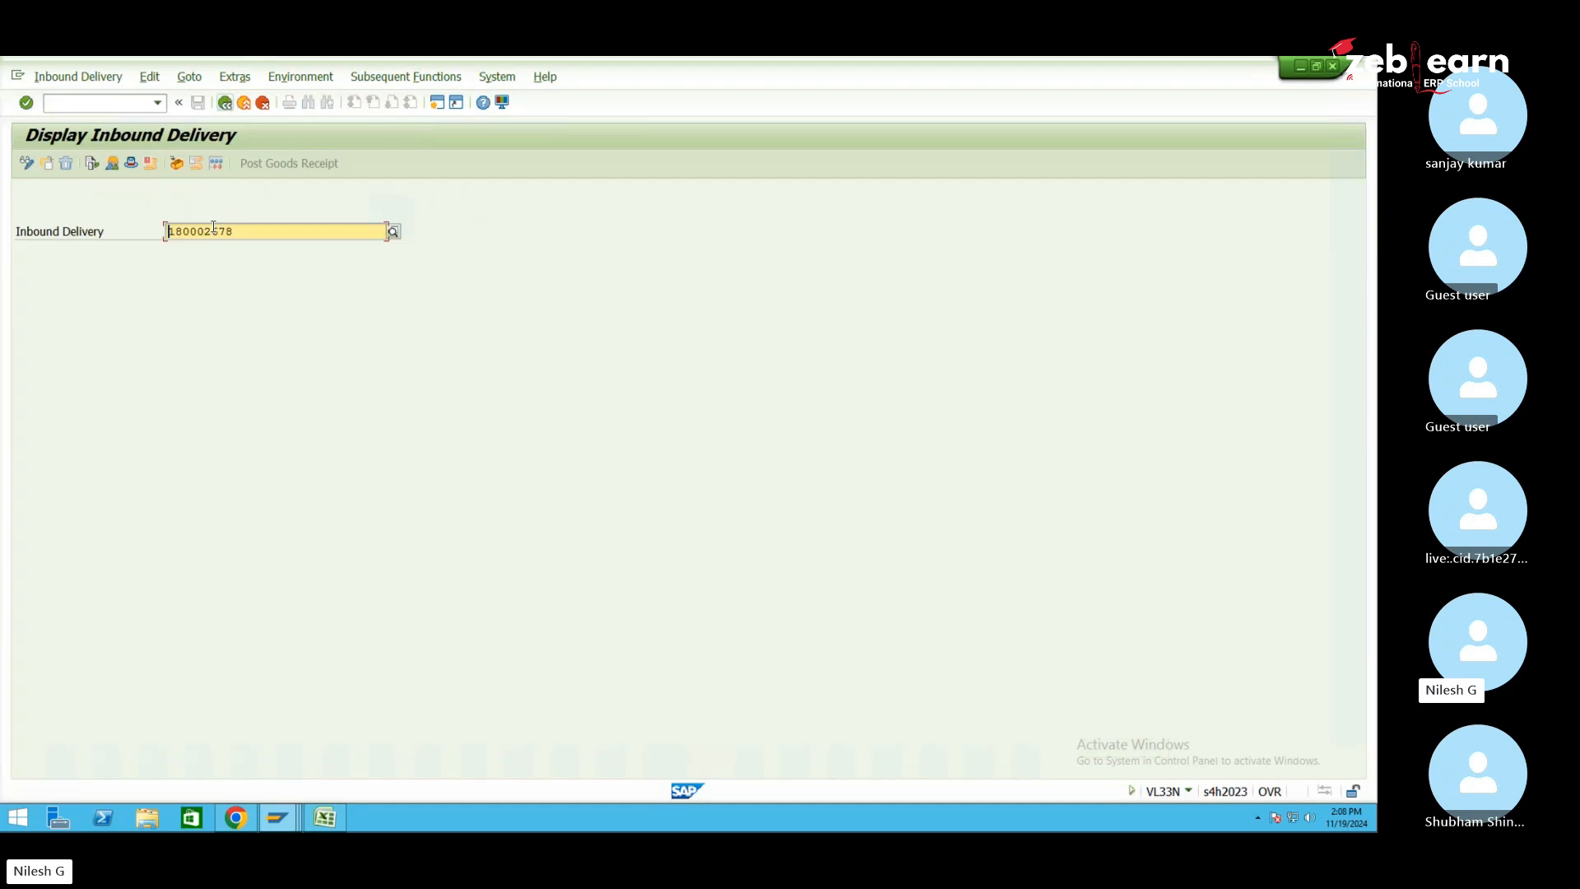
# Display the overview of delivery 180002678 and check item 10's delivery quantity of 3 EA
pyautogui.press('Return')
pyautogui.click(406, 382)
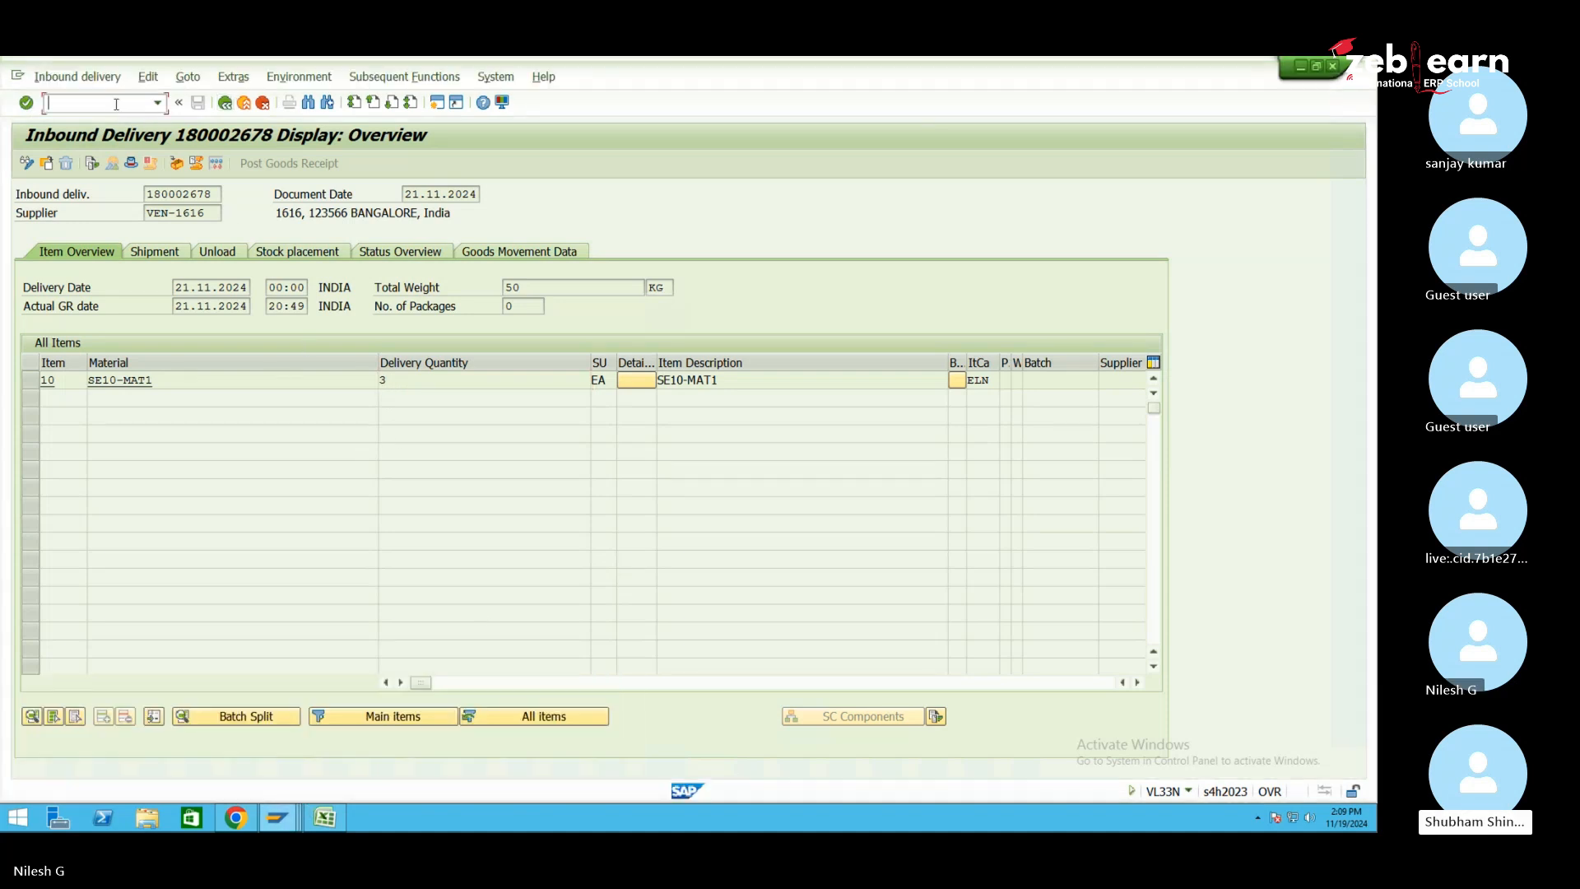
pyautogui.write('/n')
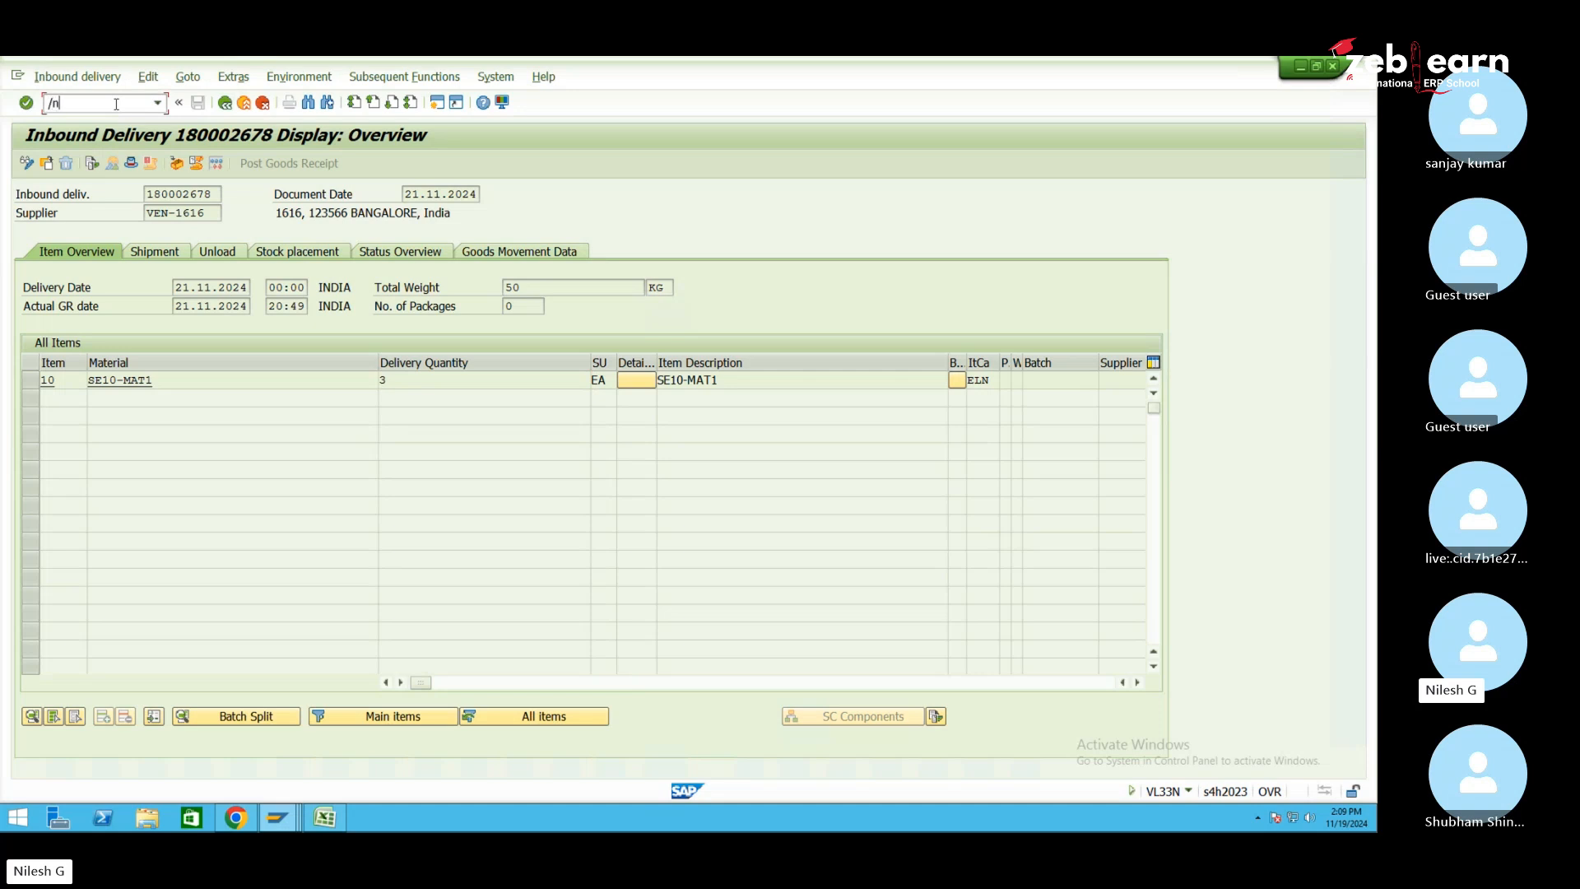
pyautogui.write('smq2')
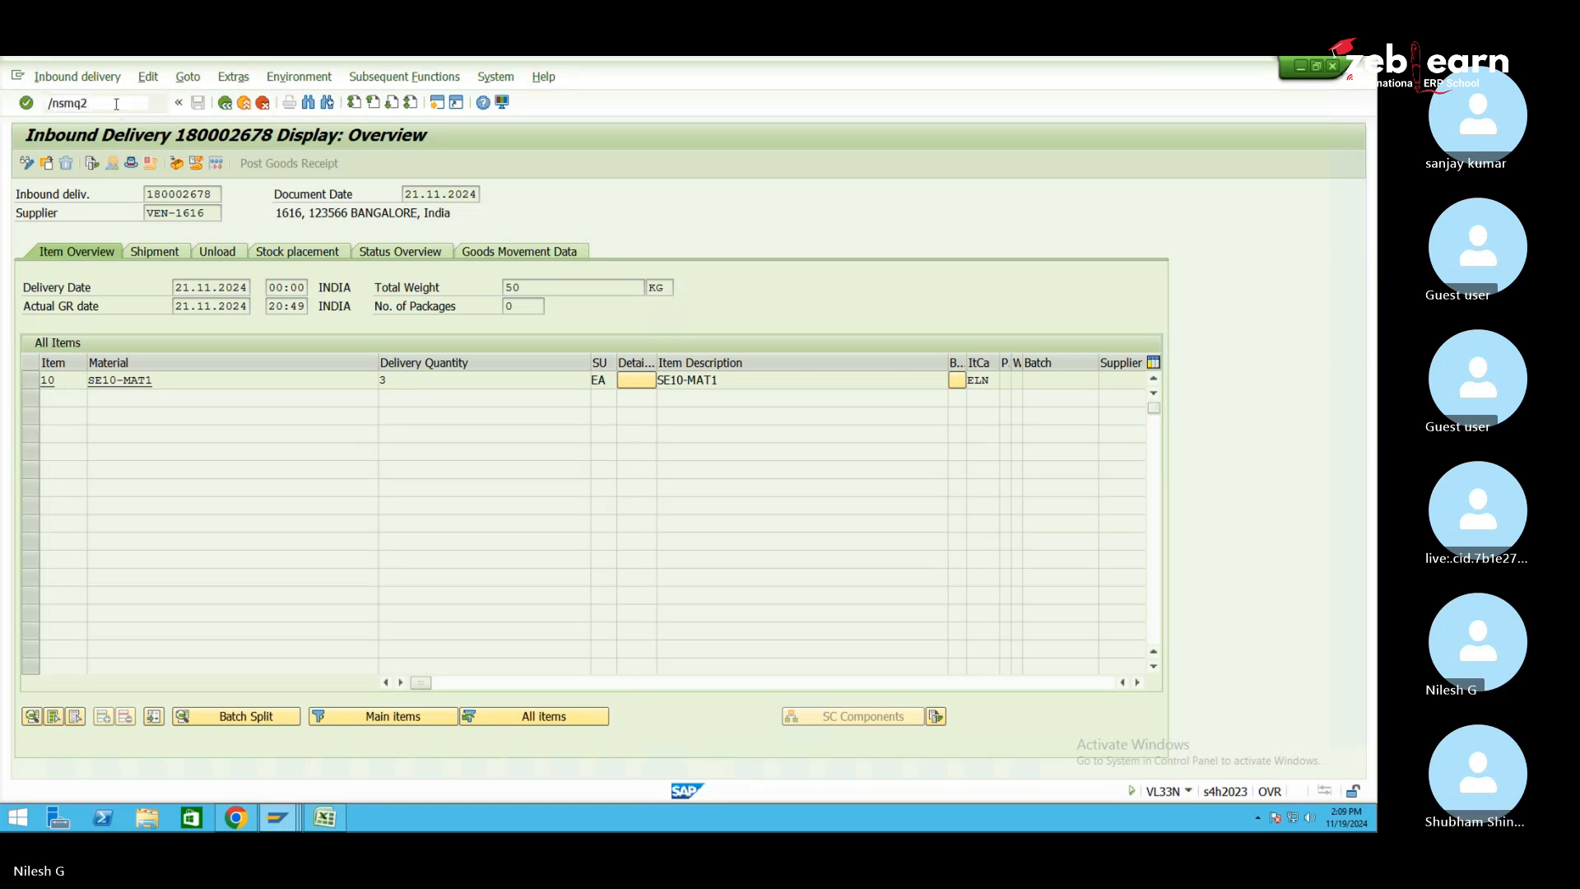
# Launch SMQ2, list all inbound queues for client 100, and search them for a delivery number
pyautogui.press('Return')
pyautogui.click(277, 817)
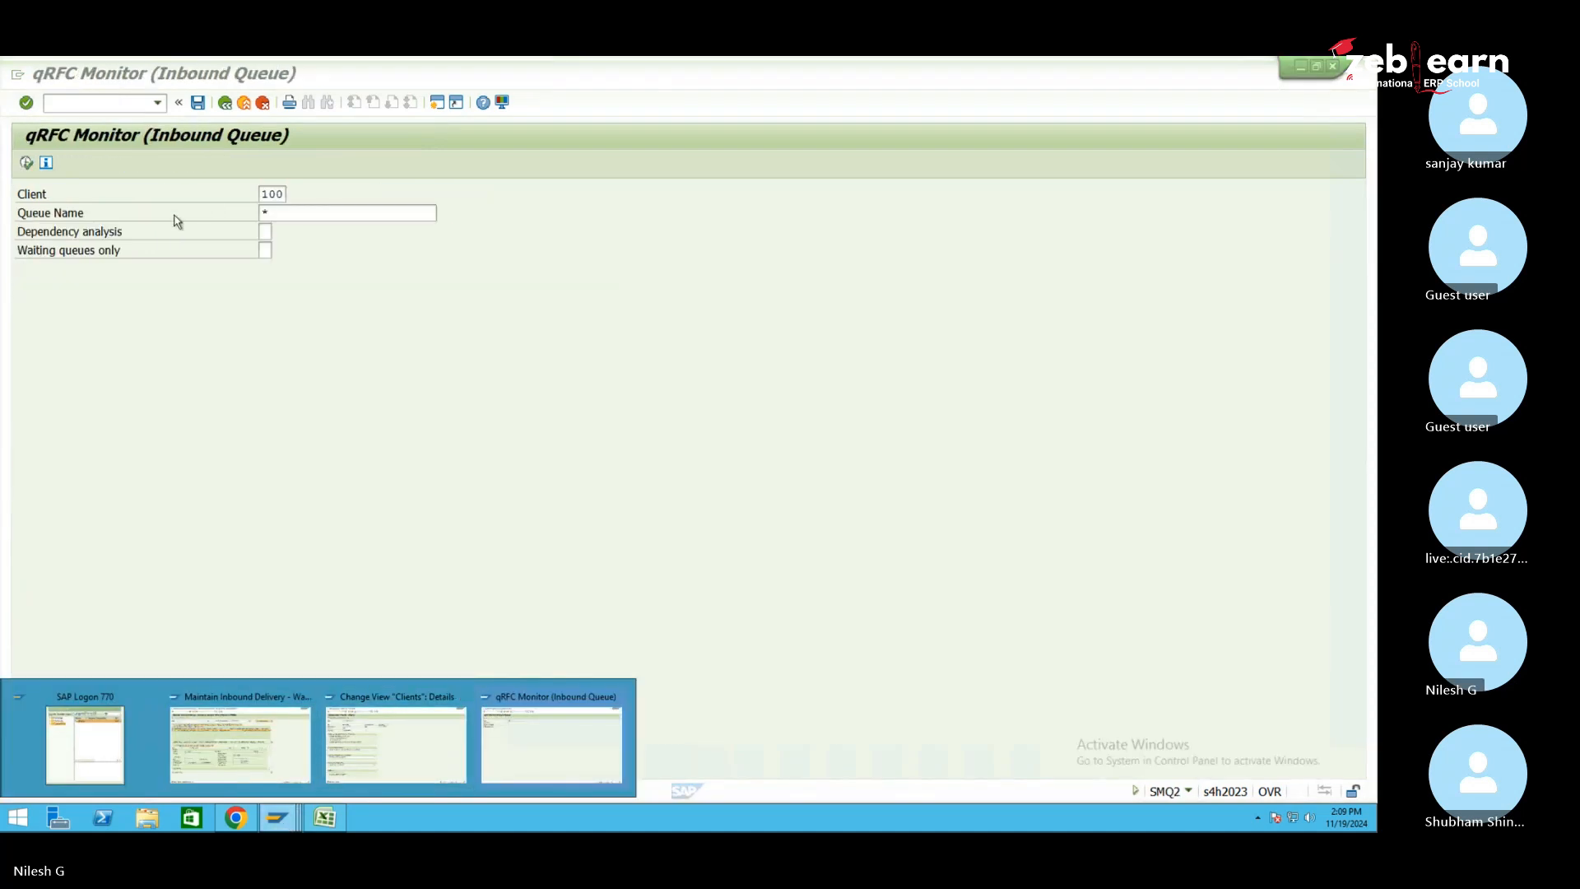
pyautogui.click(32, 167)
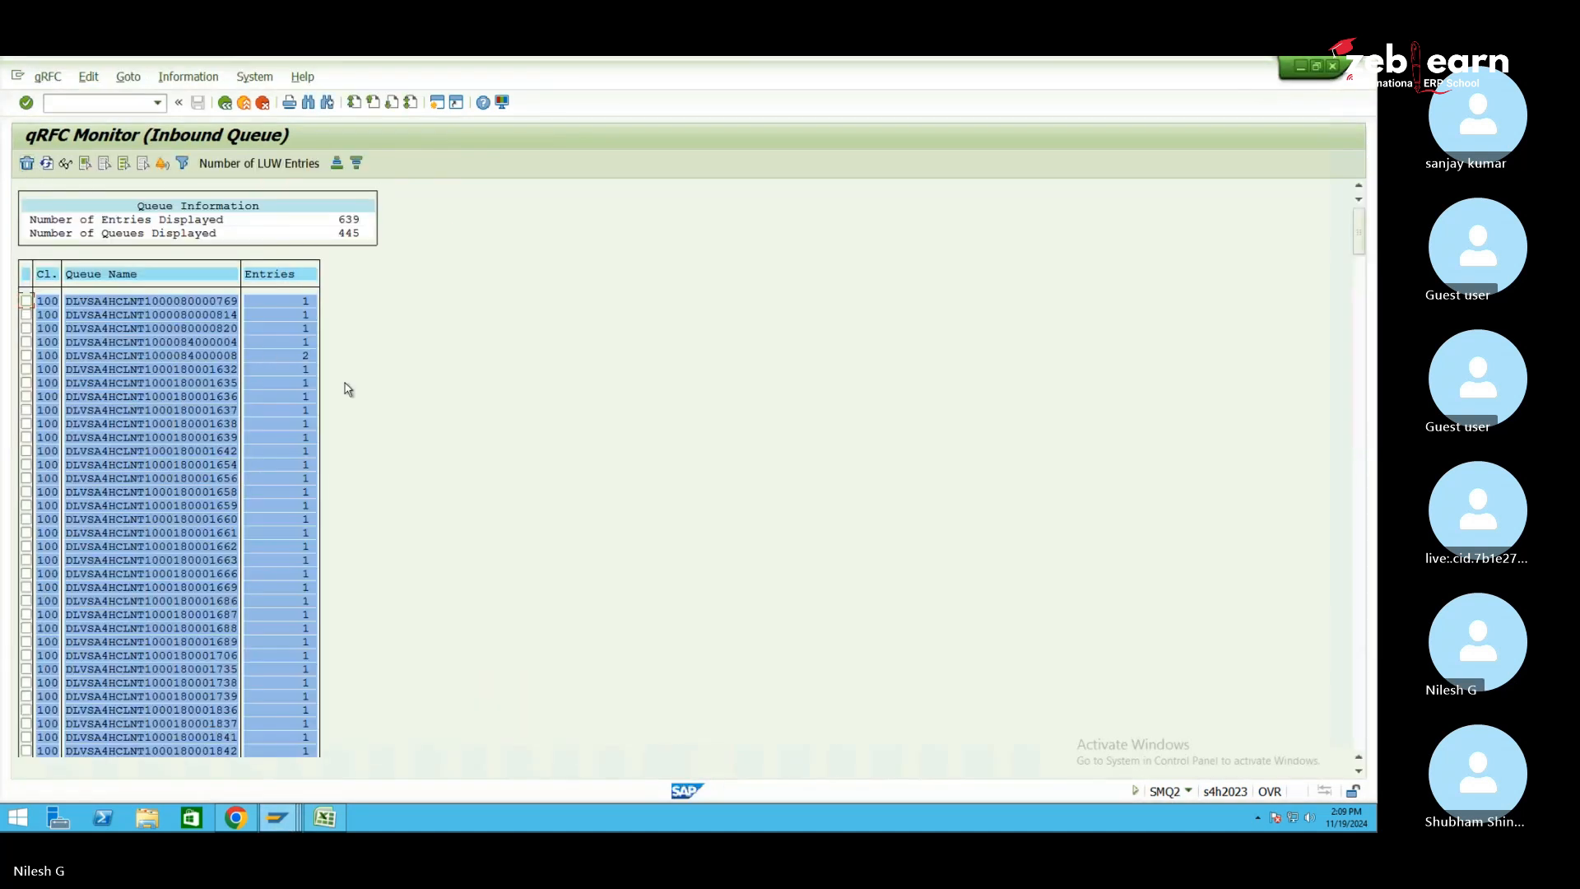
pyautogui.hotkey('ctrl', 'f')
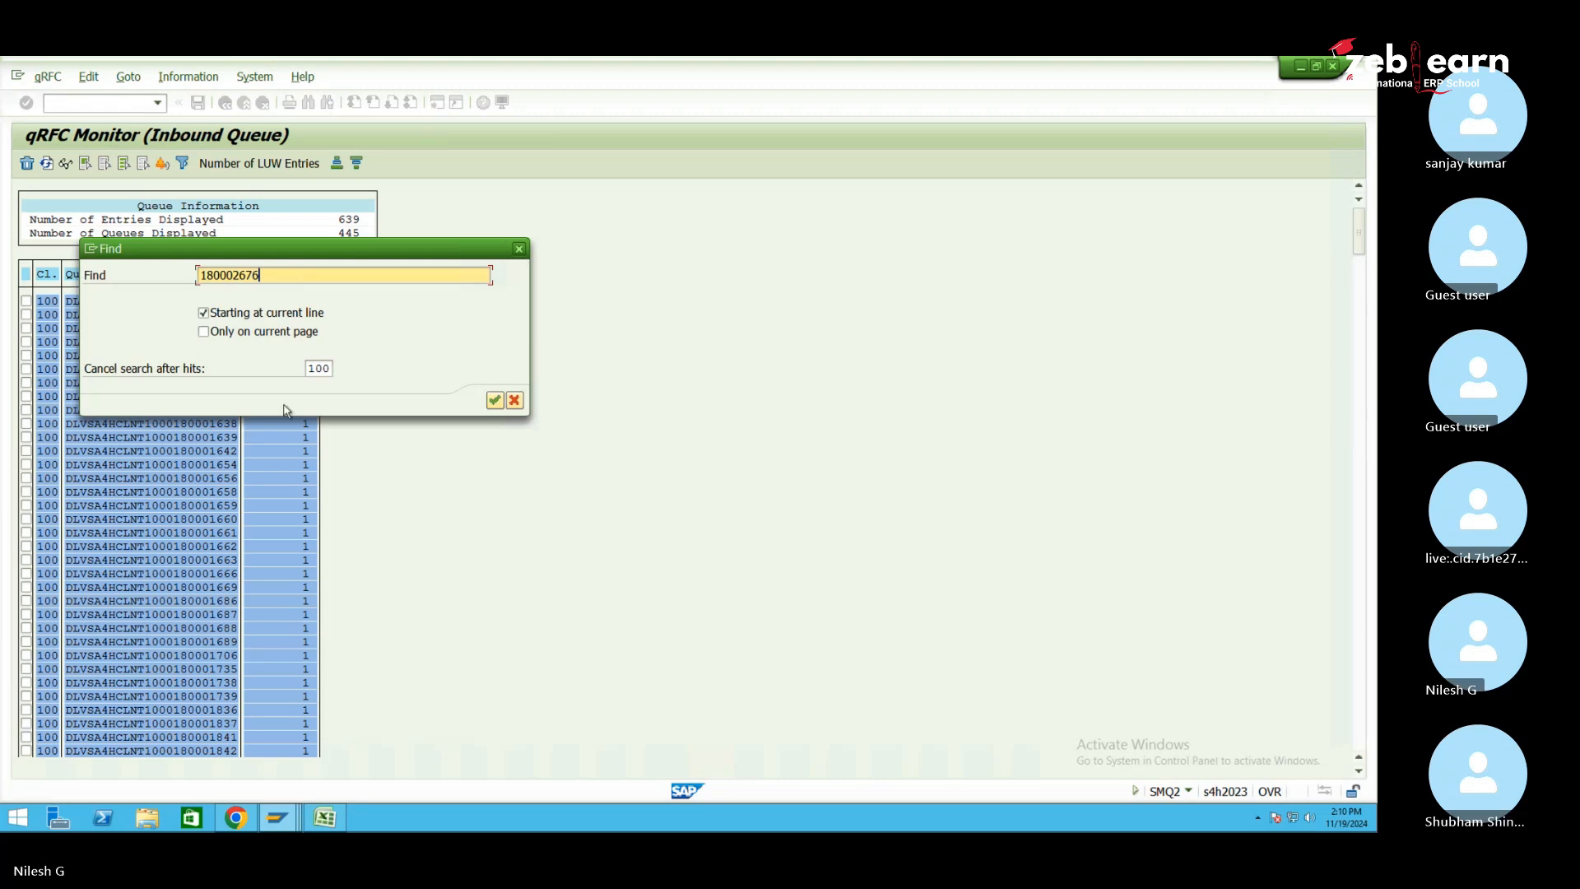
pyautogui.click(278, 817)
# Start creating an inbound delivery with VL31N and focus the purchase order and supplier entries
pyautogui.click(395, 743)
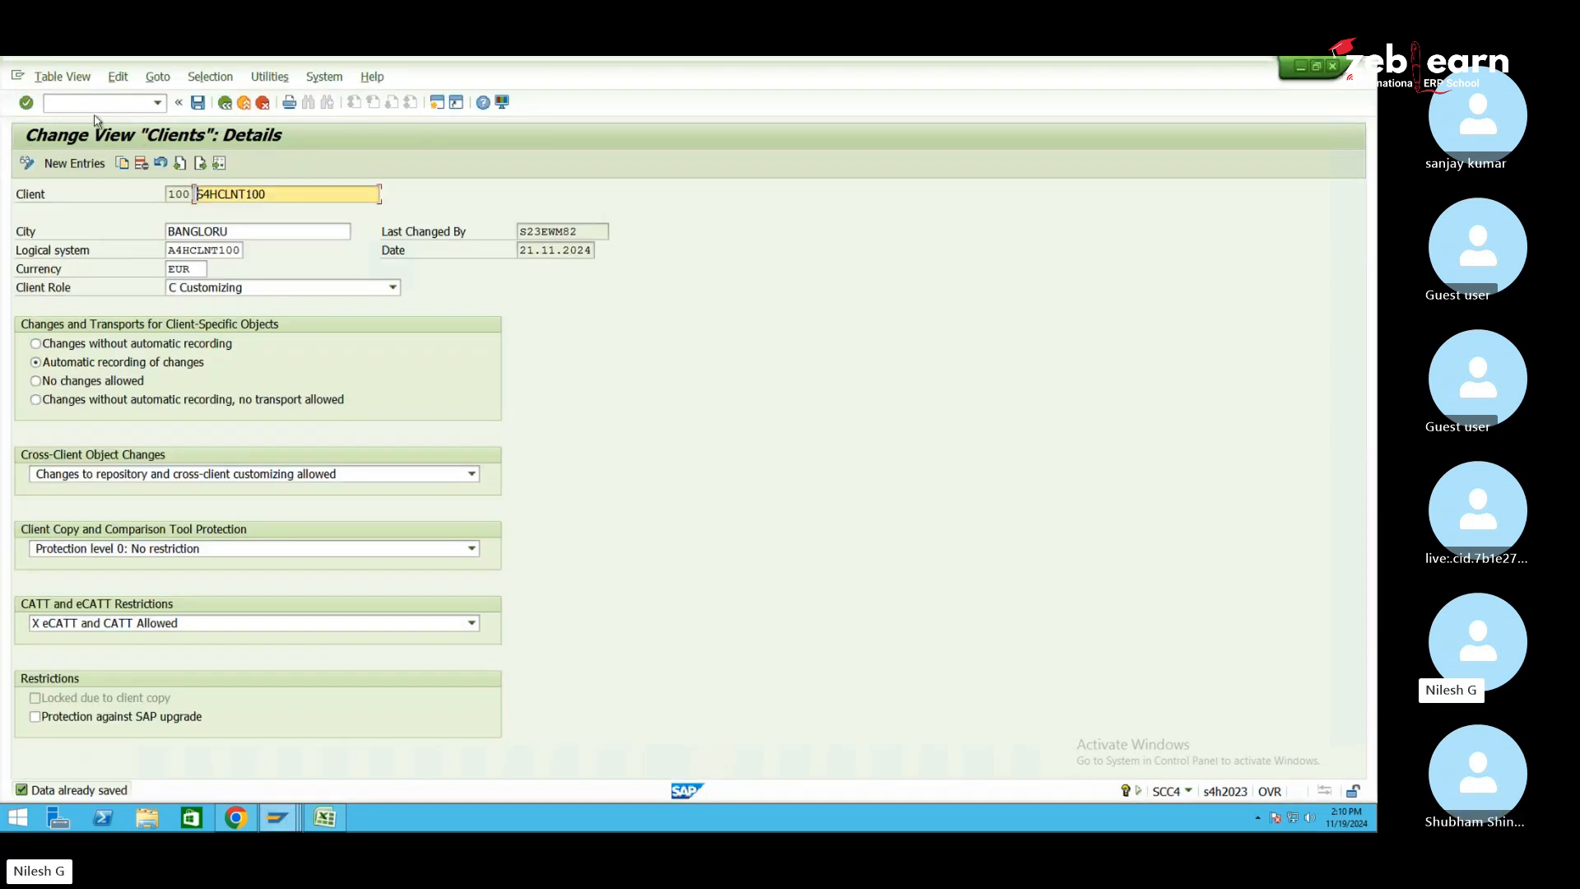
pyautogui.write('/')
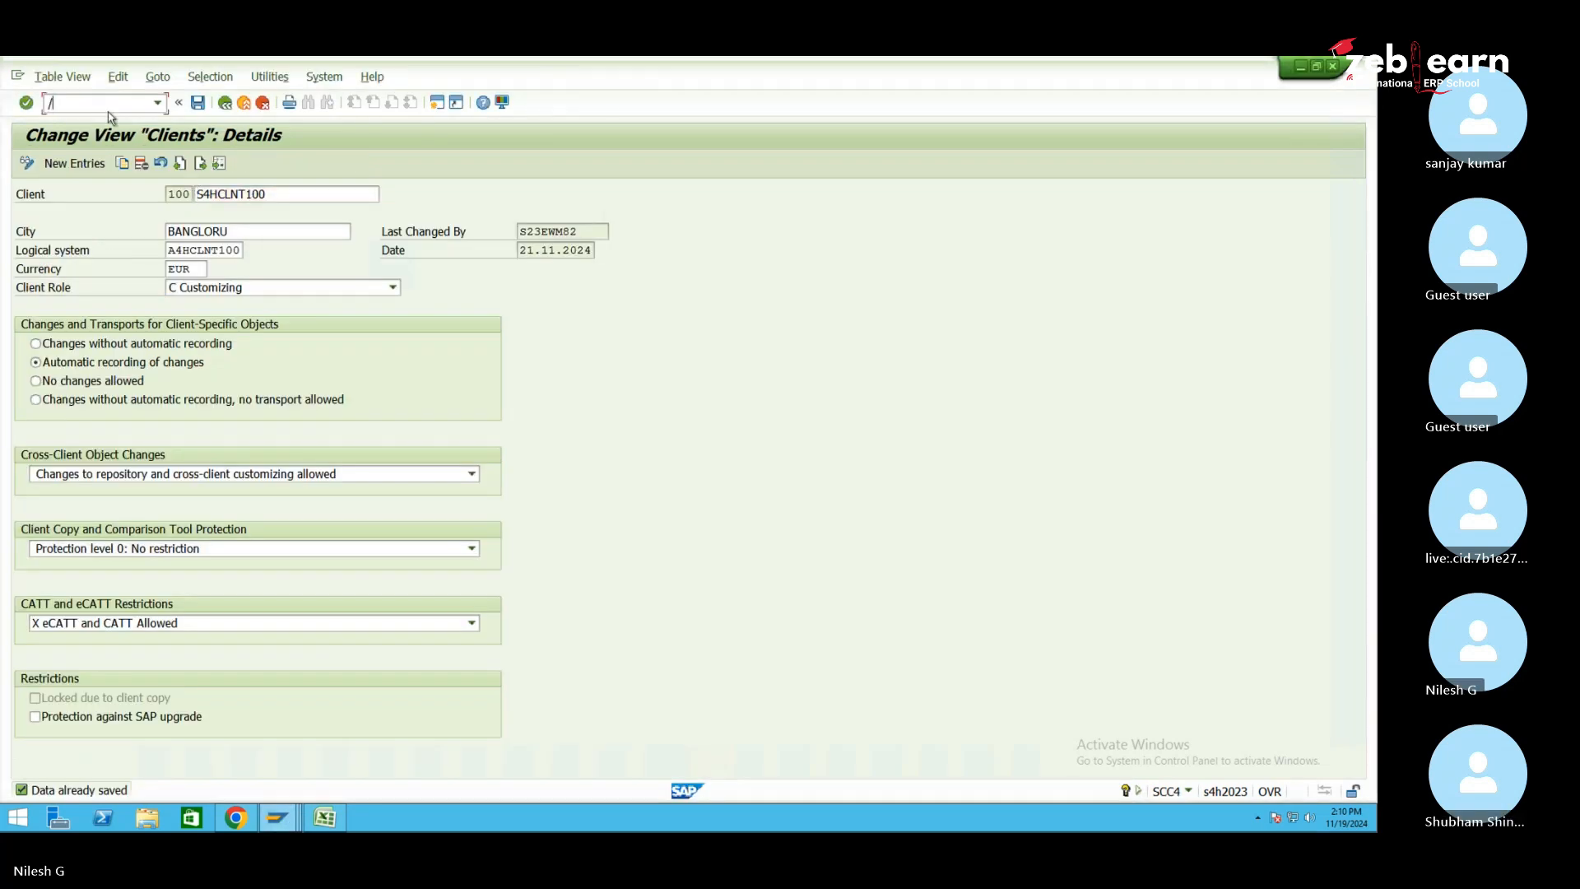
pyautogui.write('nvl31n')
pyautogui.press('Return')
pyautogui.click(249, 253)
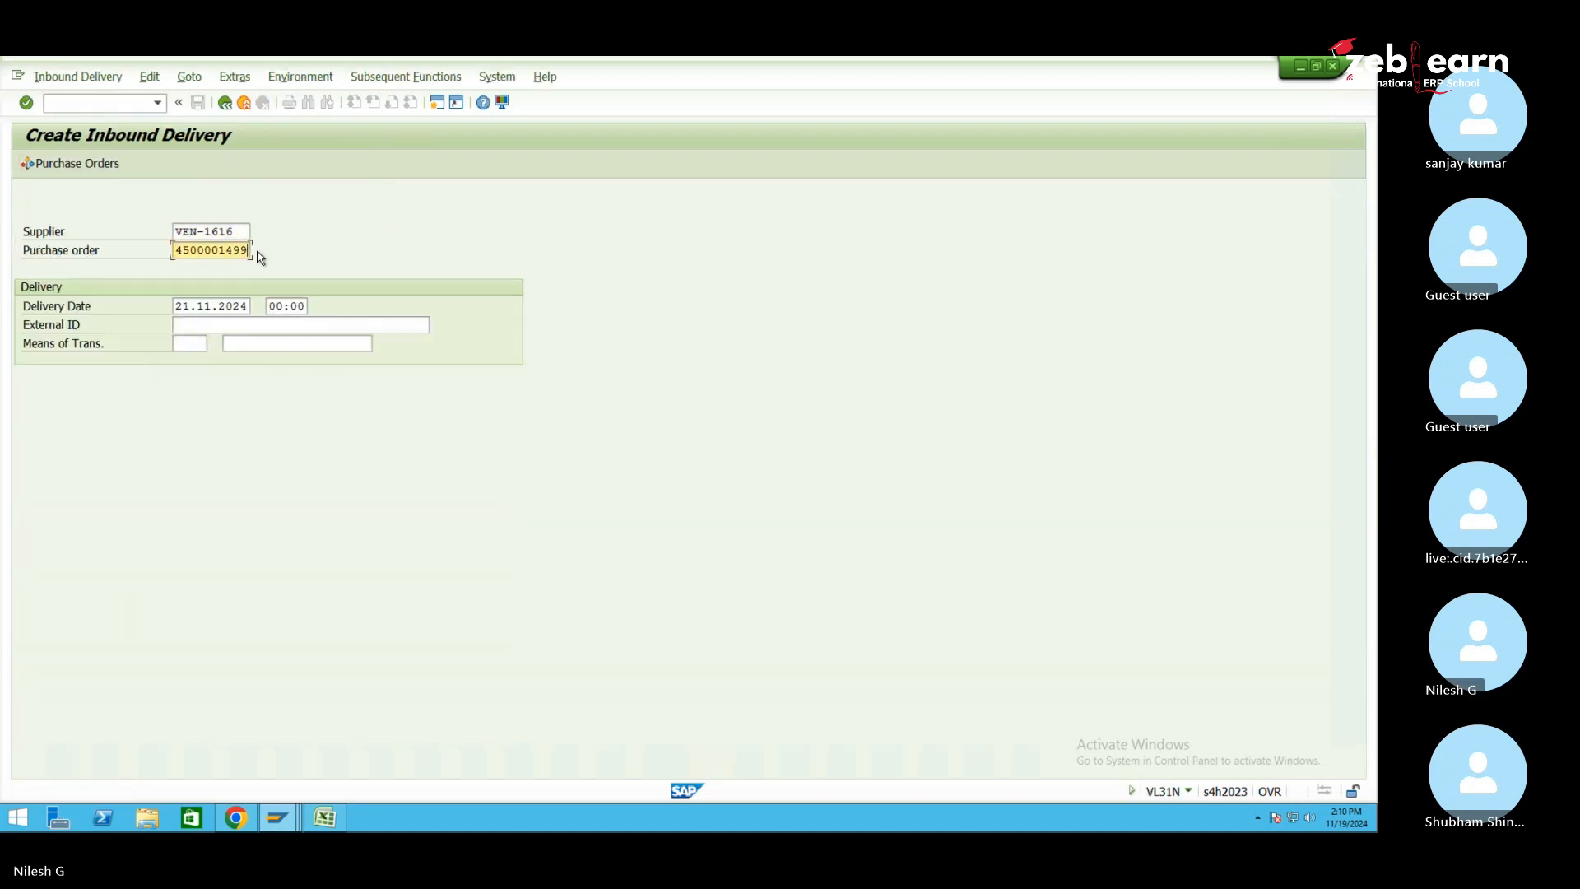
pyautogui.click(247, 231)
pyautogui.click(118, 105)
pyautogui.write('/ose16n')
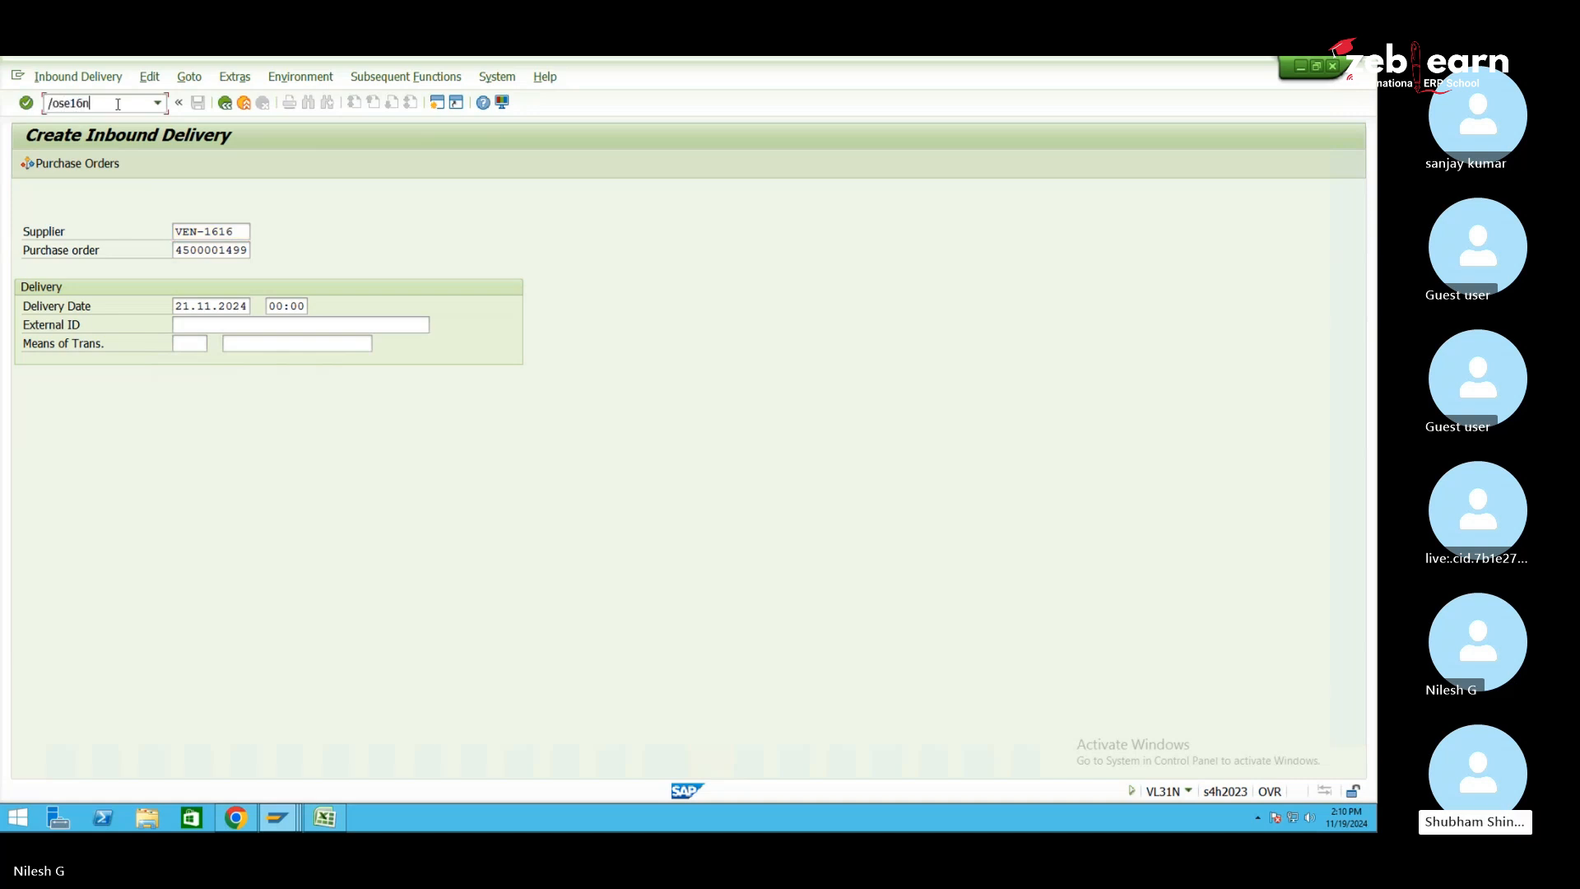
pyautogui.press('Return')
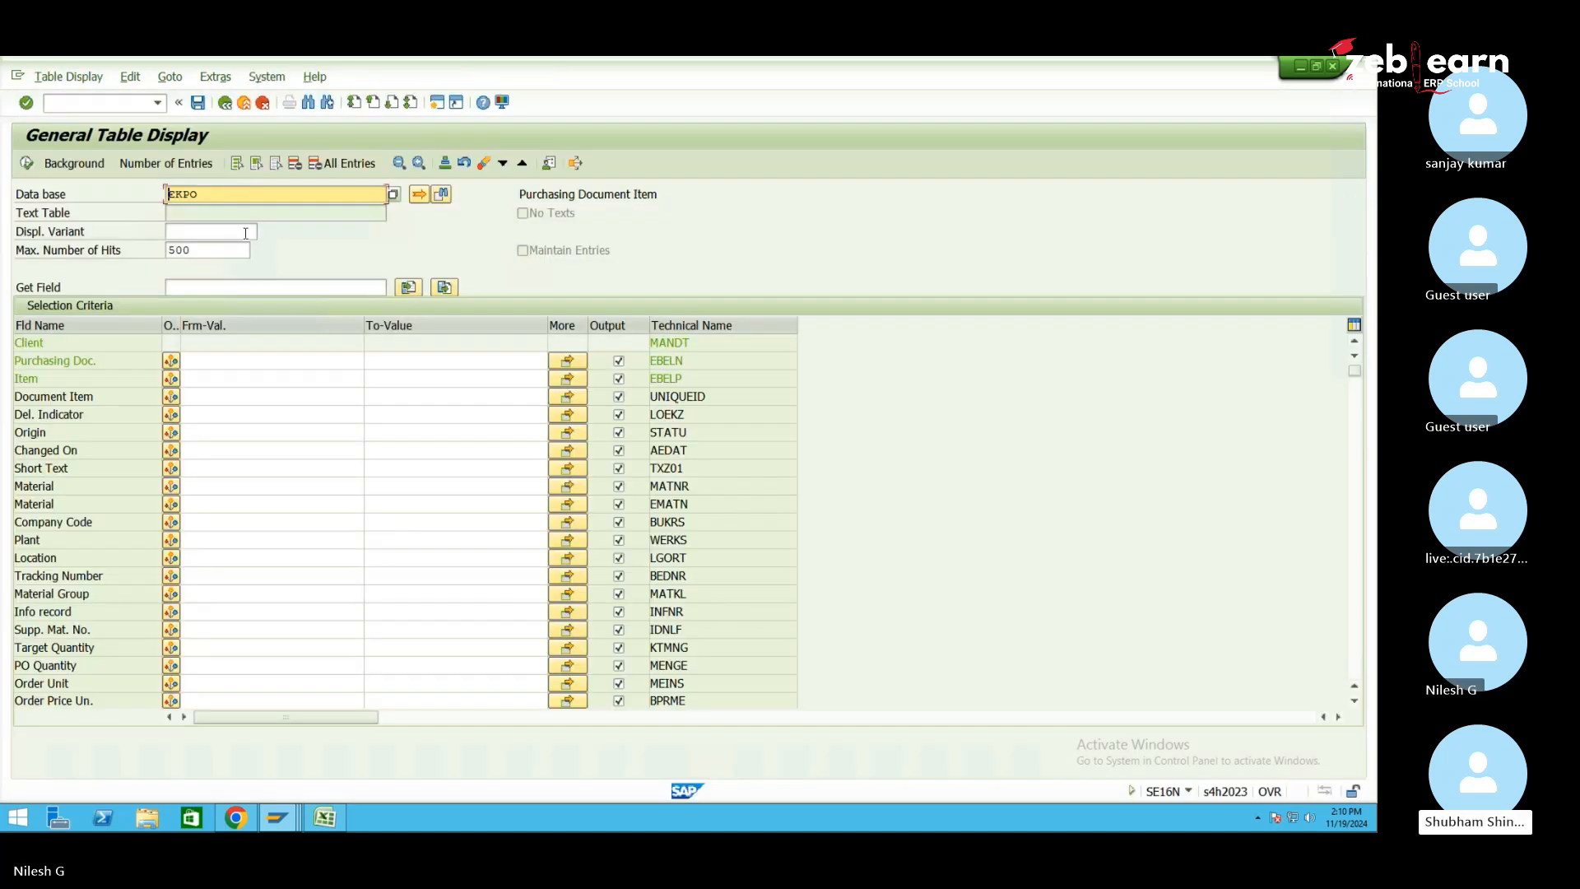
pyautogui.click(185, 540)
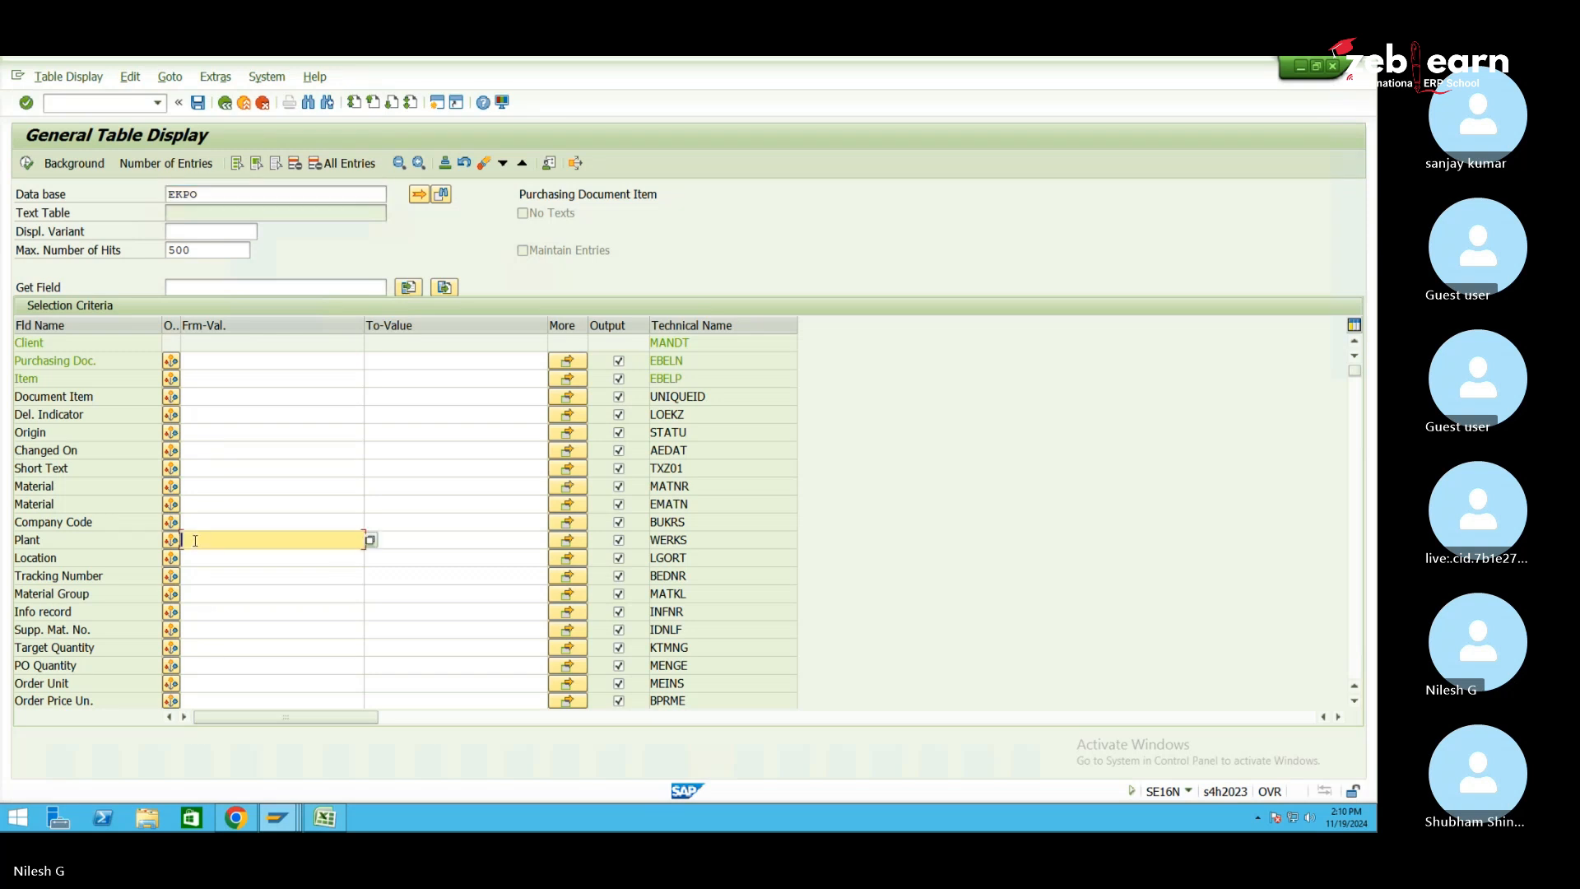
pyautogui.write('pn01')
pyautogui.click(30, 164)
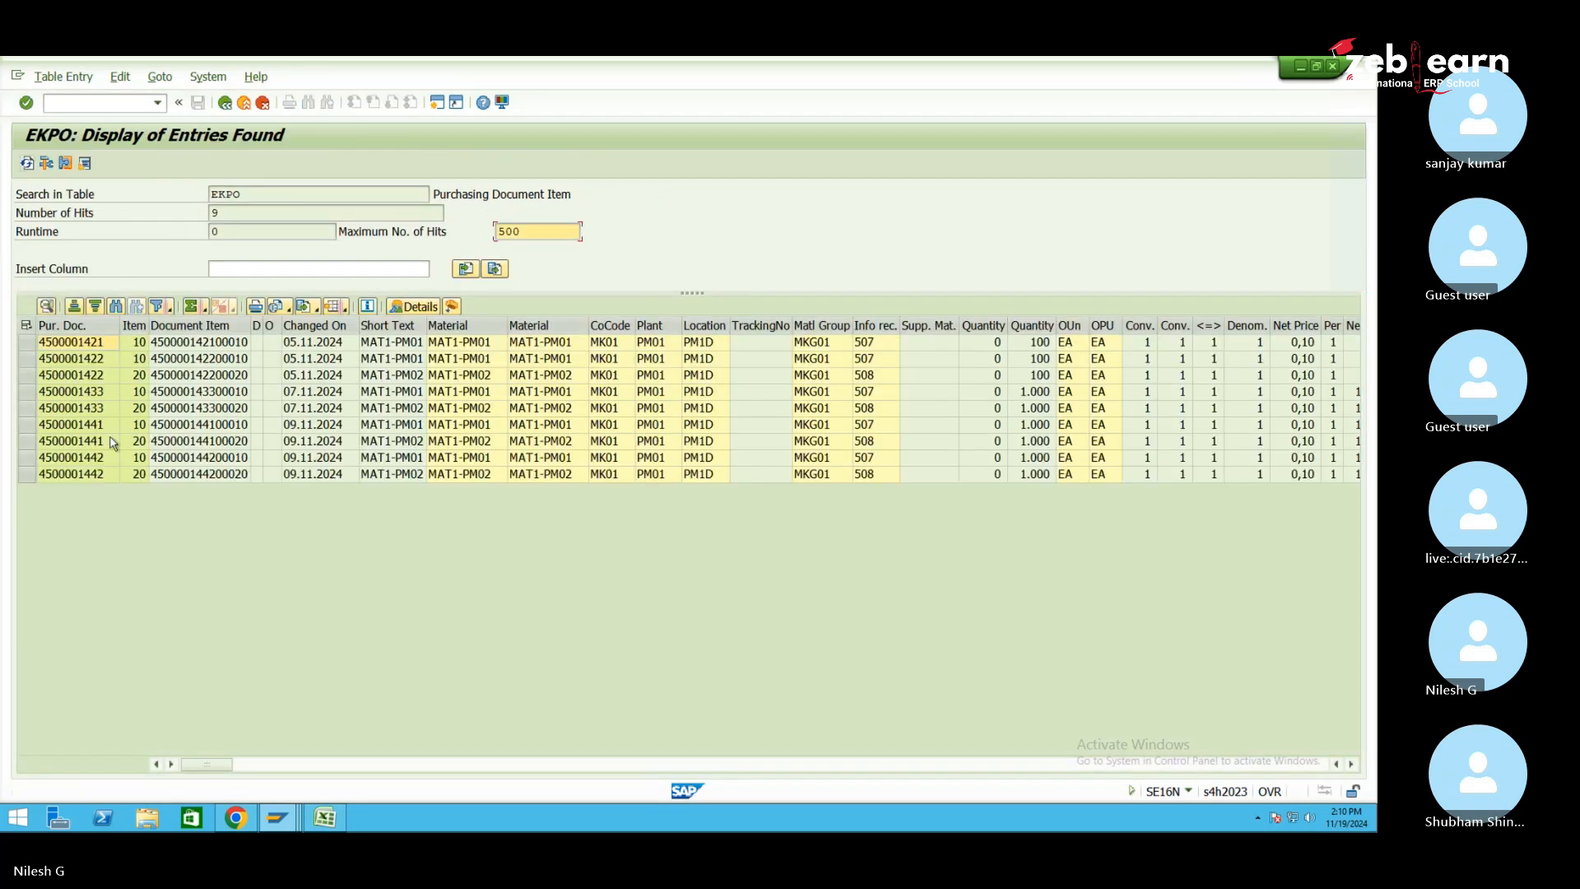
pyautogui.click(96, 475)
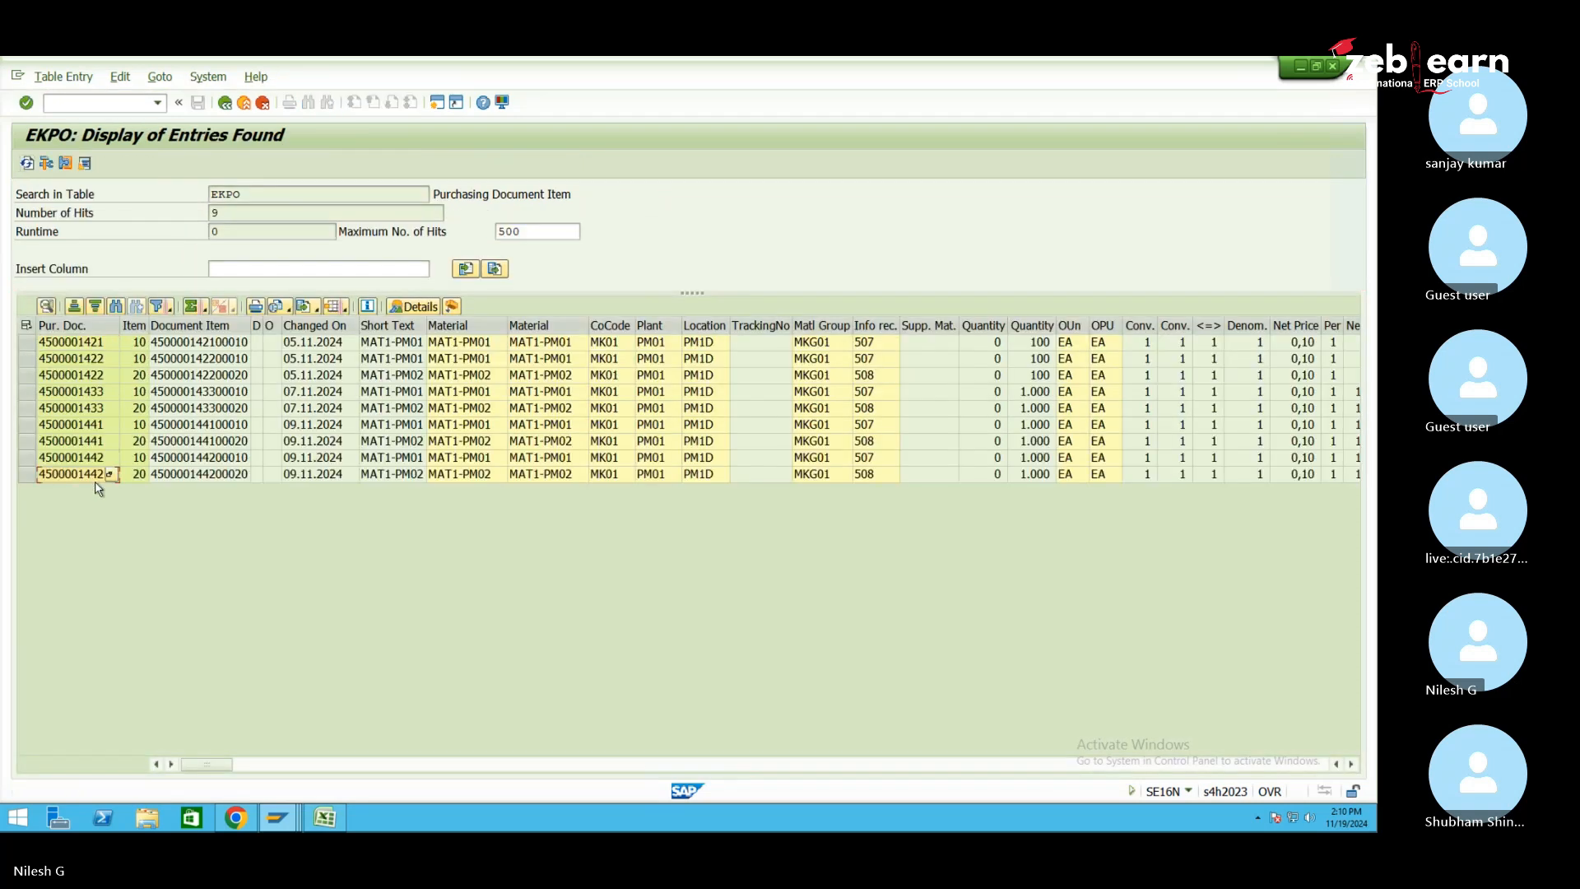
pyautogui.click(278, 819)
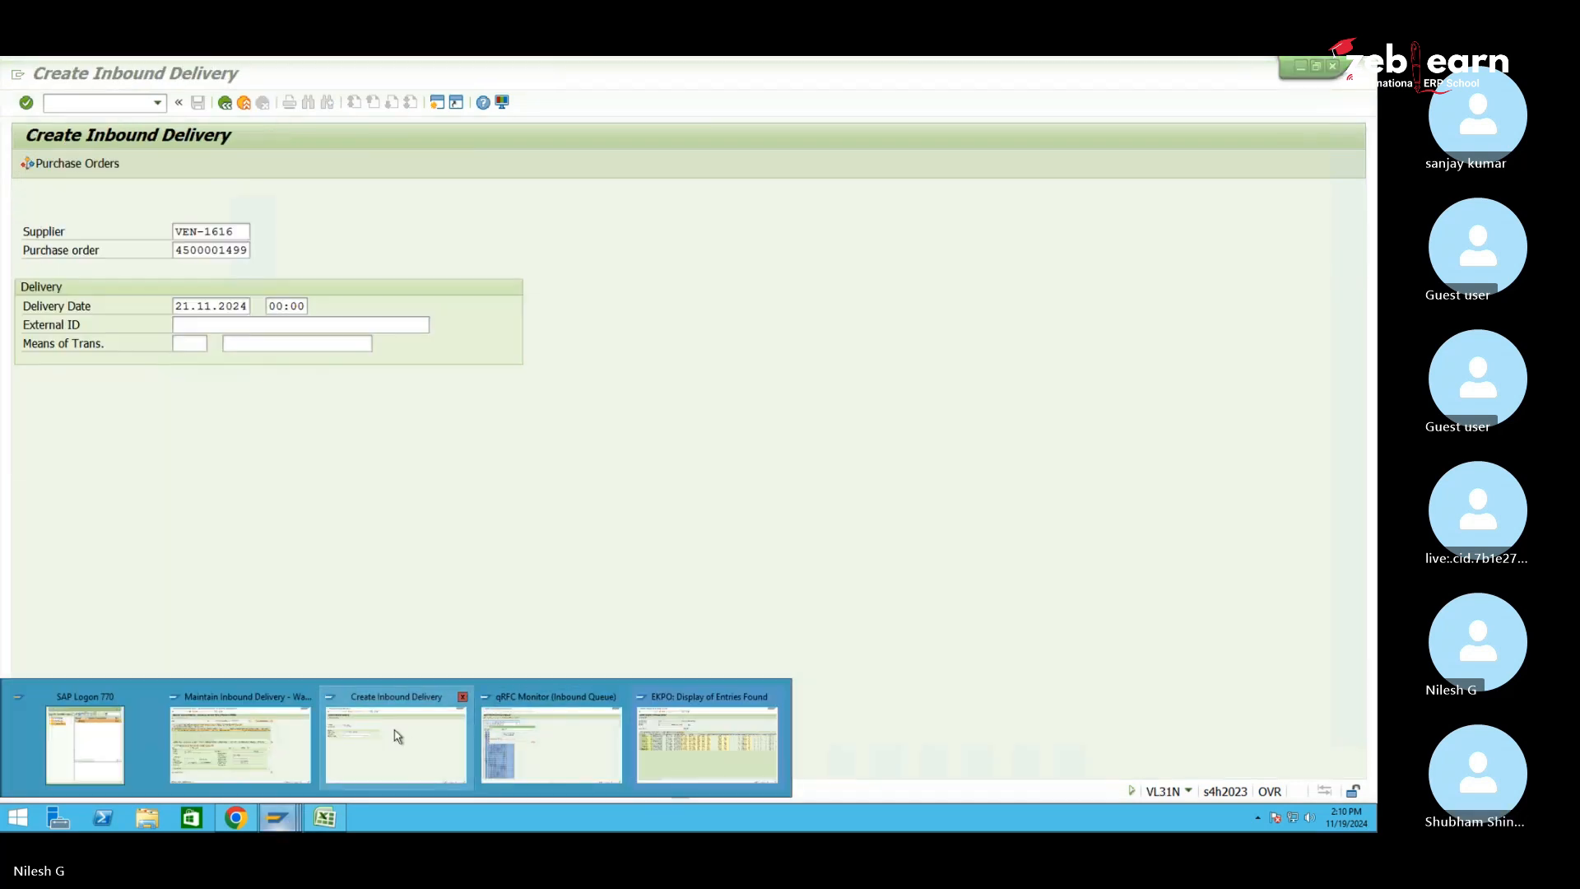
pyautogui.click(399, 735)
pyautogui.click(183, 252)
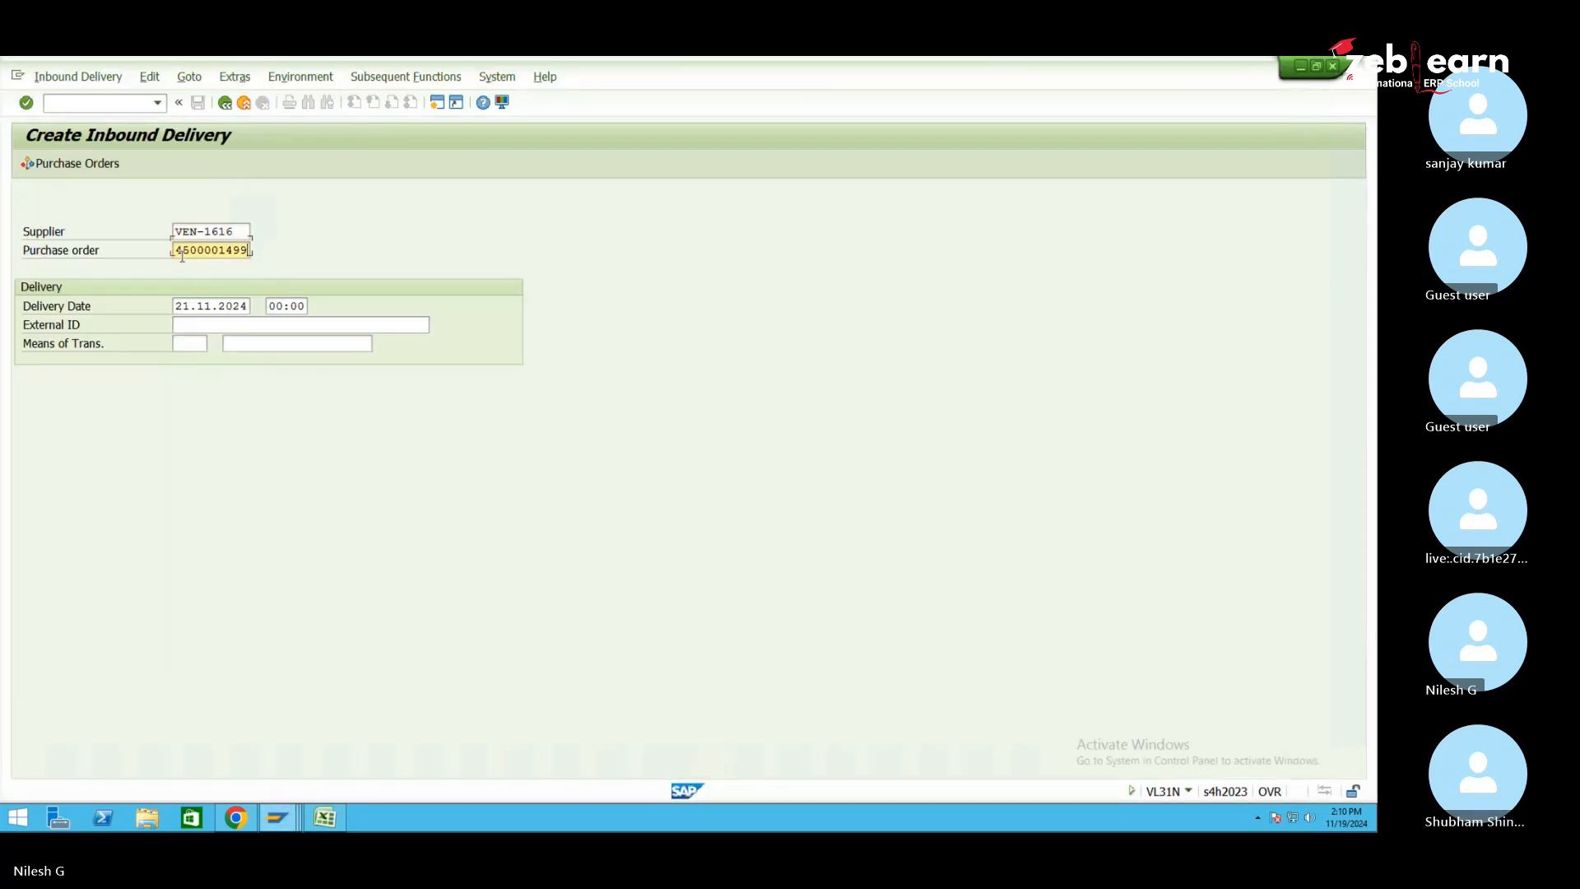
pyautogui.rightClick(183, 256)
pyautogui.click(174, 250)
pyautogui.moveTo(176, 250); pyautogui.dragTo(248, 249)
pyautogui.press('BackSpace')
pyautogui.hotkey('ctrl', 'v')
pyautogui.doubleClick(234, 231)
pyautogui.press('BackSpace')
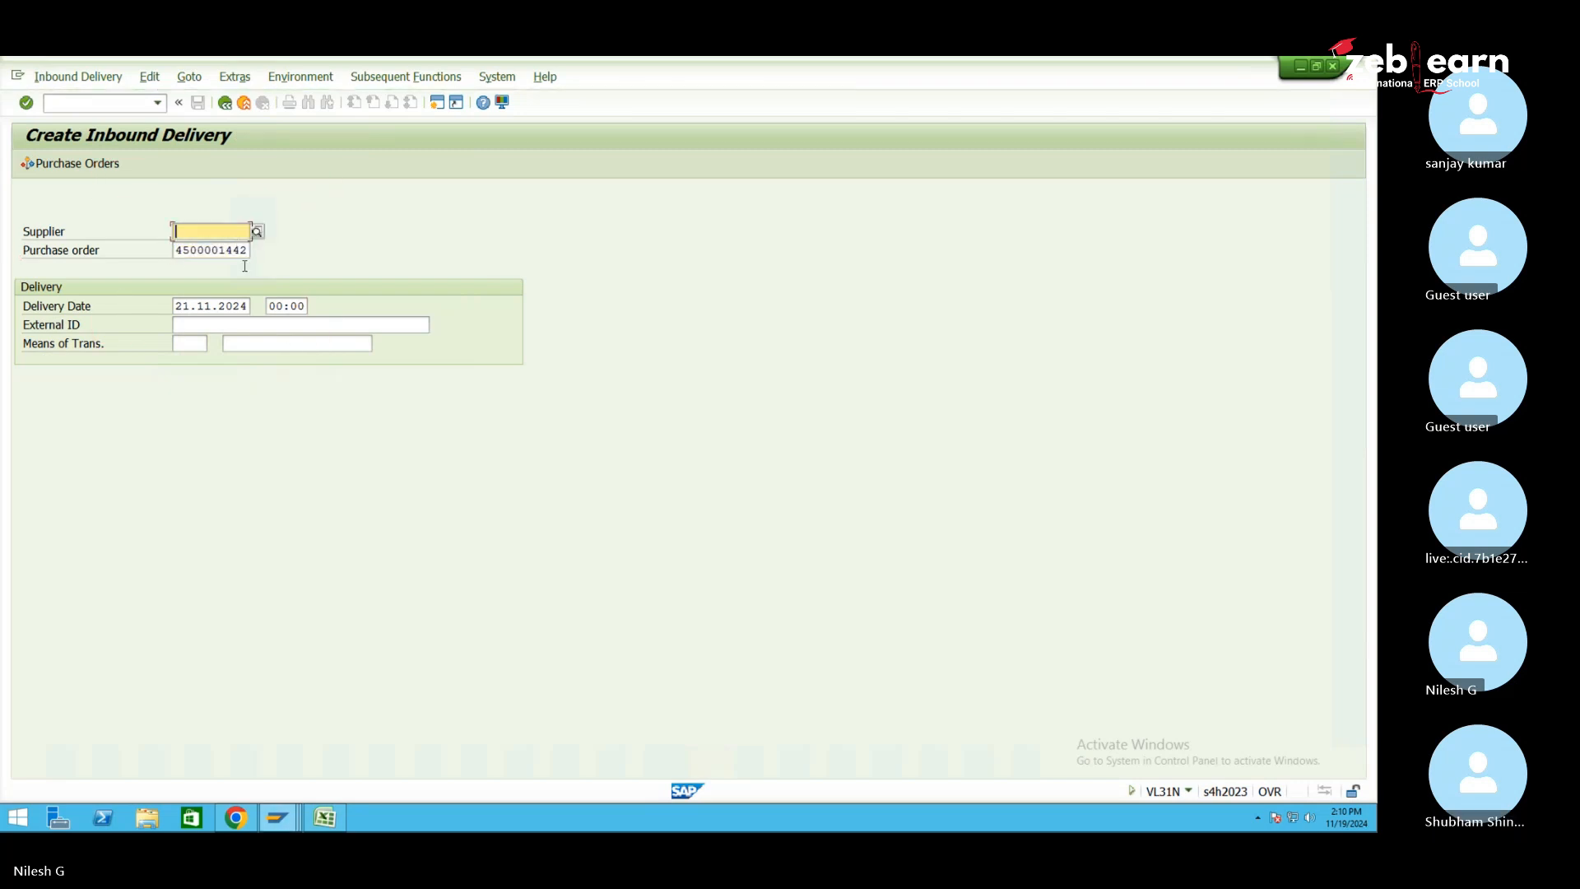
pyautogui.click(241, 321)
pyautogui.hotkey('ctrl', 'v')
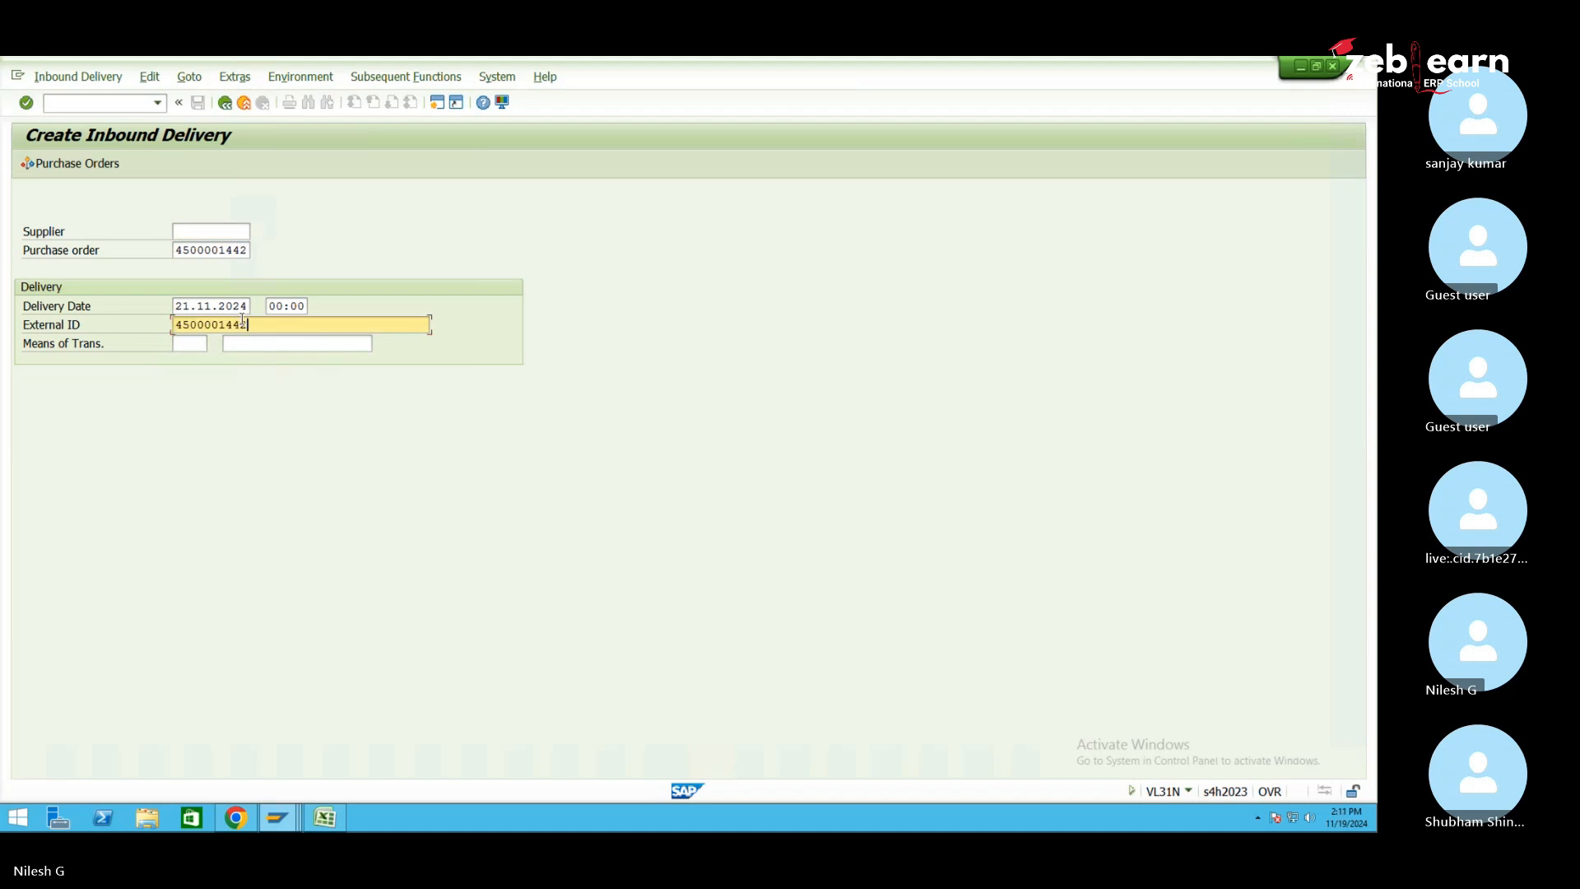
pyautogui.write('-2101')
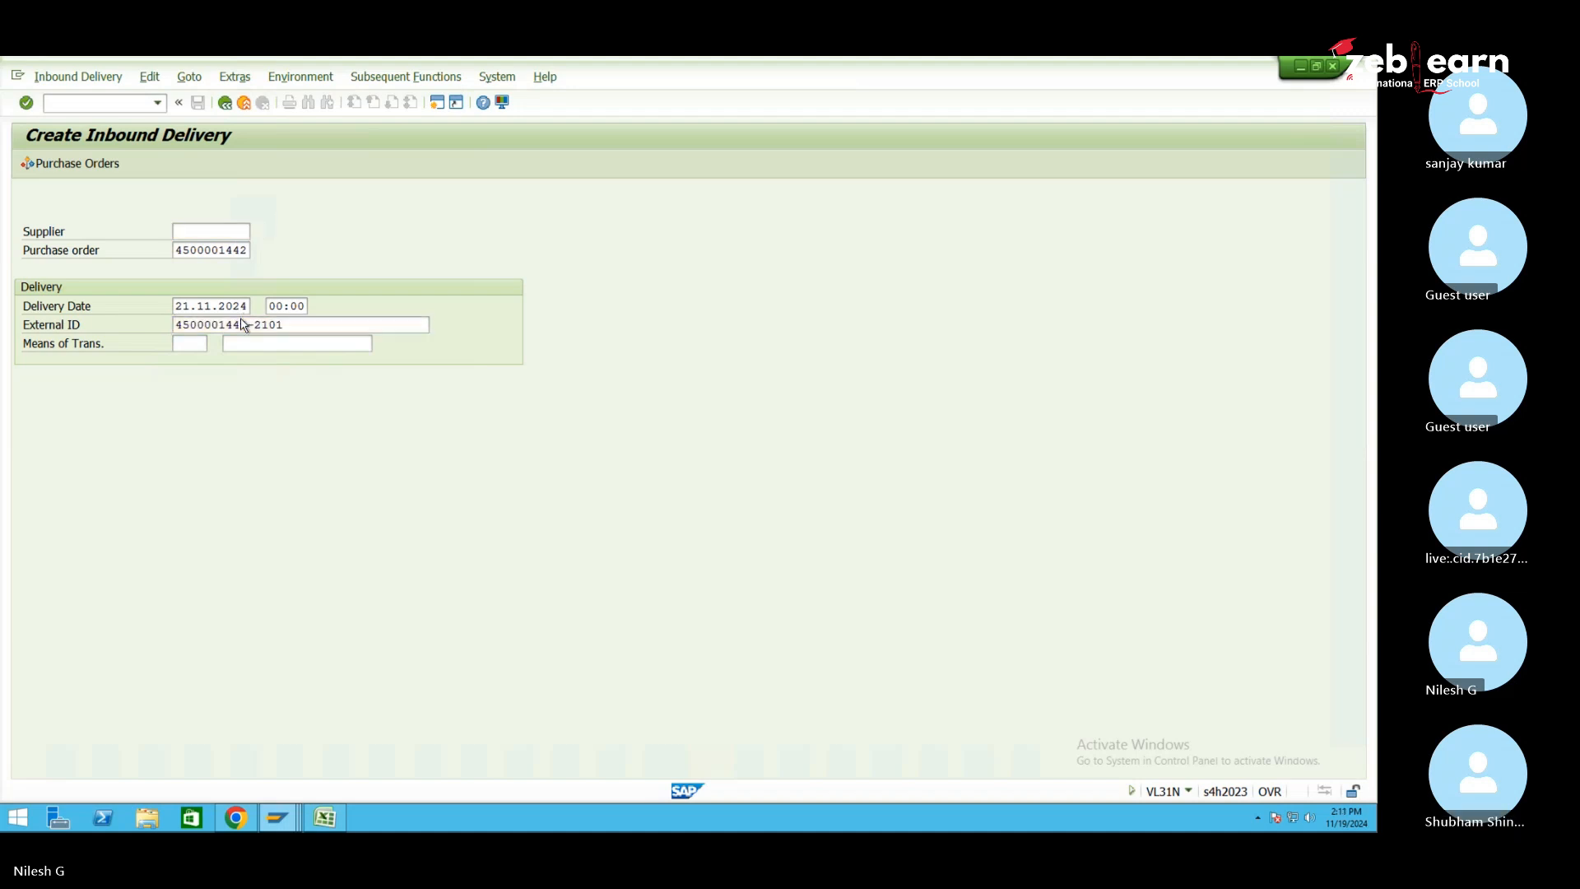
pyautogui.press('Return')
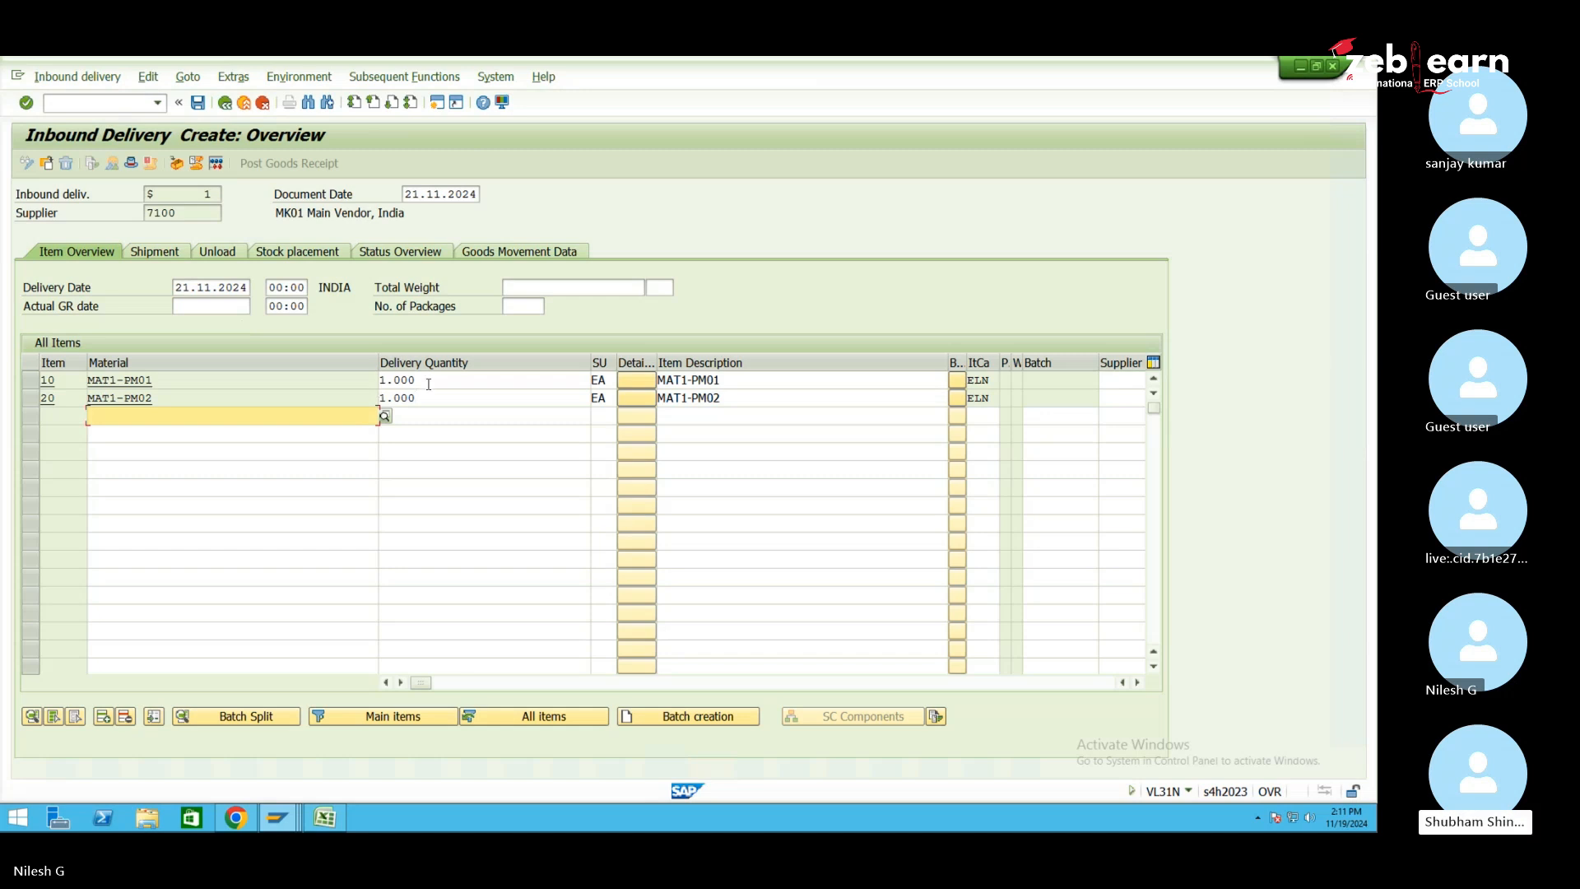
# Set items 10 and 20 to 1 EA each and save inbound delivery 180002679
pyautogui.write('1')
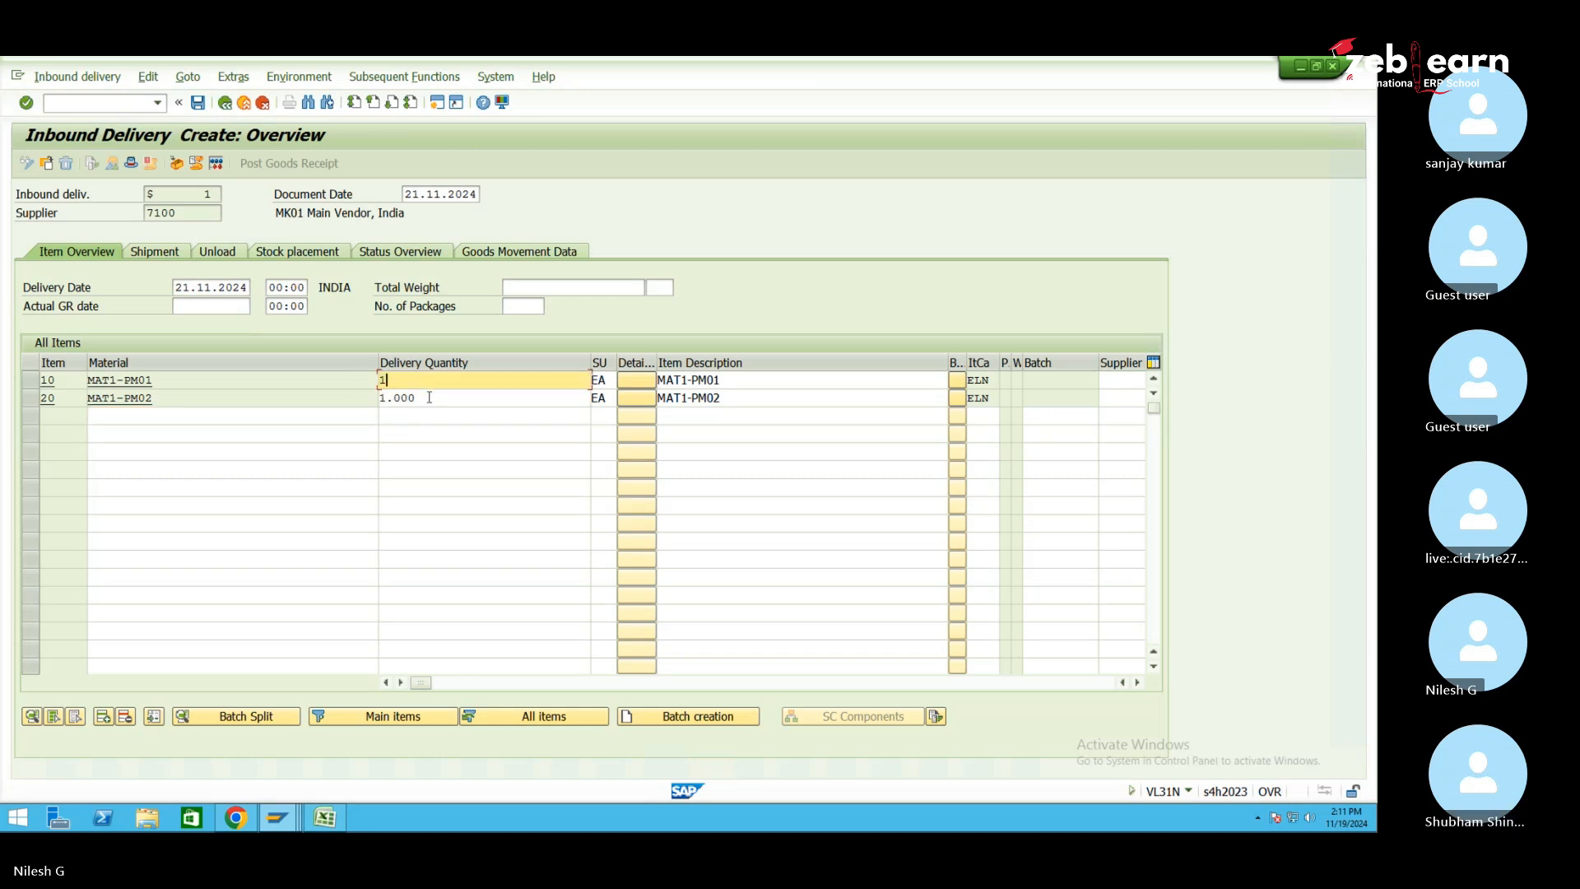
pyautogui.press('Down')
pyautogui.write('1')
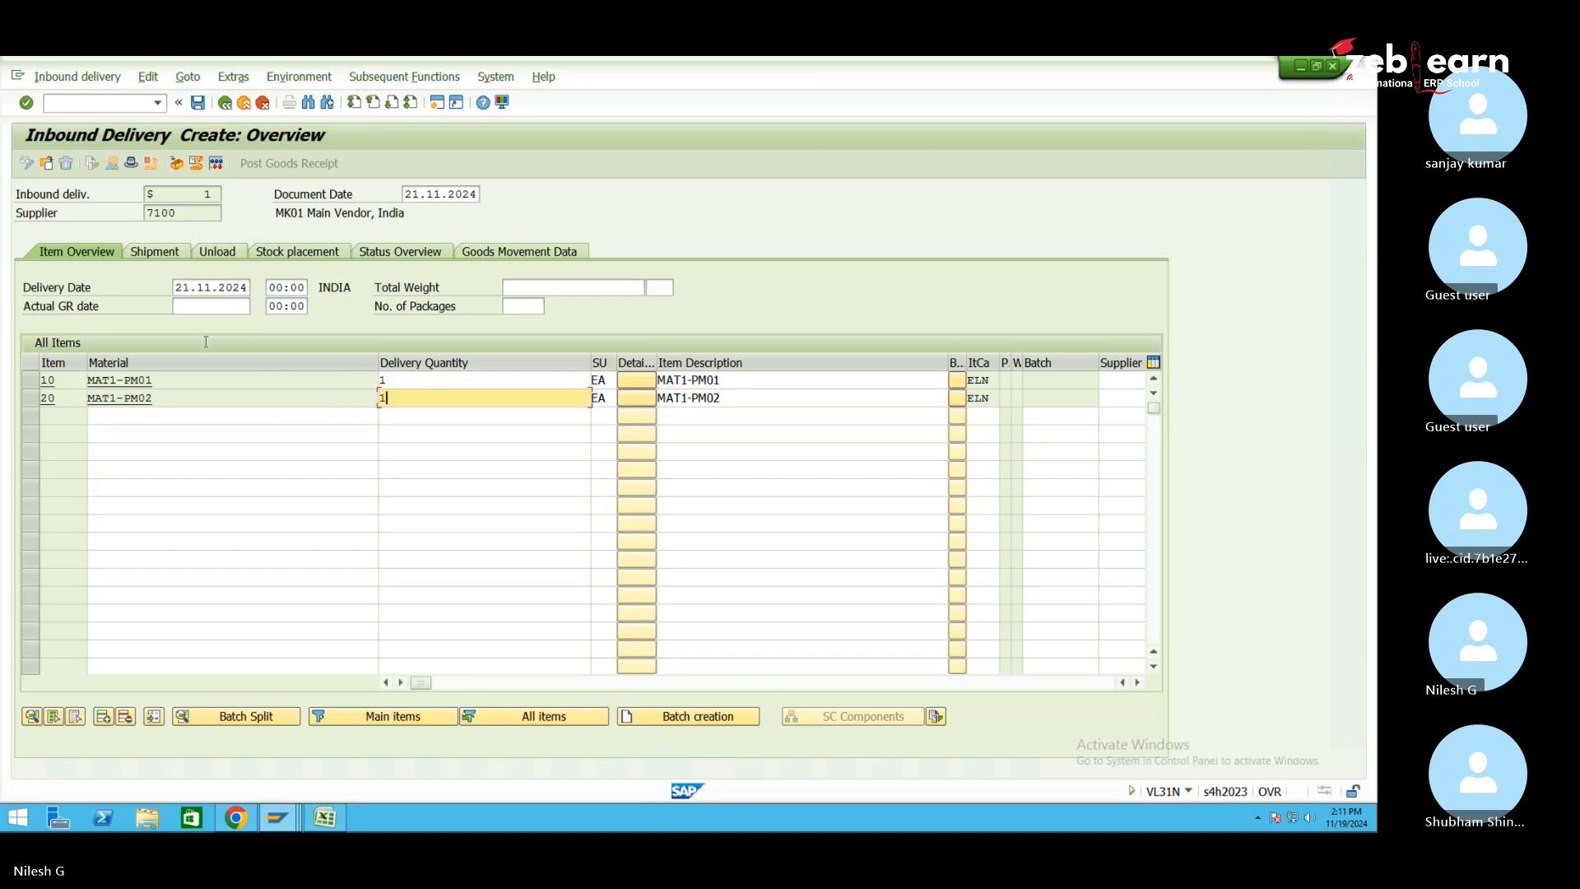
pyautogui.click(197, 104)
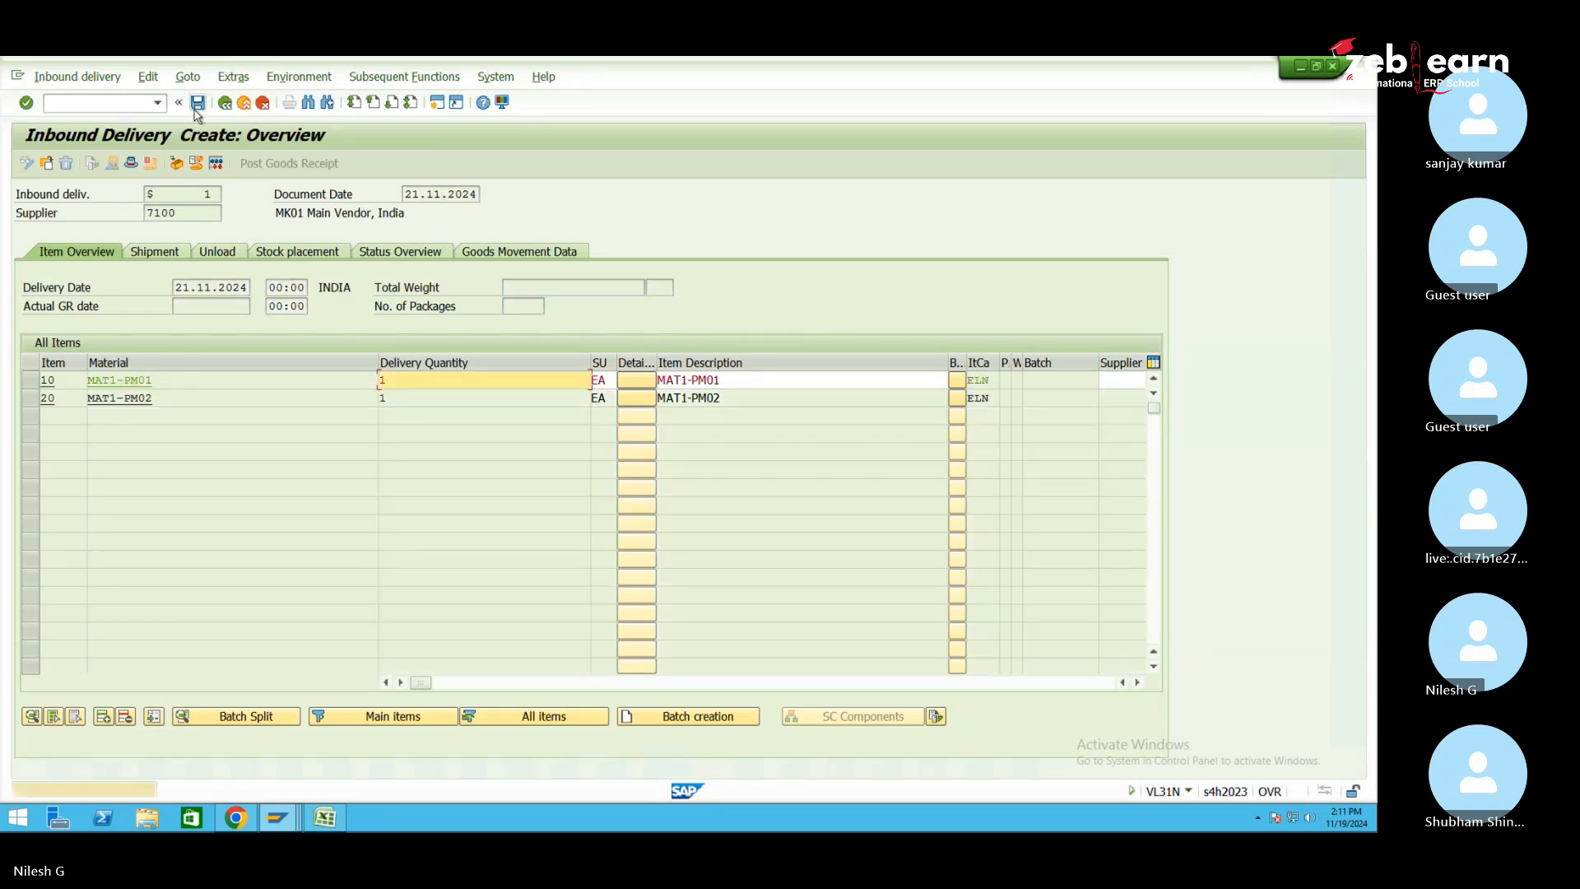
pyautogui.click(196, 104)
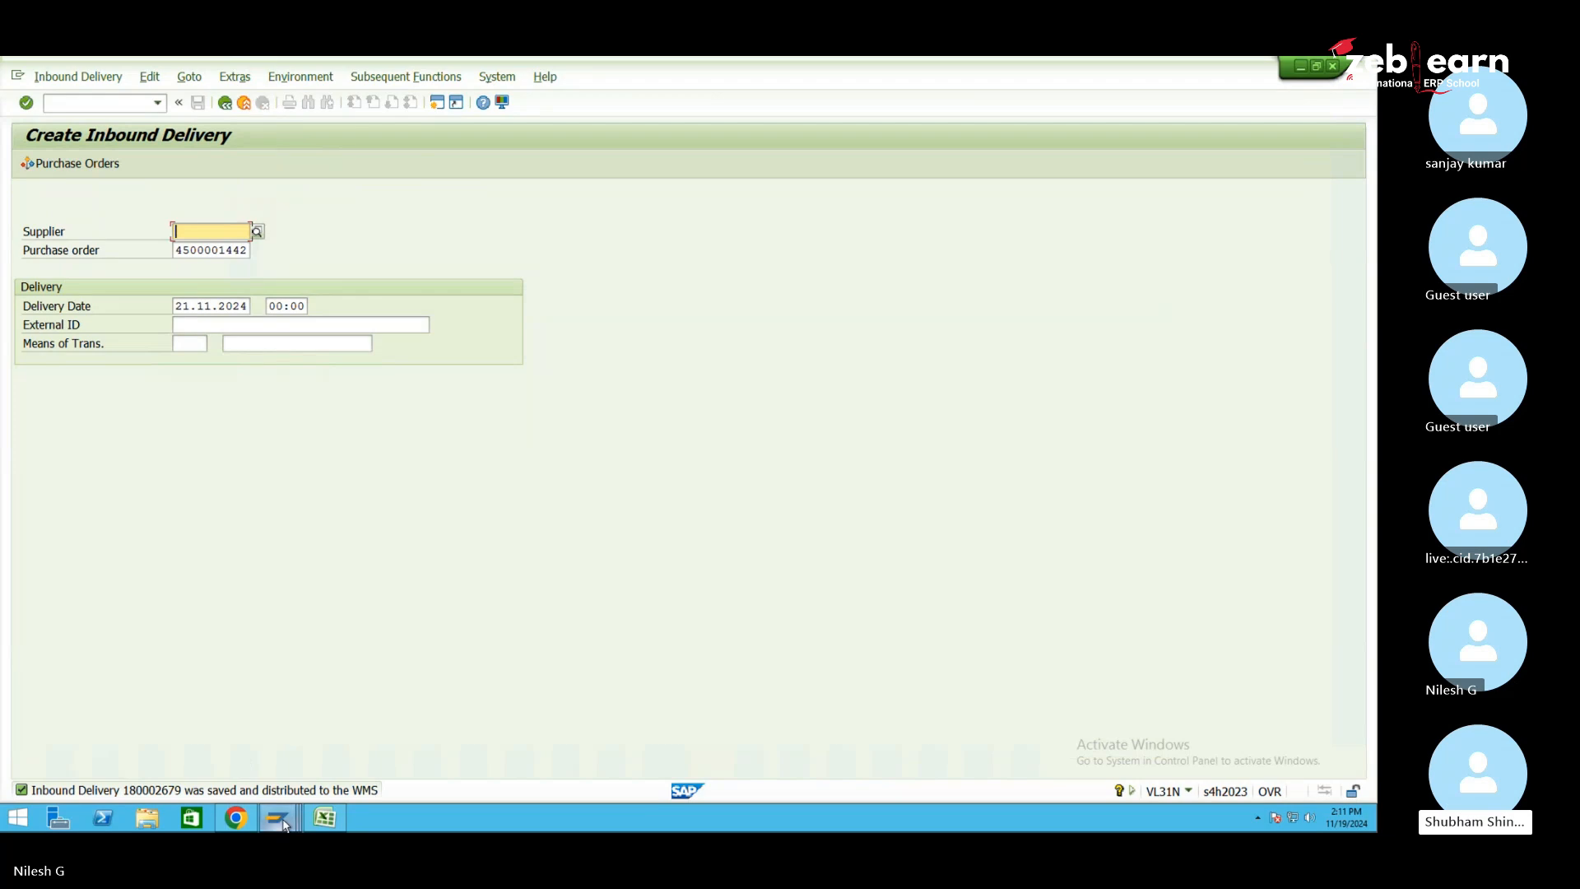
# Set PM01 as the default warehouse in Maintain Inbound Delivery
pyautogui.moveTo(277, 817)
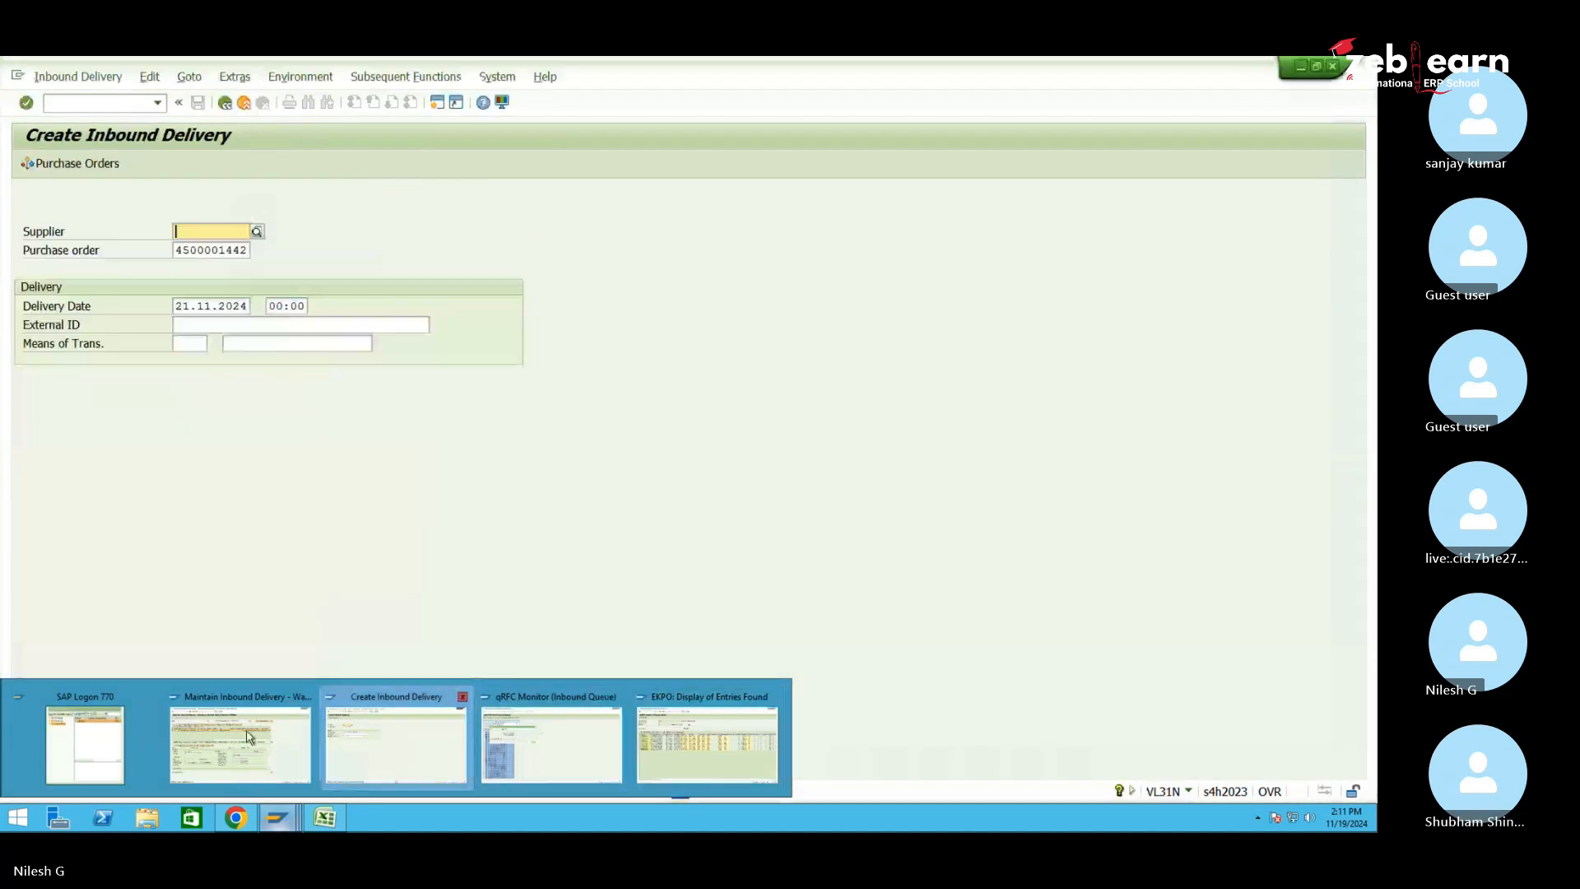
pyautogui.click(240, 744)
pyautogui.click(29, 166)
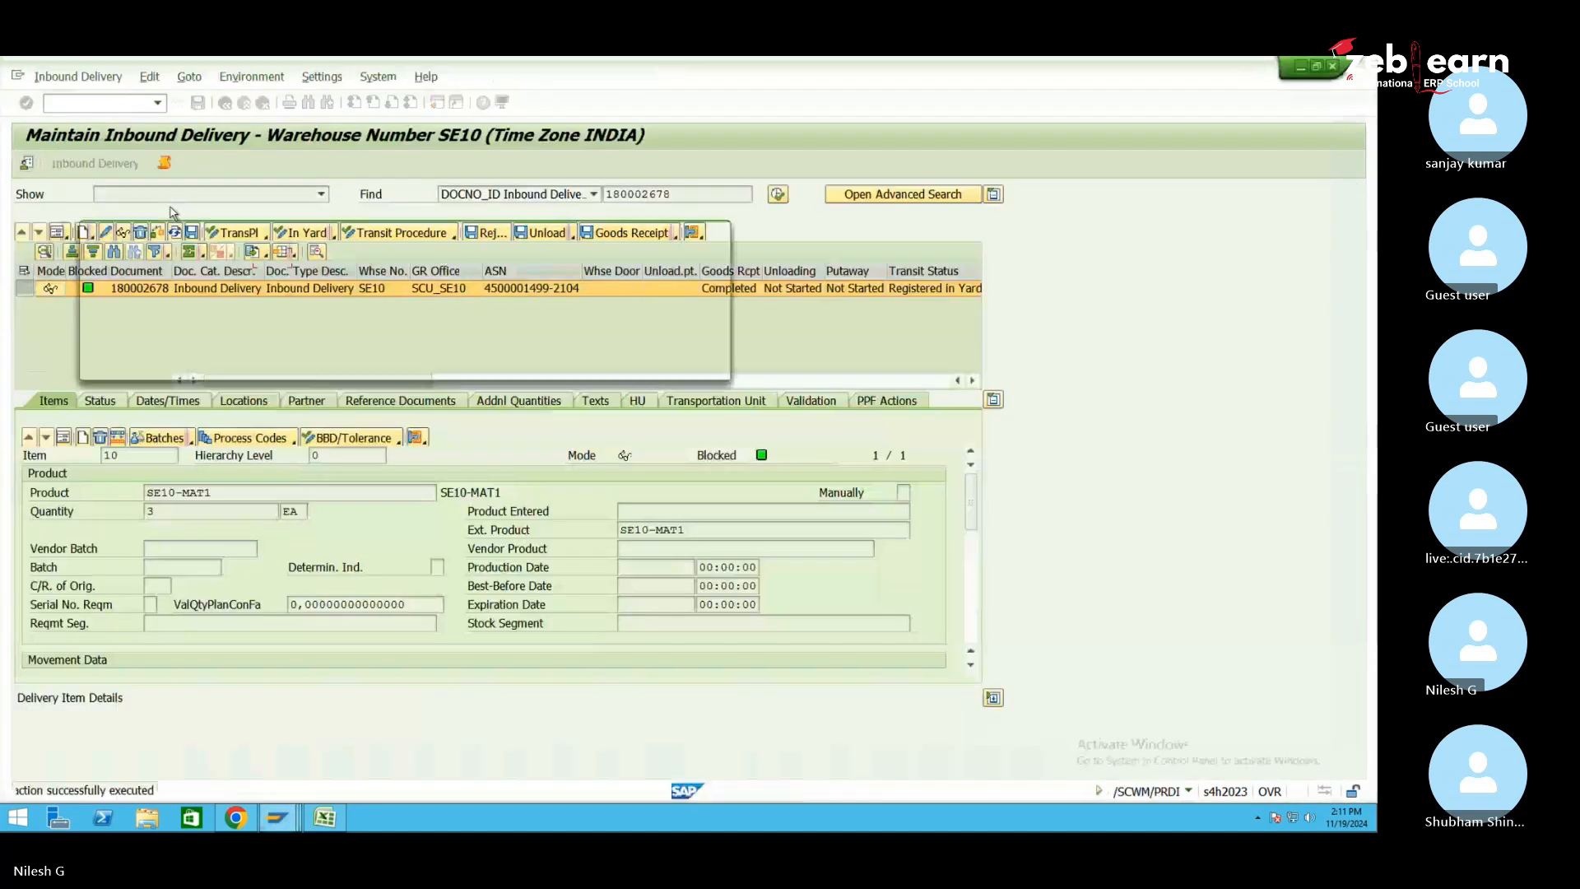
pyautogui.write('SE10pm01')
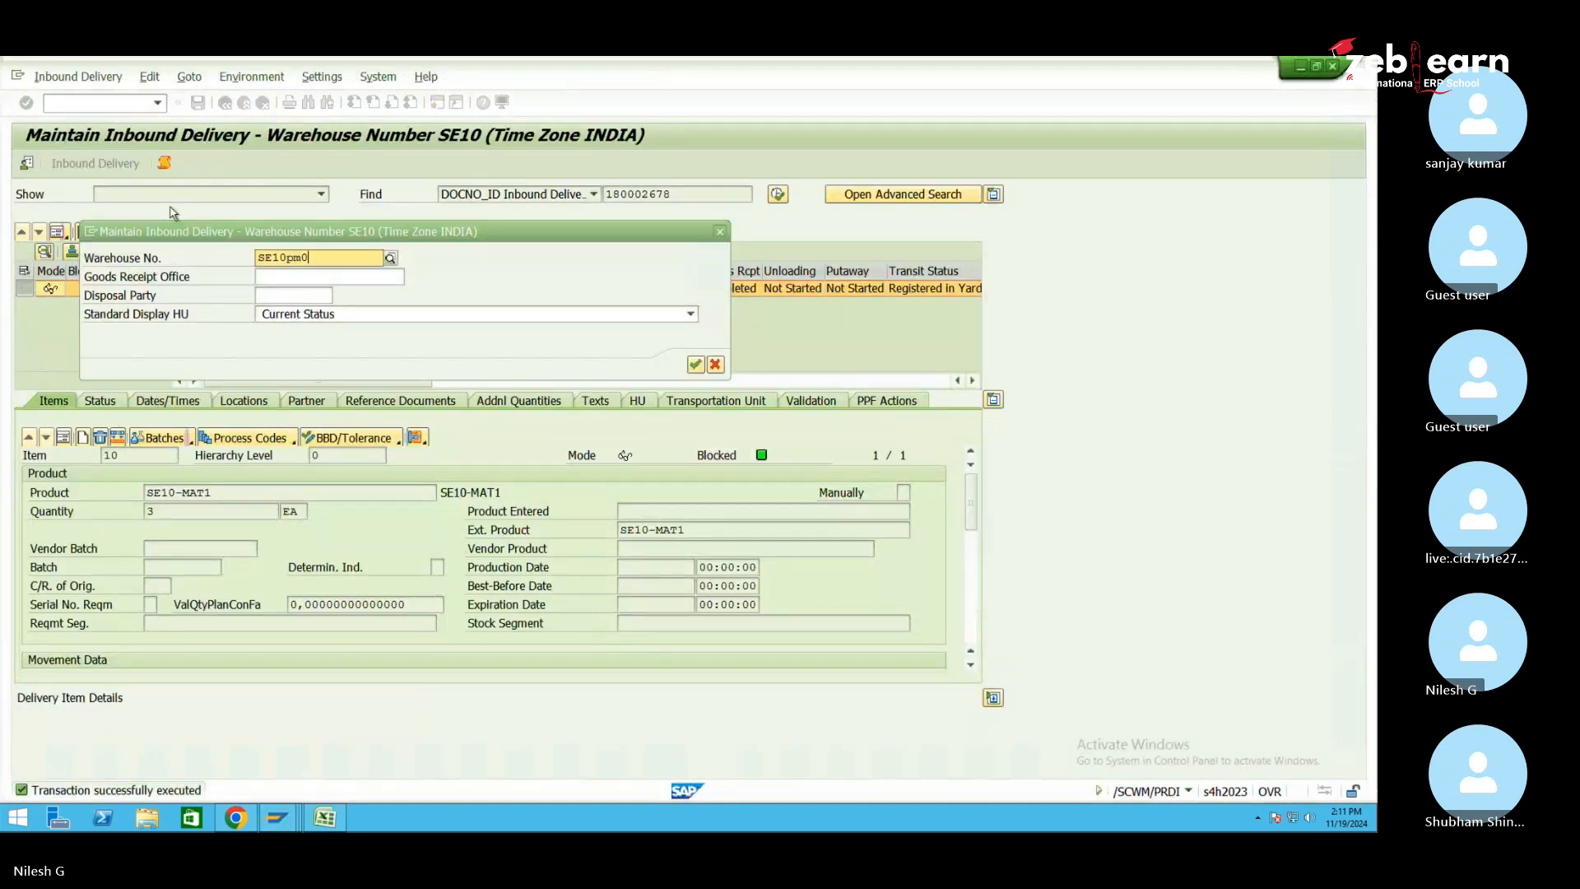
pyautogui.press('BackSpace')
pyautogui.press('BackSpace')
pyautogui.press('BackSpace')
pyautogui.press('BackSpace')
pyautogui.press('BackSpace')
pyautogui.press('BackSpace')
pyautogui.press('BackSpace')
pyautogui.press('BackSpace')
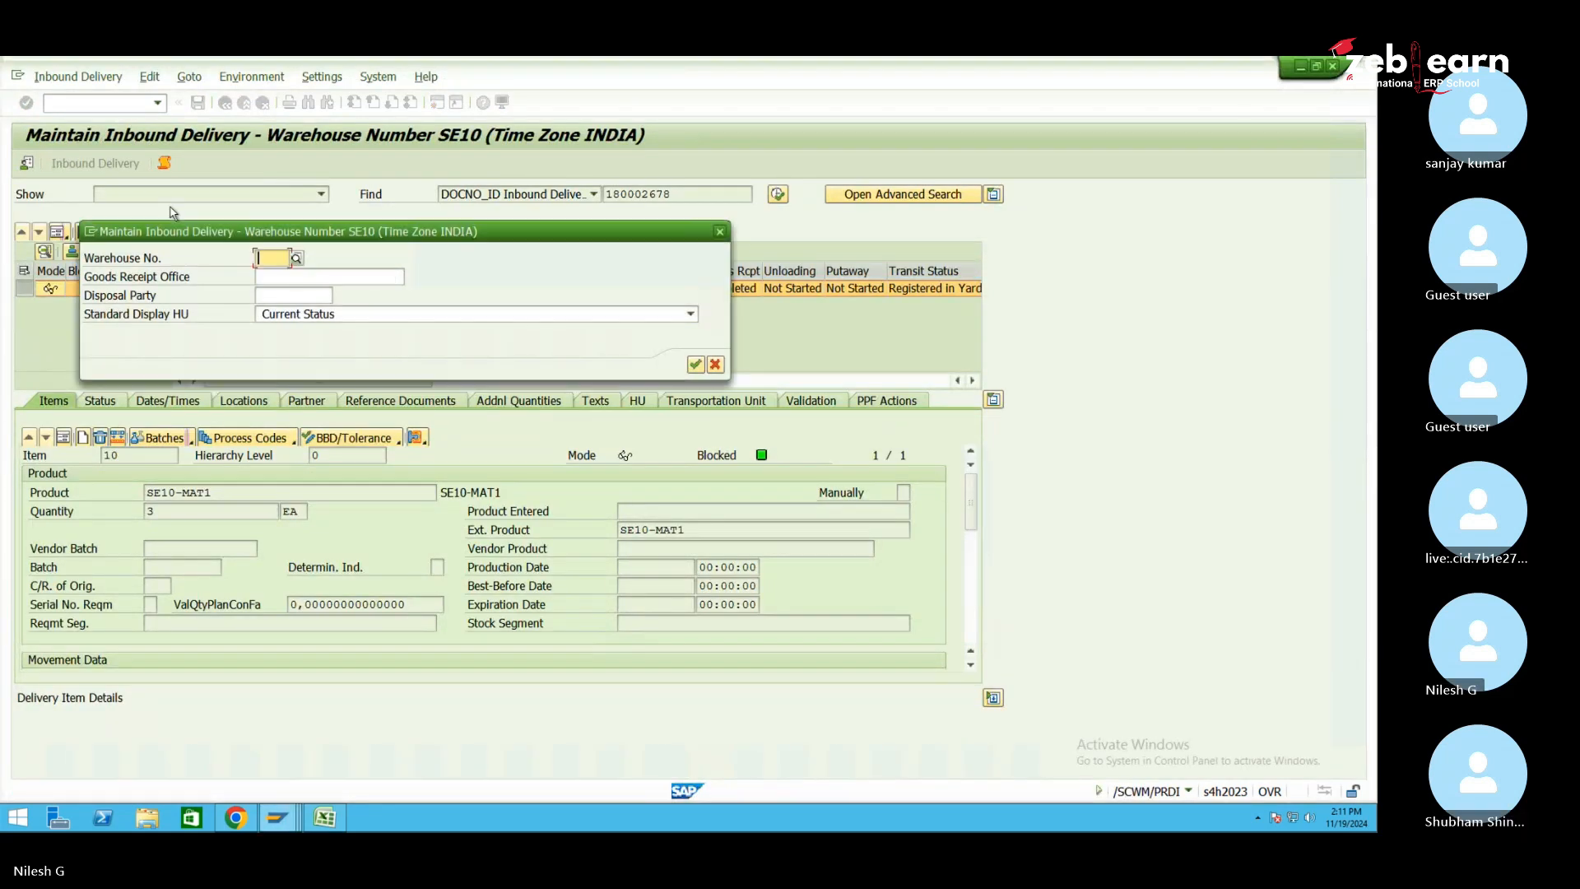
pyautogui.write('pm01')
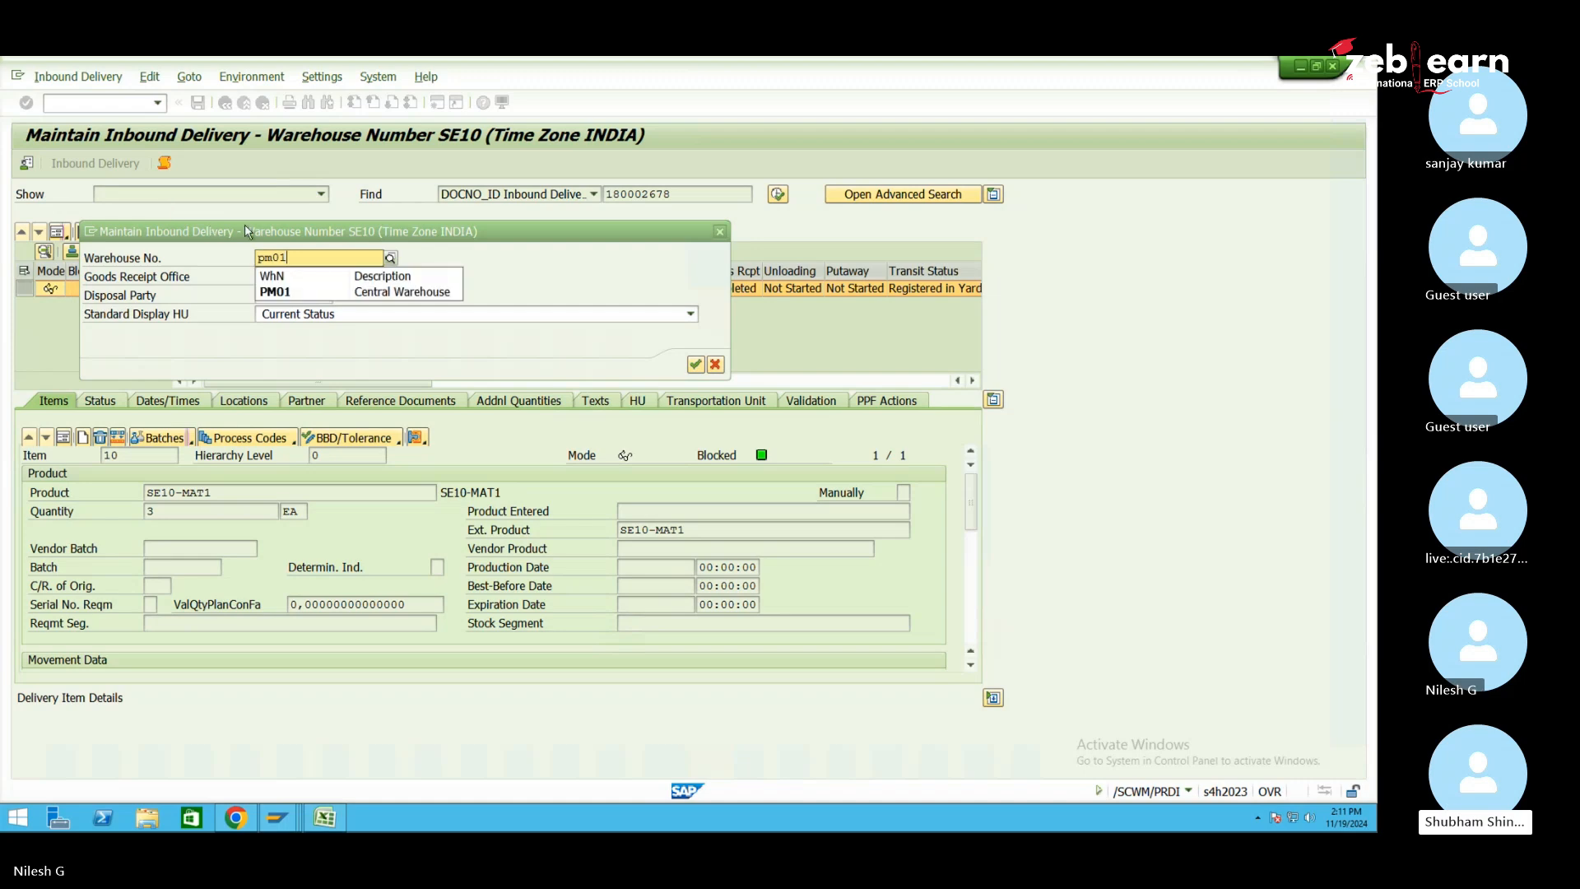
pyautogui.click(288, 292)
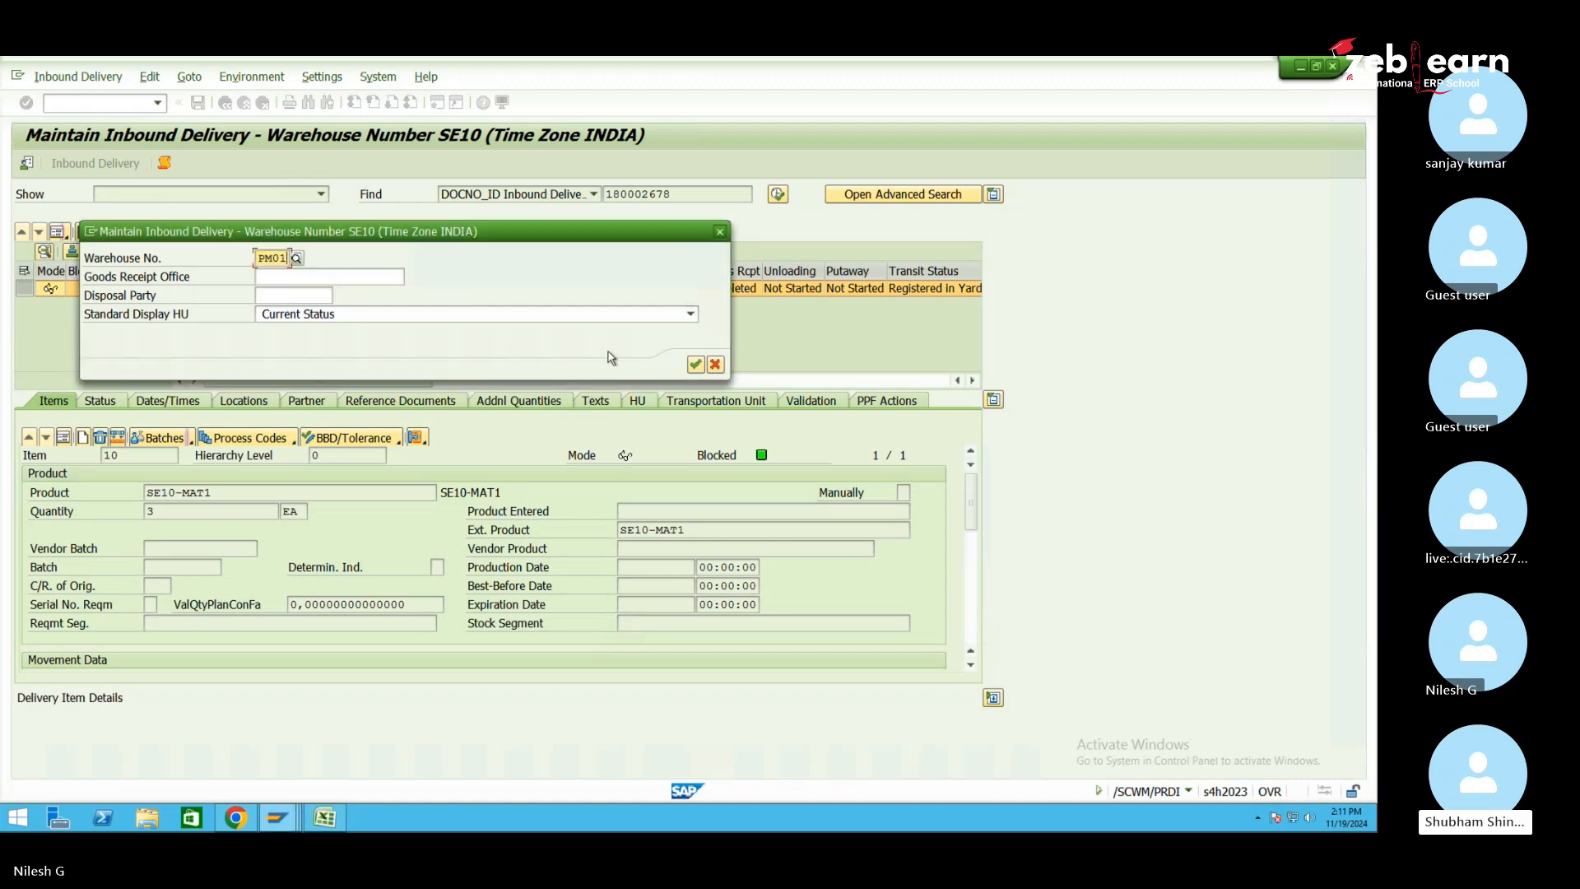
pyautogui.click(696, 364)
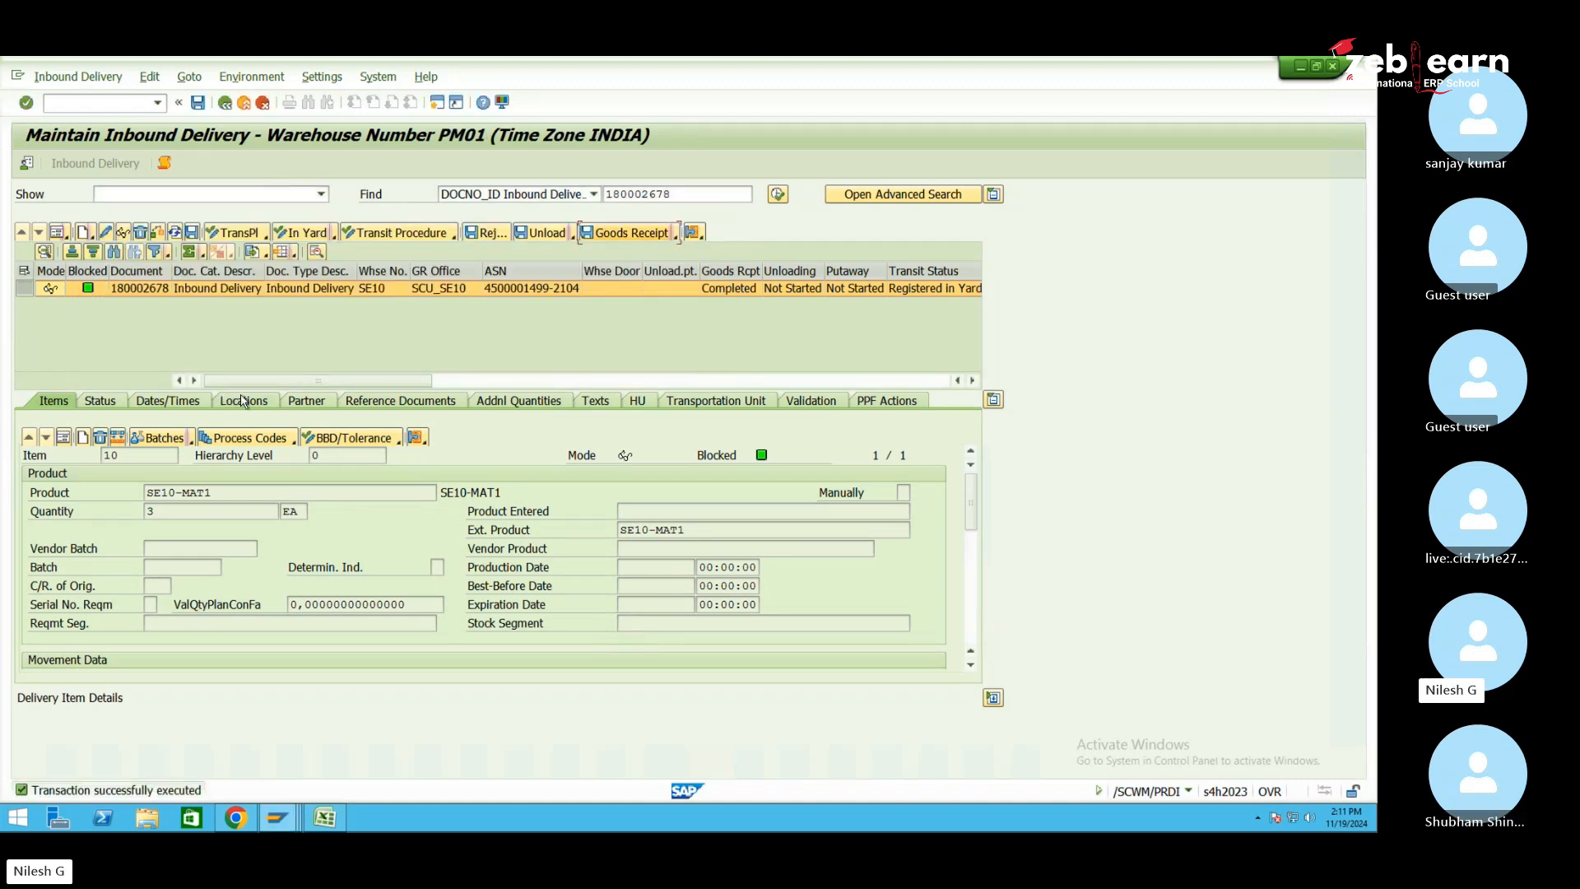
# Clear delivery number 180002678 from the search, find all inbound deliveries, and open 180002679
pyautogui.click(687, 196)
pyautogui.doubleClick(687, 196)
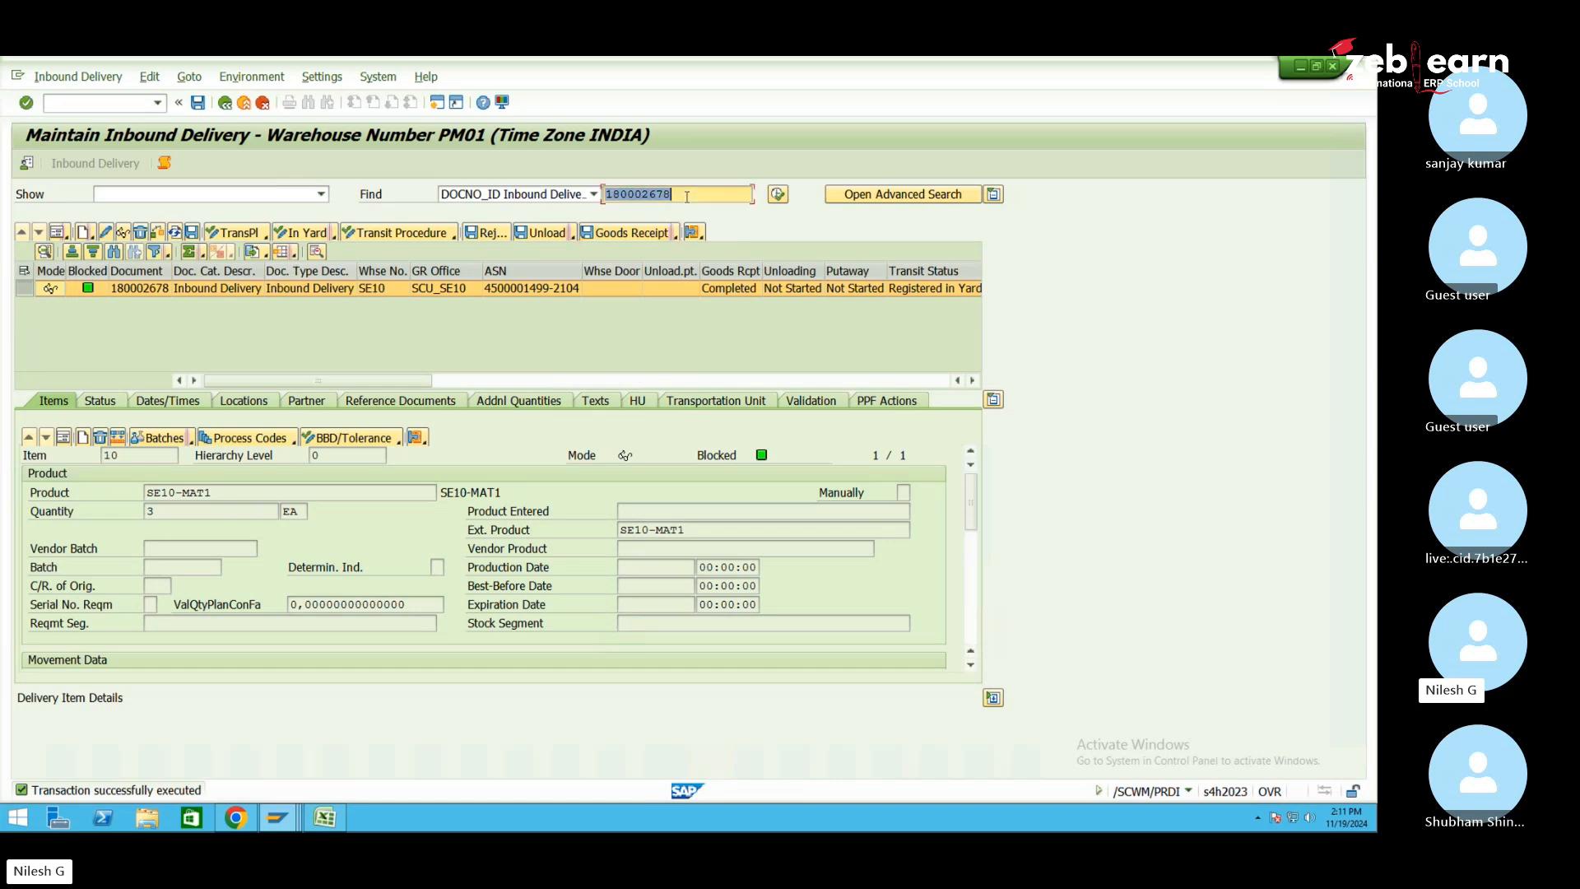
pyautogui.press('BackSpace')
pyautogui.click(778, 195)
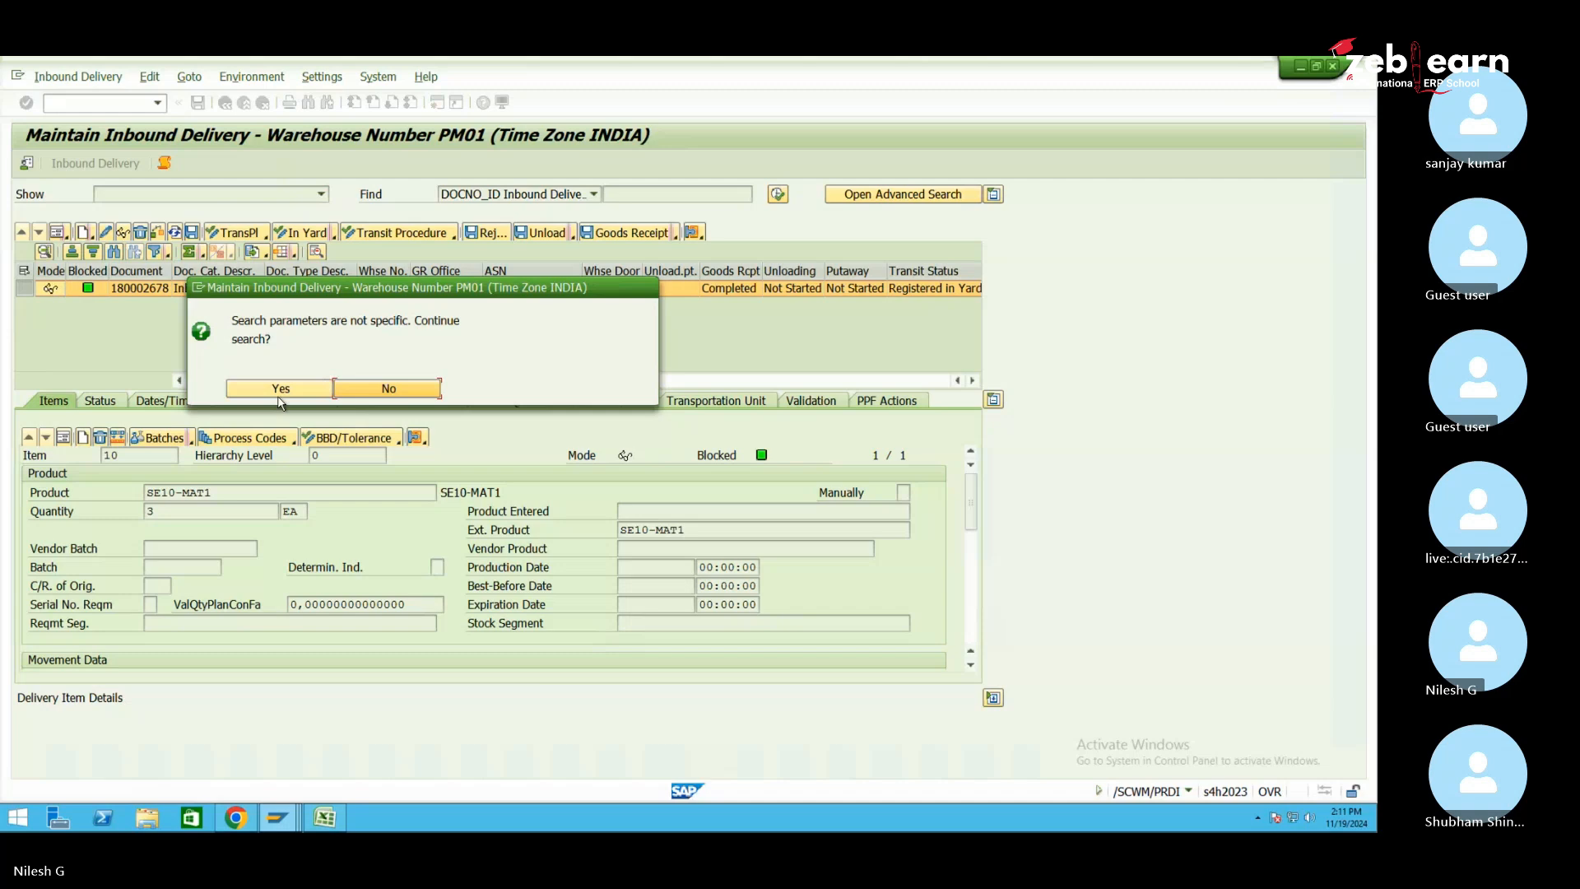
pyautogui.click(279, 394)
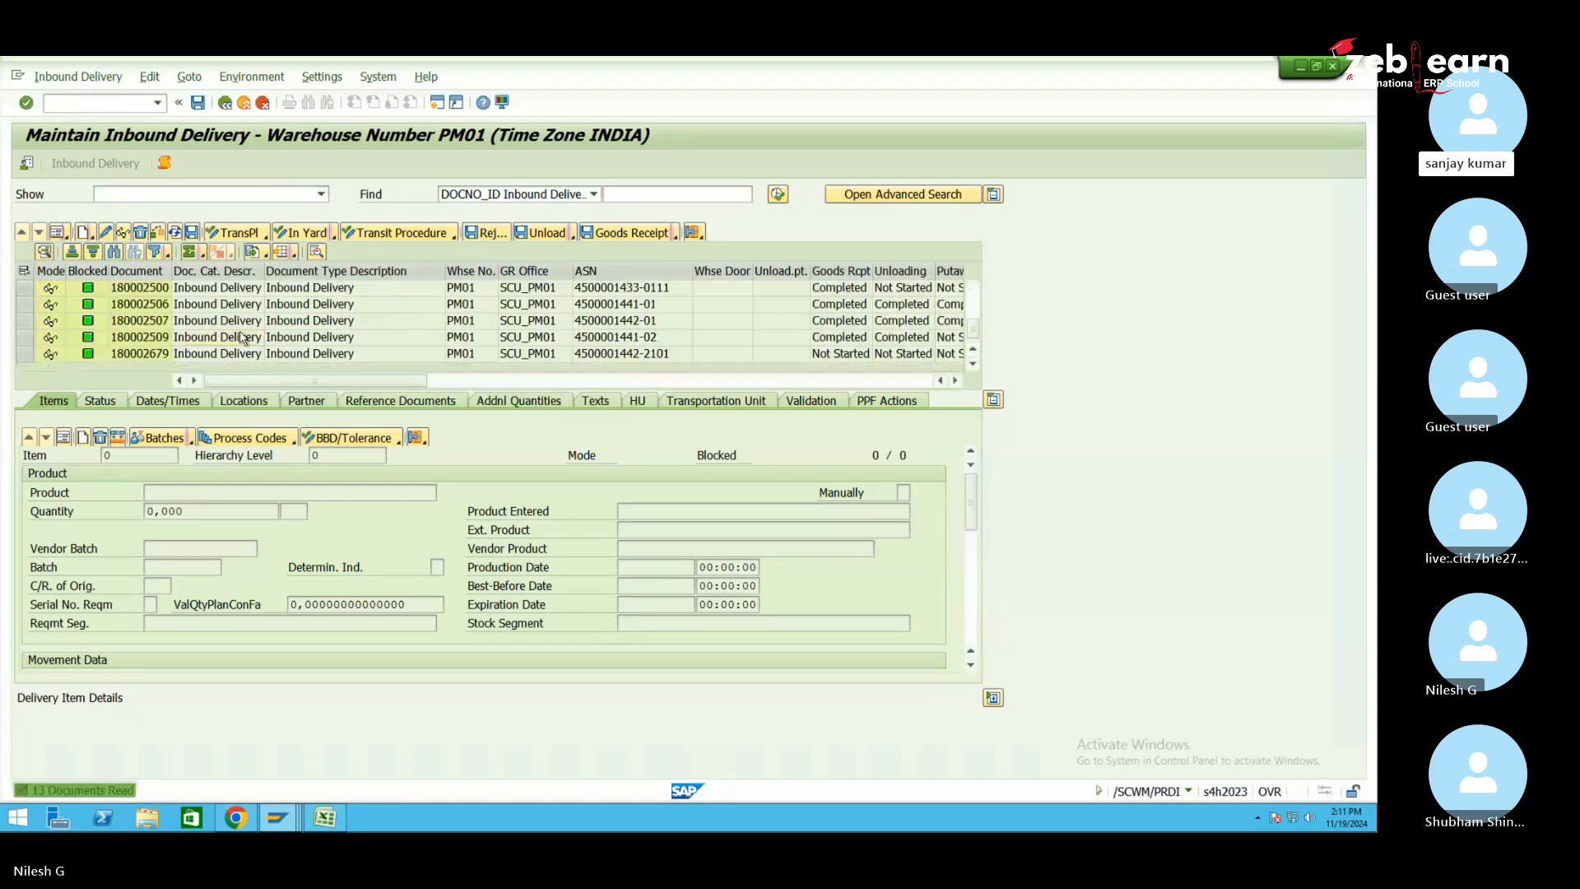
pyautogui.click(641, 359)
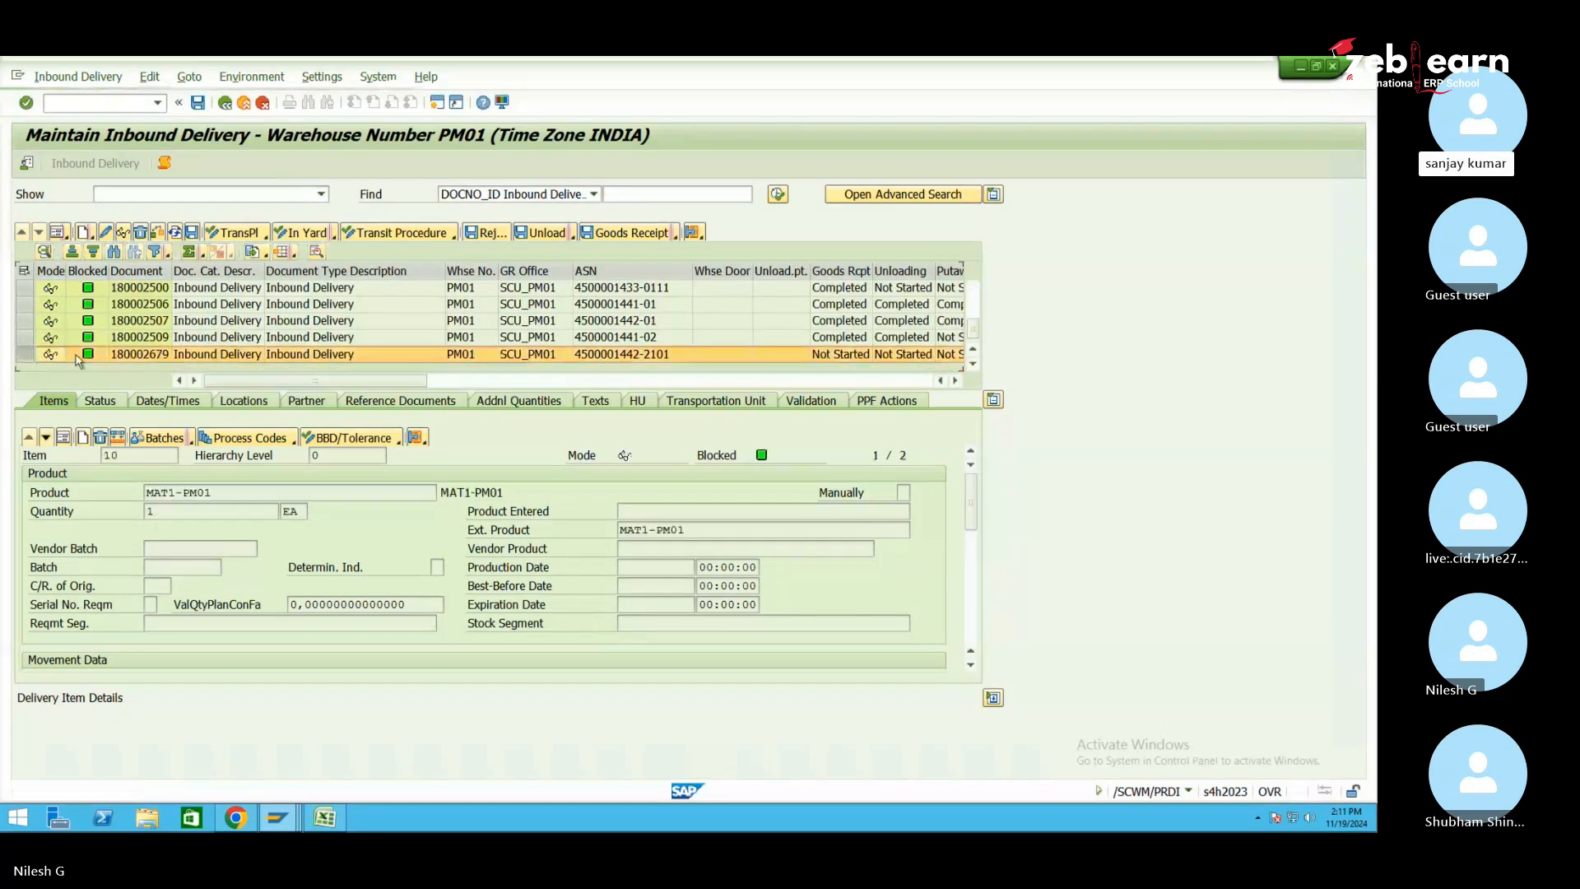
# List items MAT1-PM01 and MAT1-PM02 and scroll right to their 1 EA quantities and Not Started statuses
pyautogui.click(63, 437)
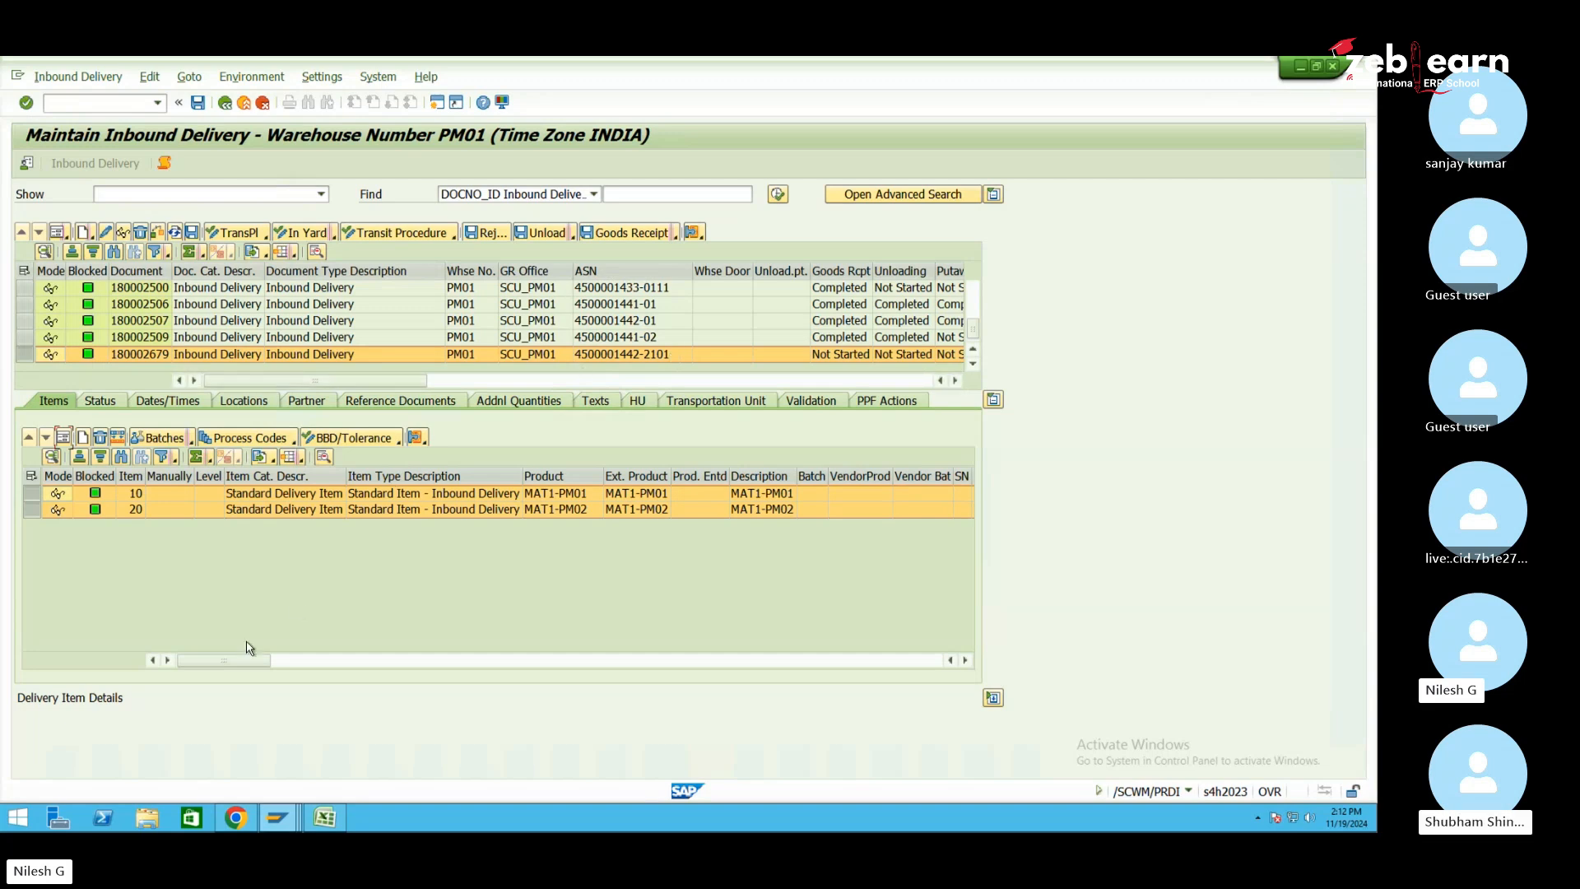
pyautogui.moveTo(265, 660)
pyautogui.mouseDown()
pyautogui.moveTo(421, 650)
pyautogui.moveTo(287, 661)
pyautogui.mouseUp()
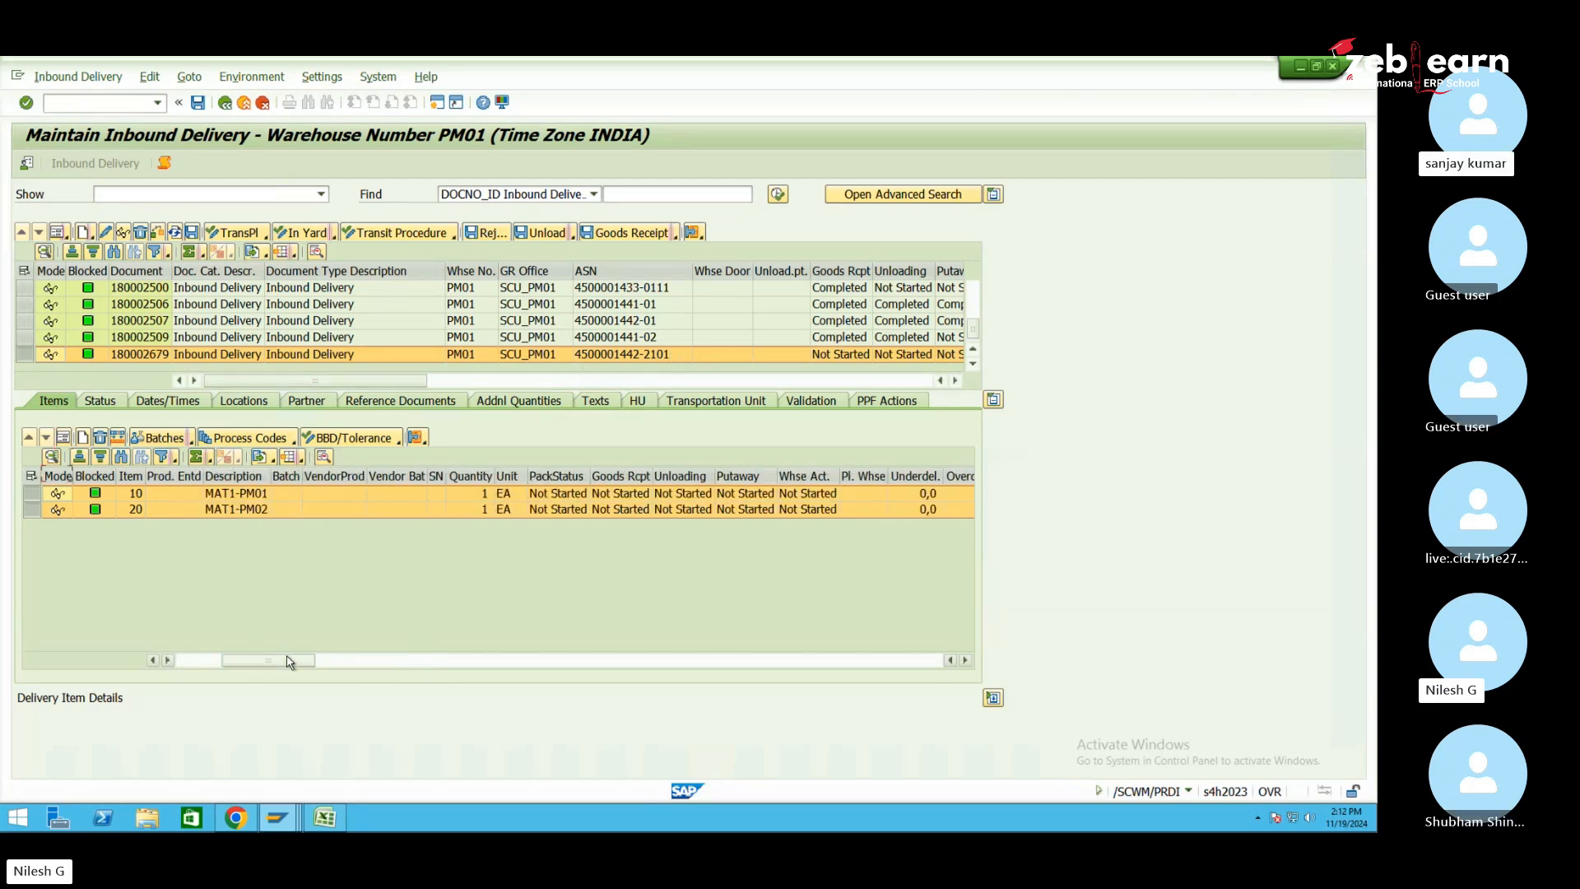